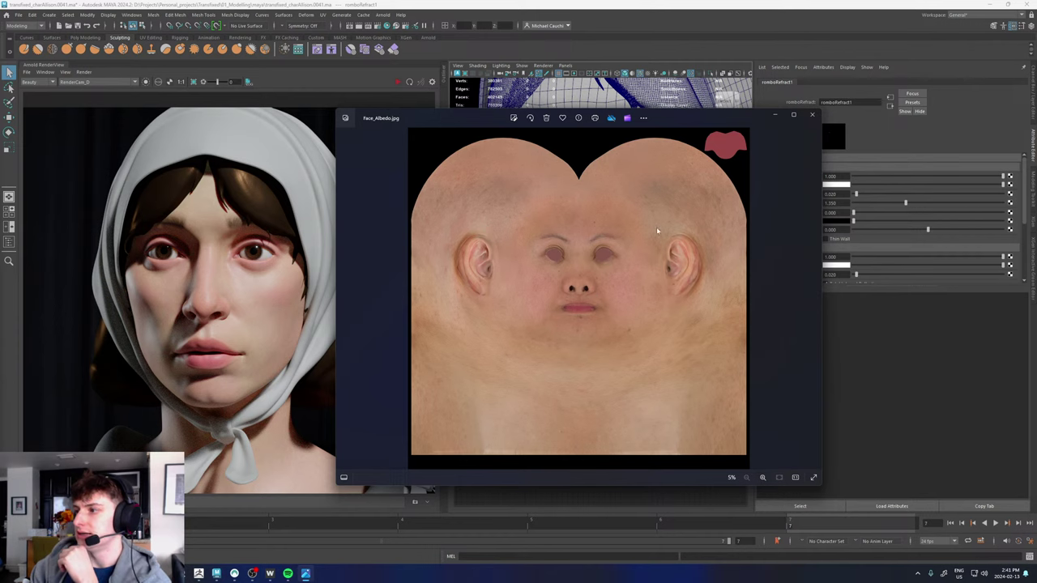
- Examine the face's albedo, roughness, specular and normal texture images, checking the fine skin detail up close
click(812, 114)
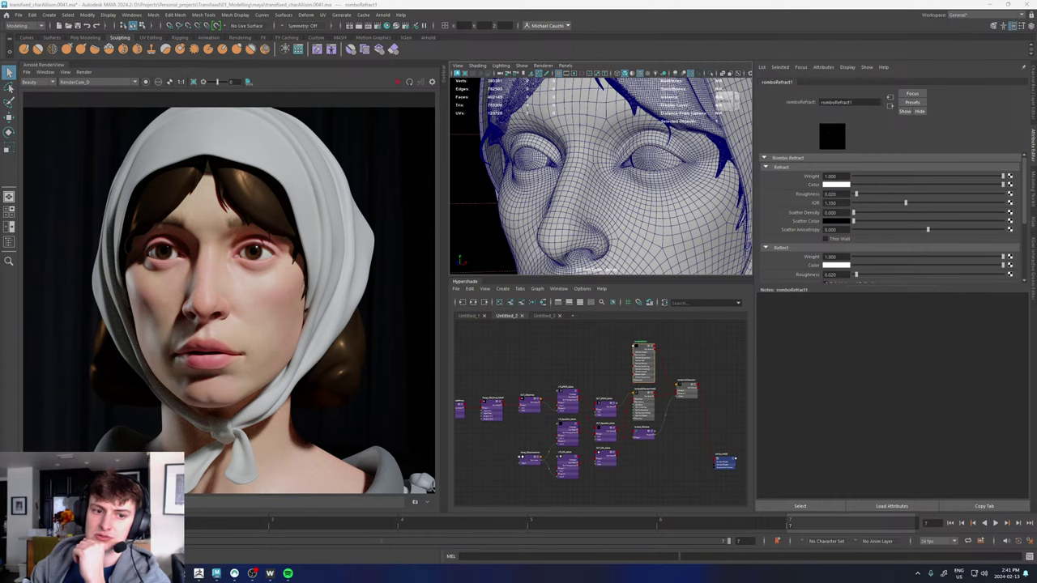
scroll(611, 276, up, 4)
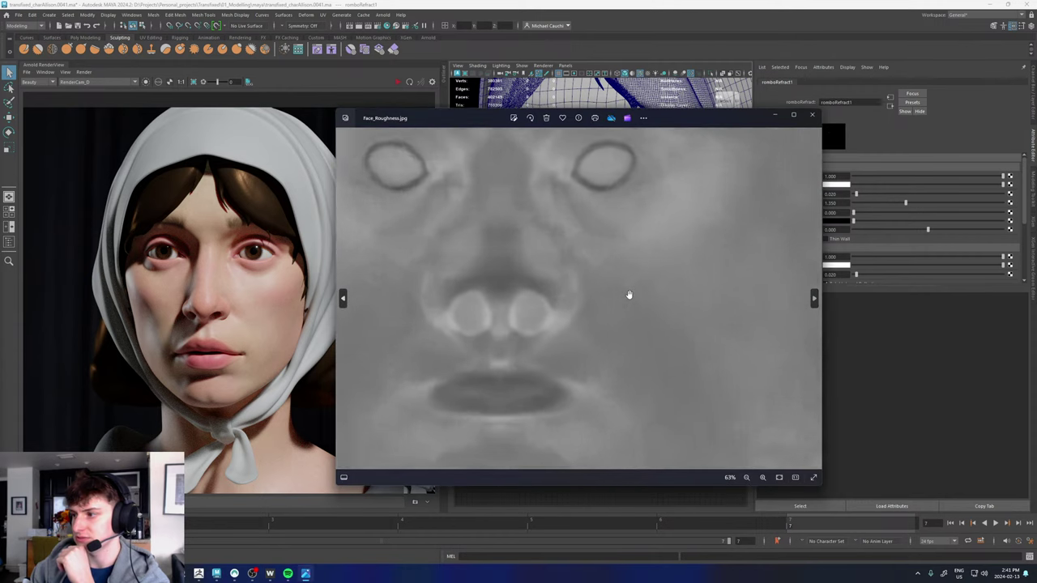
scroll(629, 294, up, 8)
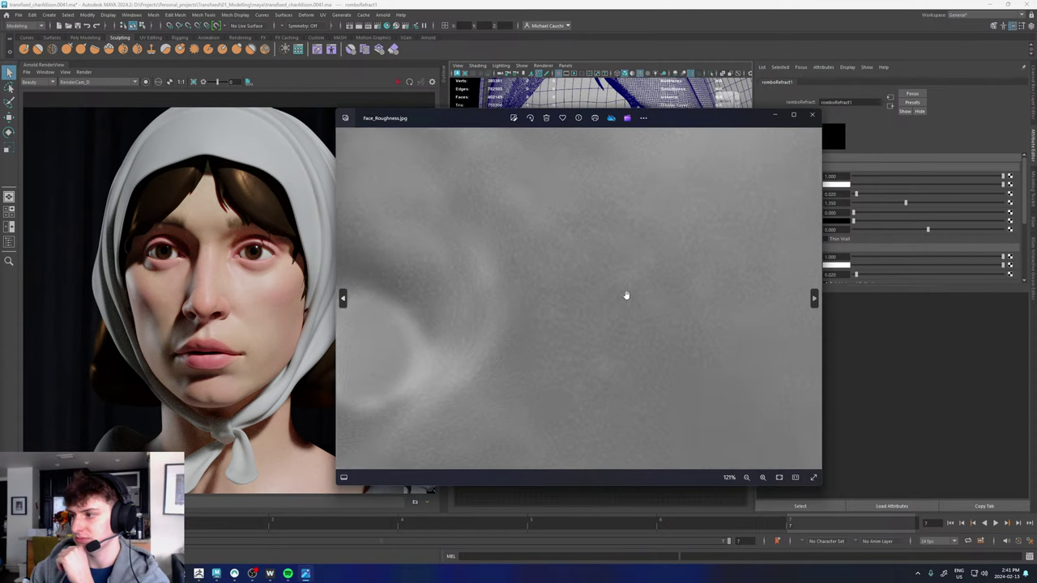
click(812, 114)
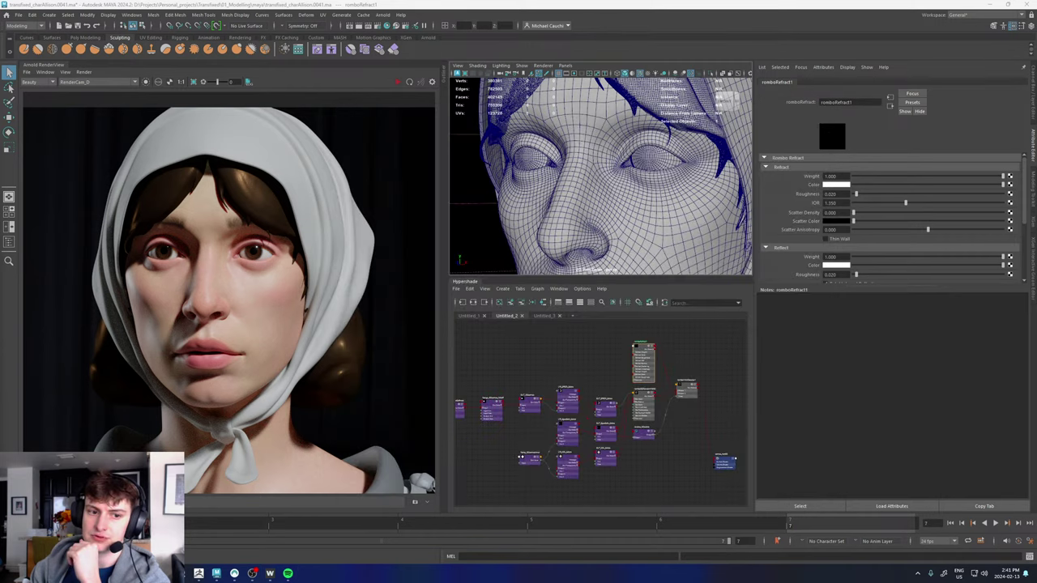
scroll(614, 284, up, 5)
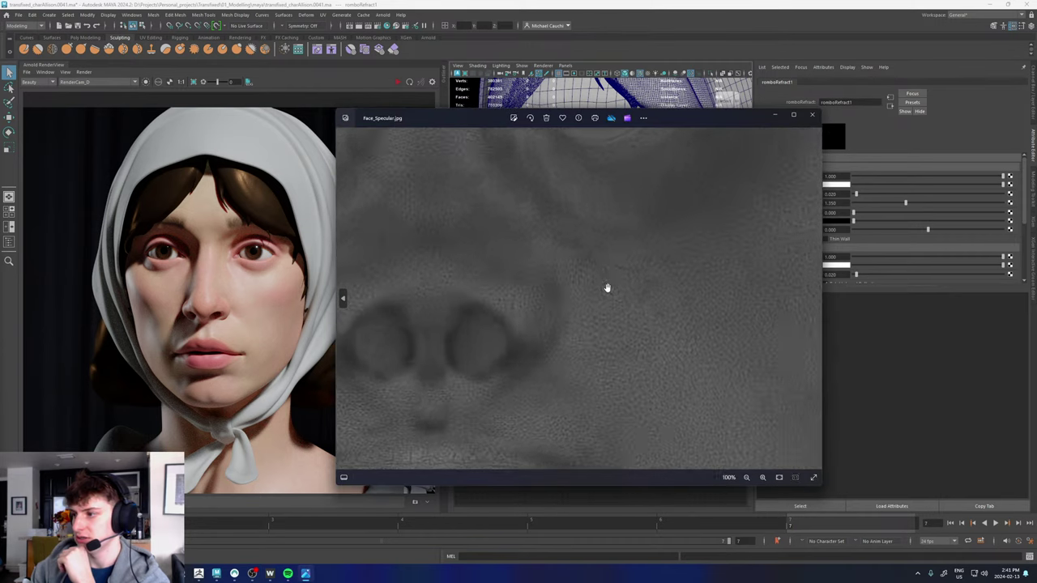
scroll(607, 289, up, 4)
click(812, 113)
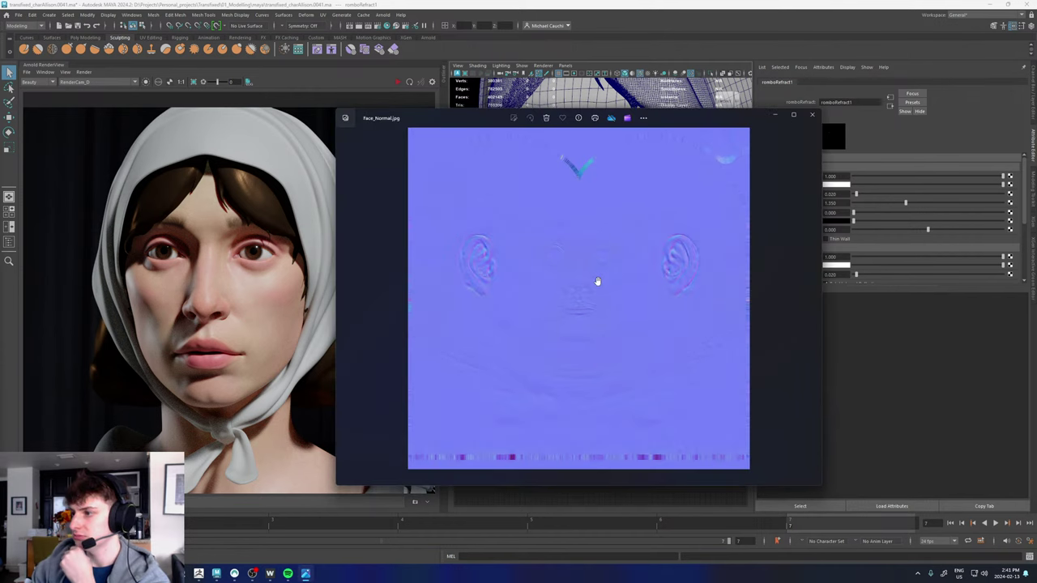
scroll(597, 283, up, 3)
scroll(598, 280, up, 5)
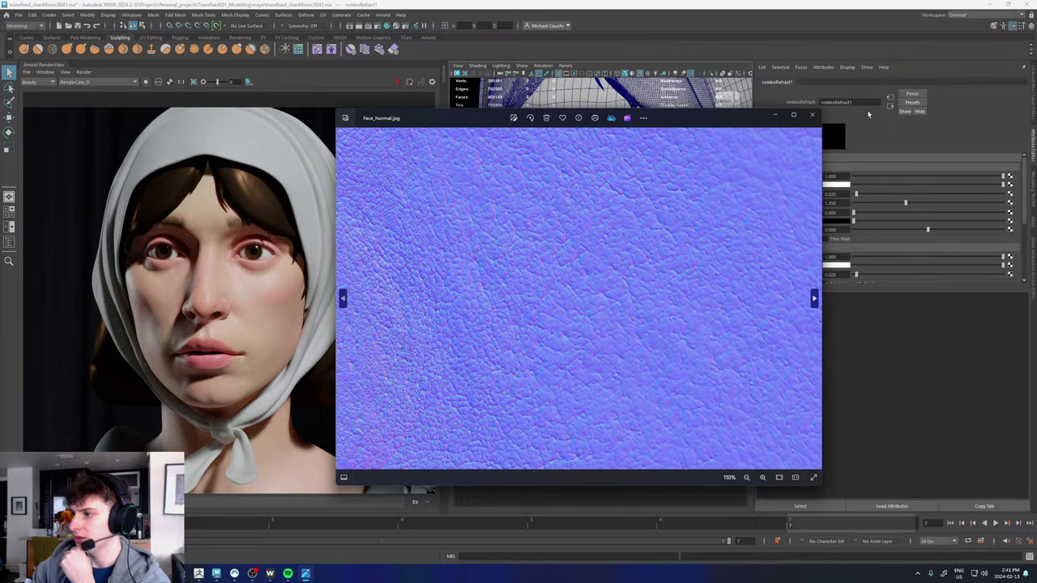
click(815, 115)
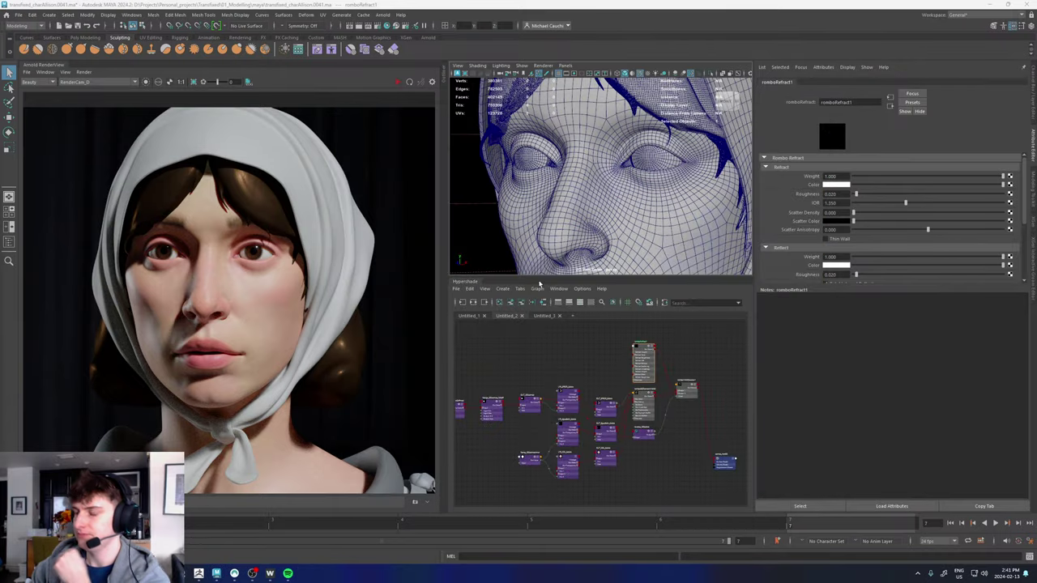
click(612, 235)
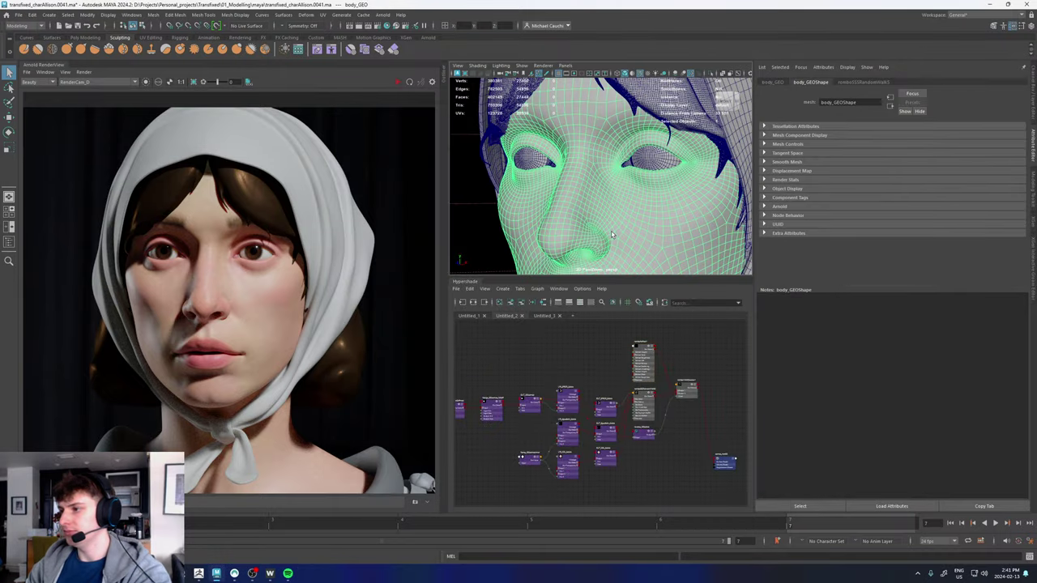
click(18, 15)
click(670, 202)
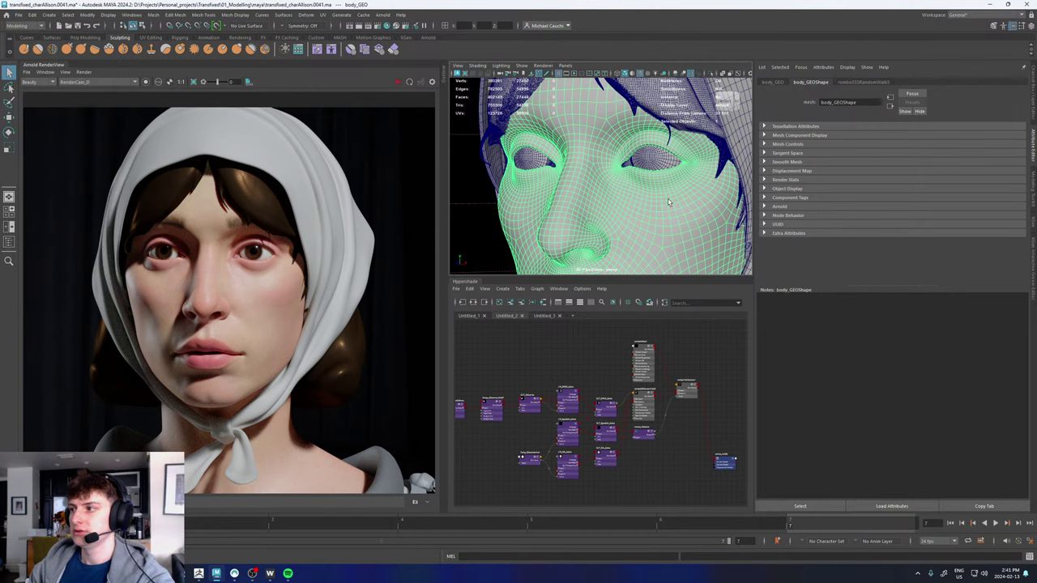
click(322, 15)
click(340, 23)
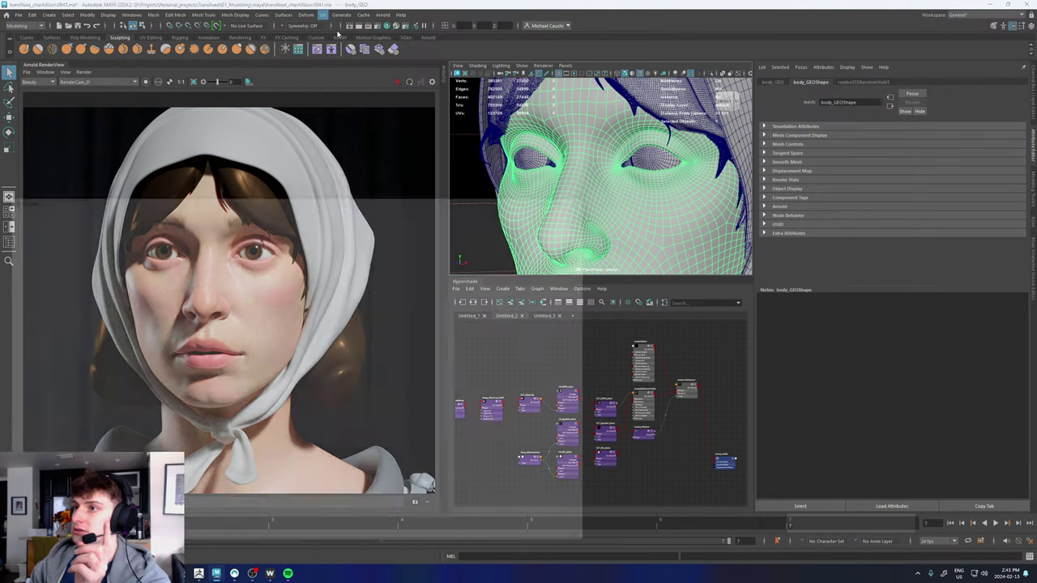
scroll(136, 358, up, 10)
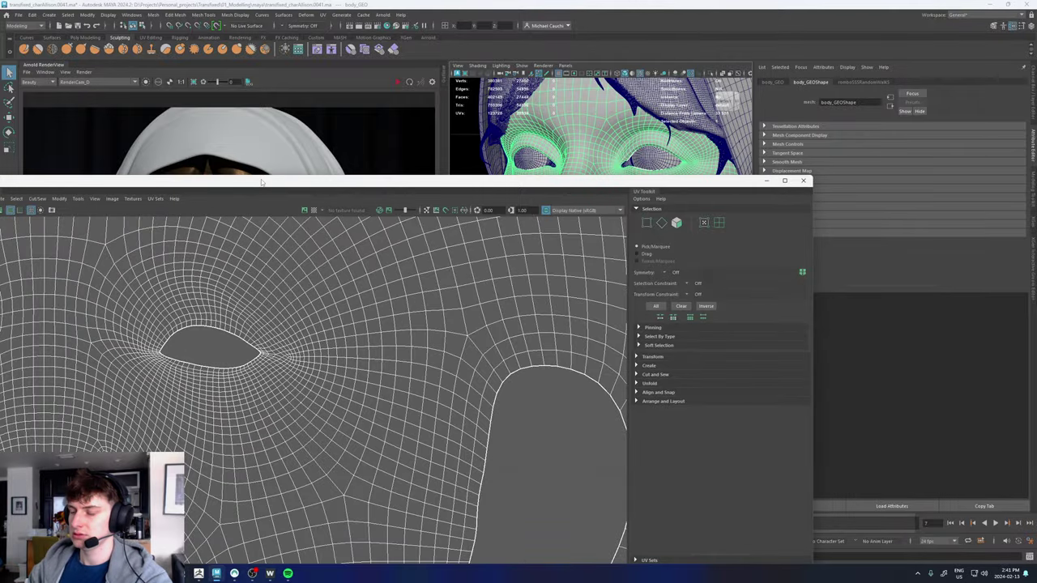
drag(262, 183, 376, 146)
click(917, 144)
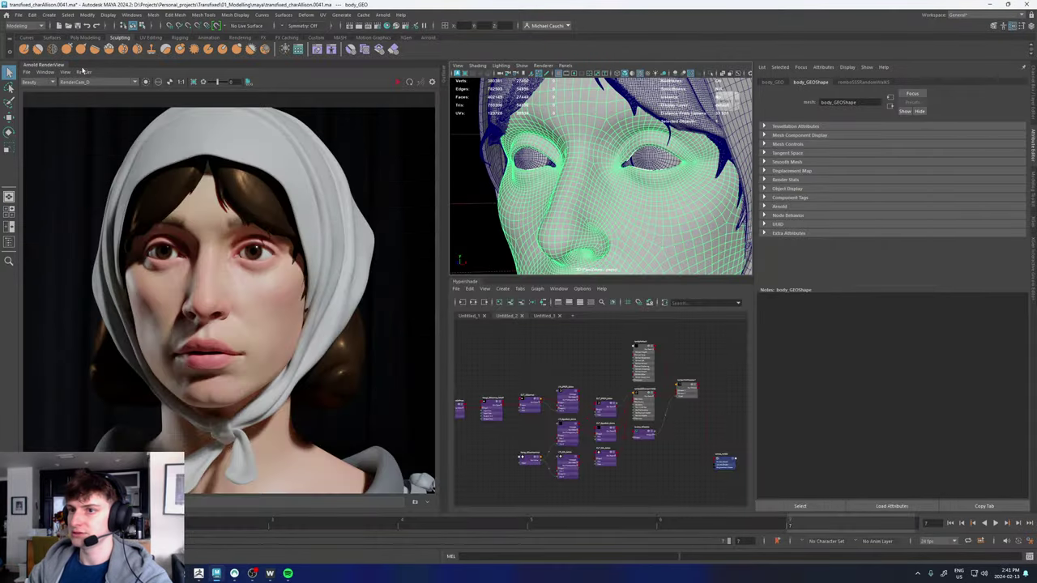
- Close the Arnold RenderView and switch to the UV Editing workspace
click(48, 66)
scroll(466, 204, down, 6)
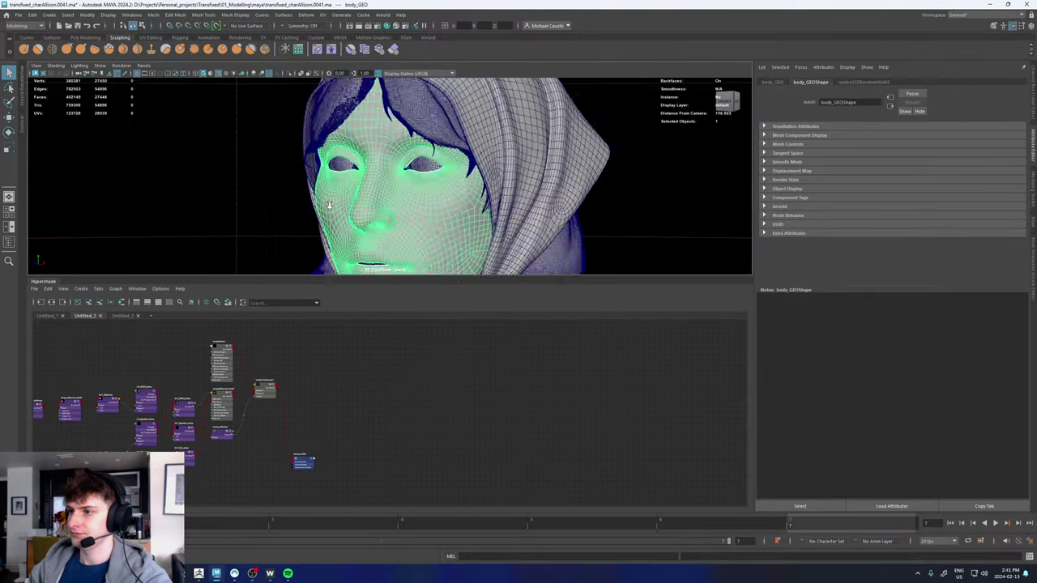
click(317, 170)
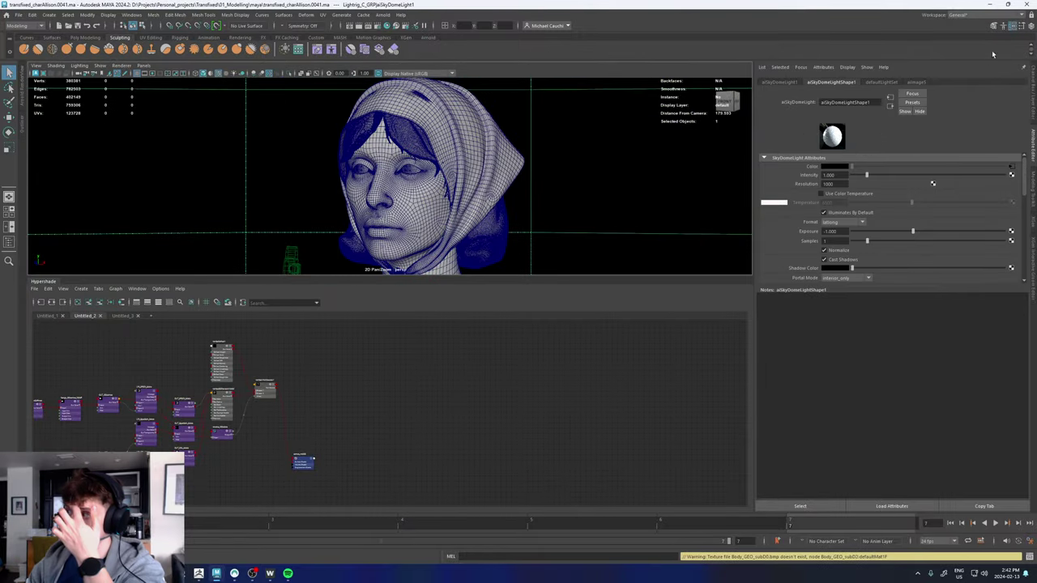
click(964, 15)
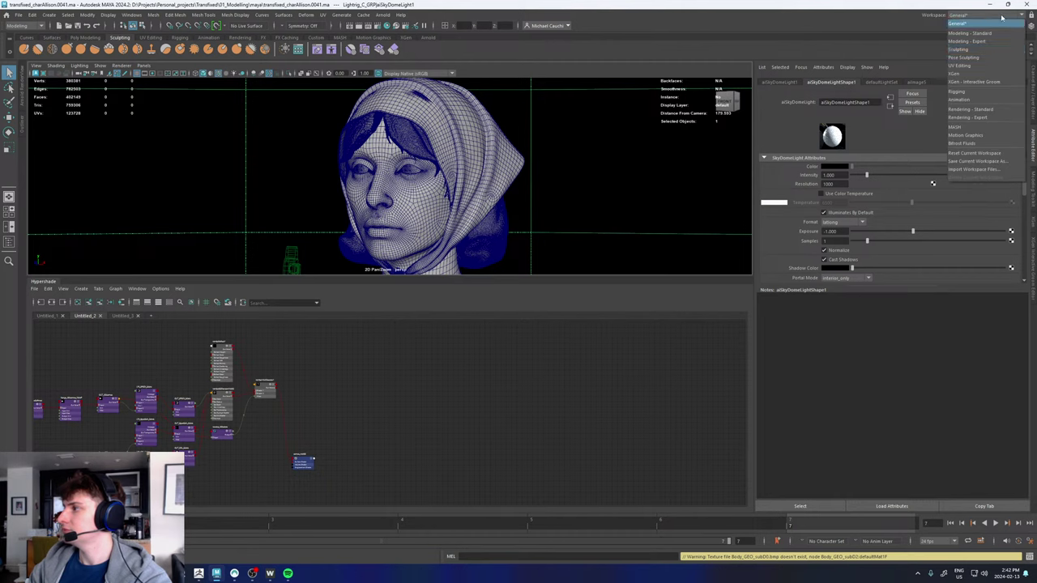
click(984, 66)
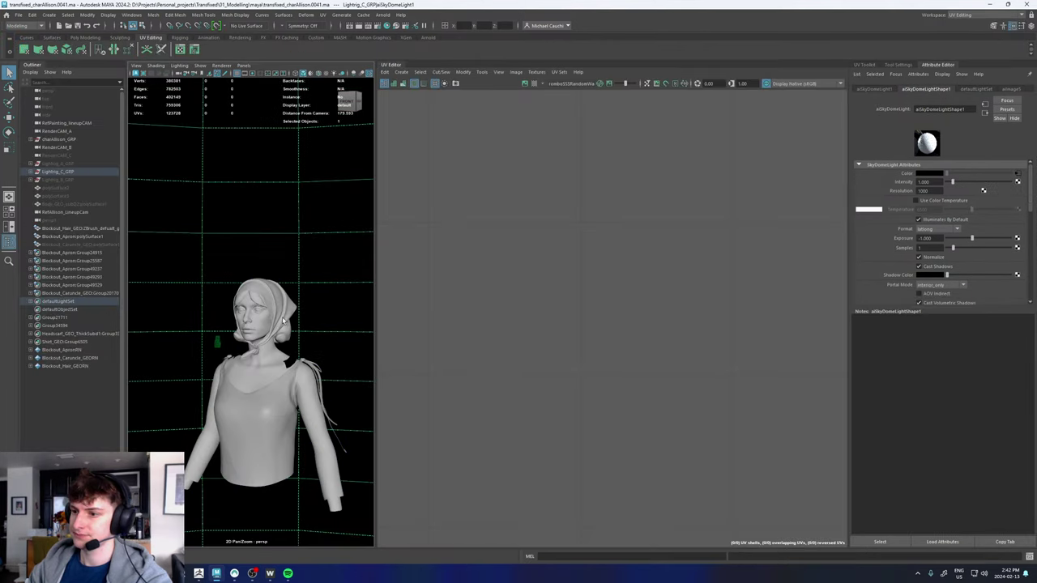
- Select the character's body mesh and pick a UV on the upper edge of an eye opening
click(259, 328)
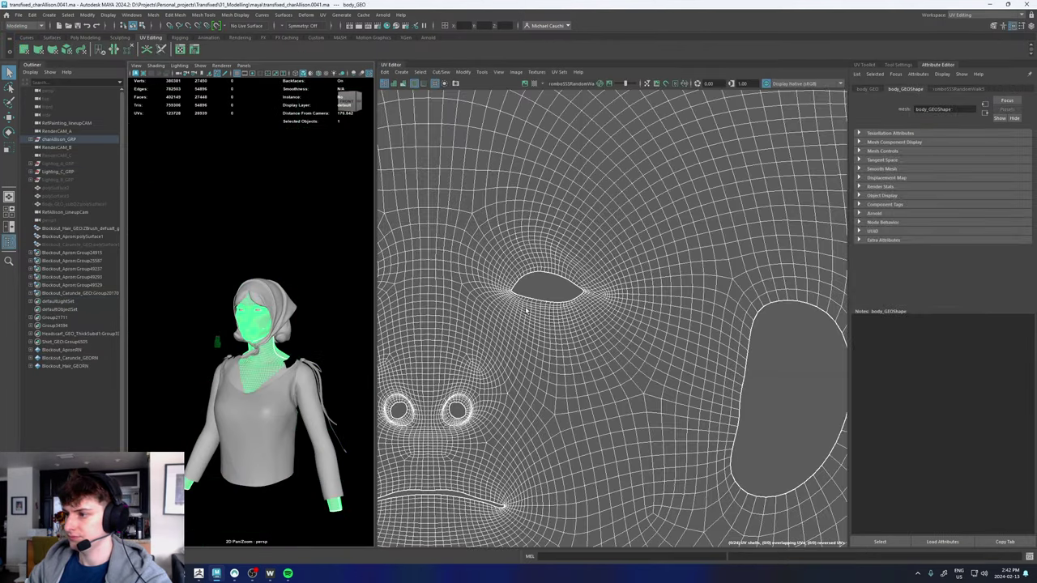
scroll(528, 299, up, 8)
right_drag(547, 256, 583, 256)
scroll(561, 292, down, 8)
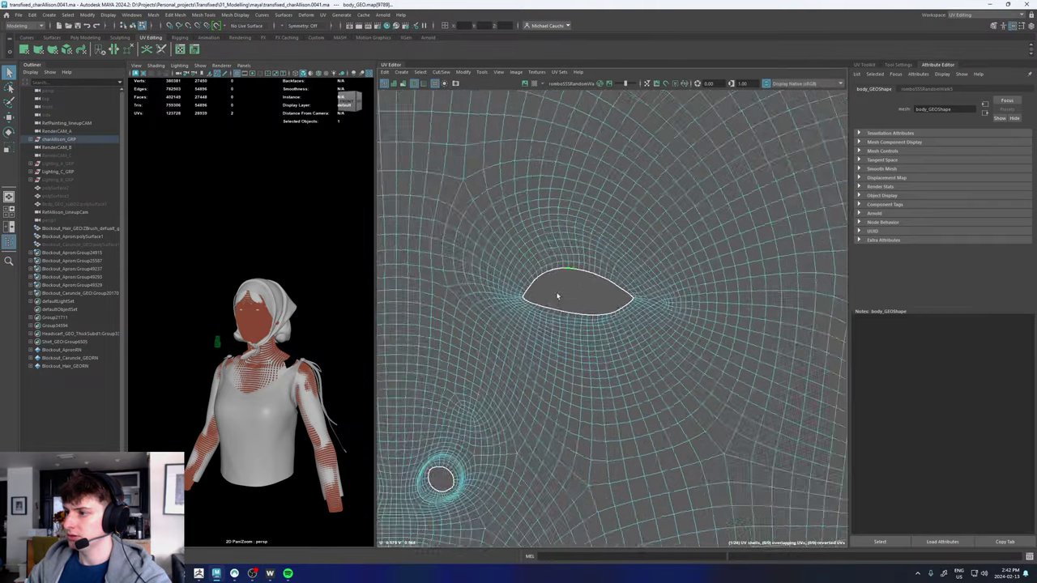
scroll(435, 294, up, 3)
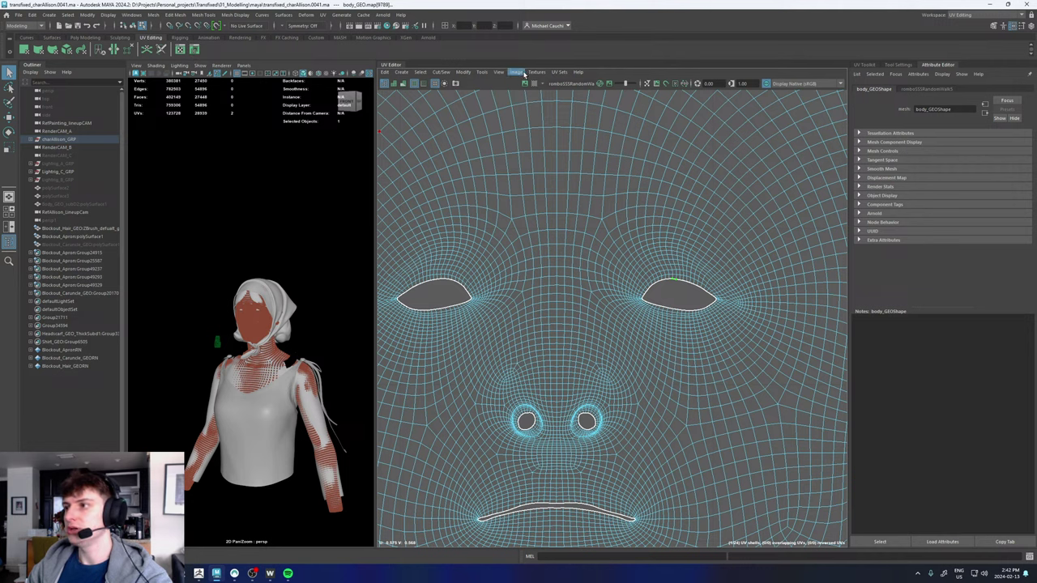
- Enable soft selection and pull the eye opening's upper edge UVs down toward the lower edge
scroll(662, 268, up, 5)
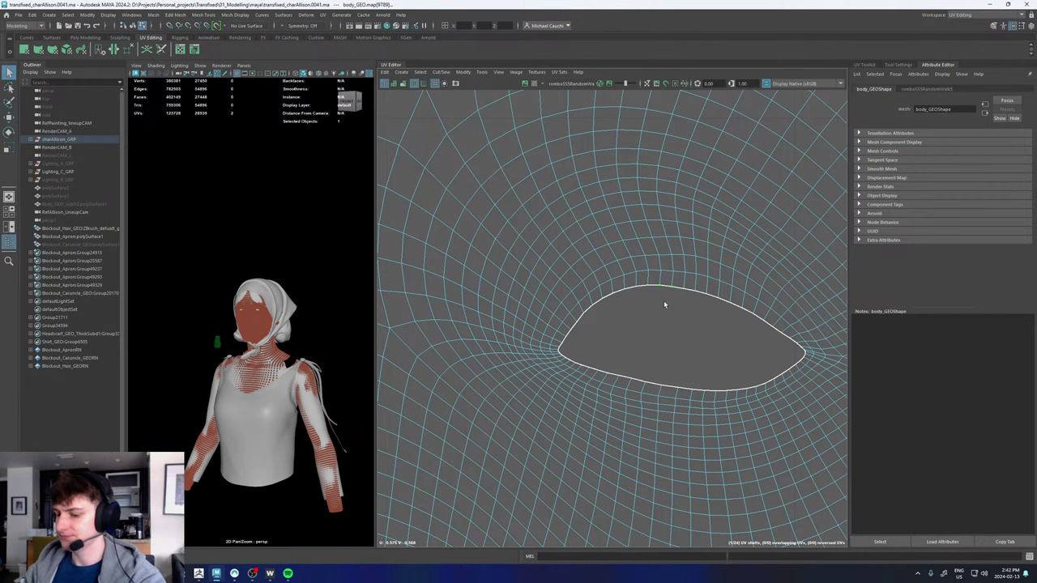
key(b)
drag(706, 301, 670, 377)
key(w)
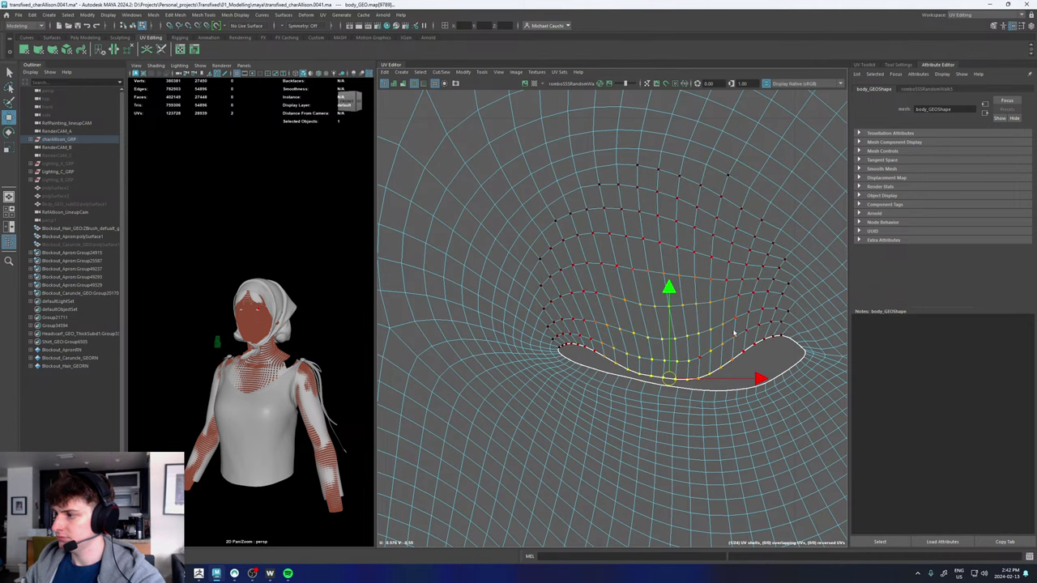
alt+middle_drag(740, 332, 650, 290)
scroll(653, 295, up, 1)
click(680, 301)
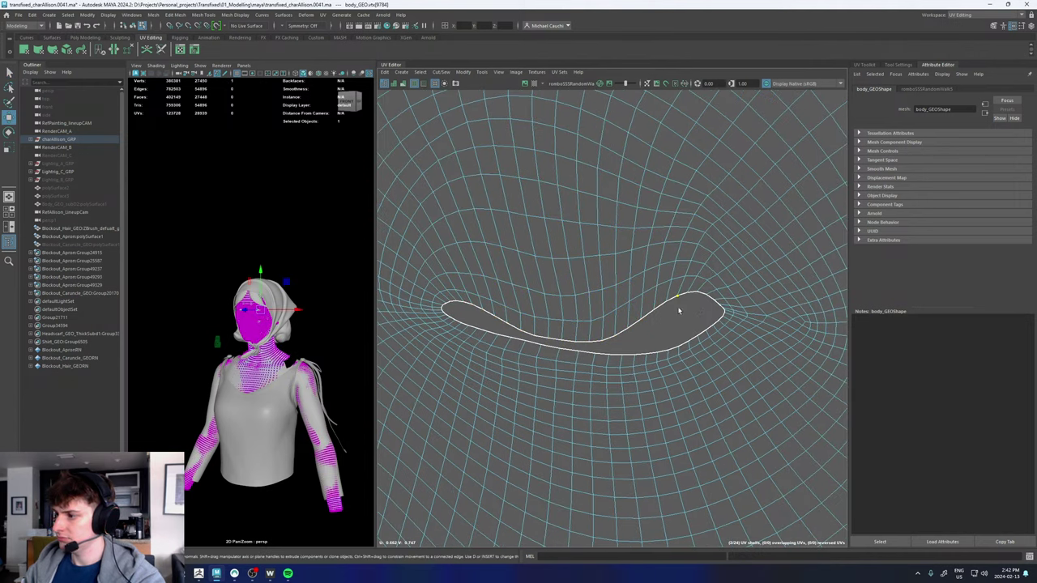
click(665, 305)
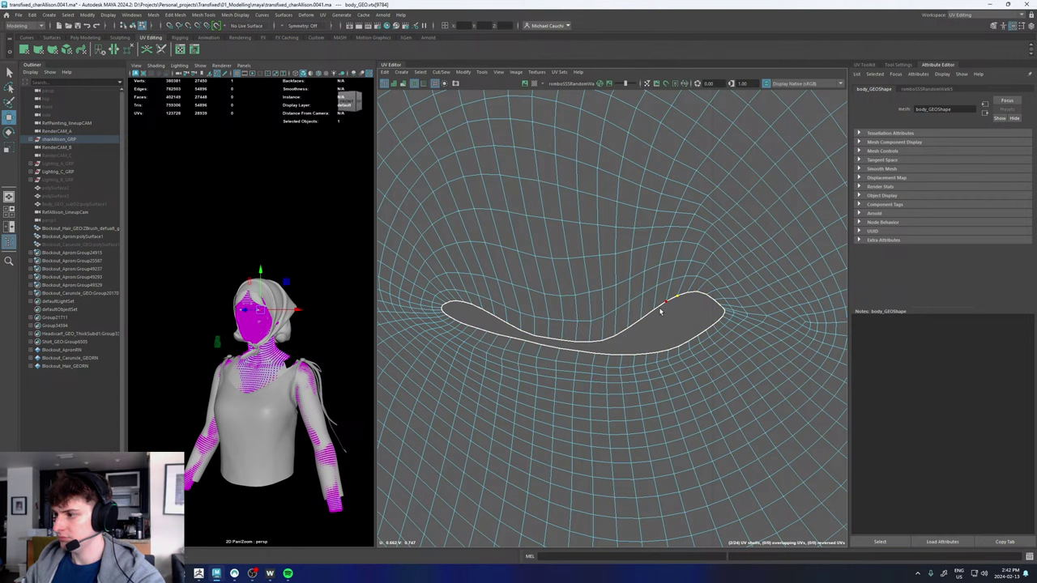
key(b)
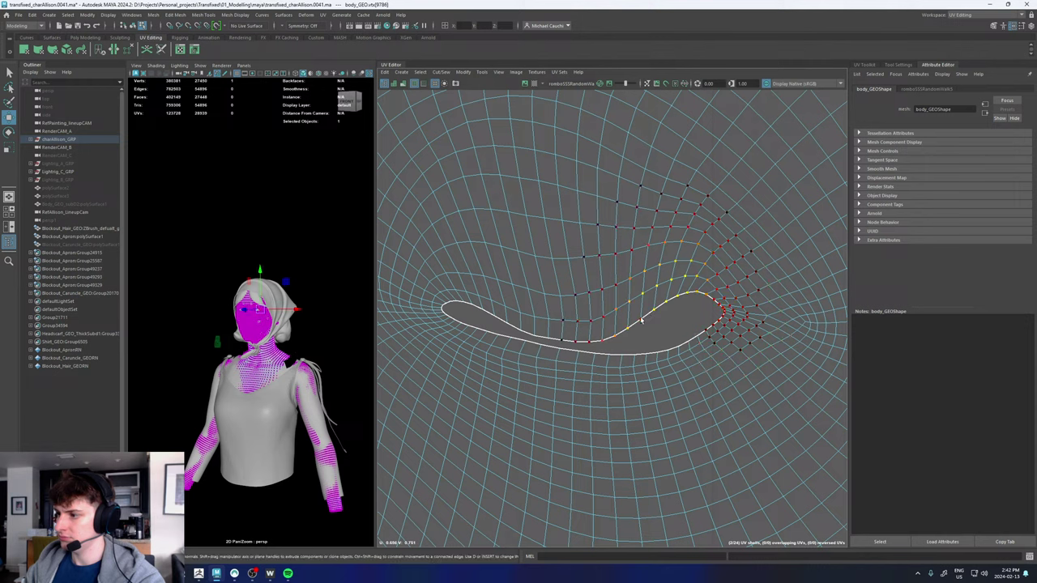
click(642, 320)
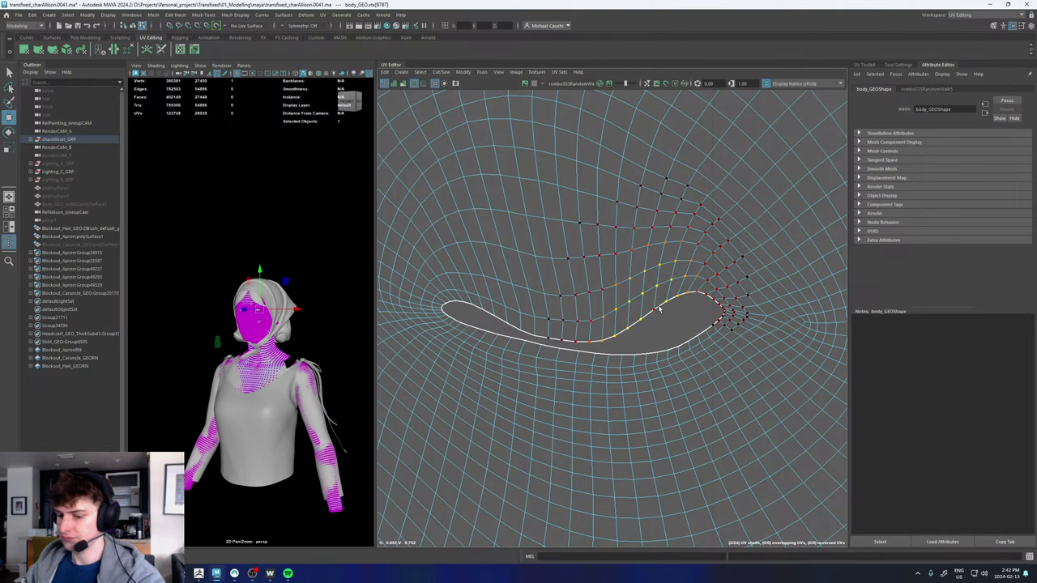
shift+click(663, 303)
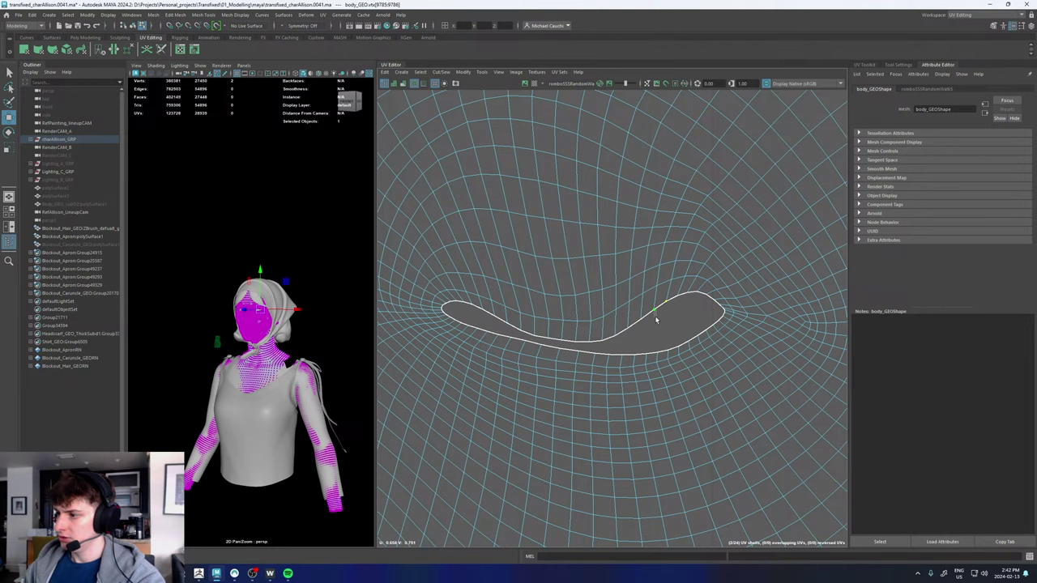
- Switch back to UV selection and move individual UVs on the upper eyelid edge down toward the lower edge, without soft selection
right_drag(664, 306, 694, 301)
click(666, 306)
shift+click(655, 313)
shift+click(646, 322)
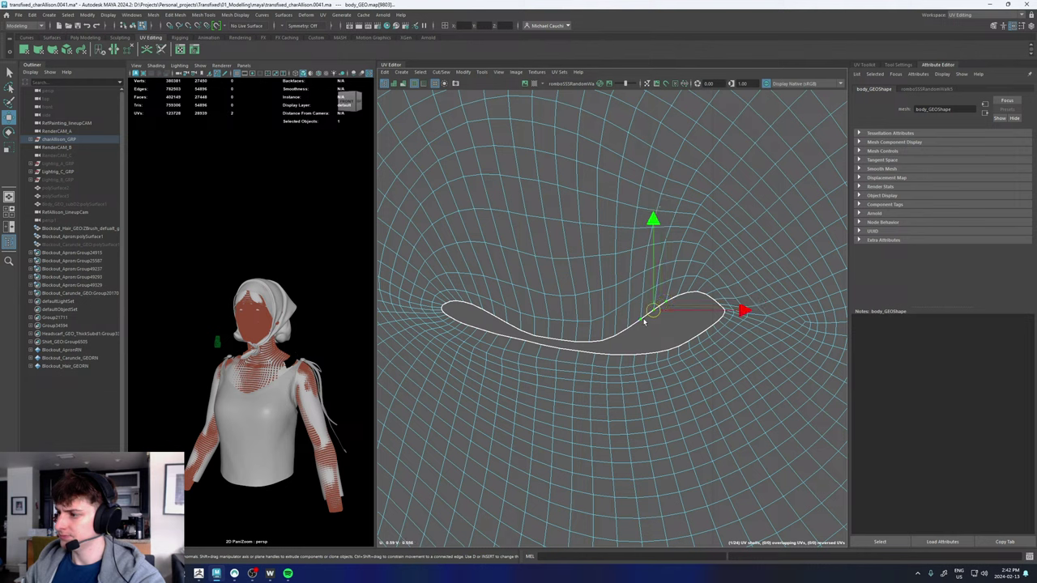
drag(654, 311, 659, 337)
click(677, 298)
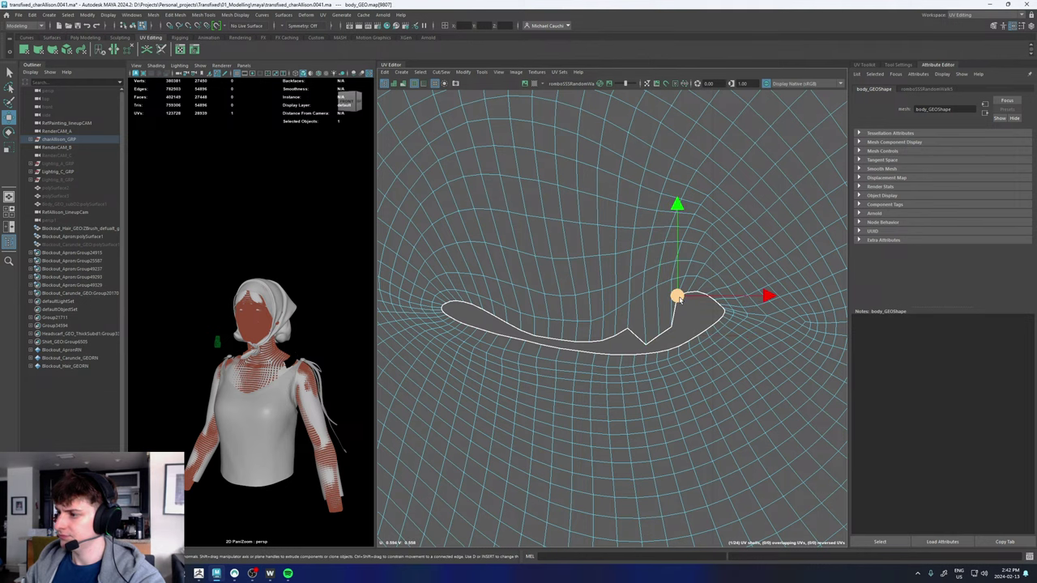
drag(677, 298, 689, 320)
- Unfold the UVs near the outer corner of the upper eyelid edge and at the raised point along it
click(694, 294)
key(q)
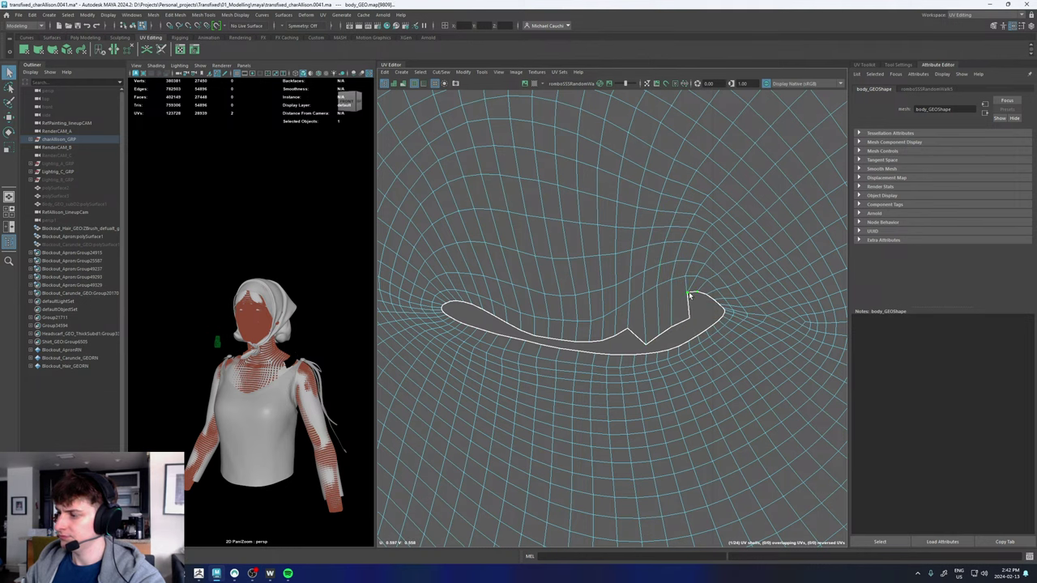
shift+right_drag(689, 297, 597, 294)
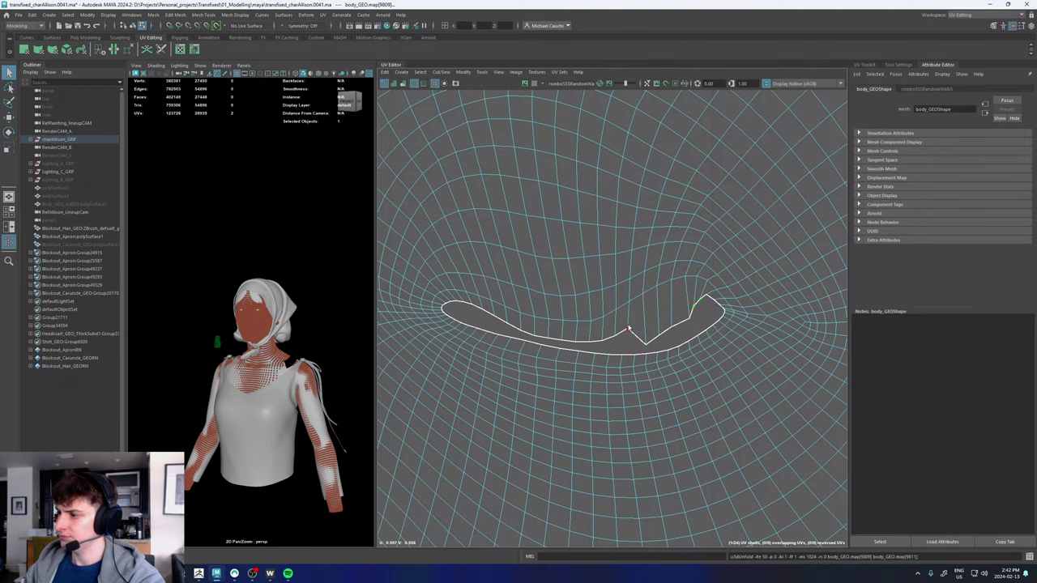
click(629, 328)
shift+right_drag(629, 328, 559, 321)
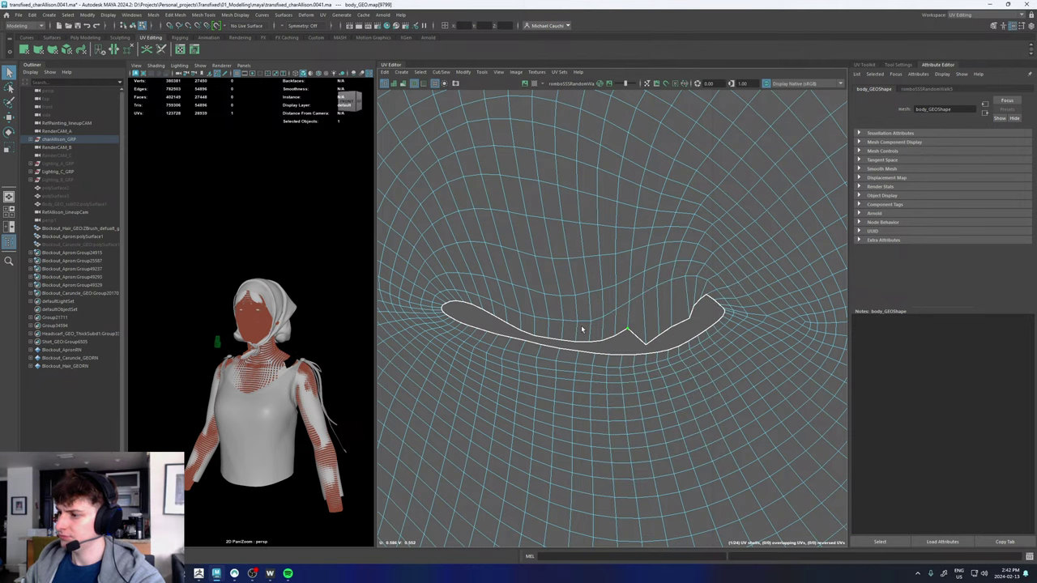
- Move the raised and uneven UVs along the middle and outer end of the upper eyelid edge into a smoother curve
key(w)
drag(630, 330, 589, 346)
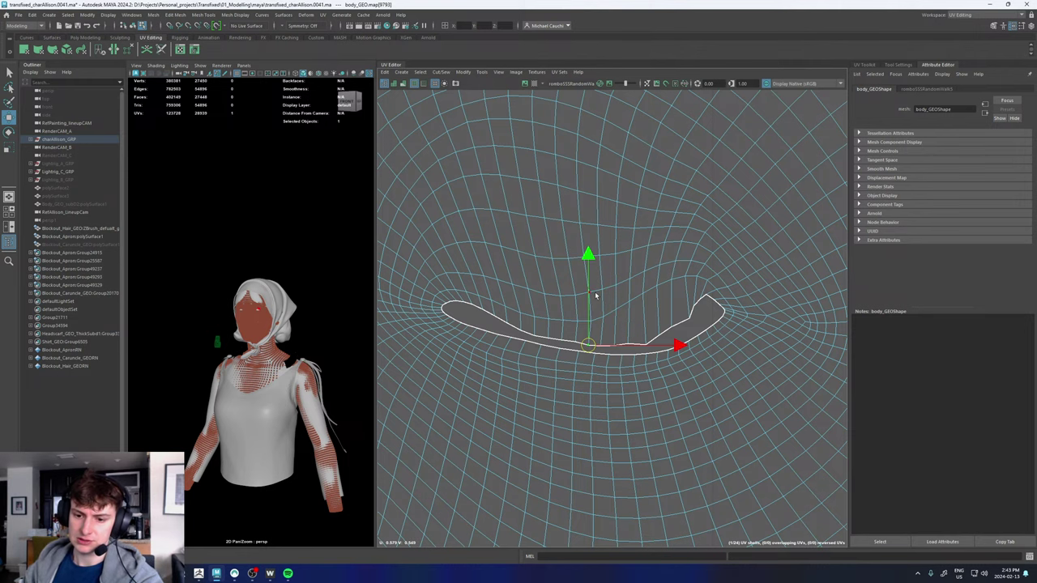
scroll(678, 345, up, 3)
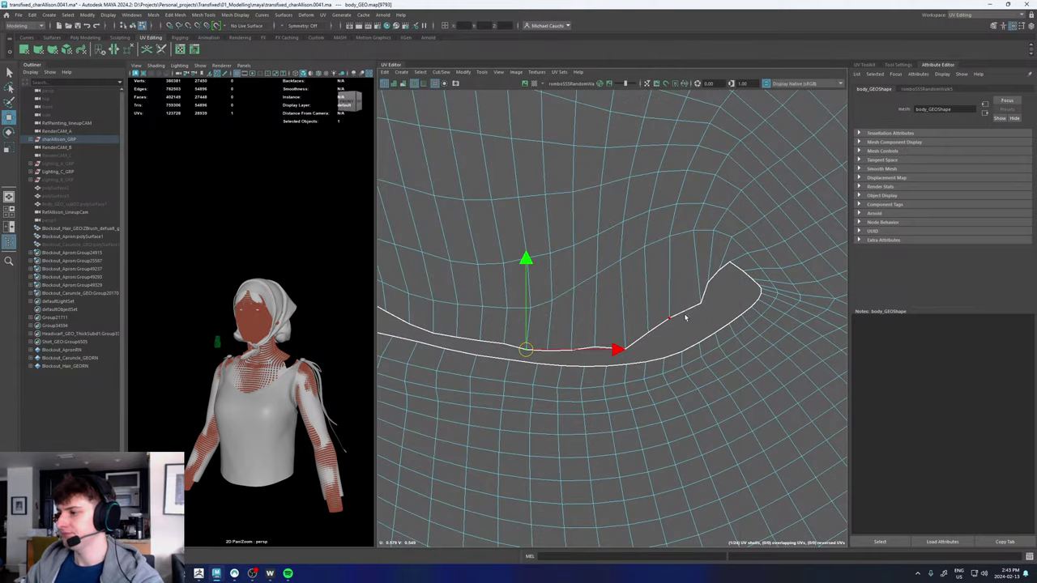
click(695, 308)
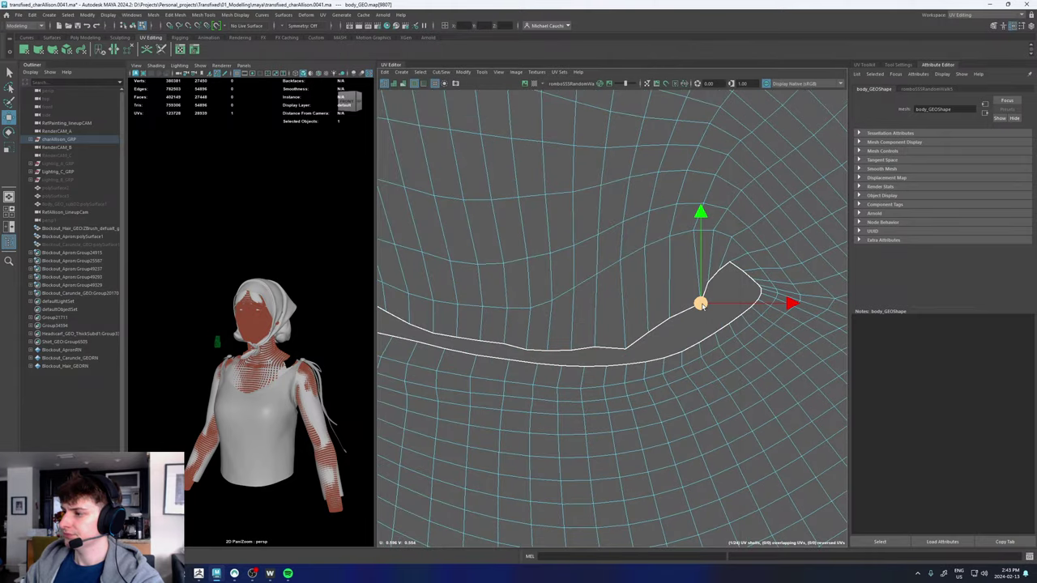
click(729, 264)
drag(730, 264, 712, 292)
click(717, 276)
click(626, 352)
drag(626, 352, 624, 345)
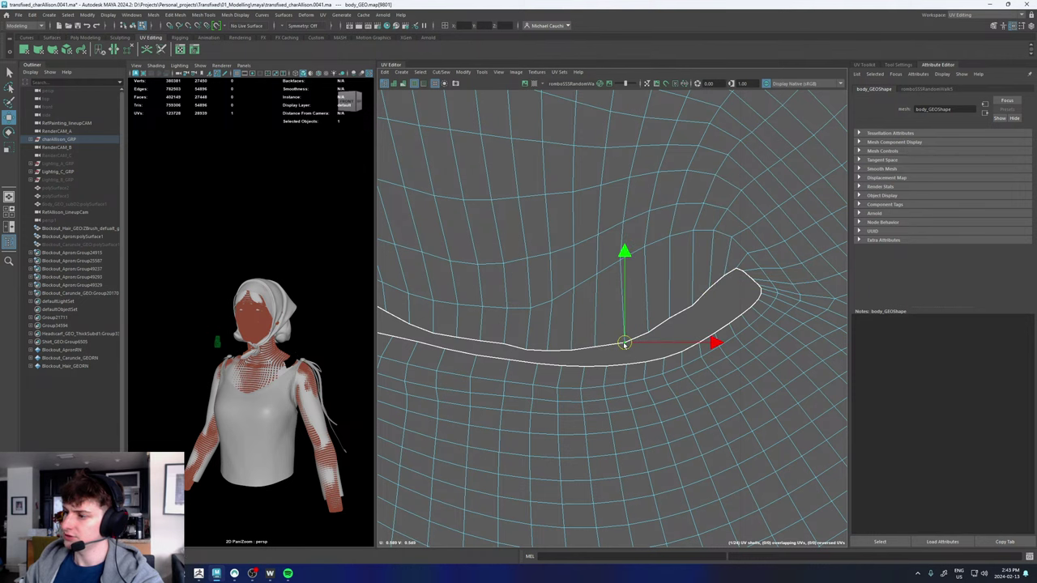
- Adjust individual UVs along the inner half of the upper eyelid edge to follow the lower edge closely
scroll(494, 354, down, 1)
click(500, 348)
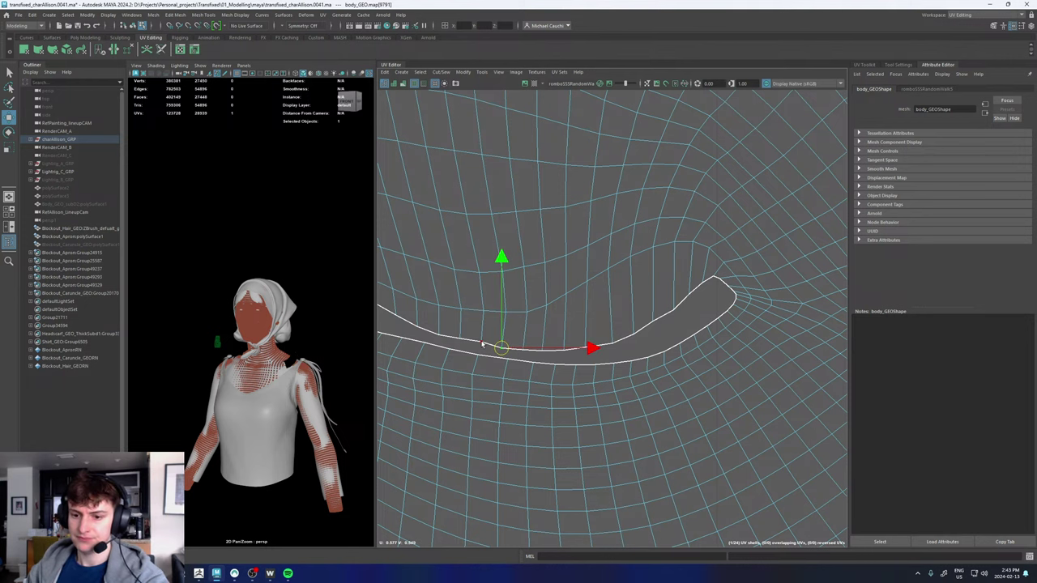
alt+middle_drag(477, 320, 619, 293)
click(621, 316)
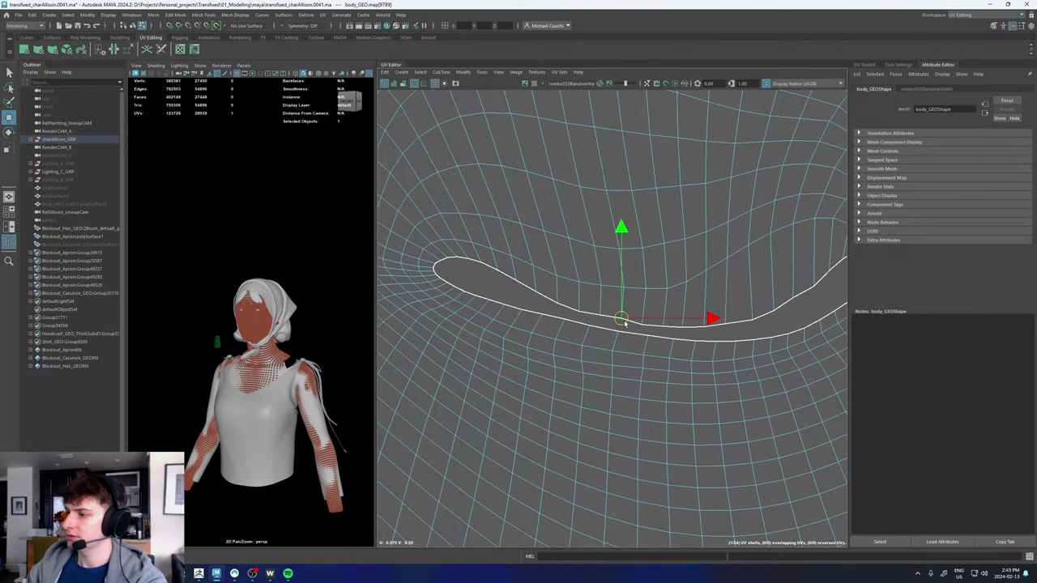
drag(623, 320, 622, 323)
click(600, 323)
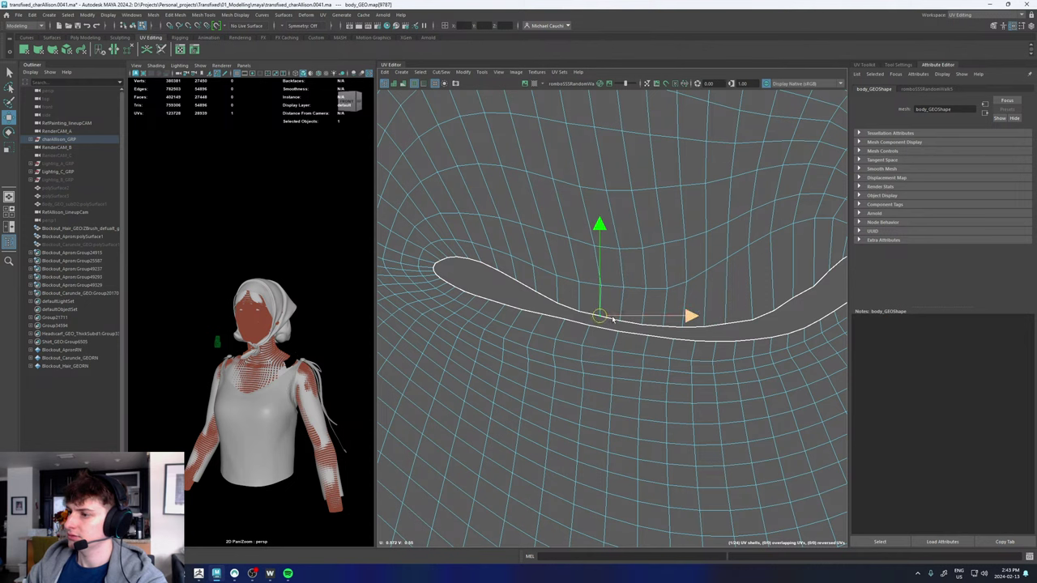
- Unfold and relax two patches of UVs above the upper eyelid edge with the Smooth tool
scroll(712, 259, down, 3)
right_drag(711, 259, 742, 254)
alt+middle_drag(716, 241, 622, 282)
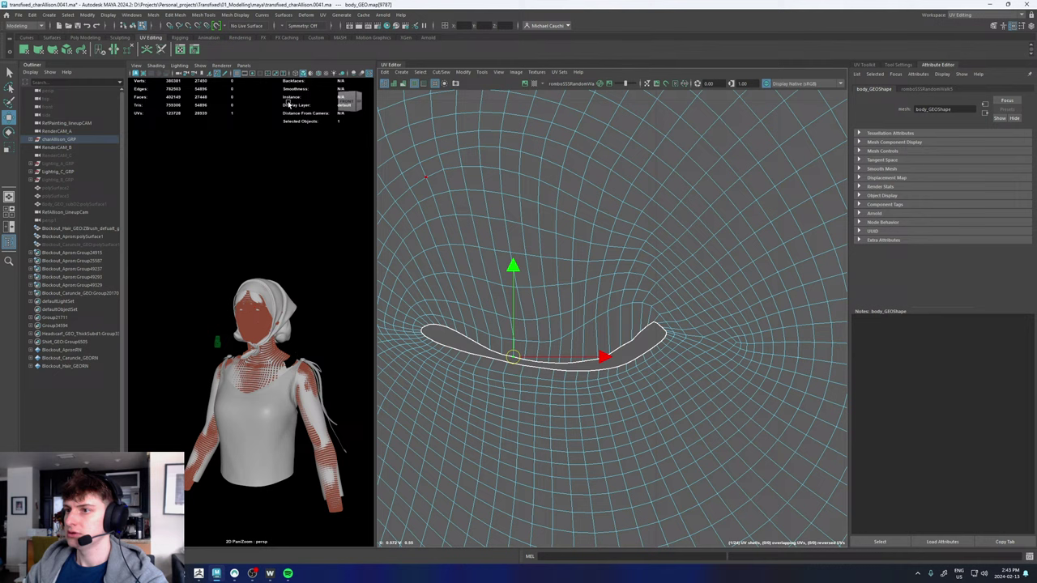
click(481, 72)
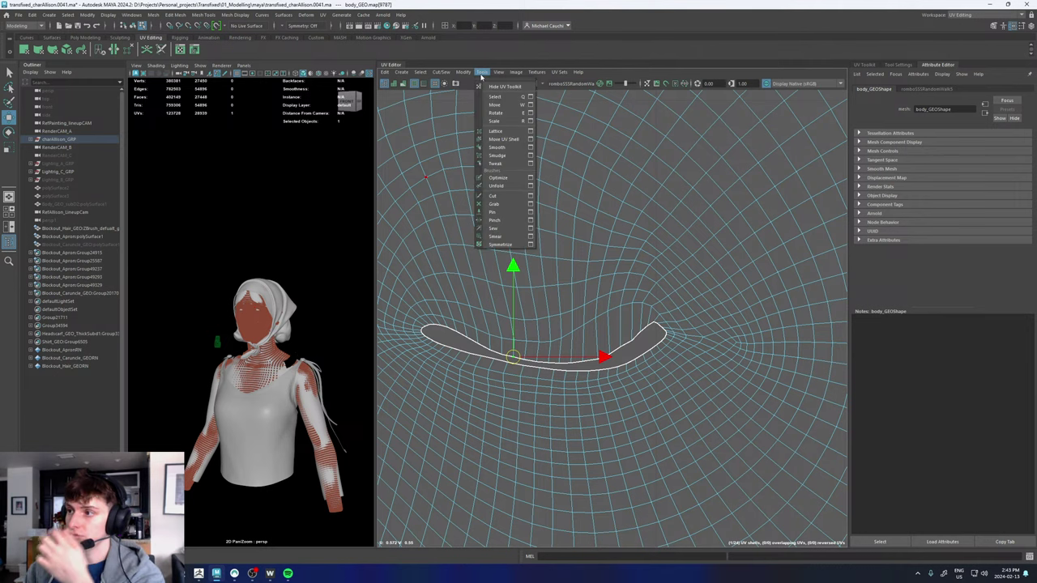
click(501, 150)
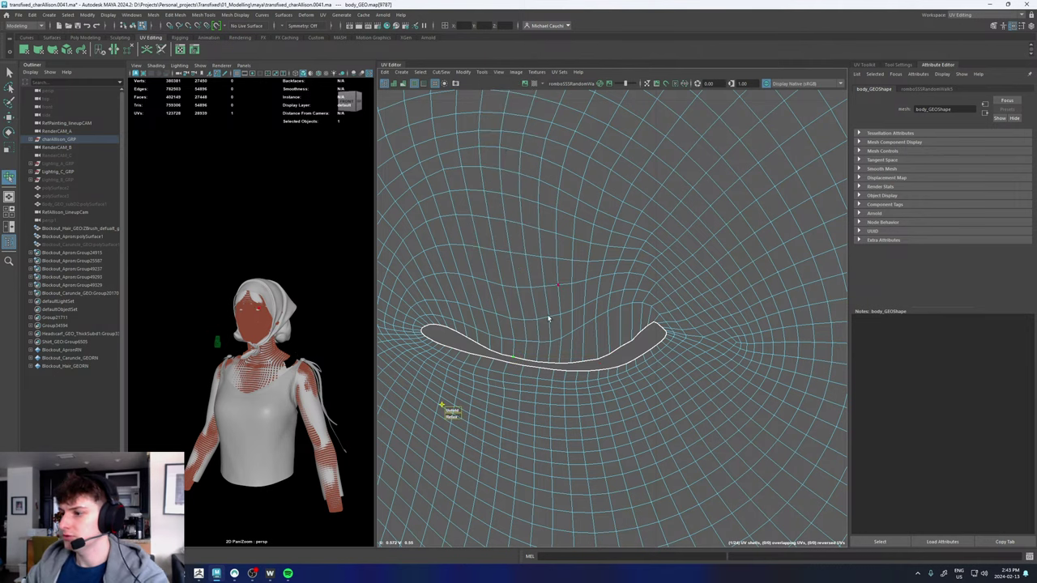
drag(522, 212, 642, 308)
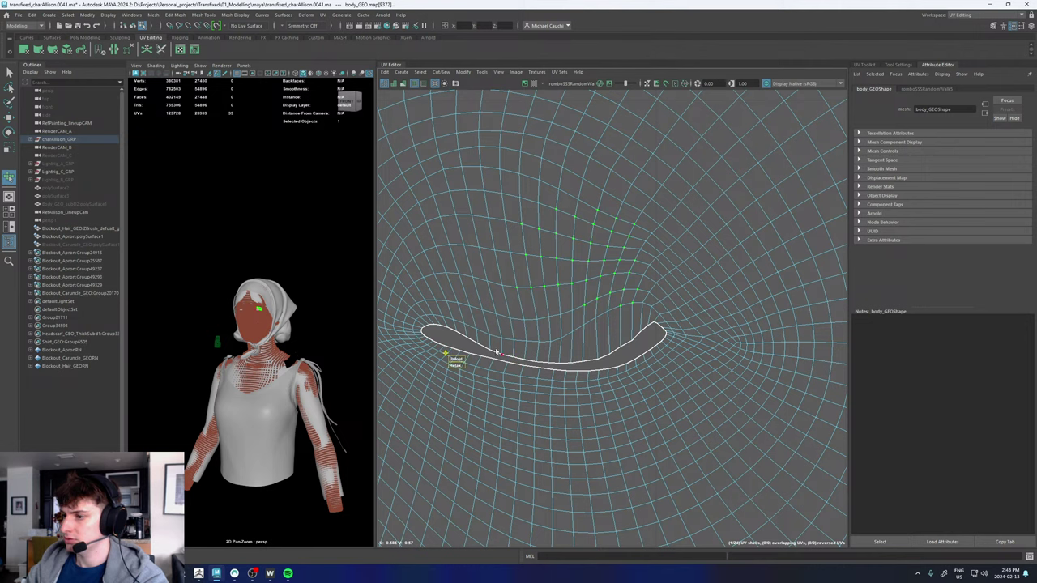
drag(465, 358, 543, 361)
drag(457, 365, 481, 364)
drag(512, 263, 621, 352)
drag(455, 401, 497, 395)
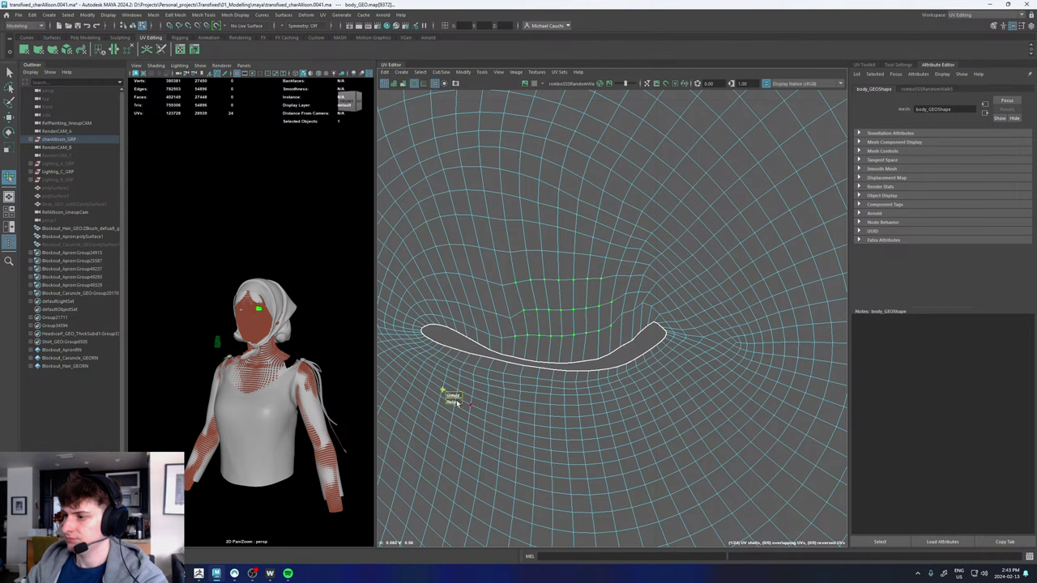
- Select the four rows of UVs spanning the area just above the upper eyelid edge and relax them with the Smooth tool
drag(450, 253, 522, 324)
key(q)
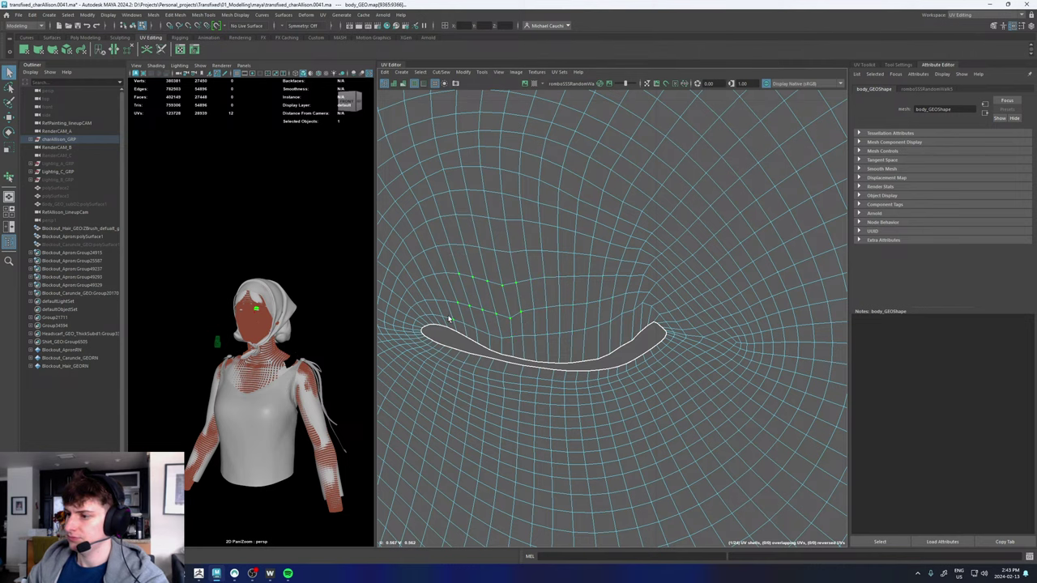
click(642, 305)
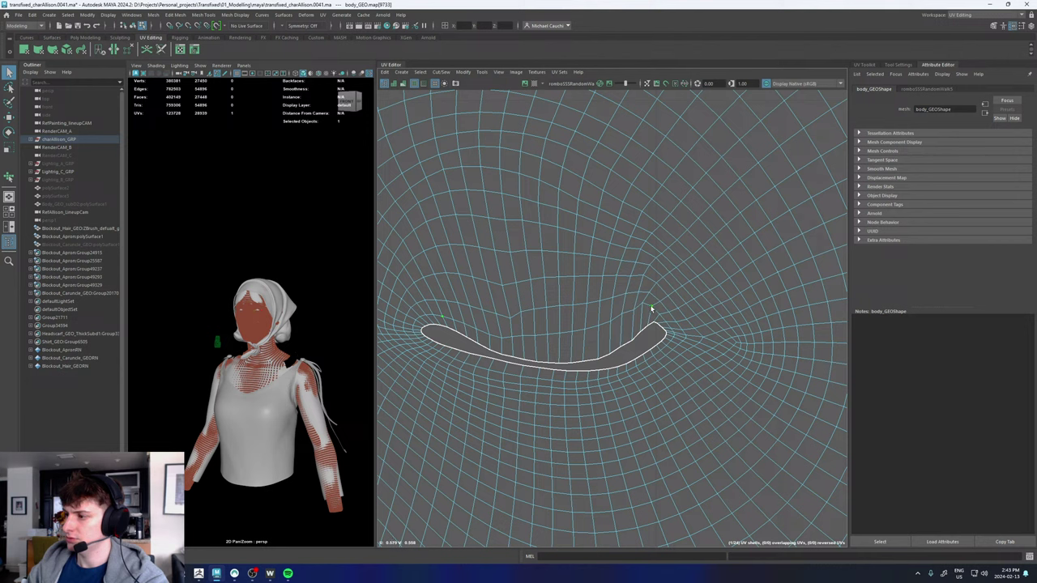
shift+double_click(442, 308)
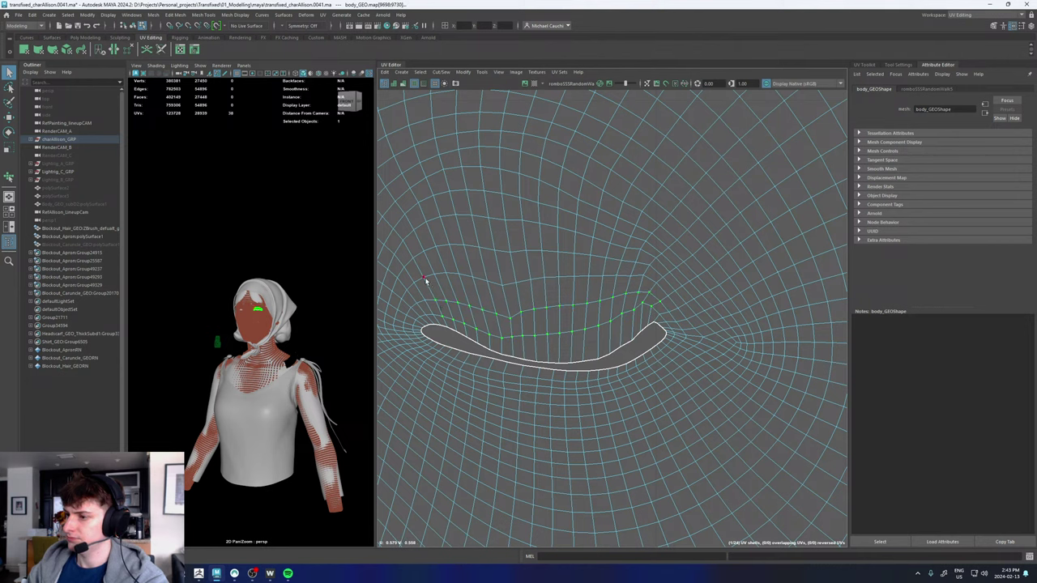
shift+click(424, 279)
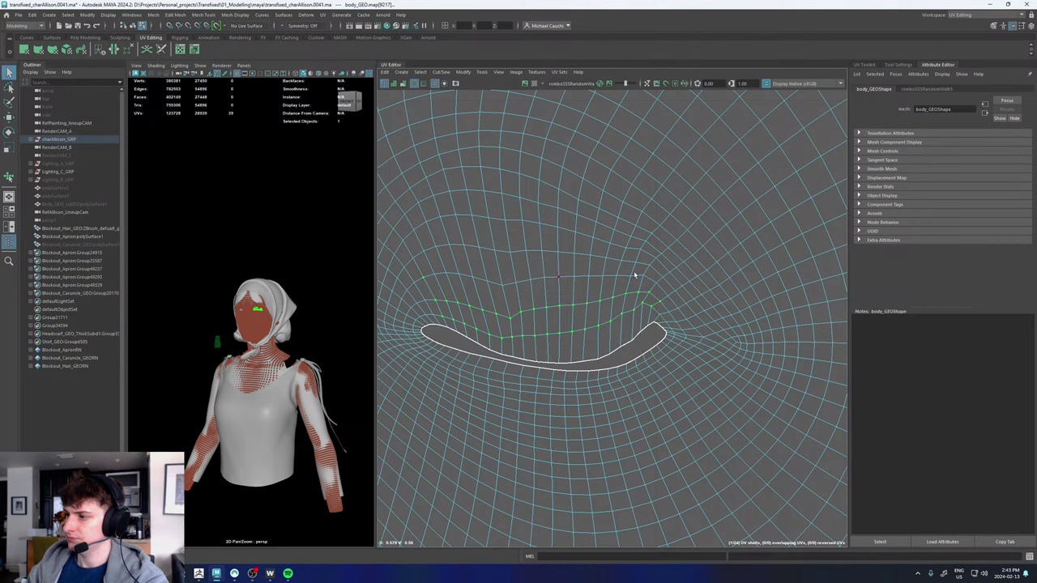
shift+click(672, 290)
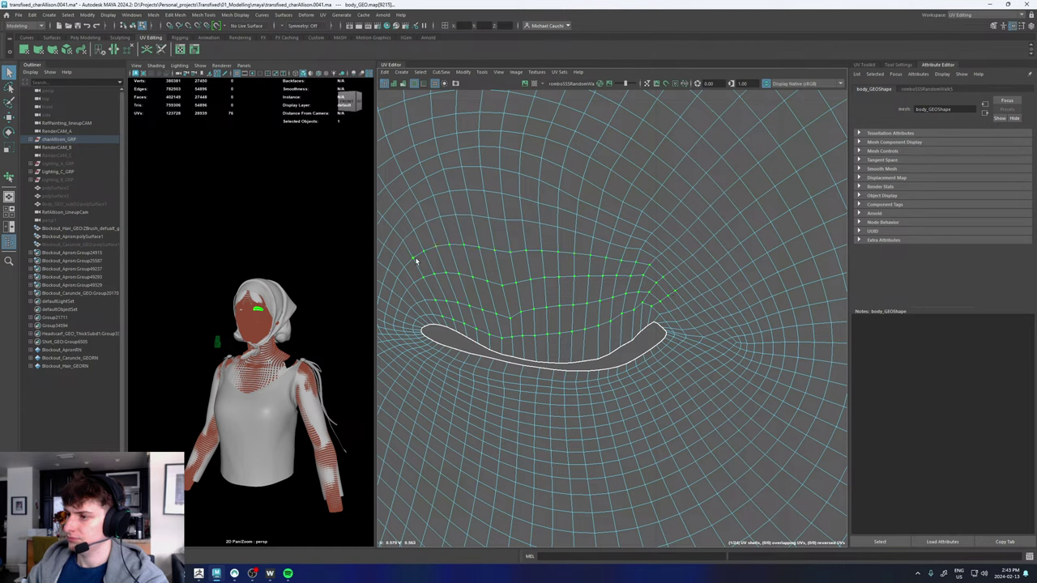
click(482, 73)
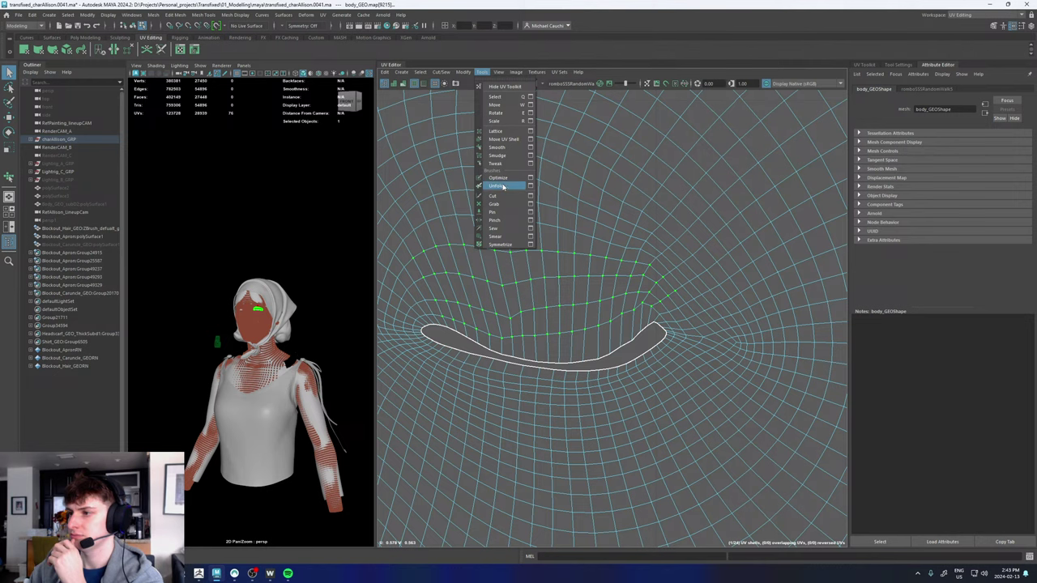
click(497, 148)
mouse_move(393, 398)
mouse_down()
mouse_move(408, 392)
mouse_move(400, 399)
mouse_up()
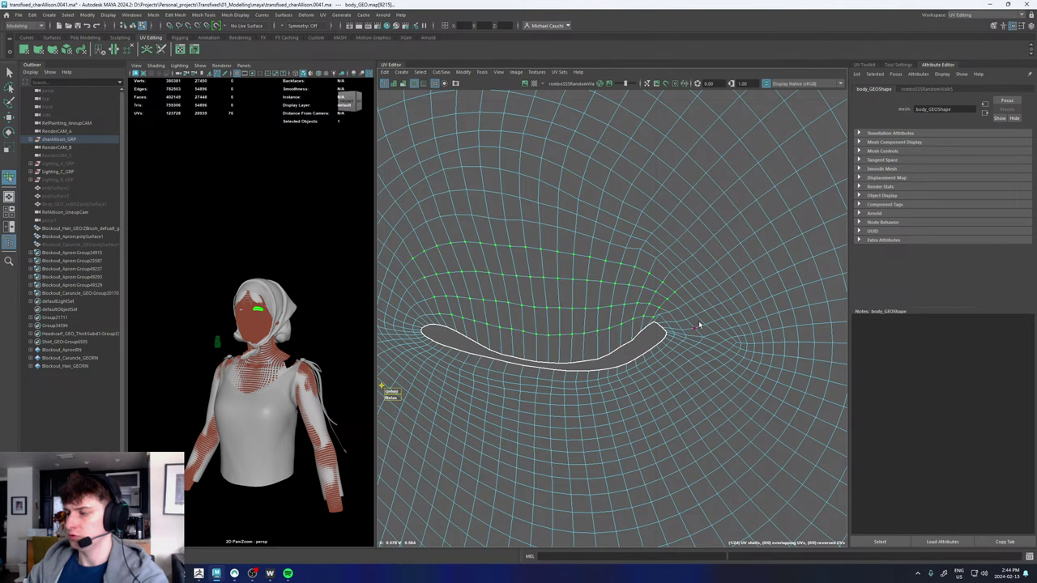
- Move individual UVs at and just above the outer corner of the eye opening to round off the corner
scroll(660, 328, up, 5)
click(622, 263)
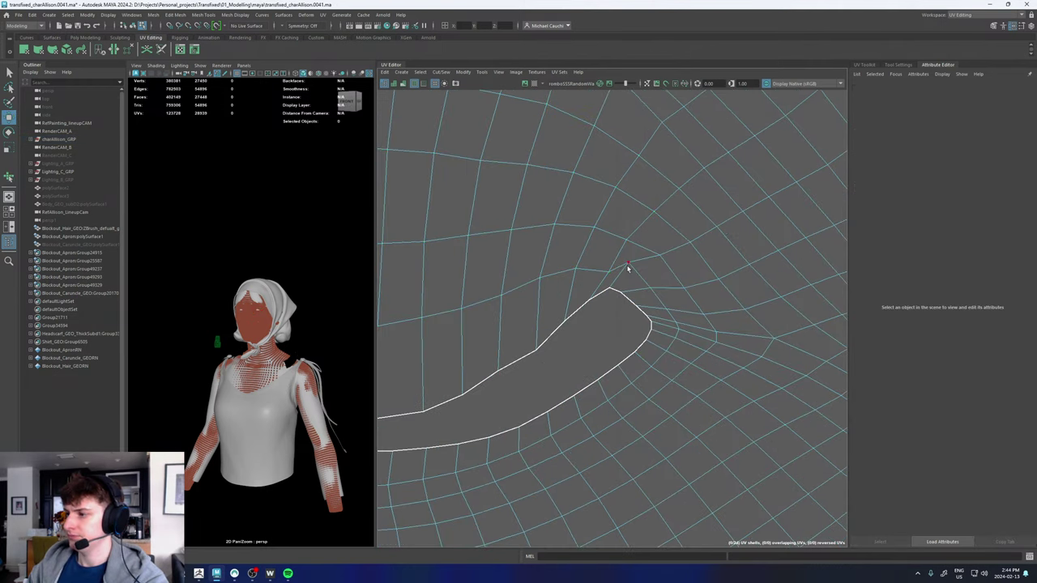
click(627, 266)
drag(627, 265, 627, 303)
key(q)
click(622, 293)
key(w)
click(613, 298)
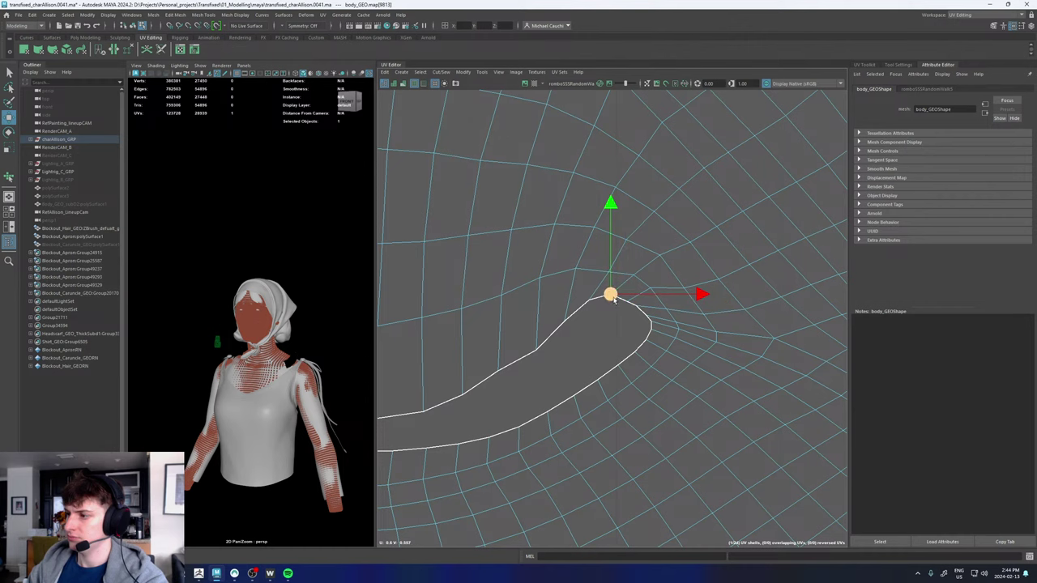
- Select the pinched patch of UVs above the outer eye corner and unfold it with the Smooth tool
scroll(610, 316, down, 6)
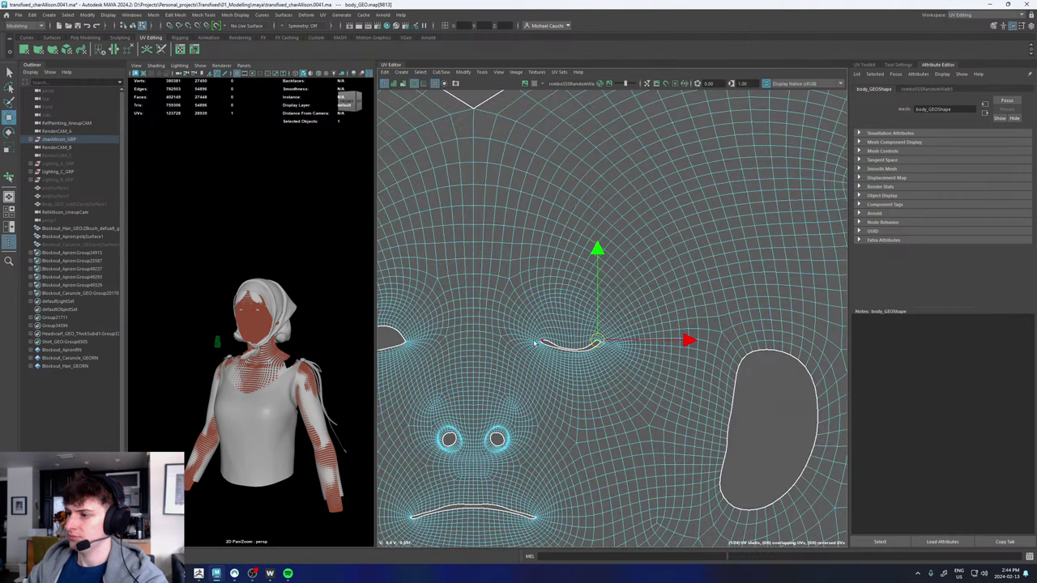
scroll(547, 346, up, 5)
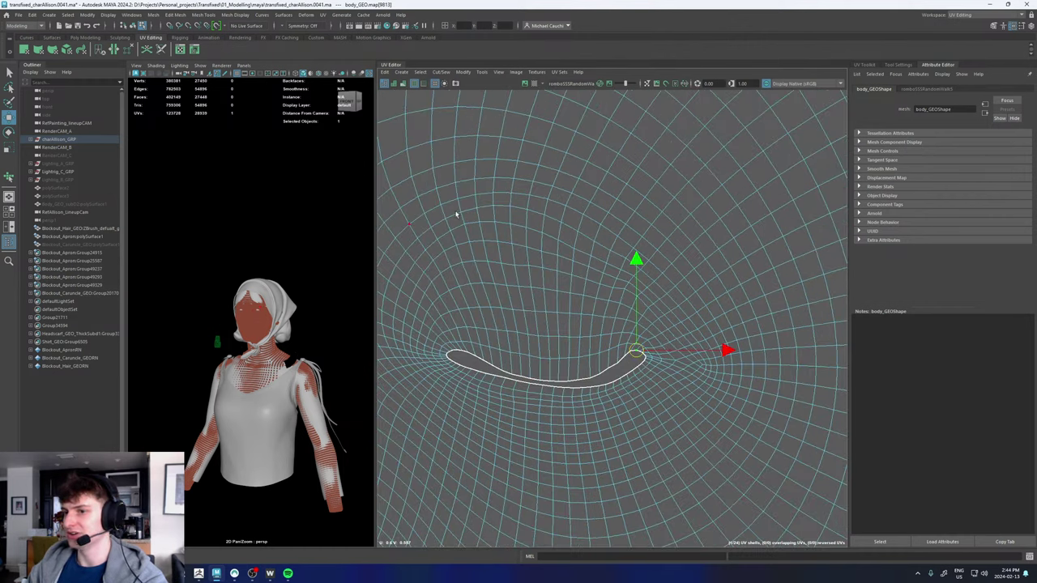
drag(592, 257, 669, 334)
click(481, 72)
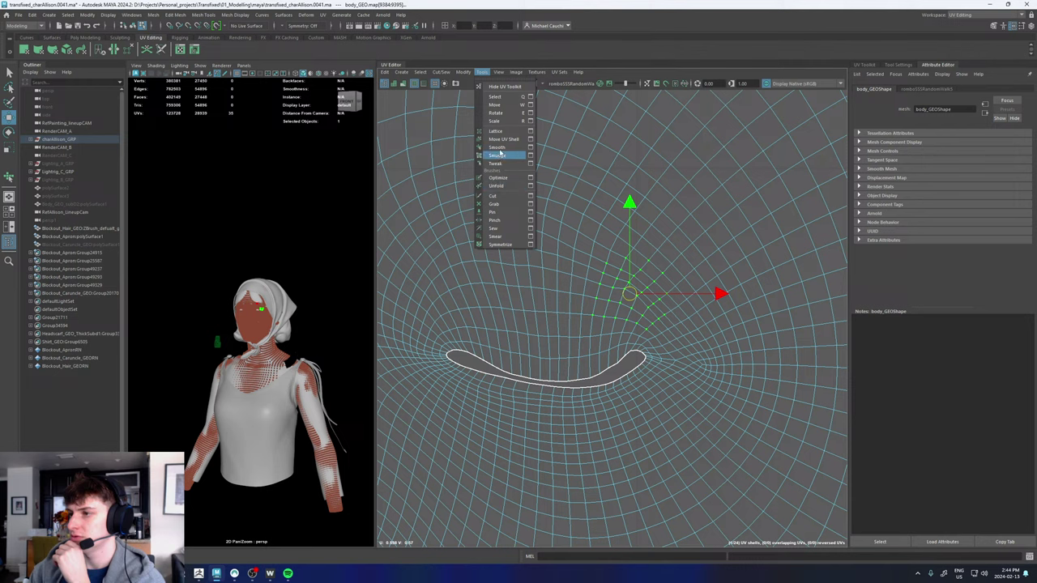
click(498, 147)
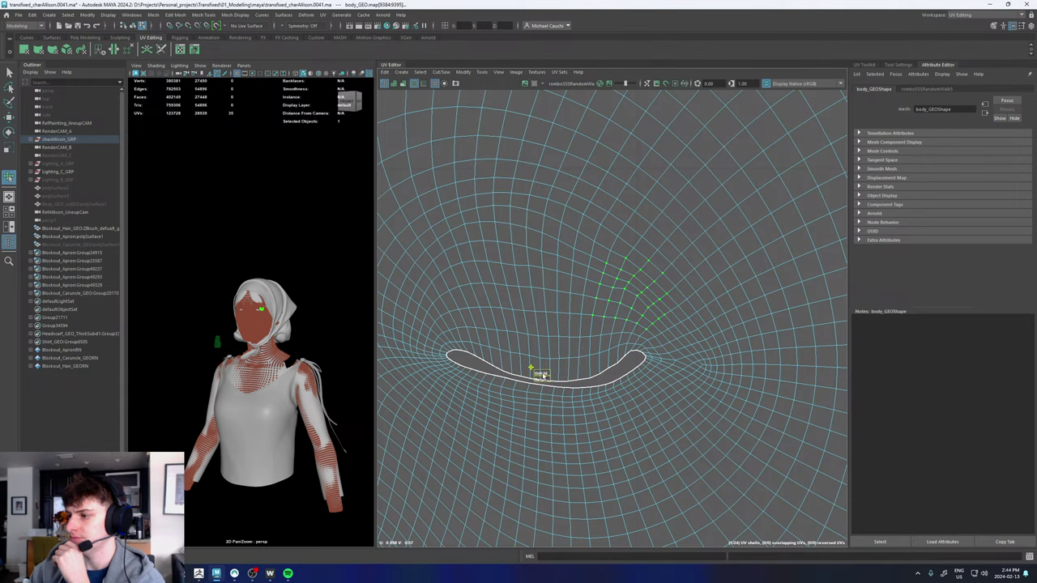
drag(541, 376, 561, 372)
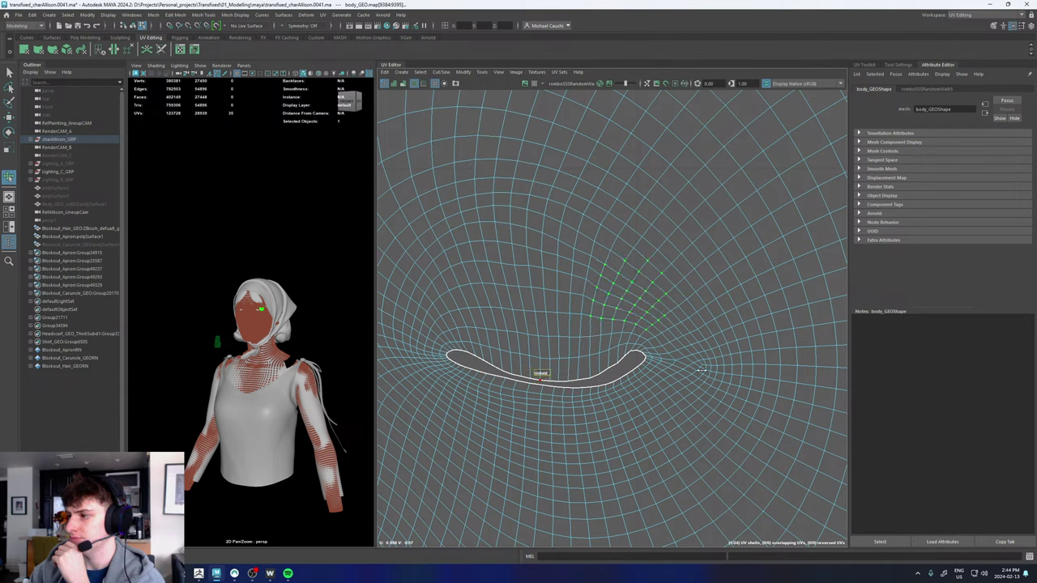
- Select a large block of UVs above the upper eyelid and even it out with the Smooth tool
drag(421, 195, 630, 332)
drag(393, 367, 690, 341)
scroll(527, 289, down, 5)
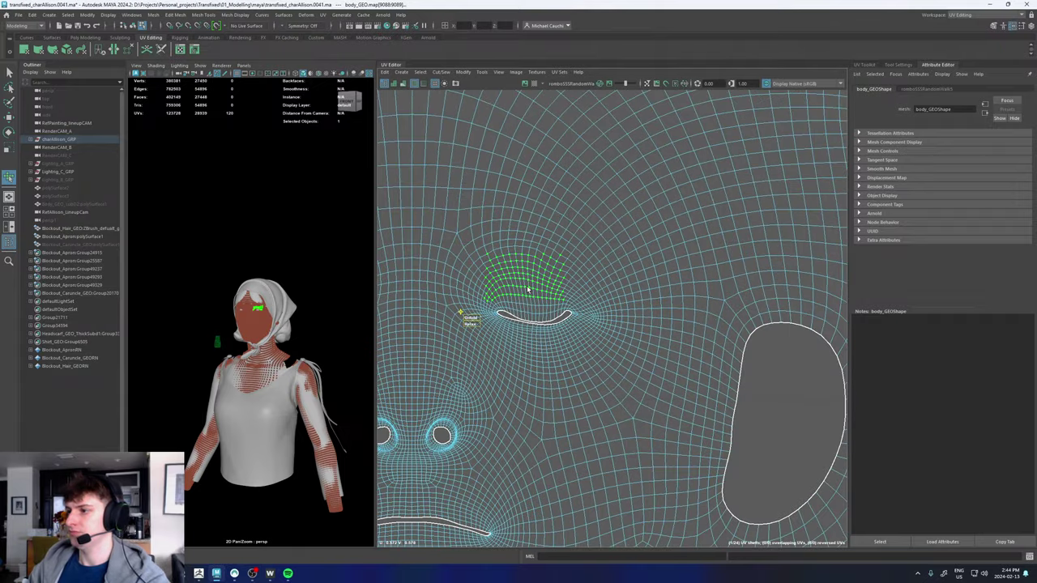
- Brush over the selected block of UVs above the eyelid with the Unfold brush to even out its spacing
key(q)
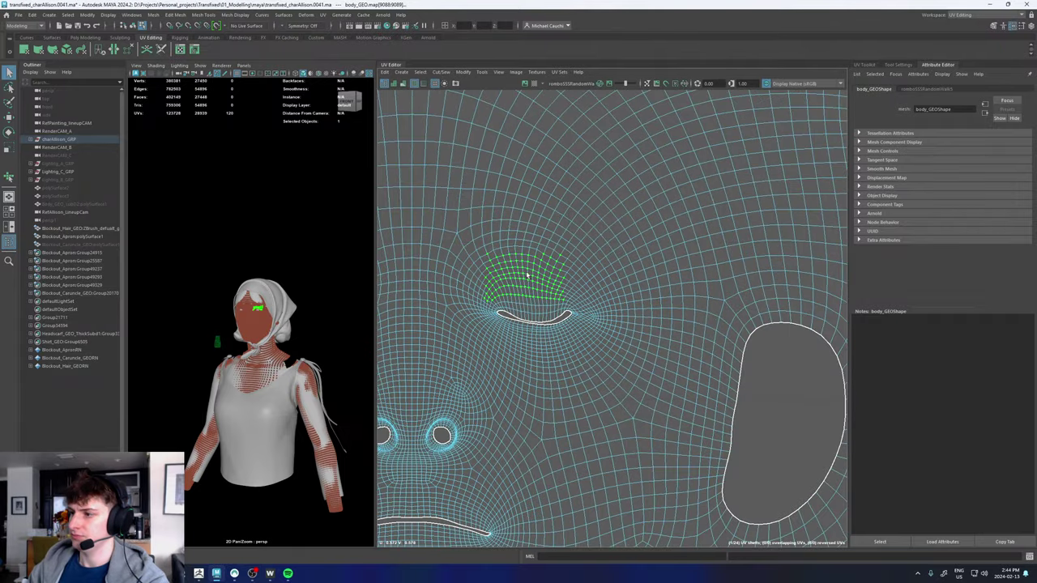
click(481, 72)
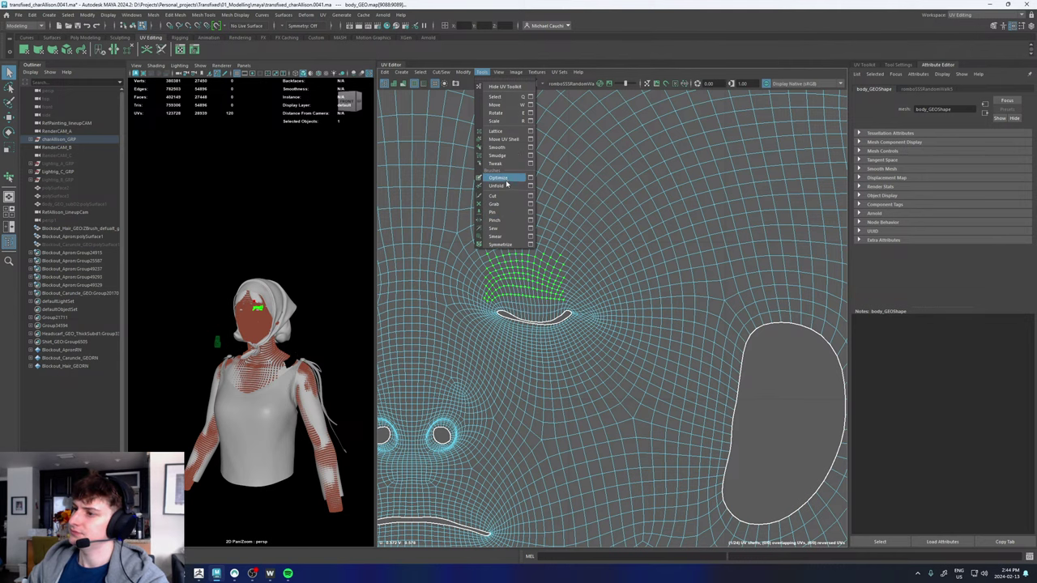
click(506, 184)
scroll(532, 300, up, 5)
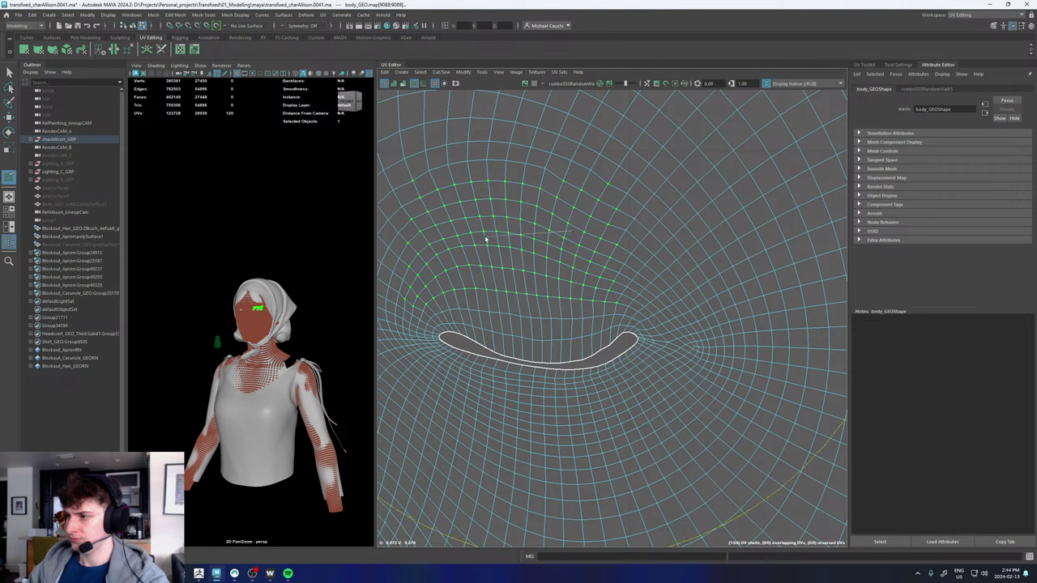
drag(486, 238, 210, 271)
mouse_move(613, 254)
mouse_down()
mouse_move(553, 228)
mouse_move(453, 230)
mouse_move(416, 185)
mouse_move(510, 181)
mouse_move(620, 228)
mouse_up()
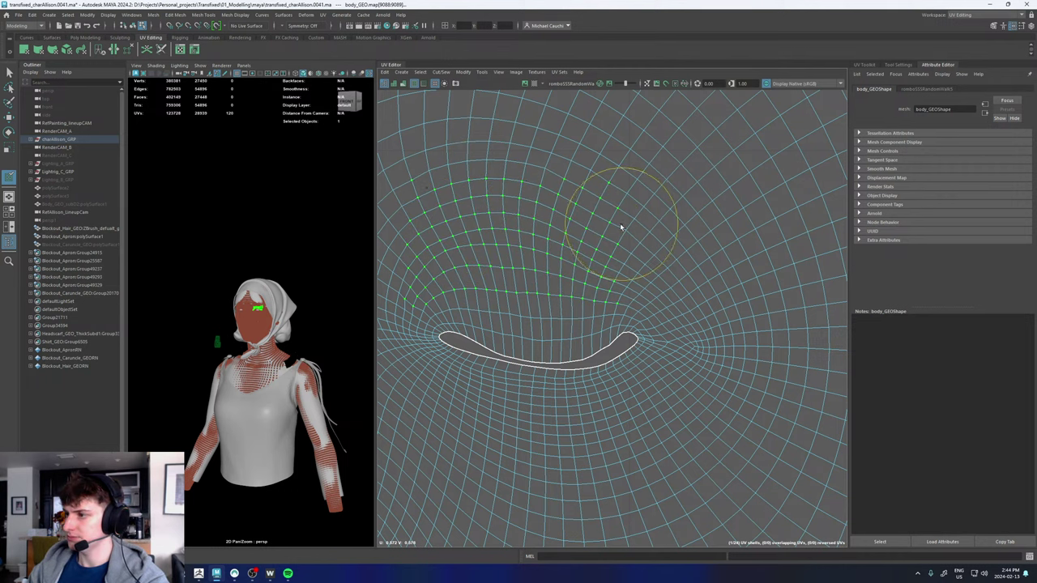
key(q)
- Clear the UV selection above the upper eyelid and frame the reshaped eye in the UV layout
right_drag(573, 225, 553, 321)
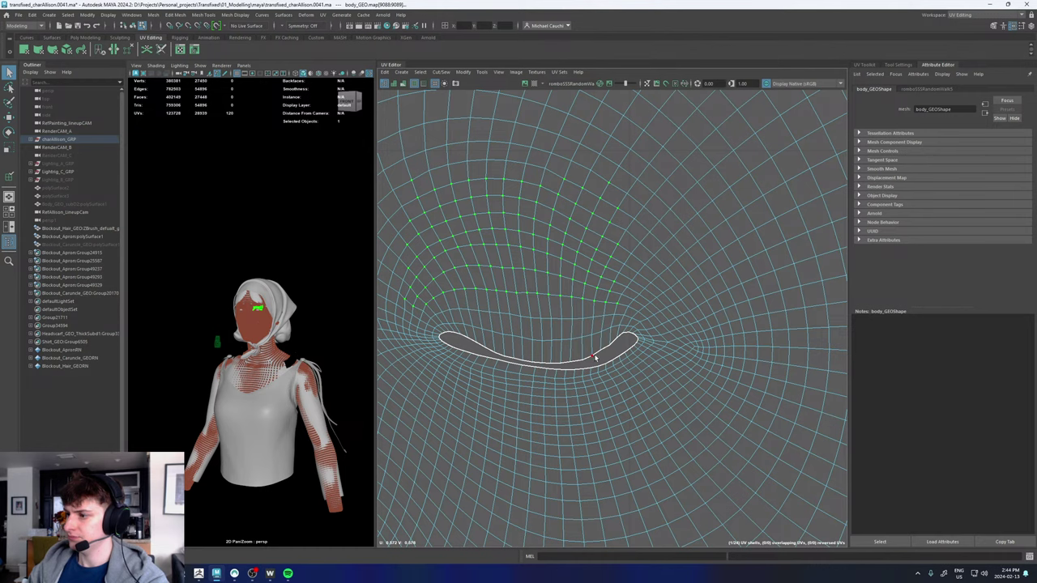
scroll(618, 354, down, 5)
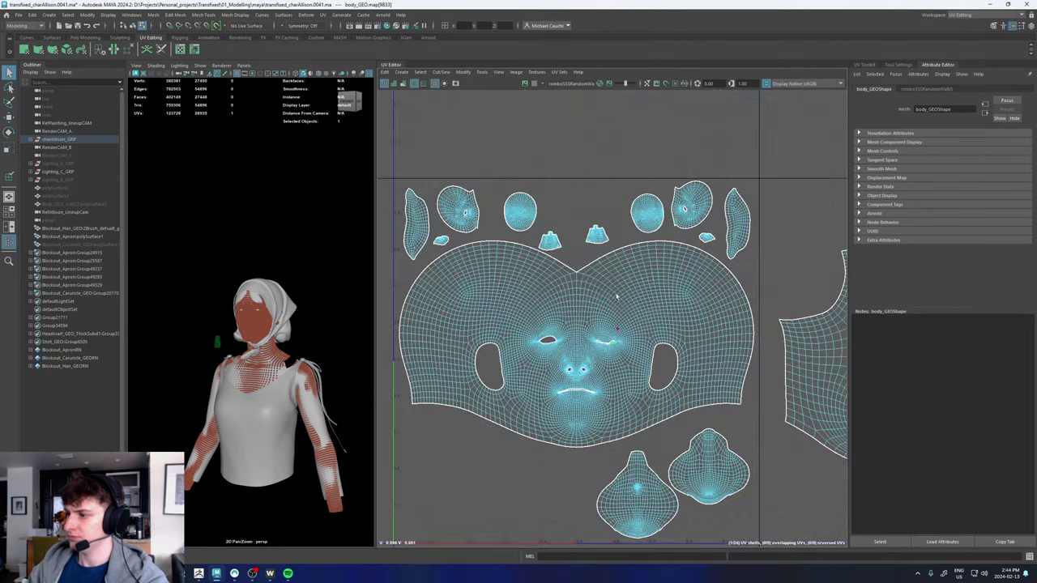
click(624, 356)
scroll(628, 360, up, 4)
scroll(625, 359, up, 4)
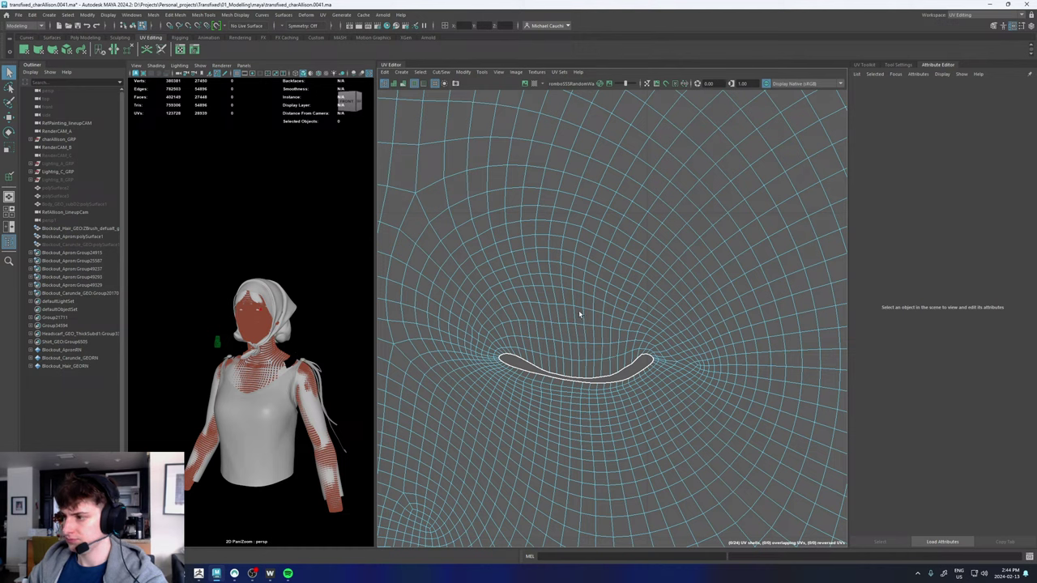
- Even out the UVs above the upper eyelid and towards the inner eye corner with the Optimize brush, undoing the first stroke
click(481, 72)
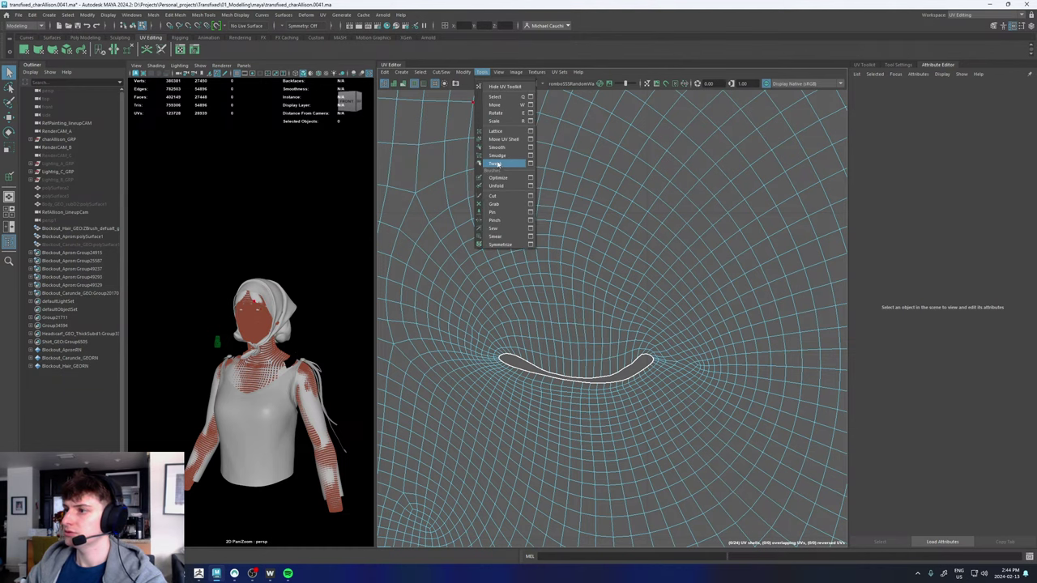
click(502, 178)
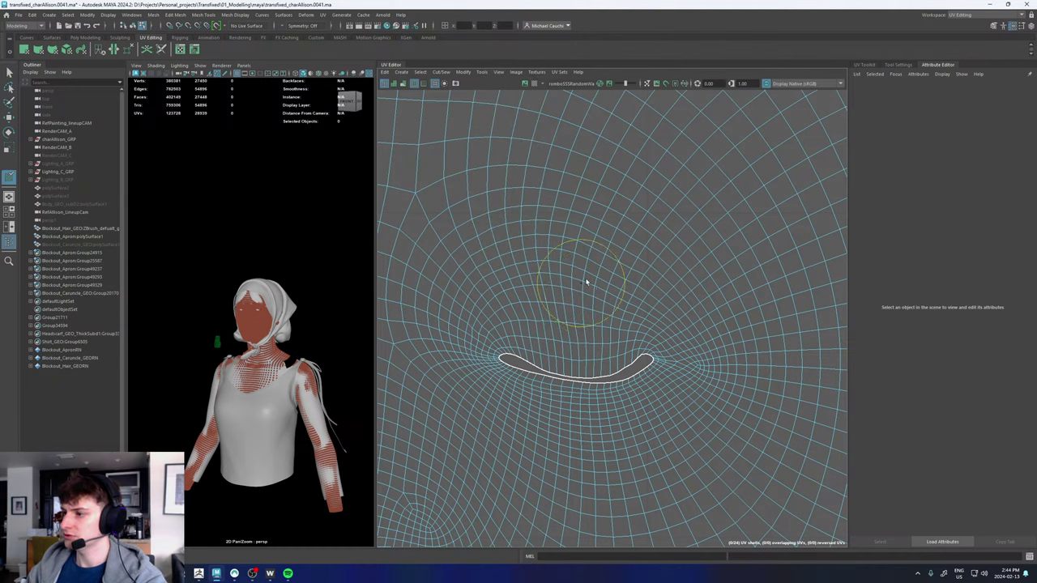
mouse_move(621, 307)
mouse_down()
mouse_move(620, 336)
mouse_move(597, 343)
mouse_move(554, 341)
mouse_move(530, 317)
mouse_up()
key(ctrl+z)
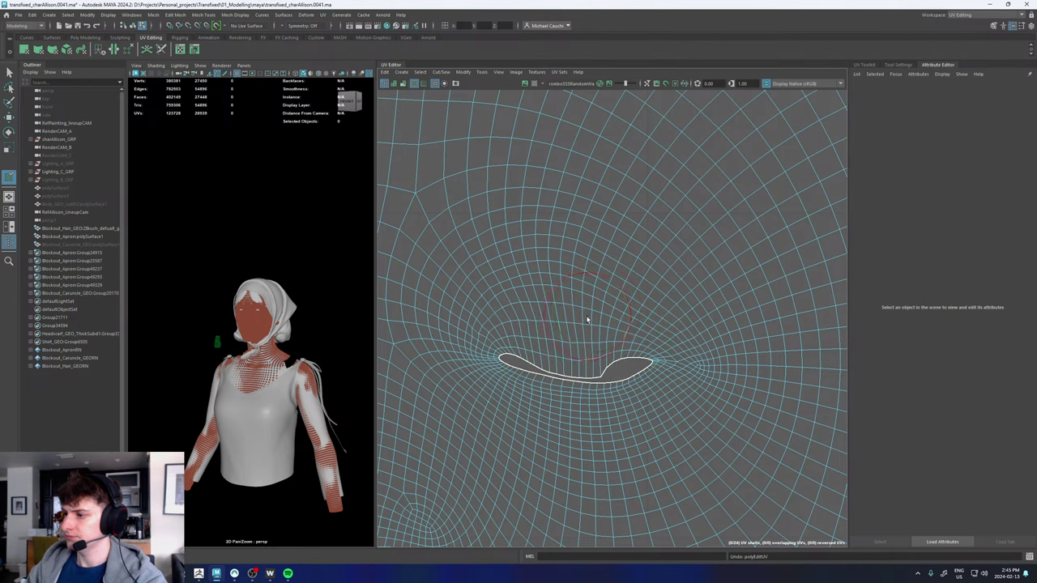
scroll(616, 342, up, 2)
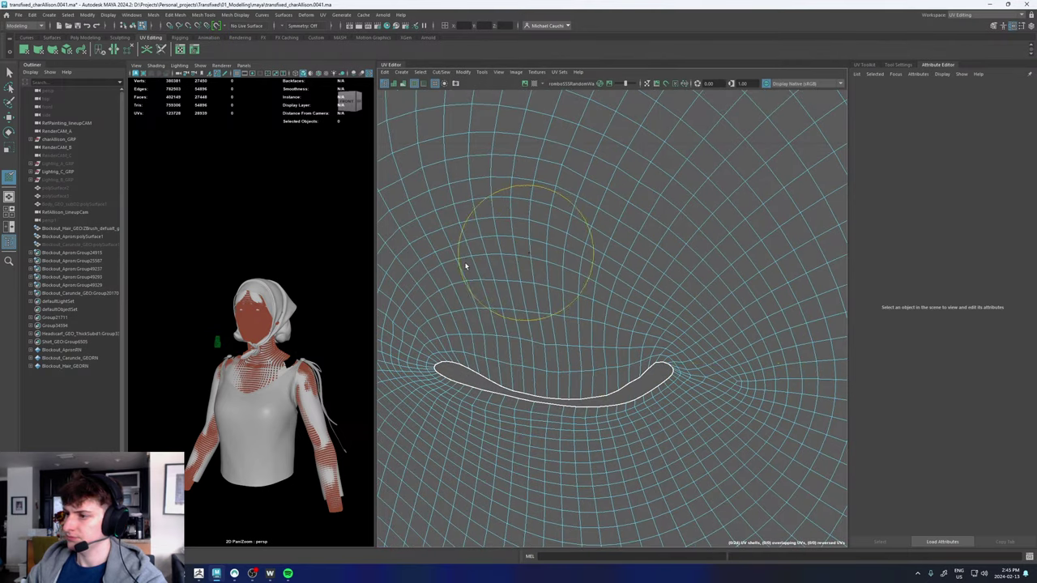
alt+middle_drag(446, 266, 598, 233)
drag(501, 264, 488, 303)
scroll(567, 275, down, 10)
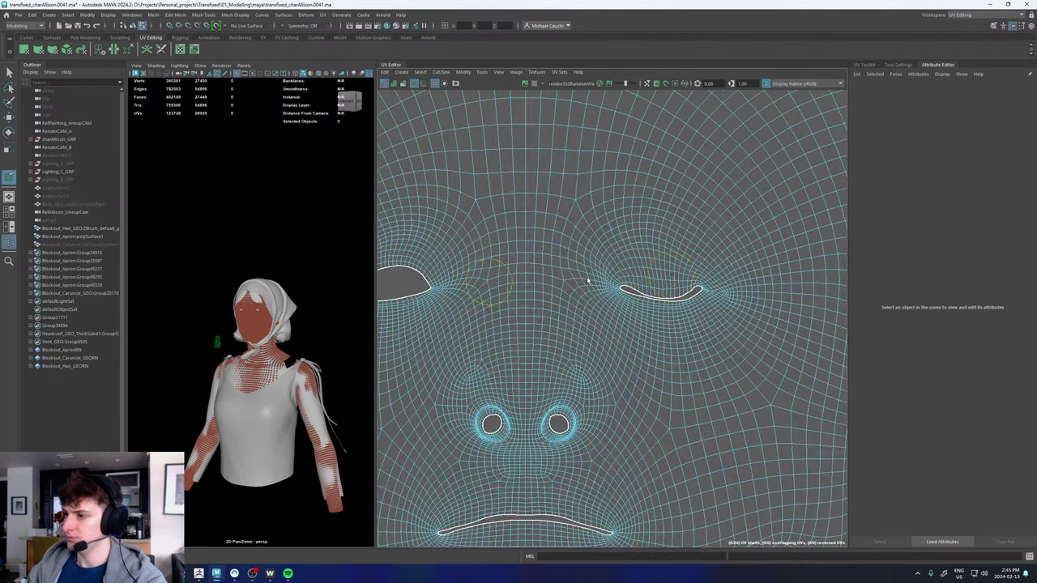
- Try to symmetrize the selected UVs around the opposite, unedited eye, using the face's vertical centre line as the seam
key(q)
right_click(614, 279)
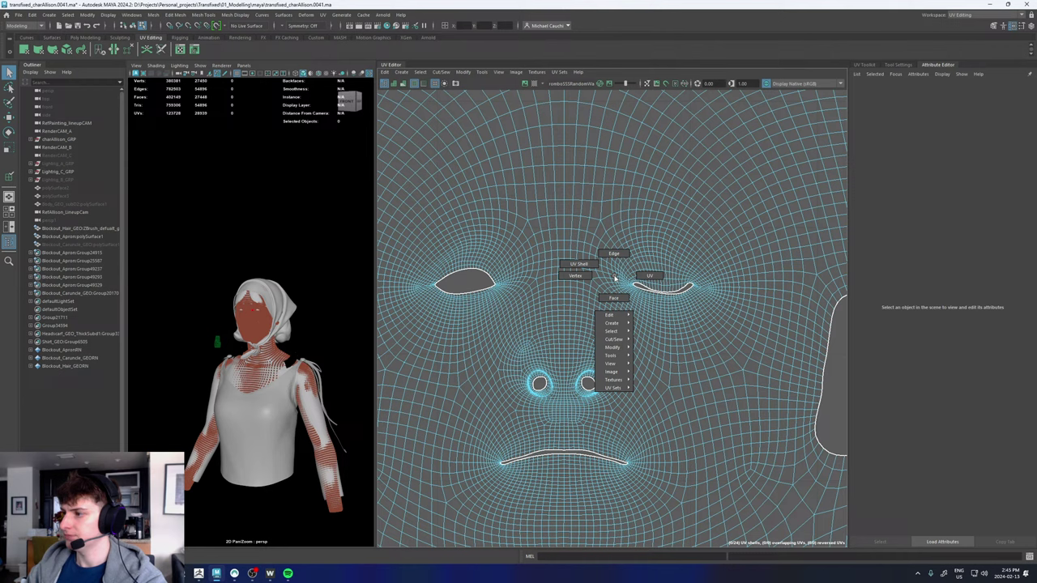
scroll(567, 276, down, 3)
scroll(444, 259, up, 3)
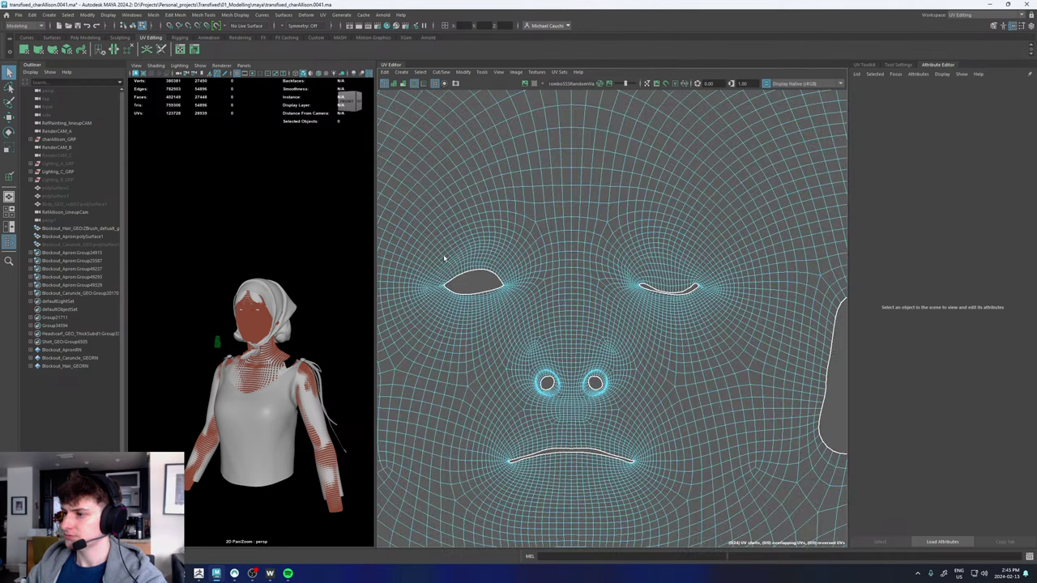
drag(466, 267, 530, 310)
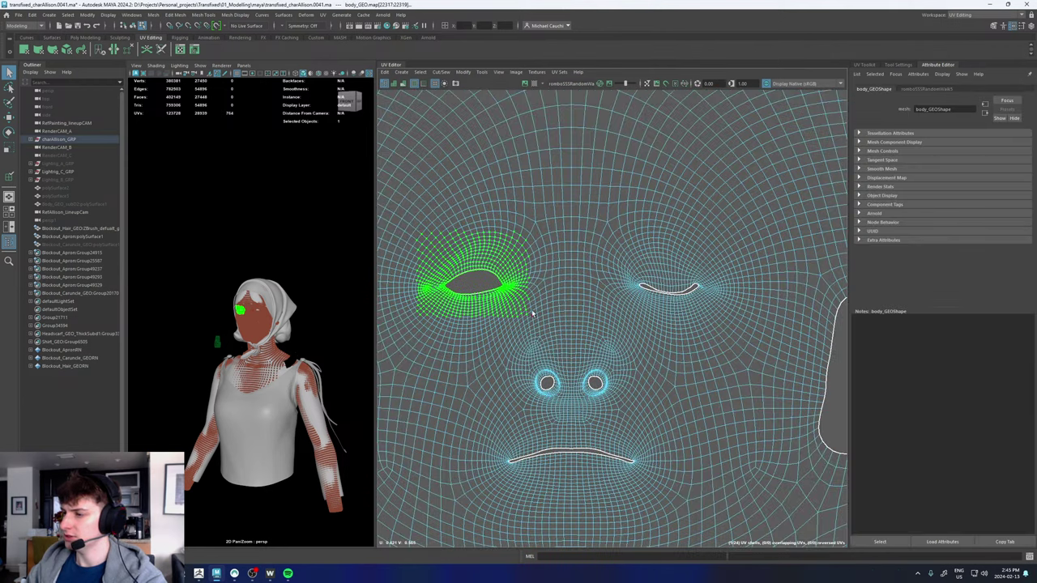
click(481, 72)
click(500, 244)
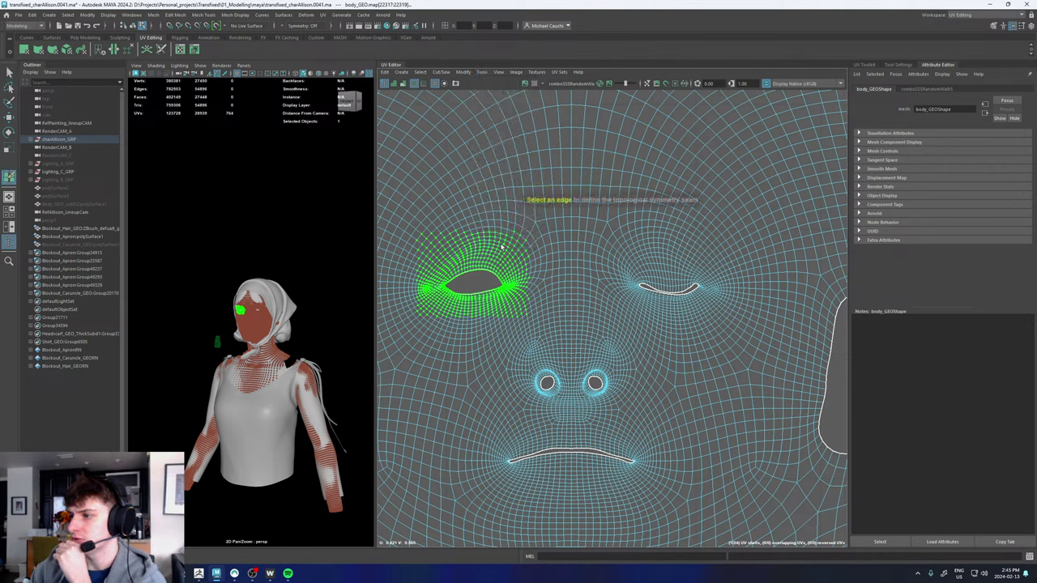
click(567, 234)
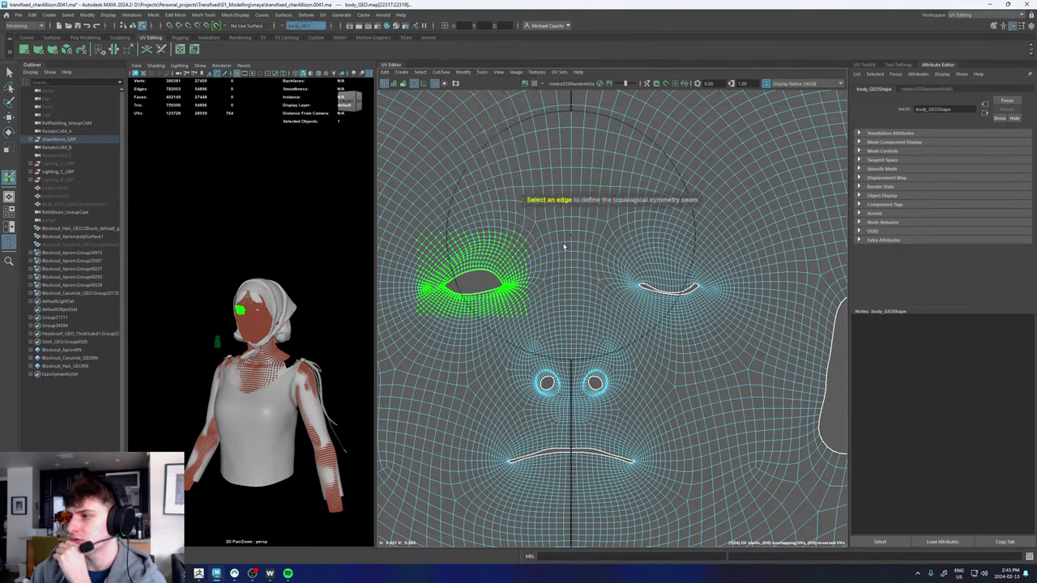
drag(588, 159, 546, 186)
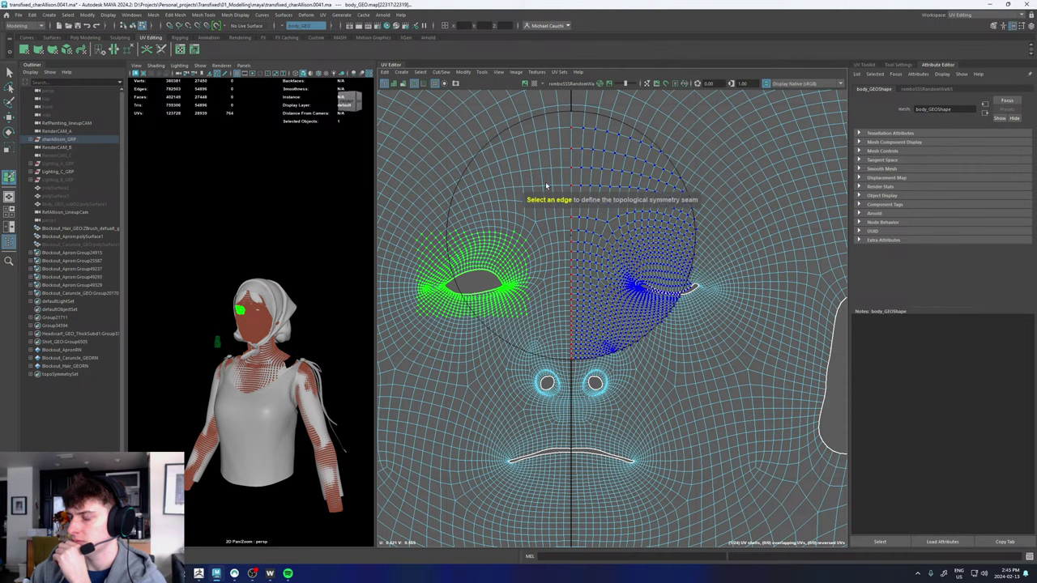
drag(653, 273, 516, 283)
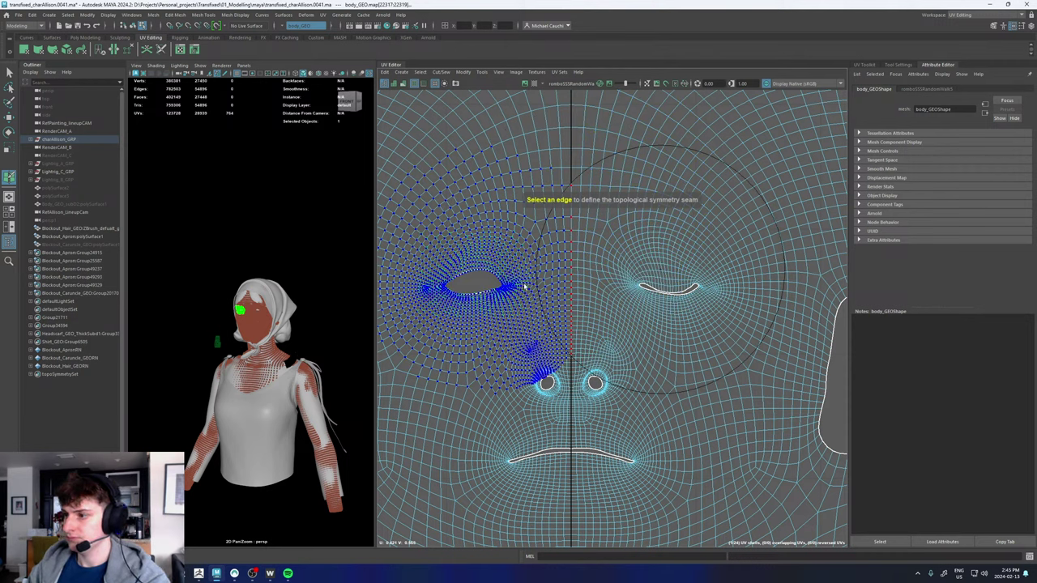
key(q)
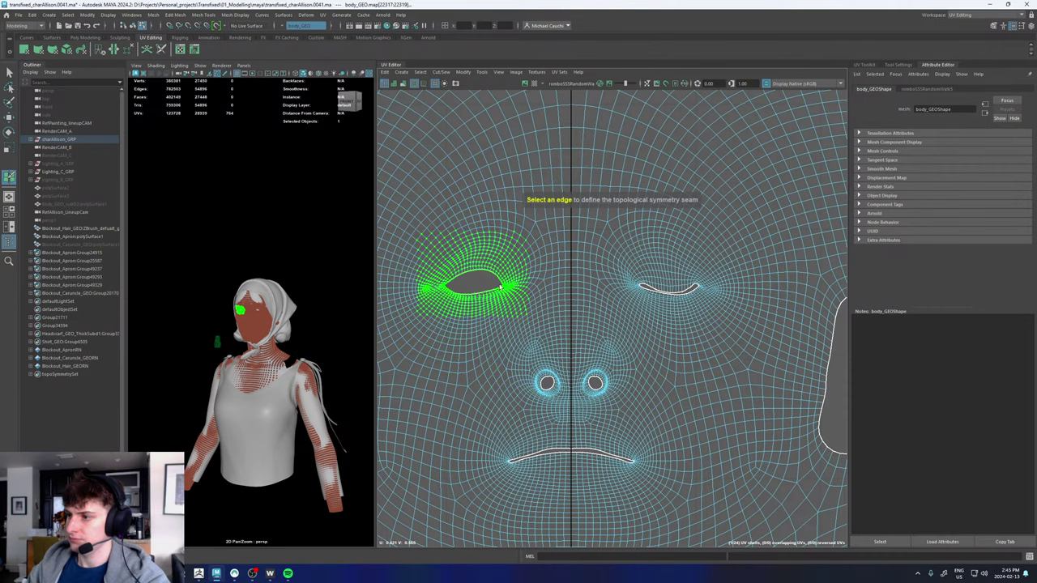
key(q)
right_drag(504, 278, 535, 270)
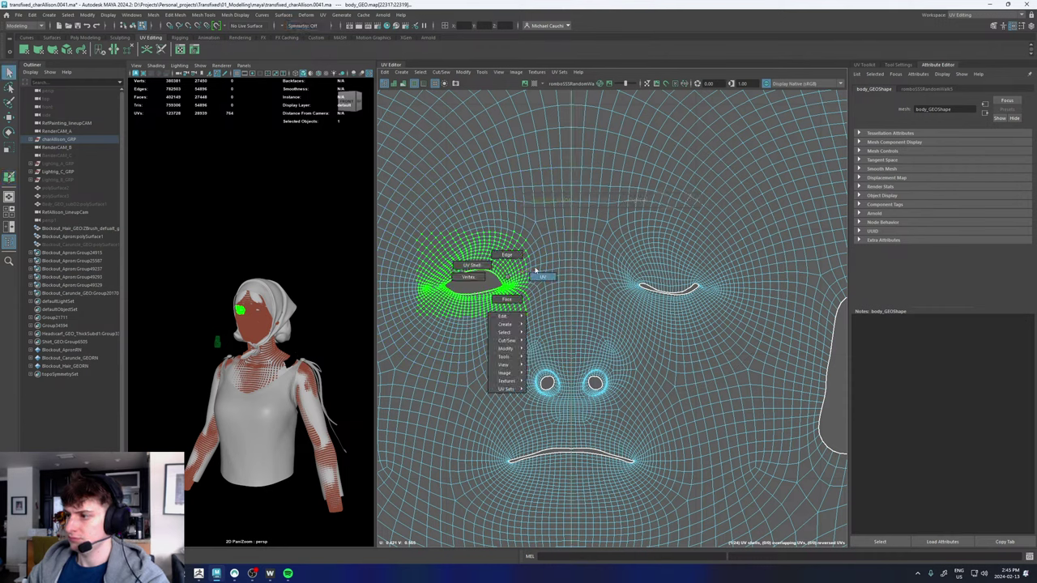
click(478, 285)
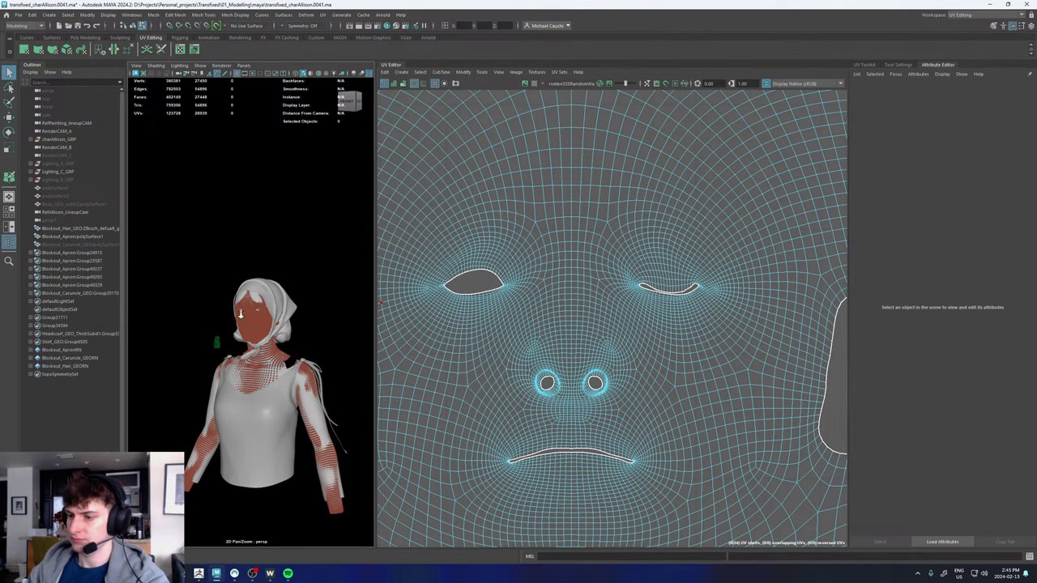
- Select the whole body mesh in the 3D view and try the Symmetrize tool on its UVs
scroll(259, 311, up, 5)
click(251, 230)
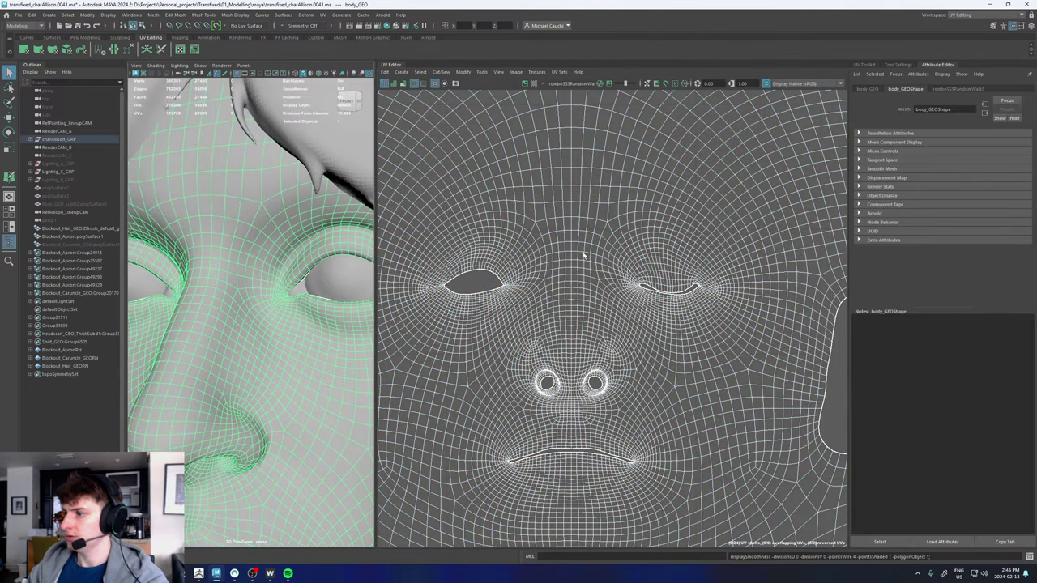
click(498, 72)
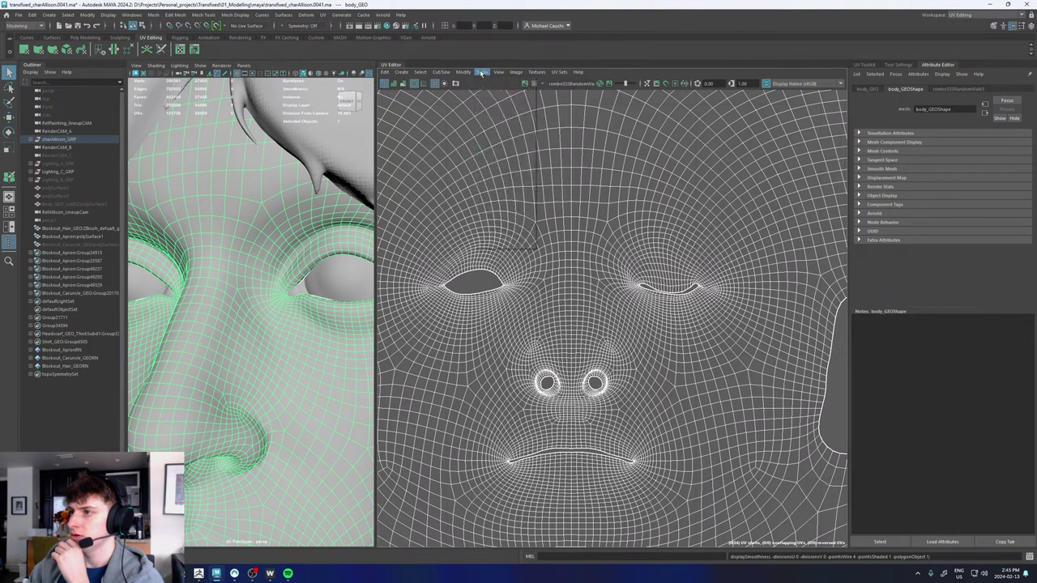
click(483, 71)
click(500, 244)
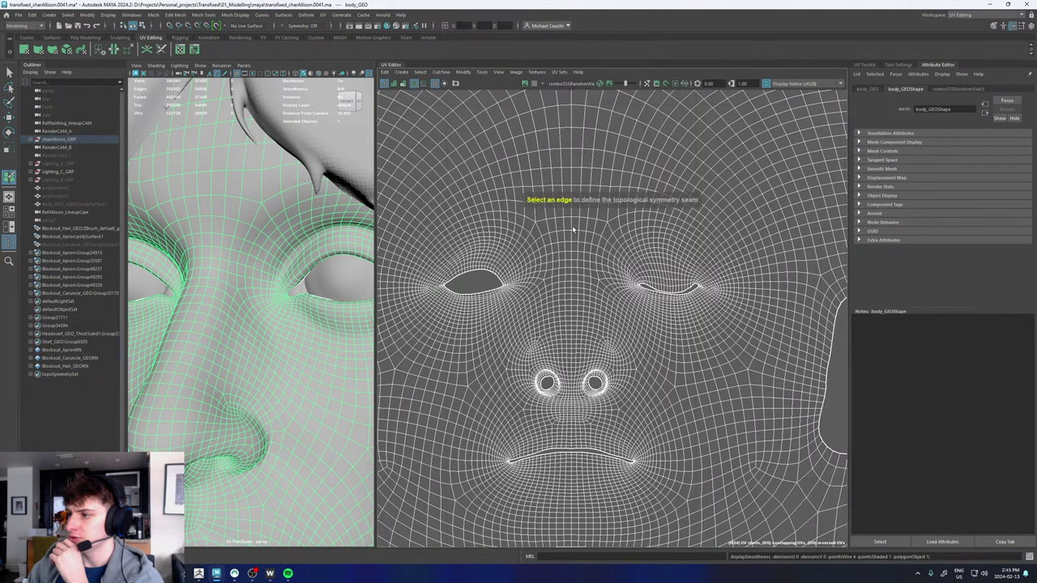
scroll(575, 225, up, 6)
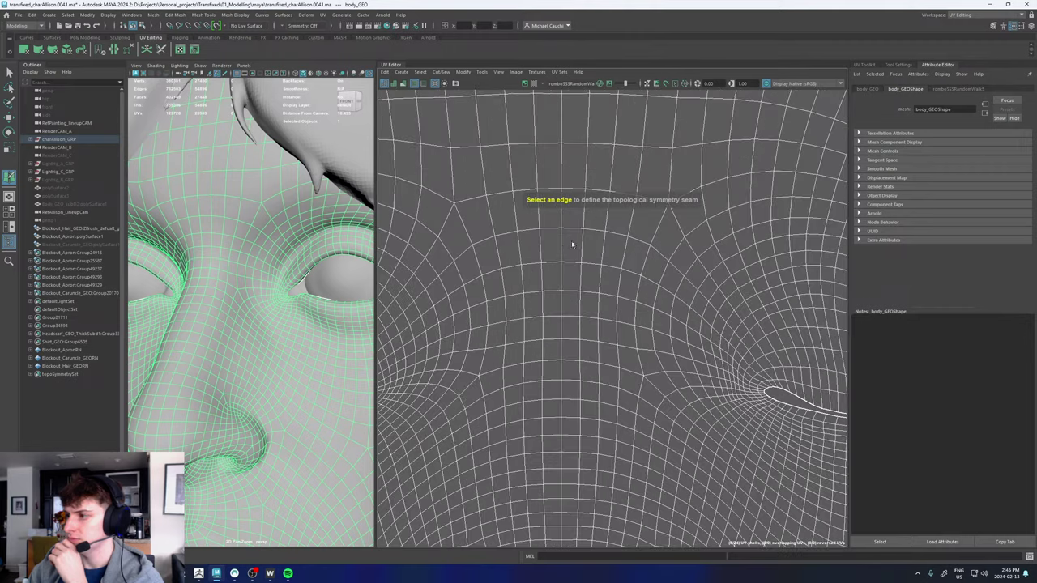
mouse_move(573, 241)
shift+right_down()
mouse_move(574, 223)
mouse_move(550, 238)
mouse_move(574, 240)
shift+right_up()
key(q)
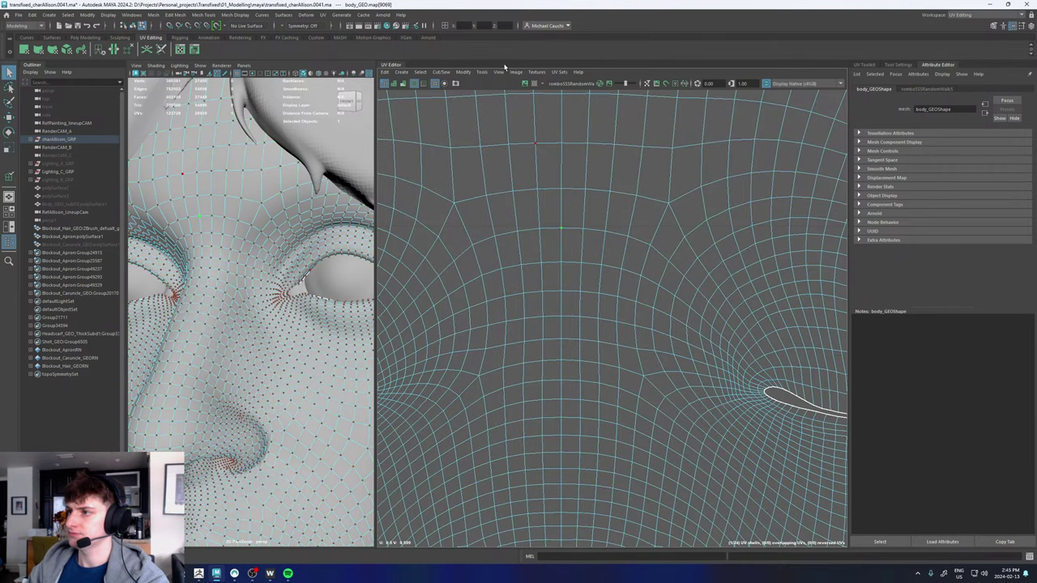
- Try to define the topological symmetry seam with Symmetrize from the centre-line edge between the brows
click(521, 73)
mouse_move(465, 74)
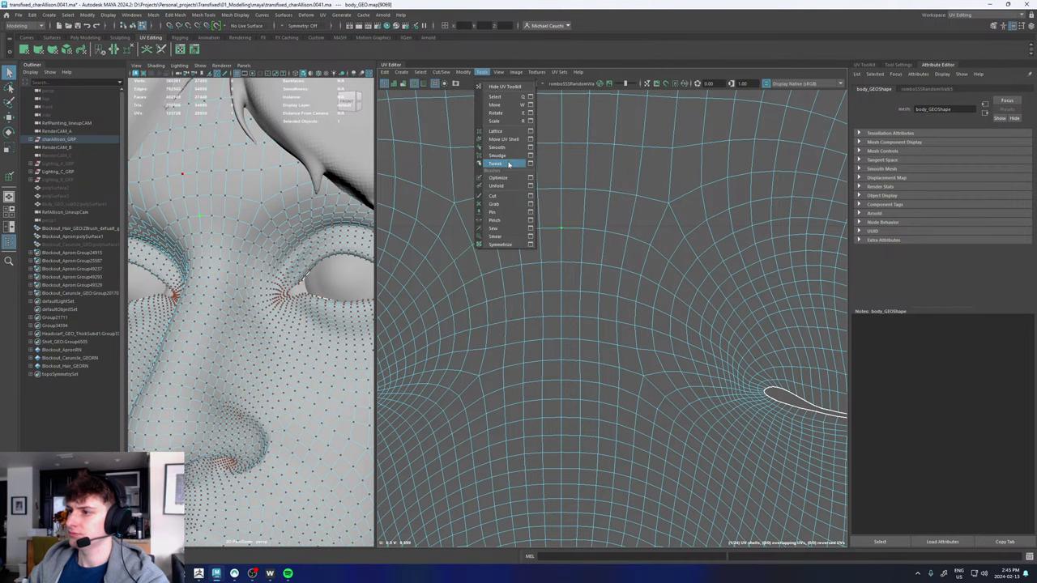
click(500, 244)
scroll(541, 245, down, 1)
scroll(563, 241, down, 1)
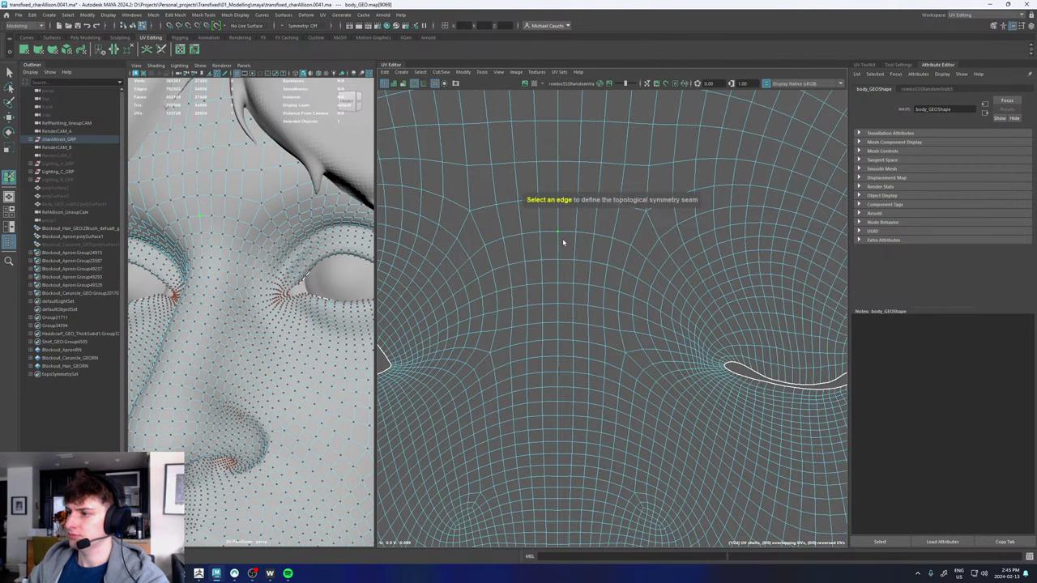
click(558, 238)
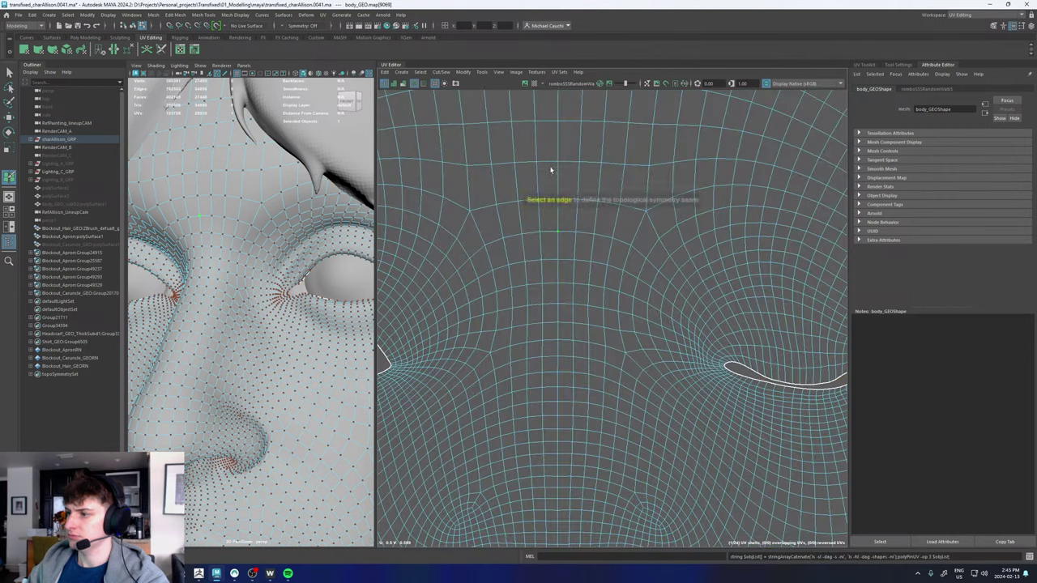
scroll(555, 255, down, 5)
scroll(514, 277, up, 4)
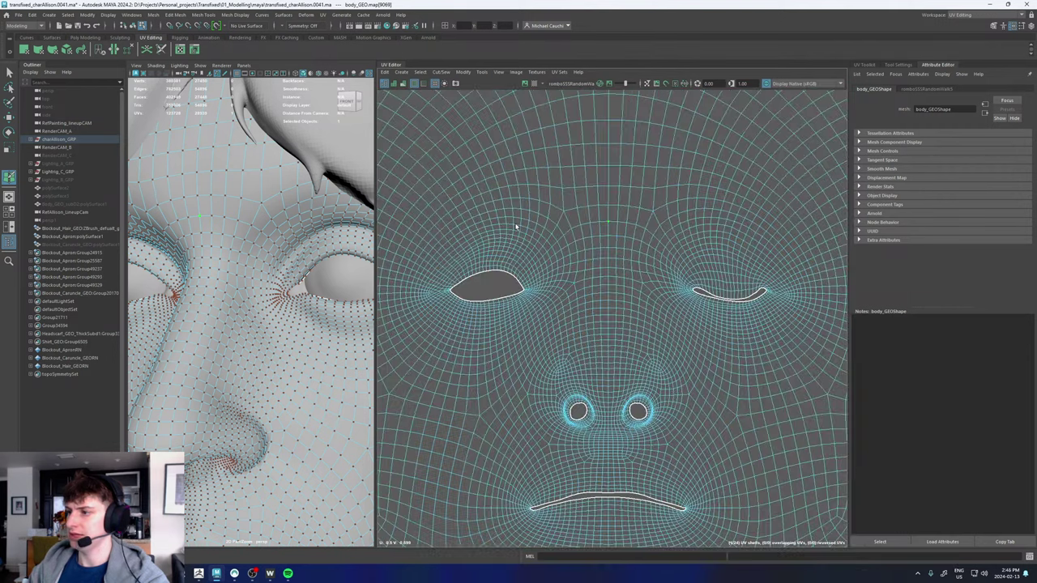
right_drag(516, 224, 516, 273)
key(q)
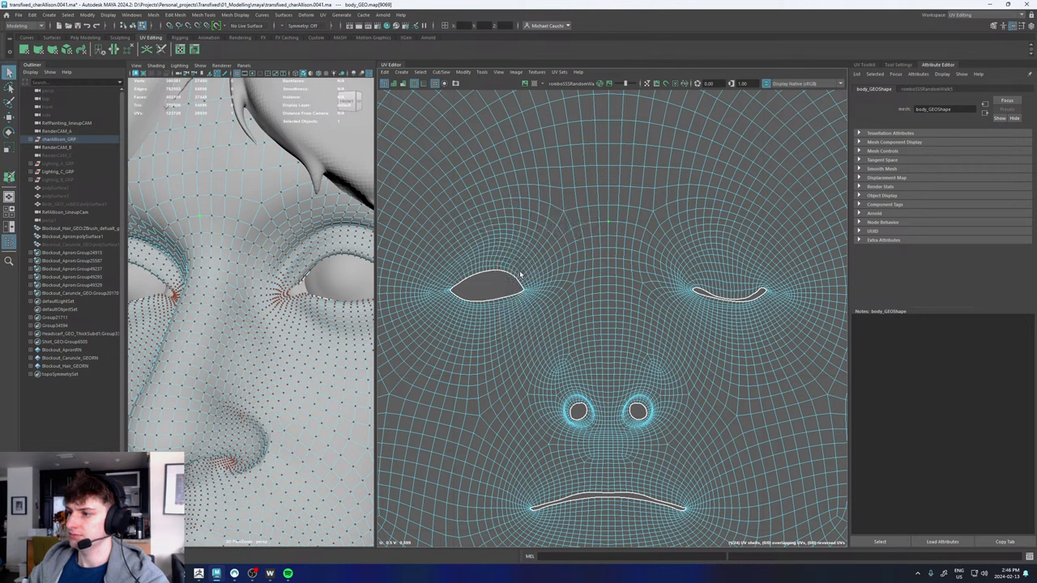
- Select a larger block of UVs around the unedited eye and start Symmetrize on it
scroll(481, 232, down, 3)
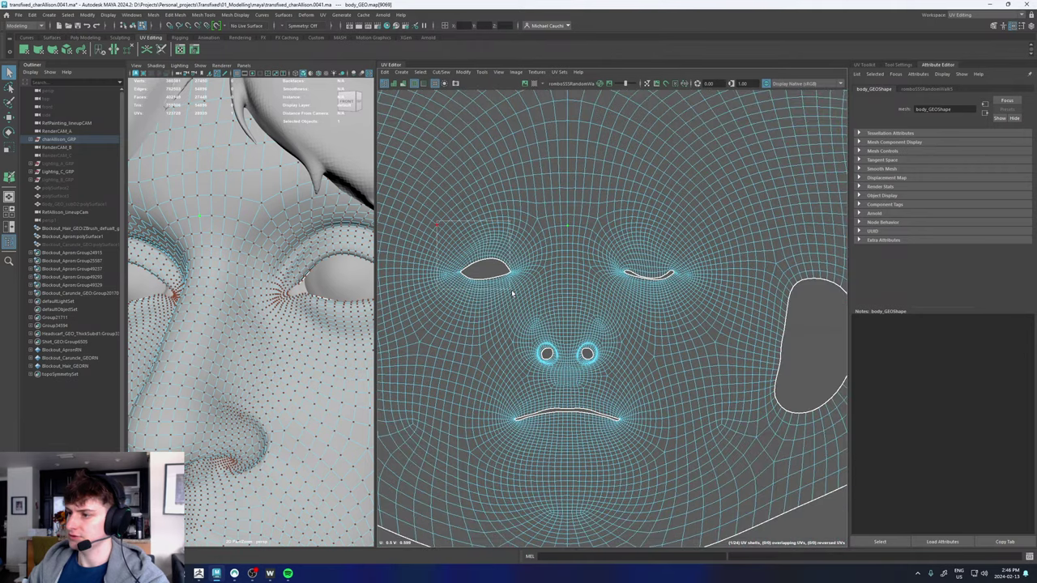
drag(525, 300, 525, 298)
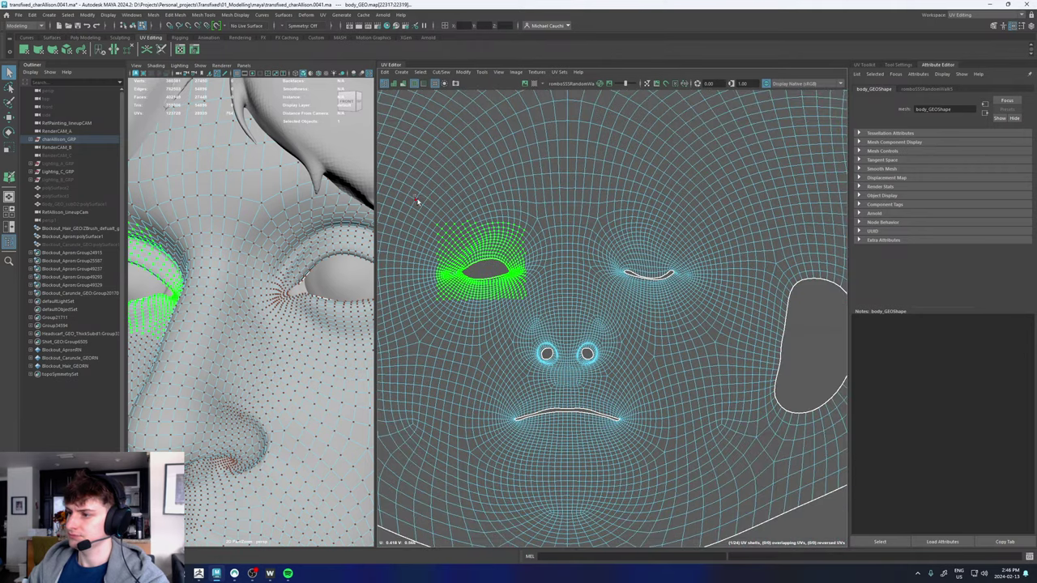
drag(414, 197, 536, 321)
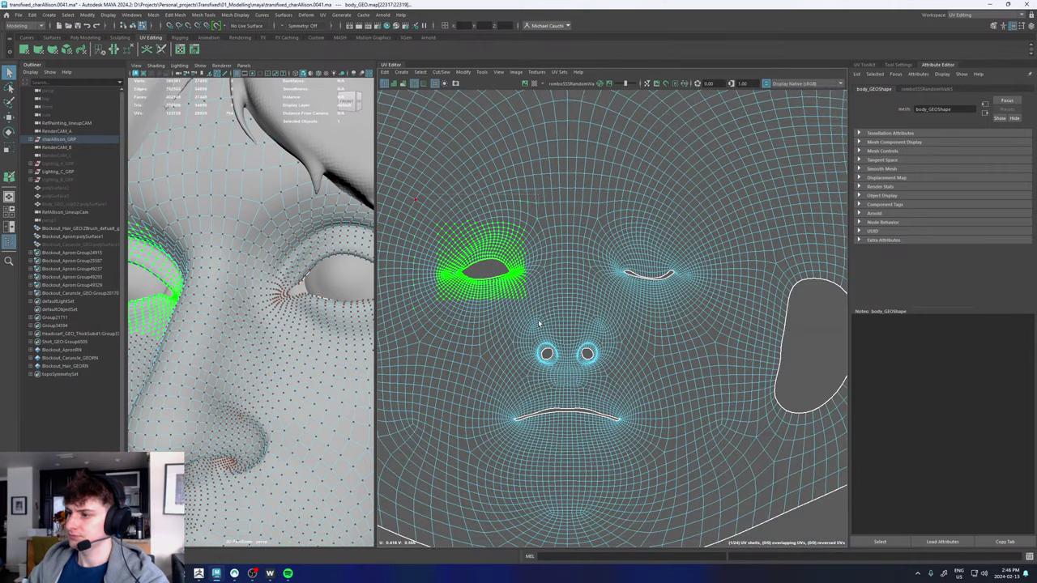
click(481, 72)
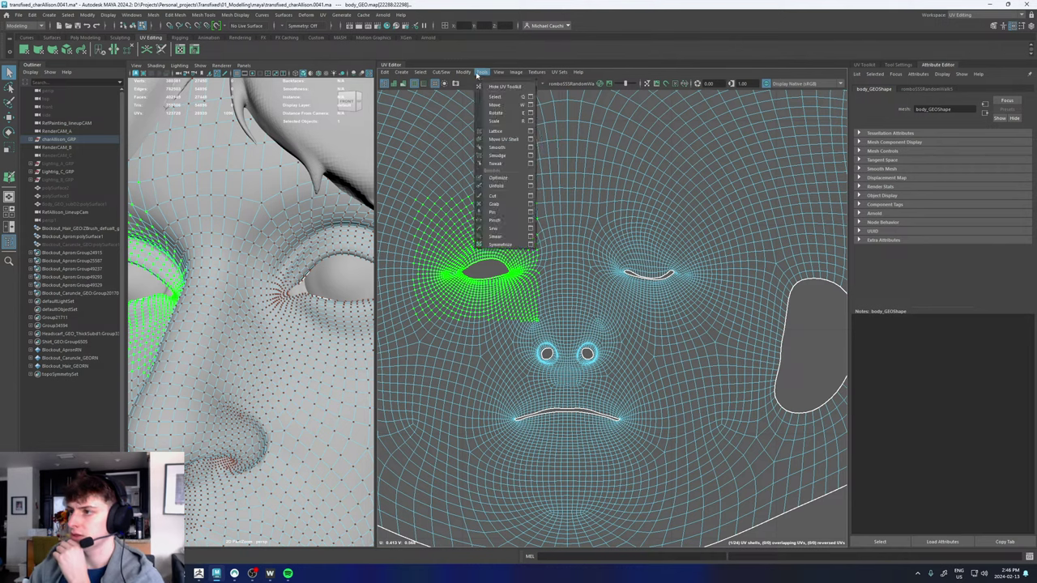
click(499, 244)
scroll(574, 241, up, 1)
scroll(571, 239, up, 6)
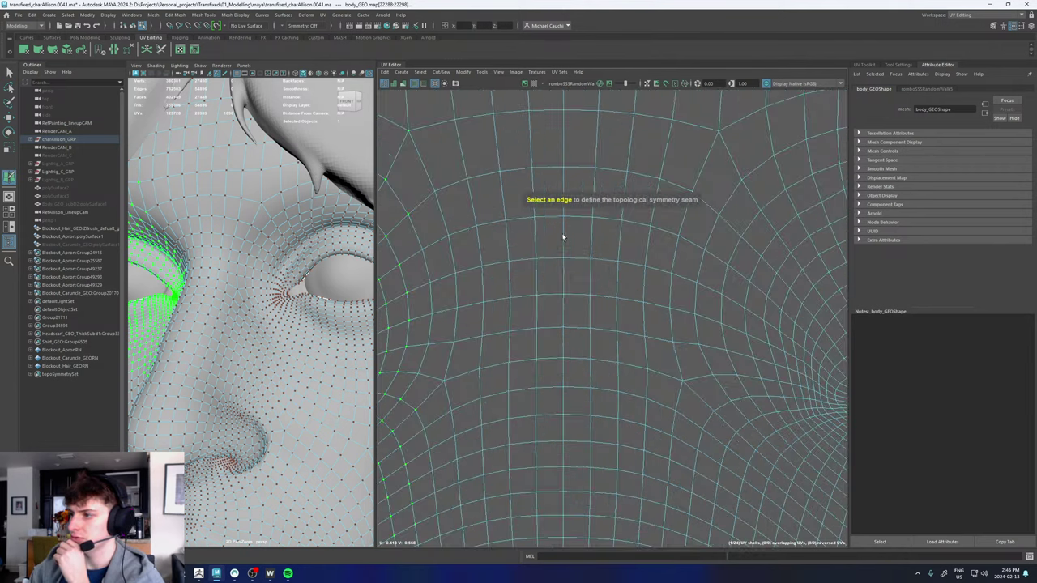
- Select a vertical mesh edge at the nose bridge and try to define the Symmetrize seam with it
right_drag(202, 234, 198, 219)
click(201, 226)
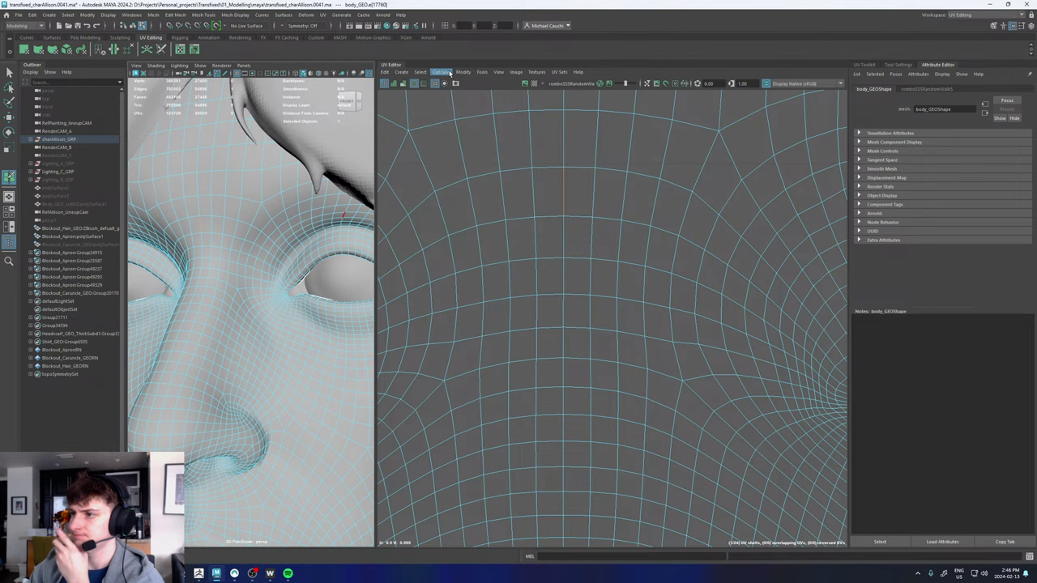
click(481, 72)
click(495, 247)
scroll(491, 260, down, 5)
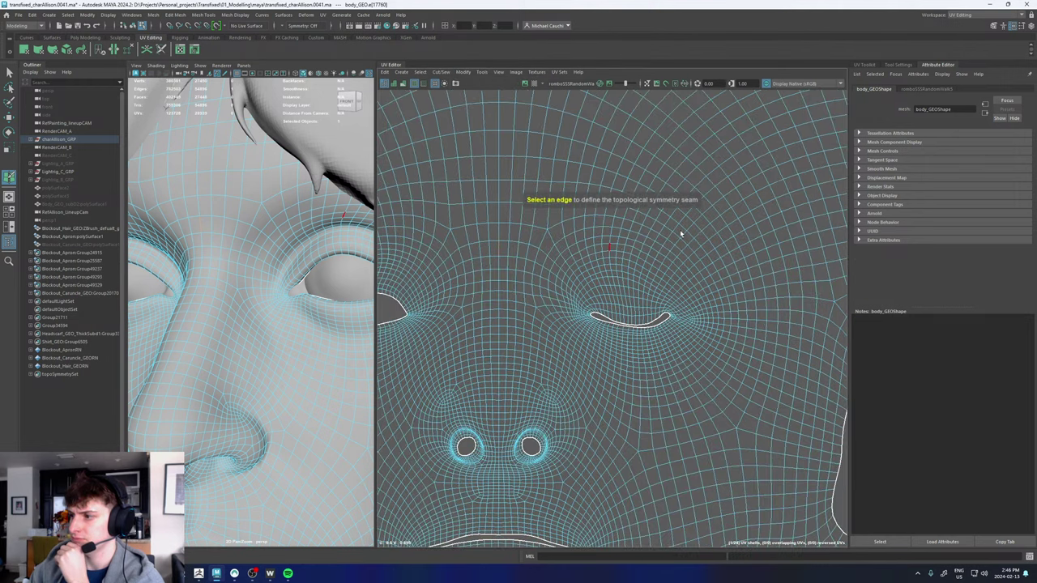
scroll(599, 234, down, 3)
scroll(569, 248, up, 3)
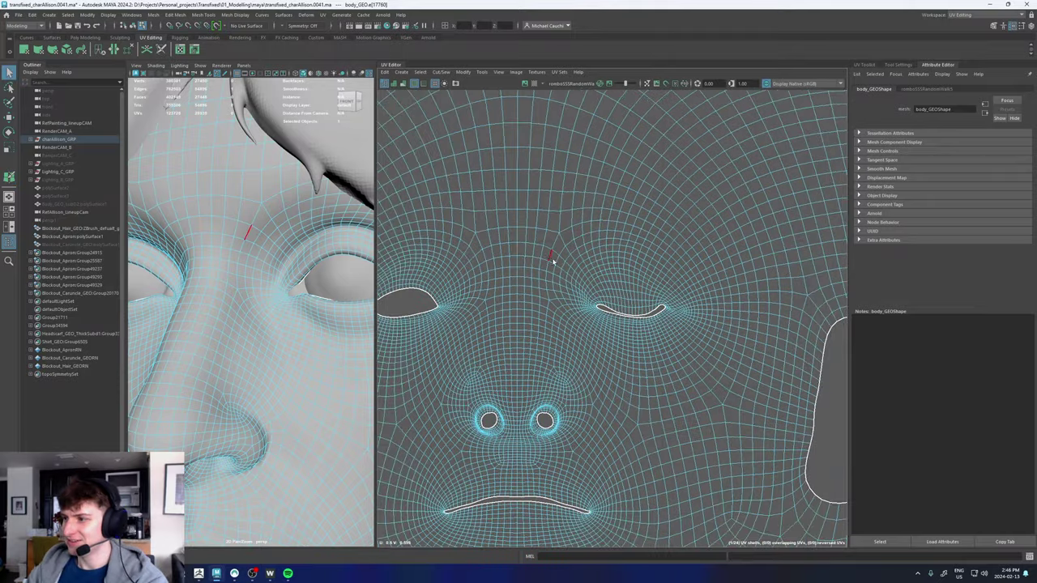
scroll(551, 260, up, 2)
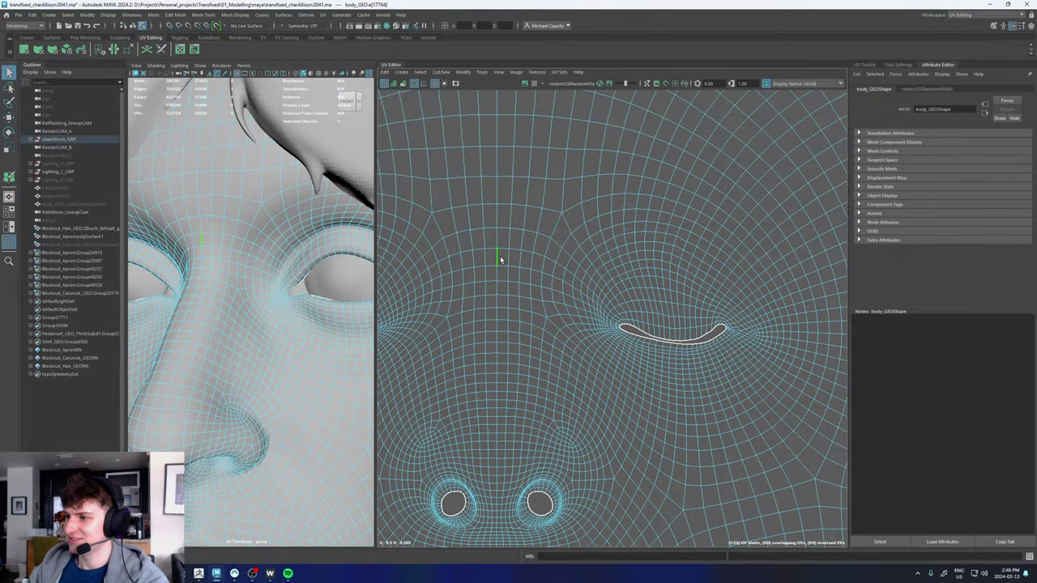
- Reselect the block of UVs around the unedited eye and try Symmetrize on them again
right_drag(515, 269, 581, 216)
scroll(558, 240, down, 4)
scroll(557, 240, down, 2)
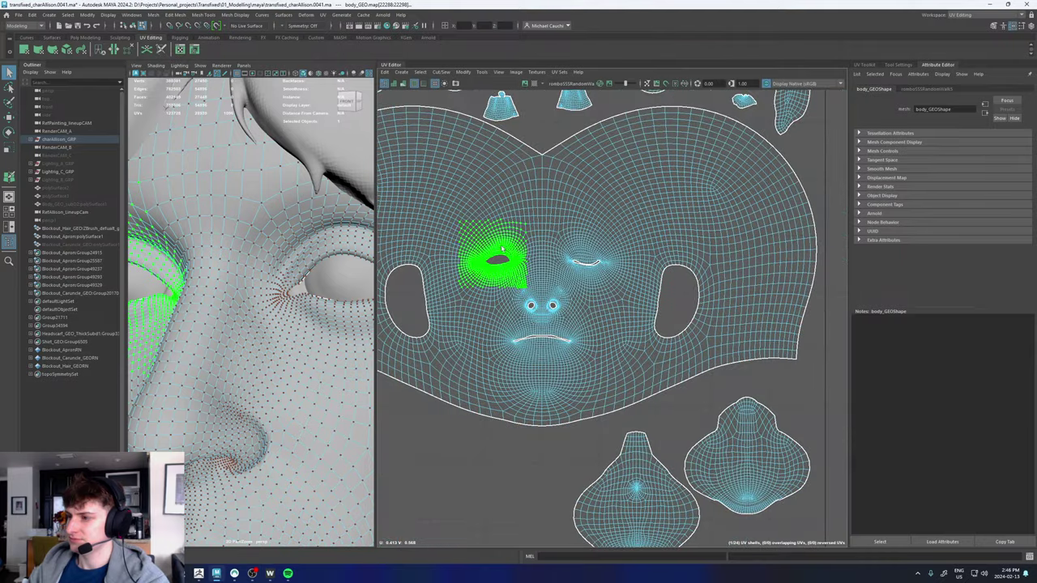
scroll(555, 240, up, 5)
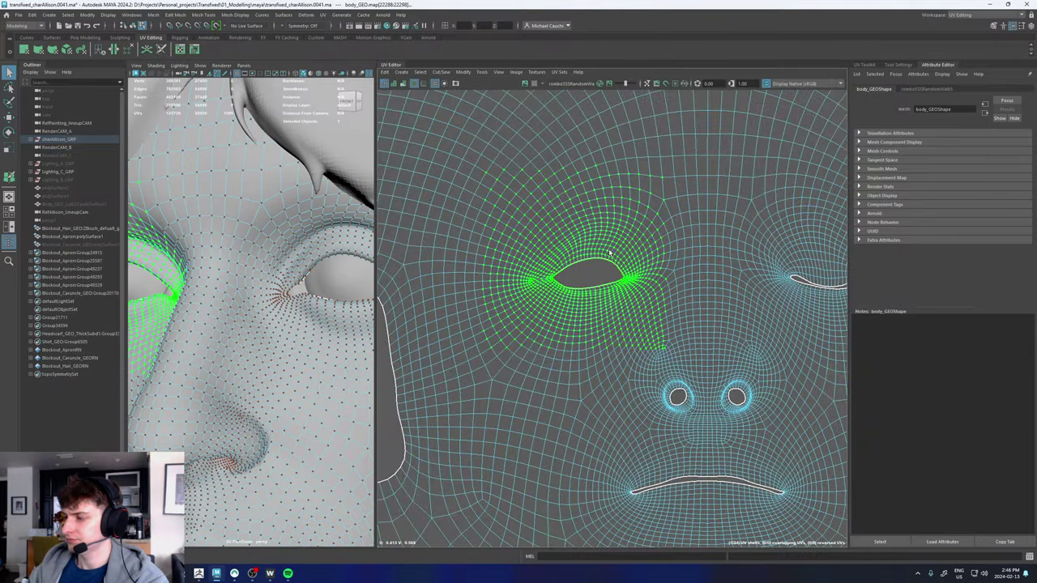
click(469, 73)
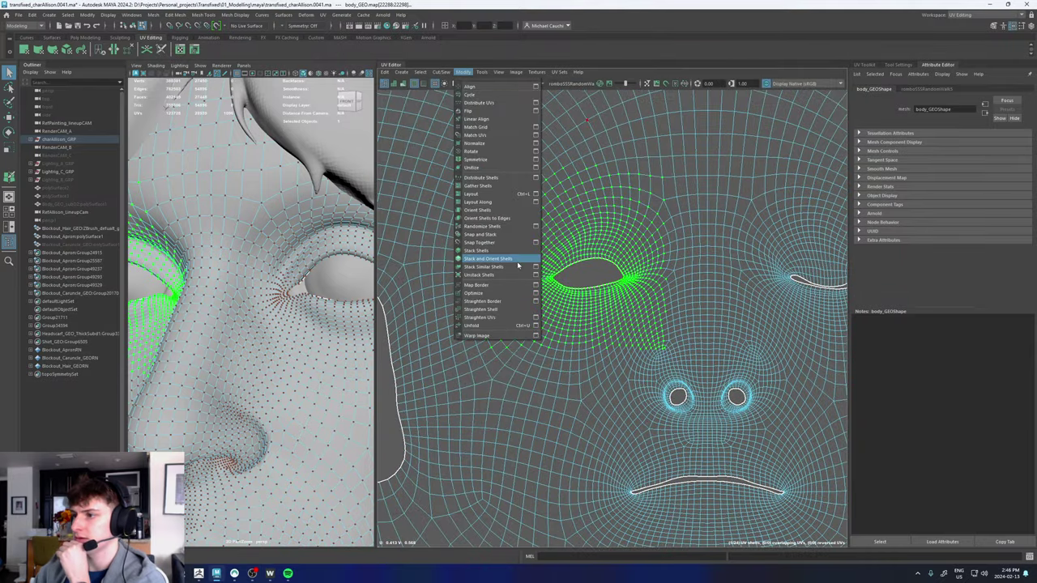
mouse_move(481, 74)
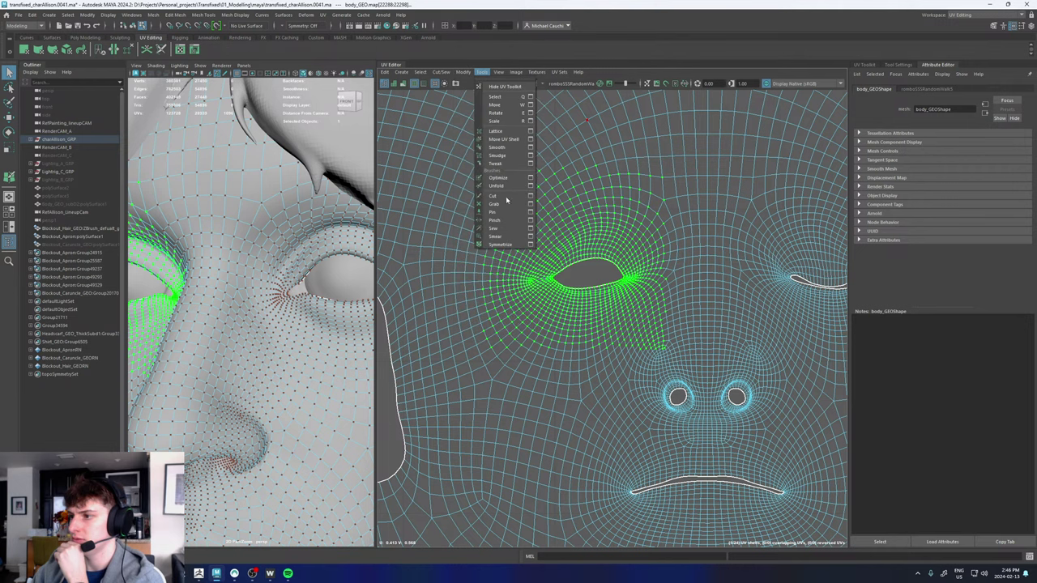
click(500, 245)
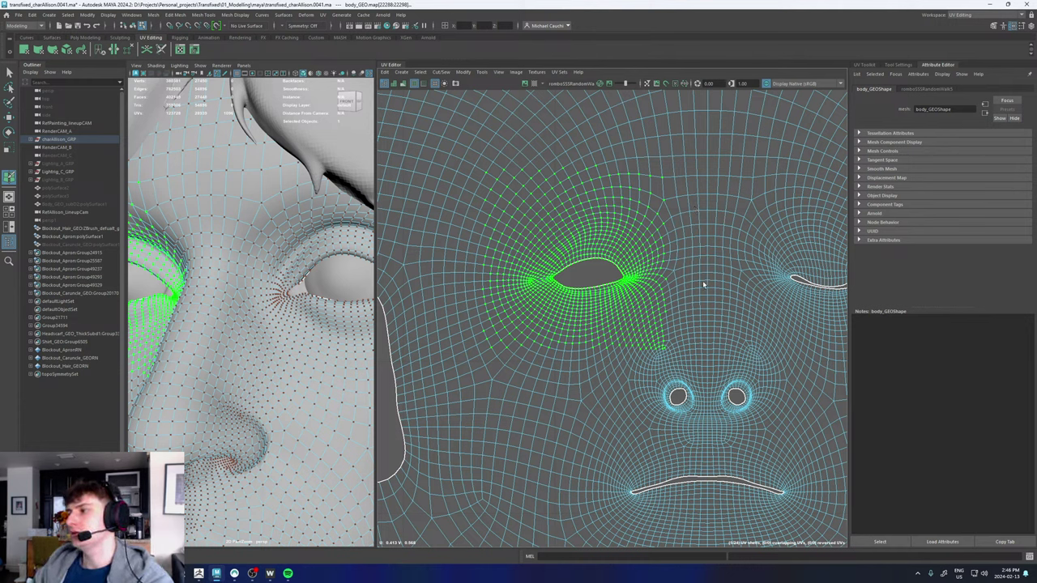
shift+right_drag(706, 255, 685, 236)
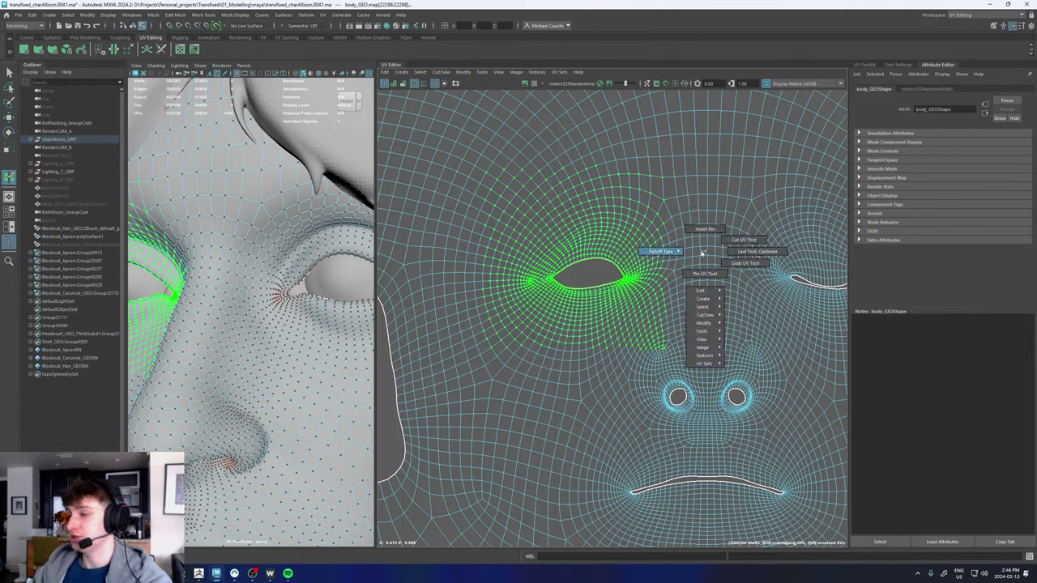
key(q)
click(709, 245)
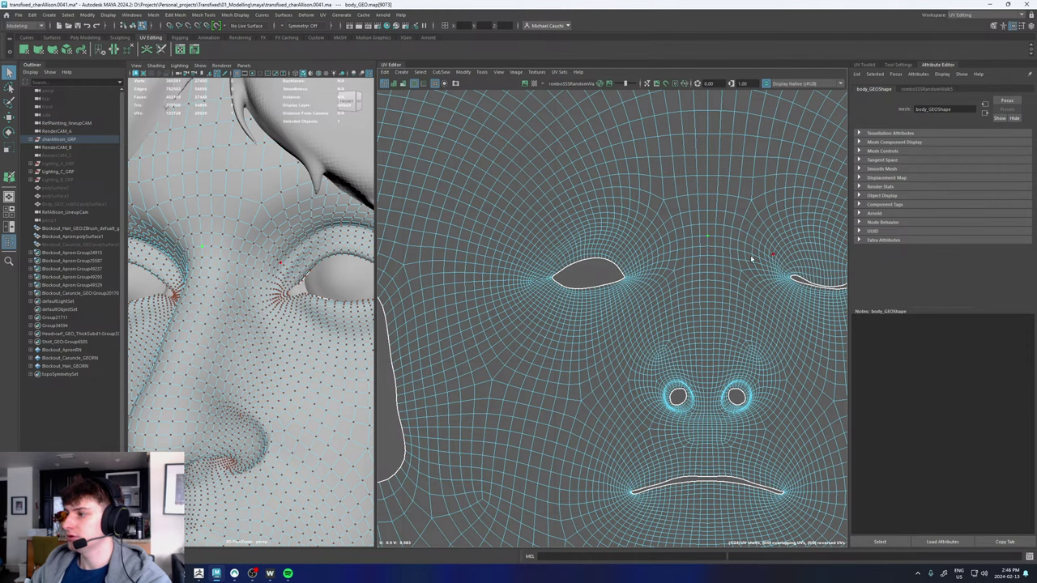
- Reshape the outer corner and upper lid UVs of the narrowed eye with soft selection so the lids sit closer together
alt+middle_drag(752, 259, 645, 253)
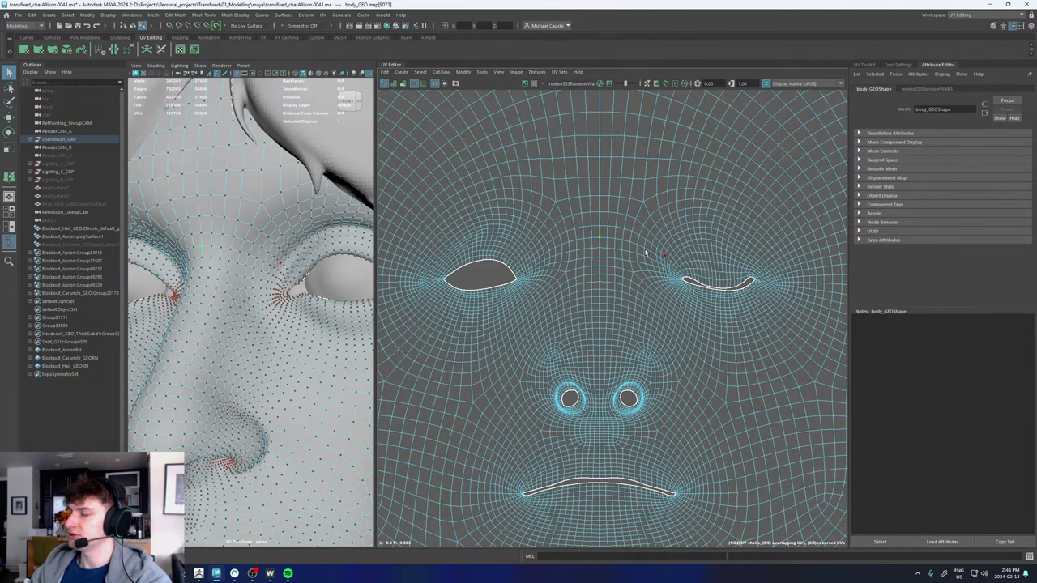
scroll(599, 240, up, 3)
alt+middle_drag(456, 297, 487, 302)
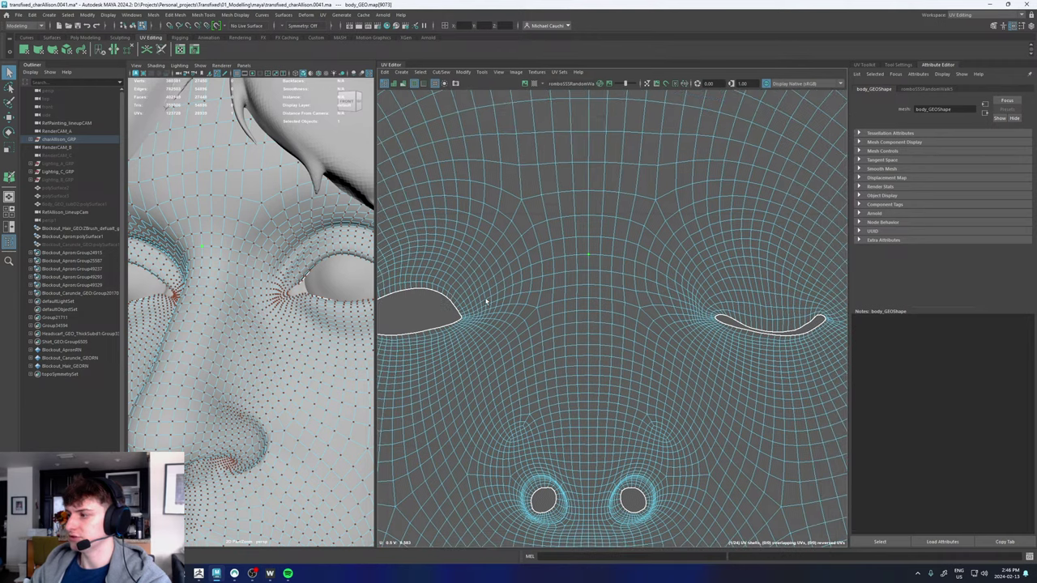
scroll(806, 319, up, 6)
click(792, 331)
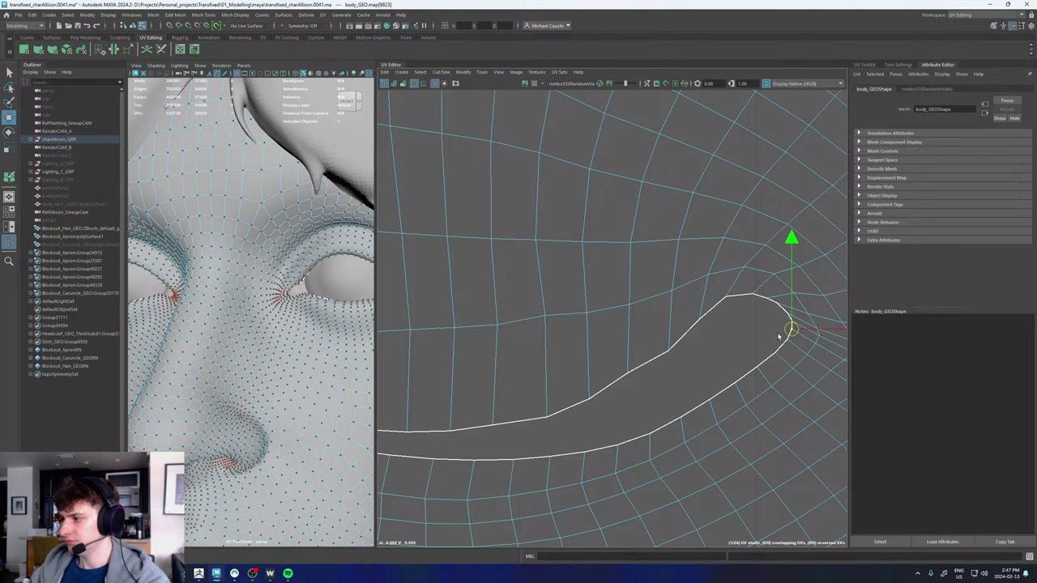
key(b)
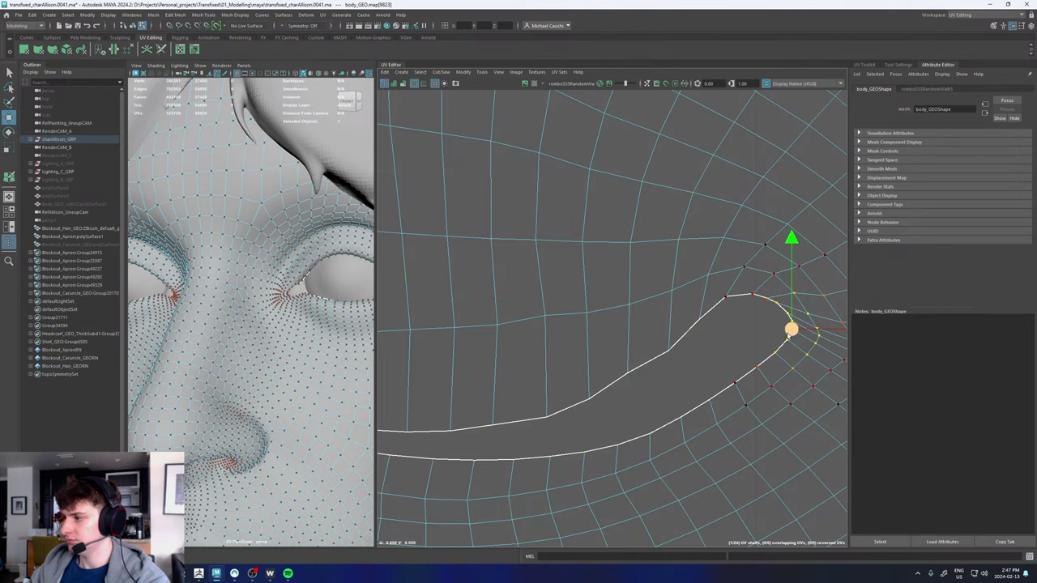
drag(793, 332, 739, 360)
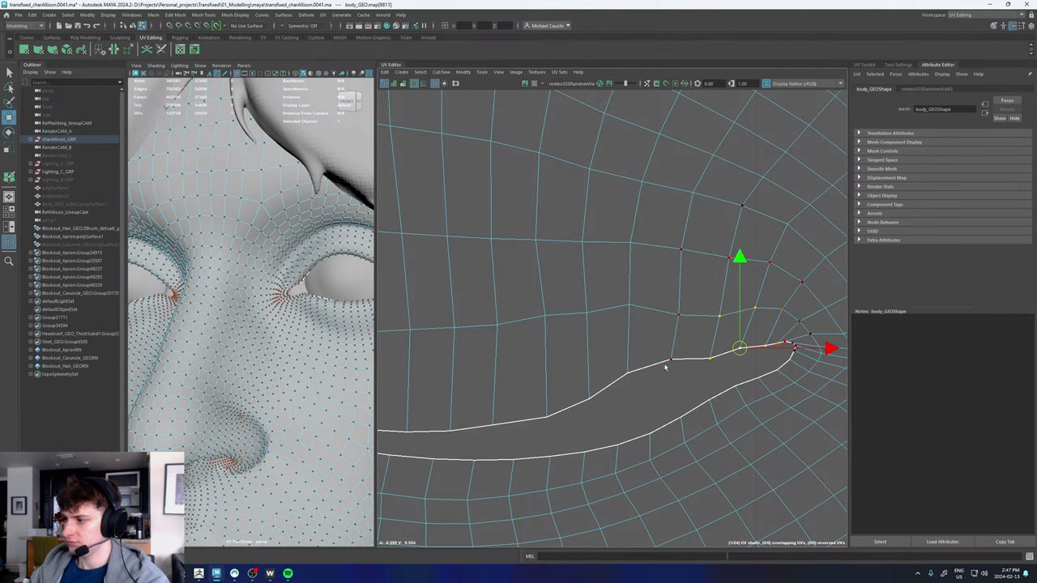
click(629, 373)
drag(628, 375, 640, 406)
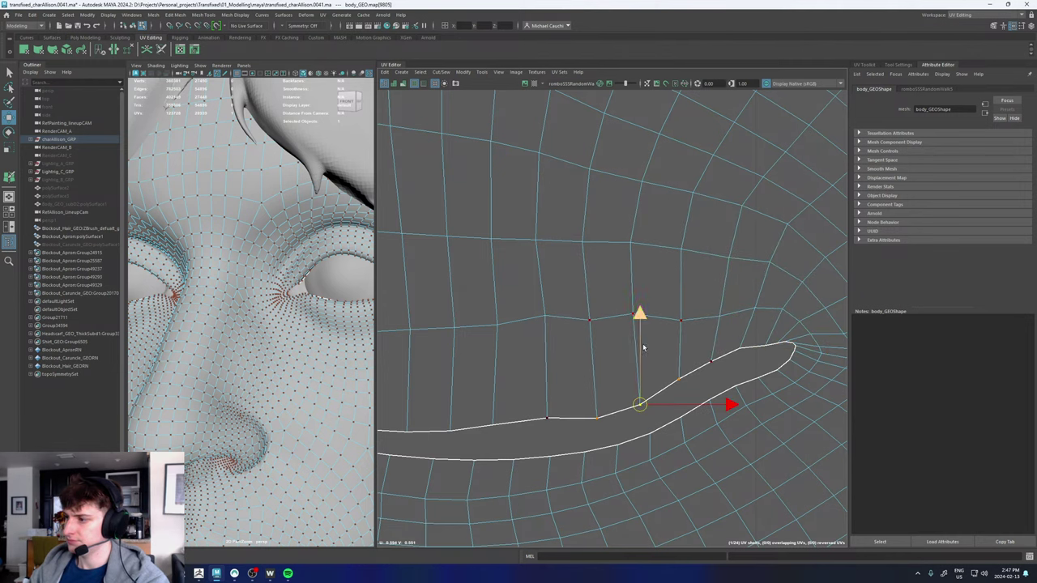
- Select a single edge on the face's vertical centre line between the brows, with soft selection turned off
alt+right_drag(686, 318, 523, 332)
scroll(559, 328, down, 4)
key(q)
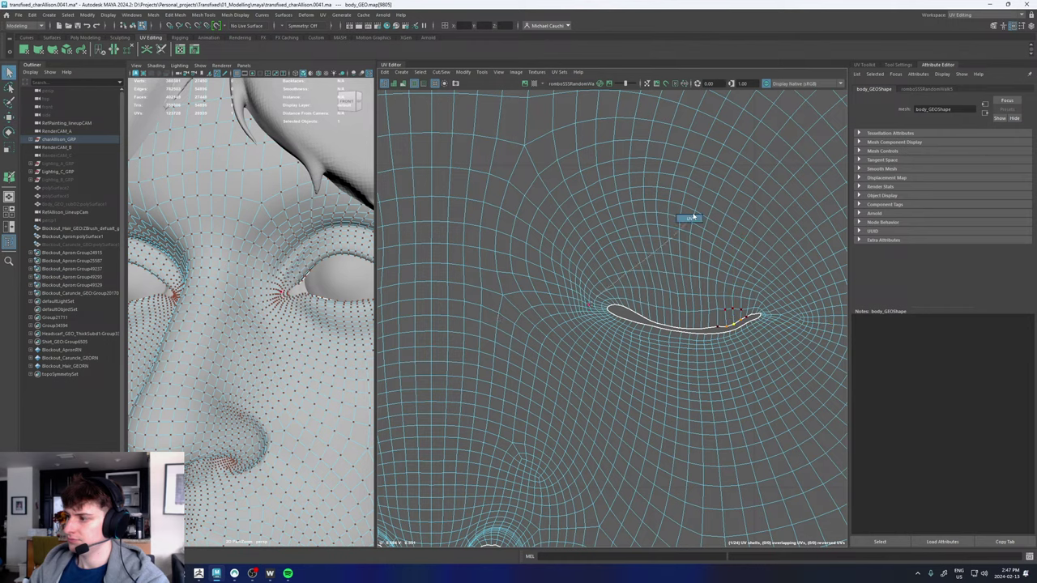
scroll(678, 235, down, 3)
scroll(677, 239, down, 2)
scroll(547, 248, up, 6)
click(544, 254)
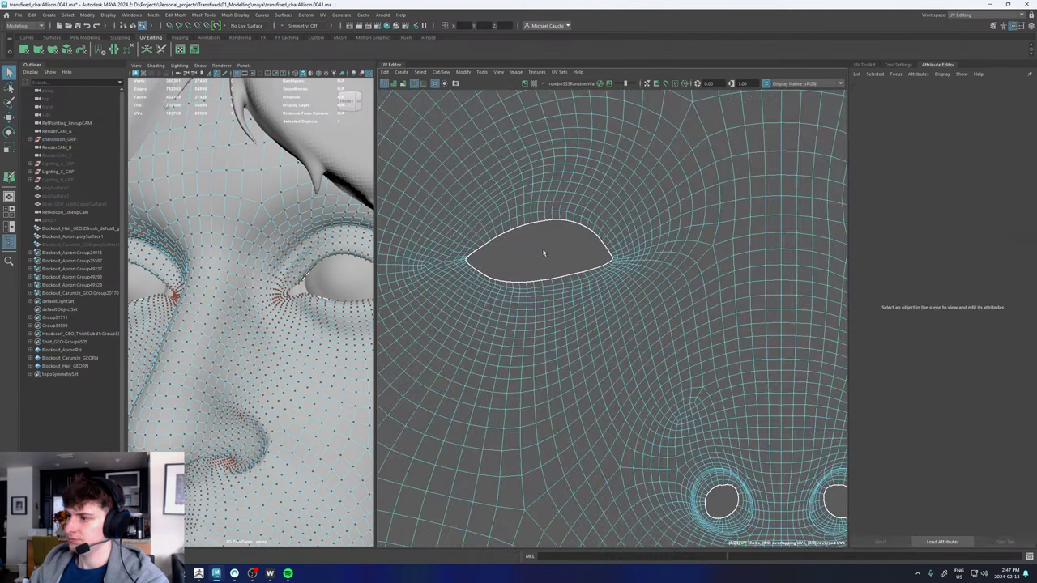
click(786, 179)
scroll(787, 194, down, 3)
click(789, 206)
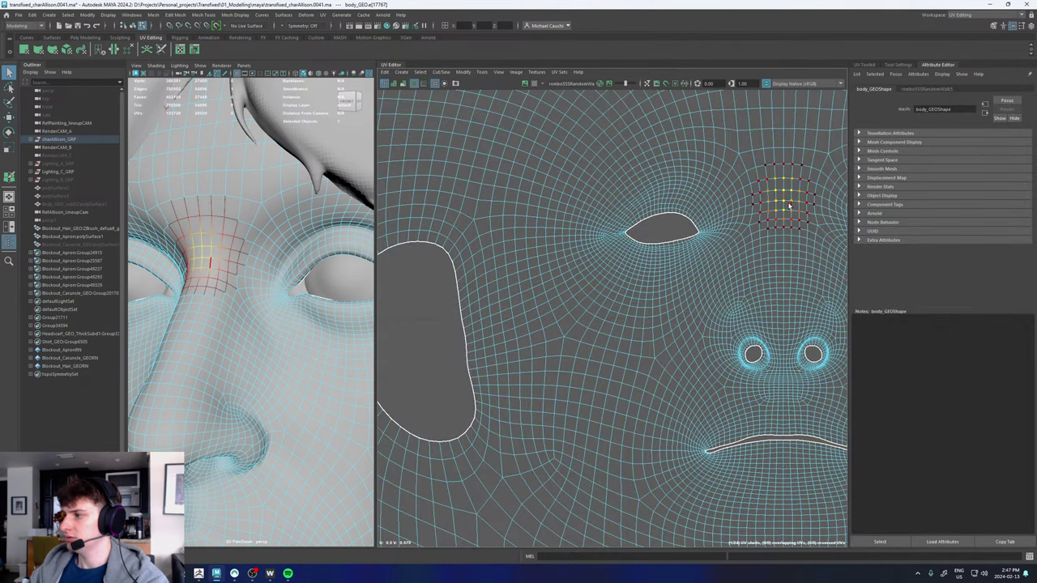
key(b)
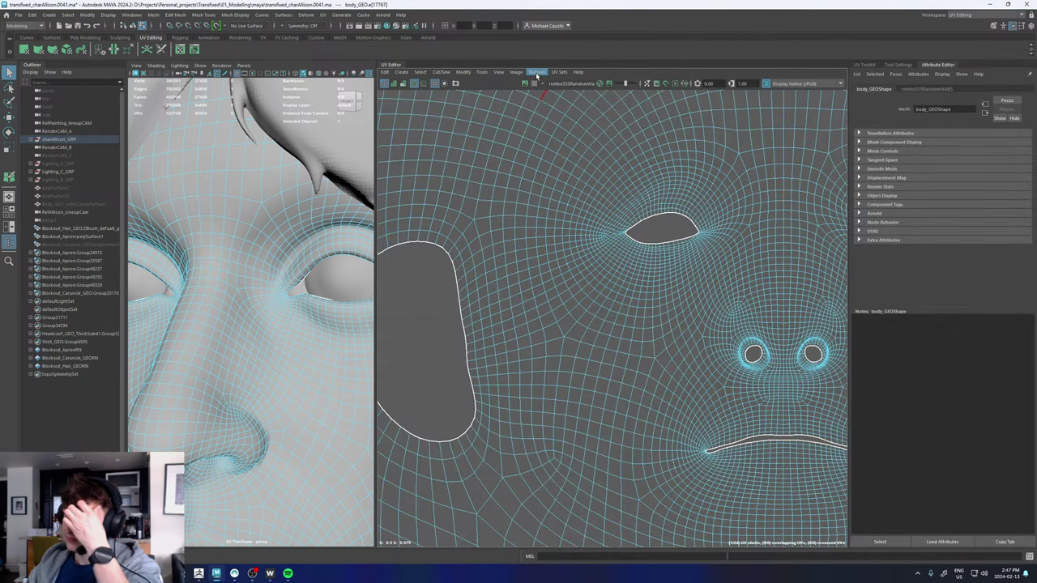
- Set the Symmetrize seam from the selected centre-line edge and brush the narrowed lid shape onto the open eye's UVs
click(460, 72)
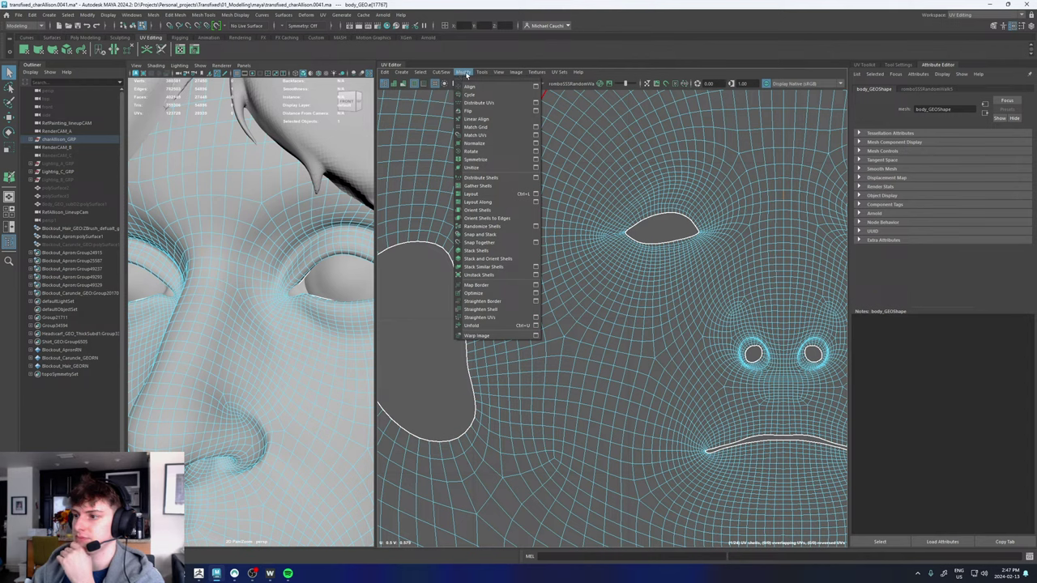
mouse_move(482, 72)
click(486, 246)
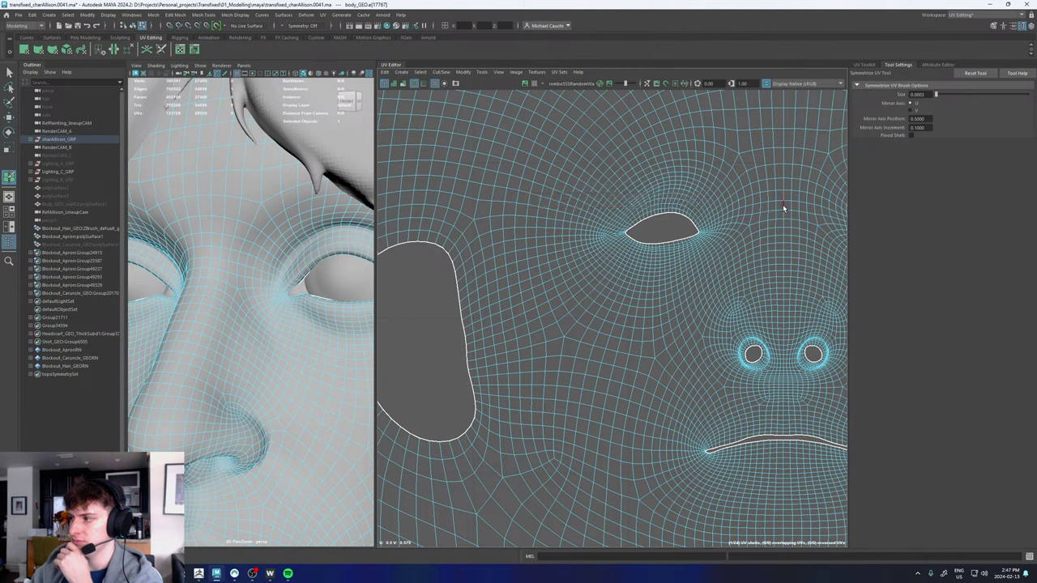
click(782, 204)
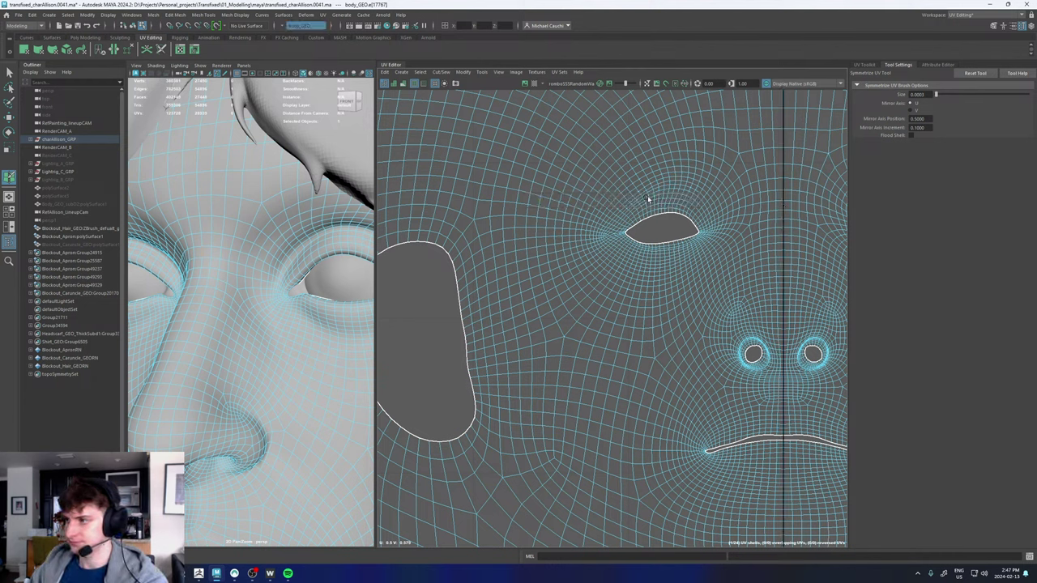
mouse_move(672, 199)
mouse_down()
mouse_move(674, 225)
mouse_move(640, 227)
mouse_move(641, 238)
mouse_move(626, 215)
mouse_move(669, 191)
mouse_move(710, 203)
mouse_move(707, 241)
mouse_move(645, 244)
mouse_move(605, 227)
mouse_move(625, 194)
mouse_move(678, 157)
mouse_move(720, 186)
mouse_move(722, 242)
mouse_move(686, 261)
mouse_move(636, 262)
mouse_move(628, 251)
mouse_move(697, 221)
mouse_up()
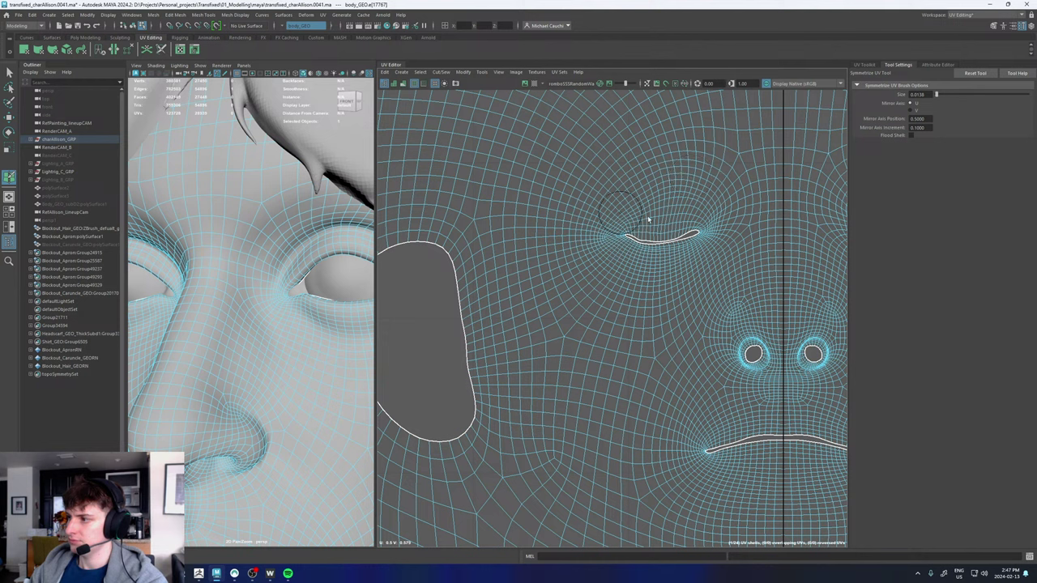
- Return to object mode with the body mesh selected, check its full UV layout, and save the scene
key(w)
key(F8)
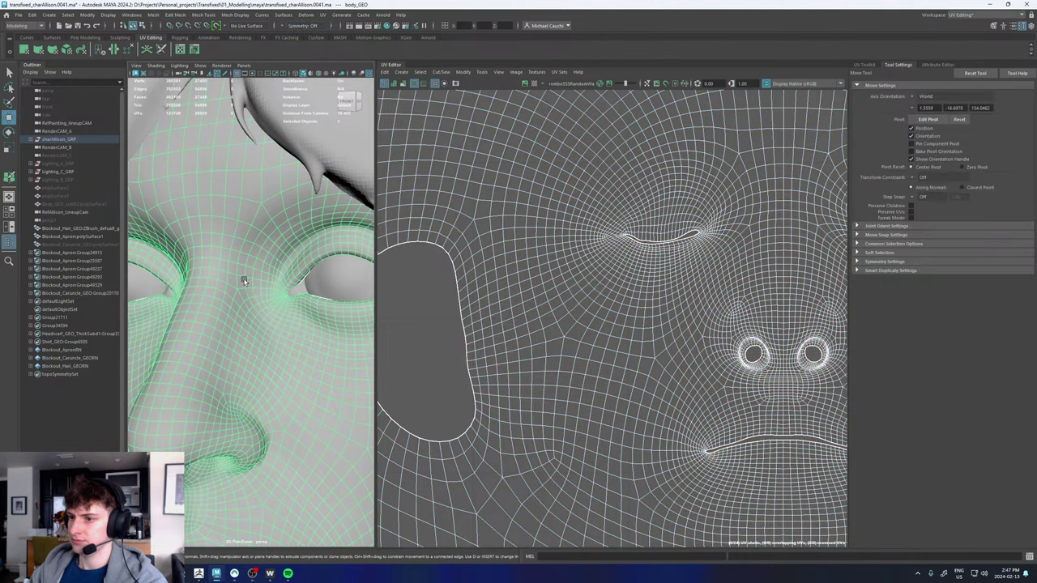
scroll(244, 280, down, 12)
scroll(259, 310, up, 5)
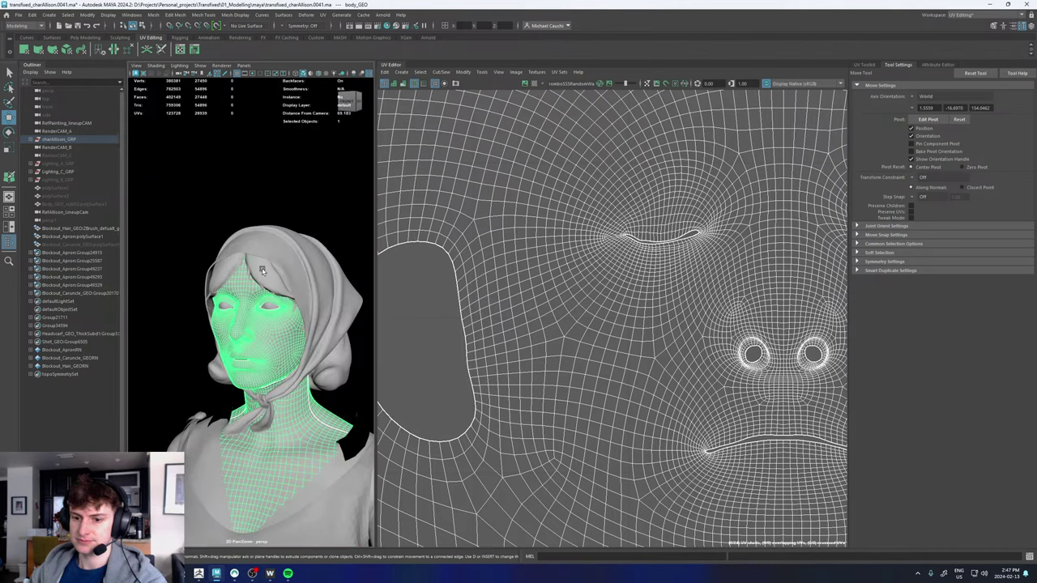
scroll(700, 260, down, 5)
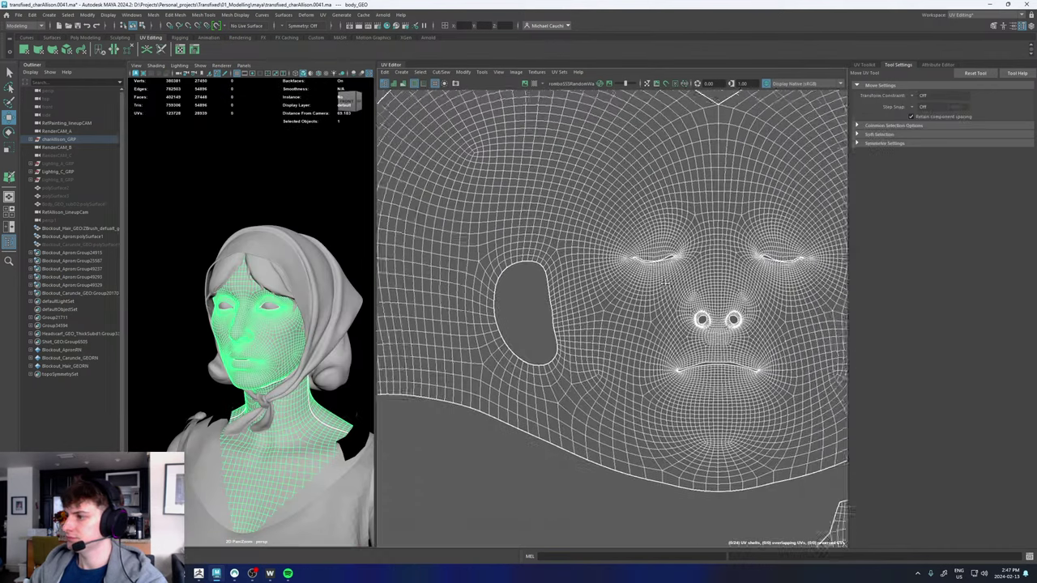
scroll(678, 308, down, 3)
scroll(683, 179, down, 4)
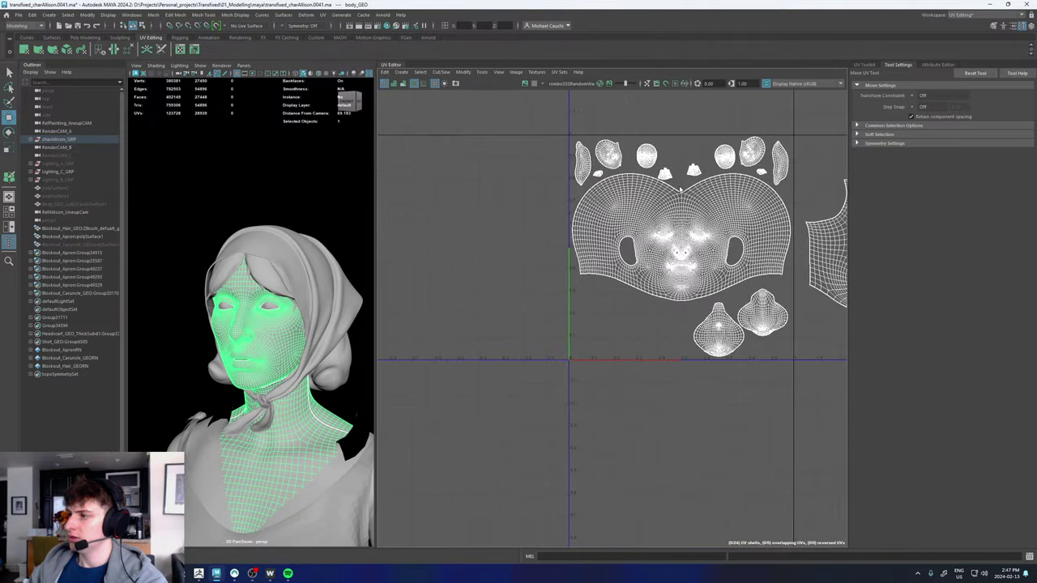
alt+middle_drag(682, 183, 519, 223)
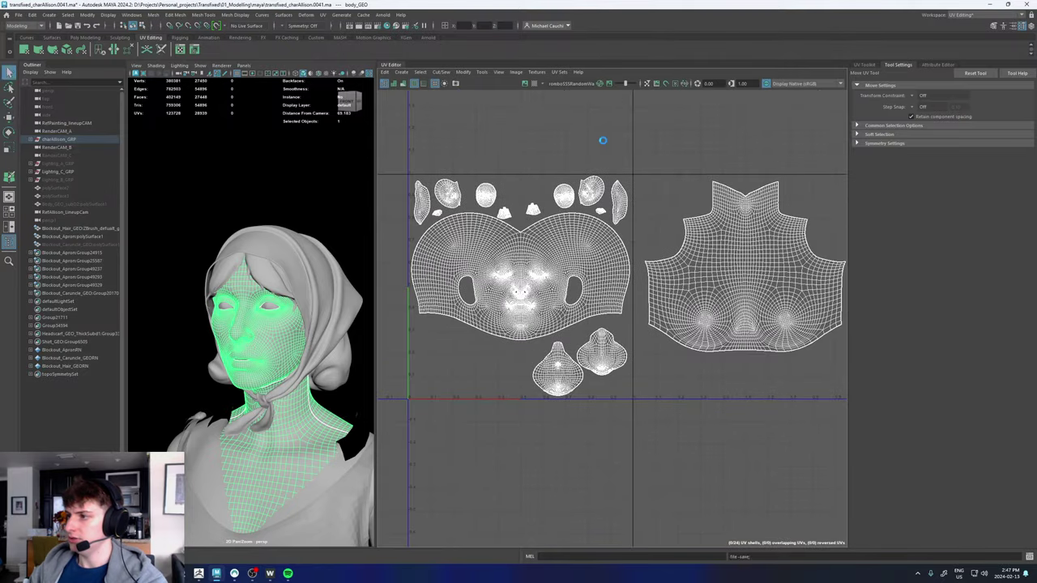
key(ctrl+s)
- Export the selected body mesh to 01_Modelling/maya/exports, replacing the existing body_geo.obj
click(17, 15)
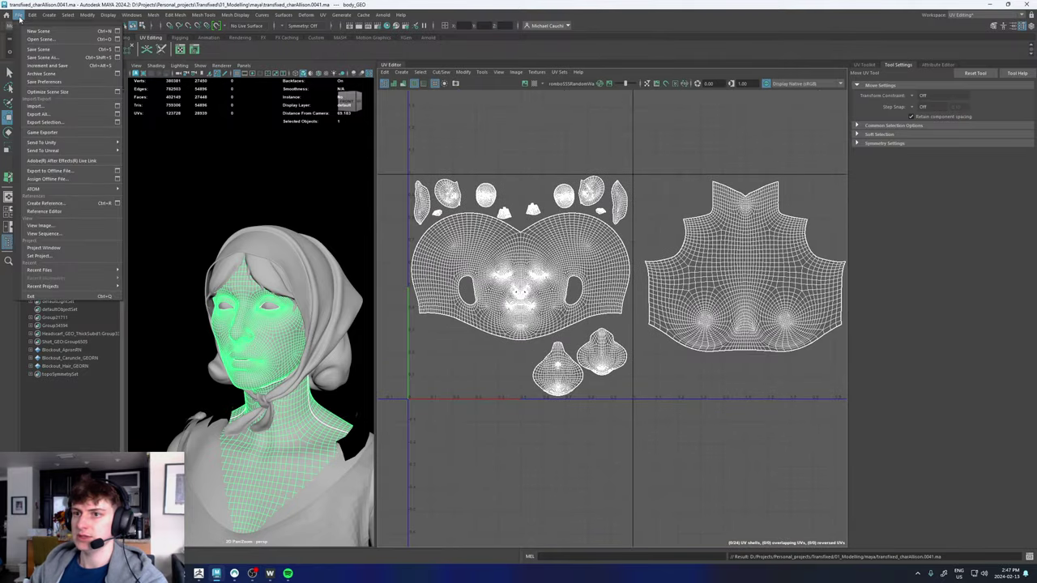
click(45, 121)
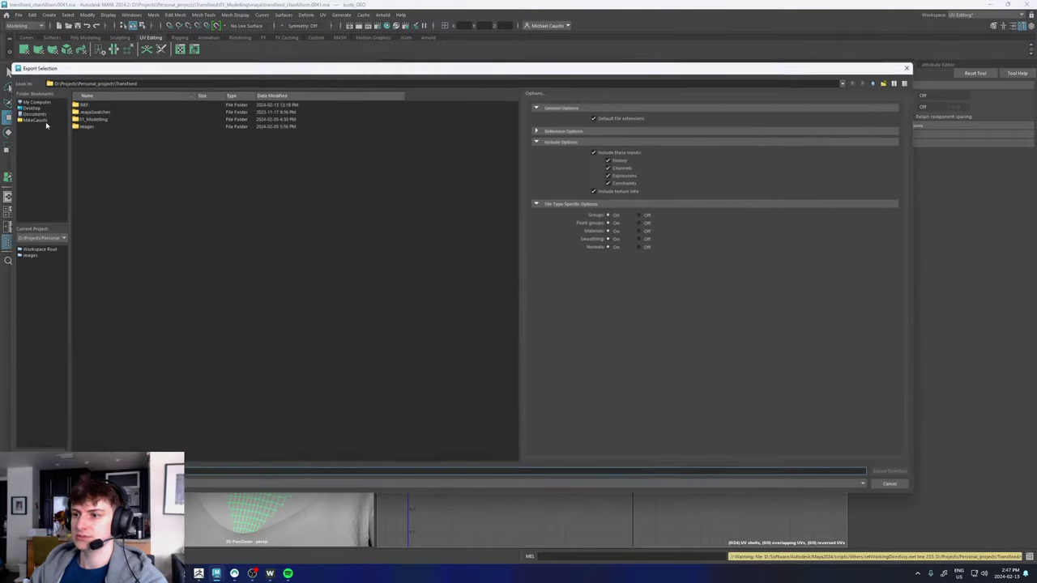
double_click(105, 119)
double_click(82, 104)
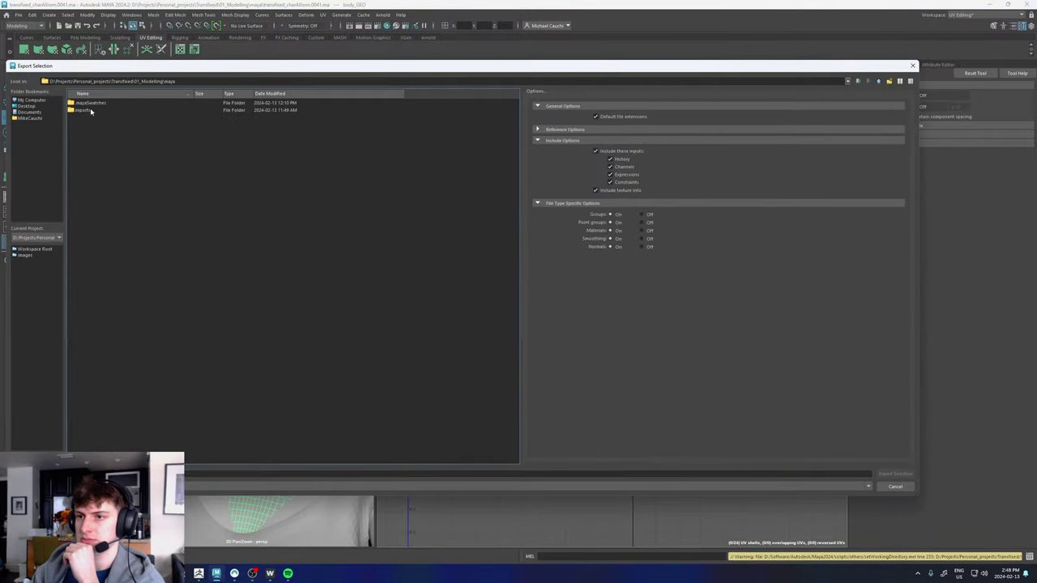
double_click(88, 112)
double_click(91, 102)
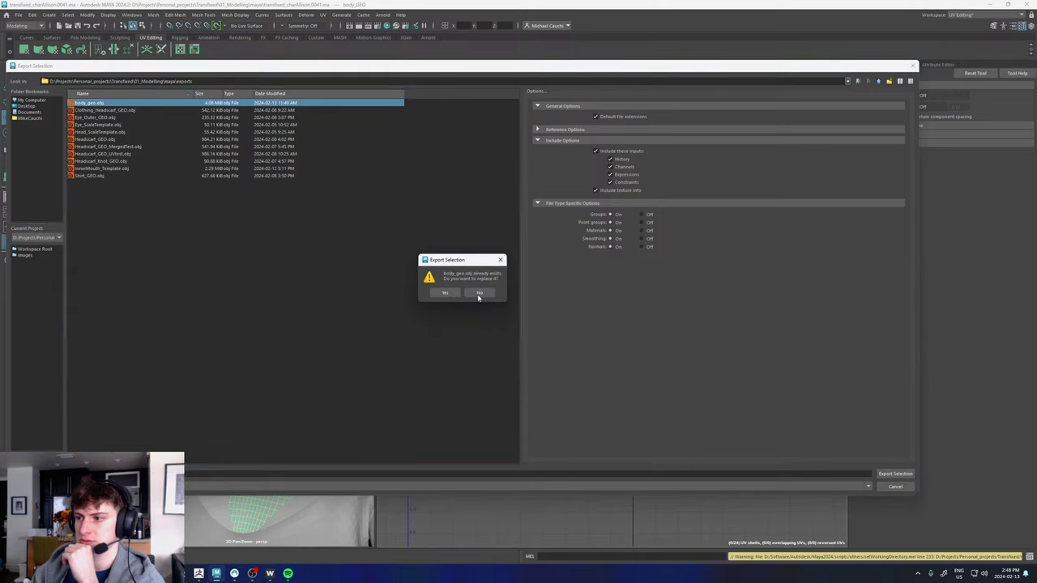
click(444, 295)
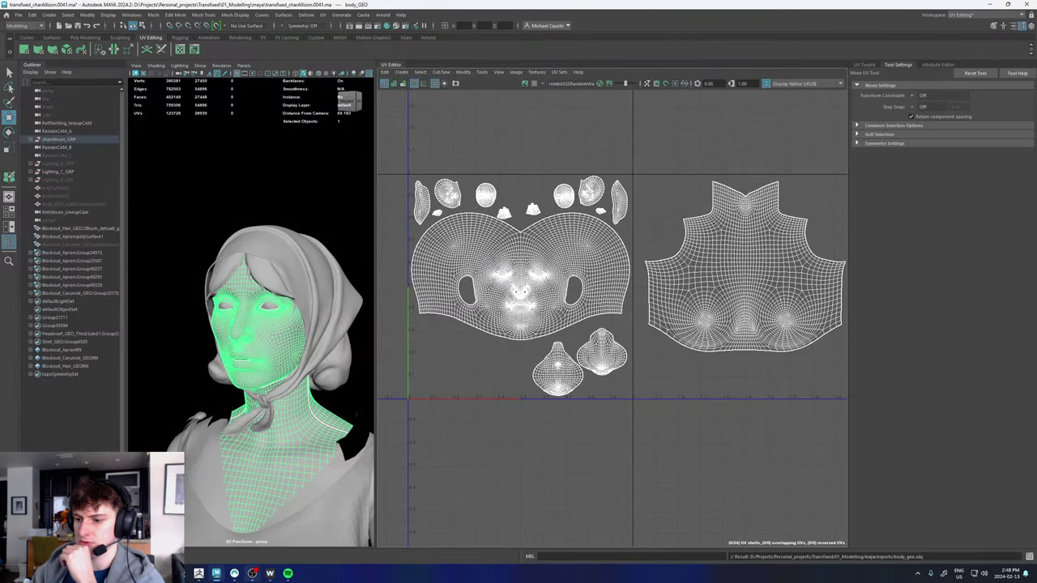
- Switch to Wrap and add a LoadGeom node to the empty graph
click(269, 574)
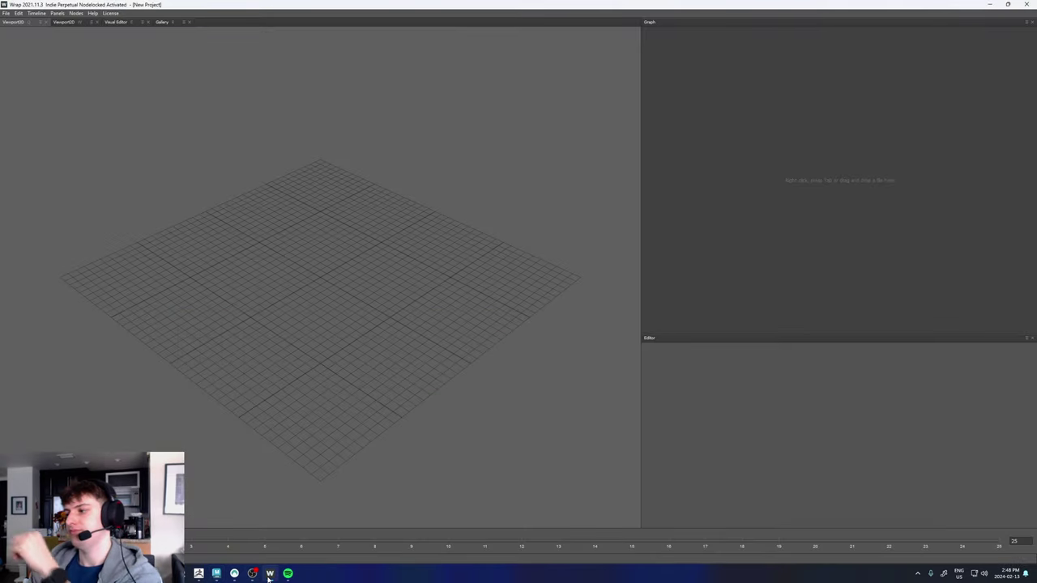
right_click(790, 224)
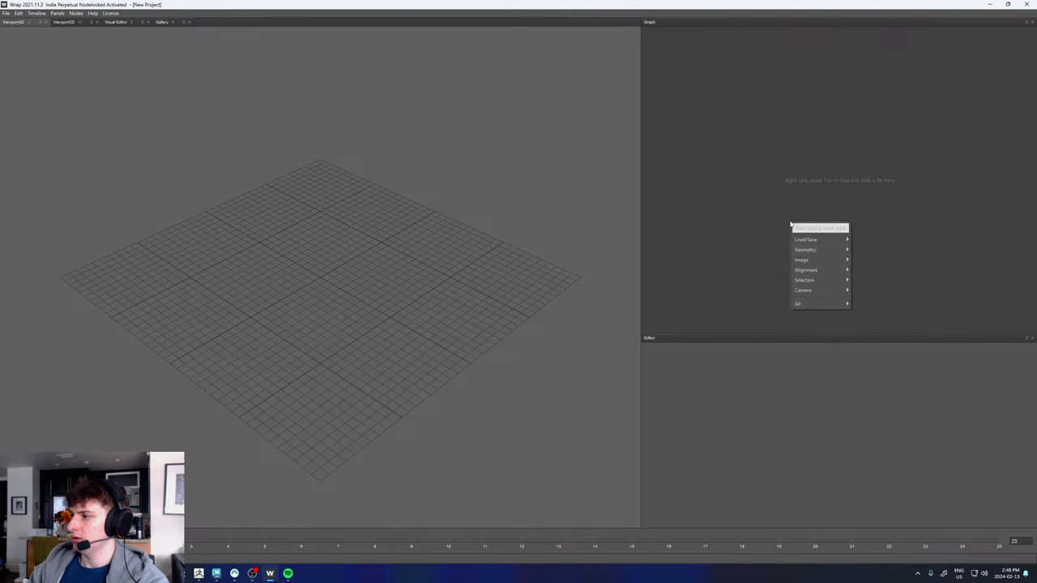
mouse_move(814, 250)
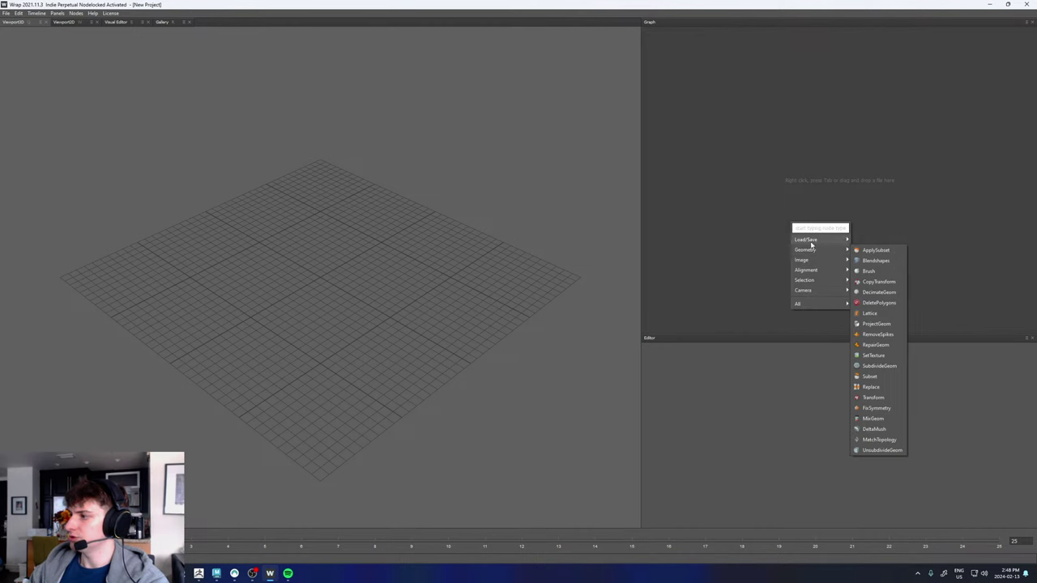
click(875, 241)
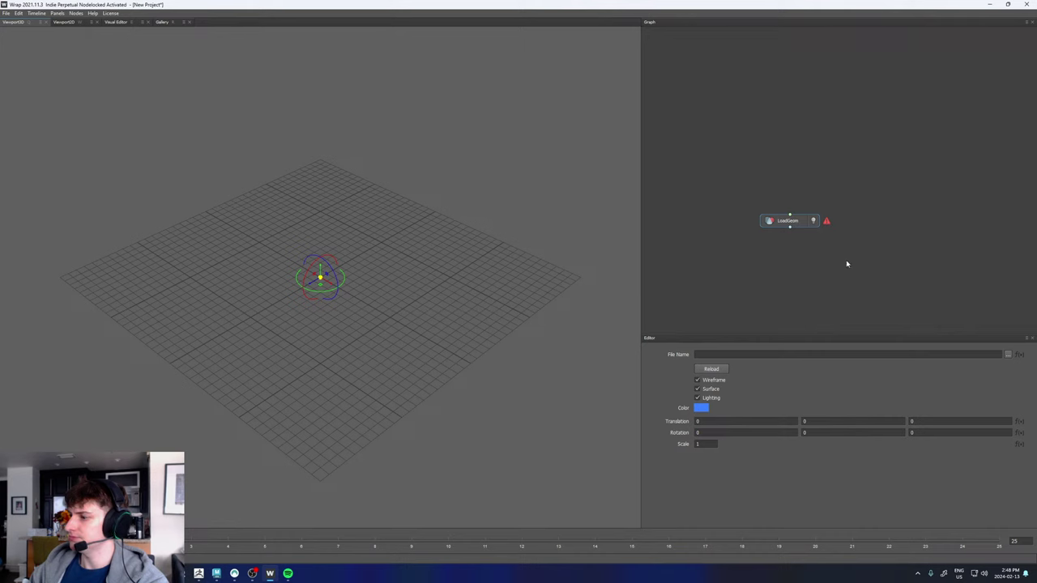
- Load body_geo.obj from the Transfixed project's 01_Modelling/maya/exports folder into the LoadGeom node
click(1008, 354)
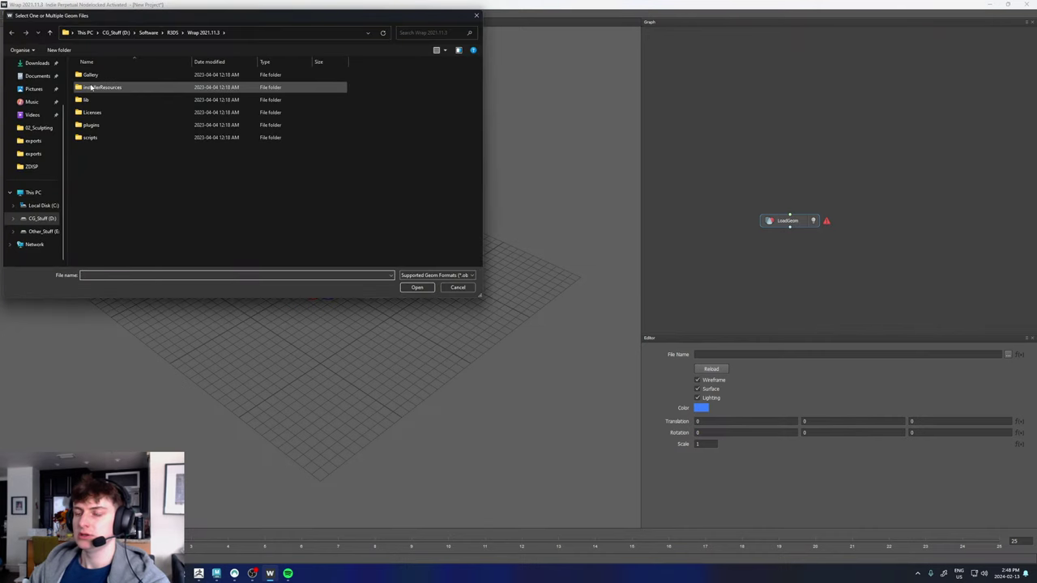
click(42, 168)
click(194, 32)
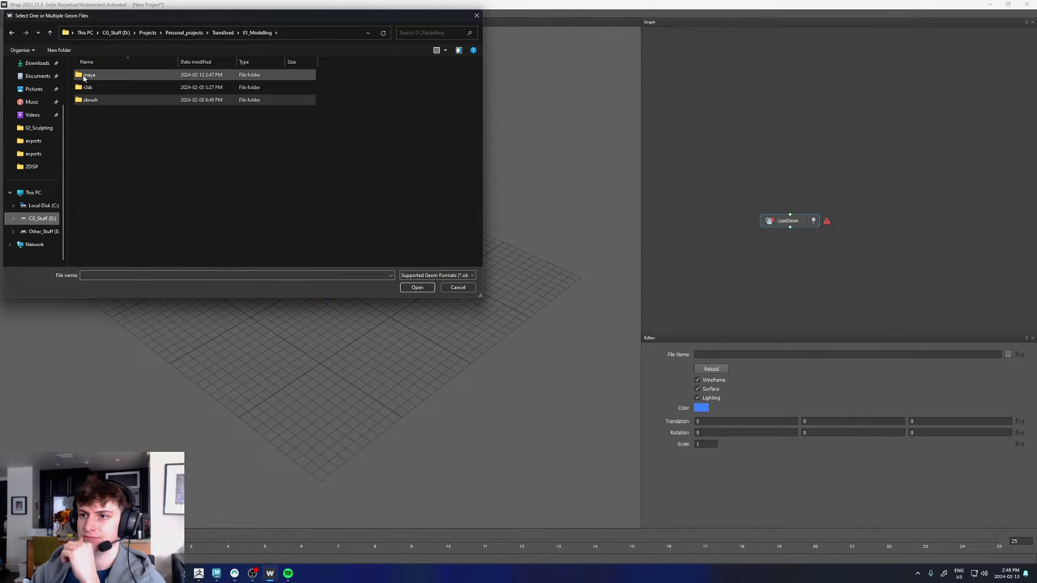
double_click(85, 76)
double_click(89, 87)
click(93, 76)
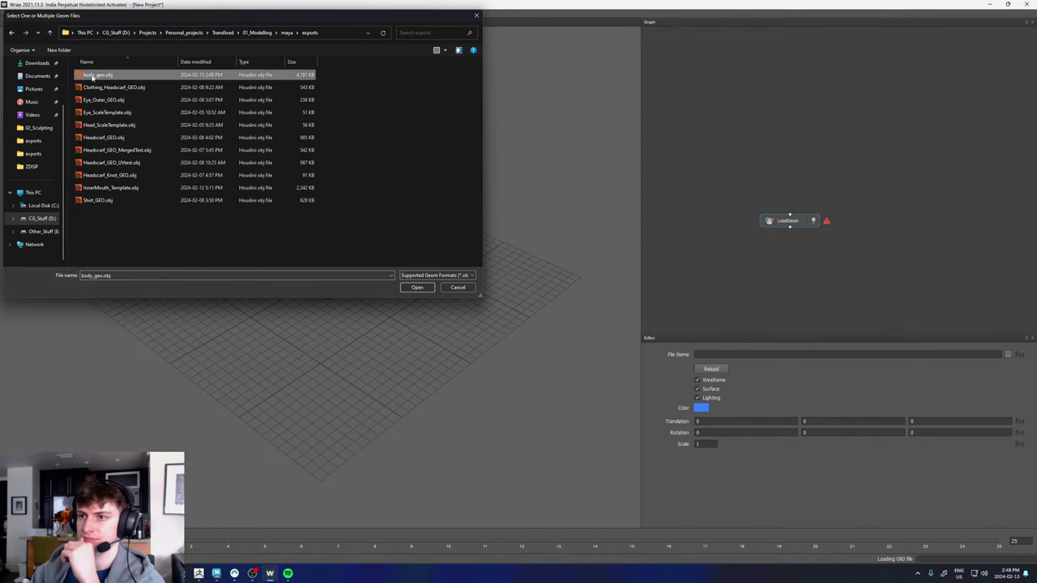
double_click(92, 75)
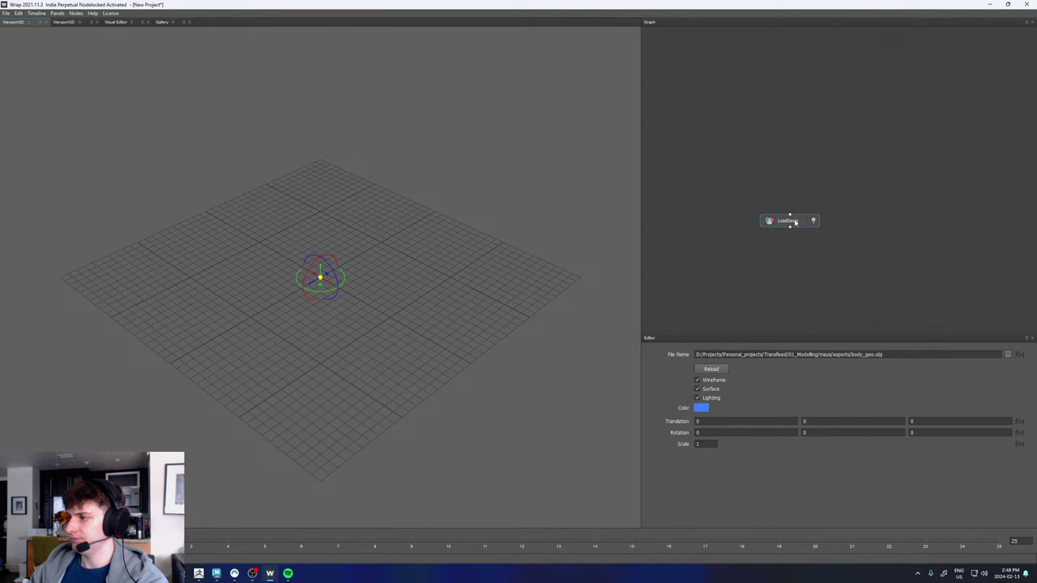
- Rename the body mesh's LoadGeom node as Allison_GEO
middle_drag(819, 280, 820, 289)
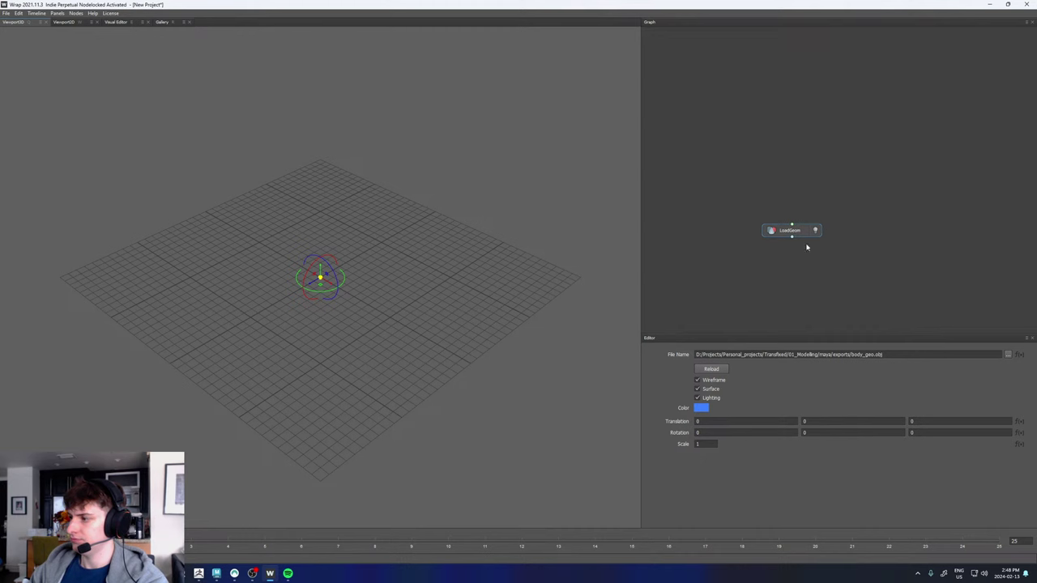
right_click(792, 231)
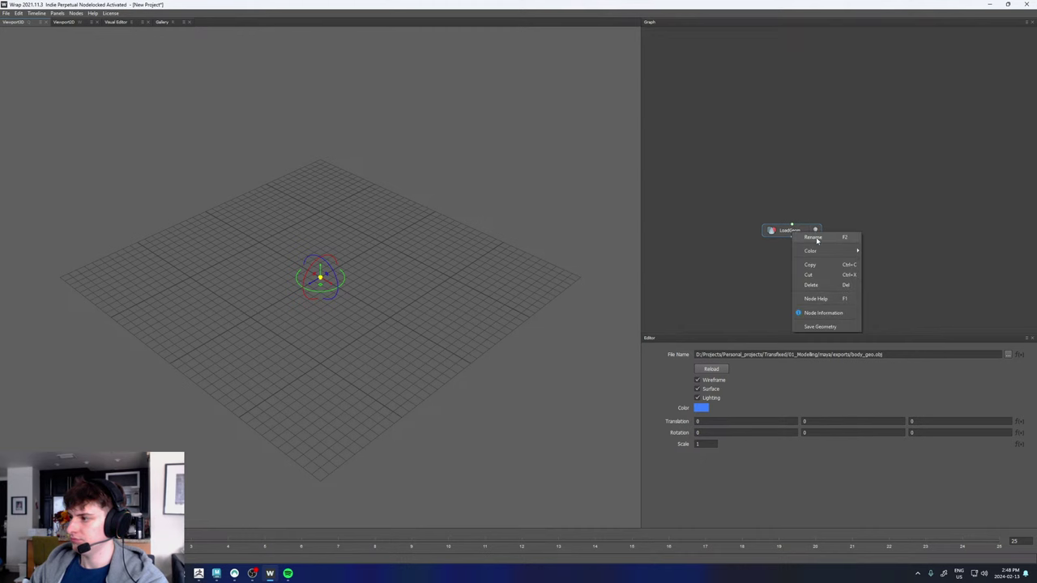
click(817, 240)
text(All)
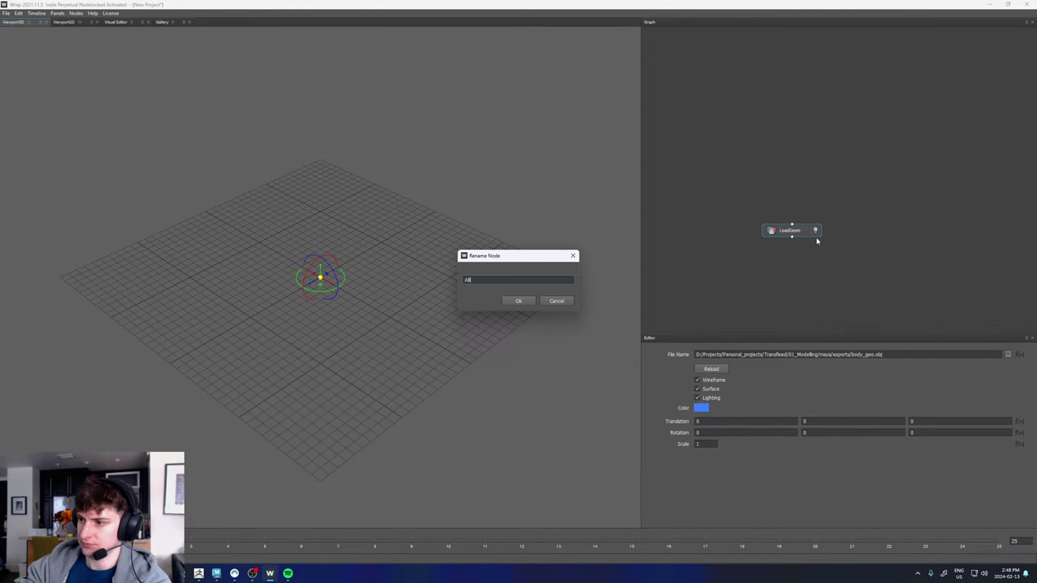
text(ison_GEO)
key(Return)
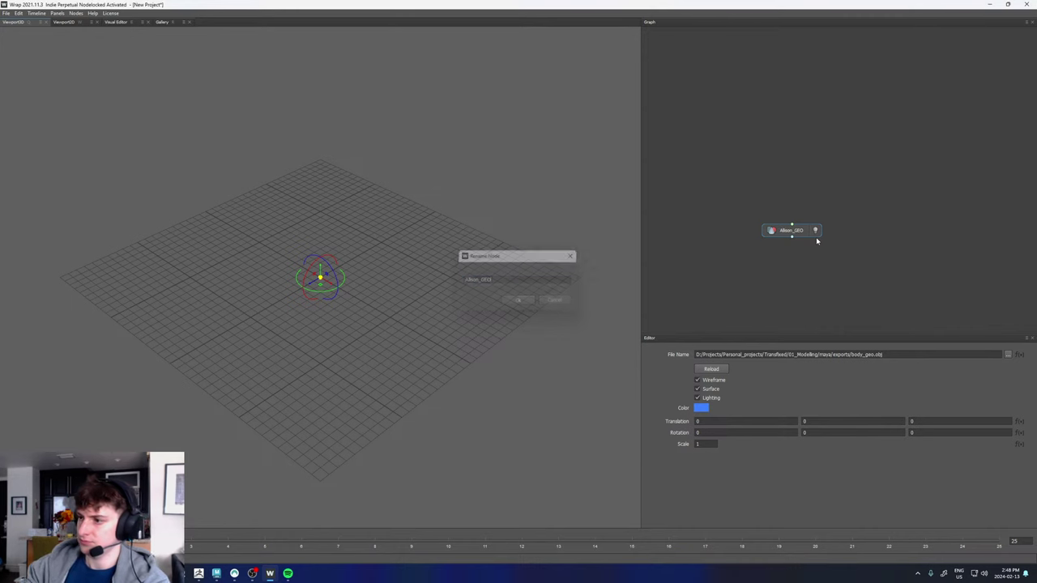
- Add a second LoadGeom node beside the Allison_GEO node
click(914, 248)
right_click(914, 249)
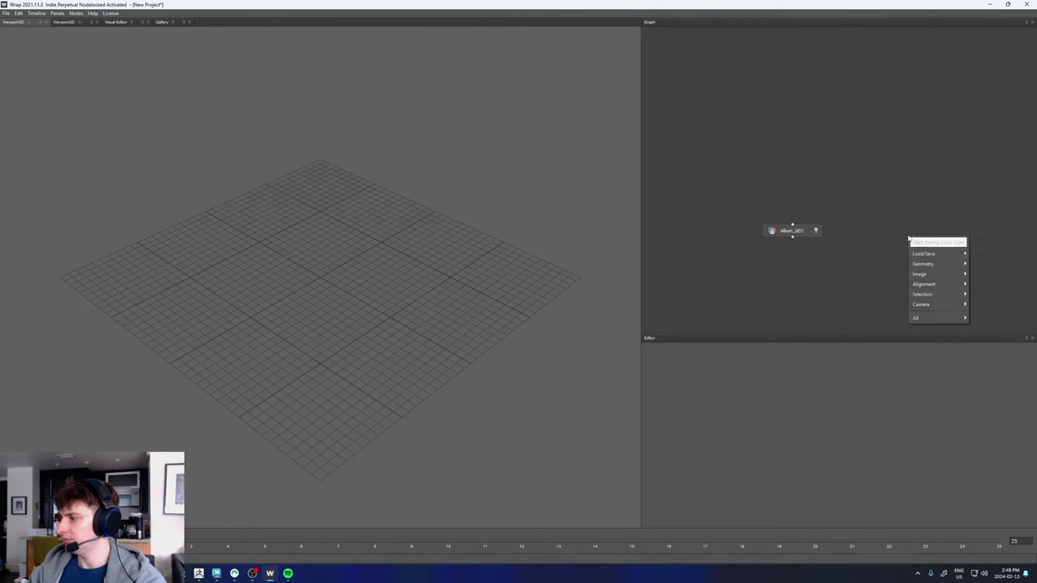
mouse_move(939, 254)
click(990, 254)
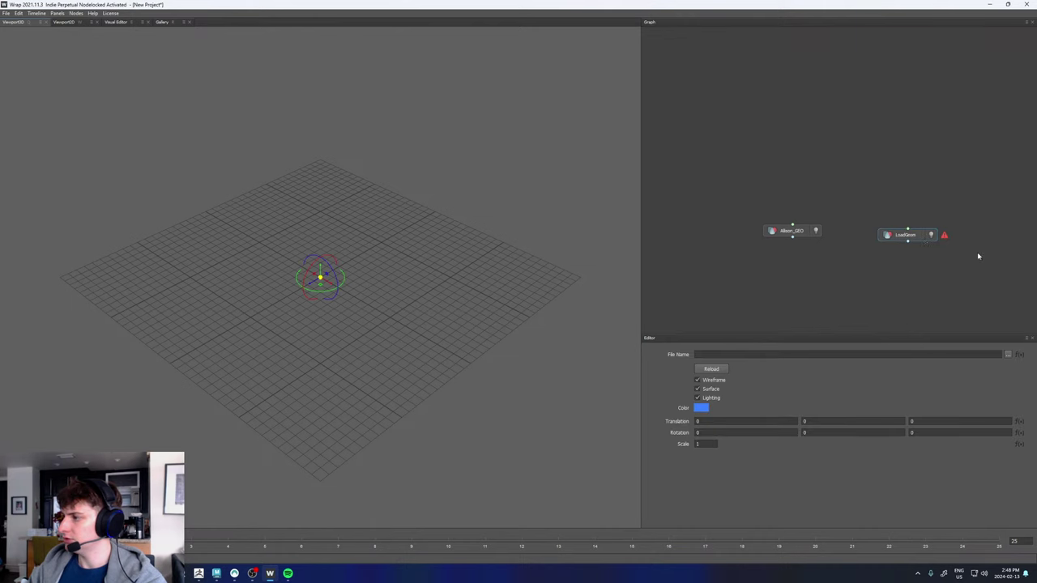
- Load Head.obj from AssetLibrary/3DScanStore/HDHeads/Female_17/FBX into the second LoadGeom node and align the node roughly with Allison_GEO
click(1006, 355)
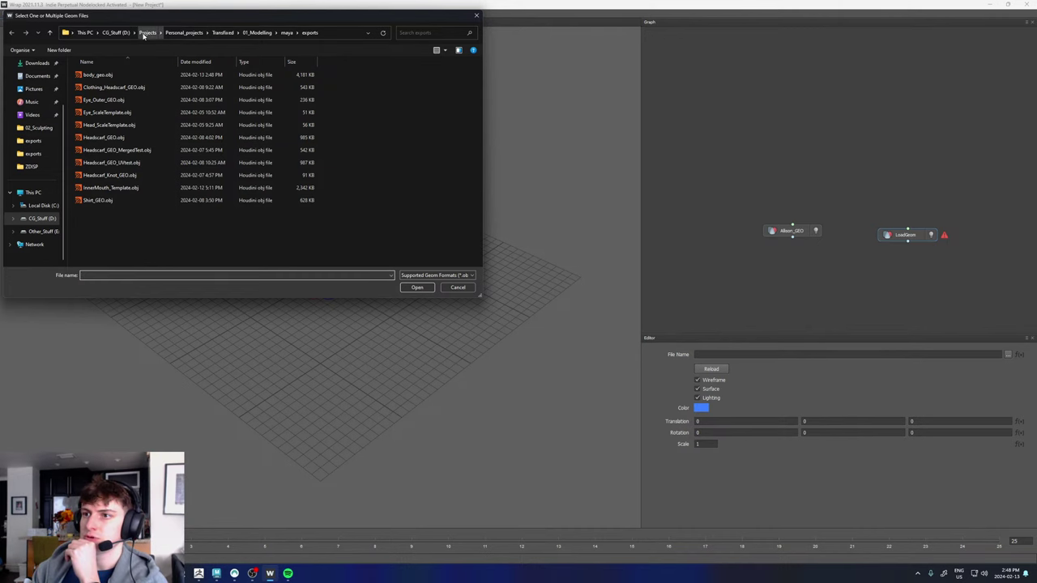
click(115, 32)
double_click(101, 75)
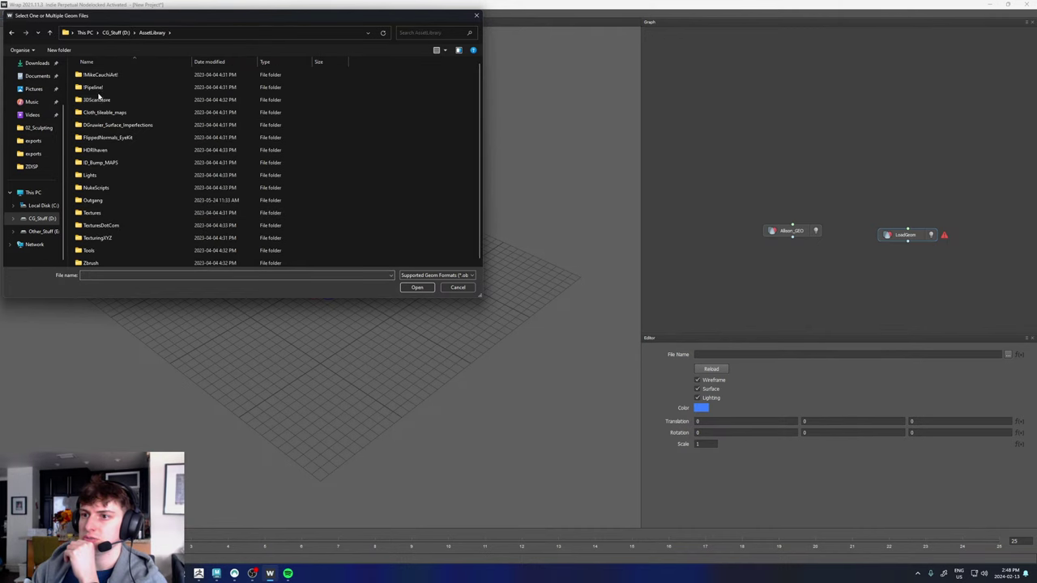
double_click(96, 99)
double_click(97, 88)
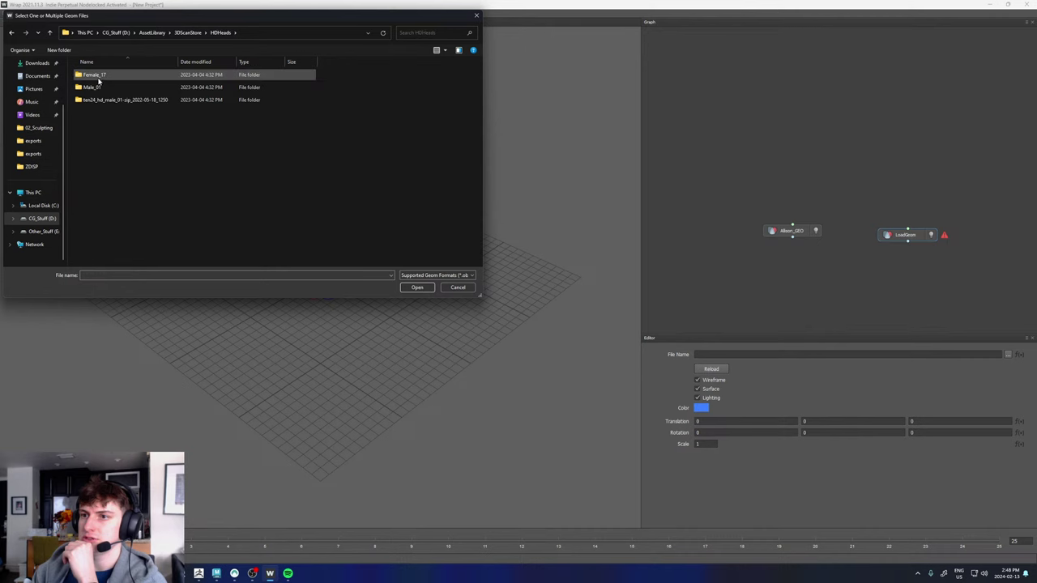
double_click(98, 75)
click(97, 100)
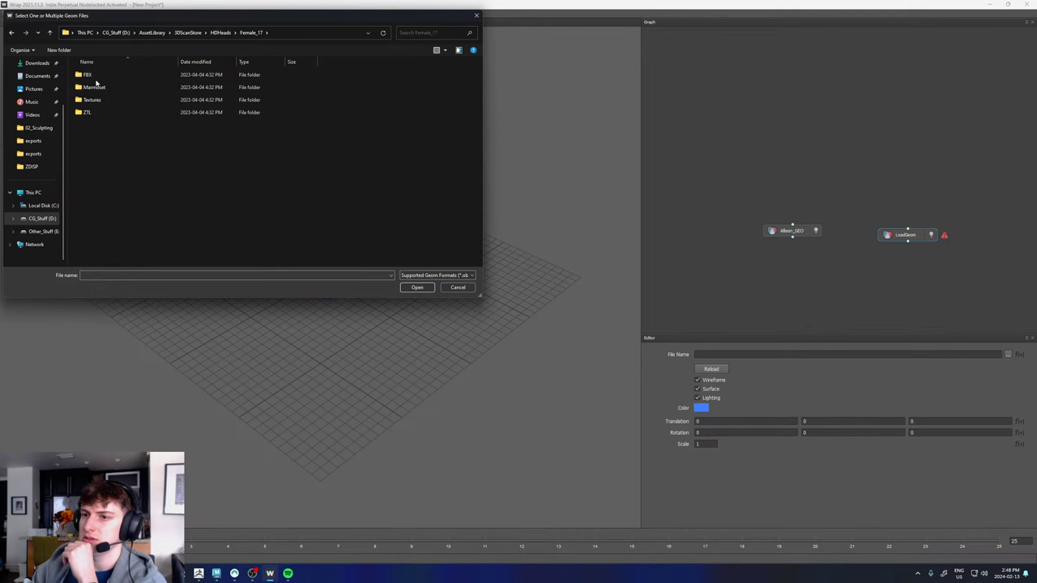
double_click(87, 75)
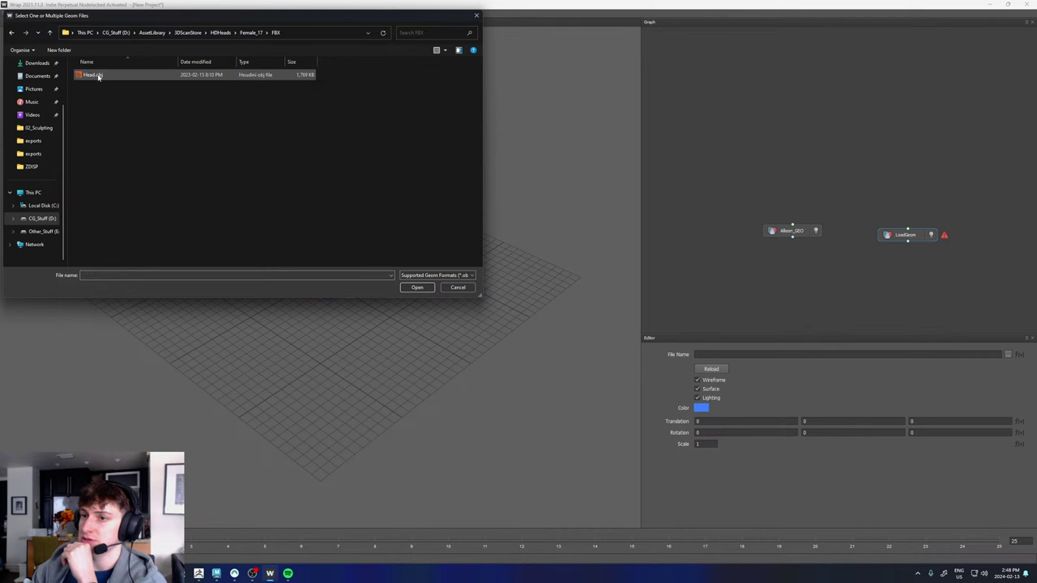
double_click(92, 74)
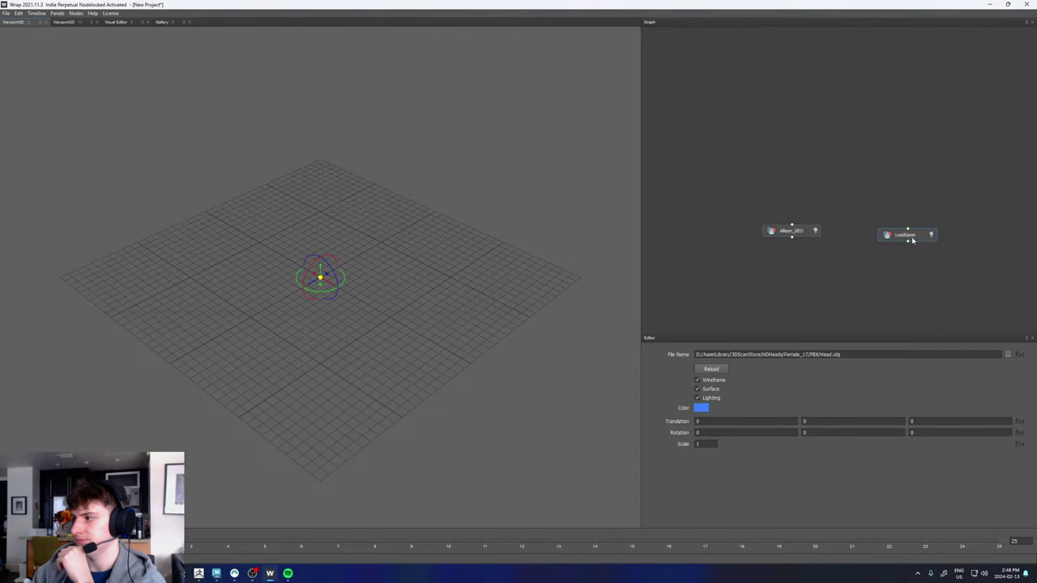
drag(912, 240, 902, 231)
- Compare the scale and position of the scanned head with the Allison_GEO body mesh in the 3D view
scroll(323, 278, up, 10)
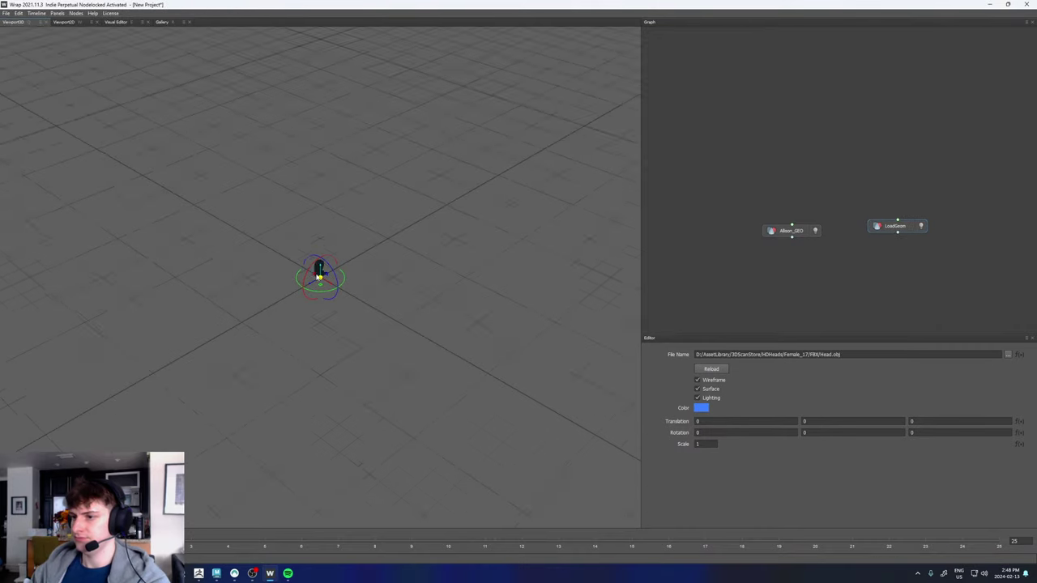
scroll(317, 277, up, 10)
drag(311, 288, 459, 249)
click(792, 234)
scroll(353, 265, down, 20)
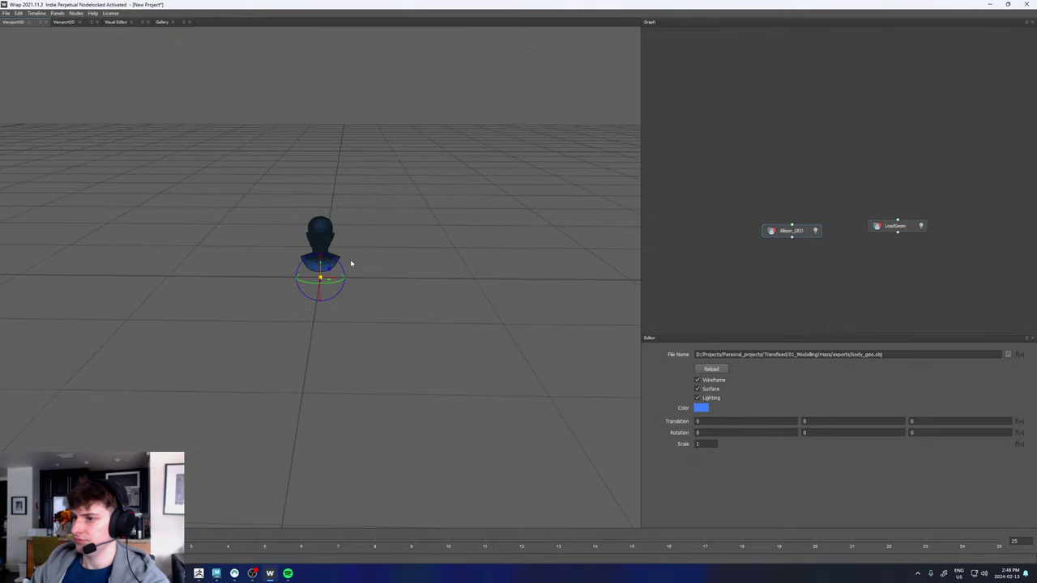
scroll(353, 271, down, 2)
scroll(346, 215, up, 6)
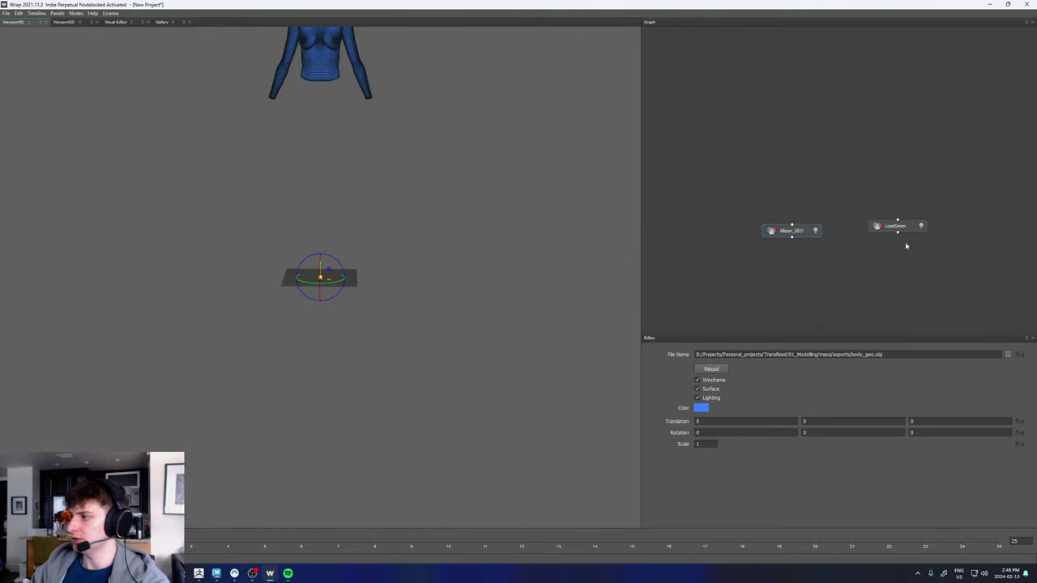
- Add a Transform node below the head's LoadGeom node and connect it to that node's output
click(896, 227)
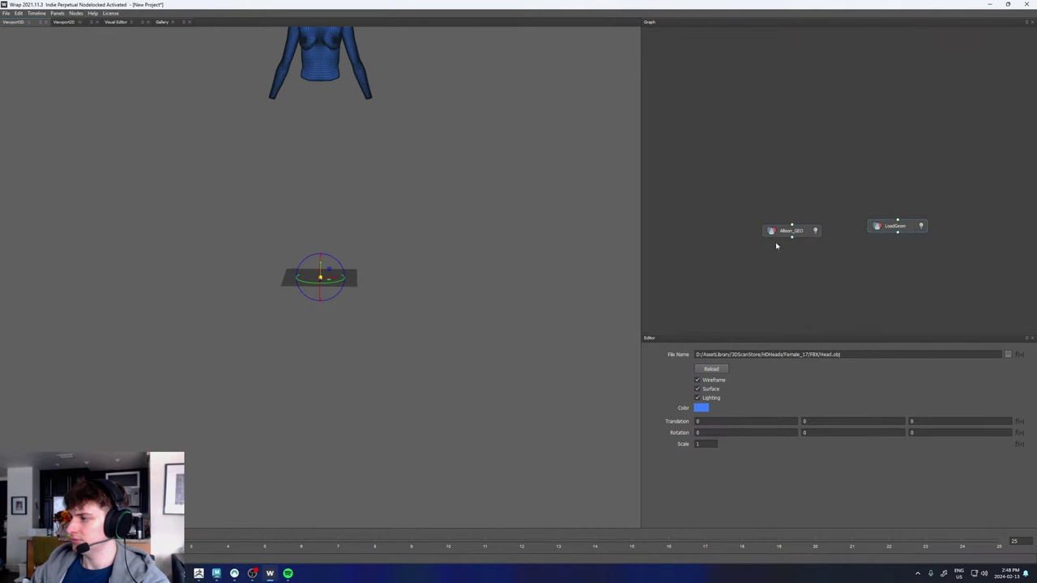
key(Tab)
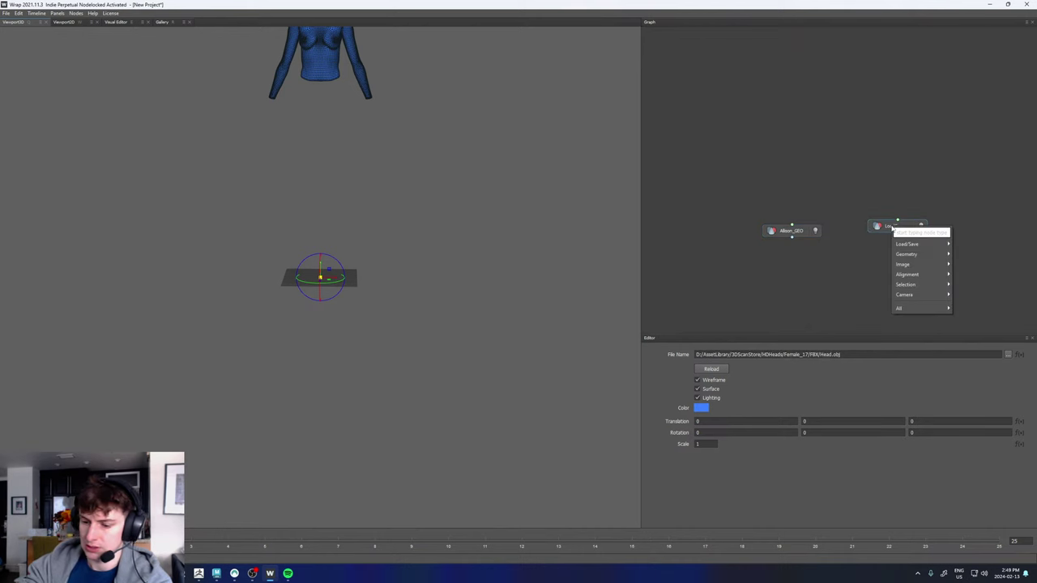
text(trans)
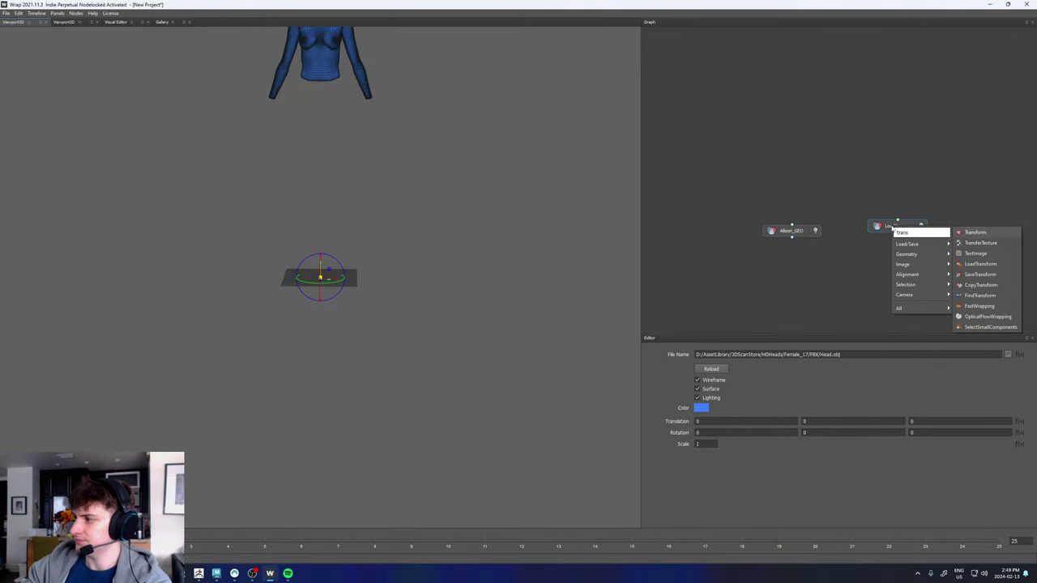
key(Return)
drag(891, 228, 897, 253)
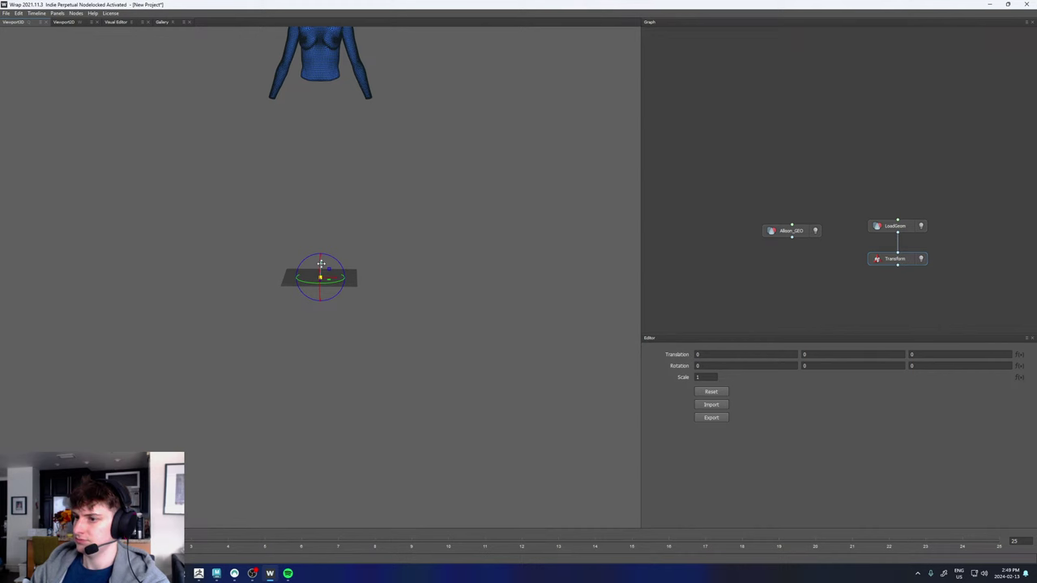
- Try to enlarge the scanned head freehand with the Transform node's scale gizmo
drag(451, 243, 400, 252)
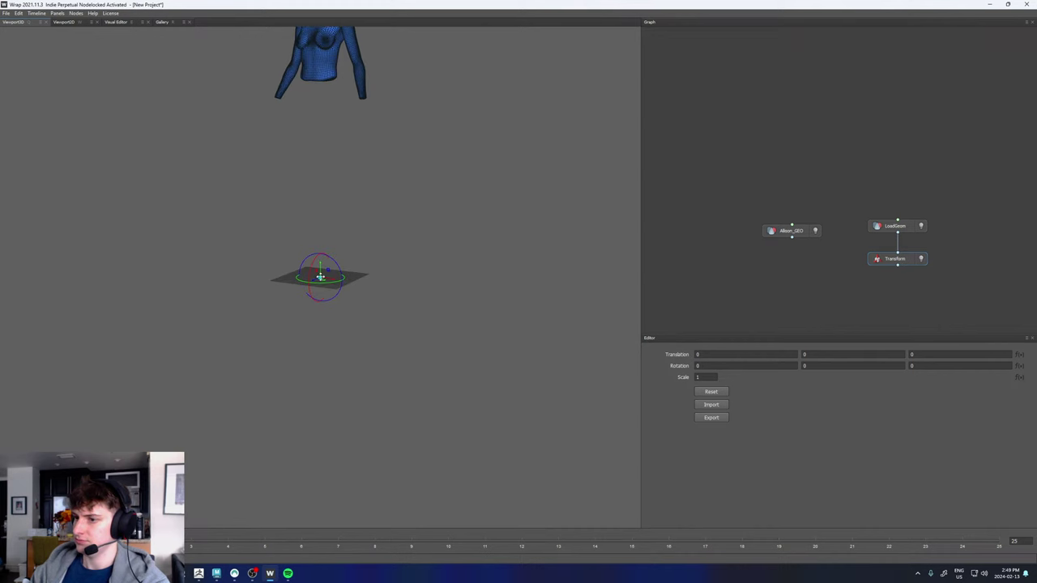
drag(321, 277, 465, 288)
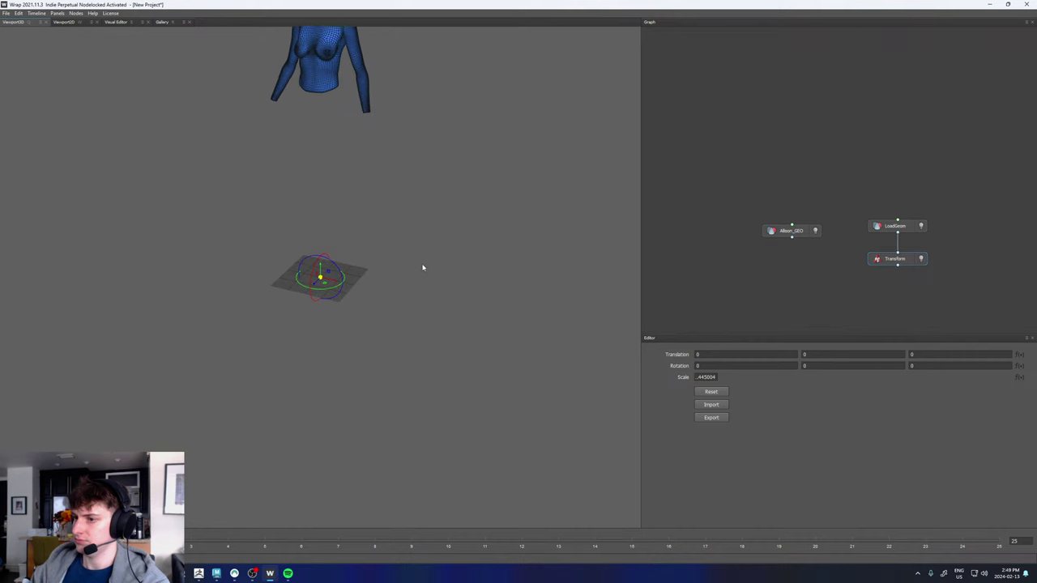
key(ctrl+z)
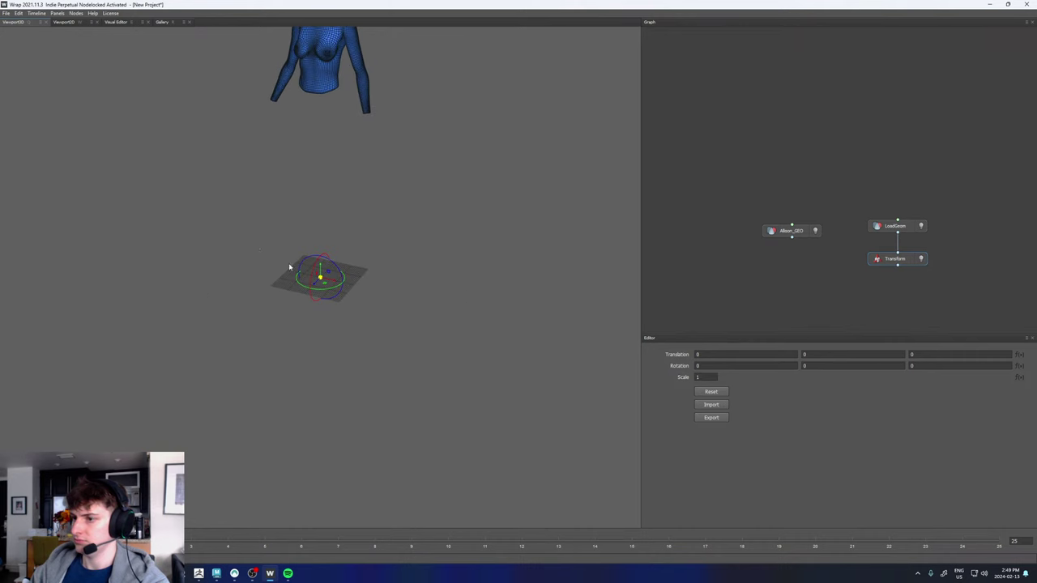
drag(290, 267, 632, 314)
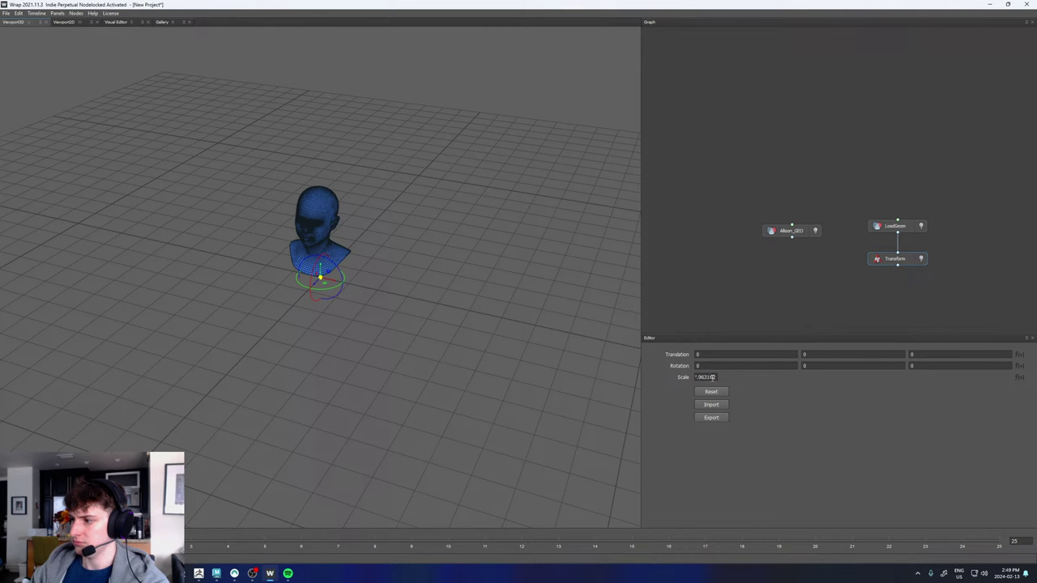
- Set the Transform node's scale to 10
drag(712, 378, 651, 378)
text(10)
key(Return)
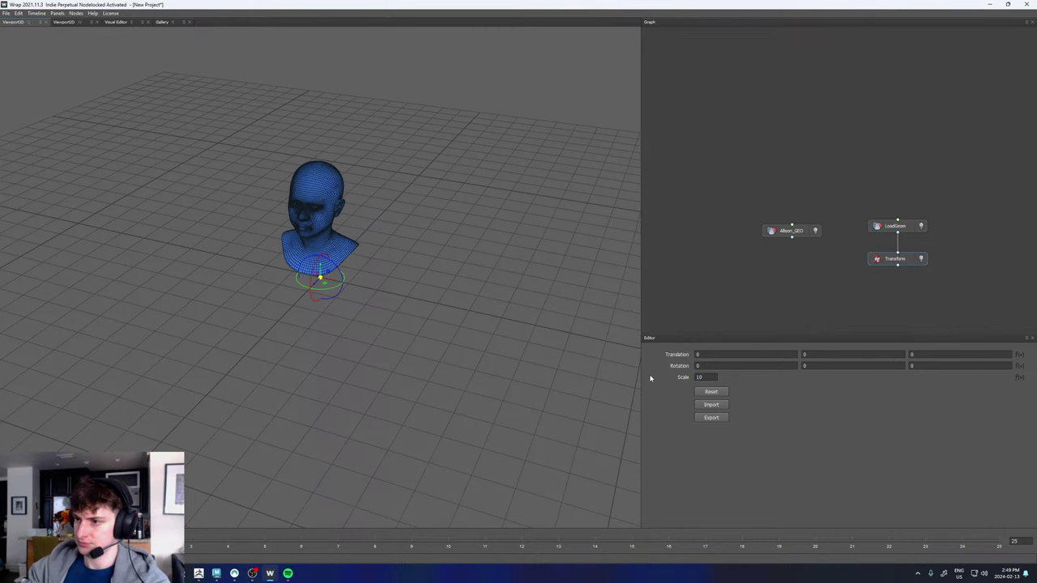
- Set the Transform node's scale to 100 and compare the head's size with the body from the front
scroll(254, 238, down, 5)
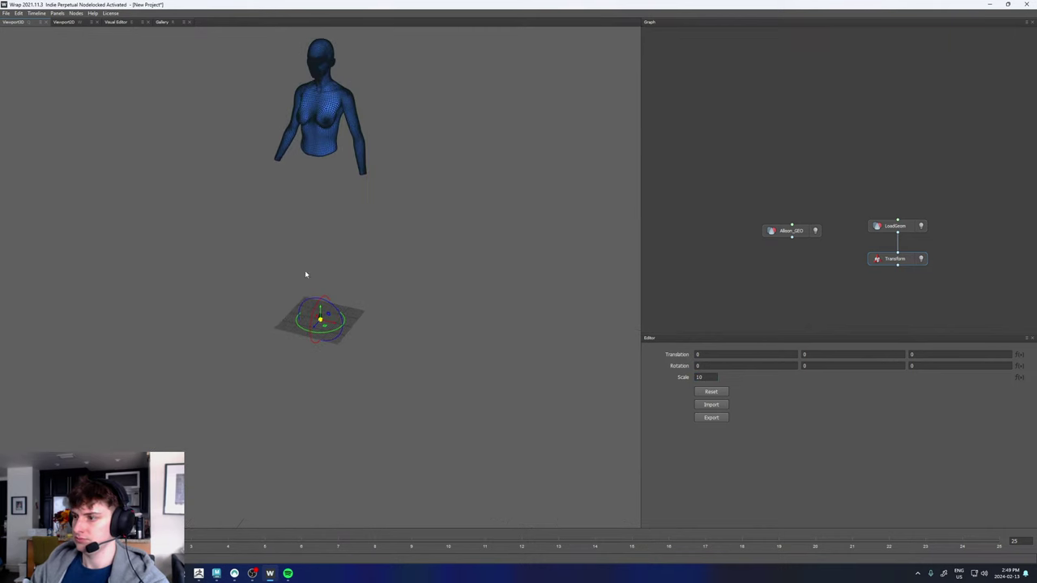
text(100)
key(Return)
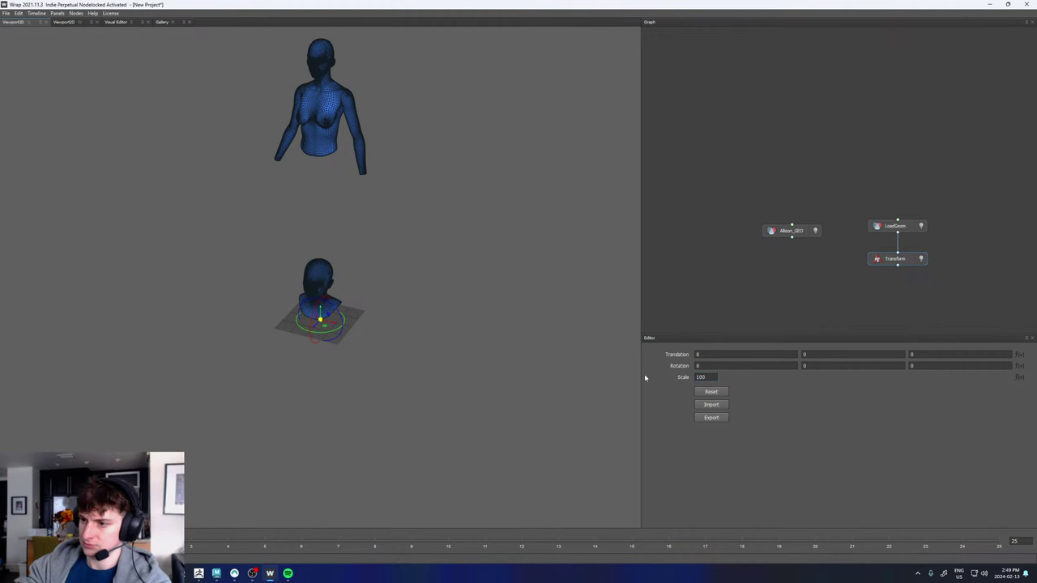
alt+drag(339, 253, 366, 249)
alt+middle_drag(366, 249, 359, 292)
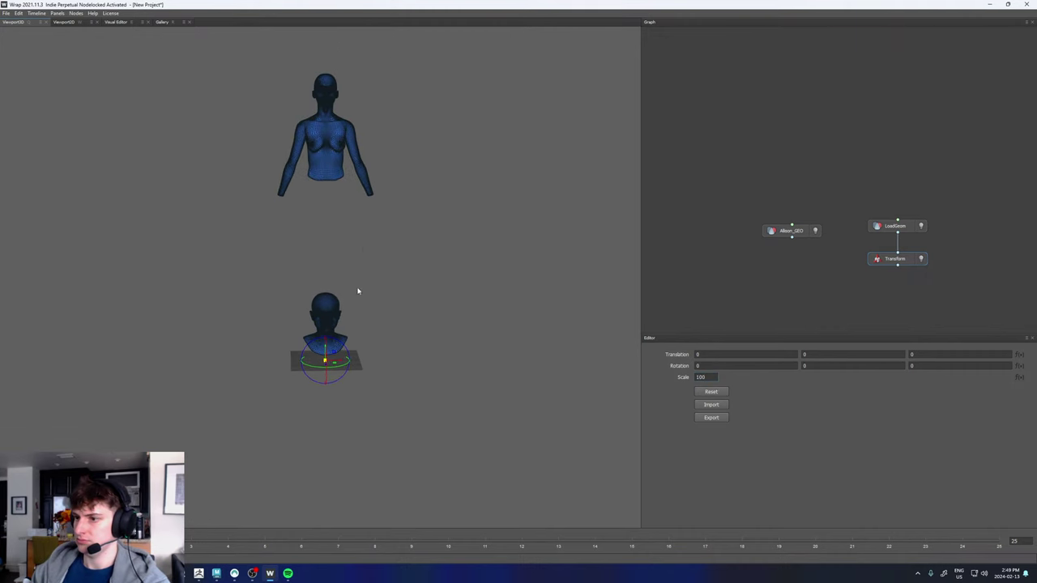
- Raise the scanned head onto the body's neck, moving it about 125 units in Y
key(w)
click(16, 23)
alt+drag(258, 223, 334, 238)
drag(336, 346, 336, 131)
key(f)
drag(349, 192, 424, 184)
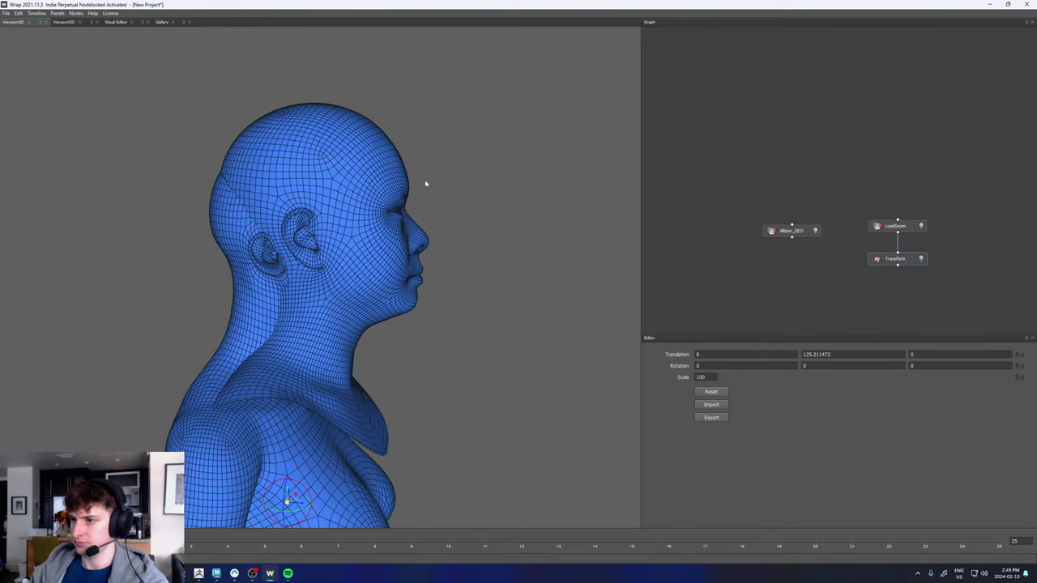
- Set the Transform node's scale to 80 and move the head to about 129.3 in Y and -2.7 in Z
drag(714, 377, 665, 375)
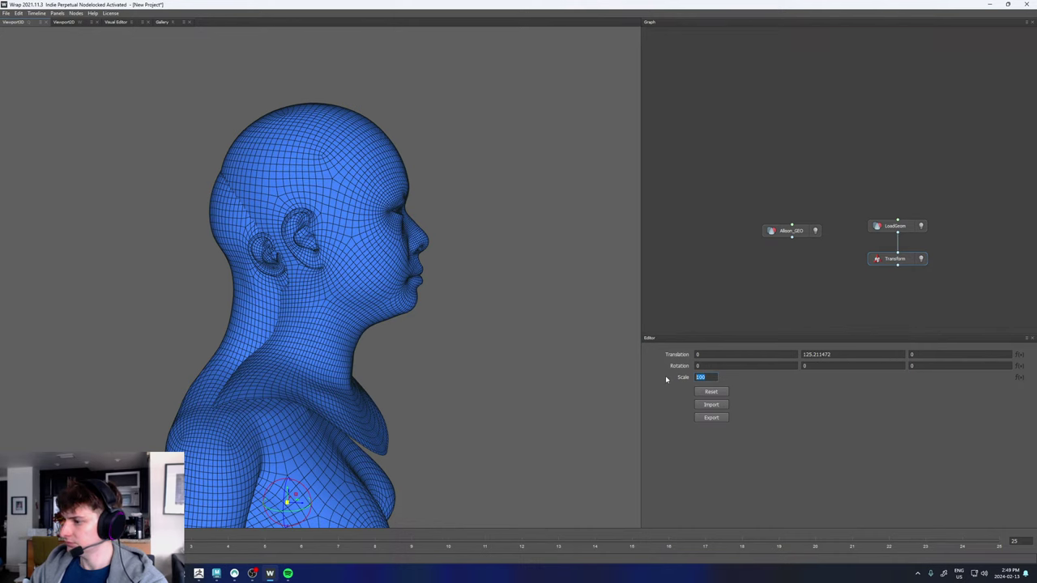
text(80)
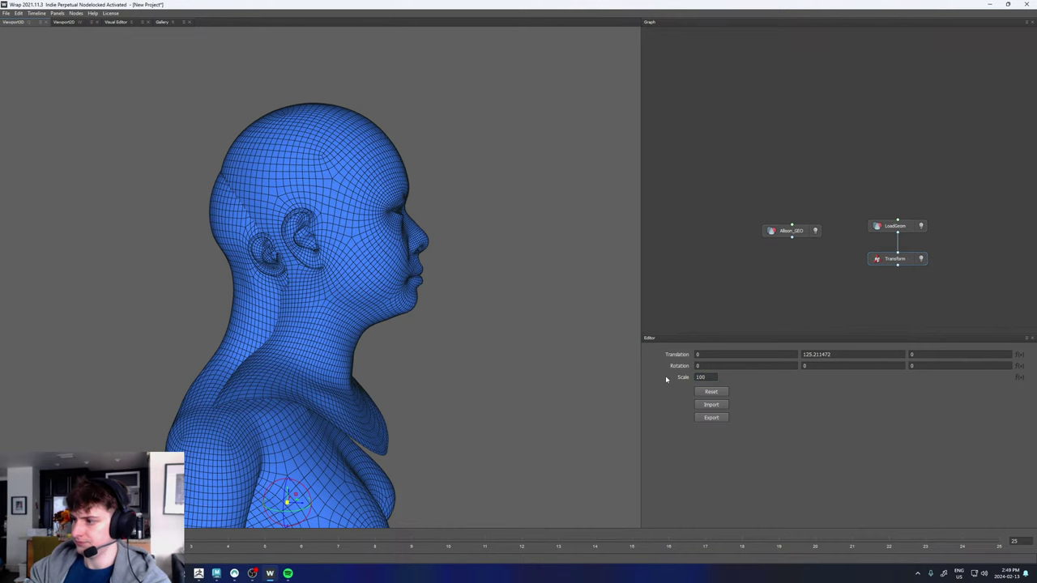
drag(704, 378, 664, 374)
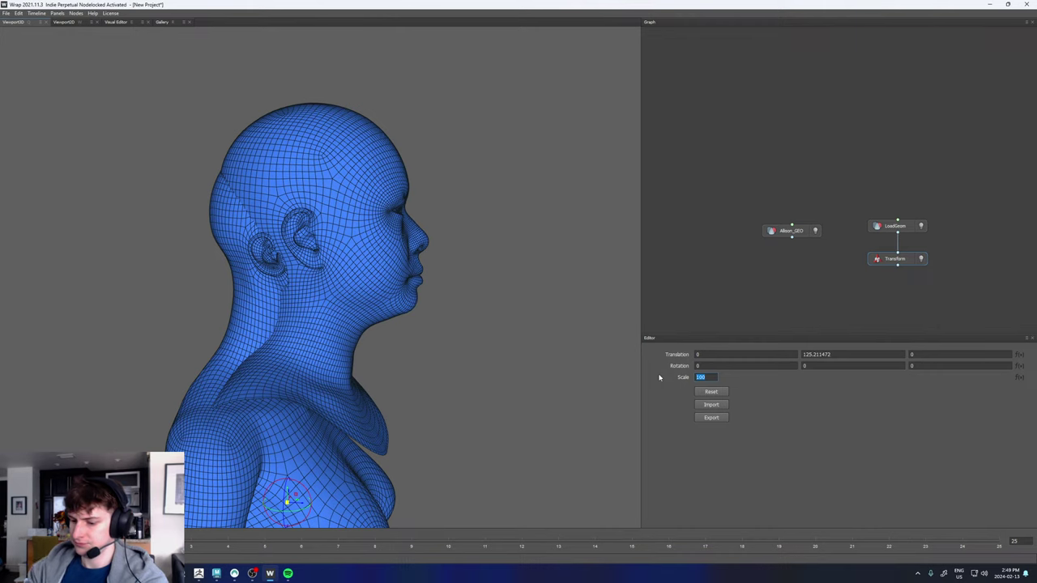
key(Return)
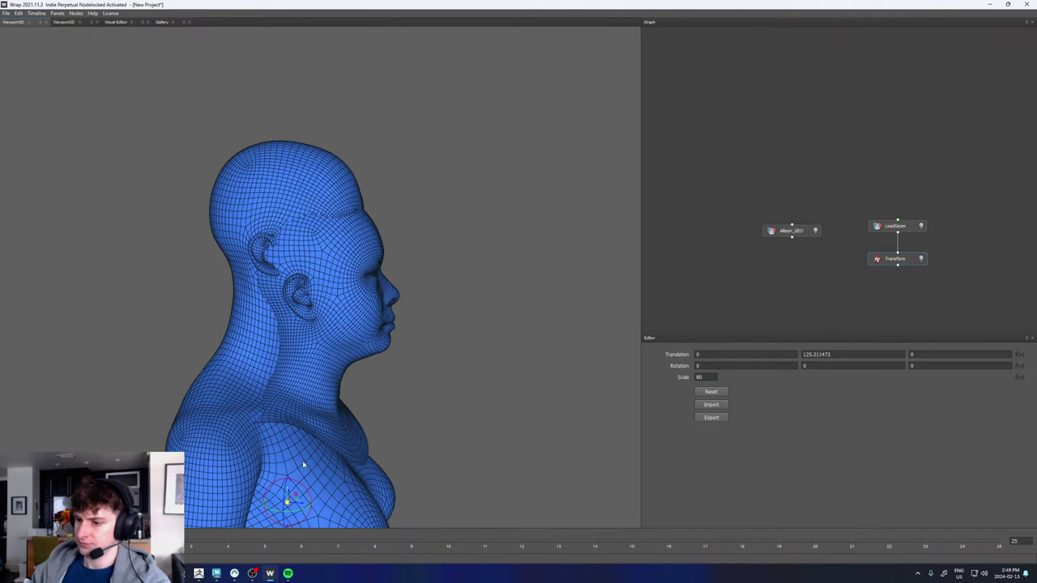
drag(288, 491, 280, 464)
mouse_move(508, 305)
mouse_down()
mouse_move(405, 300)
mouse_move(497, 315)
mouse_up()
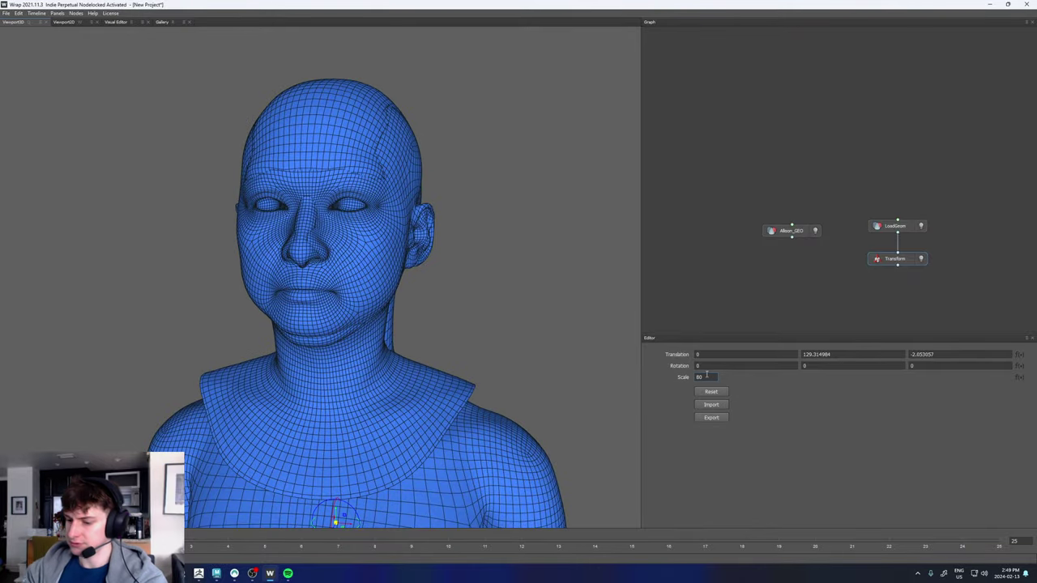
- Set the Transform node's scale to 85 and move the head to about 127.6 in Y and -2.5 in Z
key(BackSpace)
text(5)
key(Return)
drag(397, 286, 422, 293)
scroll(422, 293, down, 2)
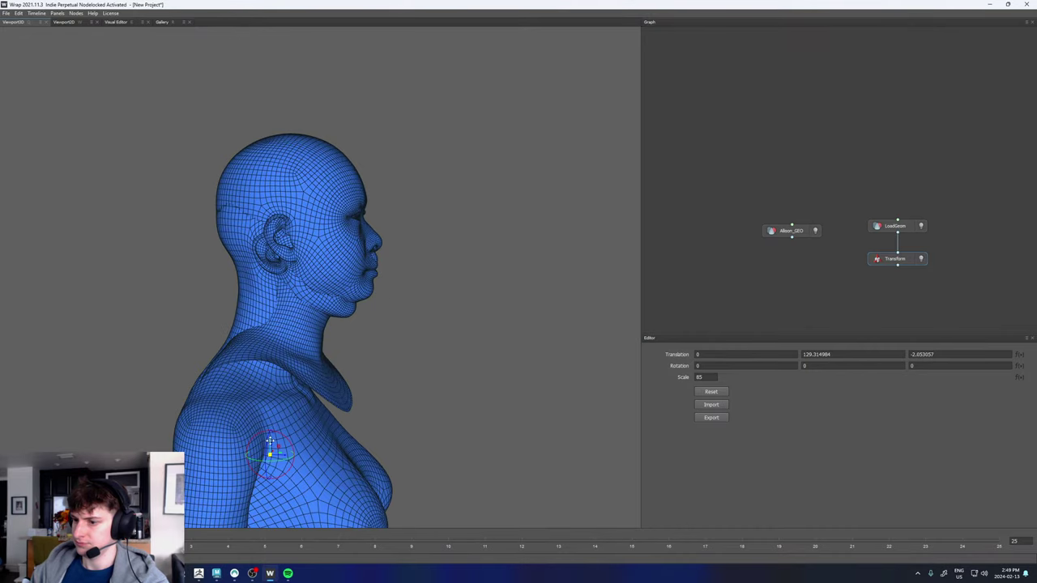
drag(270, 444, 289, 467)
drag(478, 282, 319, 284)
- Add a SelectPointPairs node below the existing nodes in the graph
middle_drag(828, 317, 794, 260)
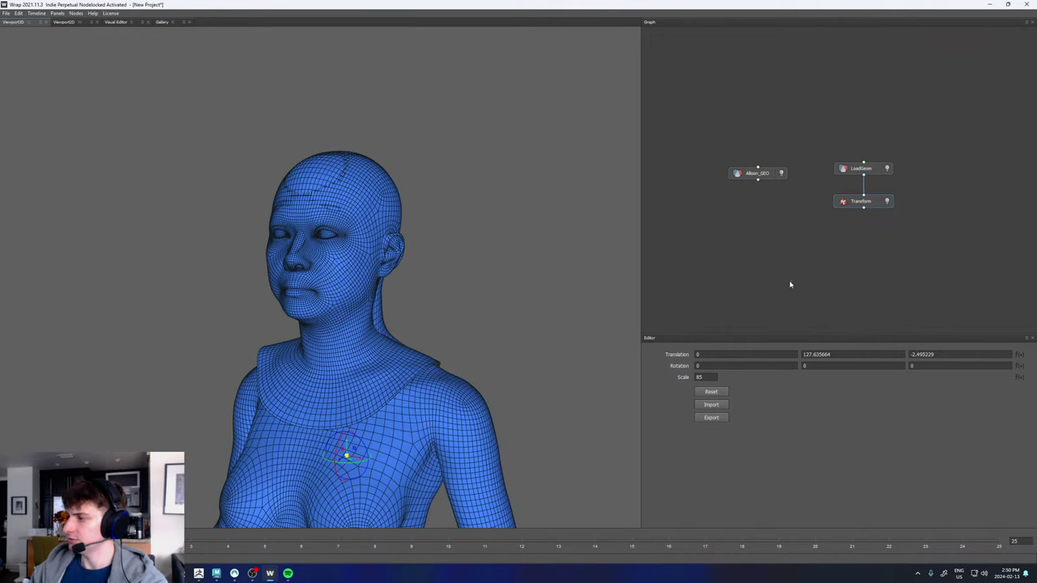
right_click(790, 282)
text(ss)
key(BackSpace)
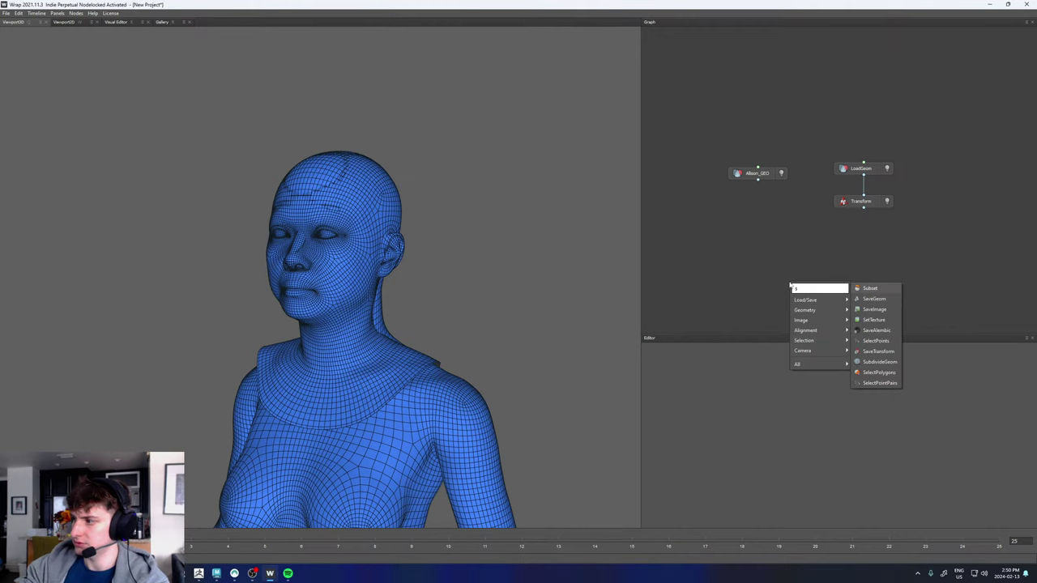
text(elect)
key(Down)
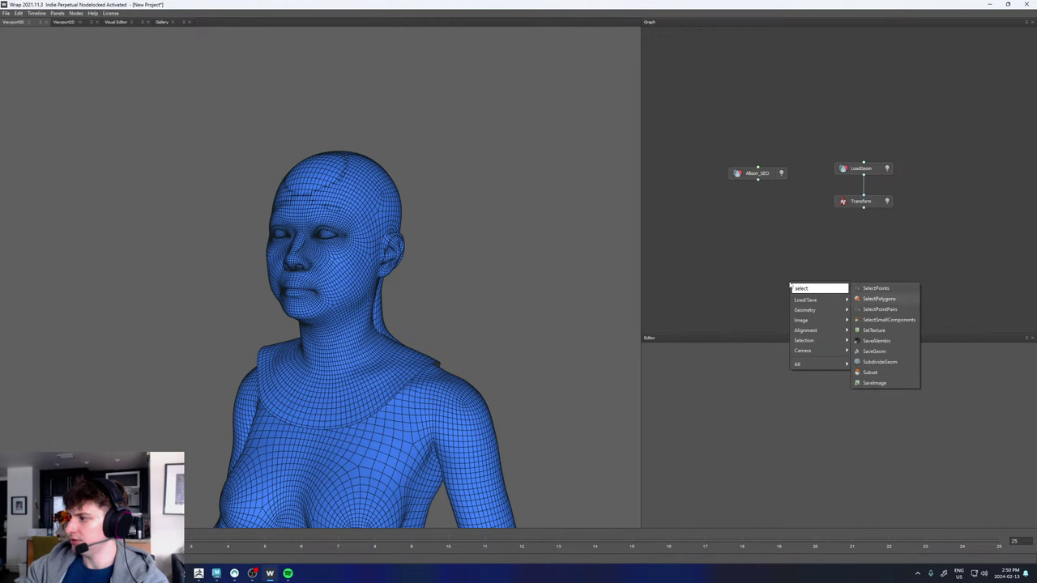
key(Down)
key(Return)
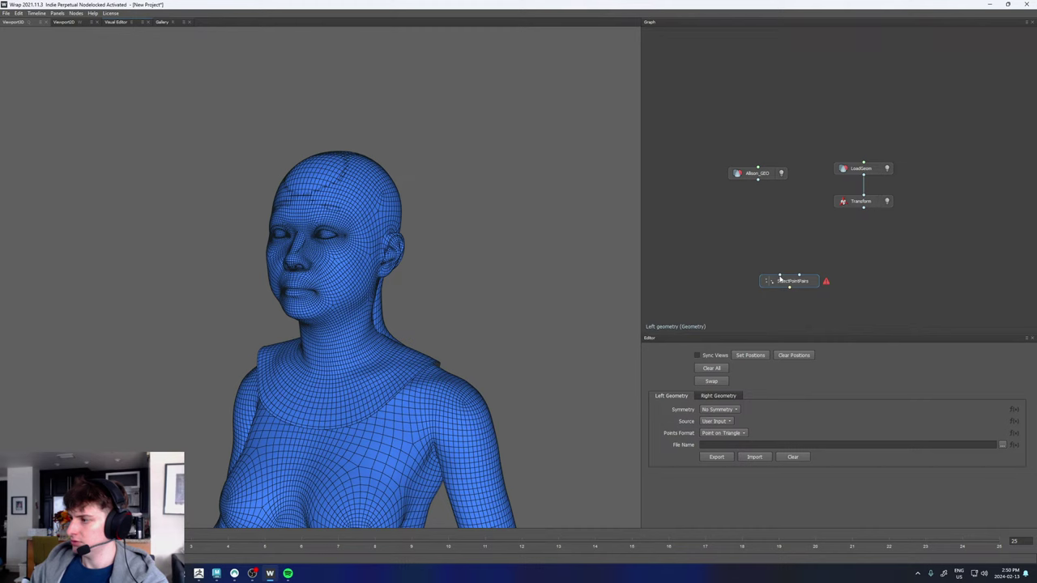
click(876, 280)
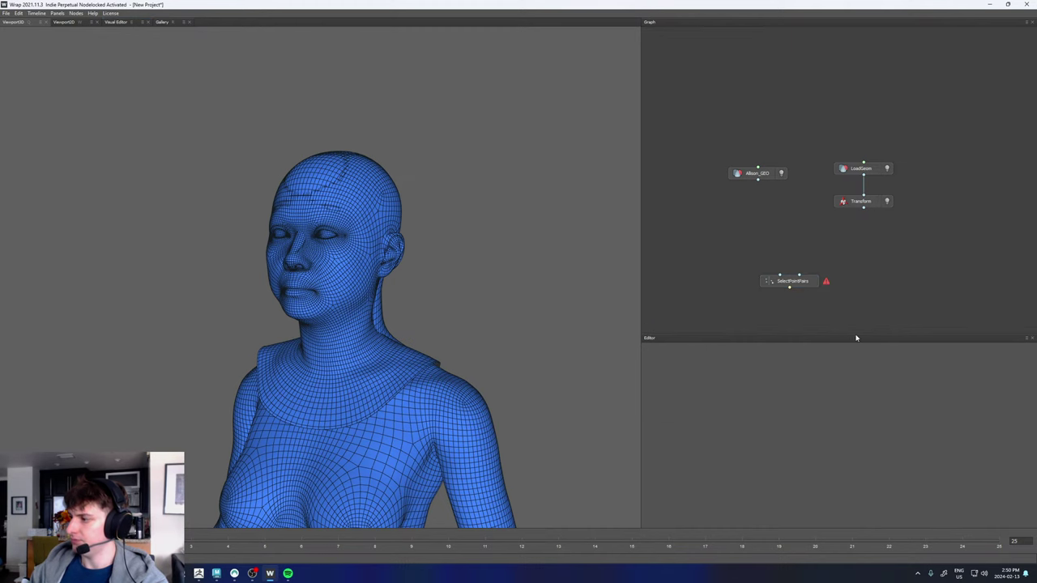
- Add a Wrapping node and connect the body geometry as its fixed geometry and the Transform output as its first input
right_click(845, 308)
text(wra)
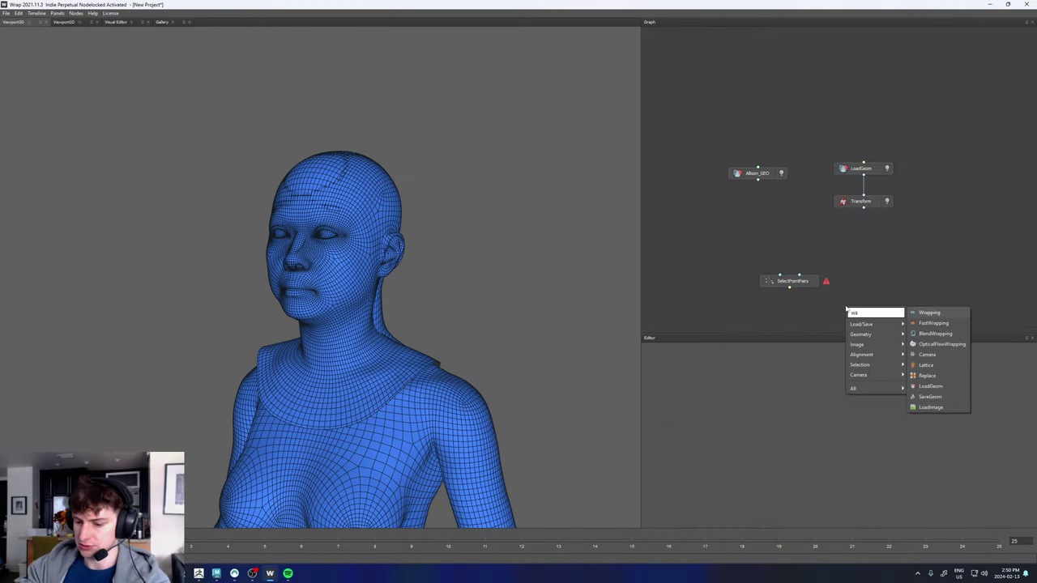
text(p)
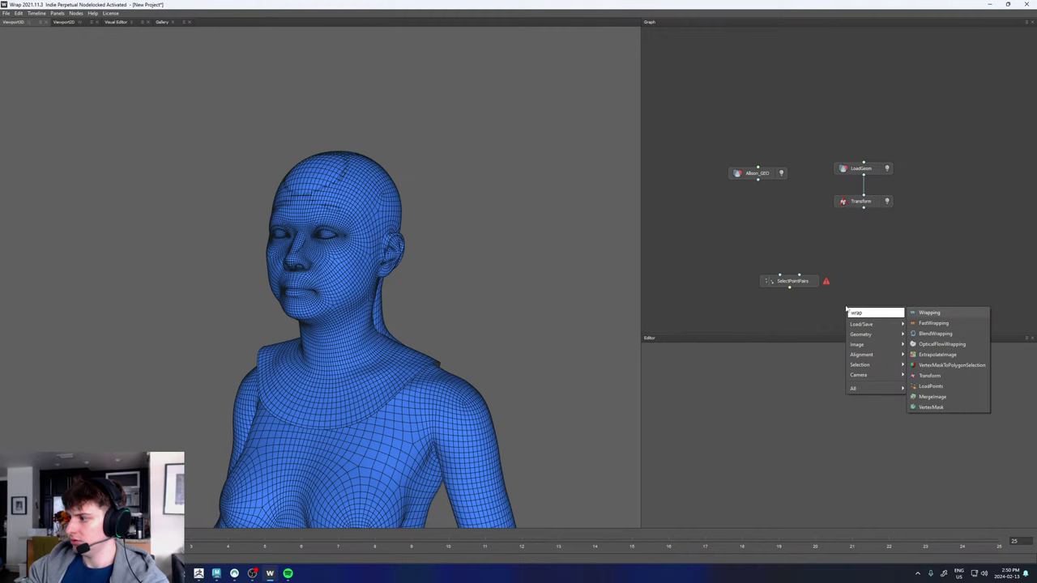
click(931, 313)
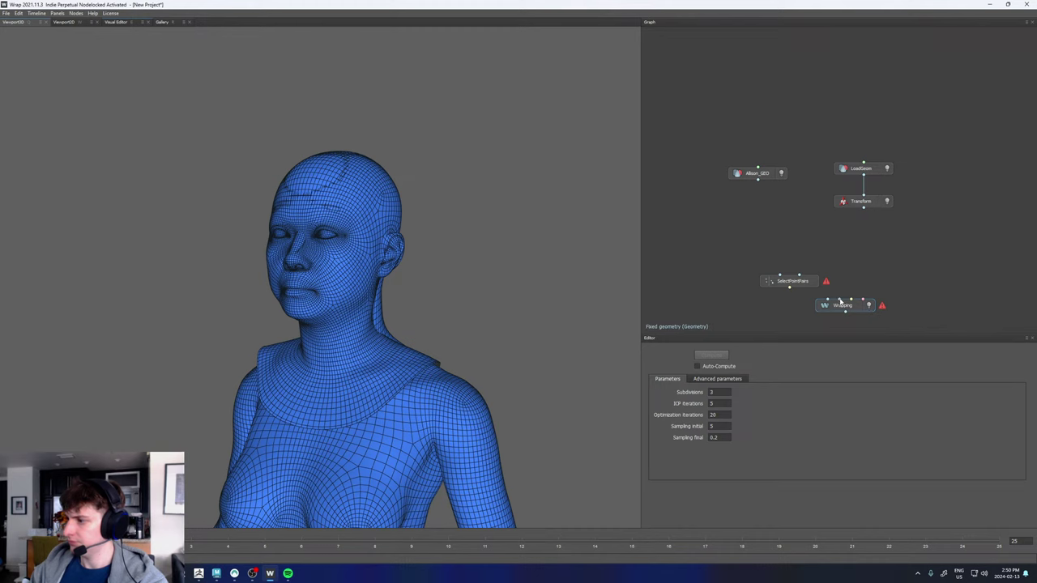
drag(838, 301, 988, 268)
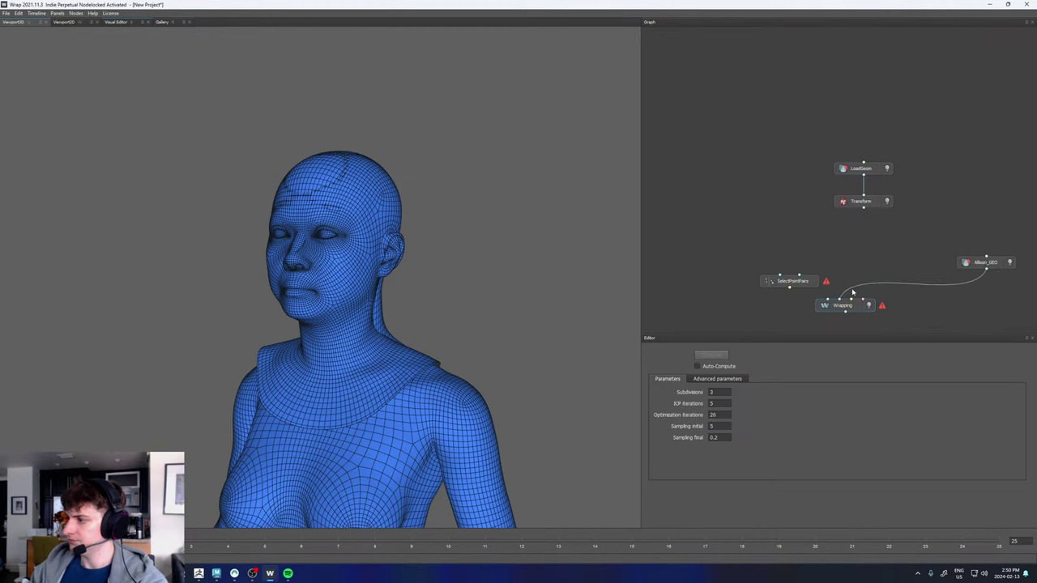
drag(826, 302, 863, 209)
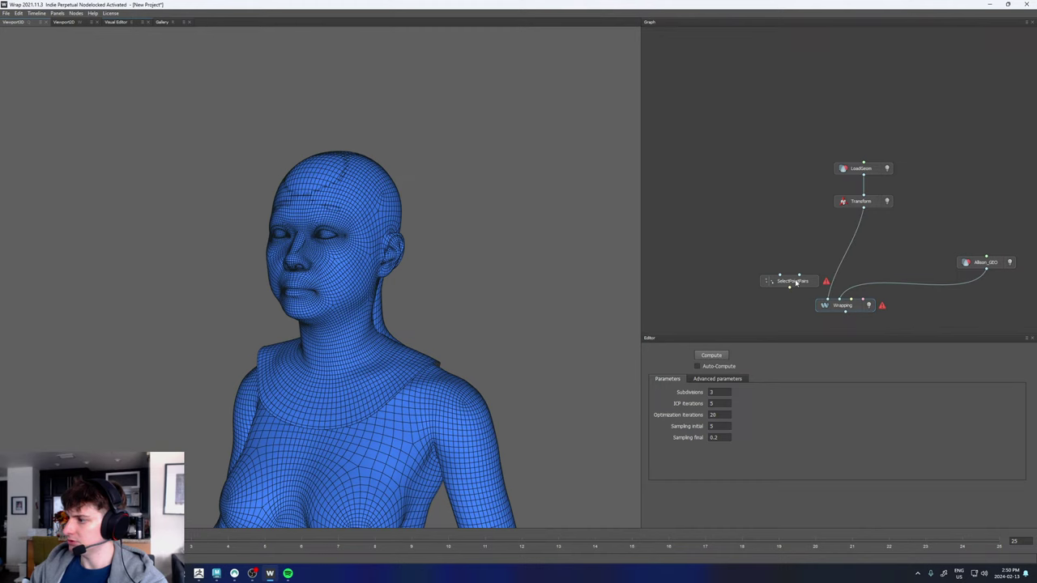
- Connect the Transform node and the body geometry to SelectPointPairs as left and right geometry, and its output to Wrapping
drag(794, 282, 864, 208)
drag(906, 256, 986, 269)
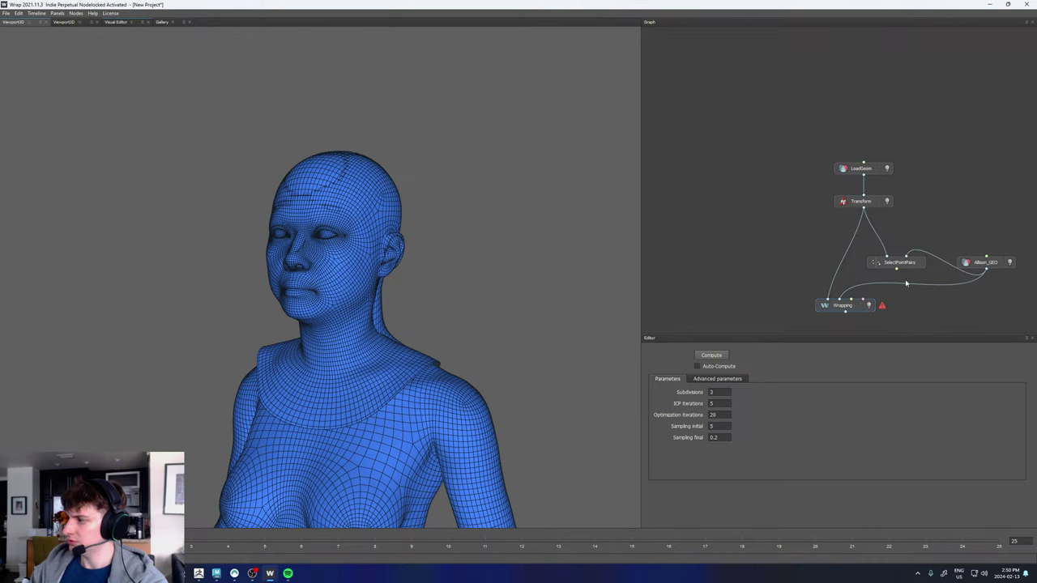
drag(896, 267, 925, 266)
drag(988, 267, 1007, 211)
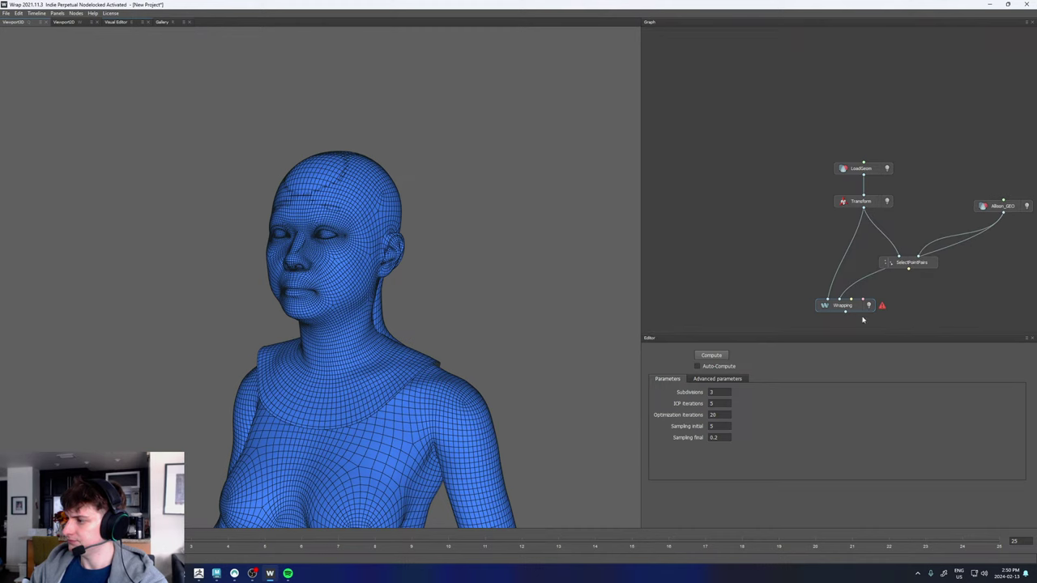
- Open the SelectPointPairs node for visual editing, sync both views, and place a matching point pair on the nose tips
click(922, 266)
click(116, 22)
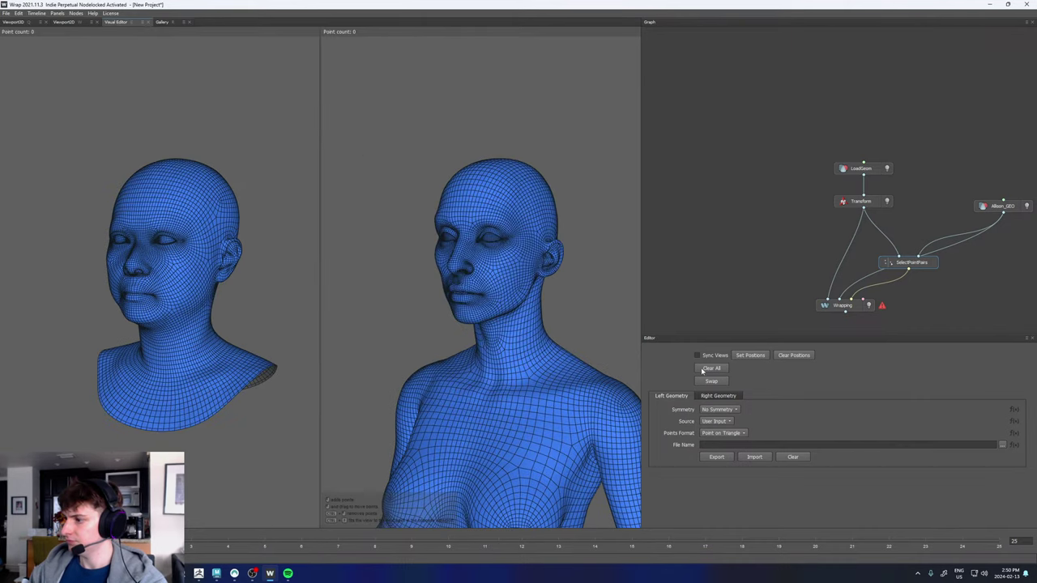
alt+drag(433, 241, 497, 229)
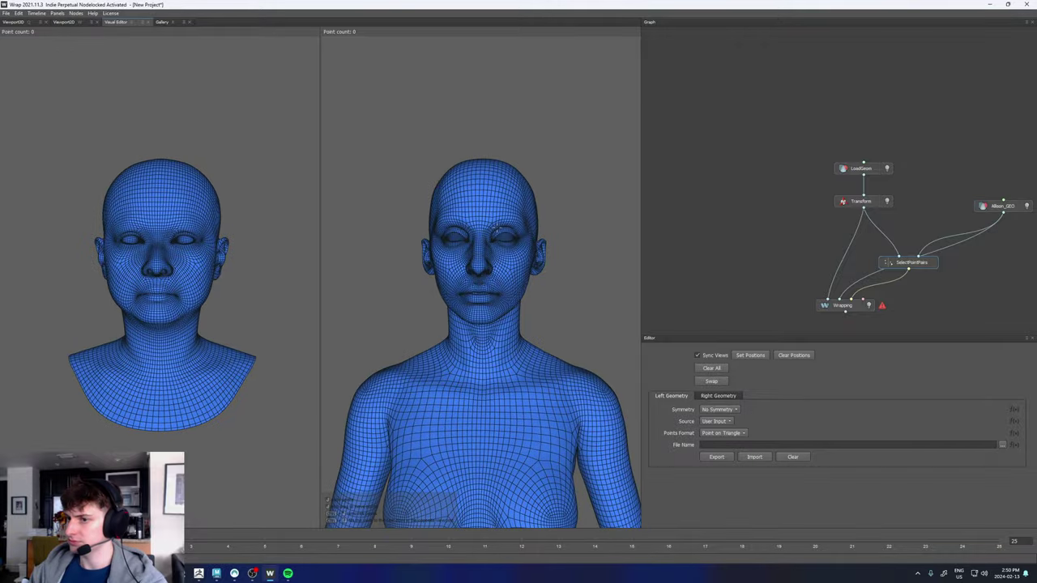
alt+right_drag(459, 223, 545, 225)
alt+middle_drag(545, 225, 553, 329)
alt+right_drag(553, 329, 601, 329)
alt+drag(601, 329, 608, 319)
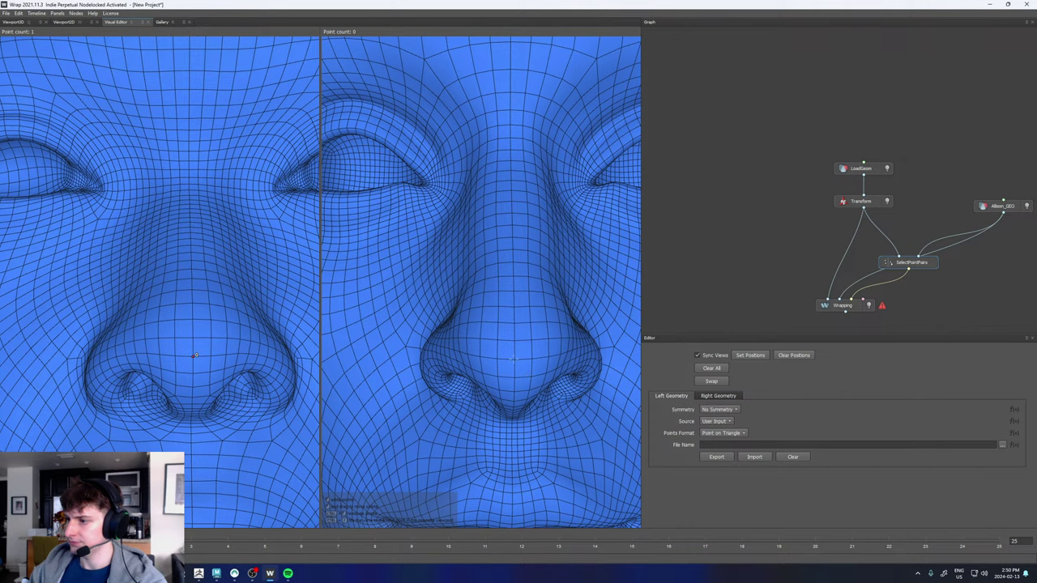
- Place matching point pairs at the inner corners of both eyes on the two heads
alt+drag(315, 214, 348, 214)
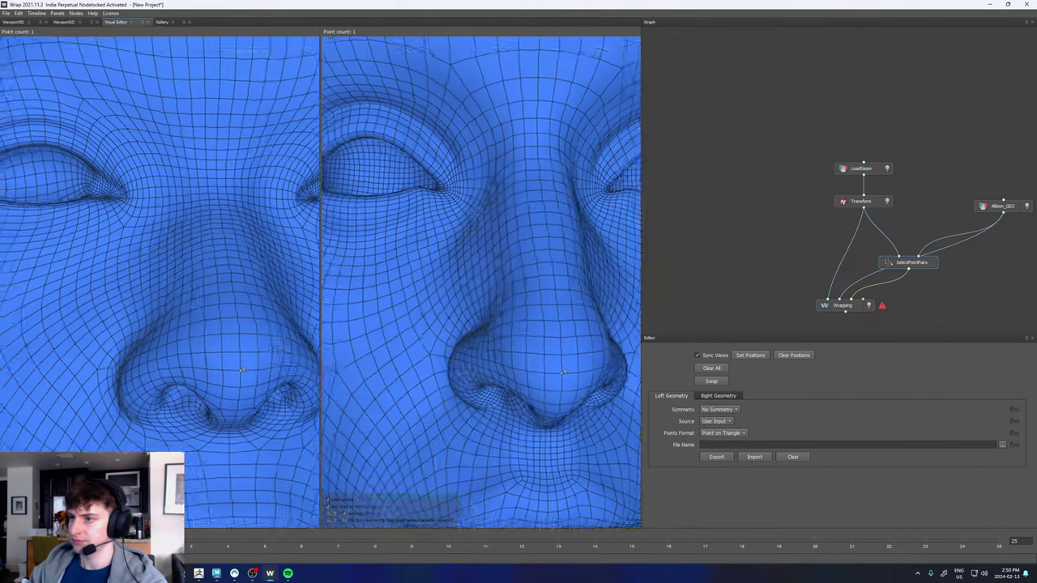
alt+middle_drag(348, 214, 427, 296)
alt+right_drag(427, 296, 498, 300)
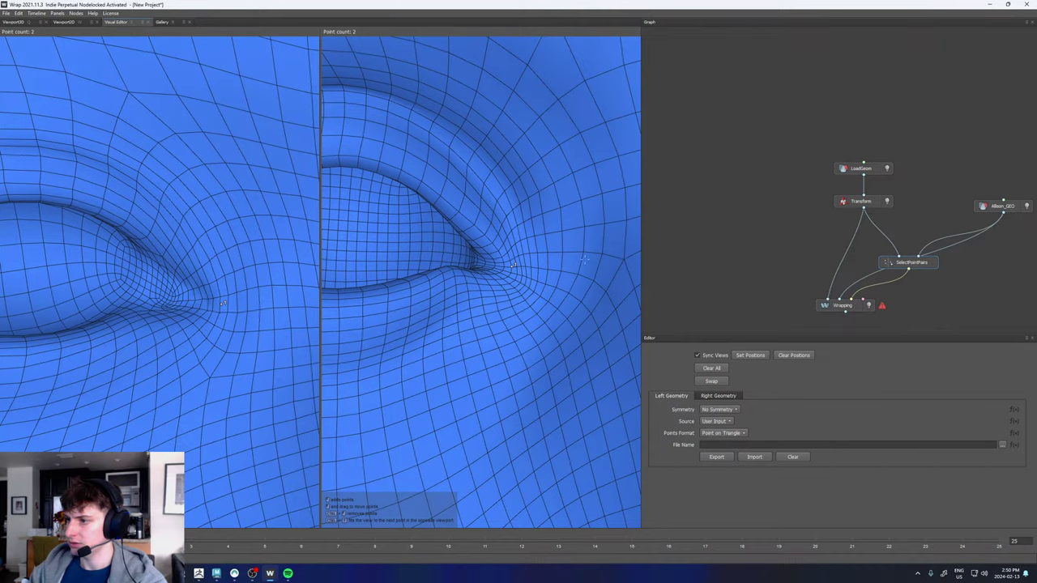
alt+right_drag(584, 260, 478, 261)
alt+drag(478, 261, 414, 262)
alt+right_drag(413, 262, 518, 266)
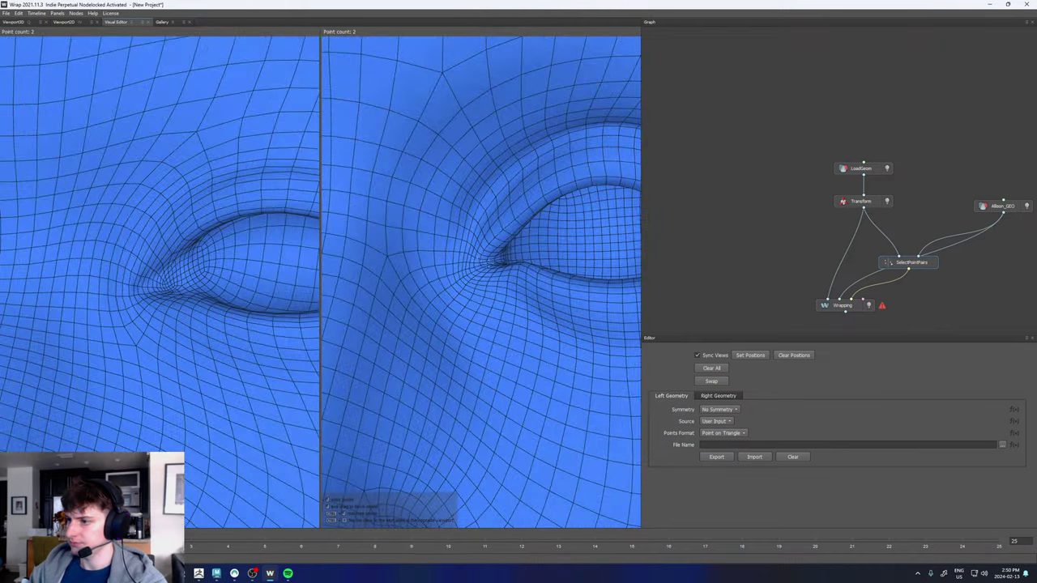
click(128, 288)
- Place matching point pairs at the lower front notch of both ears on the two heads
alt+right_drag(128, 287, 61, 286)
alt+drag(195, 285, 73, 285)
alt+right_drag(194, 285, 162, 285)
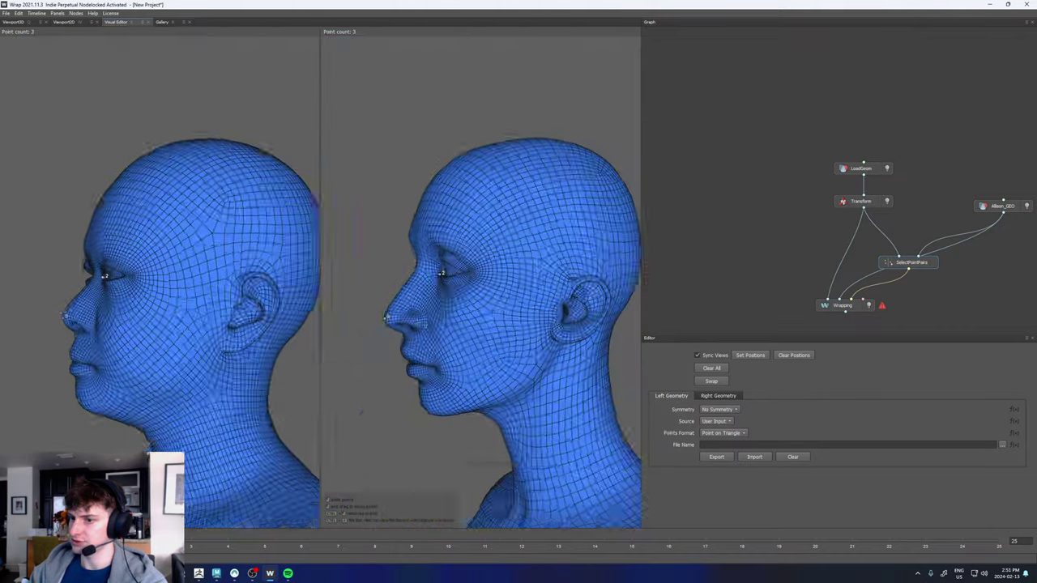
alt+middle_drag(162, 285, 128, 249)
scroll(474, 279, up, 5)
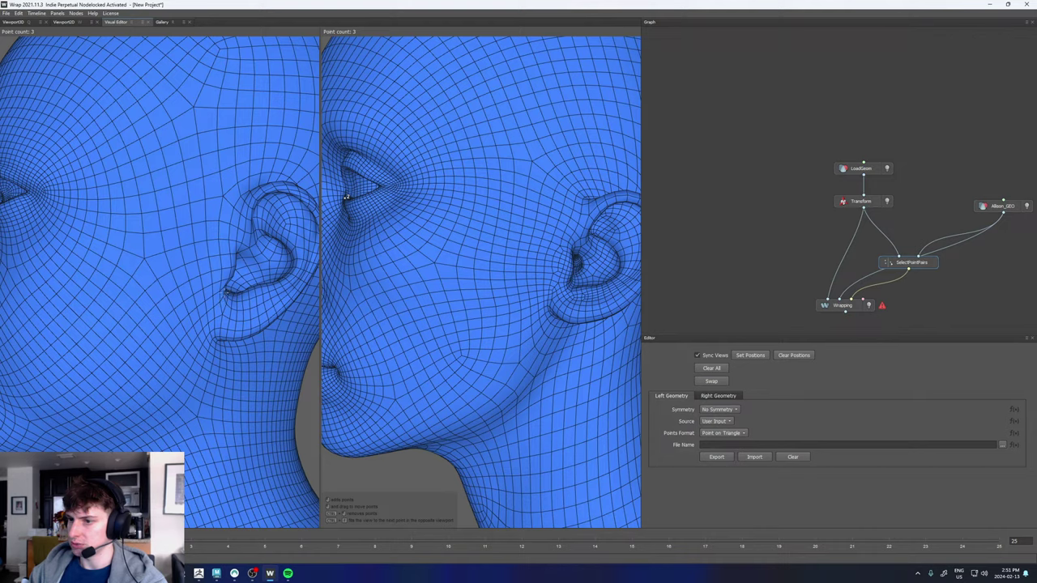
scroll(486, 295, down, 10)
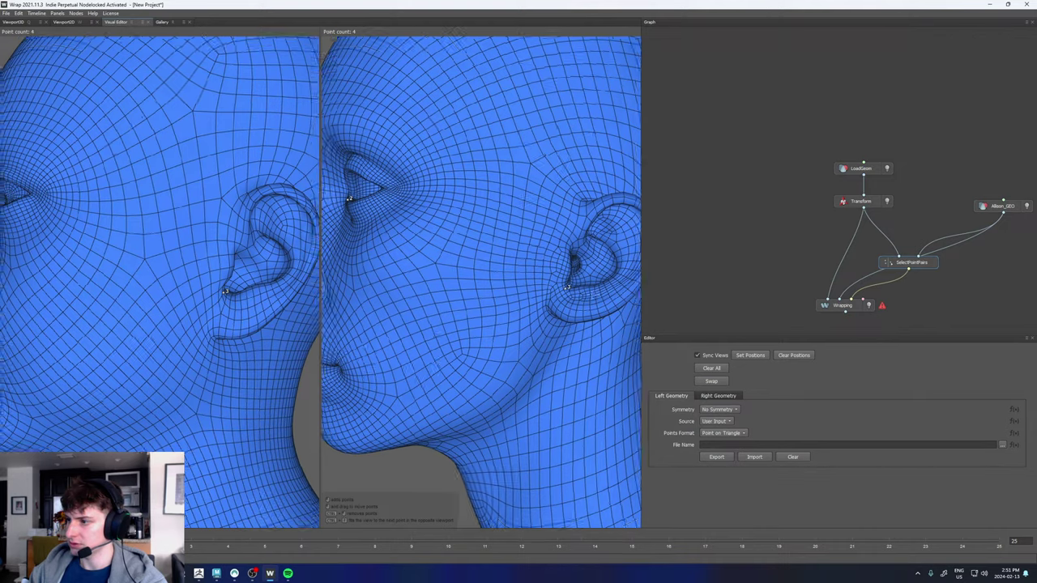
alt+drag(461, 296, 584, 296)
scroll(568, 296, up, 10)
scroll(440, 294, down, 8)
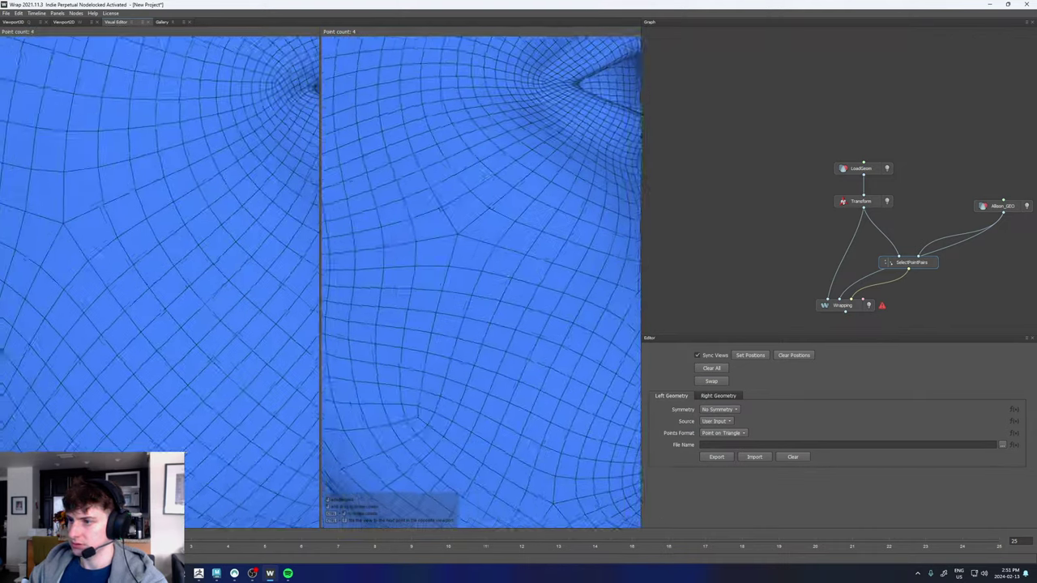
click(72, 297)
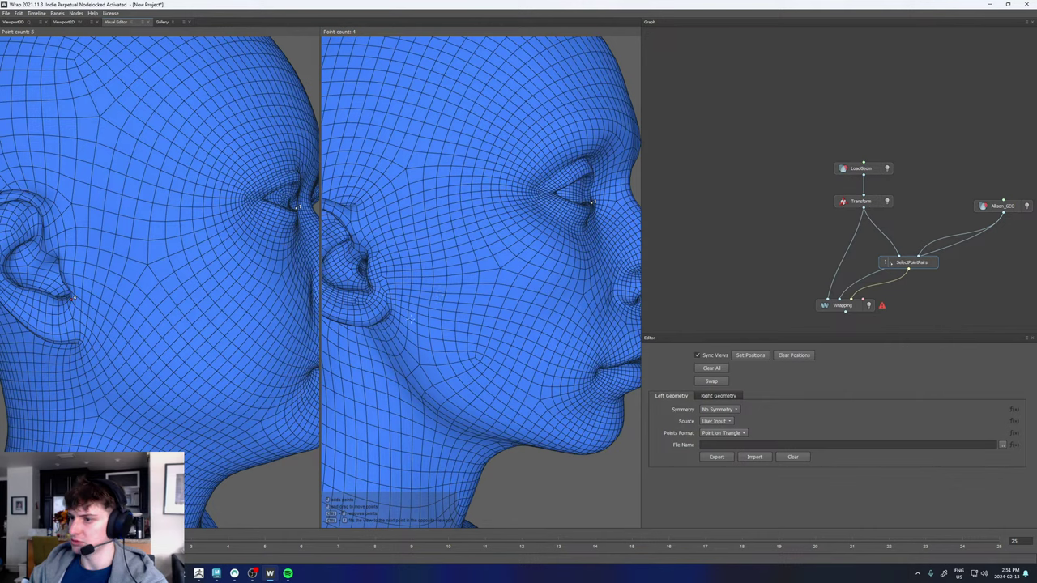
click(370, 292)
- Place a matching point pair at the centre of the upper lip's edge on the two heads
scroll(370, 291, down, 6)
alt+drag(371, 294, 259, 293)
scroll(259, 294, up, 6)
scroll(481, 284, up, 3)
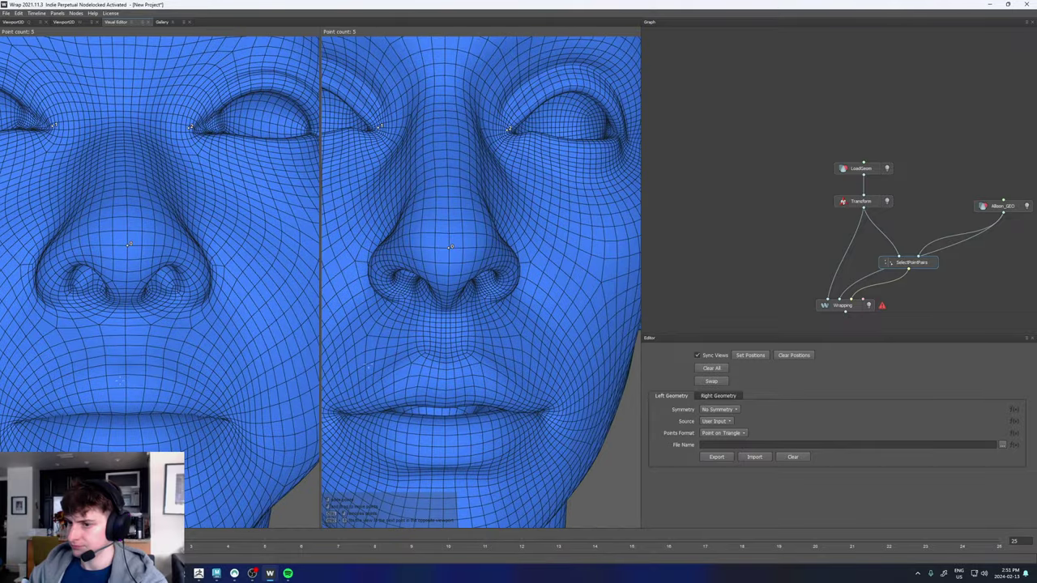
click(128, 373)
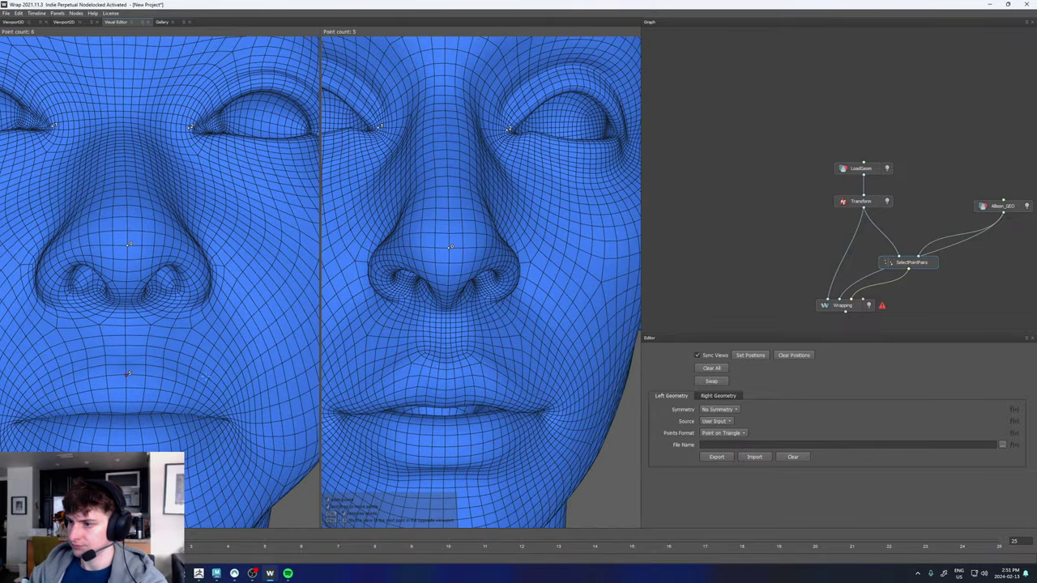
click(445, 363)
- Place matching point pairs at both corners of the mouth on the two heads
middle_drag(445, 364, 515, 305)
click(391, 361)
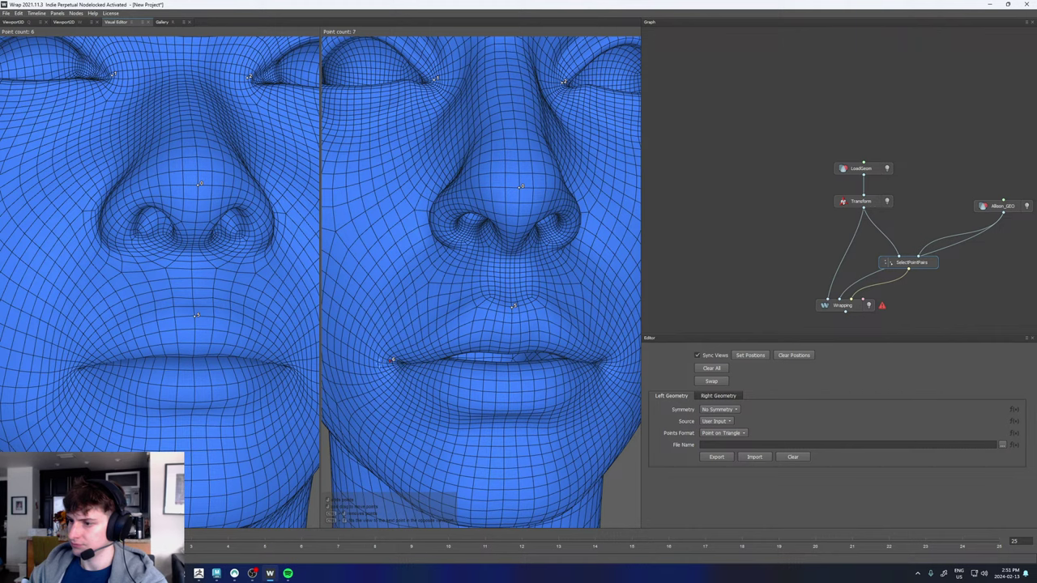
click(79, 366)
alt+drag(292, 367, 179, 371)
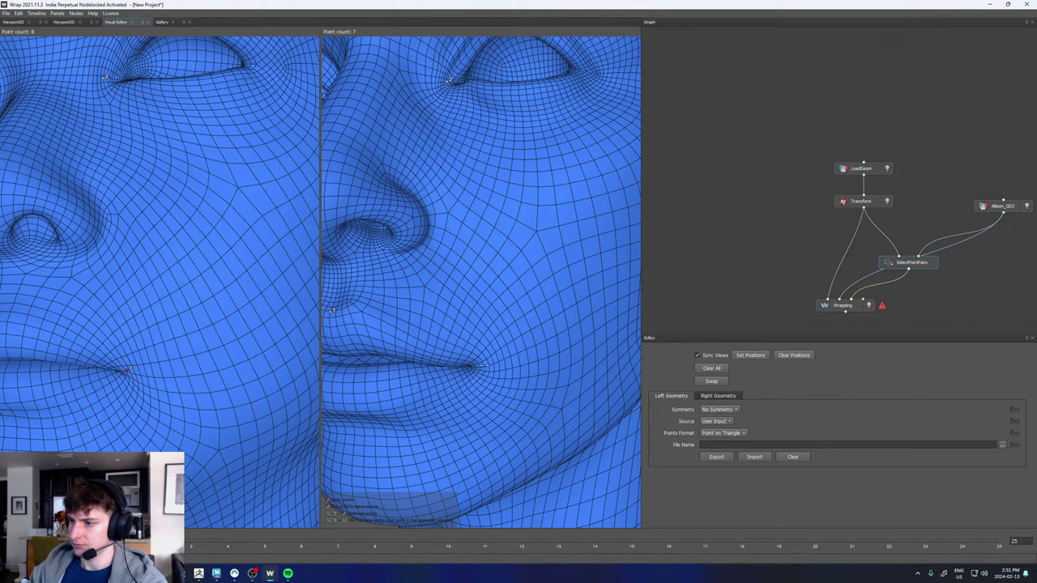
alt+right_drag(507, 341, 444, 261)
alt+middle_drag(444, 261, 487, 294)
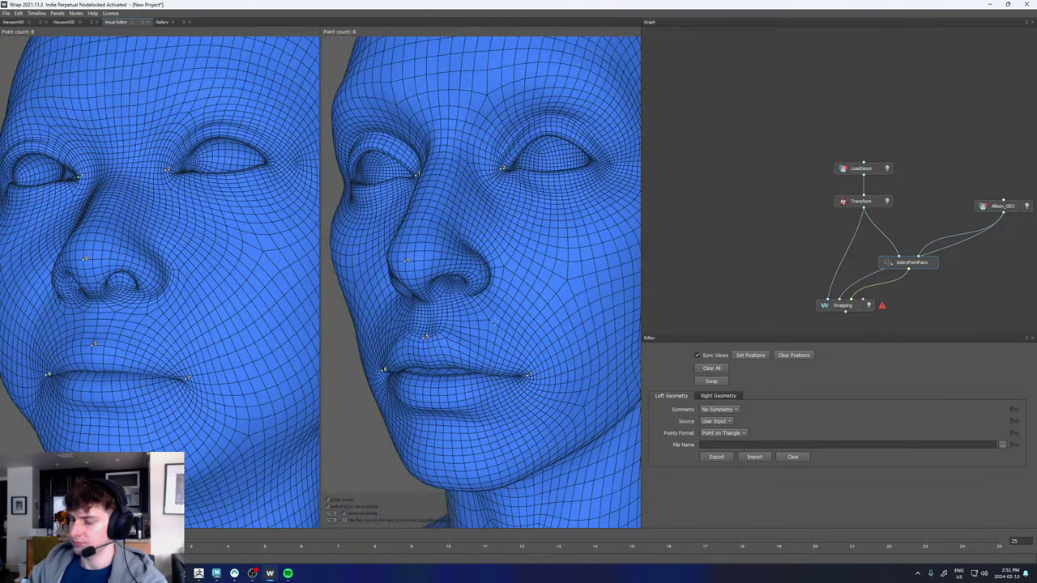
- Place matching point pairs at the lower outer edge of both nostrils on the two heads
alt+drag(488, 294, 389, 269)
alt+middle_drag(389, 269, 418, 279)
alt+right_drag(418, 278, 405, 320)
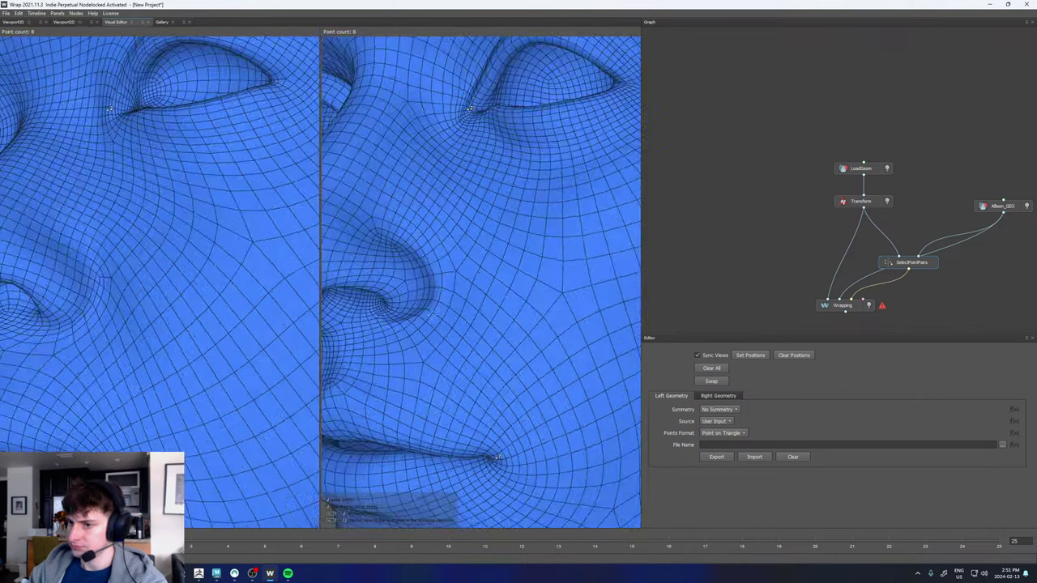
alt+middle_drag(405, 320, 510, 288)
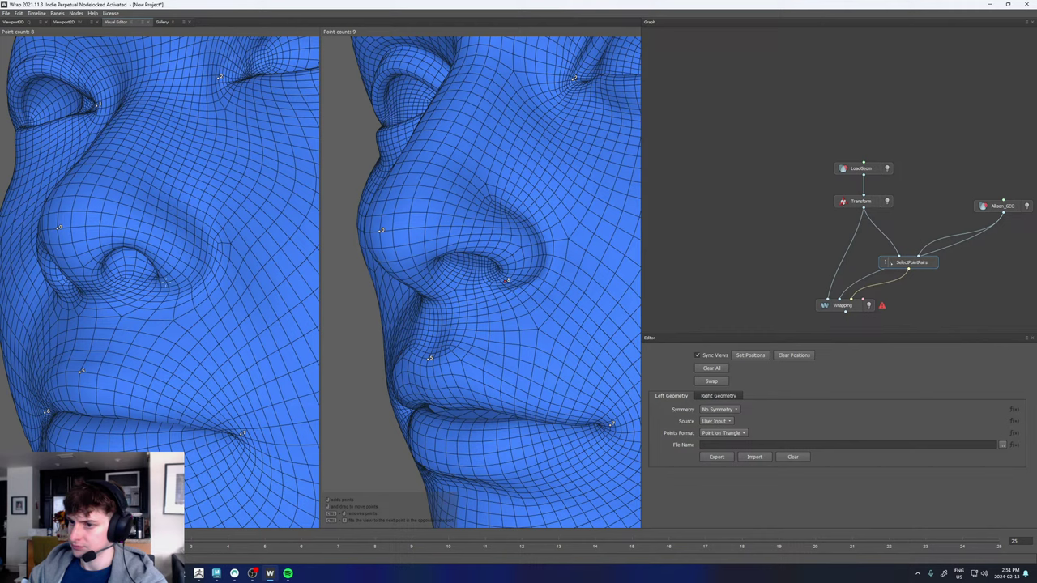
click(165, 283)
alt+drag(167, 281, 296, 283)
click(233, 293)
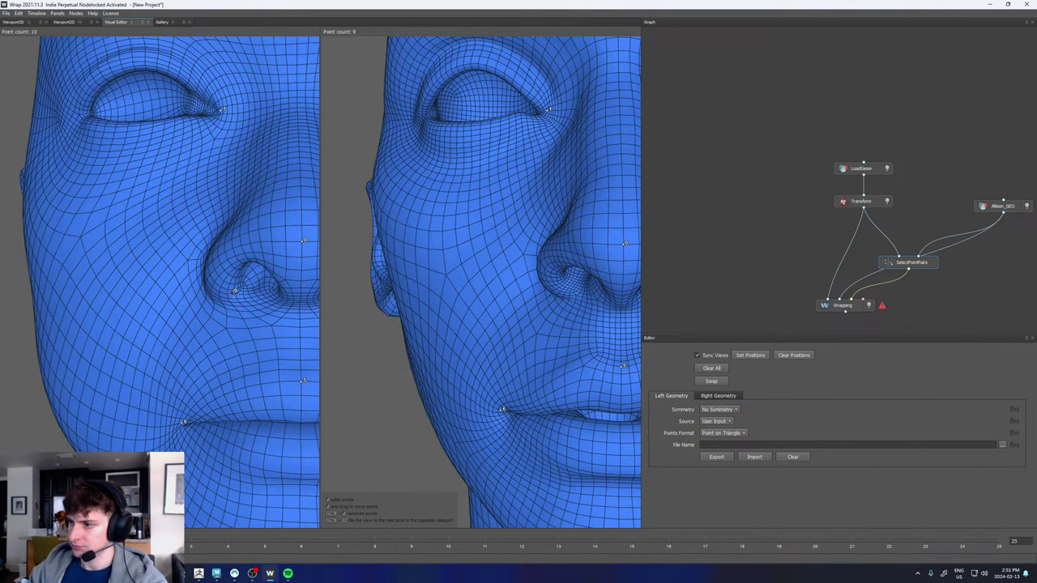
- Place a matching point pair at the centre of the chin's underside on the two heads
alt+right_drag(601, 290, 539, 279)
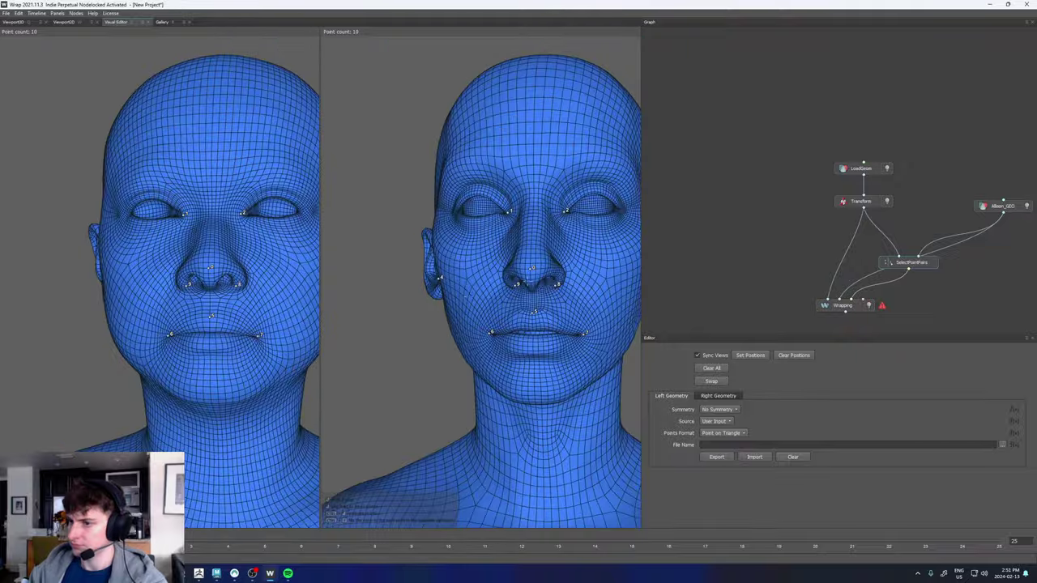
alt+middle_drag(539, 280, 494, 287)
mouse_move(495, 288)
alt+mouse_down()
mouse_move(458, 315)
mouse_move(408, 312)
mouse_move(484, 296)
mouse_move(488, 276)
alt+mouse_up()
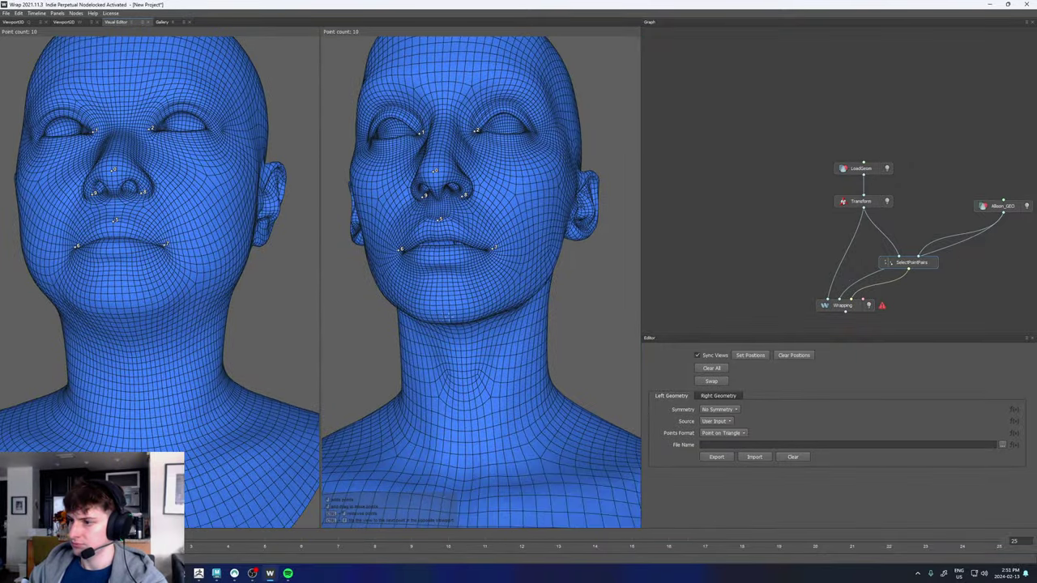
click(449, 315)
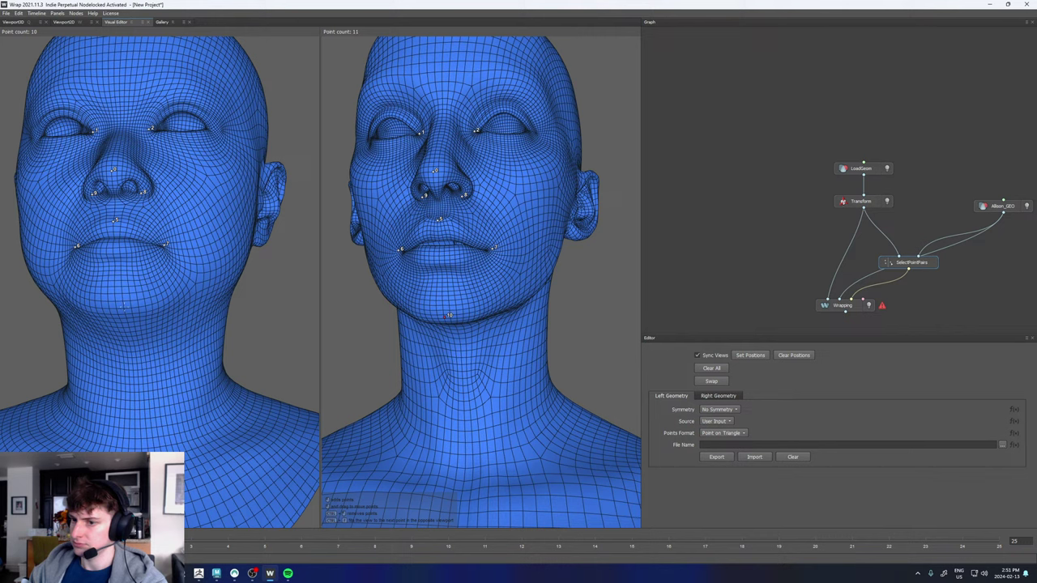
click(123, 306)
- Place a matching point pair at the front centre of the scan's lower neckline edge and the body's upper chest
alt+drag(202, 306, 234, 338)
alt+right_drag(234, 338, 160, 431)
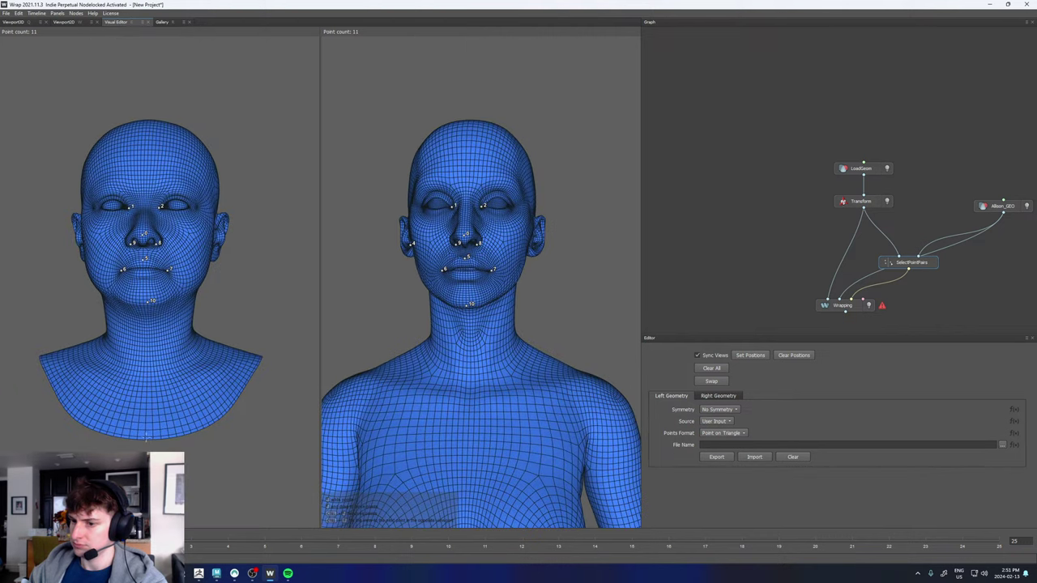
click(146, 437)
click(471, 419)
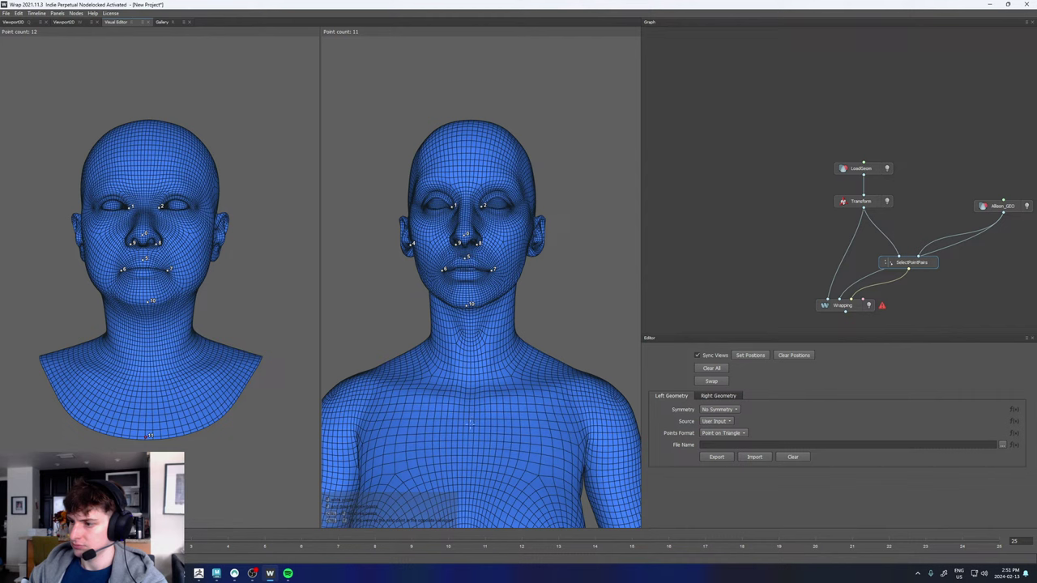
- Place a matching point pair at the centre of the nape, just below the skull, on the two heads
mouse_move(470, 419)
mouse_down()
mouse_move(421, 357)
mouse_move(345, 357)
mouse_move(150, 268)
mouse_up()
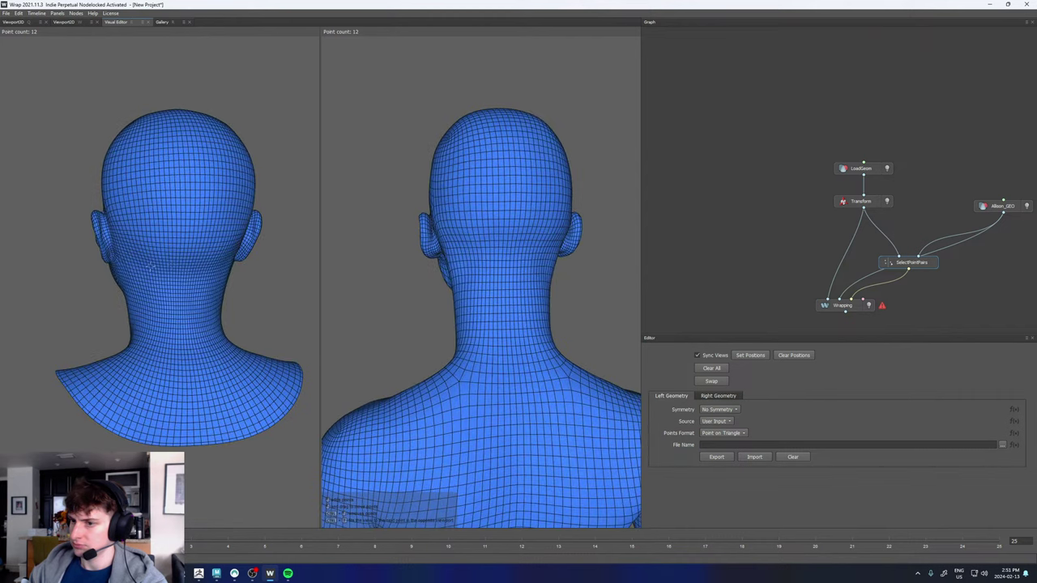
click(189, 265)
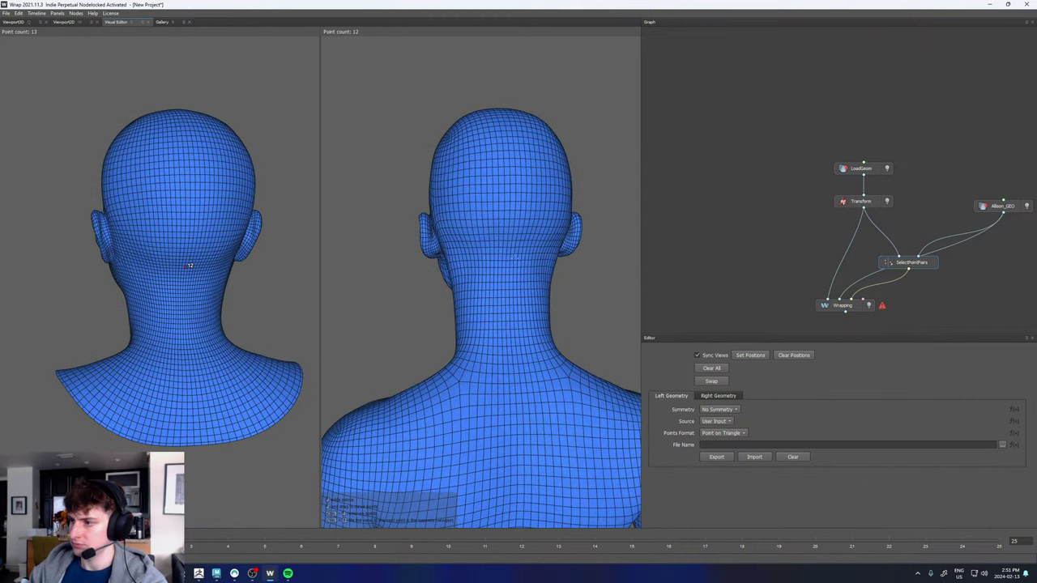
drag(433, 295, 356, 296)
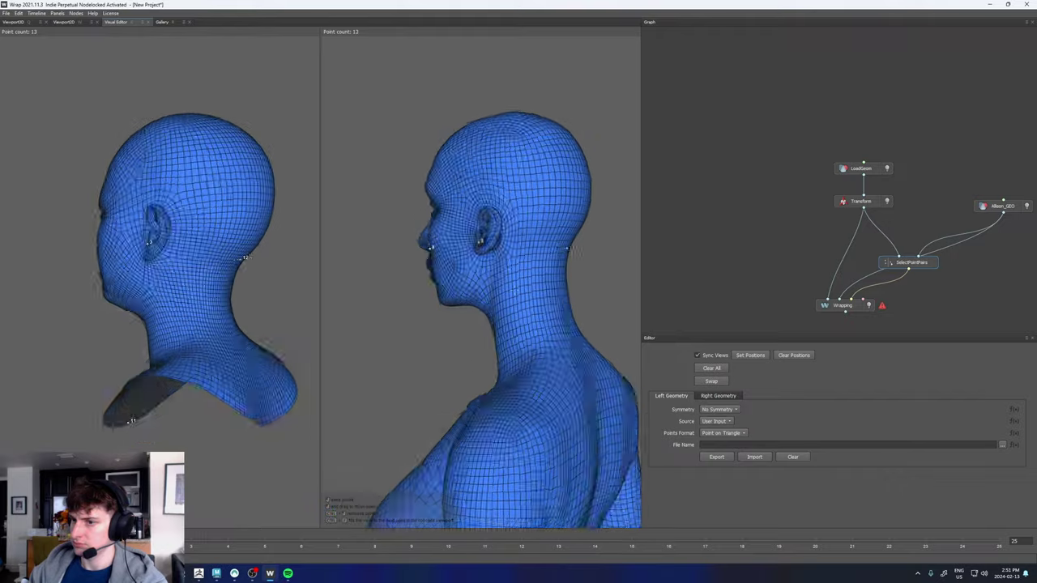
- Place matching point pairs just outside the outer corners of both eyes on the two heads
drag(515, 288, 666, 292)
middle_drag(465, 219, 456, 292)
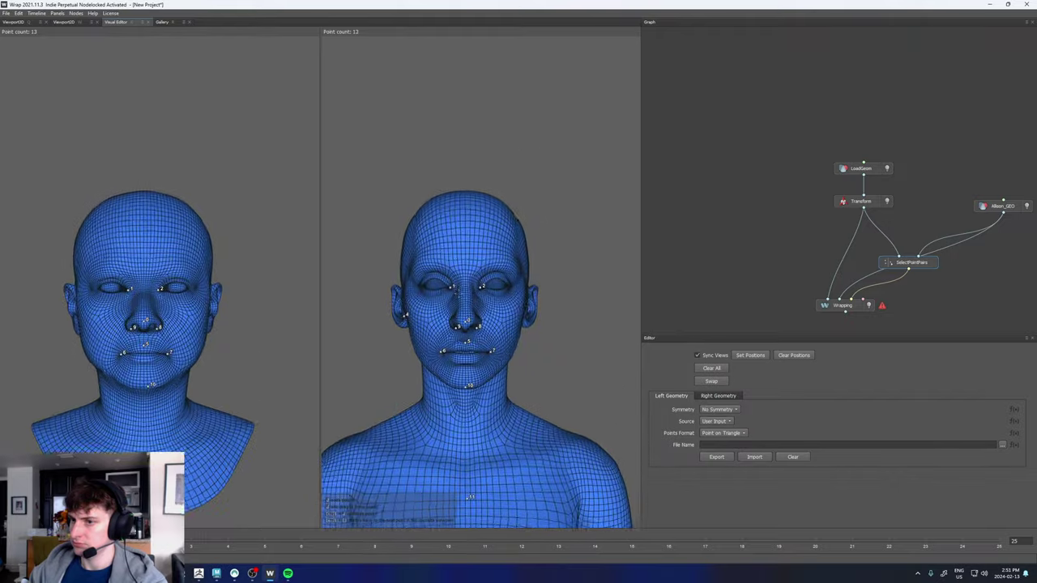
scroll(276, 304, up, 5)
scroll(195, 276, up, 5)
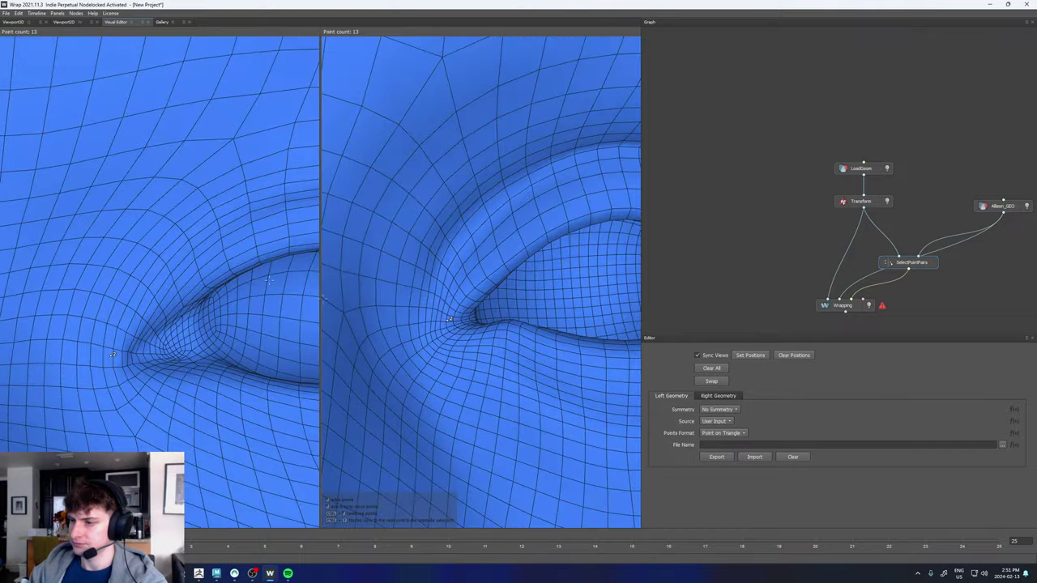
click(239, 289)
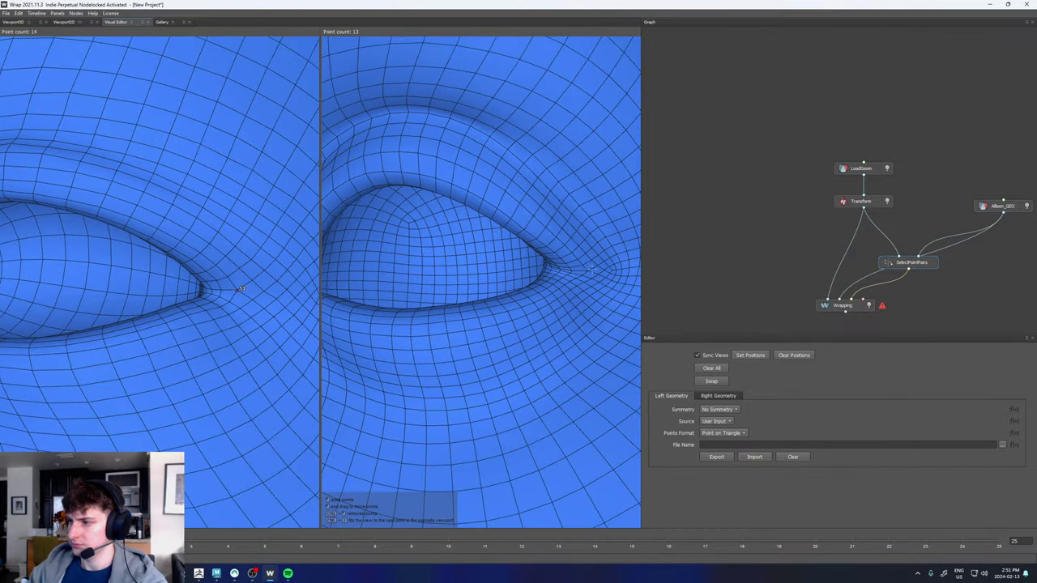
scroll(600, 276, down, 5)
scroll(615, 291, up, 5)
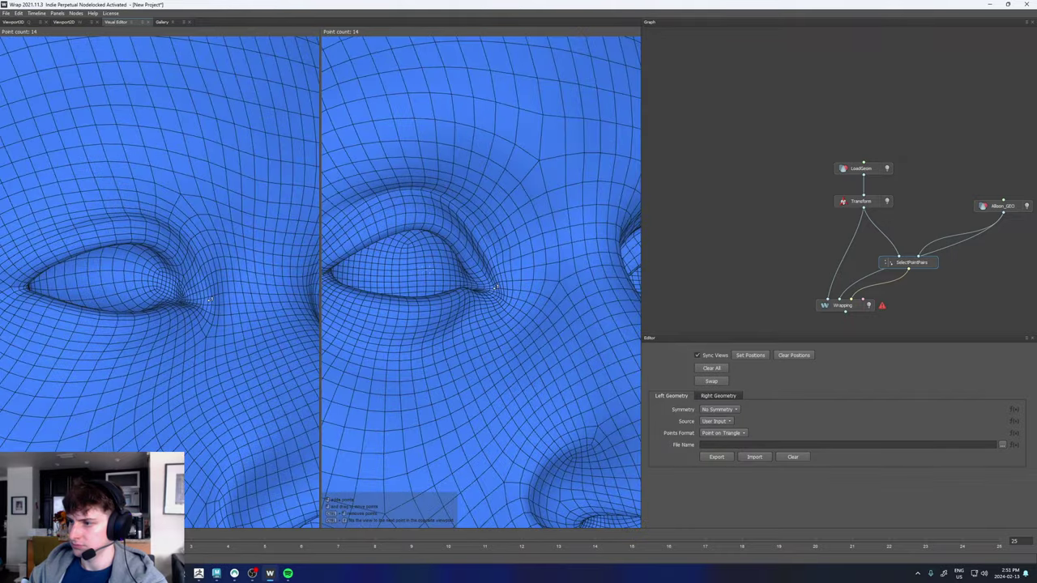
click(439, 279)
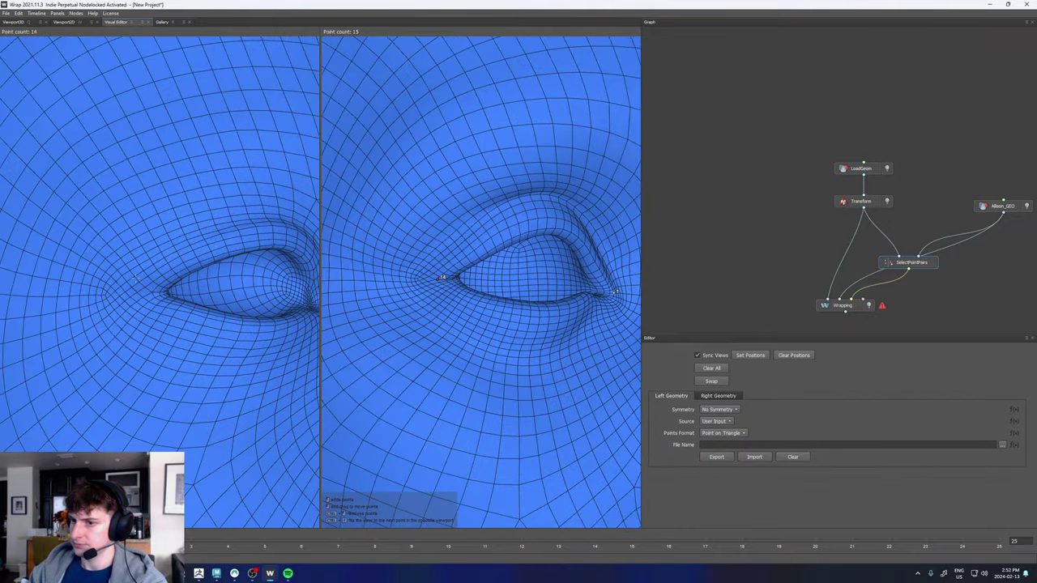
click(152, 290)
- Place matching point pairs at the middle of the upper and lower eyelids of both eyes on the two heads
alt+drag(269, 248, 154, 244)
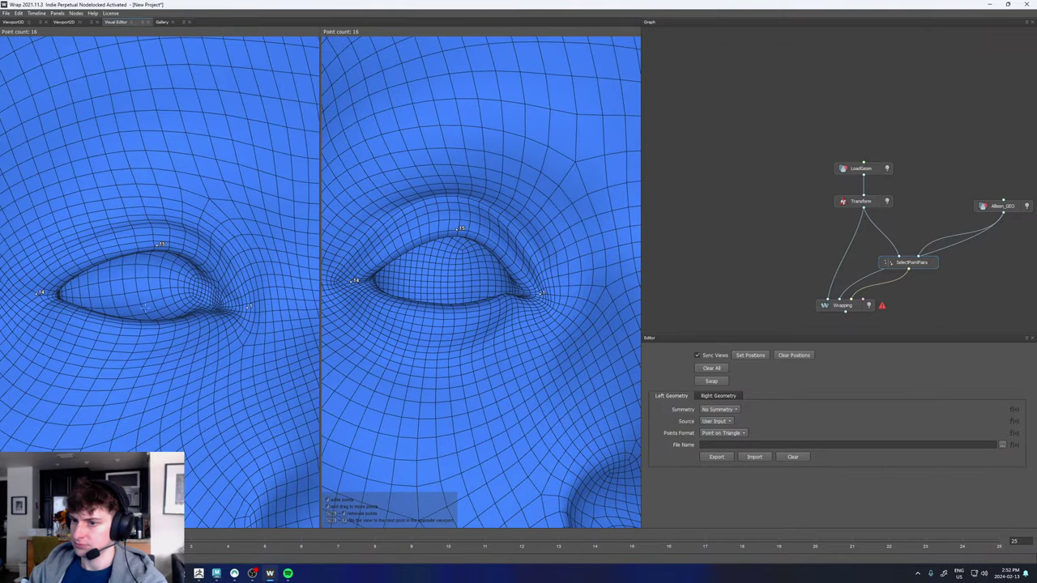
click(148, 327)
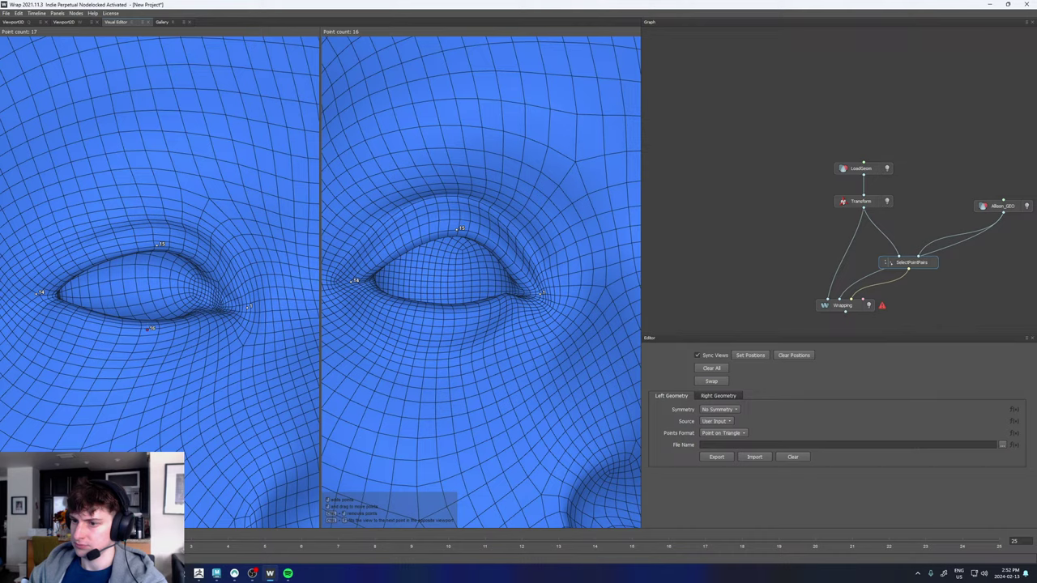
click(450, 314)
scroll(449, 314, down, 10)
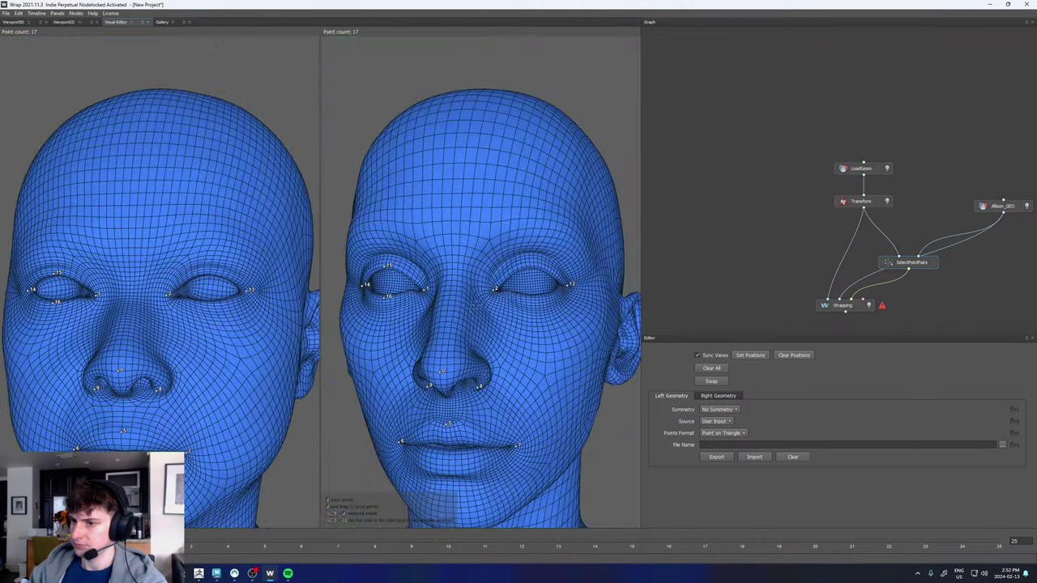
scroll(472, 306, up, 10)
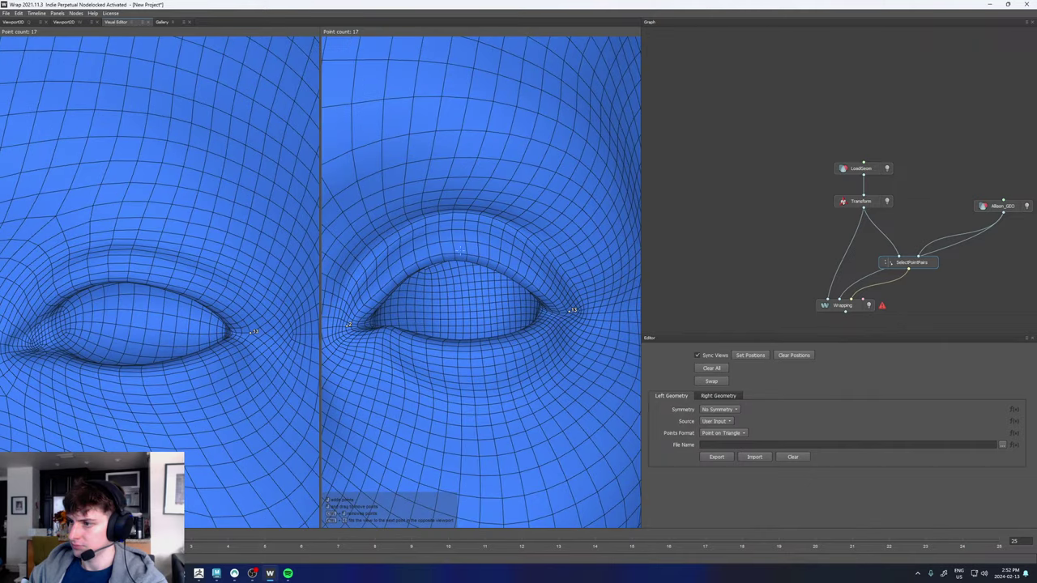
click(455, 251)
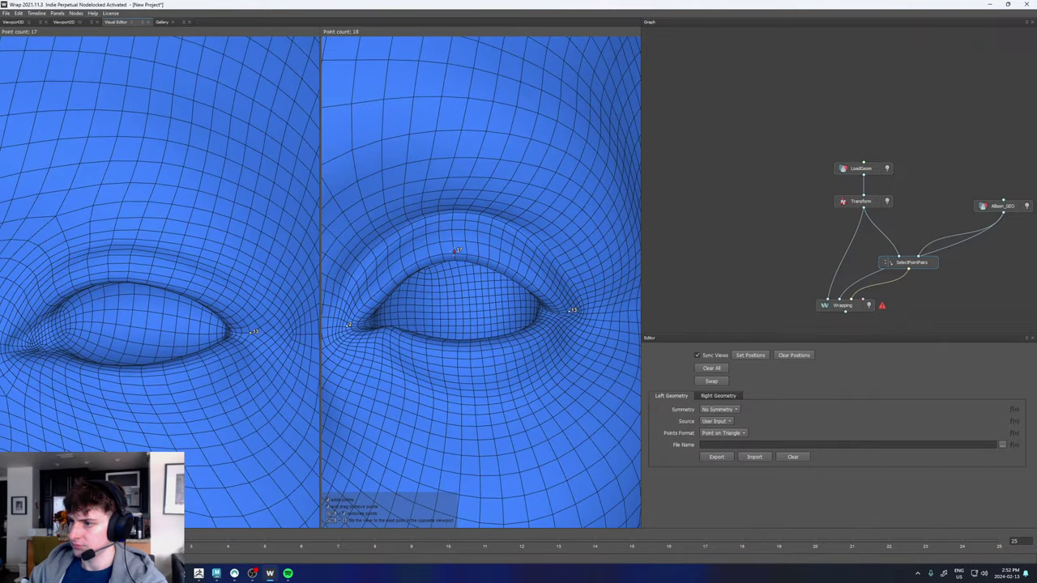
click(462, 350)
click(120, 269)
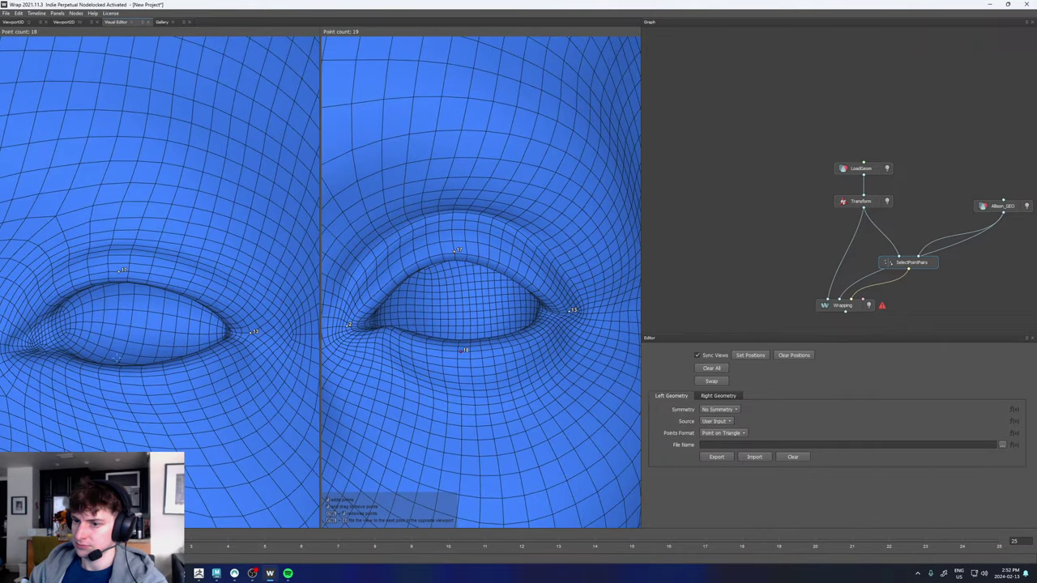
click(121, 373)
- Place a matching point pair on the upper rear rim of the character's right ear on the two heads
scroll(121, 374, down, 5)
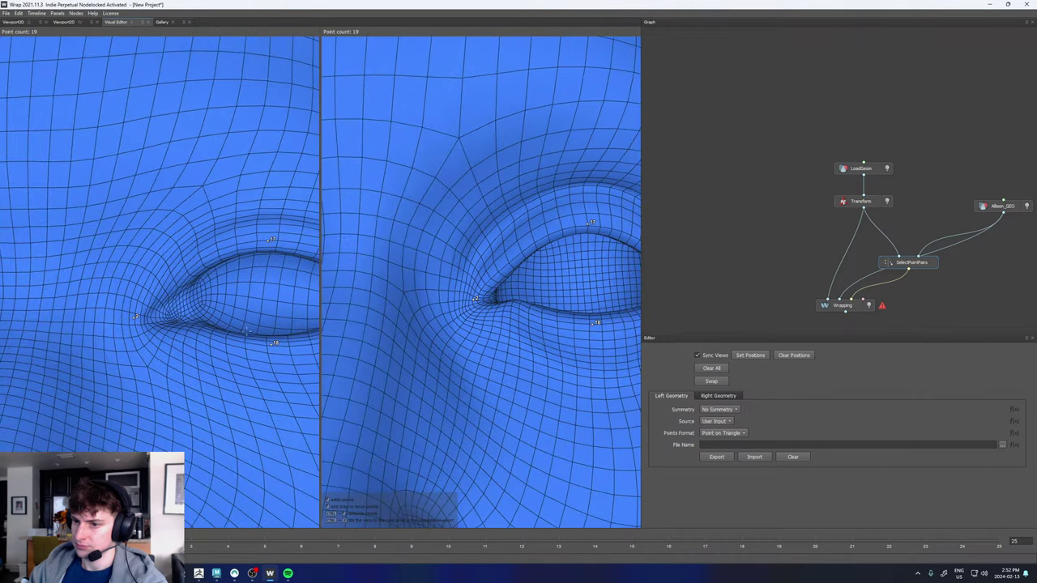
scroll(121, 374, down, 8)
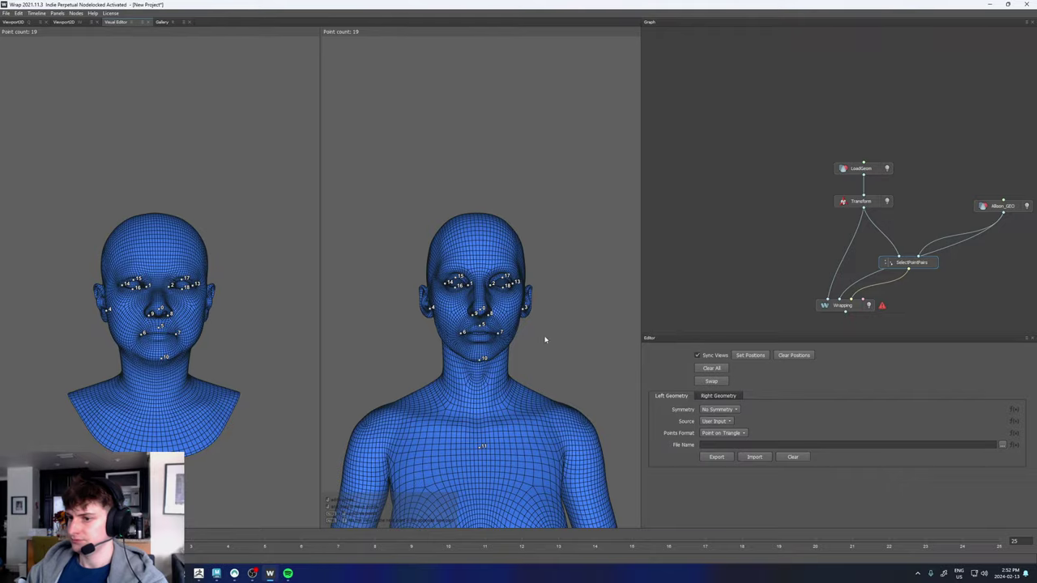
drag(218, 248, 303, 257)
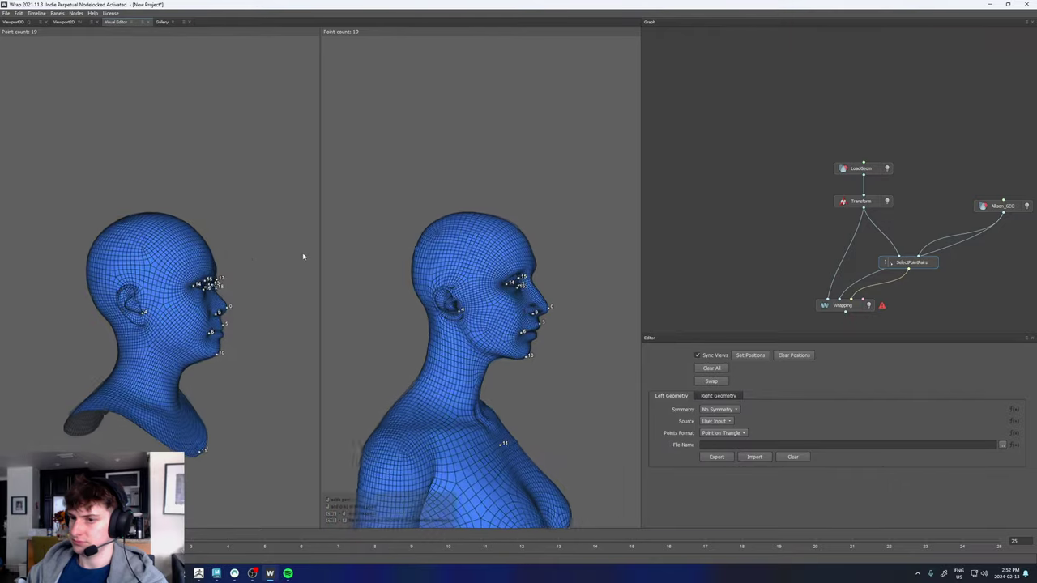
scroll(303, 257, up, 10)
scroll(303, 257, up, 5)
middle_drag(122, 356, 345, 203)
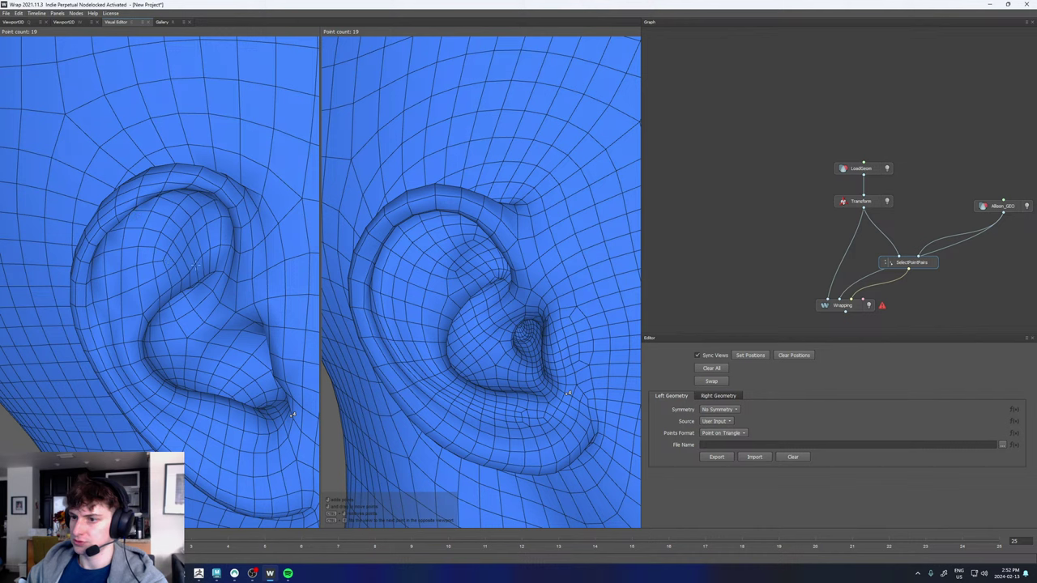
click(117, 203)
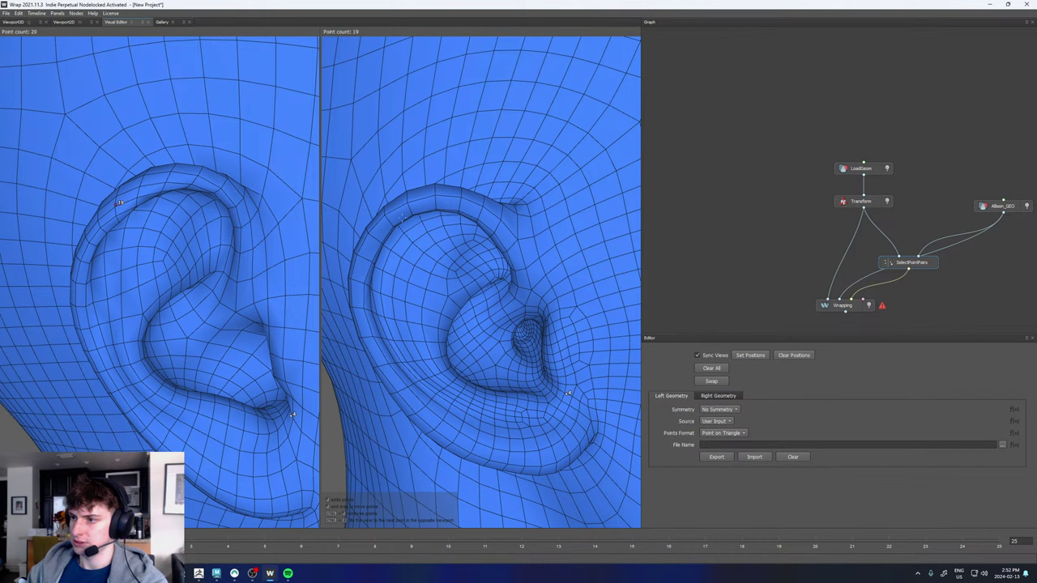
- Place a matching point pair on the upper rear rim of the character's left ear on the two heads
scroll(480, 221, down, 12)
drag(476, 223, 280, 253)
scroll(280, 254, up, 12)
middle_drag(312, 295, 153, 280)
drag(590, 220, 562, 223)
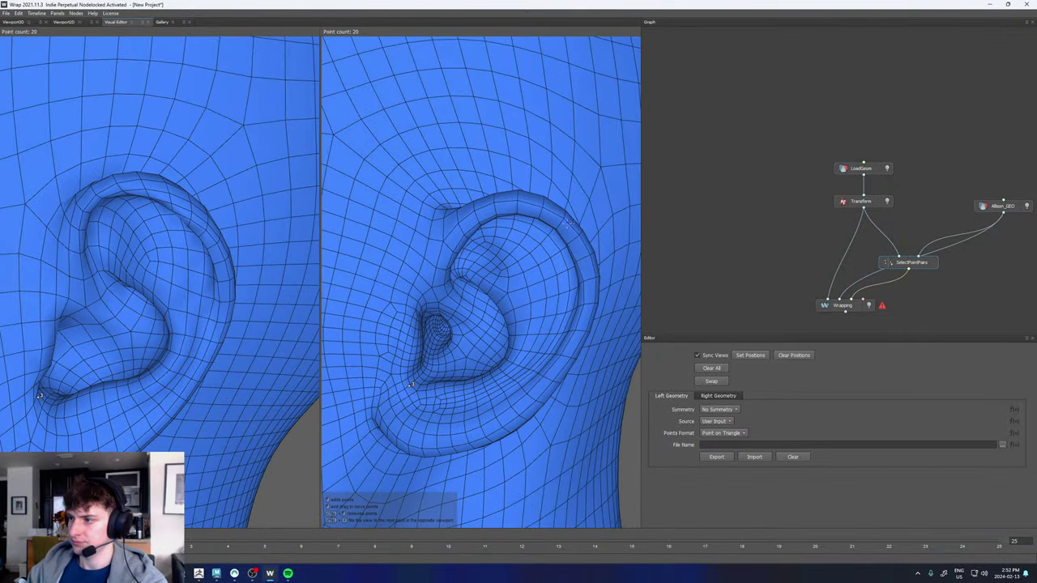
click(192, 210)
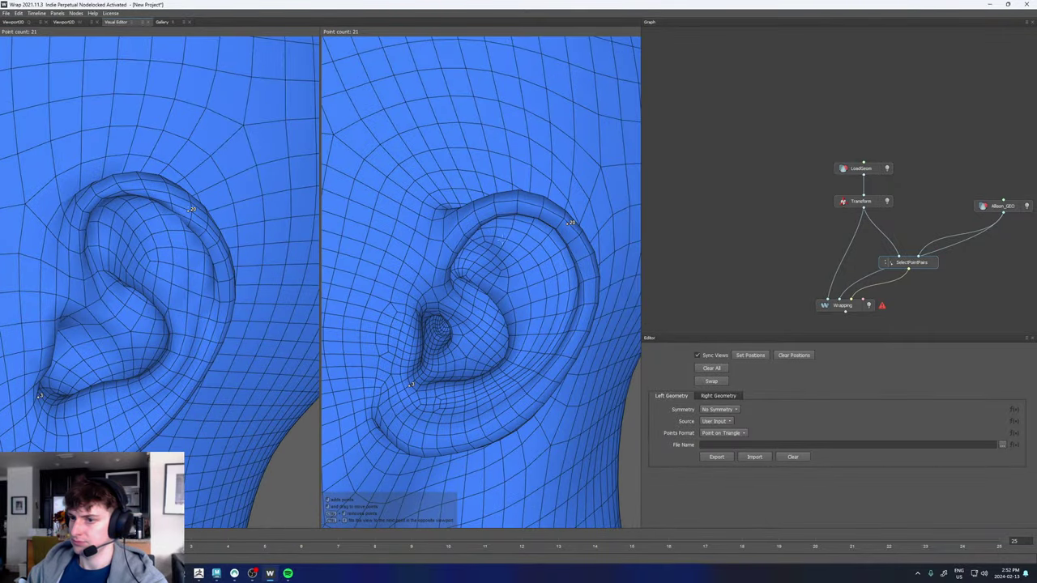
- Compute the Wrapping node to fit the head scan onto the body's head, and inspect the wrapped face
scroll(502, 240, down, 12)
drag(504, 243, 611, 269)
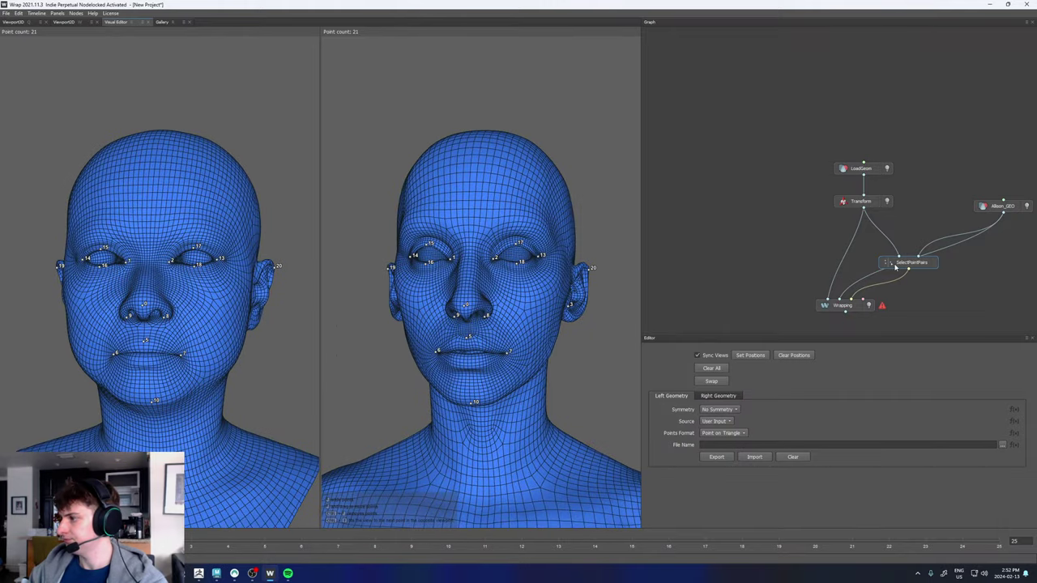
click(854, 308)
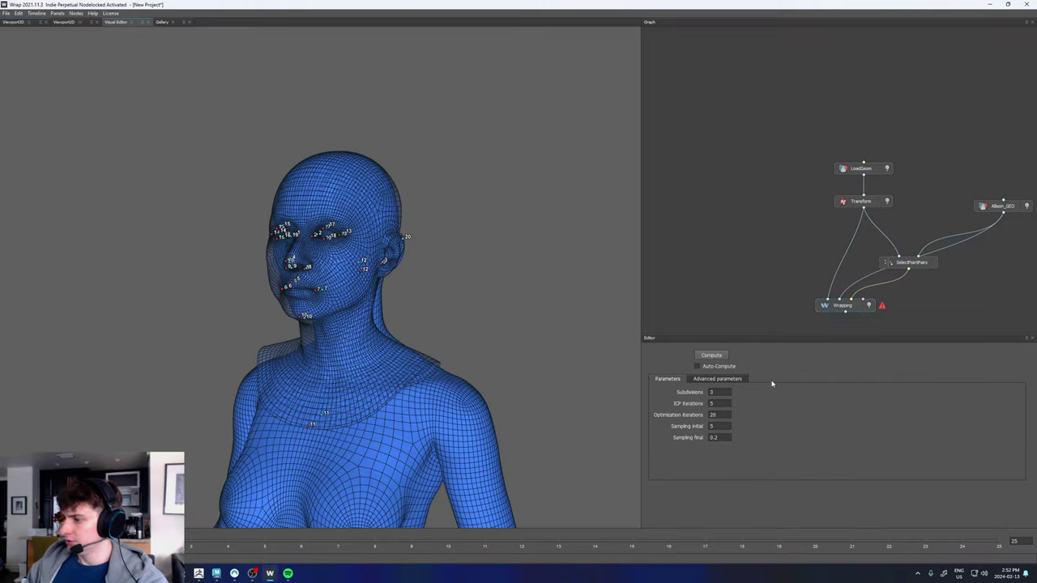
click(712, 356)
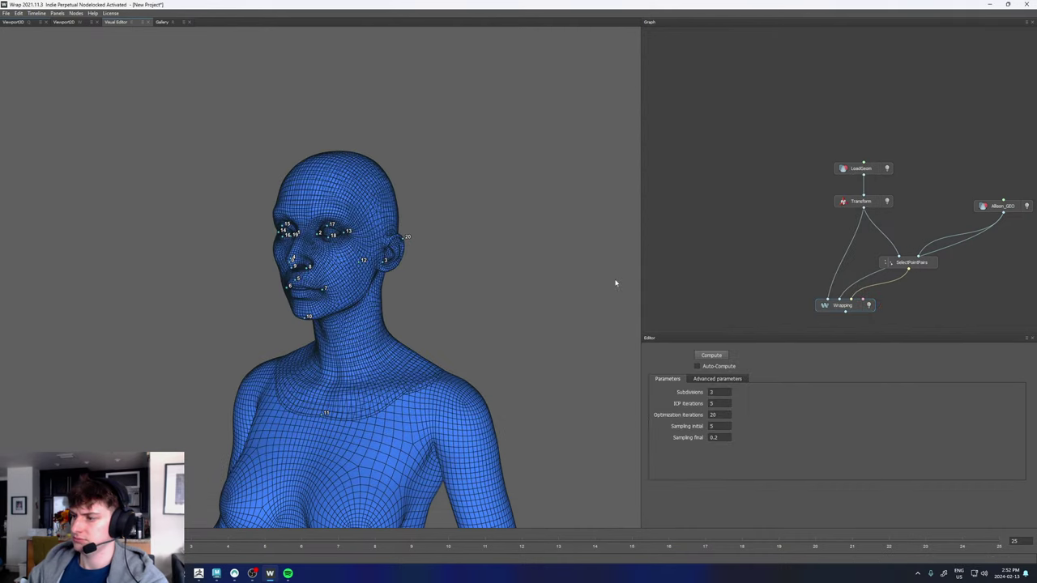
drag(511, 294, 365, 276)
alt+right_drag(366, 276, 579, 295)
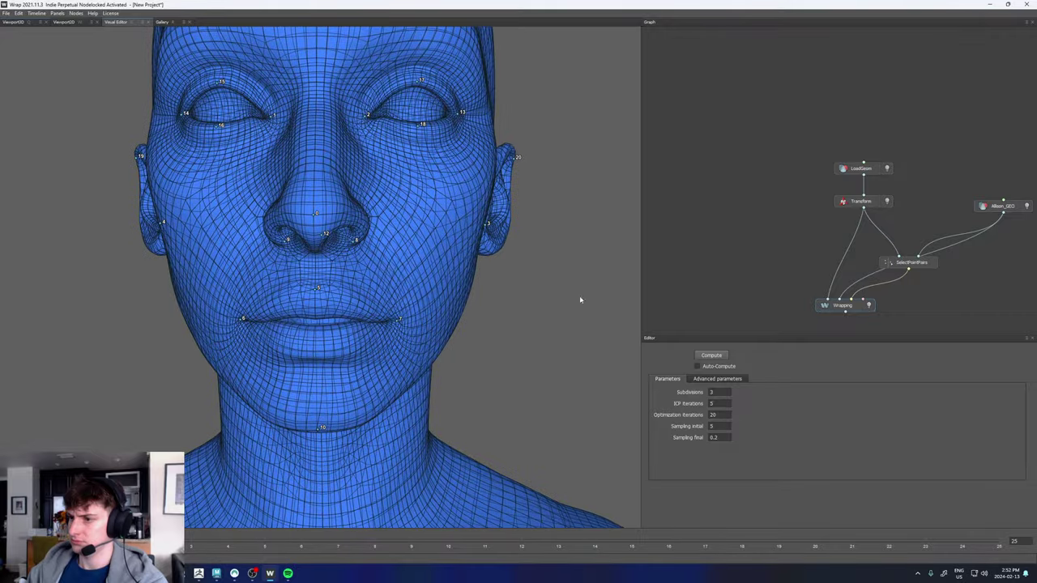
alt+drag(325, 280, 403, 265)
- Show the models in the 3D view and turn off the wireframe on the body and the loaded head scan
middle_drag(905, 304, 926, 273)
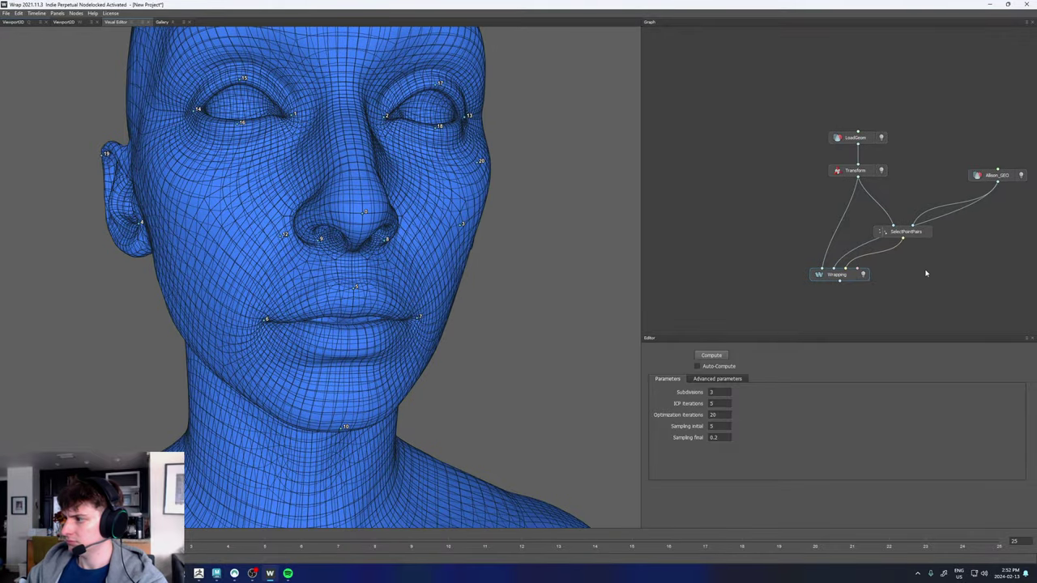
click(999, 176)
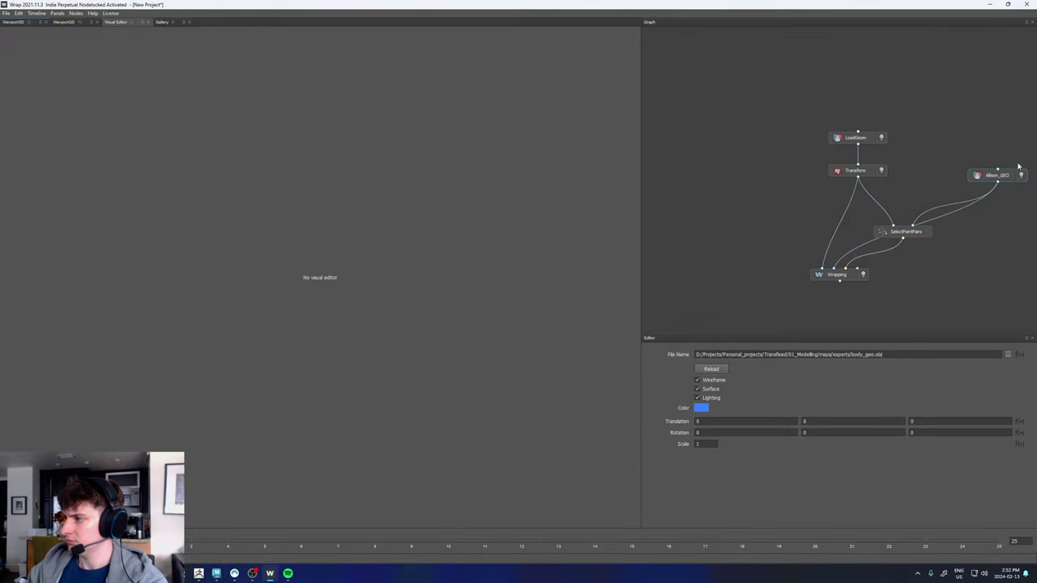
click(14, 22)
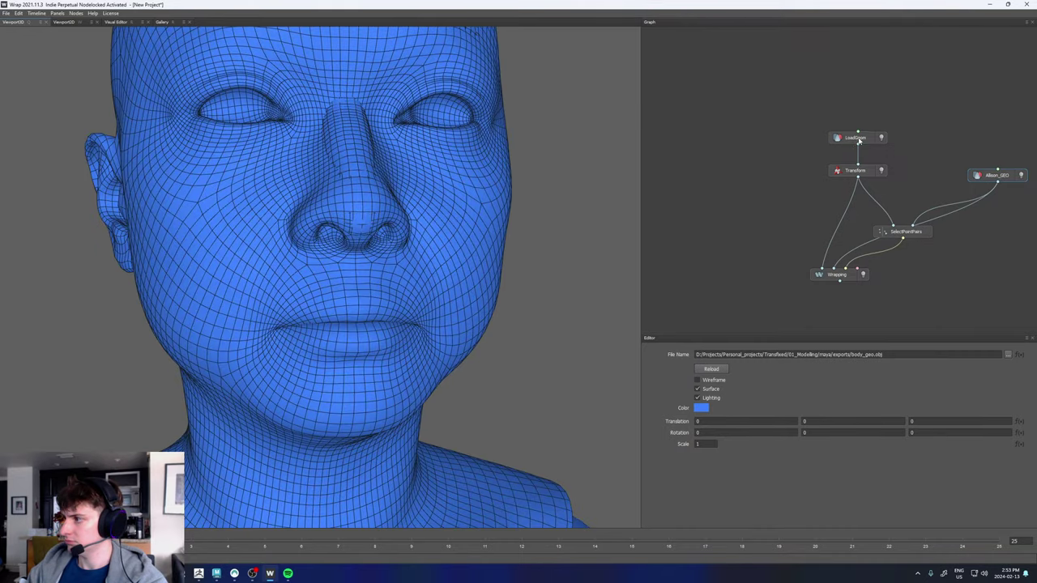
click(857, 138)
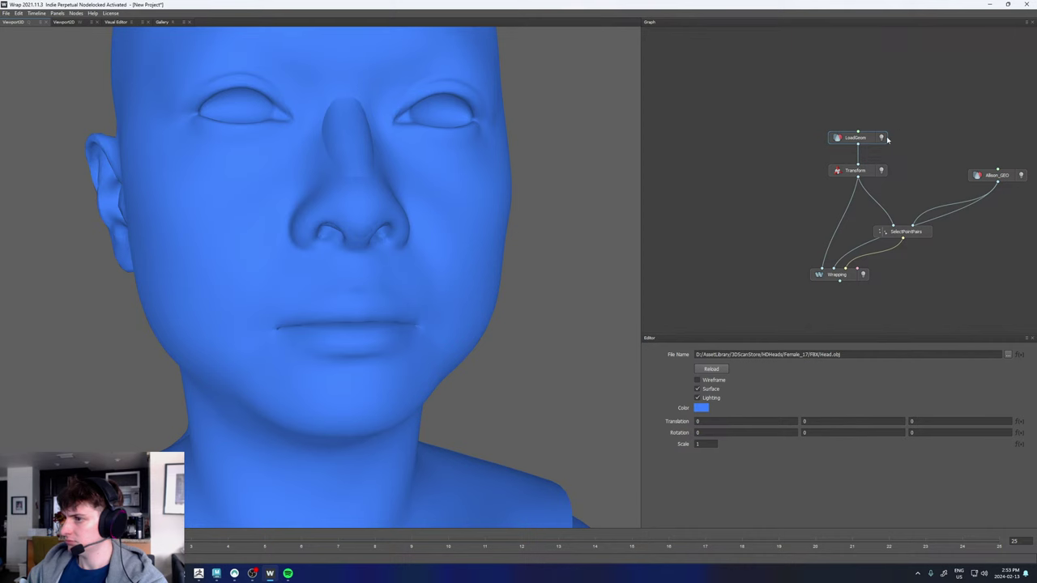
click(838, 275)
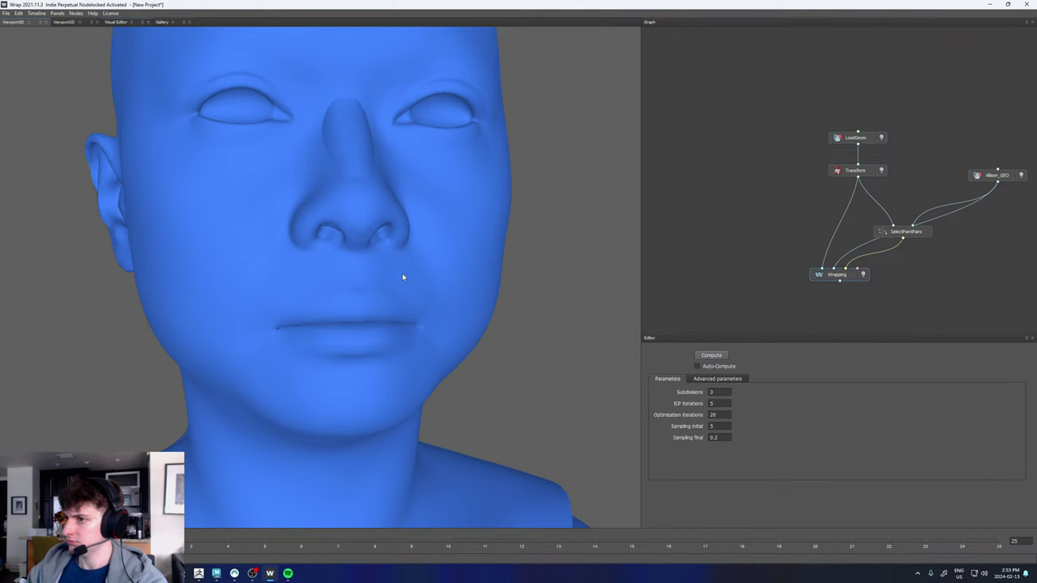
- Hide the body, the loaded head scan and the Transform geometry so only the Wrapping result is displayed
drag(403, 278, 494, 271)
click(1021, 175)
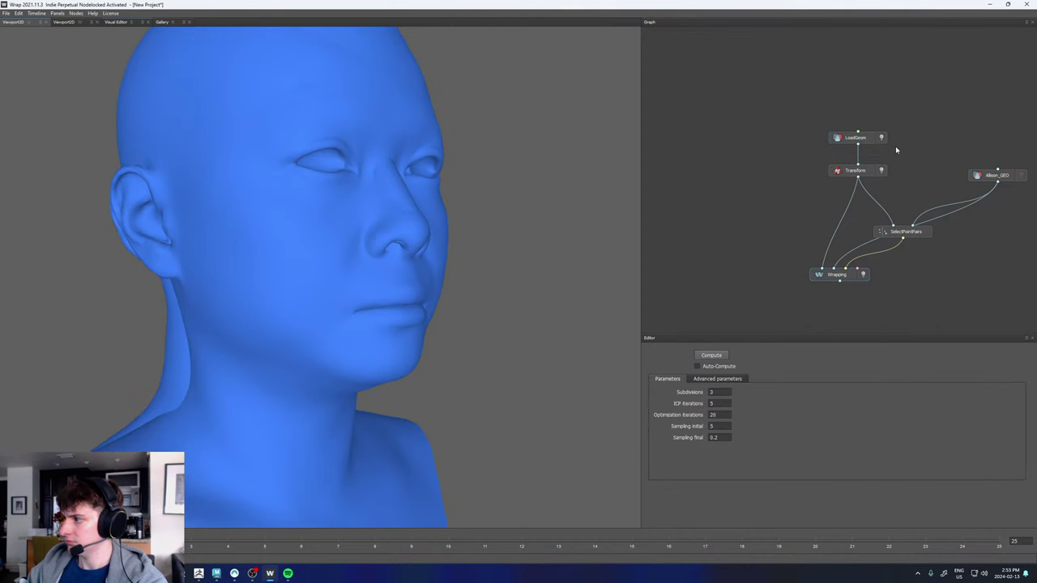
click(882, 138)
click(882, 170)
drag(563, 212, 489, 225)
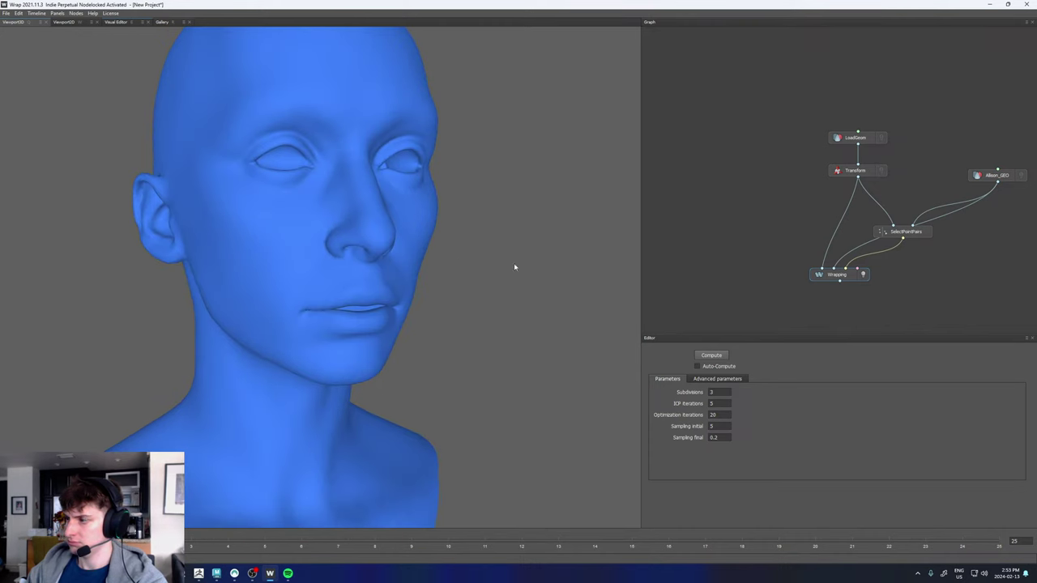
- Turn on the head scan's wireframe and examine the wrapped topology from the front
click(863, 137)
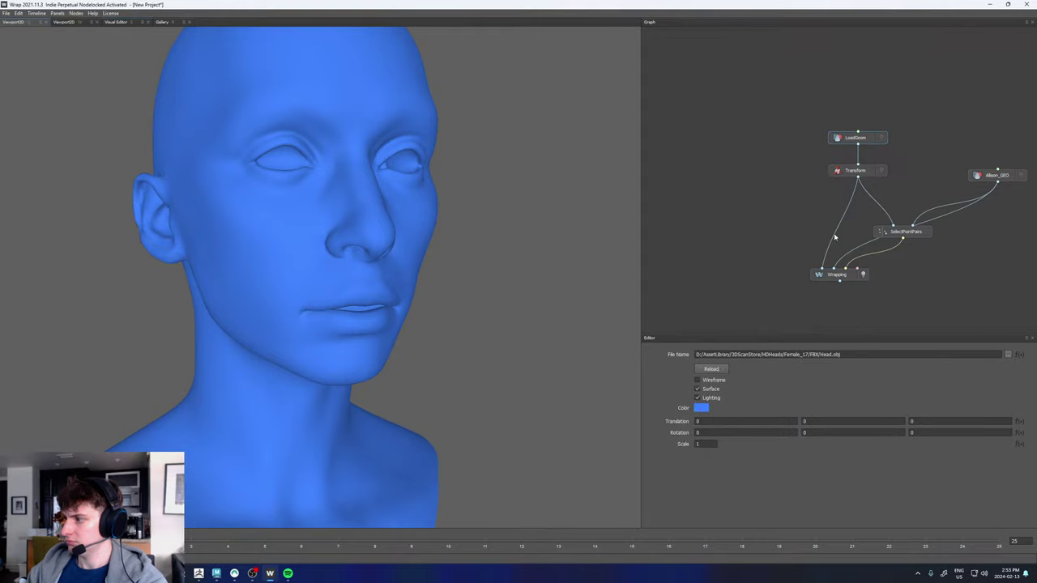
click(698, 380)
drag(373, 267, 437, 275)
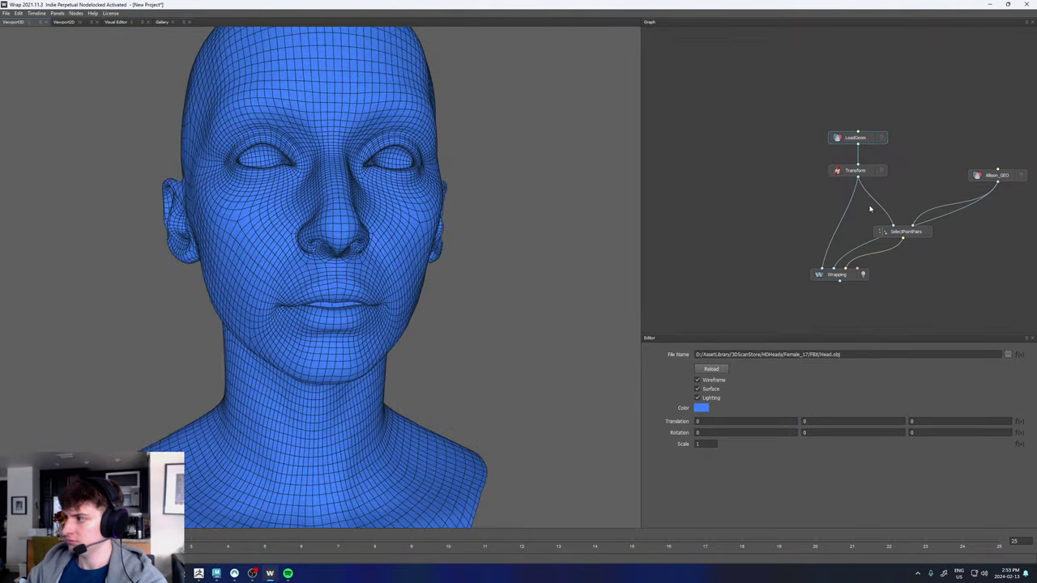
- Add a LoadImage node below the Wrapping node
middle_drag(918, 209, 880, 158)
click(875, 248)
right_click(798, 251)
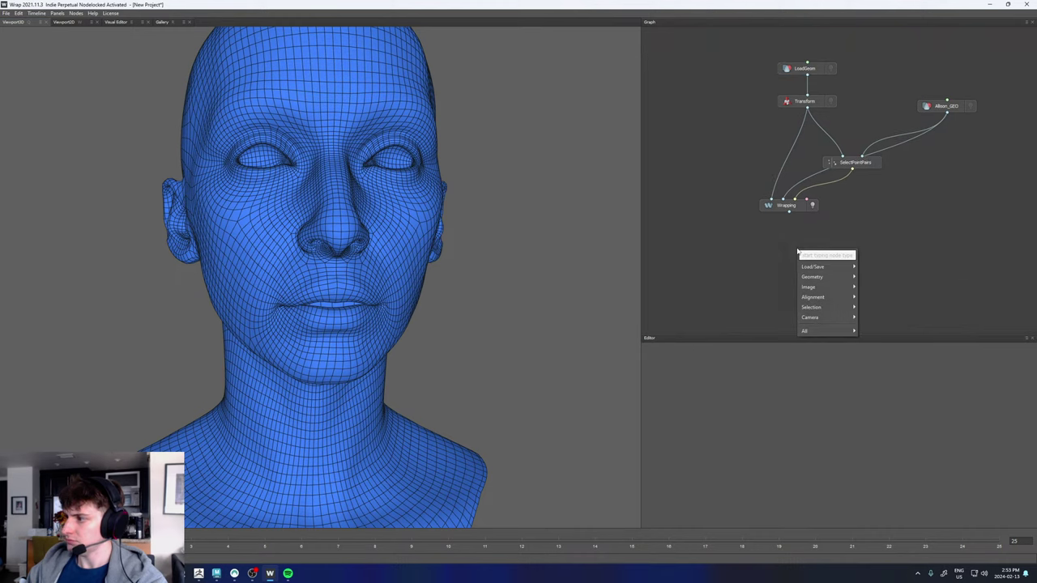
text(image)
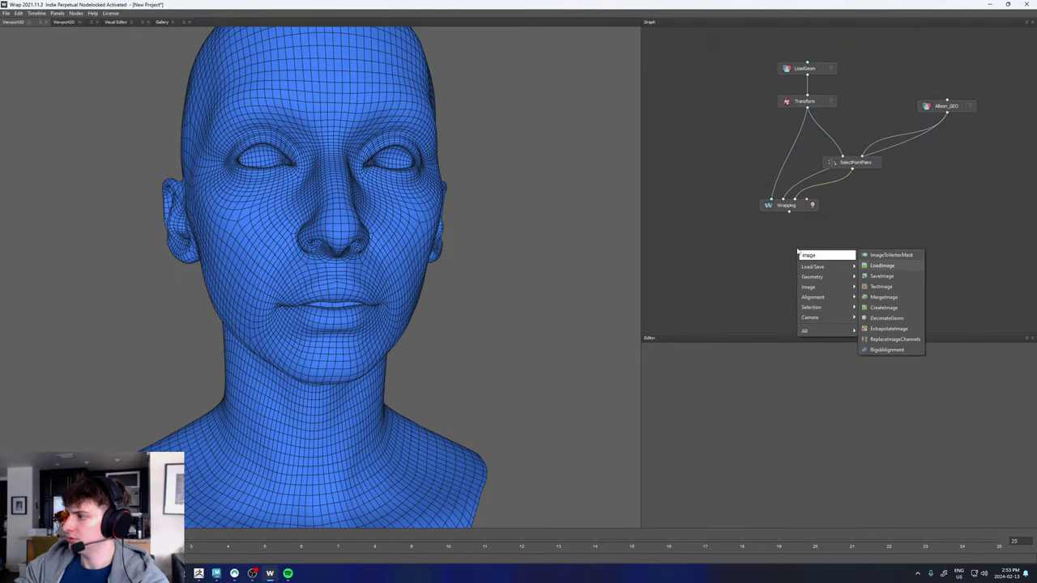
key(Return)
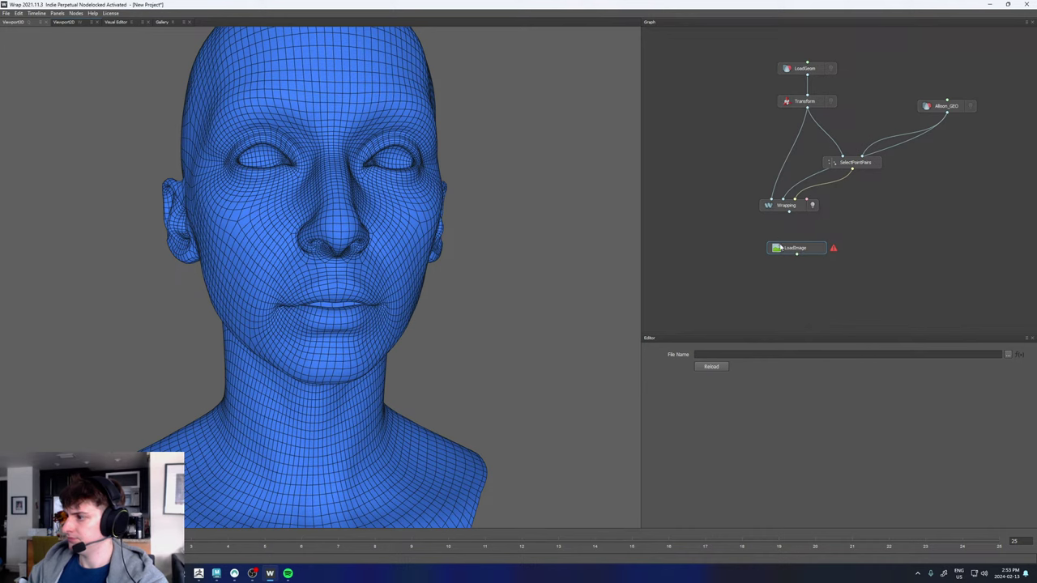
- Load Face_Albedo.jpg from the Female_17 scan's Textures/JPG/Face folder into the LoadImage node
click(1007, 354)
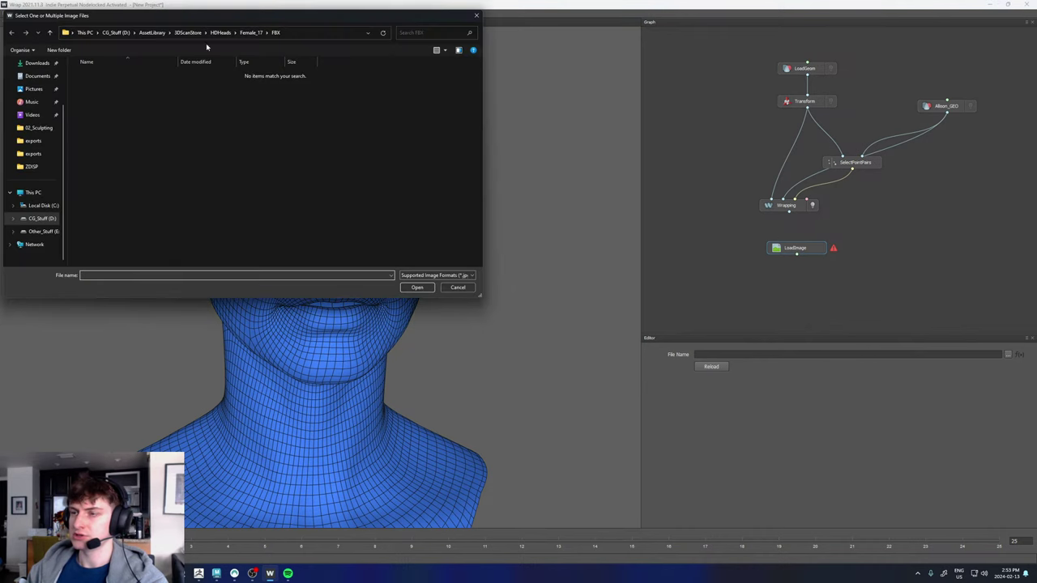
click(254, 33)
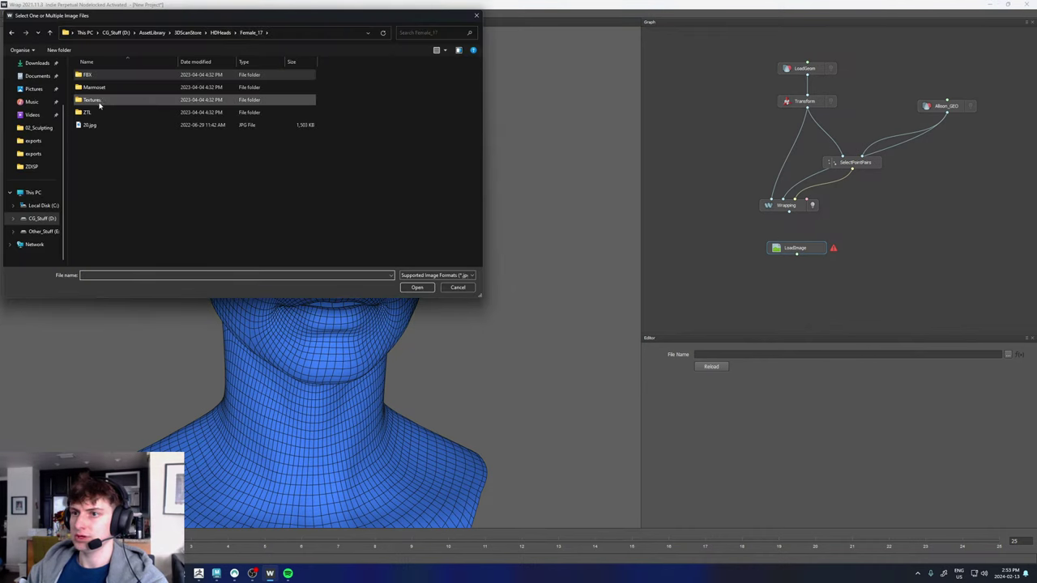
double_click(97, 102)
double_click(94, 87)
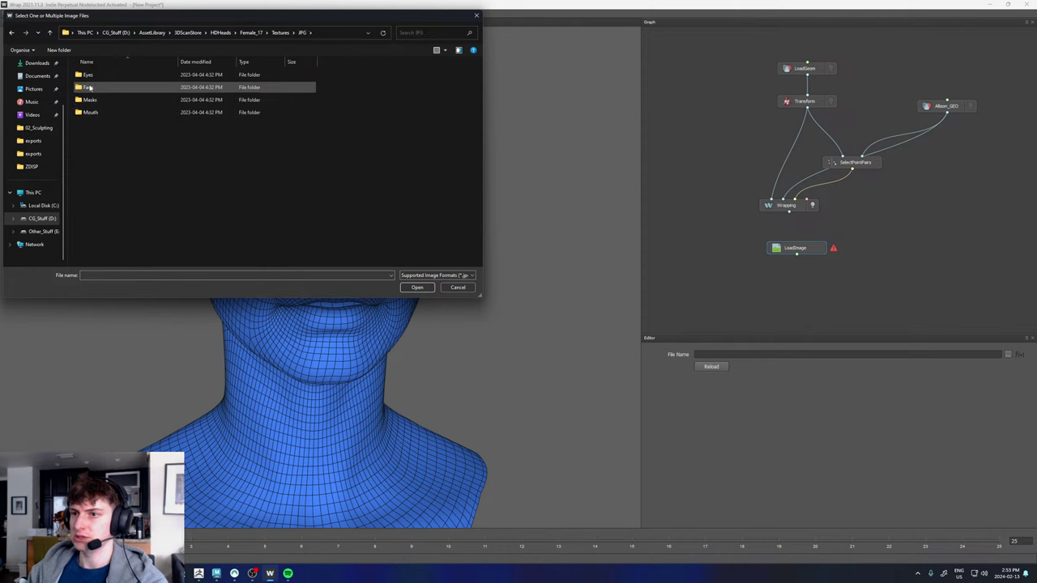
double_click(90, 88)
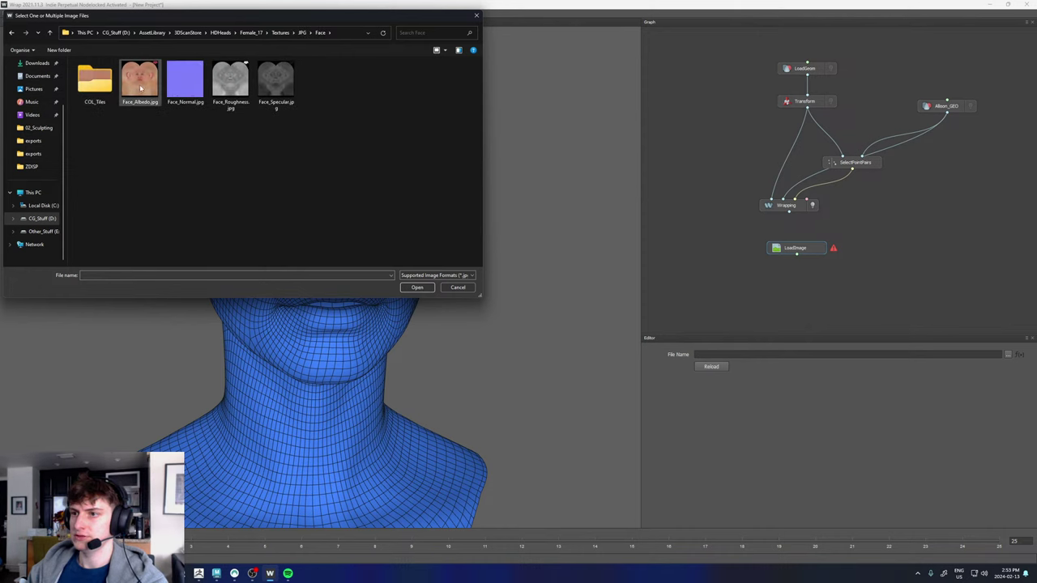
click(140, 88)
click(417, 288)
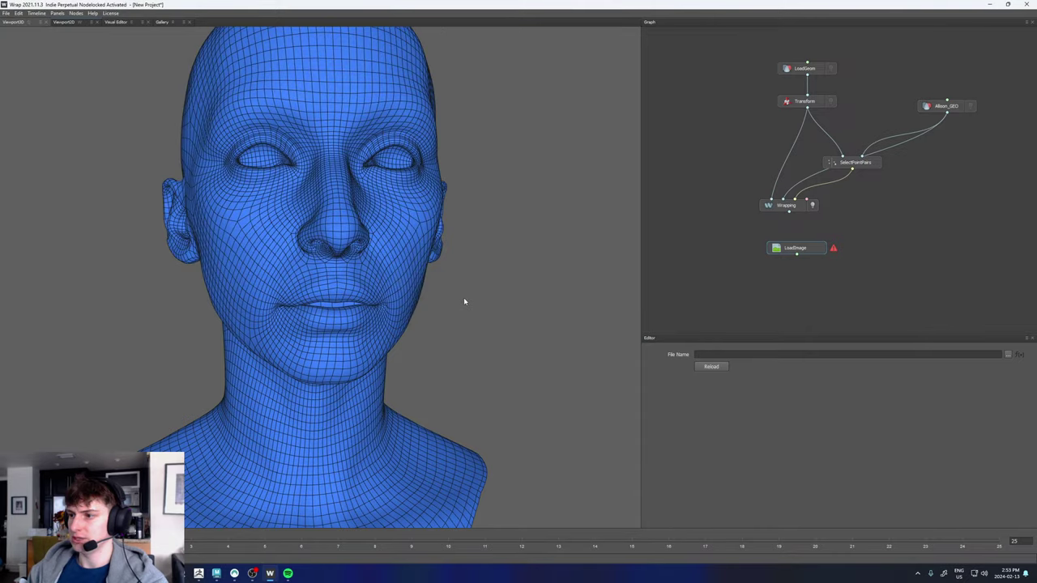
- Add a SetTexture node below the Wrapping node and connect the LoadImage and Wrapping outputs to it
drag(742, 245, 689, 225)
click(790, 262)
key(Tab)
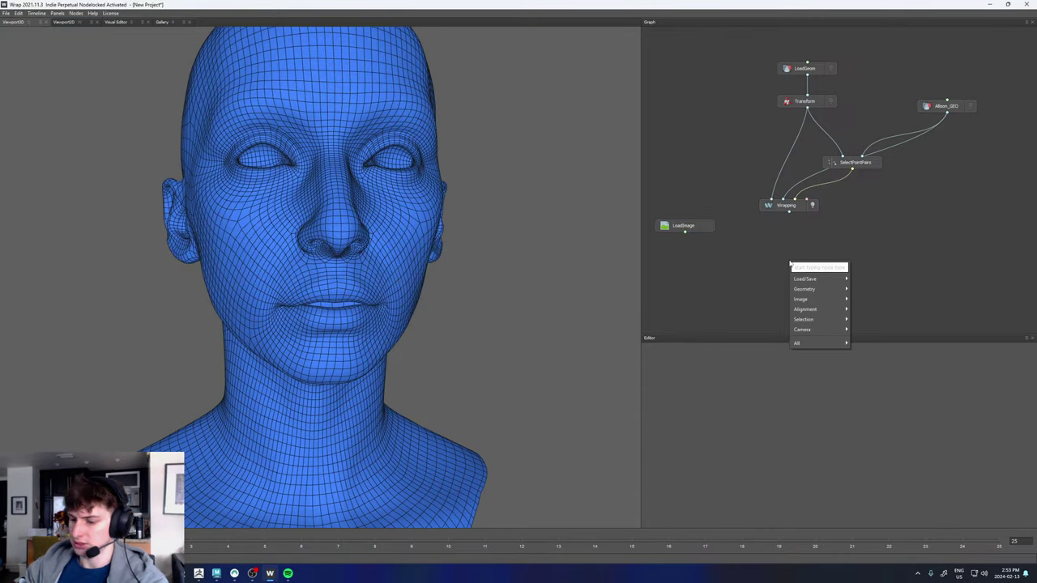
text(text)
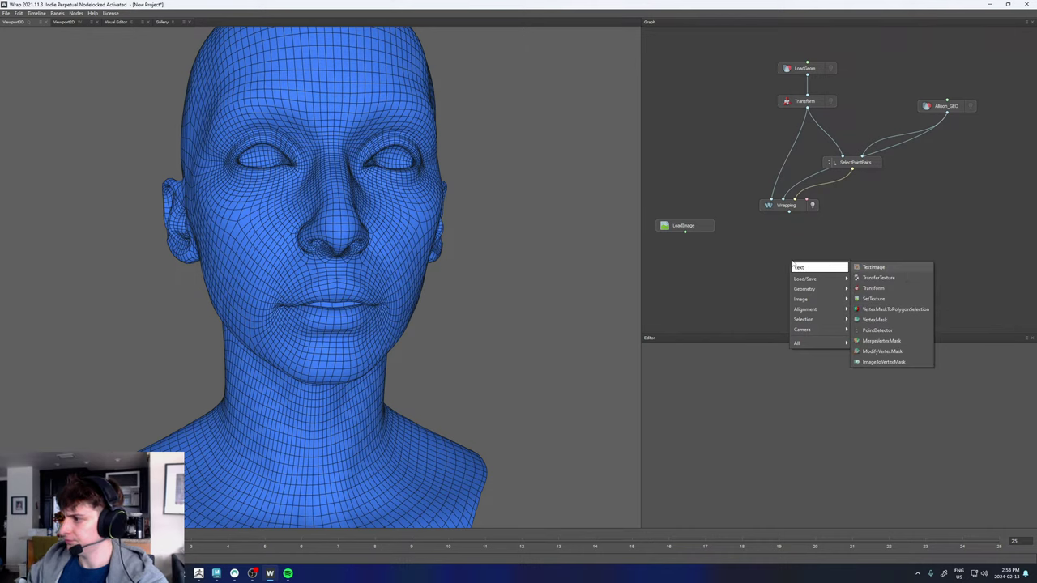
key(Down)
key(Down)
key(Down)
key(Return)
drag(786, 260, 776, 300)
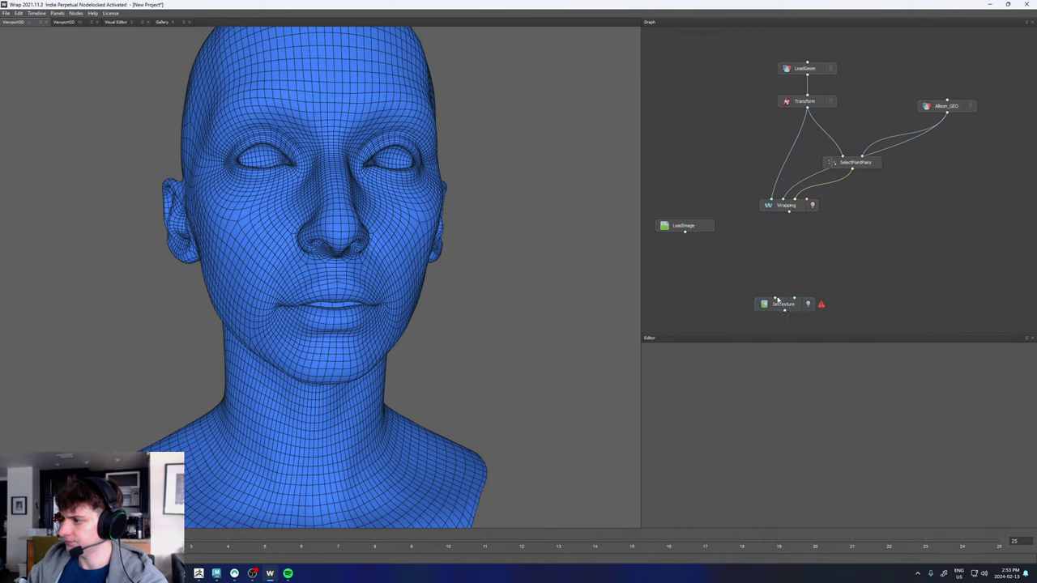
drag(685, 232, 789, 212)
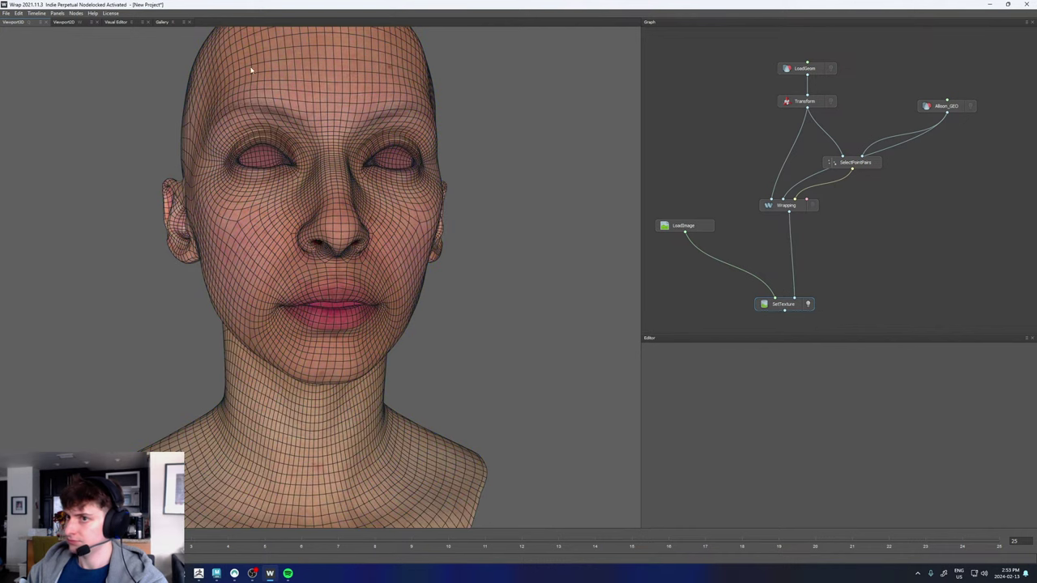
- Turn off the wireframe on the loaded head scan so the textured head displays without mesh lines
drag(332, 177, 440, 186)
click(806, 68)
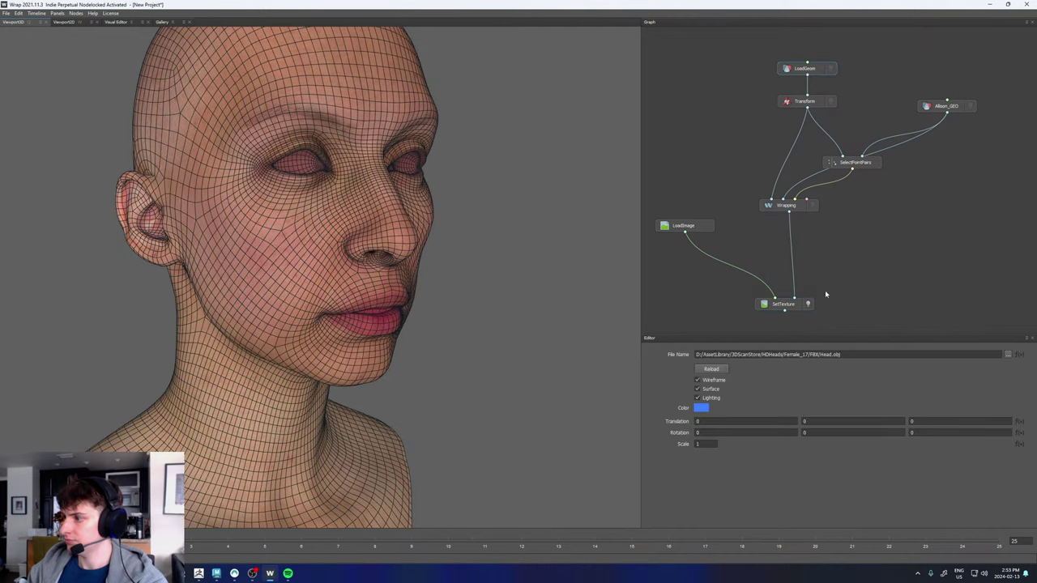
click(697, 380)
- Examine how the albedo texture sits on the wrapped head around the eyes, nose, lips and sides of the face
drag(433, 248, 385, 187)
middle_drag(378, 185, 338, 249)
right_drag(337, 249, 440, 243)
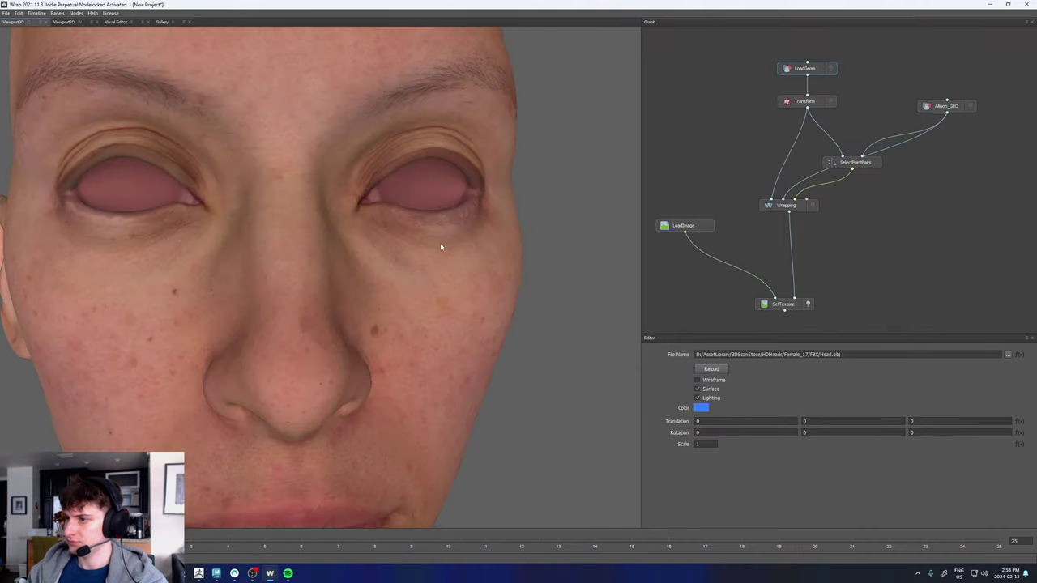
drag(440, 243, 333, 242)
right_drag(333, 242, 721, 284)
right_drag(400, 235, 231, 235)
drag(231, 235, 369, 257)
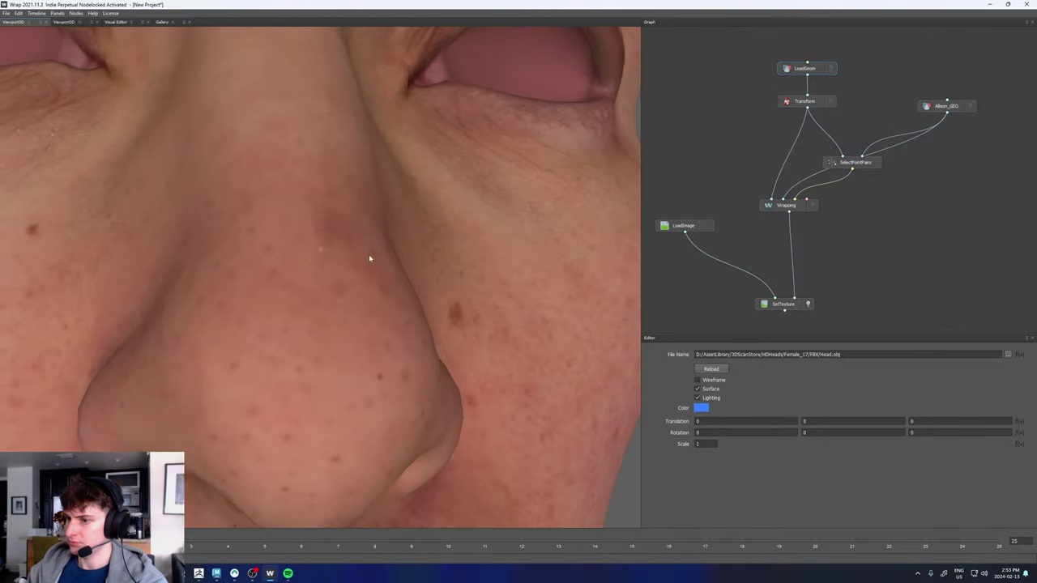
right_drag(369, 257, 238, 262)
drag(239, 261, 273, 241)
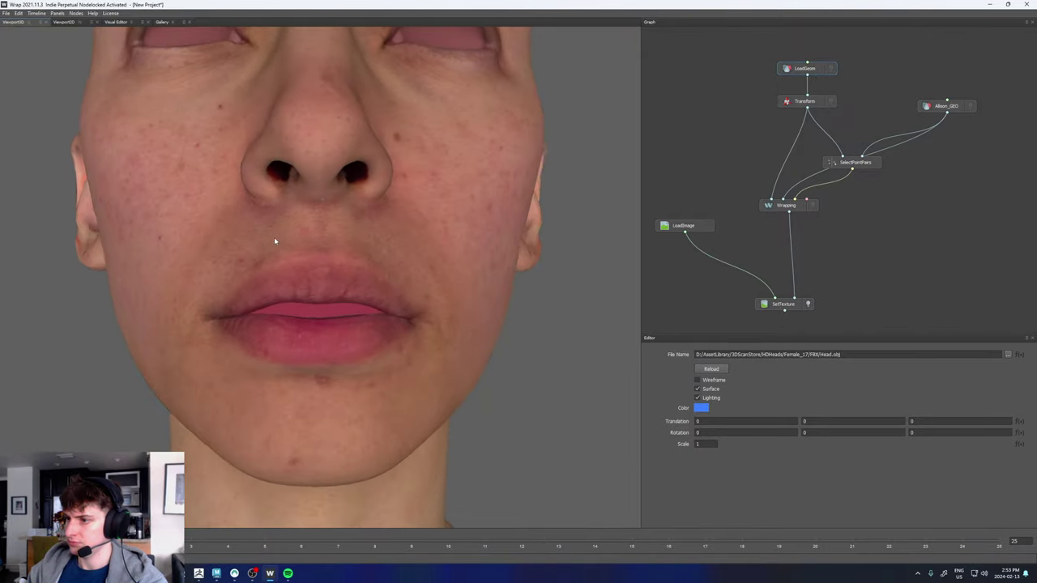
drag(356, 243, 211, 219)
drag(539, 202, 364, 216)
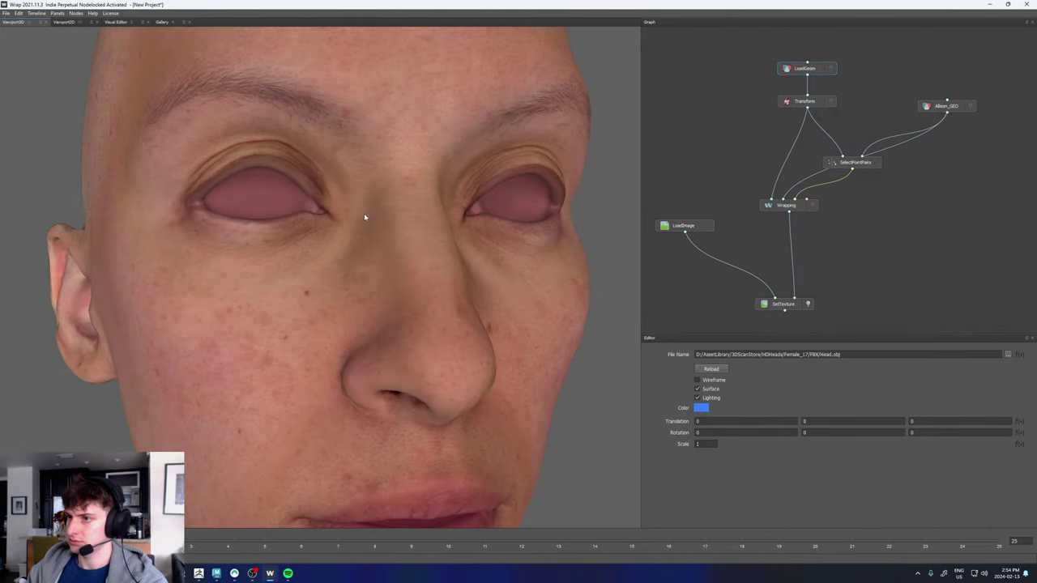
middle_drag(364, 216, 447, 299)
right_drag(447, 299, 375, 328)
drag(376, 328, 357, 243)
- Add a TransferTexture node and connect SetTexture as its first input and the body geometry as its second
middle_drag(862, 307, 852, 234)
click(820, 278)
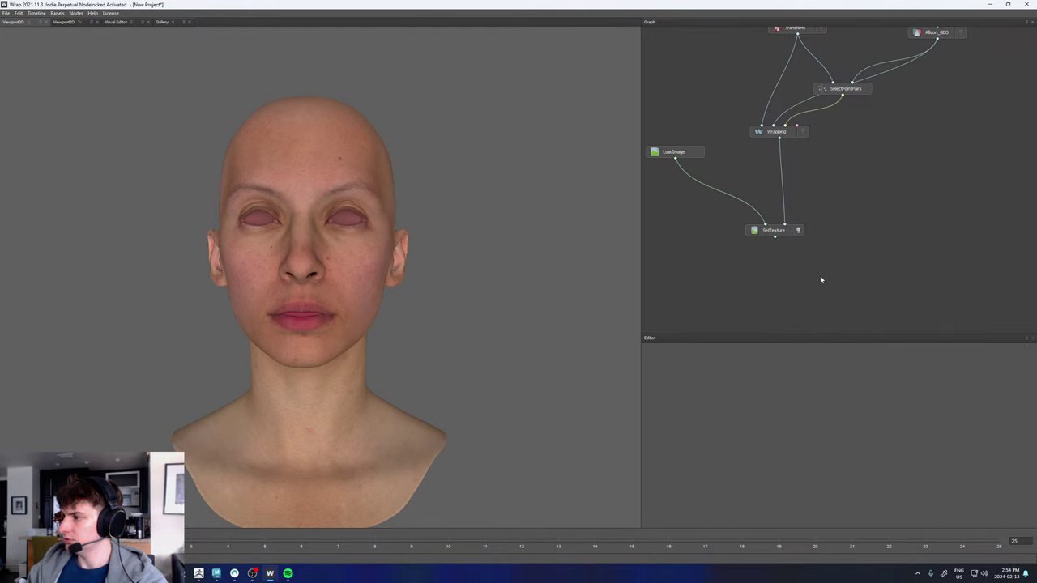
right_click(821, 279)
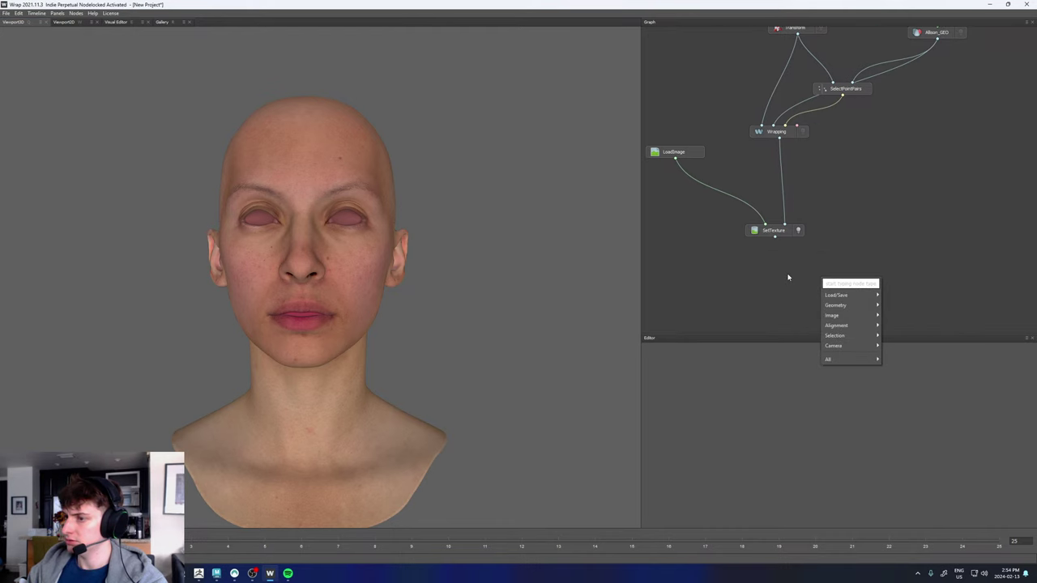
click(469, 269)
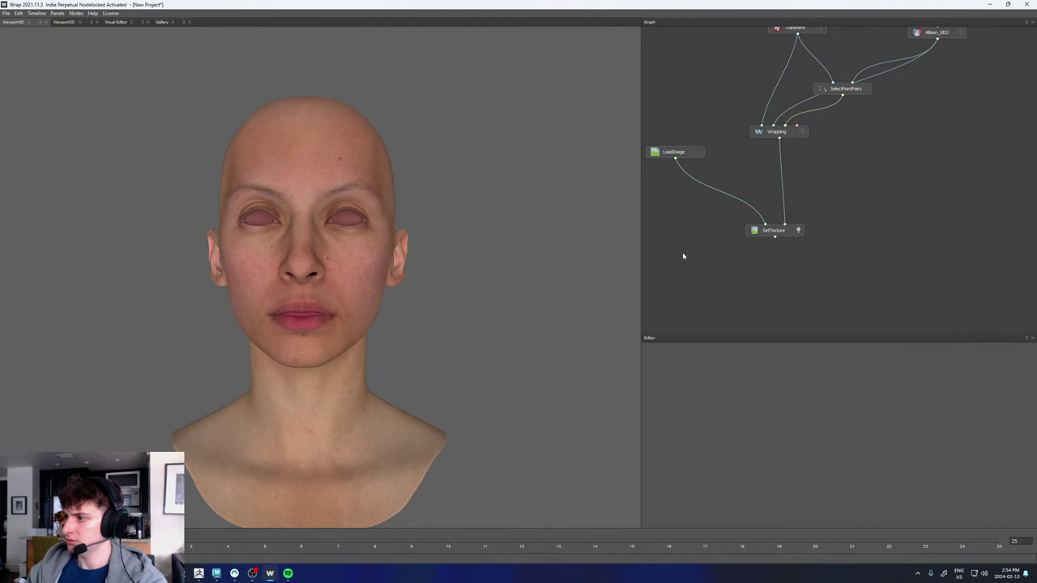
right_click(905, 274)
text(text)
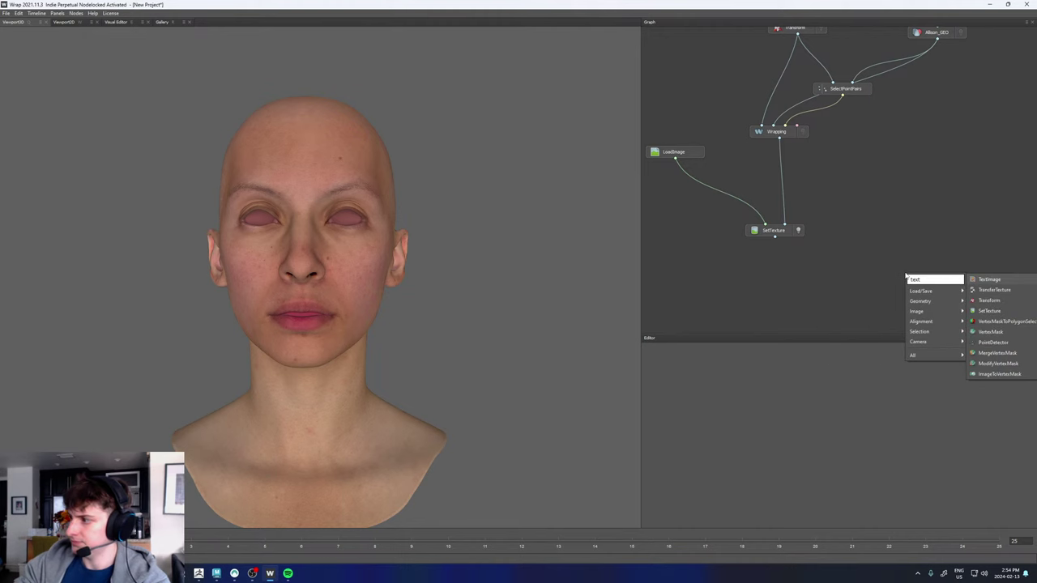
key(Down)
key(Return)
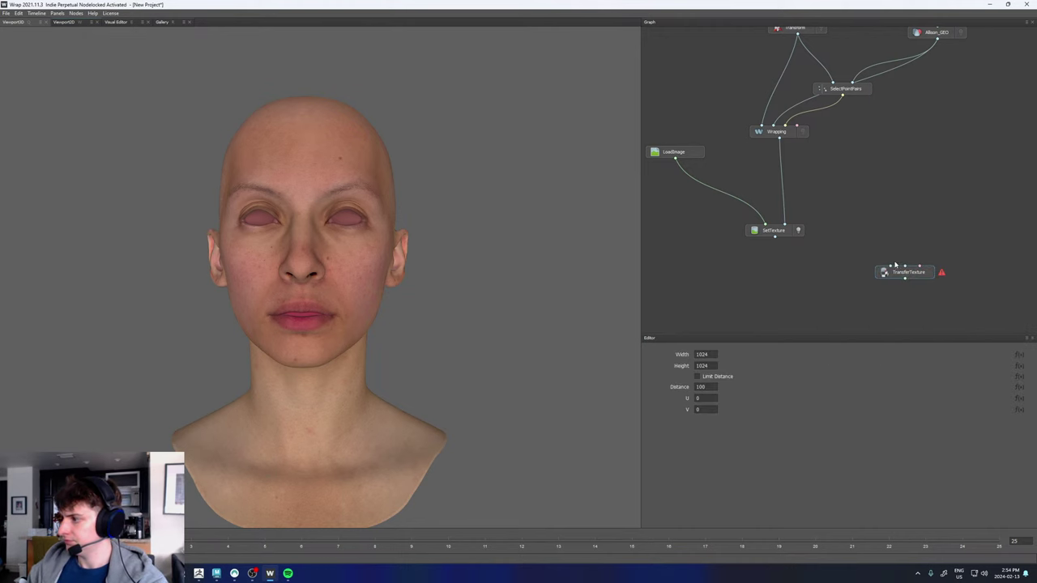
drag(775, 236, 937, 39)
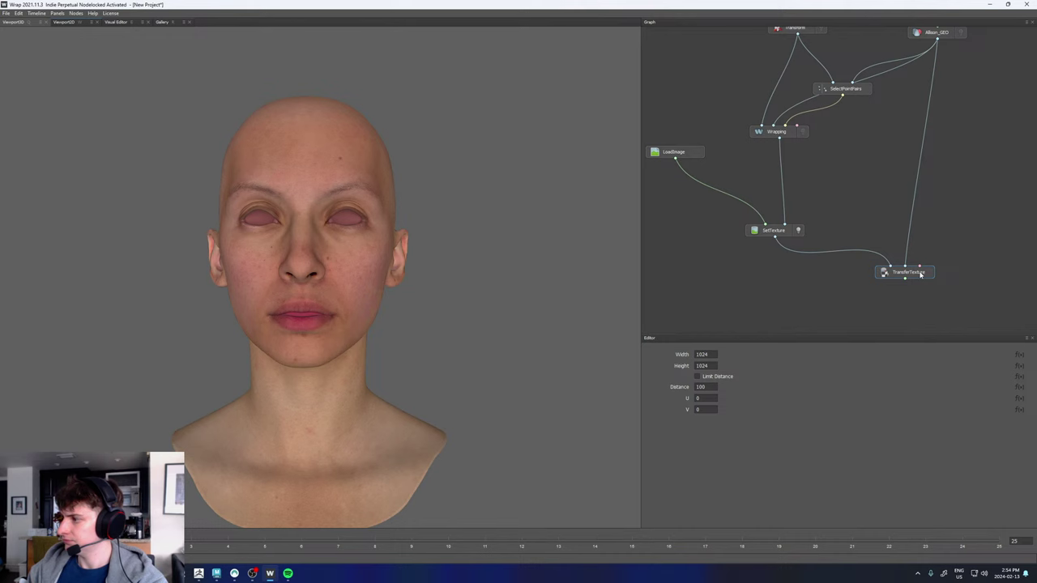
drag(920, 274, 928, 290)
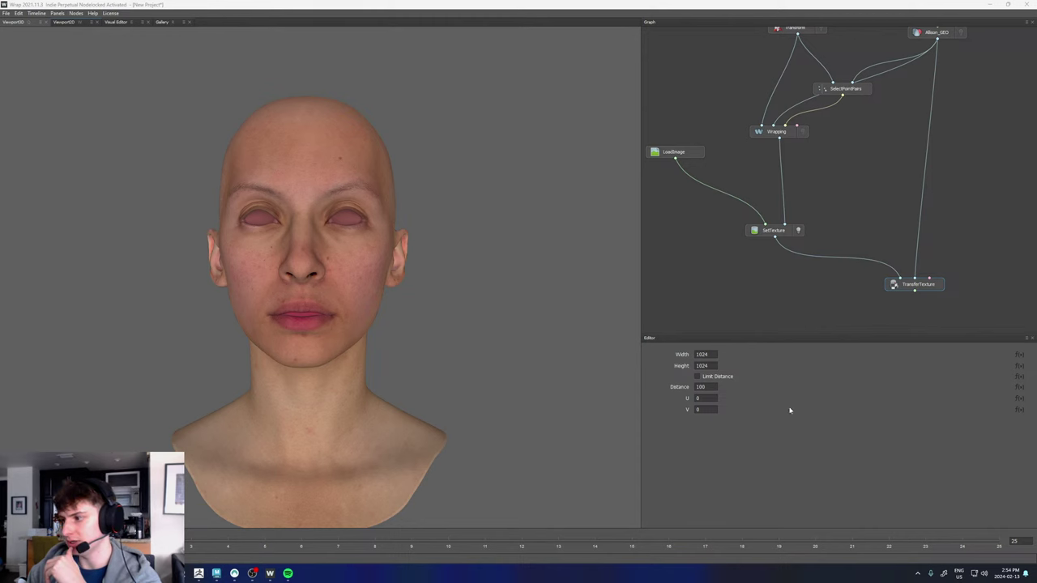
- Set the TransferTexture output to 8192 width and 8192 height, and shift the node slightly within the graph
double_click(716, 354)
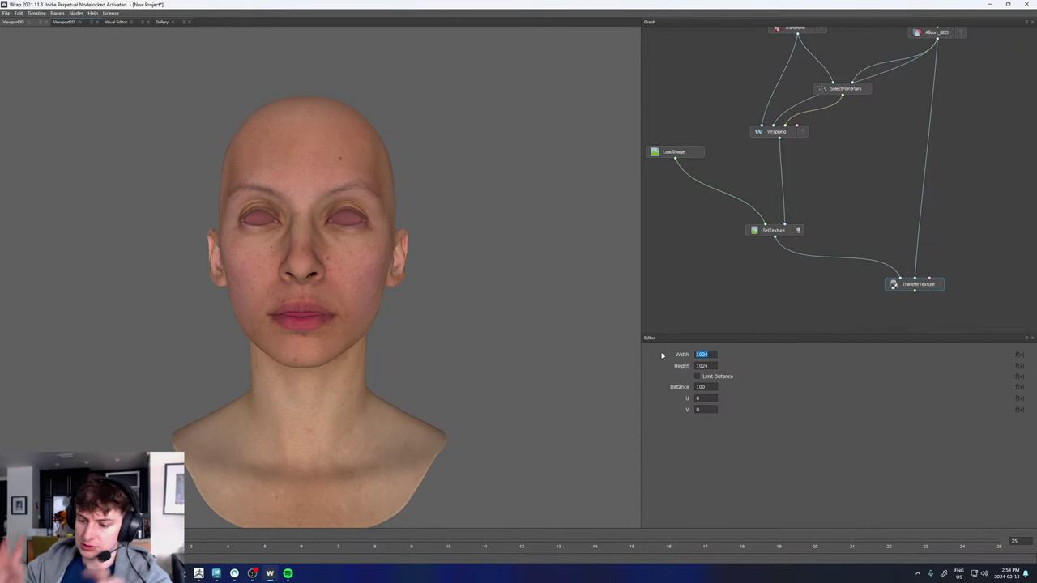
text(8192)
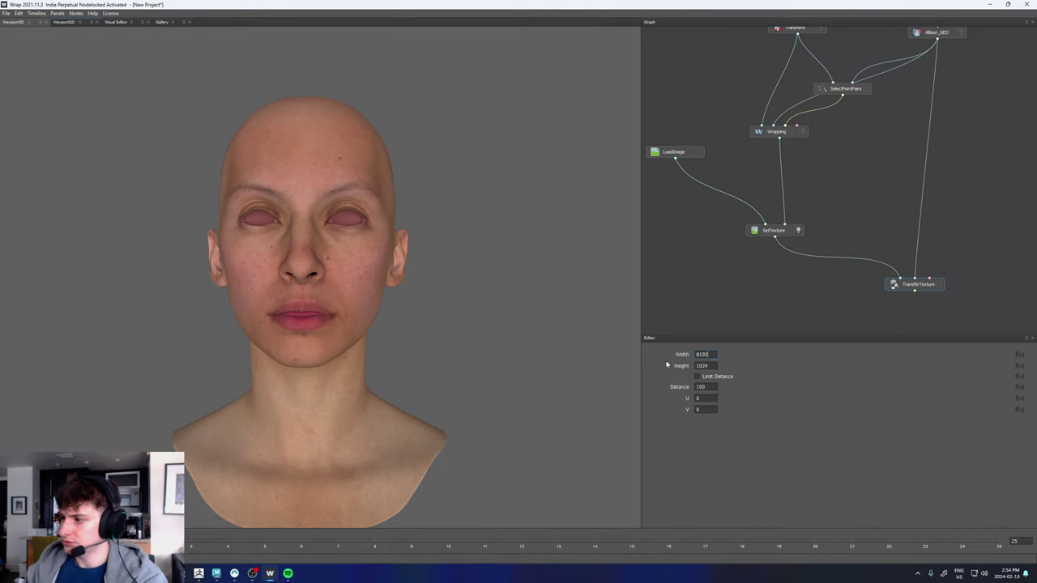
key(Tab)
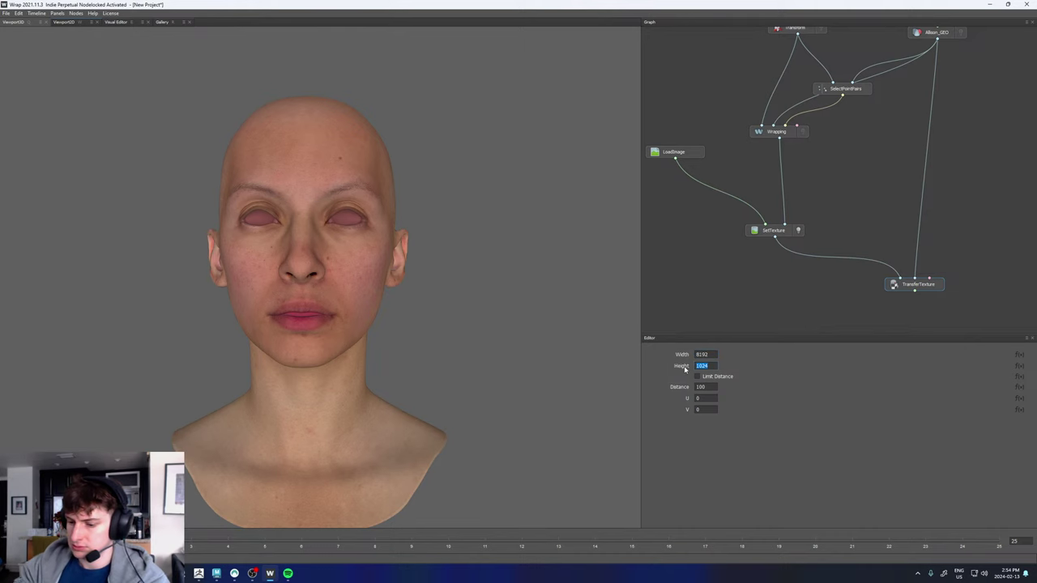
text(8192)
key(Return)
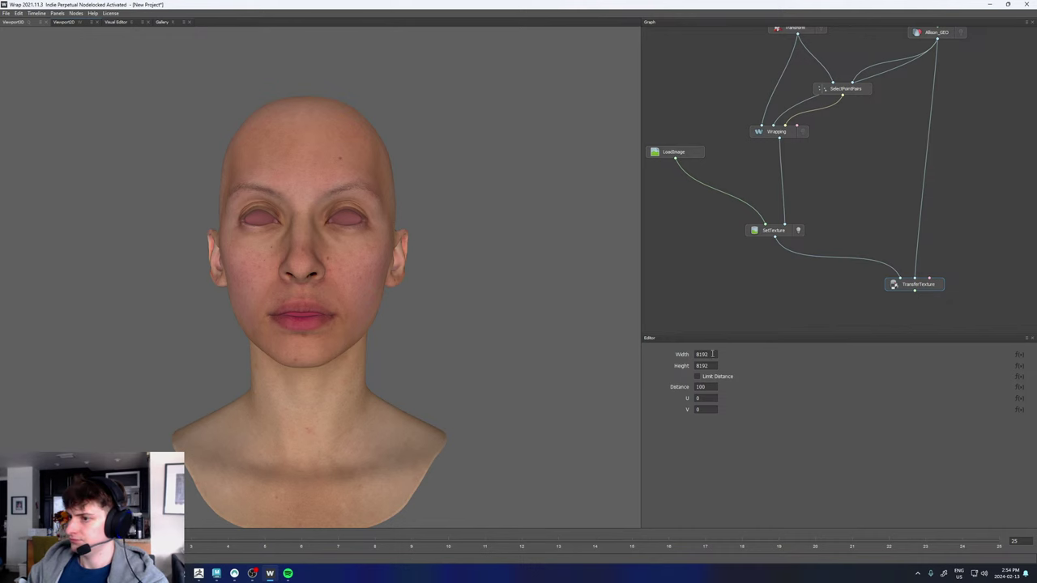
drag(931, 287, 942, 286)
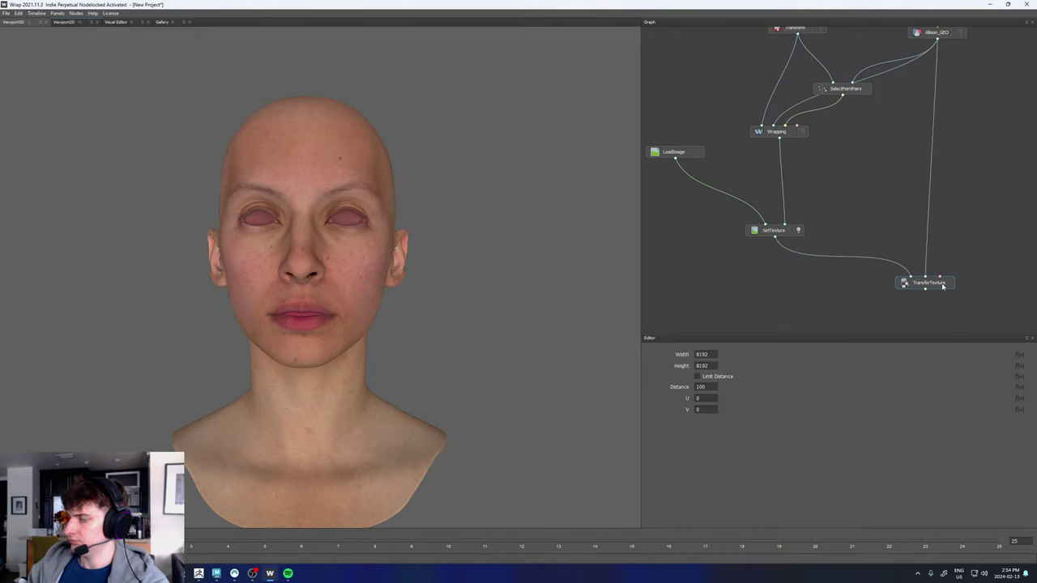
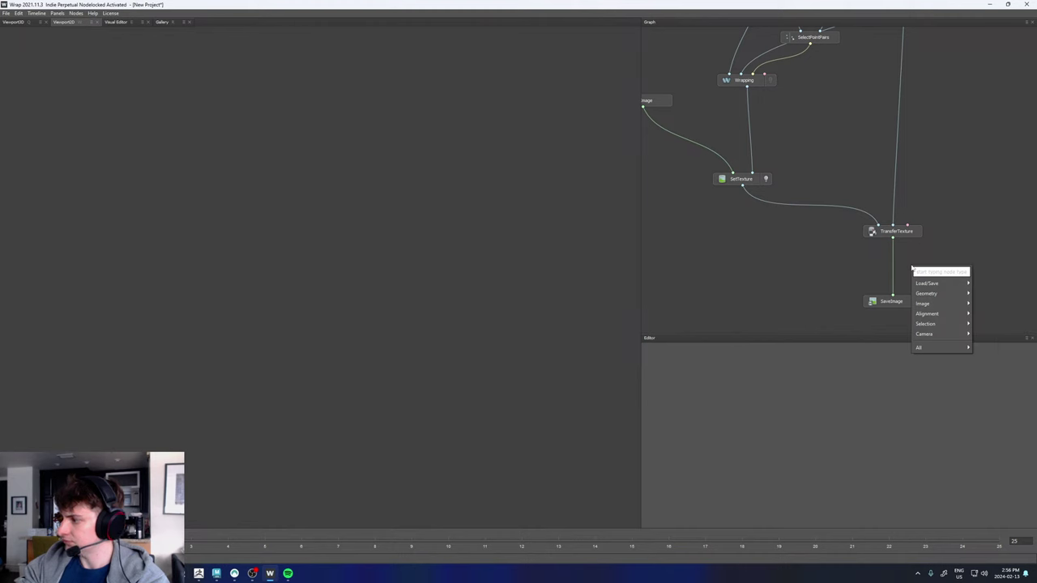
text(text)
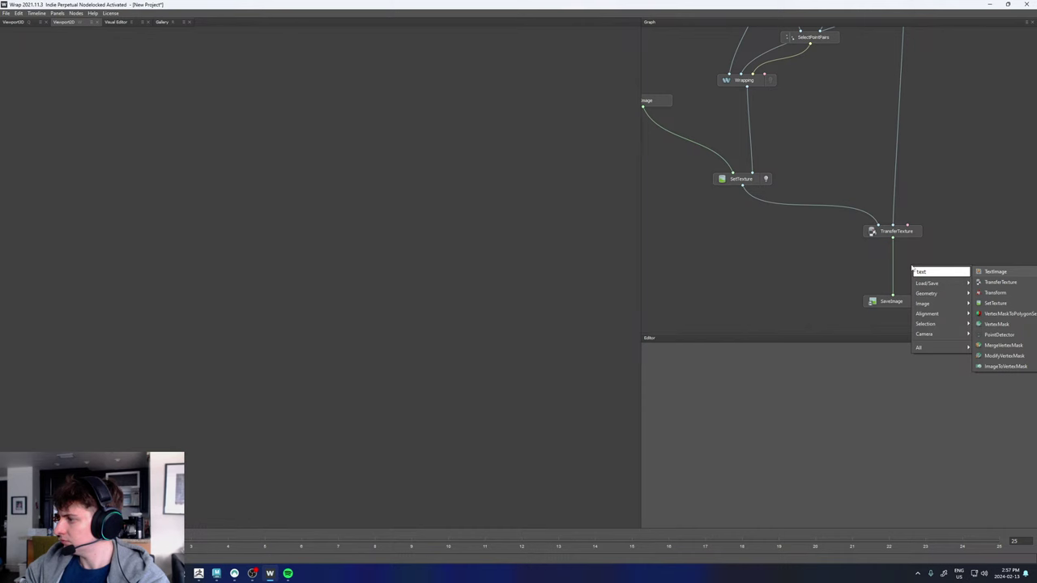
key(Down)
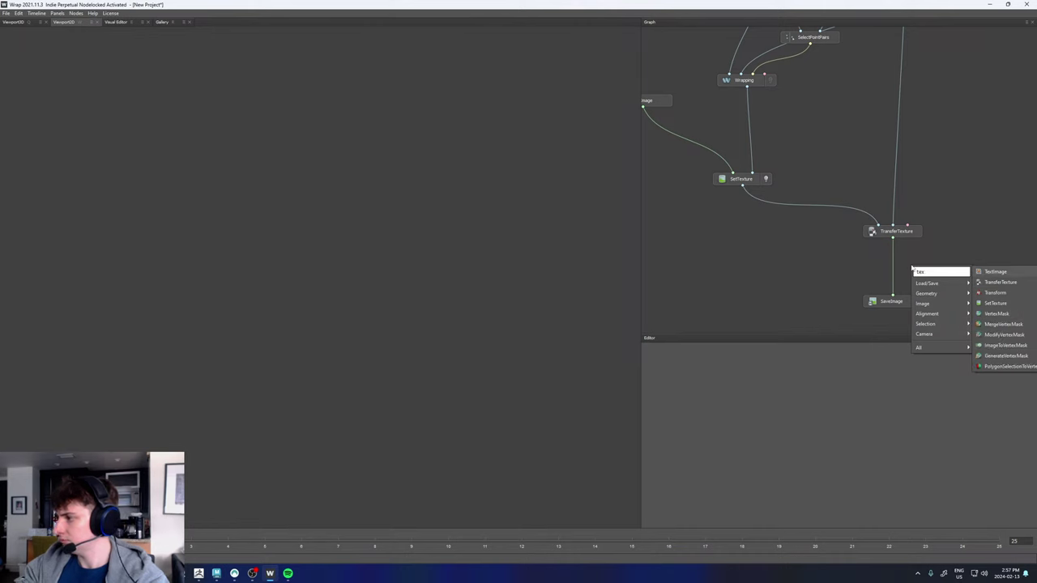
key(BackSpace)
key(BackSpace)
key(BackSpace)
key(BackSpace)
- Insert an ExtrapolateImage node between TransferTexture and SaveImage, check the filled texture, and show the SaveImage settings
mouse_move(933, 305)
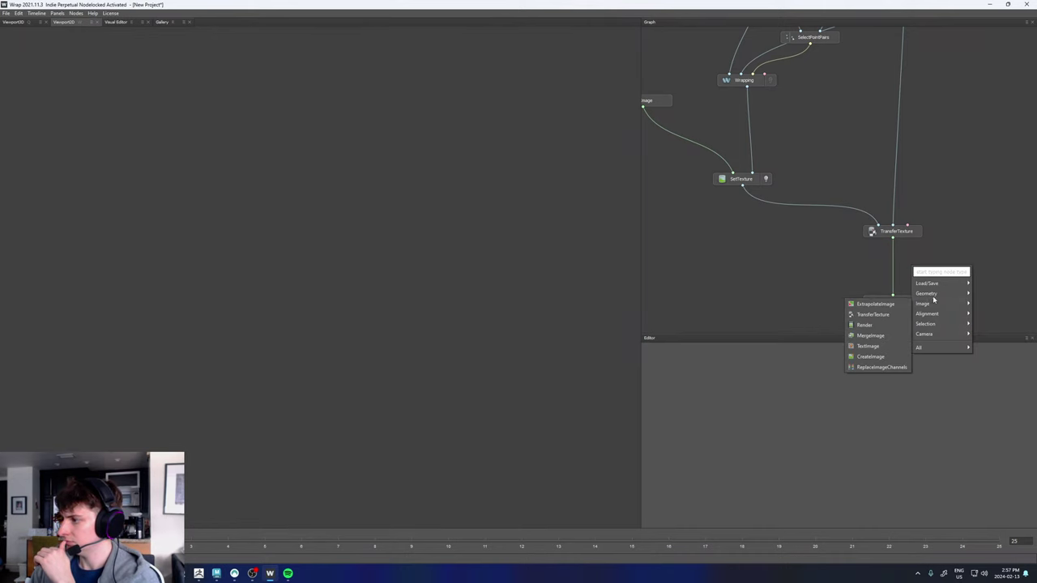
click(875, 304)
drag(902, 270, 882, 262)
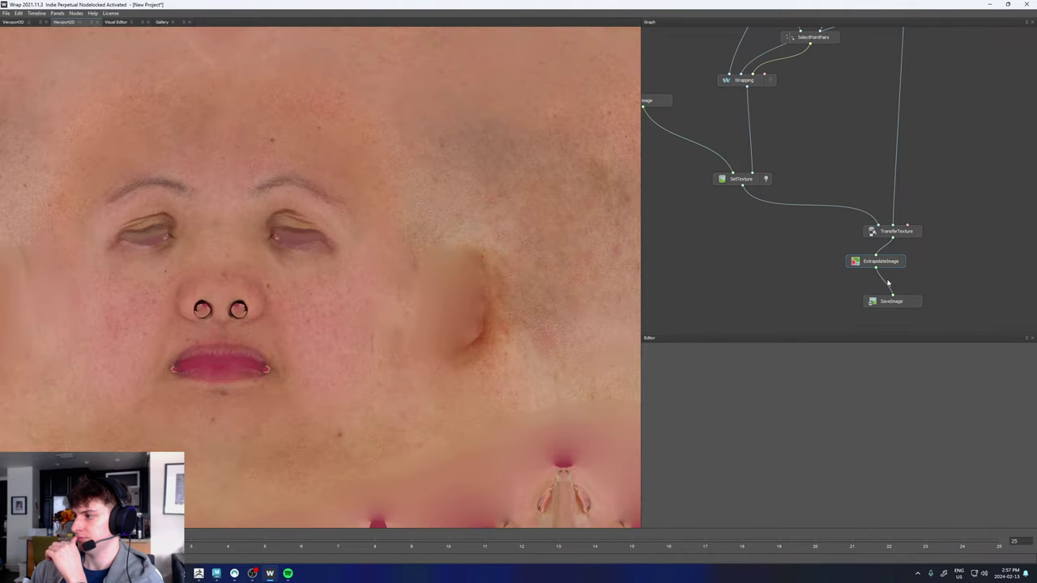
scroll(369, 339, down, 5)
scroll(364, 334, up, 3)
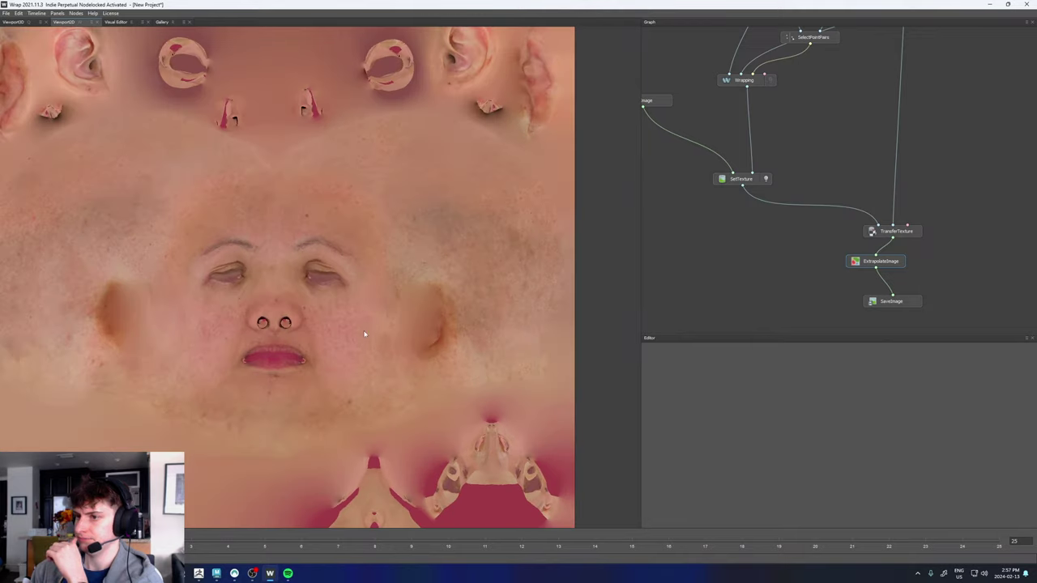
click(901, 299)
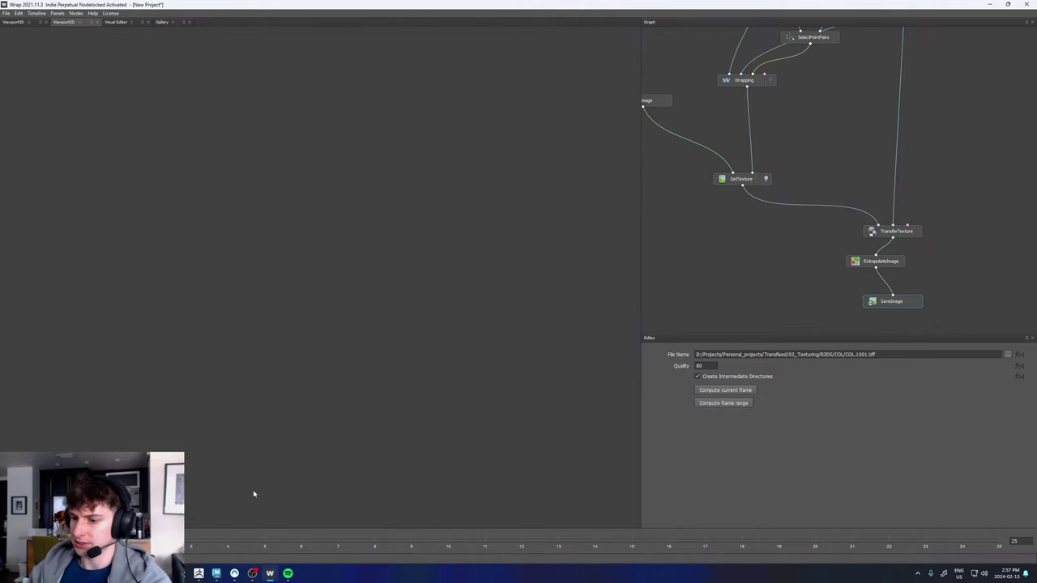
- Switch to Maya and change from the UV Editing workspace to the General workspace
click(216, 574)
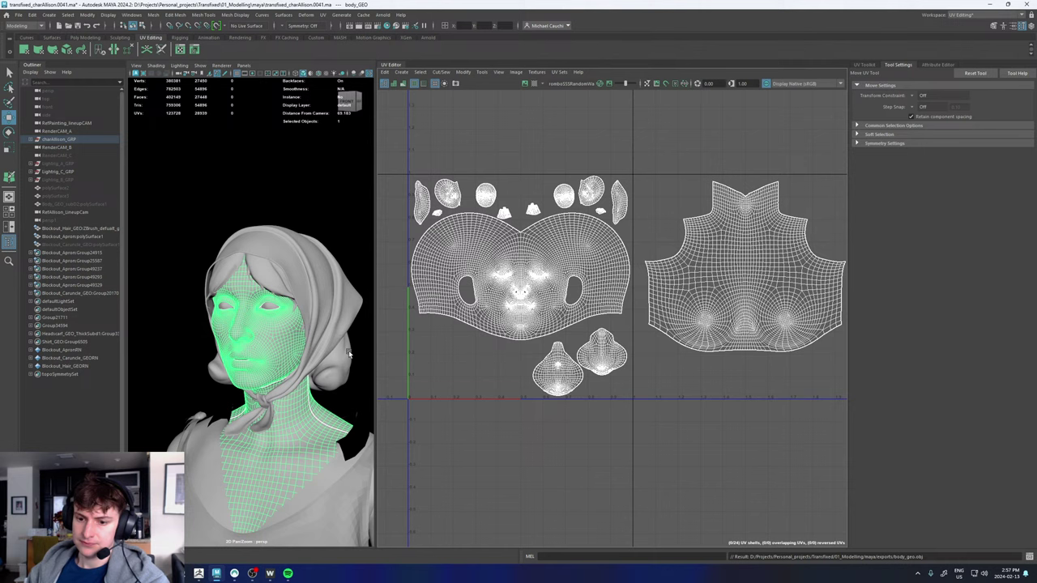
key(w)
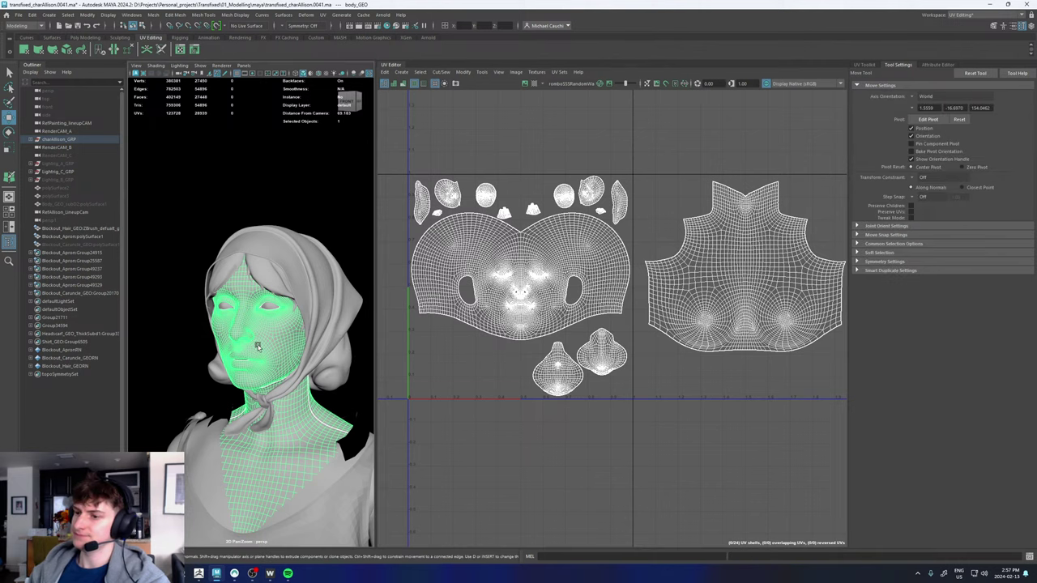
alt+drag(258, 347, 300, 340)
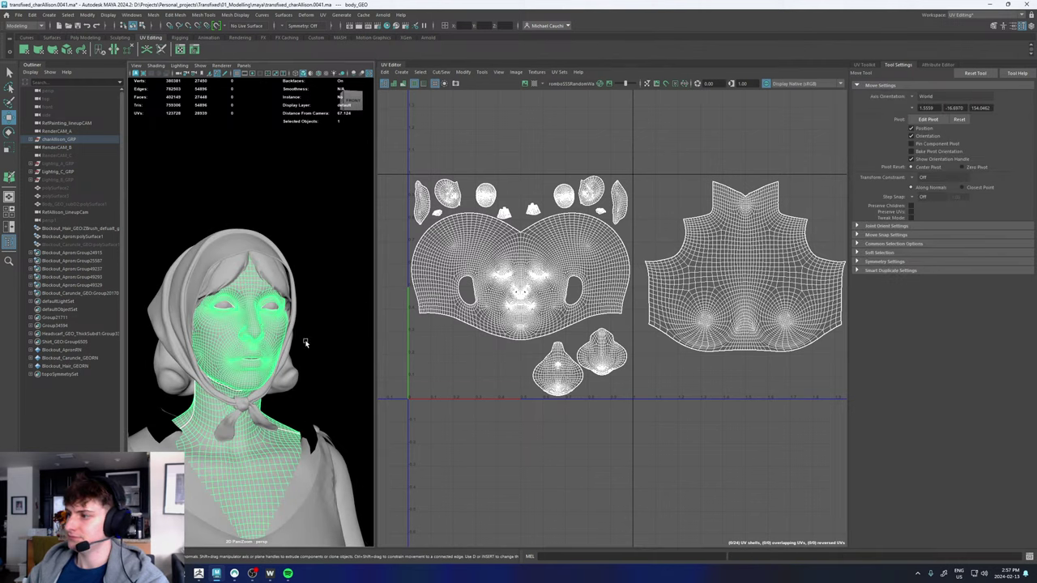
click(974, 17)
click(961, 32)
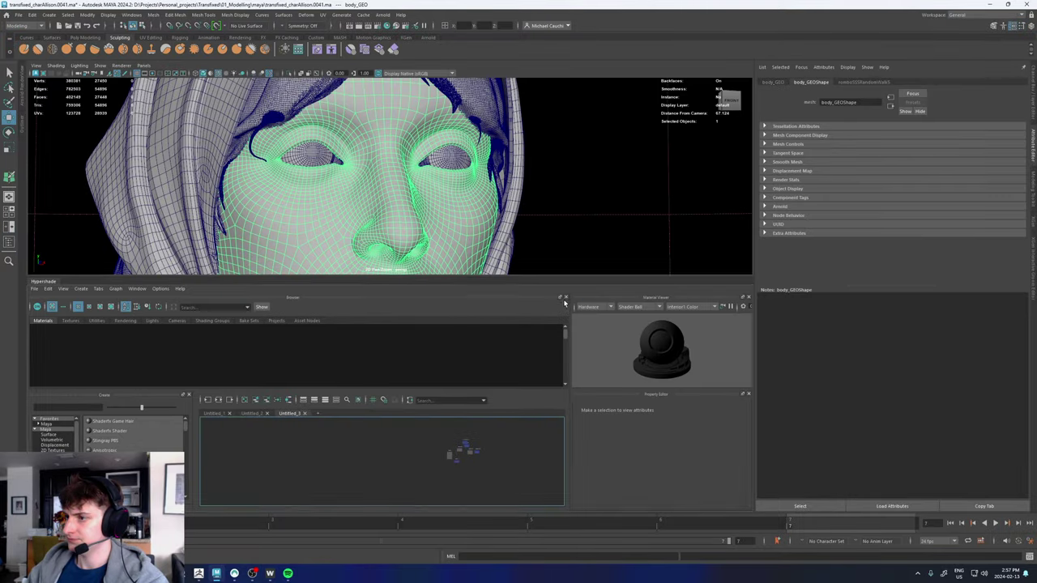
- Close the Hypershade browser, show the second node graph, and expand the Arnold RenderView closer on the face
click(566, 298)
scroll(549, 392, up, 6)
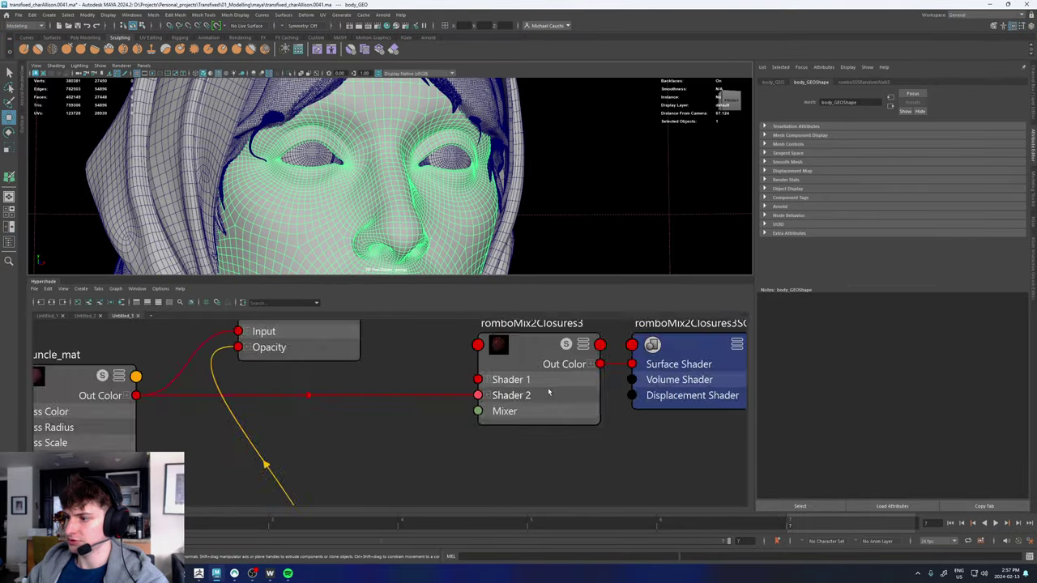
scroll(549, 392, up, 2)
click(86, 315)
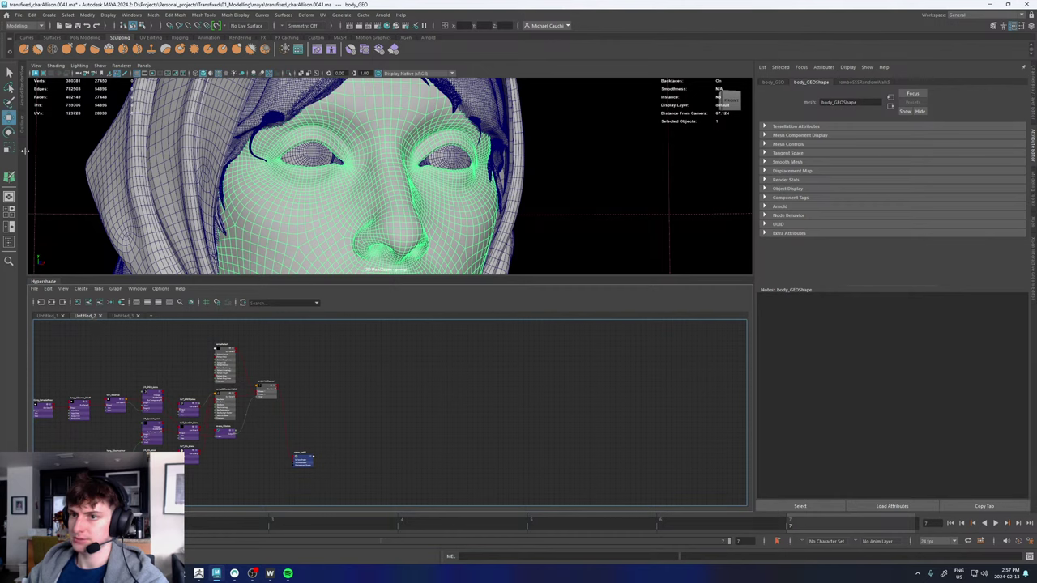
click(25, 93)
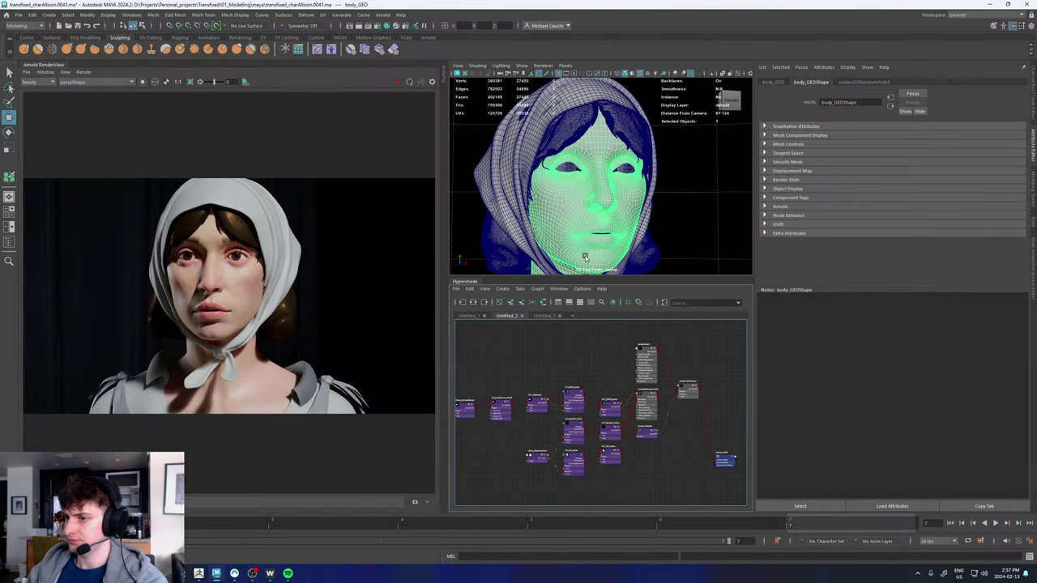
scroll(177, 235, up, 4)
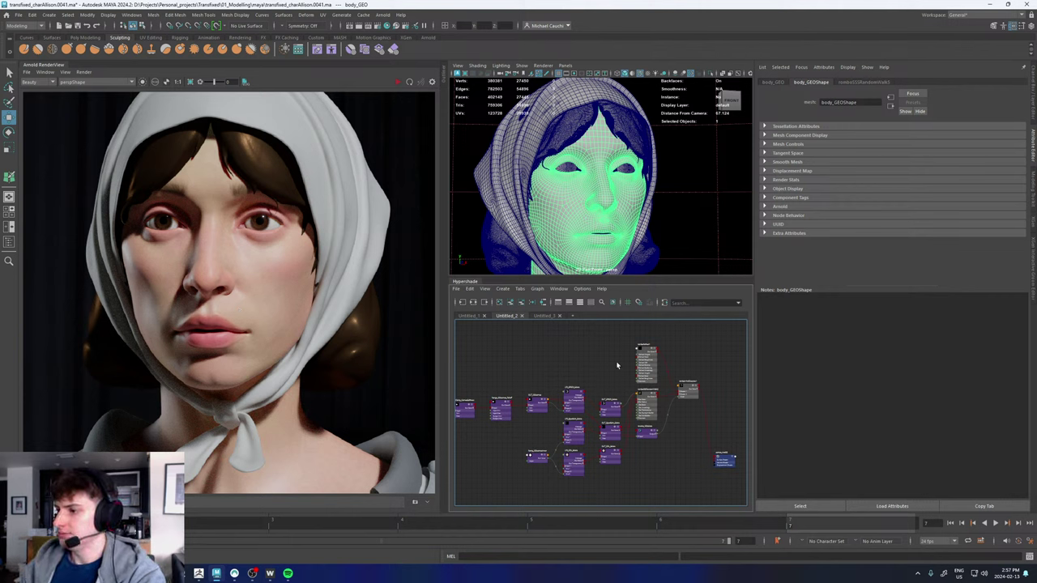
- In the skin shader graph, place the aiImage4 colour node beside romboSSSRandomWalk5 and duplicate it
click(468, 315)
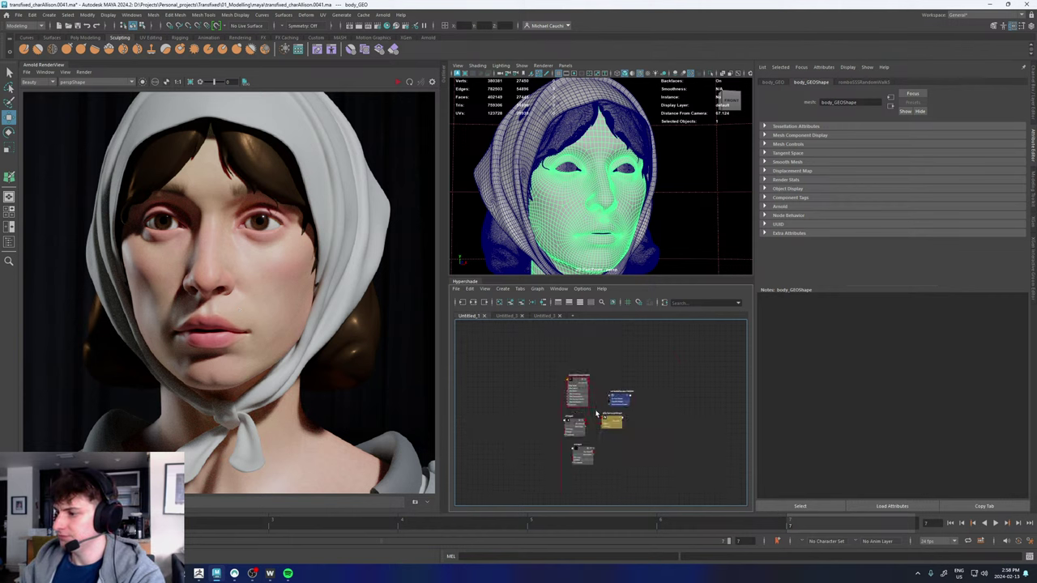
drag(558, 359, 553, 355)
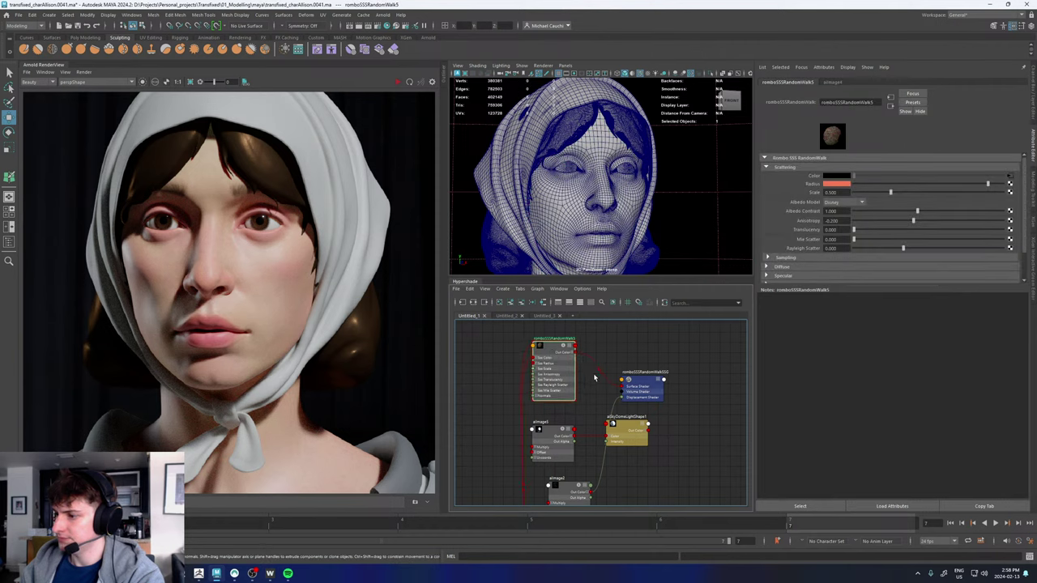
scroll(589, 377, down, 3)
drag(541, 496, 519, 361)
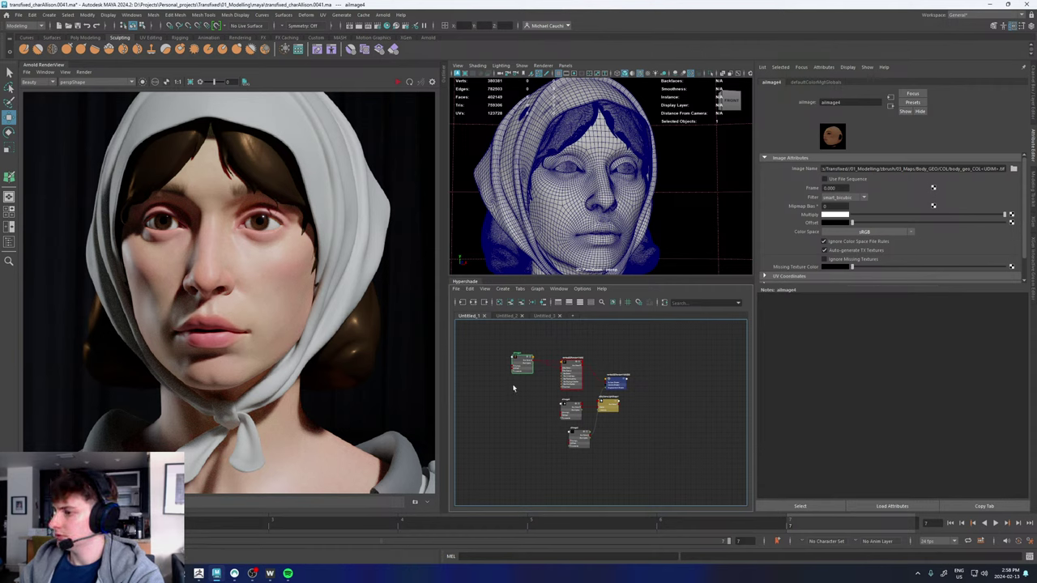
click(470, 289)
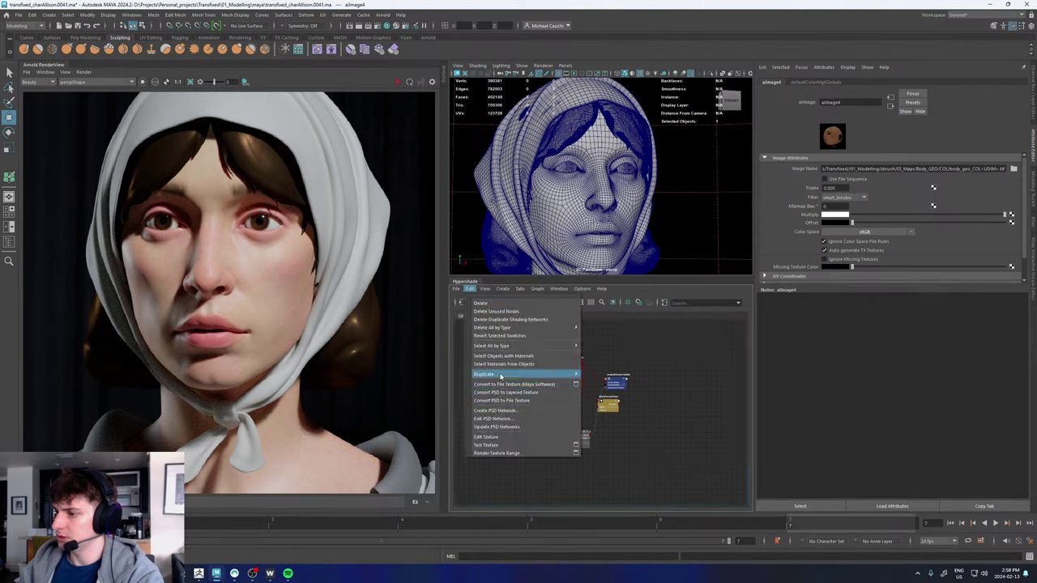
click(616, 375)
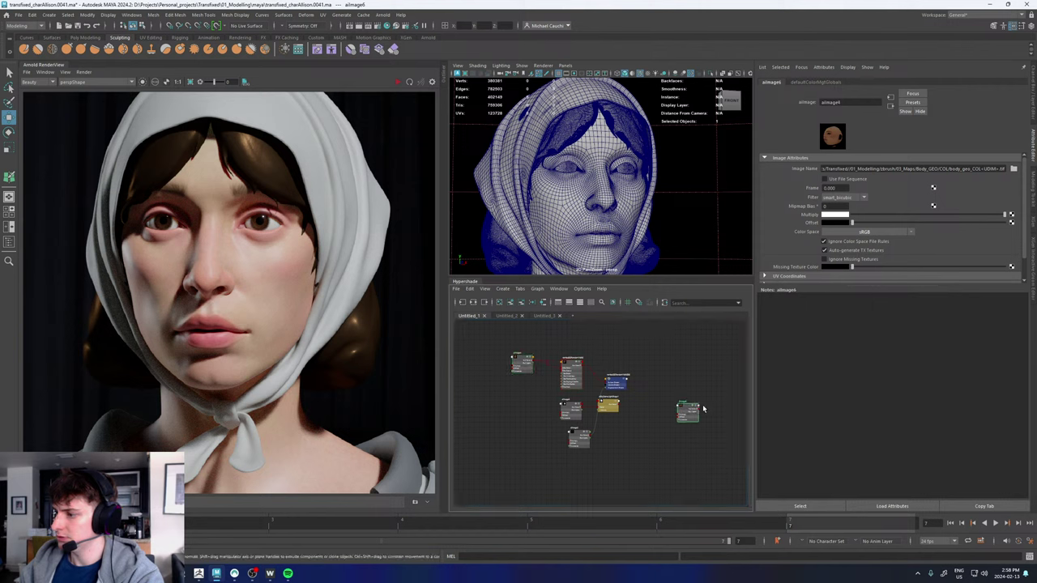
- Place the duplicated image node below aiImage4 and connect its Out Color to the skin shader's Sss Color in place of aiImage4
scroll(544, 390, up, 5)
scroll(610, 430, down, 5)
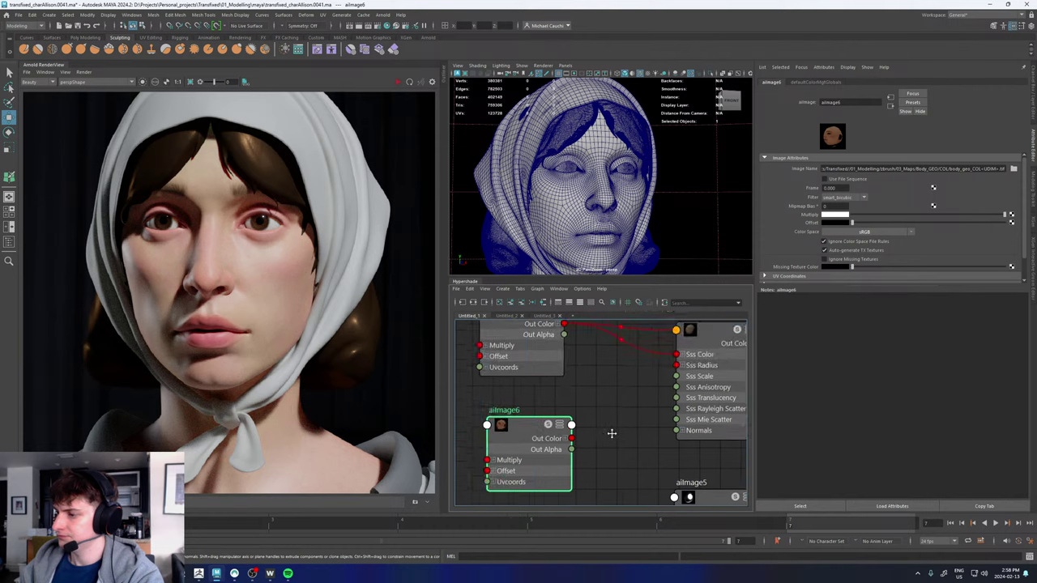
click(590, 360)
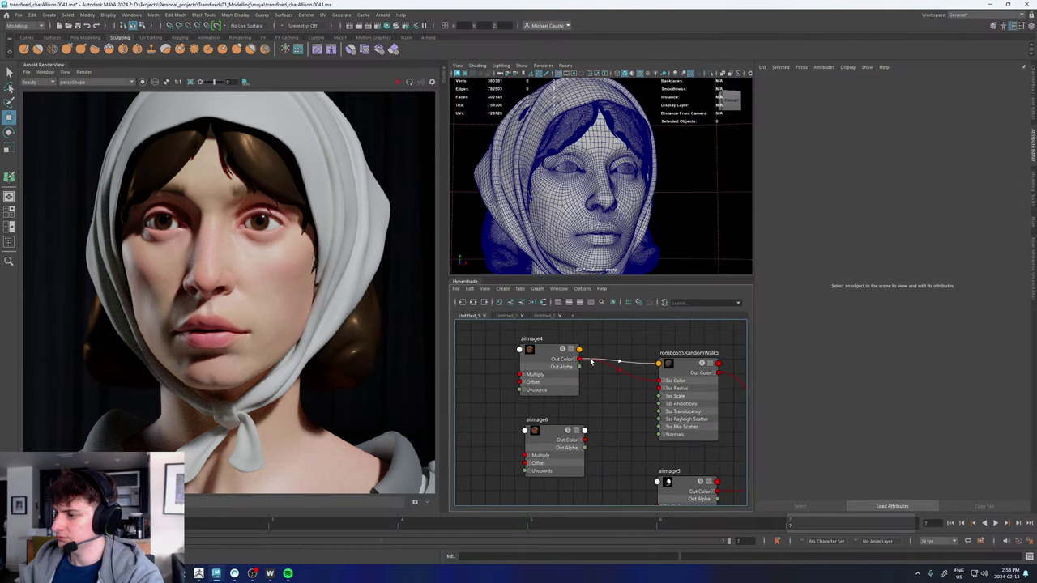
drag(590, 361, 658, 380)
- Load the COL.1001.tiff texture from the 02_Texturing/R3DS/COL project folder into the duplicated image node
click(545, 435)
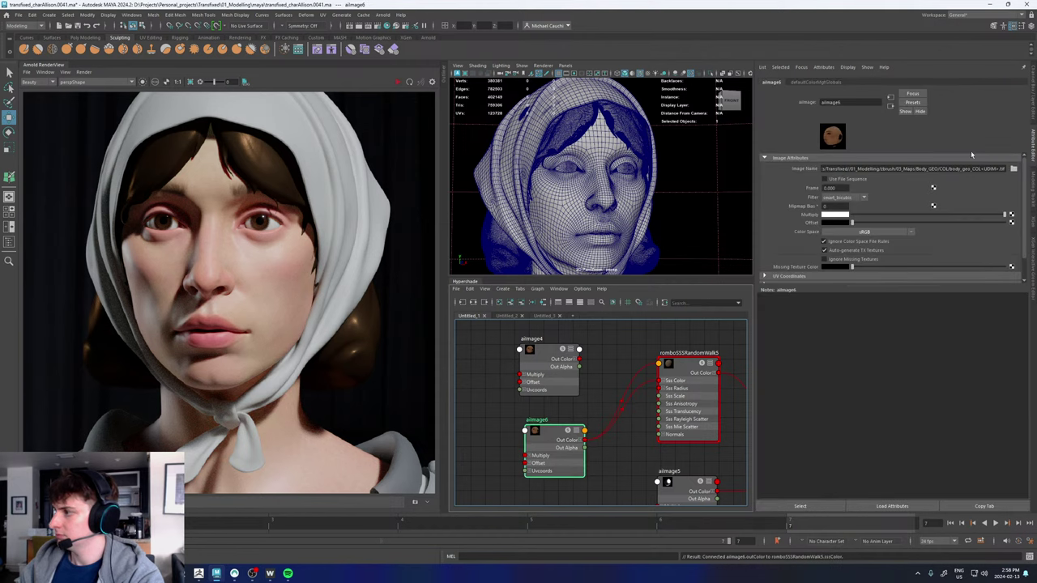
click(1013, 170)
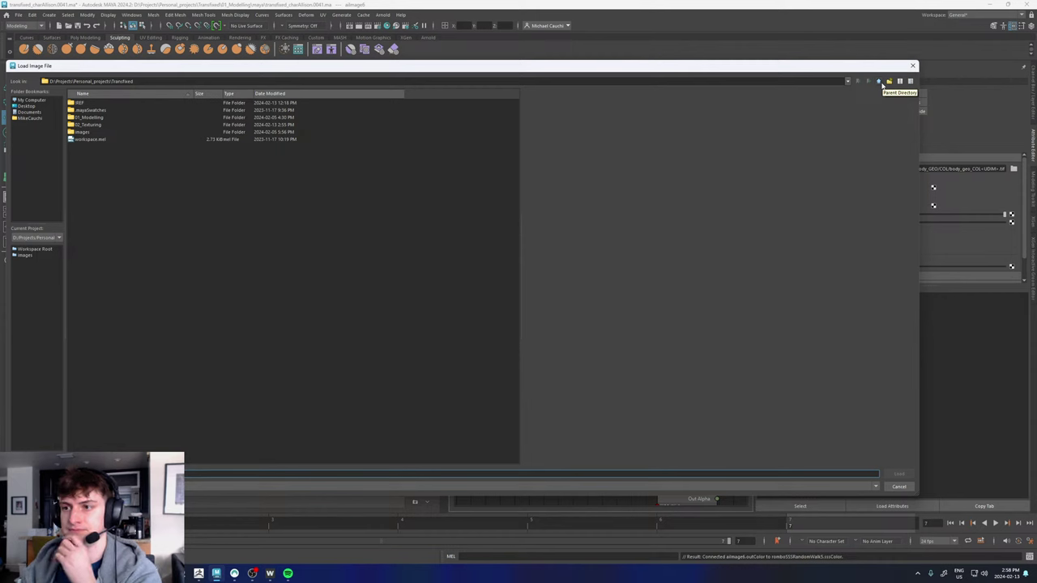
click(88, 125)
double_click(88, 125)
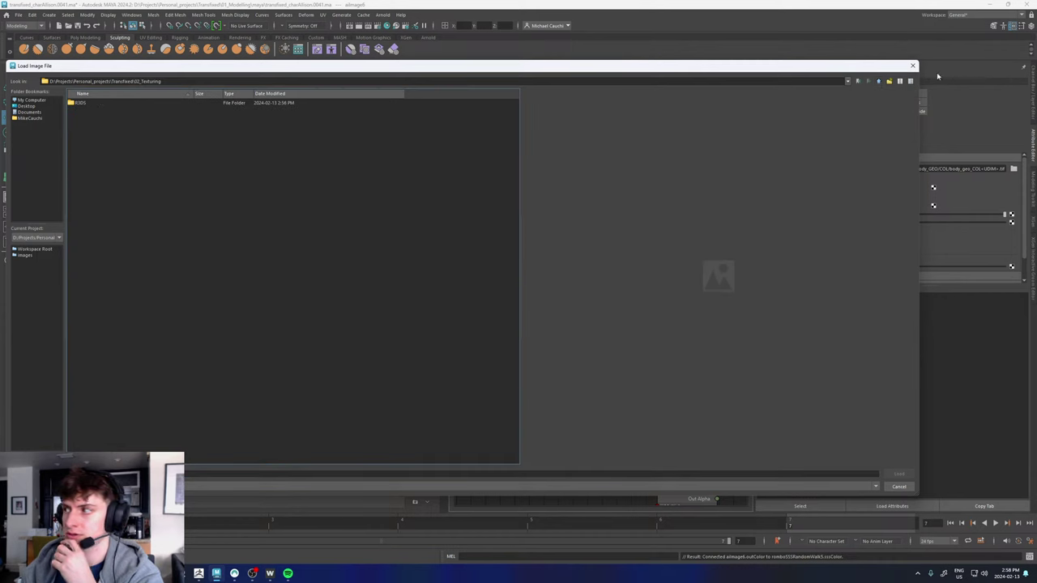
click(879, 81)
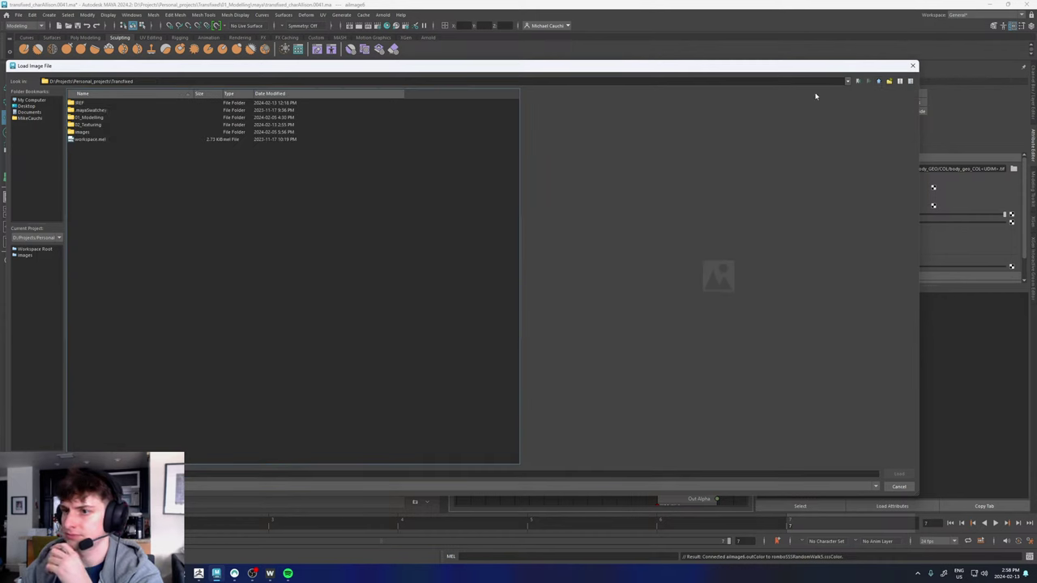
double_click(92, 126)
double_click(81, 103)
double_click(82, 103)
double_click(81, 104)
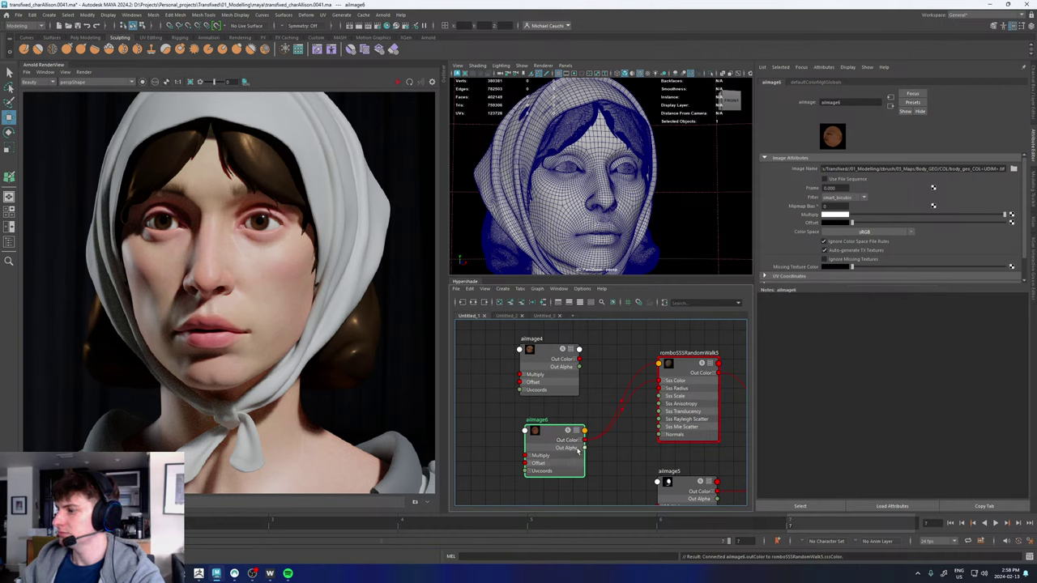
click(551, 356)
click(551, 438)
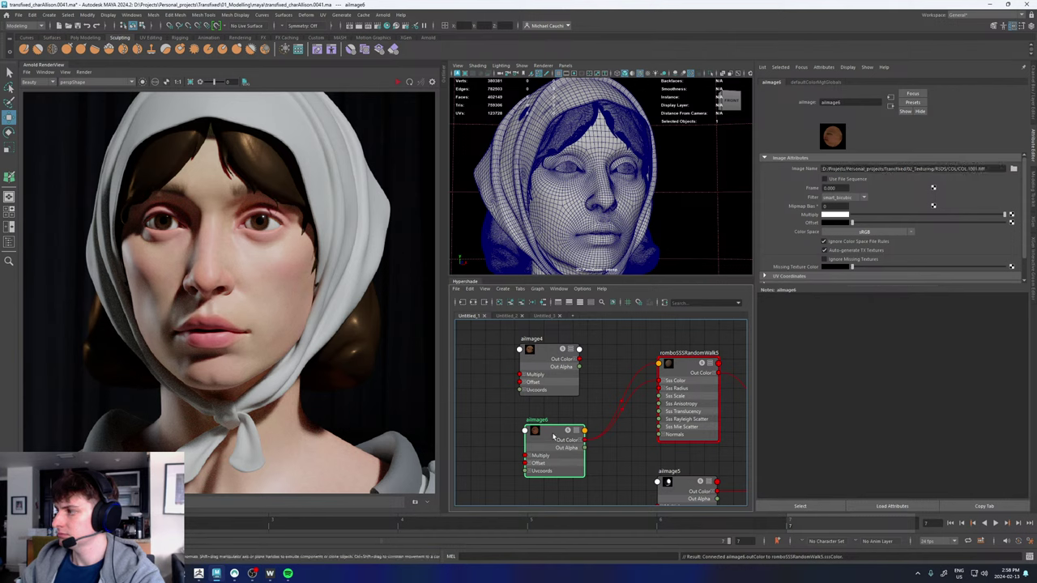
- Replace the tile number 1001 in aiImage6's COL texture path with the <UDIM> token
click(978, 169)
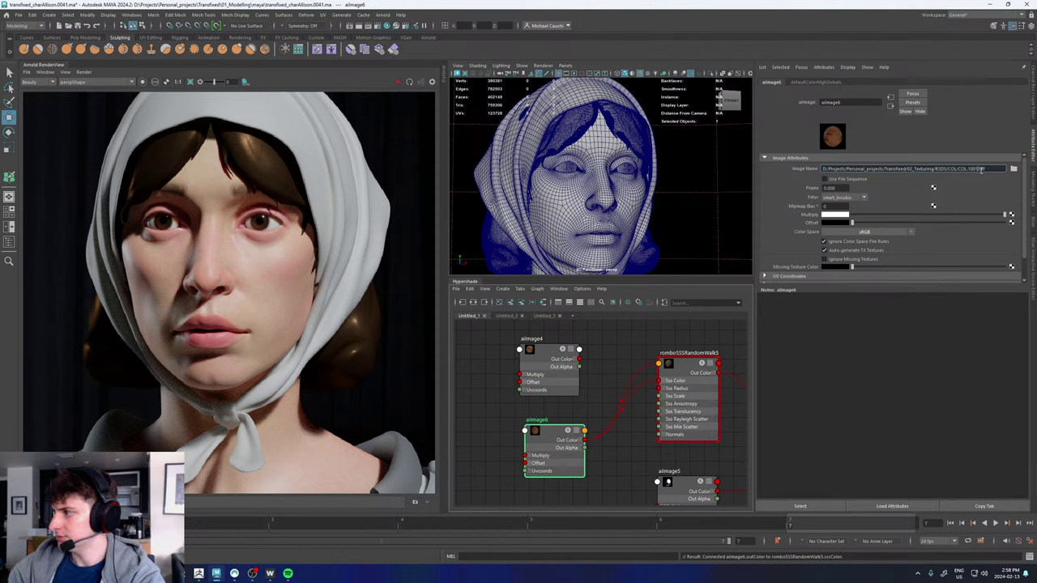
key(BackSpace)
key(BackSpace)
key(BackSpace)
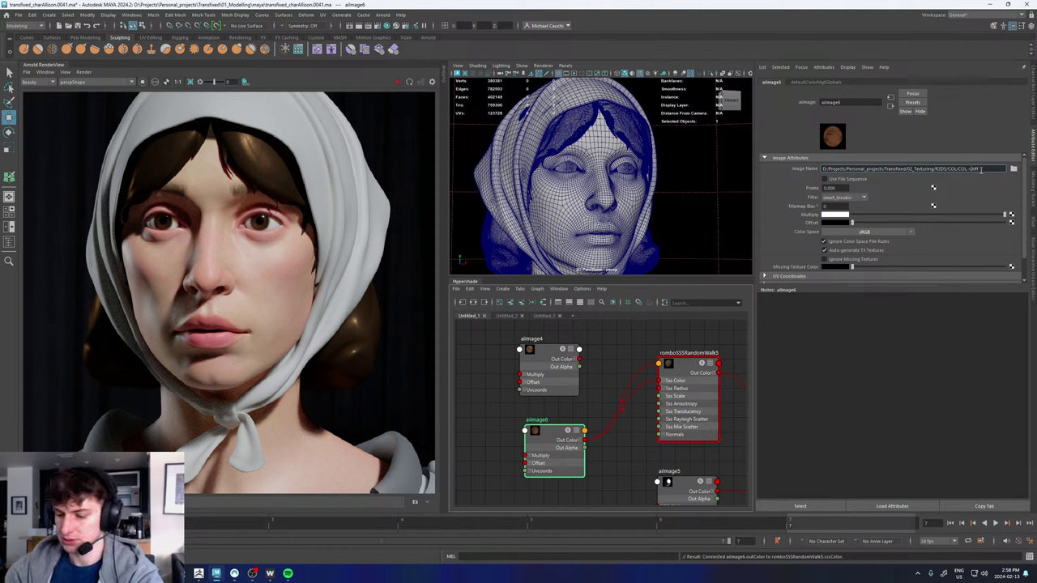
text(<UDIM>)
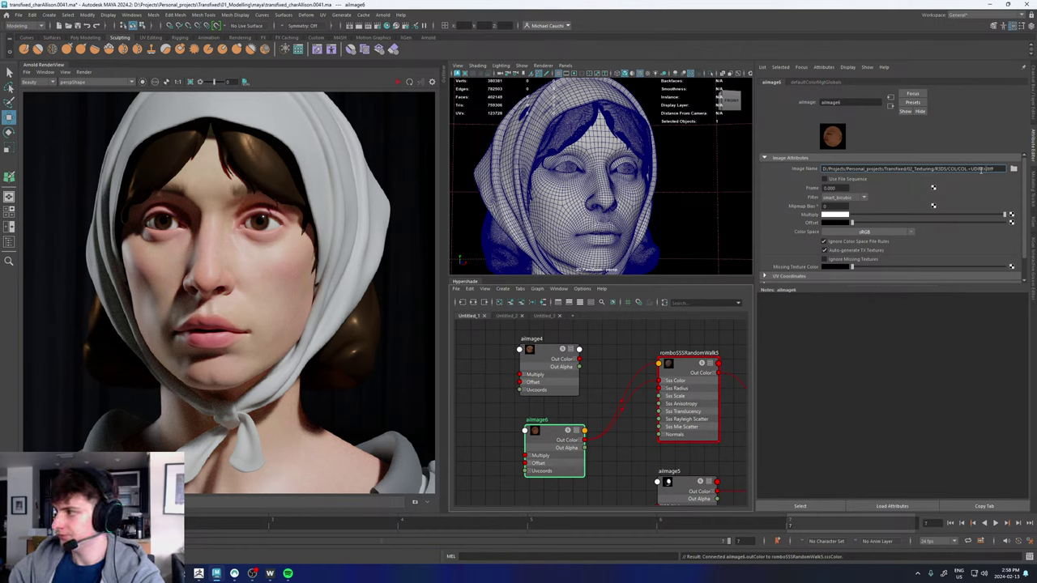
key(Return)
- Set aiImage6's Missing Texture Color to a skin tone sampled from the face in the render
scroll(867, 224, down, 1)
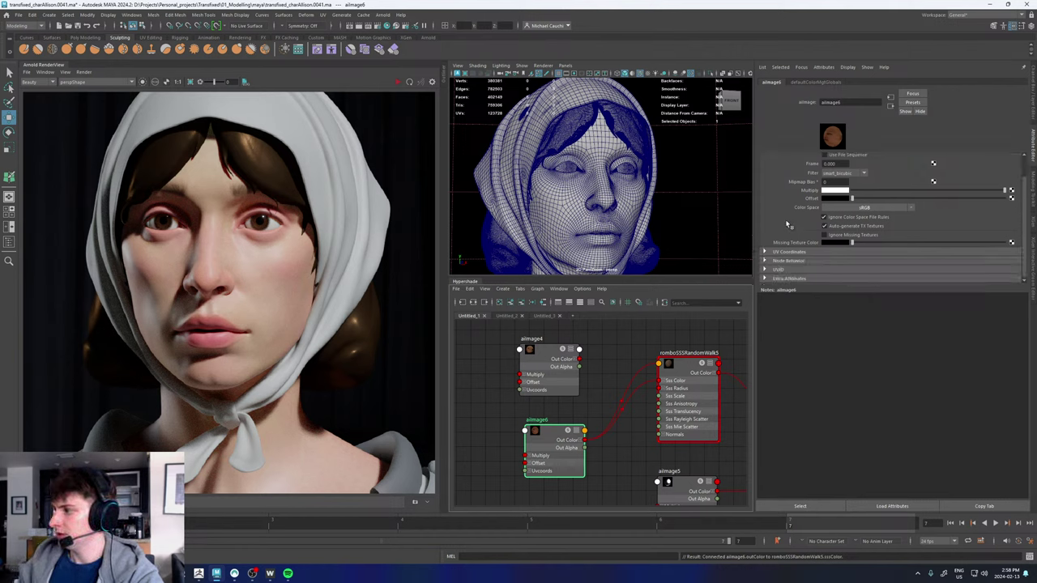
click(832, 243)
click(785, 227)
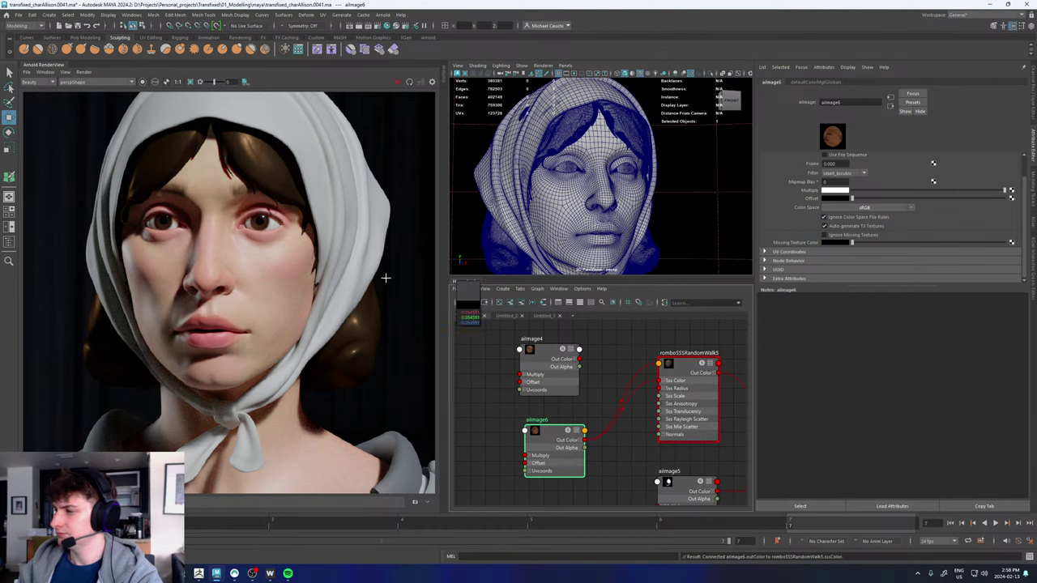
click(251, 280)
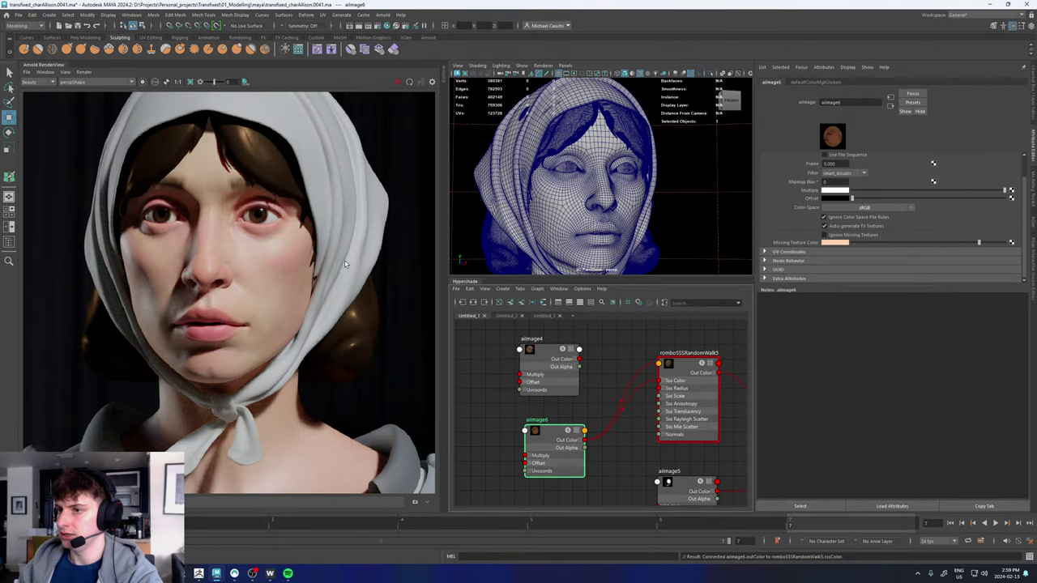
- Store a snapshot of the current render and start a new Arnold render of the character
click(66, 72)
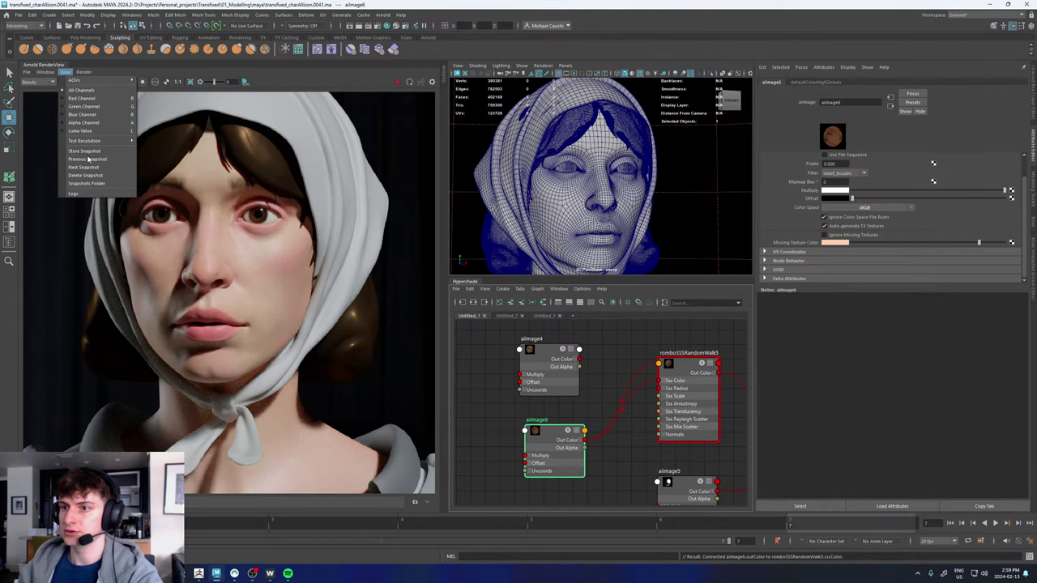
click(93, 152)
scroll(216, 280, down, 4)
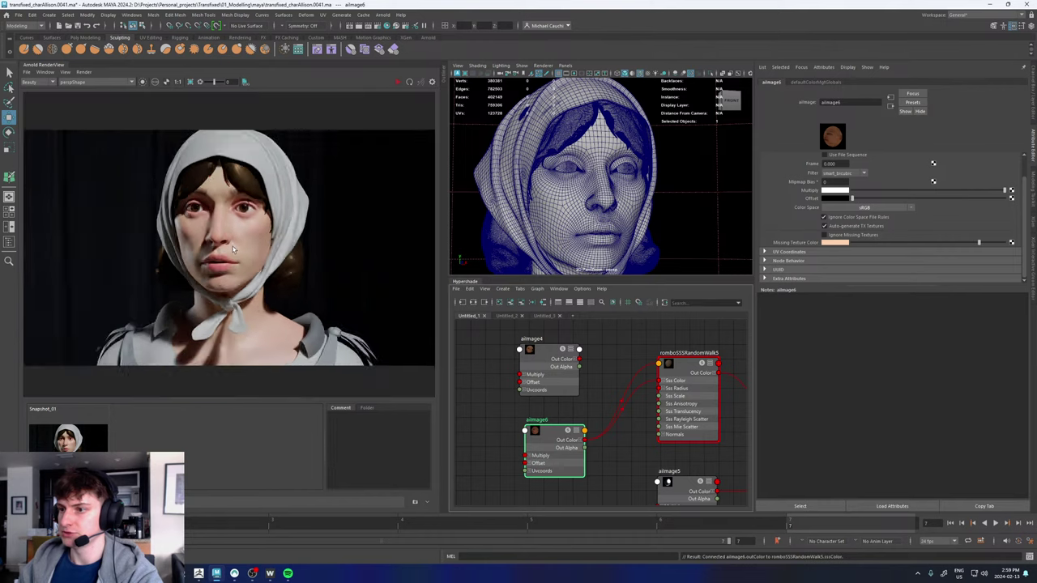
scroll(216, 281, up, 2)
click(399, 82)
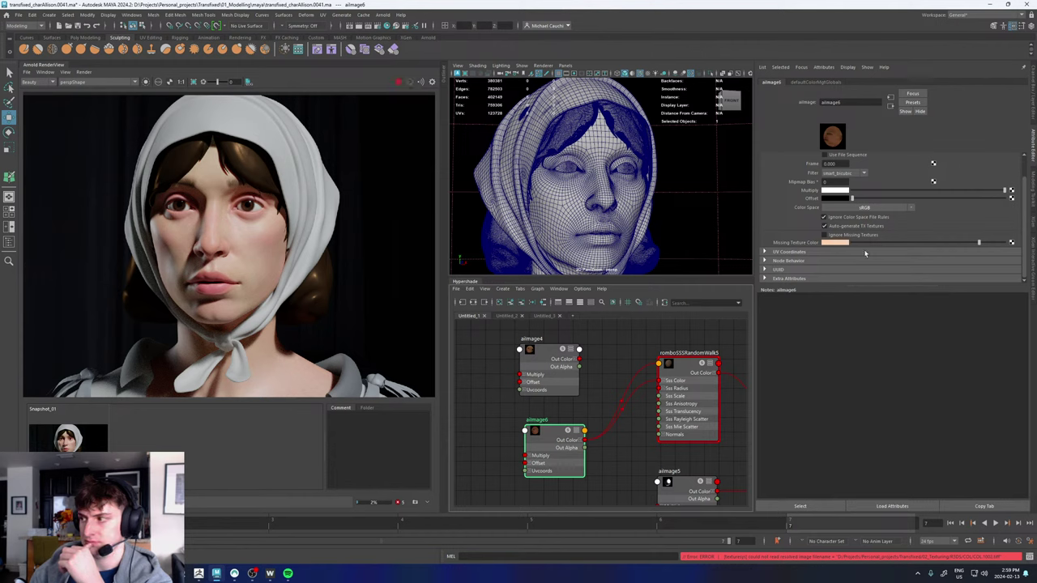
- Turn off Ignore Color Space File Rules on aiImage6 and choose sRGB as its color space
scroll(558, 232, down, 3)
scroll(558, 231, up, 3)
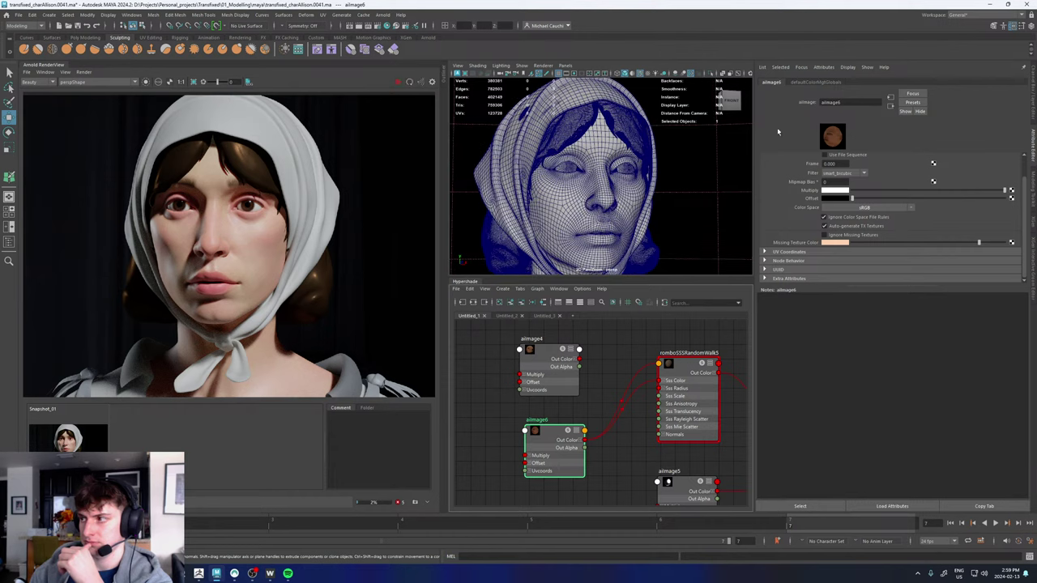
click(825, 226)
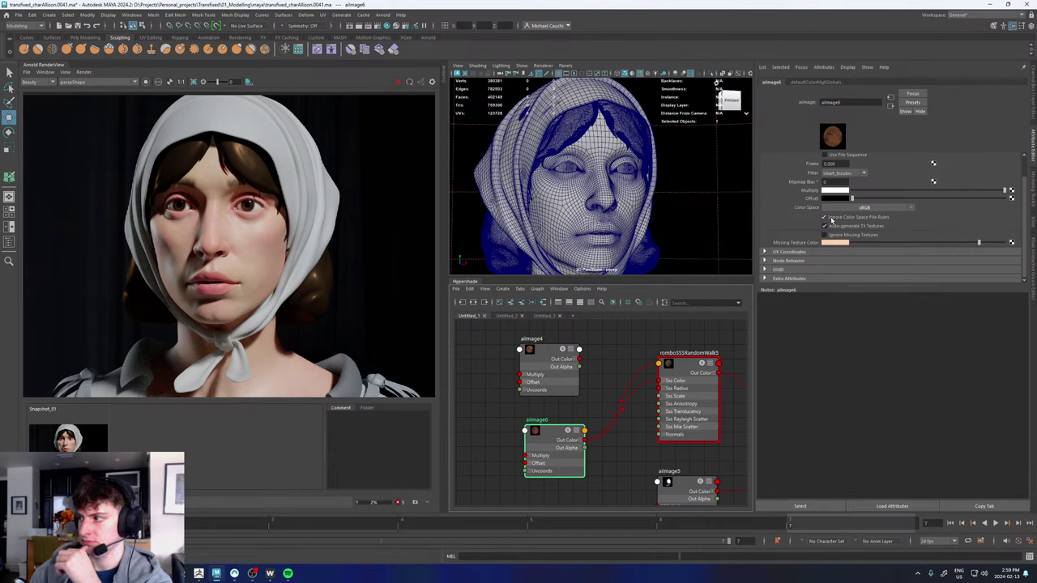
click(864, 208)
mouse_move(889, 215)
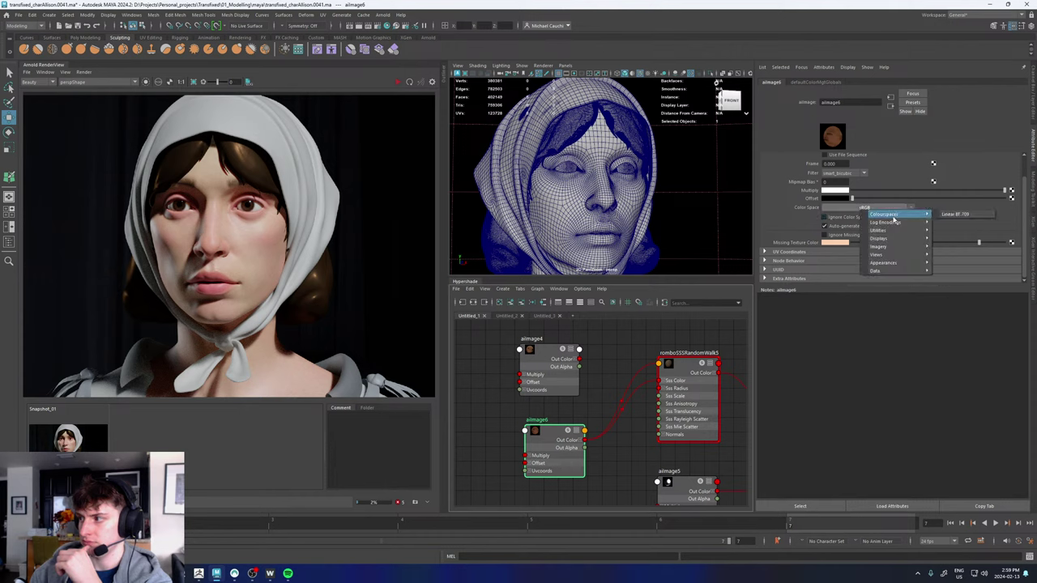
mouse_move(880, 234)
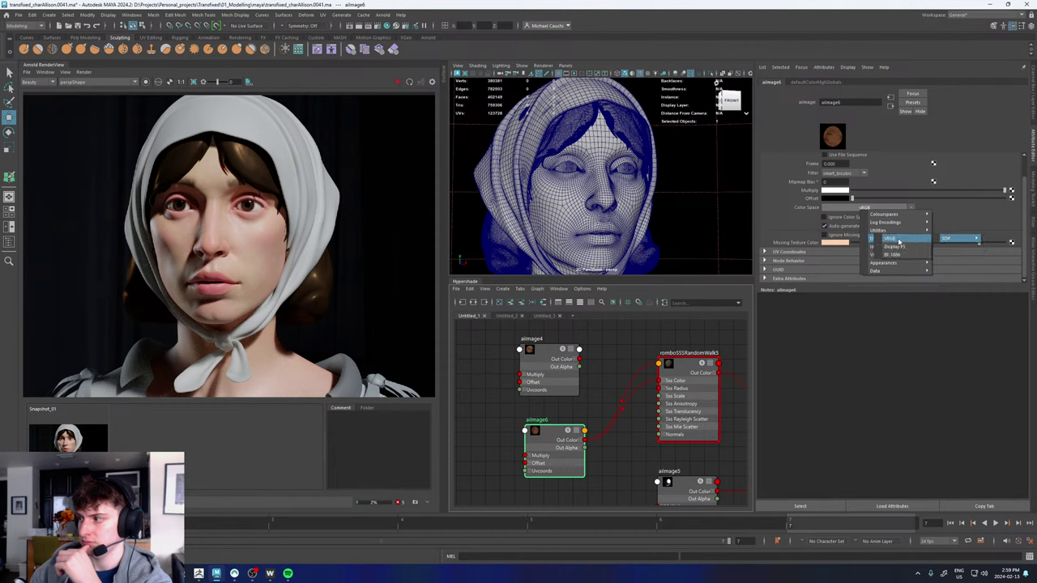
click(899, 240)
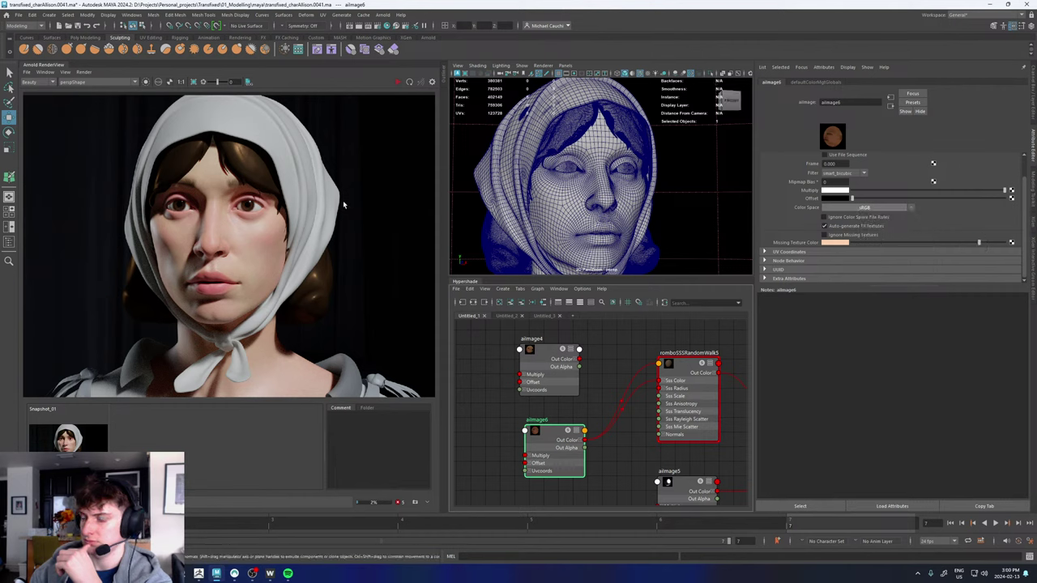
- Save the scene as transfixed_charAllison.0042.ma with the node deselected, and update the full scene in the Arnold RenderView
scroll(343, 200, down, 3)
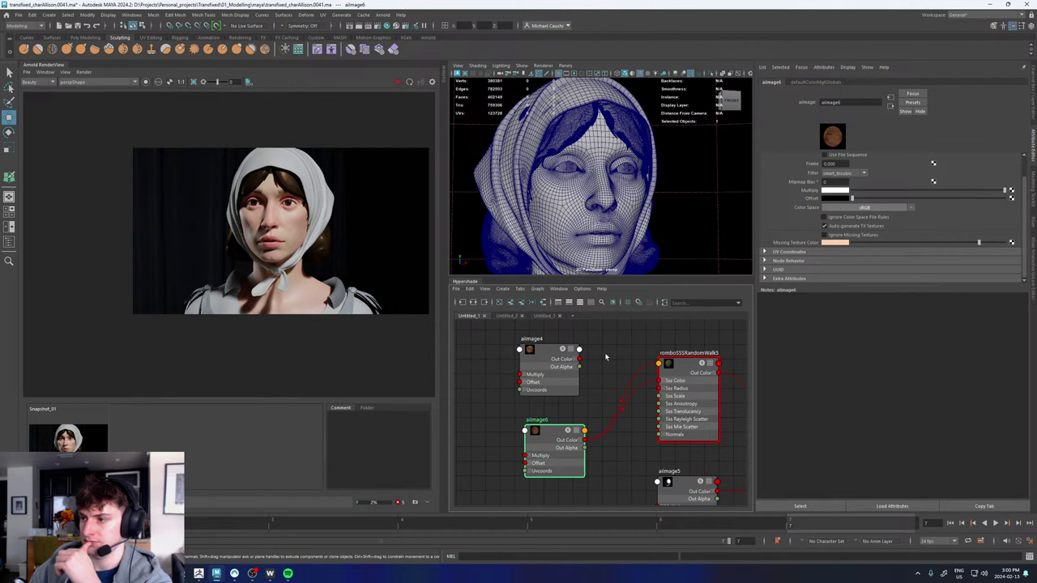
click(634, 337)
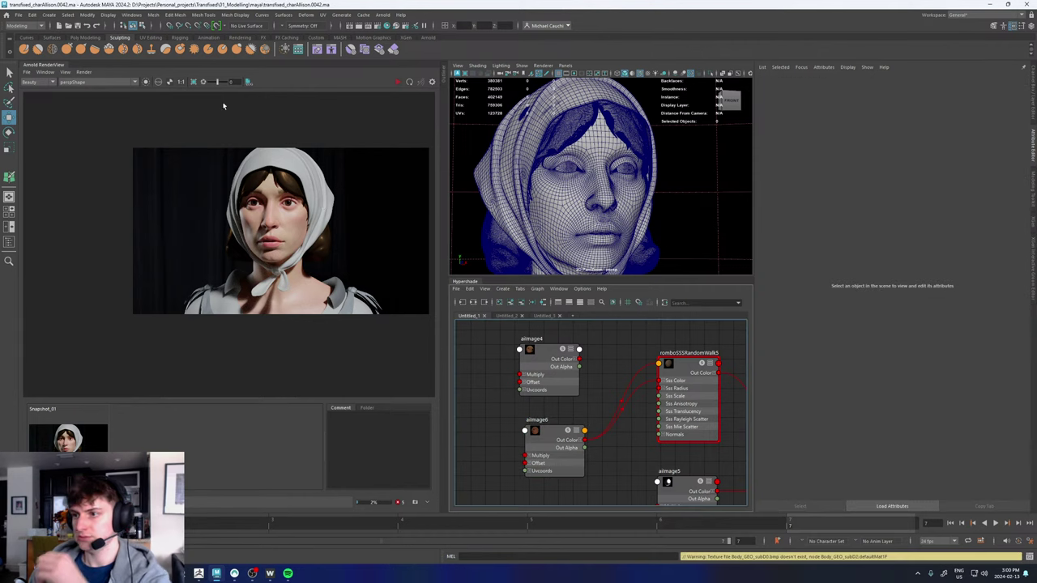
click(83, 71)
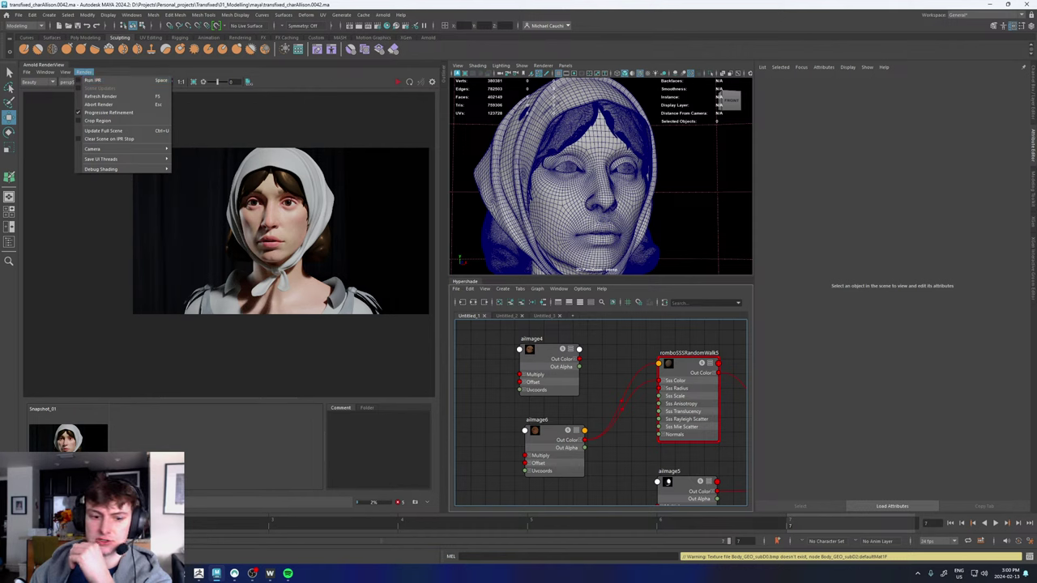
key(Escape)
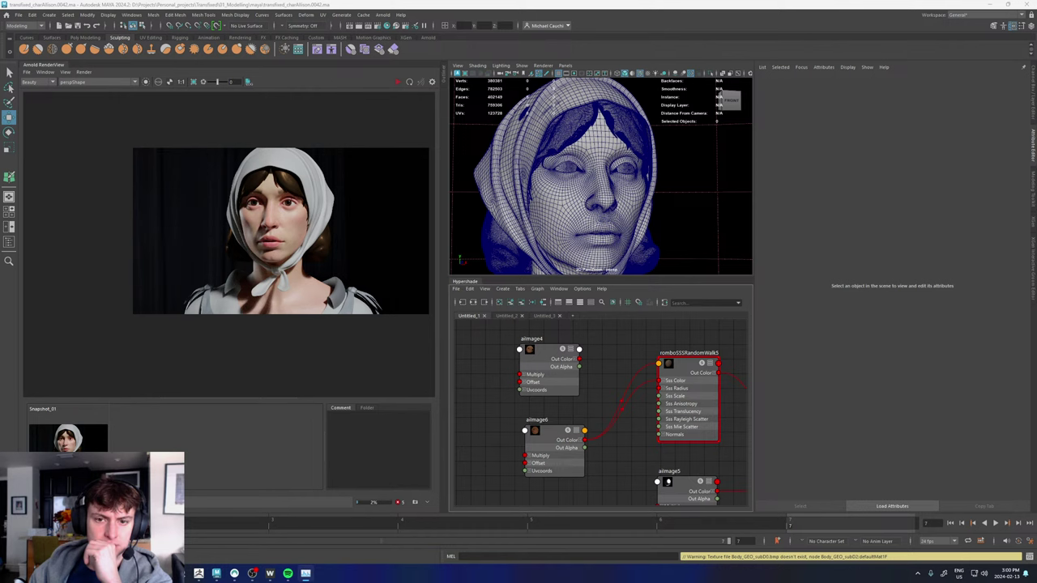
key(alt+Tab)
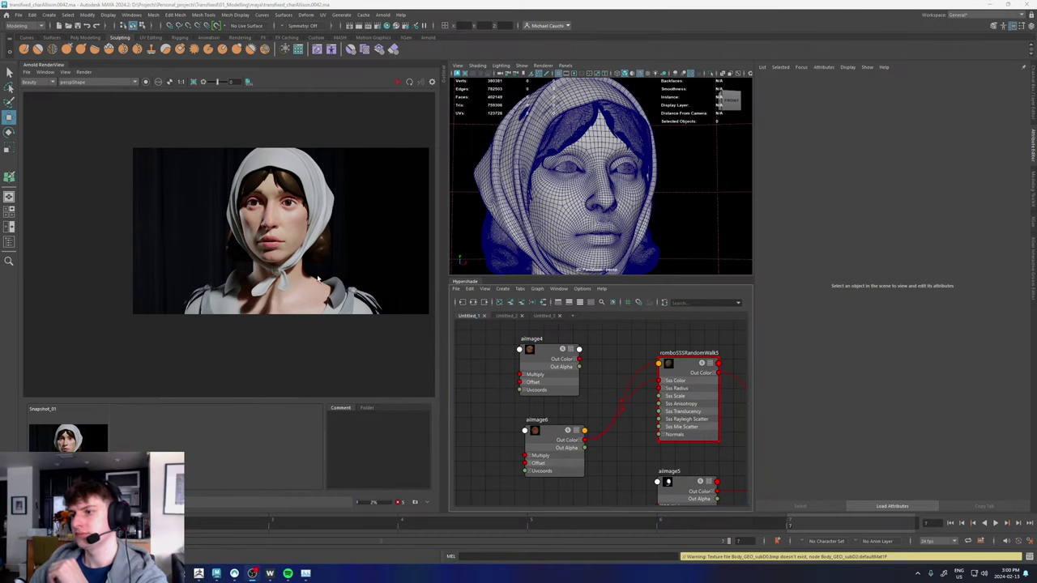
click(86, 73)
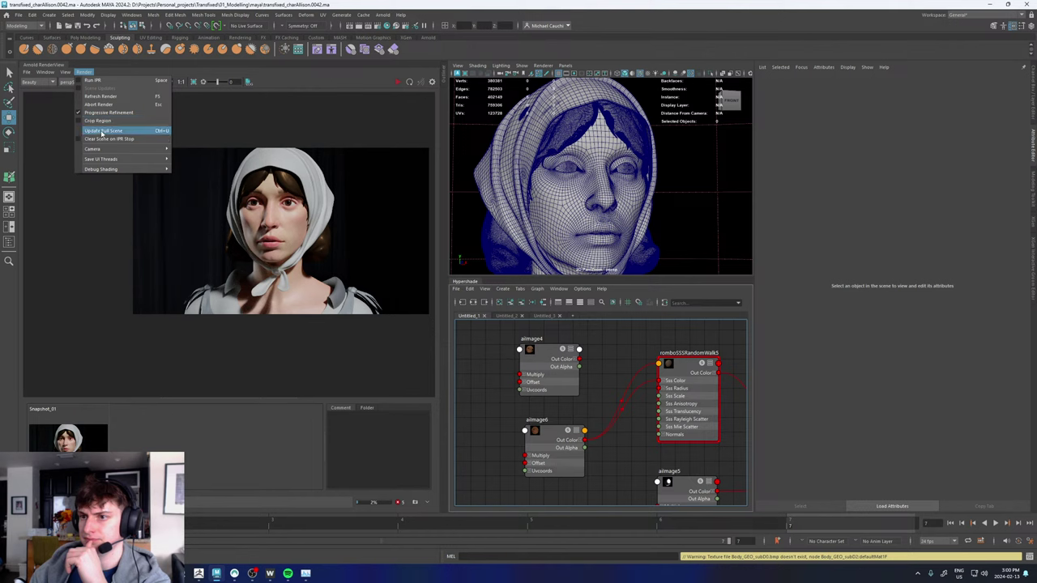
click(101, 131)
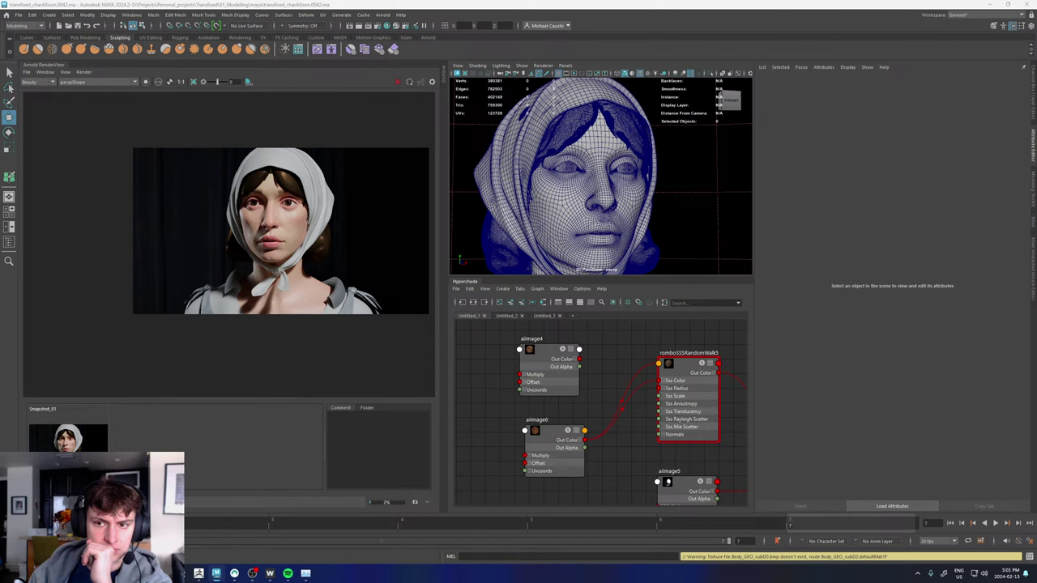
- Enable Ignore Missing Textures on aiImage6 and rerun the render
click(554, 435)
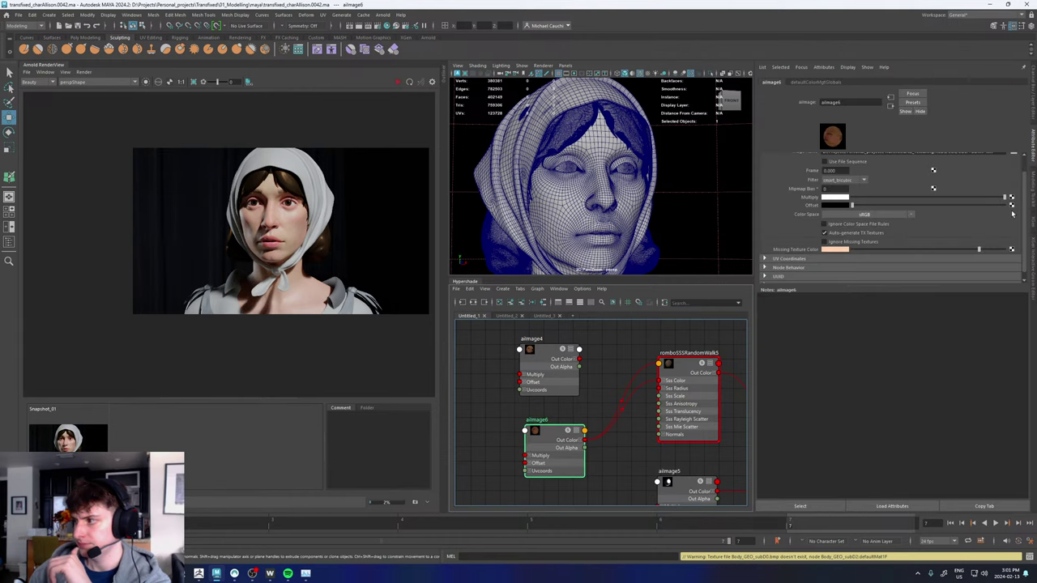
click(825, 241)
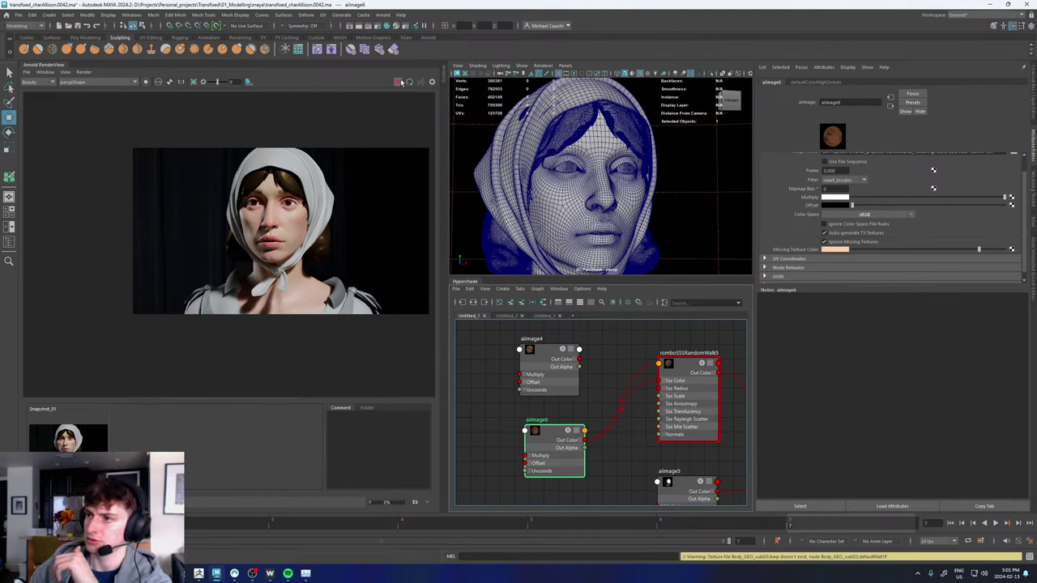
scroll(271, 238, up, 4)
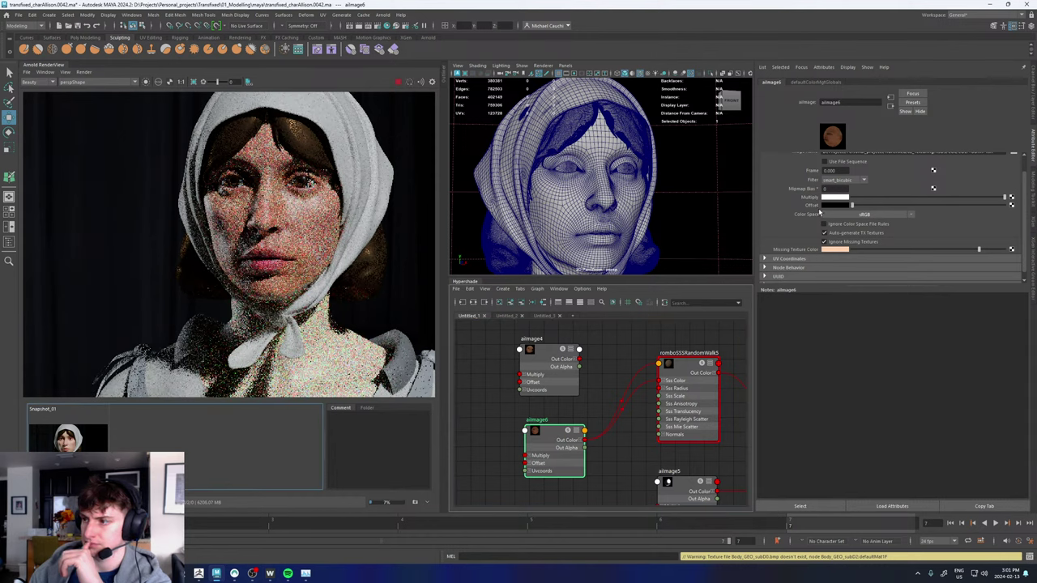
- Darken aiImage6's Missing Texture Color to a brownish skin tone by lowering its HSV value
click(838, 249)
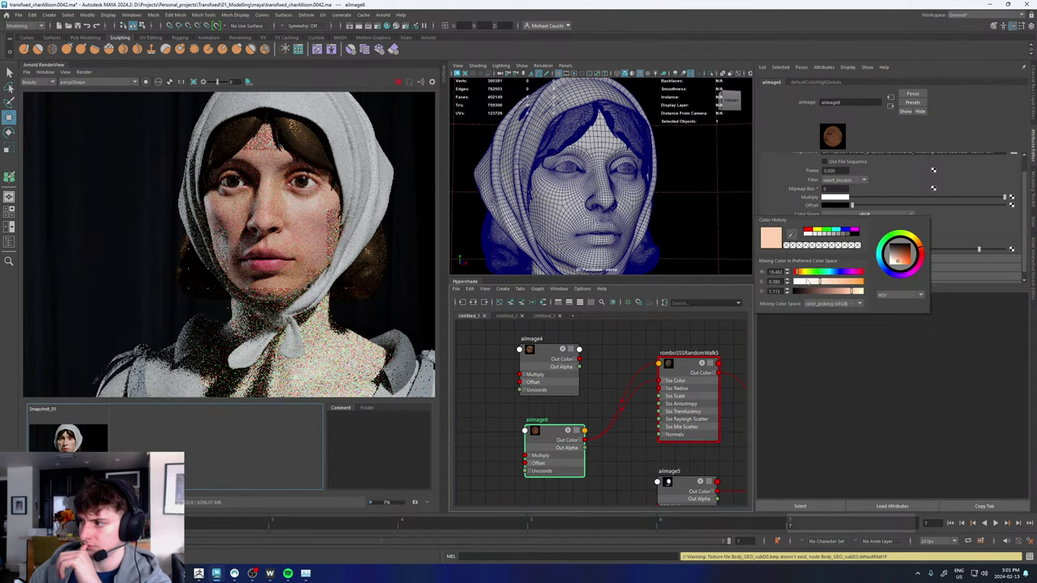
click(843, 294)
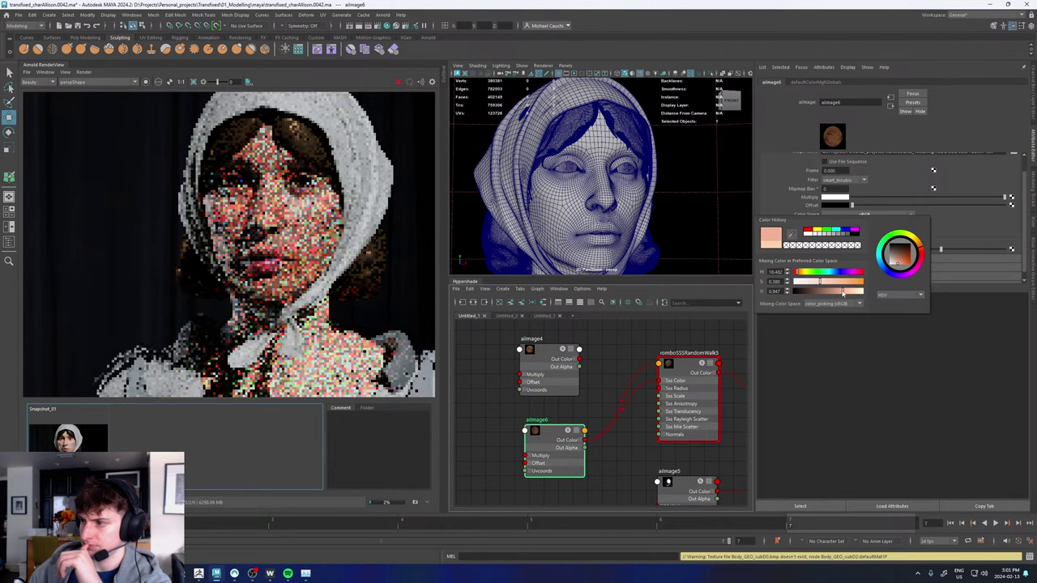
drag(842, 294, 833, 293)
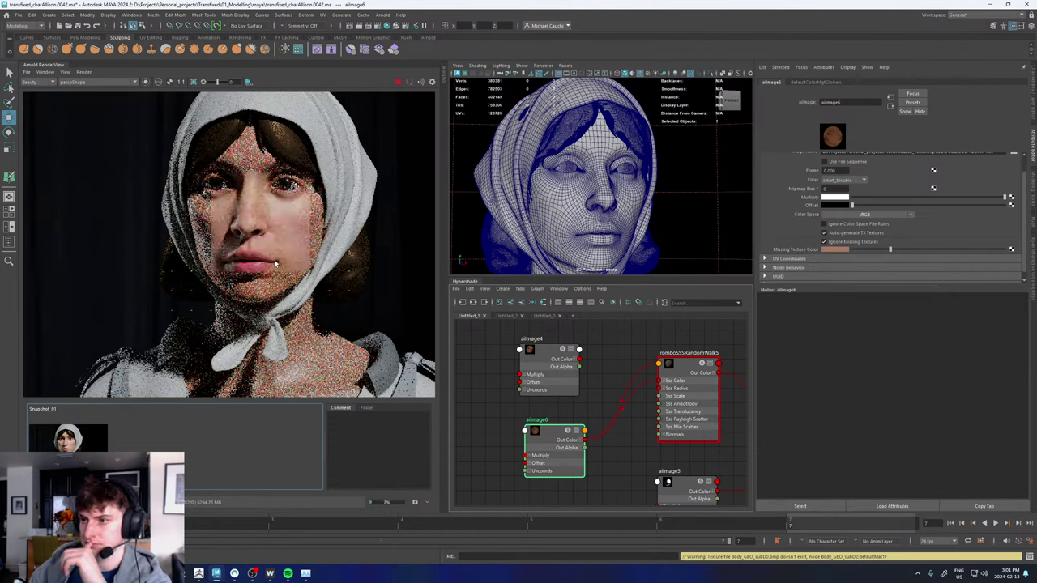
- Examine the face and neck in the new render and compare them with the stored Snapshot_01
scroll(272, 285, down, 1)
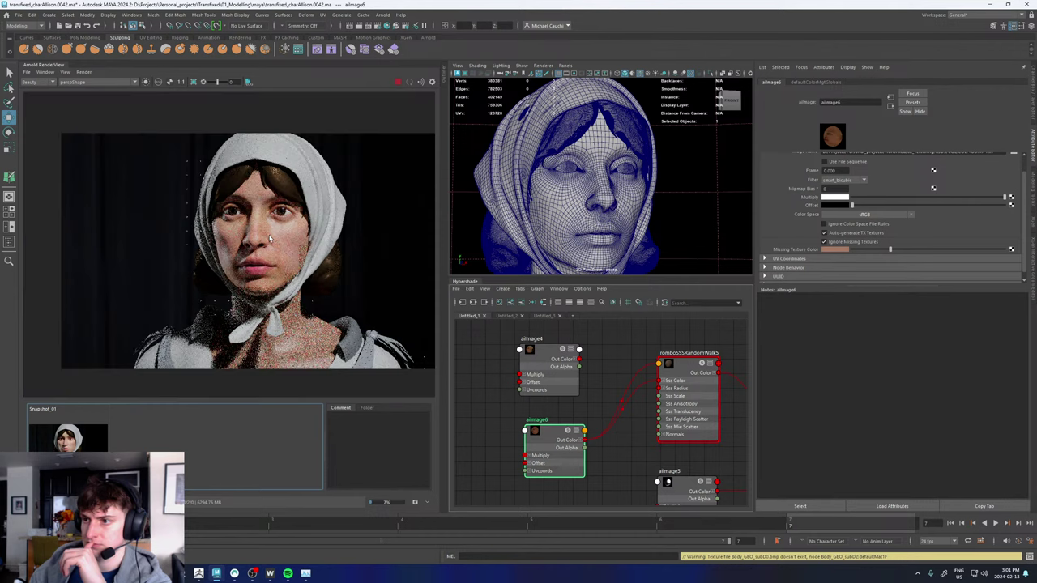
scroll(269, 237, up, 2)
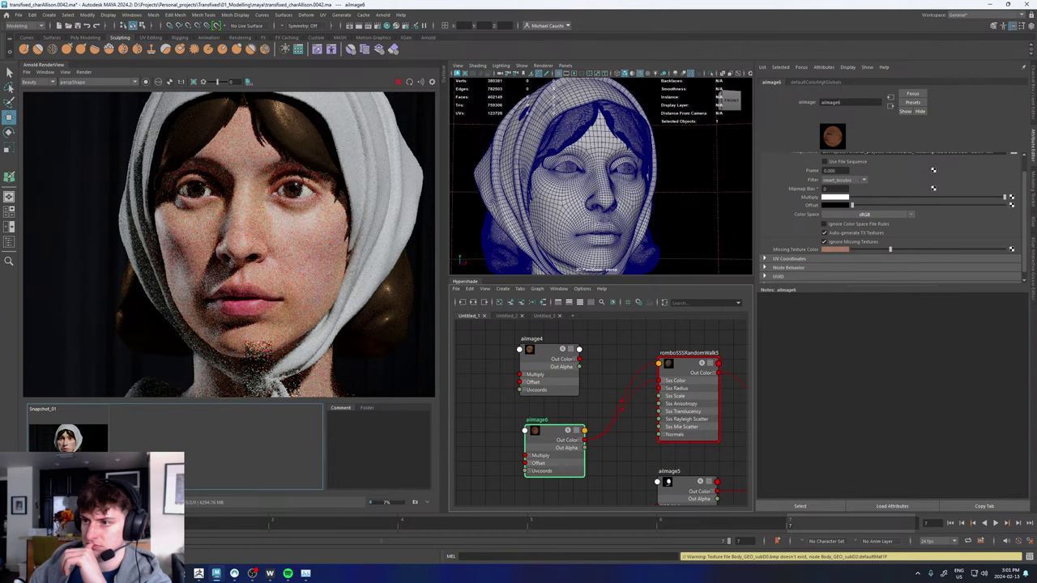
scroll(197, 310, down, 1)
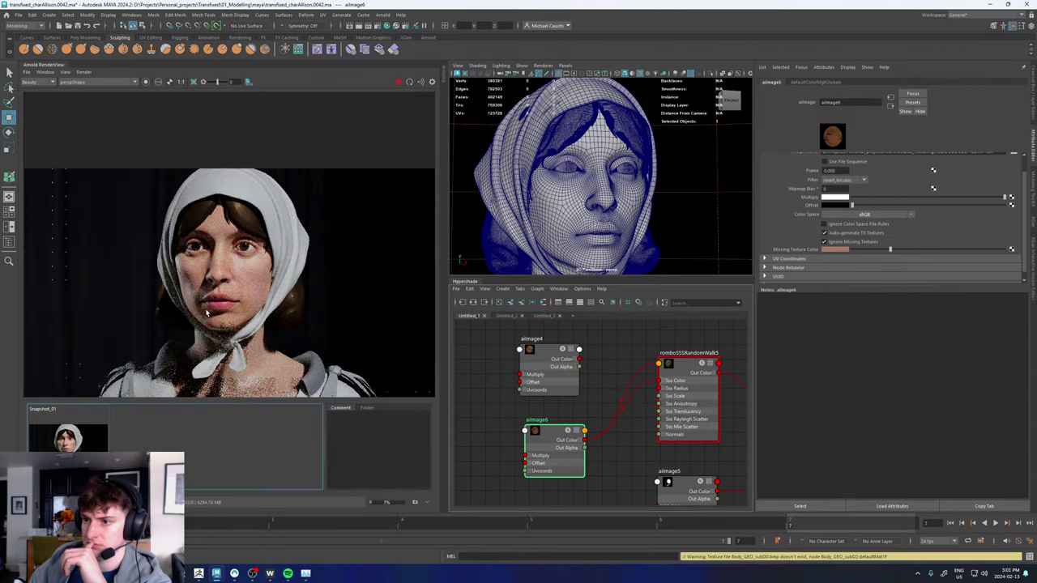
scroll(210, 314, up, 1)
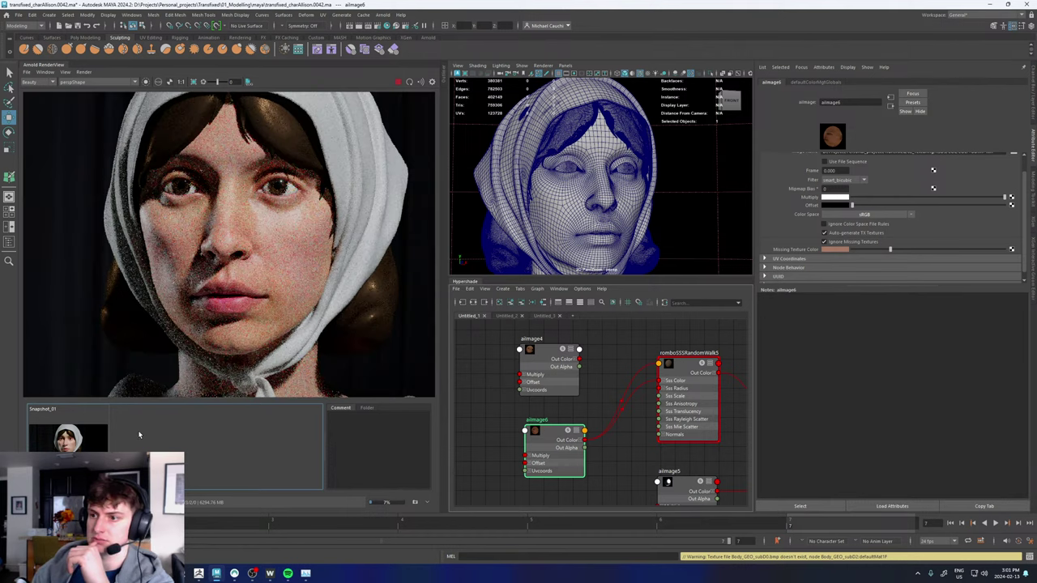
click(78, 445)
click(79, 445)
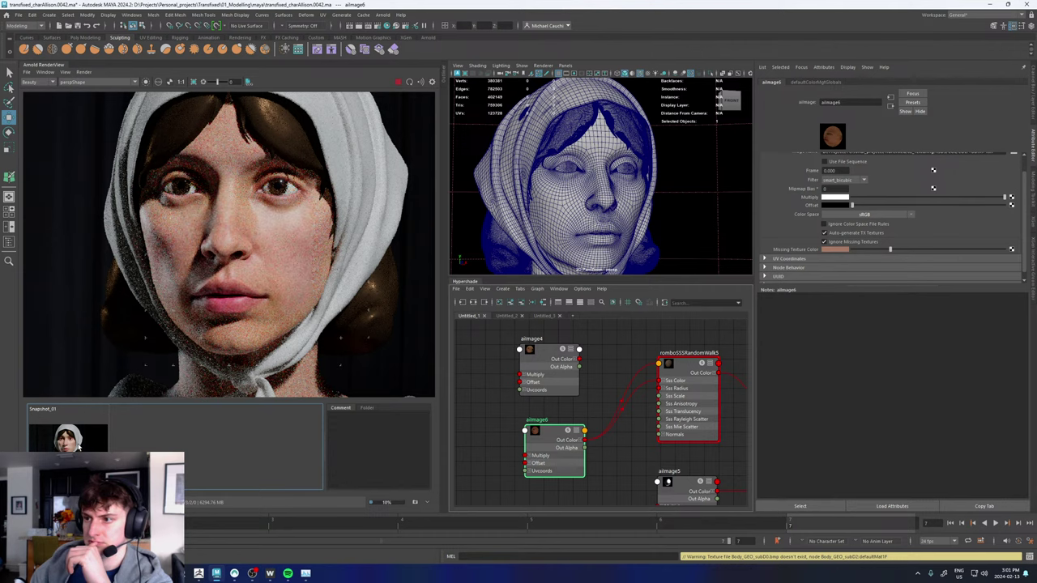
click(79, 445)
click(78, 445)
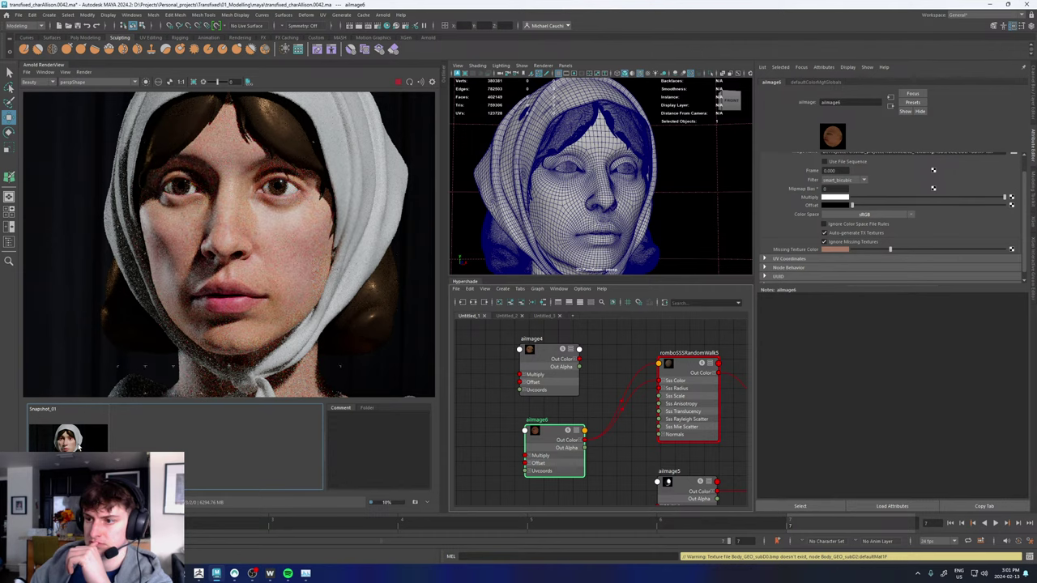
click(79, 446)
click(78, 445)
click(78, 446)
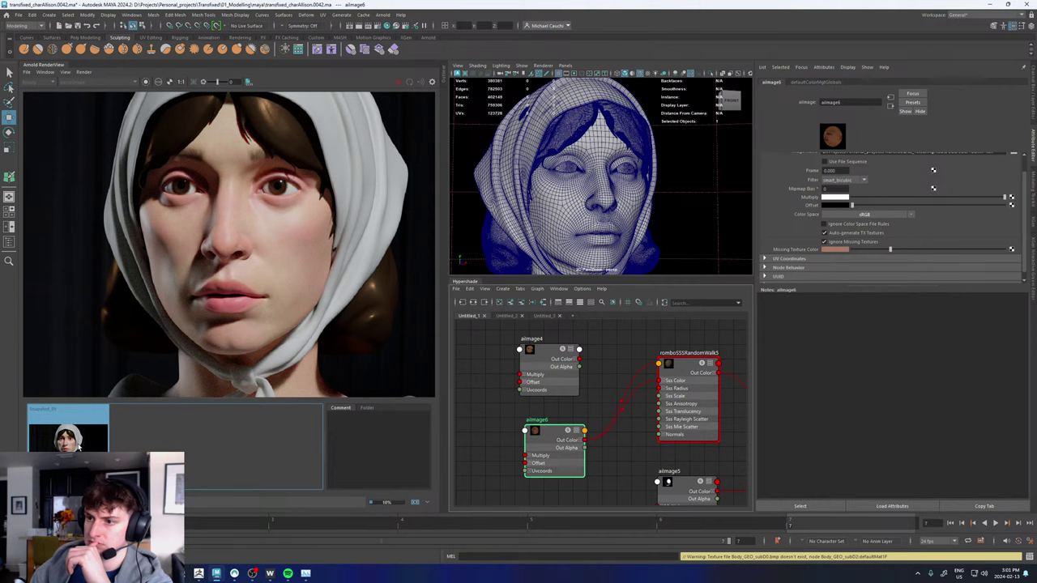
click(78, 445)
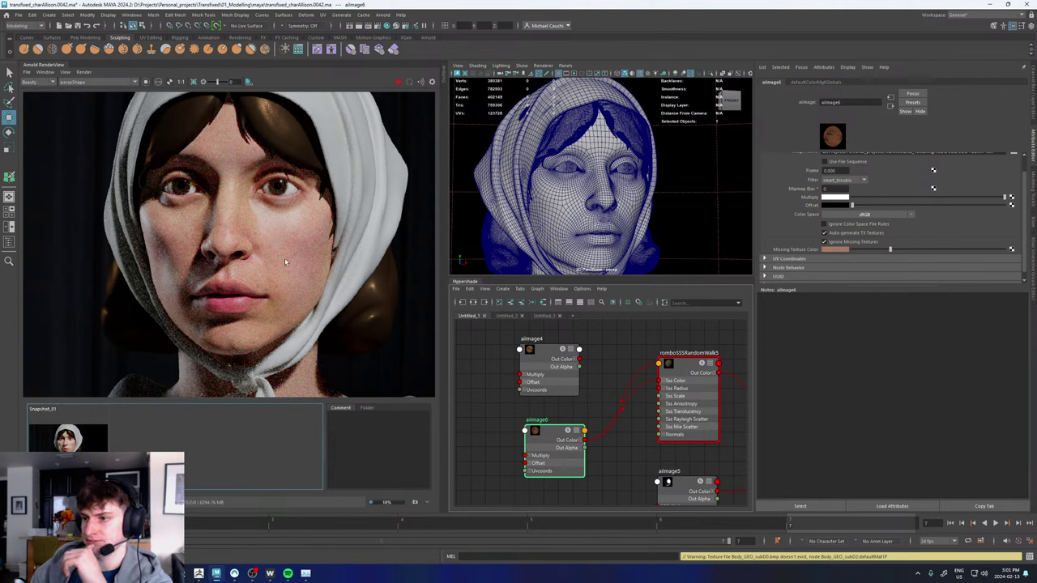
- Compare the face, neck and overall look of the live render with the stored Snapshot_01
click(83, 449)
click(82, 449)
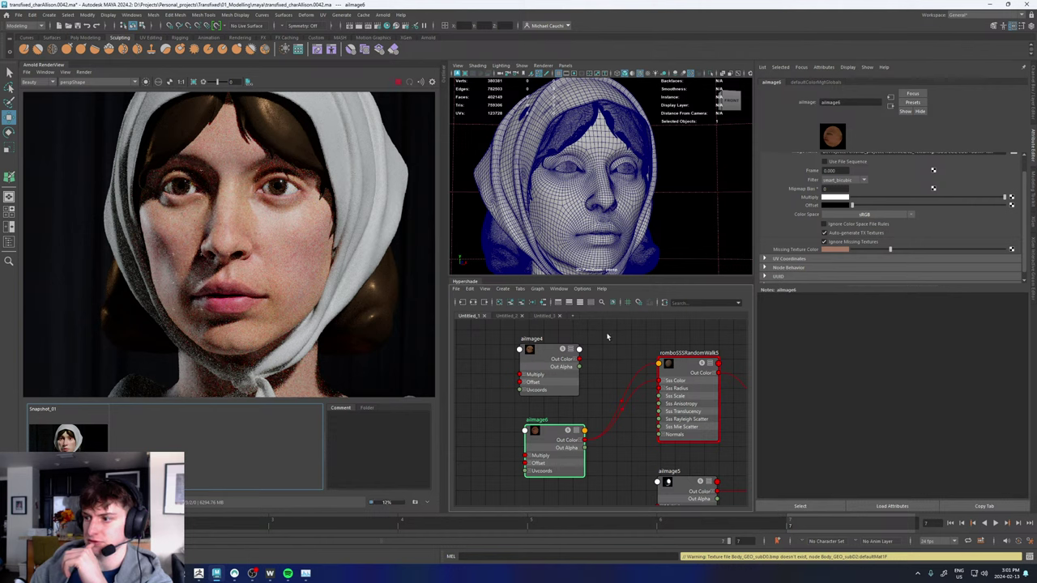
drag(548, 353, 543, 344)
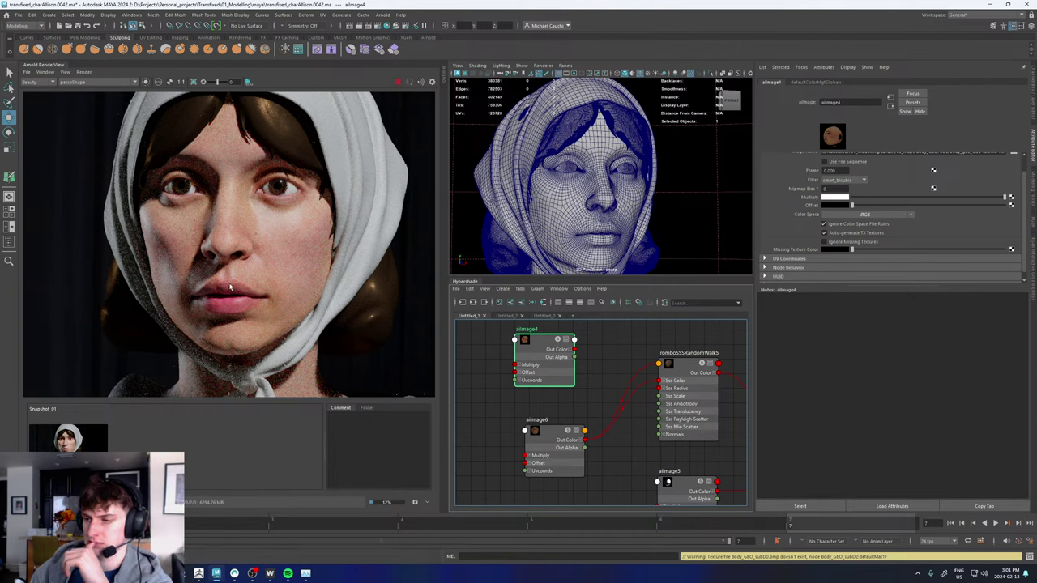
scroll(227, 285, up, 2)
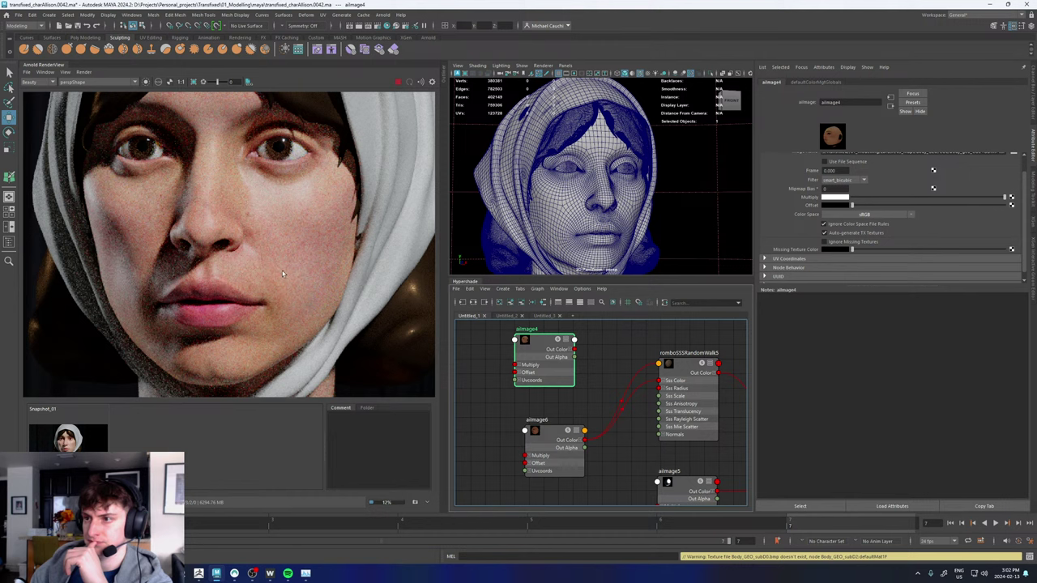
scroll(281, 270, down, 2)
scroll(271, 260, up, 1)
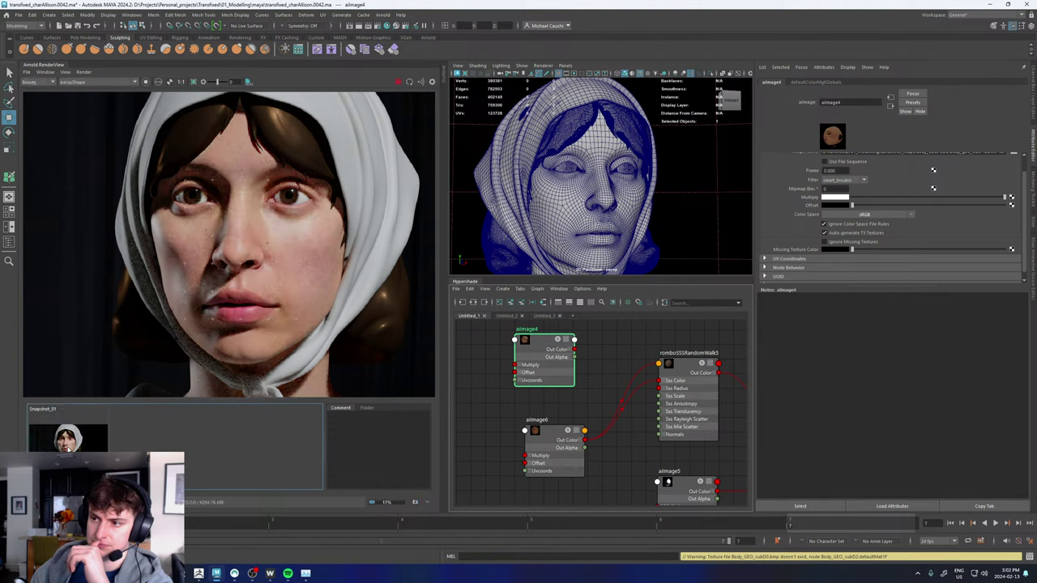
click(68, 450)
click(68, 449)
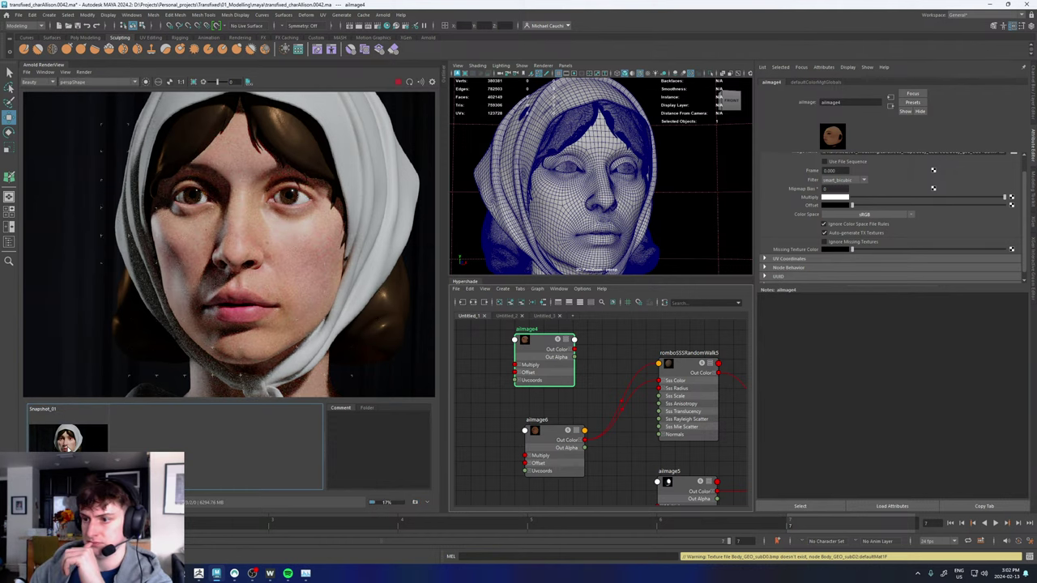
click(68, 449)
click(68, 449)
scroll(271, 316, down, 6)
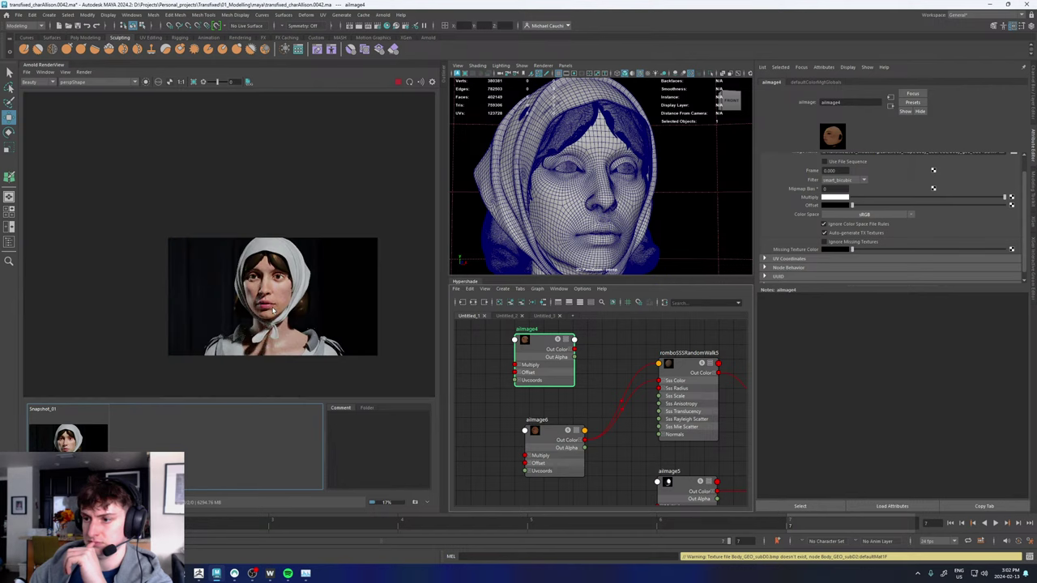
scroll(272, 321, up, 6)
click(79, 438)
click(79, 439)
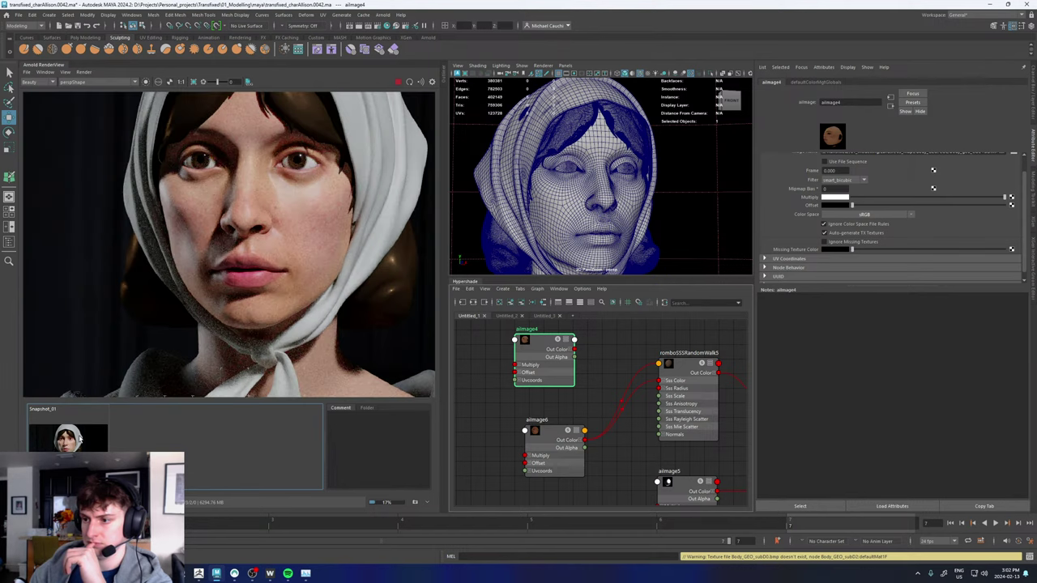
click(79, 439)
click(79, 438)
click(79, 438)
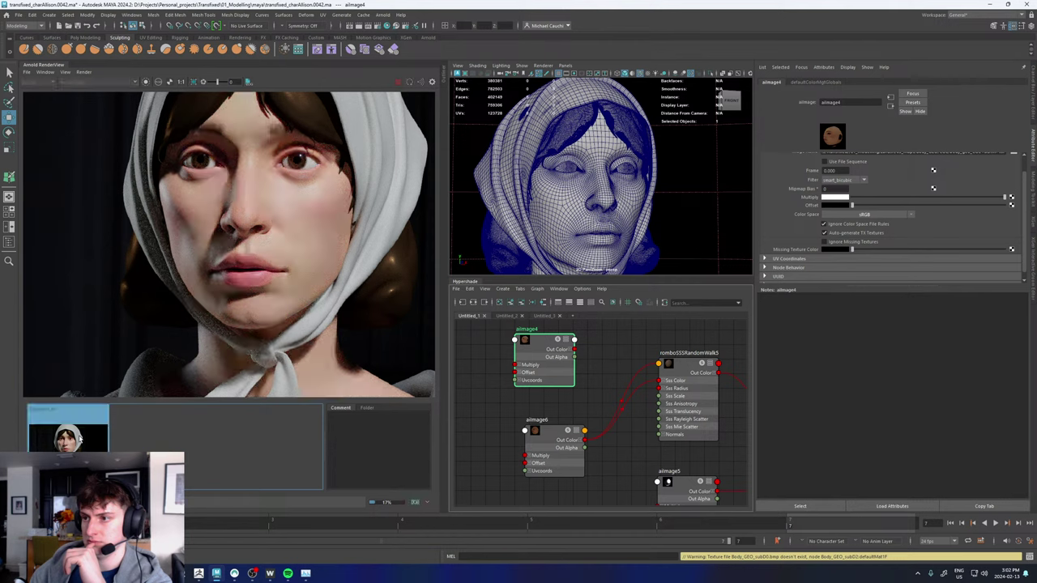
click(79, 438)
- Examine the skin around the nose, cheek and lips up close in the live render, as well as the full picture
scroll(277, 197, down, 6)
scroll(278, 189, up, 6)
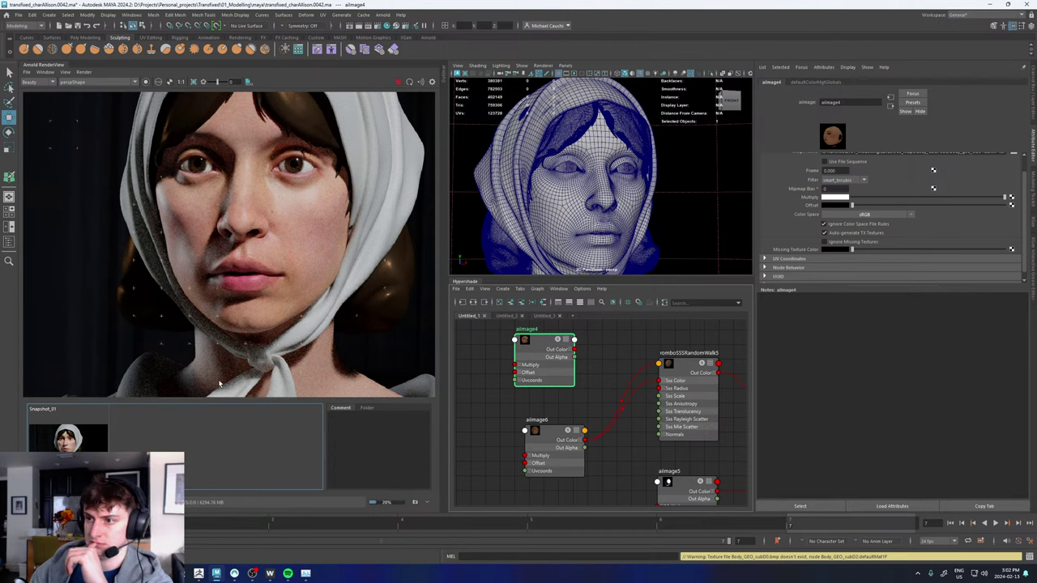
scroll(307, 236, up, 4)
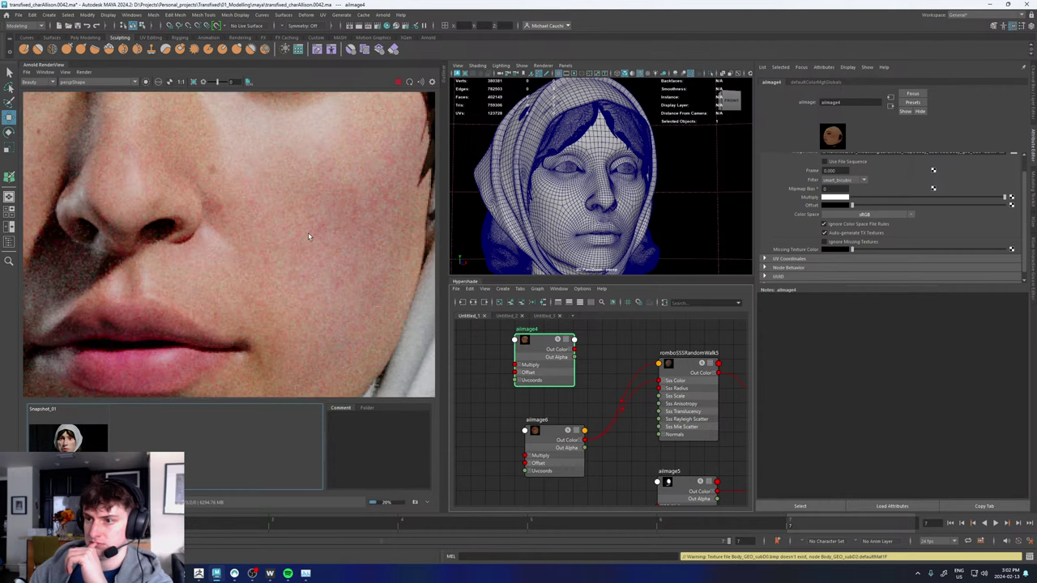
scroll(308, 232, down, 3)
scroll(283, 232, down, 3)
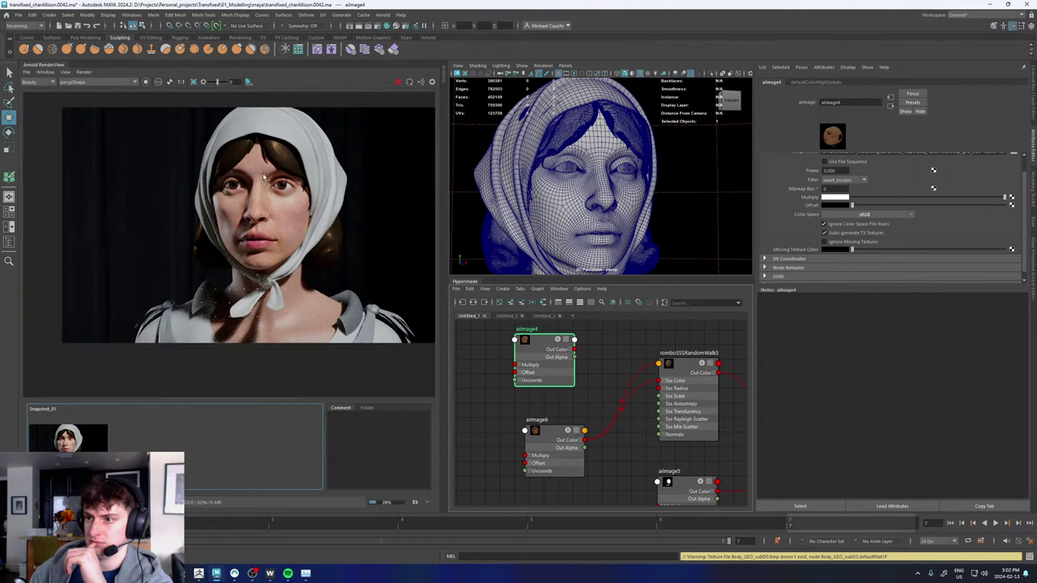
scroll(263, 177, up, 2)
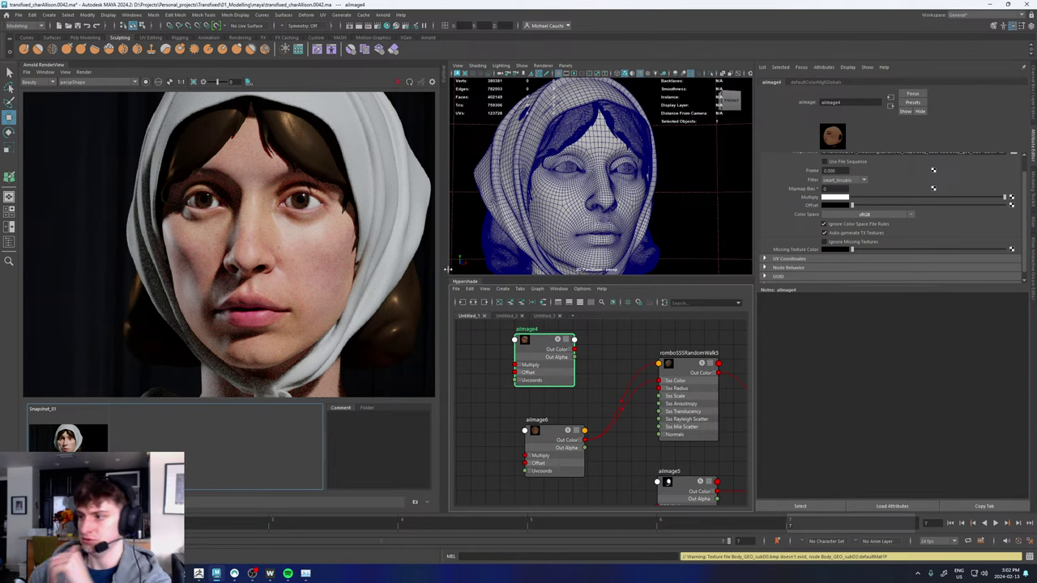
- Make room beside aiImage4 and aiImage6, then add an rgbToHsv node fed by aiImage4's Out Color
drag(546, 350, 487, 344)
drag(554, 433, 485, 438)
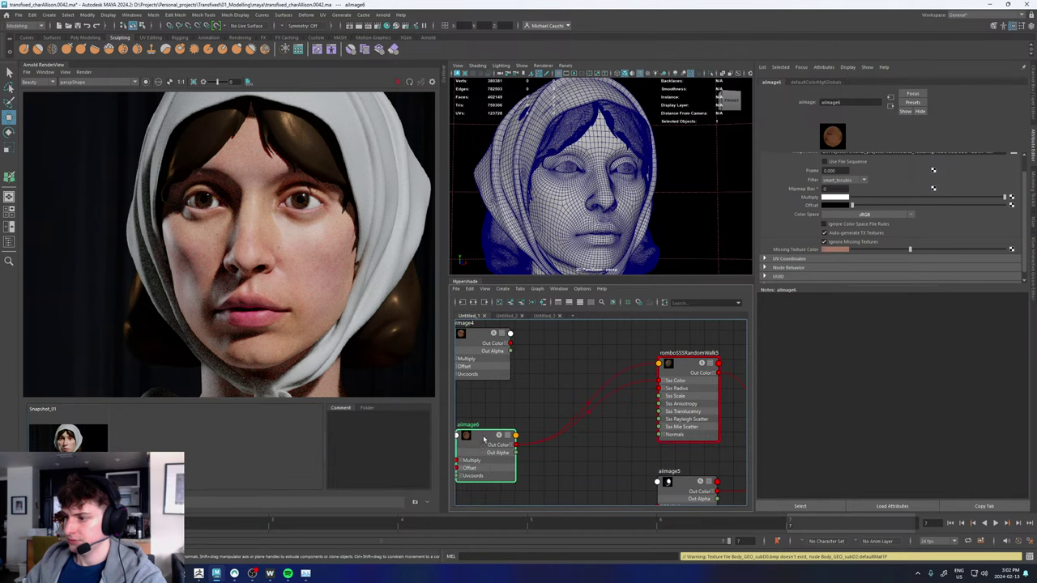
click(549, 389)
key(Tab)
text(h)
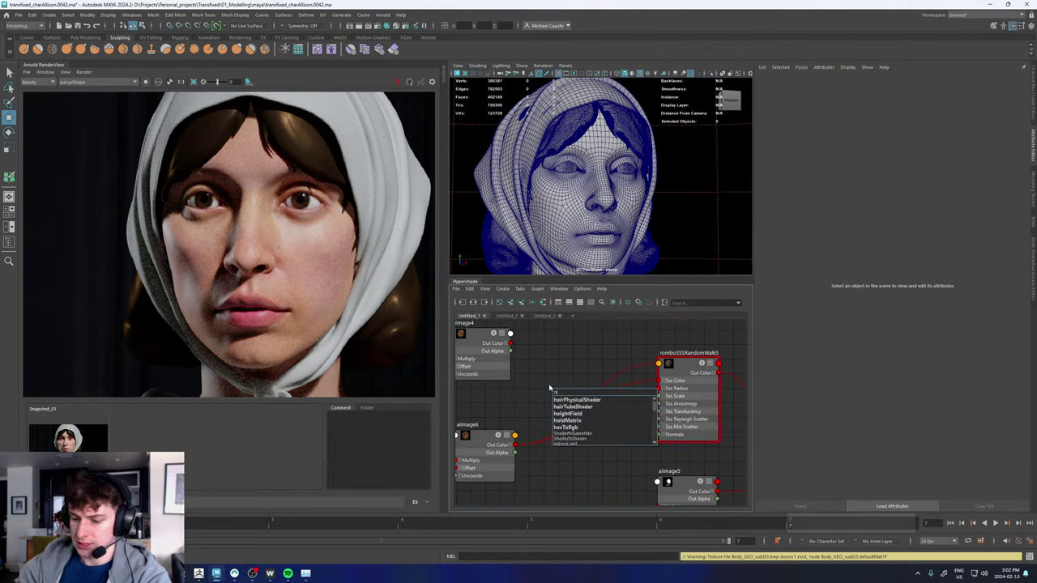
text(sv)
key(Down)
key(Down)
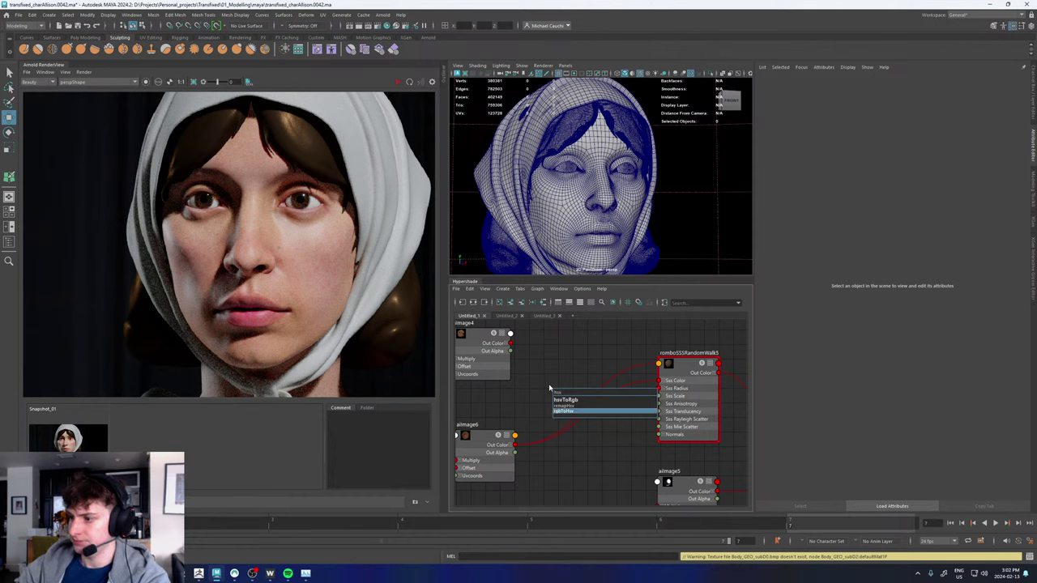
key(Return)
drag(578, 401, 572, 349)
drag(510, 343, 548, 362)
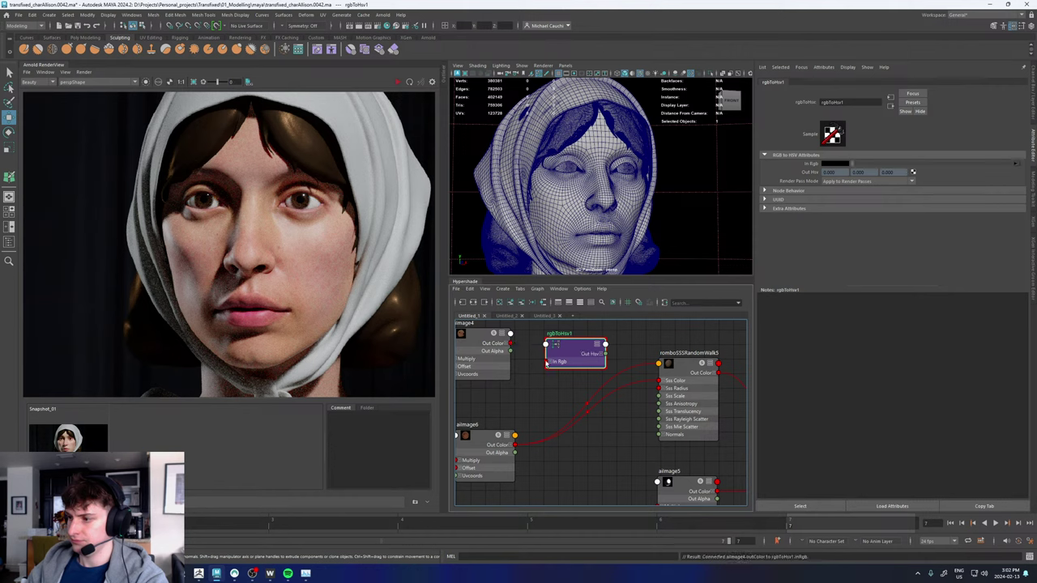
- Add an hsvToRgb node near aiImage6 and connect aiImage6's Out Color to its In Hsv
click(587, 454)
key(Tab)
text(hsv)
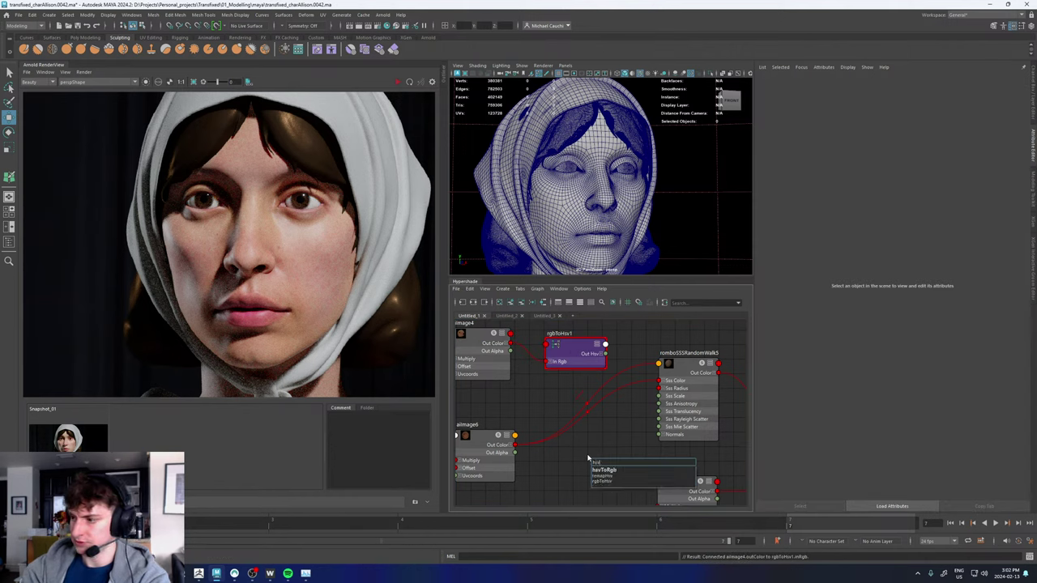
key(Return)
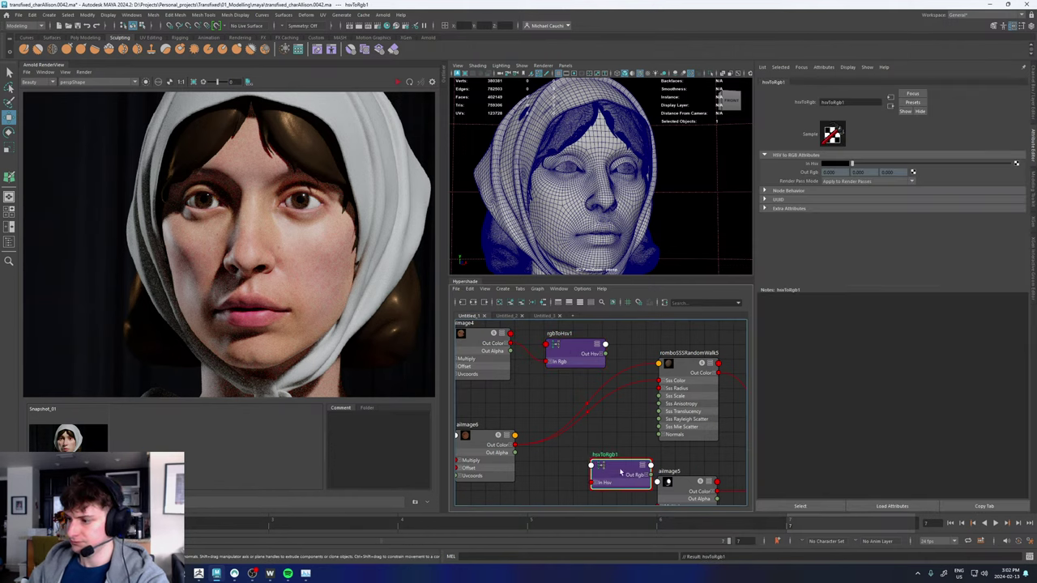
drag(624, 477, 590, 463)
drag(515, 445, 527, 408)
- Add a second rgbToHsv node and connect aiImage6's Out Color to its In Rgb
click(625, 419)
text(hsv)
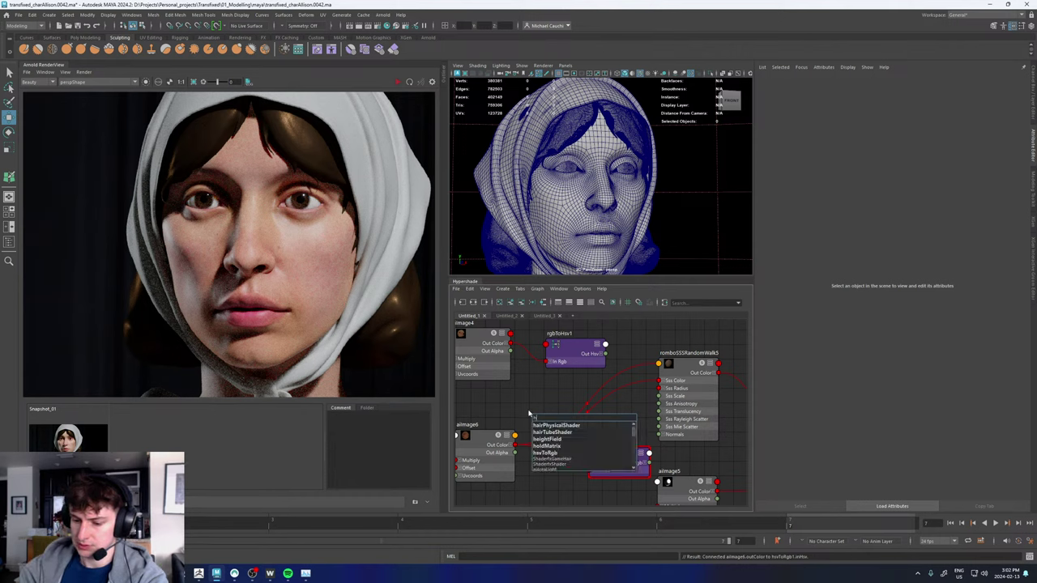
key(Down)
key(Down)
key(Down)
key(Return)
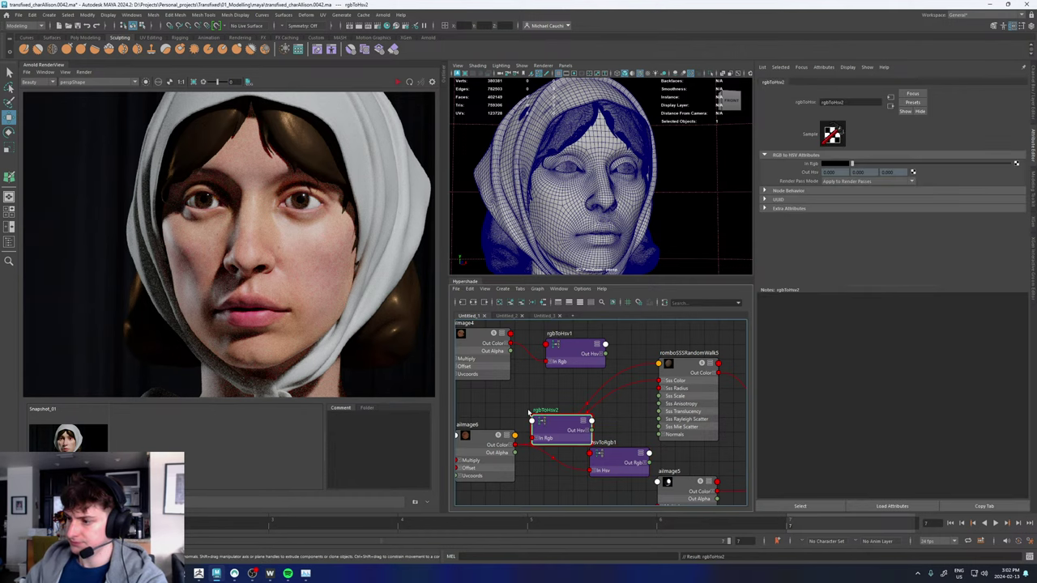
drag(531, 438, 550, 423)
- Position the hsvToRgb node between the two rgbToHsv nodes and the romboSSSRandomWalk5 shader, shifting the shader to make room
drag(622, 458, 625, 411)
click(679, 367)
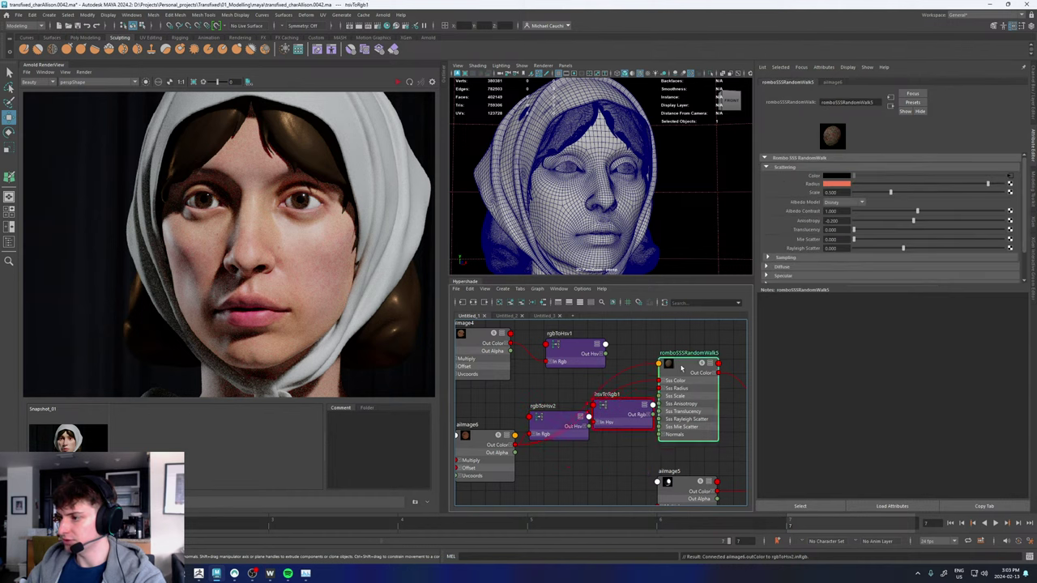
drag(679, 366, 739, 350)
alt+middle_drag(636, 356, 598, 363)
drag(593, 420, 634, 410)
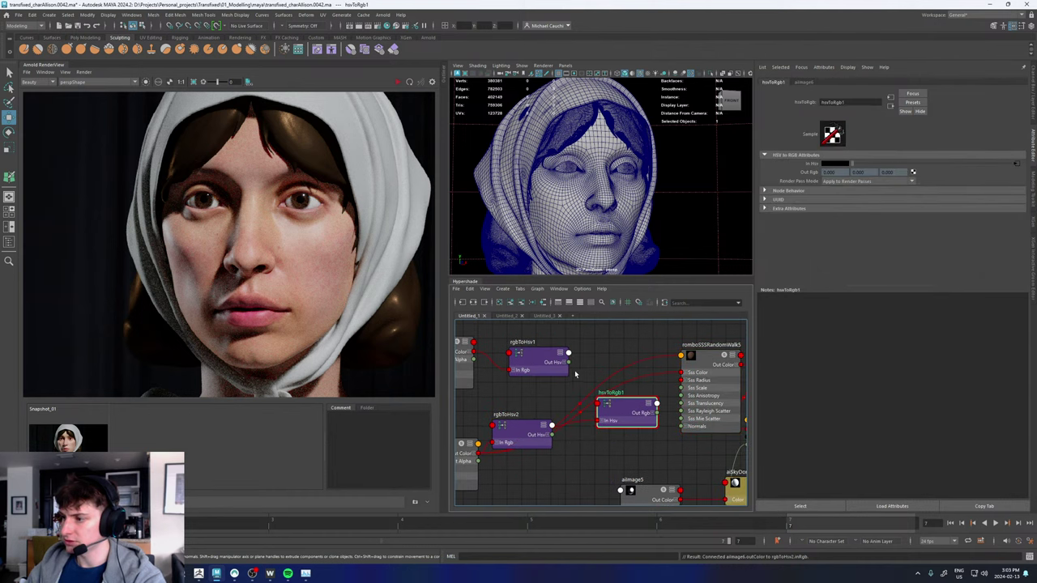
- Connect rgbToHsv1's H and S outputs to hsvToRgb1's In Hsv R and G, and rgbToHsv2's V output to In Hsv B
click(565, 363)
click(604, 421)
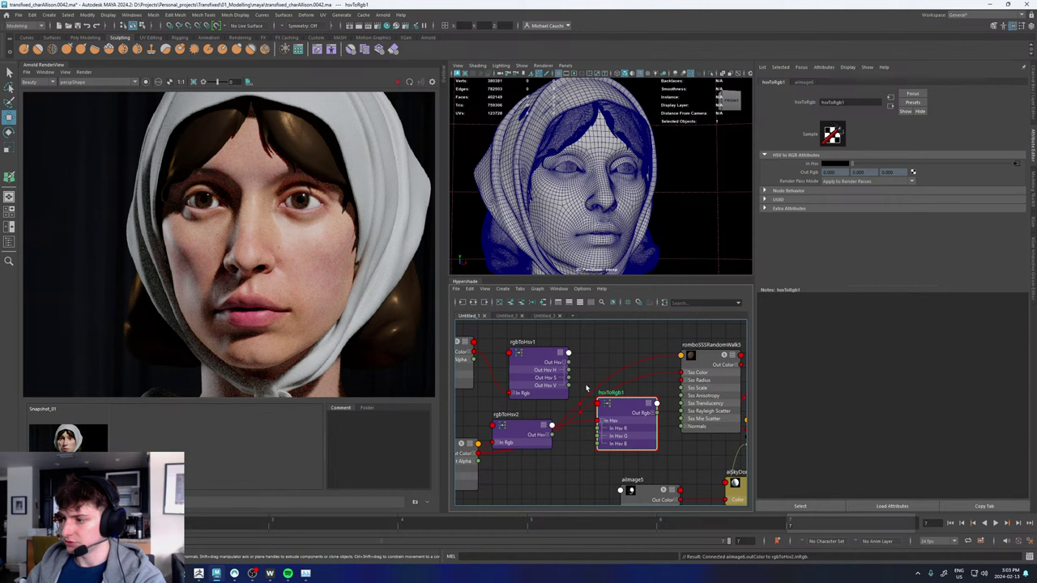
alt+middle_drag(590, 363, 621, 359)
drag(598, 367, 628, 425)
drag(599, 375, 629, 441)
click(576, 433)
- Connect hsvToRgb1's Out Rgb to the Sss Color and diffuse color inputs of romboSSSRandomWalk5
drag(687, 403, 712, 370)
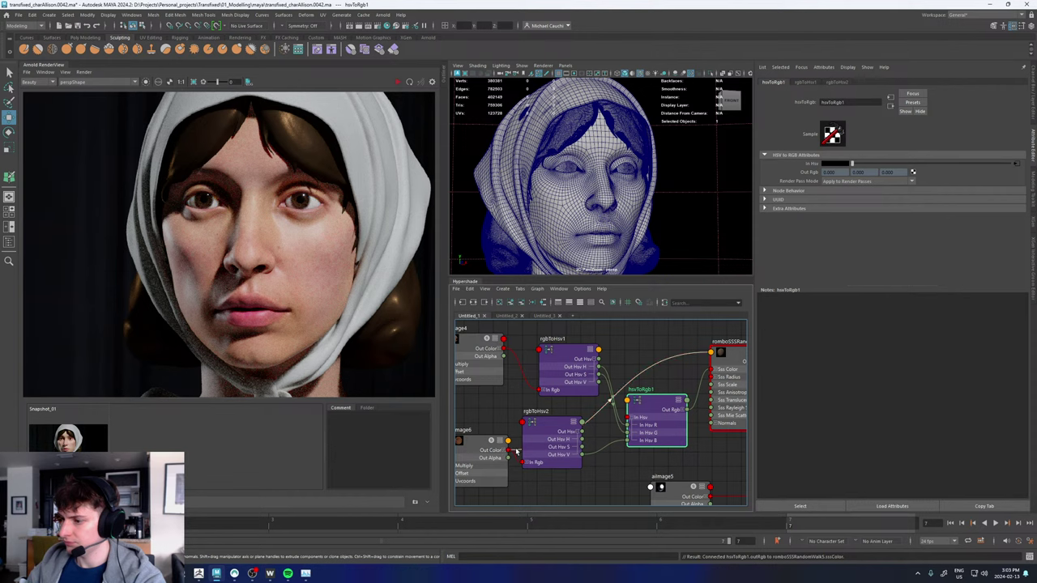
drag(517, 450, 687, 410)
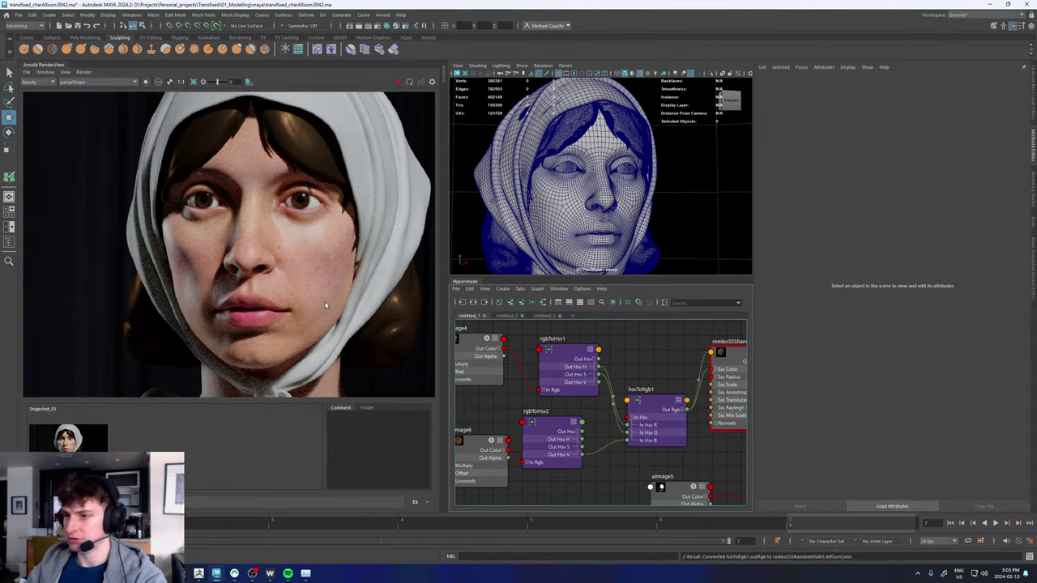
- Store the current render as a new snapshot and compare it with Snapshot_01
click(80, 72)
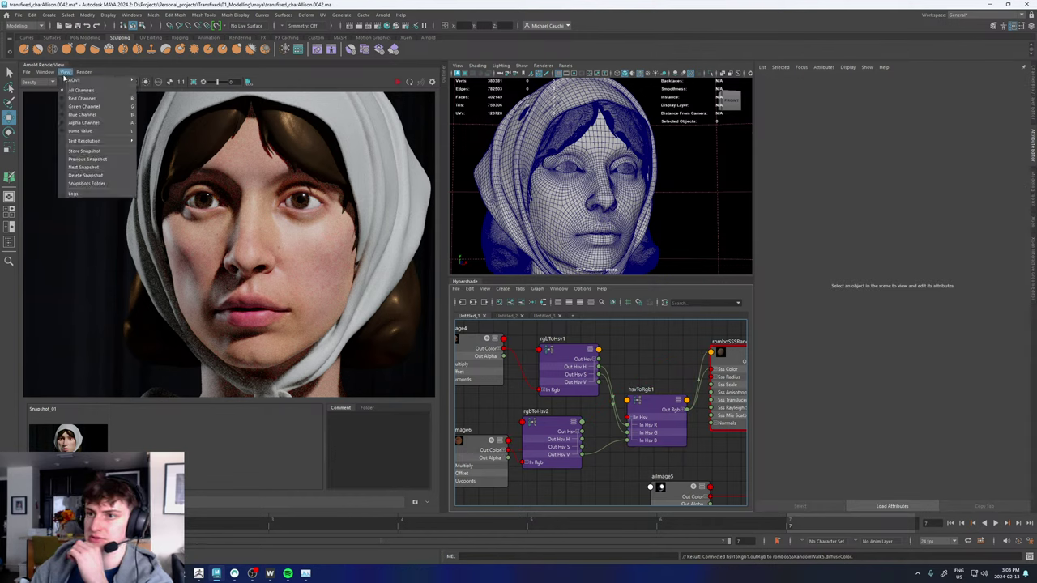
click(81, 151)
click(76, 445)
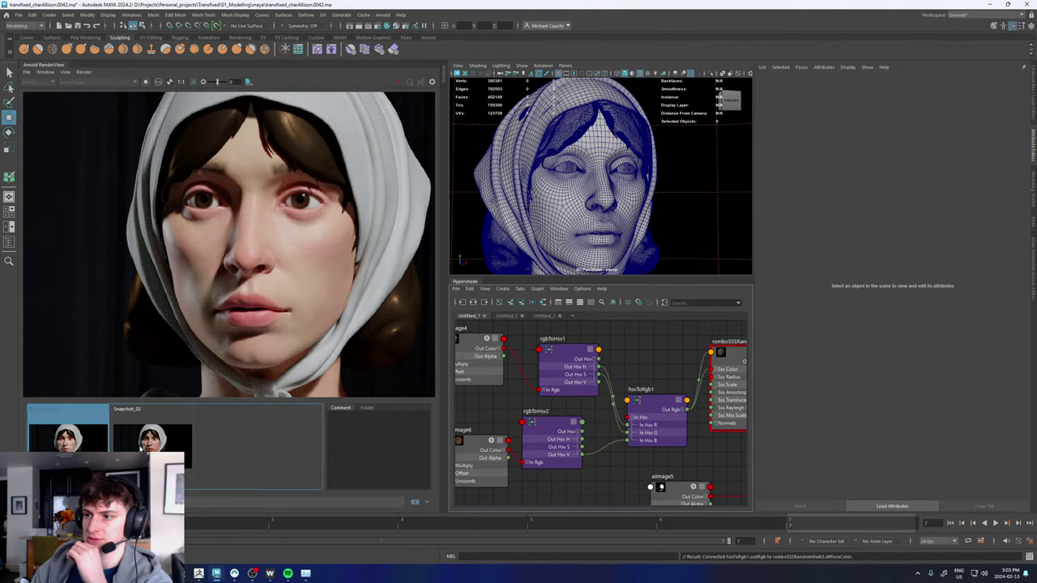
click(151, 439)
click(153, 446)
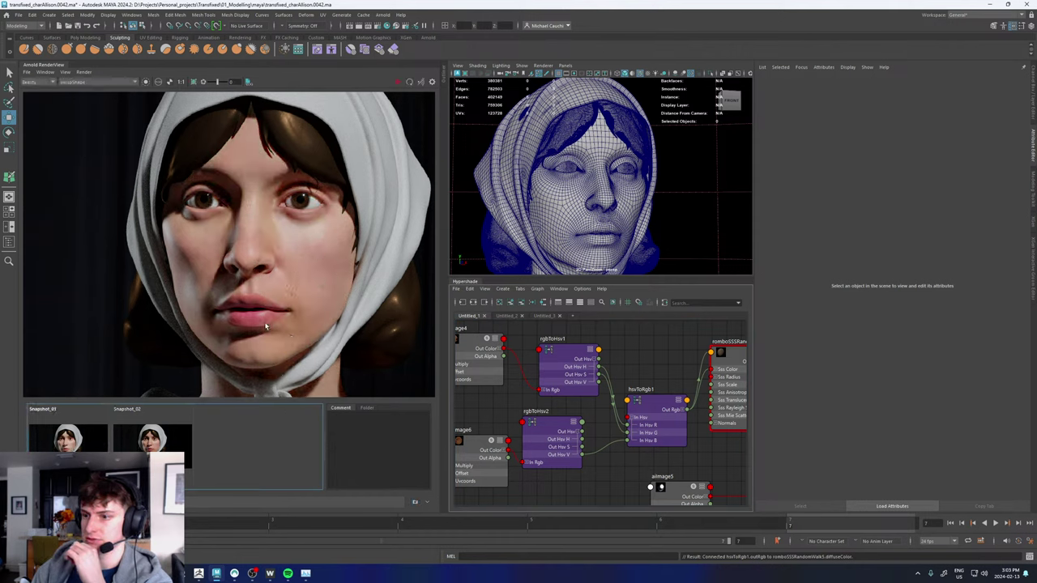
- Restart the Arnold render with the recombined HSV color network and compare it with the stored snapshots
click(398, 81)
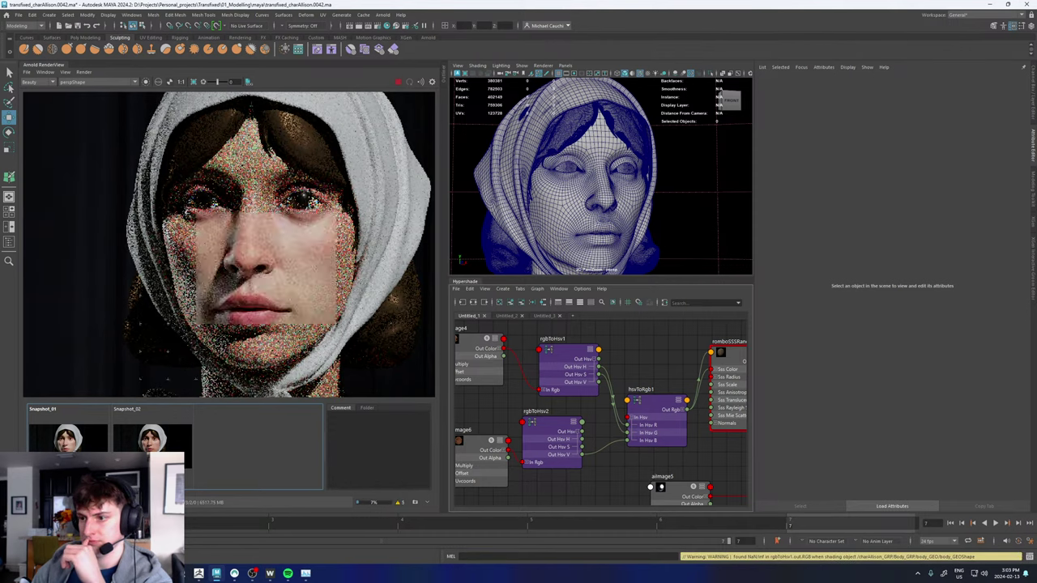
key(Right)
key(Right)
key(Left)
key(Left)
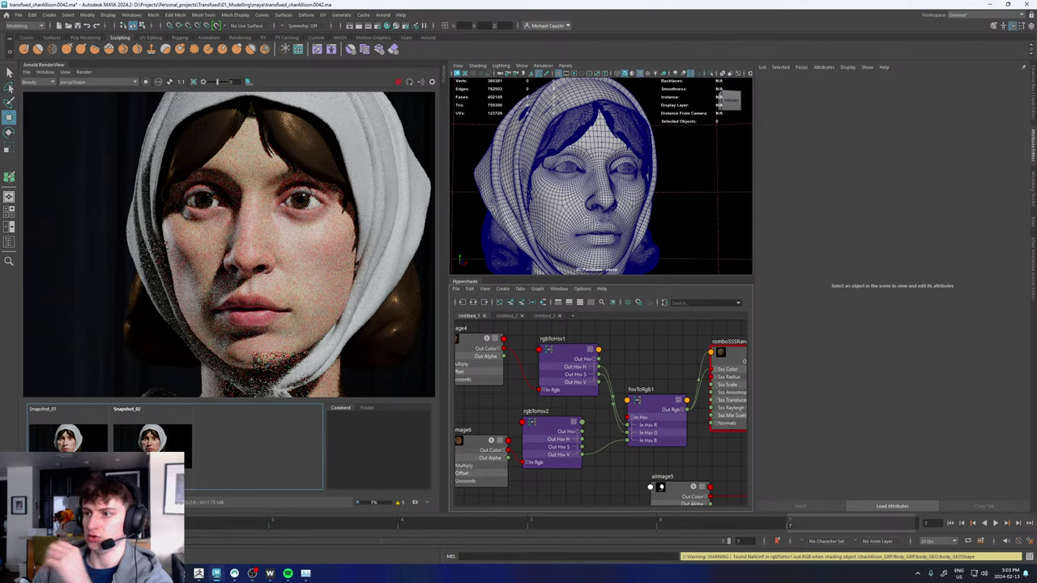
click(68, 441)
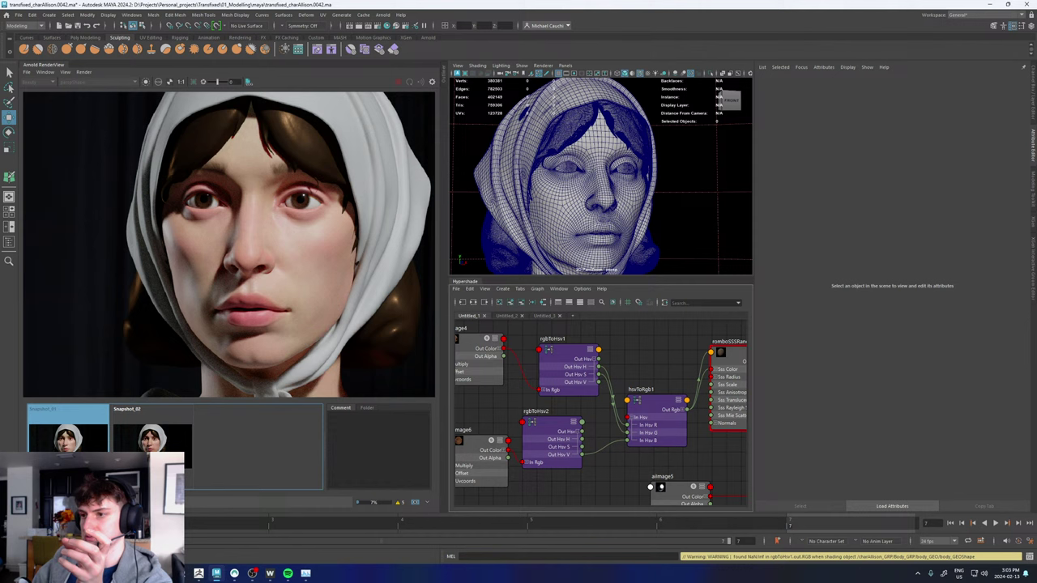
click(68, 440)
- Examine the eyes and face up close in the new render and compare them with Snapshot_01
scroll(339, 216, up, 3)
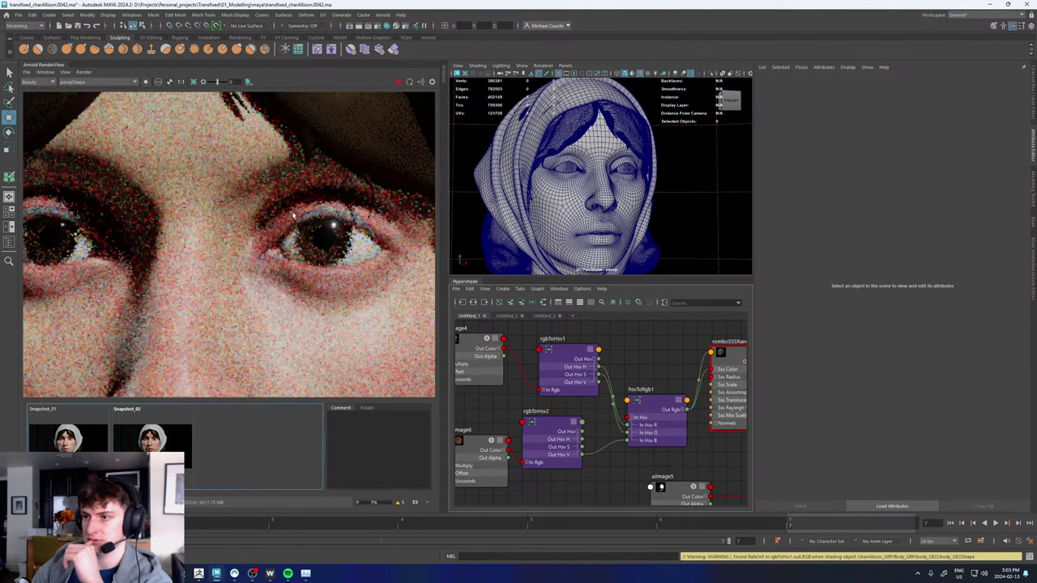
scroll(289, 239, down, 4)
scroll(267, 294, up, 3)
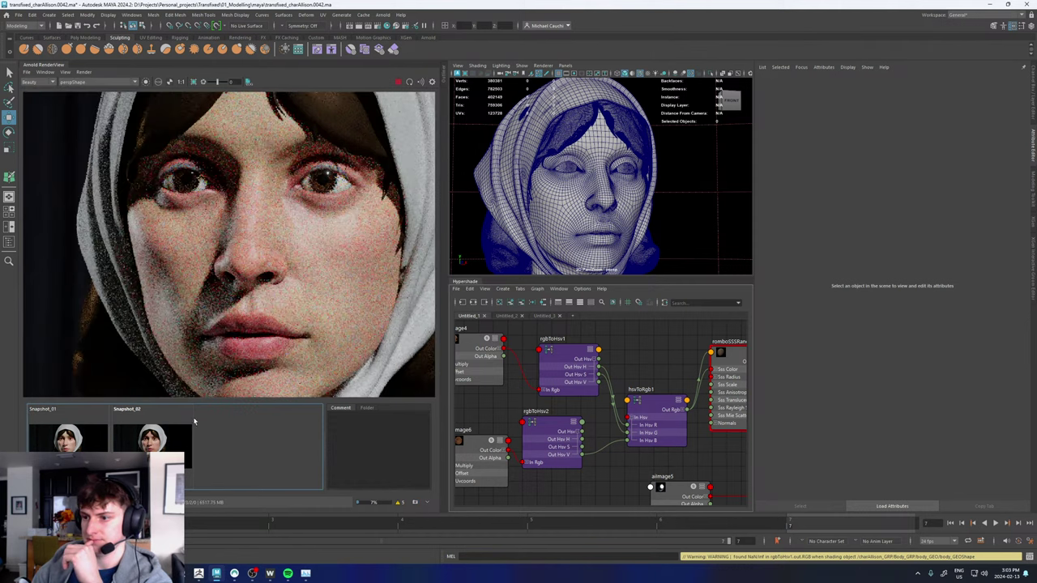
click(83, 442)
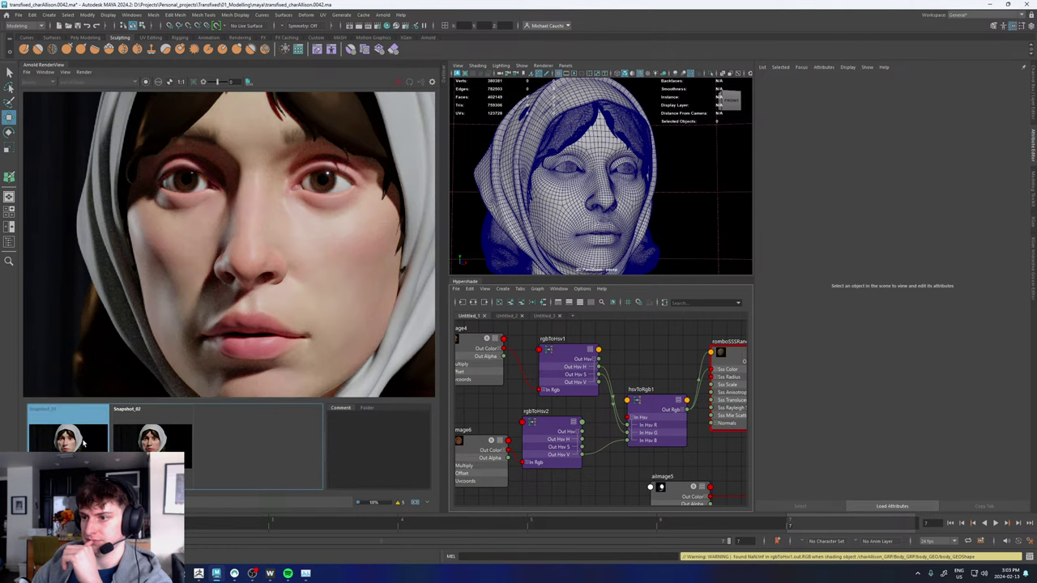
click(83, 442)
click(84, 442)
click(83, 442)
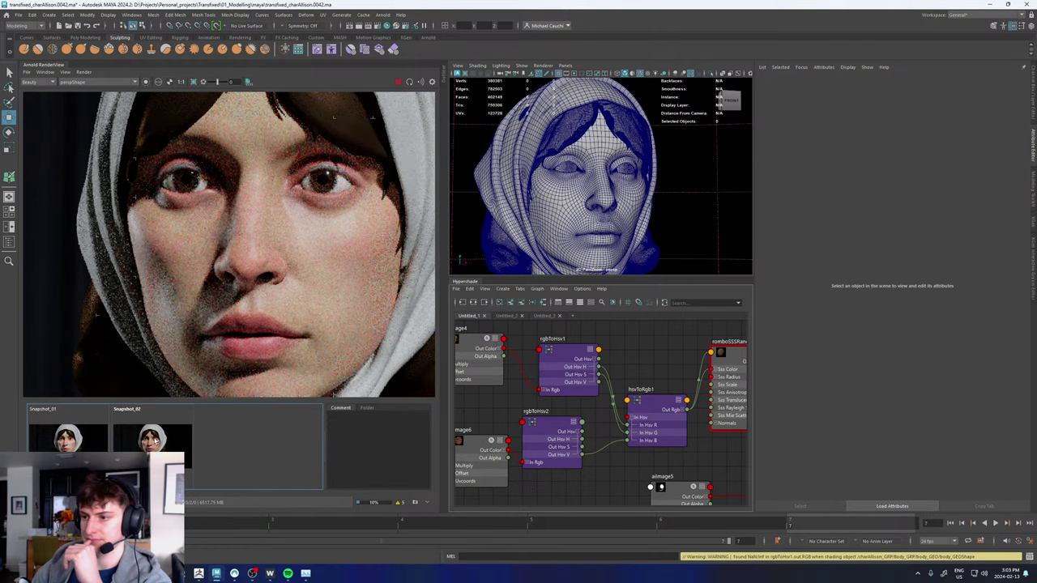
- Compare the current render of the head and face with Snapshot_02 and Snapshot_01
click(156, 441)
click(155, 441)
click(156, 441)
scroll(337, 237, down, 4)
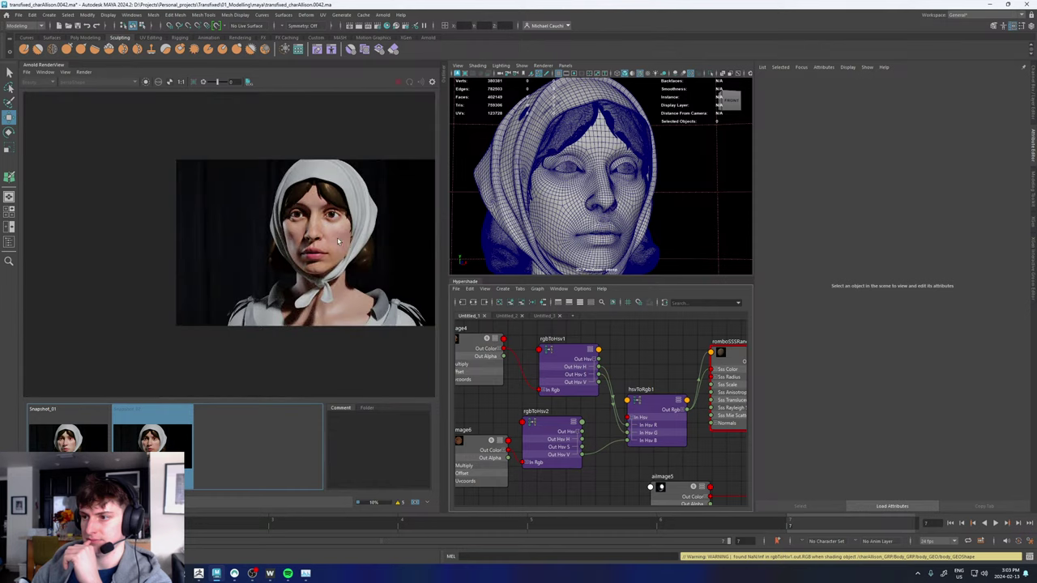
scroll(338, 240, up, 4)
click(76, 454)
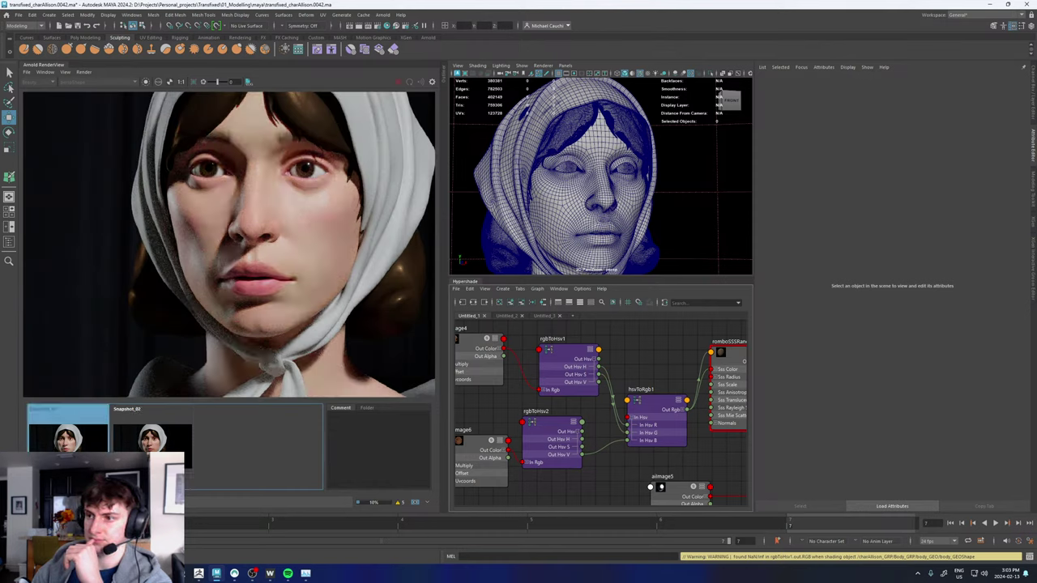
click(76, 454)
click(153, 443)
click(152, 443)
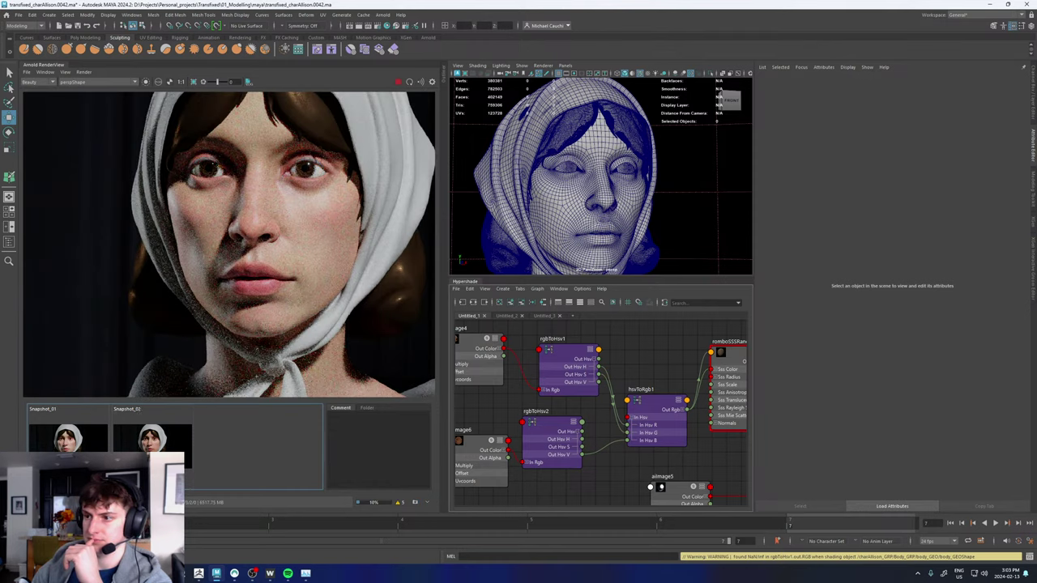
click(103, 442)
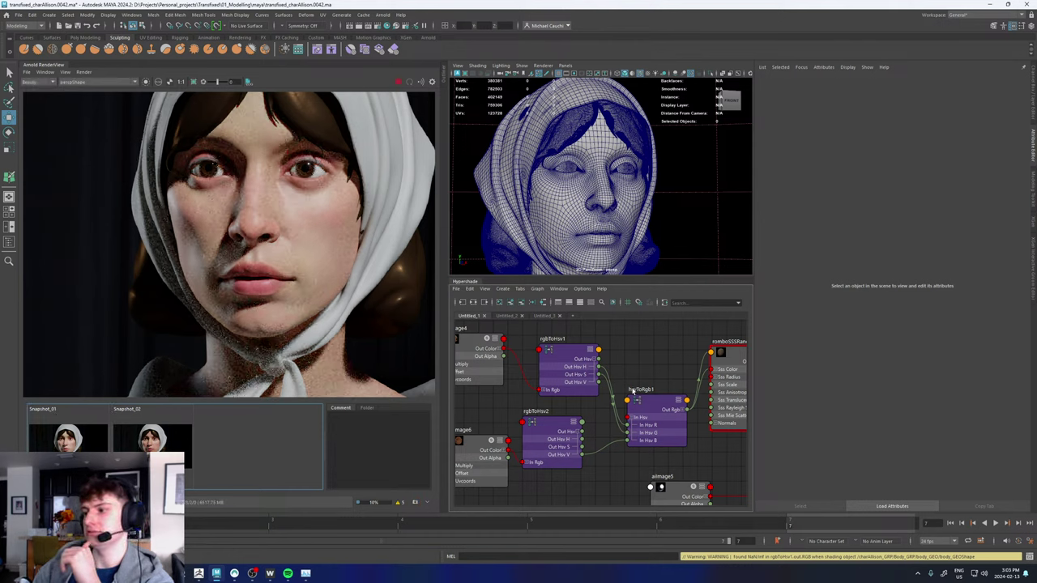
- Select the hsvToRgb1 node, shift it slightly towards the rgbToHsv nodes, and alternate between Snapshot_01 and Snapshot_02 to compare the face
drag(659, 399, 649, 399)
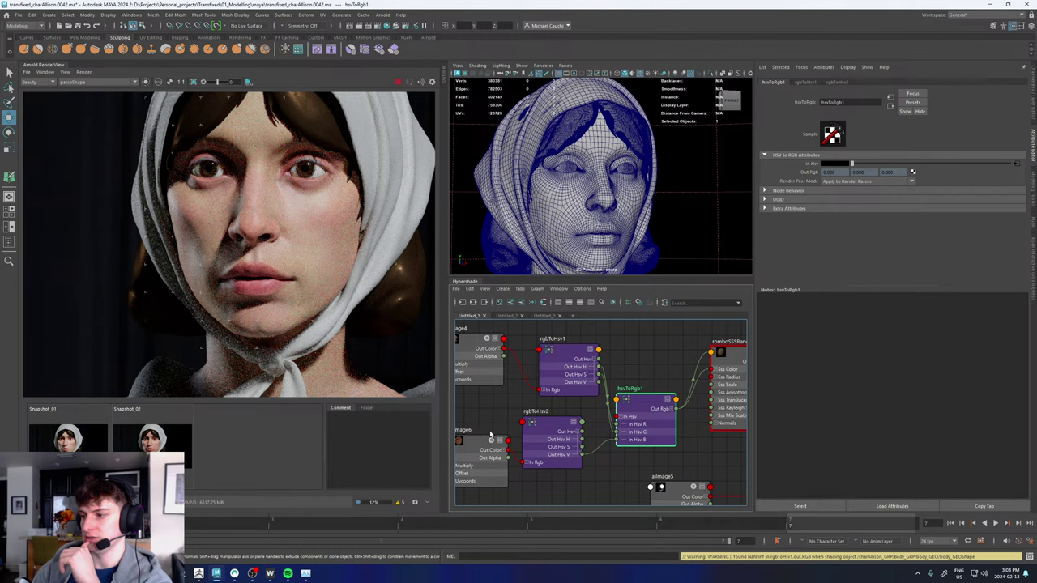
click(84, 455)
click(144, 455)
click(84, 455)
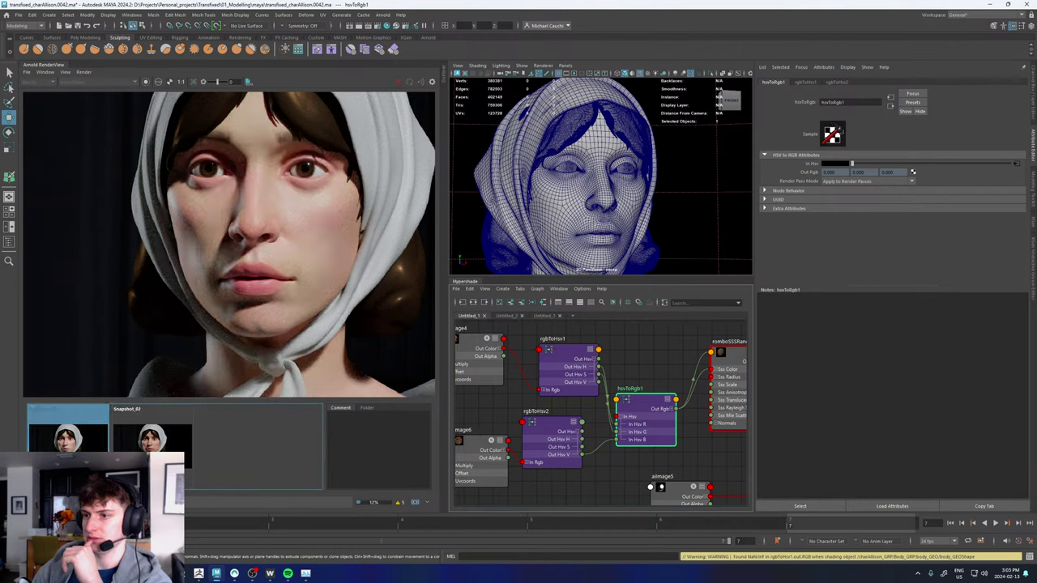
click(144, 455)
click(147, 444)
- Compare the skin around the eye up close between Snapshot_01 and Snapshot_02
scroll(275, 235, up, 8)
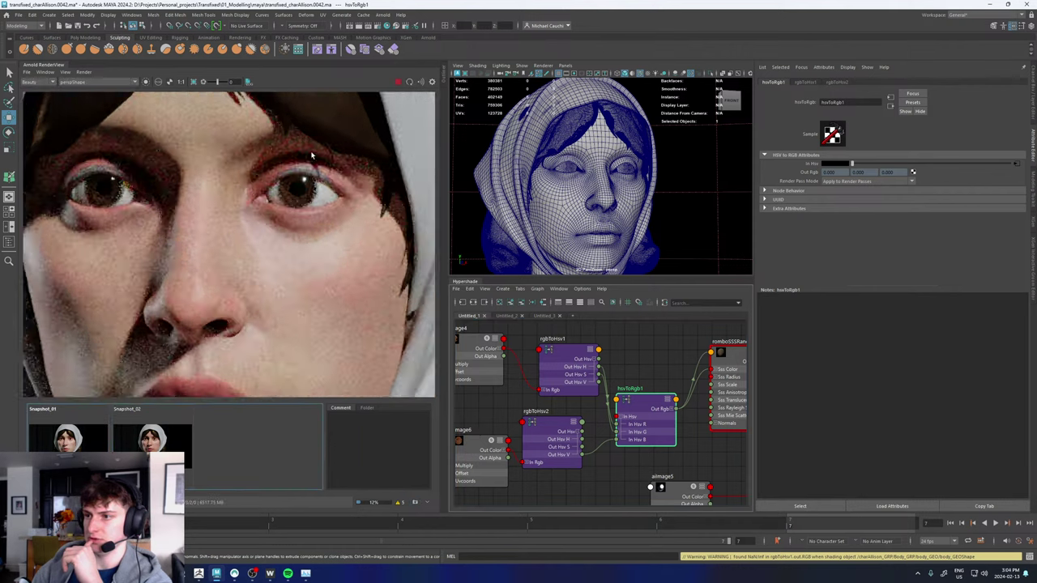
click(132, 430)
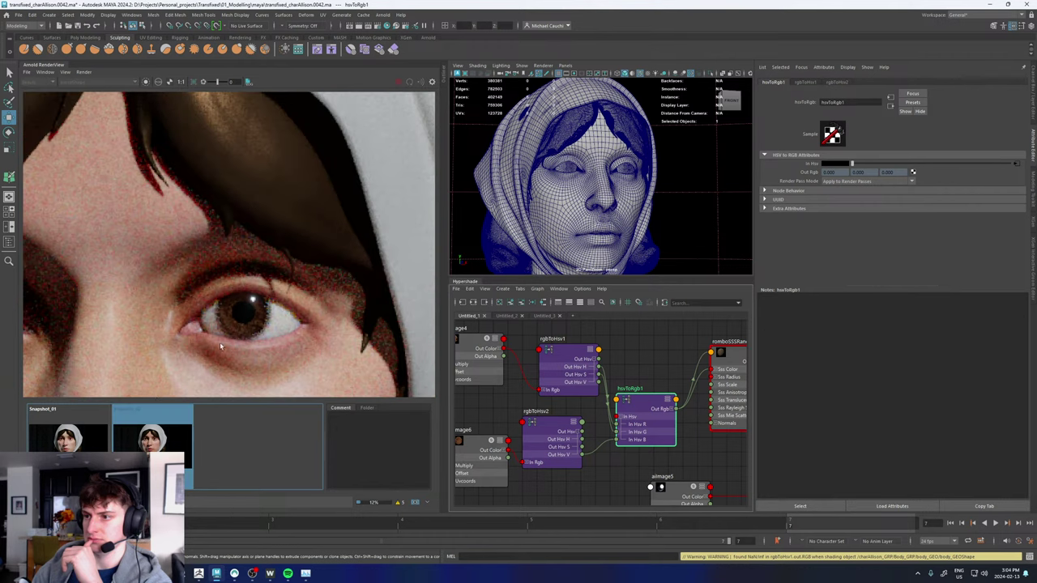
click(78, 435)
click(138, 445)
click(78, 439)
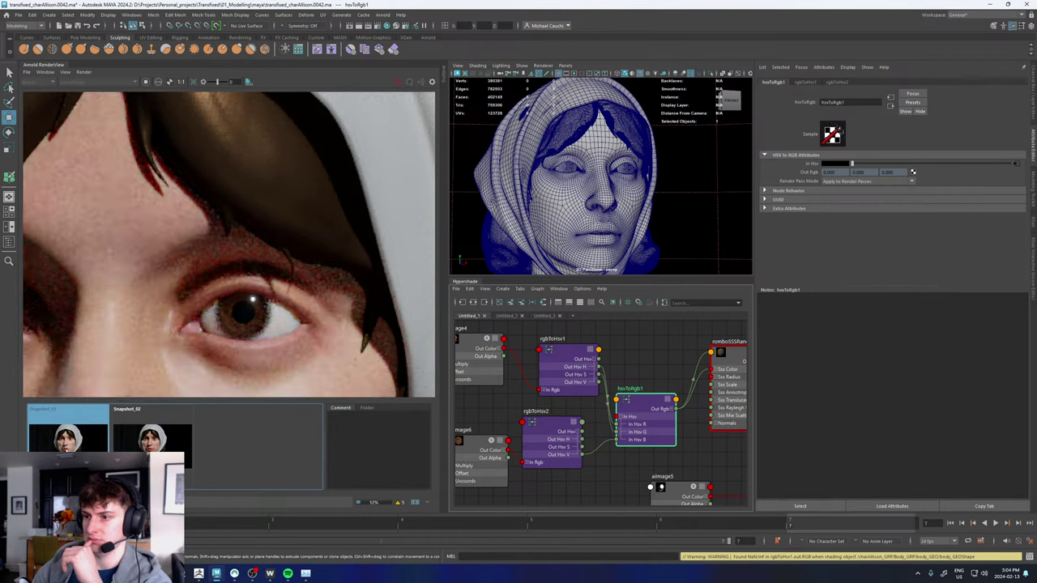
click(146, 448)
click(79, 439)
click(79, 438)
- Examine the skin tone and detail across the whole face in the current render
scroll(240, 289, down, 8)
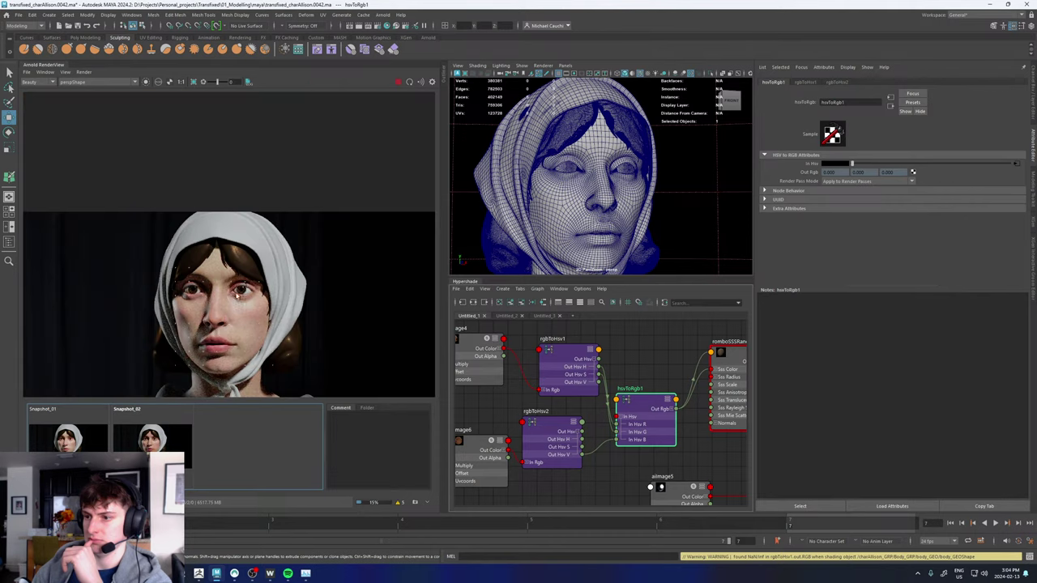
scroll(231, 326, up, 5)
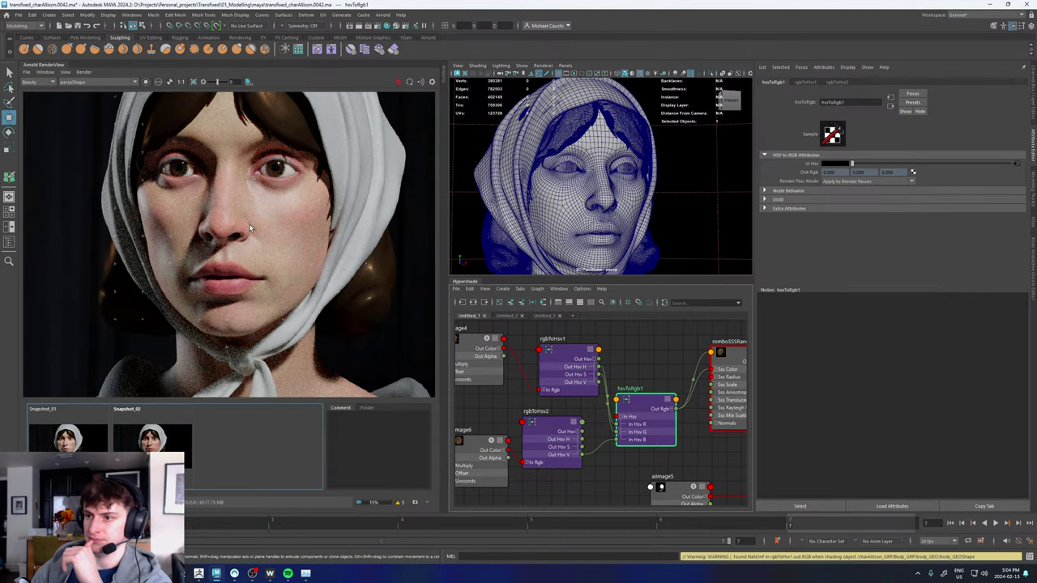
scroll(250, 228, up, 2)
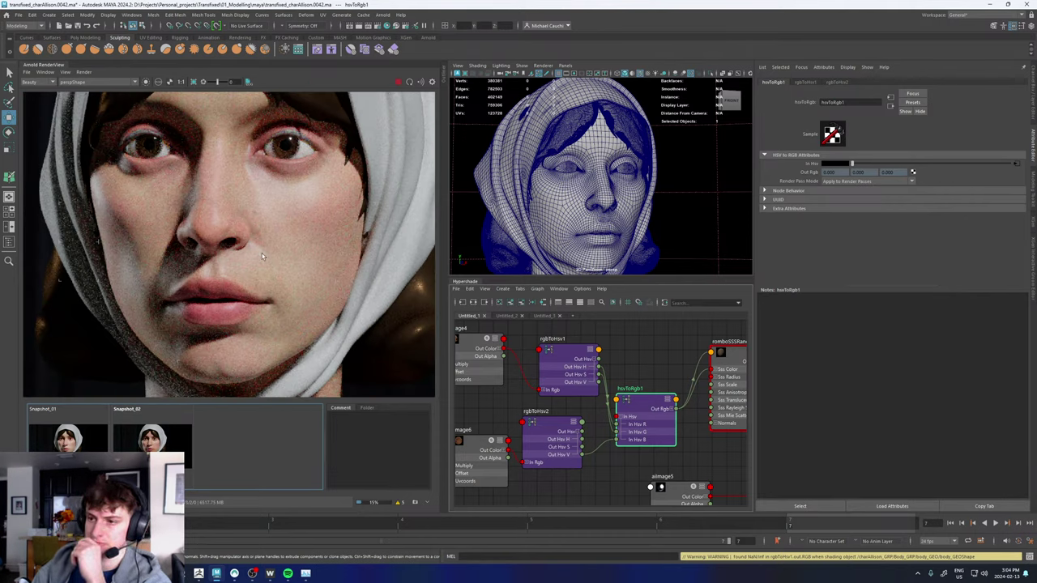
- Examine the face render up close around the eyes, nose and cheeks, and compare it with the stored snapshot
scroll(265, 242, down, 2)
middle_drag(254, 203, 251, 255)
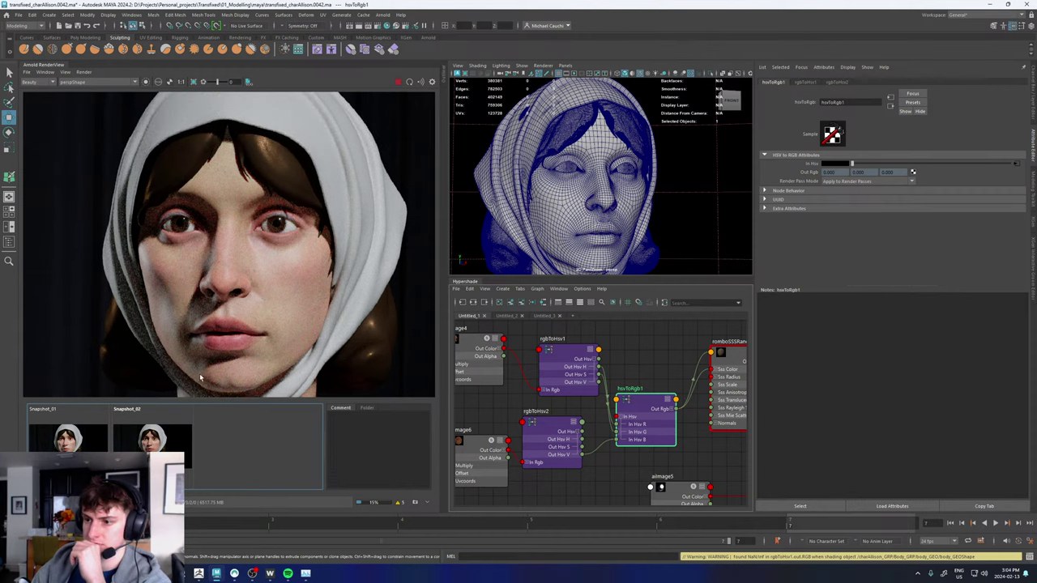
scroll(255, 324, down, 2)
scroll(255, 323, up, 3)
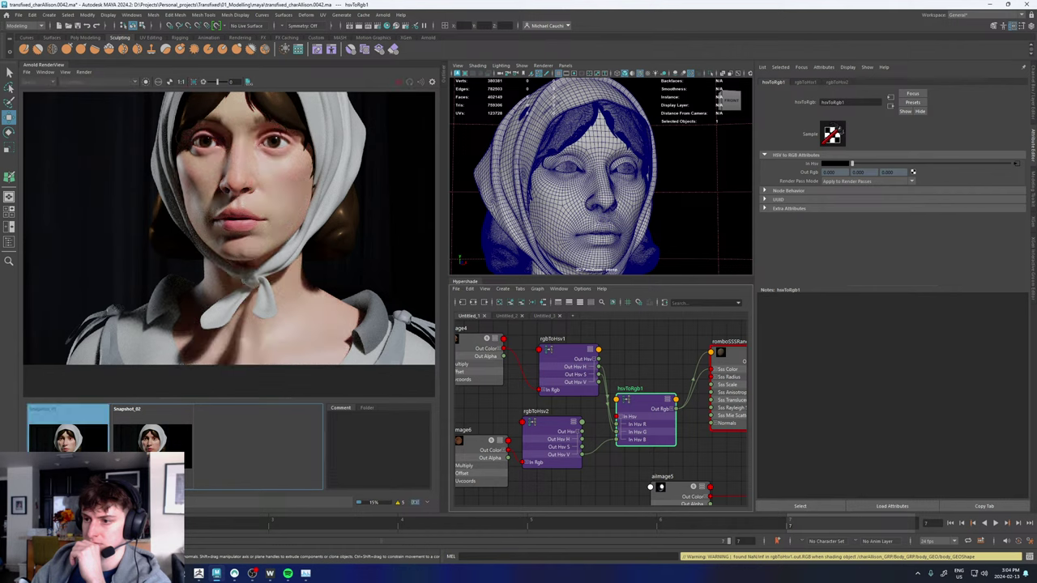
middle_drag(243, 162, 240, 257)
scroll(240, 258, up, 3)
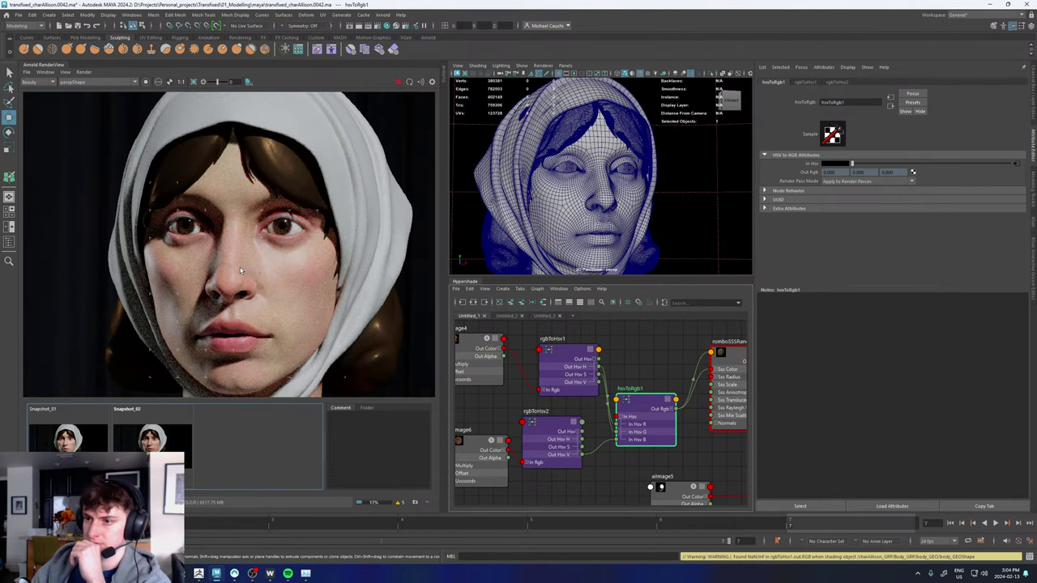
scroll(300, 232, up, 4)
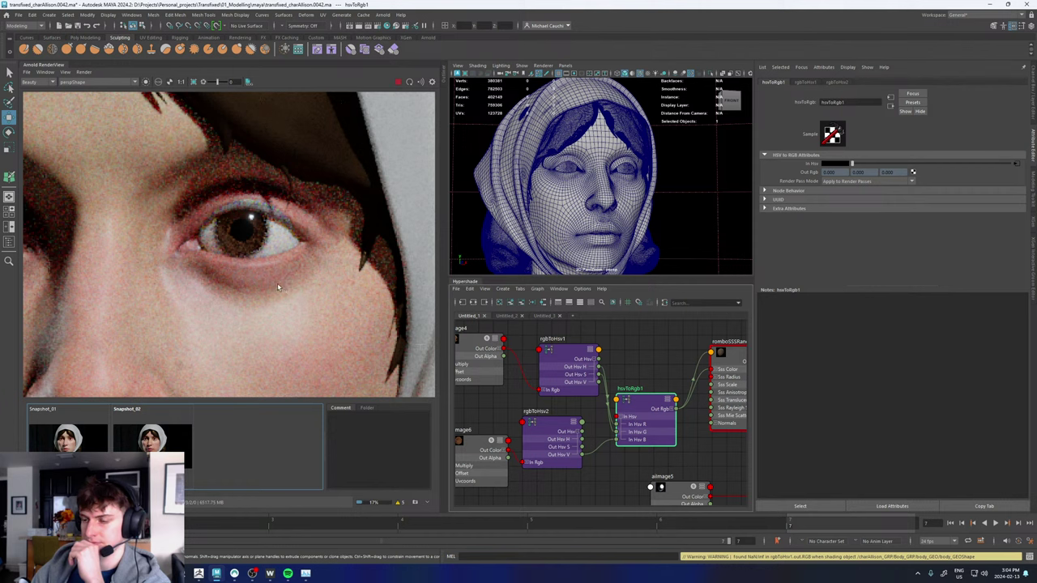
scroll(277, 282, down, 4)
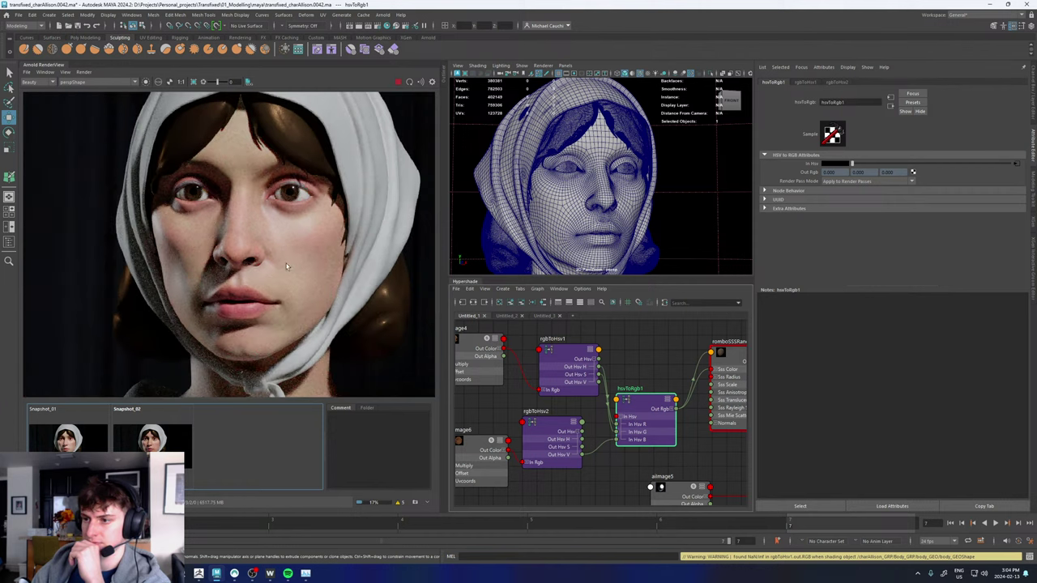
scroll(291, 253, up, 5)
scroll(291, 254, down, 5)
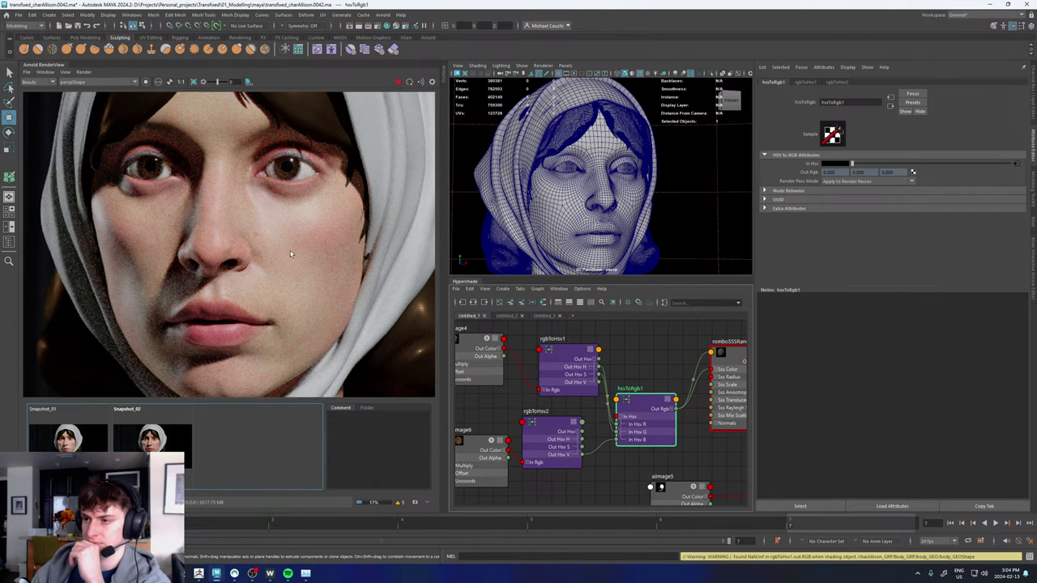
scroll(291, 254, down, 4)
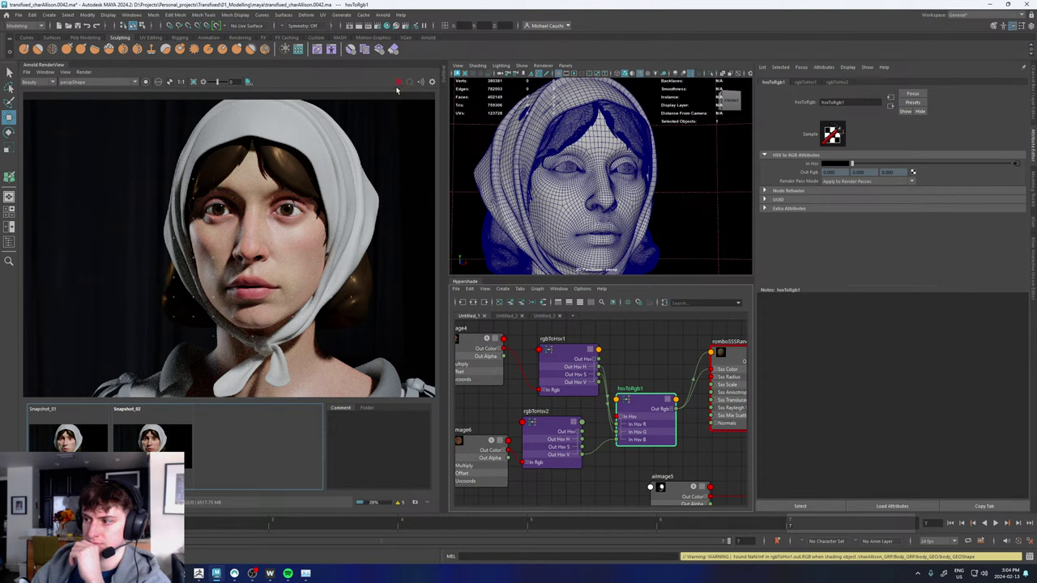
click(733, 352)
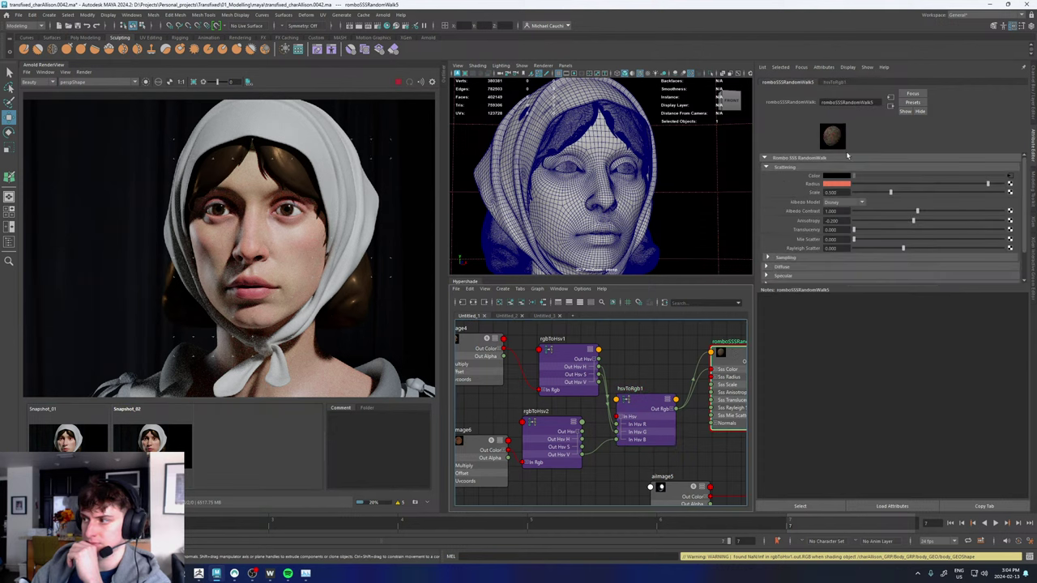
click(648, 458)
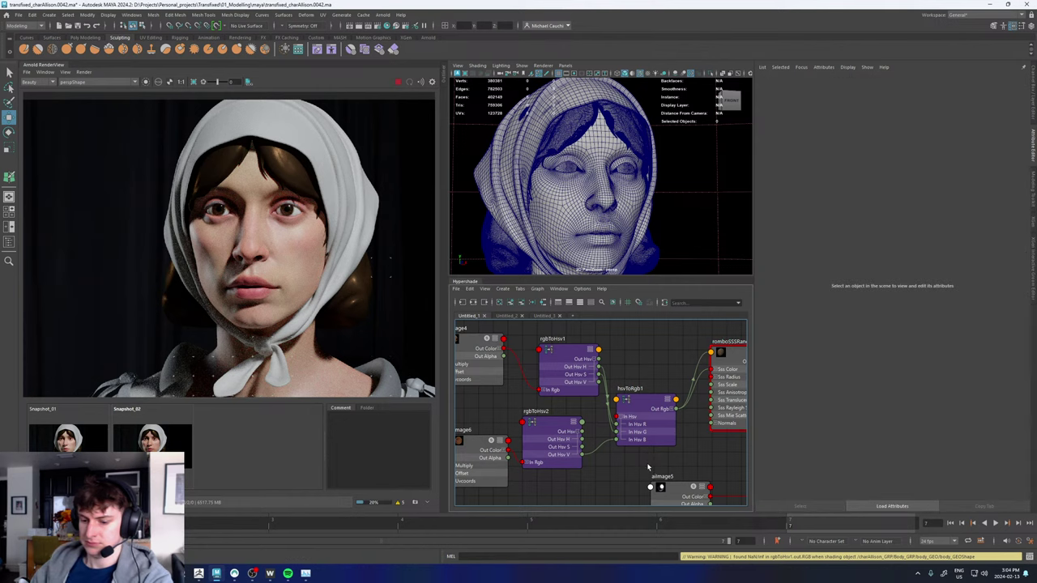
key(Tab)
text(normaliz)
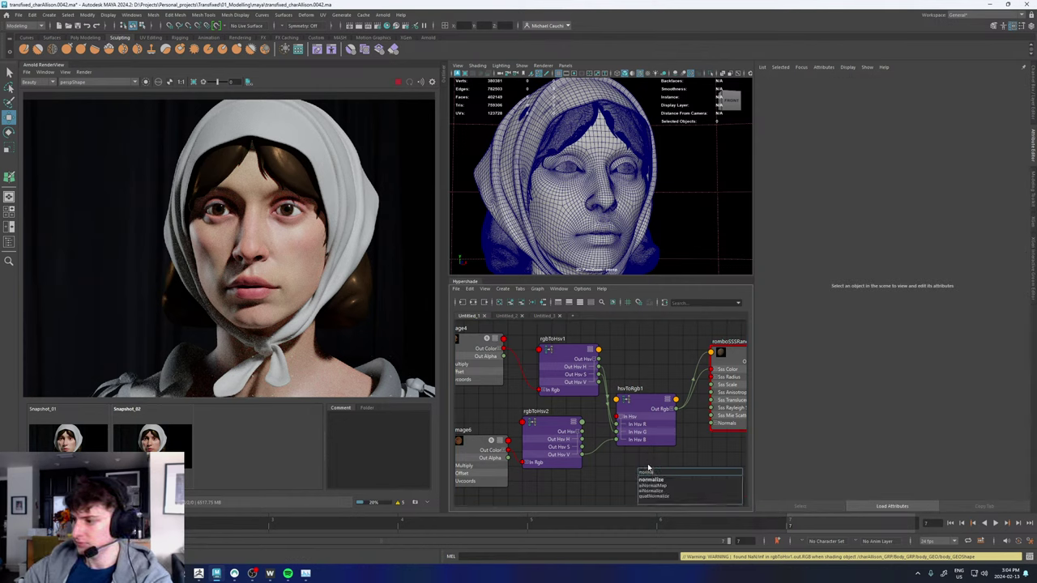
key(BackSpace)
key(BackSpace)
key(BackSpace)
key(BackSpace)
key(BackSpace)
key(BackSpace)
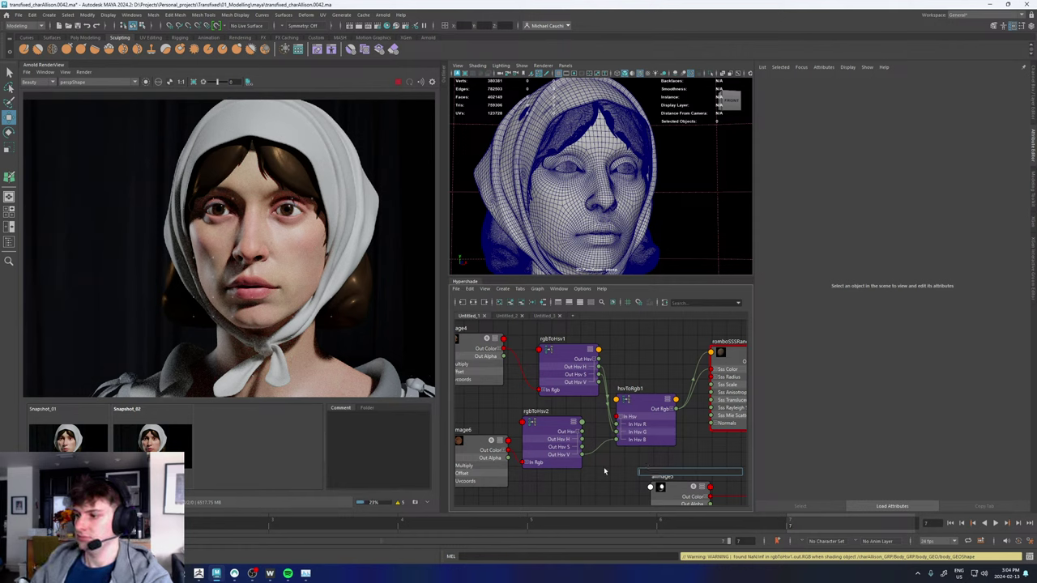
- Open the romboSSSRandomWalk skin shader's attributes and expand its Geometry settings
click(736, 357)
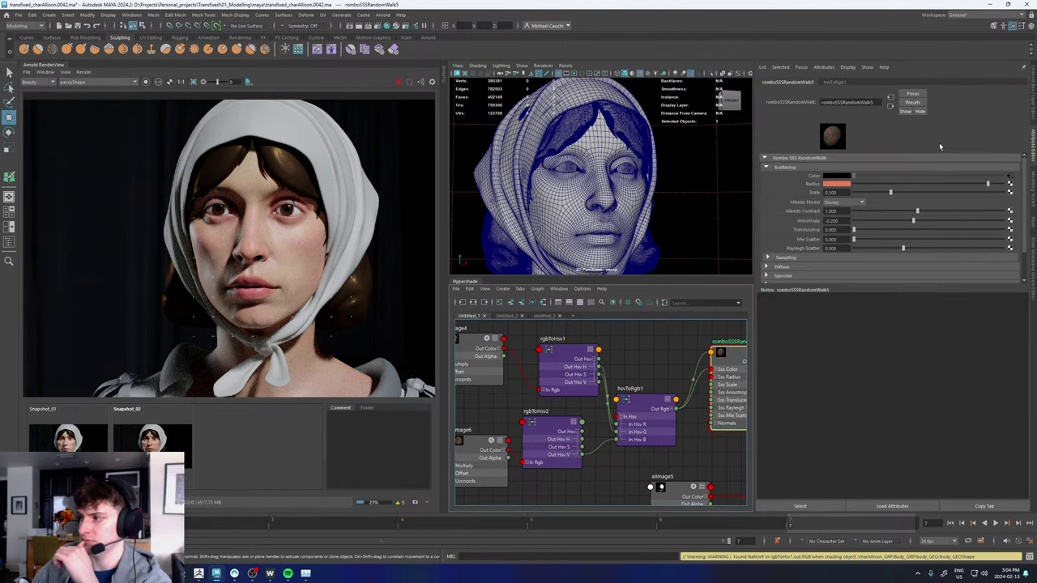
scroll(786, 271, down, 1)
click(784, 252)
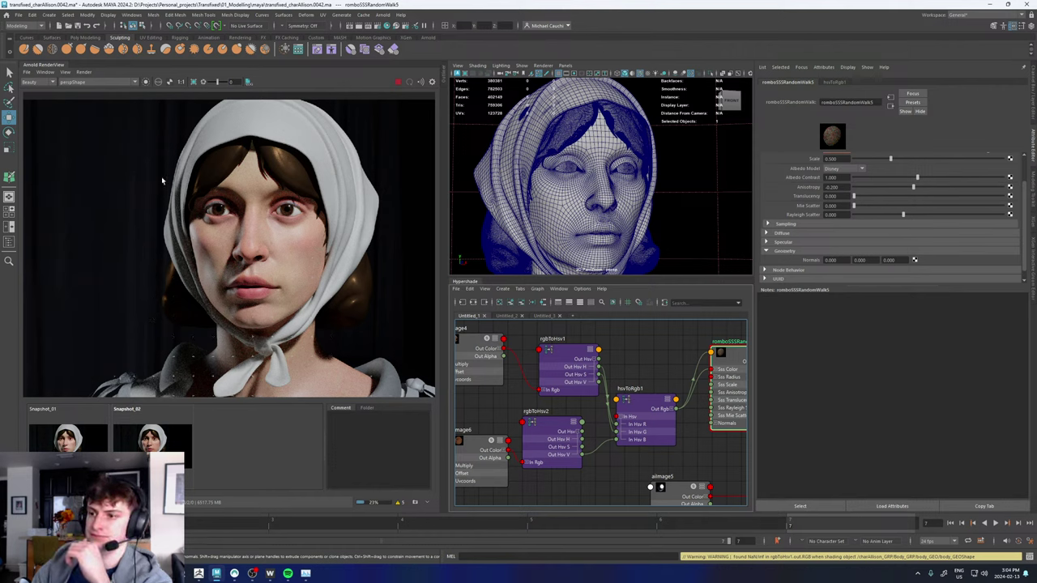
- Compare the current face render with Snapshot_01 and Snapshot_02, checking the skin colour and detail up close
scroll(267, 239, up, 4)
scroll(268, 239, down, 2)
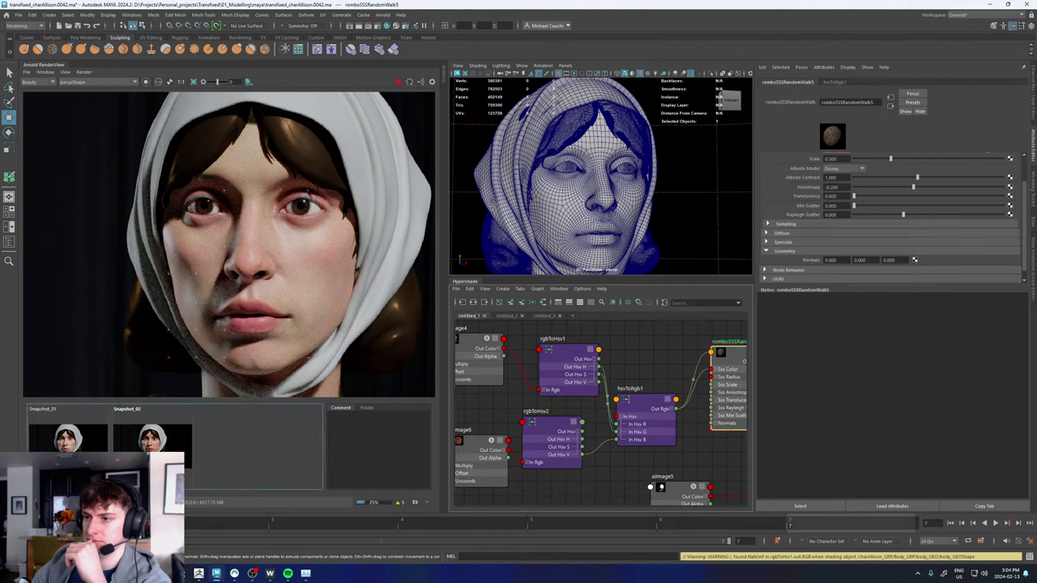
click(87, 438)
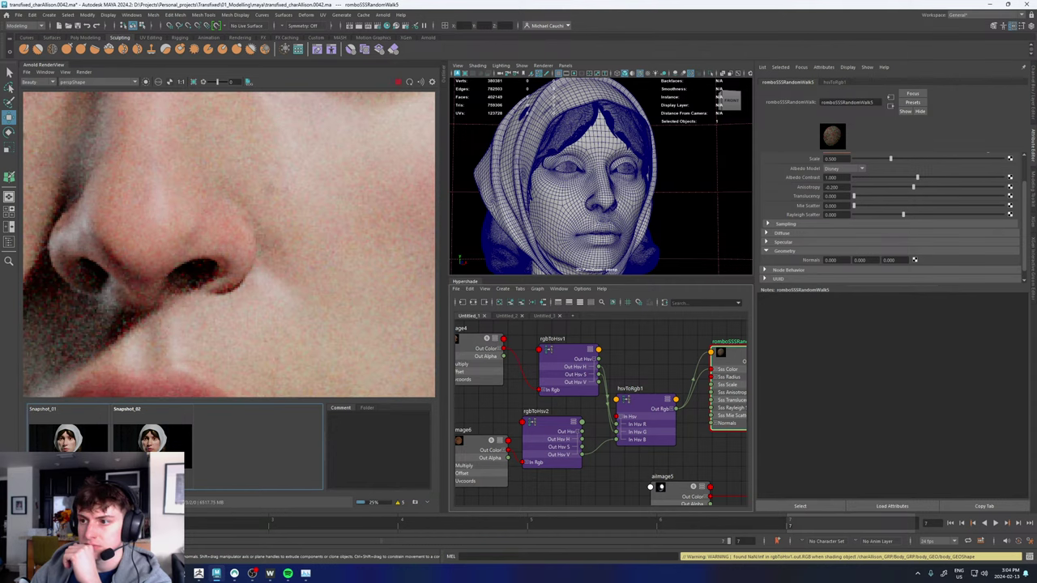
scroll(231, 256, down, 2)
scroll(231, 256, down, 2)
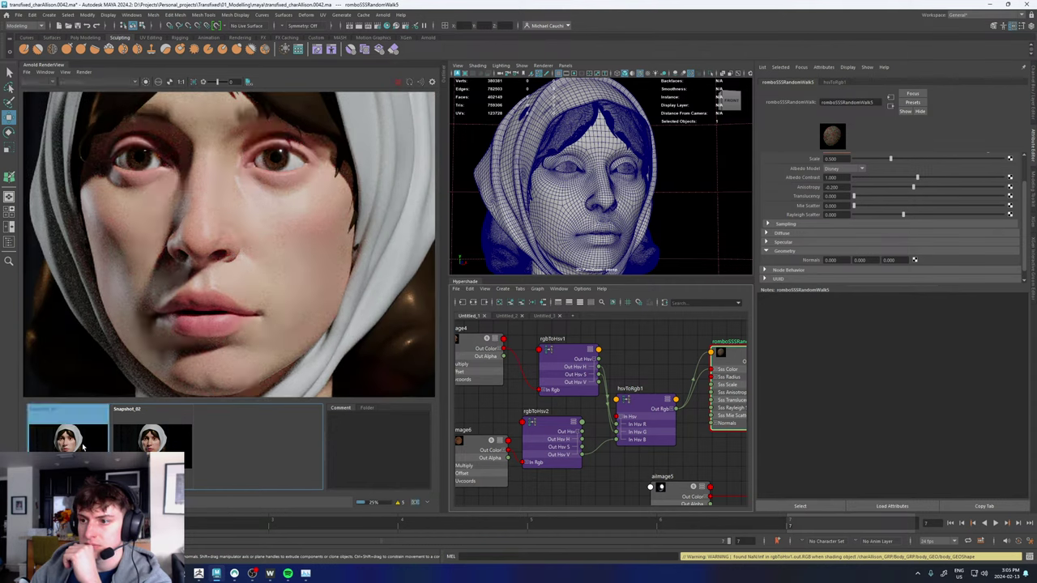
click(132, 444)
click(140, 444)
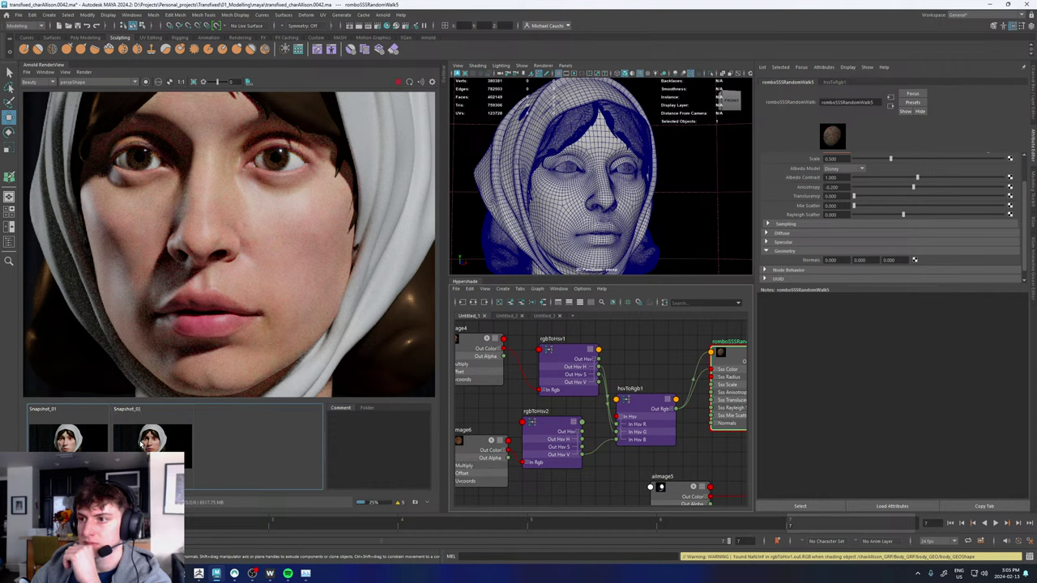
click(140, 444)
click(140, 444)
click(146, 443)
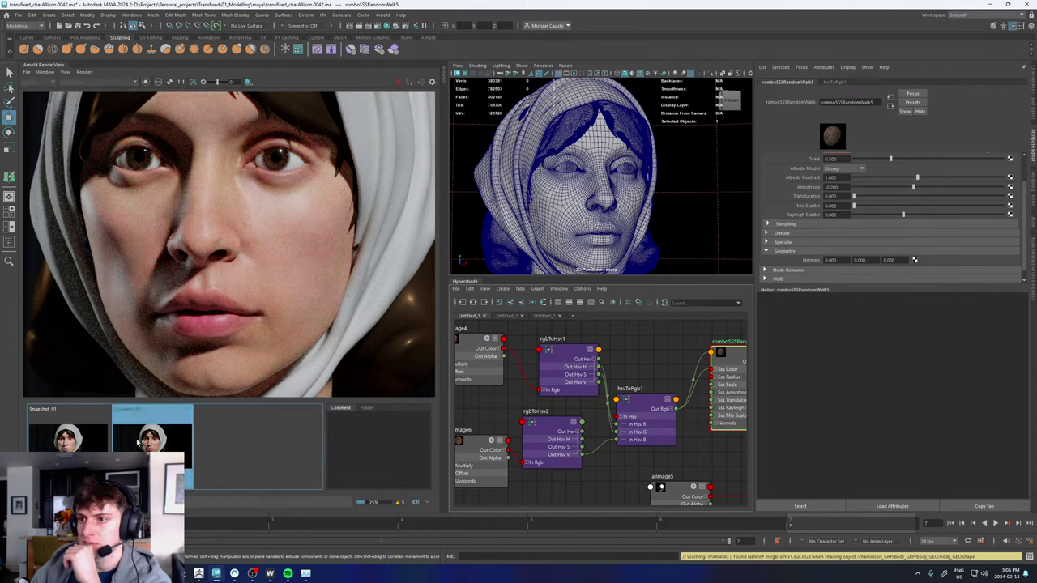
click(82, 448)
click(80, 448)
click(78, 448)
click(79, 447)
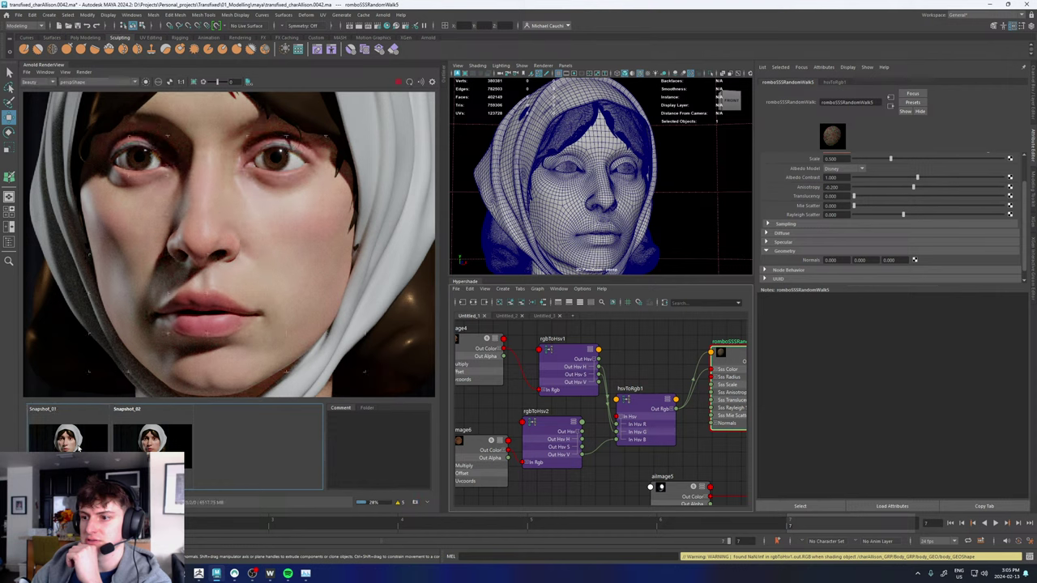
click(139, 444)
click(138, 444)
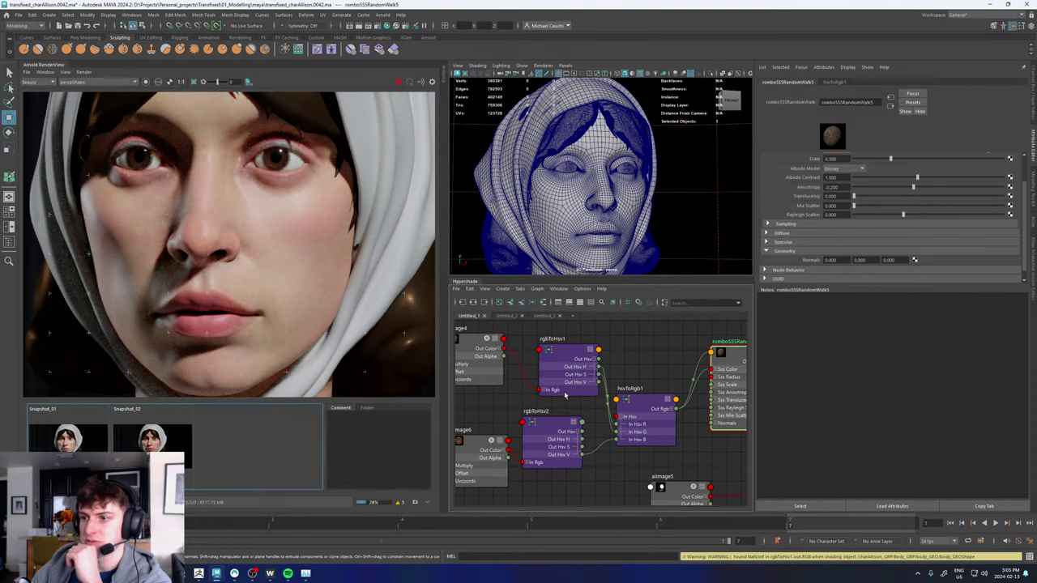
- Add an aiLayerRgba node in the empty graph area between the skin image textures and the skin shader
scroll(648, 364, down, 4)
drag(656, 410, 588, 466)
click(613, 388)
key(Tab)
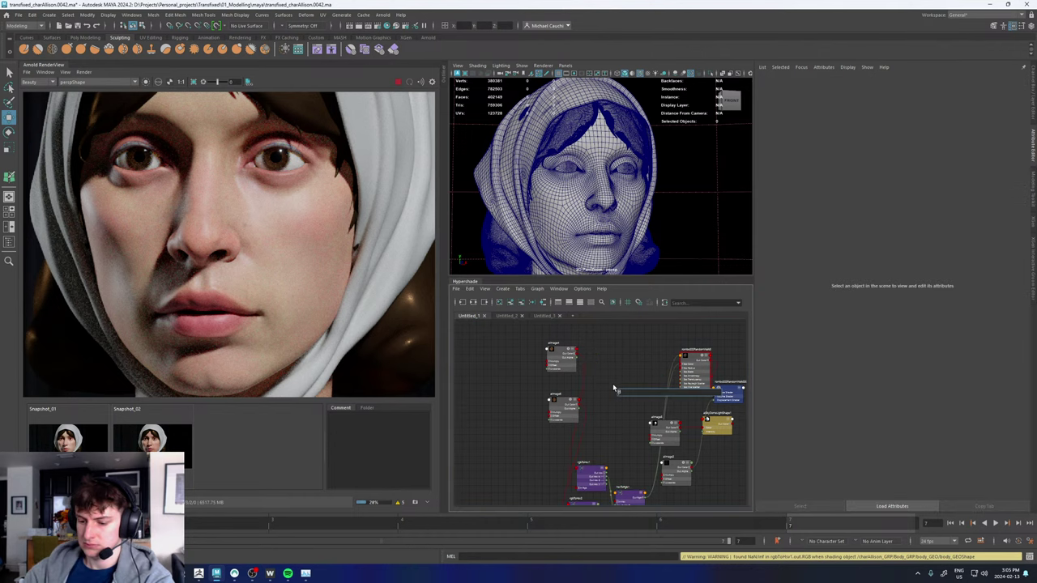
text(blend)
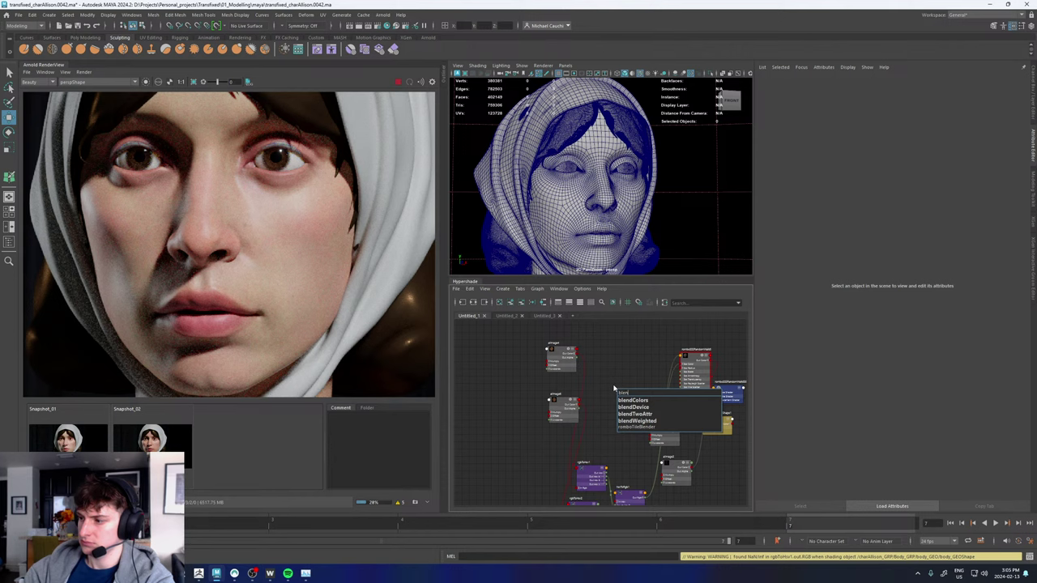
key(BackSpace)
key(BackSpace)
key(BackSpace)
key(BackSpace)
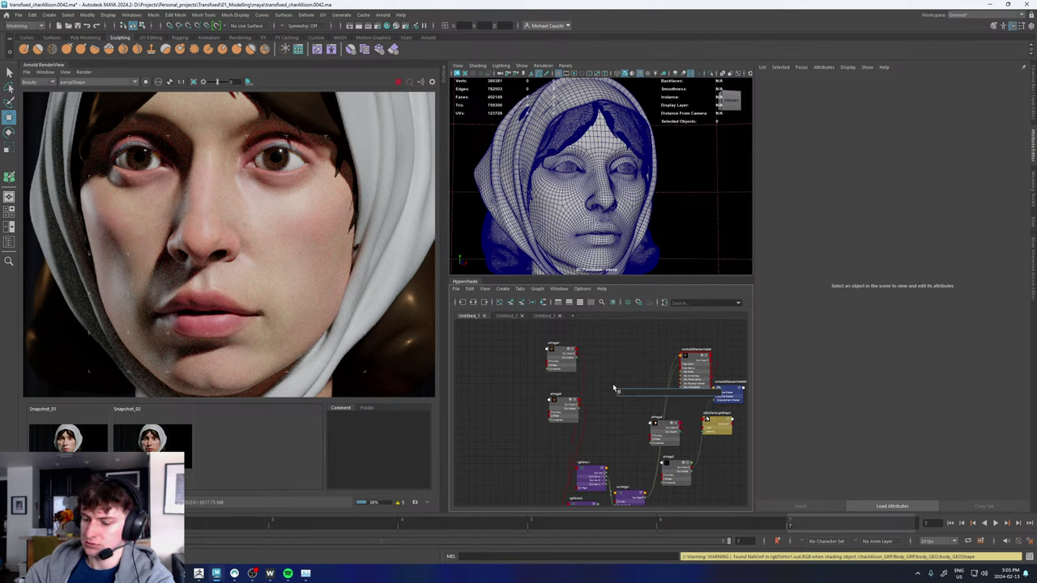
text(layer)
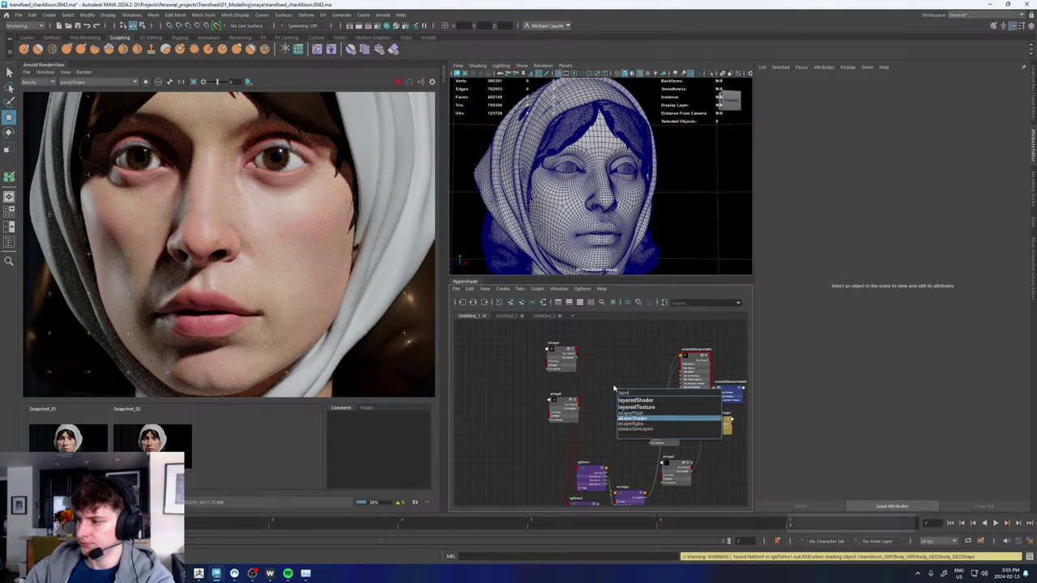
key(Down)
key(Return)
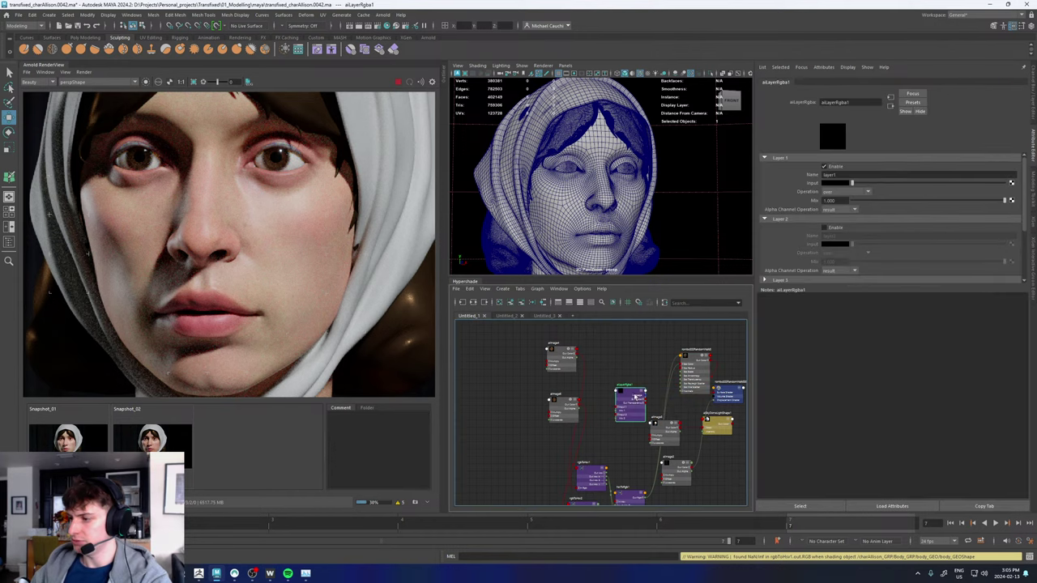
- Connect the out color of aiImage4 to Input 1 and of aiImage6 to Input 2 of the aiLayerRgba node
drag(620, 395, 619, 365)
scroll(619, 365, up, 4)
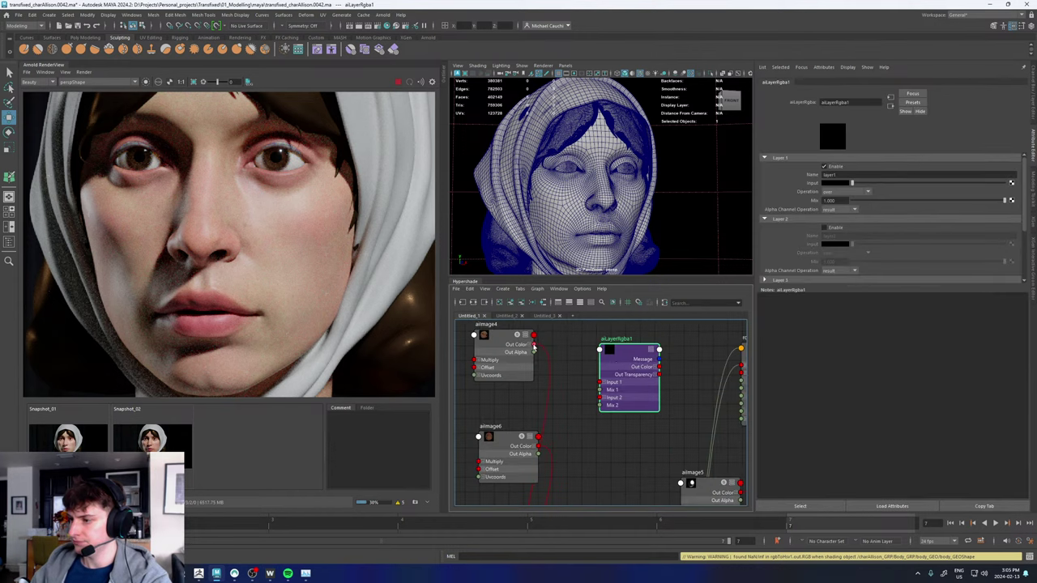
drag(534, 344, 600, 382)
drag(539, 436, 600, 398)
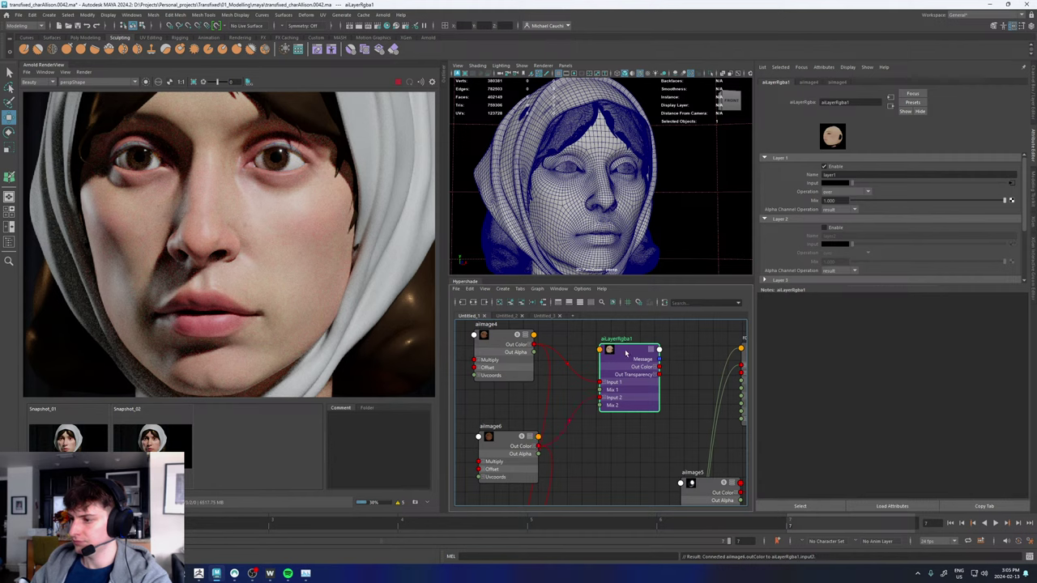
- Enable Layer 2 of the aiLayerRgba node and set its operation to overwrite
click(833, 230)
click(847, 253)
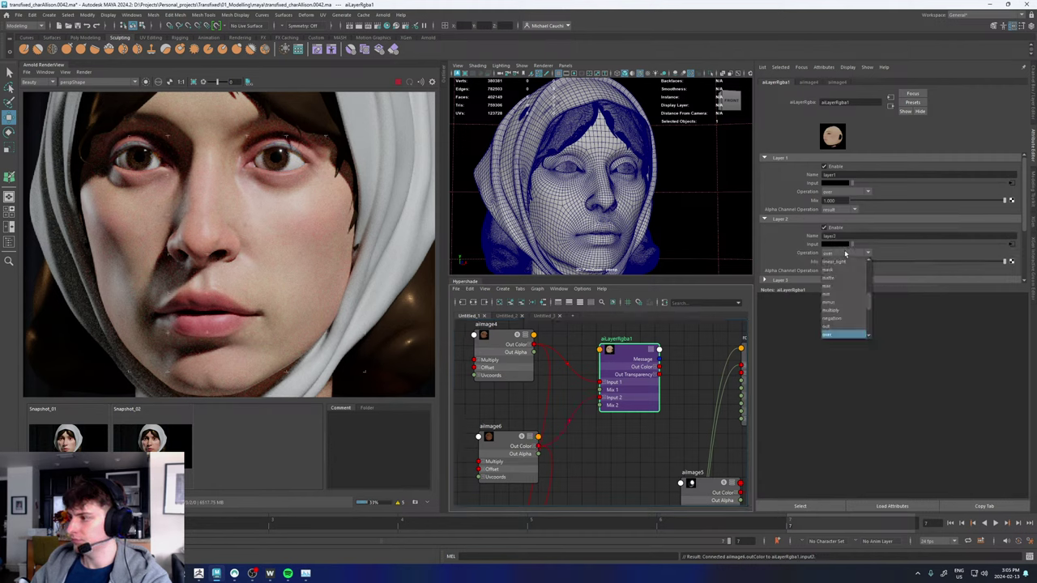
scroll(840, 292, down, 3)
click(849, 265)
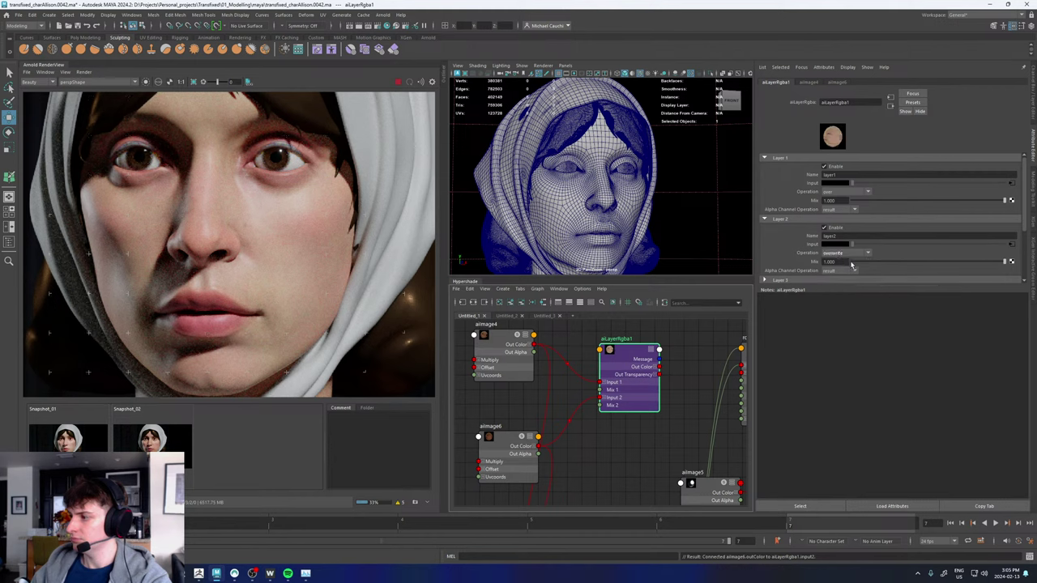
- Name Layer 1 Zbrush and Layer 2 R3DS in the aiLayerRgba node
drag(846, 175, 794, 175)
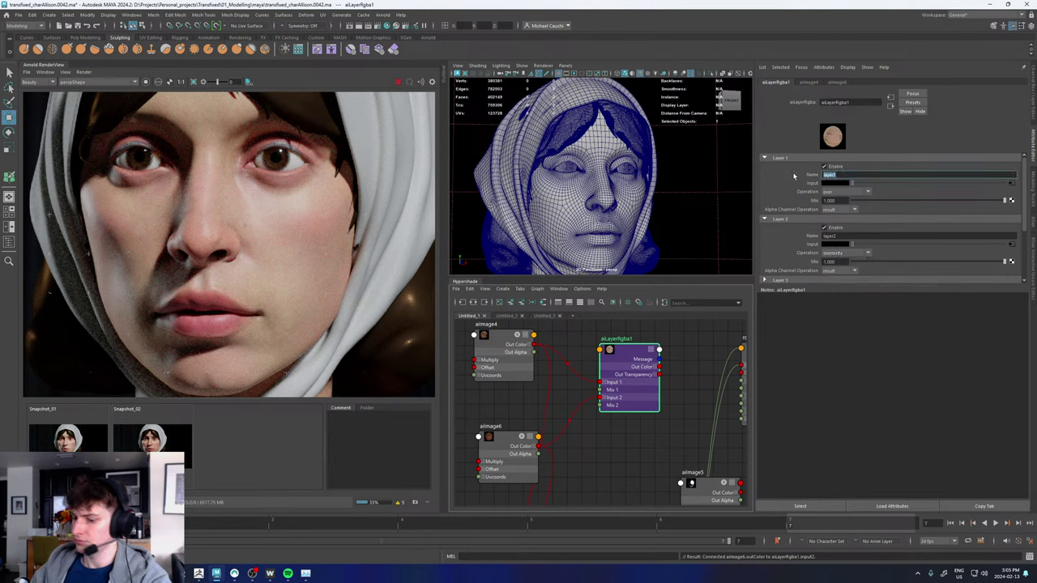
text(Zbrush)
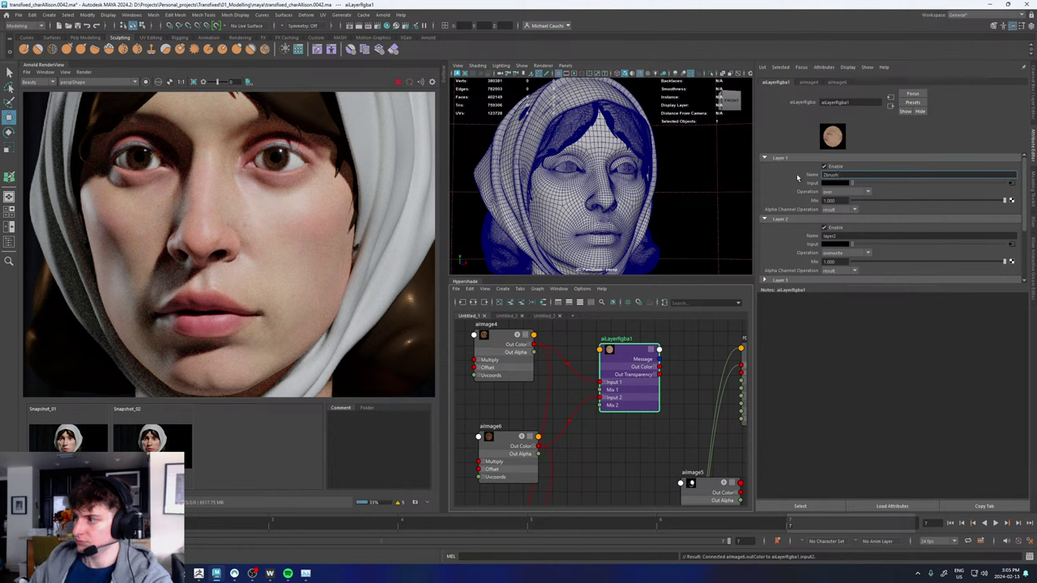
double_click(842, 235)
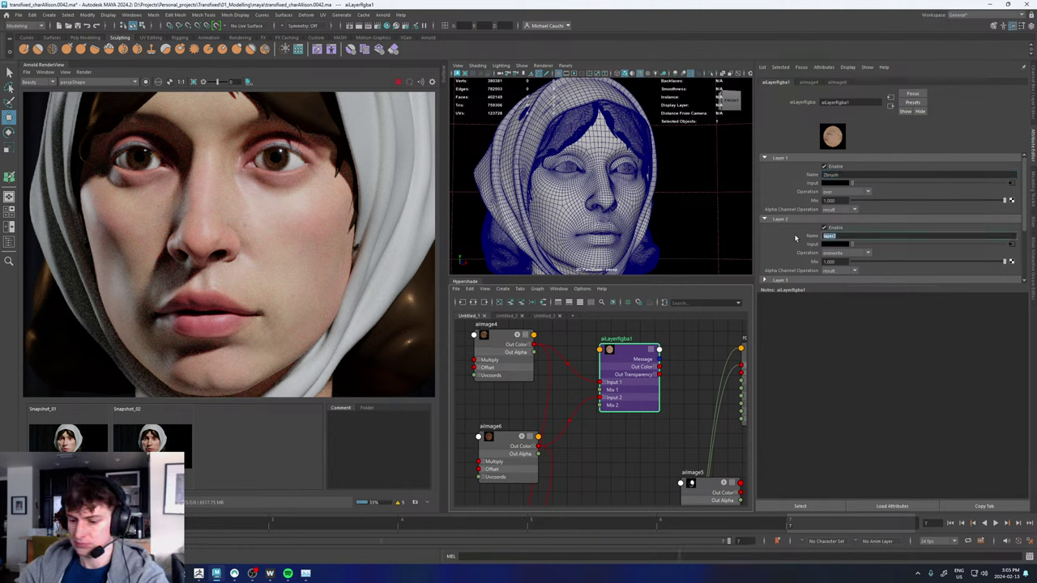
text(R3DS)
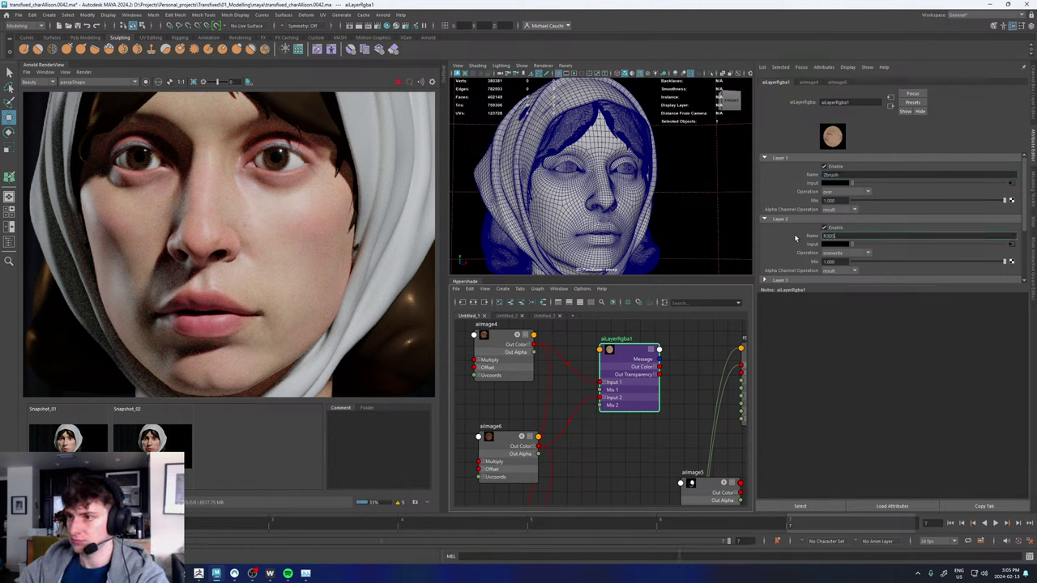
key(Return)
- Store a snapshot of the current skin render for comparison
scroll(239, 212, down, 3)
scroll(239, 210, up, 2)
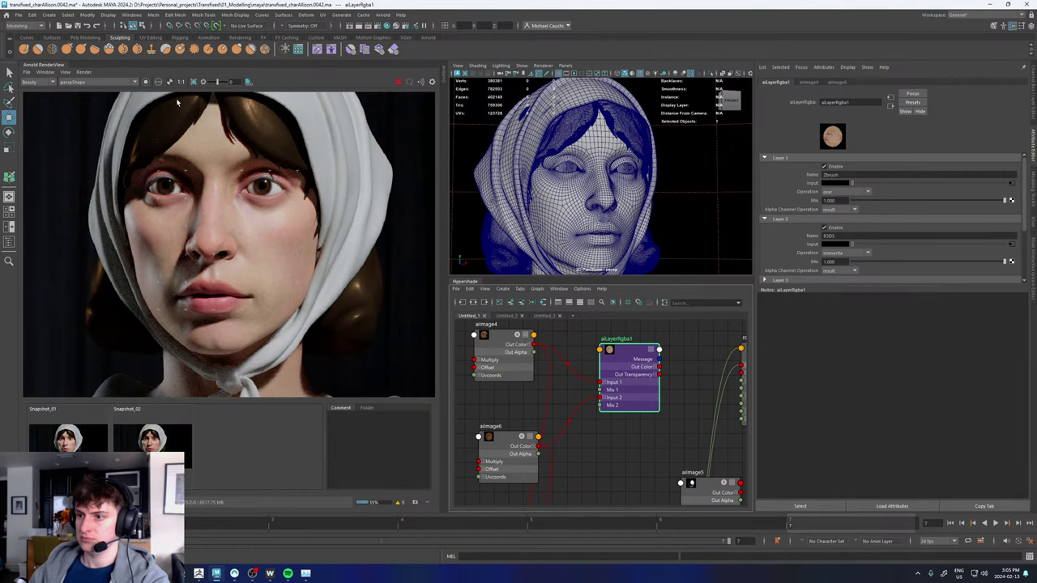
click(66, 73)
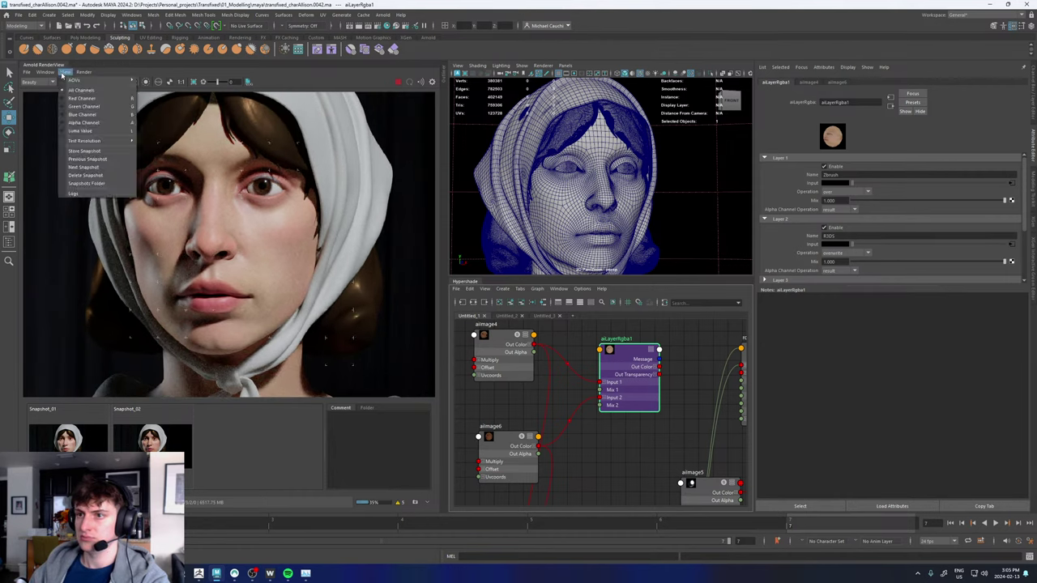
click(88, 151)
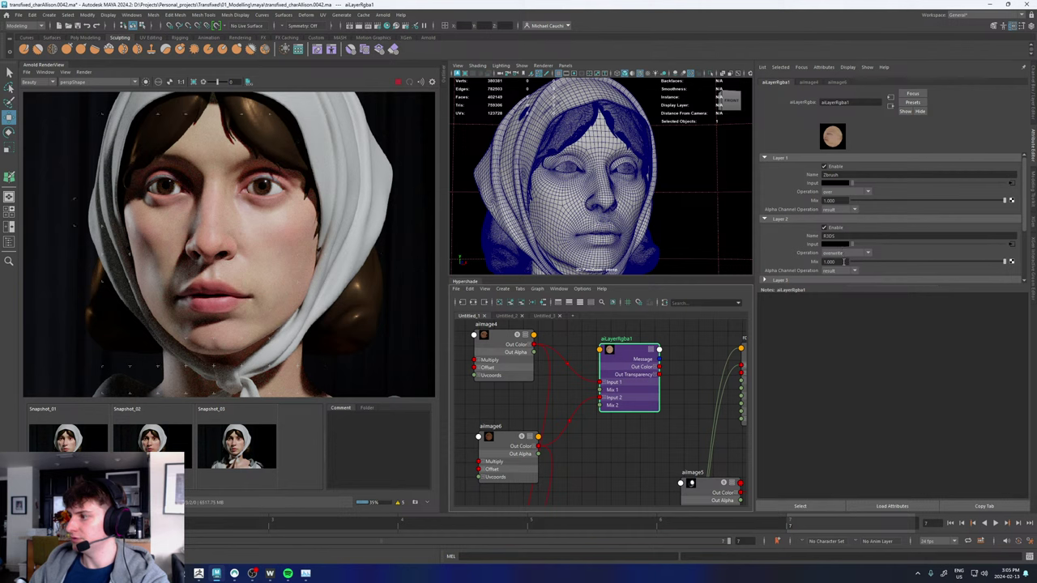
- Set the Layer 2 mix of the aiLayerRgba node to 0.5
drag(844, 262, 787, 264)
text(.5)
key(Return)
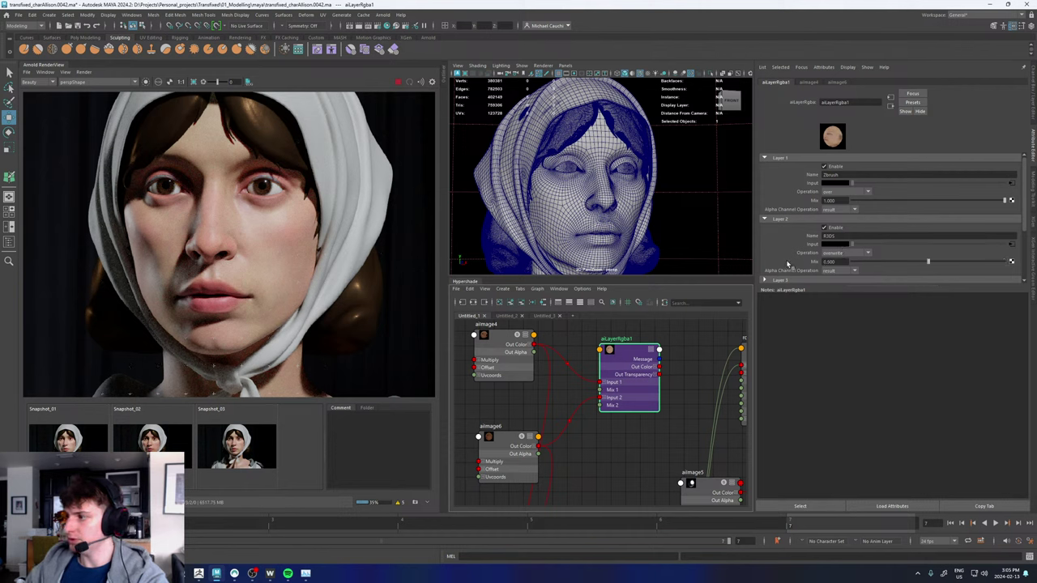
- Connect the out color of the aiLayerRgba node to the skin shader's sssColor and diffuseColor inputs
alt+middle_drag(692, 369, 615, 370)
drag(584, 369, 666, 367)
alt+middle_drag(589, 431, 599, 397)
scroll(597, 421, down, 5)
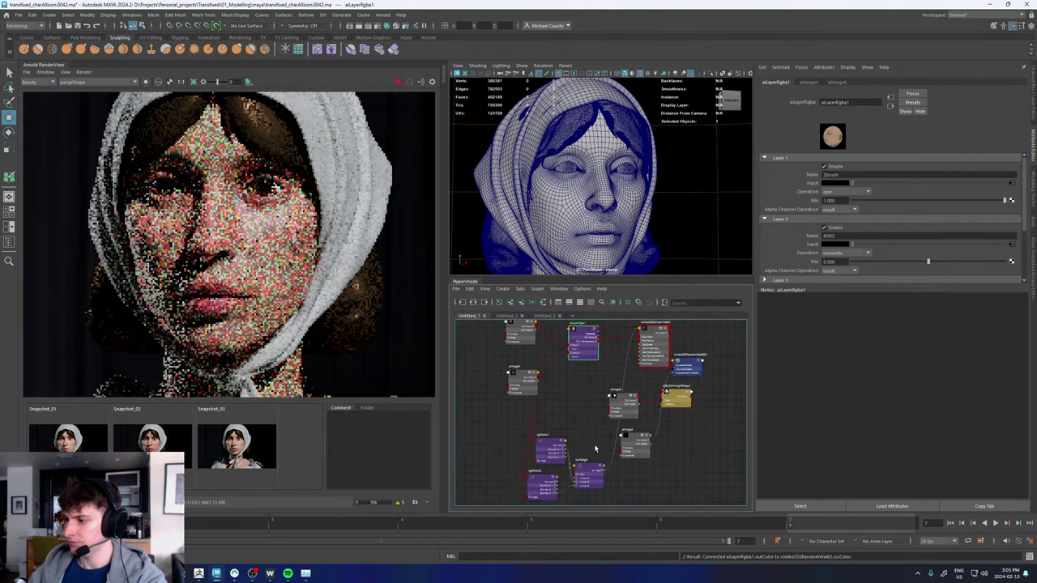
drag(609, 468, 599, 338)
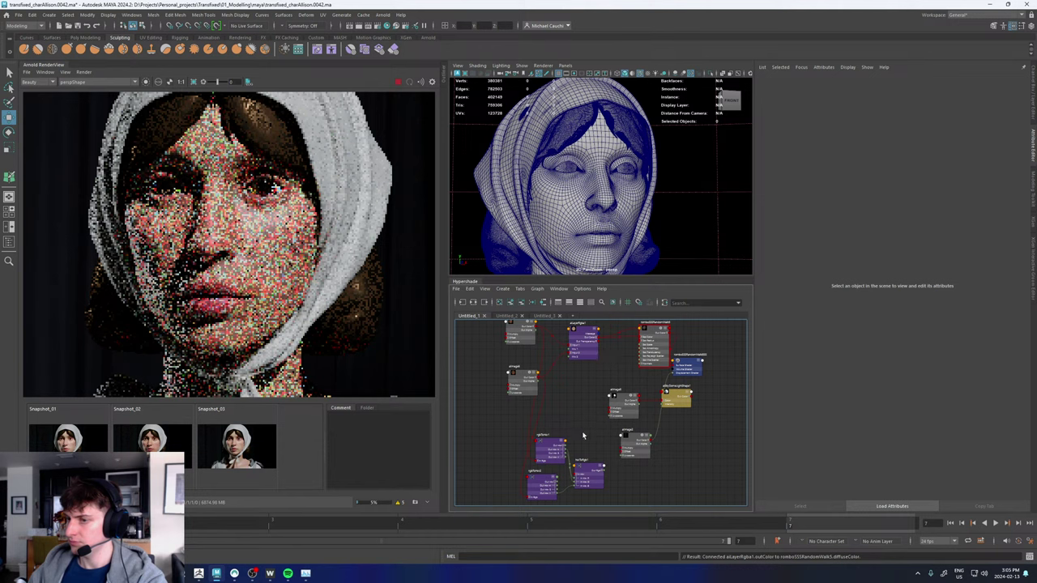
- Delete the two rgbToHsv nodes and the hsvToRgb node from the skin shader graph
drag(586, 499, 540, 446)
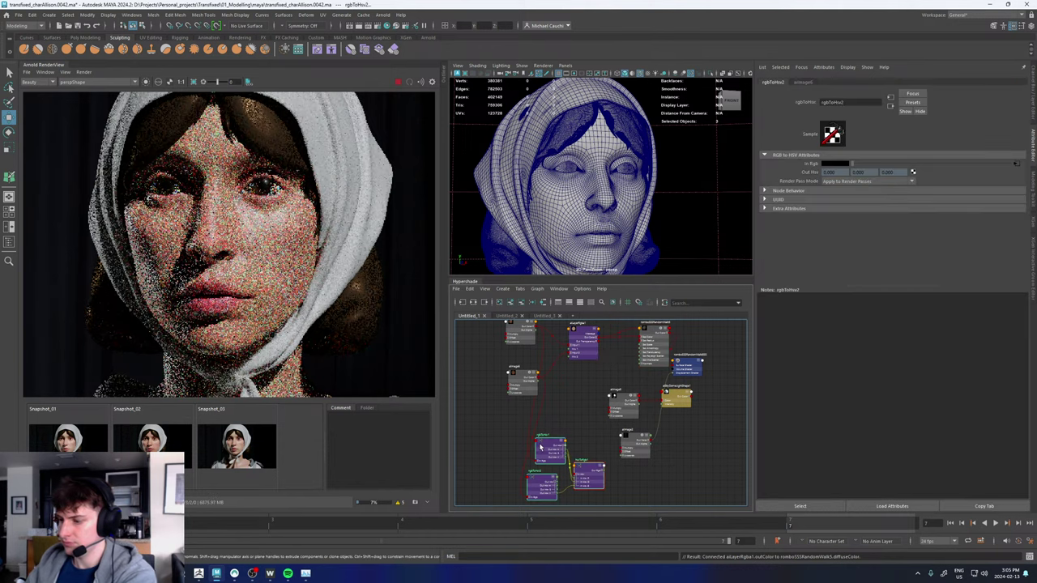
key(Delete)
- Compare the skin colour in Snapshot_01 and Snapshot_03 by alternating between the two renders
click(206, 454)
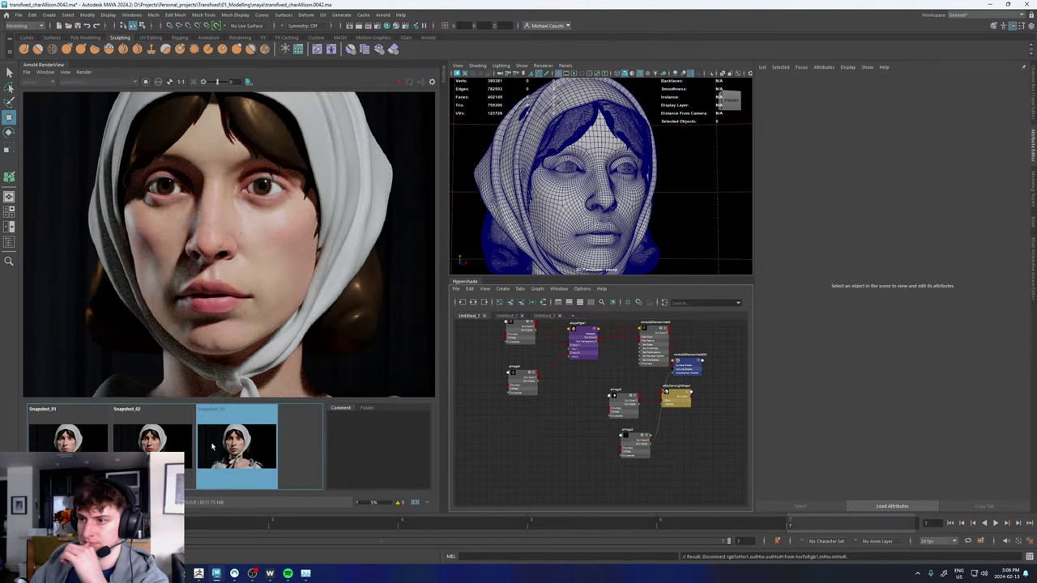
click(204, 455)
click(82, 451)
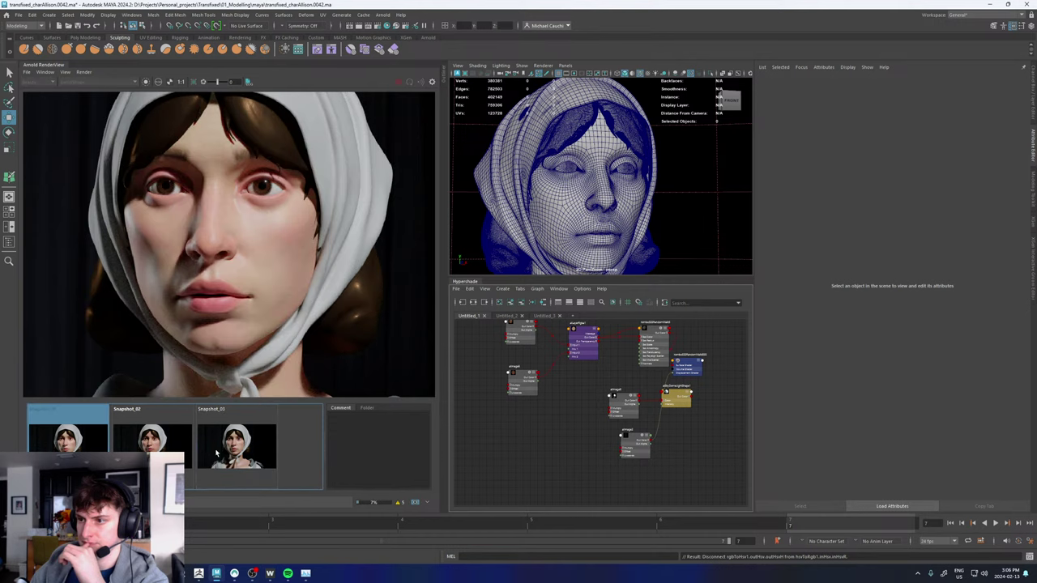
click(216, 451)
click(94, 451)
click(220, 446)
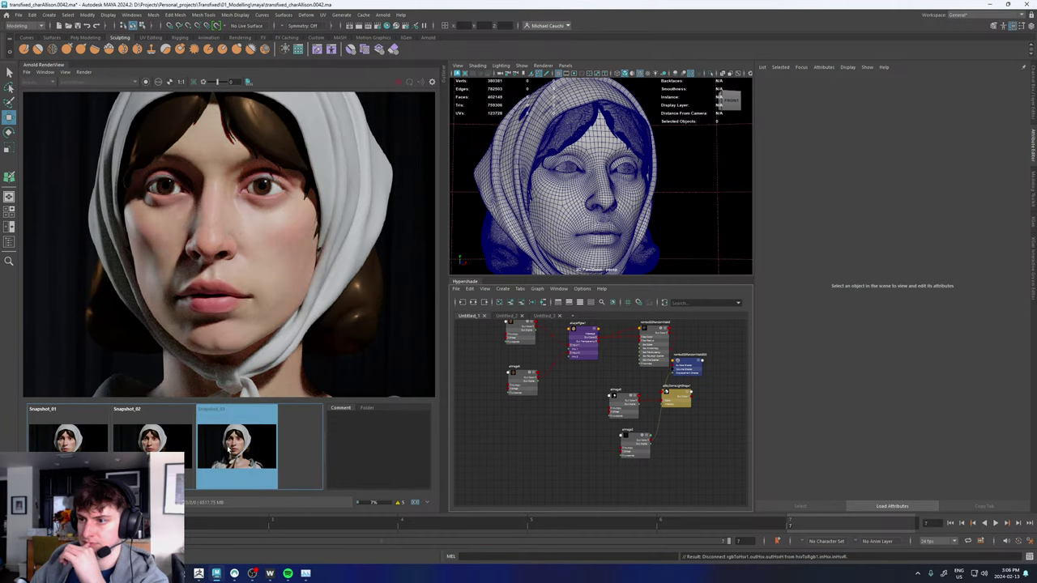
click(68, 442)
click(221, 445)
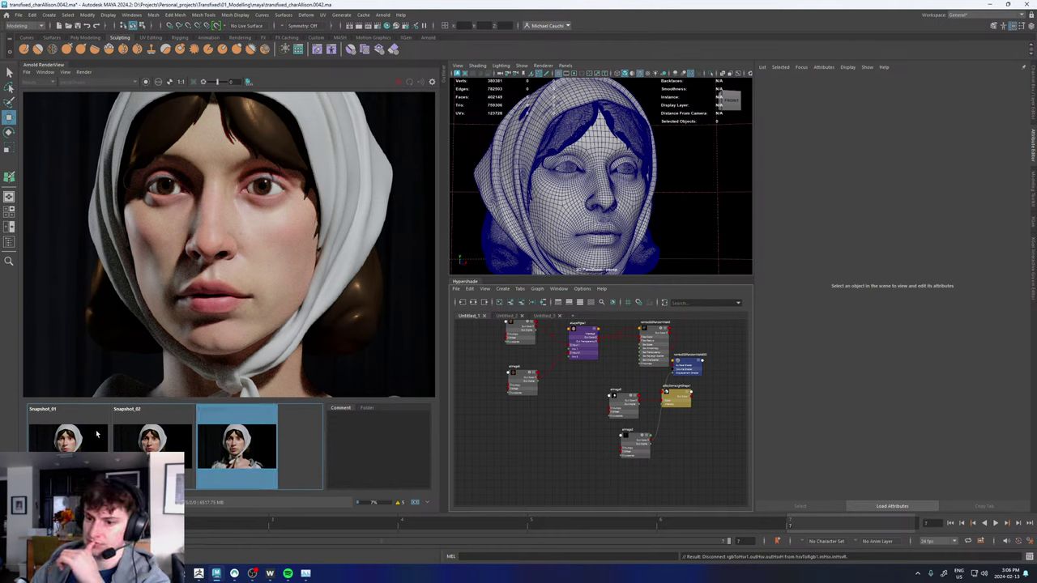
click(97, 434)
click(213, 455)
click(95, 438)
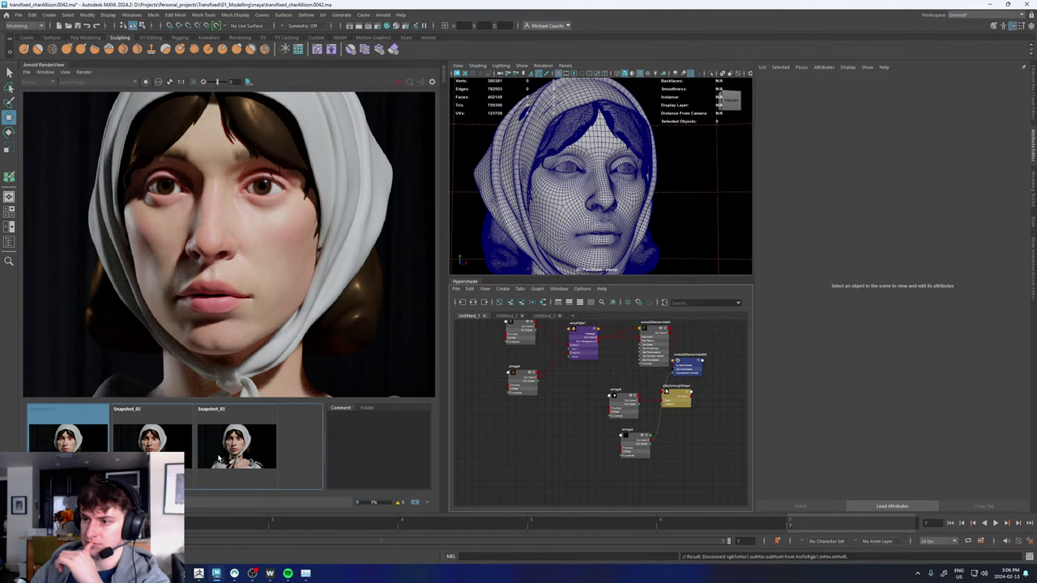
click(219, 459)
click(230, 458)
click(243, 457)
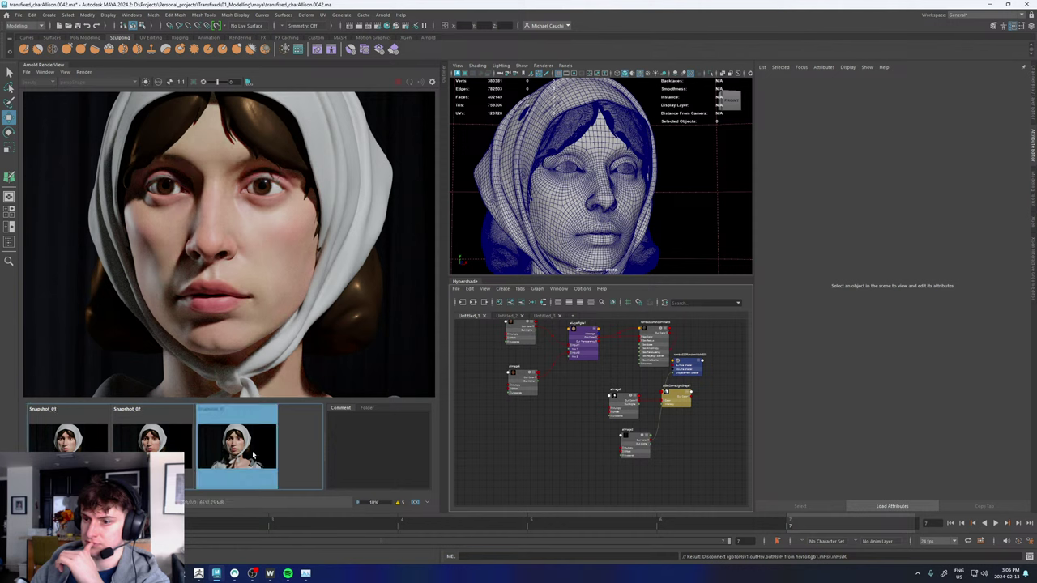
click(252, 455)
click(90, 459)
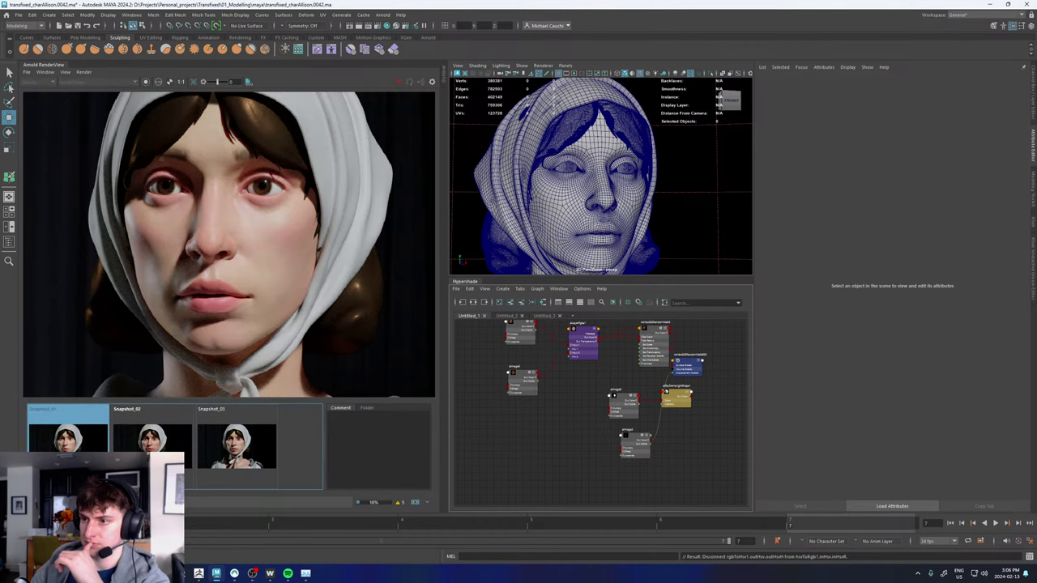
click(91, 459)
- Compare Snapshot_01 with the live blended render, examining the face up close and the eye area
scroll(194, 275, up, 4)
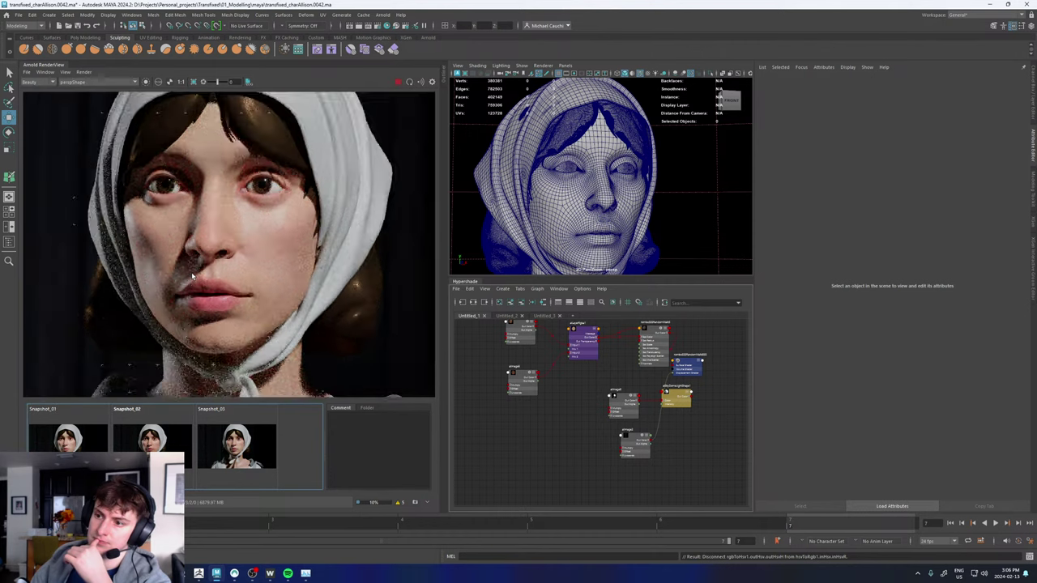
click(90, 457)
click(91, 457)
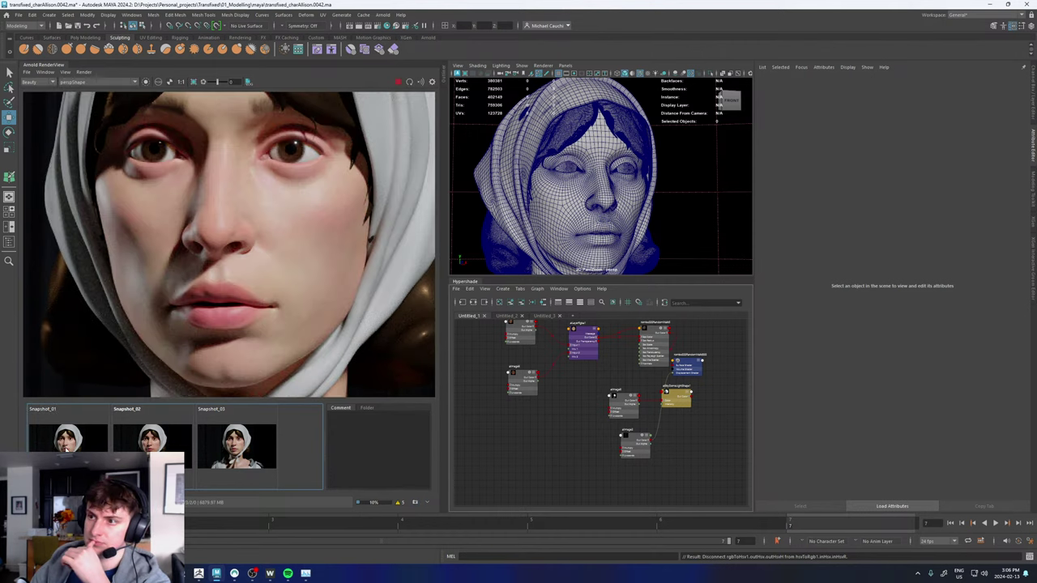
scroll(181, 272, down, 4)
scroll(201, 263, up, 4)
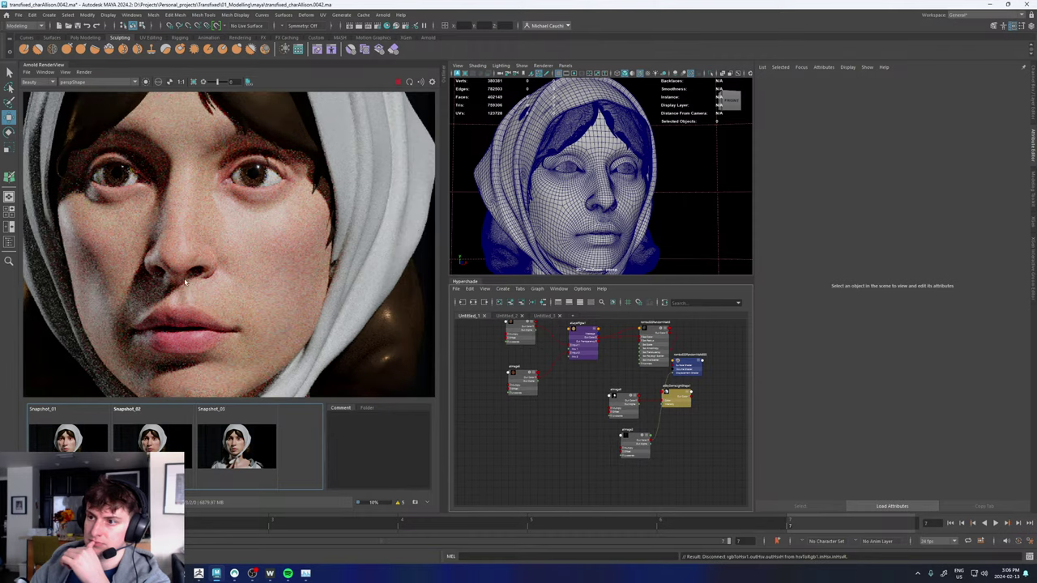
click(84, 440)
click(85, 442)
click(84, 441)
click(84, 442)
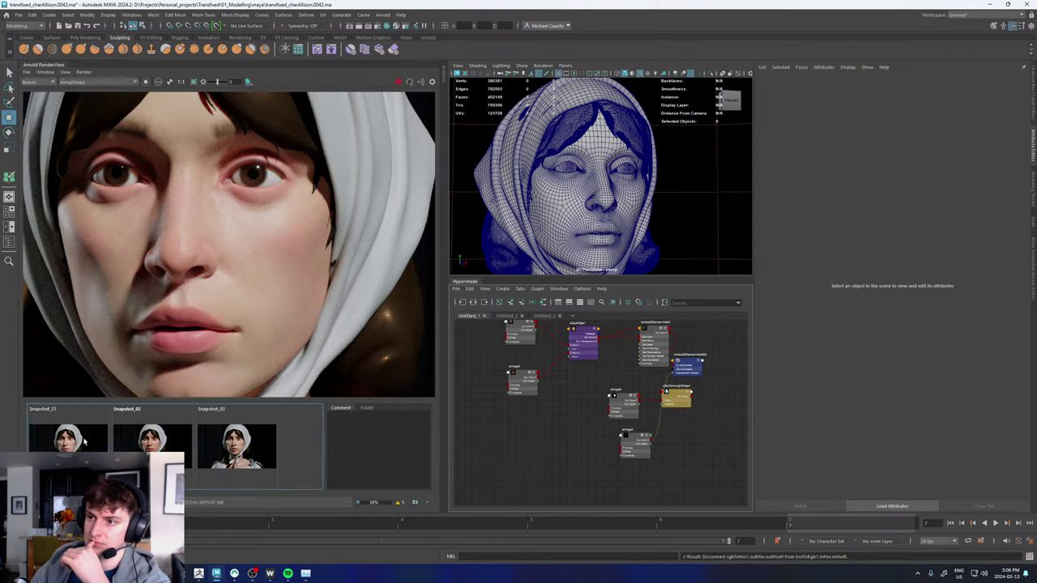
click(85, 441)
click(85, 440)
click(84, 439)
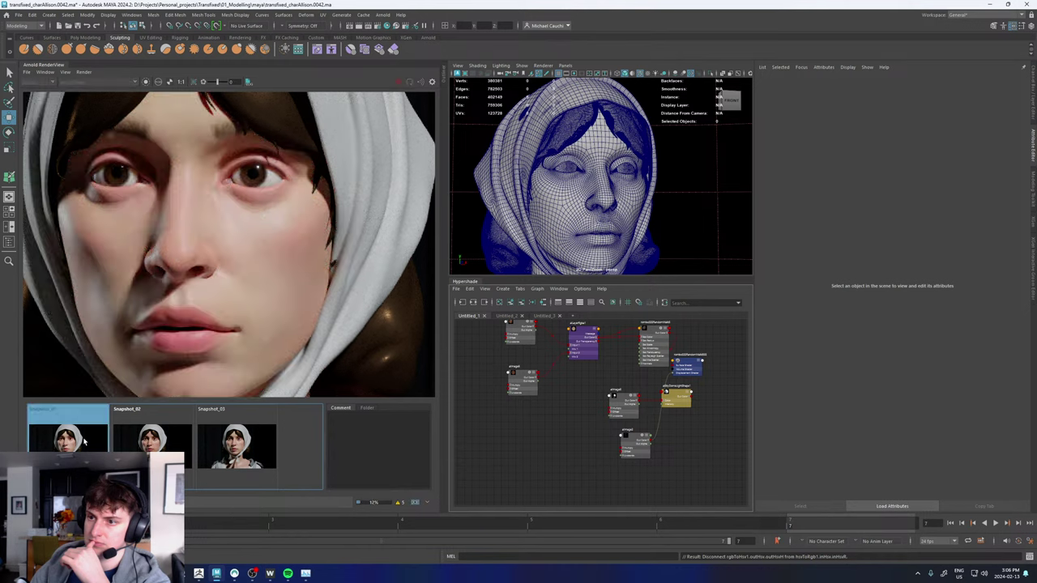
click(84, 440)
click(84, 440)
click(84, 440)
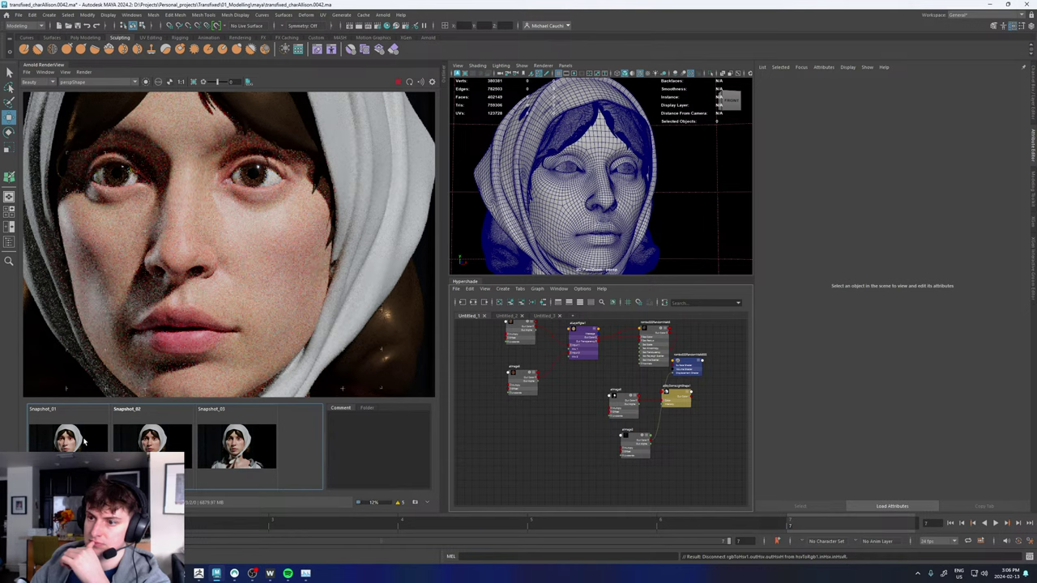
click(84, 440)
click(84, 440)
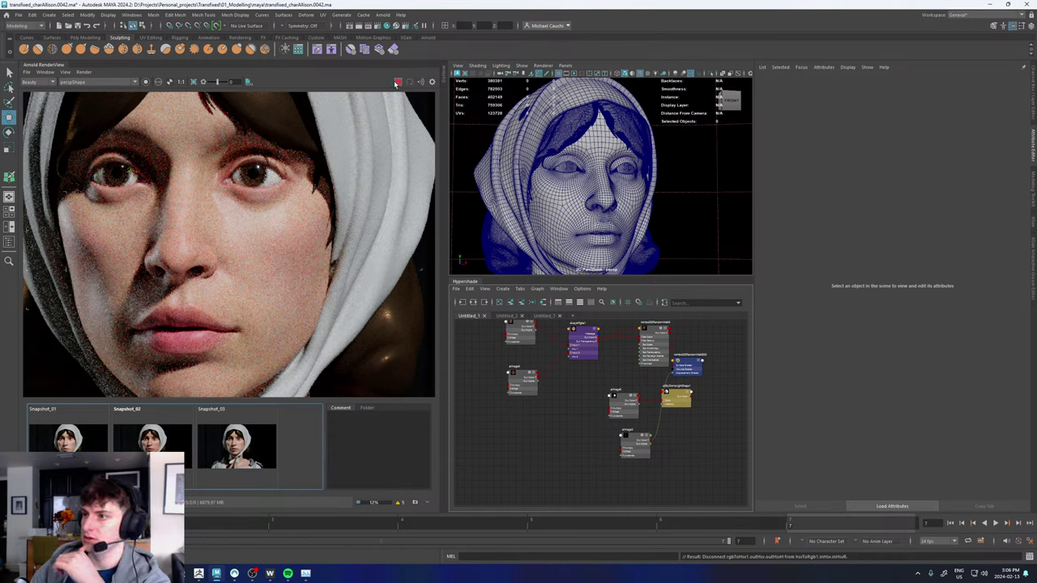
scroll(280, 213, down, 5)
scroll(280, 213, up, 3)
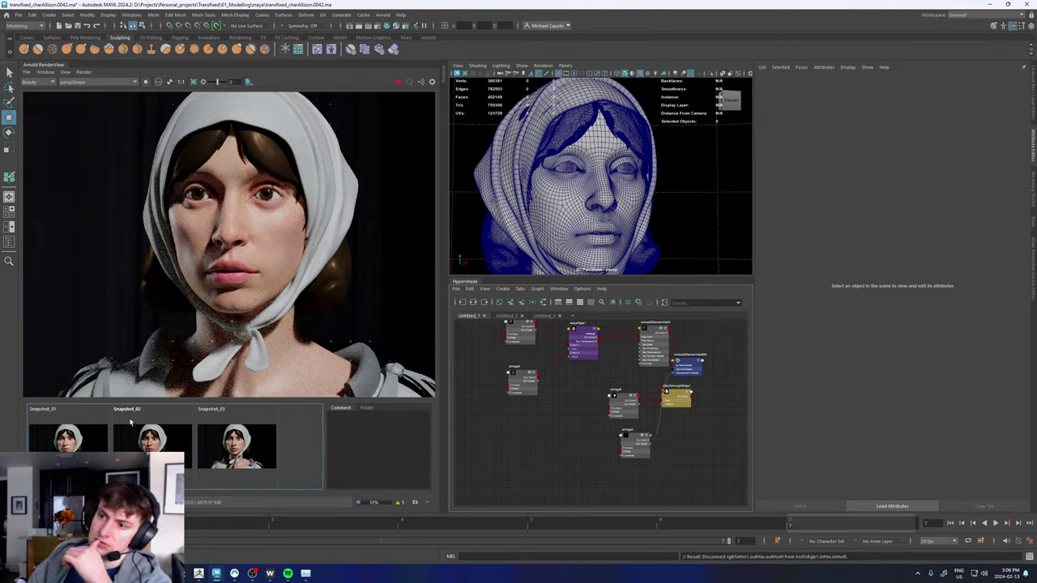
scroll(271, 175, up, 5)
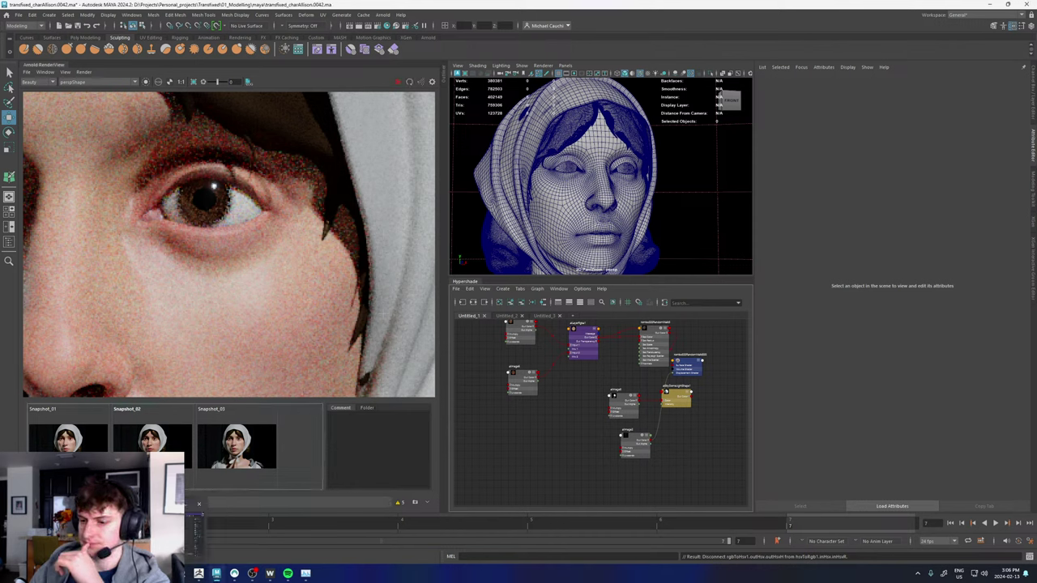
- Switch to Wrap and load Face_Normal.jpg into the LoadImage node in place of the albedo texture
click(270, 574)
scroll(739, 186, down, 2)
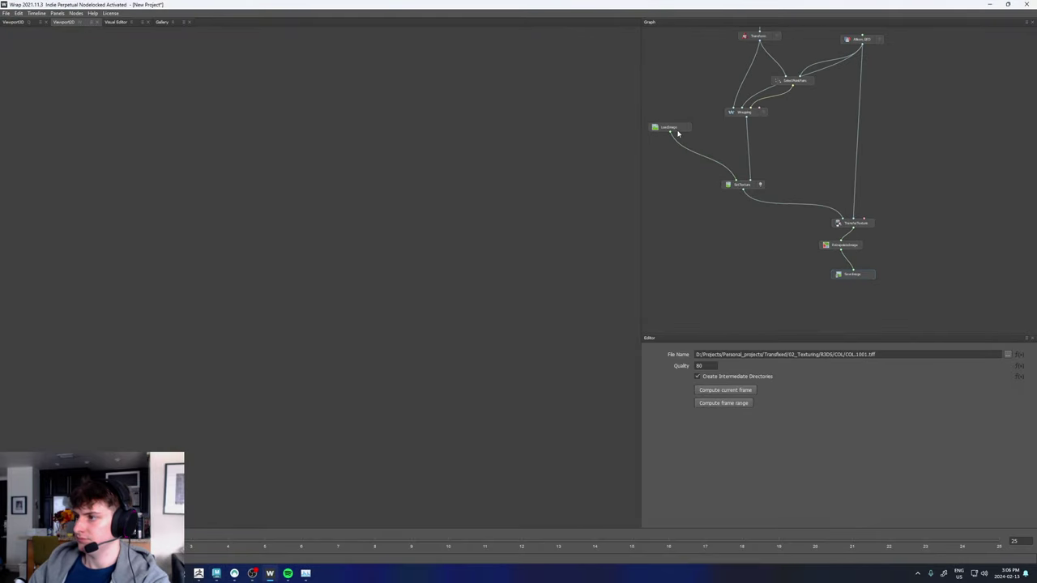
click(677, 130)
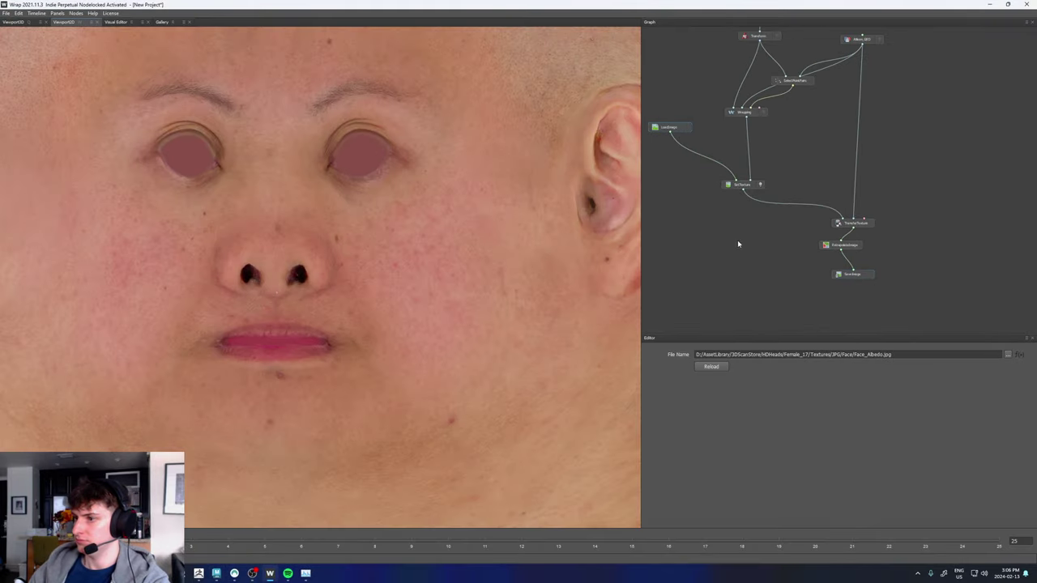
click(1008, 355)
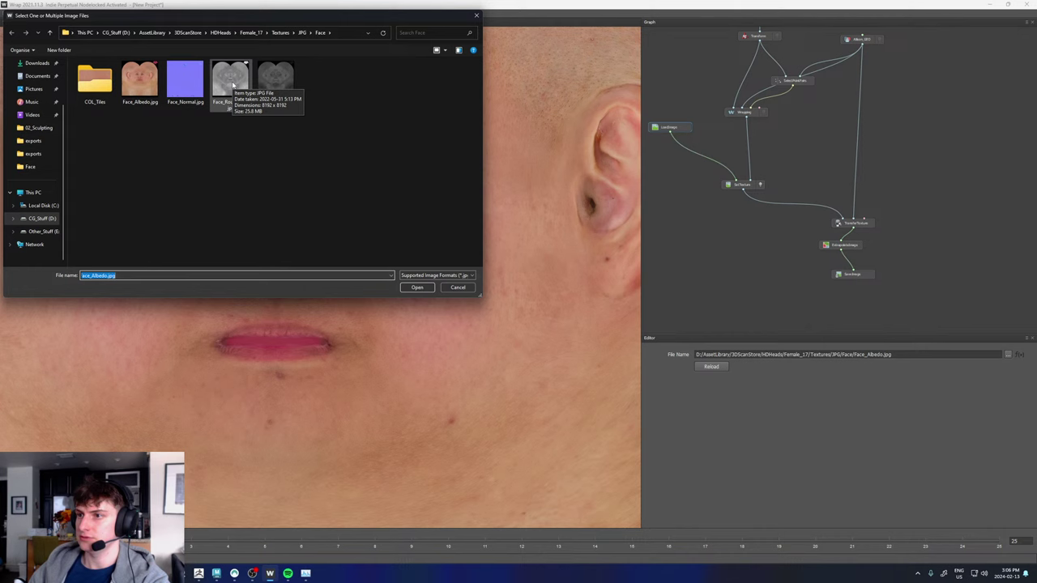
double_click(189, 81)
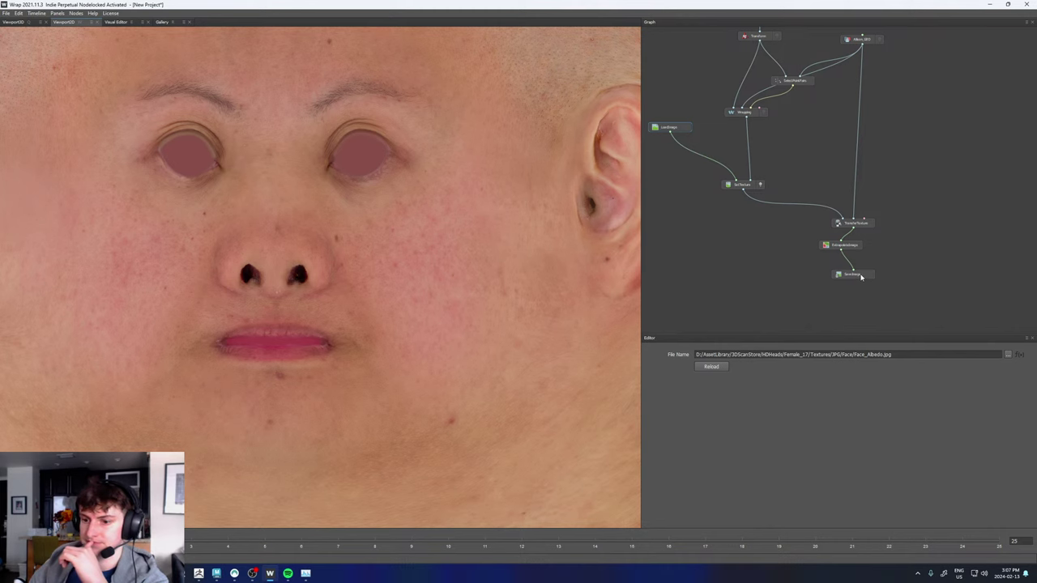
- Examine the normal map on the 3D head around the nose and eyes, and return to the 2D view for the SaveImage node
click(861, 277)
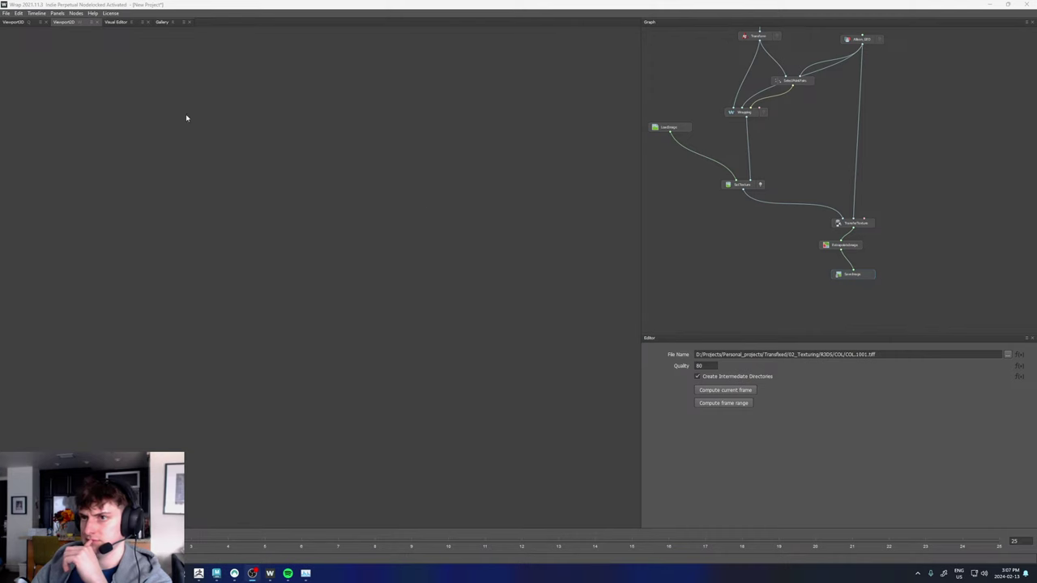
click(22, 23)
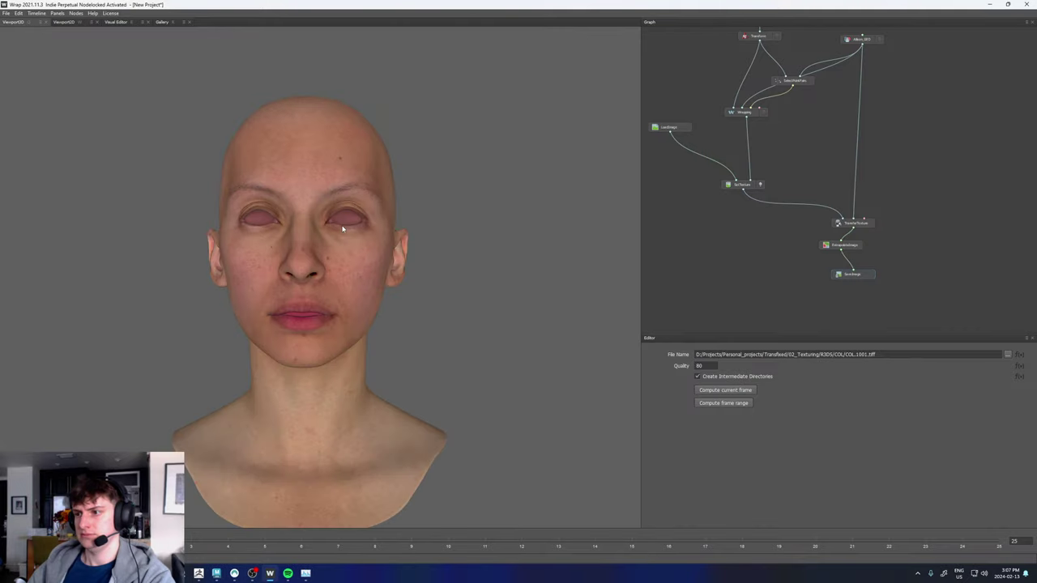
drag(276, 267, 317, 273)
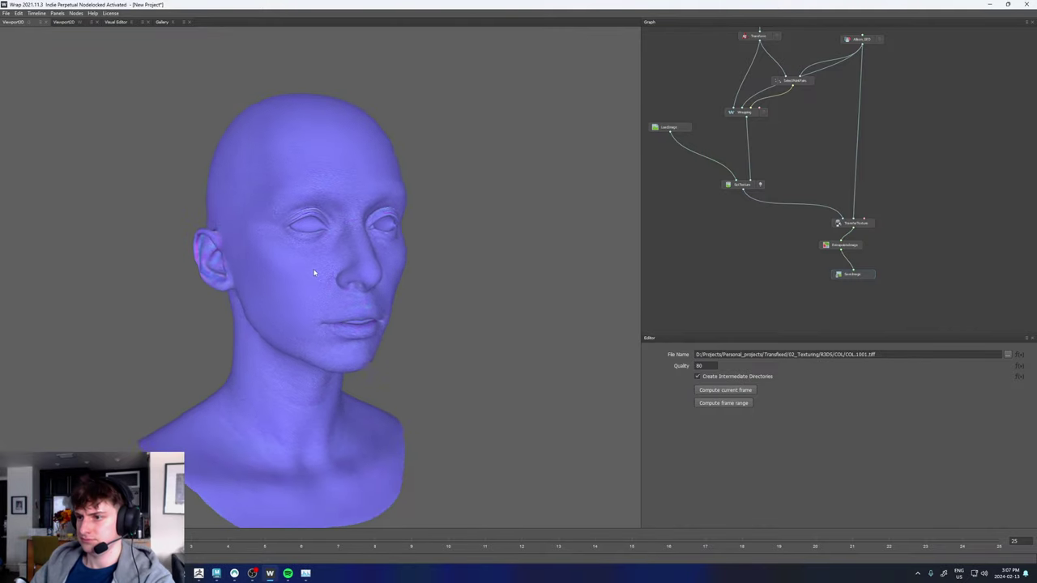
scroll(362, 279, up, 12)
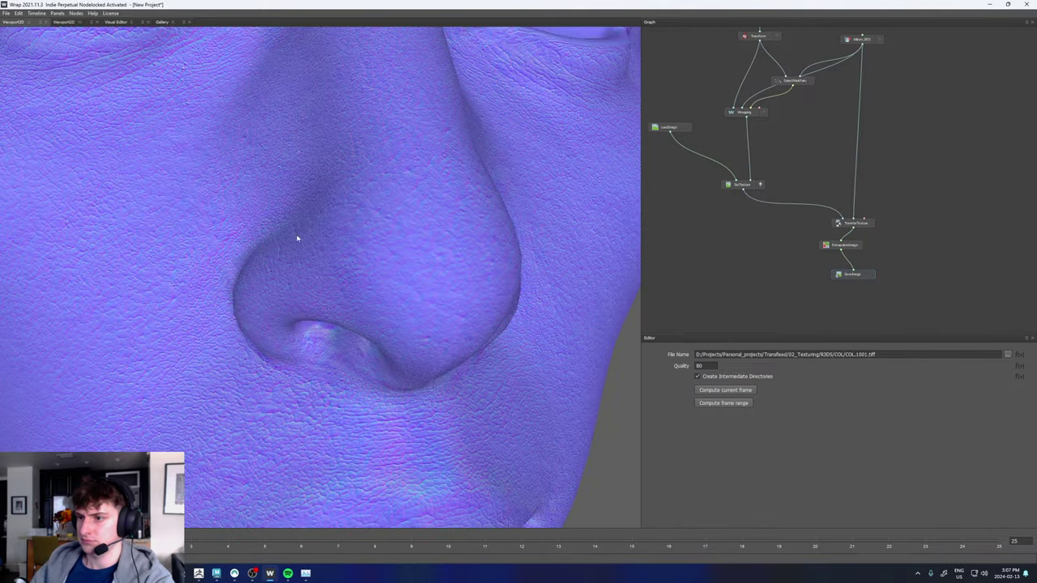
middle_drag(297, 238, 404, 306)
mouse_move(403, 306)
mouse_down()
mouse_move(370, 238)
mouse_move(371, 301)
mouse_move(363, 281)
mouse_move(378, 259)
mouse_move(389, 297)
mouse_up()
scroll(389, 297, up, 5)
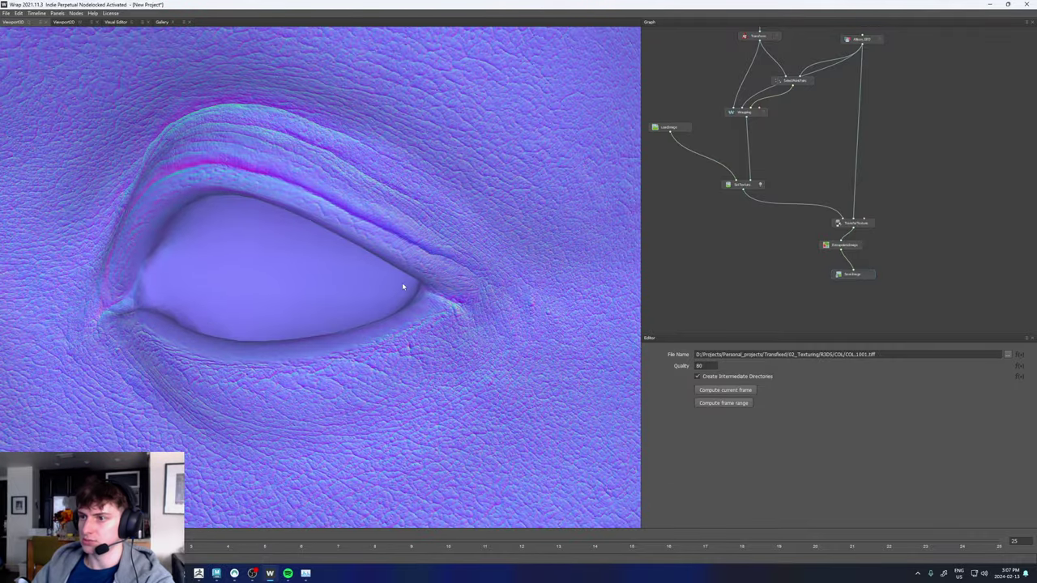
drag(324, 223, 392, 218)
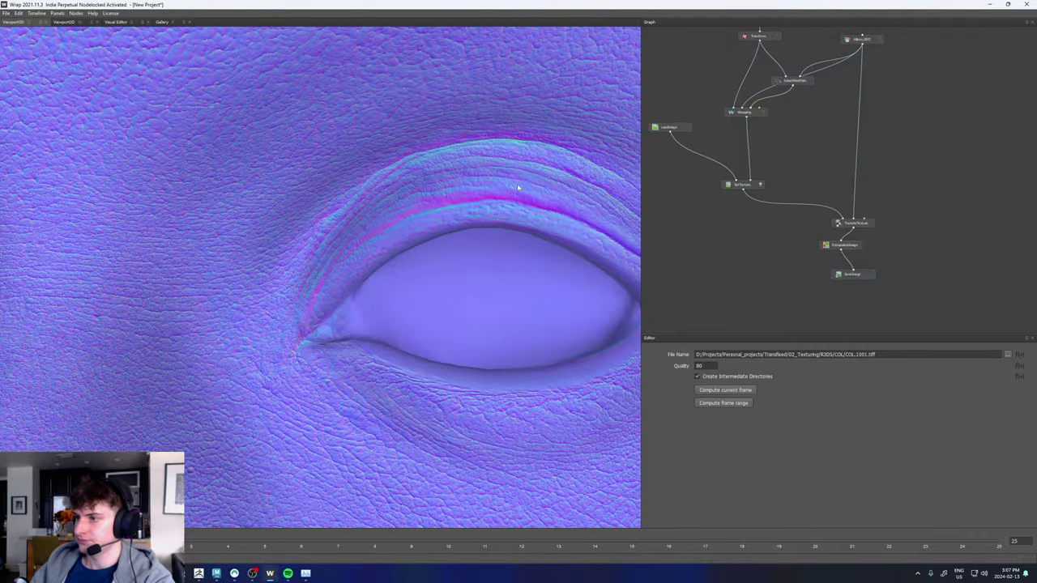
scroll(519, 188, up, 5)
scroll(369, 192, down, 8)
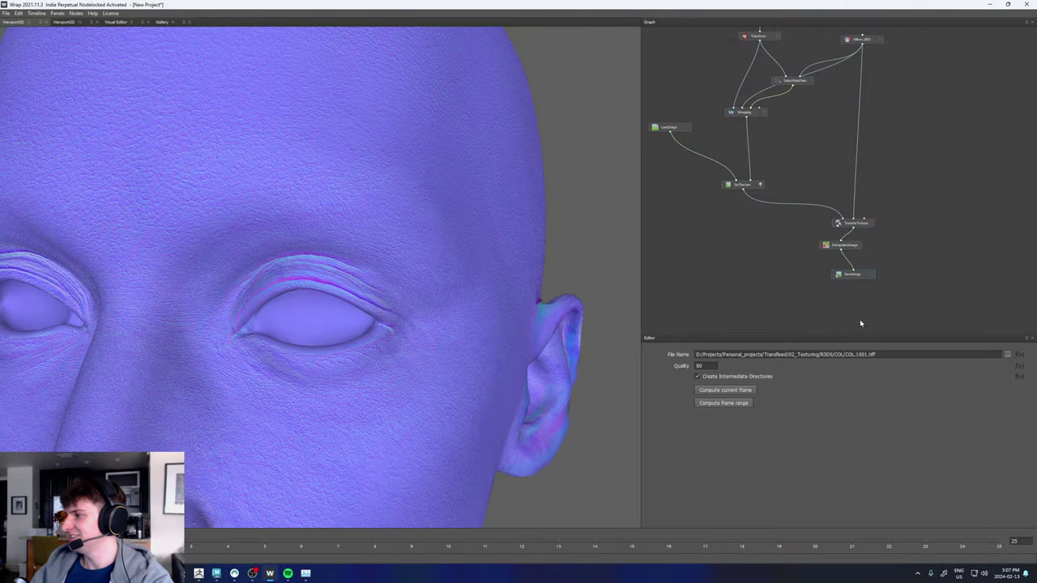
click(65, 21)
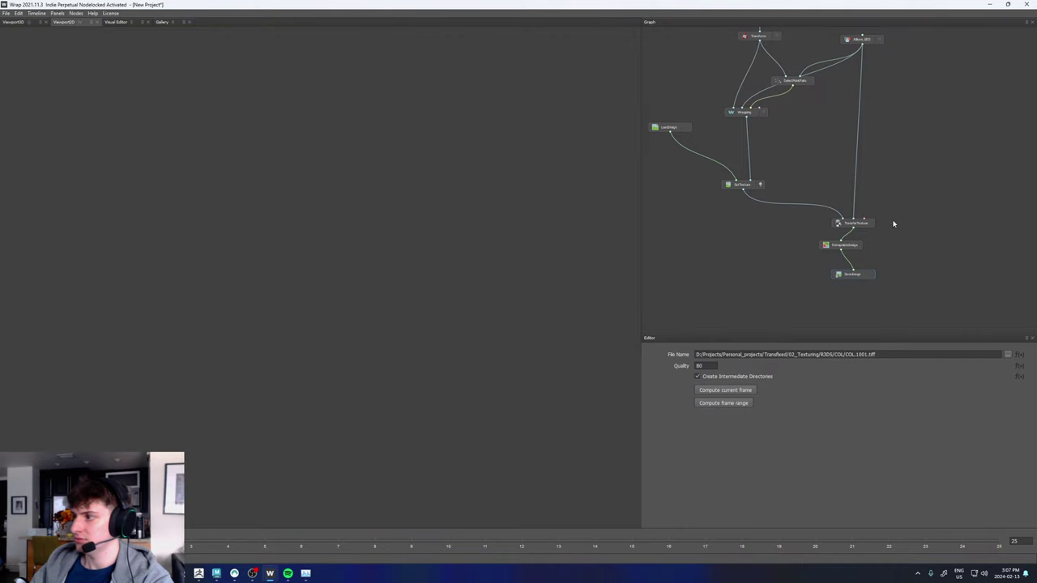
- Check the extrapolated normal map, set the SaveImage file name to end in R3DS/NORM/NORM.1001.tiff, and compute the current frame
click(855, 247)
scroll(298, 272, up, 6)
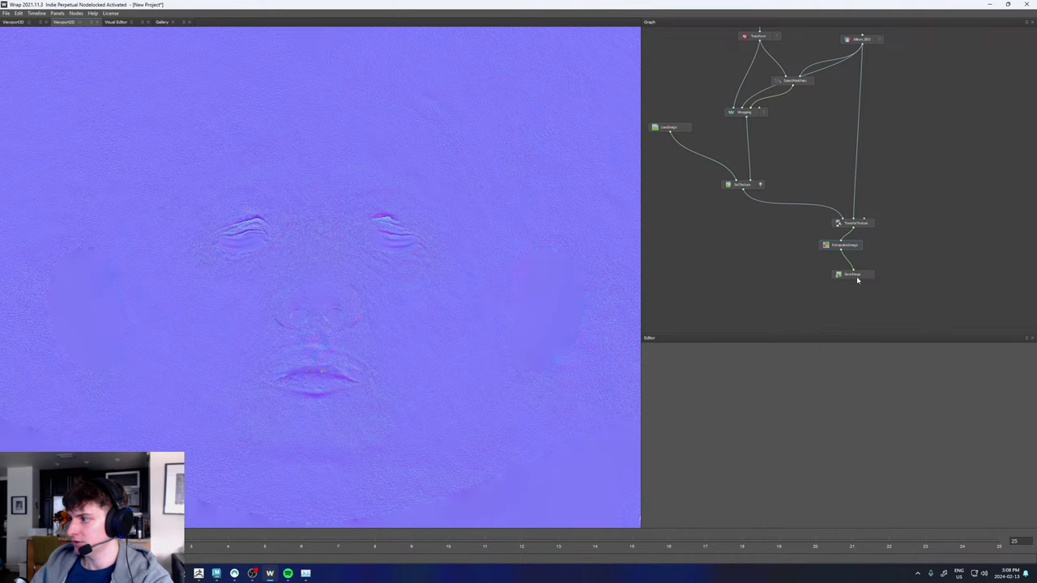
click(854, 276)
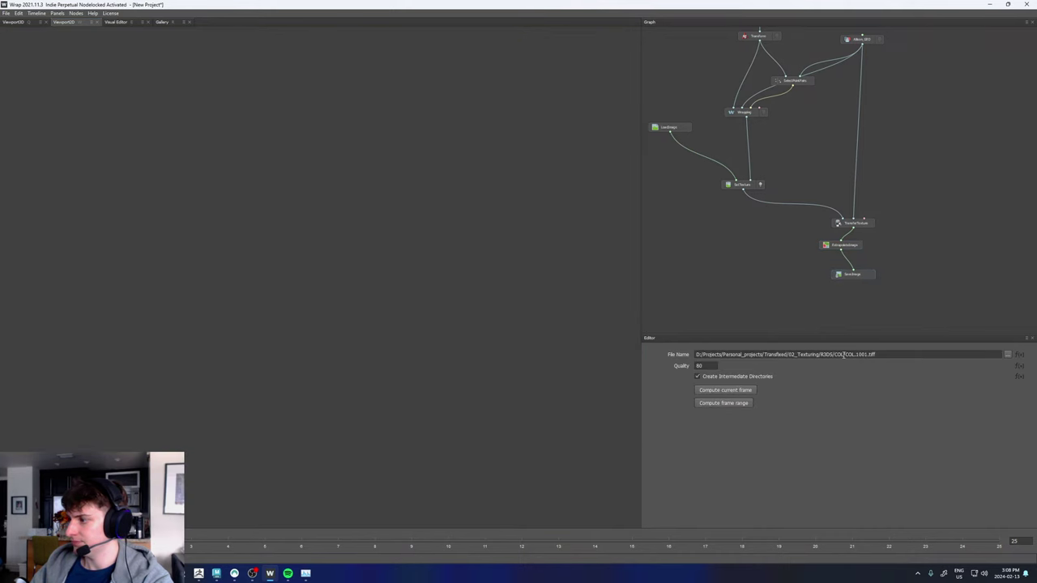
drag(844, 355, 839, 355)
text(NORM)
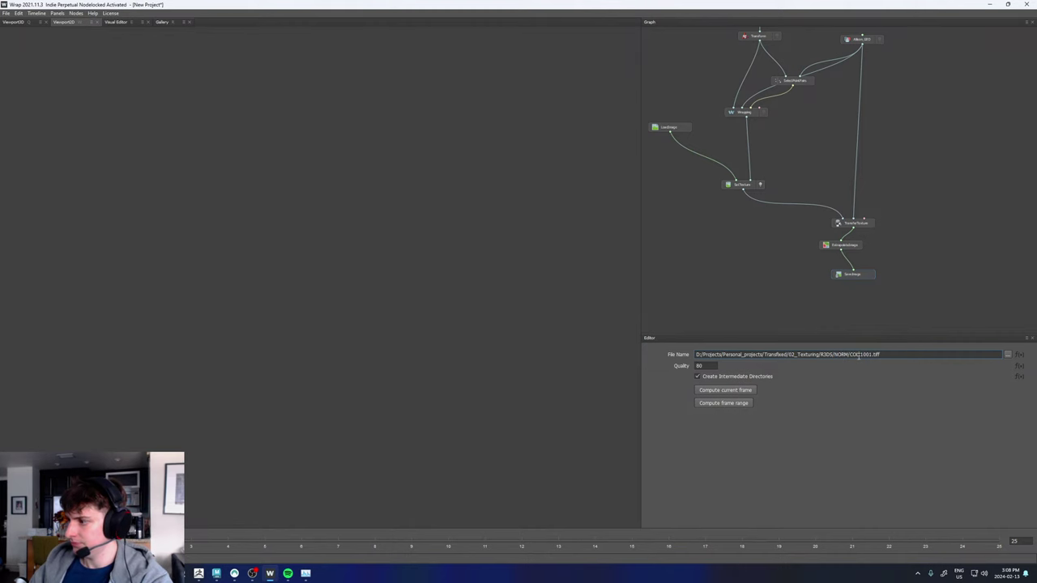
drag(860, 354, 849, 354)
text(NO)
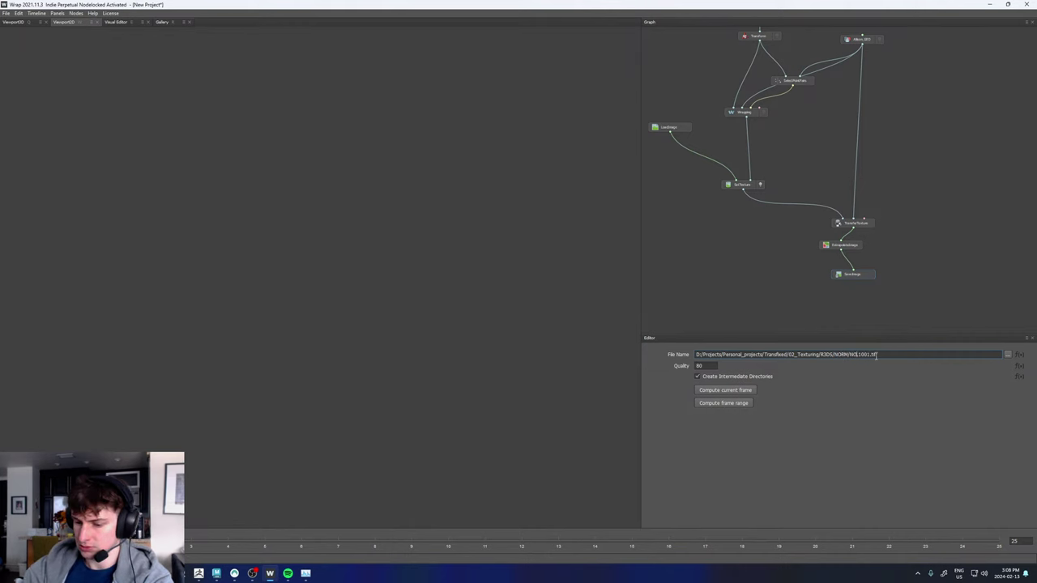
text(RM.)
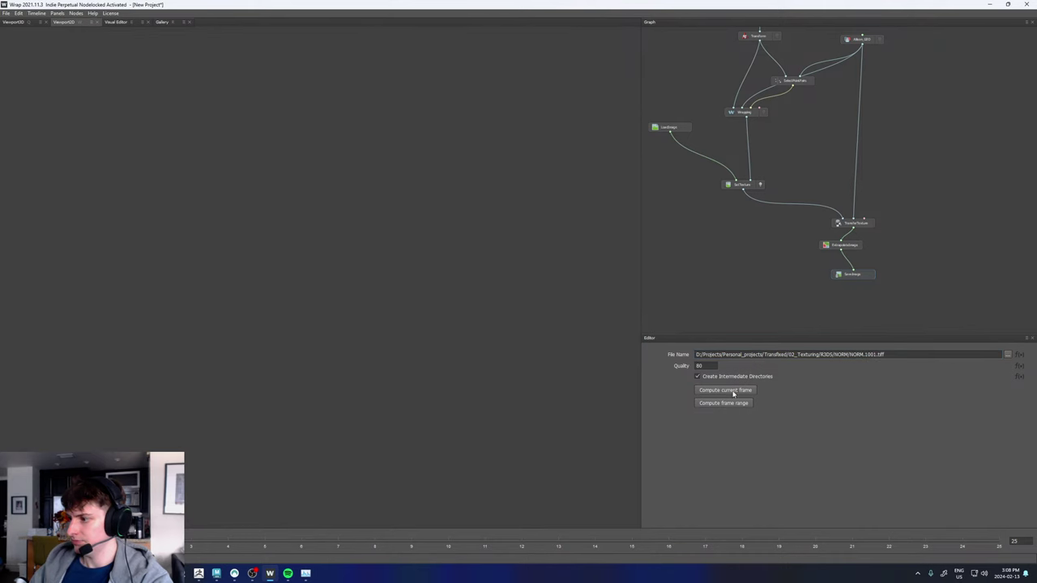
click(733, 393)
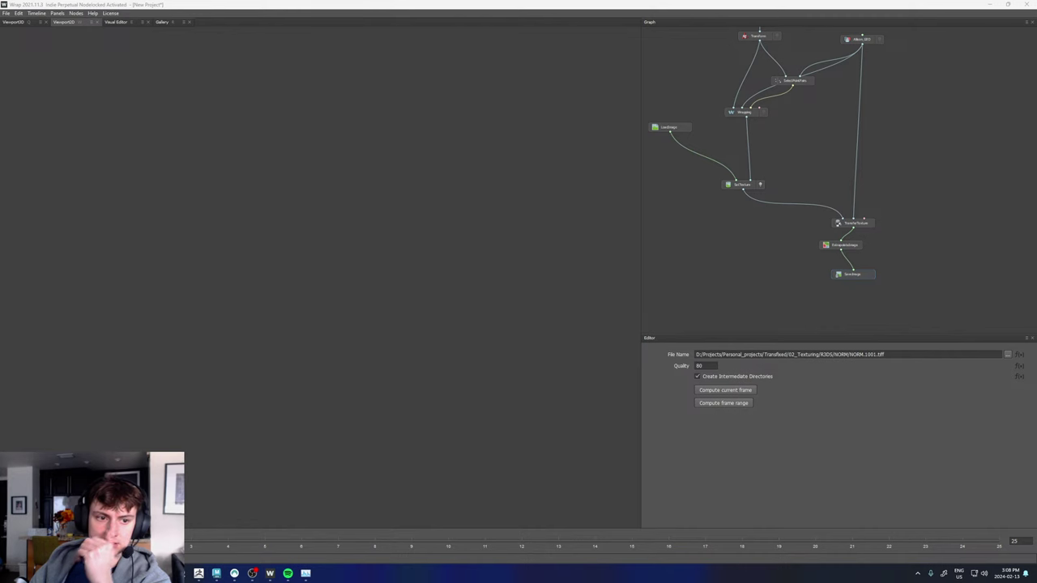
- Switch to Maya and duplicate the aiImage6 colour texture node without its network
click(216, 573)
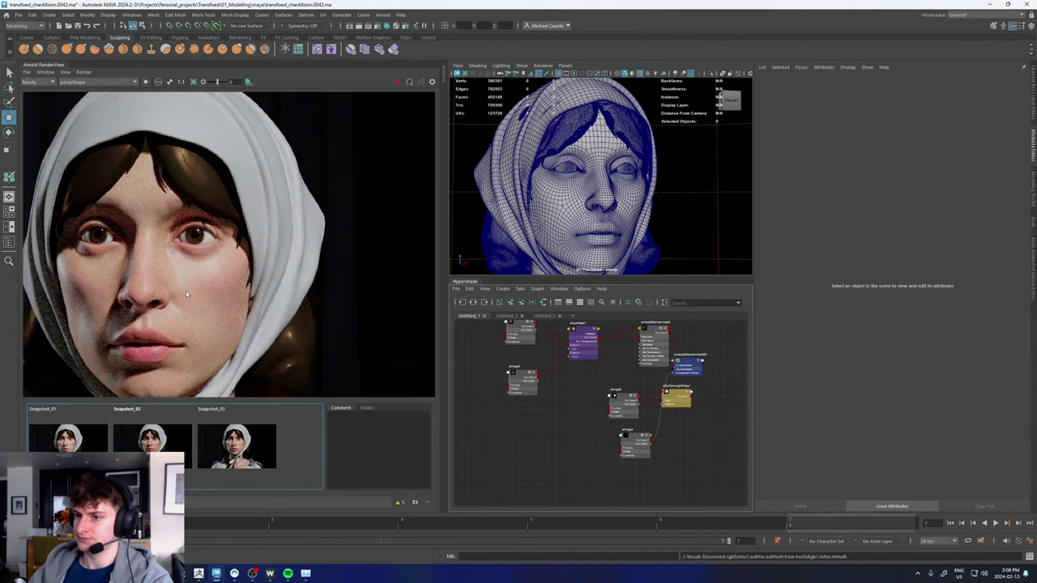
alt+middle_drag(186, 294, 254, 235)
alt+middle_drag(530, 366, 534, 387)
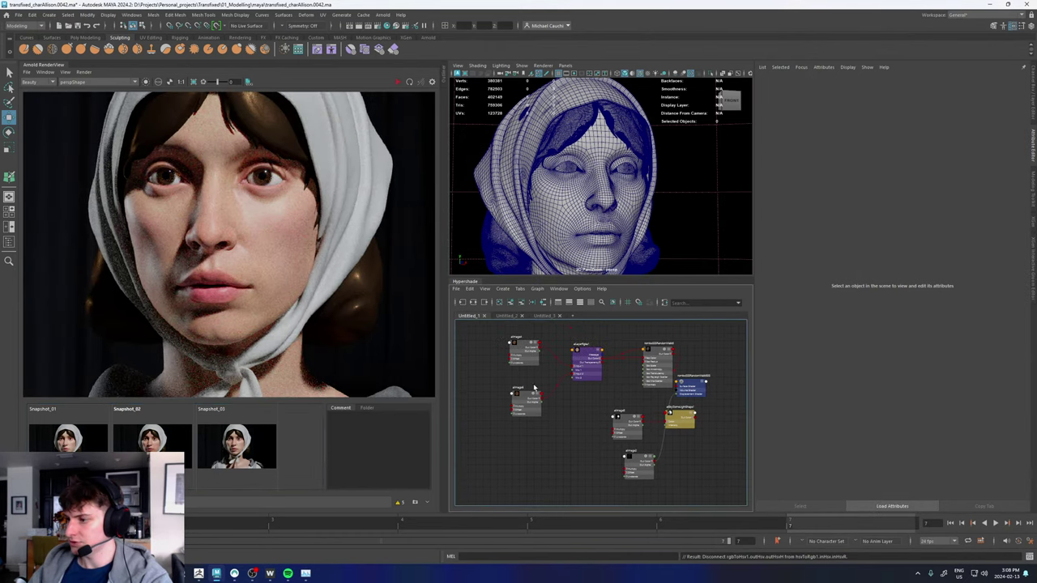
click(527, 401)
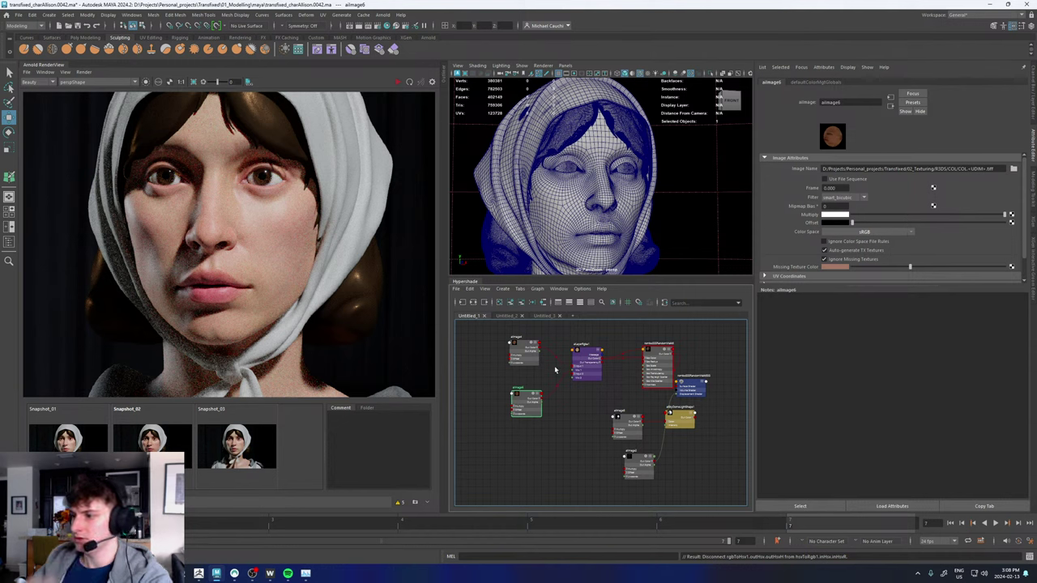
click(469, 288)
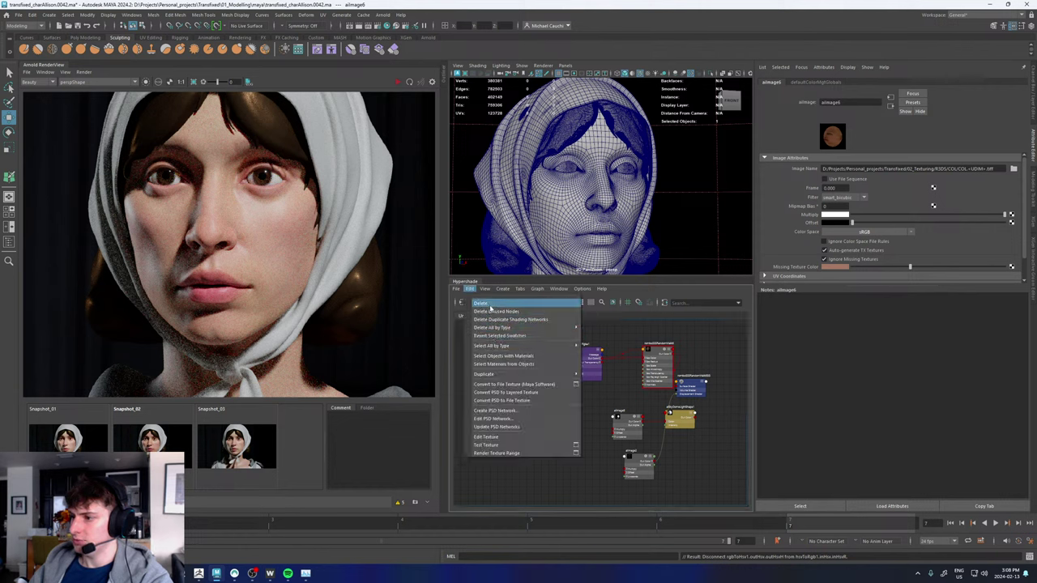
mouse_move(498, 374)
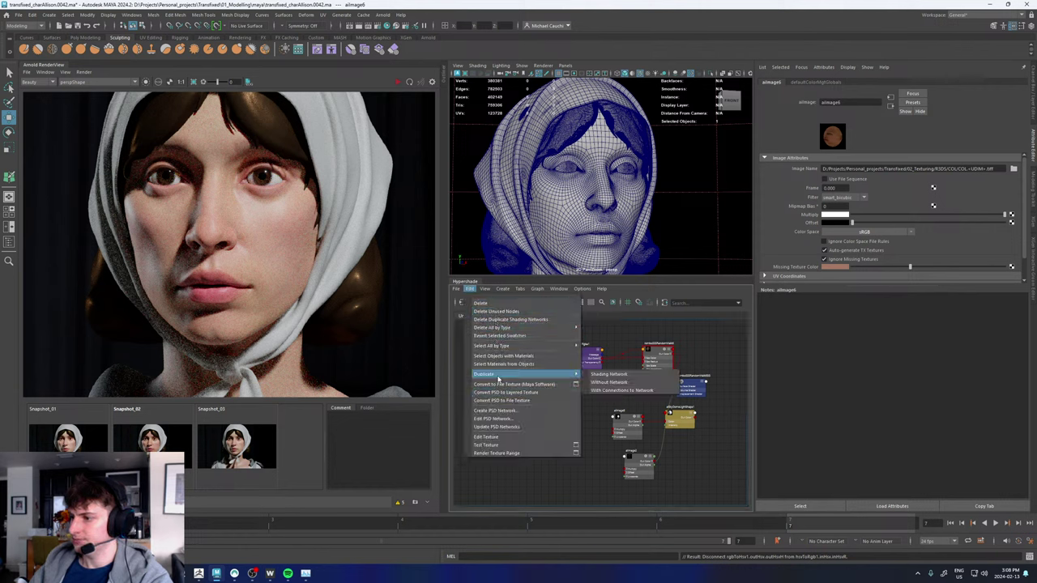
click(613, 383)
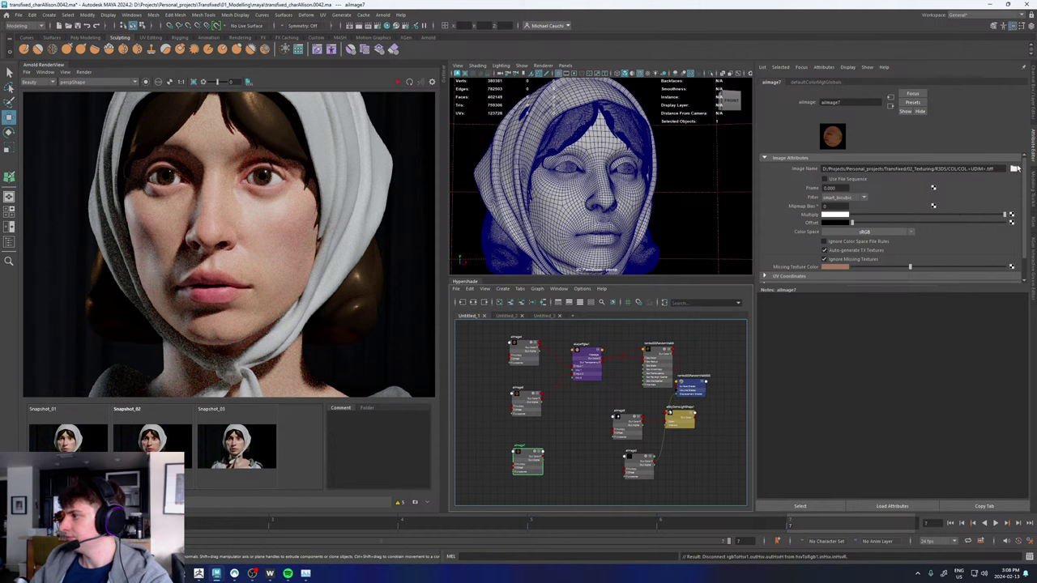
- Change the duplicated image node's file path to end in R3DS/NORM/NORM.<UDIM>.tiff
drag(968, 168, 958, 168)
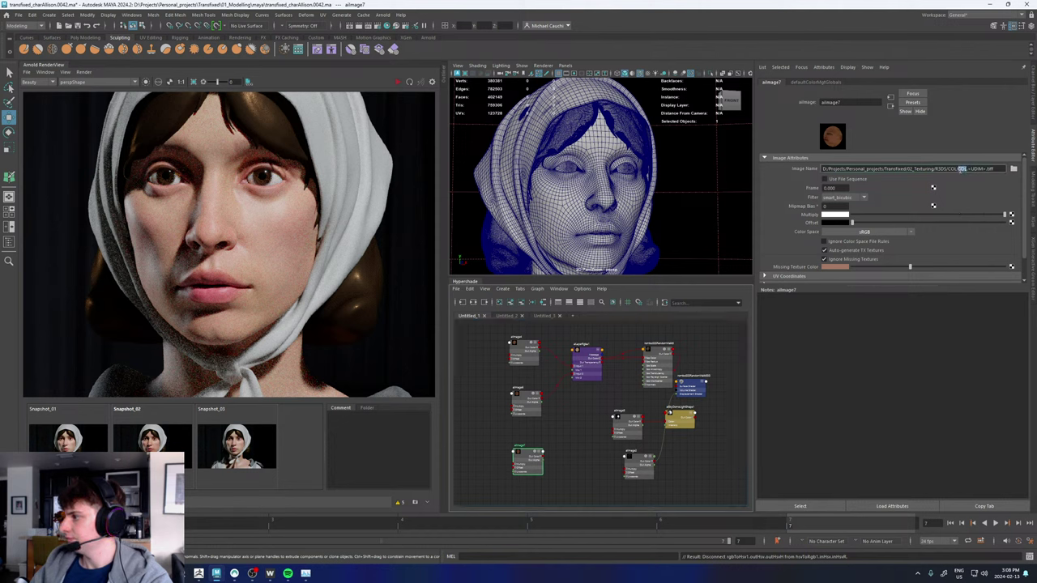
text(NORM)
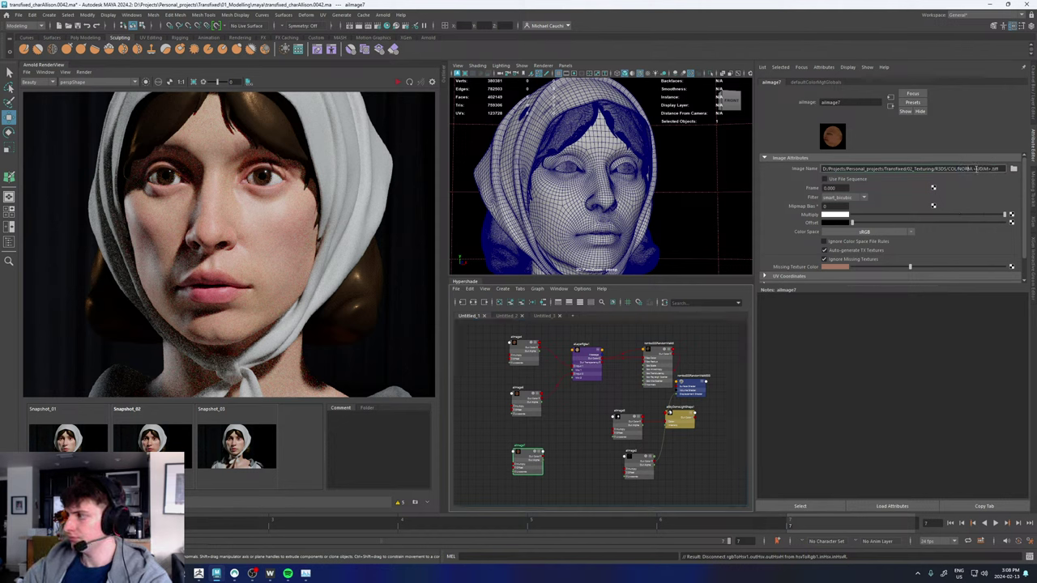
key(BackSpace)
key(BackSpace)
key(BackSpace)
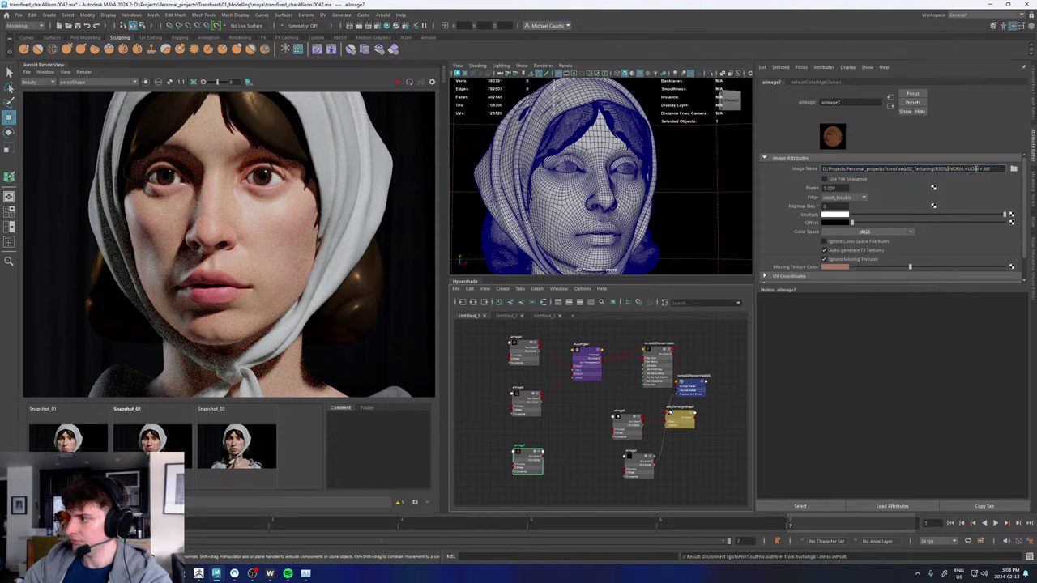
text(NORM/)
key(Return)
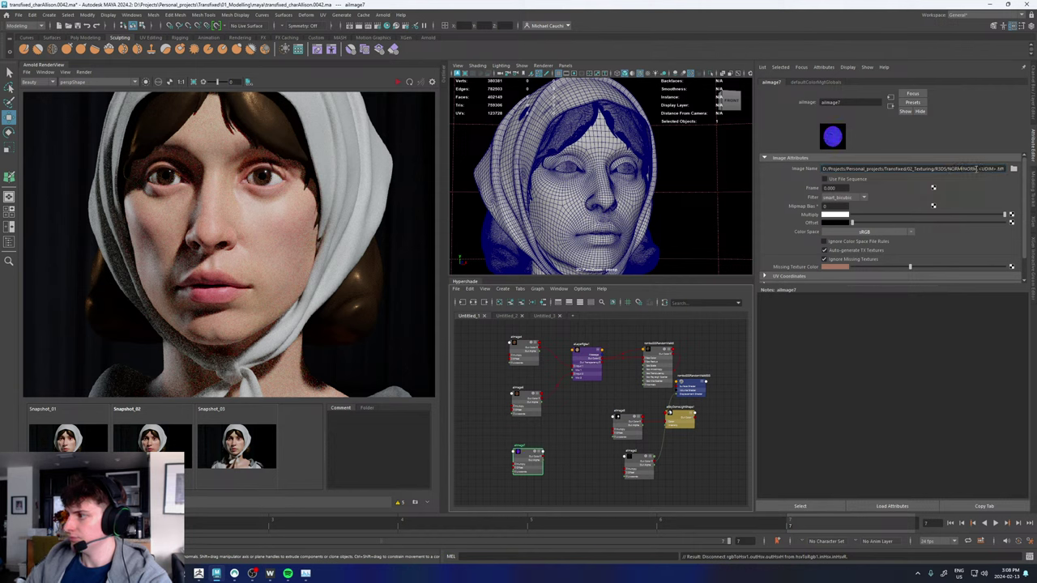
- Set the normal map image's color space to Generic Data
click(865, 232)
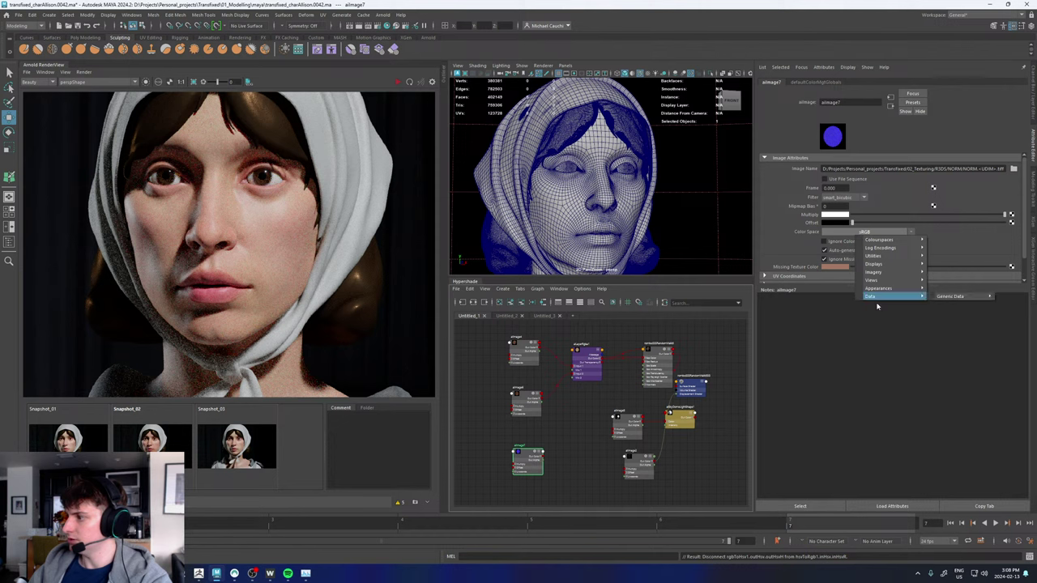
mouse_move(887, 297)
click(960, 296)
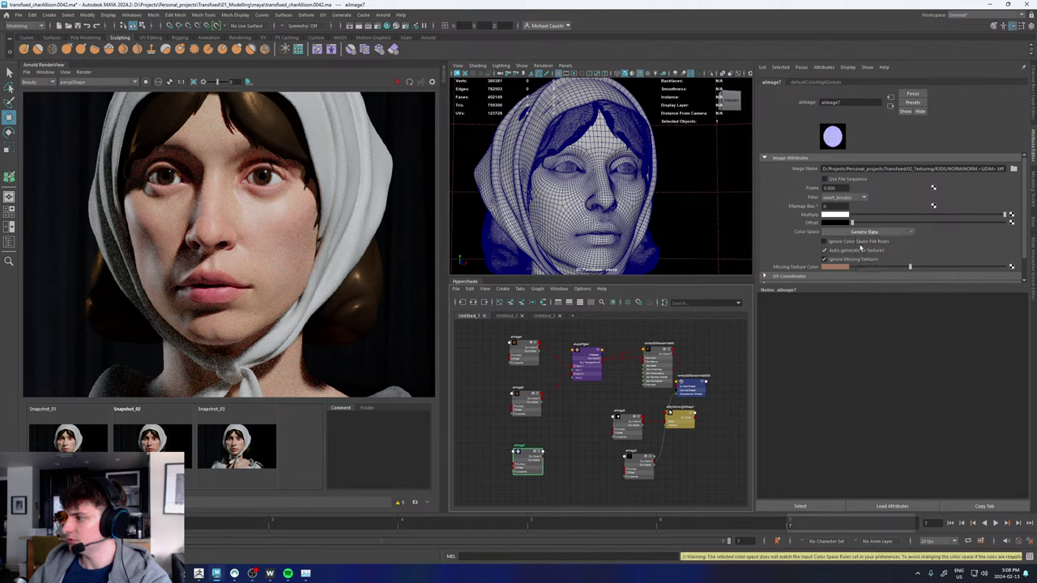
- Set the normal map's missing texture color to RGB 0.5, 0.5, 1, using the 0 to 1.0 range and the Data mixing space
click(831, 268)
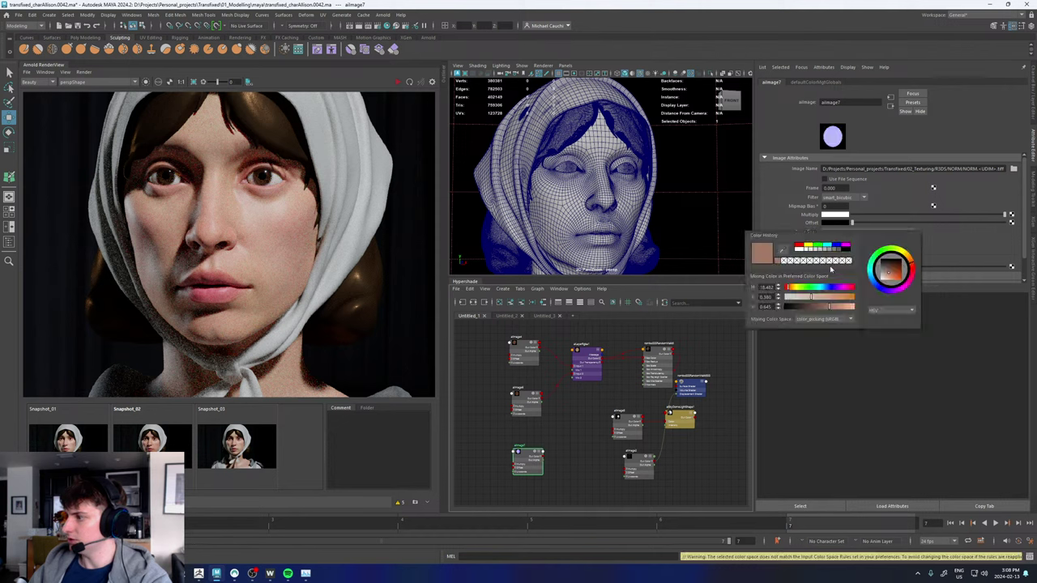
click(891, 310)
click(877, 322)
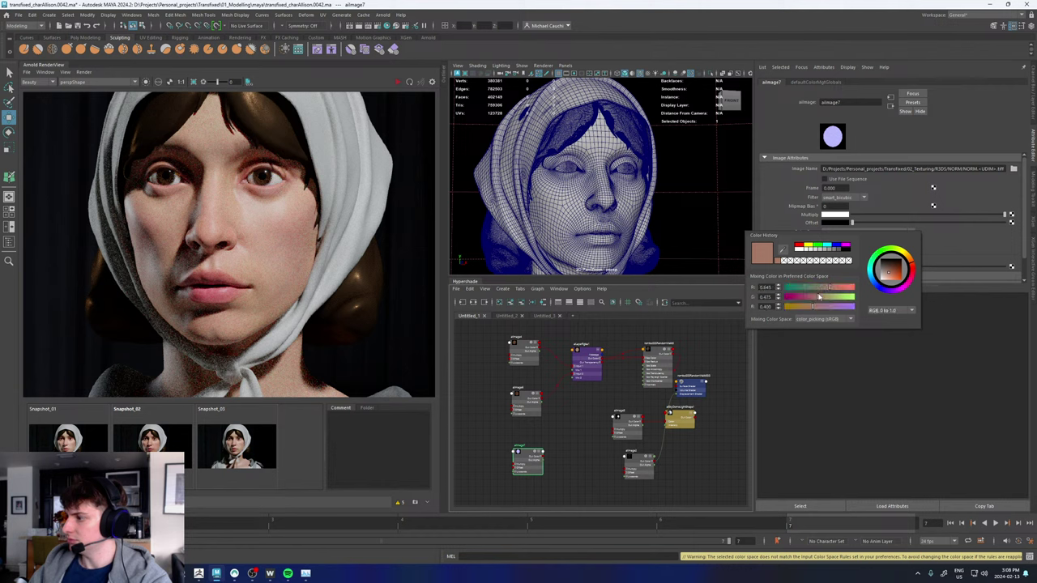
click(824, 319)
click(806, 331)
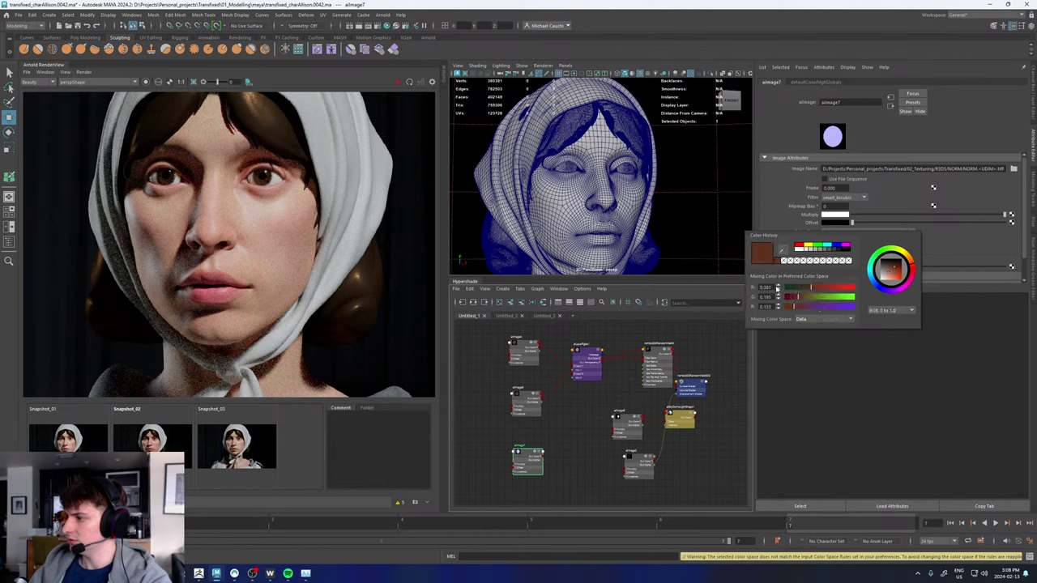
double_click(766, 287)
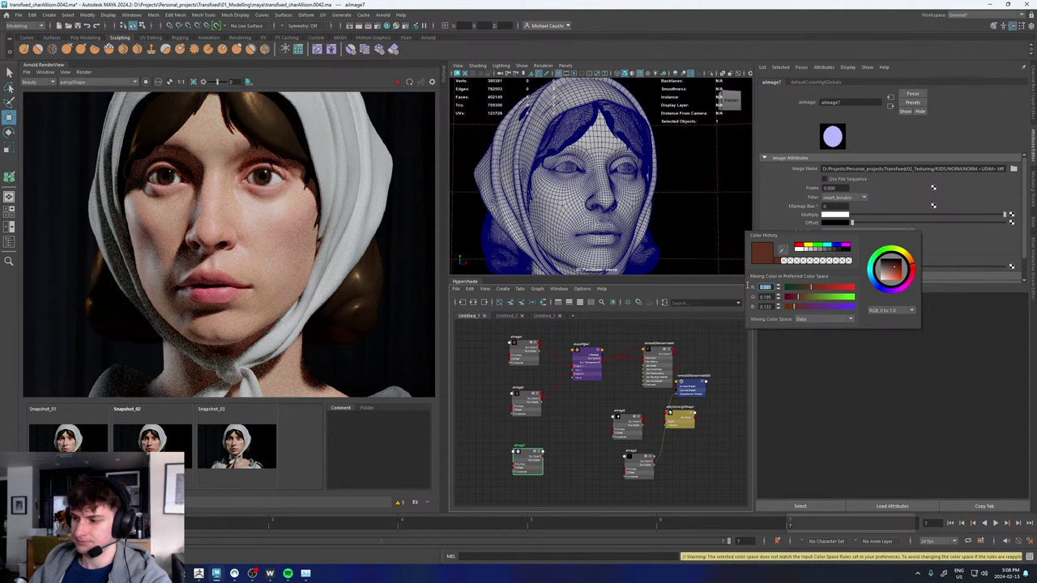
text(0.5)
key(Tab)
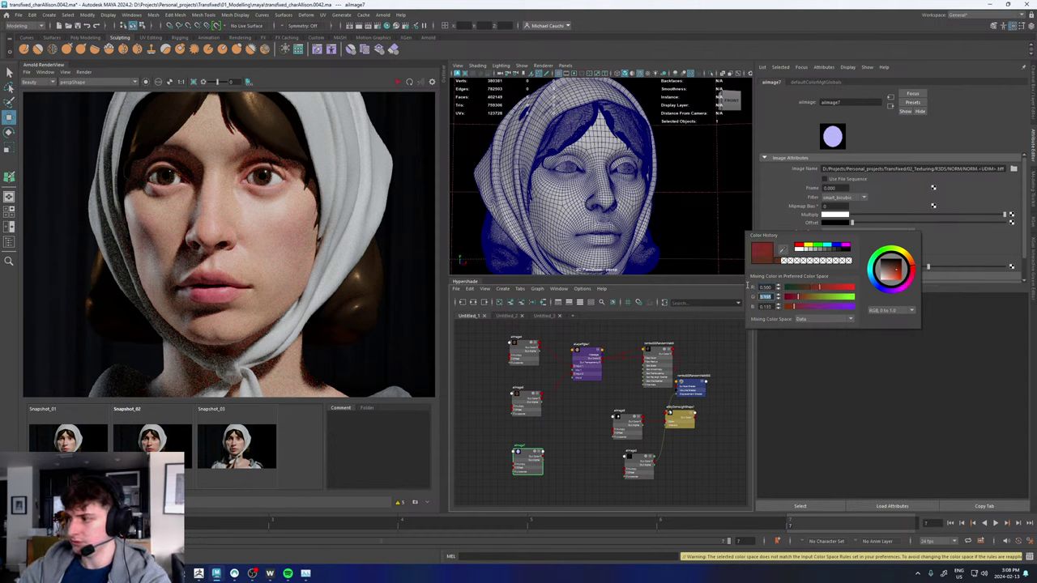
text(0.5)
key(Tab)
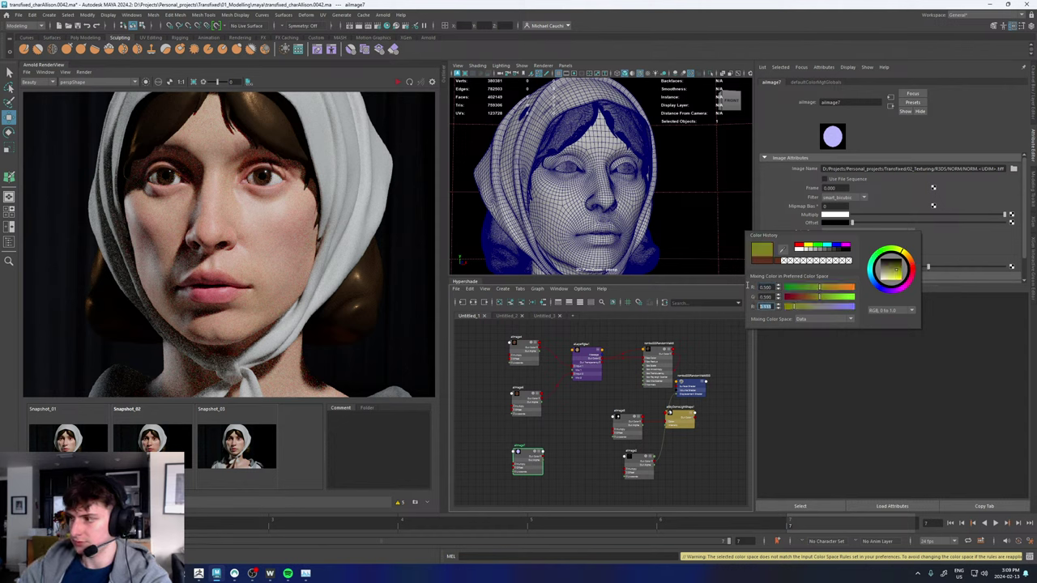
text(1)
key(Return)
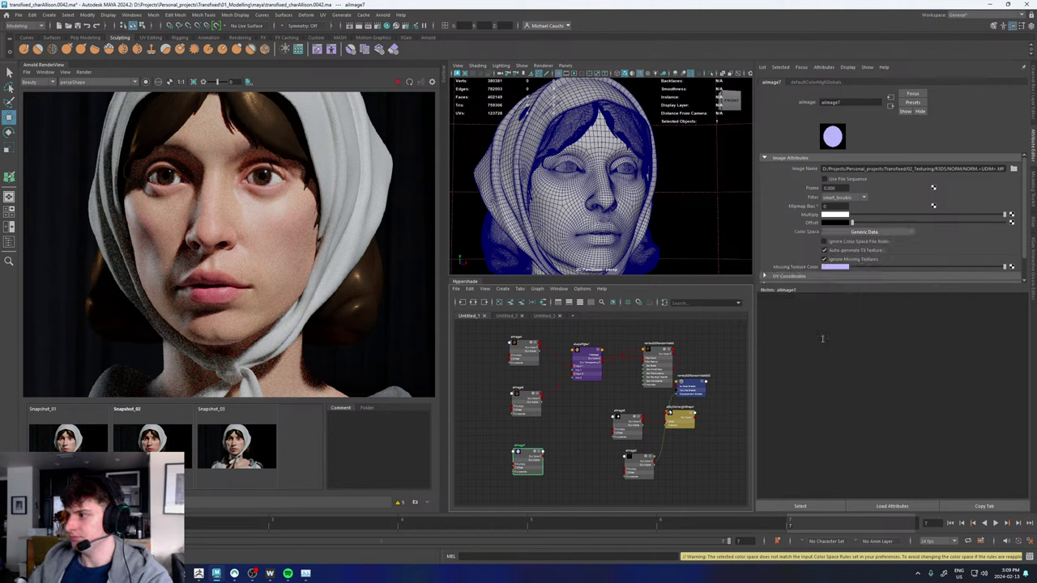
- Connect the normal map image's Out Color to the Normals input of the romboSSSRandomWalk5 skin shader
scroll(620, 398, up, 3)
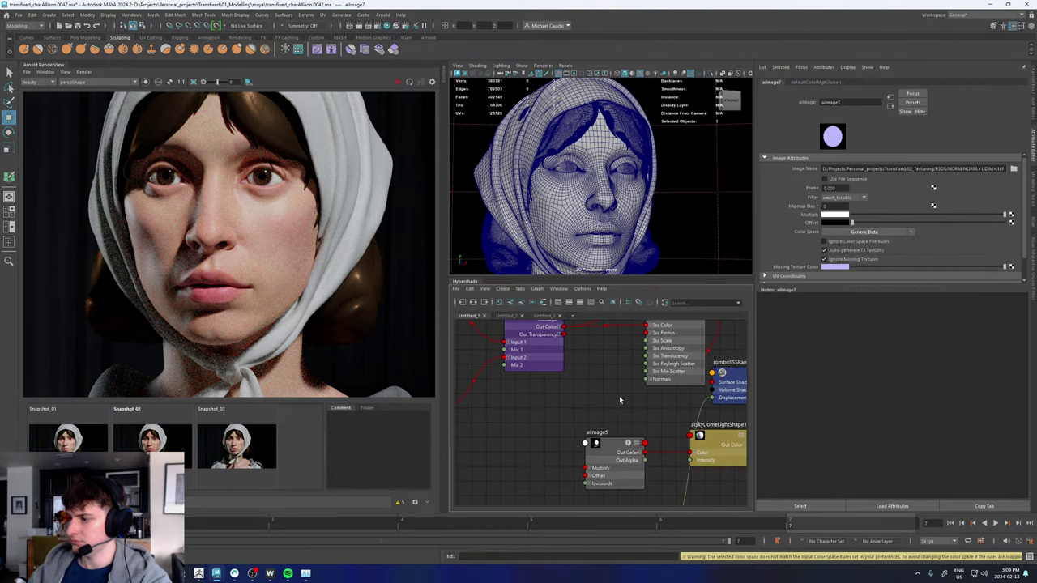
scroll(619, 397, down, 5)
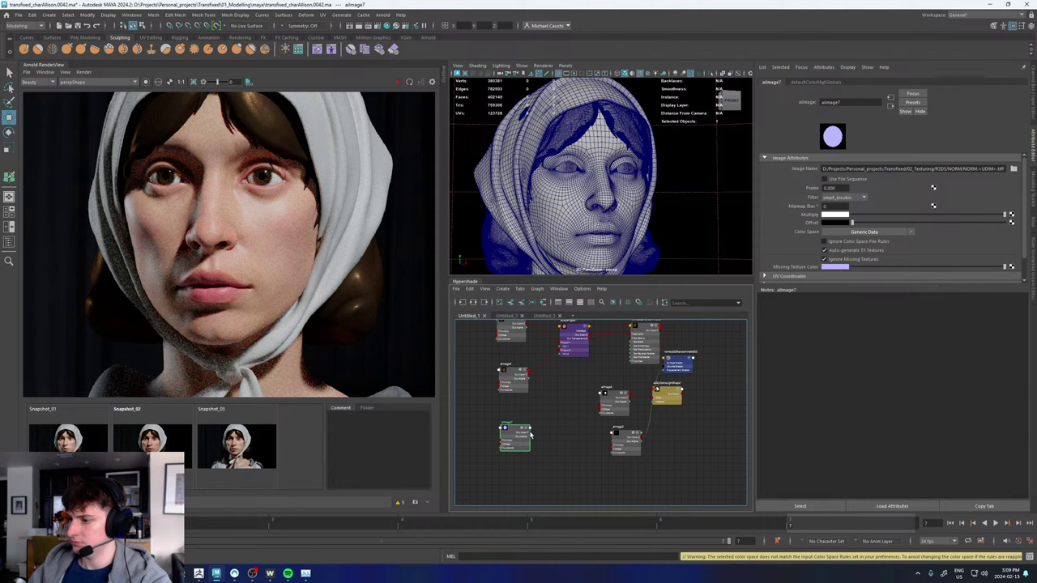
drag(531, 435, 636, 365)
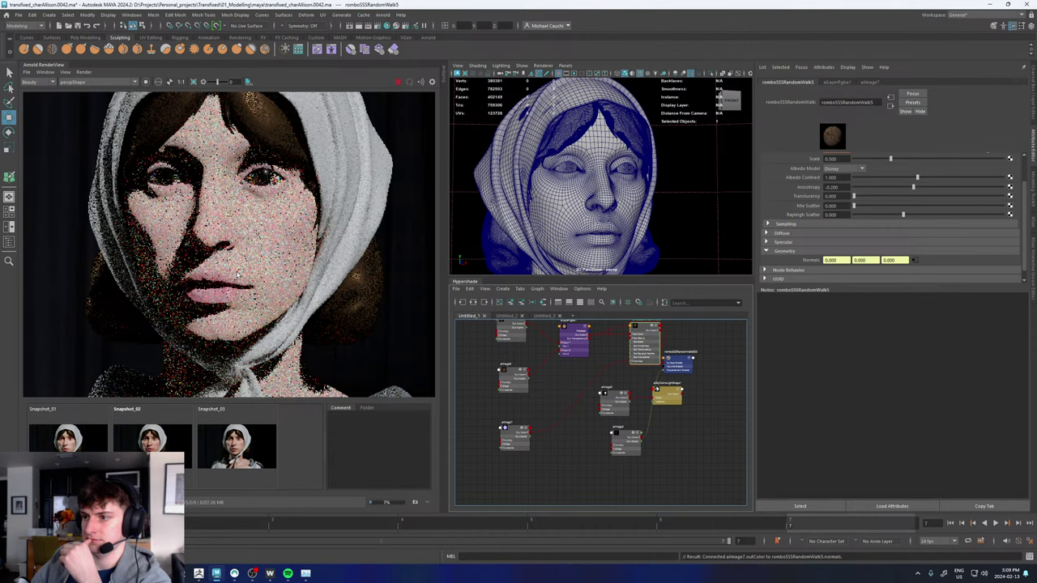
click(514, 438)
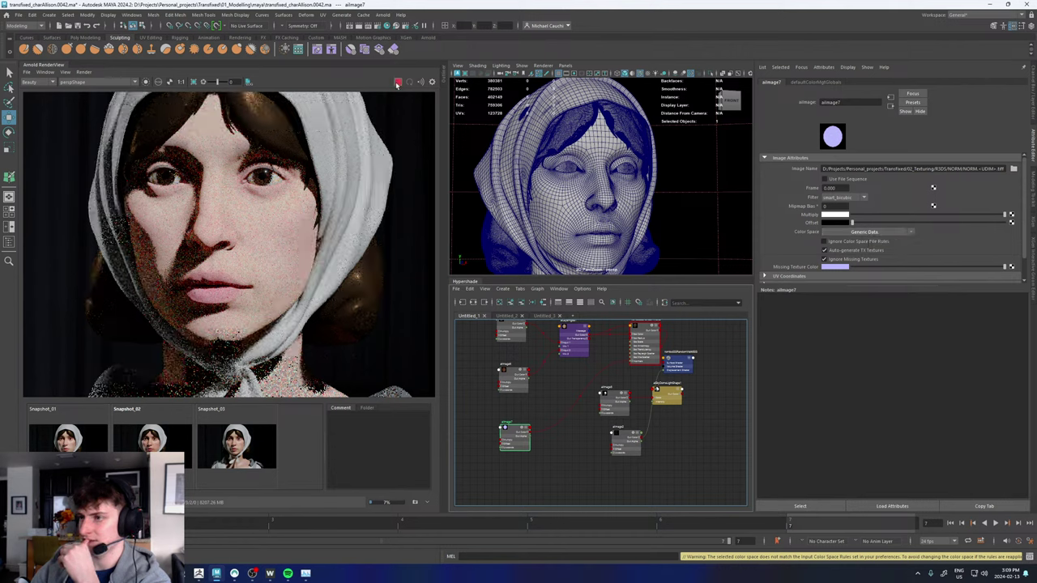
- Try adding an aiBump2d node beside the normal map image, and delete it again
click(554, 447)
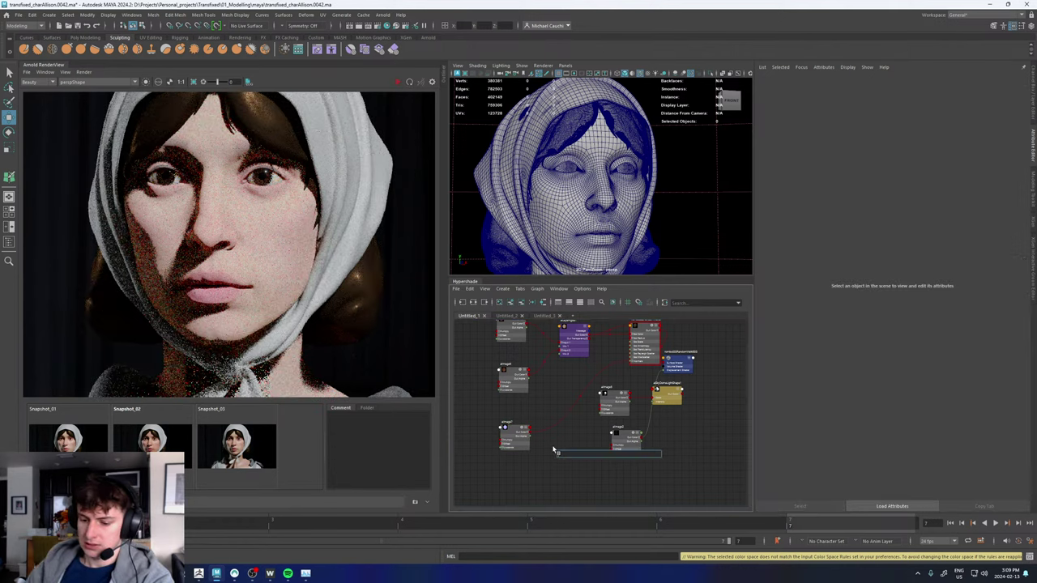
text(bump)
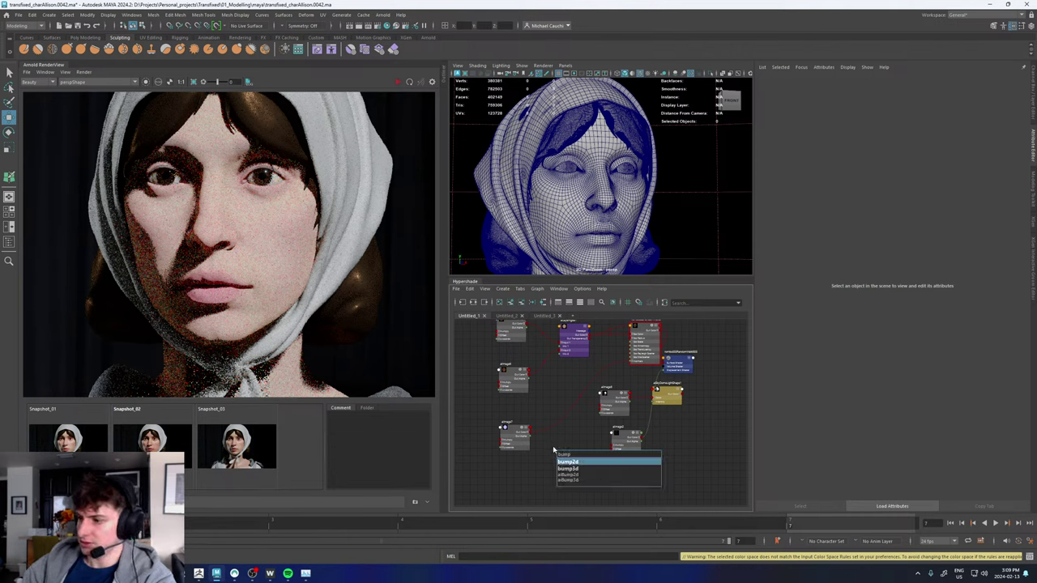
key(Return)
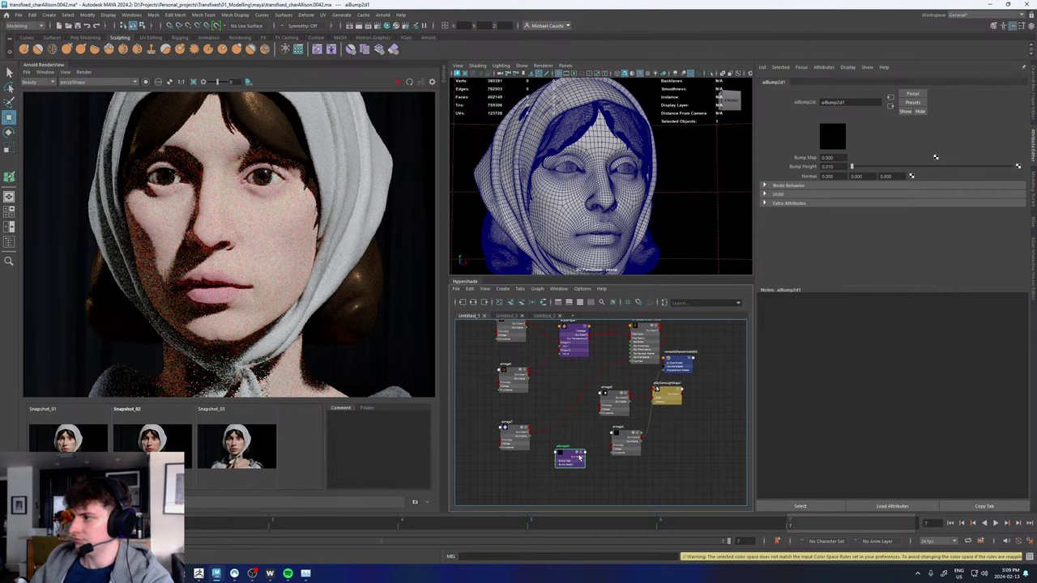
scroll(579, 458, up, 5)
alt+middle_drag(558, 448, 679, 402)
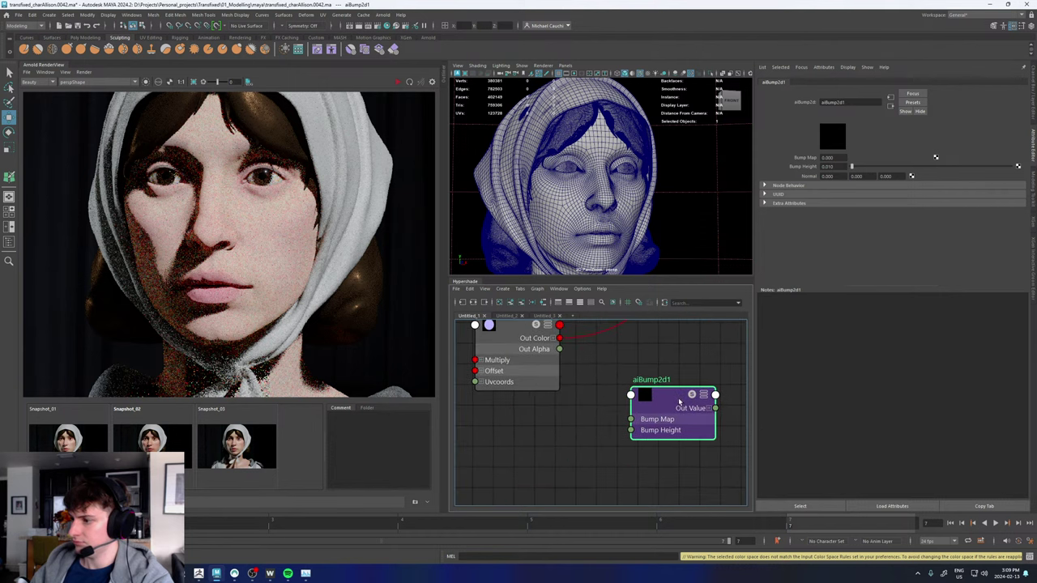
key(Delete)
- Add an aiNormalMap node beside the normal map image in the shading graph
key(Tab)
text(no)
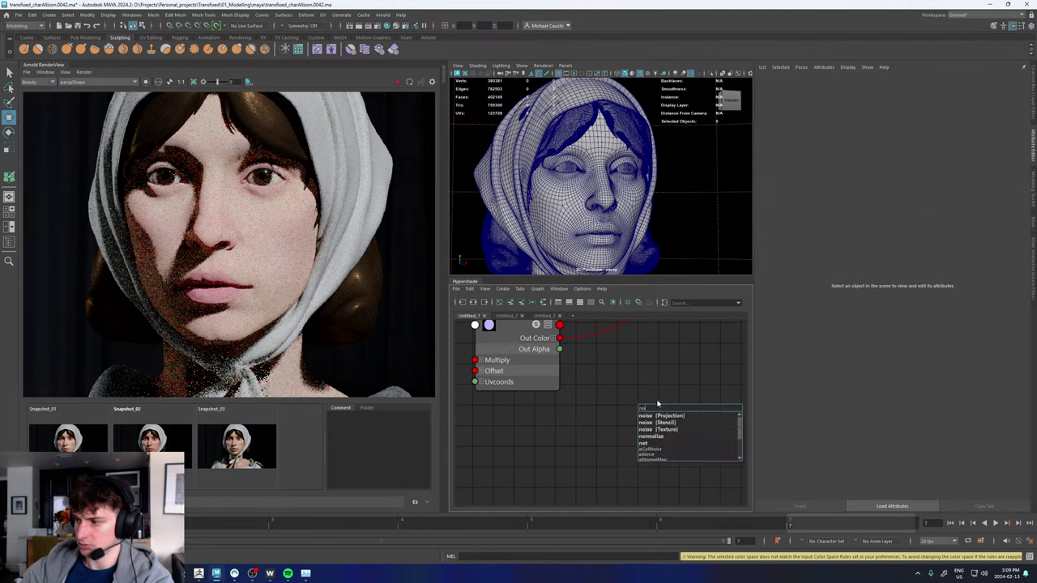
text(rm)
key(Down)
key(Down)
key(Return)
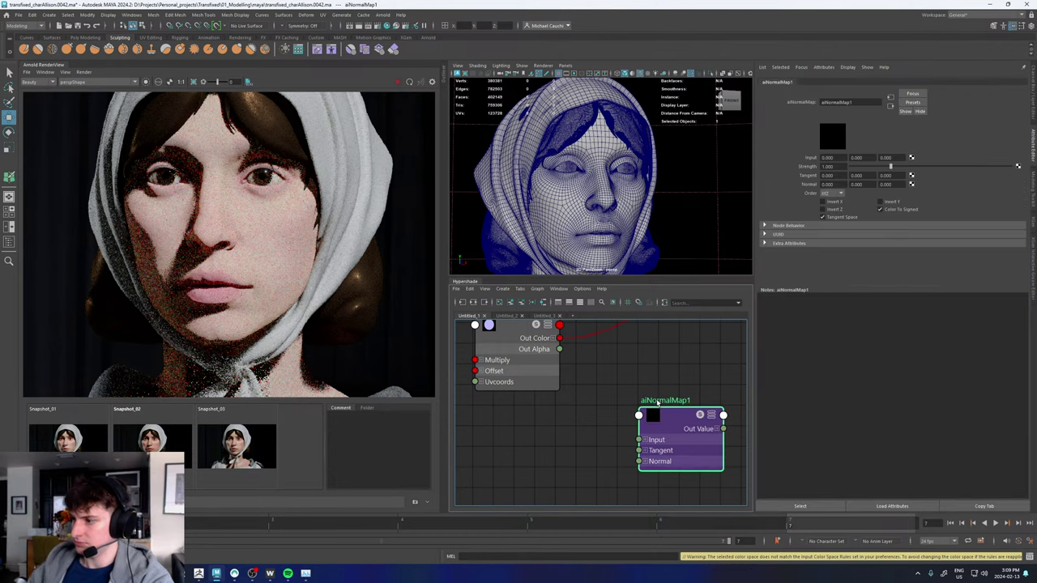
- Connect the normal map image's Out Color to aiNormalMap1's Tangent, and aiNormalMap1's Out Value to the skin shader's Normals input
scroll(658, 402, down, 2)
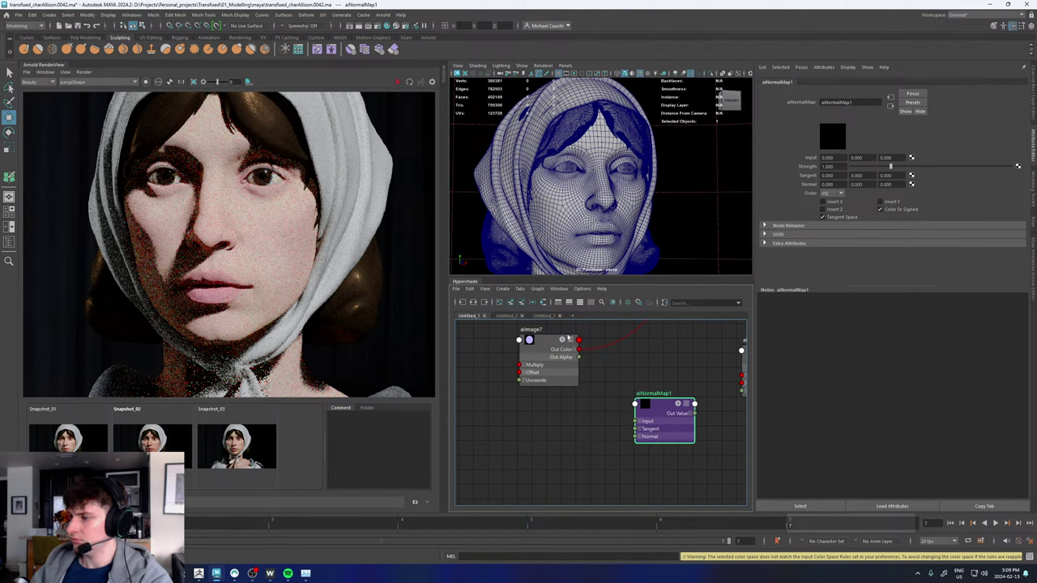
drag(579, 349, 633, 374)
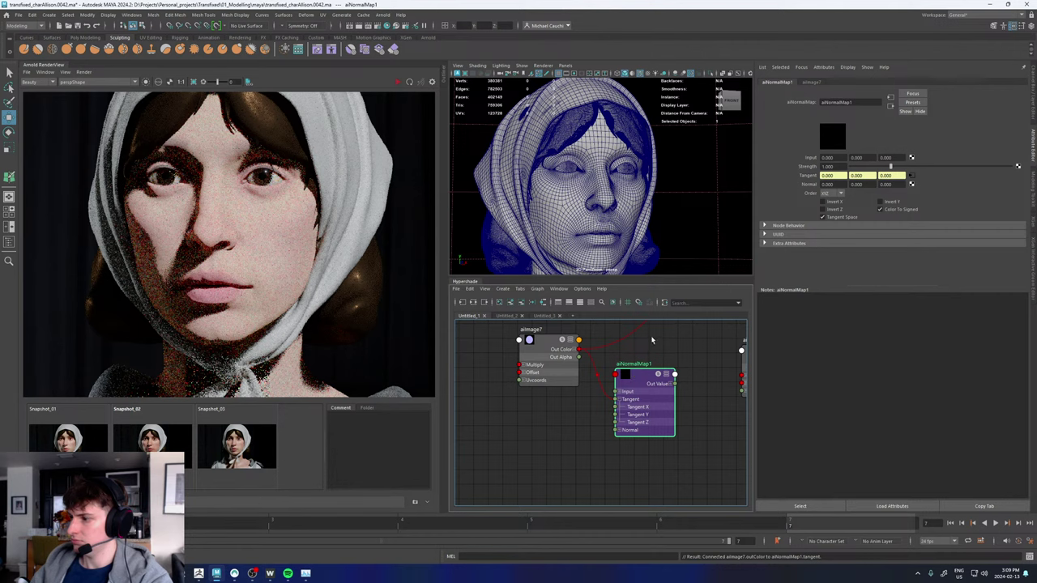
alt+middle_drag(652, 341, 548, 424)
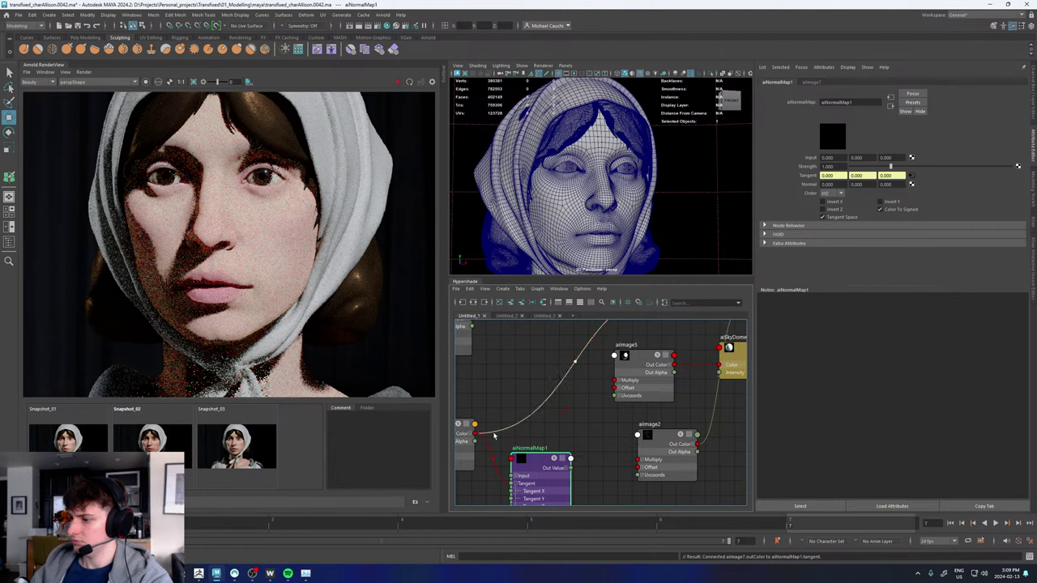
drag(495, 433, 571, 468)
click(540, 463)
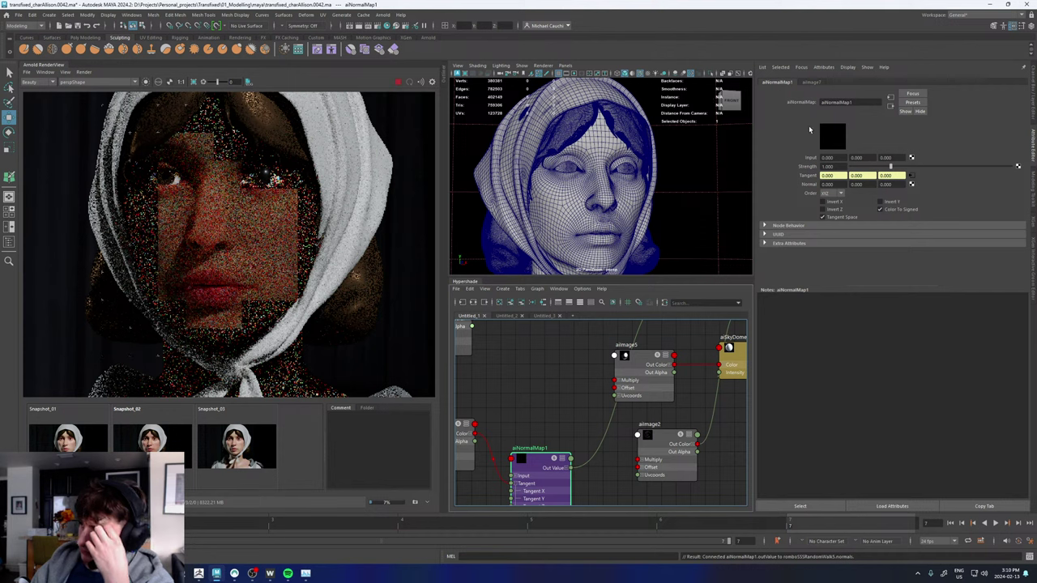
- Try an aiNormalMap1 strength of 0.01 and inspect the face in the render
drag(837, 167, 788, 175)
text(0.01)
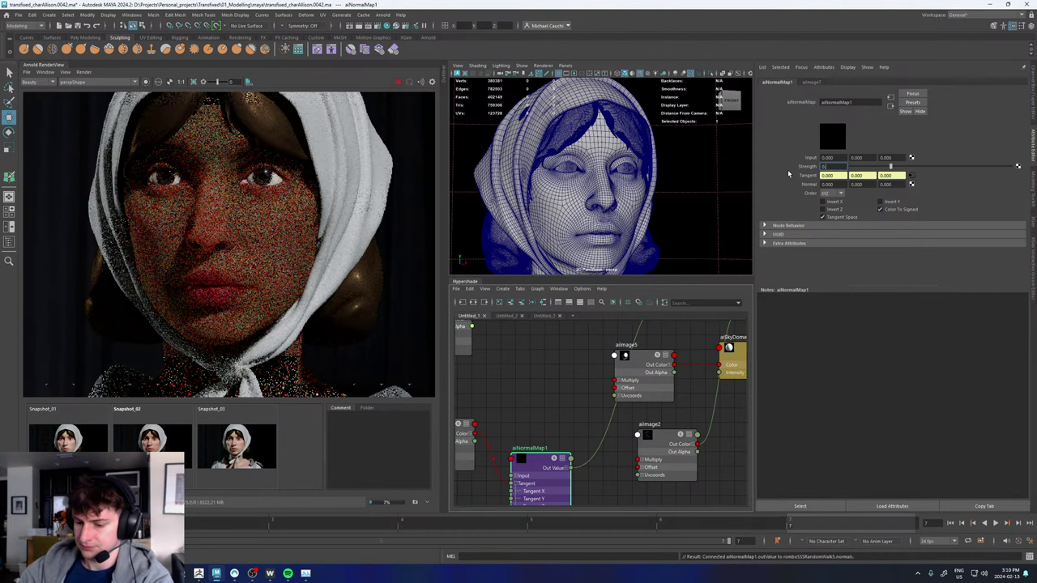
key(Return)
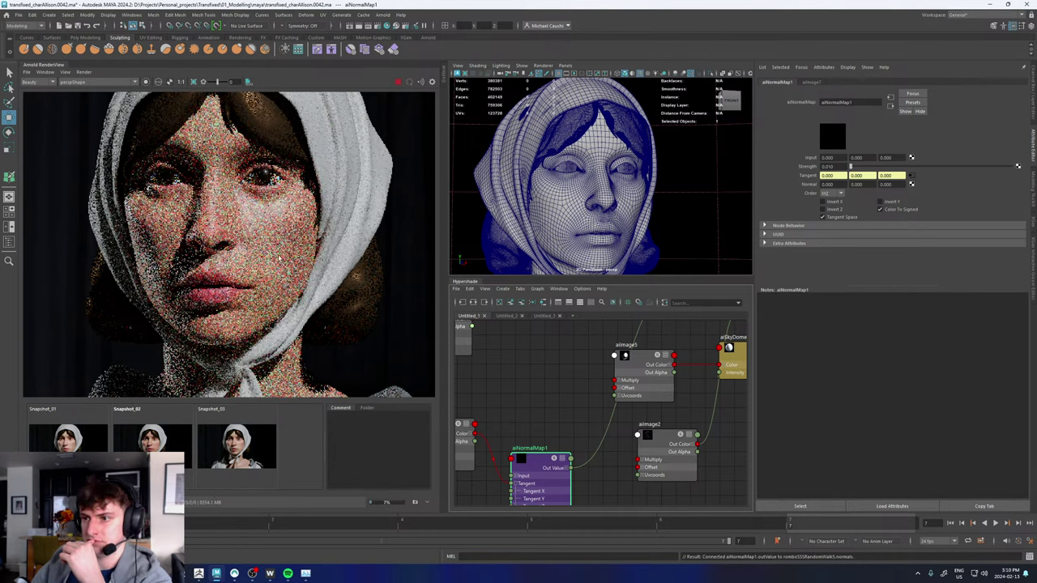
scroll(277, 258, down, 5)
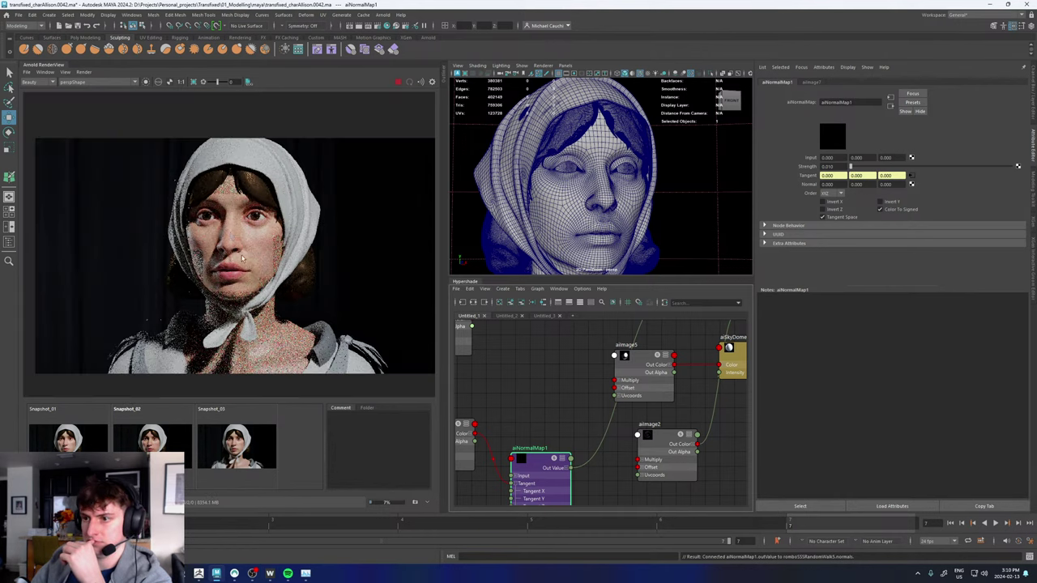
scroll(243, 260, up, 9)
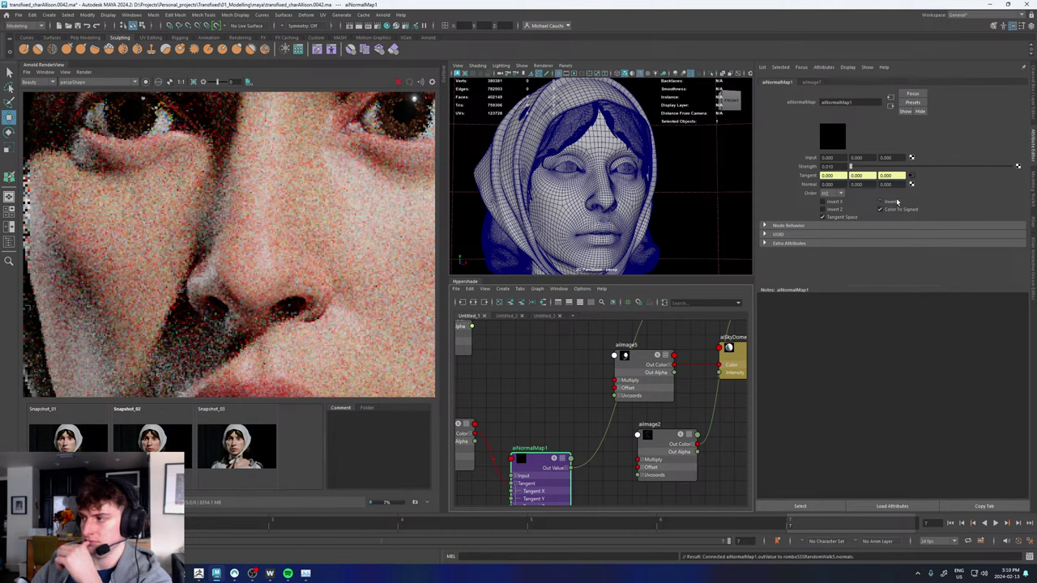
scroll(359, 256, down, 3)
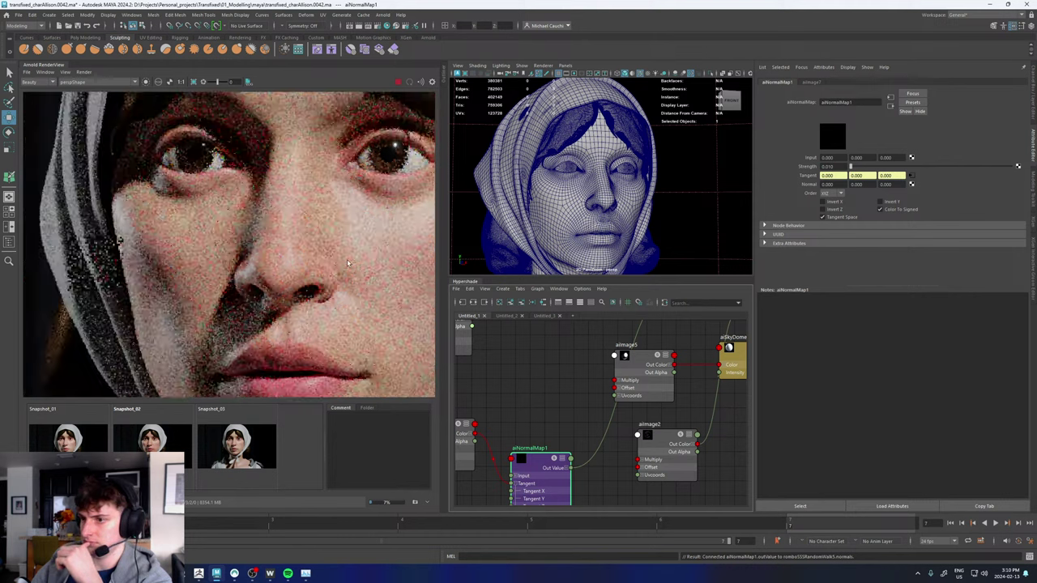
scroll(358, 265, up, 1)
- Try an aiNormalMap1 strength of 0.1
drag(825, 167, 843, 169)
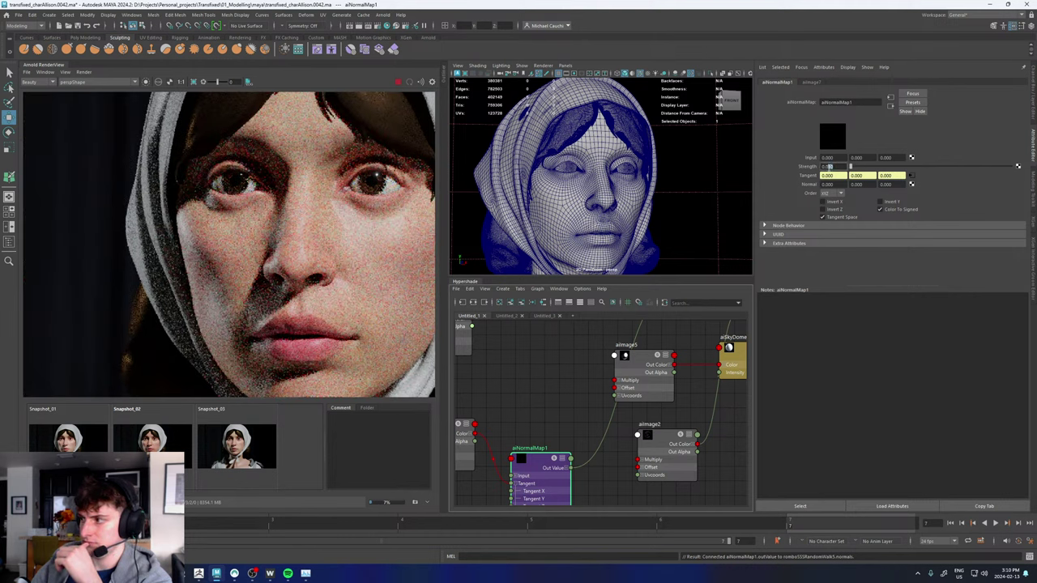
text(1)
key(Return)
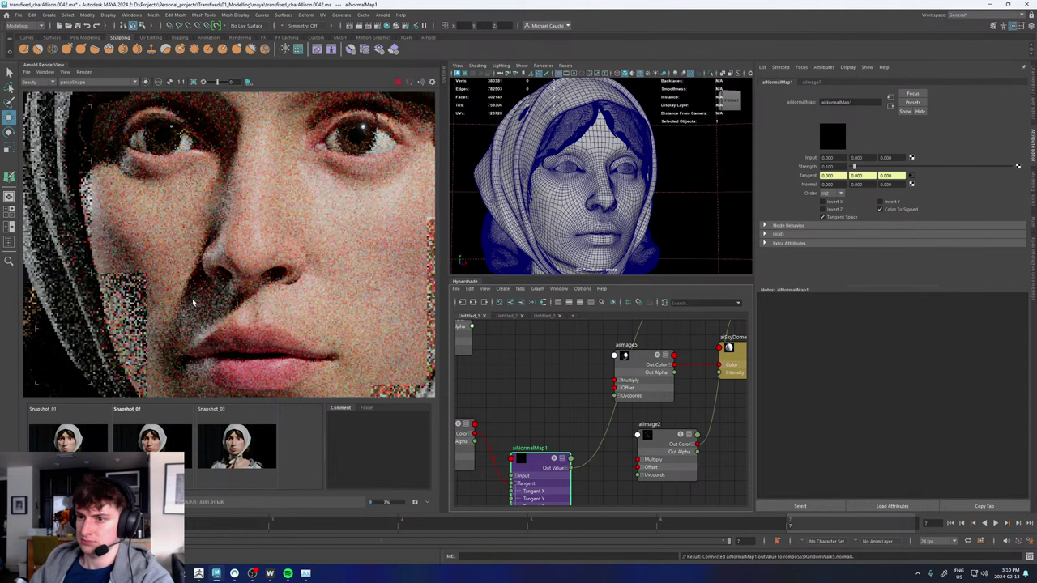
- Stop the live render and activate the N, albedo and diffuse AOVs in the render settings
click(398, 82)
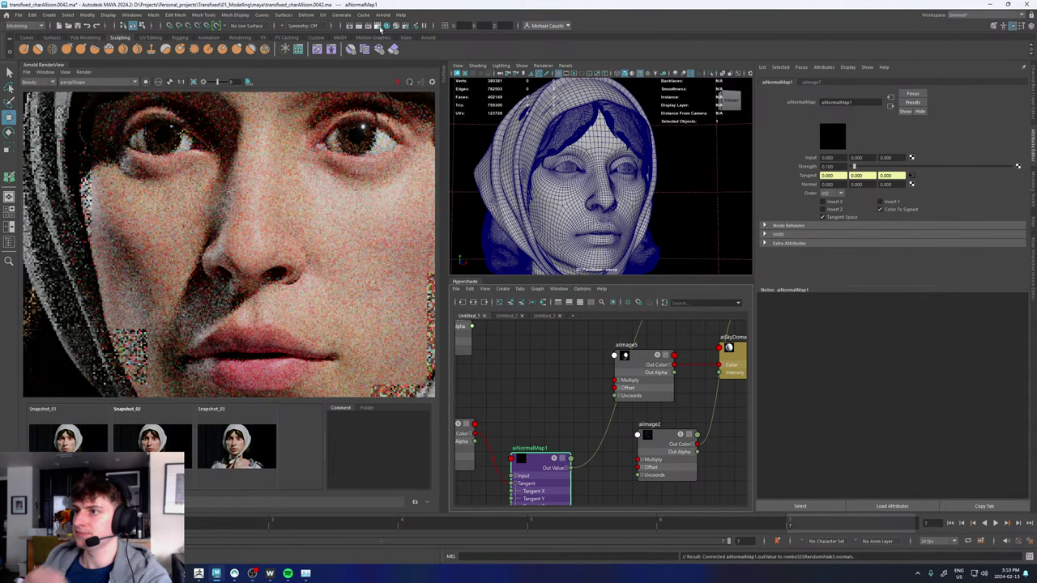
click(378, 27)
click(345, 88)
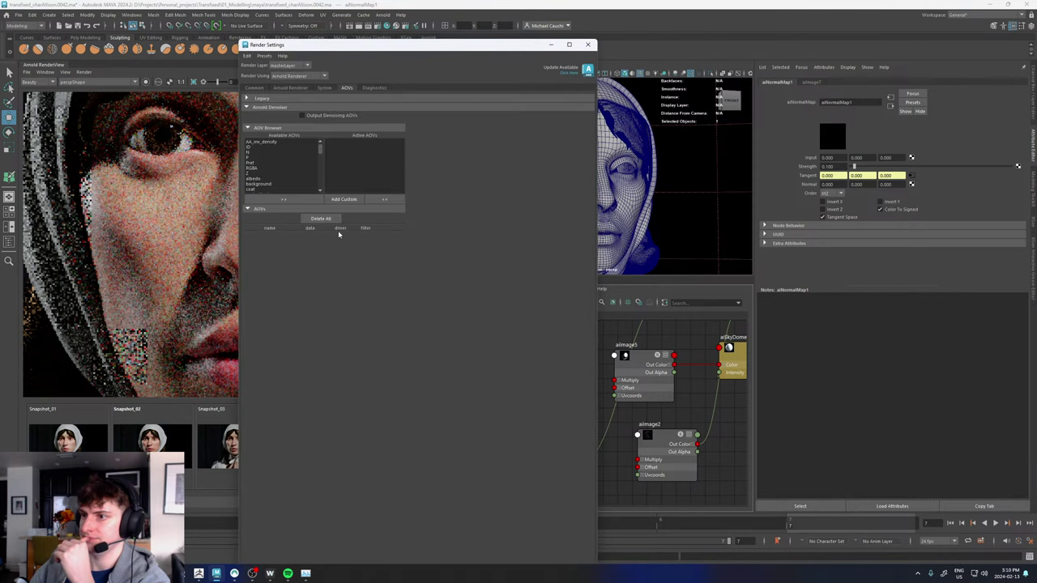
double_click(247, 153)
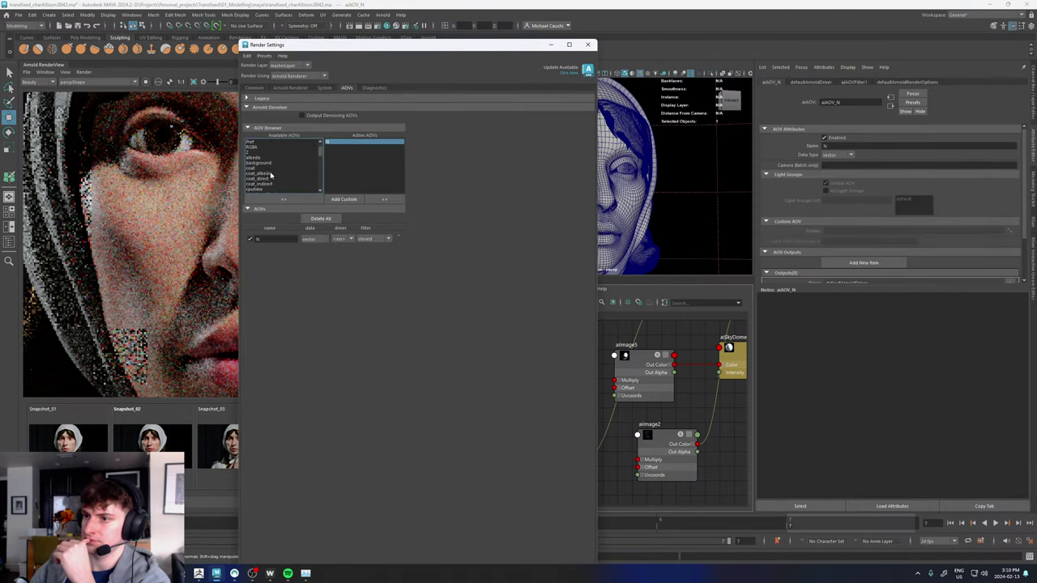
double_click(254, 158)
scroll(258, 165, down, 2)
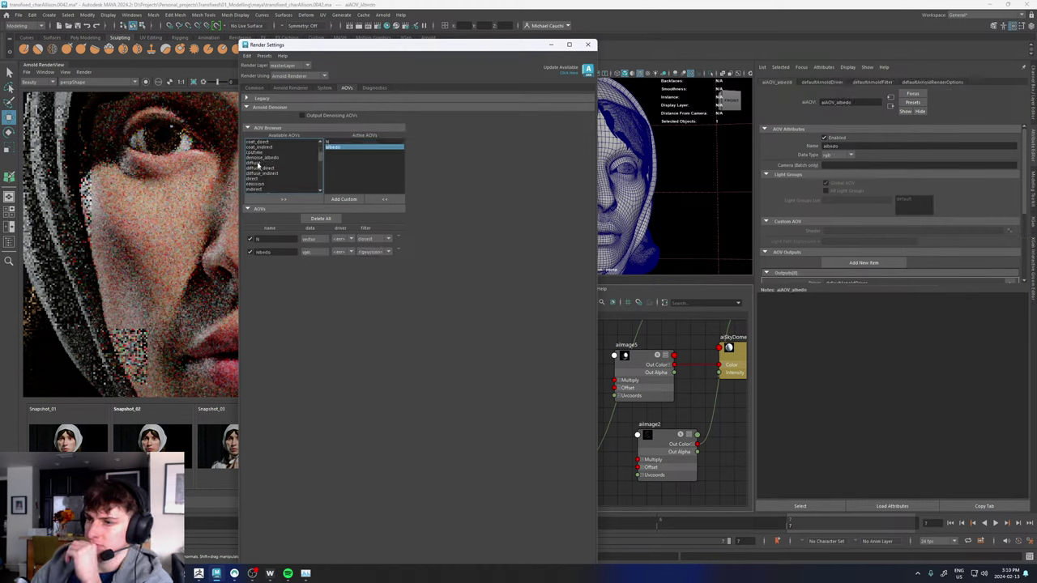
double_click(258, 164)
- Activate the specular, sss and transmission AOVs as well, and close the render settings
scroll(259, 166, down, 3)
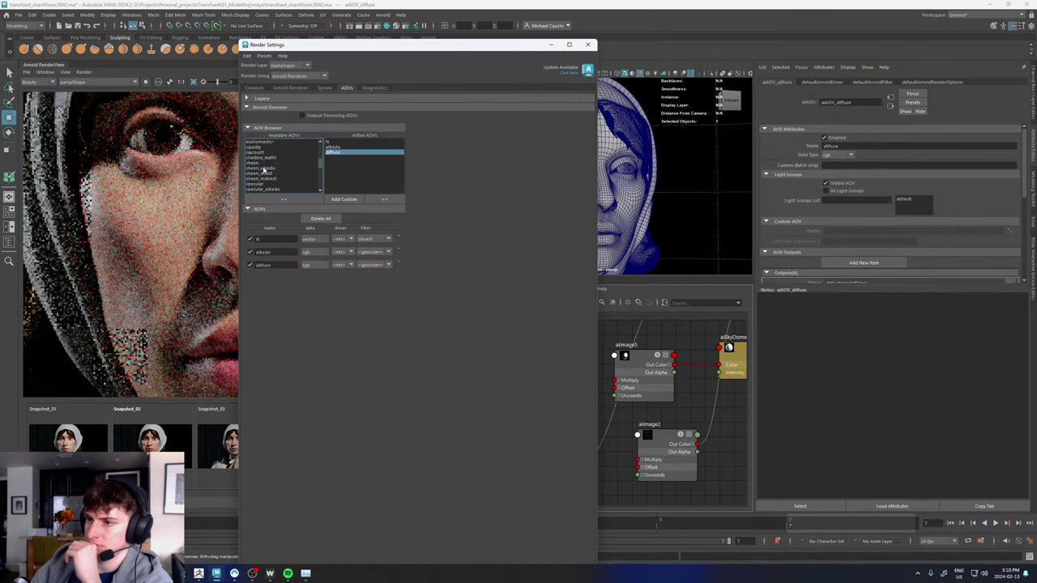
scroll(264, 180, down, 3)
double_click(267, 170)
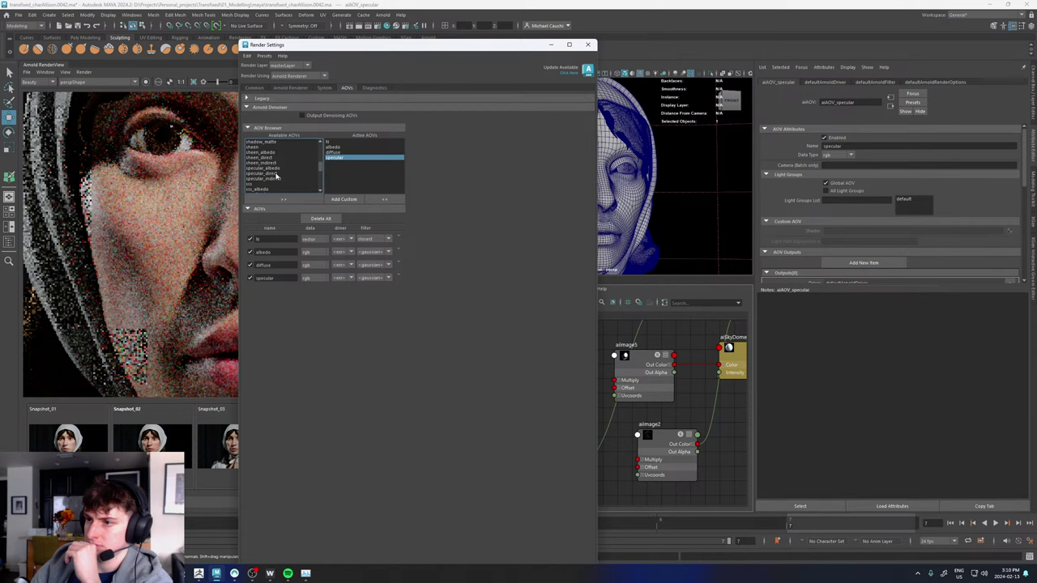
scroll(274, 175, down, 1)
double_click(262, 169)
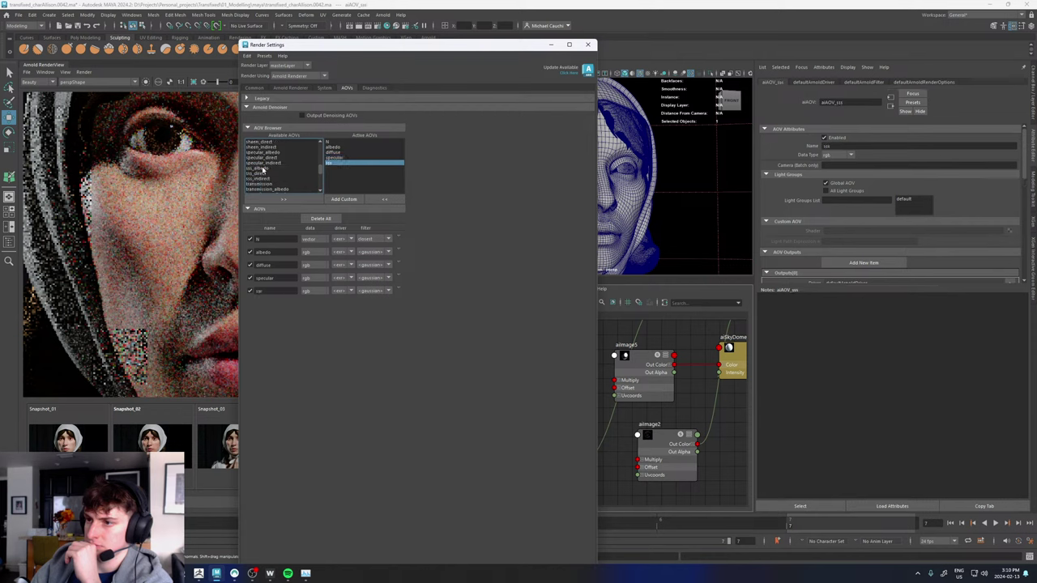
scroll(275, 168, down, 1)
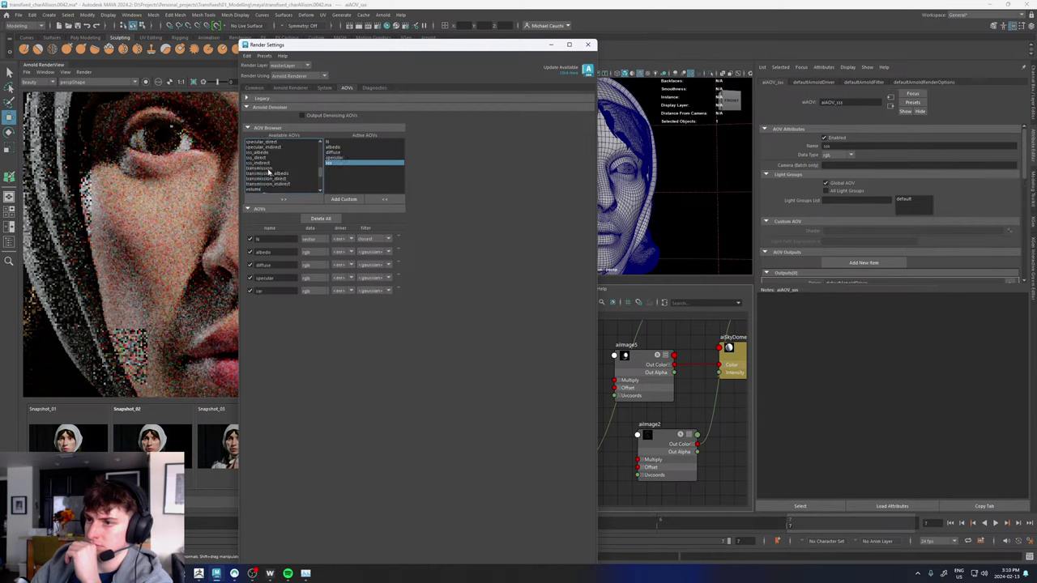
double_click(269, 169)
scroll(269, 172, down, 2)
scroll(268, 173, down, 2)
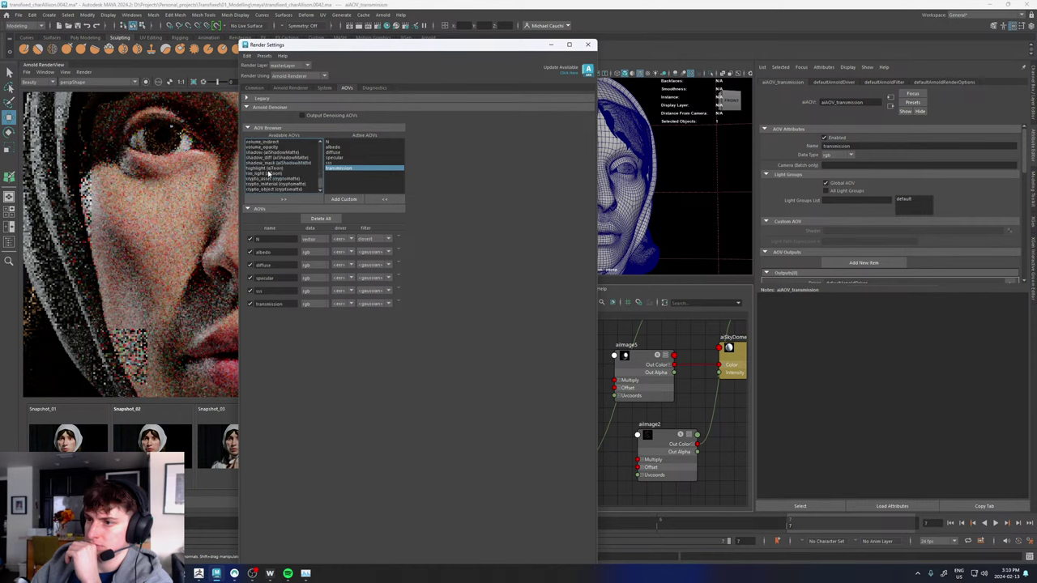
scroll(271, 175, up, 6)
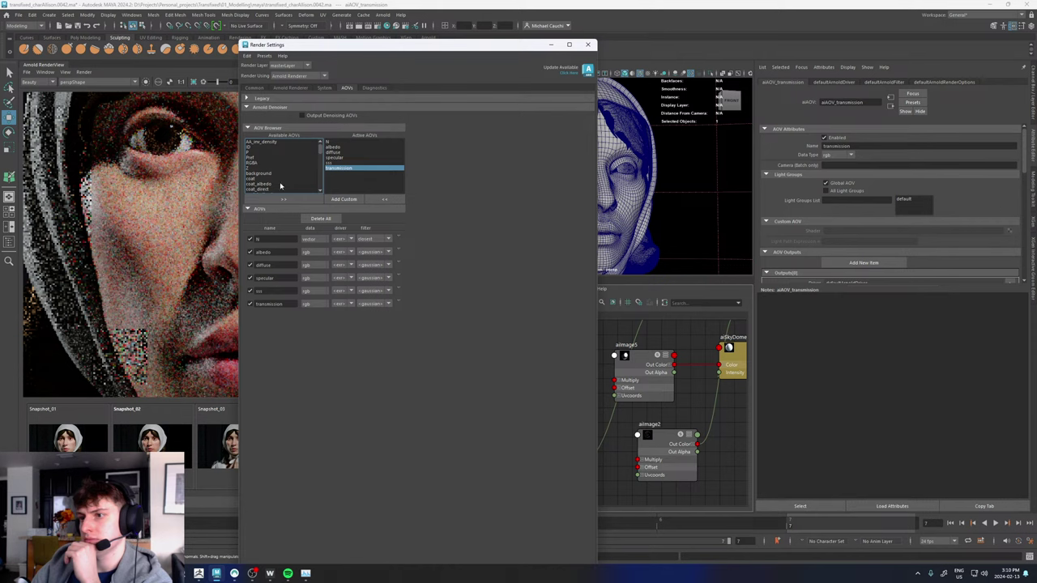
scroll(264, 183, down, 1)
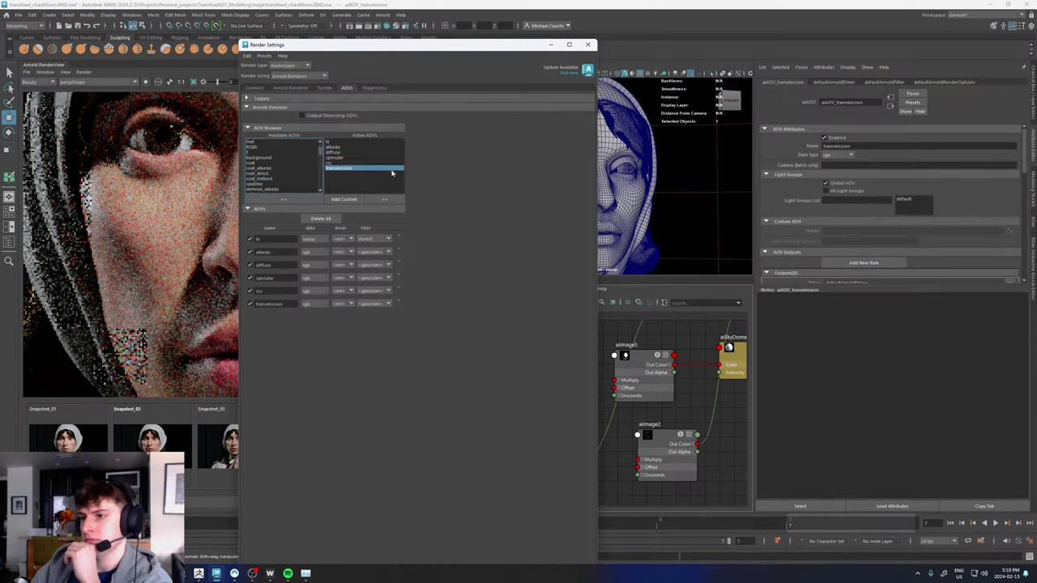
click(589, 45)
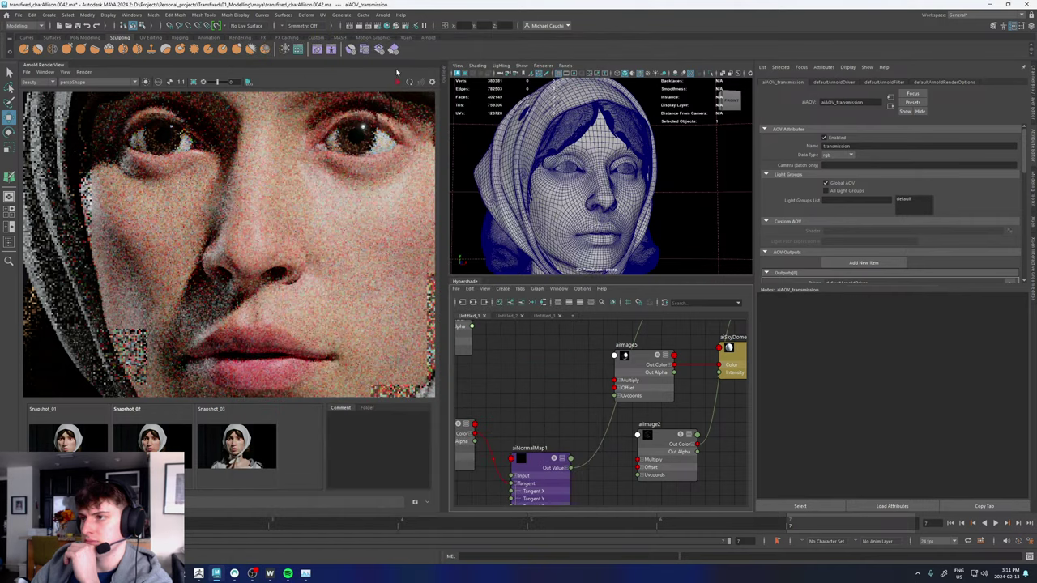
- Save the scene as a new incremental version and restart the live render
click(547, 381)
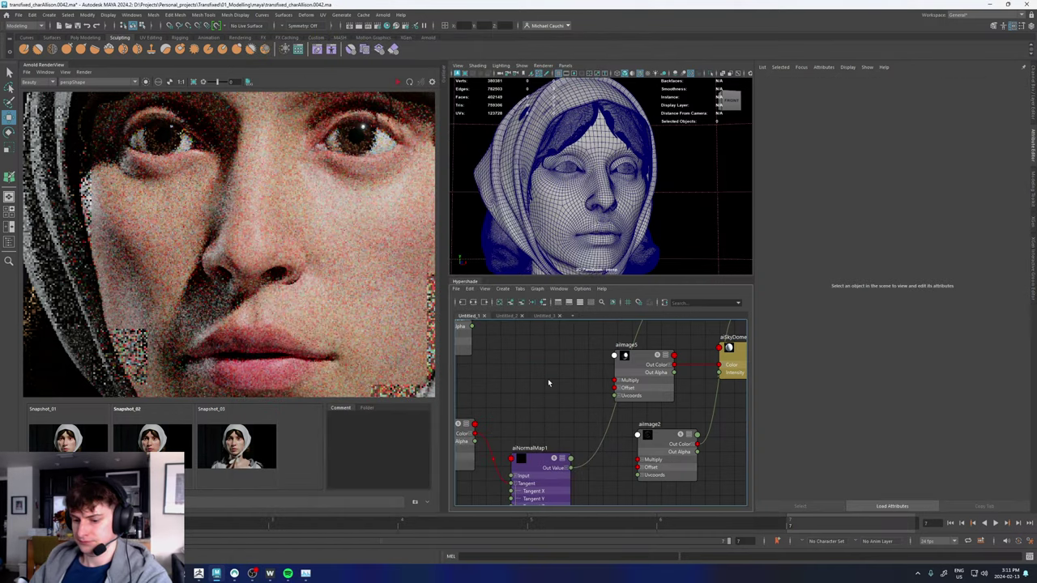
key(ctrl+alt+s)
click(398, 83)
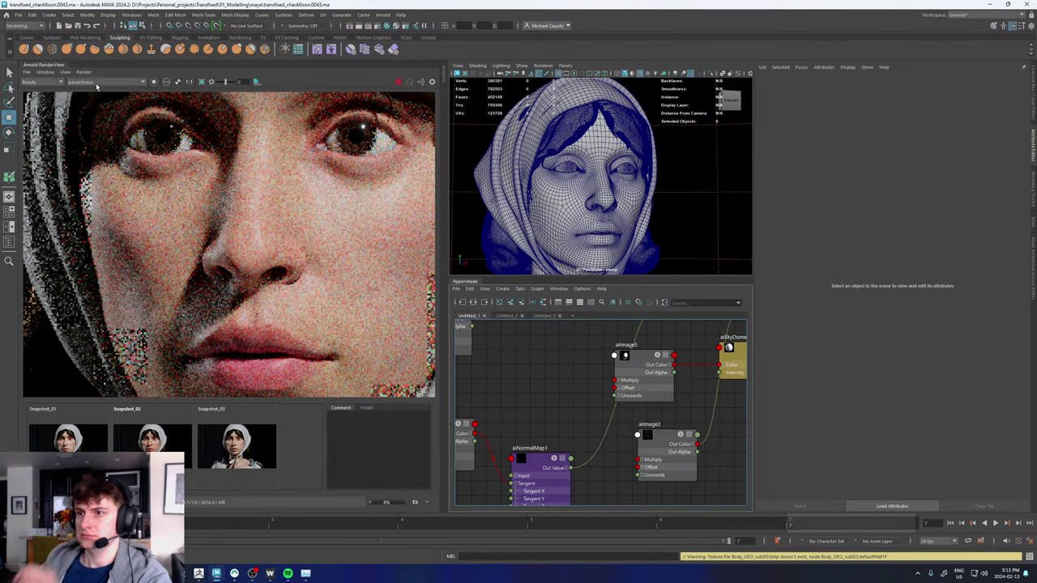
- Check the N AOV in the render while setting aiNormalMap1's strength to 1, and return to the Beauty pass
click(36, 82)
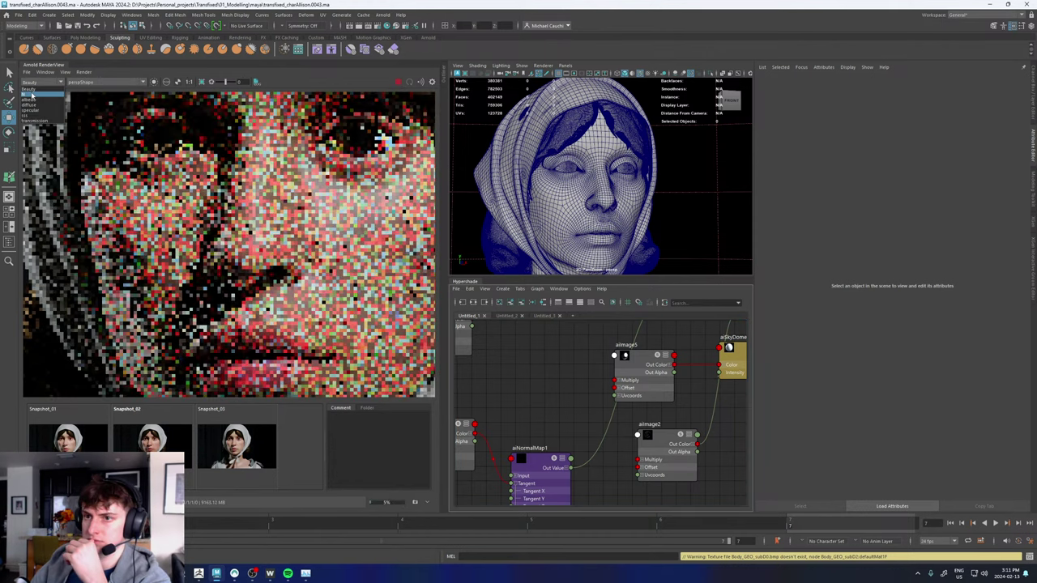
click(32, 94)
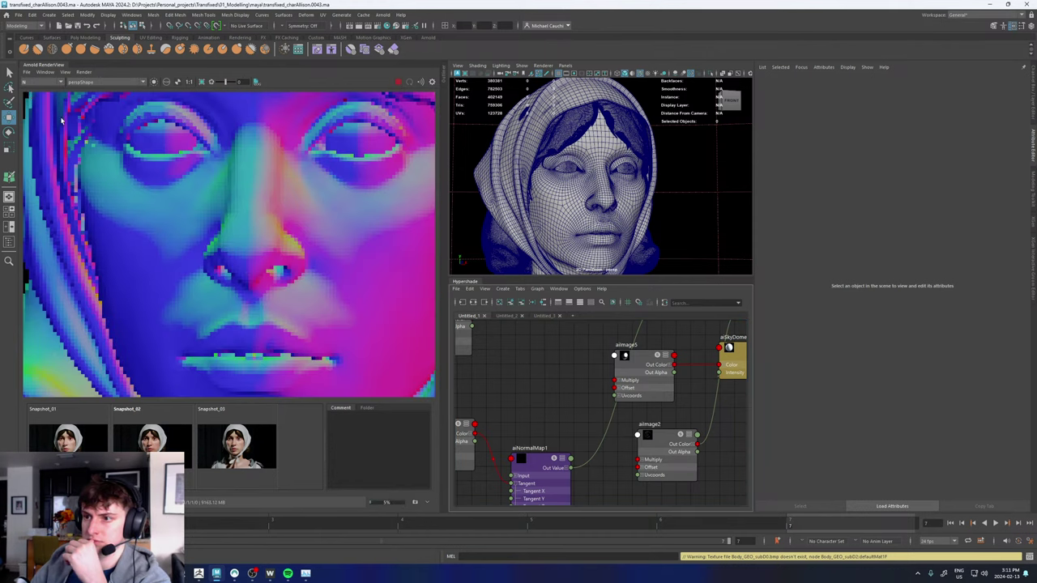
click(534, 458)
click(835, 166)
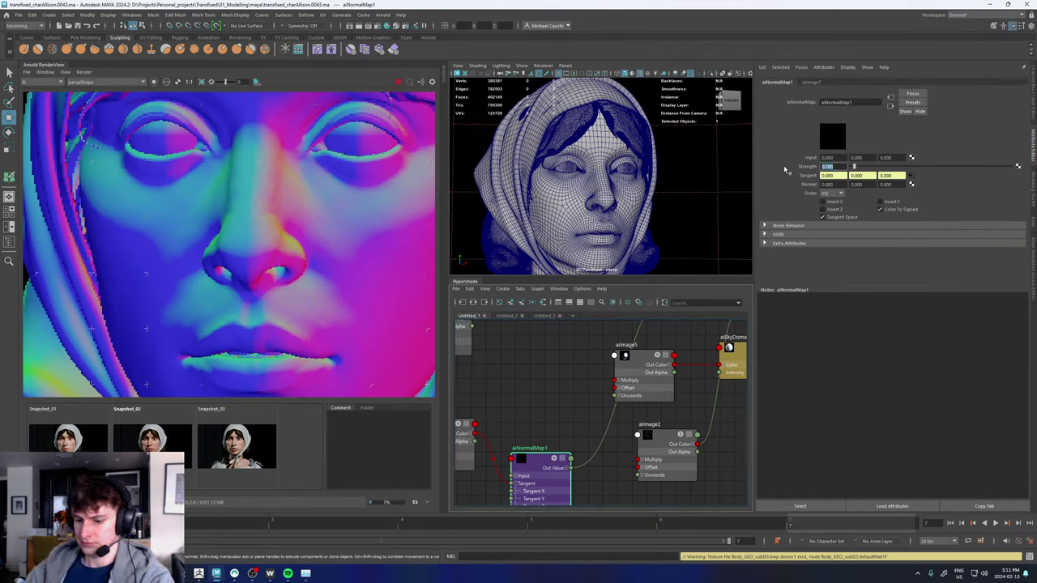
text(1)
key(Return)
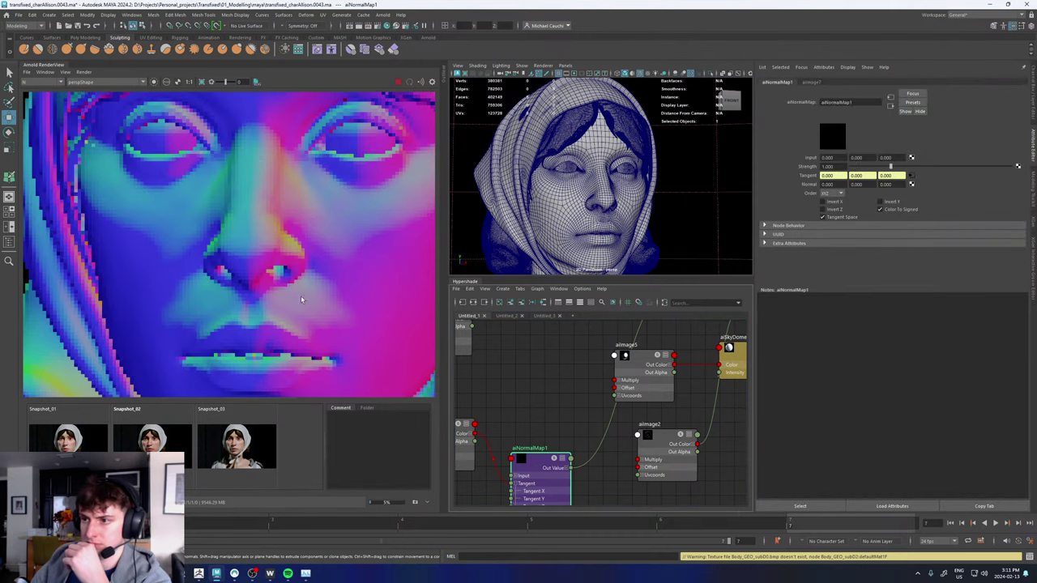
click(43, 82)
click(34, 88)
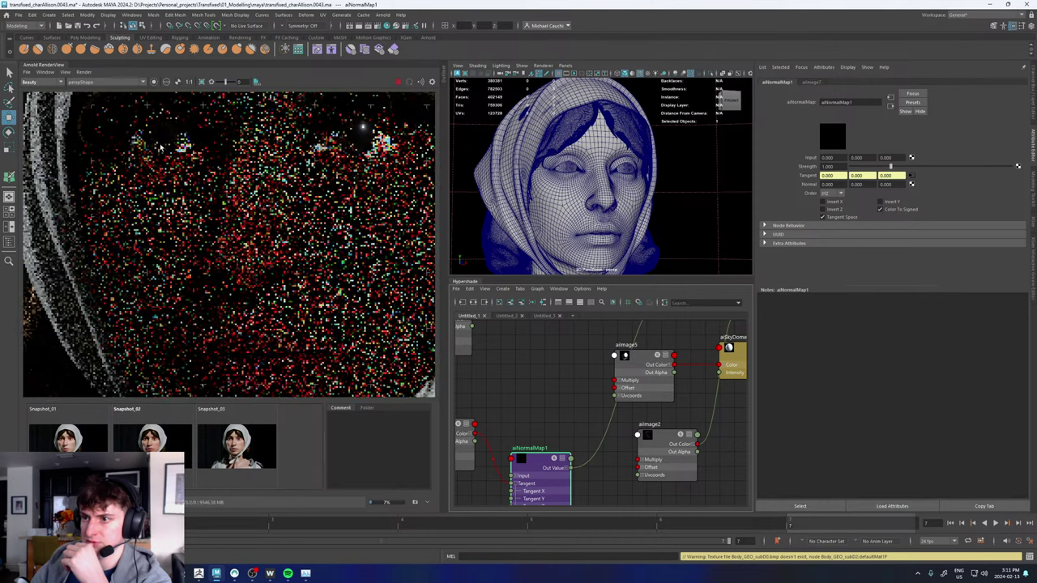
- Look through the available AOVs in the render settings and check the attributes of the active N AOV
click(376, 26)
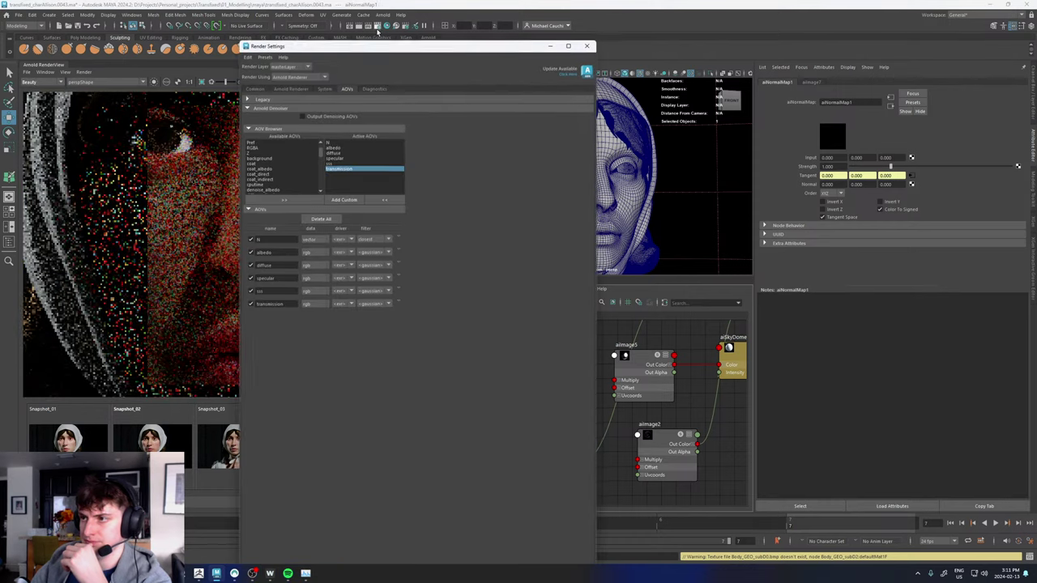
scroll(276, 178, down, 1)
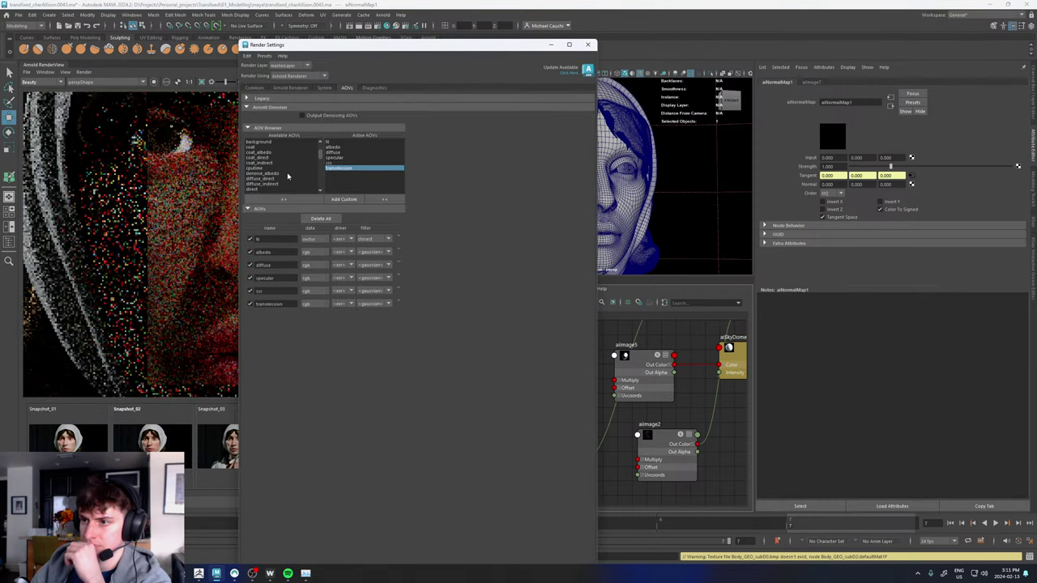
scroll(287, 176, down, 7)
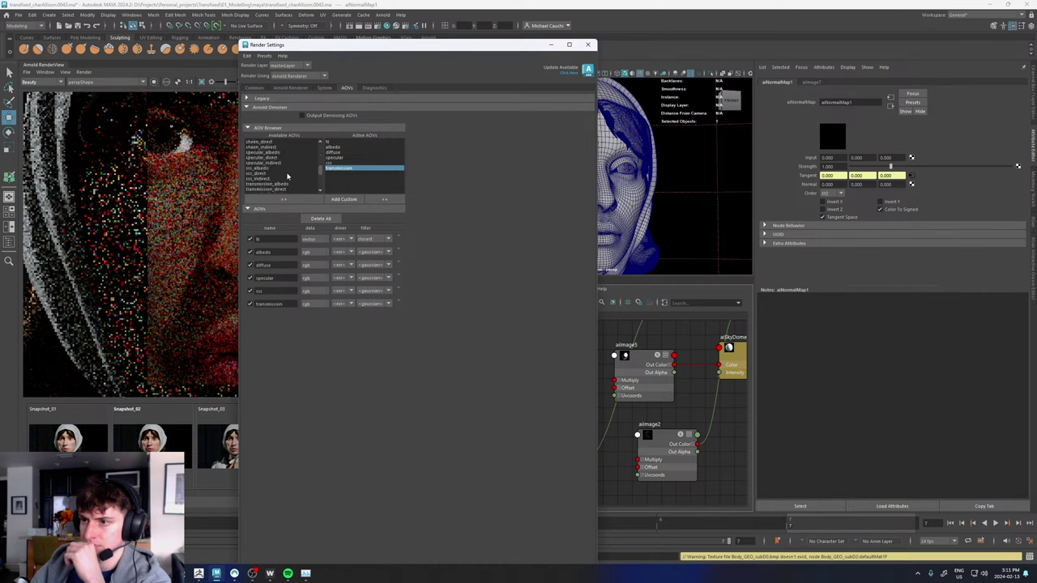
scroll(287, 175, down, 5)
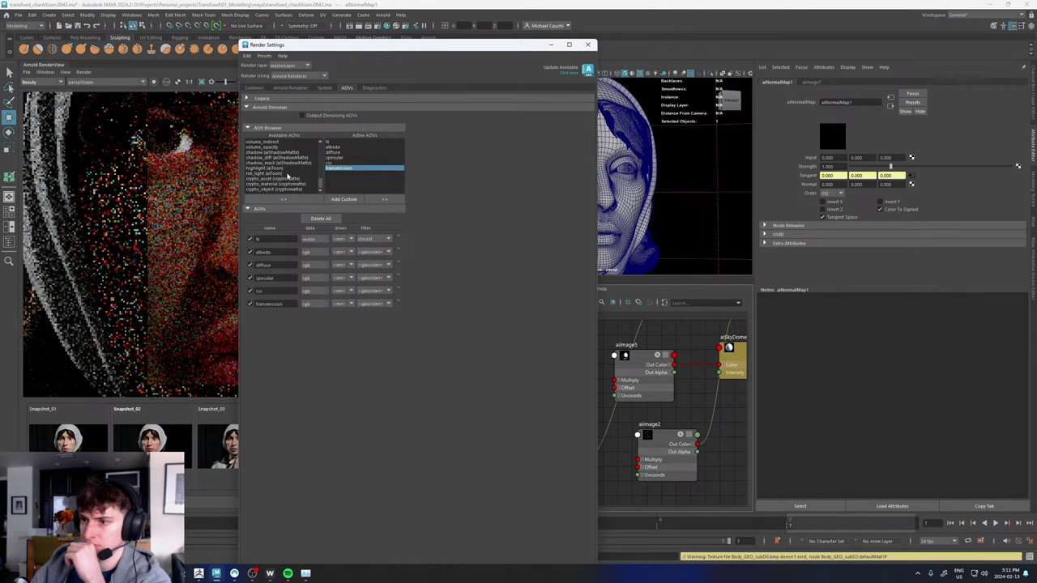
scroll(287, 176, up, 4)
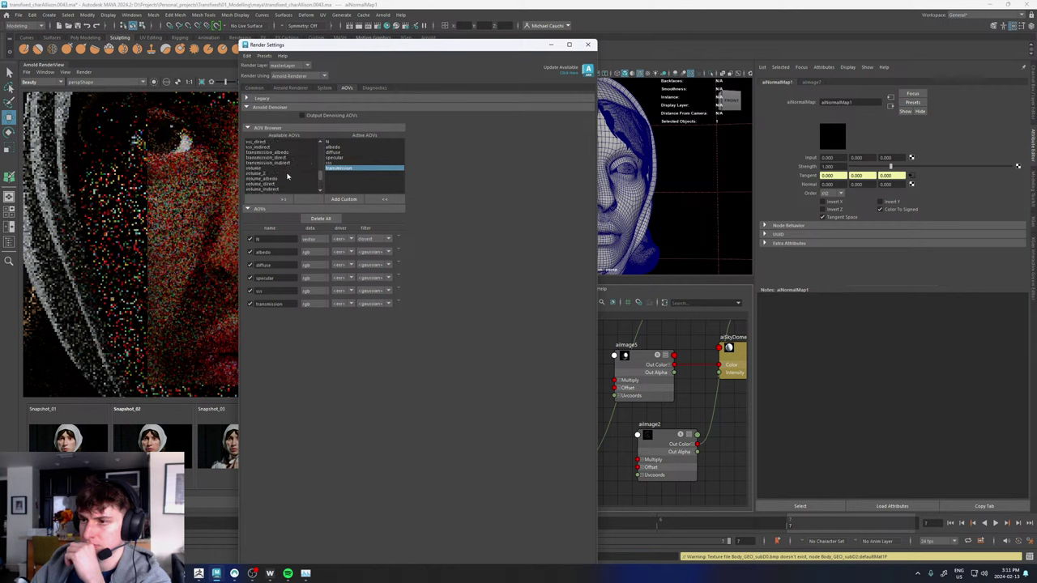
scroll(287, 176, up, 5)
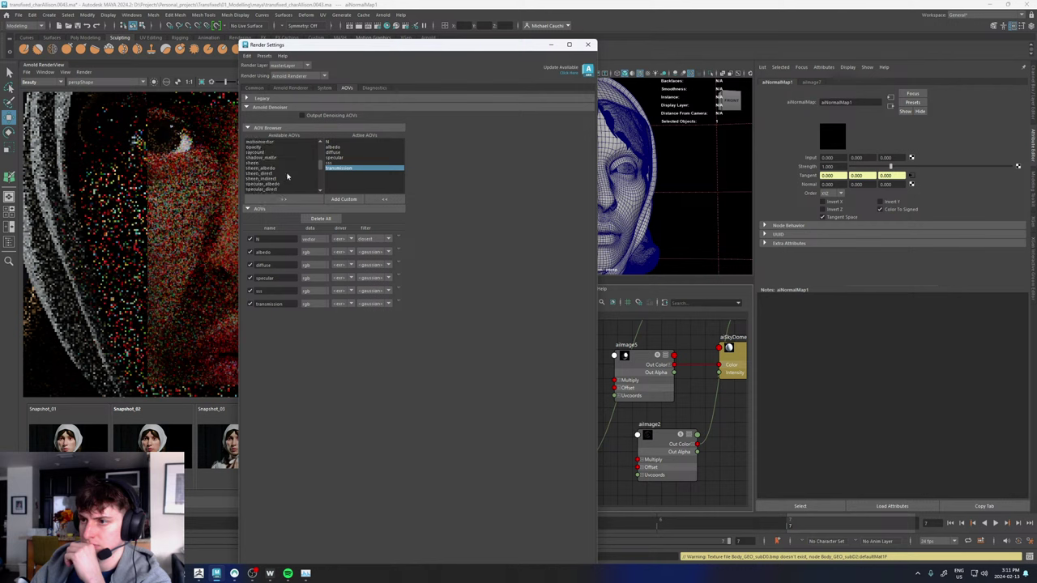
scroll(287, 175, up, 4)
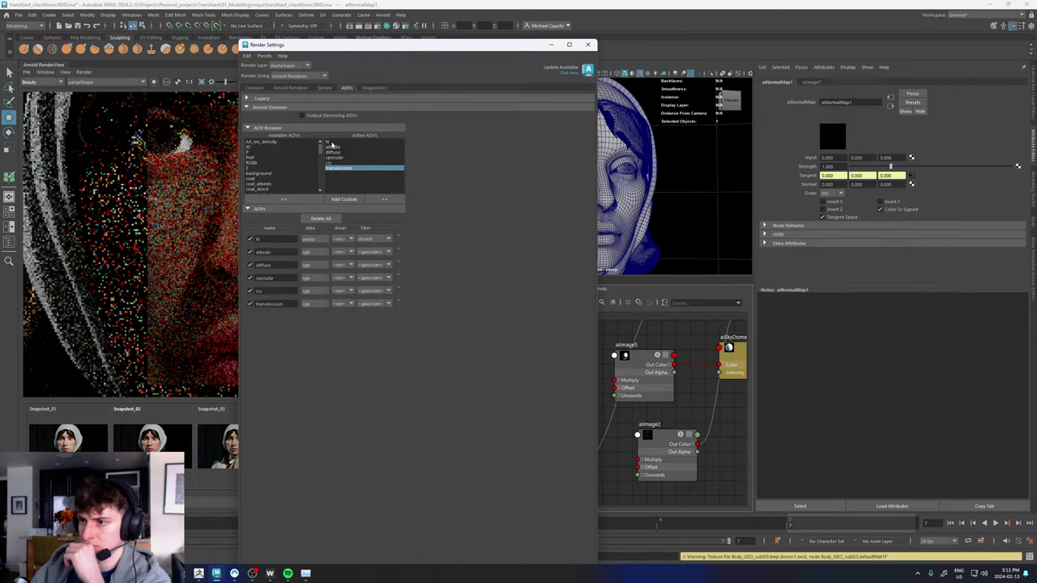
click(332, 142)
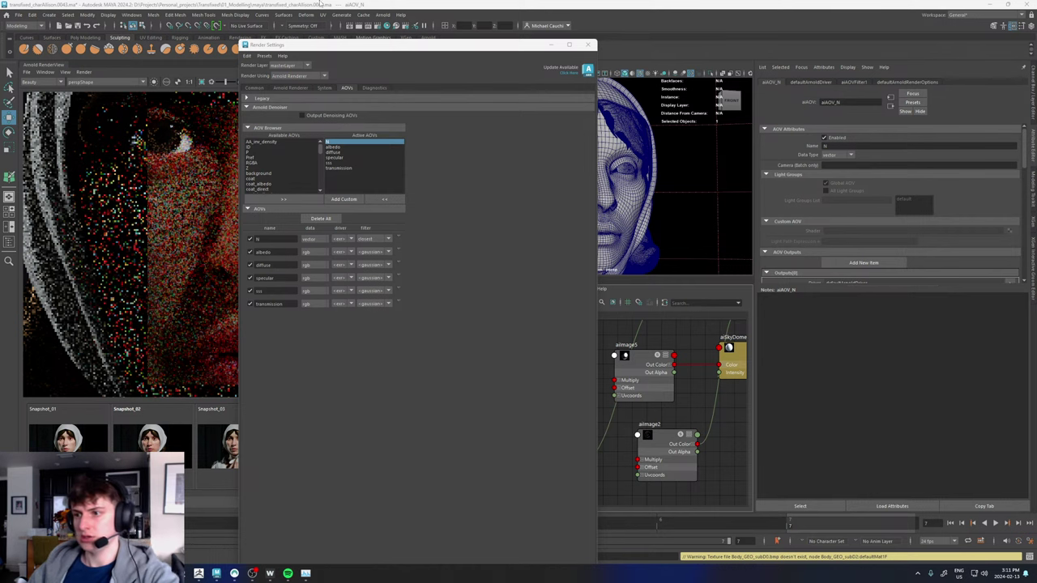
click(554, 47)
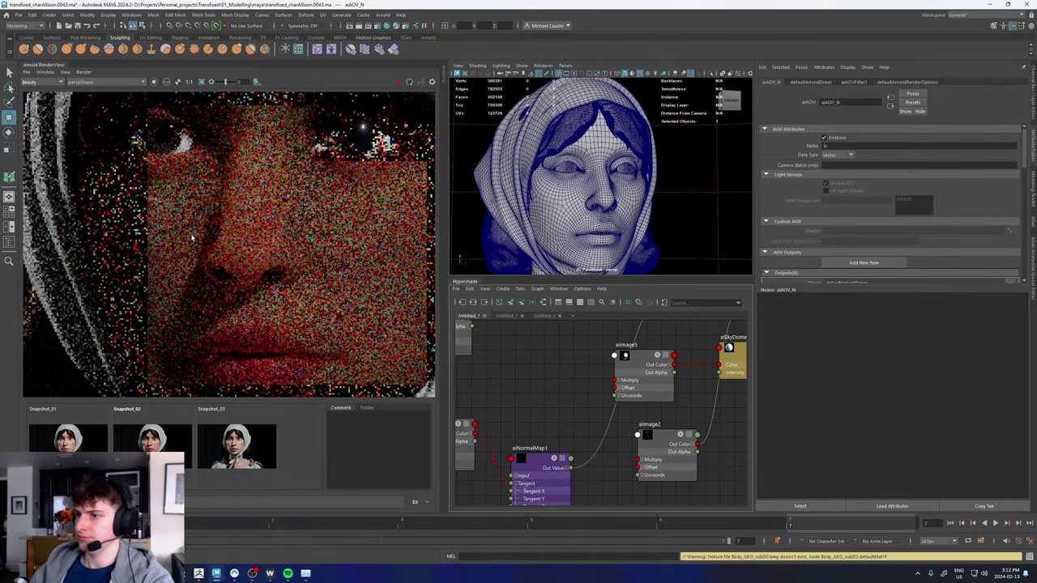
- Try a strength of 0.5 on aiNormalMap1 and check the face in the render
scroll(247, 237, down, 2)
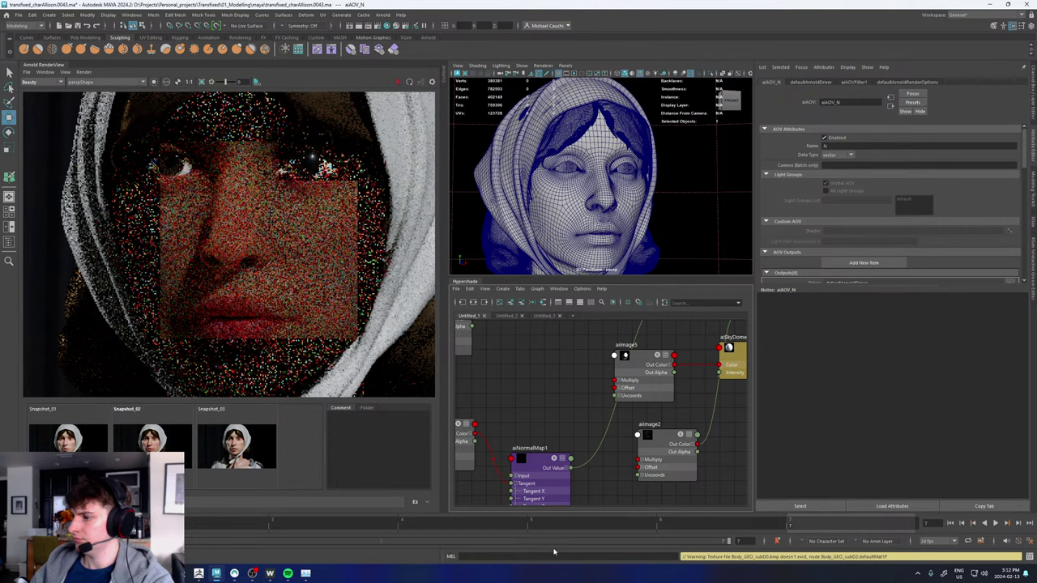
click(546, 448)
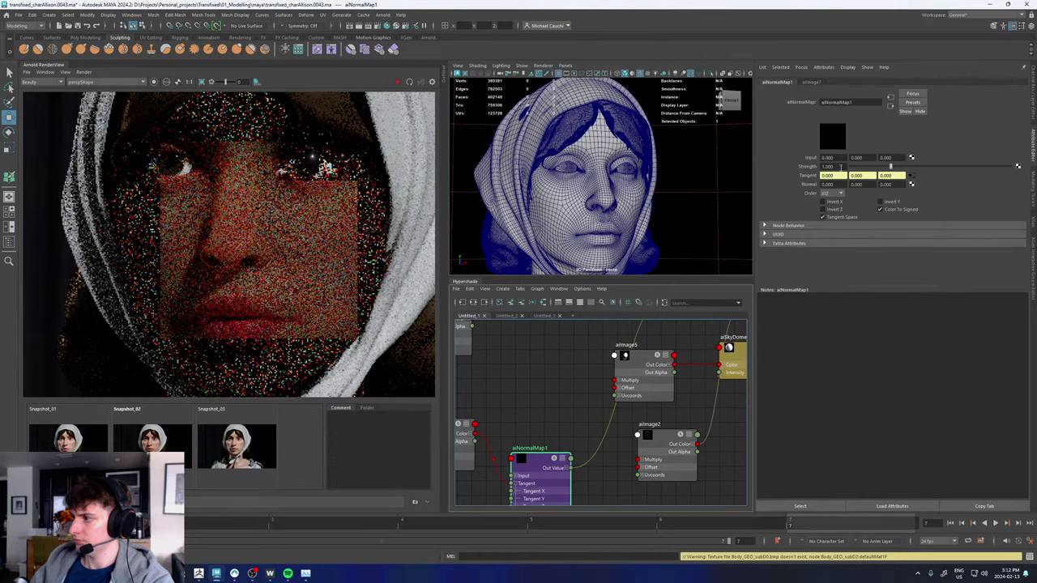
drag(841, 168, 810, 170)
text(0.5)
key(Return)
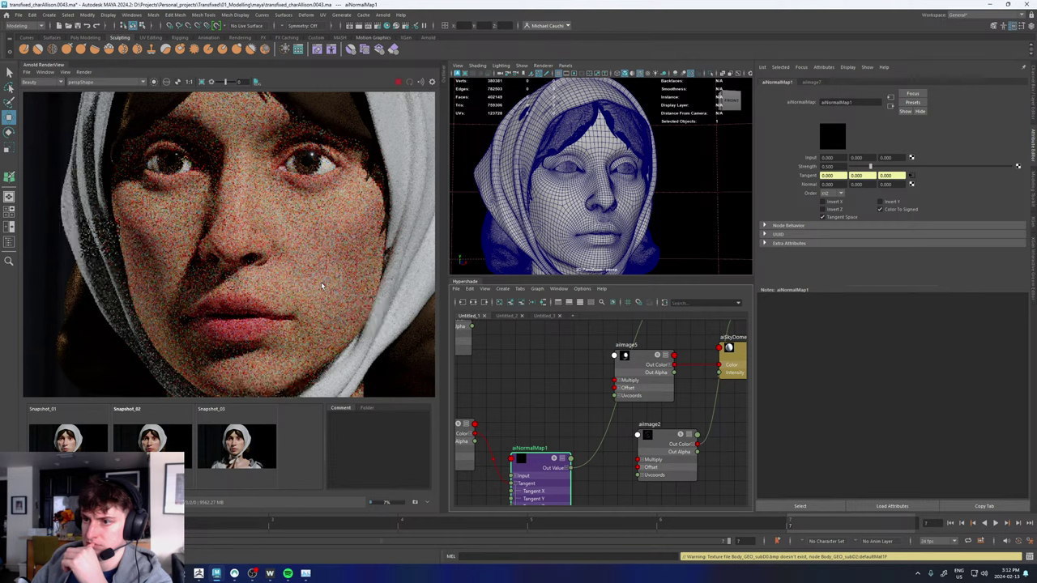
scroll(321, 285, down, 4)
scroll(318, 285, up, 4)
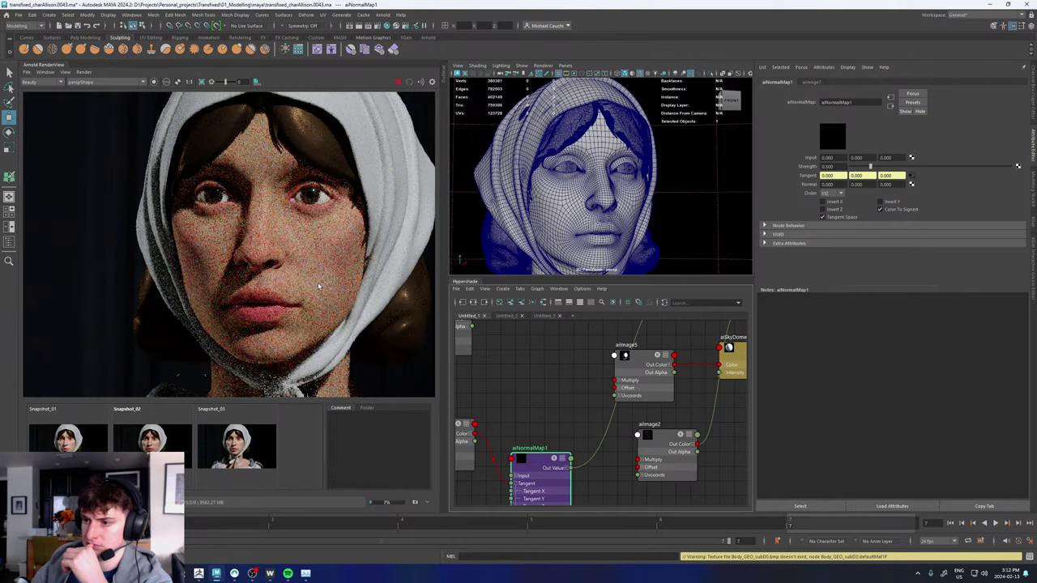
- Examine the specular settings of the romboSSSRandomWalk5 skin shader and compare them with the rendered face
scroll(612, 395, down, 5)
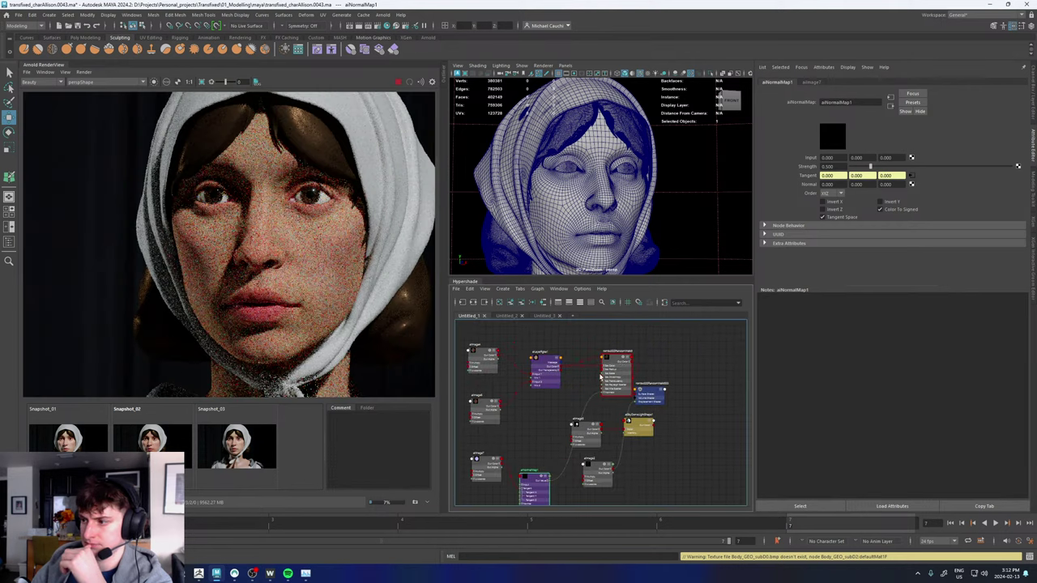
click(618, 357)
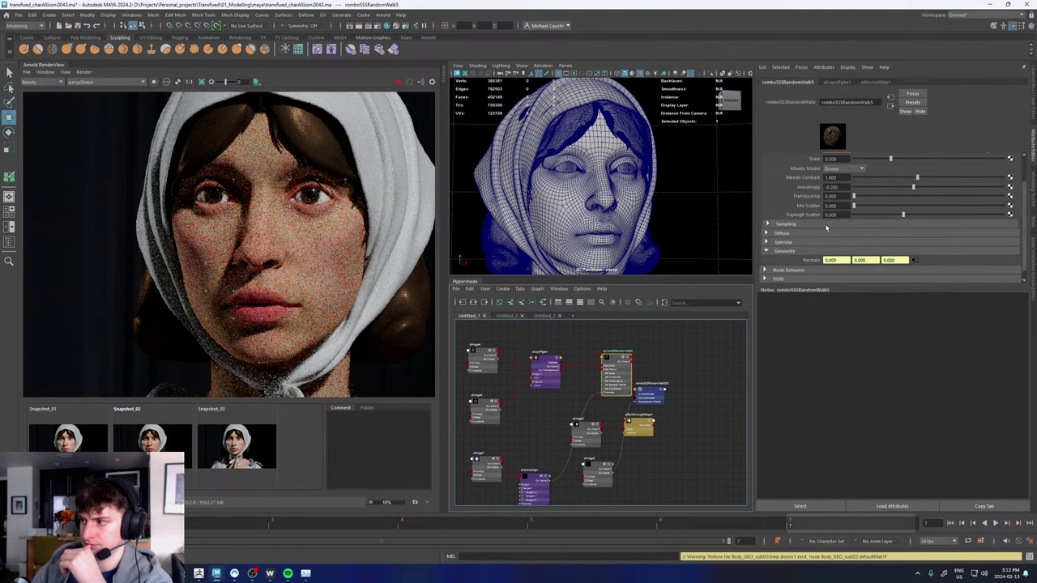
click(783, 242)
scroll(783, 245, down, 3)
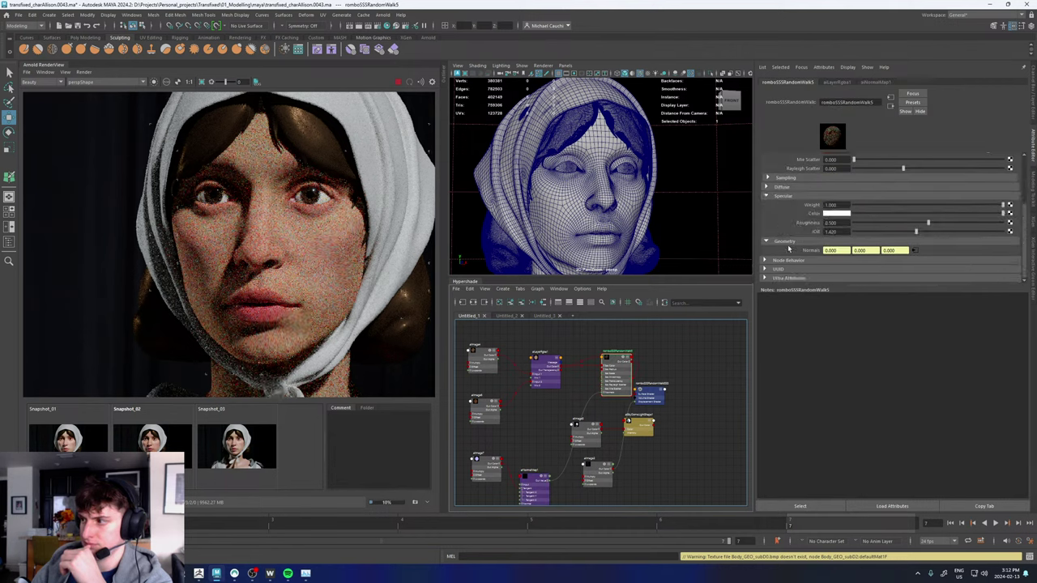
scroll(308, 251, up, 2)
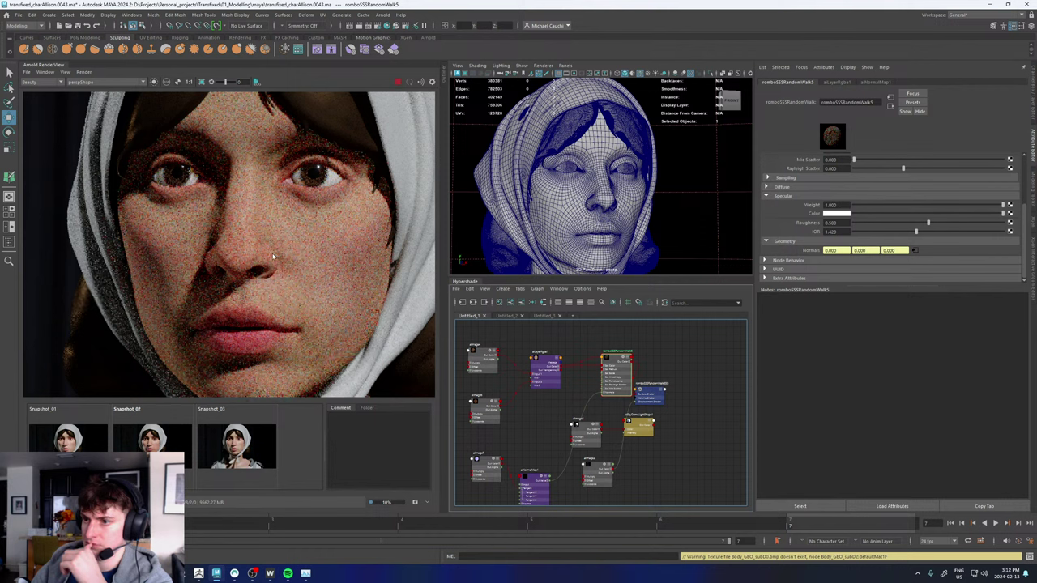
- Review the image settings of the aiImage7 normal texture and inspect the skin on the face, neck and chest in the render
click(483, 466)
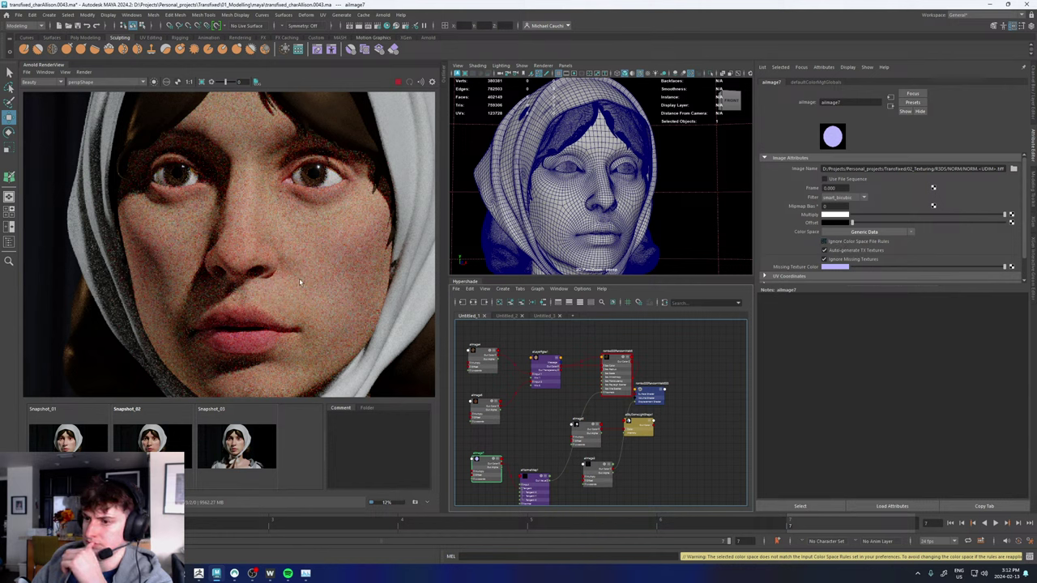
scroll(299, 278, down, 3)
middle_drag(344, 381, 312, 293)
scroll(313, 293, down, 2)
scroll(310, 316, up, 4)
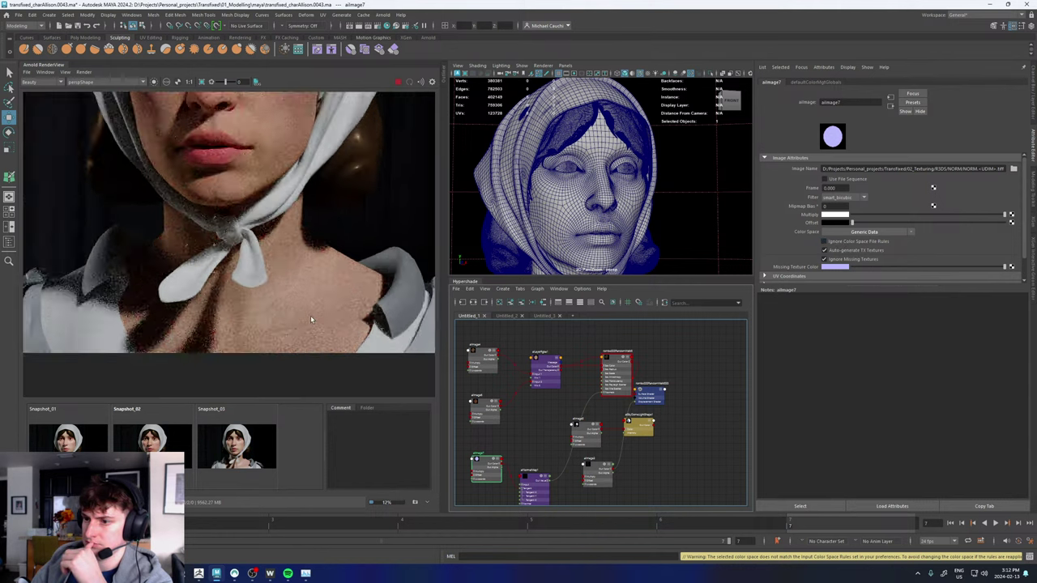
scroll(310, 316, down, 3)
middle_drag(265, 187, 271, 247)
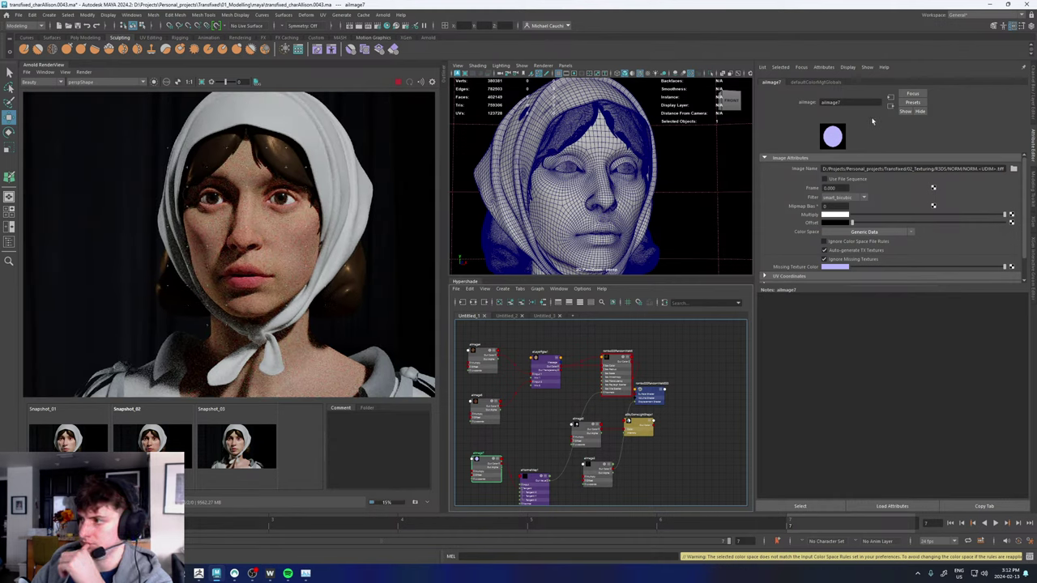
- Set aiNormalMap1's strength to 0.1 and check the face in the render
click(535, 478)
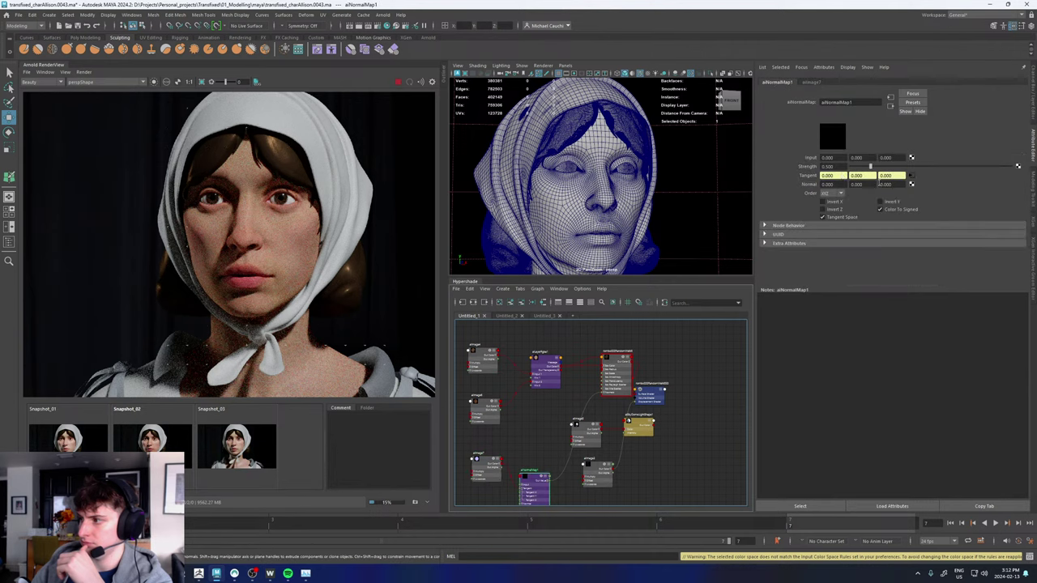
click(828, 166)
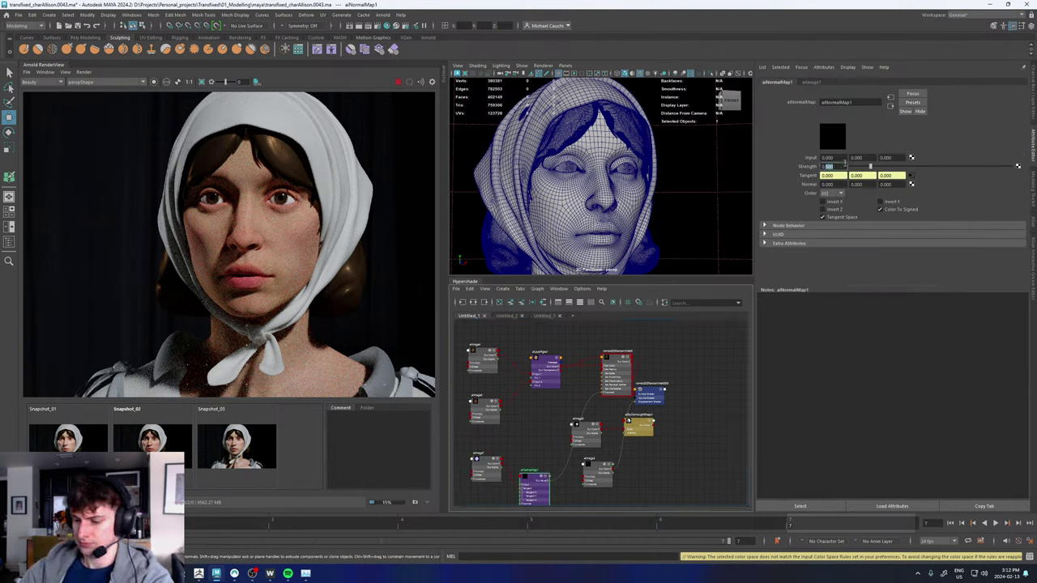
text(0.1)
key(Return)
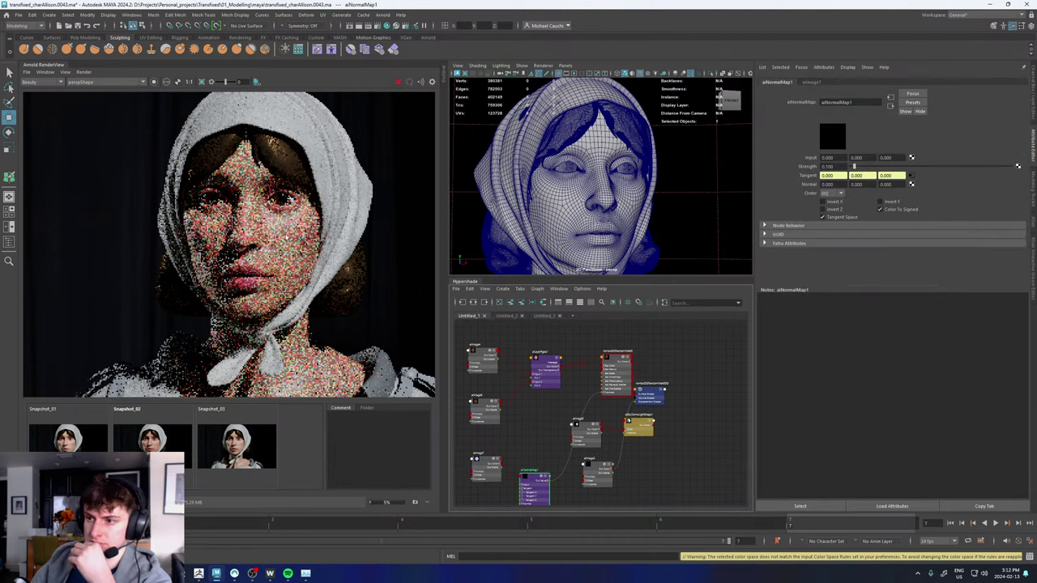
scroll(283, 235, up, 3)
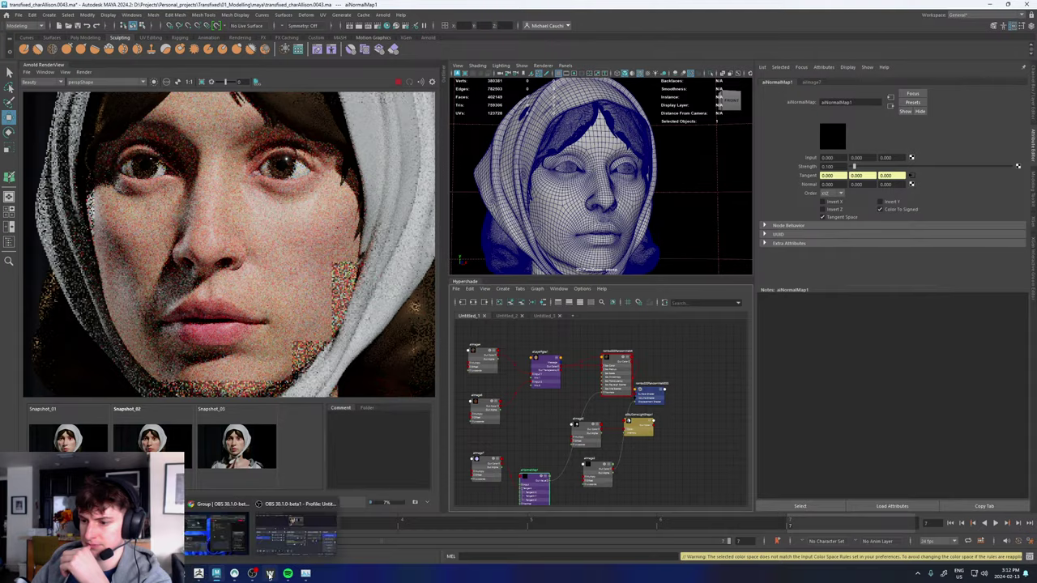
- Switch to Wrap and load Face_Roughness.jpg from the Female_17 Face textures into the LoadImage node
click(269, 574)
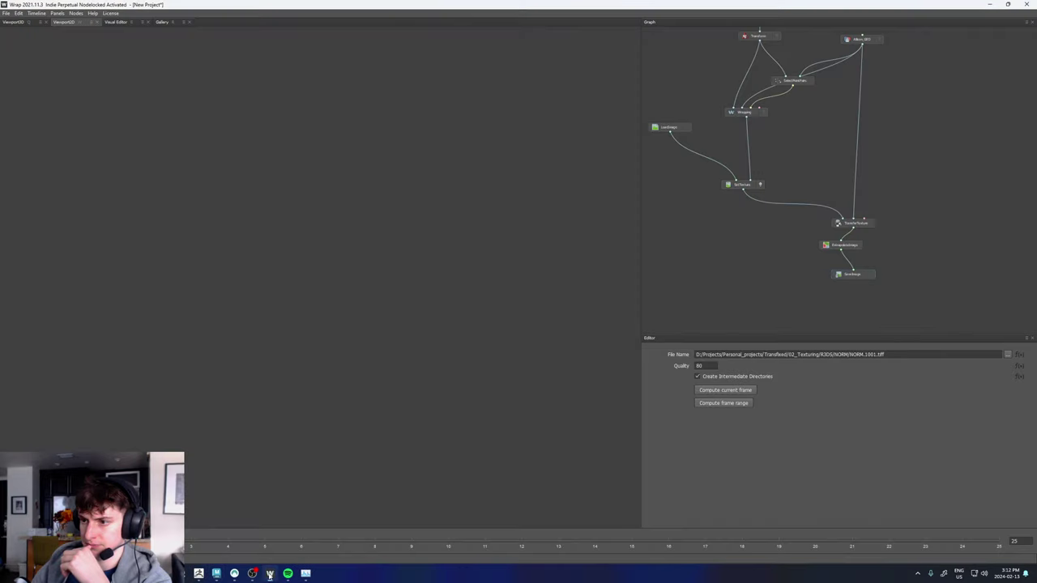
click(685, 130)
click(1008, 355)
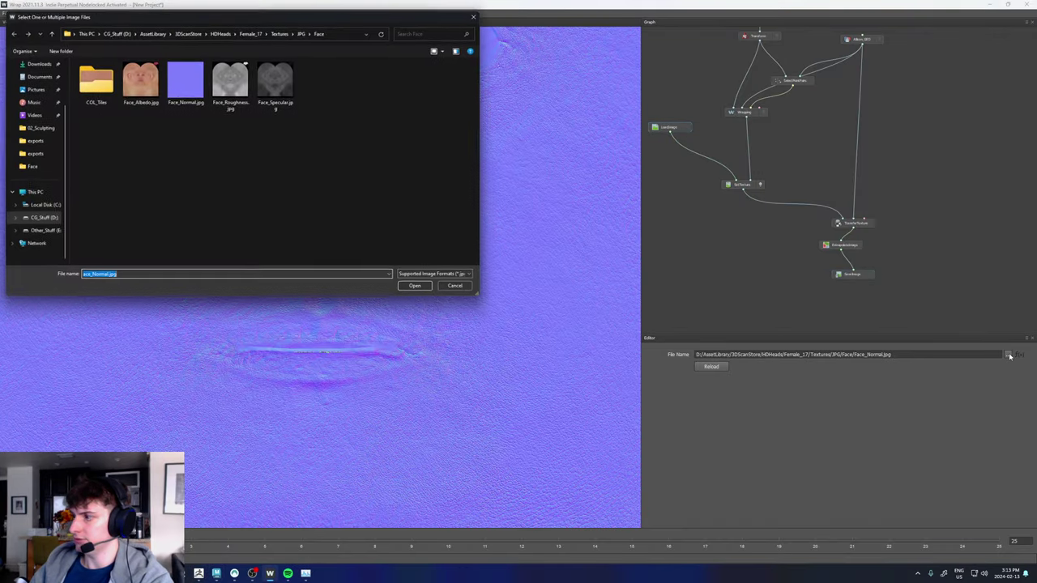
double_click(233, 89)
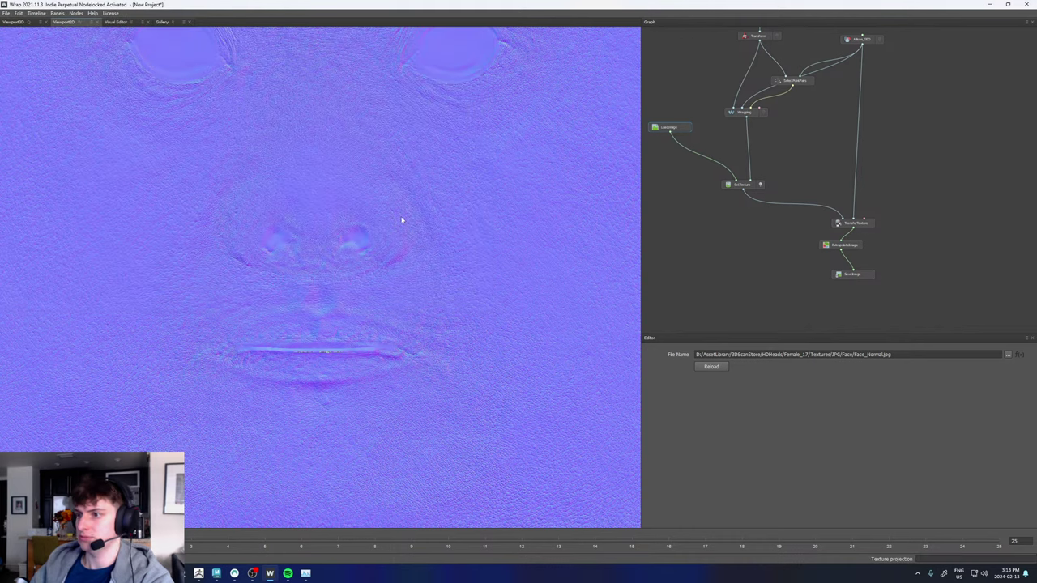
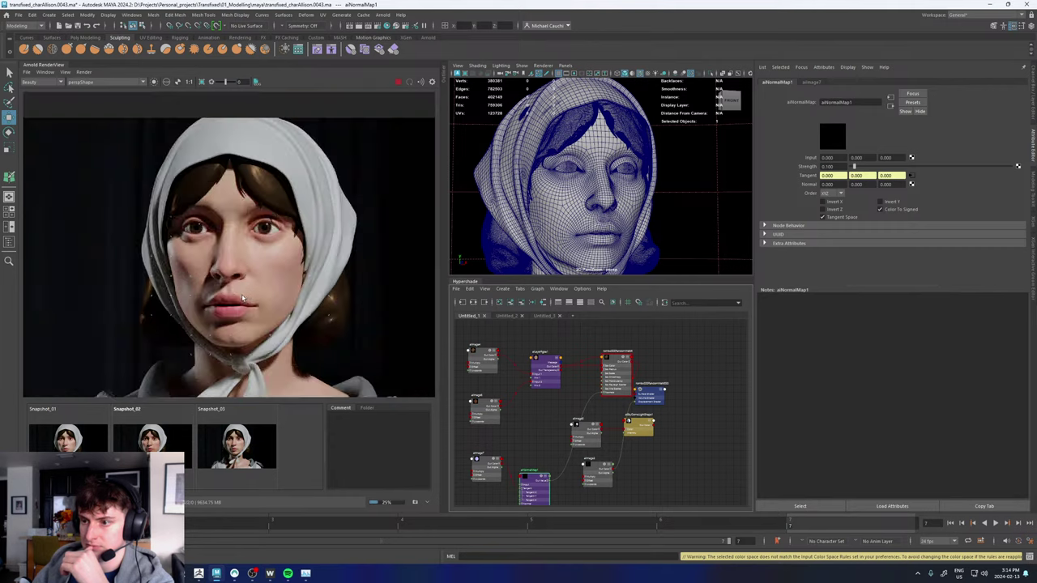
- Inspect the rendered skin up close around the eyes, cheeks and chest in the Beauty pass
middle_drag(184, 259, 210, 332)
middle_drag(171, 240, 294, 295)
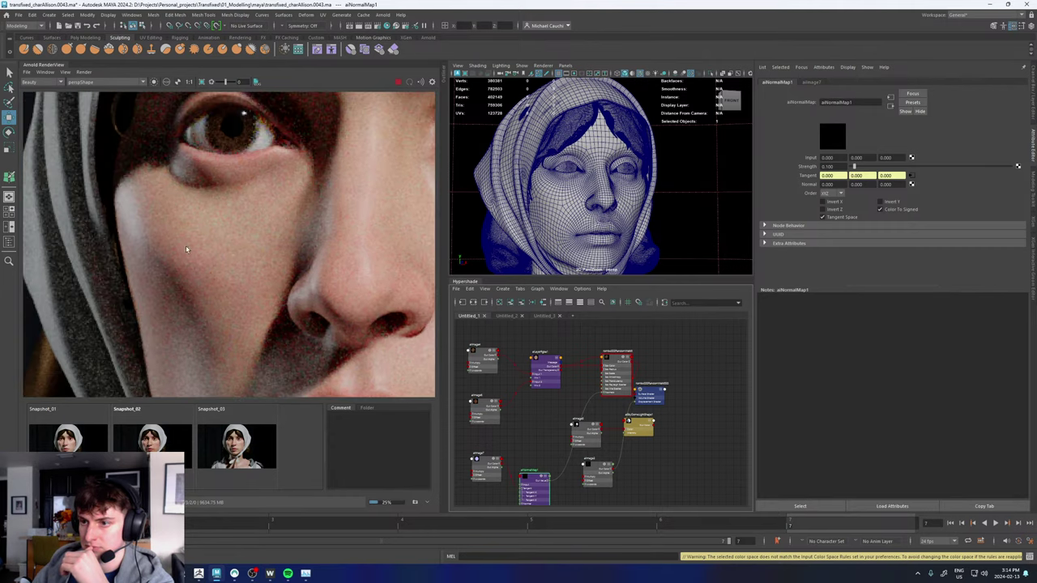
scroll(142, 239, down, 5)
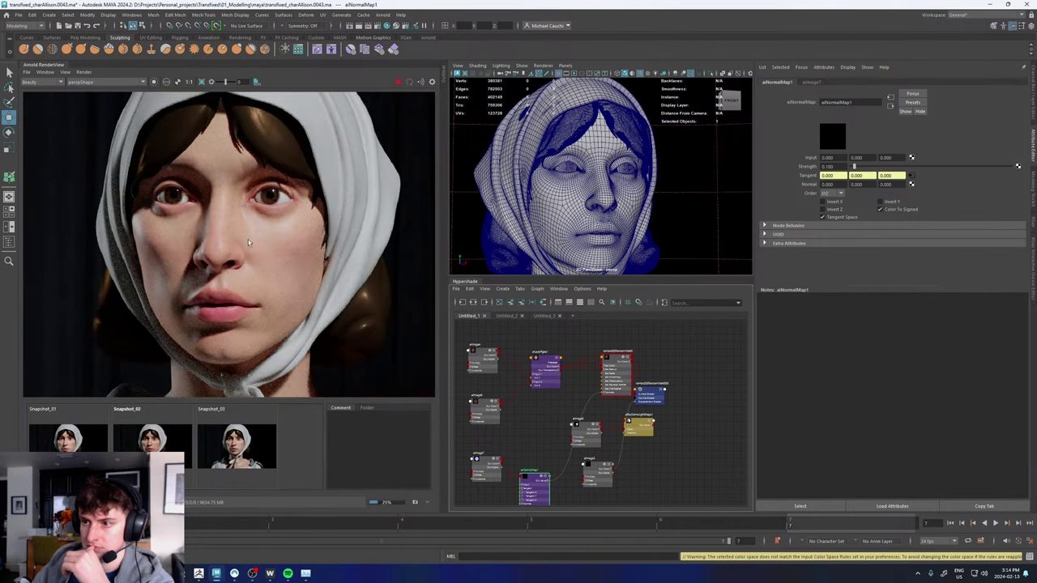
scroll(259, 227, up, 3)
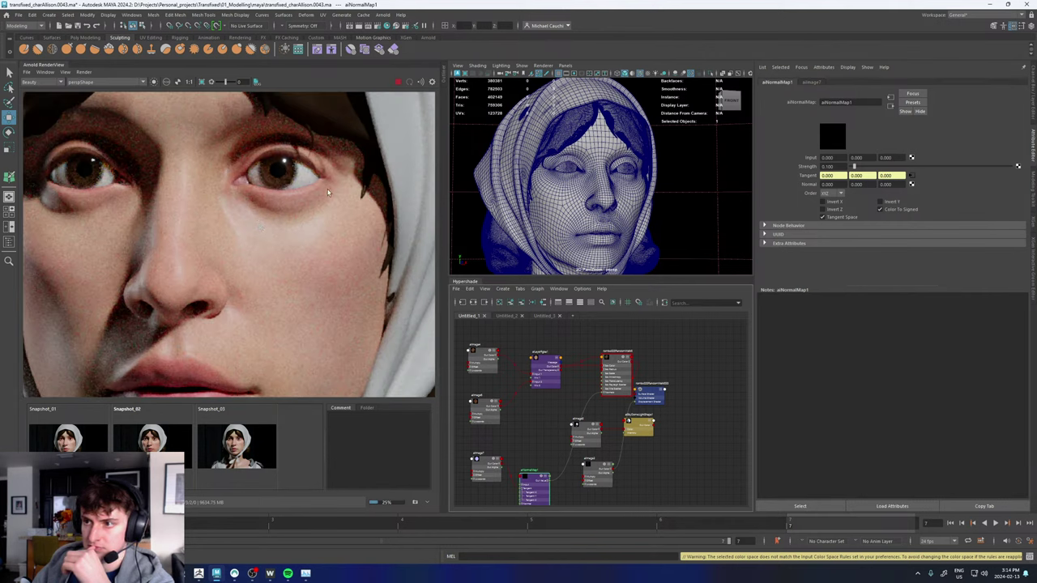
scroll(247, 235, down, 3)
middle_drag(232, 226, 241, 210)
scroll(270, 268, up, 6)
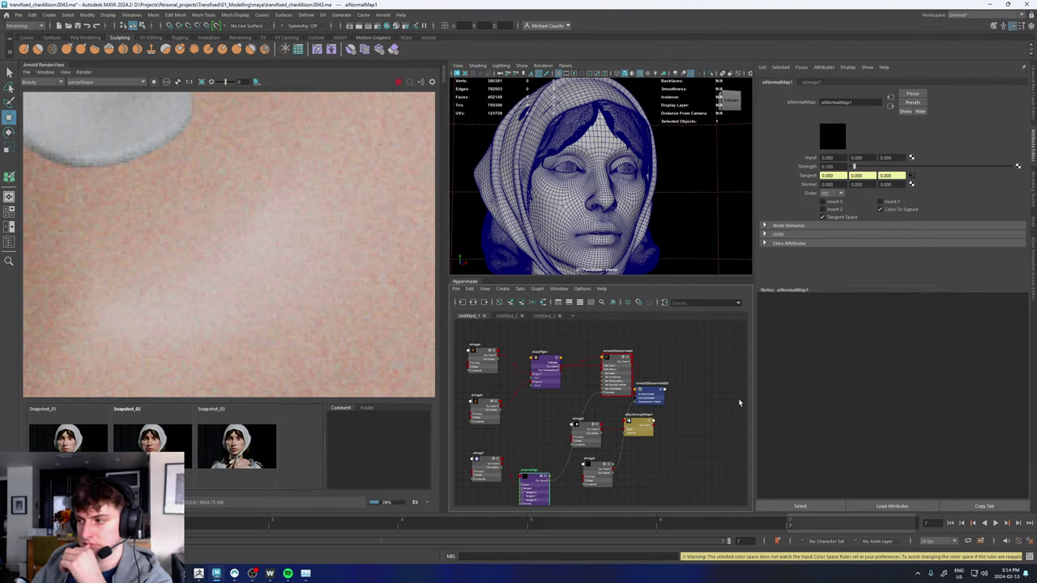
- Search the Hypershade node list for normal and Rombo nodes and look through the available Rombo node types
click(706, 376)
key(Tab)
text(normal)
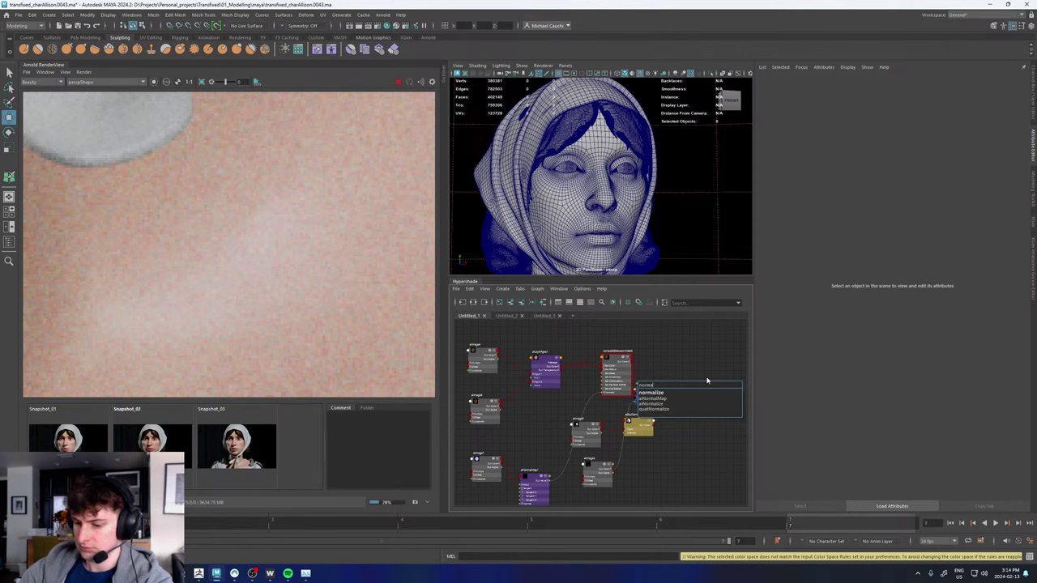
key(BackSpace)
key(BackSpace)
key(BackSpace)
key(BackSpace)
key(BackSpace)
text(rombo)
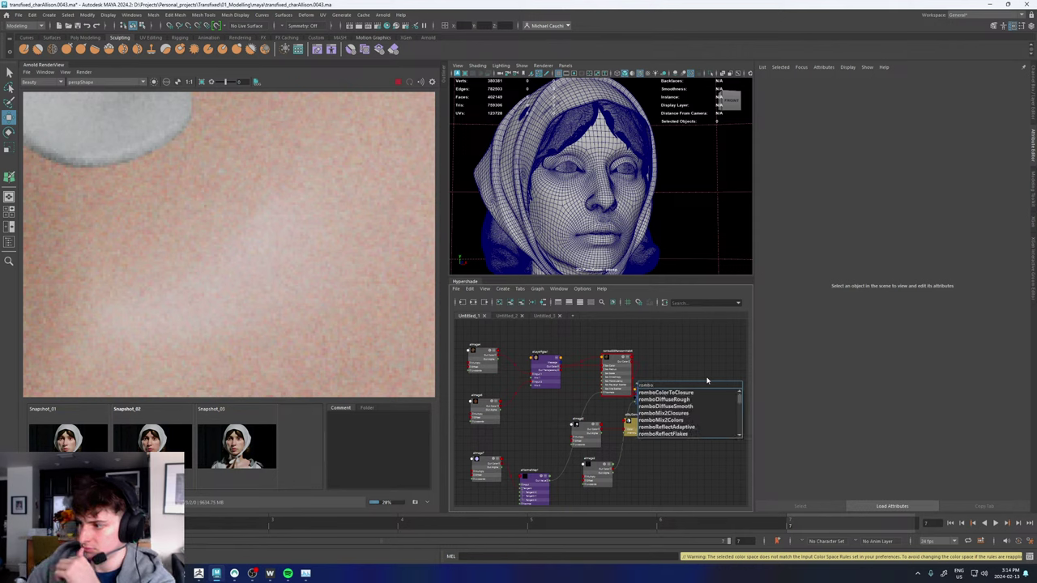
key(Down)
key(Down)
key(Down)
key(Down)
key(Down)
key(Down)
key(Down)
key(Down)
key(Down)
key(Down)
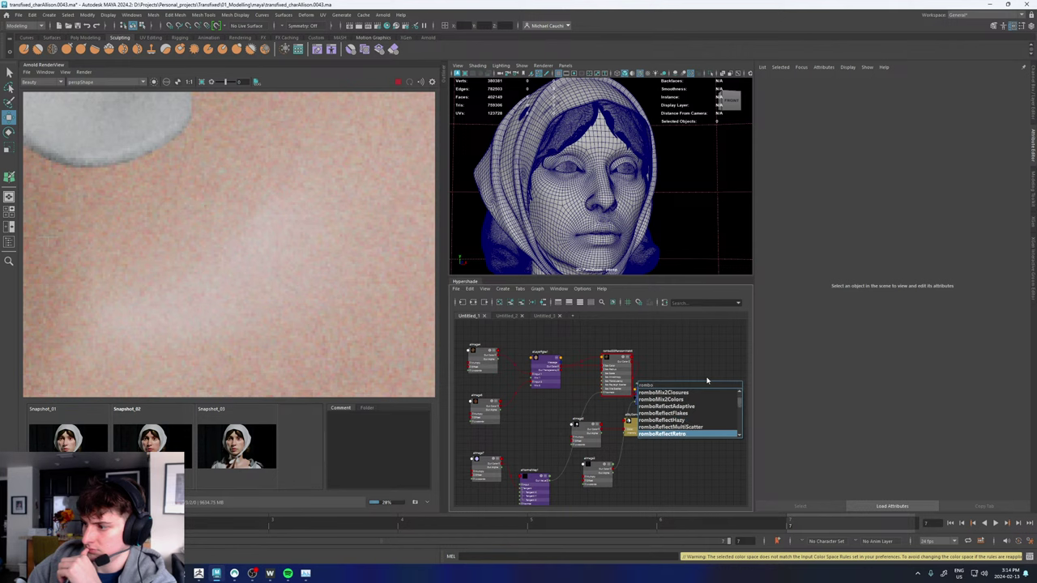
key(Down)
key(Down)
key(Down)
key(Down)
key(Down)
key(Down)
key(Down)
key(Down)
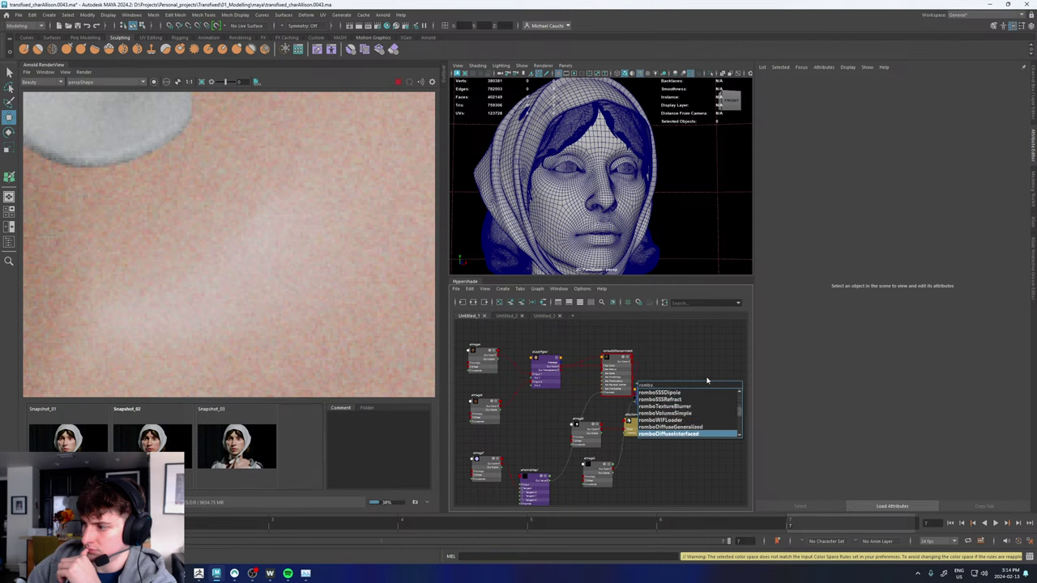
key(Down)
key(Down)
key(Down)
key(Down)
key(Down)
key(Down)
key(Down)
key(Down)
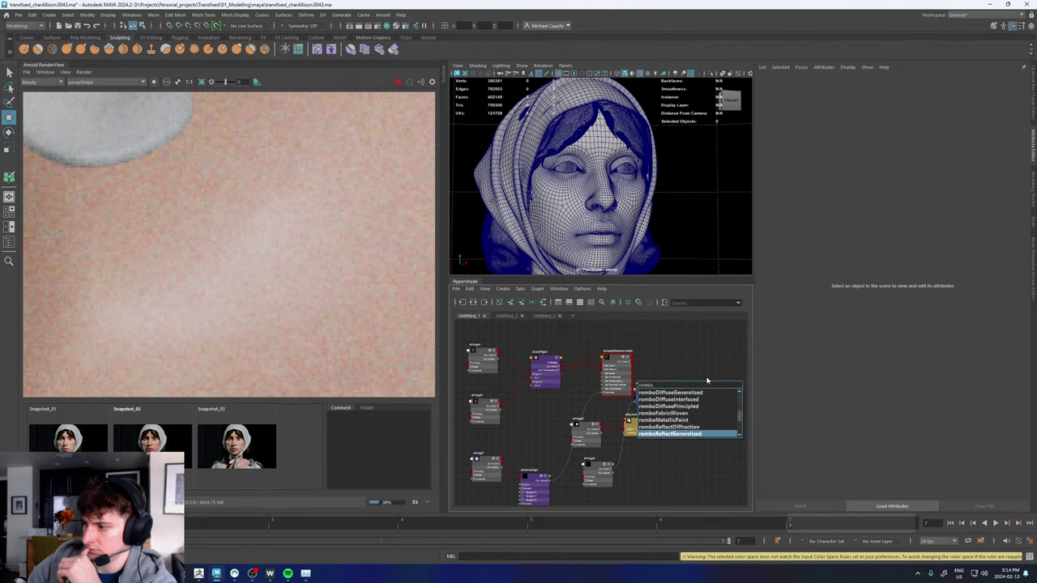
key(Down)
key(Down)
key(Down)
key(Down)
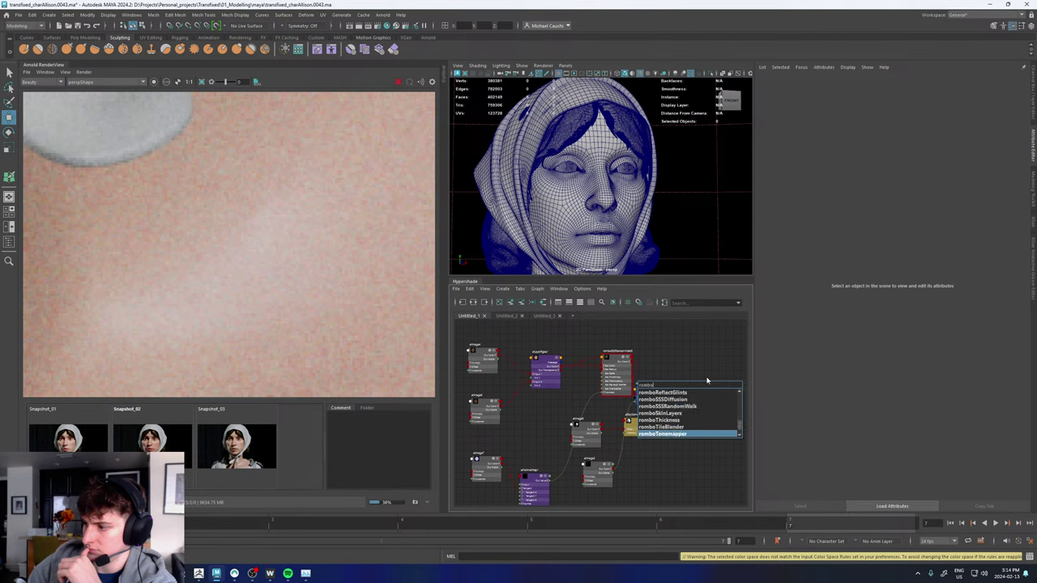
key(Down)
key(Down)
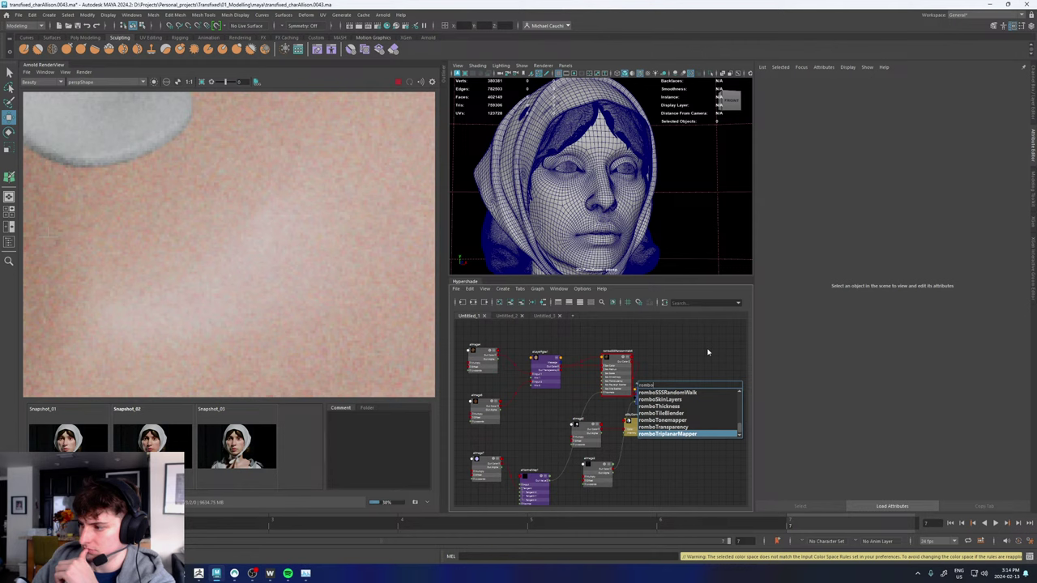
key(Return)
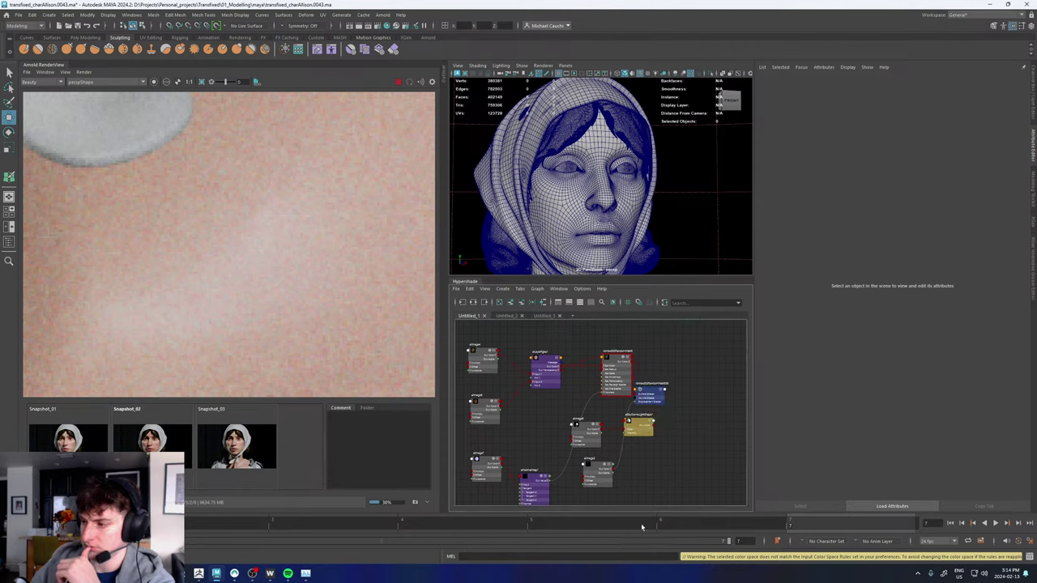
- Move the Rombo skin shading group node and the lower image node clear of their neighbours in the graph
drag(591, 478, 597, 486)
drag(650, 395, 709, 356)
- Compare the current render of the face with Snapshot_01 and inspect the skin around the nose and mouth
scroll(254, 291, down, 6)
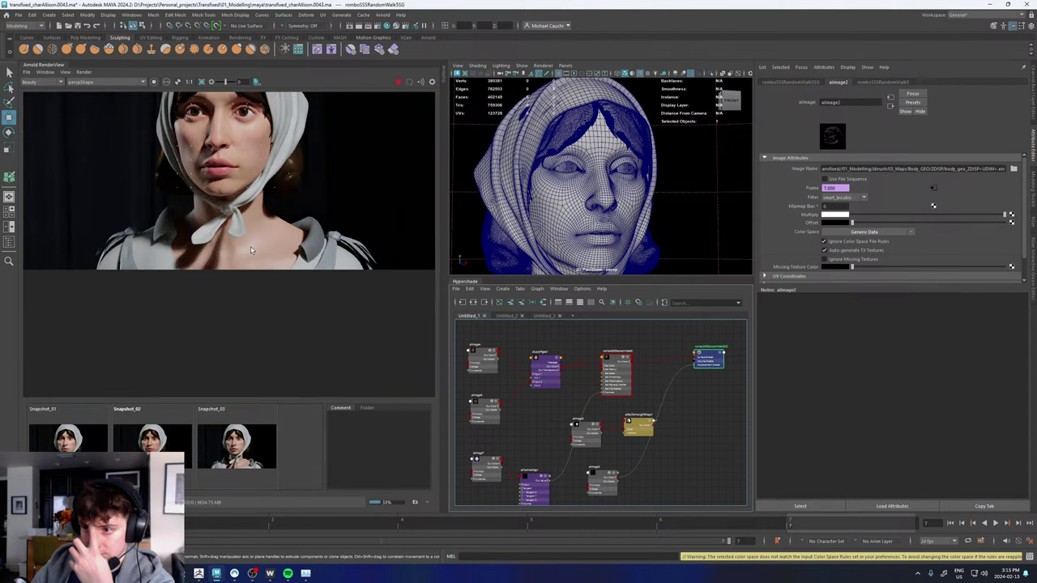
scroll(241, 162, up, 6)
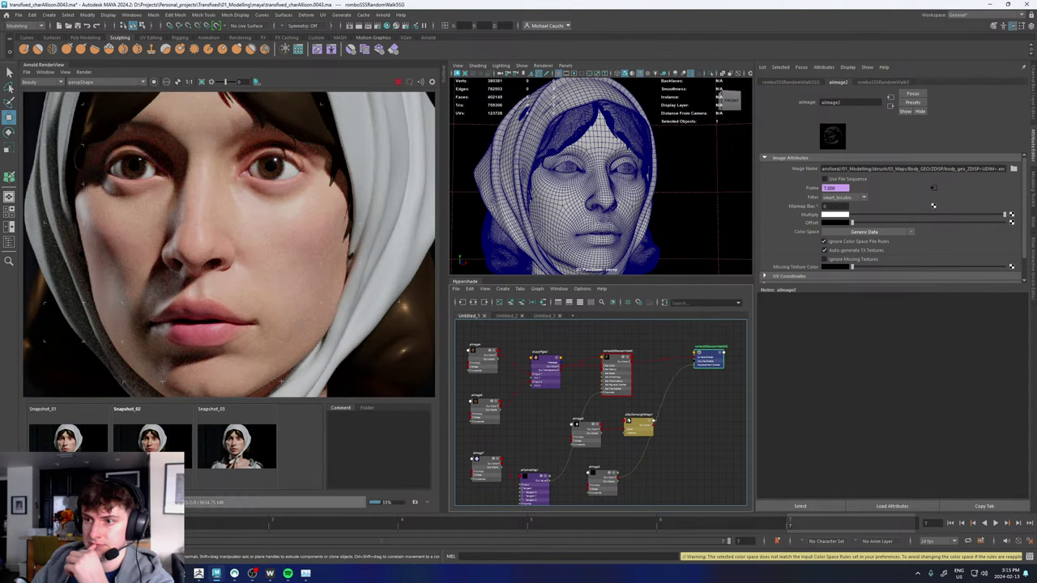
click(80, 438)
click(80, 439)
click(80, 438)
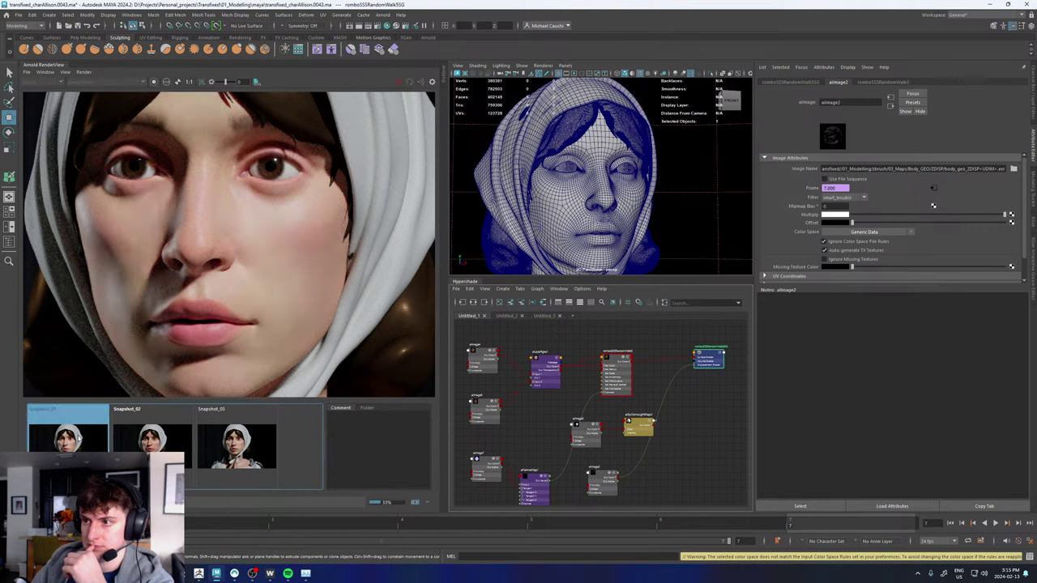
click(80, 438)
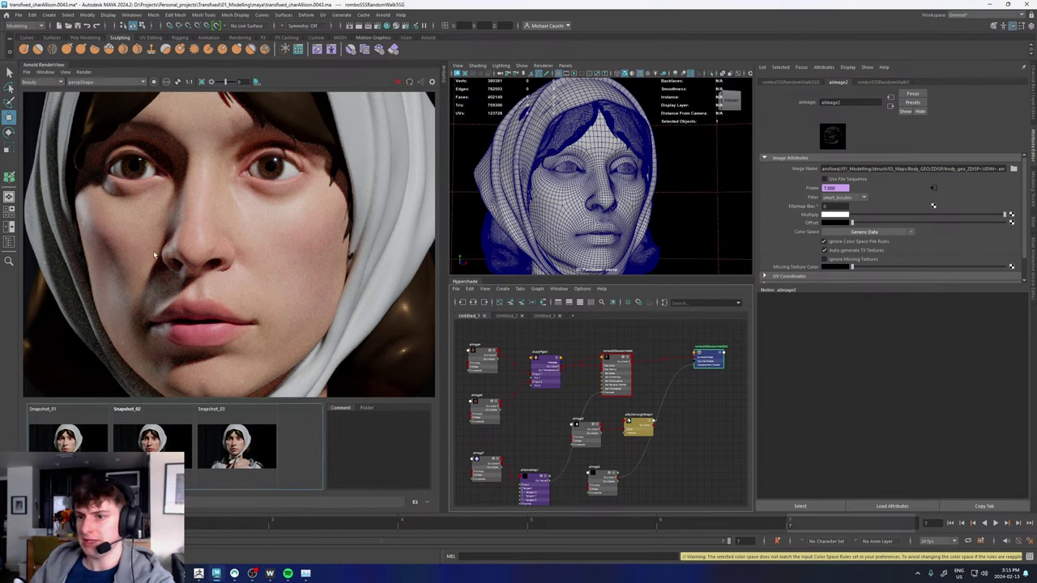
scroll(166, 253, up, 2)
scroll(120, 287, up, 3)
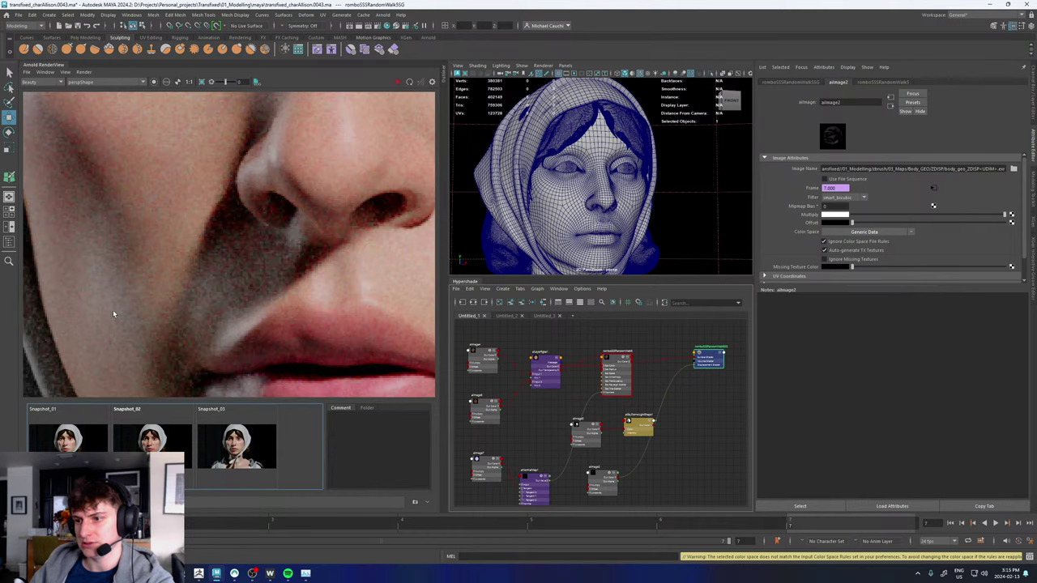
scroll(113, 309, down, 2)
scroll(142, 304, down, 2)
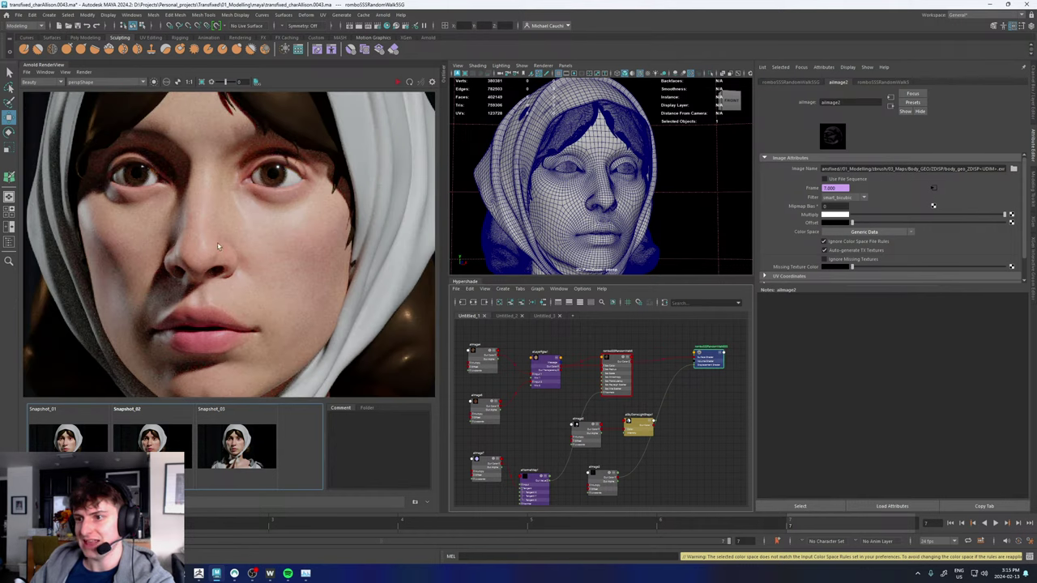
scroll(217, 247, up, 3)
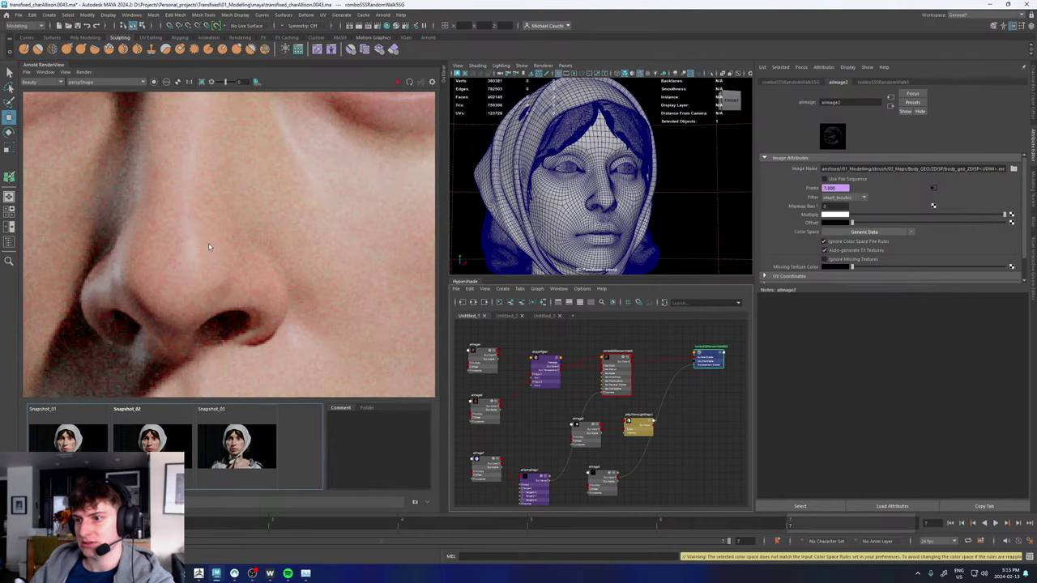
- Connect aiImage7's Out Color to aiNormalMap1's Input instead of its Tangent and refresh the render
click(534, 483)
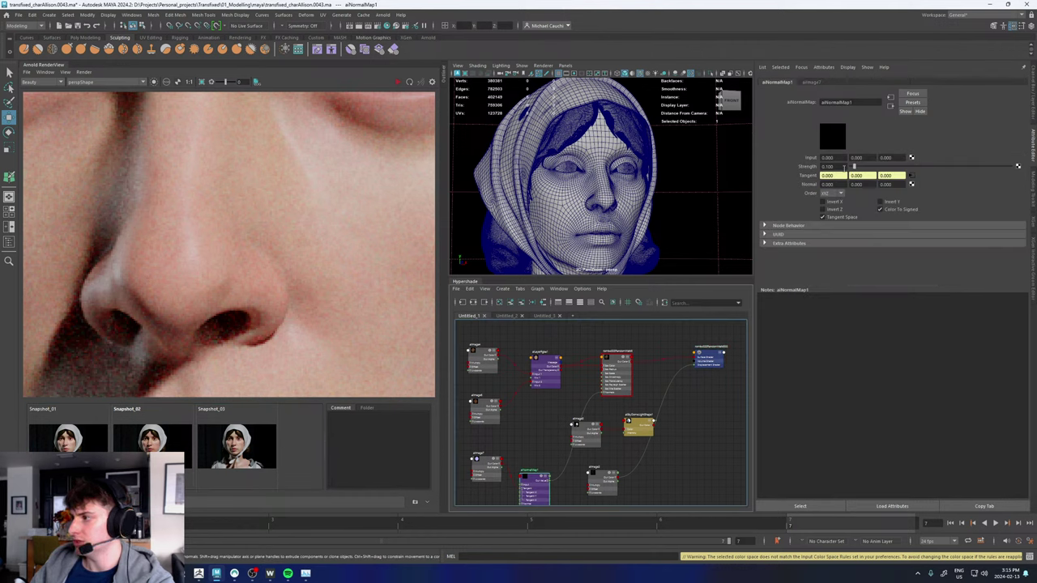
alt+middle_drag(583, 470, 611, 416)
scroll(585, 426, up, 2)
scroll(531, 451, up, 4)
drag(531, 451, 539, 421)
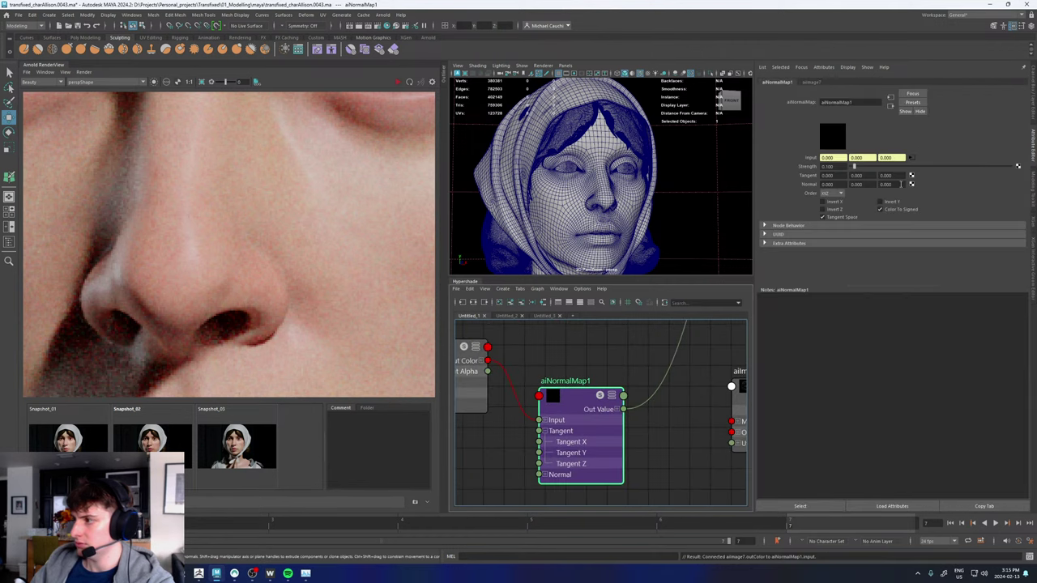
scroll(205, 232, down, 4)
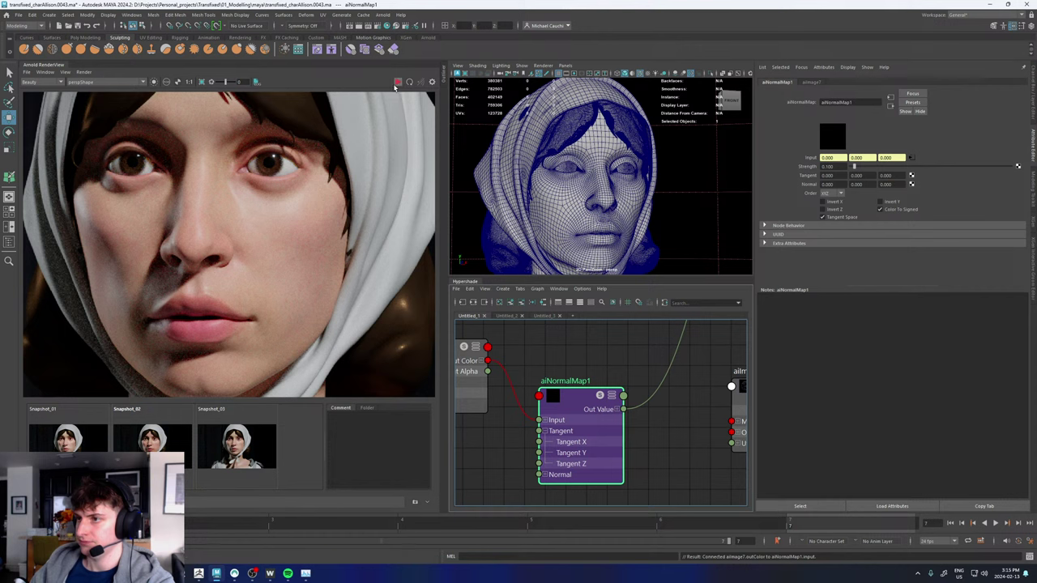
click(396, 83)
alt+drag(226, 287, 212, 287)
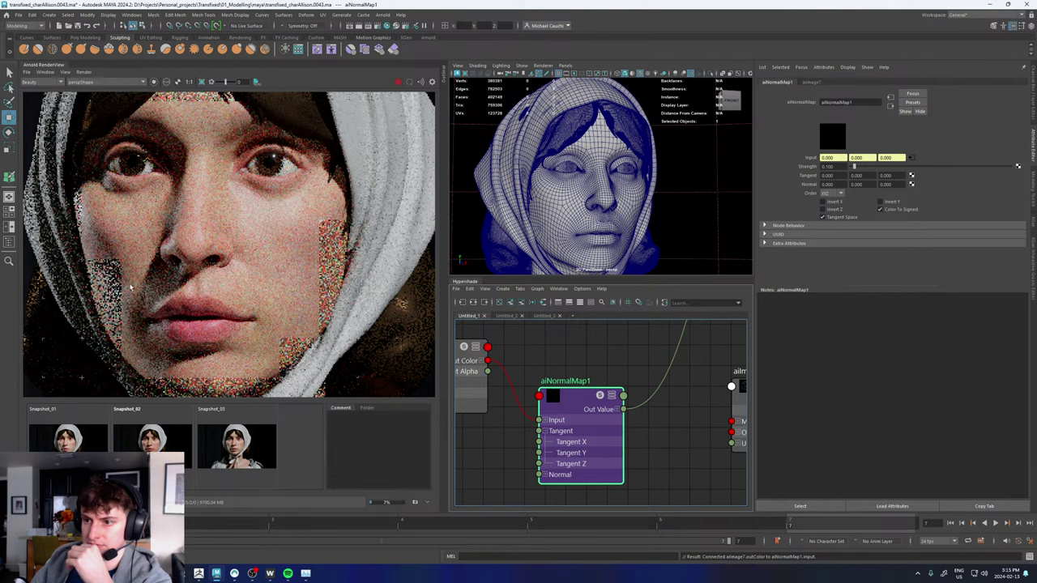
- Inspect the refreshed render of the face and neck, zooming in on the cheeks, eyes and nose
scroll(196, 280, down, 2)
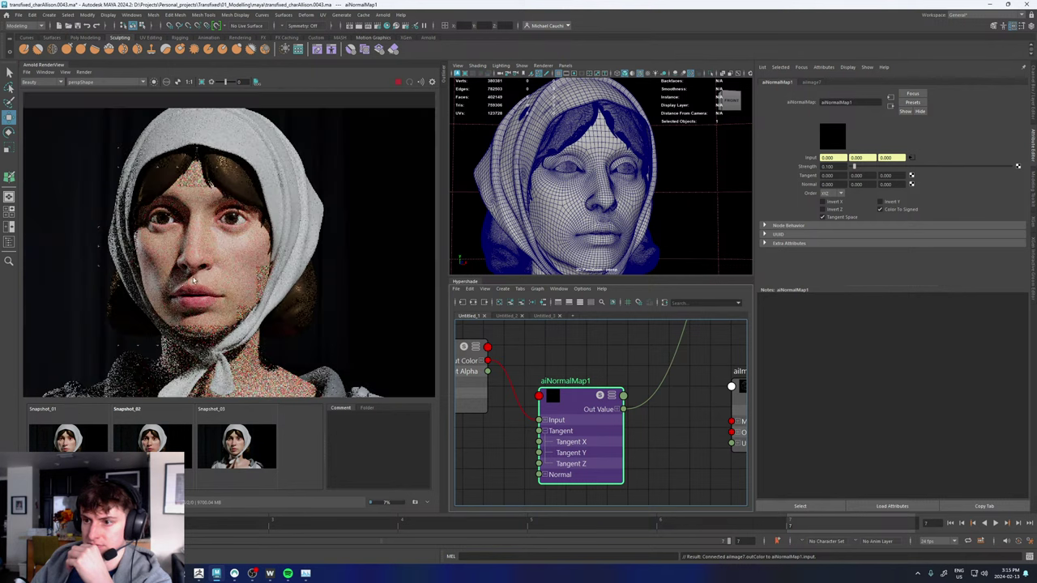
scroll(158, 286, up, 3)
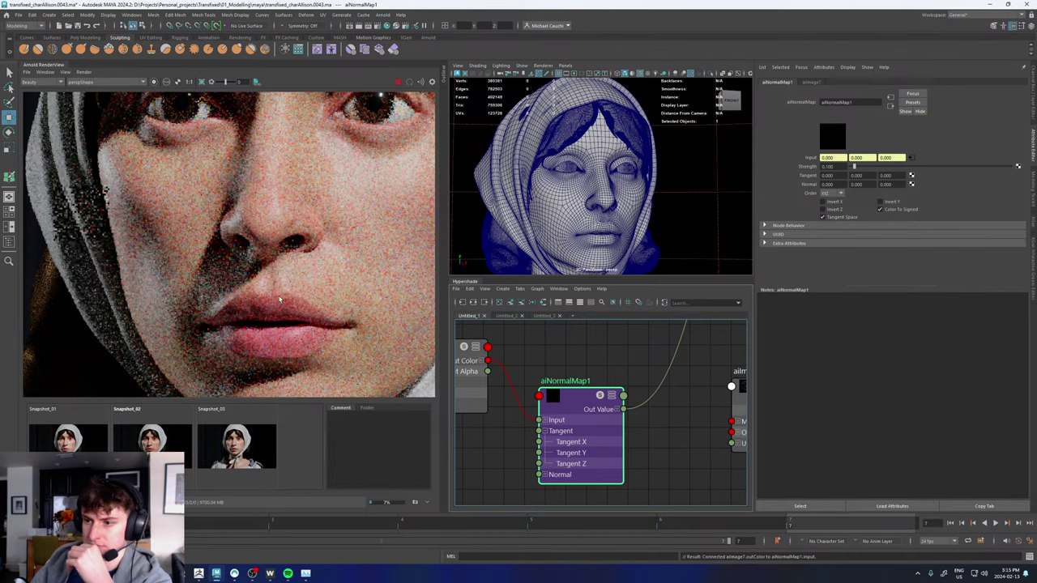
scroll(129, 215, down, 1)
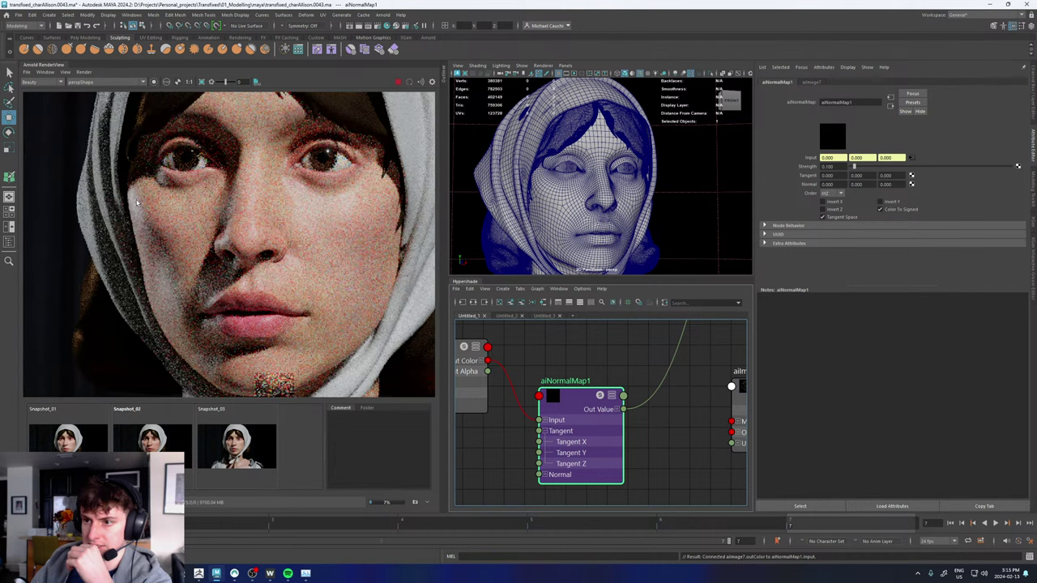
scroll(138, 215, up, 3)
scroll(156, 258, down, 3)
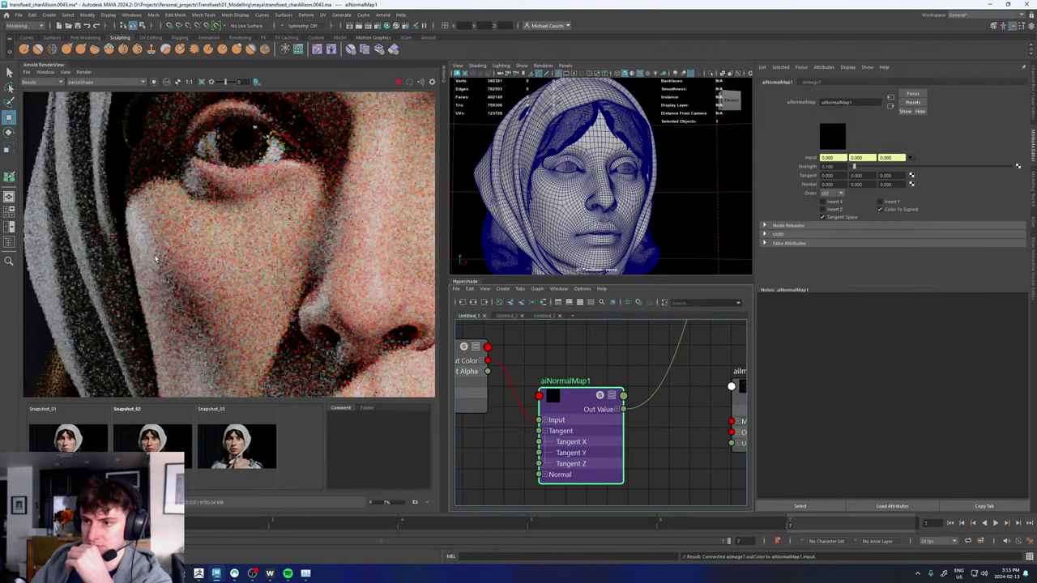
middle_drag(265, 393, 233, 291)
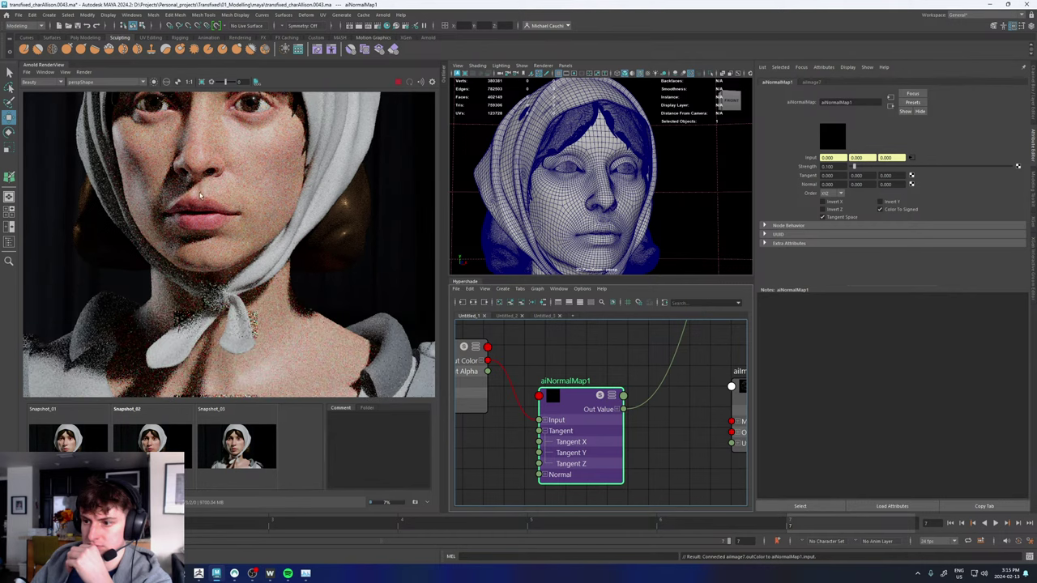
middle_drag(240, 136, 244, 276)
scroll(266, 264, up, 3)
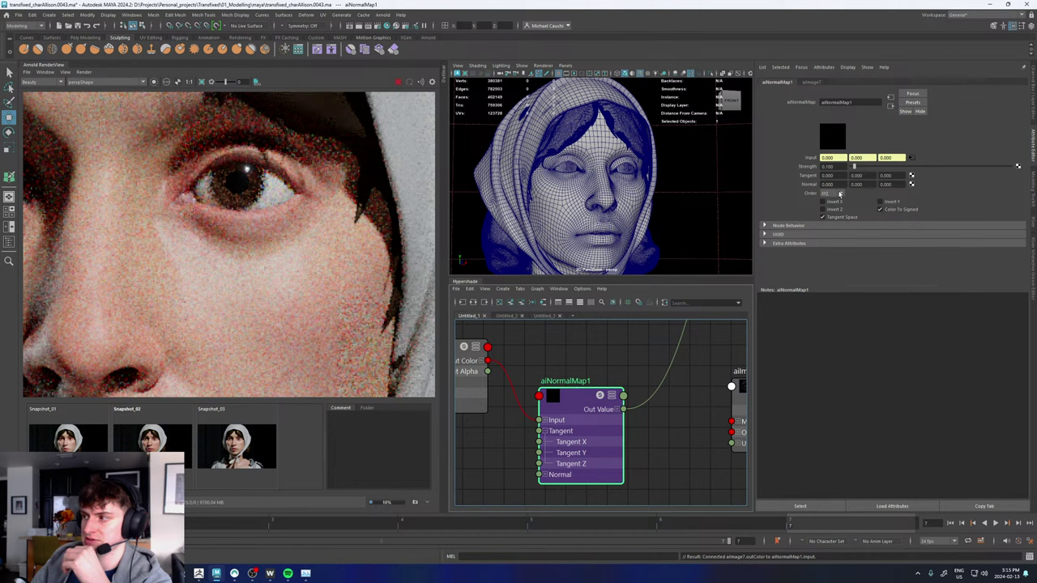
scroll(134, 276, down, 1)
scroll(134, 275, down, 2)
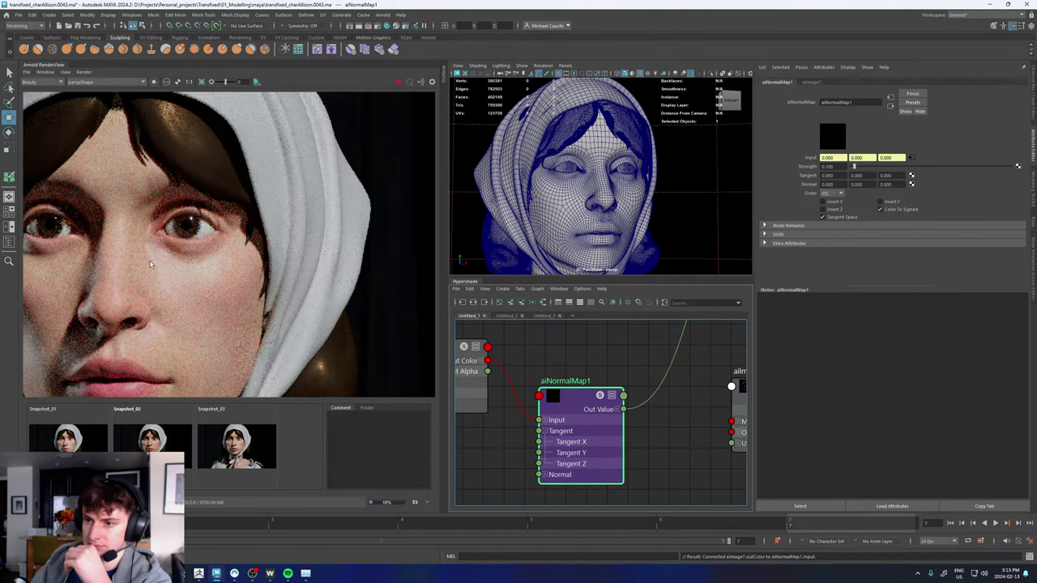
middle_drag(135, 276, 176, 212)
scroll(177, 213, up, 3)
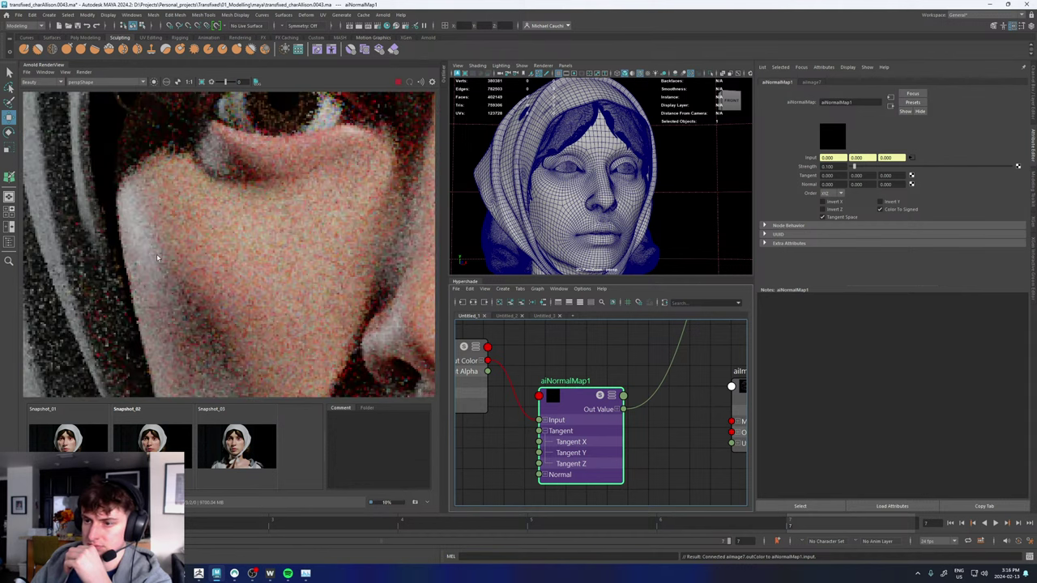
scroll(151, 235, down, 2)
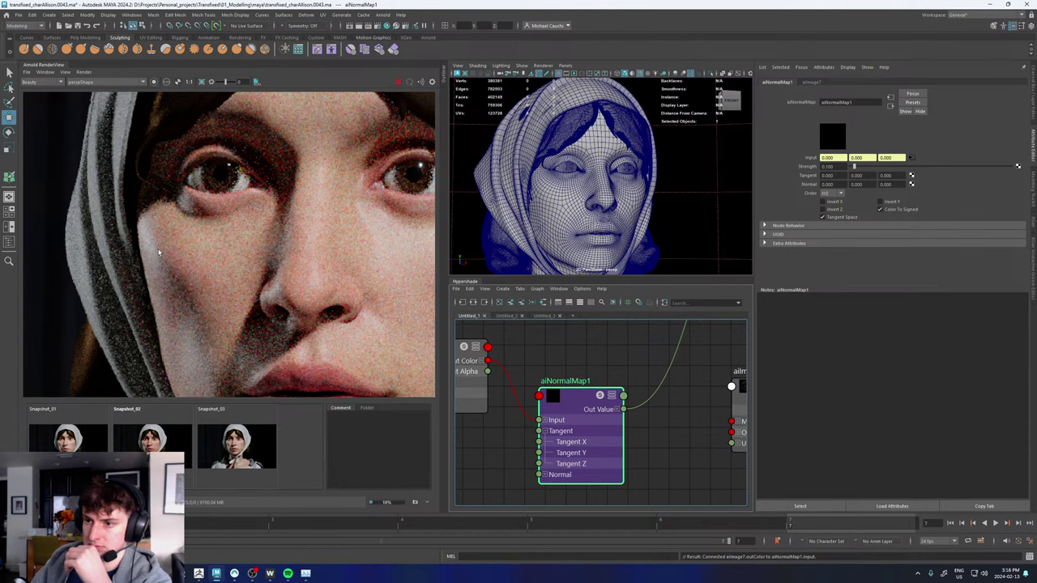
scroll(166, 259, down, 1)
scroll(268, 271, up, 3)
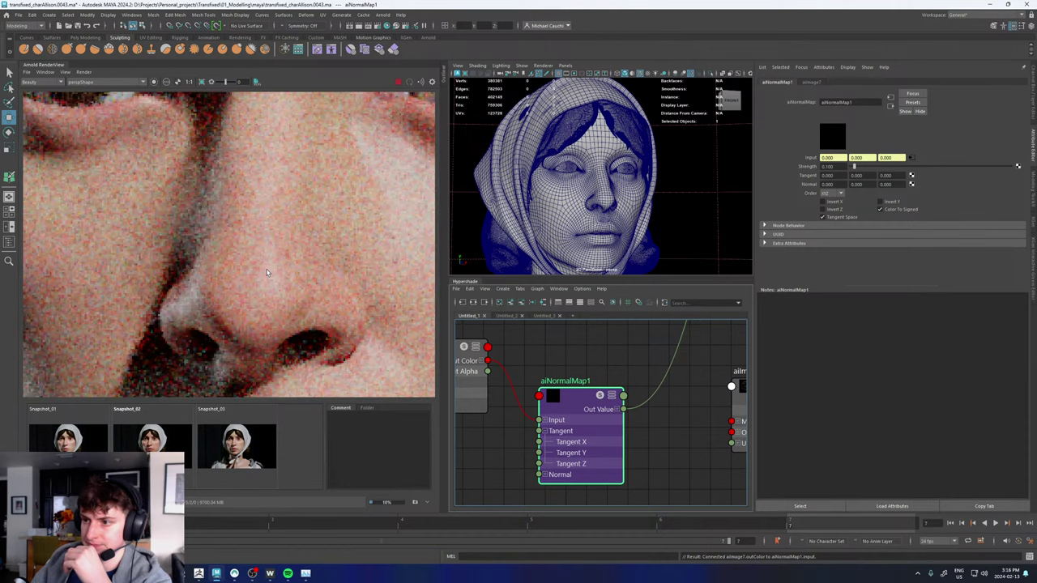
scroll(277, 281, down, 3)
- Check the aiImage7 texture node, set aiNormalMap1's strength to 0.5 and examine the face in the render
alt+middle_drag(540, 352, 610, 346)
click(493, 349)
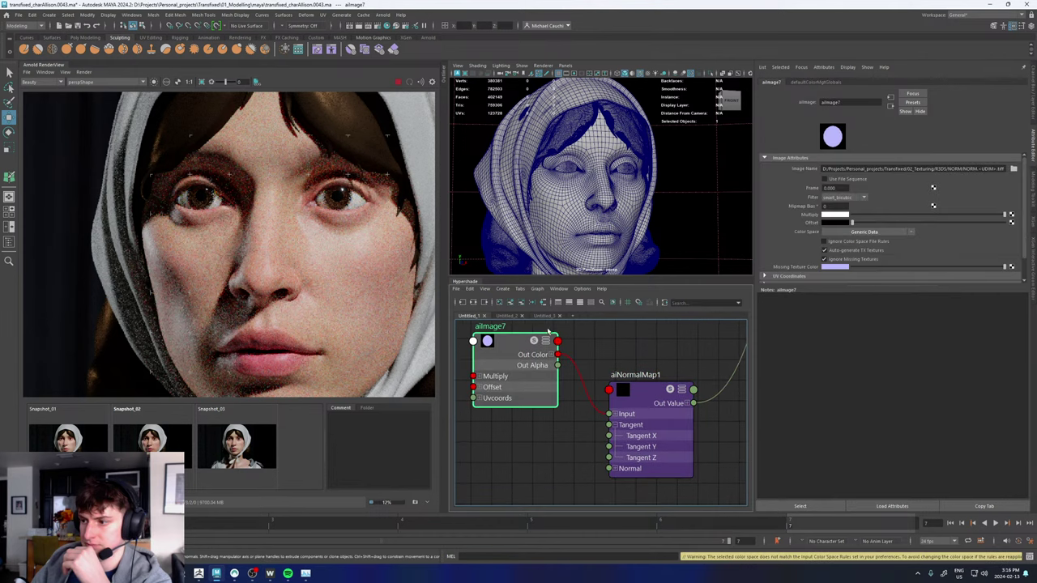
click(649, 393)
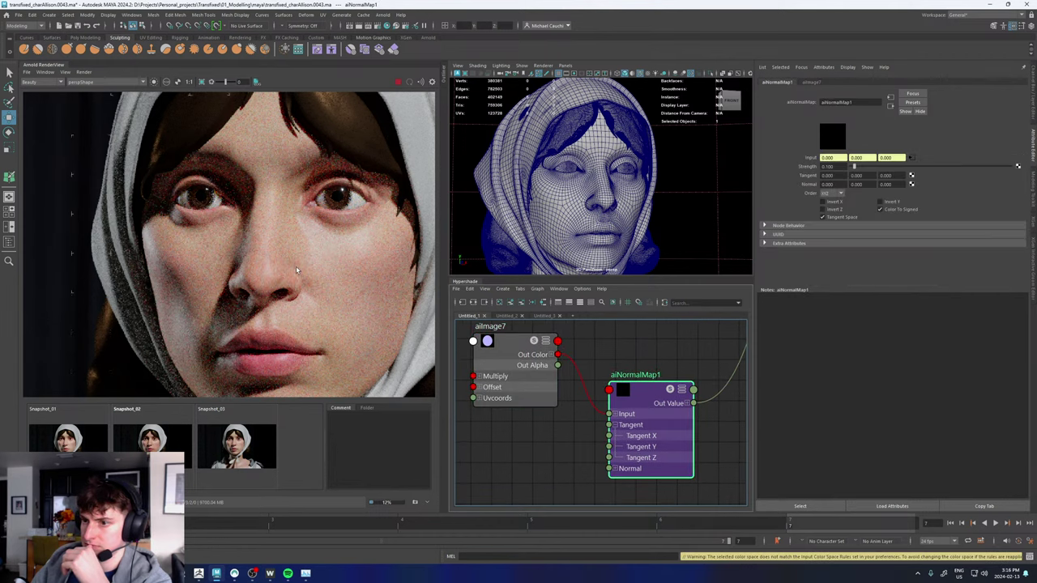
scroll(296, 270, down, 2)
click(838, 167)
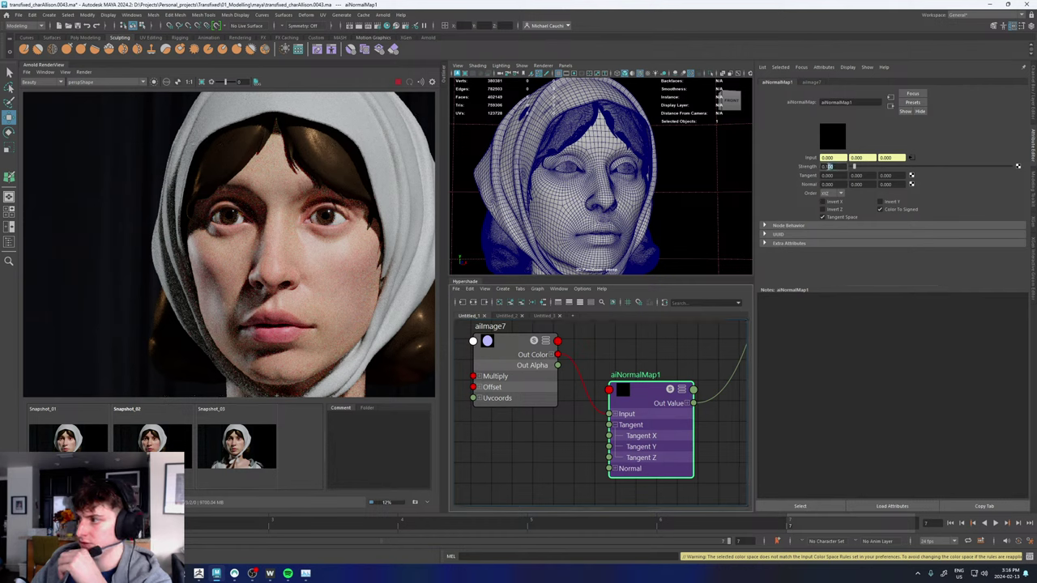
text(0.5)
key(Return)
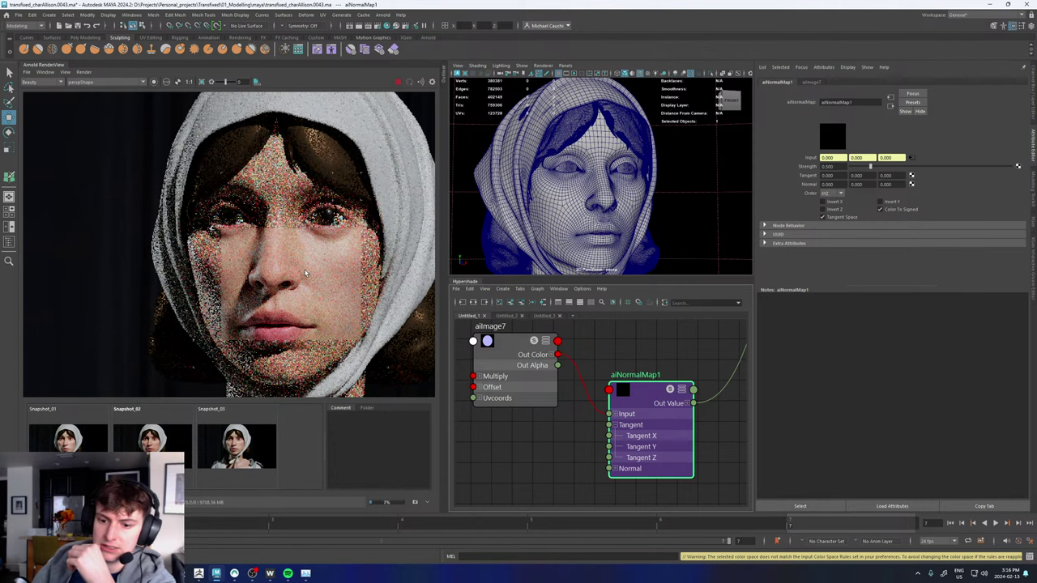
scroll(305, 273, up, 5)
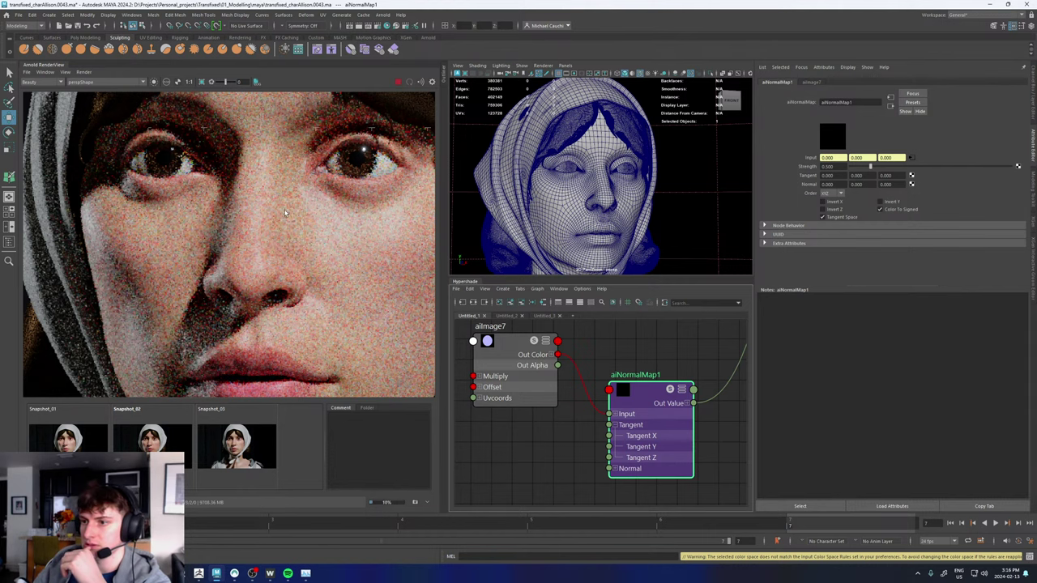
scroll(284, 212, down, 3)
scroll(258, 288, up, 3)
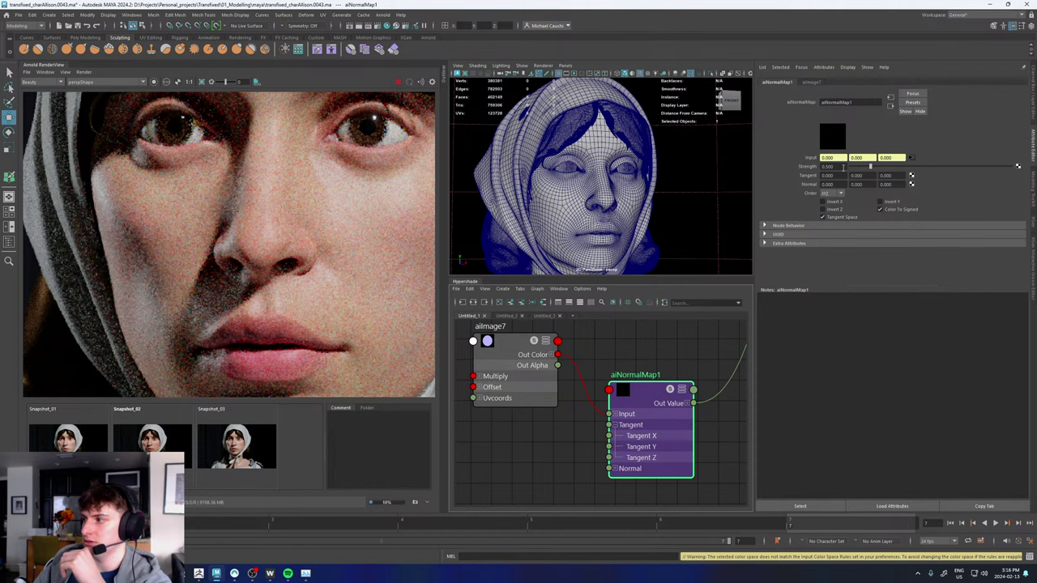
- Try a strength of 10 on aiNormalMap1 and examine the skin of the face in the render
click(843, 166)
text(10)
key(Return)
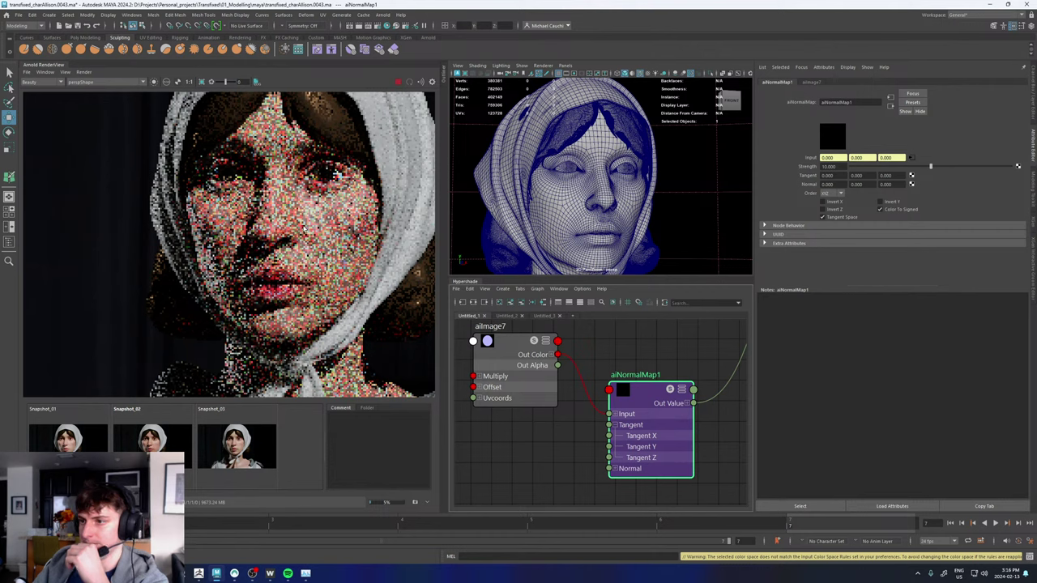
scroll(336, 175, up, 2)
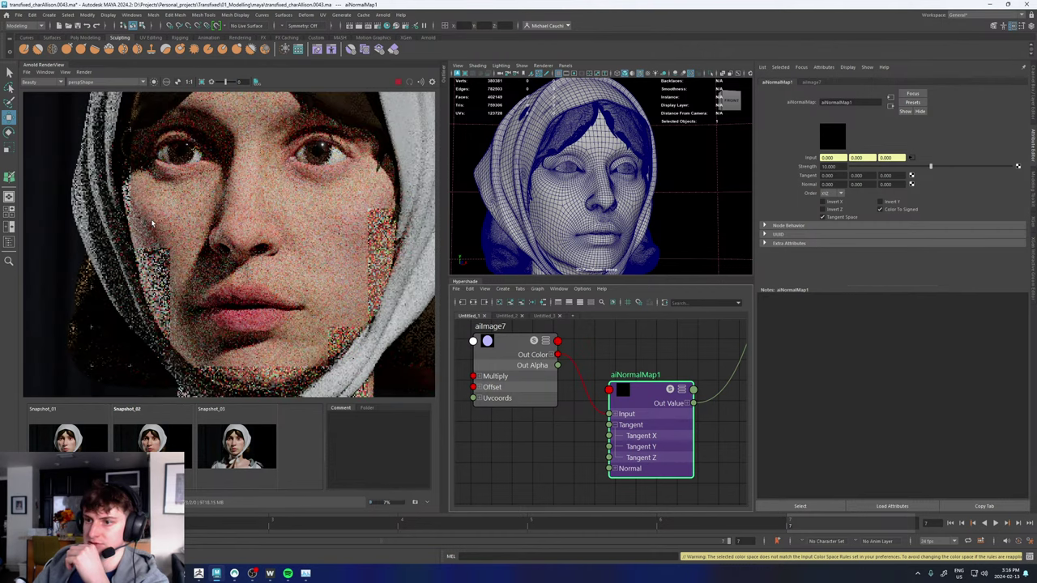
scroll(140, 230, up, 3)
scroll(140, 229, down, 3)
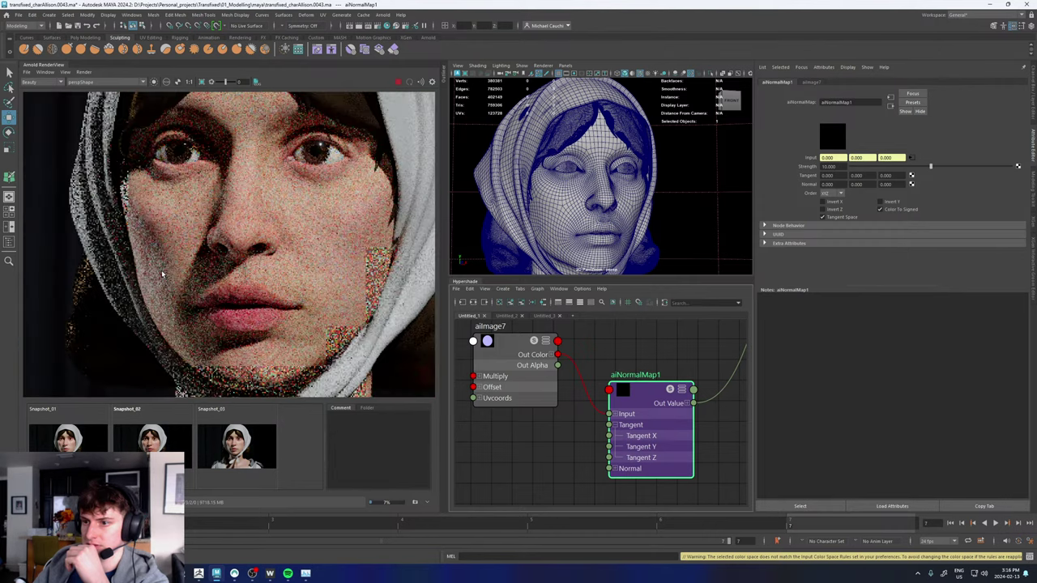
- Set aiNormalMap1's strength to 1
drag(843, 166, 803, 168)
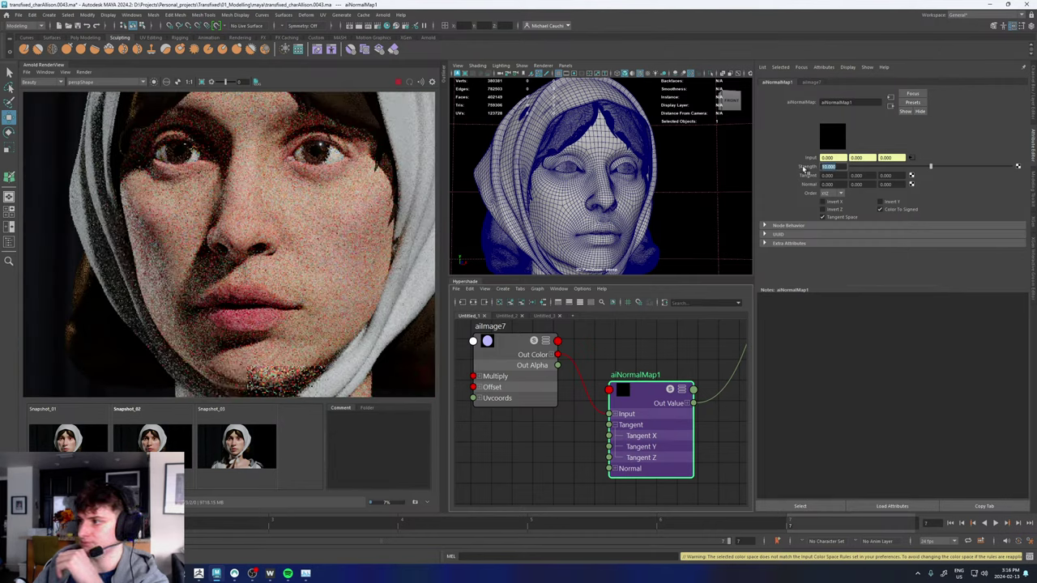
text(1)
key(Return)
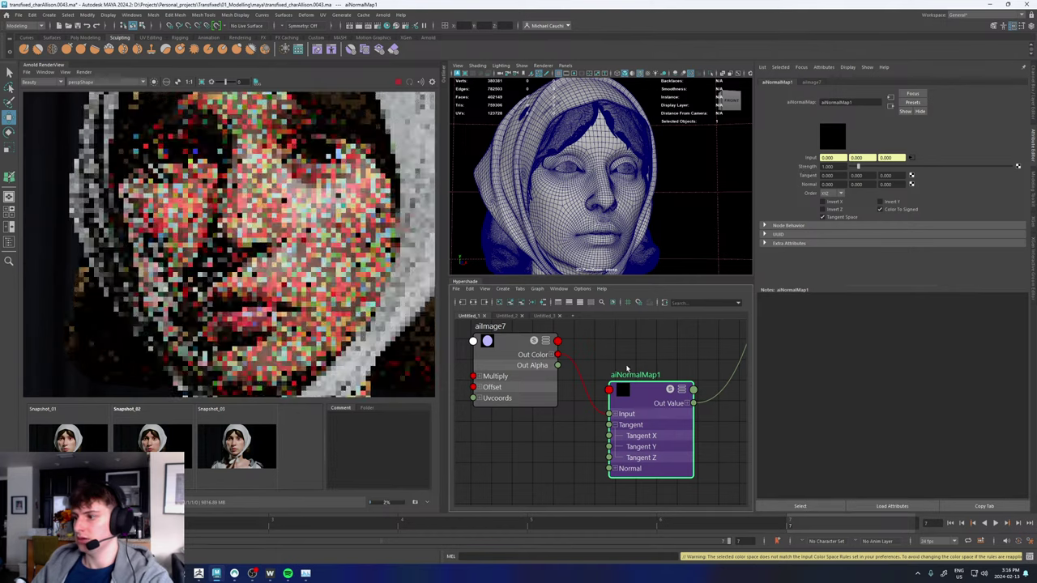
- Duplicate the aiImage7 texture node using the Shading Network option
scroll(626, 361, down, 3)
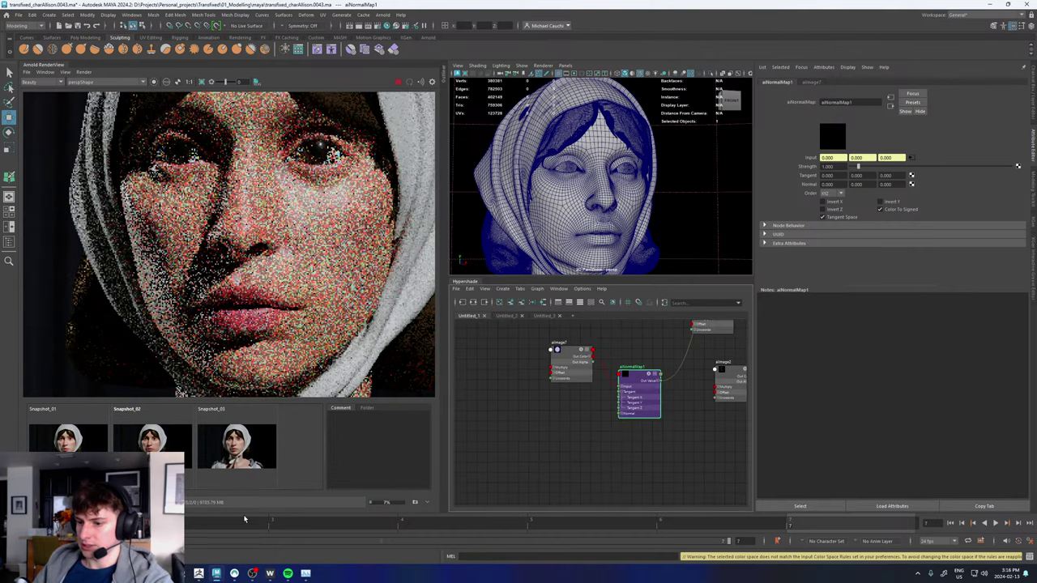
click(559, 362)
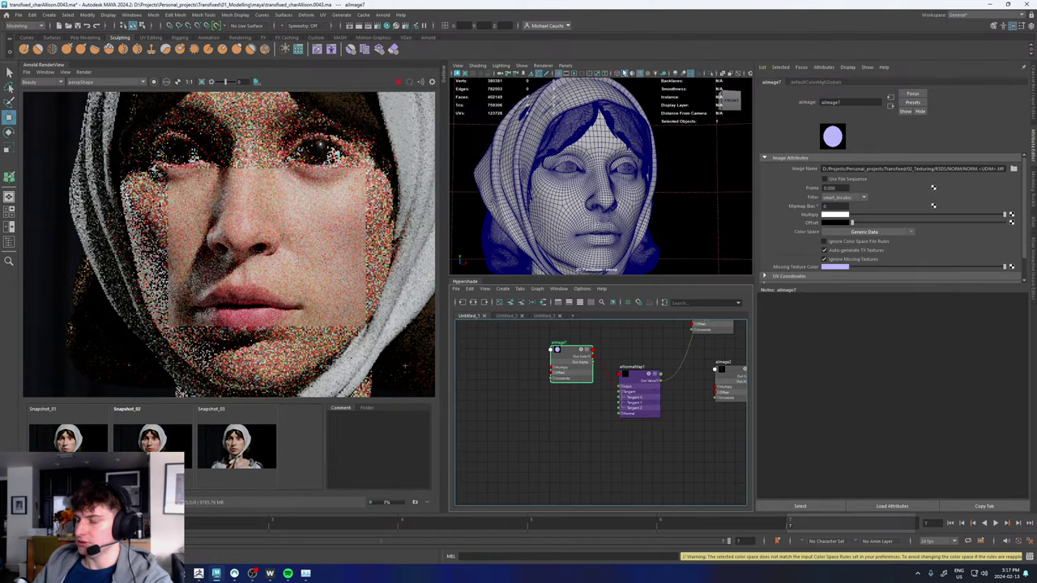
click(469, 289)
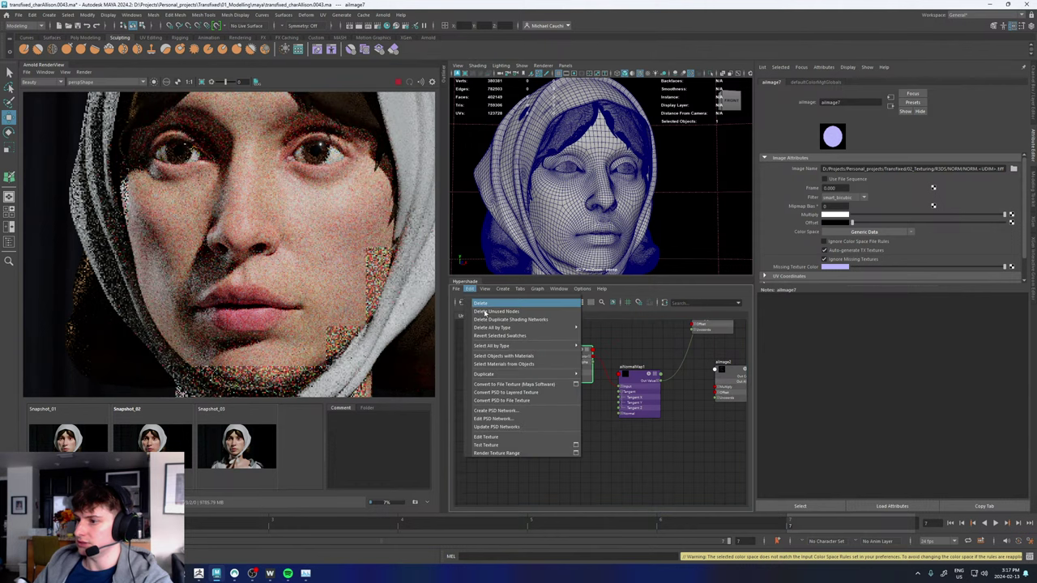
mouse_move(495, 378)
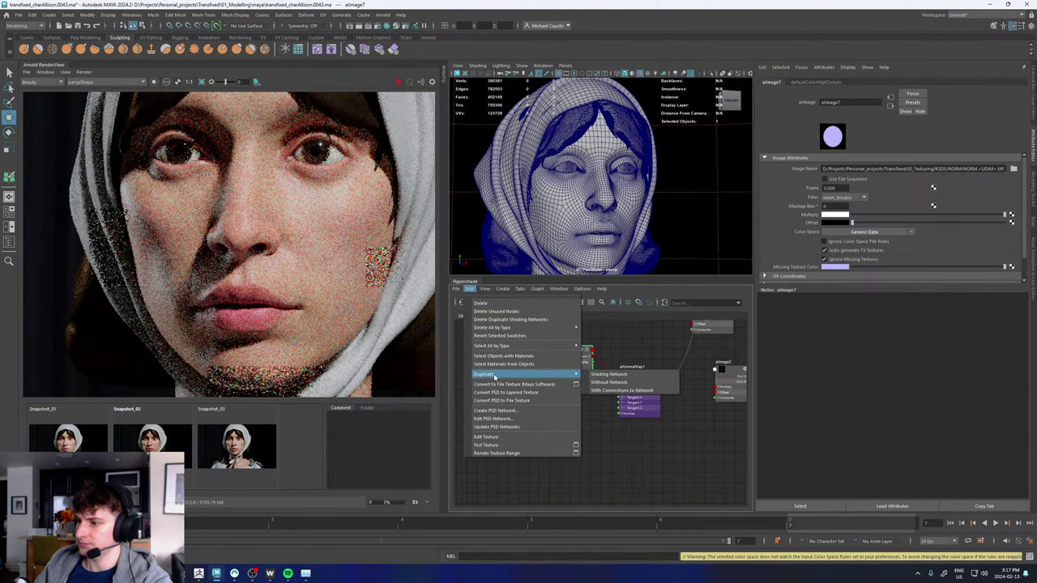
click(605, 375)
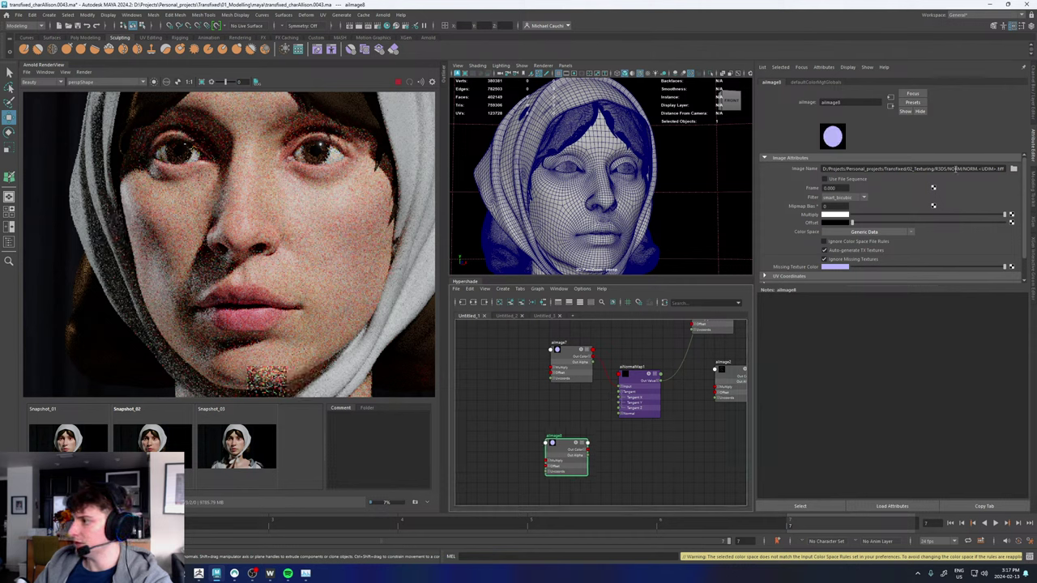
- Point the duplicated aiImage8 node to the SPECR texture set by replacing NORM with SPECR in both the folder and file name
drag(962, 168, 948, 169)
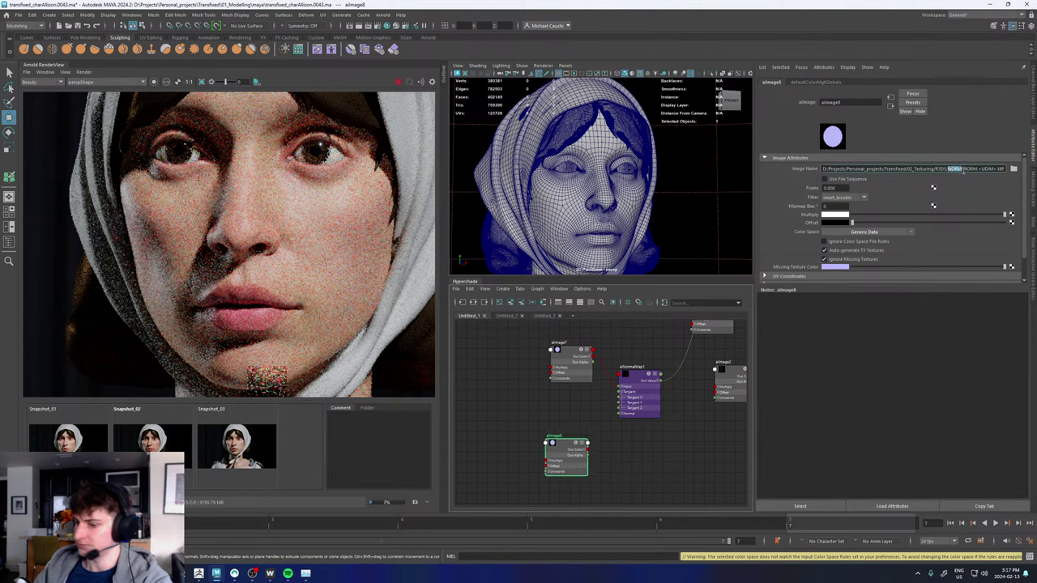
text(SPEC)
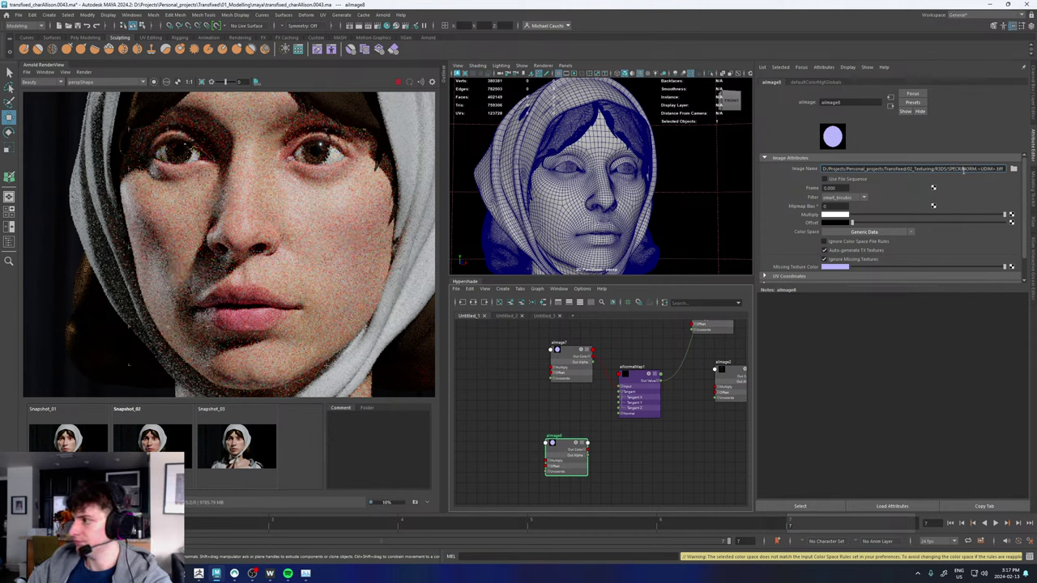
key(BackSpace)
key(BackSpace)
key(BackSpace)
key(BackSpace)
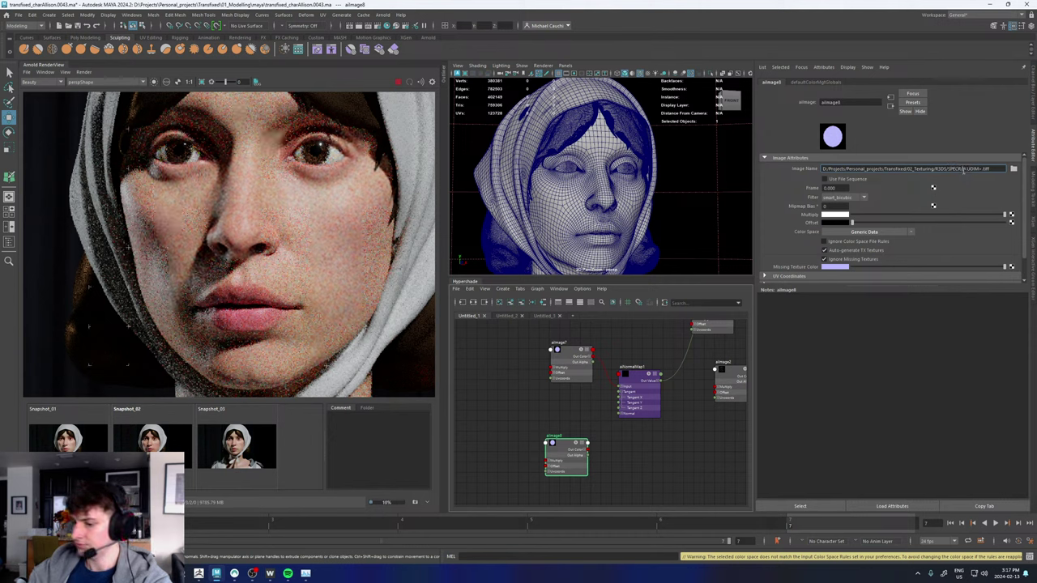
text(SPECR)
key(Return)
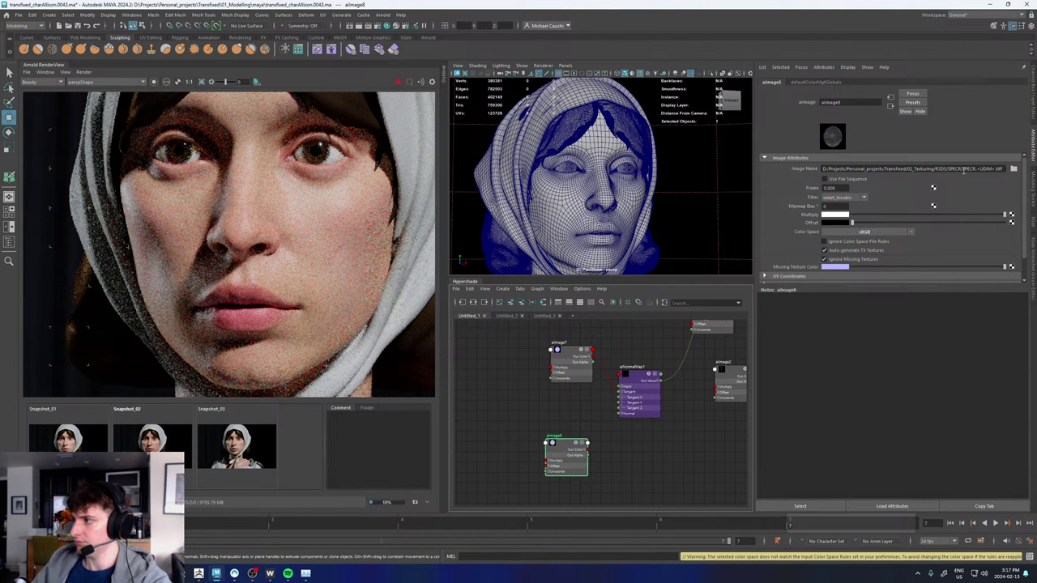
- Set aiImage8's color space to Generic Data
click(863, 234)
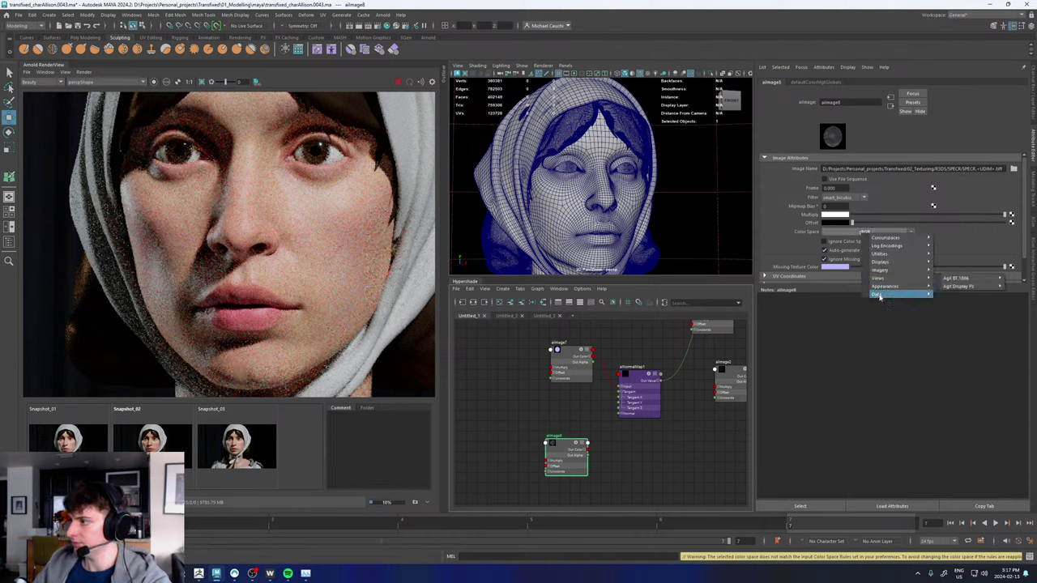
mouse_move(903, 297)
click(960, 294)
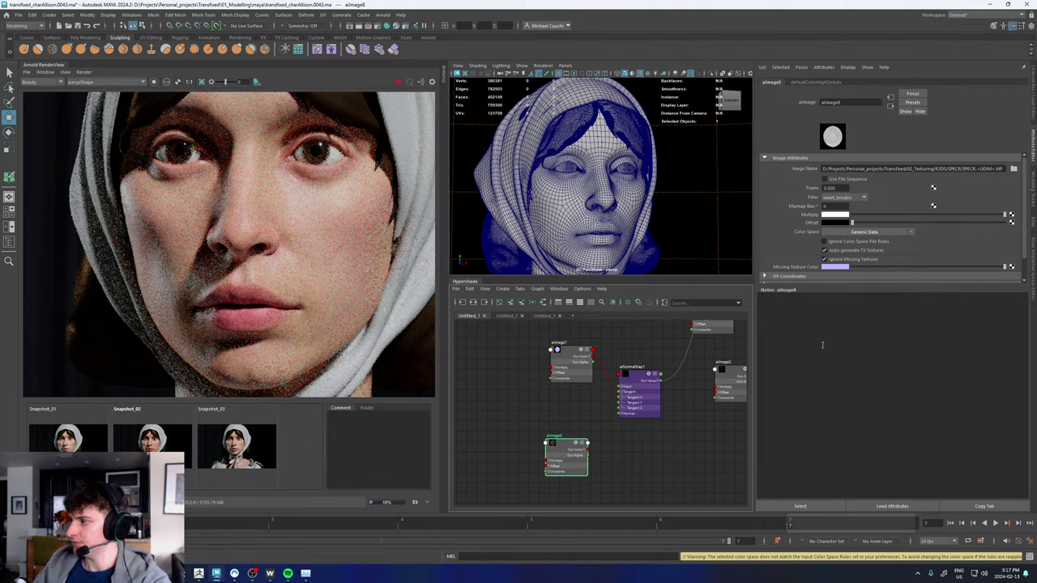
click(585, 450)
drag(588, 455, 639, 446)
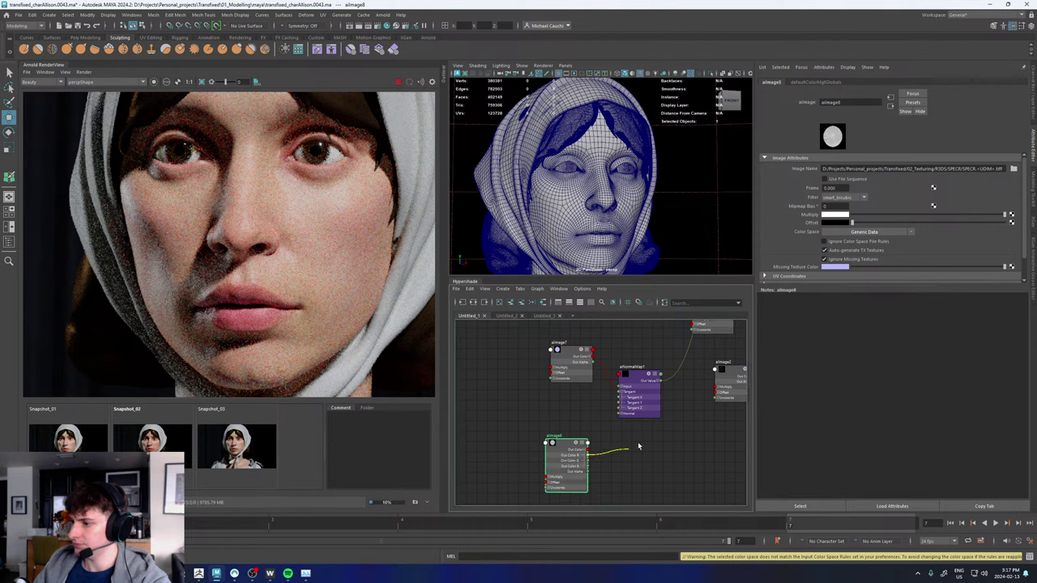
scroll(653, 430, down, 5)
alt+middle_drag(650, 430, 597, 479)
scroll(627, 431, up, 10)
alt+middle_drag(592, 375, 551, 461)
click(557, 430)
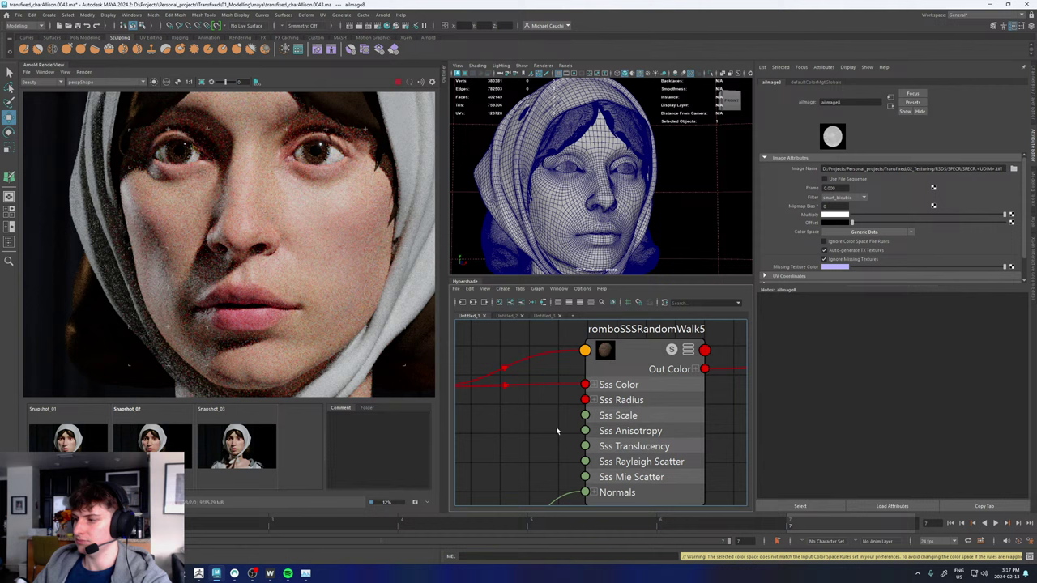
- Connect aiImage8 to the specular Roughness of the romboSSSRandomWalk5 skin shader
click(650, 357)
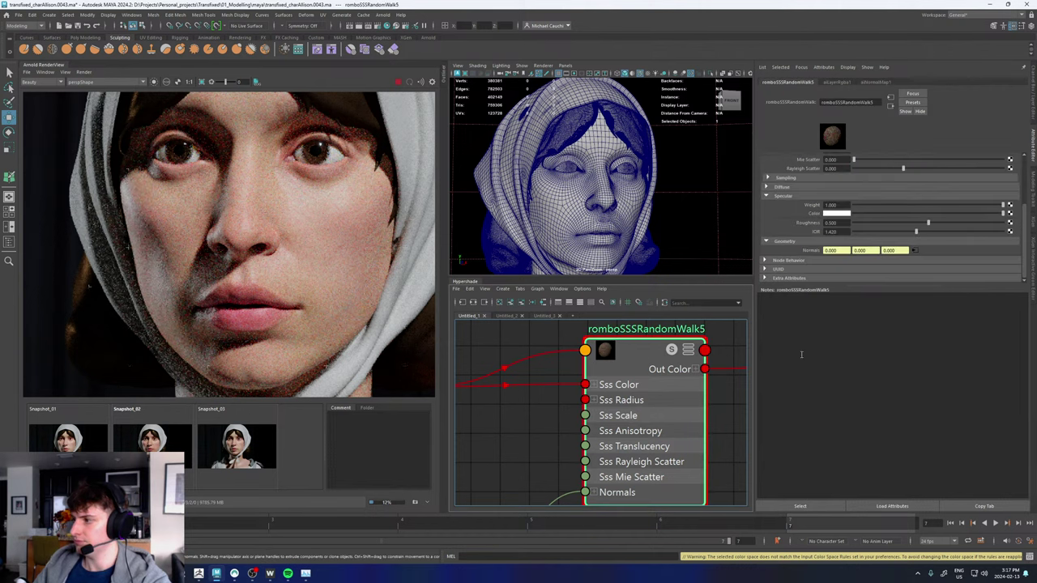
scroll(523, 401, down, 5)
scroll(581, 394, up, 3)
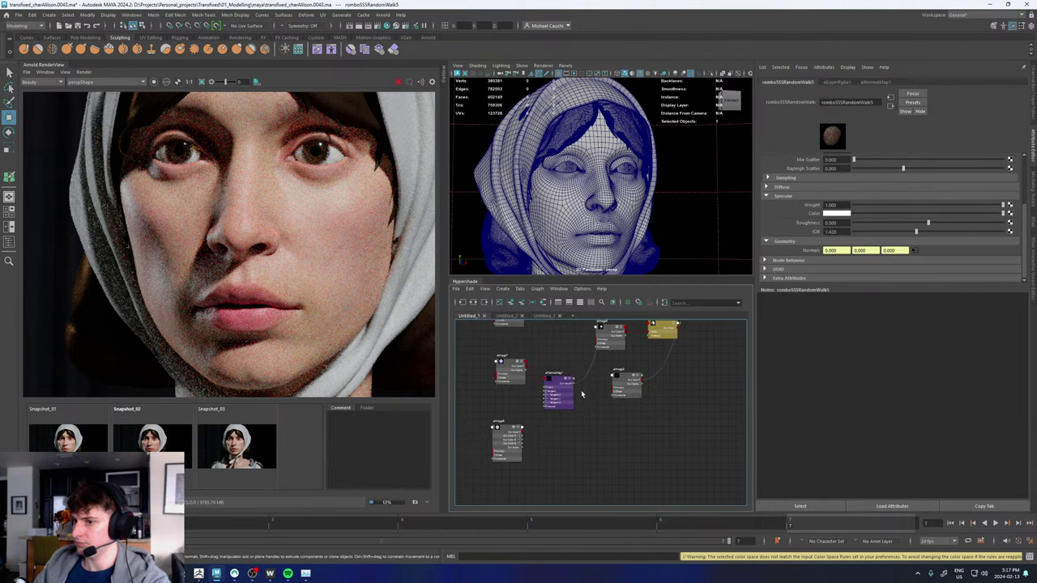
scroll(581, 395, up, 3)
scroll(612, 355, up, 3)
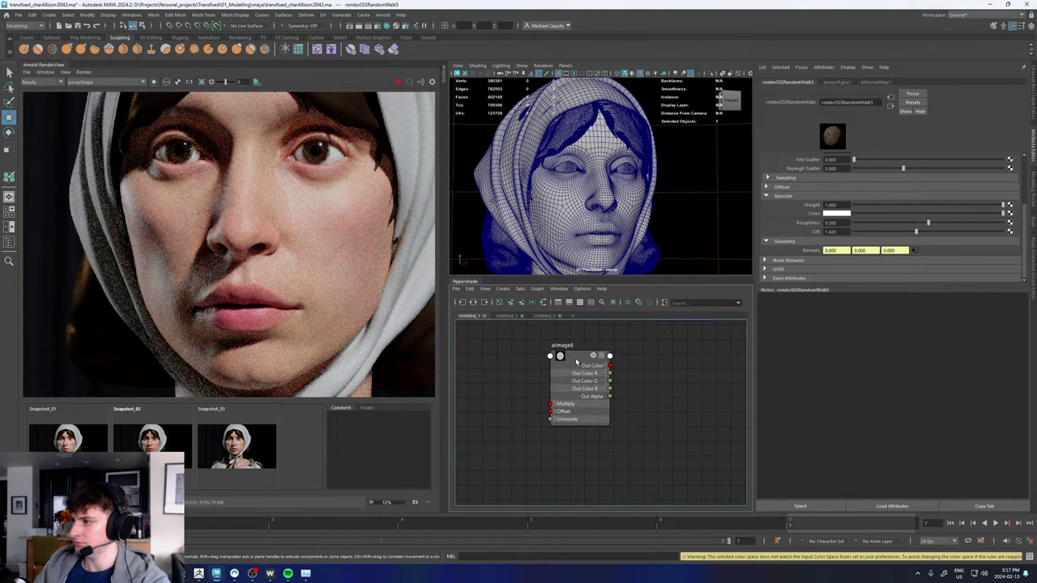
middle_drag(577, 362, 803, 226)
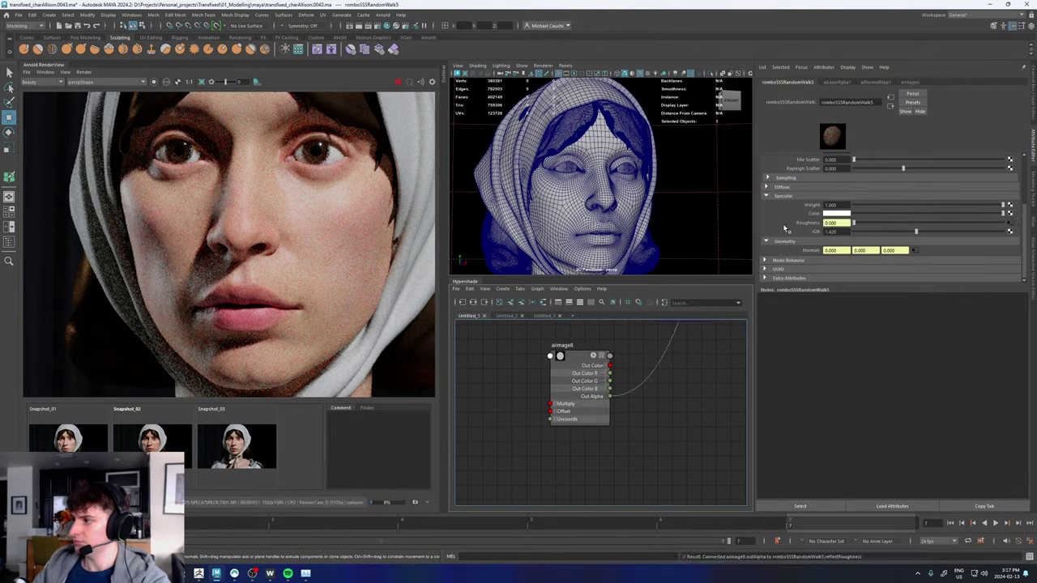
- Reroute the roughness connection so it comes from aiImage8's Out Color R instead of Out Alpha
click(617, 376)
scroll(616, 376, up, 5)
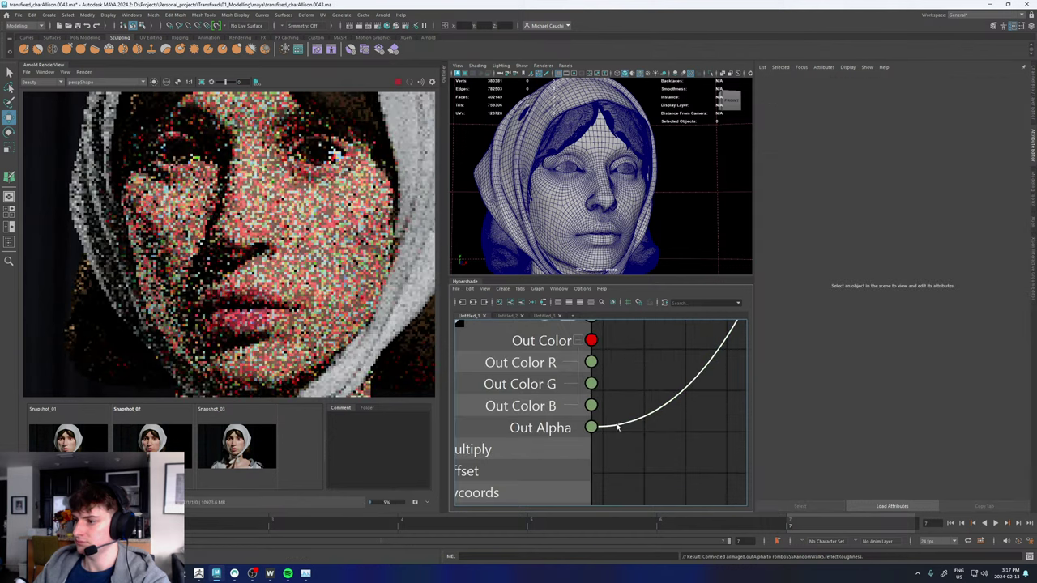
drag(618, 427, 602, 364)
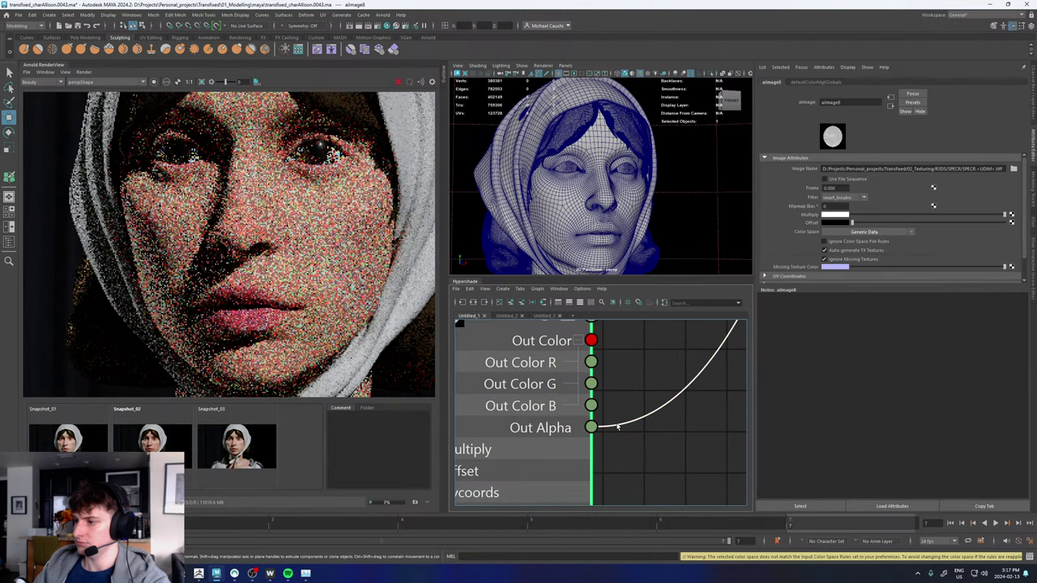
drag(617, 427, 597, 368)
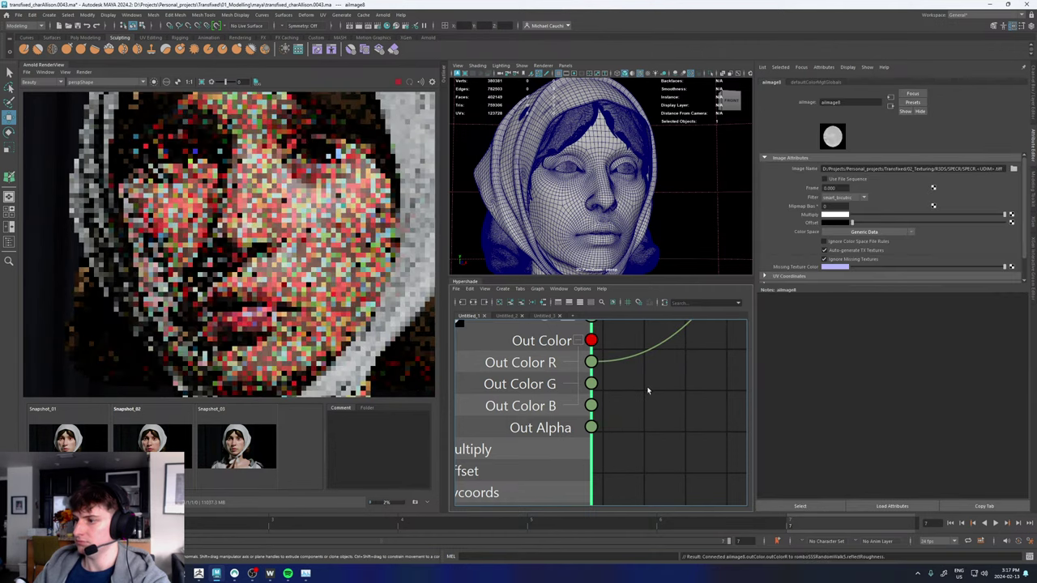
- Select romboSSSRandomWalk5 and check its specular Roughness connection
scroll(648, 391, down, 5)
scroll(652, 360, up, 5)
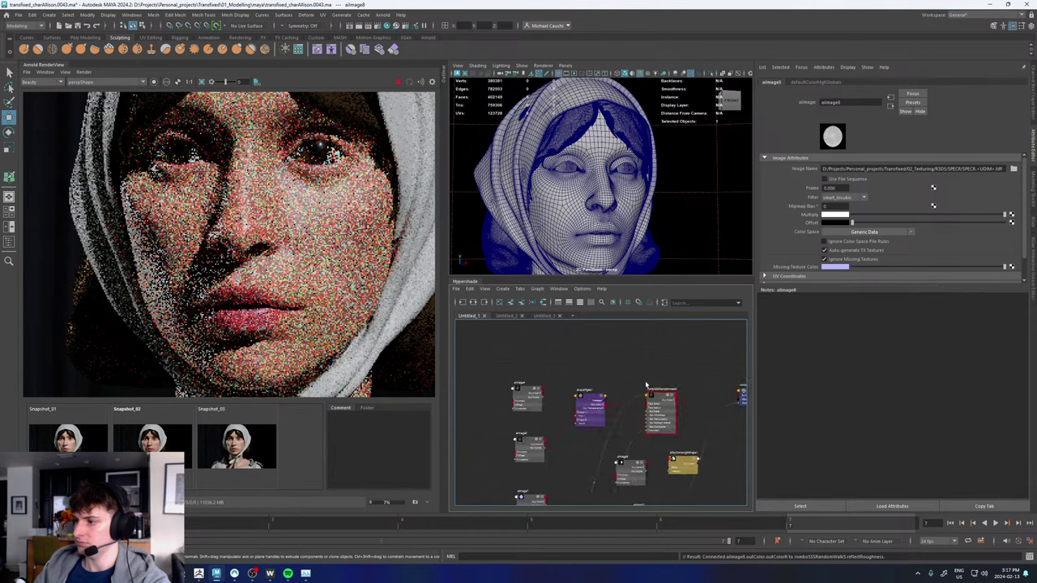
click(674, 410)
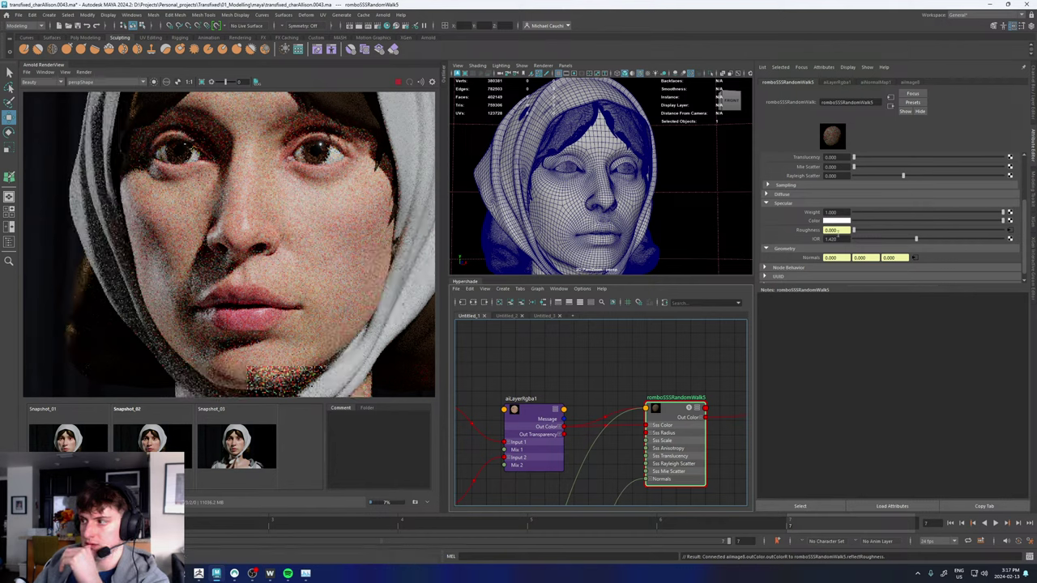
- Examine the skin highlights on the nose, lips and cheeks in the updated render and show Snapshot_01 for comparison
scroll(276, 256, down, 3)
scroll(276, 255, up, 3)
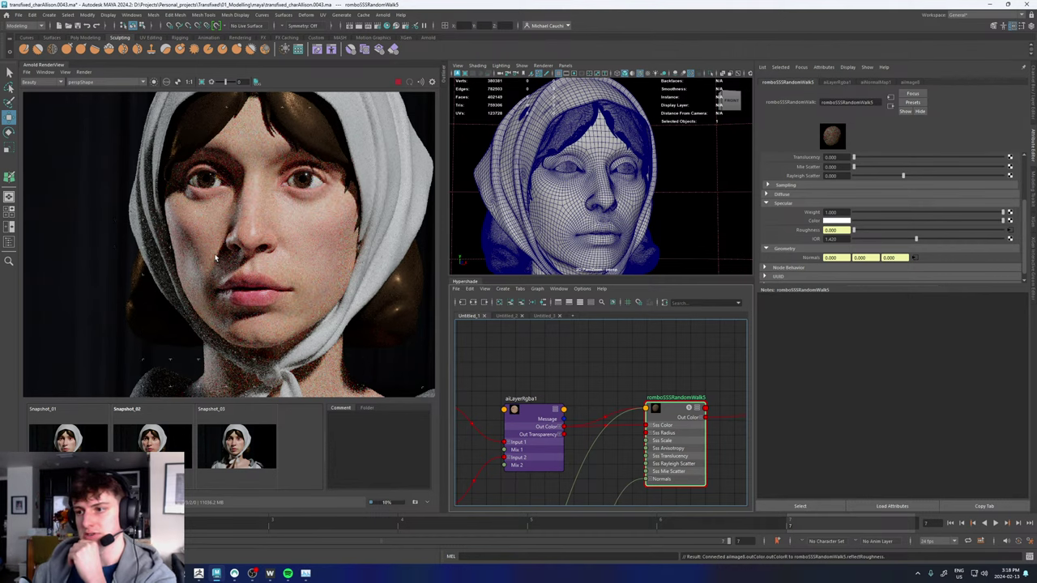
scroll(215, 263, up, 1)
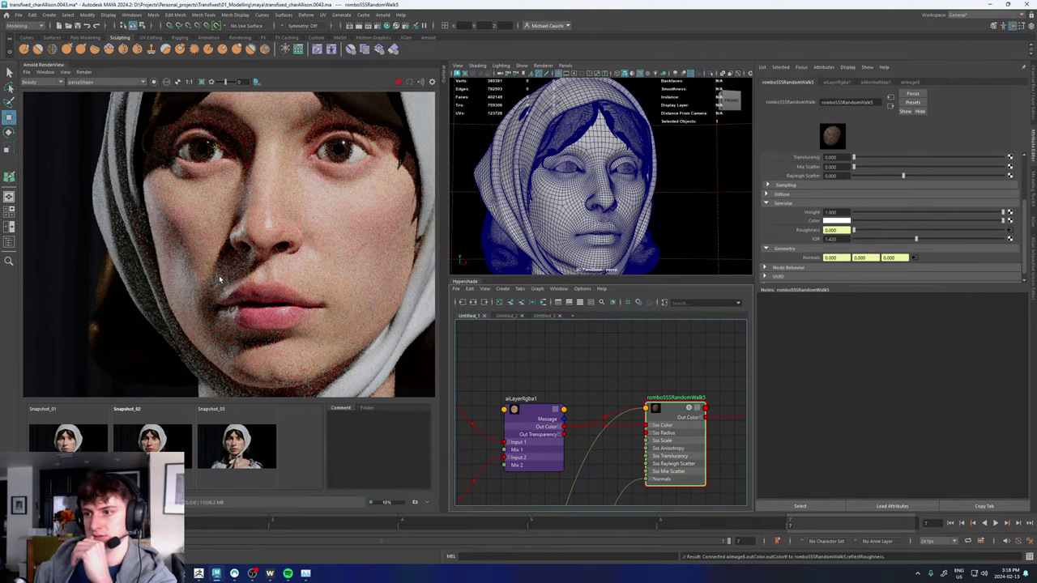
scroll(219, 279, down, 2)
scroll(235, 274, up, 2)
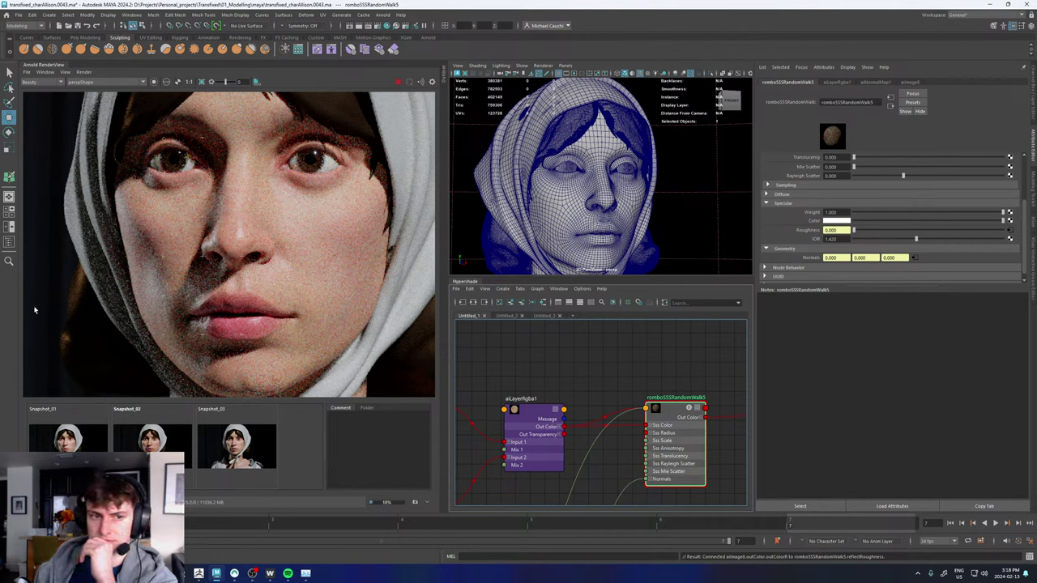
scroll(240, 270, down, 2)
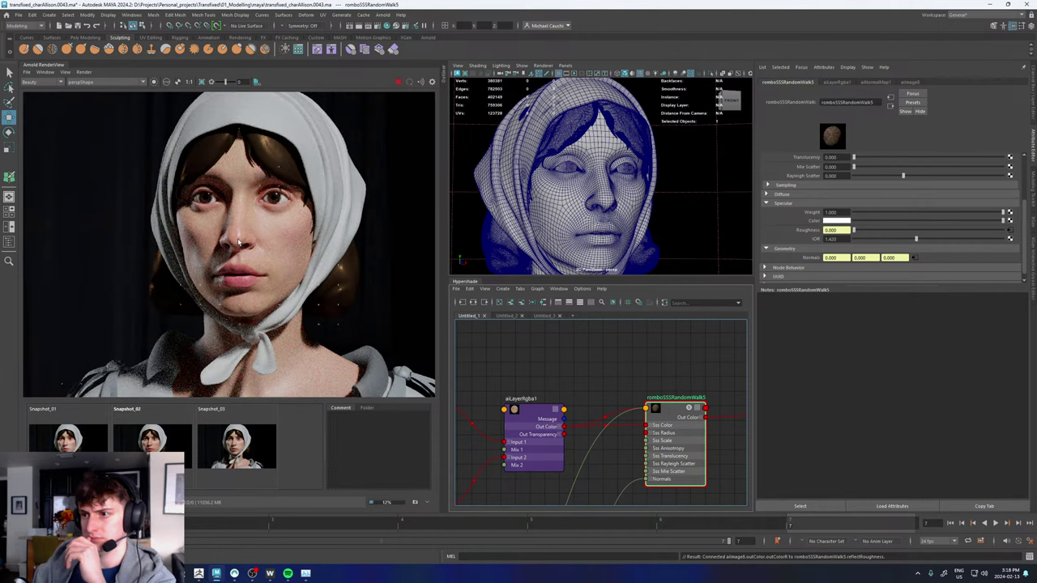
scroll(240, 270, up, 2)
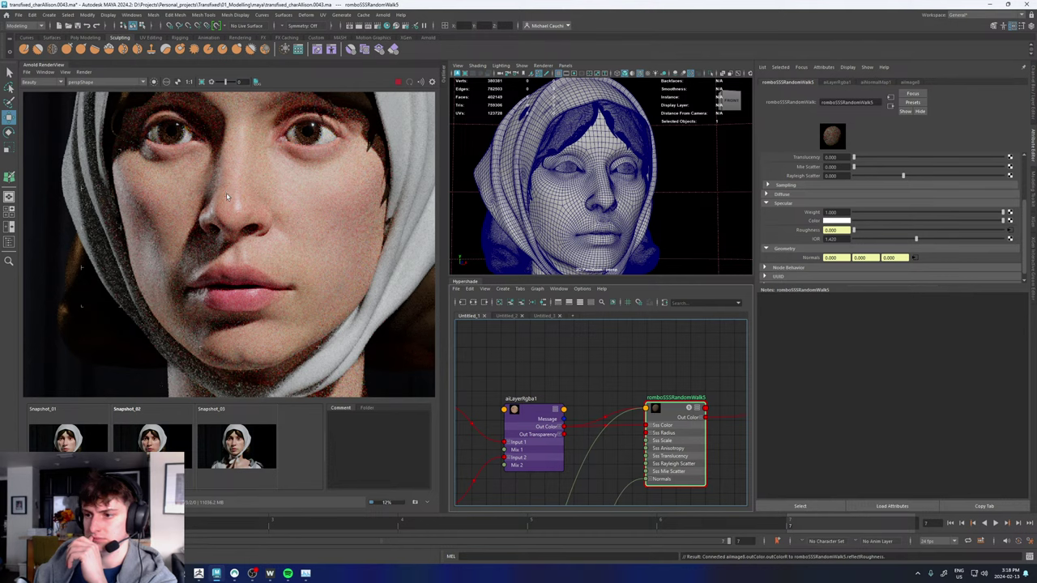
scroll(150, 257, up, 1)
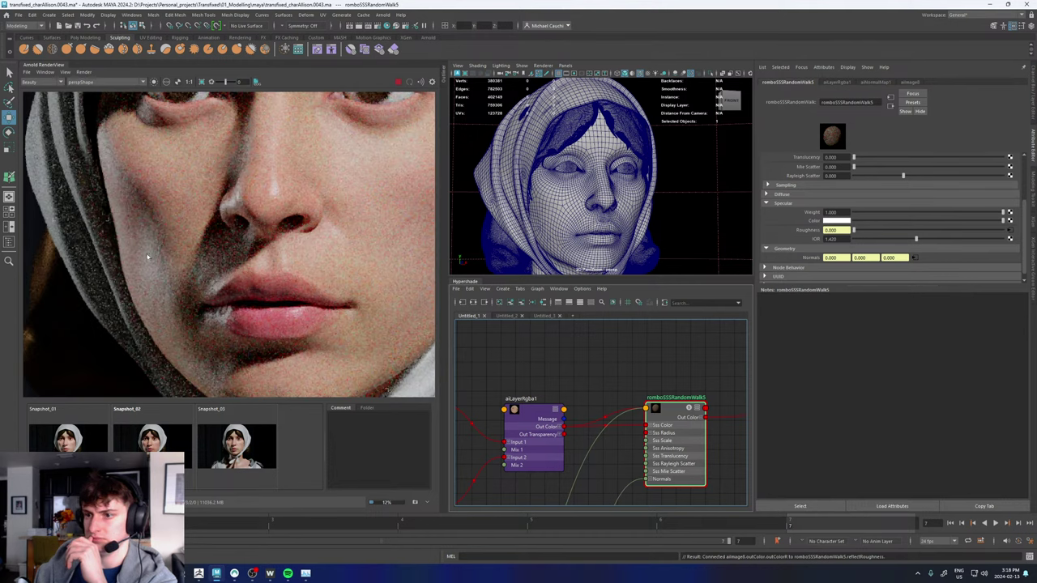
scroll(150, 258, down, 3)
scroll(194, 263, up, 1)
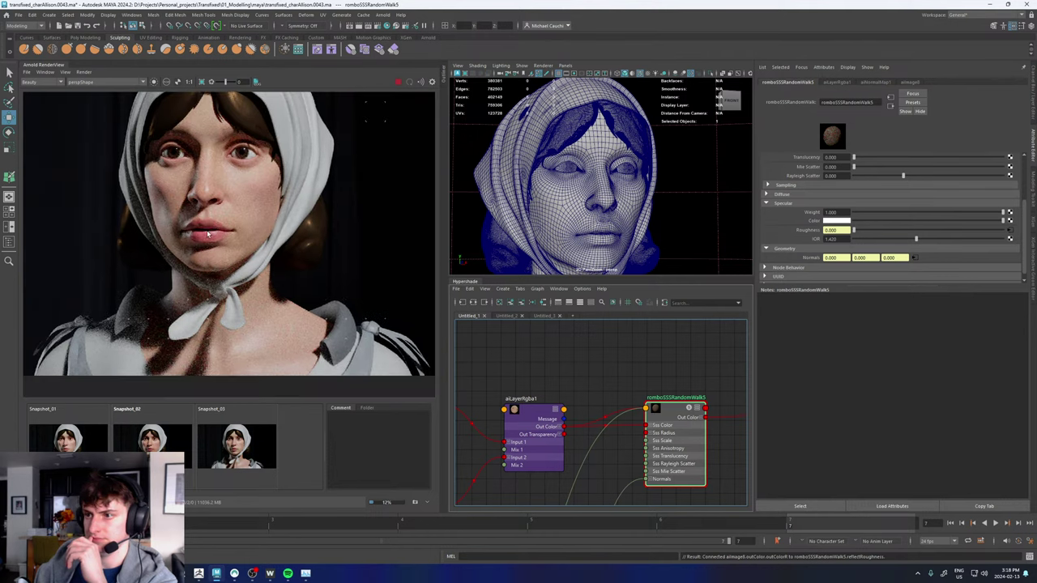
scroll(212, 269, down, 2)
click(71, 445)
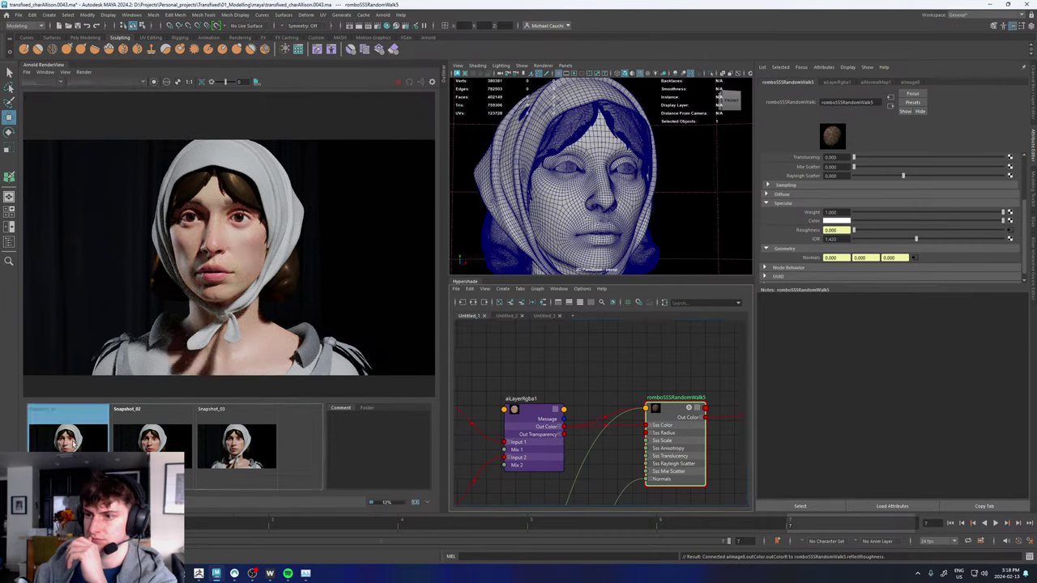
- Compare the nose and lip highlights in the current render with Snapshot_01 up close, and stop the render
scroll(255, 207, up, 3)
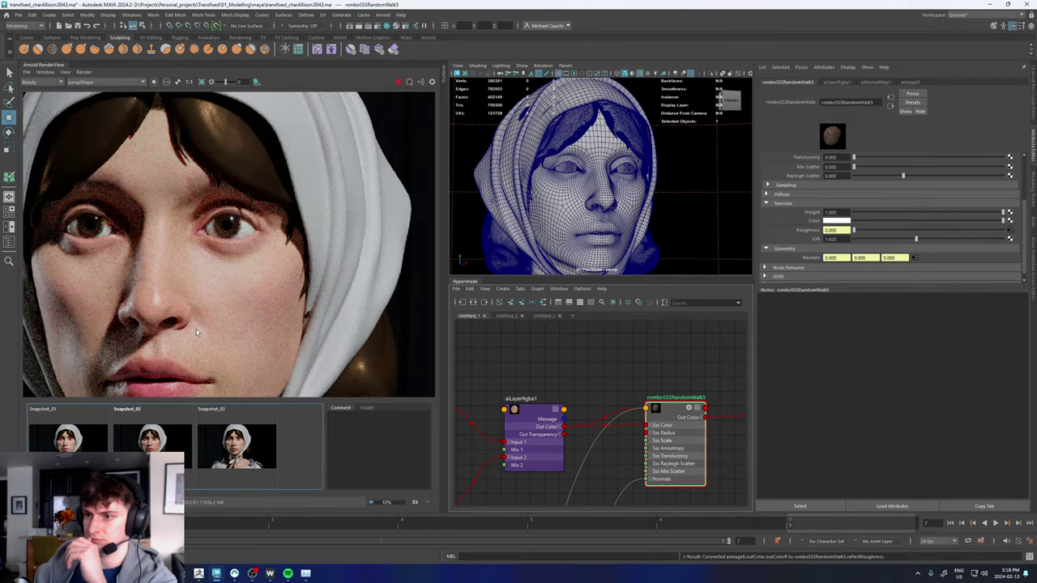
middle_drag(196, 329, 237, 245)
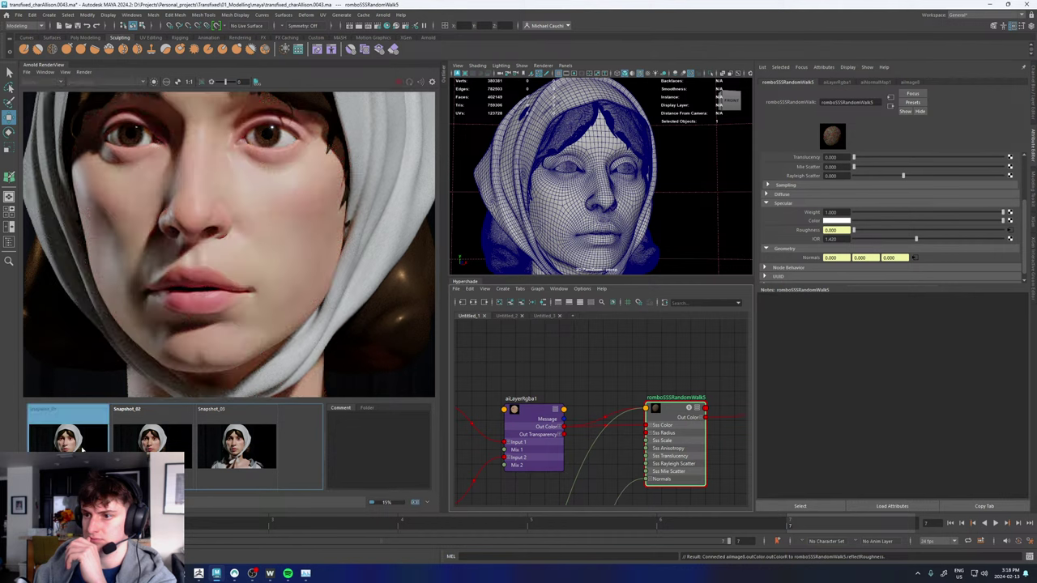
scroll(156, 298, up, 4)
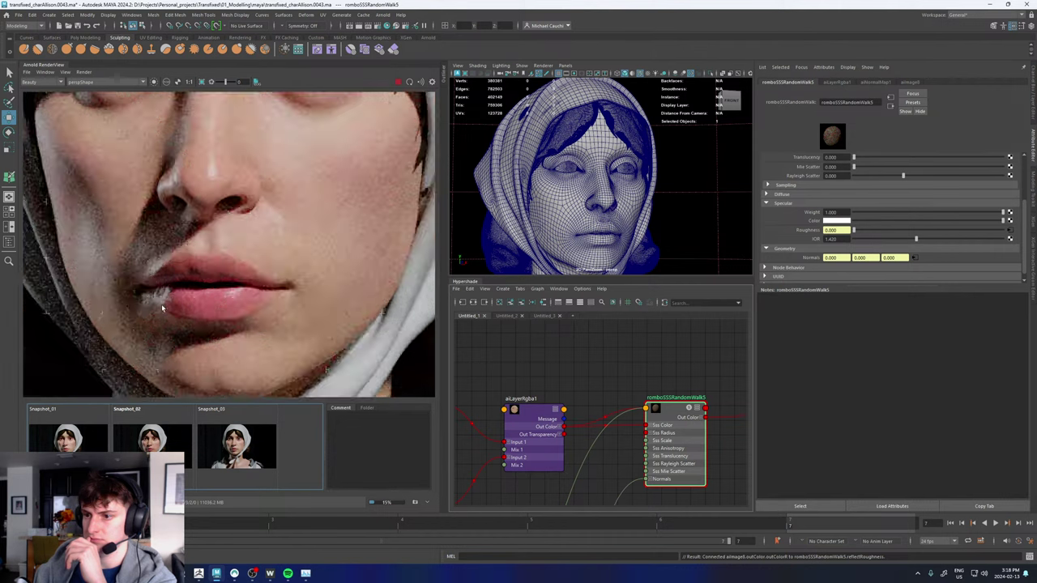
click(76, 443)
click(77, 443)
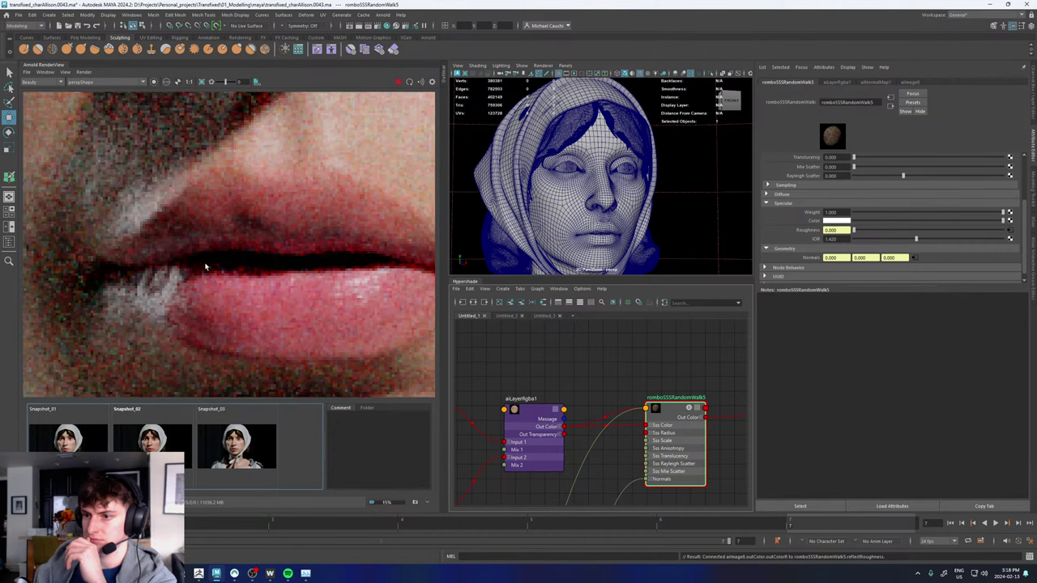
scroll(205, 266, down, 5)
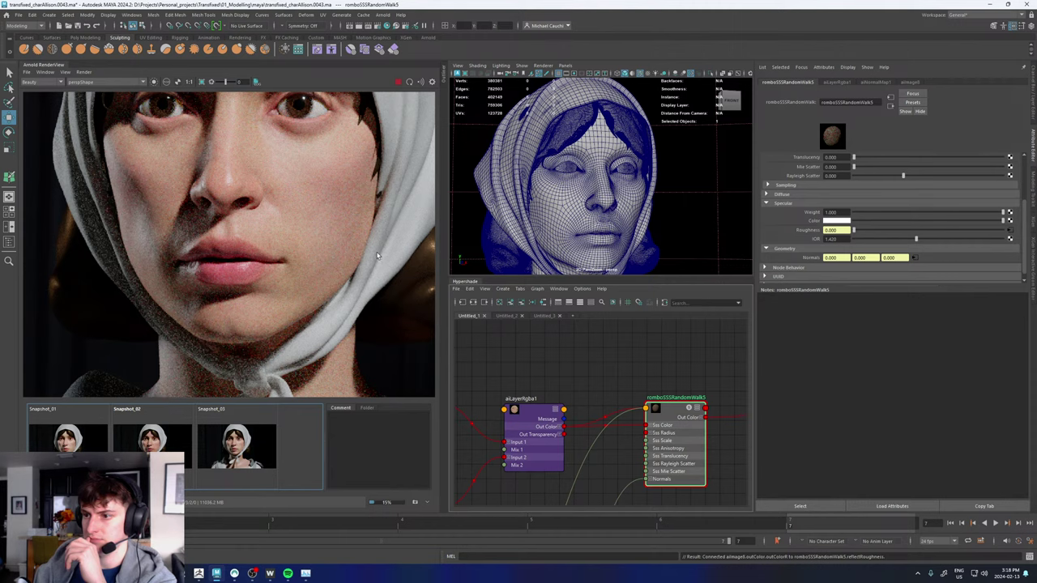
click(398, 82)
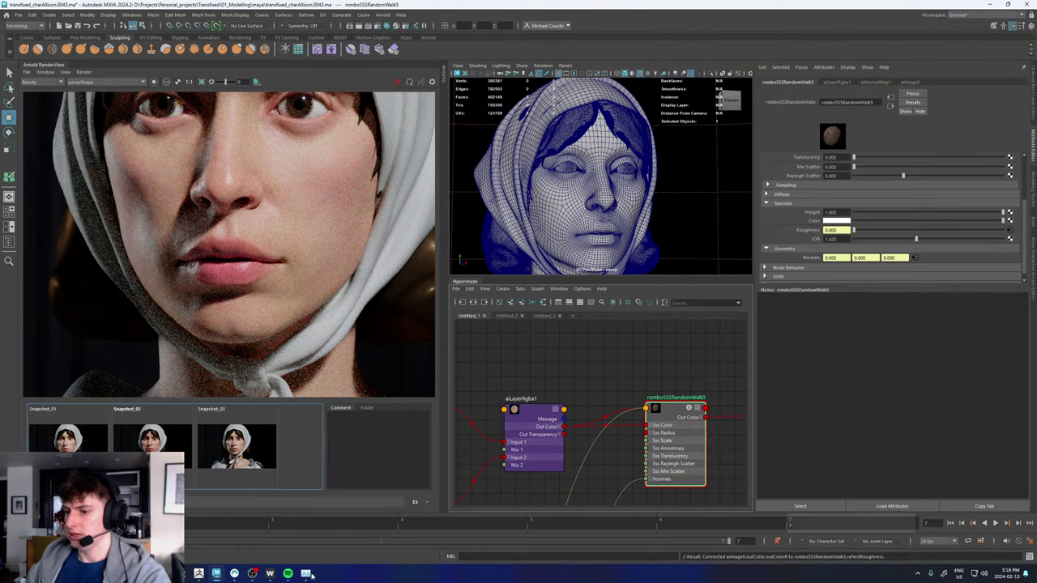
- Switch to Wrap and load Face_Specular.jpg into the LoadImage node in place of the roughness map
click(270, 574)
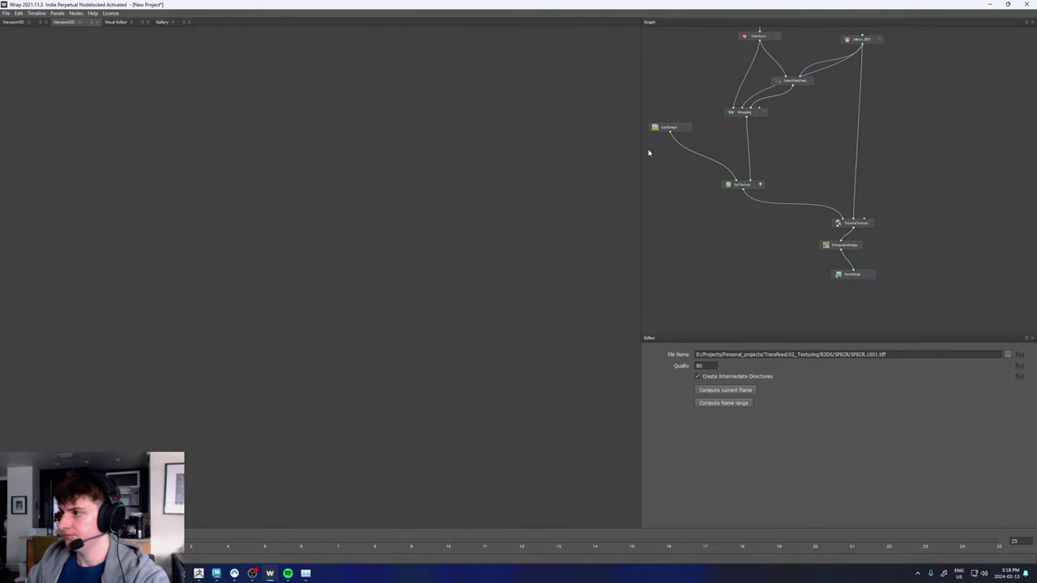
click(666, 128)
click(1007, 354)
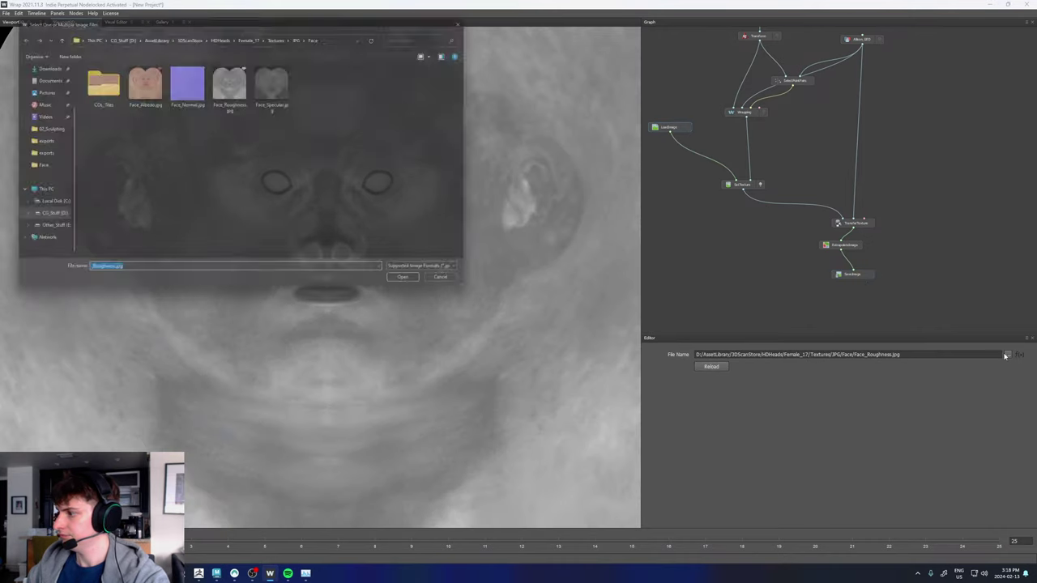
click(276, 83)
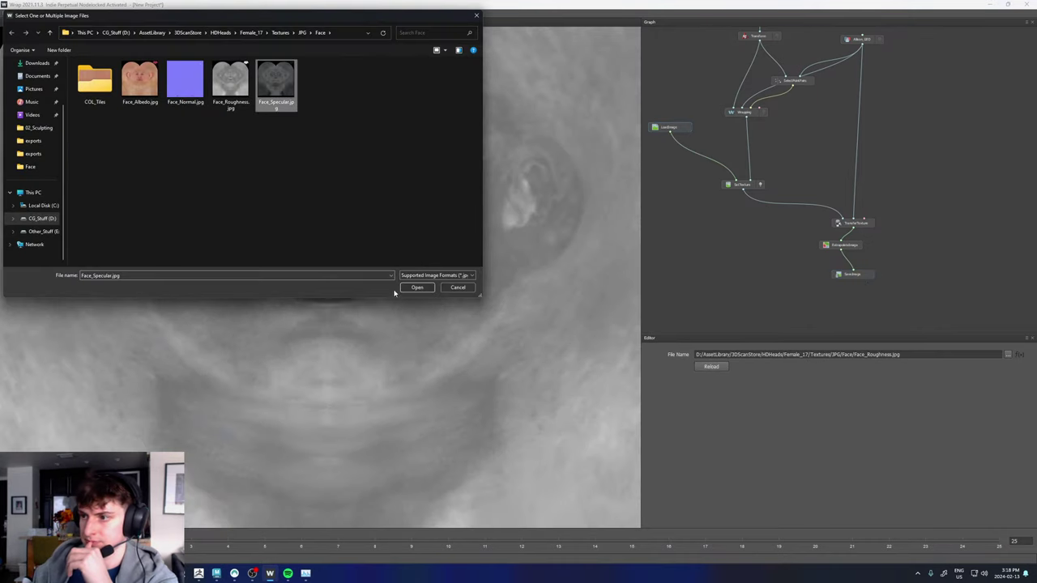
click(416, 288)
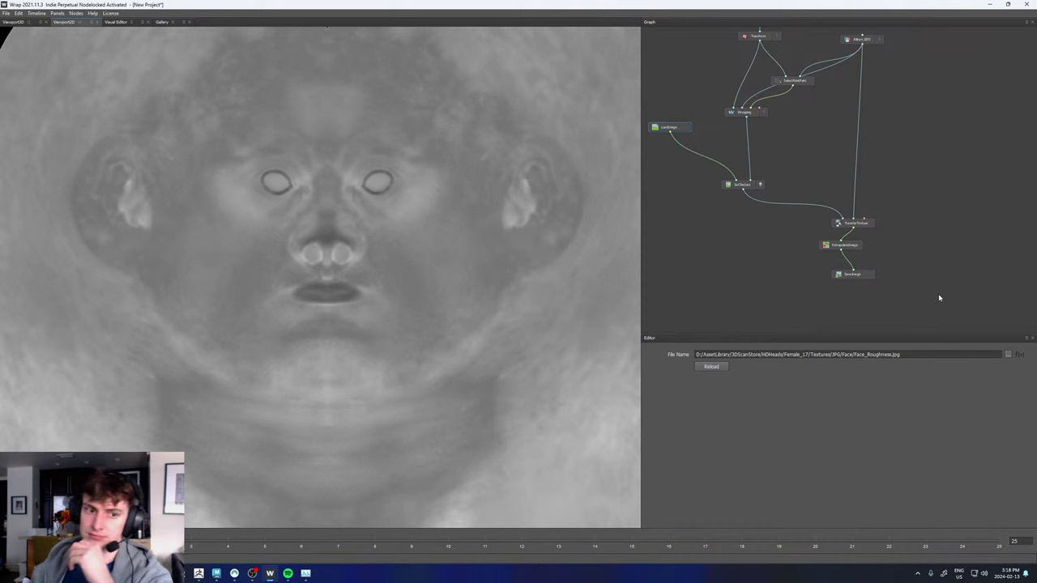
- Check the extrapolated specular texture and export it through the SaveImage node as R3DS/SPEC/SPEC.1001.tiff
click(851, 247)
scroll(348, 237, up, 8)
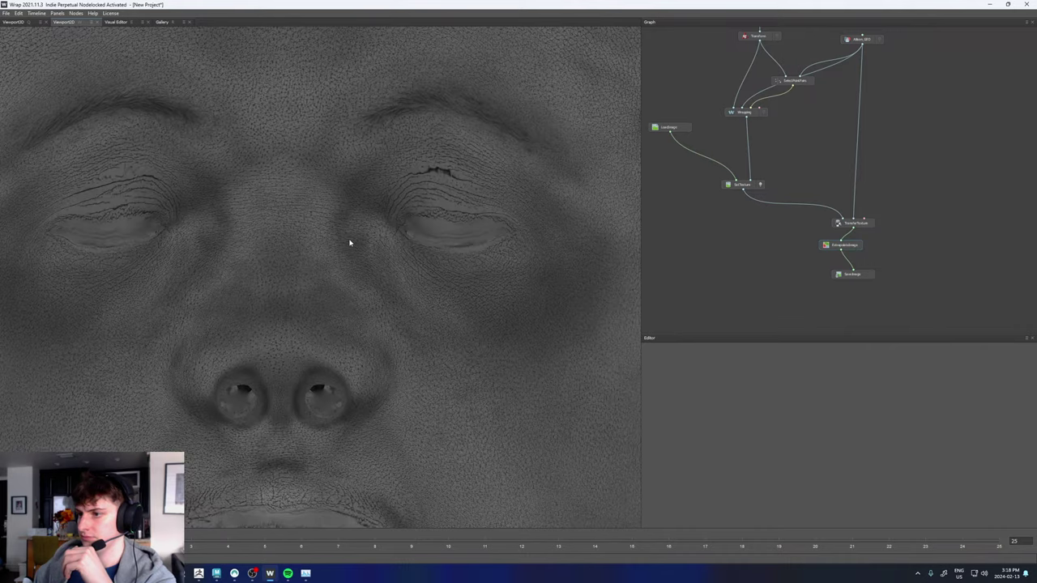
click(858, 276)
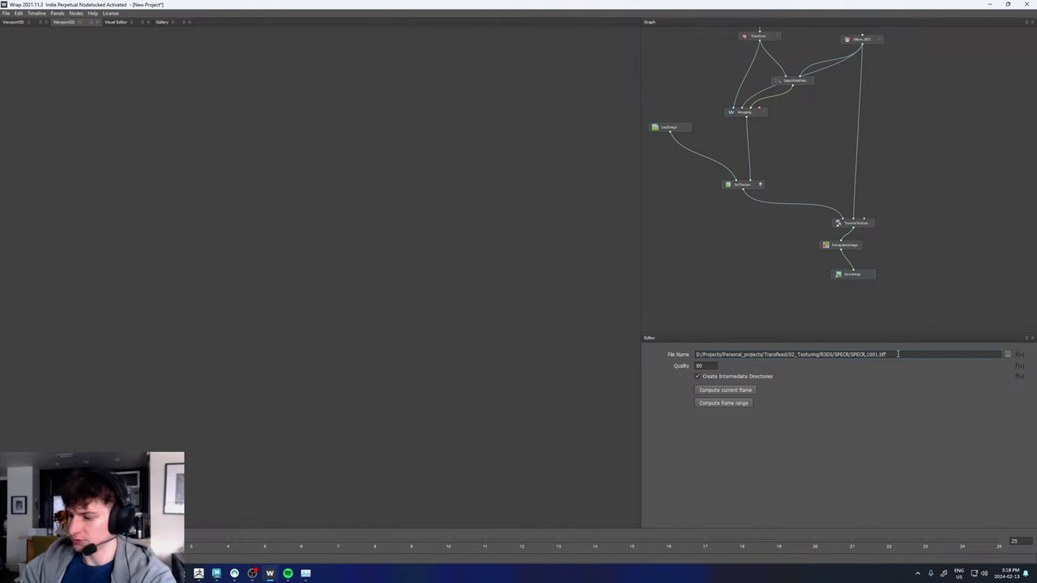
key(BackSpace)
key(BackSpace)
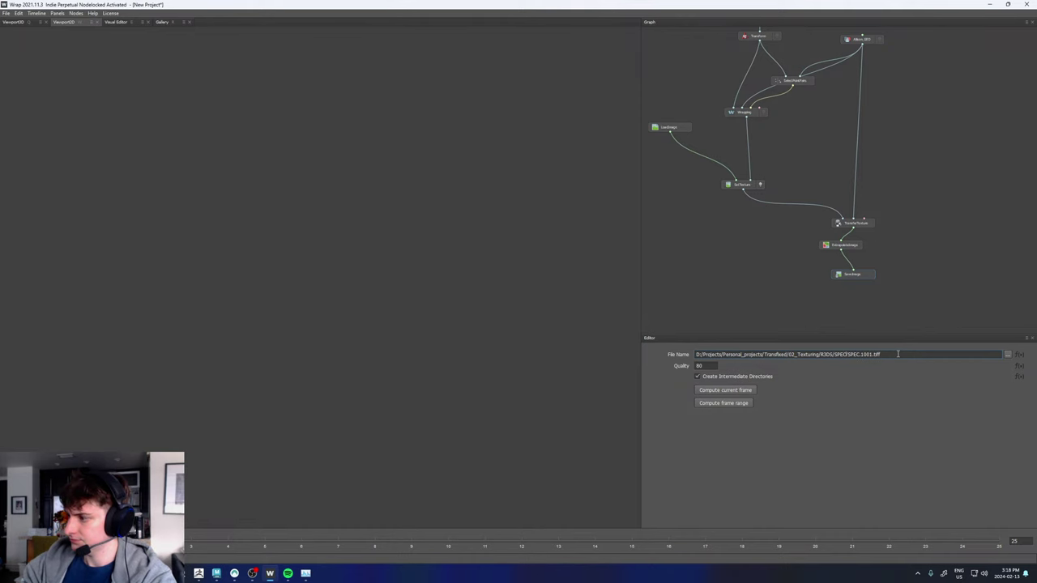
click(727, 391)
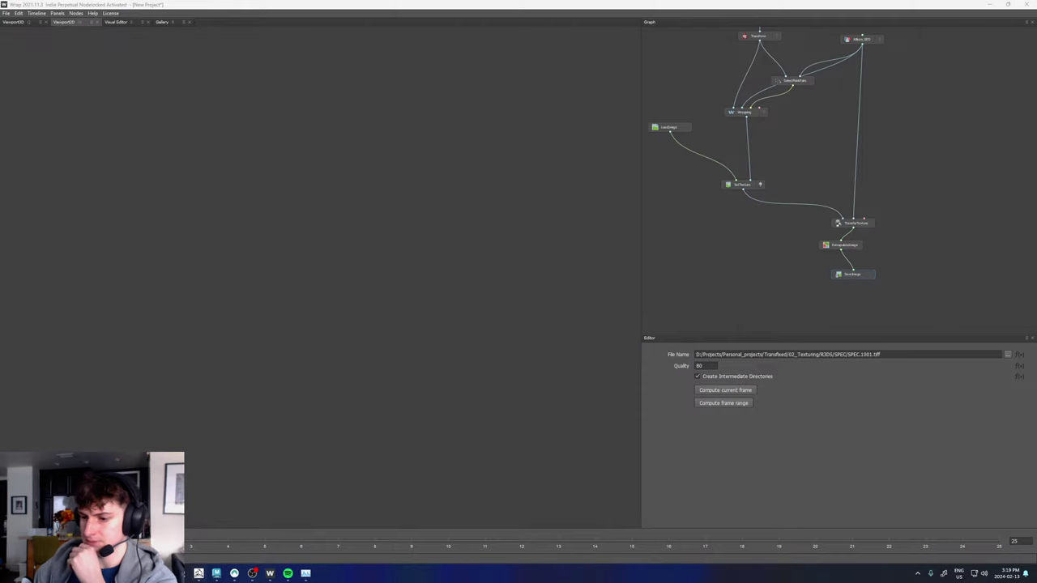
- Switch back to Maya, duplicate the aiImage8 roughness texture node in Hypershade and place the copy above aiImage7
click(216, 574)
scroll(599, 377, down, 7)
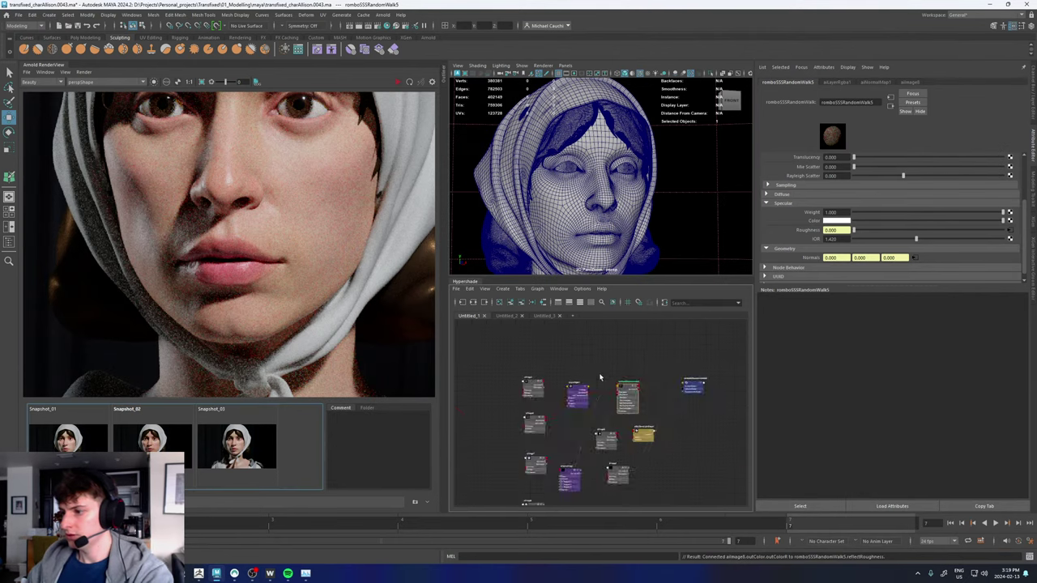
scroll(555, 472, up, 5)
click(553, 483)
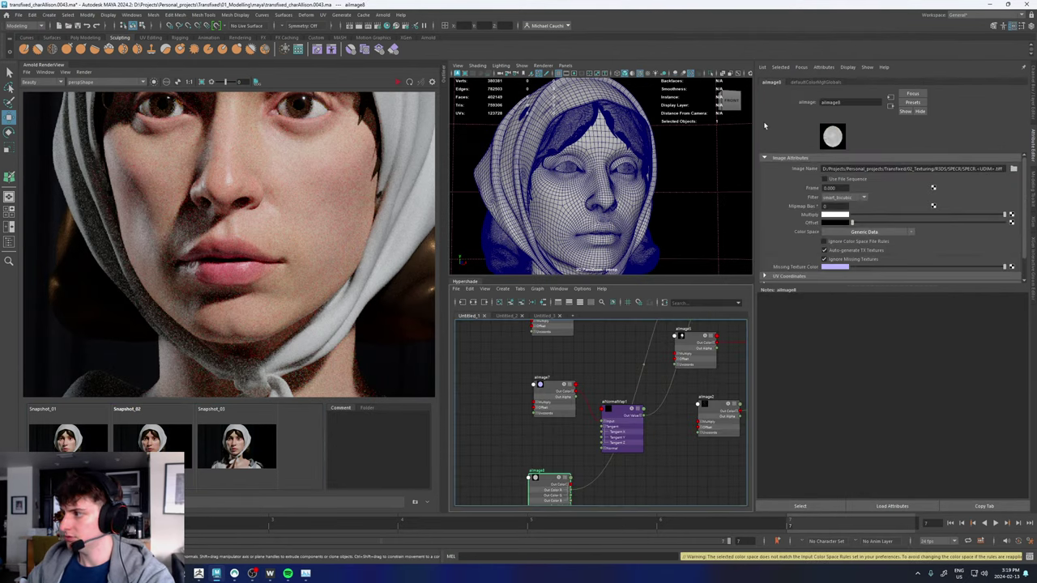
click(469, 290)
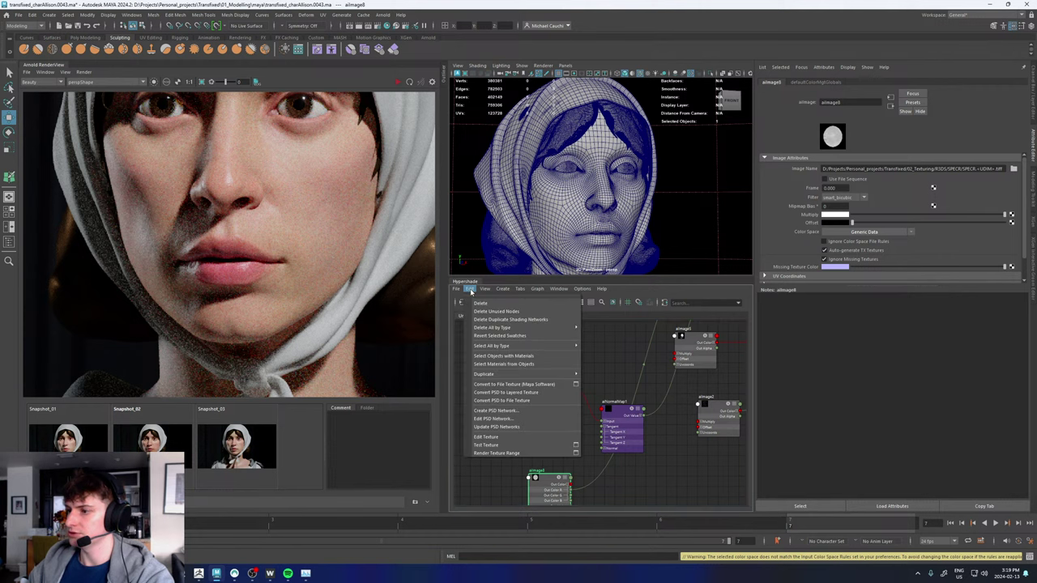
mouse_move(496, 376)
click(648, 381)
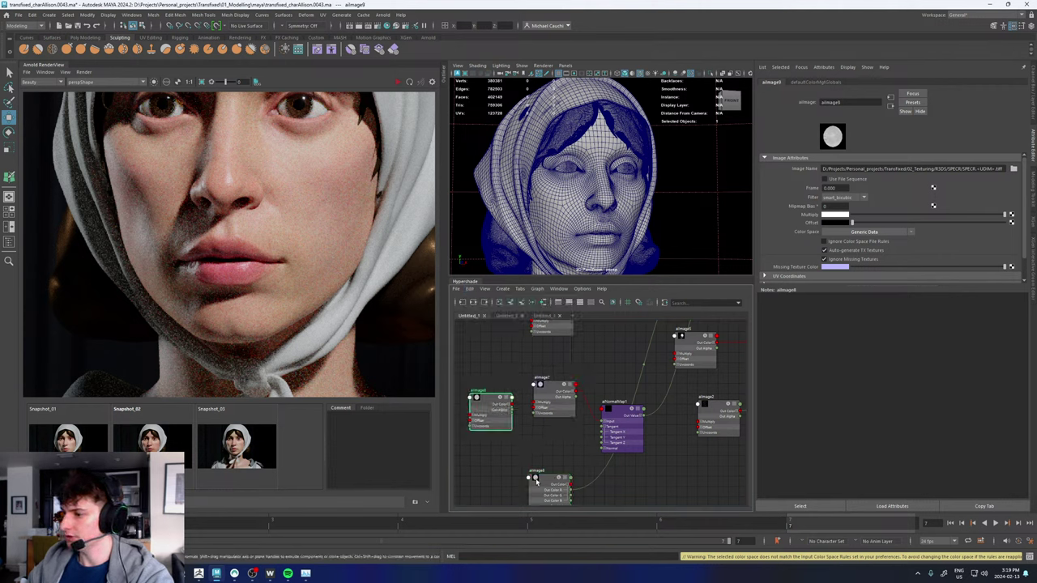
drag(489, 402, 594, 349)
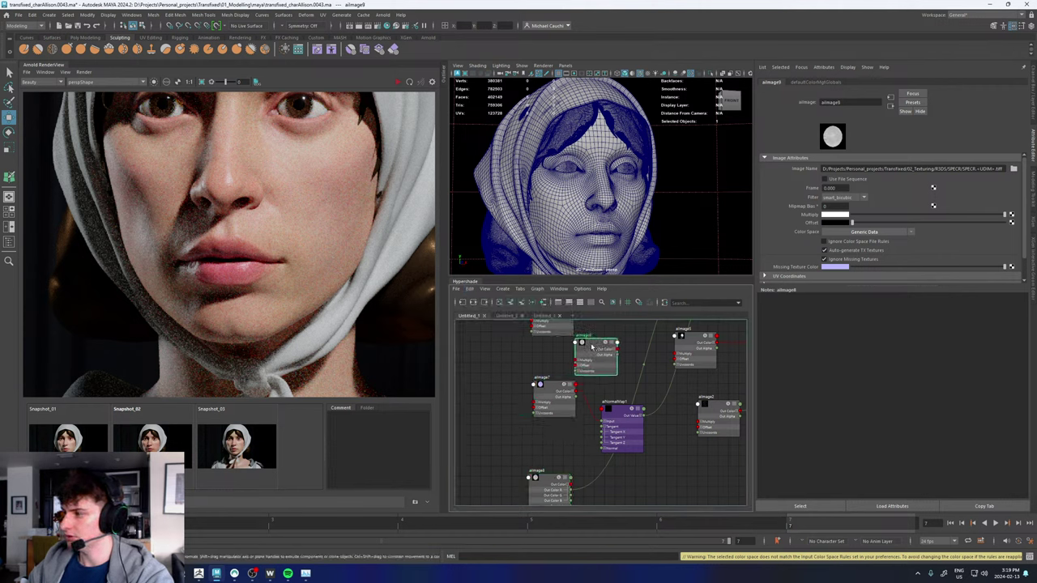
- Point the duplicated image node to R3DS/SPEC/SPEC.<UDIM>.tiff and set its color space to Generic Data
click(974, 169)
key(BackSpace)
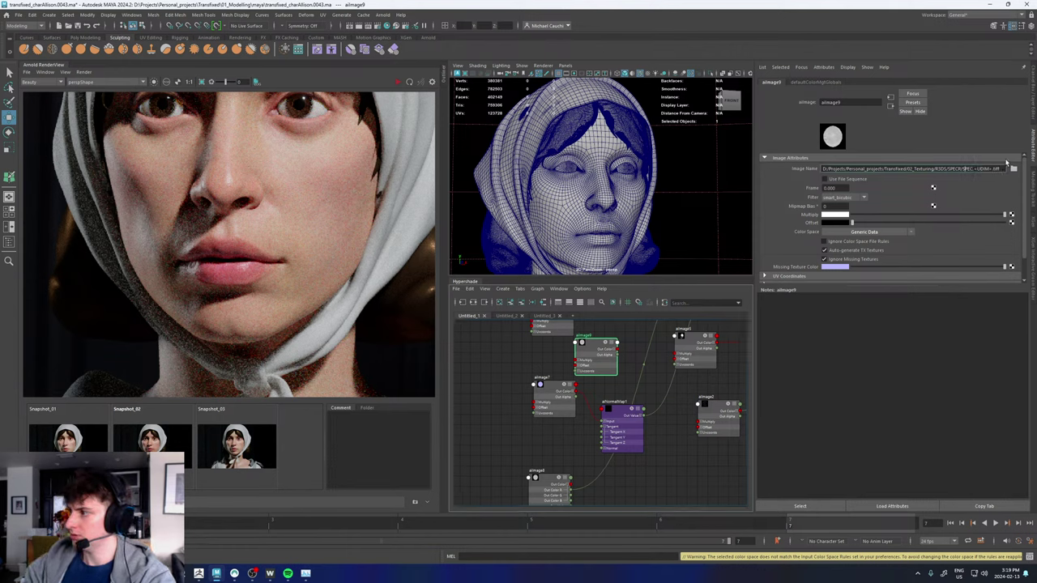
key(Return)
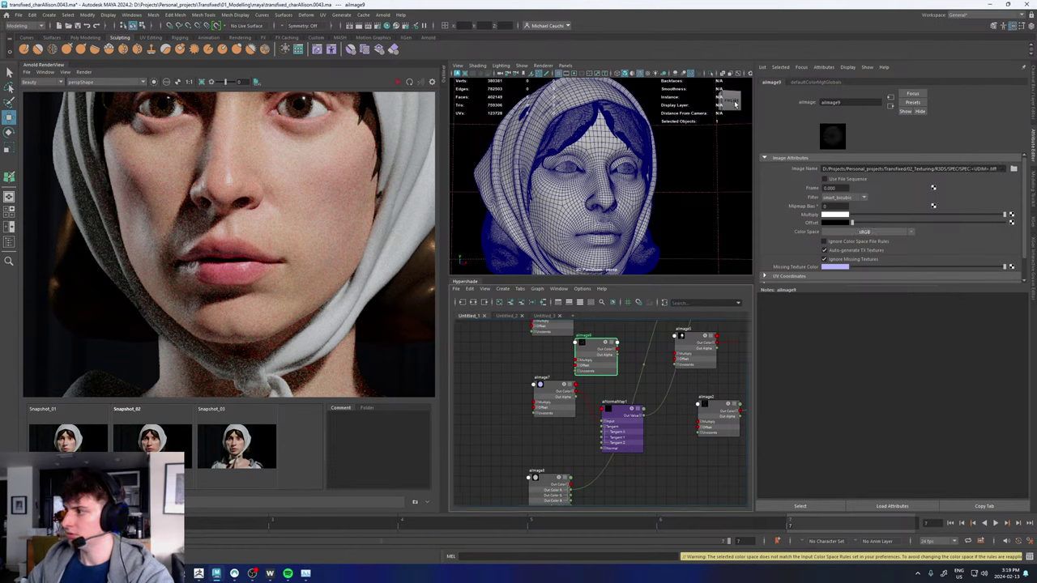
click(865, 231)
mouse_move(896, 293)
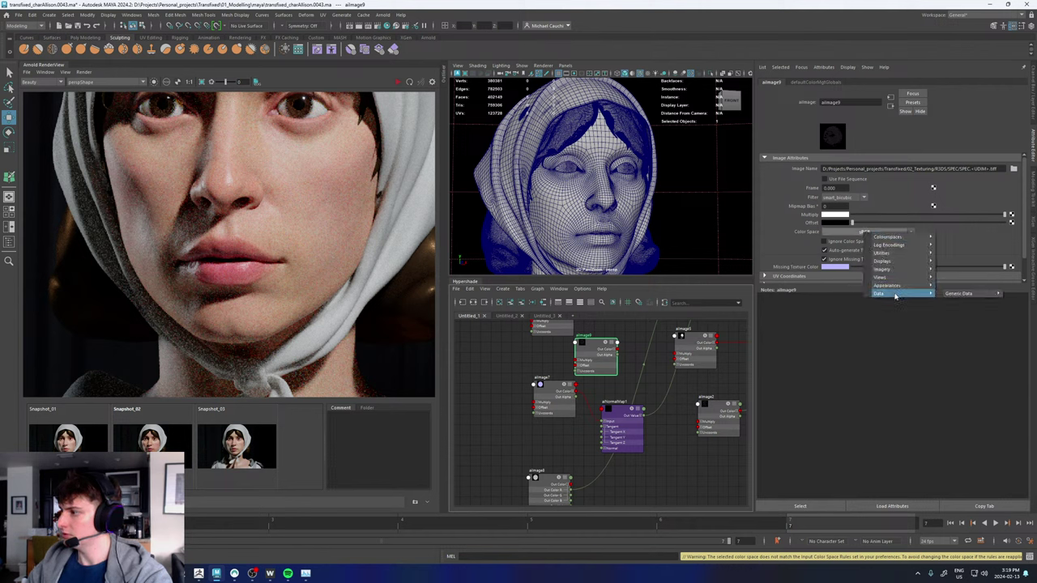
click(956, 294)
- Connect the specular image's Out Color to the specular Color of romboSSSRandomWalk5 and move the image node slightly up
scroll(622, 377, up, 2)
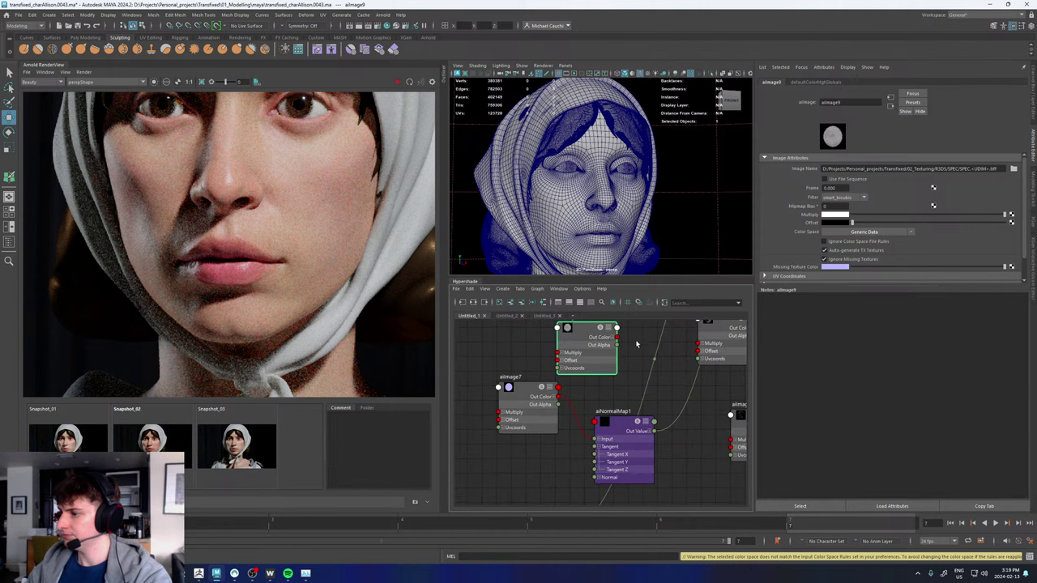
click(614, 337)
alt+middle_drag(637, 341, 515, 493)
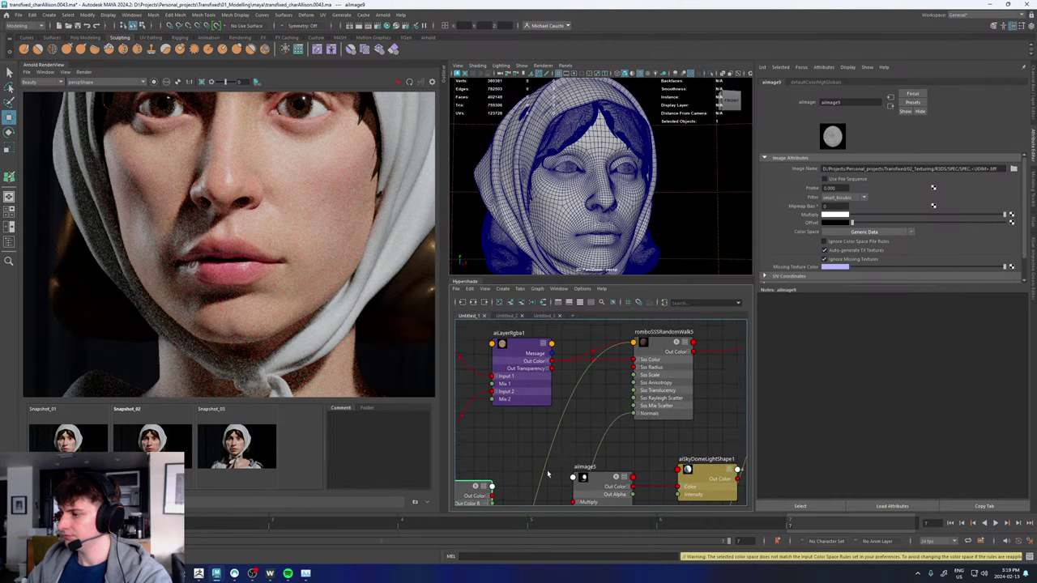
click(664, 341)
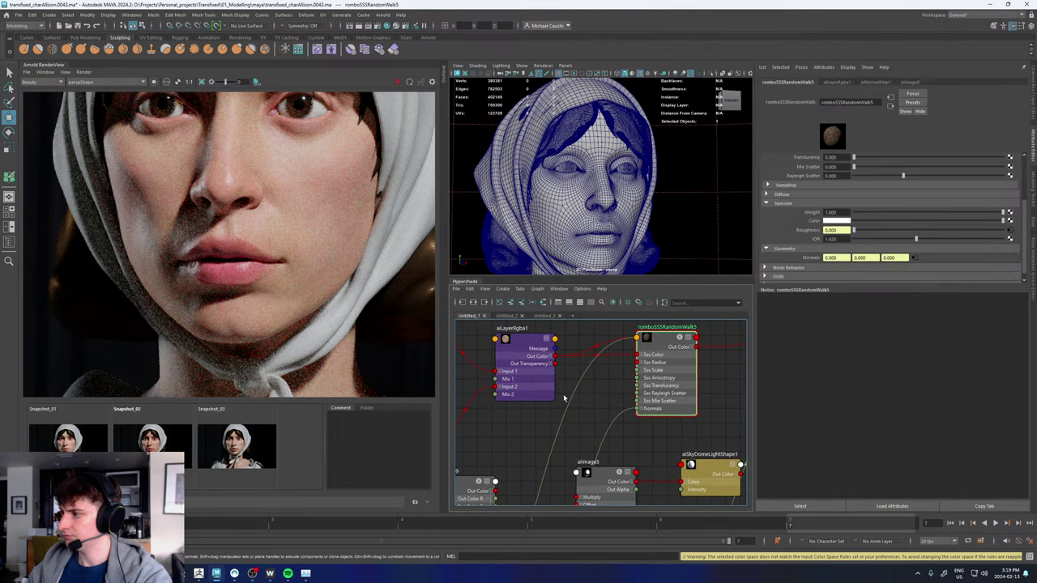
alt+middle_drag(499, 481, 567, 410)
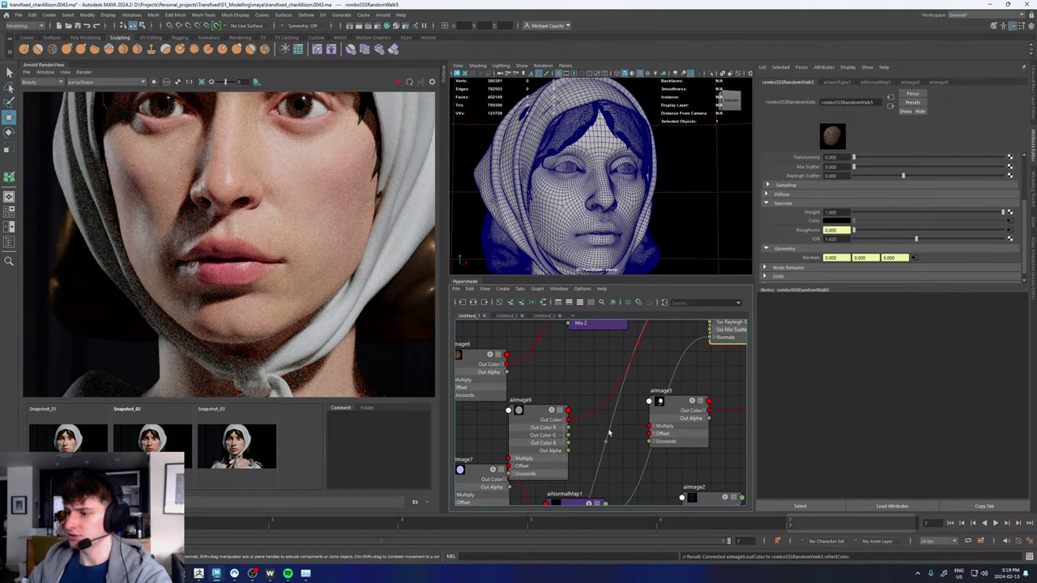
drag(540, 416, 543, 401)
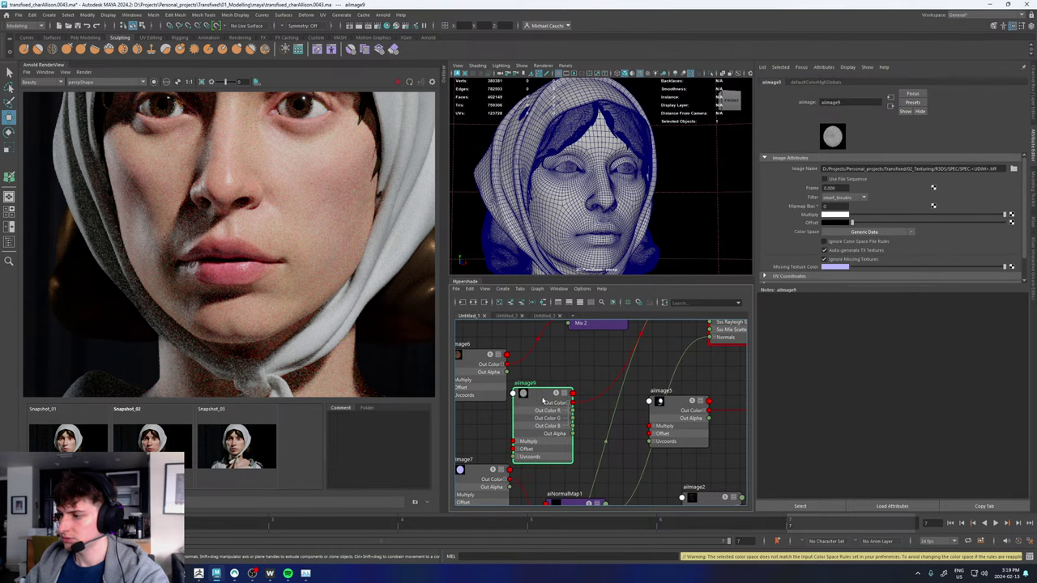
click(582, 360)
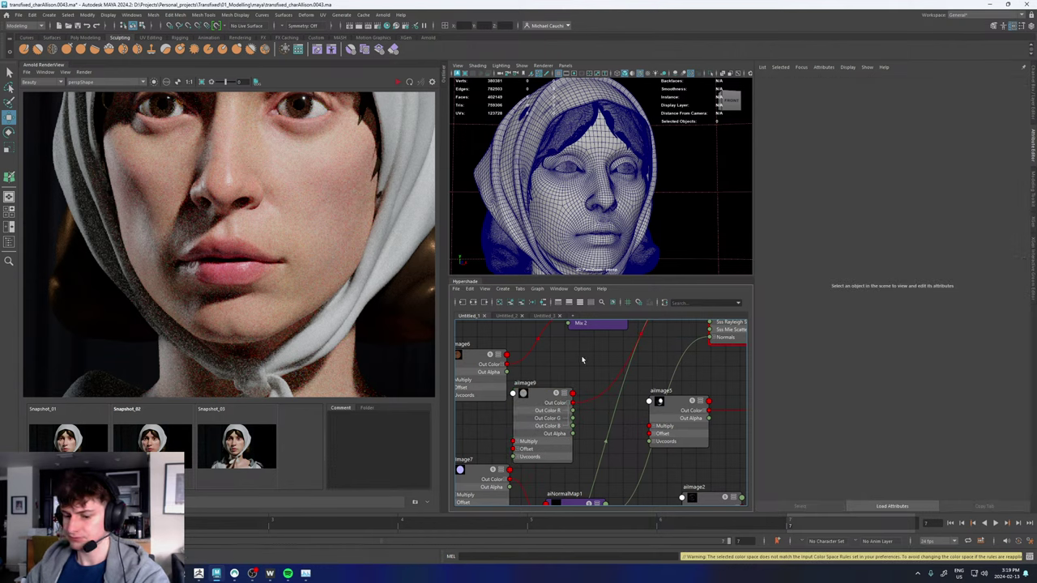
- Save the scene as incremental version 0044 and restart the Arnold render to examine the facial skin with the specular map
key(ctrl+alt+s)
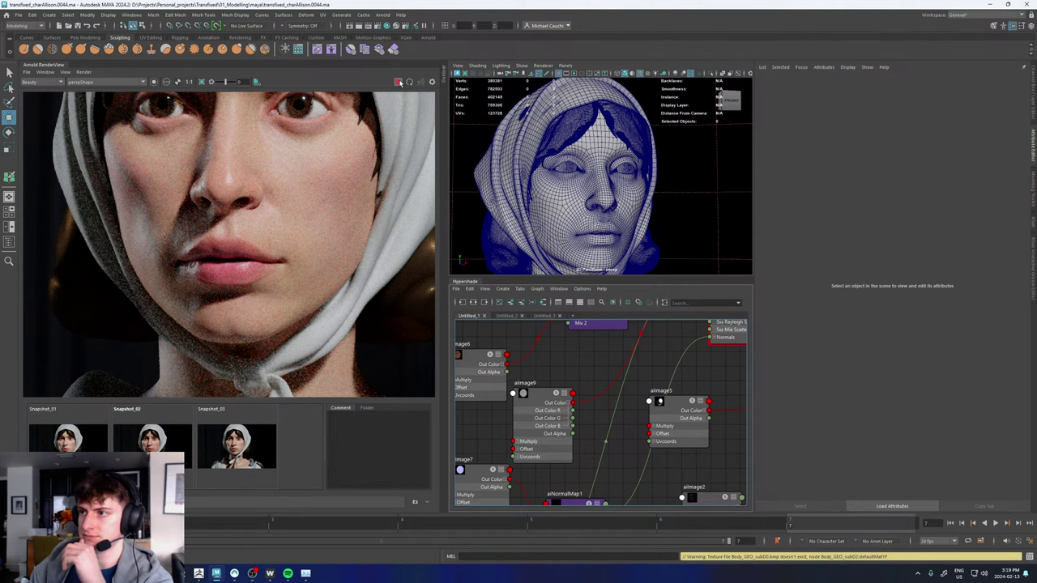
click(398, 82)
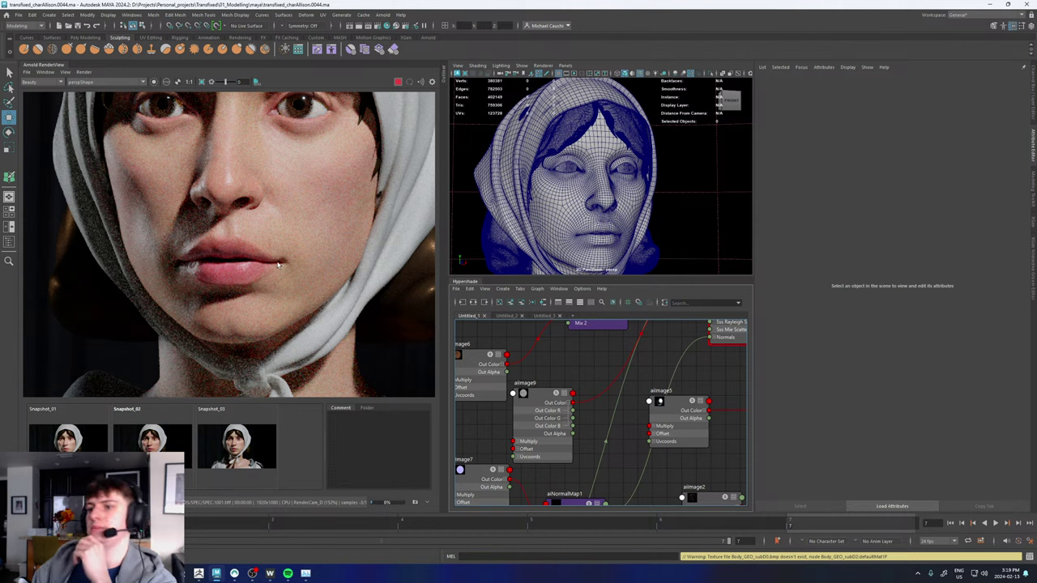
scroll(270, 260, down, 5)
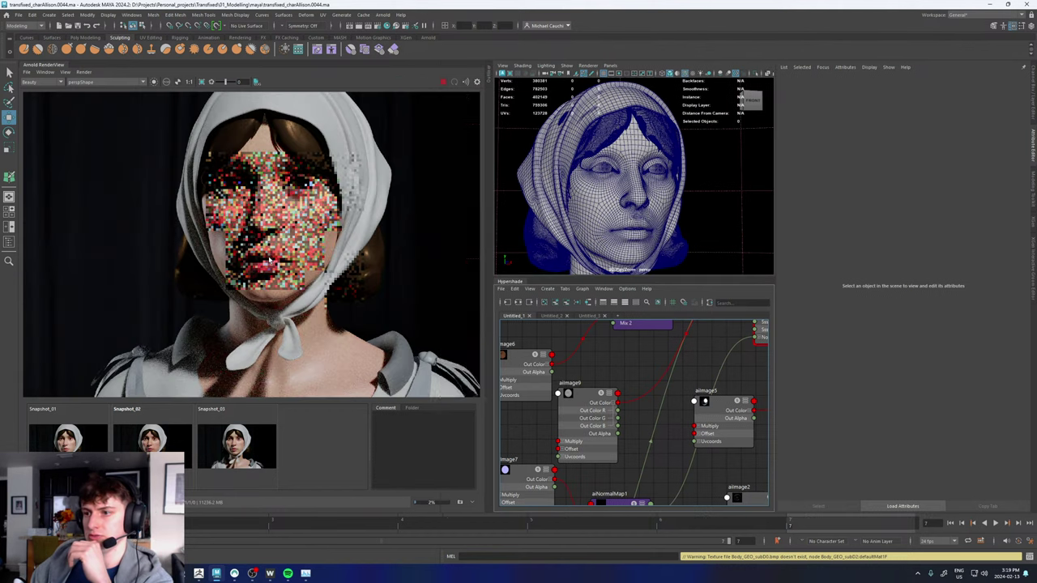
scroll(259, 236, up, 3)
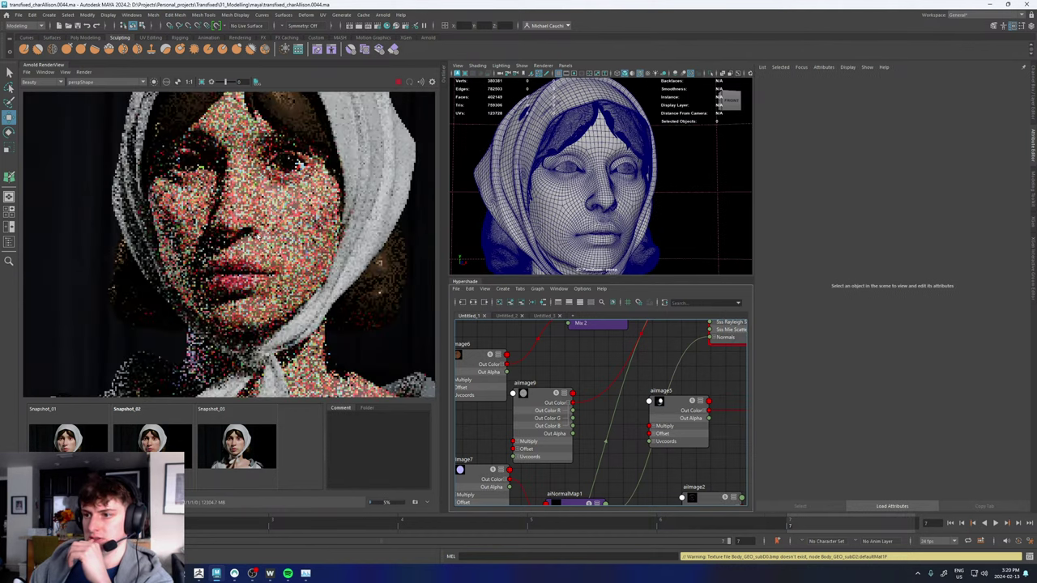
alt+drag(267, 237, 258, 237)
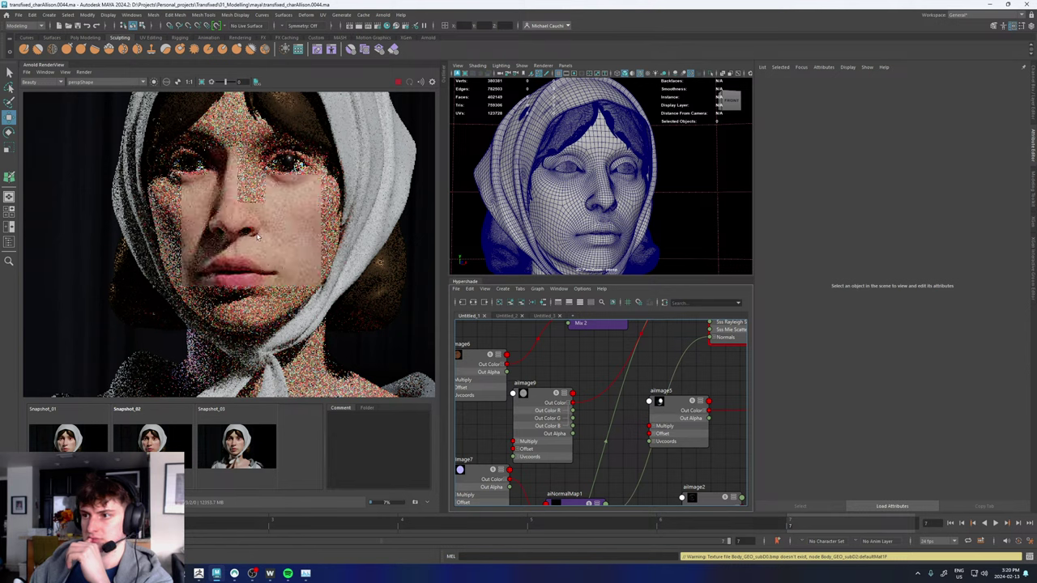
scroll(237, 246, up, 2)
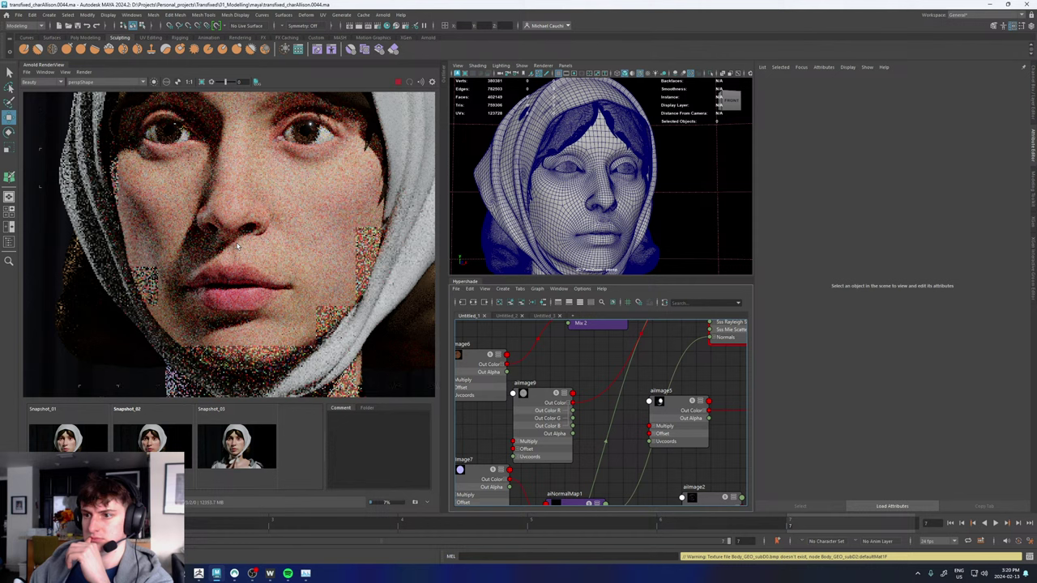
scroll(238, 246, down, 5)
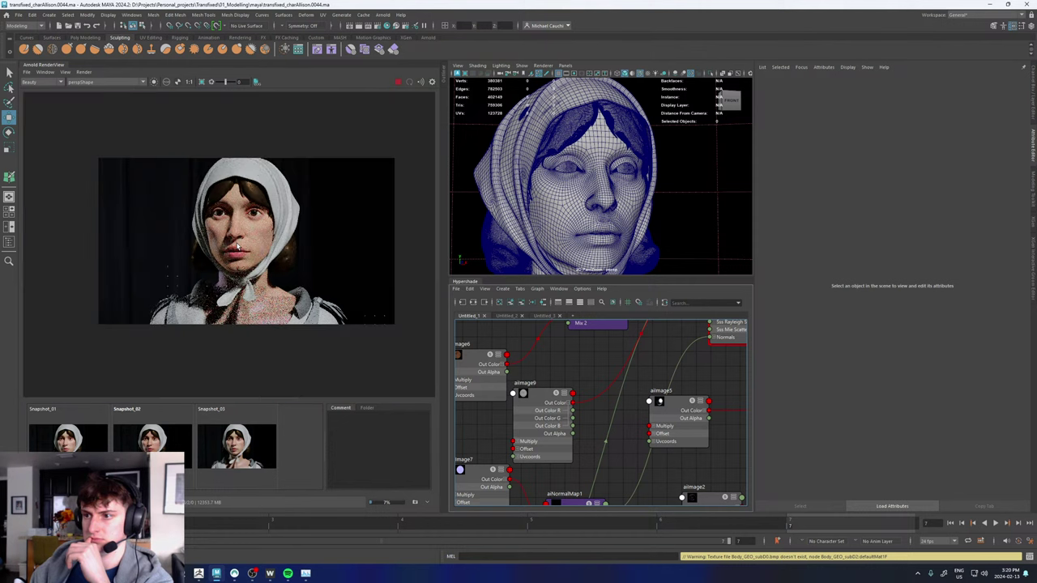
- Move the aiImage9 specular texture node closer to aiImage6 in the node graph and examine the rendered lips and nose up close
scroll(238, 247, up, 4)
drag(538, 402, 498, 391)
scroll(243, 249, up, 2)
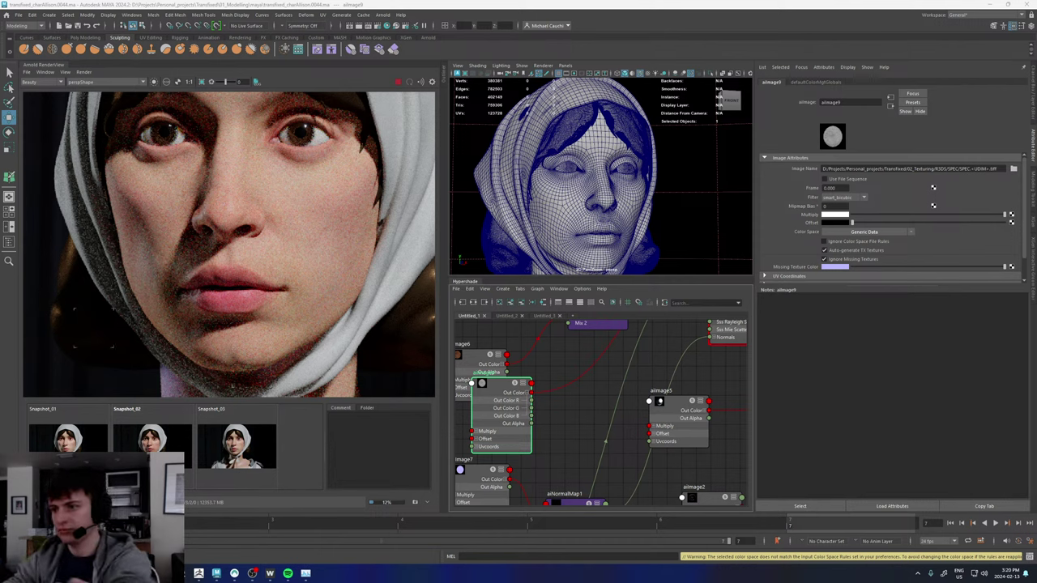
scroll(232, 295, up, 4)
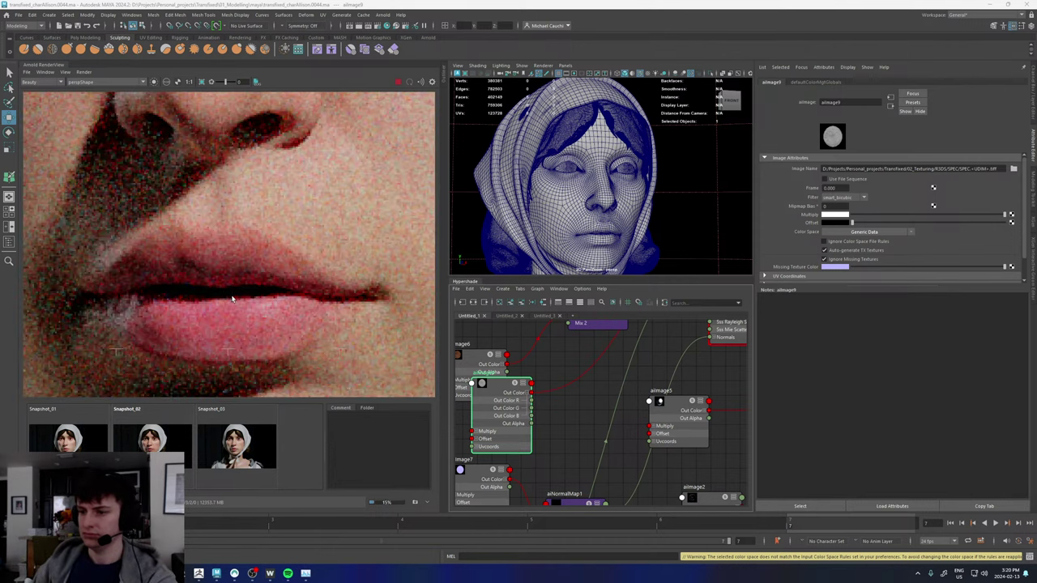
- Display the specular pass of the render and examine the highlights on the lips, nose, cheeks and eyes
click(42, 82)
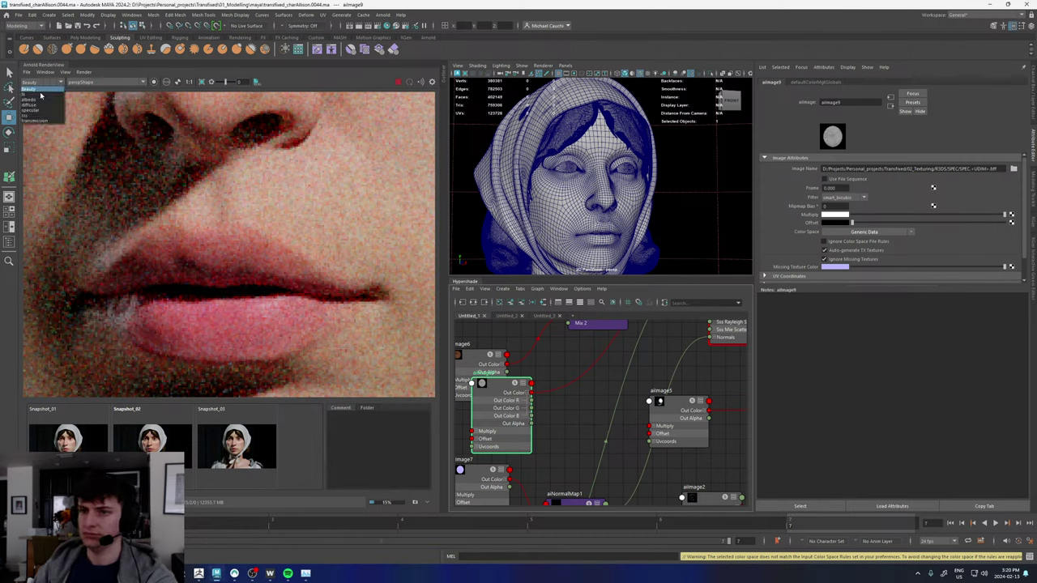
click(36, 110)
scroll(200, 229, down, 4)
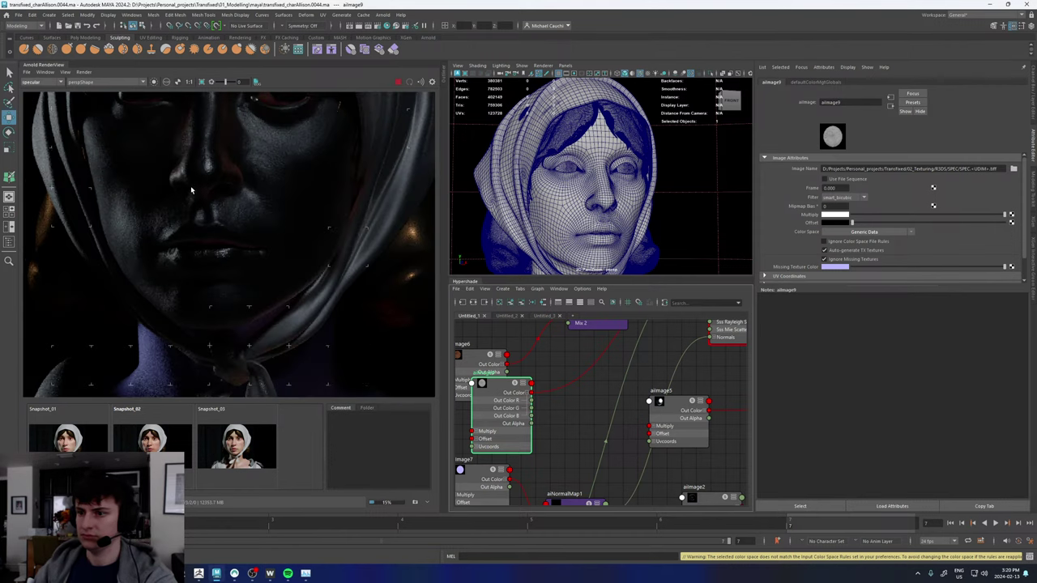
middle_drag(263, 195, 312, 268)
scroll(313, 268, down, 2)
scroll(300, 264, up, 4)
middle_drag(134, 262, 318, 240)
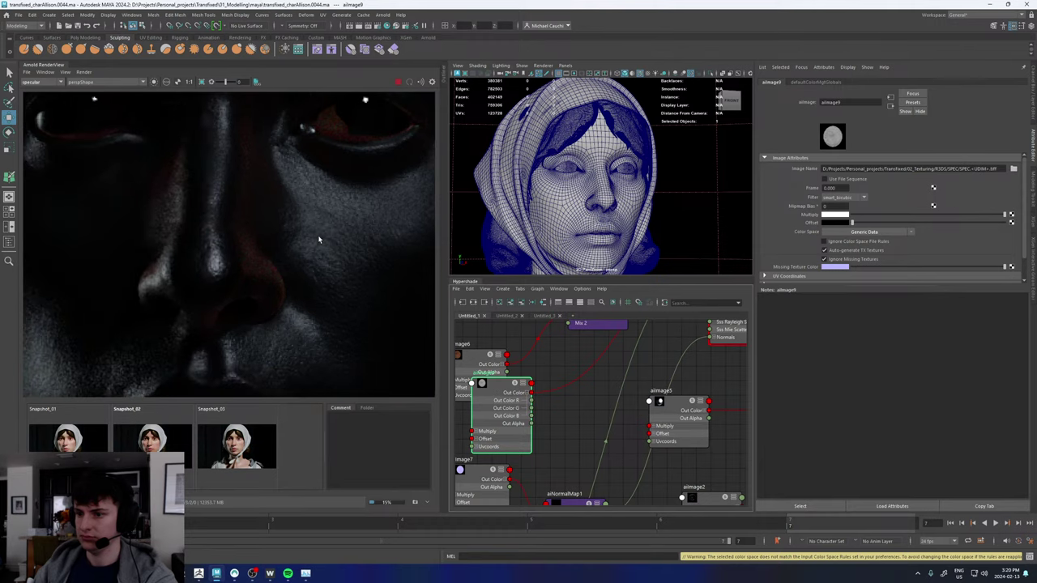
scroll(209, 279, down, 3)
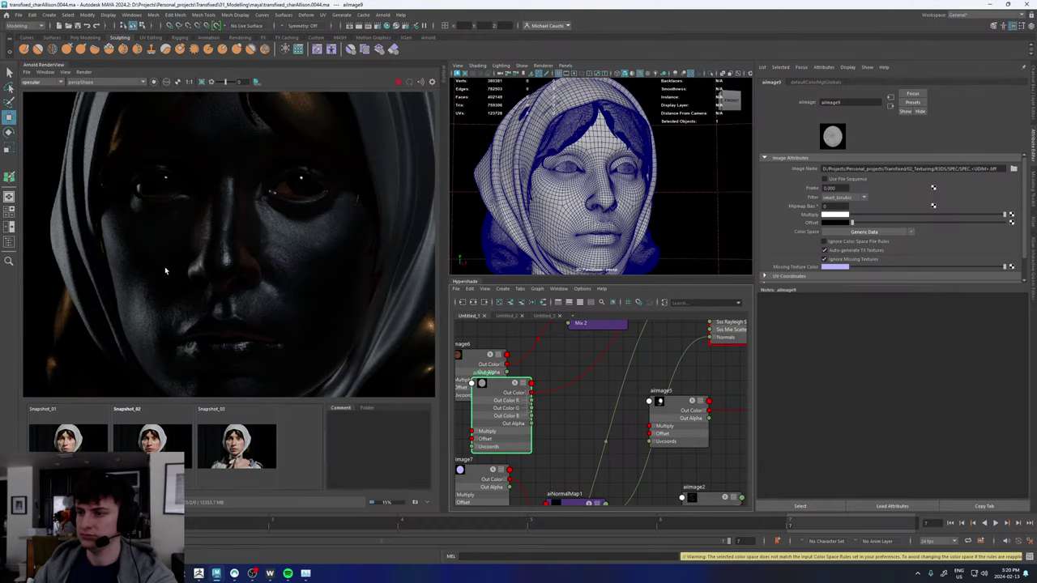
scroll(147, 296, up, 2)
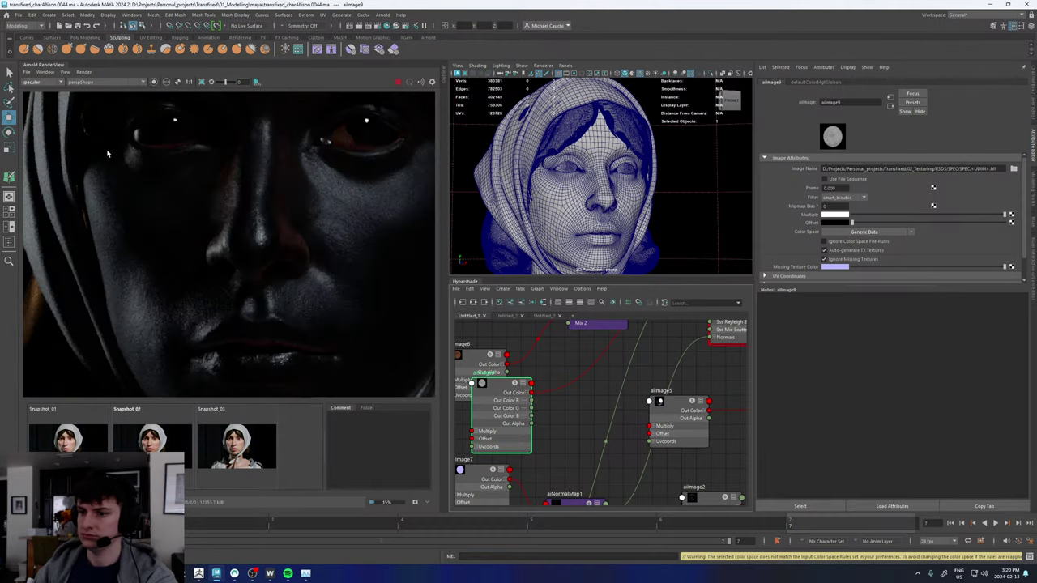
- Examine the sss, transmission and albedo passes of the rendered face one after another
click(42, 82)
click(41, 114)
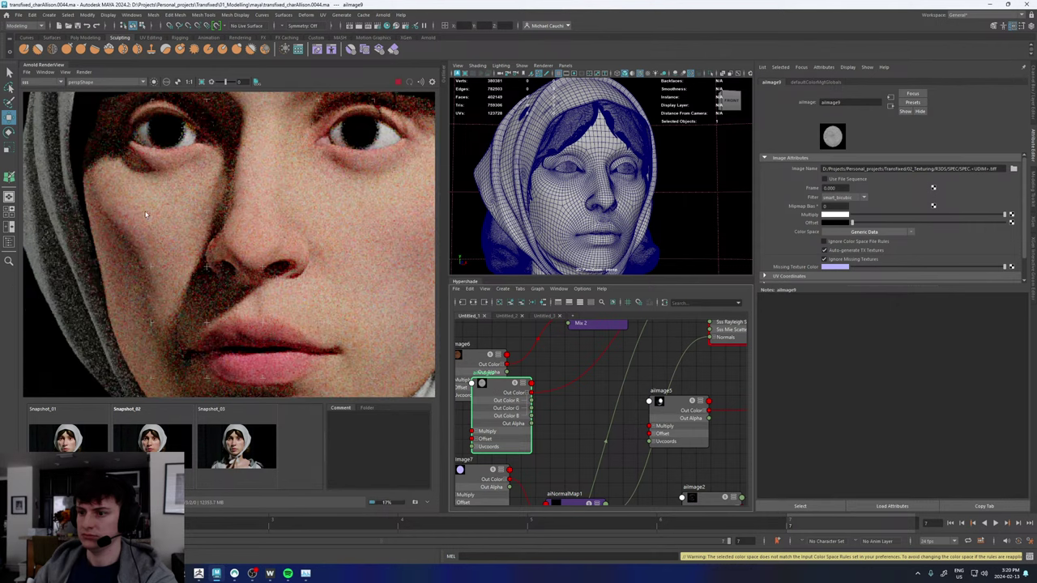
click(40, 93)
click(39, 84)
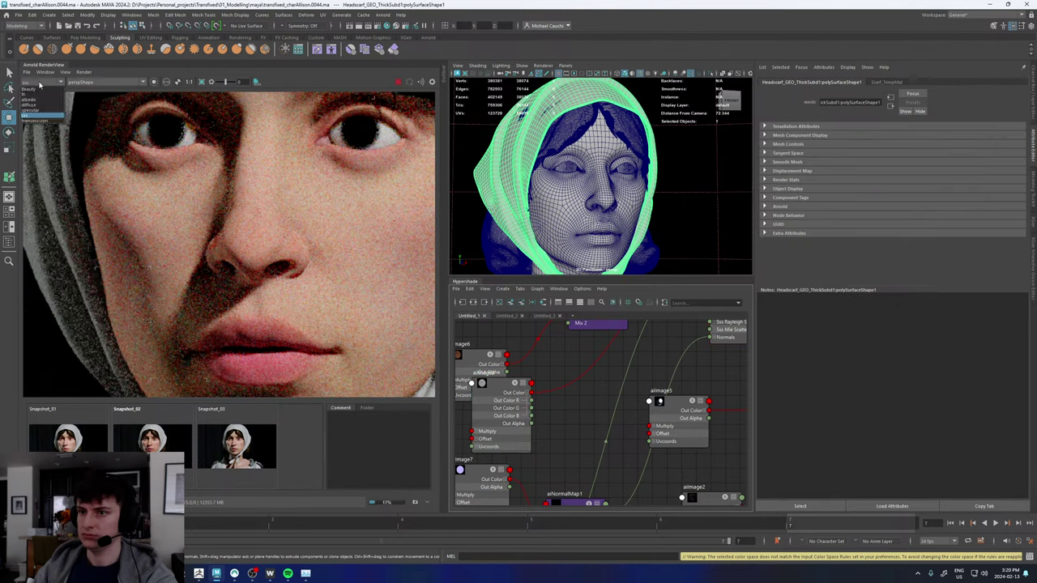
click(40, 119)
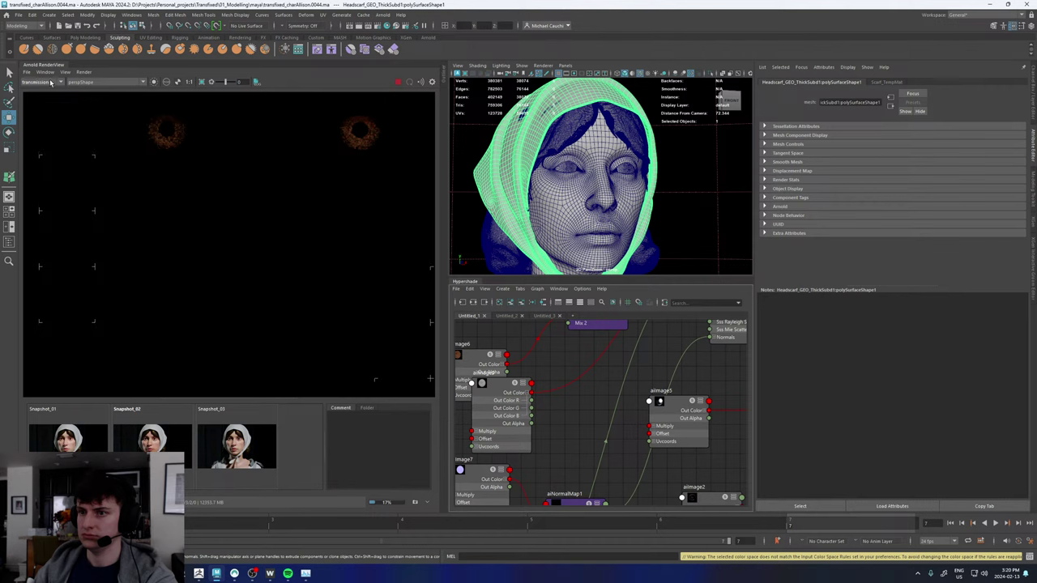
click(42, 81)
click(39, 101)
scroll(222, 209, down, 5)
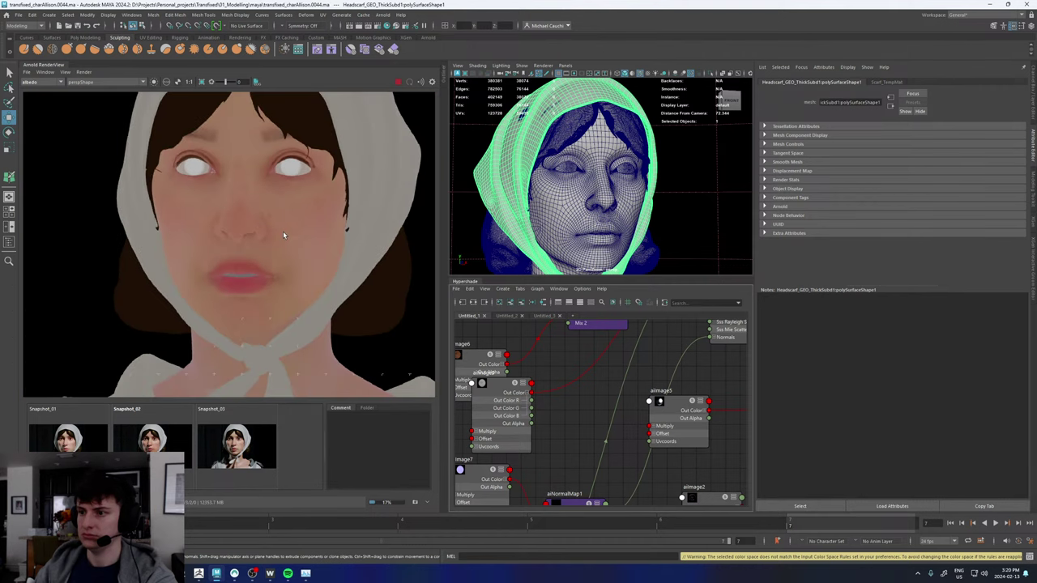
scroll(280, 227, up, 7)
scroll(279, 226, down, 5)
- Inspect the N pass around the nose and return to the Beauty pass to review the whole head
click(43, 81)
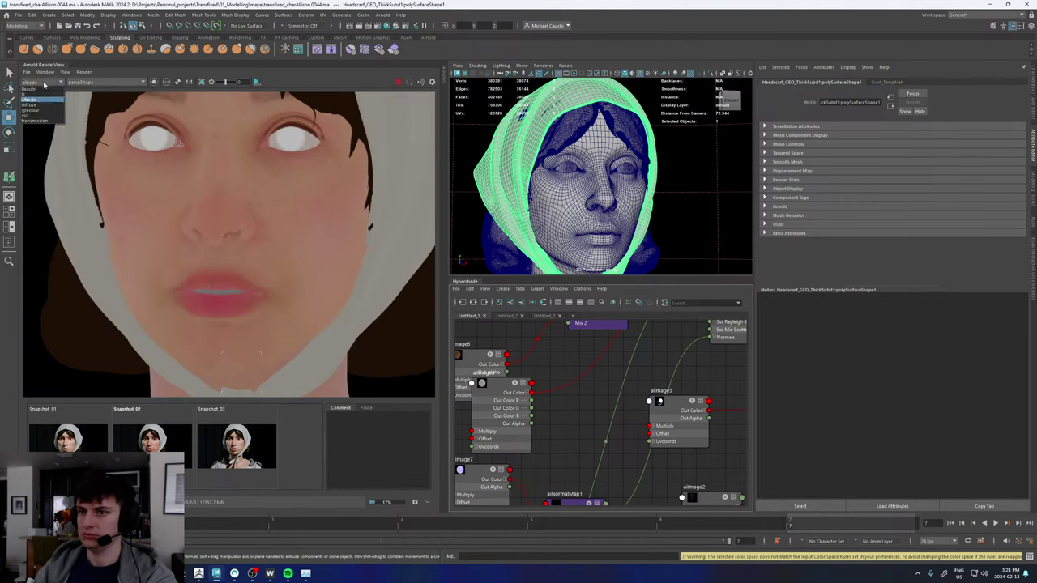
click(39, 96)
scroll(160, 221, up, 2)
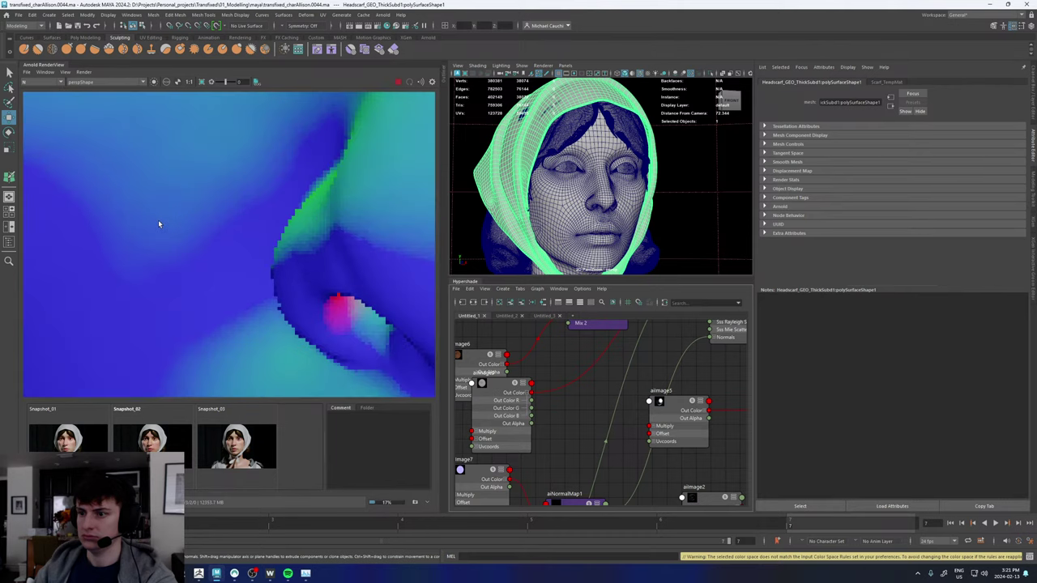
scroll(159, 222, down, 2)
scroll(288, 263, up, 3)
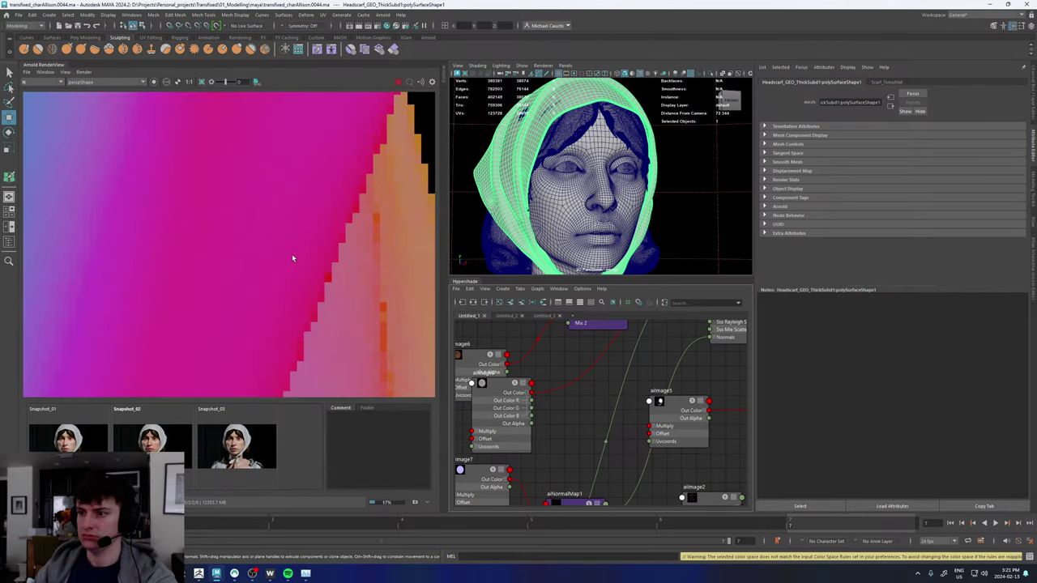
scroll(287, 243, down, 2)
click(31, 89)
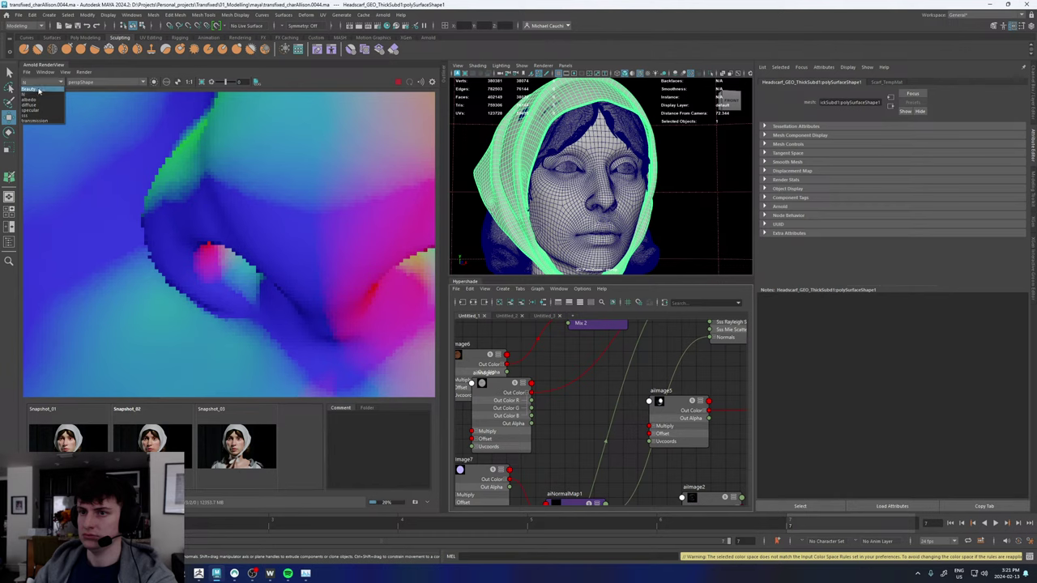
scroll(178, 232, down, 4)
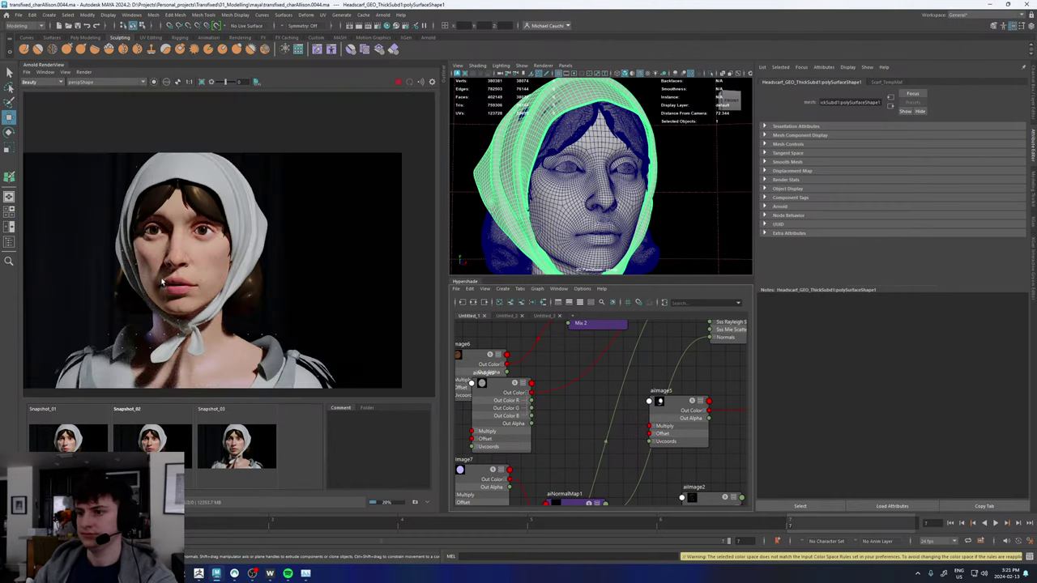
scroll(161, 285, down, 2)
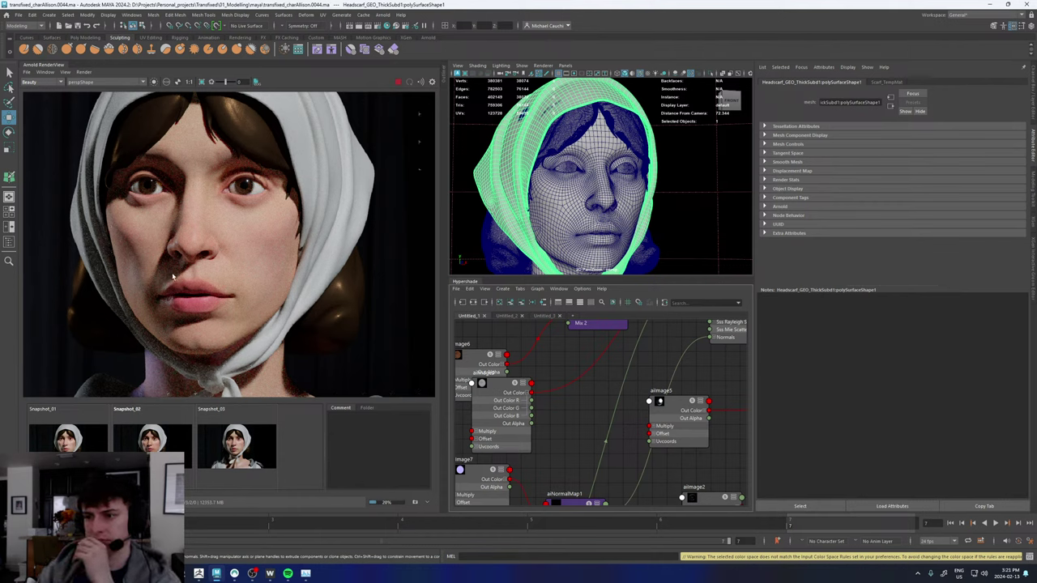
scroll(182, 277, down, 4)
scroll(182, 277, up, 4)
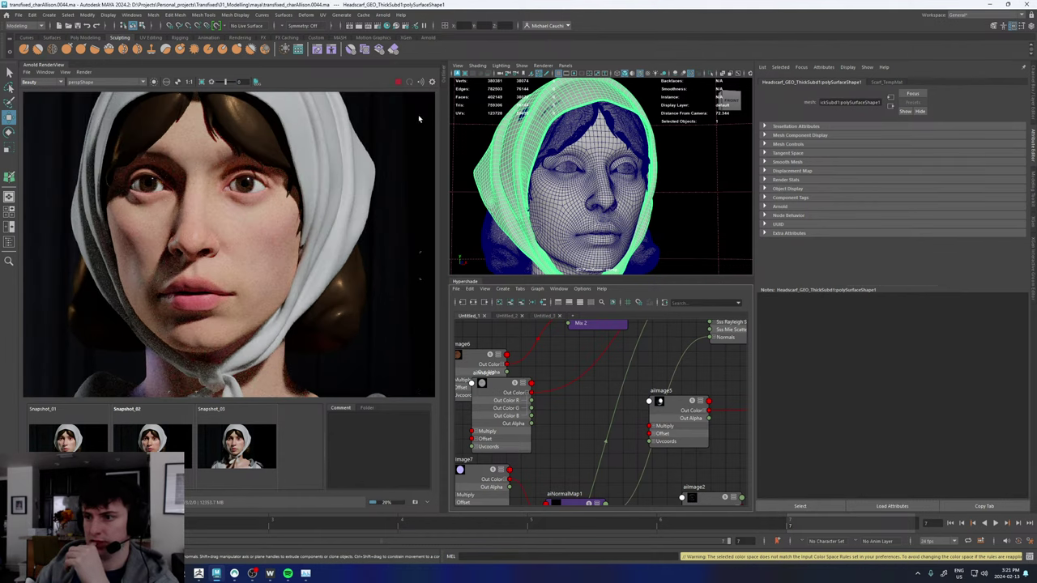
- Move the aiImage9 node away from the graph's centre to make room between it and the normal map nodes
scroll(550, 393, down, 3)
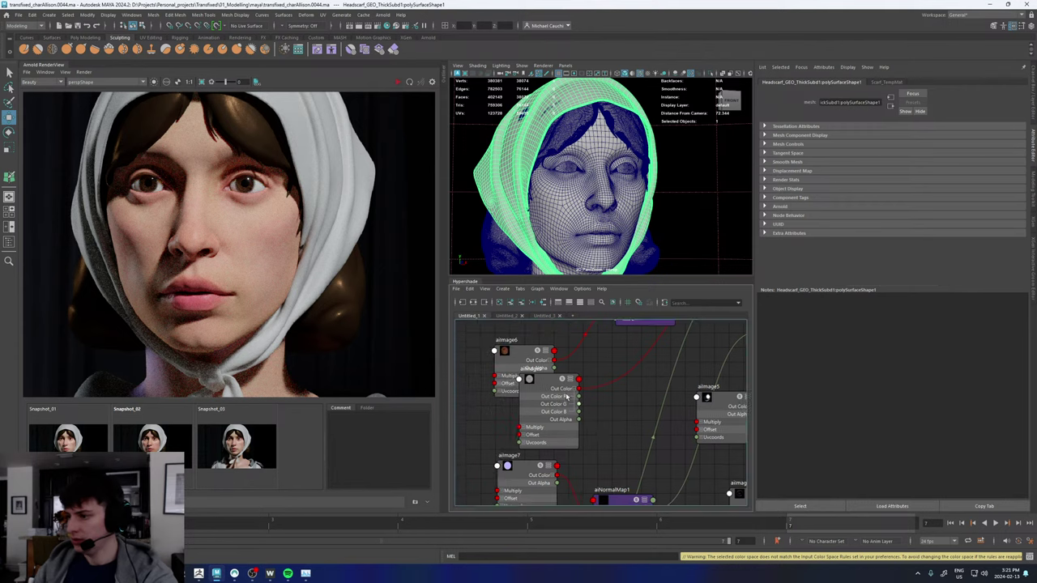
drag(550, 393, 518, 400)
click(604, 433)
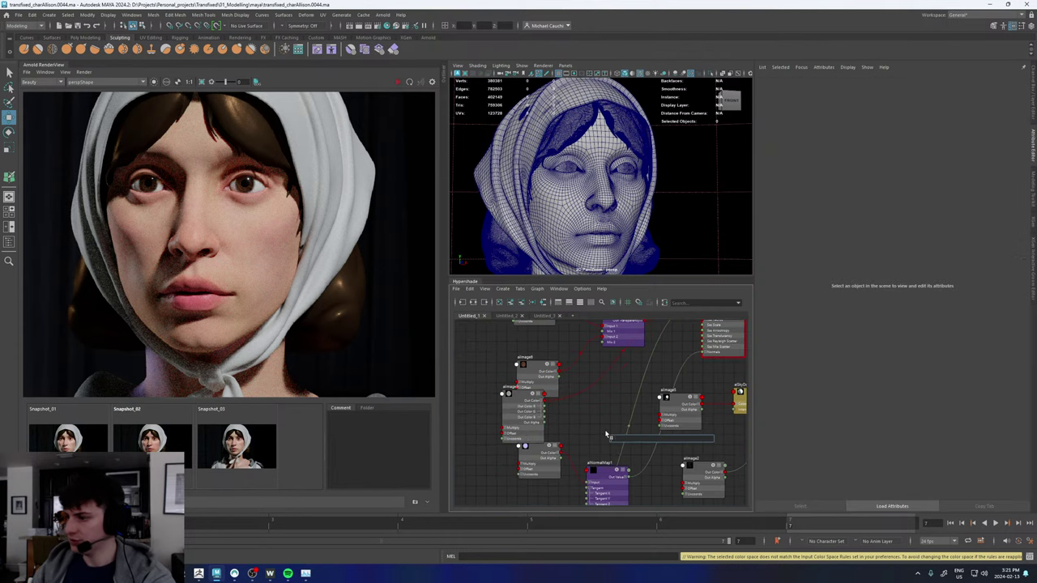
text(remap)
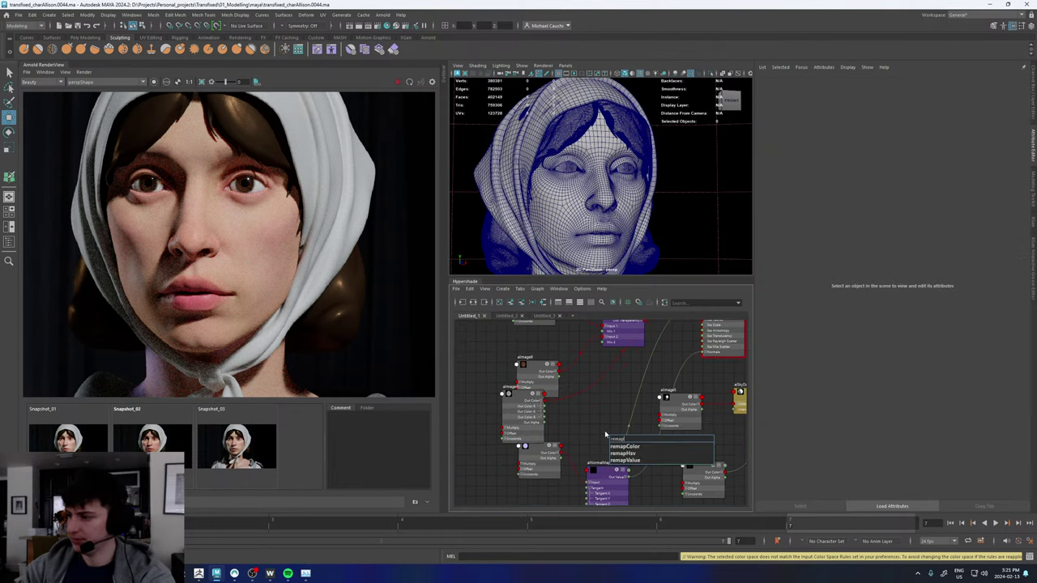
key(BackSpace)
key(BackSpace)
key(BackSpace)
key(BackSpace)
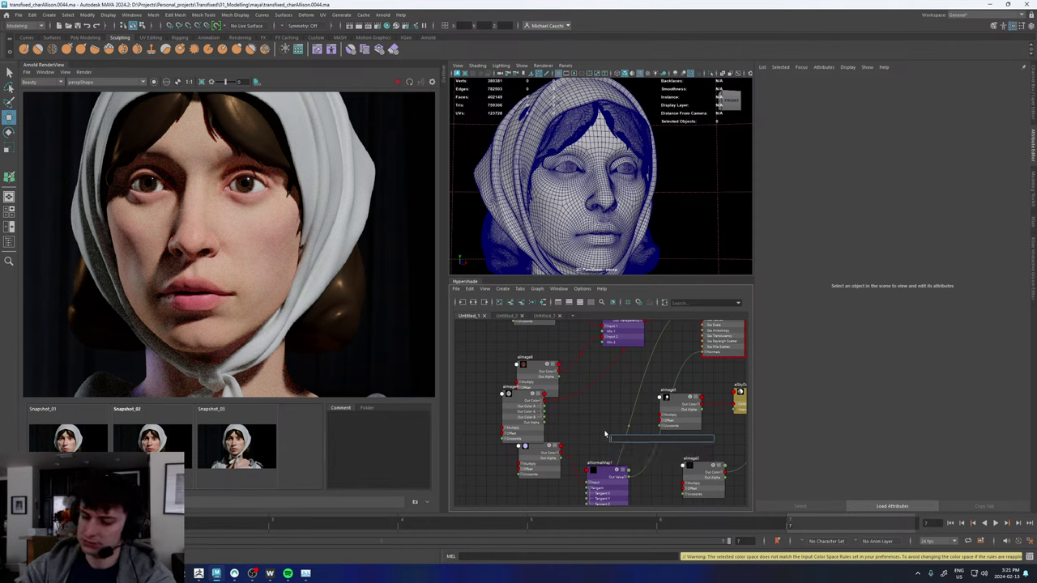
- Create an aiRange node and insert it between aiImage9's Out Color and the specular Color of romboSSSRandomWalk5
text(airan)
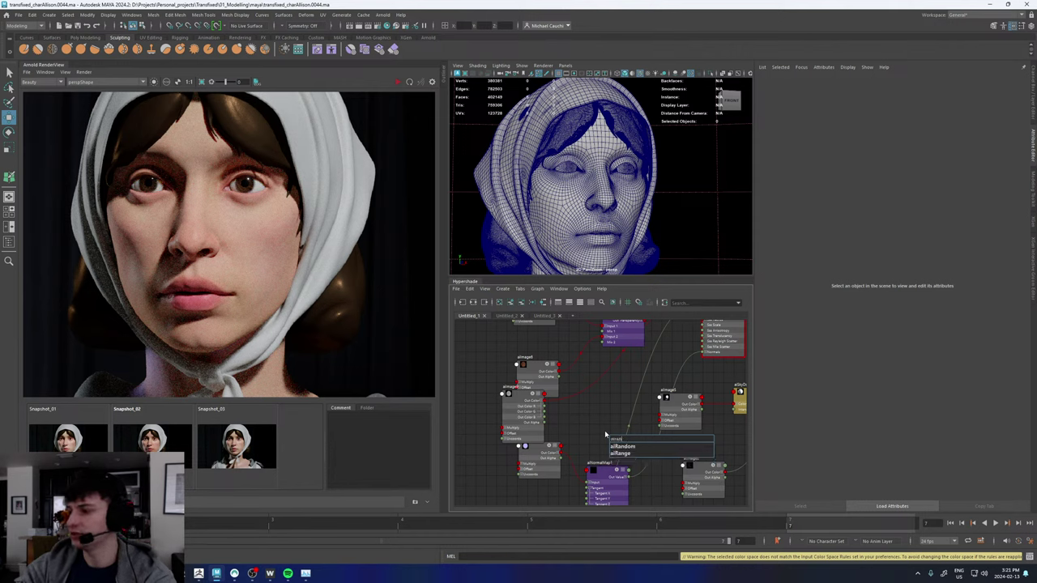
key(Down)
key(Return)
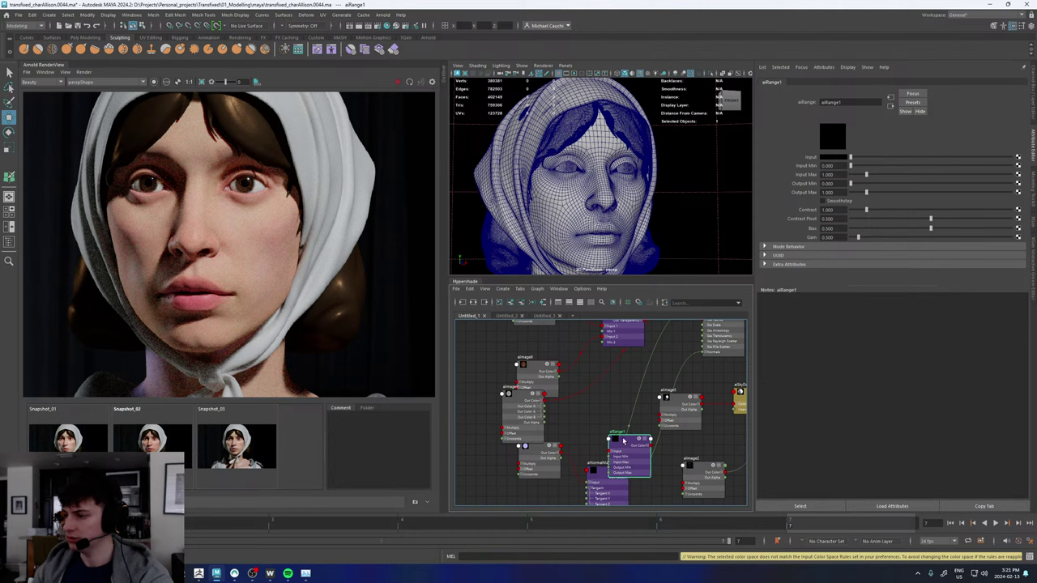
drag(625, 443, 599, 411)
scroll(581, 401, up, 2)
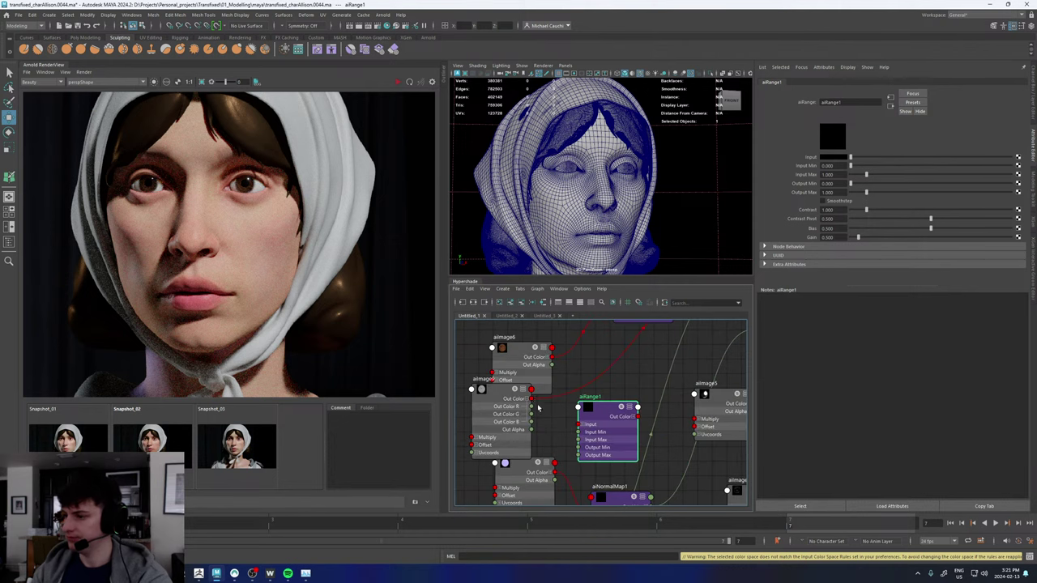
drag(532, 400, 638, 416)
- Create an aiClamp node and insert it between aiRange1 and the specular Color of romboSSSRandomWalk5
key(Tab)
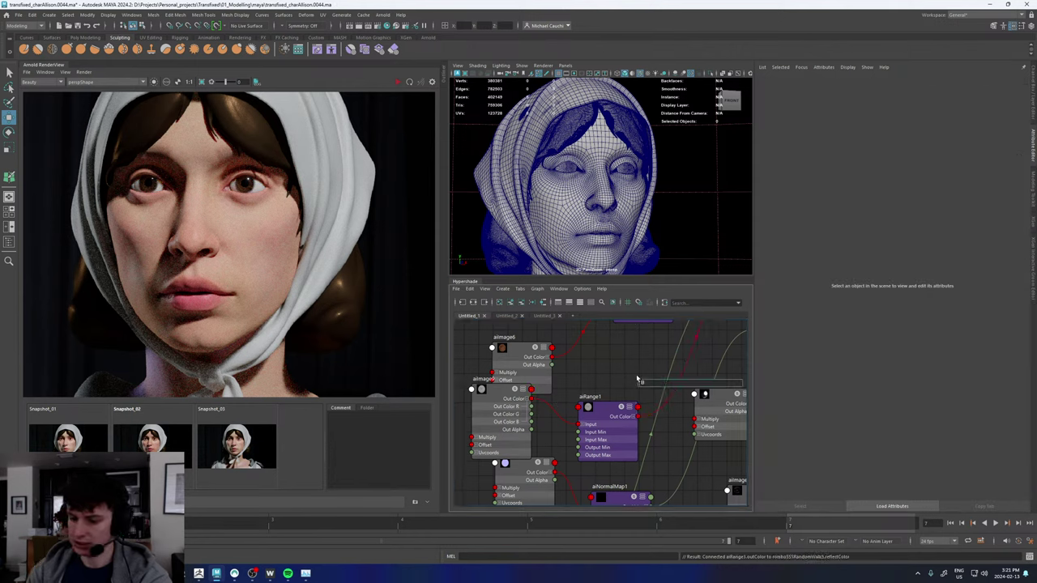
text(aiclamp)
key(Return)
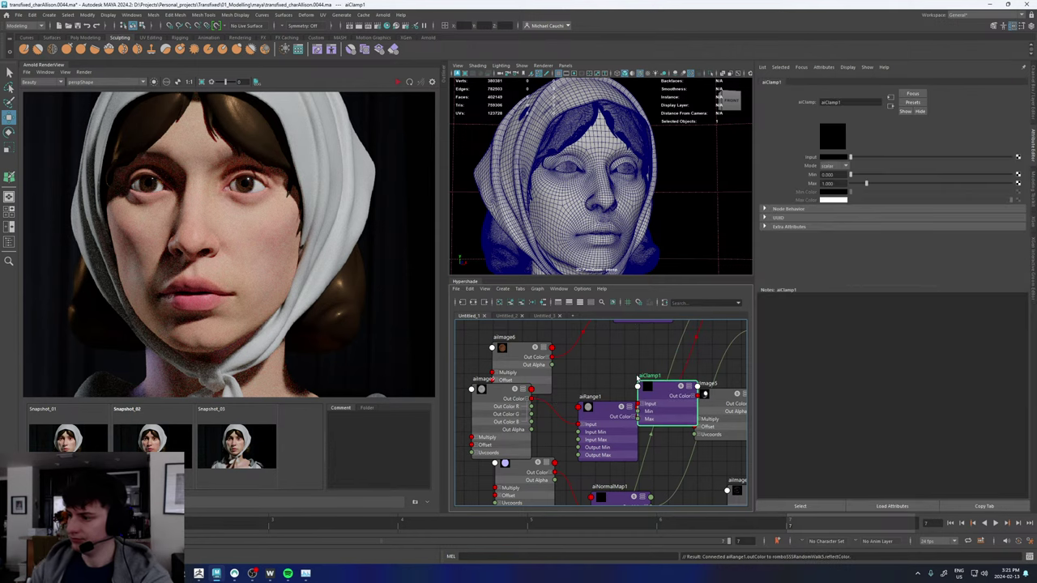
drag(611, 405, 667, 439)
- Set the Gain of aiRange1 to 0.75
click(567, 403)
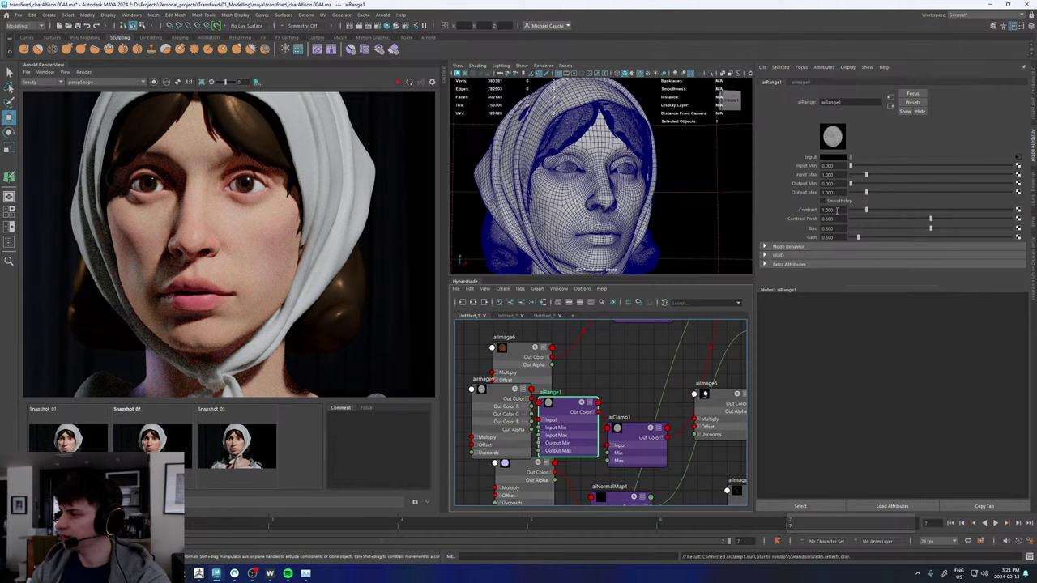
click(837, 236)
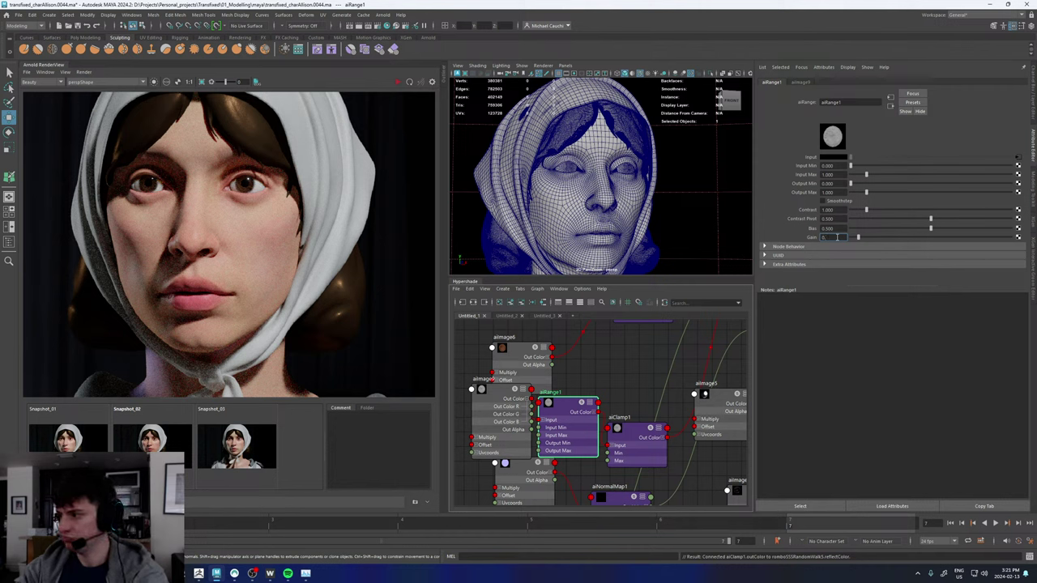
key(Return)
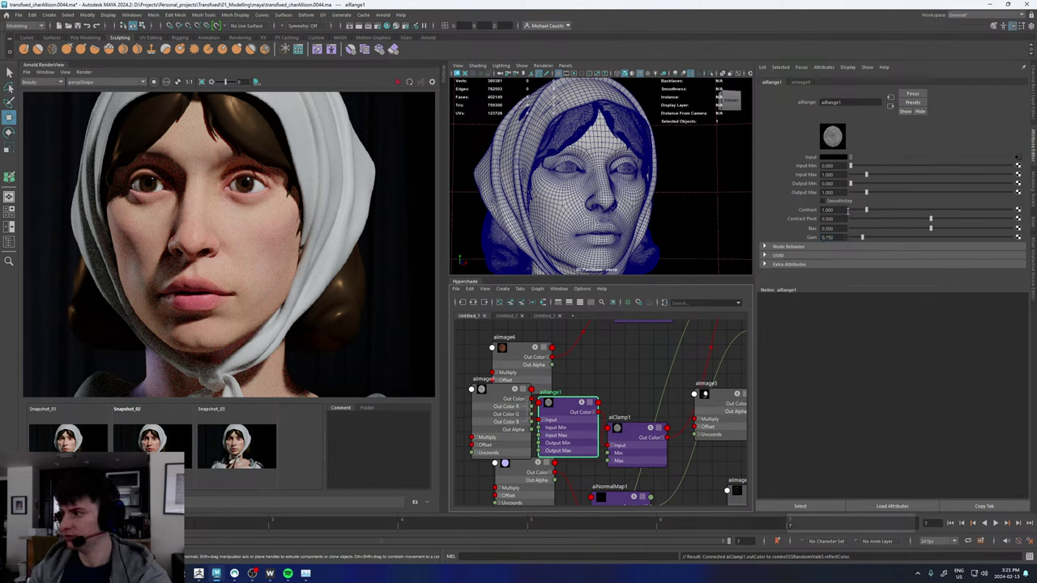
- Try a Gain of about 1.04 on aiRange1 and restore it to 0.75
mouse_move(861, 238)
mouse_down()
mouse_move(944, 238)
mouse_move(849, 238)
mouse_move(868, 238)
mouse_up()
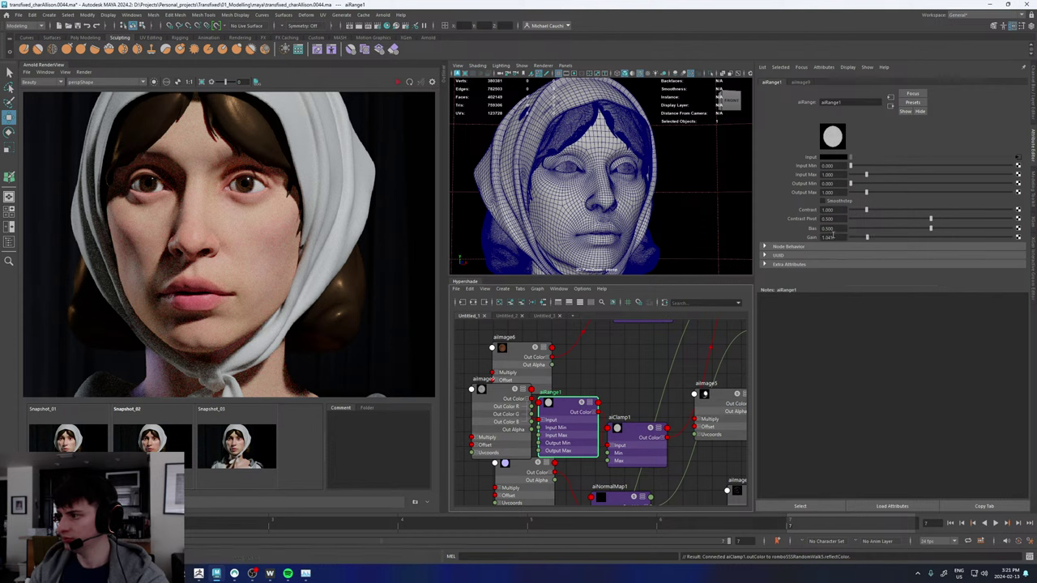
double_click(833, 237)
text(0.75)
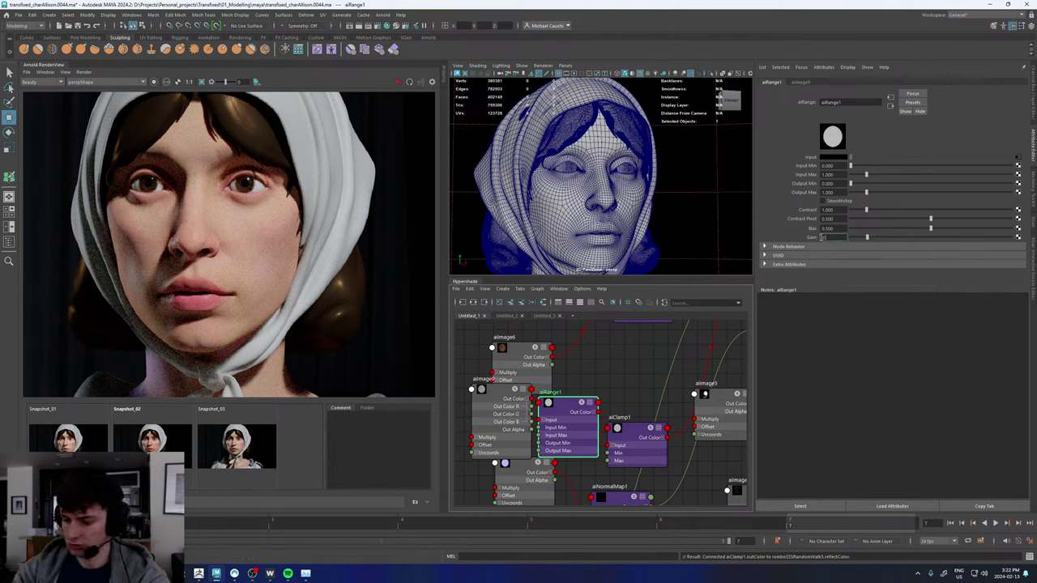
key(Return)
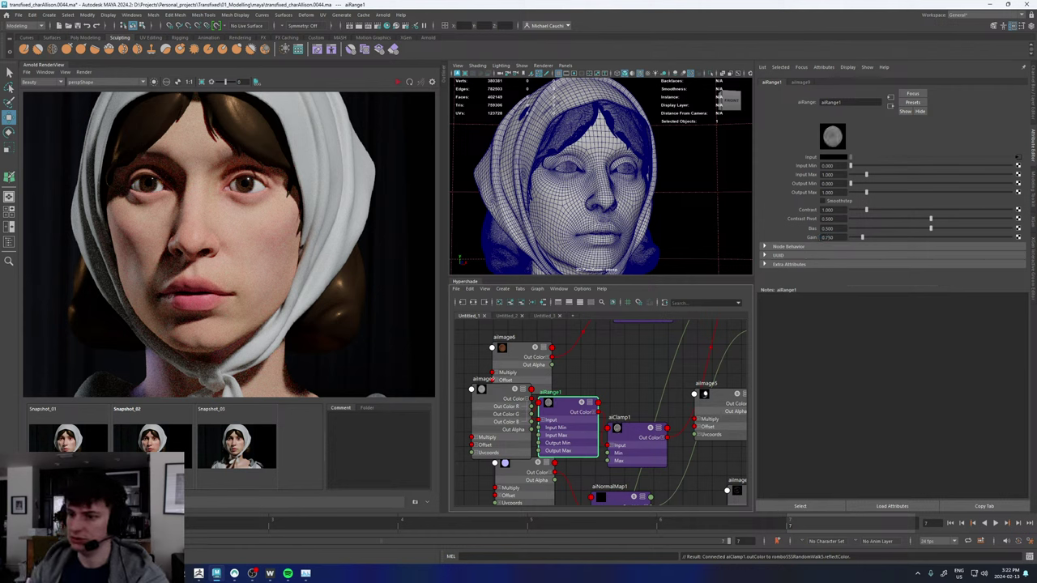
- Store a snapshot of the current render and restart the Arnold render to compare the adjusted specular map
click(65, 71)
click(81, 150)
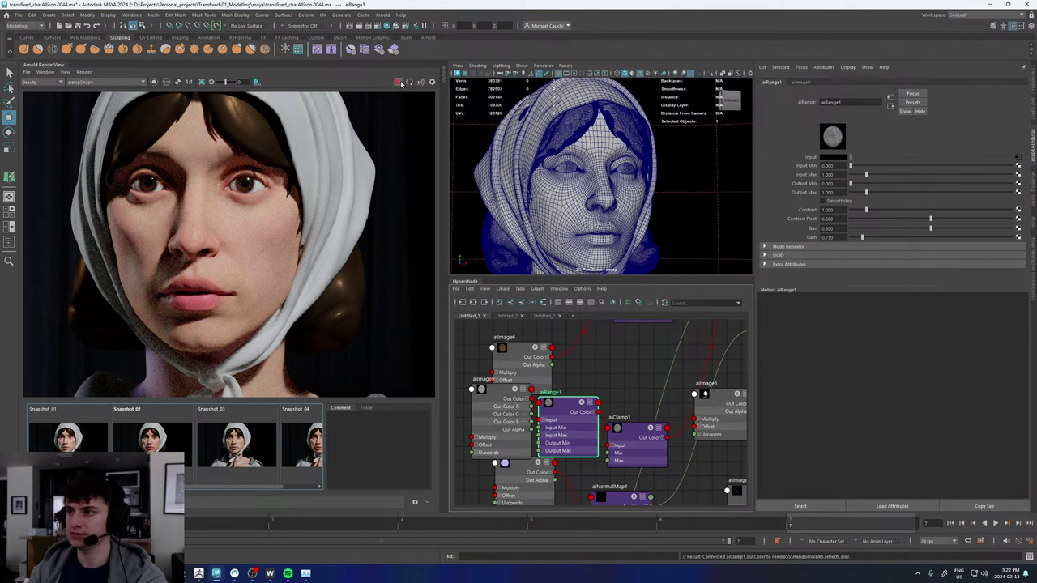
drag(227, 487, 271, 487)
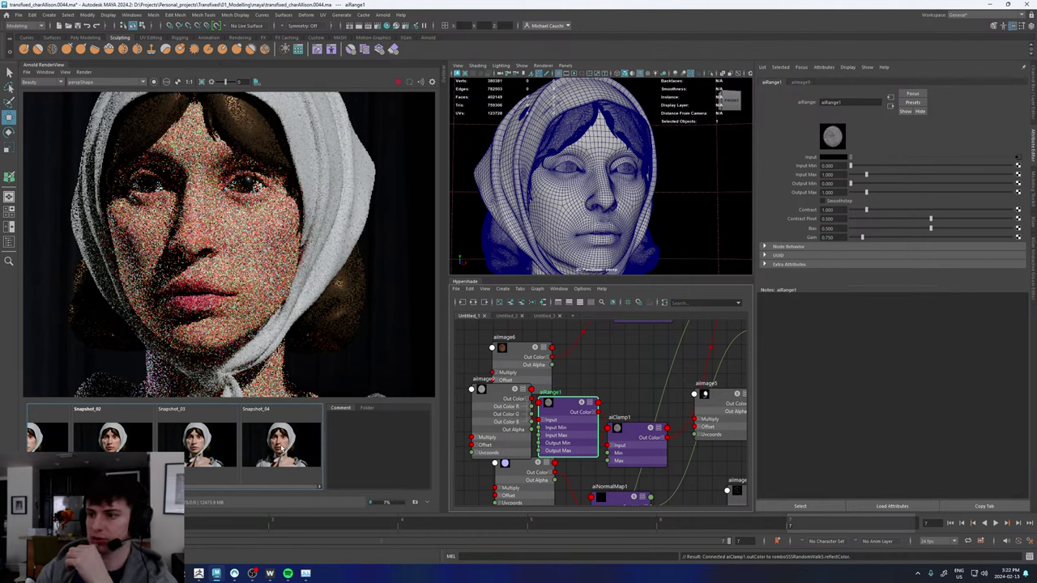
- Compare the live beauty render of the face against Snapshot_04
click(283, 447)
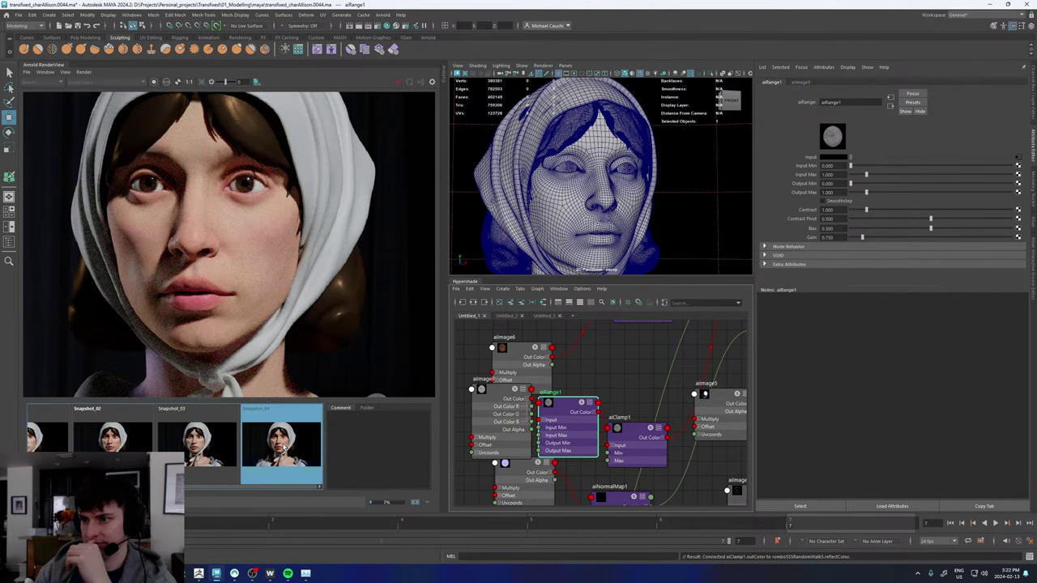
click(283, 447)
click(283, 448)
click(283, 447)
click(283, 454)
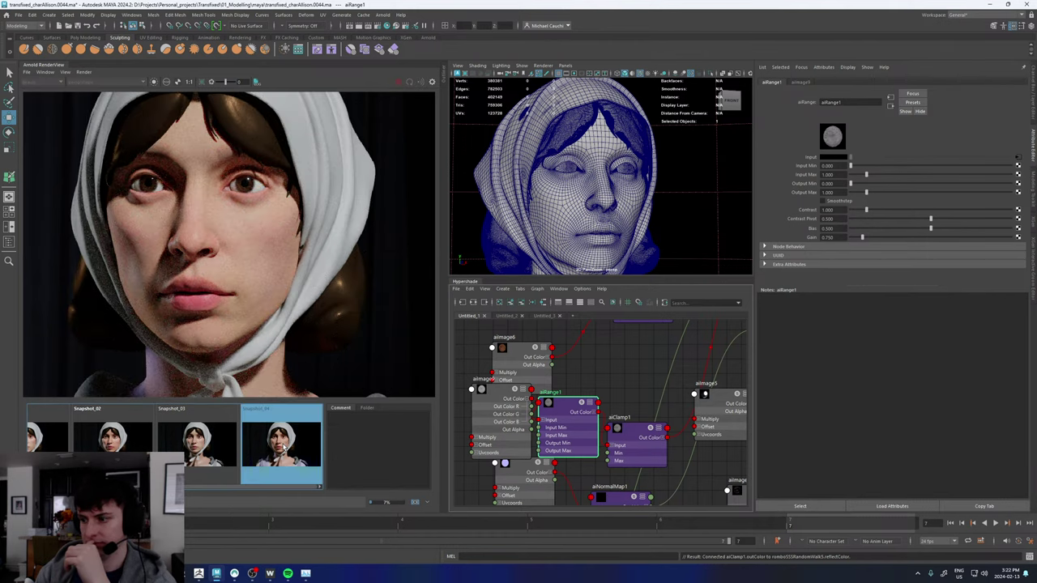
click(284, 454)
drag(562, 404, 560, 392)
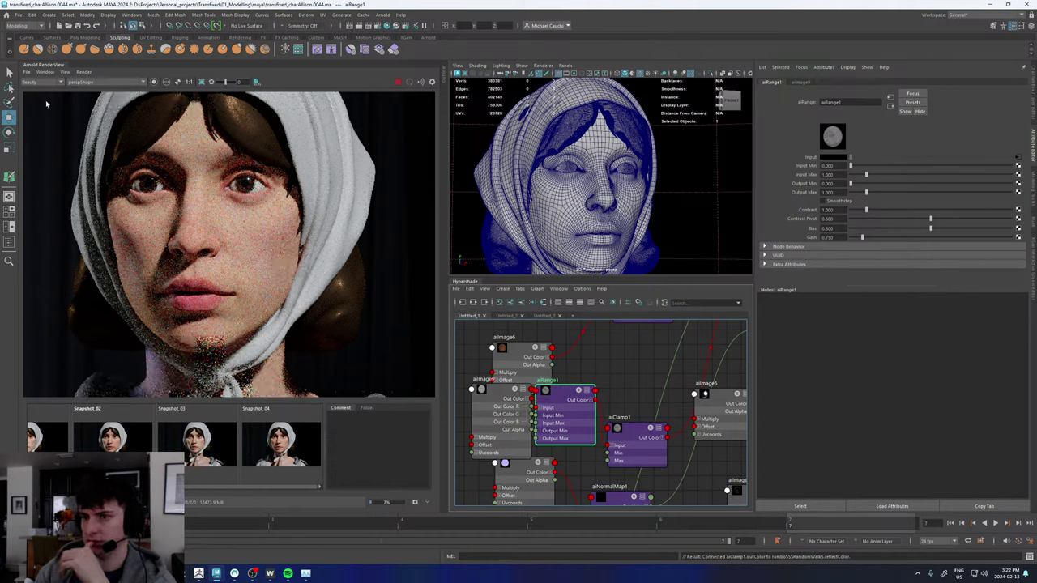
- Display the specular AOV, compare it with Snapshot_04, and examine the skin's specular detail around the cheek and eye
click(35, 82)
click(31, 110)
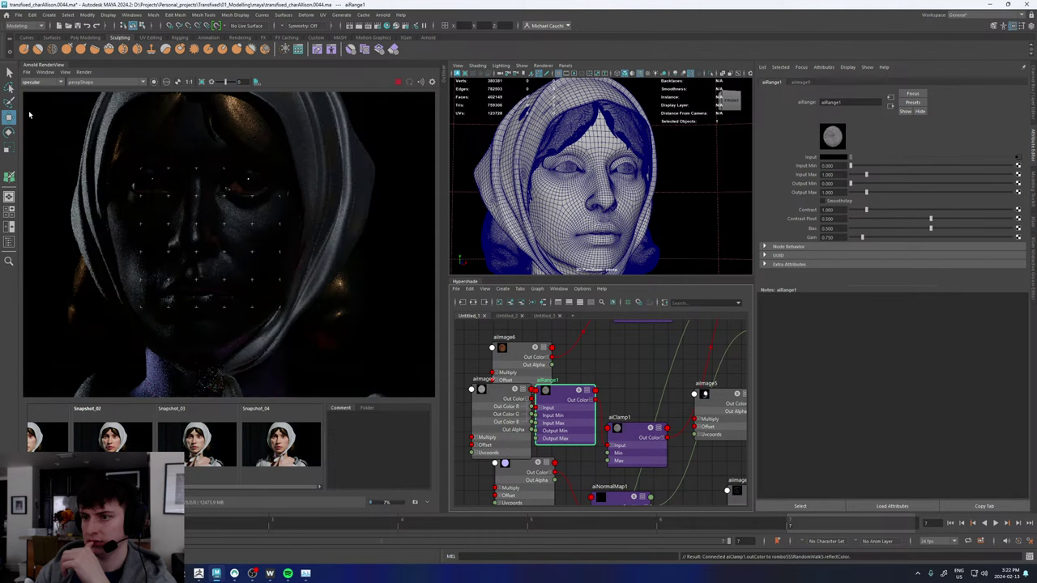
click(269, 451)
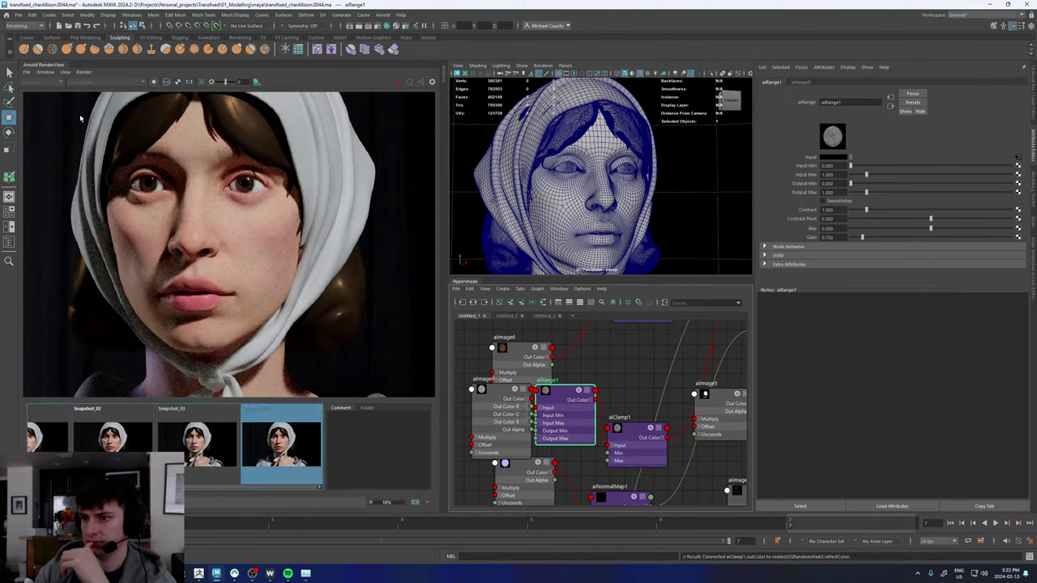
click(271, 452)
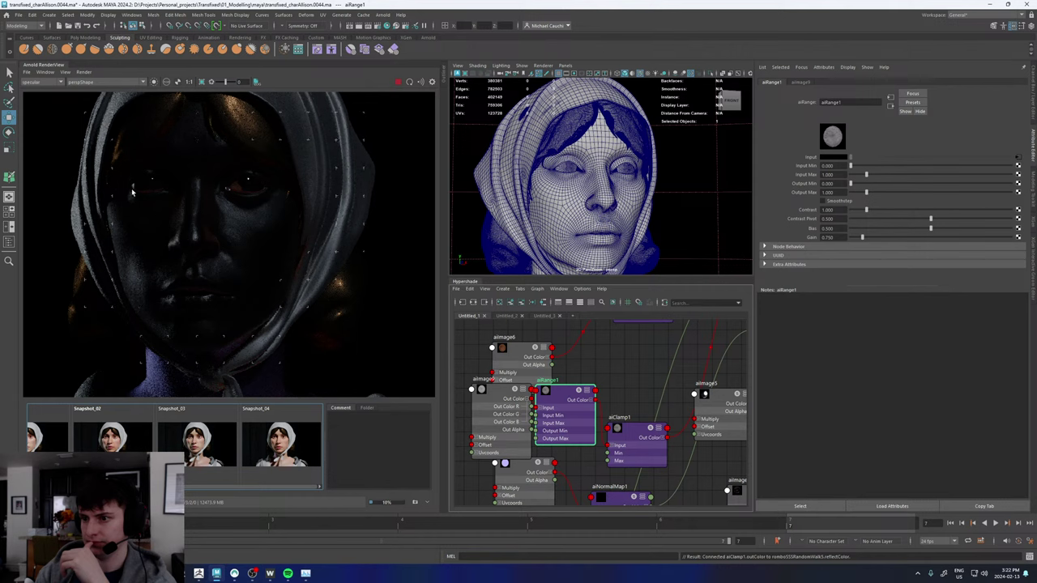
scroll(238, 235, up, 6)
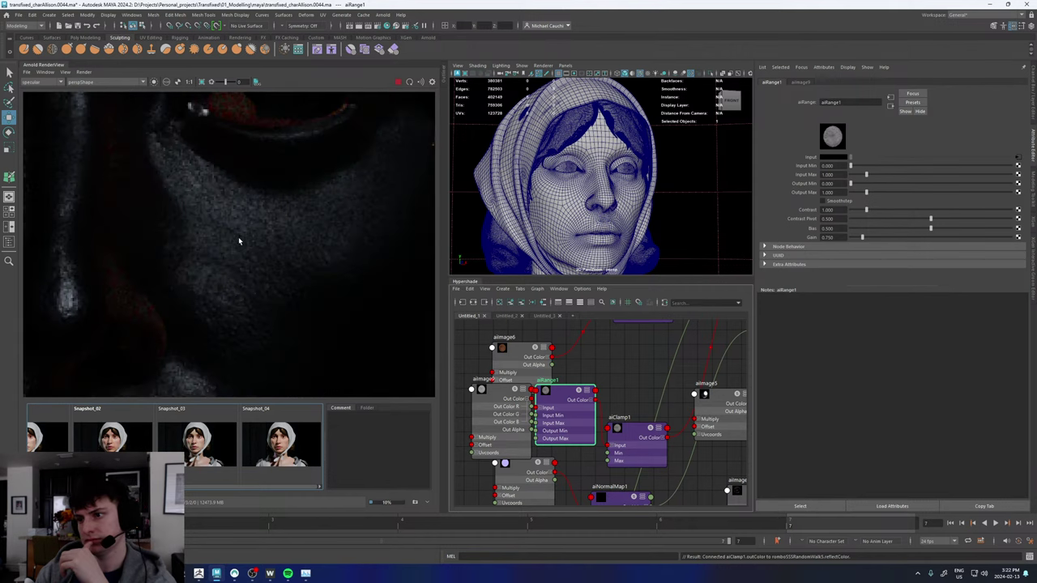
scroll(239, 237, down, 2)
scroll(125, 143, down, 2)
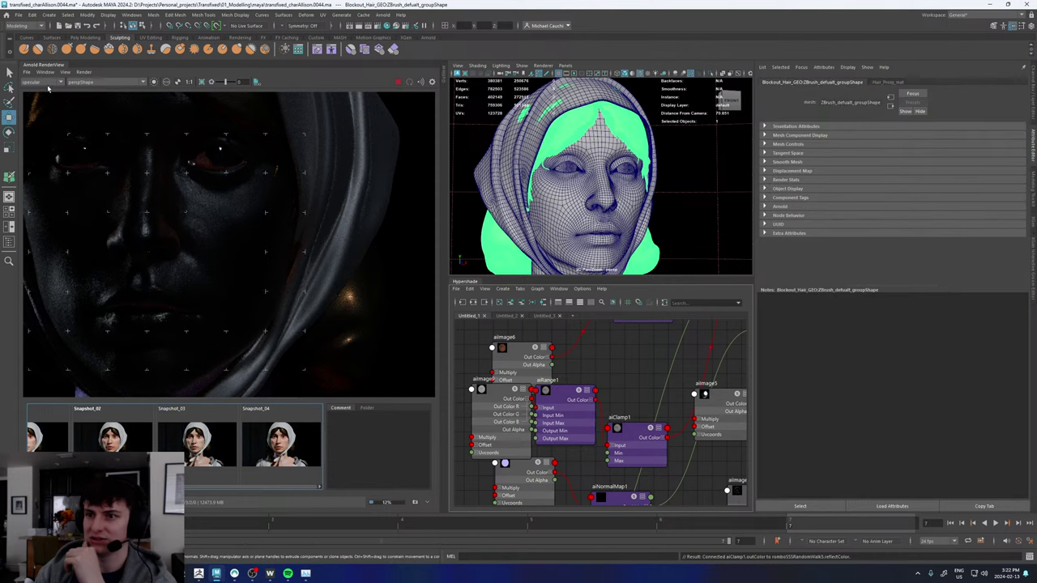
- Return the render view to the Beauty AOV and inspect the face's overall skin shading
click(47, 84)
click(41, 92)
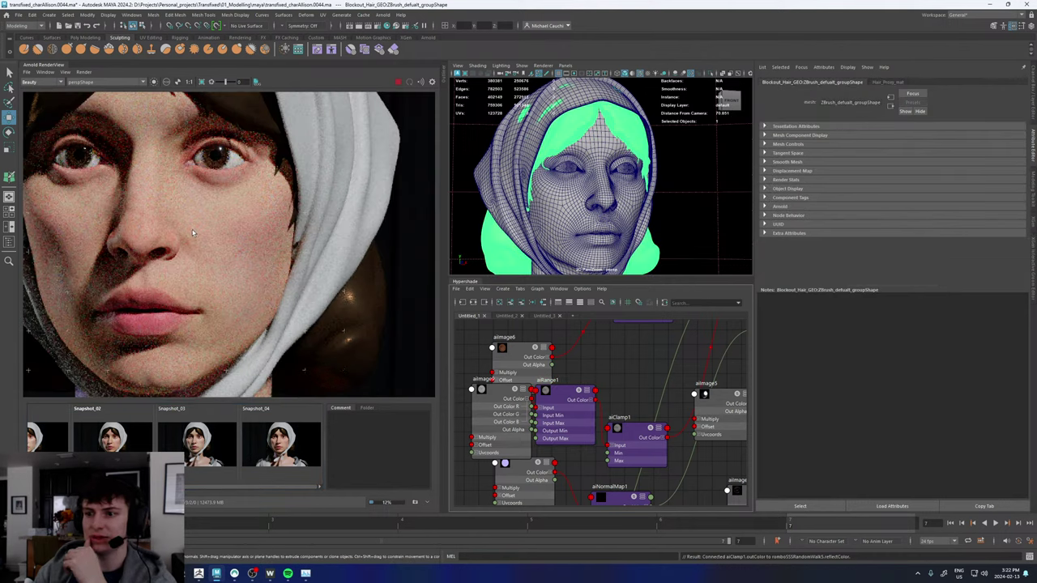
scroll(162, 239, down, 3)
scroll(154, 241, up, 3)
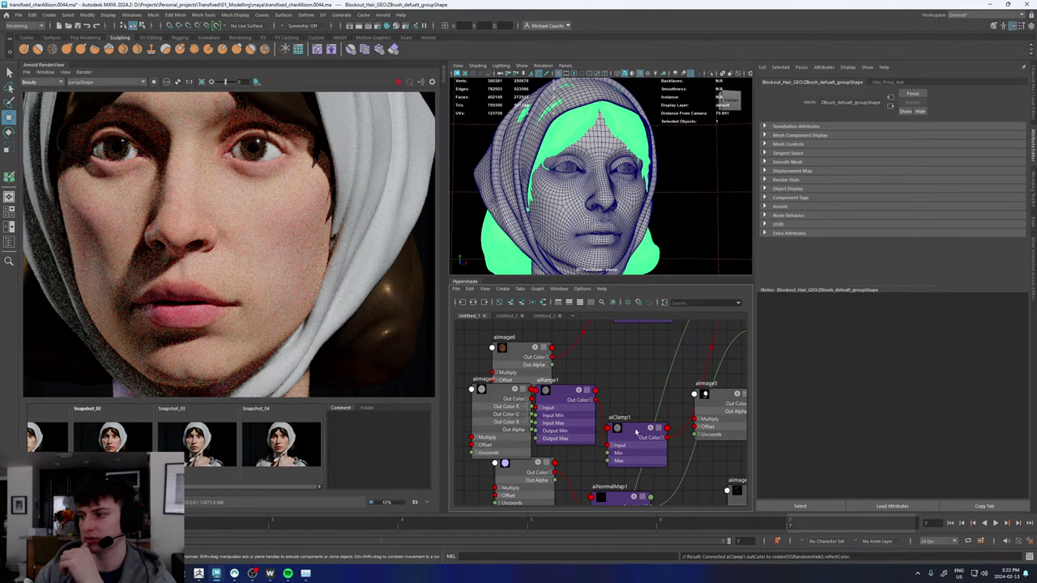
- Rearrange the shader graph, moving aiClamp1 clear of its neighbours and aiRange1 beside the specular map node aiImage9
drag(636, 432, 623, 393)
drag(552, 390, 562, 434)
click(502, 410)
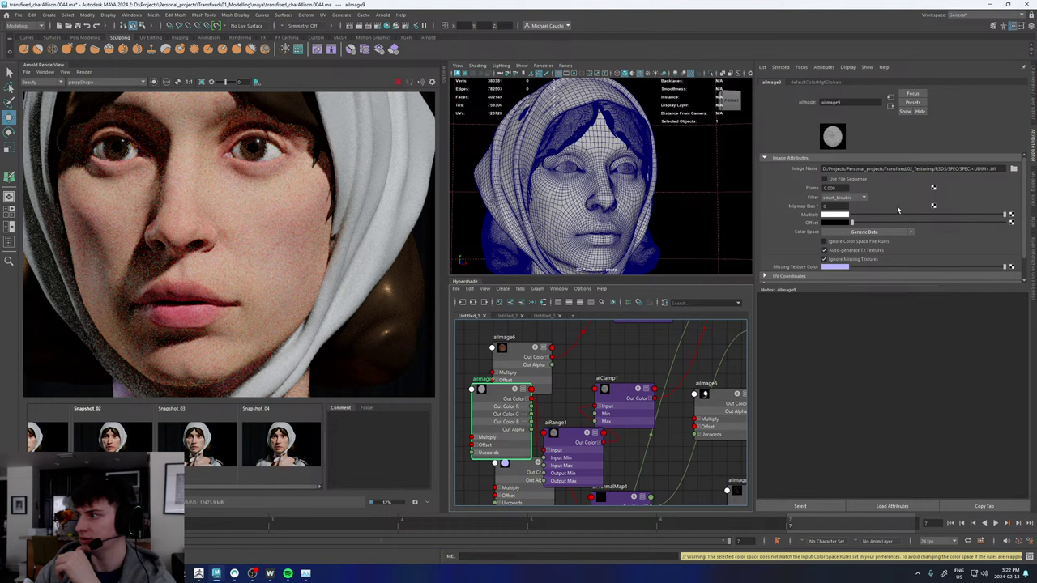
key(a)
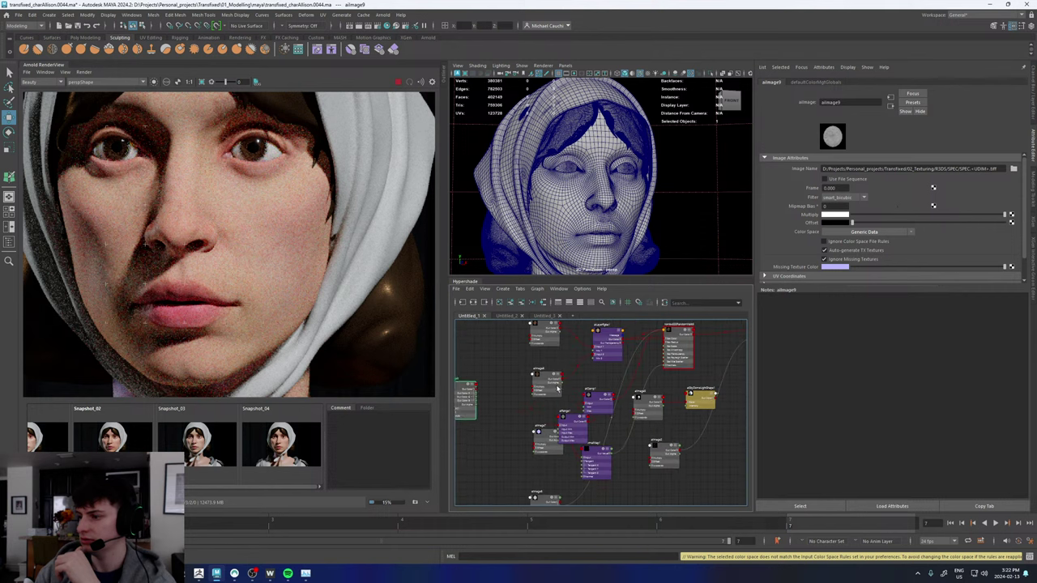
drag(565, 425, 498, 401)
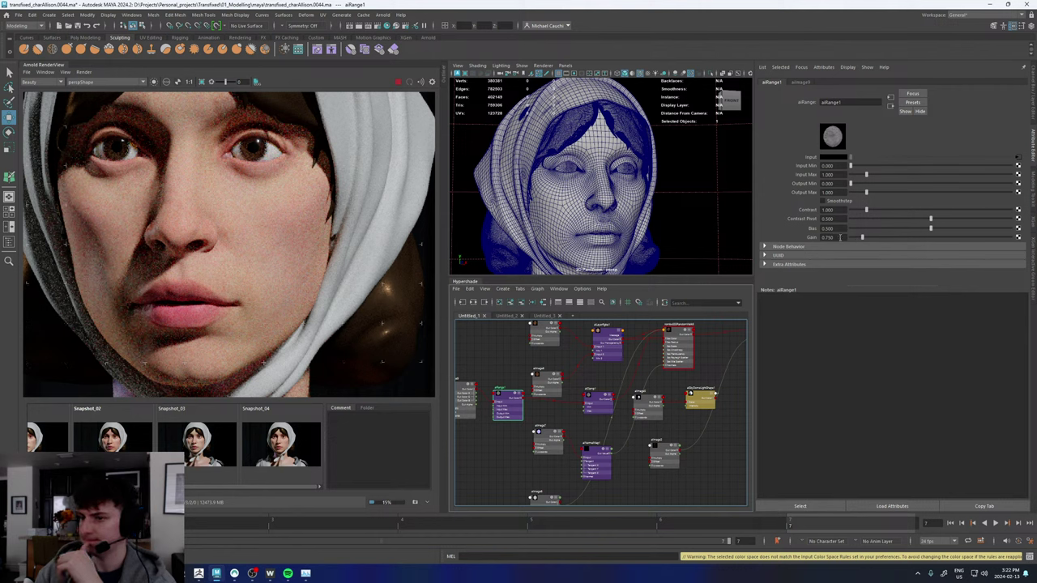
- Set the Gain of aiRange1 to 0.5 and its Output Max to 2
drag(840, 237, 814, 239)
text(0)
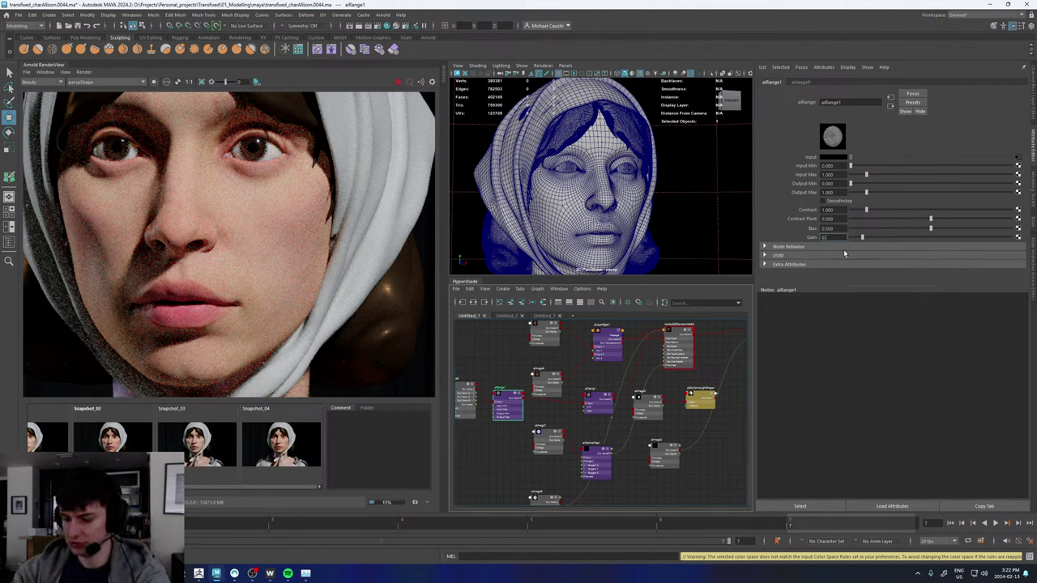
text(.5)
key(Return)
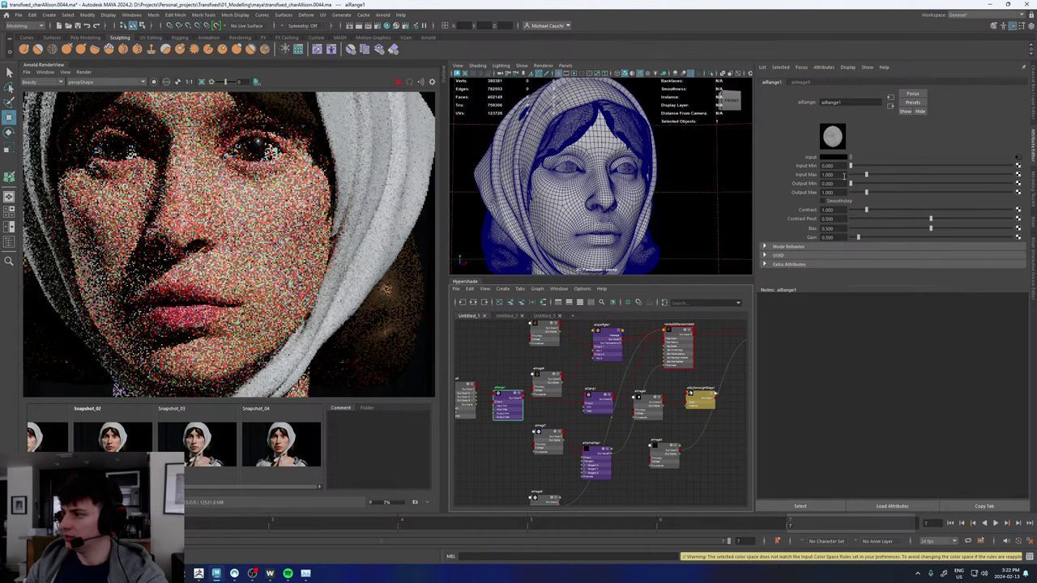
drag(842, 193, 810, 194)
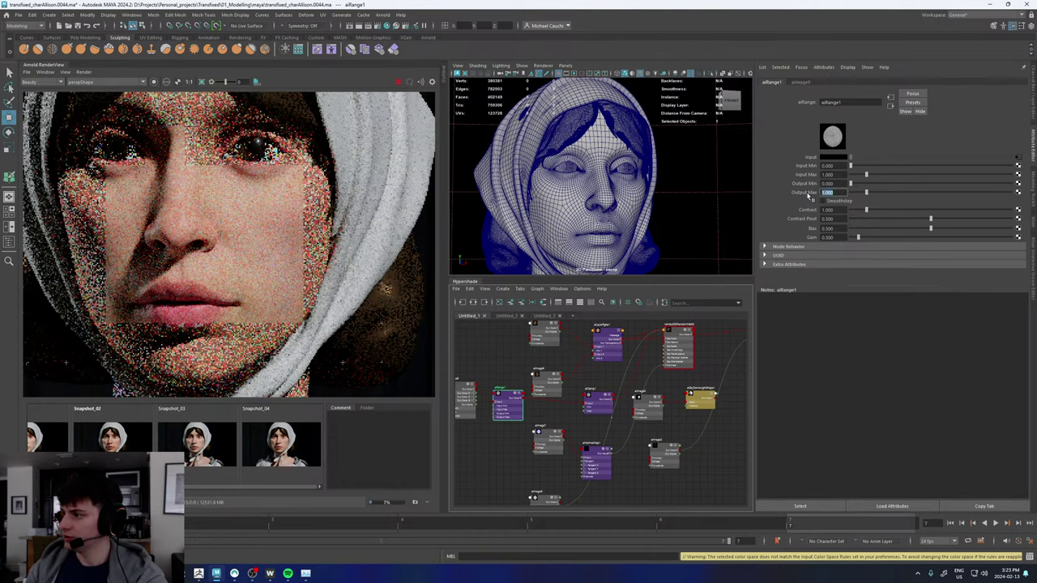
text(2)
key(Return)
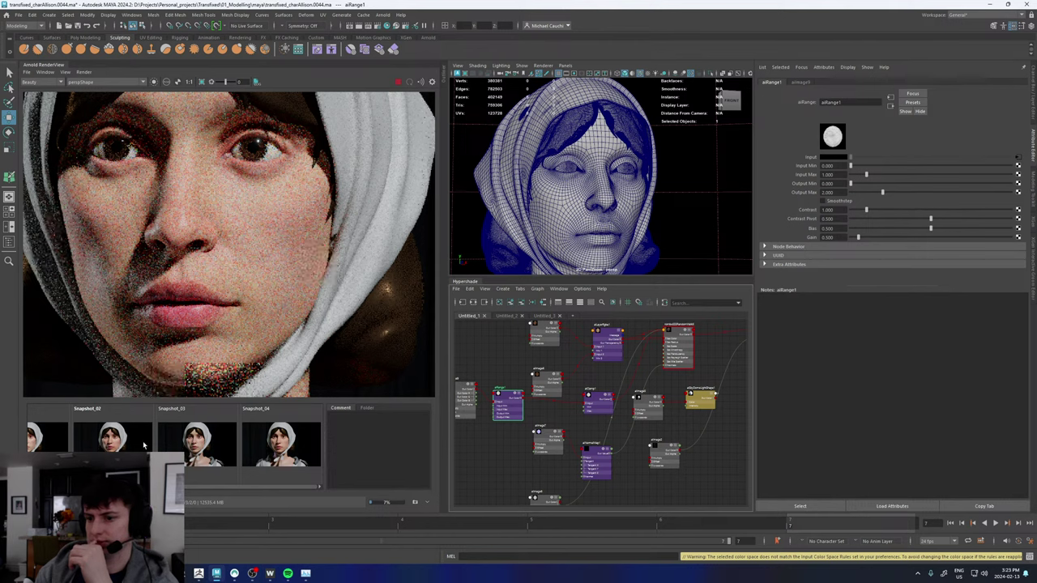
- Switch the render to the specular AOV and examine the skin highlights close up and across the whole head
click(41, 82)
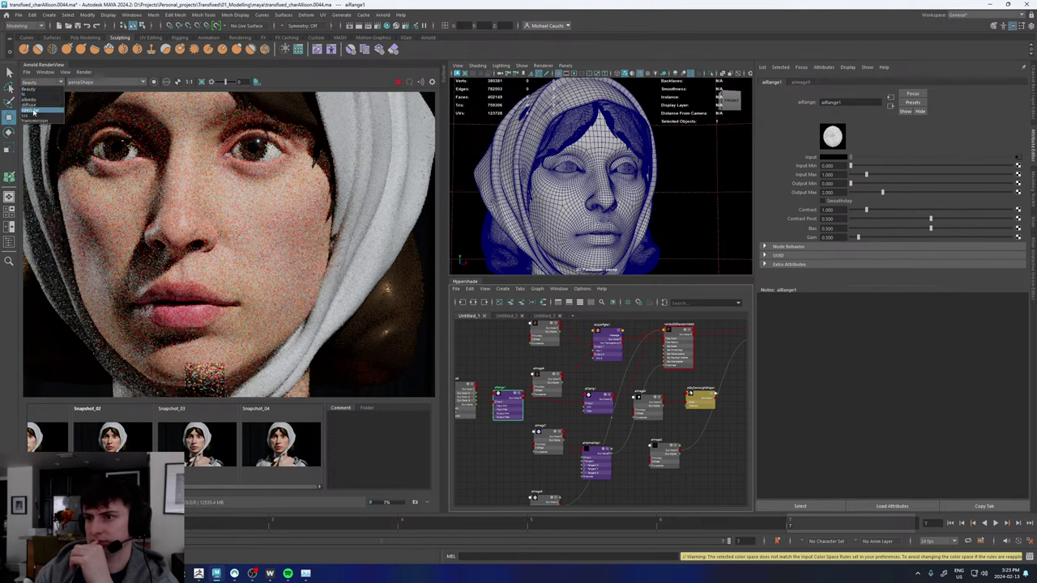
click(34, 111)
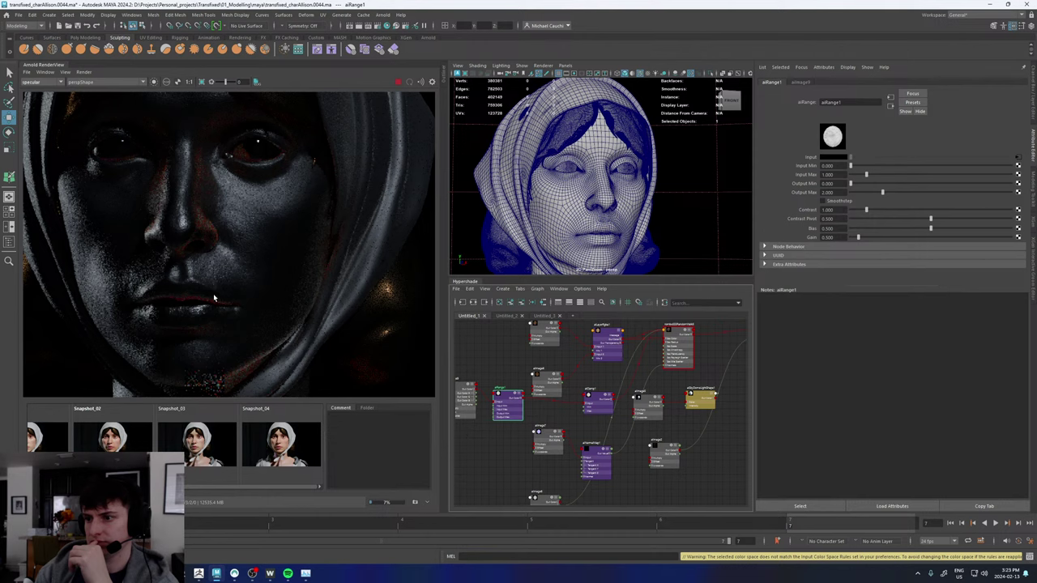
scroll(216, 293, down, 2)
scroll(225, 240, up, 4)
scroll(225, 242, down, 1)
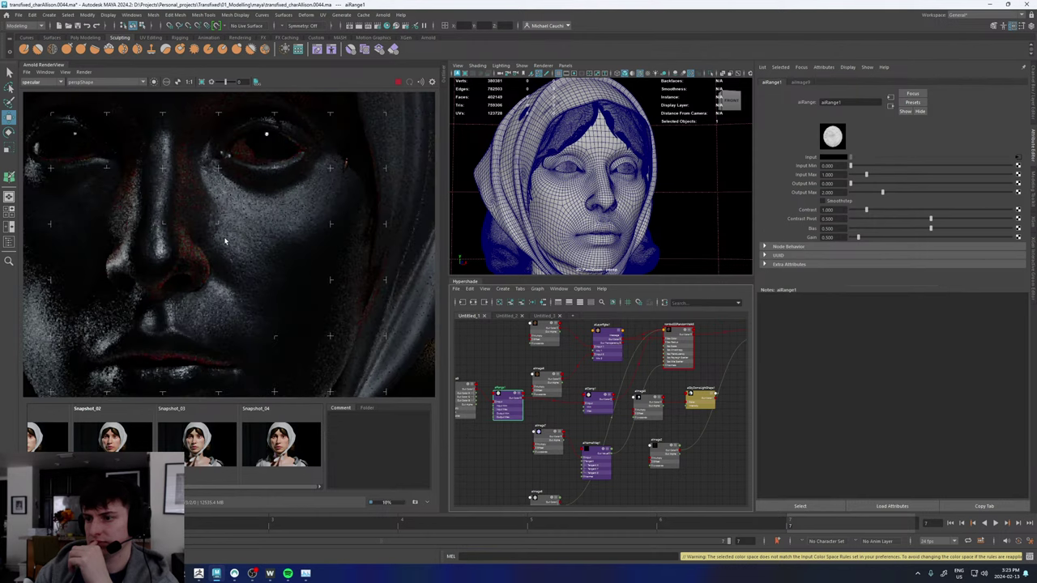
scroll(225, 241, down, 3)
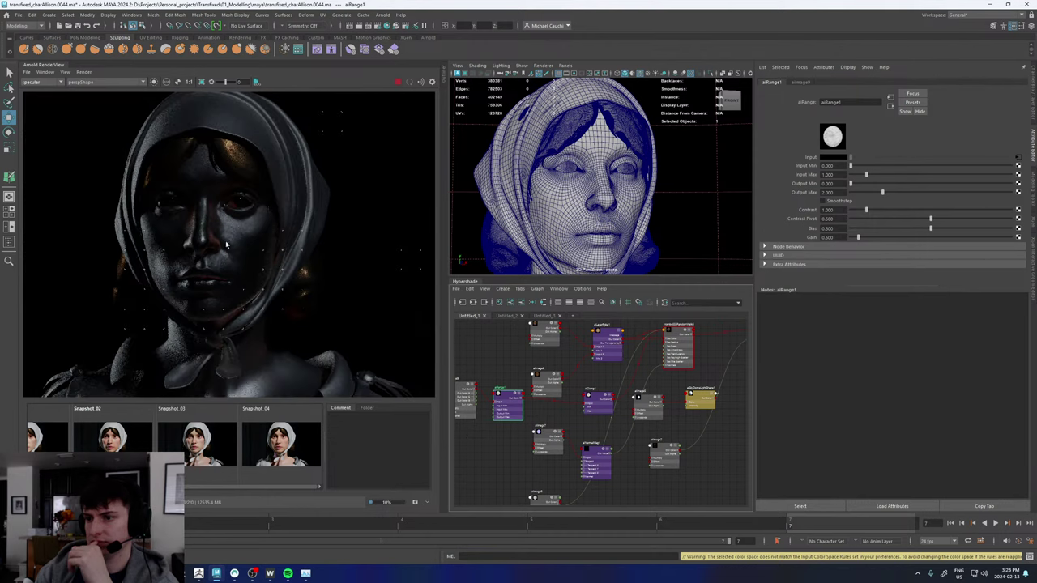
scroll(226, 245, up, 3)
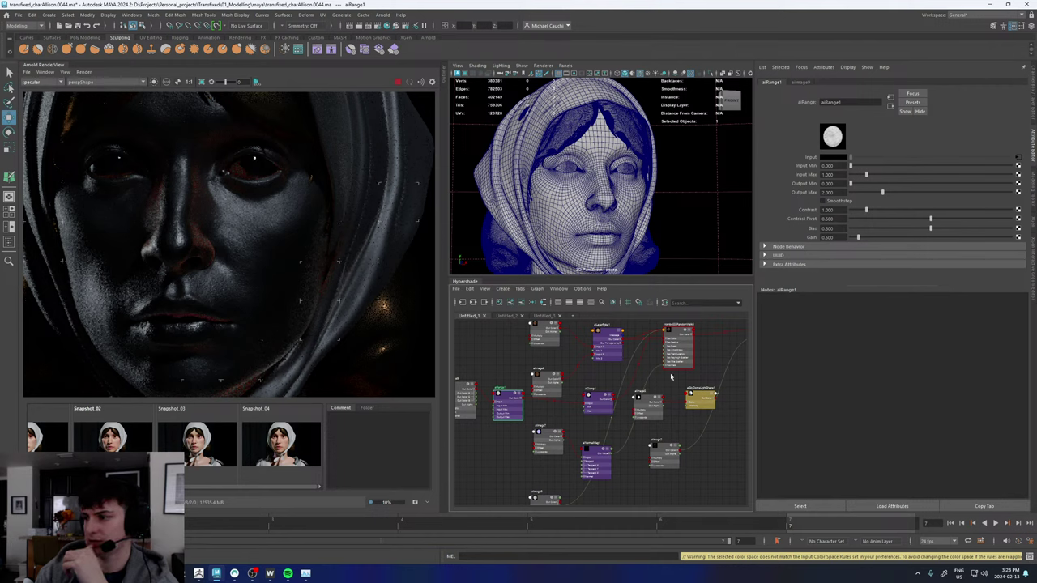
- Set the specular IOR of the skin shader romboSSSRandomWalk5 to 1.38
click(679, 334)
drag(843, 240, 831, 240)
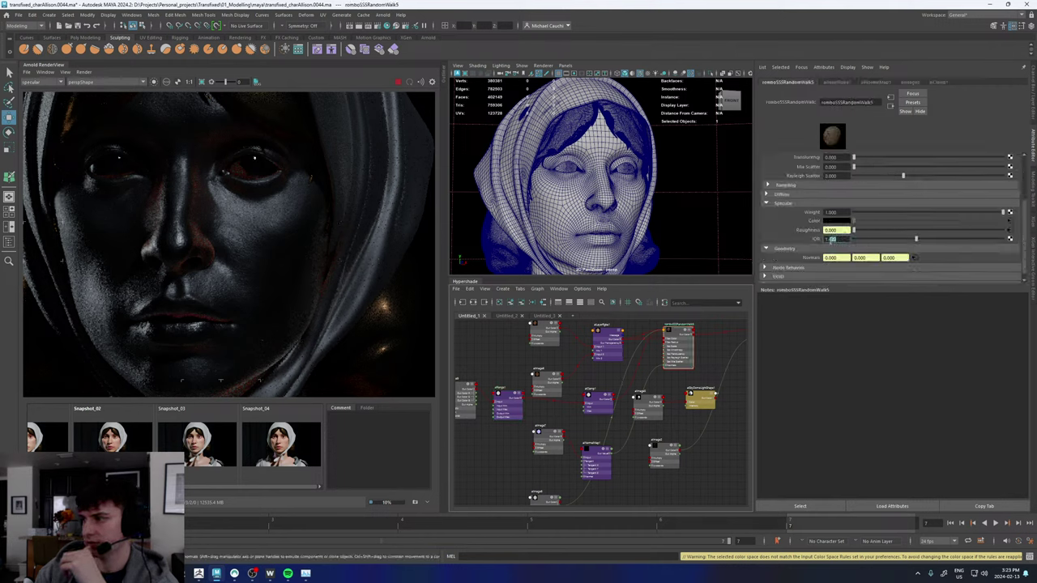
text(51.3)
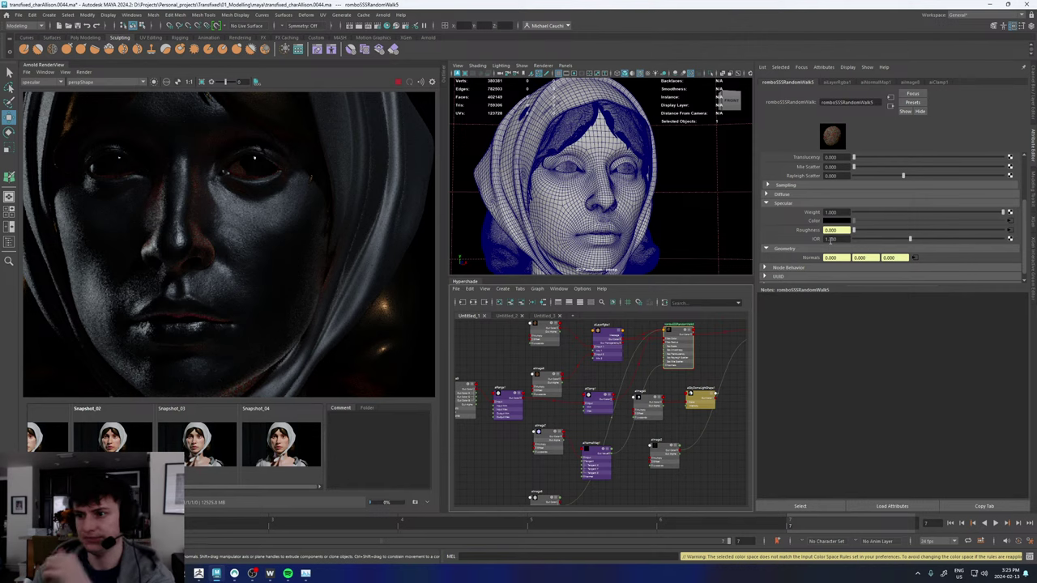
key(Return)
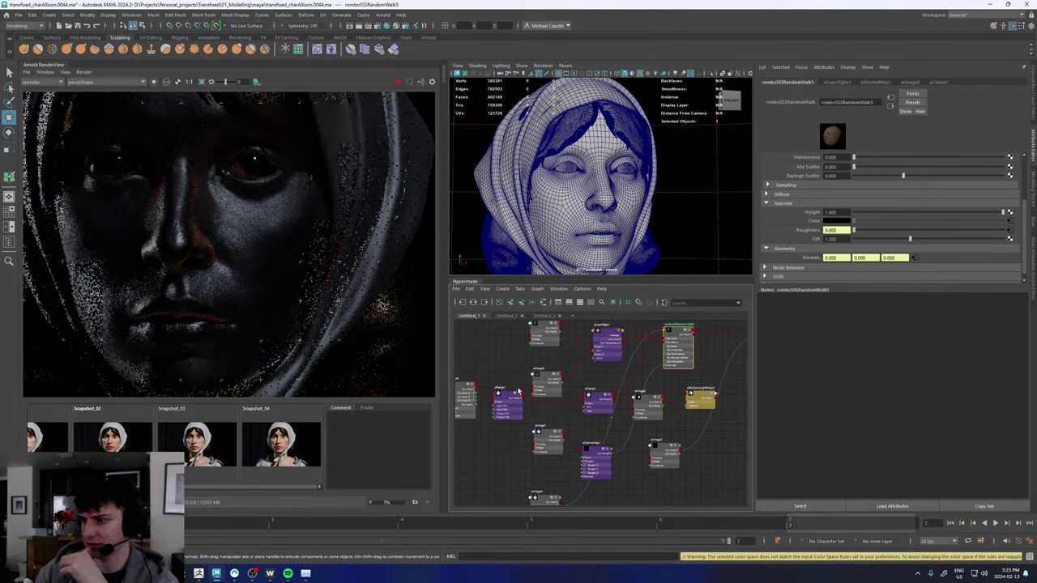
- Set the Mipmap Bias to -3 on the normal map node aiImage7 and to -2 on the specular map node aiImage9
alt+middle_drag(519, 389, 567, 386)
click(512, 383)
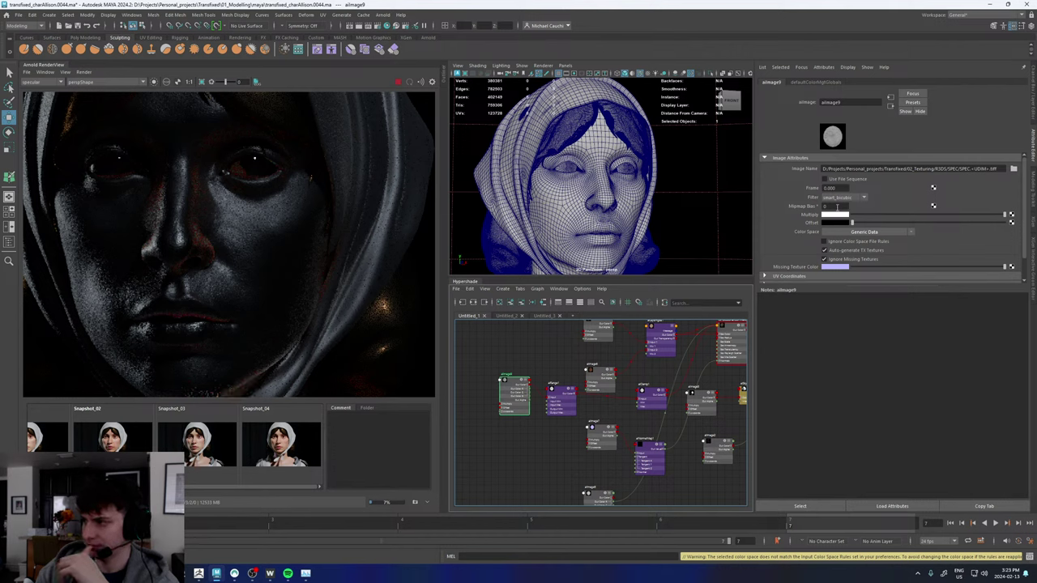
click(603, 428)
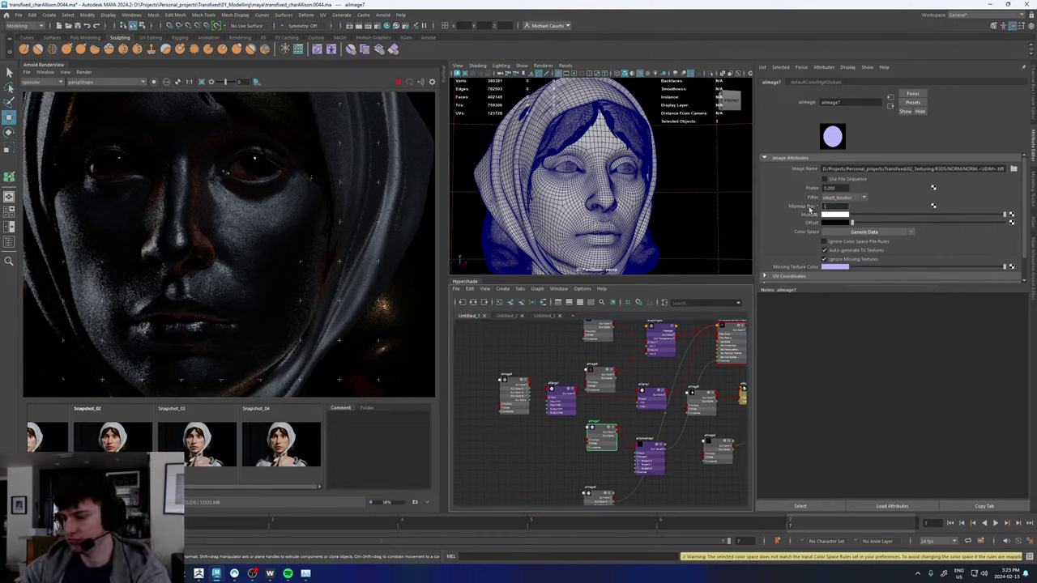
text(-3)
key(Return)
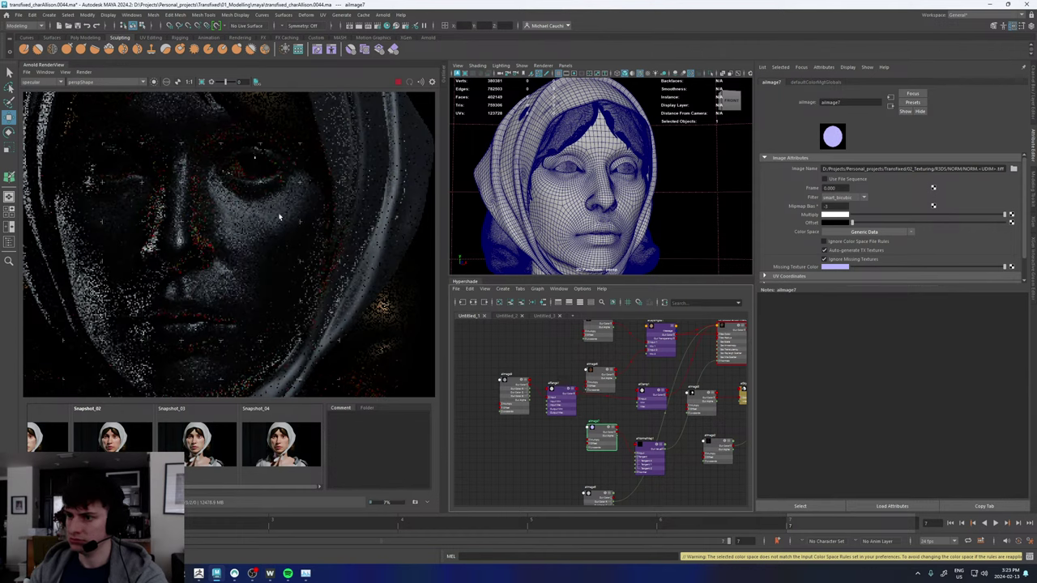
click(518, 380)
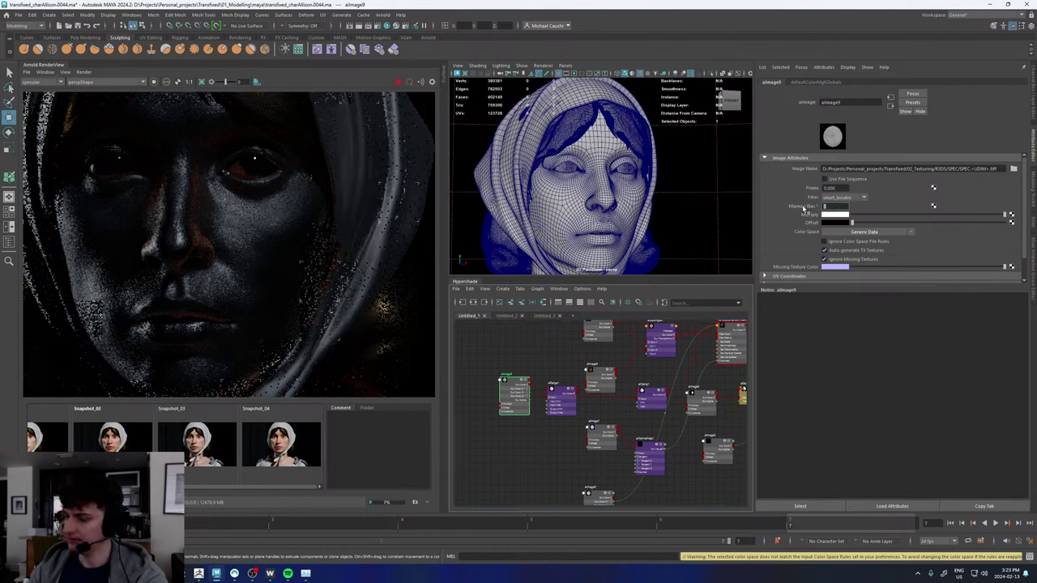
key(Return)
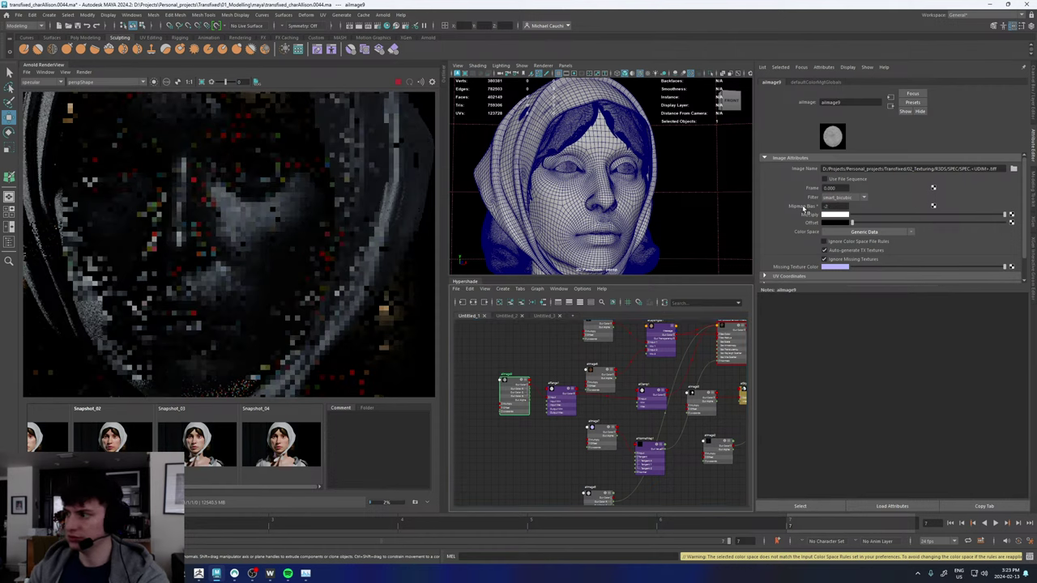
- Set the Mipmap Bias to -2 on the two colour map nodes, aiImage4 and aiImage6
alt+middle_drag(568, 355, 536, 397)
click(565, 366)
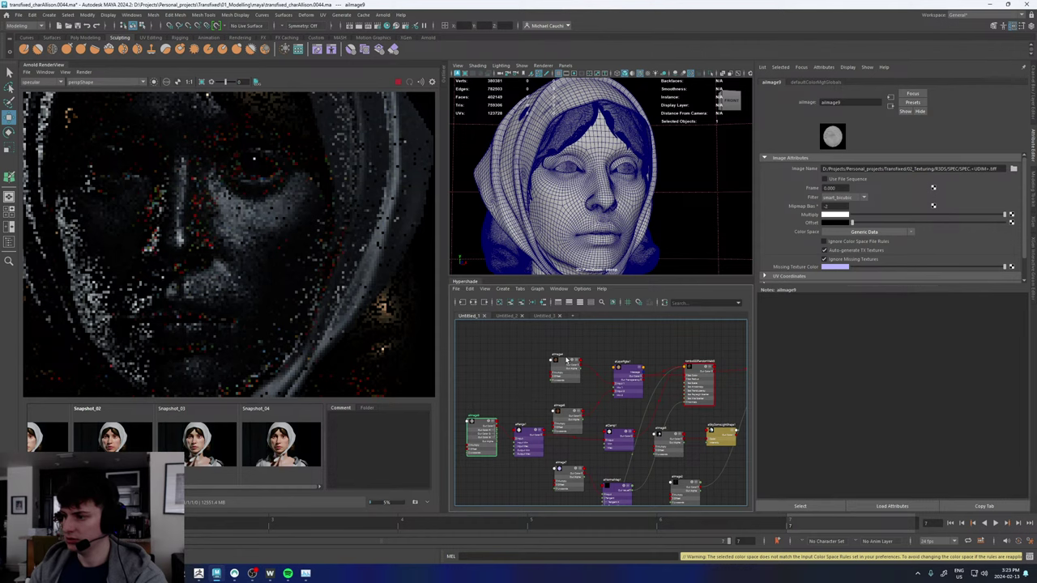
click(835, 205)
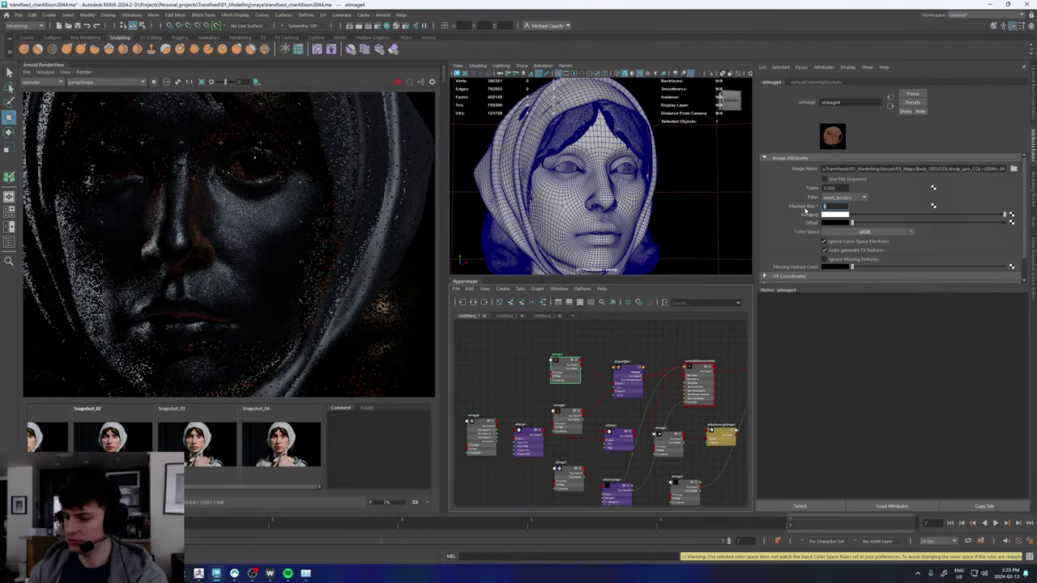
key(Return)
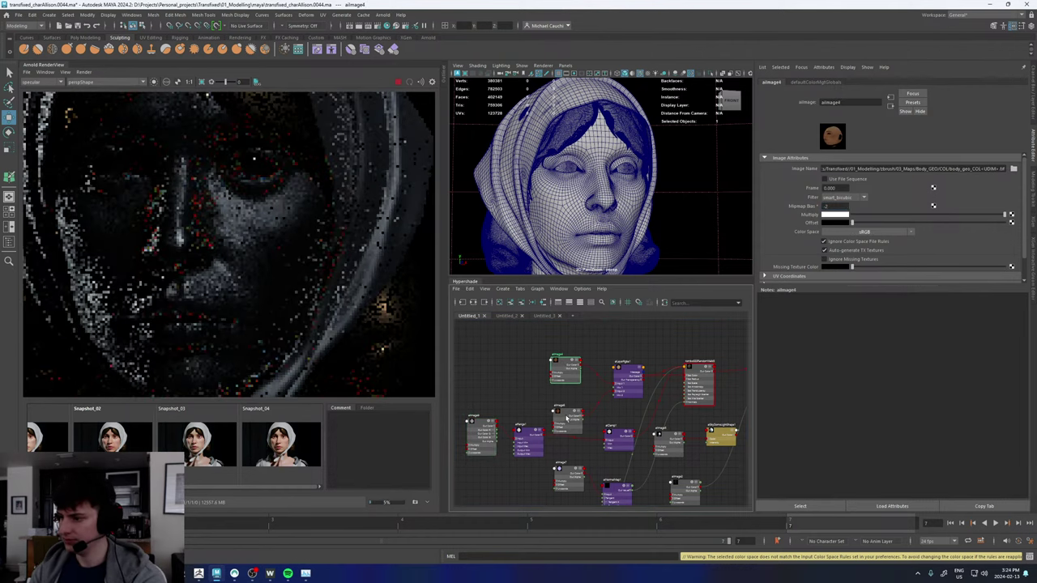
click(566, 415)
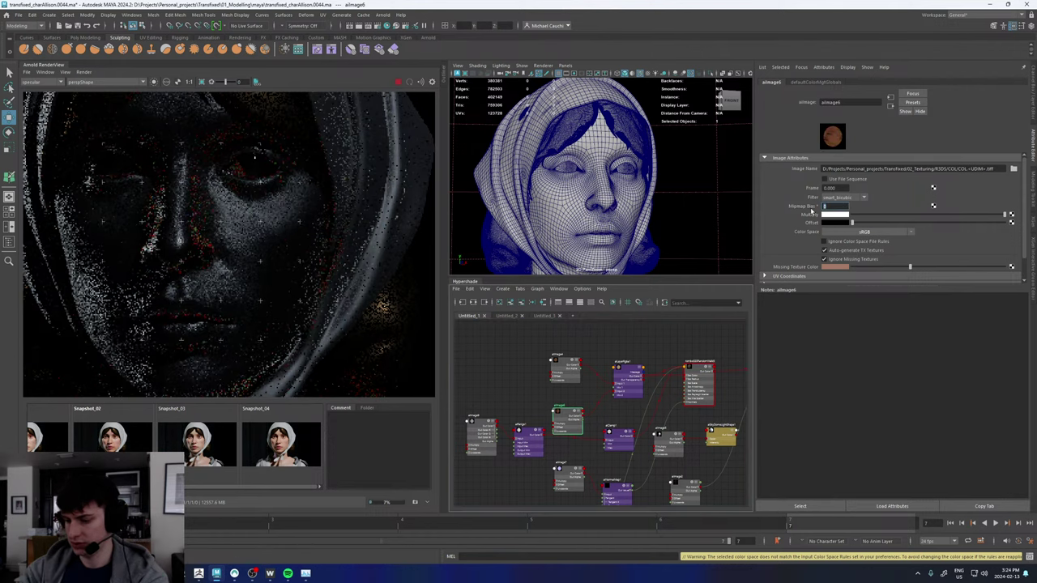
key(Return)
alt+middle_drag(535, 428, 538, 361)
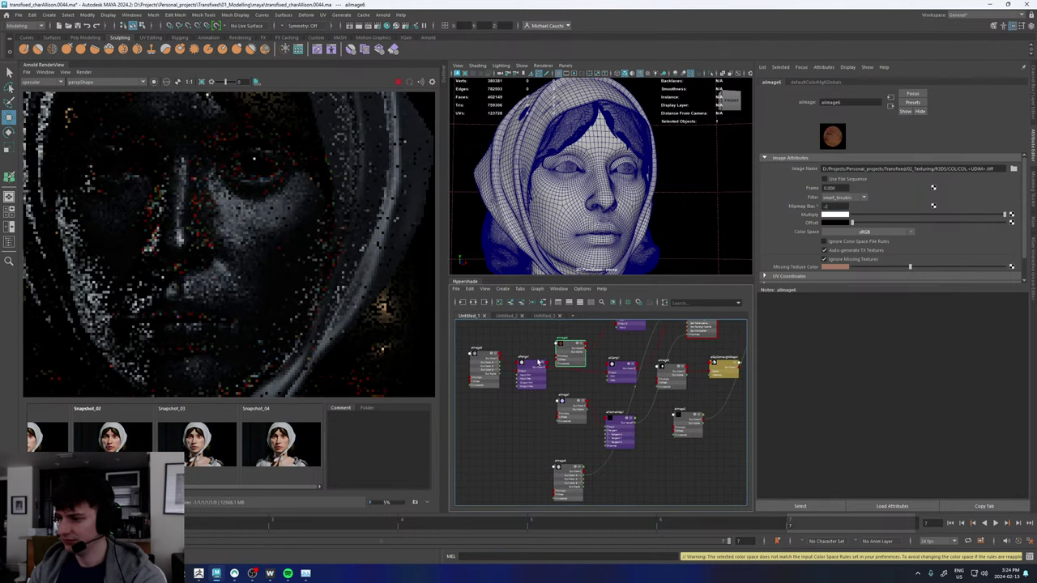
- Set the Mipmap Bias to -2 on the SPECR texture node aiImage8
click(563, 474)
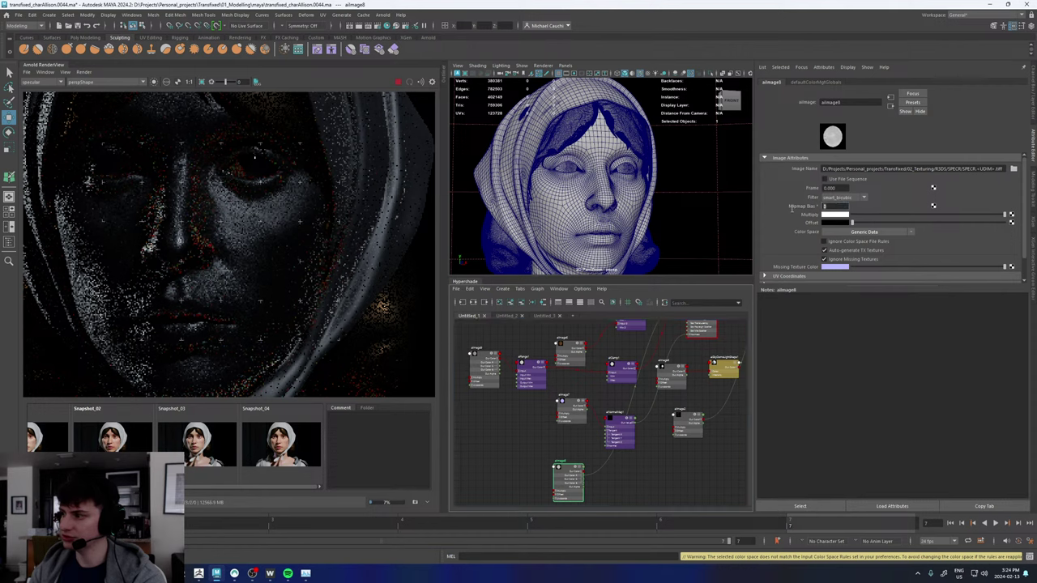
text(-2)
key(Return)
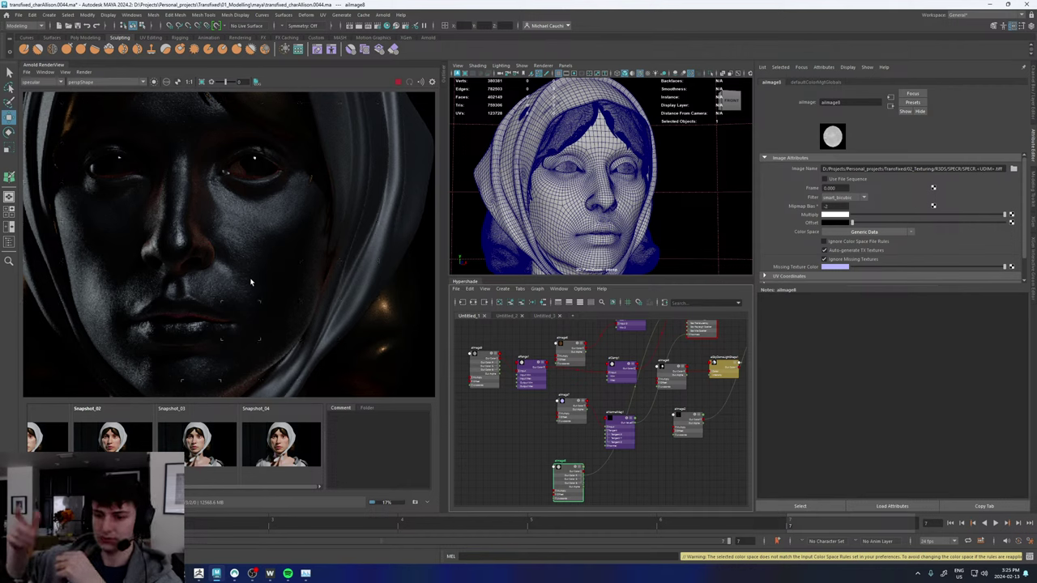
- Switch the render back to the Beauty AOV and view the whole head
click(36, 91)
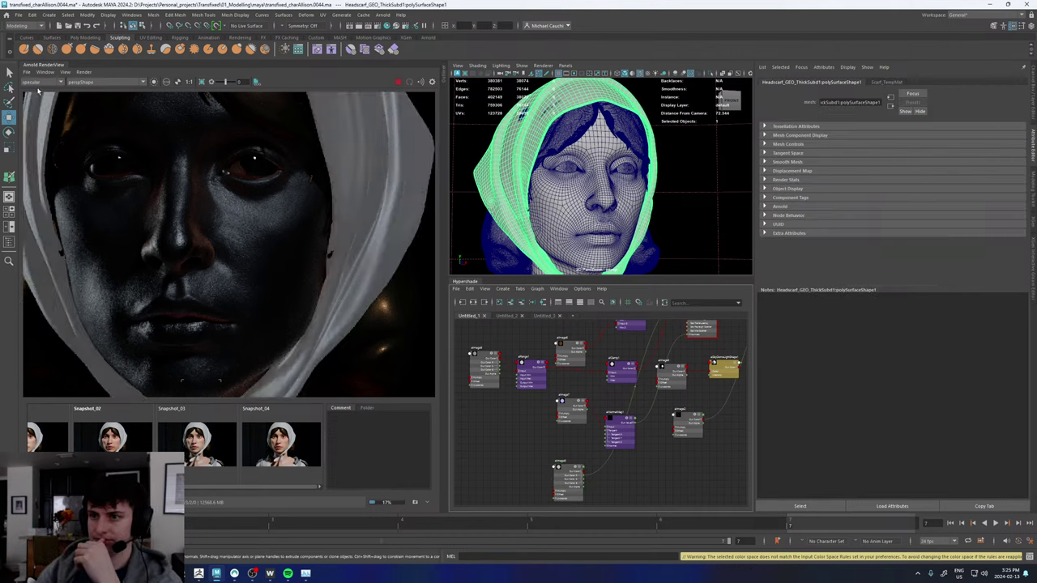
click(36, 83)
click(35, 88)
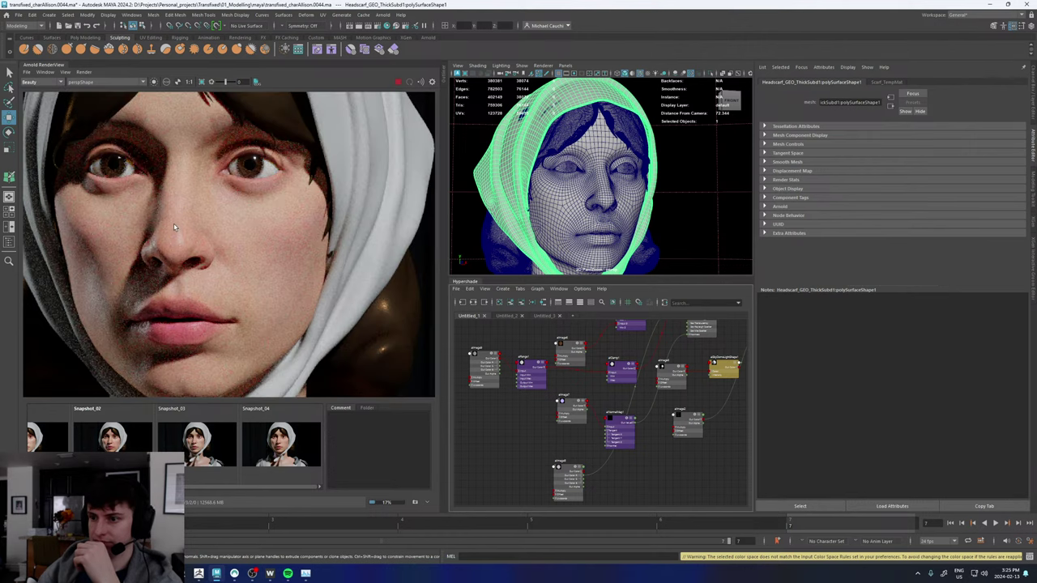
scroll(174, 222, down, 2)
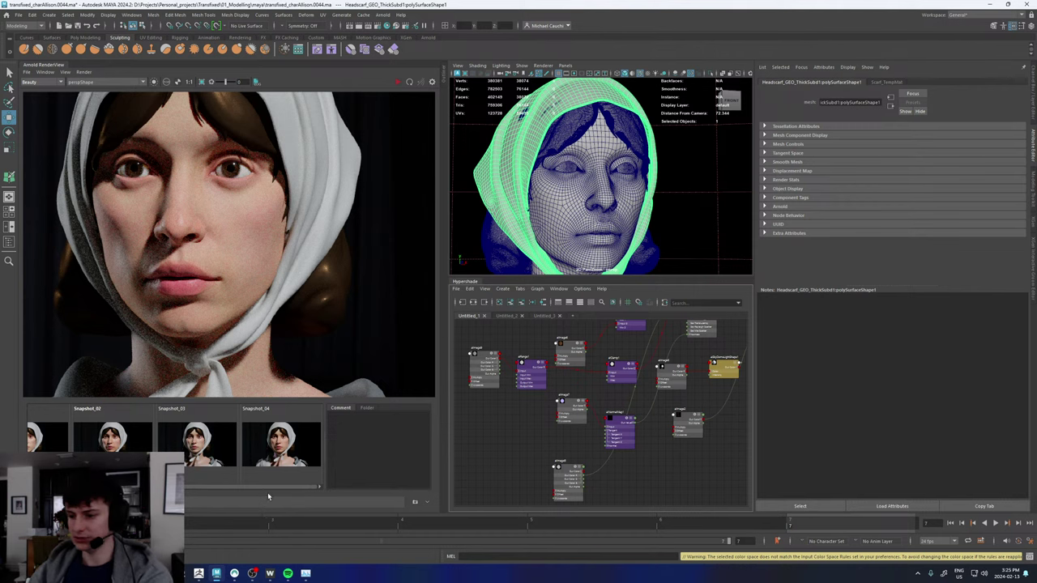
- Switch to Wrap and browse the LoadImage node's source to Face_Displacement.tif in the Female_17 Textures/Displacement folder
click(270, 573)
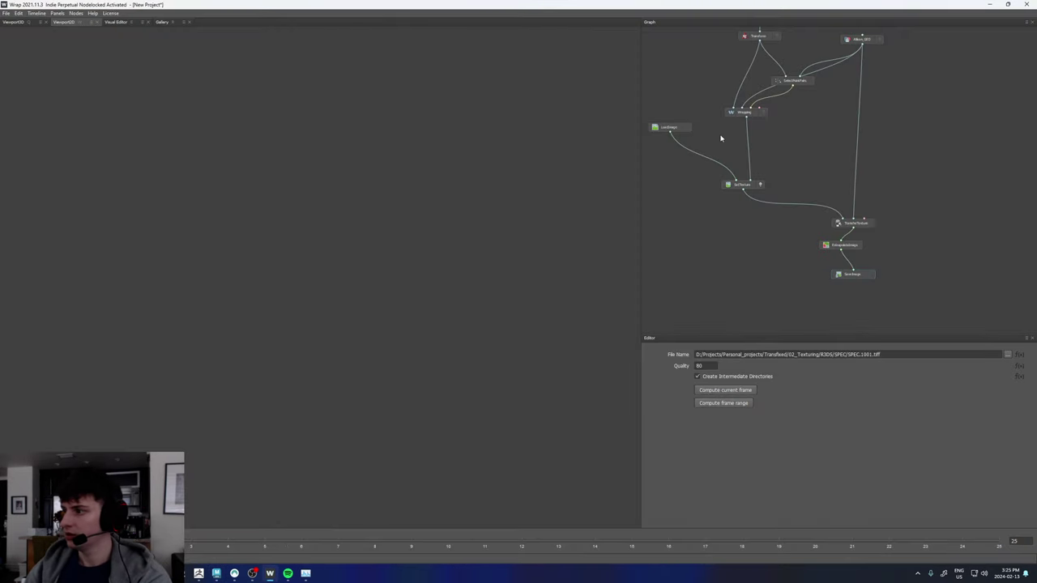
click(672, 129)
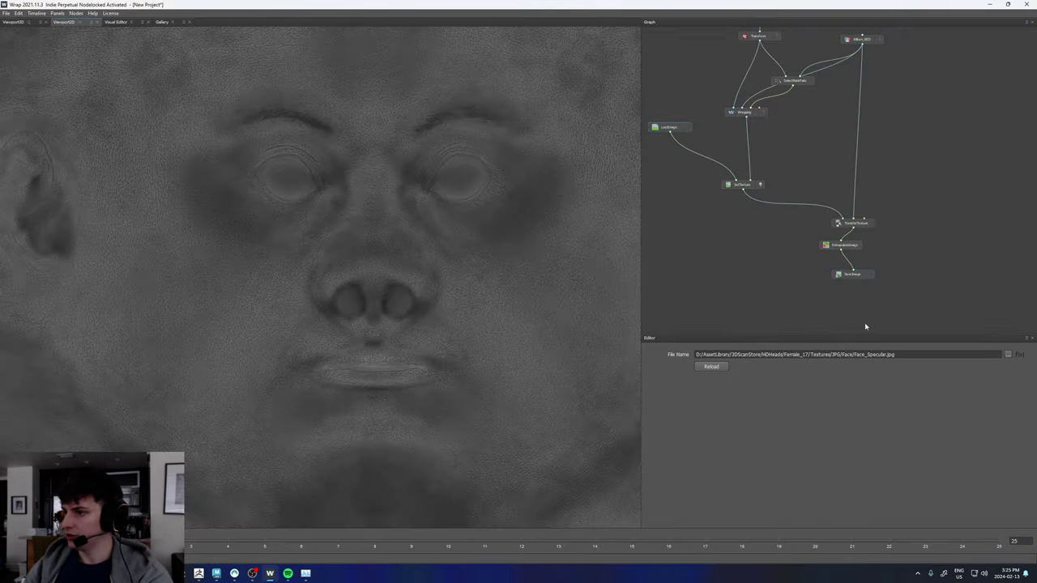
click(1008, 354)
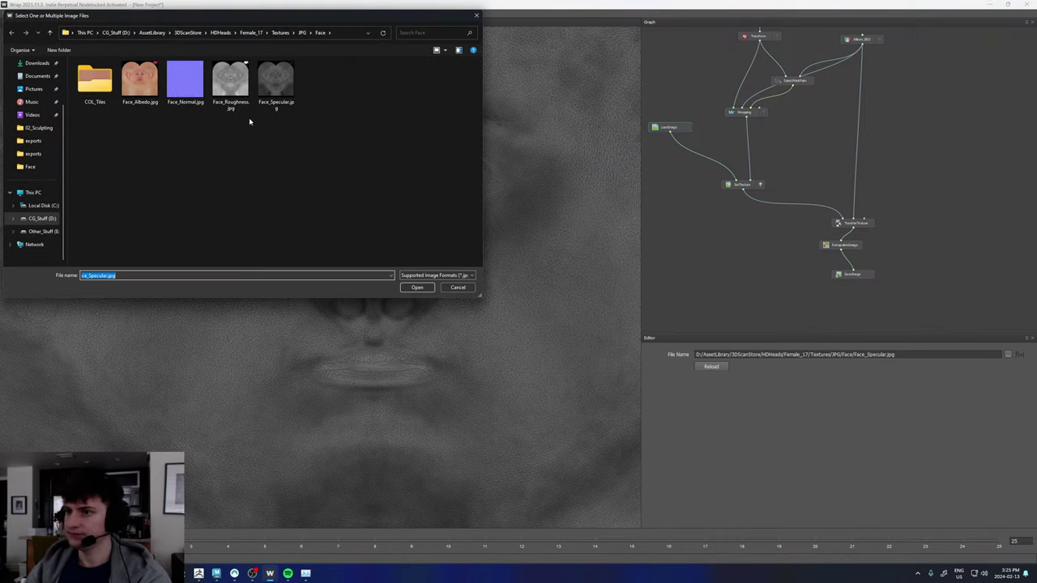
click(301, 32)
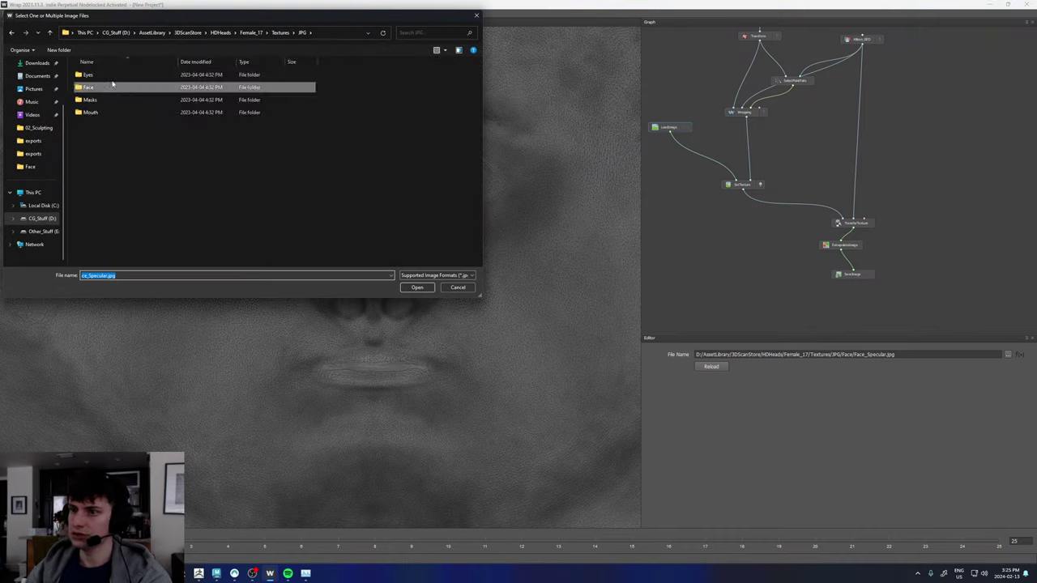
click(280, 32)
double_click(102, 75)
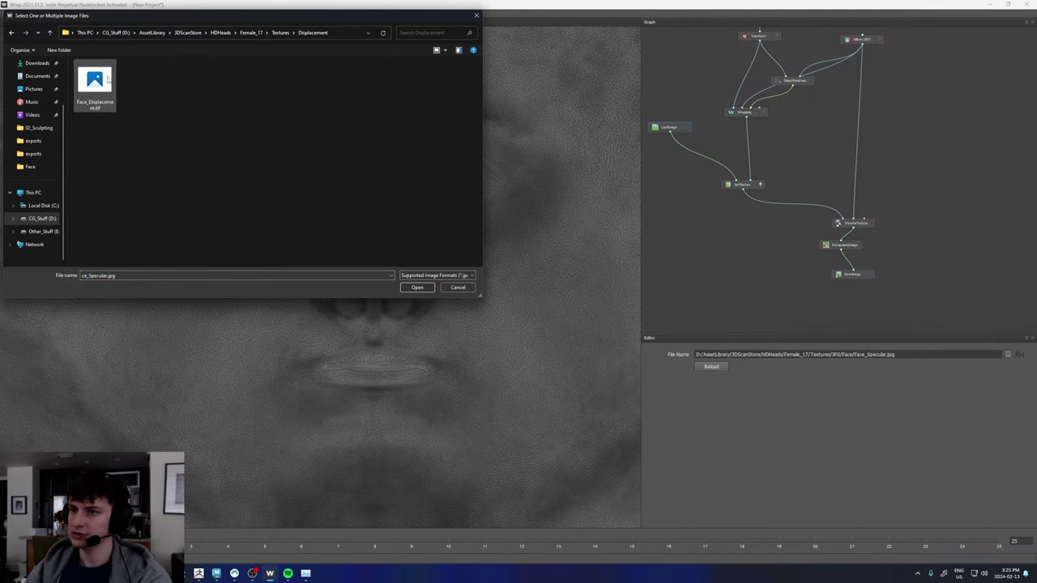
click(105, 81)
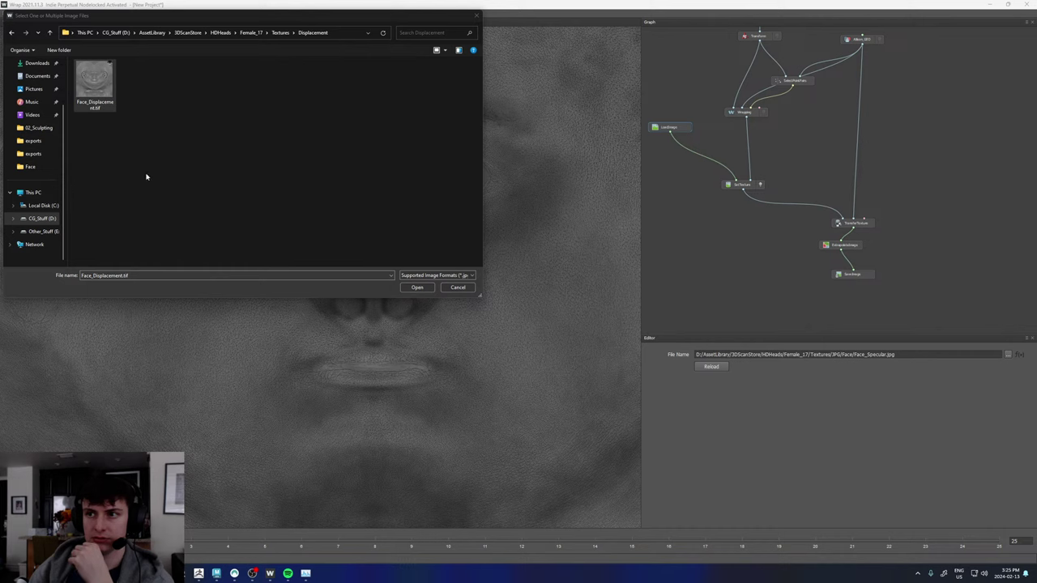
- Check the image details of Face_Displacement.tif and load it as the source texture
right_click(97, 83)
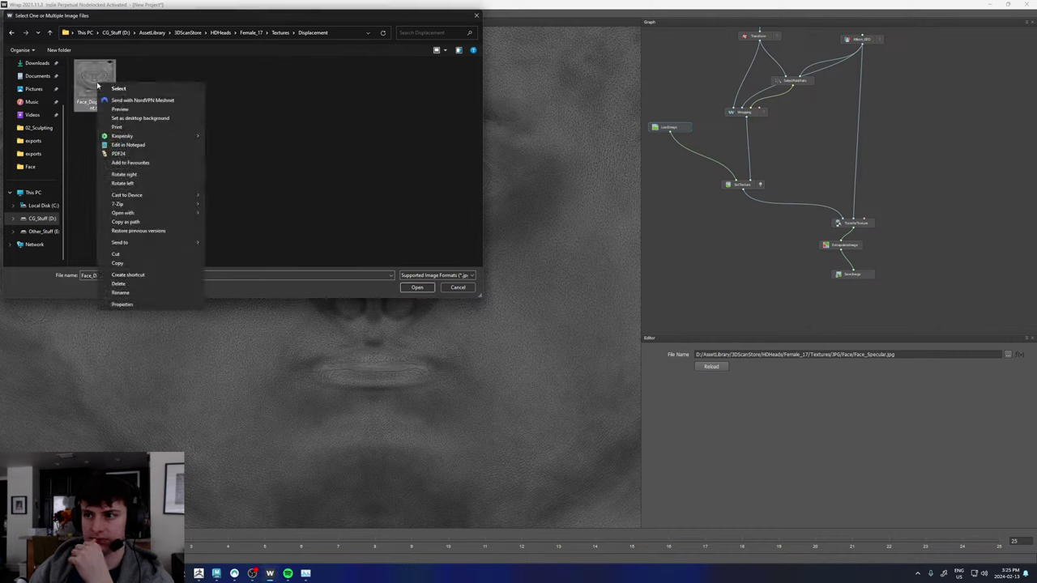
click(122, 305)
click(147, 101)
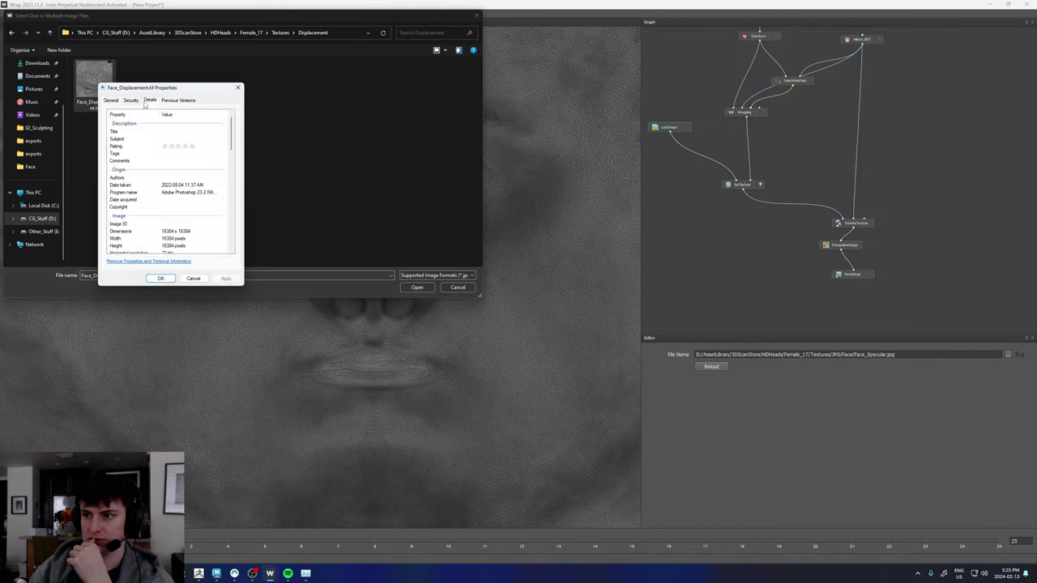
scroll(188, 236, down, 1)
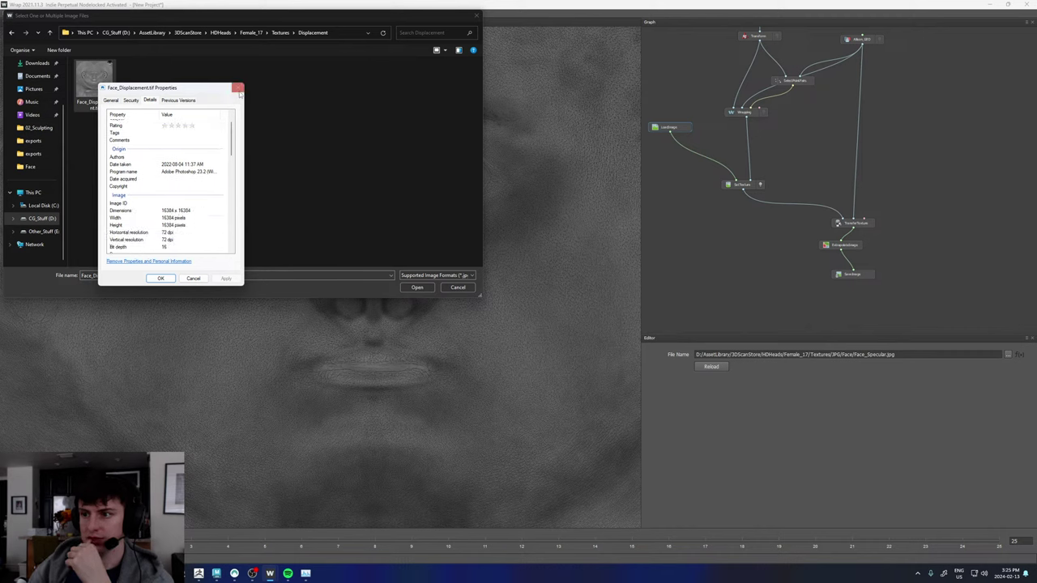
click(237, 88)
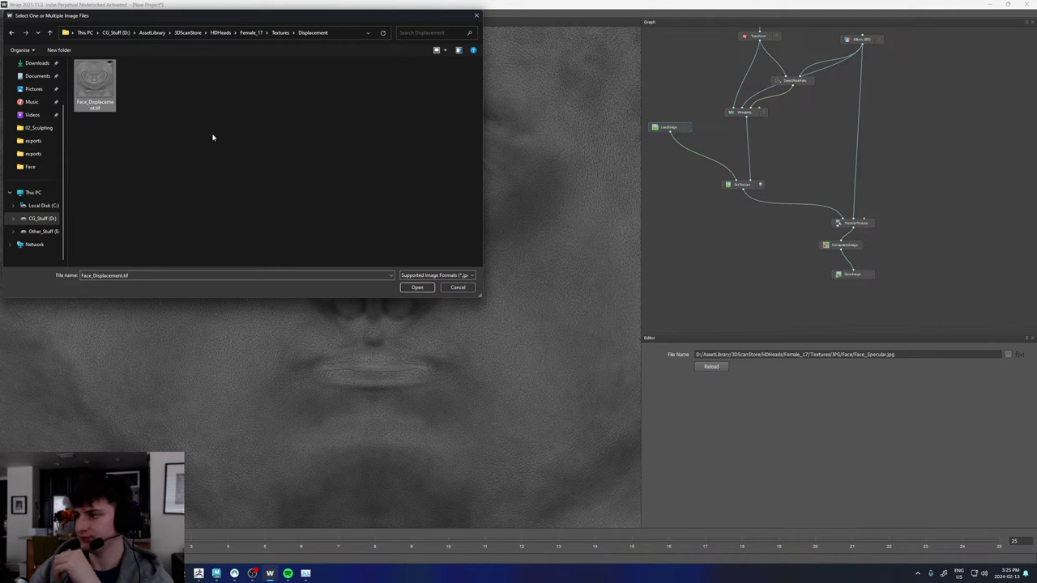
double_click(103, 94)
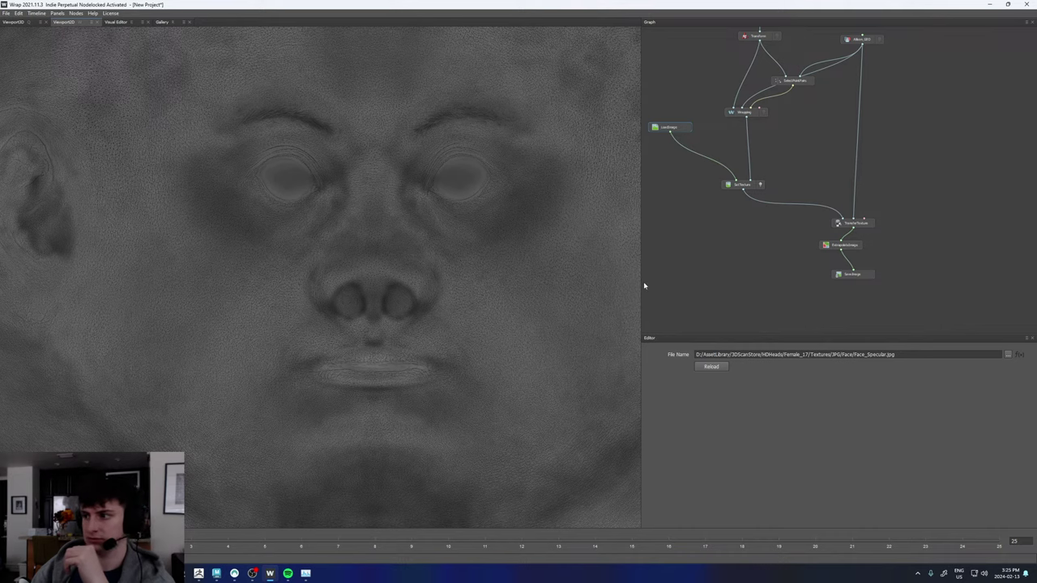
- Set the TransferTexture node's output width and height to 16384
click(863, 228)
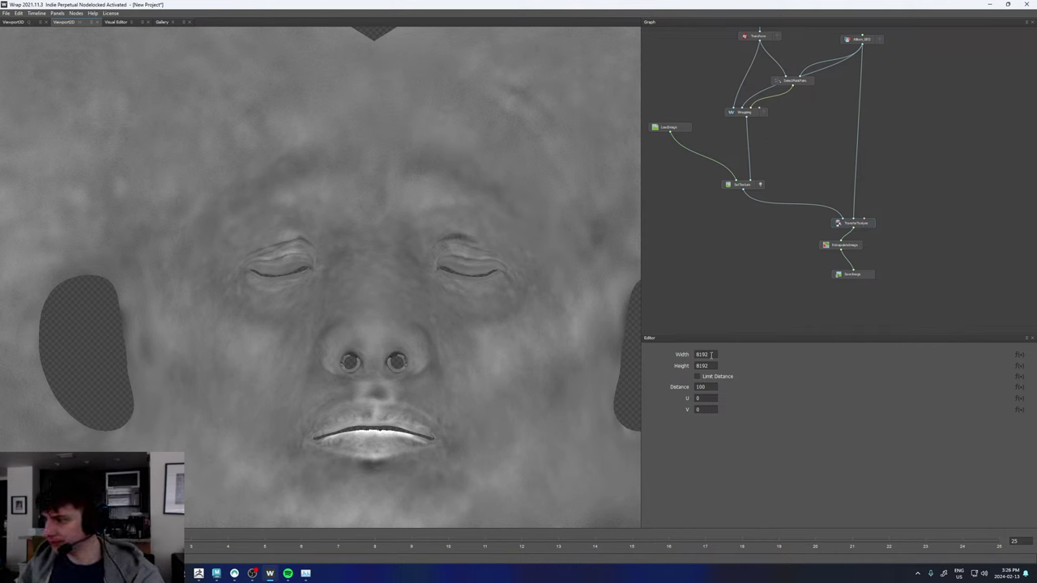
drag(711, 354, 692, 357)
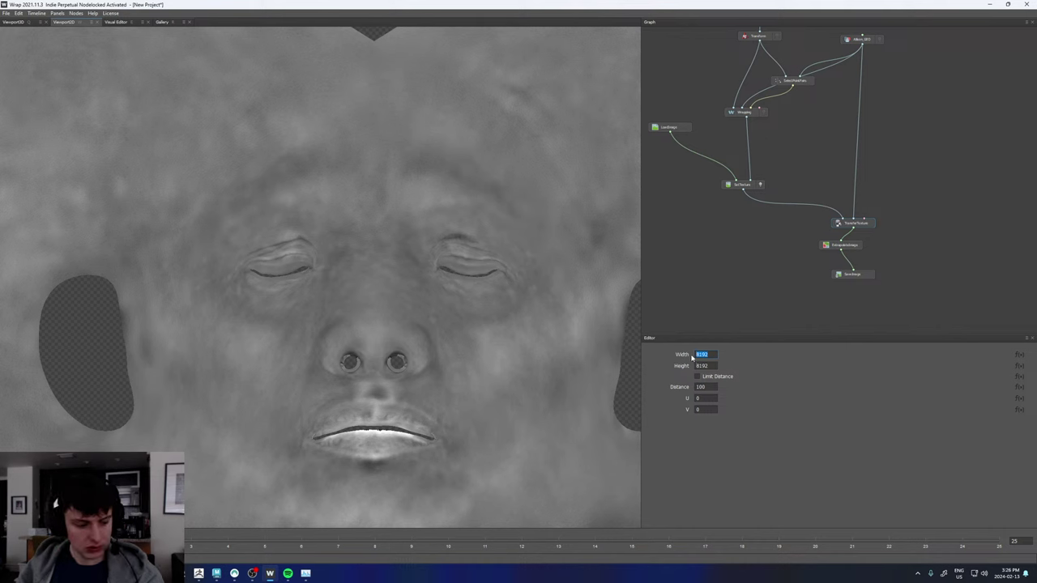
text(16384)
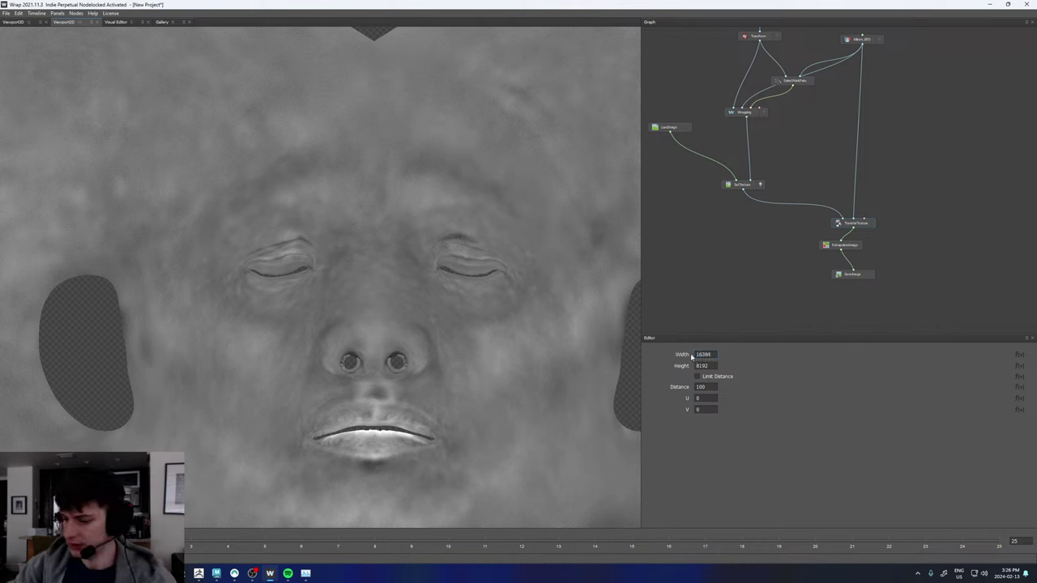
key(Return)
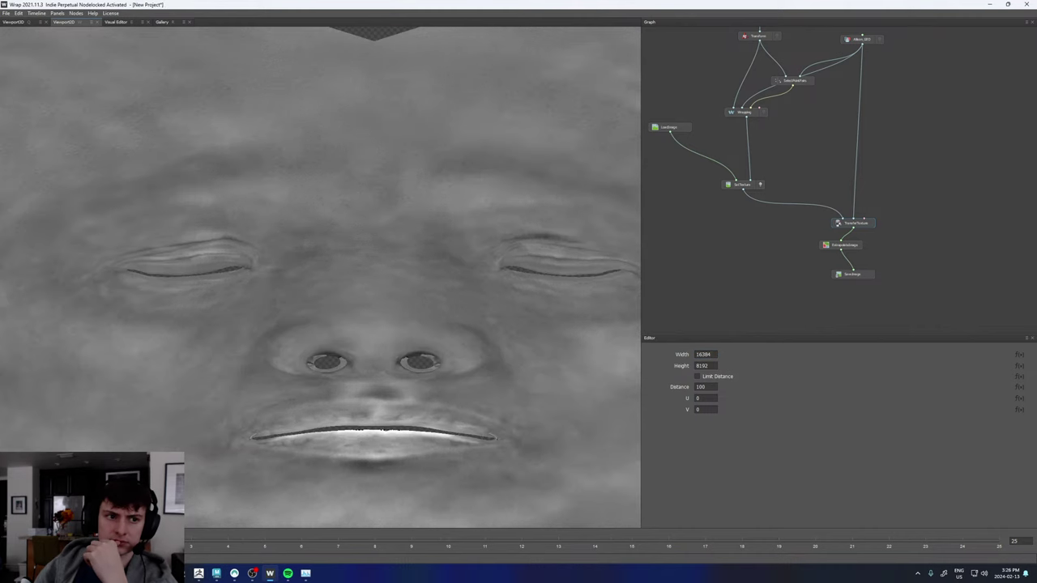
scroll(365, 328, down, 6)
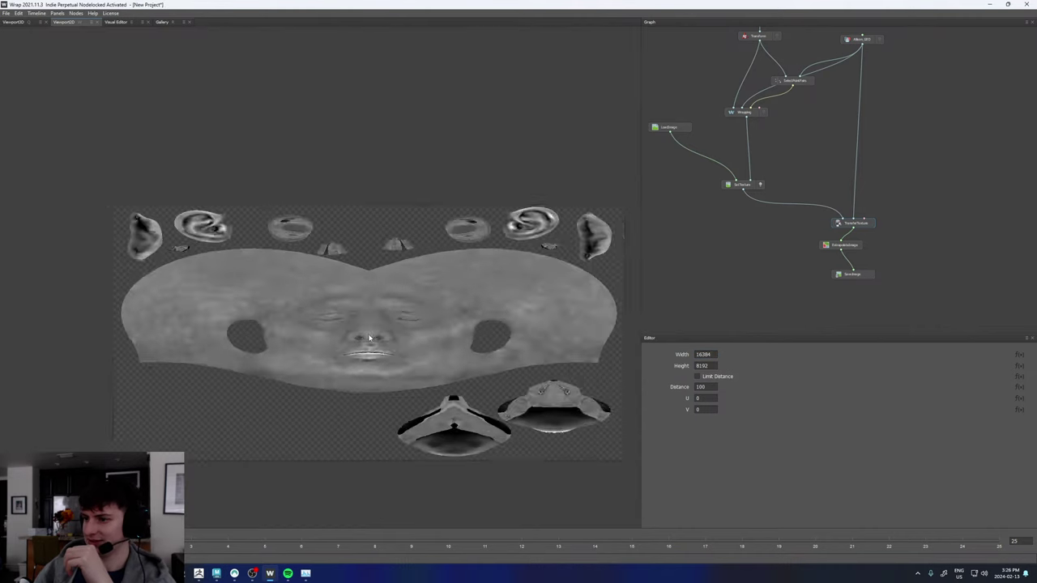
drag(709, 365, 690, 365)
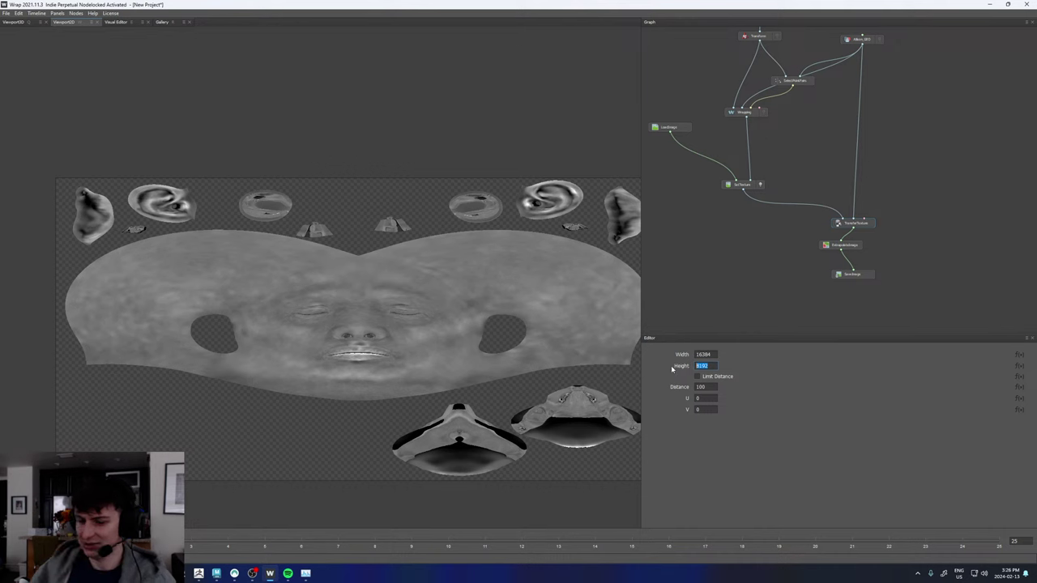
text(16384)
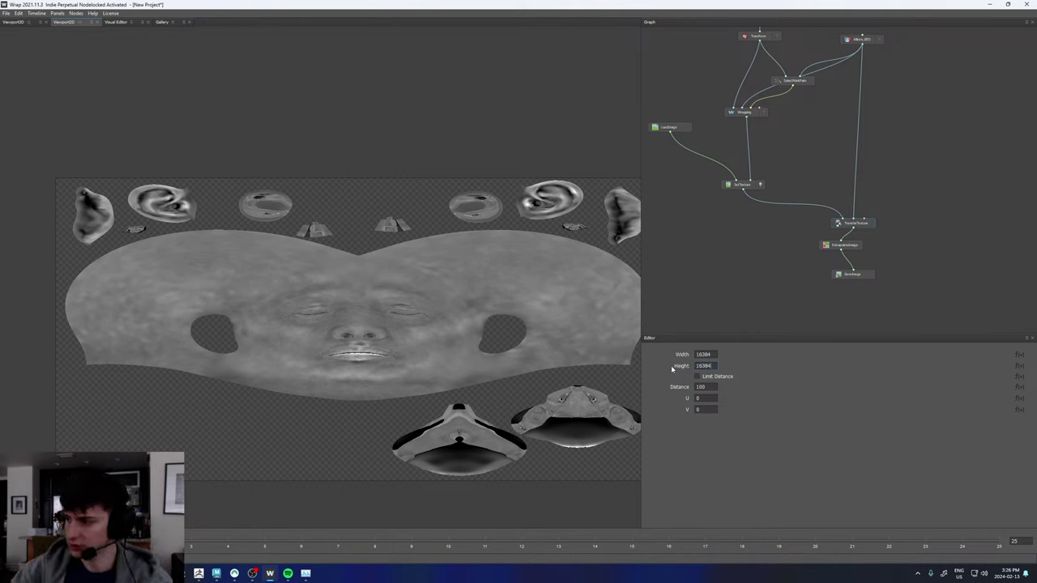
key(Return)
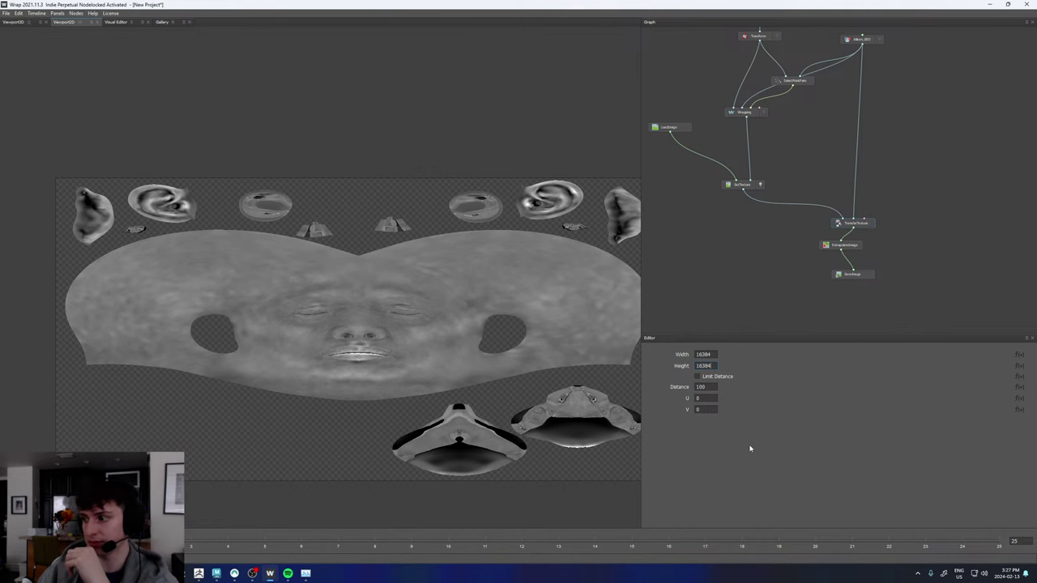
key(Return)
- Examine the extrapolated displacement texture from the ExtrapolateImage node around the face and eyes
scroll(819, 252, up, 2)
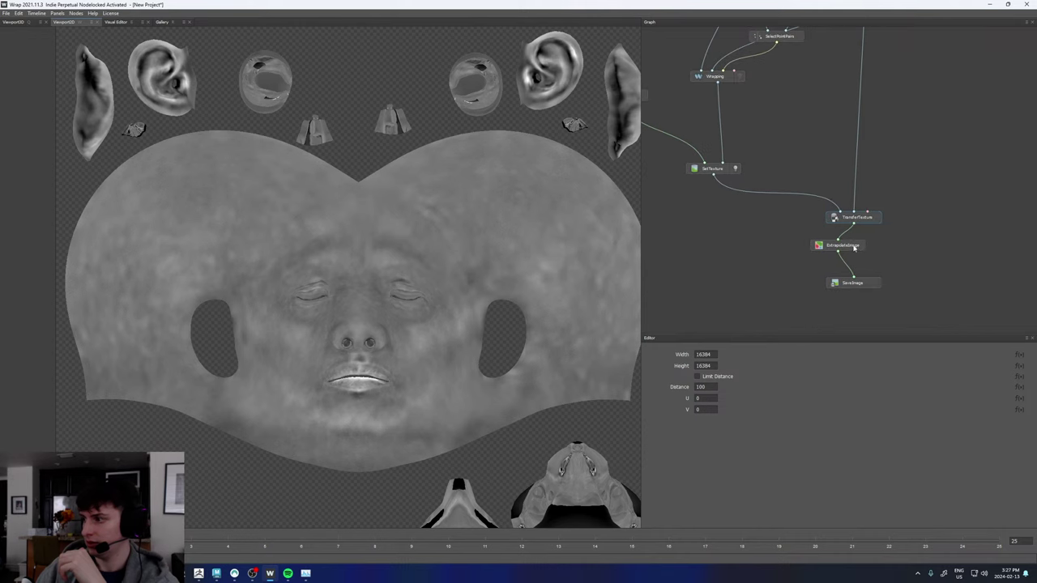
click(852, 248)
scroll(410, 322, up, 10)
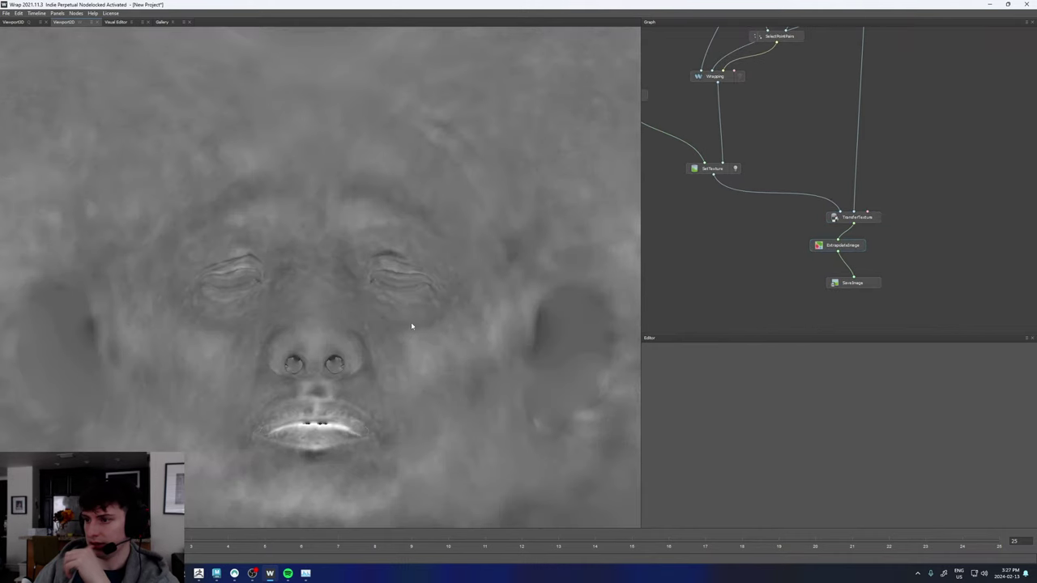
scroll(321, 357, down, 3)
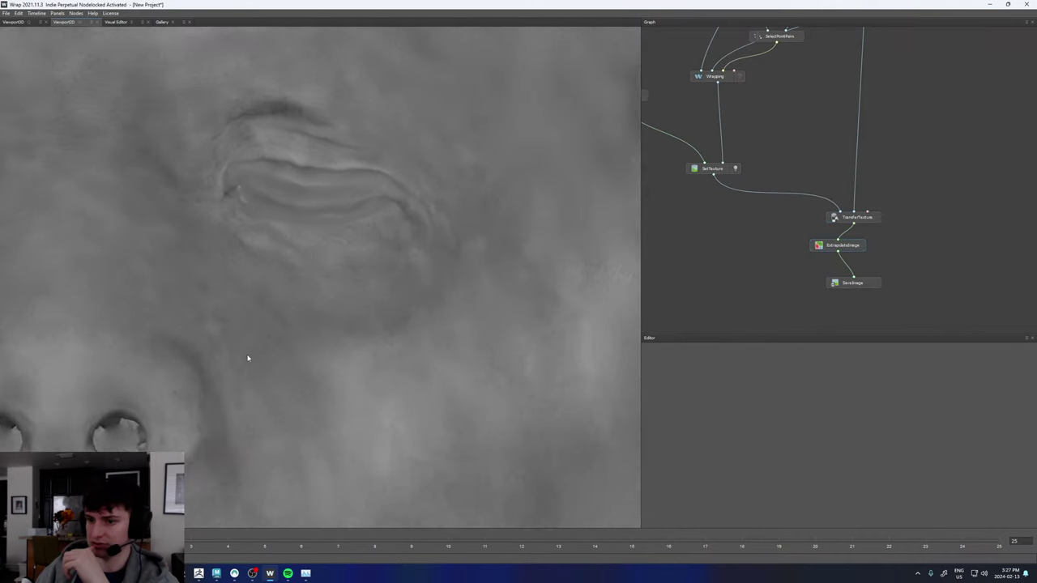
- Change the SaveImage output path to the R3DS/DISP folder with file name DISP.1001.tiff and compute the current frame
click(862, 282)
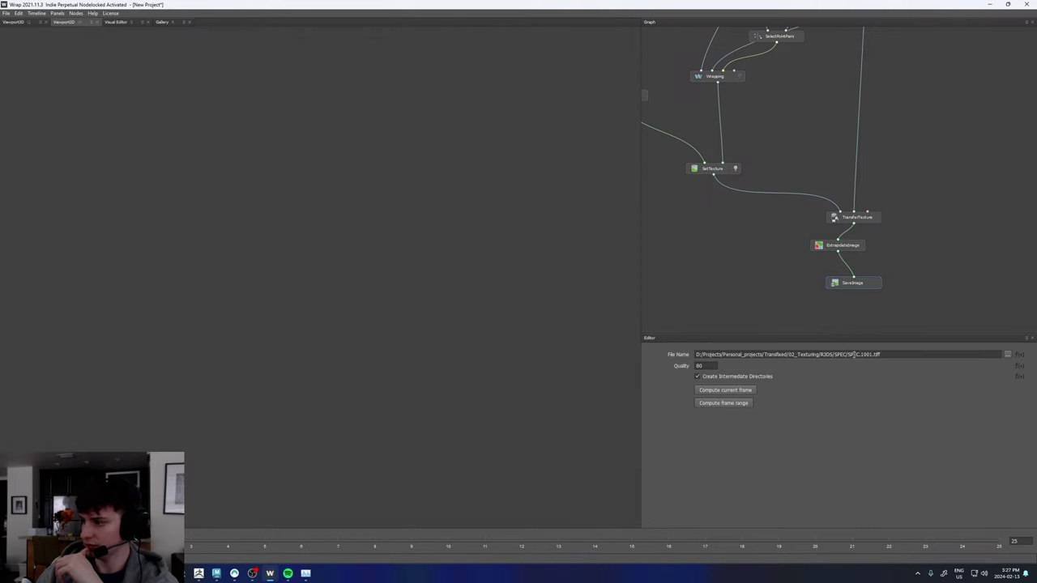
drag(861, 354, 850, 354)
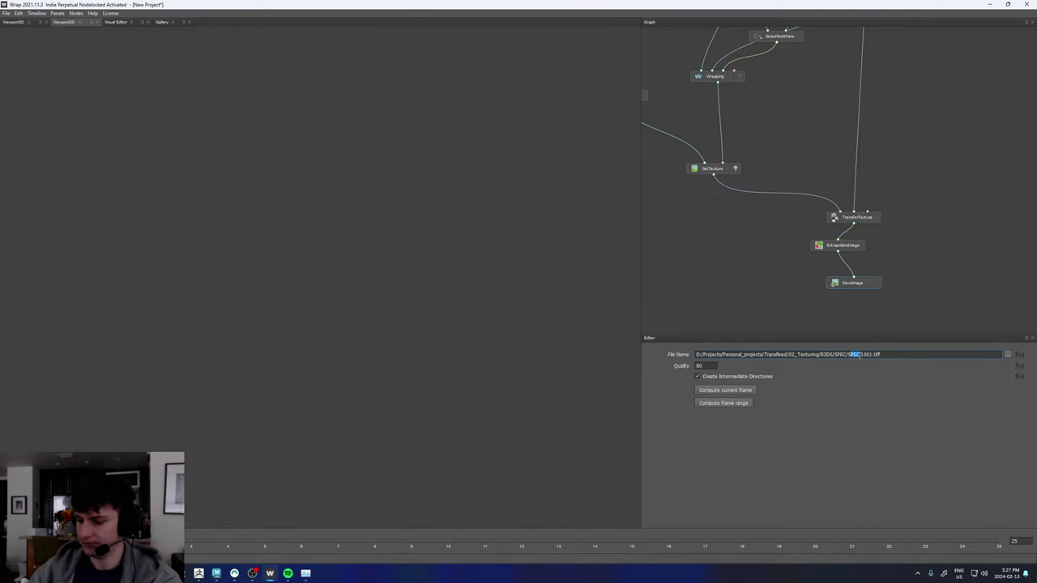
text(DISP)
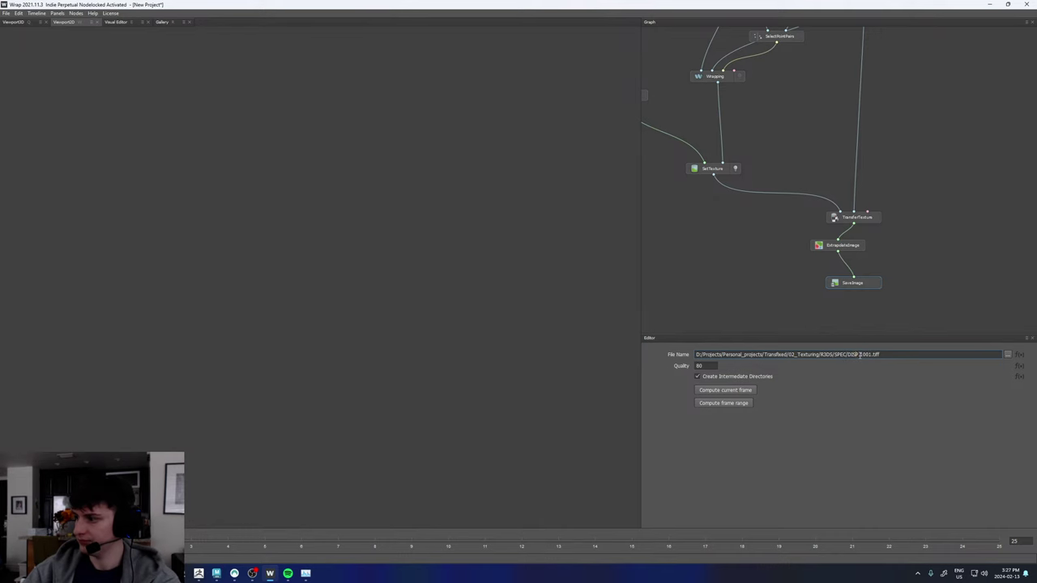
key(BackSpace)
key(BackSpace)
key(BackSpace)
key(BackSpace)
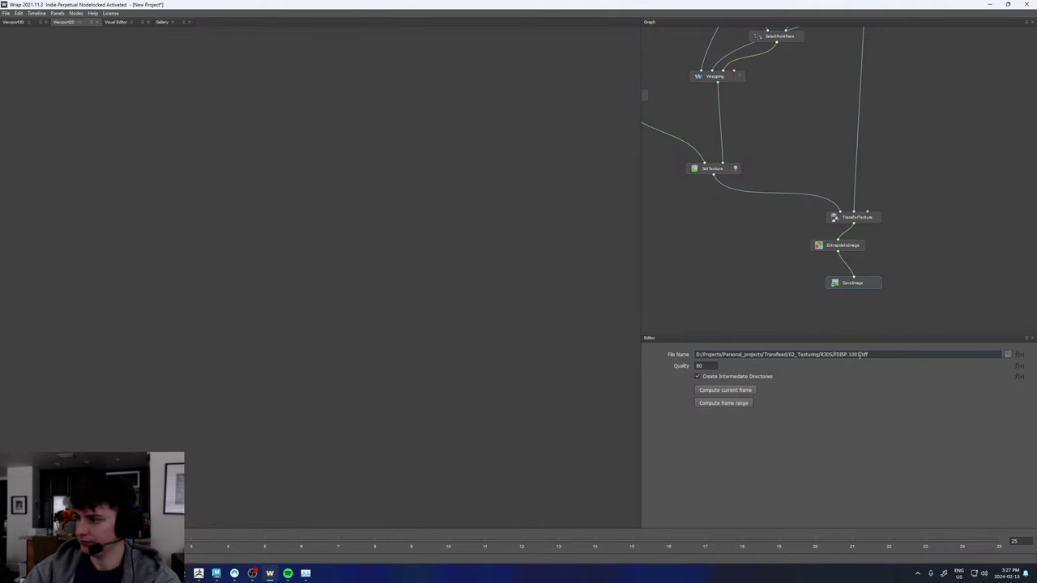
text(DISP)
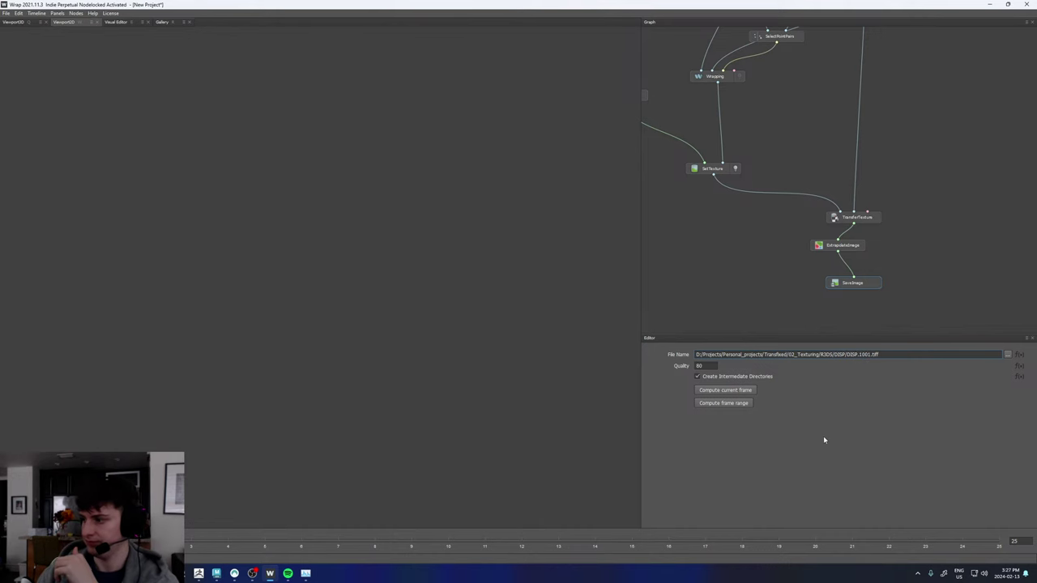
click(734, 392)
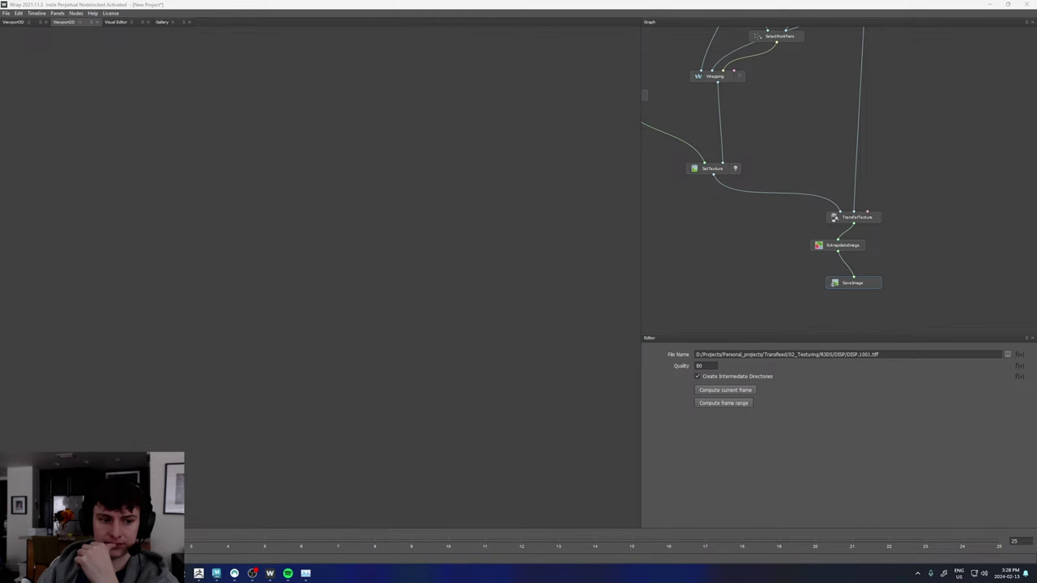
- Switch back to the Maya scene
key(alt+Tab)
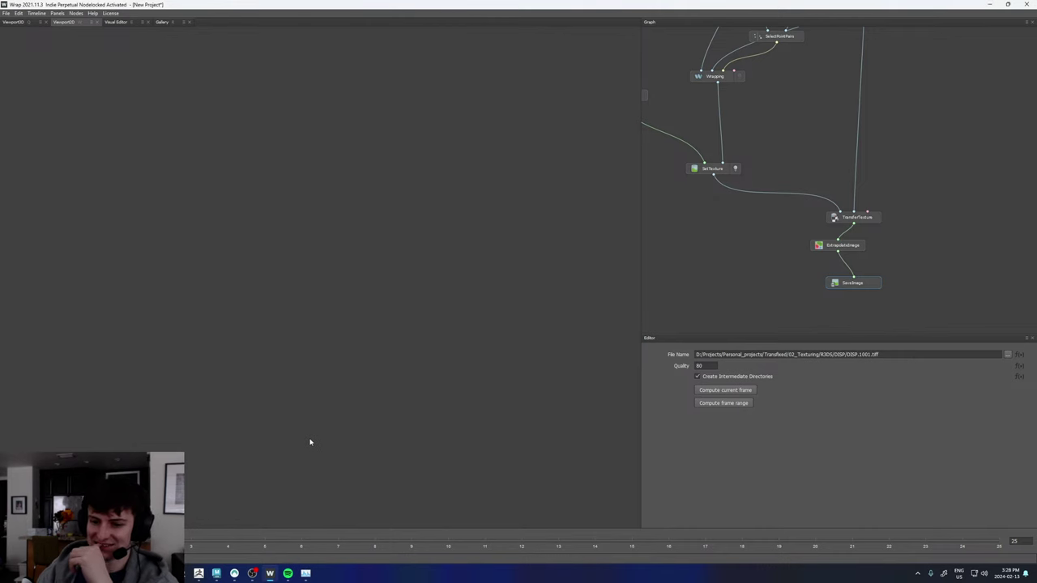
click(216, 574)
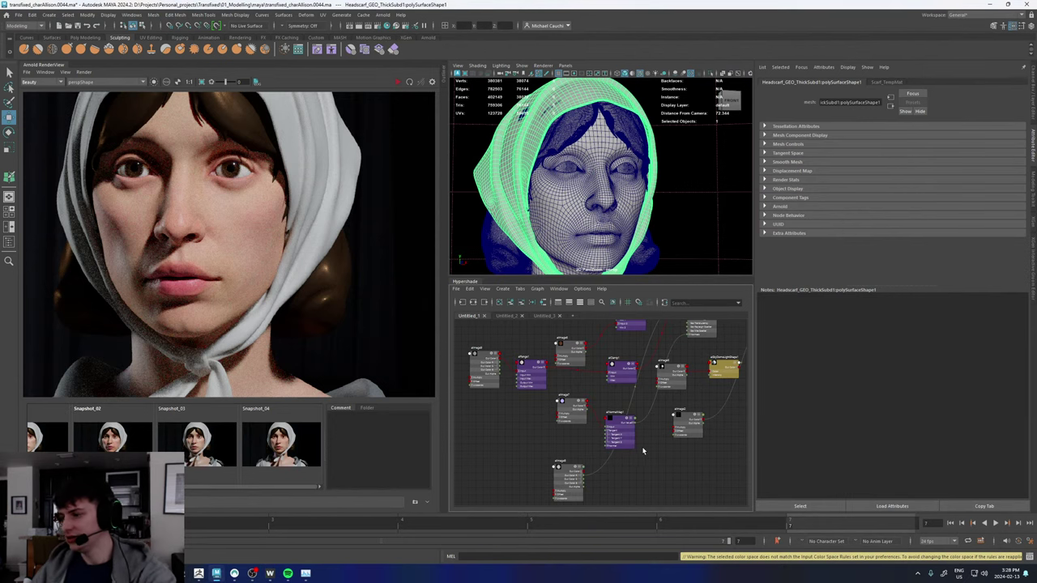
- Duplicate the SPECR aiImage texture node, aiImage8, in the Hypershade network
click(567, 470)
click(470, 288)
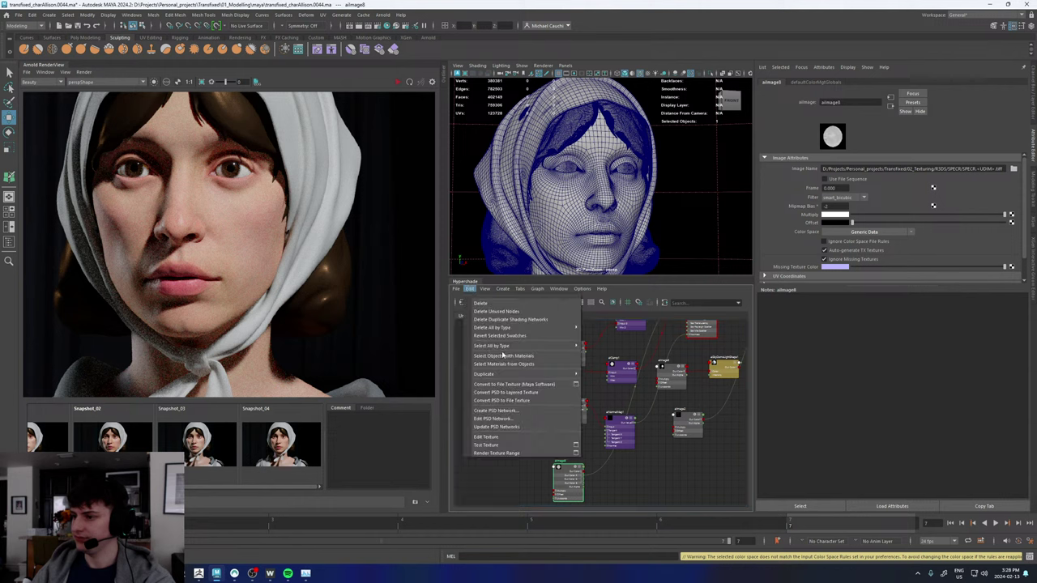
mouse_move(487, 374)
click(624, 376)
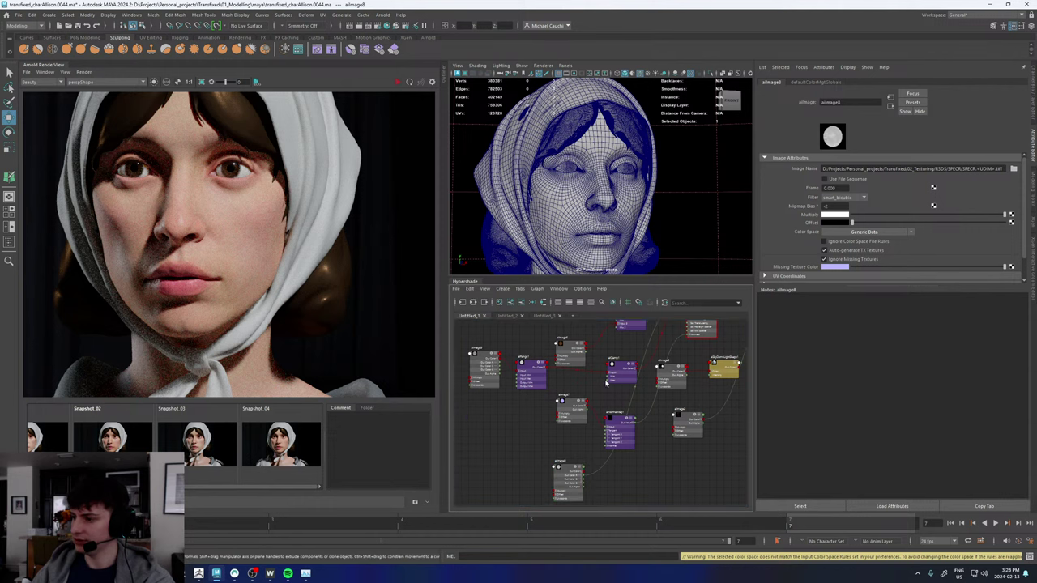
- Move the shading group node and its nearby image node clear of the network, and place the duplicated aiImage10 just below that image node
alt+middle_drag(715, 458, 576, 456)
scroll(576, 456, down, 4)
scroll(590, 436, up, 2)
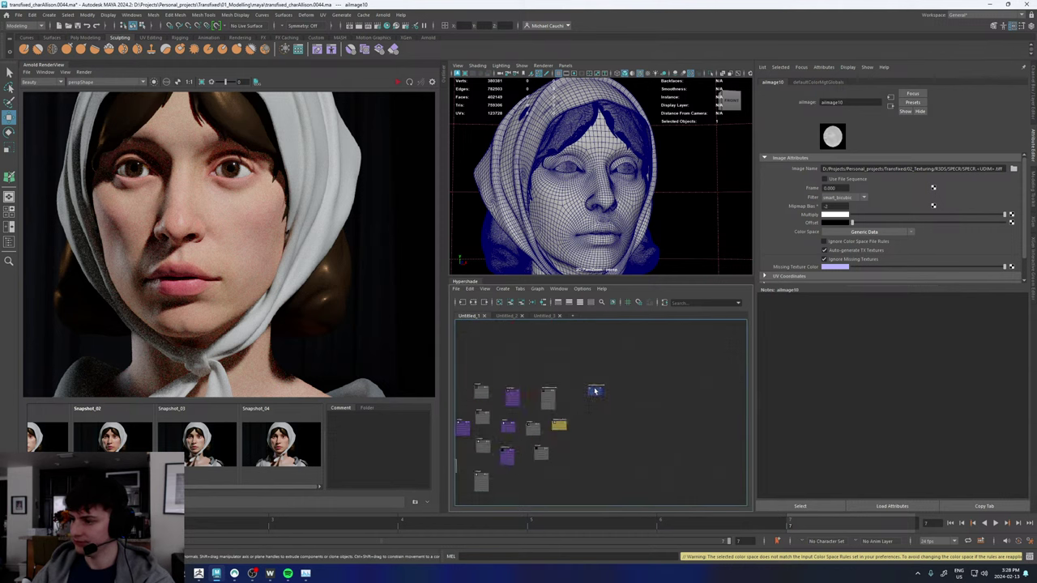
drag(595, 391, 703, 385)
drag(537, 453, 679, 438)
alt+middle_drag(616, 448, 666, 433)
drag(504, 449, 735, 443)
scroll(732, 438, up, 6)
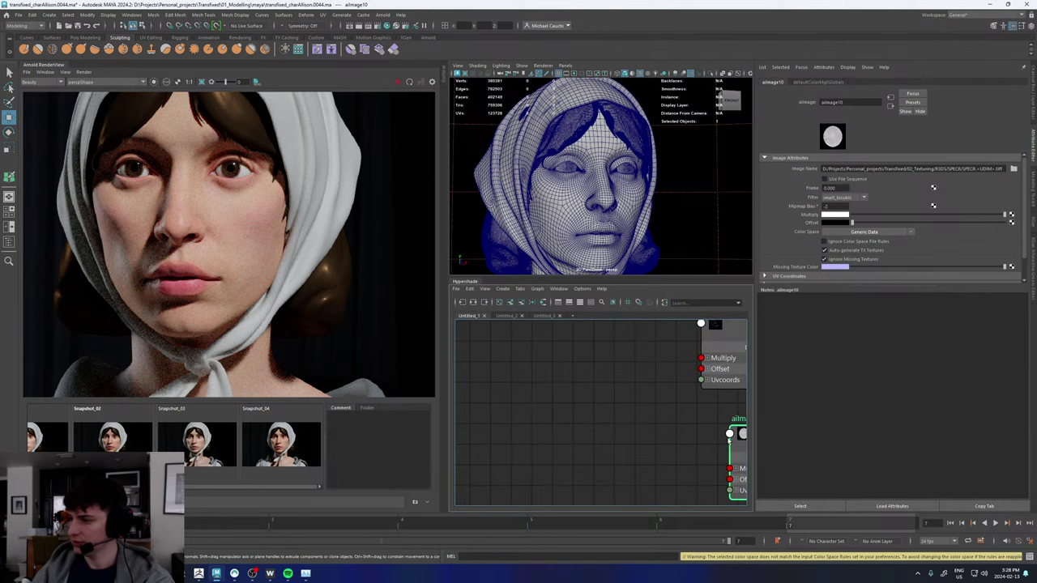
alt+middle_drag(686, 426, 620, 435)
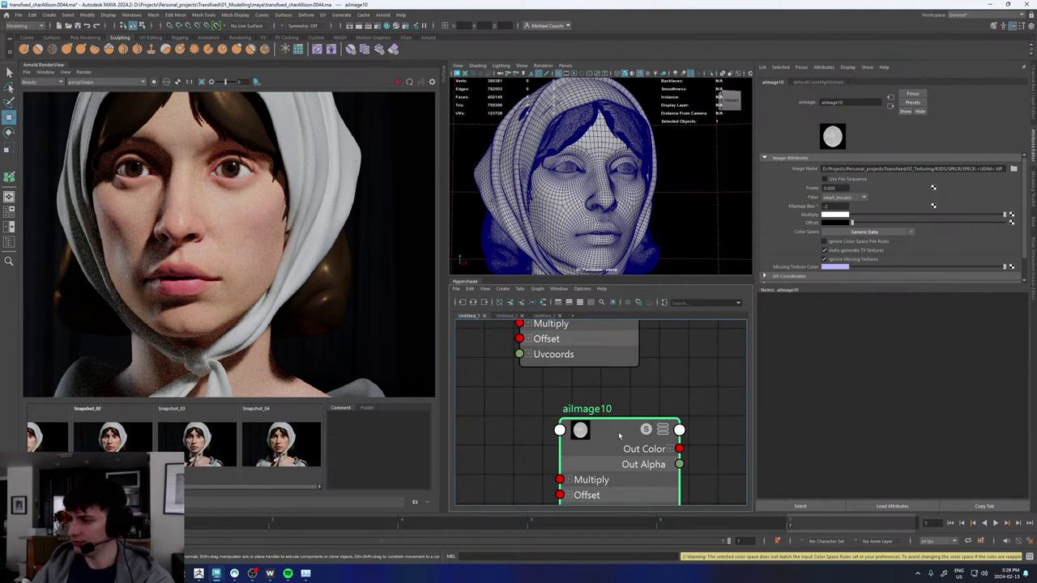
- Change the file name prefix in aiImage10's image path to DISP, keeping the UDIM token and extension
double_click(971, 169)
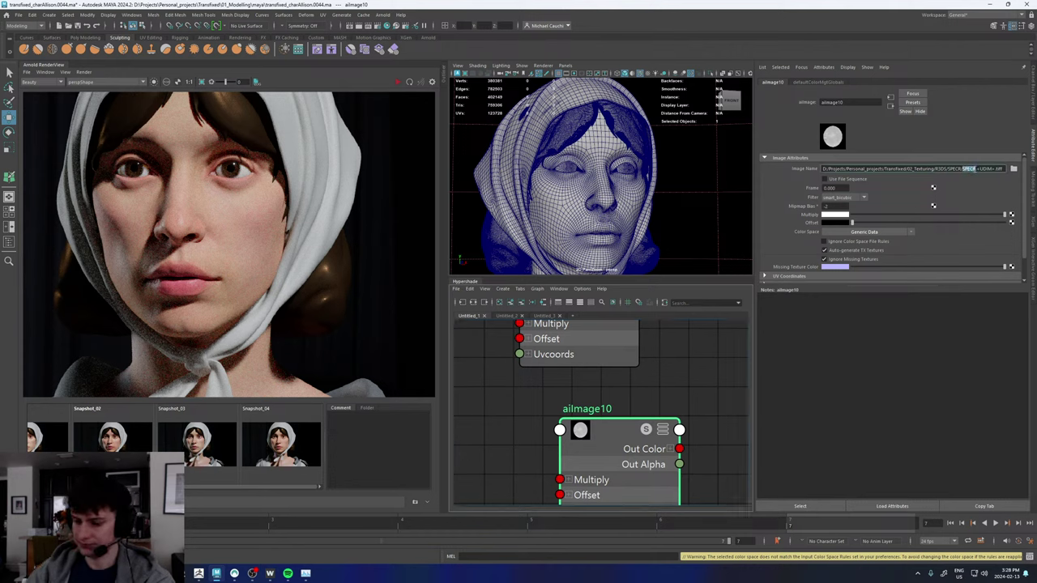
text(DISP)
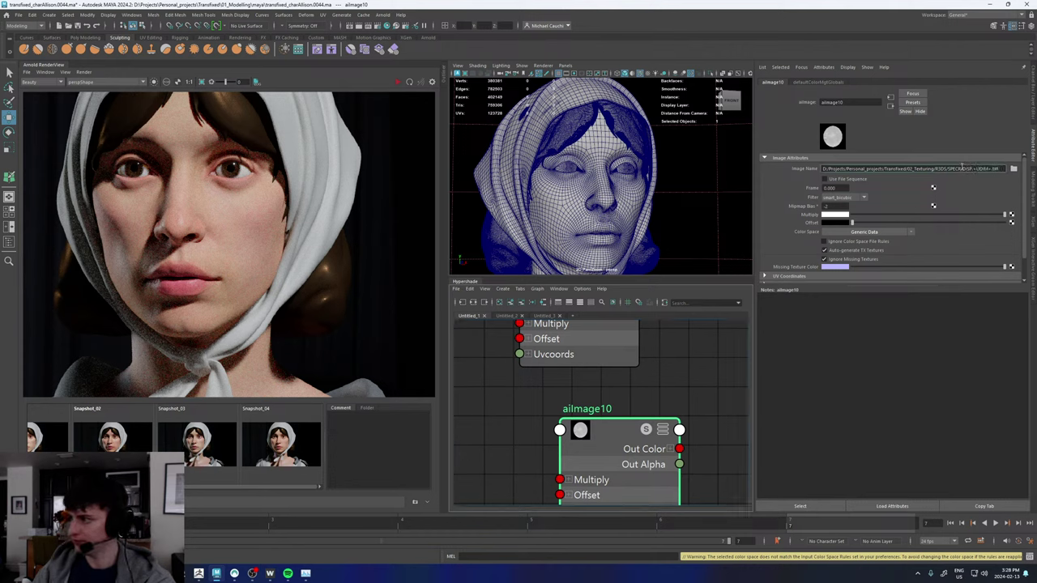
- Change the folder in aiImage10's image path from SPEC to DISP so it loads the displacement texture
double_click(955, 168)
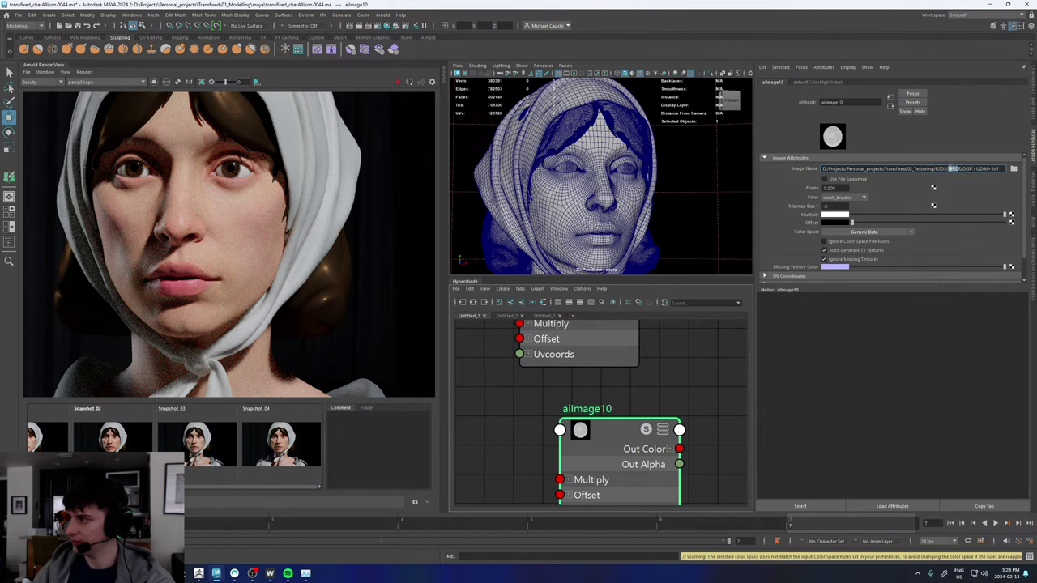
key(BackSpace)
text(DISP)
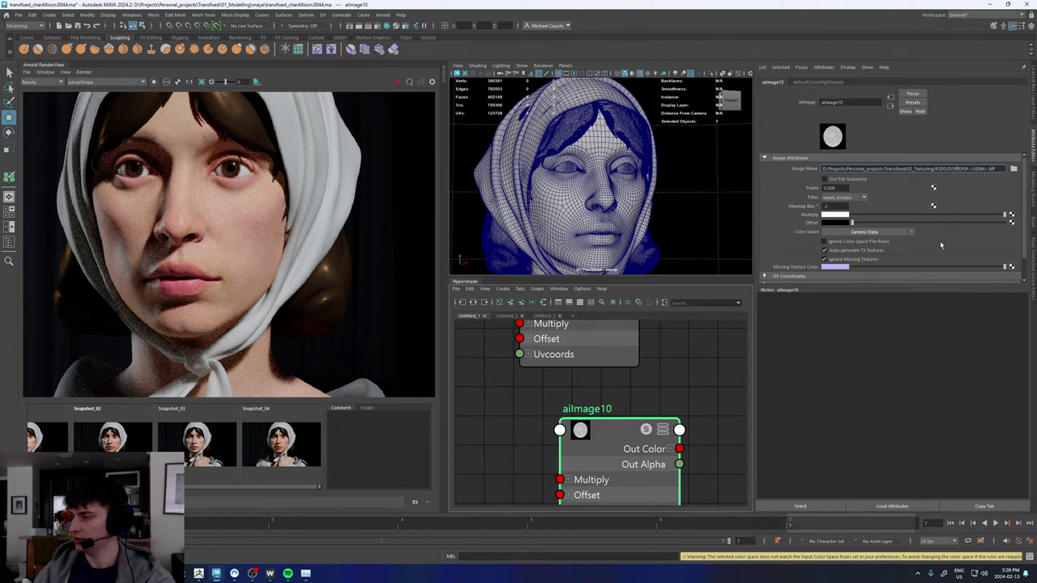
- Set aiImage10's missing texture colour to neutral grey with a blue value of 0.5, and its colour space to Generic Data
click(842, 268)
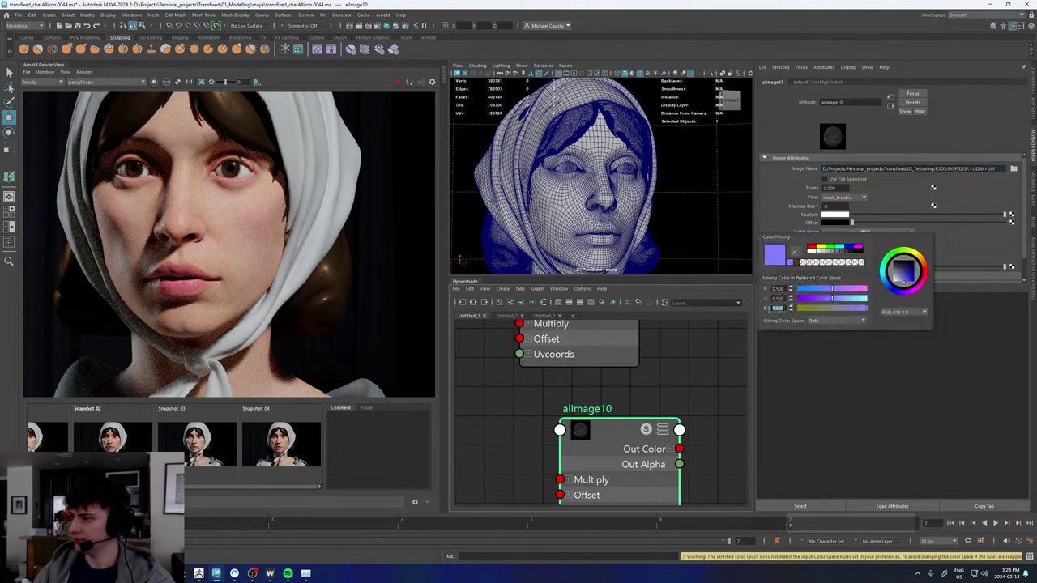
text(0.5)
key(Return)
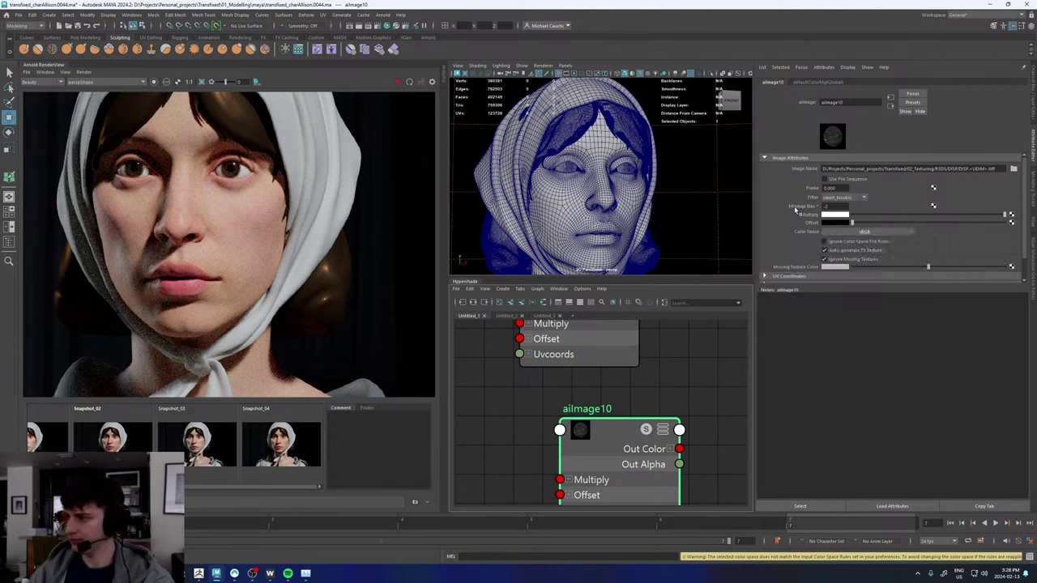
click(865, 231)
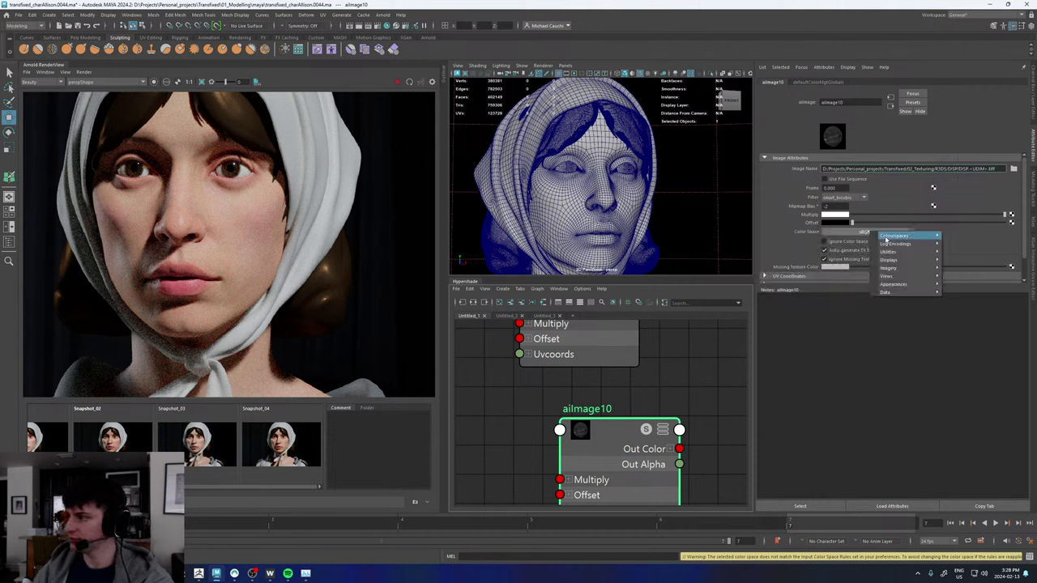
mouse_move(901, 291)
click(965, 294)
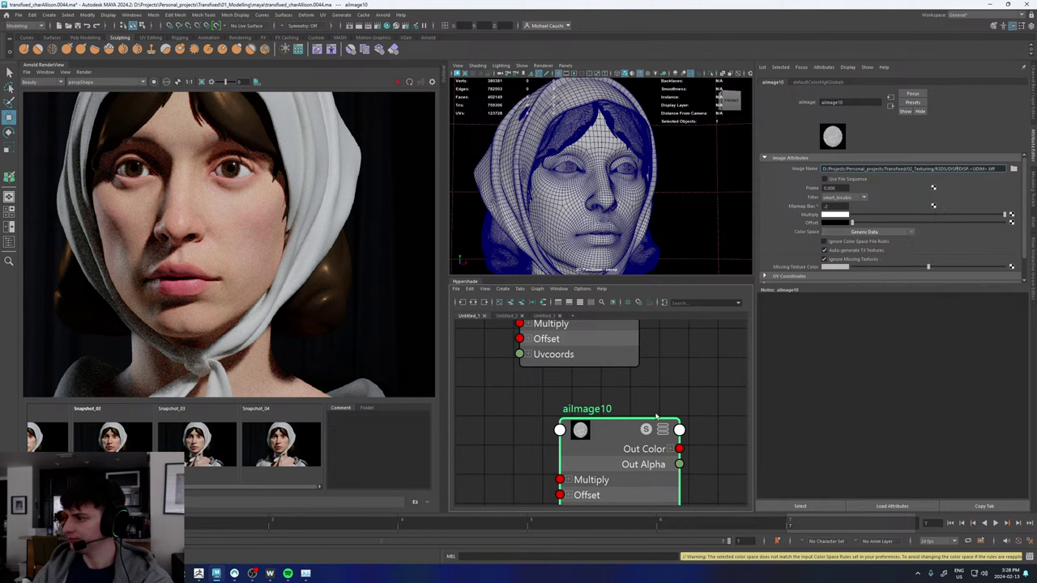
- Set aiImage2's missing texture colour to the recently used mid grey from the colour history
scroll(510, 442, down, 5)
alt+middle_drag(510, 442, 698, 411)
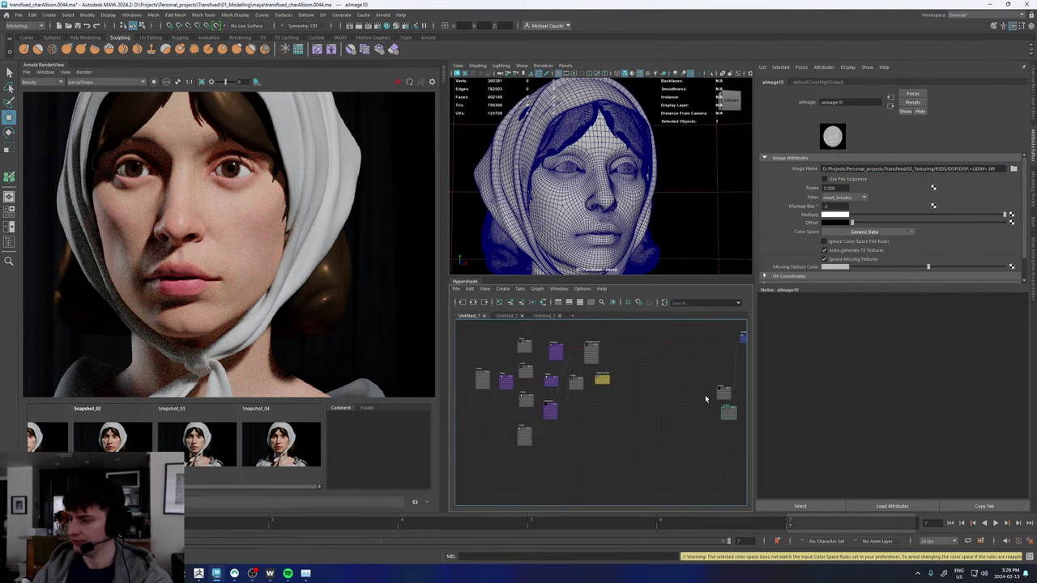
click(723, 394)
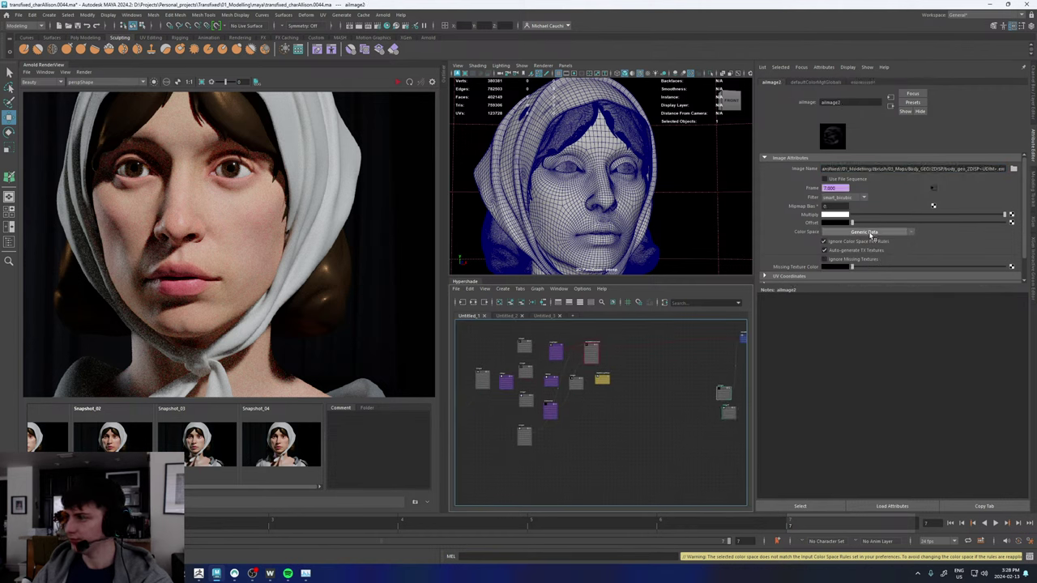
click(845, 268)
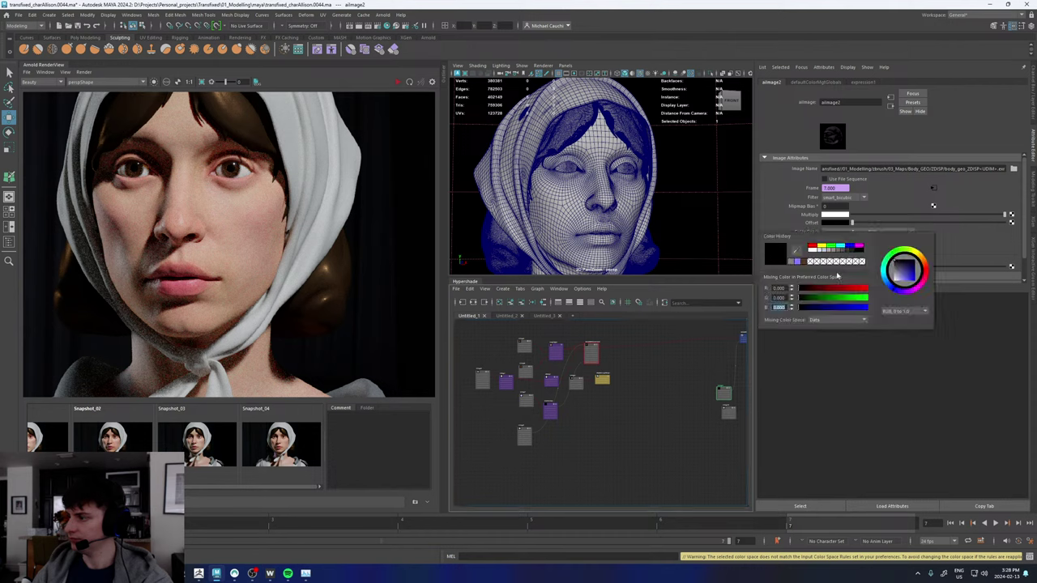
click(793, 263)
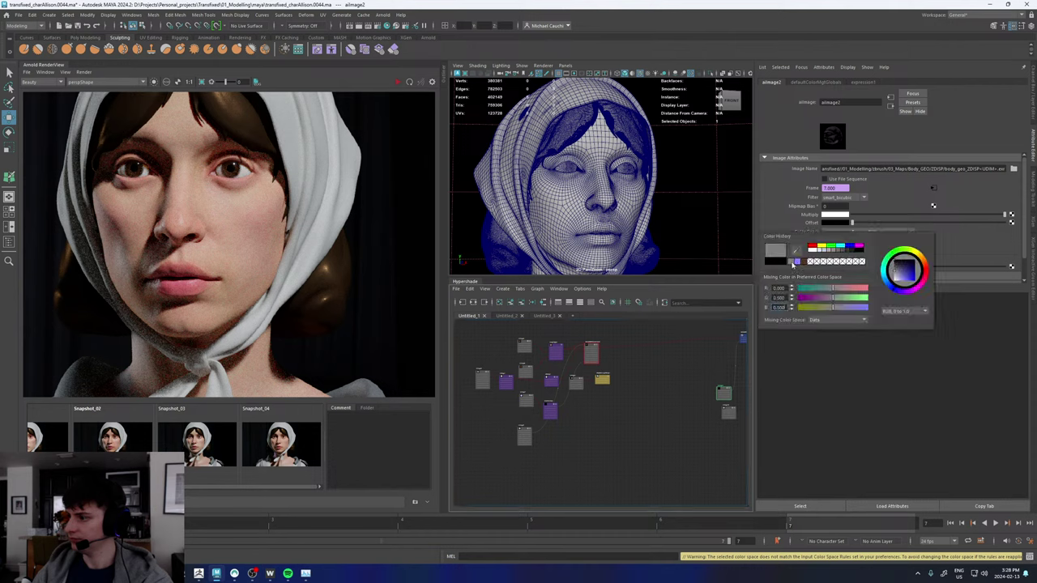
- Apply the same recent mid grey as missing texture colour on the SPECR and SPEC image nodes
click(524, 435)
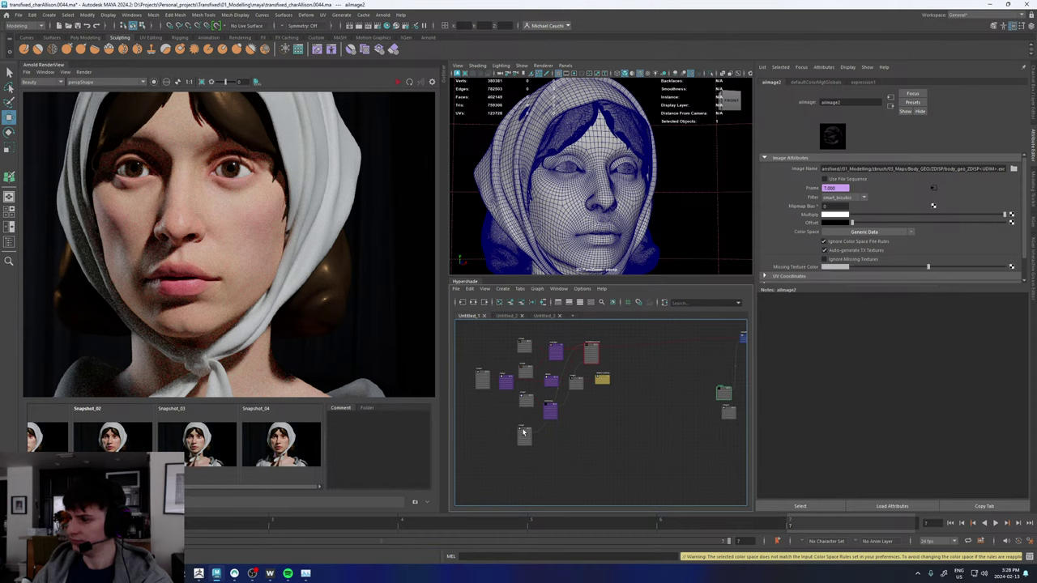
click(845, 267)
click(773, 252)
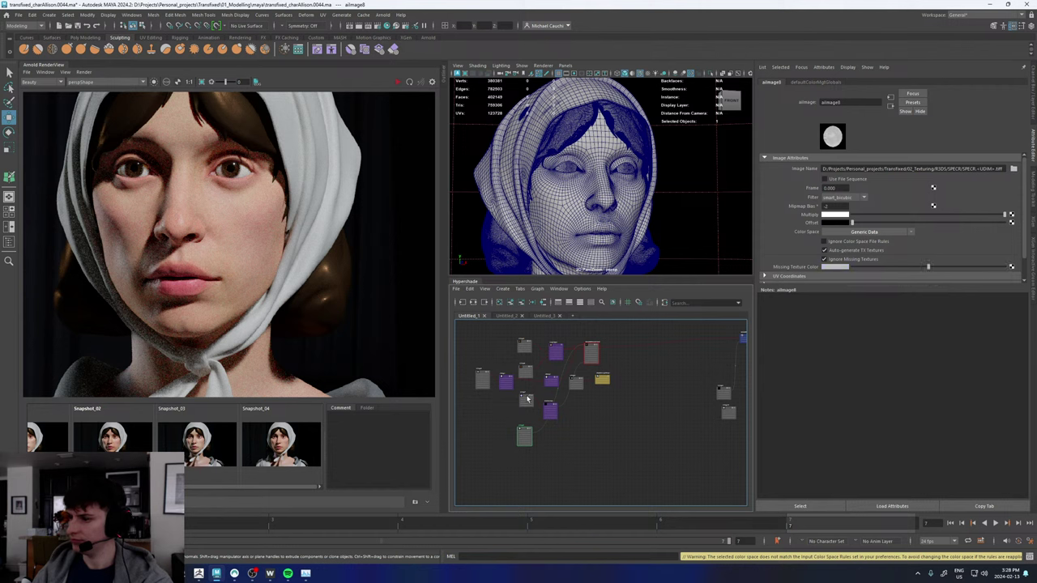
click(481, 375)
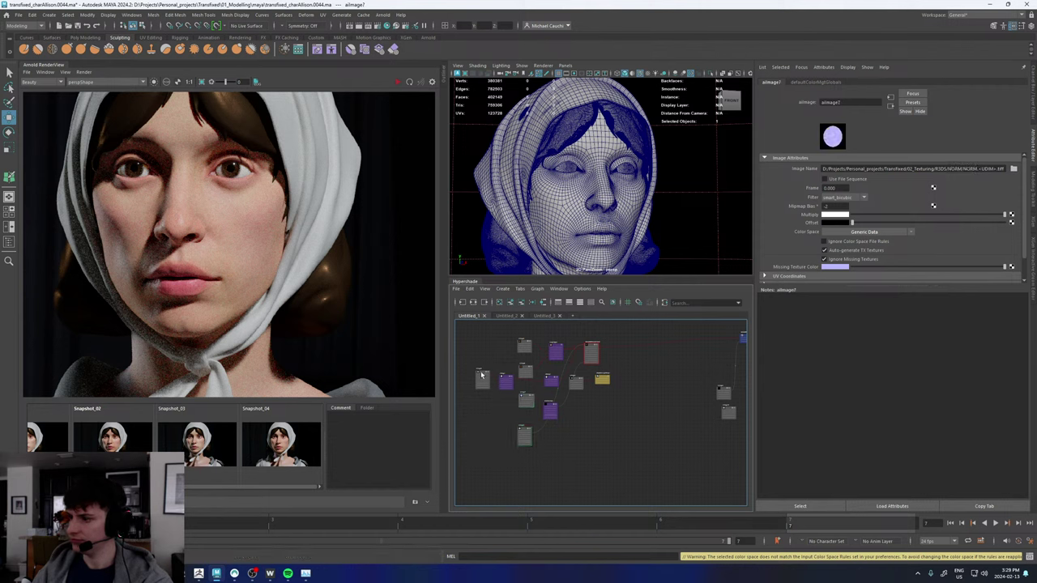
click(481, 376)
click(839, 268)
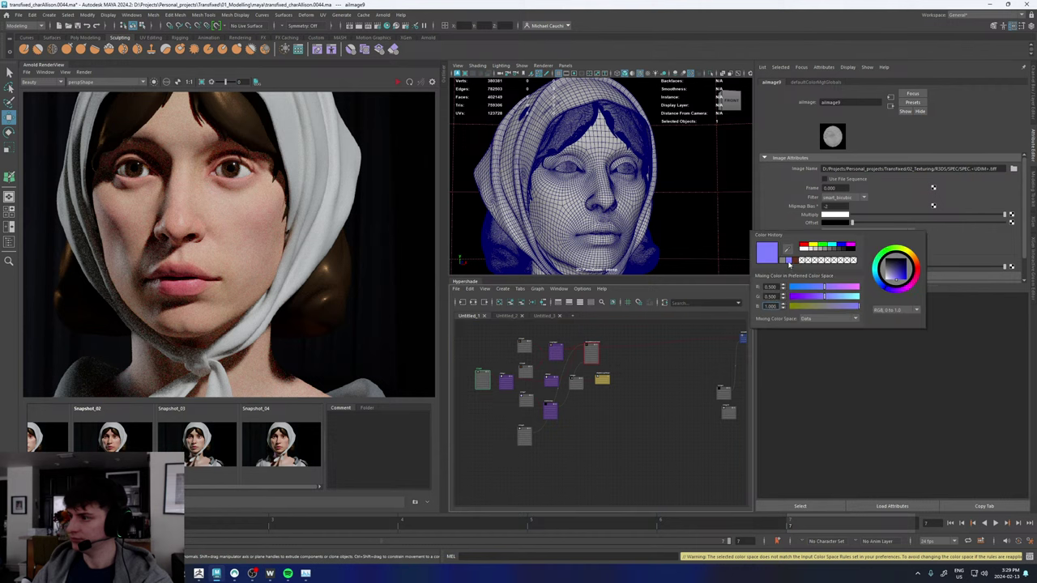
click(786, 260)
- Check the missing texture colour and colour space of the COL texture node aiImage6
scroll(525, 373, up, 5)
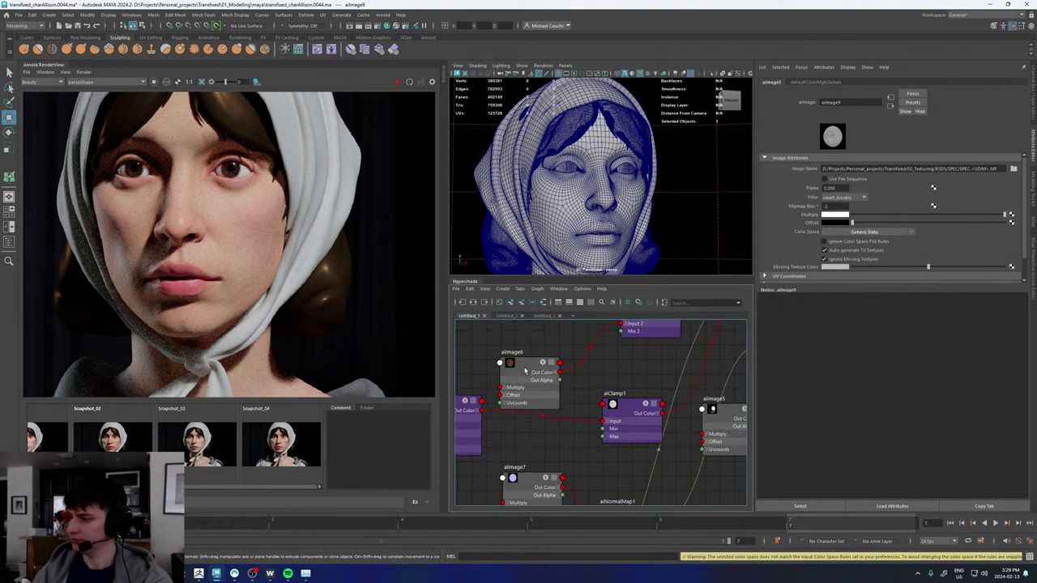
click(525, 366)
scroll(682, 394, down, 5)
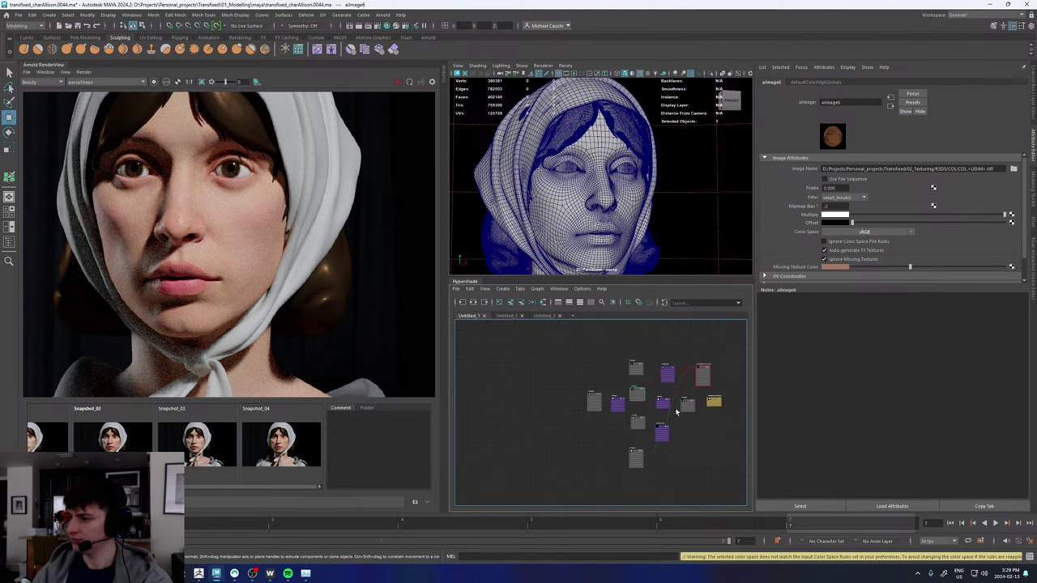
- Align aiImage10 beneath aiImage2 and add an aiRange node beside it in the graph
alt+middle_drag(689, 419, 633, 410)
scroll(634, 409, up, 5)
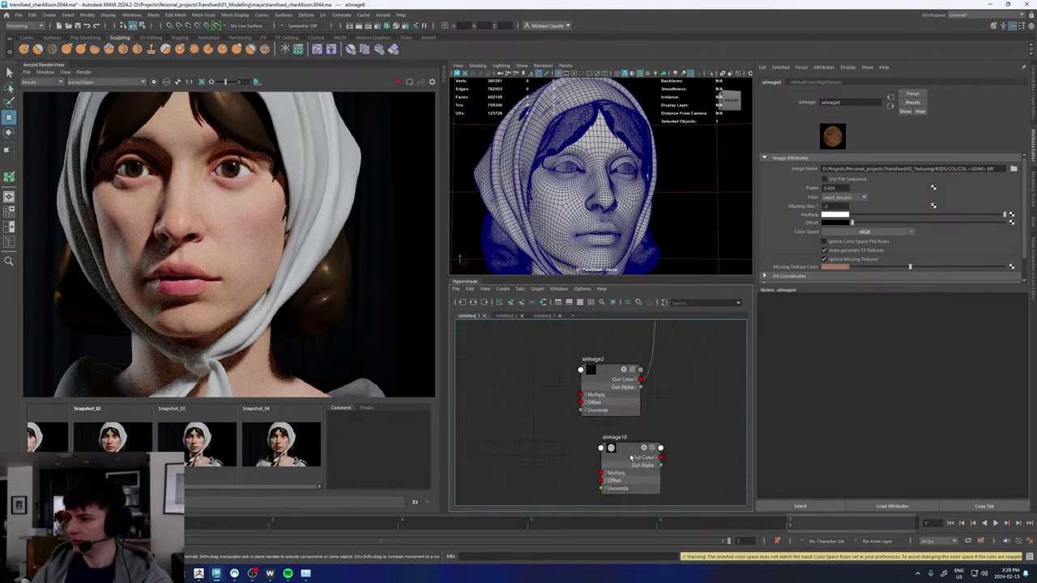
click(612, 465)
click(681, 458)
key(Tab)
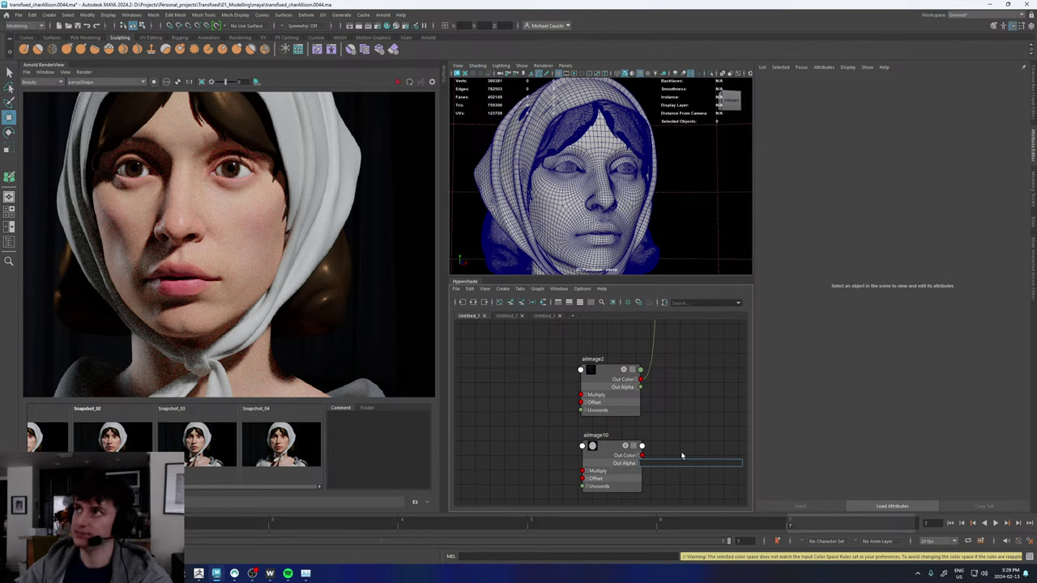
text(airange)
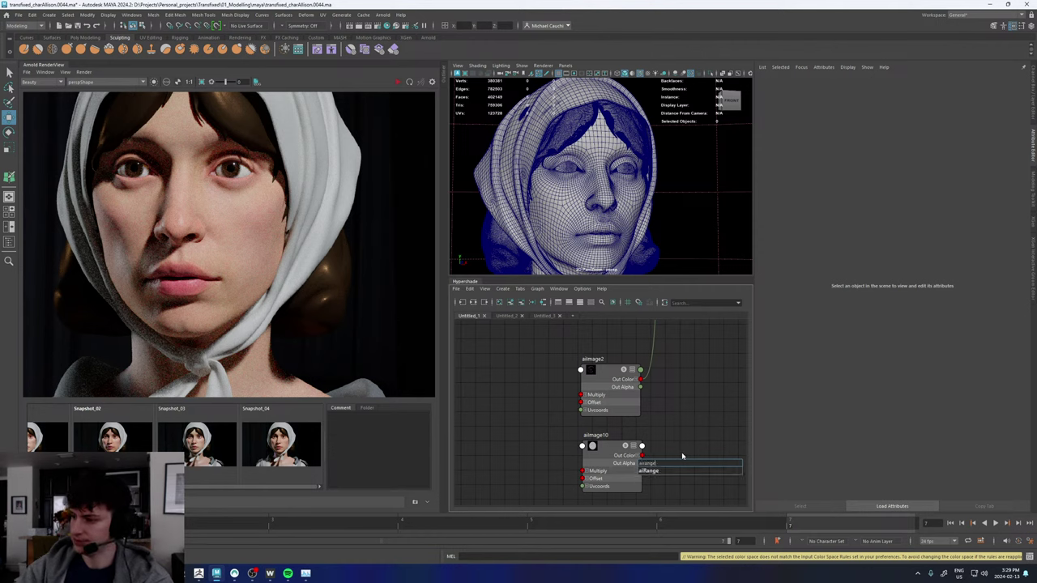
key(Return)
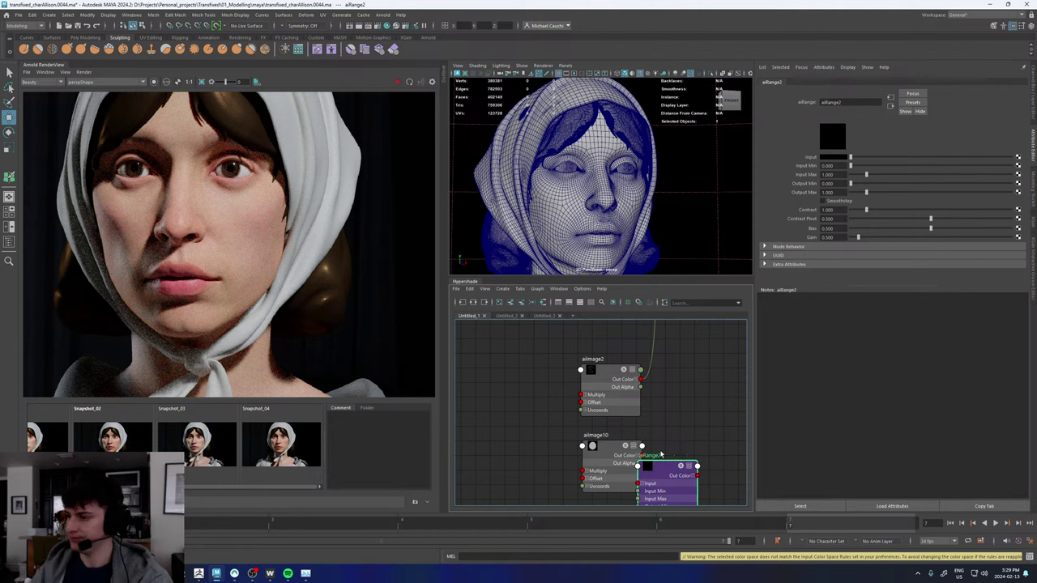
- Move aiImage10 away from the new range node and connect its Out Color to aiRange2's Input
drag(640, 472, 579, 475)
alt+middle_drag(579, 476, 592, 436)
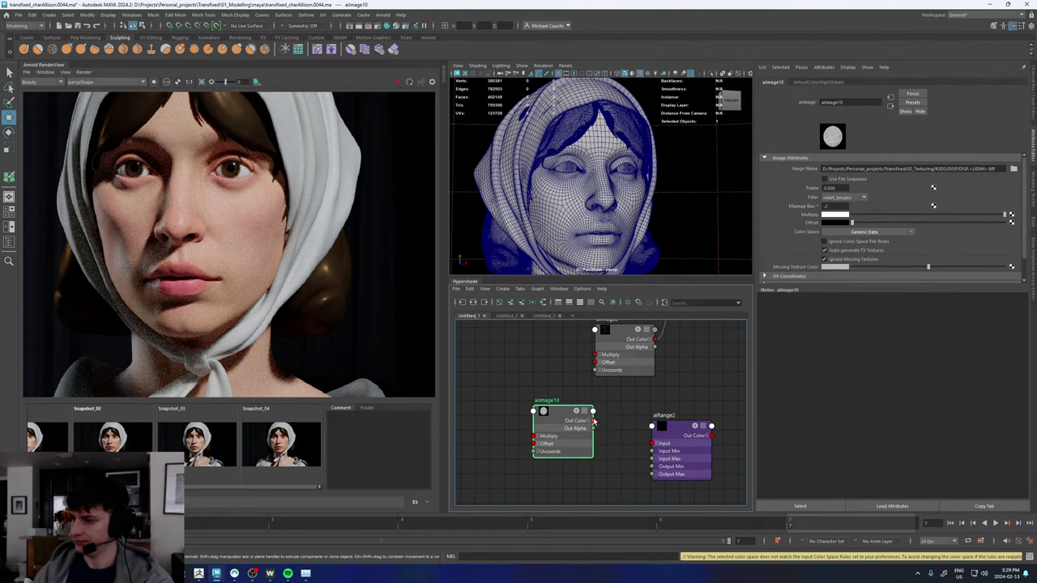
drag(594, 420, 662, 437)
drag(594, 420, 653, 444)
click(678, 432)
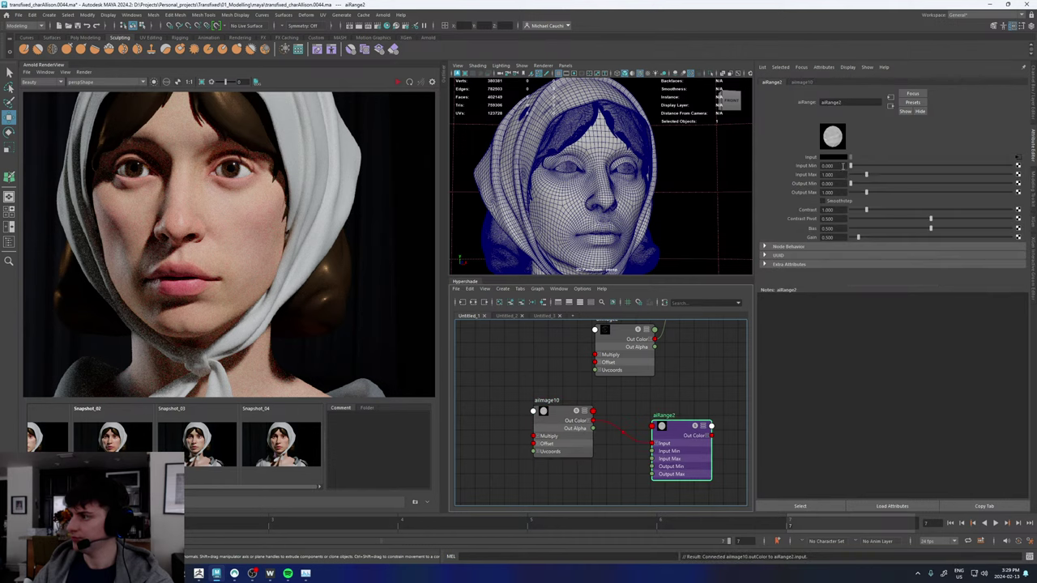
- Try an Input Min of -1 on aiRange2
click(842, 165)
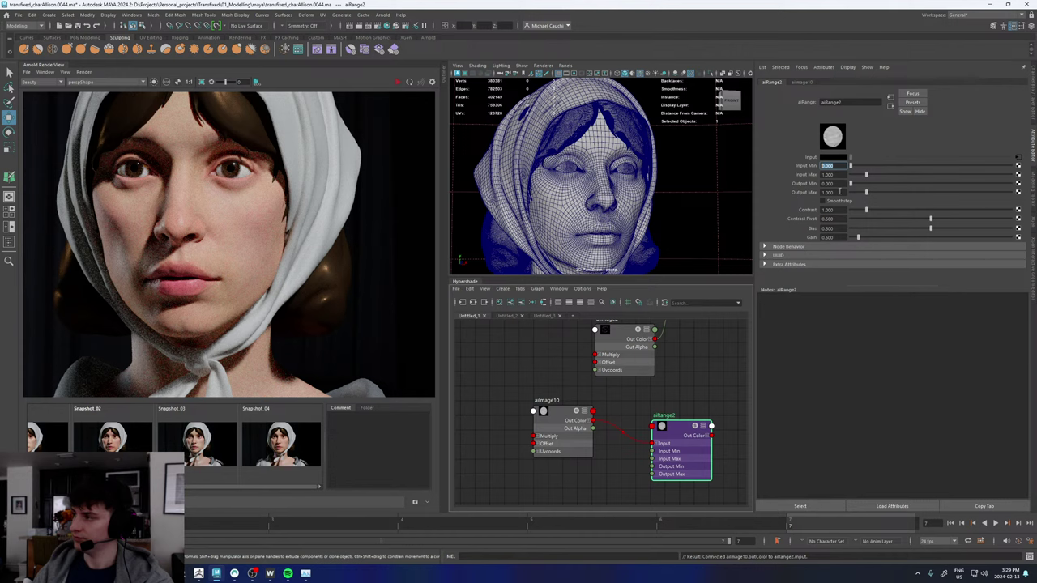
text(-.5)
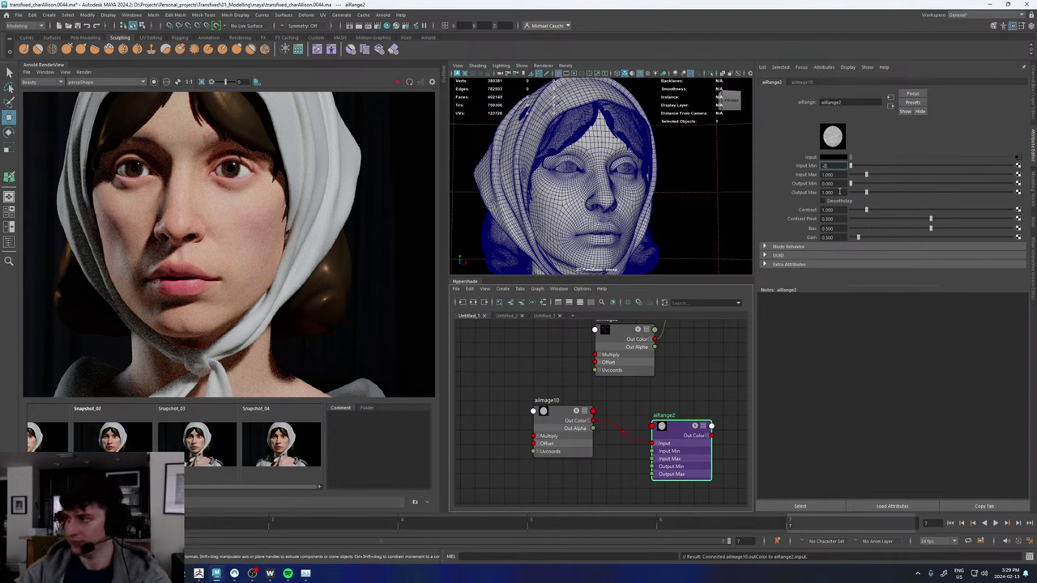
text(1)
key(Return)
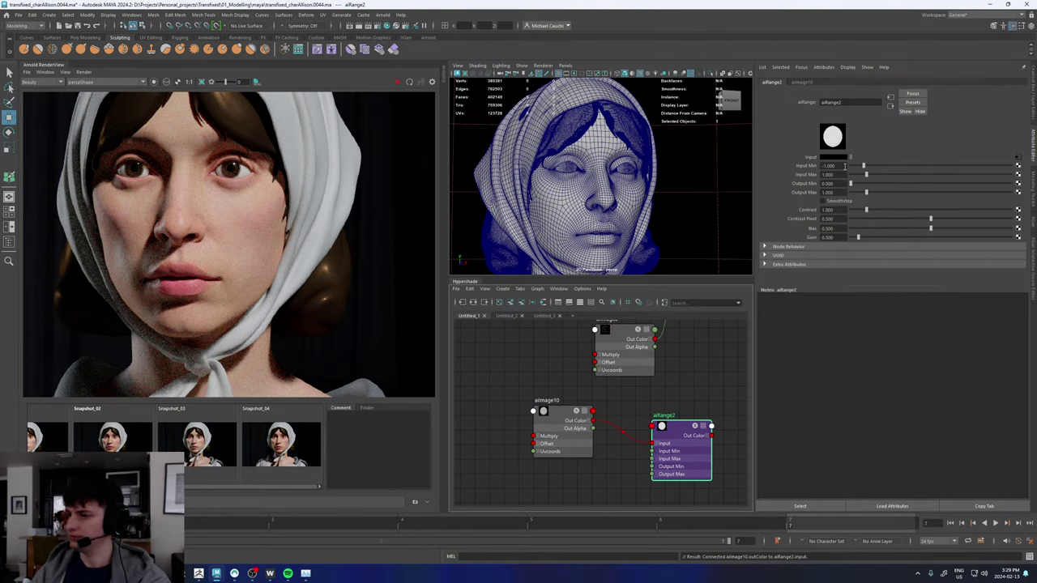
- Set aiRange2's Input Min to 0 and Output Min to -1, and place the node closer to aiImage10
click(839, 166)
text(1)
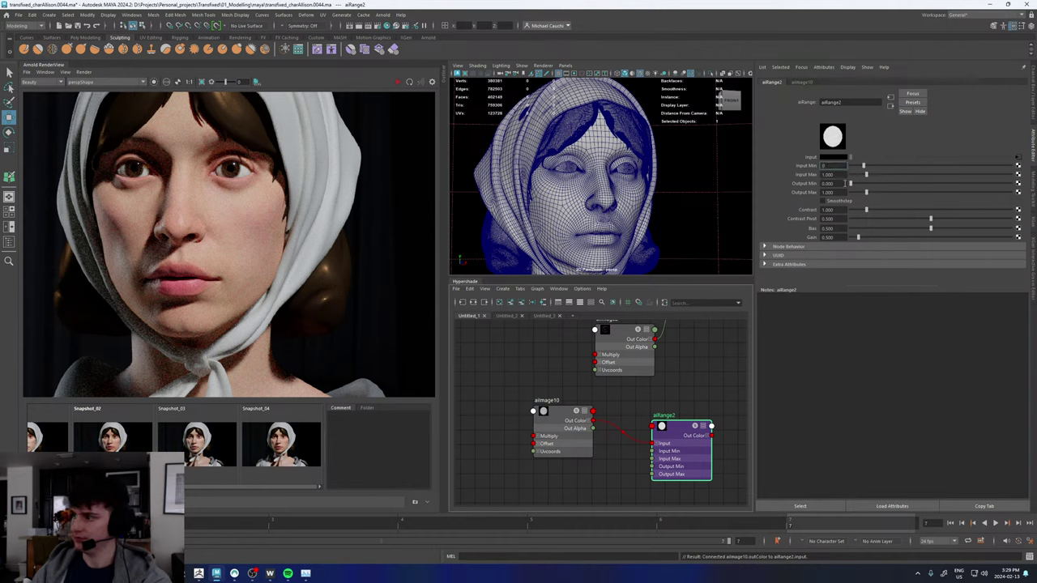
drag(845, 184, 807, 188)
text(-1)
key(Return)
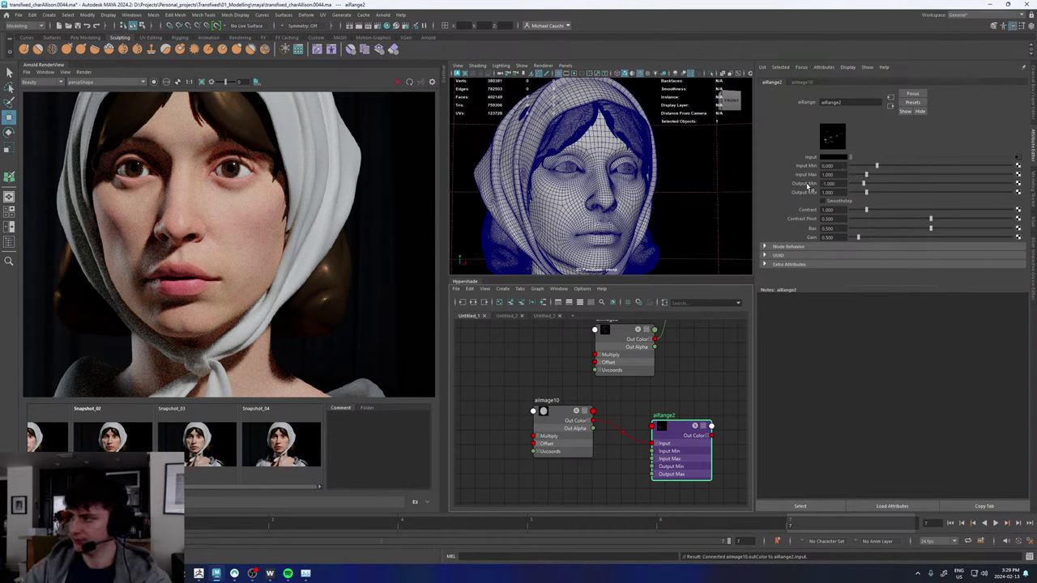
drag(661, 428, 641, 421)
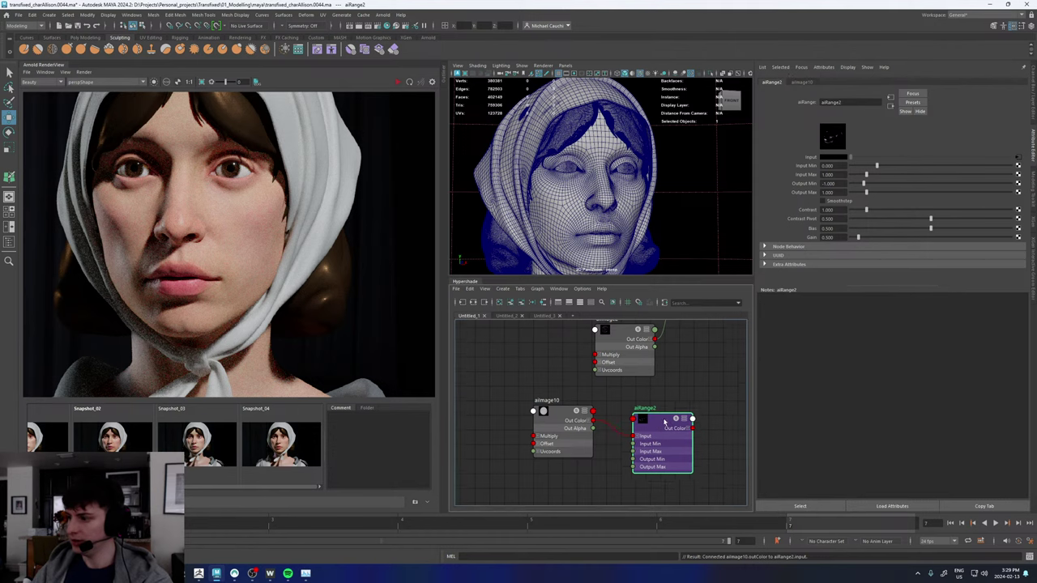
alt+middle_drag(702, 399, 637, 396)
- Add an aiMultiply node beside aiRange2 and remove it
click(681, 431)
key(Tab)
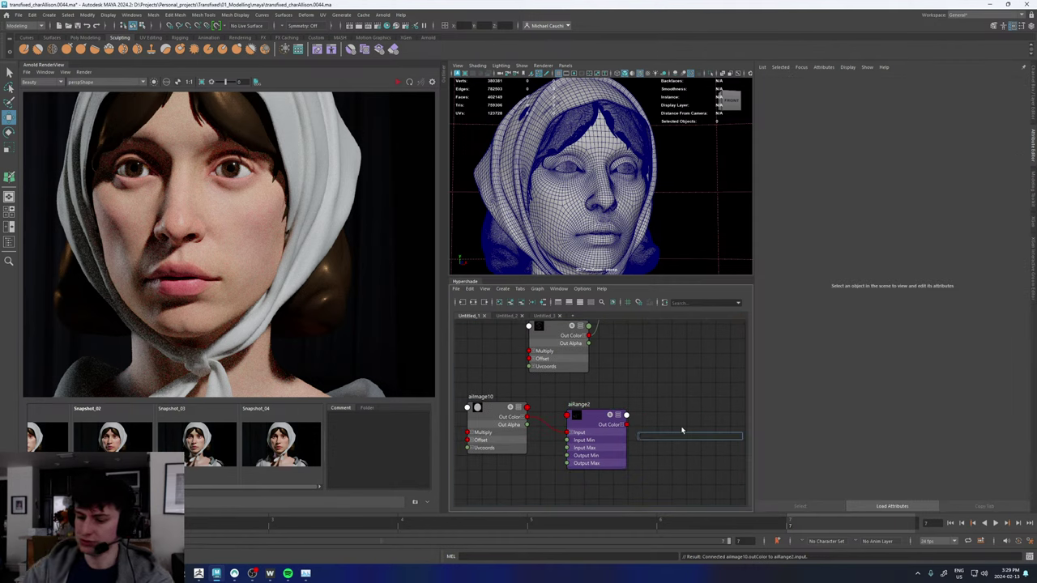
text(multi)
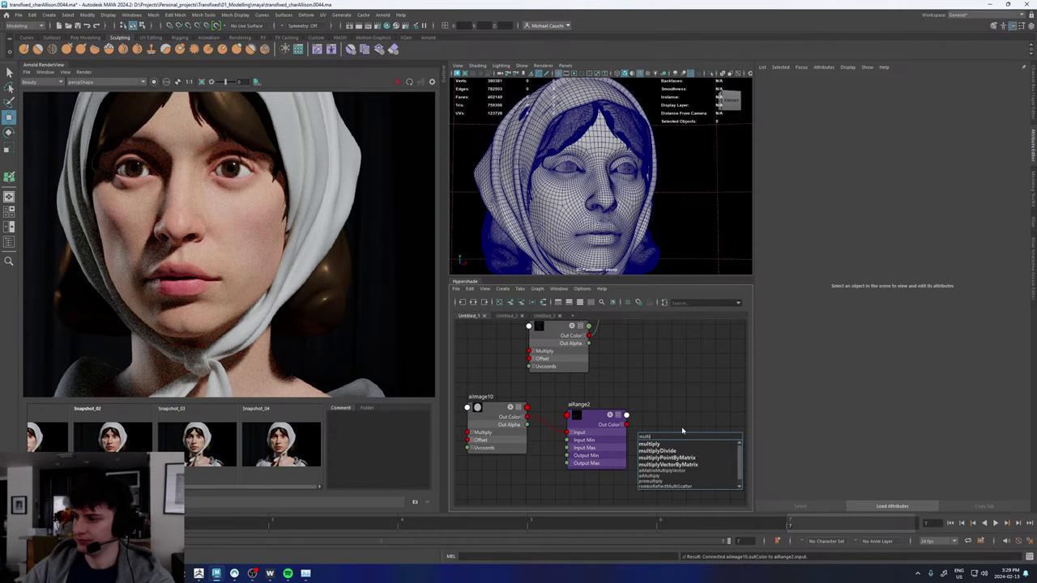
key(Down)
key(Down)
key(Down)
key(Down)
key(Down)
key(Down)
key(Return)
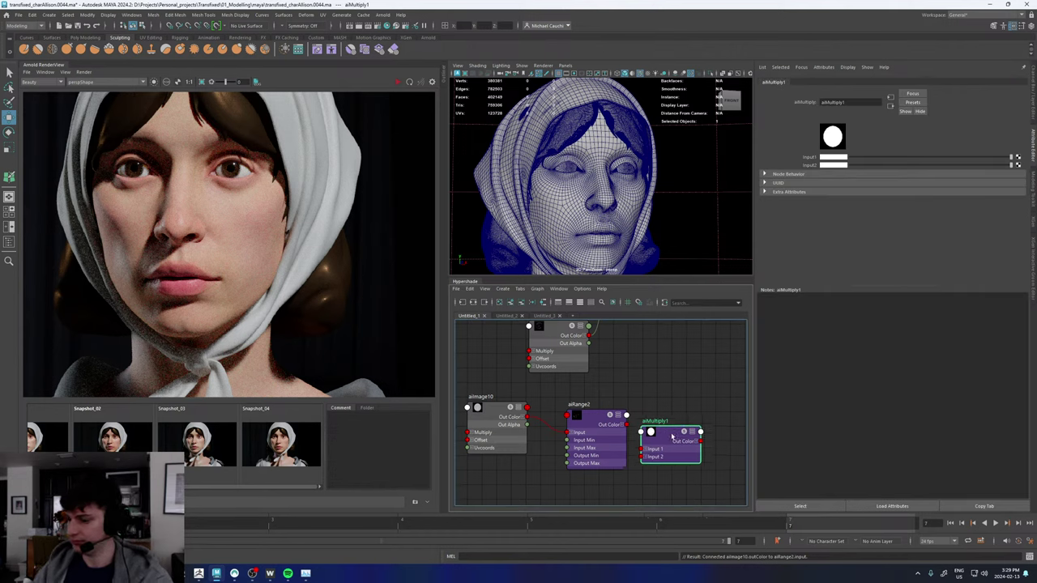
key(Delete)
- Add a floatMath node beside aiRange2
key(Tab)
text(float)
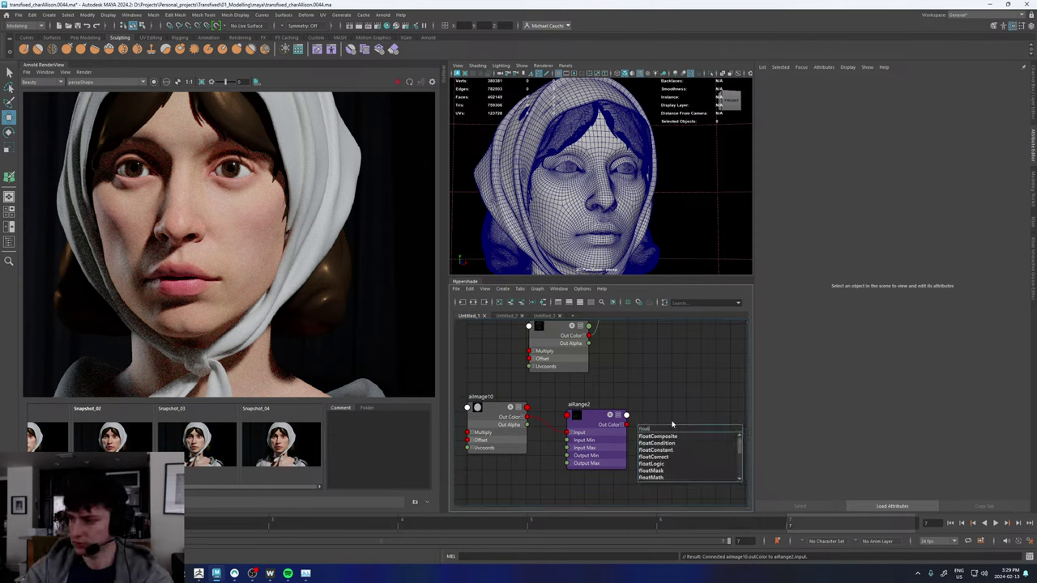
key(Down)
key(Down)
key(Down)
key(Down)
key(Down)
key(Down)
key(Down)
key(Down)
key(Down)
key(Down)
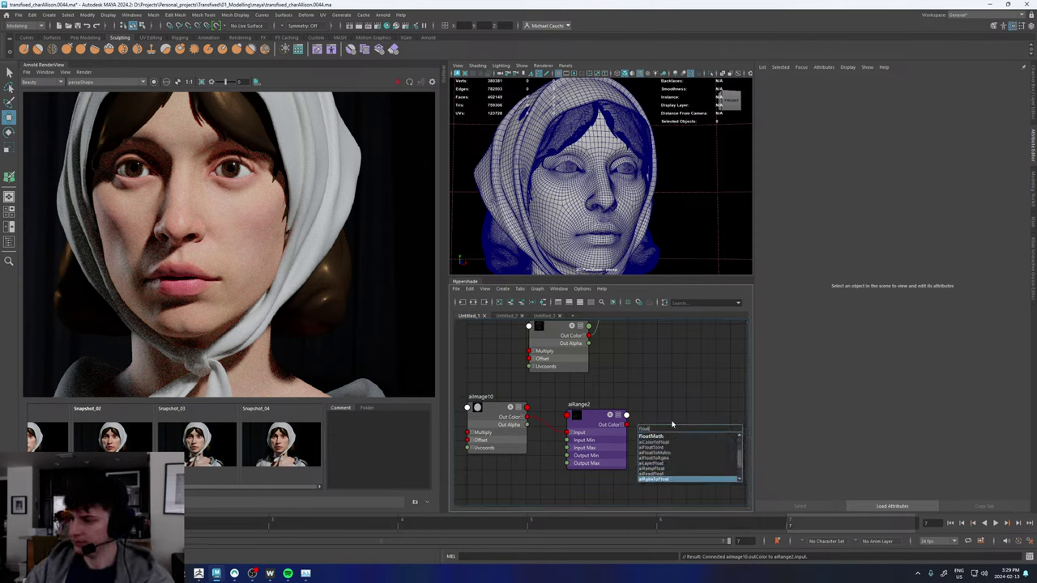
key(Up)
key(Up)
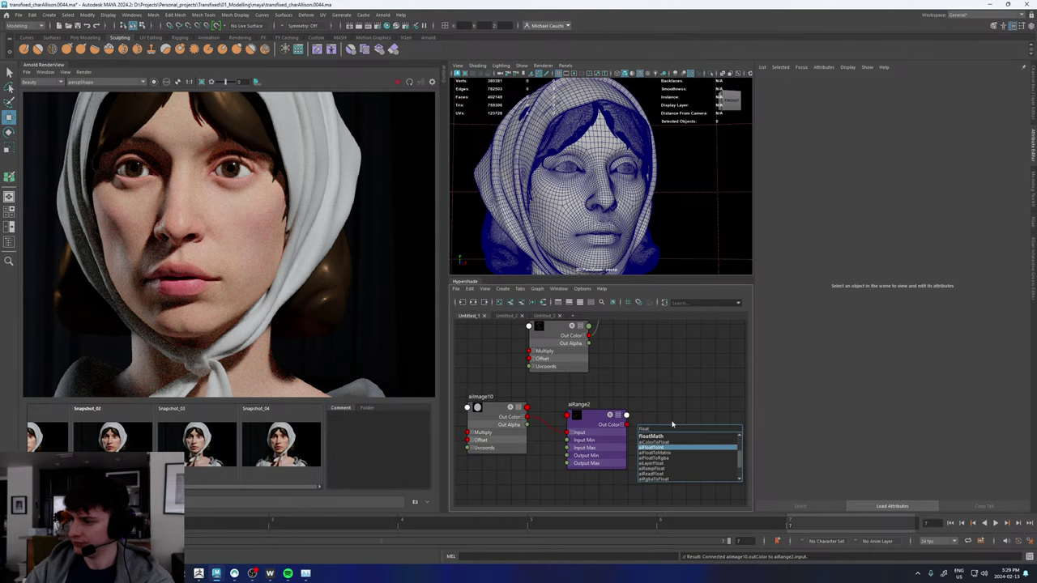
key(Down)
key(Down)
key(Down)
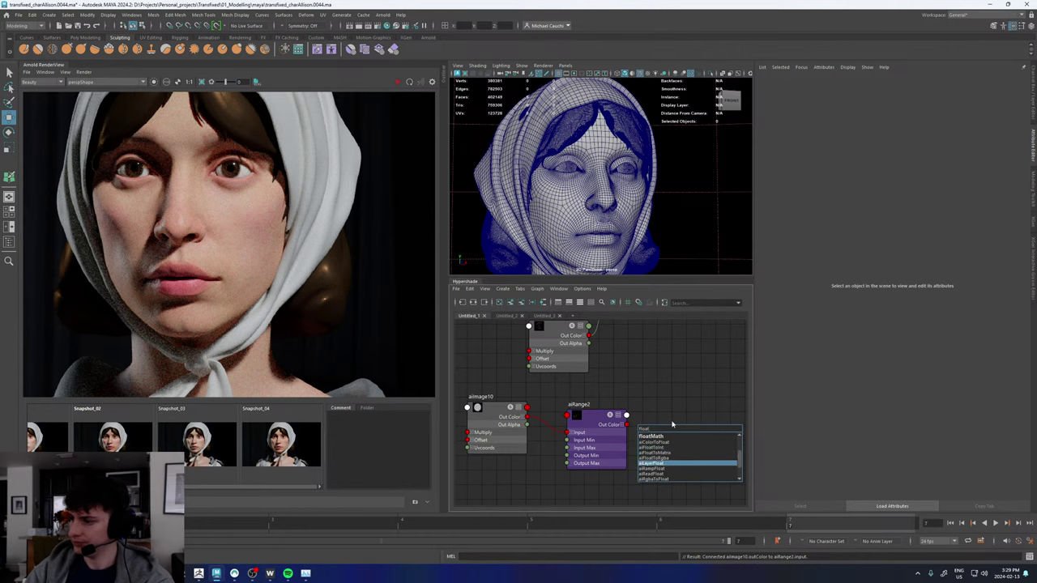
key(Down)
key(Down)
key(Down)
key(Down)
key(Down)
key(Down)
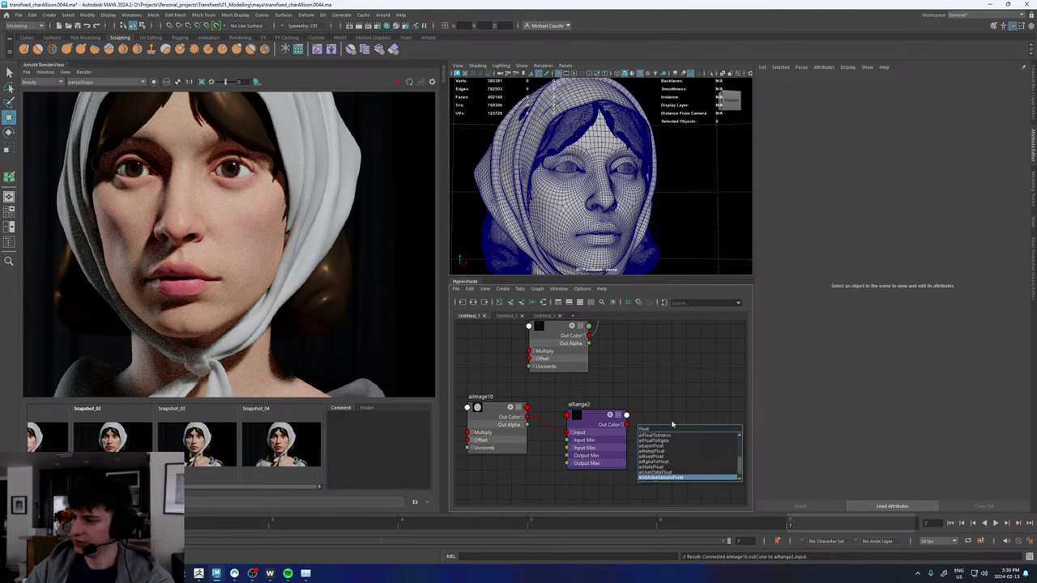
key(Down)
key(Down)
key(Down)
key(Down)
key(Down)
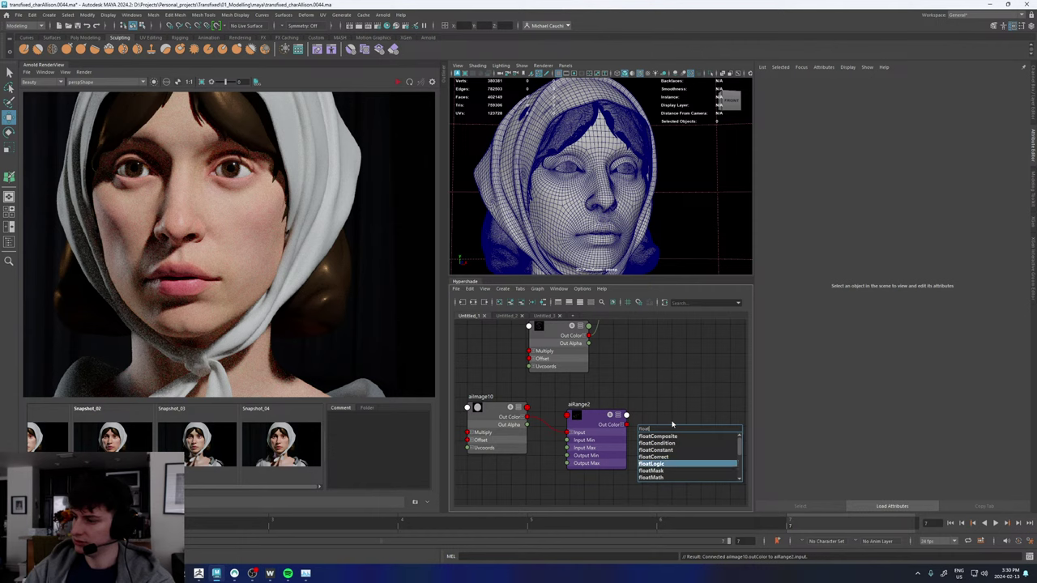
key(Down)
key(Down)
key(Return)
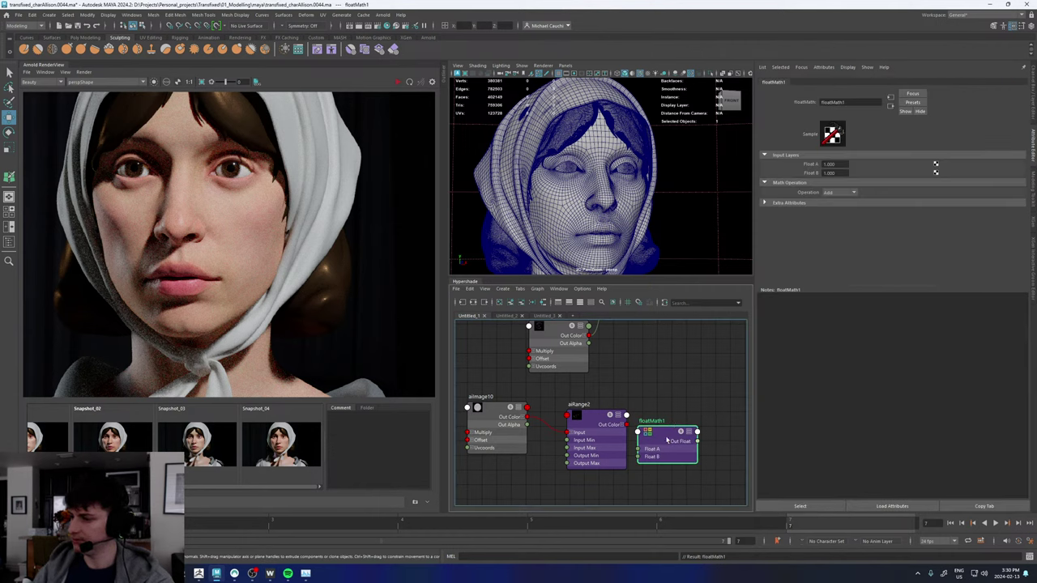
- Align floatMath1 next to aiRange2, connect aiRange2's Out Color R to its Float A, and set its Operation to Multiply
mouse_move(661, 442)
mouse_down()
mouse_move(672, 419)
mouse_move(652, 427)
mouse_up()
click(621, 424)
click(840, 192)
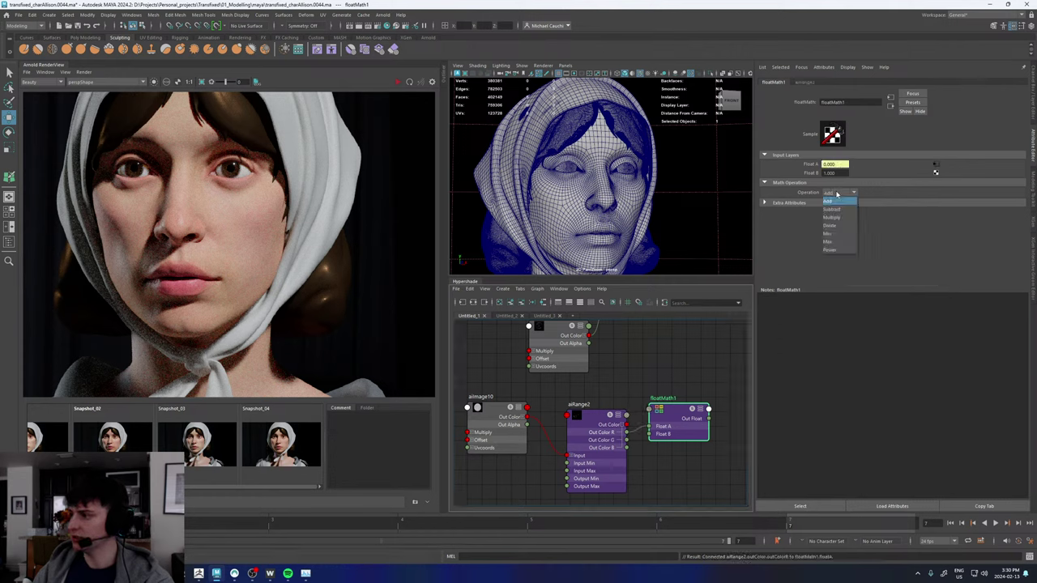
click(839, 216)
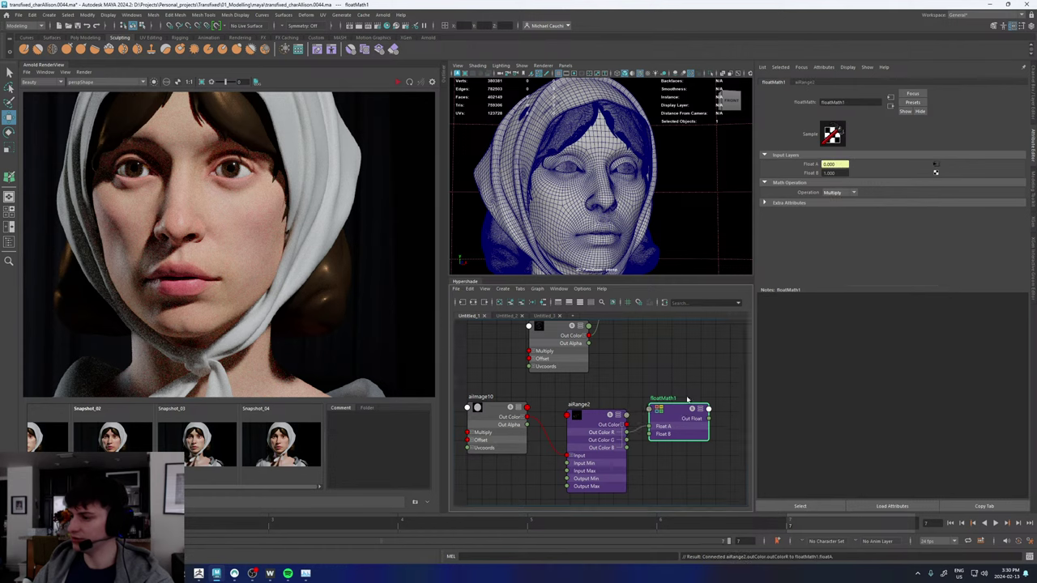
- Add an aiLayerRgba node above floatMath1, enable its Layer 2, and remove the node
scroll(681, 349, down, 5)
alt+middle_drag(641, 452, 649, 429)
click(650, 414)
key(Tab)
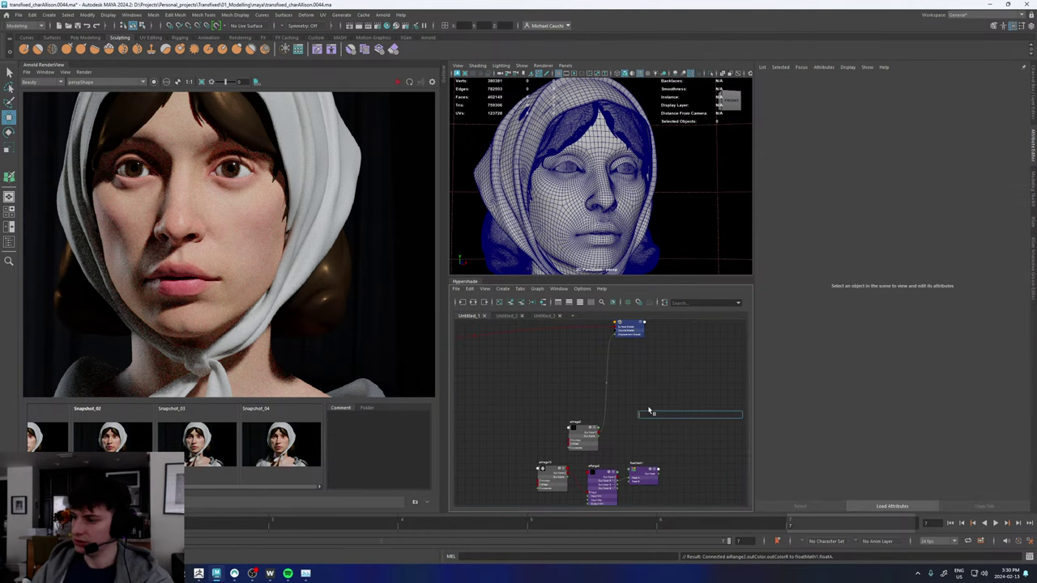
text(laye)
key(Down)
key(Down)
key(Down)
key(Down)
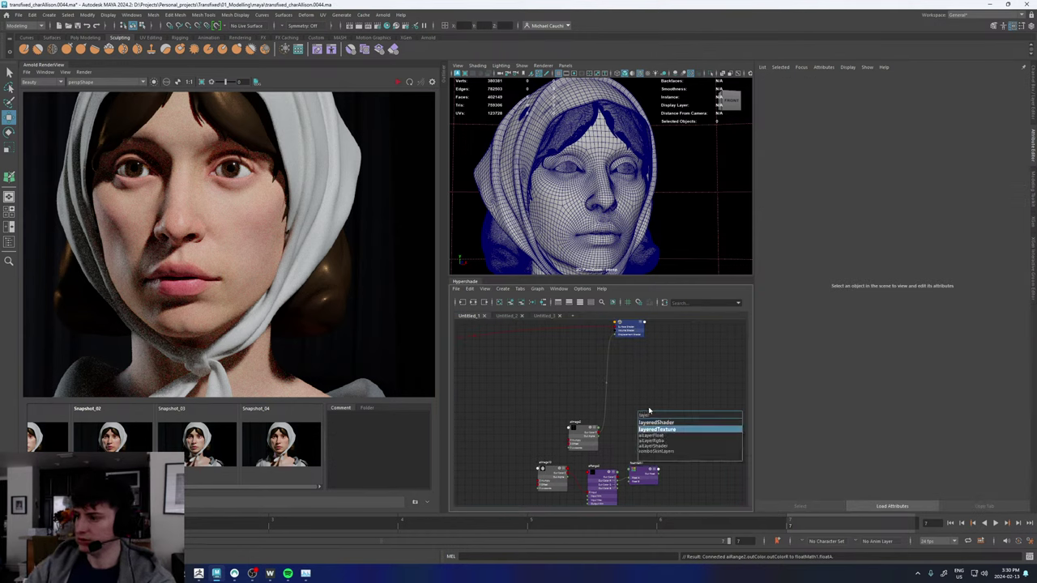
key(Return)
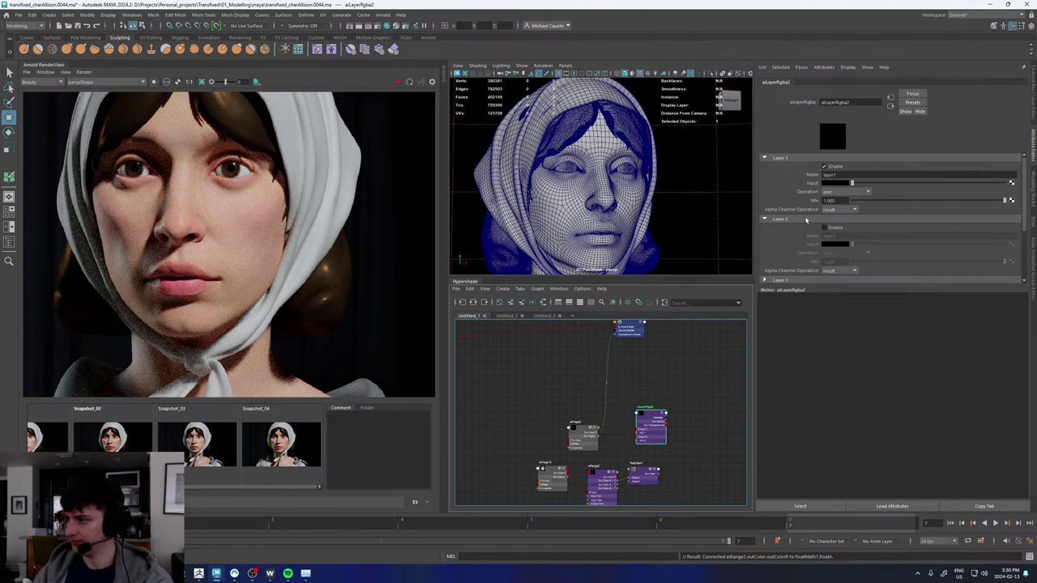
click(826, 229)
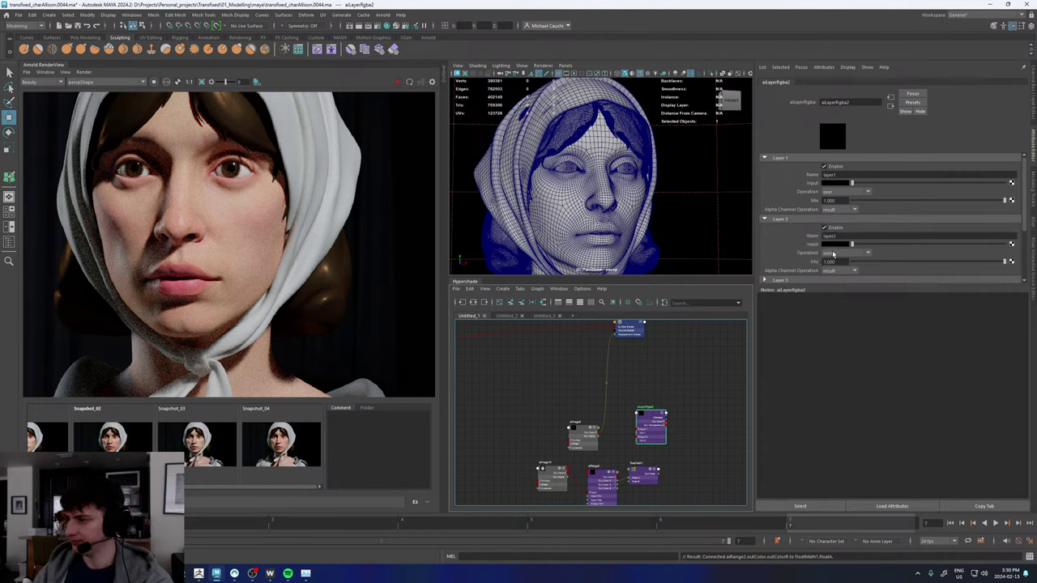
click(638, 416)
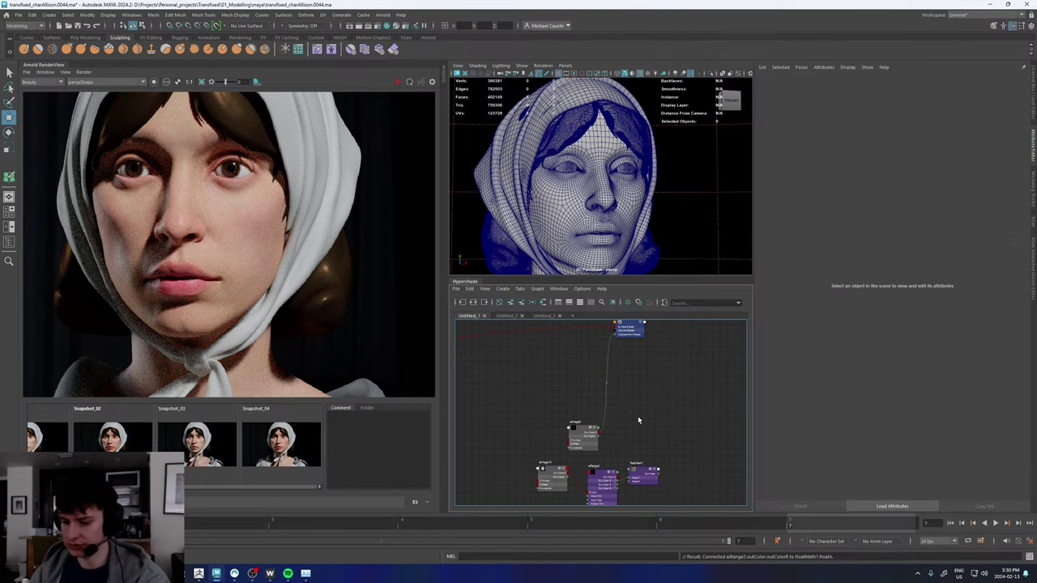
- Add a second floatMath node in the empty area beside aiImage2
key(Tab)
text(floatma)
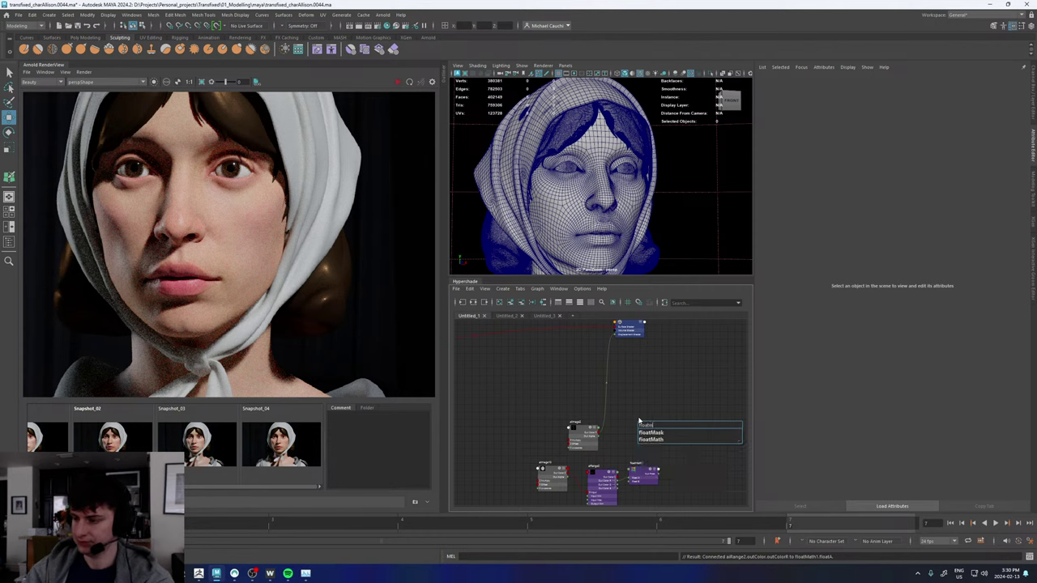
key(Down)
key(Down)
key(Return)
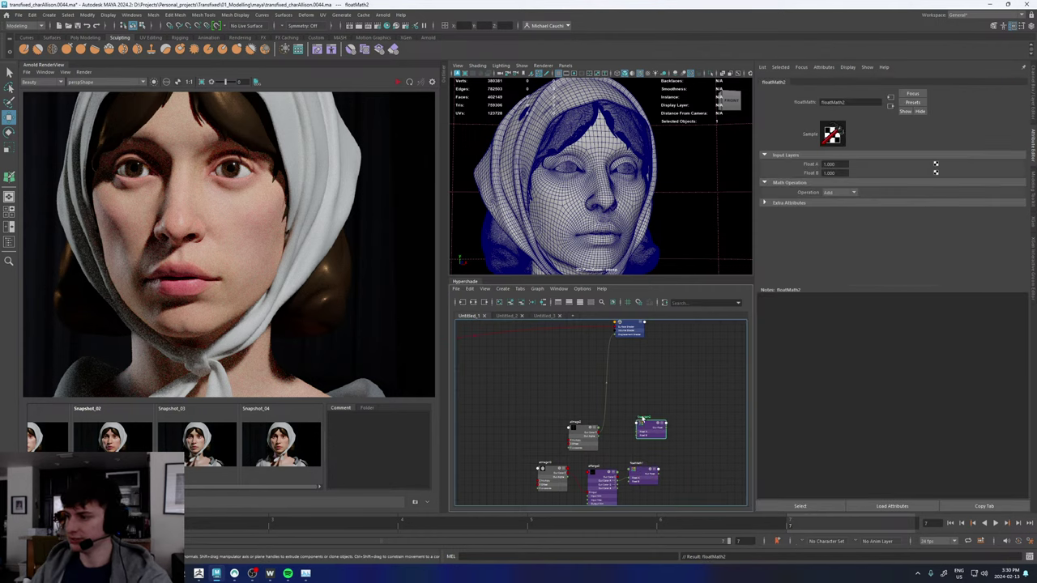
- Feed aiImage2's Out Color R into floatMath2's Float A and floatMath1's output into Float B, and connect floatMath2 to the shading group's displacement
scroll(599, 437, up, 5)
click(584, 422)
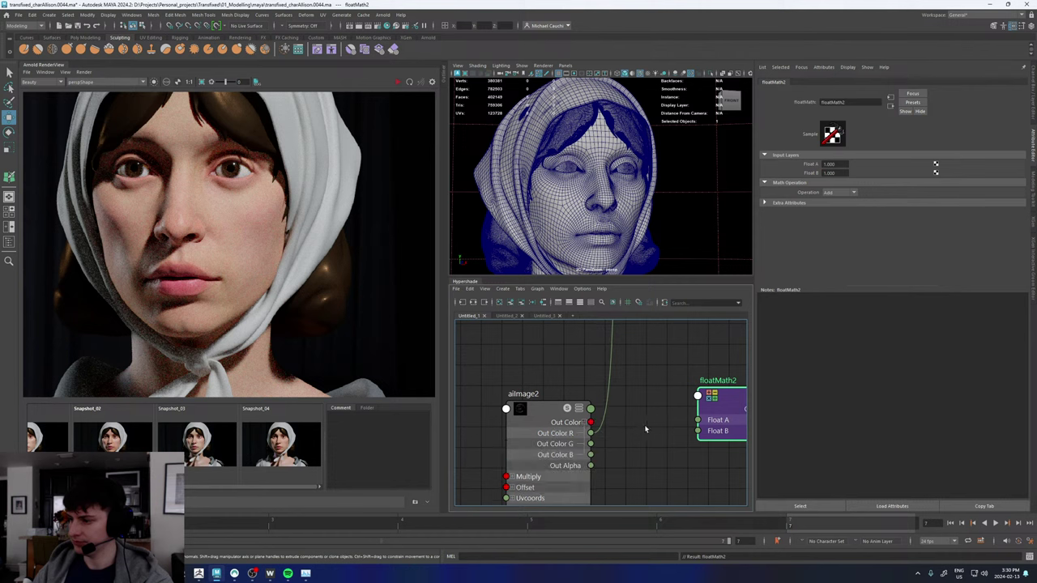
alt+middle_drag(645, 428, 603, 427)
drag(550, 431, 649, 383)
scroll(640, 429, down, 4)
click(648, 382)
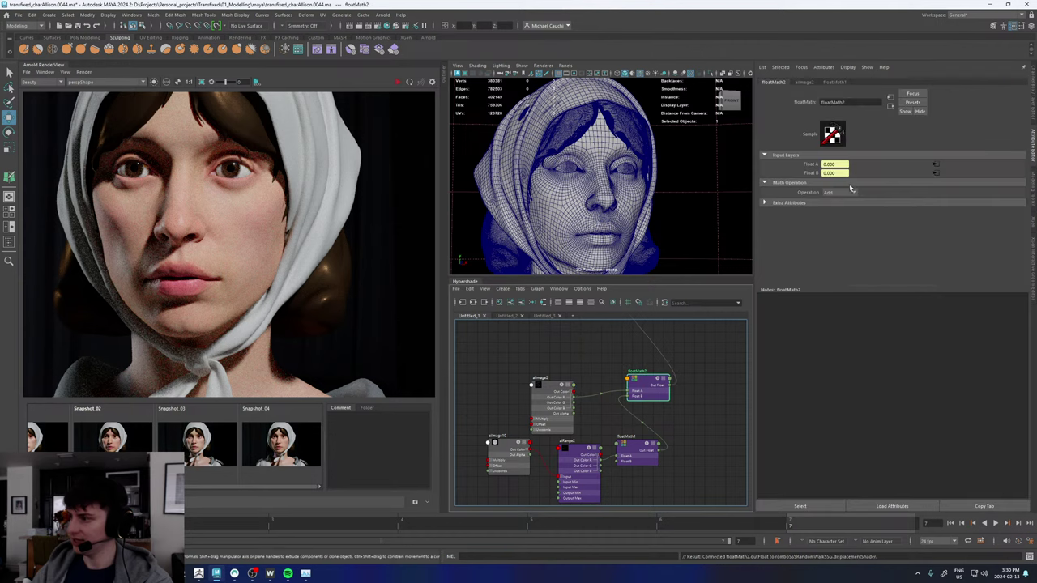
- Select the aiImage10 node, start the Arnold render of the combined displacement, and narrow the render view
click(625, 445)
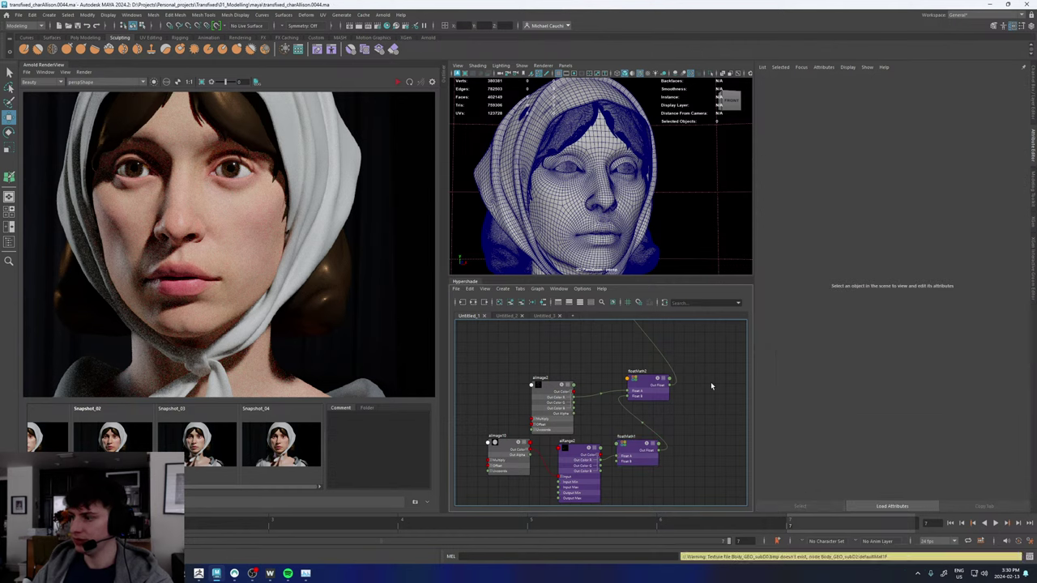
click(508, 439)
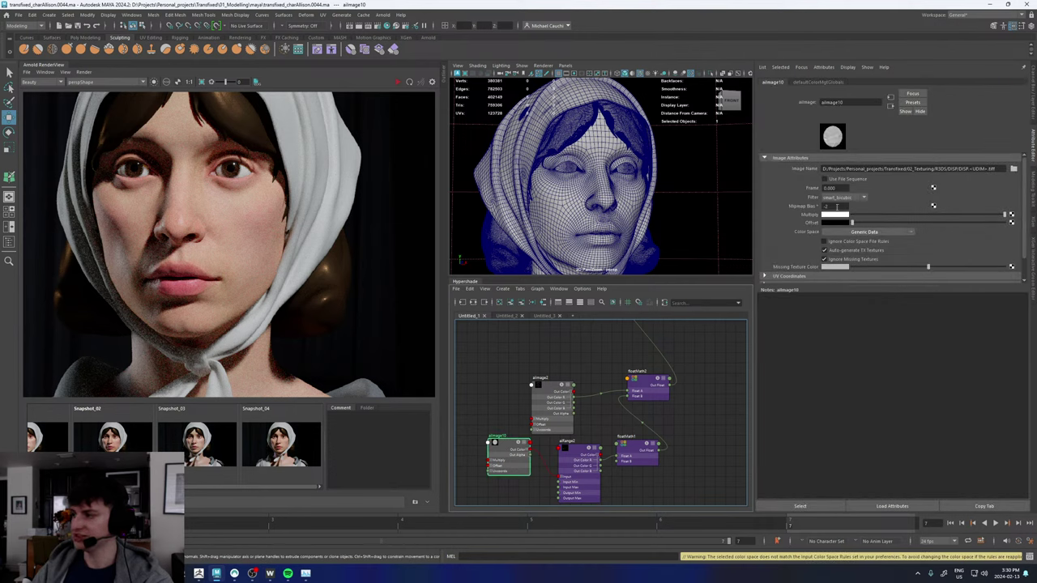
click(398, 84)
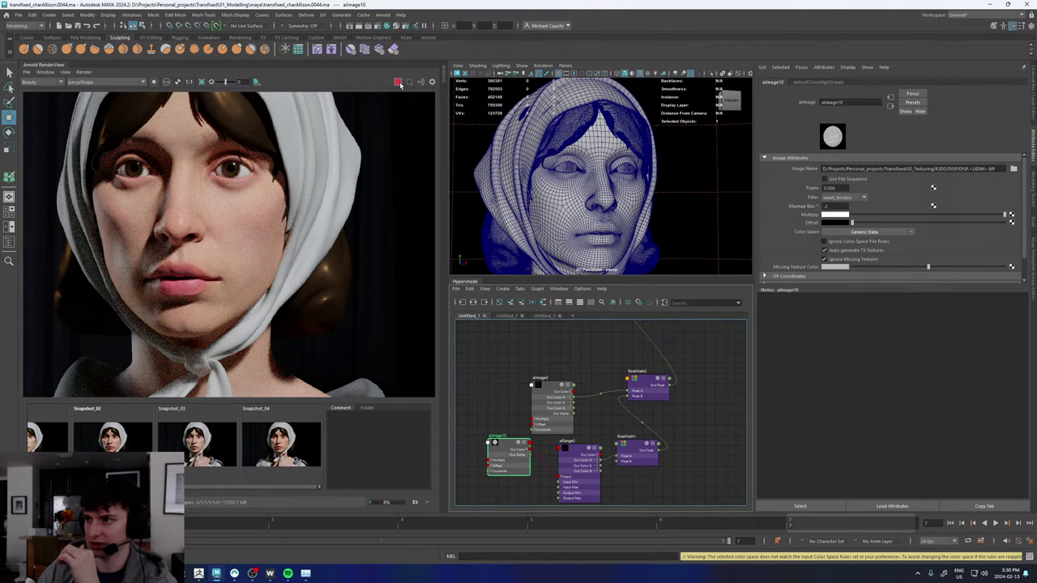
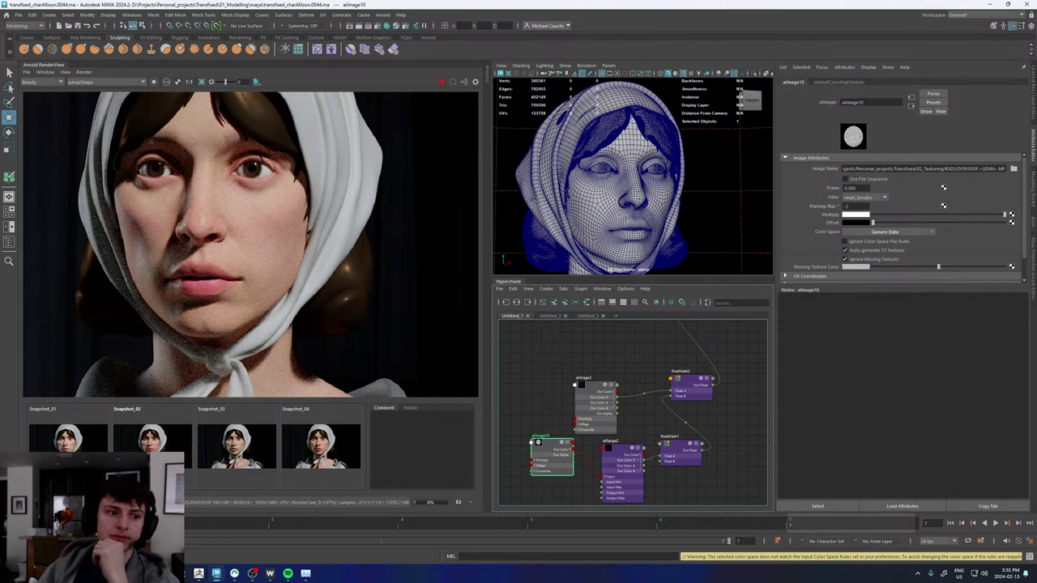
drag(492, 284, 449, 283)
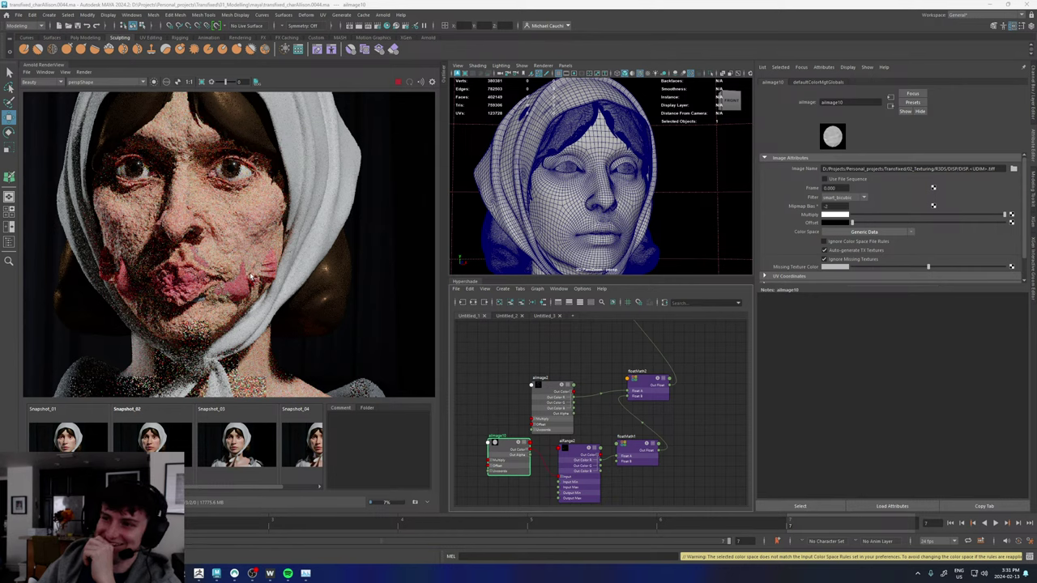
- Examine the displacement on the rendered face, from the whole head down to the nose, mouth and cheeks
scroll(243, 271, down, 1)
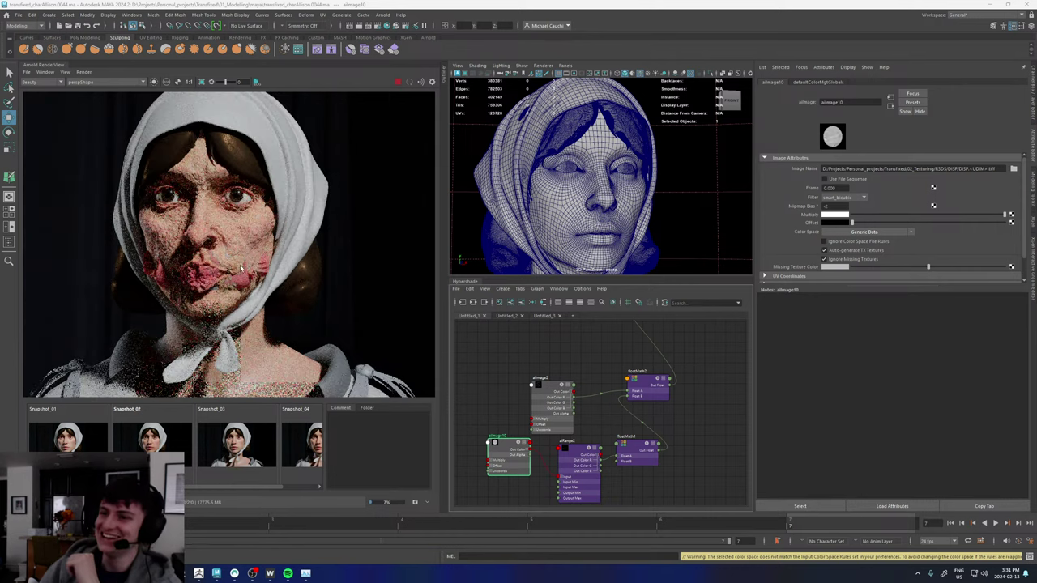
scroll(225, 266, up, 2)
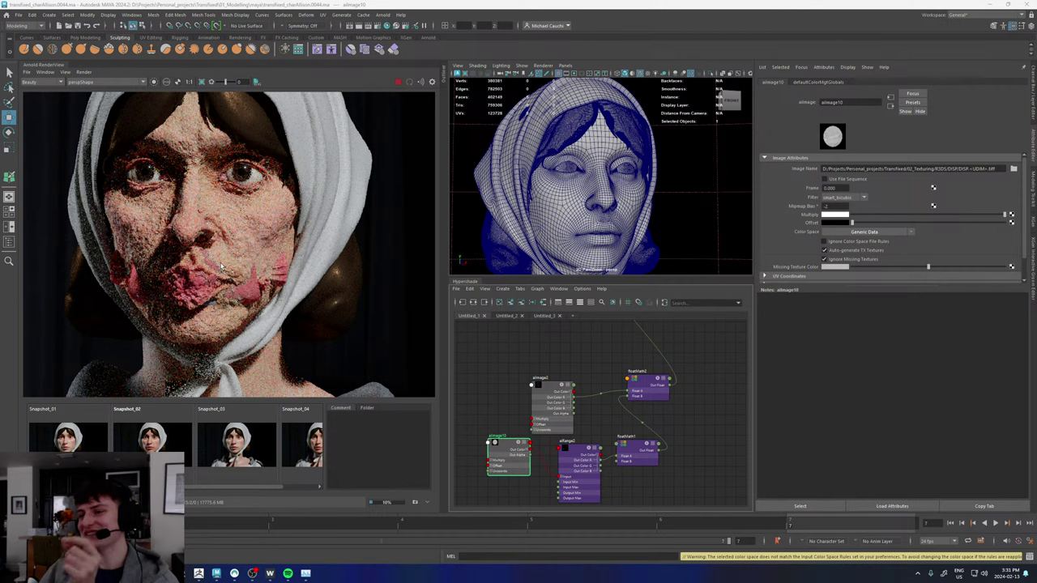
scroll(217, 277, down, 1)
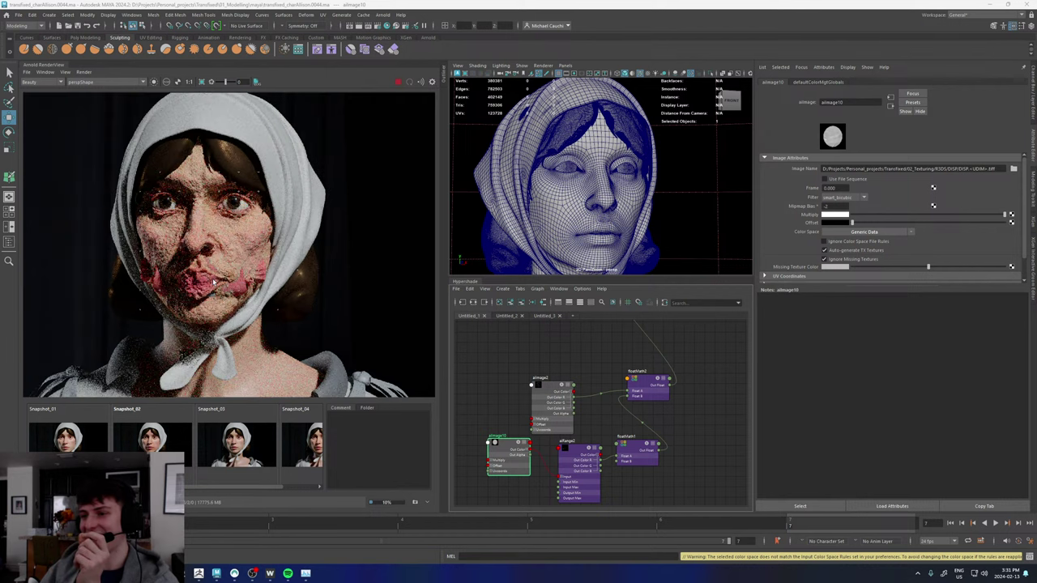
scroll(214, 282, up, 4)
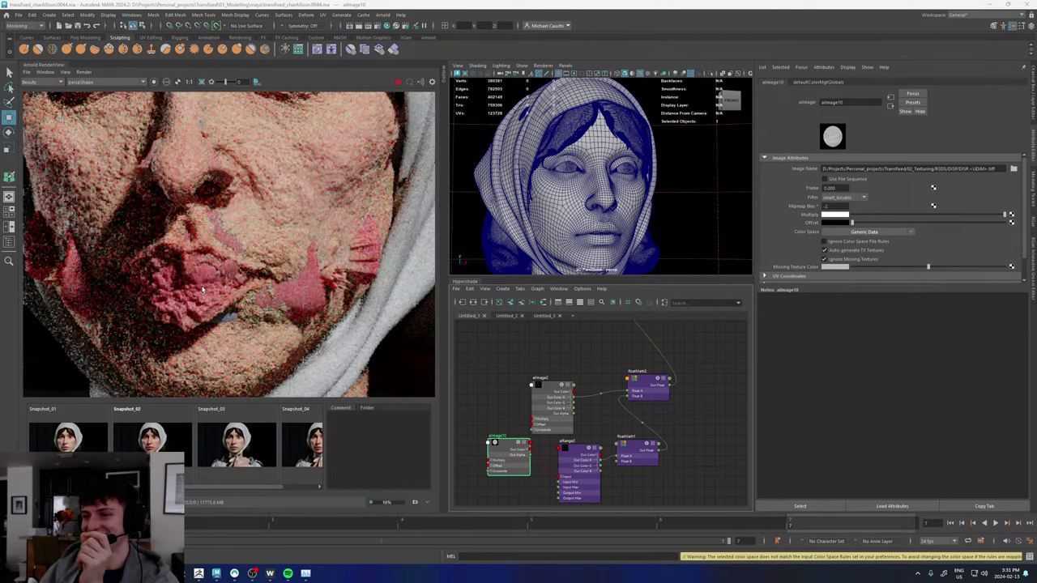
scroll(203, 289, down, 4)
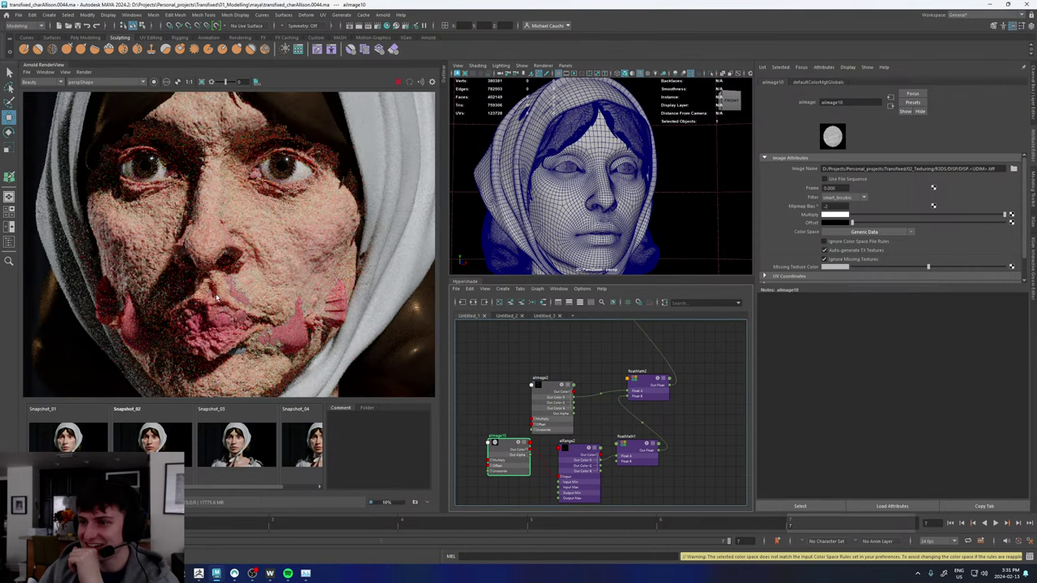
scroll(217, 297, down, 2)
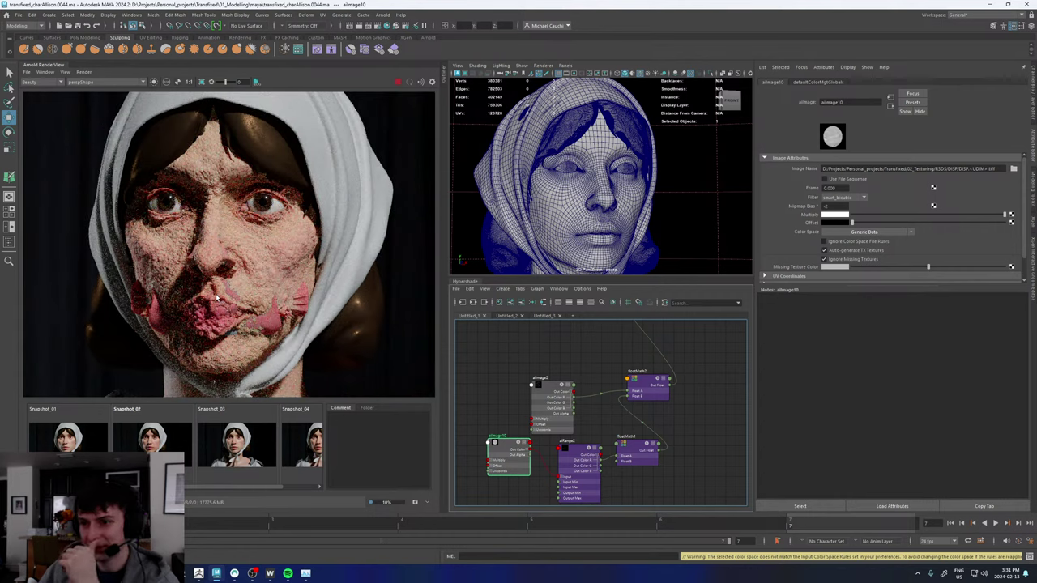
scroll(220, 276, up, 1)
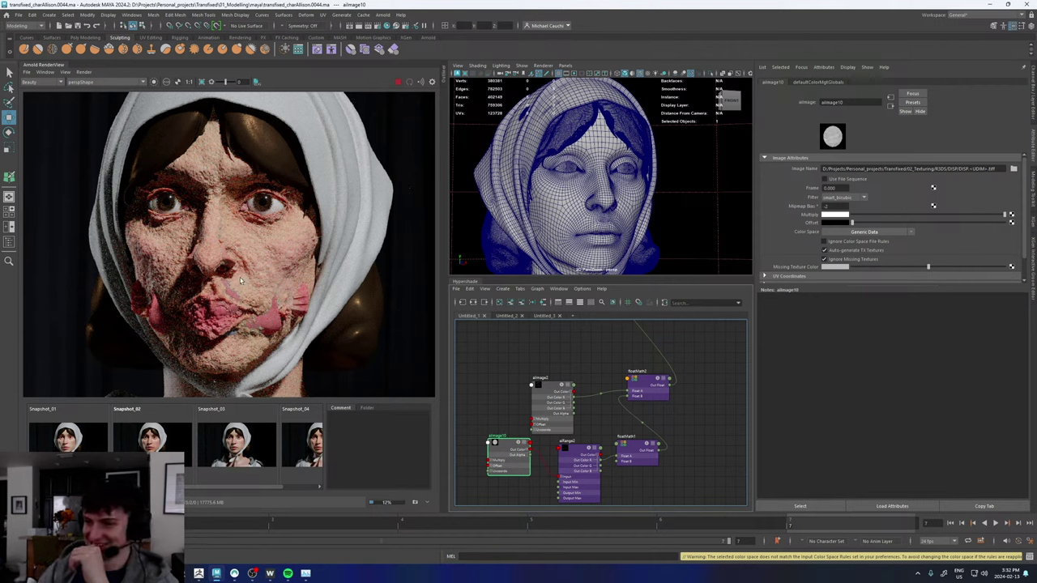
scroll(240, 279, up, 3)
scroll(298, 270, up, 2)
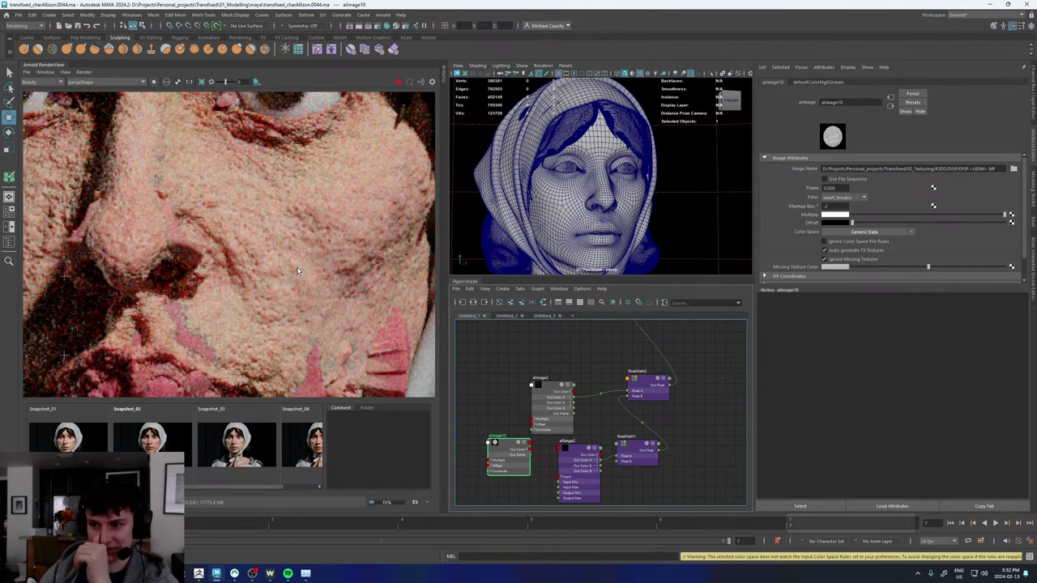
scroll(282, 271, down, 3)
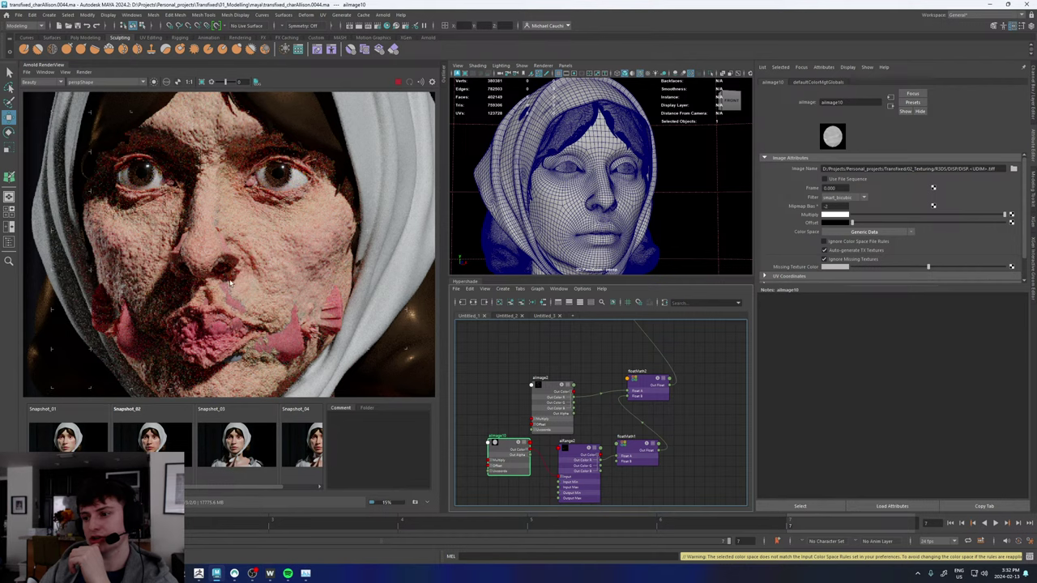
scroll(267, 266, up, 3)
scroll(252, 264, down, 1)
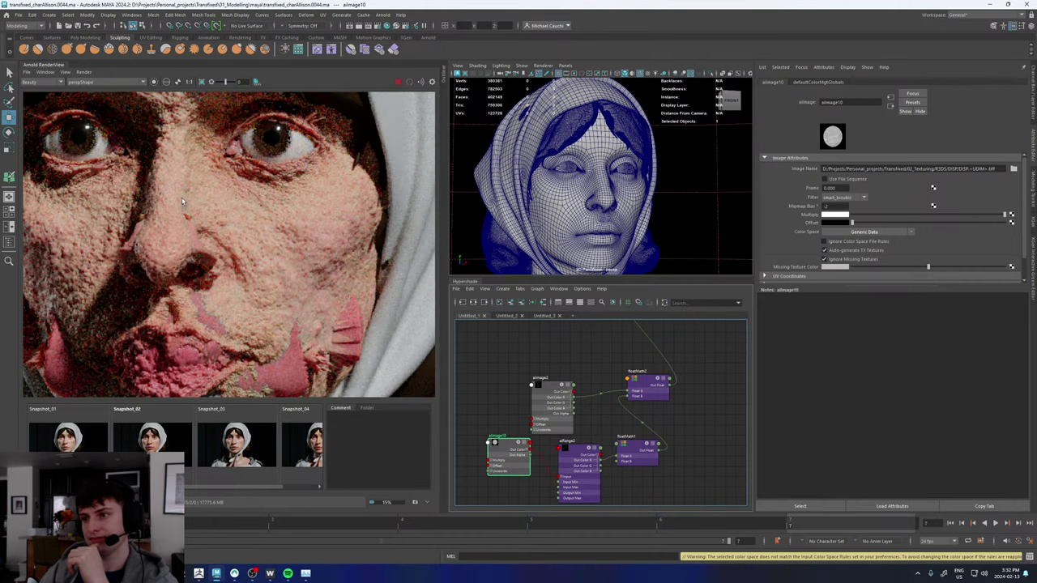
middle_drag(182, 197, 217, 163)
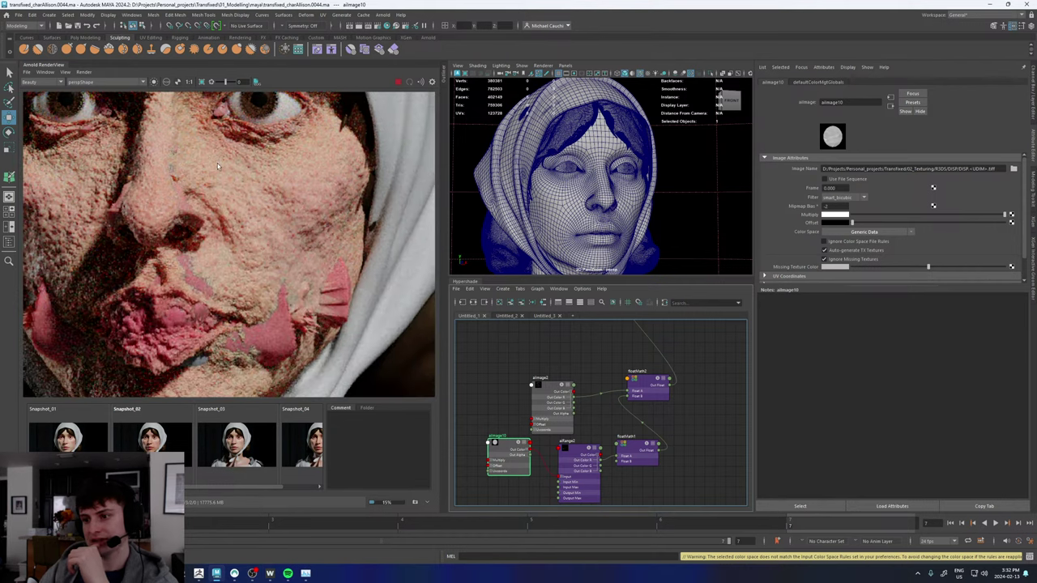
scroll(205, 279, up, 5)
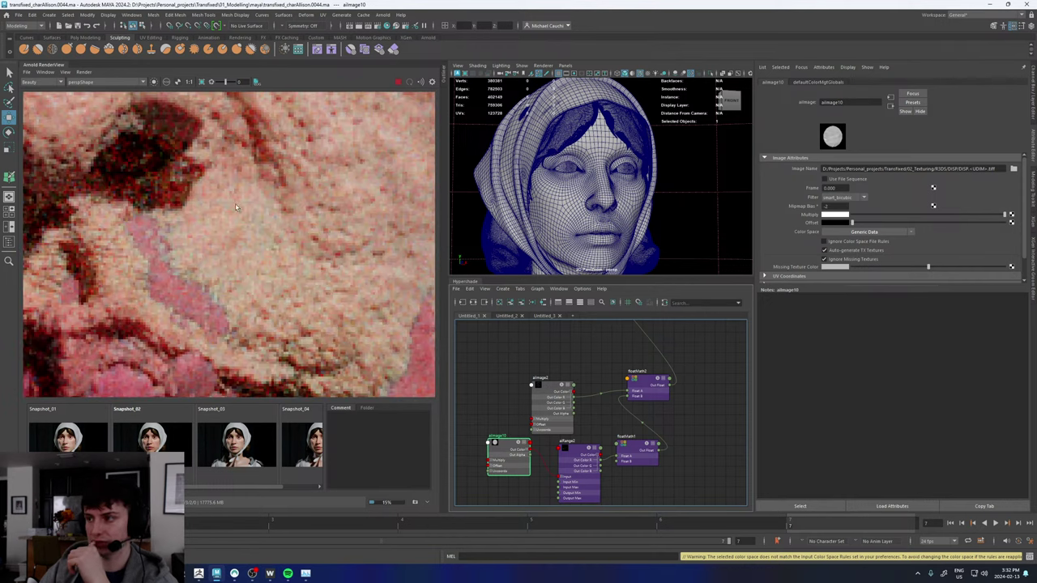
- Save the current render, framed on the whole distorted face, as an image named TrueBeauty on the Desktop
scroll(233, 211, down, 5)
middle_drag(234, 193, 239, 264)
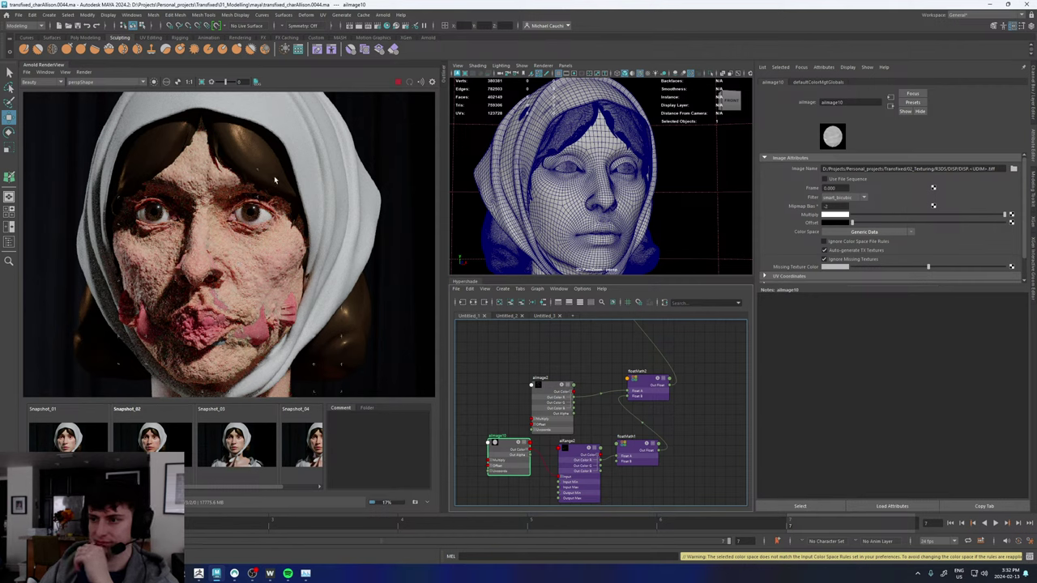
scroll(225, 266, down, 2)
scroll(222, 269, up, 2)
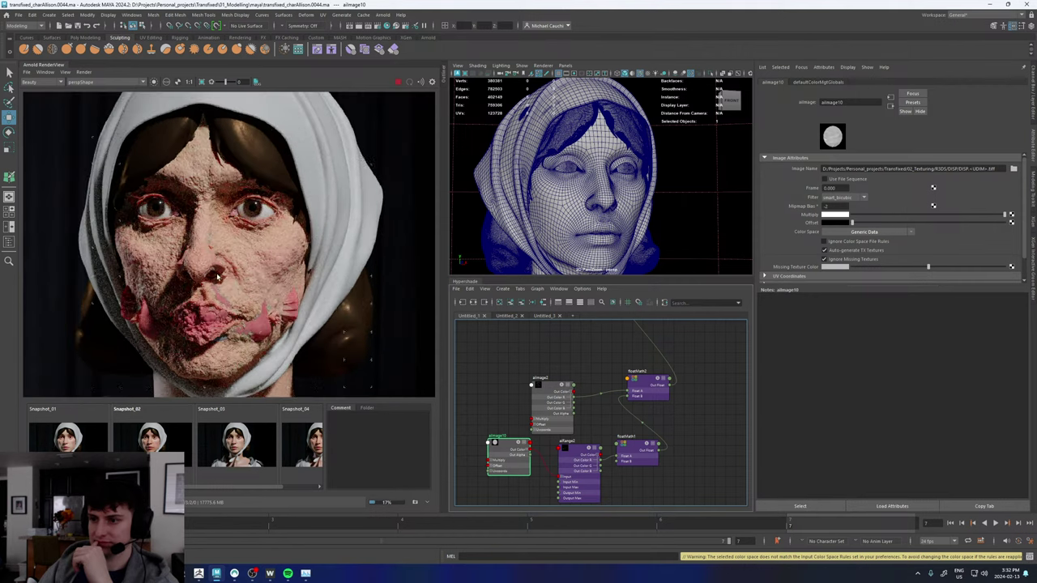
click(65, 72)
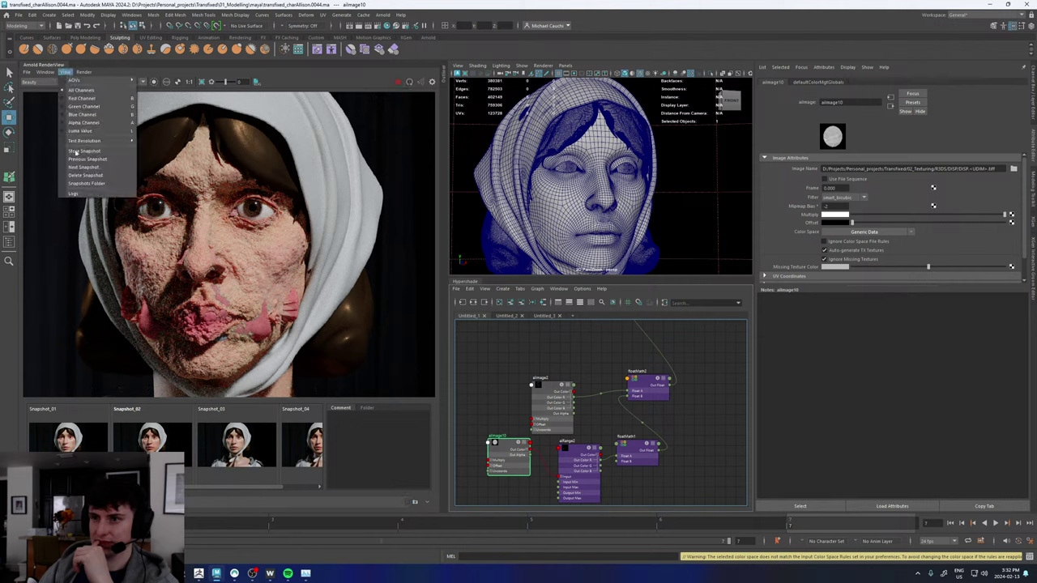
mouse_move(88, 142)
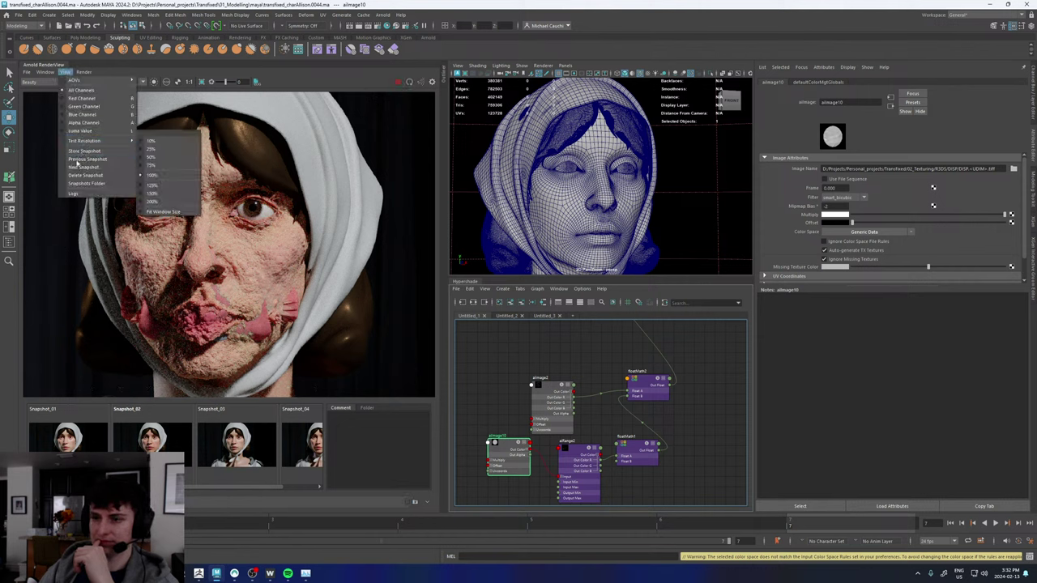
click(40, 81)
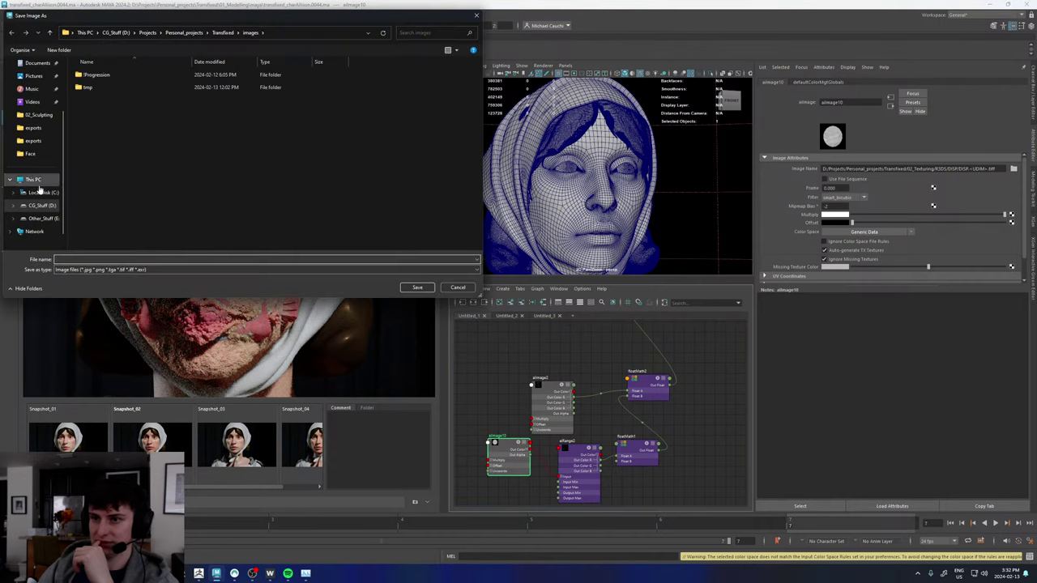
scroll(32, 170, up, 2)
click(34, 105)
click(78, 257)
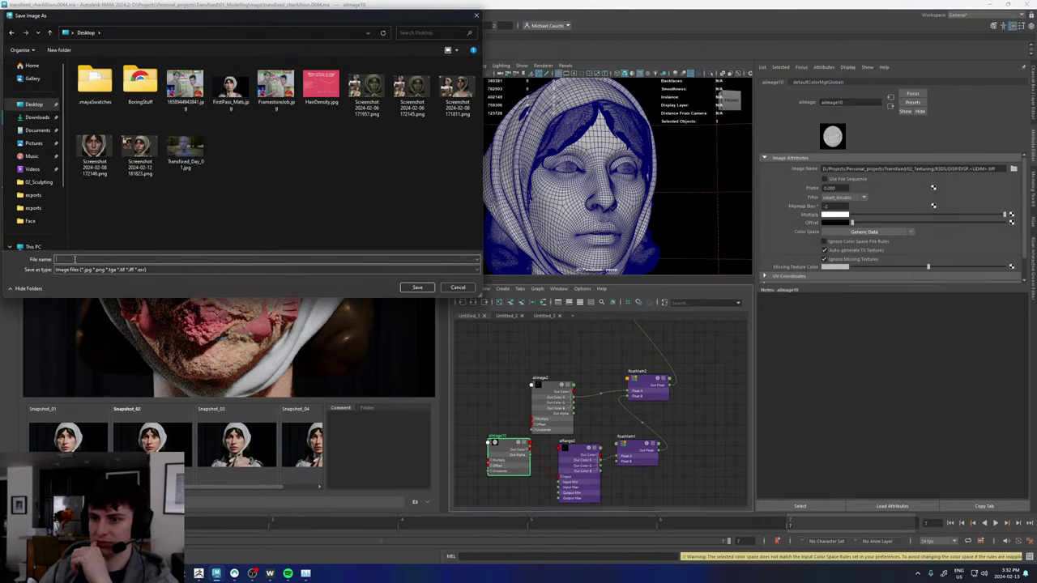
text(Trans)
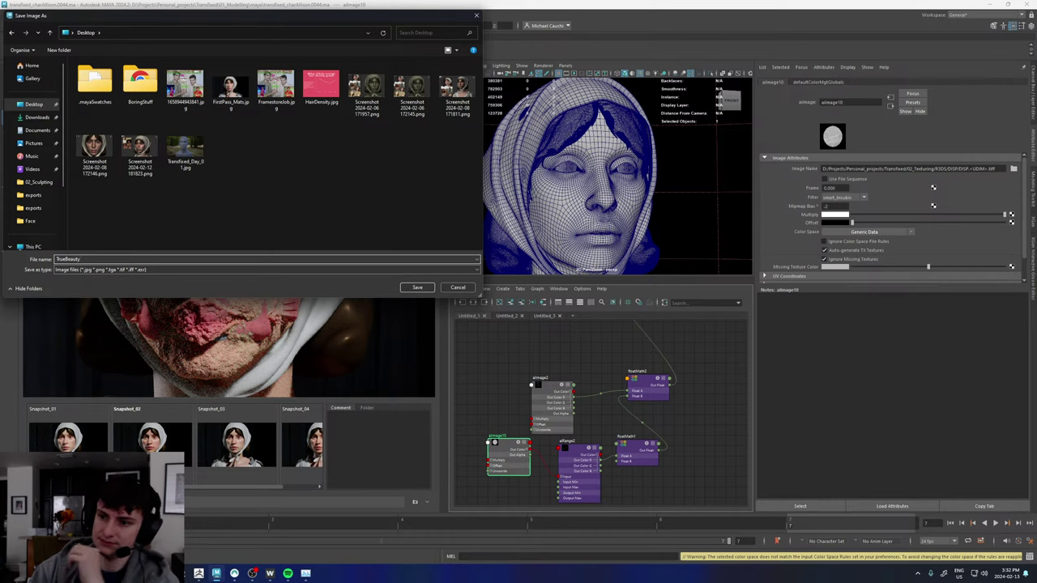
key(Return)
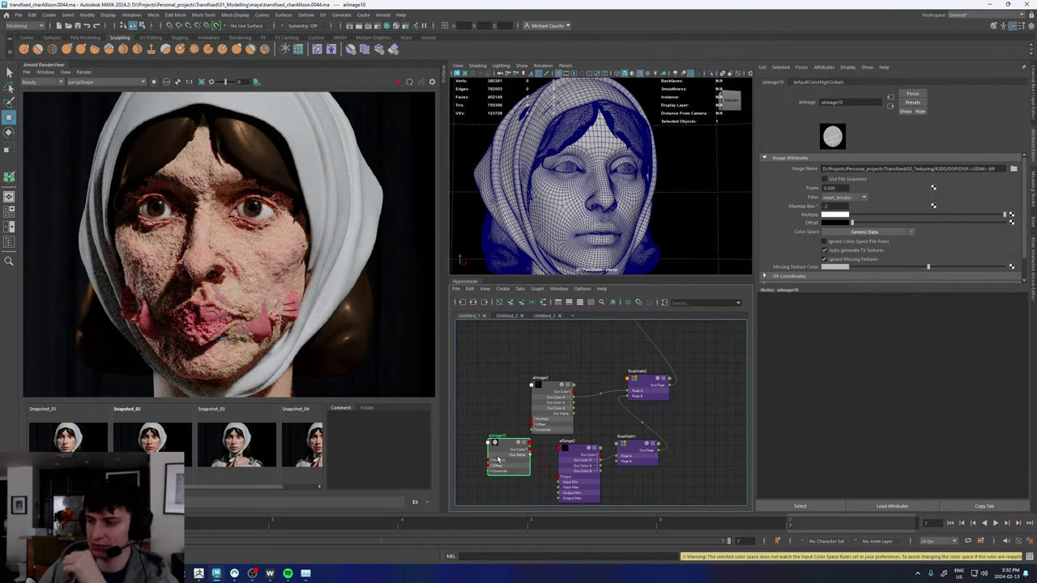
- Set Float B of the floatMath1 node to 0.1 to weaken the additional displacement
click(635, 448)
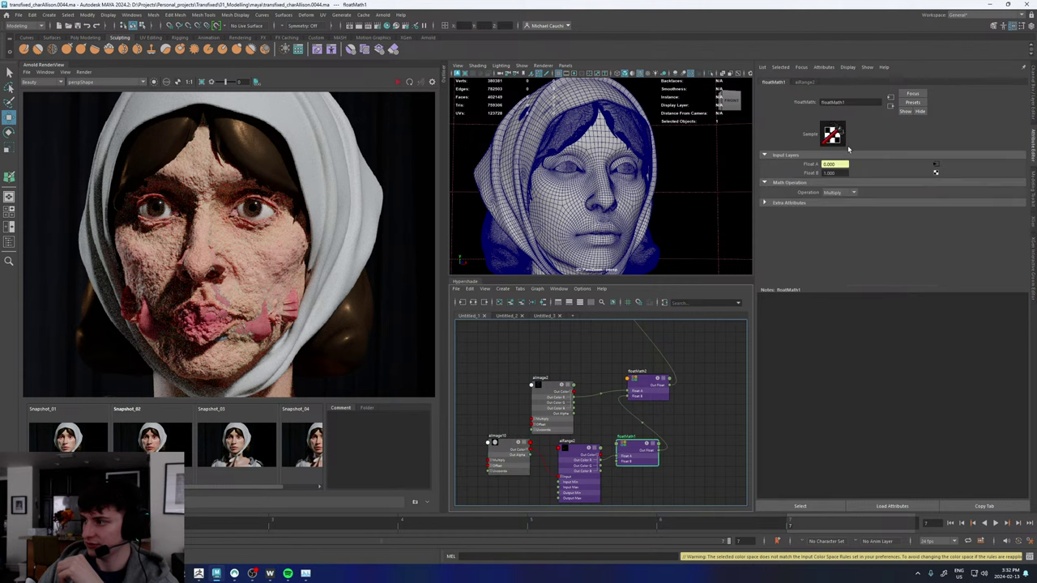
drag(839, 175, 794, 176)
text(0.1)
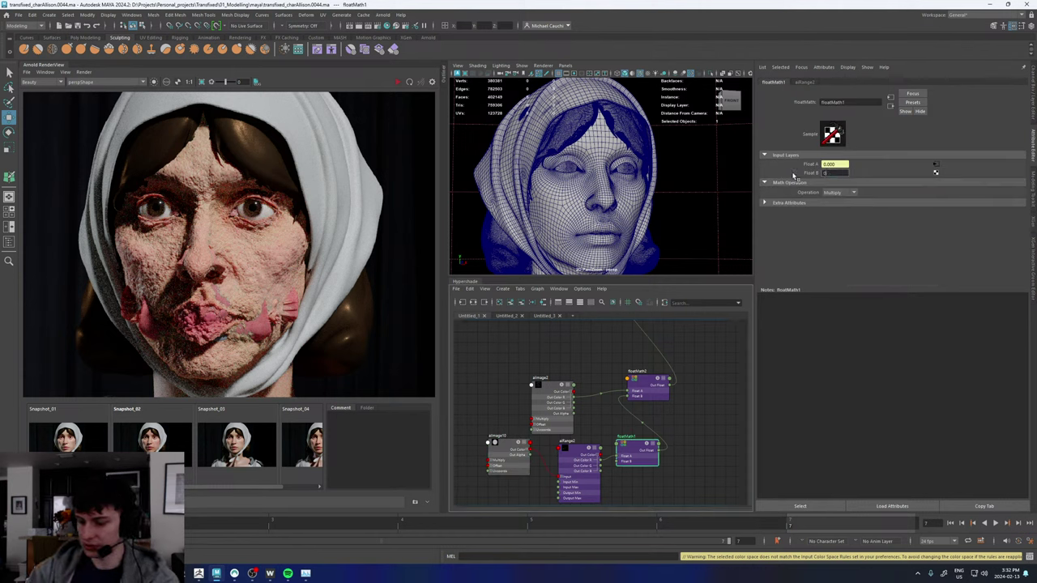
key(Return)
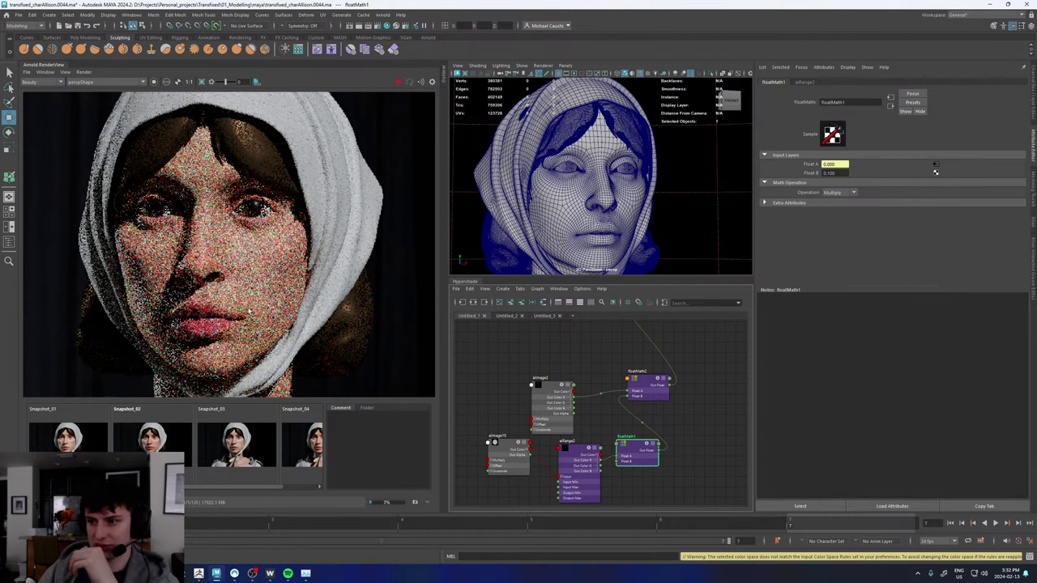
- Inspect the nose and lips in the N normal pass of the render, and return to the Beauty pass
click(42, 81)
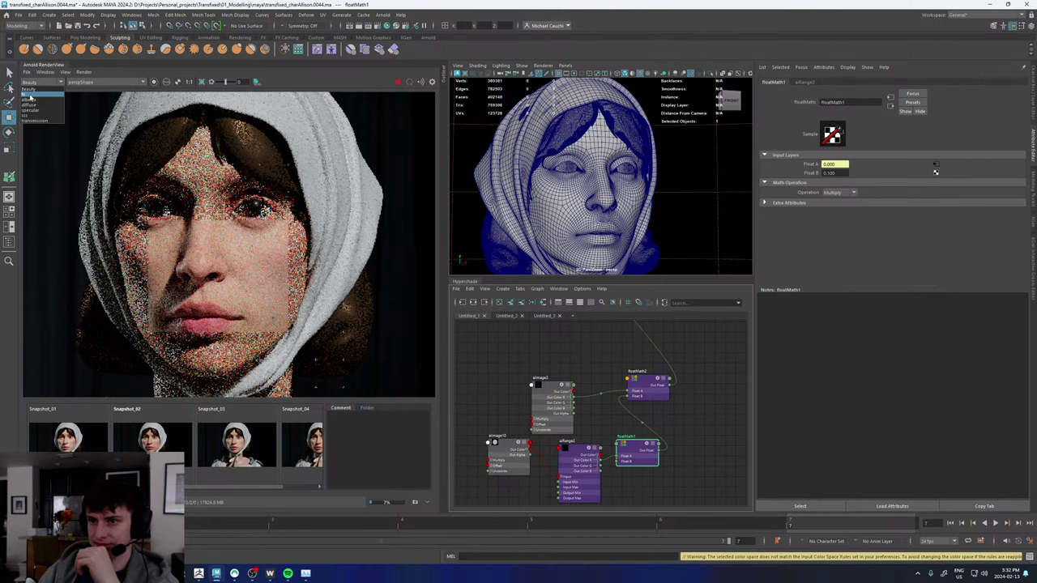
click(37, 95)
scroll(240, 273, up, 5)
middle_drag(100, 306, 178, 235)
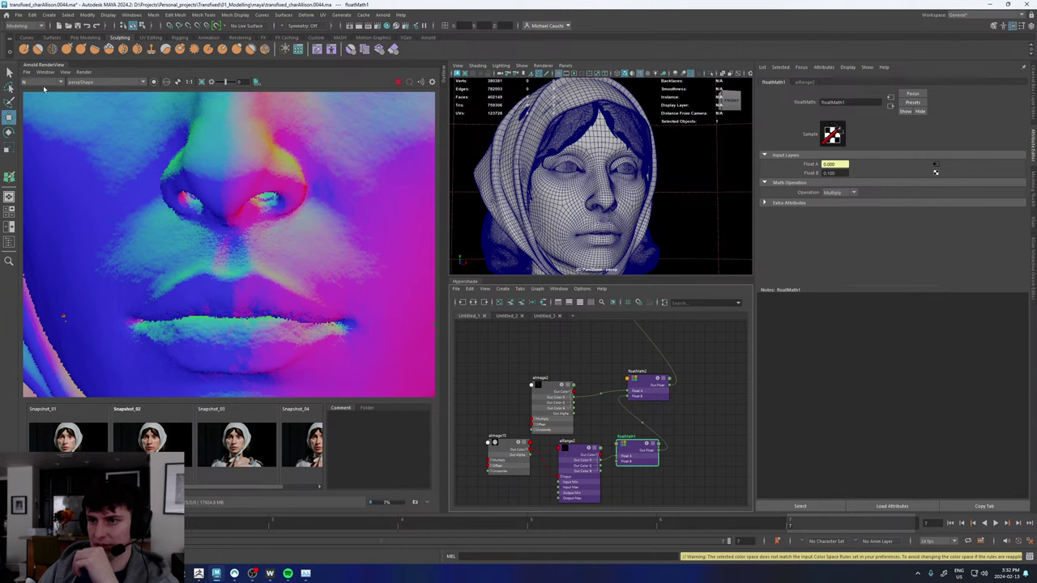
click(41, 83)
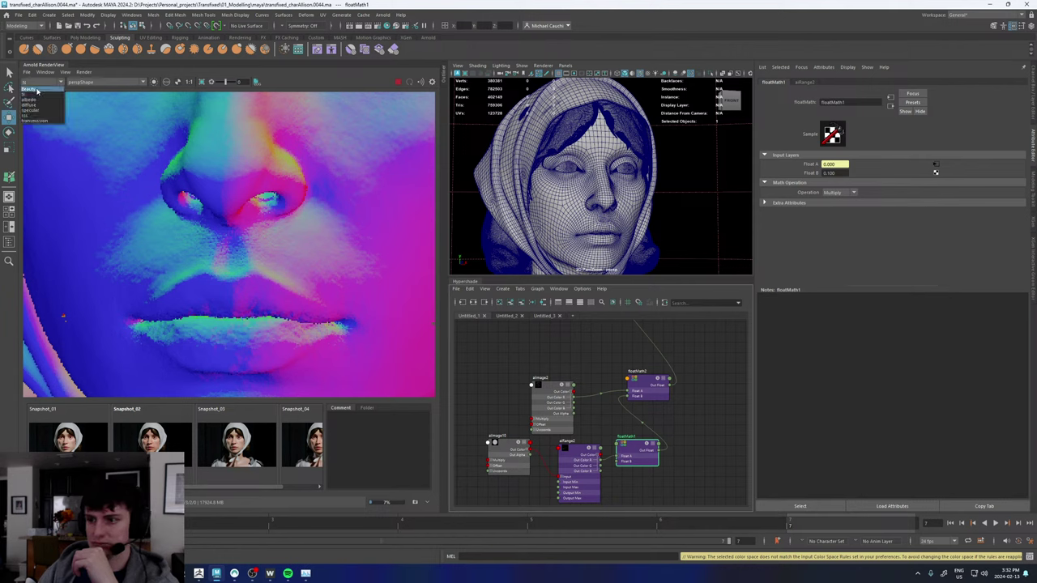
click(37, 90)
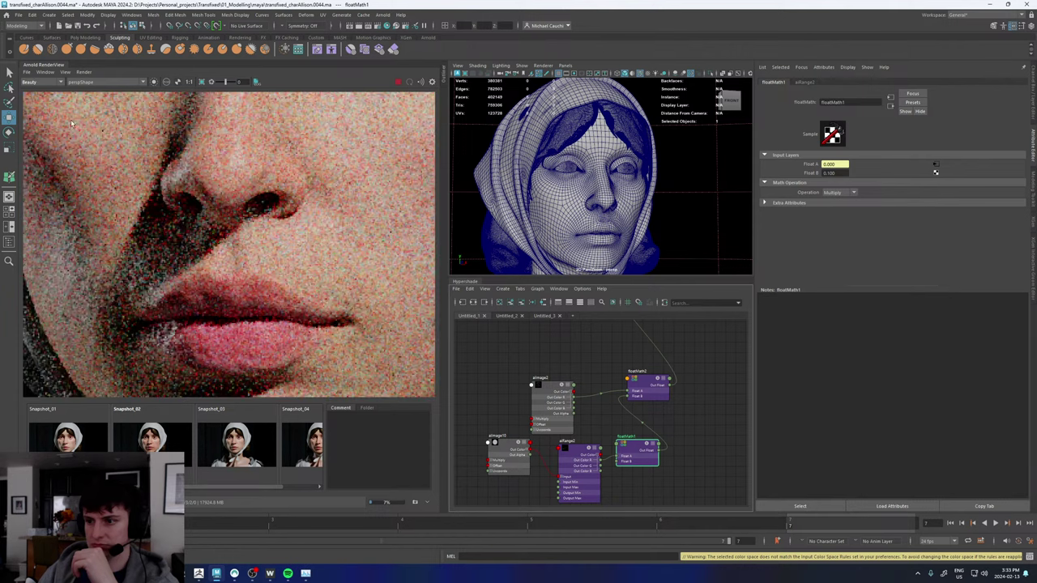
- Examine the weakened displacement in the Beauty pass, both on the full figure and close on the face
scroll(224, 238, down, 5)
scroll(226, 237, up, 3)
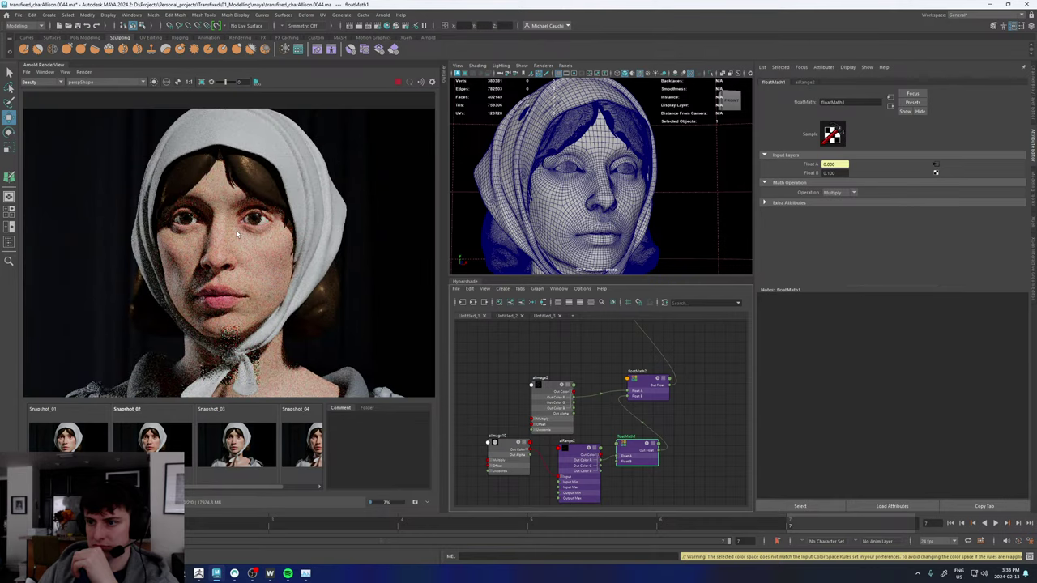
scroll(237, 236, down, 3)
scroll(240, 280, up, 2)
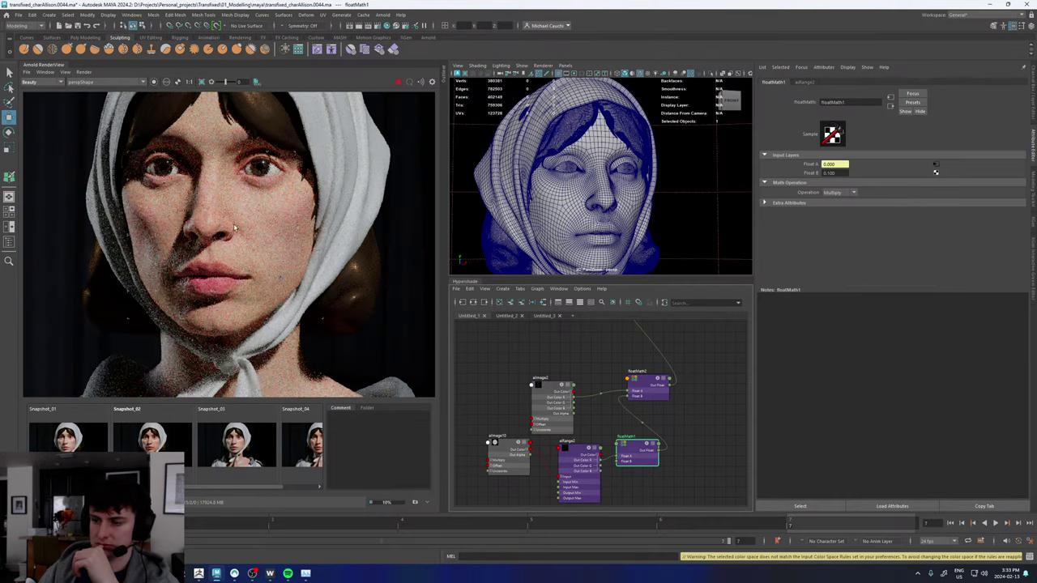
scroll(230, 230, up, 2)
scroll(230, 229, down, 4)
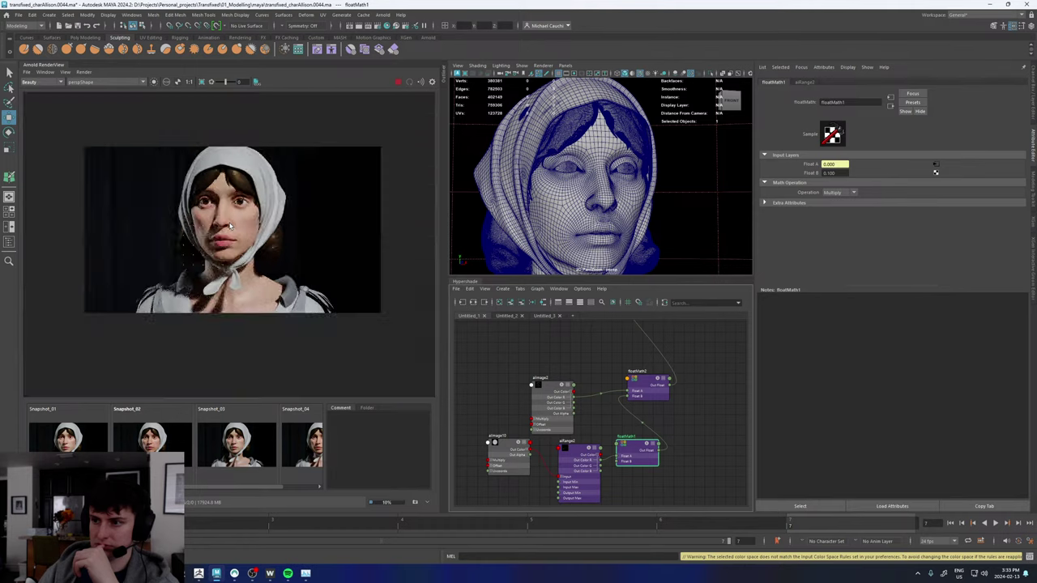
scroll(230, 230, up, 5)
- Show the N pass, check the surface detail around the nostrils and upper lip, and restore the Beauty pass
click(42, 81)
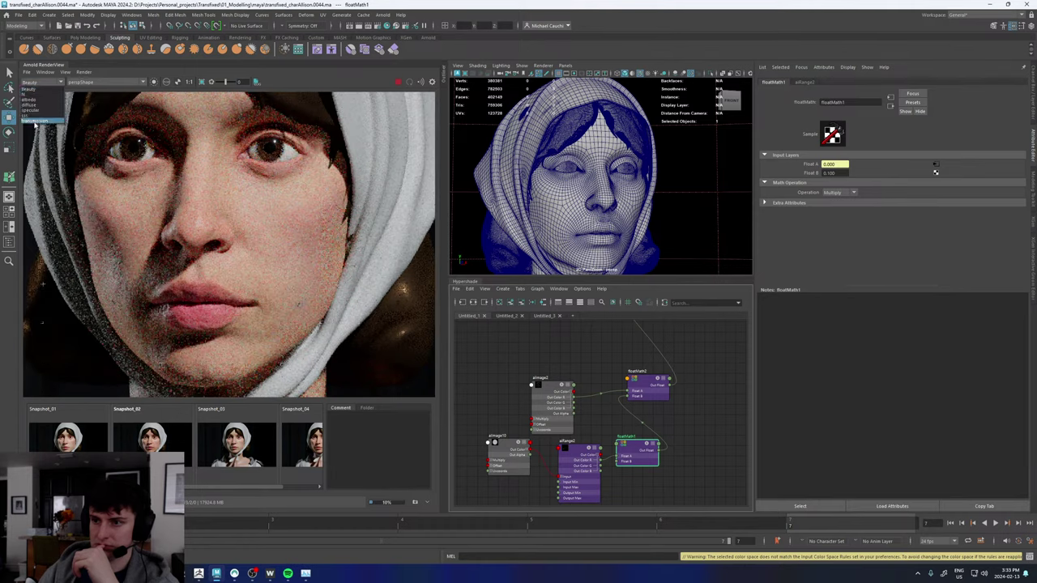
click(27, 93)
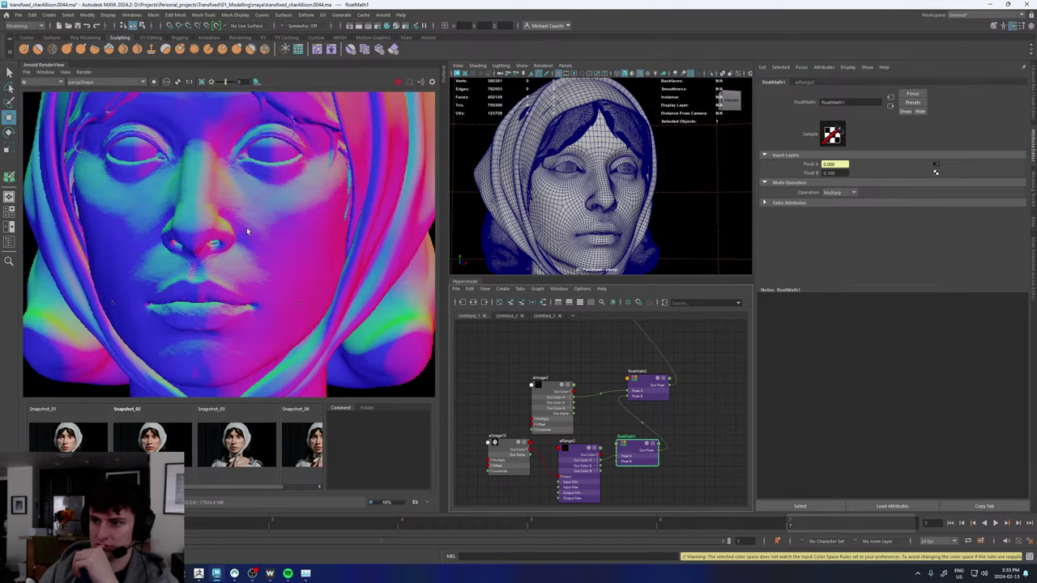
scroll(192, 288, up, 3)
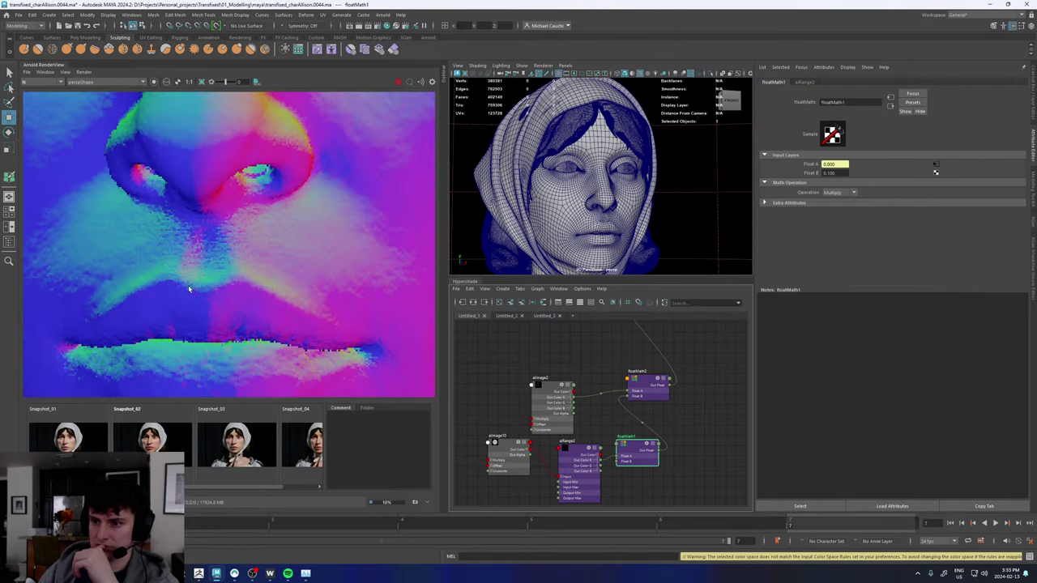
scroll(189, 282, down, 2)
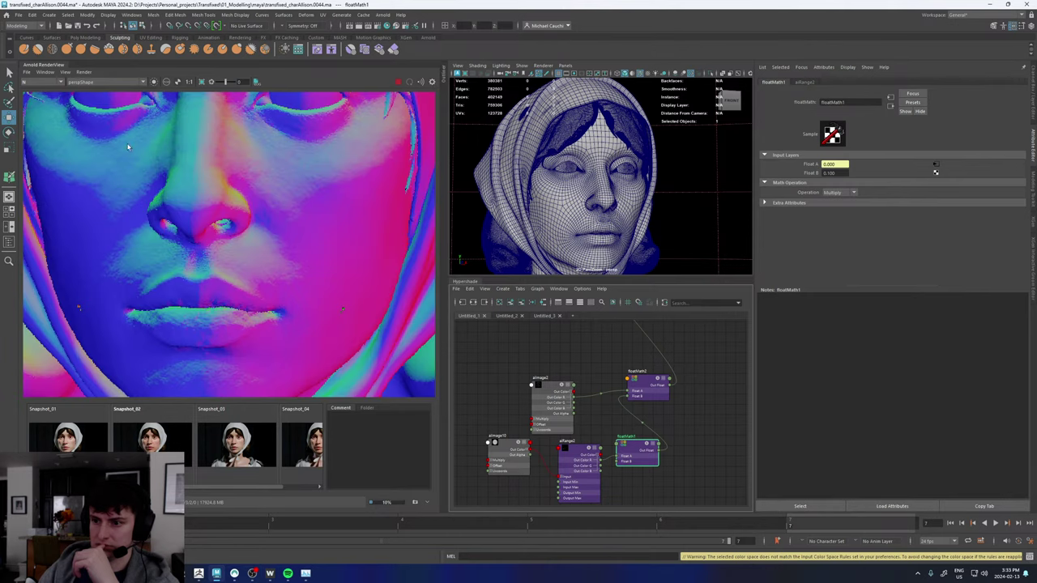
click(33, 82)
click(32, 88)
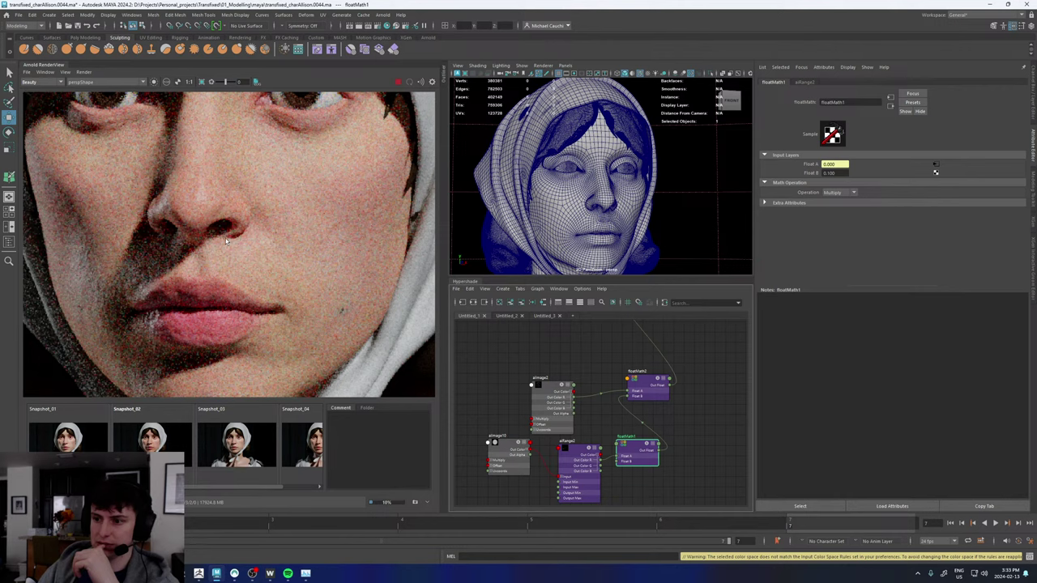
- Compare the lips and lower face in the Beauty pass with the N pass, check up to the eyes, and switch back to Beauty
scroll(194, 318, down, 2)
scroll(196, 298, up, 3)
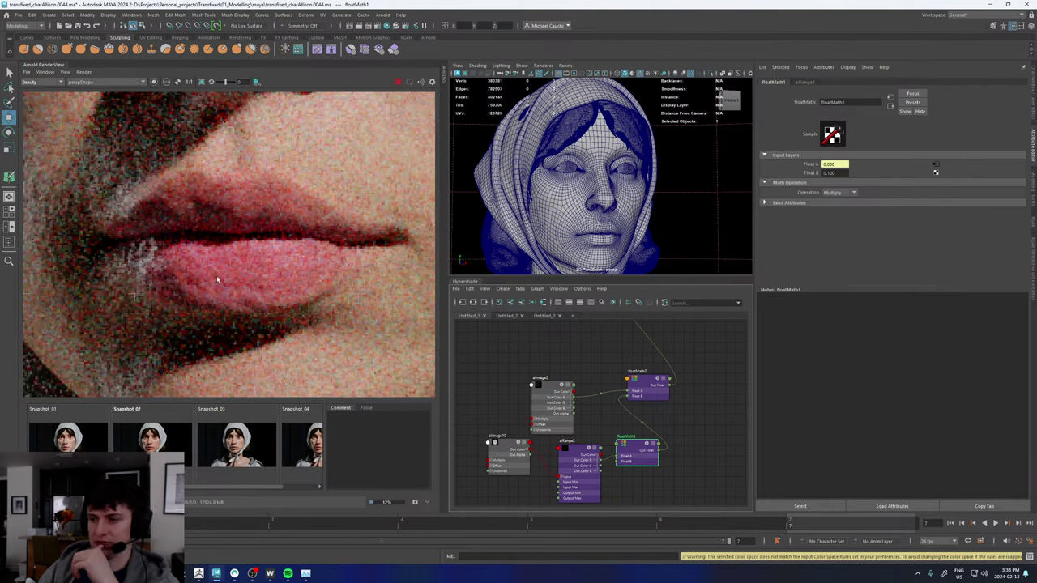
scroll(216, 273, down, 3)
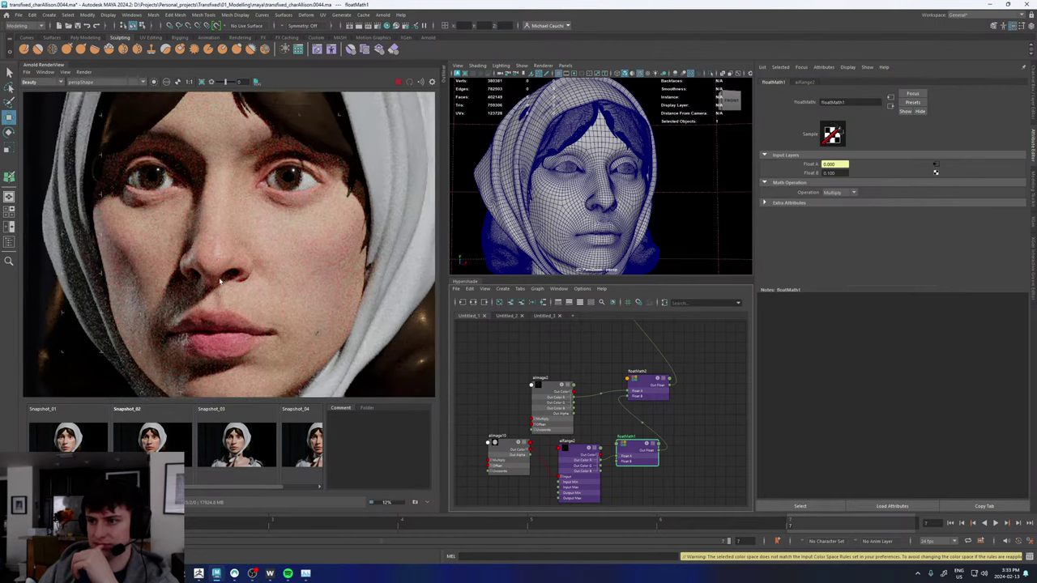
scroll(226, 277, down, 2)
scroll(267, 275, down, 3)
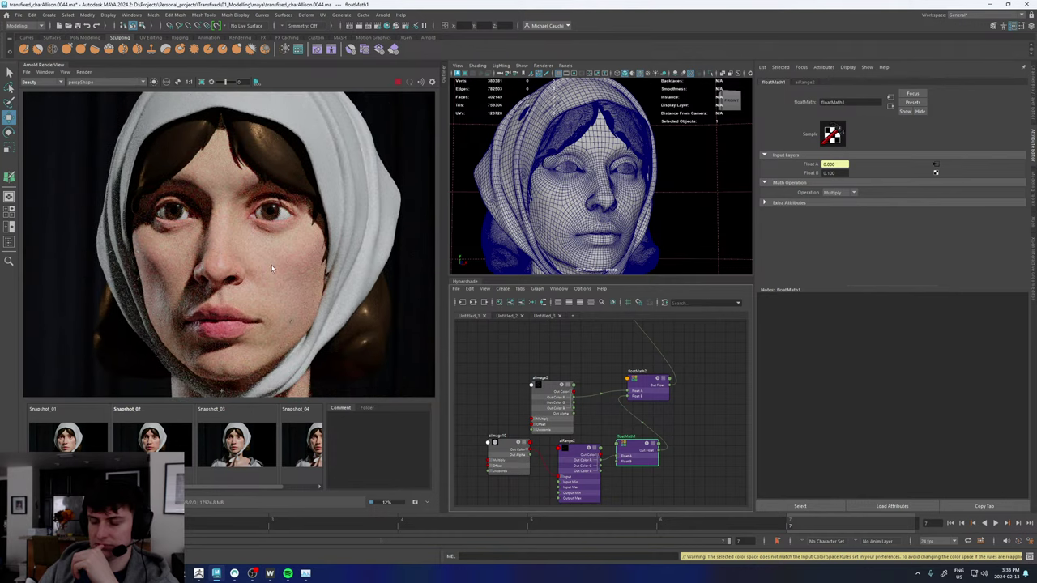
scroll(241, 295, up, 3)
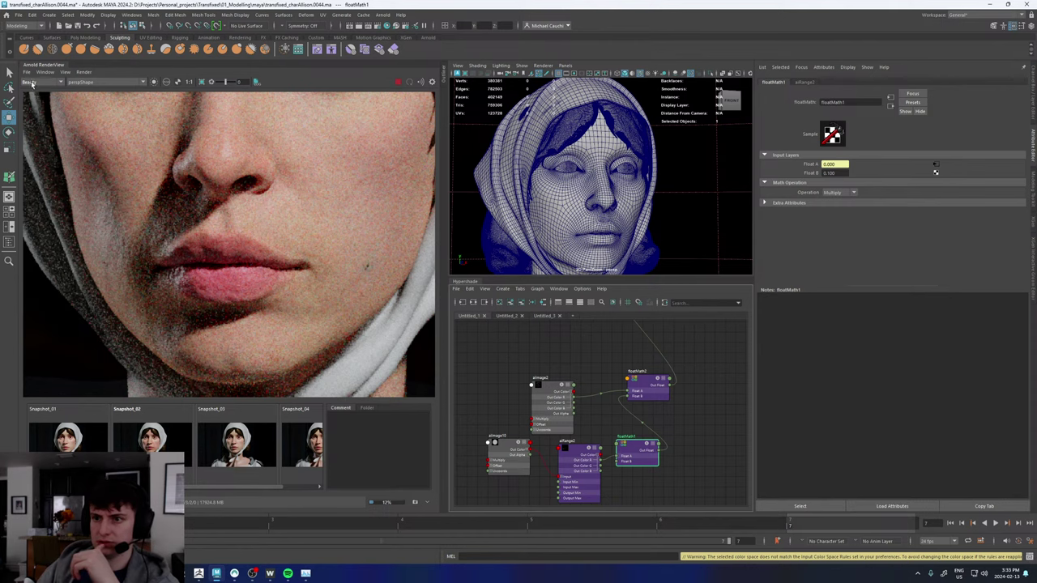
click(32, 82)
click(34, 98)
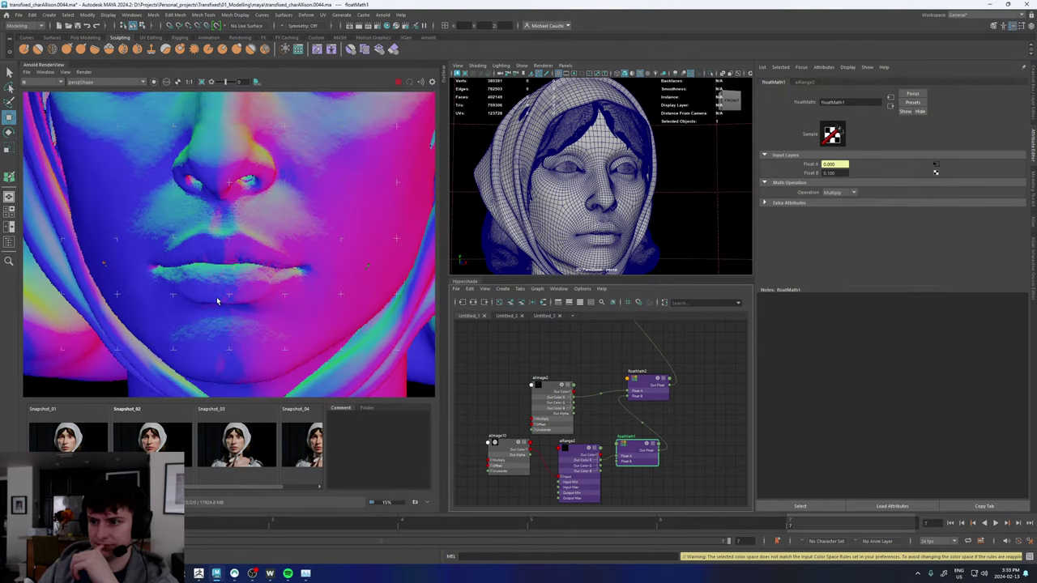
middle_drag(174, 168, 117, 265)
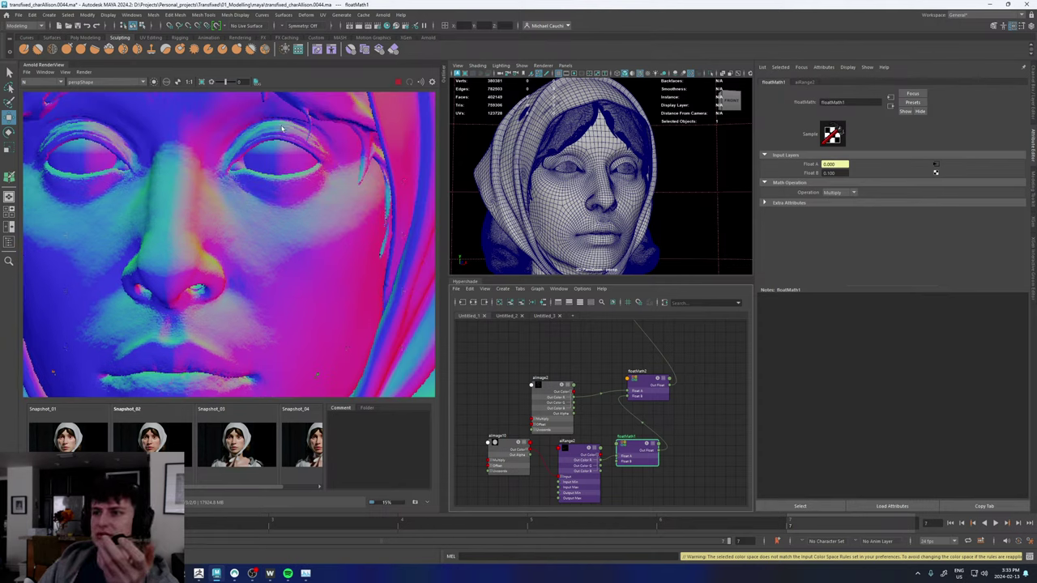
click(38, 81)
click(32, 89)
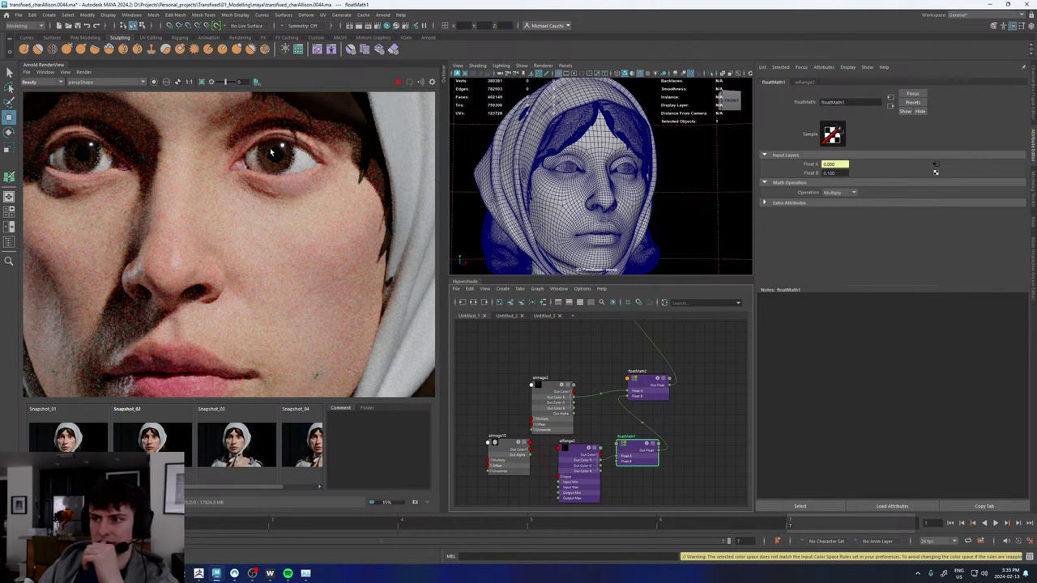
- Examine the skin detail under the eye and on the shadowed cheek and mouth corner in the Beauty render
scroll(283, 156, up, 5)
scroll(220, 191, down, 3)
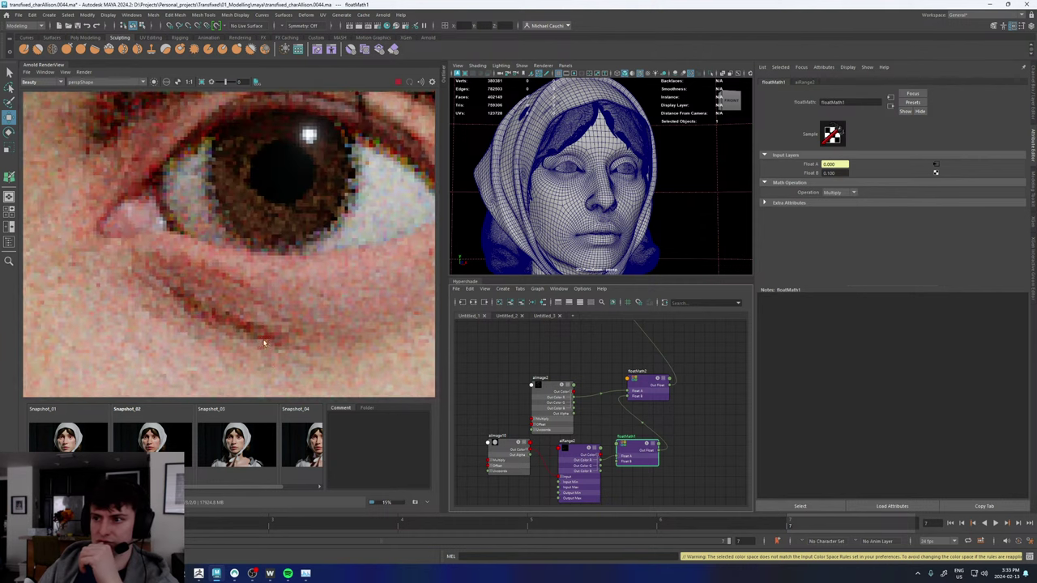
scroll(219, 189, down, 6)
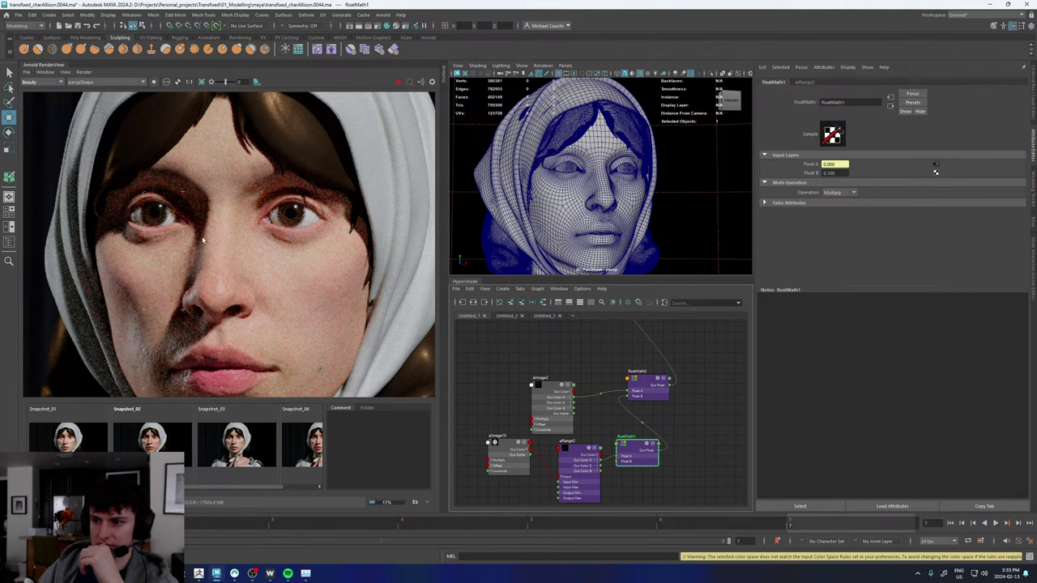
scroll(218, 203, down, 3)
middle_drag(224, 183, 236, 178)
middle_drag(235, 122, 232, 204)
scroll(184, 307, up, 4)
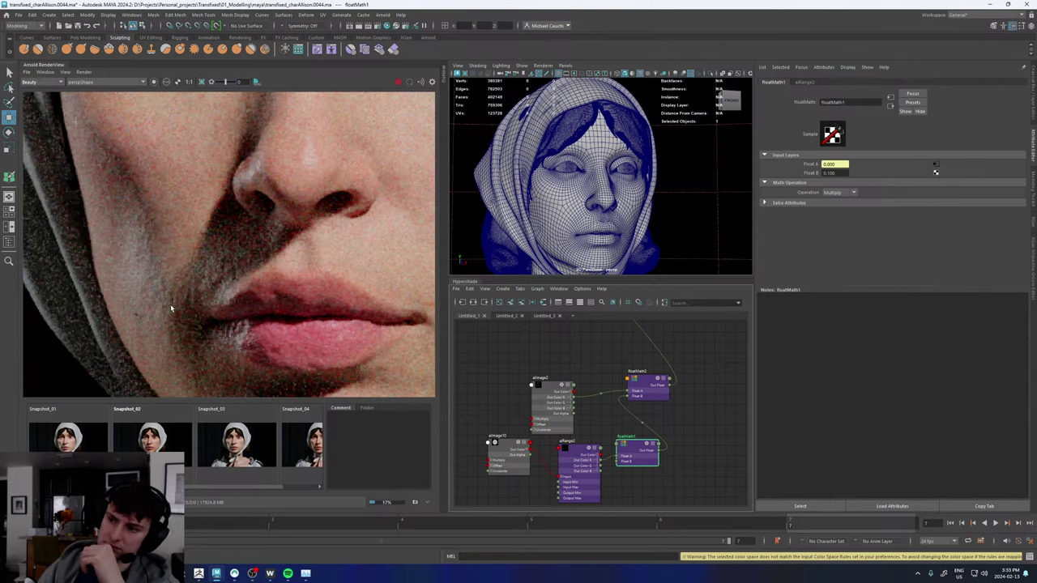
scroll(170, 304, down, 3)
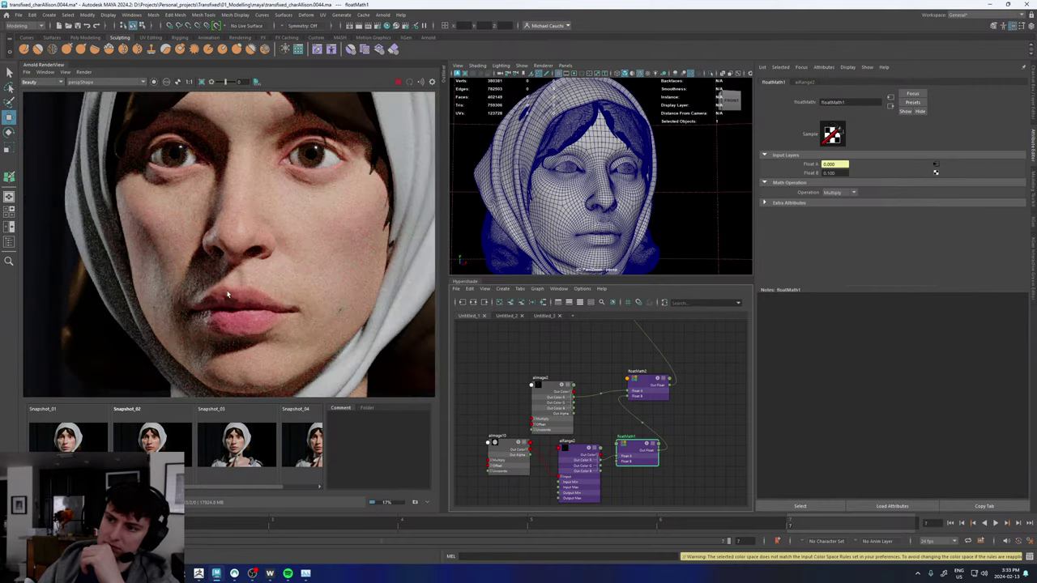
scroll(247, 254, down, 2)
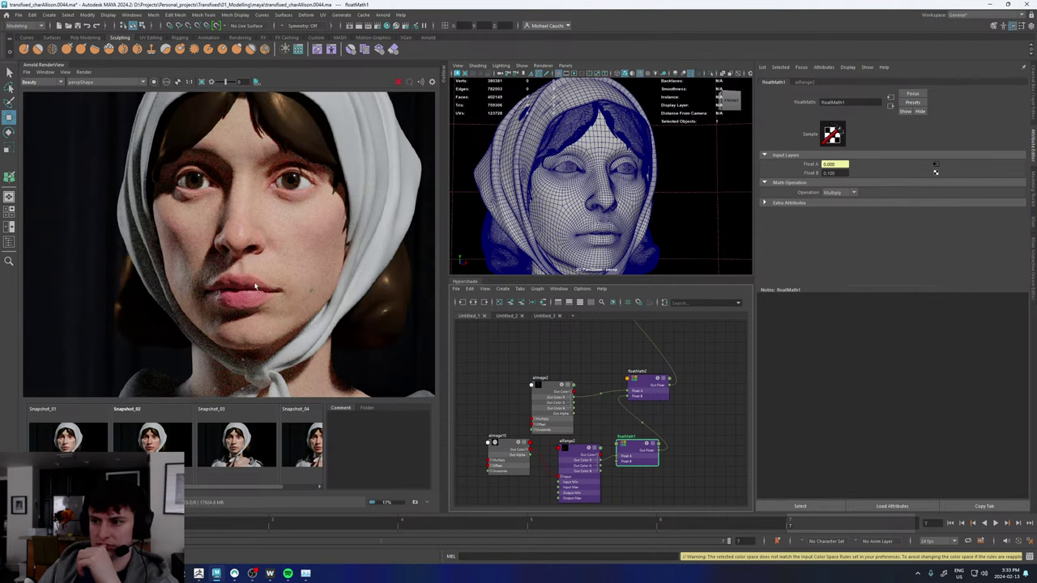
- Compare the current Beauty render of the face with Snapshot_01, both on the whole head and close up
middle_drag(251, 300, 261, 186)
middle_drag(270, 147, 273, 273)
scroll(273, 273, down, 3)
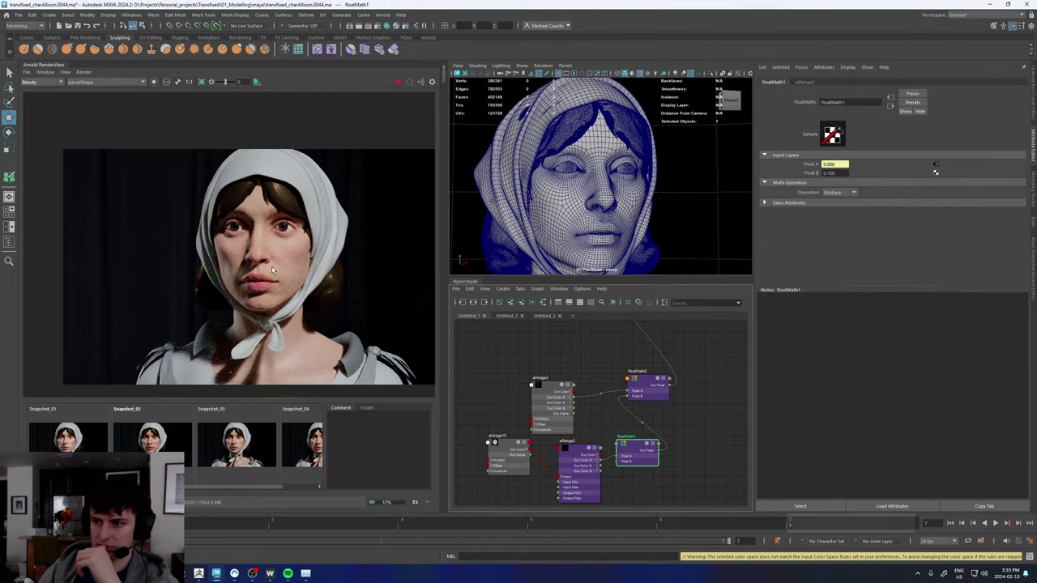
scroll(275, 254, up, 1)
click(73, 450)
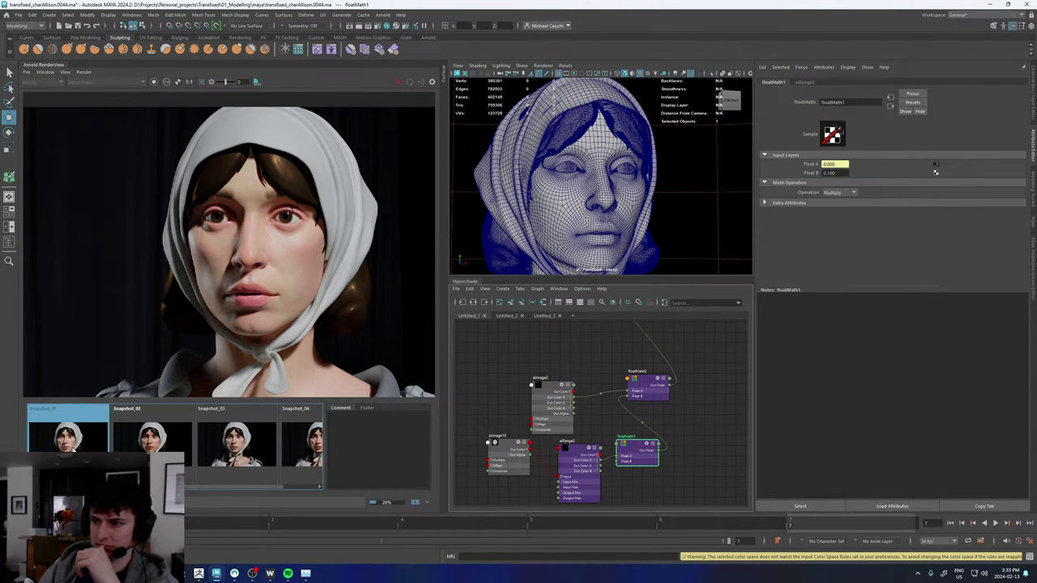
scroll(252, 281, up, 3)
click(71, 441)
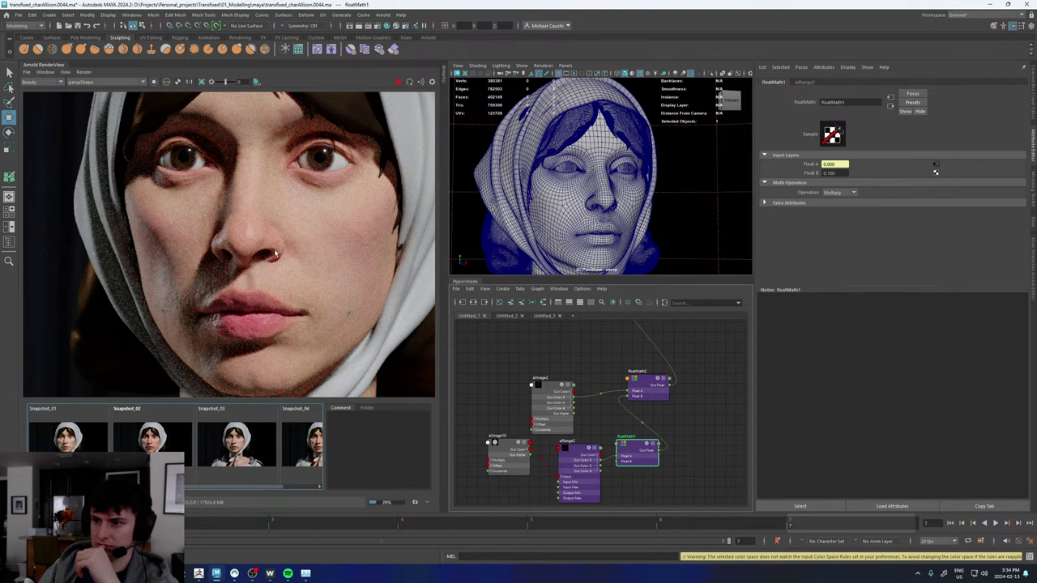
scroll(276, 252, down, 2)
scroll(303, 252, up, 1)
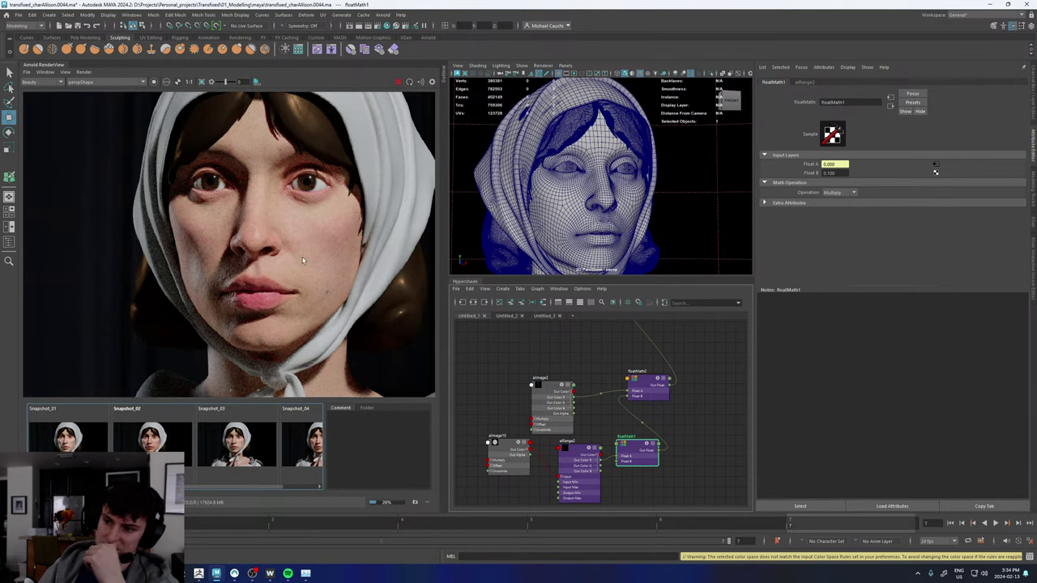
- Toggle Snapshot_04 on and off repeatedly to compare its skin detail with the current render of the face
scroll(243, 441, right, 1)
click(288, 436)
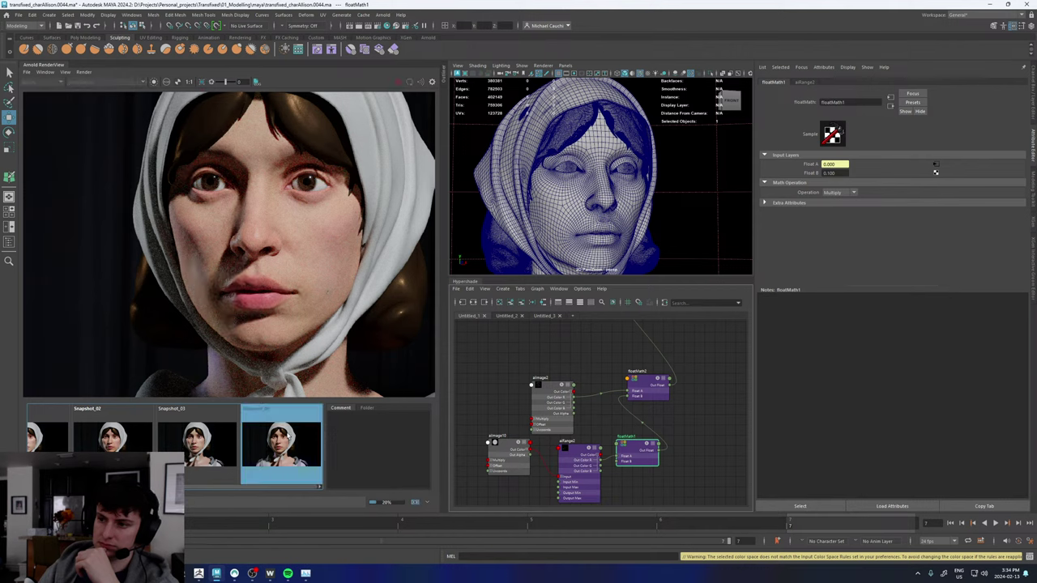
click(286, 436)
click(286, 436)
click(285, 436)
click(284, 436)
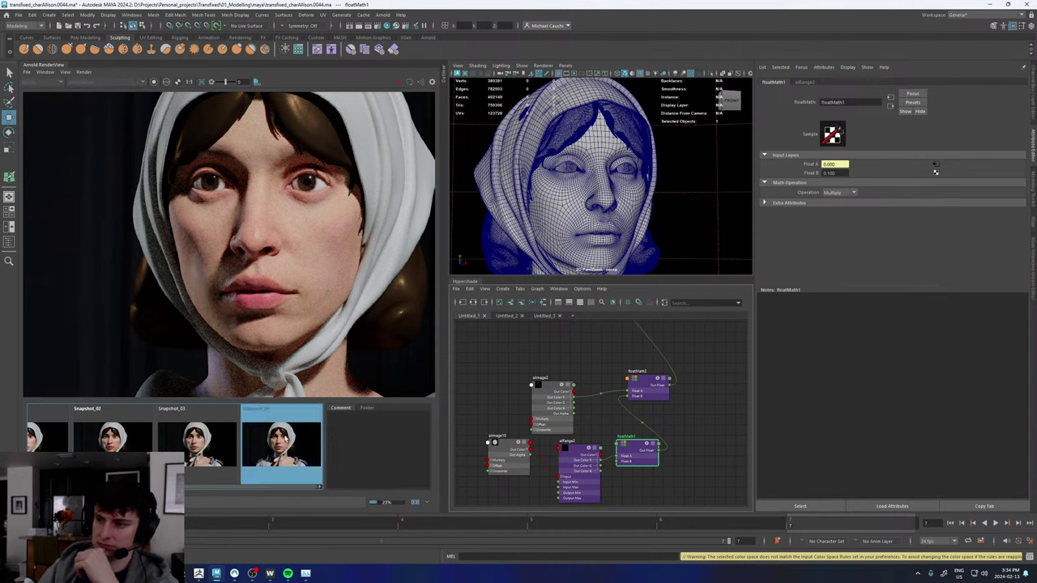
click(284, 437)
scroll(267, 308, down, 4)
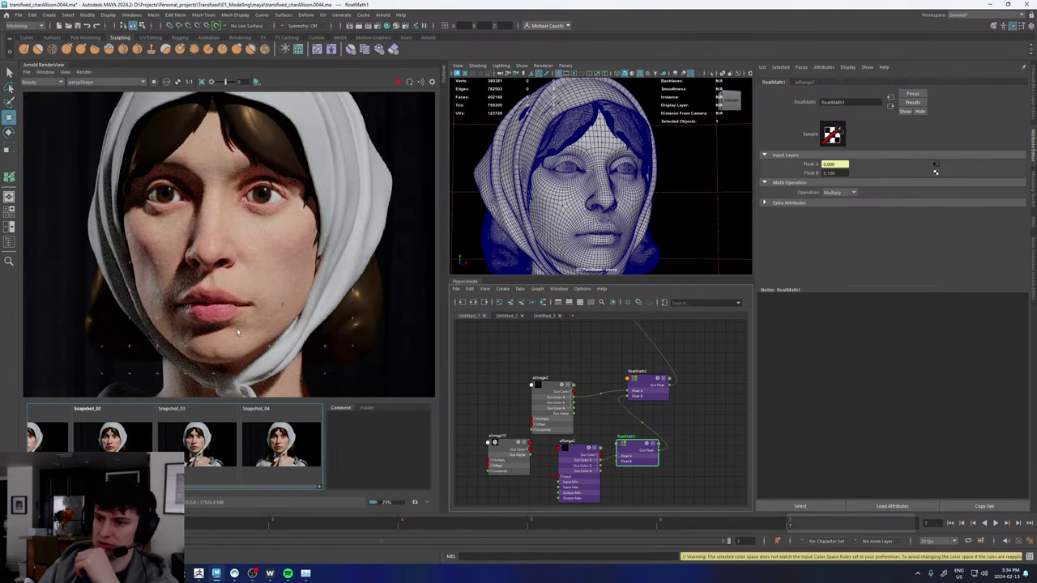
click(276, 444)
click(275, 444)
click(276, 444)
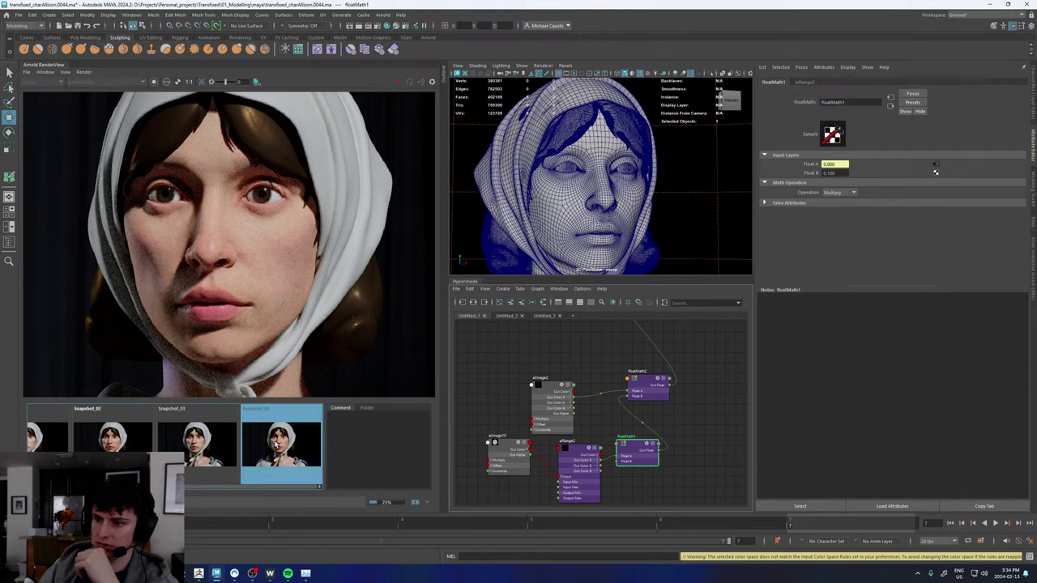
click(276, 444)
click(277, 444)
click(276, 444)
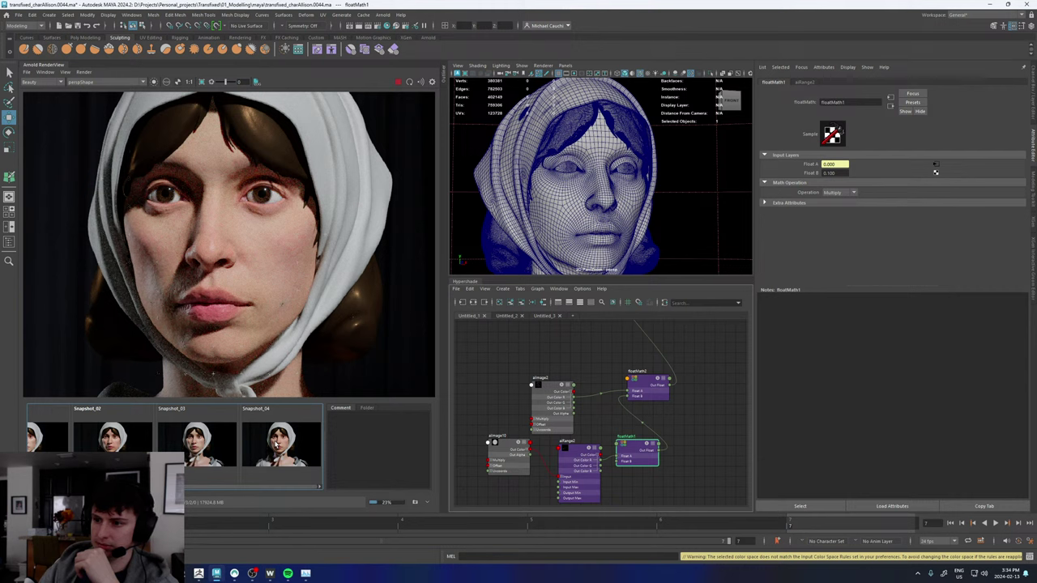
- Flip between Snapshot_03 and the current render to compare the face, ending on the current render
click(215, 444)
click(209, 444)
click(209, 444)
click(209, 444)
click(209, 444)
click(209, 444)
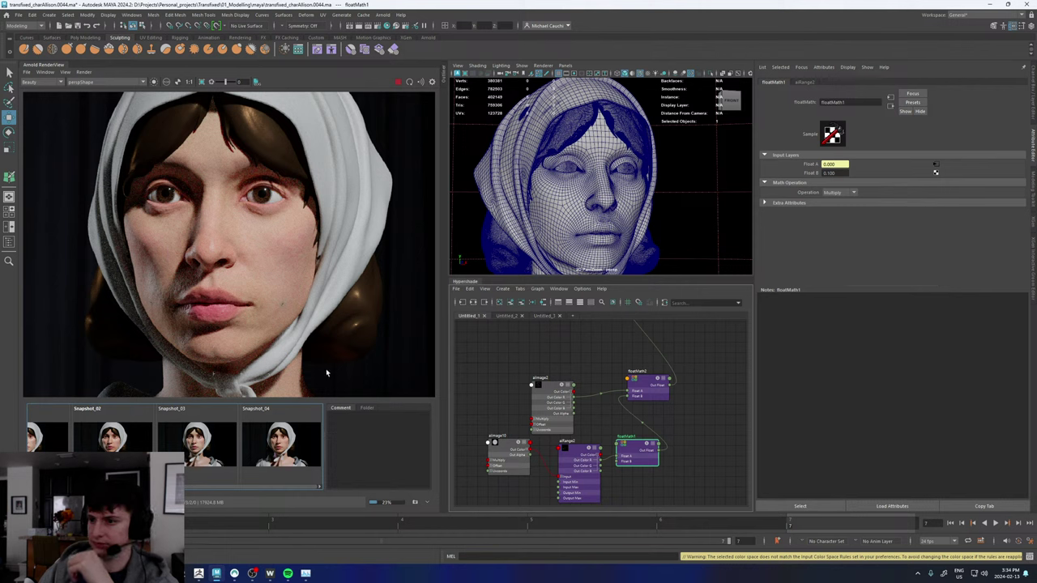
- Set Float B of the floatMath1 multiply node to 0.05 to weaken the additional displacement
click(829, 173)
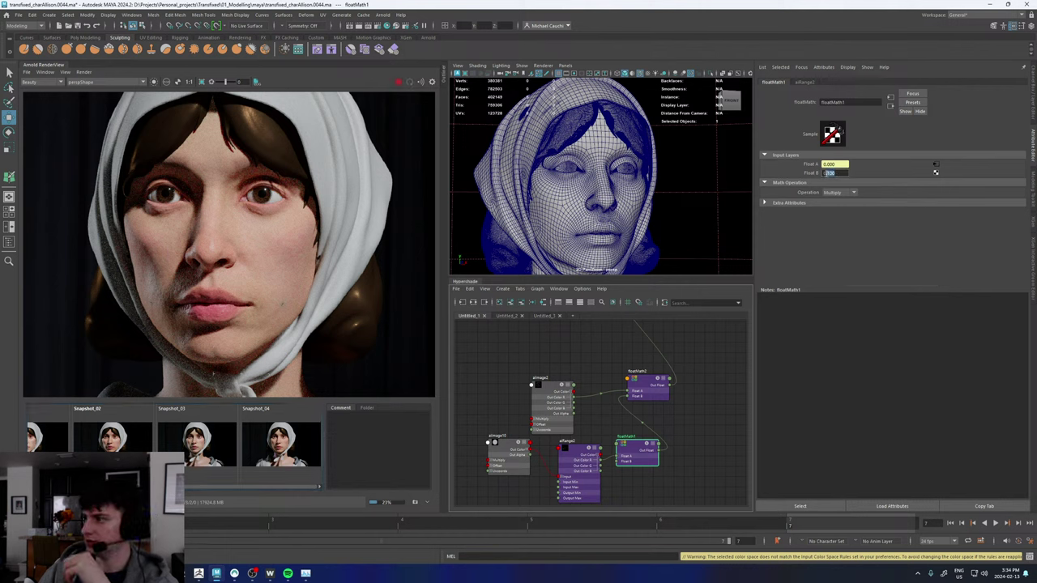
text(0.05)
key(Return)
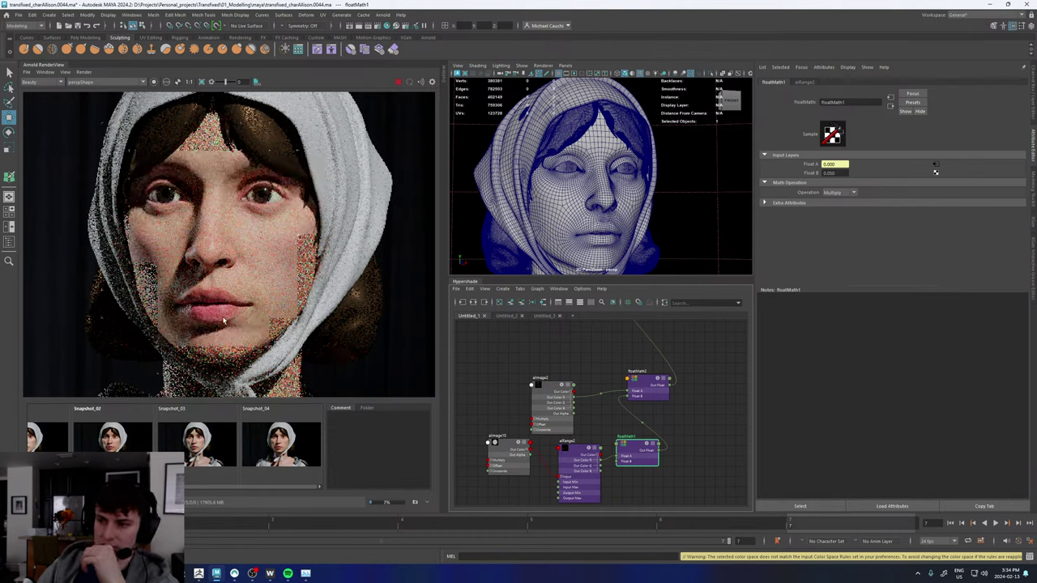
- Check the weakened displacement around the mouth, nose and eyes in the N pass, and return to the Beauty pass
scroll(223, 324, up, 3)
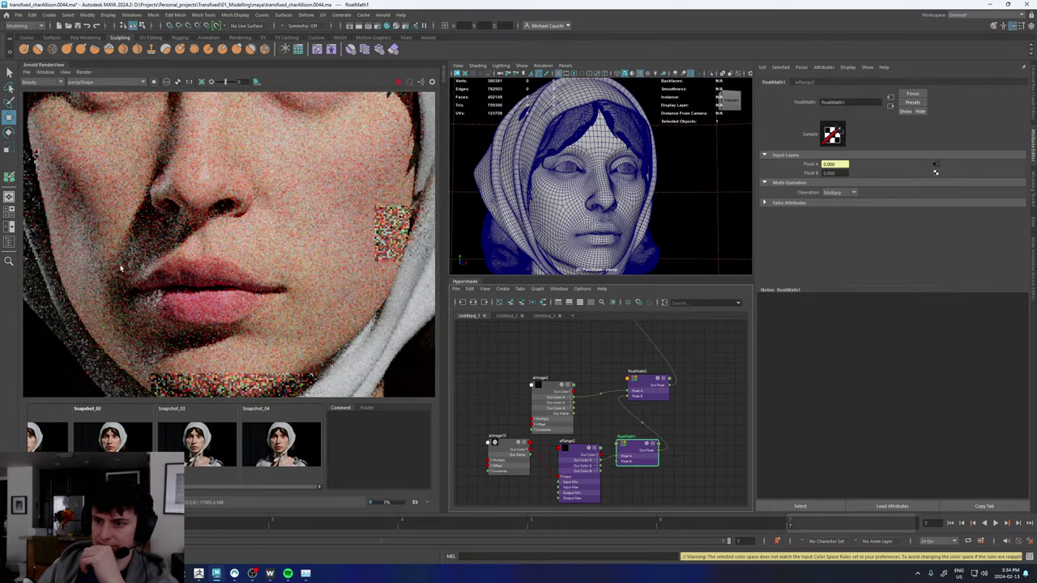
click(34, 82)
click(29, 96)
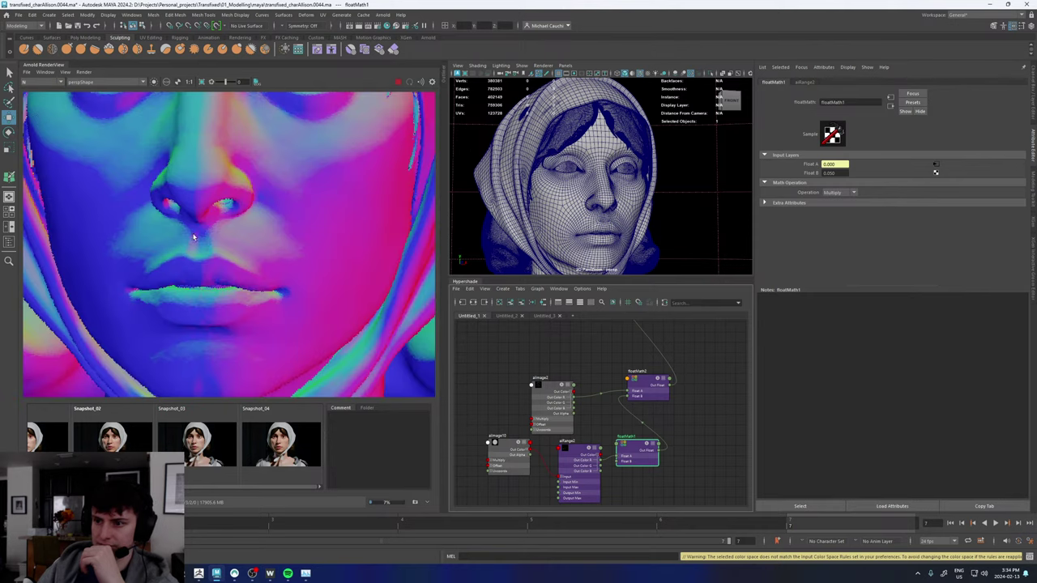
scroll(204, 308, up, 2)
scroll(204, 310, down, 5)
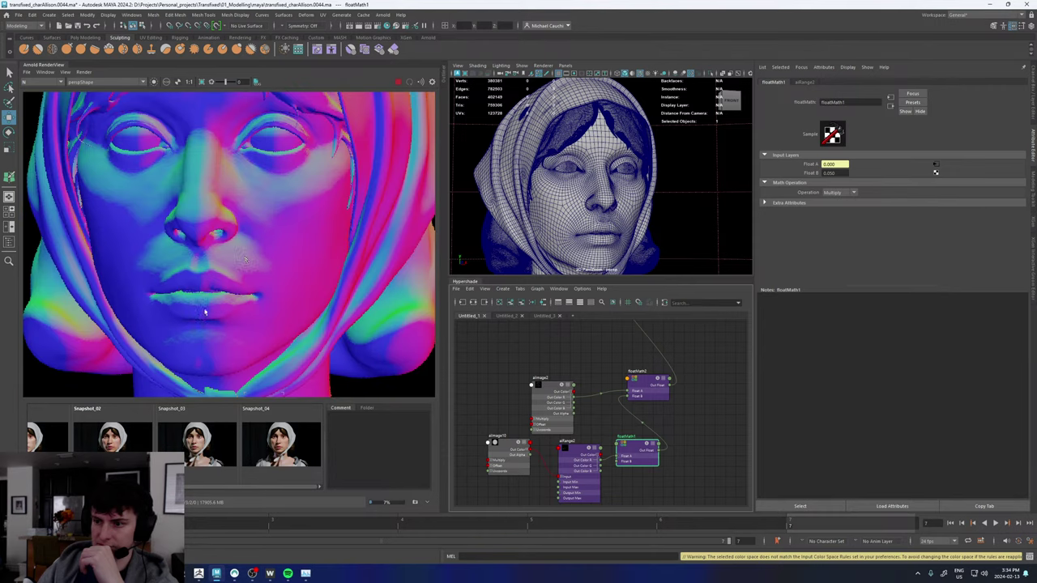
scroll(233, 236, up, 3)
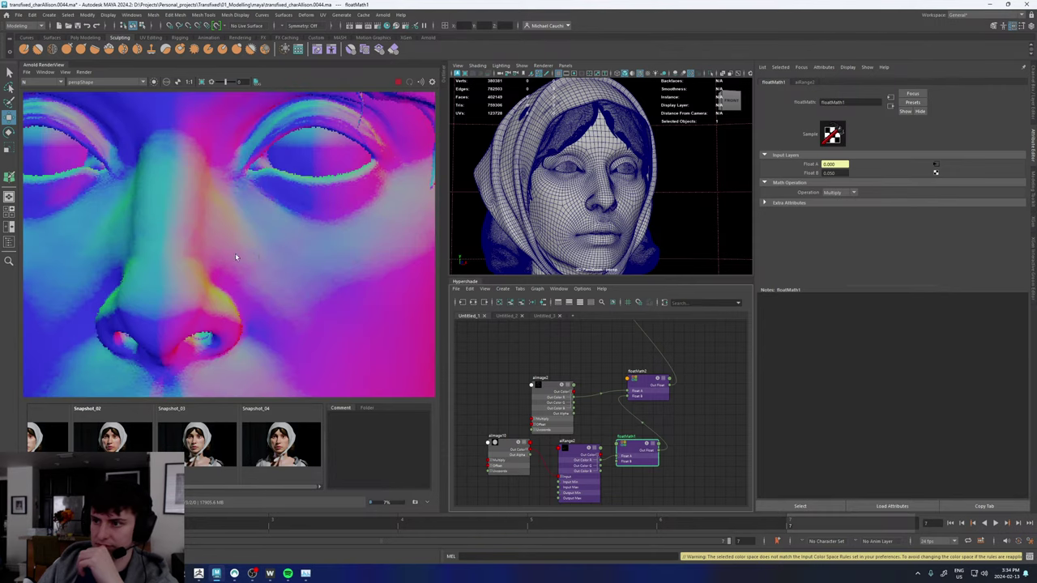
click(41, 82)
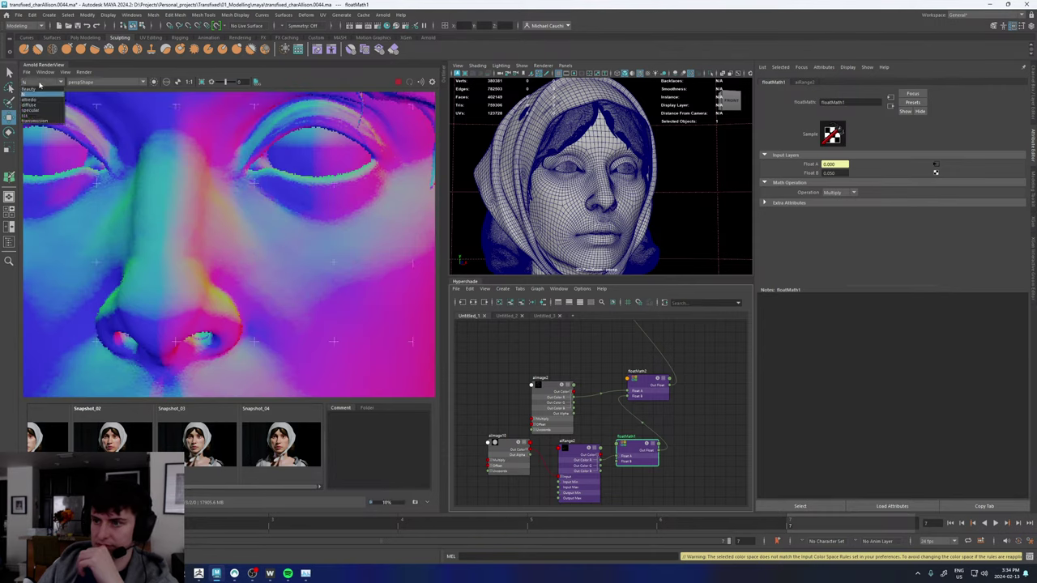
click(33, 89)
scroll(227, 223, down, 4)
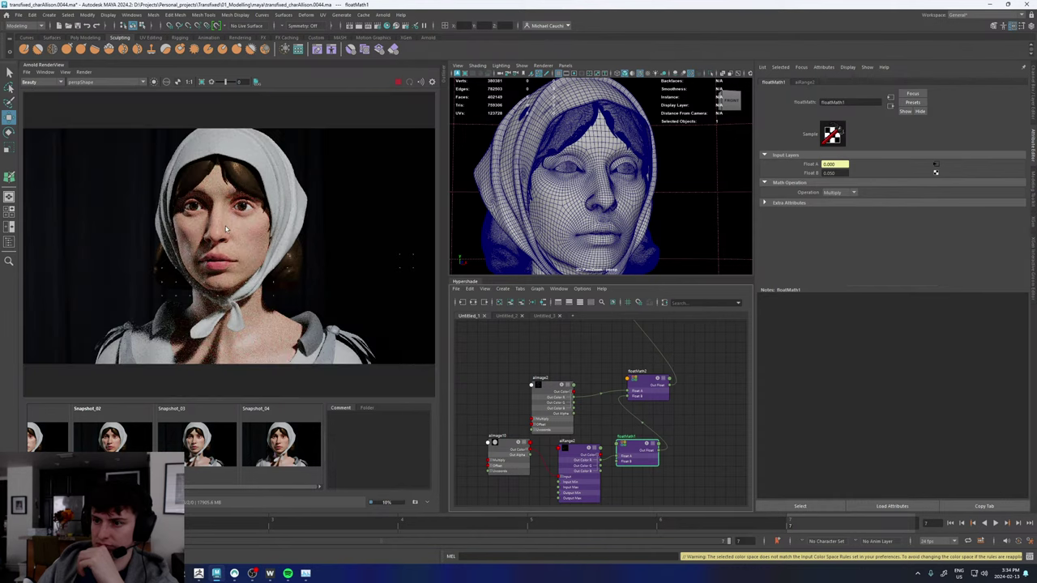
scroll(225, 194, up, 2)
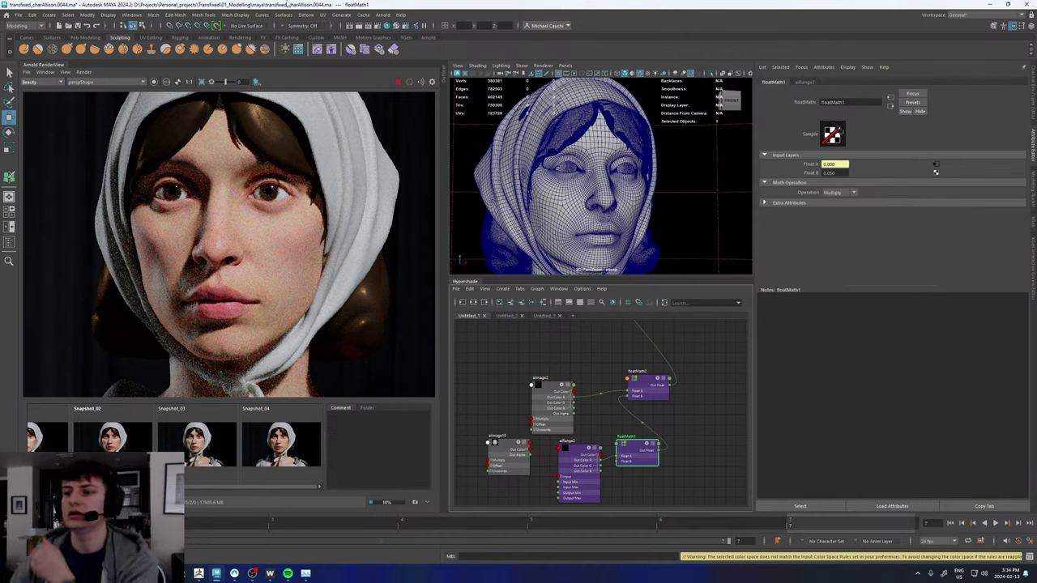
- View the N pass and the specular pass, examine the skin highlights on the cheeks and nose, and restore the Beauty pass
click(44, 82)
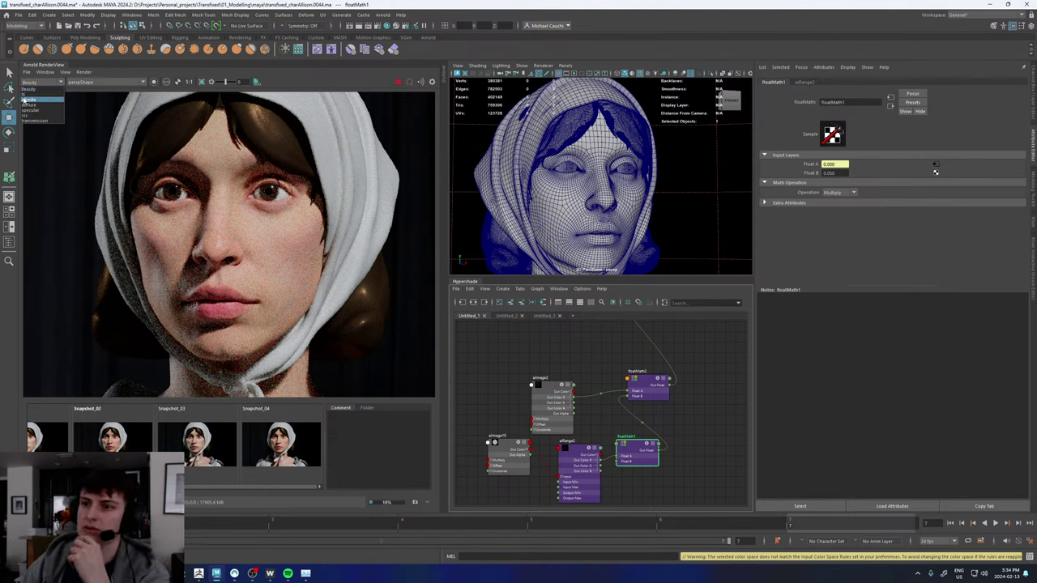
click(34, 95)
click(44, 82)
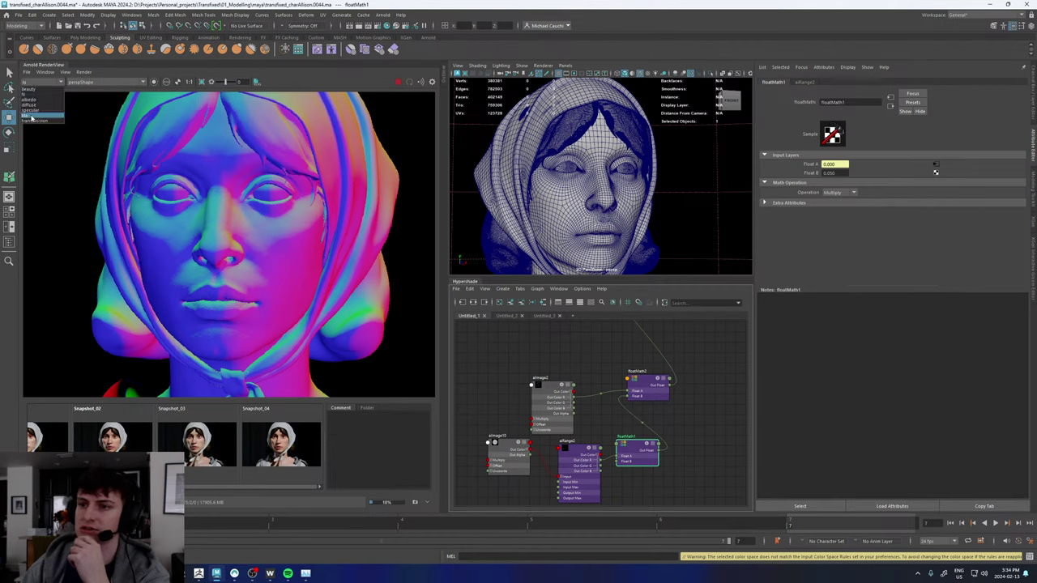
click(34, 115)
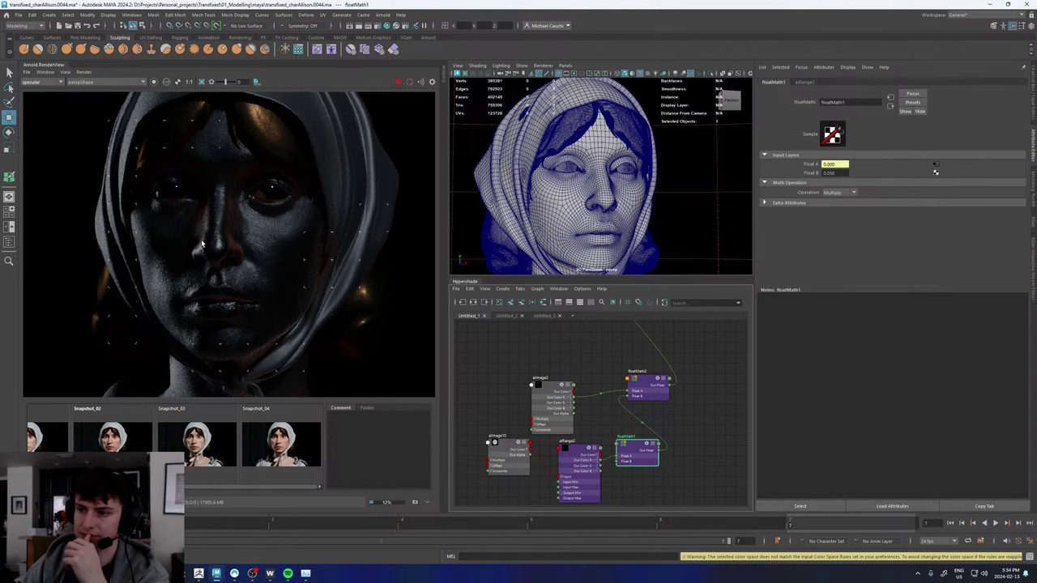
scroll(255, 253, up, 3)
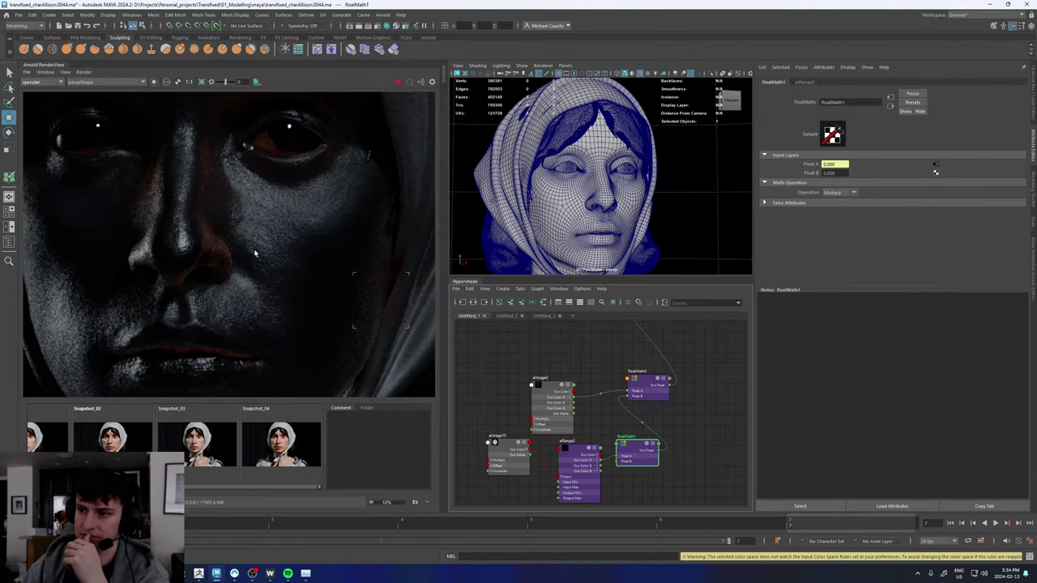
scroll(252, 254, down, 2)
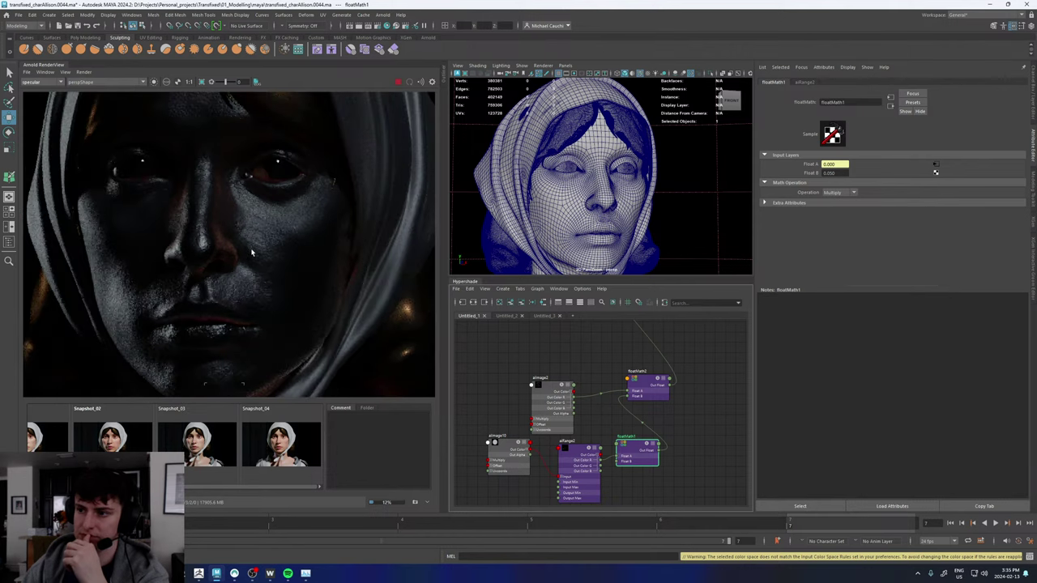
scroll(252, 254, down, 2)
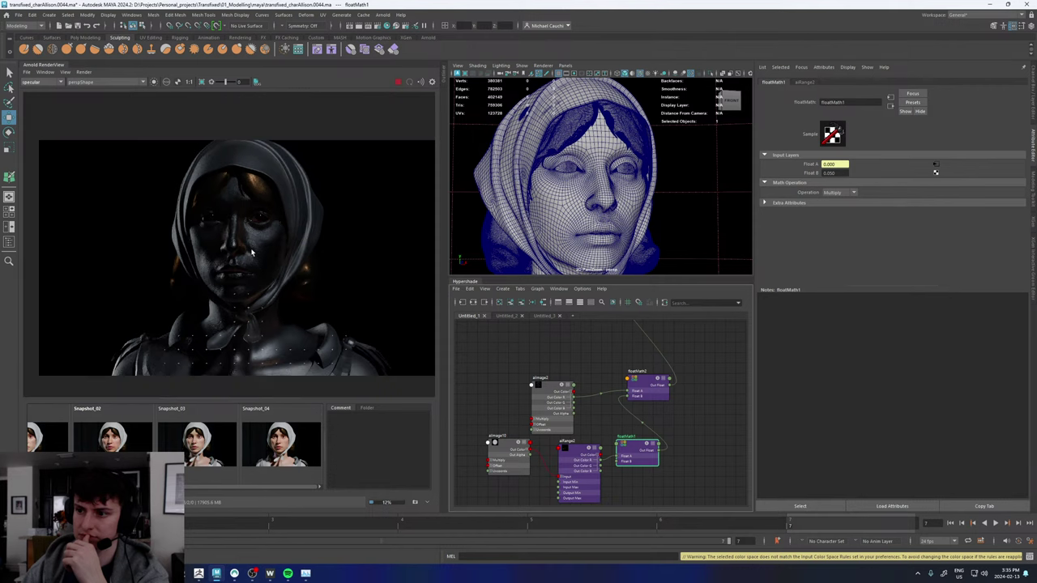
scroll(228, 251, up, 4)
click(37, 83)
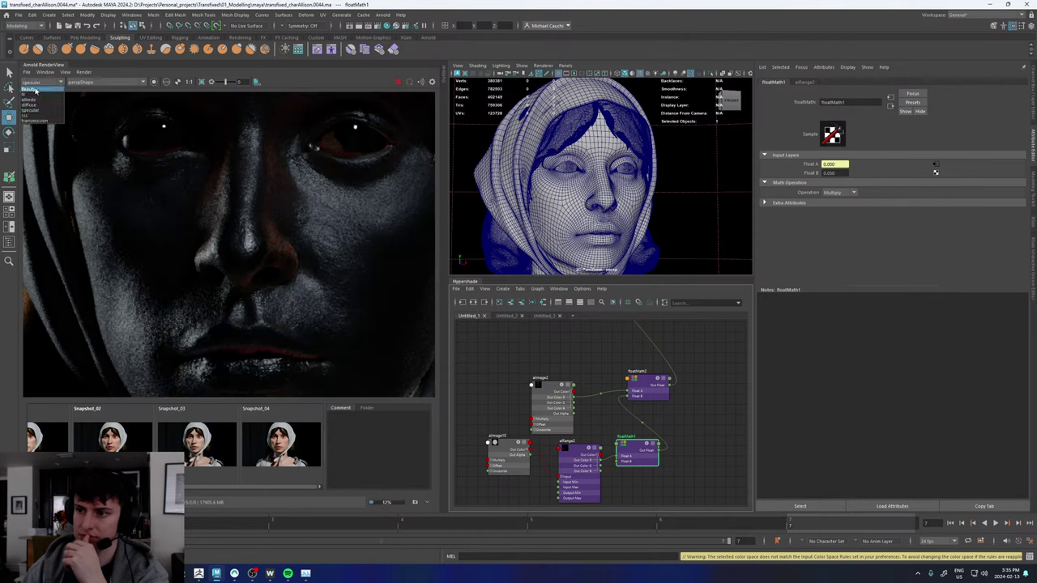
click(35, 92)
scroll(245, 217, down, 3)
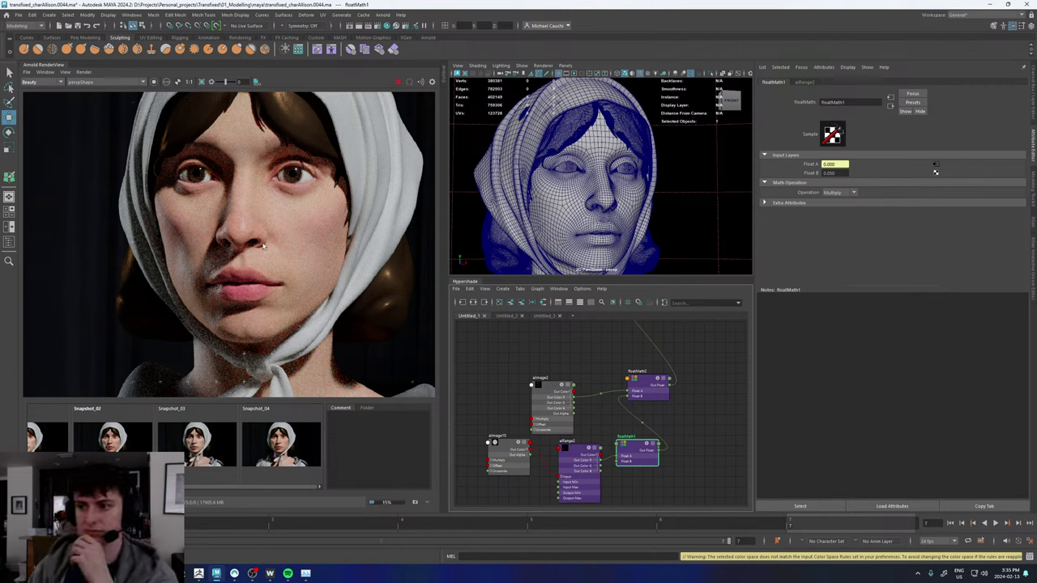
- Examine the Beauty render on the full figure and close on the lips and chin
scroll(262, 243, down, 3)
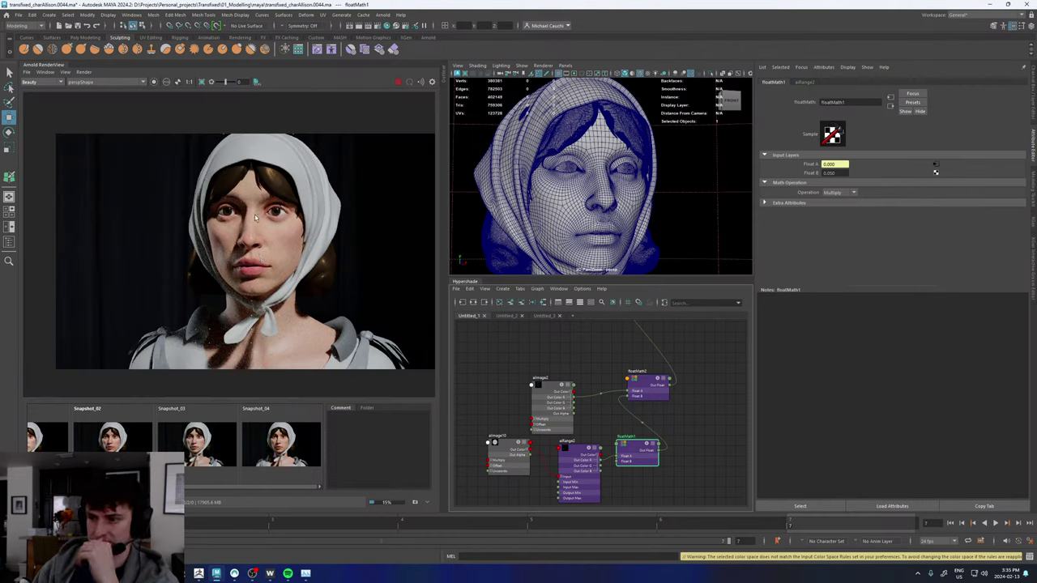
scroll(266, 244, up, 4)
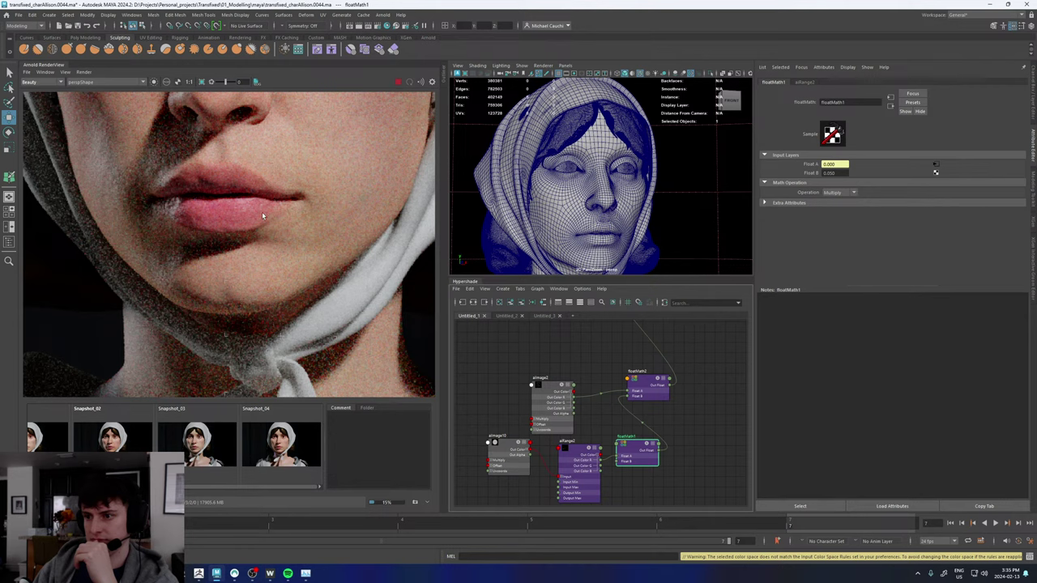
scroll(253, 209, down, 5)
middle_drag(268, 186, 255, 246)
scroll(80, 438, up, 2)
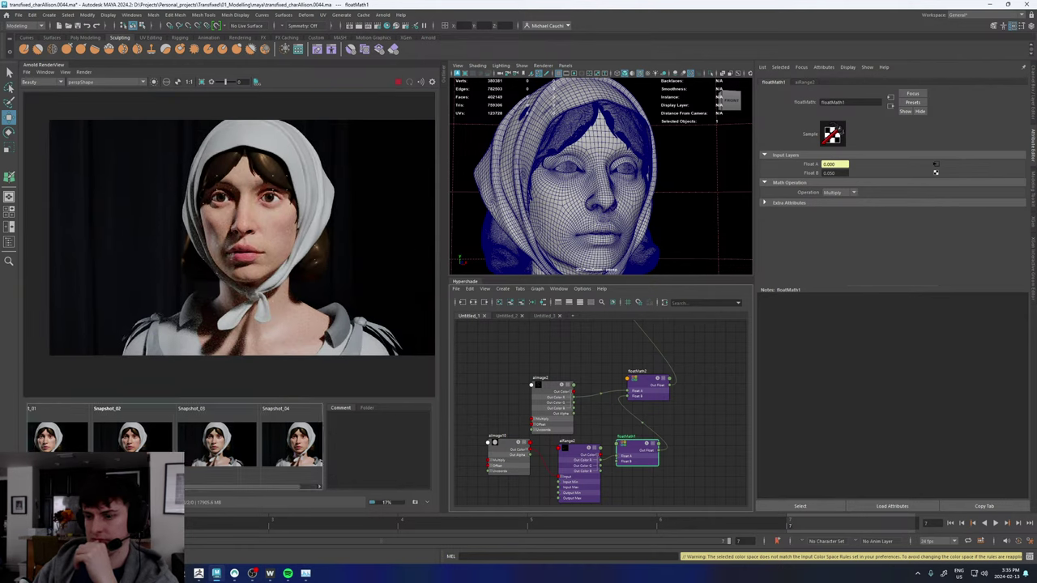
- Compare the current render with Snapshot_01 in a close-up of the eyes, nose and lips
click(79, 438)
click(79, 438)
scroll(264, 252, up, 4)
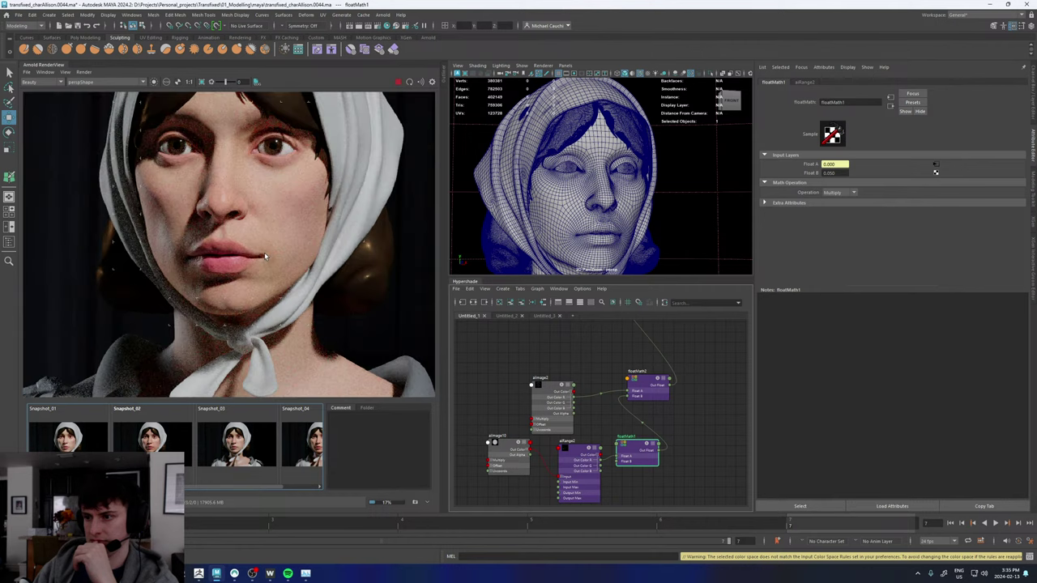
middle_drag(223, 240, 225, 280)
click(90, 436)
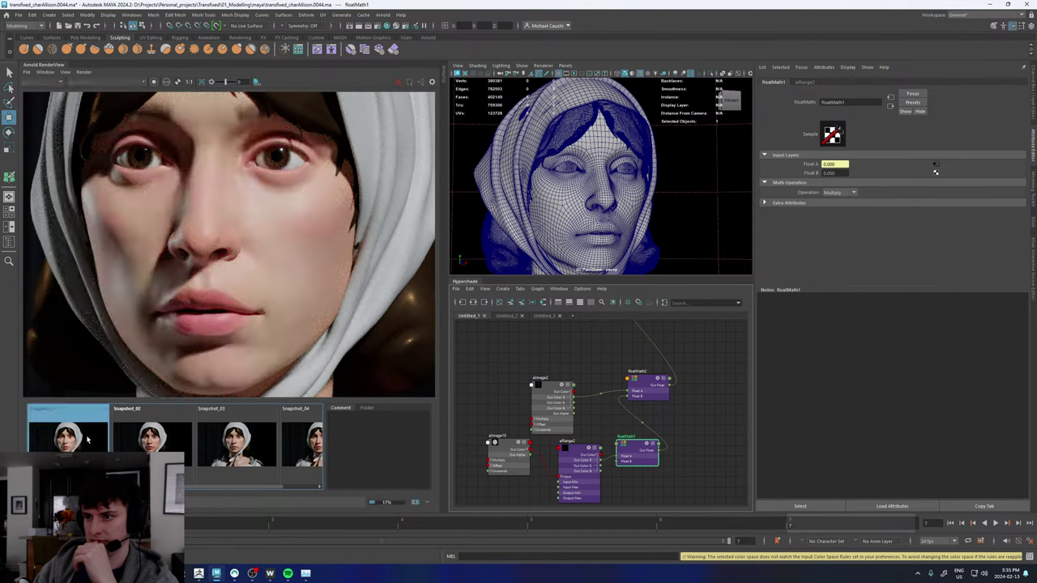
click(88, 439)
click(88, 439)
click(88, 439)
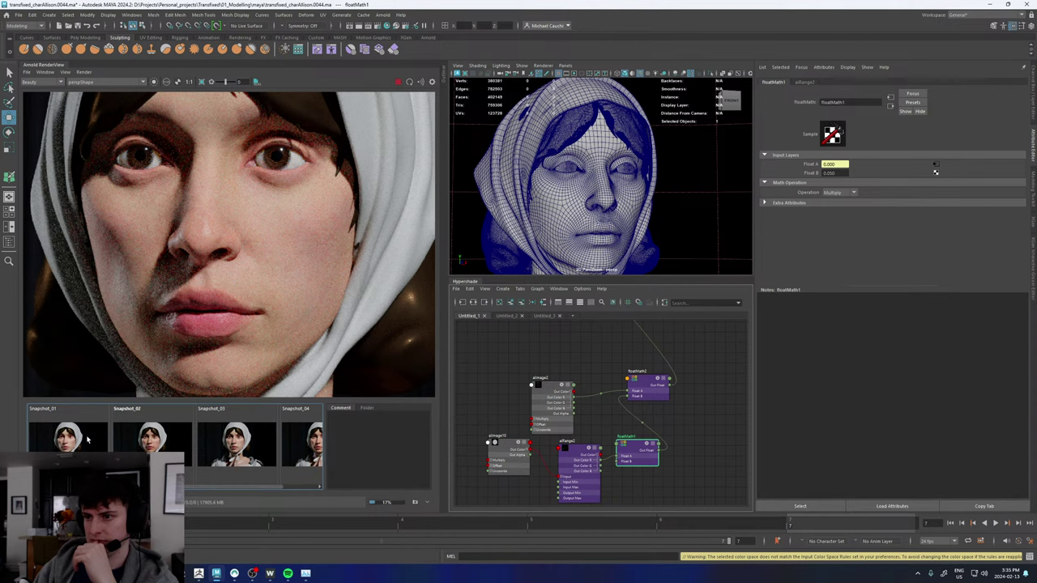
- Frame the whole head and toggle Snapshot_01 against the current render to compare the overall look of the face
scroll(176, 283, down, 4)
scroll(176, 282, up, 2)
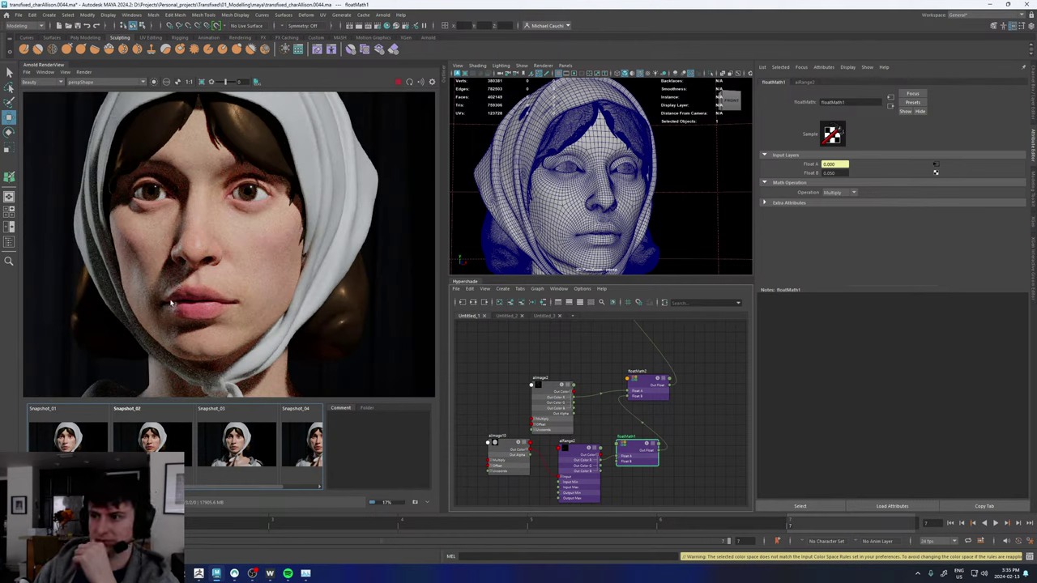
click(86, 439)
click(86, 439)
click(86, 439)
click(86, 439)
click(86, 439)
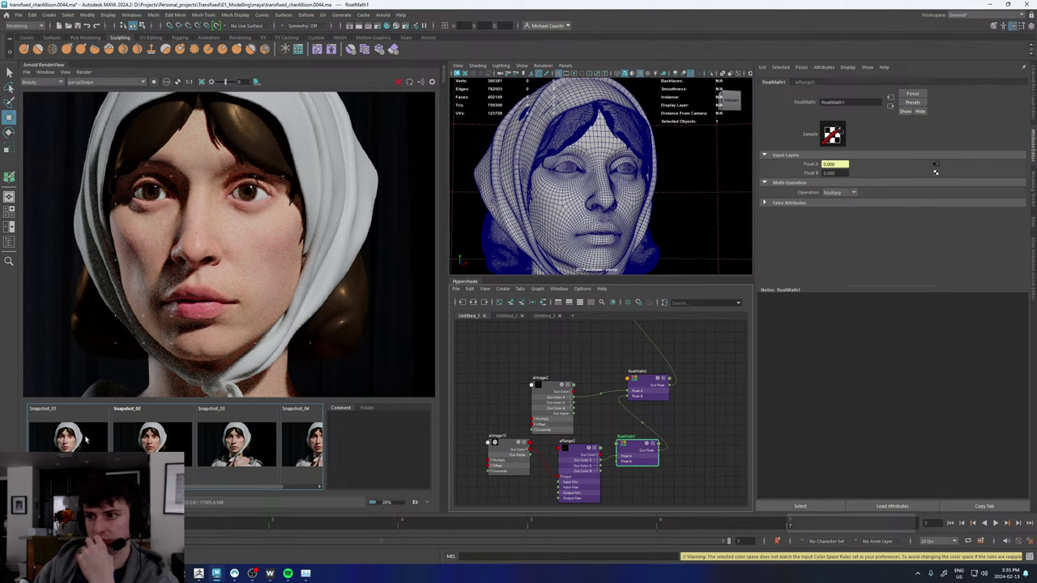
- Switch between Snapshot_01 and the current render once more to judge the change in the face
click(86, 439)
click(86, 439)
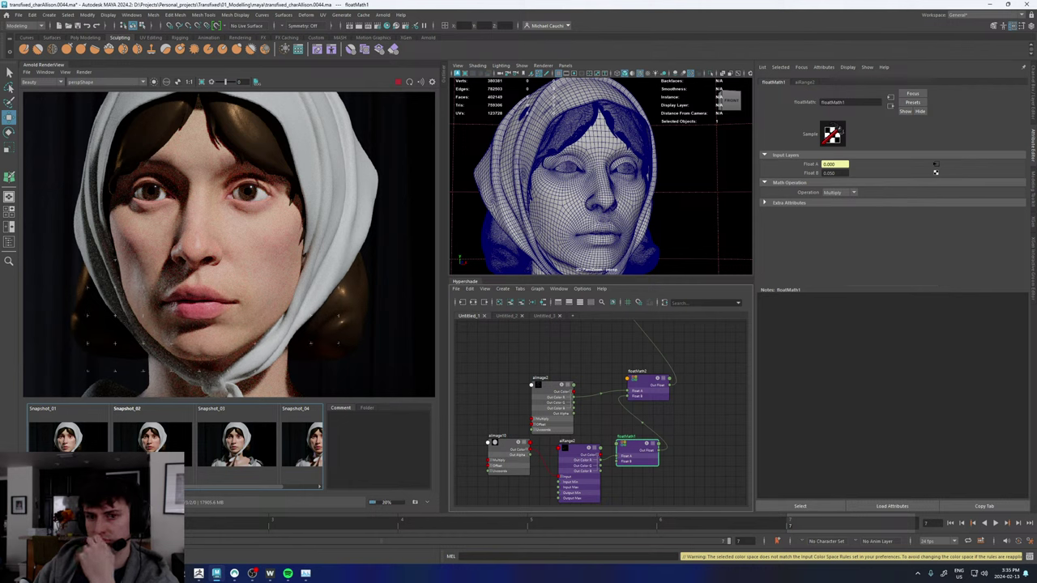
click(85, 439)
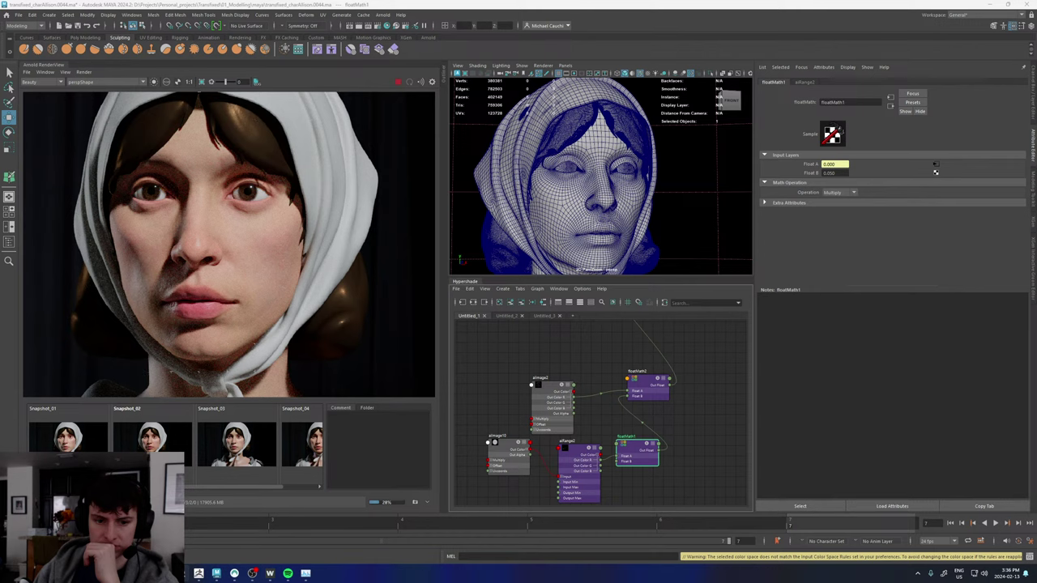
- Bring the reference board over the render and move from the painting to the close-up photo of the eye, nose and lips
mouse_move(2, 340)
right_down()
mouse_move(481, 304)
mouse_move(464, 266)
right_up()
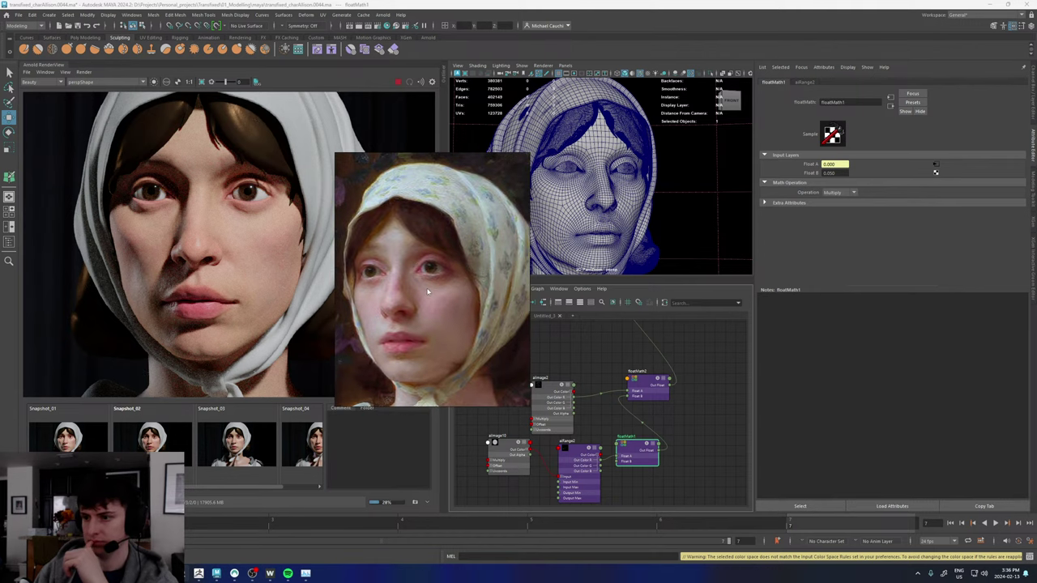
scroll(410, 275, down, 6)
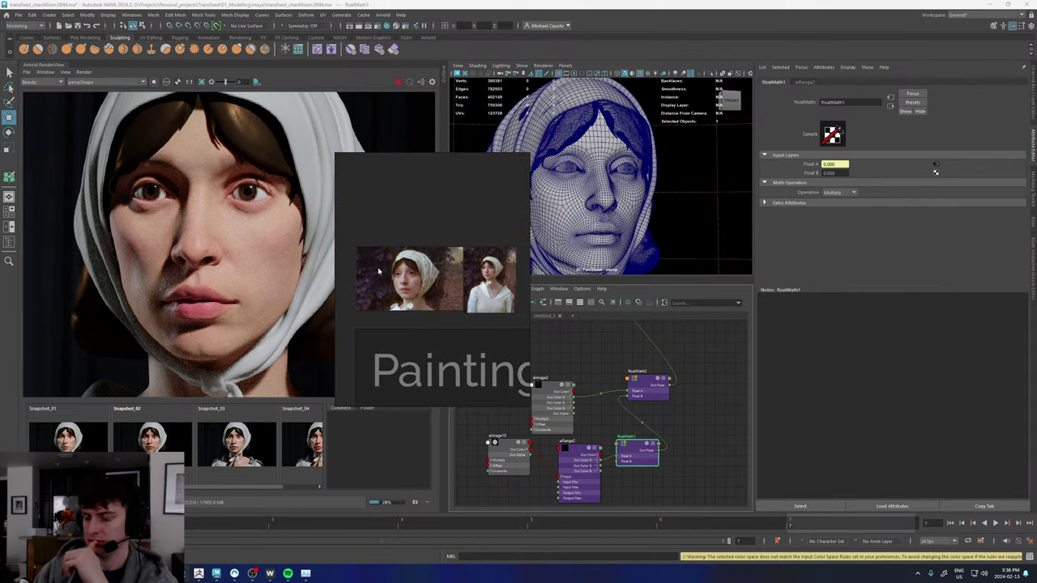
middle_drag(373, 275, 456, 285)
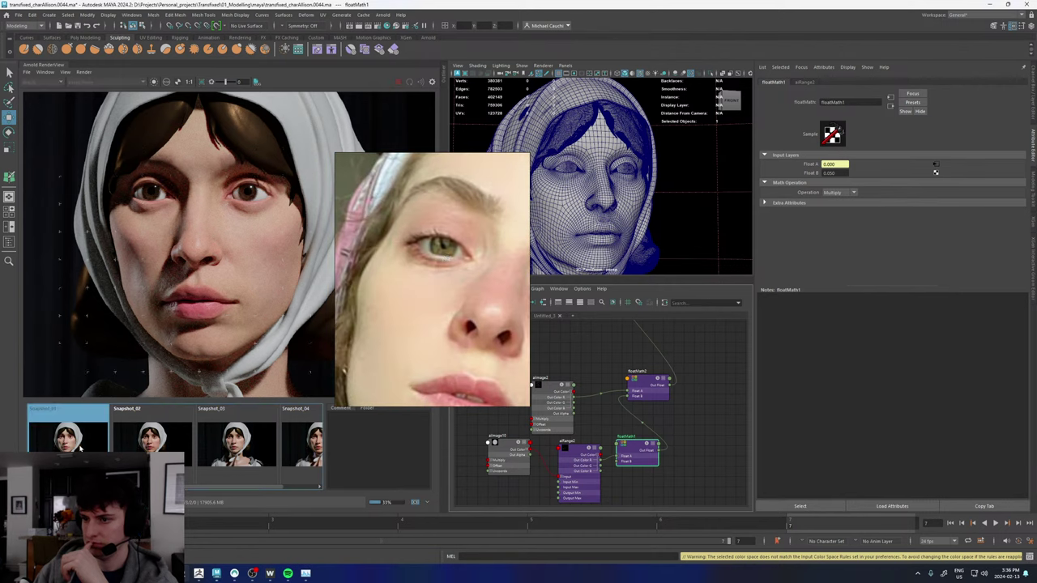
- Compare the rendered head with the reference photo, from the full face to a close view of the nose, cheek and lips
scroll(230, 262, down, 3)
scroll(230, 262, up, 3)
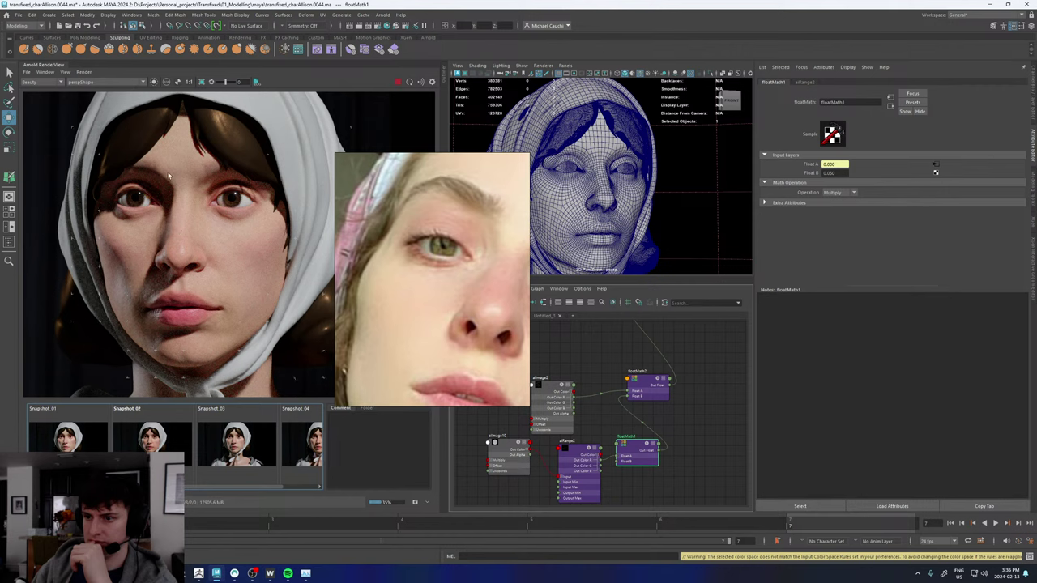
scroll(184, 227, down, 2)
scroll(219, 230, up, 3)
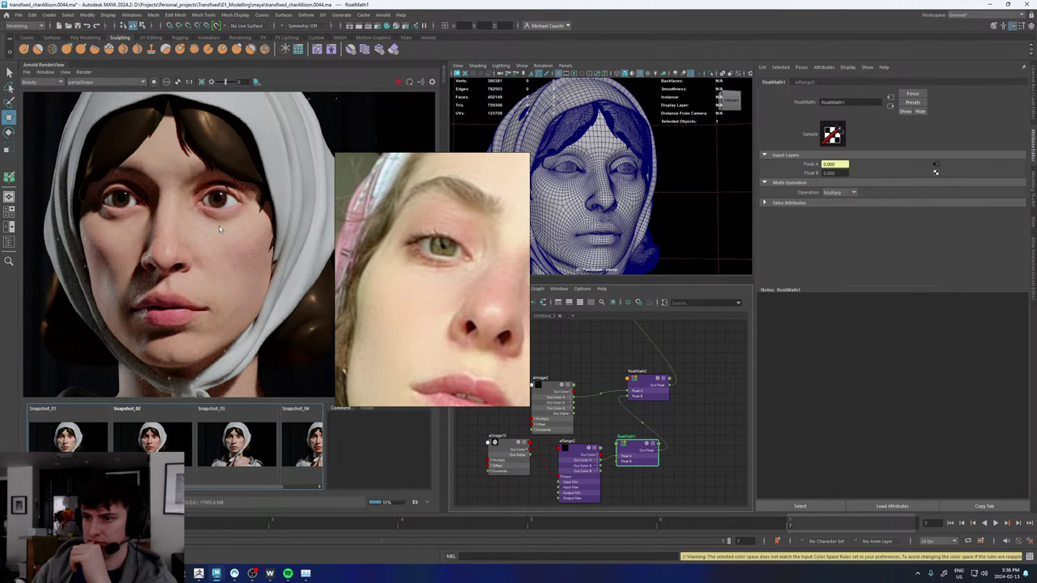
mouse_move(186, 333)
middle_down()
mouse_move(182, 189)
mouse_move(184, 350)
middle_up()
scroll(114, 256, down, 2)
scroll(118, 258, up, 4)
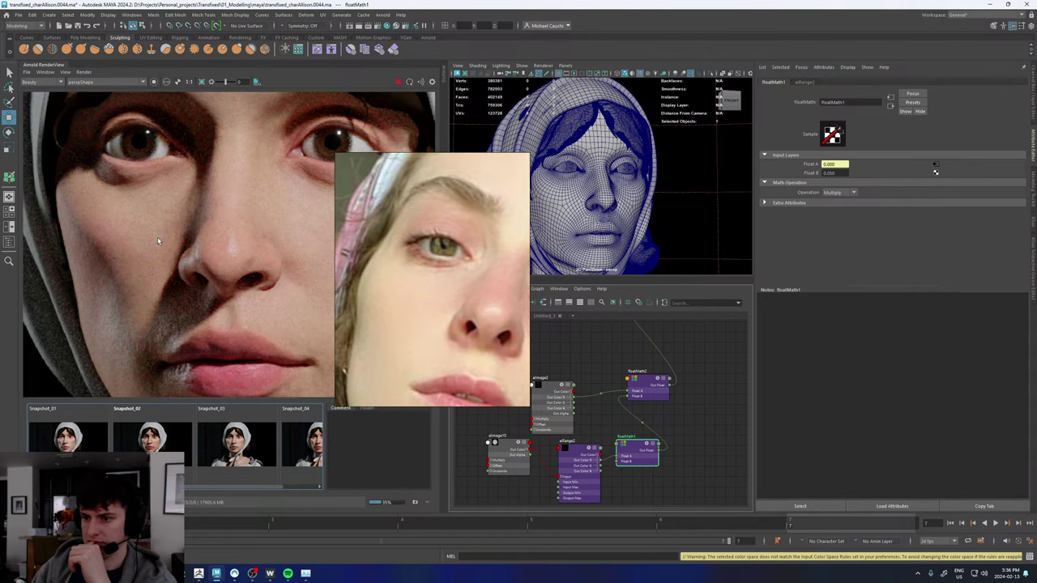
- Examine the rendered eyes, skin and nostril up close beside the reference photo, and return to a framing of the face
middle_drag(274, 315, 186, 247)
middle_drag(180, 209, 200, 272)
scroll(189, 261, down, 2)
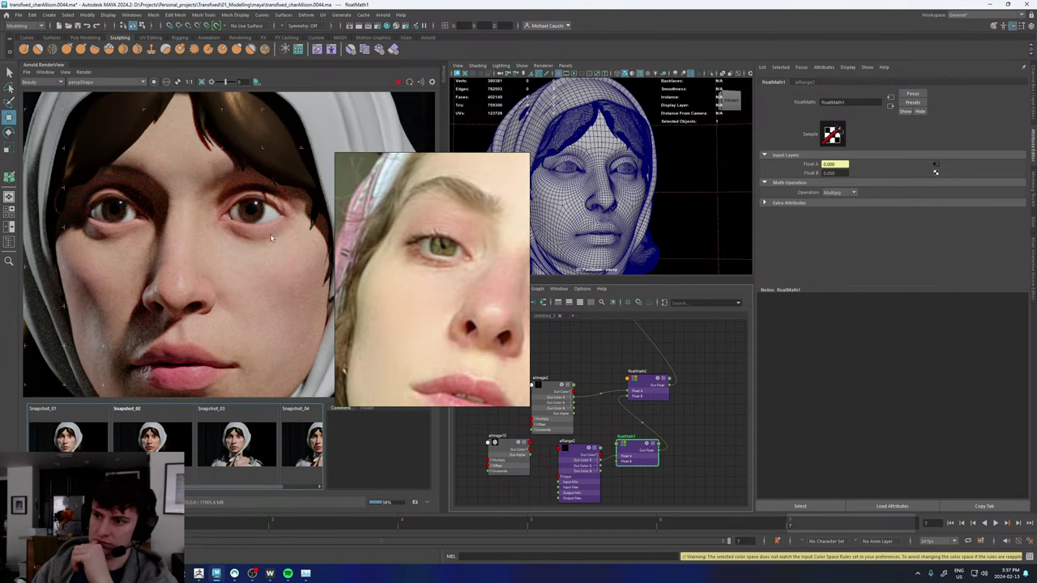
scroll(271, 254, down, 3)
scroll(270, 254, up, 2)
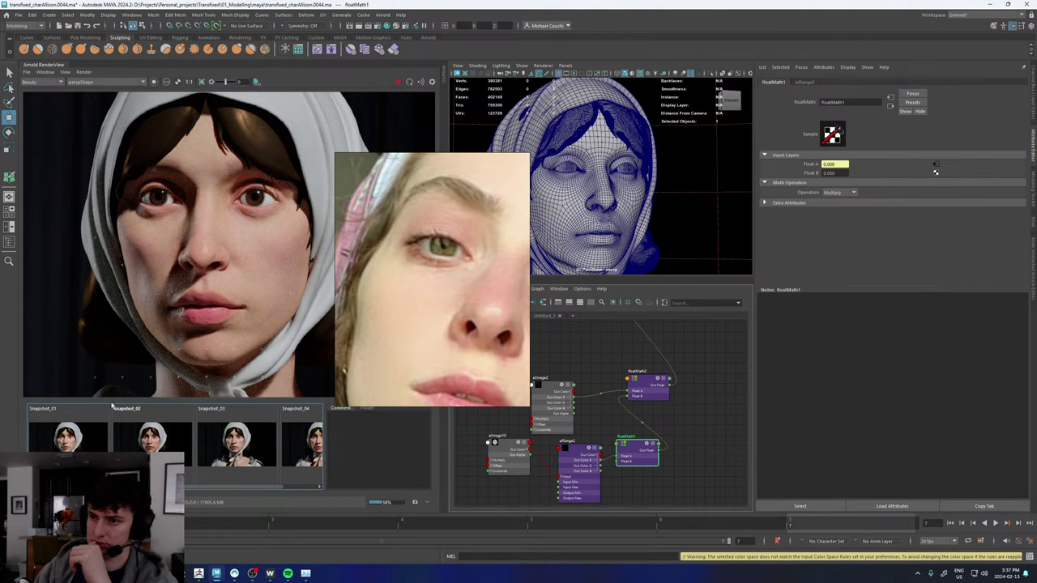
scroll(231, 287, up, 4)
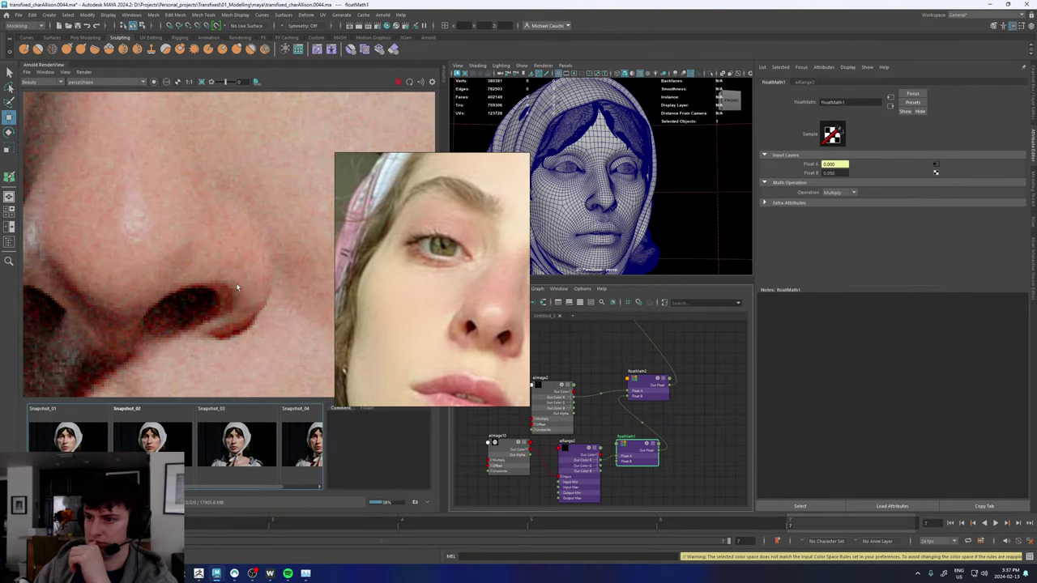
scroll(243, 293, down, 4)
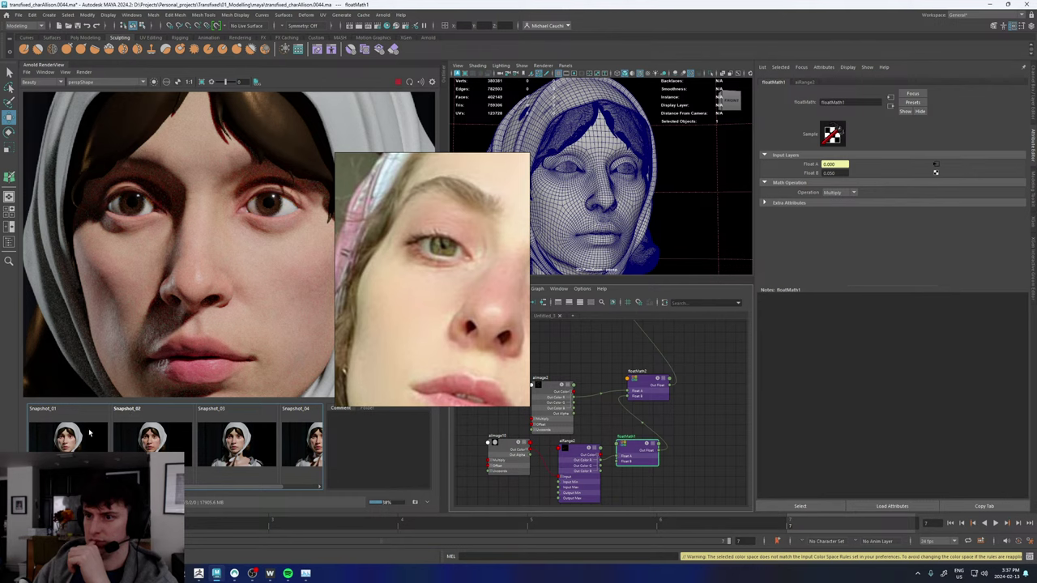
- Limit the render to a region around both eyes and place the reference photo just below them
drag(104, 177, 293, 233)
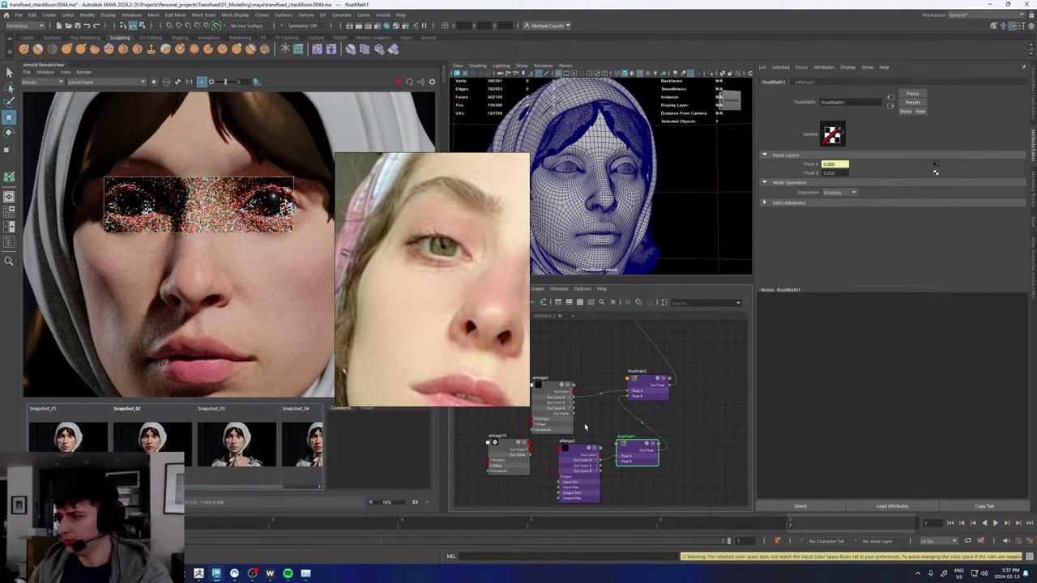
right_drag(430, 276, 341, 330)
drag(341, 330, 248, 374)
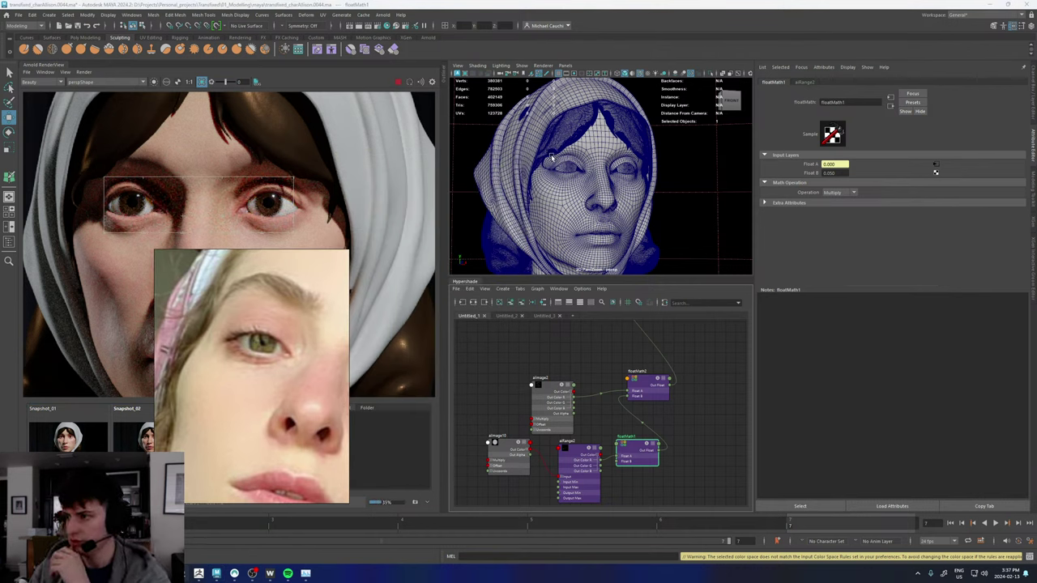
- Look through the other shader graphs, and select iris_GEO in L_Eye_GRP inside the character's Body_GRP
click(550, 317)
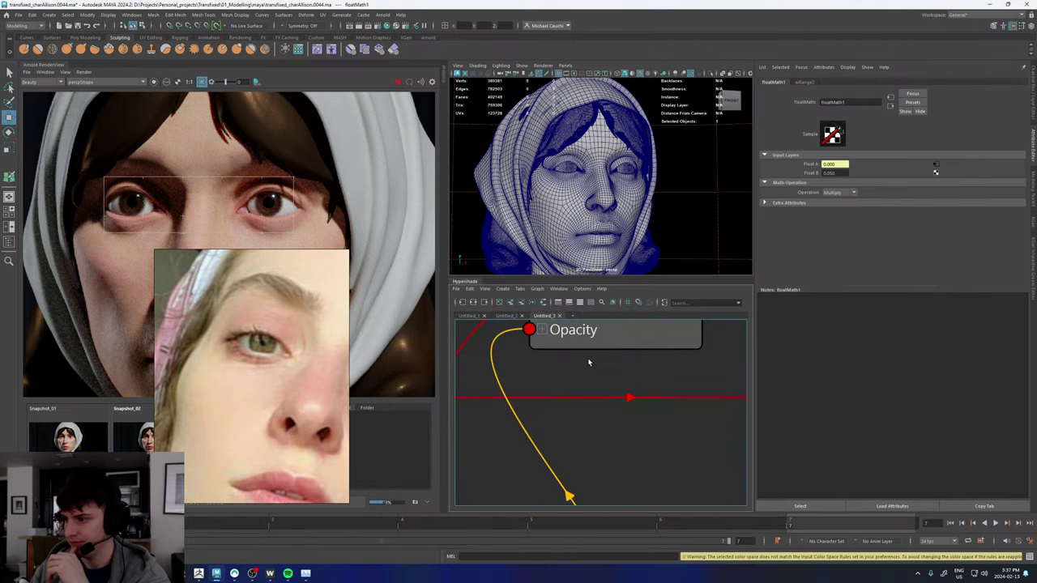
click(511, 317)
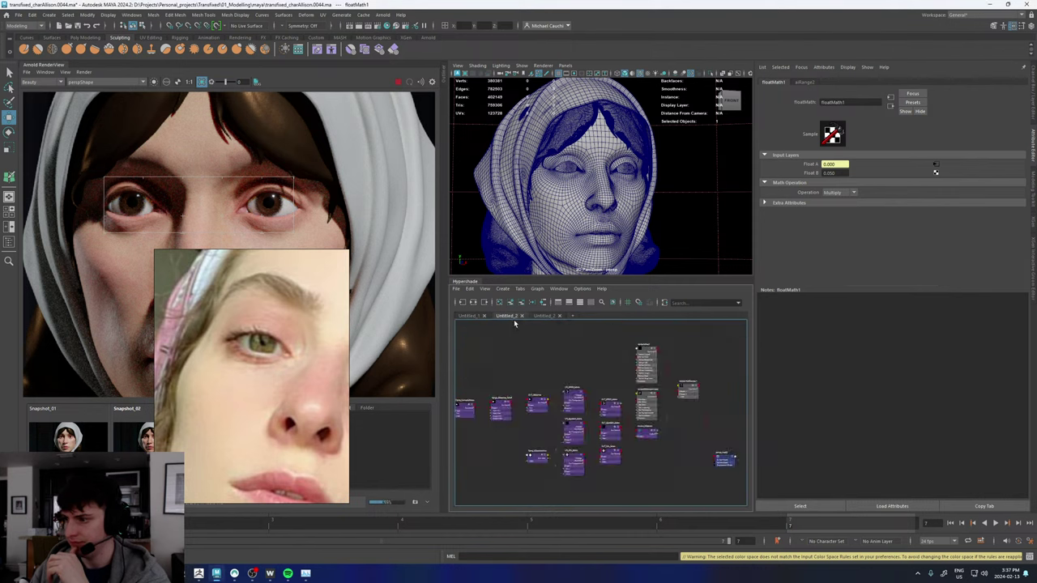
scroll(713, 473, up, 5)
scroll(654, 443, down, 5)
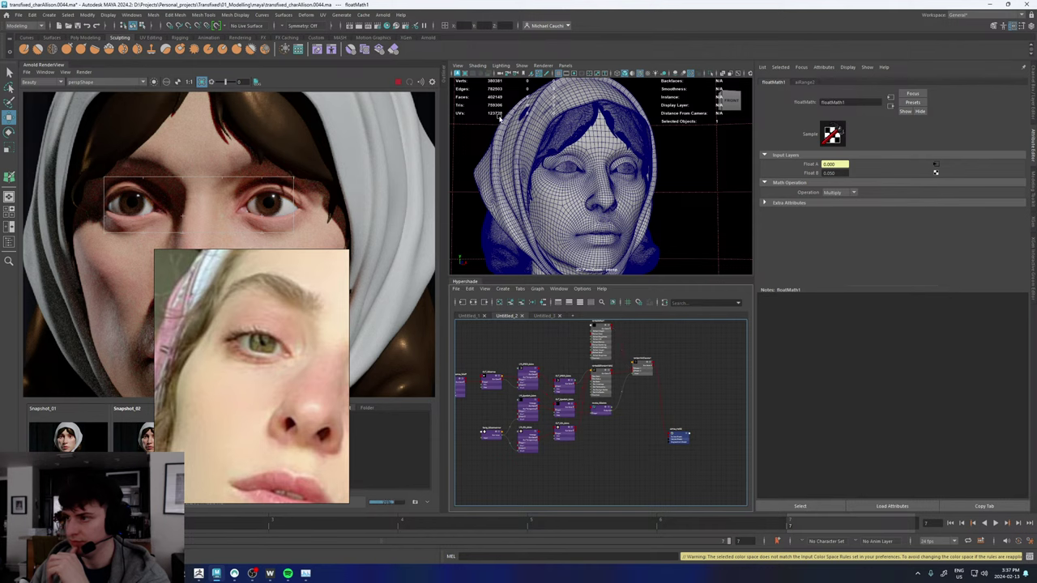
click(444, 82)
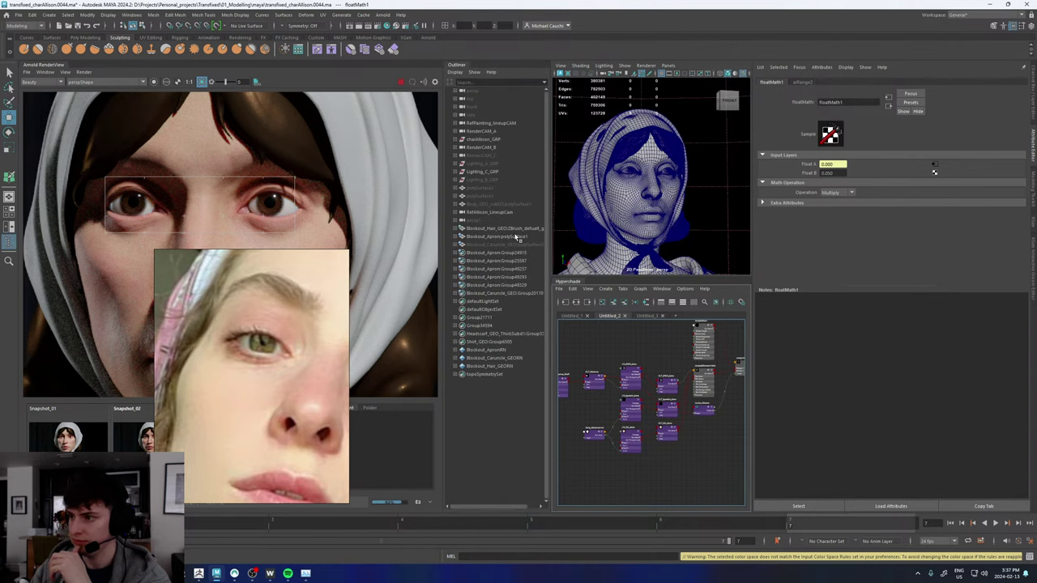
click(460, 139)
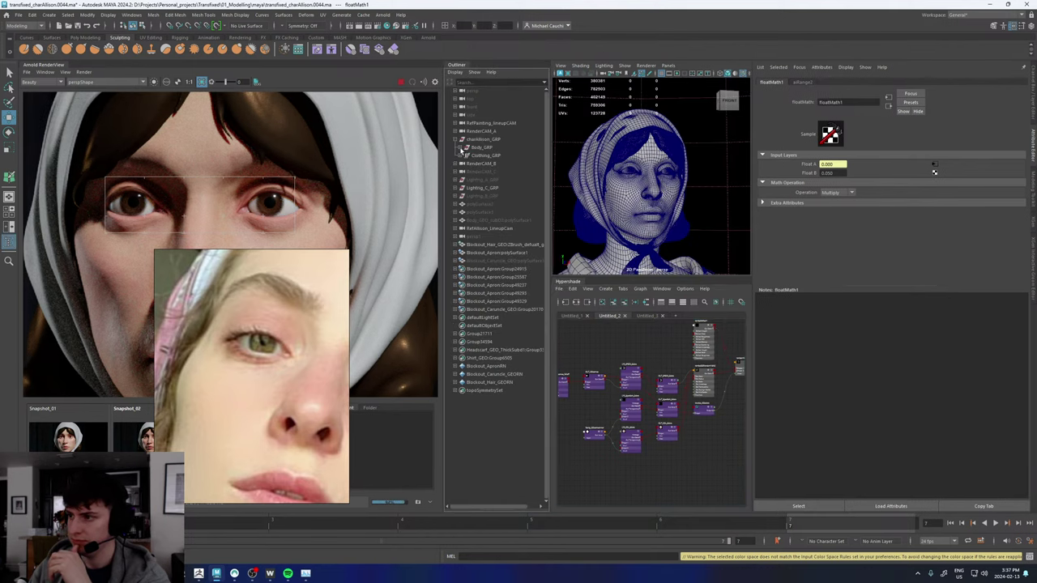
click(462, 148)
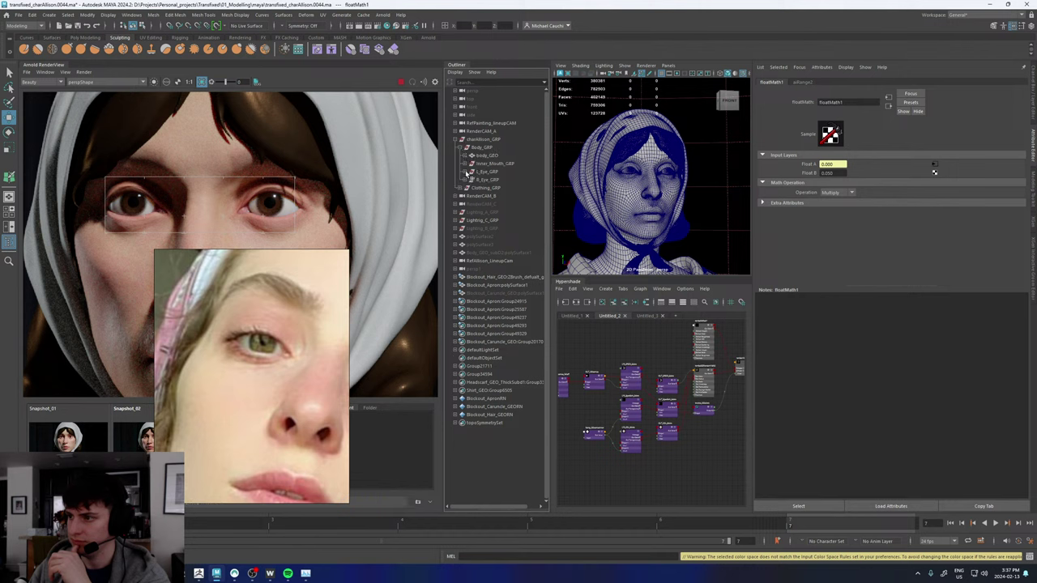
click(468, 172)
click(489, 188)
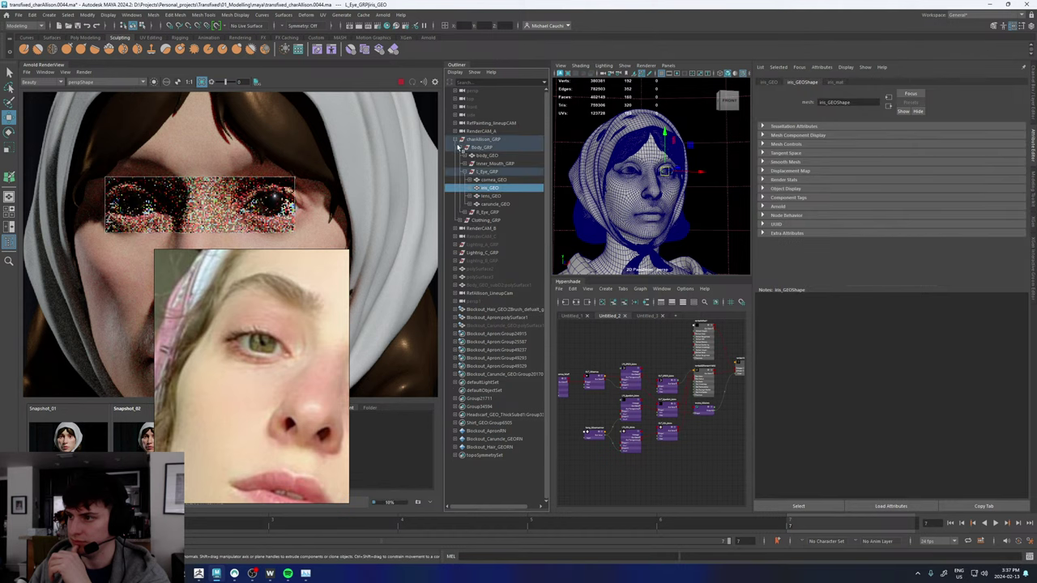
click(461, 148)
- Edit iris_mat's base color in HSV, shifting the hue from reddish brown toward yellow and setting the value to 0.2
click(835, 81)
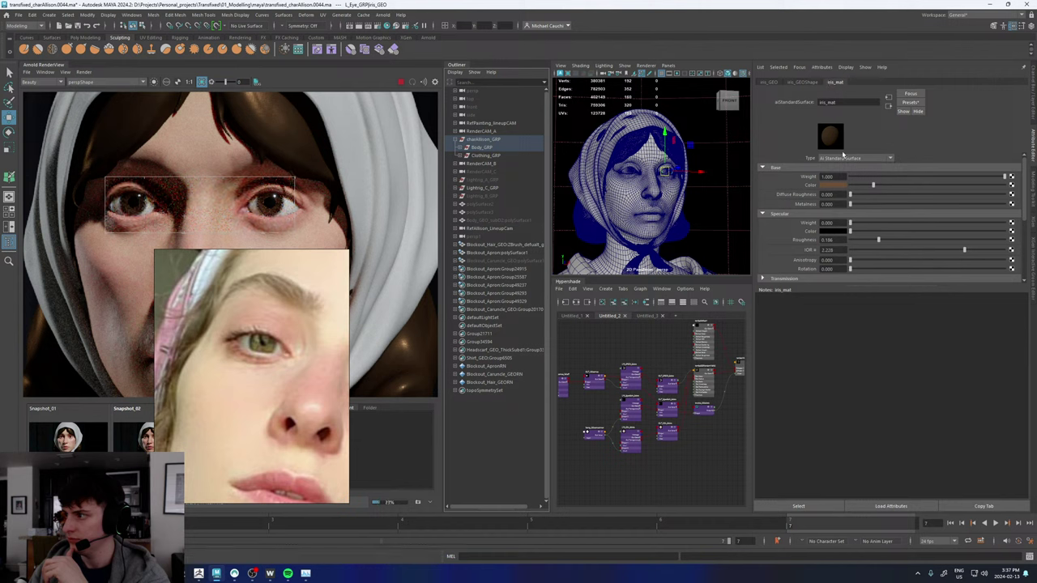
click(830, 186)
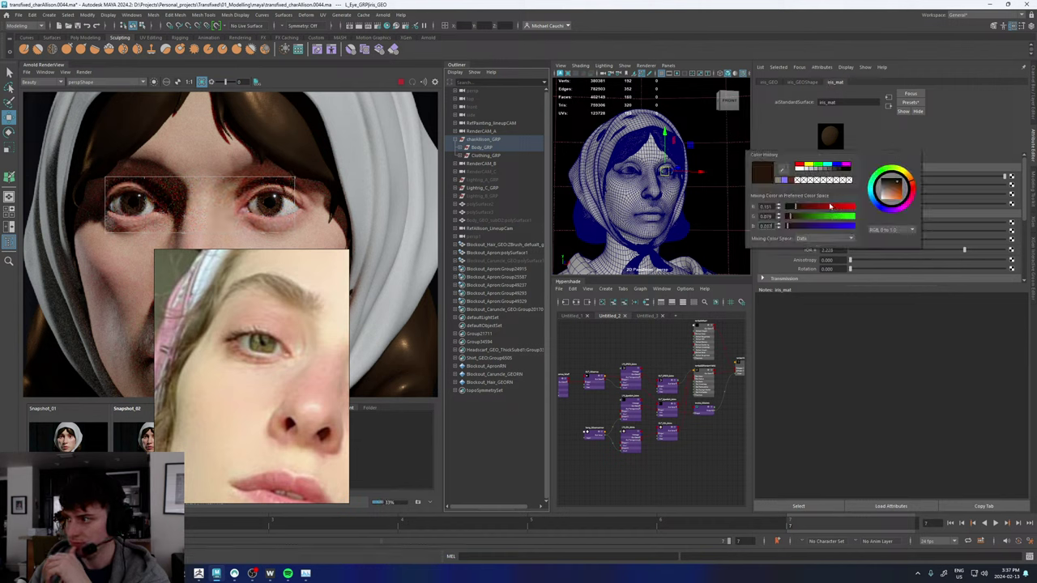
click(891, 230)
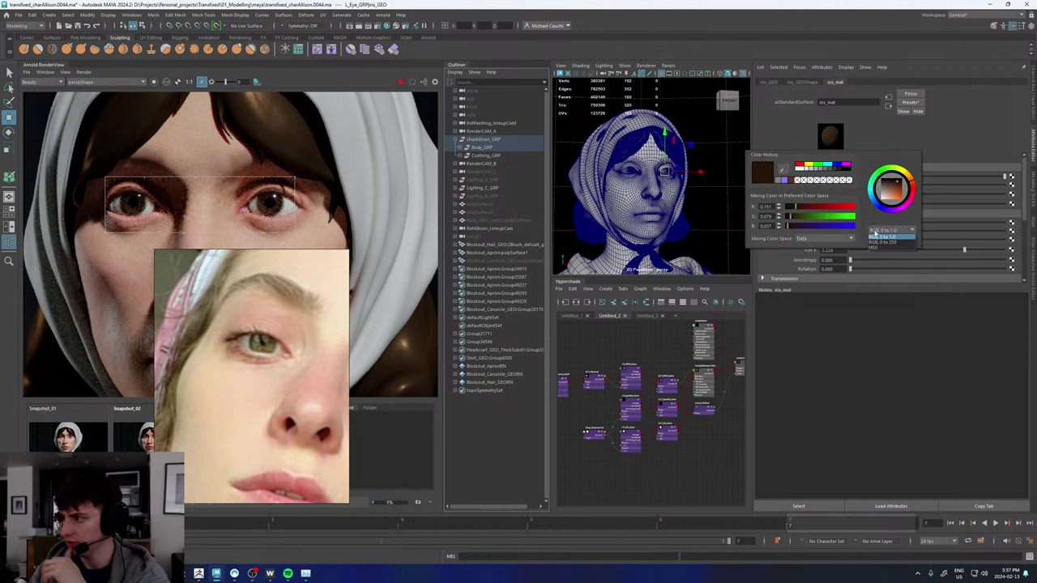
click(887, 248)
click(911, 177)
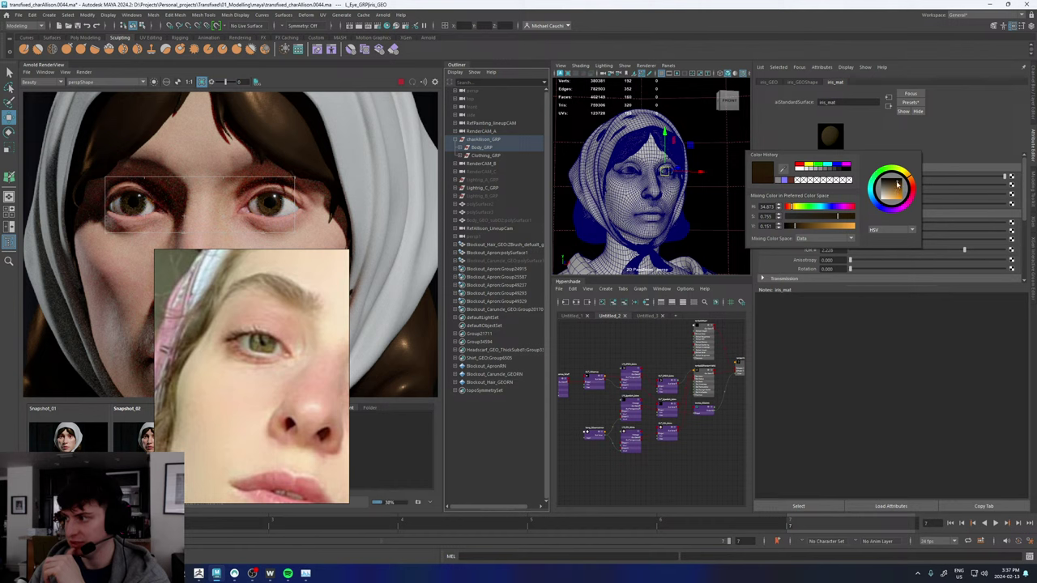
double_click(773, 226)
text(2)
key(Return)
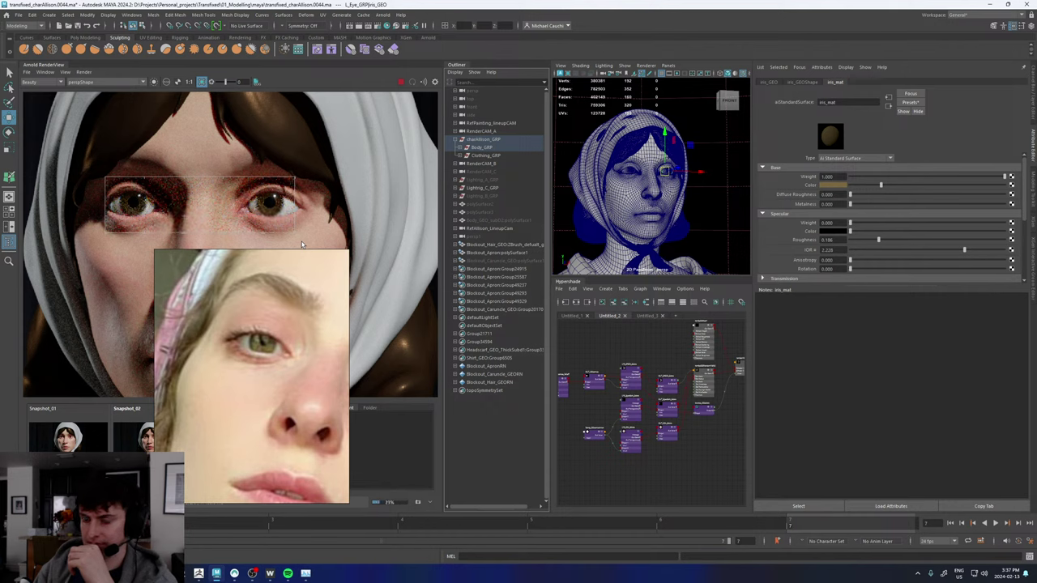
- Examine the recolored iris in the render up close and at head distance against the reference eye
scroll(272, 207, up, 5)
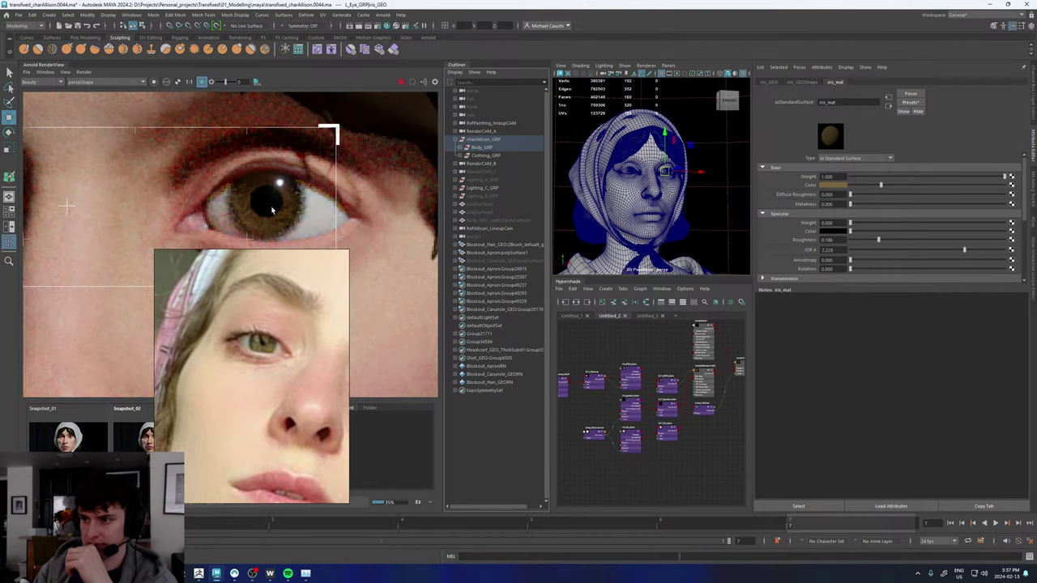
scroll(271, 209, down, 5)
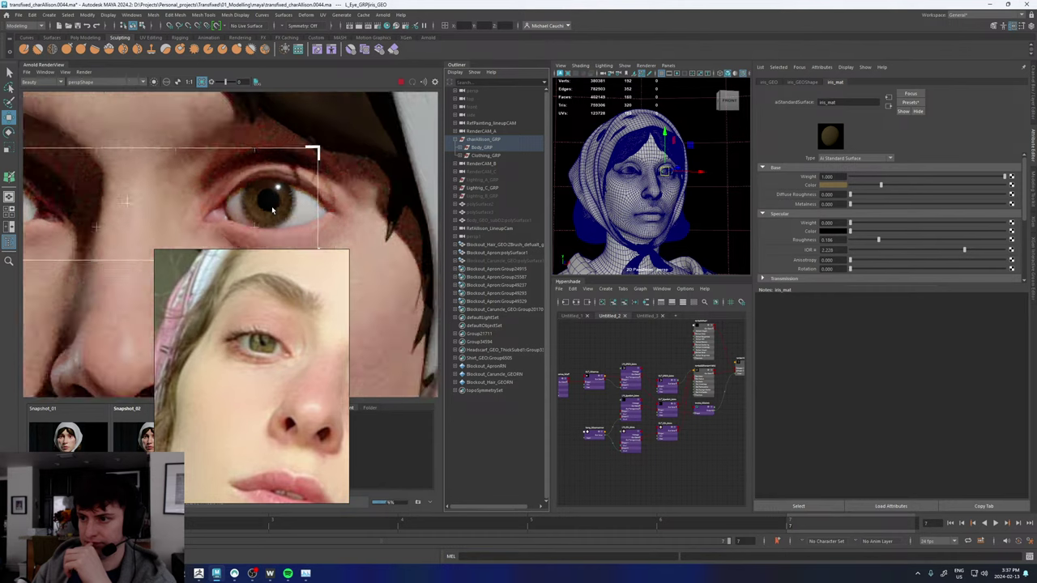
scroll(272, 211, down, 3)
scroll(273, 212, up, 5)
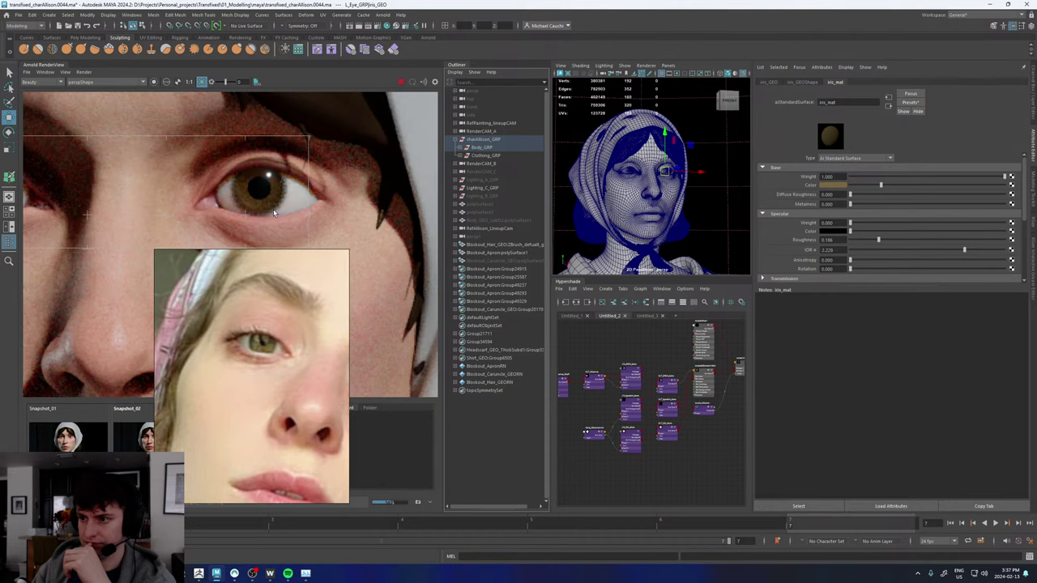
scroll(272, 209, down, 5)
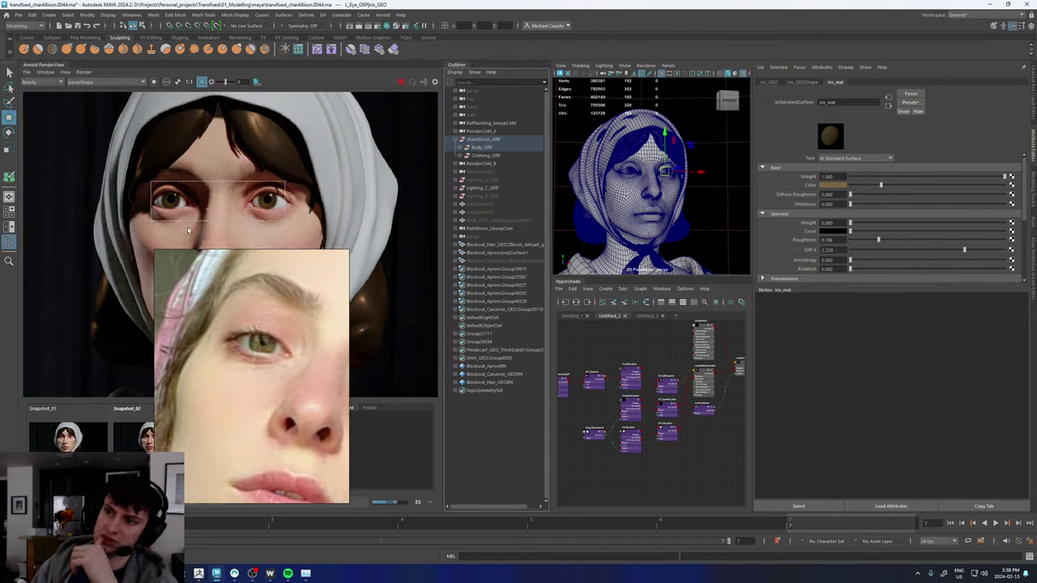
scroll(258, 237, up, 5)
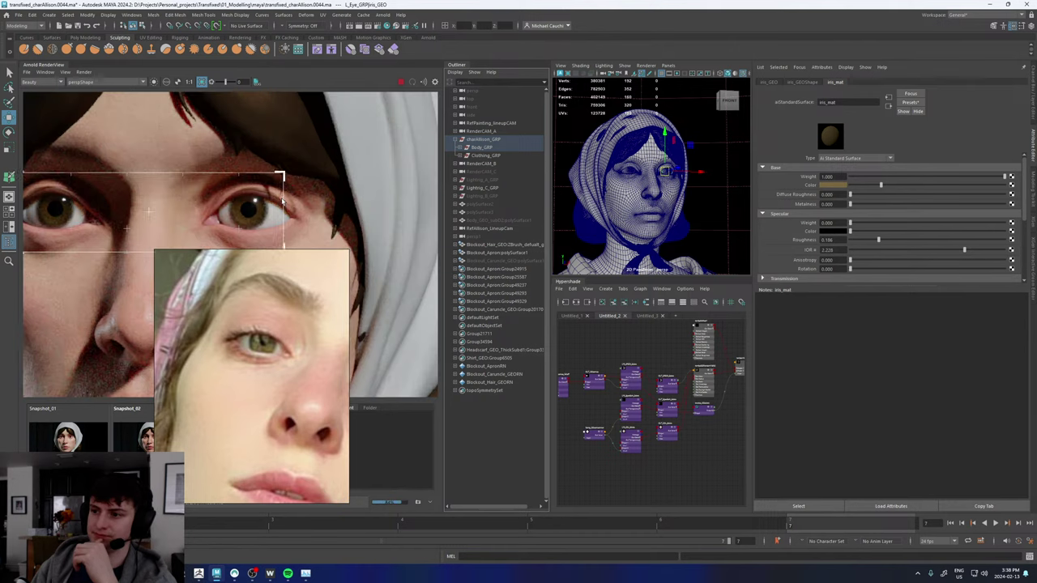
scroll(257, 236, down, 6)
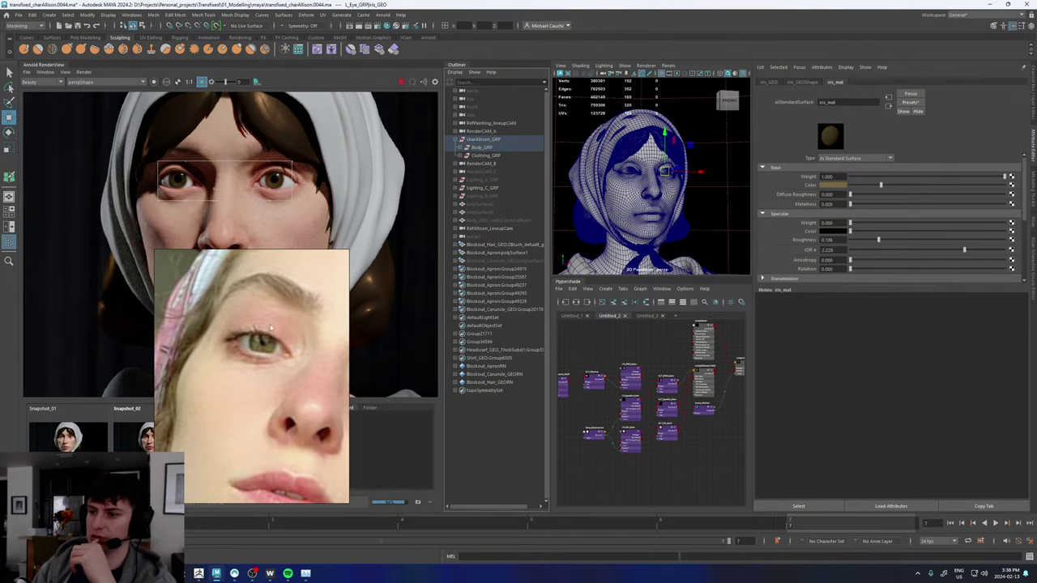
- Show more of the face in the reference photo and compare its green iris with a close-up of the rendered eye
scroll(279, 184, up, 6)
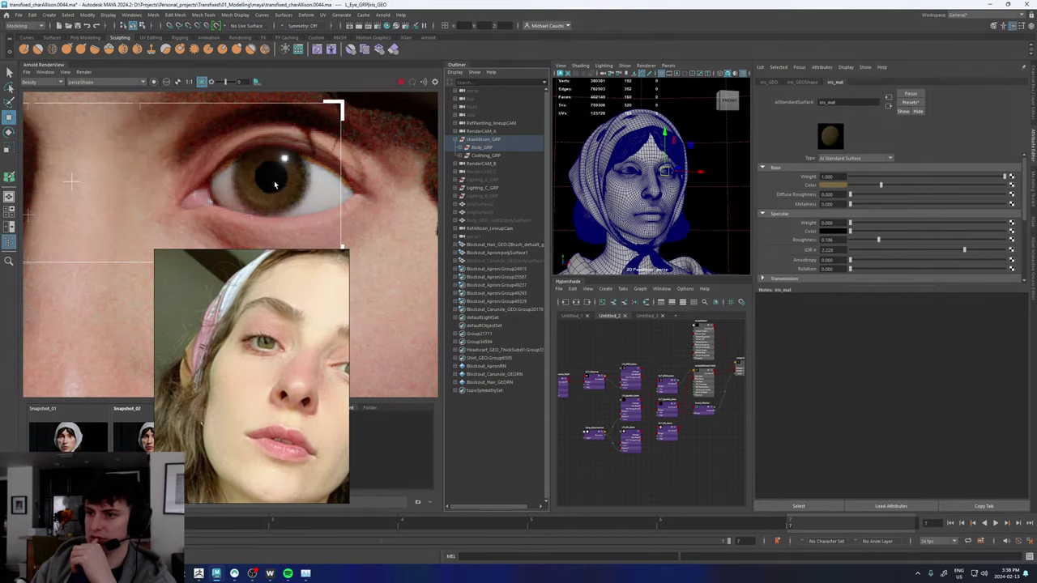
scroll(220, 190, down, 3)
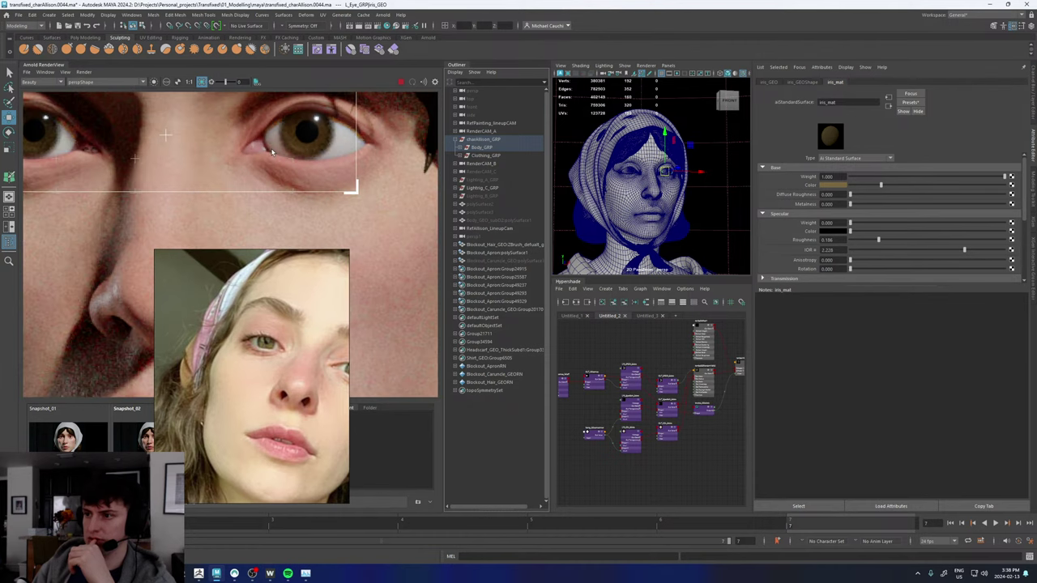
middle_drag(274, 155, 288, 187)
scroll(261, 188, up, 2)
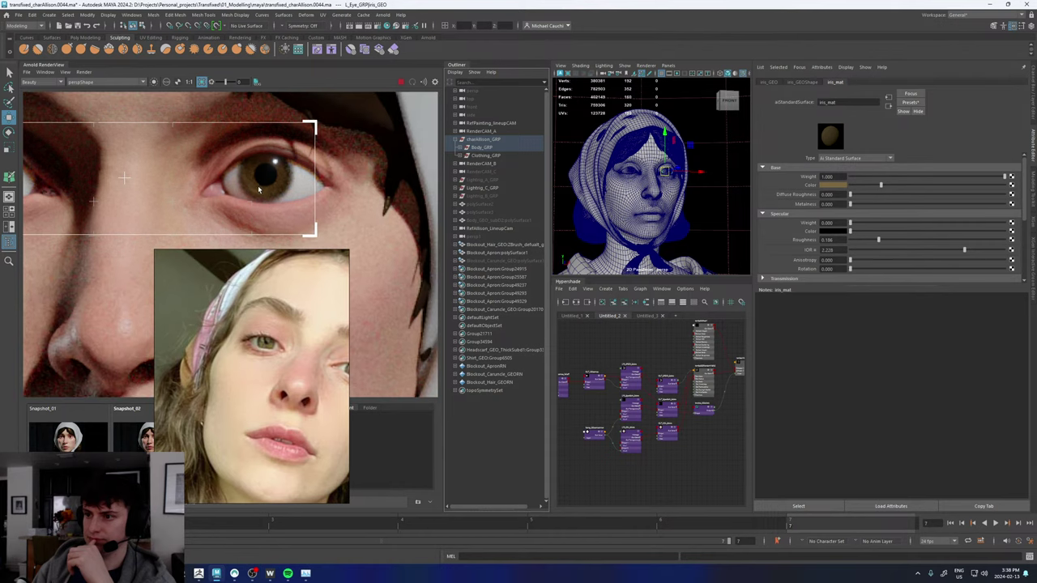
- Limit the render region to the character's nose and move the reference photo clear of the rendered face
scroll(252, 193, down, 4)
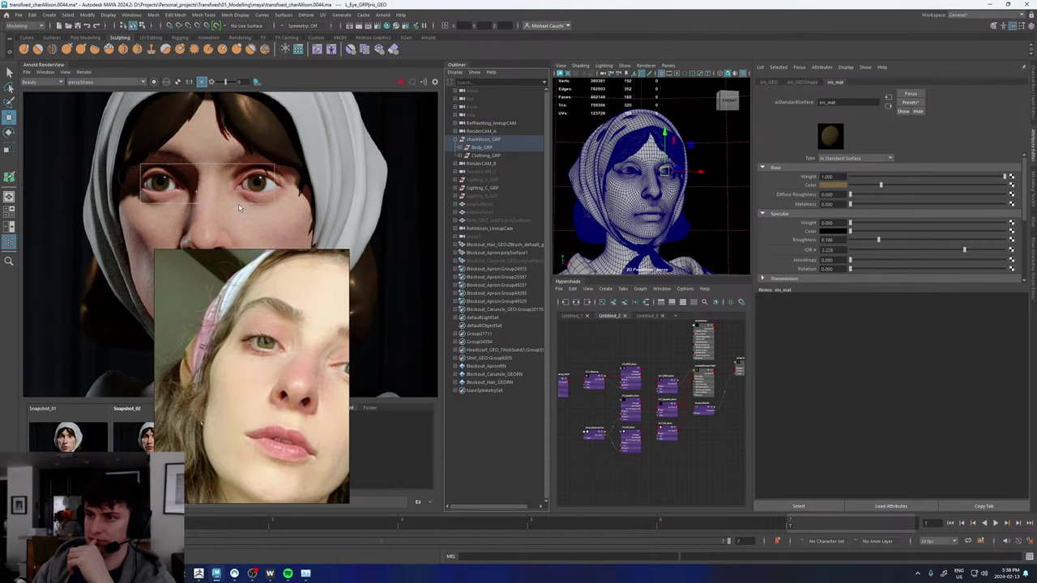
scroll(231, 212, up, 4)
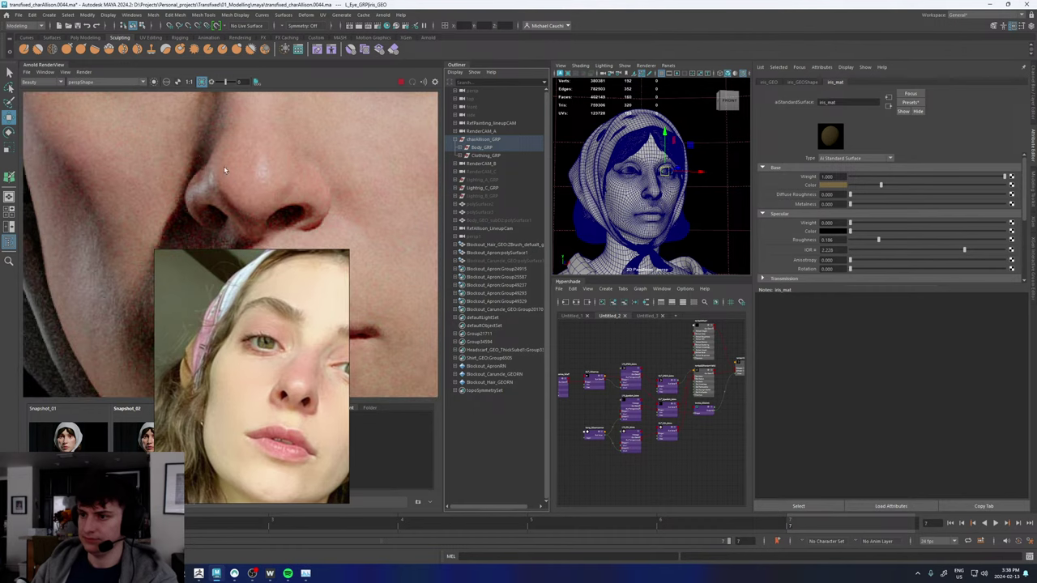
drag(157, 134, 330, 243)
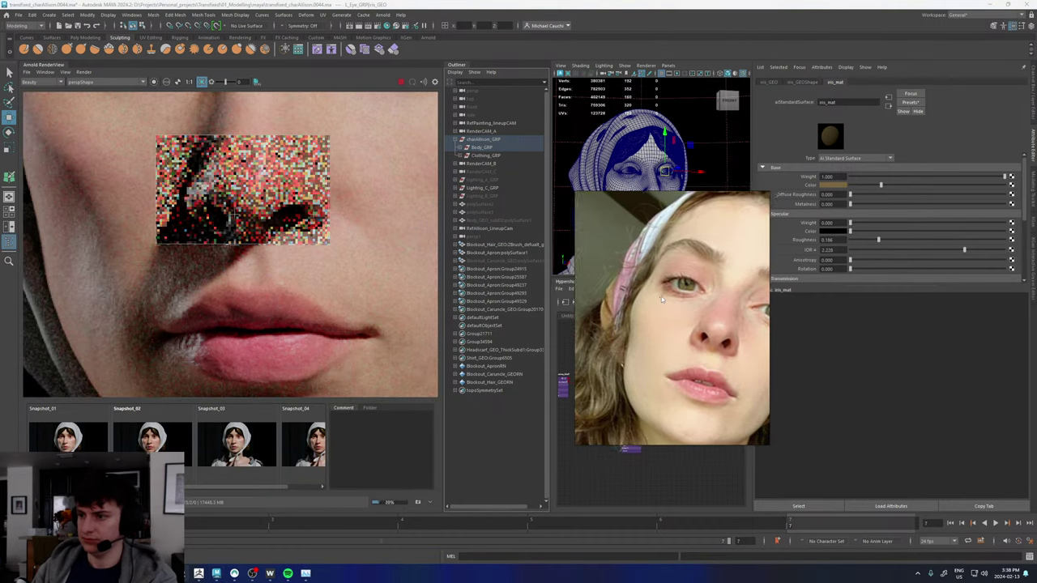
right_drag(485, 262, 489, 309)
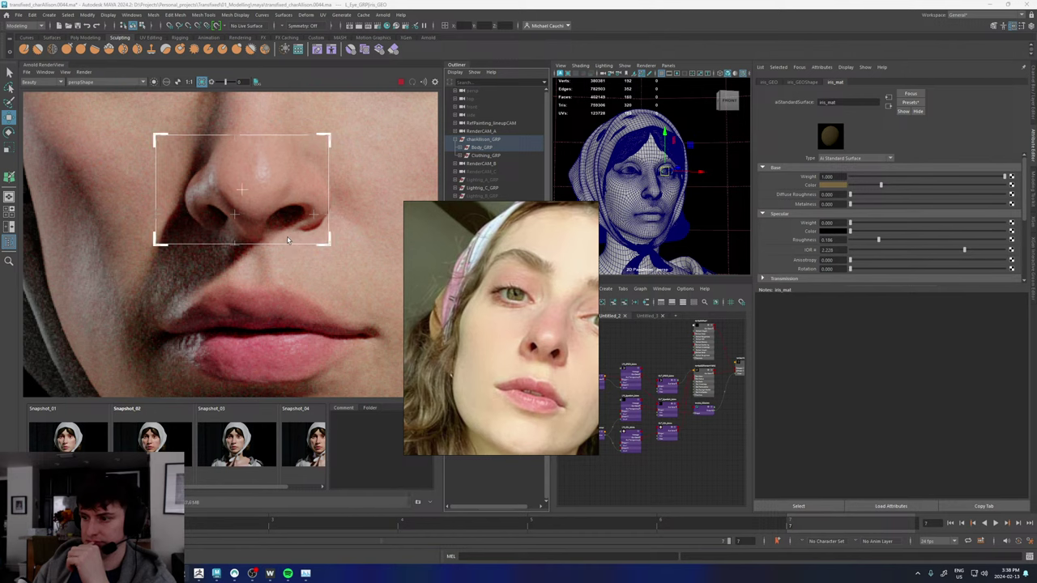
- Inspect the nose and lips up close, and redraw the render region around the mouth
scroll(266, 335, up, 4)
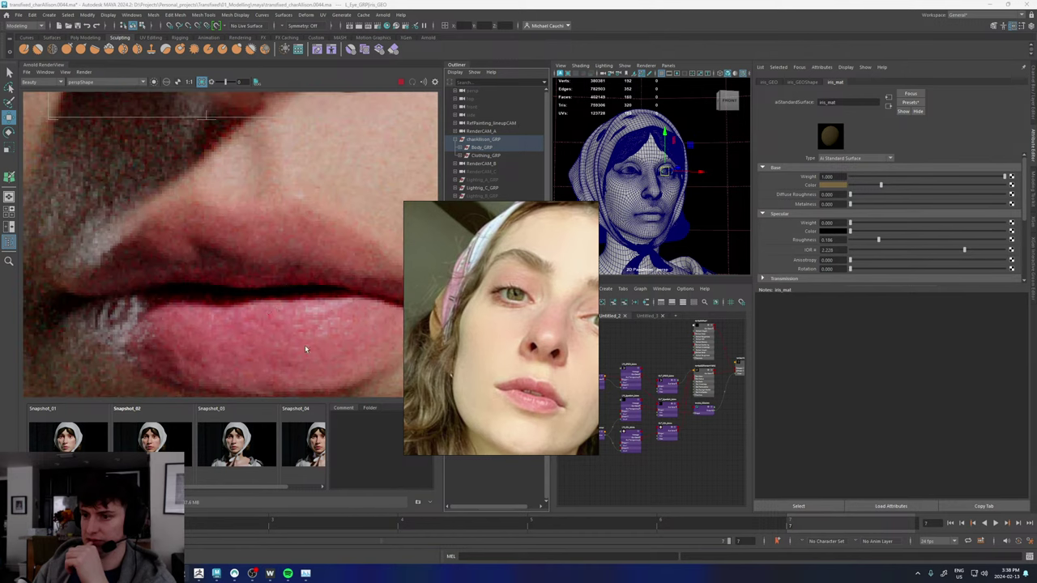
scroll(286, 313, down, 5)
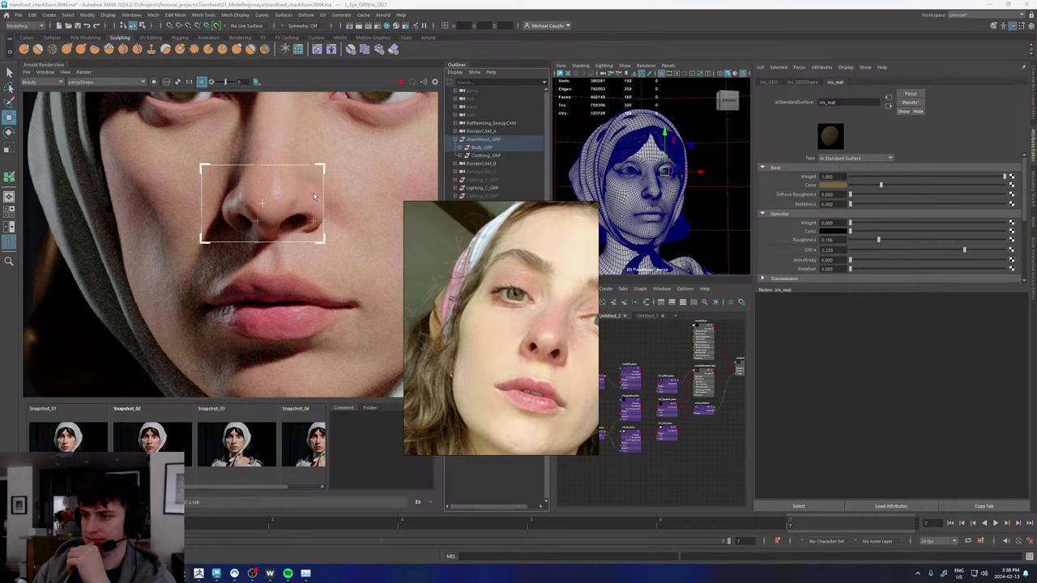
scroll(299, 224, up, 2)
scroll(249, 228, up, 5)
scroll(247, 230, down, 5)
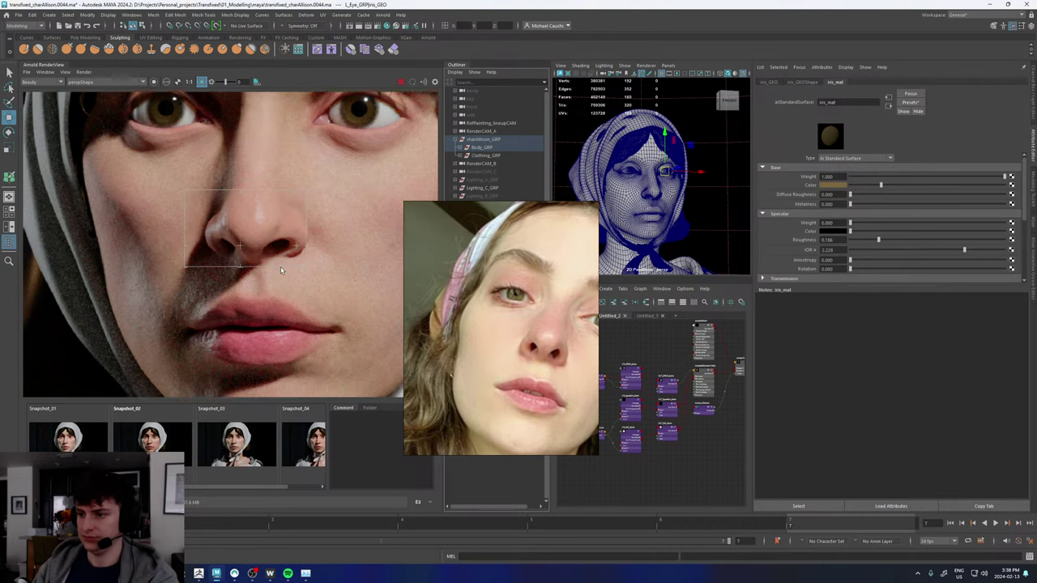
middle_drag(319, 355, 317, 312)
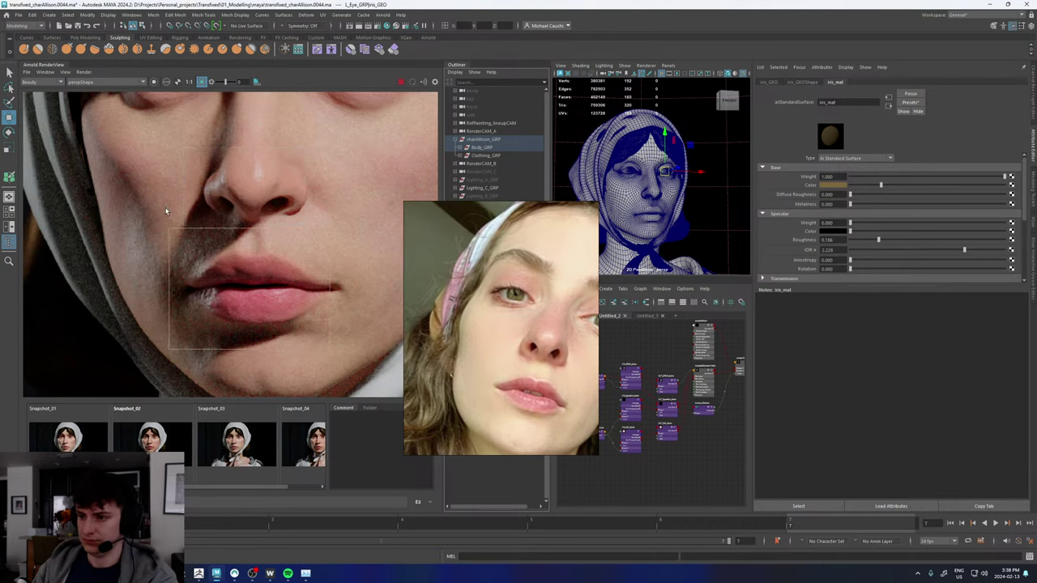
drag(168, 230, 330, 350)
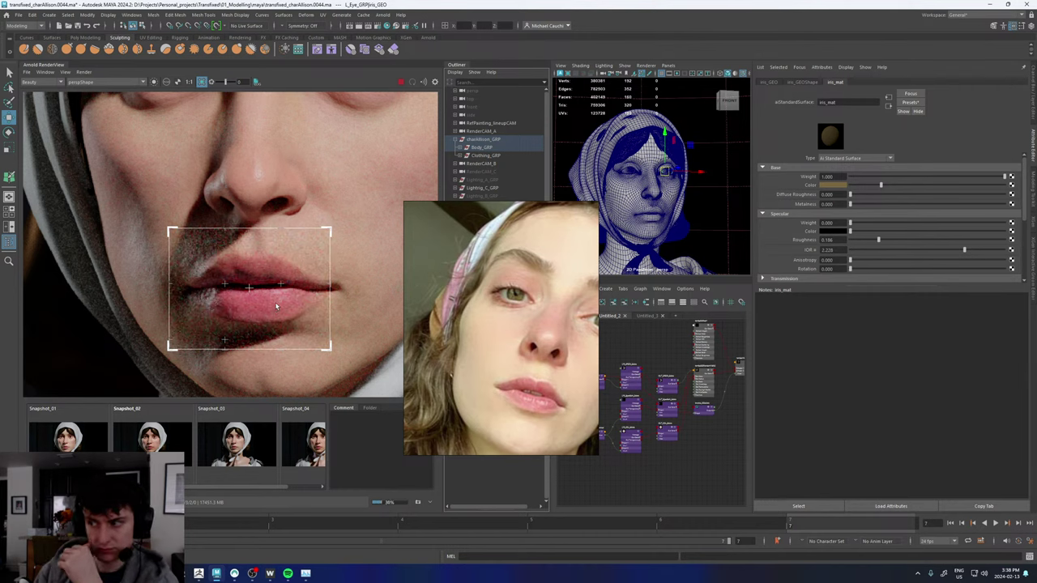
- Compare the rendered lips and the skin around the mouth with a close-up of the lips in the reference photo
scroll(260, 325, up, 2)
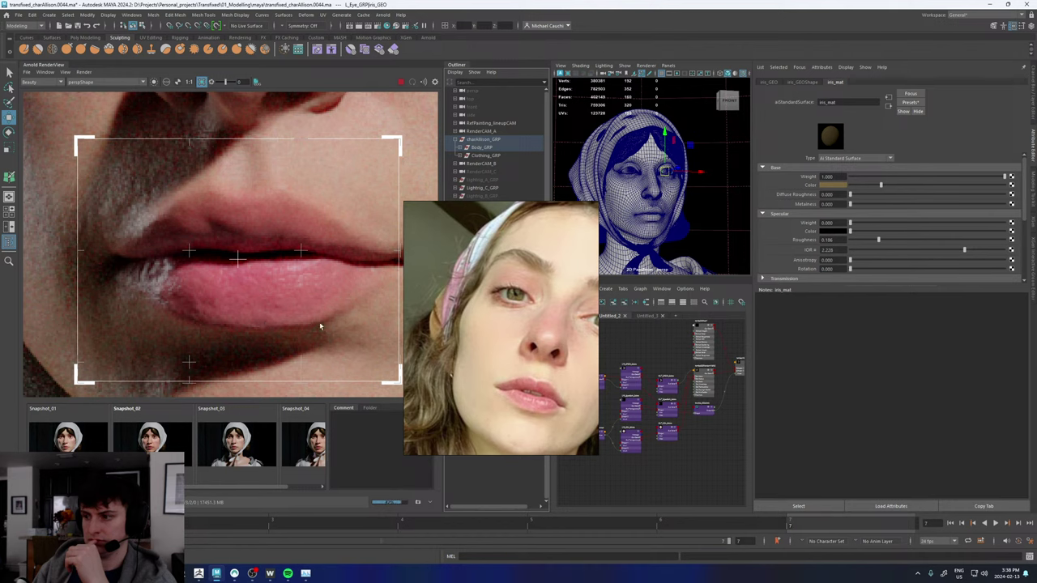
scroll(237, 316, down, 3)
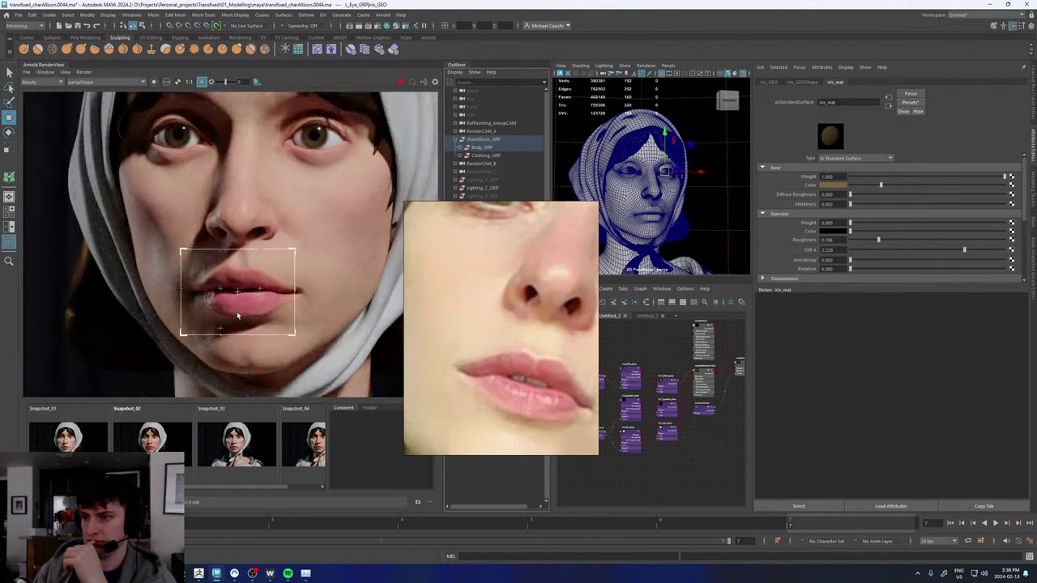
scroll(237, 316, down, 1)
scroll(255, 247, down, 1)
scroll(255, 246, up, 3)
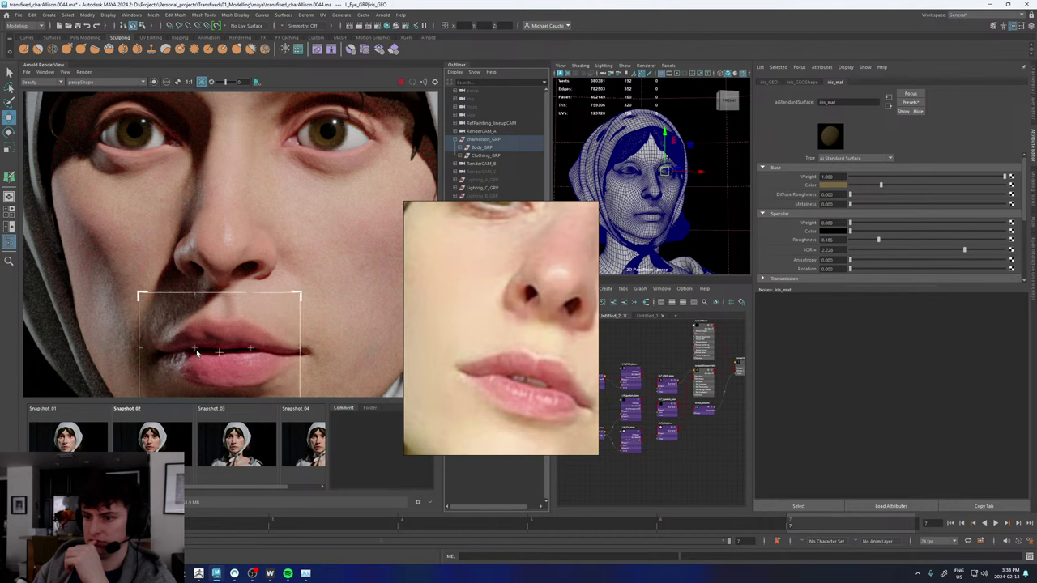
scroll(193, 357, up, 3)
scroll(194, 357, down, 2)
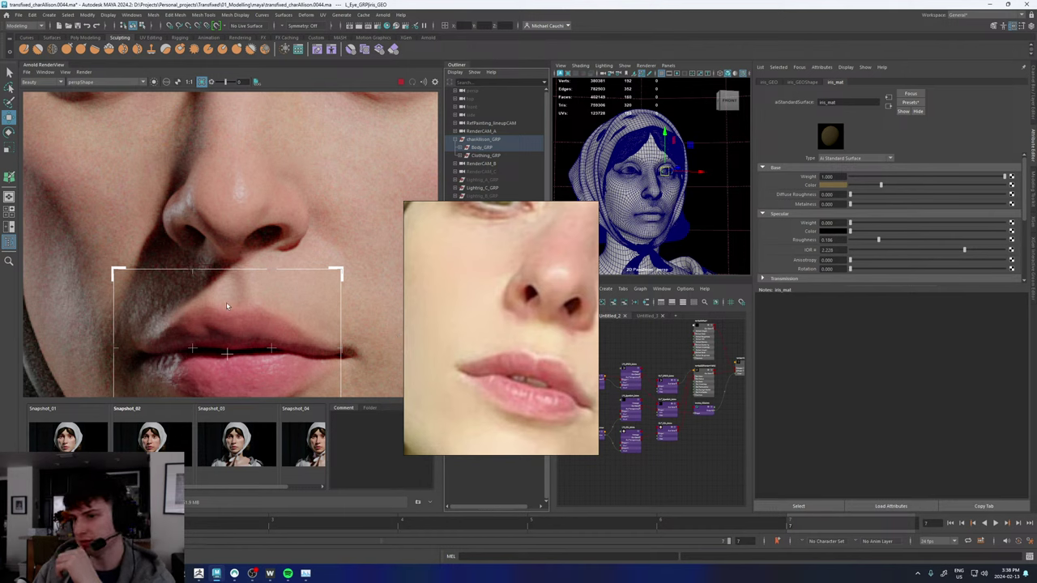
scroll(235, 280, down, 2)
middle_drag(264, 217, 235, 245)
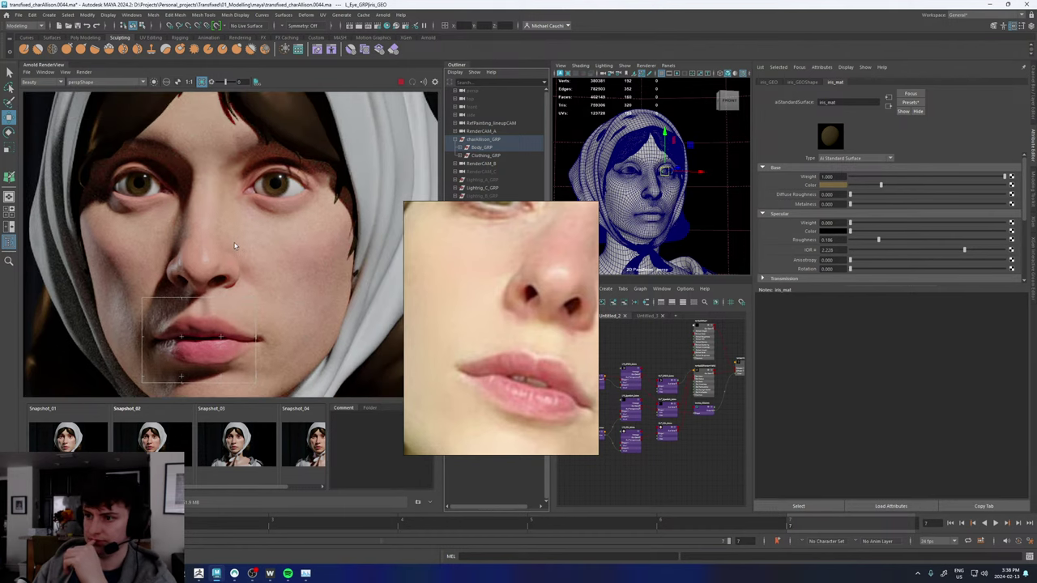
- Examine the eye and cheek skin up close, then the whole face at head distance
scroll(248, 229, down, 3)
scroll(256, 223, up, 3)
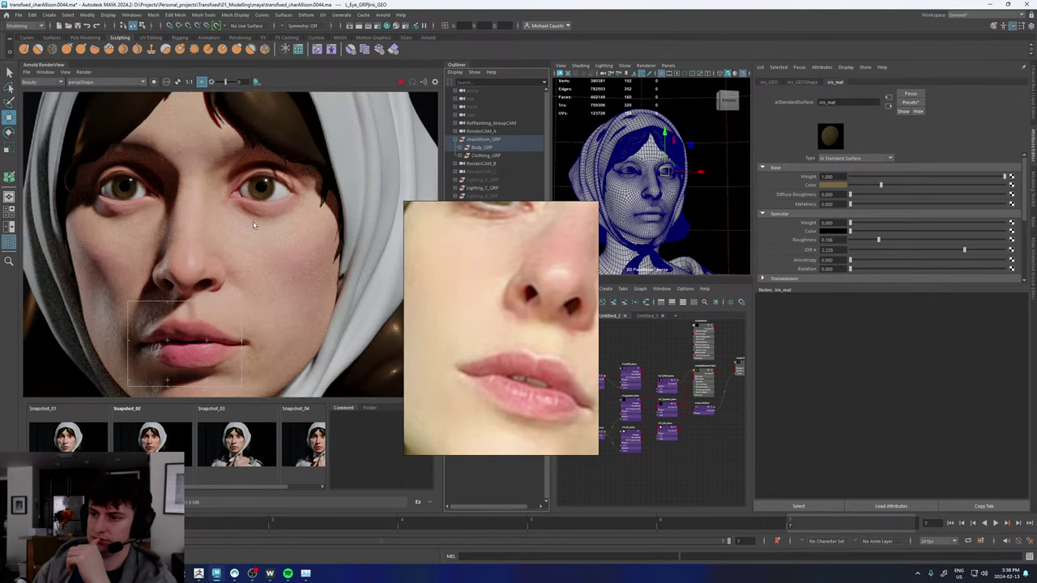
scroll(260, 213, up, 4)
scroll(239, 285, down, 3)
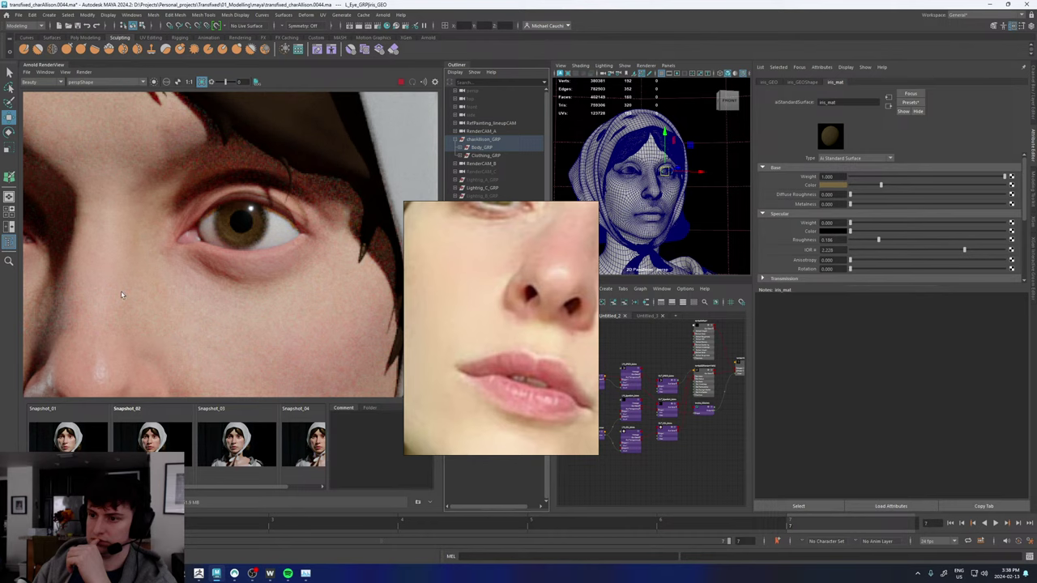
scroll(212, 231, down, 5)
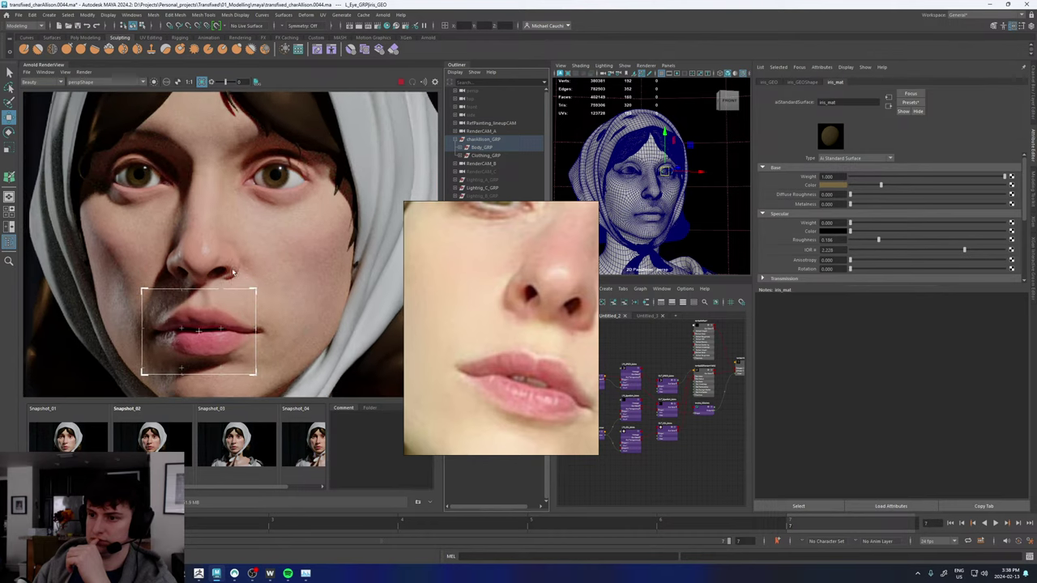
middle_drag(232, 273, 242, 258)
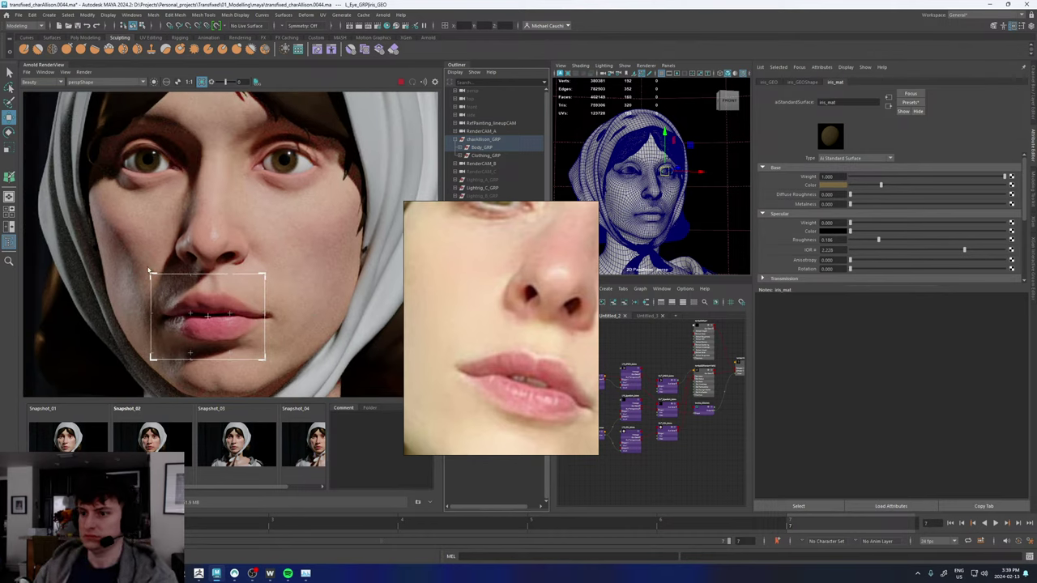
scroll(138, 254, down, 5)
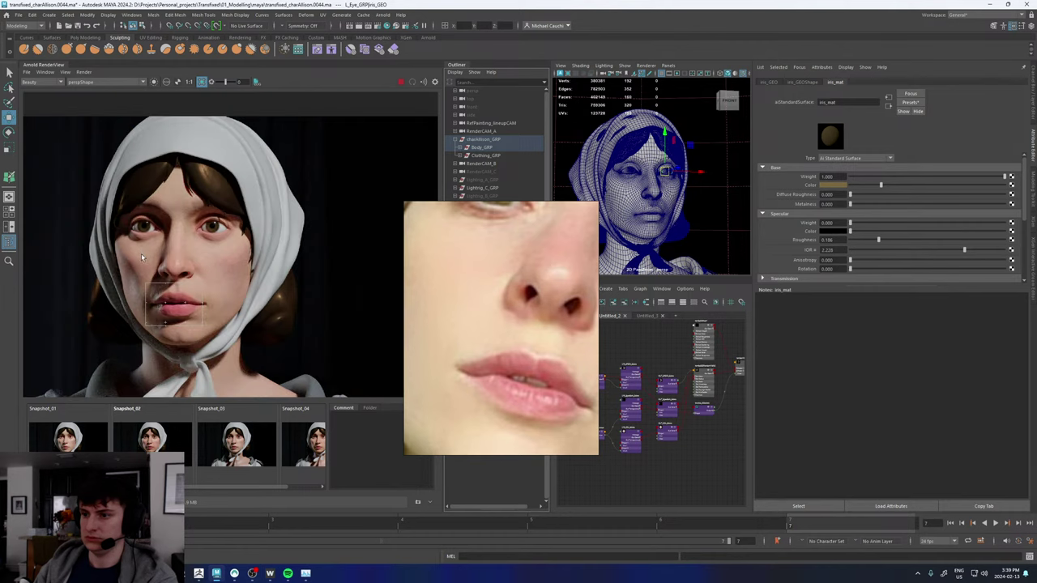
scroll(141, 253, up, 2)
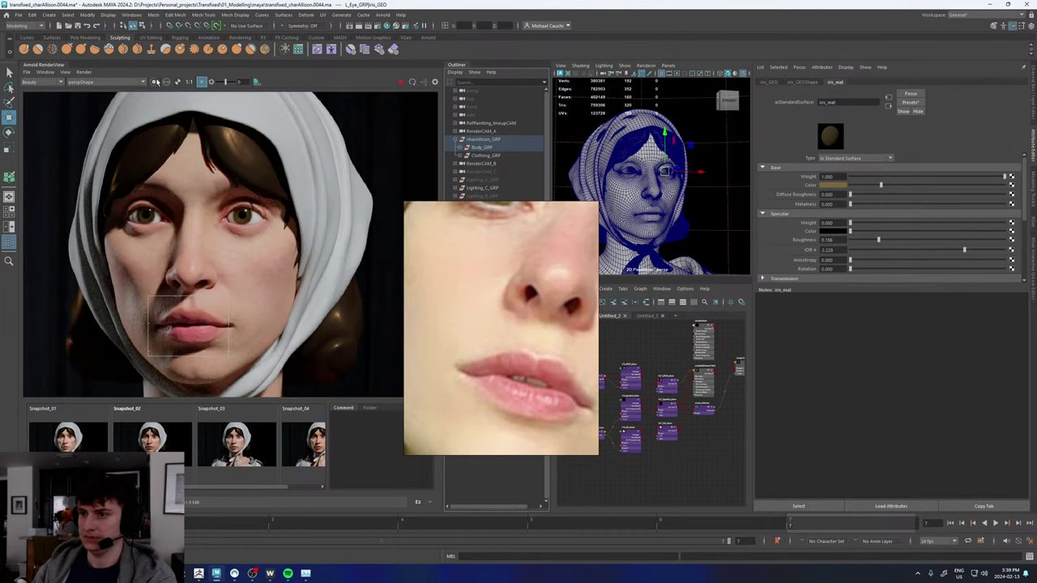
- Turn off the render region and check the full face against Snapshot_01
click(202, 81)
scroll(269, 185, down, 3)
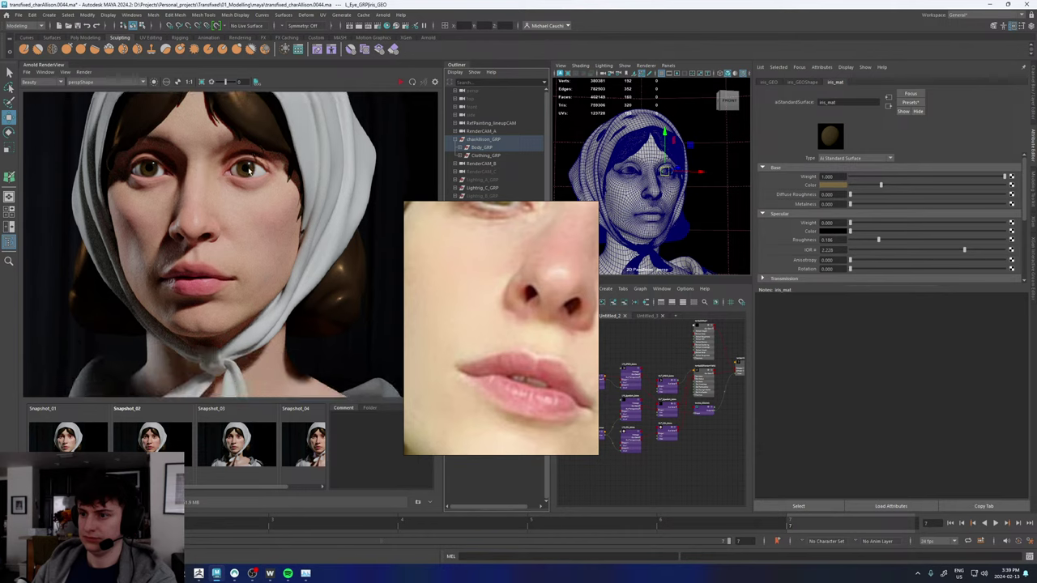
scroll(214, 235, up, 3)
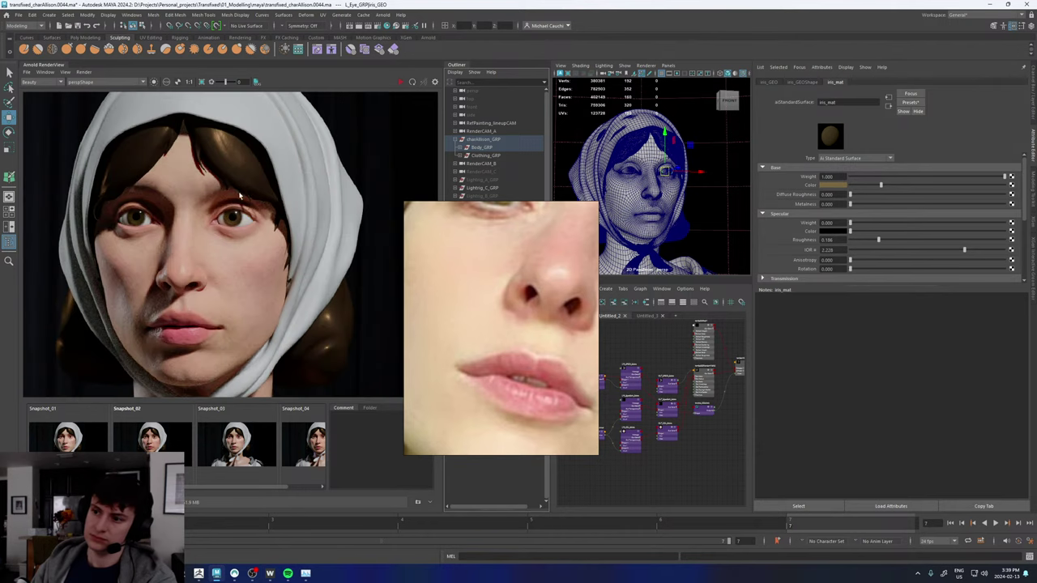
click(71, 466)
click(72, 467)
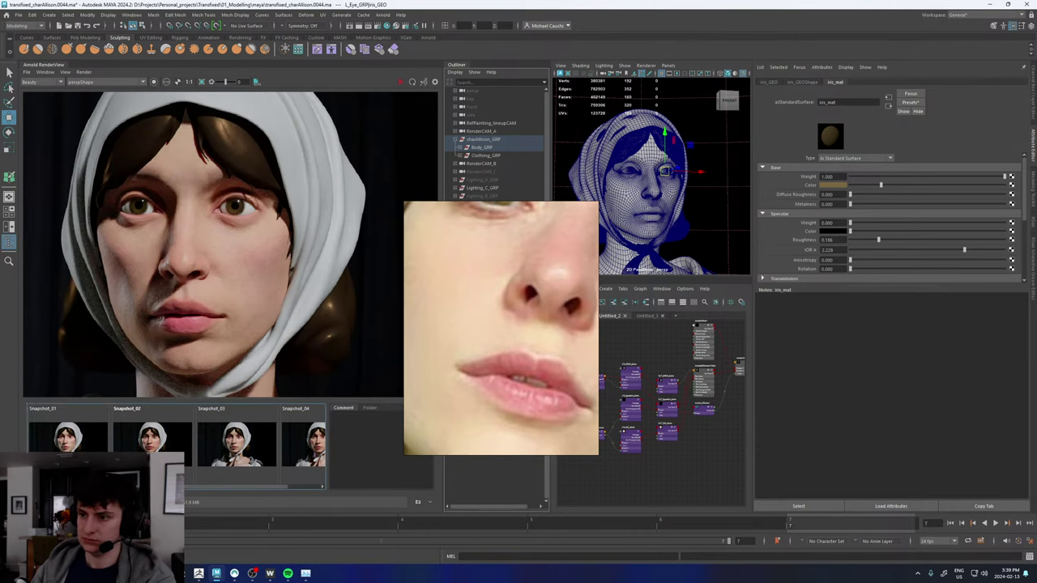
- Bring up the painted portrait's eye on the reference board and compare it with the rendered eye up close and at head distance
right_drag(606, 255, 567, 238)
right_drag(536, 247, 434, 290)
middle_drag(402, 282, 368, 356)
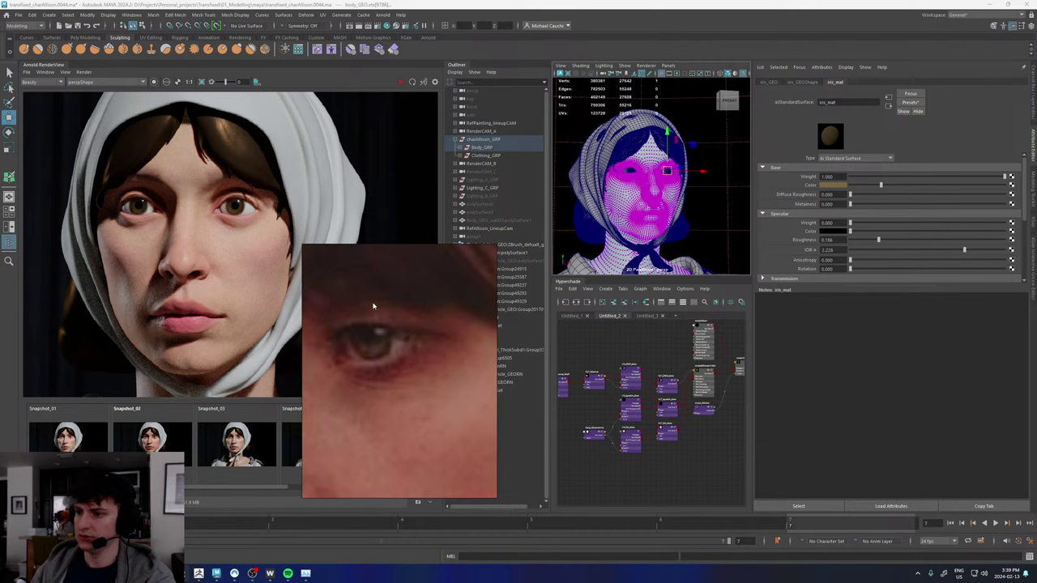
scroll(232, 211, up, 5)
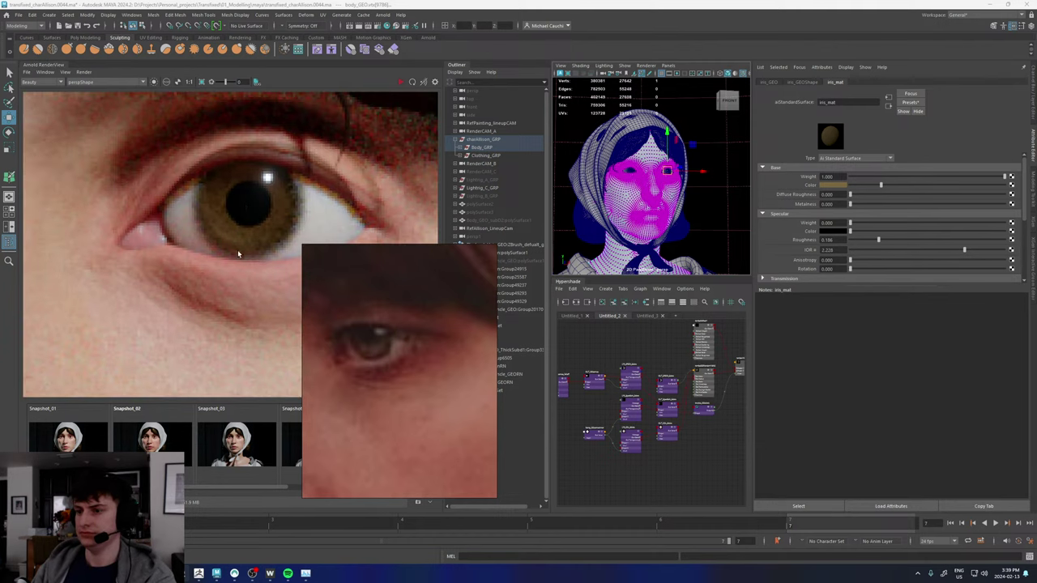
scroll(236, 239, down, 2)
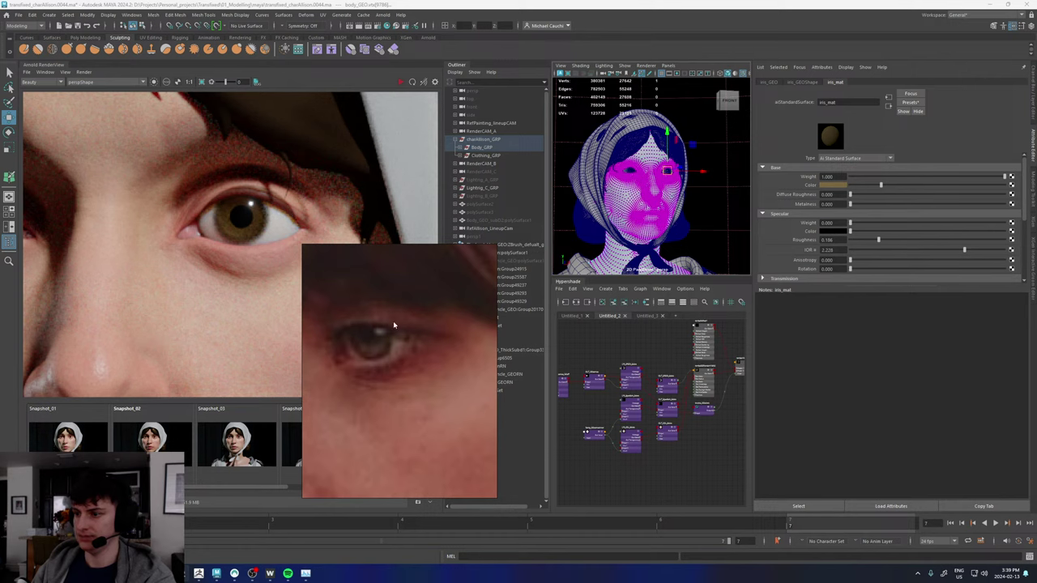
scroll(233, 240, down, 4)
middle_drag(254, 287, 214, 208)
middle_drag(212, 170, 202, 280)
scroll(191, 226, up, 4)
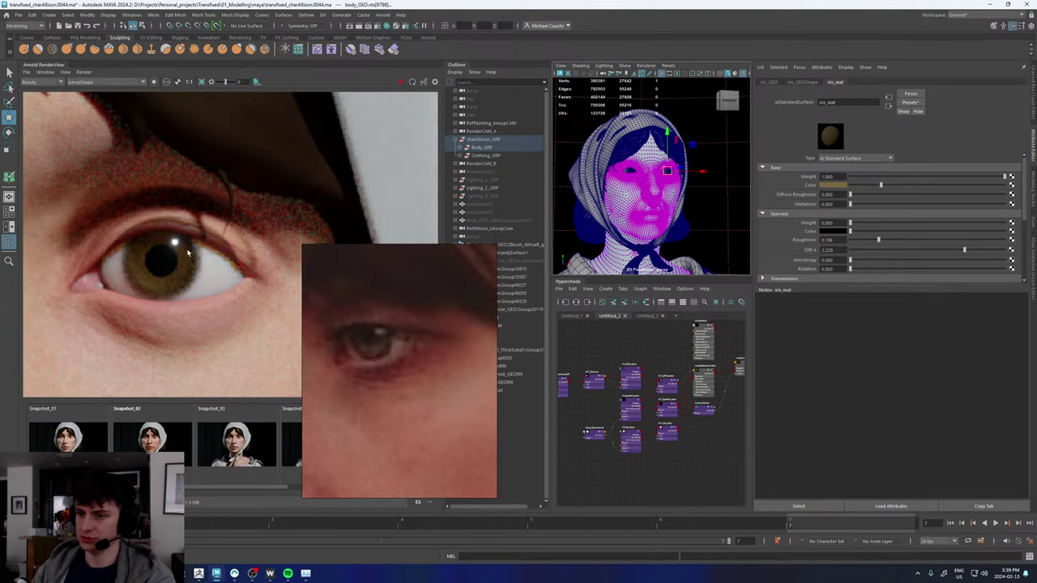
scroll(187, 253, down, 6)
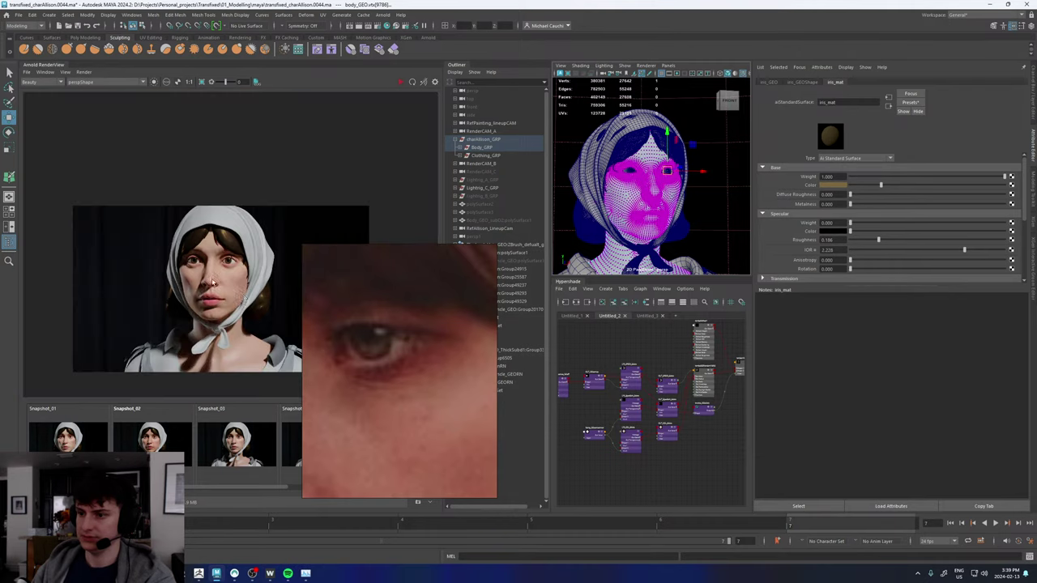
scroll(215, 280, up, 4)
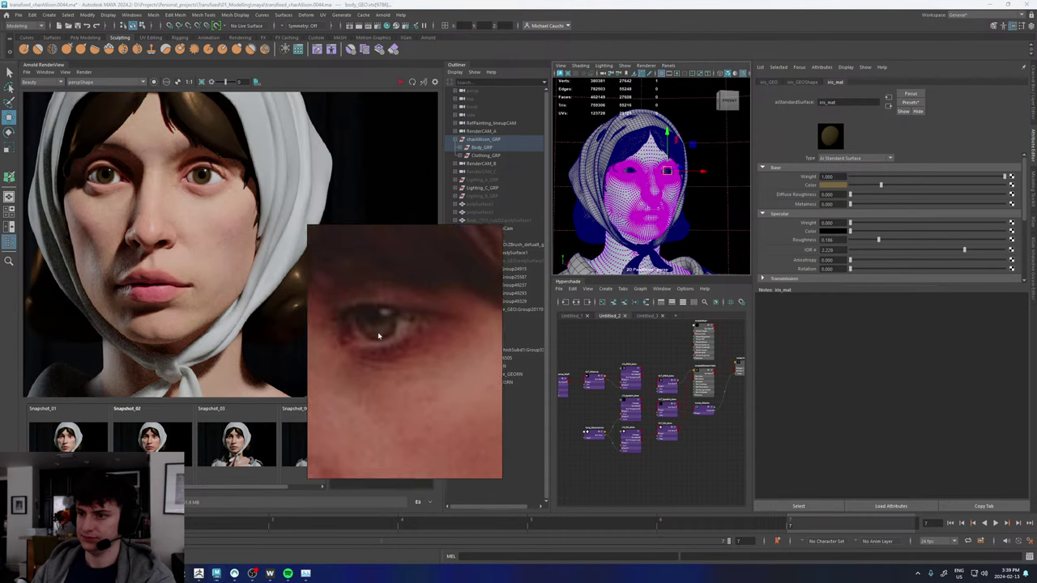
- Select the body_GEO mesh in the viewport and check the active AOVs in the render settings
click(656, 209)
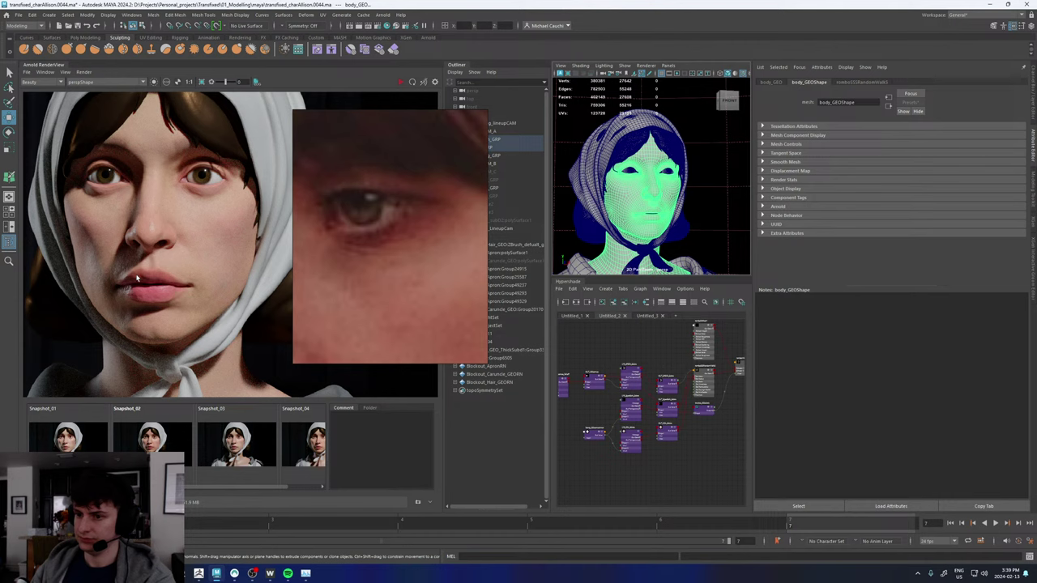
scroll(121, 300, up, 4)
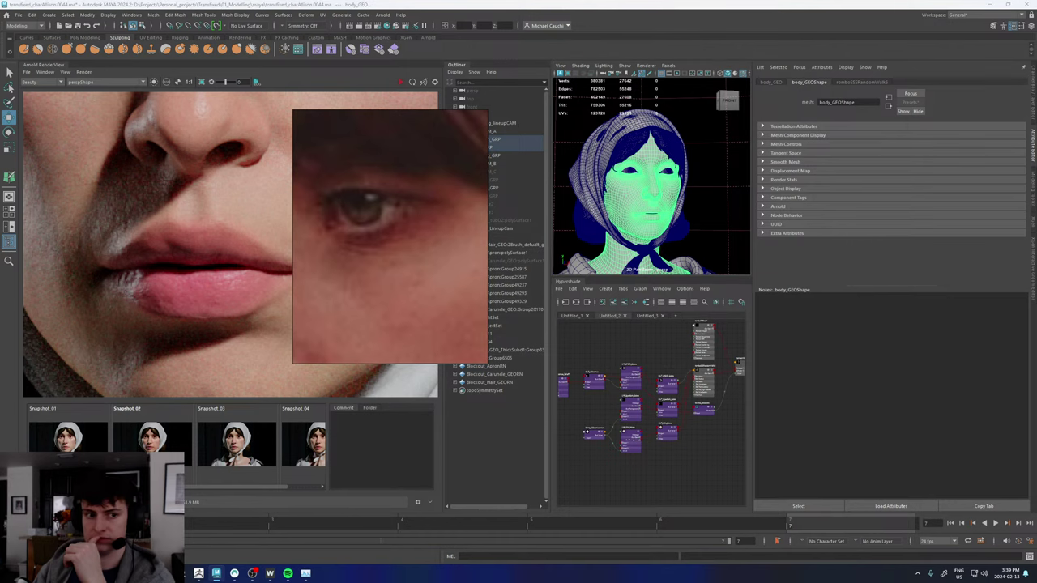
click(379, 25)
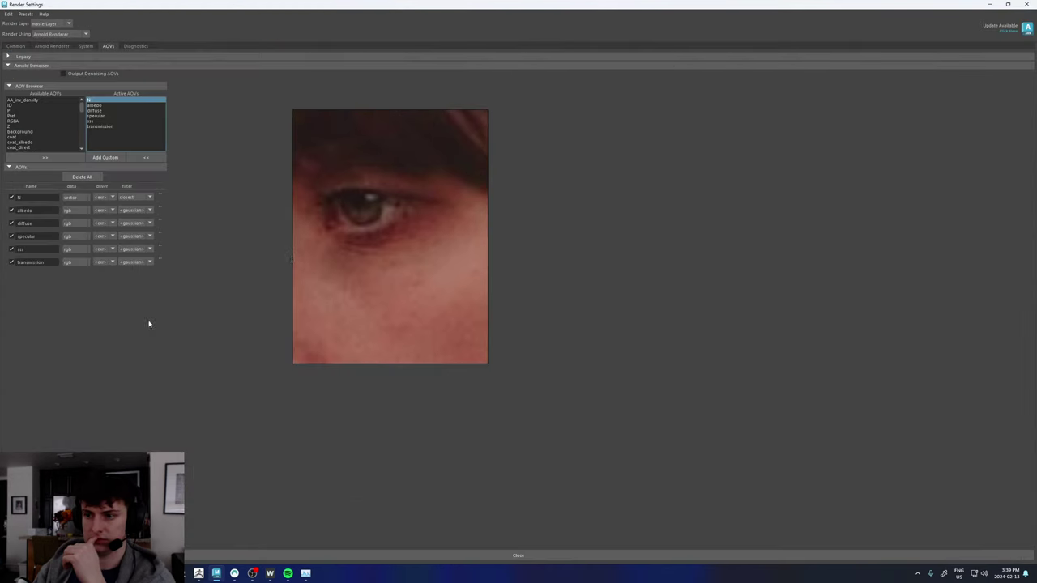
click(1029, 4)
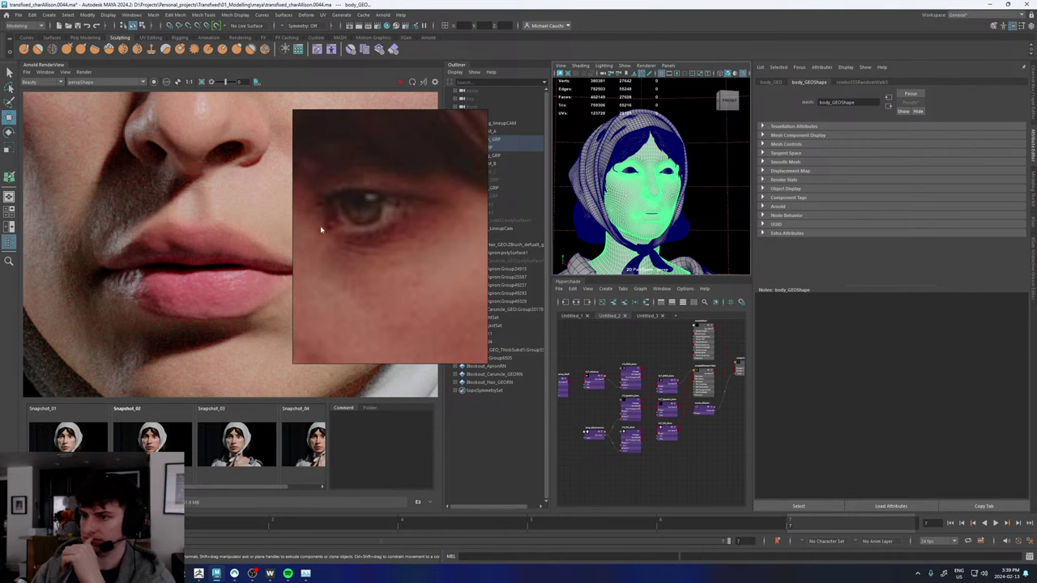
- Frame the painted portrait's face on the reference board beside the render and compare both faces at head distance
drag(321, 230, 397, 235)
scroll(267, 280, down, 5)
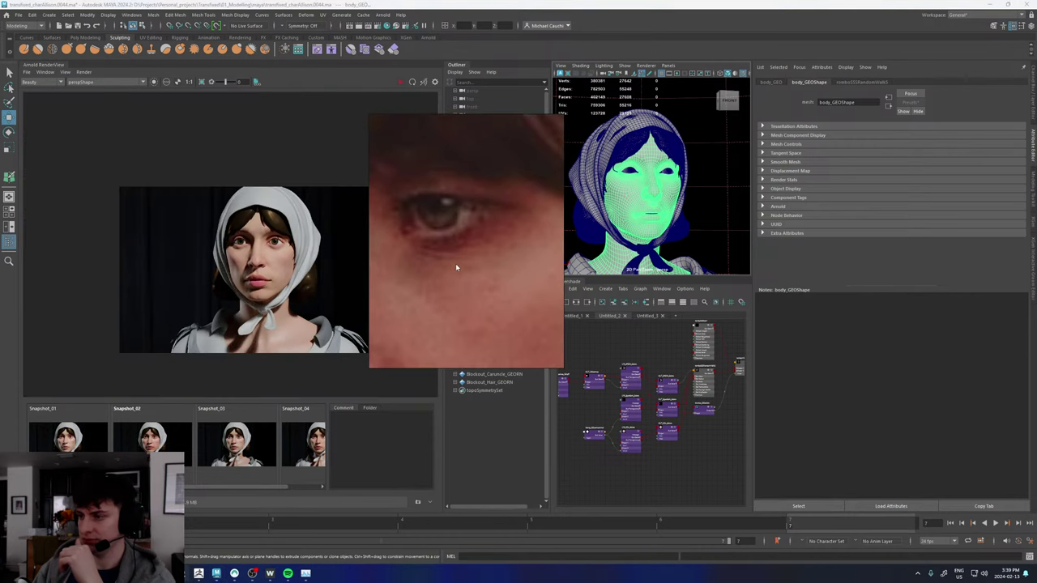
scroll(456, 268, down, 10)
middle_drag(459, 264, 418, 369)
middle_drag(528, 128, 461, 244)
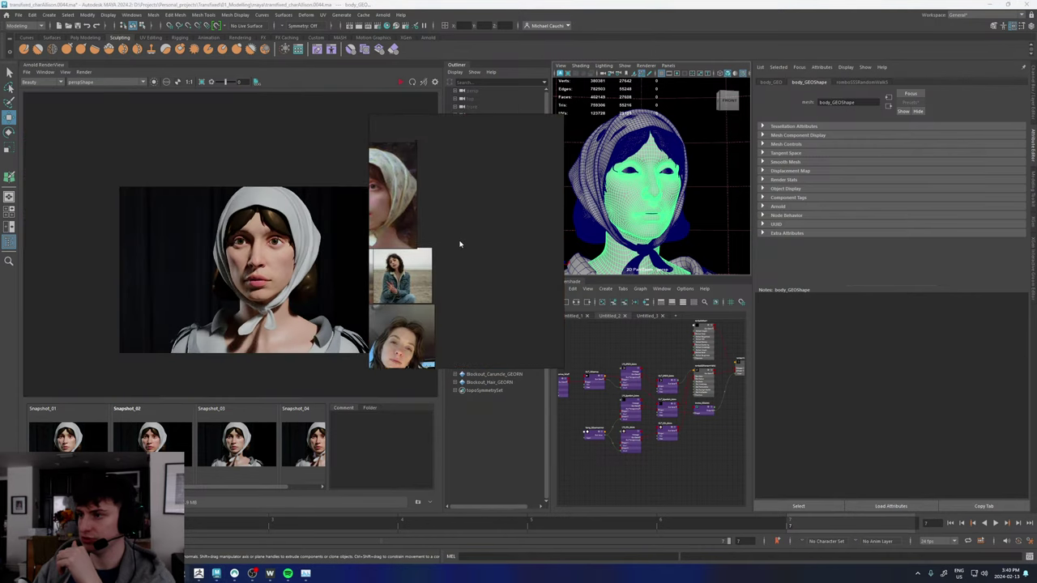
scroll(445, 243, up, 5)
scroll(273, 258, up, 3)
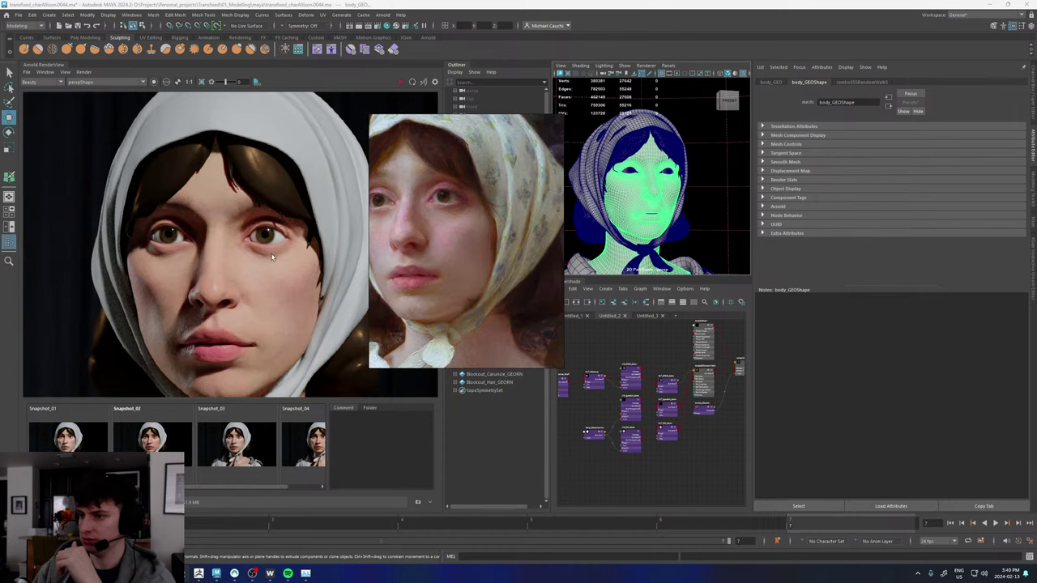
scroll(254, 276, down, 3)
middle_drag(253, 276, 247, 246)
right_drag(465, 248, 409, 251)
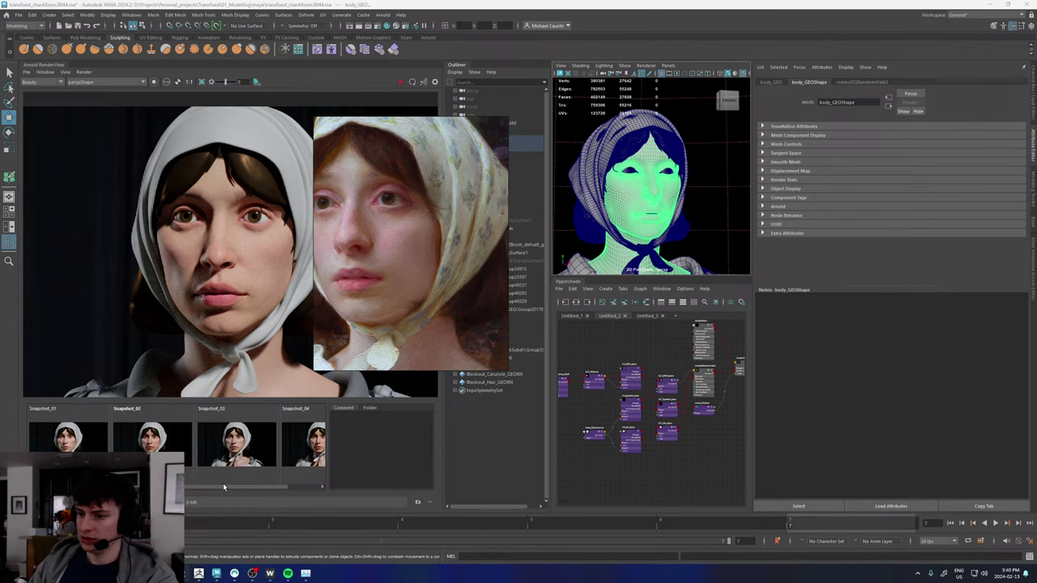
- Store a snapshot of the current Arnold render
scroll(222, 483, right, 2)
click(64, 73)
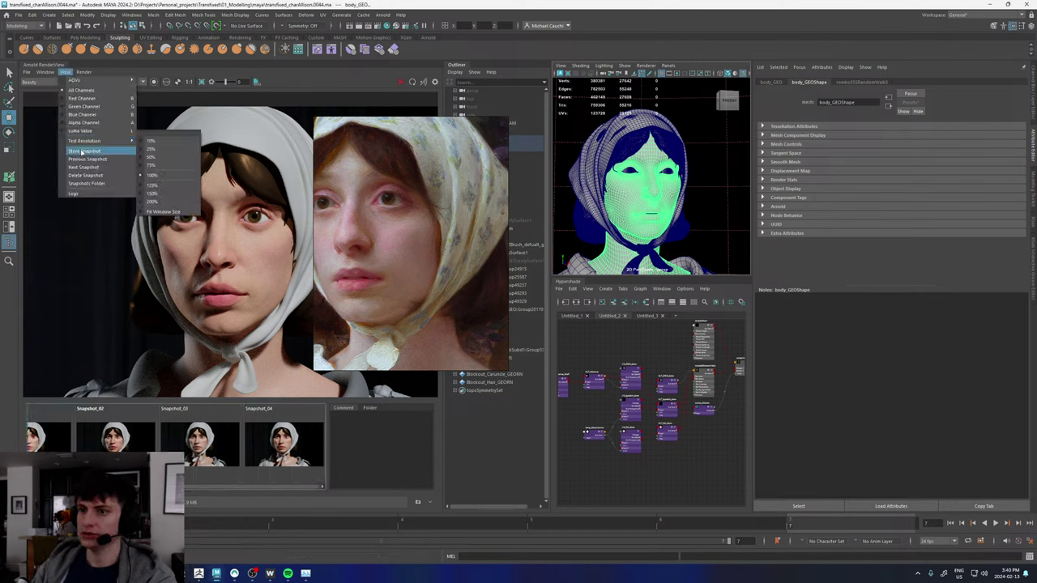
click(80, 151)
- Open the Untitled_1 shader graph and move aiLayerRgba1 and its image nodes away from the skin shader to make room
scroll(641, 364, down, 5)
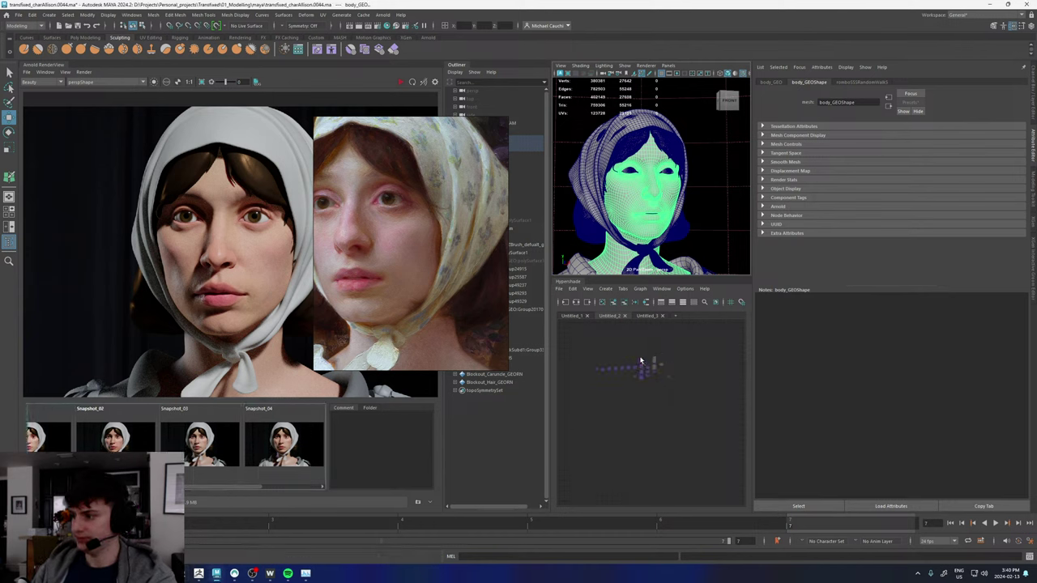
click(574, 316)
scroll(665, 388, down, 5)
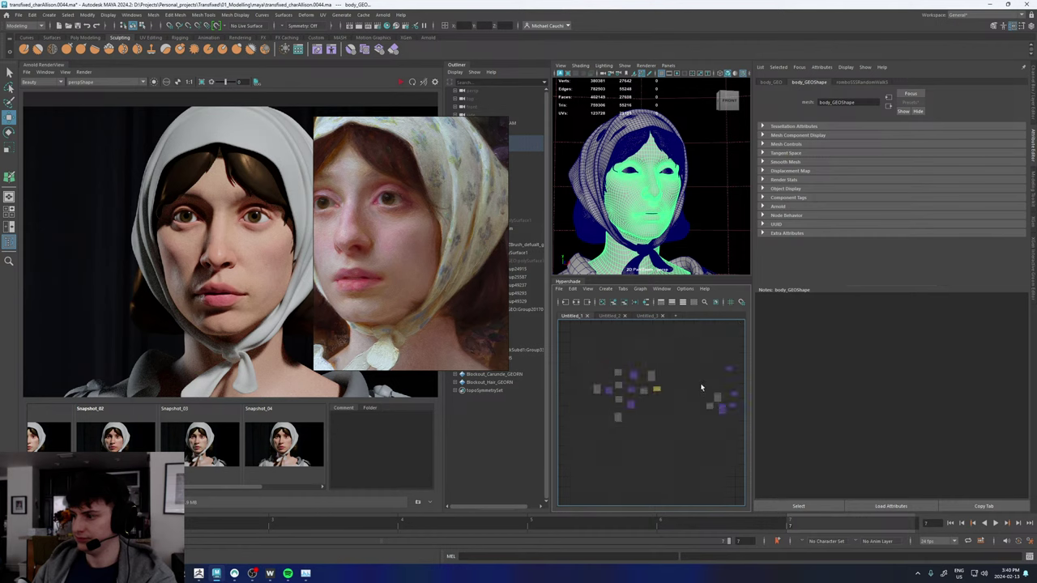
scroll(646, 381, up, 5)
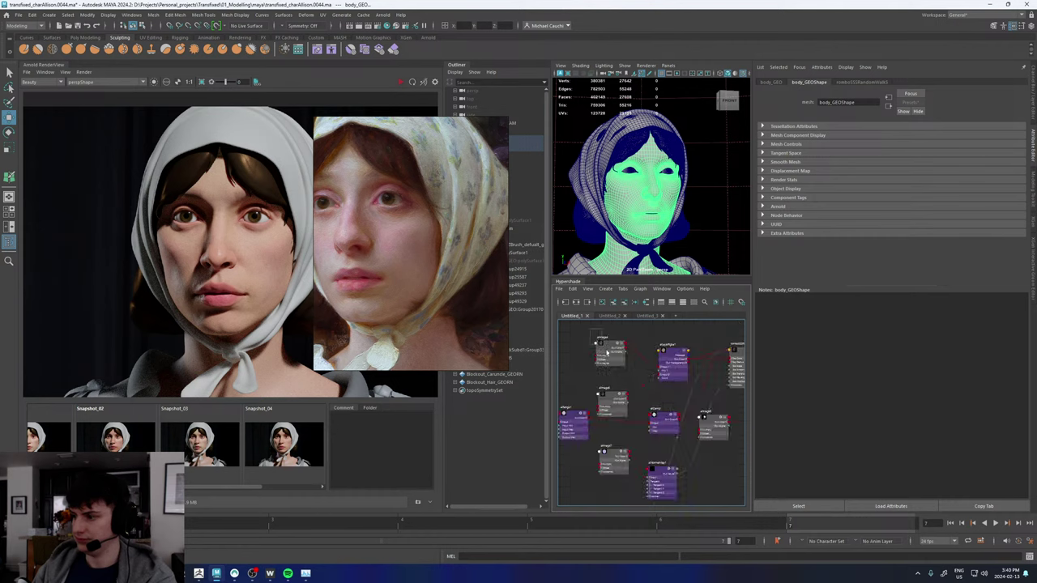
drag(607, 353, 676, 402)
drag(674, 358, 626, 351)
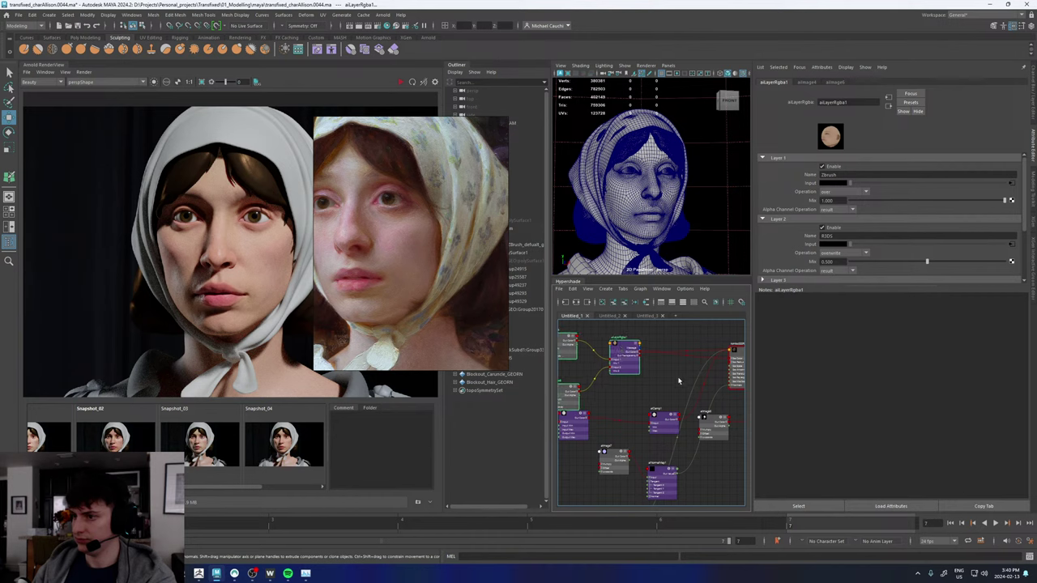
- Add an aiColorCorrect node to the graph between aiLayerRgba1 and the skin shader
click(666, 374)
key(Tab)
text(colo)
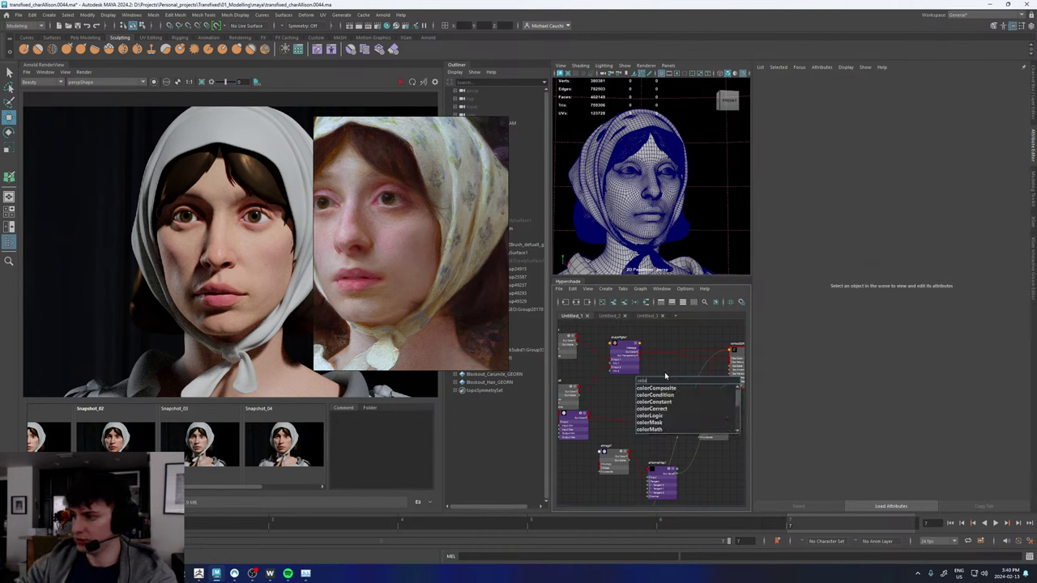
text(rC)
key(Down)
key(Down)
key(Down)
key(Down)
key(Down)
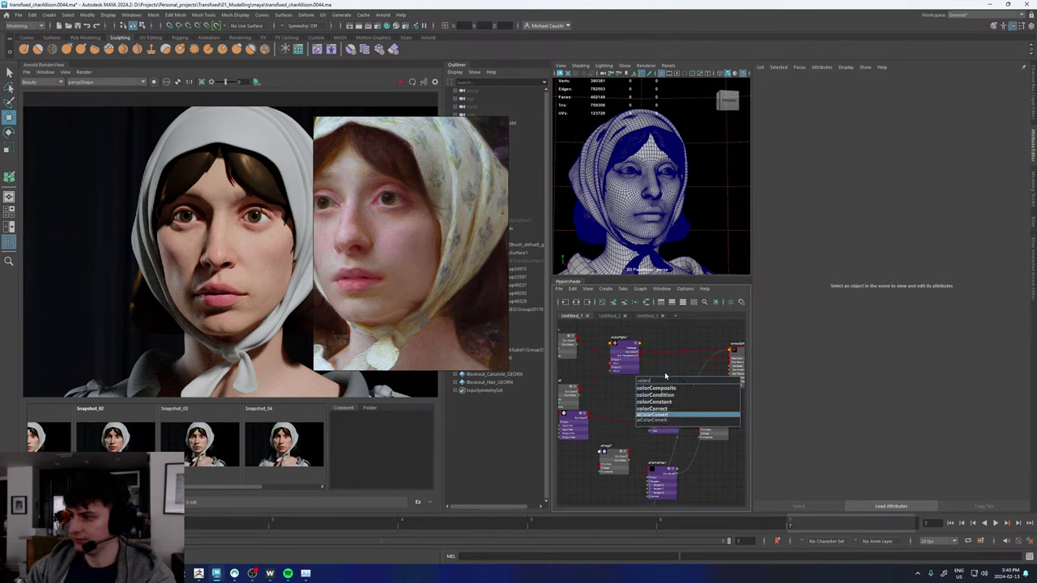
key(Down)
key(Return)
- Try an aiColorConvert node in the skin graph, check its conversion options and delete it
click(671, 367)
key(Tab)
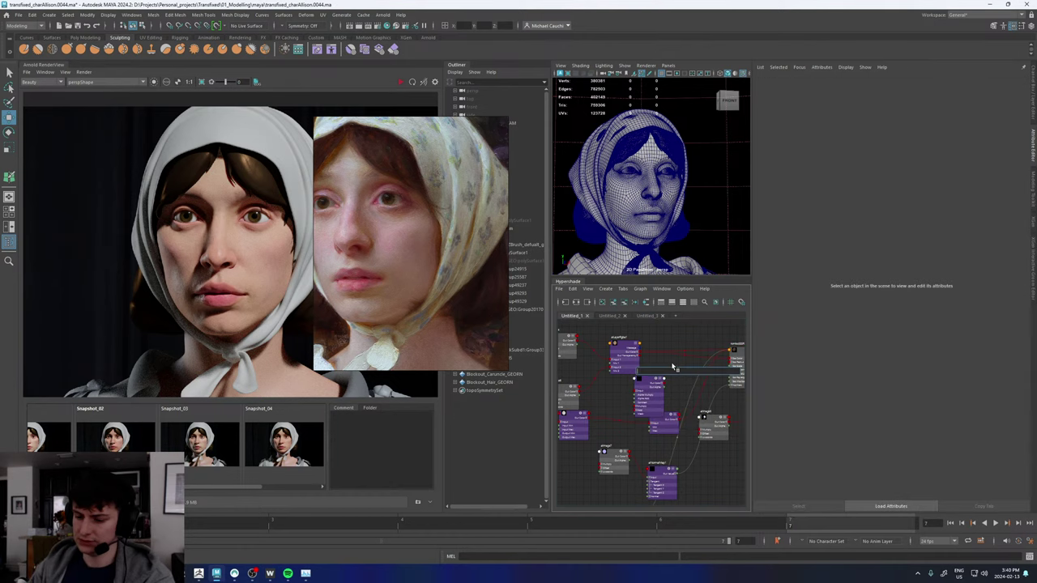
text(convert)
key(Down)
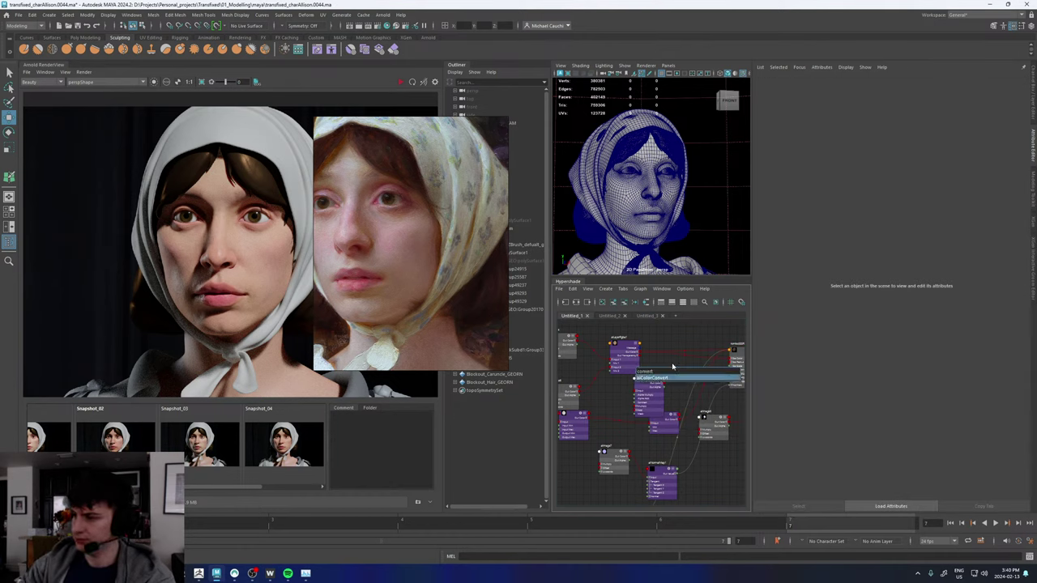
key(Return)
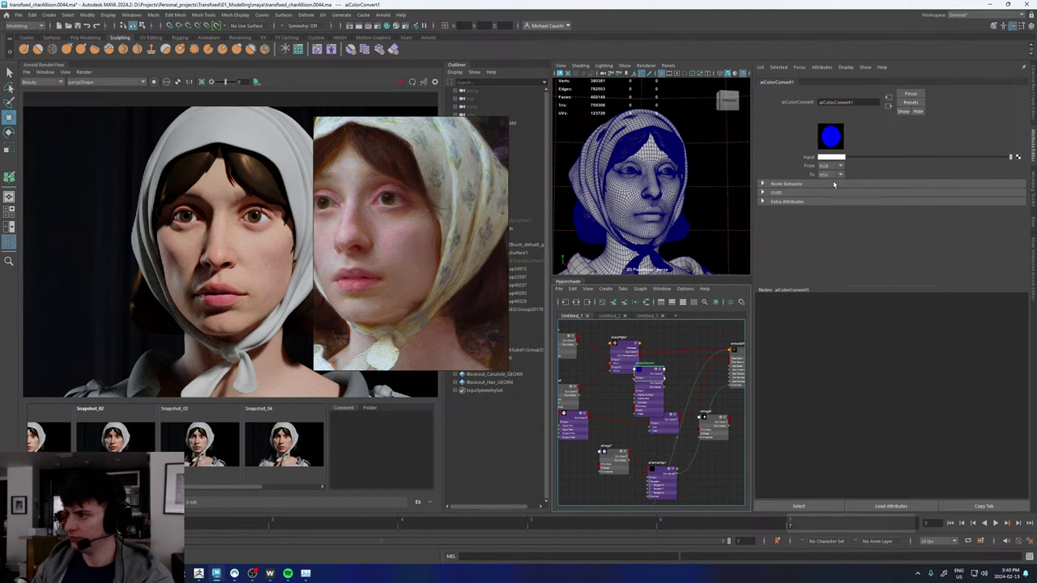
click(831, 175)
click(780, 170)
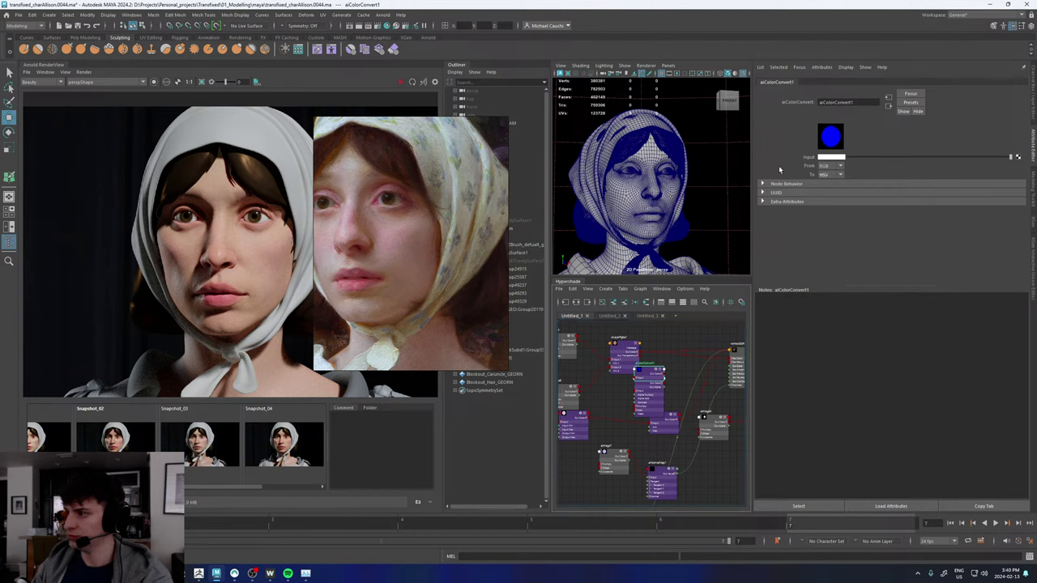
drag(642, 370, 675, 369)
key(Delete)
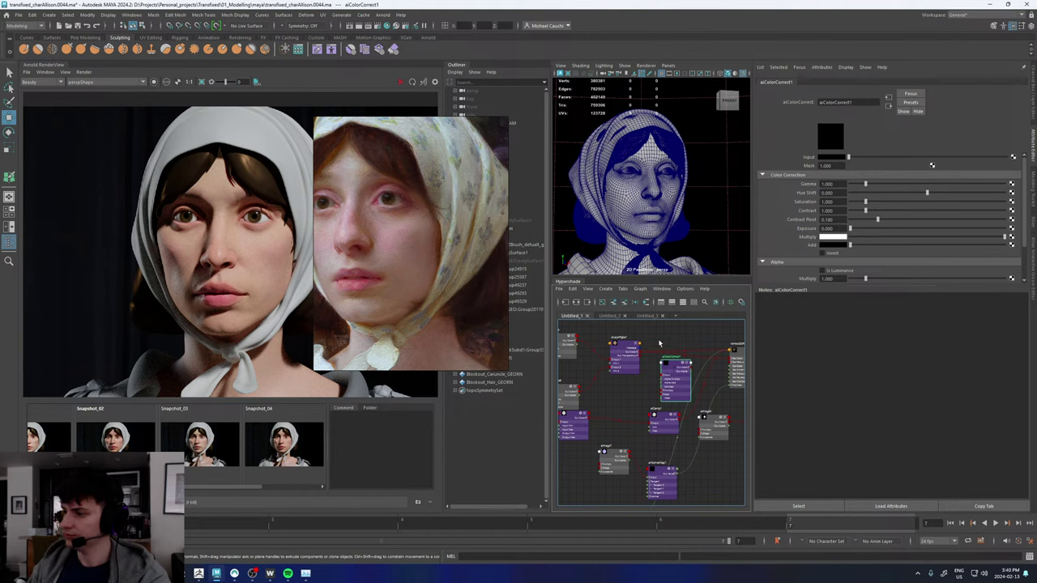
- Route aiLayerRgba1's color output through aiColorCorrect1 into the skin shader's diffuse color
scroll(659, 343, up, 2)
drag(630, 355, 702, 377)
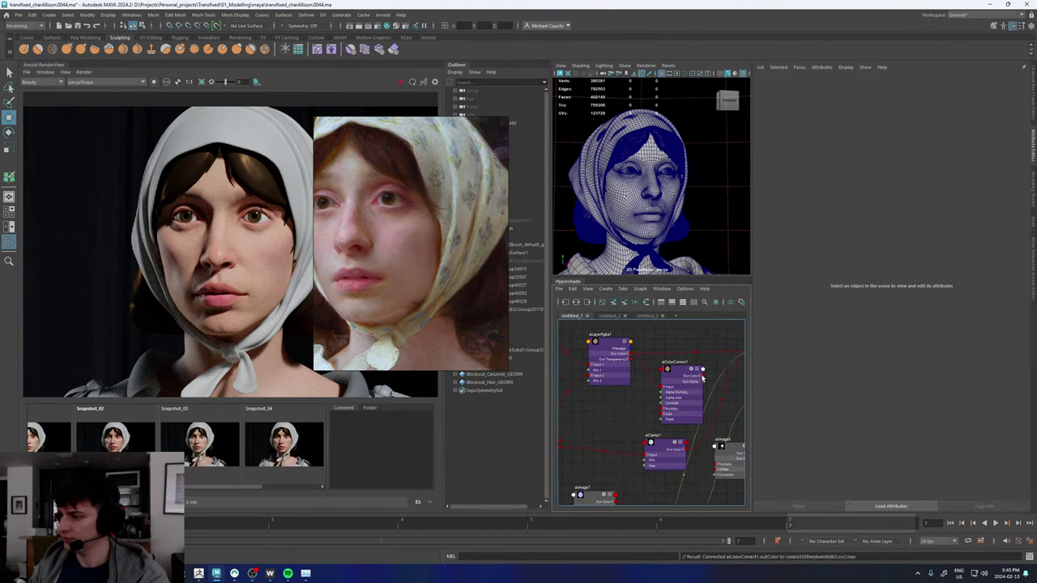
drag(647, 352, 703, 377)
- Start a region render over the lit half of the face and select the aiColorCorrect1 node
drag(225, 202, 297, 334)
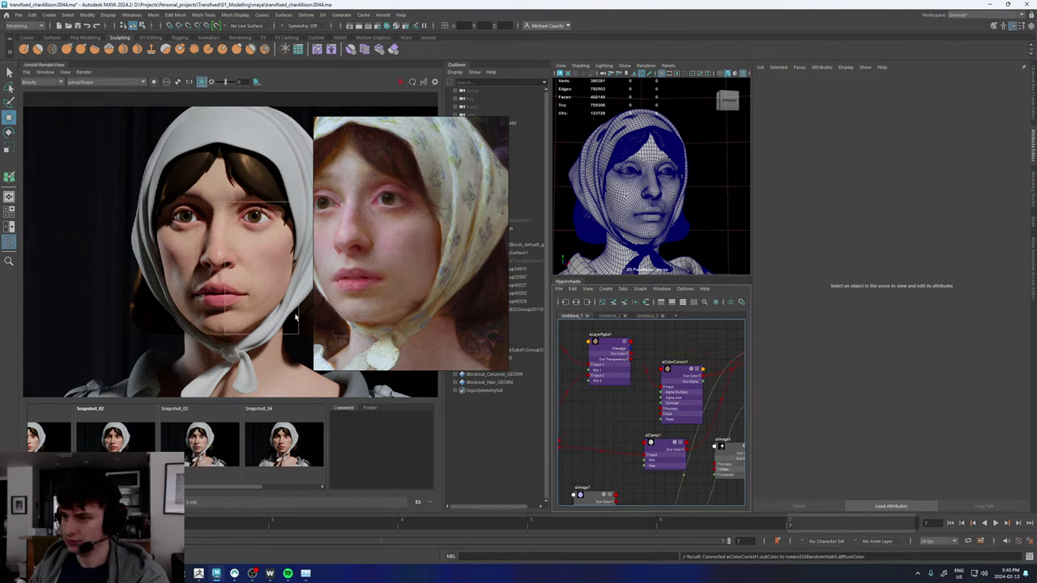
click(400, 82)
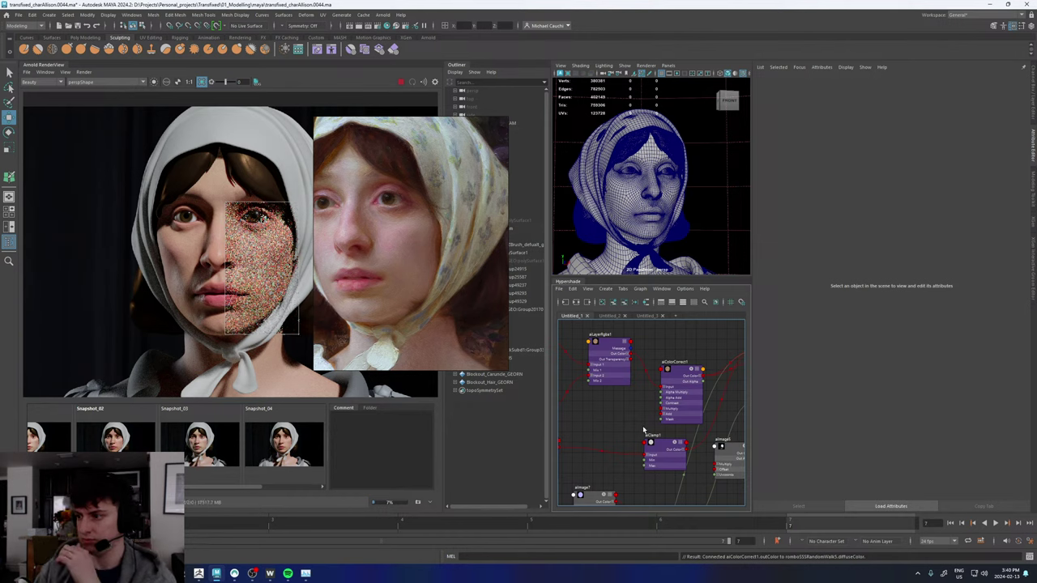
drag(677, 377, 673, 354)
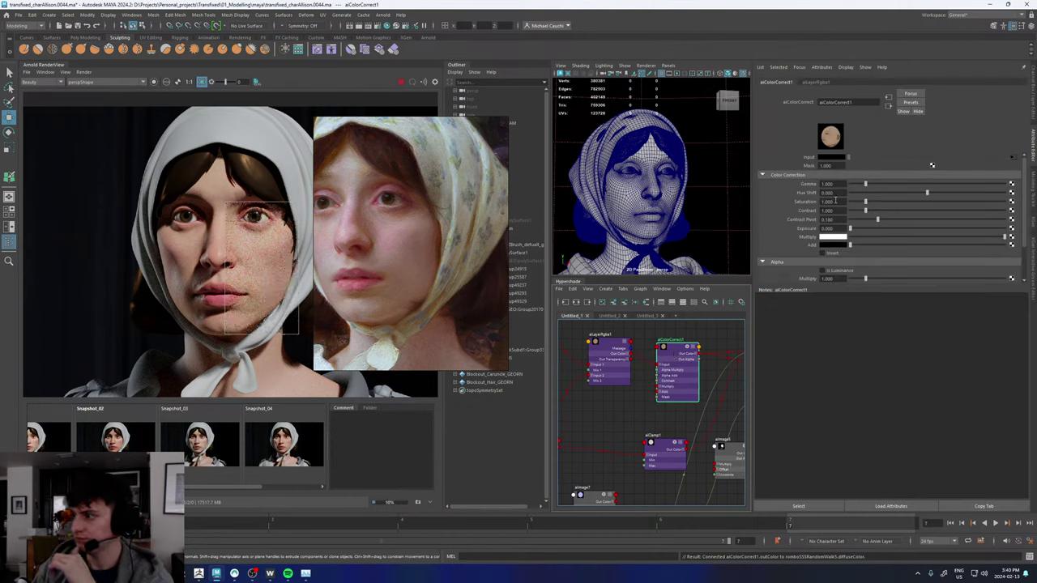
- Try a saturation of 0.9 on aiColorCorrect1 and check the cheek in the region render
drag(839, 202, 818, 204)
text(0.9)
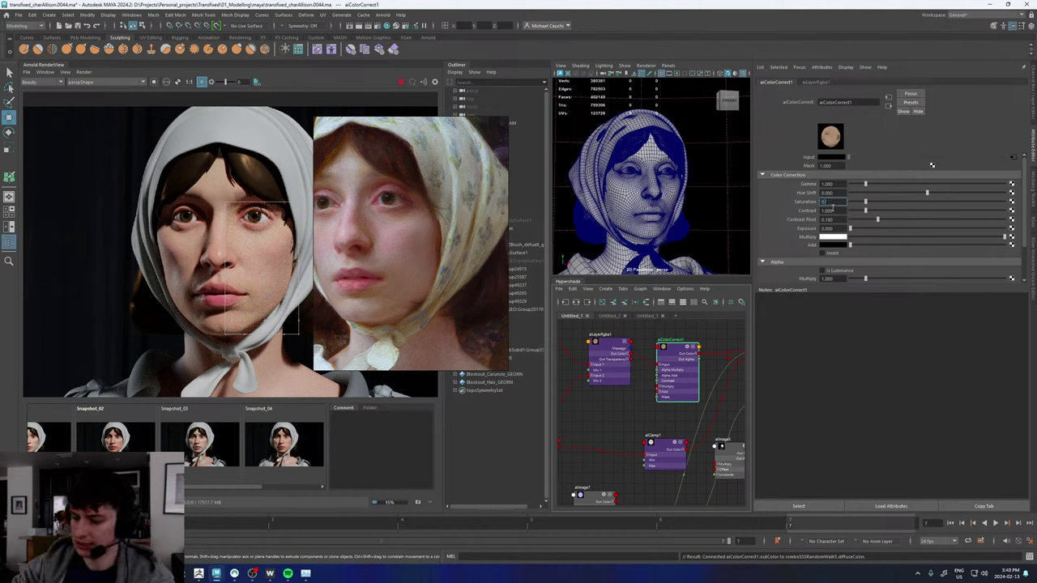
key(Return)
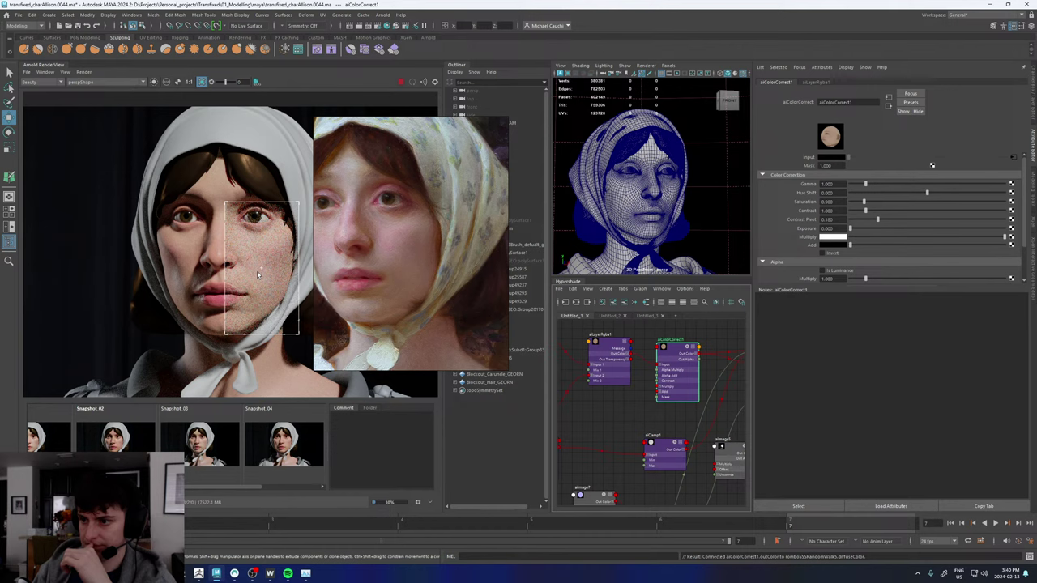
scroll(257, 270, up, 2)
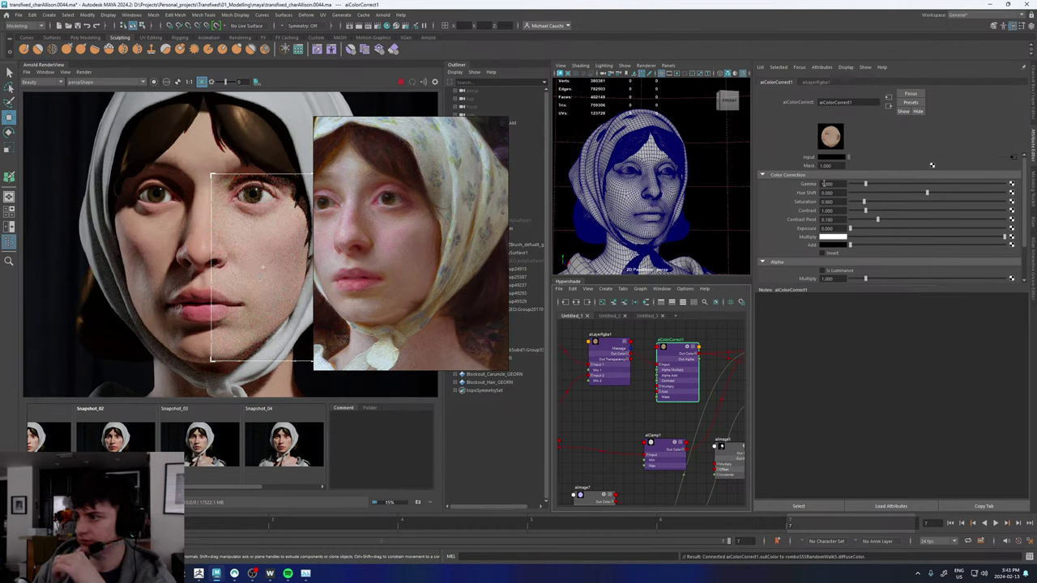
- Set the saturation of aiColorCorrect1 to 0.95 and check the face at head distance
double_click(841, 204)
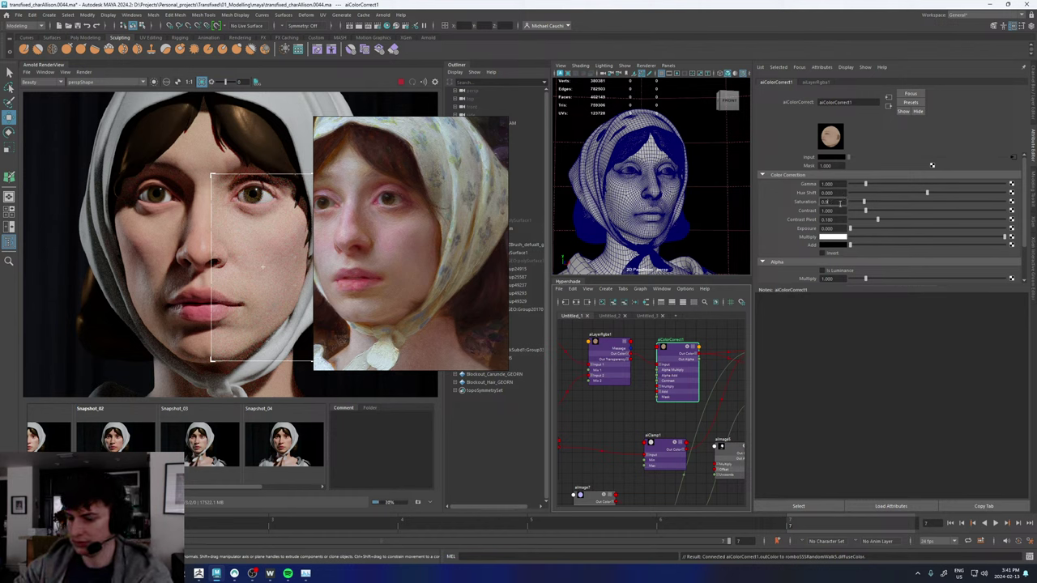
text(0.95)
key(Return)
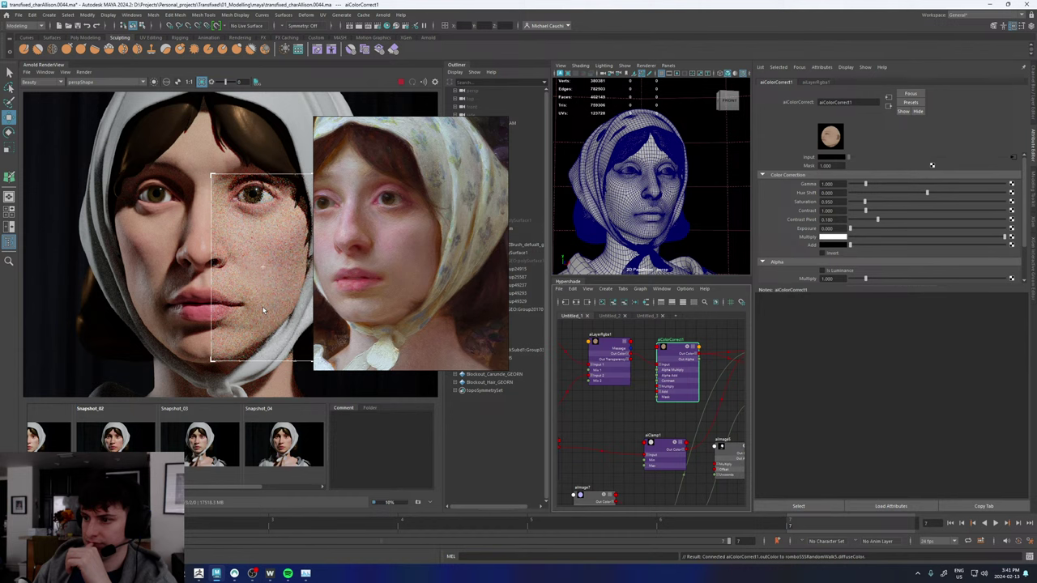
scroll(227, 275, down, 3)
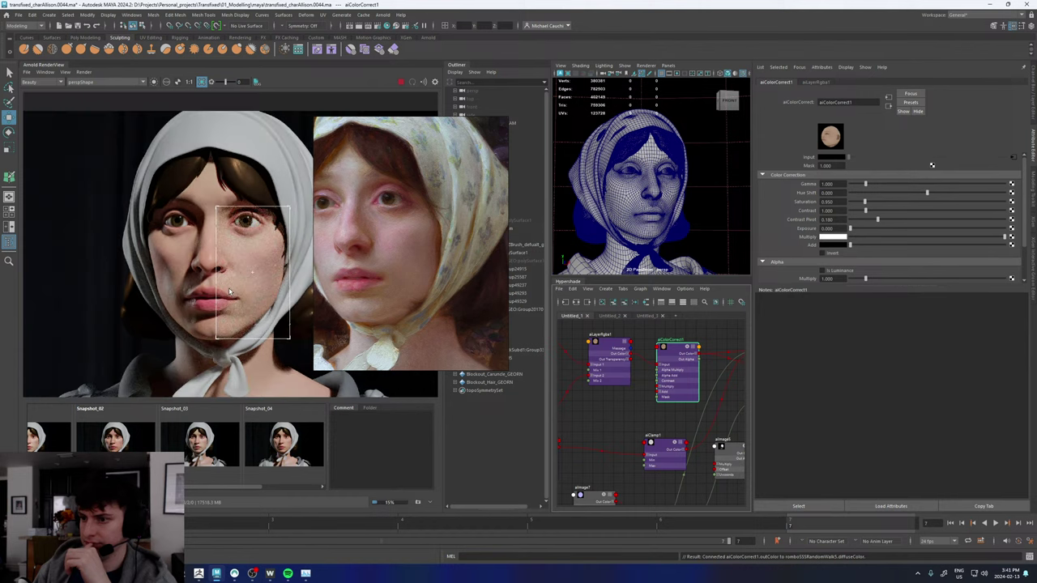
- Render a region over most of the face and compare it repeatedly with Snapshot_04
scroll(228, 275, up, 3)
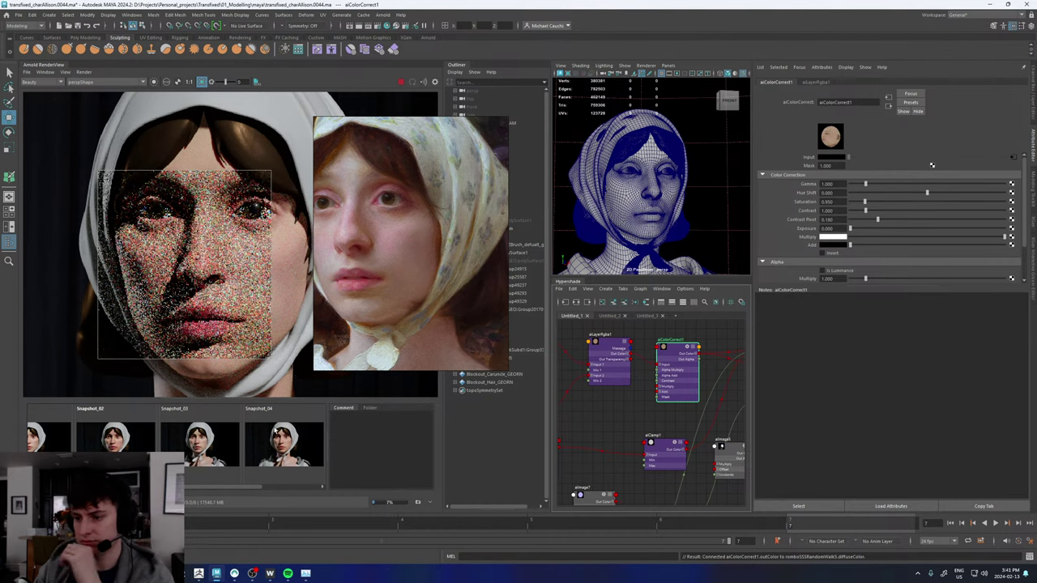
click(300, 455)
click(299, 454)
click(299, 454)
click(299, 453)
click(299, 454)
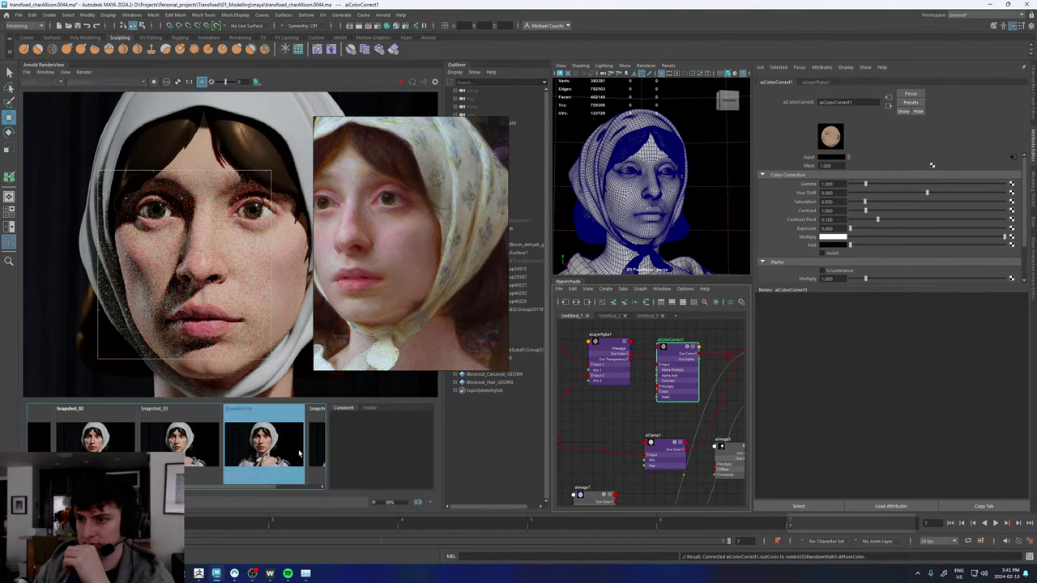
click(299, 453)
click(300, 456)
click(300, 456)
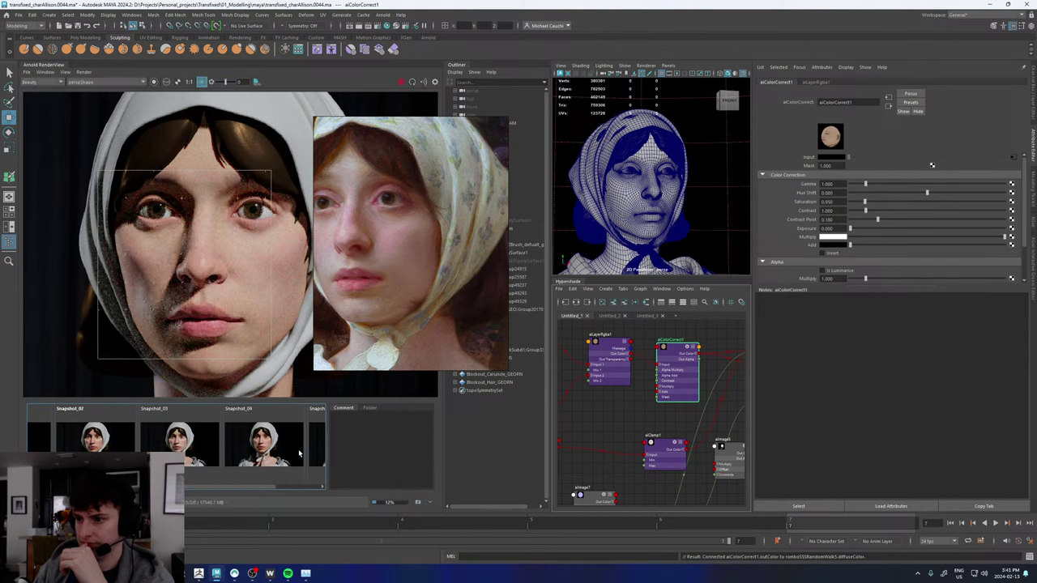
click(300, 455)
click(300, 456)
click(300, 455)
click(300, 456)
click(300, 456)
click(300, 455)
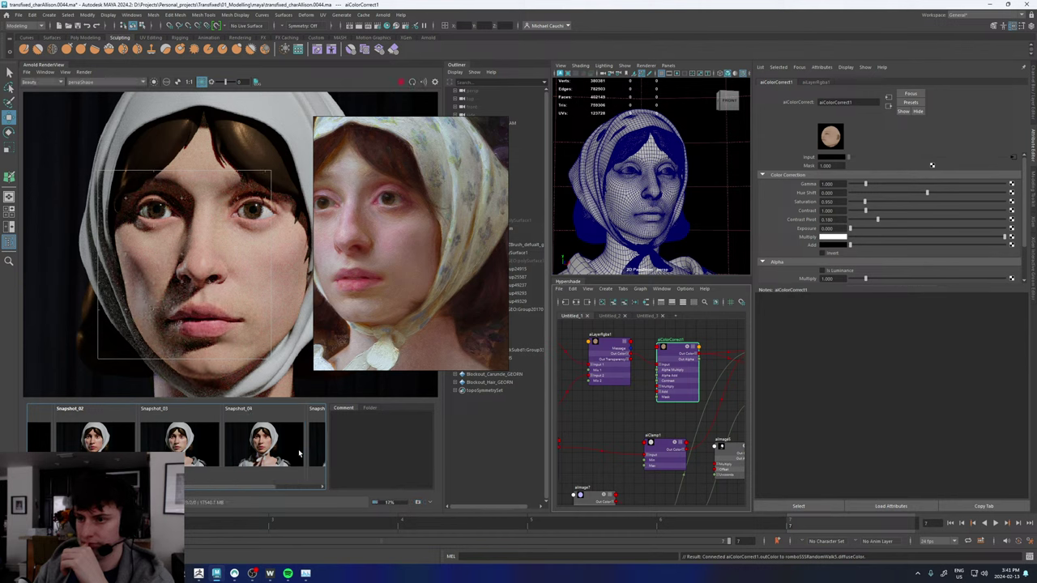
- Compare the desaturated skin repeatedly with Snapshot_05, and examine the face up close and at head distance
drag(239, 487, 294, 489)
click(285, 444)
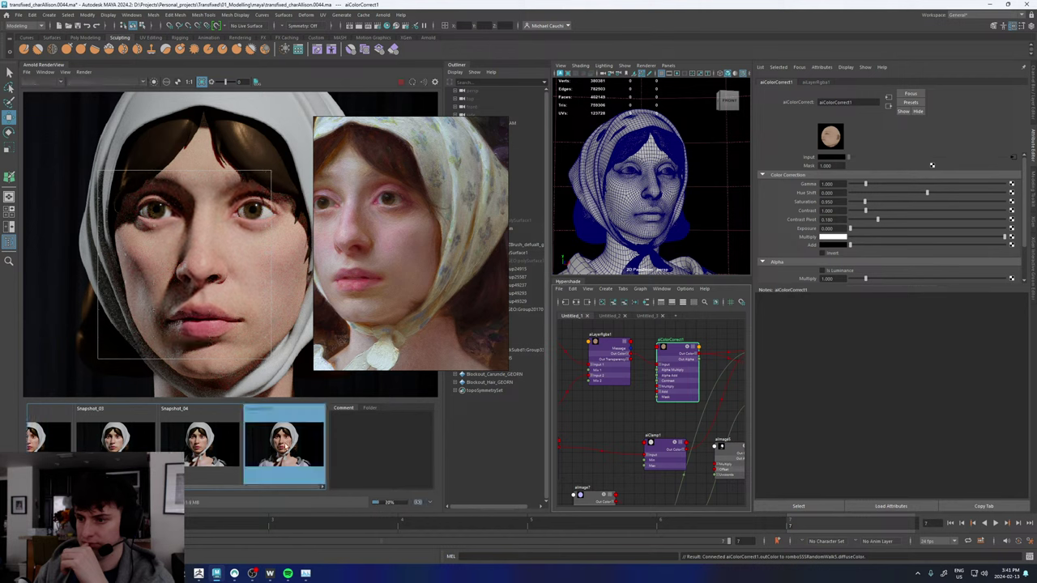
click(285, 444)
click(285, 444)
click(285, 444)
click(286, 446)
click(285, 446)
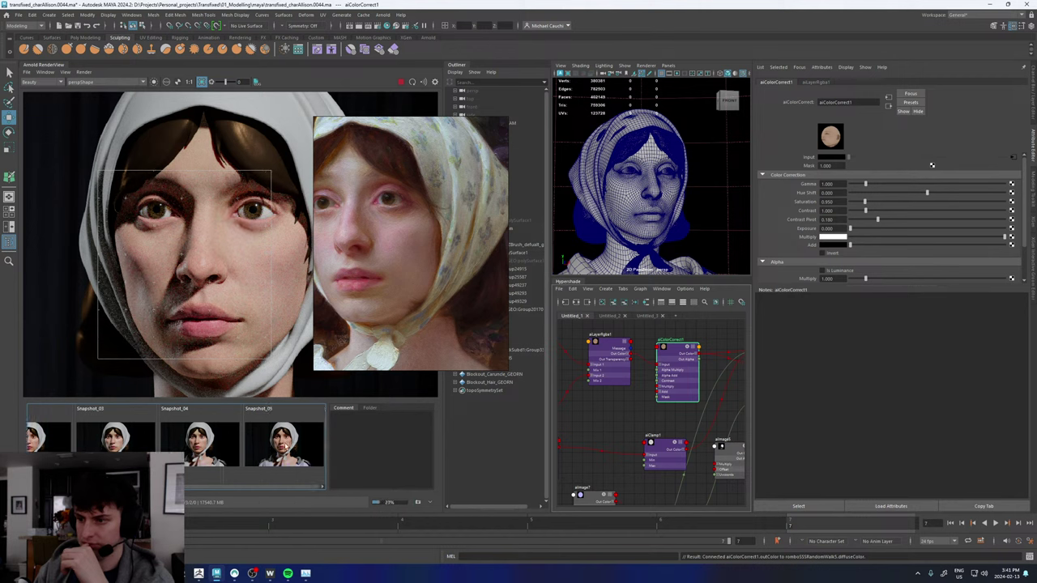
click(285, 444)
click(285, 444)
scroll(246, 276, down, 2)
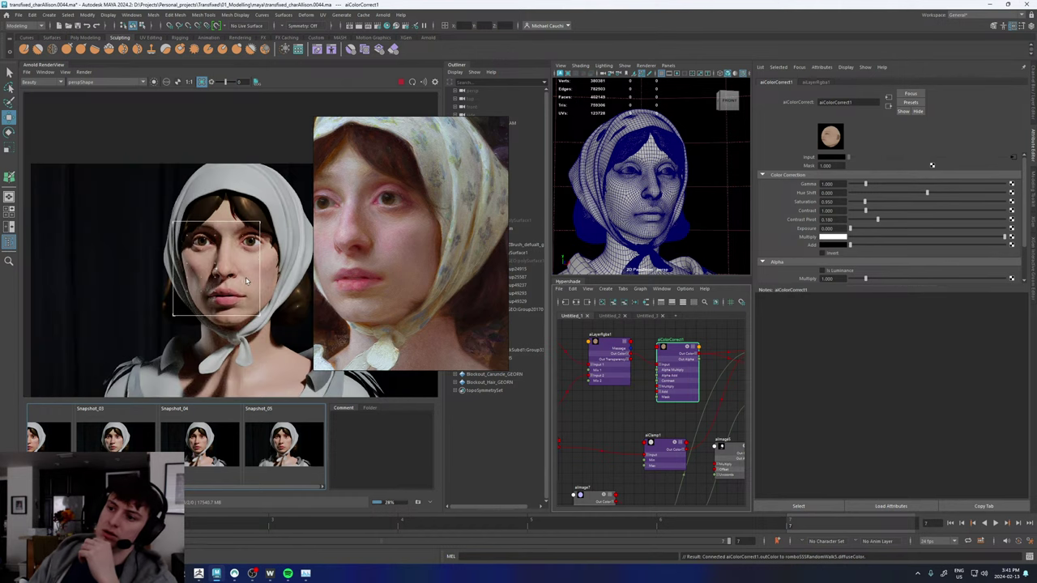
scroll(247, 278, up, 3)
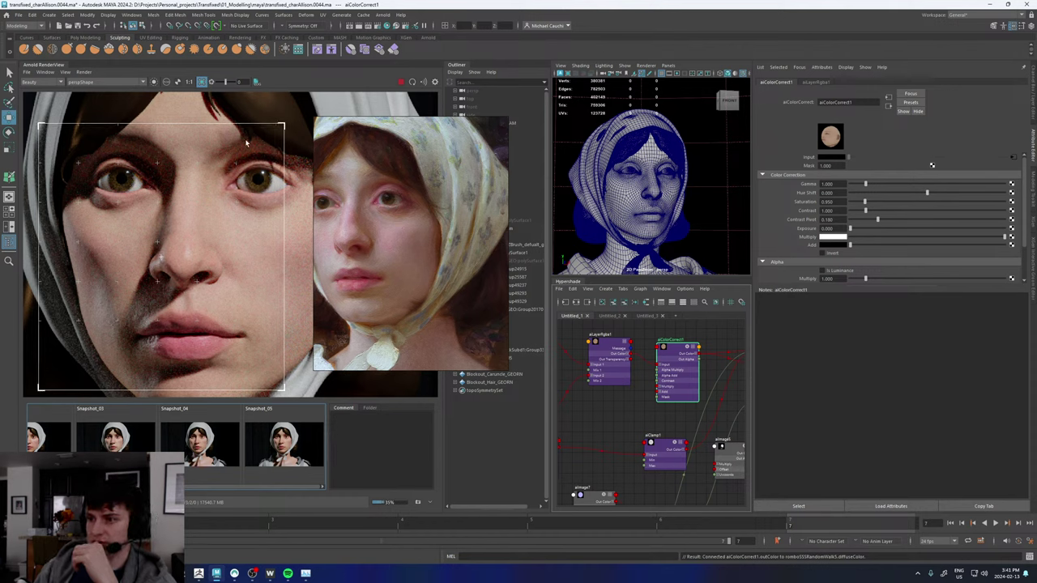
scroll(220, 225, down, 3)
scroll(233, 212, up, 3)
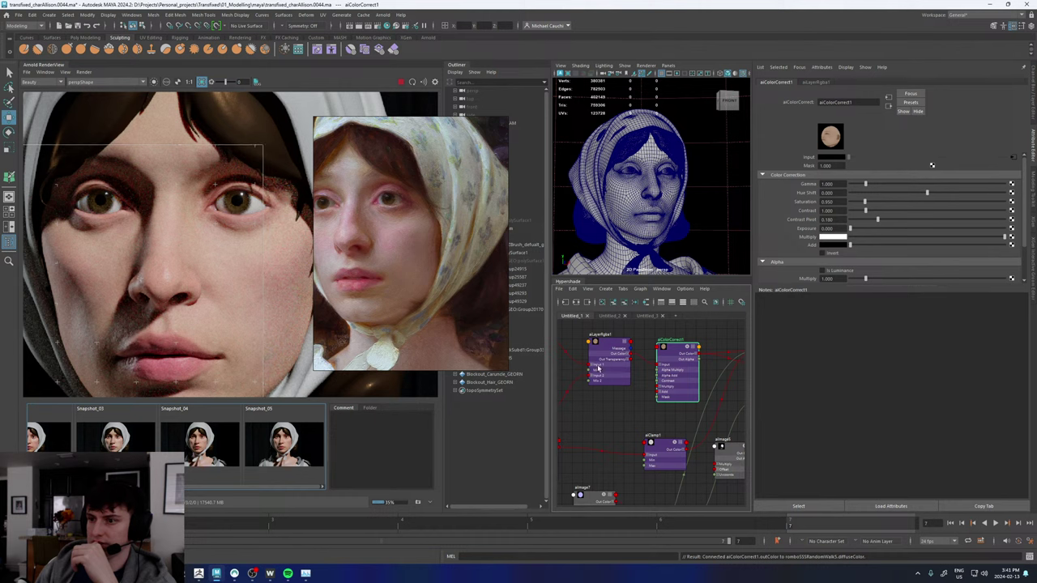
- Select iris_GEO in L_Eye_GRP, display its iris_mat material, and place the painting reference beside the rendered eyes
click(650, 316)
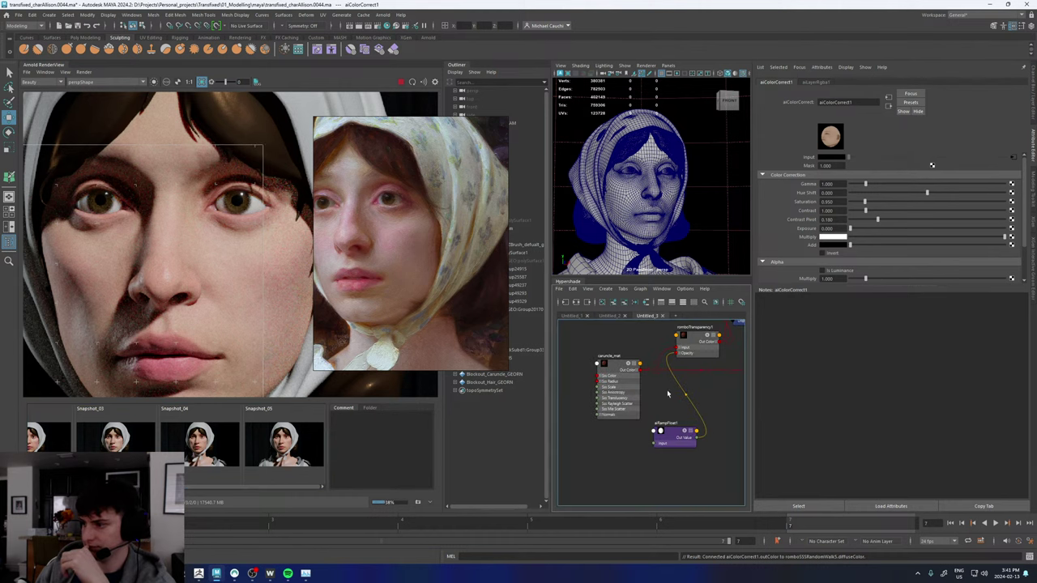
drag(458, 172, 398, 233)
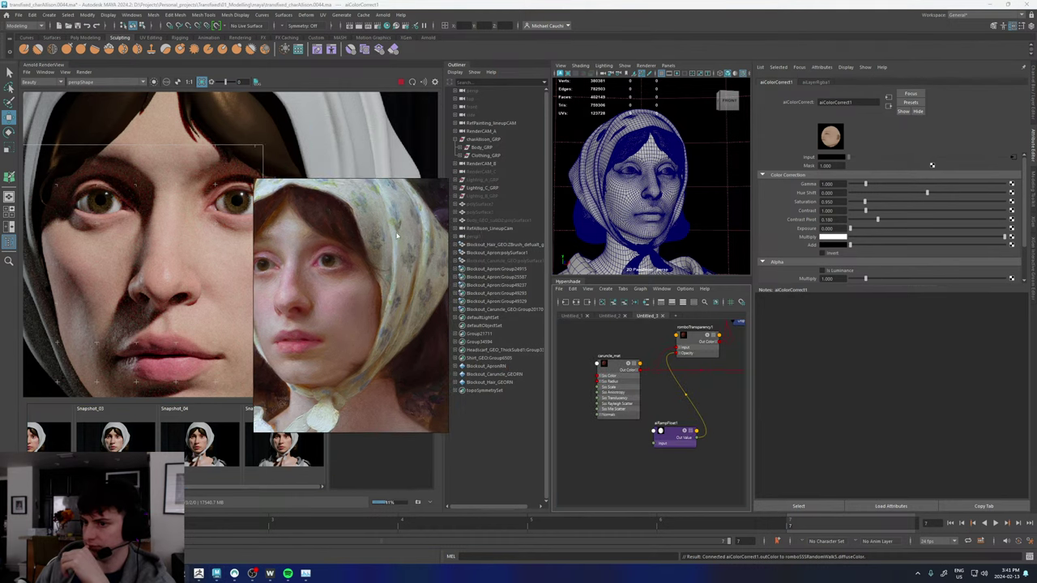
click(465, 147)
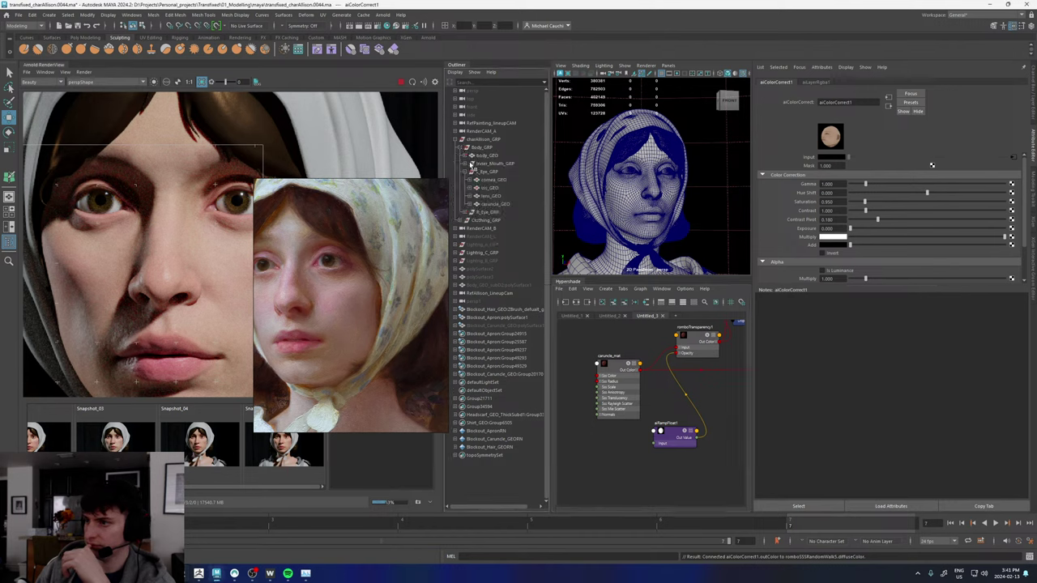
click(491, 188)
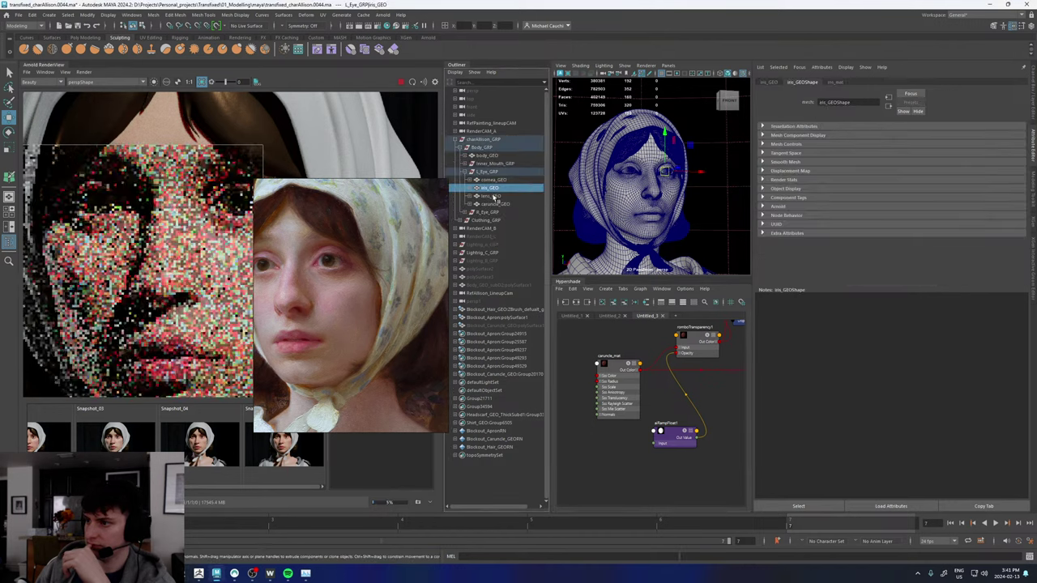
click(835, 82)
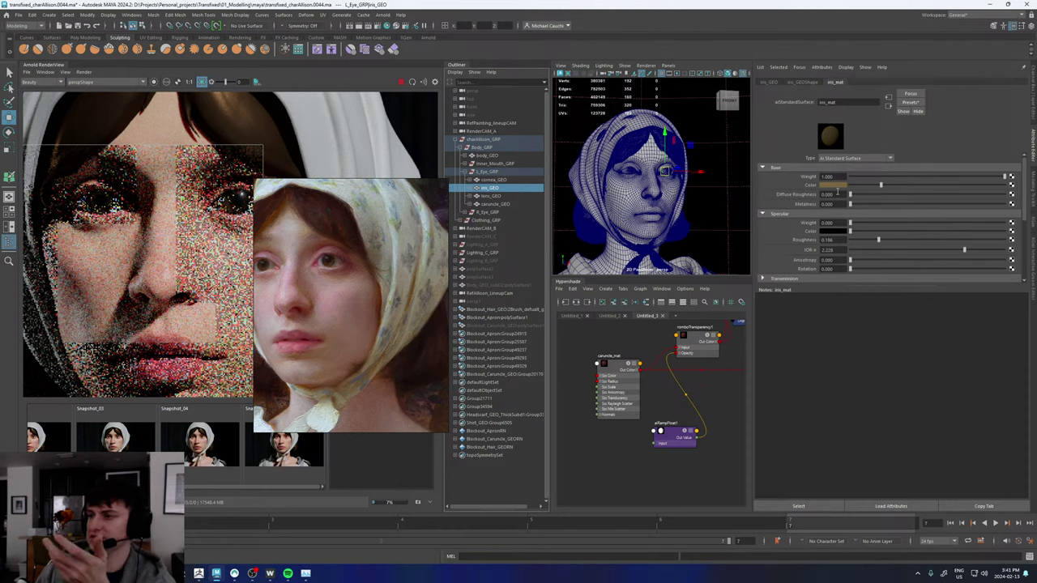
- Shift the hue of iris_mat's base color slightly toward orange
click(833, 185)
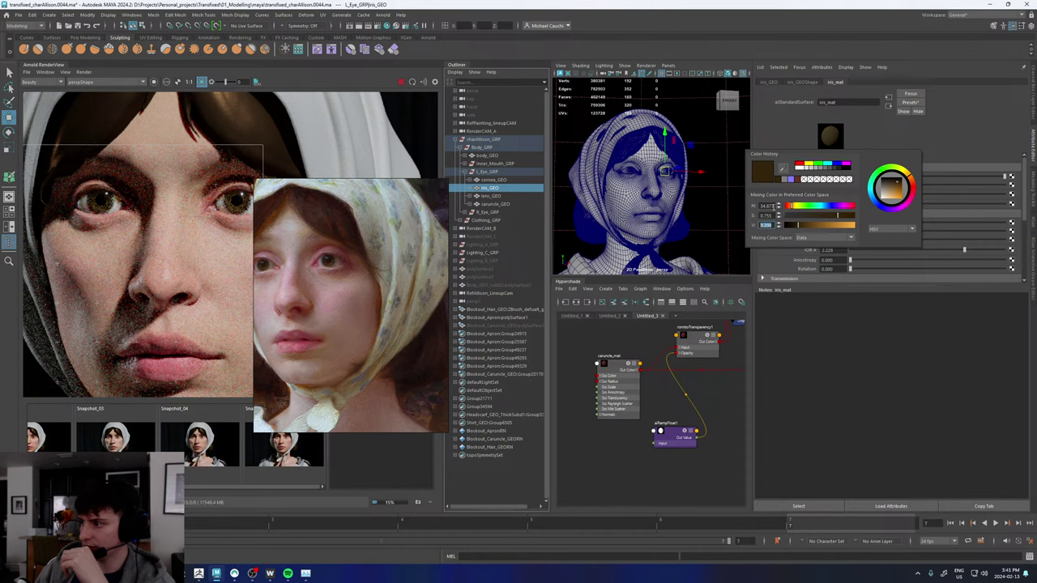
double_click(766, 206)
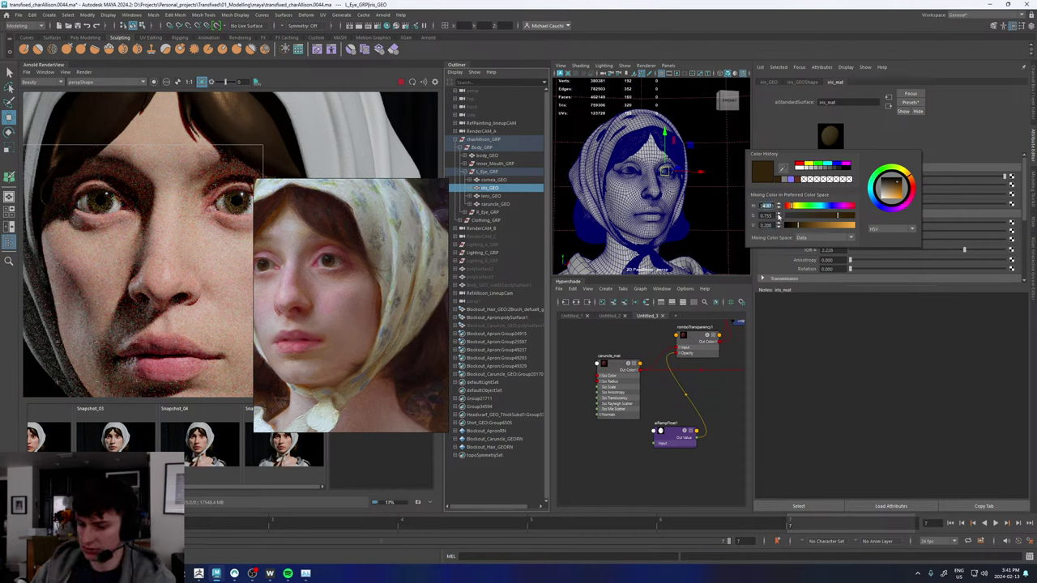
text(39)
key(Return)
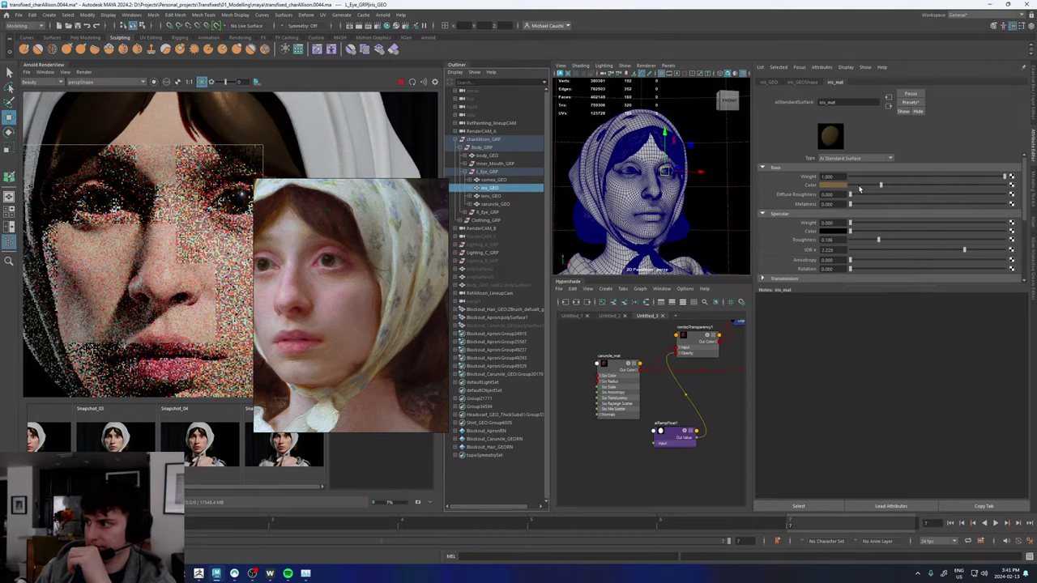
click(843, 186)
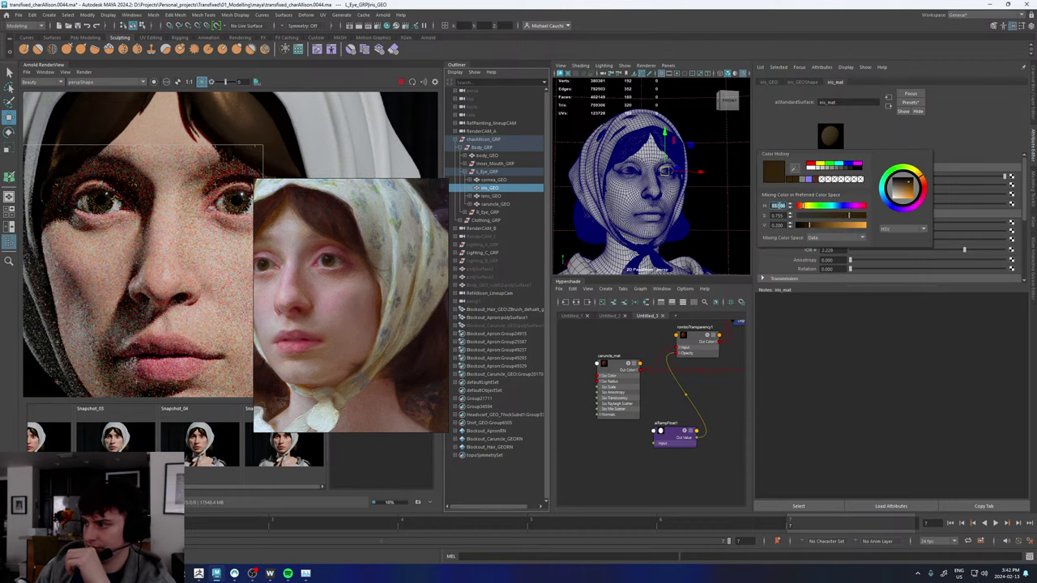
click(781, 206)
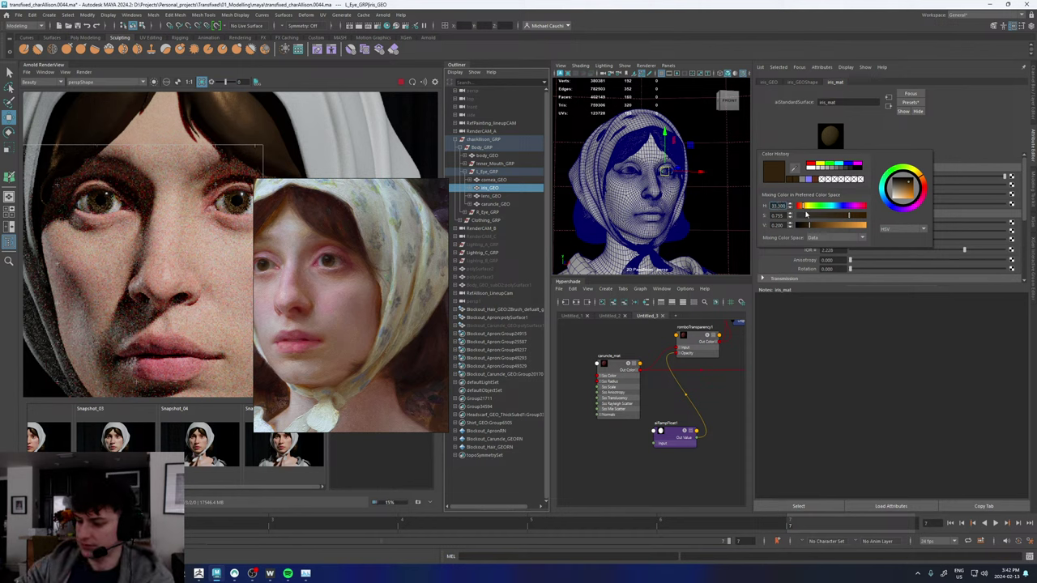
key(Return)
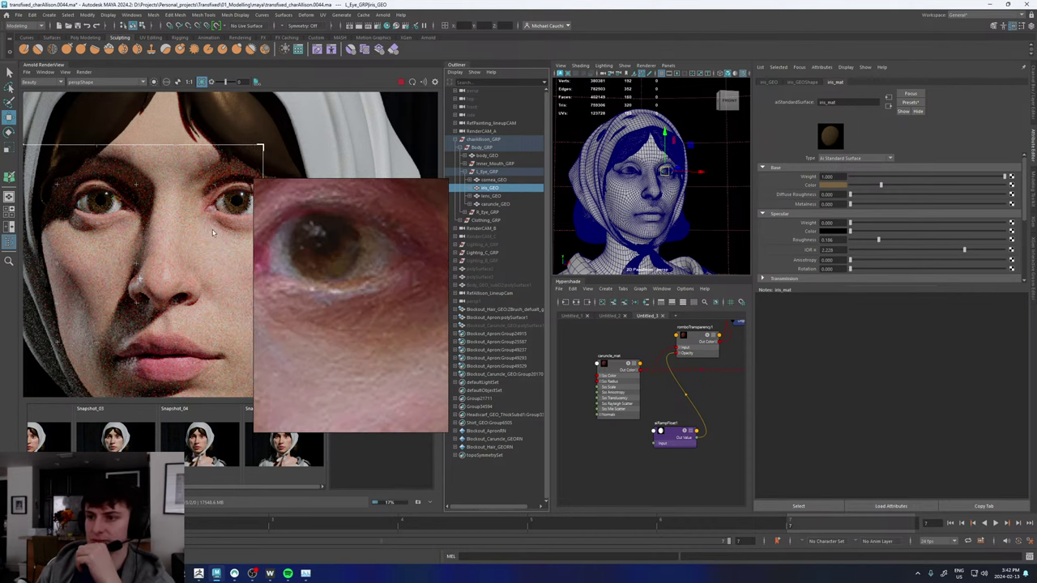
- Set the value of iris_mat's base color to 0.18 and check the eyes in the render up close and at head distance
scroll(213, 234, down, 3)
scroll(221, 234, up, 2)
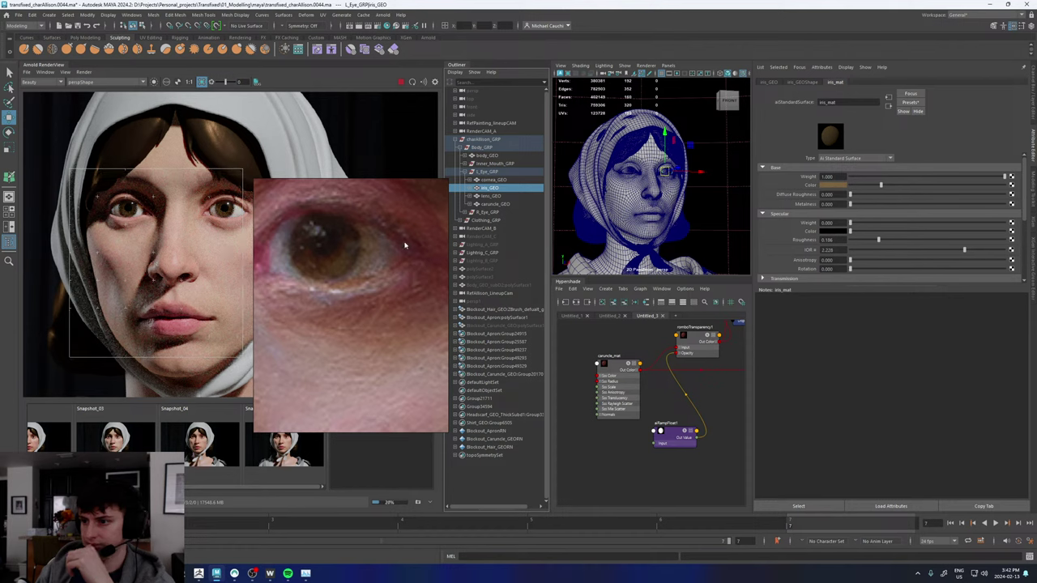
click(833, 186)
double_click(769, 223)
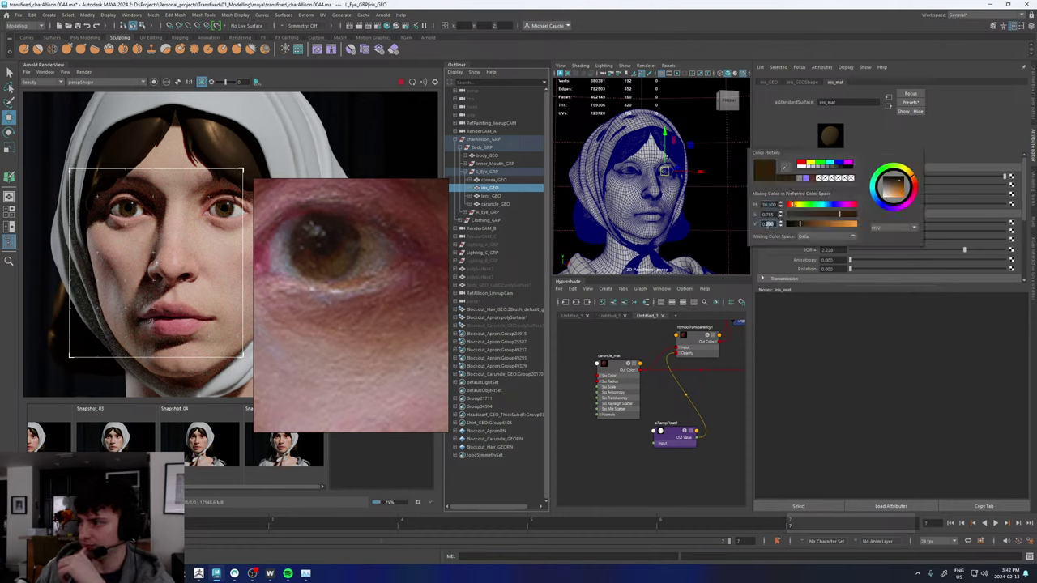
text(18)
key(Return)
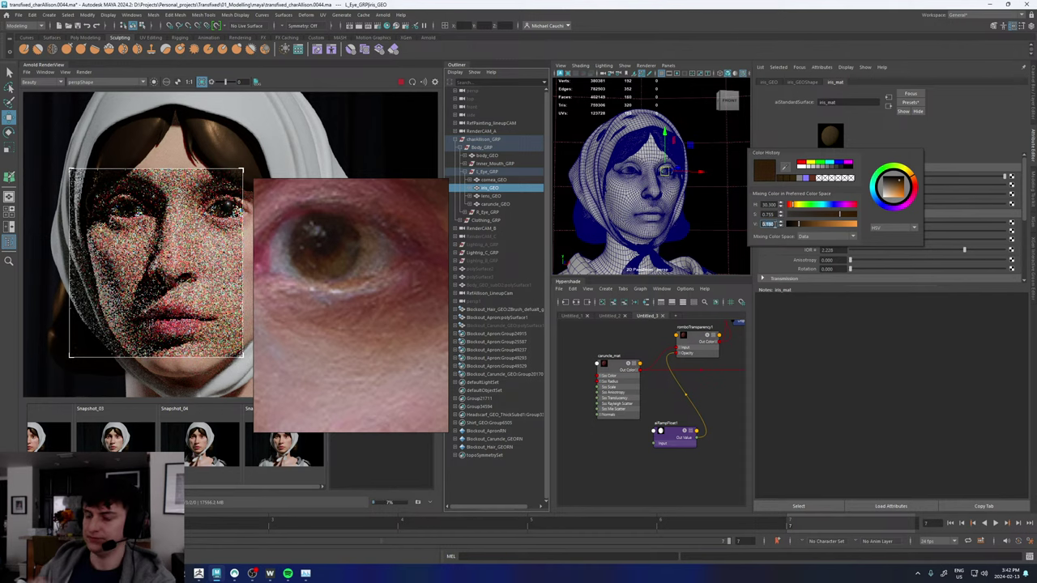
scroll(170, 233, down, 3)
scroll(185, 225, up, 3)
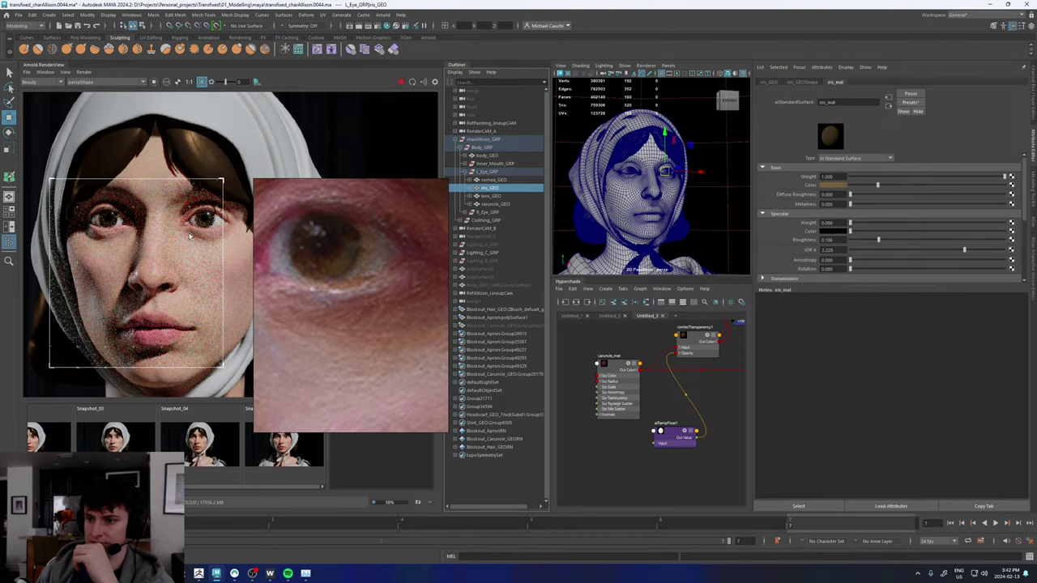
scroll(190, 236, down, 2)
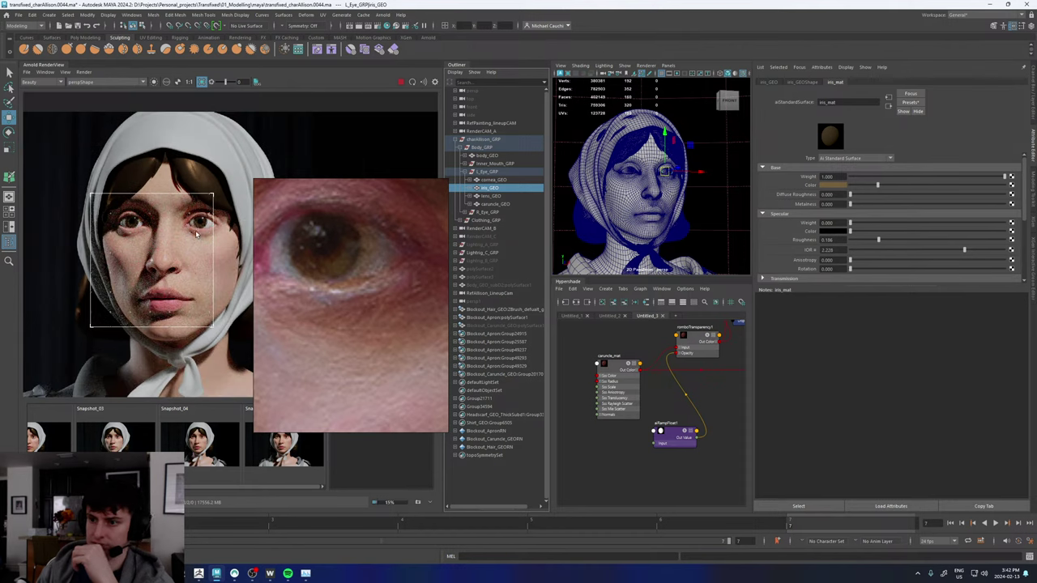
scroll(196, 235, up, 3)
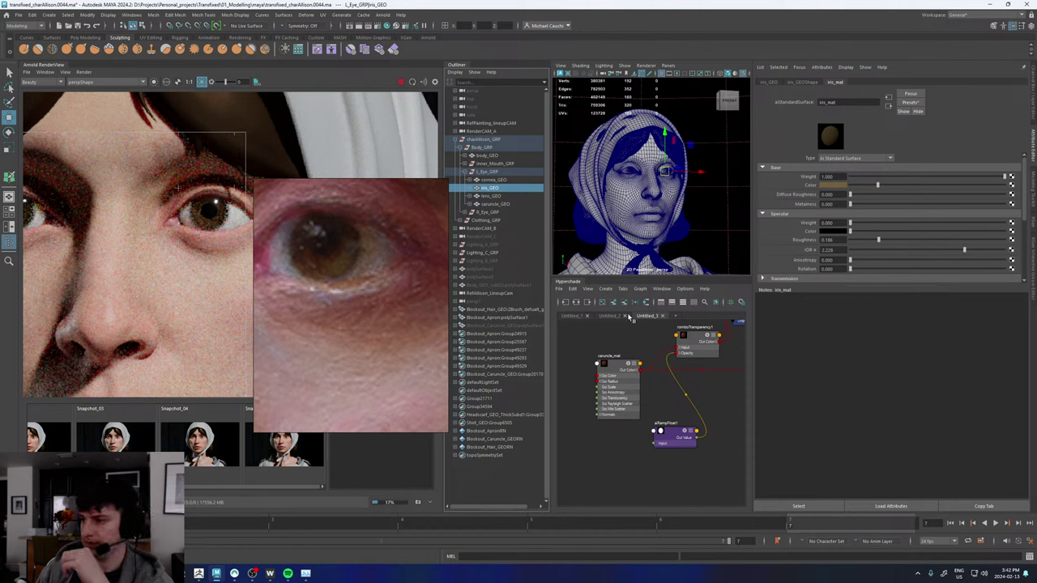
- Display the scattering color of caruncle_mat and center the reference photo on the inner corner of the eye
click(609, 357)
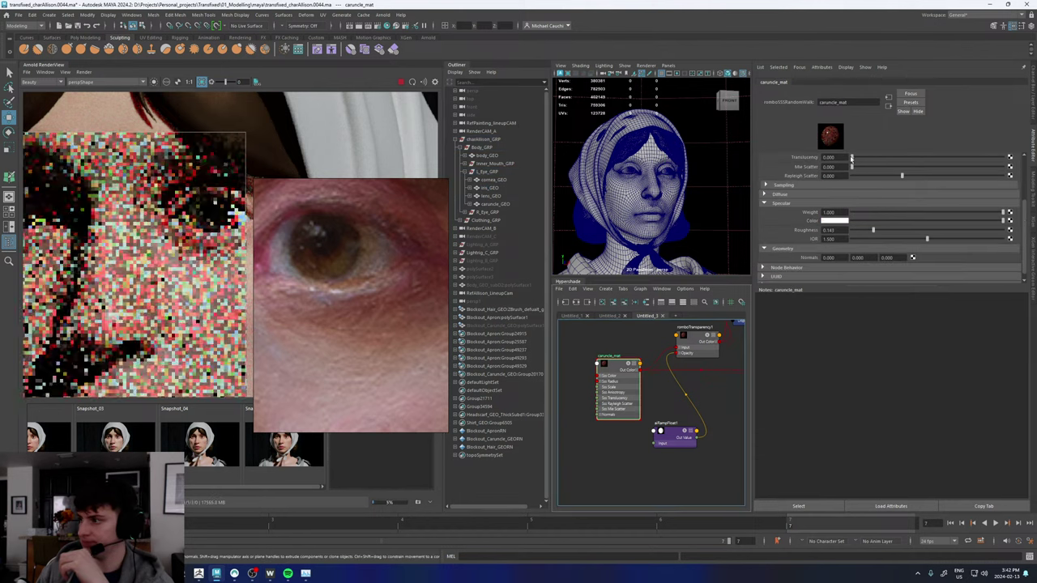
scroll(851, 158, up, 3)
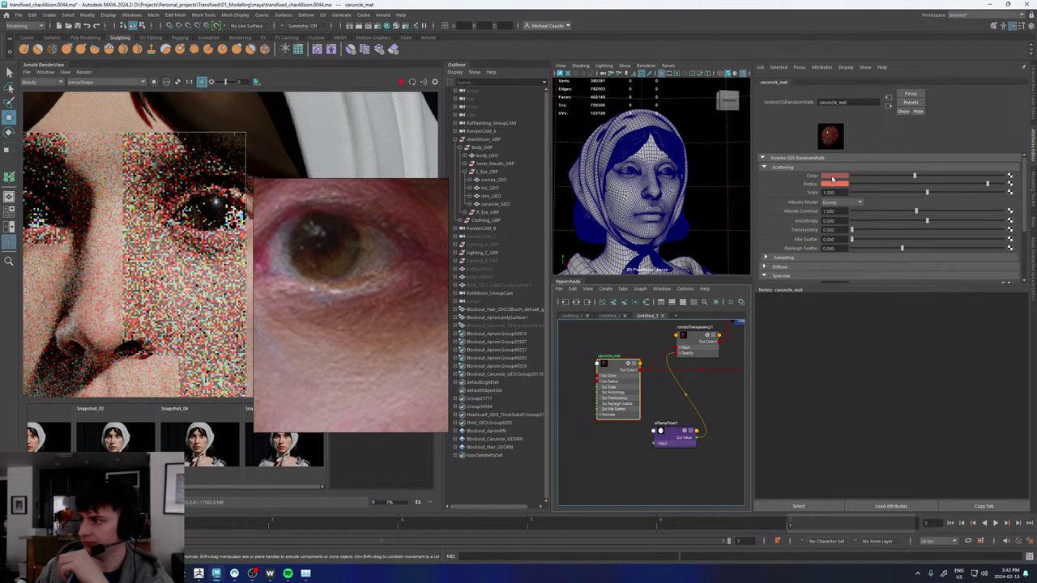
click(835, 176)
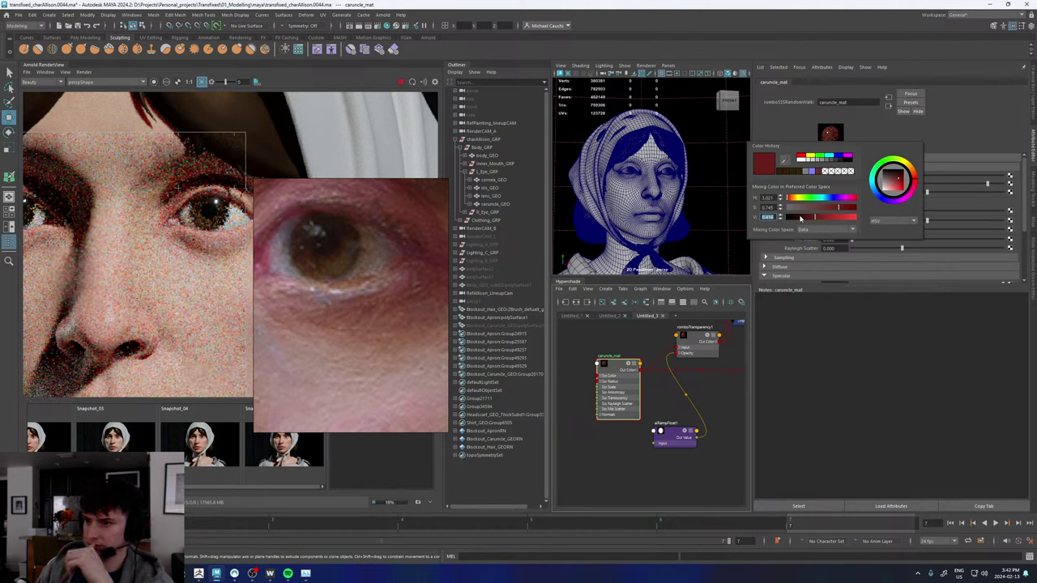
middle_drag(316, 260, 352, 261)
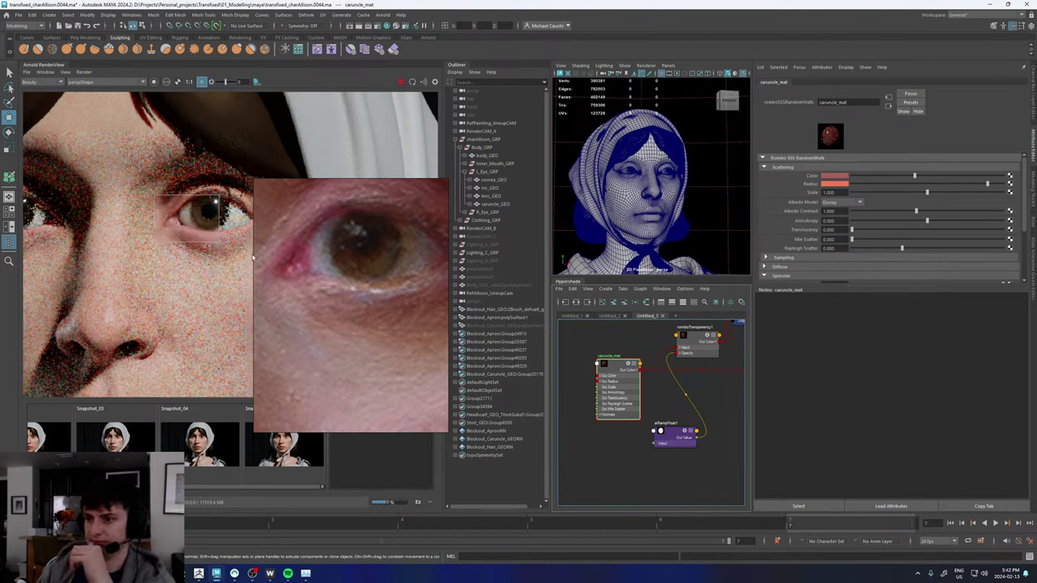
- Try darker values down to 0.3 for caruncle_mat's scattering color and check the inner eye corner in the render
click(832, 179)
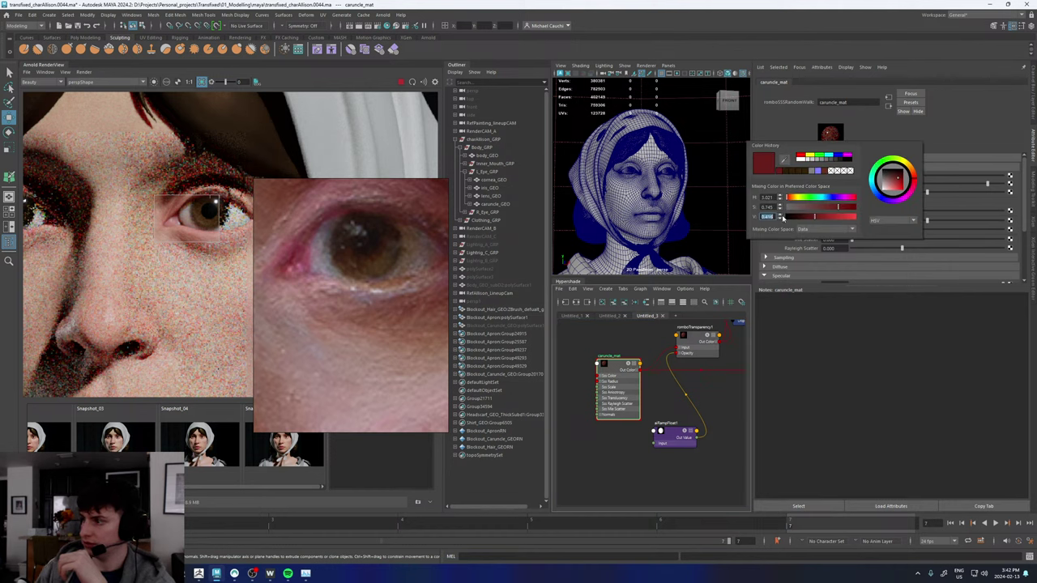
drag(774, 217, 769, 217)
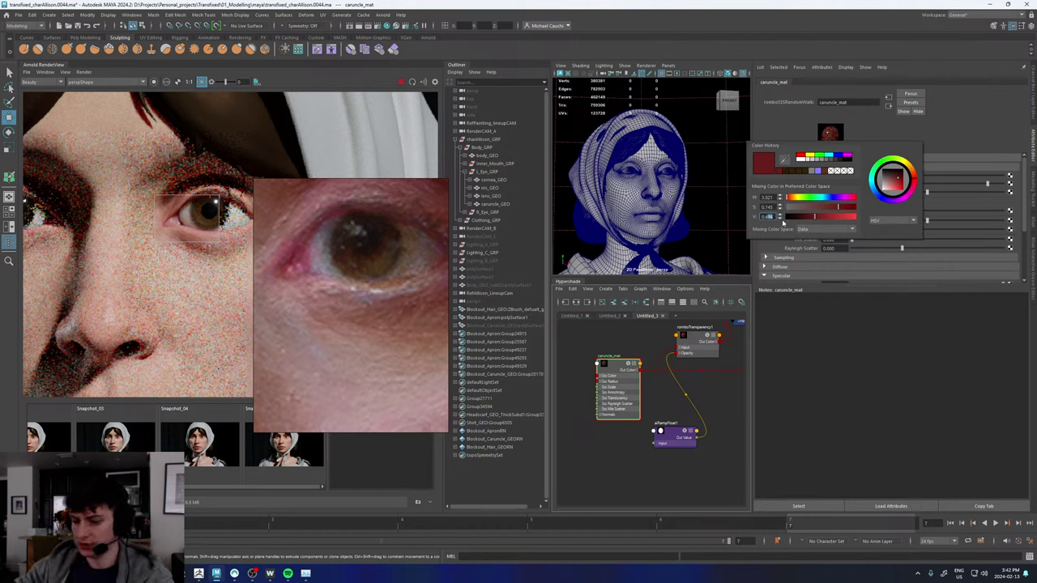
key(BackSpace)
key(Return)
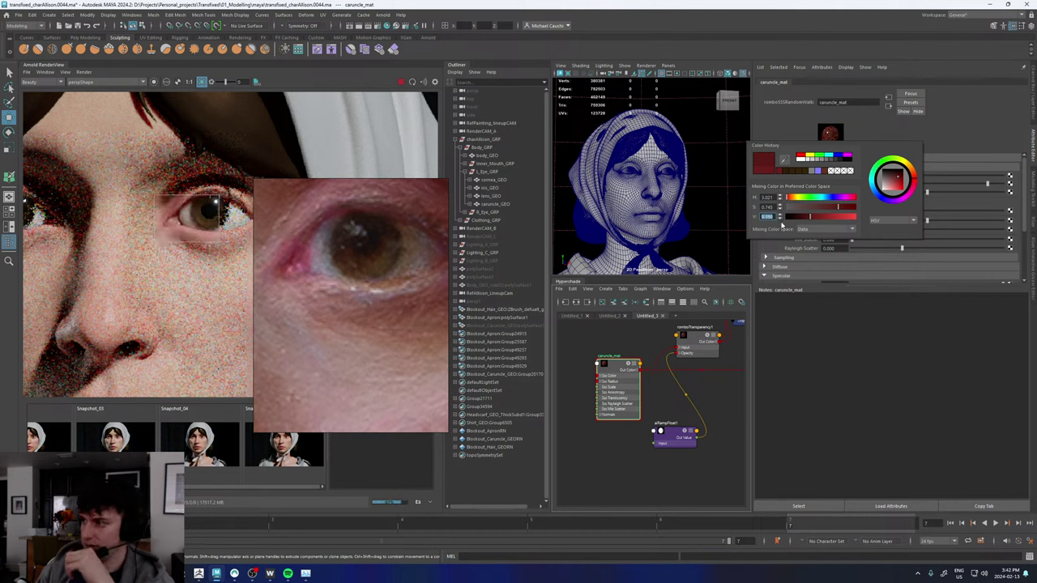
text(0.3)
key(Return)
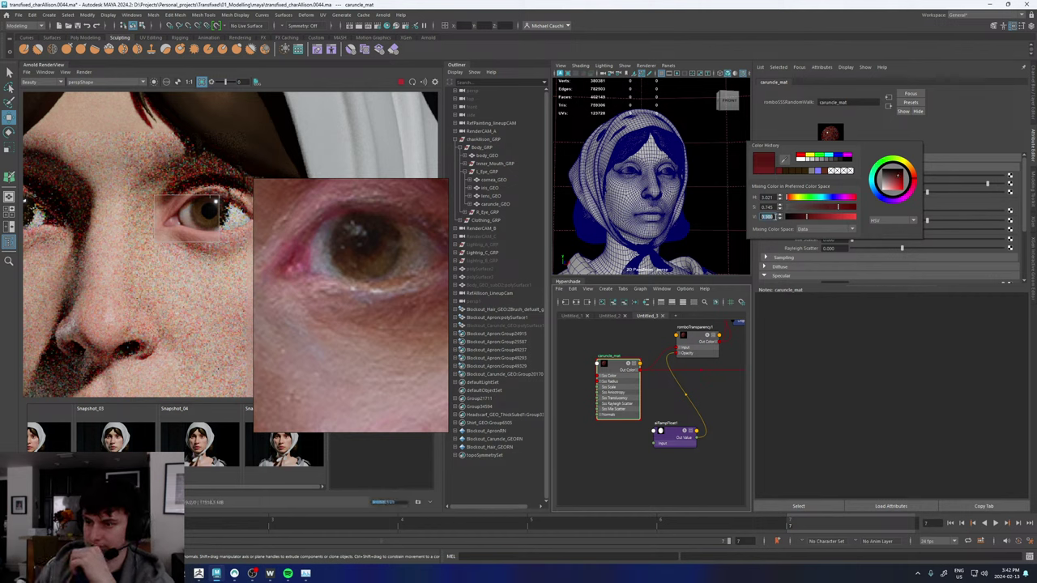
- Try values of 0.1 and 0.2 for caruncle_mat's scattering color, and settle on 0.25
key(BackSpace)
key(BackSpace)
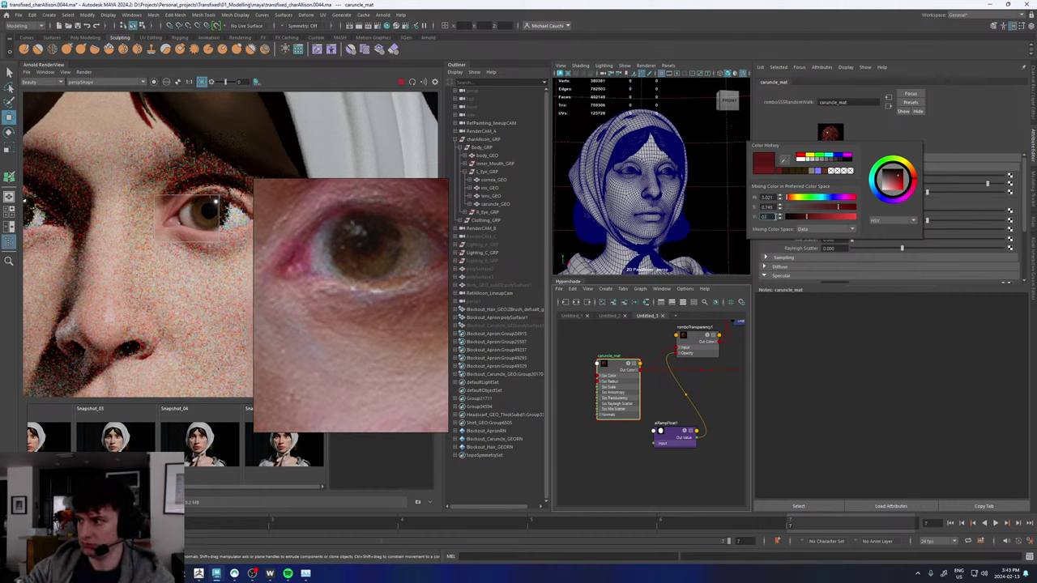
text(1)
key(Return)
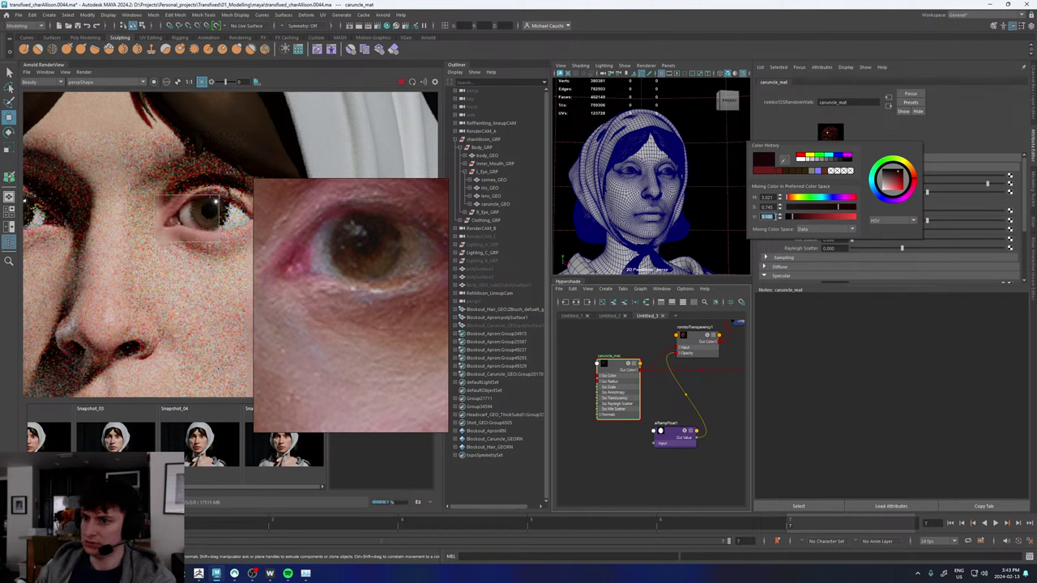
text(0.2)
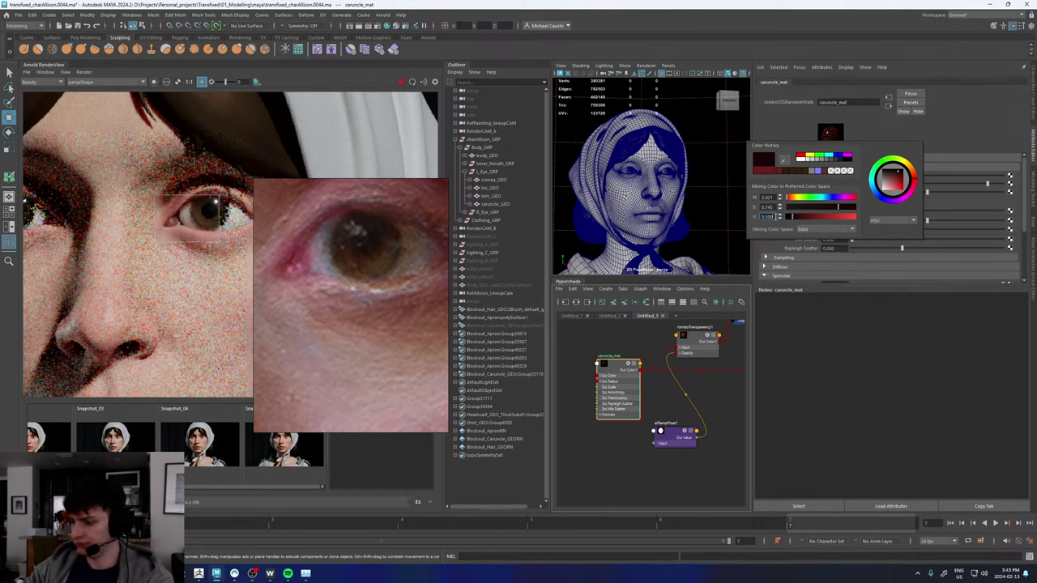
key(Return)
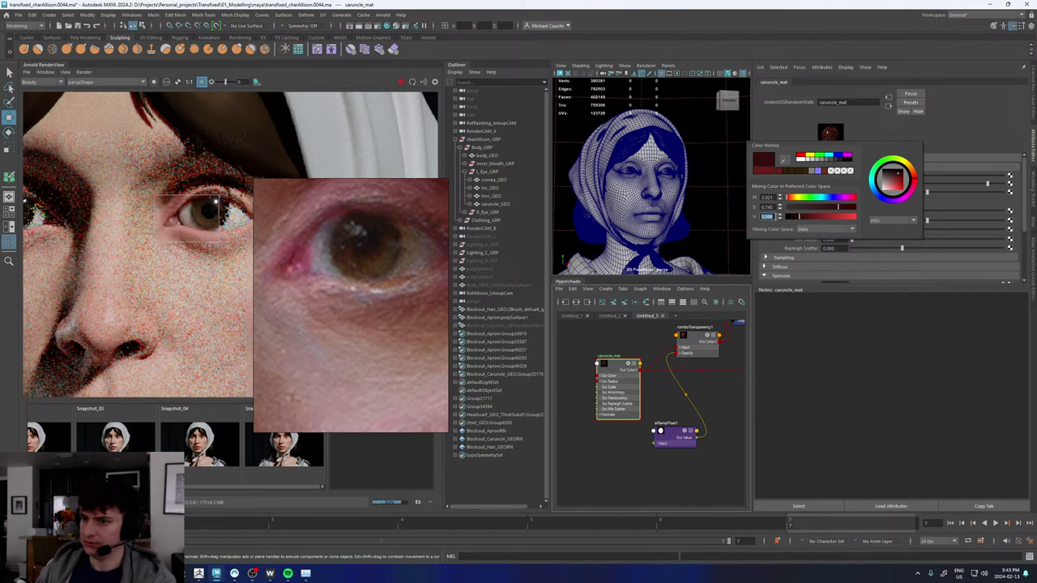
text(0.25)
key(Return)
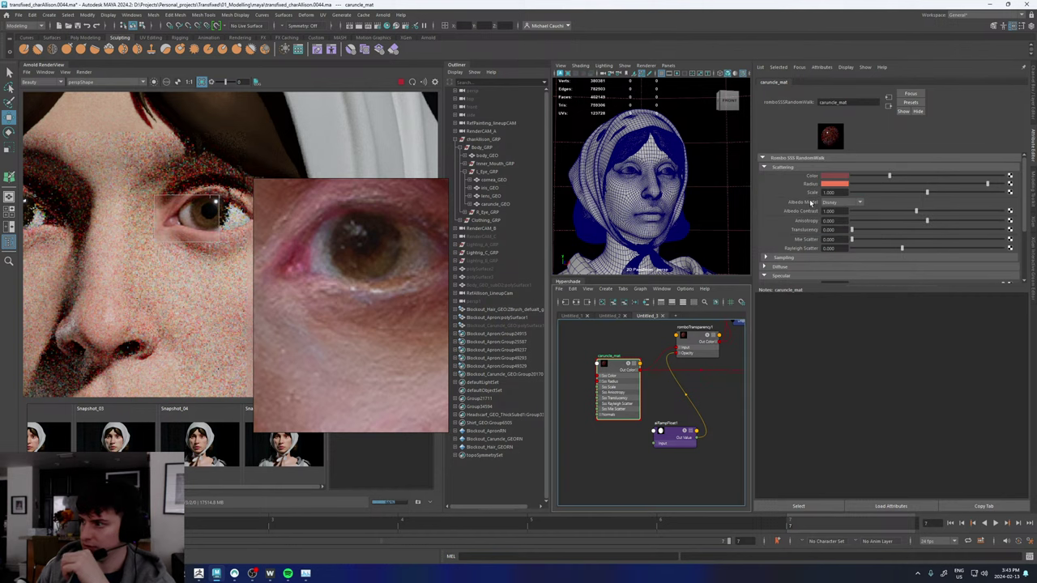
- Set caruncle_mat's scattering color to a saturation of 0.85 and a hue of 350
click(838, 184)
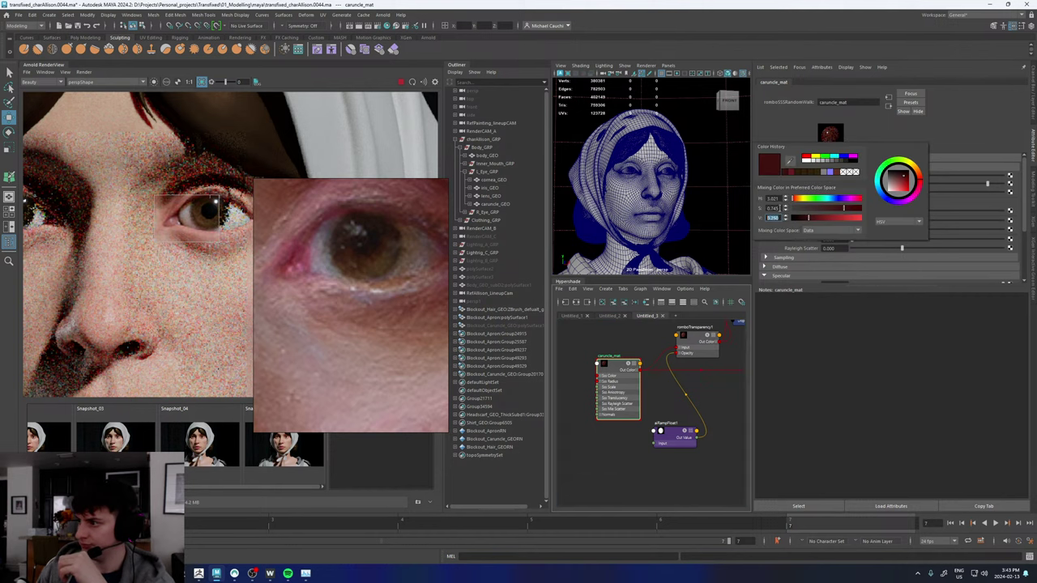
drag(779, 208, 771, 208)
text(7)
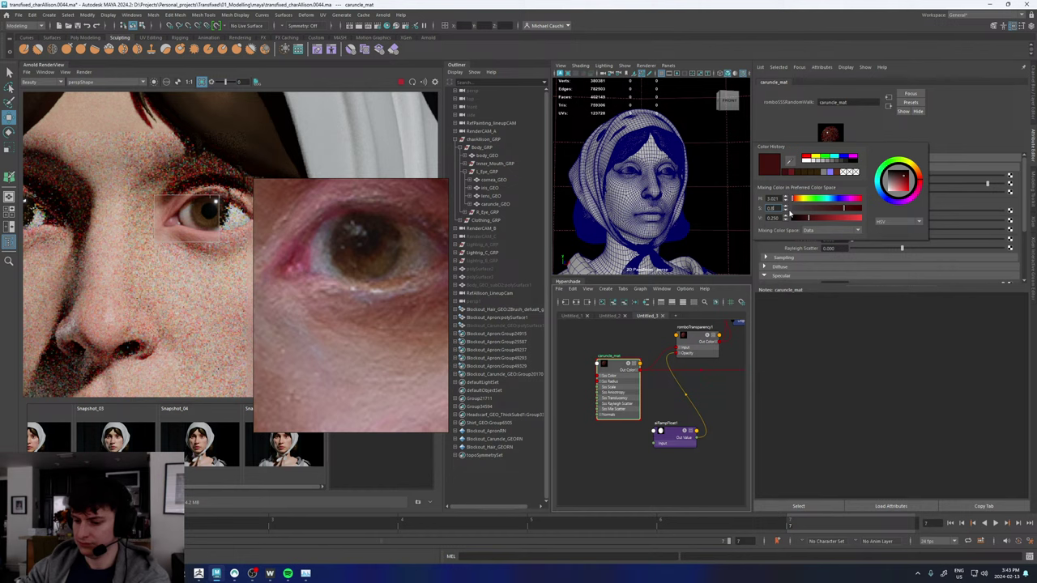
key(Return)
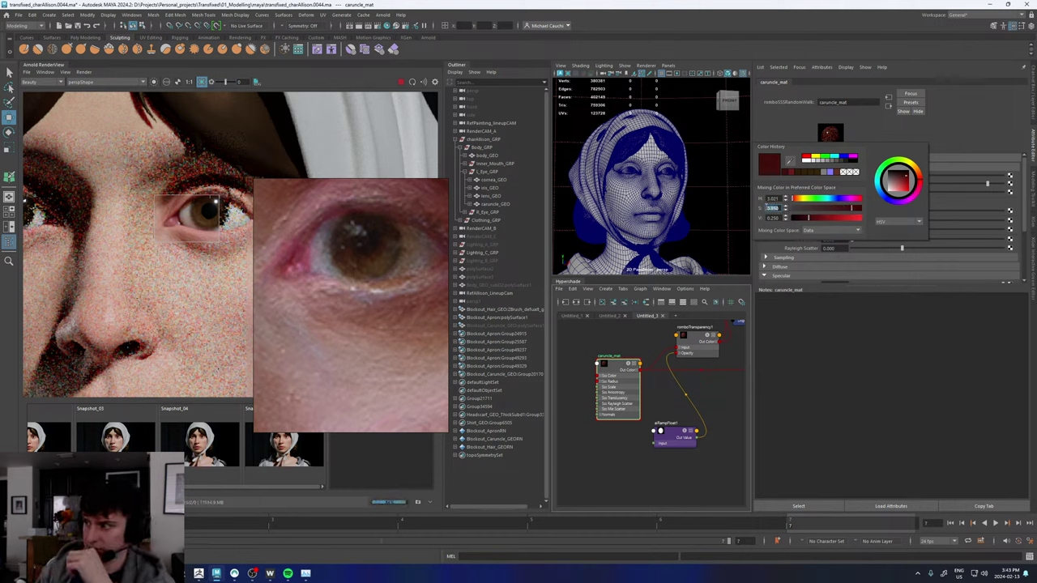
drag(780, 198, 761, 199)
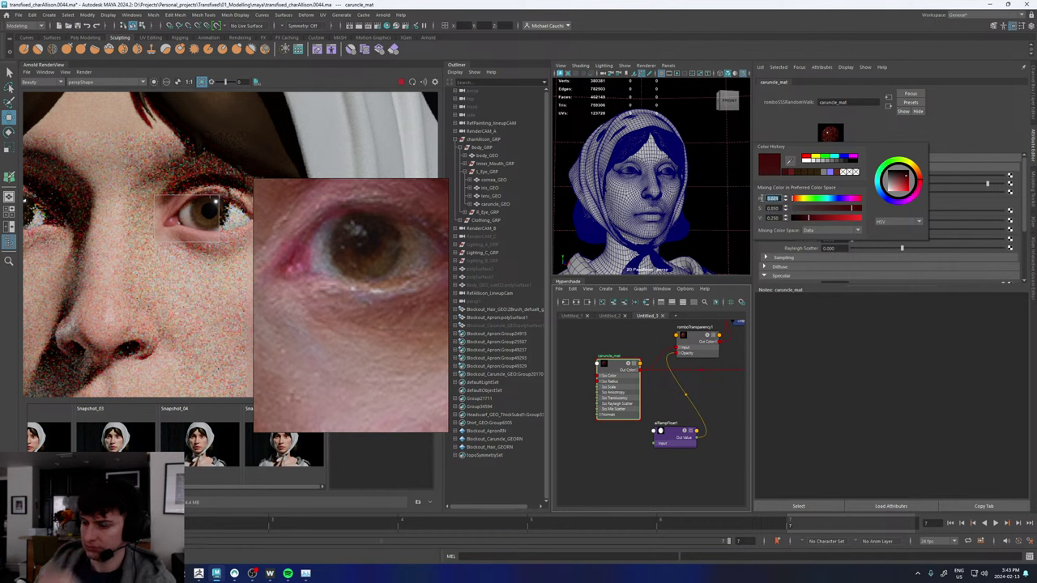
text(355)
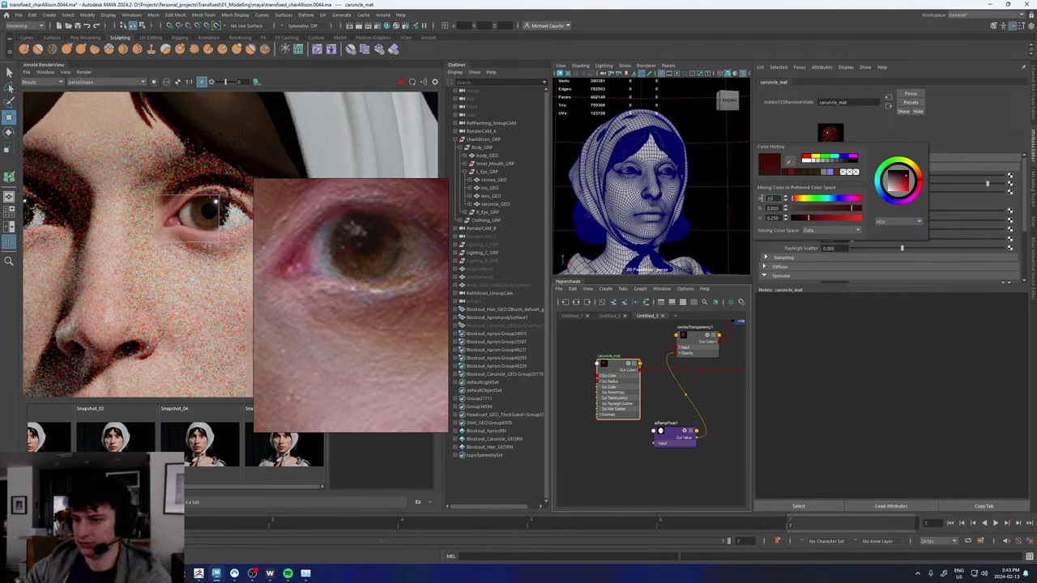
key(Return)
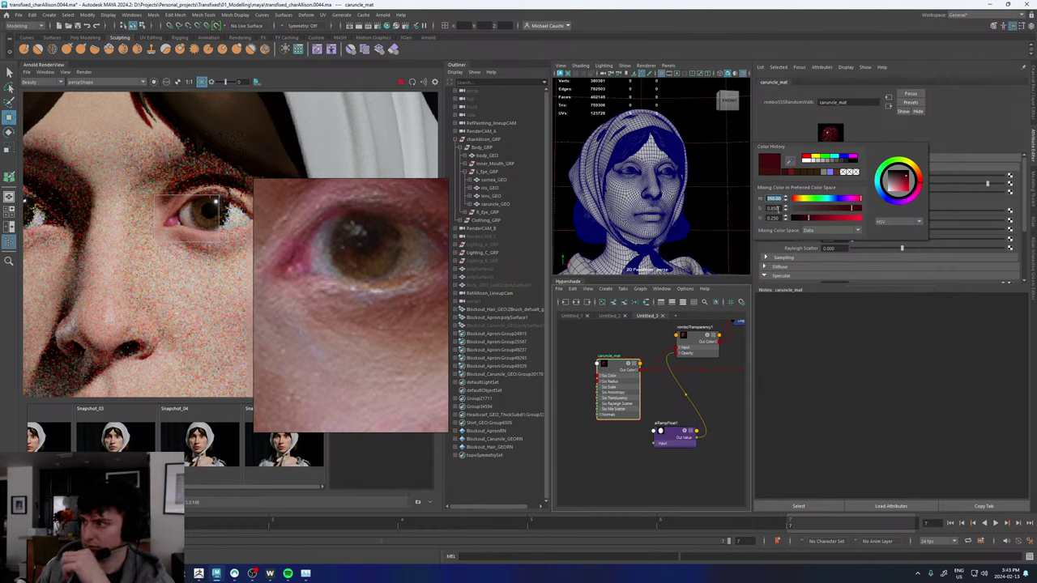
- Reduce the saturation of caruncle_mat's scattering color to 0.8, adjust its hue, and check the whole face in the render
key(Tab)
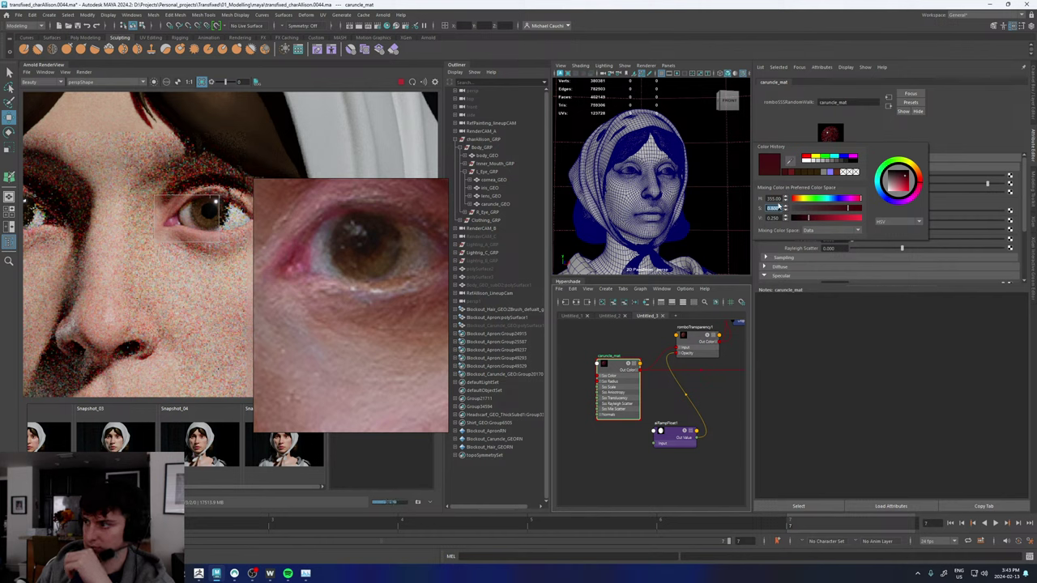
click(773, 198)
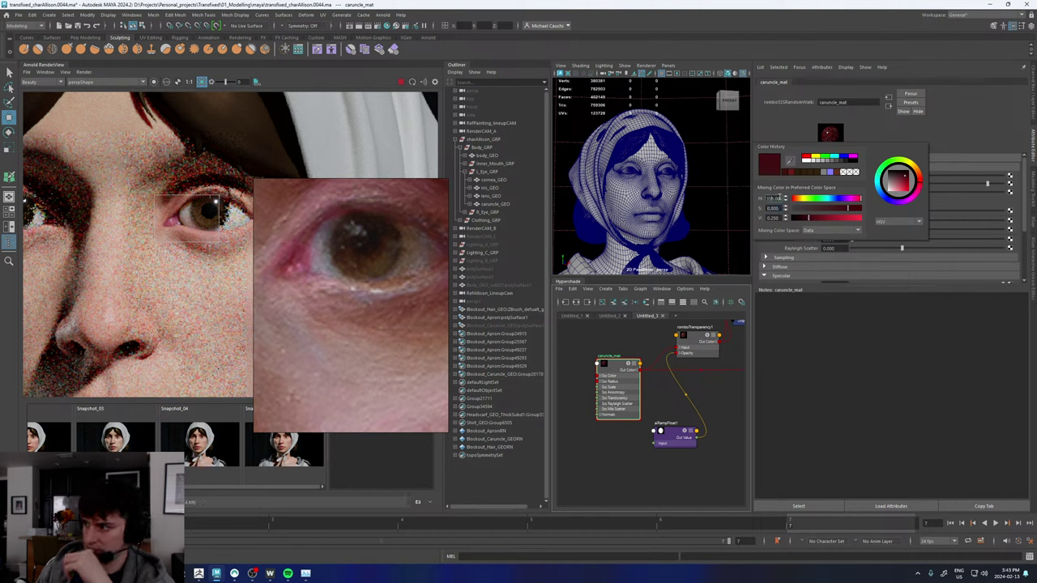
key(Return)
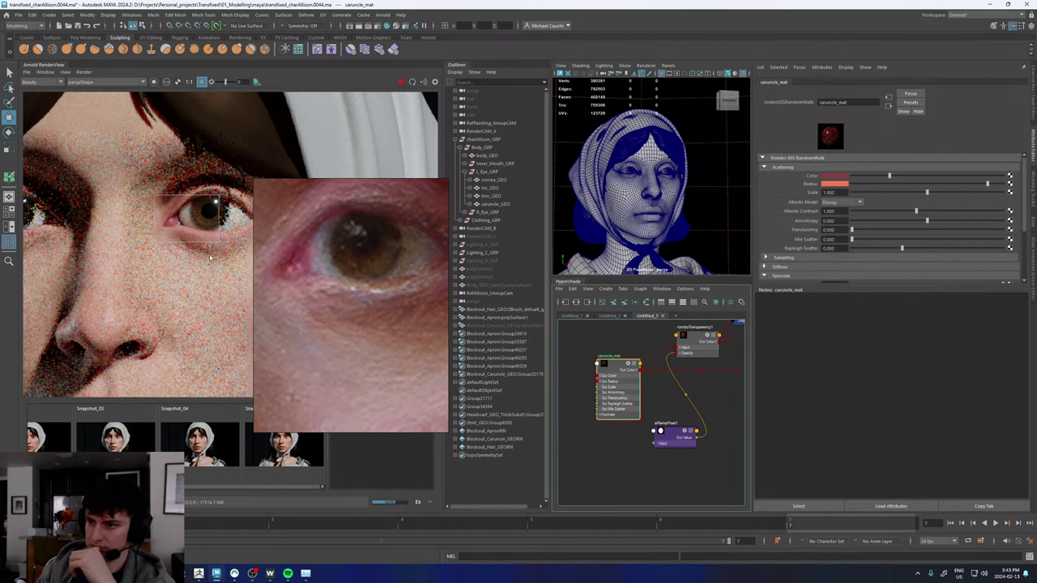
scroll(209, 258, down, 3)
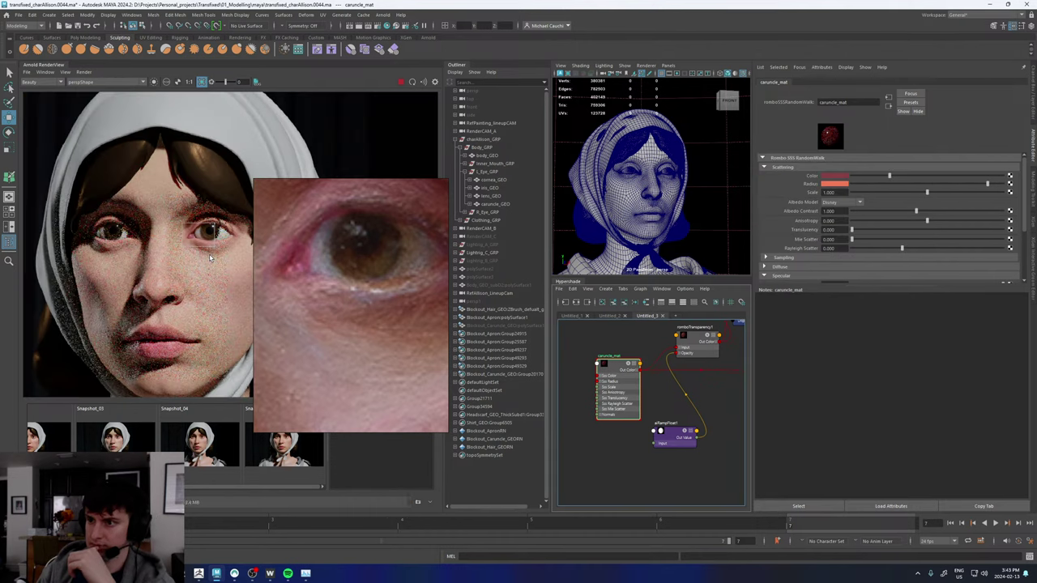
scroll(209, 258, down, 2)
scroll(210, 259, up, 1)
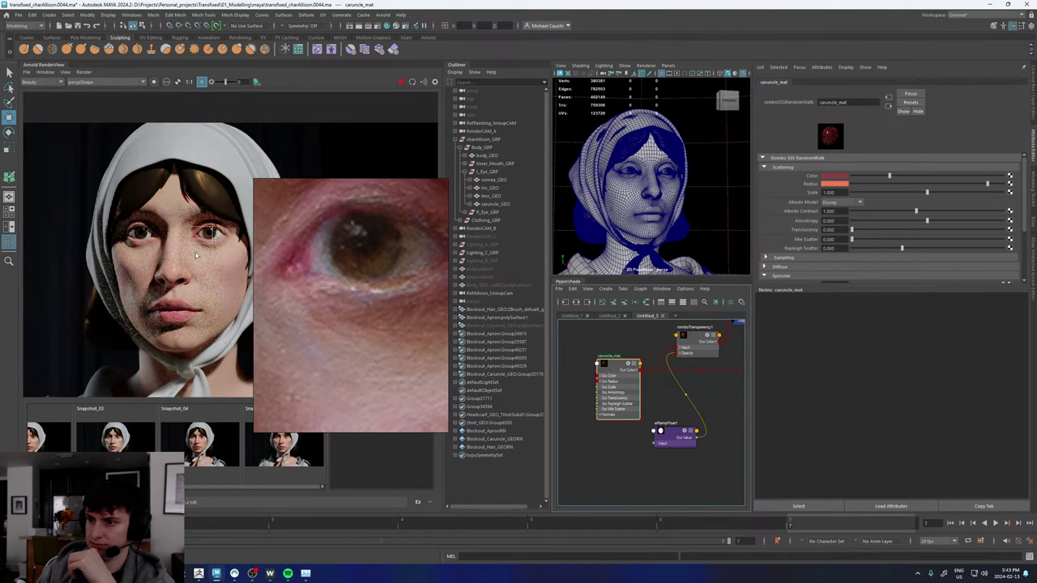
- Turn off the render region and examine the caruncle color up close and at head distance
click(201, 83)
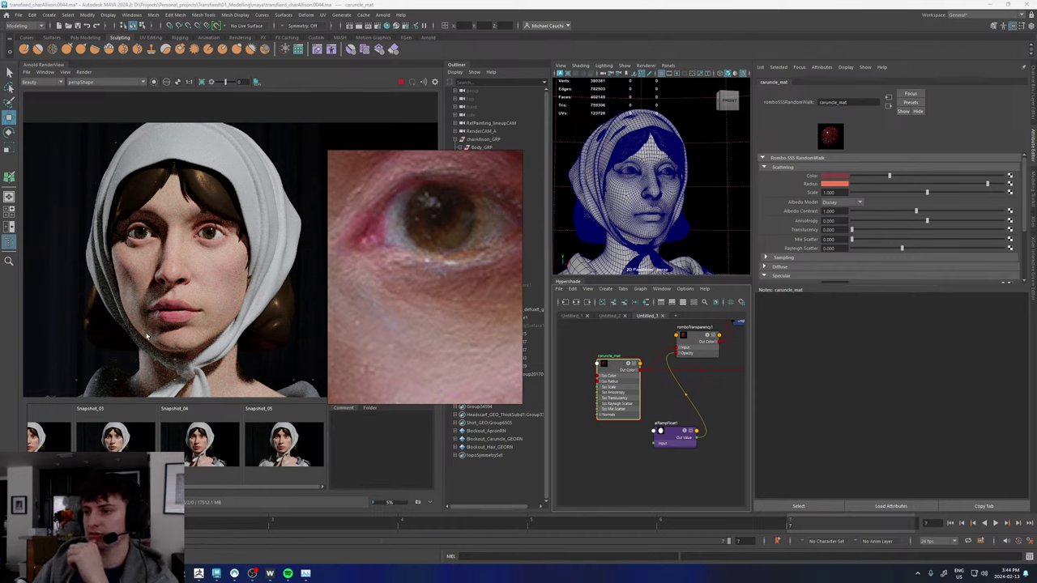
scroll(192, 228, up, 5)
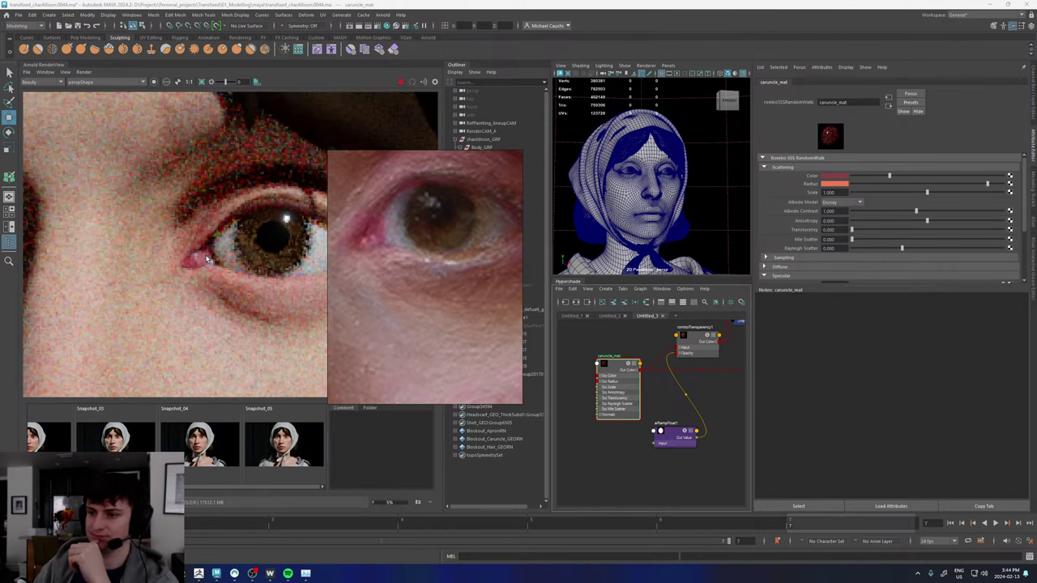
scroll(207, 260, down, 4)
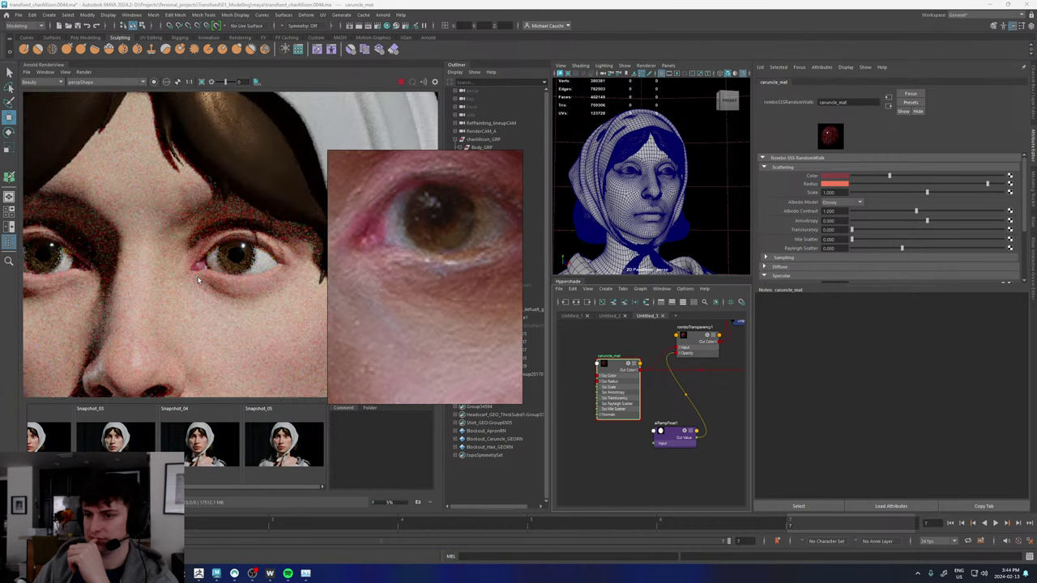
scroll(198, 280, down, 3)
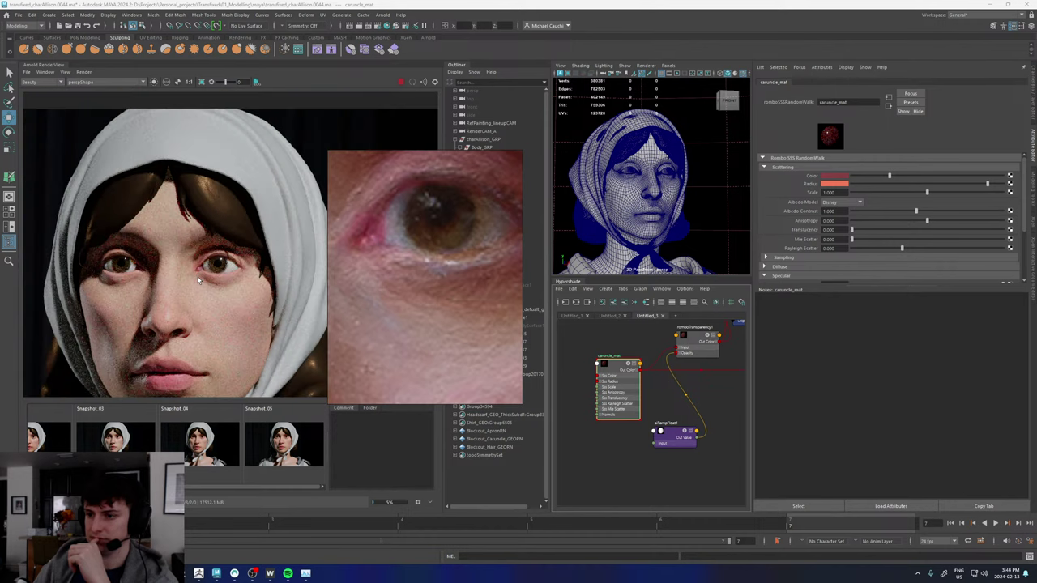
scroll(198, 280, down, 2)
scroll(201, 289, up, 1)
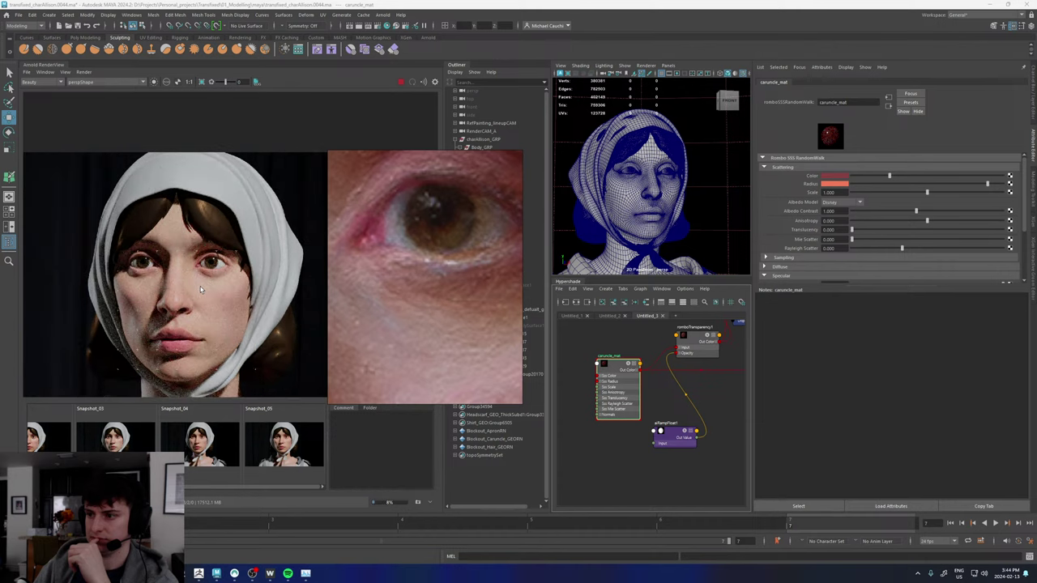
scroll(198, 266, up, 6)
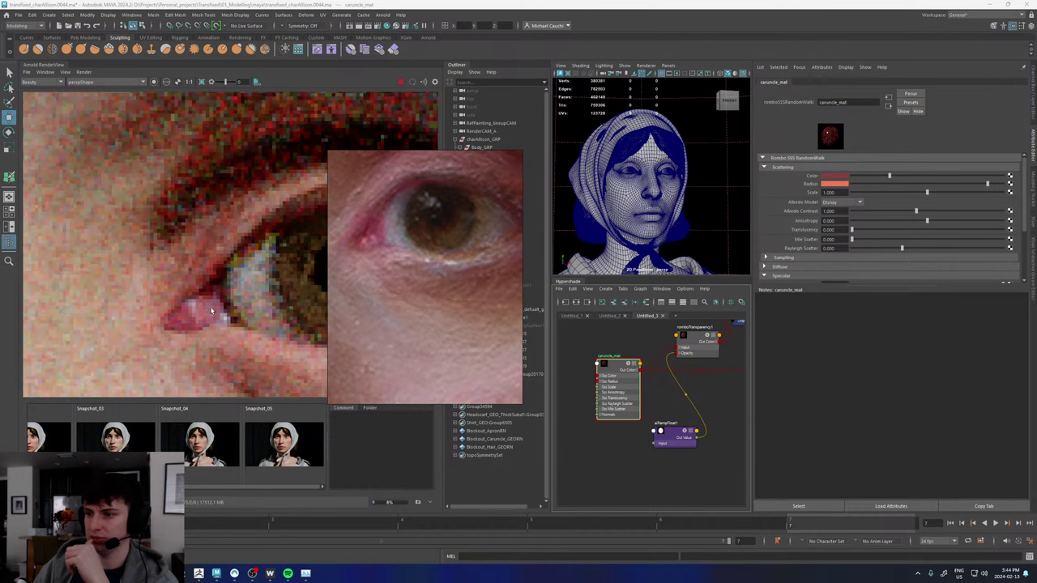
- Readjust the hue of caruncle_mat's scattering color and reposition the eye reference photo beside the rendered eye corner
click(837, 177)
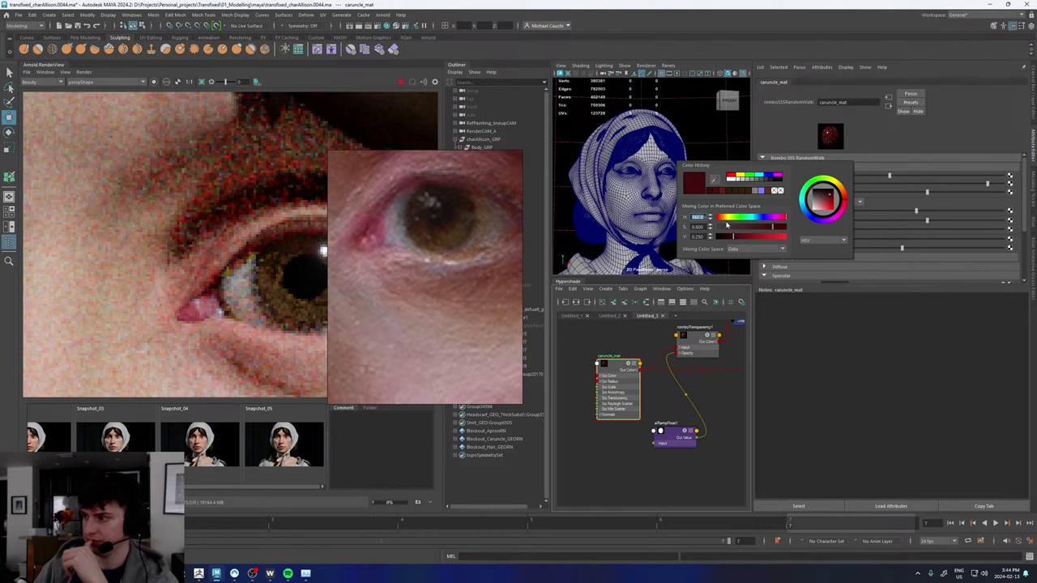
click(711, 219)
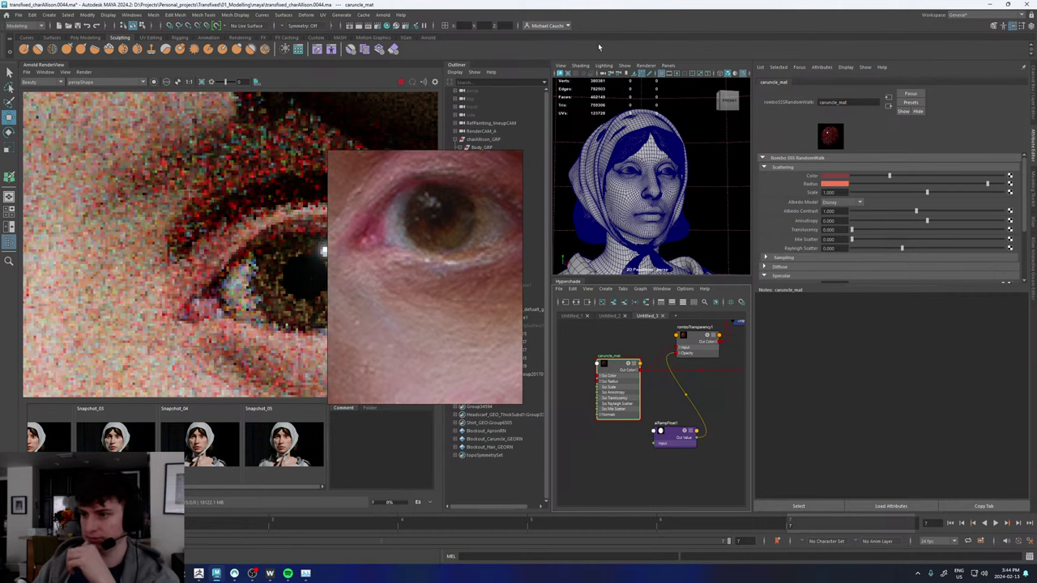
drag(392, 254, 401, 282)
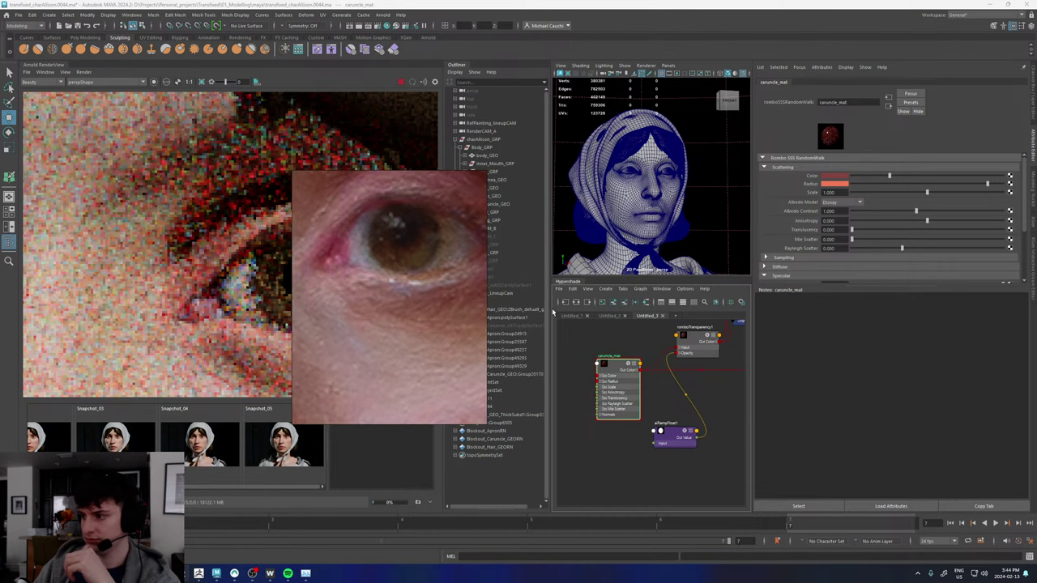
- Display the sclera shader network, move the reference photo off the render, and limit rendering to a region around the eye
click(610, 315)
scroll(665, 369, up, 5)
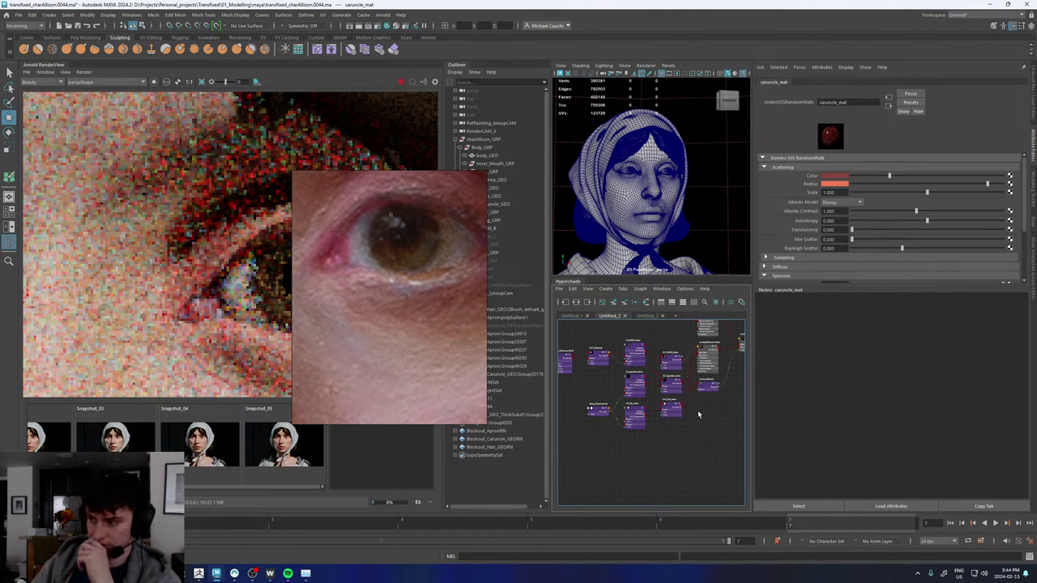
scroll(636, 452, up, 2)
scroll(612, 462, up, 5)
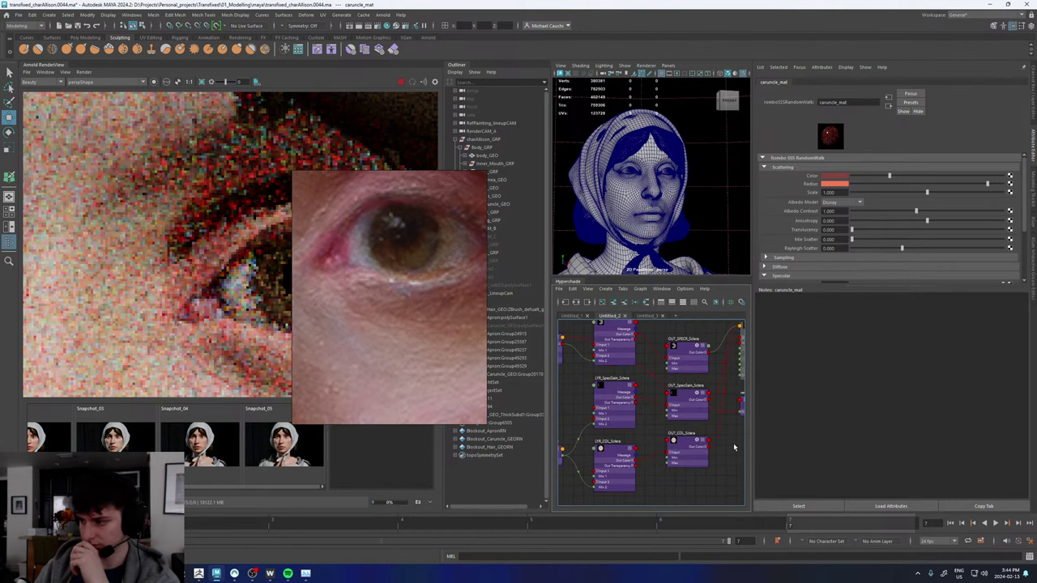
alt+middle_drag(572, 395, 630, 405)
right_drag(320, 294, 473, 292)
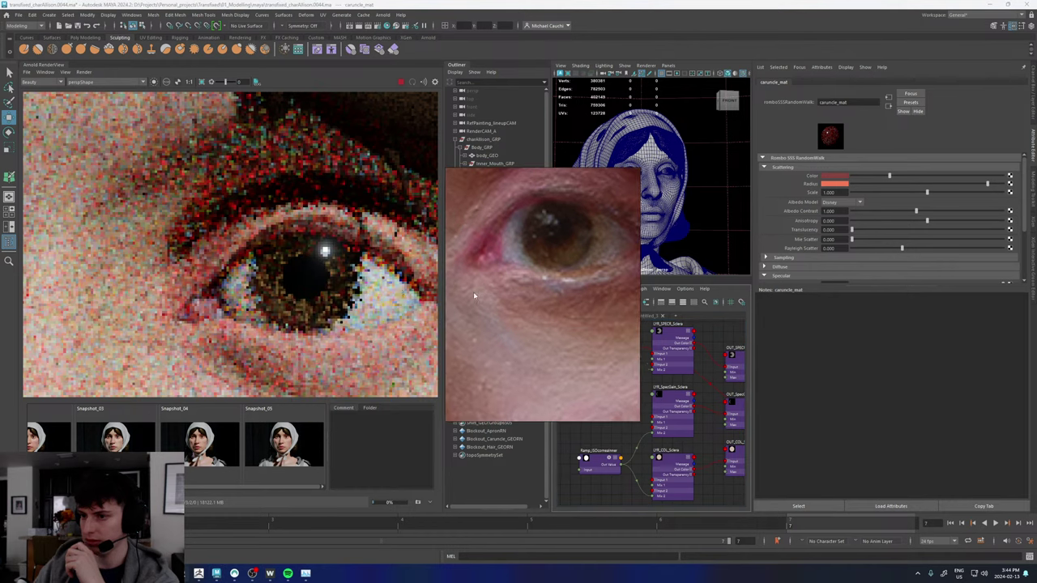
drag(205, 213, 397, 354)
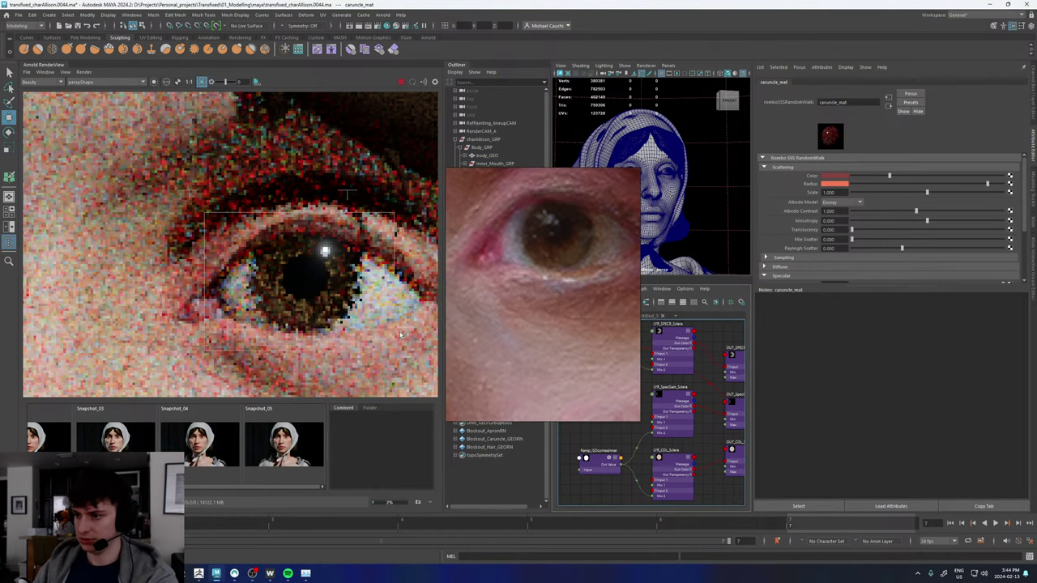
- Locate the Range_CorneaSoftness node in the eye shader network and try an Input Max of 0.2
scroll(710, 435, down, 4)
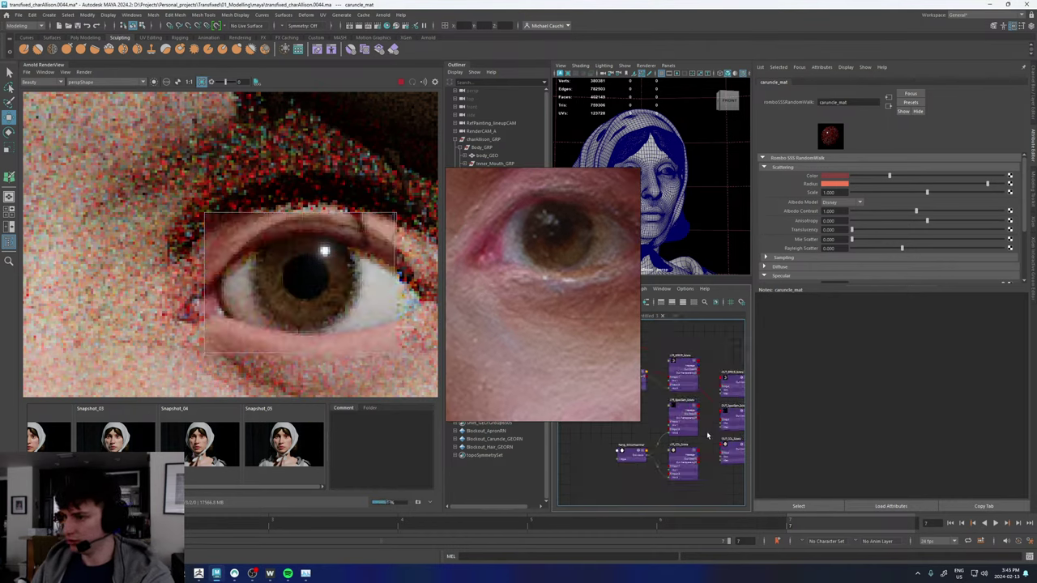
alt+middle_drag(662, 424, 739, 435)
right_drag(581, 358, 563, 266)
scroll(637, 418, up, 6)
click(619, 395)
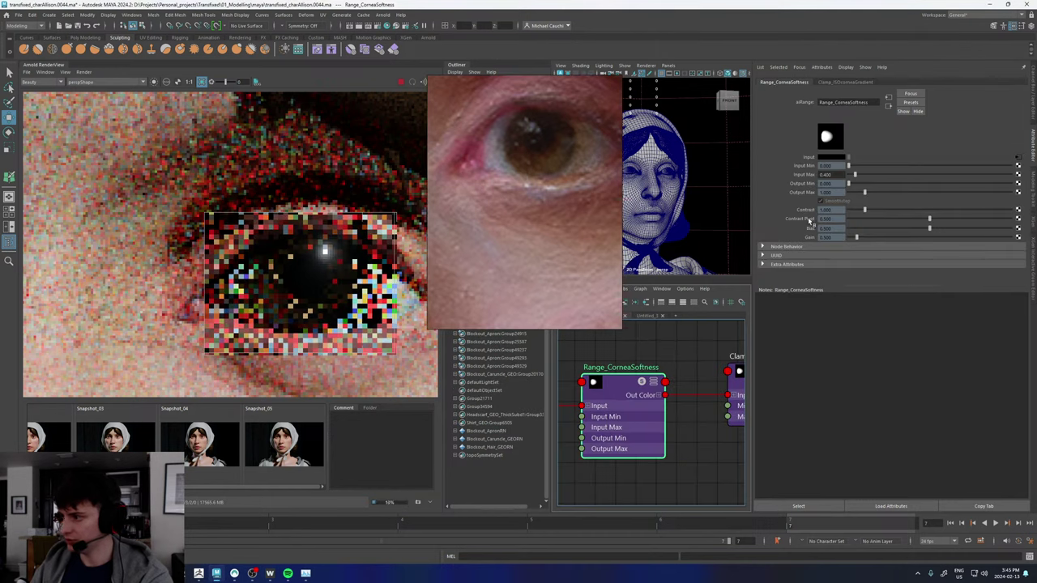
drag(837, 174, 828, 174)
text(0.4)
key(Return)
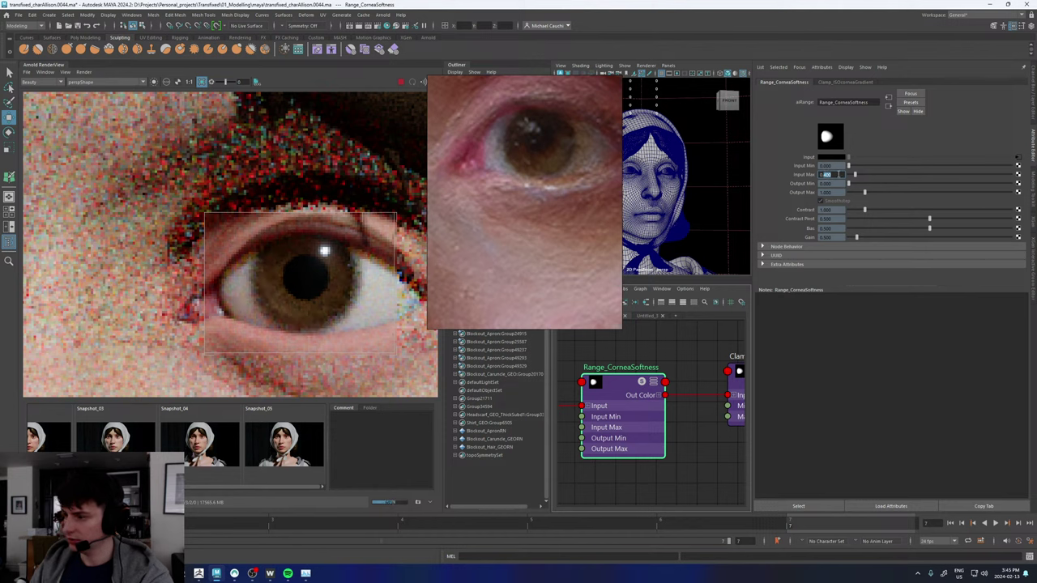
text(0.2)
key(Return)
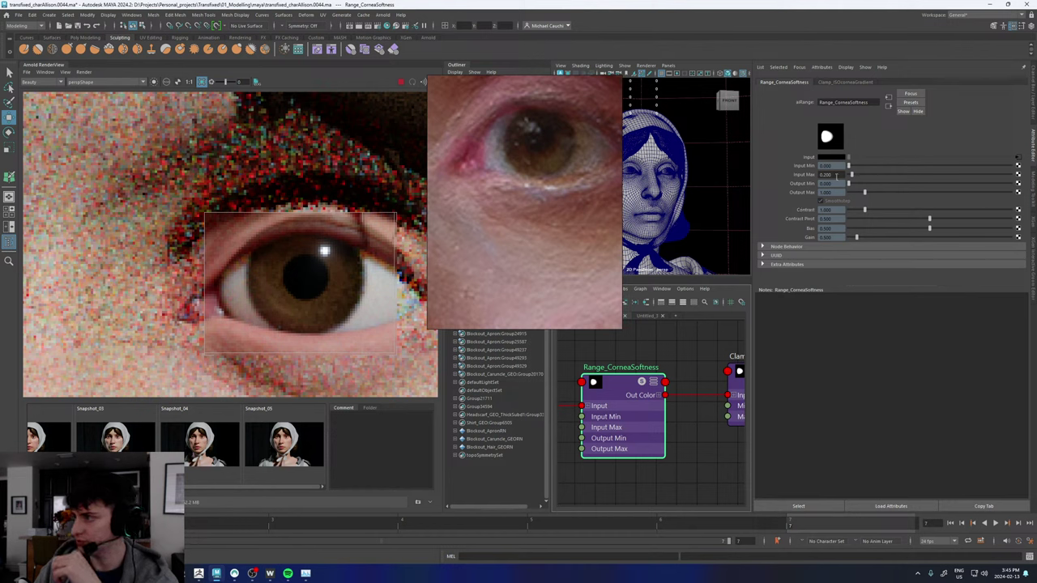
- Set Range_CorneaSoftness's Input Max to 0.3 and check the iris edge in the render from farther out
double_click(827, 175)
text(3)
key(Return)
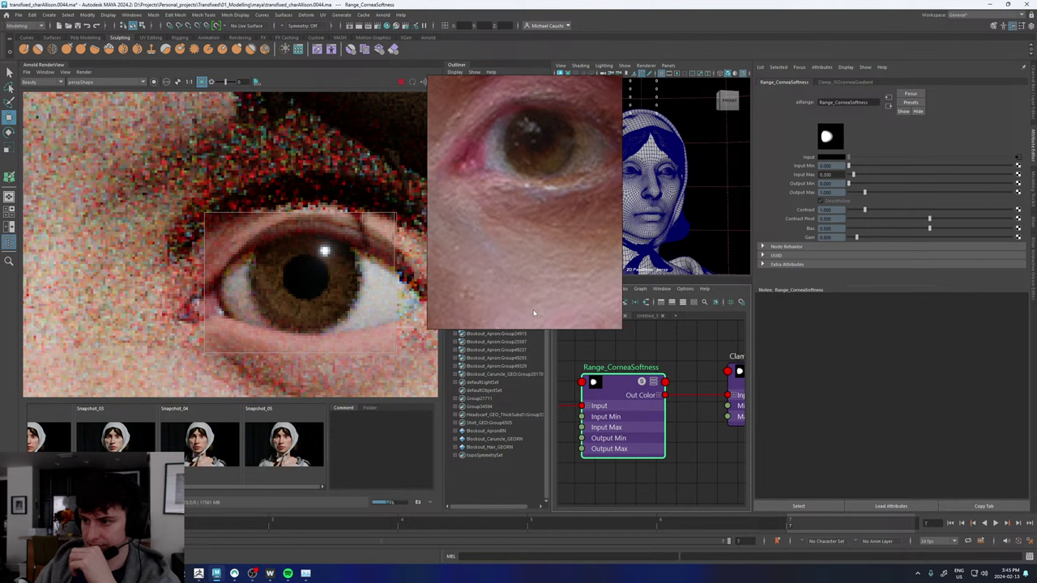
scroll(375, 303, down, 3)
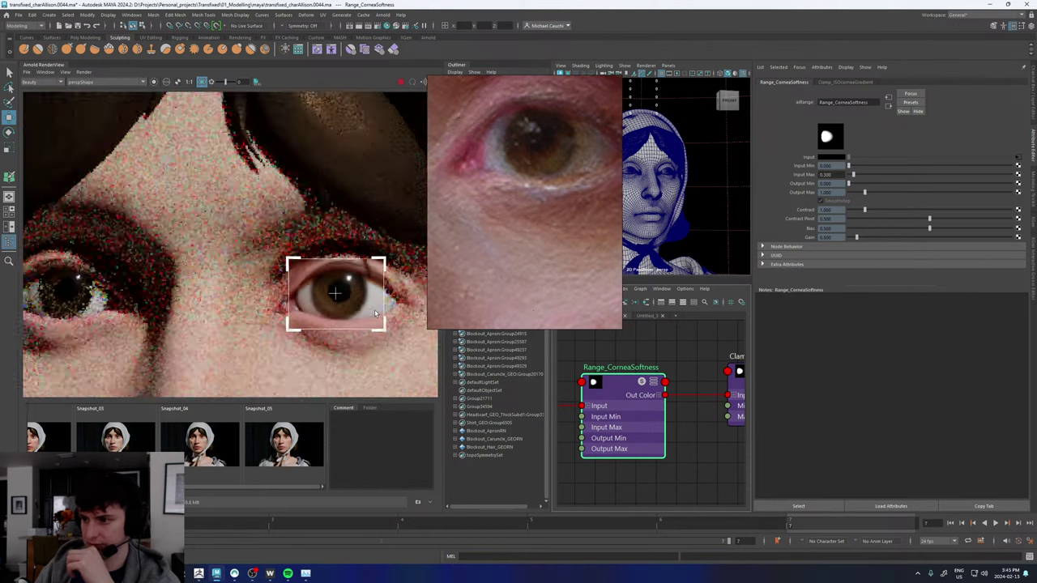
scroll(374, 303, up, 1)
scroll(591, 457, down, 2)
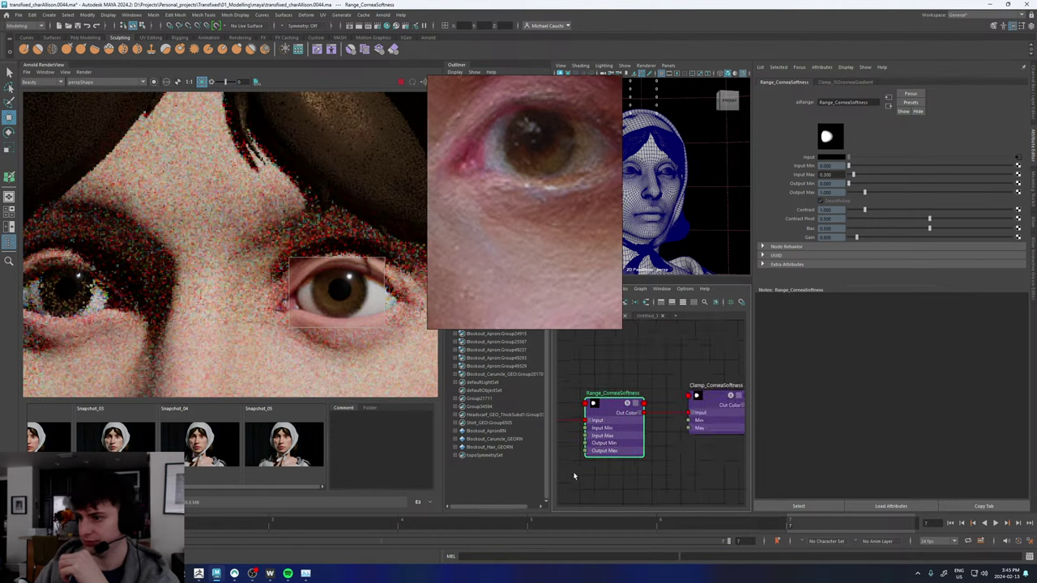
- Set the Input Min of the Range_ISOcorneaGradient node to 0.85
alt+middle_drag(580, 475, 720, 477)
alt+middle_drag(633, 383, 706, 376)
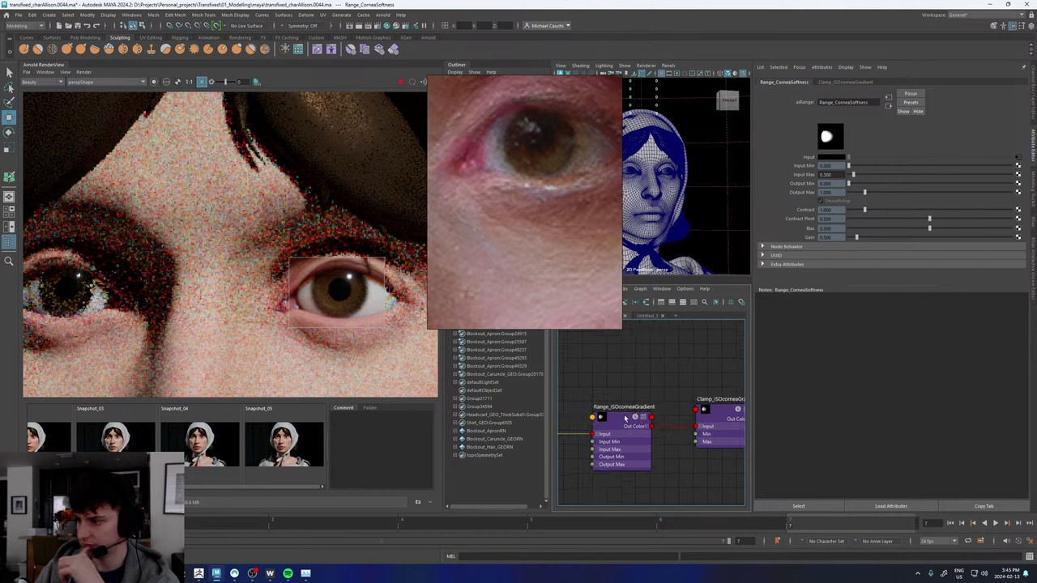
click(623, 420)
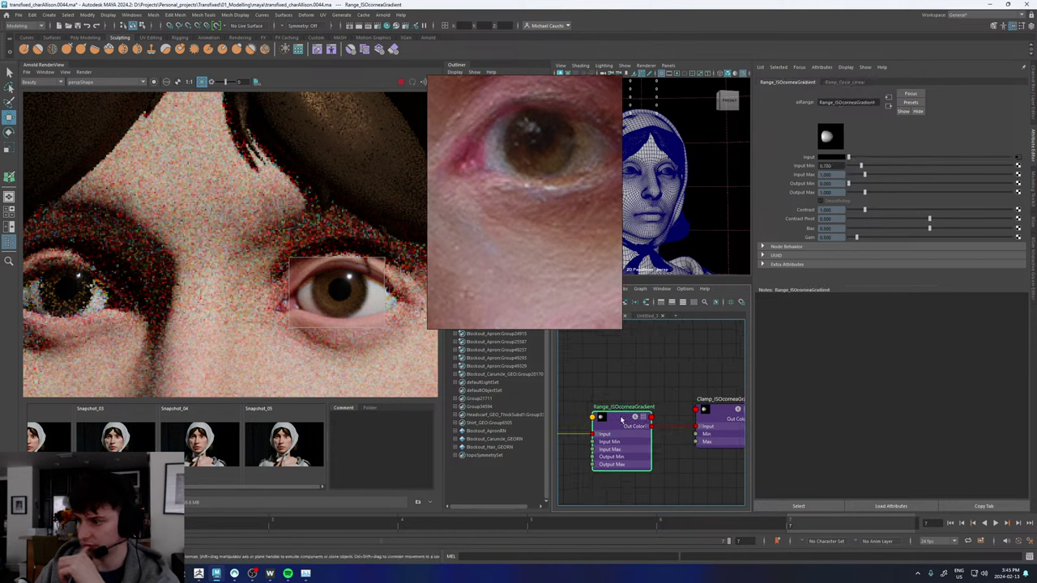
click(837, 165)
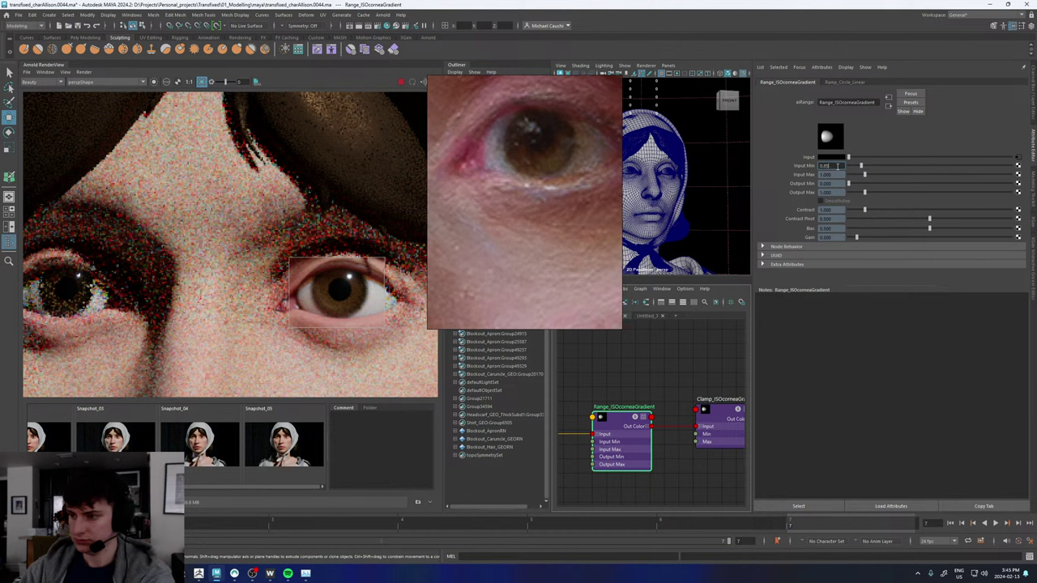
key(Return)
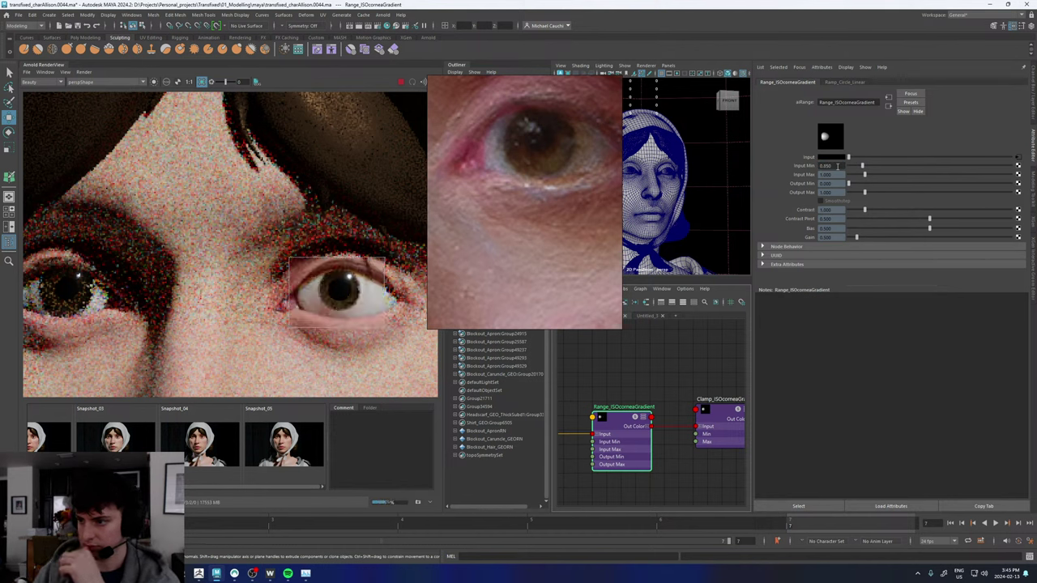
- Set Range_ISOcorneaGradient's Input Min to 0.8 and check the iris edge in the render from farther out
click(837, 165)
text(0.8)
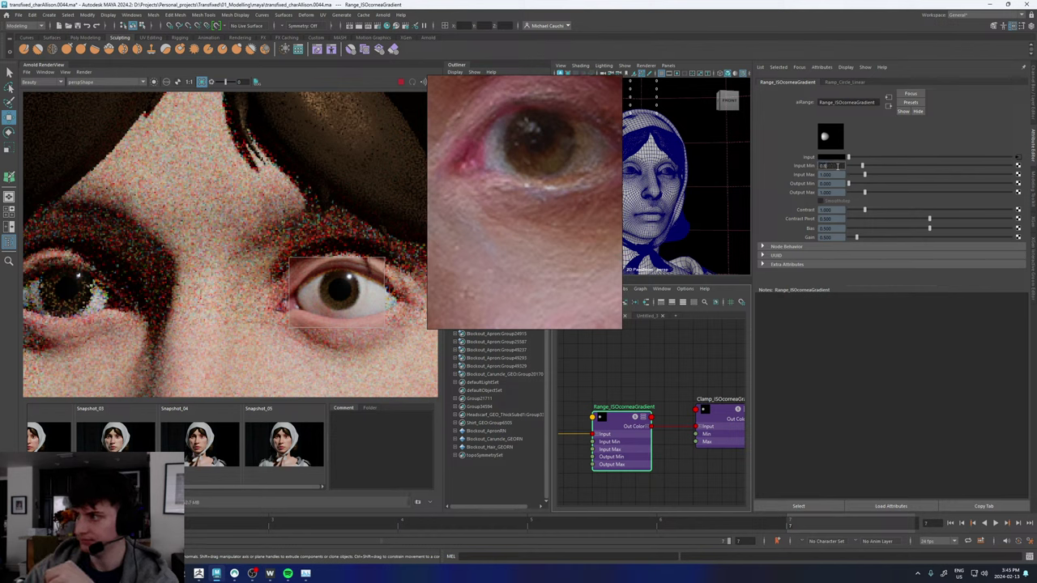
key(Return)
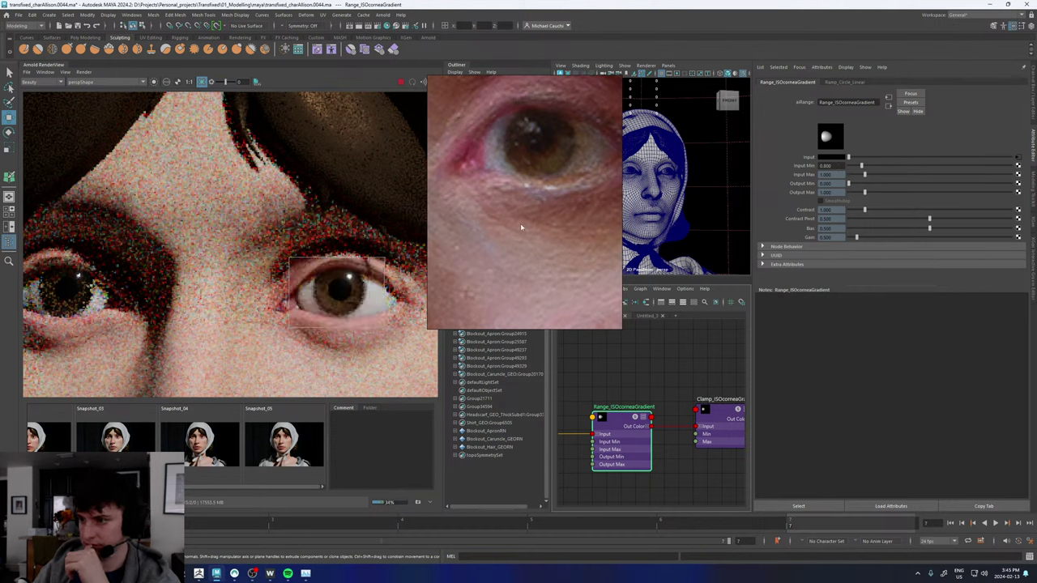
scroll(336, 243, down, 4)
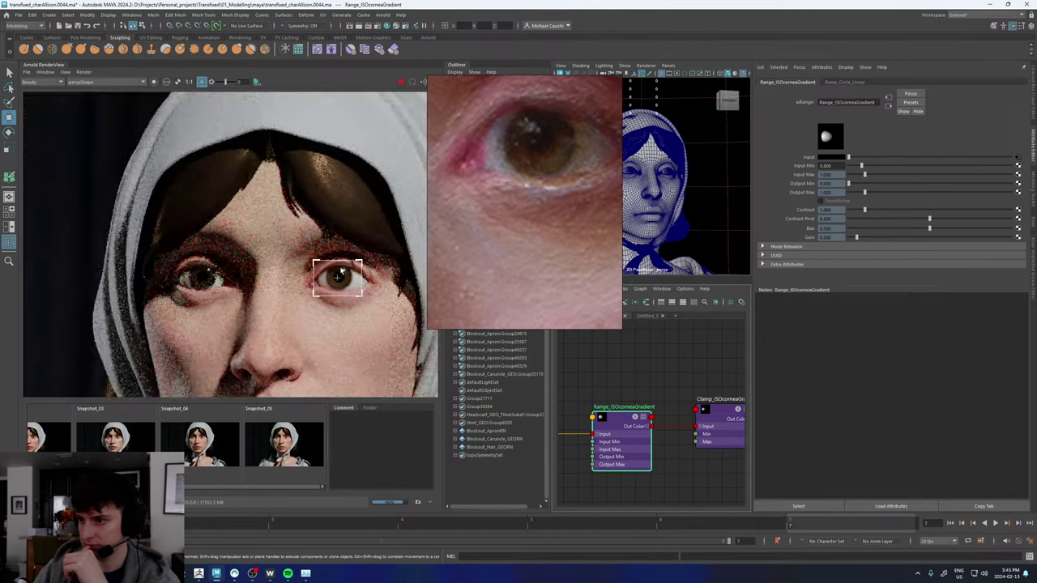
scroll(339, 301, up, 2)
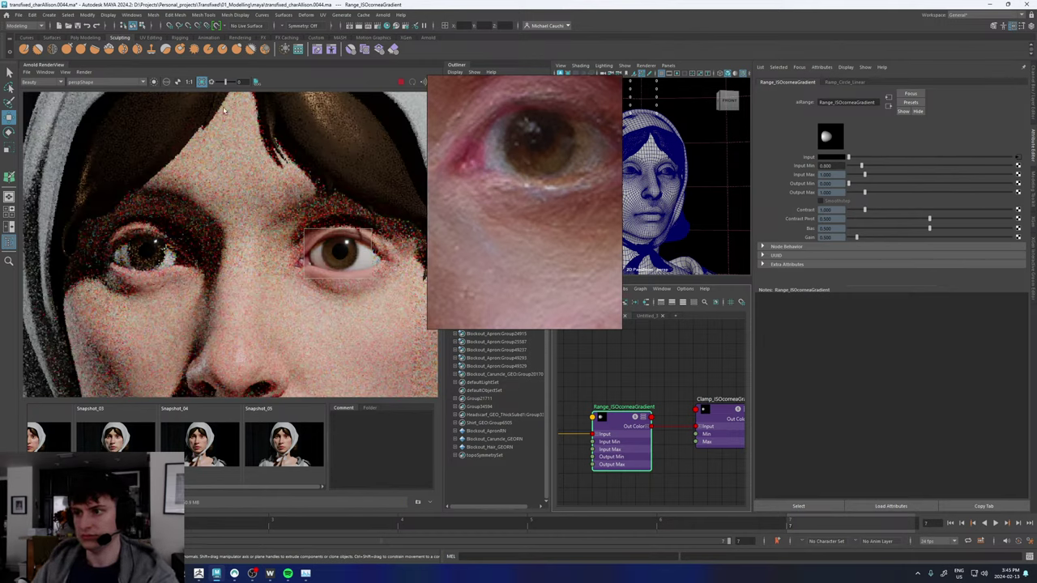
- Turn off the render region so the whole frame renders, and compare the result with Snapshot_05
click(202, 82)
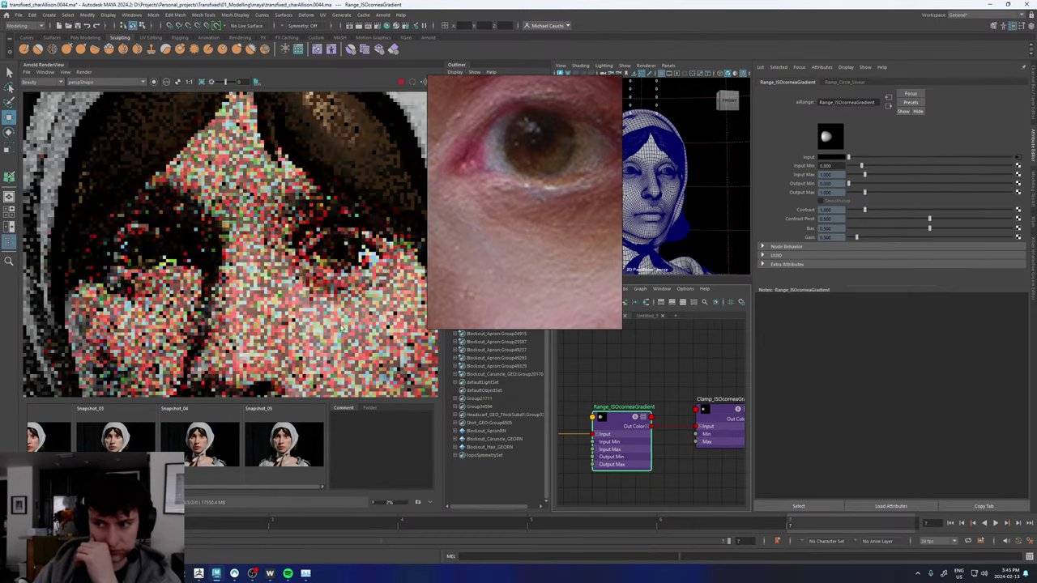
click(283, 450)
click(284, 450)
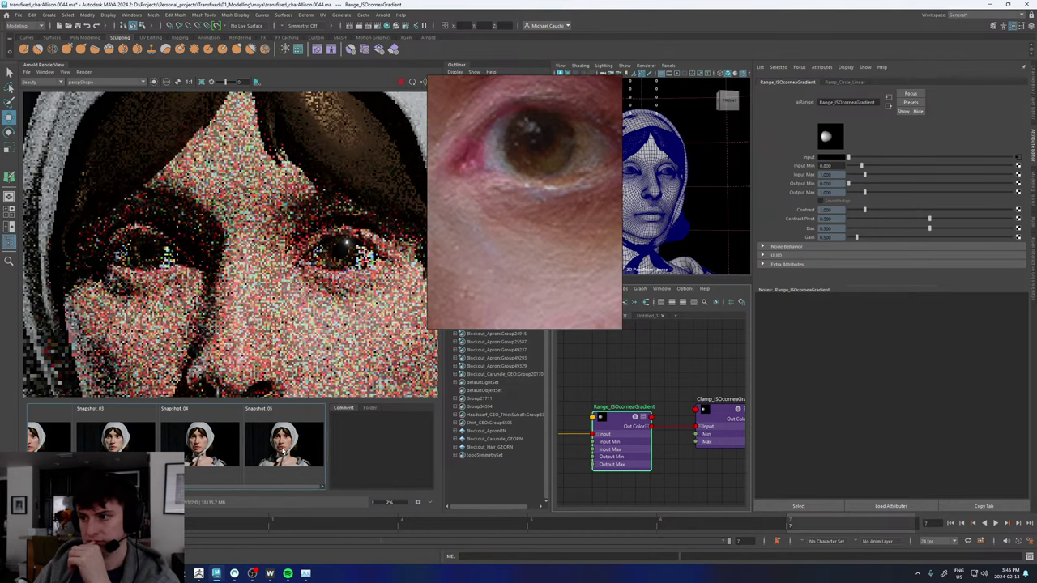
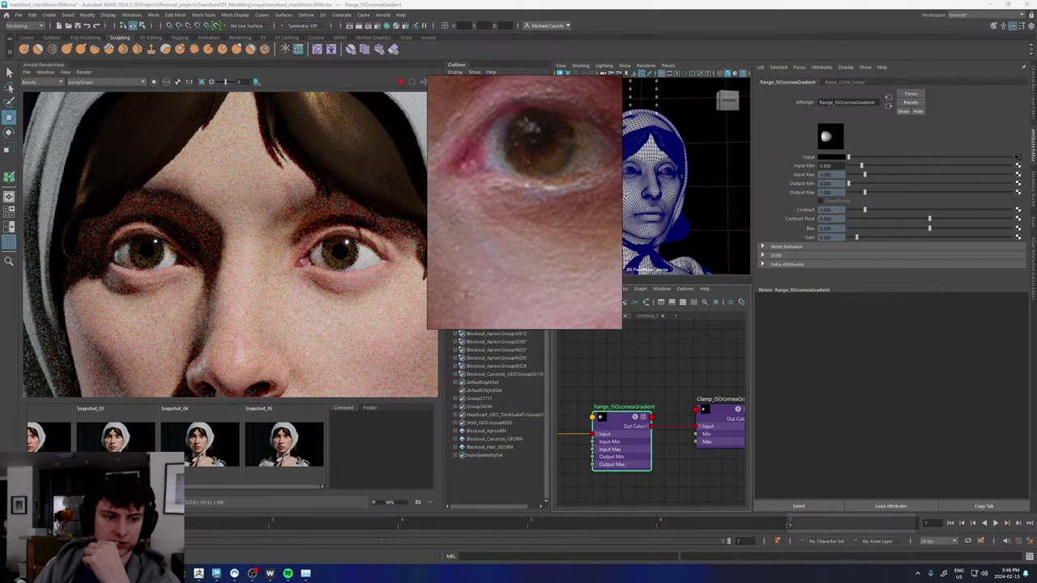
- Move the eye reference photo off the render and bring up the browser window with the YouTube video
drag(0, 287, 284, 149)
right_drag(544, 157, 820, 185)
drag(488, 345, 755, 535)
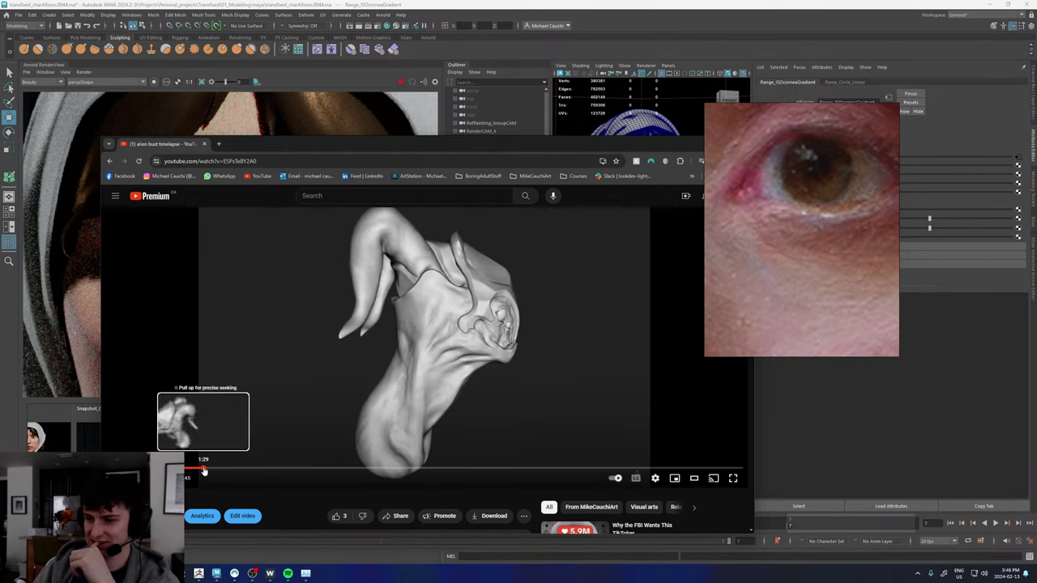
- Skim through the "alien bust timelapse" video and its description on YouTube
drag(198, 469, 196, 470)
click(169, 468)
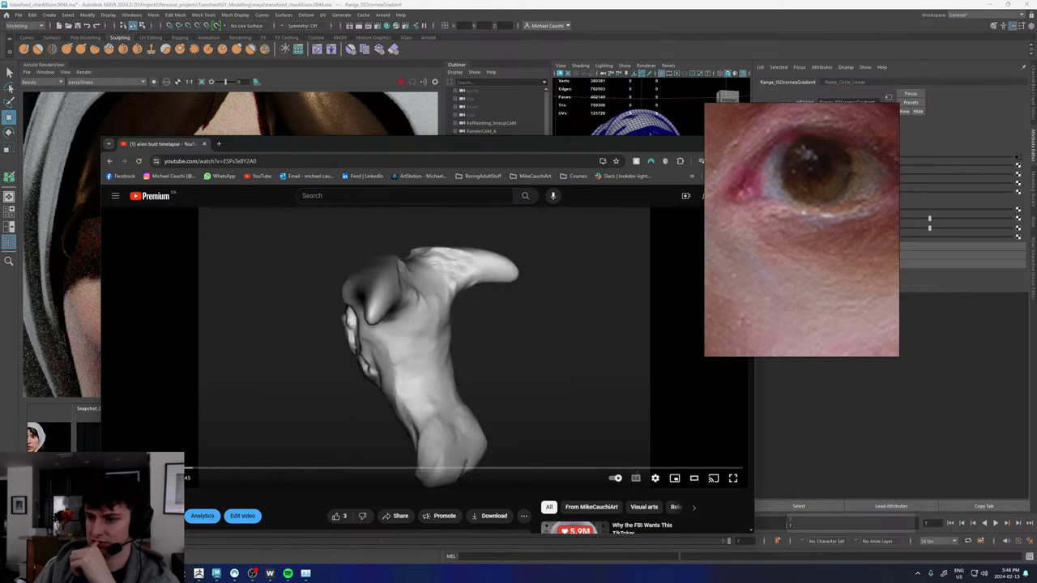
click(152, 468)
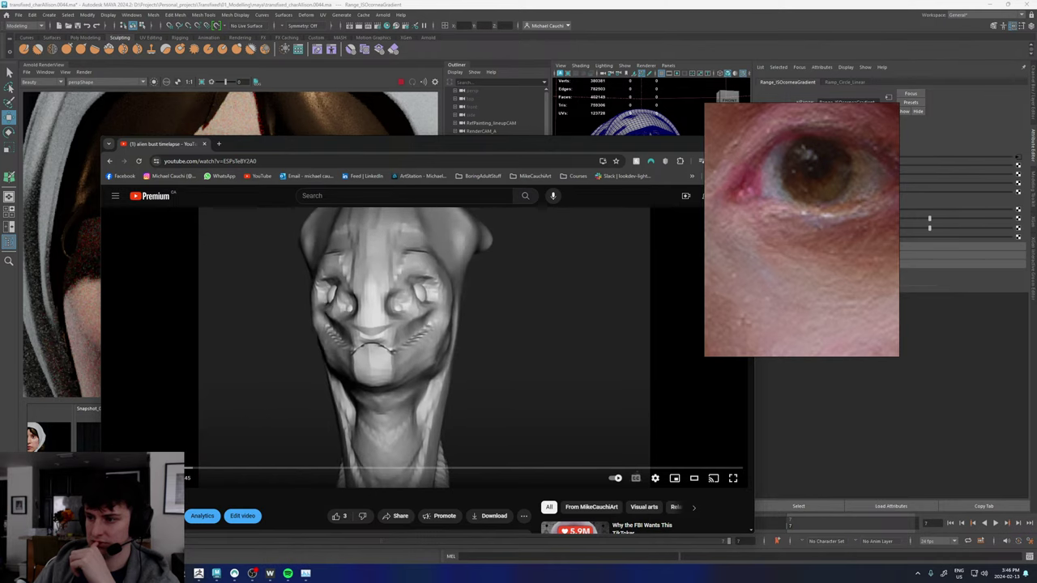
scroll(170, 448, down, 3)
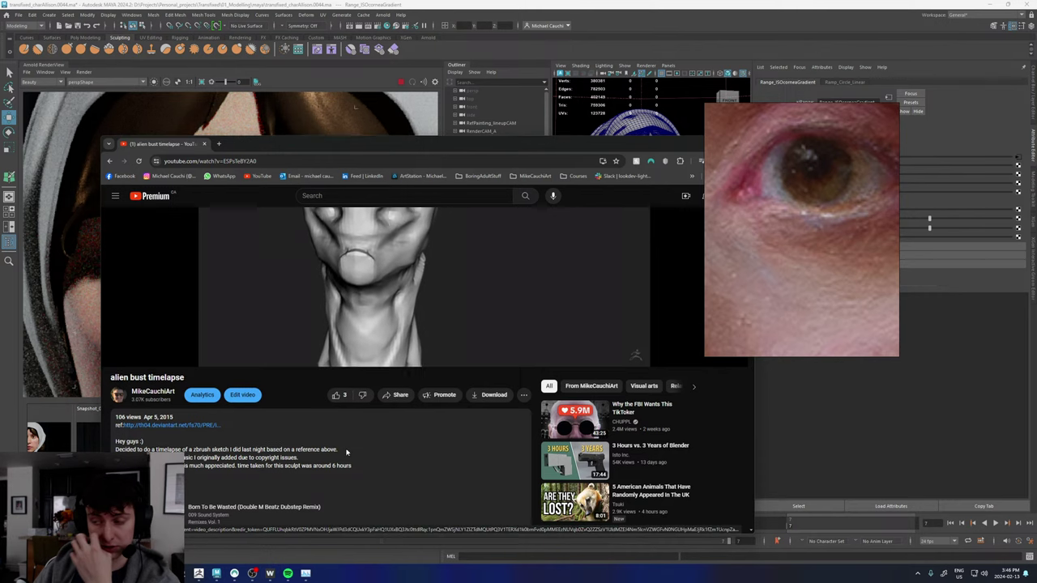
scroll(370, 377, up, 3)
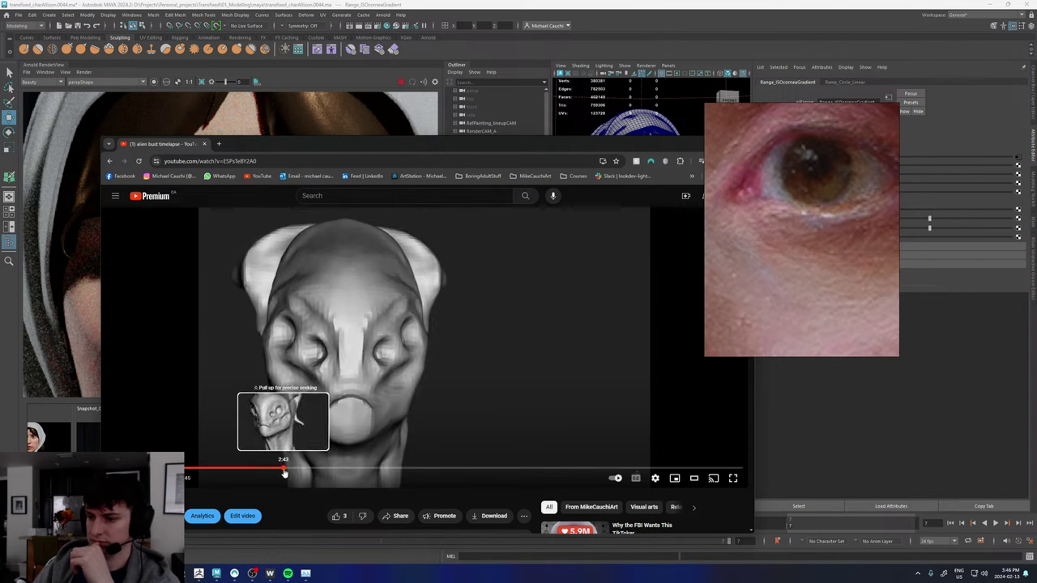
click(279, 469)
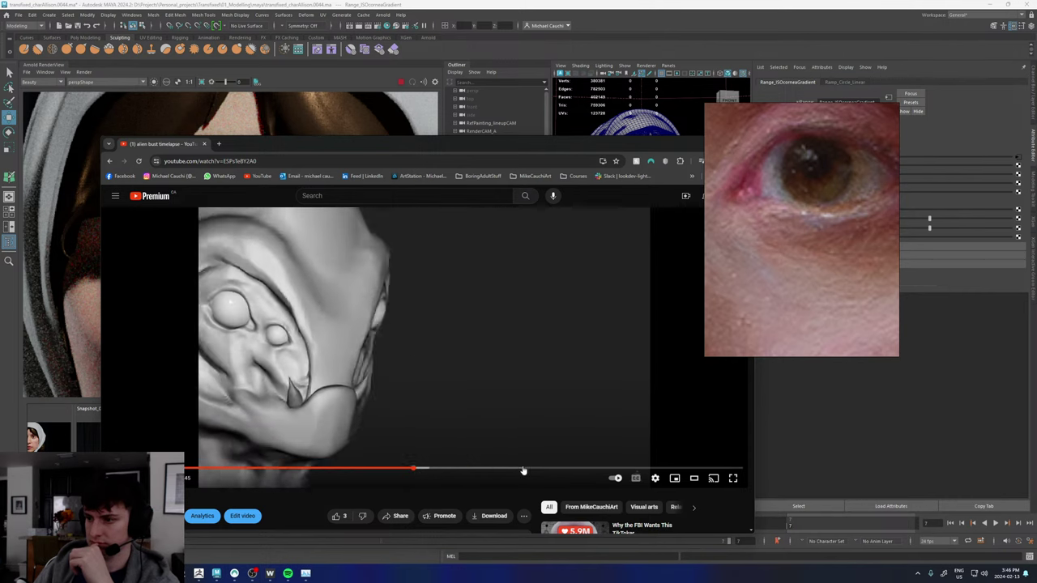
click(550, 471)
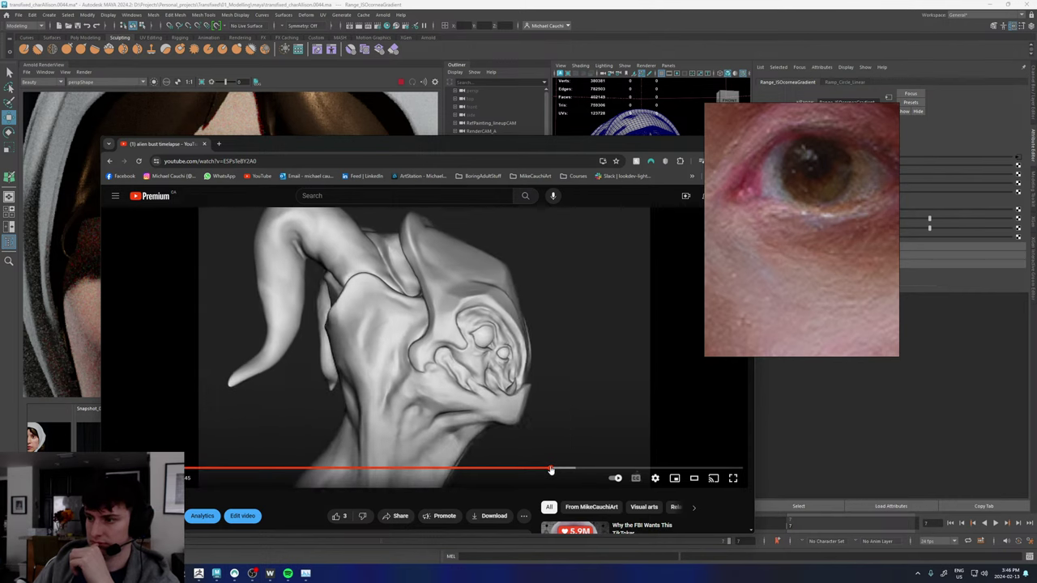
click(534, 468)
click(598, 470)
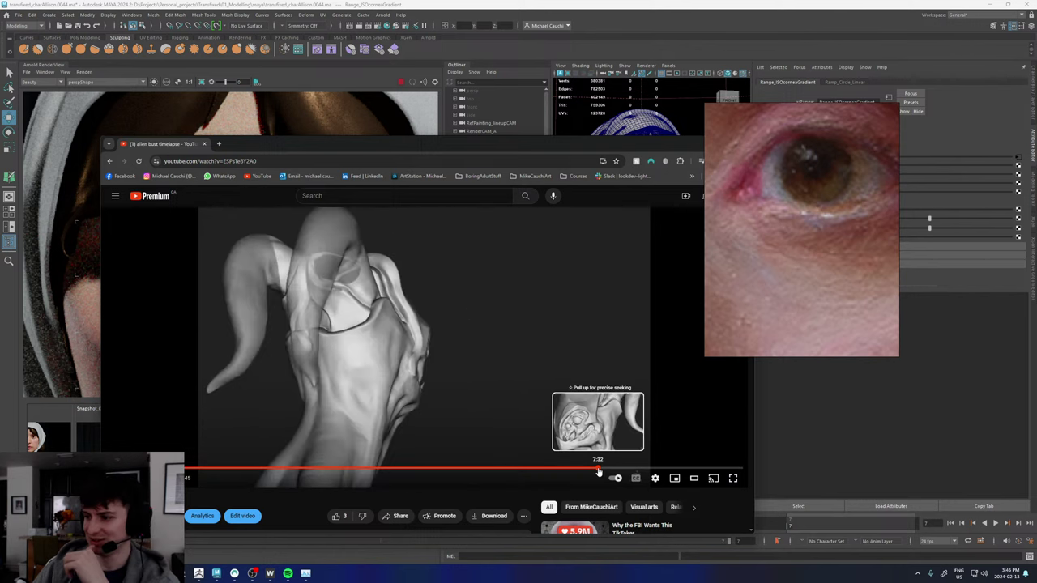
click(672, 470)
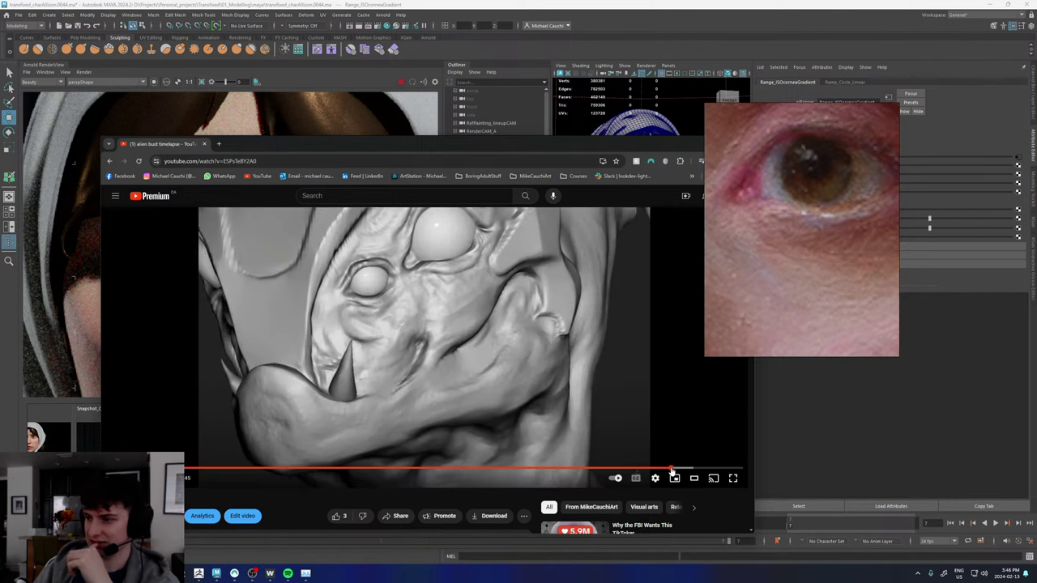
click(724, 469)
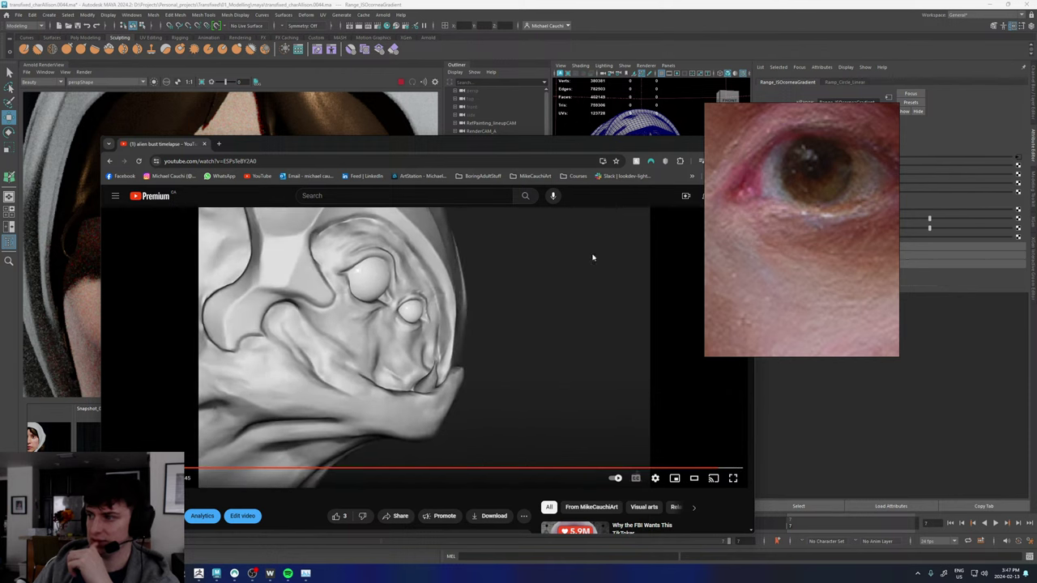
click(719, 469)
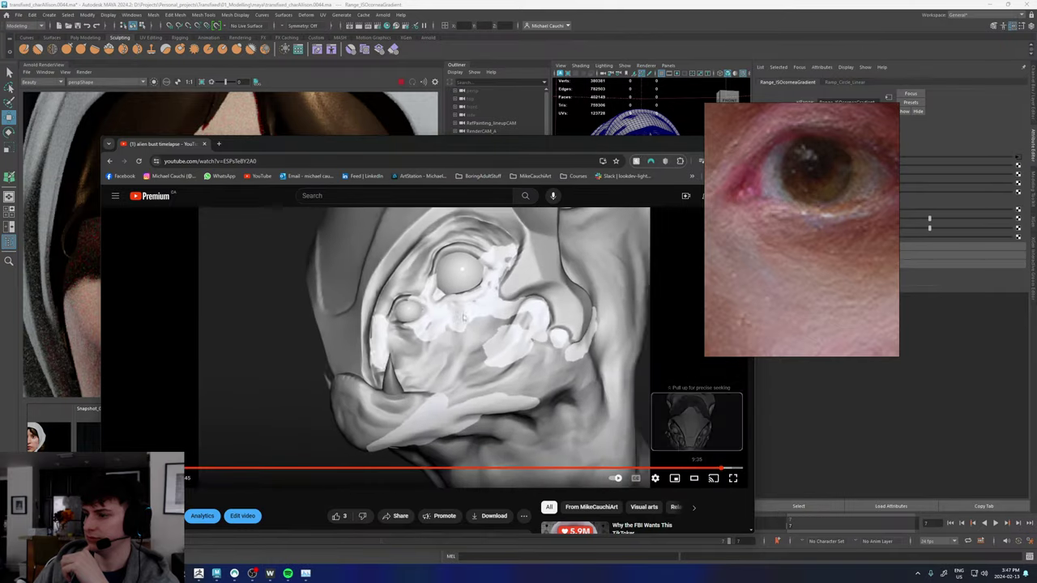
- Return to the channel's video list and browse the oldest sculpting, animation and guitar uploads
click(110, 161)
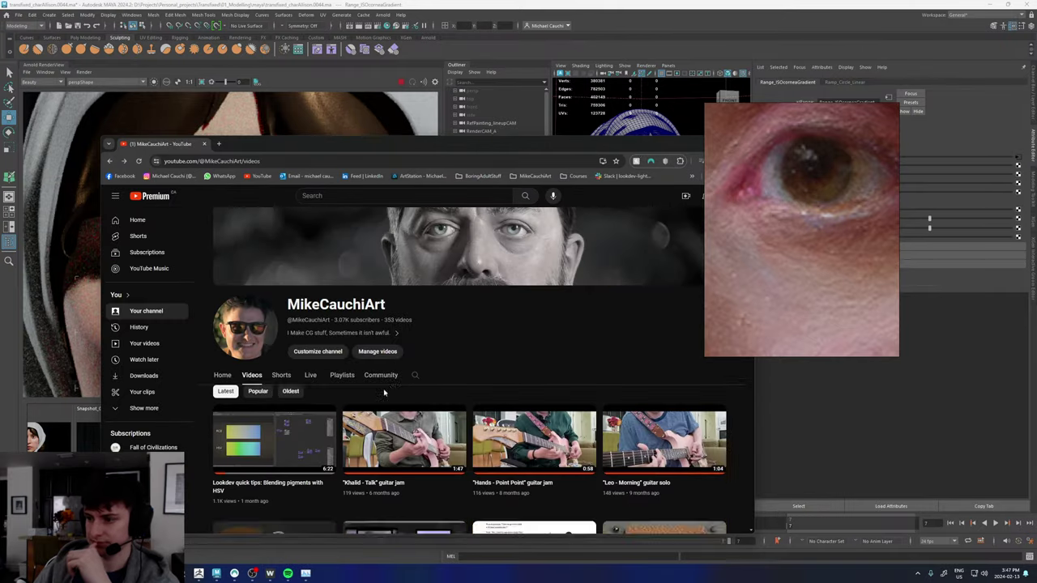
scroll(384, 392, down, 15)
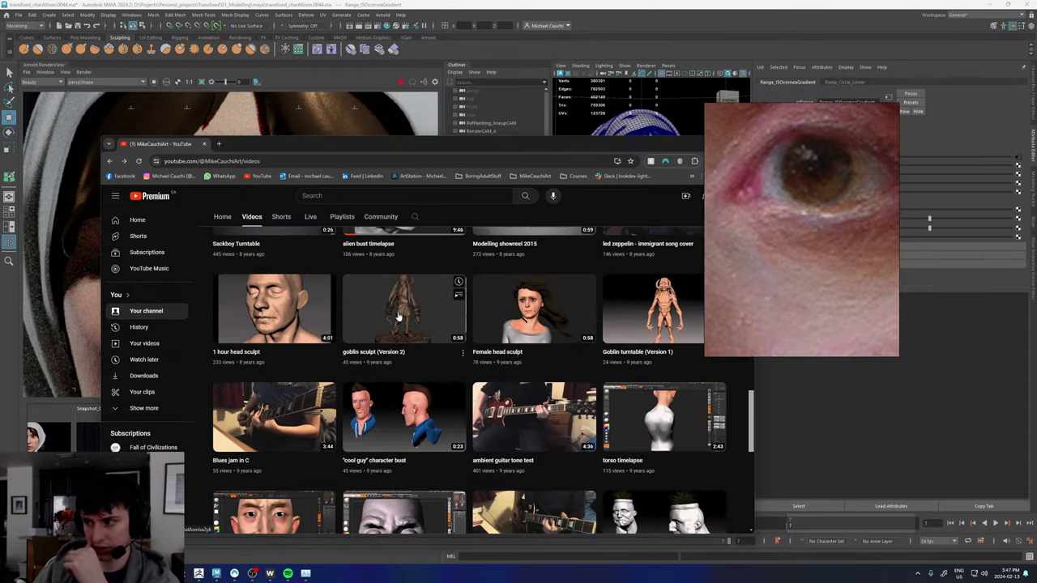
scroll(398, 323, down, 3)
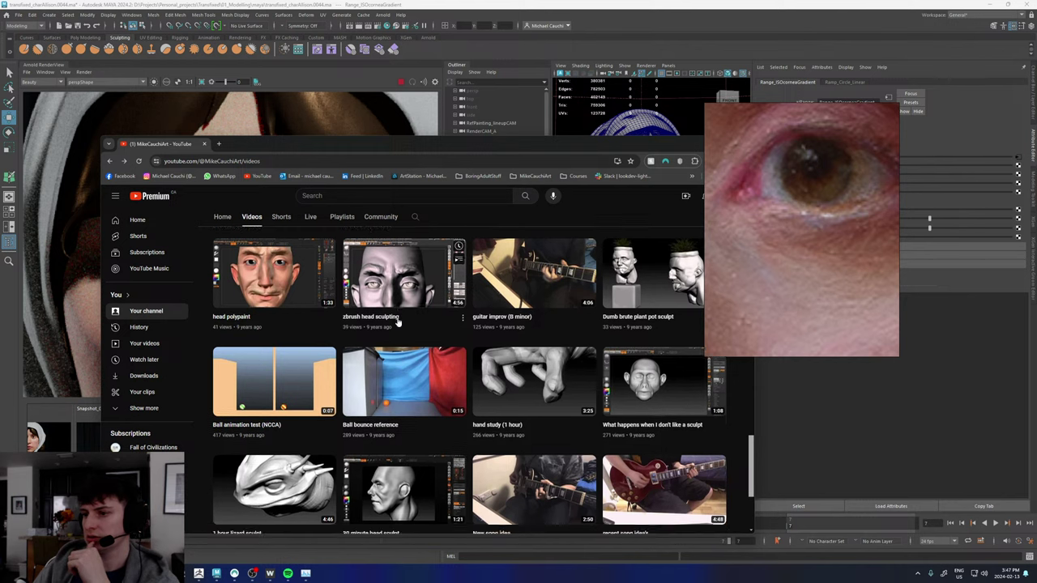
scroll(398, 323, down, 4)
scroll(410, 339, down, 5)
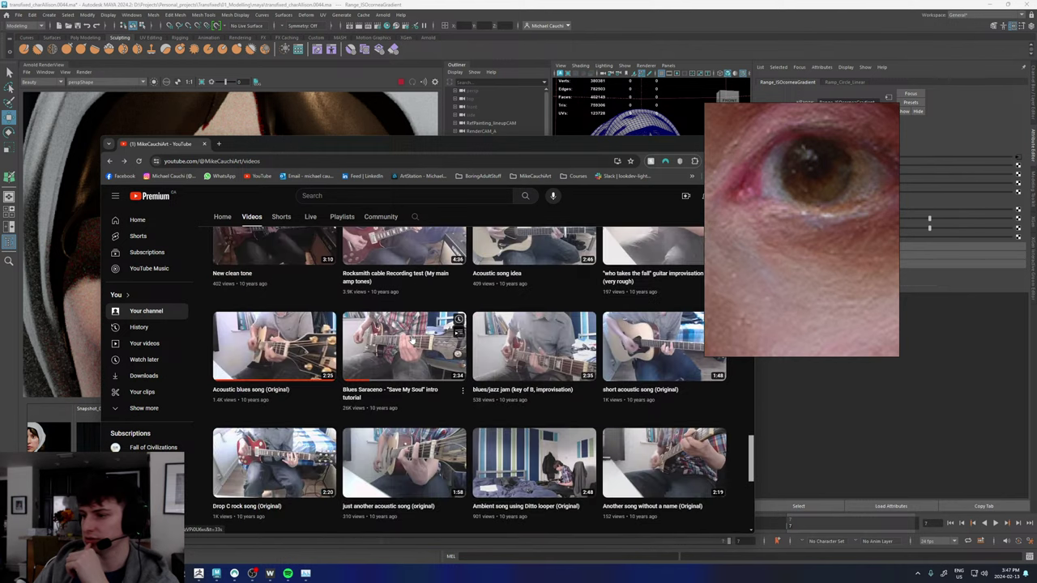
scroll(411, 338, down, 1)
scroll(411, 339, up, 5)
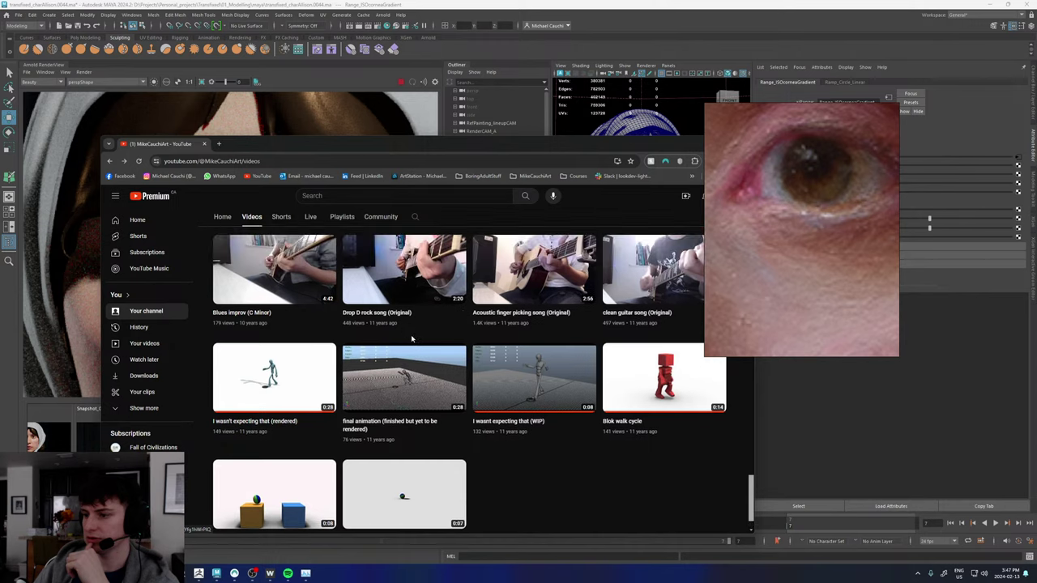
scroll(347, 364, up, 4)
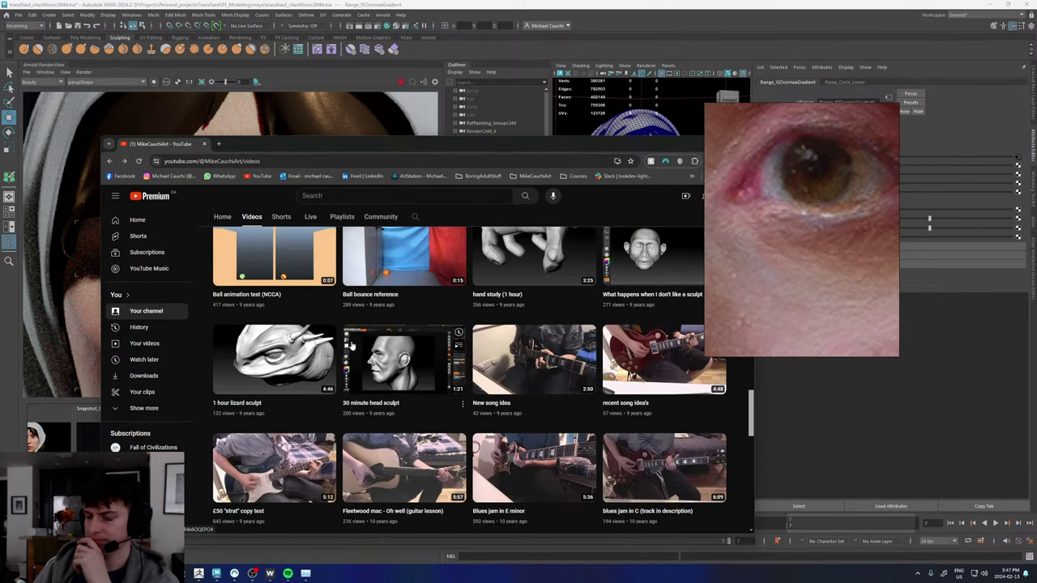
scroll(347, 363, up, 1)
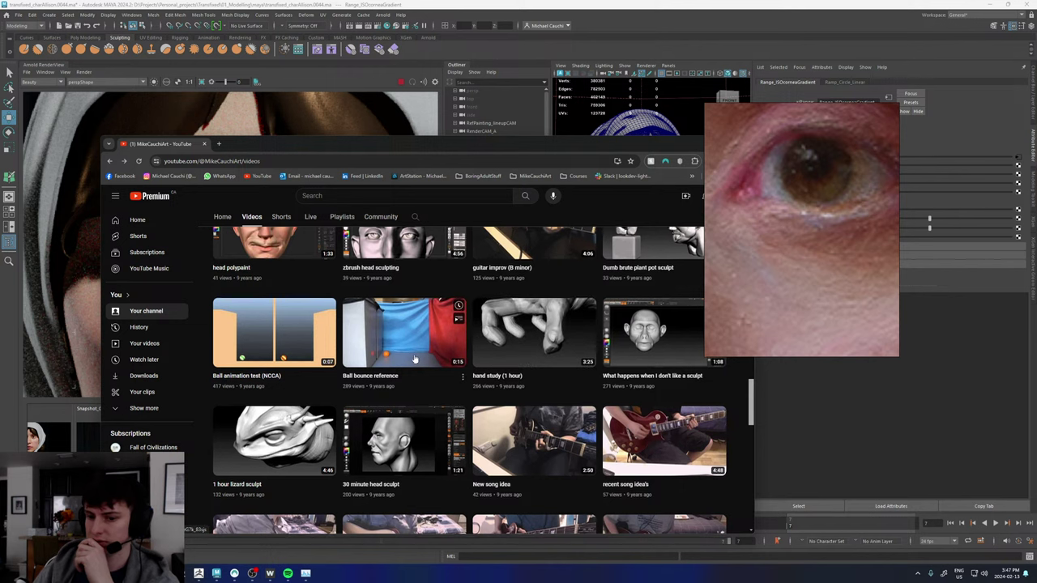
scroll(417, 358, up, 2)
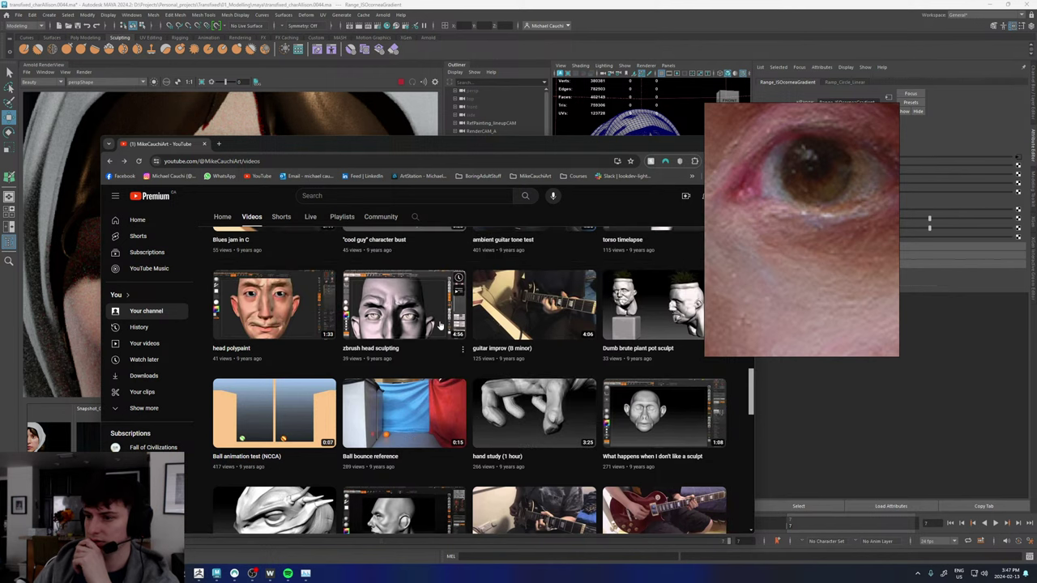
scroll(440, 325, down, 2)
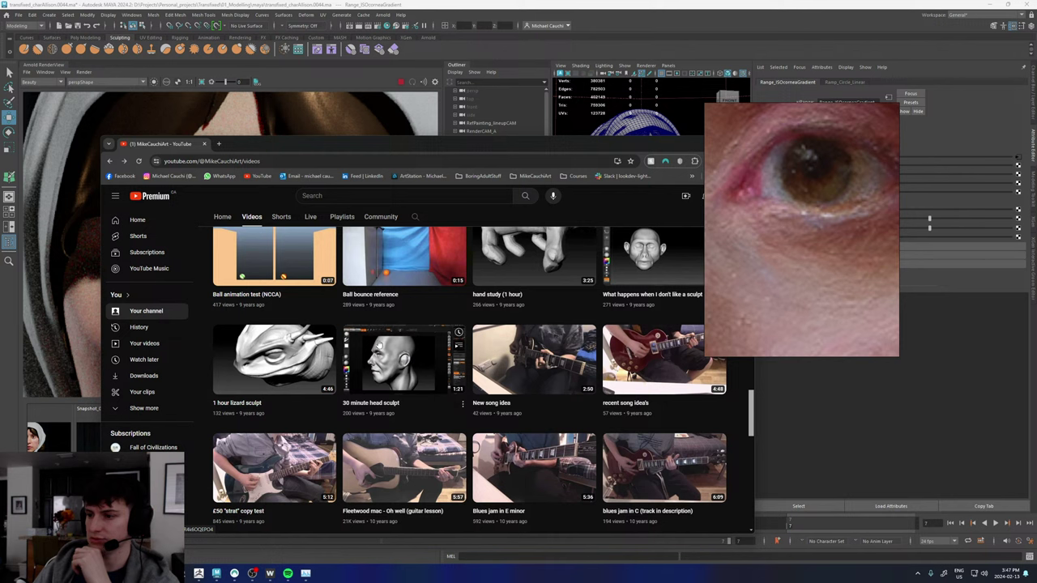
scroll(462, 386, up, 2)
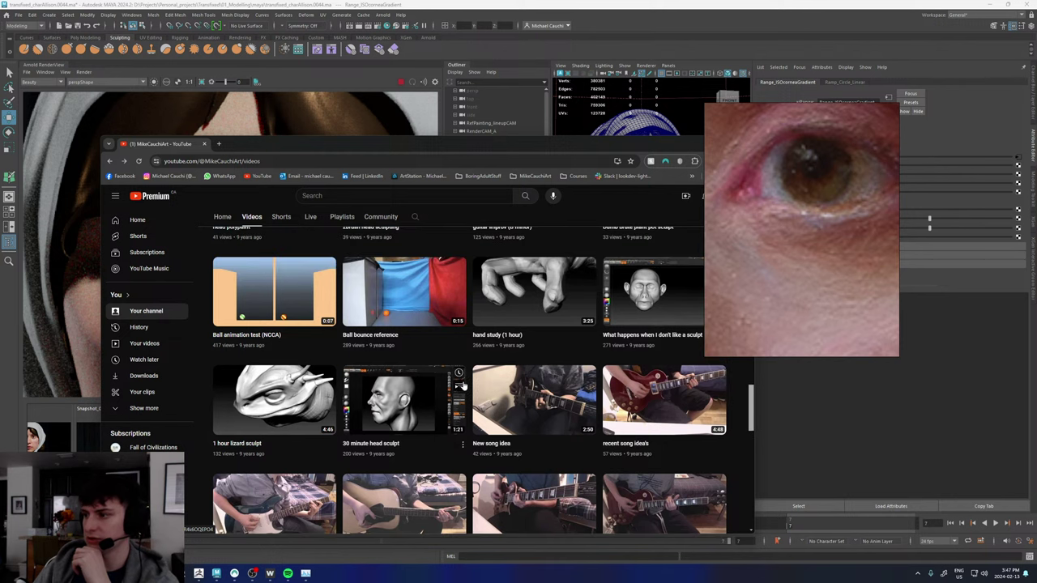
scroll(439, 384, up, 1)
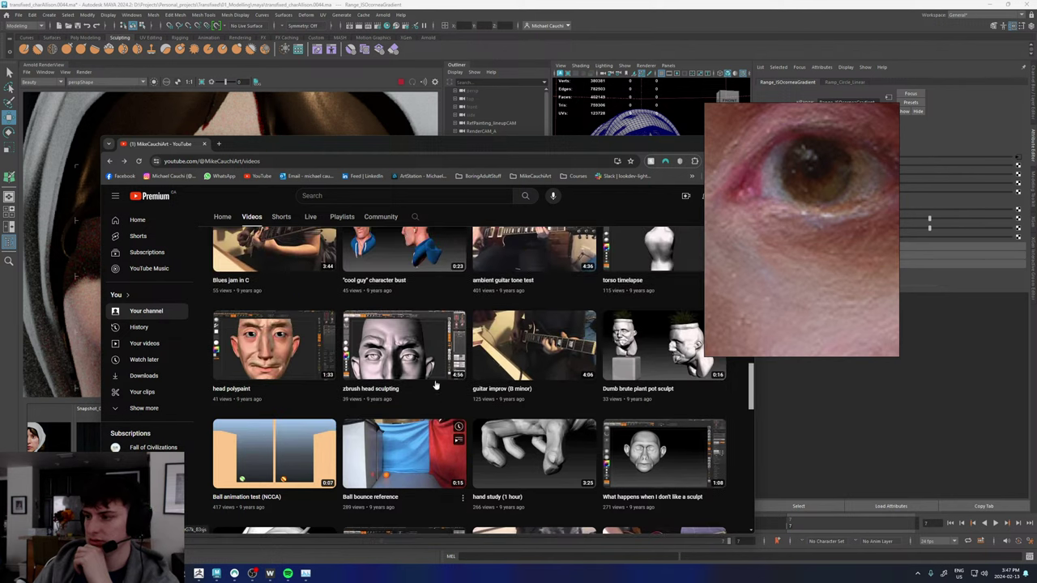
scroll(500, 386, up, 1)
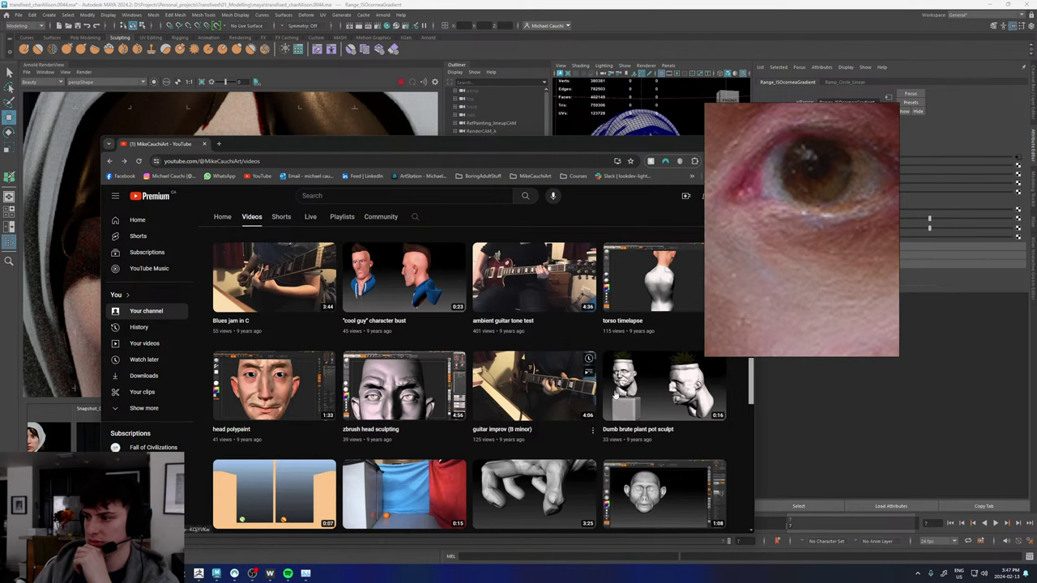
- Watch part of the "Dumb brute plant pot sculpt" video, then close the browser to return to Maya
click(664, 384)
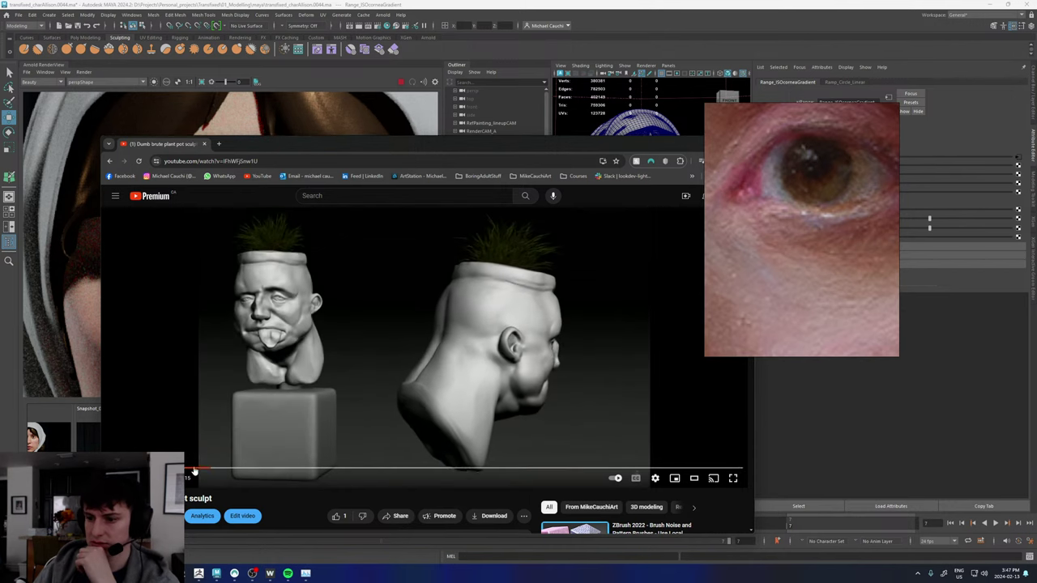
click(425, 472)
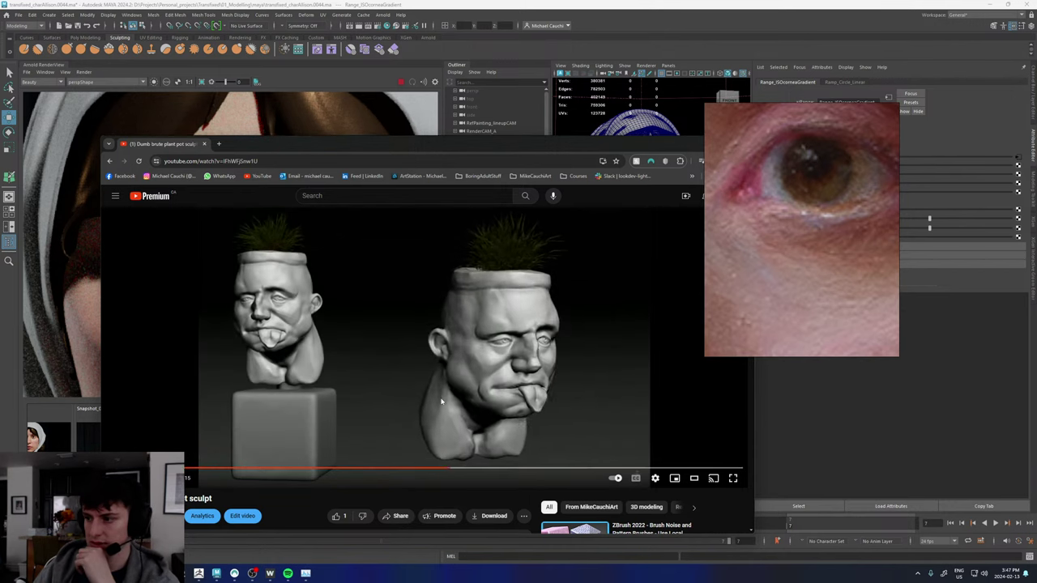
click(205, 144)
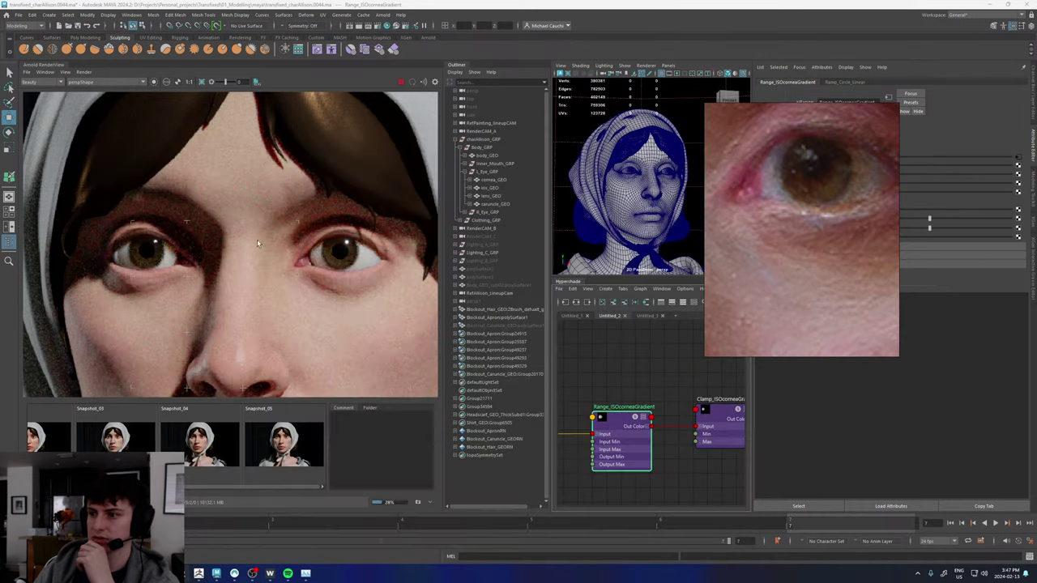
- Compare the current face render with Snapshot_05 from farther out in the Arnold RenderView
scroll(273, 259, down, 2)
click(273, 439)
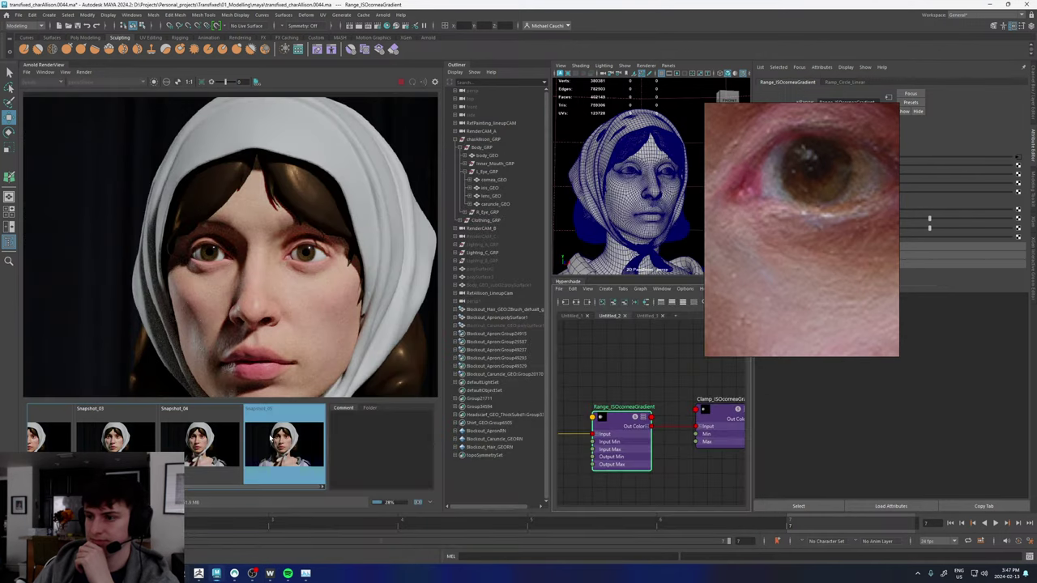
click(275, 439)
click(274, 439)
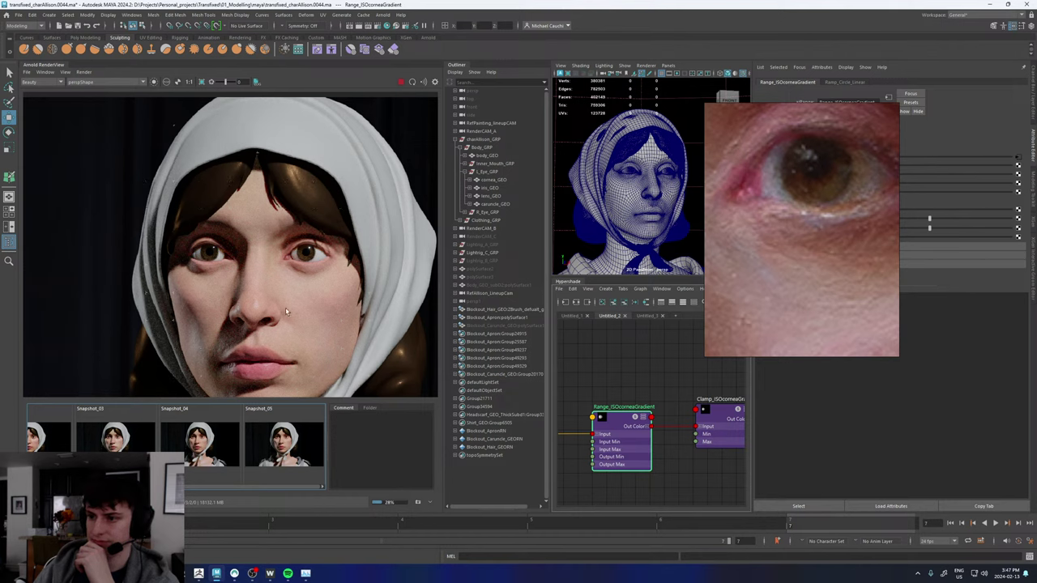
- Compare the current render with Snapshot_05, inspecting the eye up close and then the whole face
scroll(286, 312, up, 2)
click(272, 460)
click(271, 460)
click(271, 460)
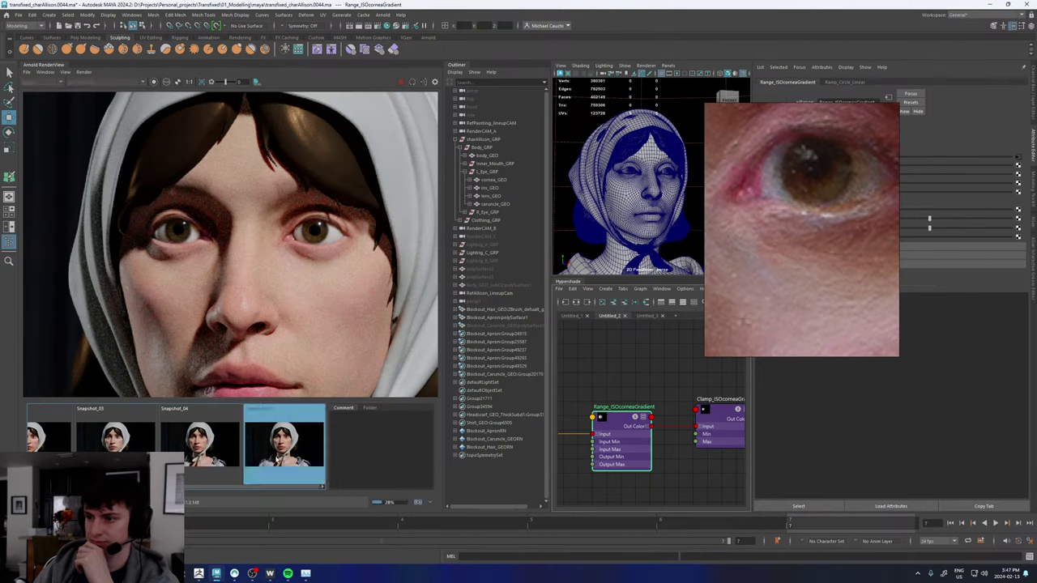
scroll(321, 229, up, 5)
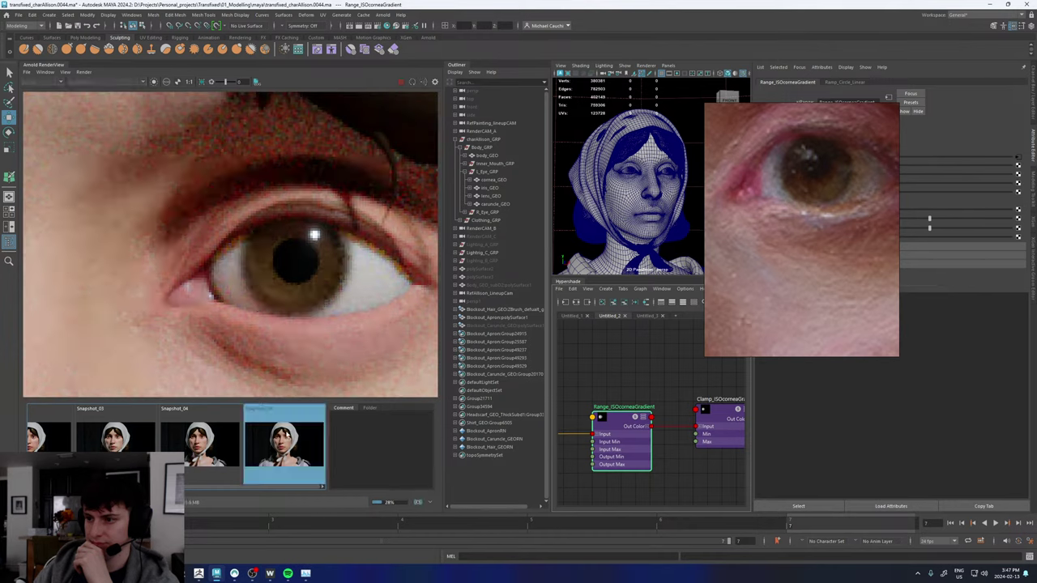
scroll(292, 290, down, 5)
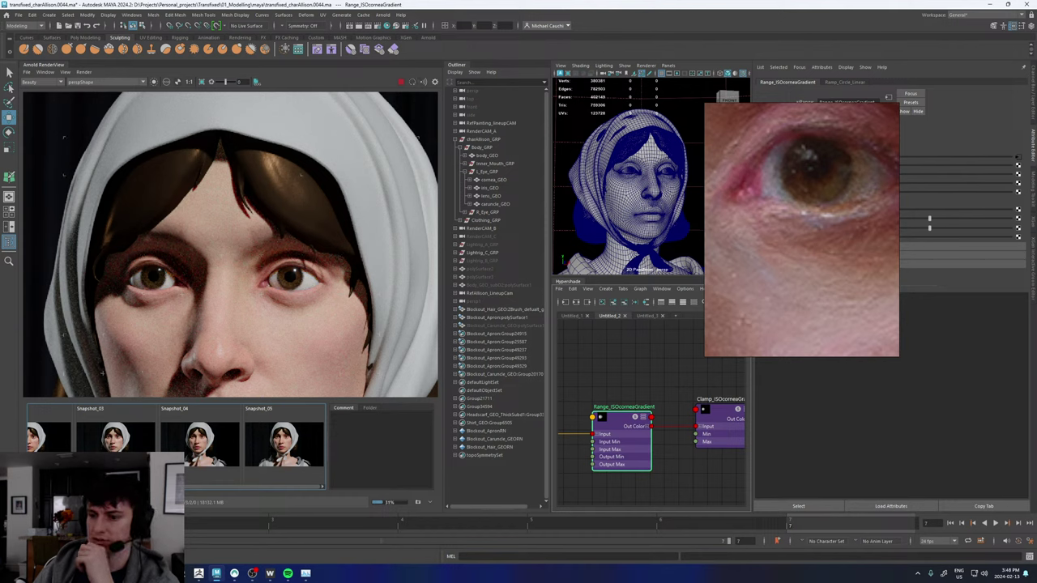
- Compare the eye and upper-face area of the current render with Snapshot_01
scroll(76, 457, up, 3)
click(74, 451)
click(74, 451)
click(75, 450)
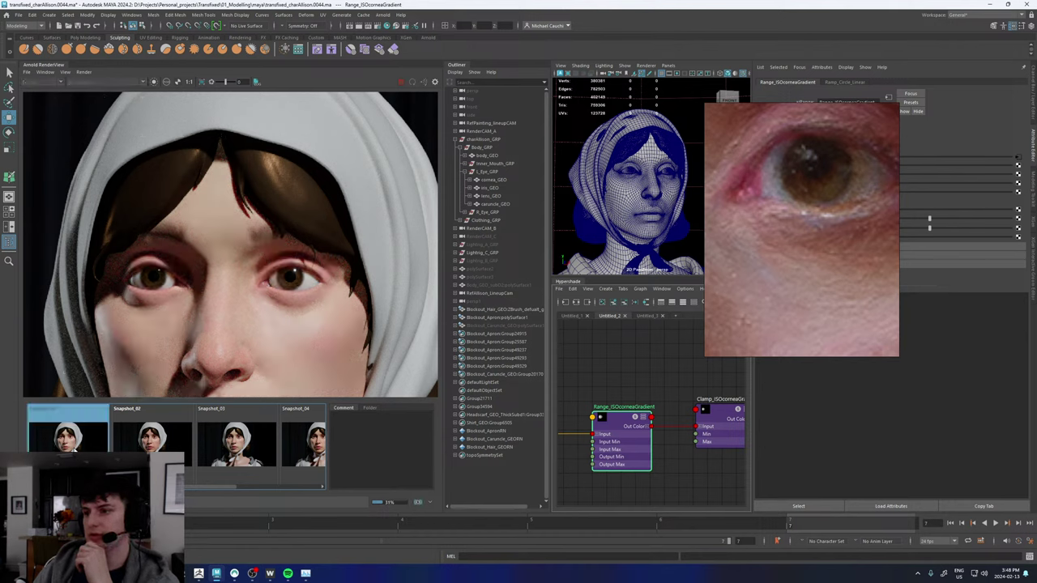
click(74, 451)
scroll(239, 230, down, 5)
scroll(242, 282, up, 2)
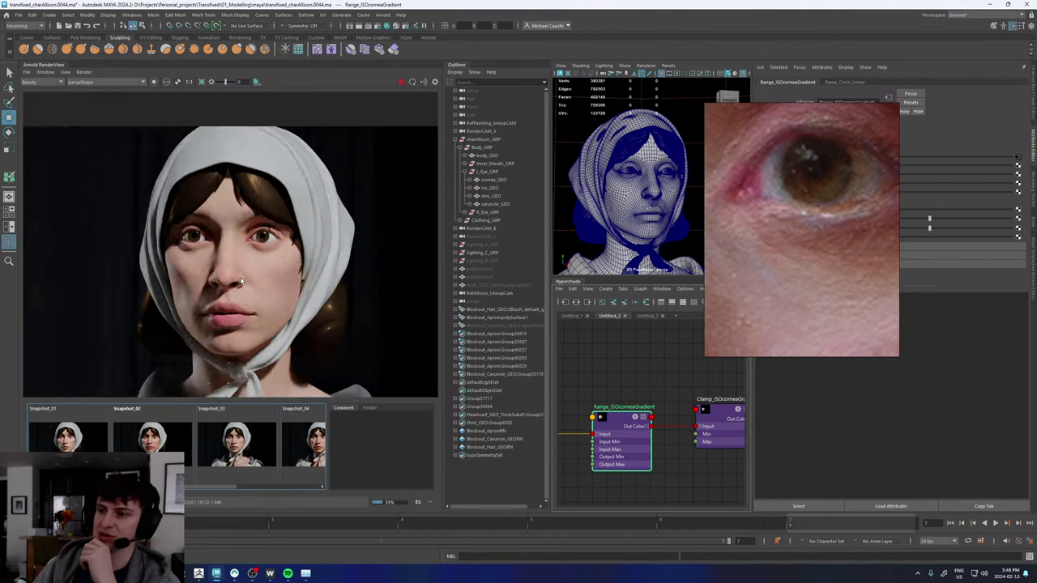
- Flip repeatedly between Snapshot_01 and the current render to compare the skin and eyes across the full face
scroll(241, 281, up, 3)
click(70, 447)
click(71, 447)
click(71, 448)
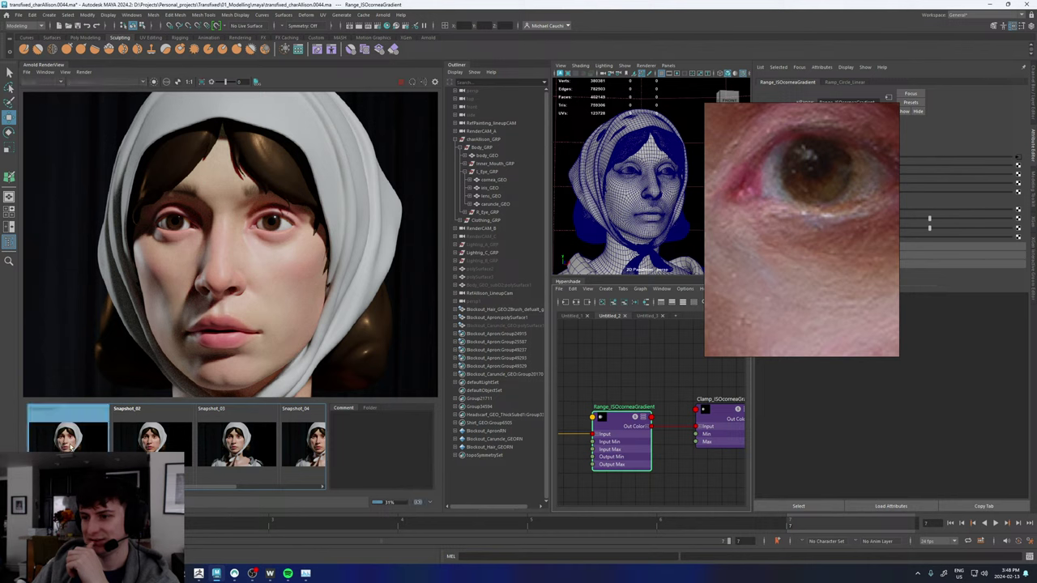
click(70, 441)
click(69, 441)
click(70, 441)
click(70, 441)
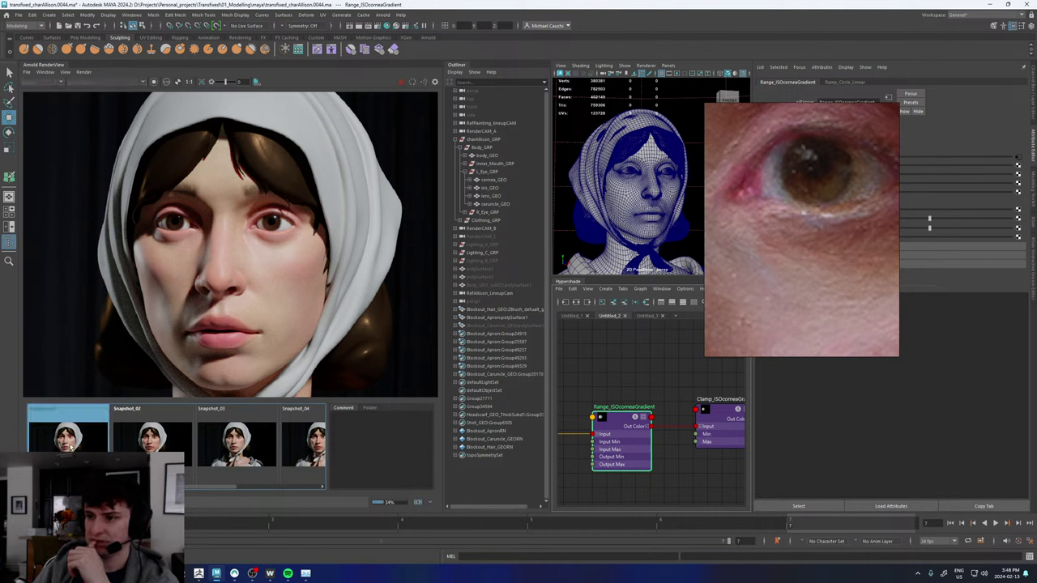
click(70, 442)
click(70, 441)
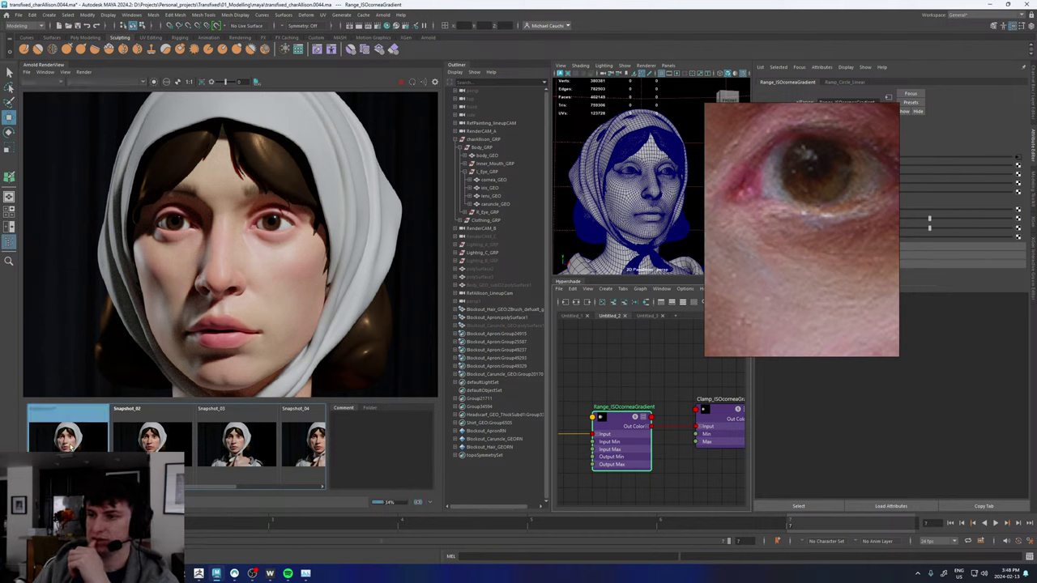
click(70, 444)
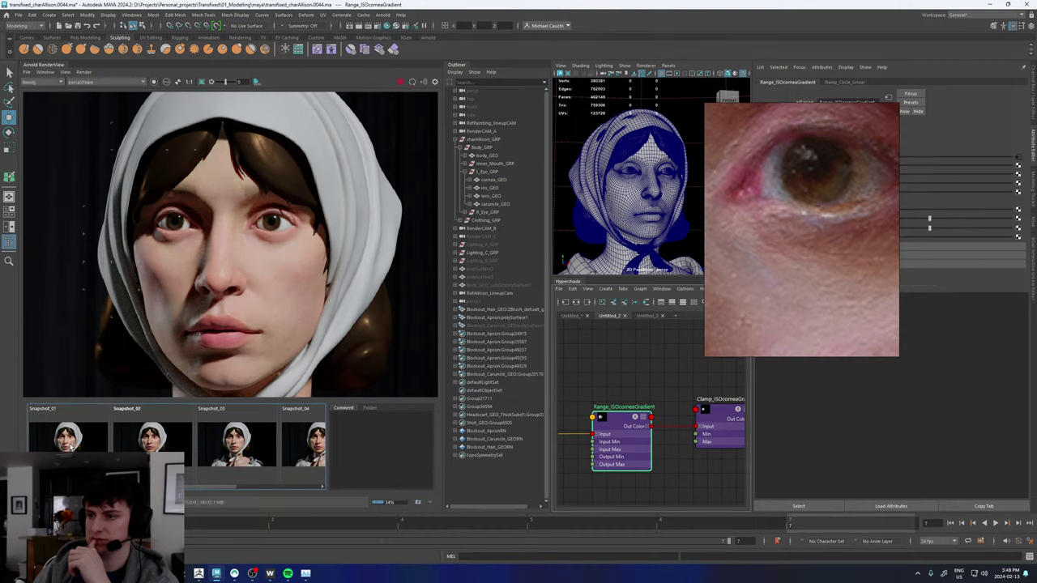
scroll(217, 300, up, 3)
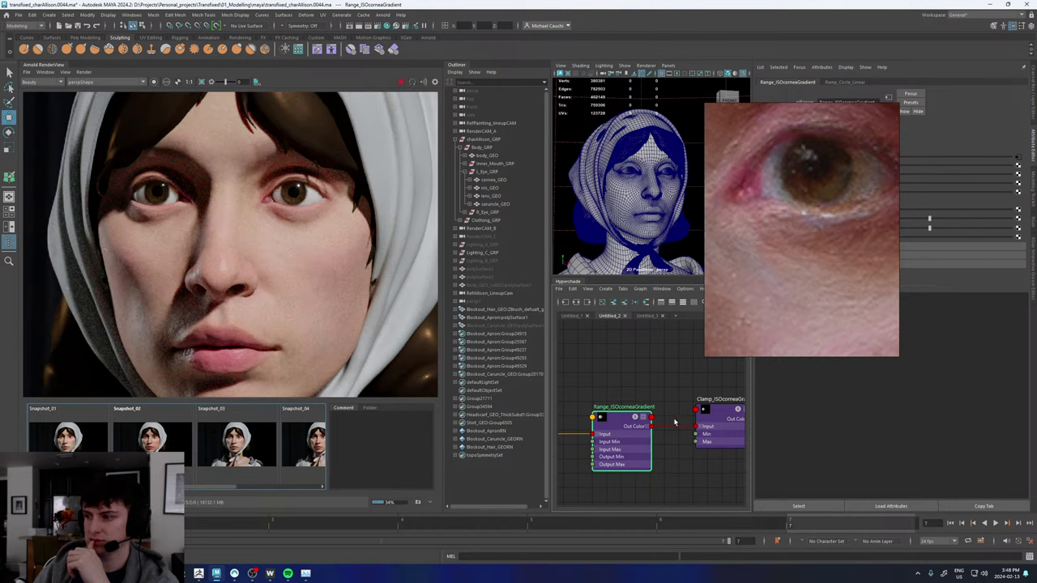
- Bring up the skin shading network in the Hypershade and select its aiLayerRgba1 node
click(575, 316)
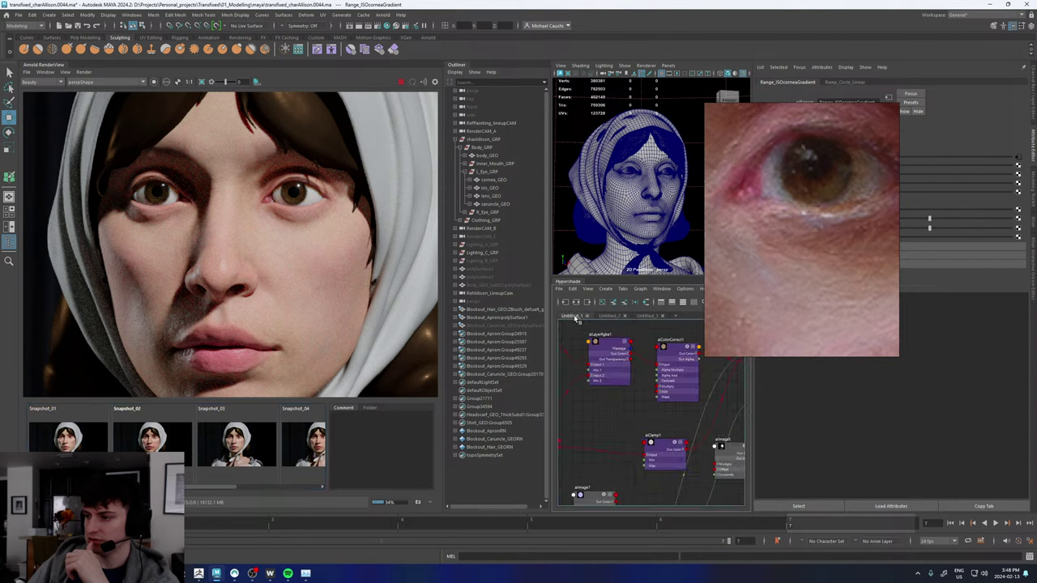
scroll(630, 390, down, 6)
scroll(604, 366, up, 4)
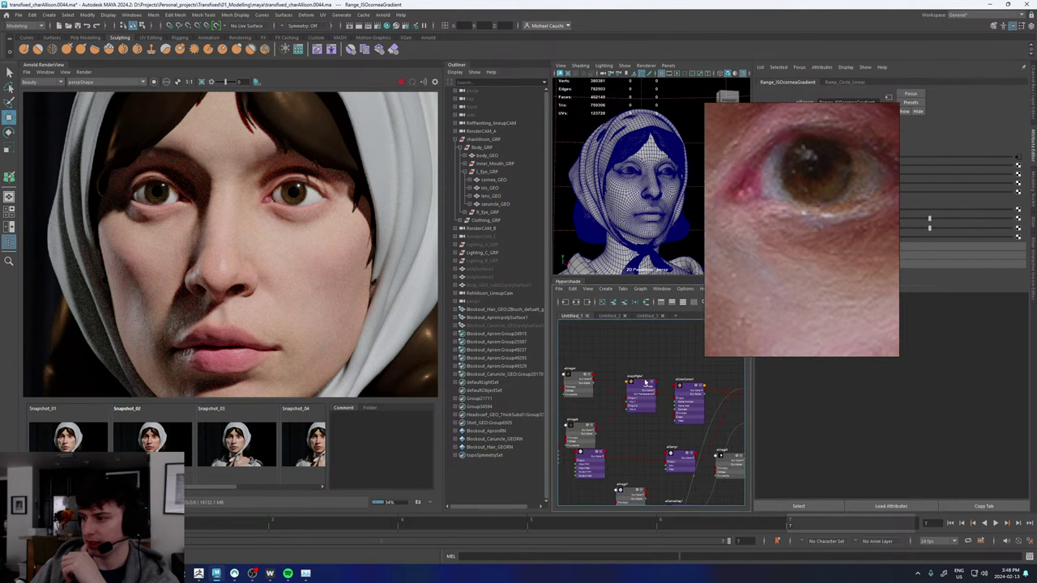
drag(640, 386, 630, 407)
scroll(624, 372, up, 3)
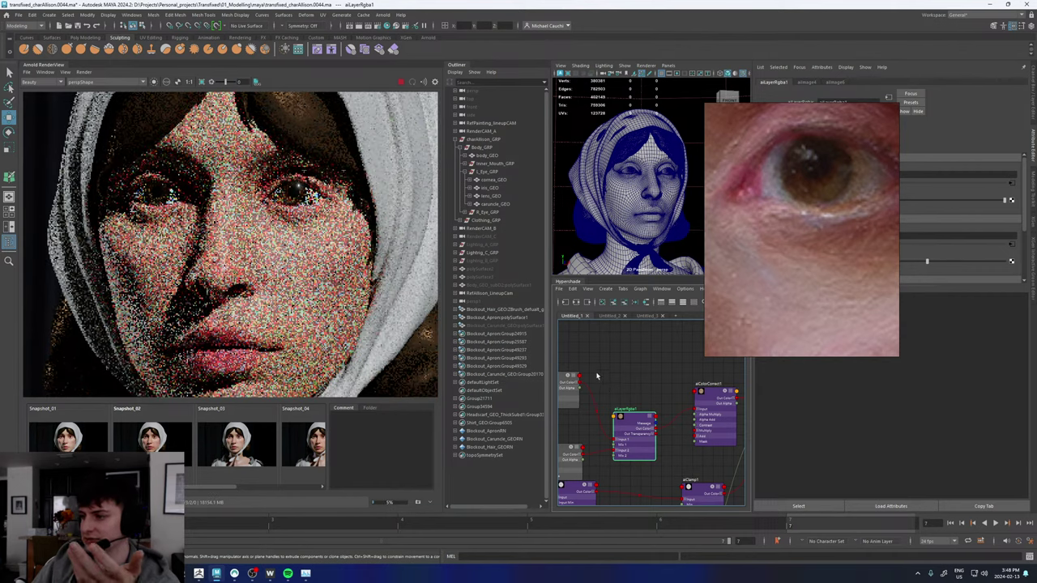
- Connect aiImage4's Out Color directly to the aiColorCorrect1 input, bypassing aiLayerRgba1, and keep the eye reference clear of the render
alt+middle_drag(598, 375, 645, 375)
click(604, 389)
drag(808, 222, 467, 277)
alt+middle_drag(624, 386, 606, 384)
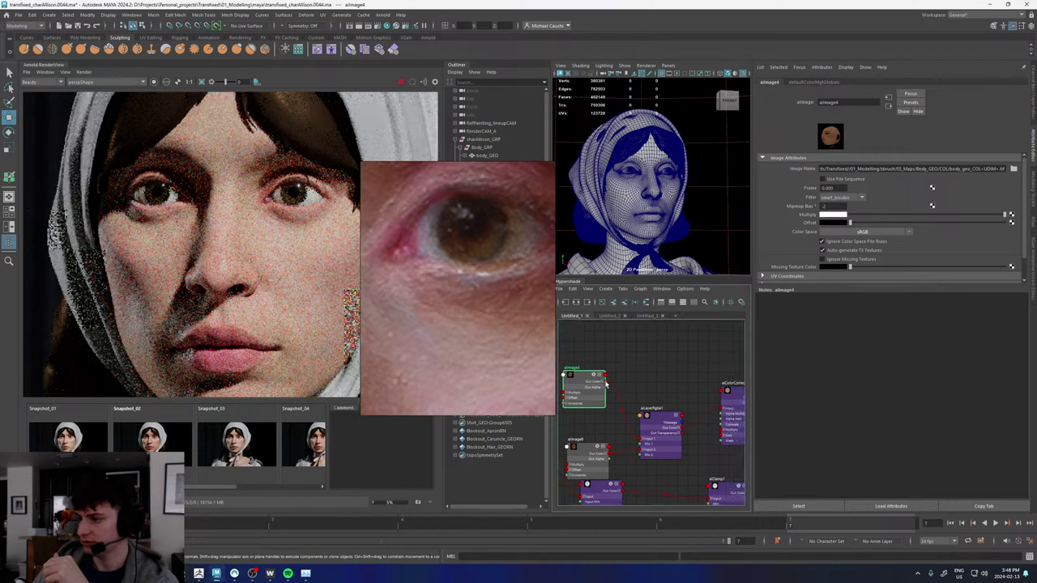
drag(605, 383, 721, 410)
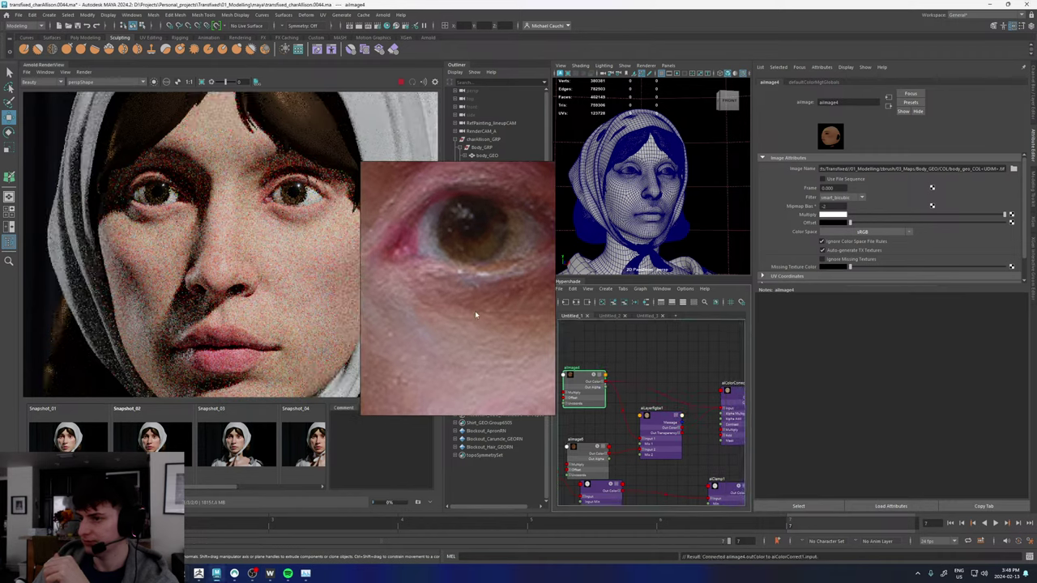
drag(475, 315, 635, 315)
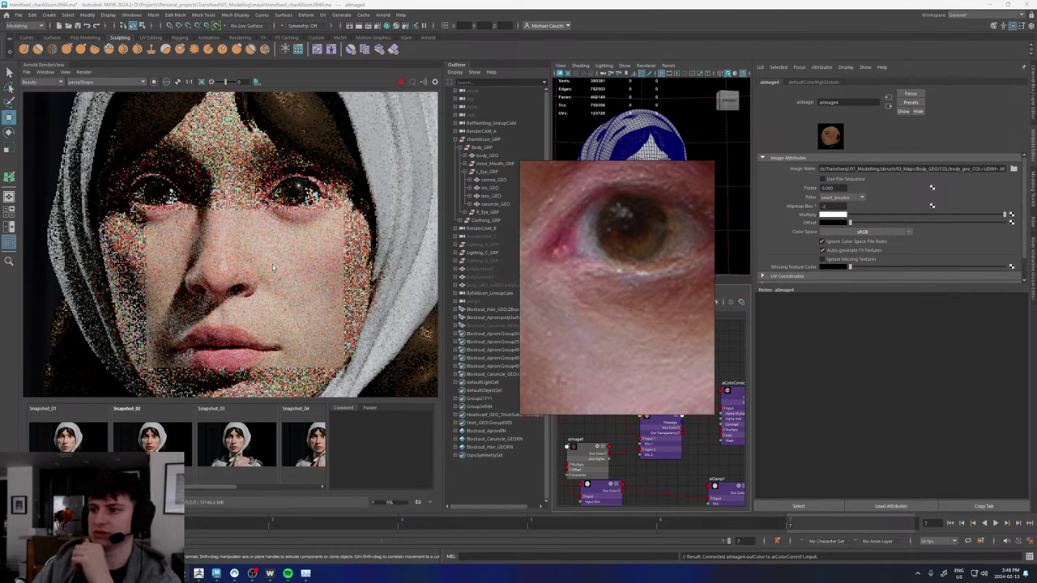
- Compare the face rendered with the direct skin color map against Snapshot_05
scroll(265, 279, down, 5)
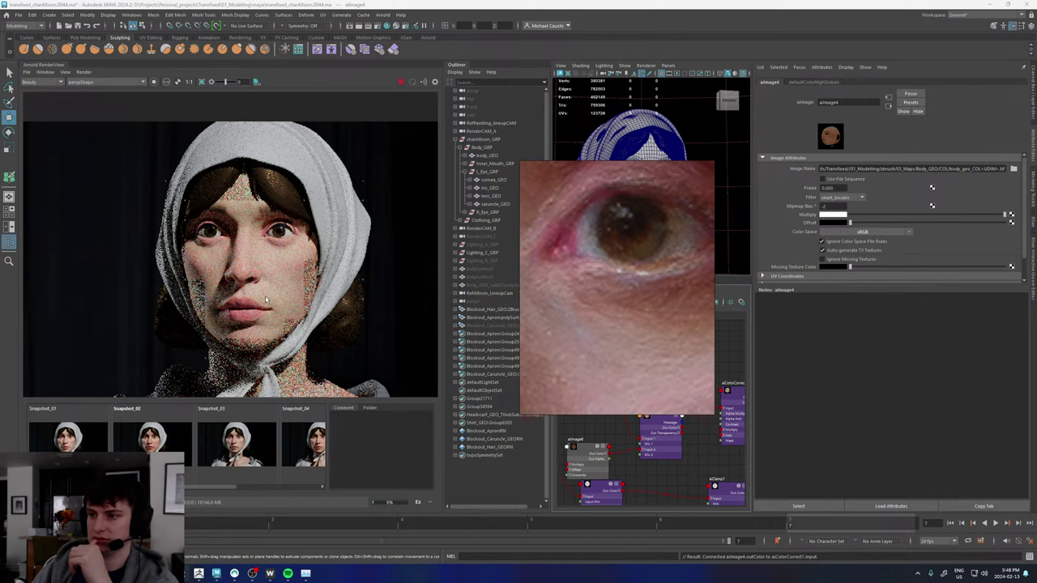
scroll(269, 301, up, 3)
drag(236, 486, 299, 486)
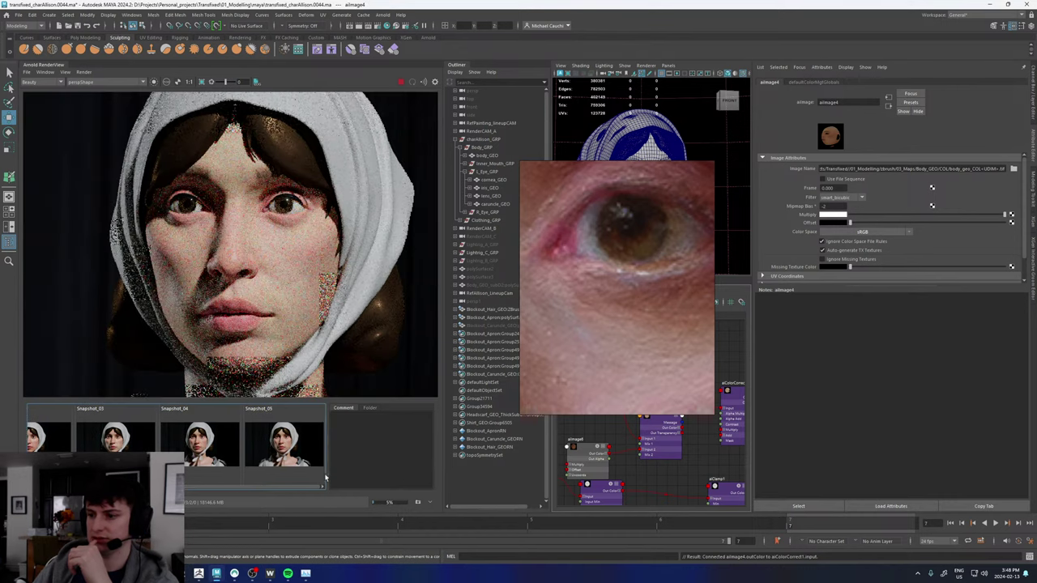
click(292, 450)
click(298, 451)
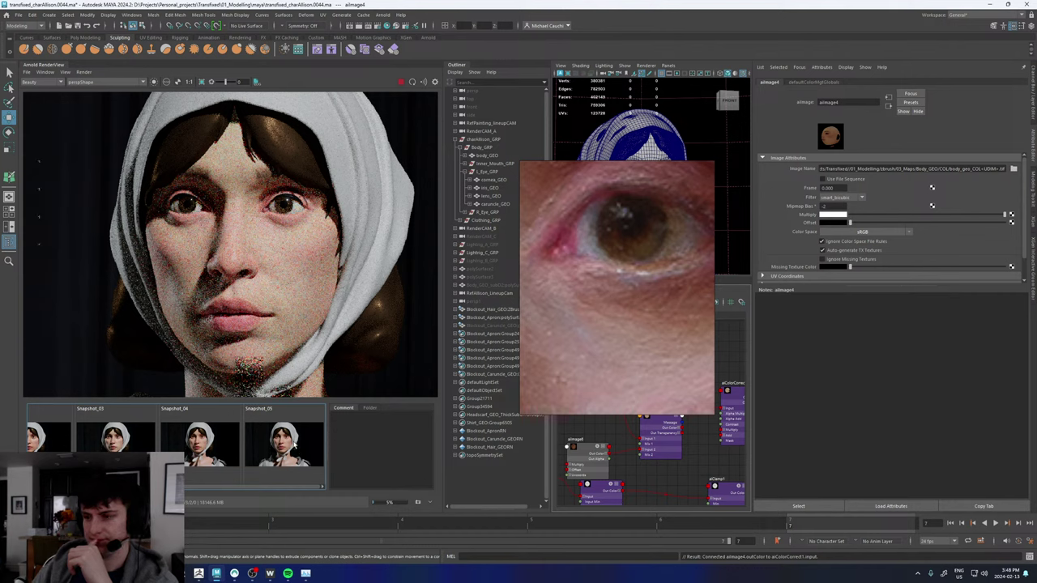
click(286, 443)
click(284, 443)
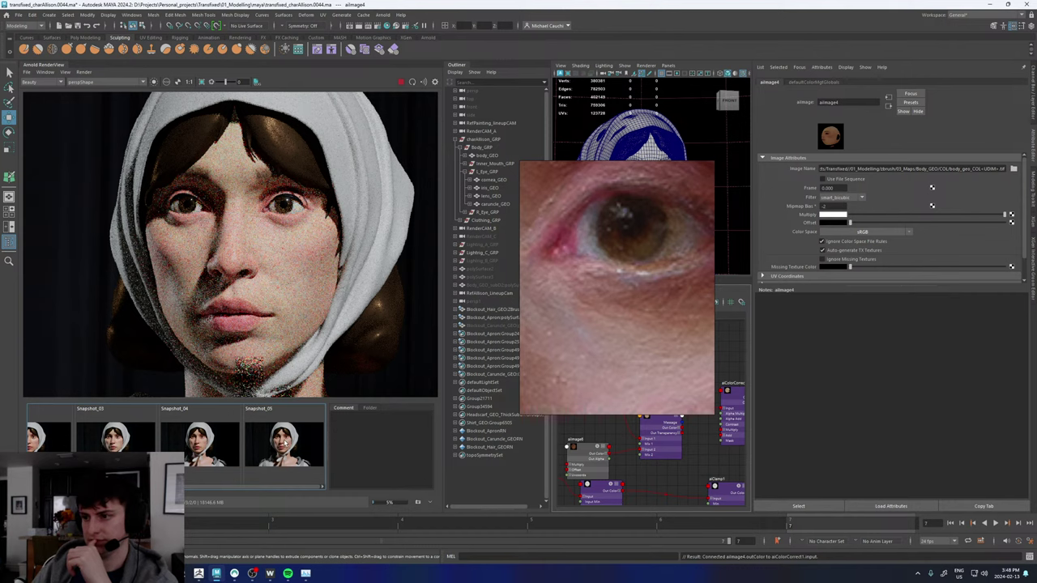
click(284, 443)
click(284, 443)
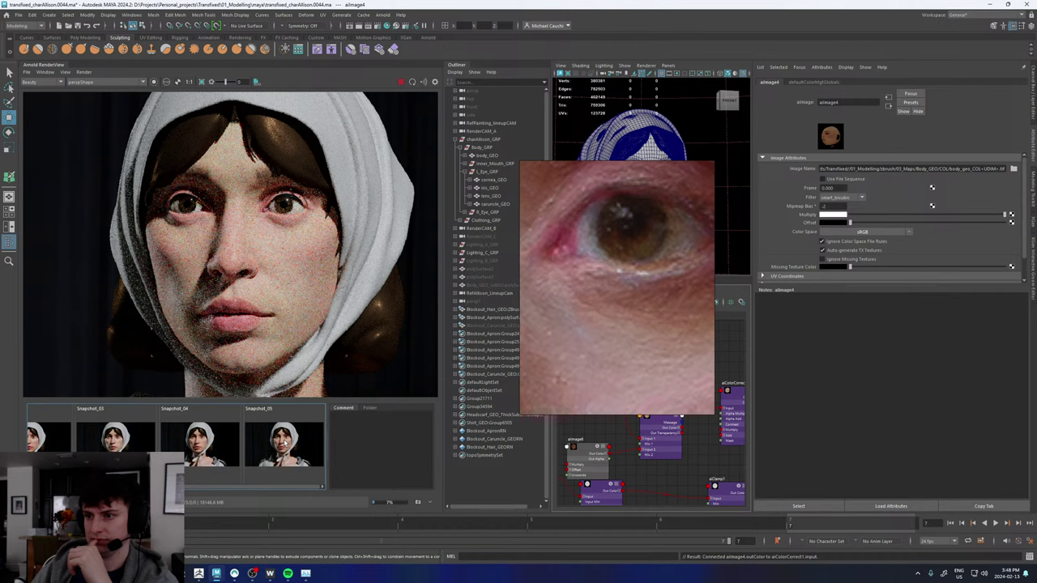
- Examine the eye, eyelid and caruncle color up close in the new render against Snapshot_05
scroll(292, 206, up, 3)
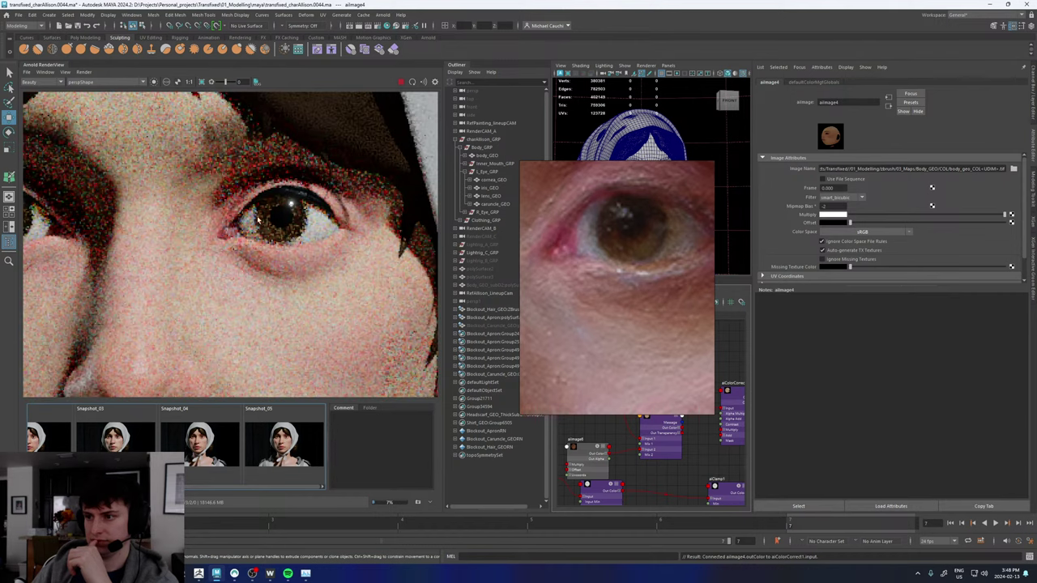
scroll(239, 239, down, 5)
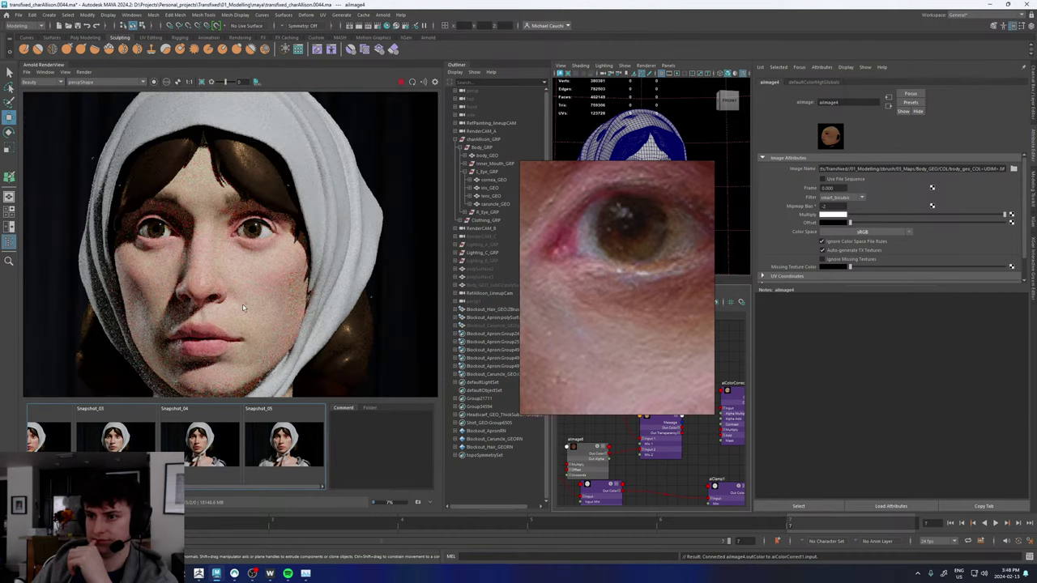
scroll(253, 343, up, 3)
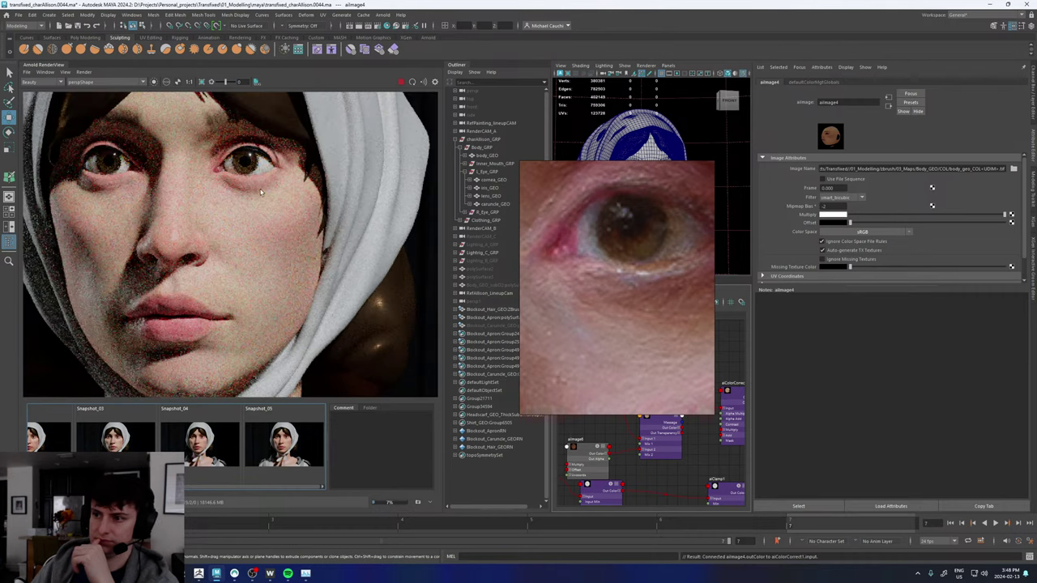
click(292, 444)
click(292, 443)
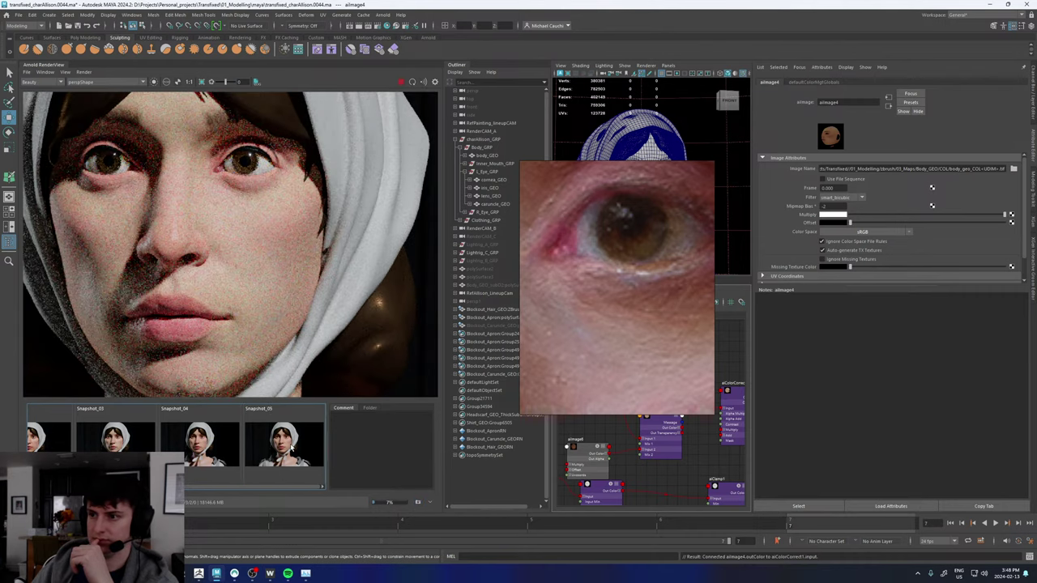
click(291, 444)
scroll(300, 358, up, 5)
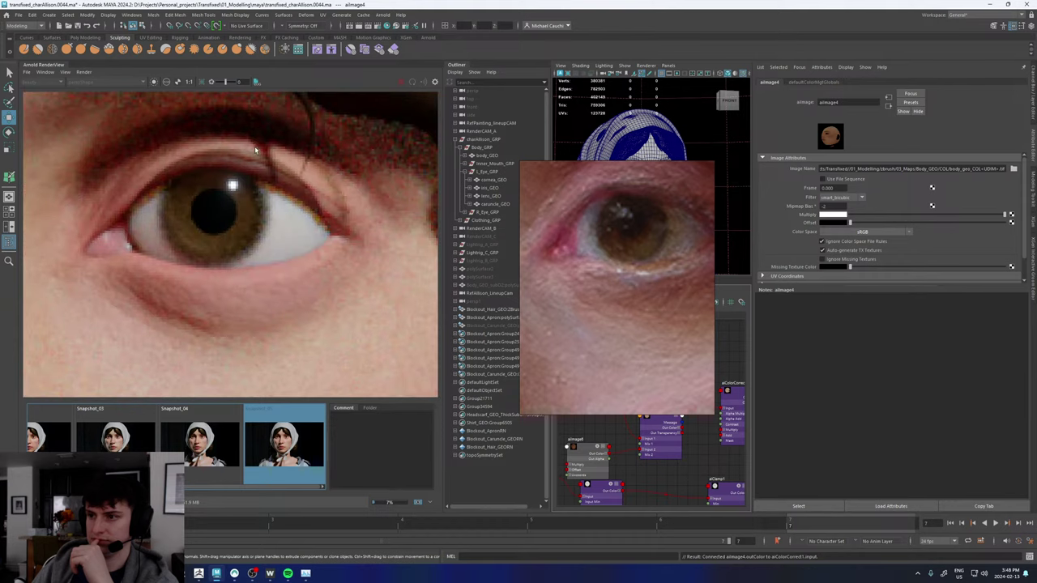
click(313, 435)
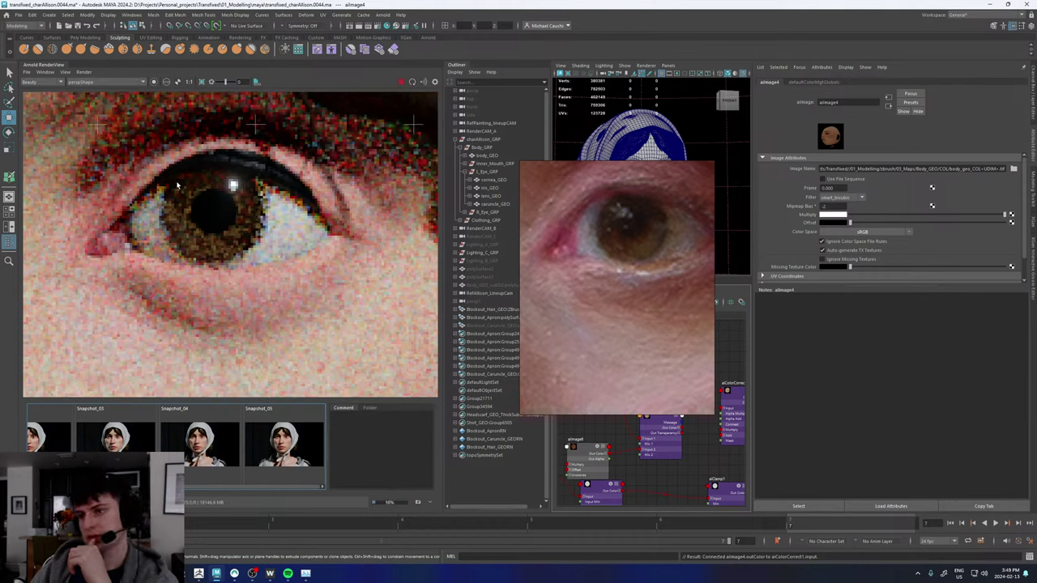
- Review the render from farther out and place the full portrait painting reference beside it
scroll(298, 200, down, 5)
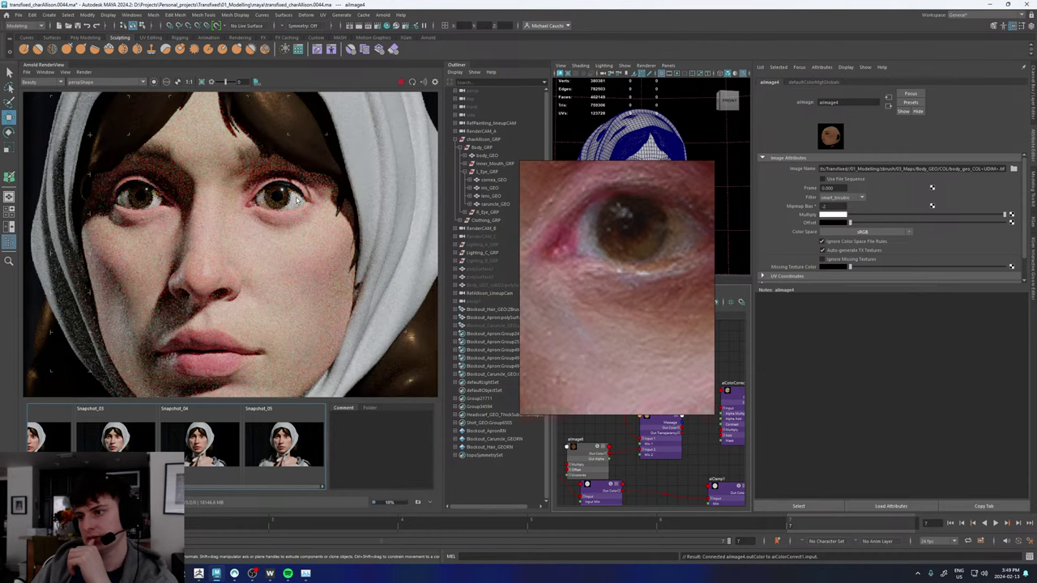
scroll(254, 255, down, 3)
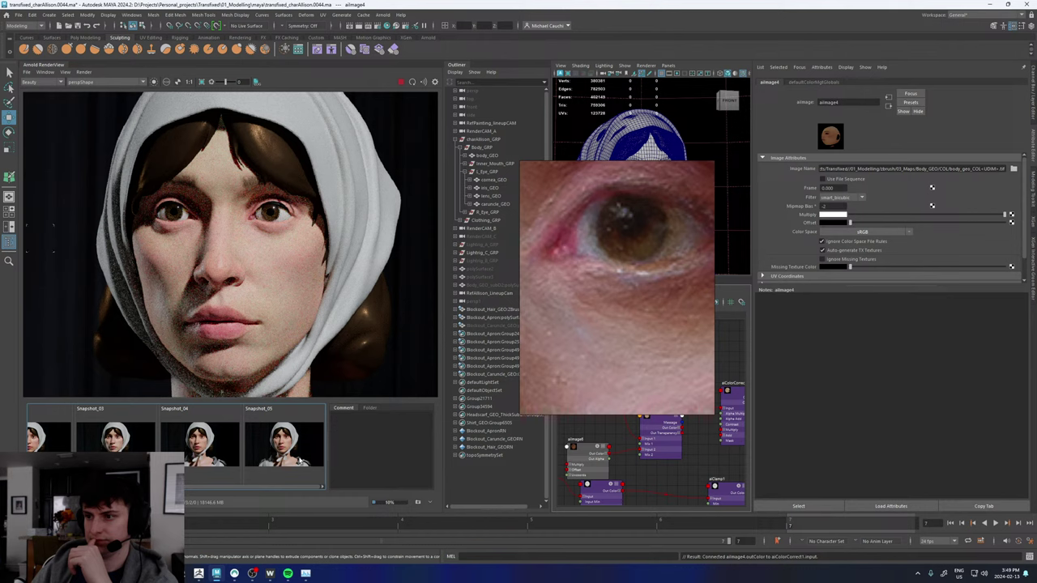
scroll(247, 305, down, 4)
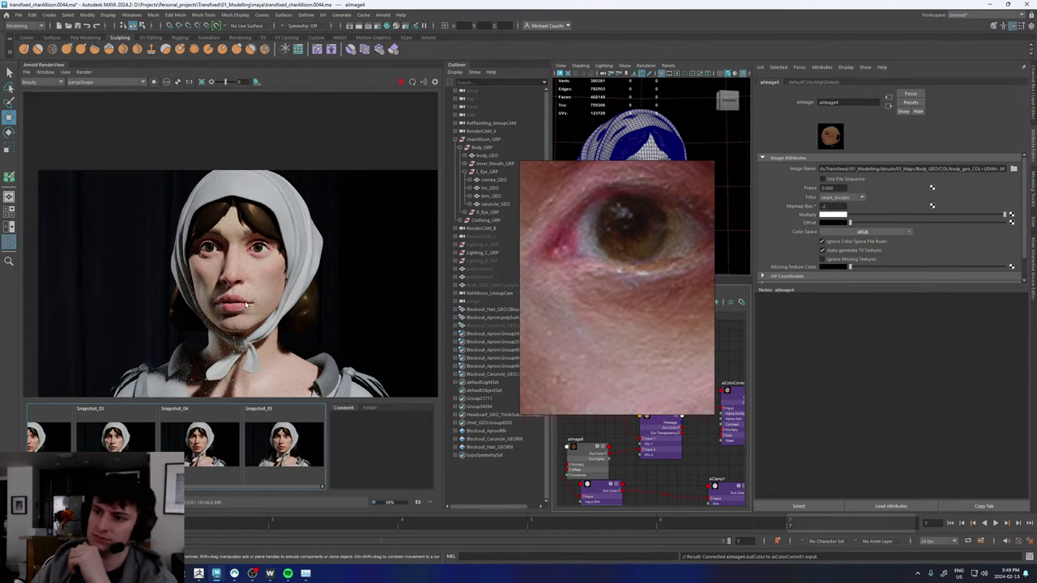
scroll(247, 305, up, 3)
scroll(600, 275, down, 5)
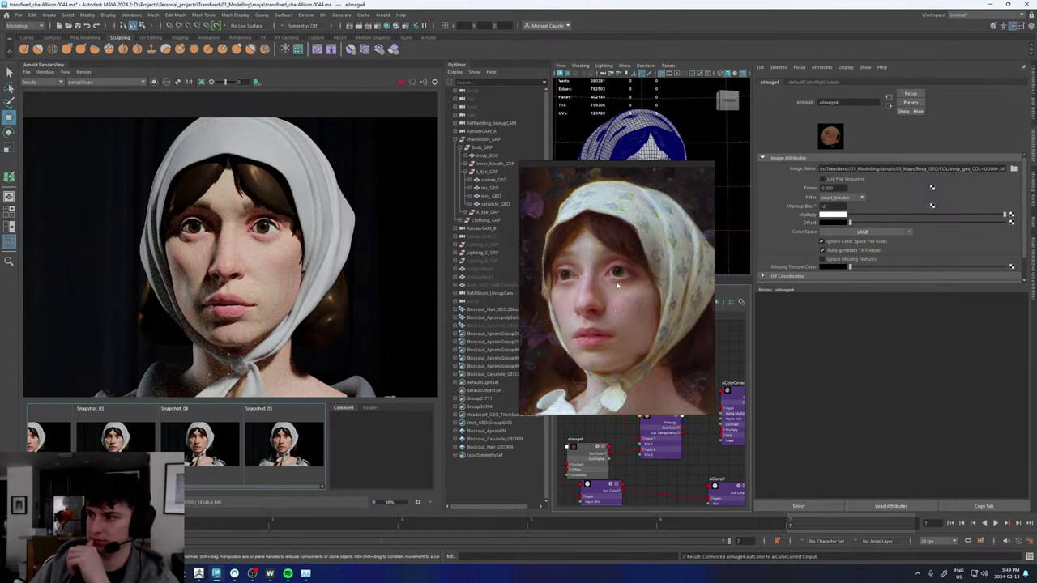
drag(617, 297, 447, 256)
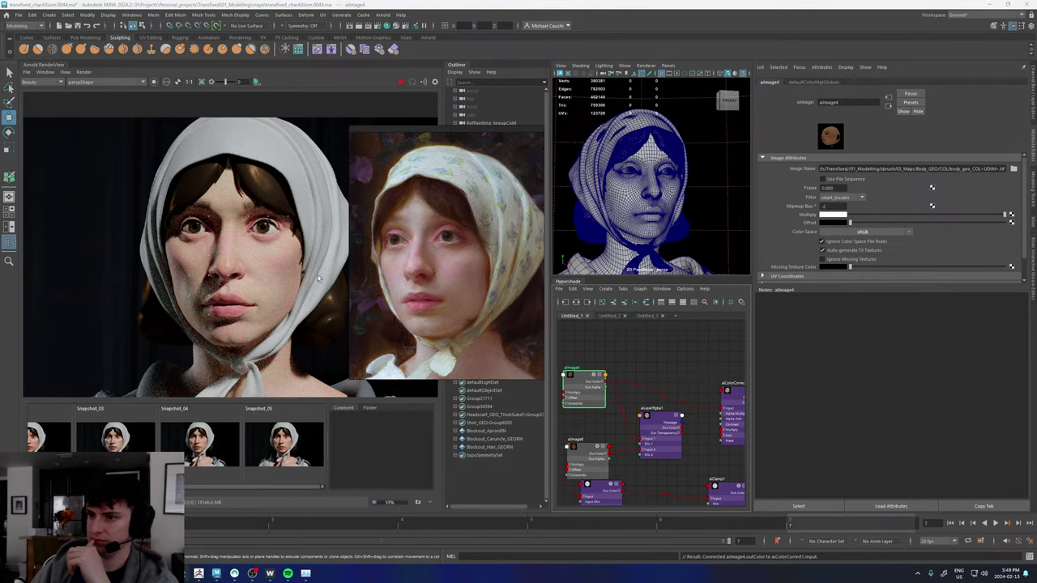
- Check the rendered eye closely against Snapshot_05 with the portrait painting alongside
scroll(272, 239, up, 4)
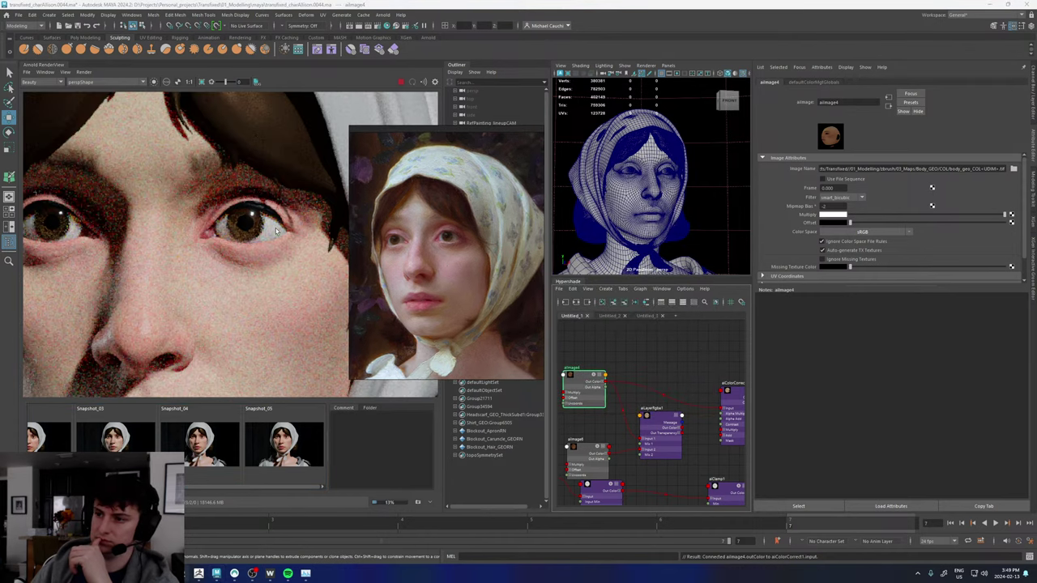
scroll(276, 231, up, 3)
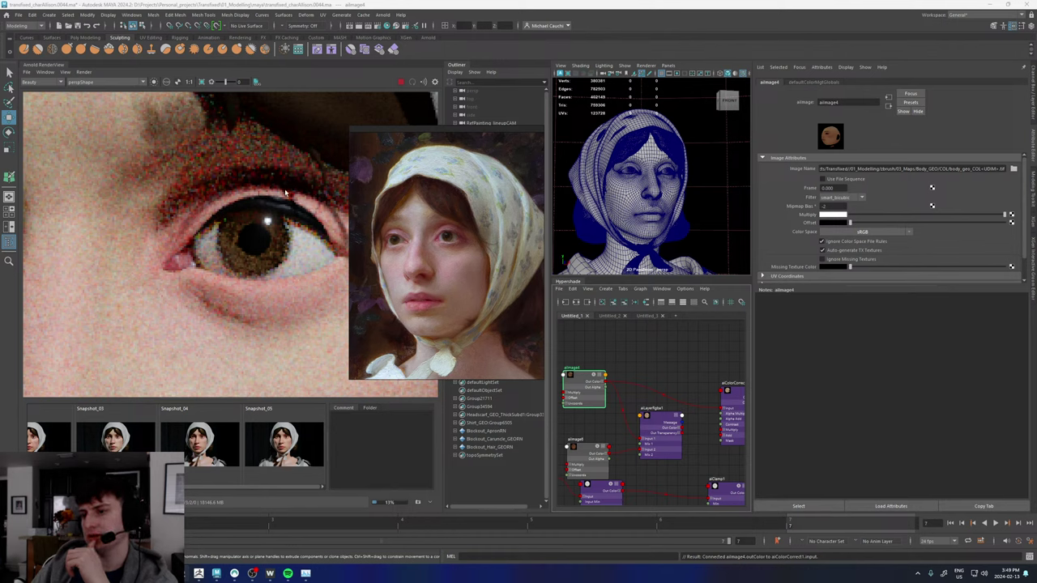
click(285, 454)
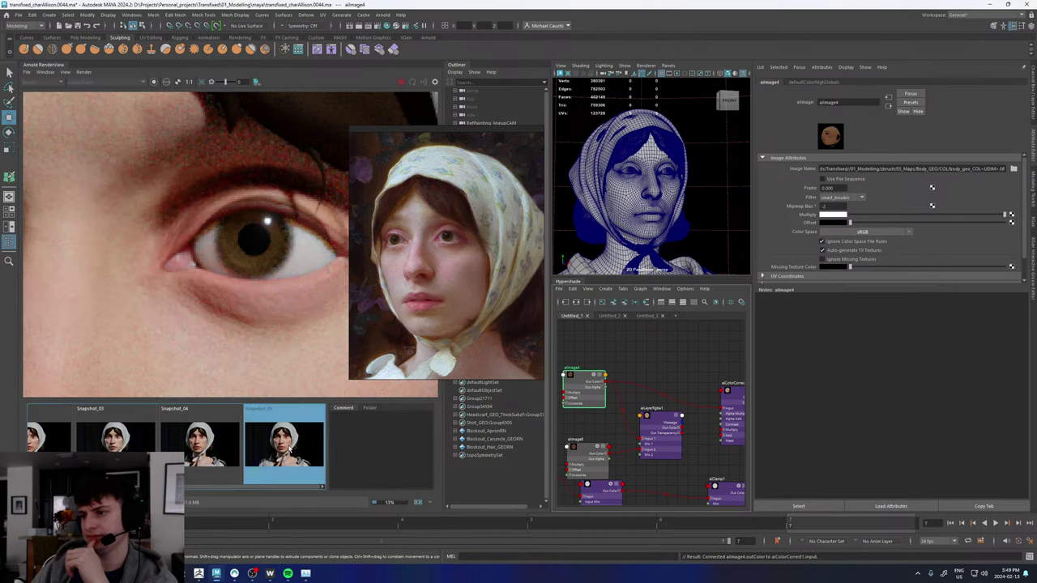
- Toggle Snapshot_05 on the eye close-up, and review the live render's whole head beside the portrait painting
click(294, 446)
click(295, 447)
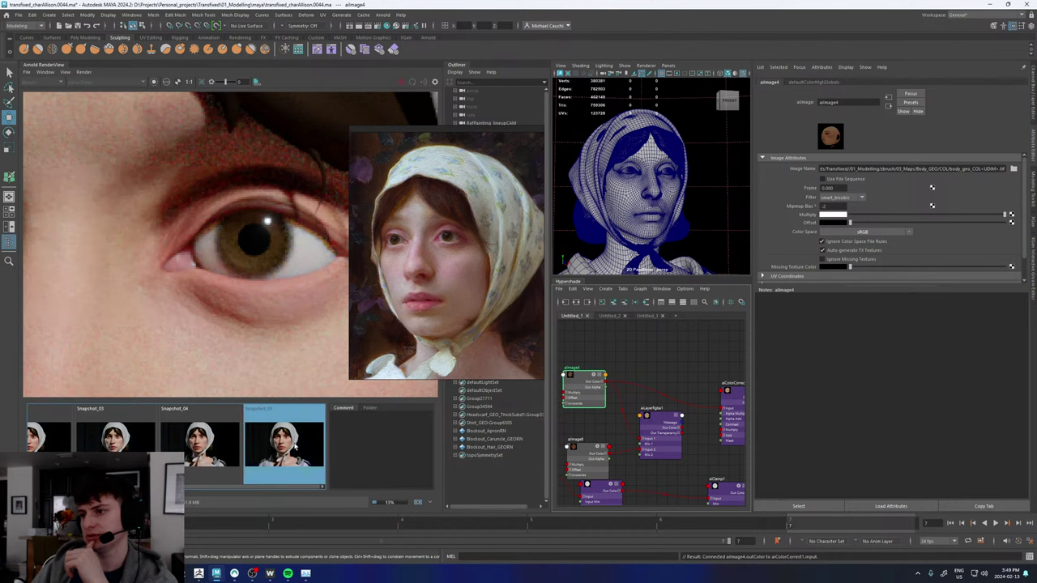
click(296, 446)
scroll(242, 277, down, 5)
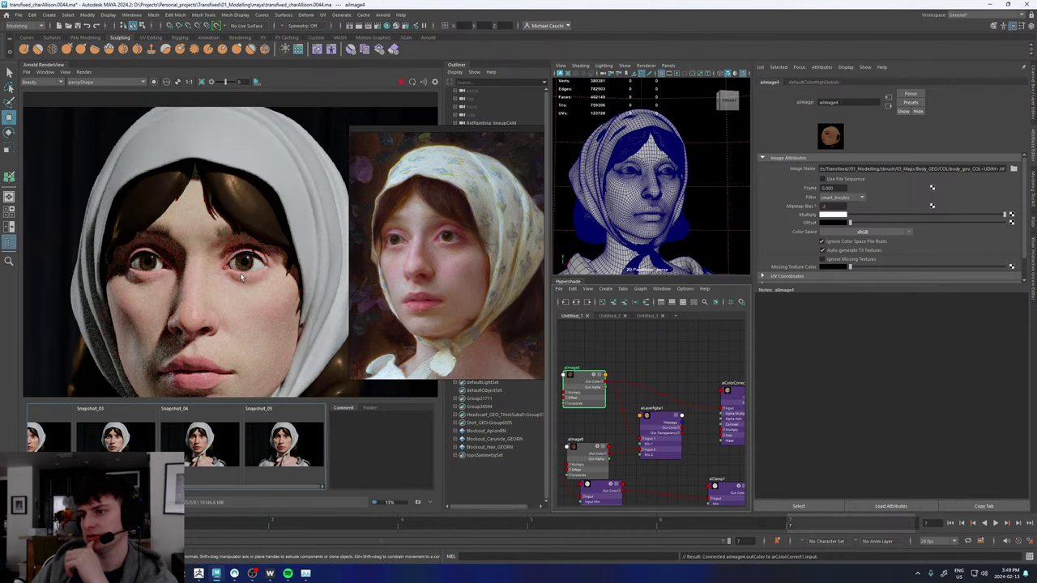
scroll(242, 277, down, 3)
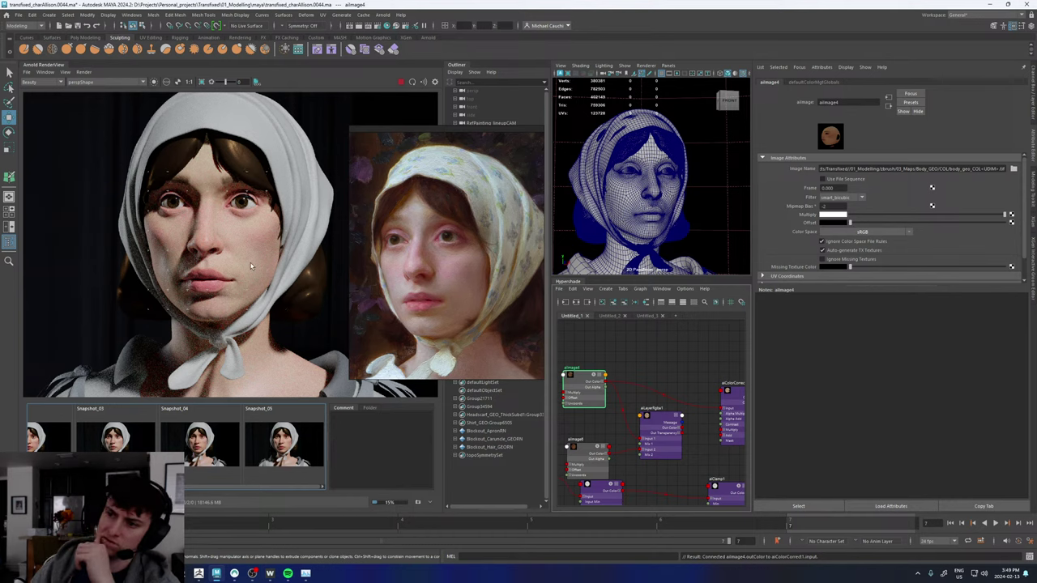
scroll(247, 269, up, 2)
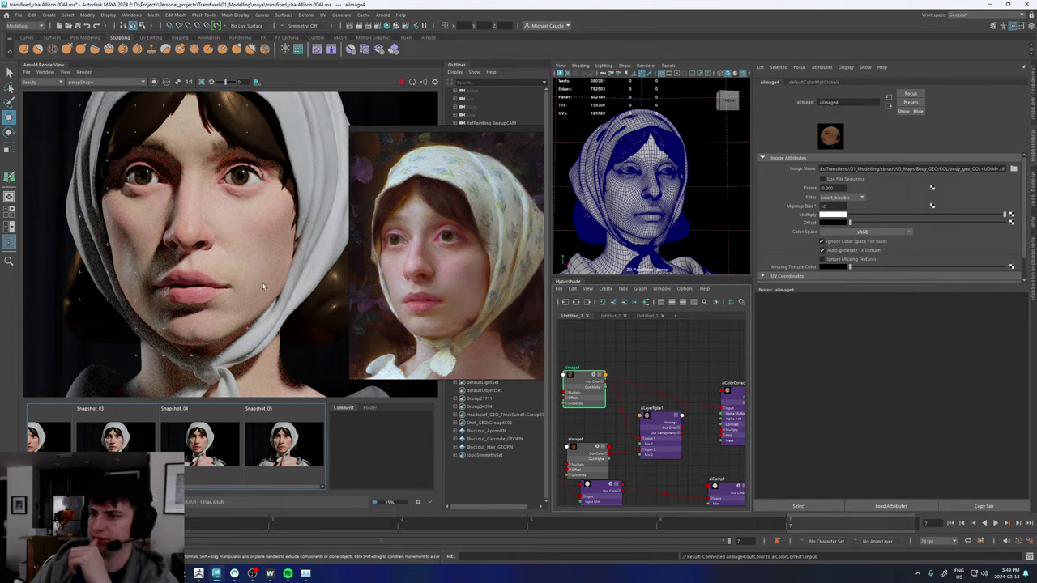
- Compare the full face's skin color in the live render against Snapshot_05 by switching repeatedly between the two
click(285, 435)
click(285, 438)
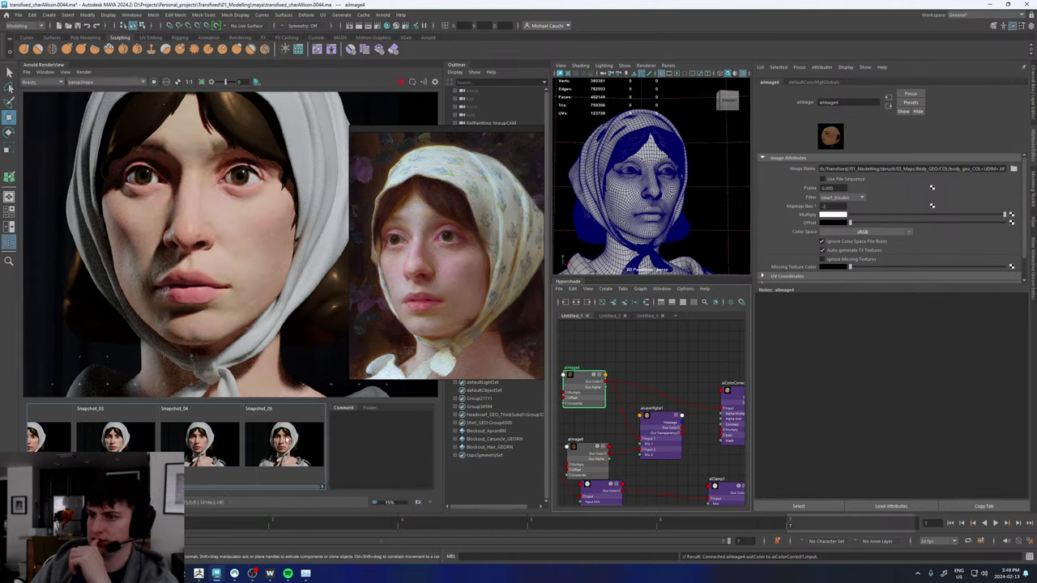
click(286, 439)
click(286, 439)
click(285, 436)
click(285, 436)
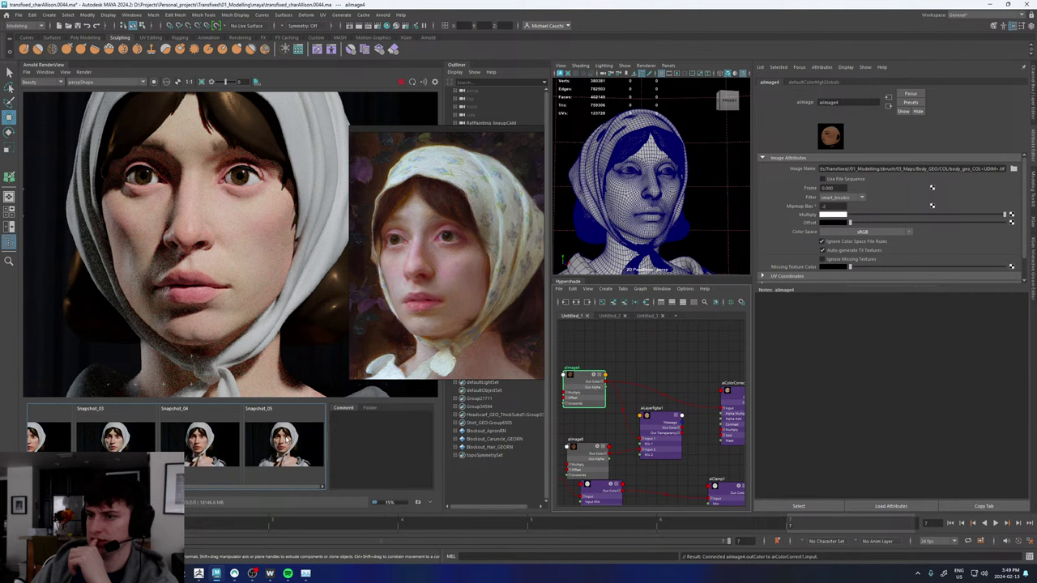
click(285, 435)
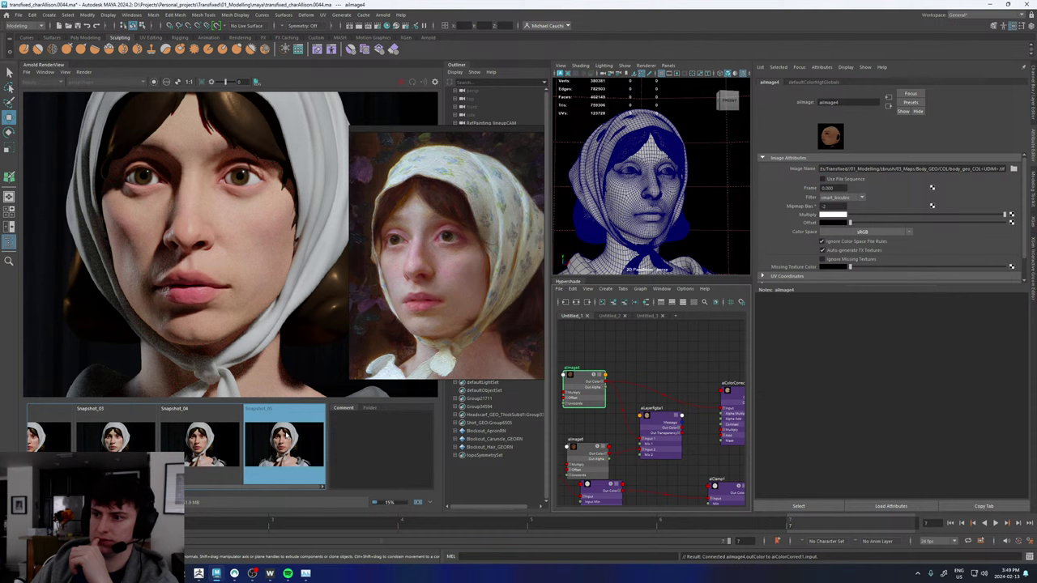
click(285, 436)
click(285, 436)
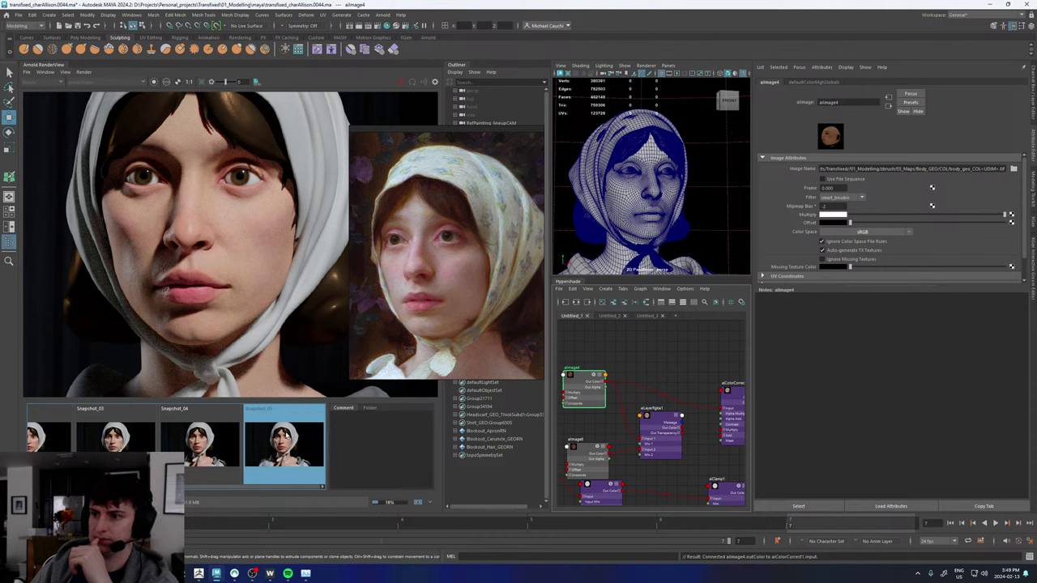
- Compare the current skin render with Snapshot_05 across the whole face
click(285, 436)
click(285, 436)
click(285, 436)
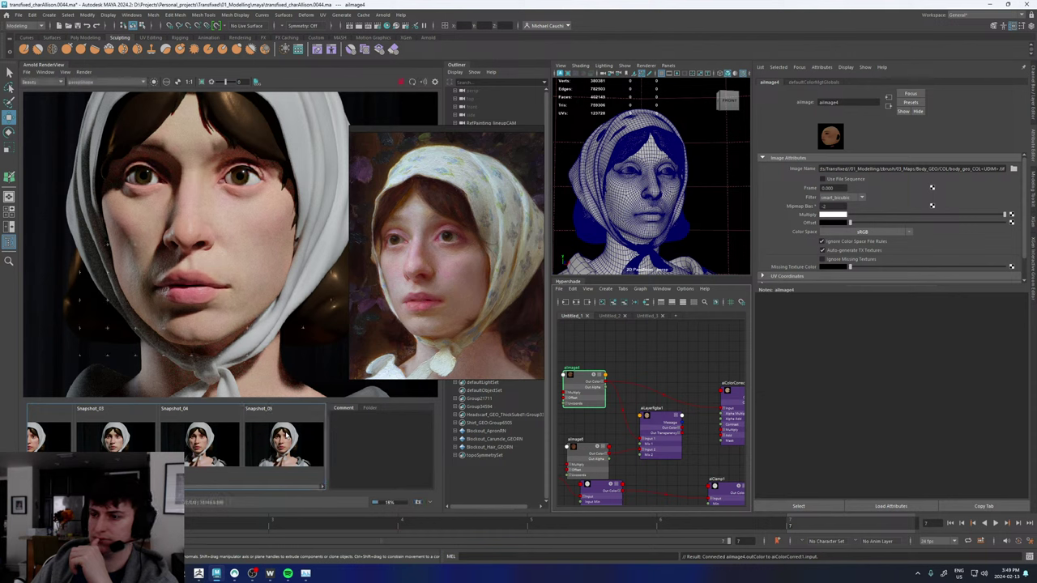
click(286, 436)
click(285, 436)
click(285, 435)
click(285, 435)
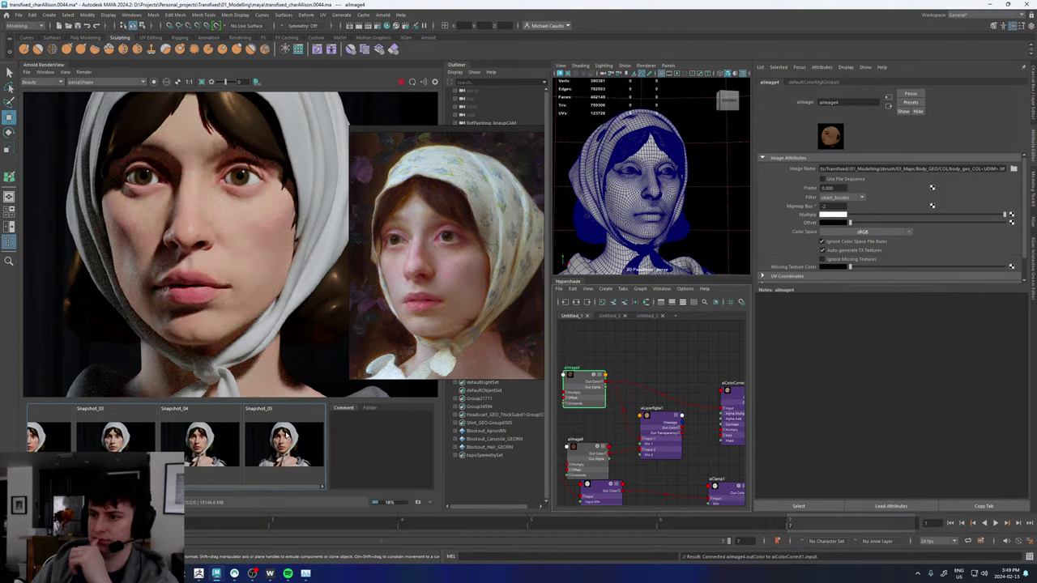
- Examine the face close up and at full framing, alternating between Snapshot_05 and the current render
scroll(283, 233, up, 4)
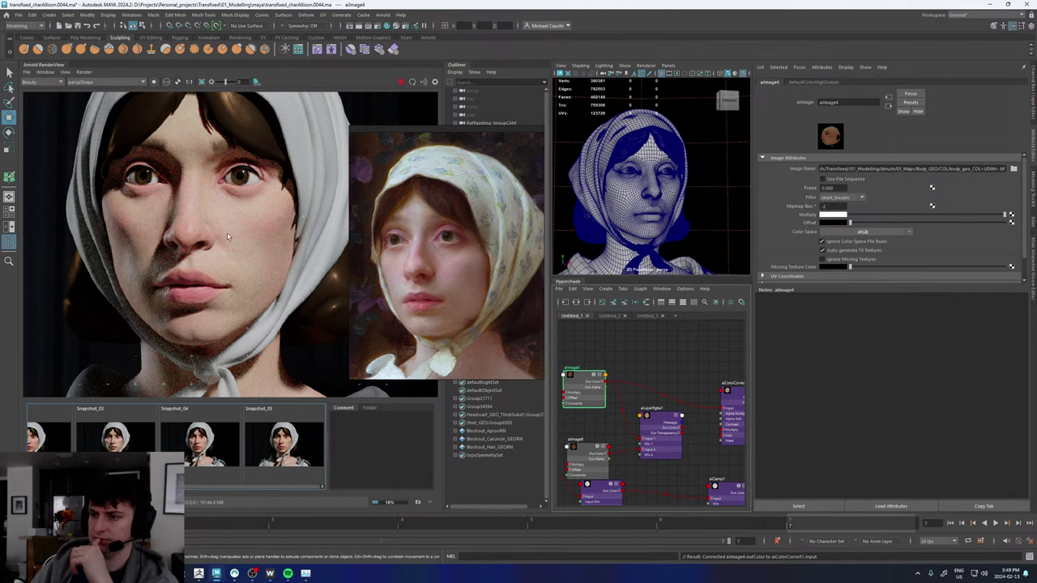
click(298, 462)
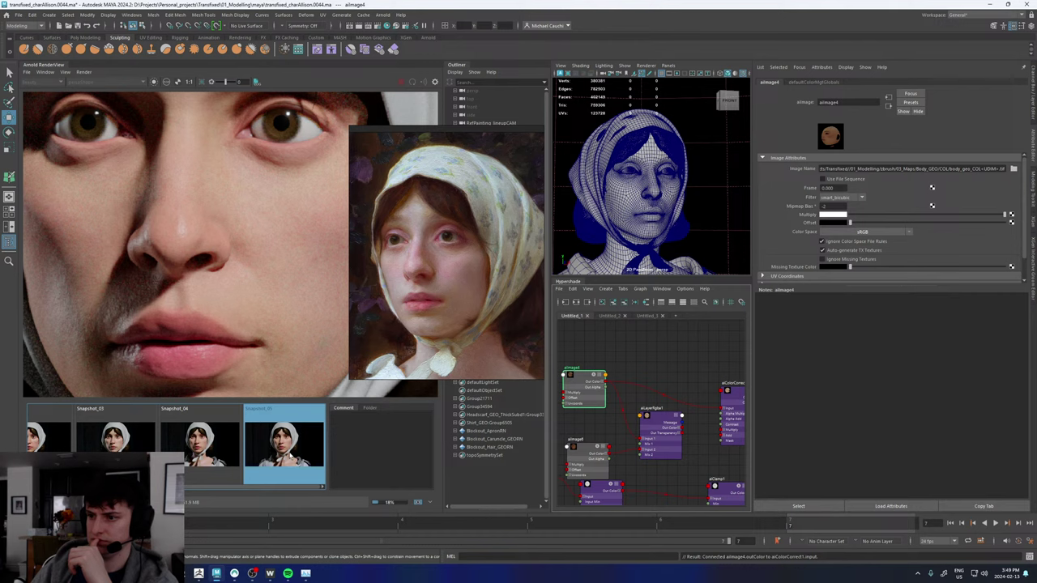
click(291, 455)
click(290, 456)
click(291, 456)
click(291, 455)
click(291, 455)
click(289, 456)
scroll(247, 285, down, 4)
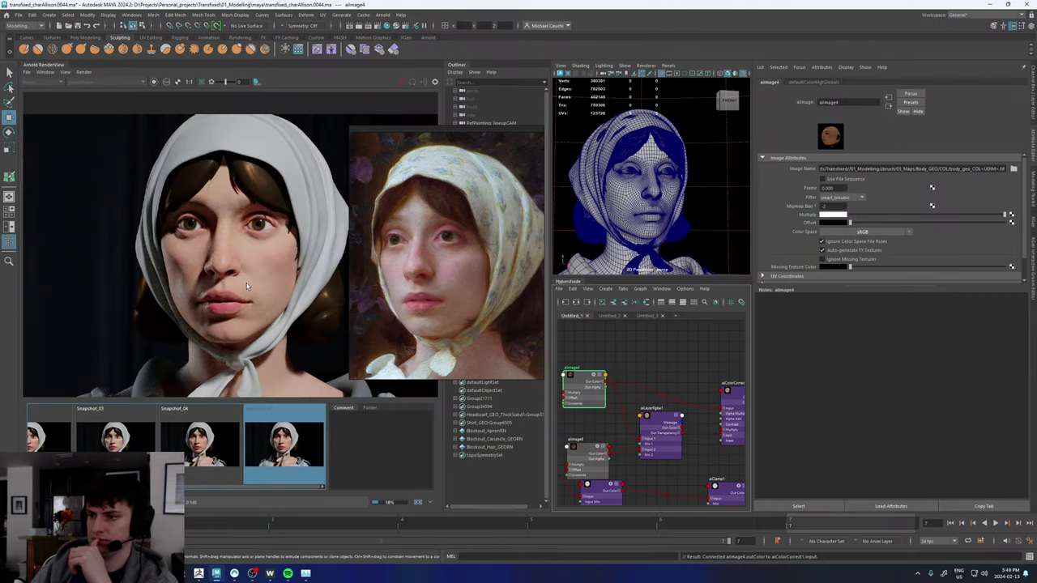
scroll(248, 286, up, 3)
click(282, 470)
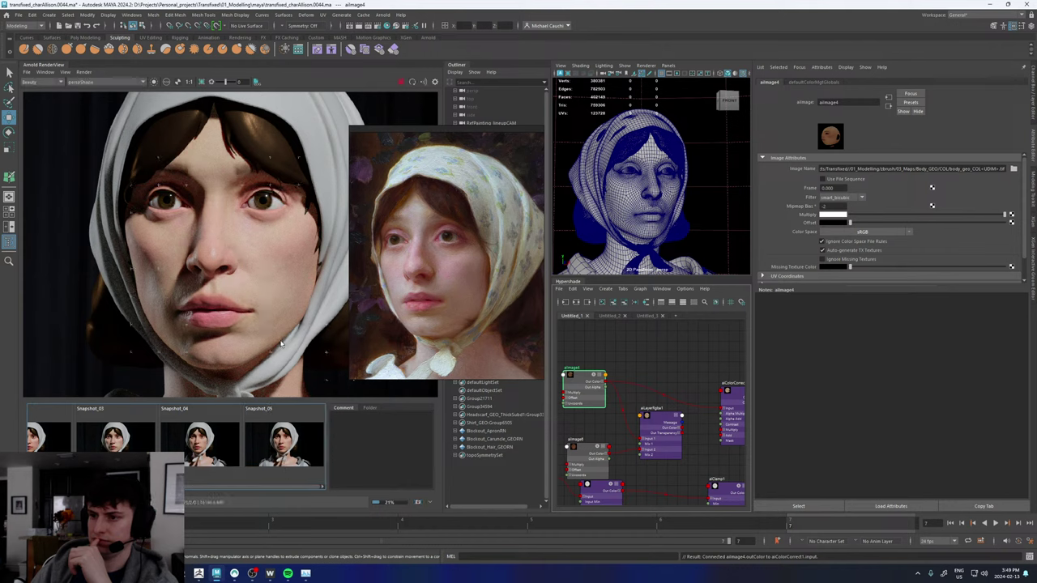
scroll(268, 296, down, 4)
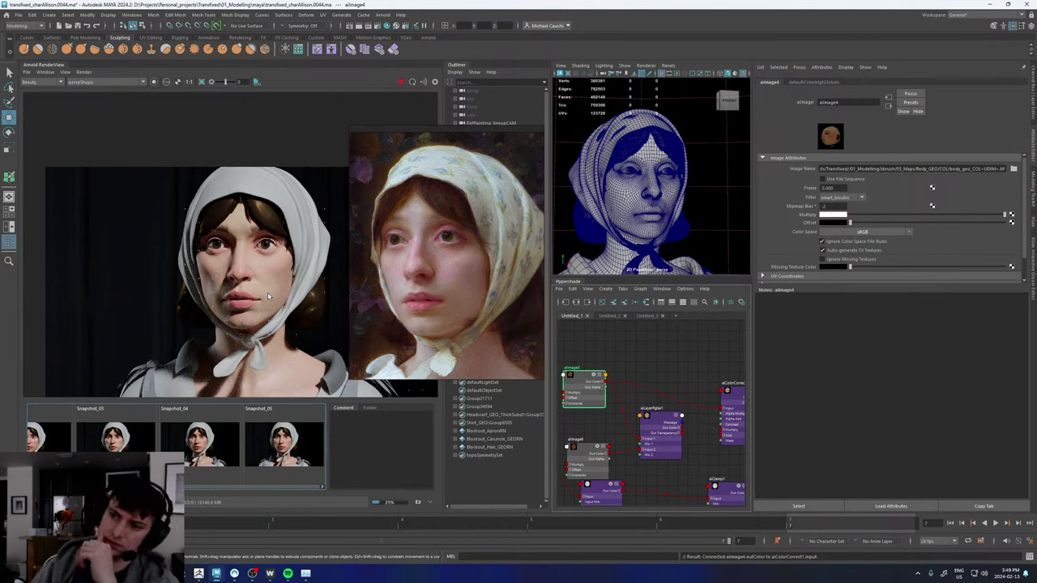
scroll(279, 281, up, 4)
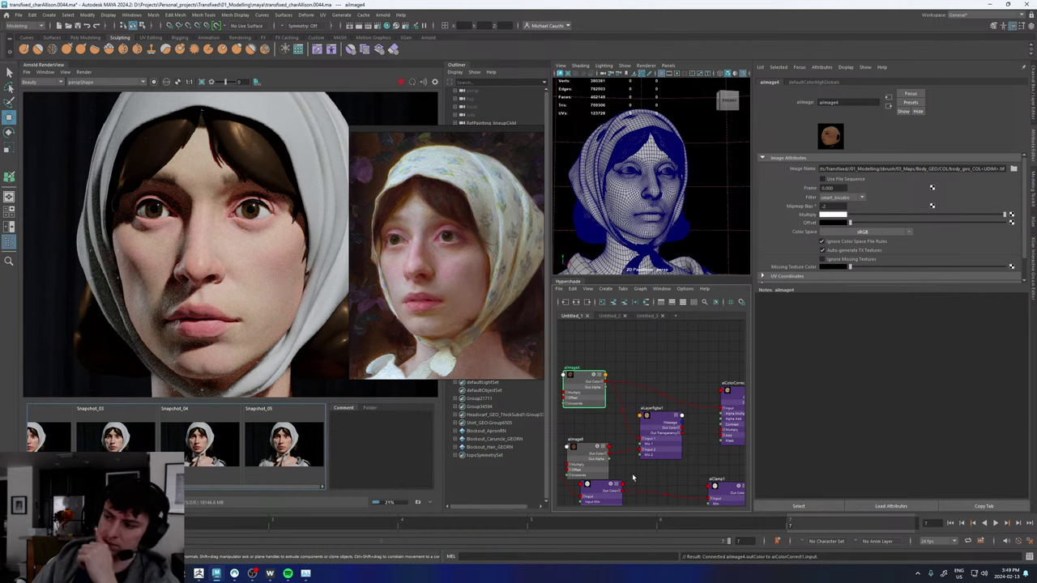
- Connect aiLayerRgba1's outColor to the input of aiColorCorrect1 and shift the reference painting away from the rendered face
drag(681, 416, 725, 410)
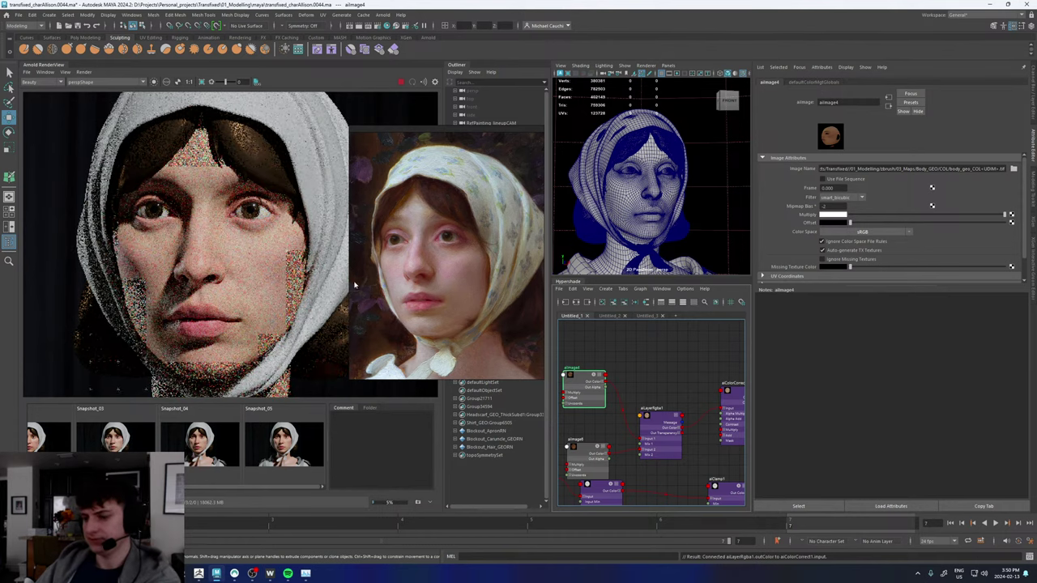
drag(427, 218, 462, 236)
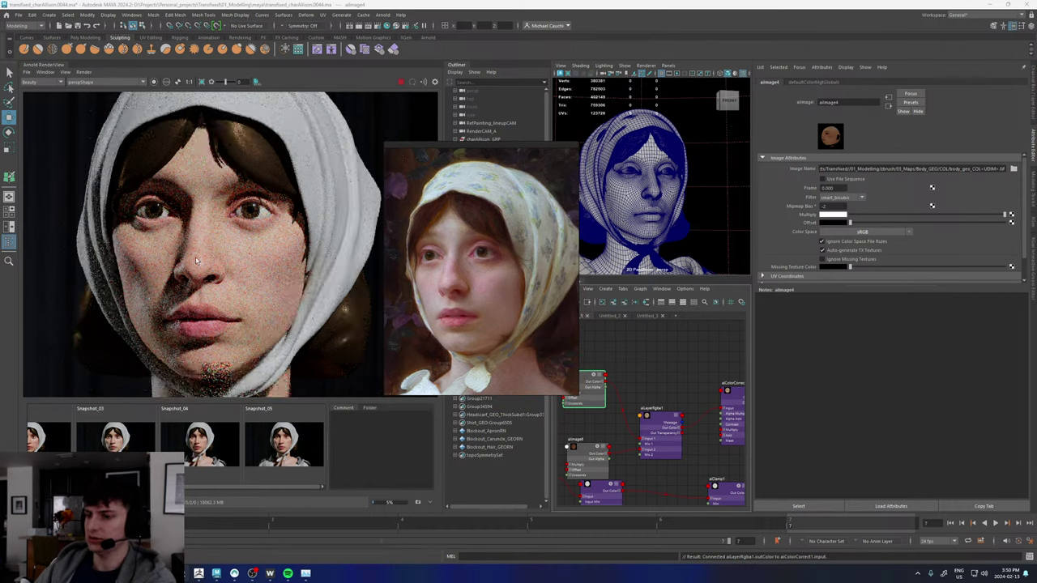
scroll(211, 277, up, 2)
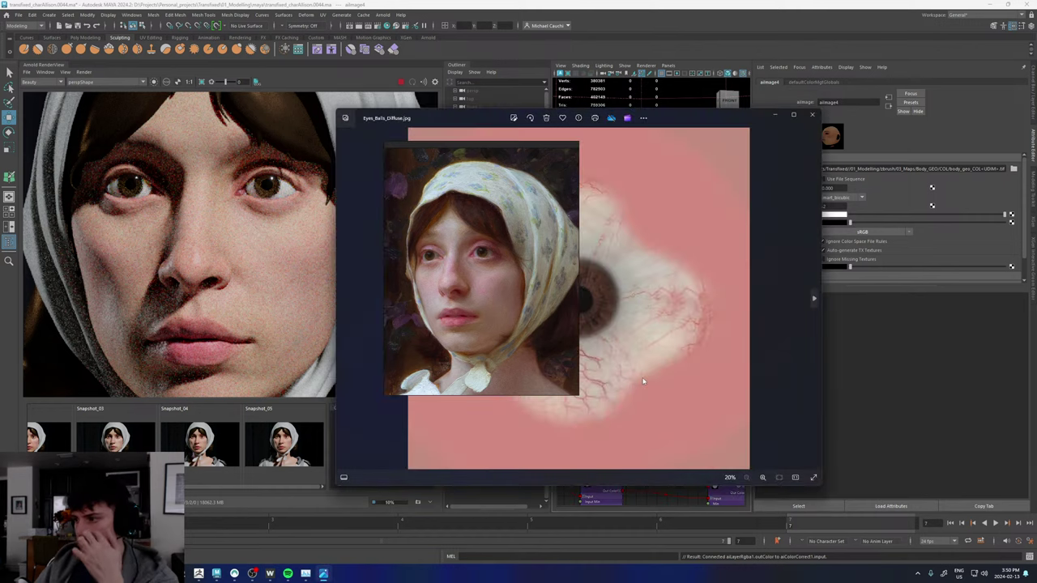
- Examine the eye texture maps Eyes_Balls_Diffuse.jpg, Eyes_Balls_Normals.jpg, Lens_Normal.jpg and Eyes_Balls_Spec.jpg, including the iris detail, and close them
drag(495, 280, 440, 303)
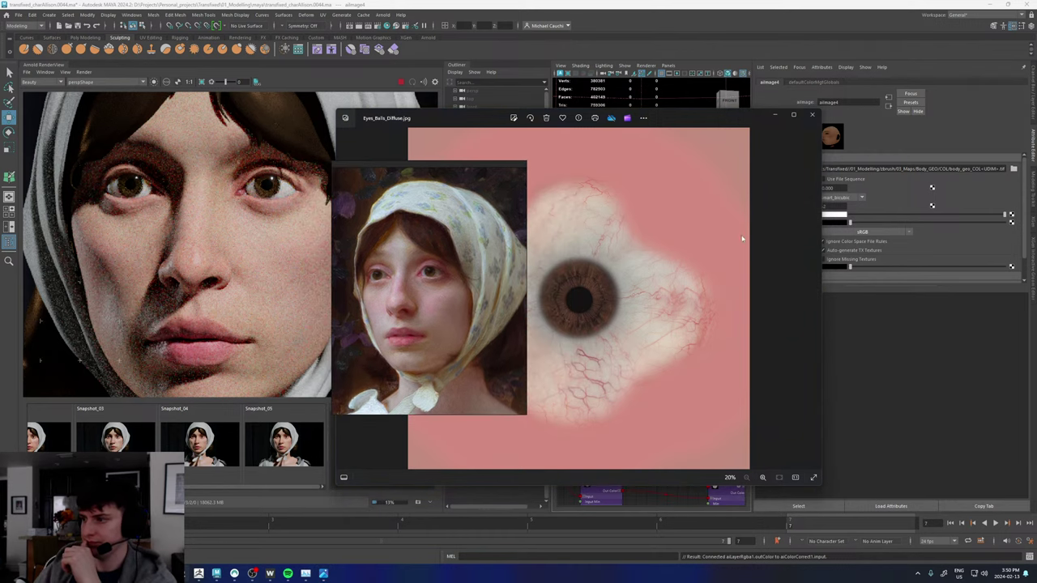
click(811, 116)
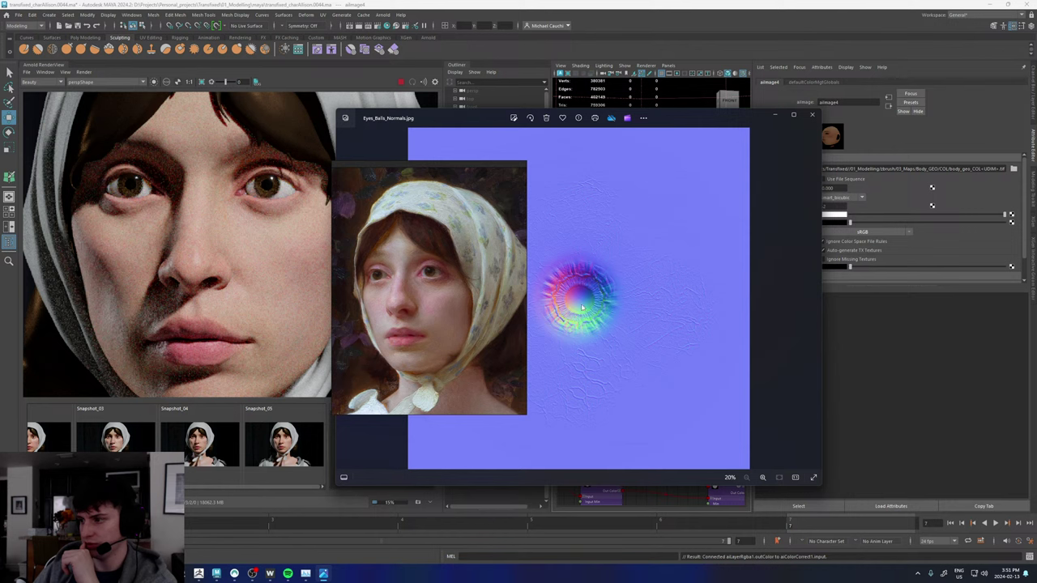
click(812, 114)
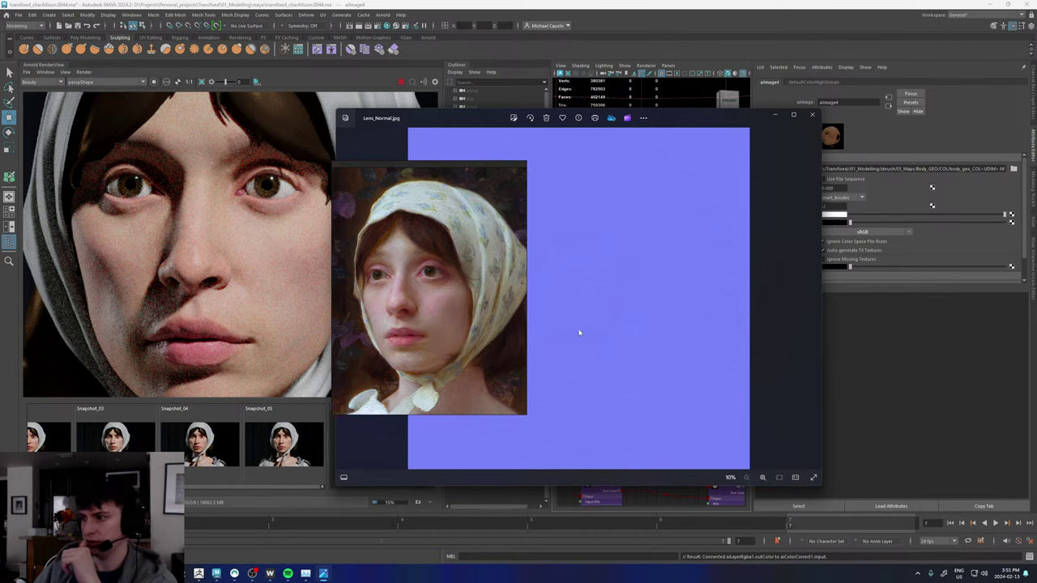
click(812, 114)
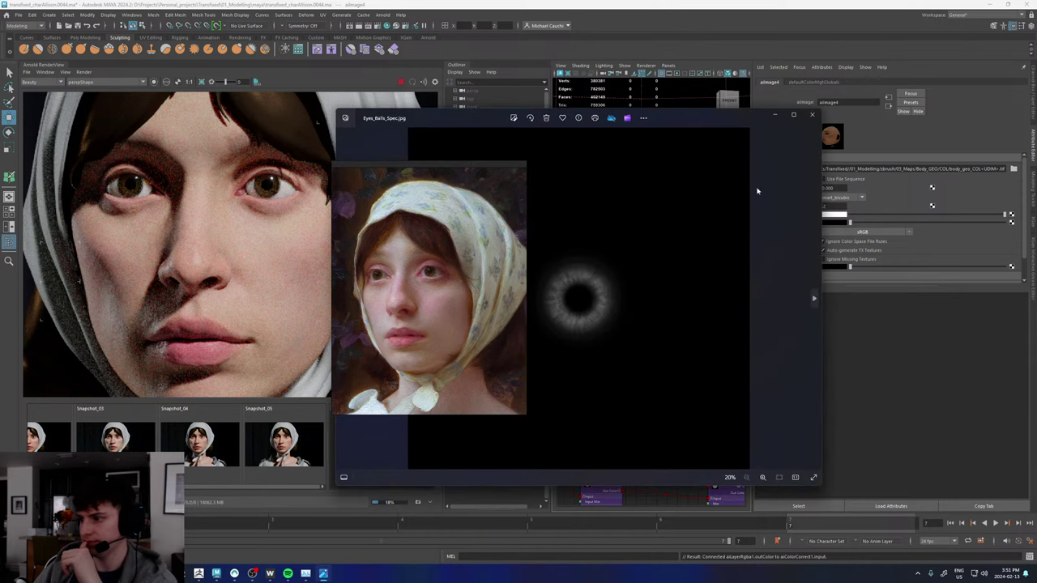
click(812, 114)
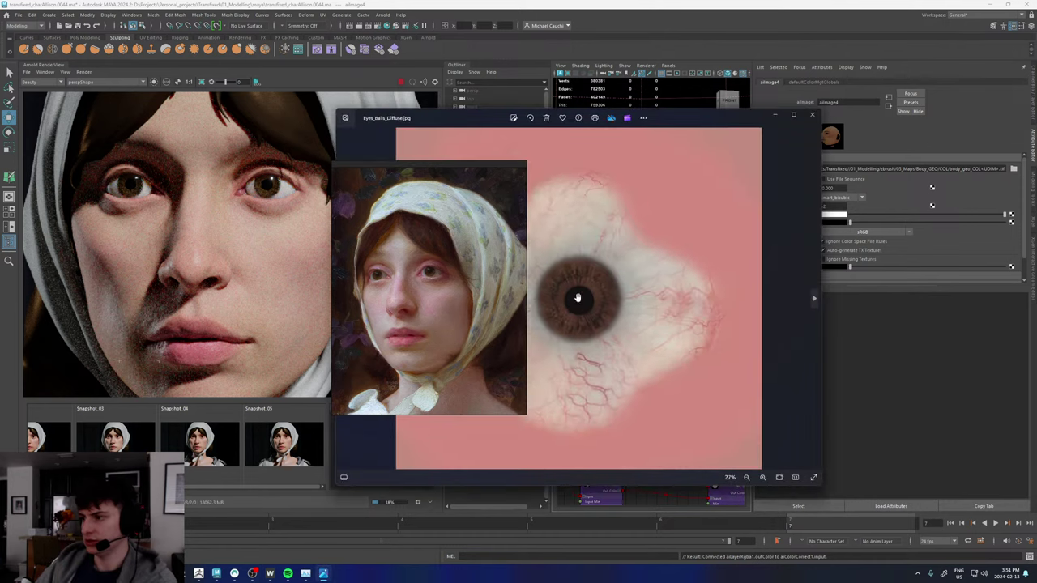
scroll(561, 303, up, 3)
scroll(561, 303, up, 3)
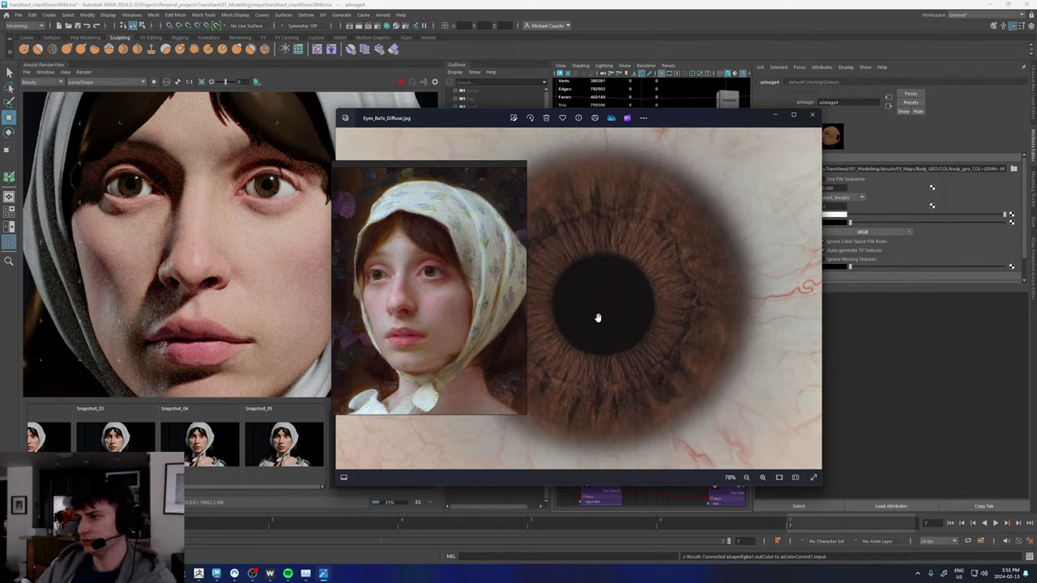
scroll(596, 317, down, 5)
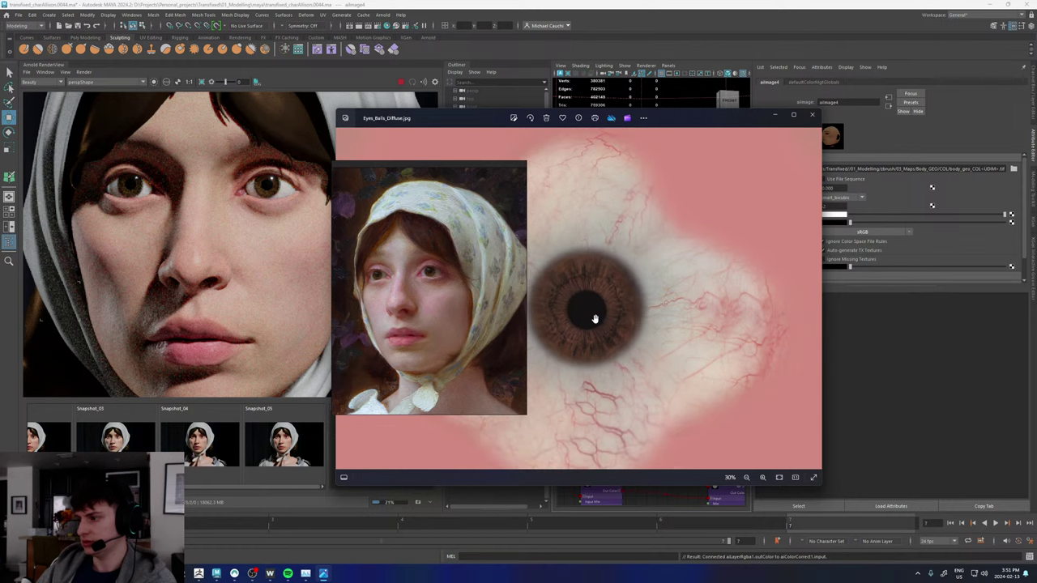
scroll(590, 325, down, 2)
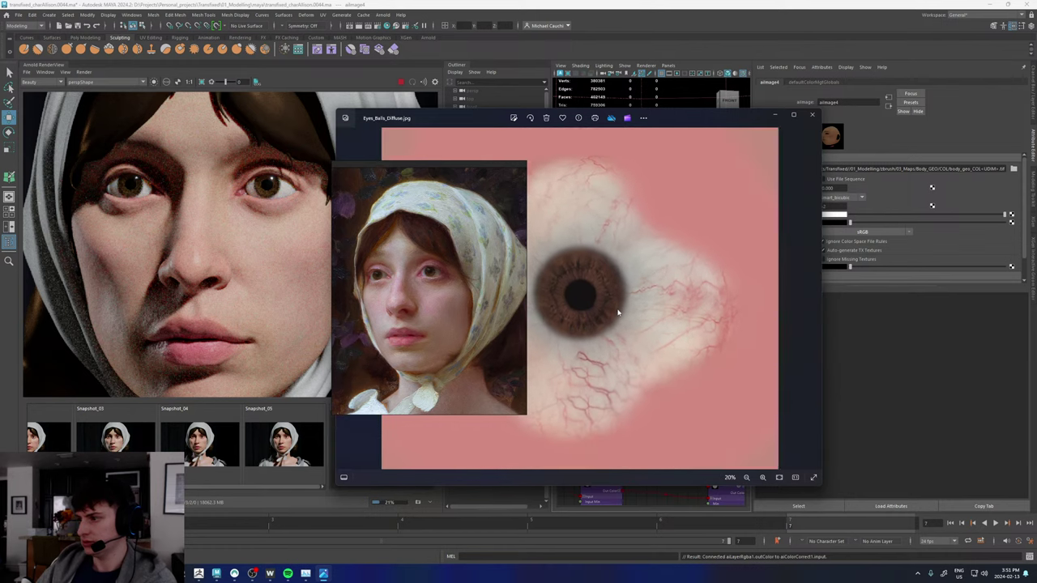
click(812, 114)
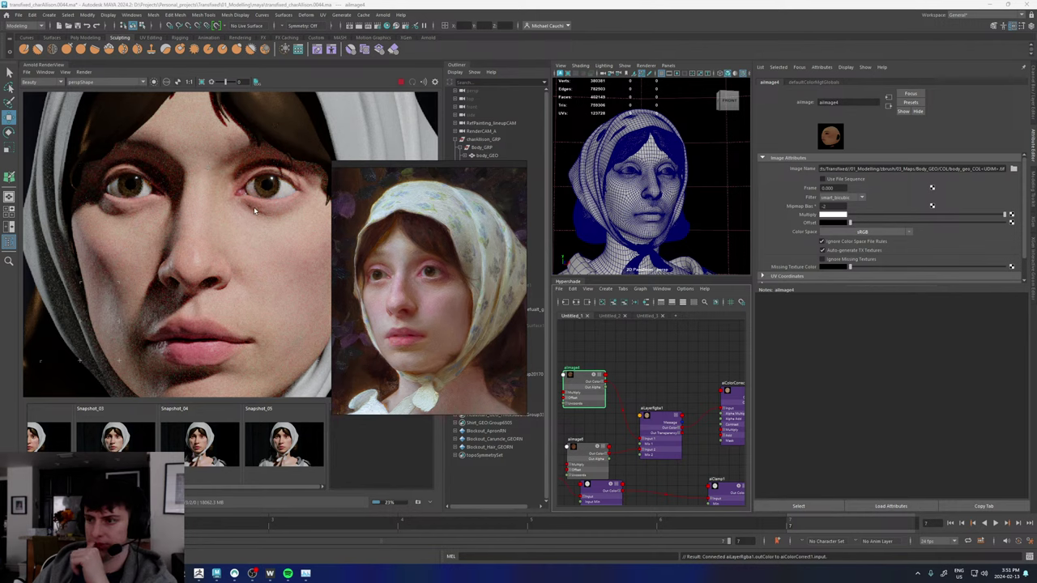
- Compare the overall face and bust render with the reference painting placed beside it
scroll(254, 207, down, 3)
scroll(254, 209, up, 3)
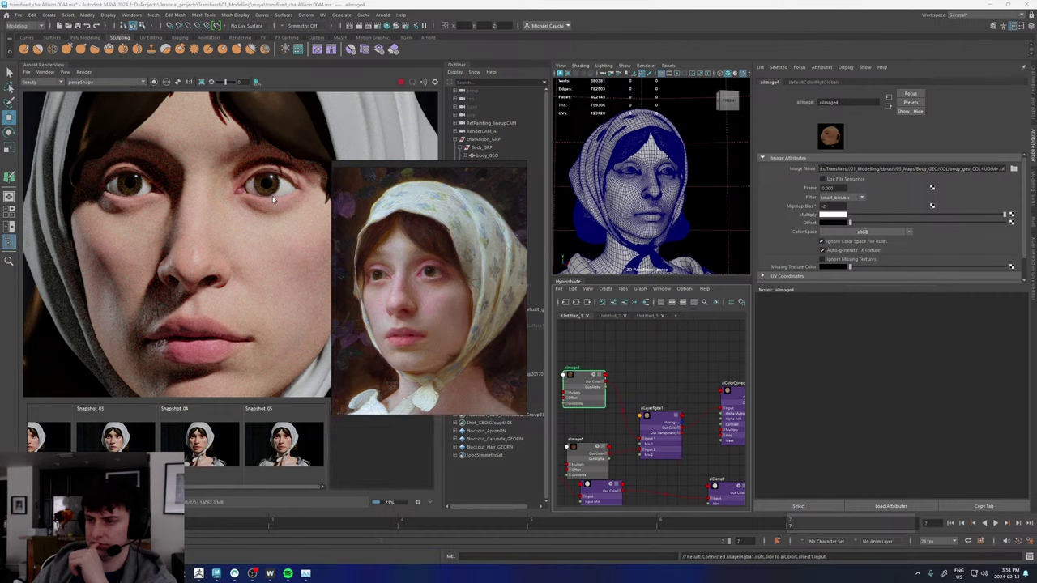
right_drag(416, 241, 434, 201)
scroll(188, 293, down, 4)
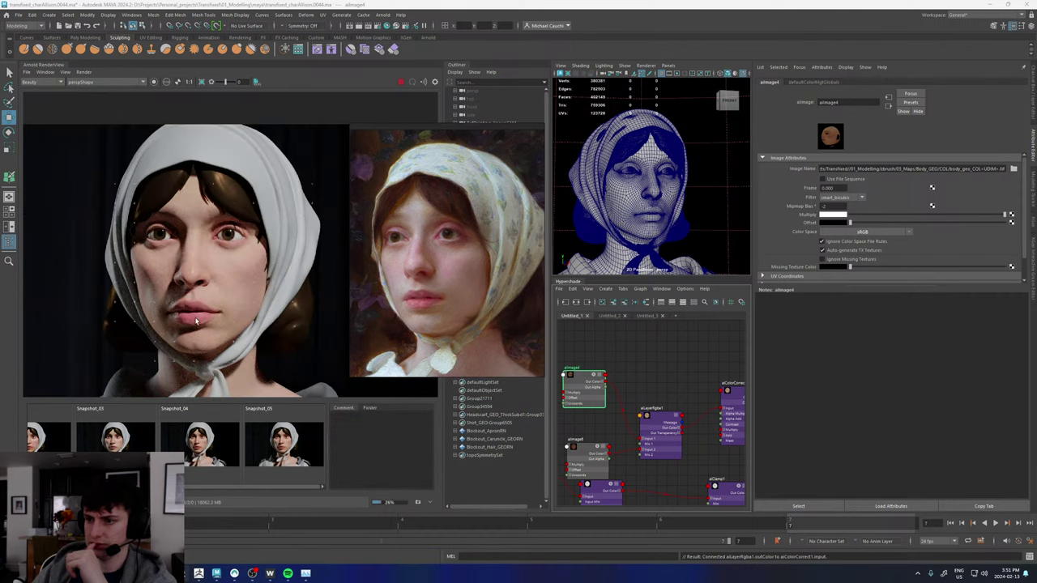
middle_drag(195, 322, 189, 275)
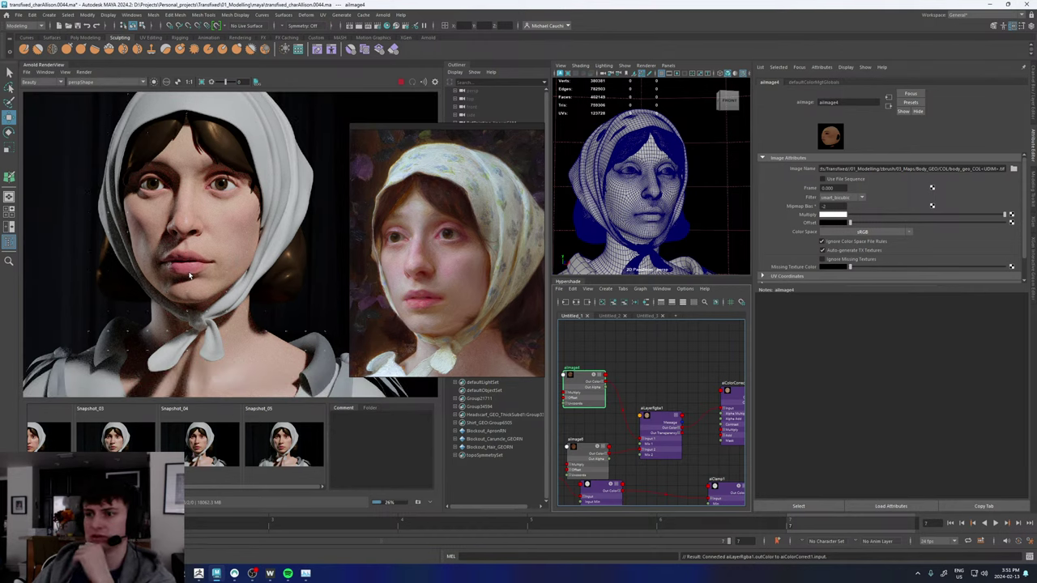
scroll(243, 285, down, 2)
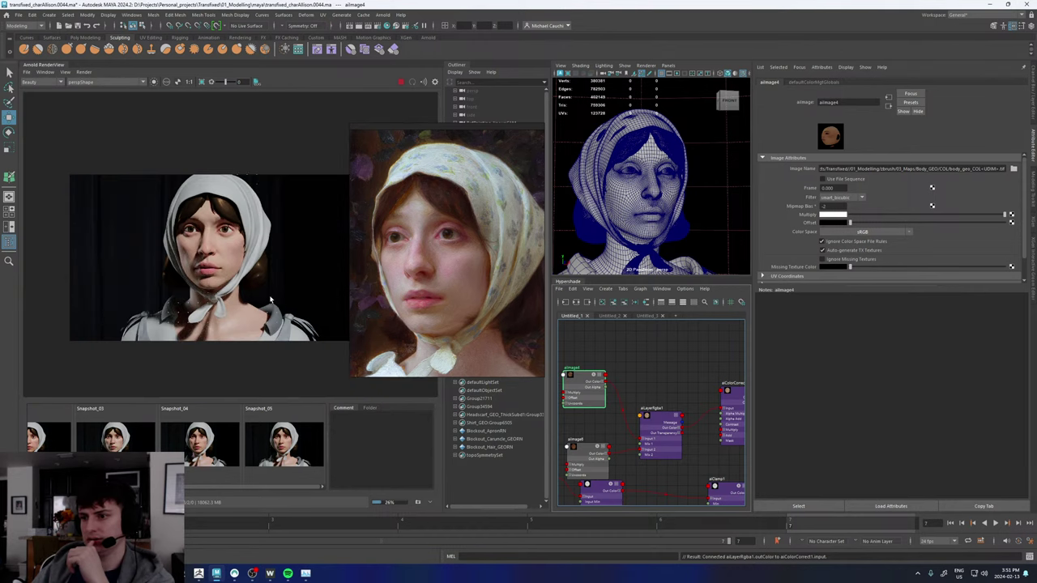
middle_drag(270, 300, 223, 201)
scroll(213, 202, up, 2)
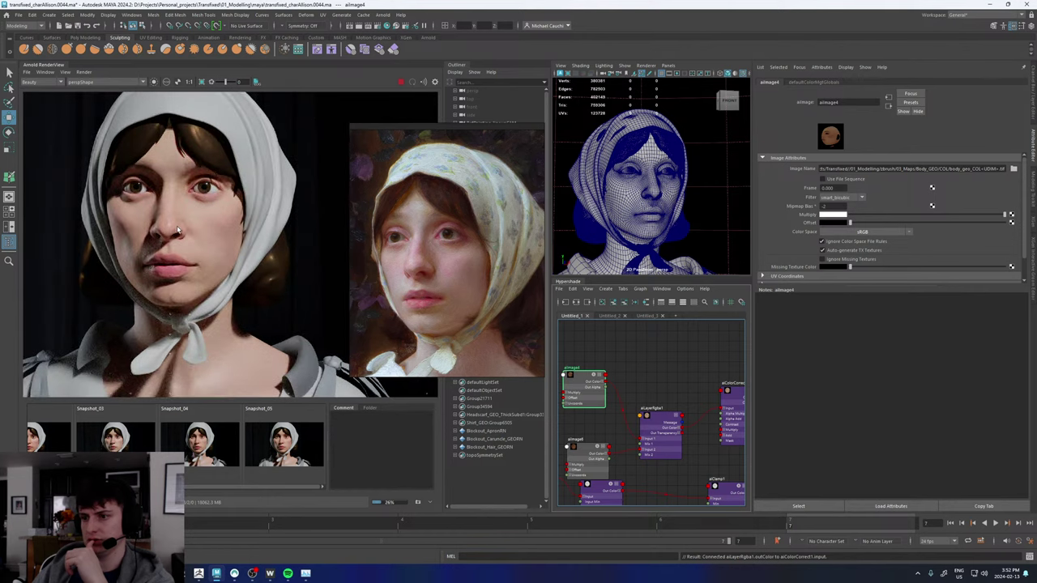
- Examine the rendered skin around the nose, lips and eyes against the reference painting
scroll(177, 228, up, 3)
middle_drag(148, 261, 212, 265)
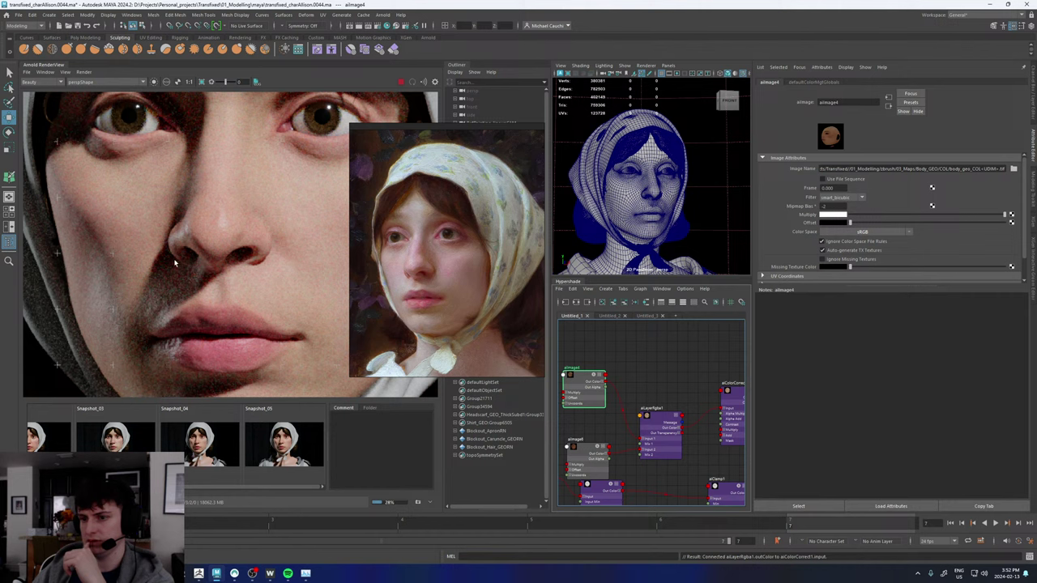
scroll(245, 241, down, 2)
middle_drag(273, 230, 180, 242)
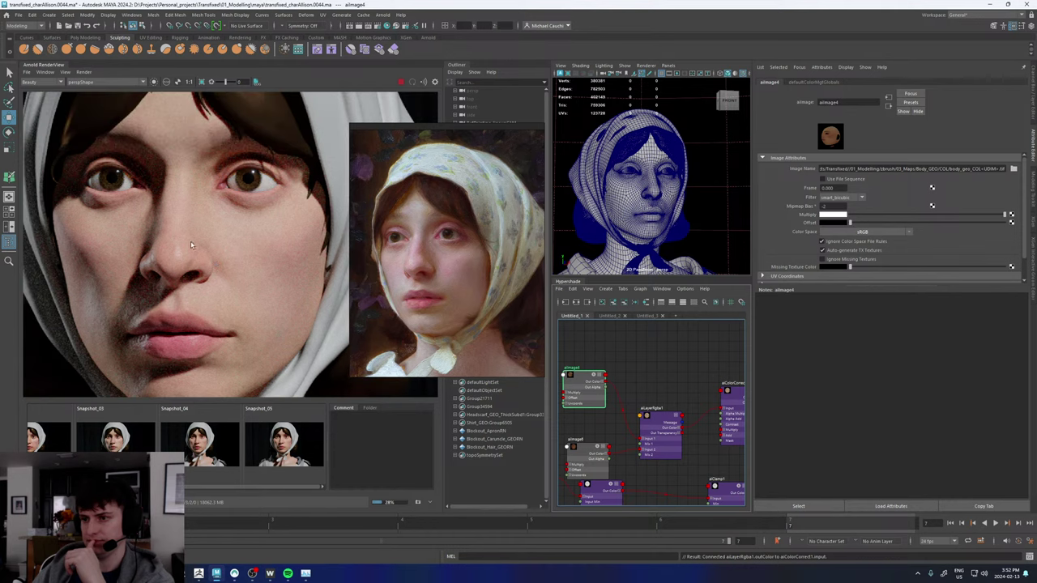
scroll(116, 199, up, 4)
scroll(166, 277, down, 5)
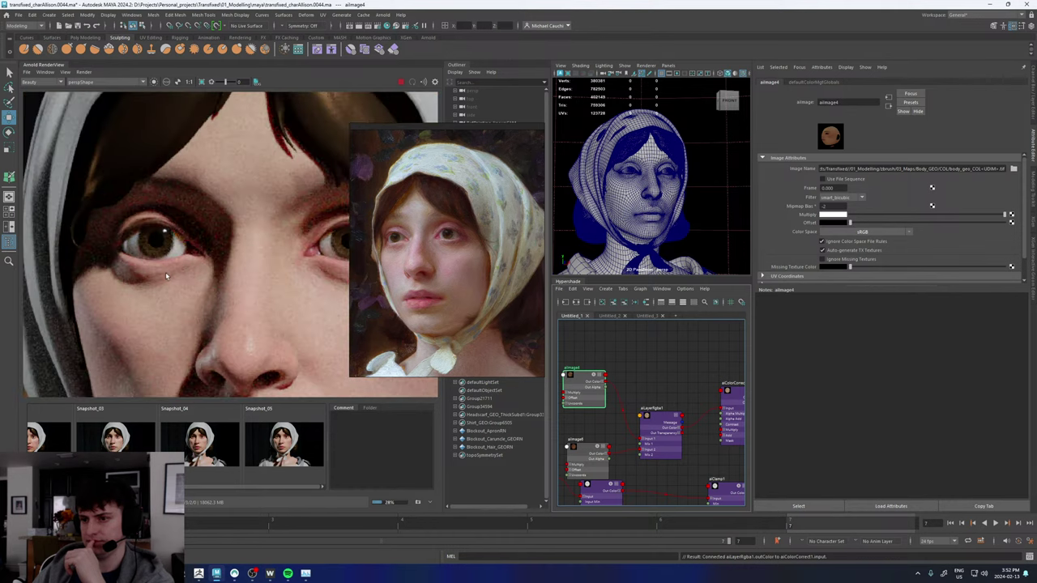
middle_drag(217, 273, 202, 211)
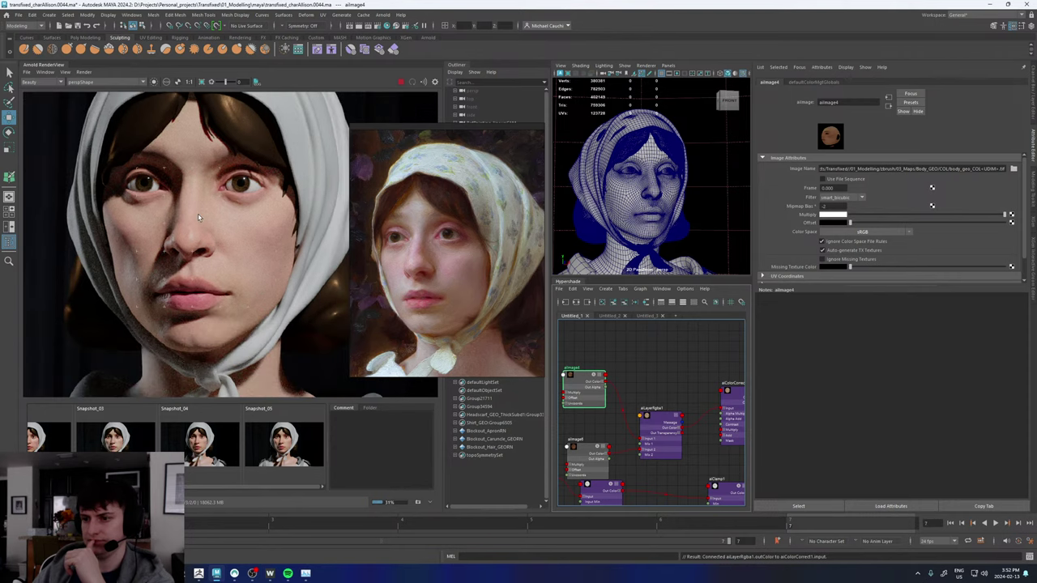
- Move the reference painting off the workspace and reposition the romboSSSRandomWalk5 node in the shader graph to make room
right_drag(475, 241, 0, 284)
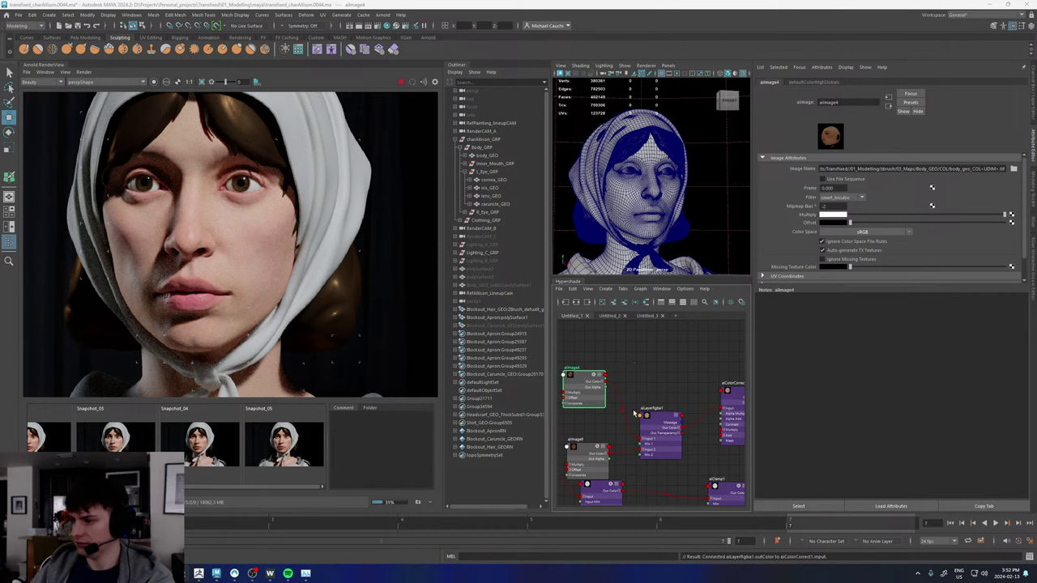
scroll(654, 406, down, 5)
alt+middle_drag(650, 377, 542, 348)
scroll(620, 371, up, 5)
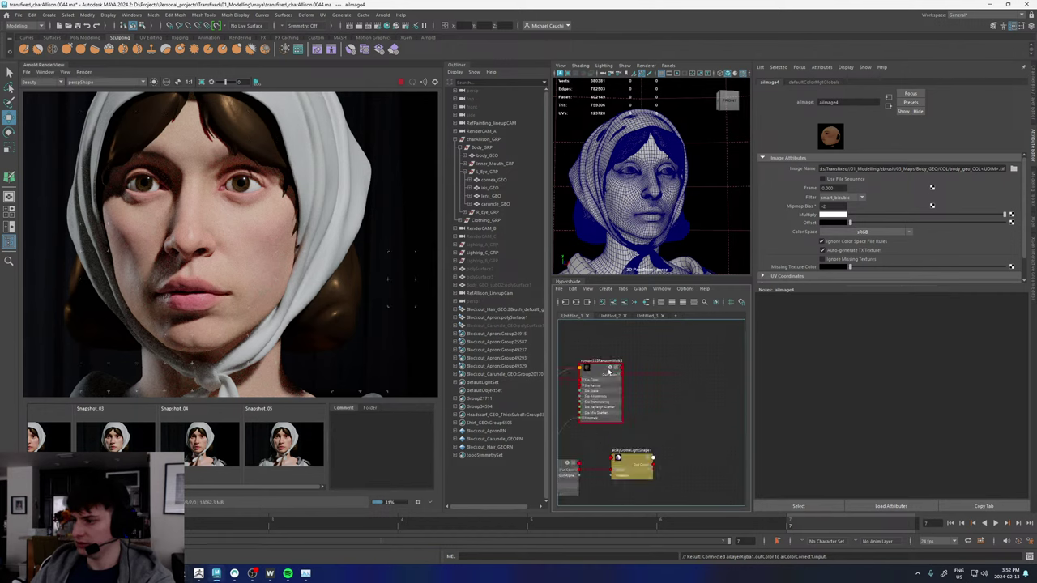
drag(606, 367, 682, 362)
alt+middle_drag(737, 438, 675, 434)
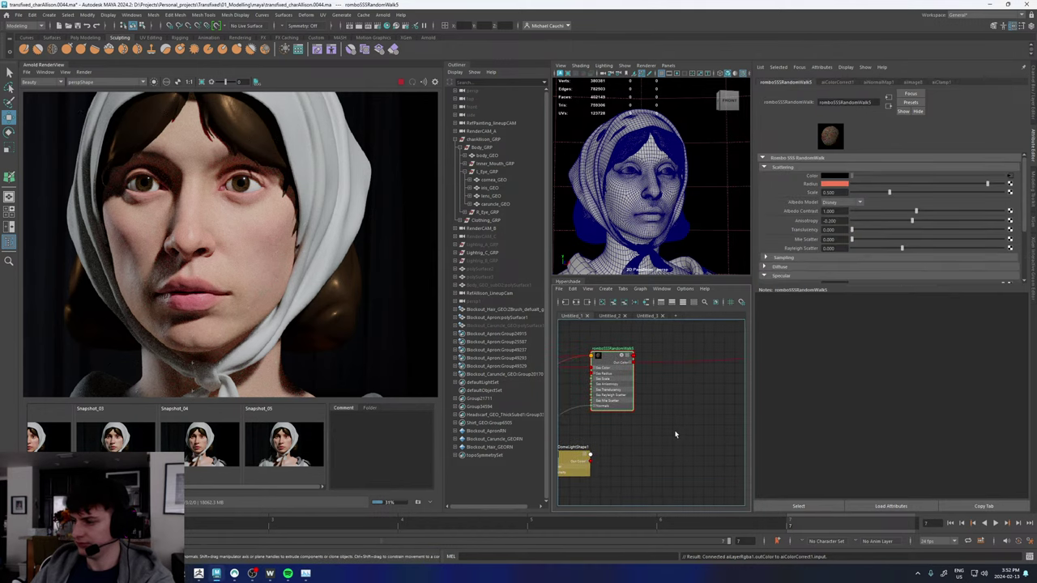
- Create a romboReflectGeneralized node in the shader graph and place it below the romboSSSRandomWalk5 node
click(676, 434)
key(Tab)
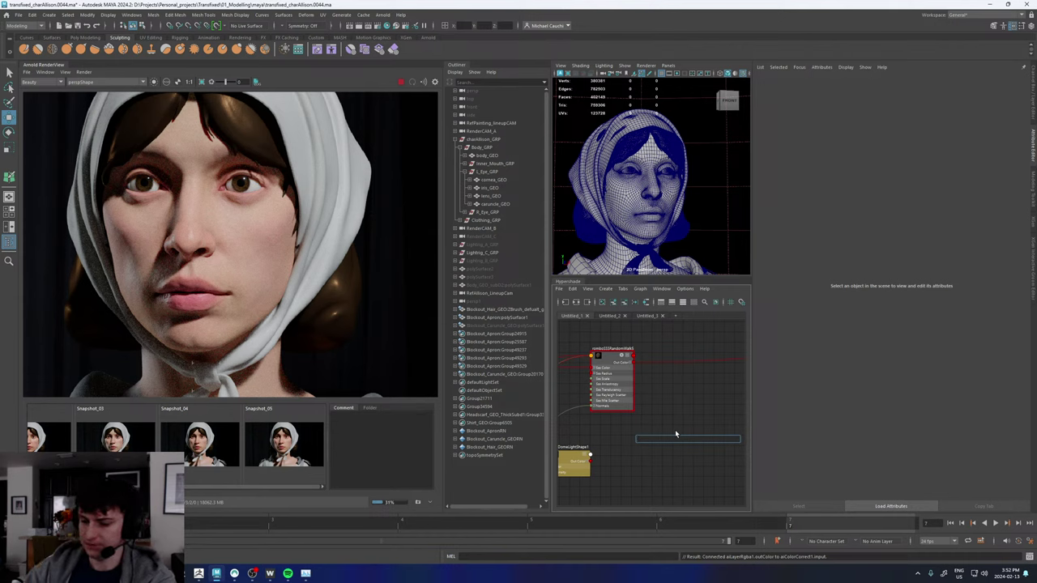
text(reflec)
key(Down)
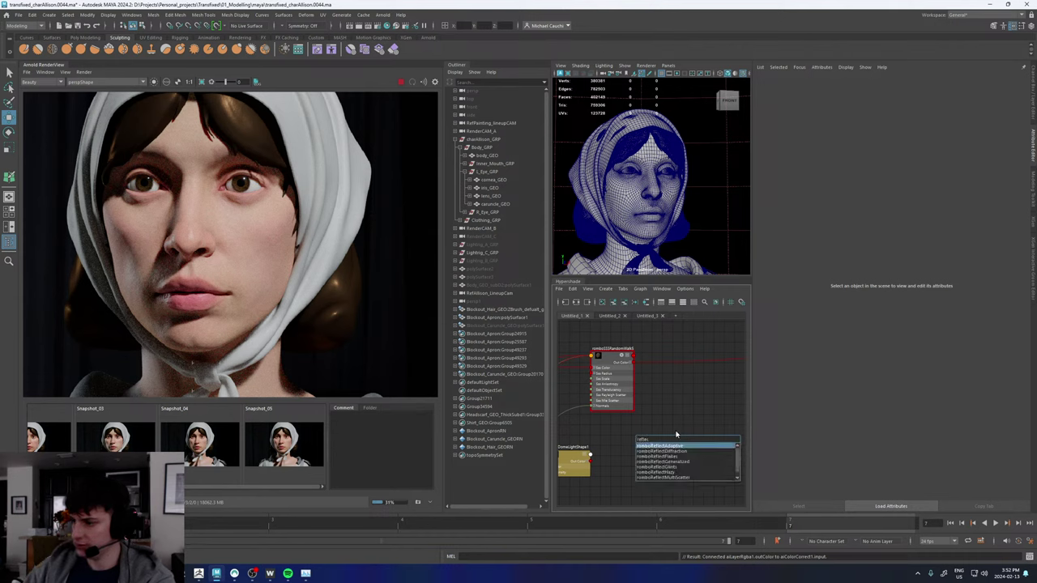
key(Down)
key(Down)
key(Down)
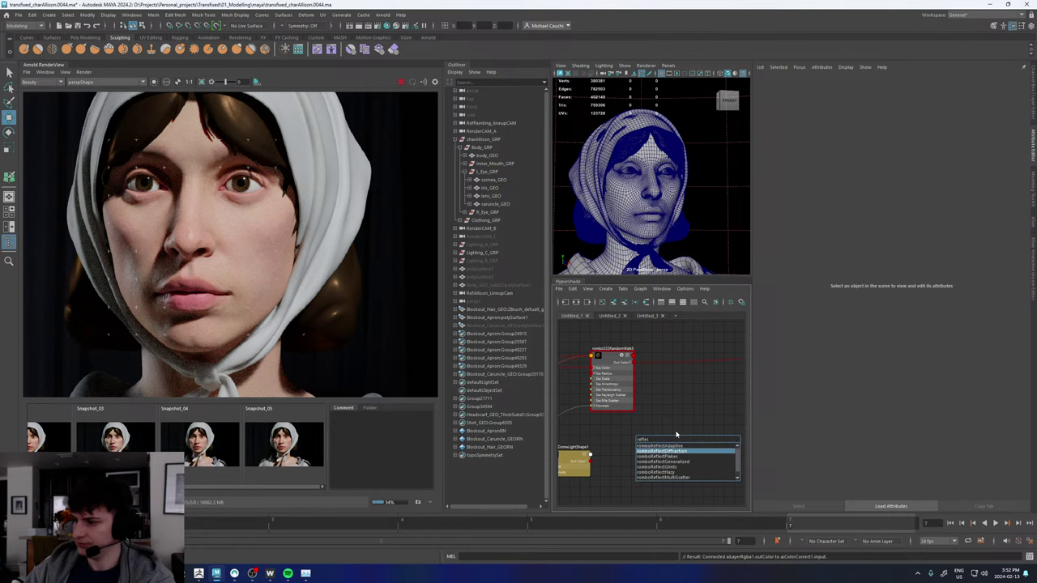
key(Return)
drag(658, 434, 648, 443)
- Create a romboMix2Closures node in the shader graph near the SSS and reflection nodes
click(689, 409)
key(Tab)
text(mi)
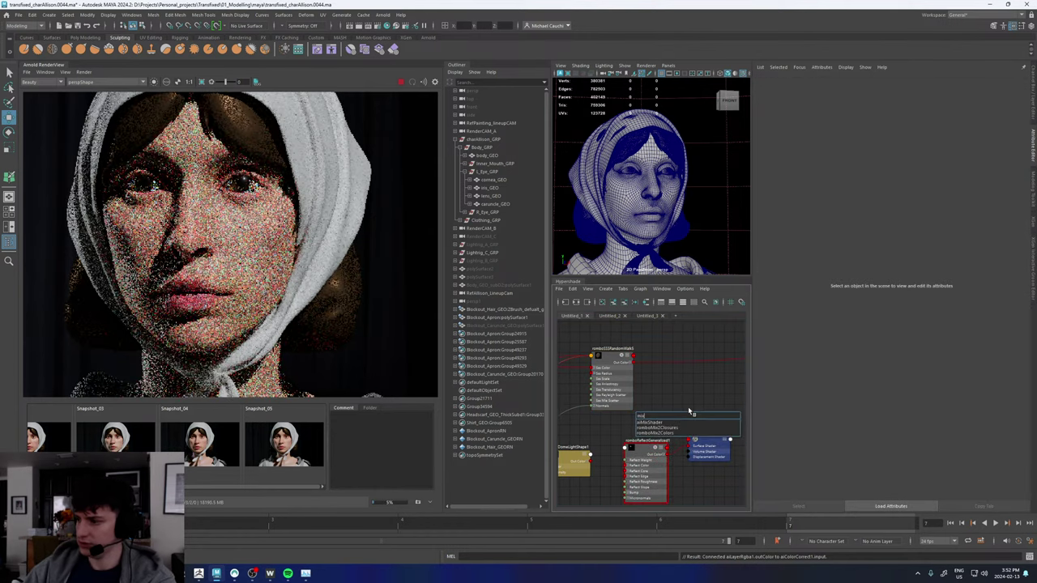
text(x)
key(Down)
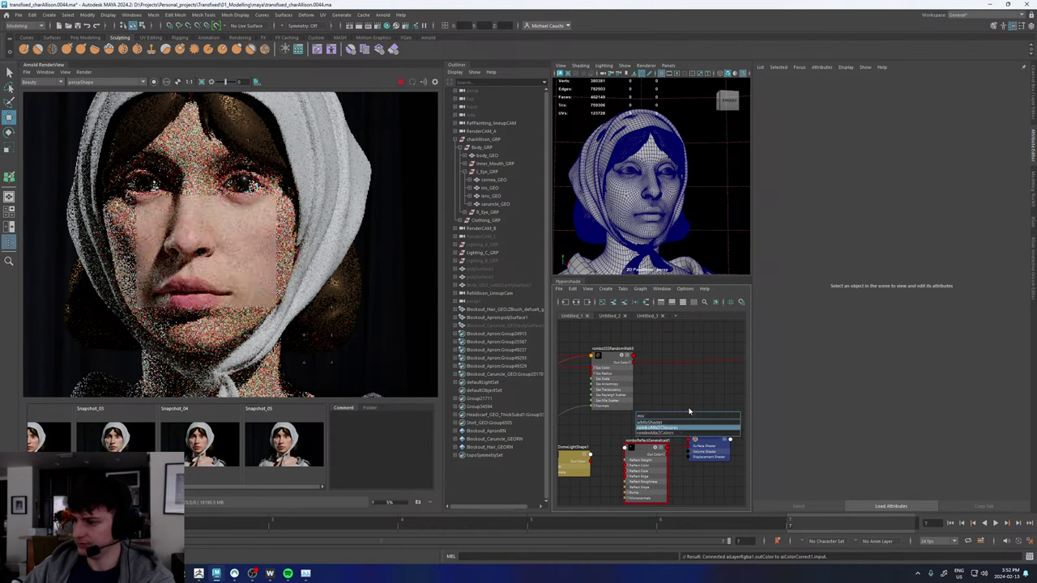
key(Return)
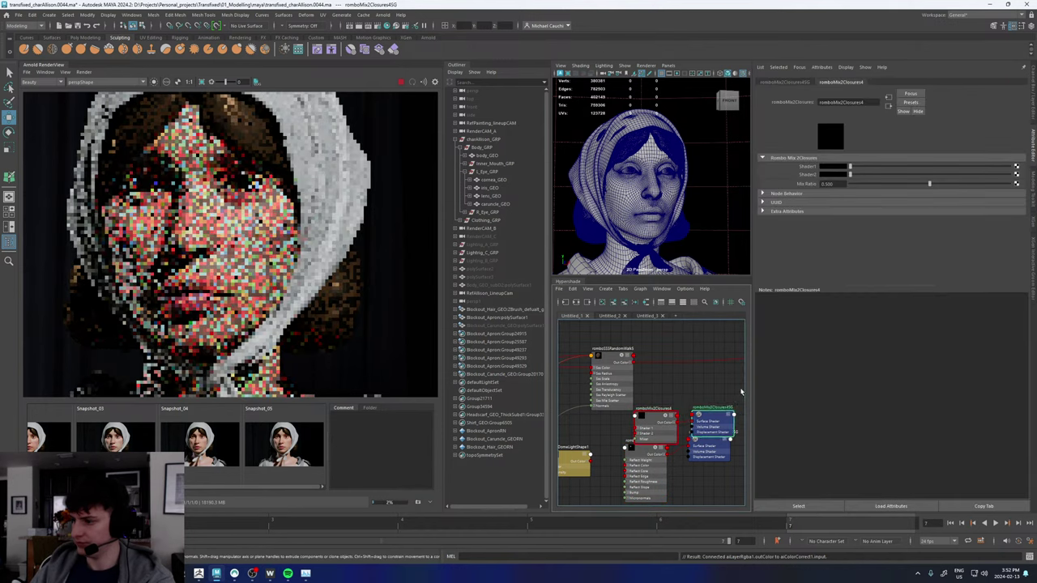
- Connect romboSSSRandomWalk5 to Shader1 and romboReflectGeneralized1 to Shader2 of the mix node, and feed its output into the romboSSSRandomWalk5SG surface shader
drag(690, 415, 663, 398)
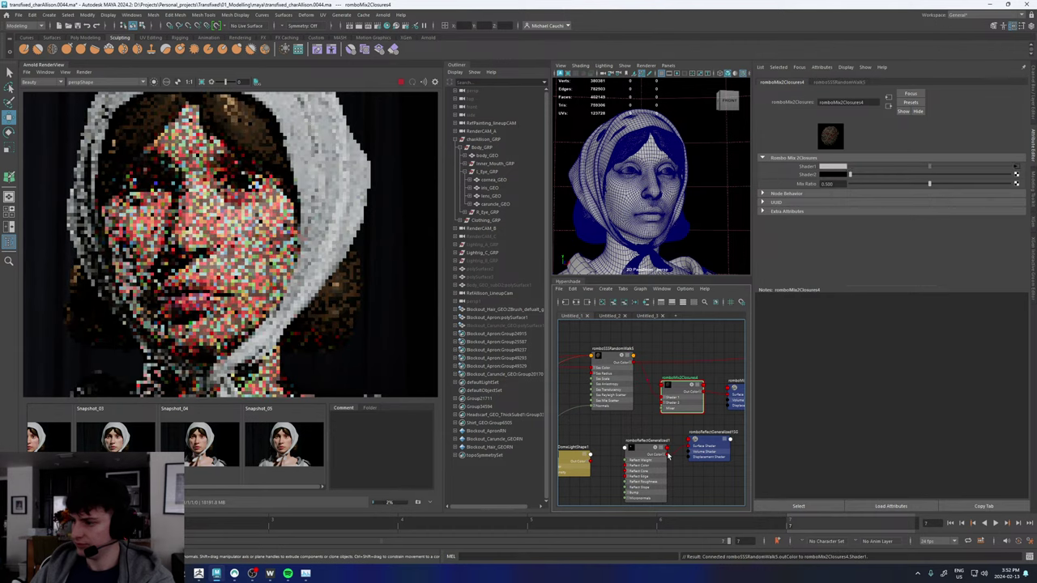
drag(666, 449, 663, 403)
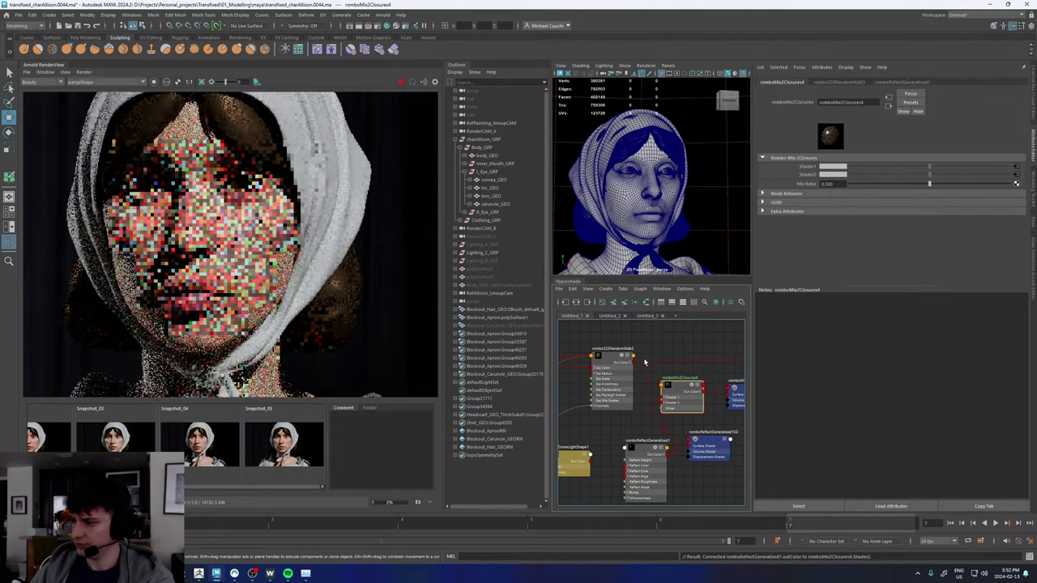
drag(646, 363, 703, 392)
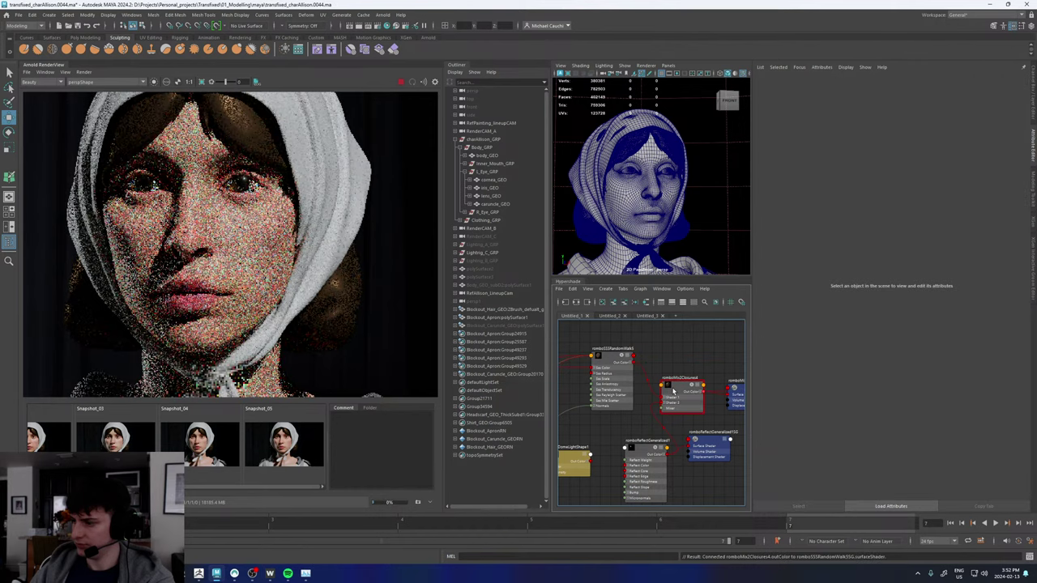
- Set the Fresnel mode of romboReflectGeneralized1 to IOR/K and its first IOR value to 1.335
click(649, 448)
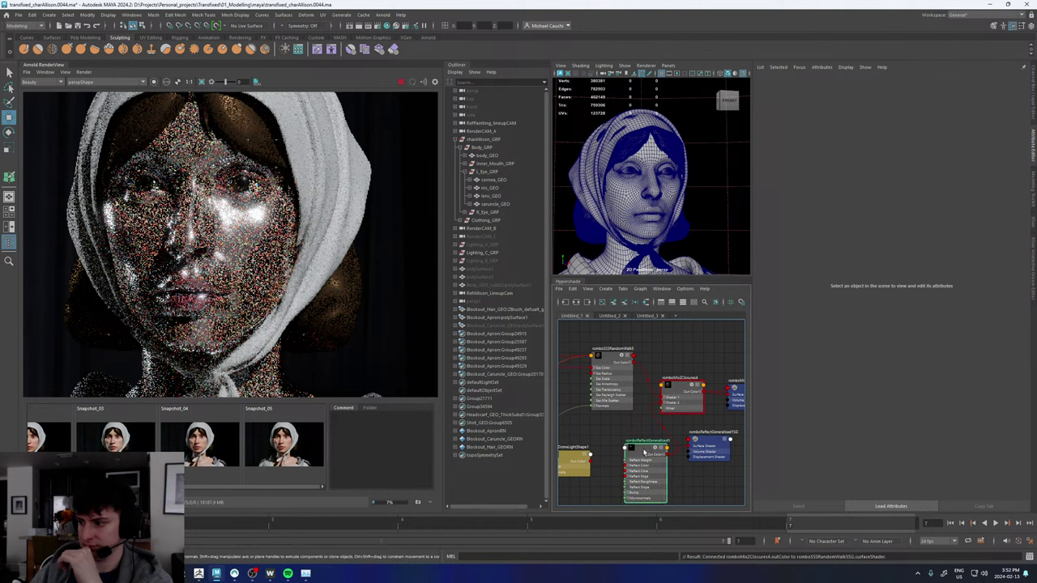
click(834, 177)
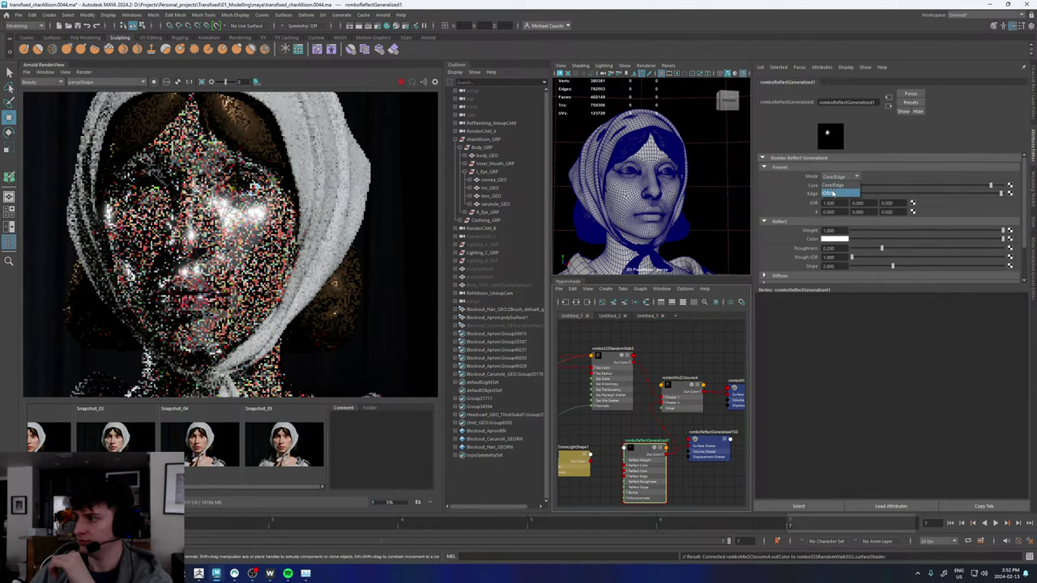
click(831, 193)
click(835, 203)
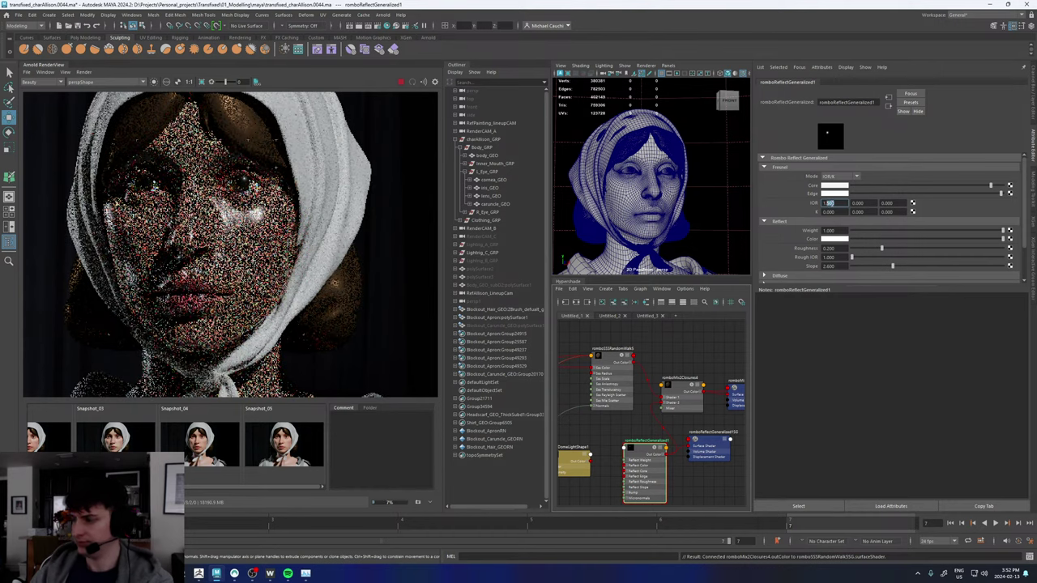
key(Tab)
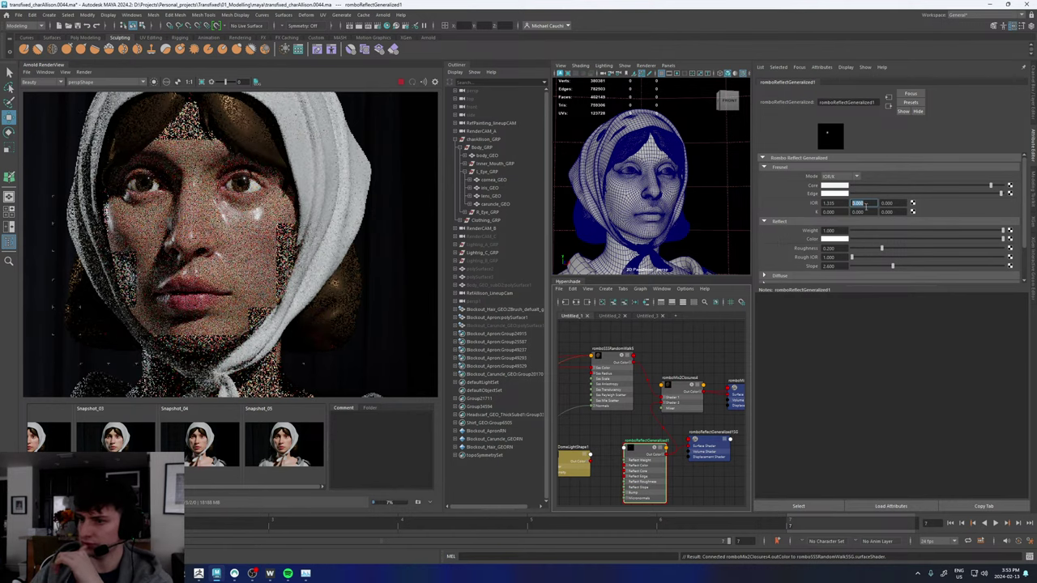
- Set the Mix Ratio of the romboMix2Closures4 node to 0.1
click(679, 387)
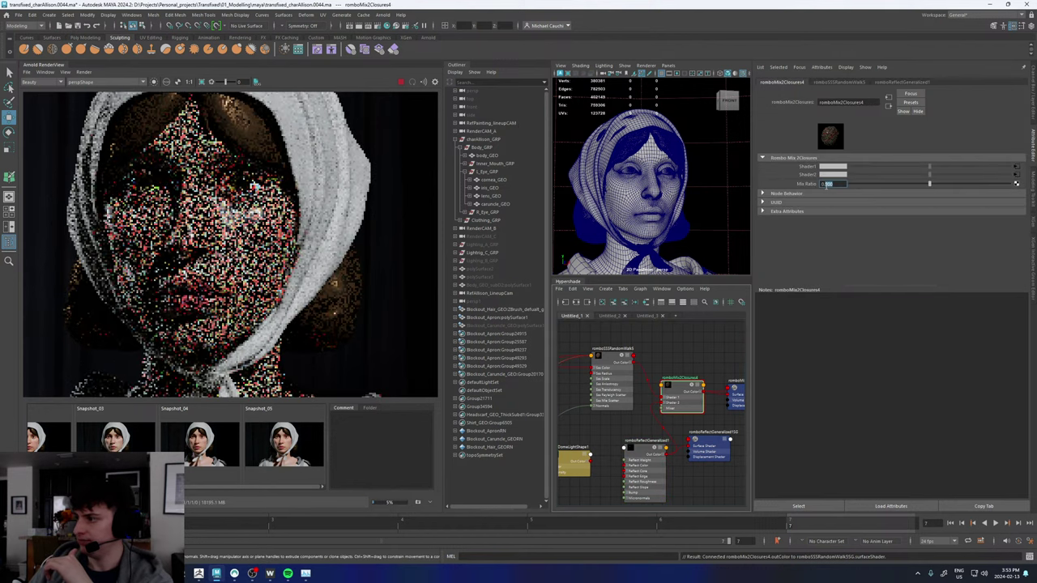
text(0.1)
key(Return)
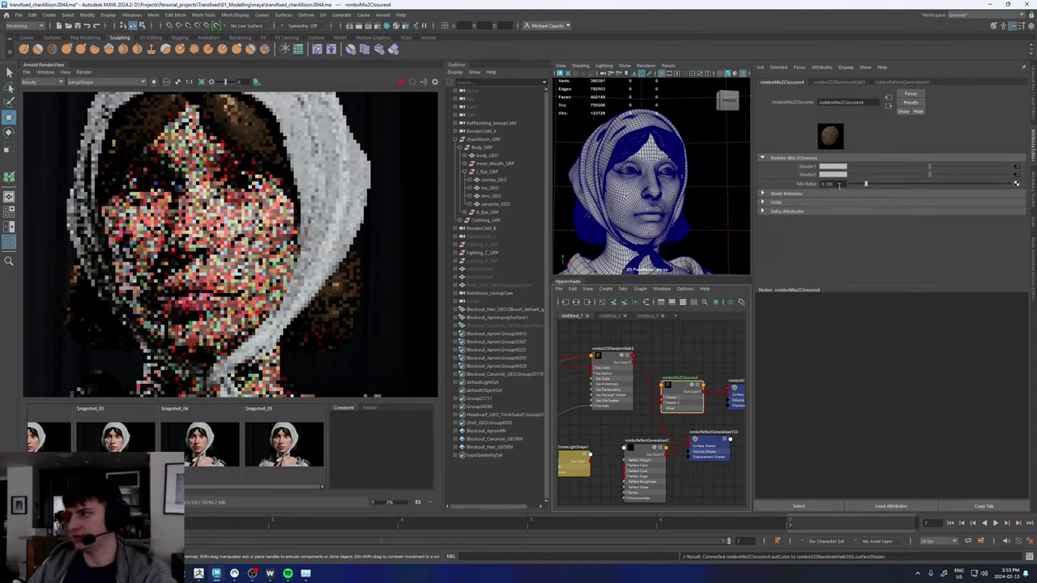
- Display the specular pass in the render view and inspect the highlights on the face and cheek
click(640, 447)
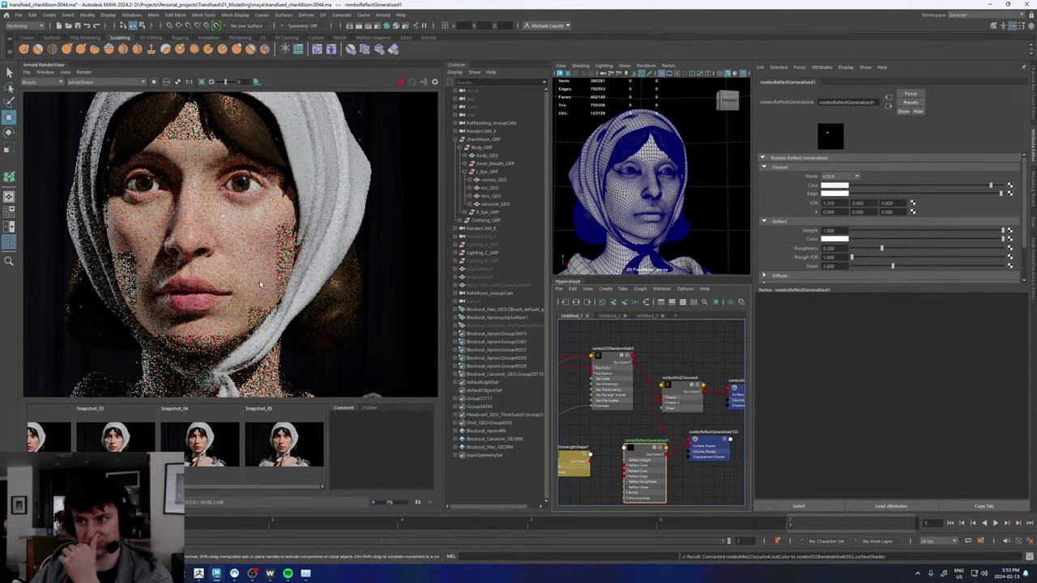
click(55, 83)
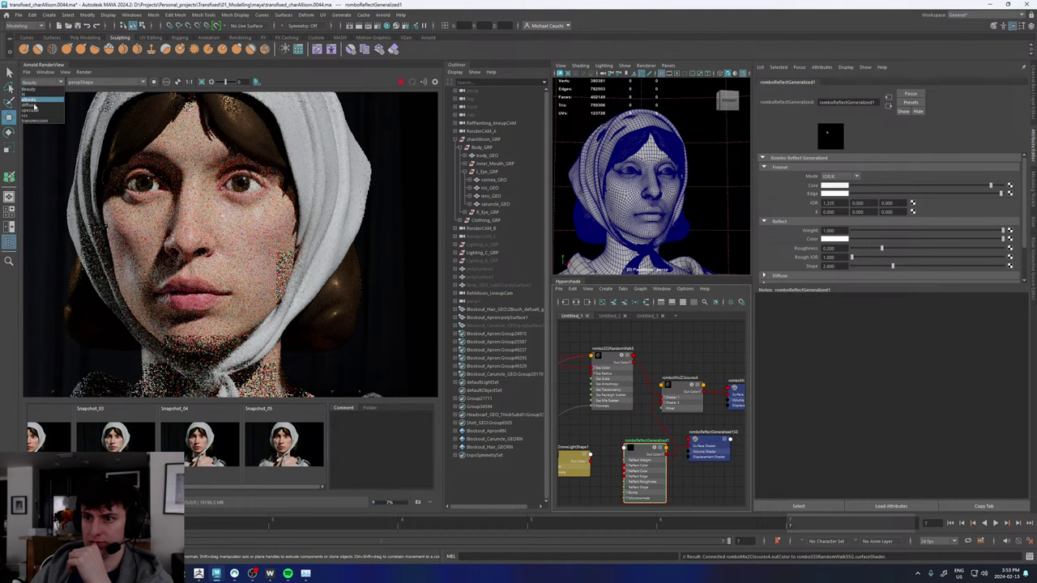
click(34, 113)
scroll(263, 213, up, 5)
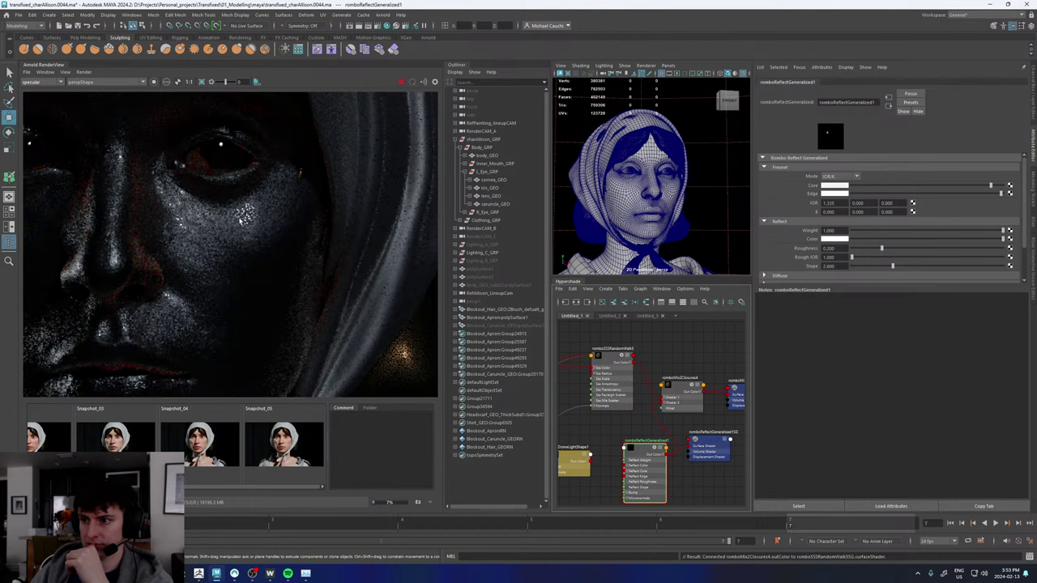
scroll(240, 214, down, 5)
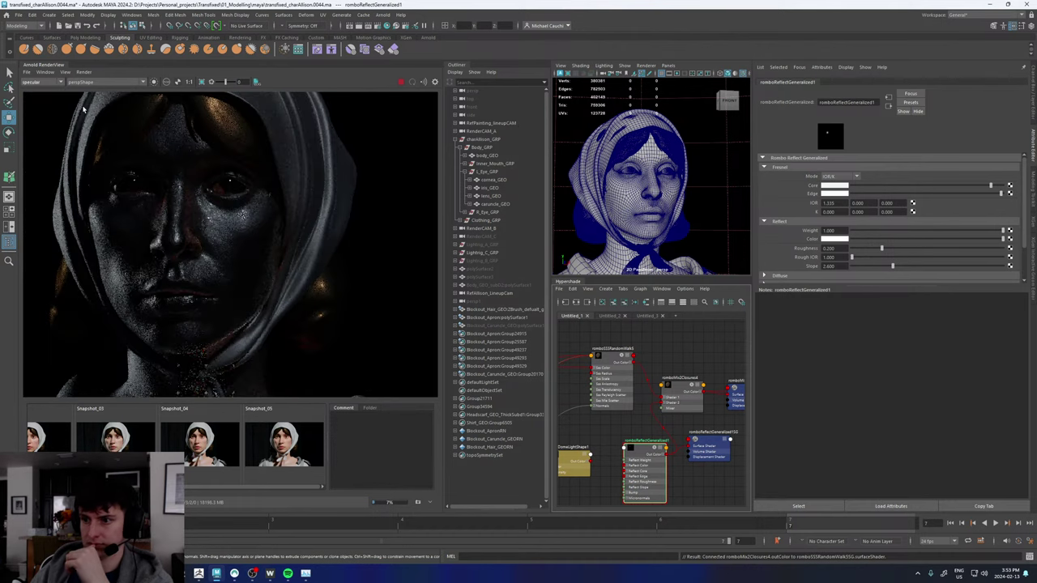
click(37, 83)
click(254, 225)
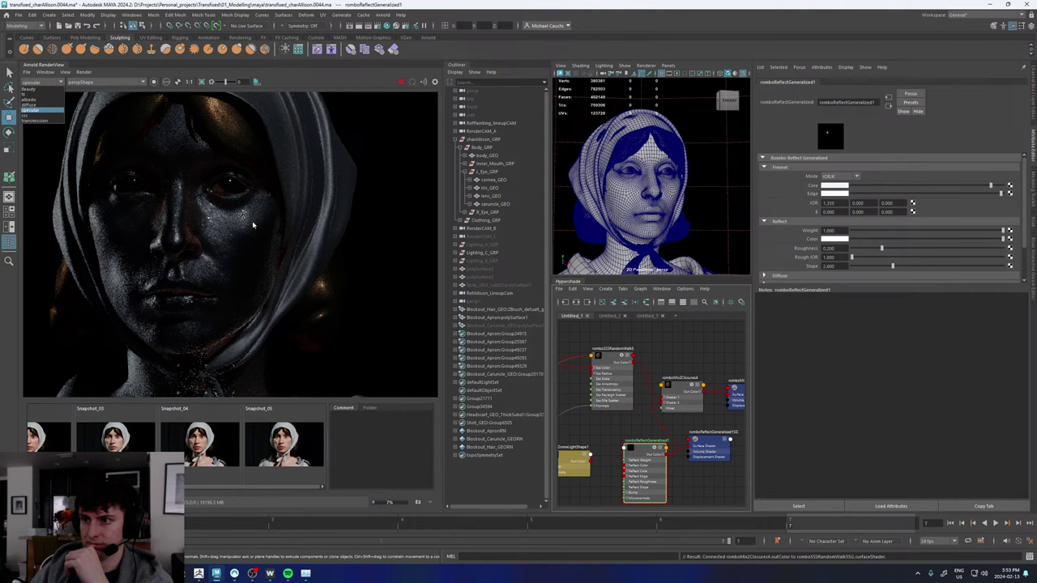
click(243, 219)
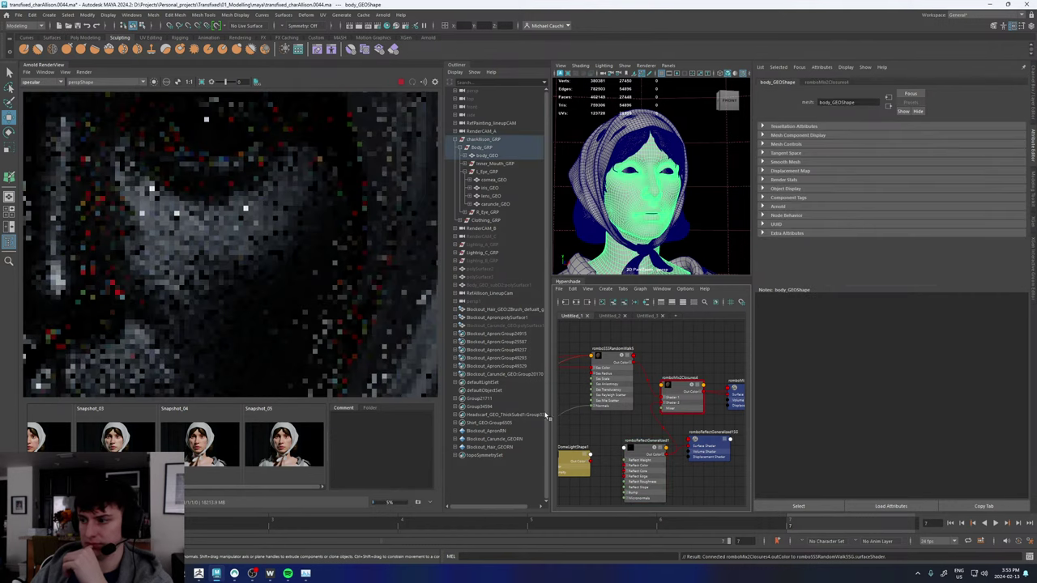
- Review the Diffuse, Settings and Geometry attributes of romboReflectGeneralized1, including the available Bump Mode options
click(635, 446)
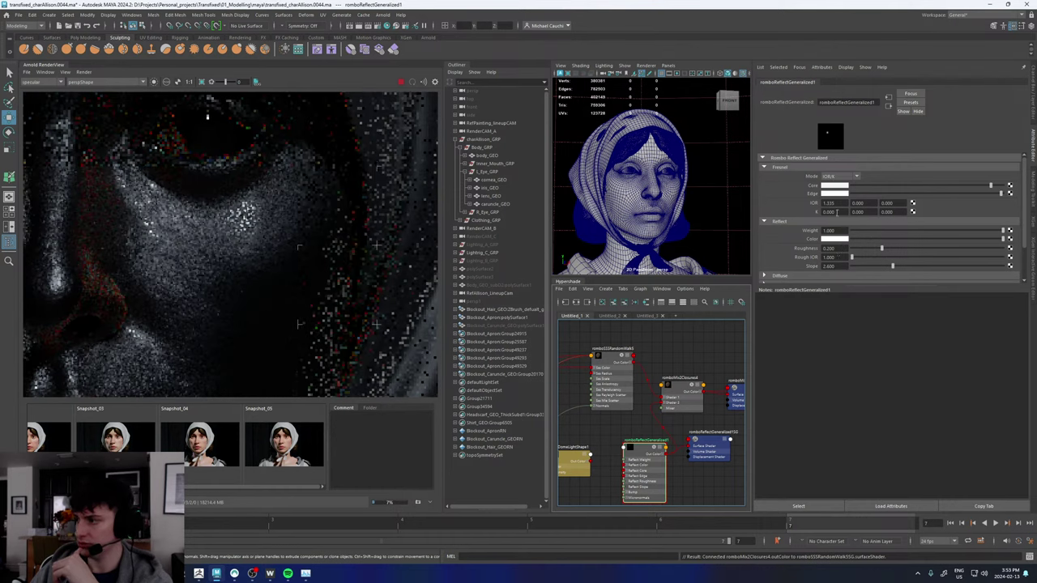
scroll(784, 243, down, 2)
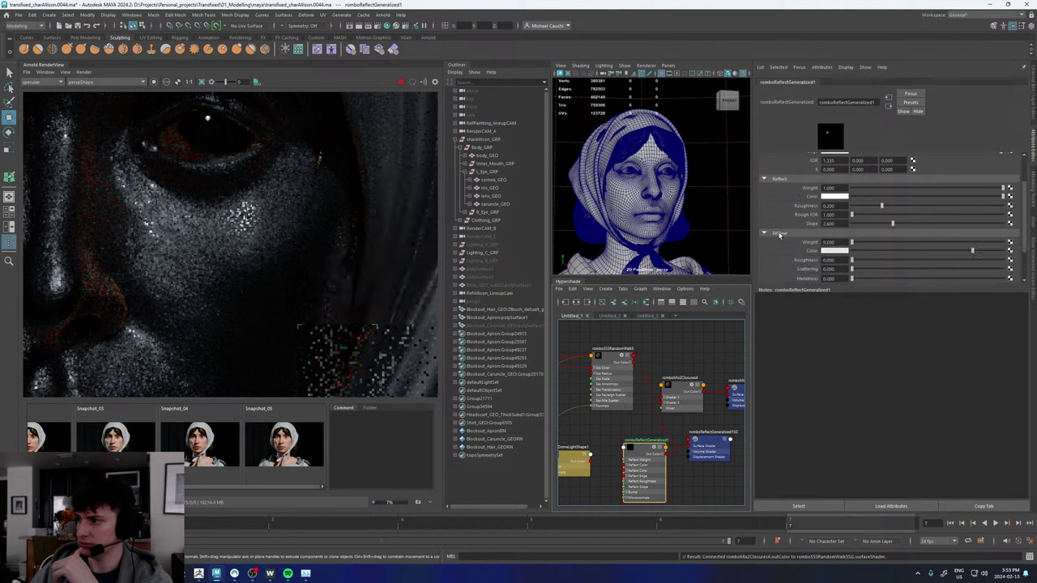
click(781, 243)
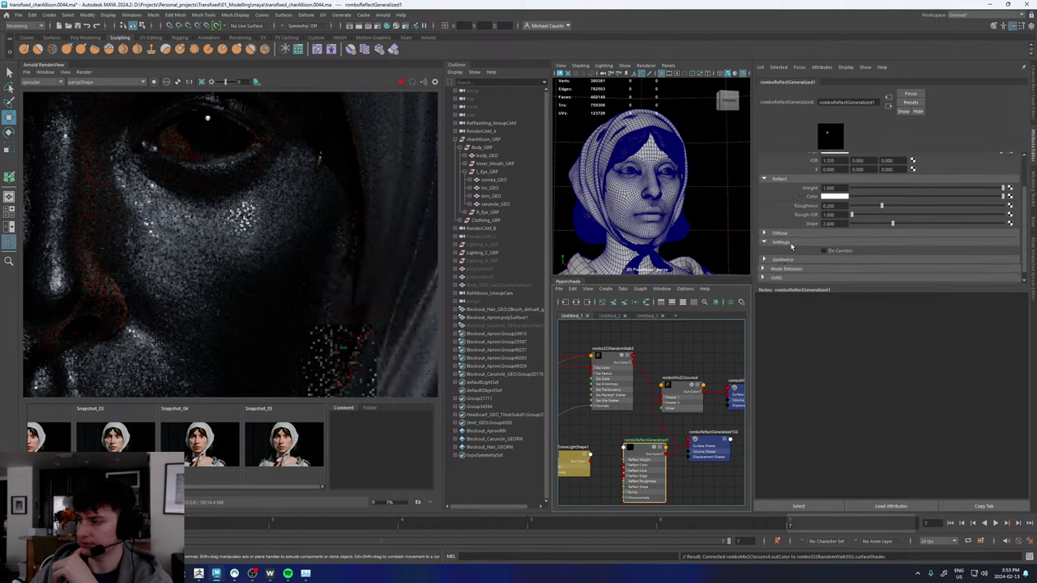
click(790, 243)
click(787, 252)
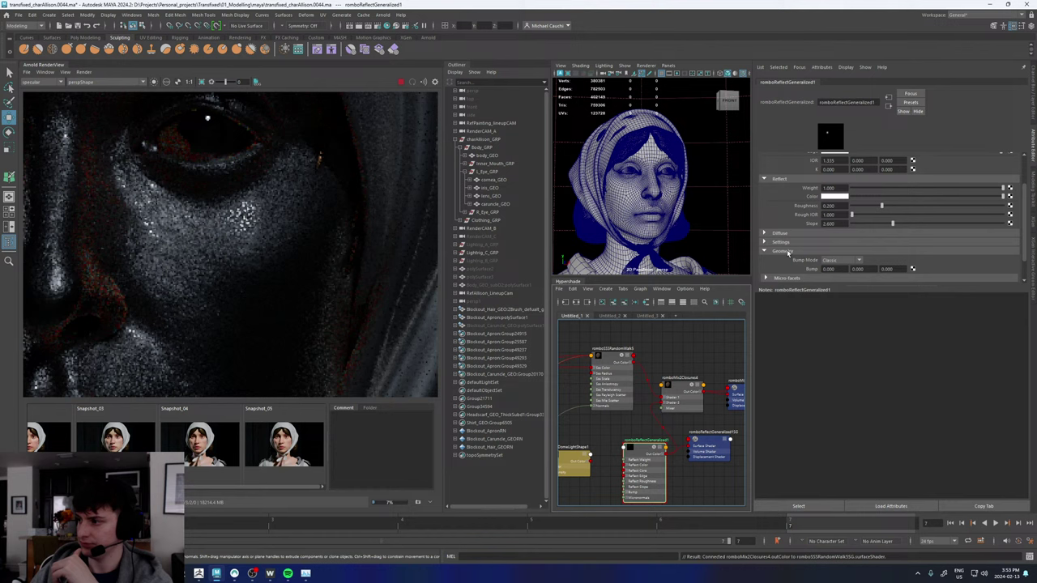
click(834, 260)
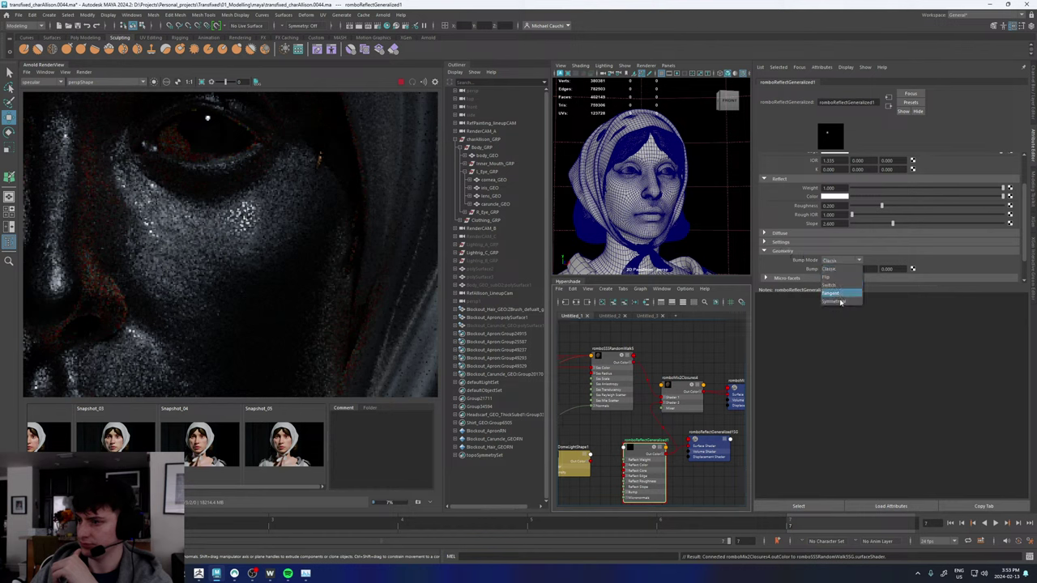
click(860, 376)
- Examine the specular breakup on the cheek, nose and under-eye area alongside the reflection node's Fresnel and Reflect settings
scroll(278, 251, down, 3)
scroll(235, 260, up, 1)
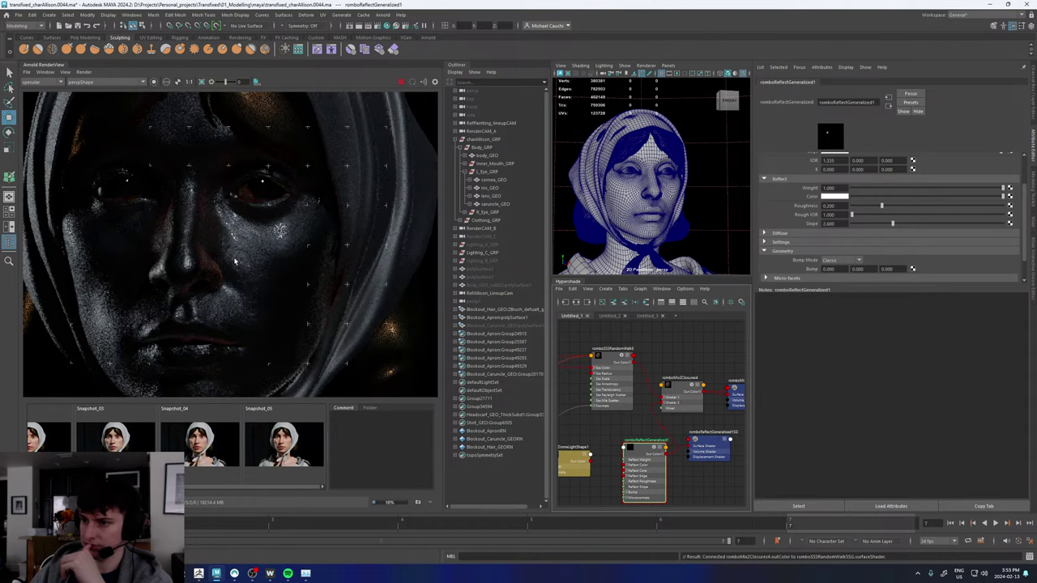
scroll(235, 261, up, 2)
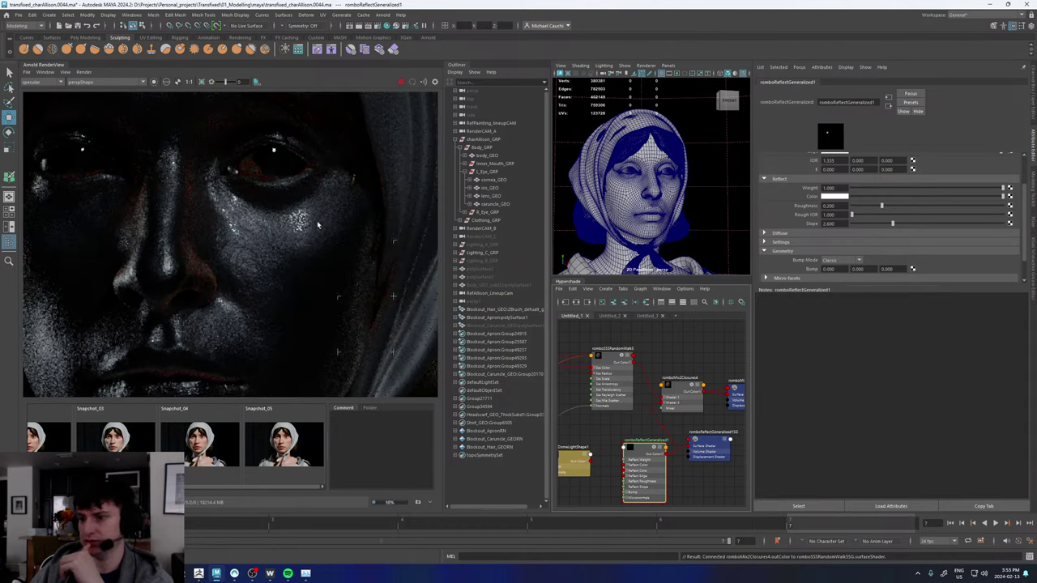
scroll(320, 205, up, 3)
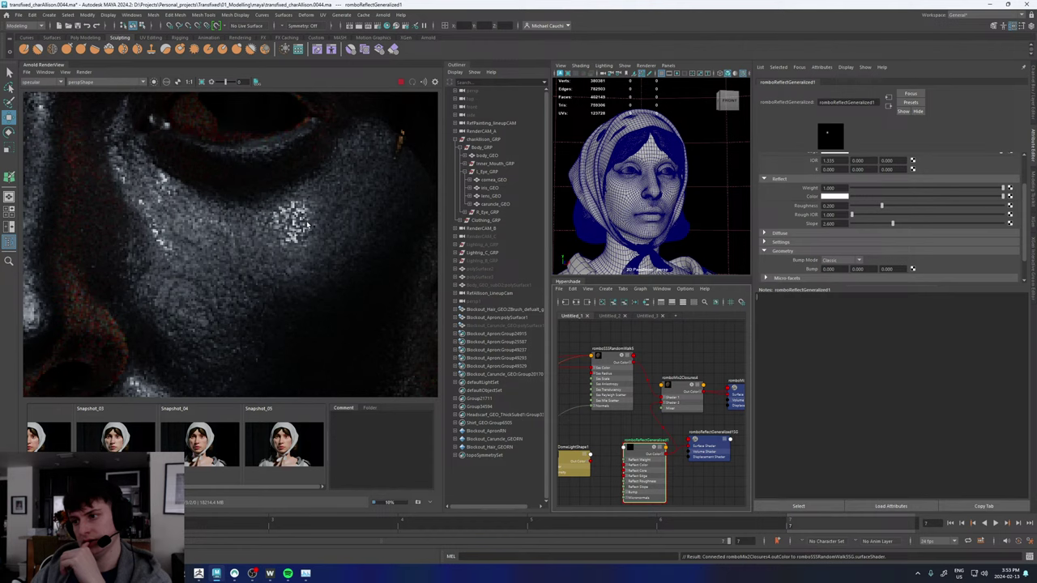
scroll(302, 229, down, 4)
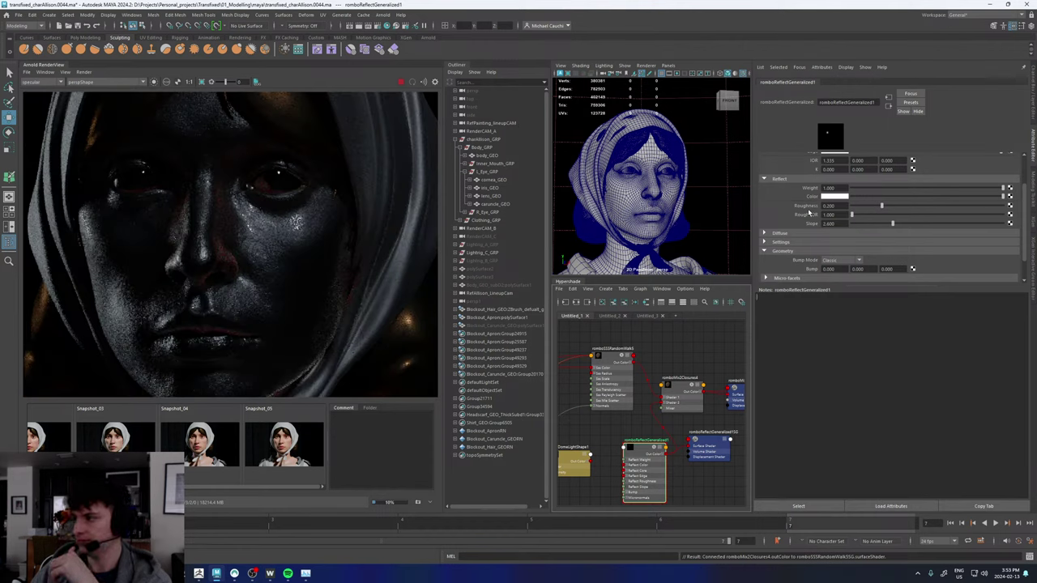
scroll(808, 212, up, 1)
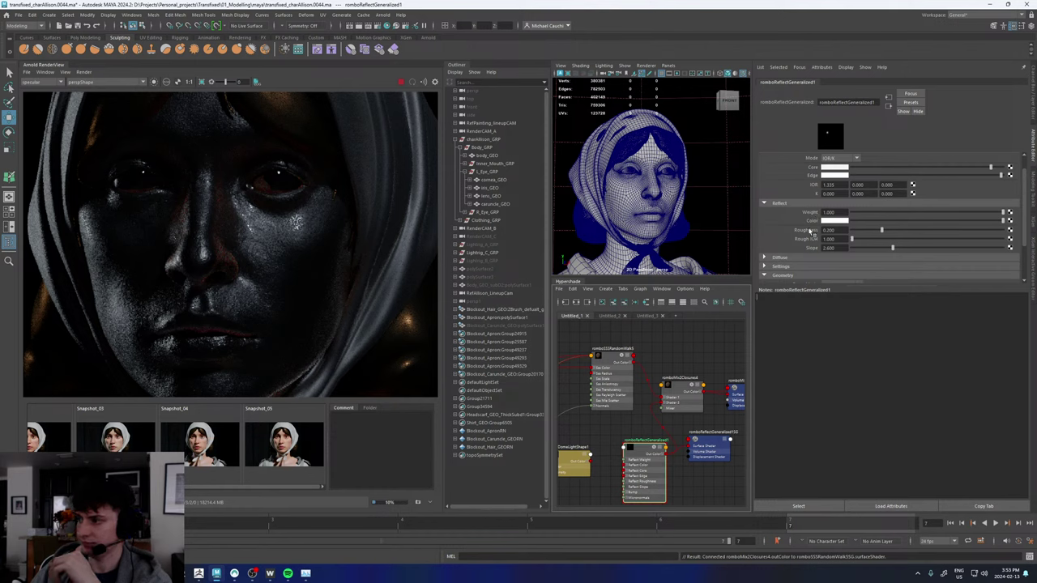
scroll(793, 199, up, 1)
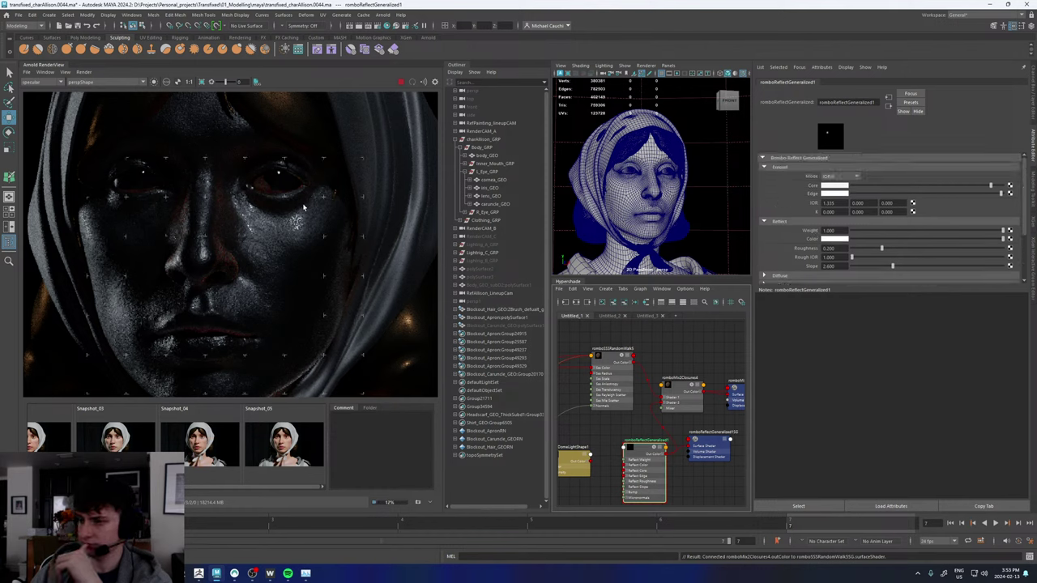
scroll(299, 248, up, 3)
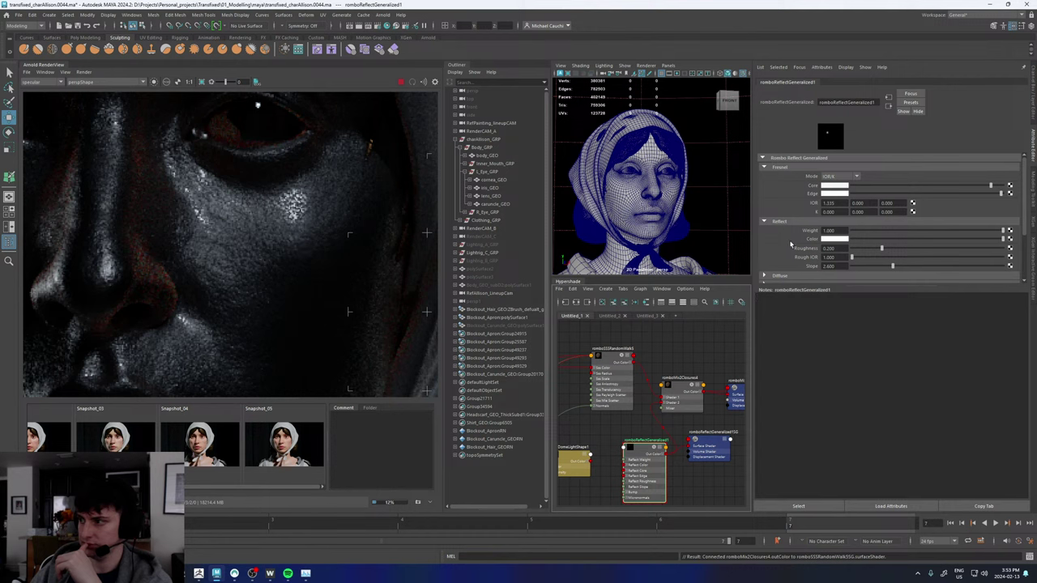
- Locate the specular texture nodes in the shader graph and inspect the aiImage9 SPEC map and the aiRange1 remap settings
drag(638, 445, 627, 440)
scroll(628, 439, down, 5)
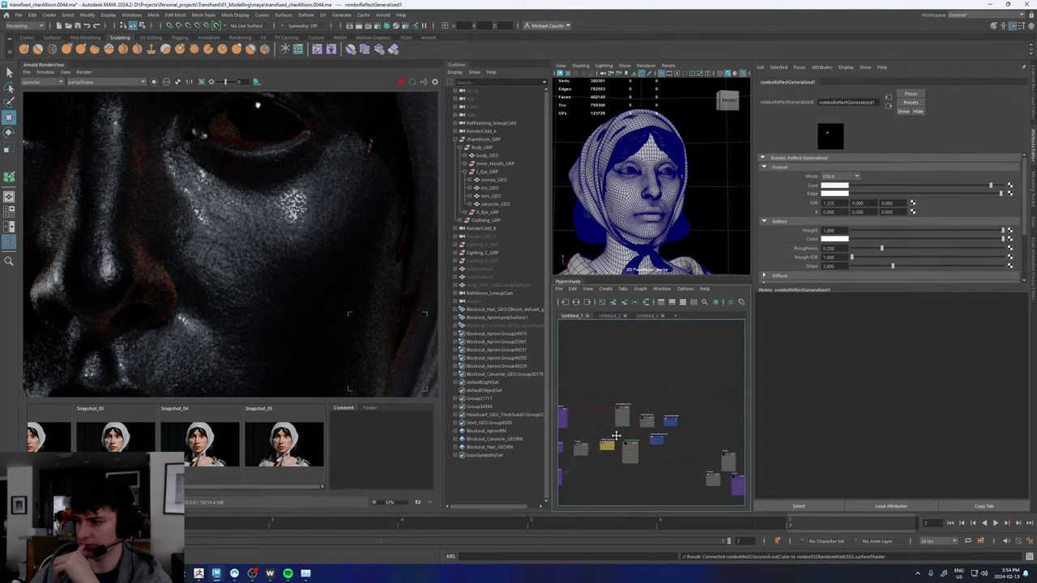
alt+middle_drag(628, 438, 732, 406)
scroll(614, 402, up, 5)
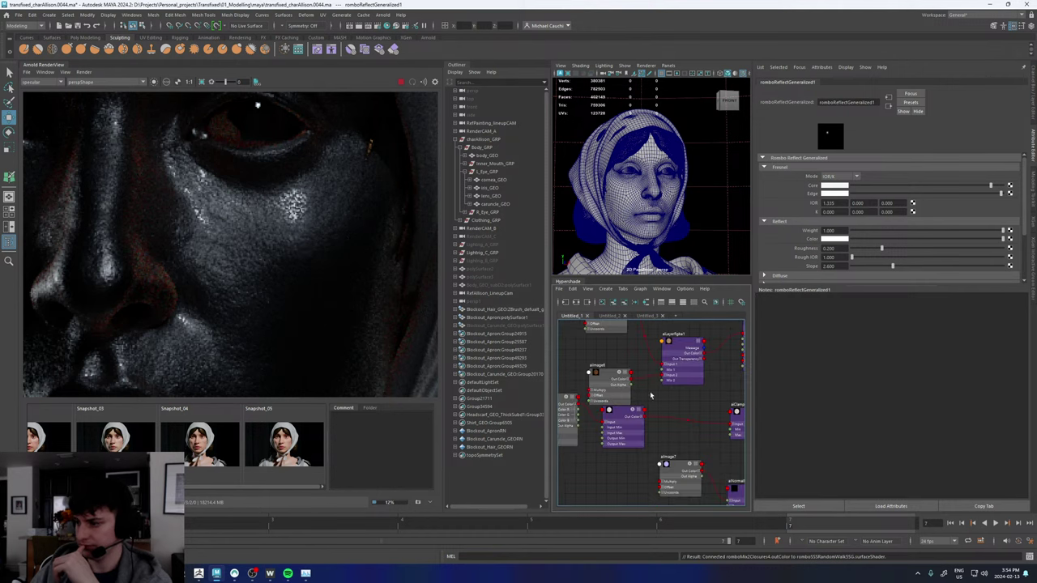
alt+middle_drag(672, 396, 726, 394)
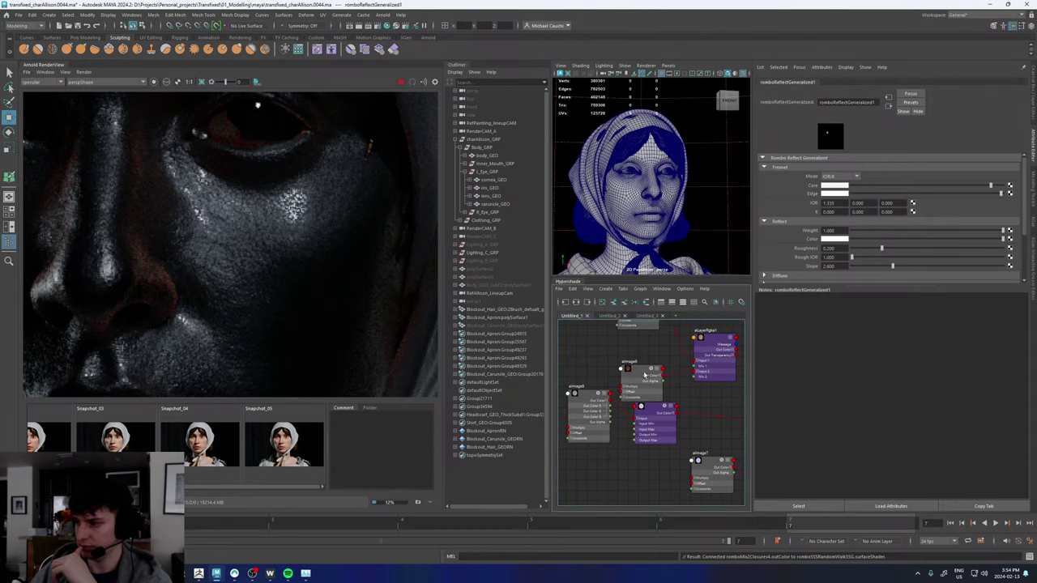
click(591, 398)
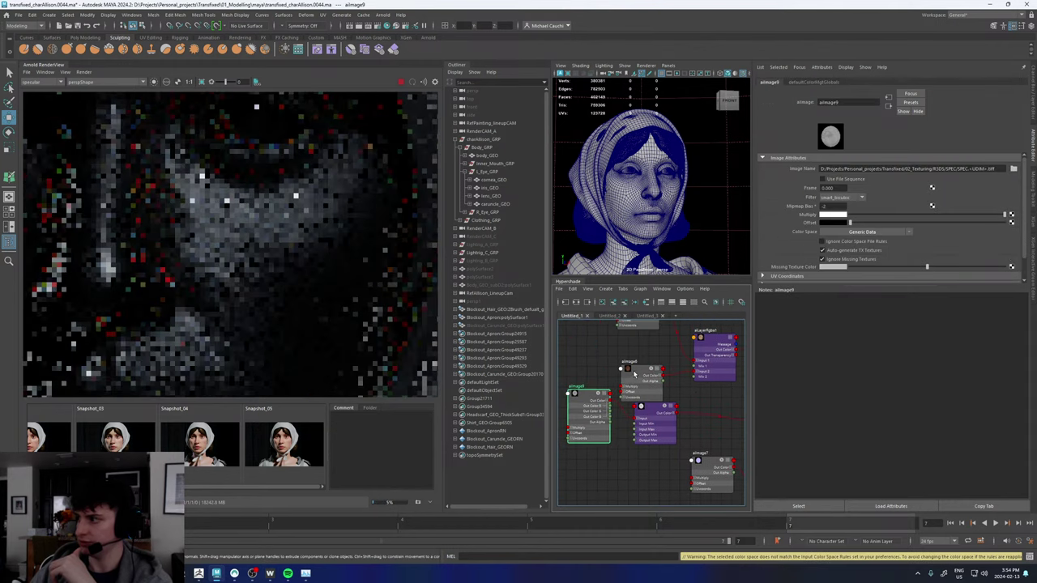
click(653, 408)
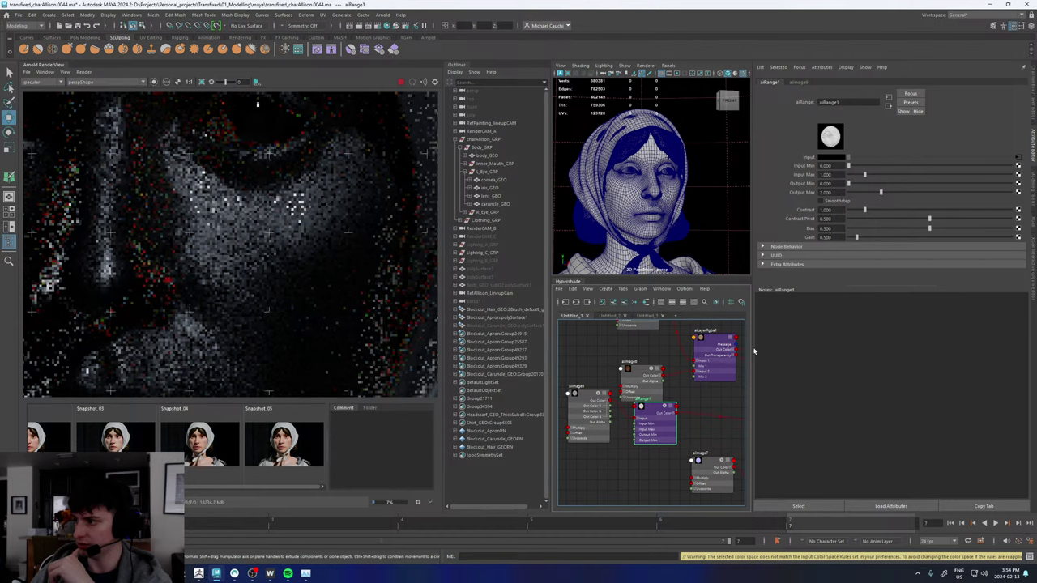
- Connect the output color of aiClamp1 to the Reflect Color of romboReflectGeneralized1
scroll(720, 389, down, 4)
alt+middle_drag(721, 394, 596, 377)
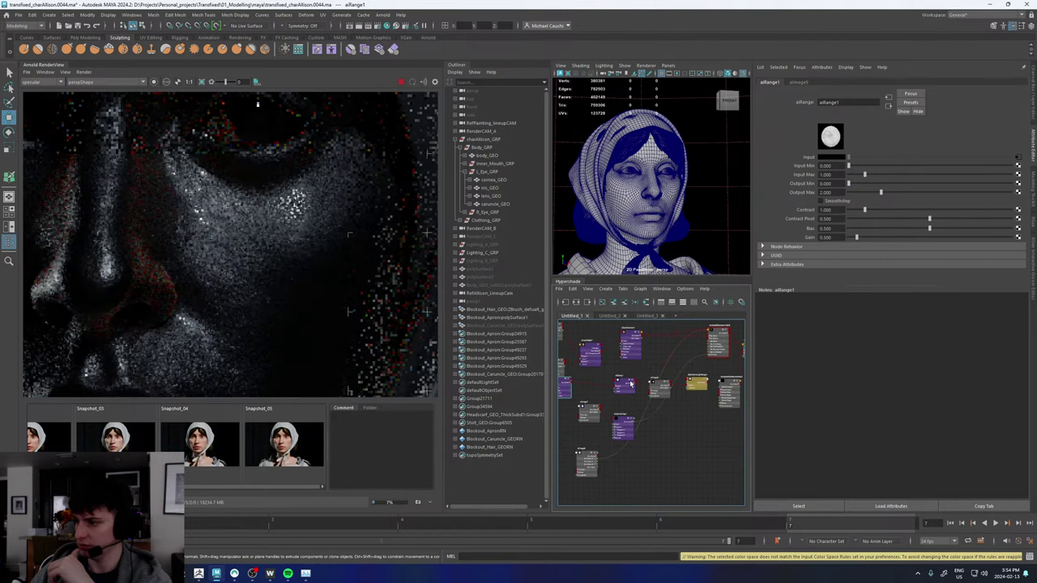
scroll(631, 384, up, 3)
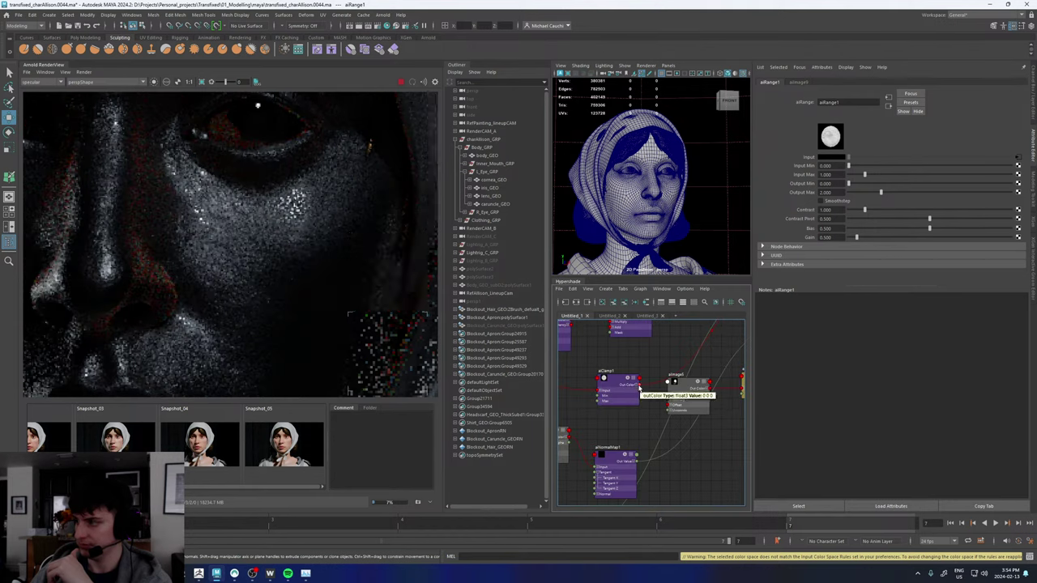
scroll(648, 411, down, 5)
alt+middle_drag(687, 436, 652, 435)
mouse_move(704, 401)
alt+middle_down()
mouse_move(660, 403)
mouse_move(699, 394)
alt+middle_up()
click(682, 419)
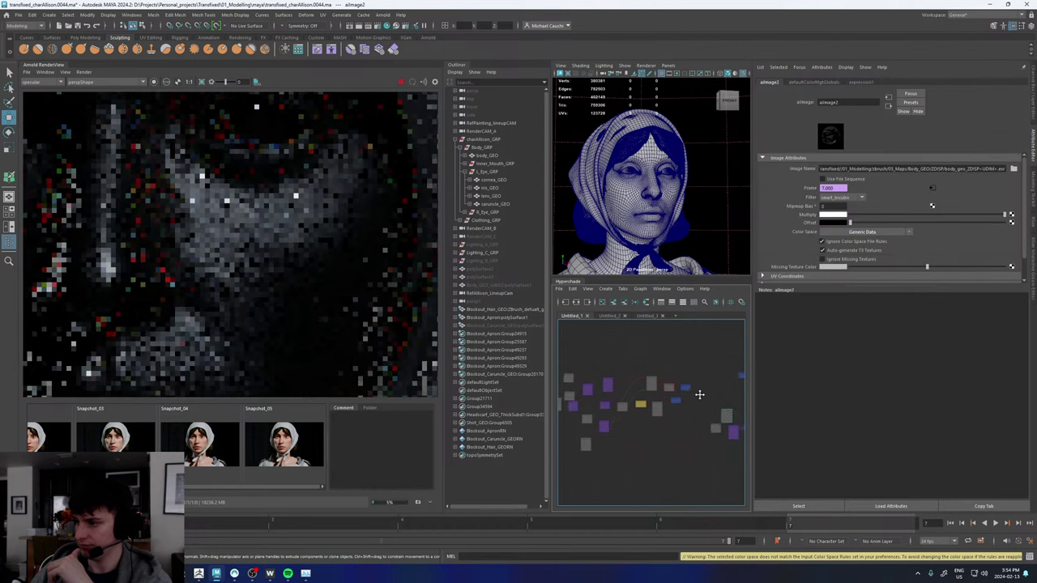
scroll(655, 410, up, 5)
click(653, 404)
alt+middle_drag(600, 464, 751, 452)
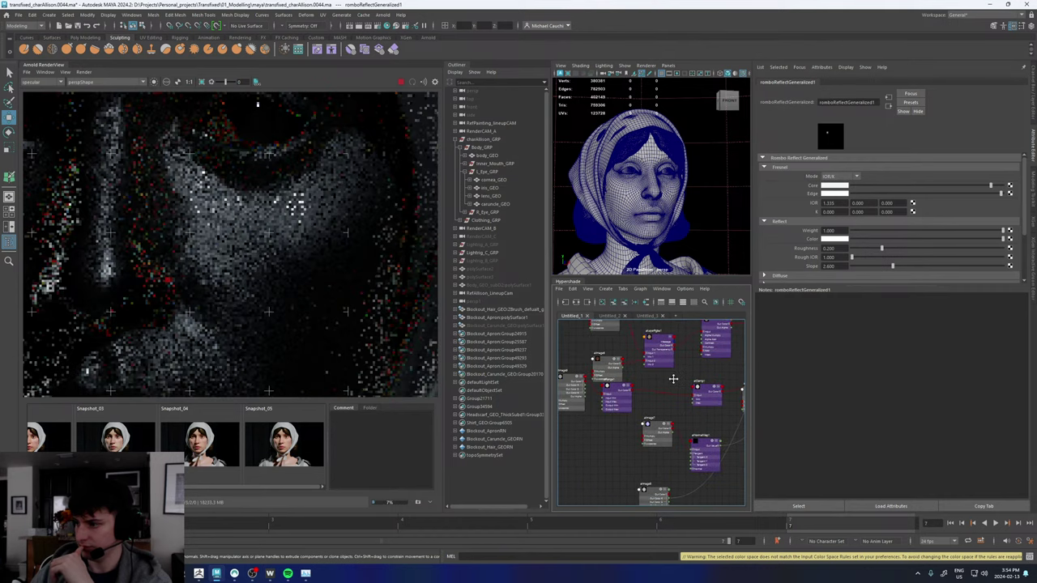
alt+middle_drag(621, 384, 603, 392)
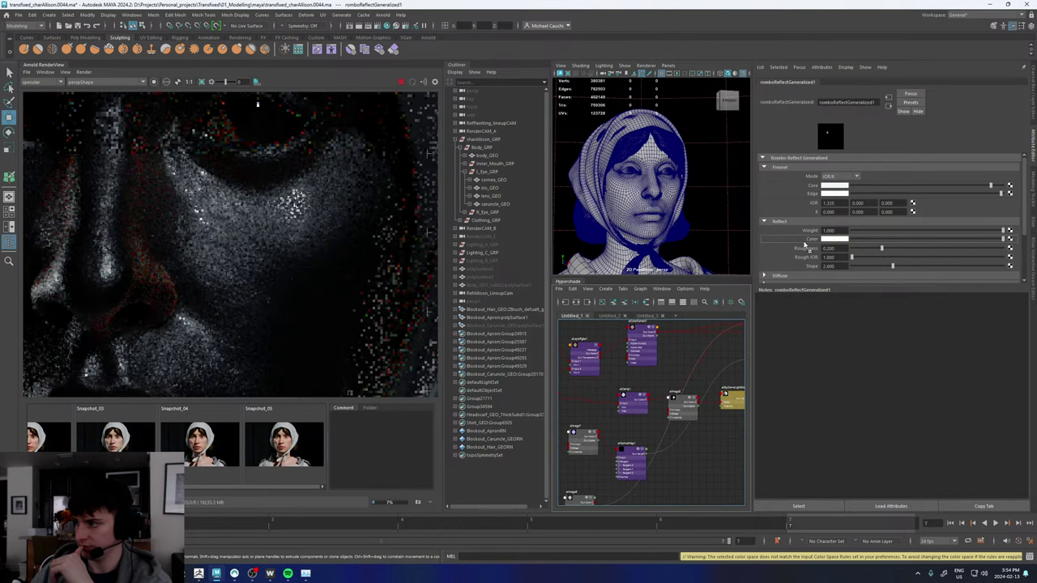
middle_drag(807, 245, 808, 245)
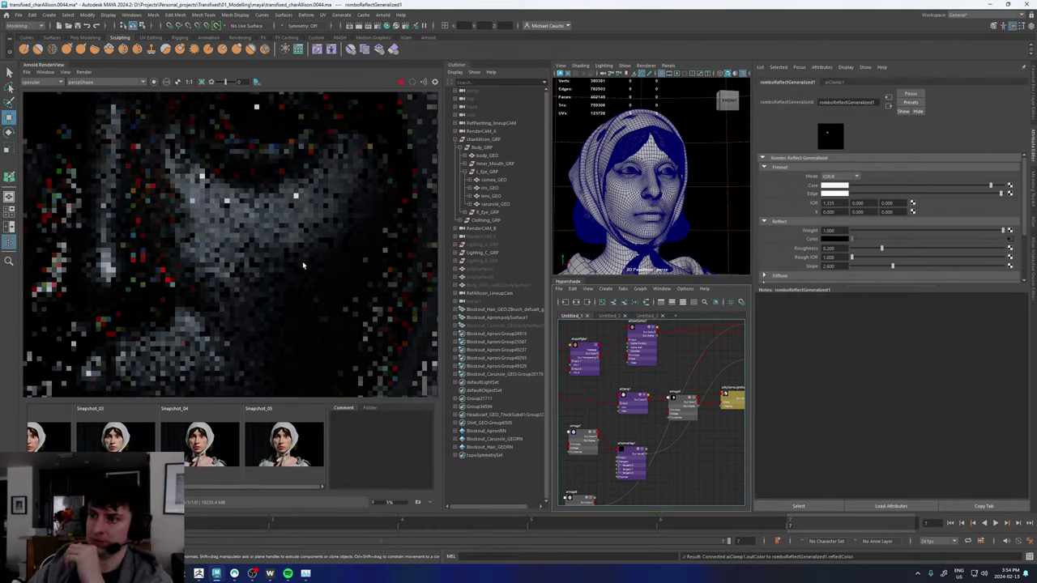
- Switch the render view from the specular pass back to Beauty and frame the head
scroll(312, 278, up, 2)
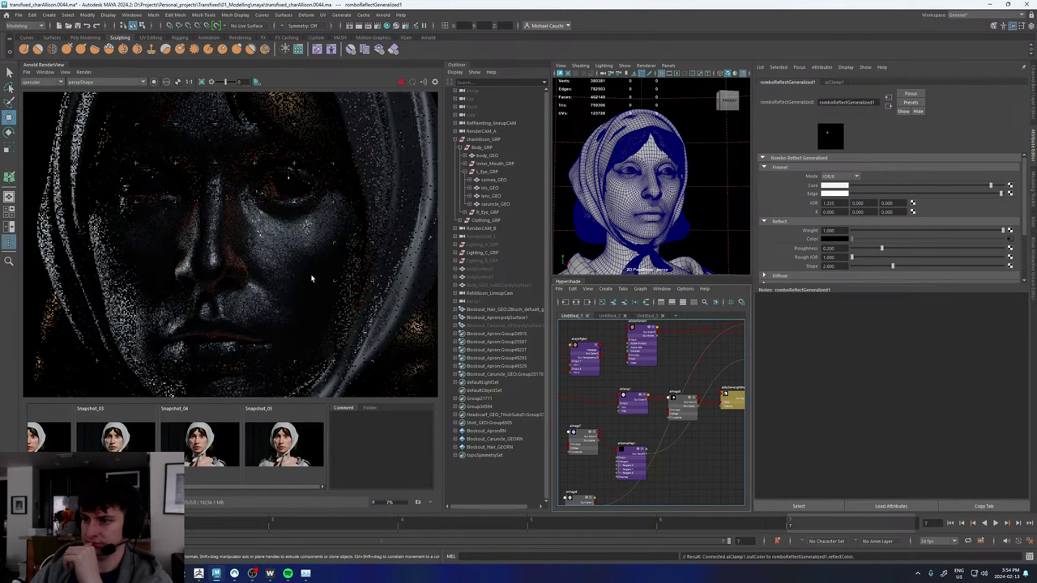
click(41, 82)
click(41, 99)
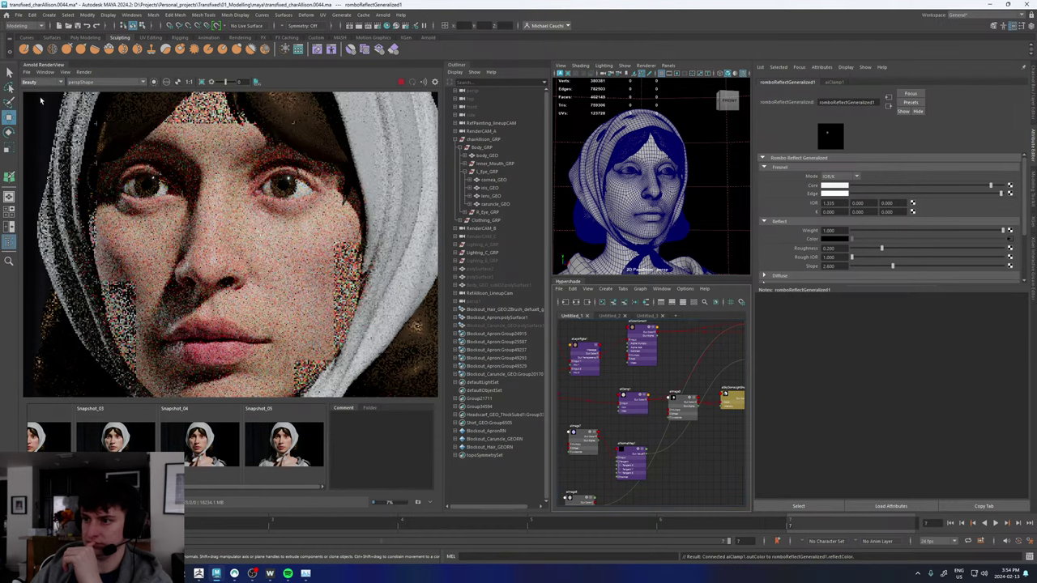
scroll(251, 251, down, 3)
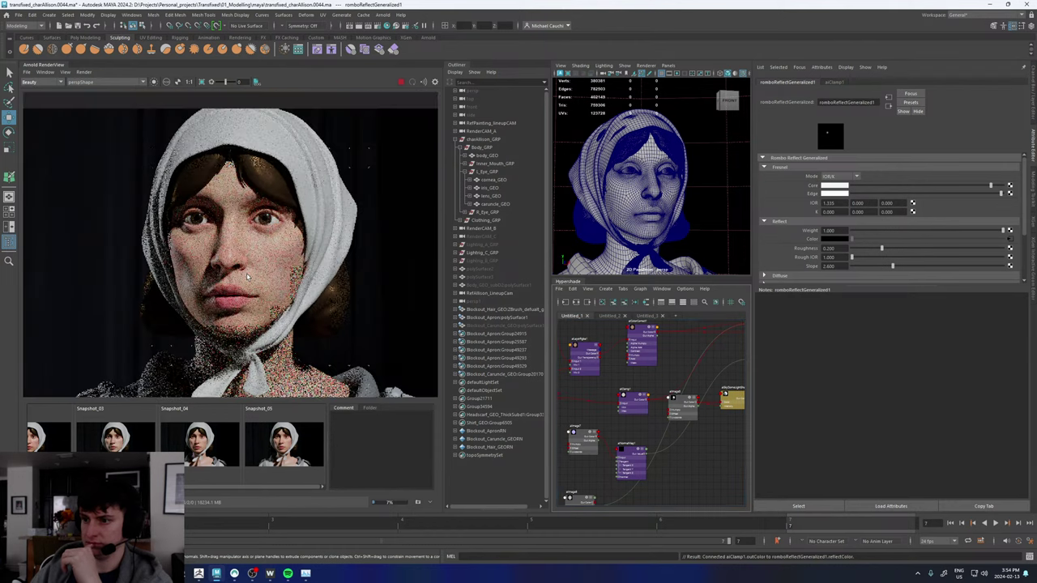
- Compare the live Beauty render of the face with Snapshot_05
click(288, 458)
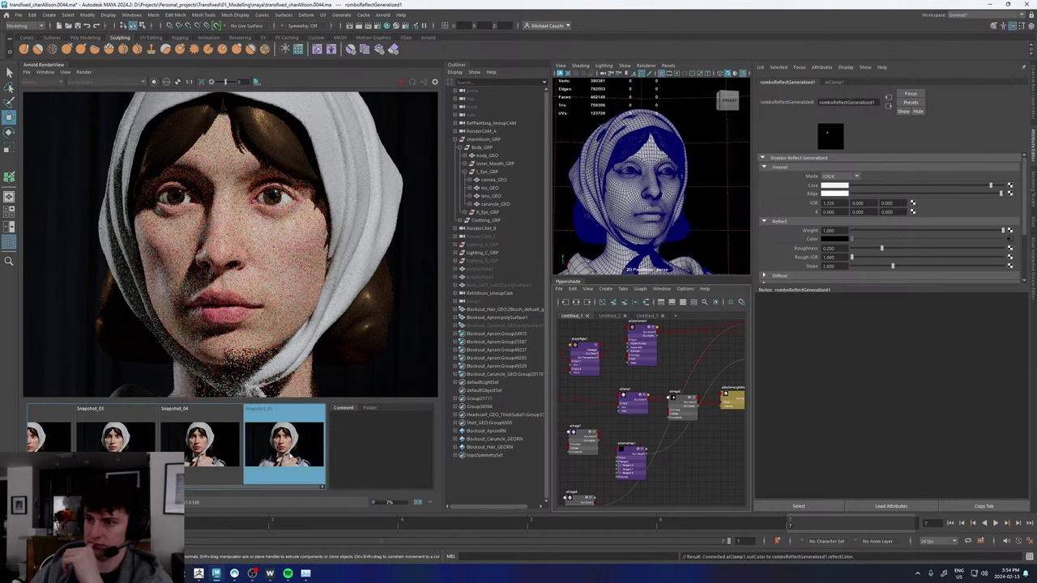
click(290, 456)
click(290, 456)
click(289, 459)
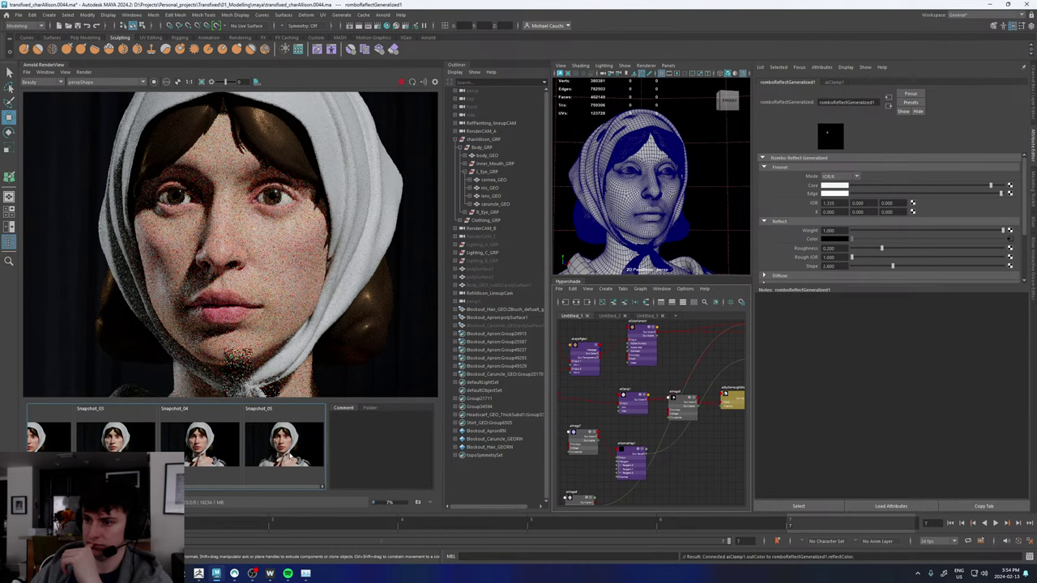
click(289, 459)
click(290, 458)
click(289, 459)
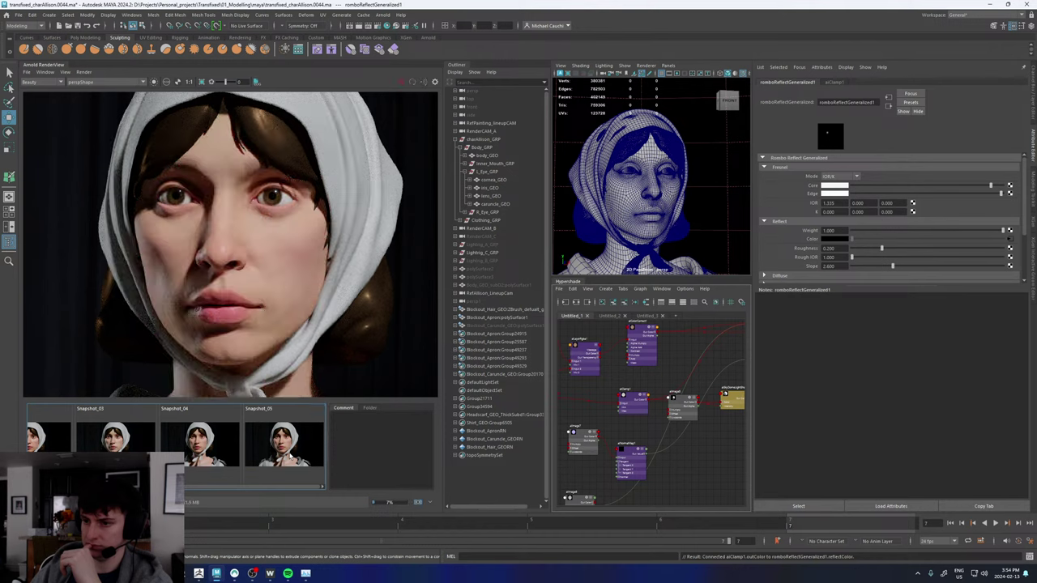
click(289, 458)
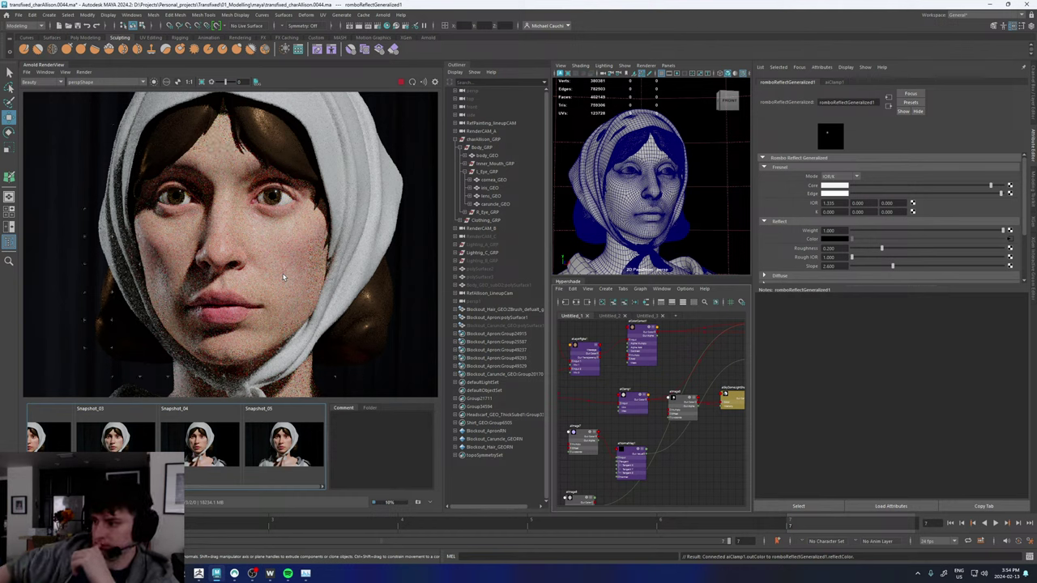
- Review the Settings attributes and the Fresnel Mode options of romboReflectGeneralized1
alt+middle_drag(672, 375, 555, 390)
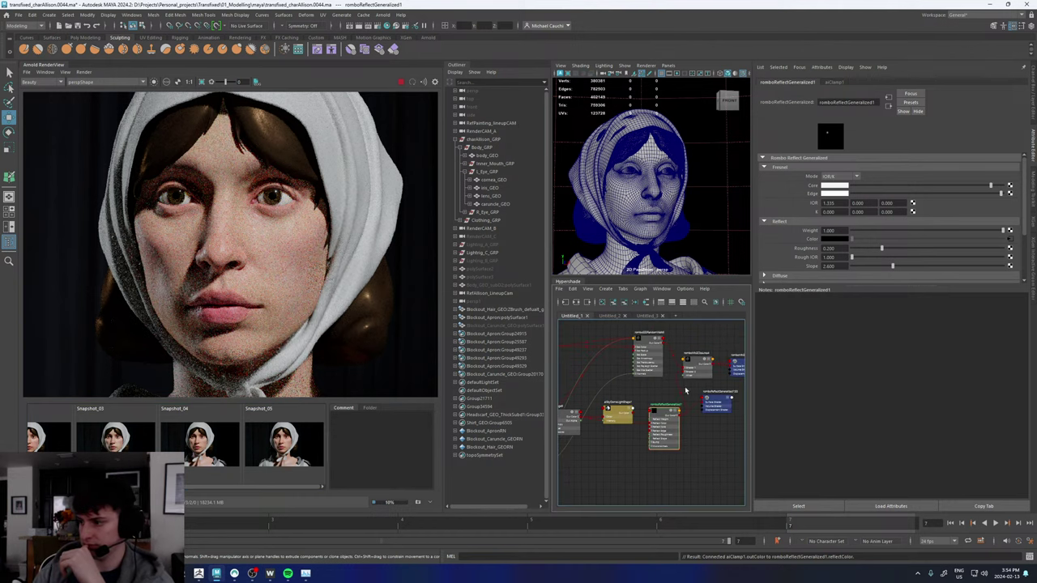
scroll(778, 251, down, 2)
click(780, 236)
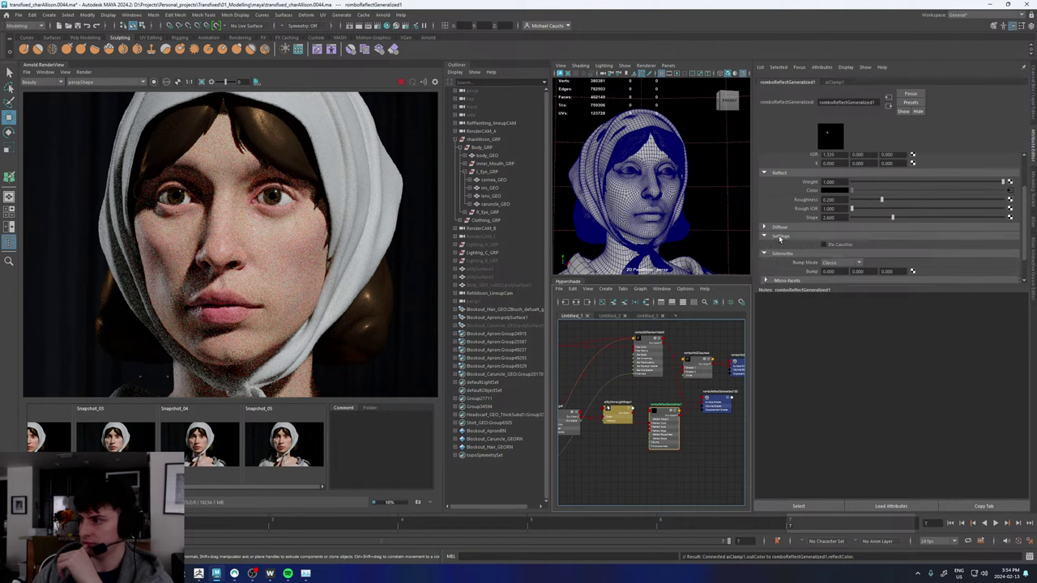
click(780, 237)
scroll(783, 207, up, 2)
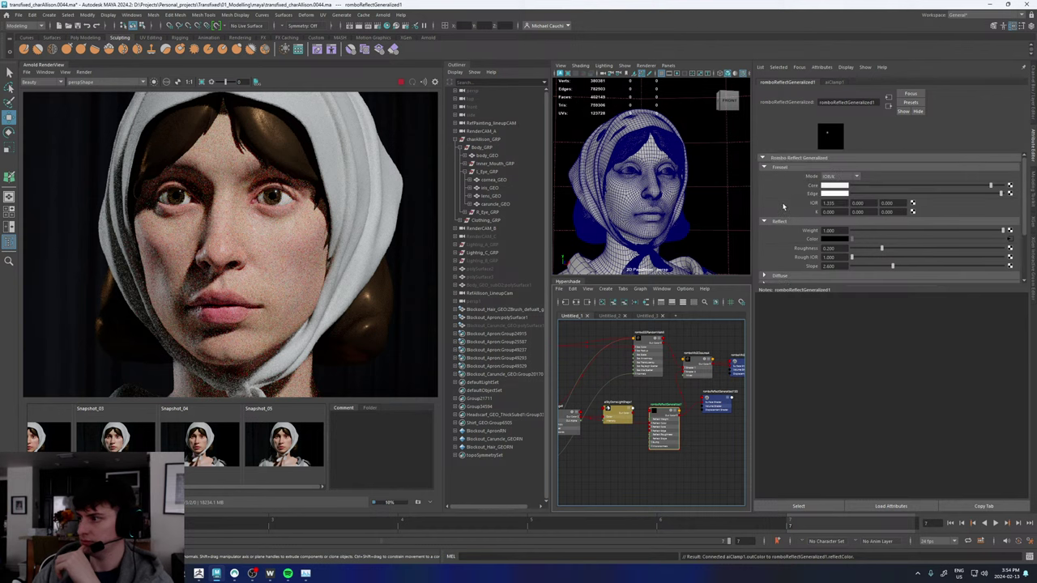
click(838, 177)
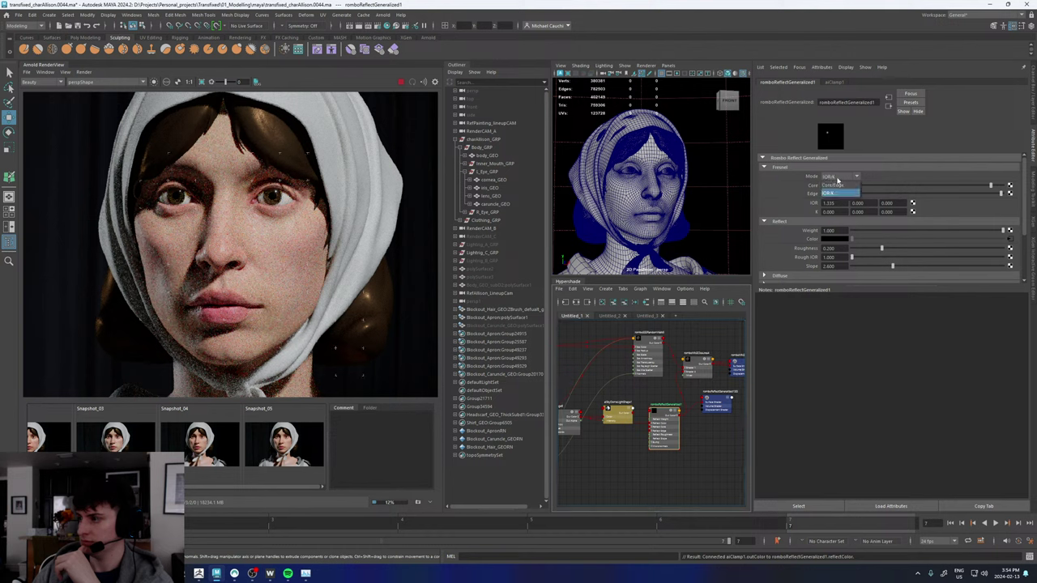
click(782, 178)
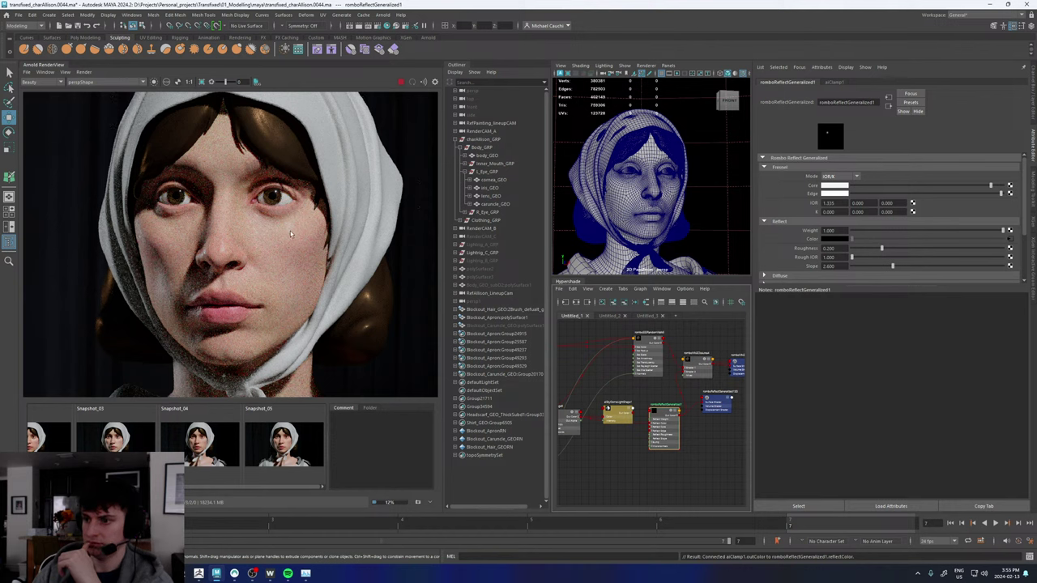
- Compare the skin highlights in the live render against Snapshot_05, first on the full face and up close around the eyes and nose
click(299, 442)
click(300, 441)
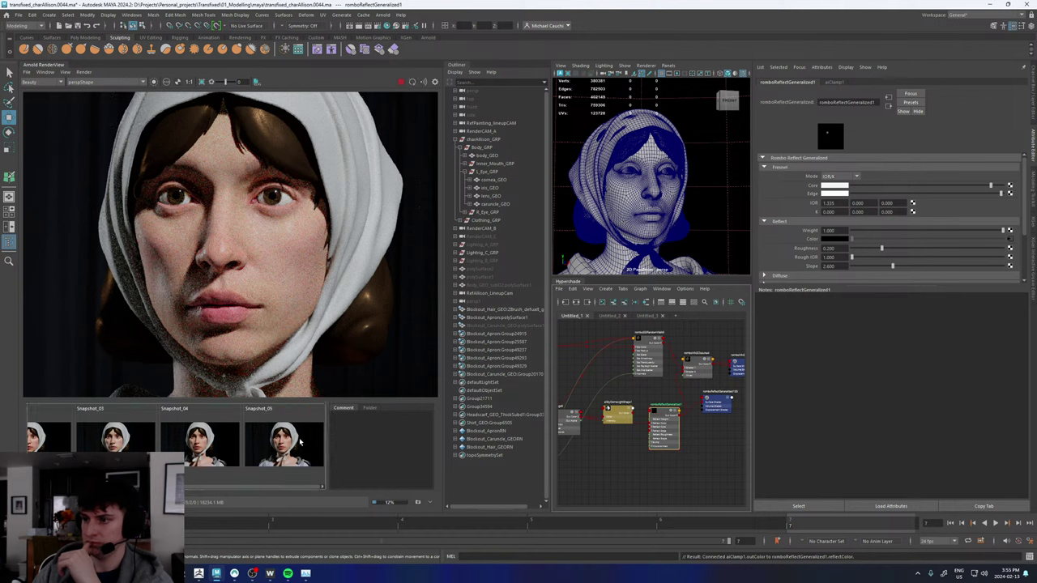
click(300, 442)
click(300, 441)
click(298, 454)
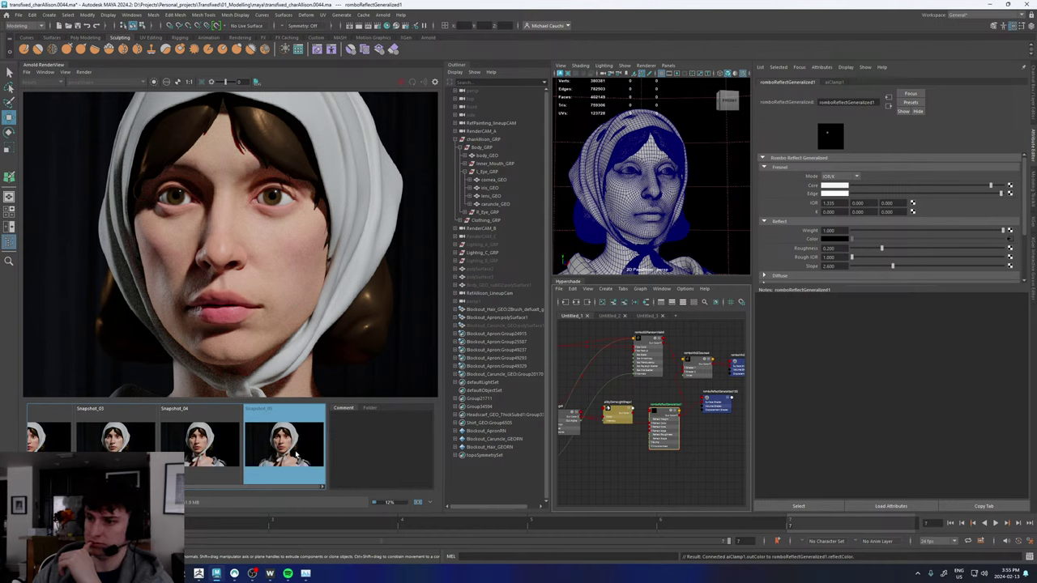
click(297, 452)
scroll(278, 243, up, 3)
click(297, 473)
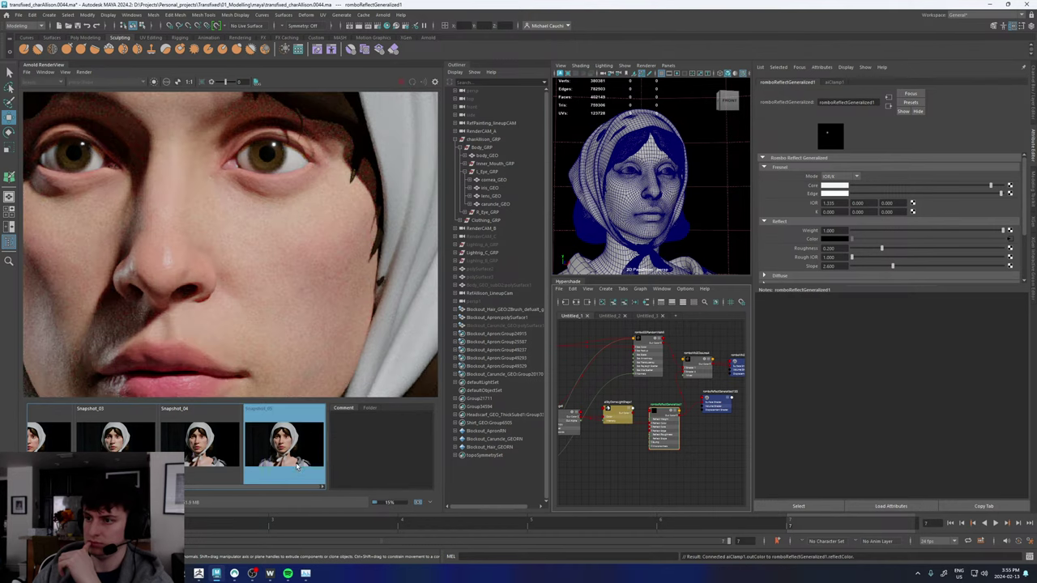
click(297, 470)
click(297, 467)
click(297, 466)
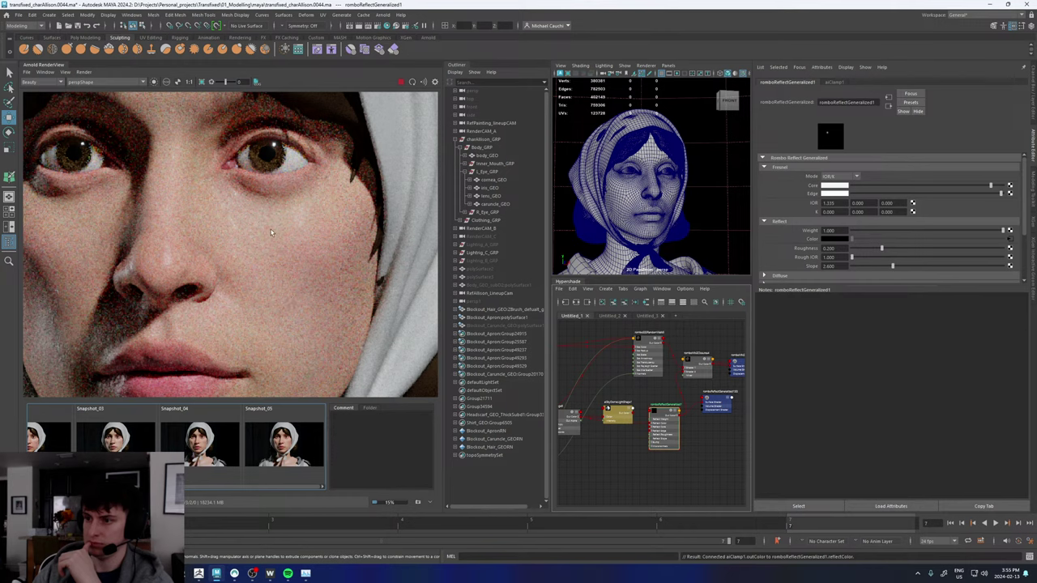
- Recheck the overall head and a cheek close-up against Snapshot_05 as the render refines
scroll(271, 233, down, 3)
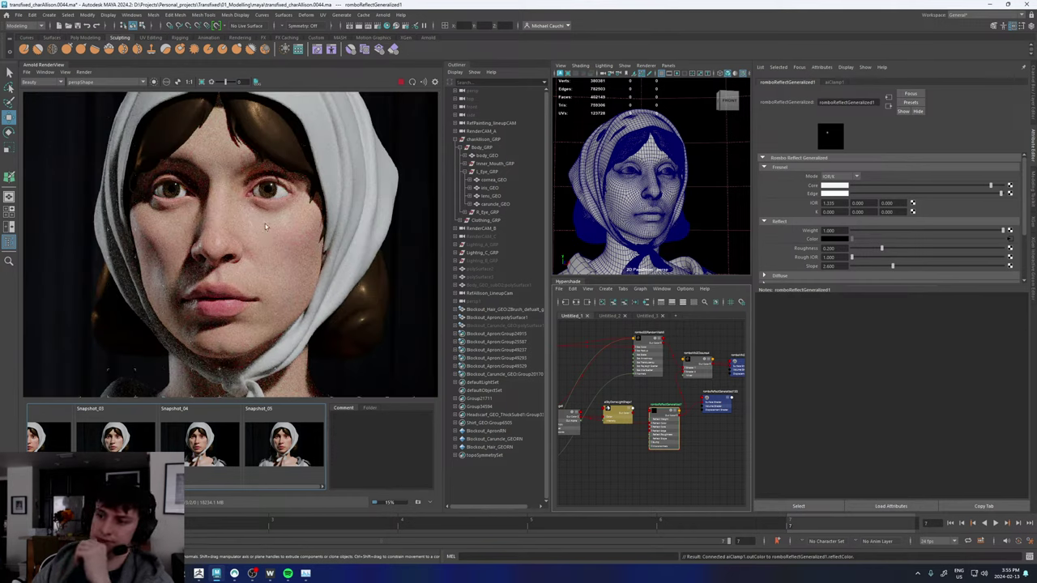
scroll(265, 222, up, 3)
click(282, 437)
click(284, 441)
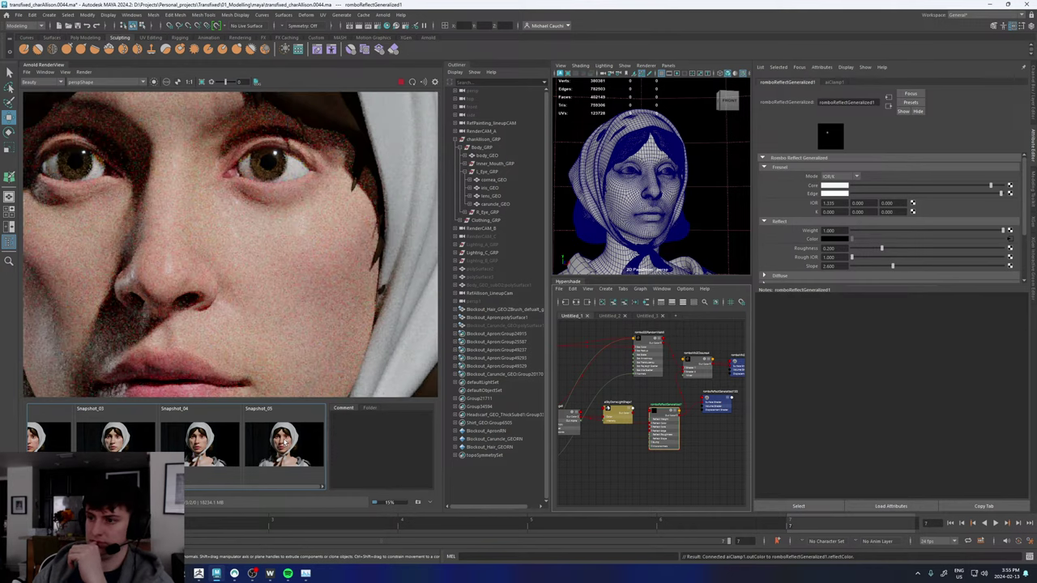
scroll(294, 252, down, 3)
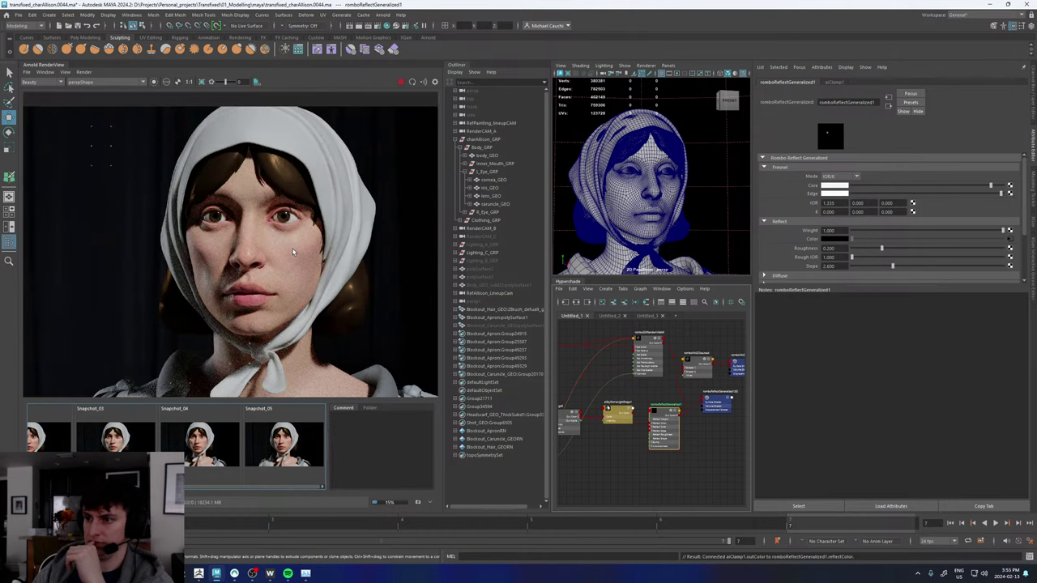
scroll(294, 248, up, 3)
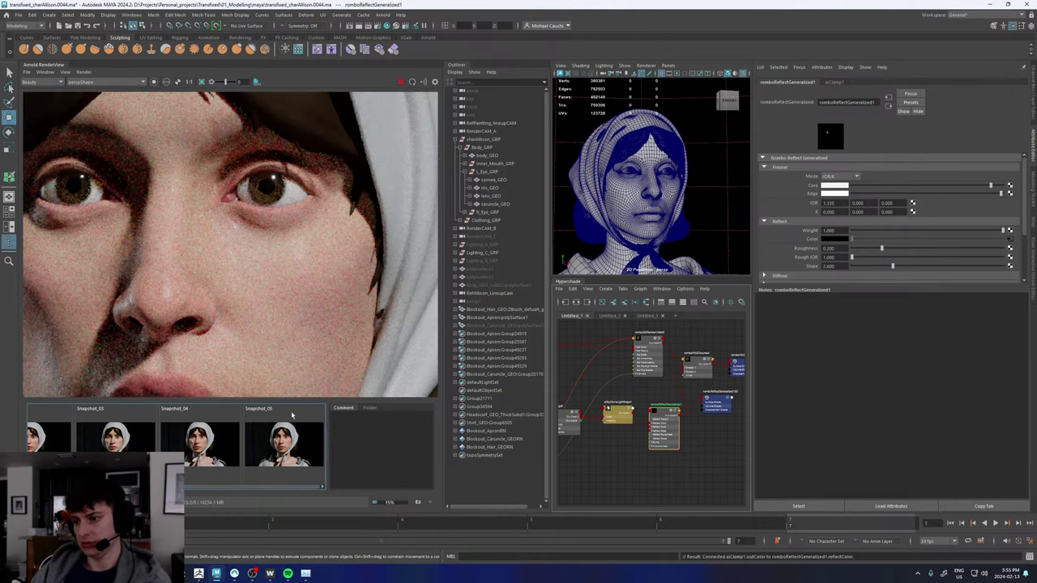
click(292, 438)
click(293, 437)
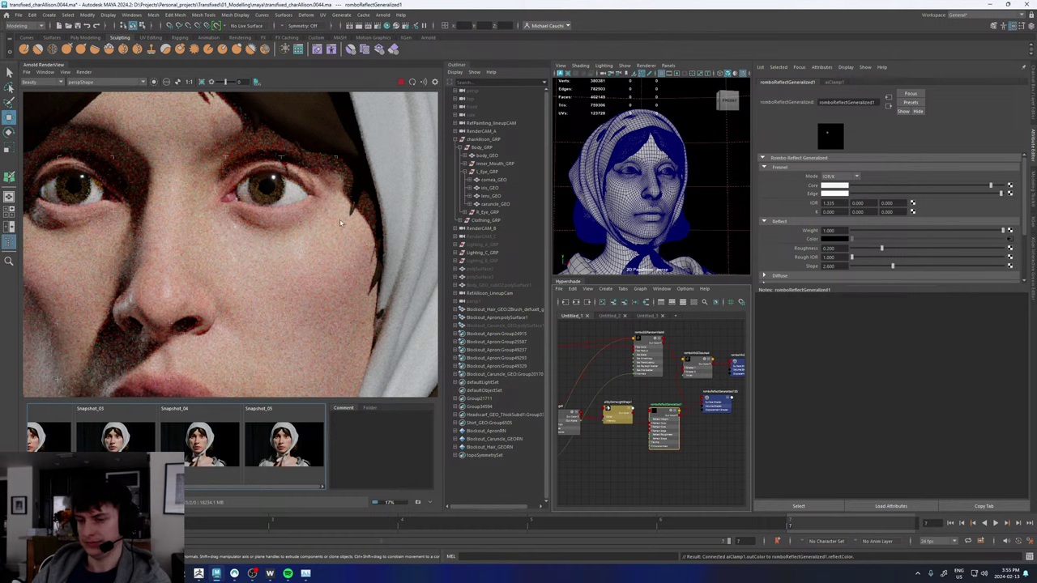
click(281, 457)
click(281, 458)
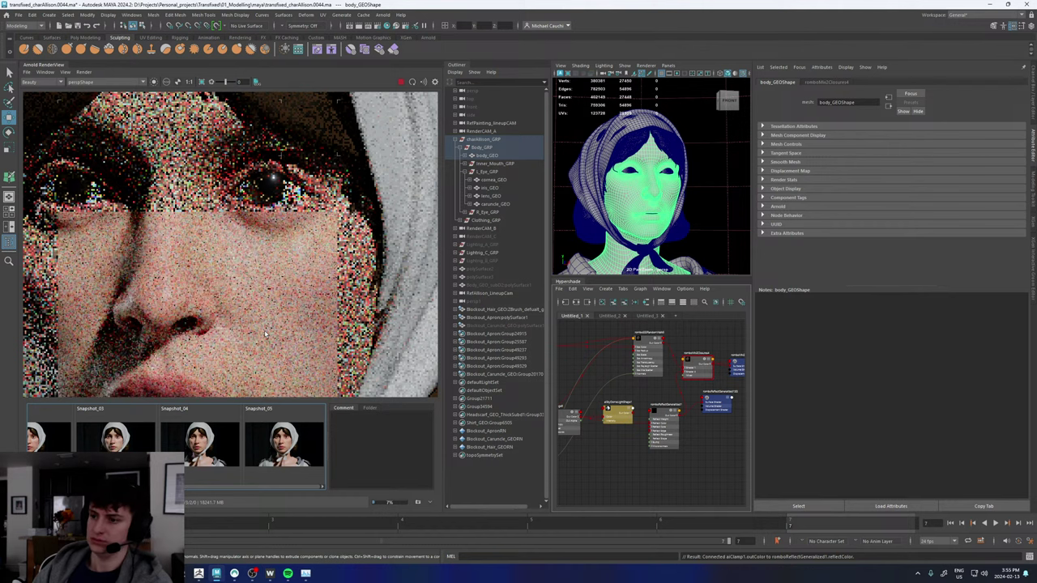
- Move the romboMix2Closures4 node slightly lower in the shader graph and display its attributes
scroll(264, 332, down, 4)
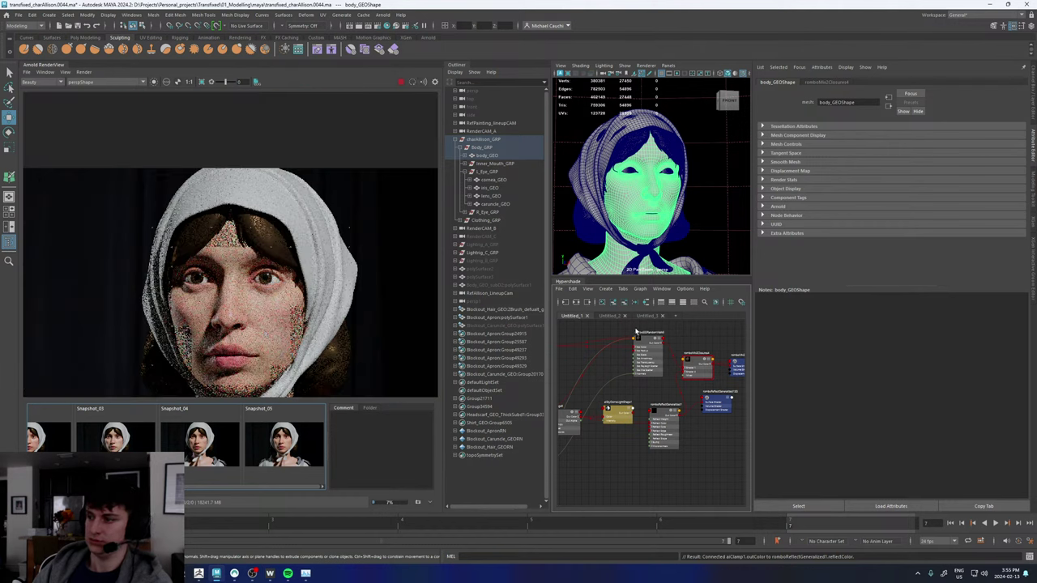
drag(693, 360, 689, 373)
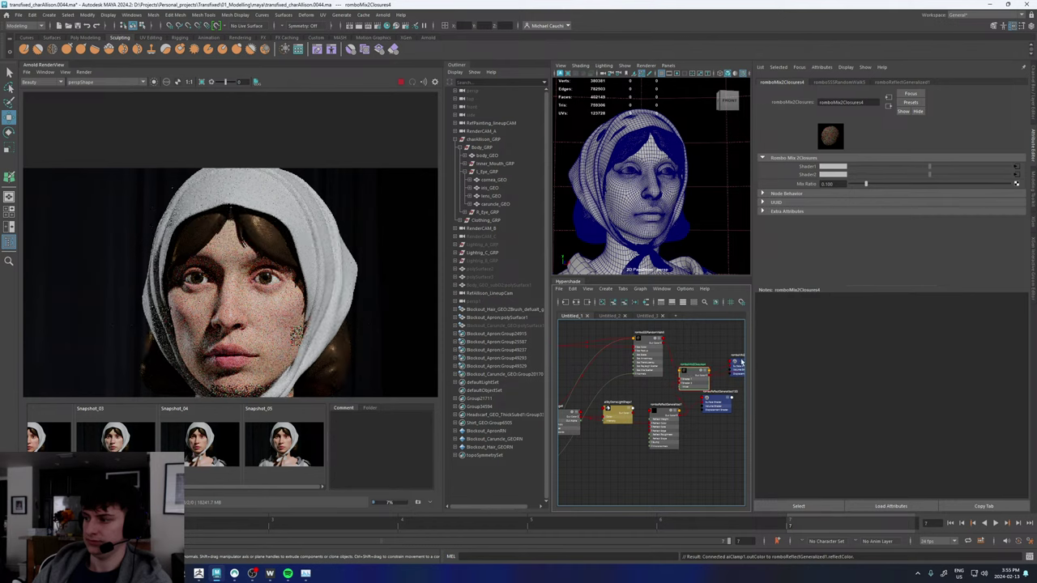
- Delete the two blue shading group nodes beside romboMix2Closures4 from the shader graph
click(741, 363)
key(Delete)
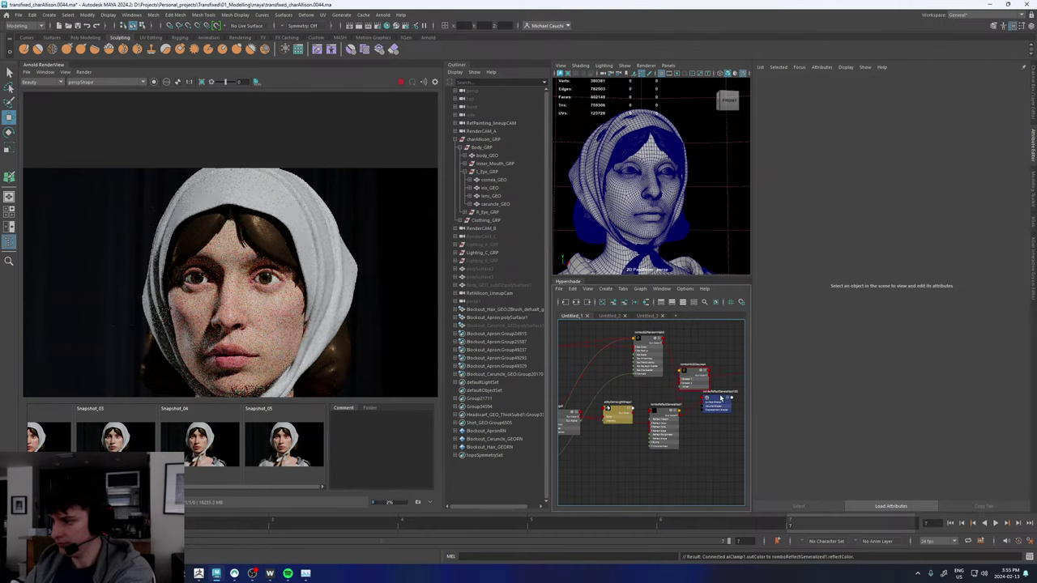
click(715, 397)
key(Delete)
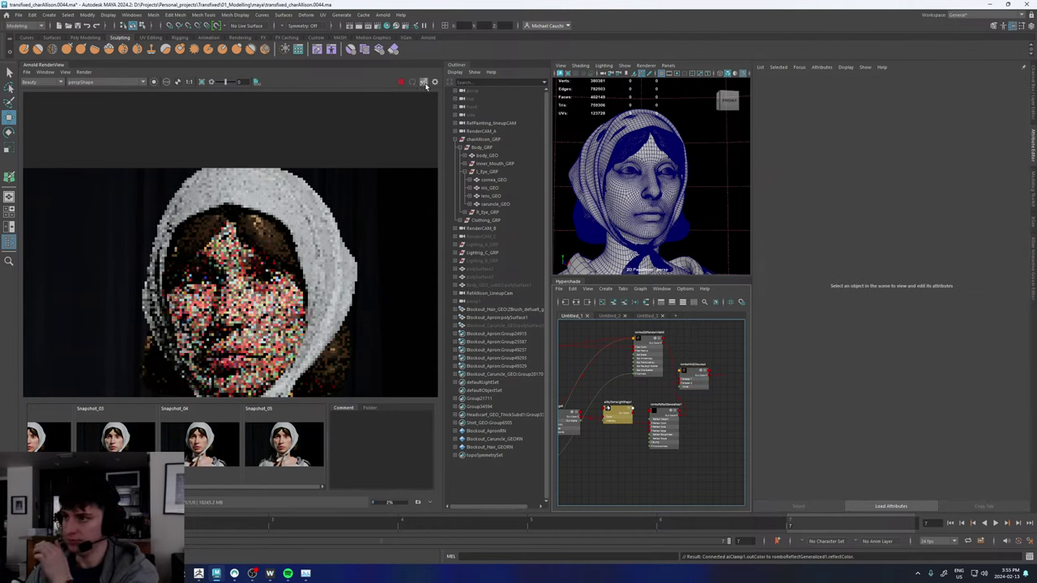
scroll(234, 297, down, 3)
scroll(232, 296, down, 1)
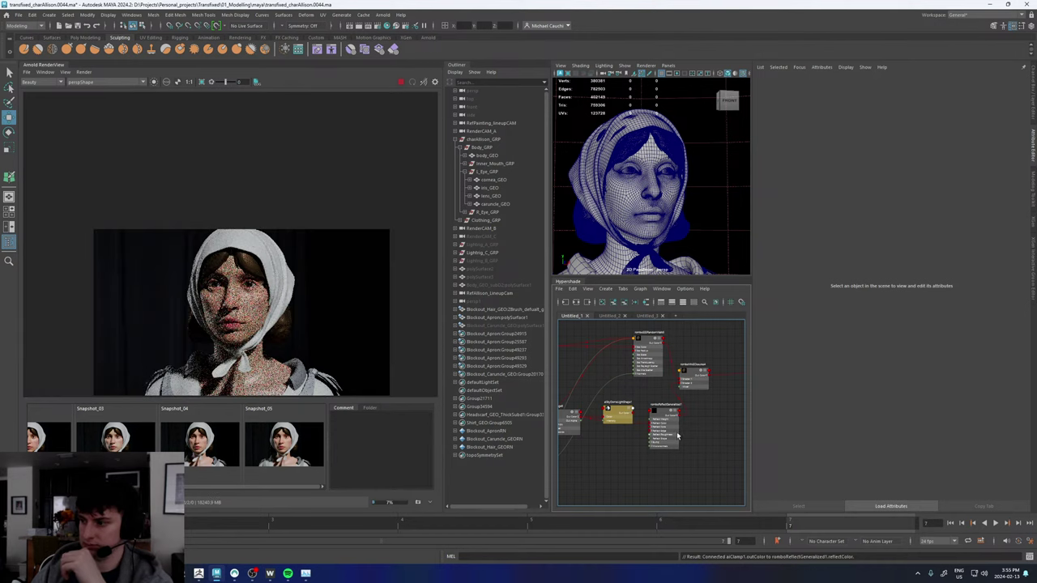
- Graph the input network of the romboSSSRandomWalk5SG shading group
scroll(684, 422, down, 2)
click(683, 421)
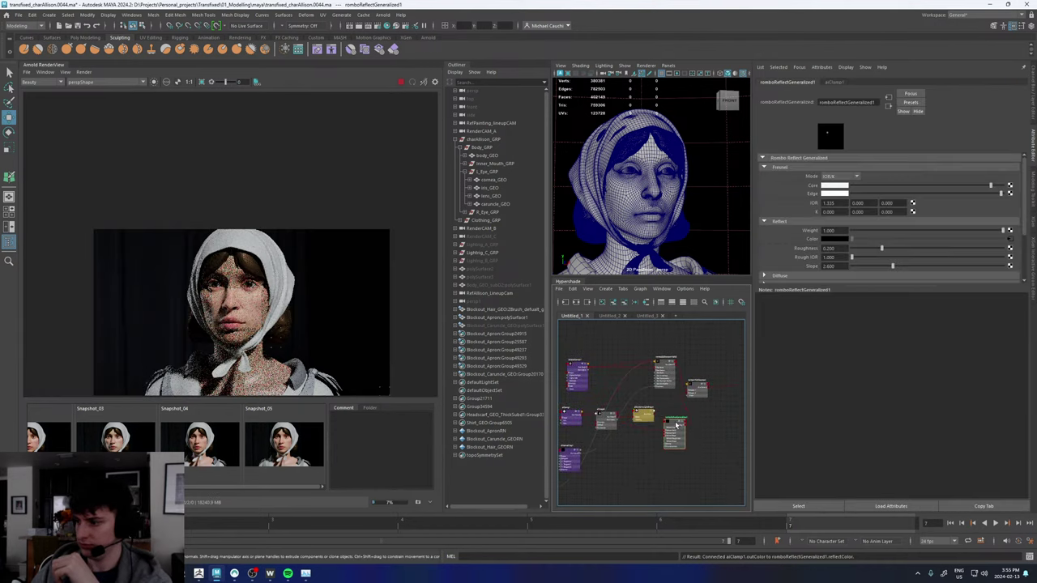
scroll(681, 425, down, 3)
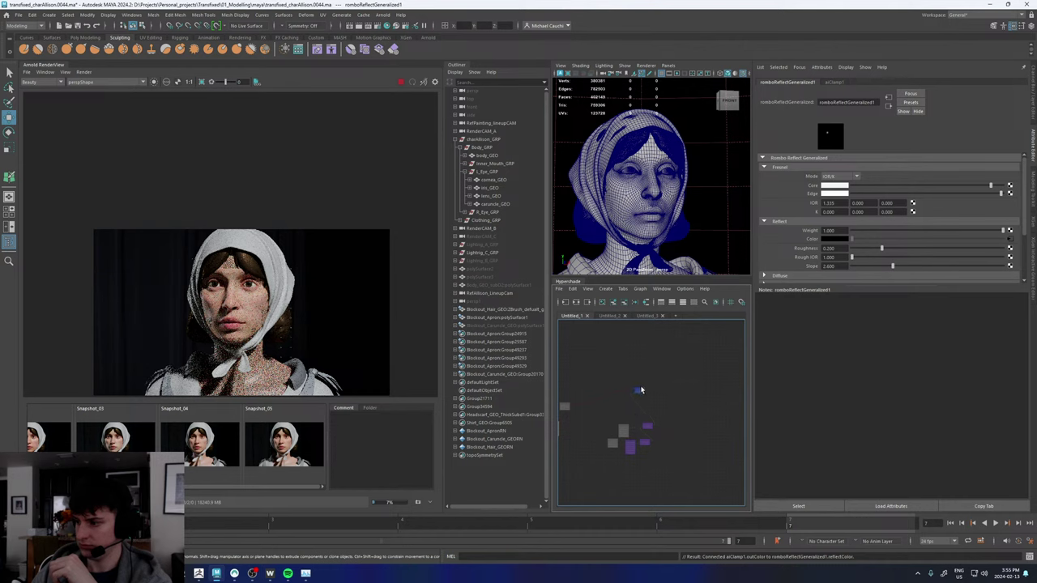
click(640, 390)
click(576, 303)
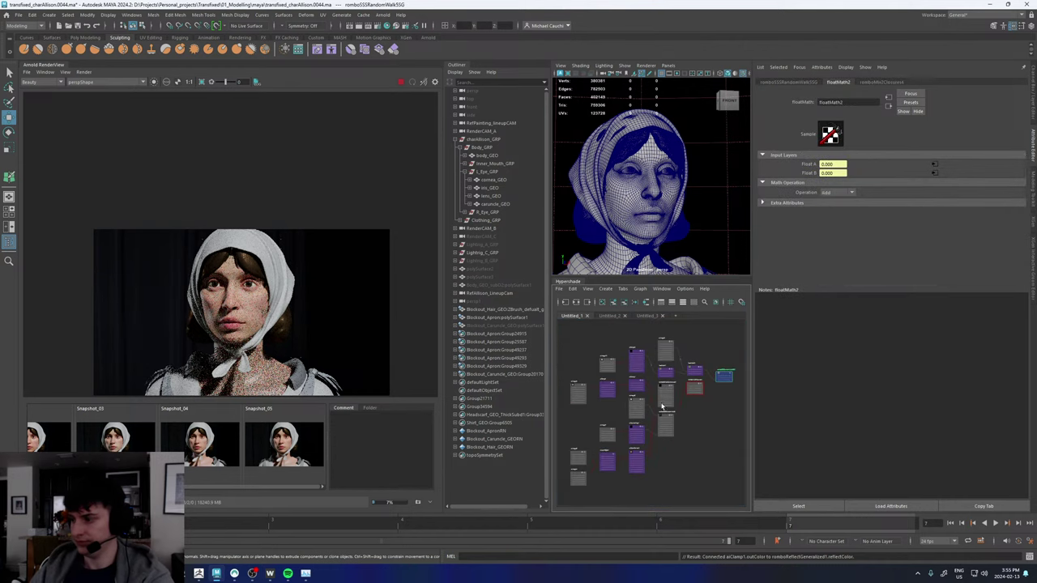
- Move the displacement nodes floatMath2, aiImage2, floatMath1, aiRange2 and aiImage10 below the skin shader nodes as a separate cluster
drag(695, 370, 716, 442)
drag(664, 345, 696, 468)
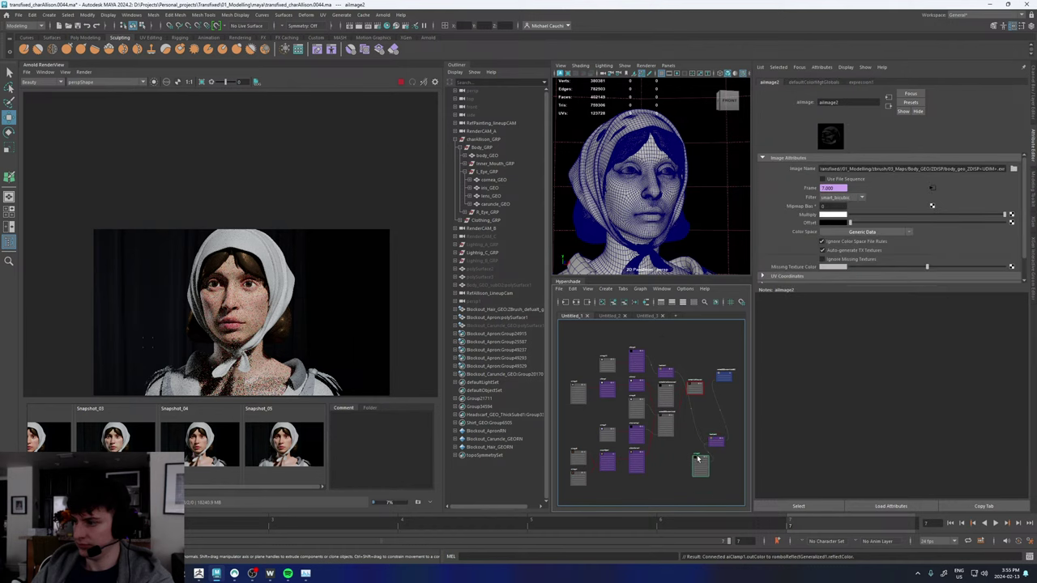
drag(668, 399, 701, 489)
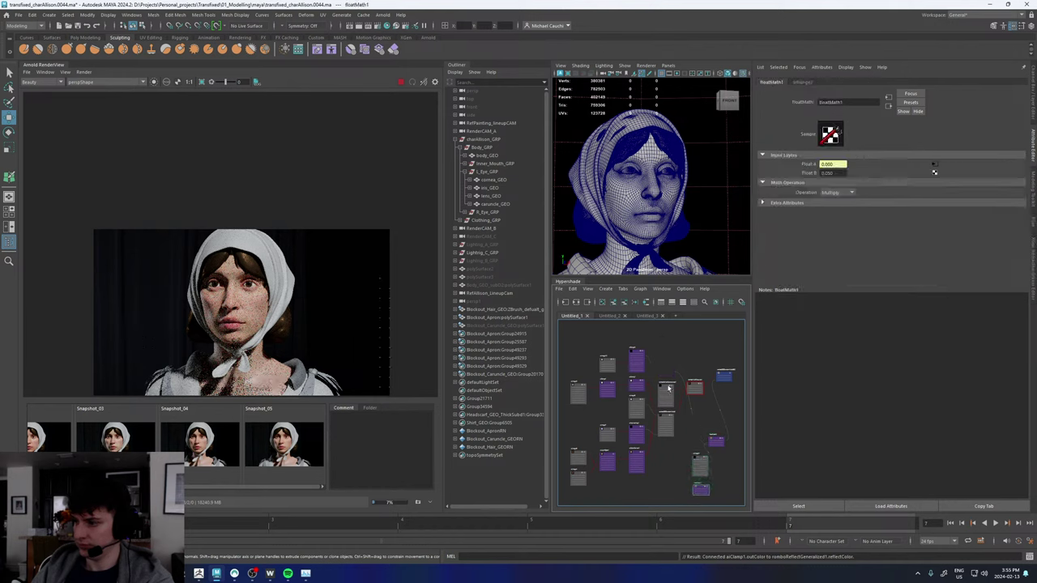
drag(634, 354, 672, 484)
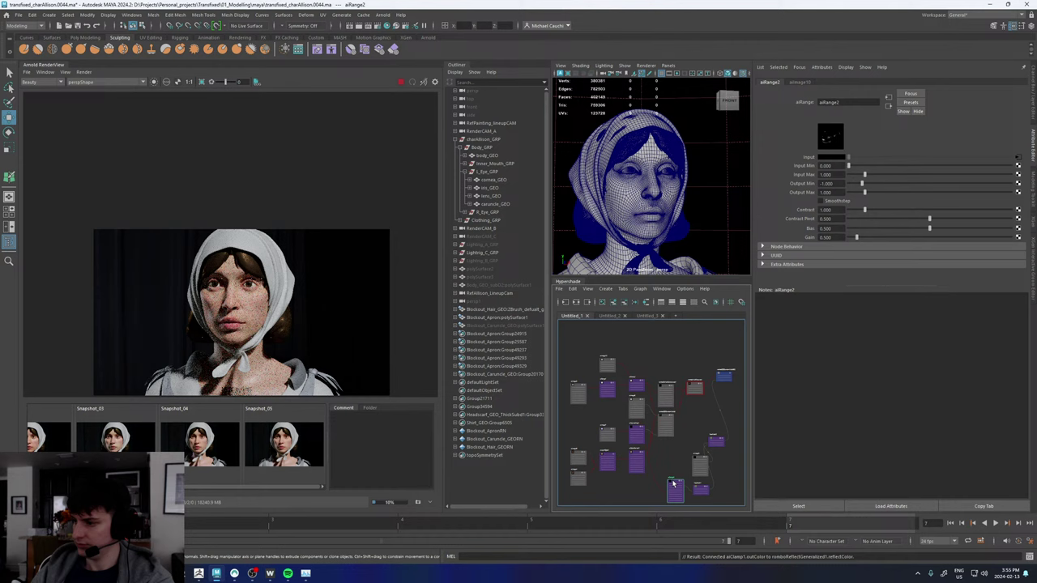
click(604, 363)
scroll(668, 464, down, 3)
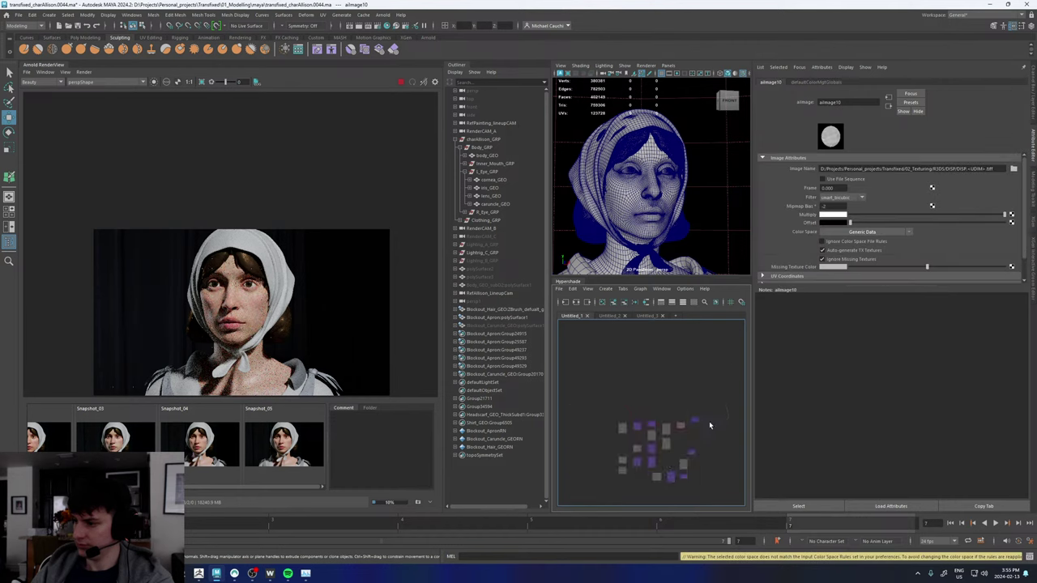
- Shift the romboSSSRandomWalk5SG shading group well right of the network and place the displacement cluster just beneath it
click(694, 422)
alt+middle_drag(695, 422, 640, 376)
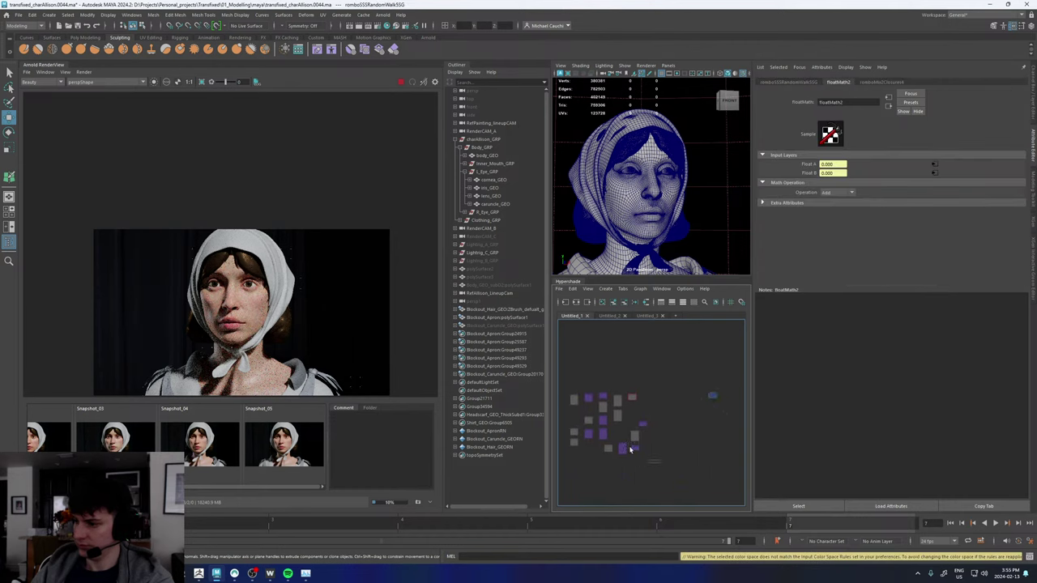
click(626, 449)
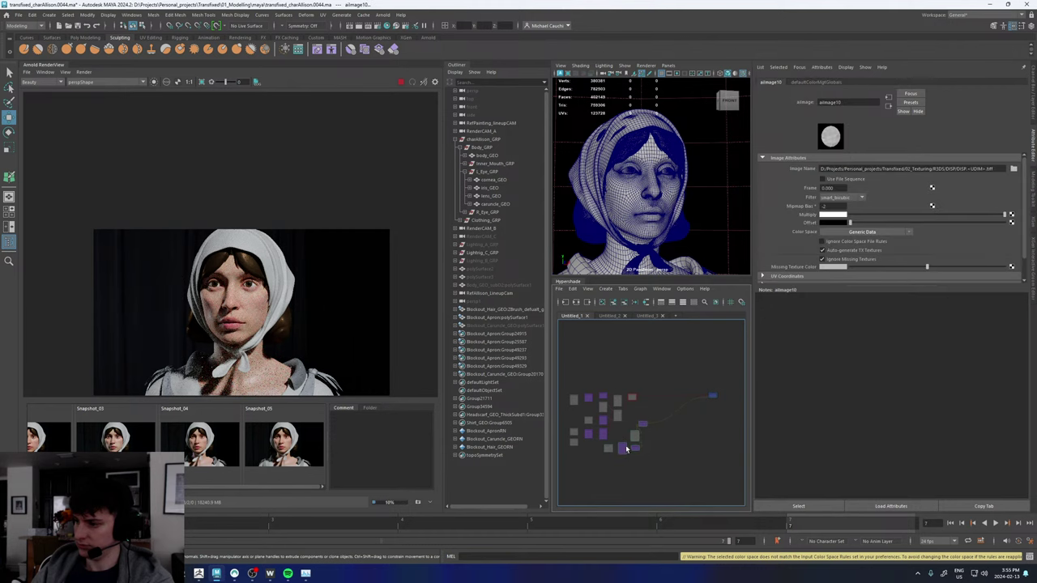
drag(622, 448, 675, 435)
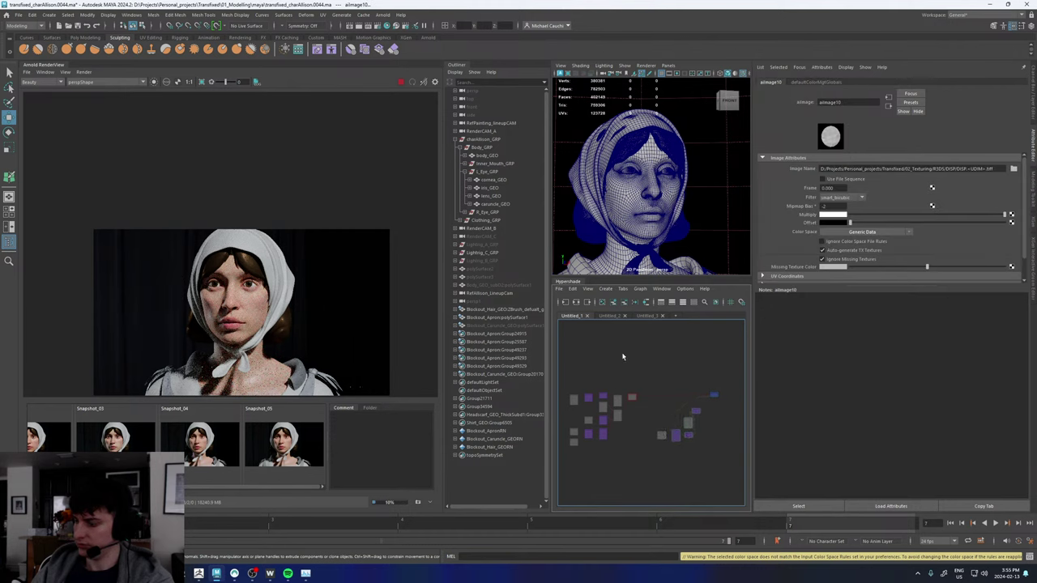
- Place romboReflectGeneralized1 beneath romboSSSRandomWalk5 and line both nodes up next to romboMix2Closures4
scroll(617, 394, up, 2)
scroll(617, 394, up, 3)
alt+middle_drag(653, 415, 682, 379)
scroll(683, 379, down, 1)
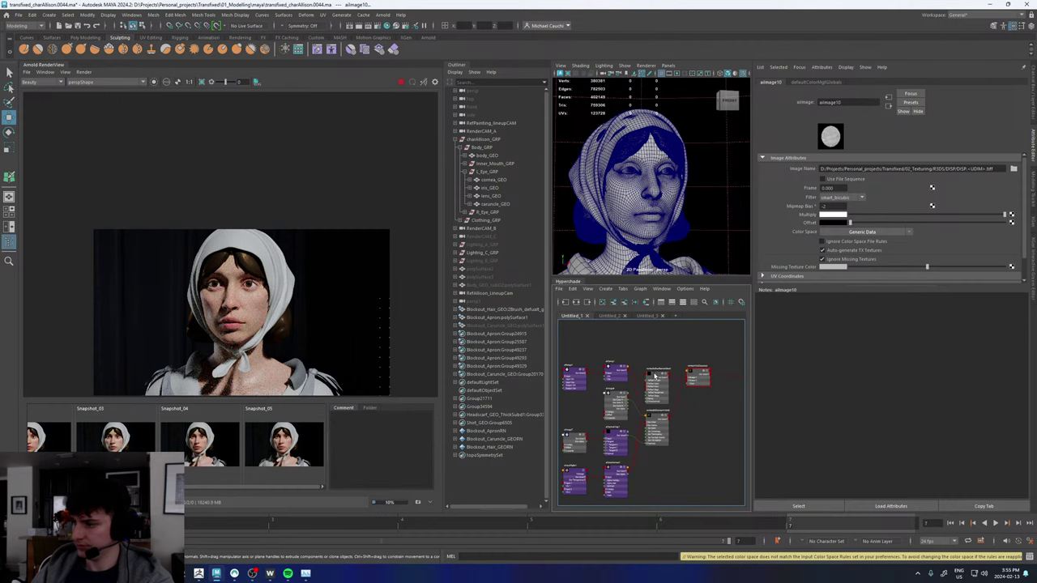
click(657, 377)
key(f)
scroll(658, 367, down, 5)
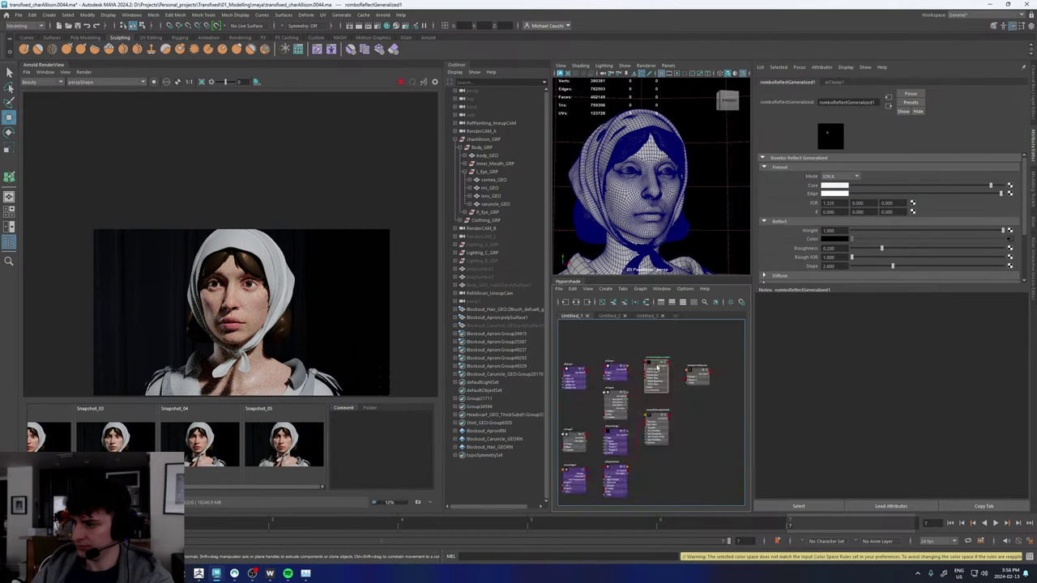
drag(658, 369, 653, 437)
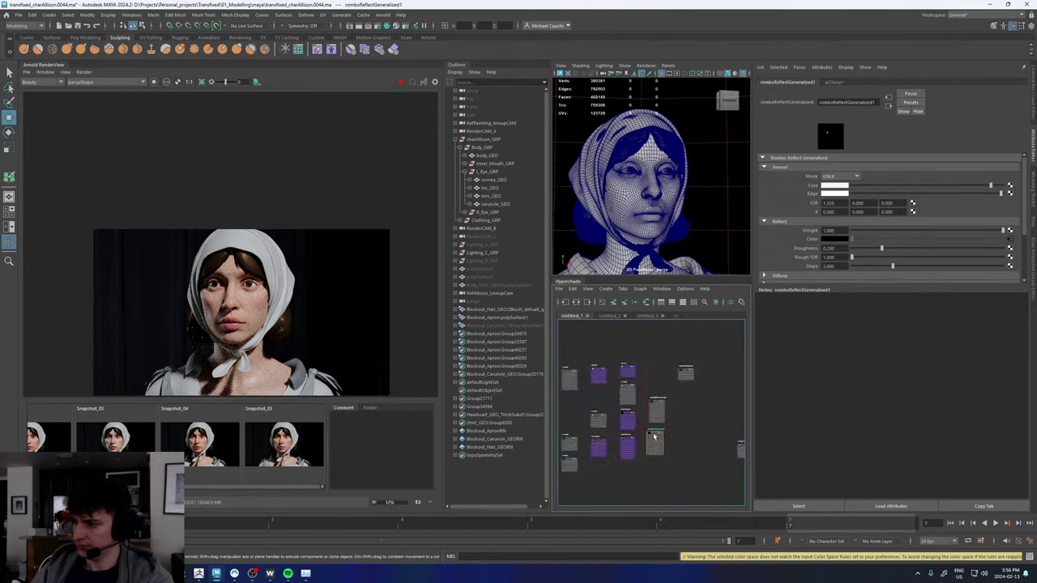
drag(675, 489, 662, 372)
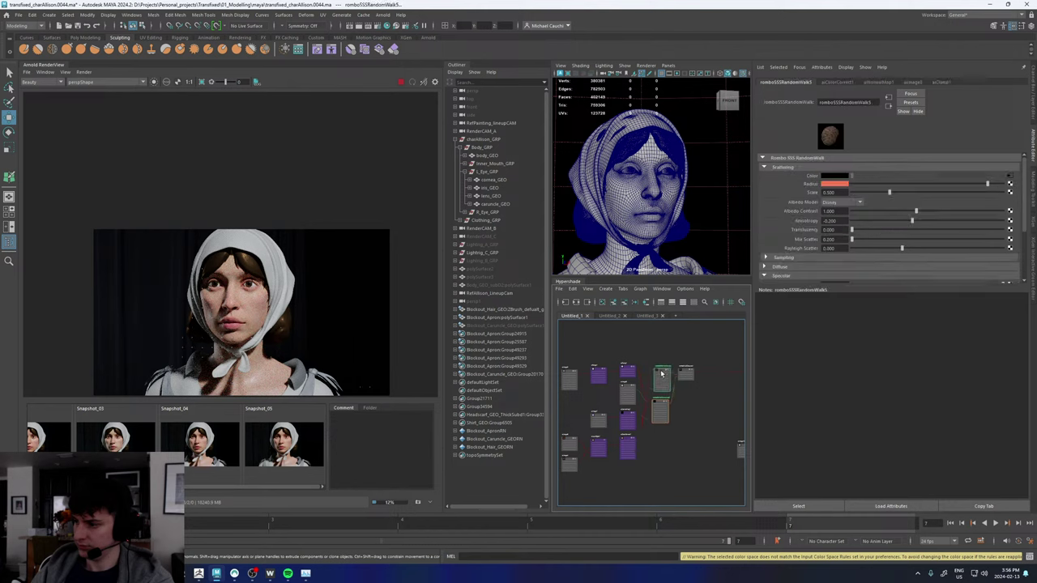
click(701, 448)
- Shift the upstream texture nodes left, away from the two shaders, and move the colour map branch above the other texture branches
alt+middle_drag(683, 444, 726, 437)
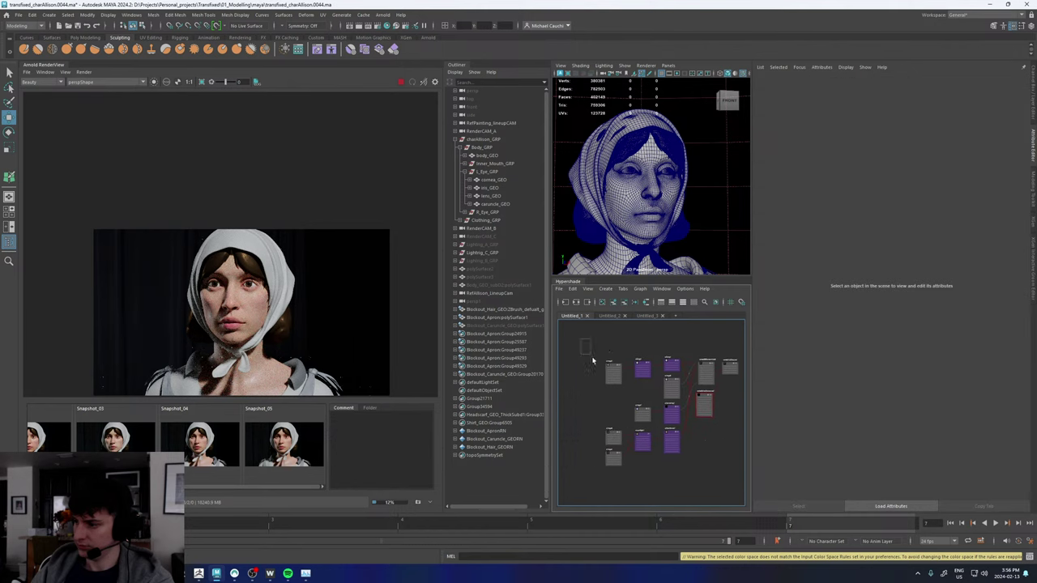
drag(592, 359, 676, 465)
drag(671, 412, 644, 409)
click(674, 447)
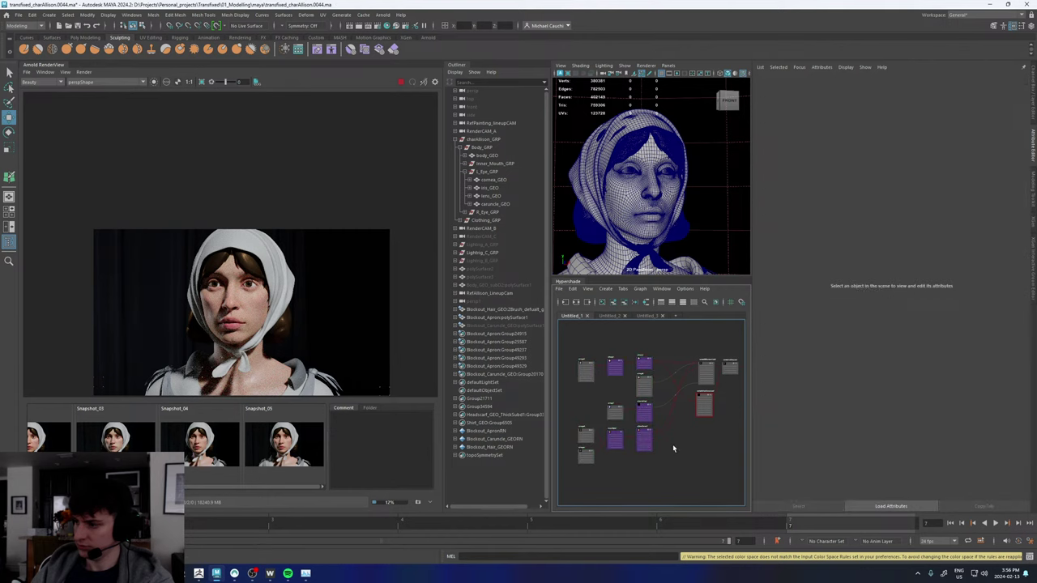
drag(643, 465, 575, 427)
drag(646, 429, 646, 320)
click(649, 395)
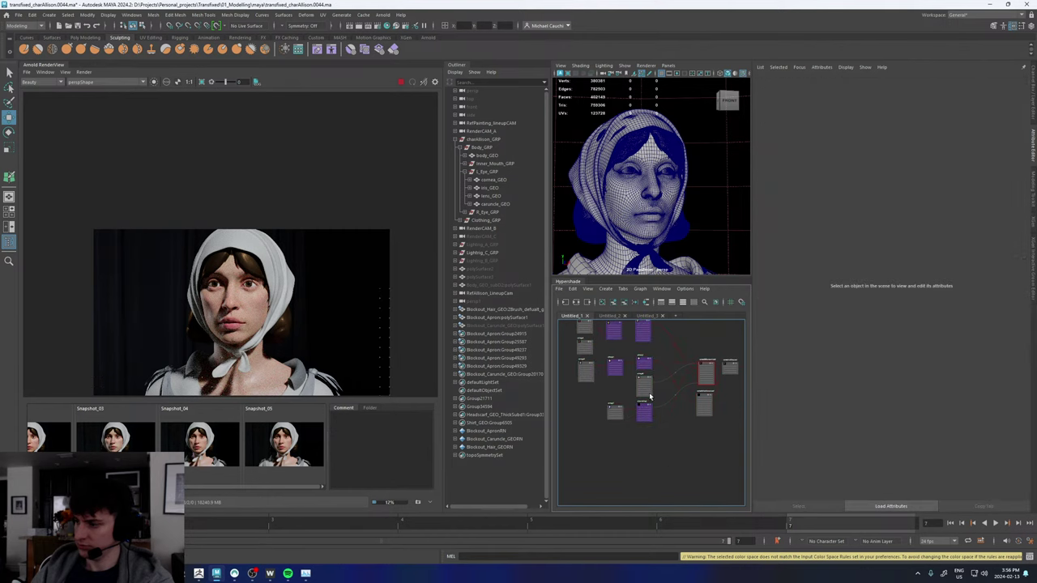
- Stack the colour image nodes aiImage4 and aiImage6 in a tidy column beside aiLayerRgba1
scroll(616, 421, up, 5)
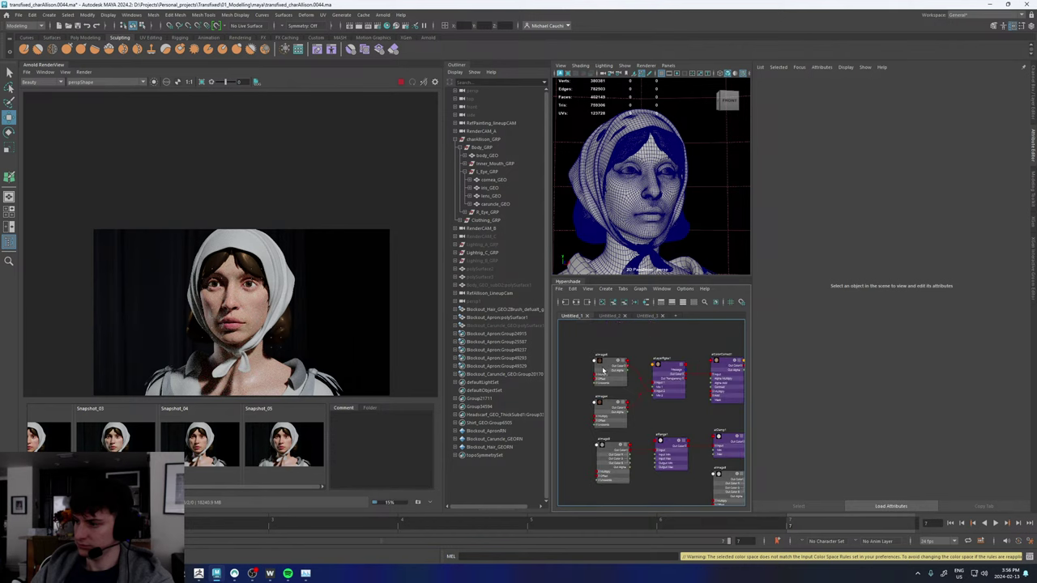
drag(610, 417, 612, 314)
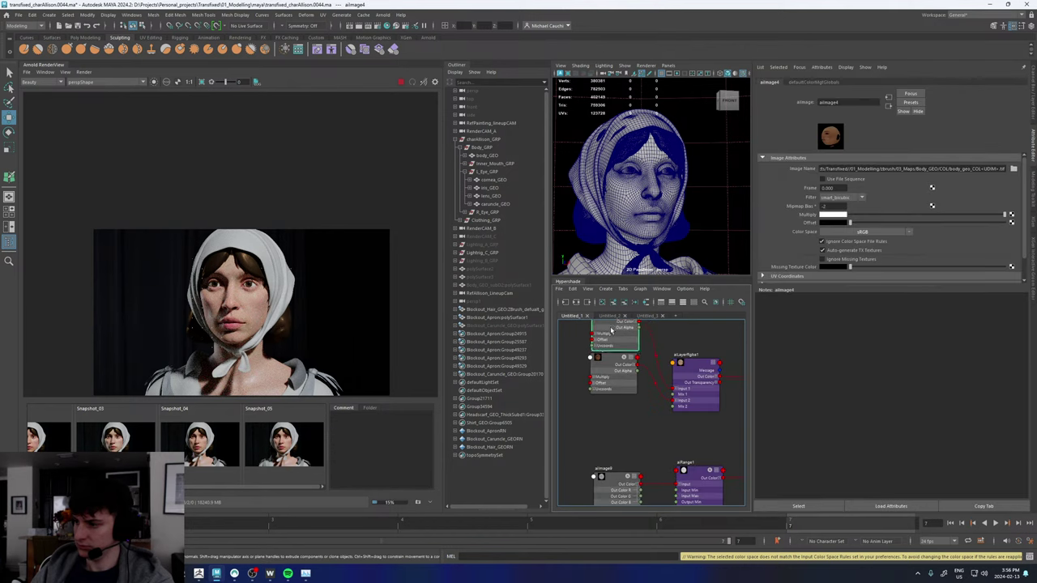
alt+middle_drag(627, 419, 630, 453)
drag(619, 396, 618, 400)
drag(564, 339, 620, 420)
shift+click(617, 354)
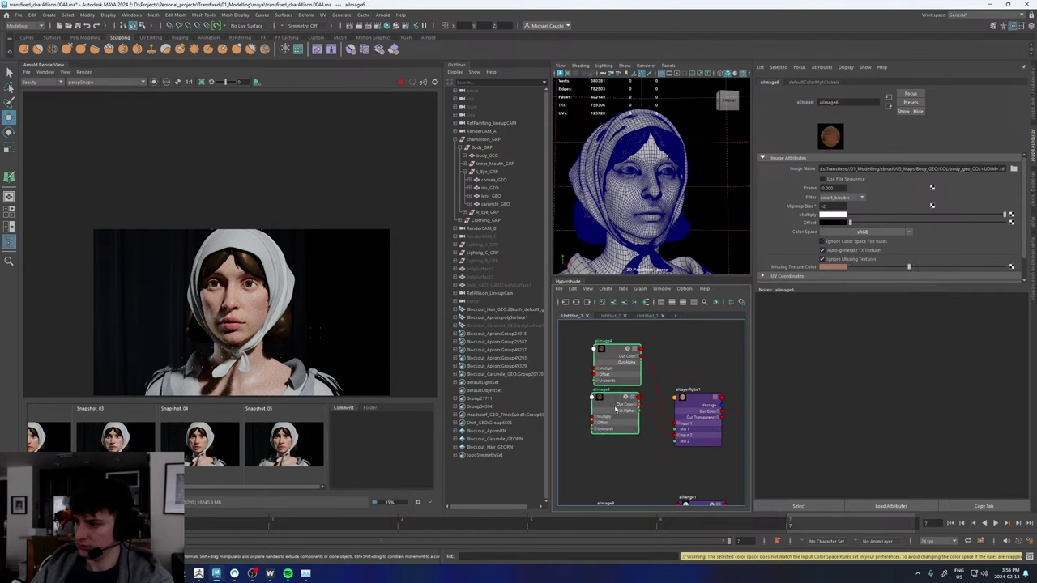
drag(617, 354, 616, 402)
click(647, 419)
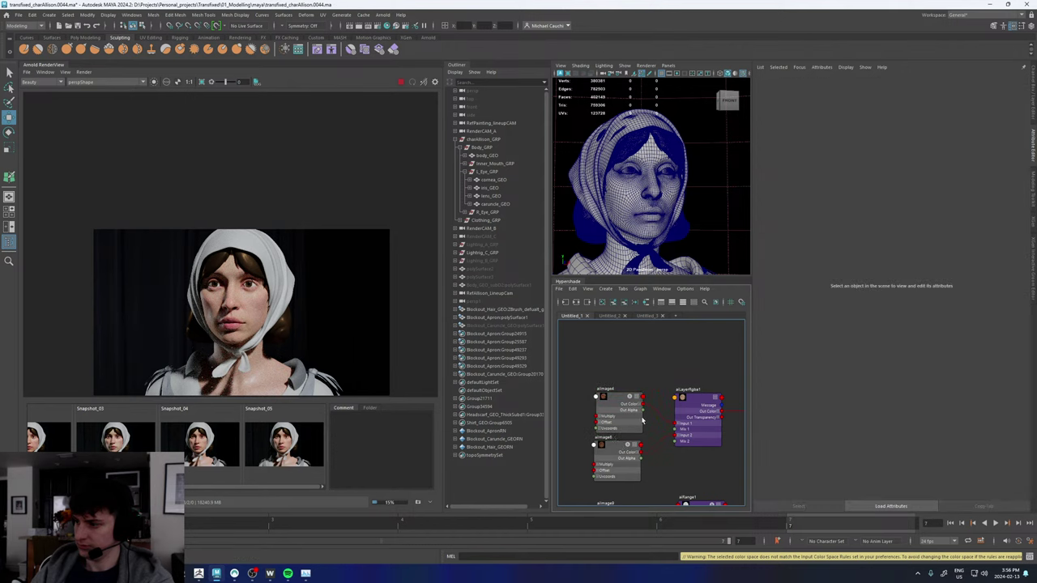
drag(613, 448, 614, 447)
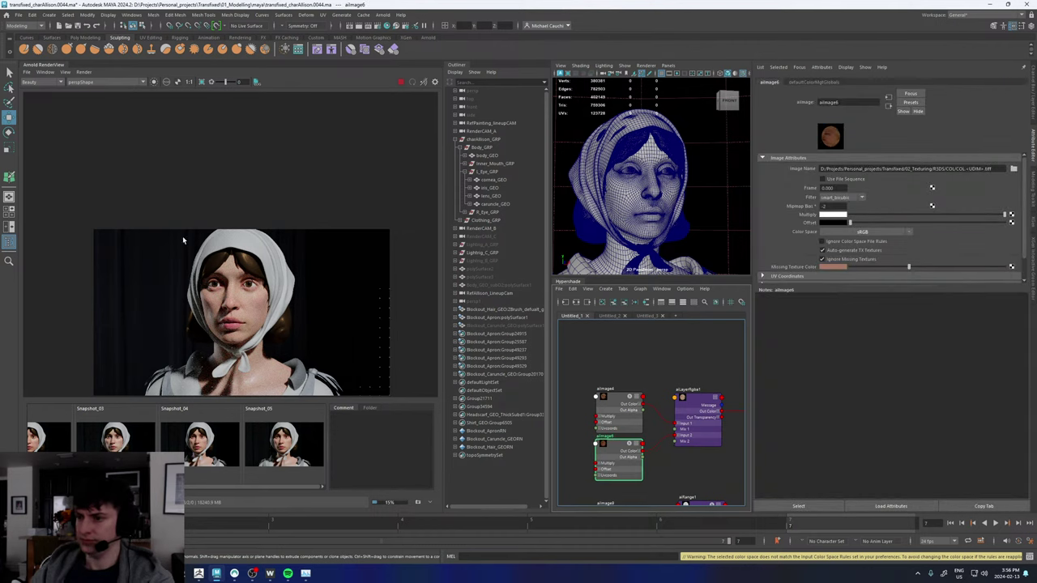
- Check the face in the specular AOV of the live render, then return to the Beauty view for the whole head
scroll(231, 351, up, 6)
middle_drag(231, 354, 259, 275)
click(42, 83)
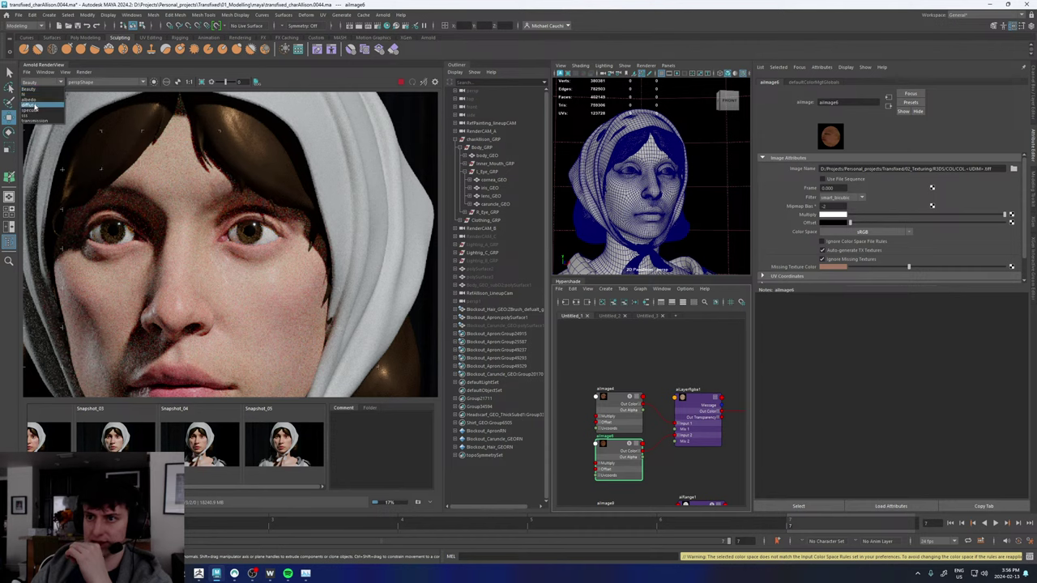
click(33, 110)
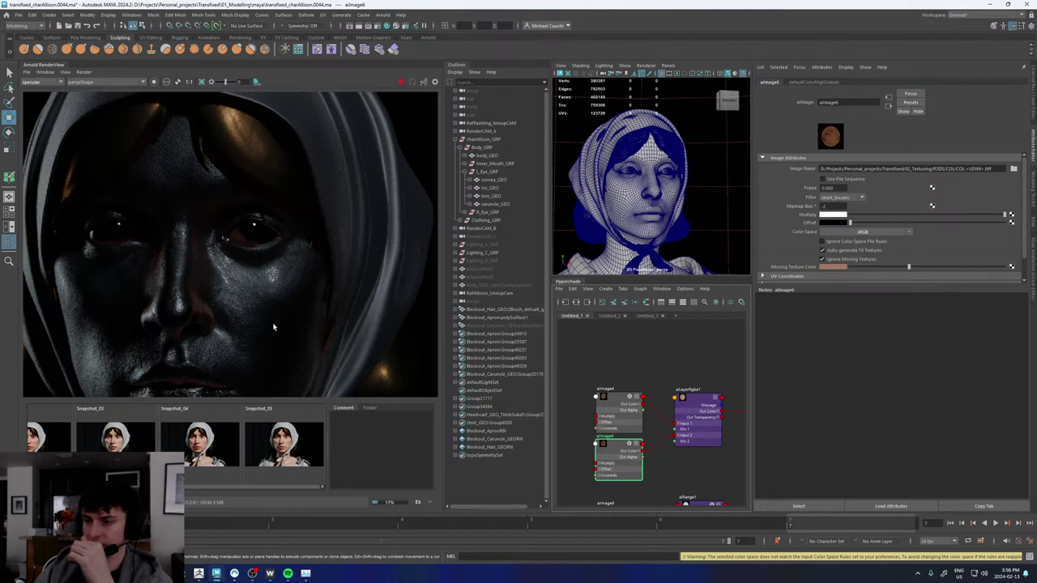
click(34, 83)
click(33, 83)
click(30, 83)
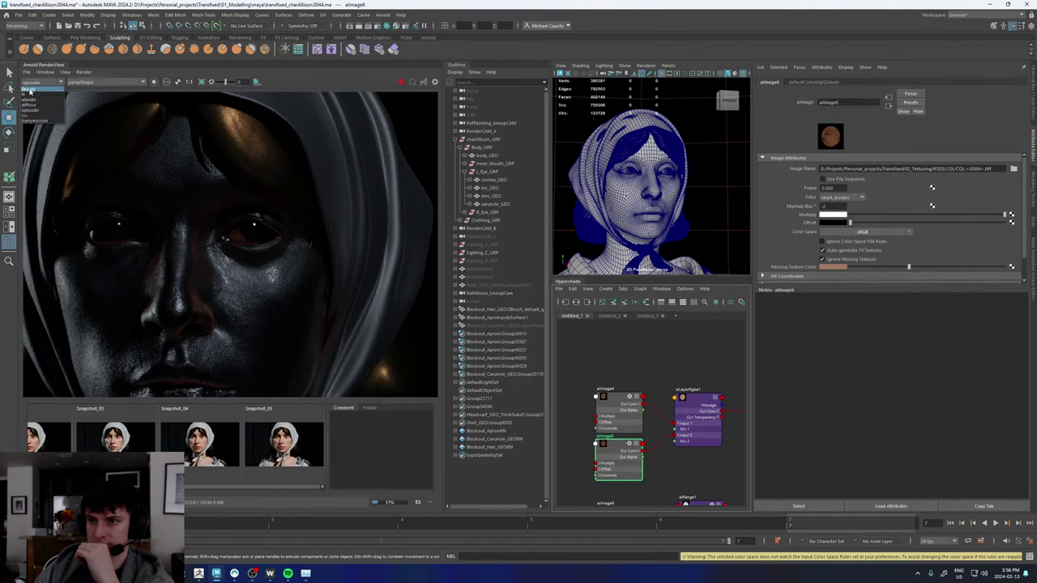
click(29, 89)
scroll(235, 278, down, 6)
scroll(242, 301, up, 4)
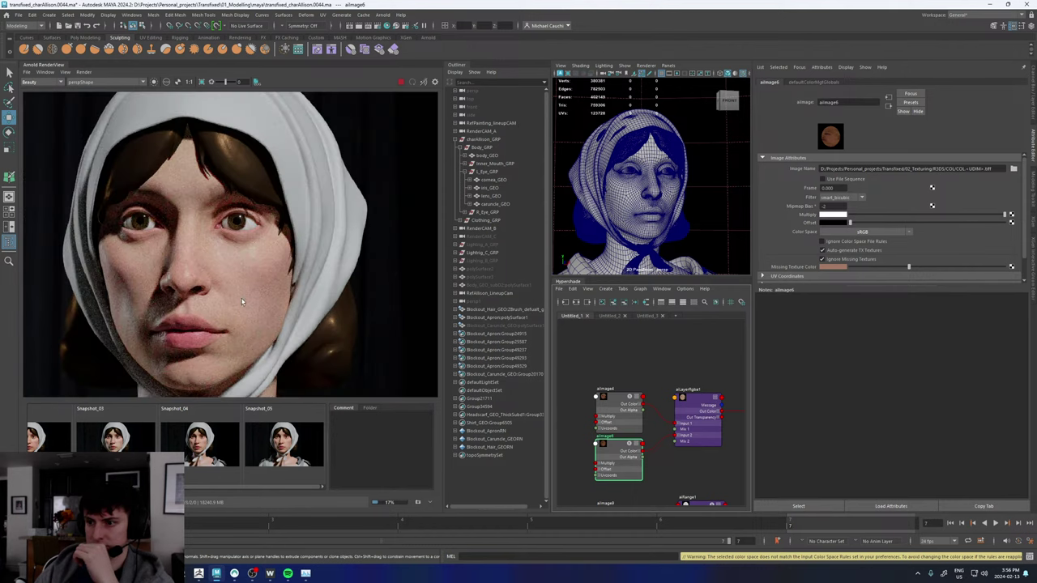
- Review the attributes of romboReflectGeneralized1 and of the image node that loads the SPECK map
scroll(679, 386, down, 5)
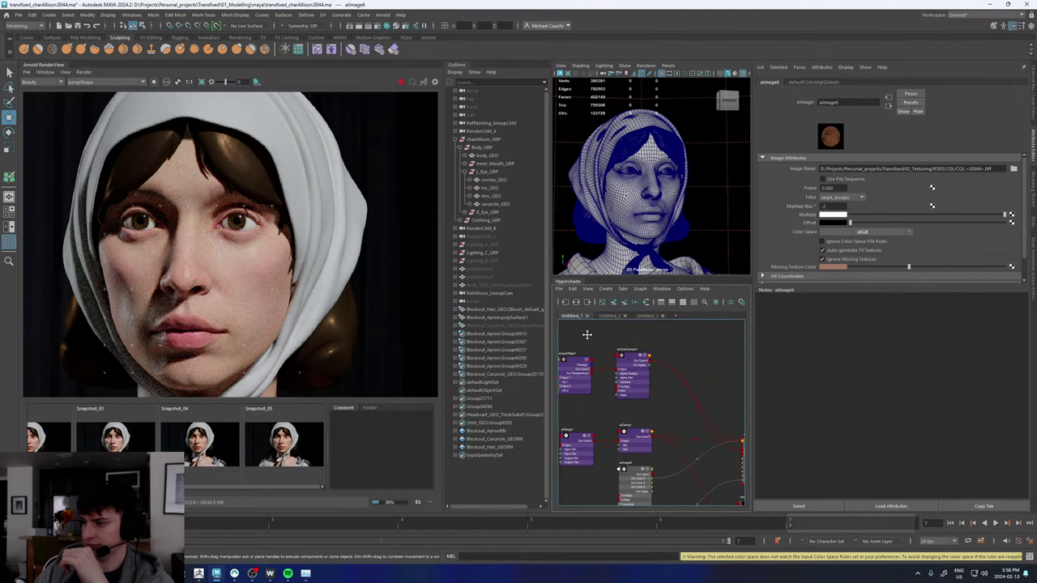
alt+middle_drag(685, 385, 653, 350)
scroll(661, 415, up, 5)
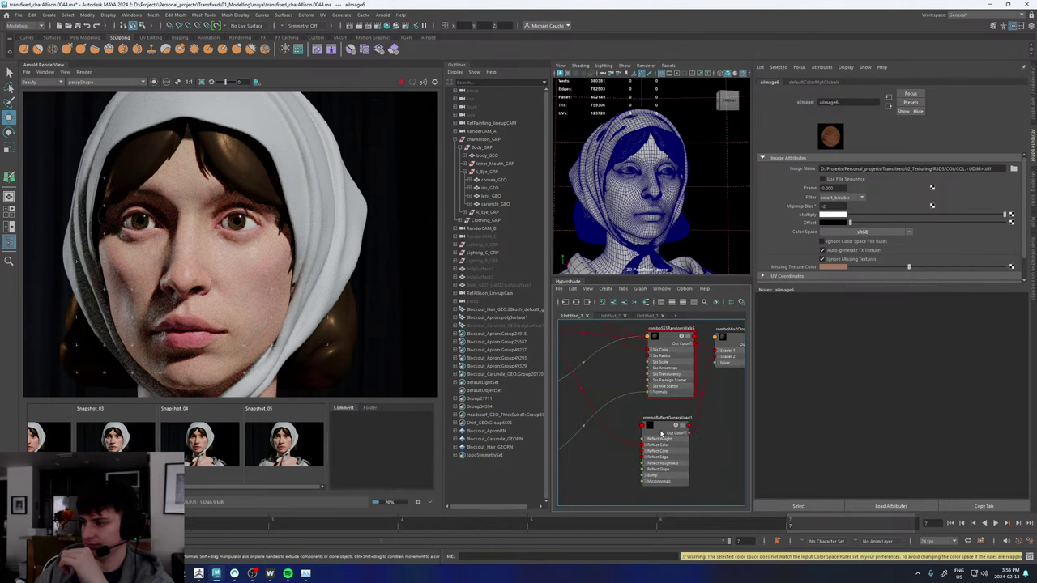
click(662, 431)
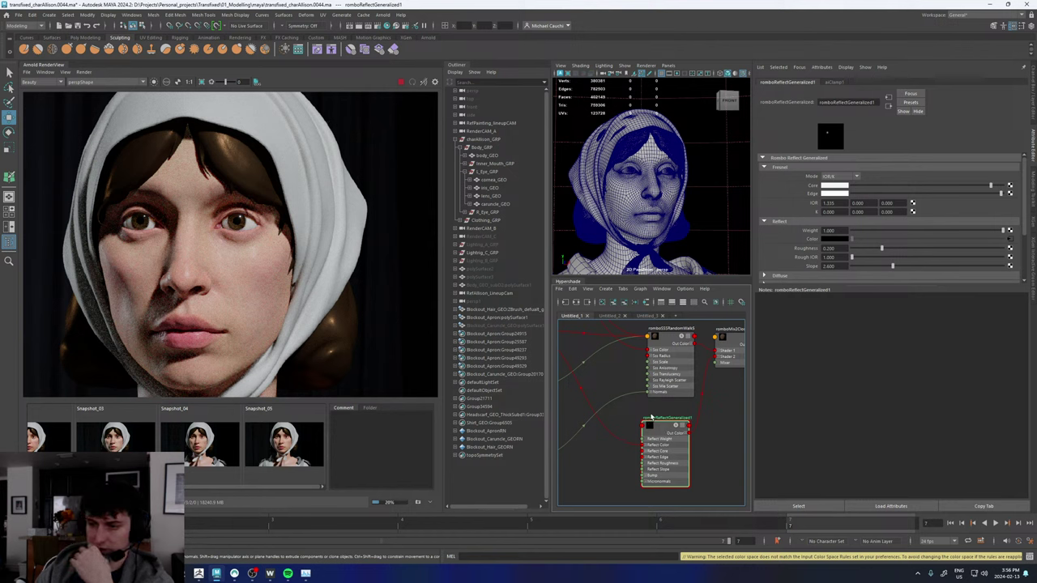
scroll(609, 454, down, 5)
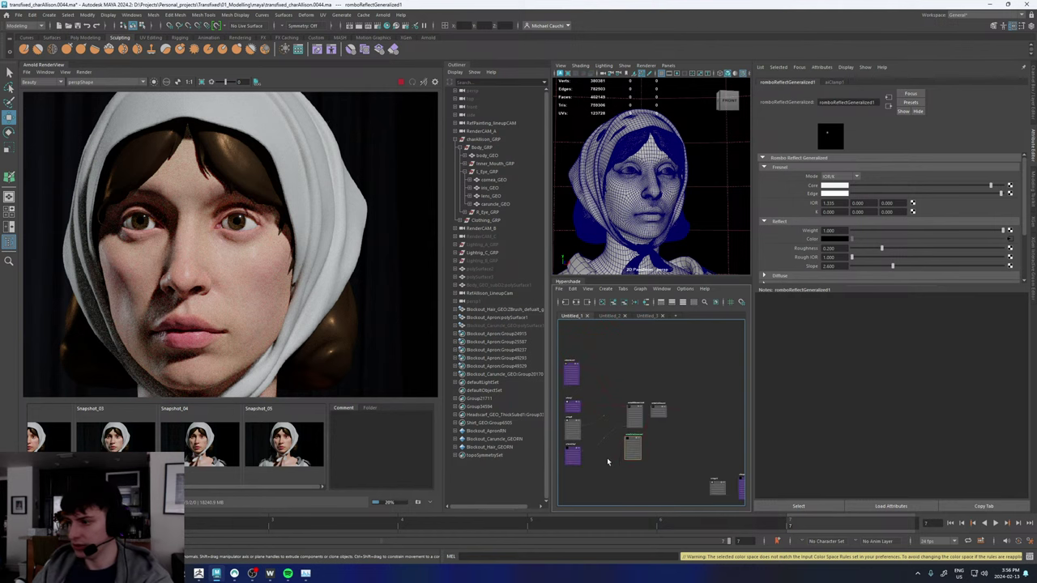
alt+middle_drag(608, 460, 707, 451)
scroll(657, 420, up, 5)
alt+middle_drag(655, 432, 605, 374)
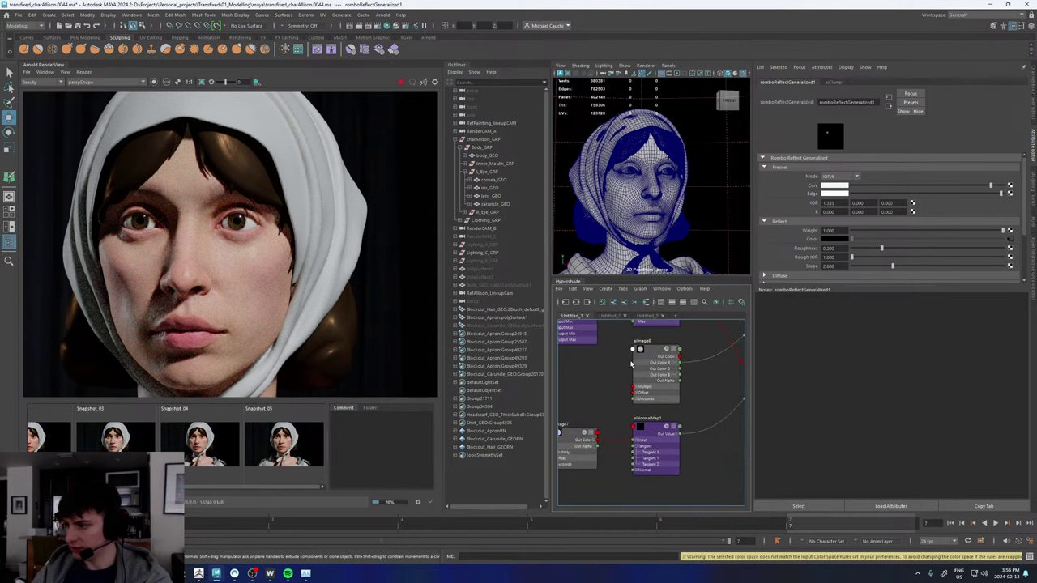
click(648, 356)
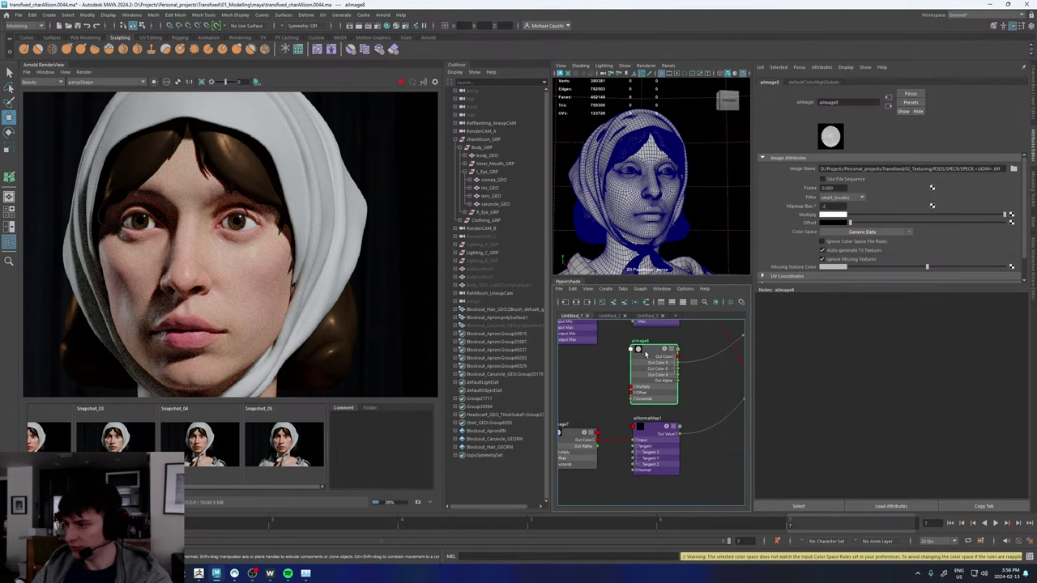
- Duplicate the aiRange1 and aiClamp1 nodes without their network and frame the copies below romboReflectGeneralized1
scroll(701, 464, down, 3)
alt+middle_drag(701, 464, 743, 471)
click(659, 441)
key(Tab)
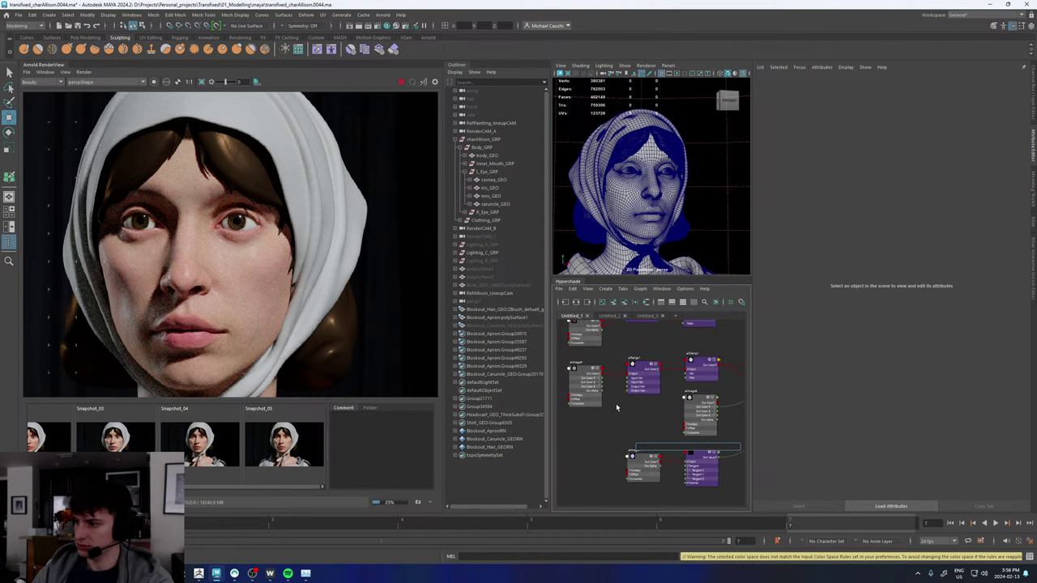
drag(640, 338, 697, 370)
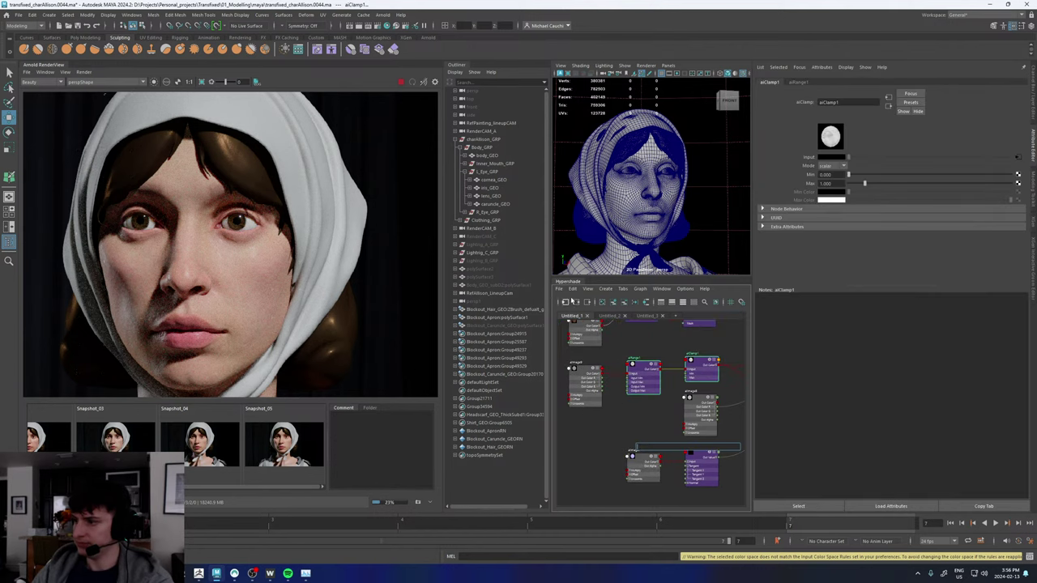
click(573, 292)
mouse_move(632, 374)
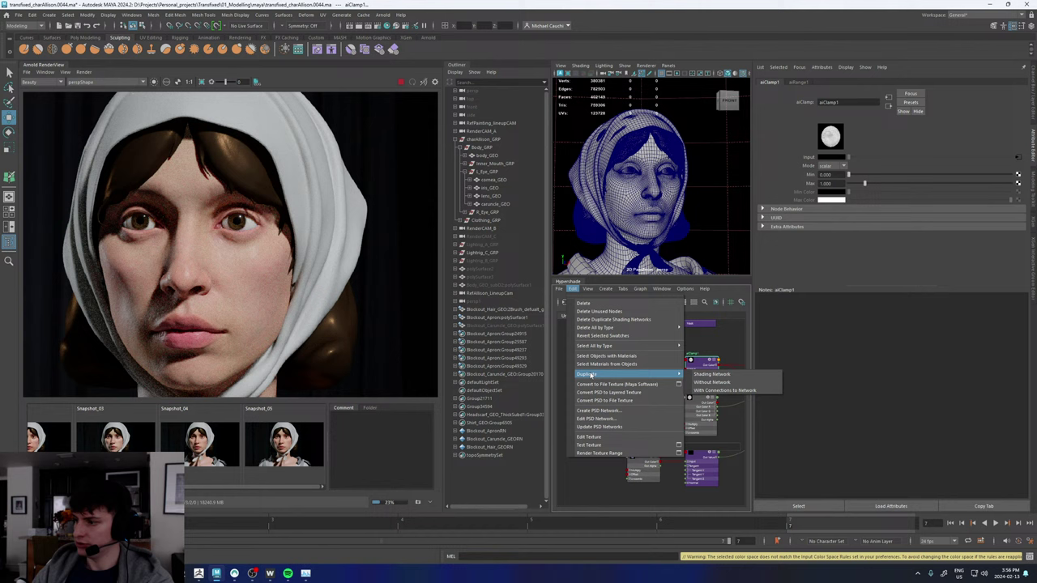
click(710, 383)
alt+middle_drag(710, 480, 658, 446)
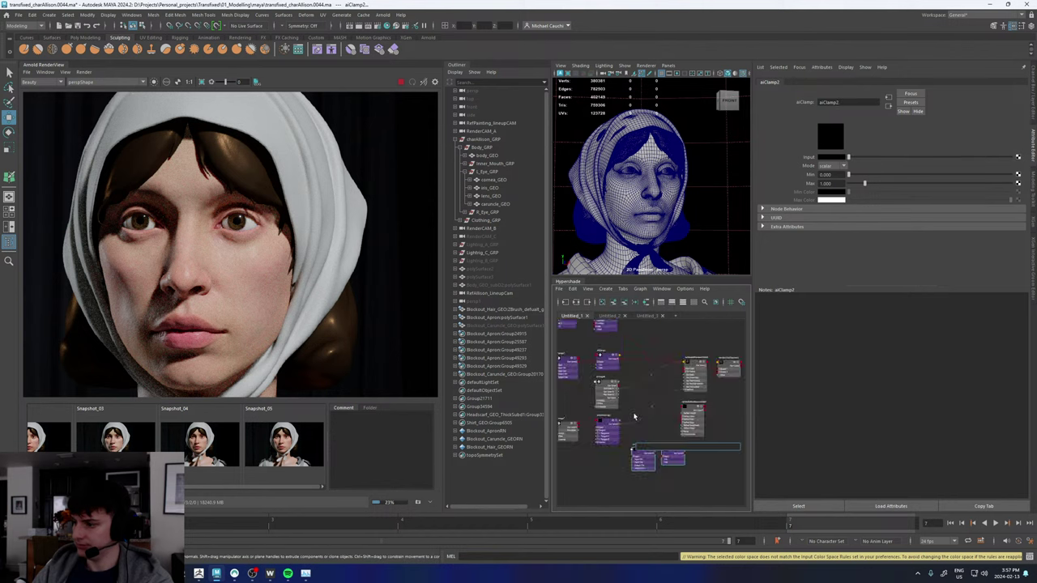
key(Escape)
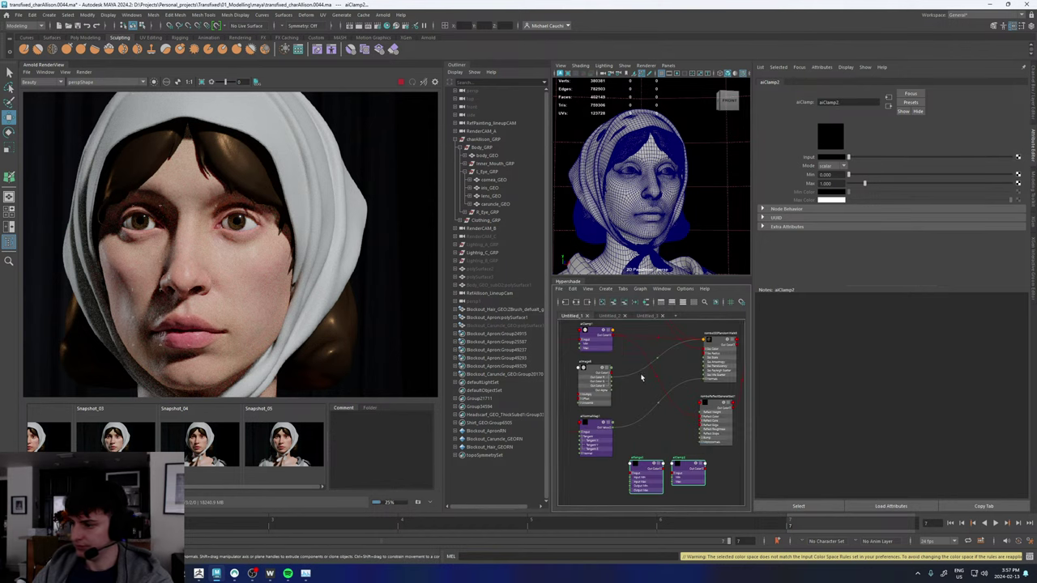
- Connect the Out Color of the SPECK map's image node to the Input of aiRange3
drag(612, 377, 654, 474)
click(612, 380)
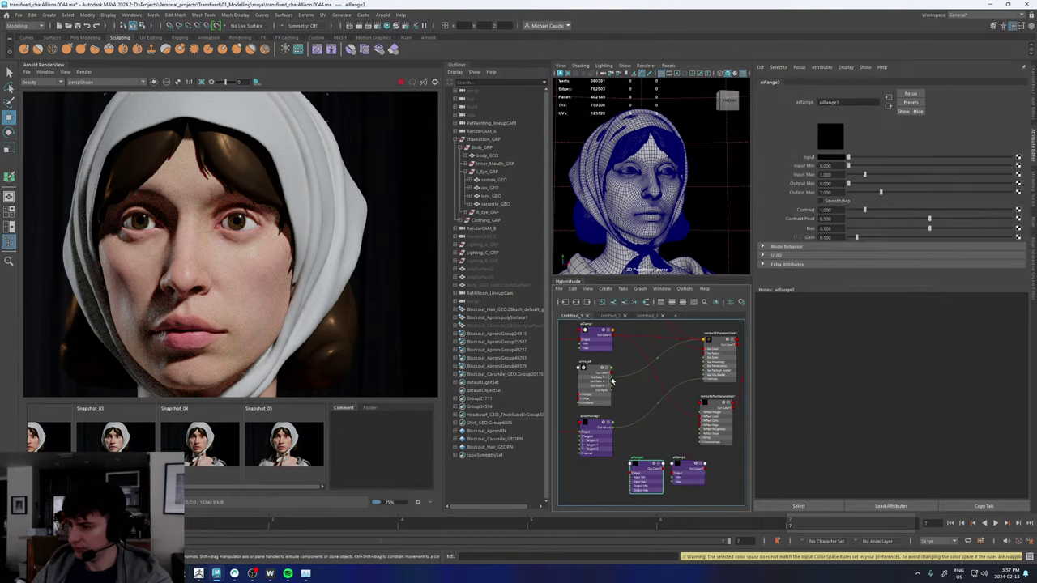
drag(615, 378, 632, 473)
scroll(727, 467, up, 2)
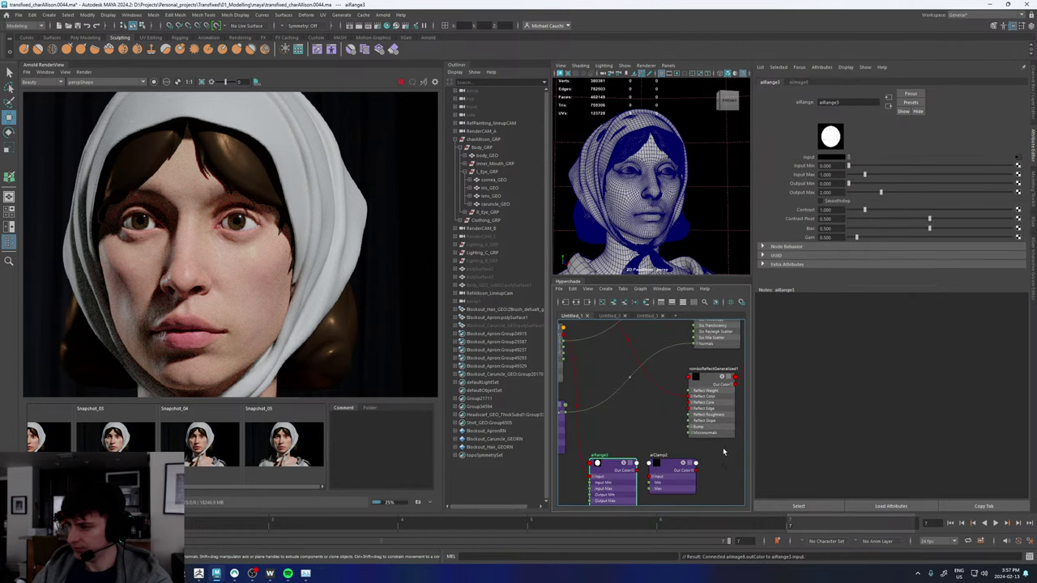
- Connect the Out Color R of aiClamp2 to the Reflect Roughness of romboReflectGeneralized1
scroll(711, 453, up, 2)
click(688, 482)
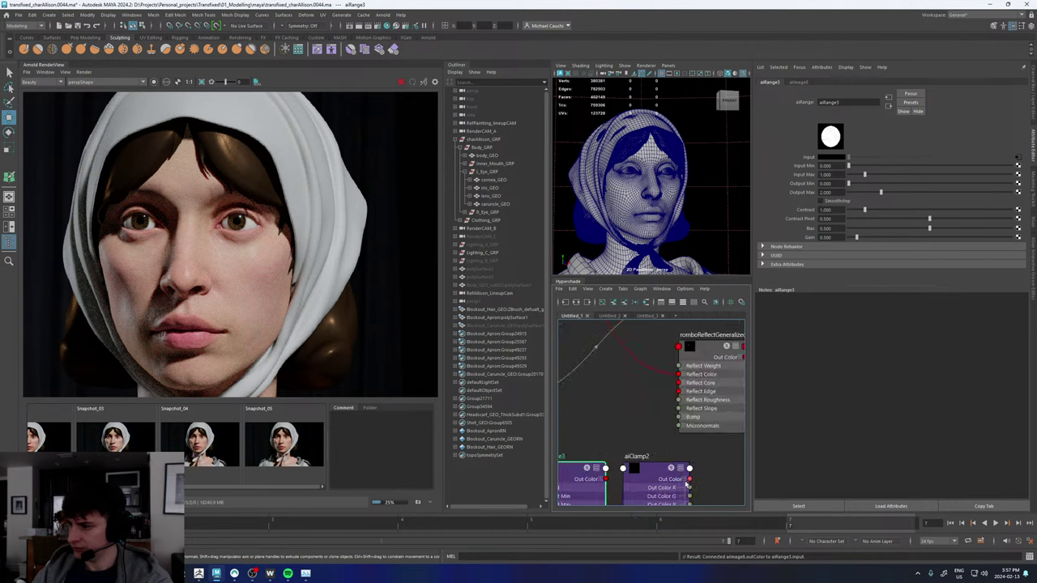
drag(689, 487, 679, 402)
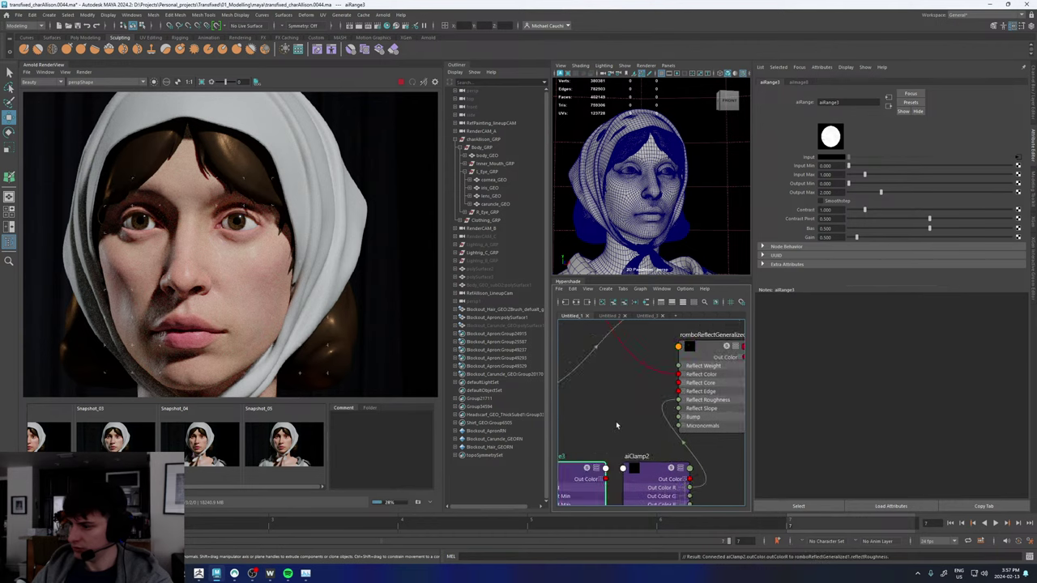
- Set the Output Max of aiRange3 to 0.5 and restore scene updates in the live render
alt+middle_drag(617, 433, 663, 375)
drag(834, 193, 788, 196)
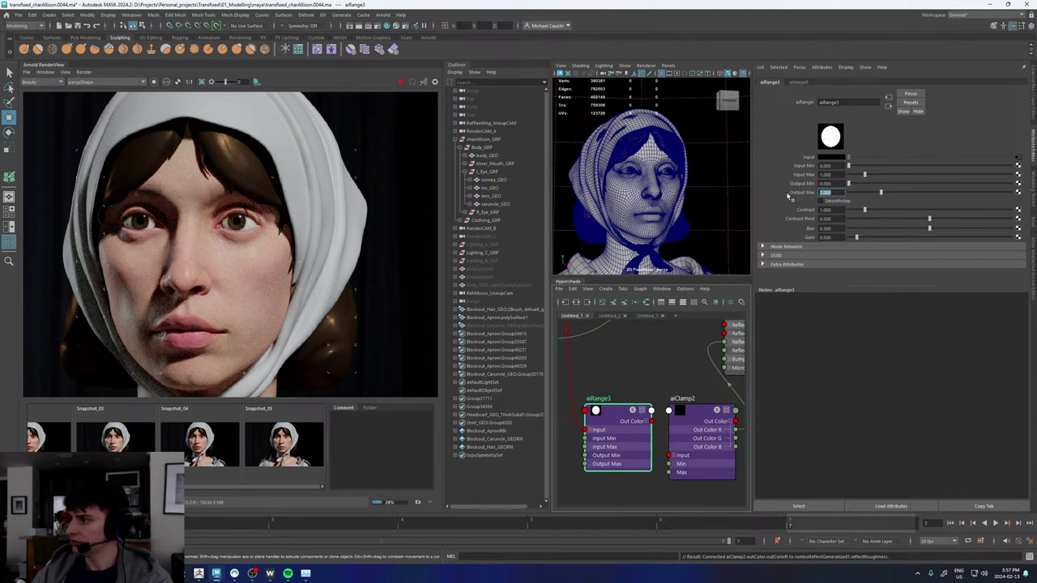
text(0.5)
key(Return)
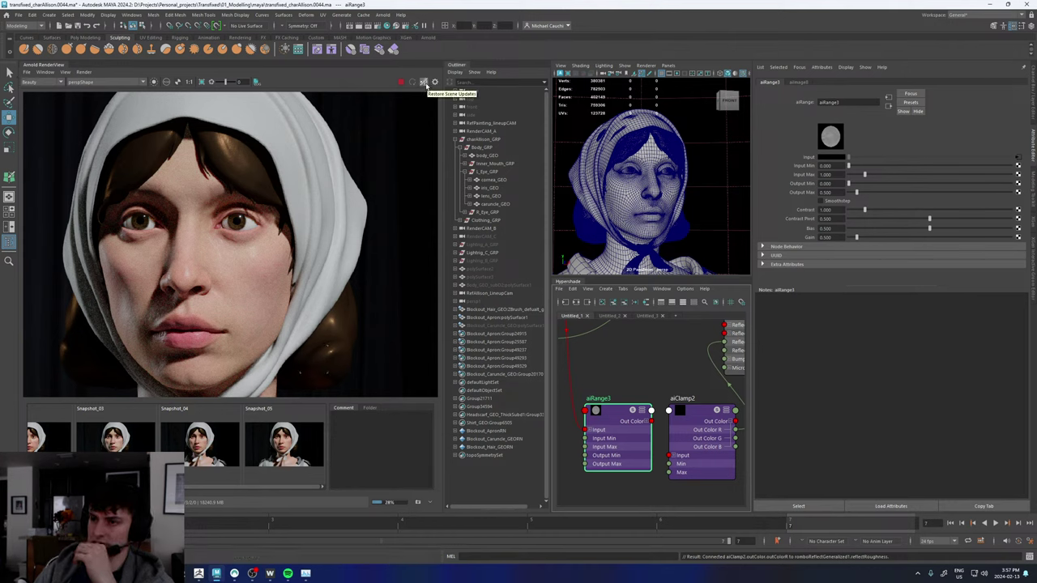
click(426, 84)
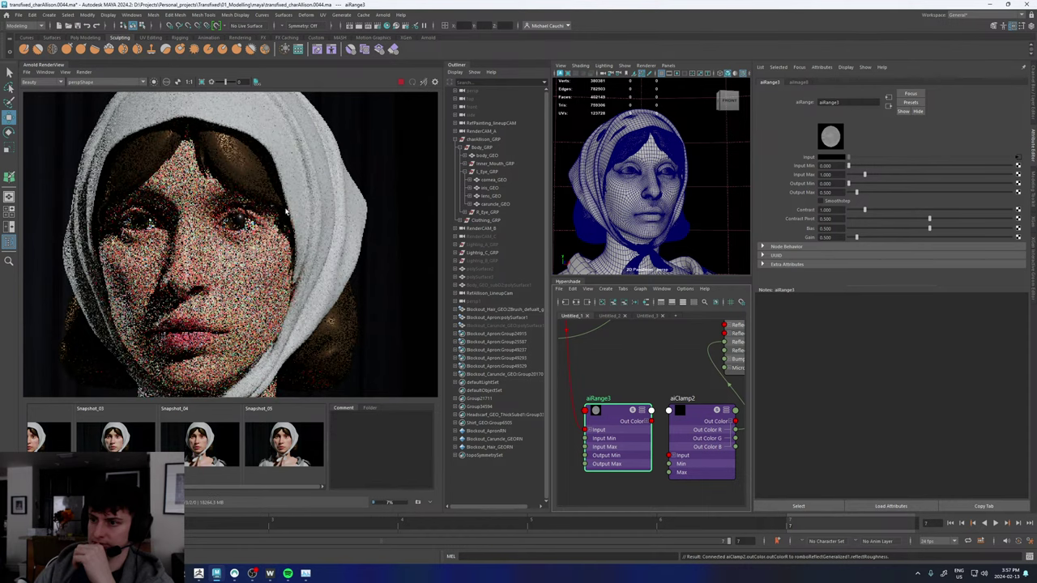
- Inspect the face in the specular AOV of the live render, looking closely at the cheek below the eye
click(41, 82)
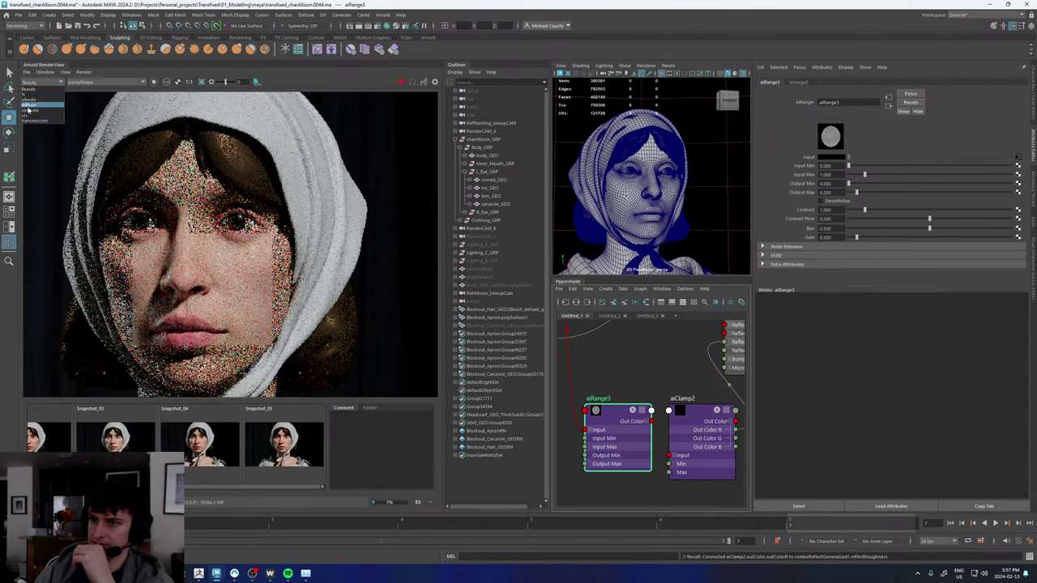
click(26, 115)
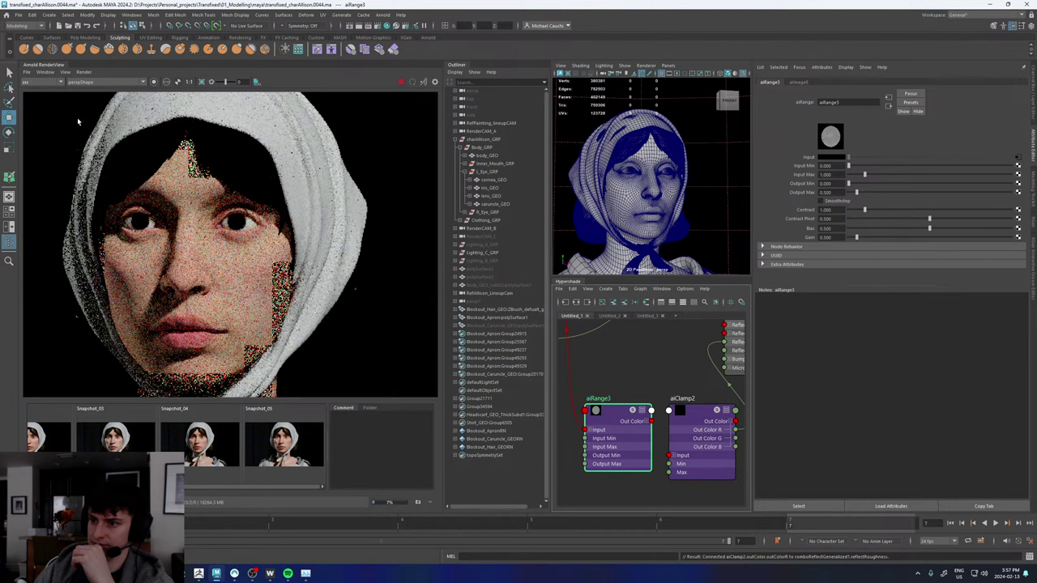
click(38, 82)
click(28, 110)
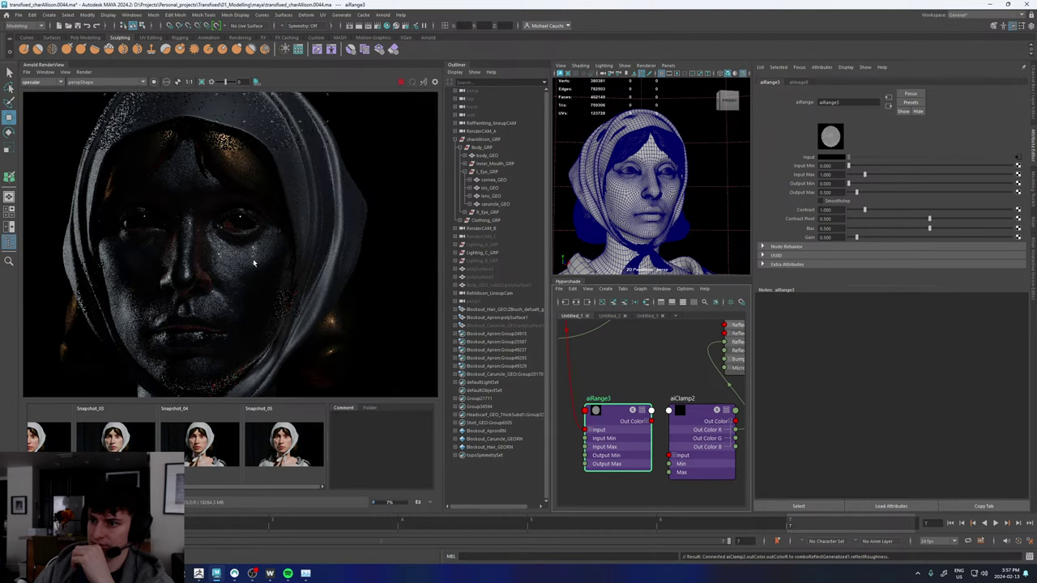
scroll(243, 267, up, 4)
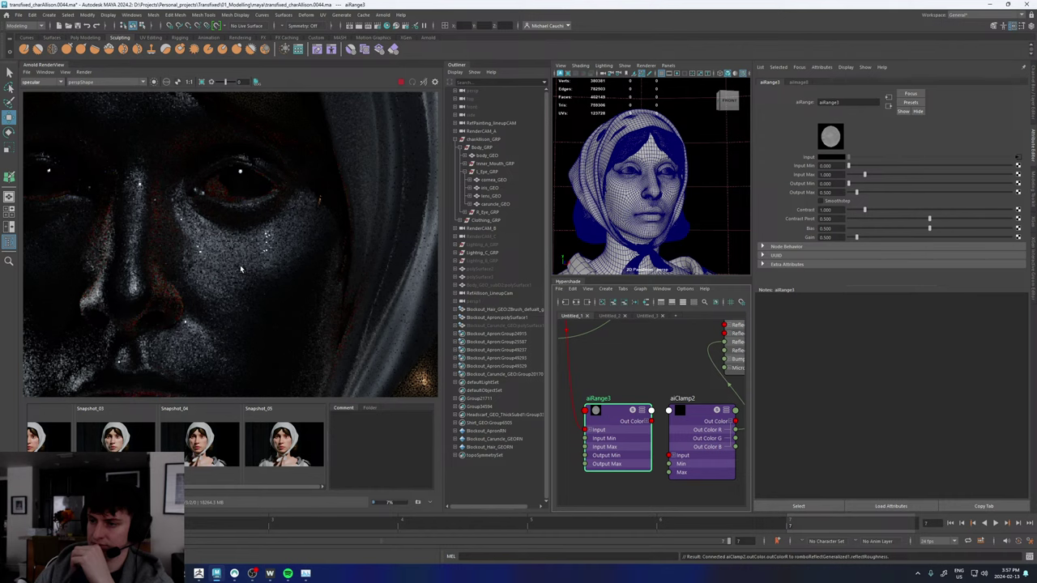
scroll(240, 269, down, 3)
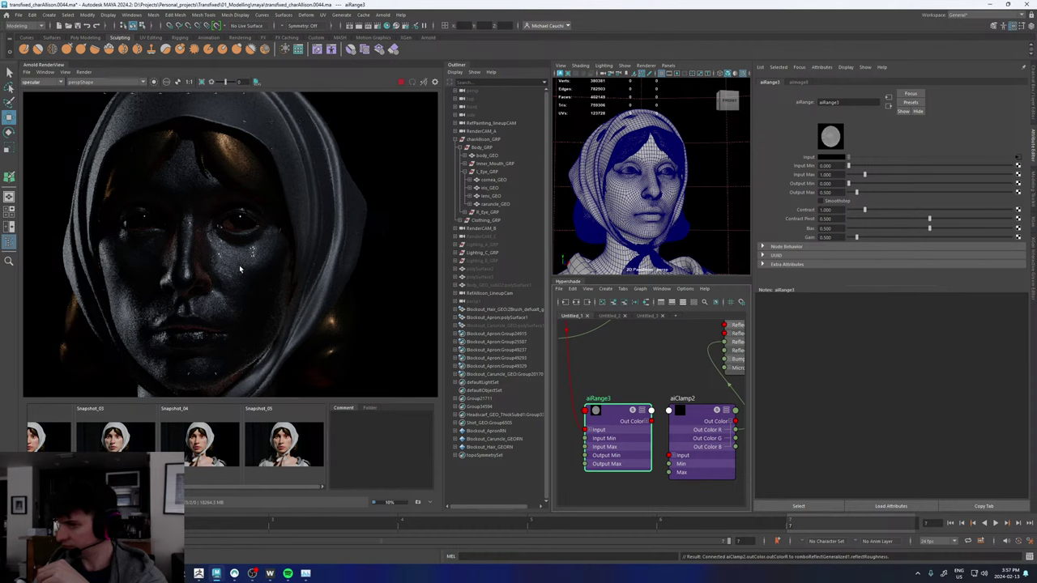
scroll(270, 265, up, 5)
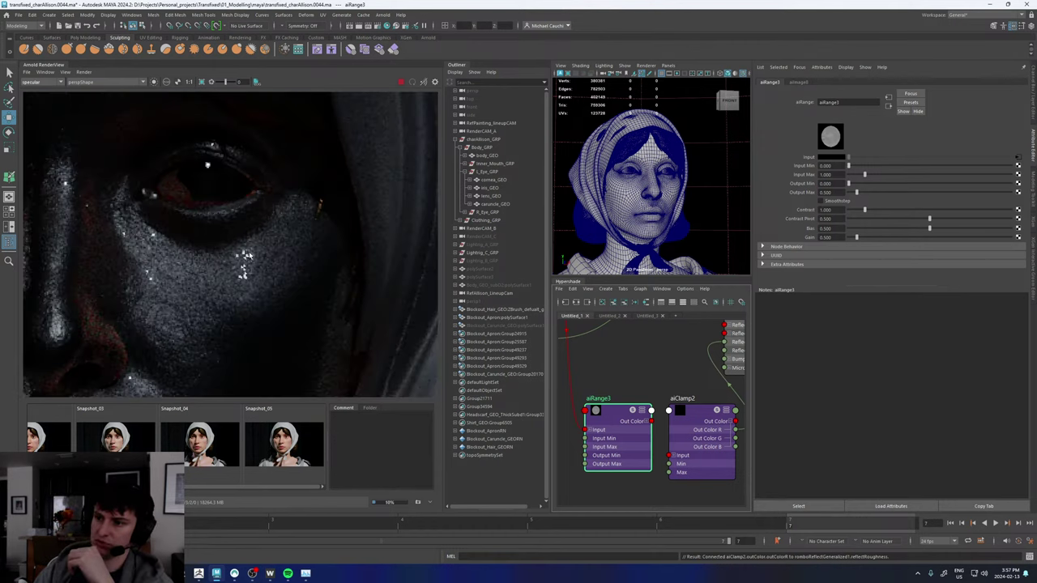
- Connect the Out Color of aiRange3 to the Input of aiClamp2 and update the live render
drag(622, 413, 671, 460)
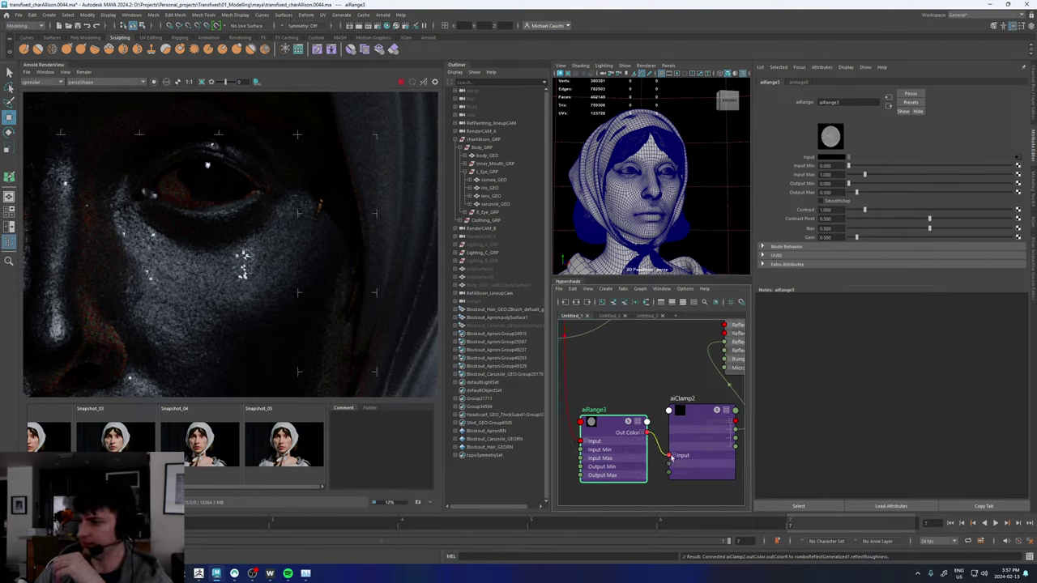
click(423, 84)
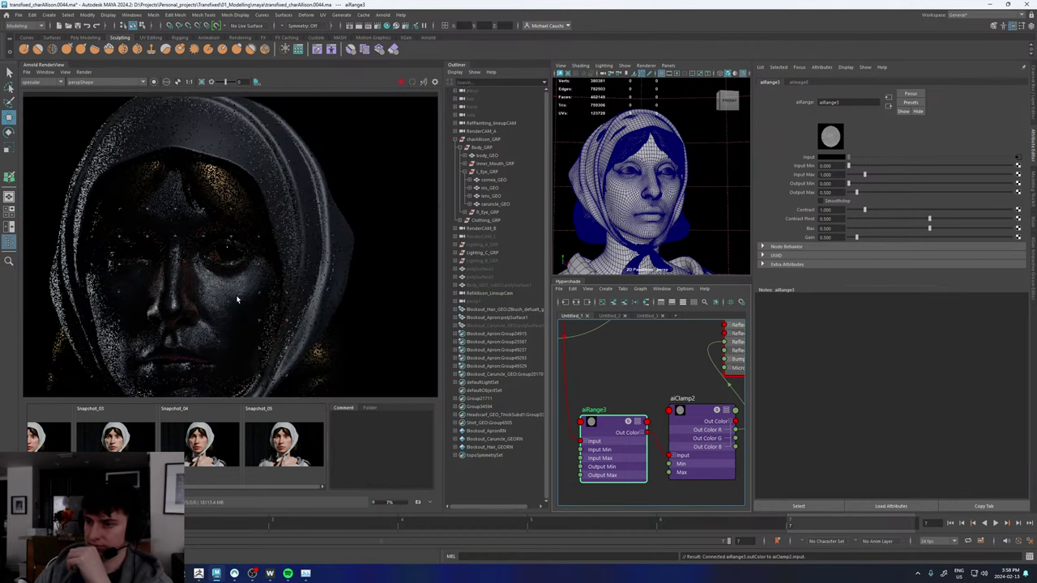
- Check the face highlights in the specular AOV and against Snapshot_05, then return to the Beauty view
scroll(237, 299, up, 2)
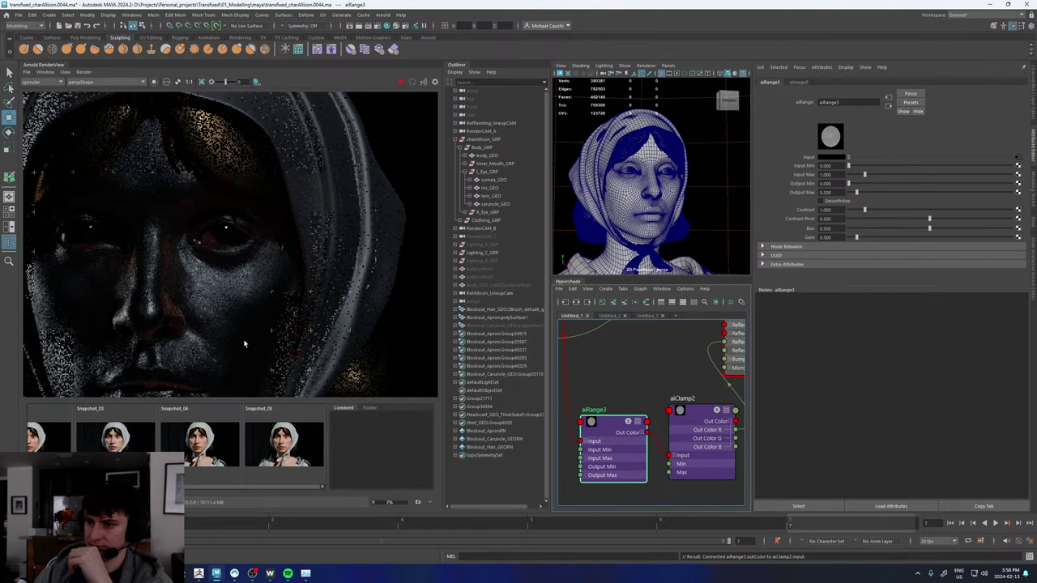
click(286, 446)
click(286, 446)
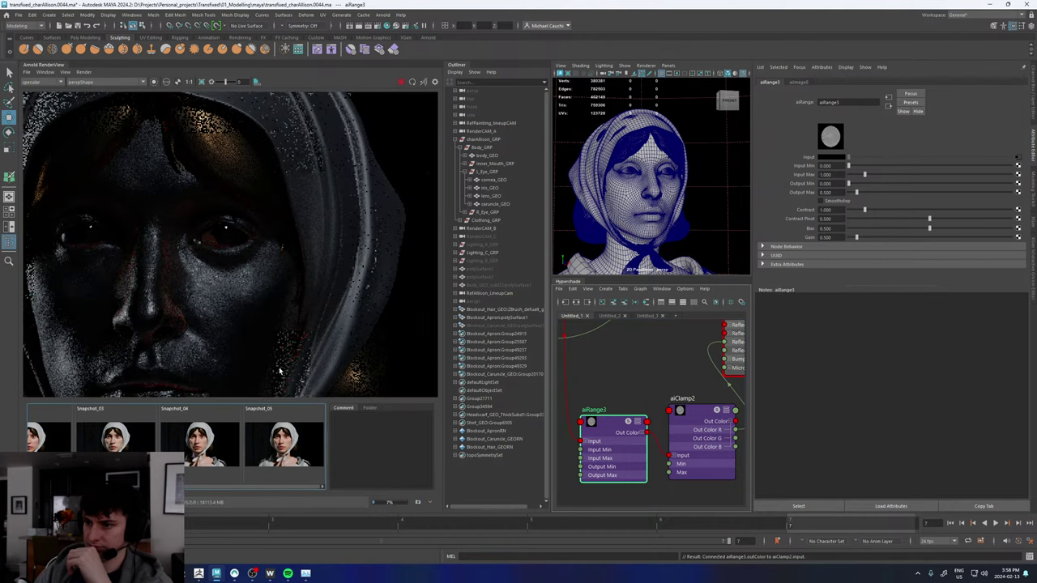
scroll(255, 328, down, 3)
scroll(251, 330, up, 4)
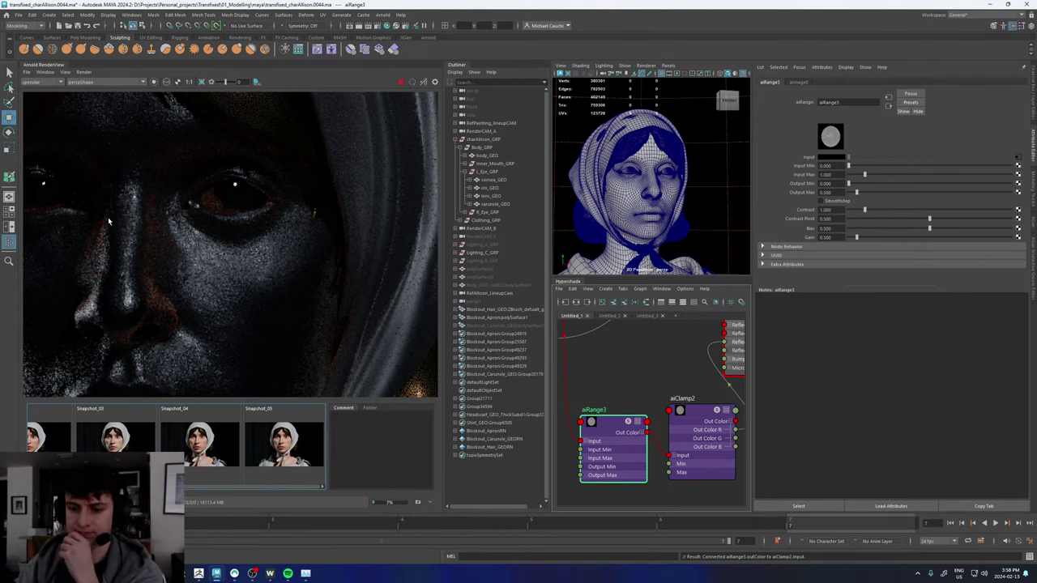
scroll(219, 264, down, 1)
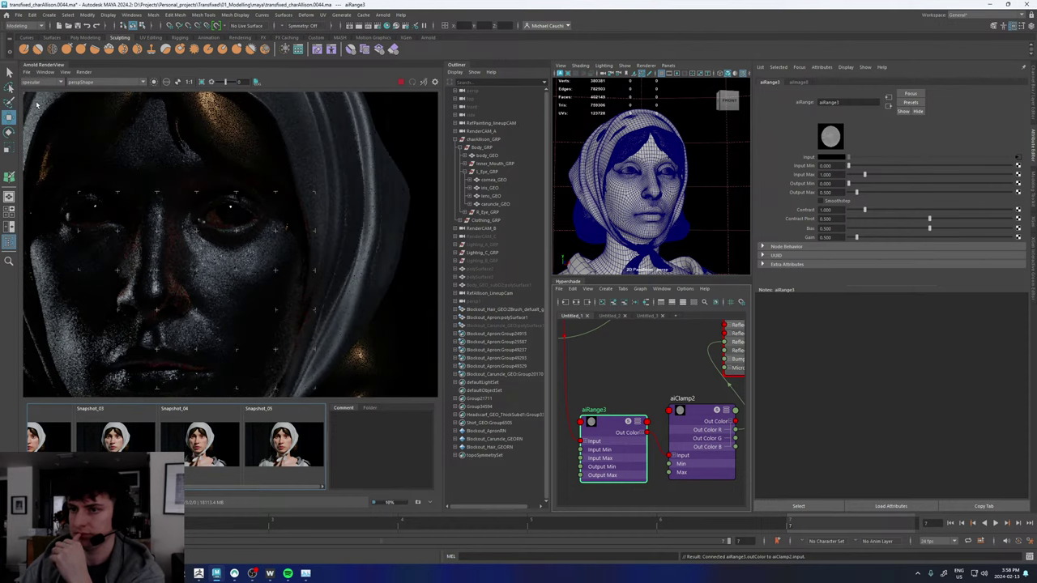
click(33, 82)
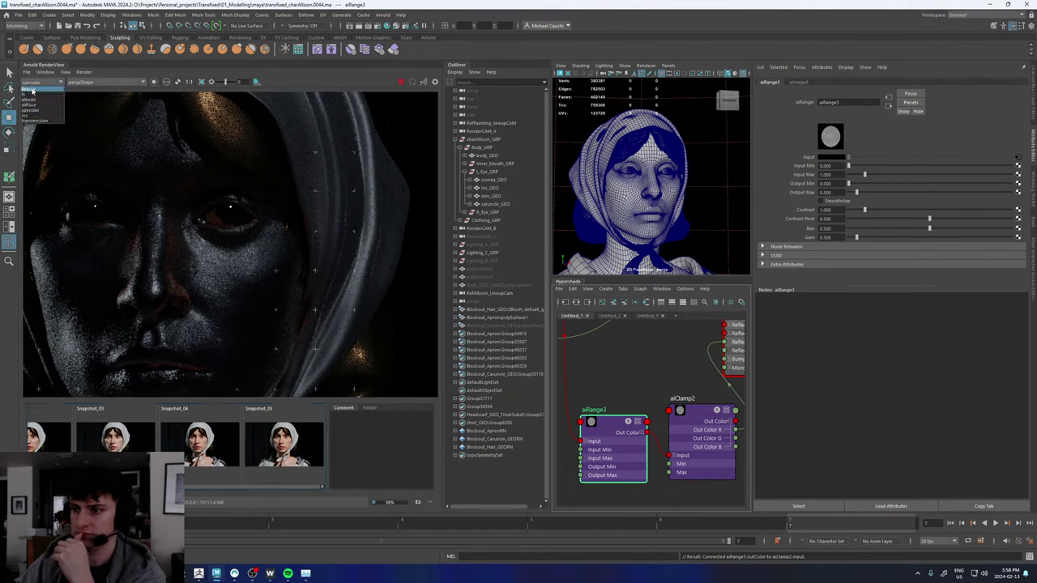
click(32, 89)
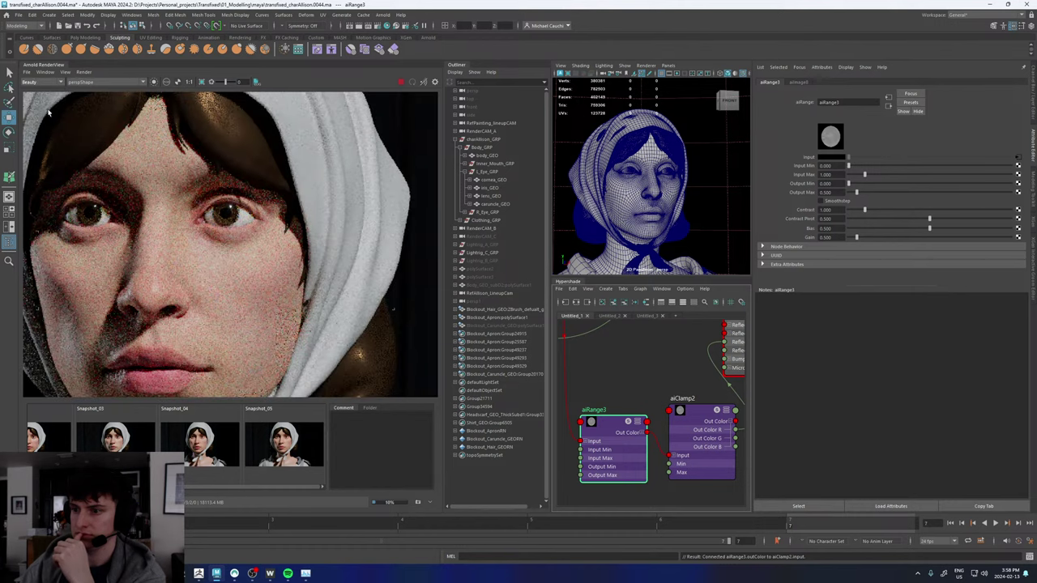
scroll(228, 260, down, 2)
scroll(228, 261, up, 1)
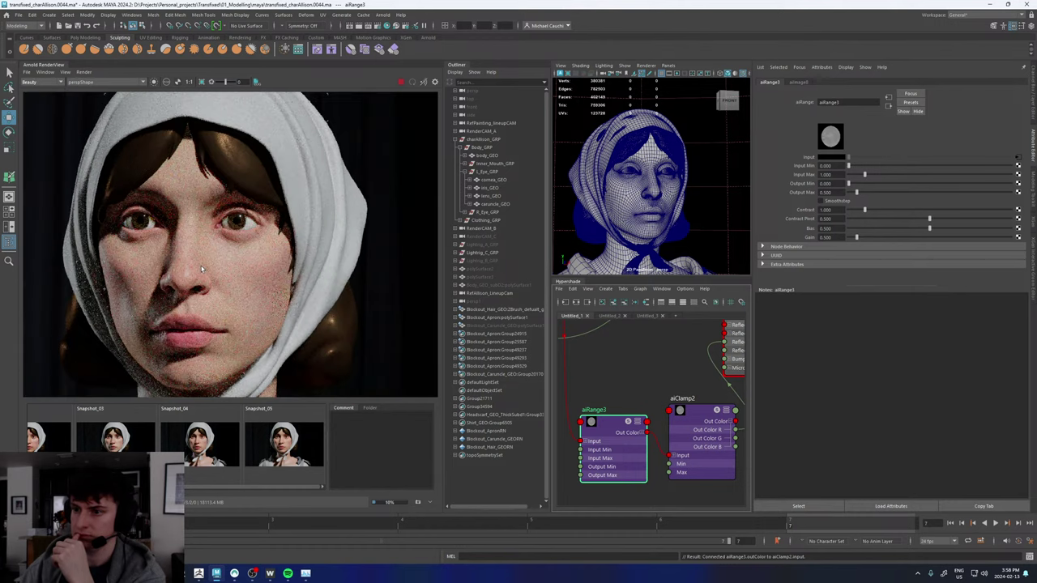
- Show the attributes of romboMix2Closures4, the node that mixes the scattering and reflection shaders
scroll(673, 382, down, 3)
scroll(620, 410, up, 5)
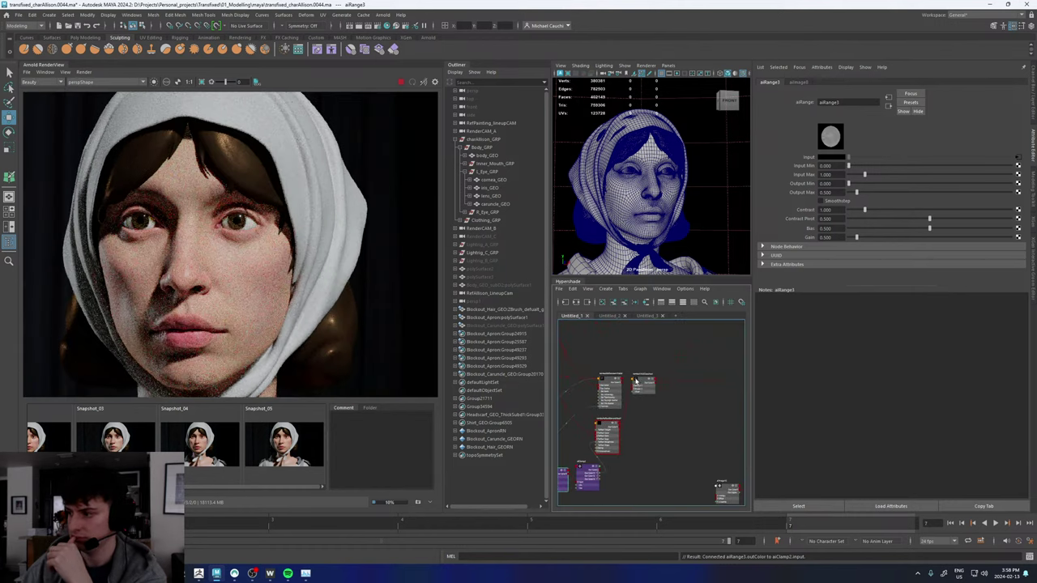
click(674, 382)
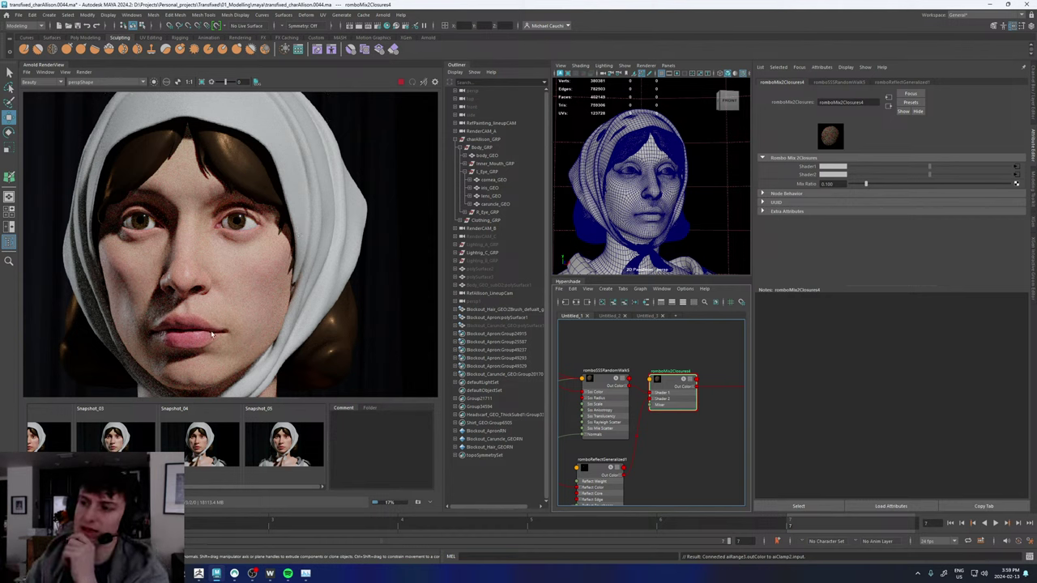
- Compare the current Beauty render of the face with Snapshot_05, then browse back to the earlier snapshots
scroll(202, 312, down, 5)
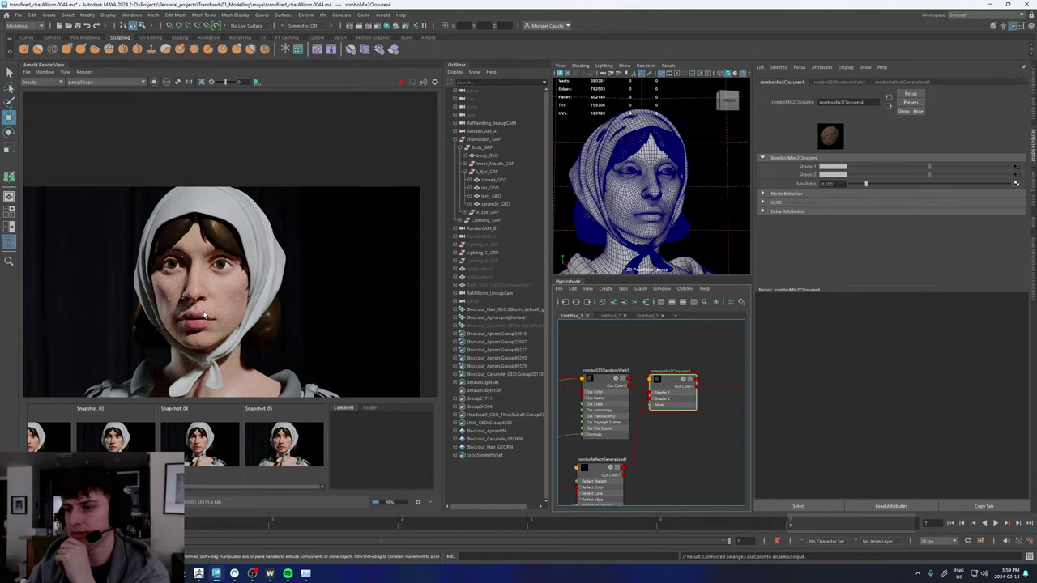
scroll(202, 312, up, 5)
click(294, 446)
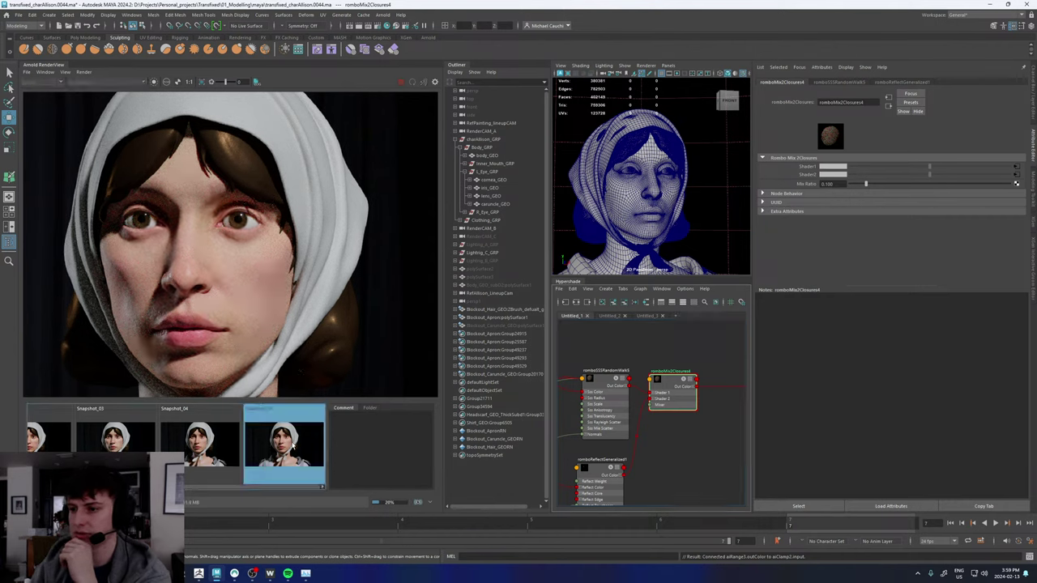
click(294, 445)
click(293, 446)
click(294, 446)
click(294, 445)
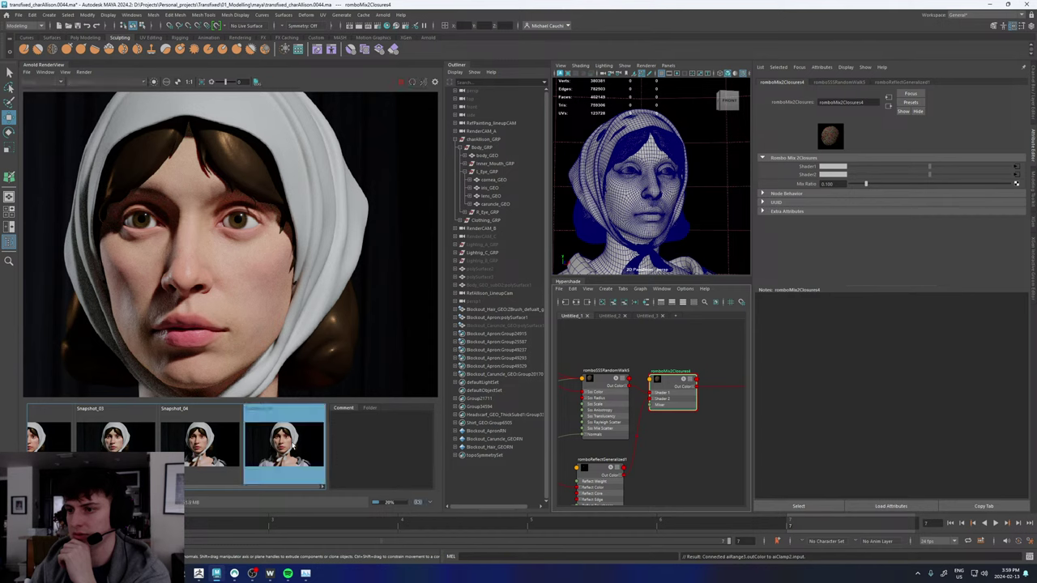
click(293, 446)
scroll(252, 314, down, 3)
scroll(240, 306, up, 3)
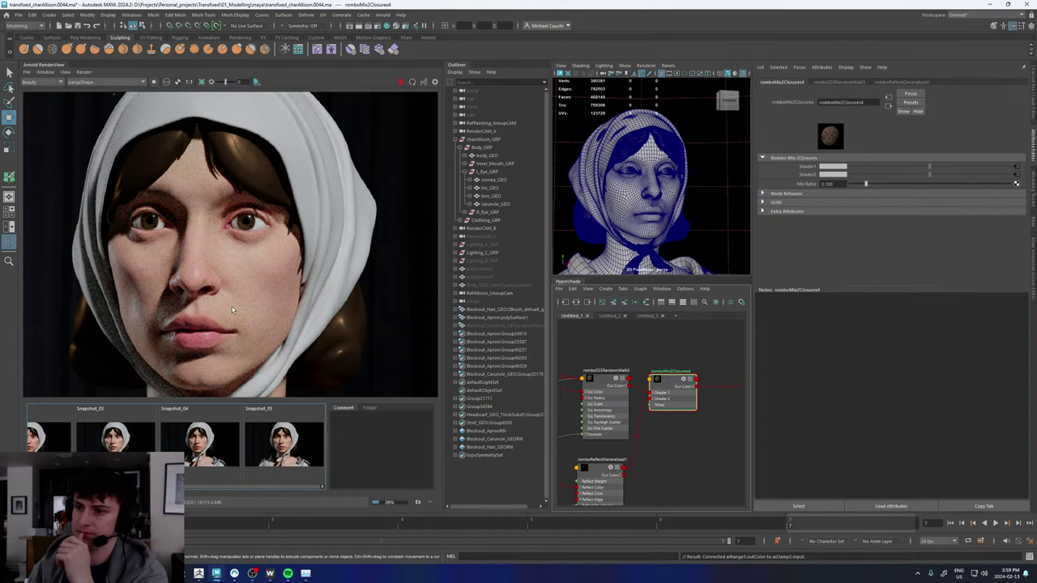
middle_drag(205, 315, 215, 283)
key(Right)
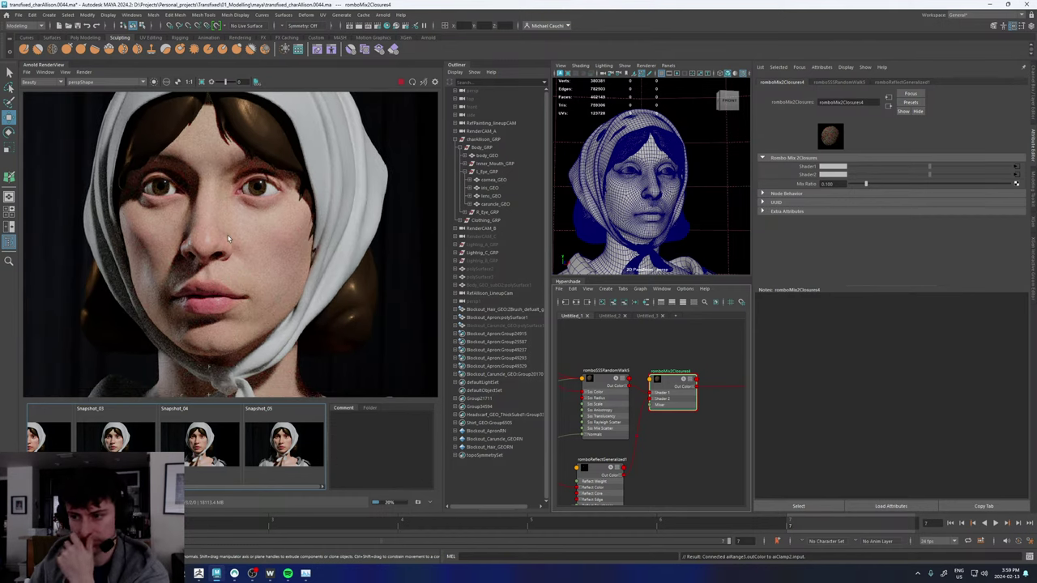
scroll(71, 437, up, 2)
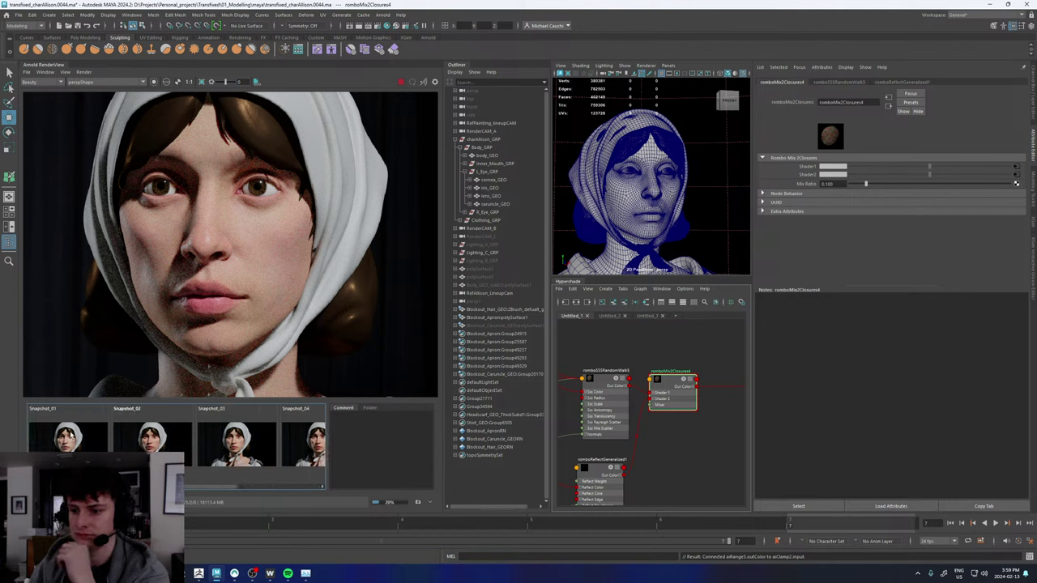
- Compare the current Beauty render of the face with Snapshot_01, switching between them several times
click(71, 438)
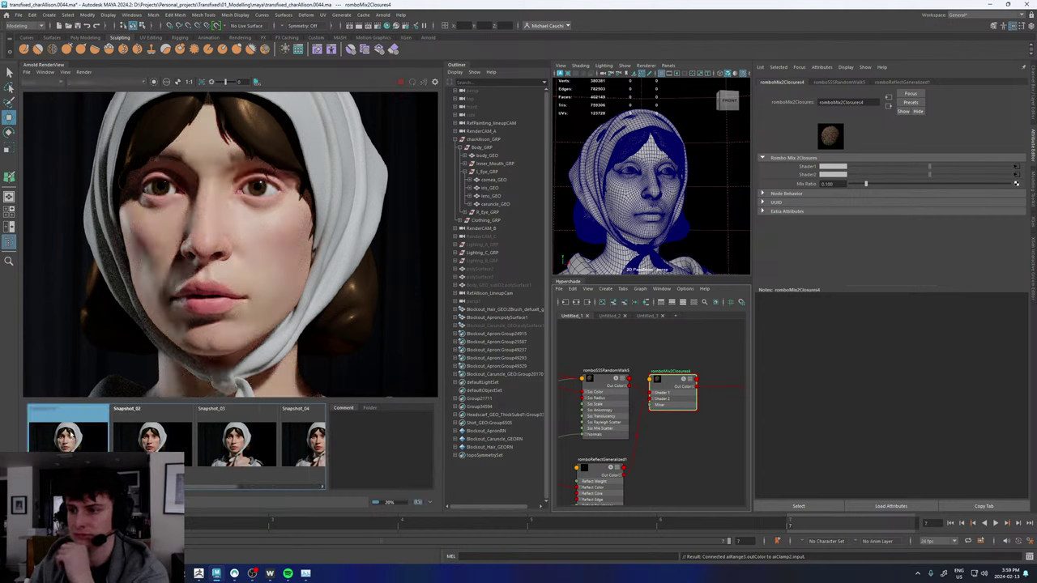
click(71, 437)
click(70, 438)
click(71, 437)
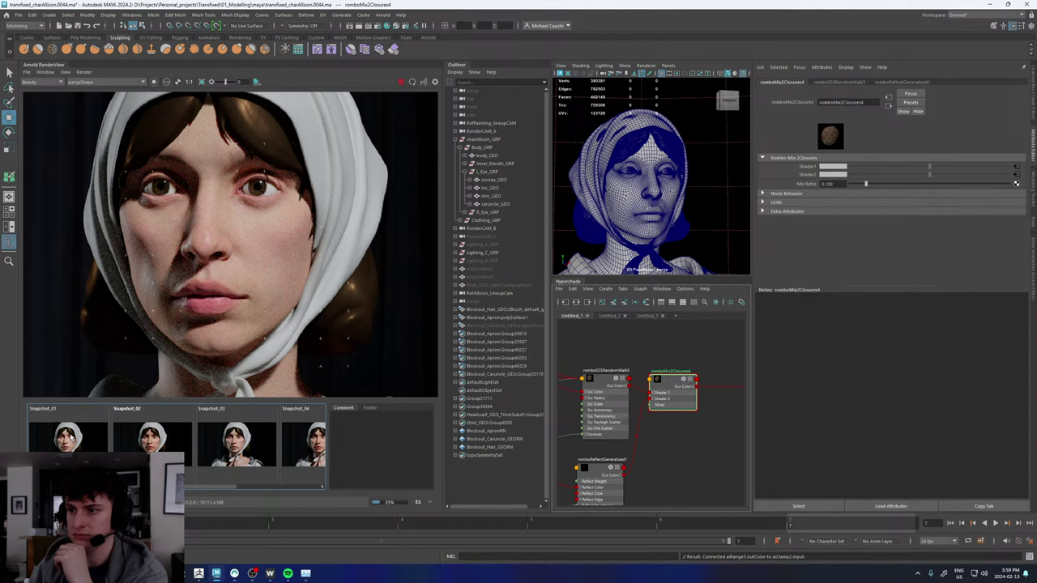
click(71, 438)
click(70, 438)
click(70, 437)
click(70, 438)
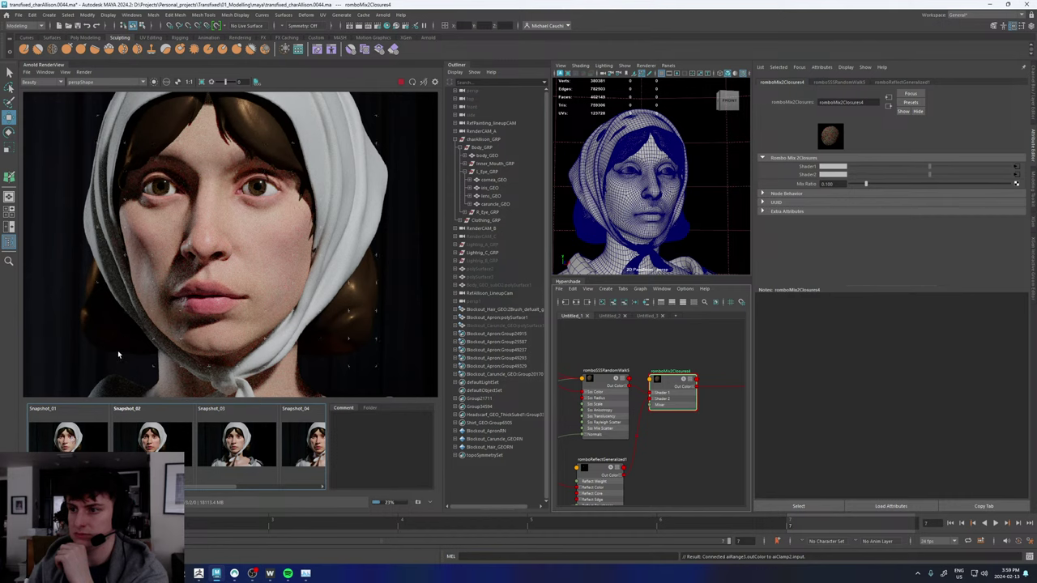
- Examine the Beauty render's skin shading on the whole head and in close-ups of the eye, nose and cheek
scroll(194, 256, down, 3)
scroll(197, 259, up, 1)
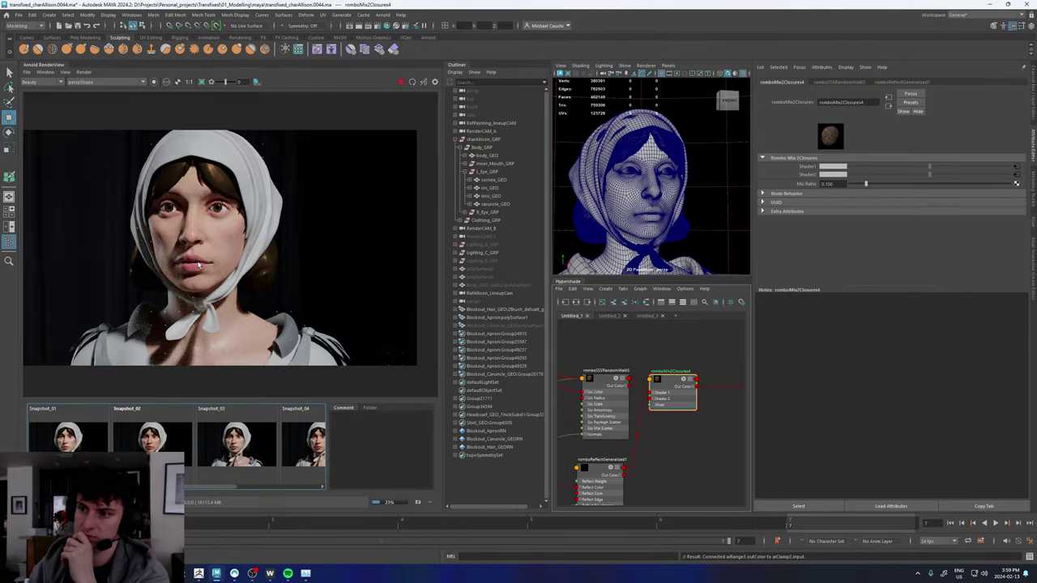
scroll(198, 266, up, 2)
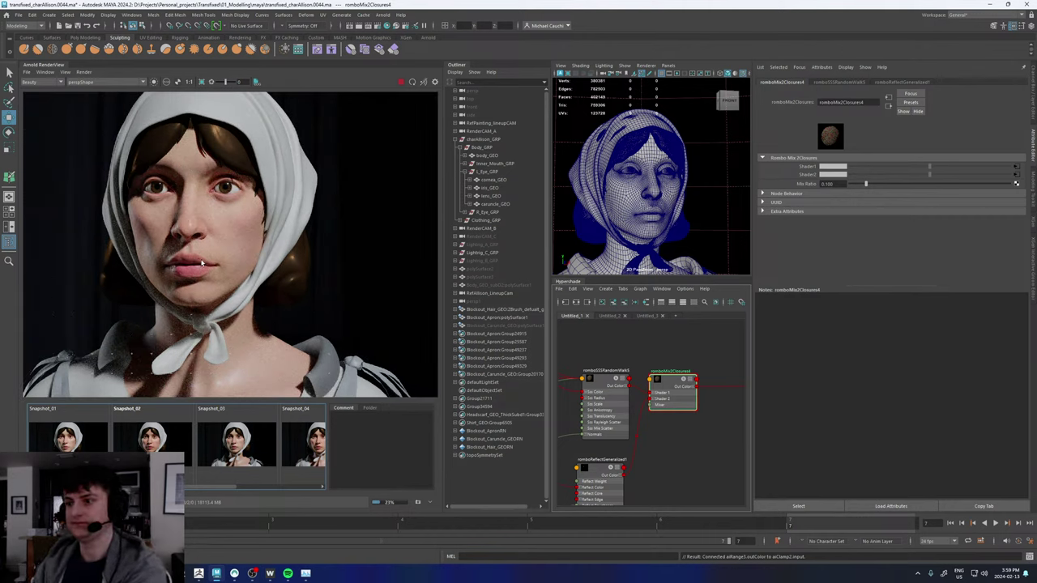
scroll(230, 172, up, 4)
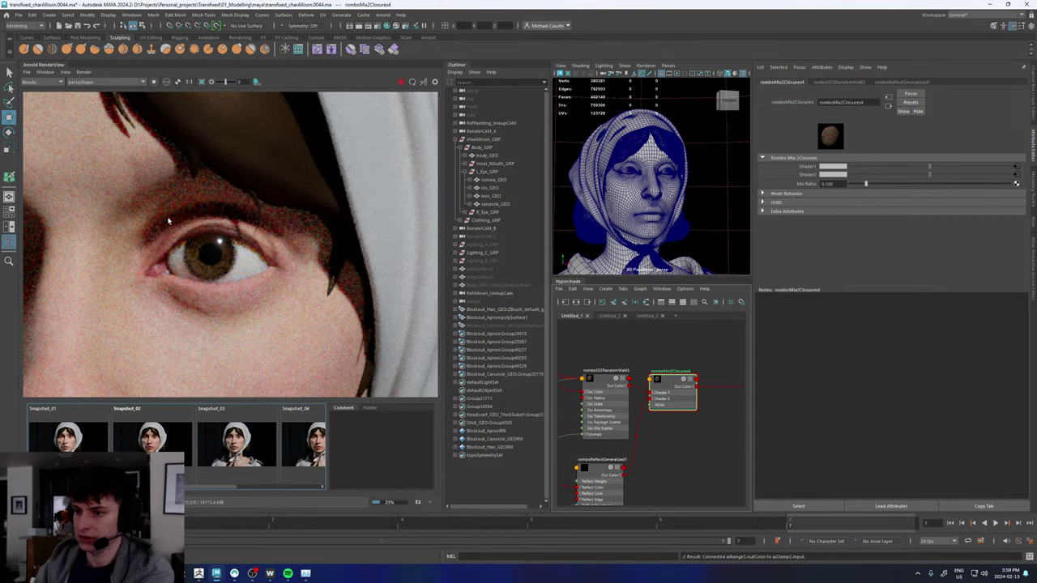
scroll(168, 220, down, 5)
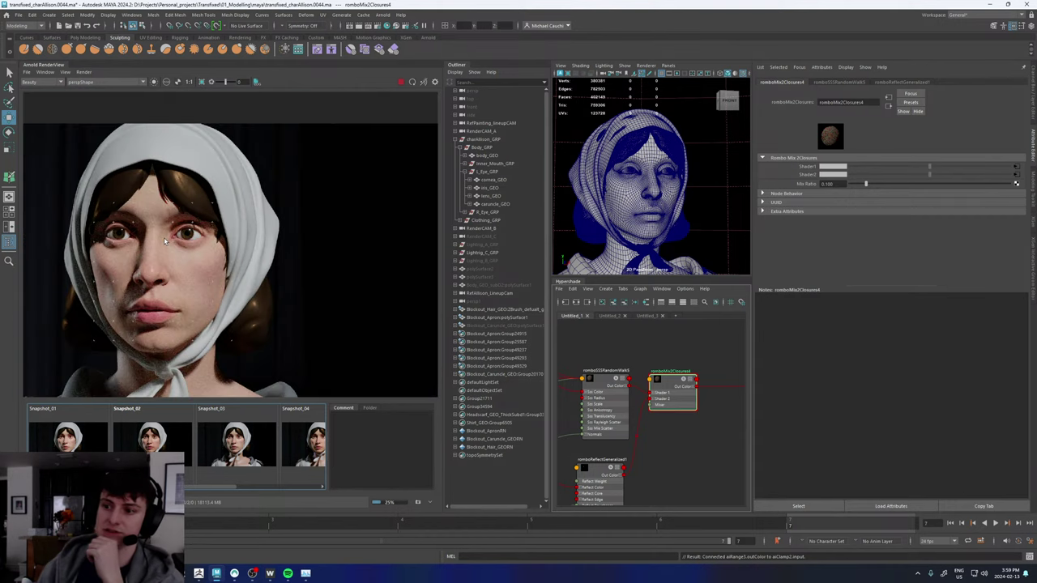
middle_drag(211, 265, 246, 229)
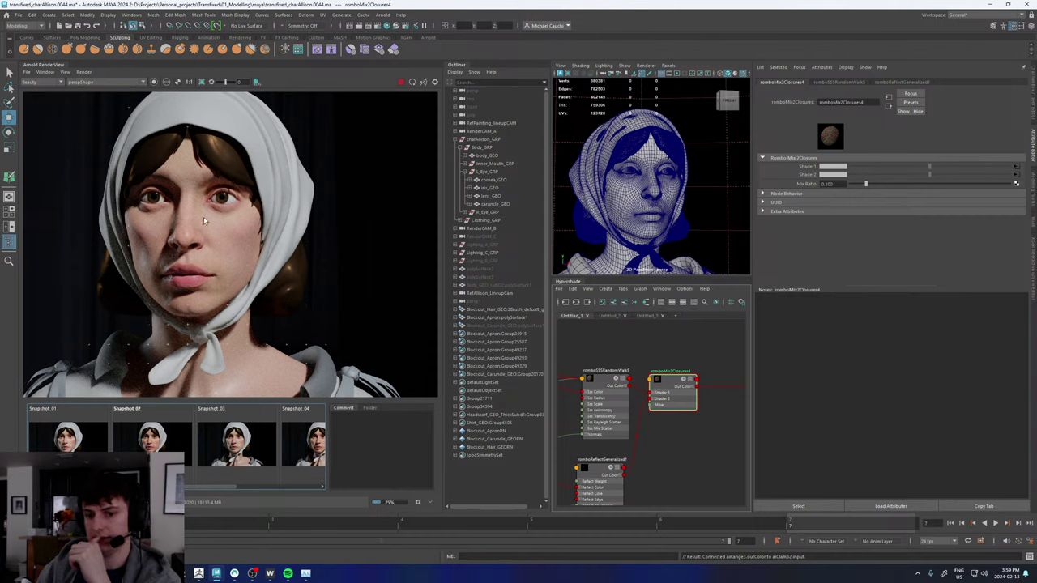
scroll(203, 216, up, 5)
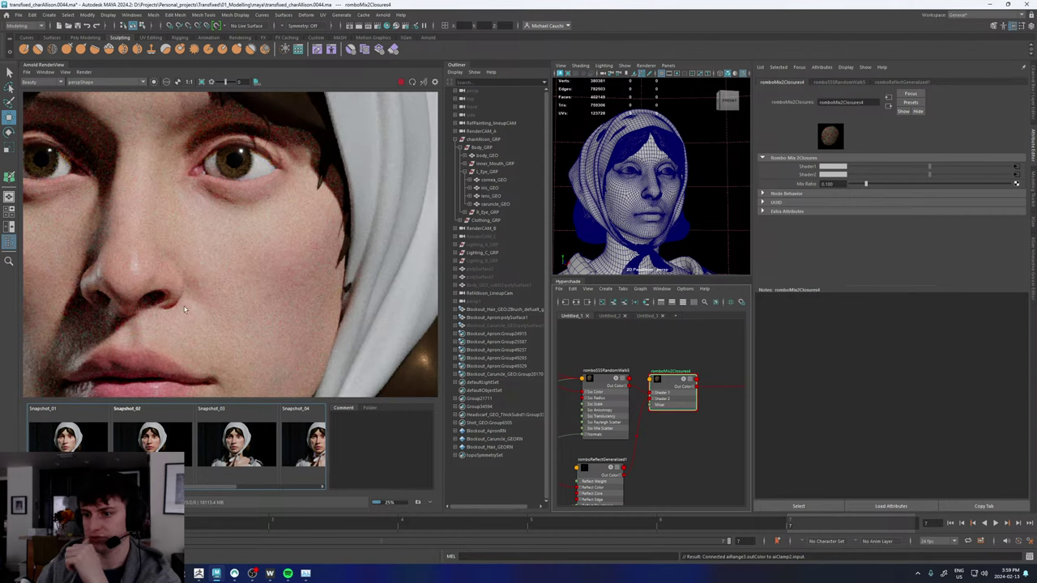
scroll(184, 307, down, 2)
middle_drag(152, 349, 196, 304)
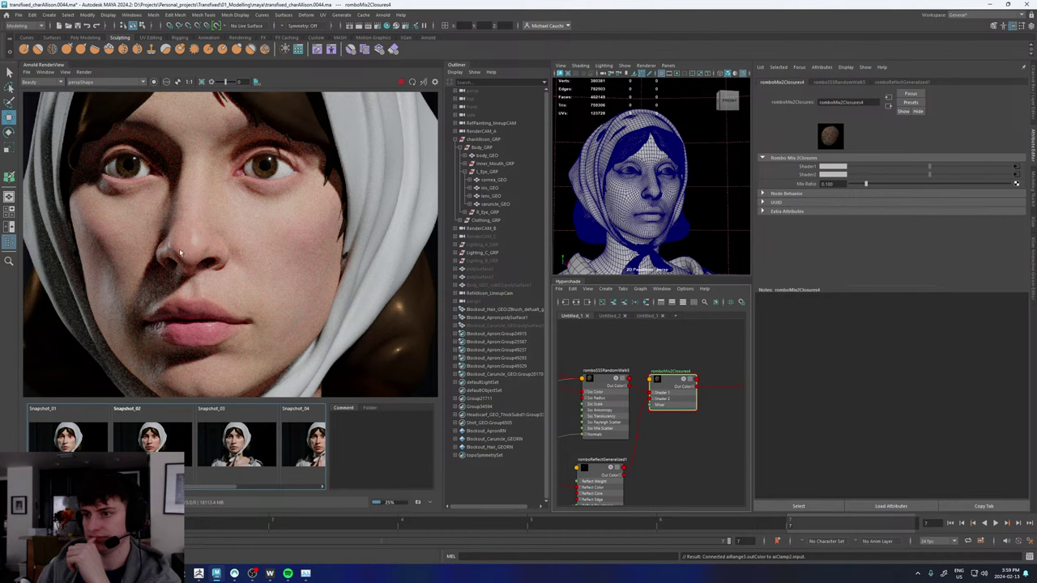
scroll(180, 254, down, 3)
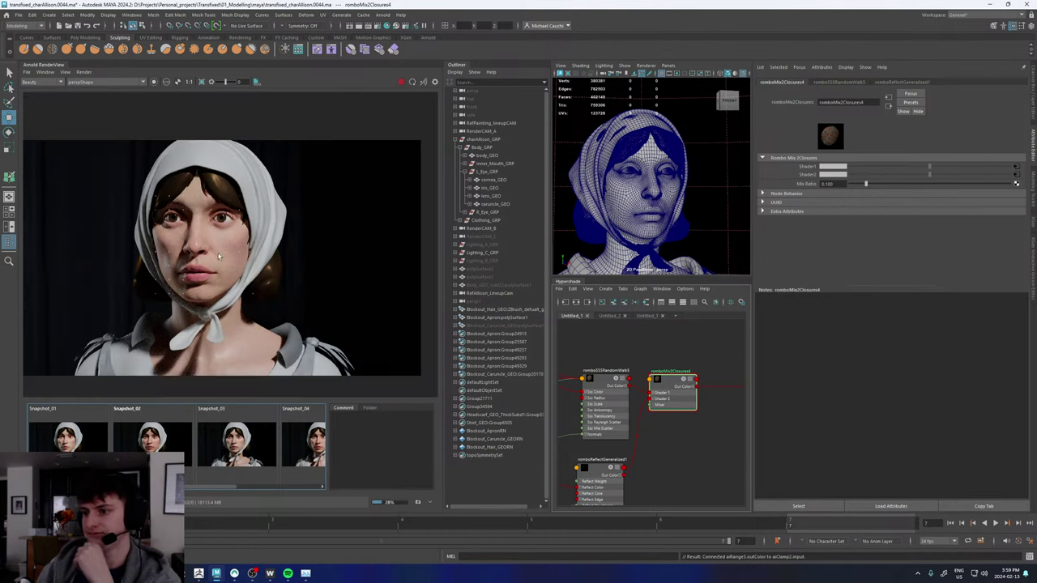
- Examine the rendered neck and collar, then check the face against Snapshot_01 again
middle_drag(232, 243, 249, 288)
scroll(250, 290, up, 4)
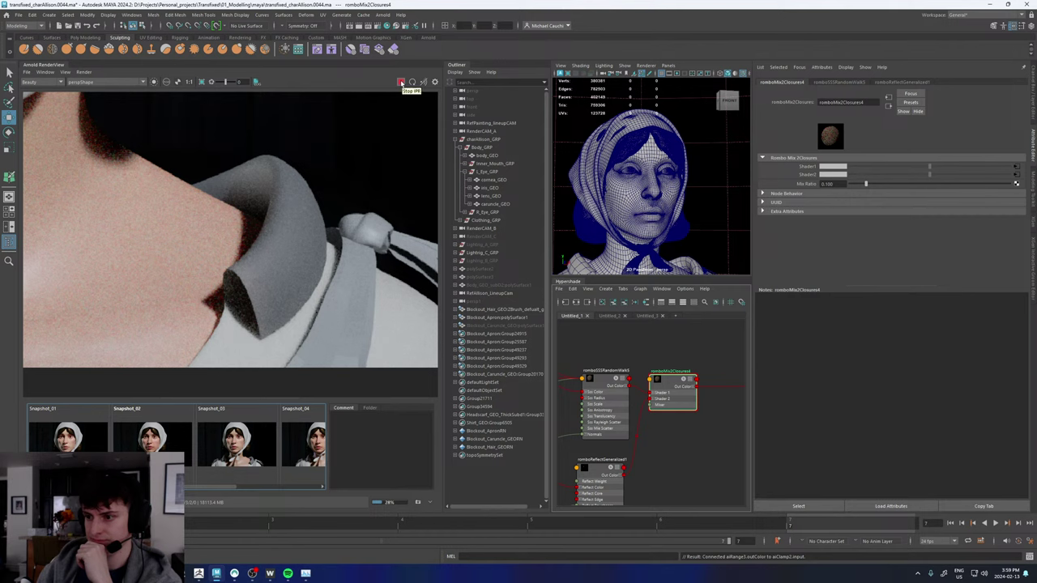
scroll(187, 189, down, 3)
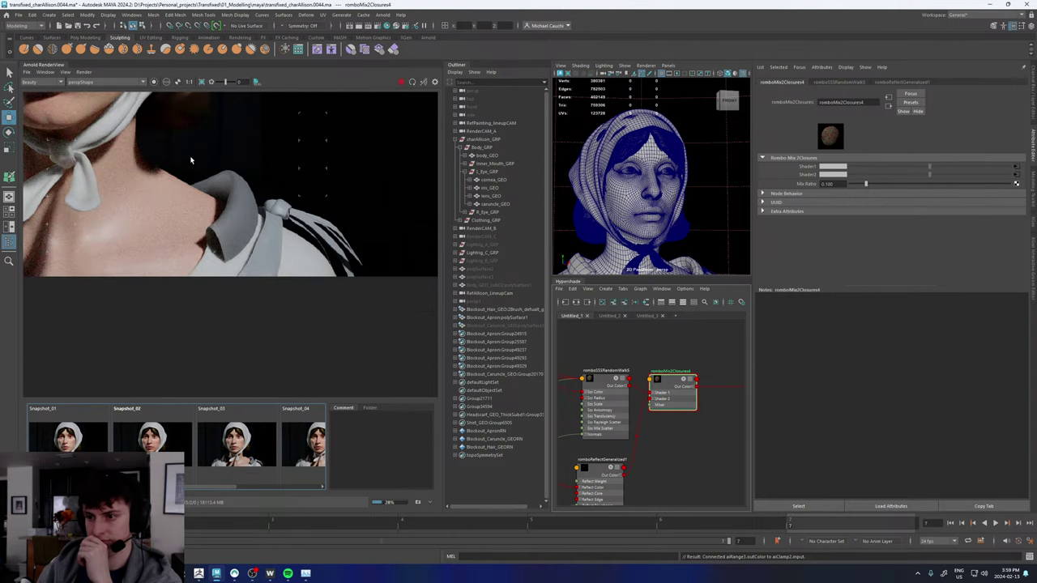
middle_drag(193, 166, 310, 369)
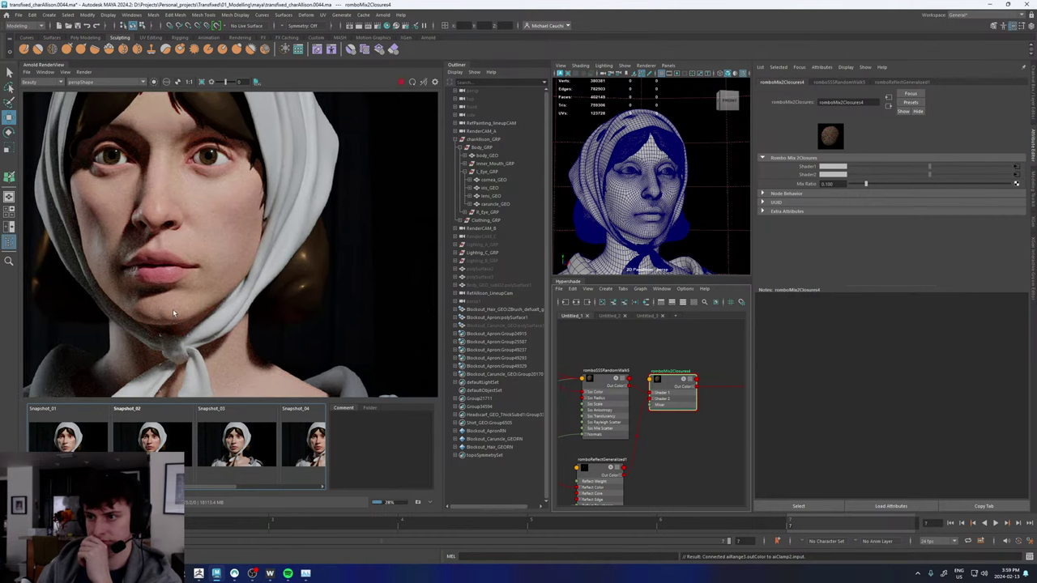
click(81, 438)
click(81, 437)
click(81, 437)
click(81, 438)
scroll(161, 174, up, 4)
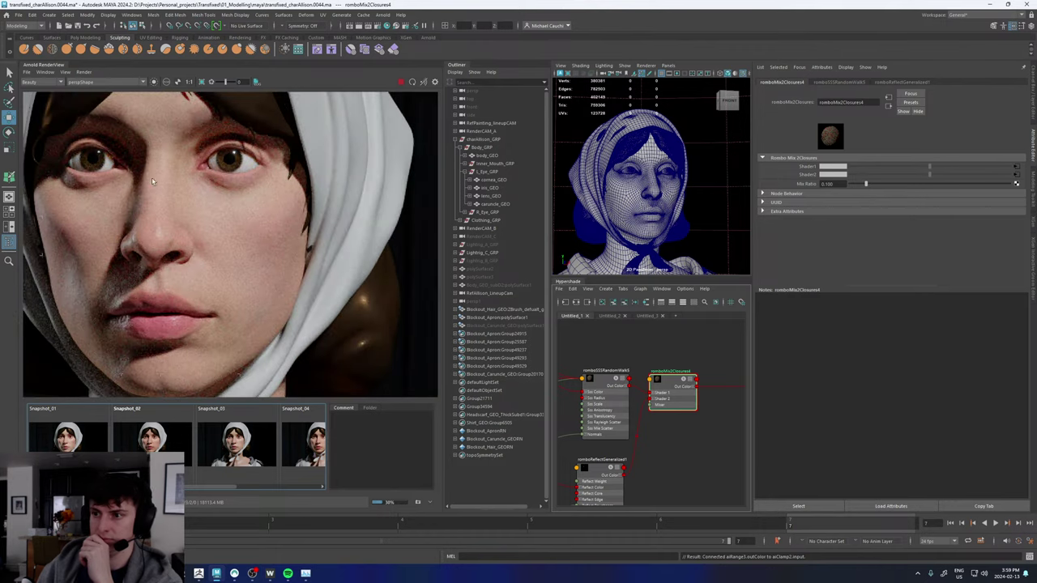
alt+middle_drag(124, 226, 165, 237)
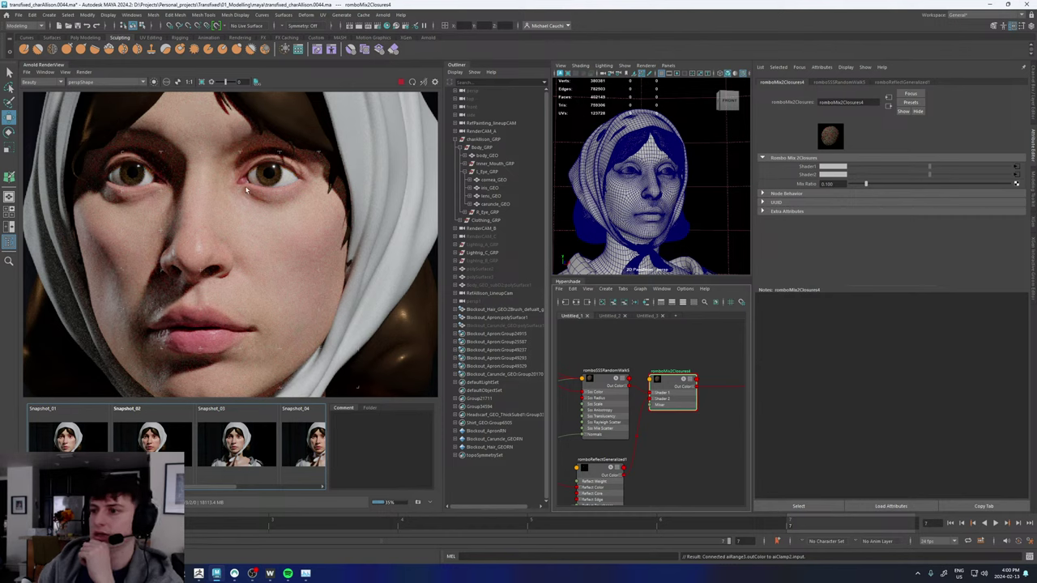
- Examine the rendered skin around the shadowed cheek, mouth and nose in the Beauty view
scroll(246, 190, down, 3)
scroll(247, 225, up, 2)
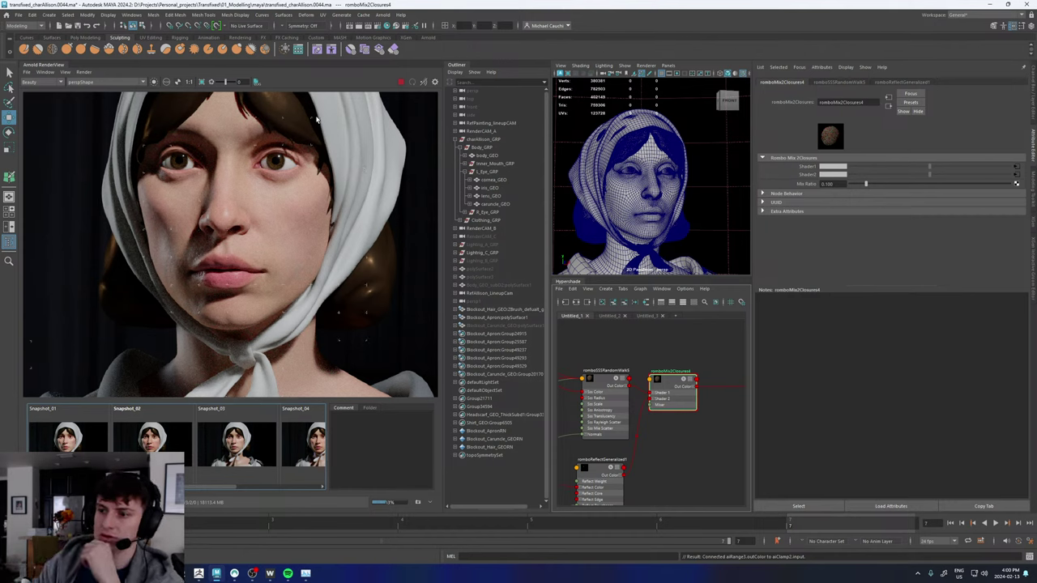
scroll(195, 271, down, 2)
scroll(175, 262, up, 6)
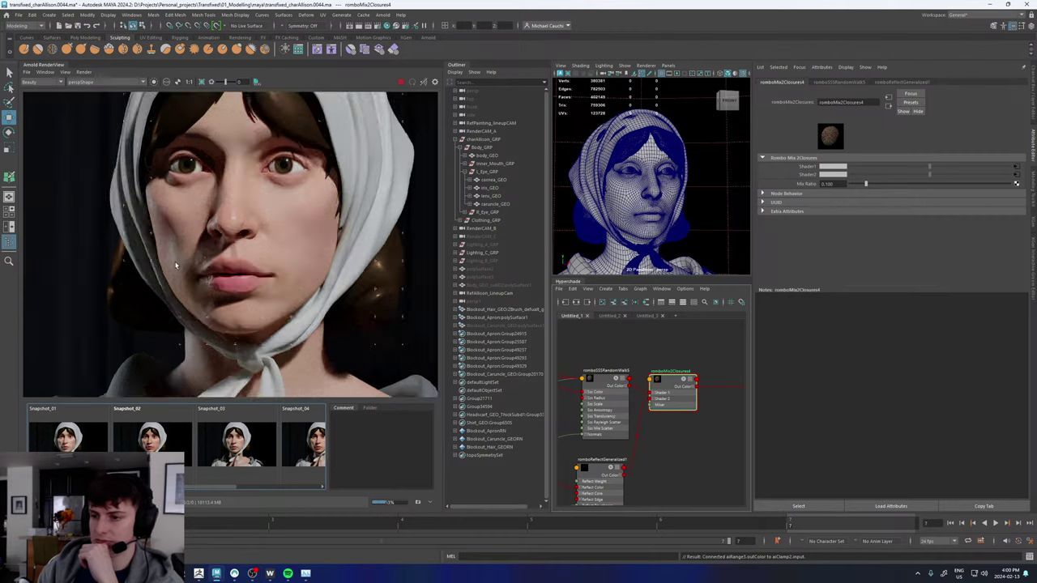
scroll(228, 273, down, 5)
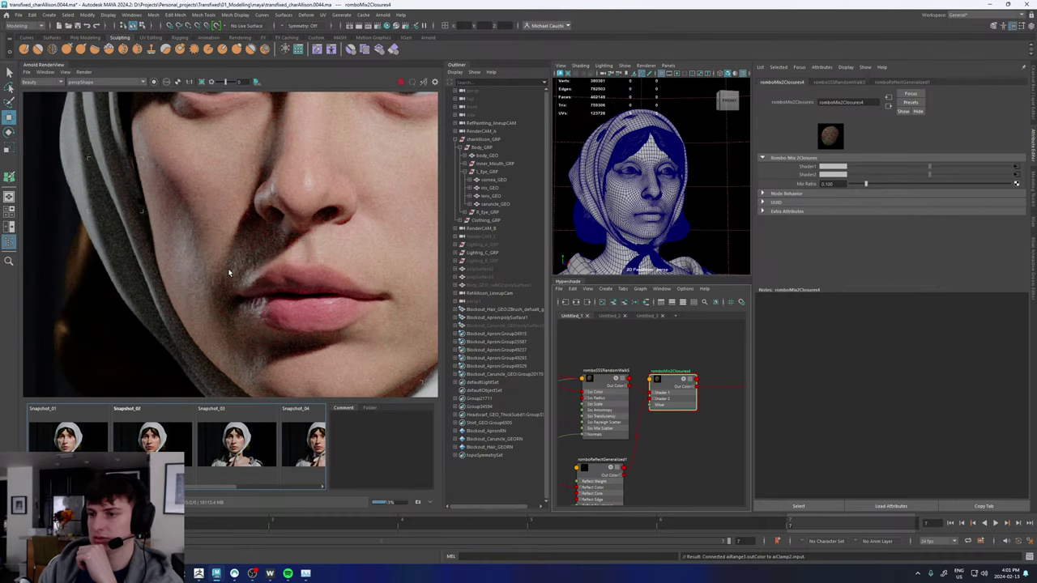
middle_drag(211, 277, 205, 300)
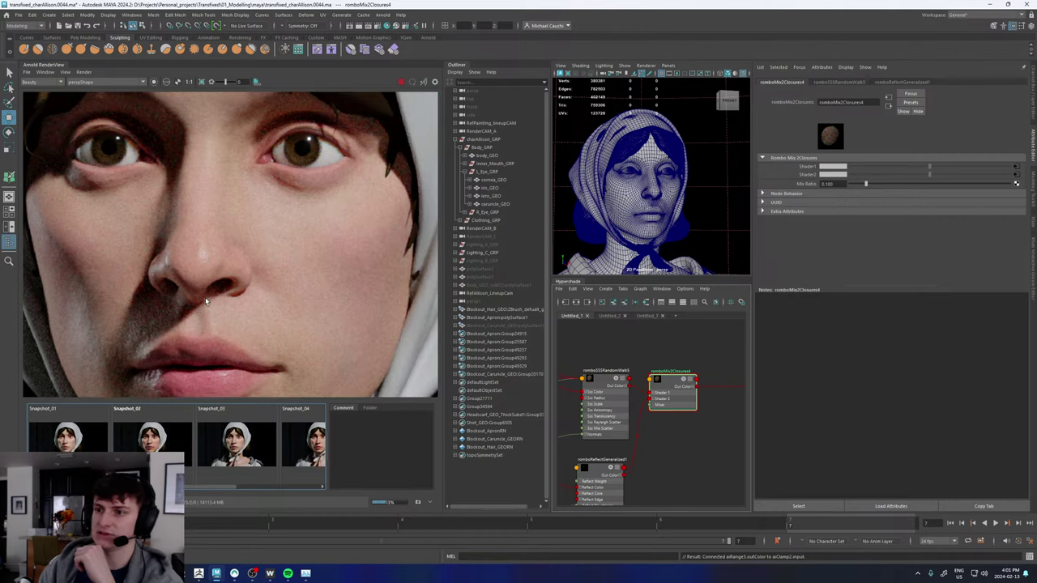
scroll(228, 272, down, 2)
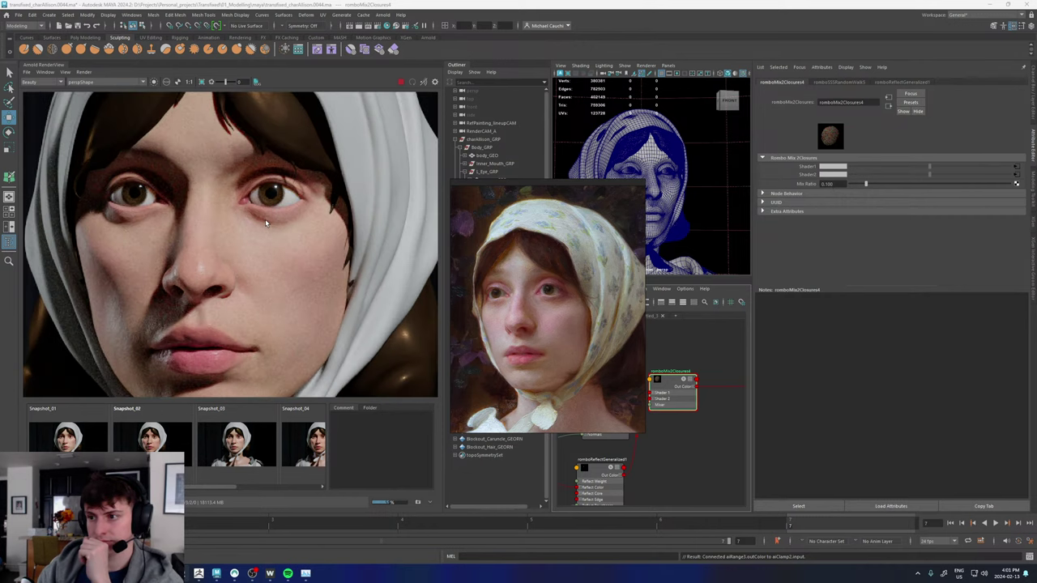
- Compare Snapshot_01 and the current render of the face beside the reference painting
click(73, 445)
click(73, 445)
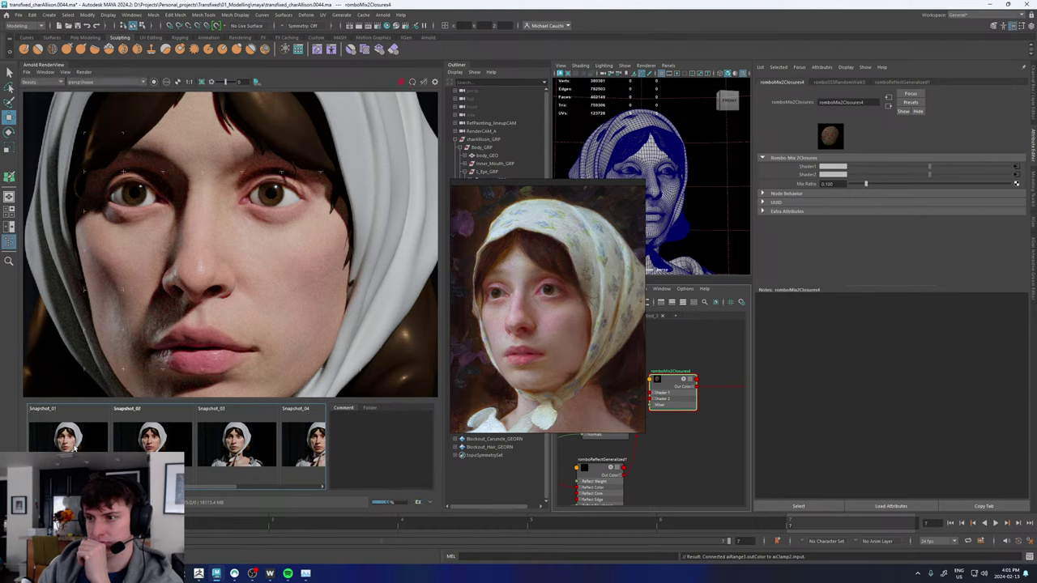
click(75, 448)
click(74, 448)
click(75, 448)
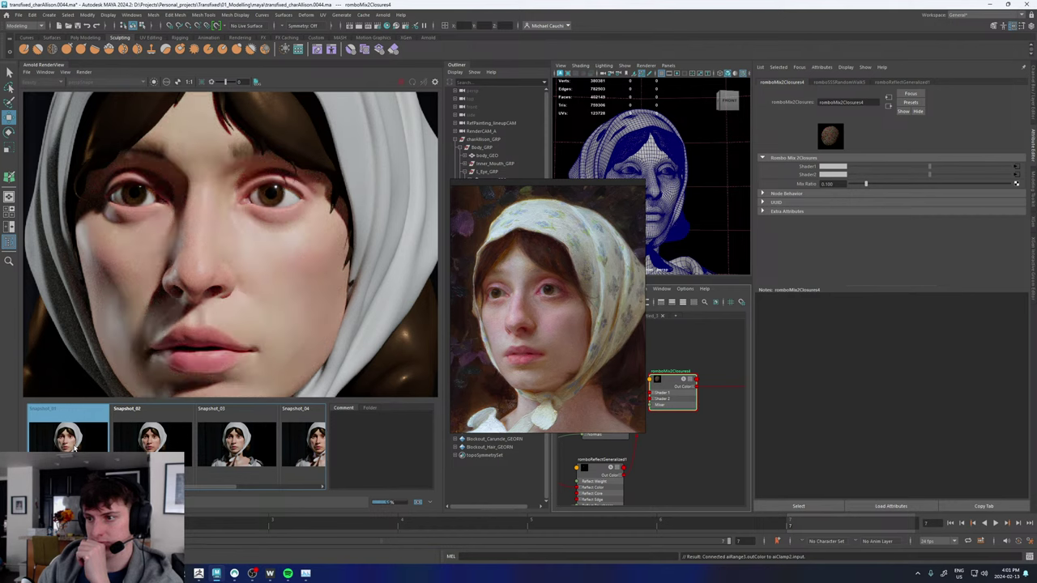
click(75, 448)
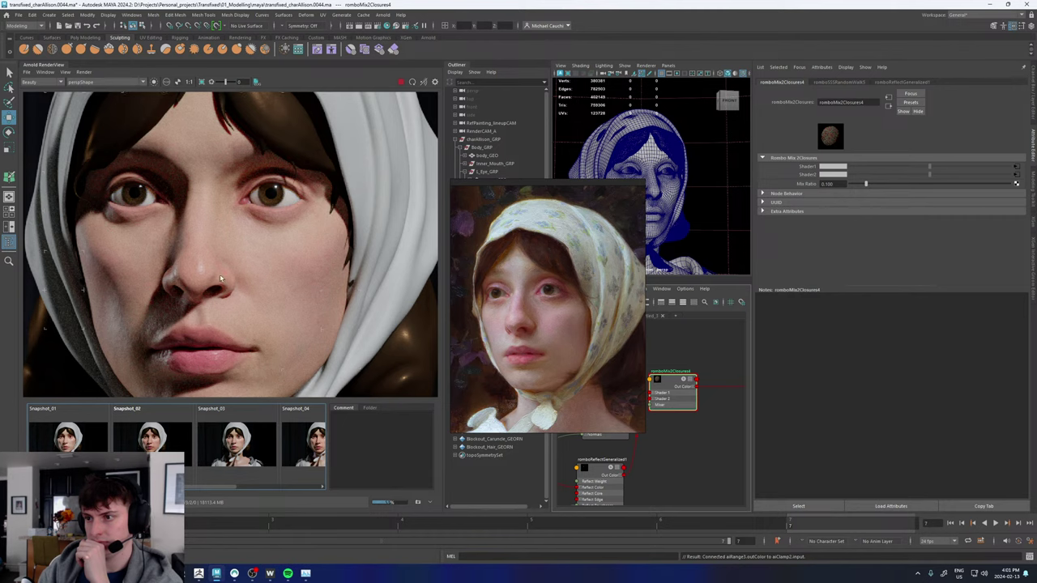
- Compare the overall look of the rendered head and face with the reference painting
scroll(225, 255, down, 4)
scroll(259, 262, down, 1)
scroll(250, 269, up, 3)
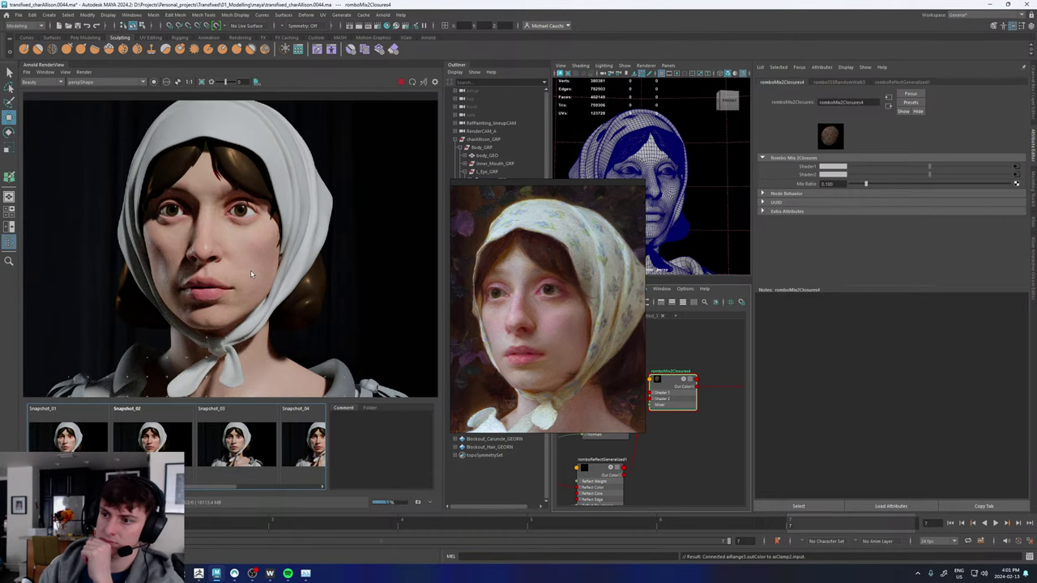
scroll(194, 262, up, 2)
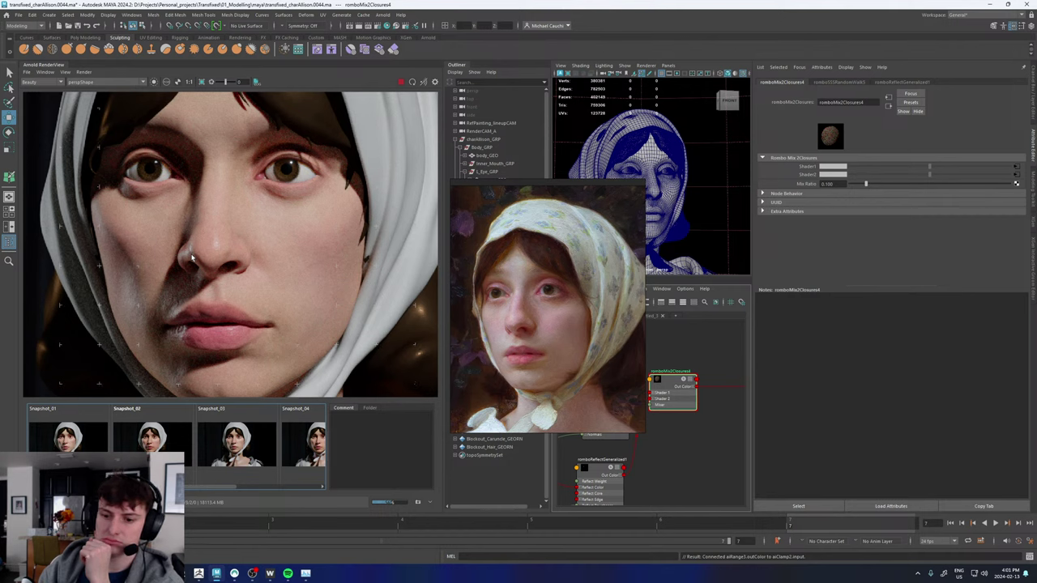
scroll(192, 258, down, 5)
scroll(193, 260, up, 5)
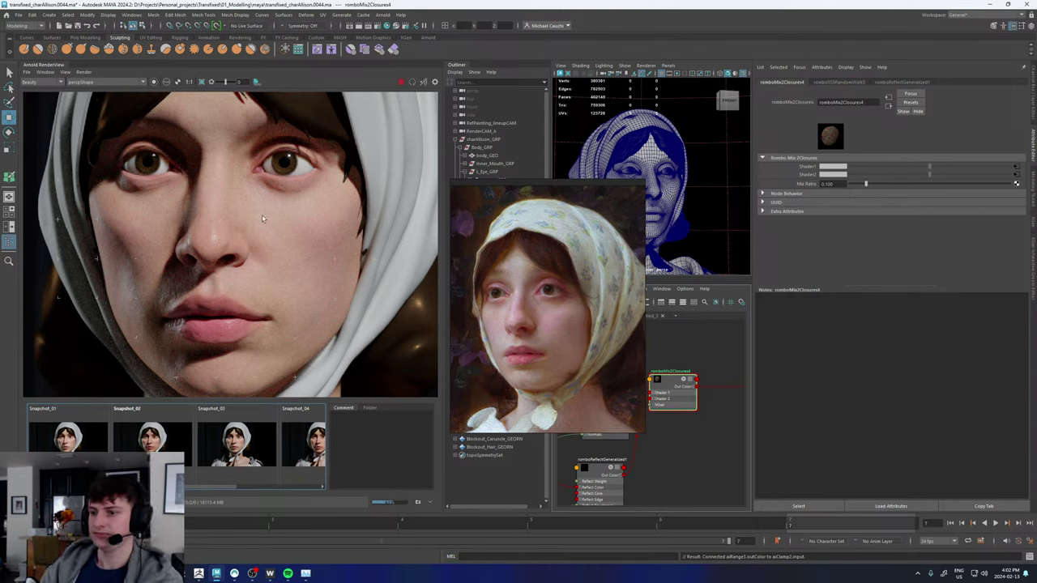
- Examine the skin detail around the mouth, nose and eyes beside the reference painting, then frame the head and shoulders
scroll(162, 301, up, 5)
scroll(162, 277, down, 3)
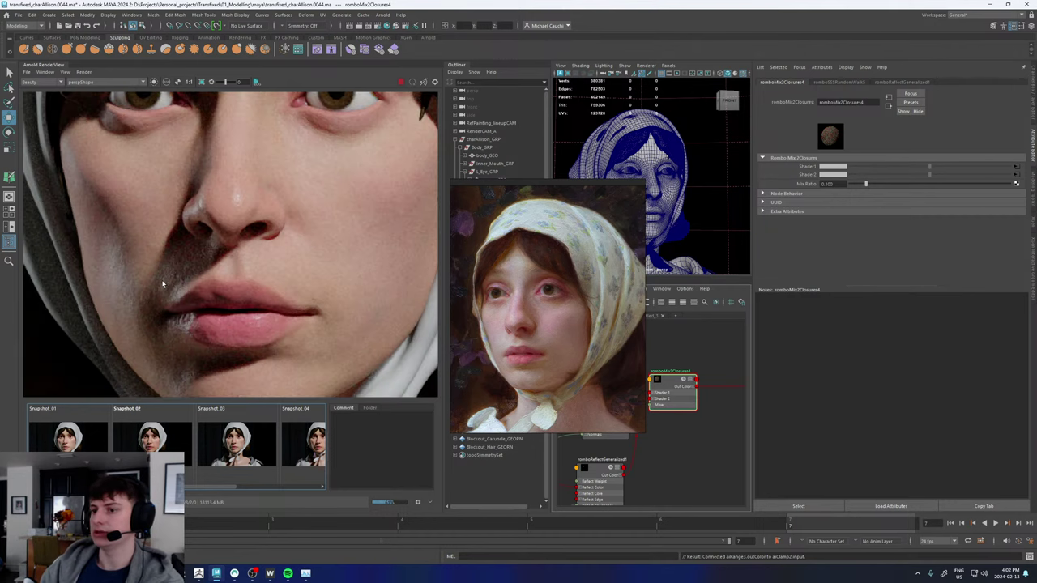
middle_drag(214, 261, 191, 369)
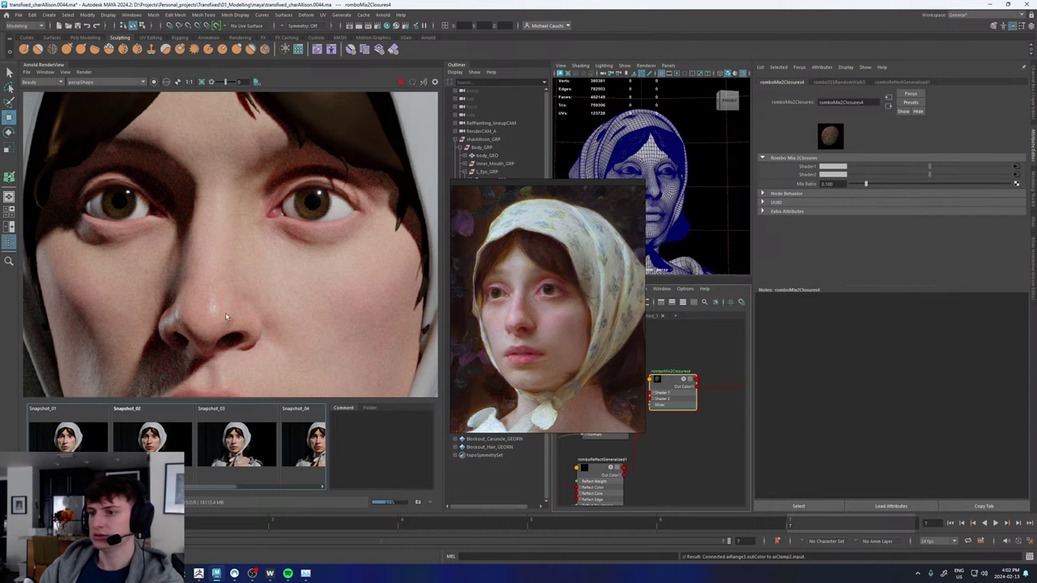
scroll(202, 326, down, 4)
drag(202, 325, 216, 235)
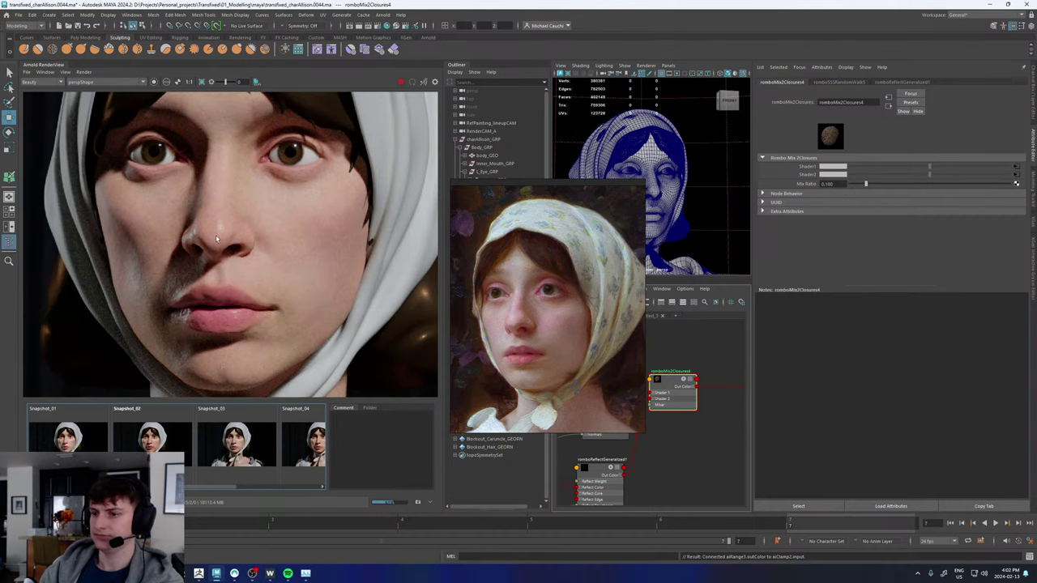
scroll(214, 264, up, 2)
key(f)
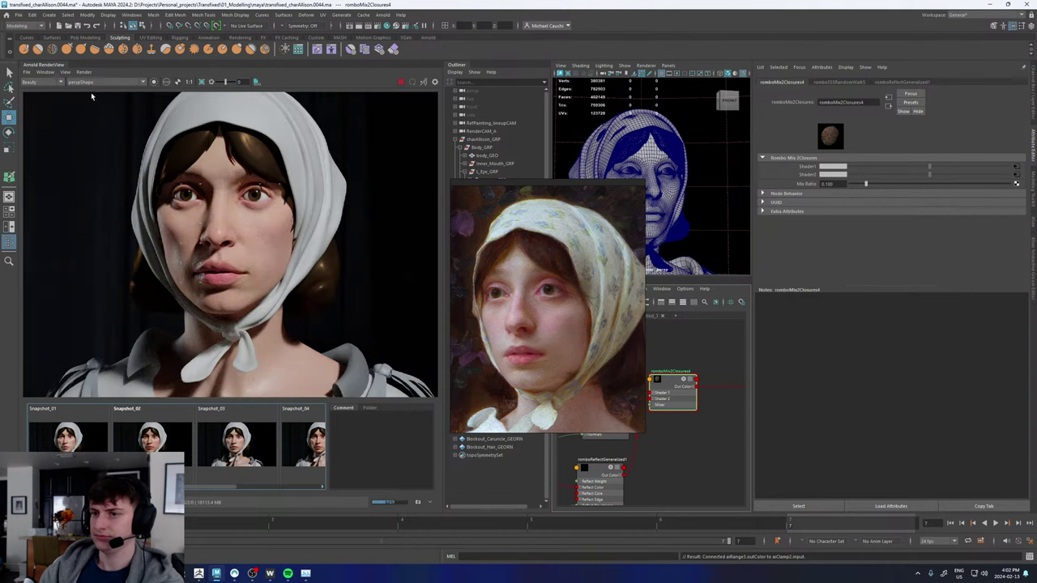
- Switch the render to the specular AOV and examine the highlights on the nose, cheeks and mouth
click(53, 82)
click(41, 109)
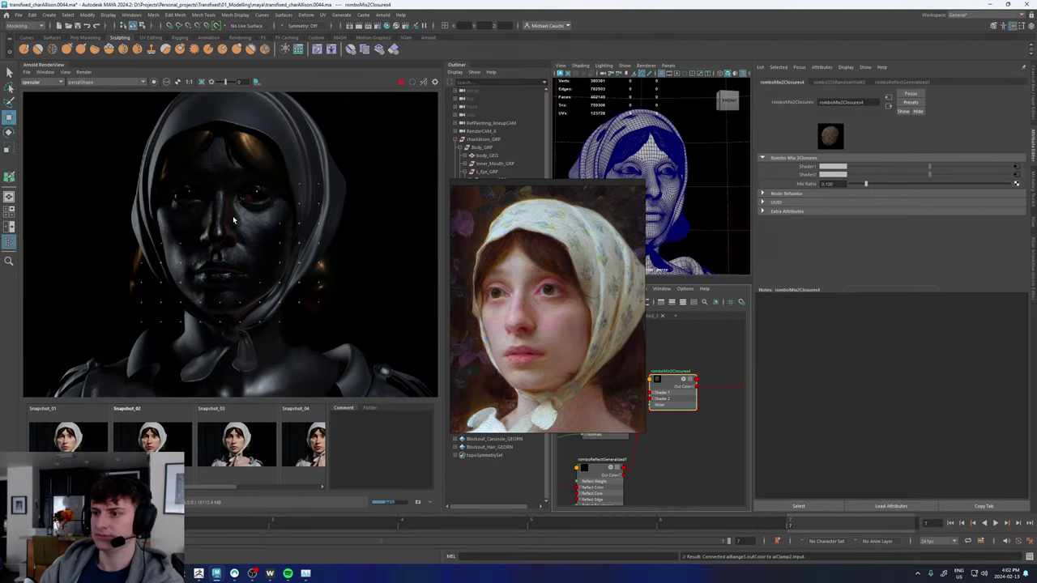
scroll(233, 219, up, 3)
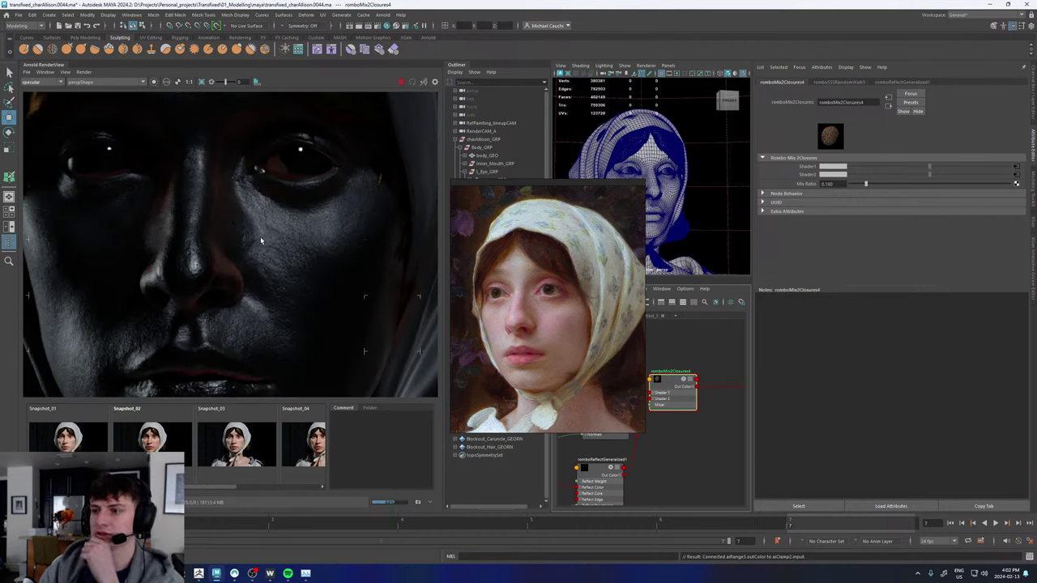
scroll(340, 235, up, 2)
middle_drag(261, 263, 319, 167)
middle_drag(154, 269, 116, 358)
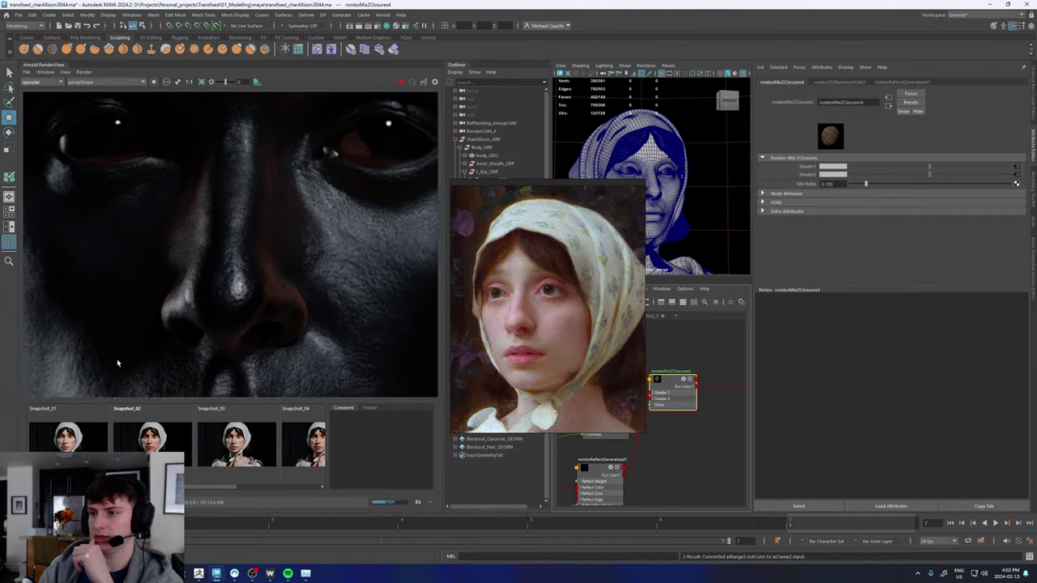
middle_drag(377, 231, 320, 268)
scroll(320, 257, down, 4)
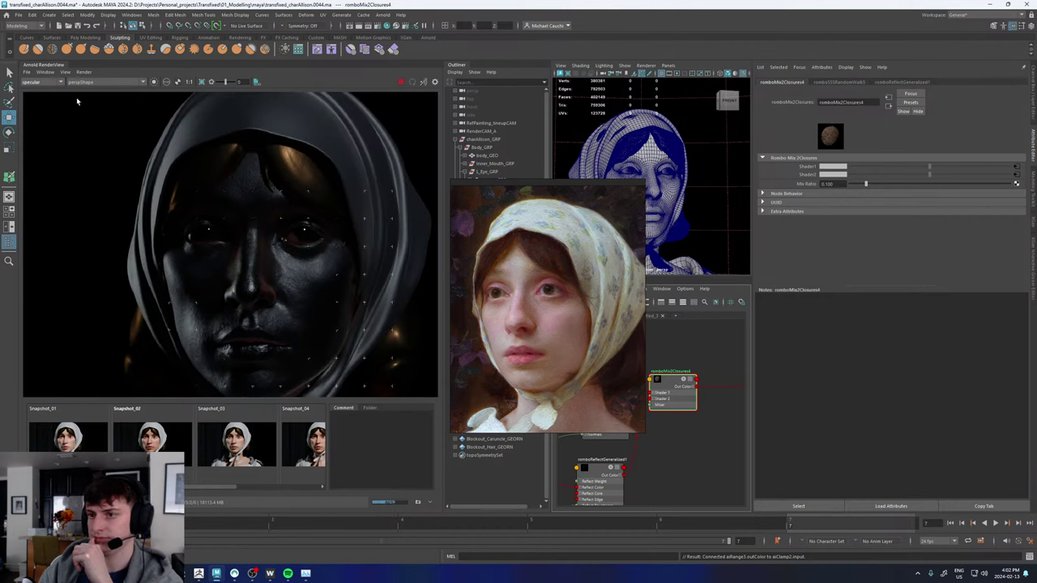
- Return the render to the beauty view and set the specular IOR of romboSSSRandomWalk5 to 1.42
click(34, 81)
click(29, 90)
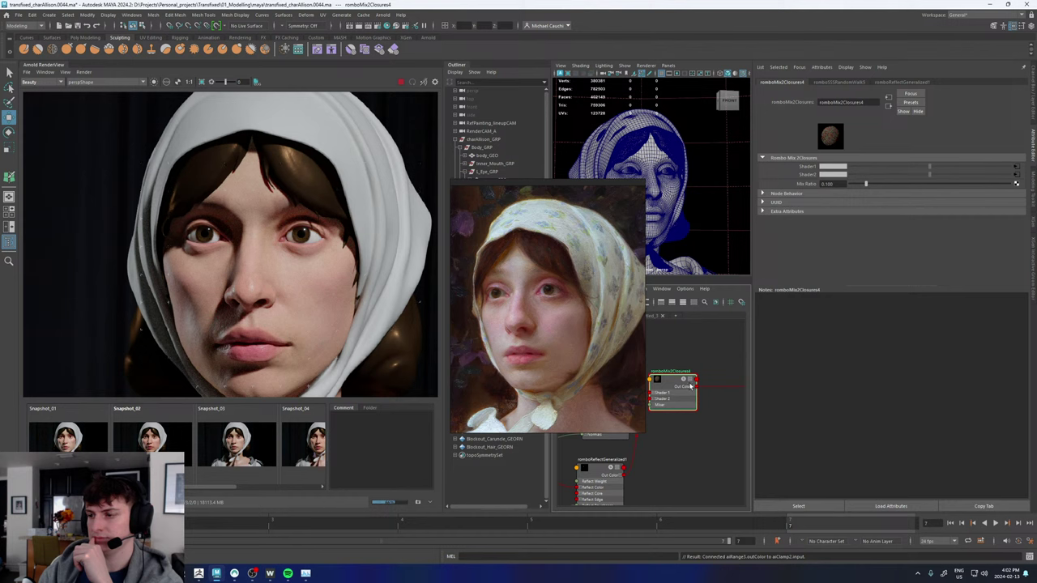
drag(592, 283, 550, 213)
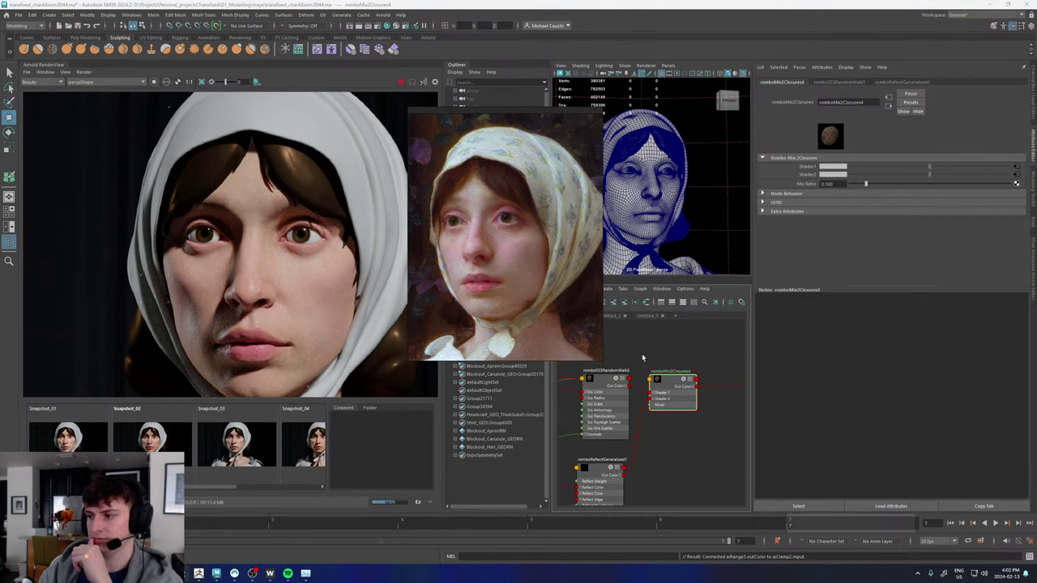
click(601, 384)
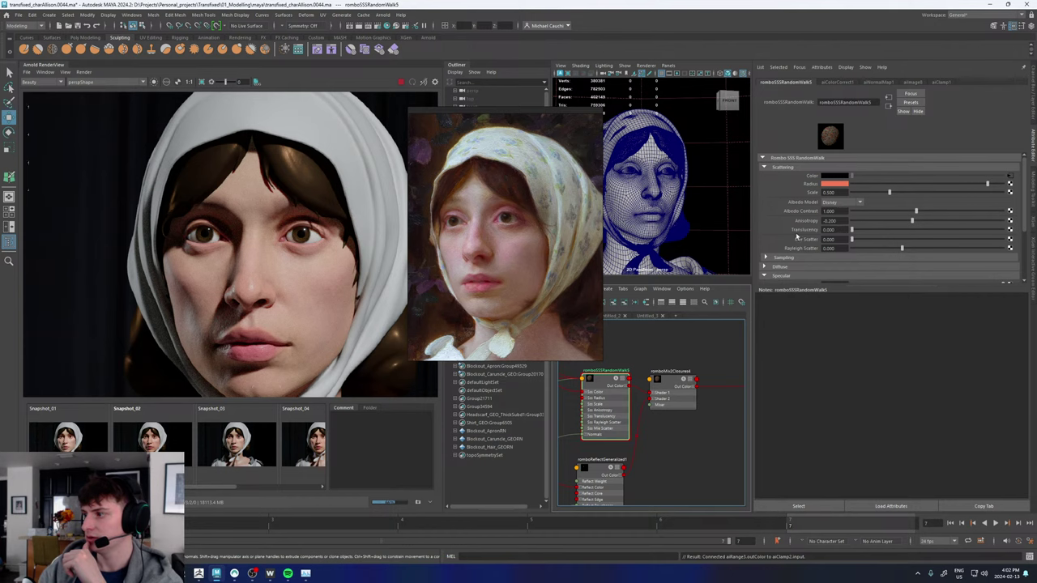
scroll(794, 247, down, 3)
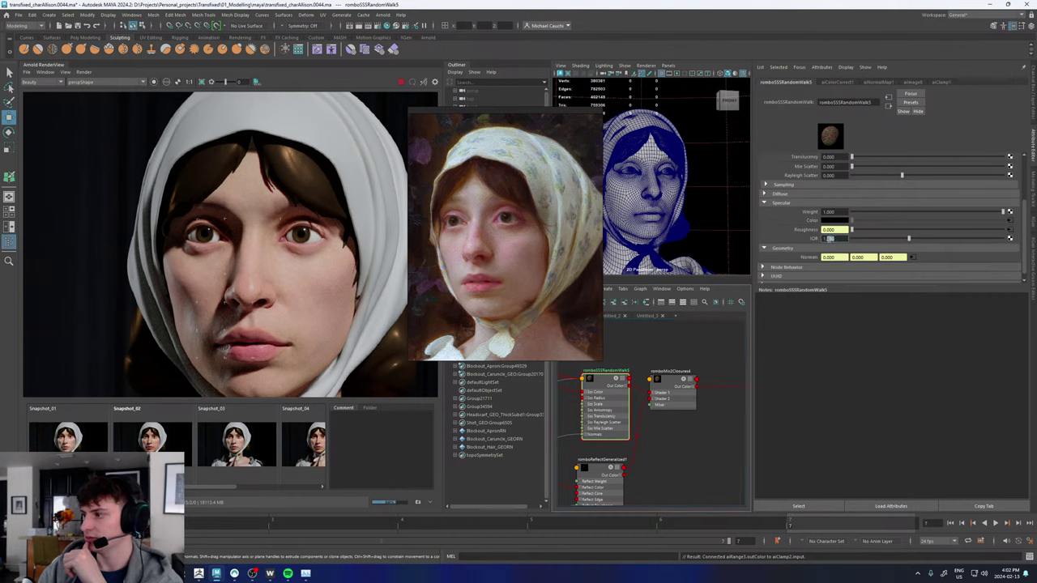
text(42)
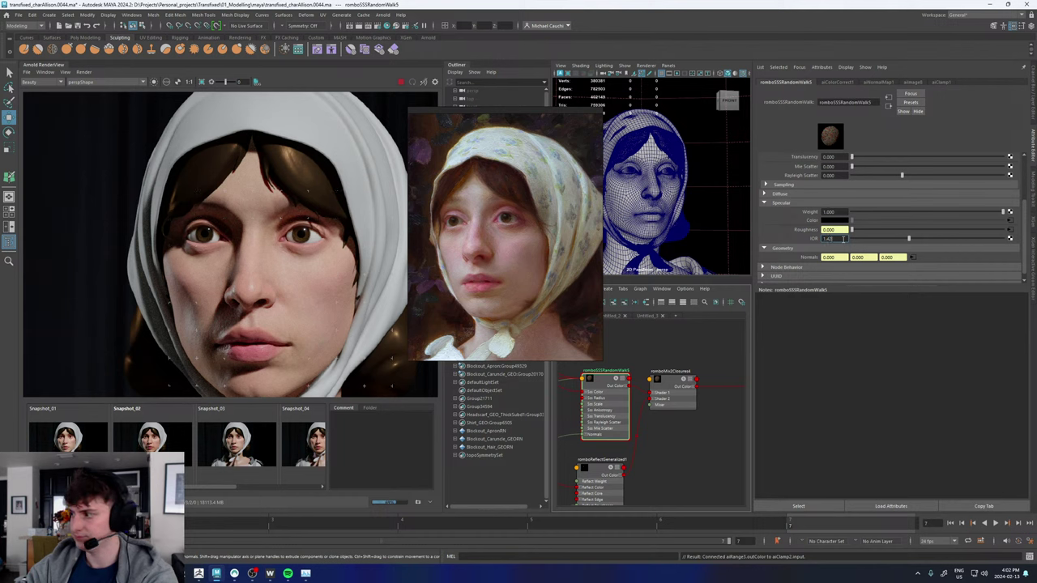
key(Return)
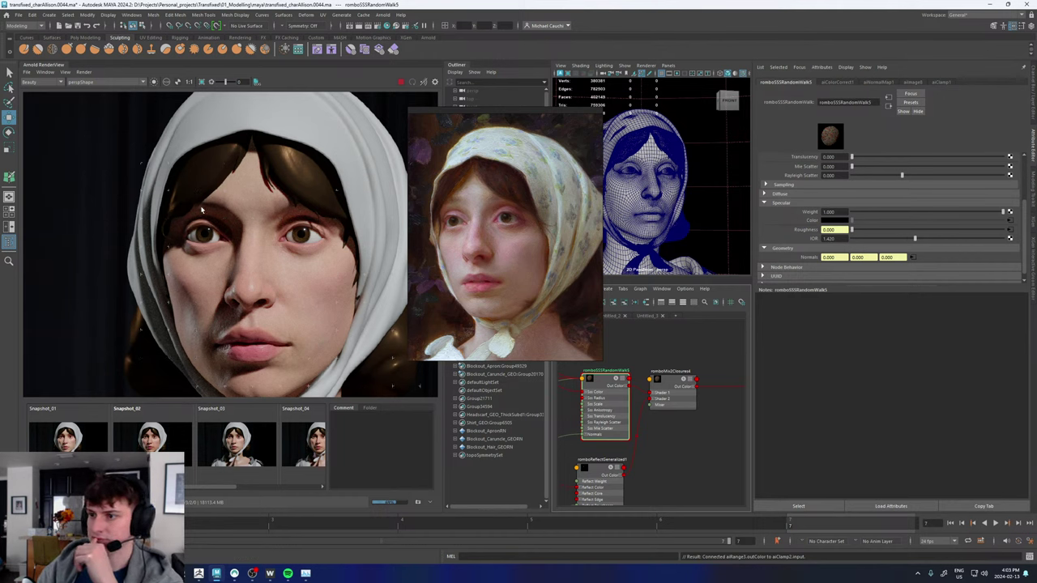
- Store a snapshot of the current render, refresh the render and toggle the newest snapshot for comparison
click(67, 74)
click(80, 151)
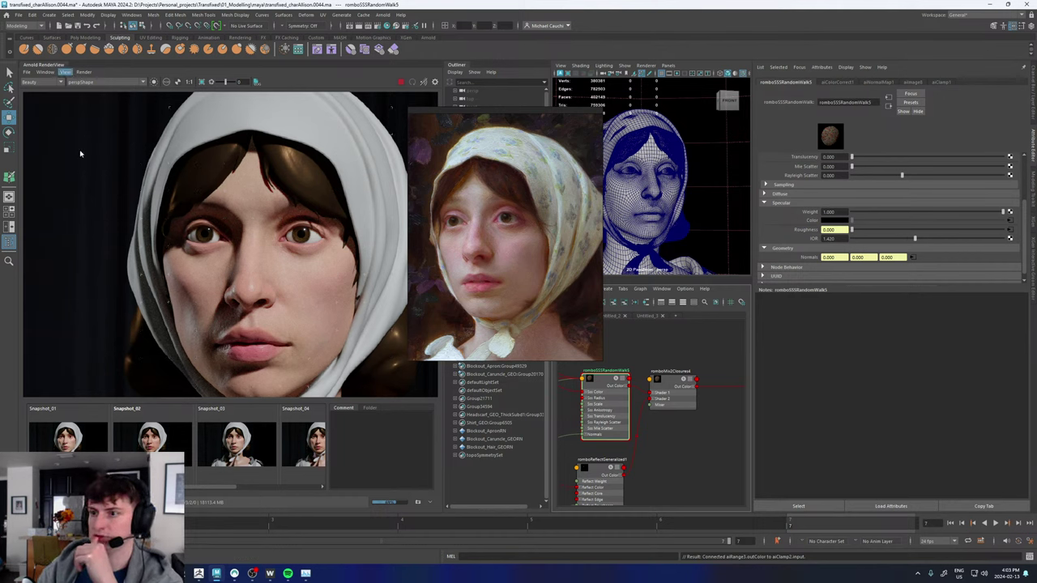
click(424, 83)
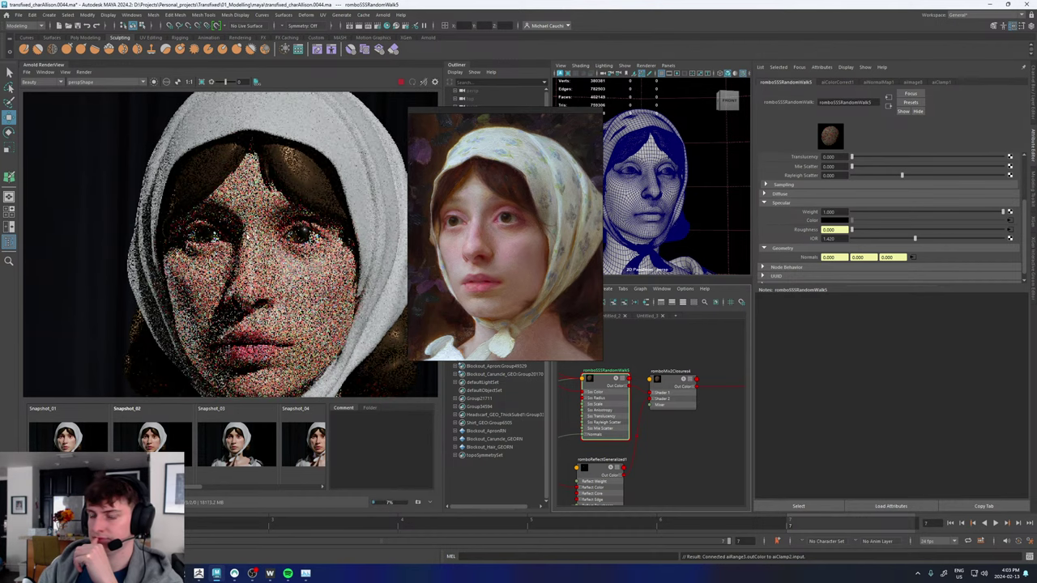
drag(190, 488, 326, 475)
click(291, 443)
click(291, 443)
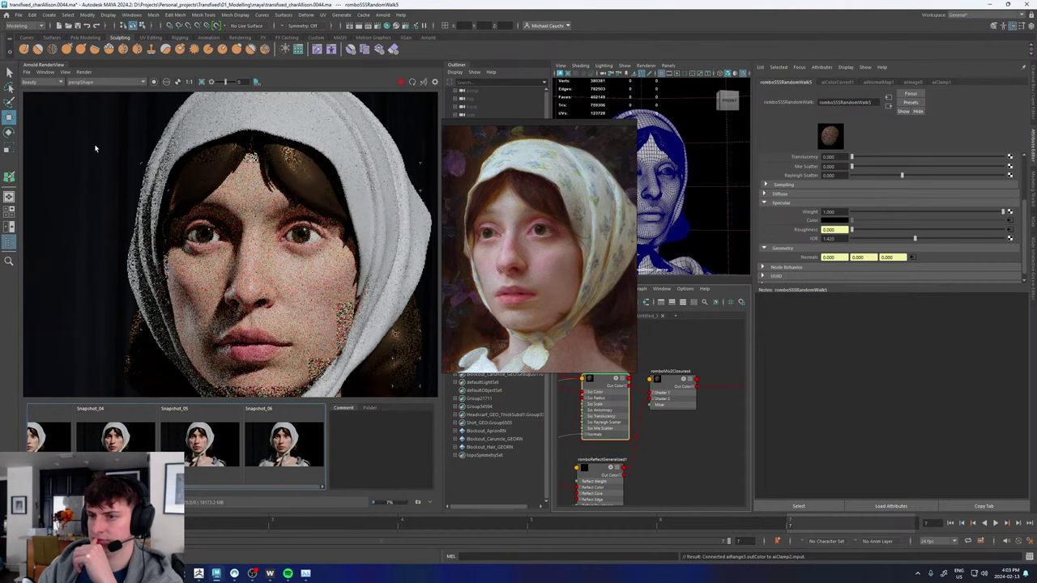
- Show the specular AOV and inspect the refreshed highlights around the nose, eye and cheek
click(39, 82)
click(32, 110)
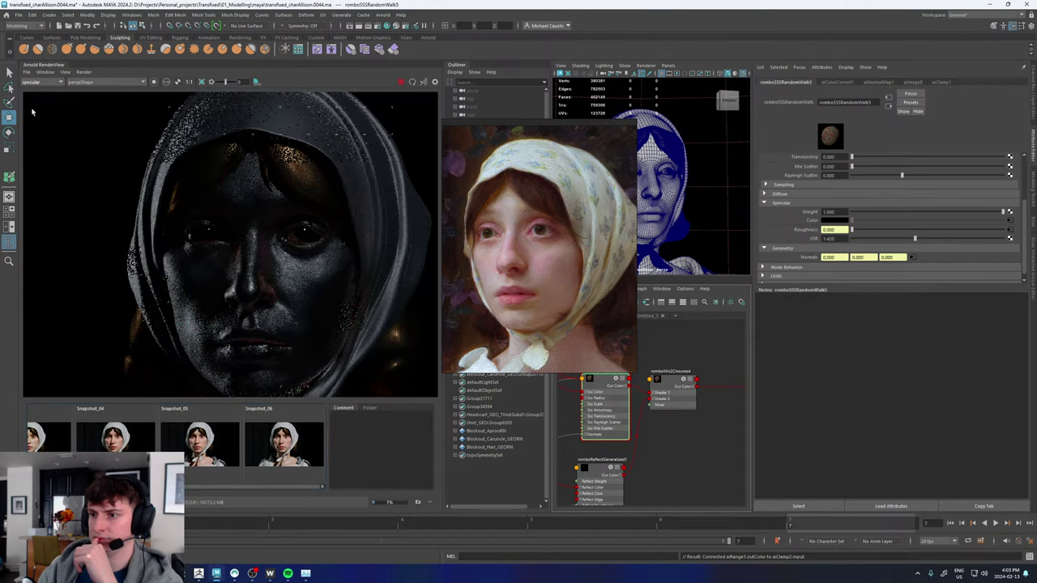
scroll(284, 288, up, 2)
scroll(283, 288, down, 3)
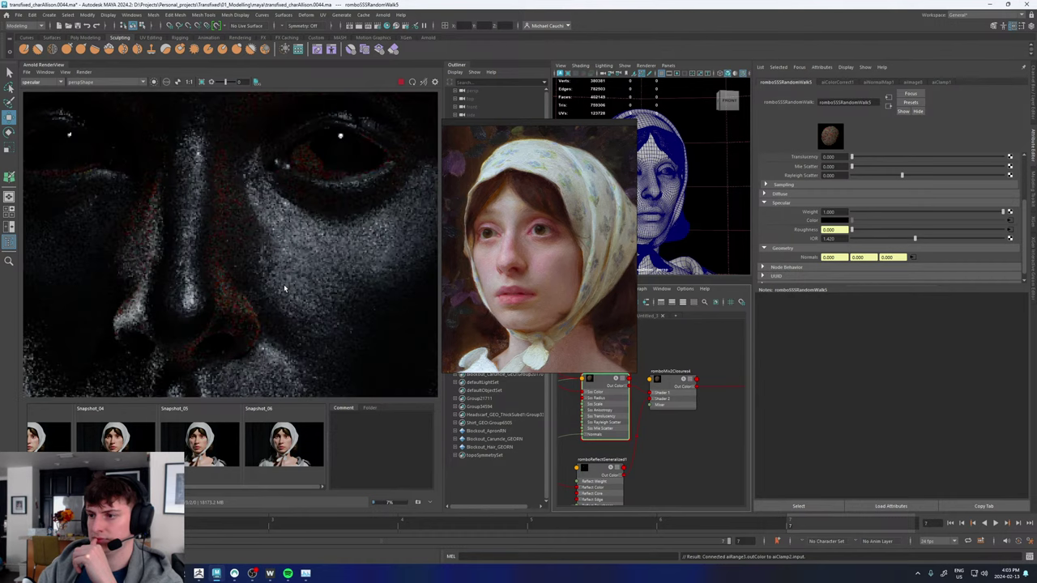
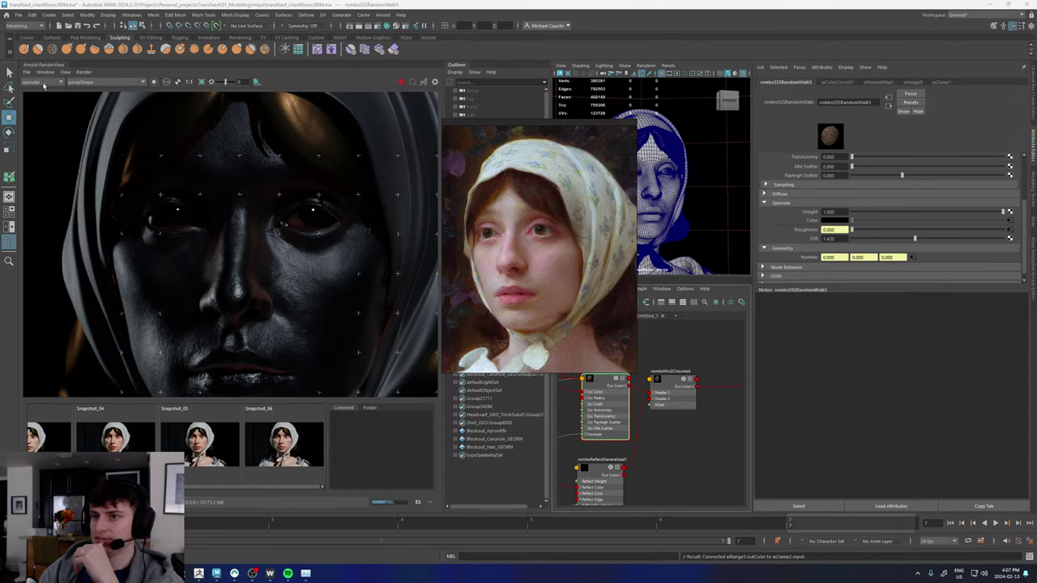
- Switch the render back to the beauty view and examine the nose in Snapshot_06 up close
click(44, 84)
click(38, 91)
scroll(220, 297, down, 2)
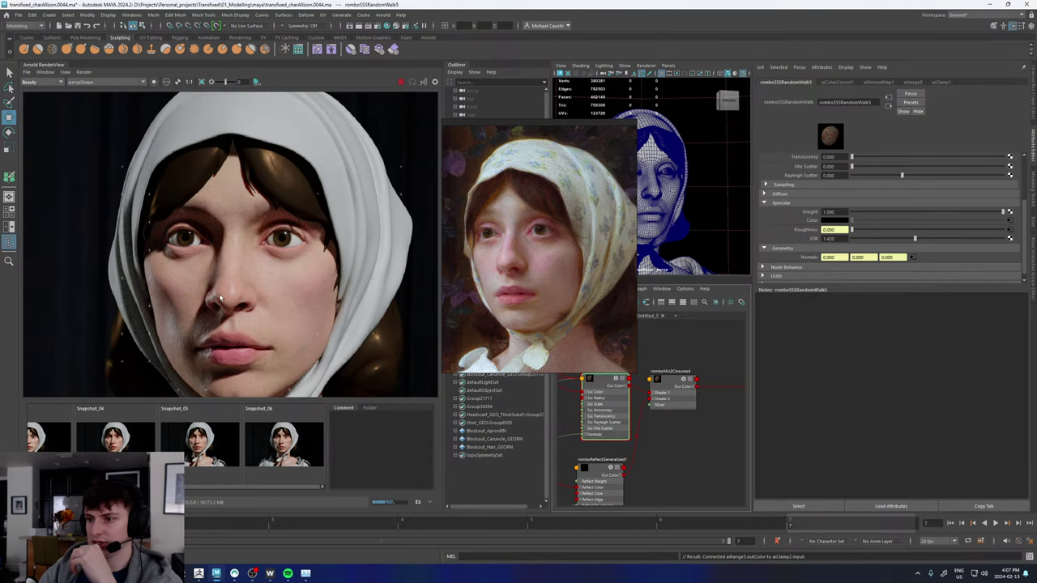
scroll(220, 298, up, 2)
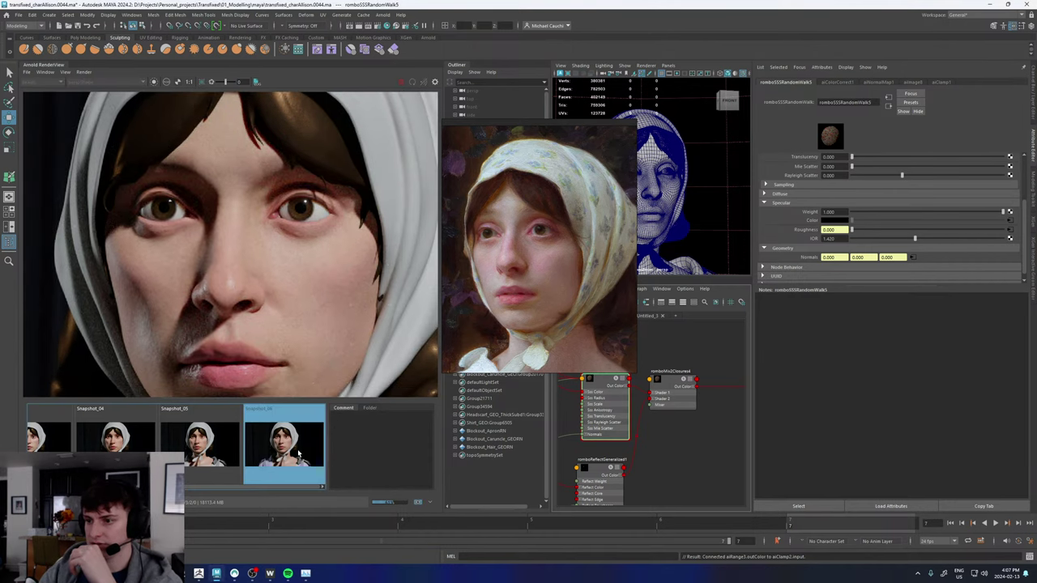
scroll(237, 299, up, 5)
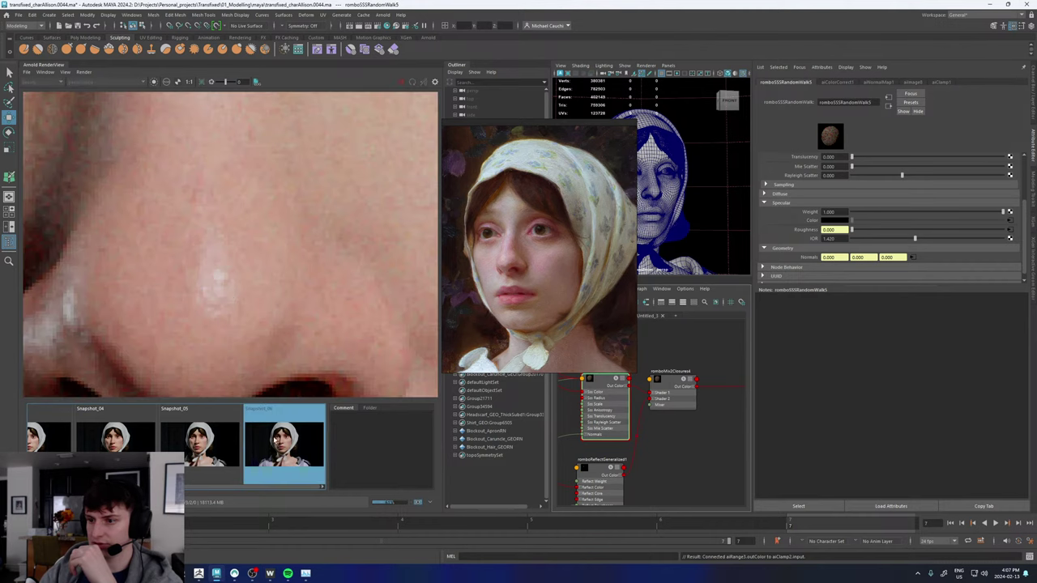
click(288, 447)
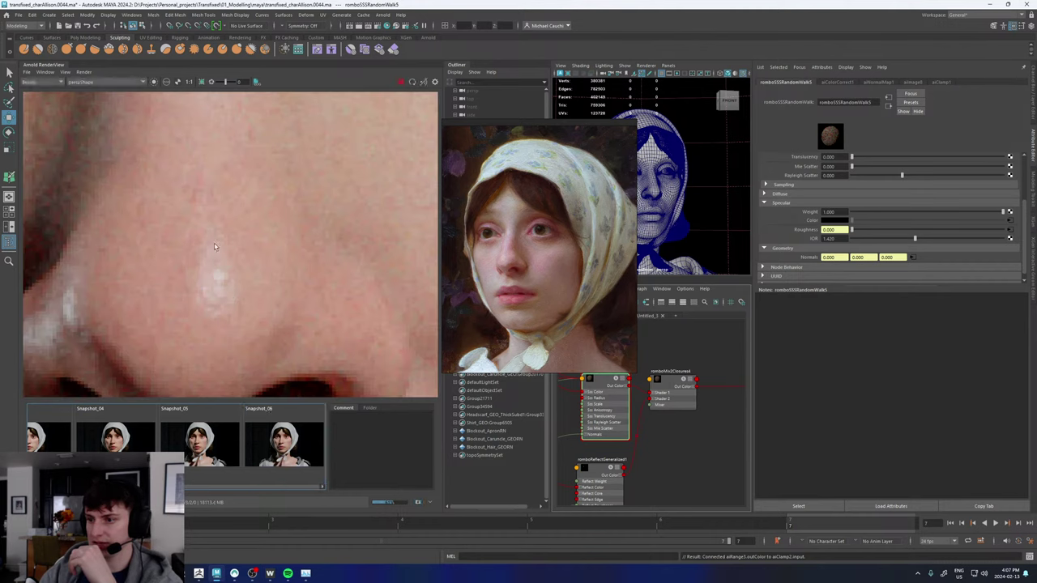
- Alternate between Snapshot_06 and the current render to compare the highlights on the nose tip and nostril
click(287, 445)
click(287, 446)
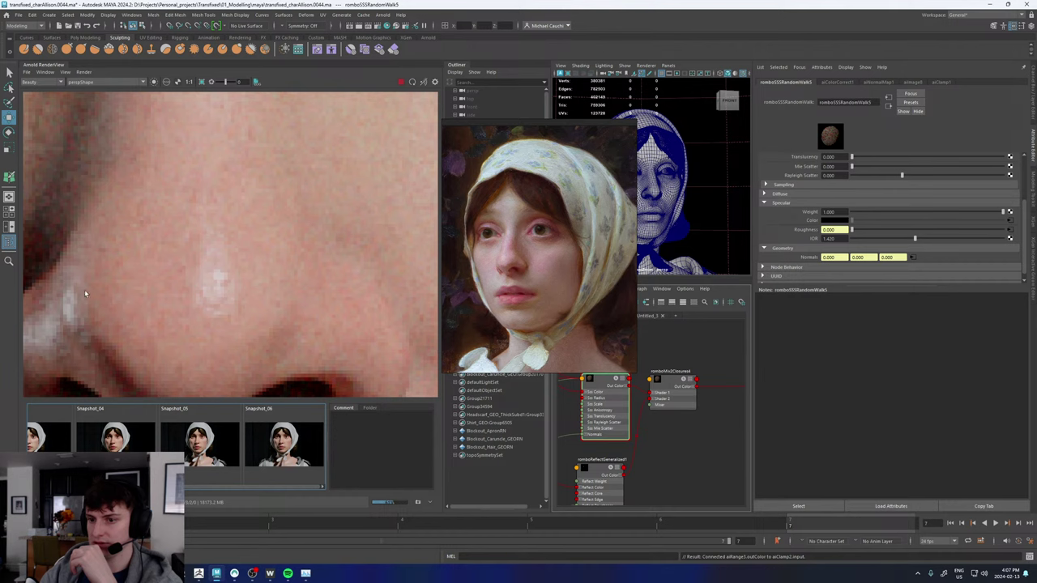
click(294, 450)
click(295, 451)
click(294, 452)
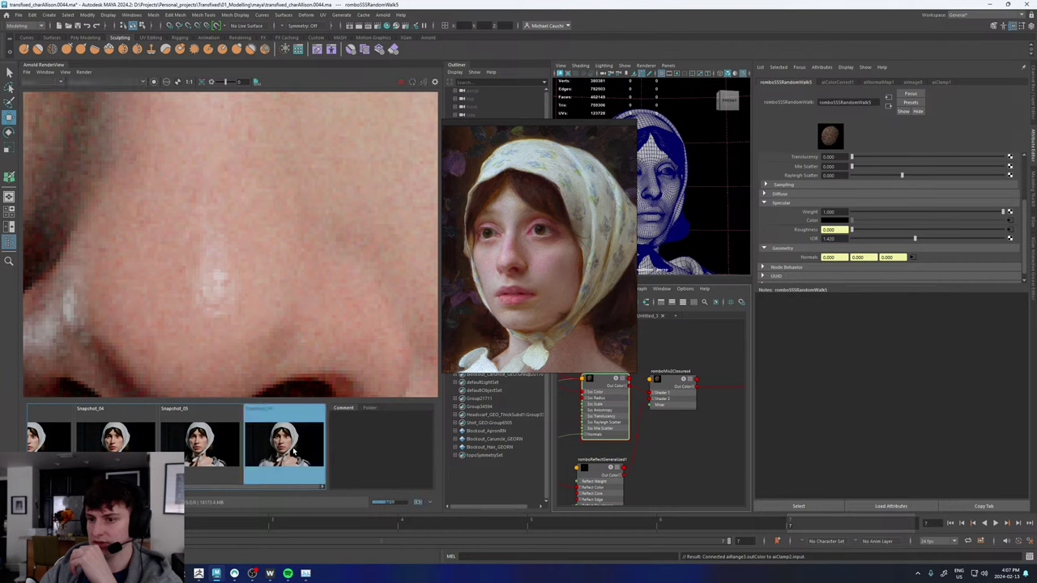
click(294, 451)
click(294, 451)
click(294, 452)
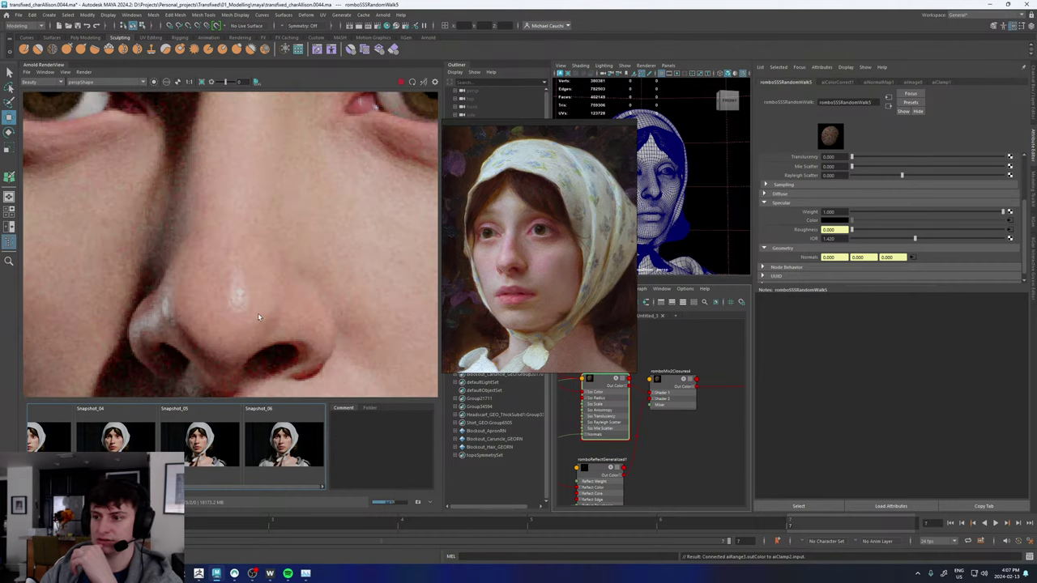
click(297, 465)
click(297, 465)
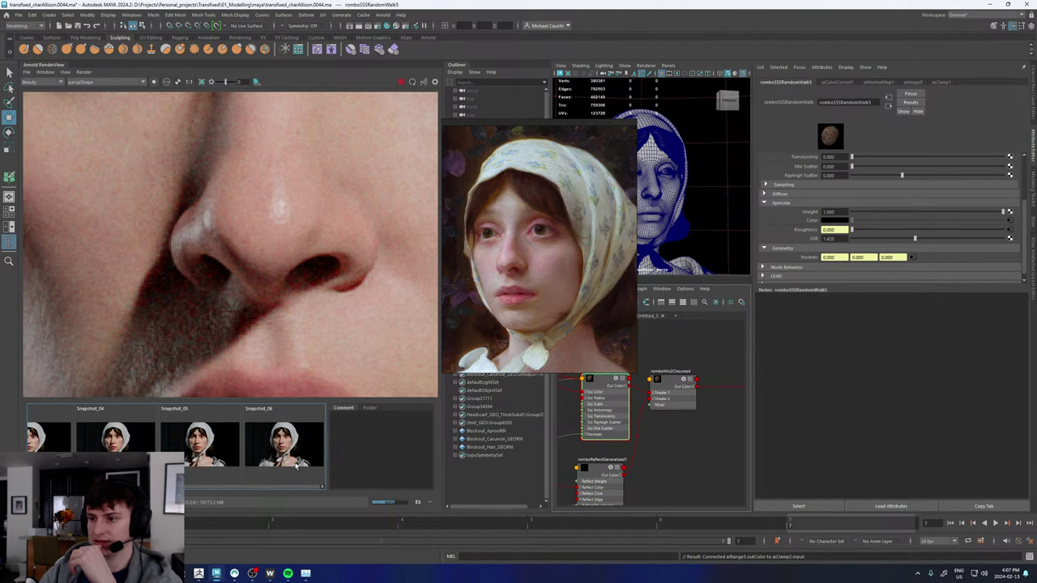
click(296, 466)
click(296, 466)
- Compare the lips and the shaded skin around the mouth between Snapshot_06 and the current render
middle_drag(199, 318, 281, 130)
middle_drag(274, 321, 268, 351)
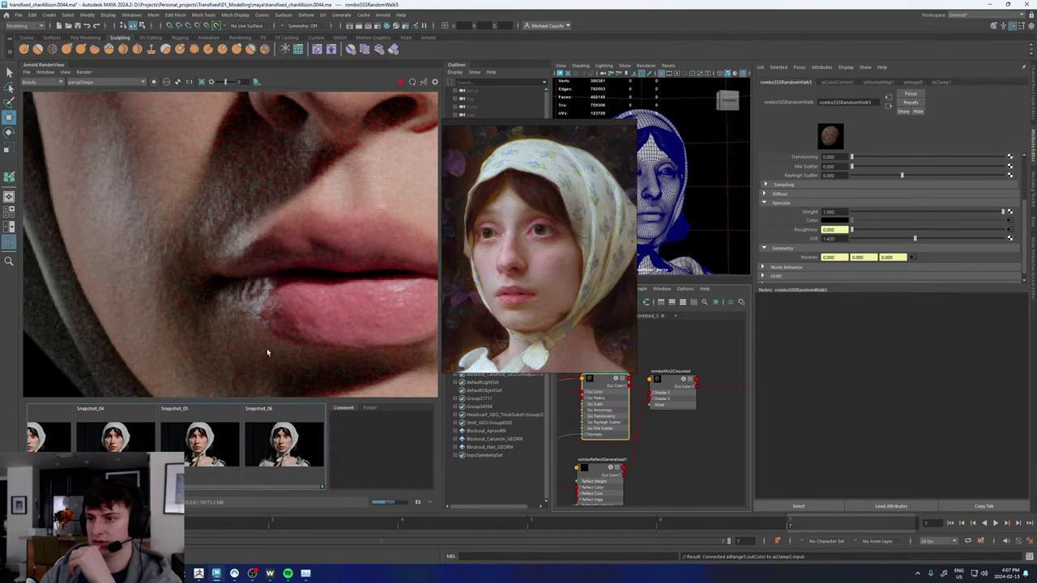
click(296, 458)
click(297, 458)
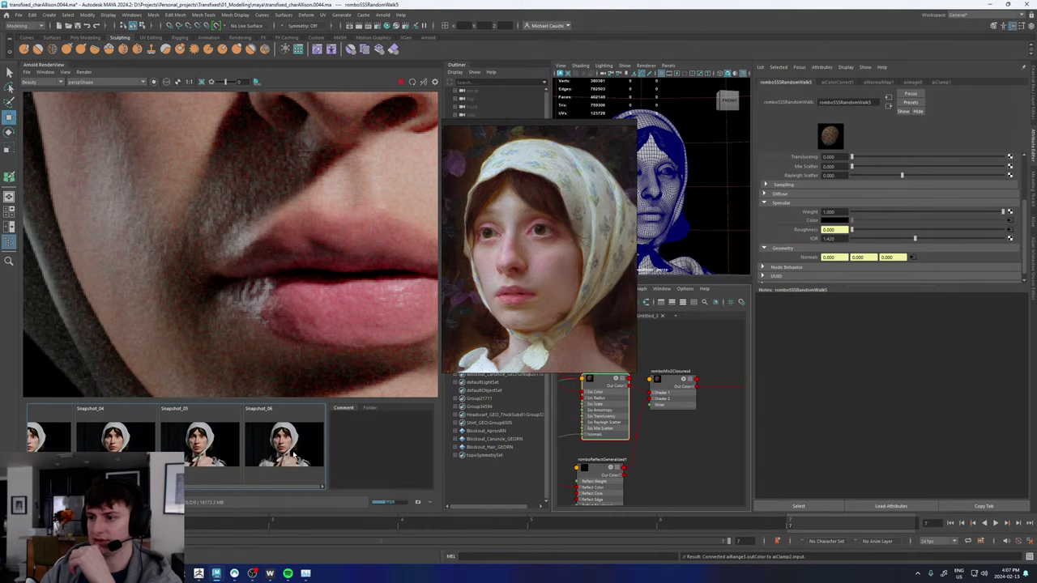
click(293, 454)
click(293, 455)
click(293, 455)
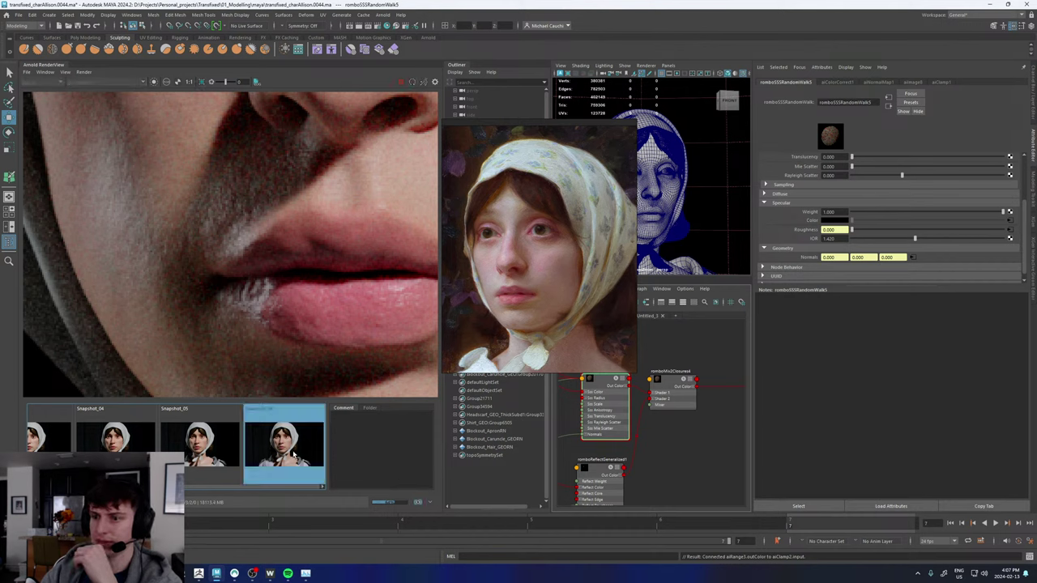
click(293, 454)
- Compare the specular sheen on the shadowed cheek and mouth corner between Snapshot_06 and the current render
scroll(95, 162, up, 2)
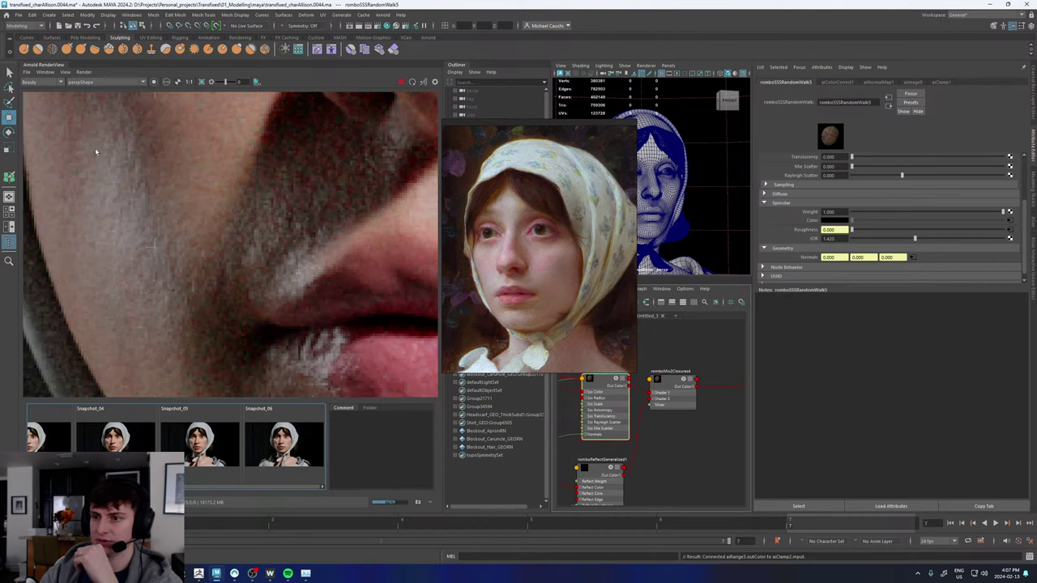
click(280, 445)
click(280, 445)
click(279, 444)
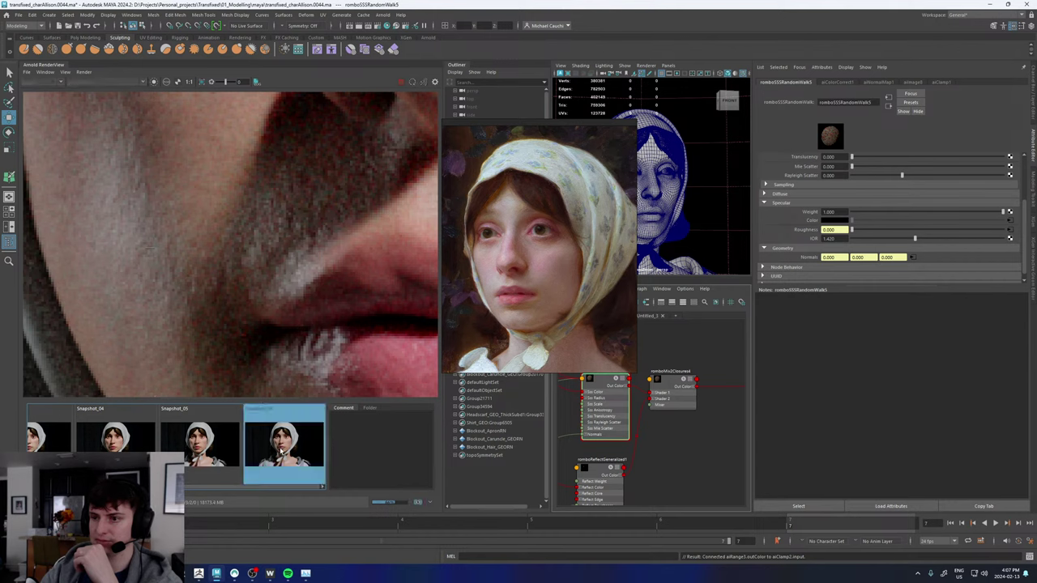
click(280, 445)
click(279, 445)
click(279, 445)
click(279, 445)
click(280, 445)
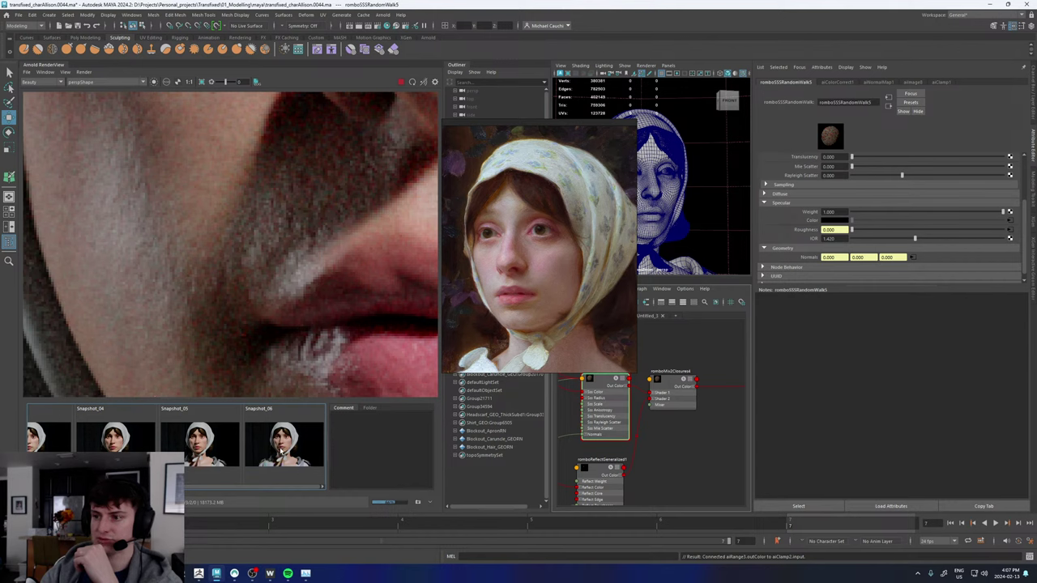
- Examine the whole head and face of the current render beside the reference painting
scroll(230, 273, down, 5)
scroll(291, 209, up, 2)
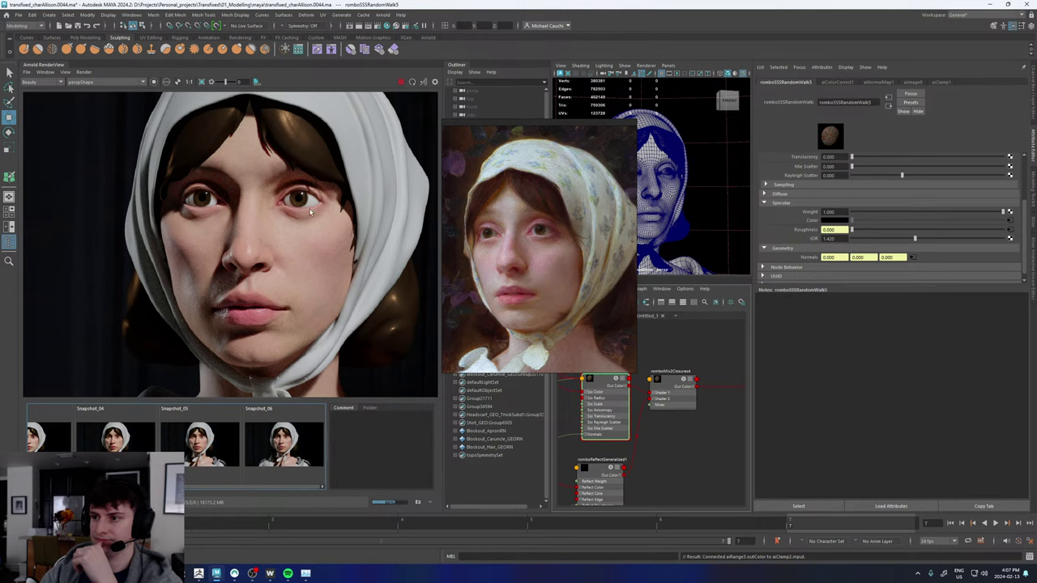
middle_drag(291, 210, 246, 214)
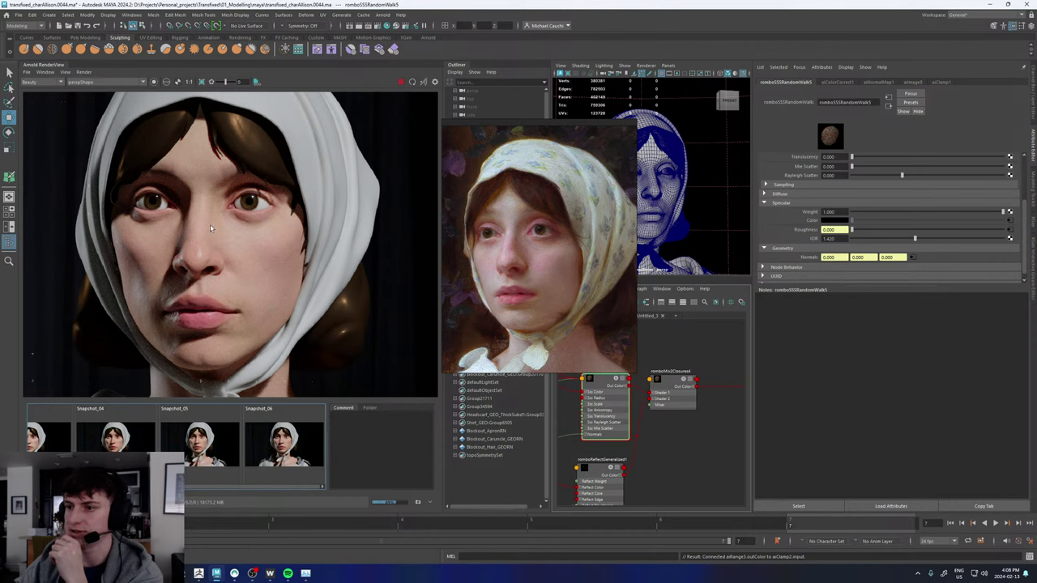
scroll(206, 235, down, 4)
scroll(209, 237, up, 4)
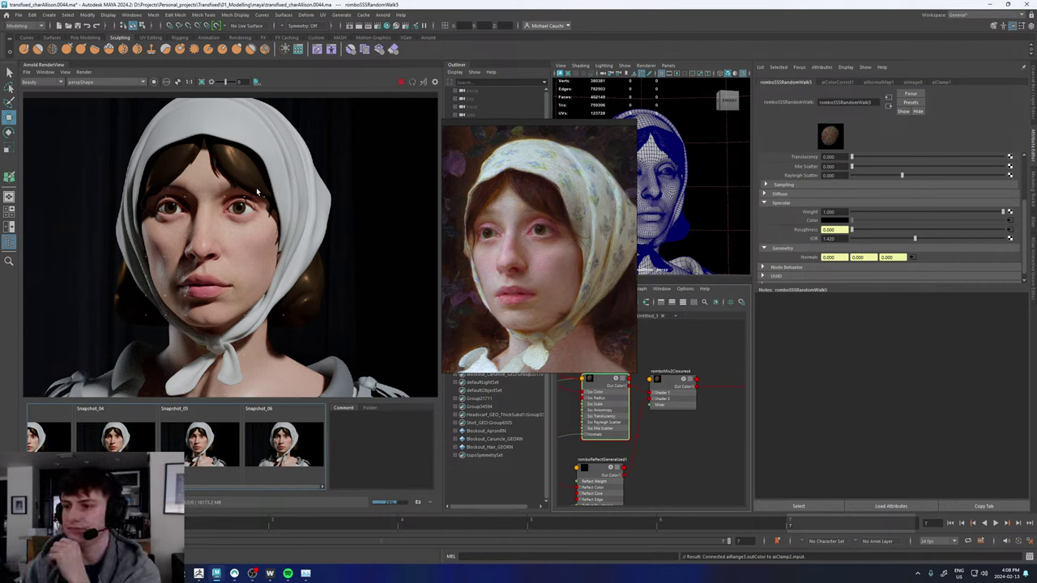
scroll(257, 192, up, 4)
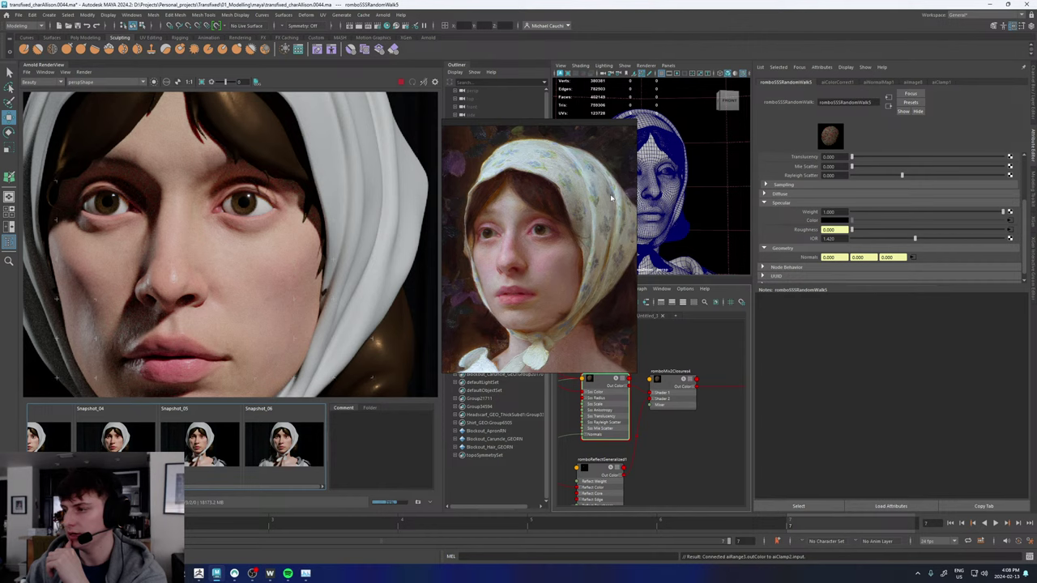
- Move the reference painting off the node graph, open the Untitled_2 eye shading network and select the OUT_COL_Sclera node
drag(612, 197, 413, 233)
scroll(663, 472, down, 3)
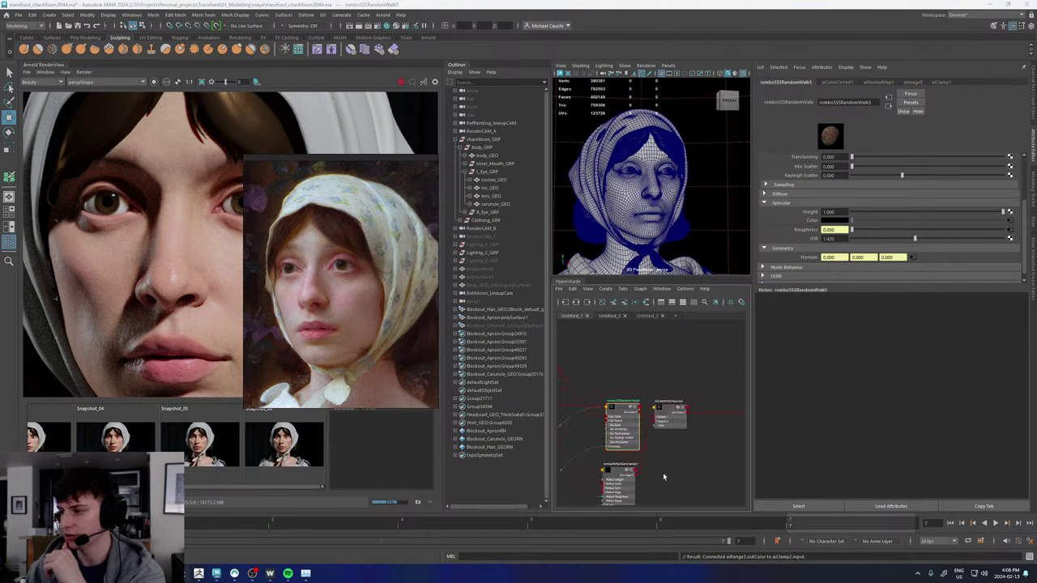
click(615, 316)
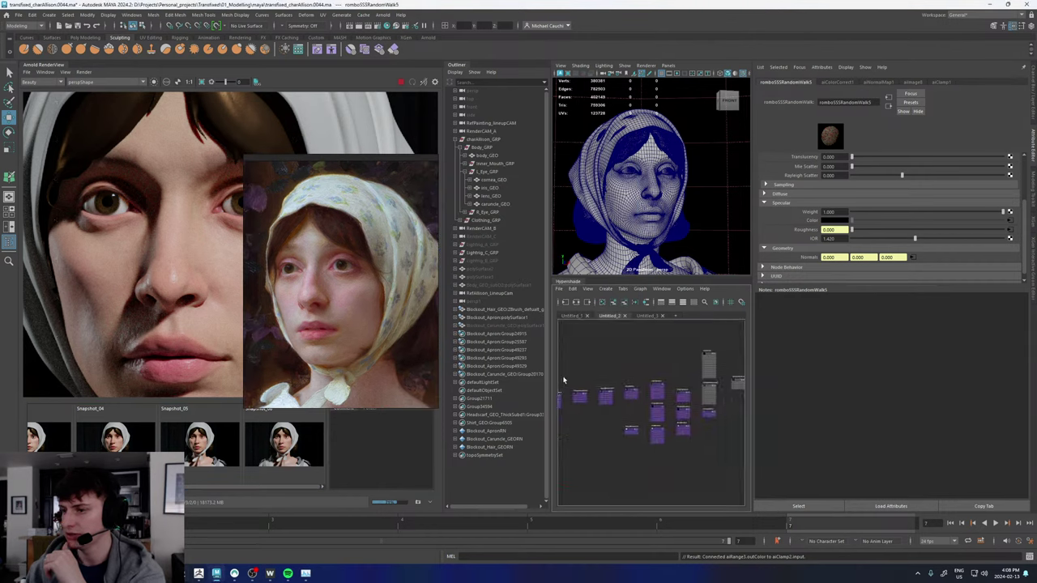
scroll(654, 381, up, 5)
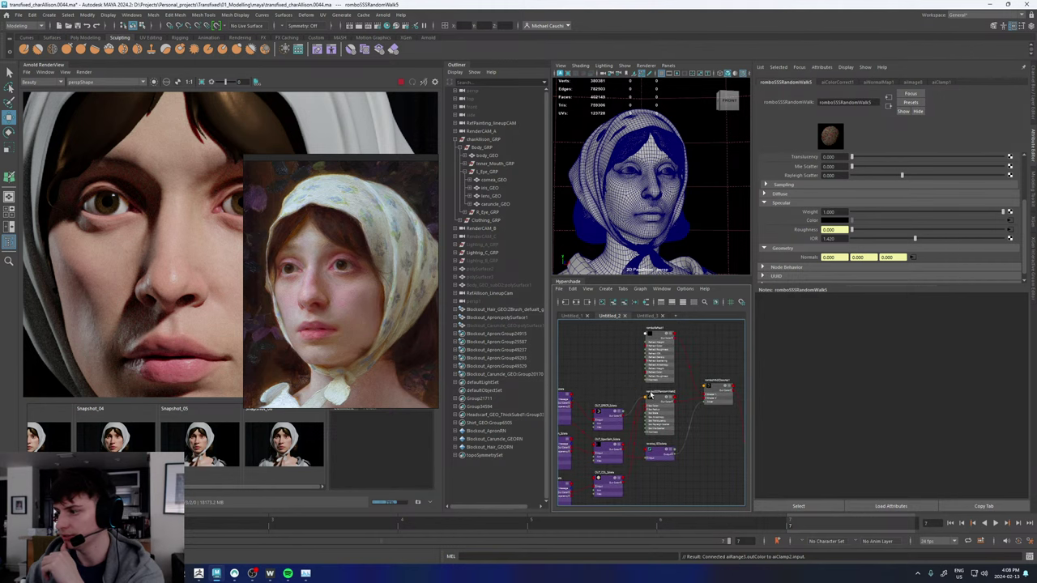
alt+middle_drag(606, 369, 674, 300)
click(651, 435)
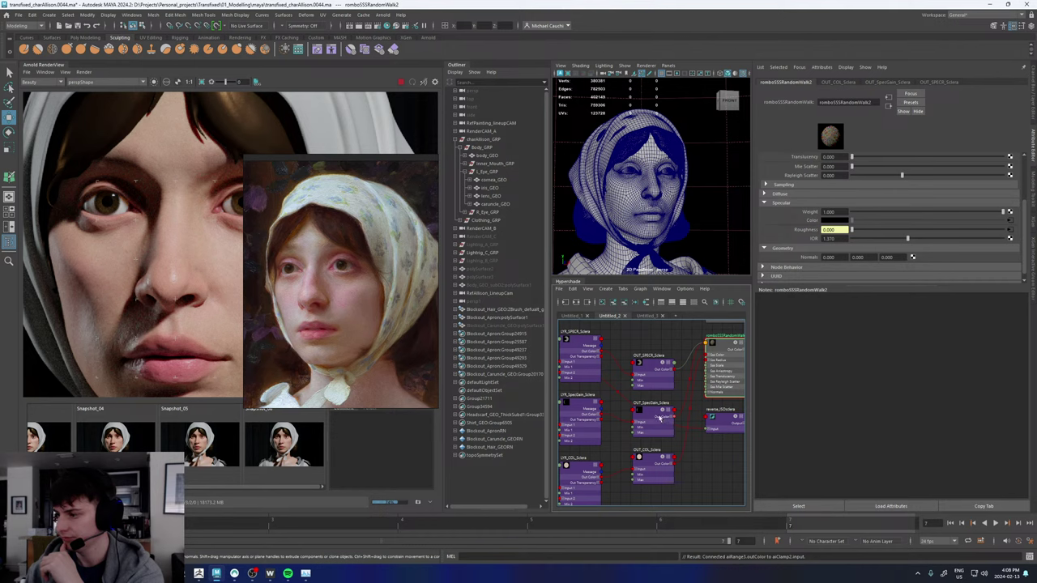
click(648, 459)
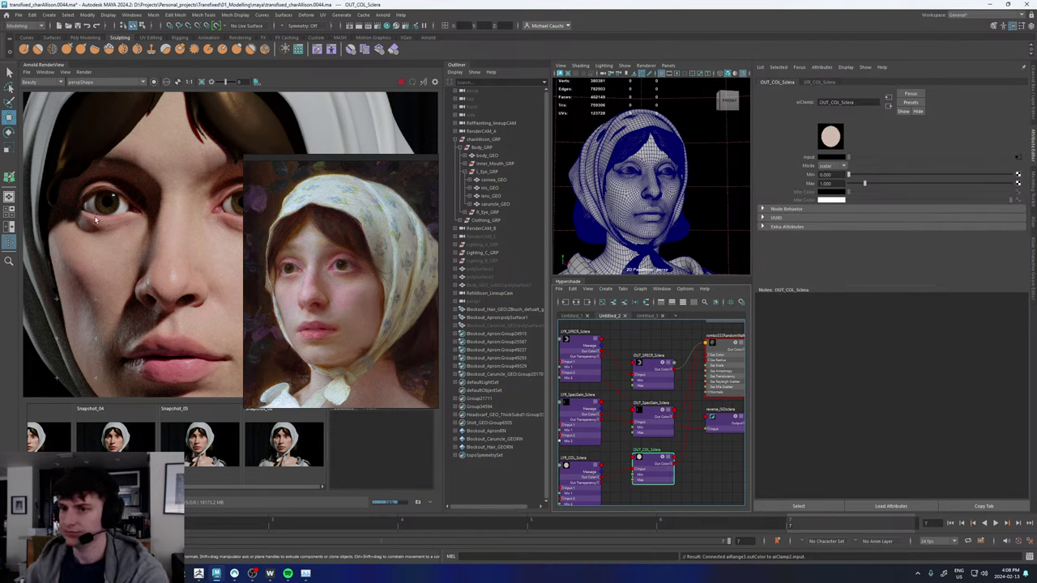
- Frame the whole face in the render and draw a crop render region around both eyes
scroll(80, 179, down, 2)
shift+drag(64, 168, 177, 197)
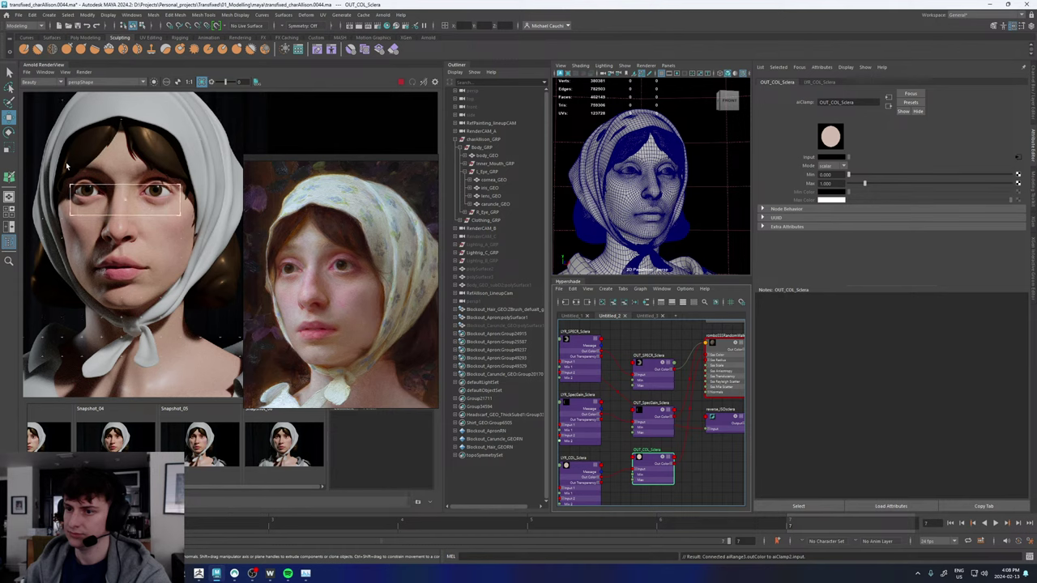
drag(68, 168, 66, 151)
drag(67, 168, 173, 189)
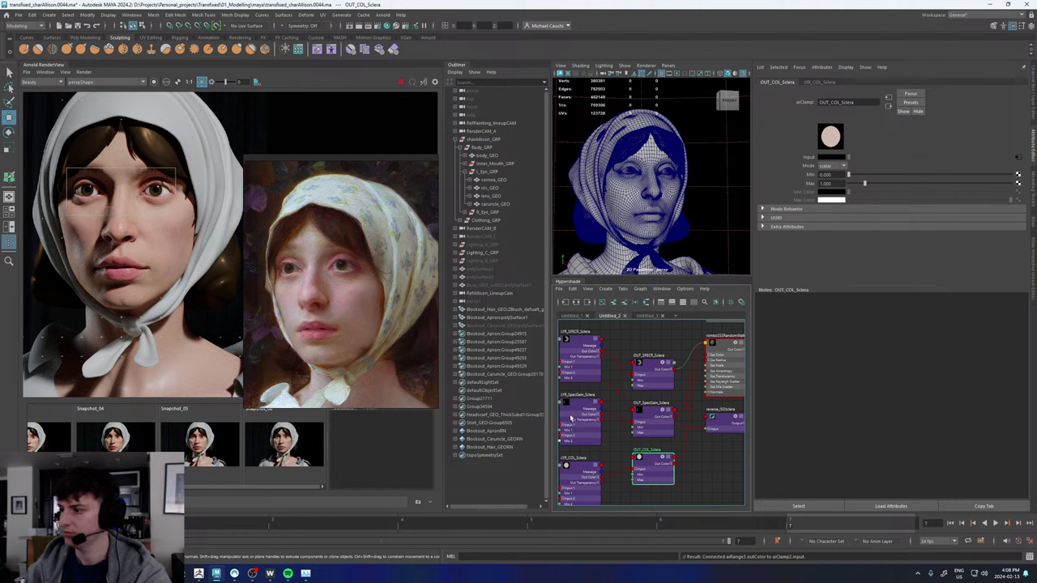
- Set the HSV value of the Sclera_COL layer's input color on the LYR_COL_Sclera node to 0.55
click(595, 466)
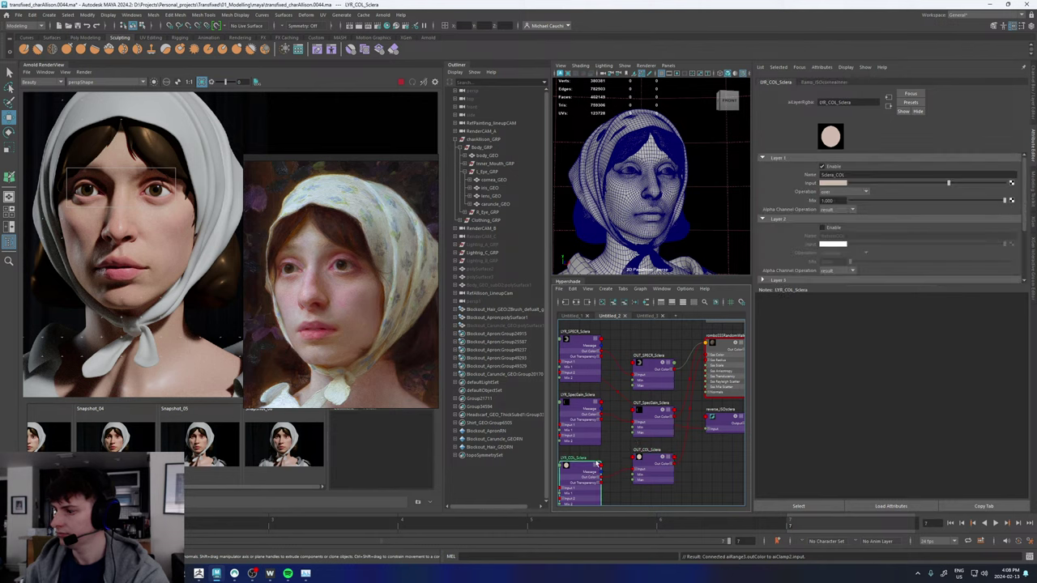
click(839, 184)
click(775, 224)
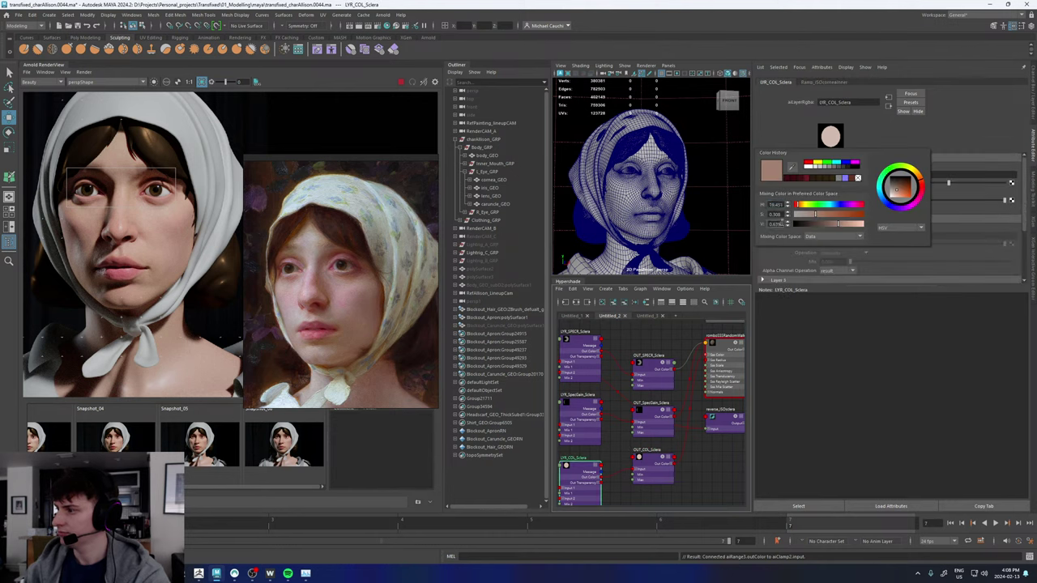
text(0.55)
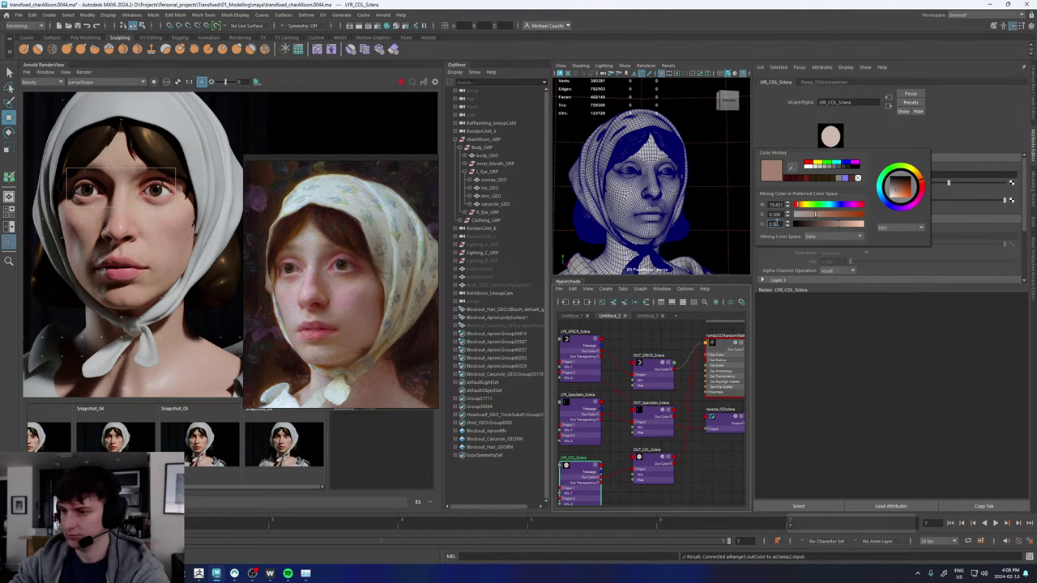
key(Return)
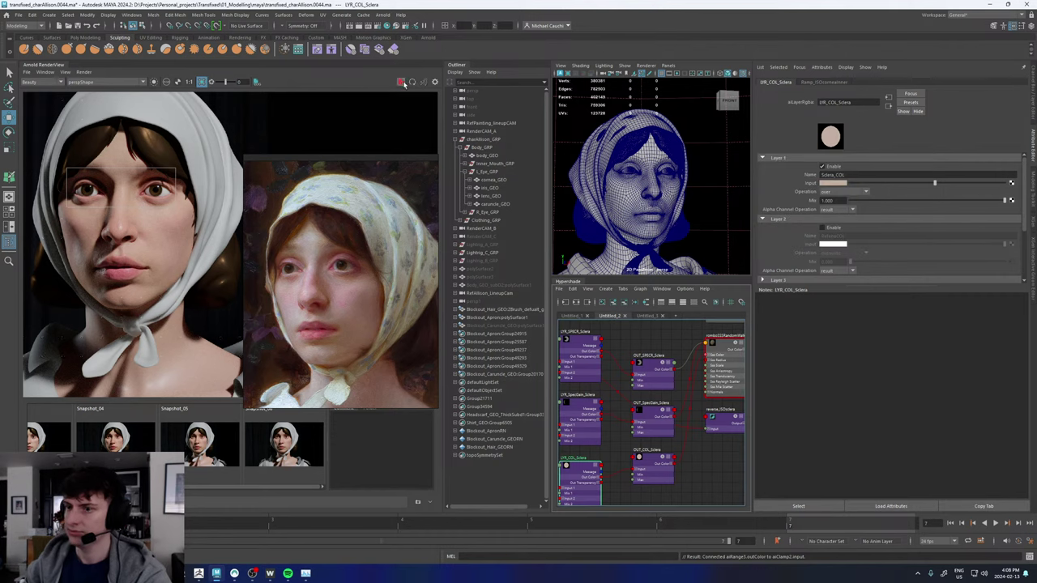
- Render the cropped eye region and examine the darkened sclera up close and from a distance
click(402, 82)
scroll(384, 143, up, 3)
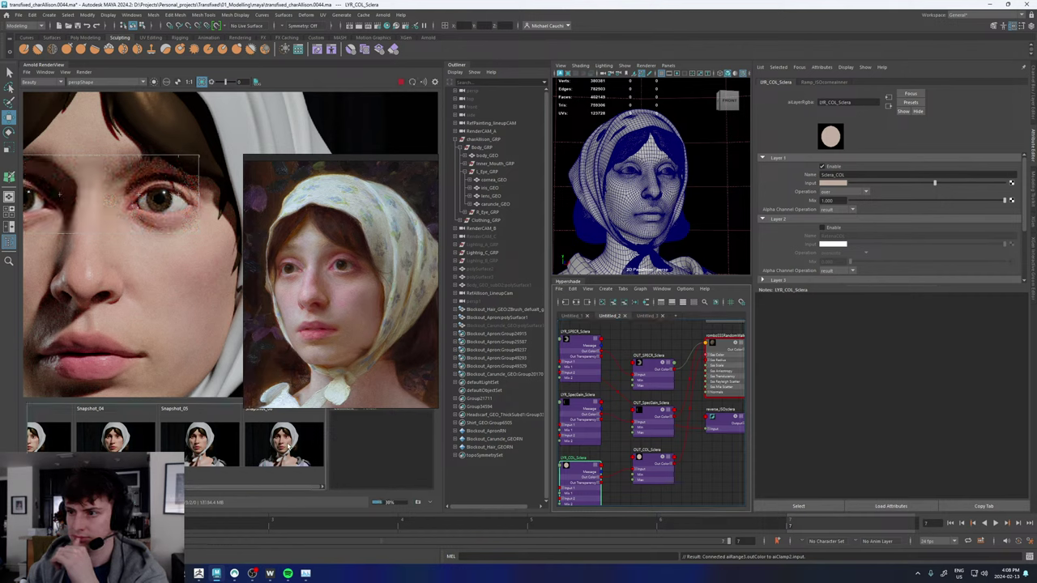
scroll(160, 191, down, 5)
scroll(143, 195, up, 5)
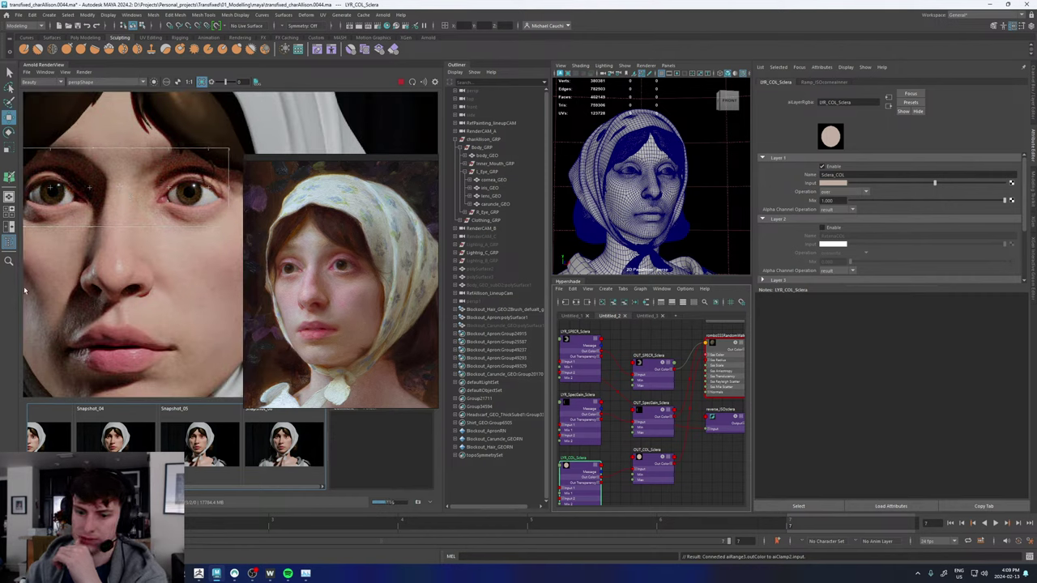
scroll(84, 323, down, 3)
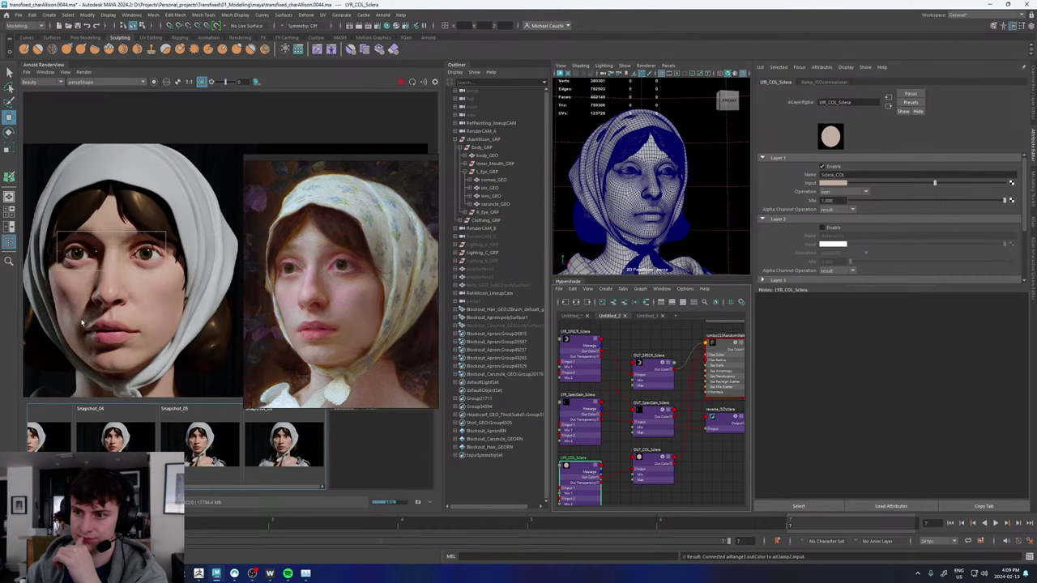
- Place the reference painting beside the rendered face and compare the eye whites between the two
mouse_move(321, 281)
right_down()
mouse_move(351, 230)
mouse_move(329, 225)
mouse_move(337, 231)
right_up()
drag(338, 232, 337, 228)
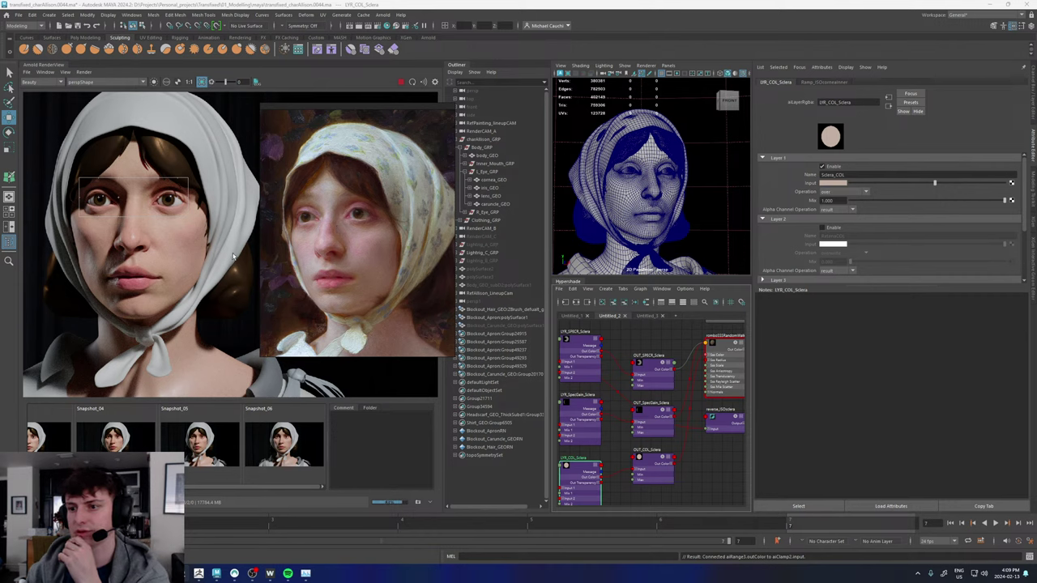
scroll(139, 213, up, 3)
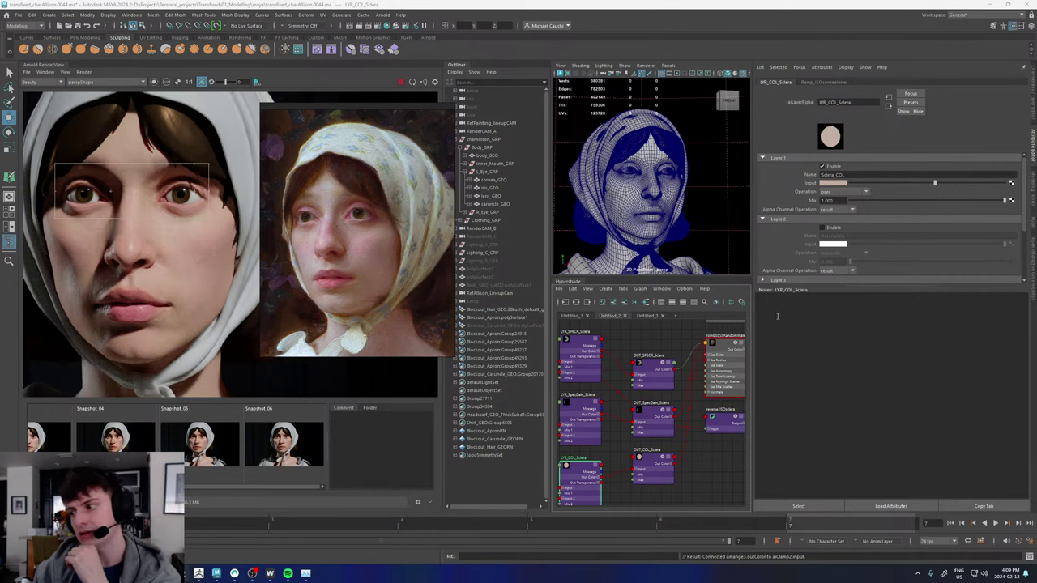
scroll(124, 214, down, 3)
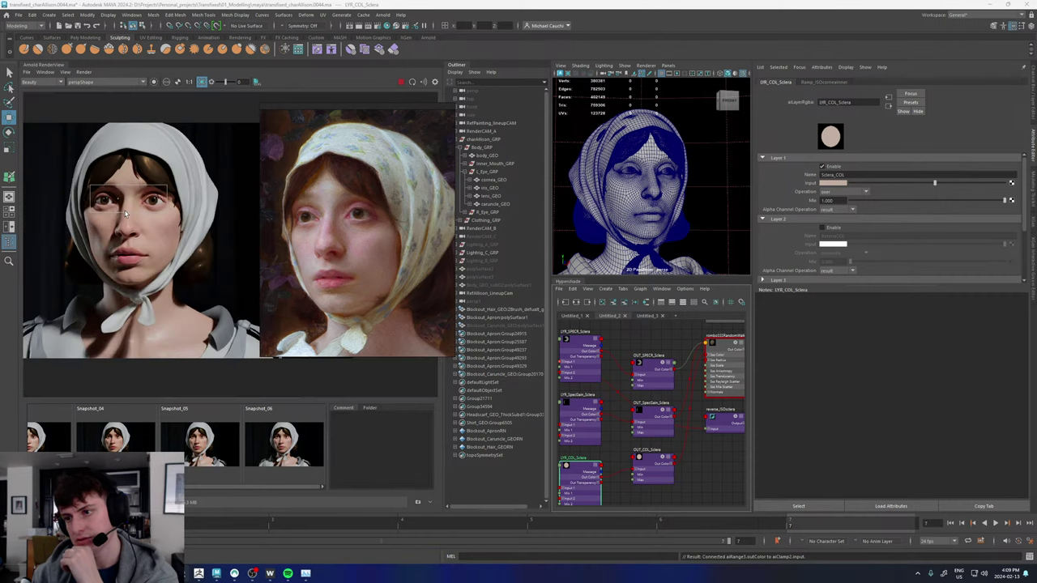
scroll(126, 213, up, 3)
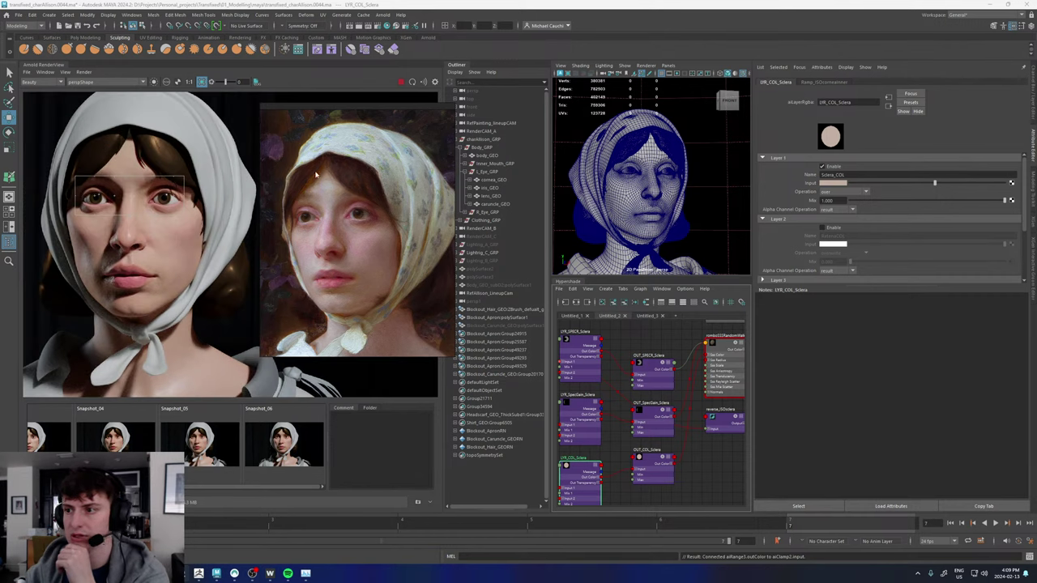
- Stop the render, turn off the crop region, store a snapshot of the current render and move the reference painting out of view
drag(363, 176, 435, 208)
click(401, 83)
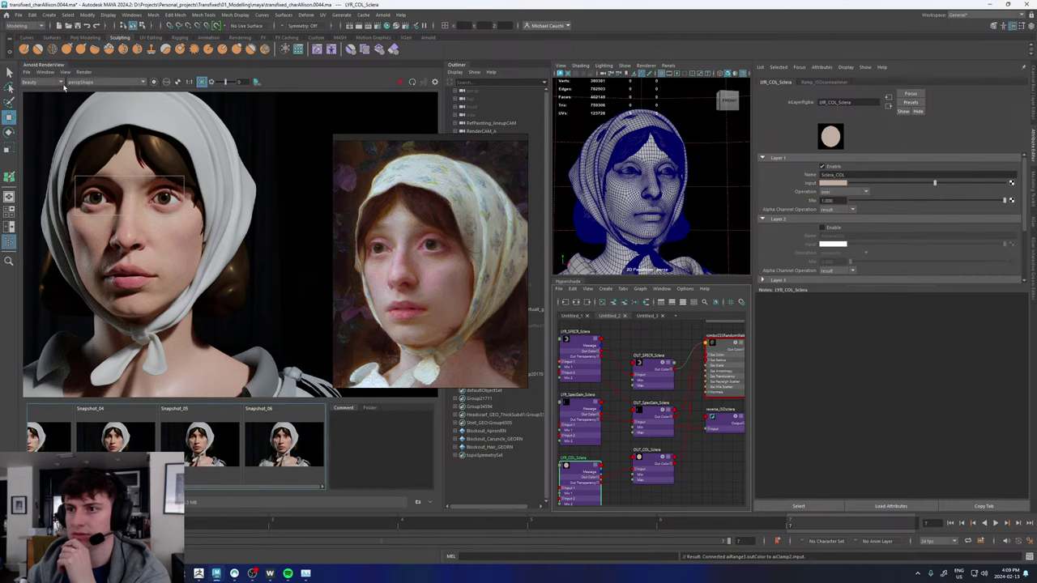
click(202, 82)
click(65, 72)
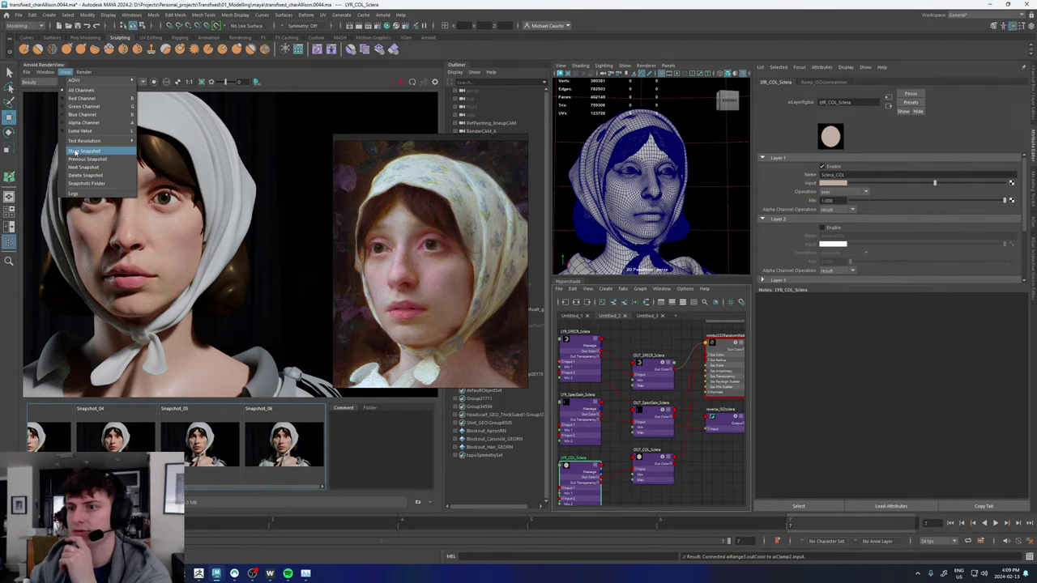
click(76, 151)
right_drag(453, 266, 0, 267)
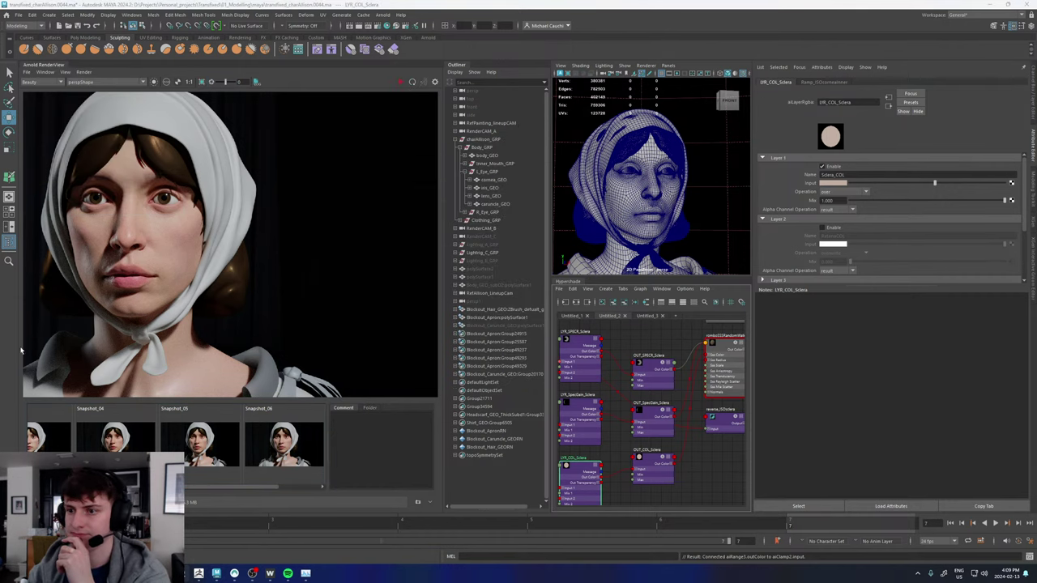
- Open the Untitled_1 network and create a romboSkinLayers node above the random walk skin shader
scroll(658, 418, down, 4)
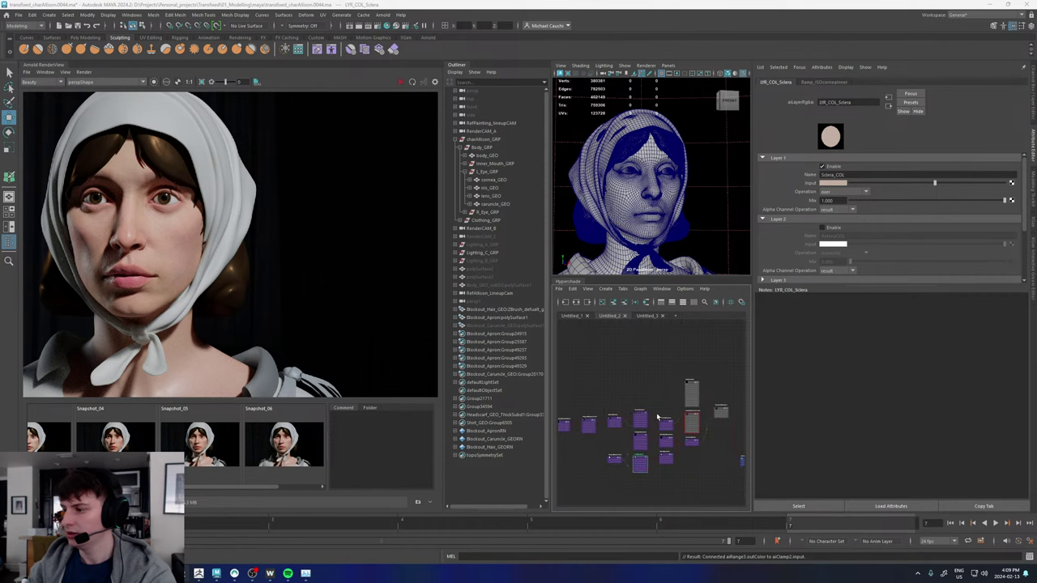
click(574, 317)
scroll(636, 419, down, 5)
scroll(650, 437, up, 6)
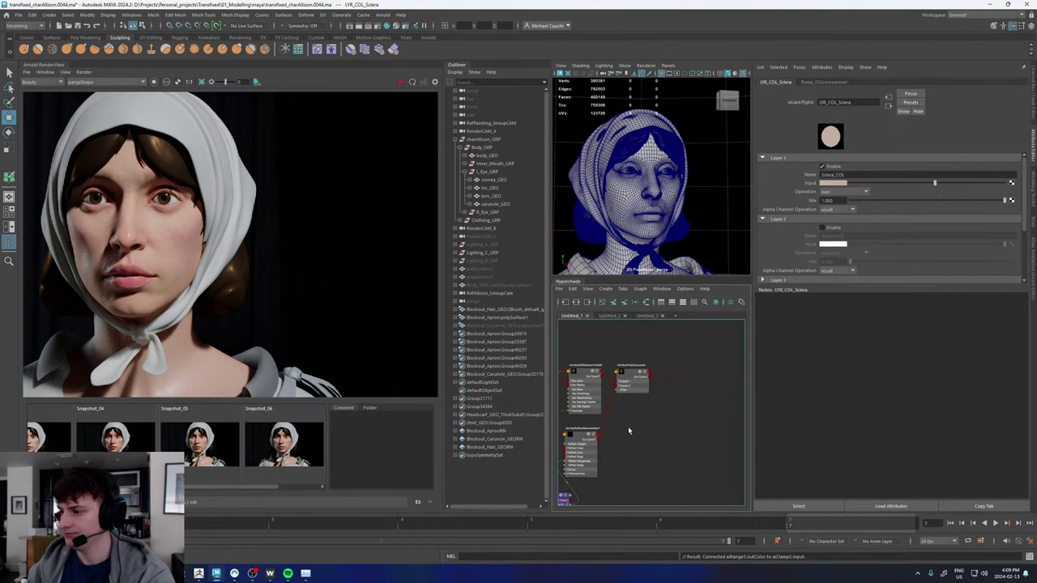
alt+middle_drag(628, 431, 679, 473)
click(628, 350)
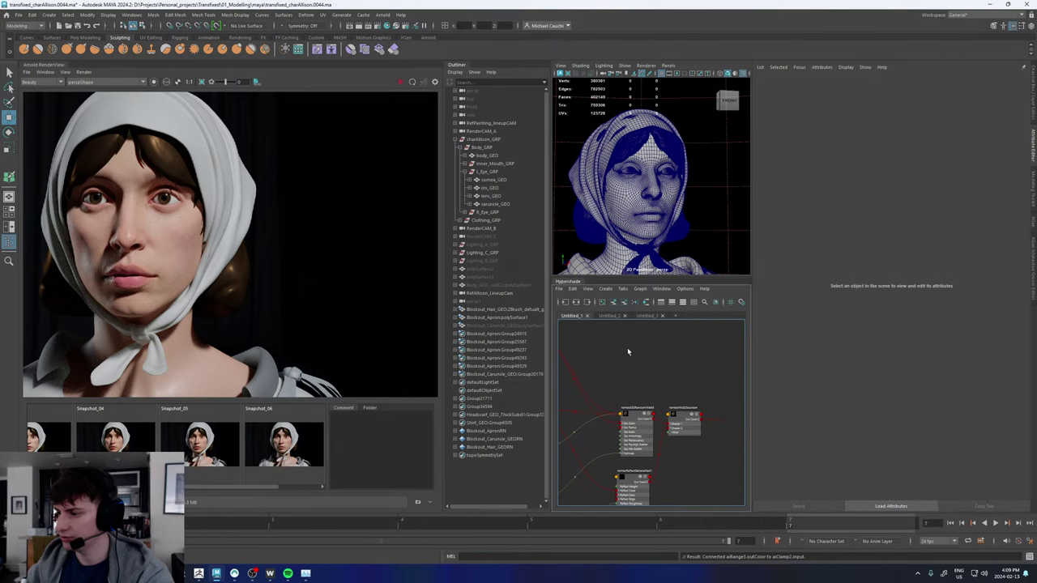
key(Tab)
text(skin)
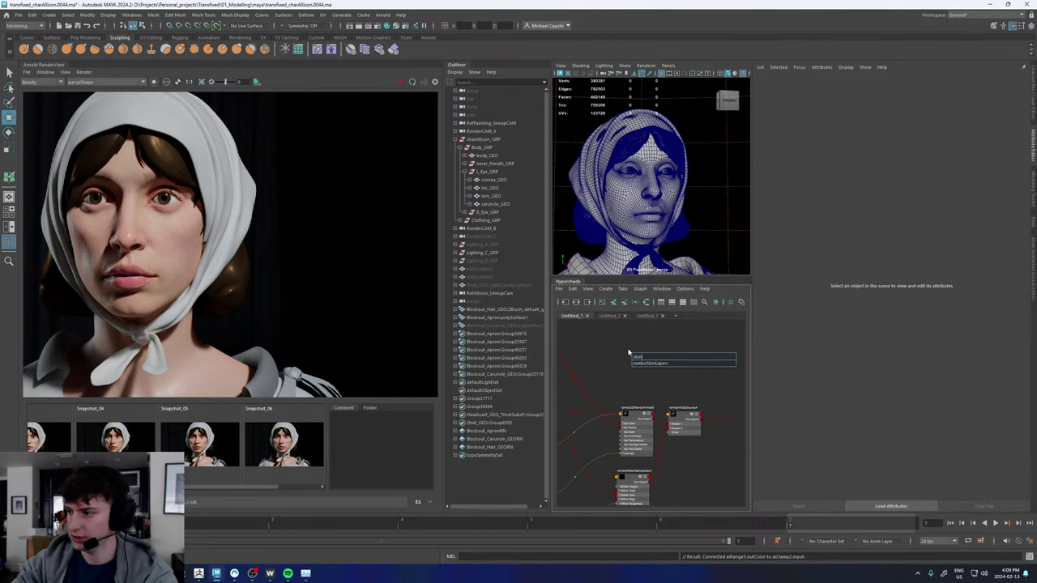
key(Return)
drag(641, 359, 623, 313)
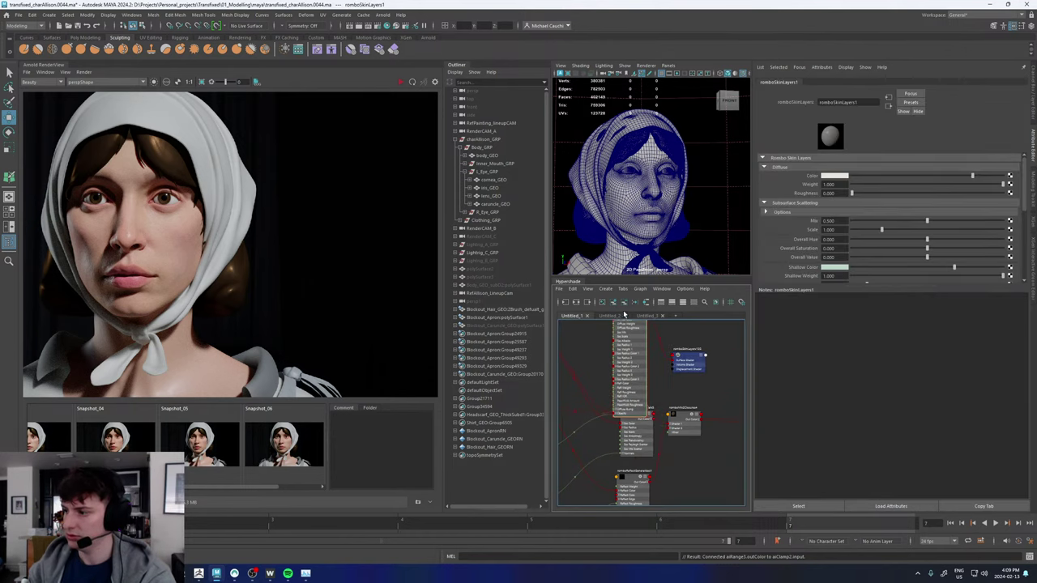
- Connect the aiColorCorrect1 output color to the romboSkinLayers diffuse color and set its subsurface Mix to 0.8
alt+middle_drag(668, 389, 728, 435)
mouse_move(641, 384)
alt+middle_down()
mouse_move(671, 392)
mouse_move(625, 389)
alt+middle_up()
scroll(671, 391, up, 2)
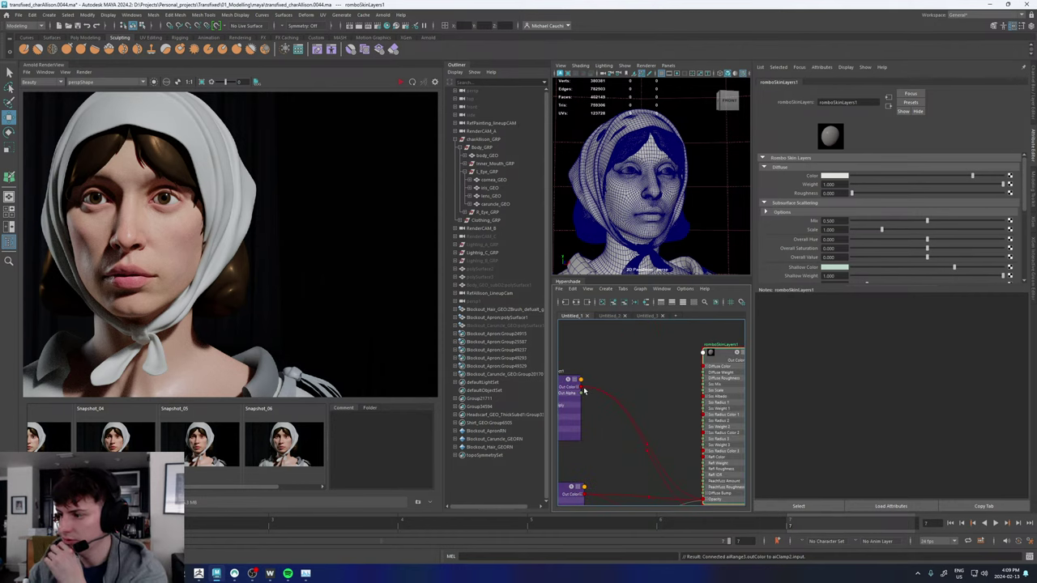
drag(581, 390, 703, 367)
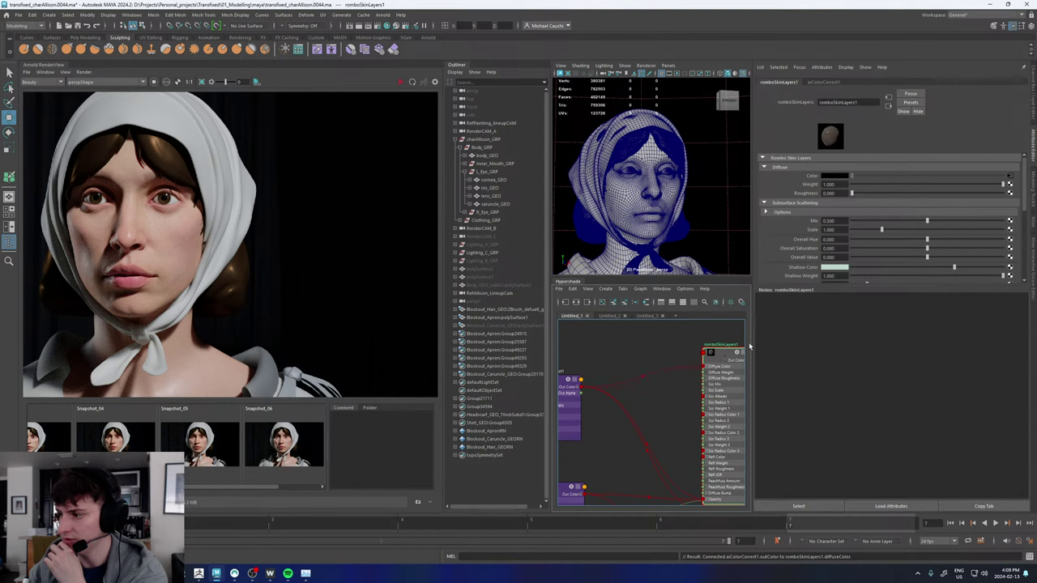
double_click(840, 221)
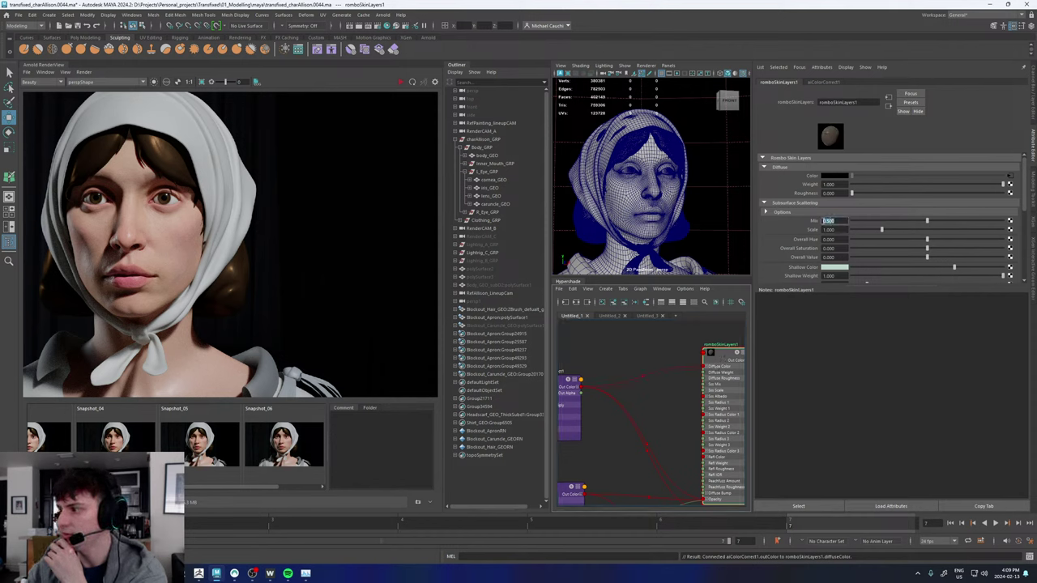
text(0.8)
key(Return)
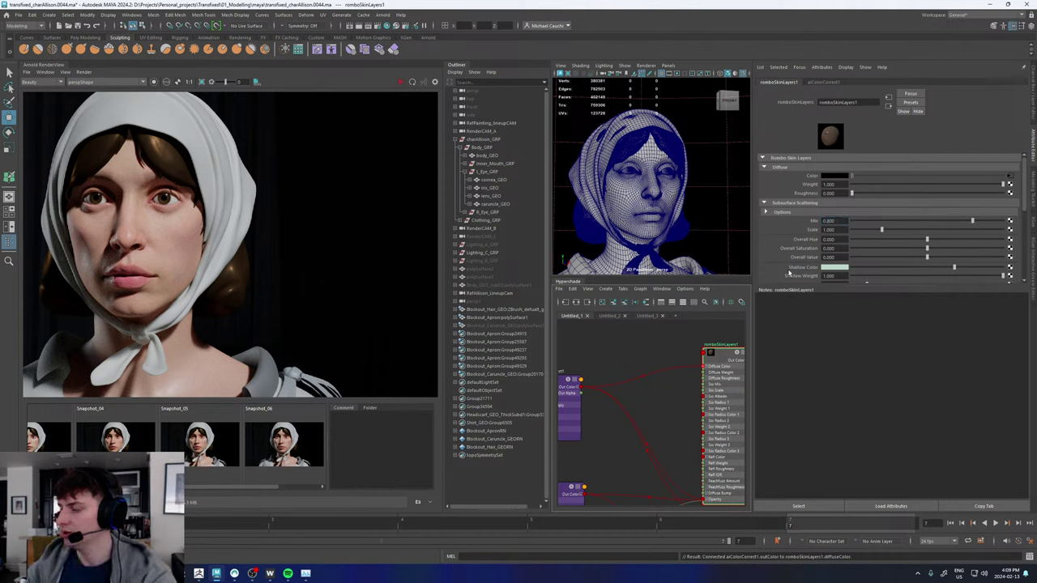
- Nudge the romboSkinLayers node upward and check the specular and normals settings of romboSSSRandomWalk5
alt+middle_drag(640, 410, 577, 482)
drag(696, 357, 690, 337)
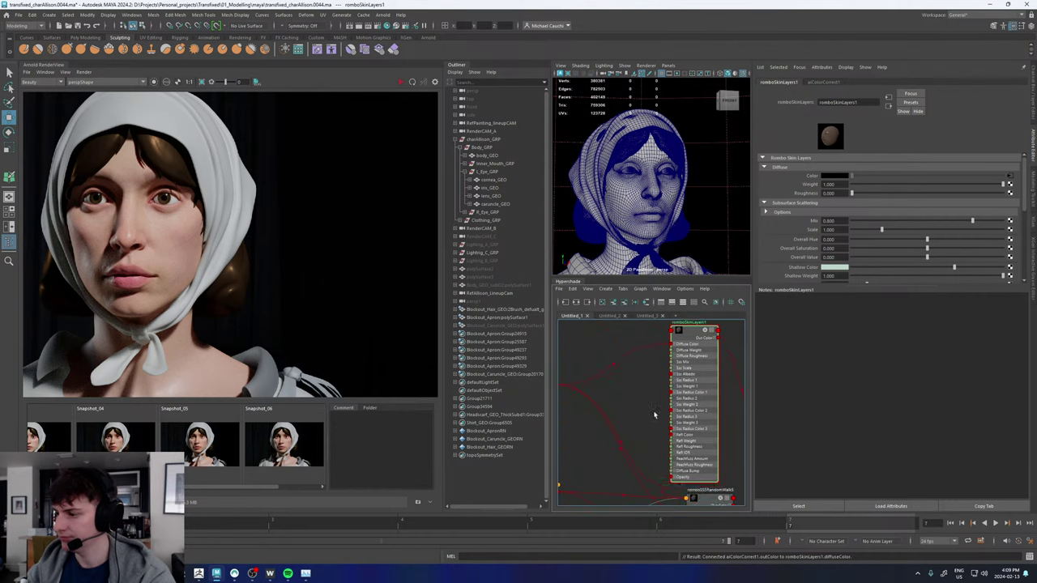
alt+middle_drag(654, 415, 631, 306)
click(704, 392)
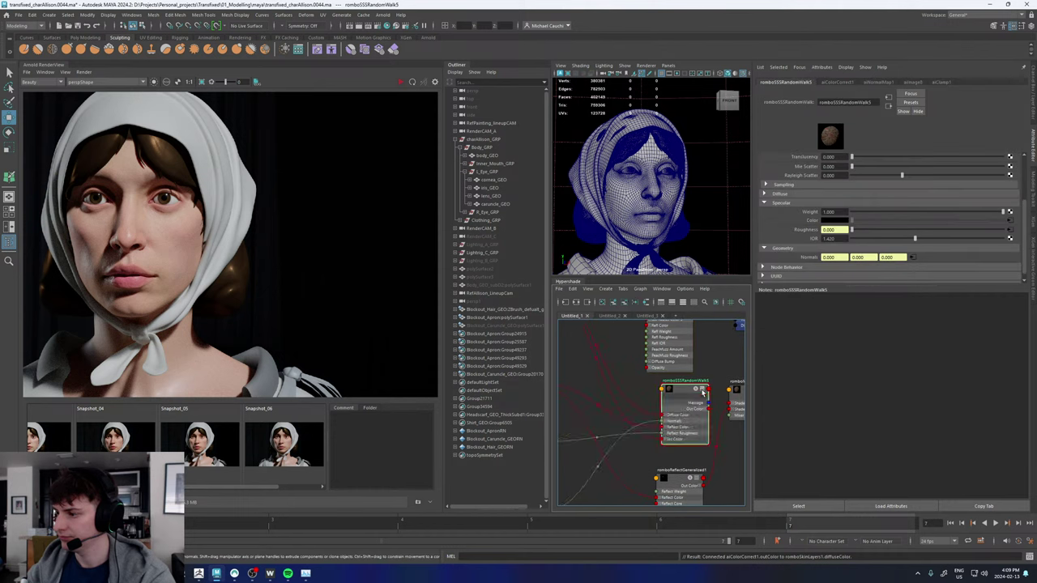
alt+middle_drag(633, 368, 637, 398)
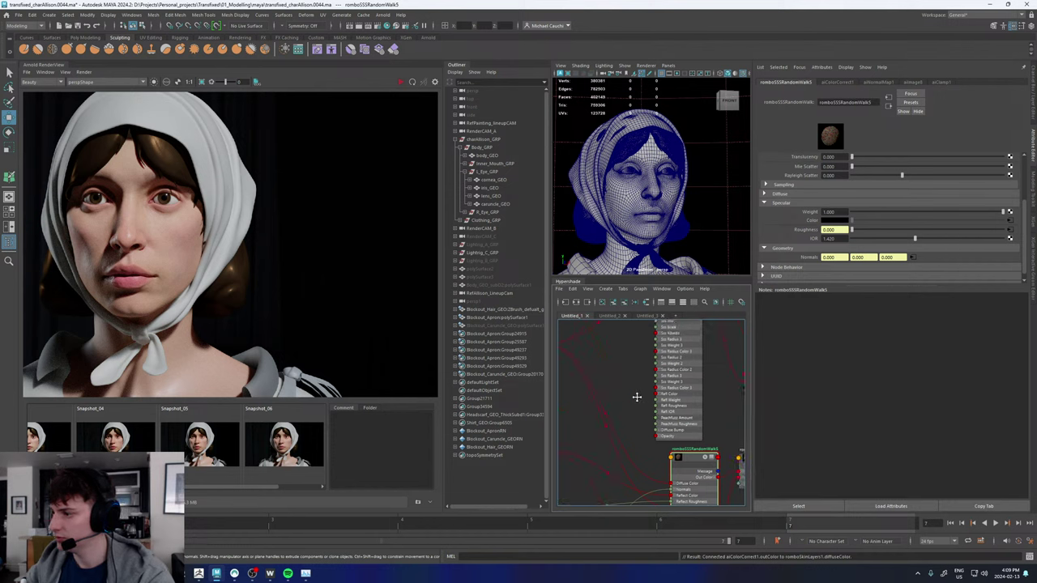
alt+middle_drag(623, 362, 610, 428)
- Review the reflection settings of the romboSkinLayers node, expand its geometry settings and leave the opacity mode at Stochastic
click(659, 375)
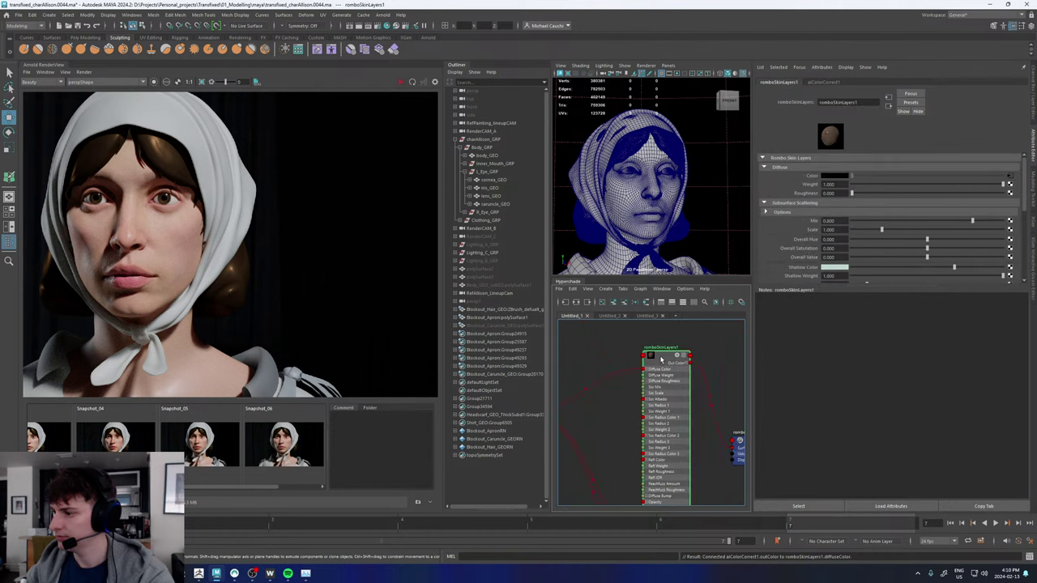
scroll(784, 239, down, 1)
scroll(784, 242, down, 2)
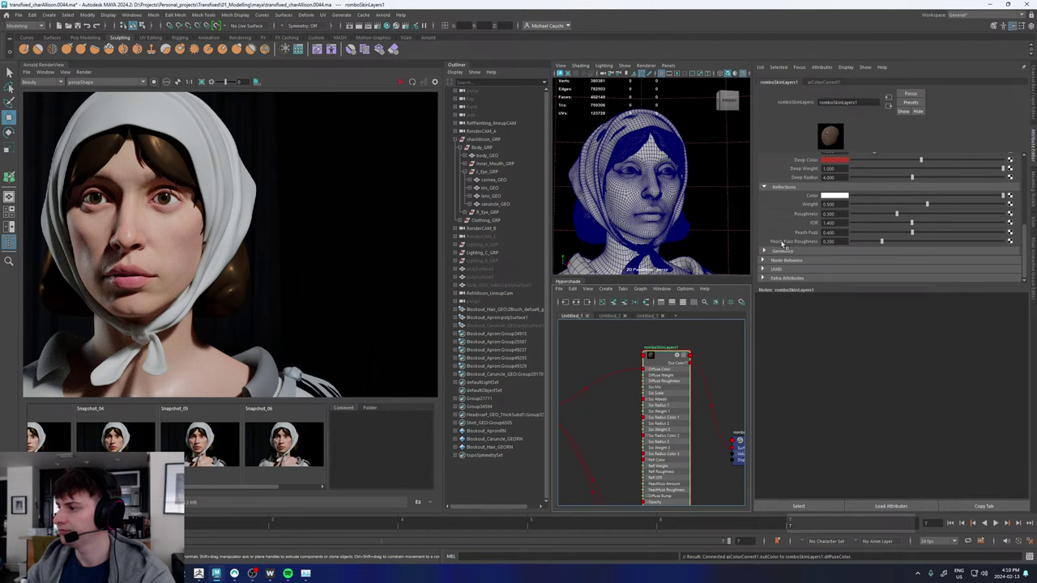
click(784, 252)
scroll(810, 247, down, 1)
click(835, 243)
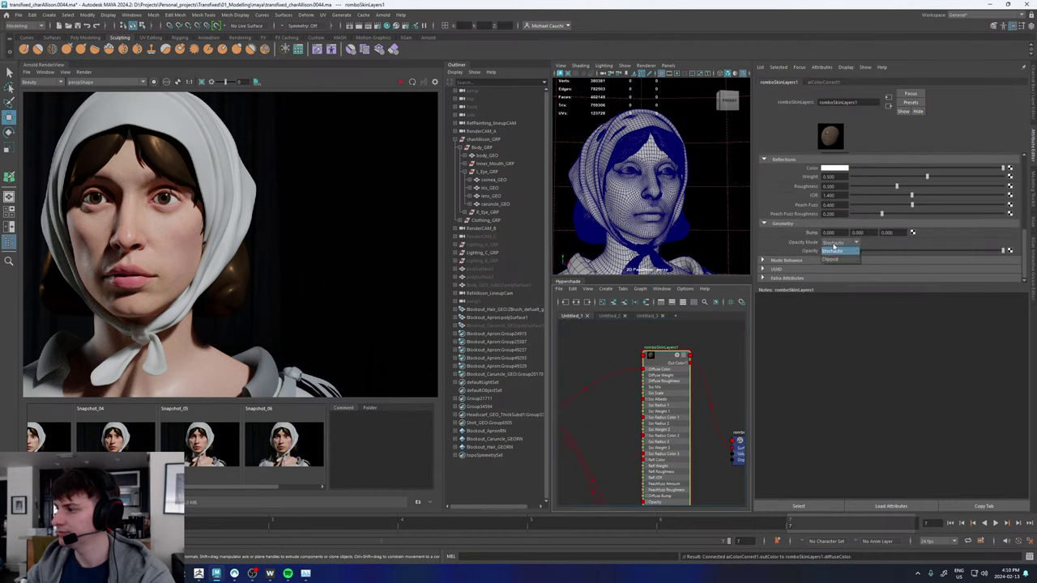
click(835, 253)
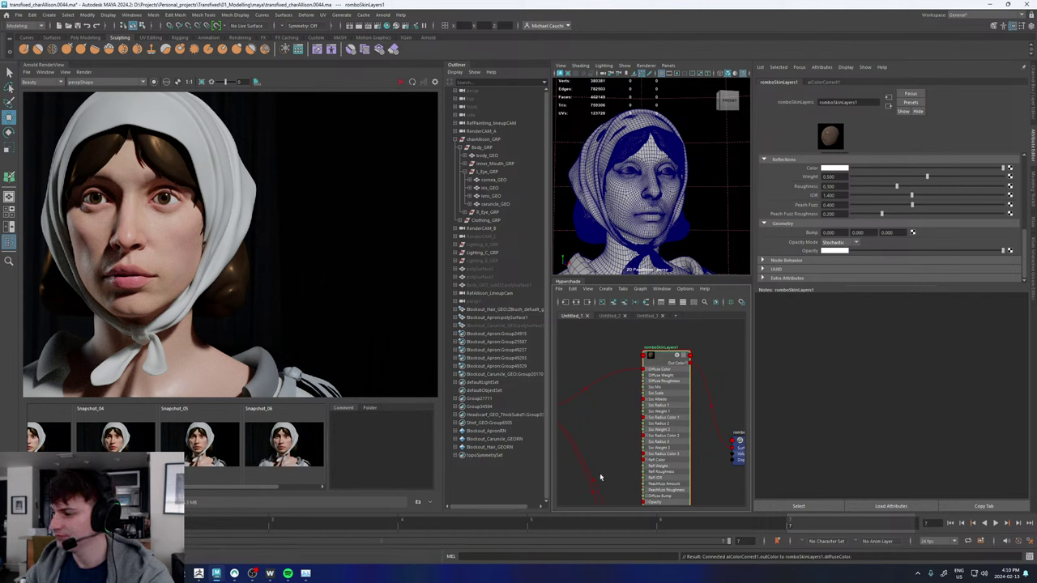
- Connect the aiNormalMap1 output value to the diffuse bump input of the romboSkinLayers node
alt+middle_drag(602, 475, 627, 367)
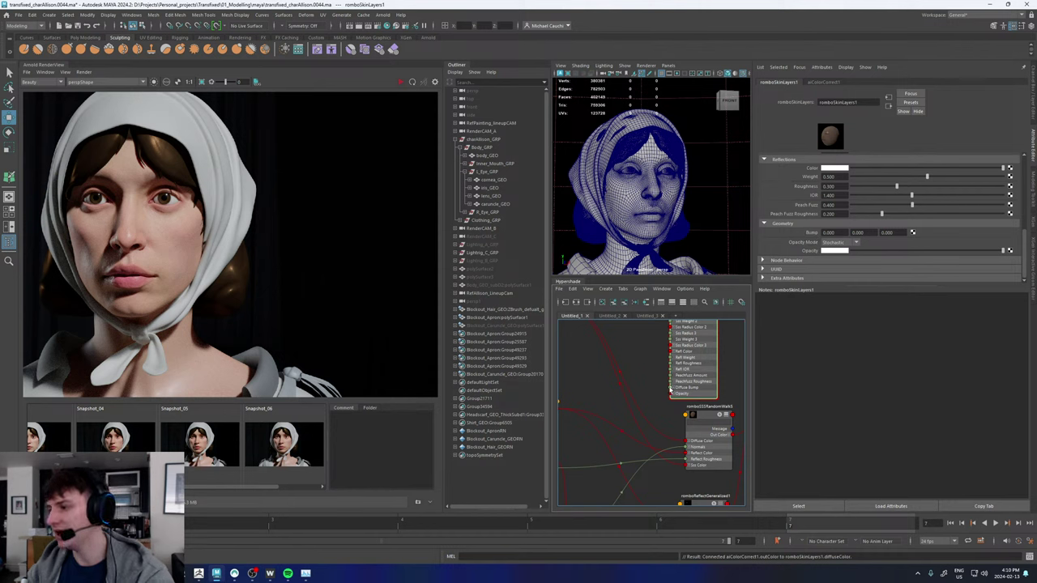
drag(672, 392, 578, 392)
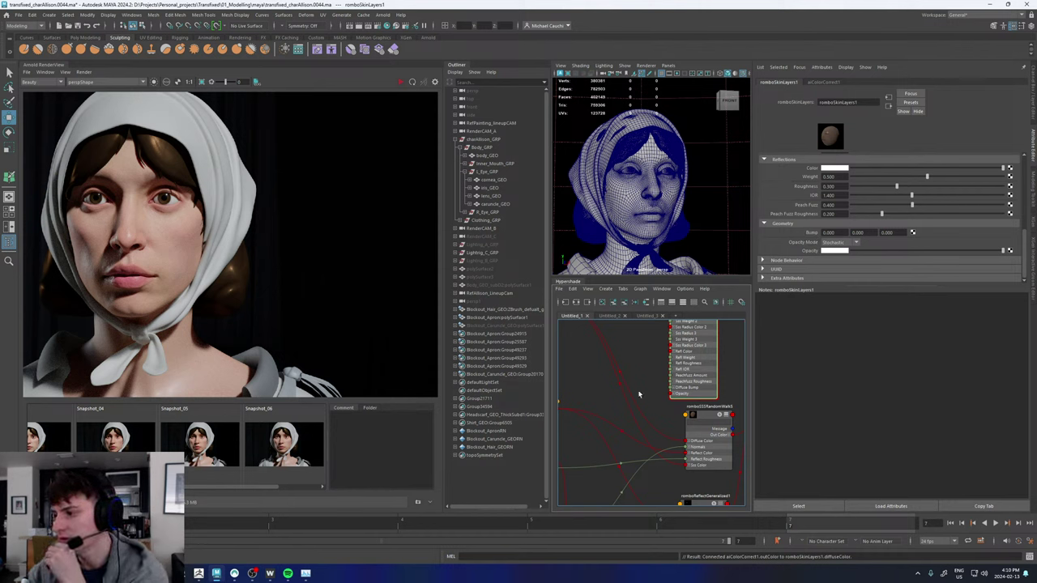
scroll(613, 420, down, 6)
drag(671, 389, 627, 385)
scroll(596, 451, up, 6)
scroll(690, 418, down, 3)
scroll(599, 435, down, 2)
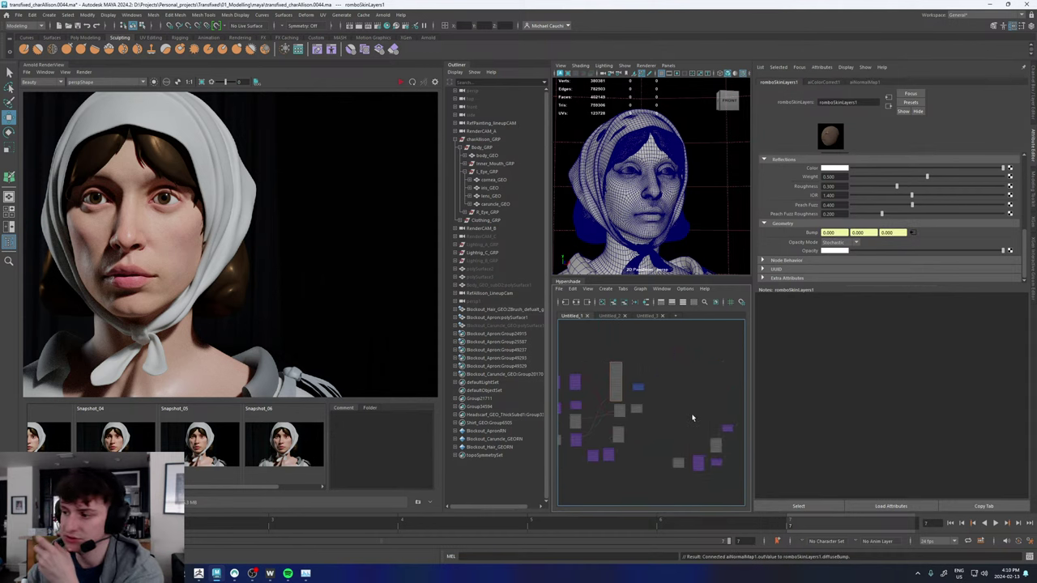
- Connect the aiClamp1 output color to the reflection color of the romboSkinLayers node
scroll(733, 412, up, 2)
alt+middle_drag(632, 387, 557, 378)
scroll(653, 426, up, 6)
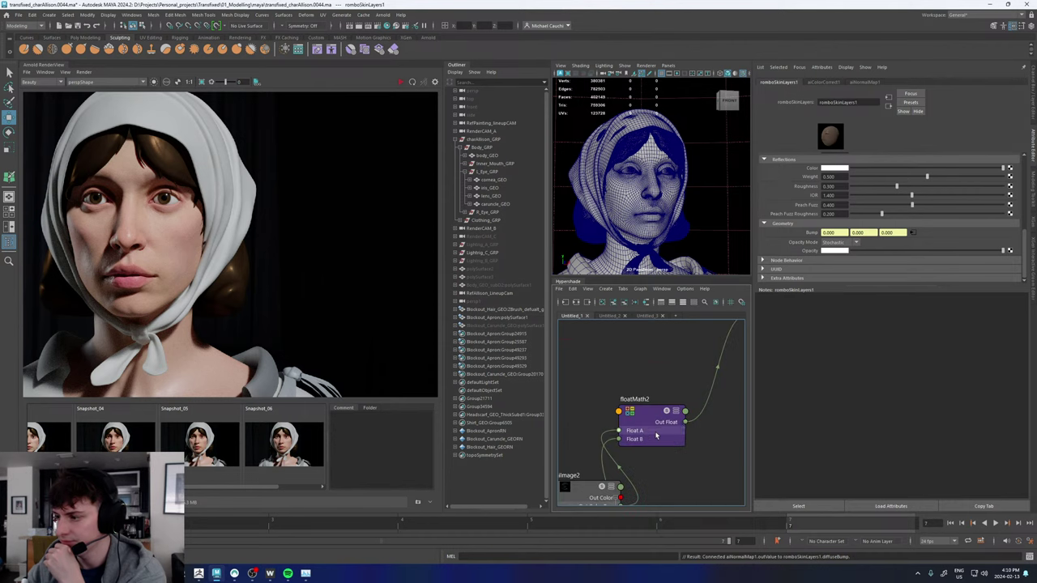
mouse_move(686, 424)
mouse_down()
mouse_move(618, 380)
mouse_move(559, 370)
mouse_move(704, 416)
mouse_up()
scroll(618, 380, down, 7)
scroll(574, 372, down, 4)
scroll(565, 370, up, 5)
alt+middle_drag(609, 354, 786, 355)
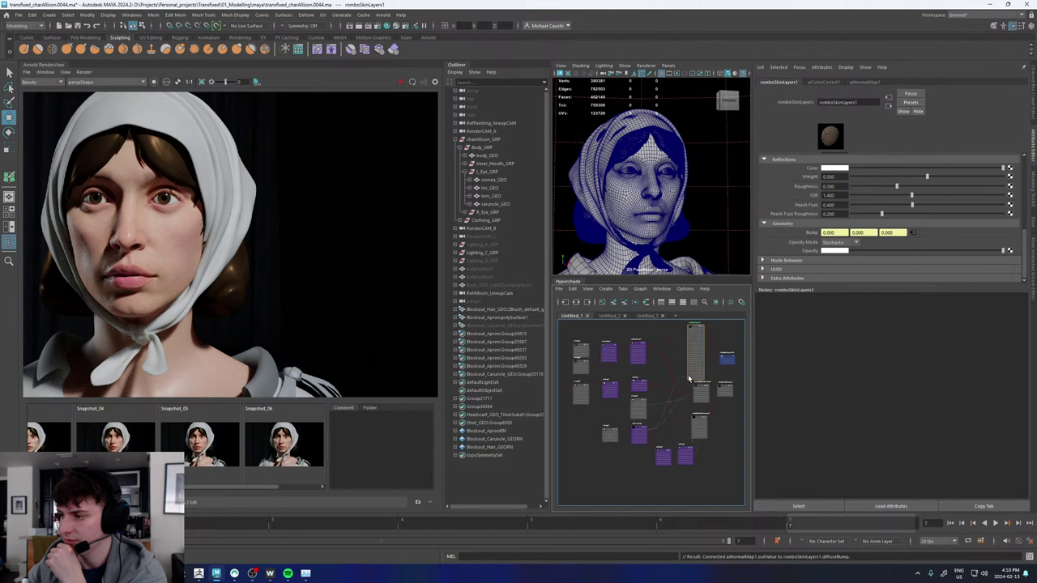
scroll(670, 363, up, 4)
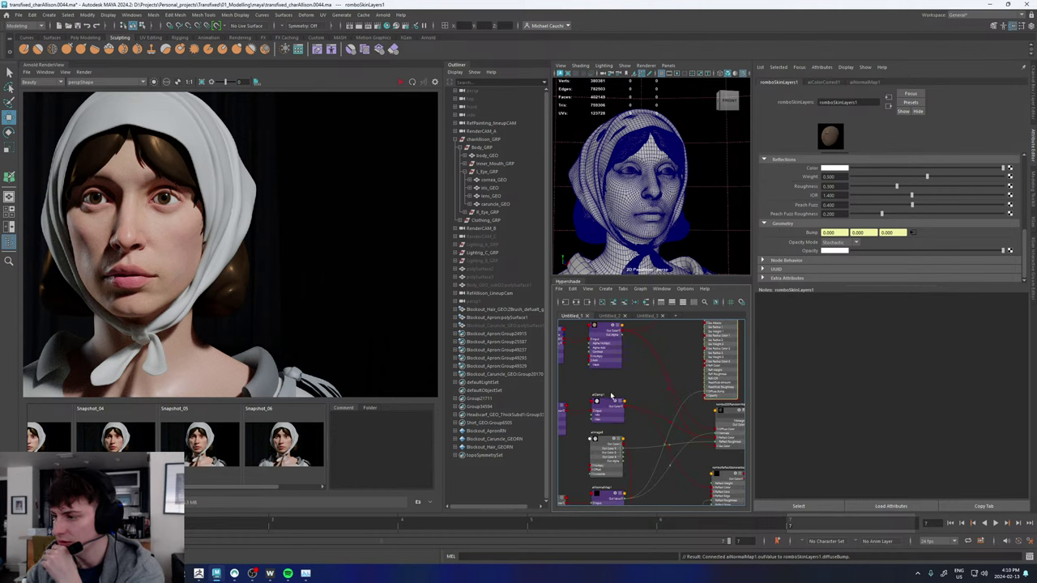
alt+middle_drag(679, 353, 680, 372)
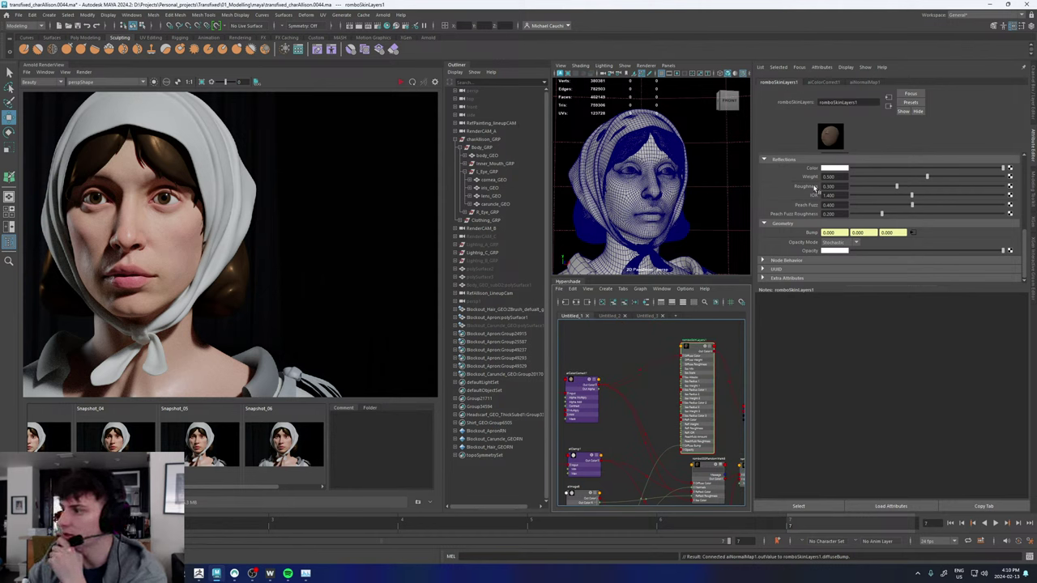
middle_drag(582, 448, 815, 170)
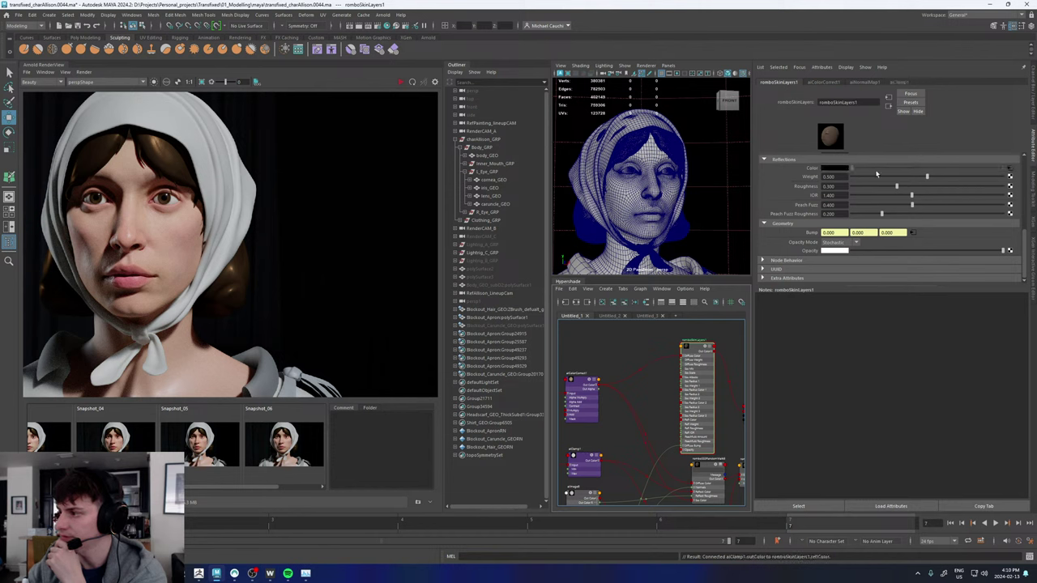
- Set the romboSkinLayers reflection weight to 1 and drive its roughness with the red output of the aiImage node below aiClamp1
alt+middle_drag(610, 440, 602, 399)
click(606, 419)
click(694, 325)
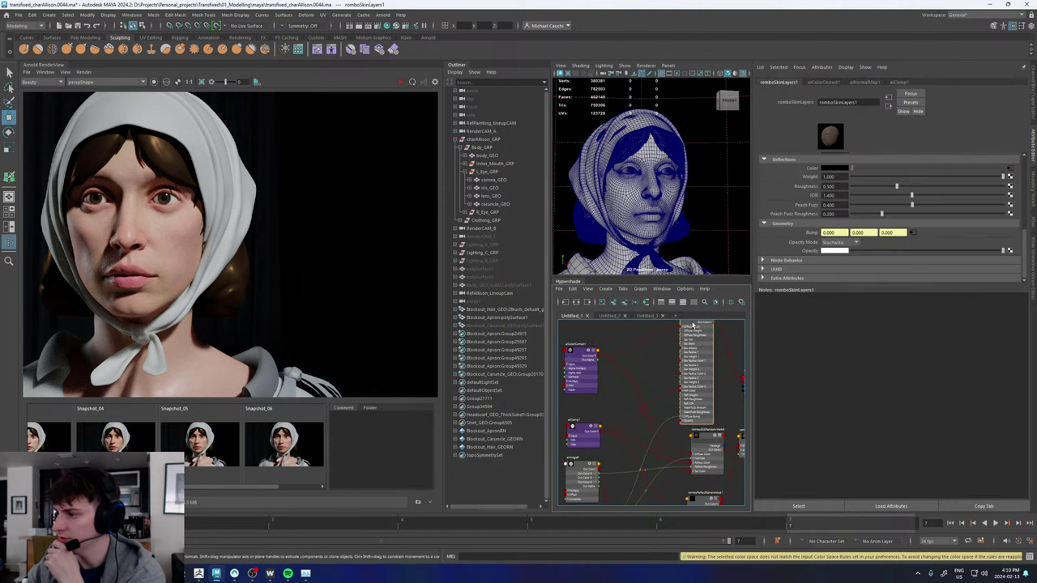
middle_drag(592, 462, 811, 188)
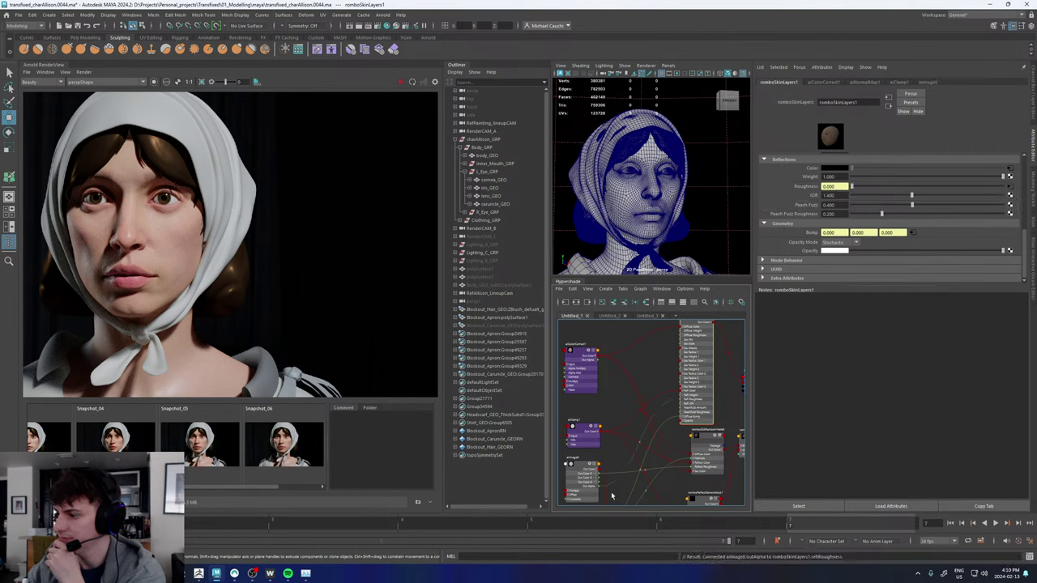
scroll(609, 493, up, 5)
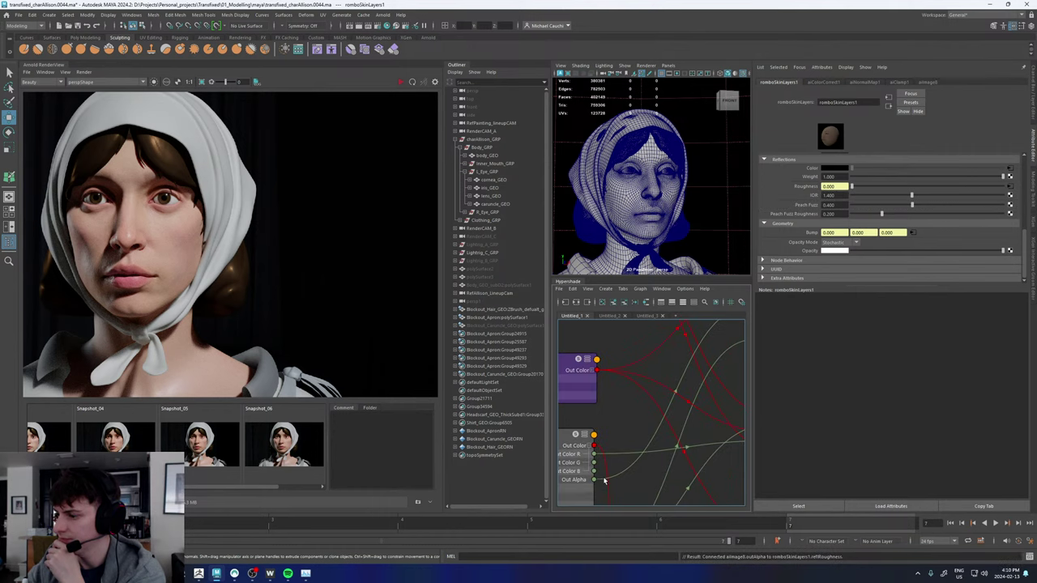
click(603, 481)
drag(602, 475, 596, 455)
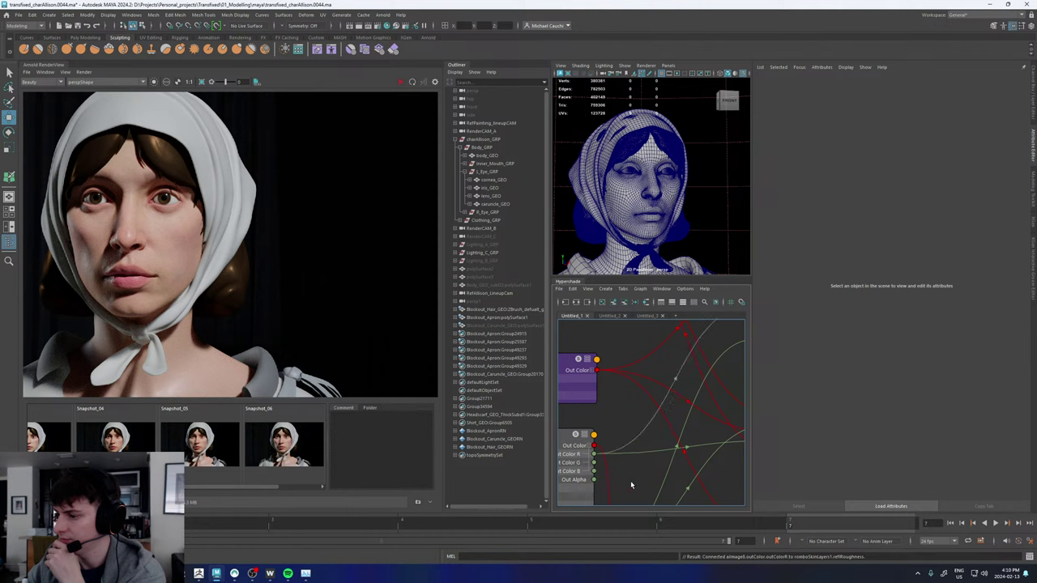
- Set the reflection IOR of the romboSkinLayers node to 1.42
scroll(633, 485, down, 5)
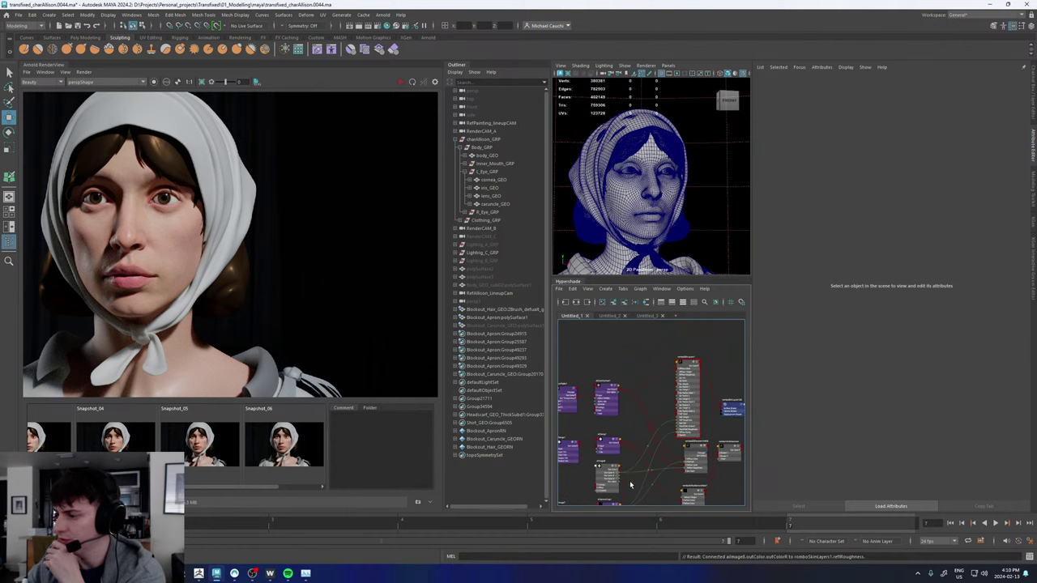
alt+middle_drag(628, 489, 652, 467)
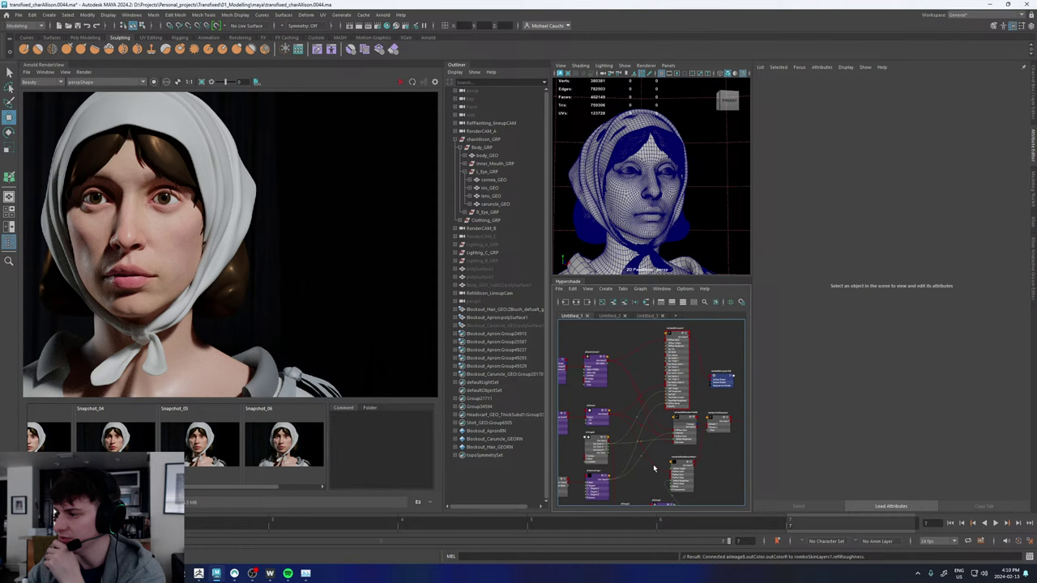
click(674, 336)
click(841, 203)
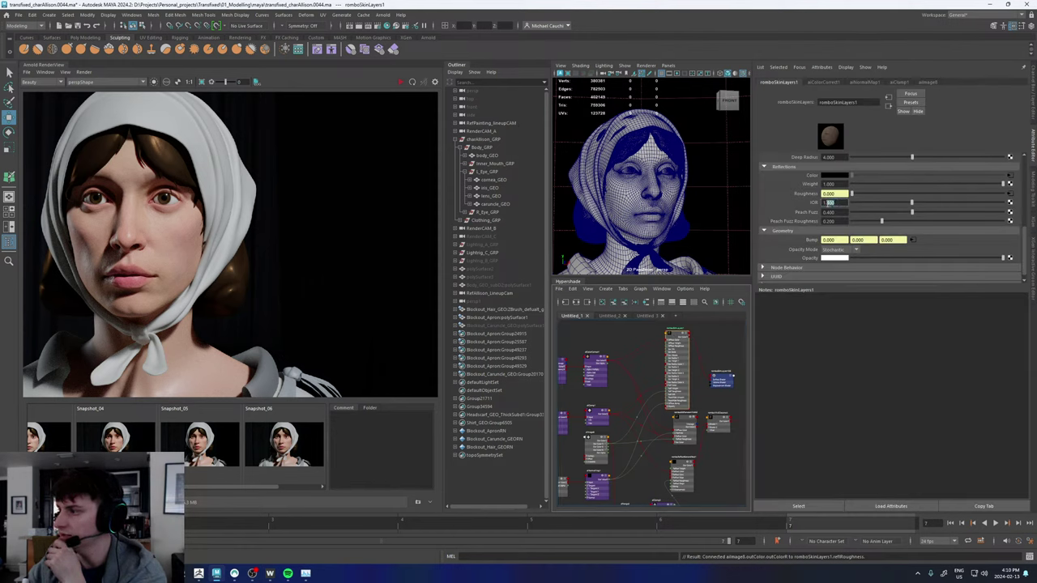
text(1.42)
key(Return)
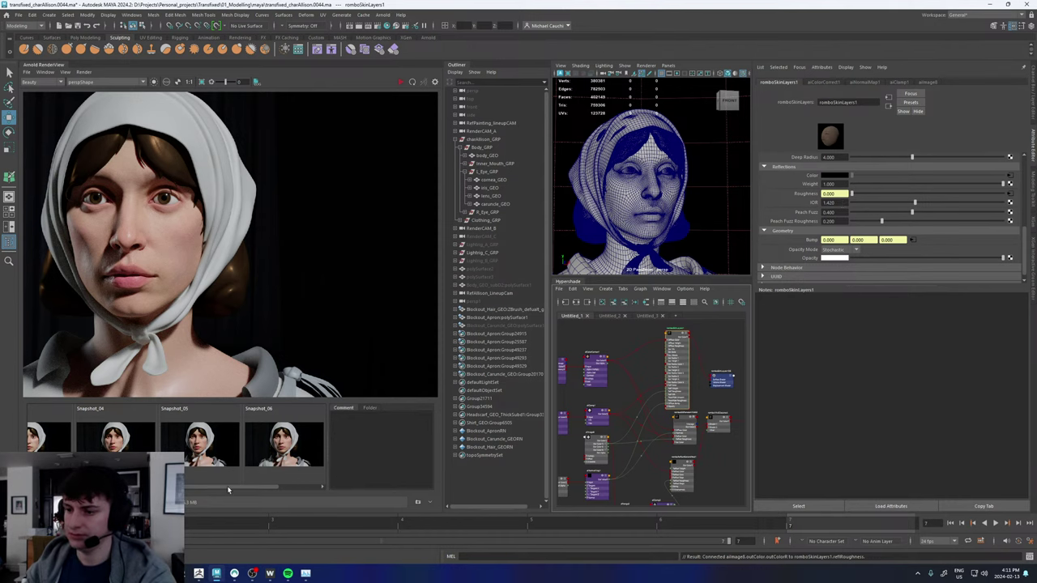
- Bring up Snapshot_07 at the end of the snapshot strip, then return to the live render
drag(230, 487, 306, 486)
click(296, 437)
click(295, 438)
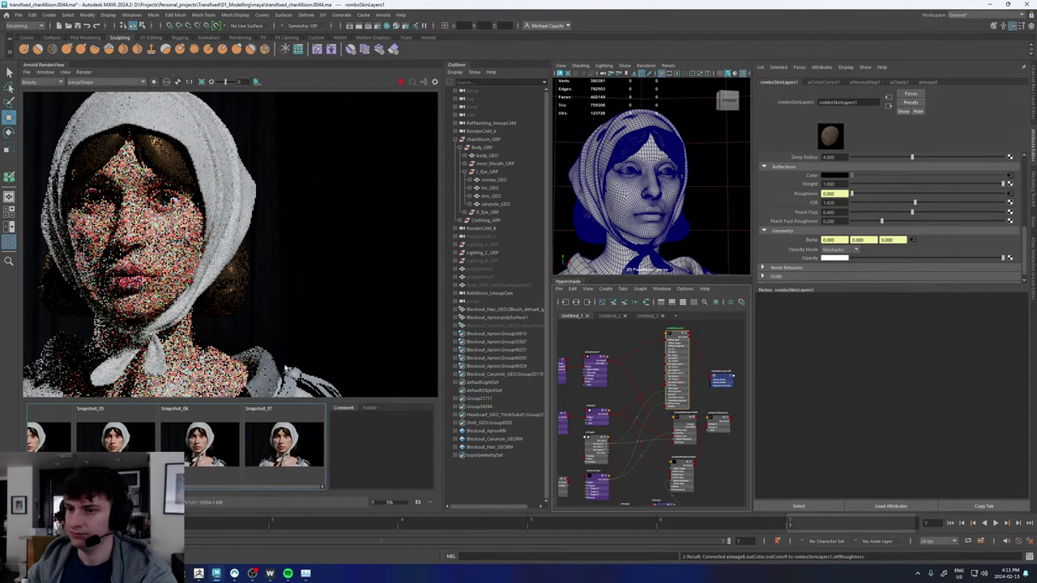
- Connect the romboSkinLayers output color to the first shader input of the romboMix2Closures node
scroll(651, 400, up, 3)
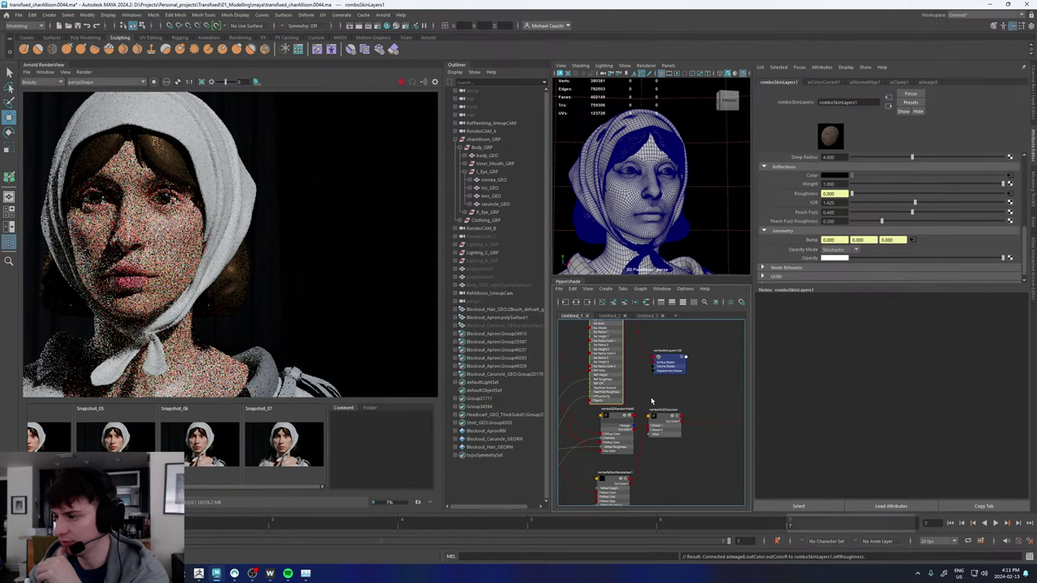
scroll(652, 421, up, 2)
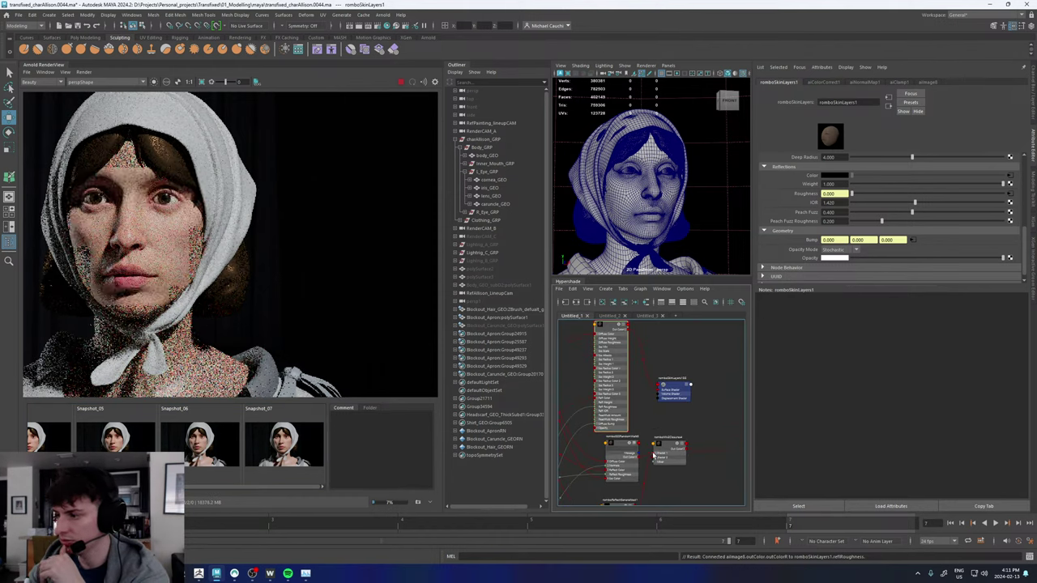
drag(653, 456, 628, 329)
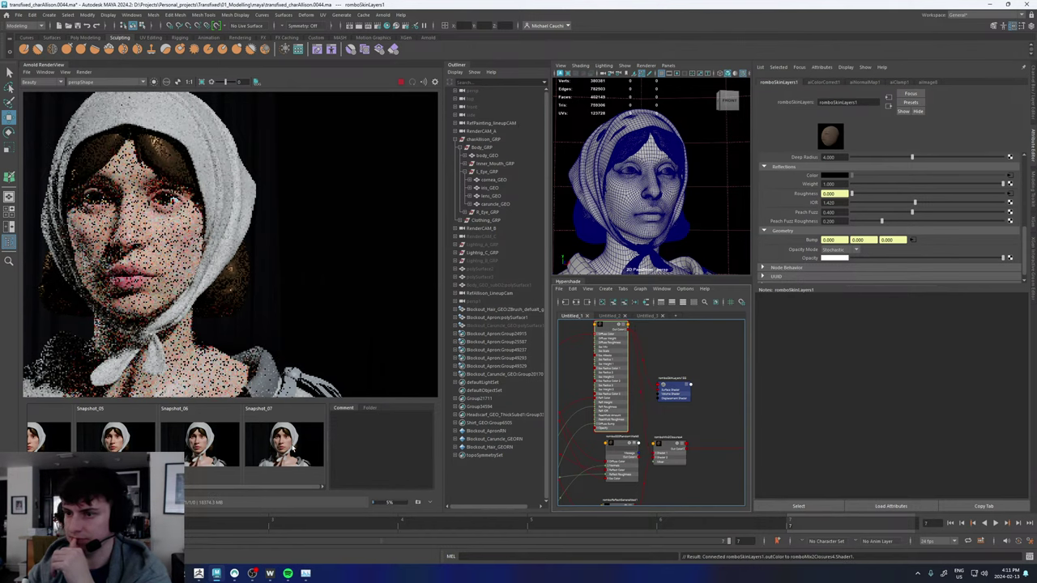
- Compare the live render of the new skin shader repeatedly with Snapshot_07
click(295, 449)
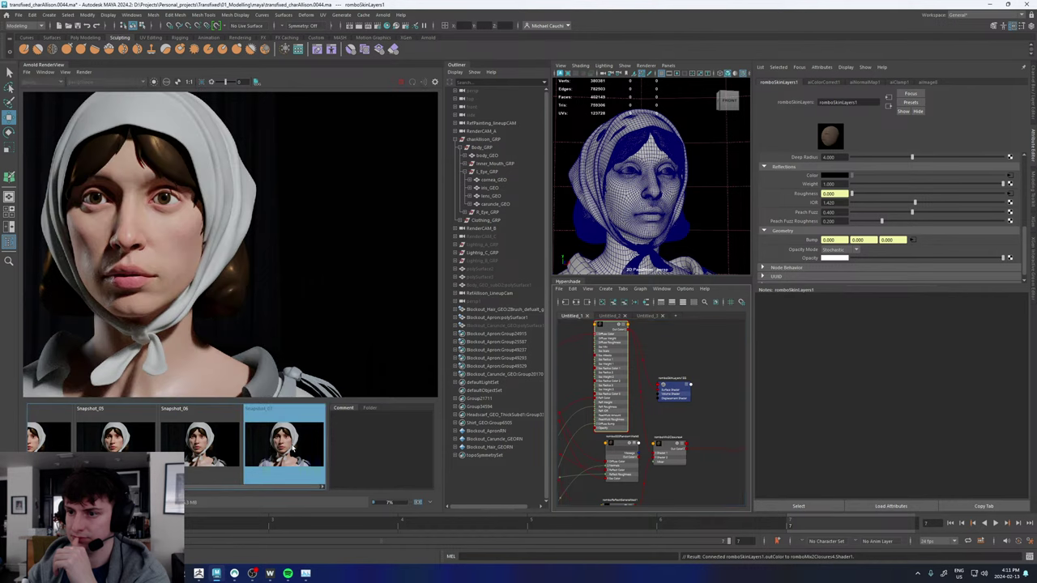
click(293, 447)
click(293, 446)
click(294, 447)
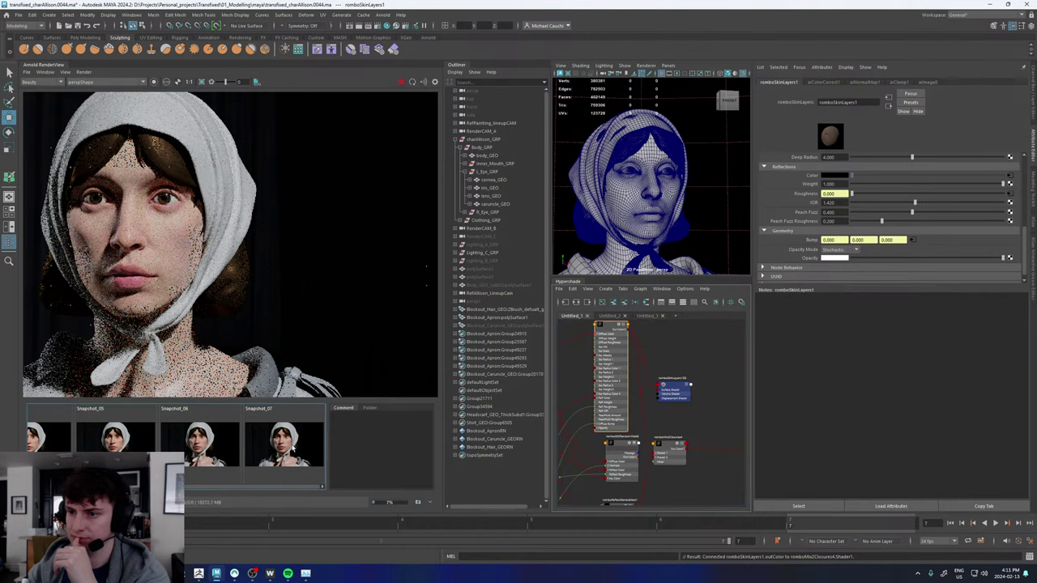
click(292, 448)
click(292, 449)
click(292, 448)
click(292, 448)
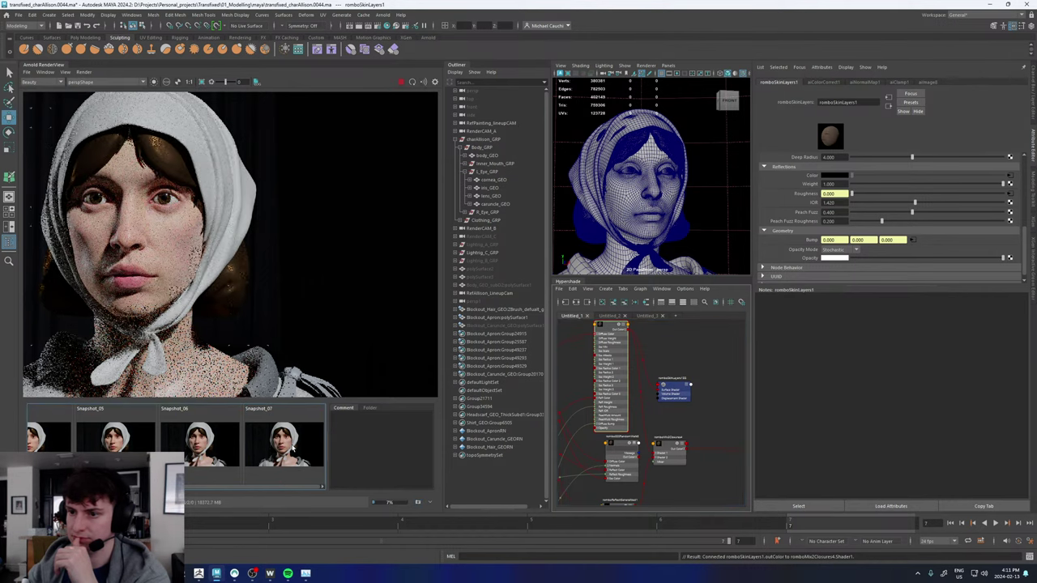
click(293, 446)
click(293, 446)
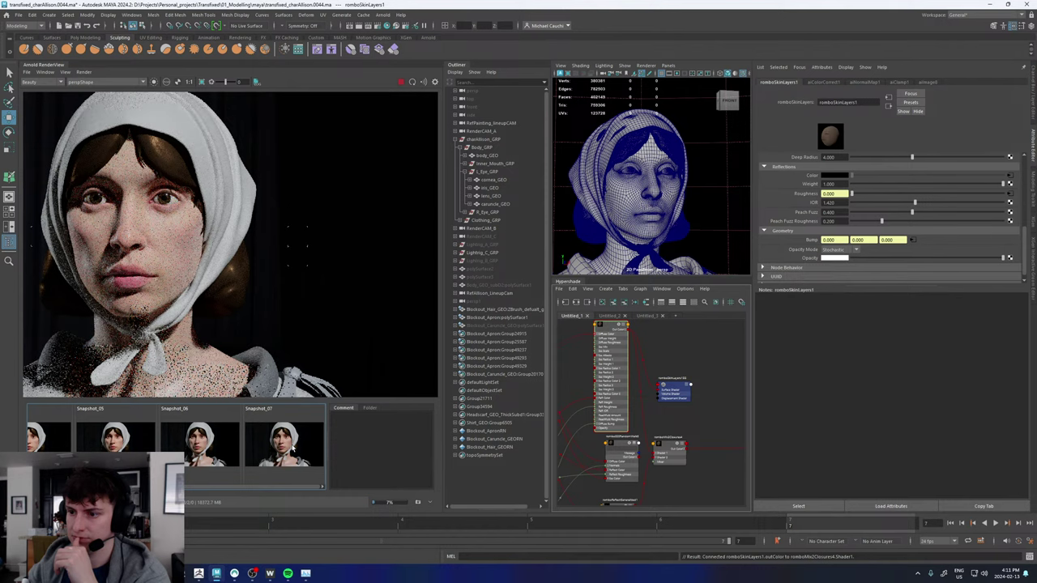
- Compare the skin in a closer view of the face between the live render and Snapshot_07
scroll(166, 249, up, 2)
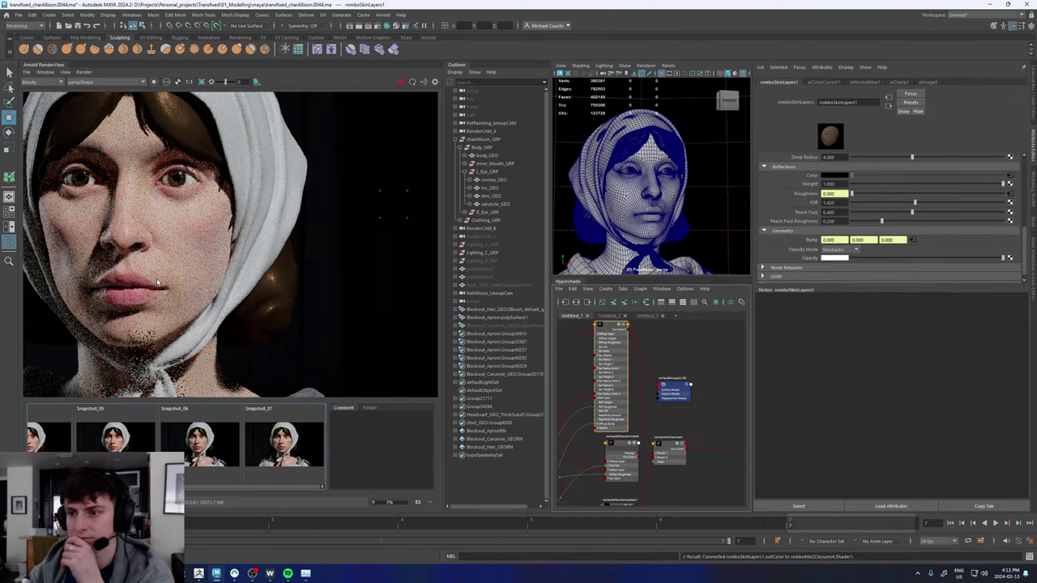
click(284, 459)
click(284, 458)
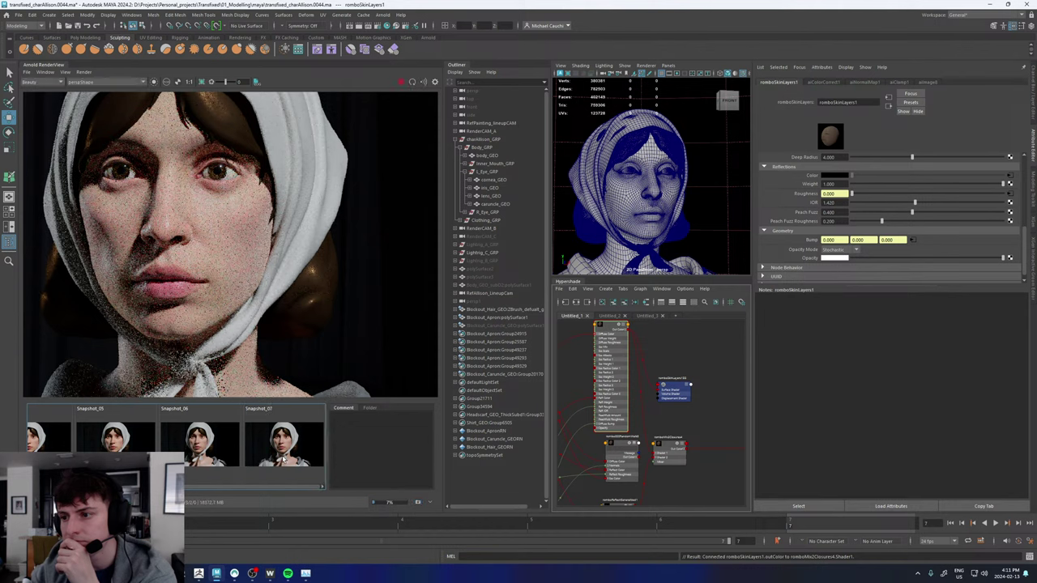
click(284, 459)
click(283, 458)
click(276, 454)
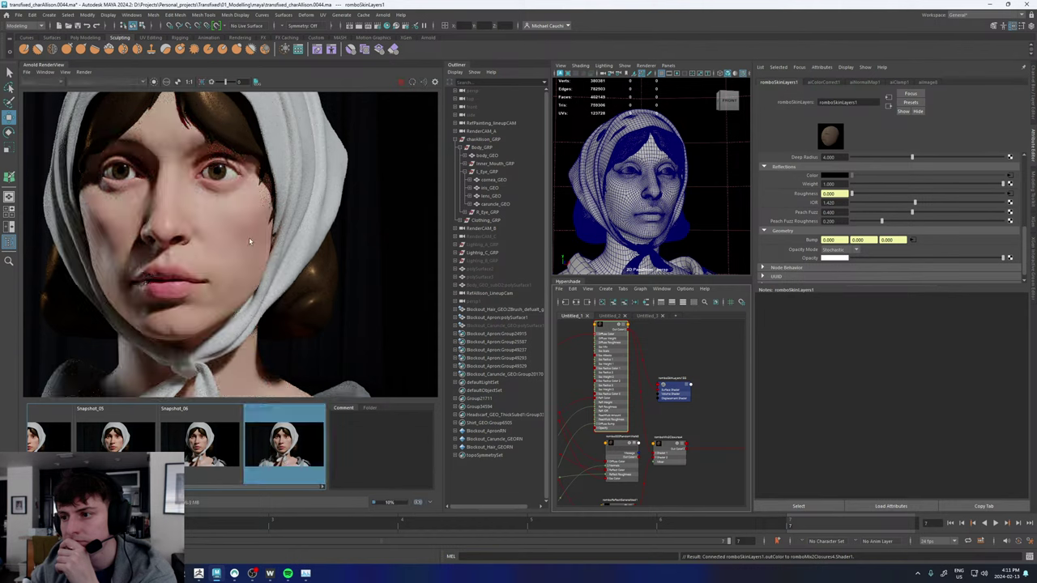
click(271, 451)
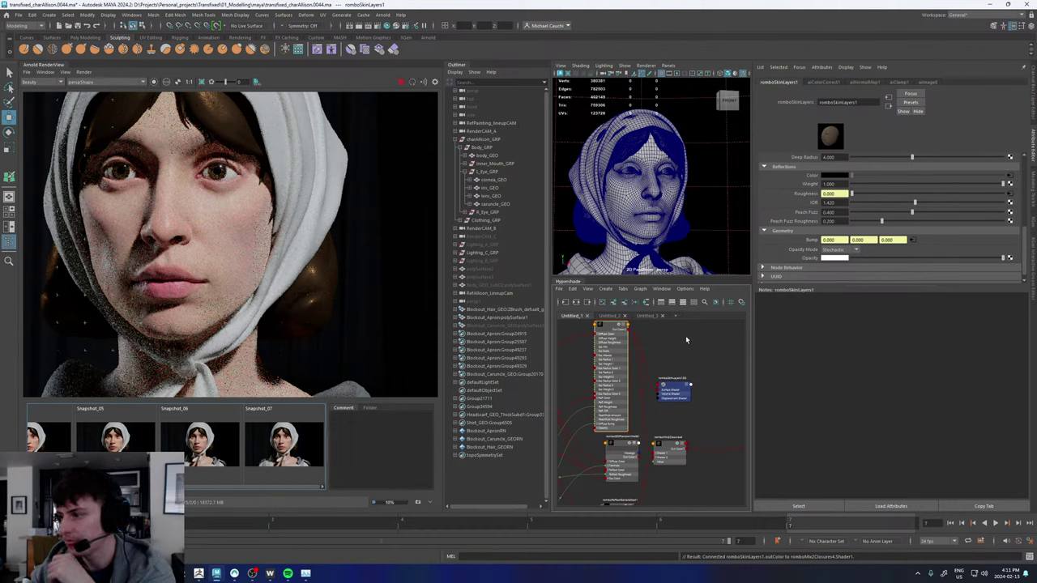
- Set the Peach Fuzz value of the romboSkinLayers node to 0.1
alt+middle_drag(681, 345, 693, 368)
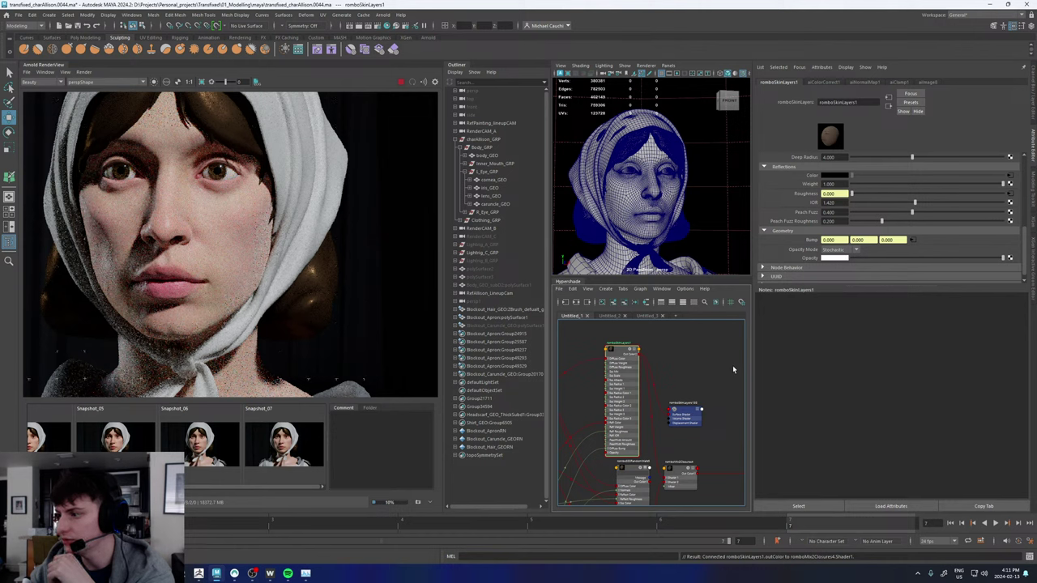
double_click(827, 213)
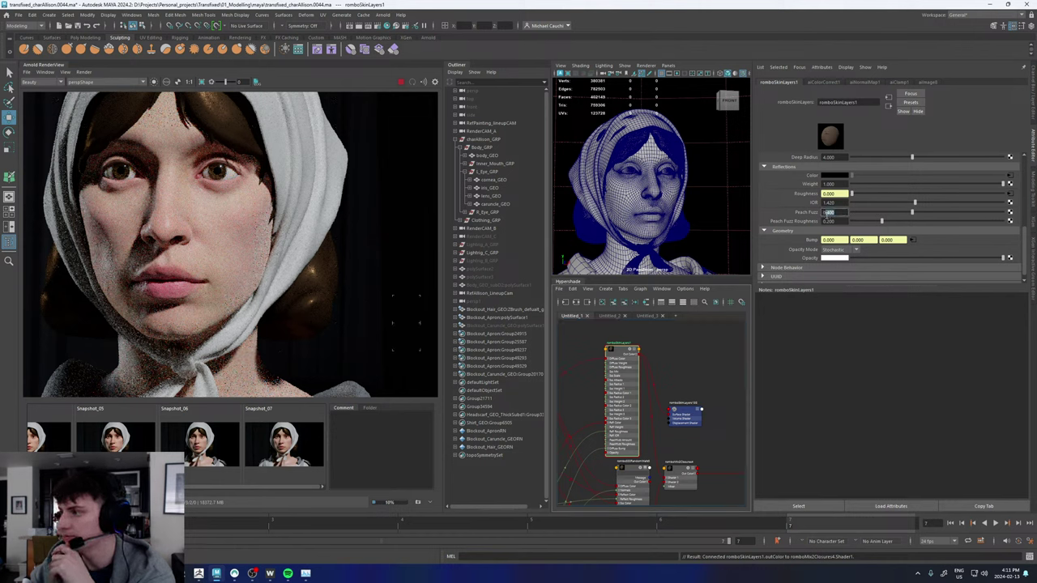
text(0.1)
key(Return)
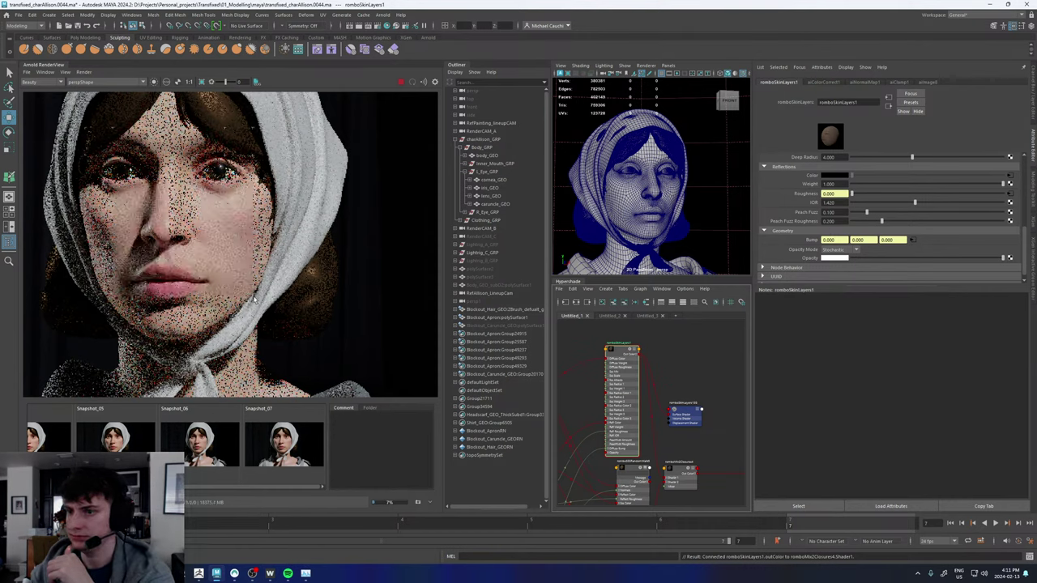
- Compare the reduced peach fuzz render with Snapshot_07 on the face and up close around the nose and lips
click(282, 450)
click(283, 450)
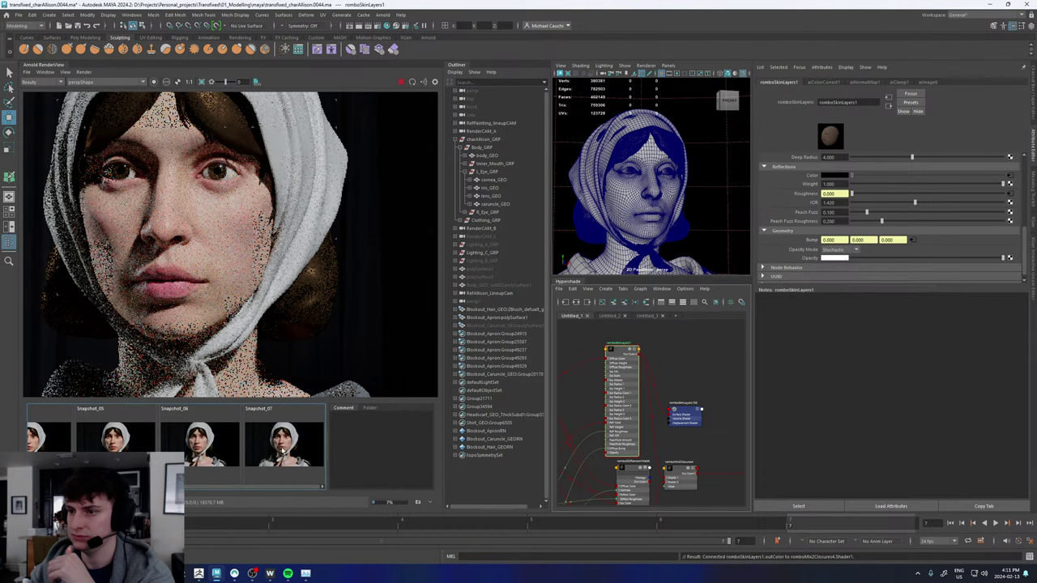
click(283, 450)
click(283, 450)
click(283, 449)
click(283, 449)
scroll(168, 244, up, 5)
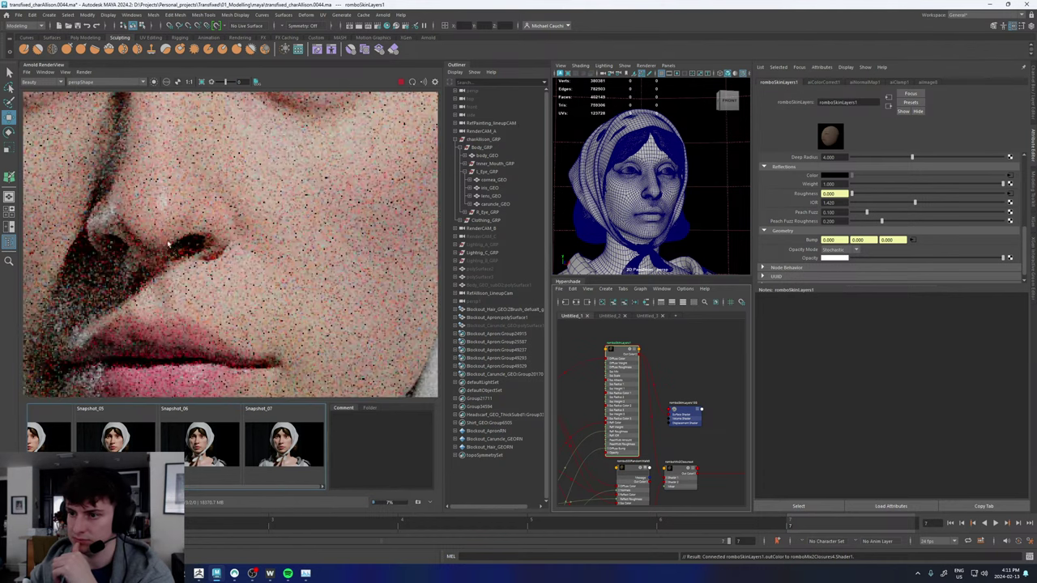
scroll(169, 243, up, 2)
click(293, 444)
click(293, 444)
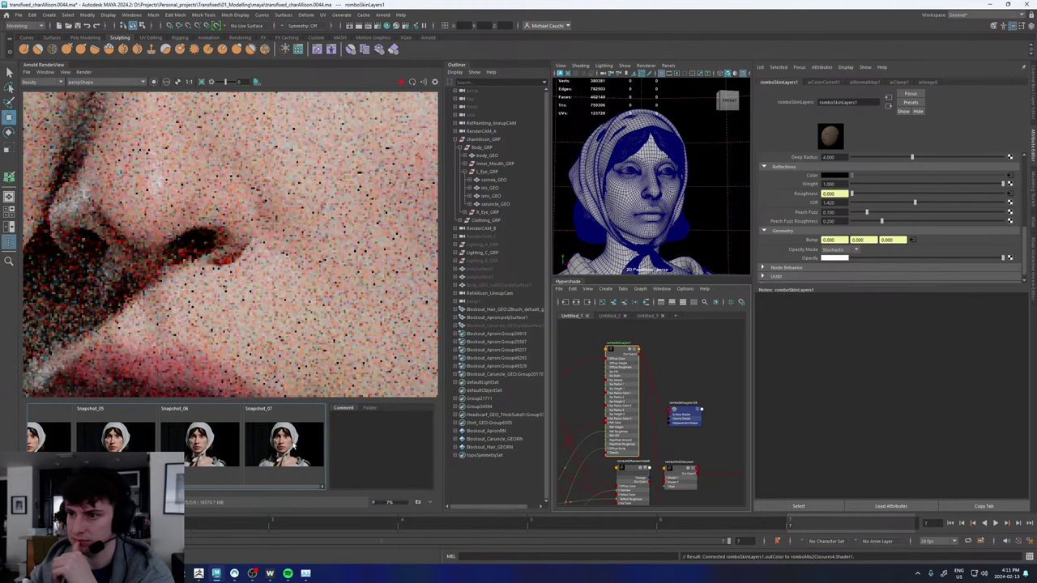
- Compare the whole face with Snapshot_07 again and examine the full render from a distance
scroll(171, 206, down, 7)
middle_drag(172, 192, 178, 226)
scroll(179, 227, up, 2)
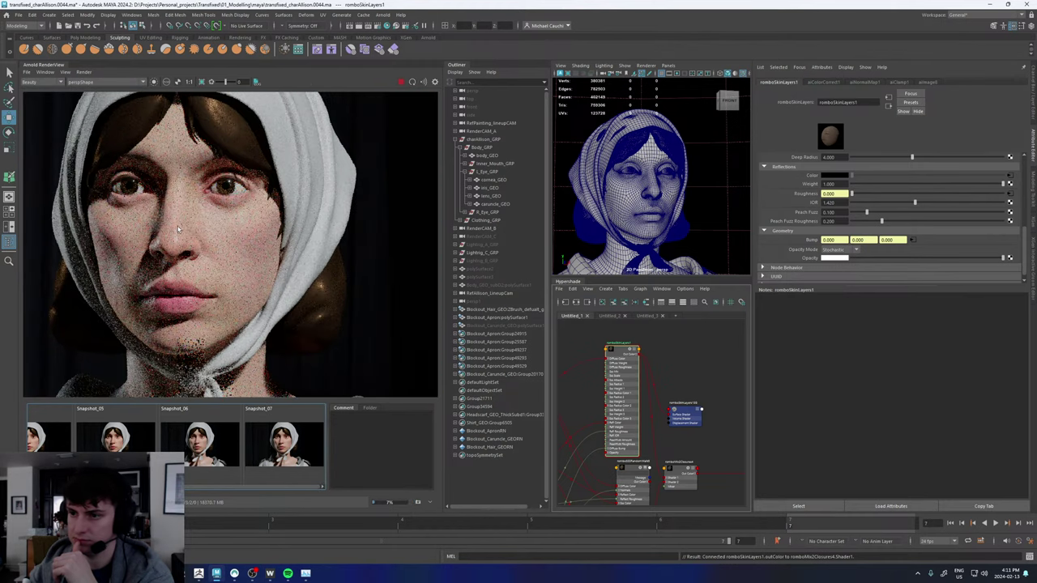
click(296, 444)
click(297, 444)
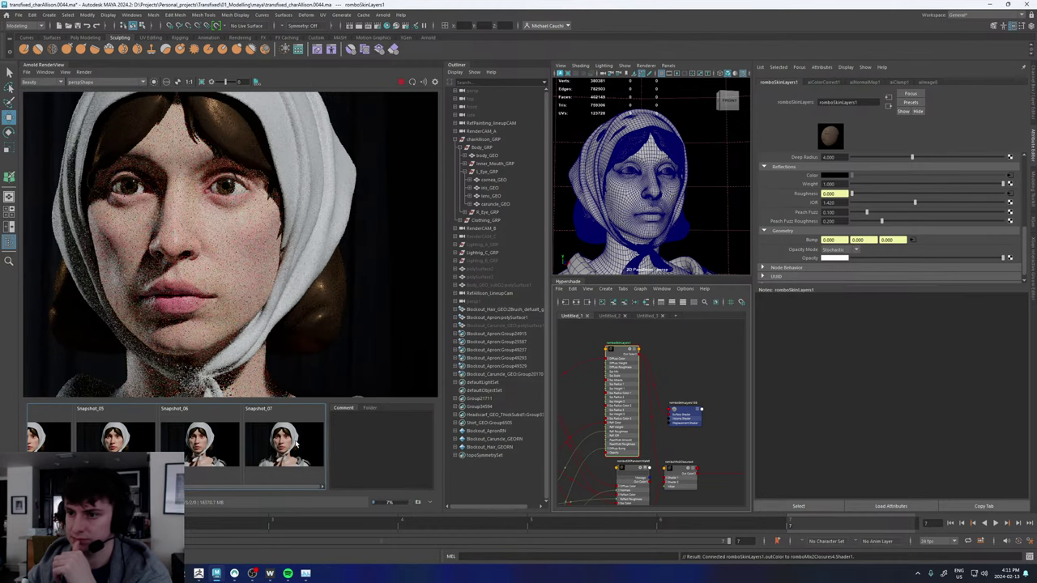
click(297, 444)
click(296, 444)
click(297, 444)
click(297, 444)
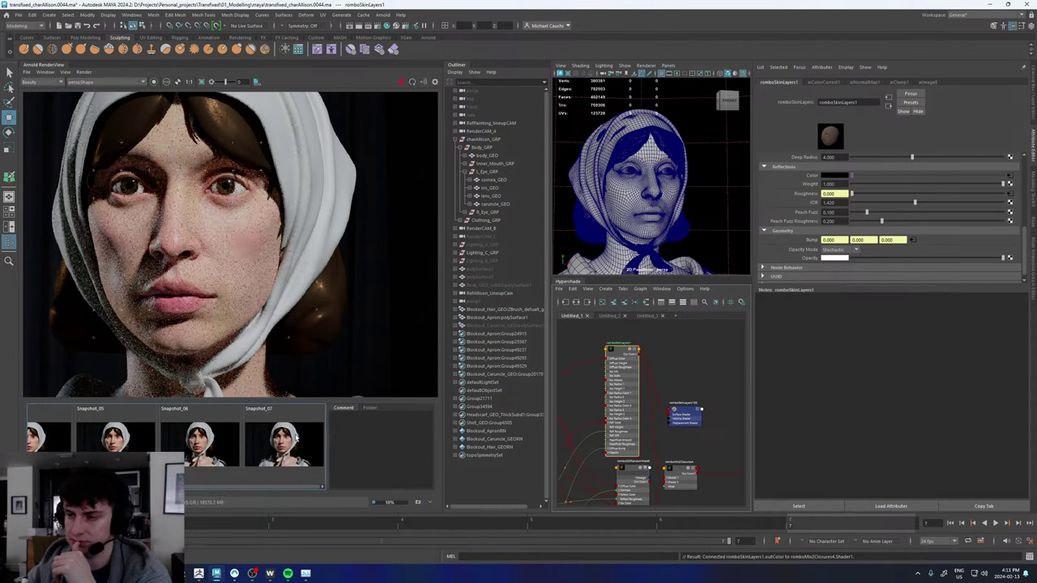
scroll(199, 229, down, 6)
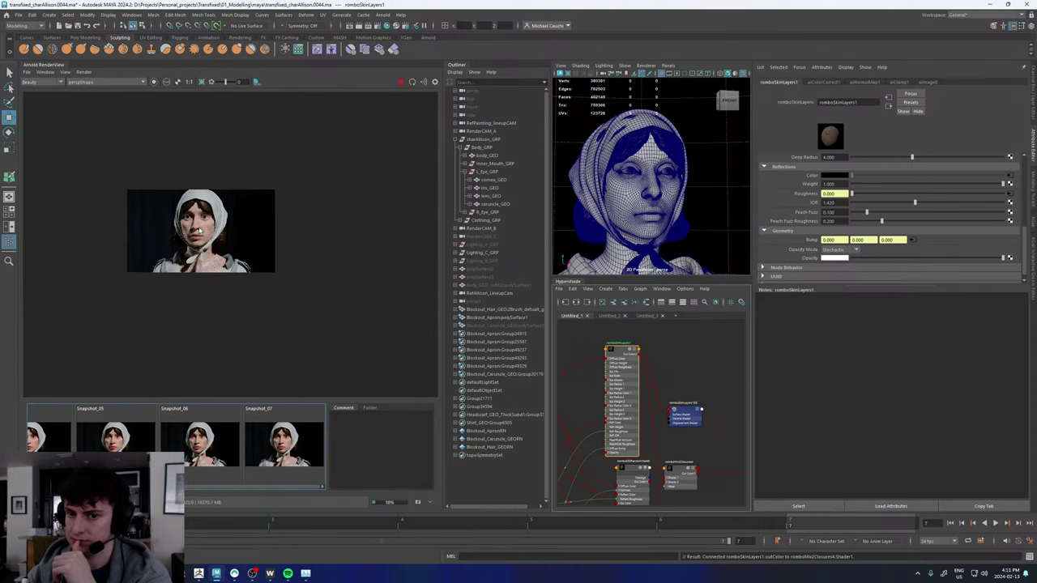
- Bring up the painted portrait reference and place it beside an enlarged view of the rendered face
scroll(198, 231, up, 3)
scroll(199, 230, up, 2)
click(146, 573)
right_drag(299, 266, 408, 232)
- Compare the rendered face with Snapshot_07 beside the painted portrait, including a closer view of the skin
click(285, 439)
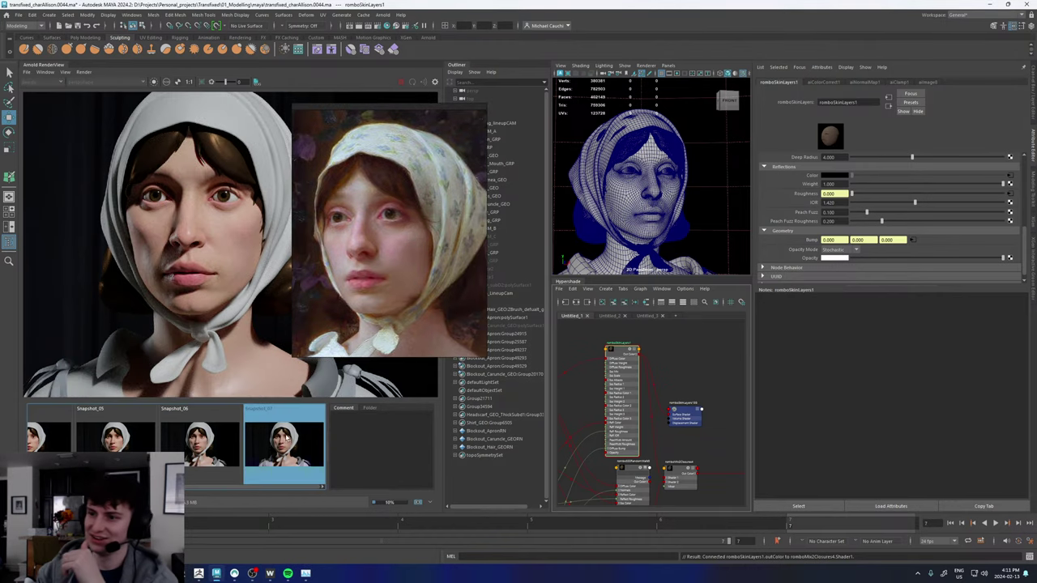
click(285, 438)
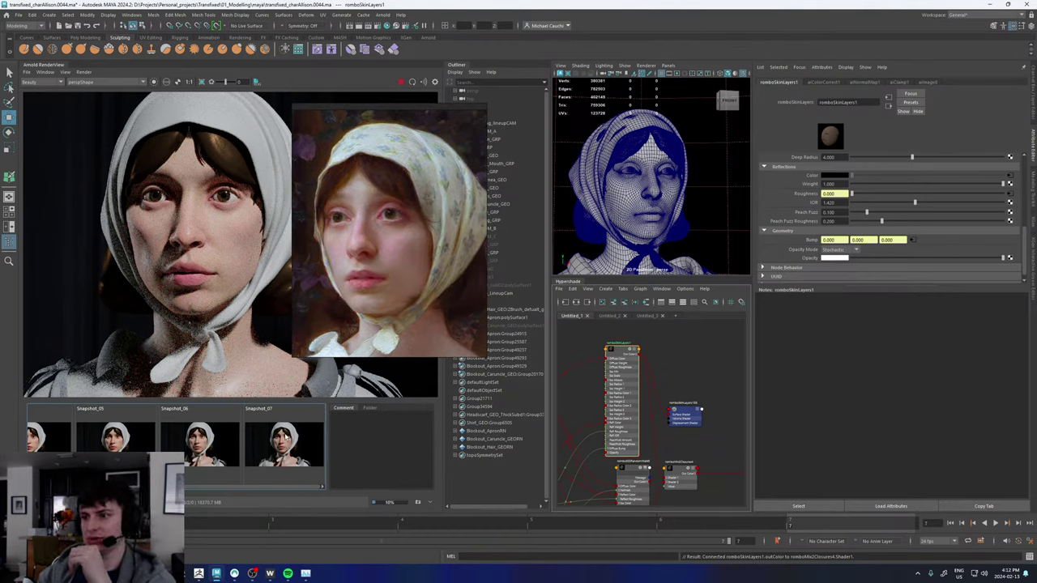
scroll(218, 222, up, 1)
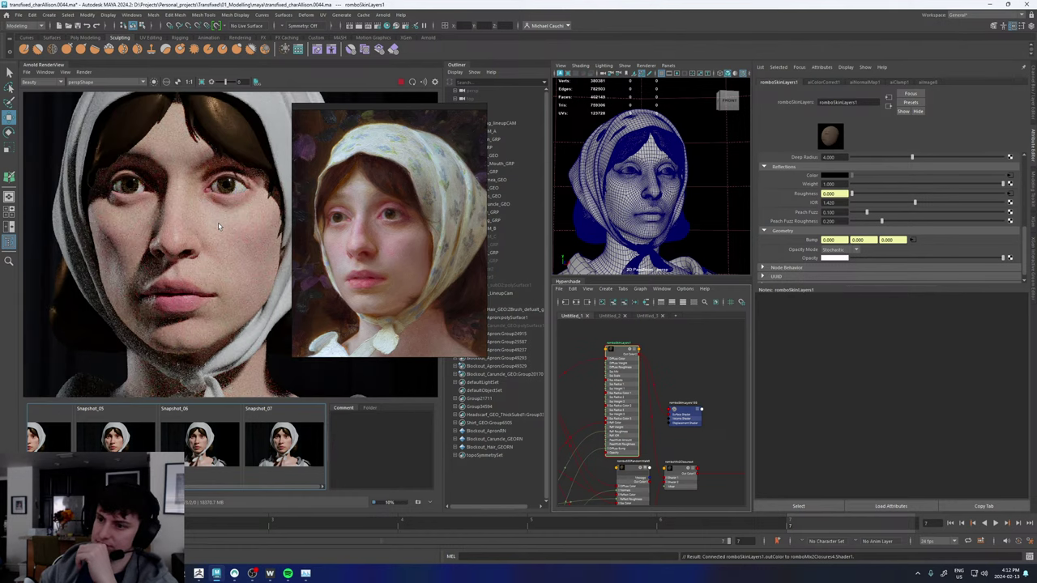
click(290, 437)
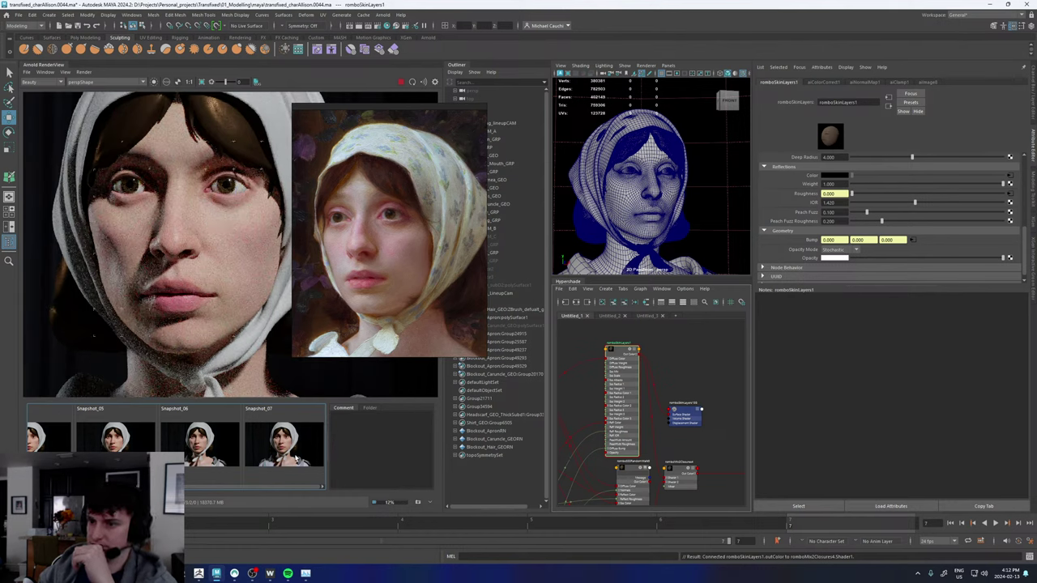
click(297, 461)
- Check the Diffuse Mix of romboSSSRandomWalk5, set the Subsurface Scattering Mix of romboSkinLayers1 to 0.75 and refresh the render
scroll(790, 228, up, 5)
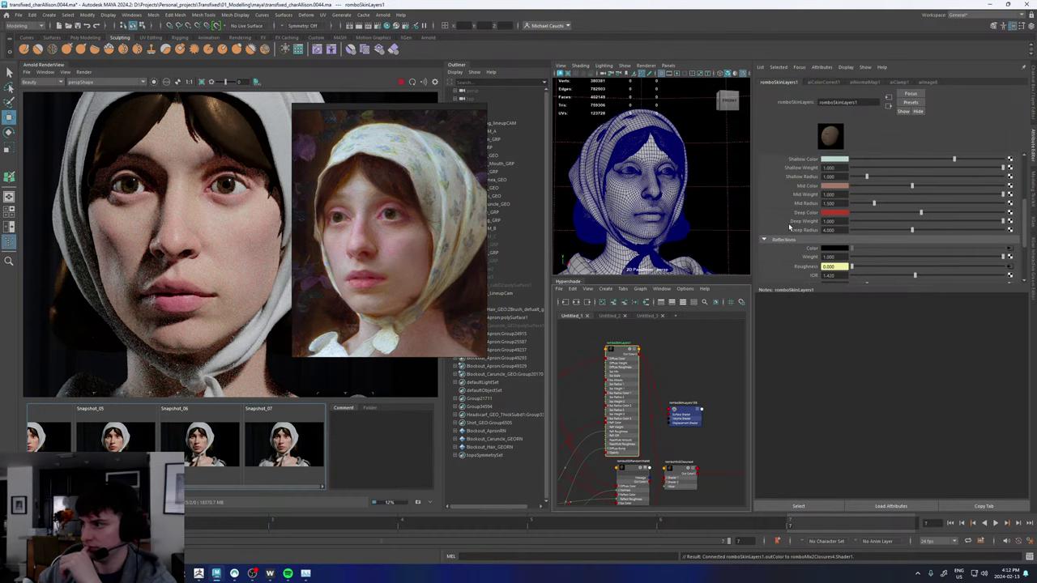
scroll(779, 228, up, 2)
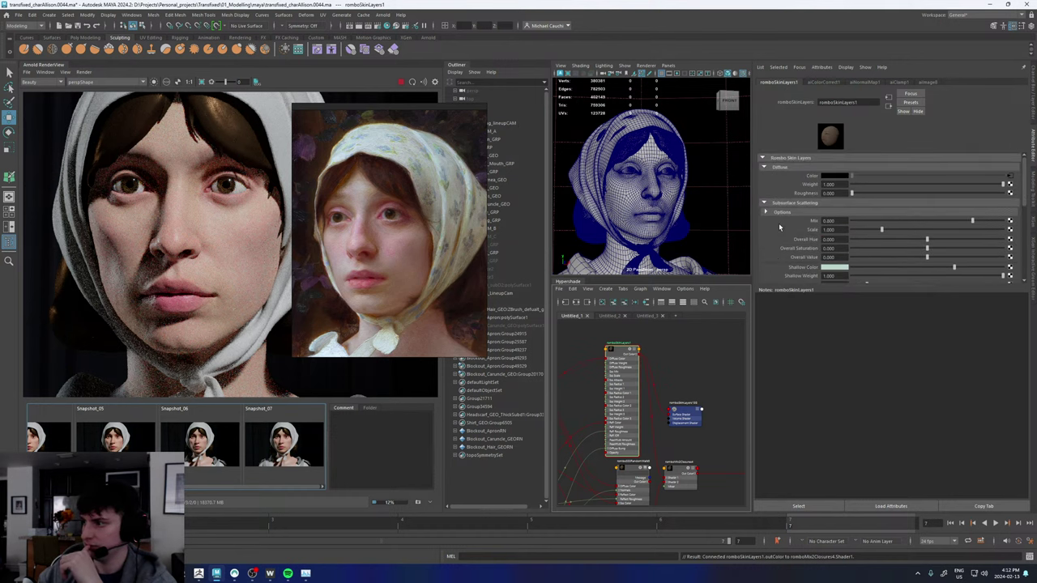
click(633, 468)
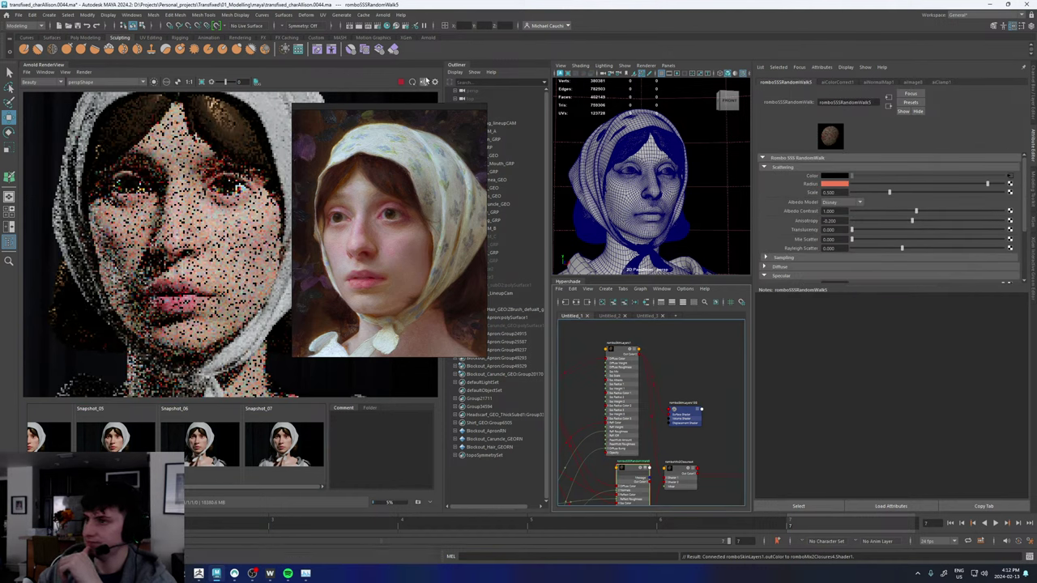
scroll(787, 218, down, 1)
click(847, 243)
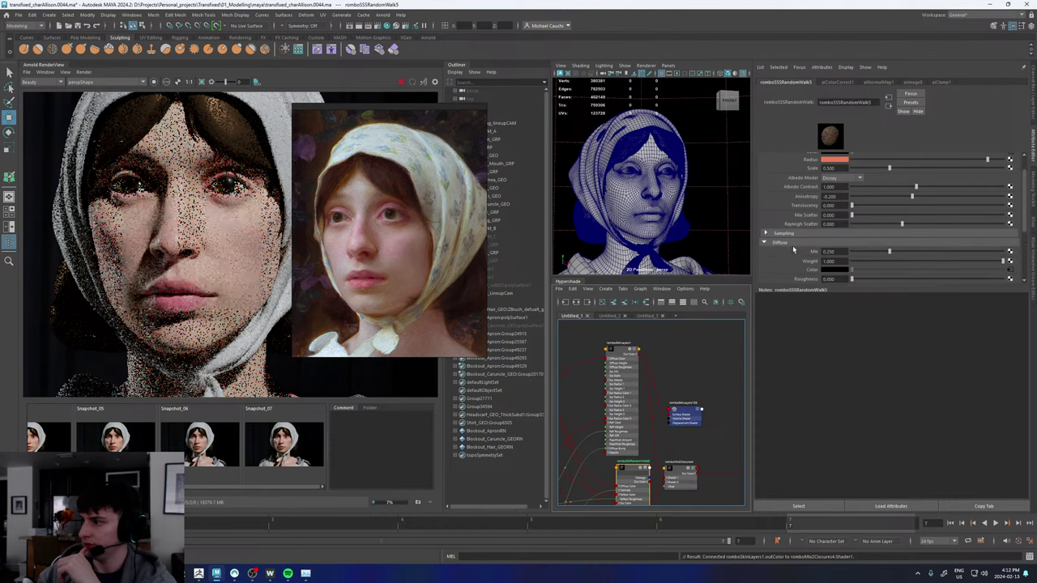
click(619, 357)
click(835, 221)
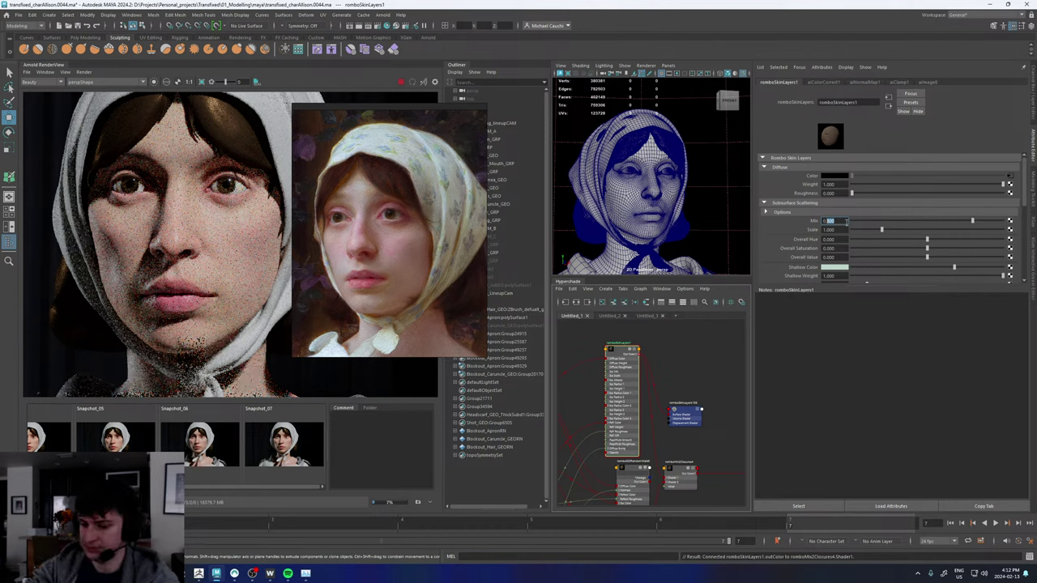
text(0.75)
key(Return)
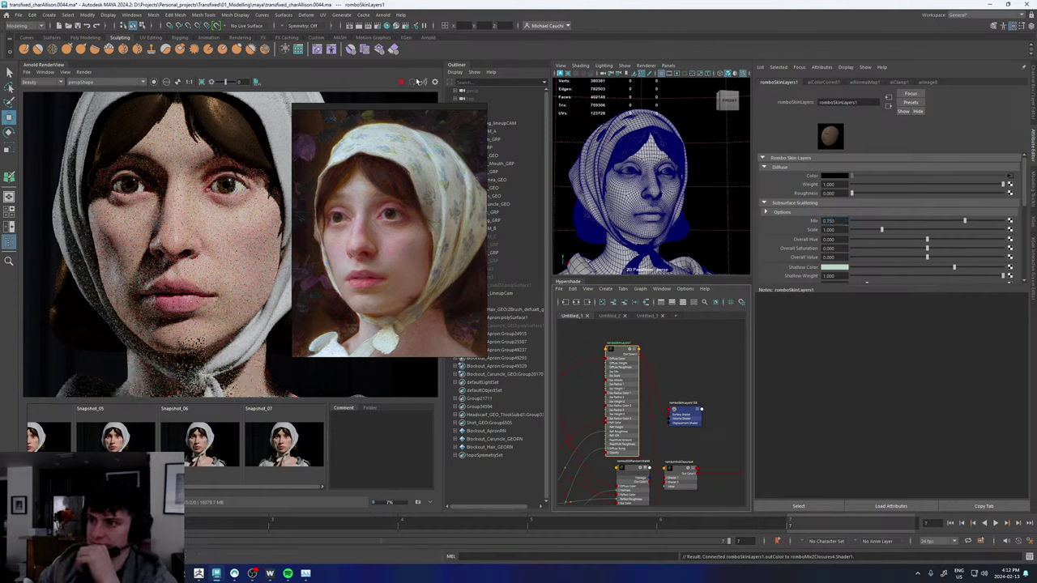
click(422, 82)
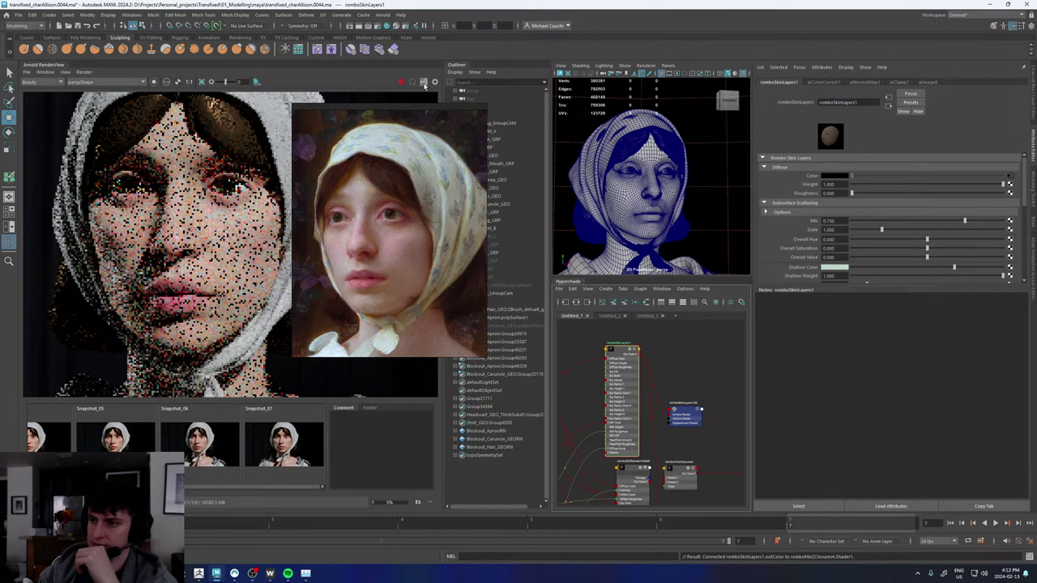
- Compare the render using the reduced subsurface mix with Snapshot_07, on the face and from a distance
click(290, 437)
click(290, 437)
click(290, 437)
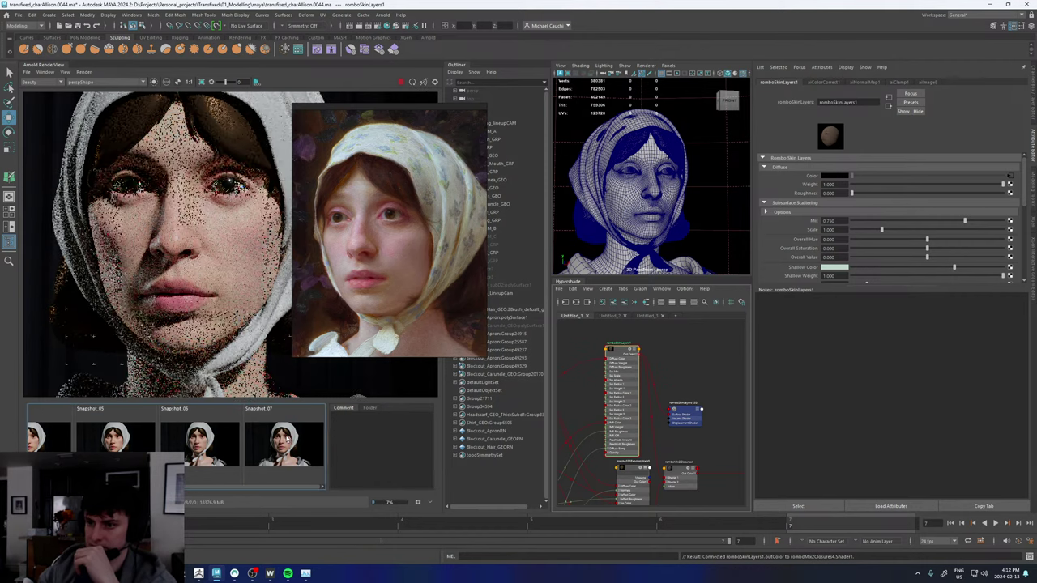
click(288, 444)
scroll(202, 240, down, 5)
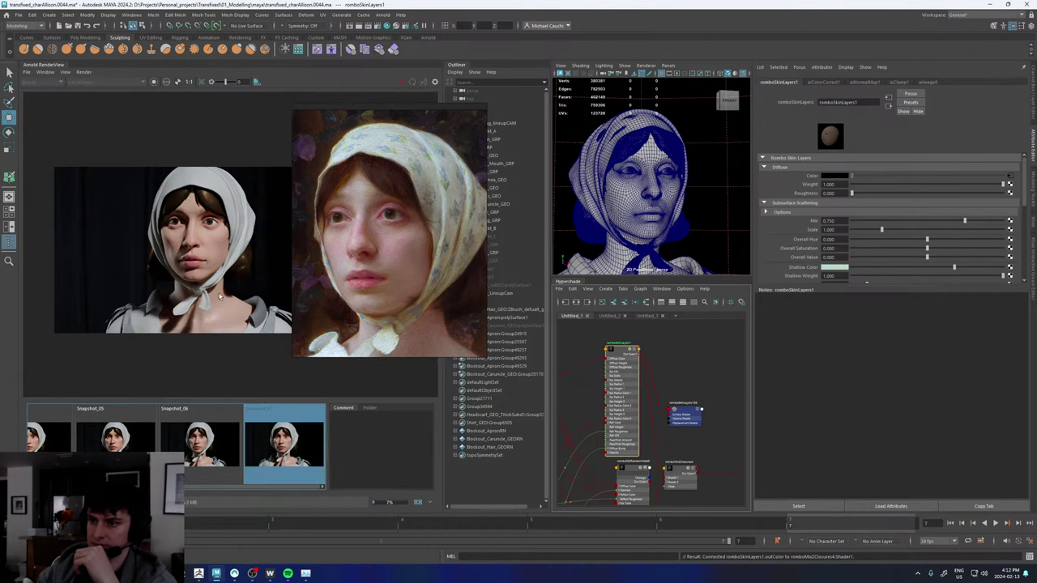
click(293, 476)
scroll(230, 243, up, 3)
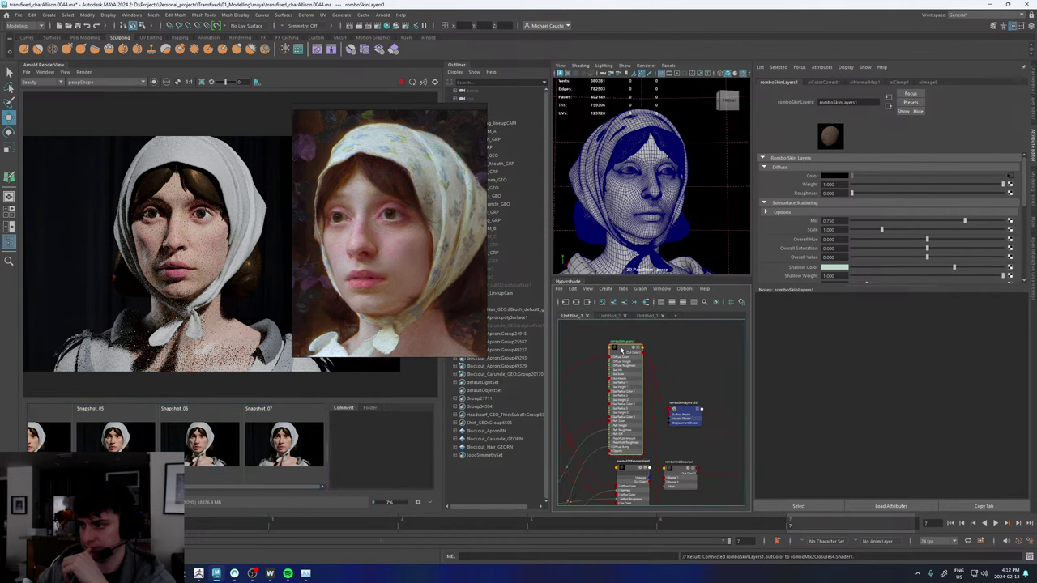
- Display the specular AOV and examine the skin highlights around the nose, cheek and eye
click(41, 82)
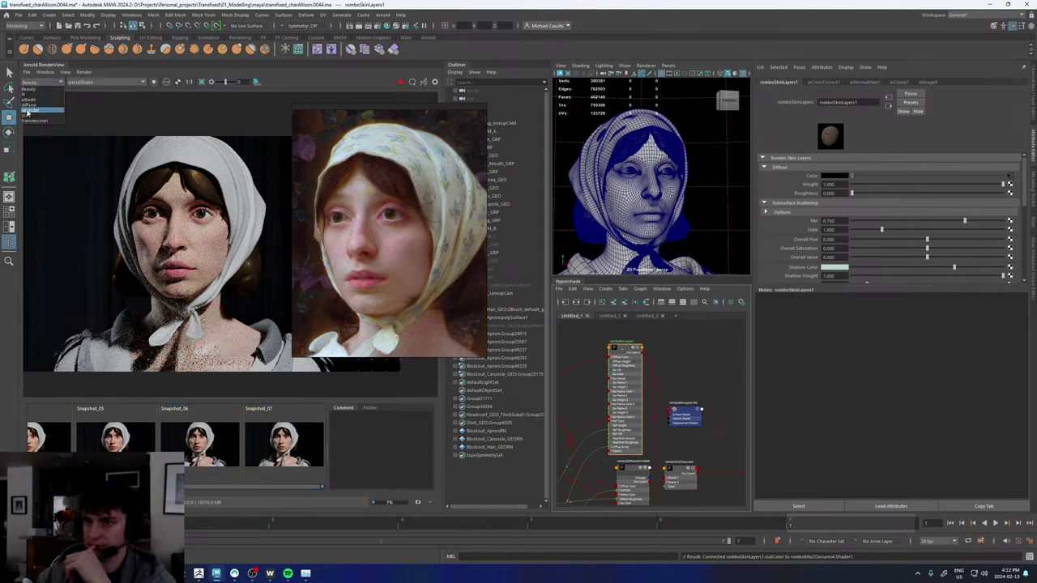
click(30, 110)
scroll(170, 240, up, 2)
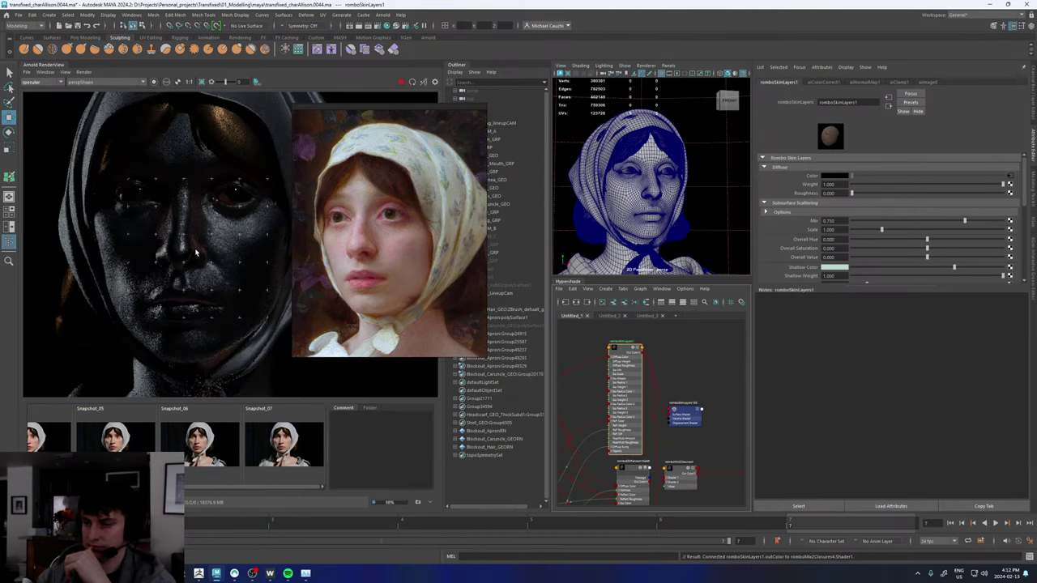
scroll(219, 237, up, 3)
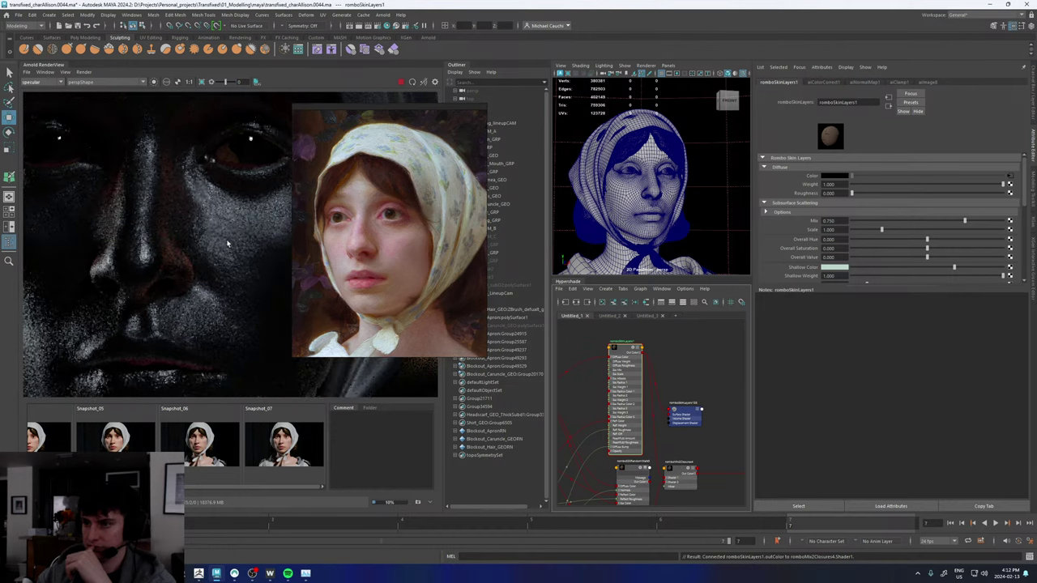
scroll(227, 245, down, 2)
scroll(240, 229, up, 3)
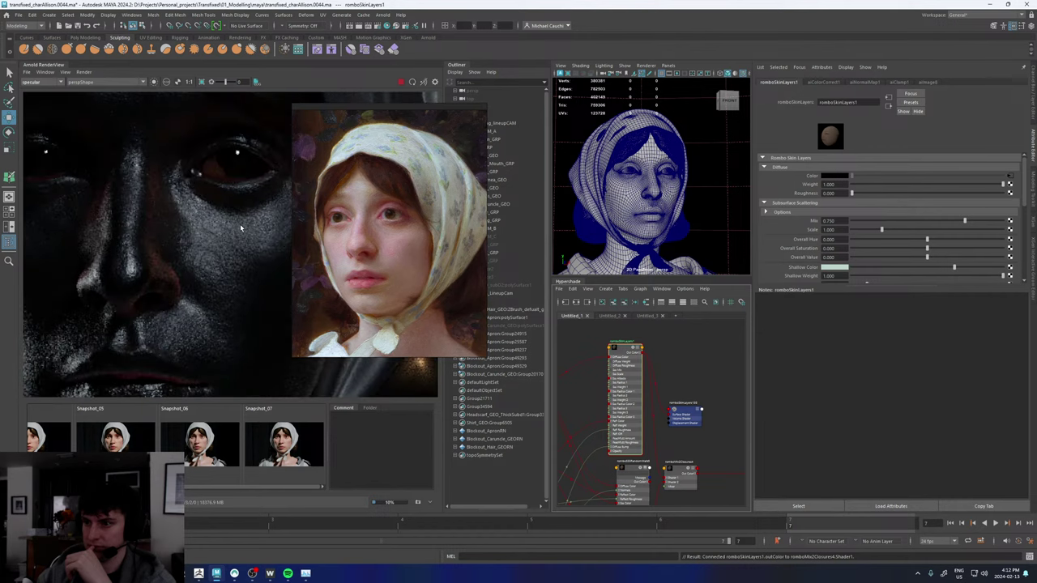
scroll(240, 228, down, 2)
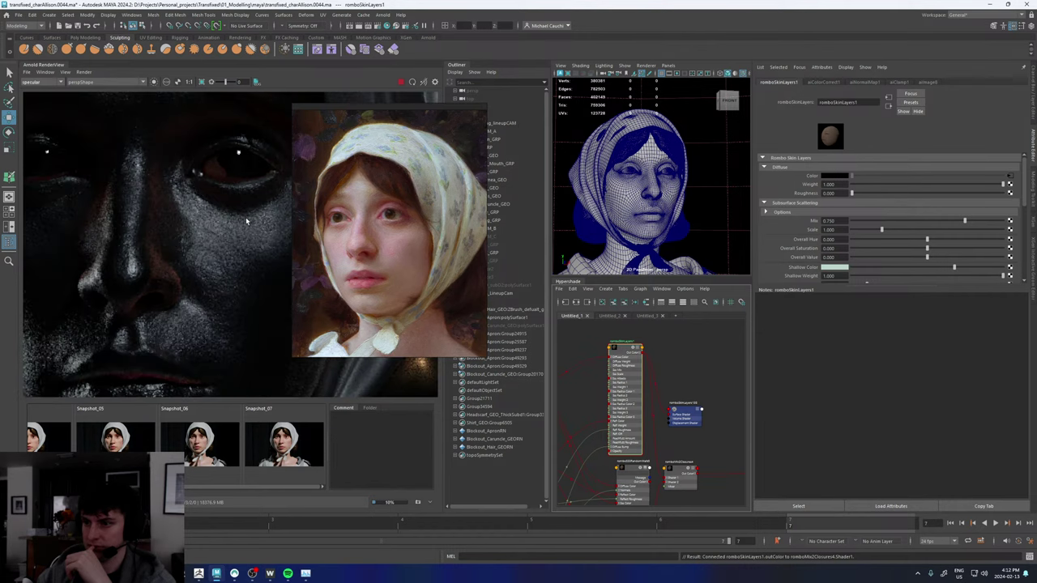
middle_drag(239, 226, 183, 262)
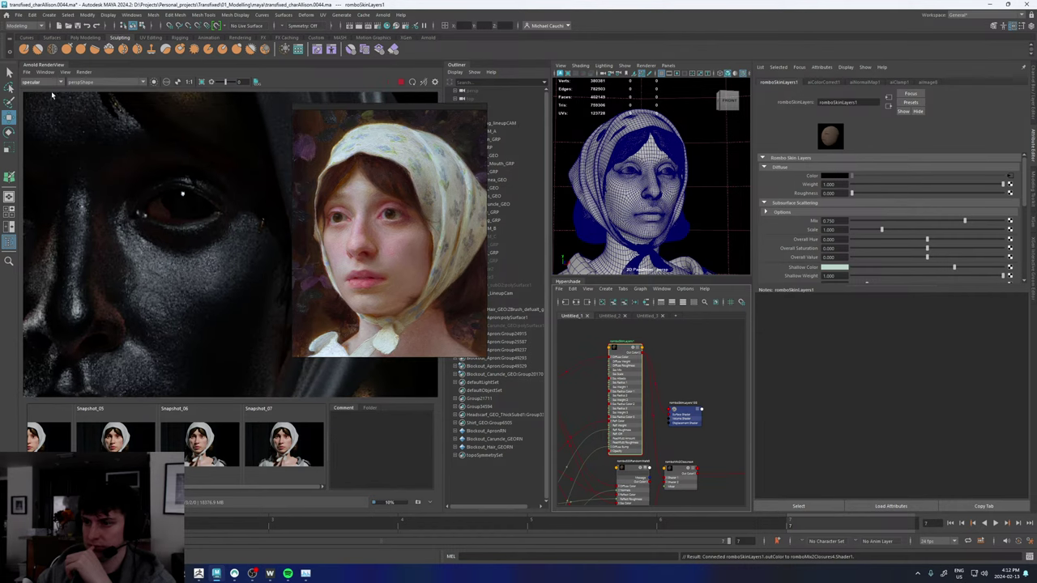
click(39, 82)
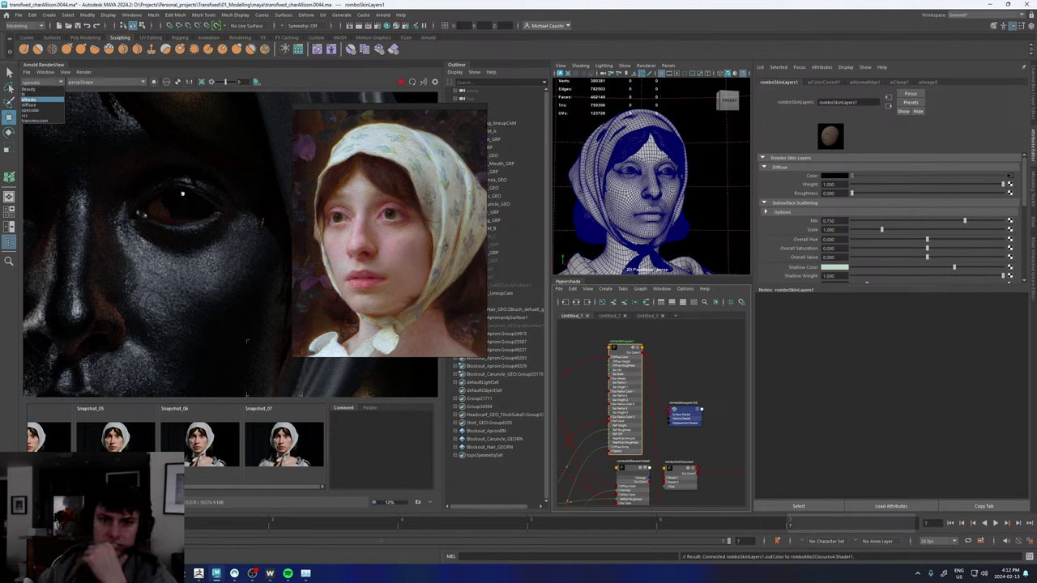
key(Escape)
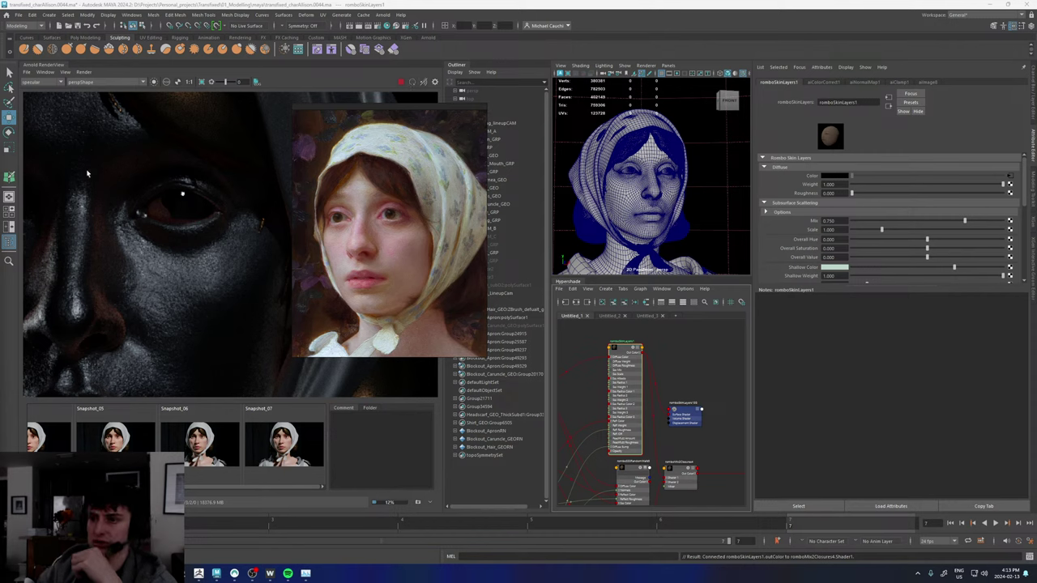
- Alternate between the Beauty and specular passes to compare how the highlights sit on the face
click(47, 83)
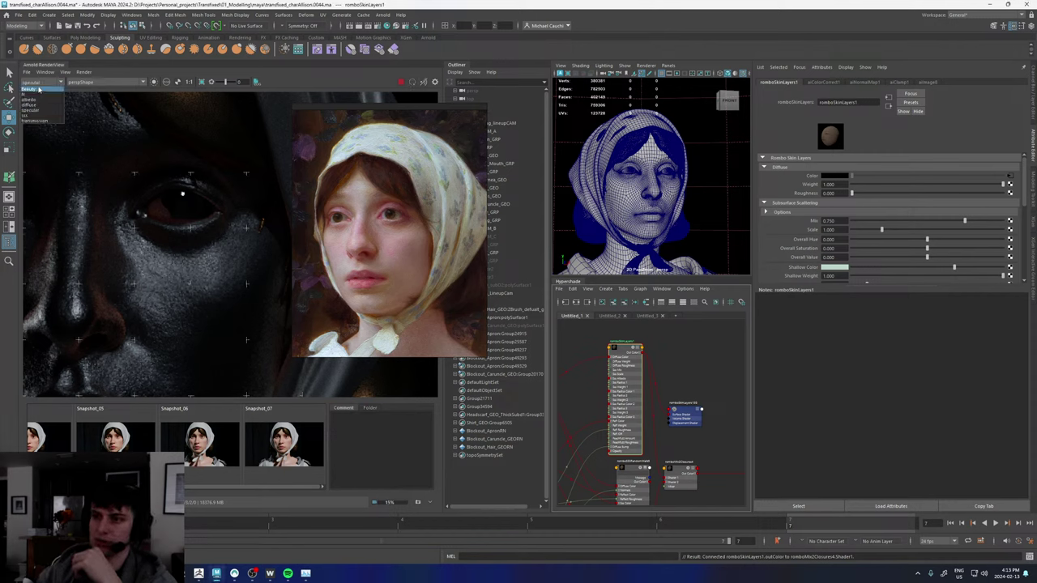
click(37, 89)
scroll(157, 197, down, 4)
scroll(132, 237, up, 3)
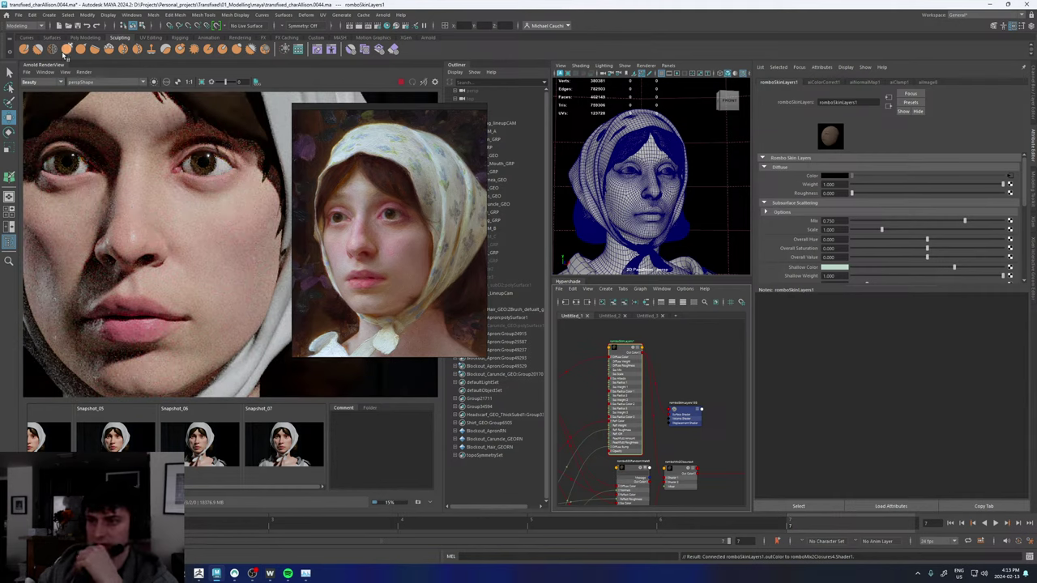
click(37, 84)
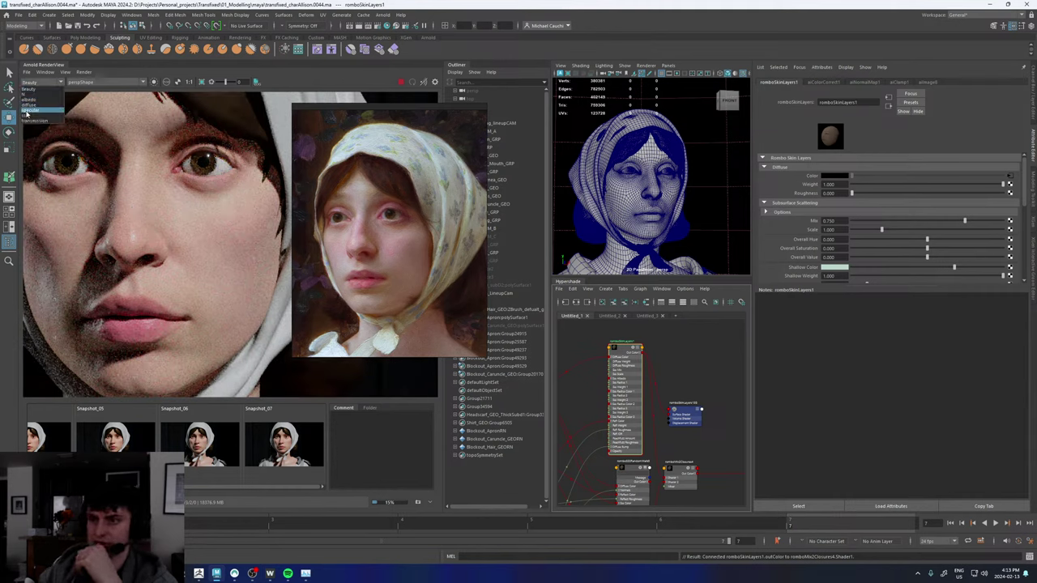
click(28, 111)
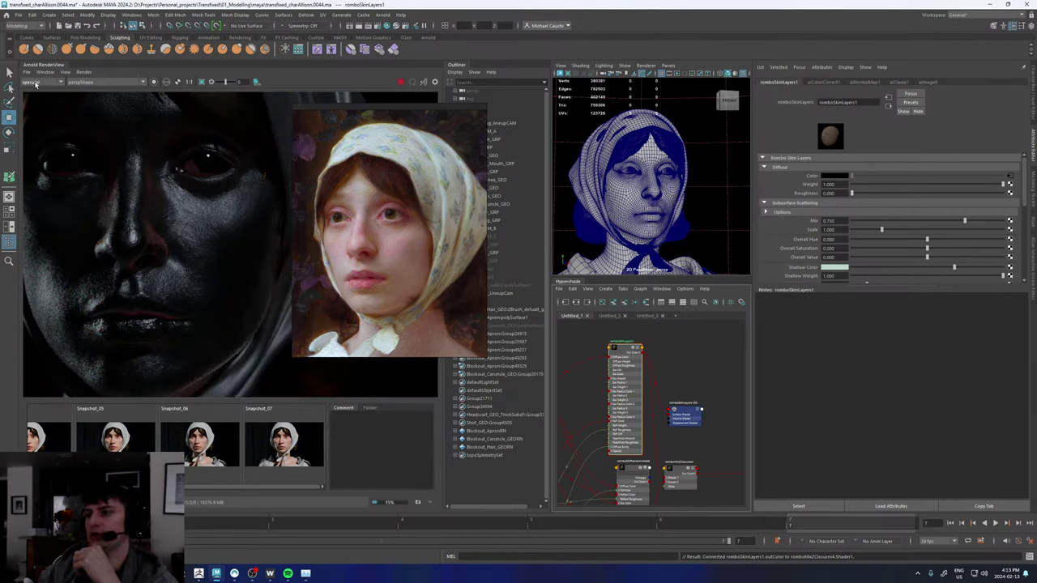
click(36, 84)
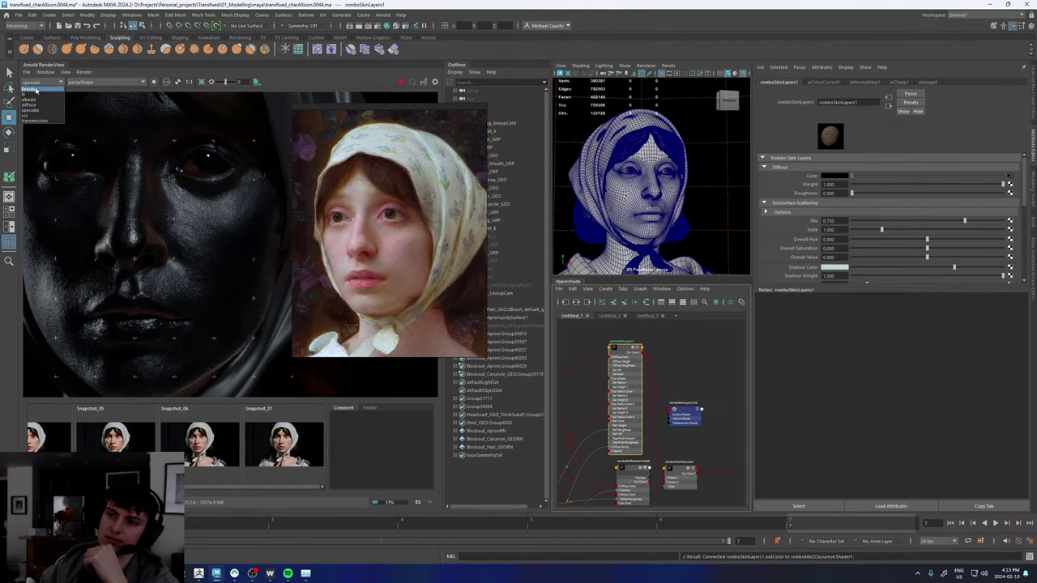
click(36, 90)
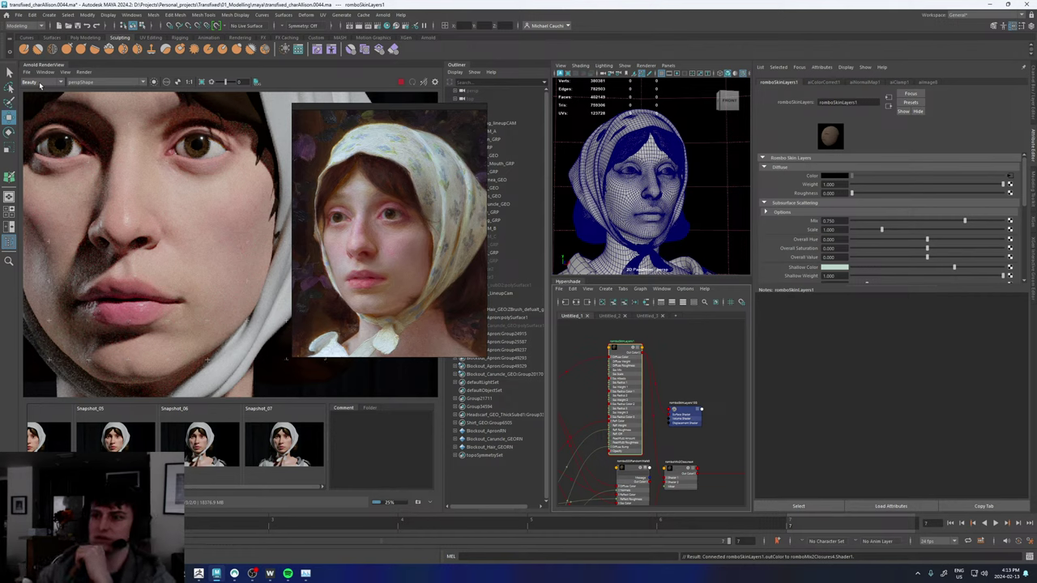
- View the diffuse, albedo and sss passes of the face in turn
click(40, 84)
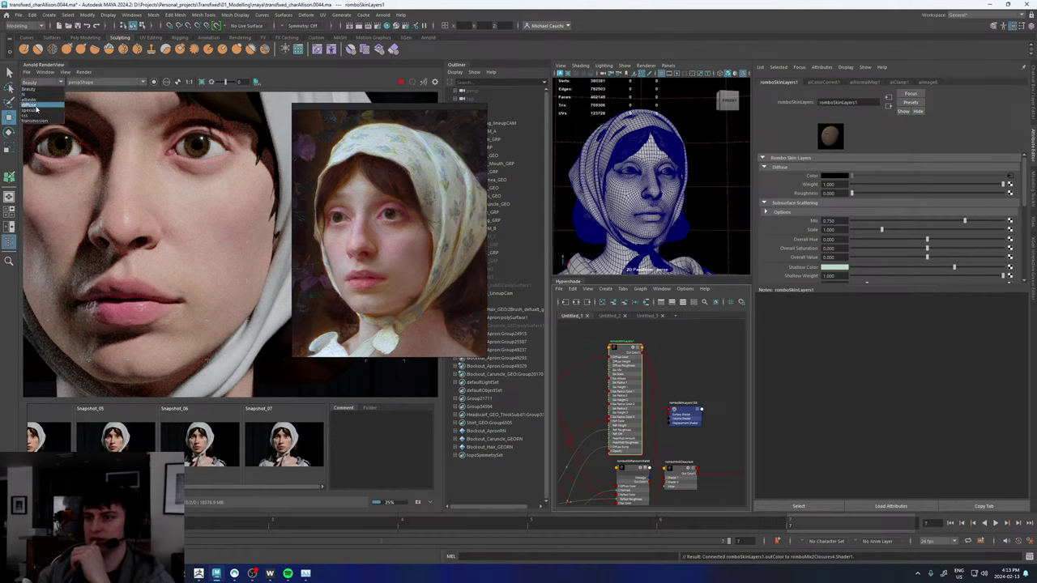
click(36, 107)
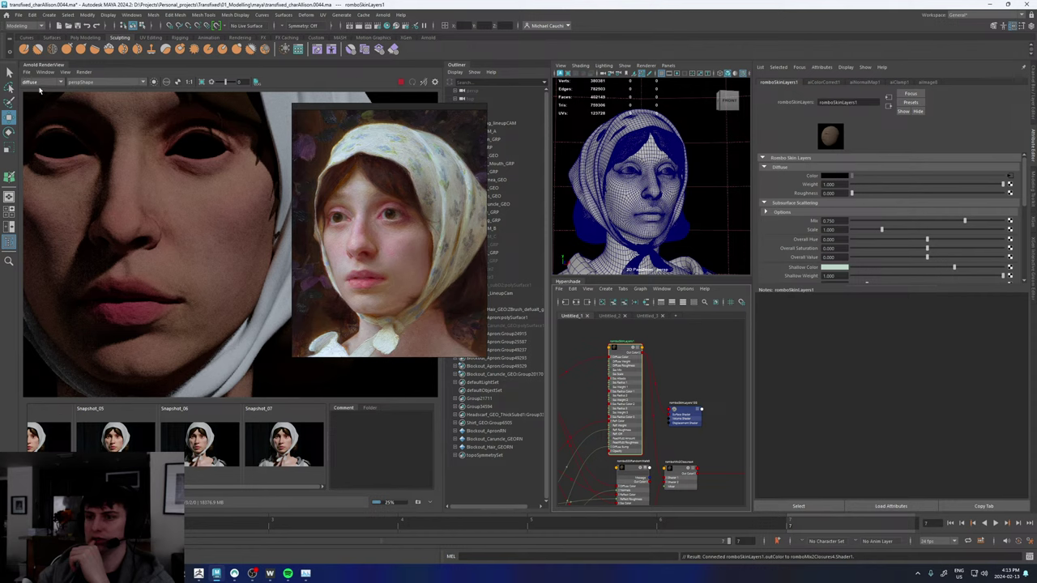
click(40, 83)
click(40, 100)
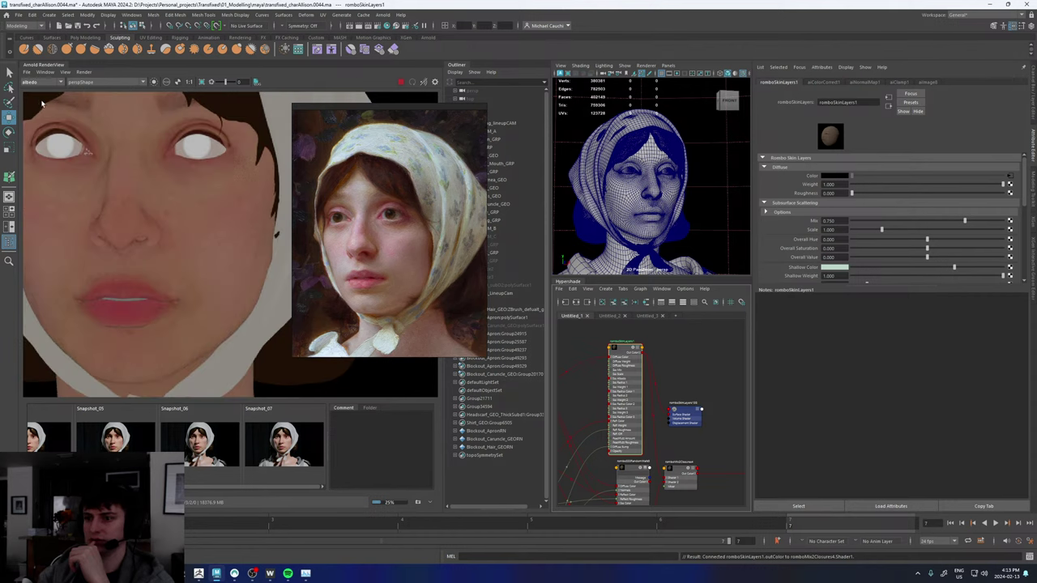
click(44, 84)
click(35, 119)
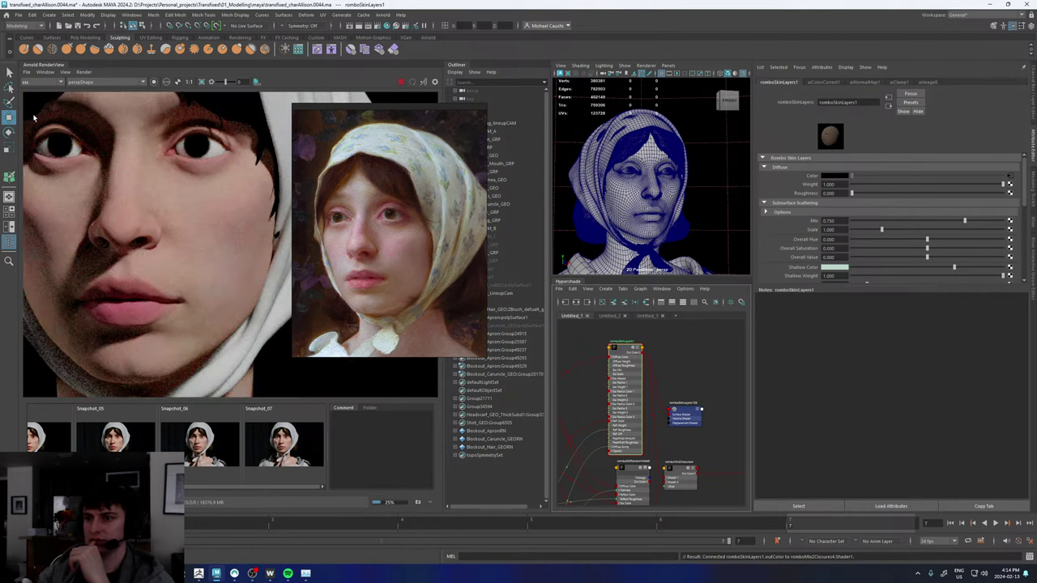
- Examine the sss pass up close around the nose, and display the specular pass for the same area
middle_drag(143, 242, 184, 263)
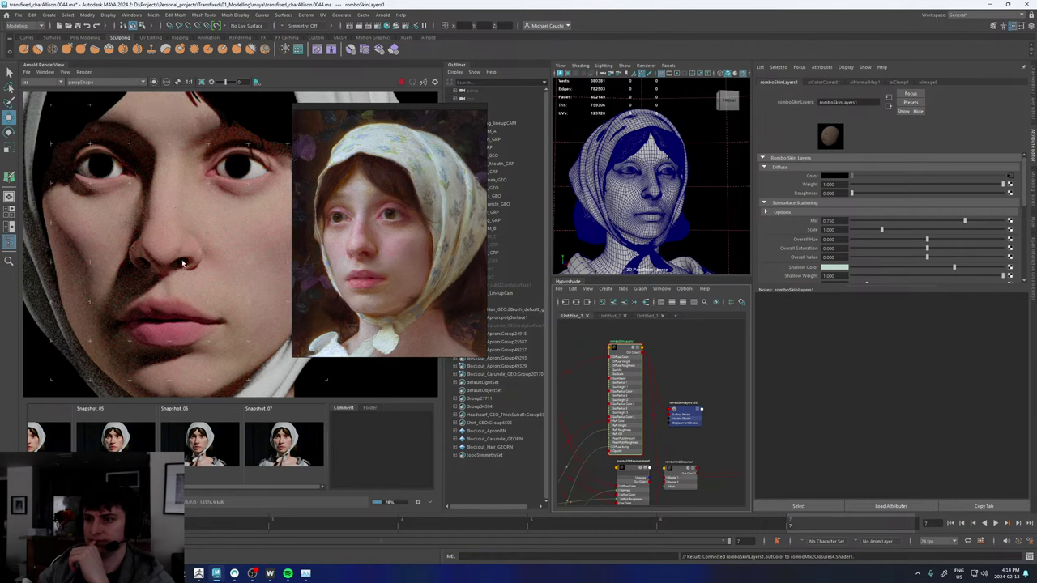
scroll(193, 255, up, 5)
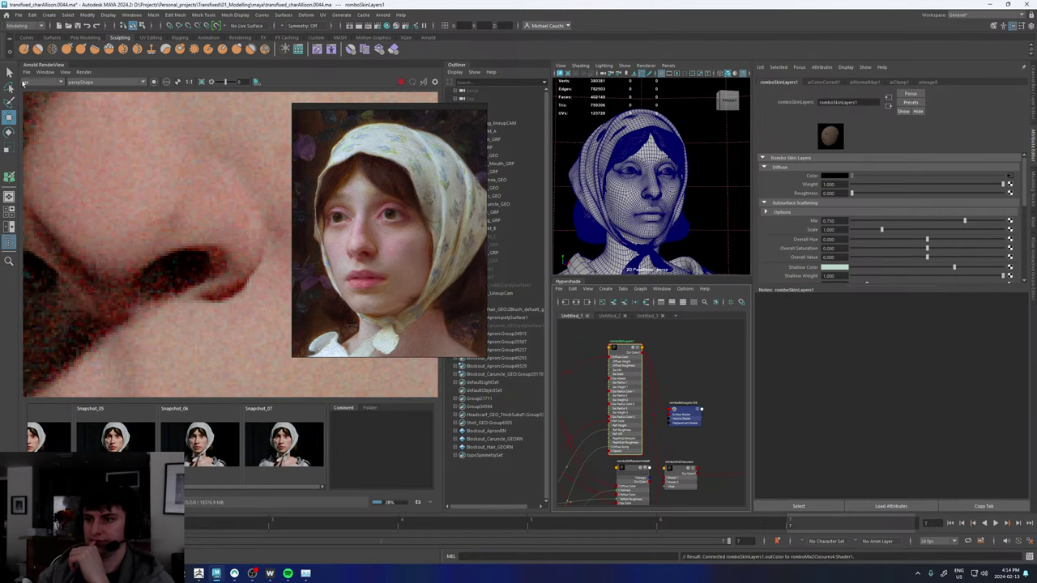
click(33, 82)
click(36, 113)
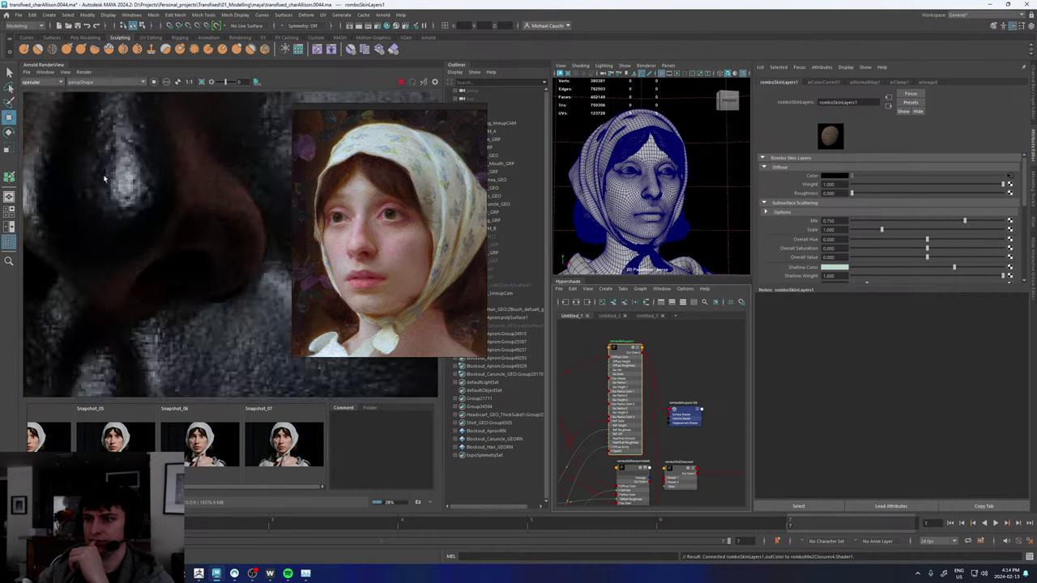
- Return the render to the Beauty pass for the whole face and compare it with Snapshot_07
scroll(182, 226, down, 6)
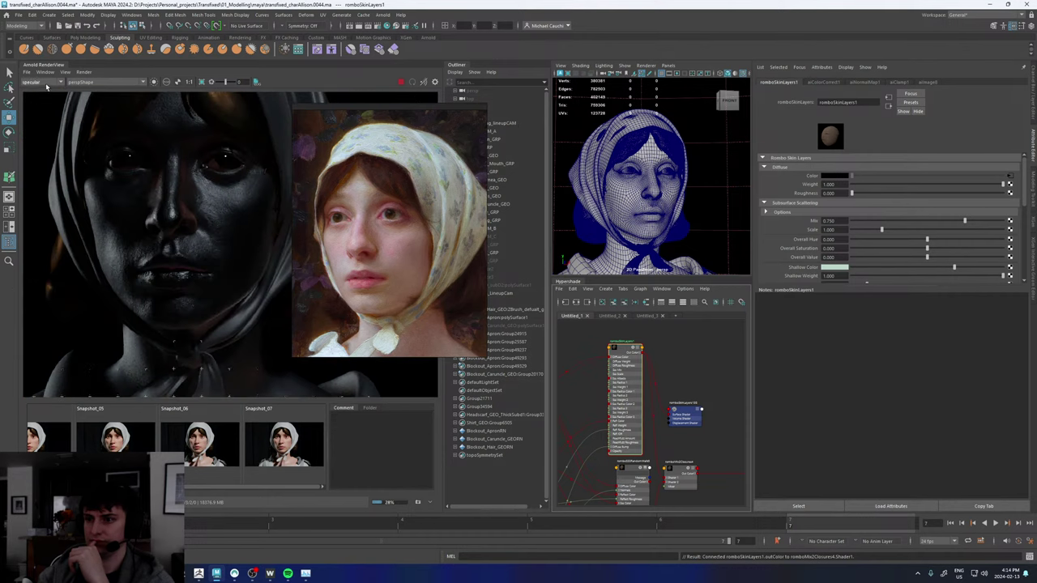
click(41, 83)
click(36, 92)
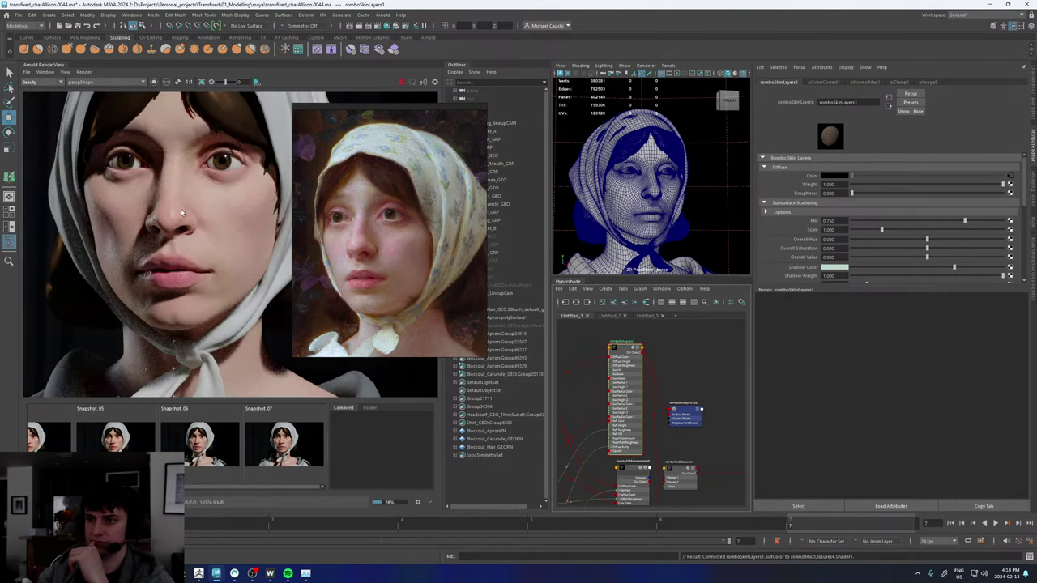
click(300, 454)
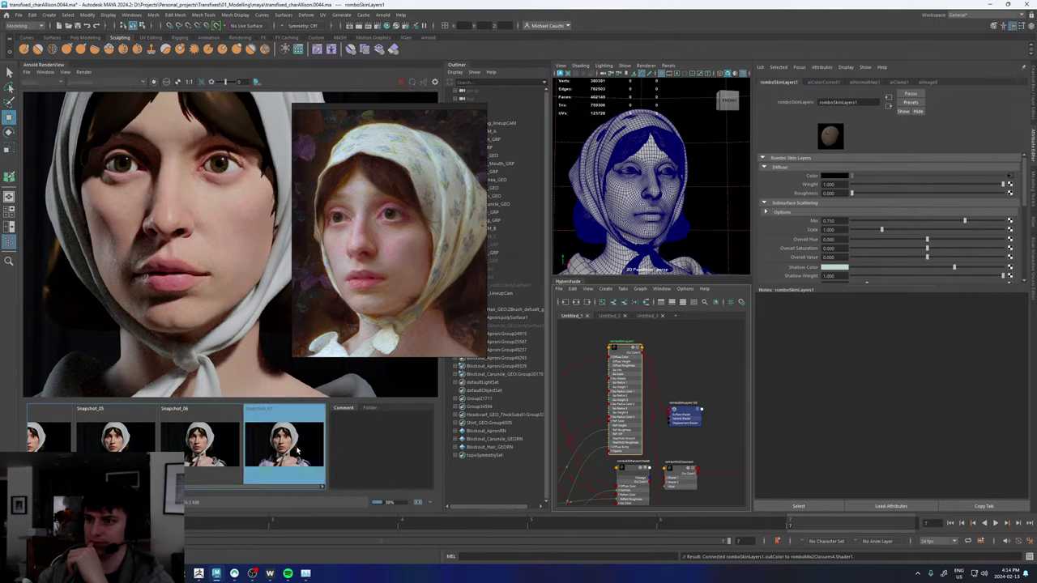
- Compare the current render with Snapshot_07 up close on the cheek and along the edge of the face
scroll(111, 238, up, 6)
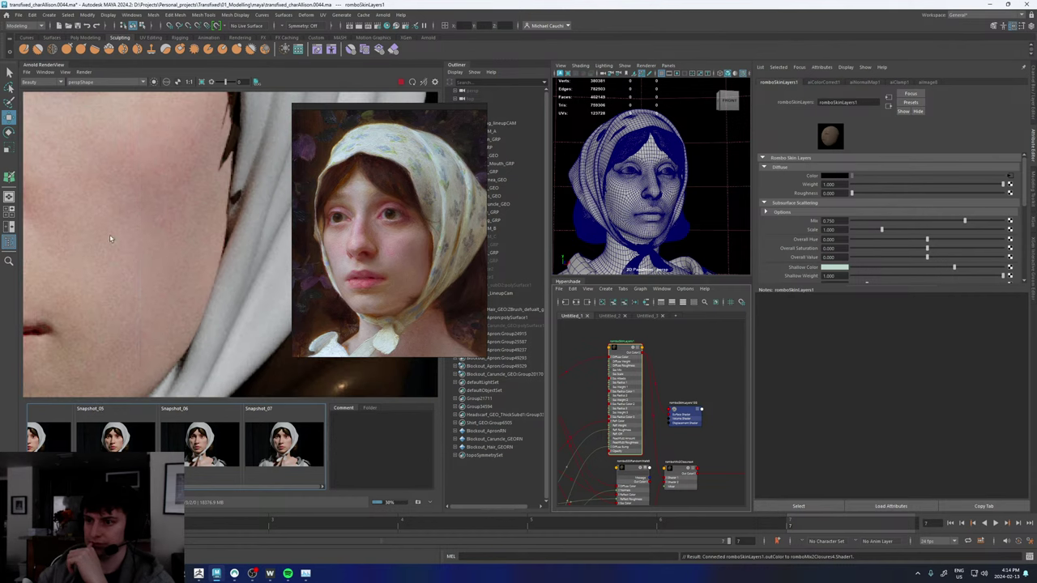
click(279, 446)
click(280, 446)
click(279, 446)
middle_drag(184, 277, 249, 94)
scroll(185, 245, down, 2)
click(301, 451)
click(301, 450)
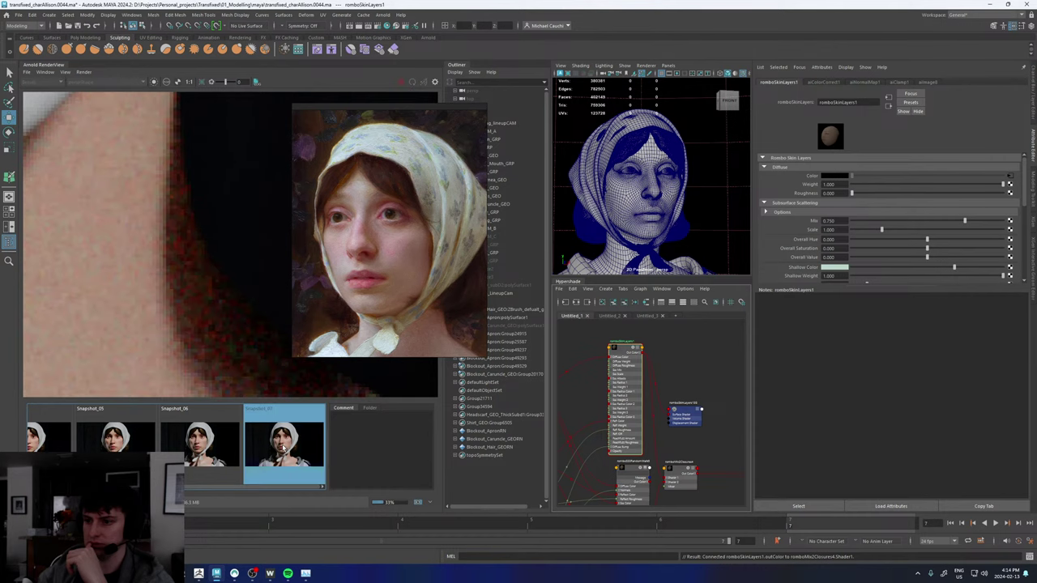
- Switch between Snapshot_07 and the current render to compare the skin beside the nostril
scroll(174, 248, down, 6)
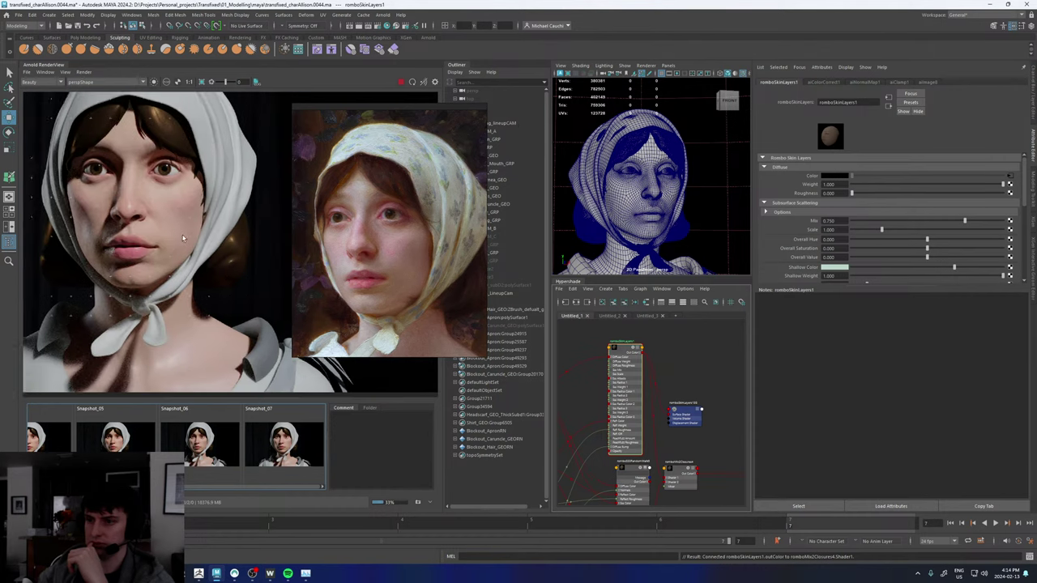
scroll(174, 289, up, 5)
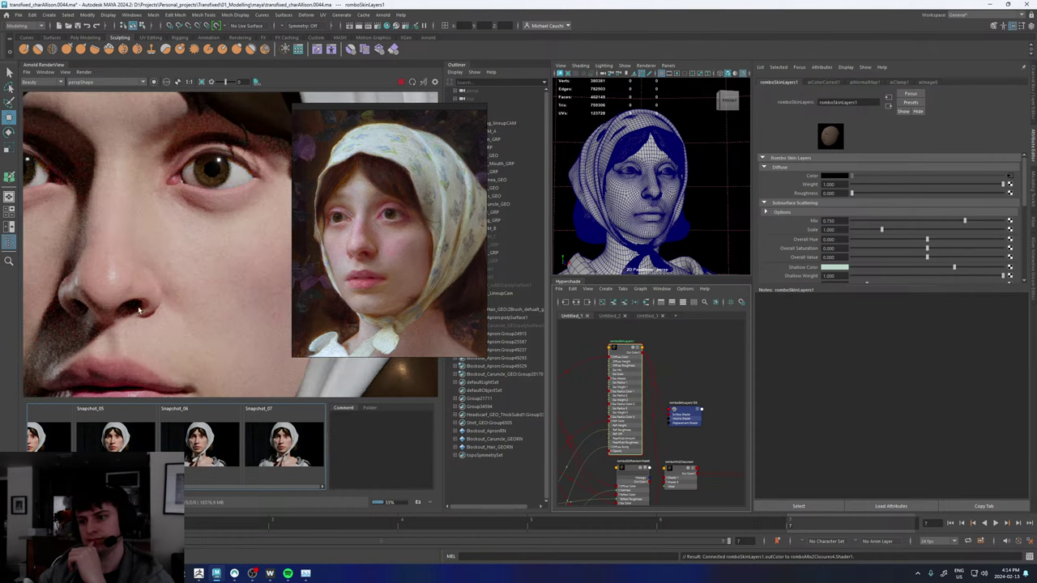
scroll(134, 301, up, 4)
click(277, 437)
click(278, 438)
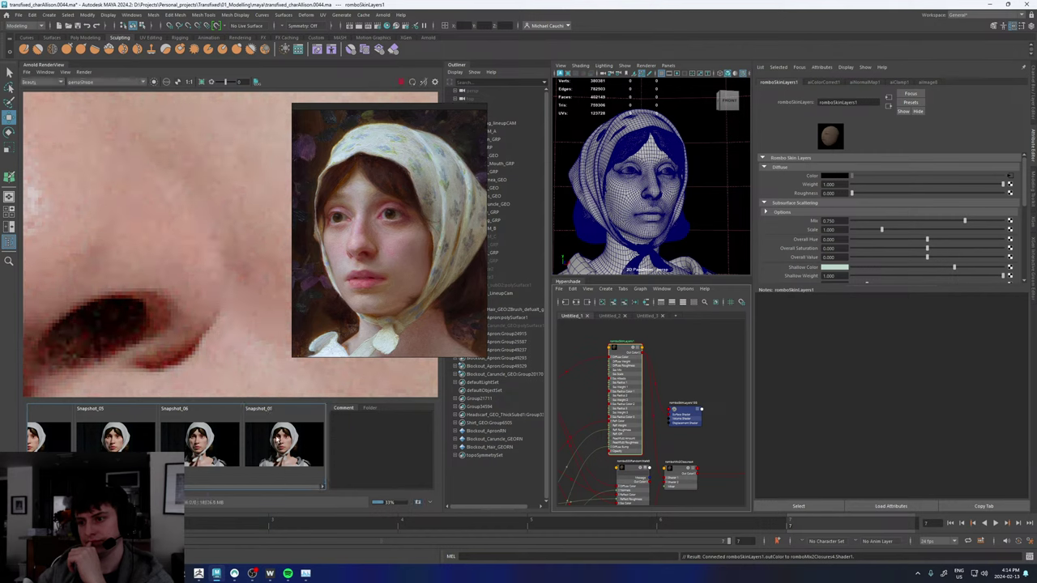
click(278, 438)
click(278, 438)
click(277, 440)
click(277, 440)
- Compare the nose tip and the shadow between the nostrils in the current render against Snapshot_07
alt+middle_drag(58, 342, 166, 190)
click(281, 445)
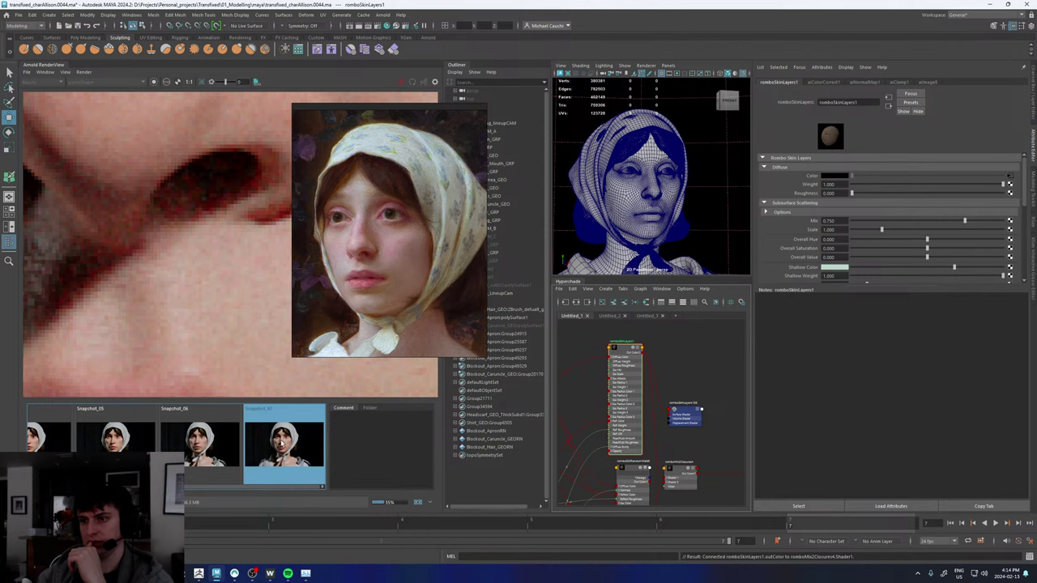
click(281, 444)
click(281, 445)
click(282, 445)
alt+middle_drag(79, 198, 89, 255)
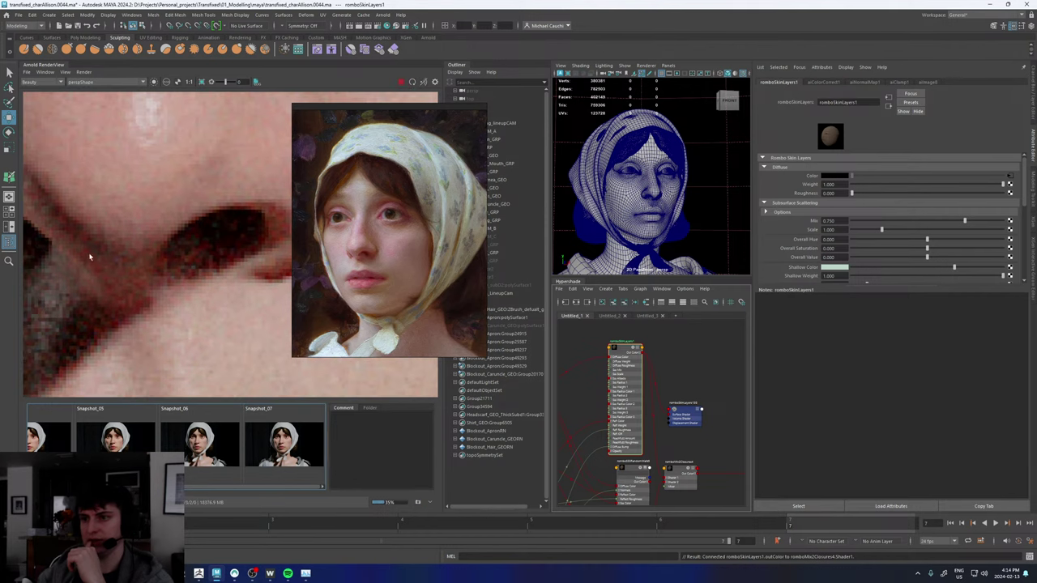
click(281, 440)
click(281, 439)
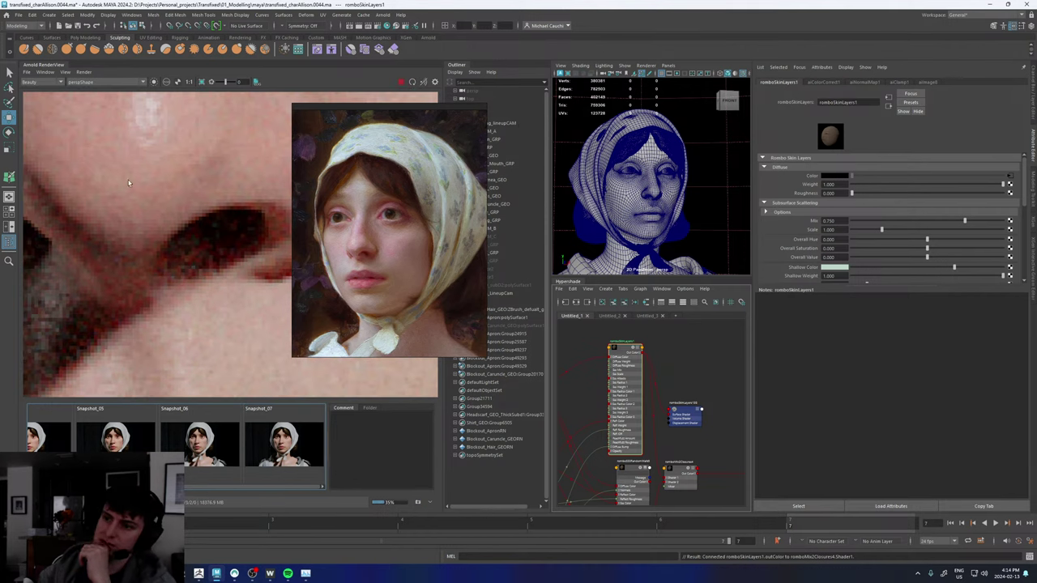
click(287, 437)
click(289, 435)
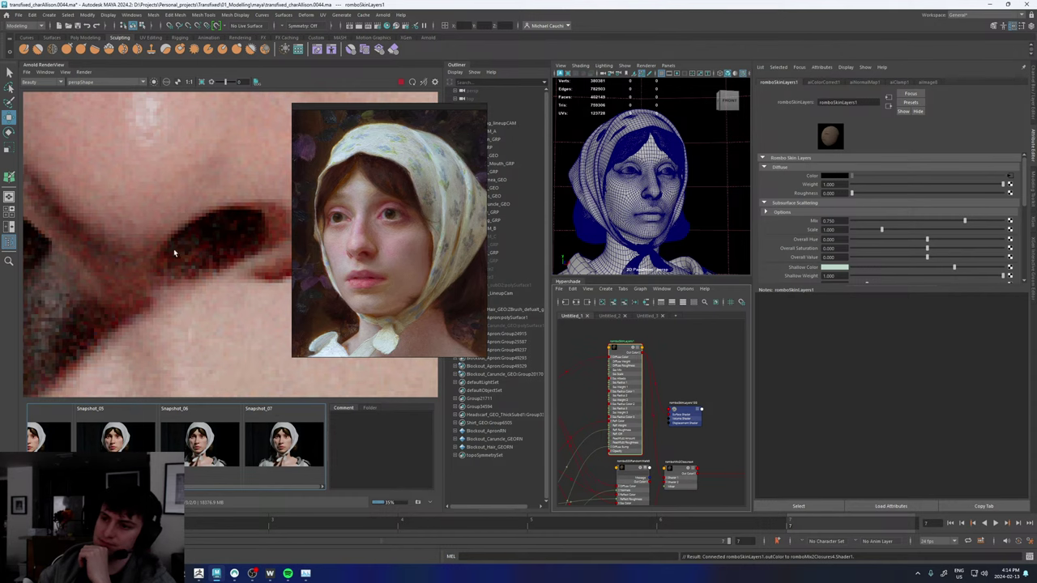
- Frame the whole lower nose and alternate repeatedly between Snapshot_07 and the current render to judge the shading differences
scroll(162, 247, down, 3)
scroll(155, 241, up, 2)
click(299, 457)
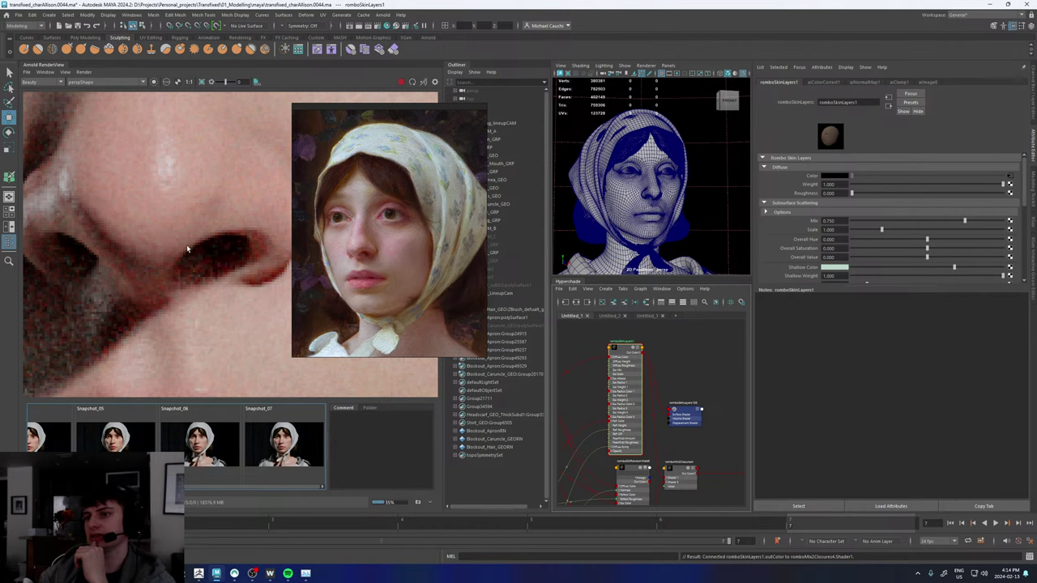
click(279, 441)
click(279, 442)
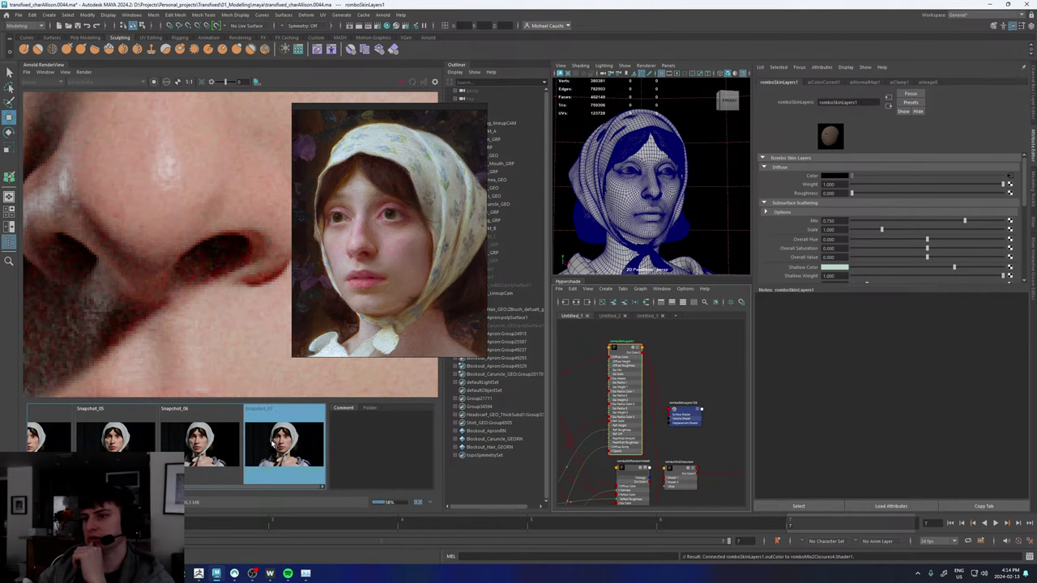
click(287, 451)
click(286, 450)
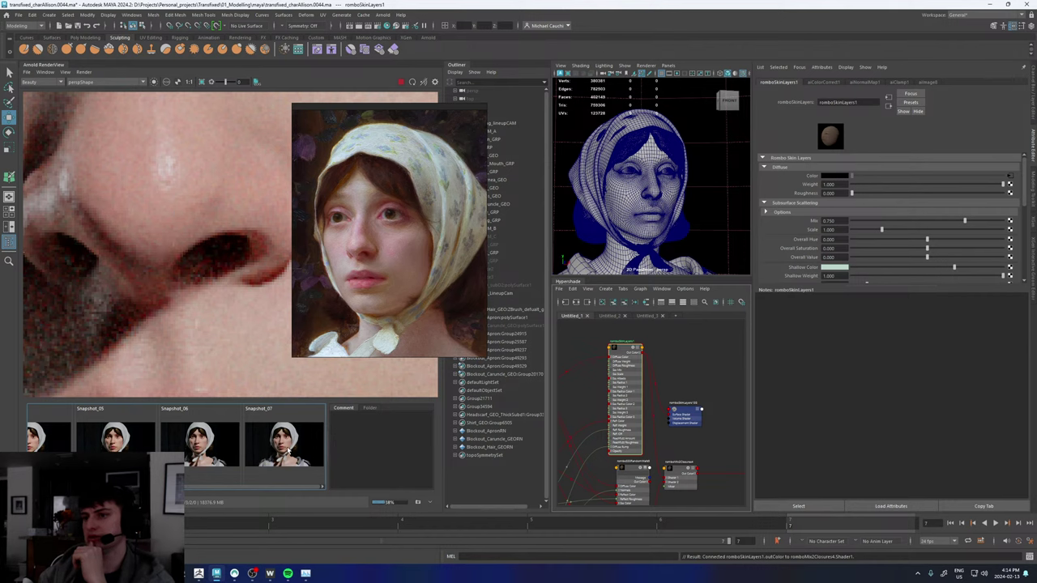
click(293, 461)
click(293, 462)
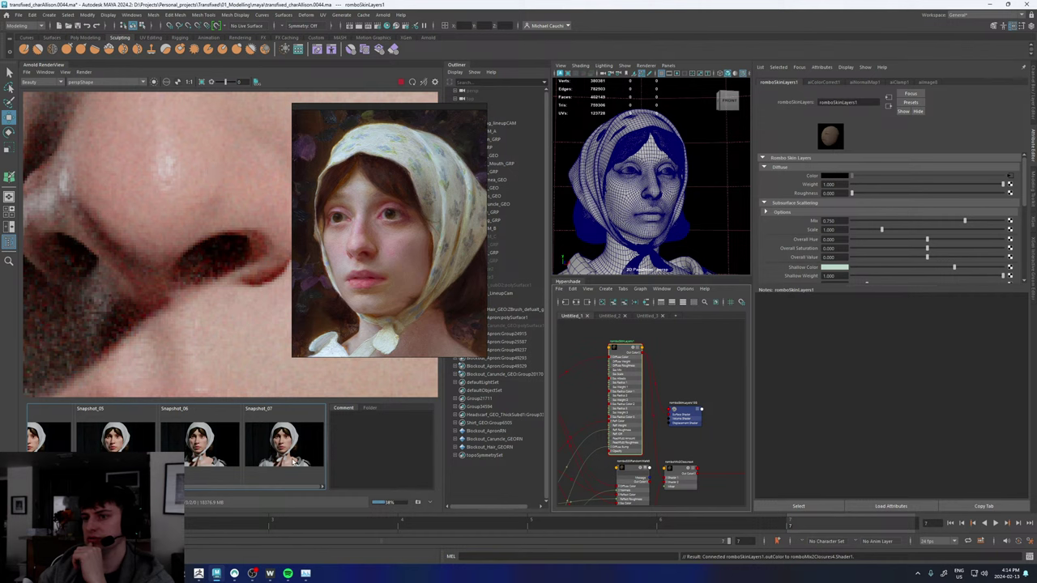
click(293, 462)
click(294, 461)
click(293, 461)
click(293, 461)
click(286, 460)
click(287, 461)
click(287, 460)
click(287, 460)
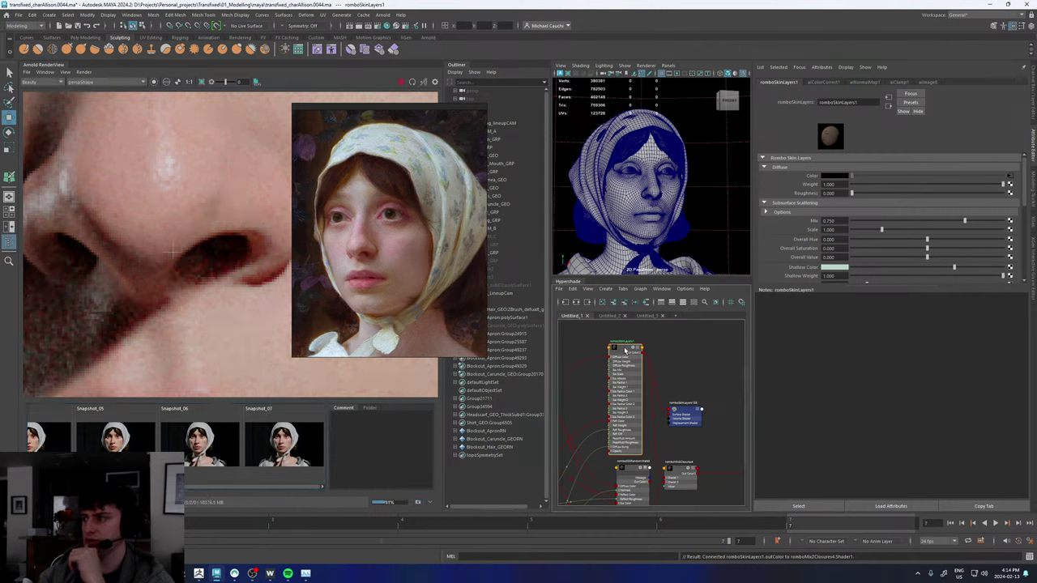
- Compare the overall skin look of the full face between the current render and Snapshot_07
scroll(162, 243, down, 6)
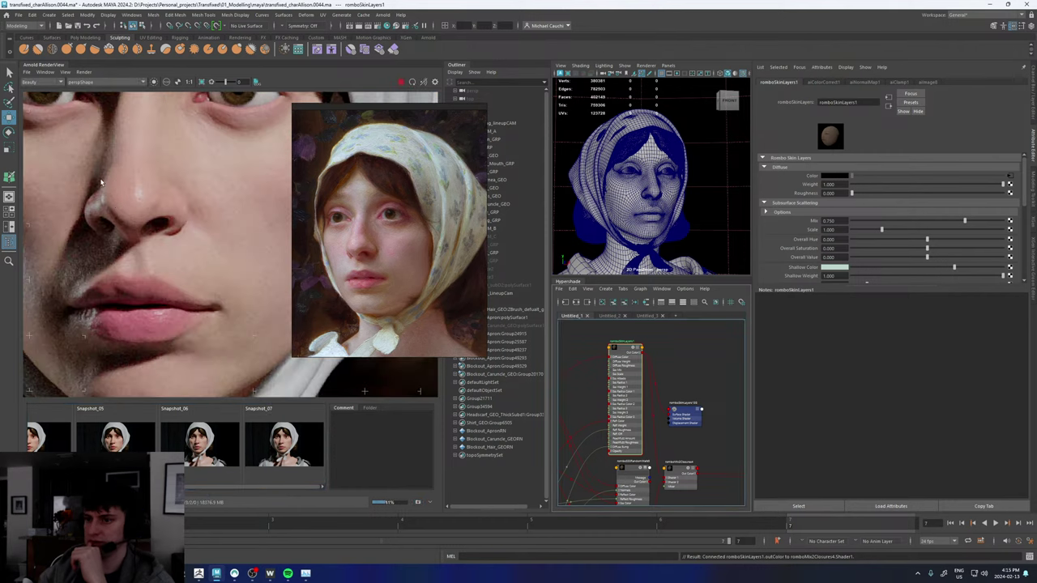
scroll(232, 263, down, 4)
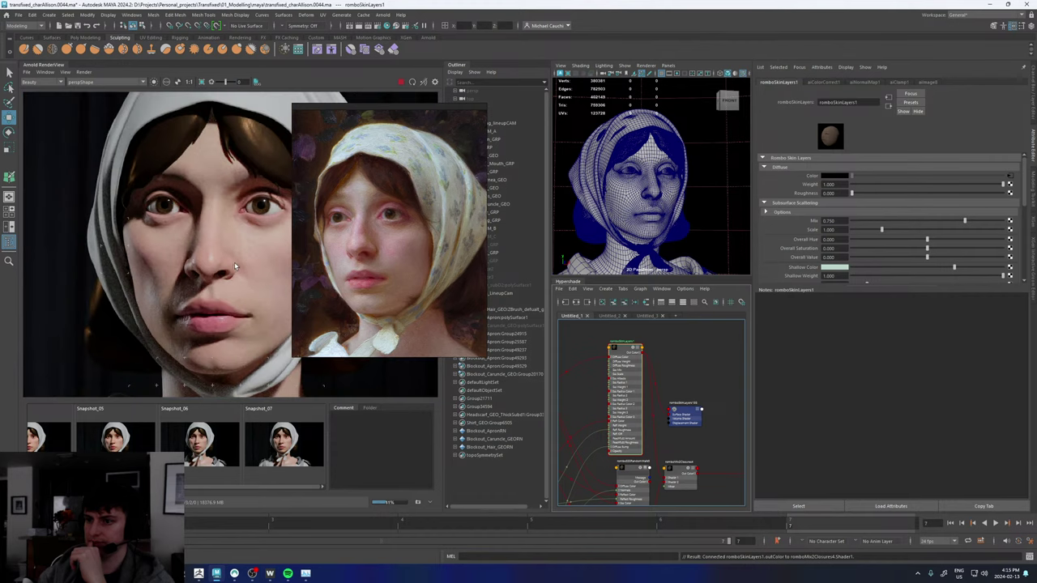
middle_drag(234, 262, 204, 233)
click(278, 440)
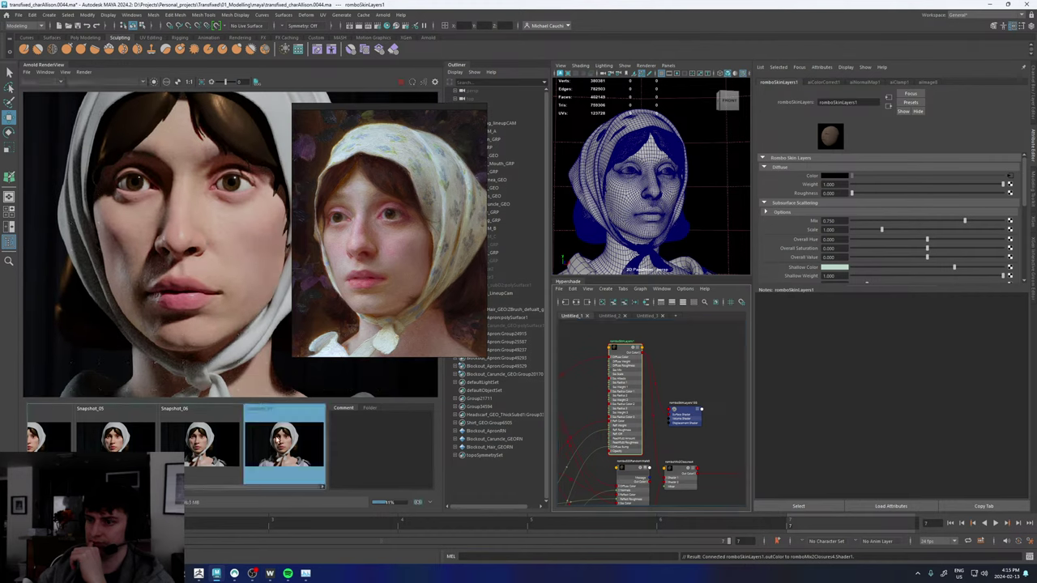
click(277, 440)
click(277, 440)
click(278, 440)
click(278, 440)
click(278, 440)
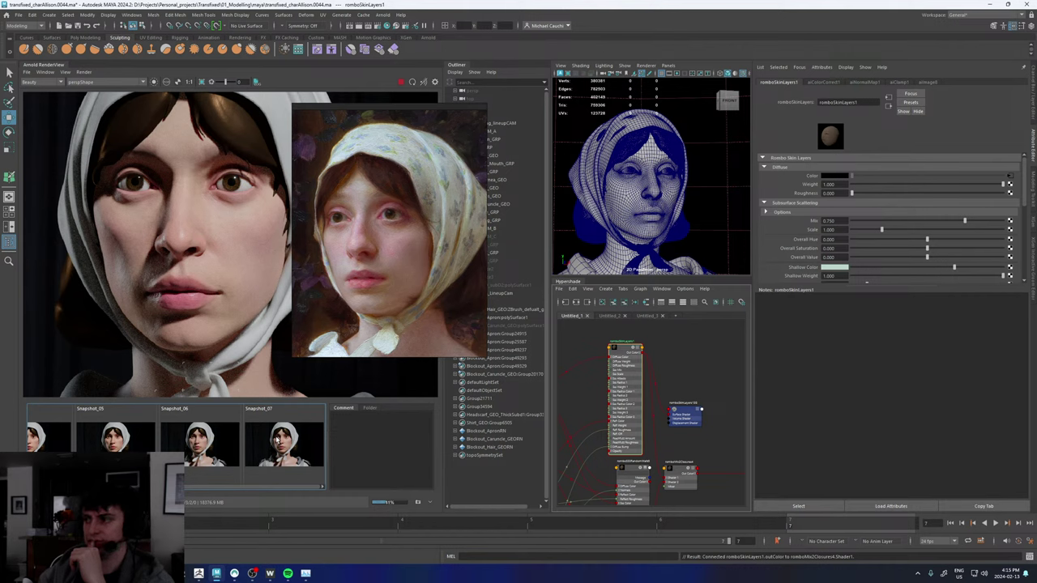
click(279, 441)
click(278, 441)
click(279, 441)
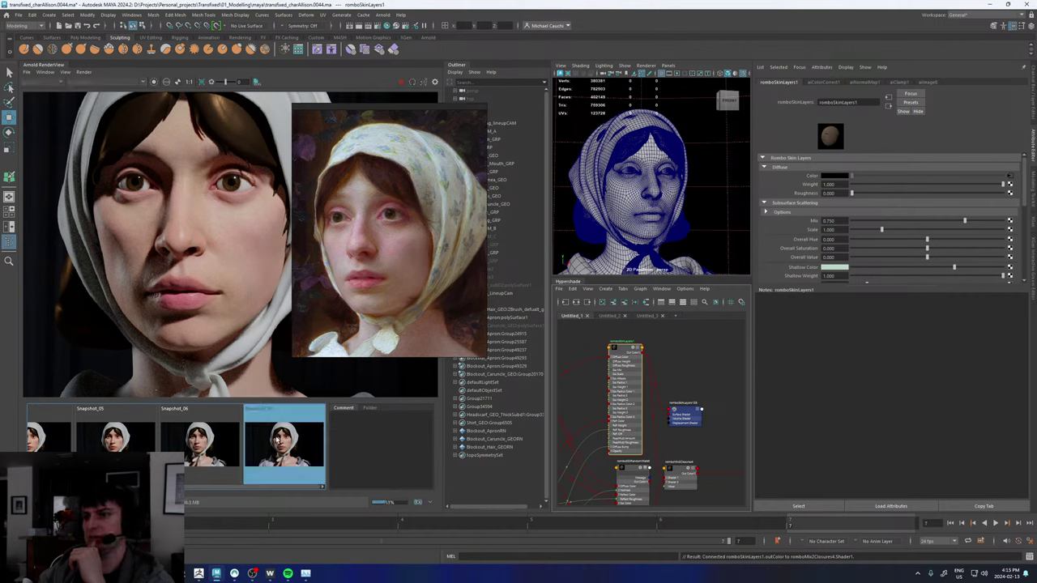
click(278, 441)
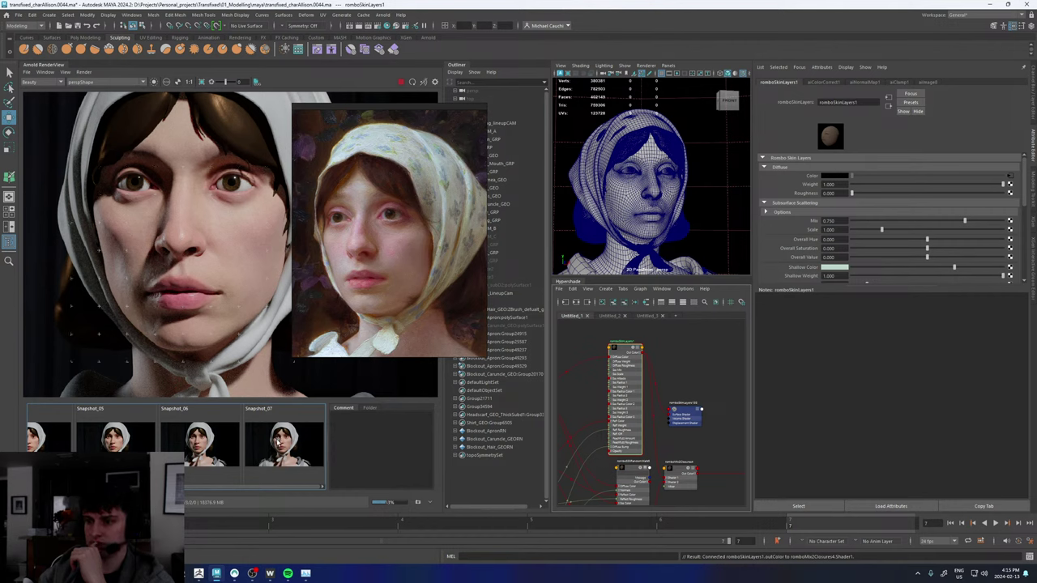
- View the albedo pass of the face, and return to the Beauty pass
click(40, 82)
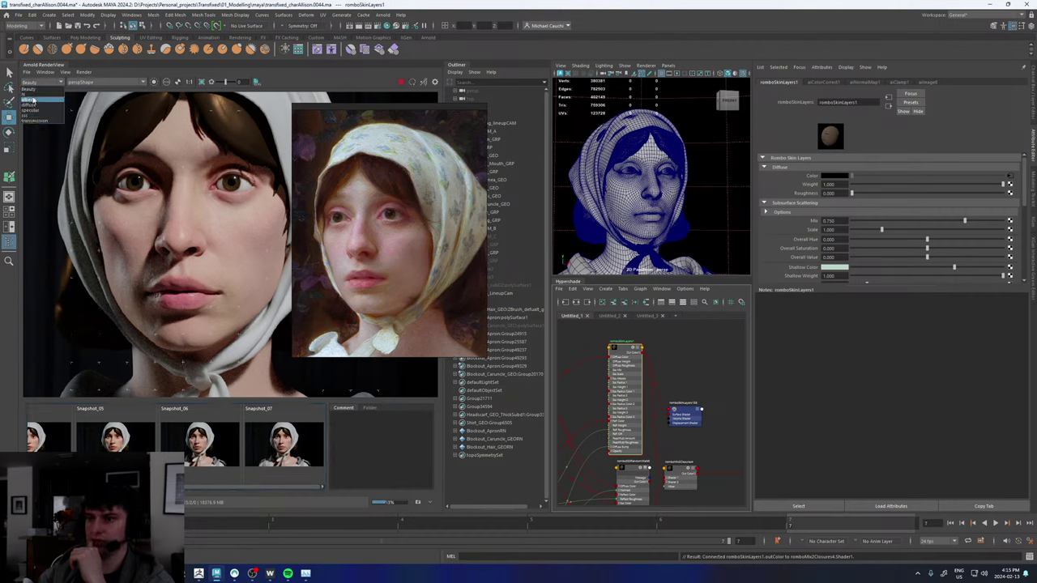
click(33, 101)
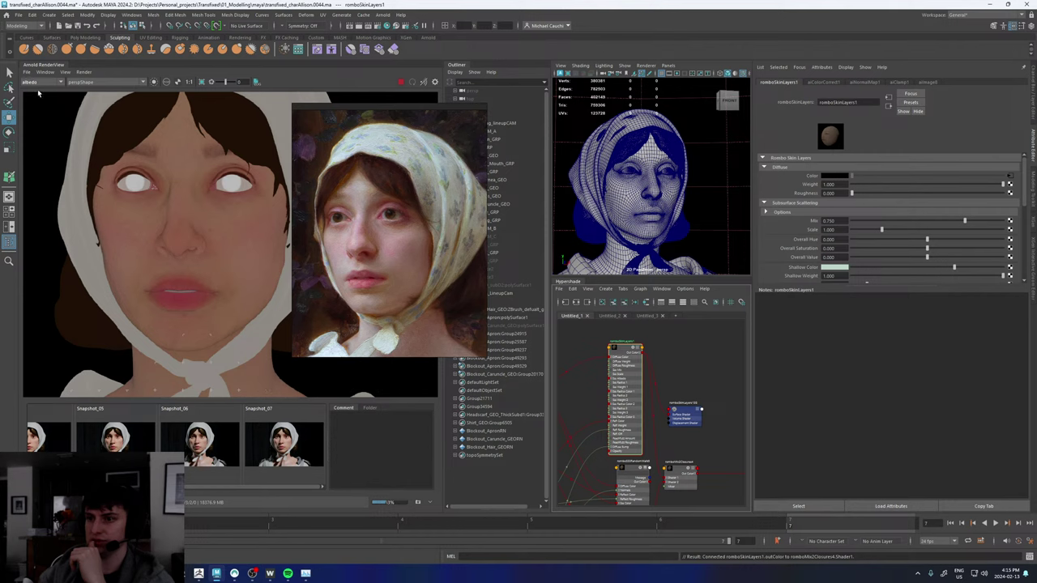
click(35, 83)
click(37, 92)
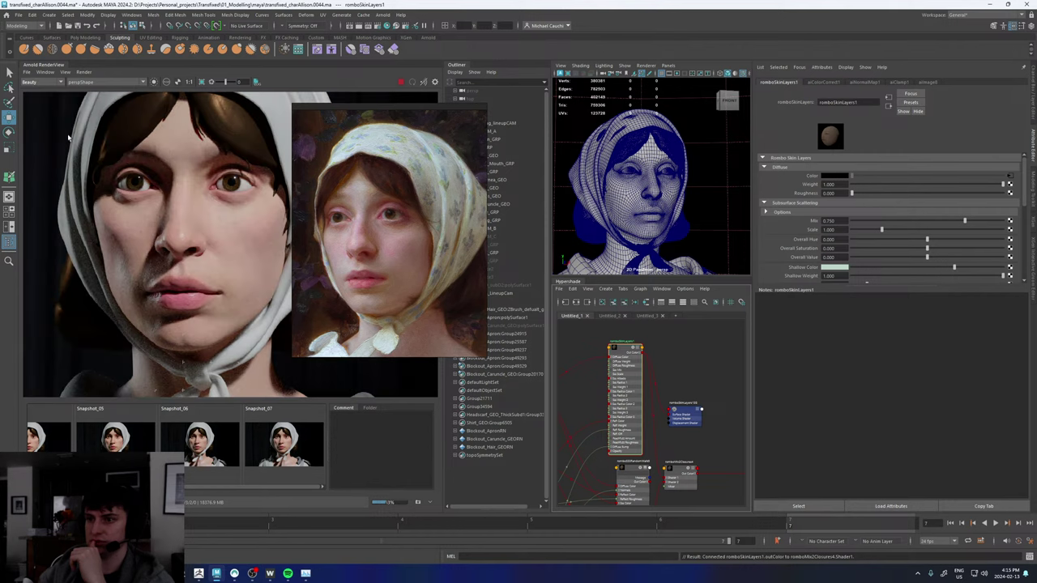
- Move the painted reference image aside to uncover the full headscarf in the render
scroll(235, 230, down, 5)
scroll(247, 223, up, 5)
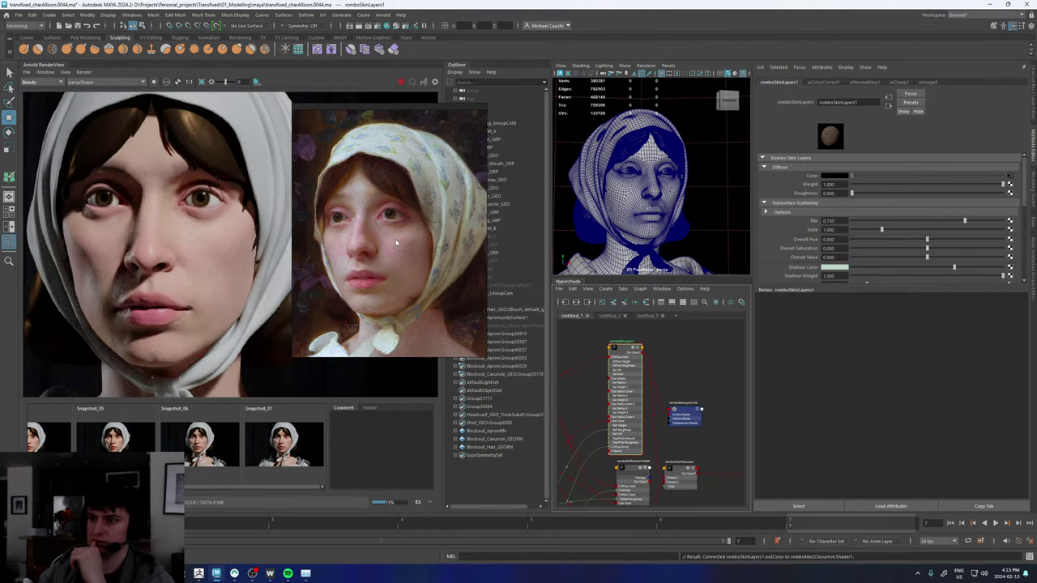
right_drag(396, 242, 434, 236)
scroll(182, 283, down, 3)
scroll(178, 286, up, 3)
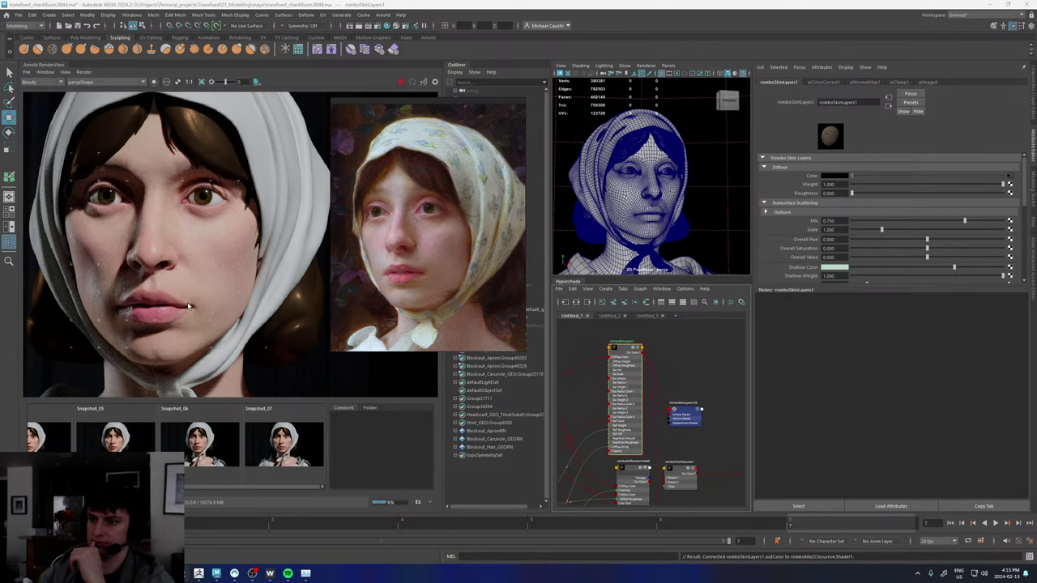
- Alternate between Snapshot_07 and the current render of the uncovered face next to the painted reference
click(284, 440)
click(284, 440)
click(284, 440)
click(284, 439)
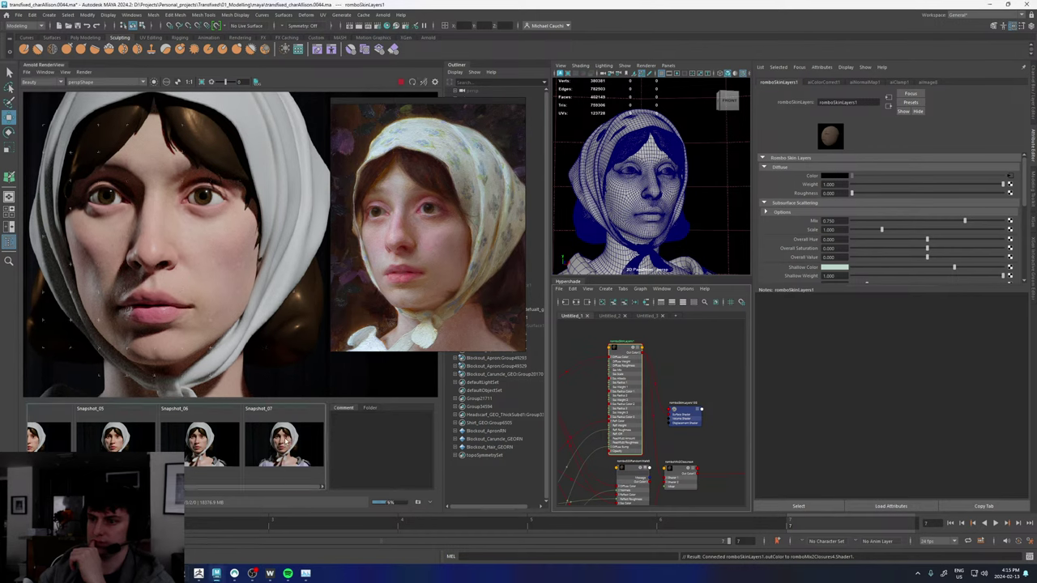
click(284, 439)
click(284, 439)
click(284, 439)
click(284, 439)
click(284, 439)
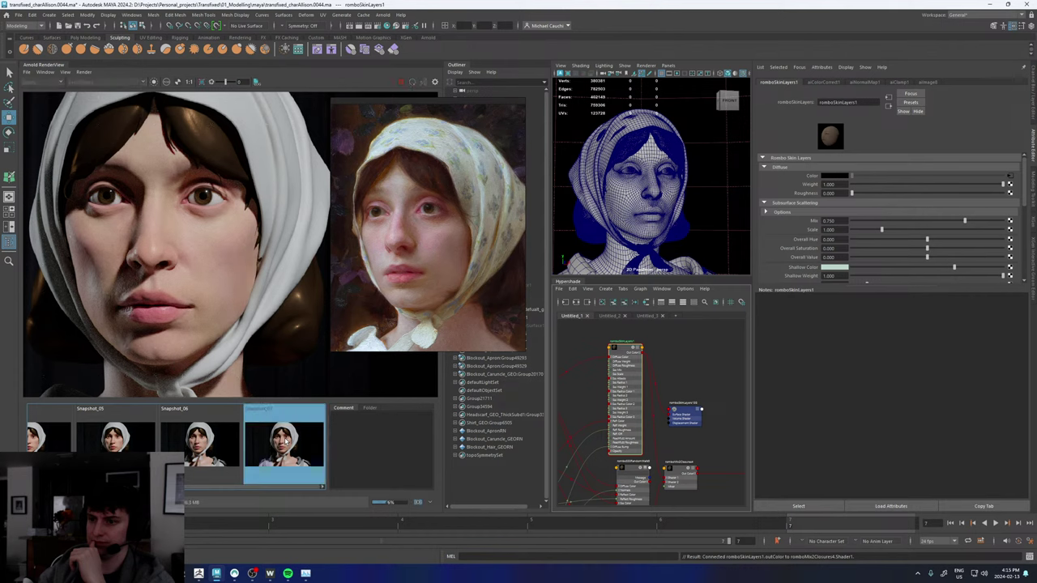
click(284, 439)
- Compare the nose, inner eyes and cheeks up close between the current render and Snapshot_07
scroll(144, 238, up, 3)
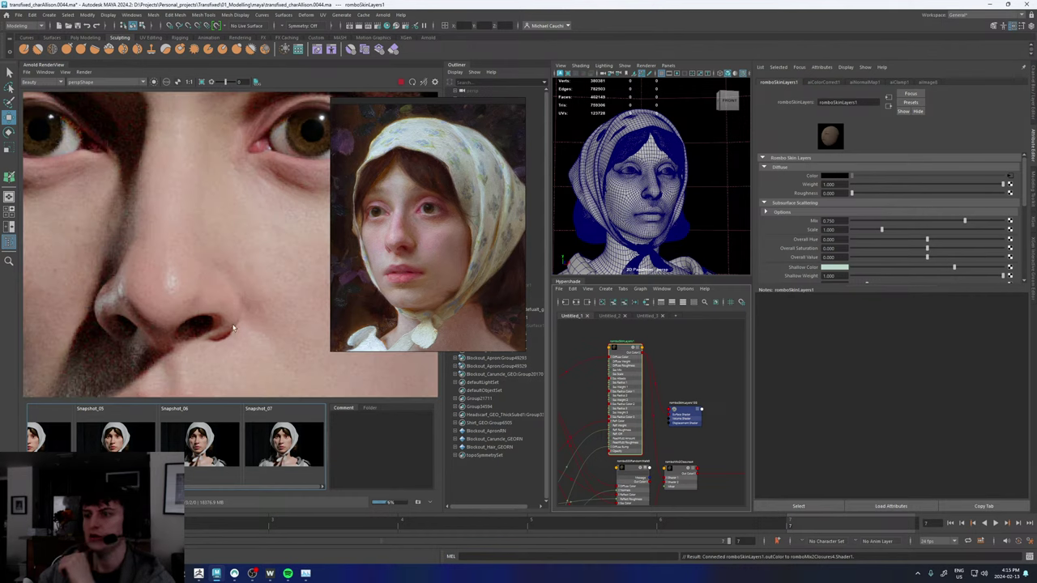
click(276, 435)
click(275, 435)
click(275, 435)
click(276, 435)
click(275, 435)
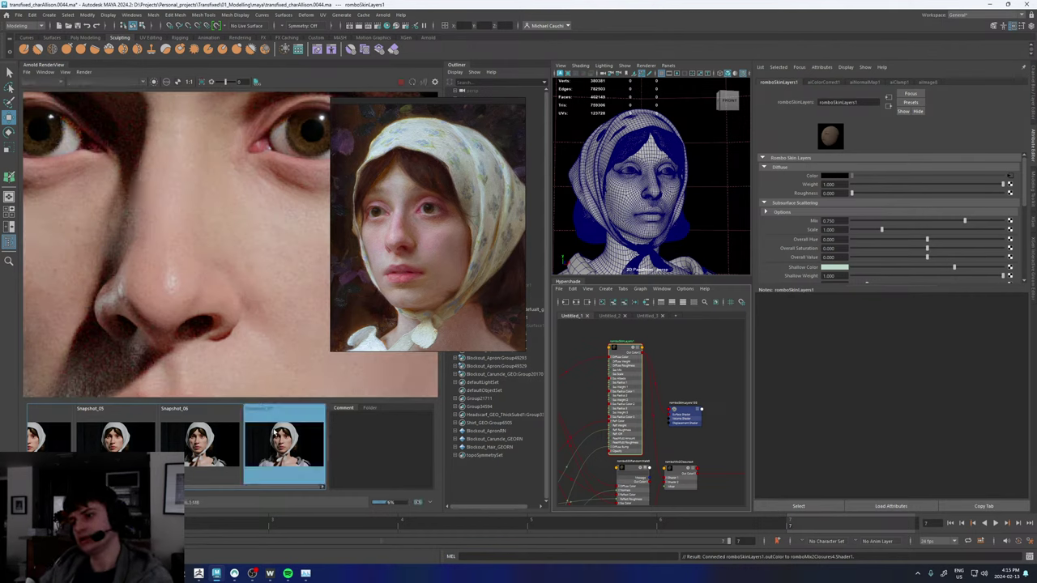
click(275, 435)
click(276, 435)
click(276, 435)
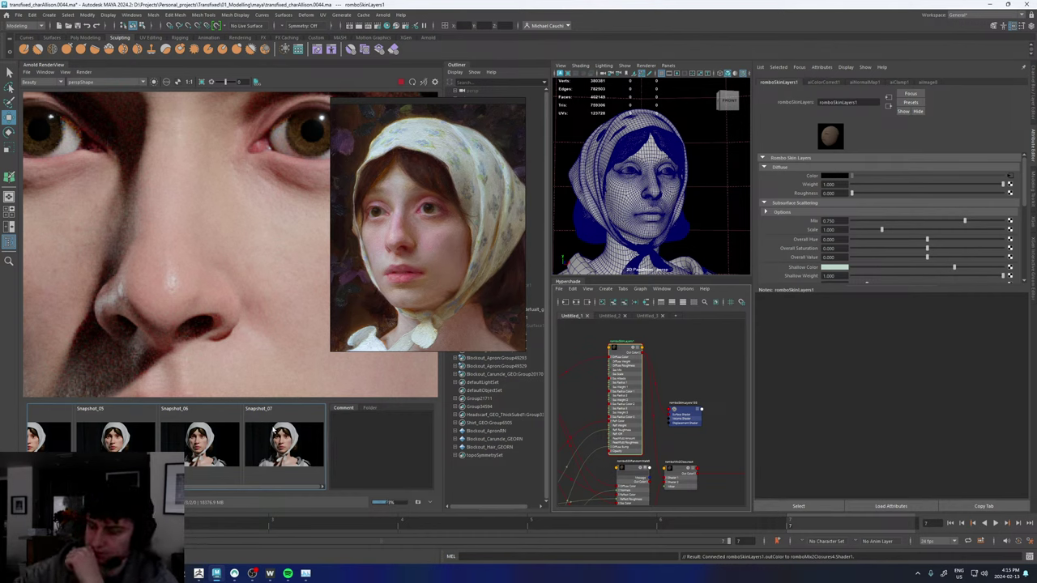
click(284, 434)
click(283, 434)
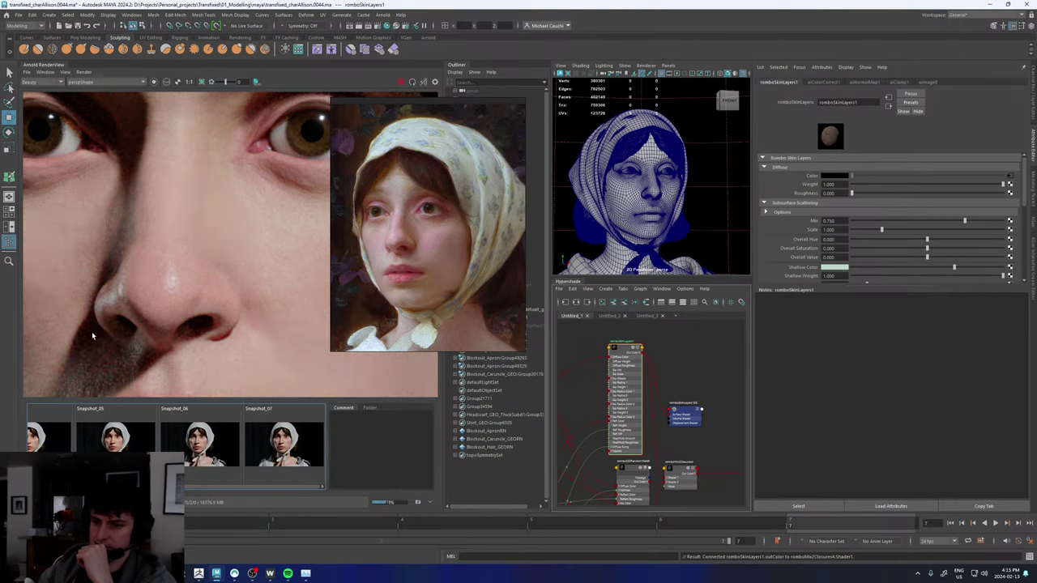
- Compare the highlight on the shadow-side nostril wing between the current render and Snapshot_07
scroll(88, 332, up, 5)
click(292, 477)
click(292, 477)
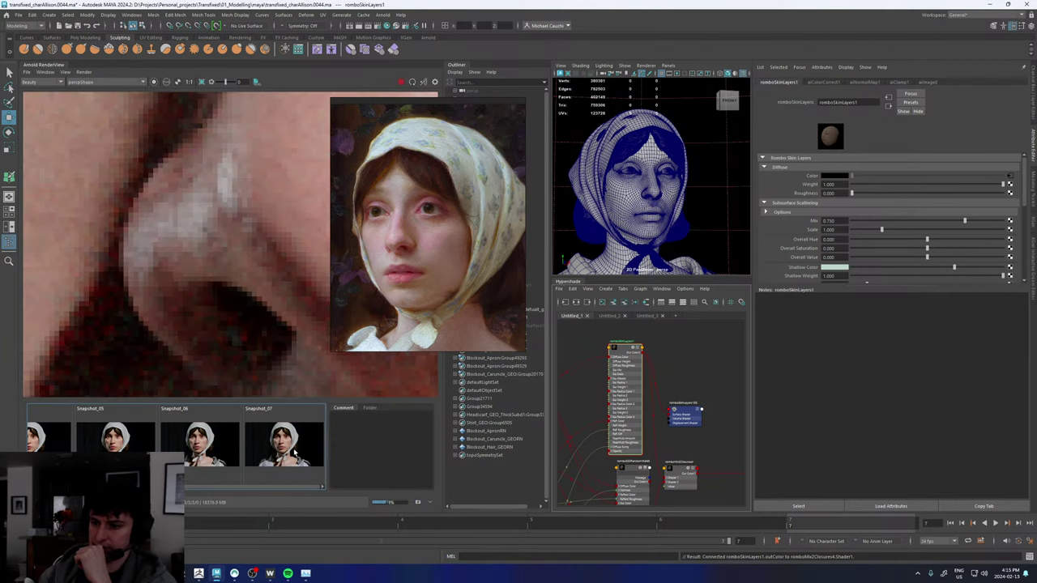
click(293, 476)
- Examine the grainy shadow beneath the nostril by switching between Snapshot_07 and the current render
scroll(129, 334, down, 3)
scroll(106, 344, up, 3)
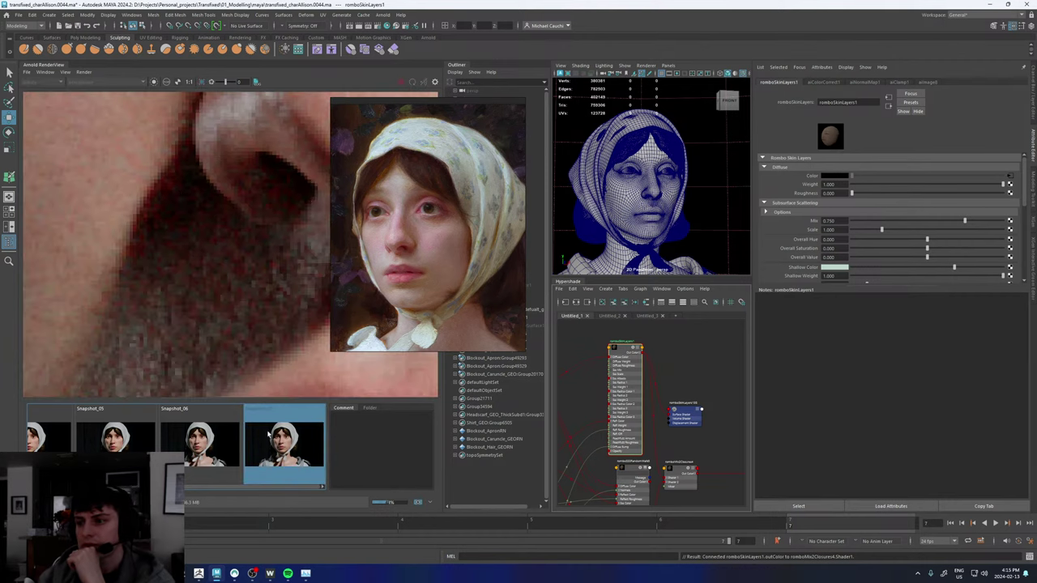
click(296, 447)
click(297, 446)
click(297, 445)
click(297, 445)
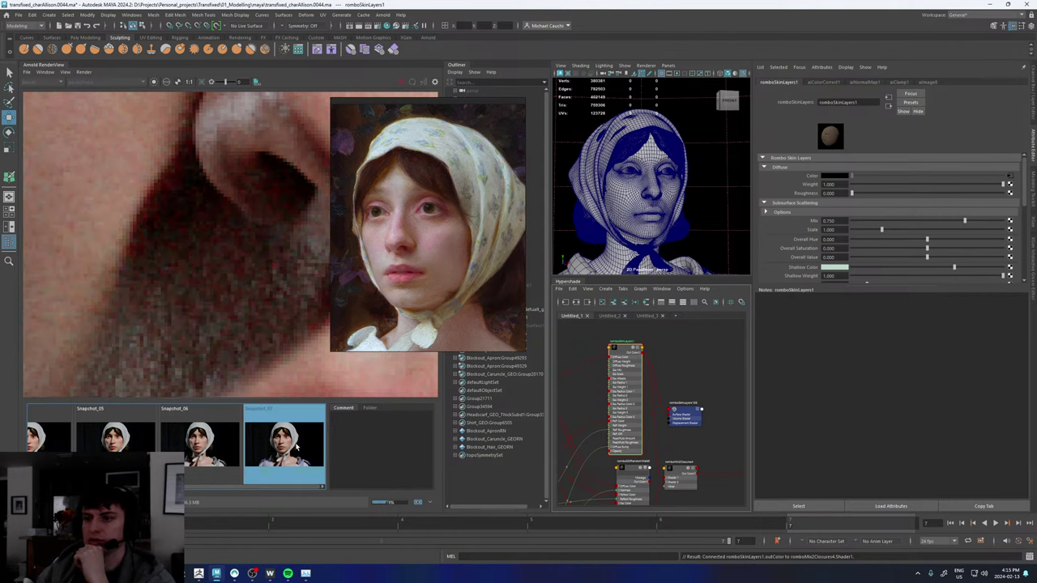
click(297, 444)
click(296, 444)
click(296, 444)
click(295, 444)
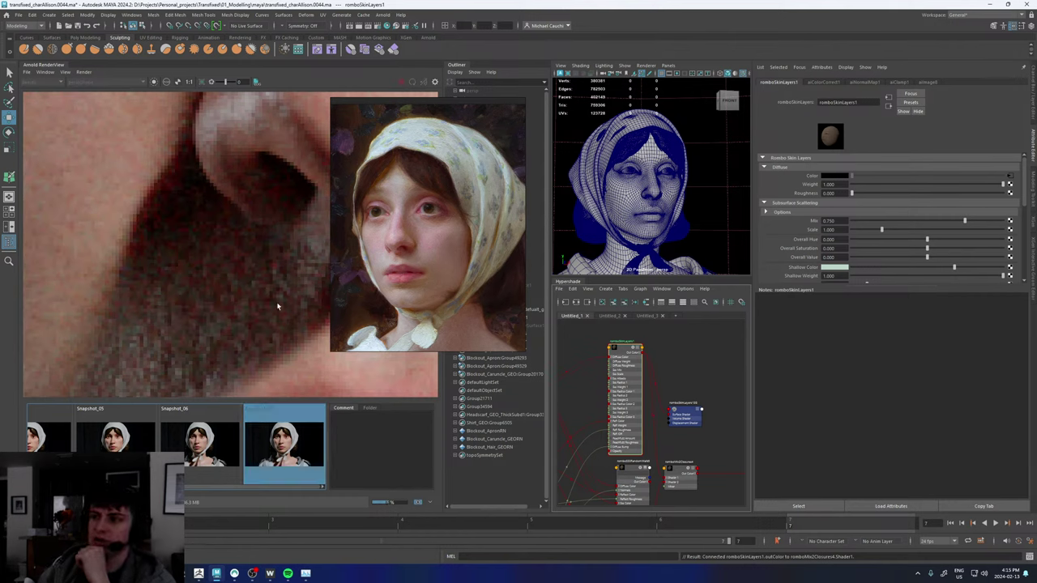
- Compare the nose and upper-lip shading between Snapshot_07 and the current render
scroll(175, 276, down, 3)
click(309, 443)
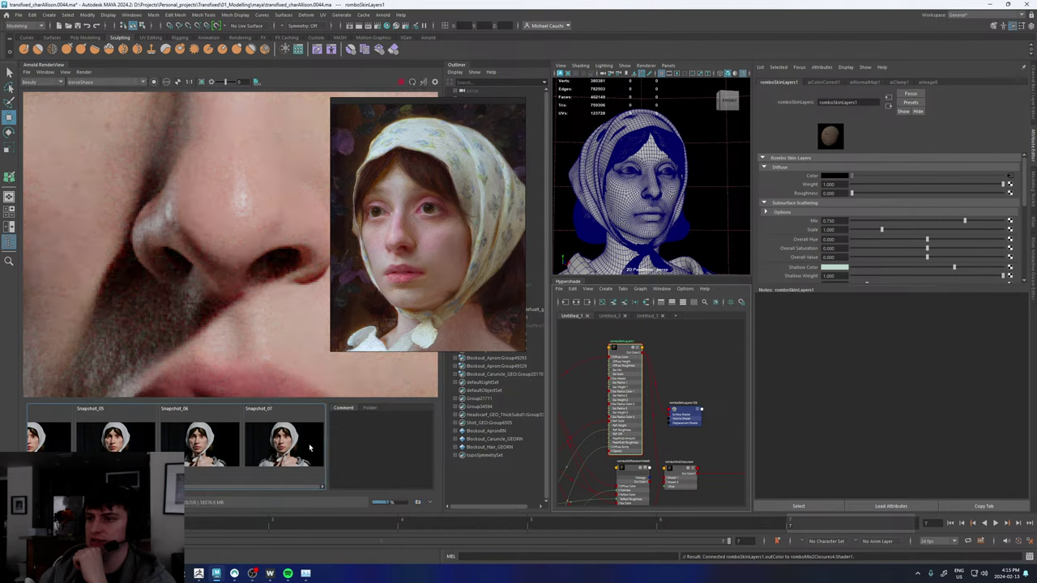
click(308, 444)
click(309, 443)
- Compare the skin shading of the whole face by switching repeatedly between Snapshot_07 and the current render
middle_drag(285, 299, 192, 289)
click(295, 445)
click(295, 445)
click(295, 444)
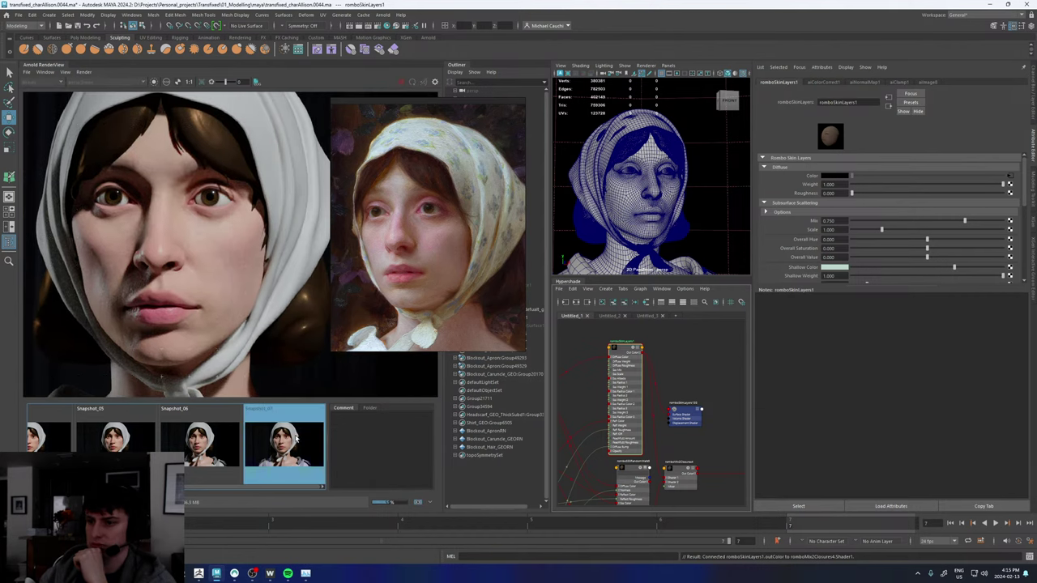
click(295, 441)
click(296, 439)
click(295, 437)
click(296, 438)
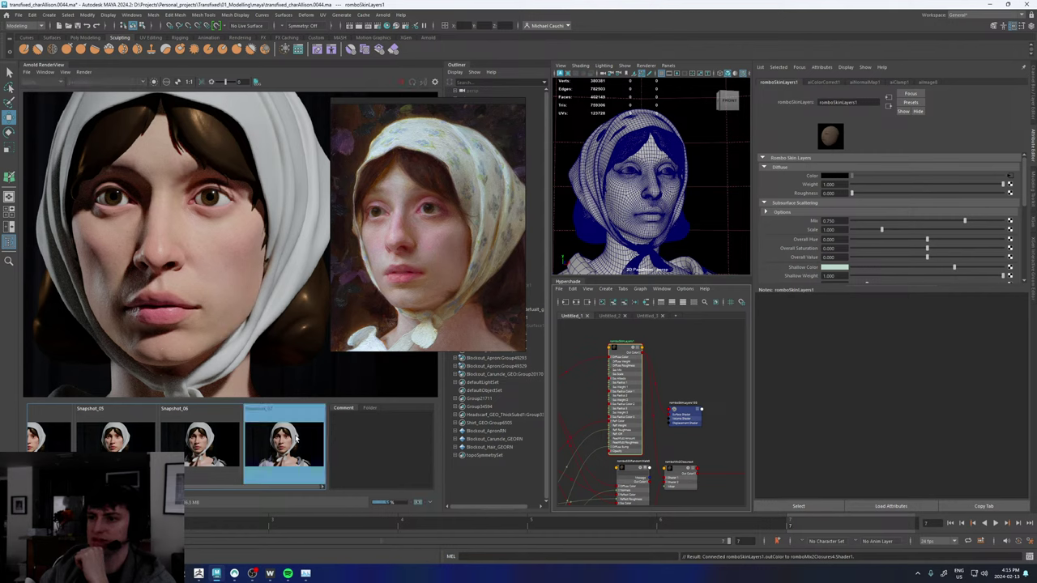
click(295, 437)
click(295, 438)
click(295, 438)
click(295, 438)
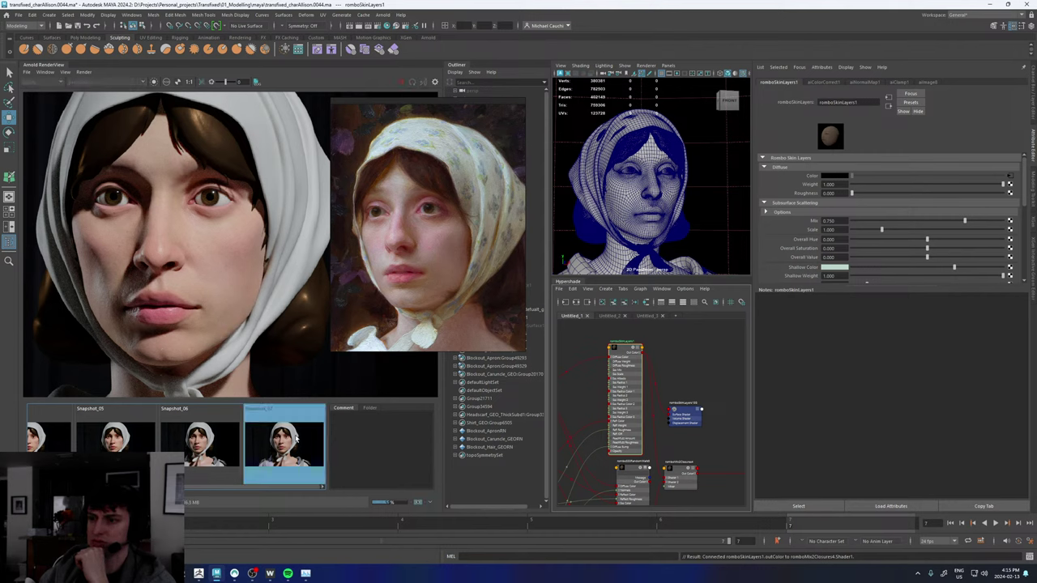
click(296, 438)
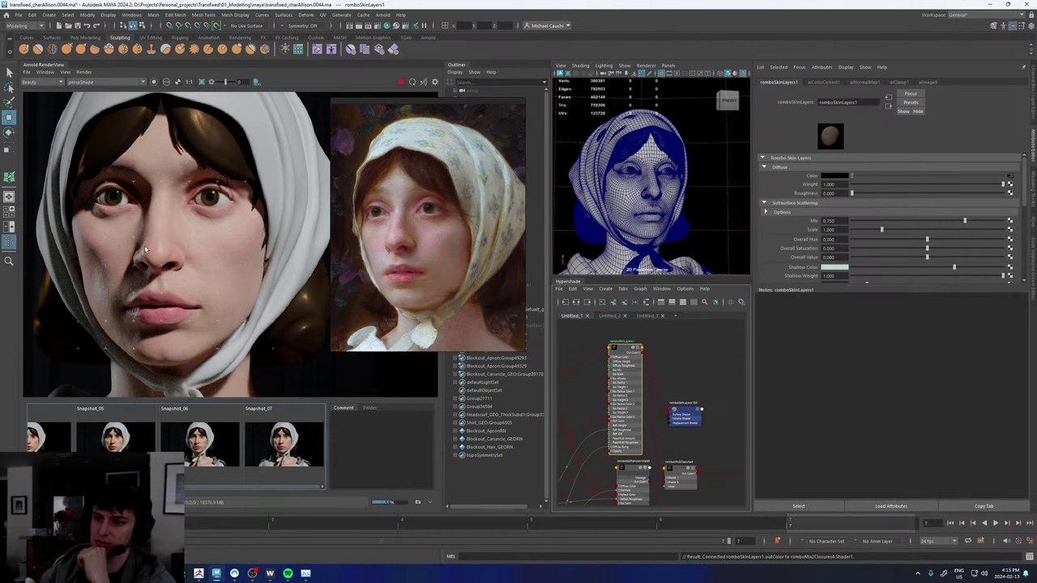
- Compare the eyes, nose and lips at closer range between Snapshot_07 and the current render
scroll(144, 246, up, 2)
click(269, 431)
click(269, 432)
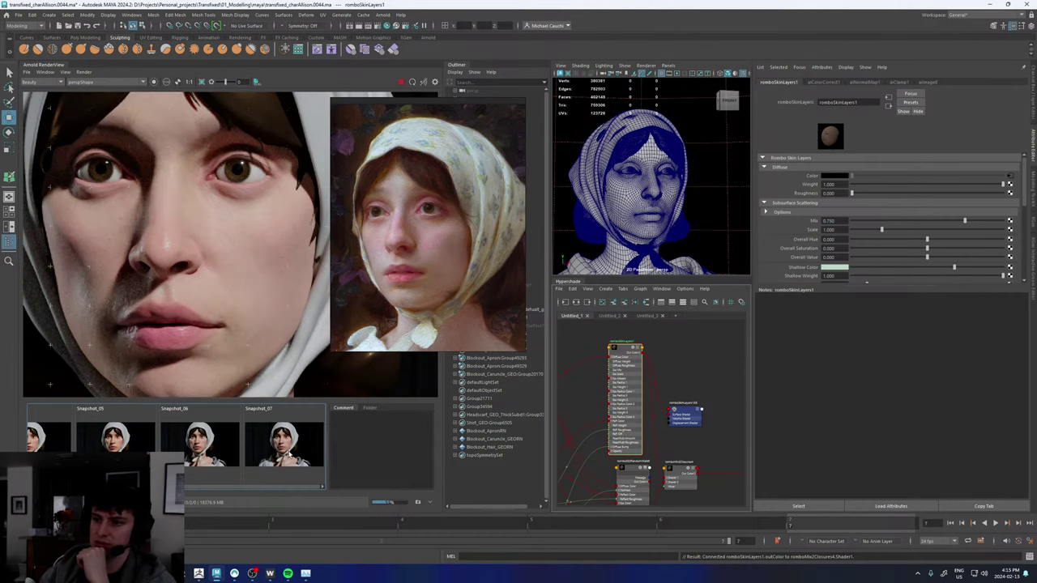
click(268, 431)
click(269, 431)
click(269, 432)
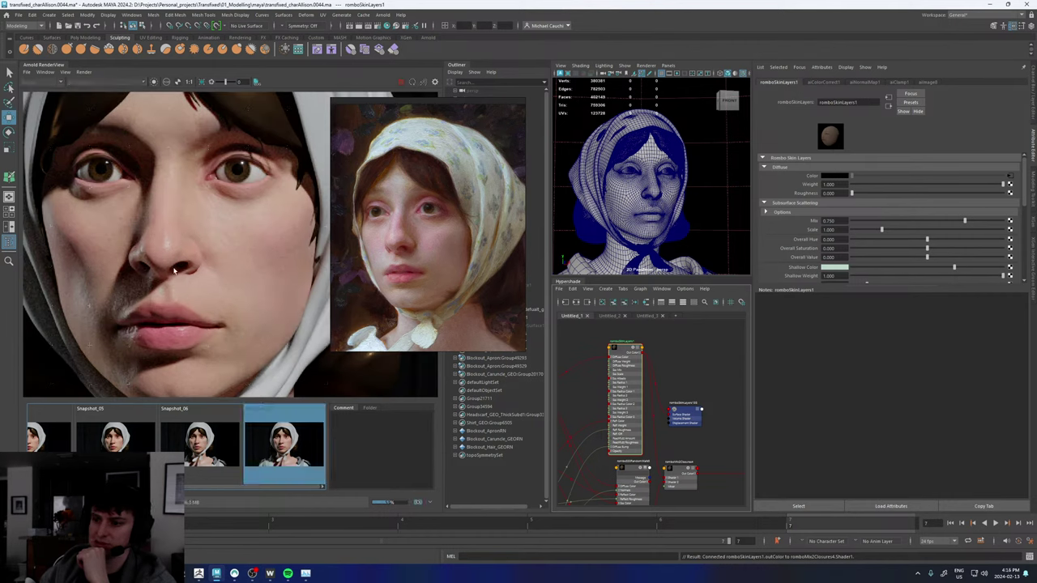
click(280, 435)
click(280, 435)
click(279, 435)
click(280, 435)
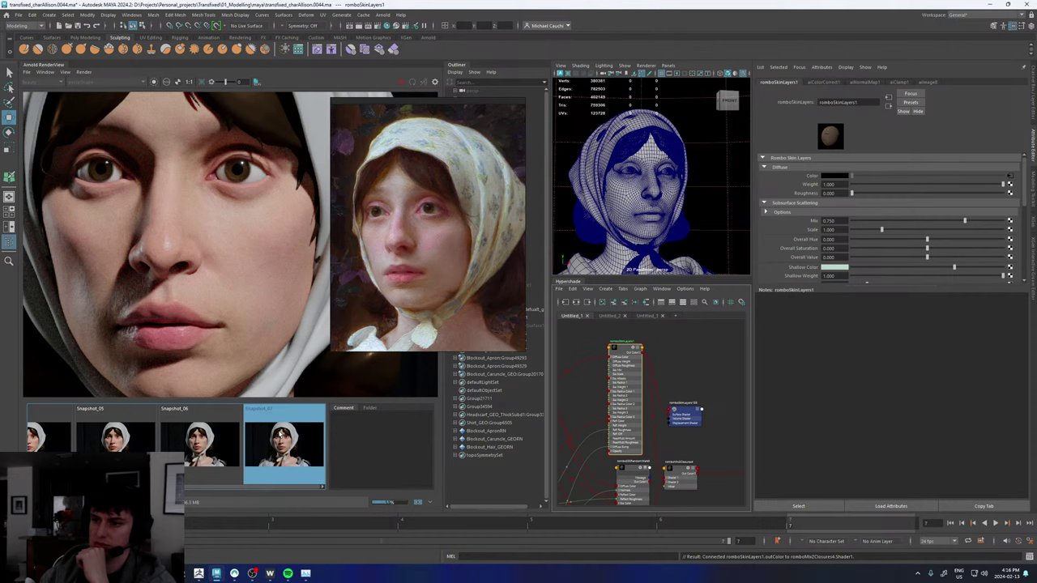
click(279, 435)
- Compare the skin detail around the corner of the mouth between Snapshot_07 and the current render
scroll(267, 295, up, 6)
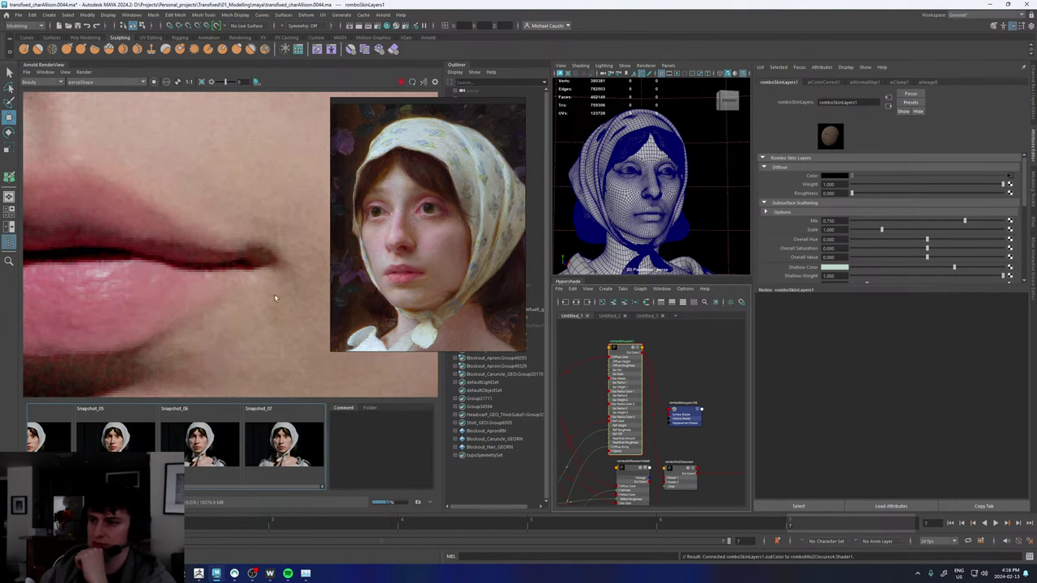
click(285, 438)
click(286, 438)
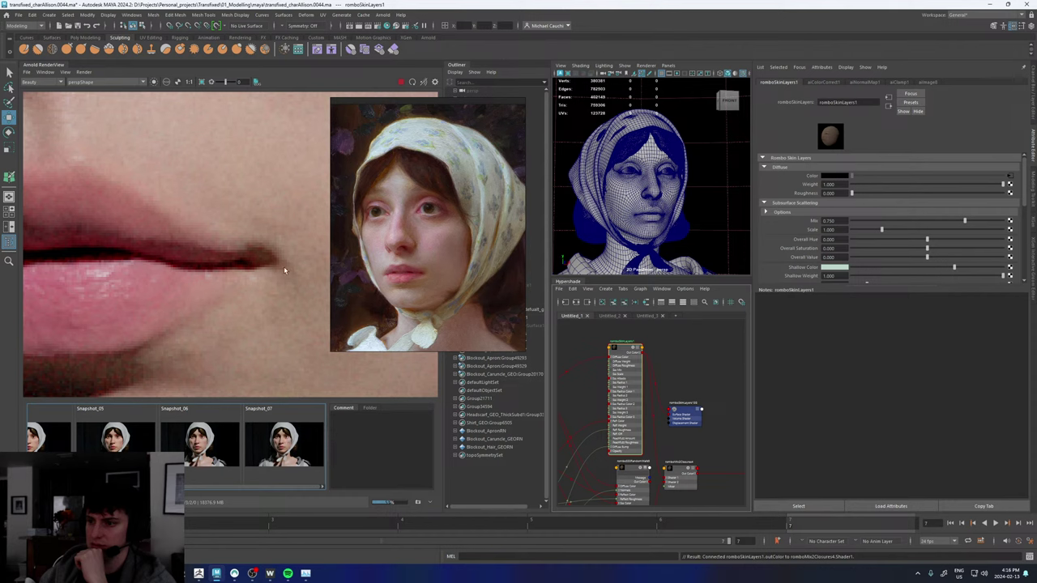
click(285, 437)
click(285, 437)
click(285, 438)
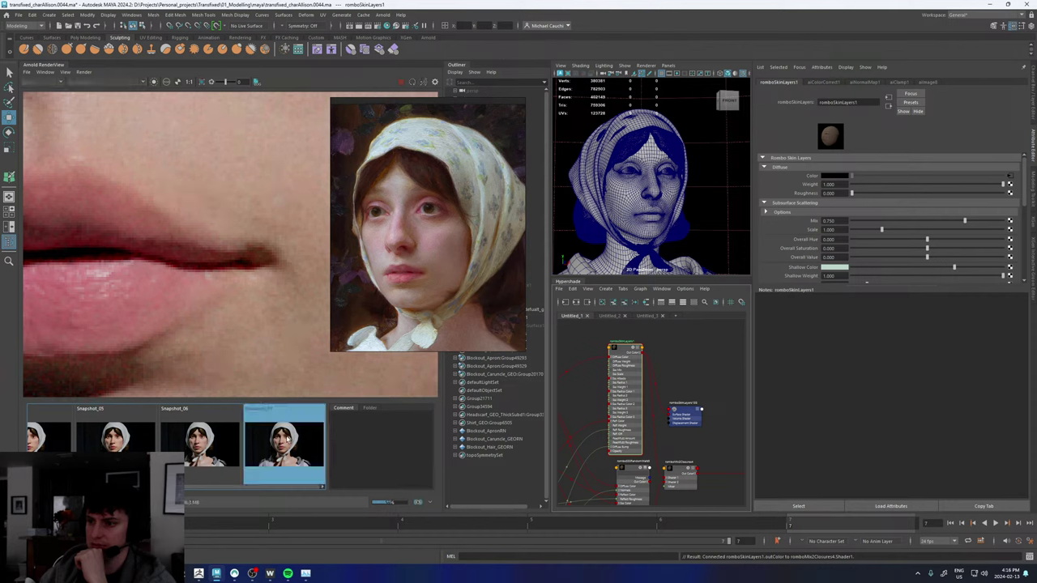
click(285, 437)
click(285, 438)
click(285, 438)
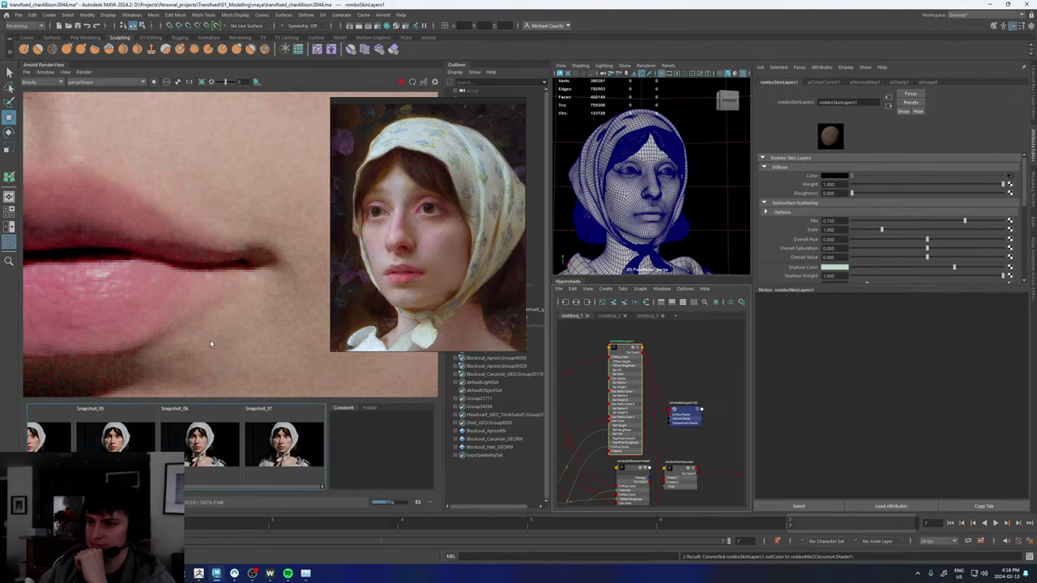
- Compare the full head with its headscarf between Snapshot_07 and the current render
scroll(210, 340, down, 5)
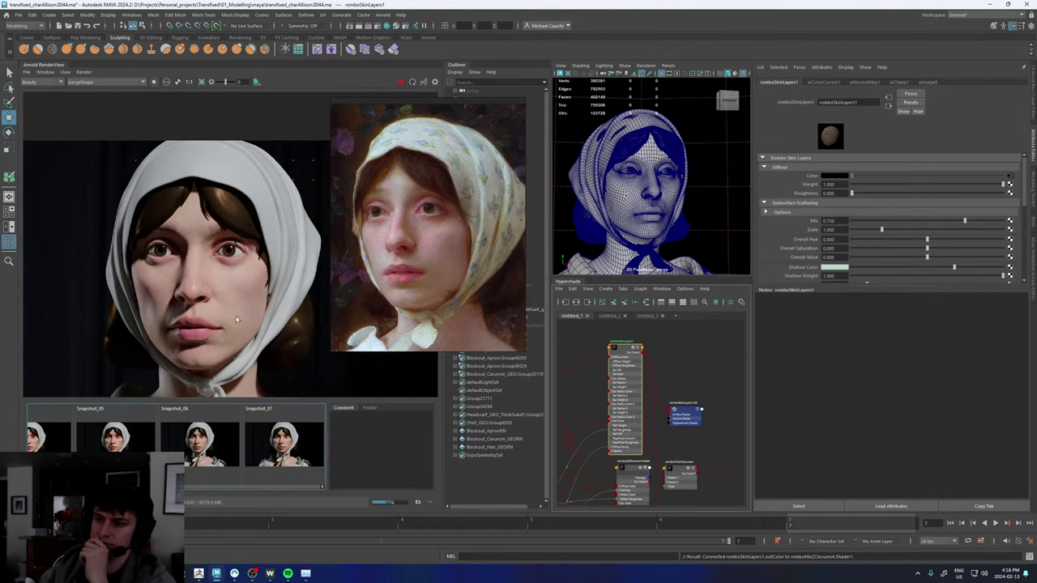
click(283, 442)
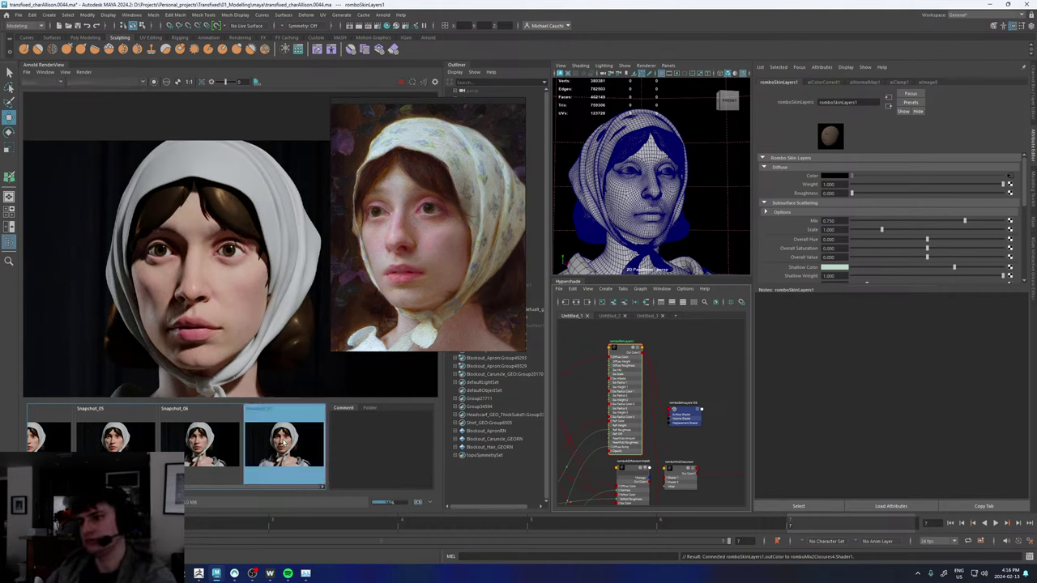
click(283, 439)
click(283, 440)
click(284, 440)
click(284, 439)
click(284, 439)
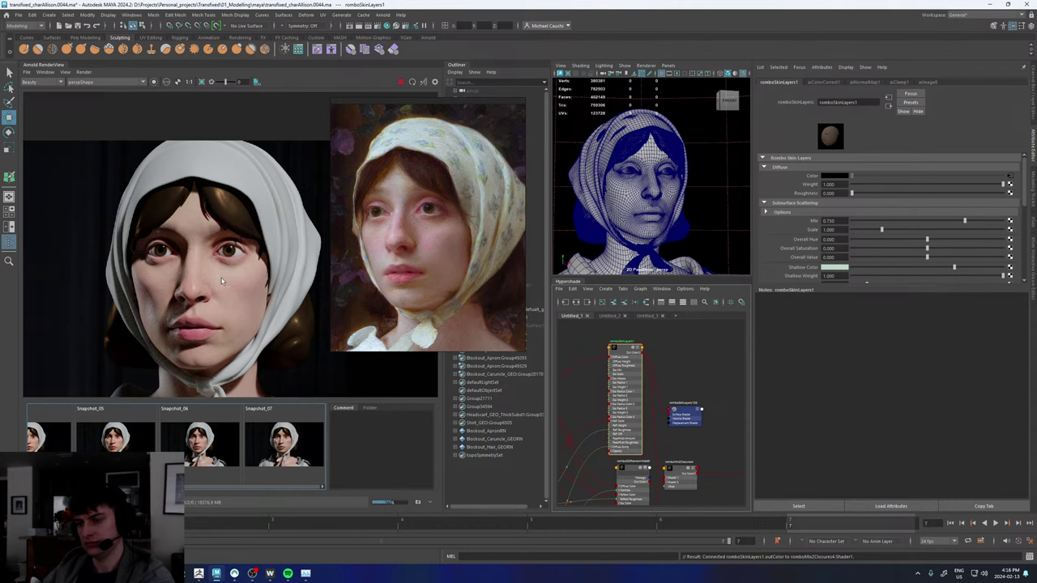
- Compare the skin under the inner corner of the lit-side eye between Snapshot_07 and the current render
scroll(210, 274, up, 5)
scroll(243, 225, up, 3)
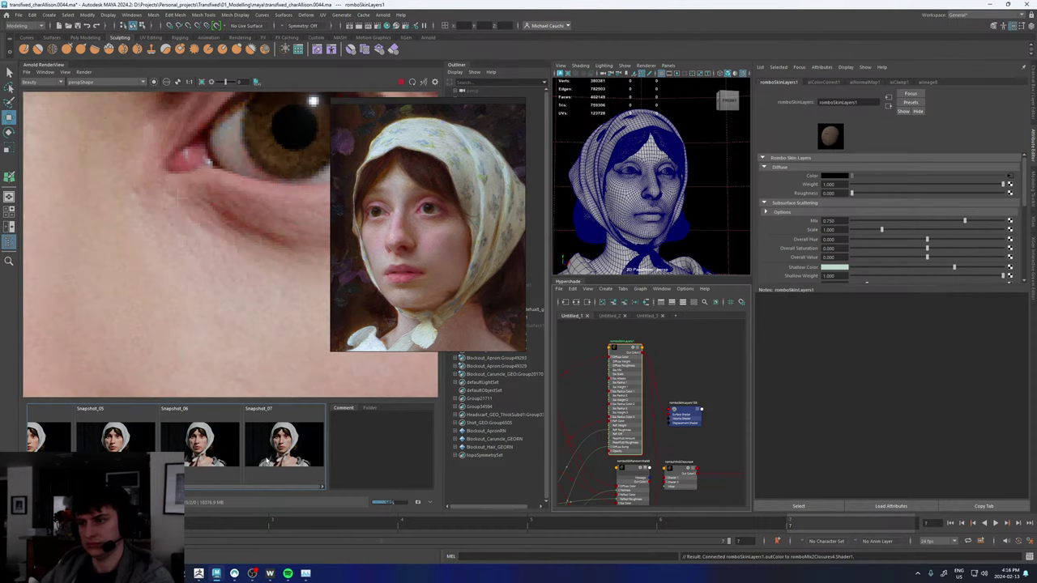
click(290, 465)
click(291, 466)
click(292, 466)
click(291, 466)
- Compare the overall face shading again between Snapshot_07 and the current render
scroll(214, 282, down, 8)
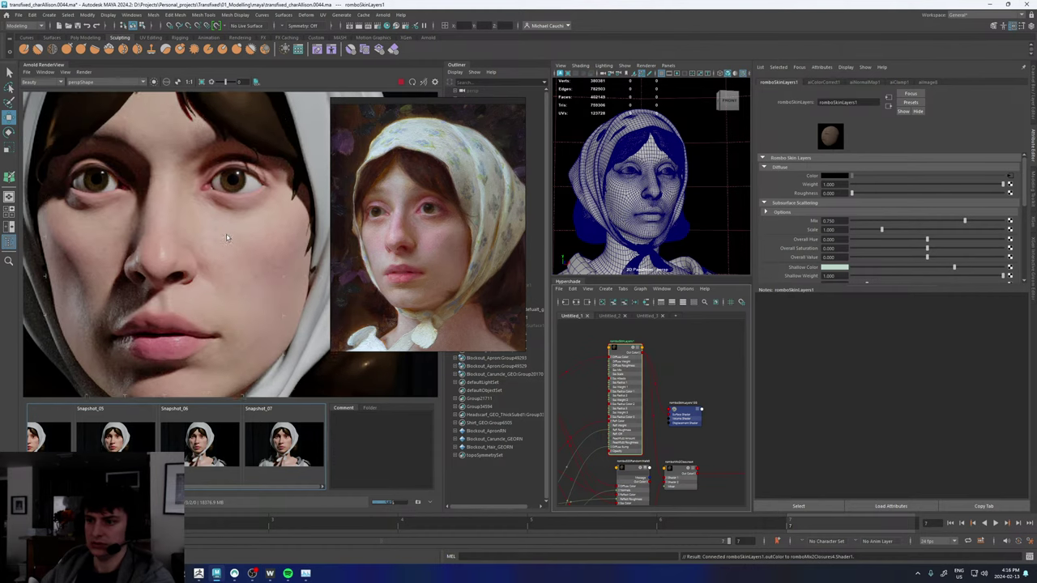
scroll(225, 209, down, 2)
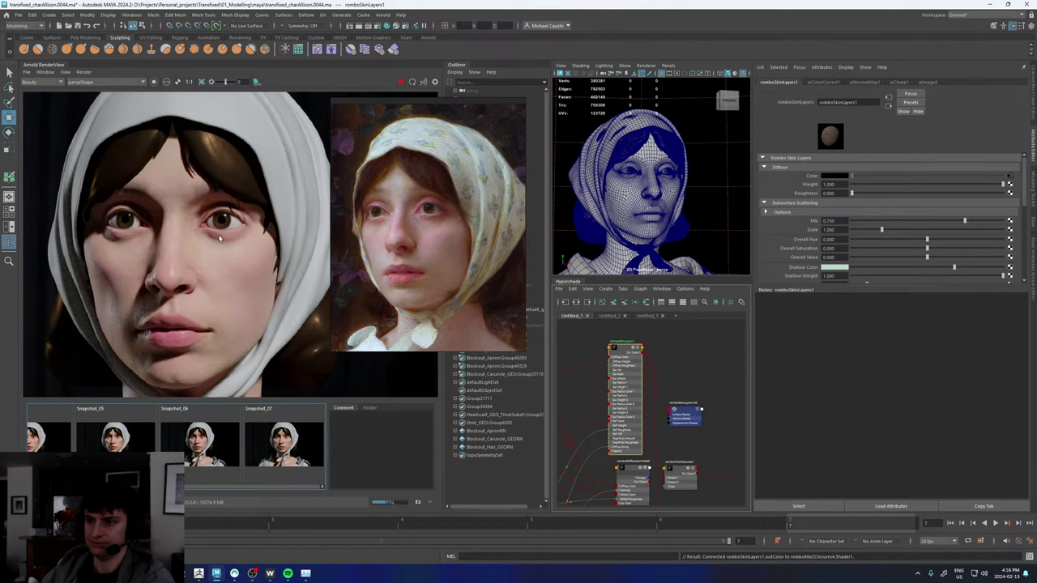
click(281, 433)
click(281, 433)
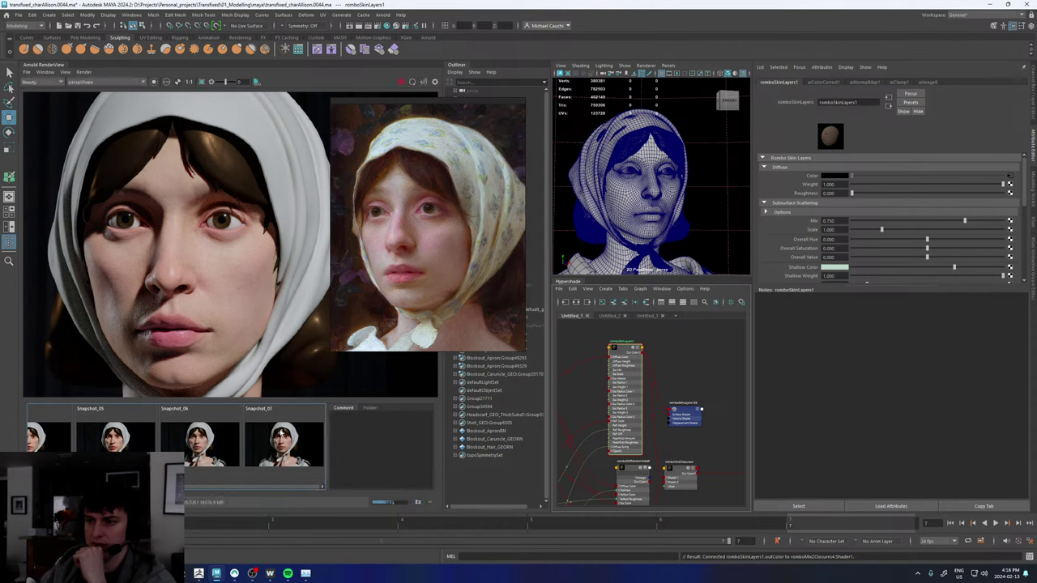
click(281, 433)
- Compare the lit-side eye, cheek and nose tip between Snapshot_07 and the current render
scroll(207, 230, up, 5)
click(283, 433)
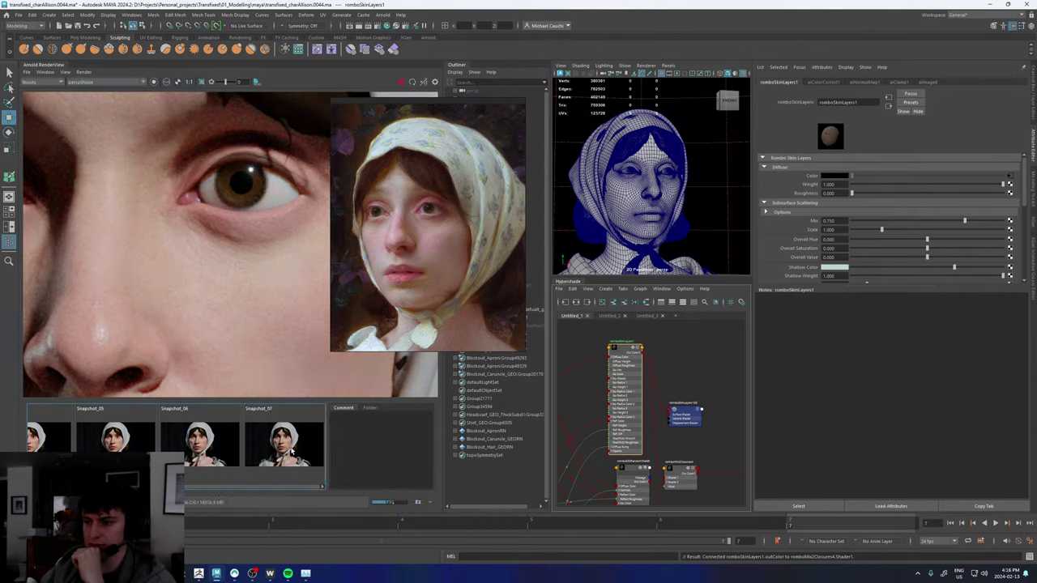
click(292, 448)
click(292, 448)
click(292, 448)
click(290, 437)
- Compare the nose bridge, tip and nostrils in close-up between Snapshot_07 and the current render
scroll(236, 295, down, 5)
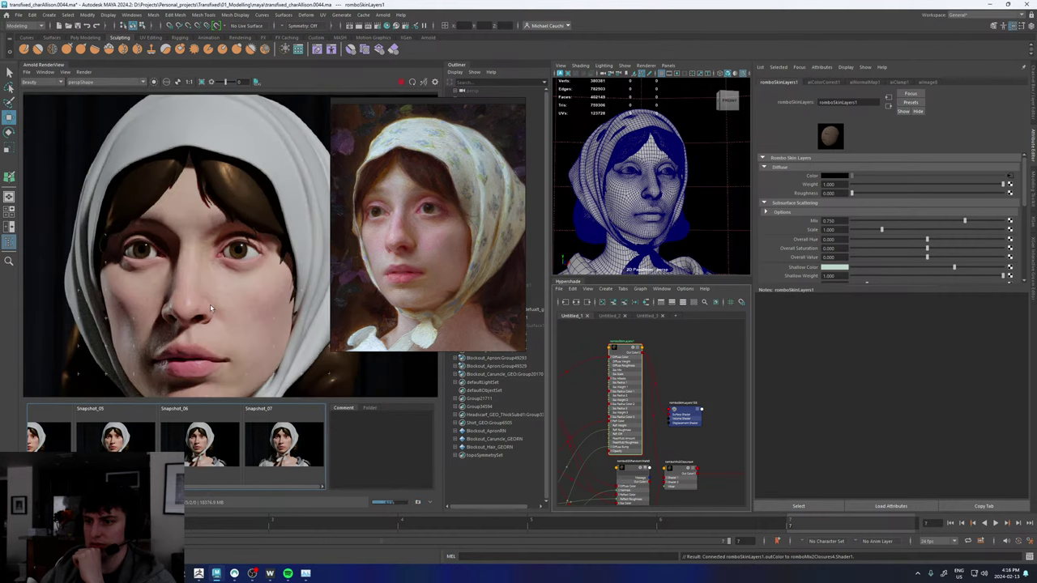
scroll(210, 306, up, 5)
click(286, 437)
click(287, 438)
click(289, 437)
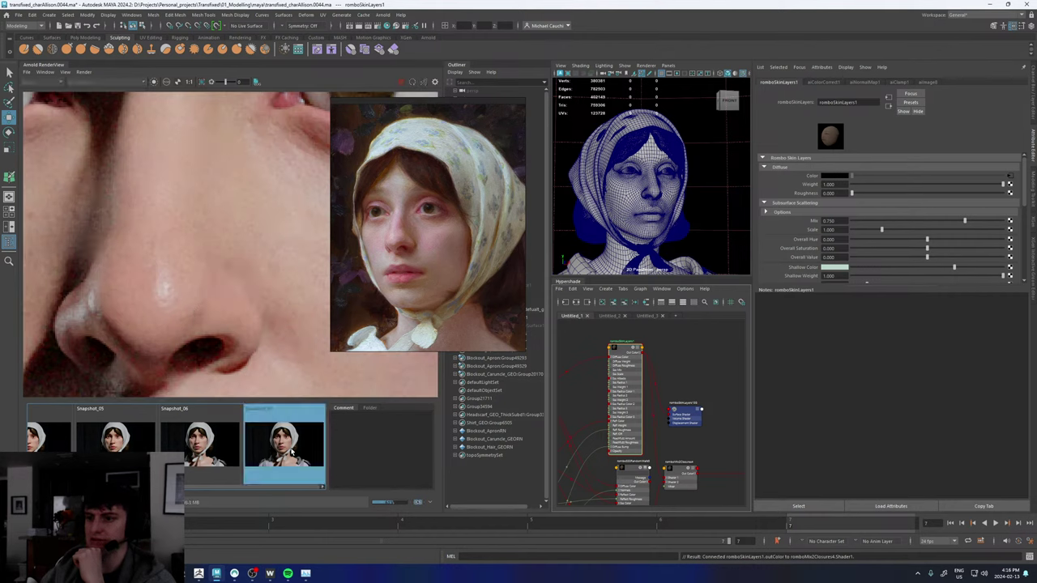
click(294, 436)
- Compare the cheek skin below the lit-side eye between Snapshot_07 and the current render
scroll(153, 279, down, 5)
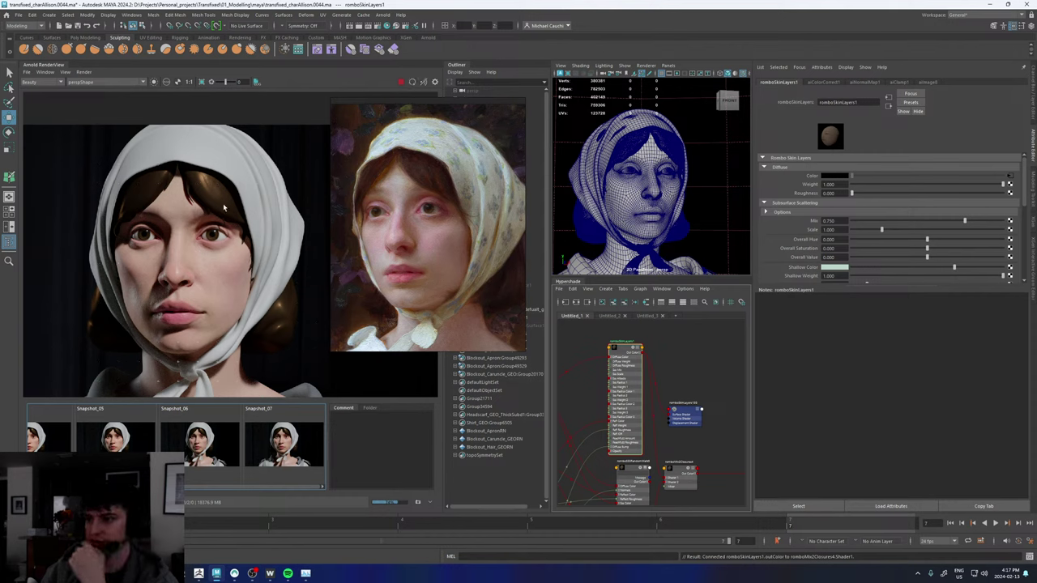
scroll(172, 276, up, 6)
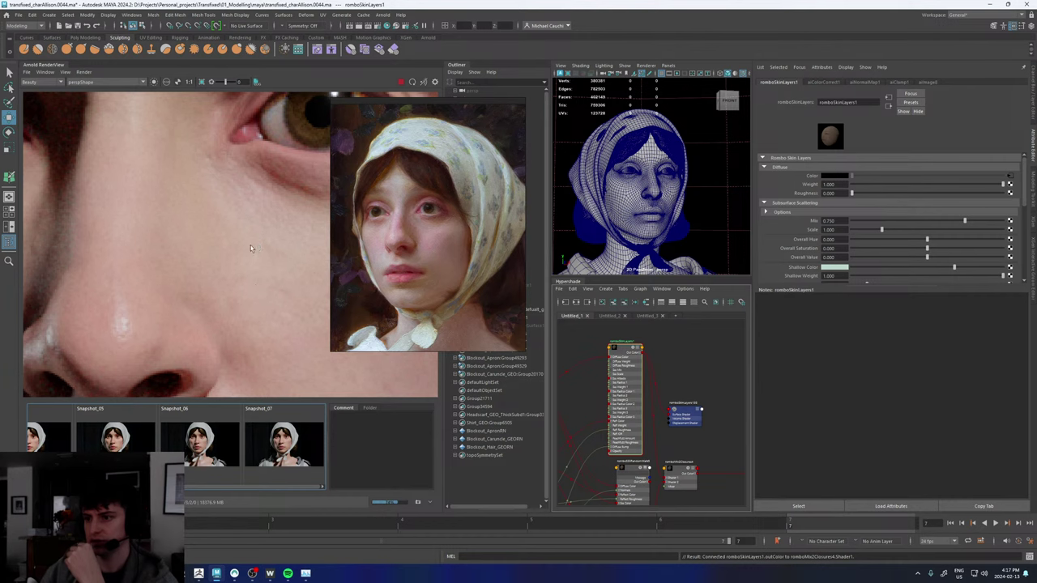
middle_drag(250, 248, 194, 281)
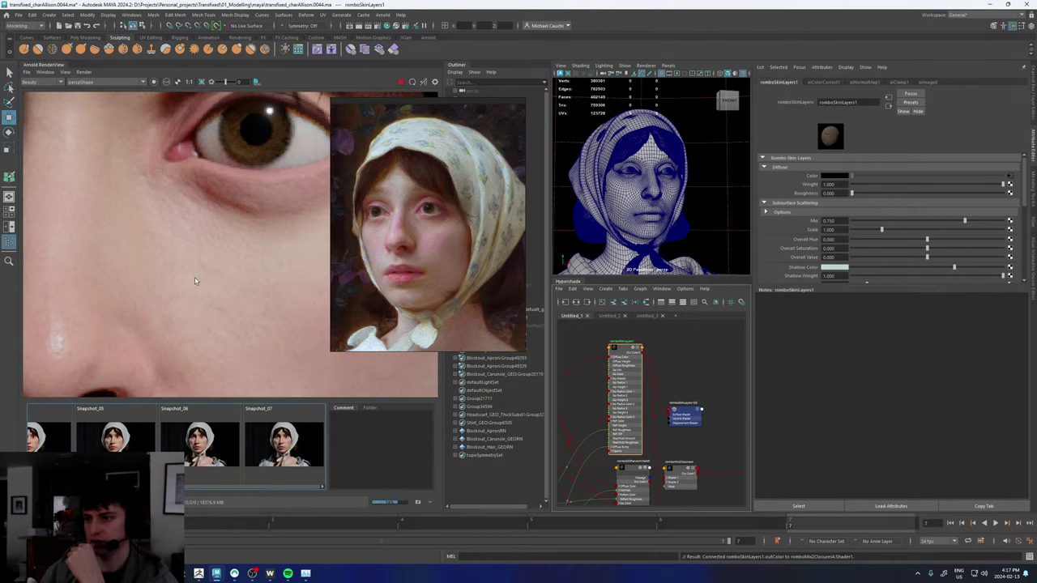
click(296, 448)
click(296, 447)
- Compare the nose and the cheek skin beside the nostril between Snapshot_07 and the current render
scroll(224, 267, down, 5)
scroll(162, 211, up, 4)
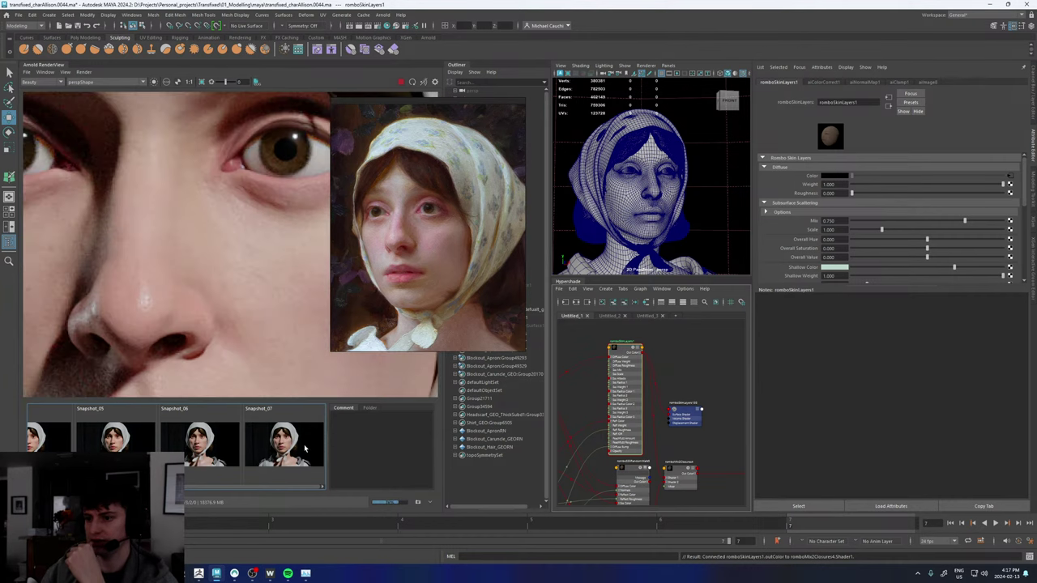
click(304, 444)
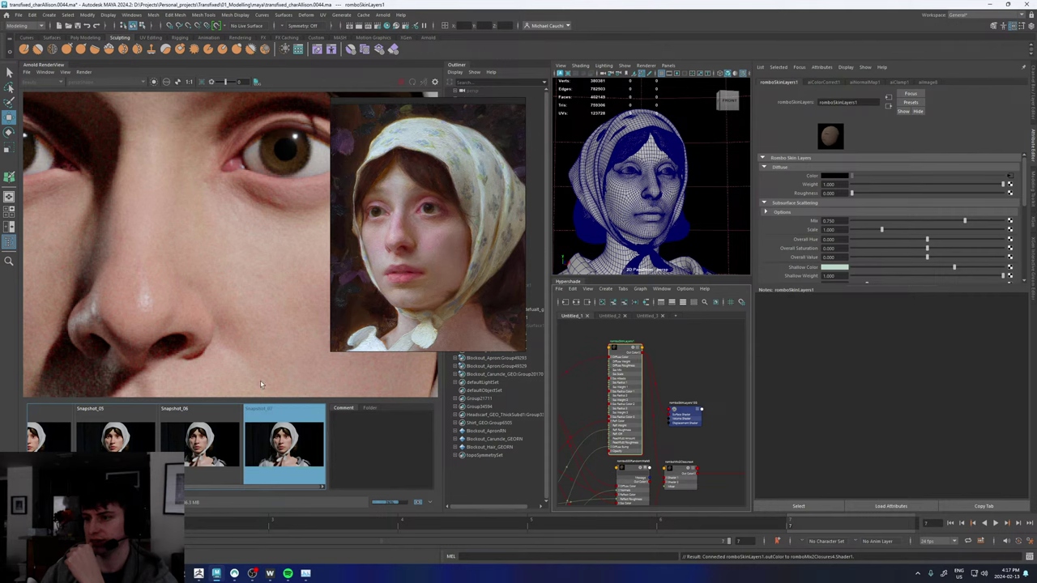
scroll(212, 322, up, 3)
click(288, 439)
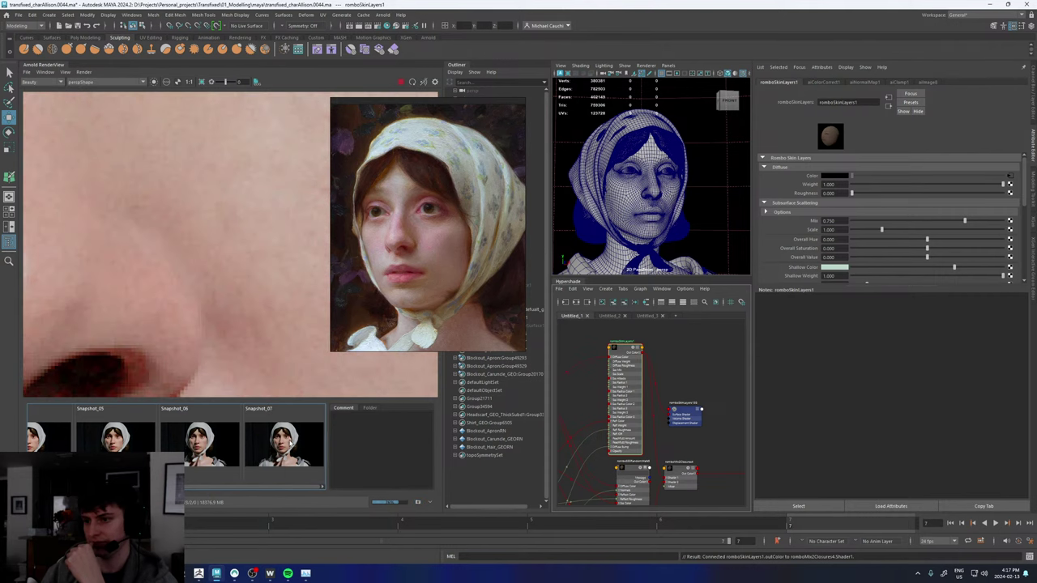
click(289, 439)
click(289, 440)
- Compare the face and headscarf as a whole between Snapshot_07 and the current render
scroll(217, 302, down, 3)
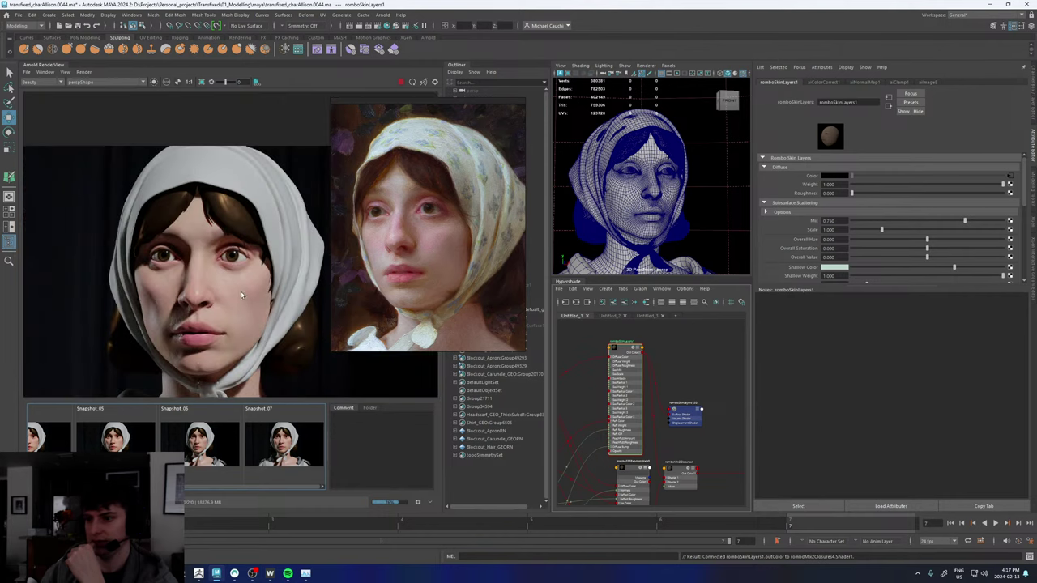
scroll(221, 306, up, 3)
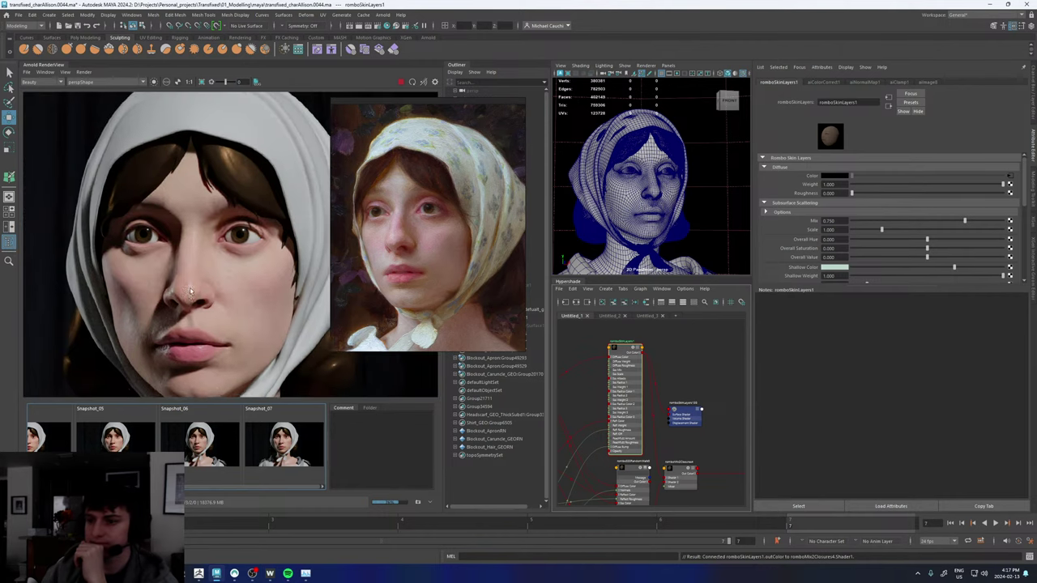
click(291, 447)
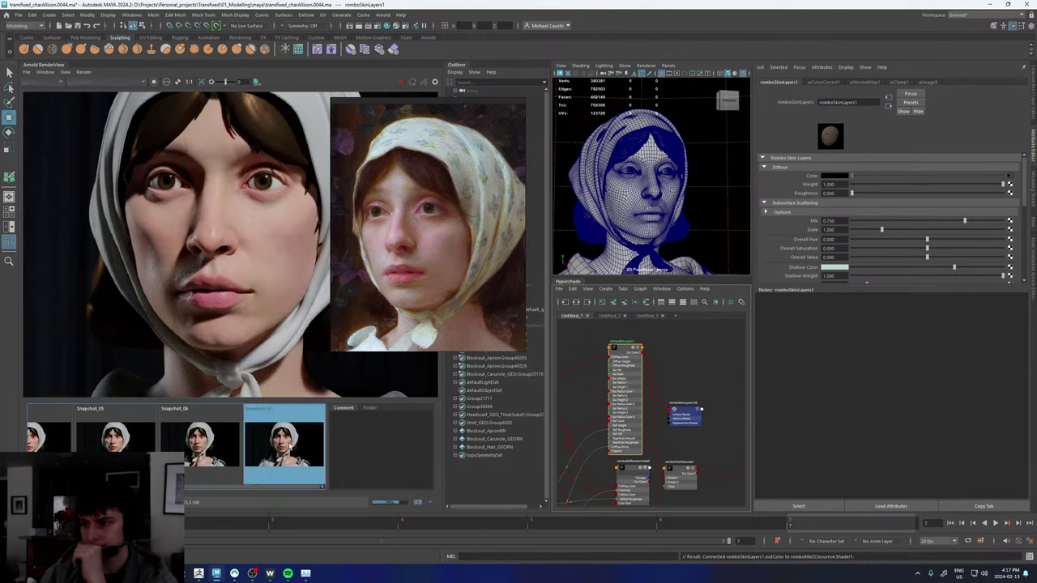
click(291, 447)
click(290, 448)
click(291, 448)
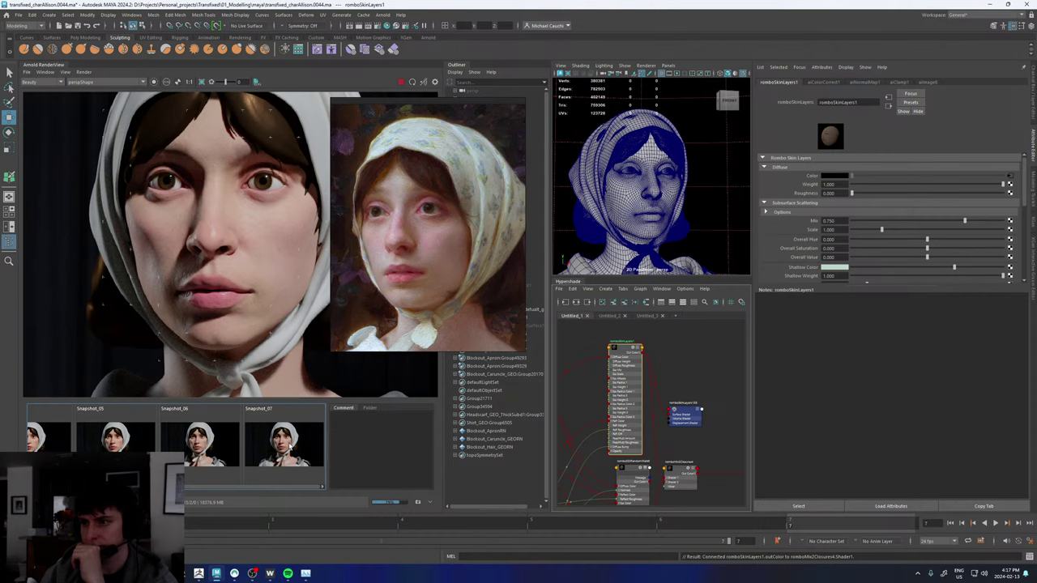
- Compare the shadow-side eye and cheek in close-up between Snapshot_07 and the current render
scroll(185, 234, up, 5)
click(285, 444)
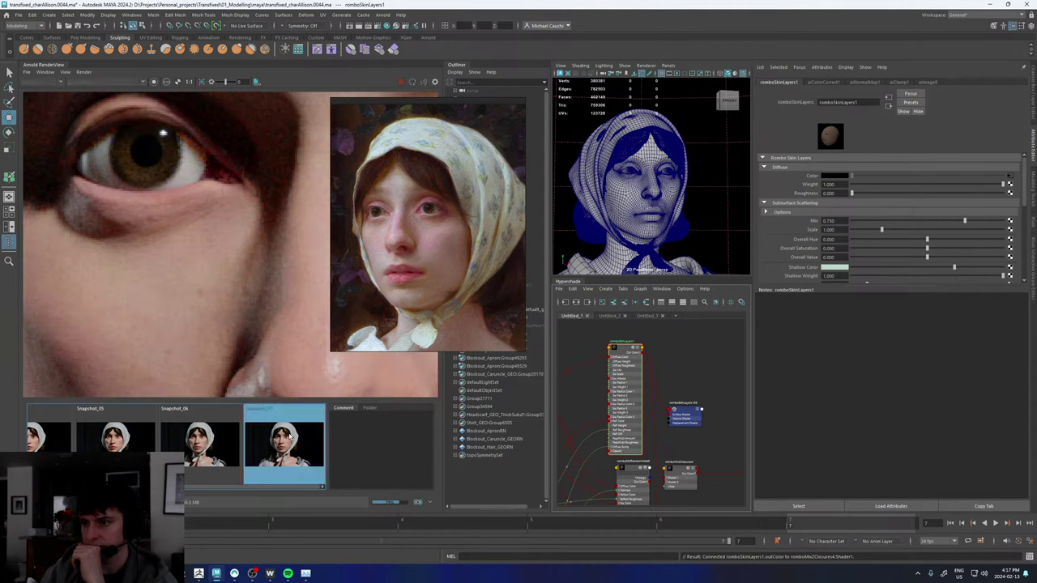
click(286, 444)
click(285, 444)
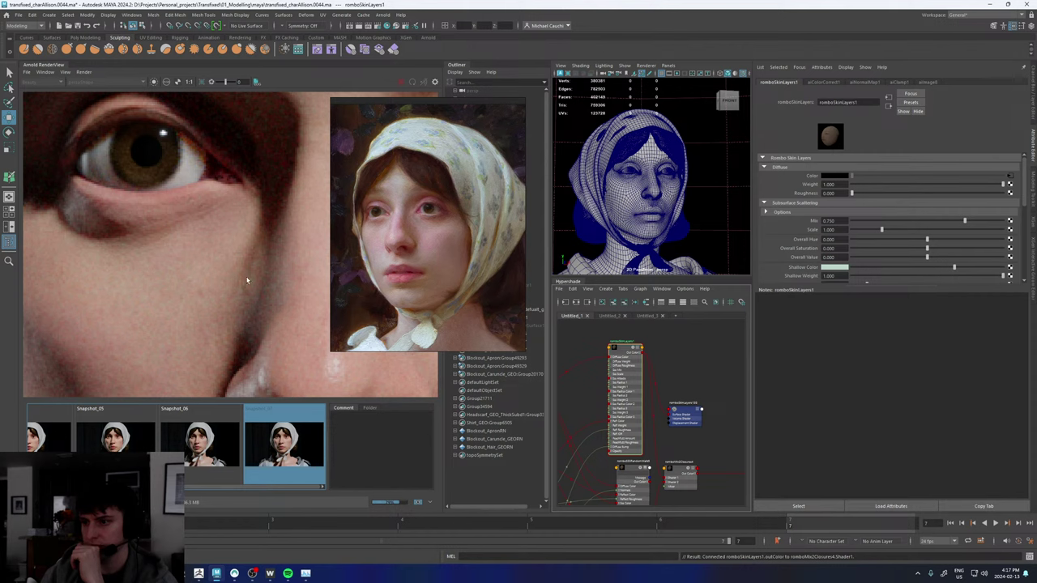
click(290, 441)
click(290, 440)
click(290, 441)
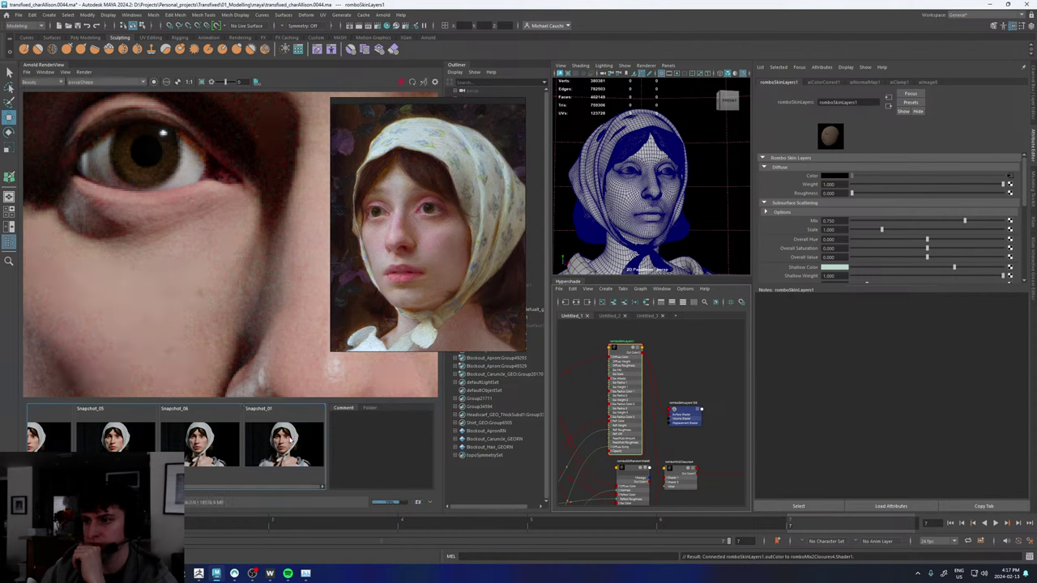
- Recentre the full head in the render and store the current Arnold render as a new snapshot
click(290, 440)
click(290, 440)
scroll(239, 225, down, 5)
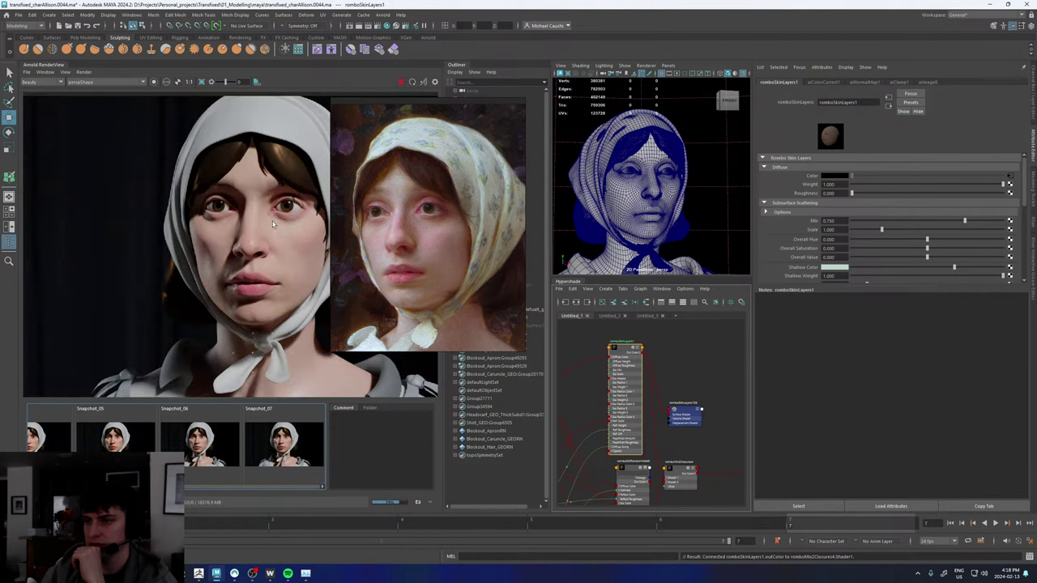
middle_drag(273, 225, 200, 232)
click(401, 79)
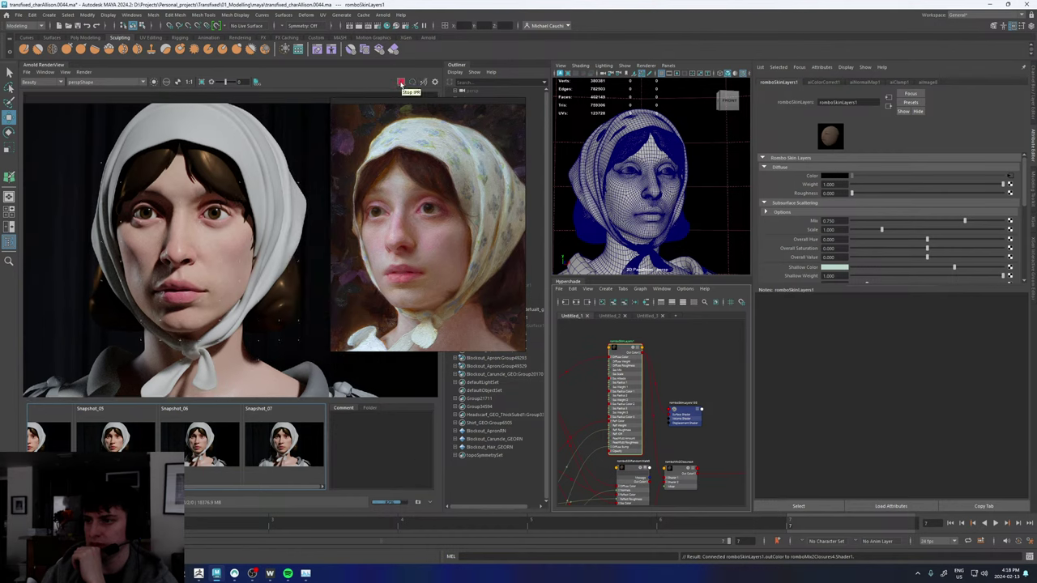
click(400, 83)
click(65, 72)
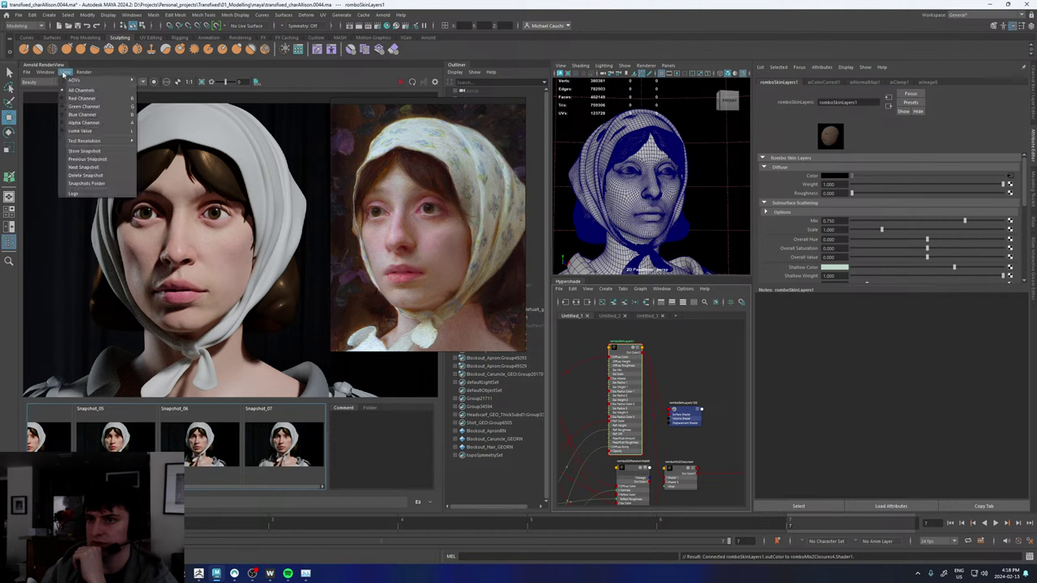
click(81, 151)
- Connect romboSSSRandomWalk5's Out Color to Shader 1 of romboMix2Closures4 and move the painting reference clear of the rendered head
scroll(648, 447, up, 5)
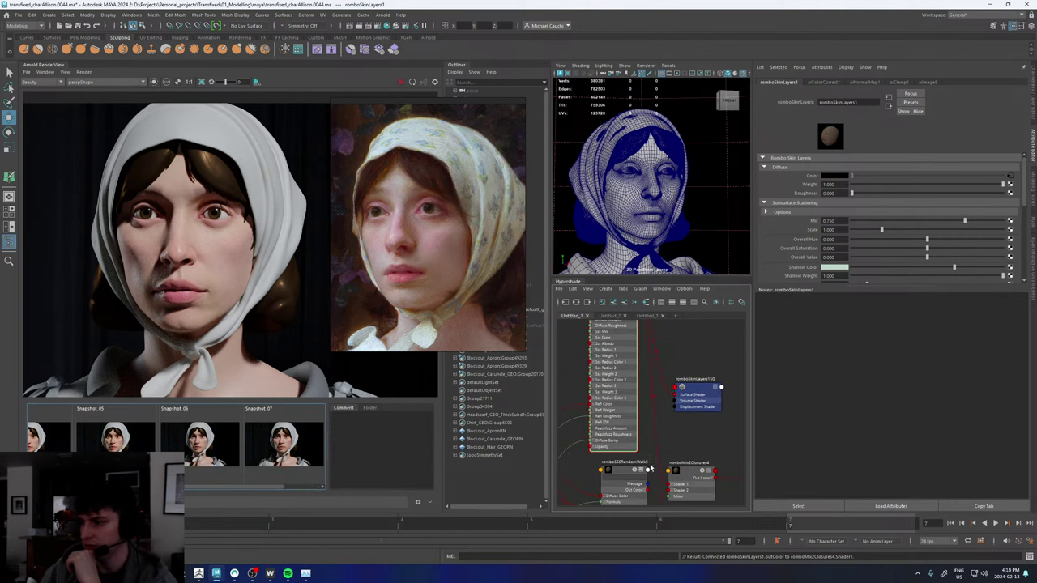
drag(648, 446, 669, 439)
right_drag(421, 198, 475, 205)
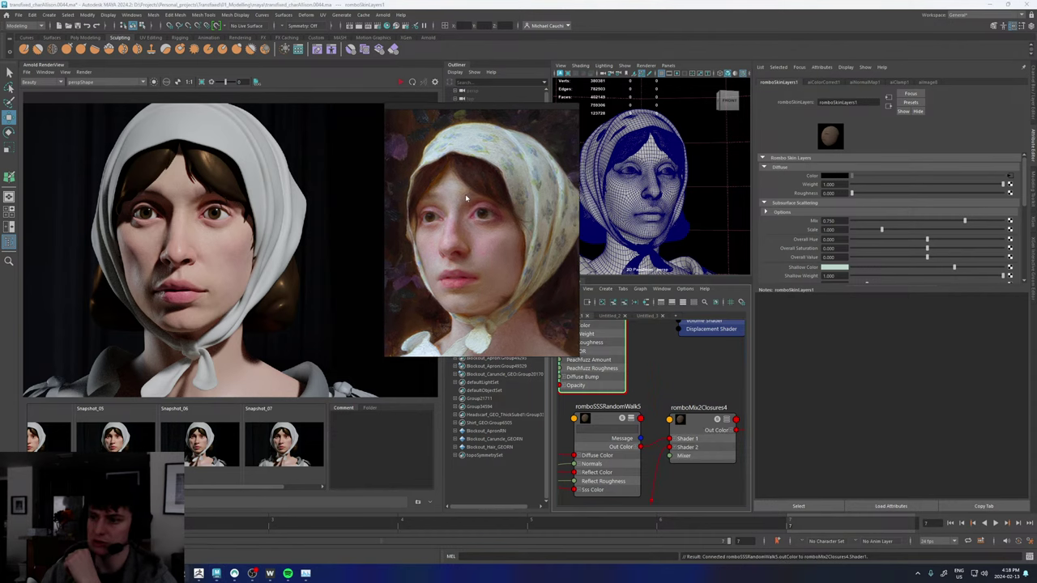
click(681, 368)
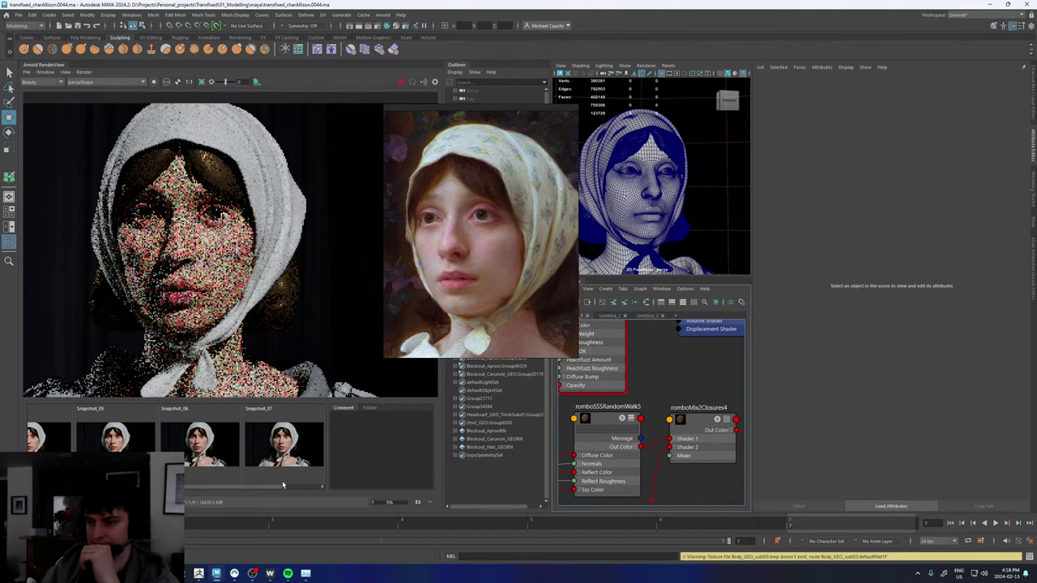
- Compare the full head and shoulders between Snapshot_08 and the random-walk render
click(284, 446)
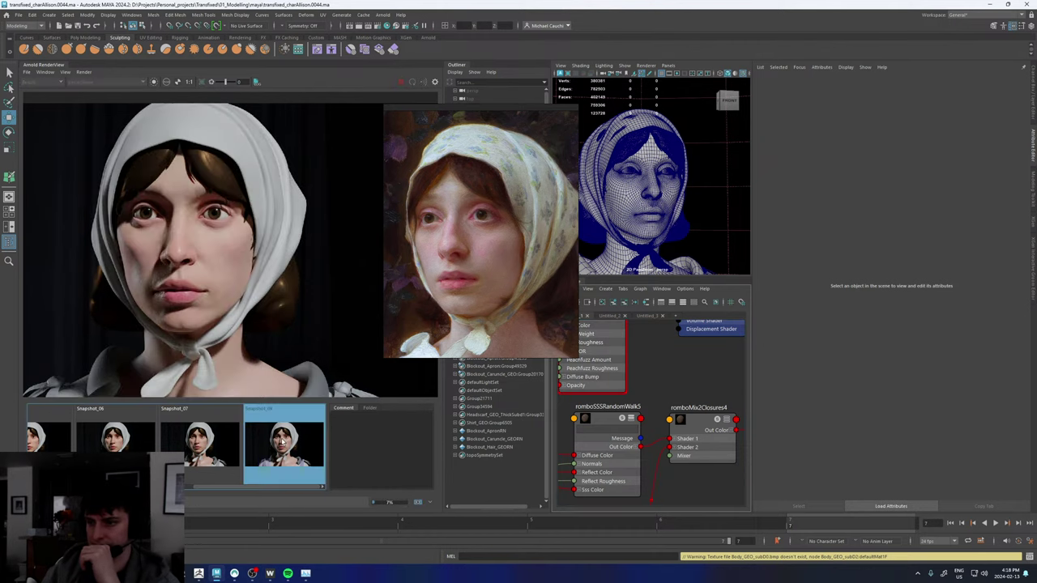
click(282, 445)
click(284, 446)
click(284, 446)
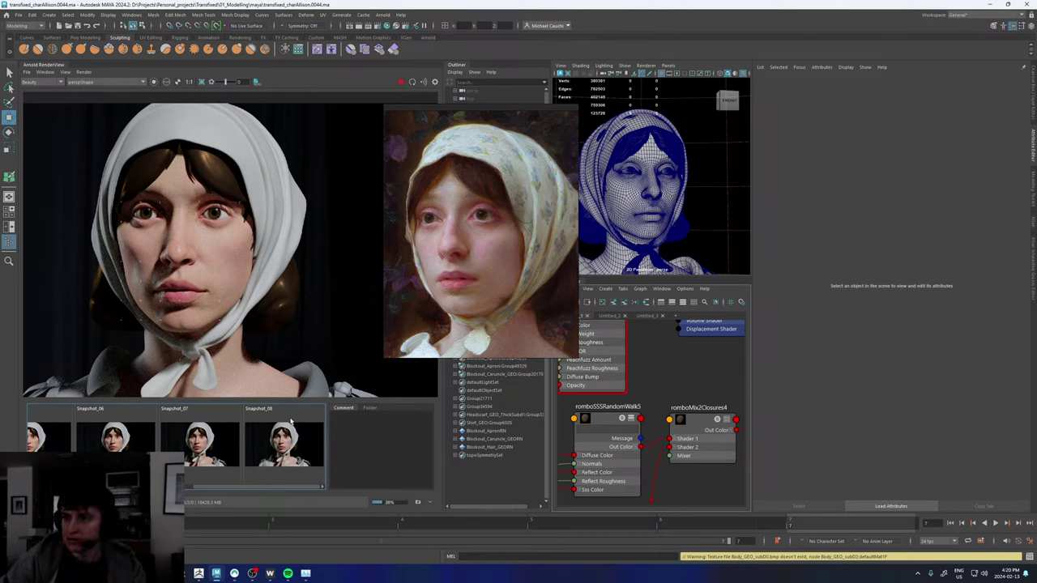
- Compare the nose, lips and cheeks in close-up between Snapshot_08 and the current render
scroll(162, 265, up, 4)
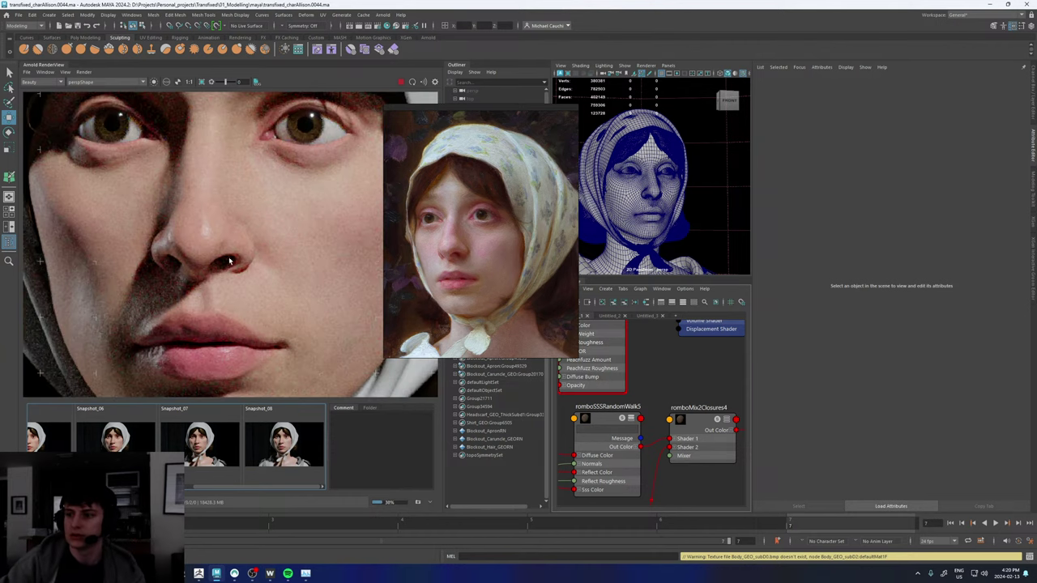
click(293, 446)
click(293, 446)
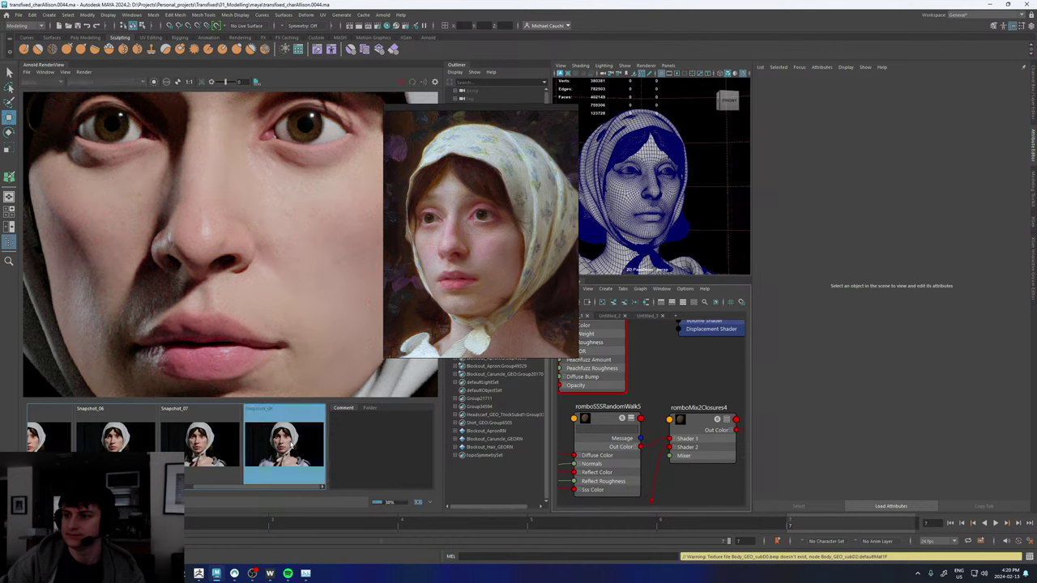
click(293, 447)
- Compare the overall skin shading of the face inside the headscarf between Snapshot_08 and the current render
scroll(267, 281, down, 2)
scroll(268, 282, down, 2)
middle_drag(290, 273, 269, 276)
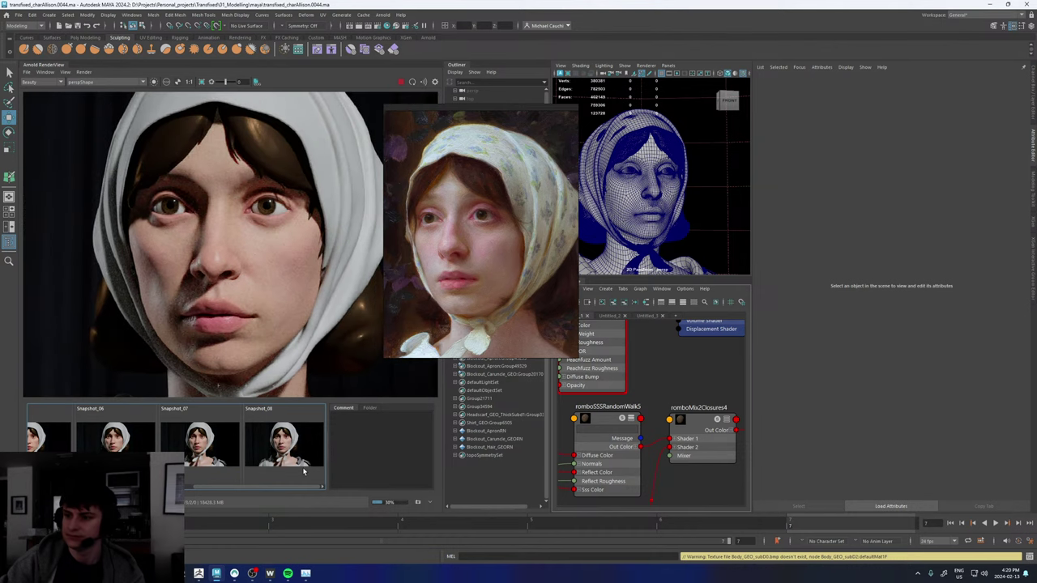
click(299, 470)
click(296, 461)
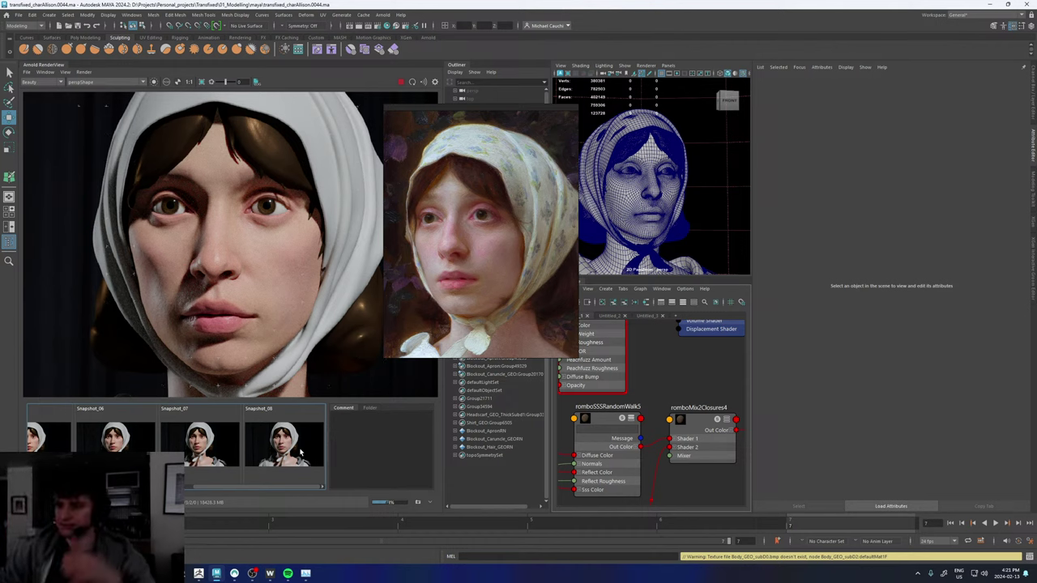
click(280, 462)
click(280, 462)
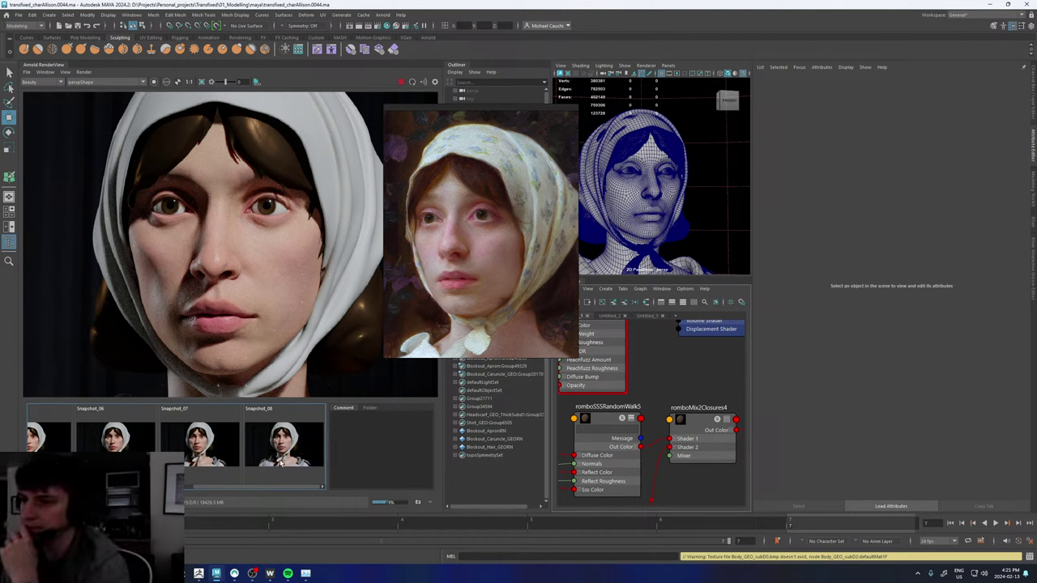
click(280, 462)
click(280, 462)
click(280, 462)
click(280, 462)
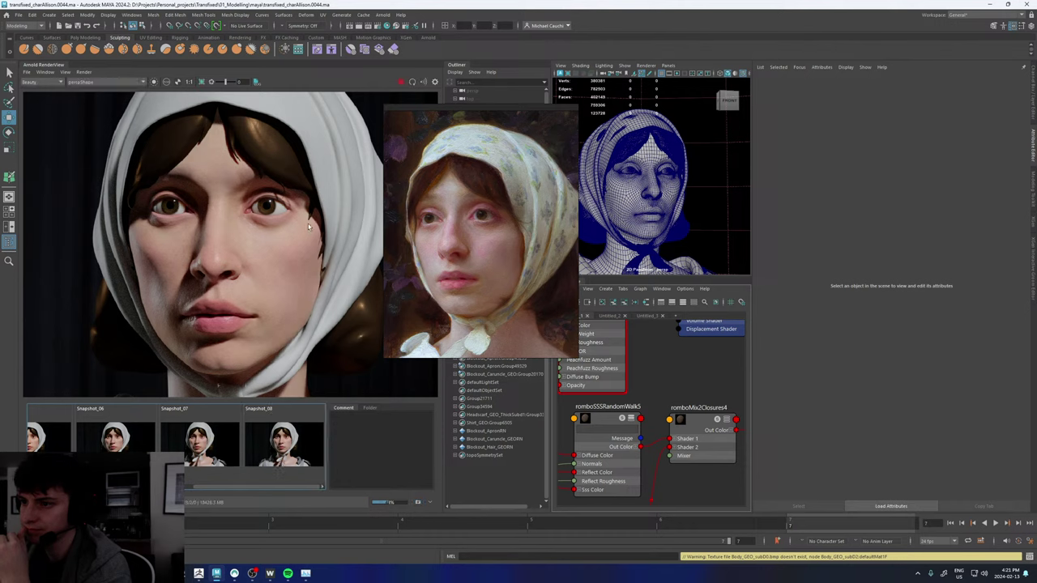
- Compare the nose bridge and the inner corner of the lit-side eye between Snapshot_08 and the current render
scroll(253, 196, up, 3)
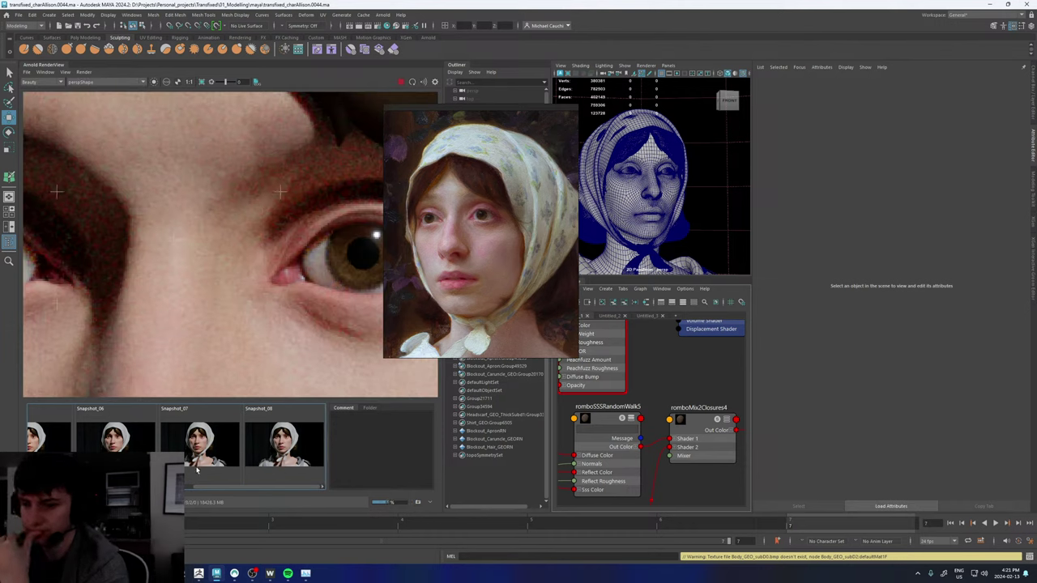
click(272, 445)
click(272, 446)
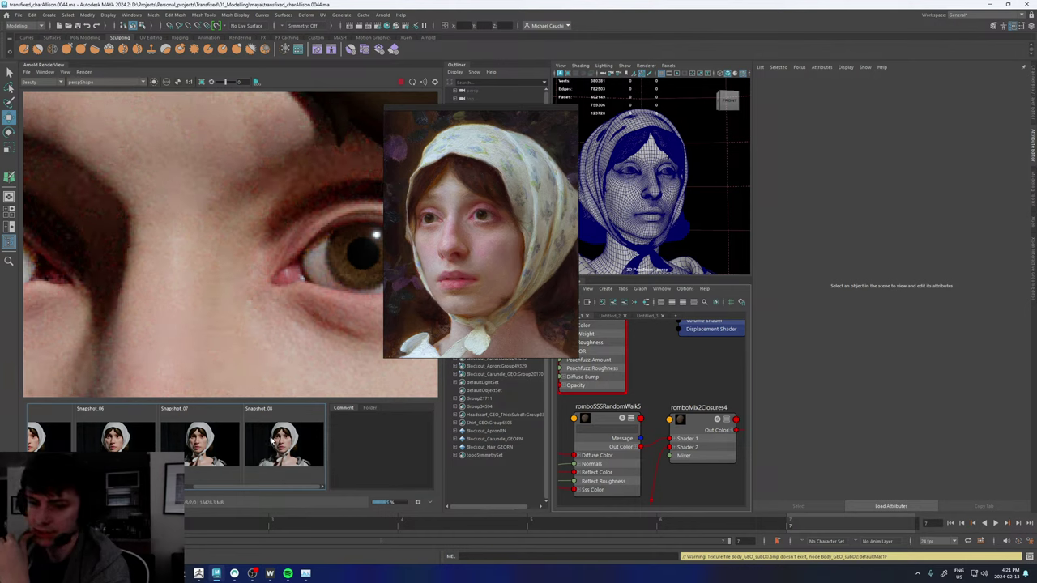
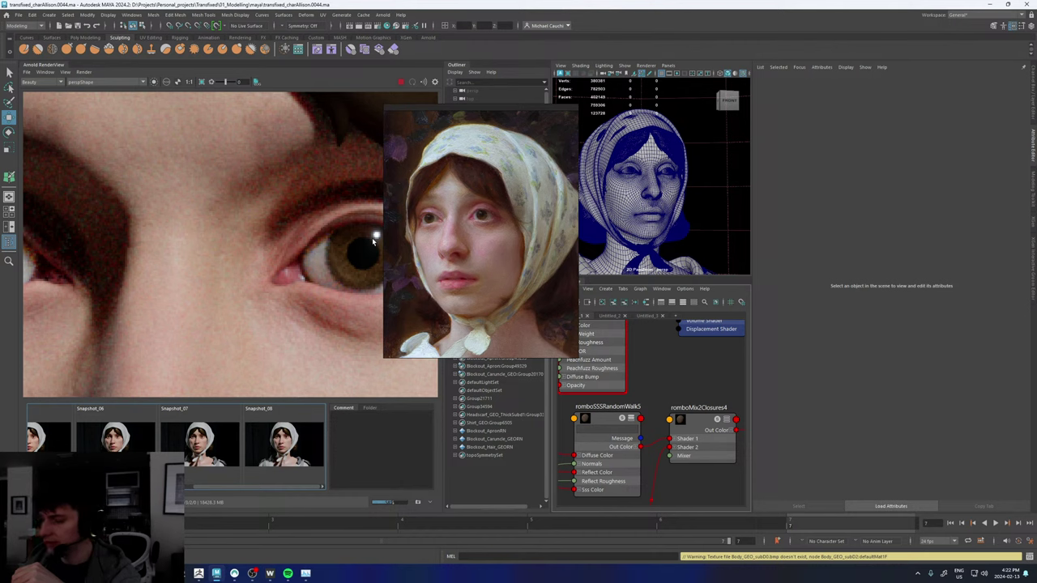
- Compare the whole face, from fringe to chin, between Snapshot_08 and the refined current render
scroll(268, 268, down, 3)
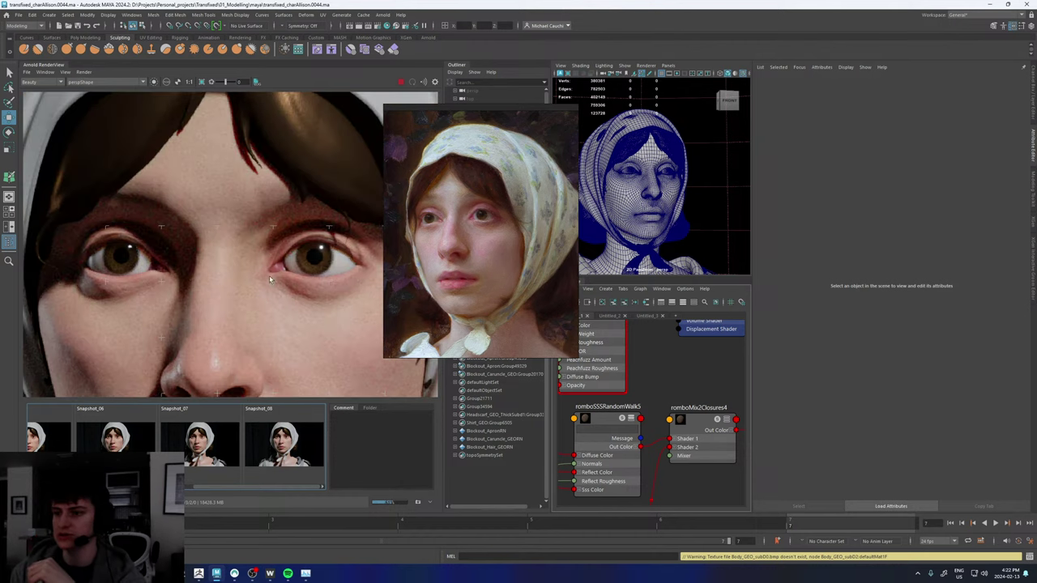
scroll(270, 280, down, 3)
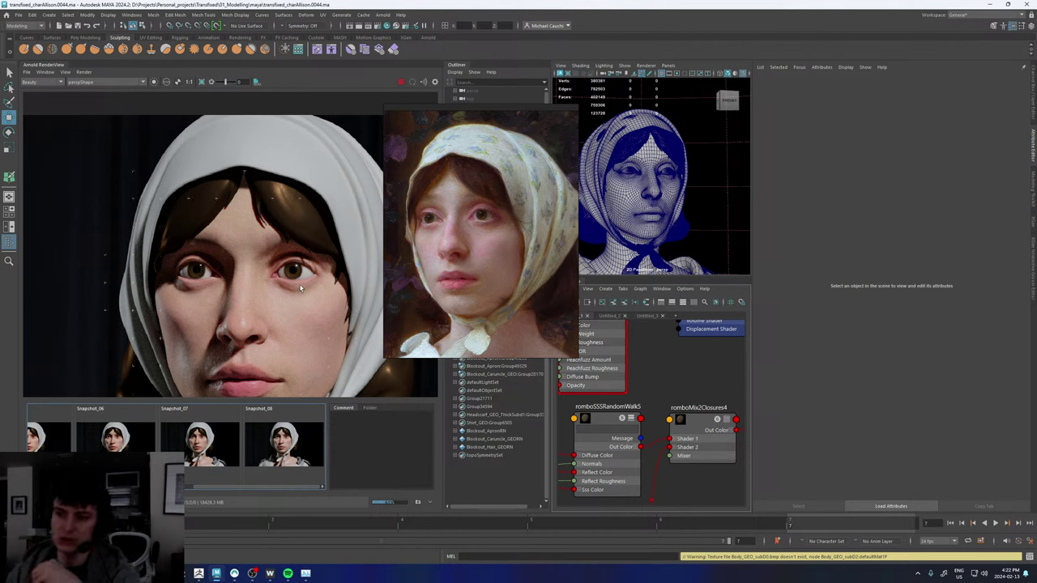
scroll(298, 343, down, 4)
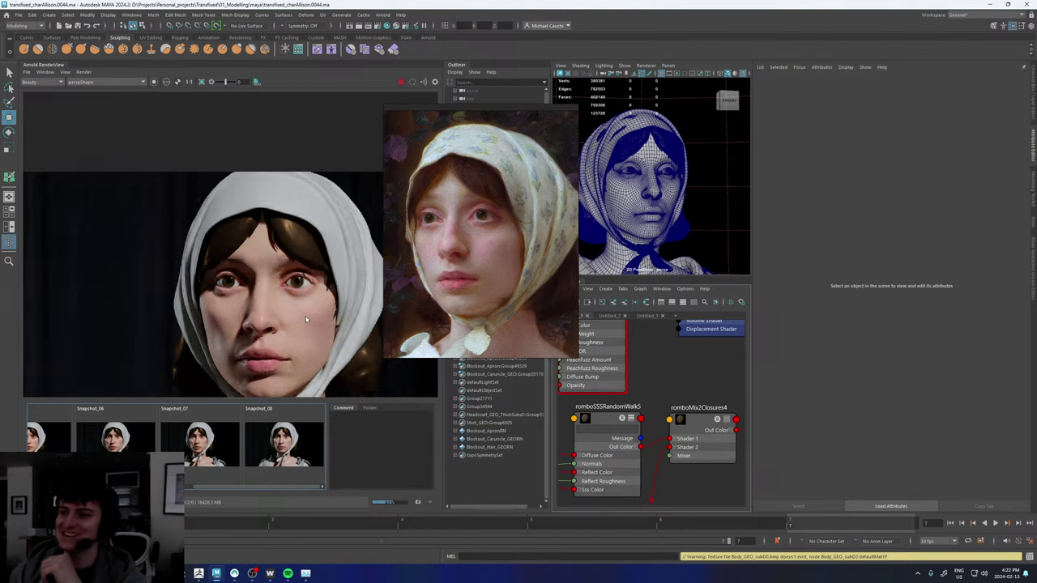
scroll(298, 344, up, 3)
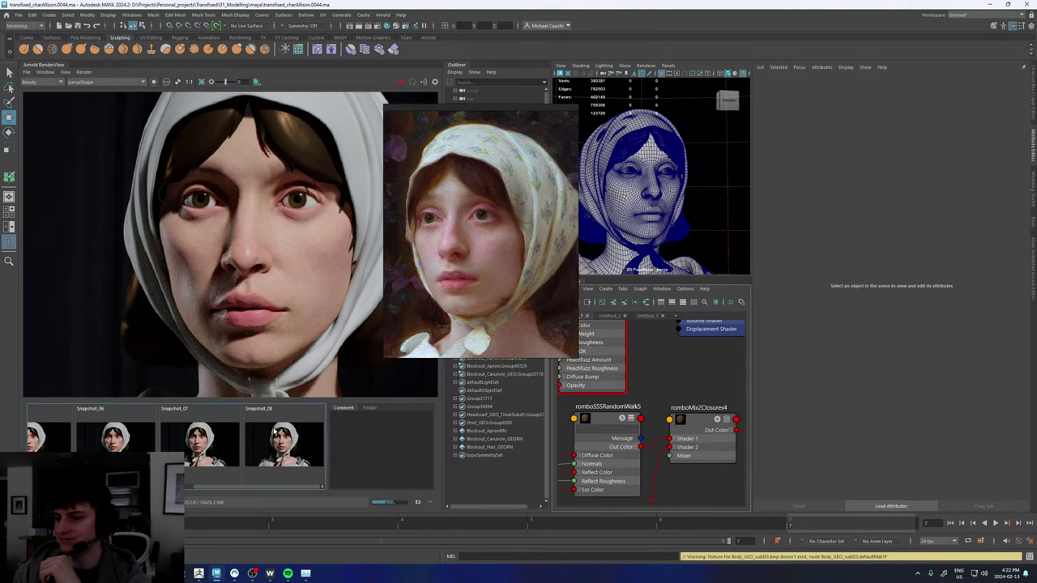
click(284, 442)
click(284, 441)
click(284, 441)
click(284, 442)
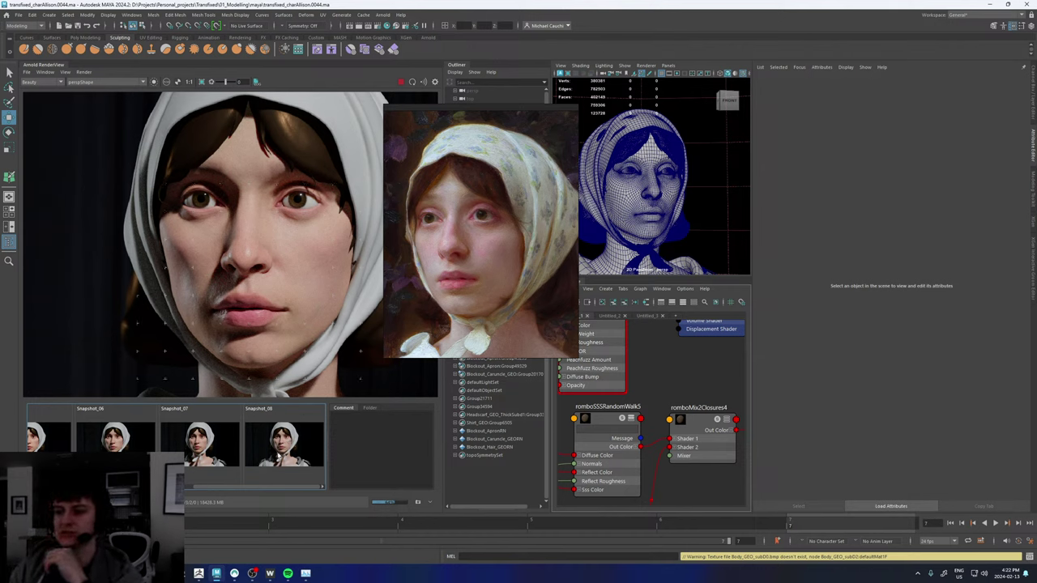
click(280, 458)
click(280, 458)
click(280, 457)
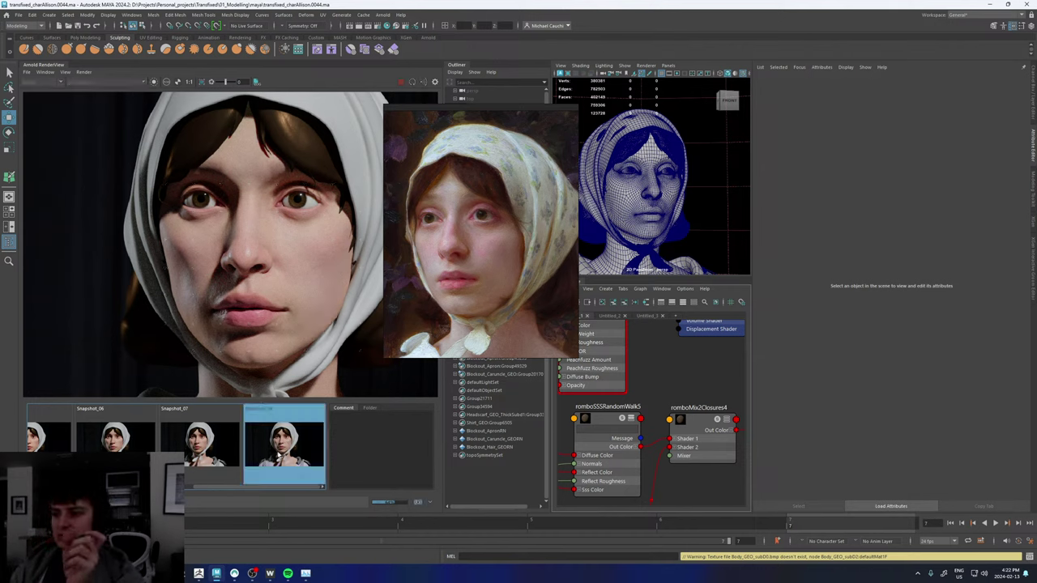
click(279, 458)
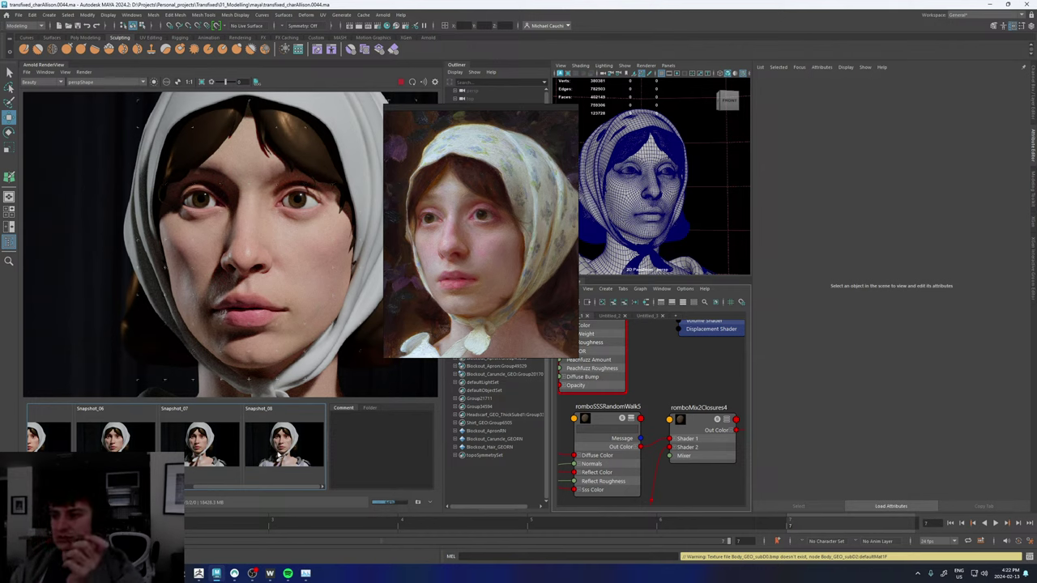
click(294, 436)
click(295, 436)
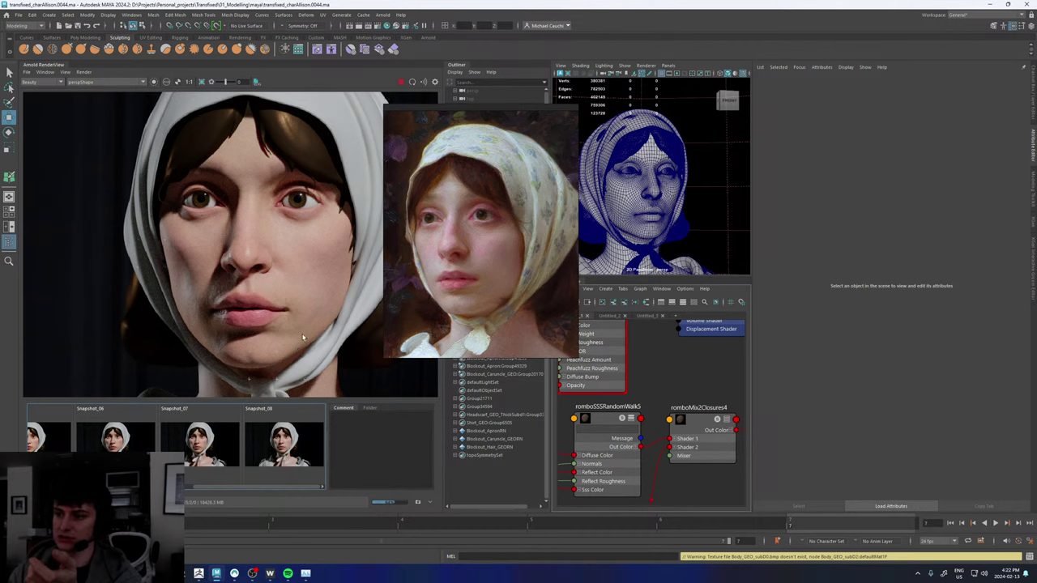
- Compare the skin from the eyes down to the chin between Snapshot_08 and the current render
scroll(303, 338, up, 2)
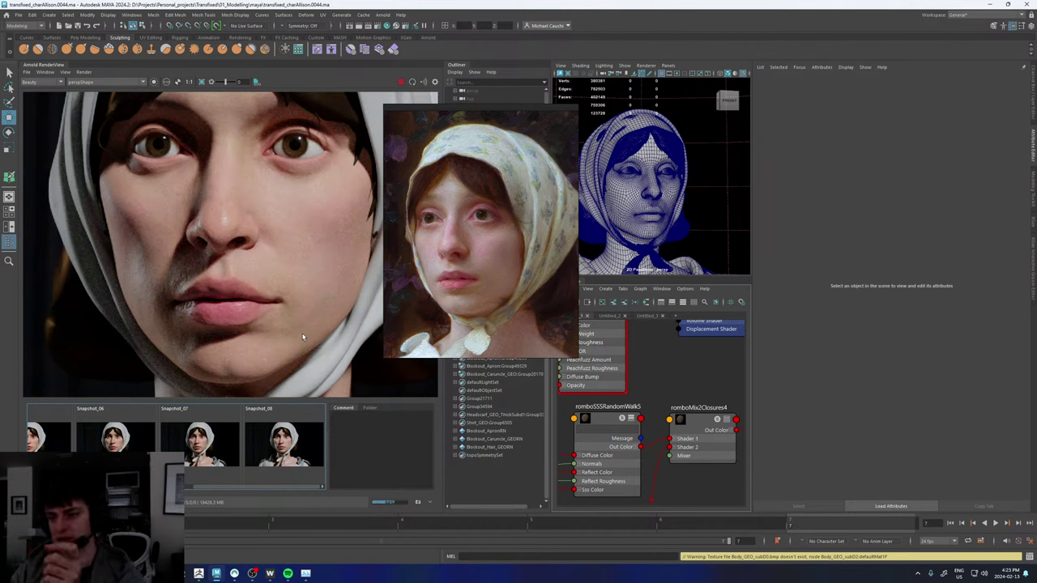
click(297, 447)
click(297, 447)
click(296, 448)
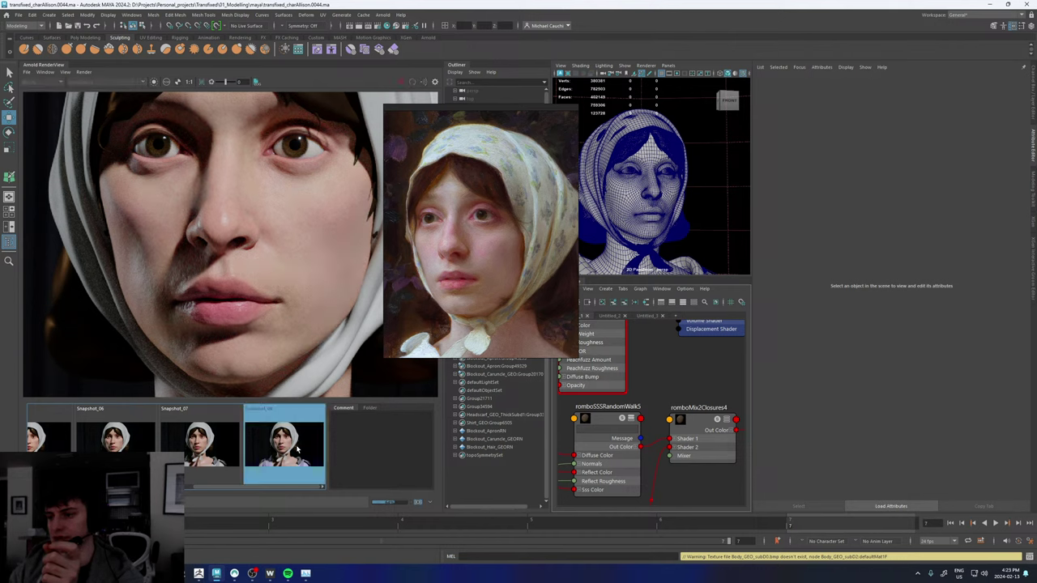
click(296, 447)
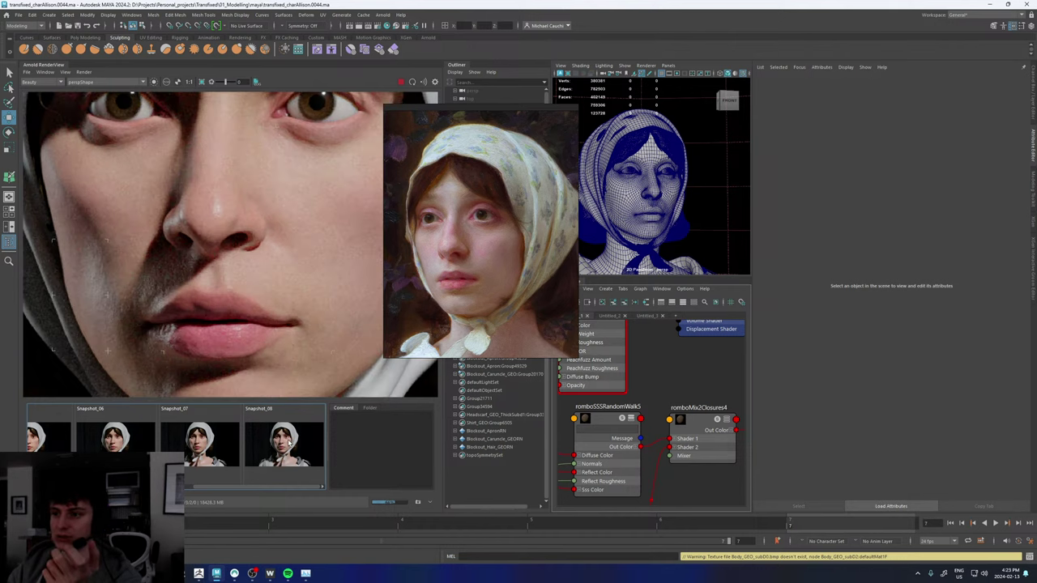
- Compare the lips, nostrils and shadow-side cheek in close-up between Snapshot_08 and the current render
click(288, 441)
click(289, 441)
click(288, 441)
click(289, 442)
click(288, 442)
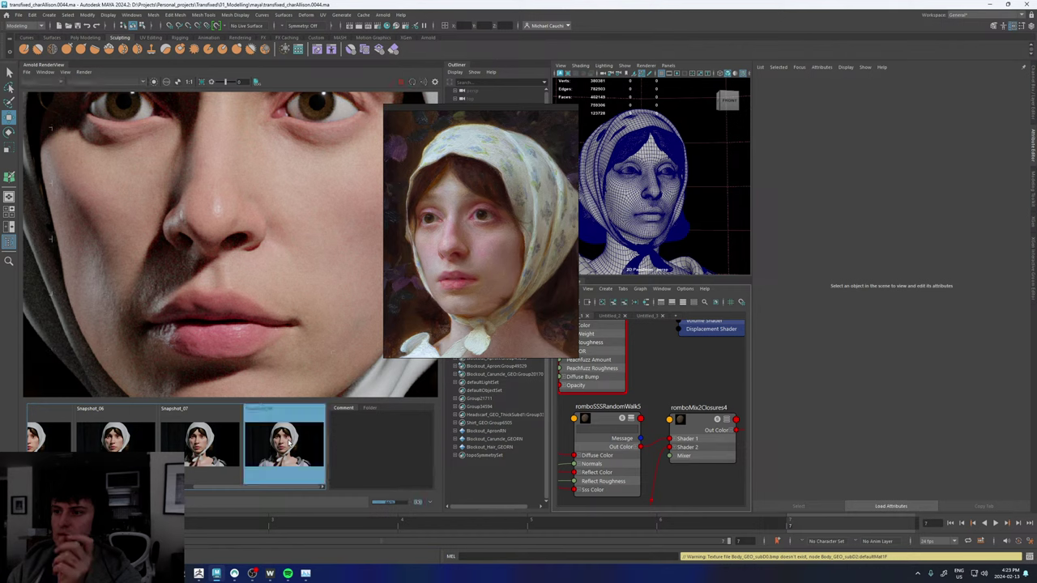
click(289, 442)
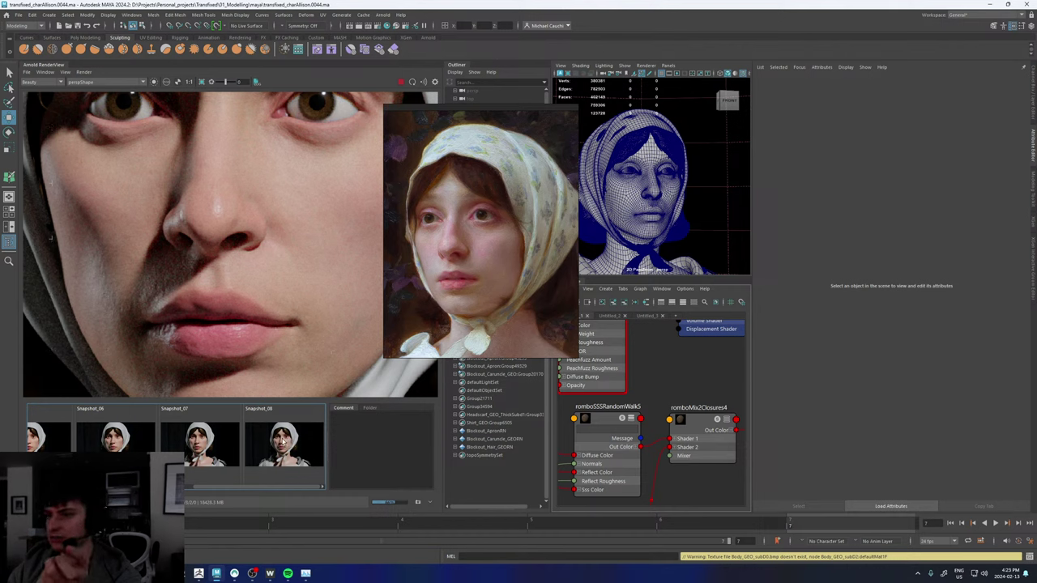
click(284, 438)
click(283, 438)
click(283, 439)
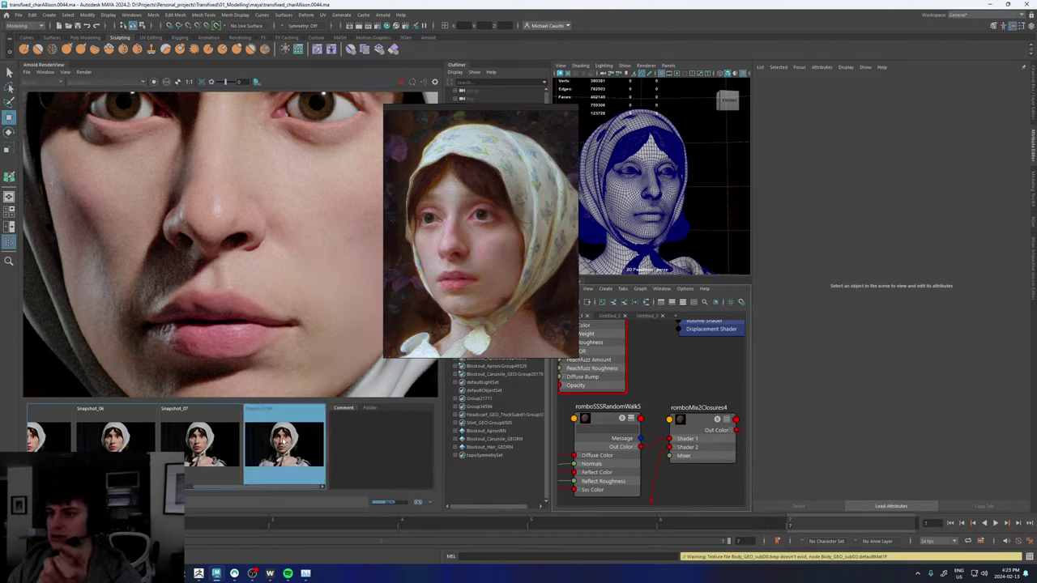
click(281, 440)
click(284, 436)
click(283, 436)
click(283, 436)
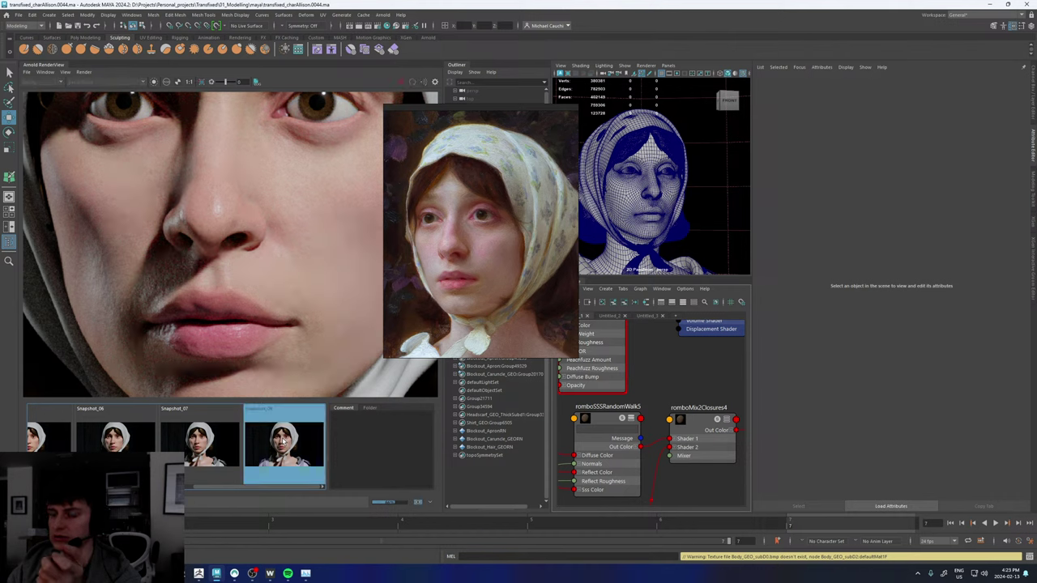
- Inspect Snapshot_08 at full-head and face framing, and compare its shadow-side cheek and mouth with the current render
scroll(305, 235, down, 6)
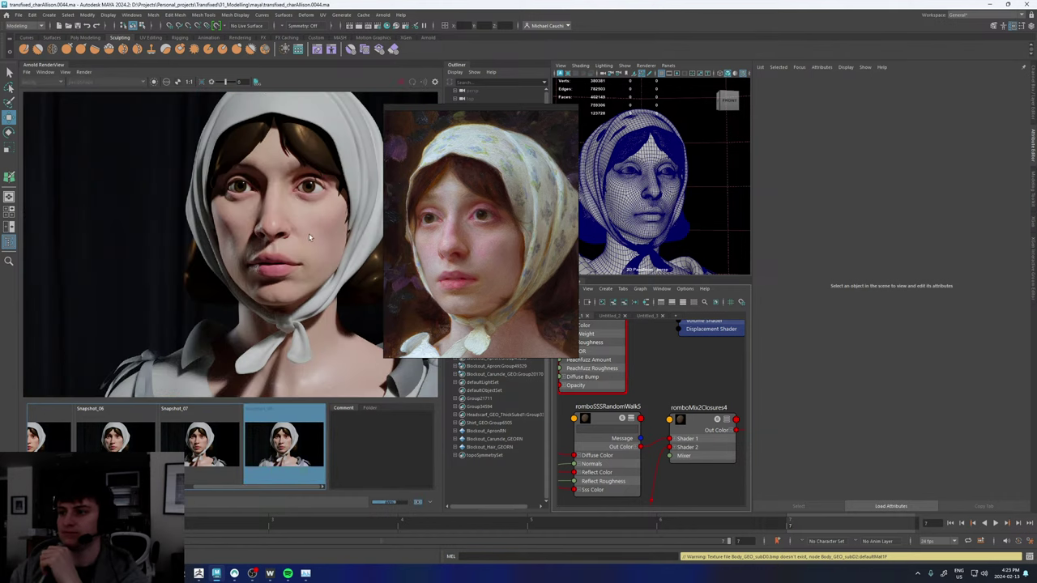
scroll(310, 235, up, 5)
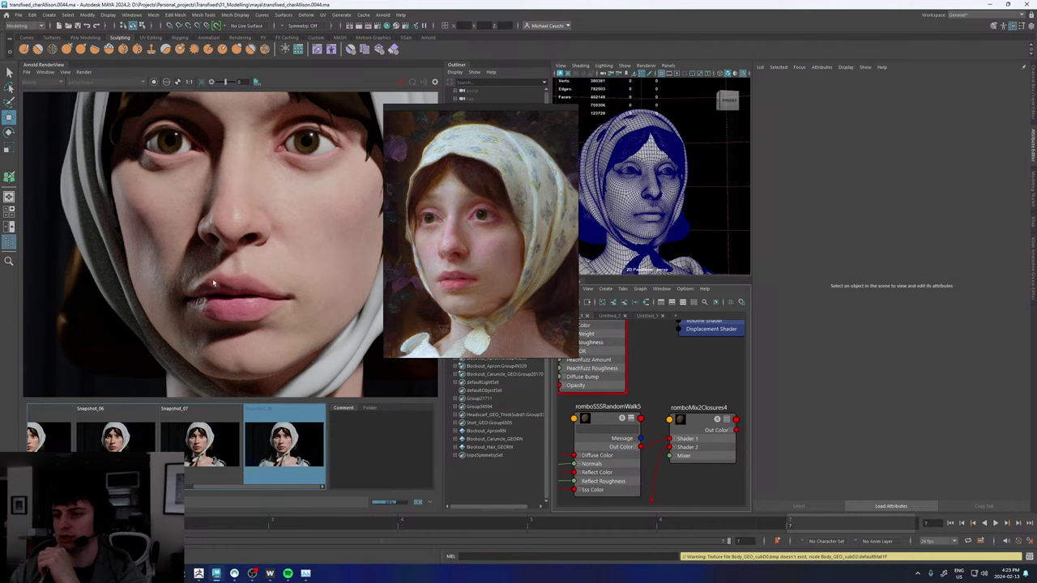
click(276, 429)
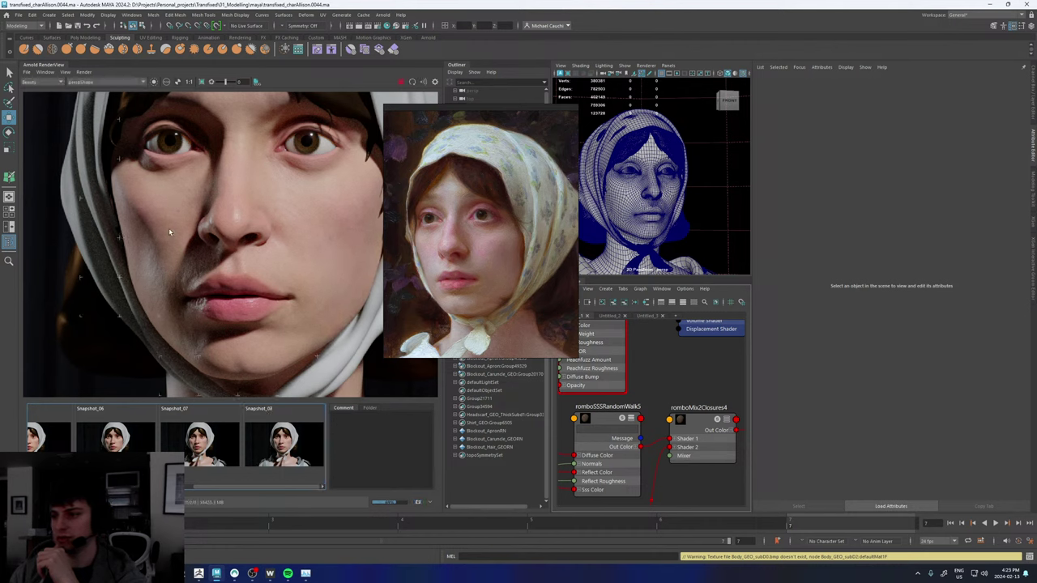
- Compare the full face and headscarf between Snapshot_08 and the current render
click(273, 425)
scroll(221, 241, down, 3)
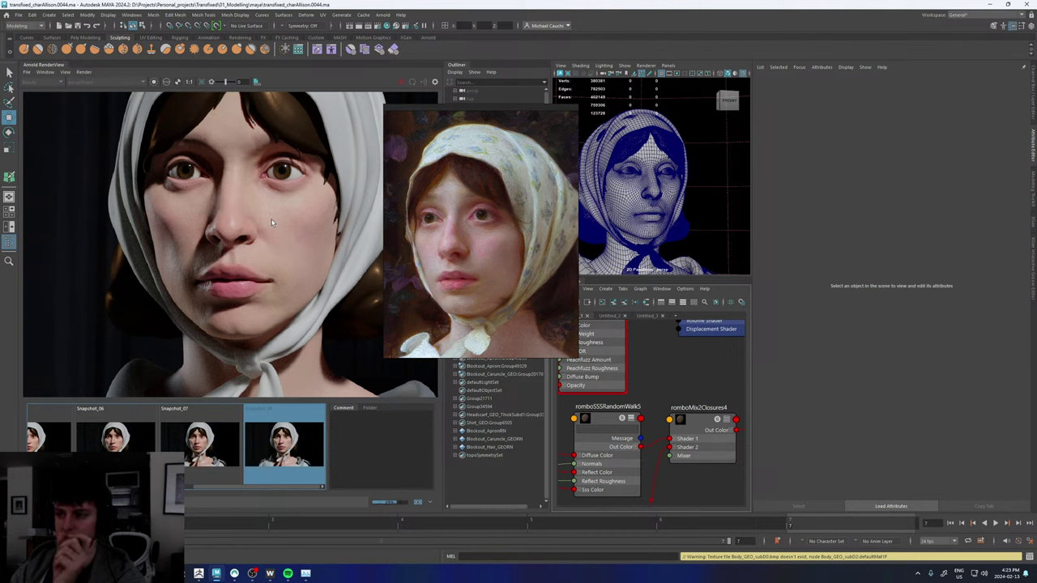
click(284, 453)
- Review the subsurface scattering colours, weights and radii and the reflection settings of the romboSkinLayers1 shader
alt+middle_drag(654, 367, 680, 522)
click(615, 351)
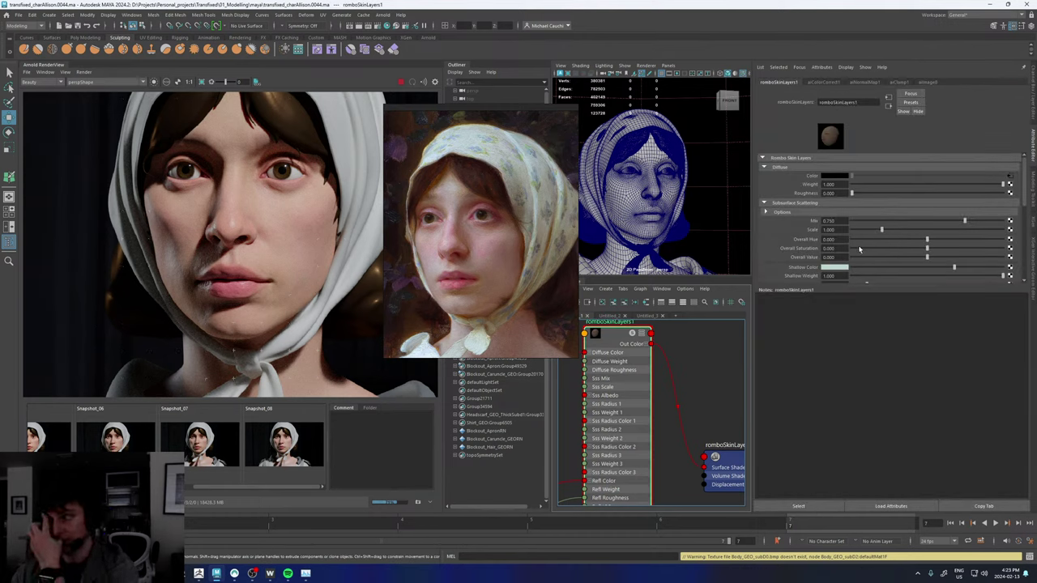
scroll(844, 264, down, 1)
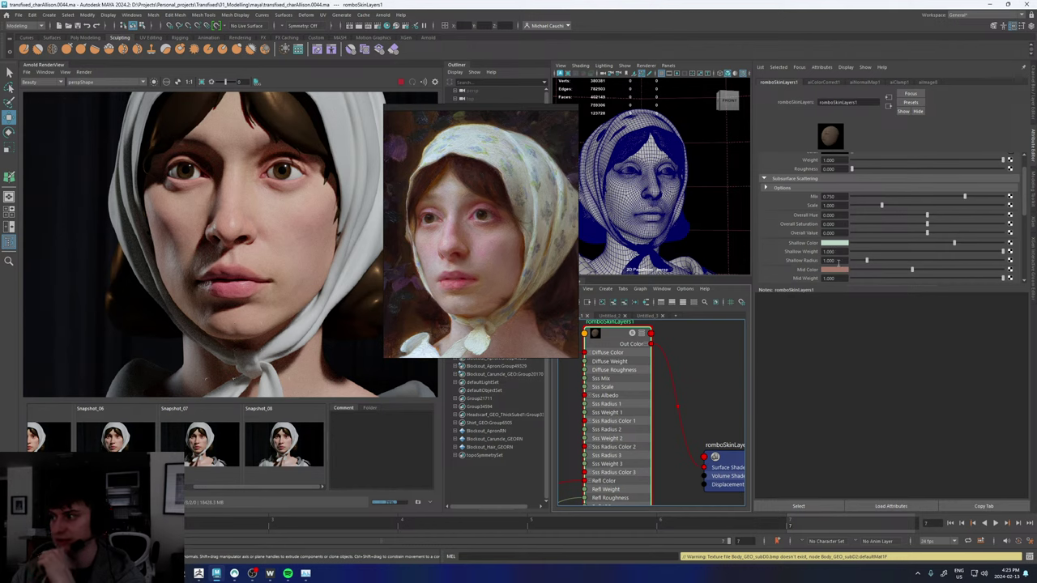
scroll(823, 264, down, 1)
scroll(785, 237, down, 2)
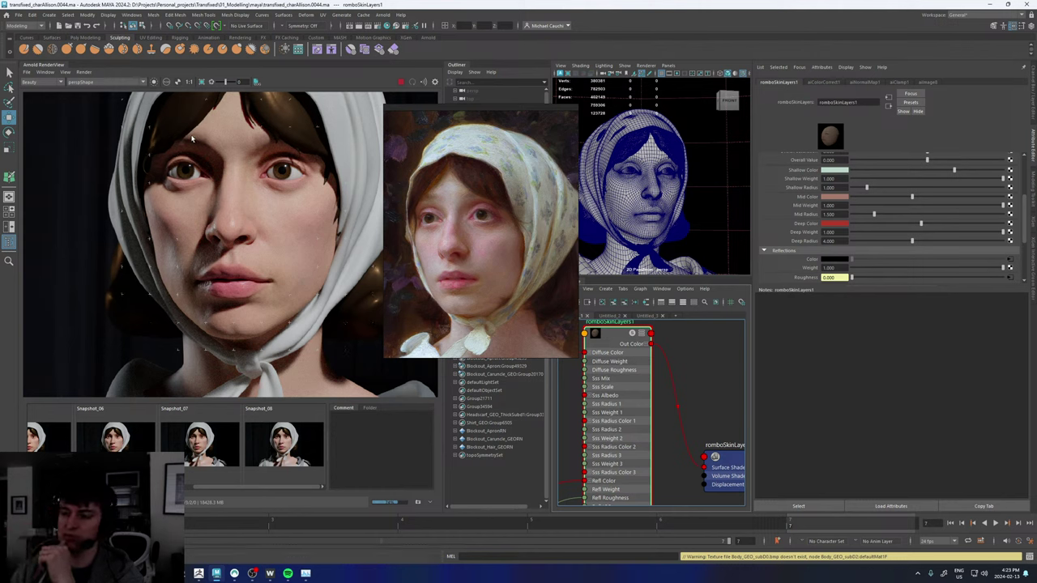
- Compare Snapshot_08 and the current render repeatedly, from the full face down to a close-up of the nose, lips and chin
click(293, 461)
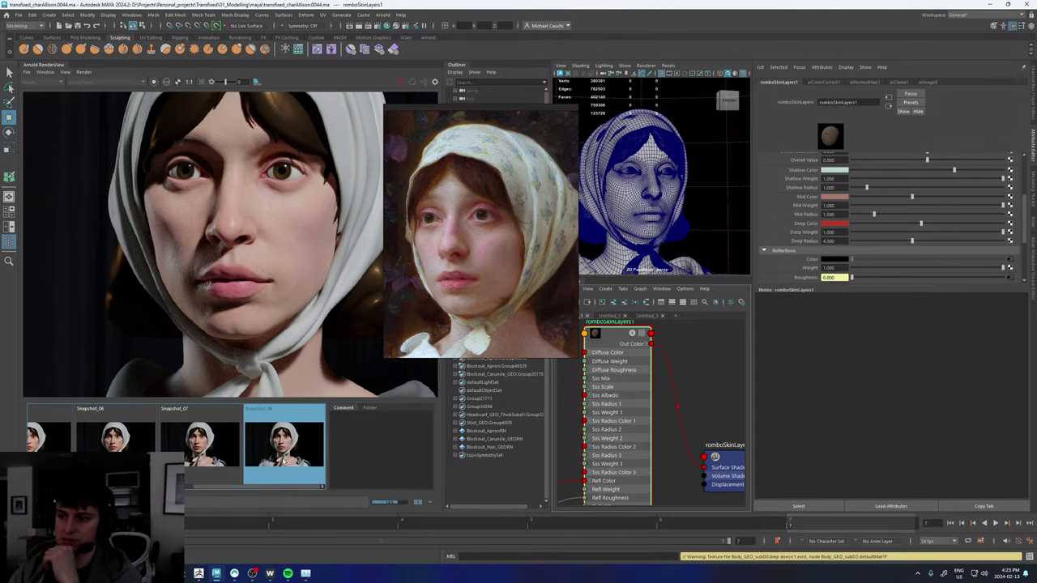
click(286, 456)
click(284, 456)
click(285, 458)
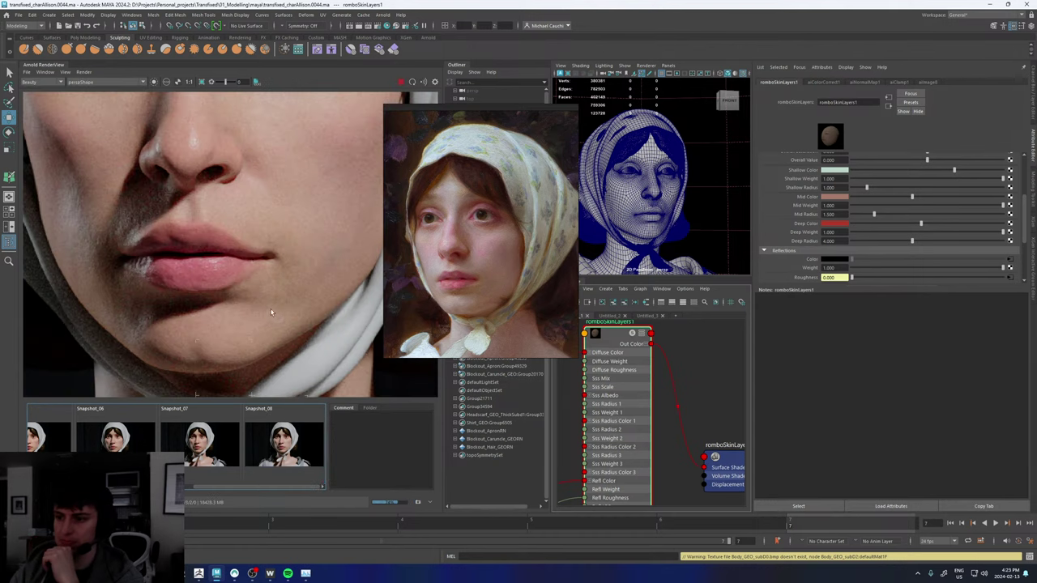
click(285, 457)
click(284, 456)
click(284, 456)
click(284, 456)
click(284, 455)
click(284, 455)
click(285, 455)
click(284, 454)
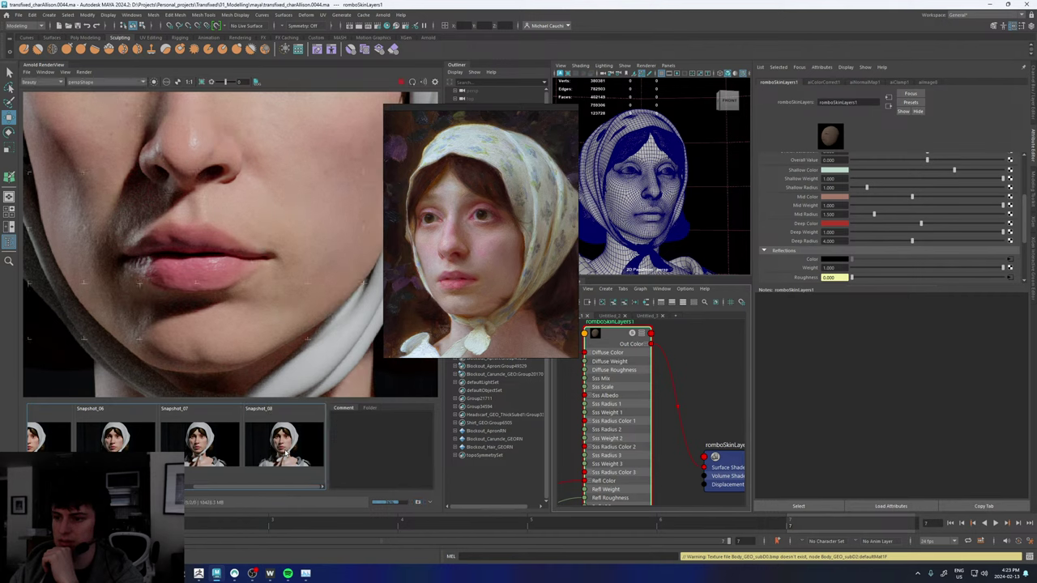
click(284, 454)
click(284, 454)
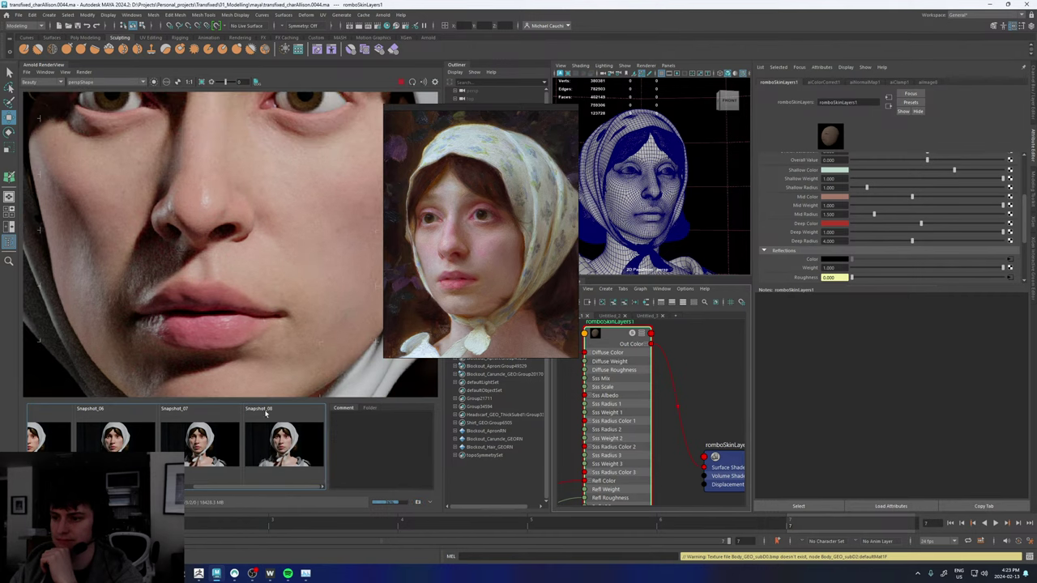
- Compare the nose, lips and cheeks below the eyes between Snapshot_08 and the current render
click(282, 447)
click(278, 438)
click(277, 436)
click(277, 436)
- Examine the rendered nose and lips against the same area of the painting reference in close-up
scroll(257, 243, down, 3)
scroll(253, 234, up, 5)
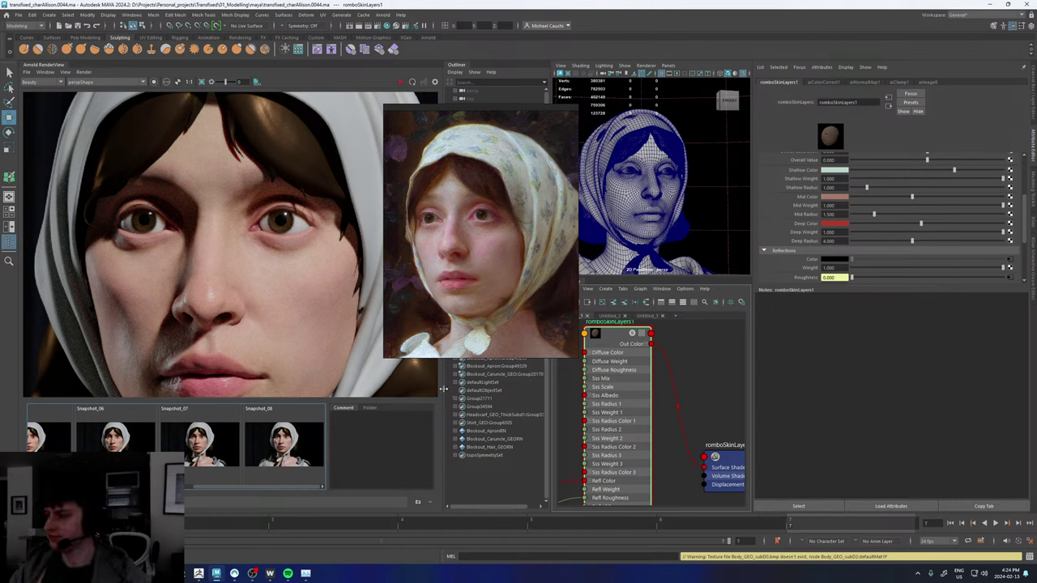
scroll(204, 363, up, 4)
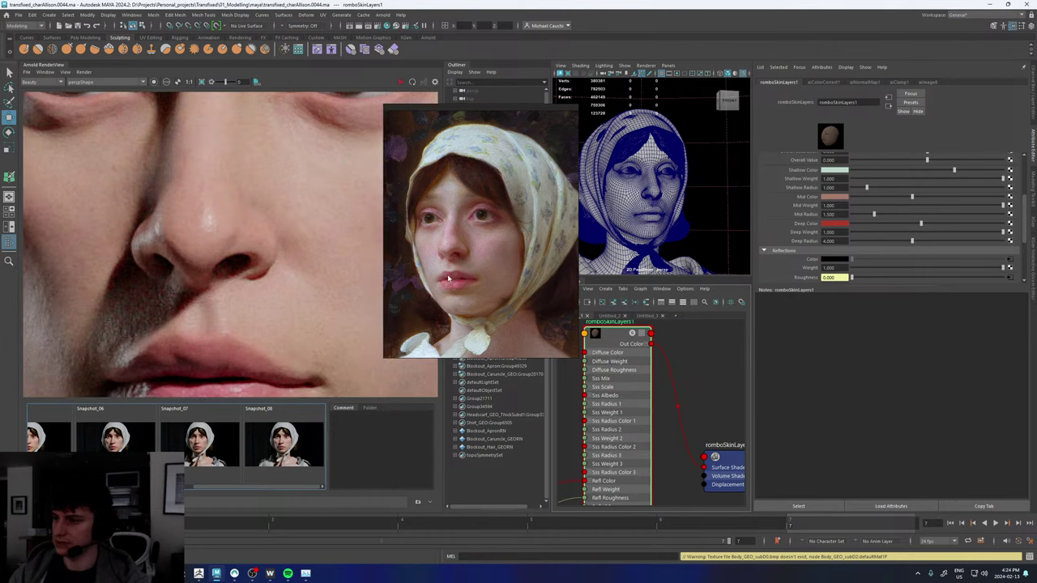
scroll(449, 269, up, 5)
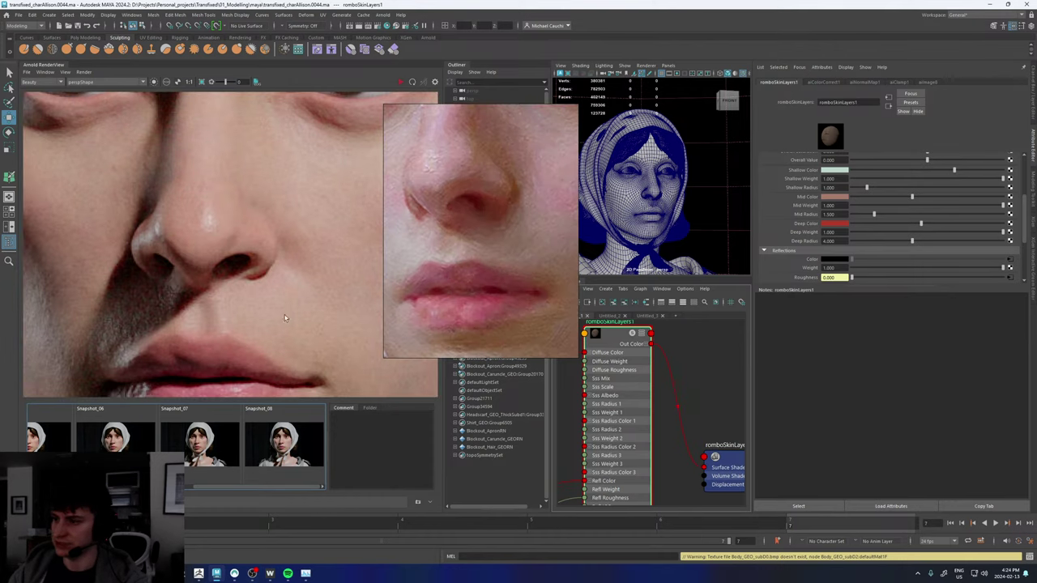
scroll(217, 332, down, 4)
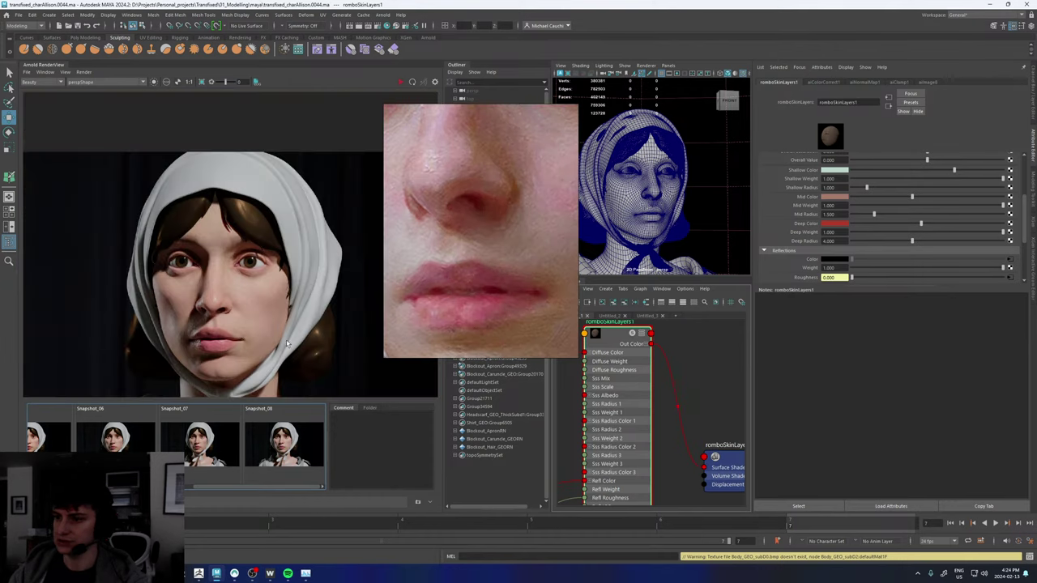
- Save the scene, and close the Arnold RenderView to clear the modelling workspace
click(724, 373)
key(ctrl+s)
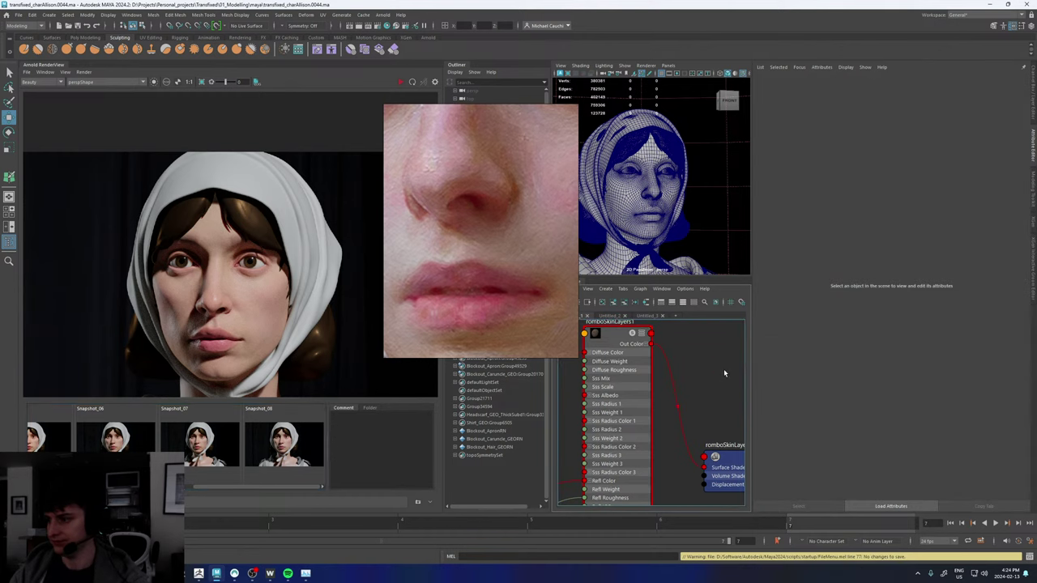
right_drag(494, 211, 499, 217)
click(34, 66)
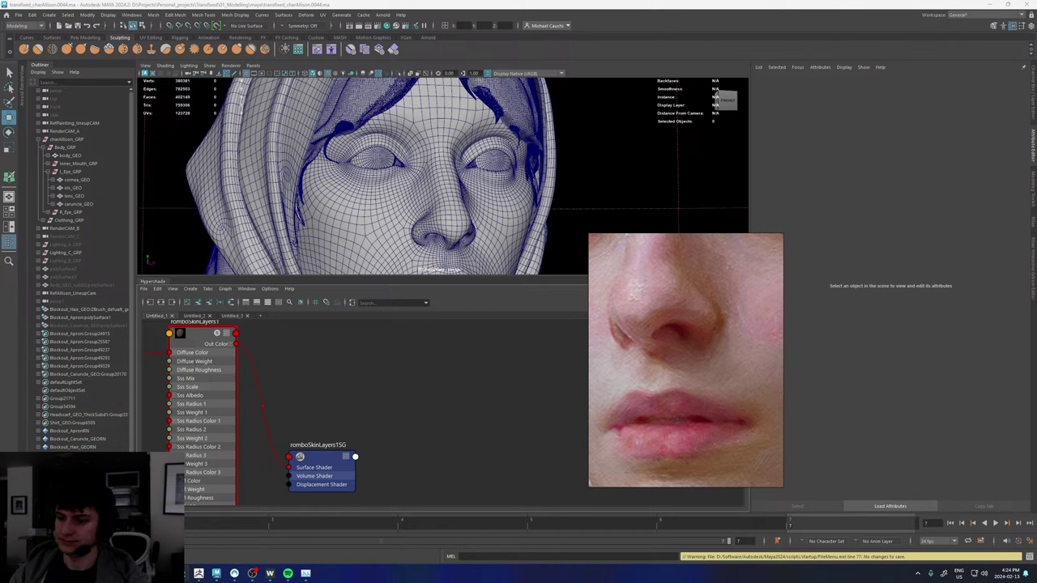
- Export the selected body_GEO mesh to the exports folder, replacing the existing body_geo.obj
click(391, 233)
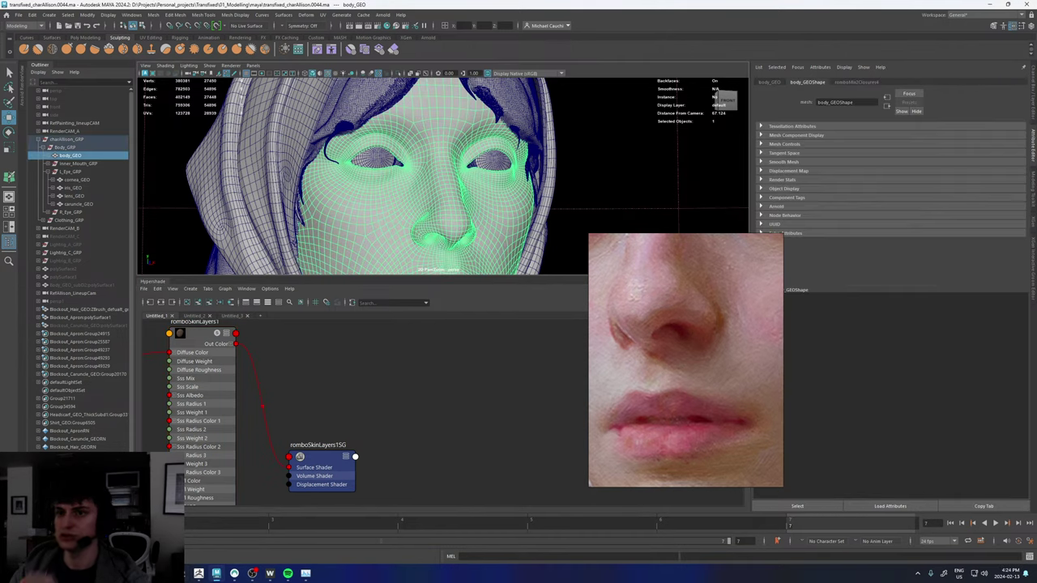
click(17, 15)
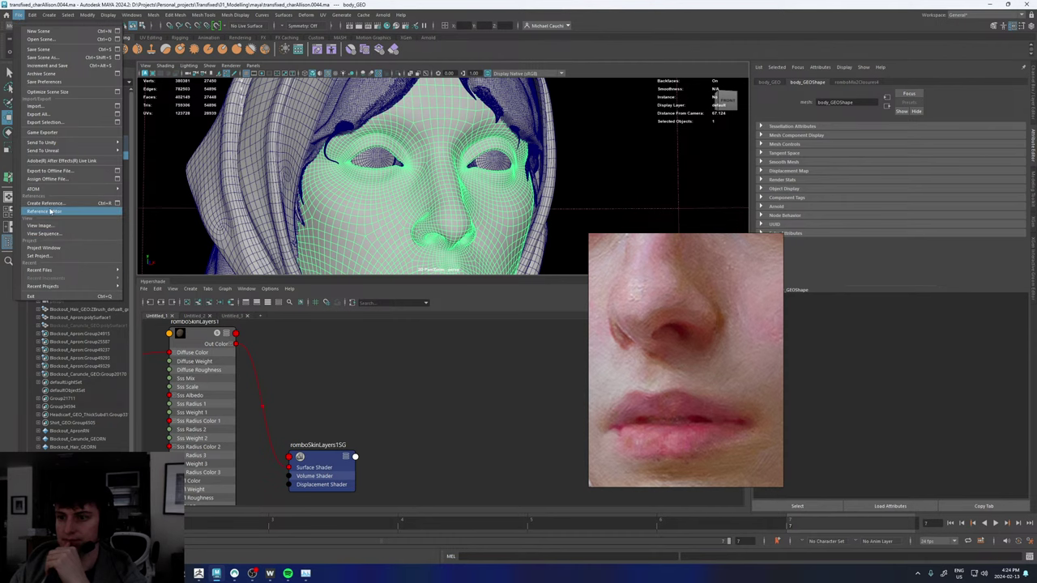
click(47, 122)
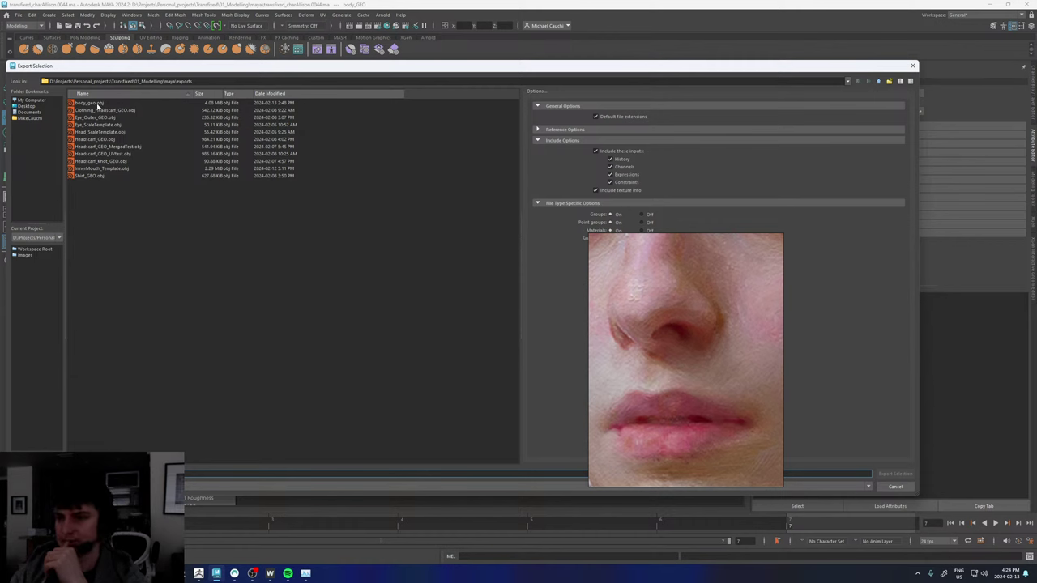
double_click(94, 104)
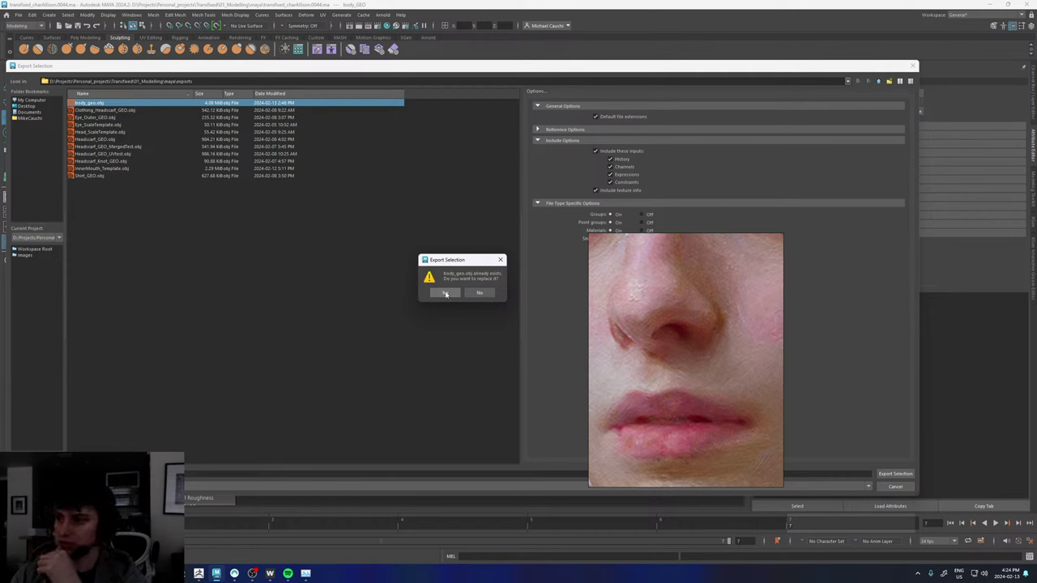
click(445, 294)
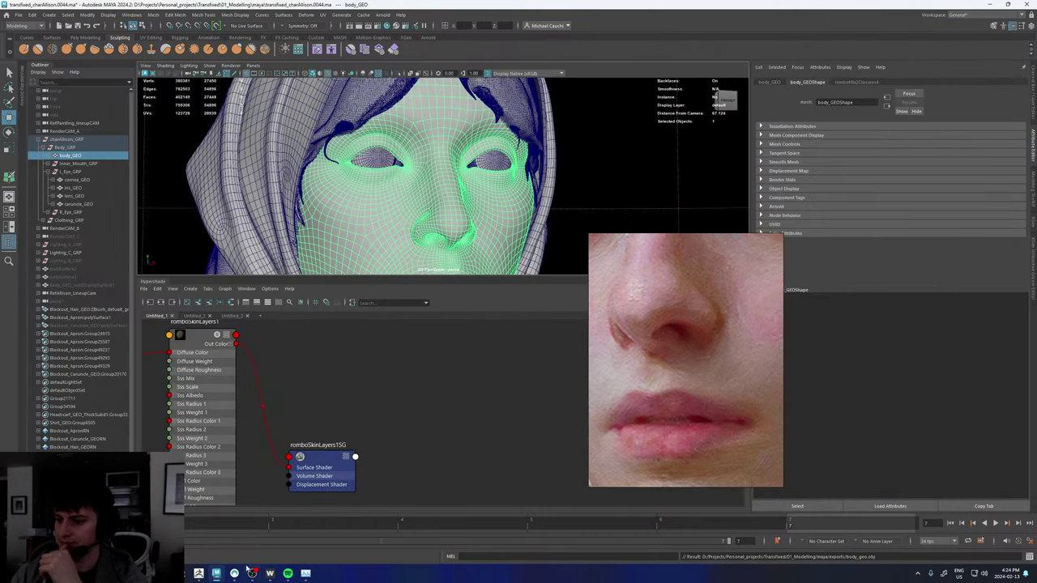
- Switch to Wrap and start saving the project as a new file in D:\Projects\Personal_projects\Transfixed\02_Texturing\R3DS
click(270, 572)
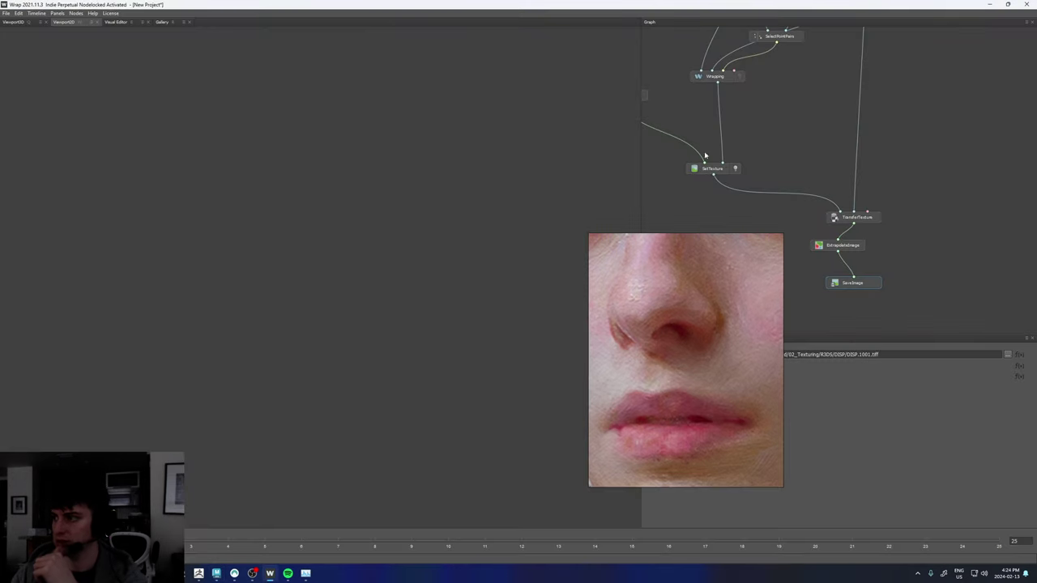
click(5, 13)
click(5, 13)
click(4, 13)
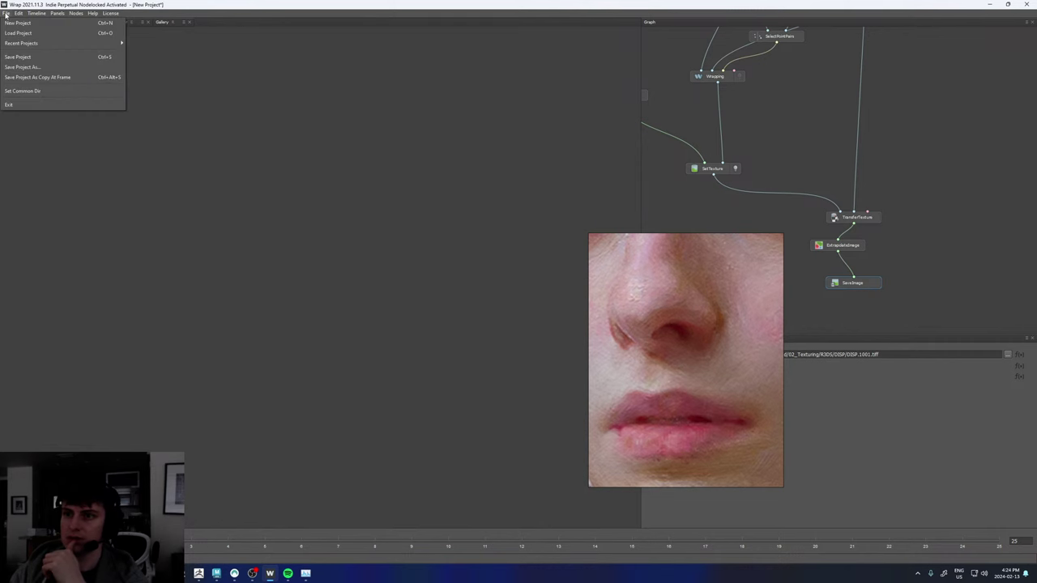
click(21, 65)
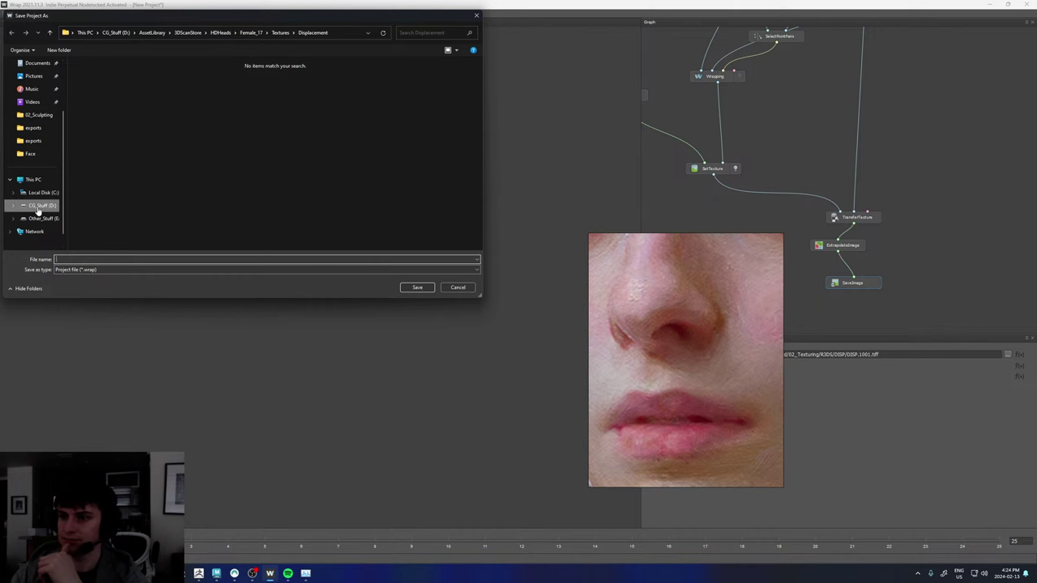
click(37, 207)
click(97, 114)
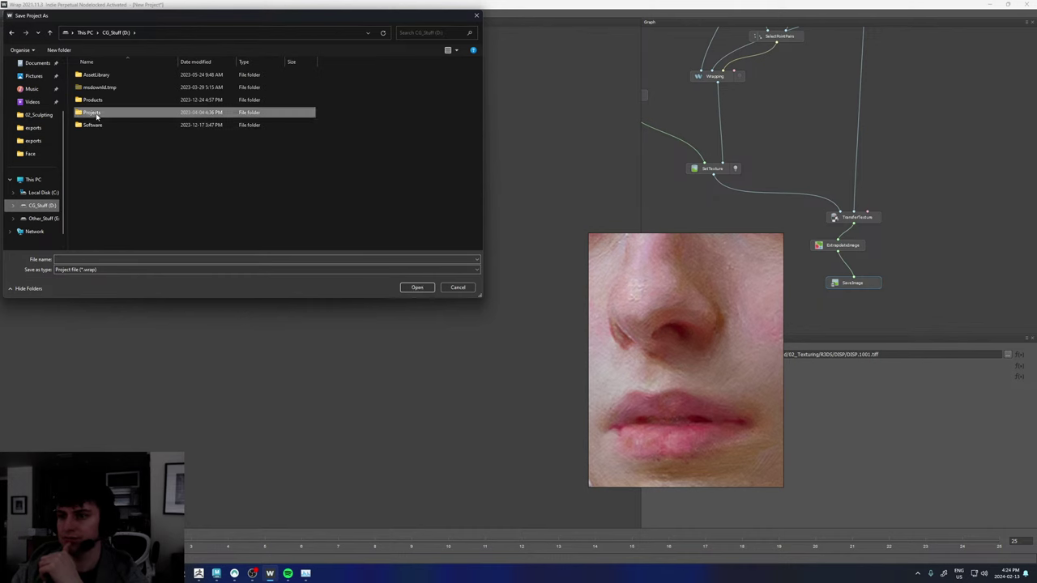
double_click(97, 115)
double_click(95, 102)
scroll(95, 163, down, 3)
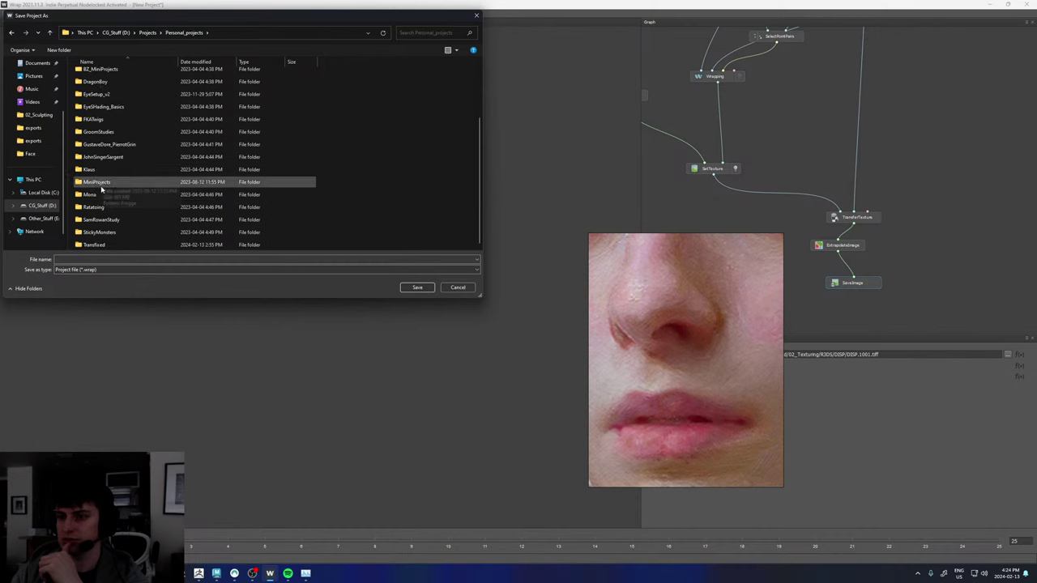
double_click(97, 245)
click(96, 113)
double_click(95, 114)
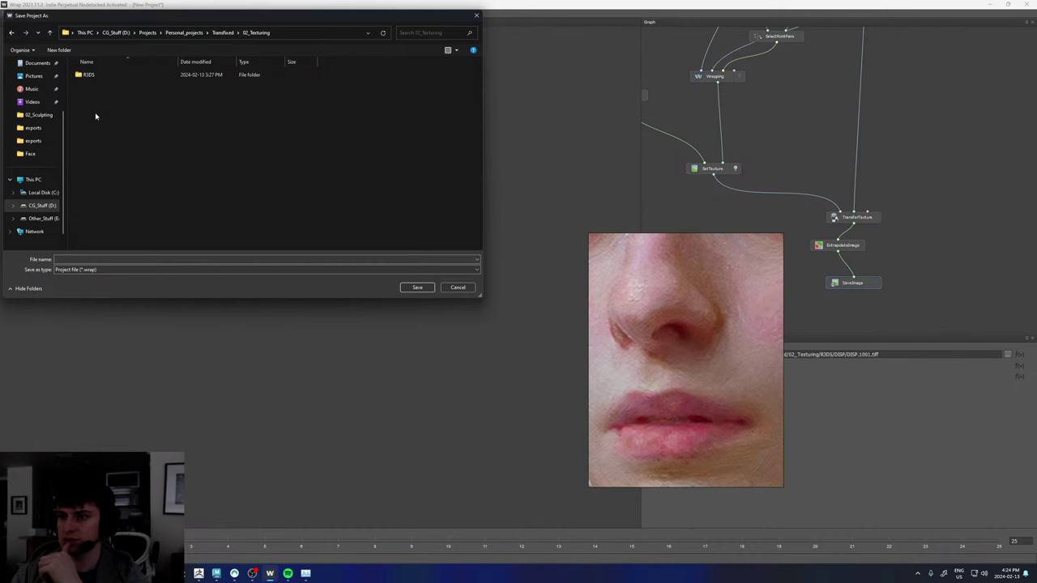
click(87, 75)
double_click(87, 75)
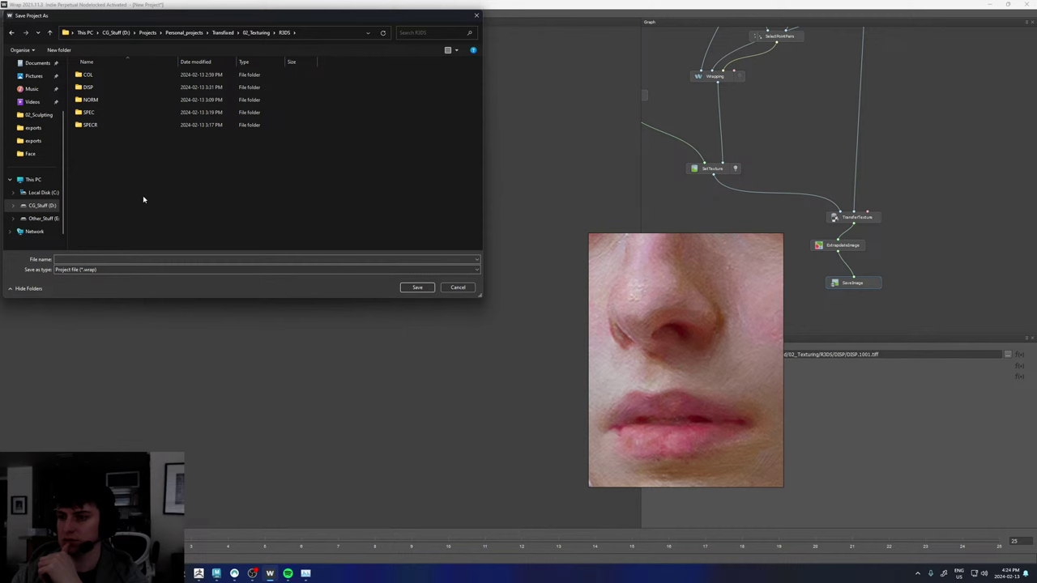
- Save the Wrap project as 3dScanStoreTransfer_01 and close Wrap
click(68, 259)
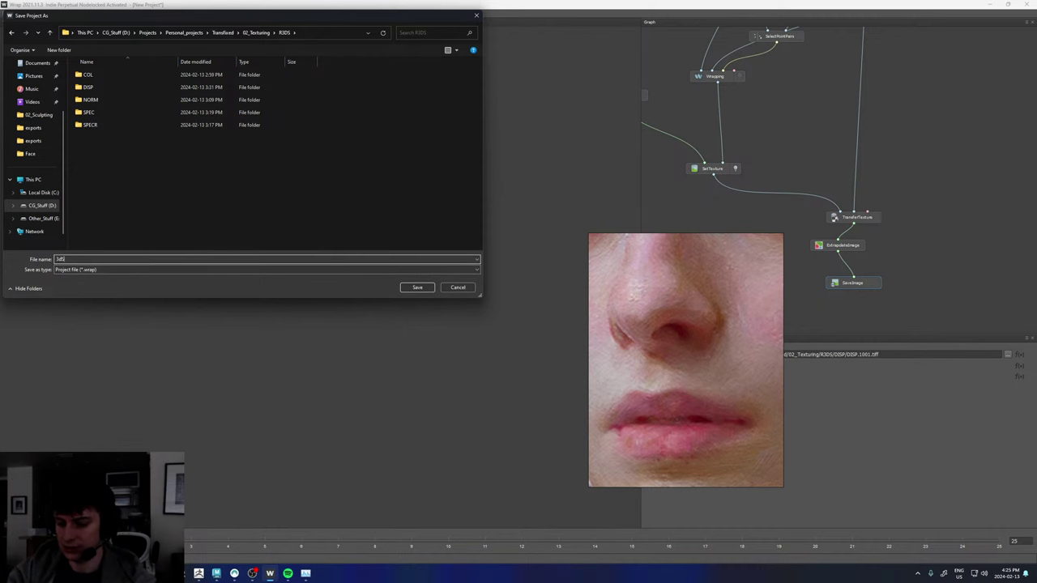
text(3dScanStoreTransfer_01)
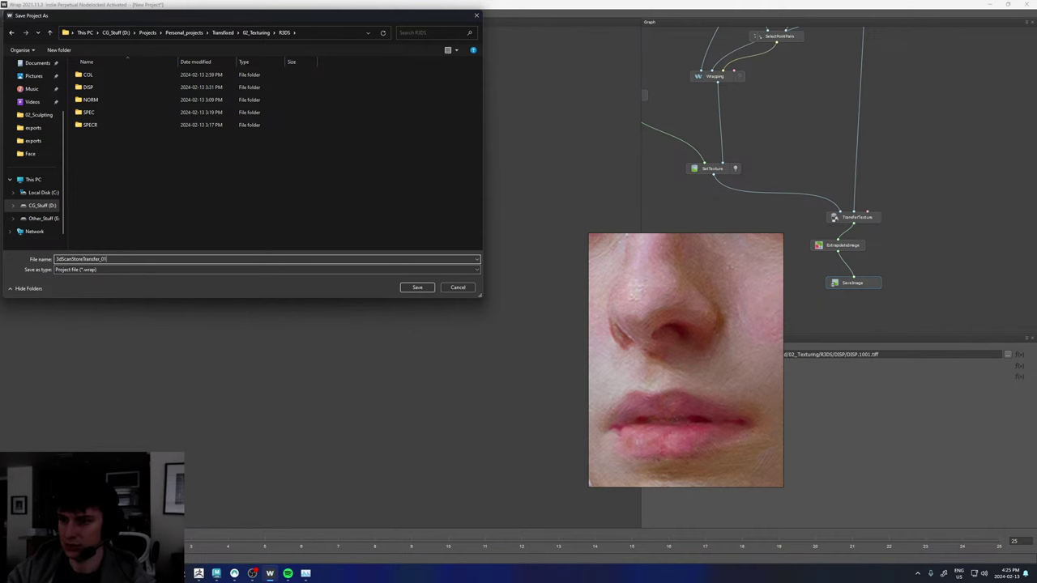
key(Return)
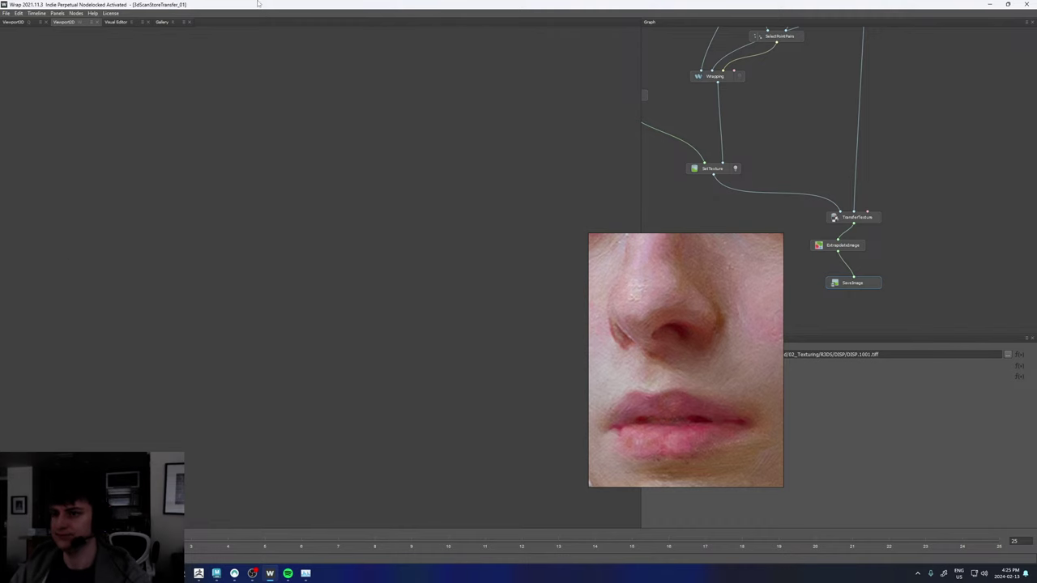
click(1026, 4)
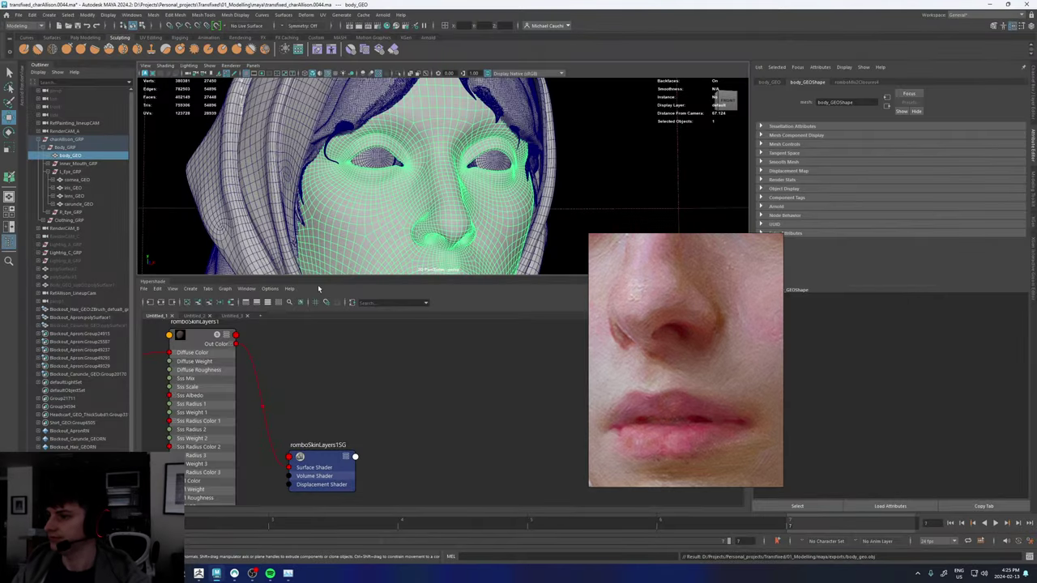
- Switch to ZBrush, frame the head and drop the body_geo subtool to its lowest subdivision level, checking its wireframe
click(201, 574)
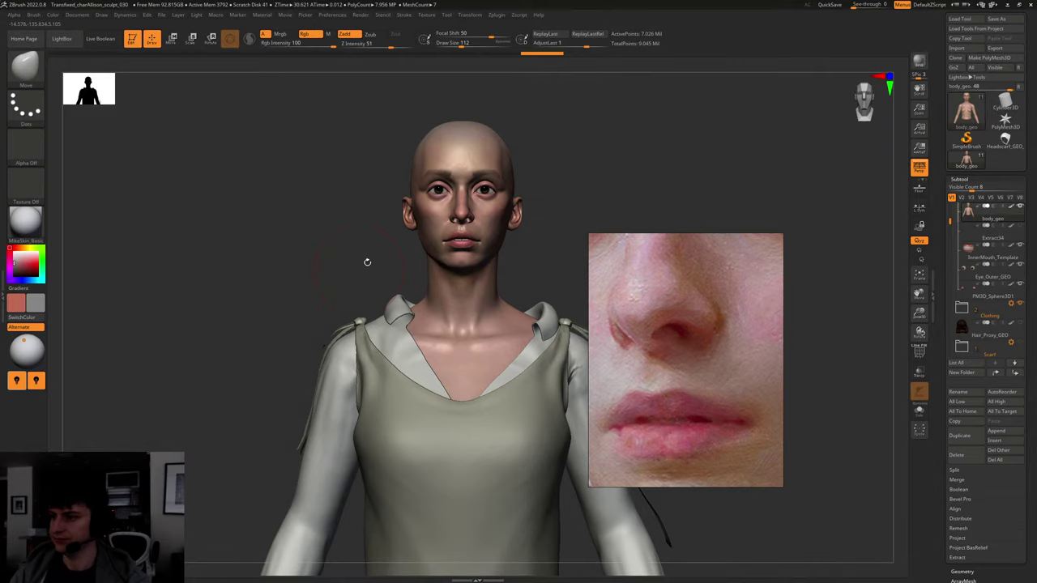
mouse_move(556, 187)
alt+mouse_down()
mouse_move(498, 308)
mouse_move(549, 350)
mouse_move(540, 355)
alt+mouse_up()
key(shift+d)
key(shift+f)
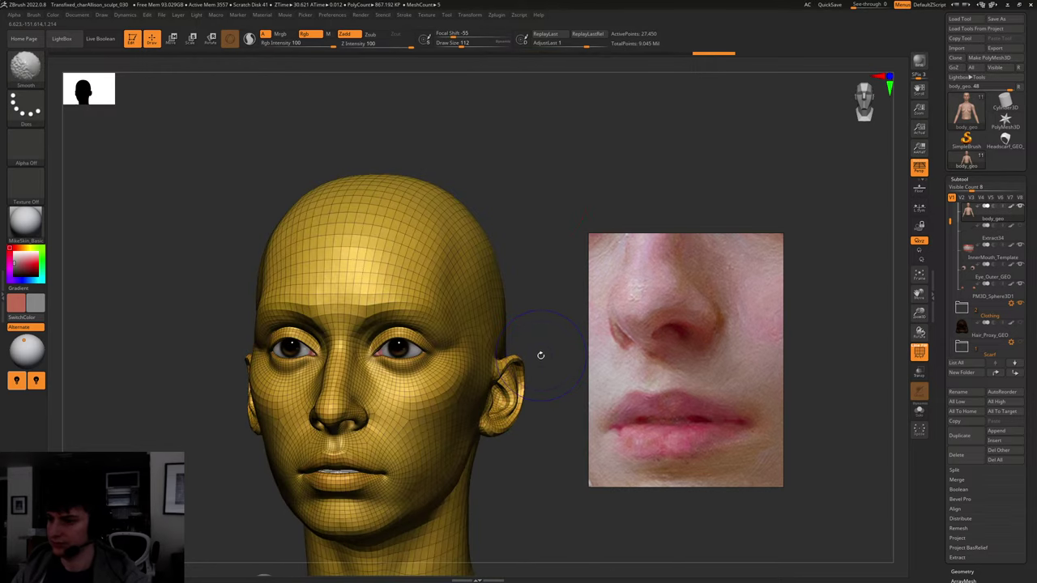
key(shift+f)
- Import body_geo.obj from the maya exports folder over the lowest level of the body_geo subtool
click(957, 48)
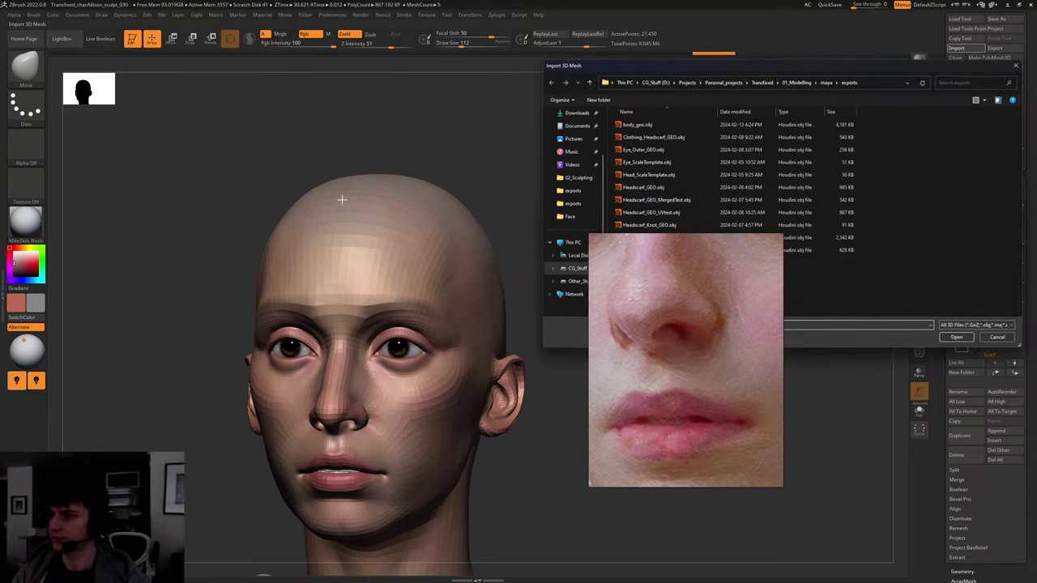
double_click(640, 125)
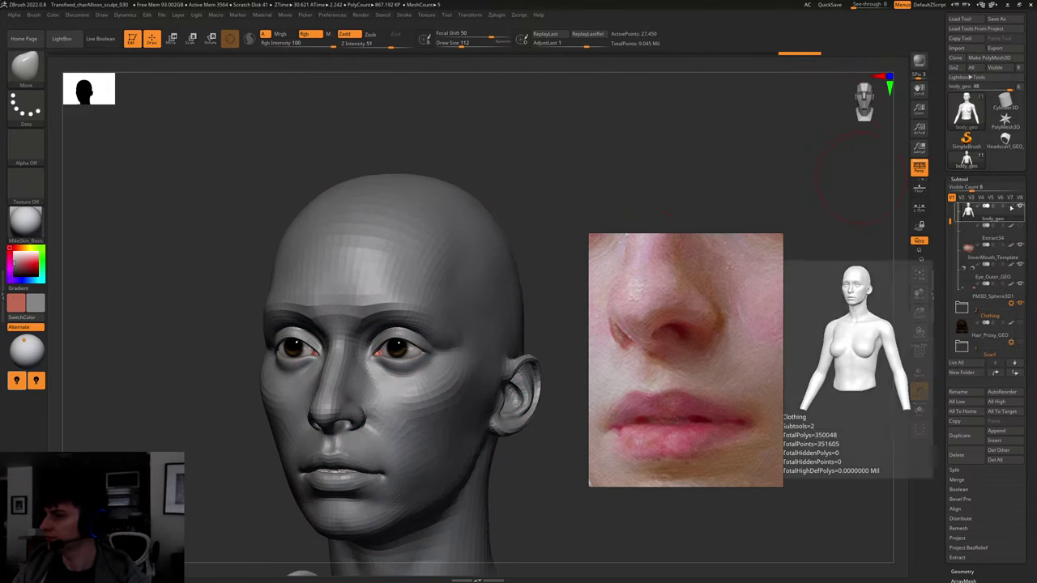
drag(604, 191, 611, 190)
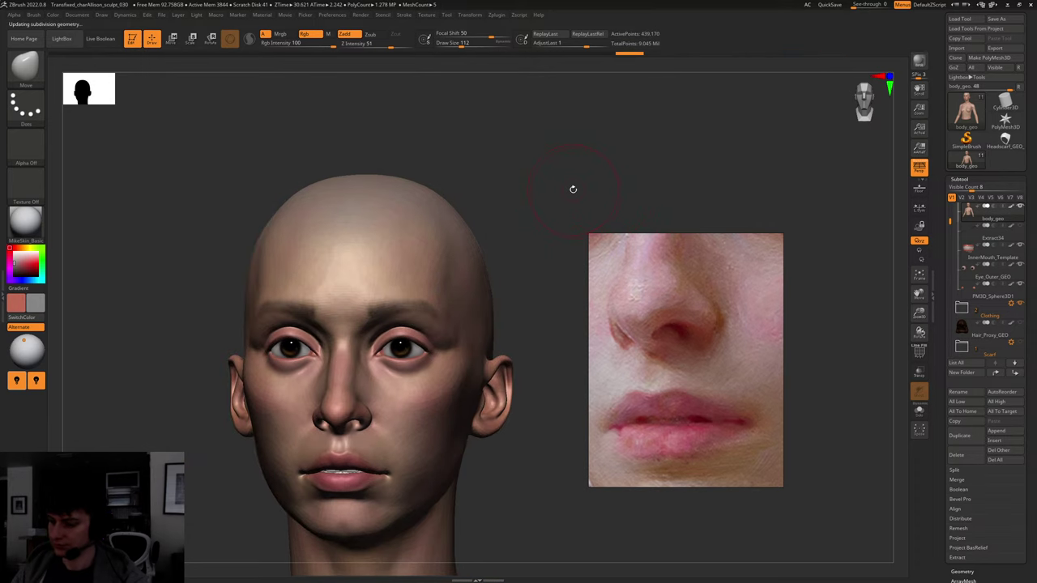
- Examine the imported face up close and check its wireframe around the nose and mouth
alt+drag(547, 333, 563, 127)
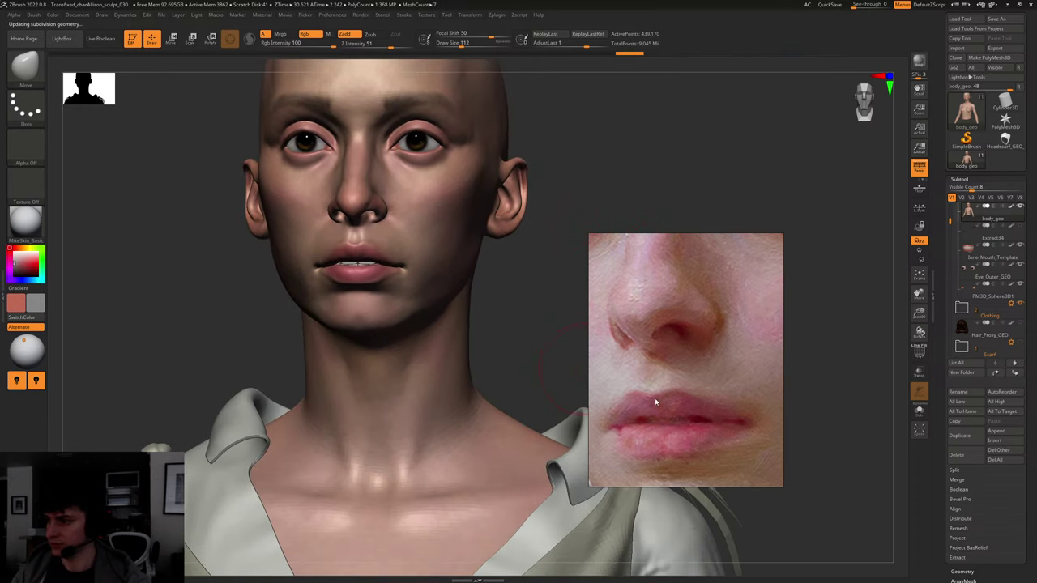
mouse_move(552, 236)
mouse_down()
mouse_move(569, 225)
mouse_move(576, 341)
mouse_up()
alt+drag(543, 405, 542, 292)
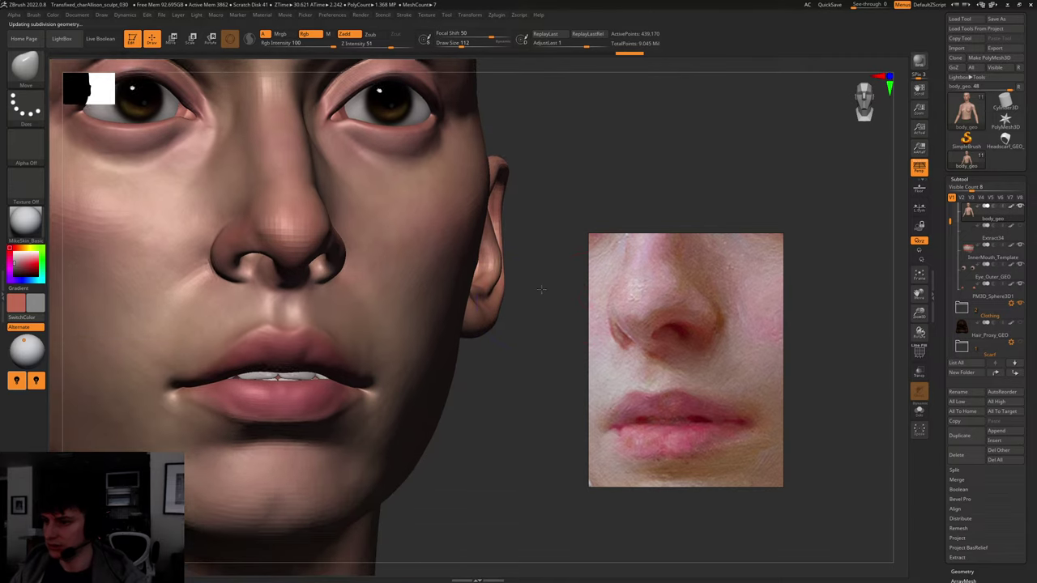
key(shift+f)
key(shift+f)
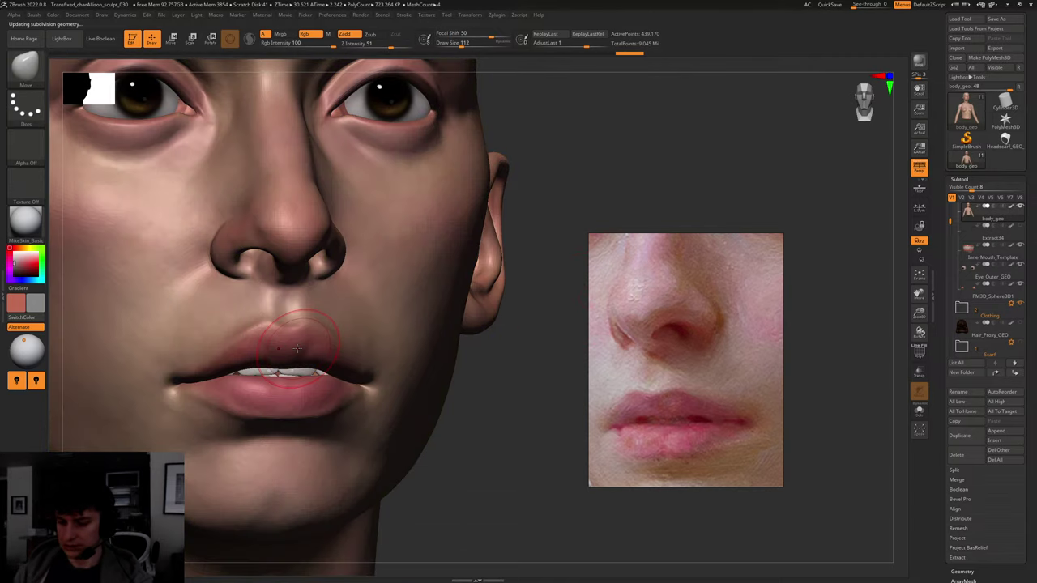
key(d)
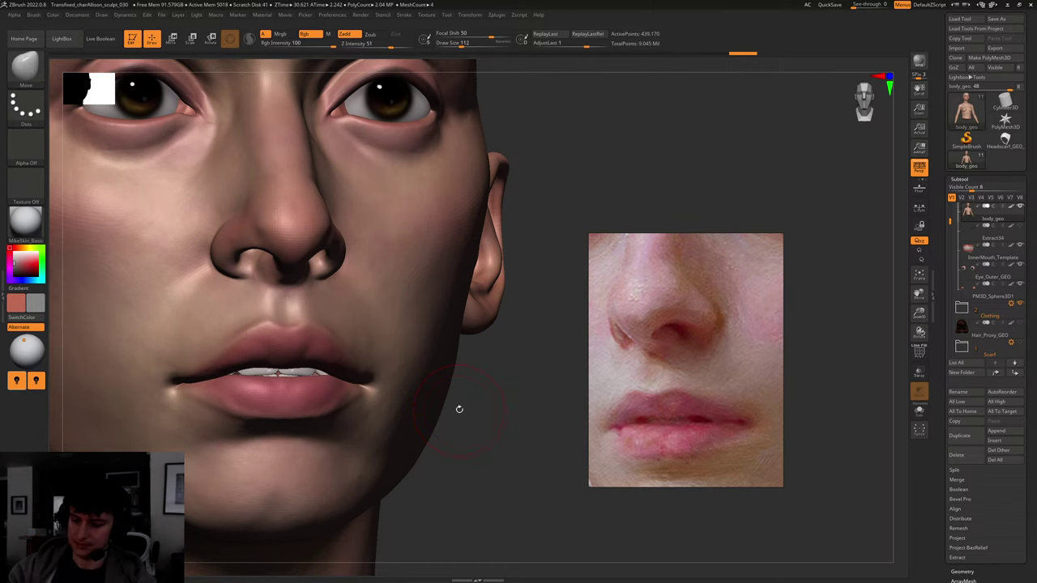
- Sculpt the centre of the upper lip with the Standard brush at a draw size of about 54
key(b)
key(s)
key(t)
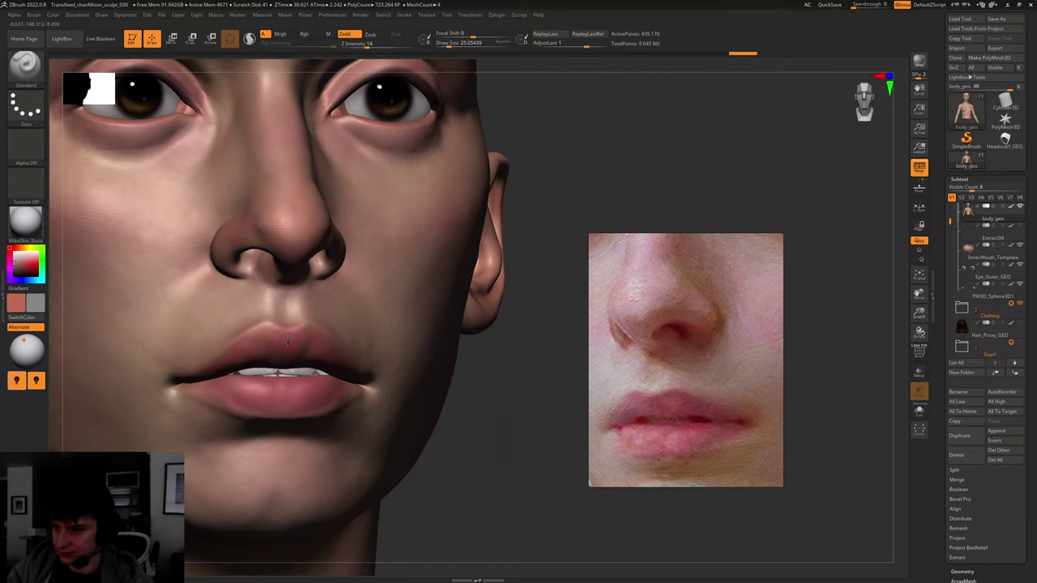
key(s)
drag(284, 341, 291, 331)
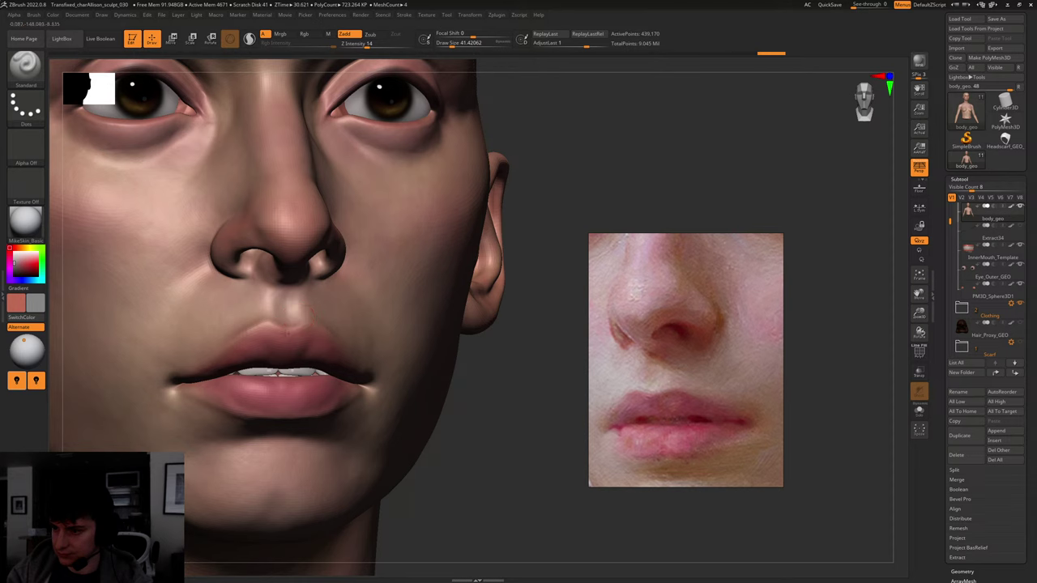
key(ctrl+z)
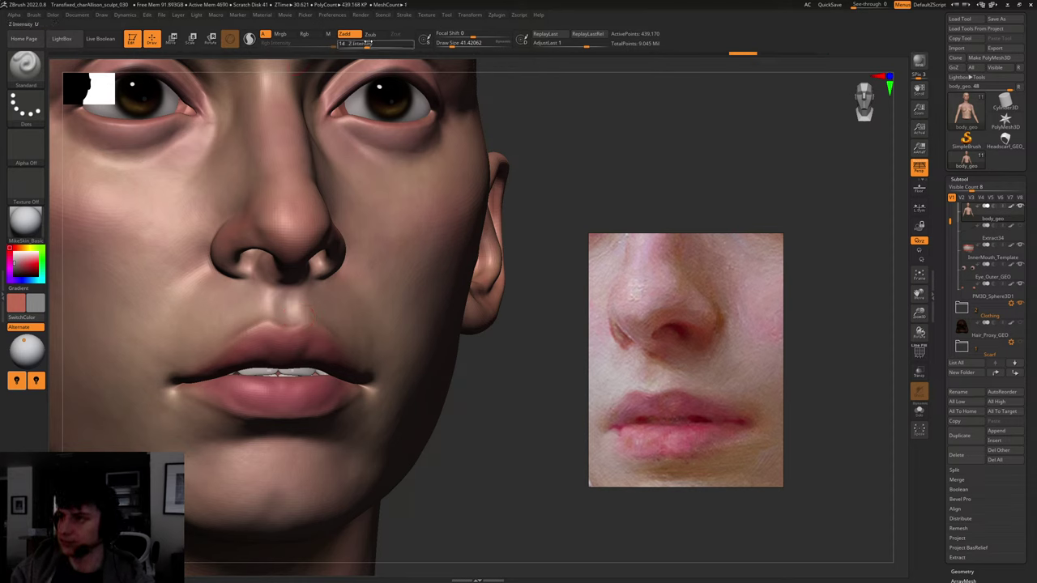
key(s)
click(290, 348)
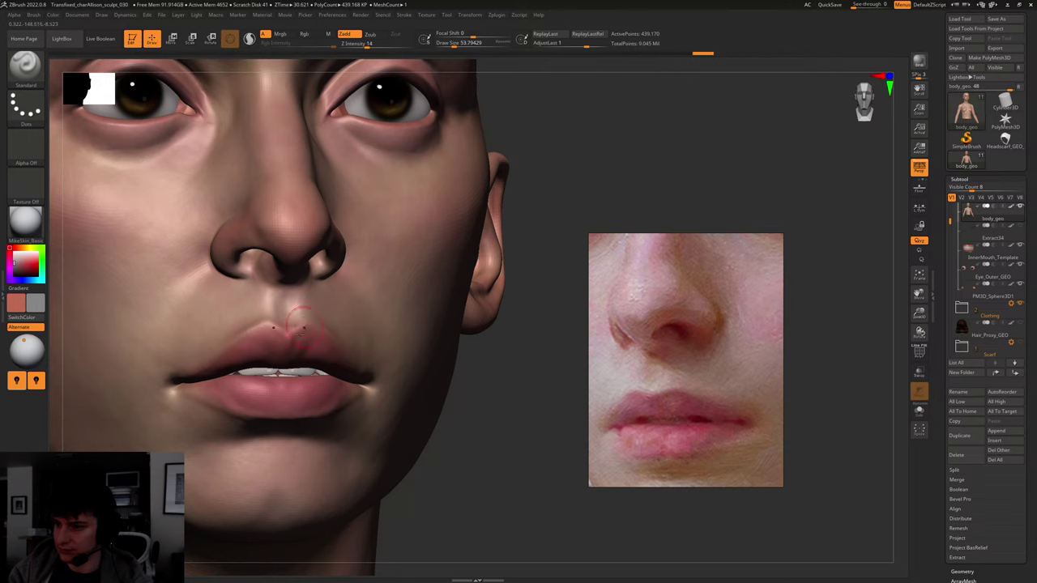
- Build up the upper lip beside its central dip with the ClayBuildup brush
drag(540, 352, 438, 377)
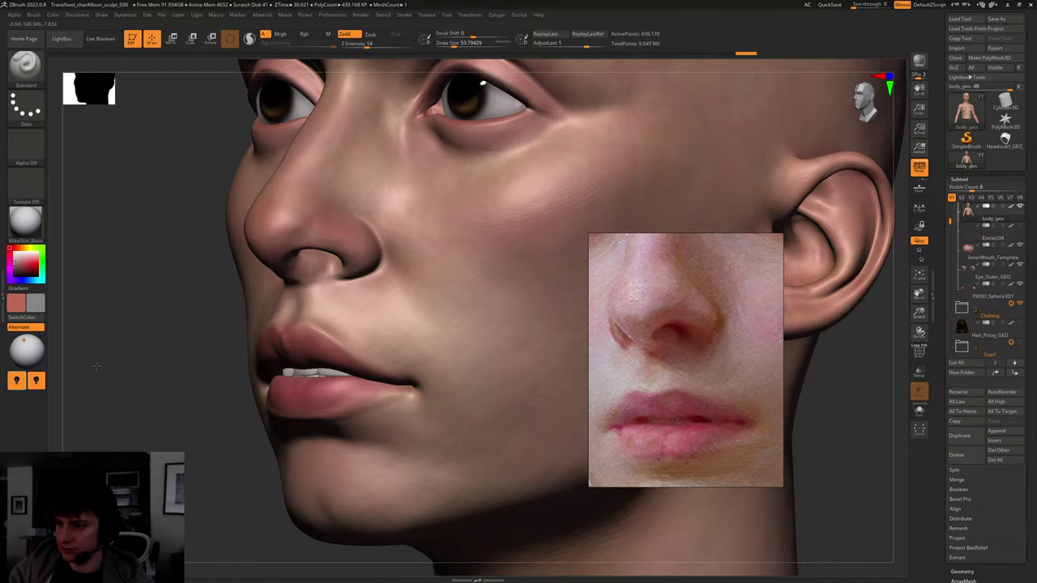
alt+drag(103, 388, 206, 394)
key(b)
key(c)
key(b)
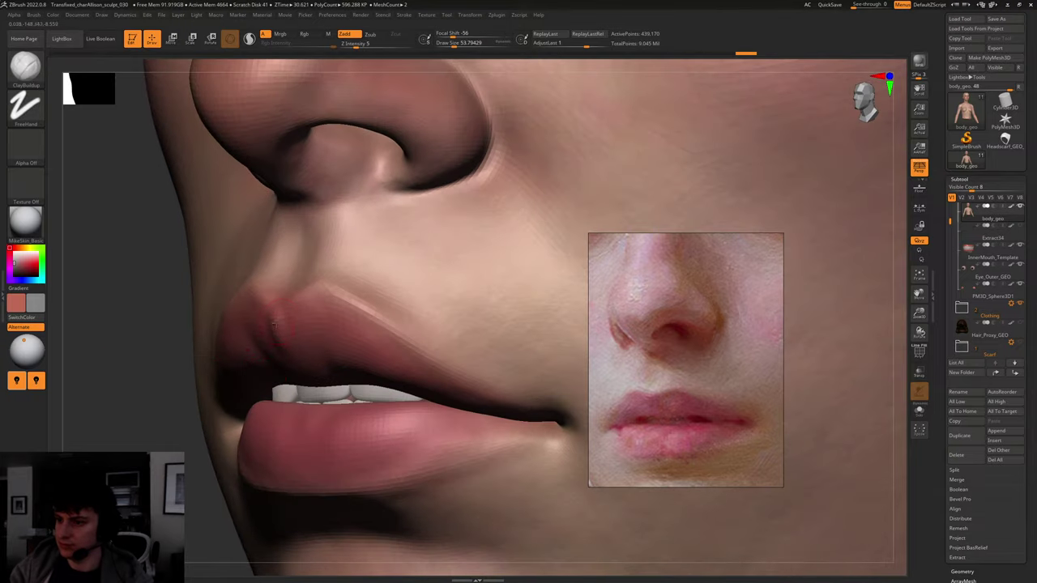
mouse_move(293, 317)
mouse_down()
mouse_move(278, 313)
mouse_move(282, 322)
mouse_up()
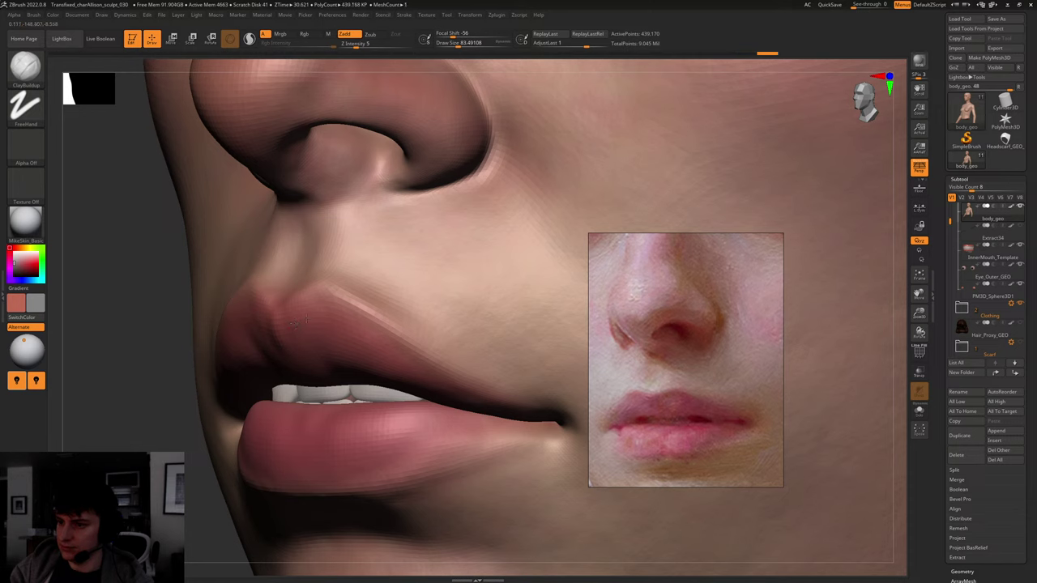
drag(294, 323, 273, 333)
drag(142, 407, 255, 403)
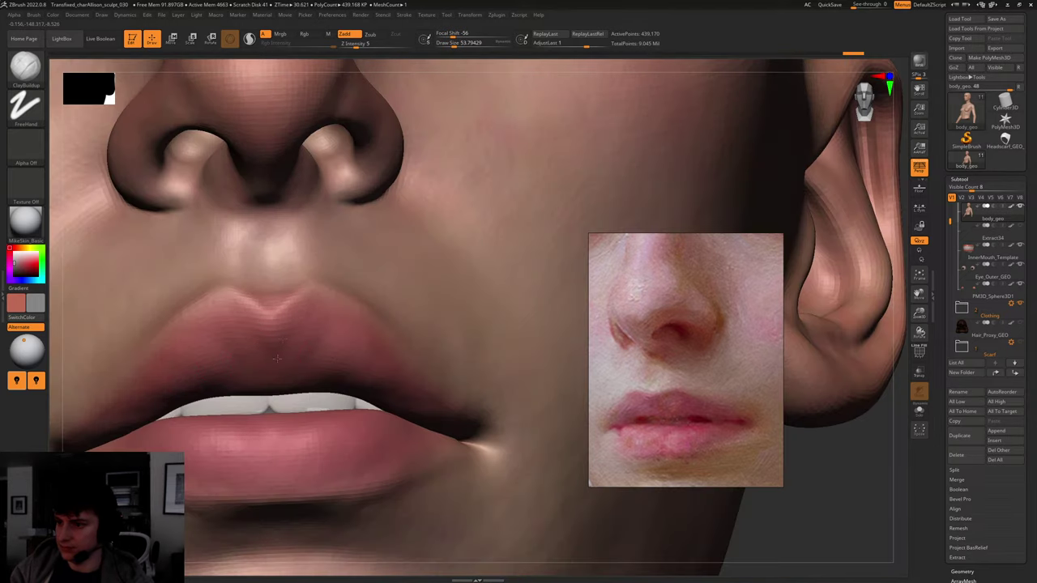
- Refine the upper lip's centre and its border below the philtrum with ClayBuildup, reducing the draw size to about 41
drag(805, 507, 410, 400)
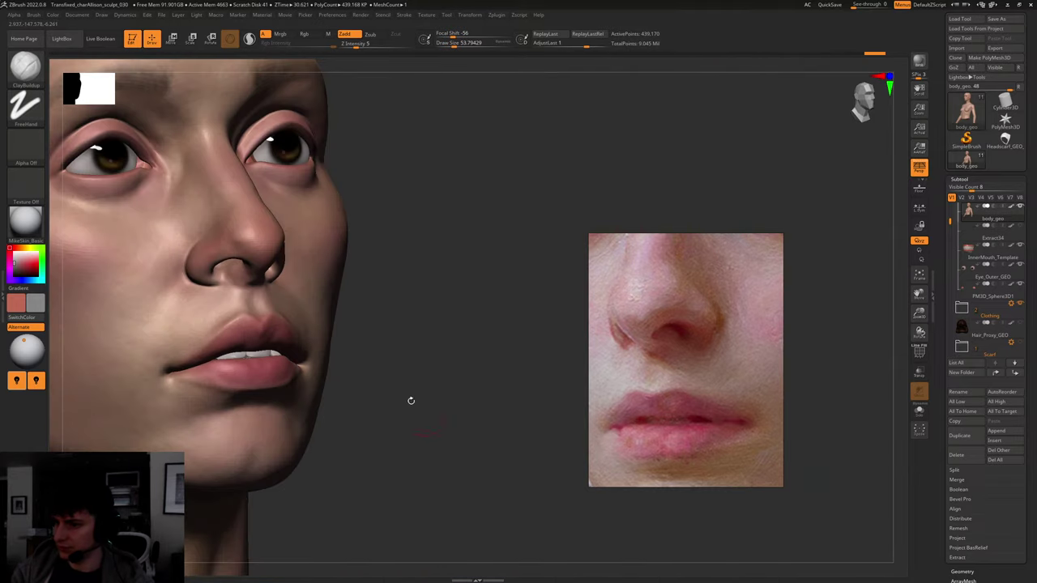
drag(395, 342, 427, 360)
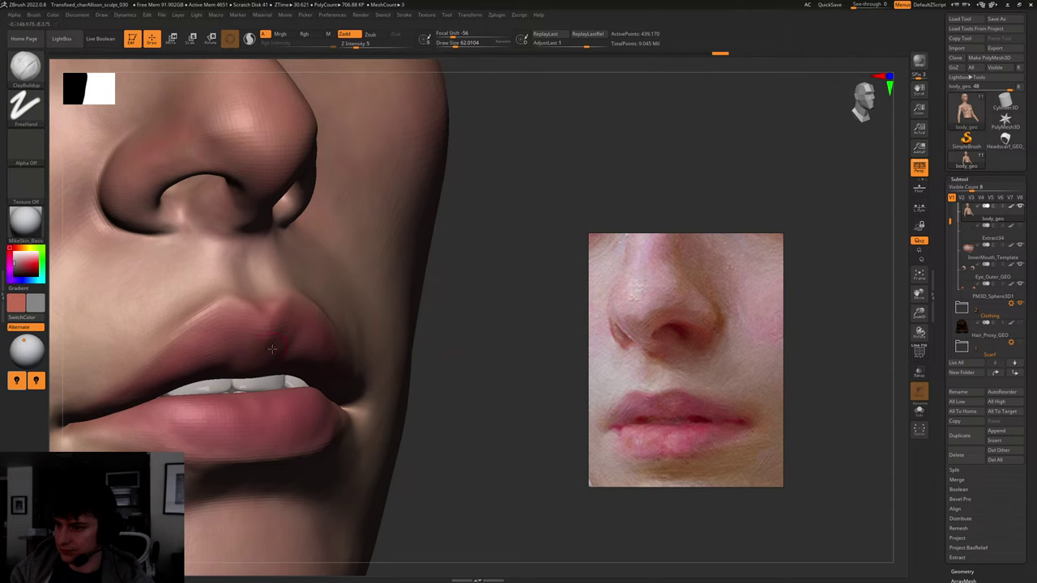
drag(512, 384, 442, 377)
drag(276, 342, 290, 321)
drag(817, 484, 898, 496)
key(s)
drag(243, 312, 235, 312)
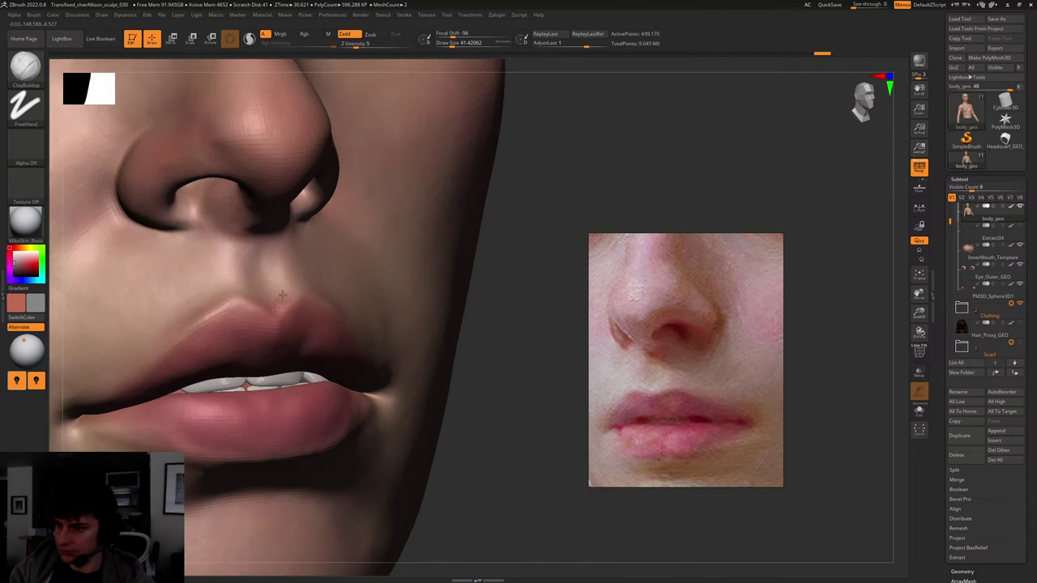
- Shape the cupid's bow edge of the upper lip with the Standard brush at a draw size of about 41
drag(530, 364, 267, 304)
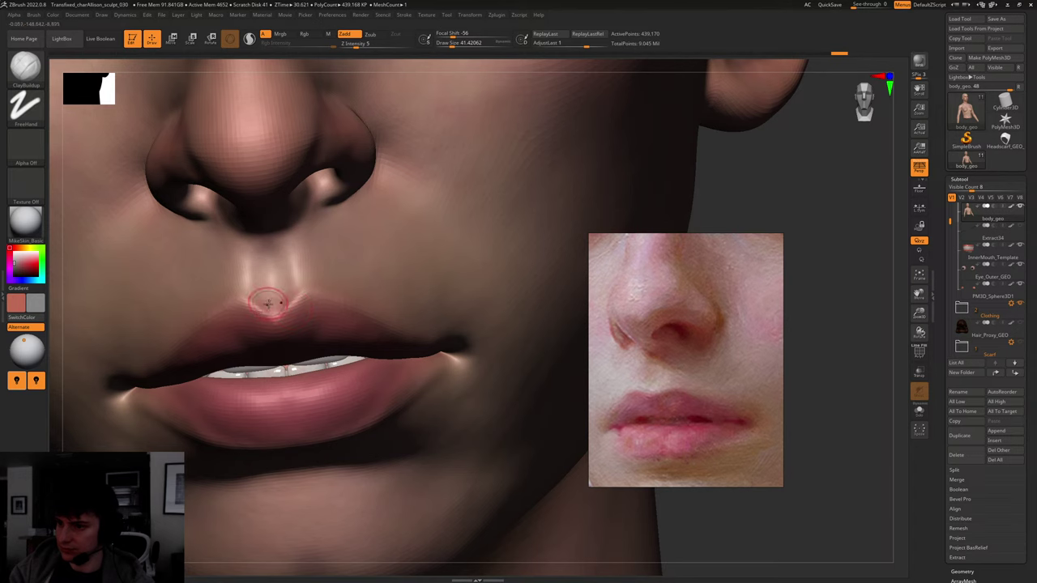
key(b)
key(s)
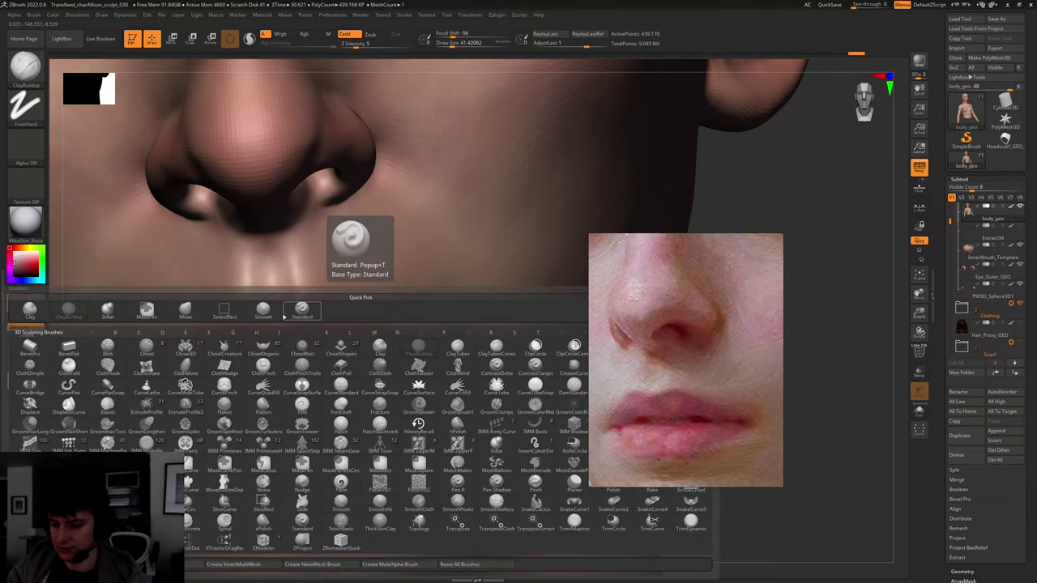
key(t)
drag(258, 306, 295, 303)
drag(747, 494, 718, 453)
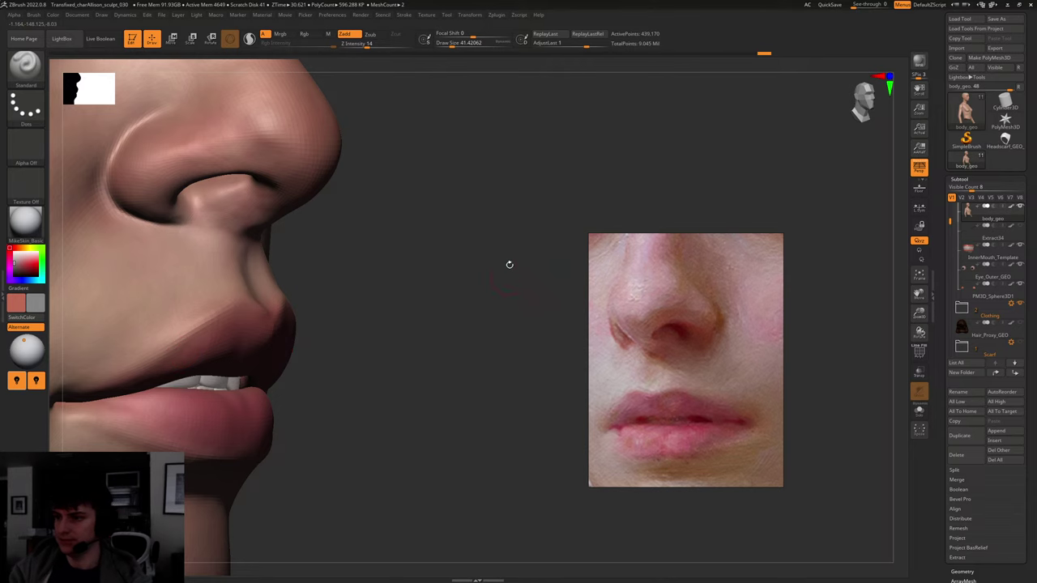
drag(510, 265, 616, 405)
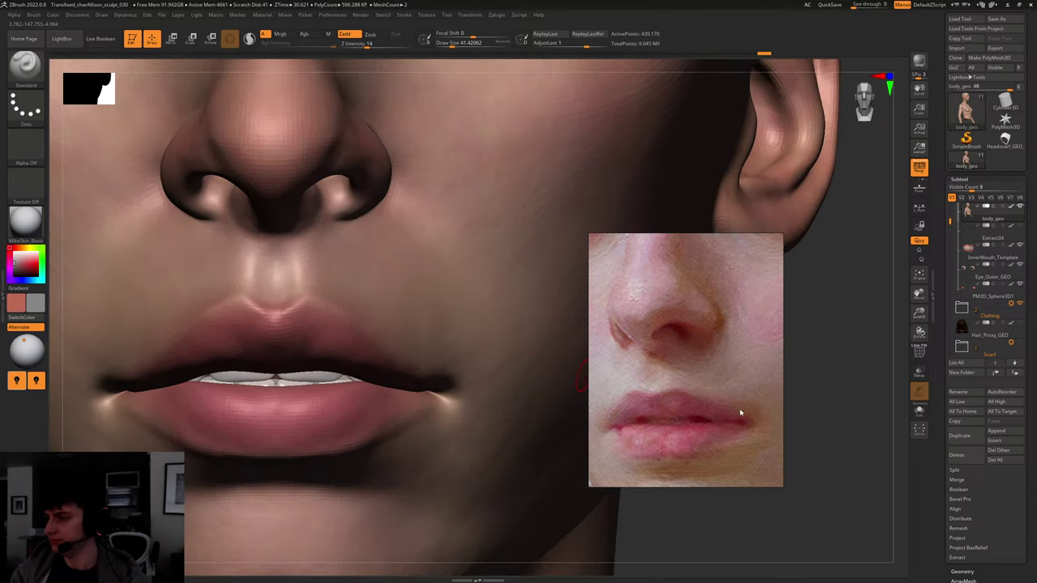
- Move the nose-and-lips reference image clear of the face and build up the lower lip with ClayBuildup at a draw size of about 59
drag(722, 328, 188, 164)
mouse_move(751, 443)
mouse_down()
mouse_move(770, 442)
mouse_move(528, 477)
mouse_move(326, 486)
mouse_up()
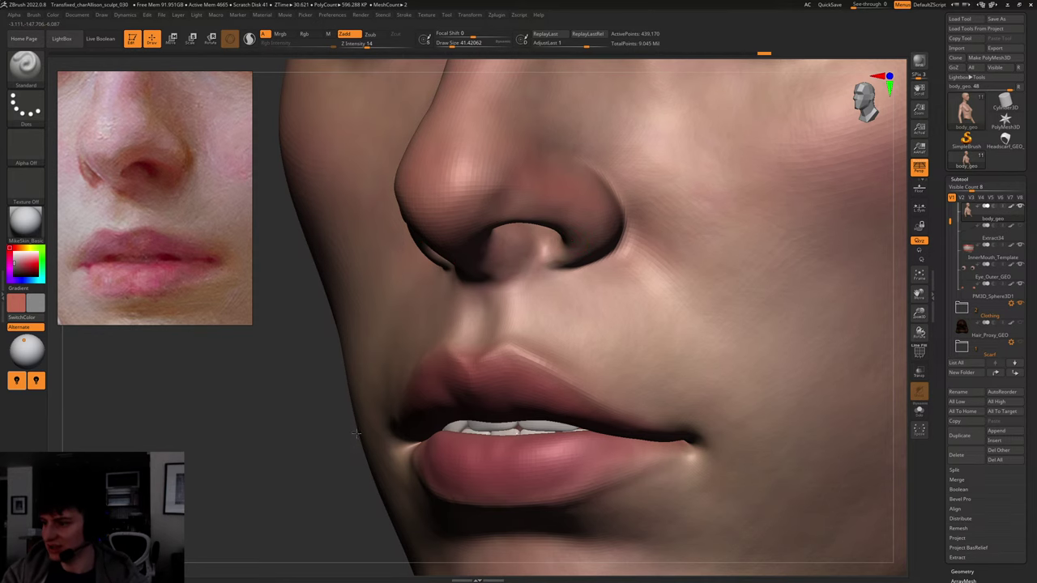
alt+drag(333, 481, 316, 394)
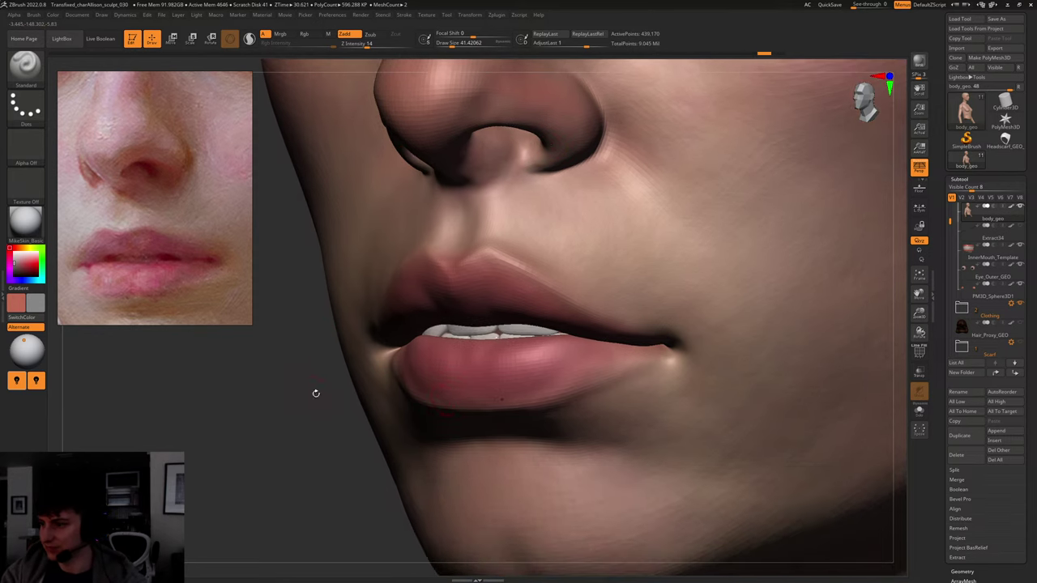
key(b)
key(c)
key(b)
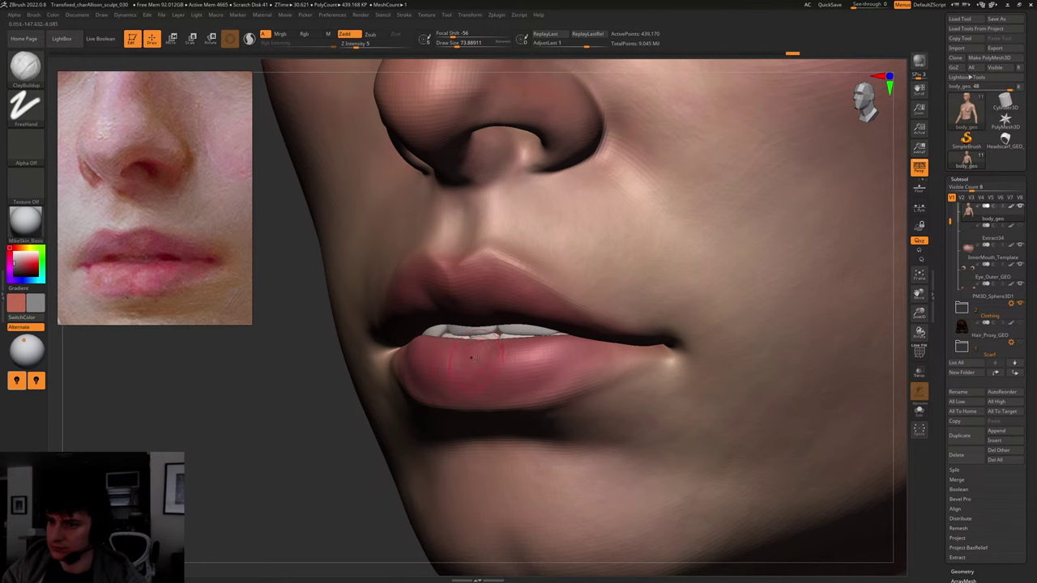
key(bracketleft)
key(bracketleft)
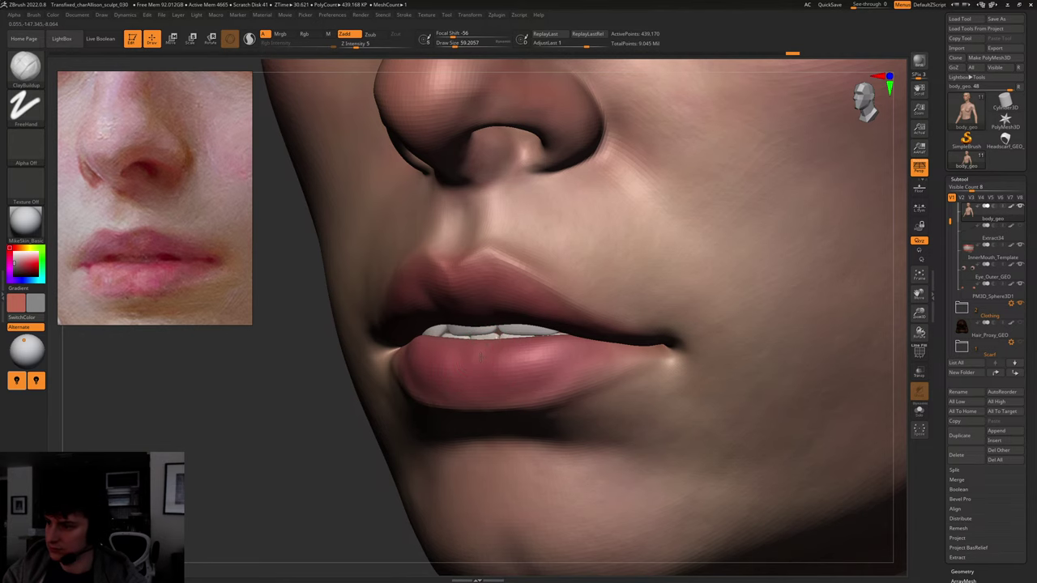
drag(481, 357, 497, 359)
drag(354, 429, 397, 423)
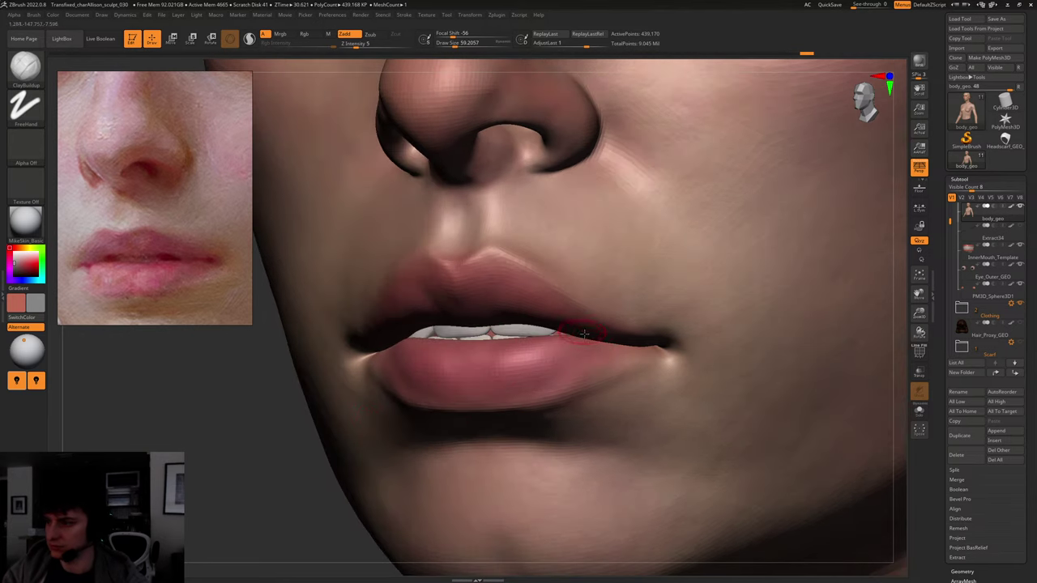
- Try painting the sampled lip colour over the lower lip's outer part with the Standard brush, with Zadd off and Rgb on
key(b)
key(s)
key(t)
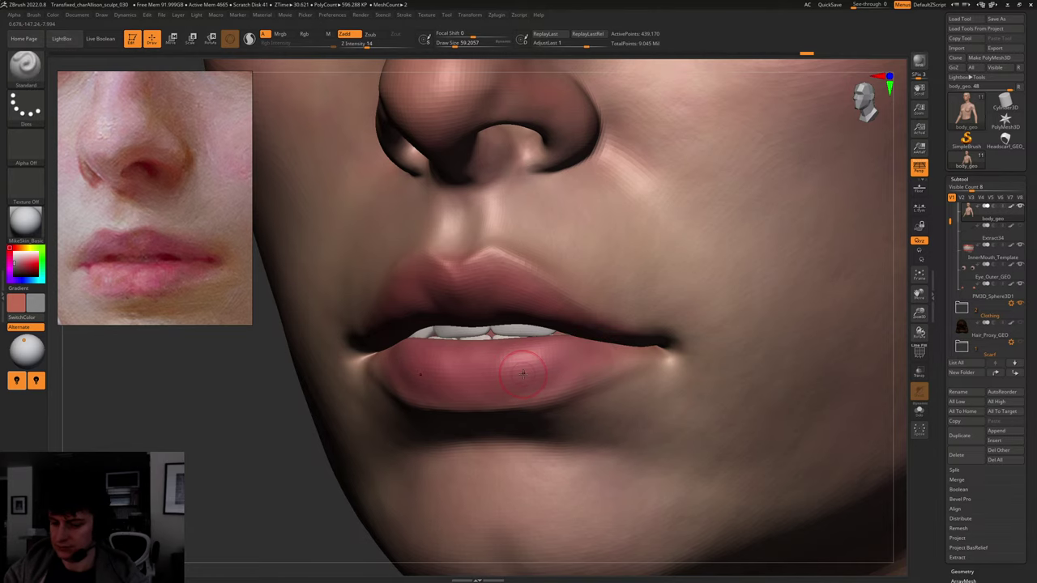
key(c)
click(344, 34)
click(305, 34)
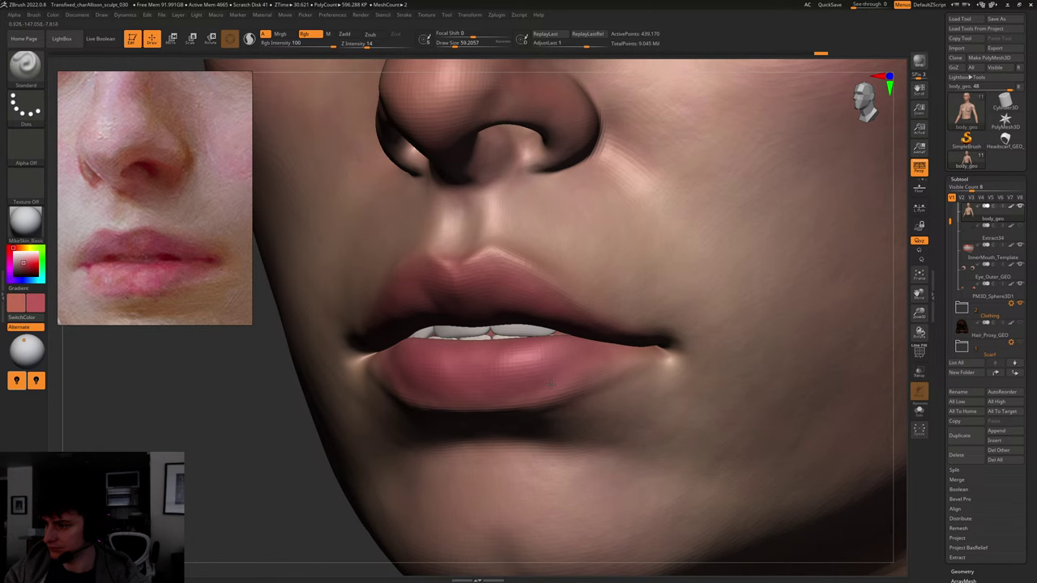
drag(551, 385, 638, 352)
key(ctrl+z)
key(s)
drag(563, 376, 566, 376)
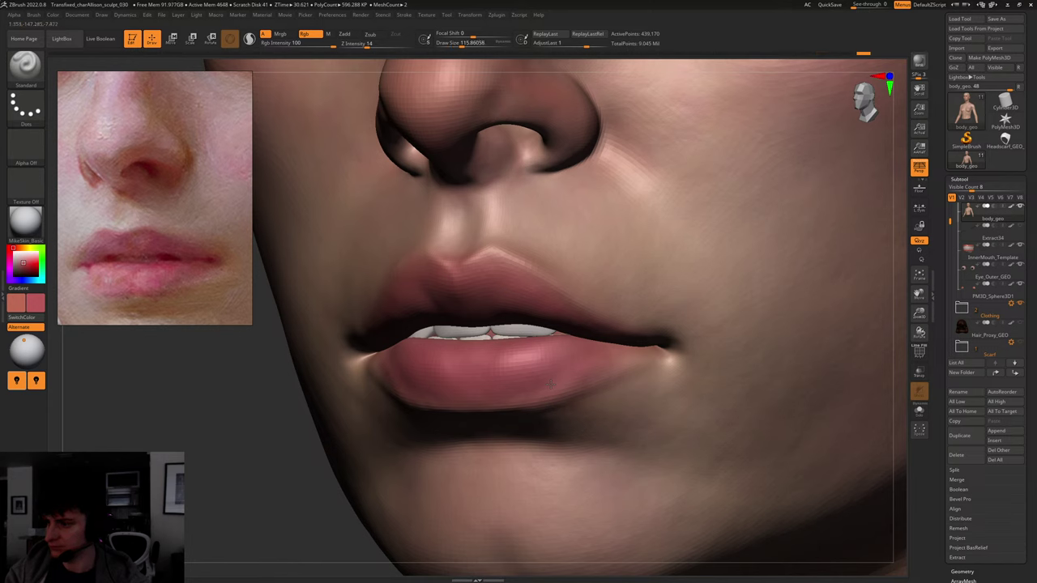
key(ctrl+z)
- Raise body_geo to a higher subdivision level and build up the nostril wing with ClayBuildup at a draw size of about 80
alt+drag(284, 414, 476, 362)
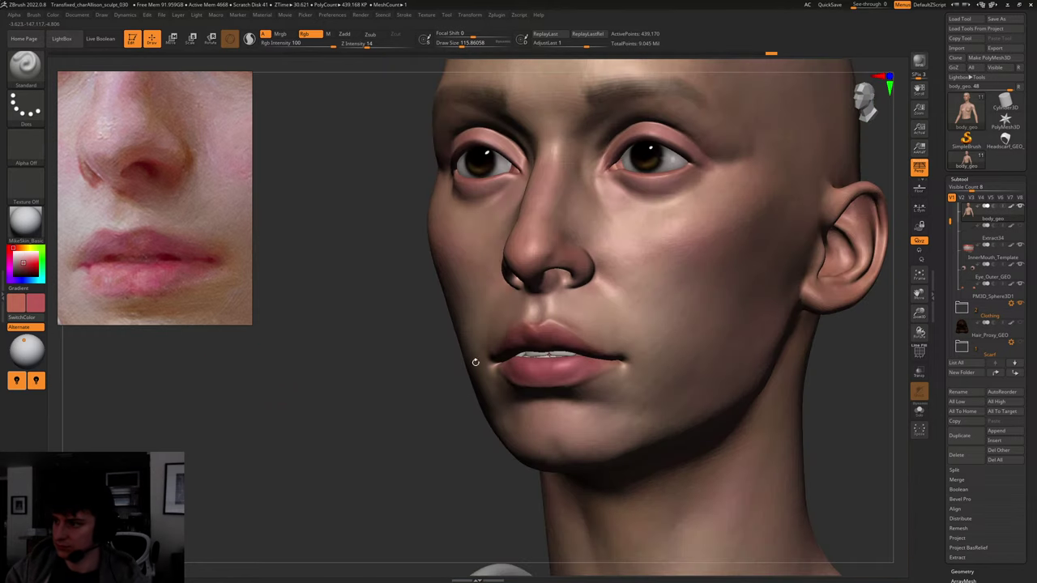
right_drag(476, 362, 811, 394)
mouse_move(816, 436)
alt+right_down()
mouse_move(813, 375)
mouse_move(834, 395)
alt+right_up()
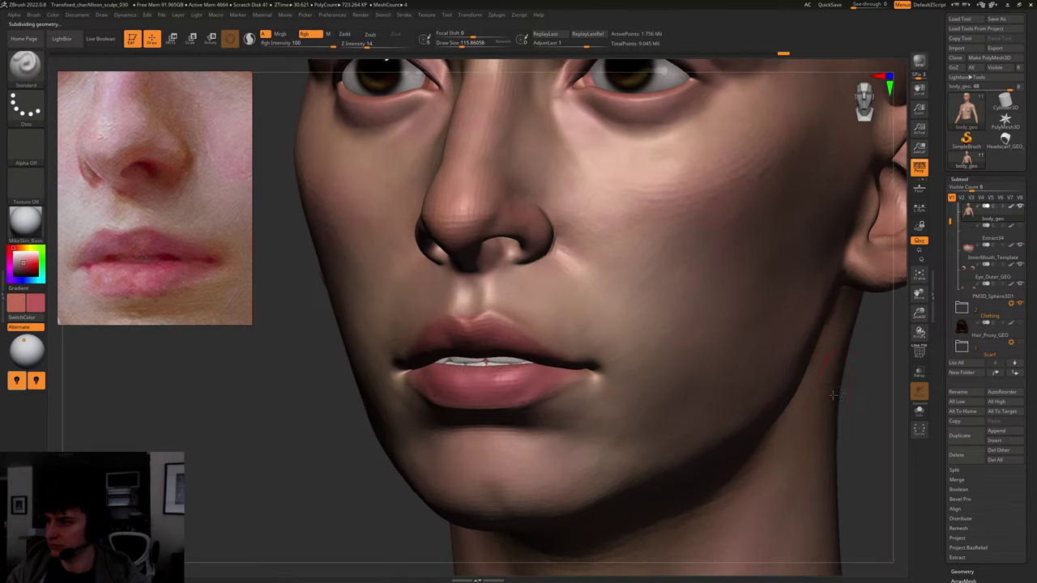
key(shift+f)
key(shift+f)
mouse_move(769, 391)
right_down()
mouse_move(729, 267)
mouse_move(707, 320)
mouse_move(732, 332)
mouse_move(610, 294)
right_up()
key(b)
key(c)
key(b)
key(s)
drag(477, 235, 475, 235)
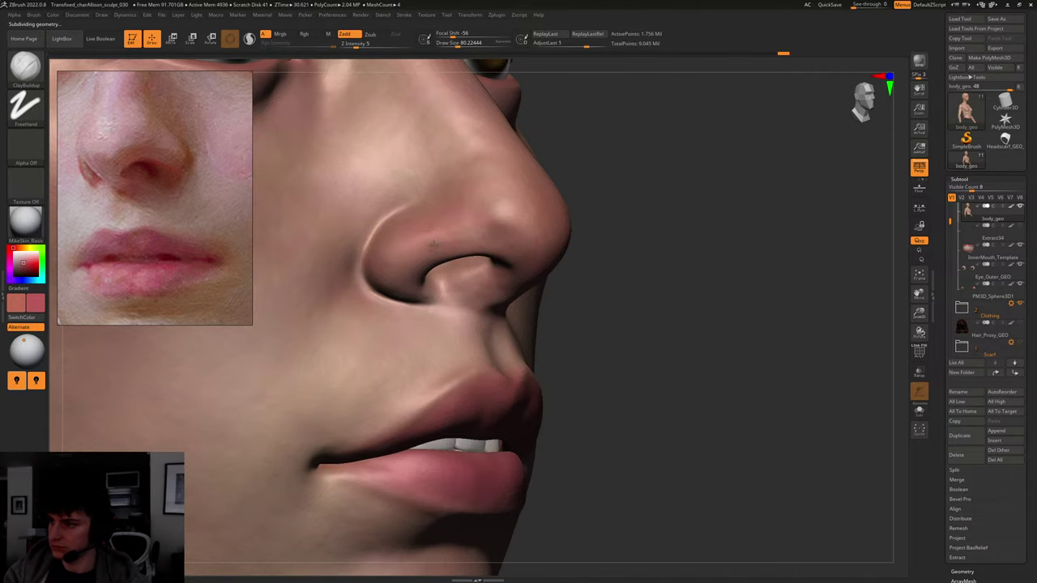
drag(599, 225, 669, 229)
right_drag(562, 194, 646, 188)
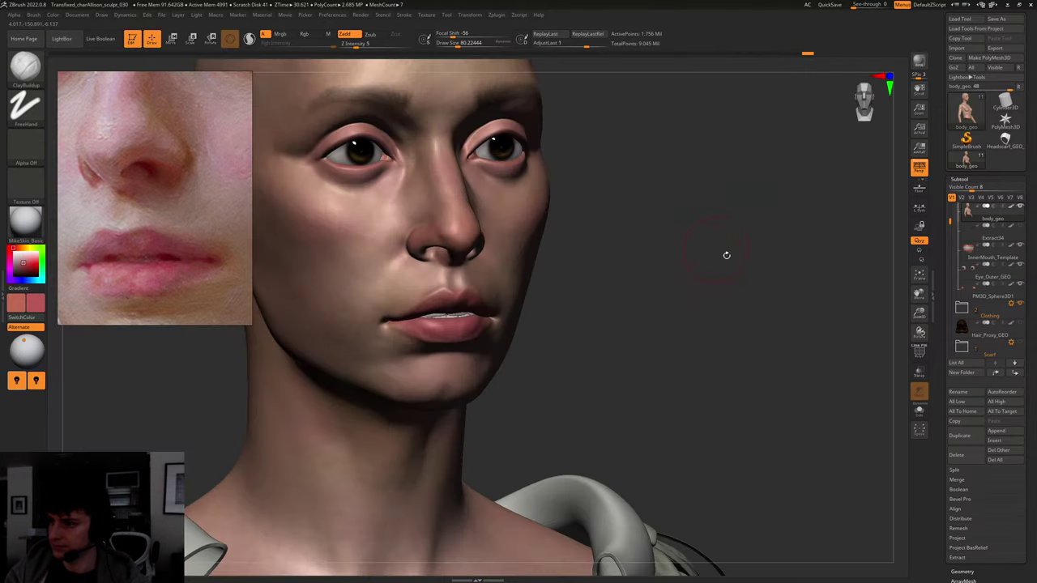
- Sculpt the skin at the inner corner of the eye with ClayBuildup, reducing the draw size to about 44
drag(755, 268, 788, 325)
right_drag(787, 325, 790, 316)
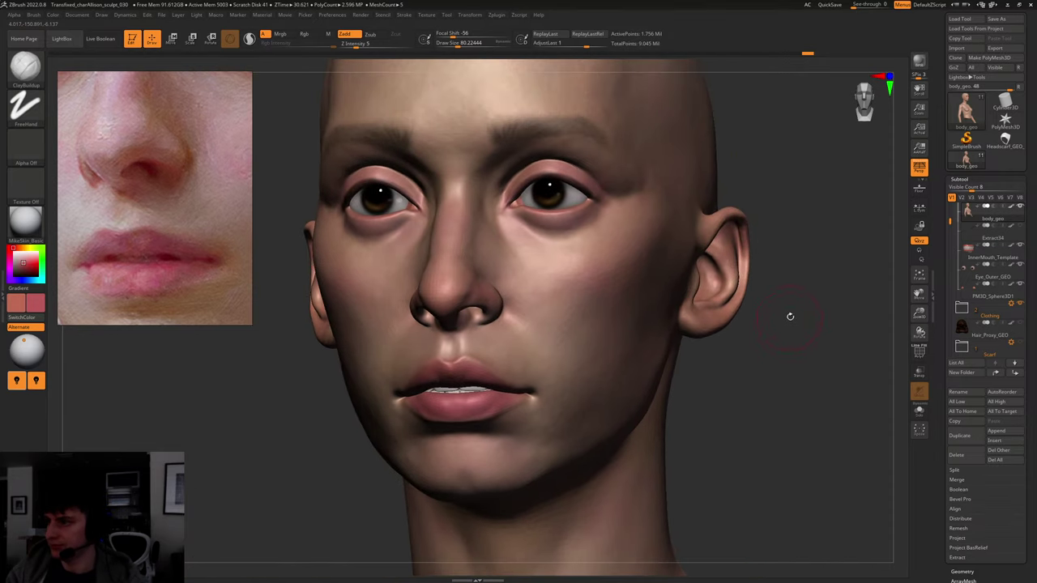
drag(794, 311, 826, 362)
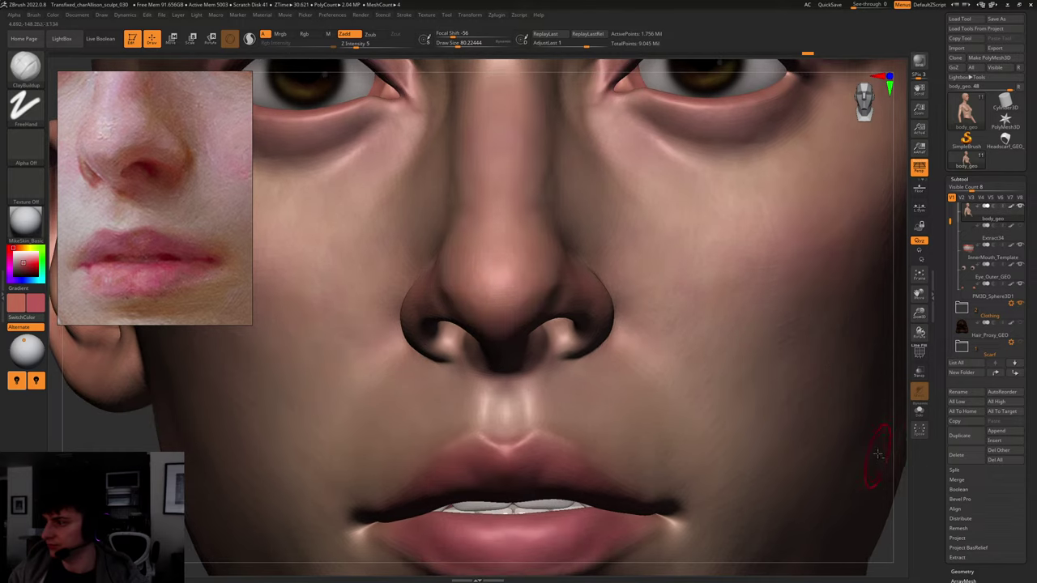
drag(897, 446, 834, 557)
key(s)
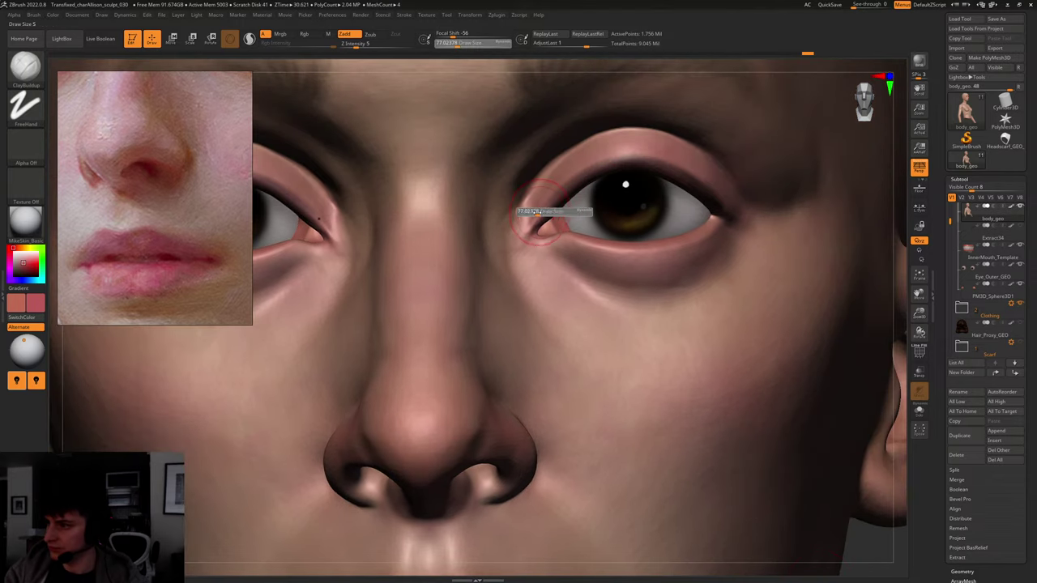
drag(530, 221, 526, 214)
key(ctrl+z)
key(s)
drag(527, 206, 522, 220)
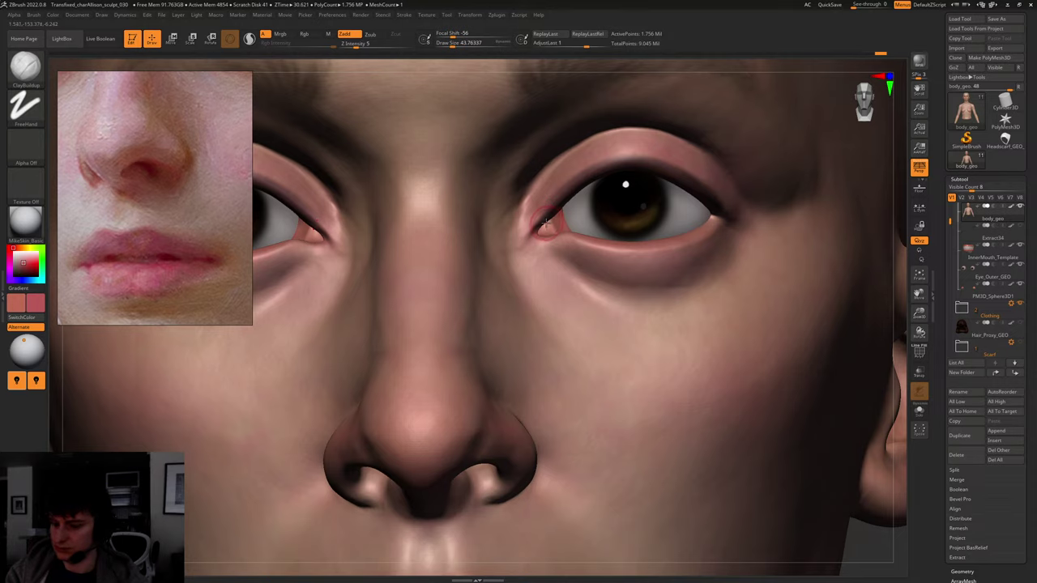
- Frame the head from the front and save the project as Transfixed_charAllison_sculpt_031.ZPR in the 02_Sculpting folder
key(f)
alt+drag(637, 155, 685, 114)
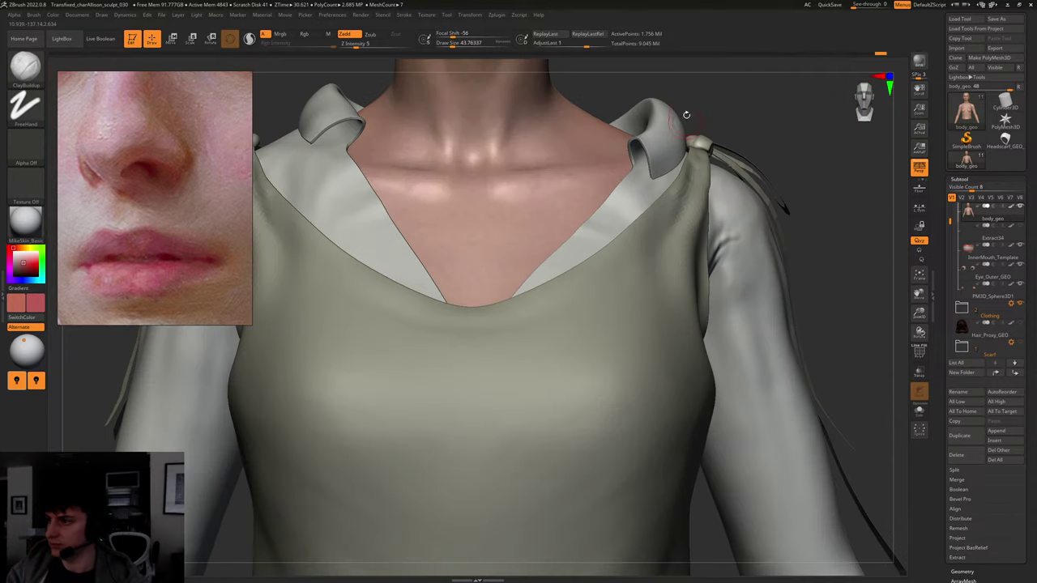
key(f)
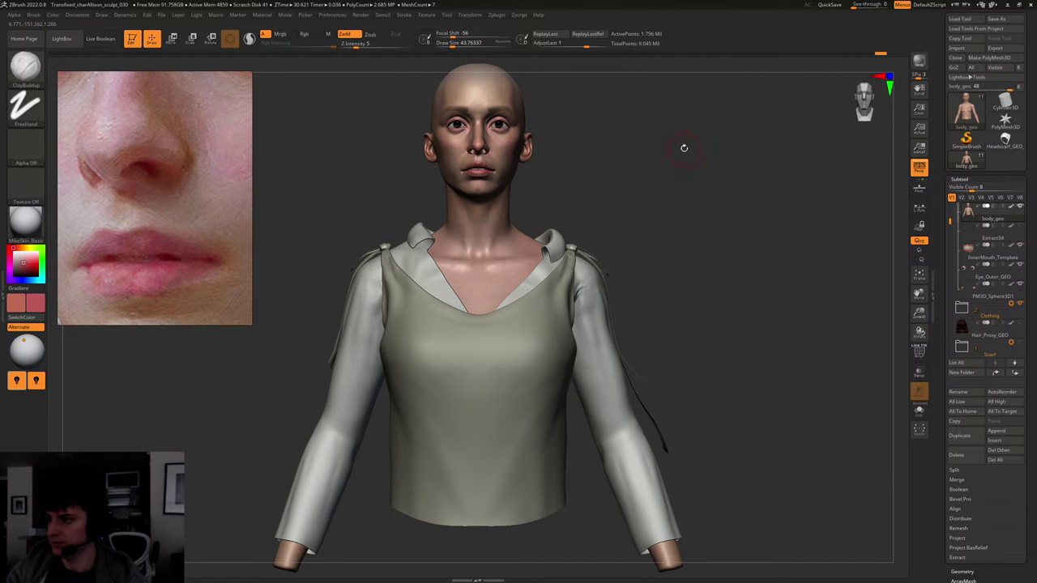
alt+drag(684, 149, 733, 263)
alt+drag(718, 207, 723, 409)
drag(770, 324, 750, 292)
mouse_move(767, 295)
mouse_down()
mouse_move(764, 303)
mouse_move(762, 263)
mouse_move(744, 327)
mouse_up()
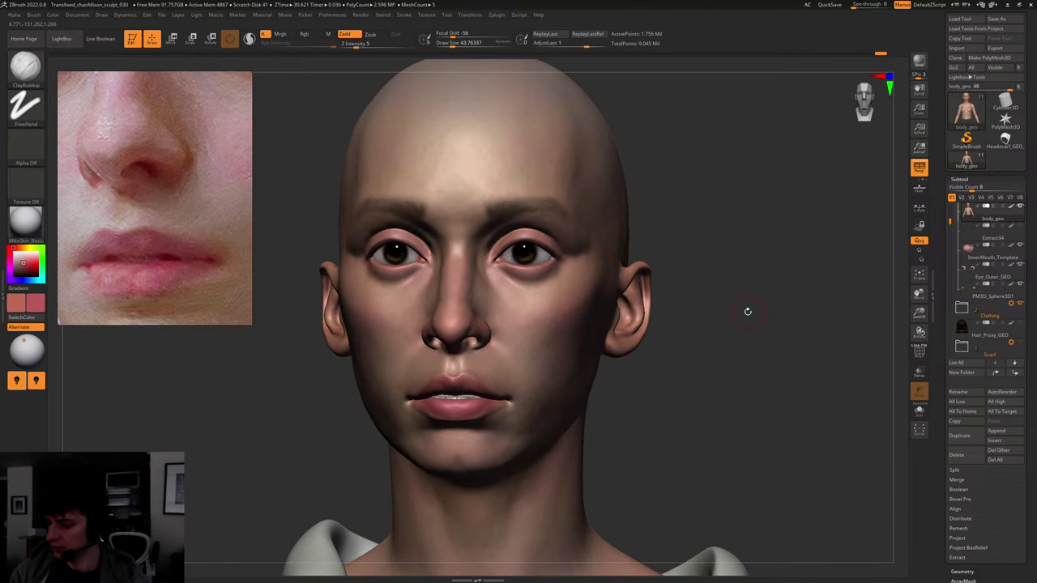
key(ctrl+s)
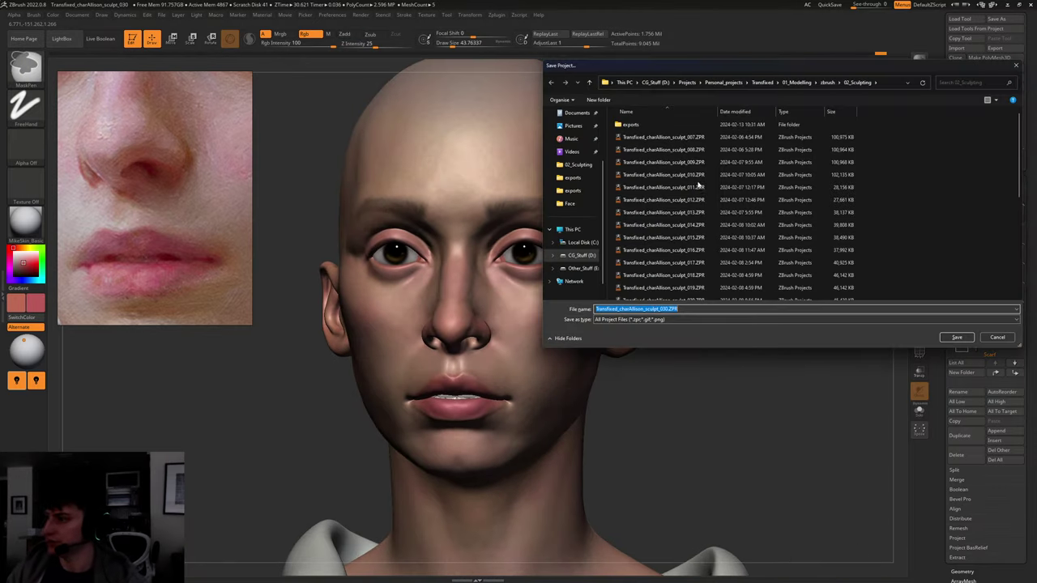
click(677, 308)
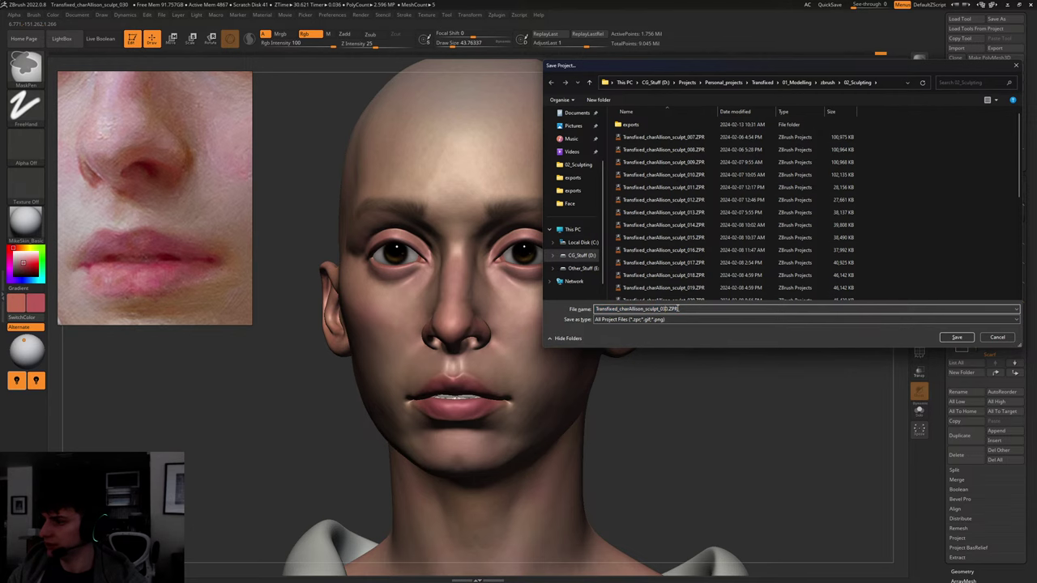
text(1)
key(Return)
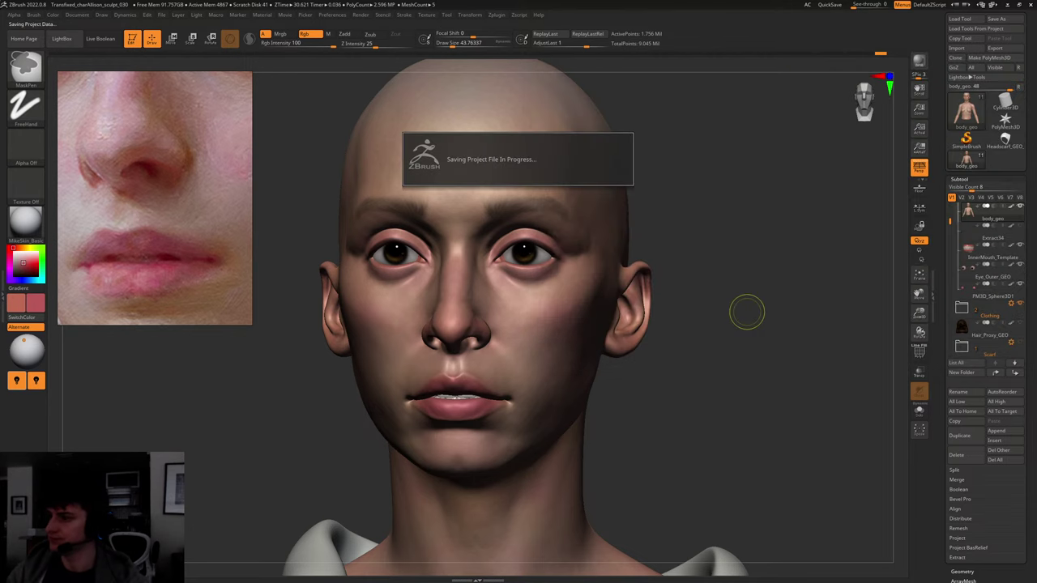
- Lower body_geo to its lowest subdivision level and export it over Body_GEO_subD0.obj in the 02_Sculpting exports folder
key(shift+d)
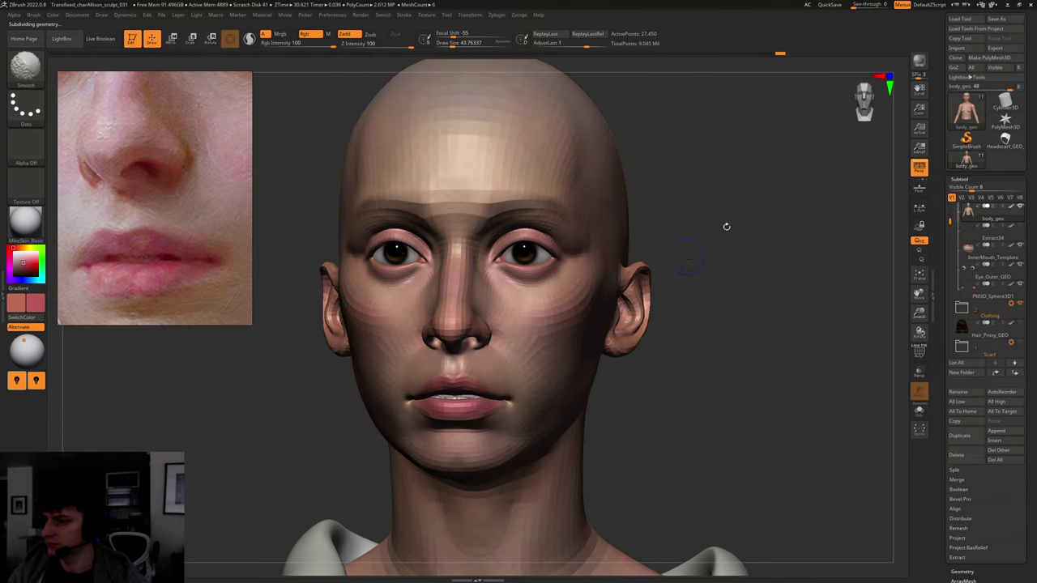
click(999, 47)
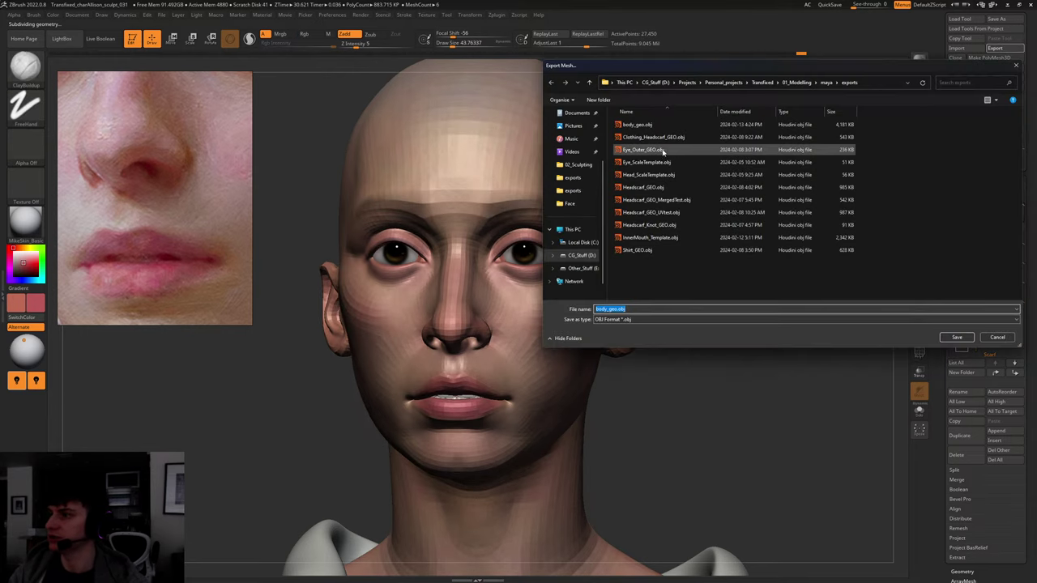
click(802, 83)
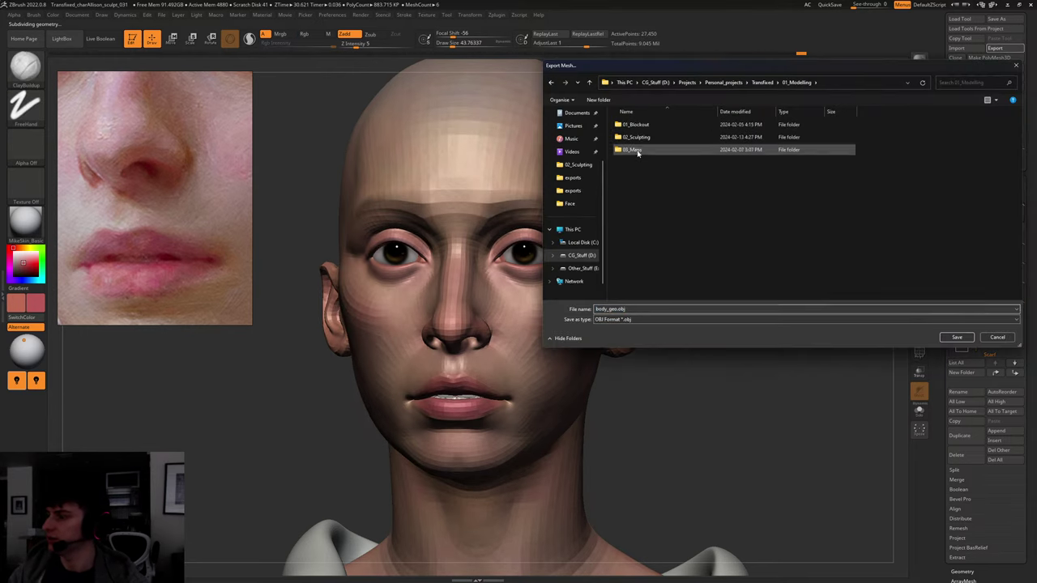
double_click(630, 150)
double_click(636, 137)
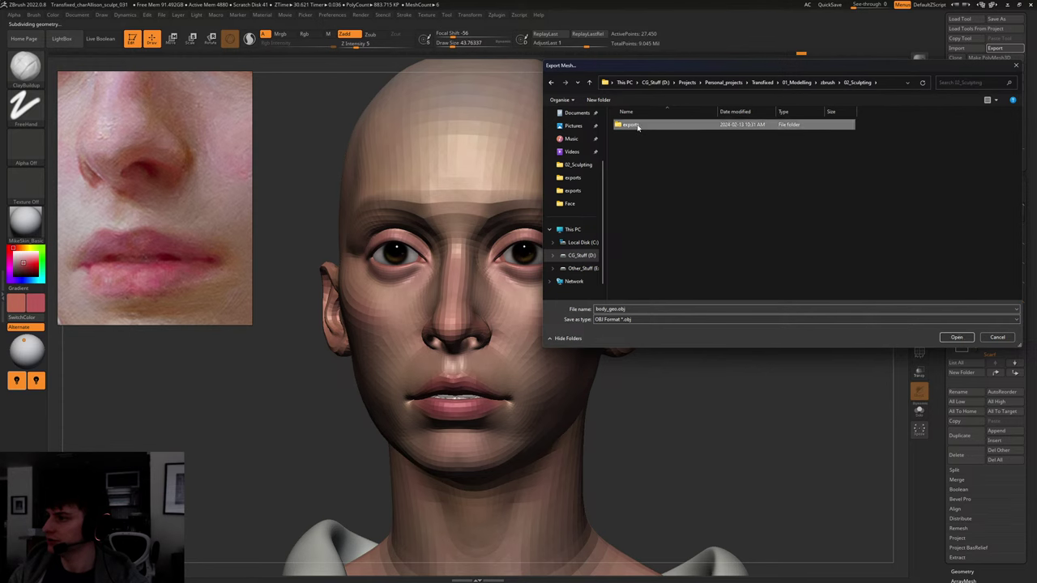
double_click(636, 125)
double_click(638, 137)
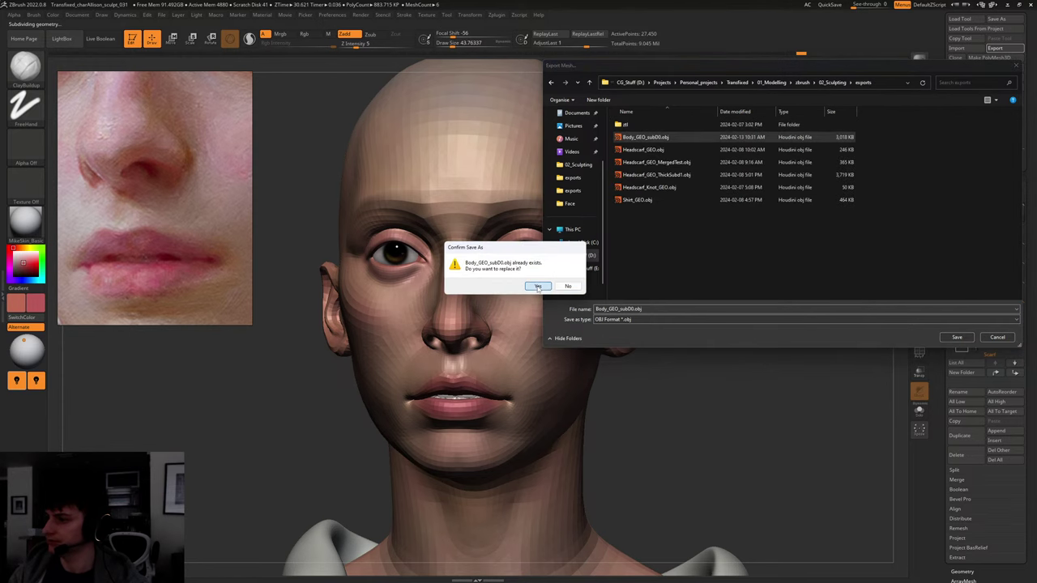
click(538, 287)
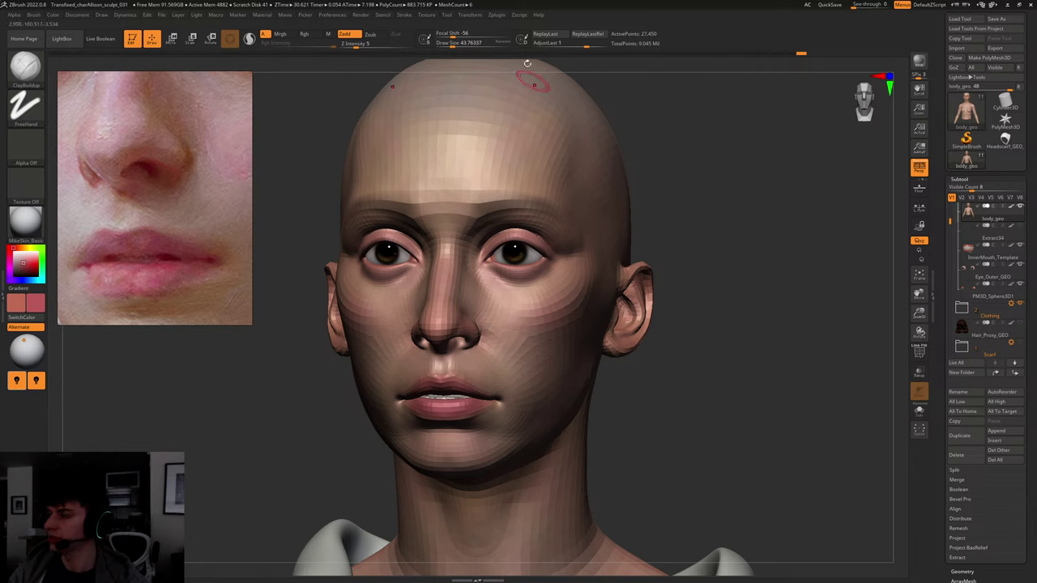
- Set Multi Map Exporter to produce Displacement maps, with Texture from Polypaint turned off
click(496, 15)
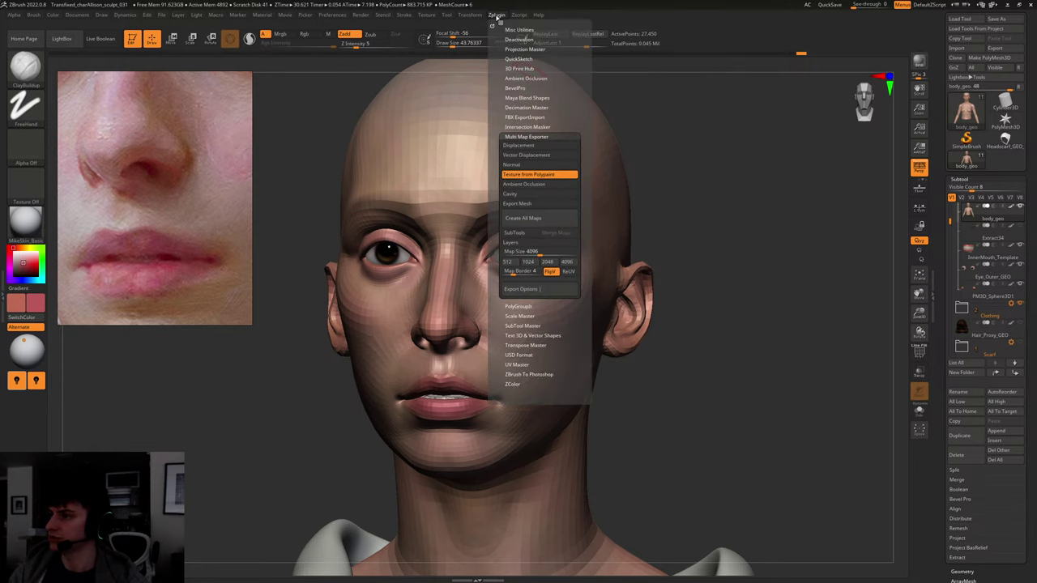
click(533, 180)
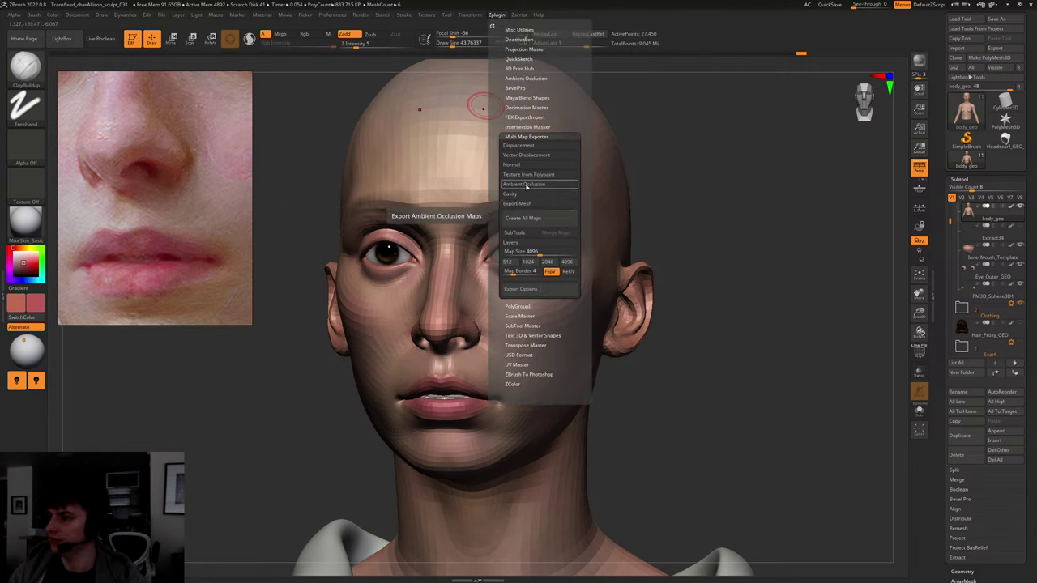
click(525, 145)
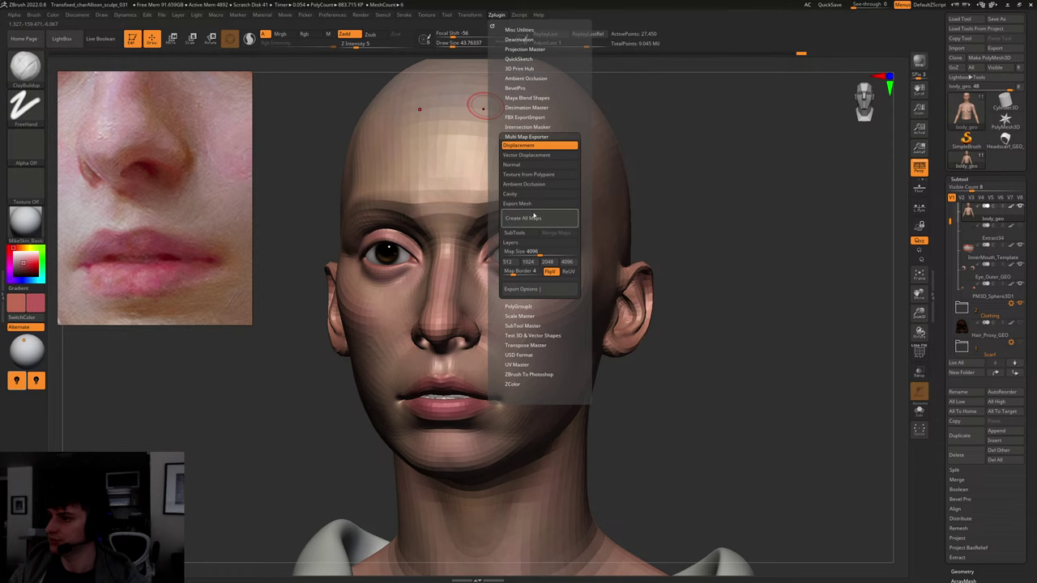
- Create the displacement maps and save them as body_geo.exr in the 03_Maps/Body_GEO/ZDISP folder
click(524, 218)
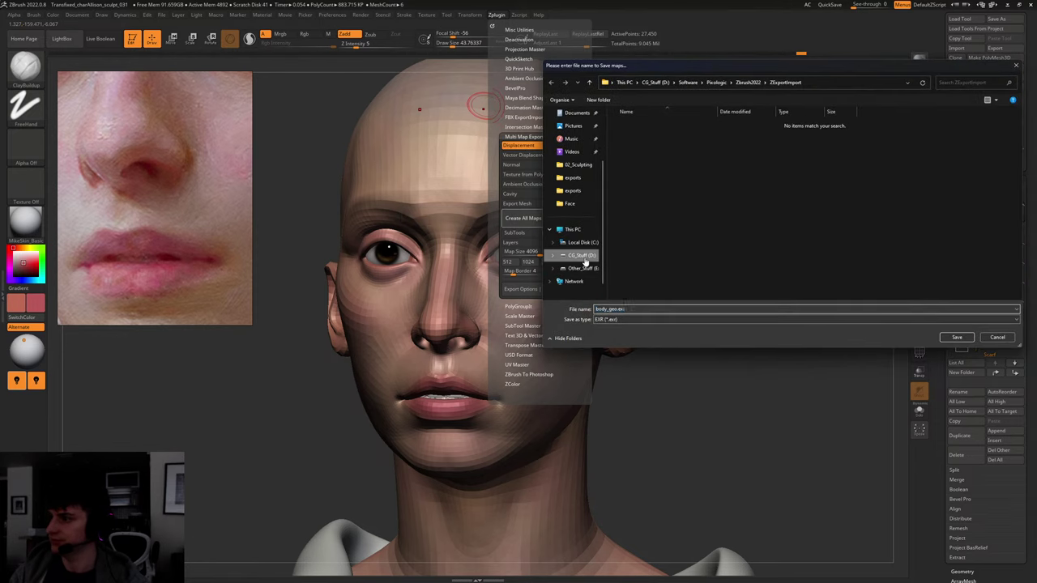
click(581, 256)
double_click(639, 175)
click(654, 82)
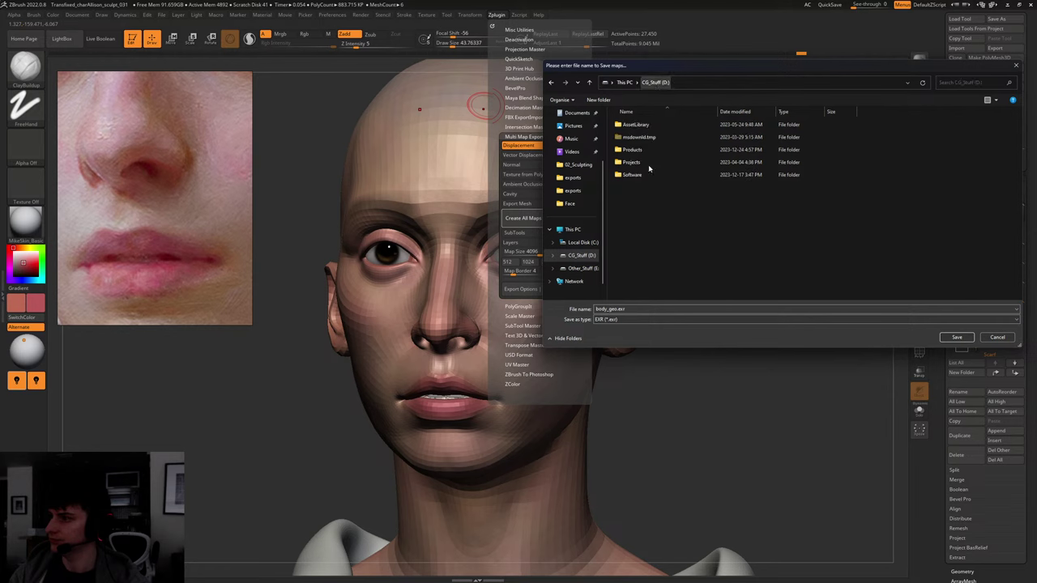
click(634, 163)
double_click(633, 162)
double_click(637, 151)
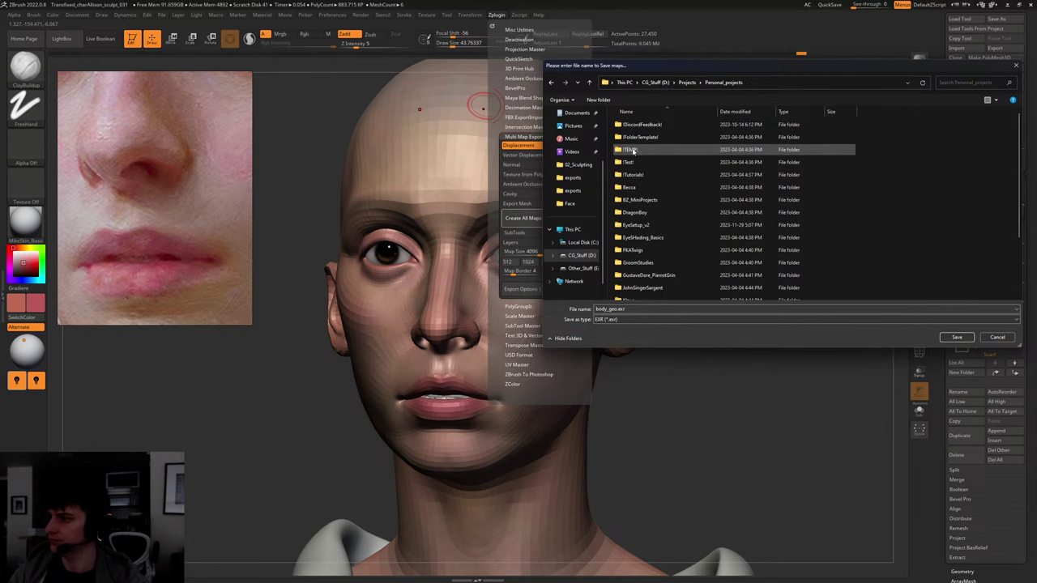
scroll(644, 256, down, 2)
double_click(634, 294)
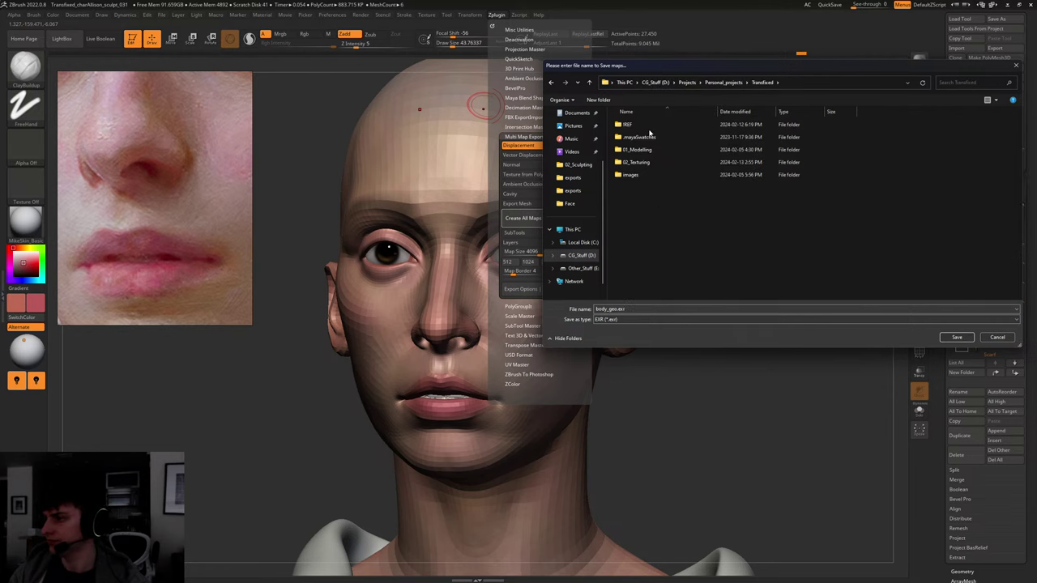
double_click(640, 150)
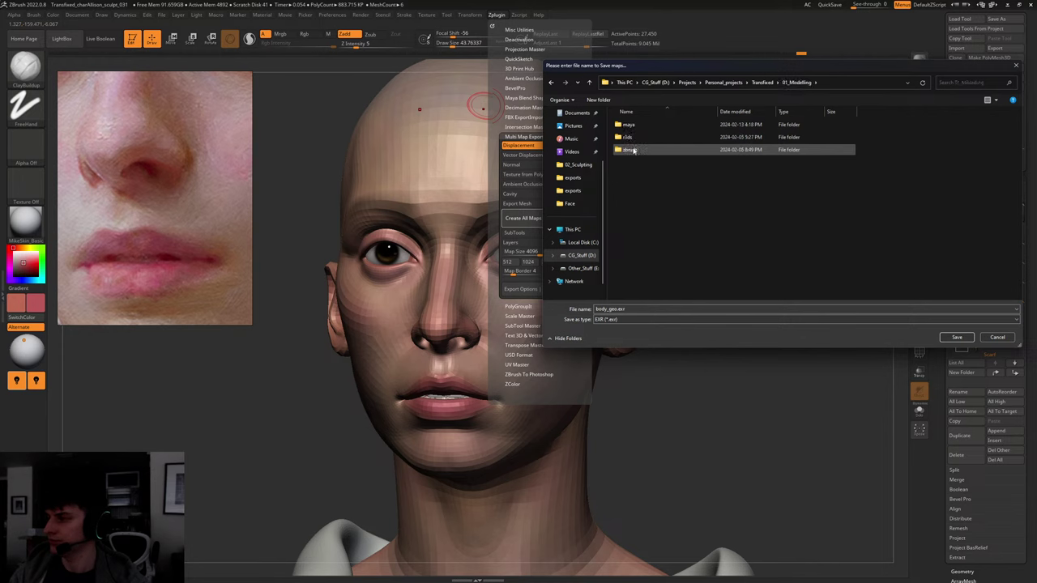
double_click(636, 151)
double_click(635, 151)
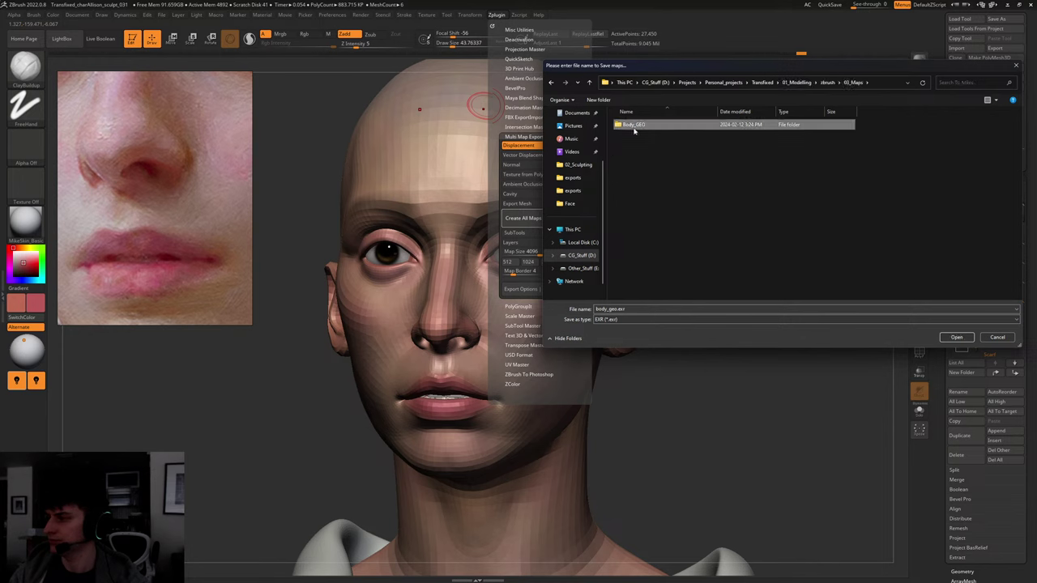
double_click(635, 125)
double_click(634, 138)
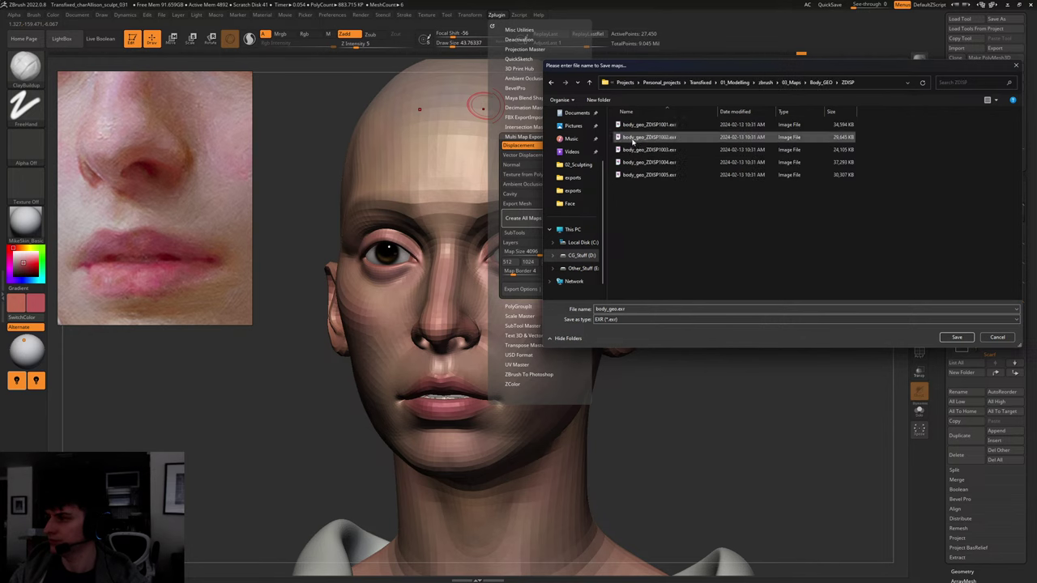
click(956, 337)
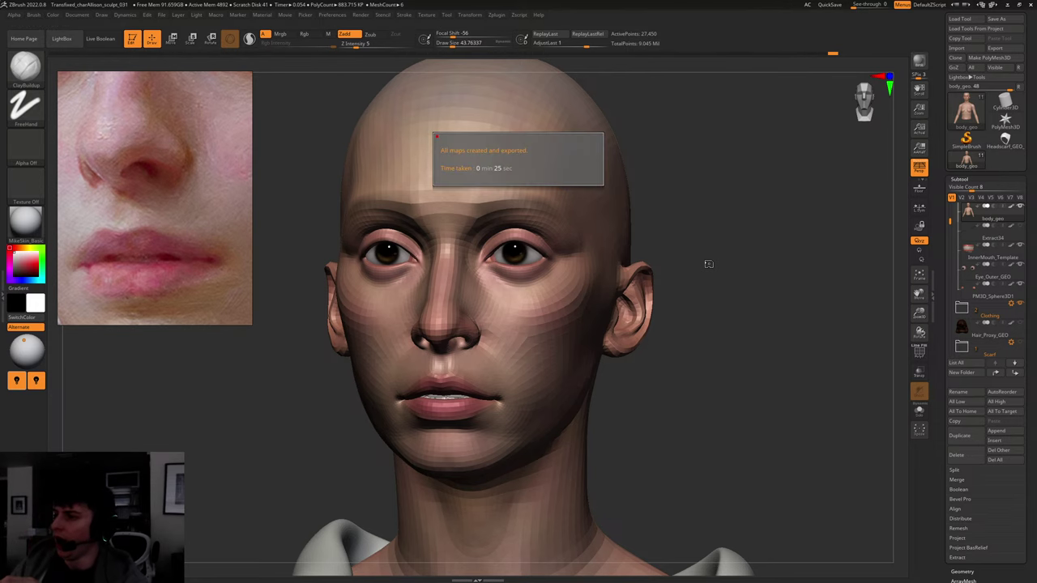
- Raise body_geo to its highest subdivision level and export only Texture from Polypaint as body_geo.tif in the 03_Maps/Body_GEO/COL folder
shift+drag(703, 229, 706, 229)
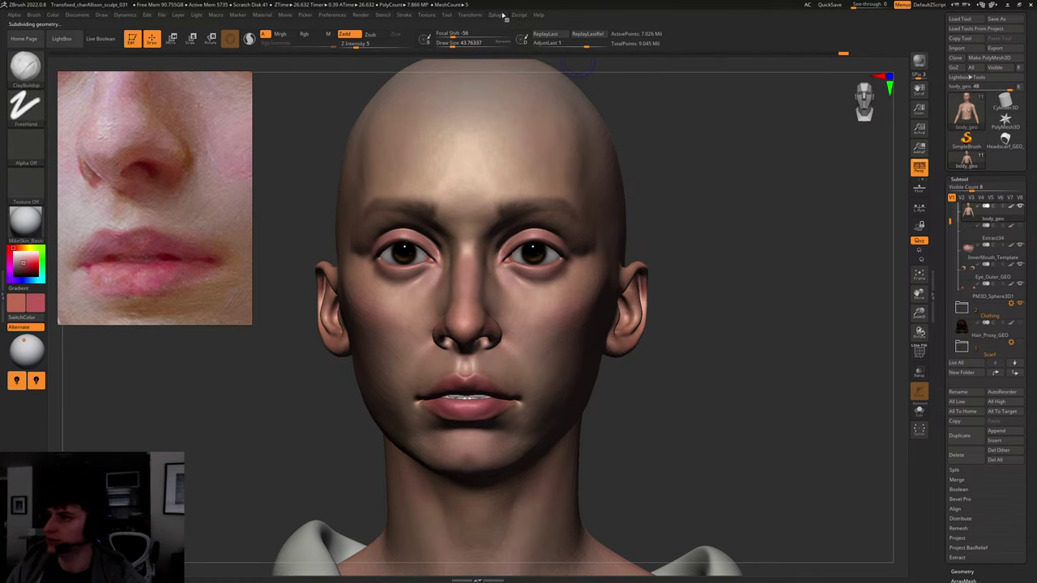
click(503, 15)
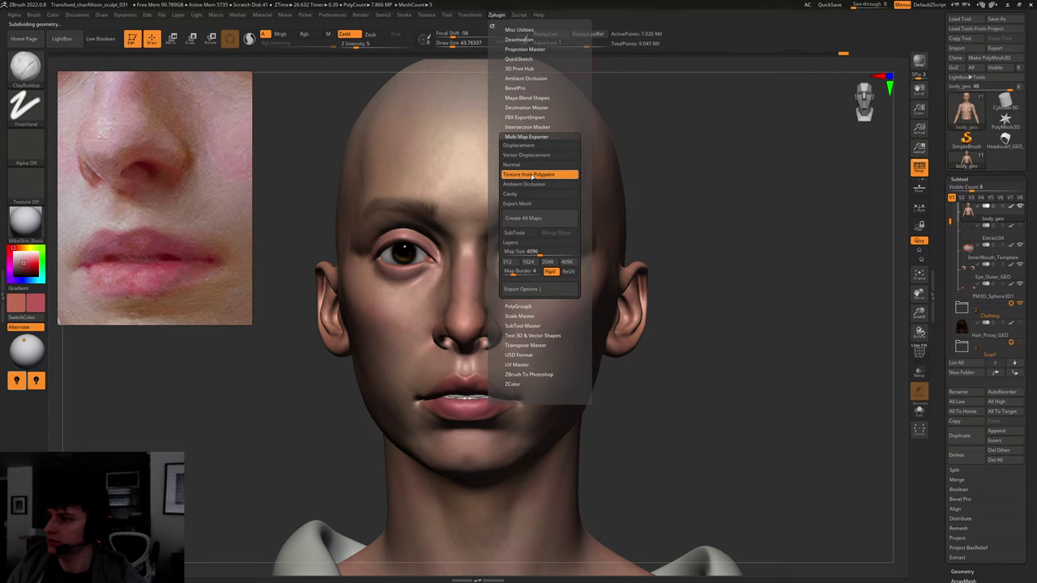
click(524, 218)
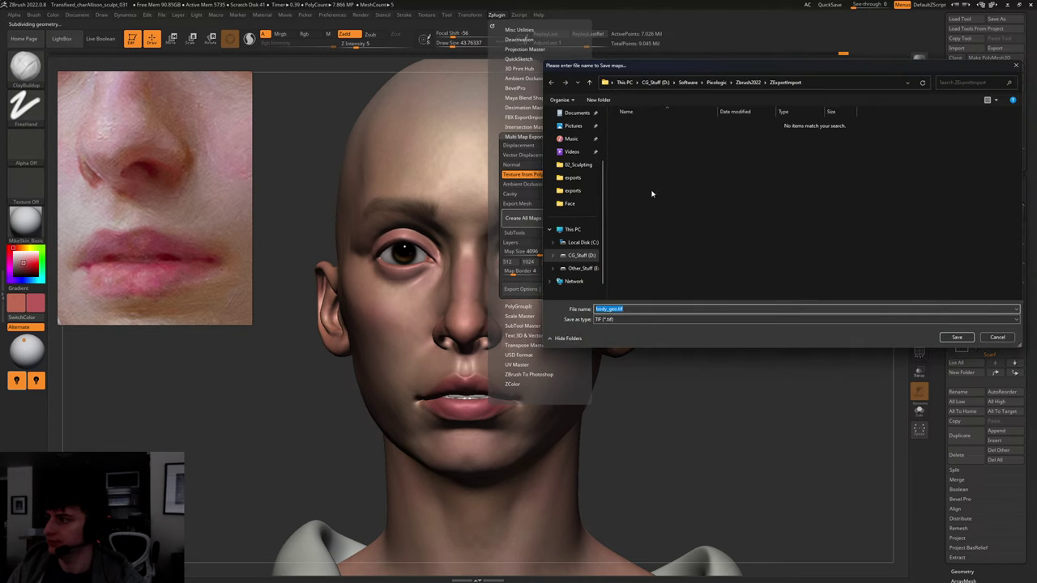
click(572, 190)
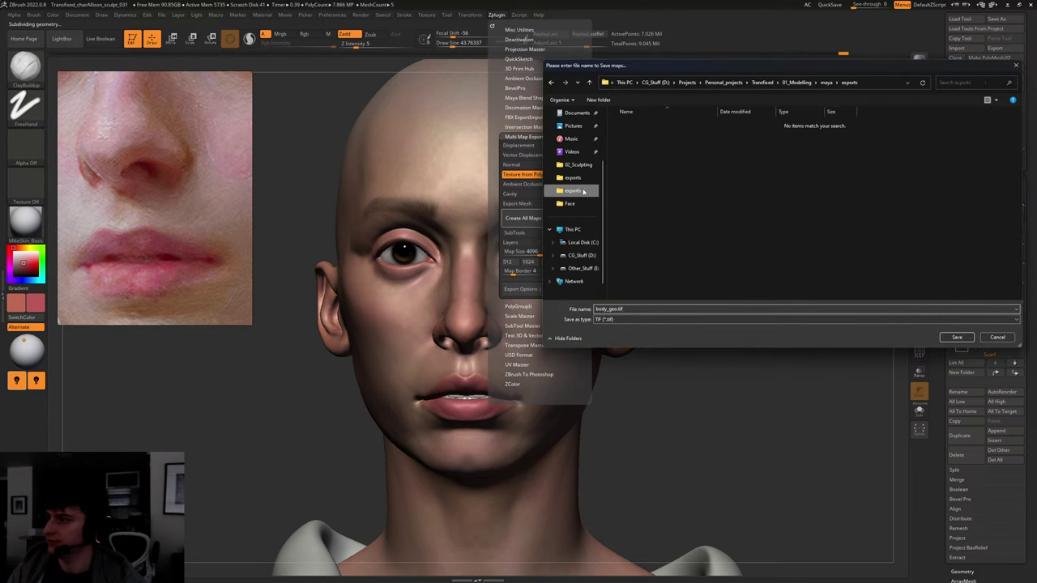
click(797, 82)
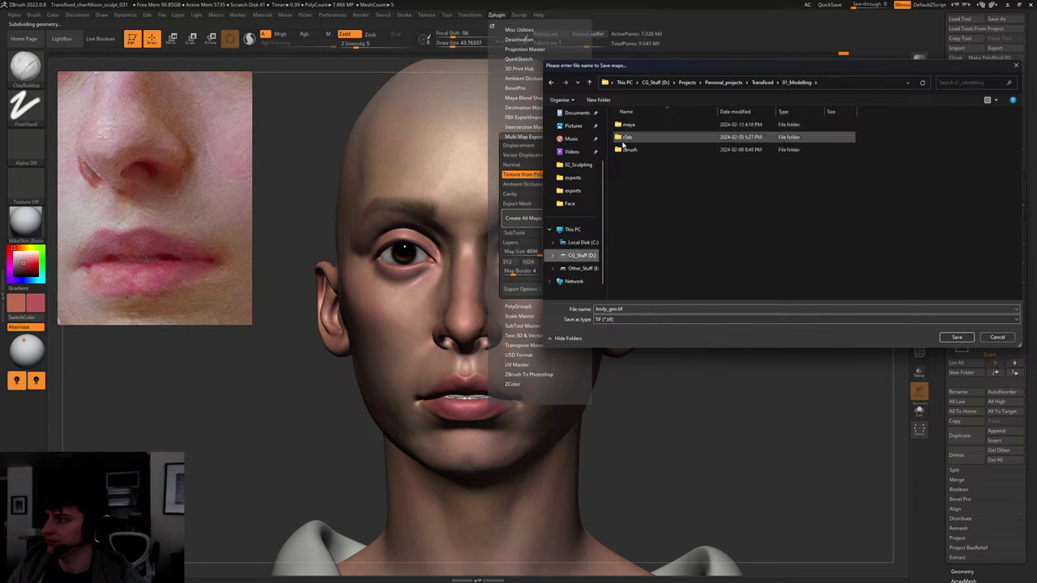
double_click(629, 149)
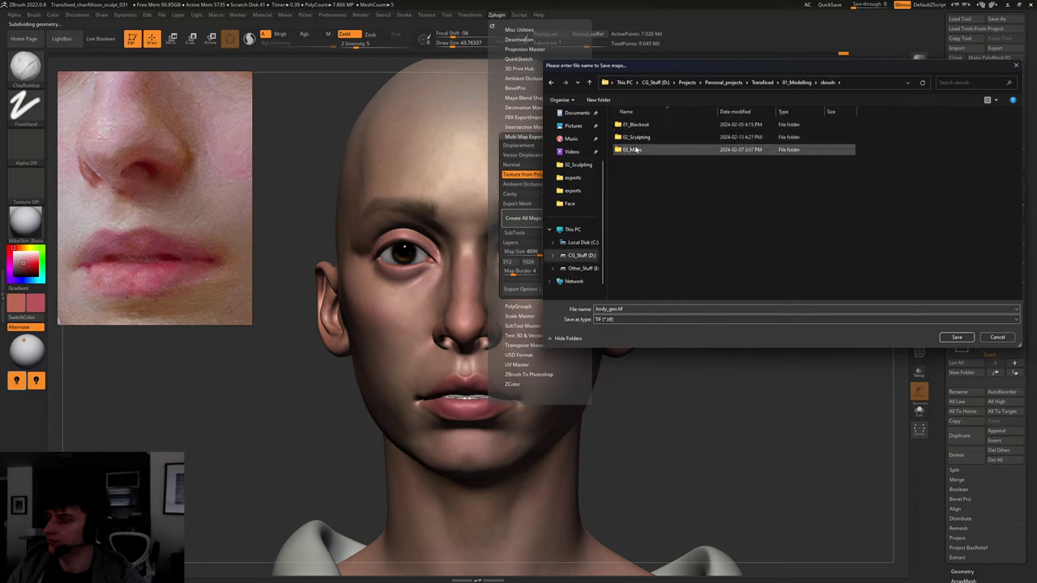
double_click(638, 150)
double_click(640, 128)
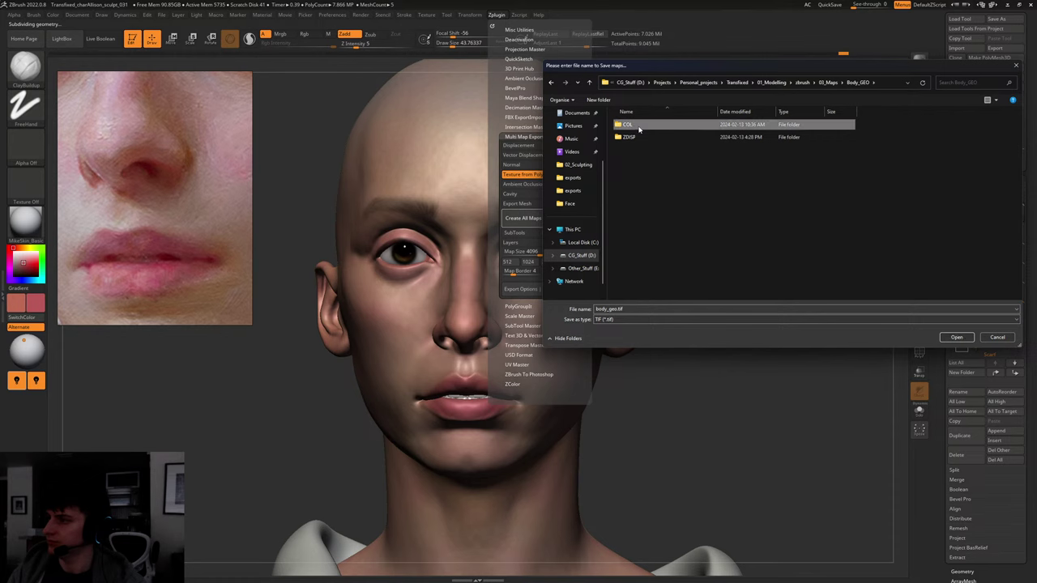
double_click(630, 126)
click(958, 338)
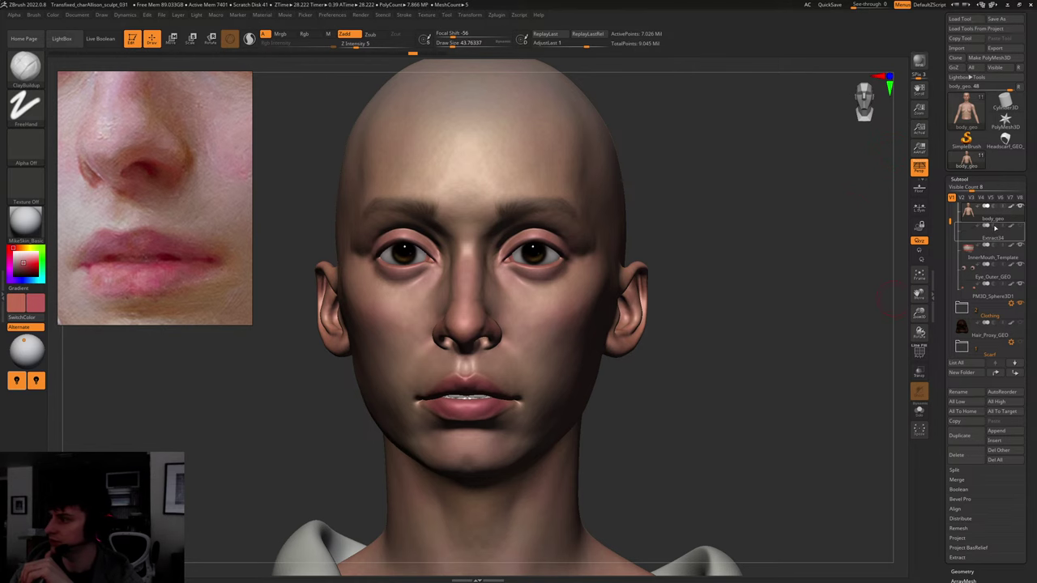
- Switch to Maya, deselect the body mesh and move the nose-and-lips reference image clear of the face in the viewport
drag(727, 303, 723, 303)
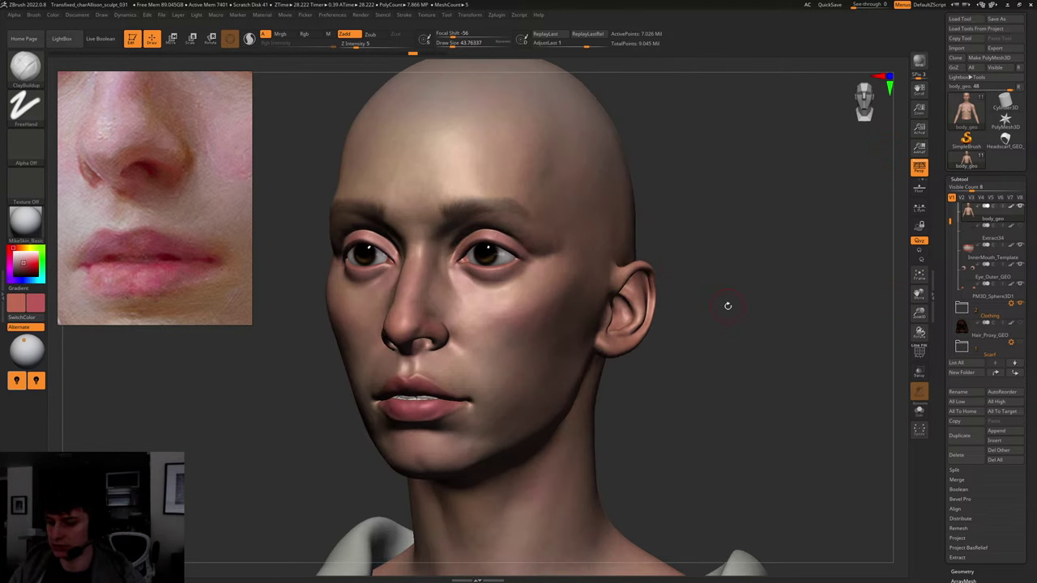
key(shift+f)
key(shift+f)
click(1008, 6)
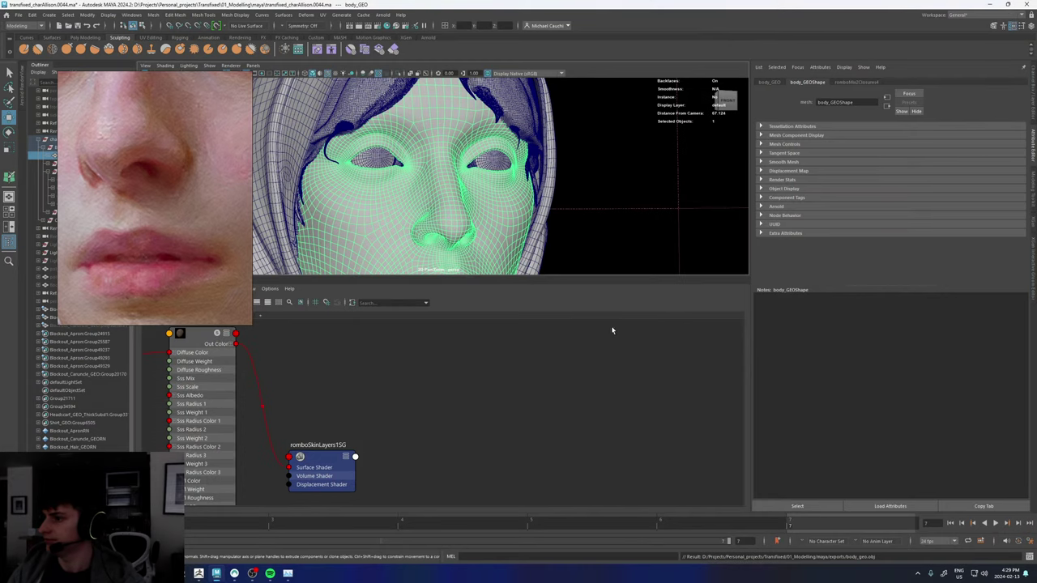
click(397, 421)
drag(180, 109, 780, 253)
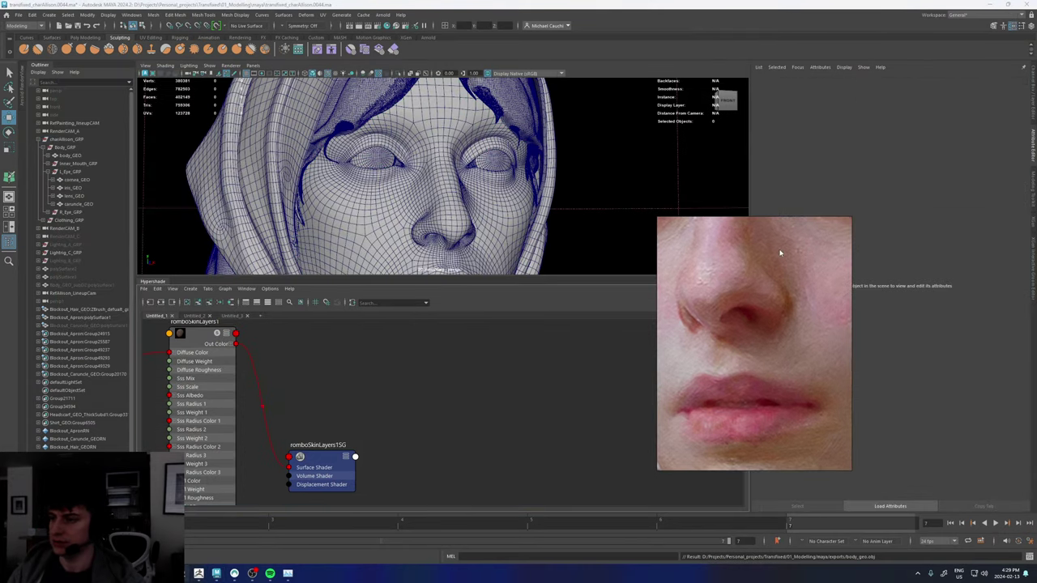
- Import the exported body mesh from the zbrush/02_Sculpting/exports folder into the character scene
click(444, 195)
click(18, 15)
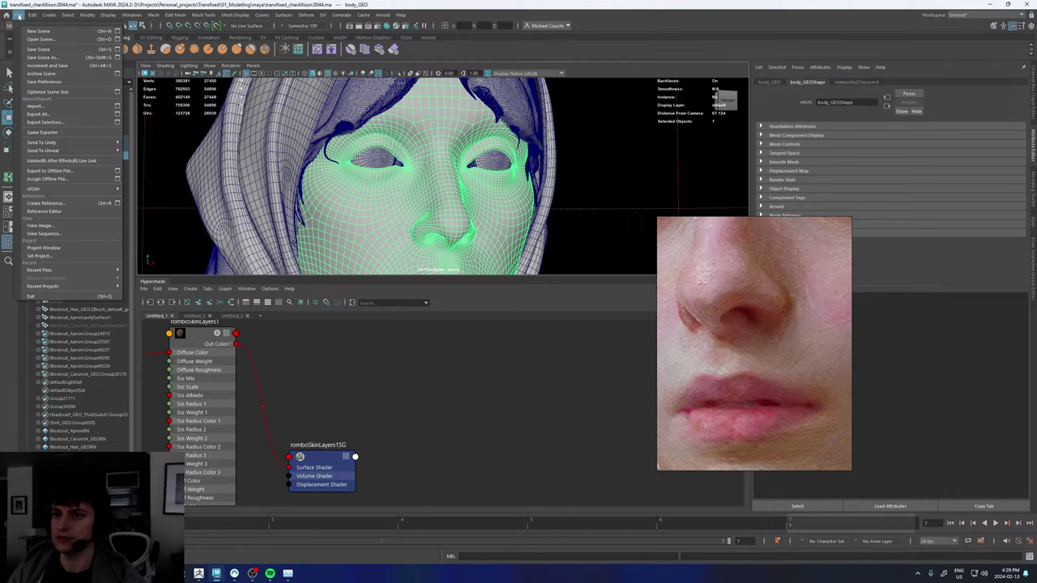
click(36, 109)
double_click(87, 120)
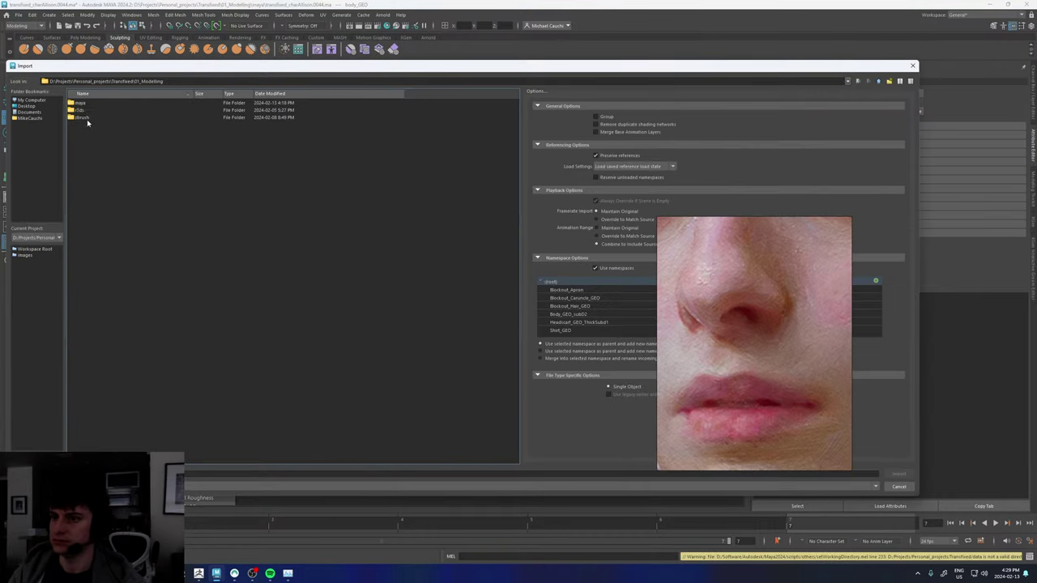
double_click(88, 110)
double_click(87, 104)
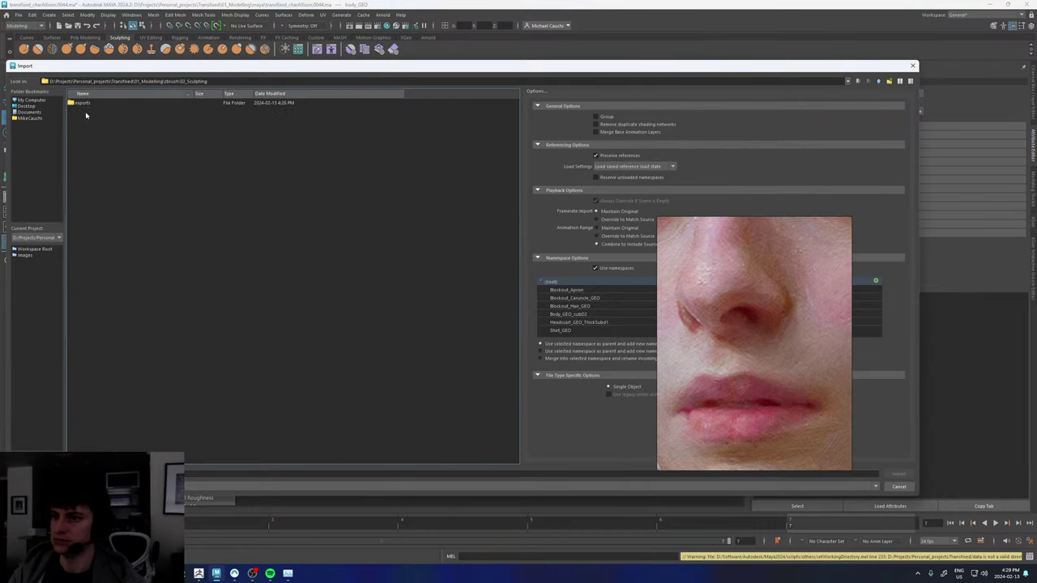
click(95, 110)
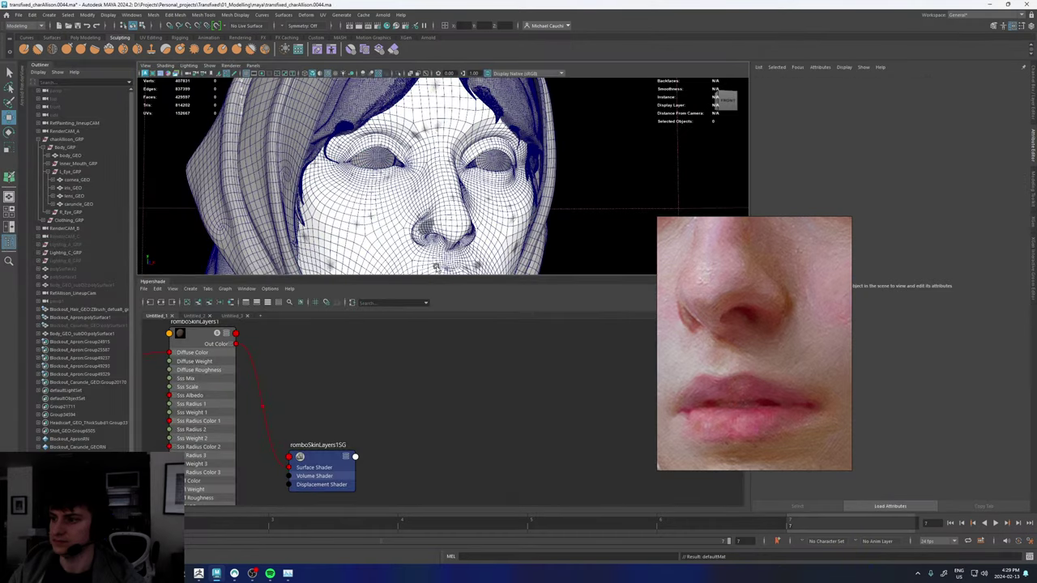
- Create a blend shape driving body_GEO with the imported polySurface1 mesh, and delete the imported mesh
click(71, 334)
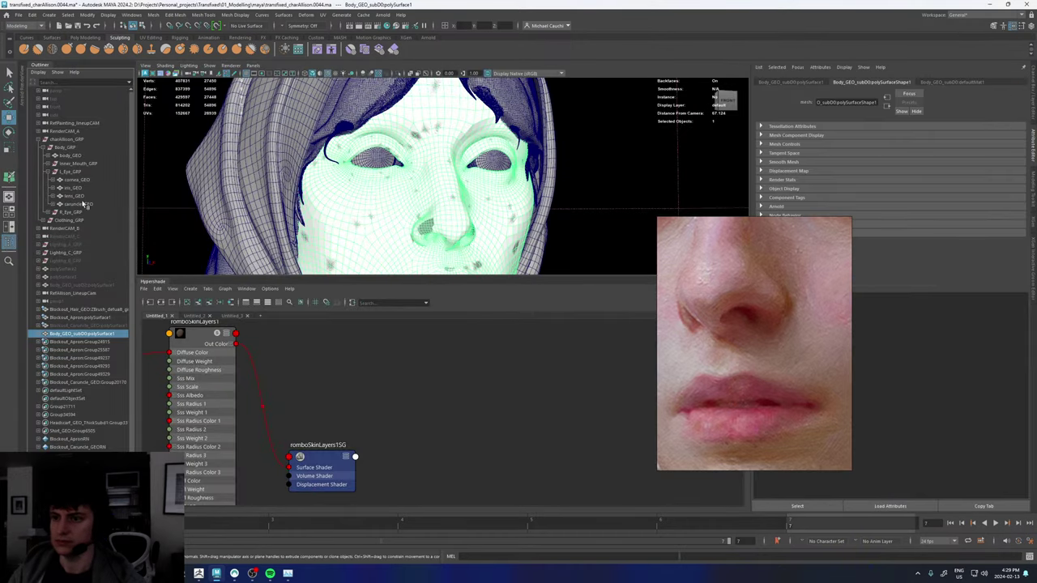
click(69, 155)
click(306, 14)
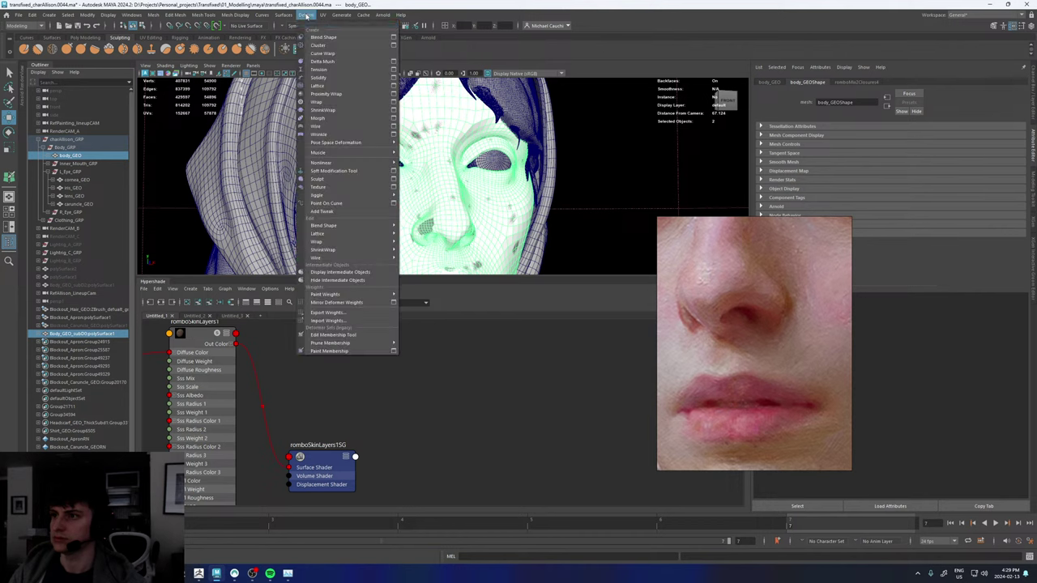
click(322, 38)
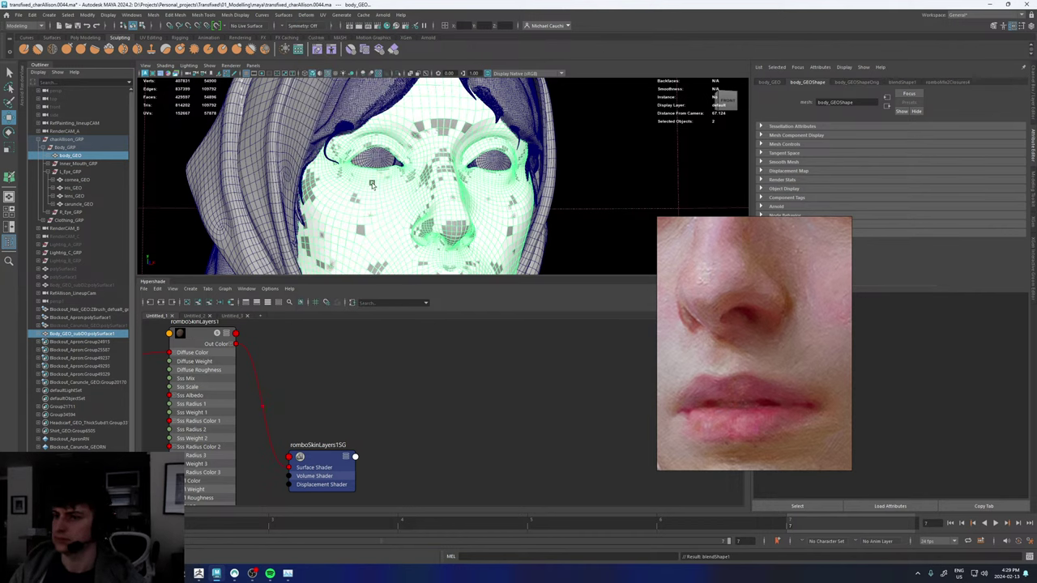
click(73, 333)
key(Delete)
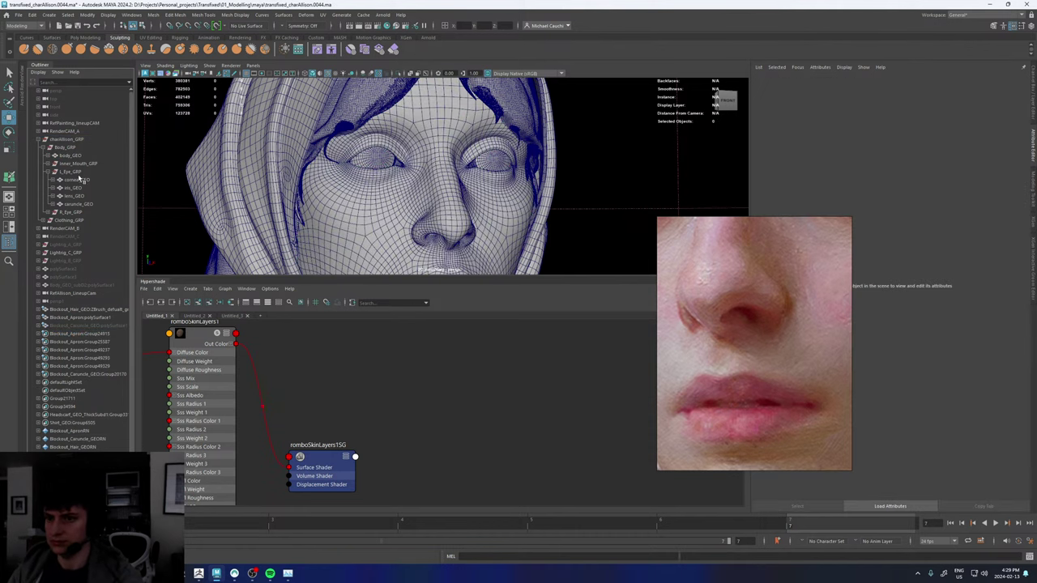
- Set body_GEO's polySurface1 blend shape weight to 1 and bake it in by deleting the mesh's history
click(445, 207)
alt+middle_drag(444, 207, 427, 123)
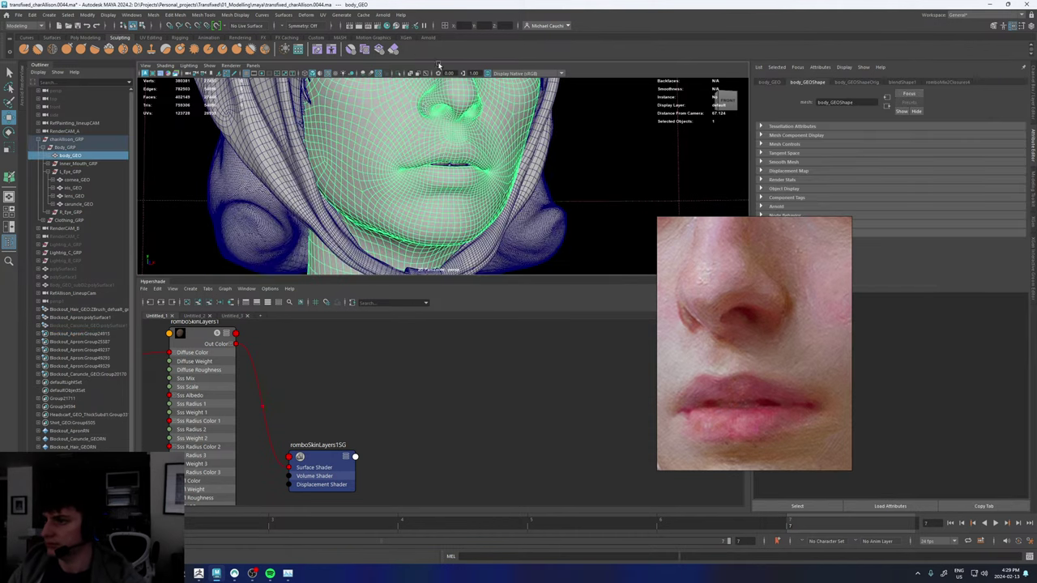
alt+right_drag(431, 123, 531, 116)
alt+middle_drag(532, 116, 473, 167)
alt+right_drag(473, 167, 496, 179)
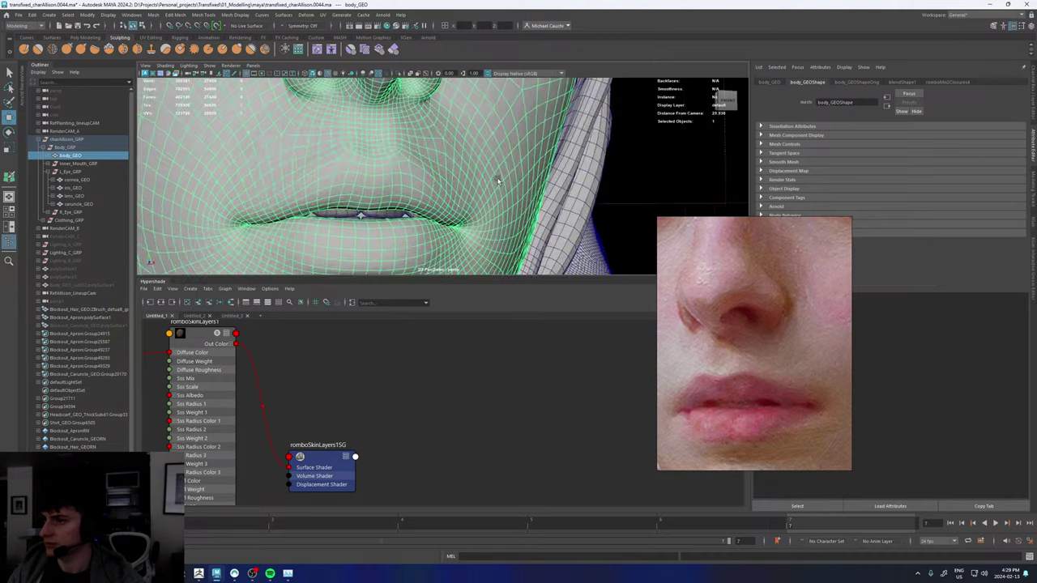
mouse_move(496, 178)
alt+mouse_down()
mouse_move(487, 175)
mouse_move(497, 174)
alt+mouse_up()
click(901, 82)
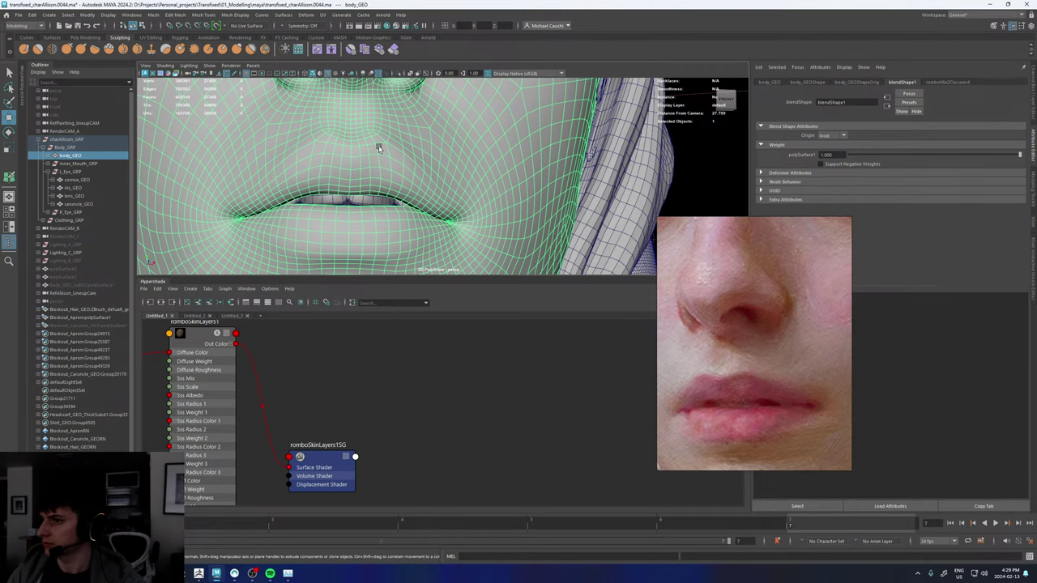
key(alt+shift+d)
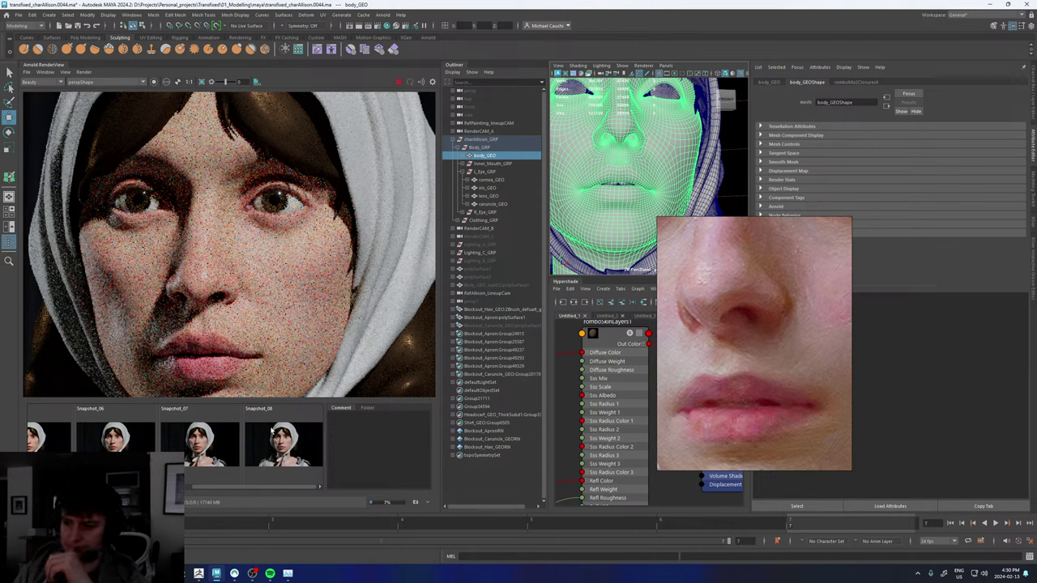
- Compare the new Arnold render with Snapshot_08 and Snapshot_07 around the nose, lips and eye
click(282, 444)
click(282, 444)
scroll(194, 341, up, 3)
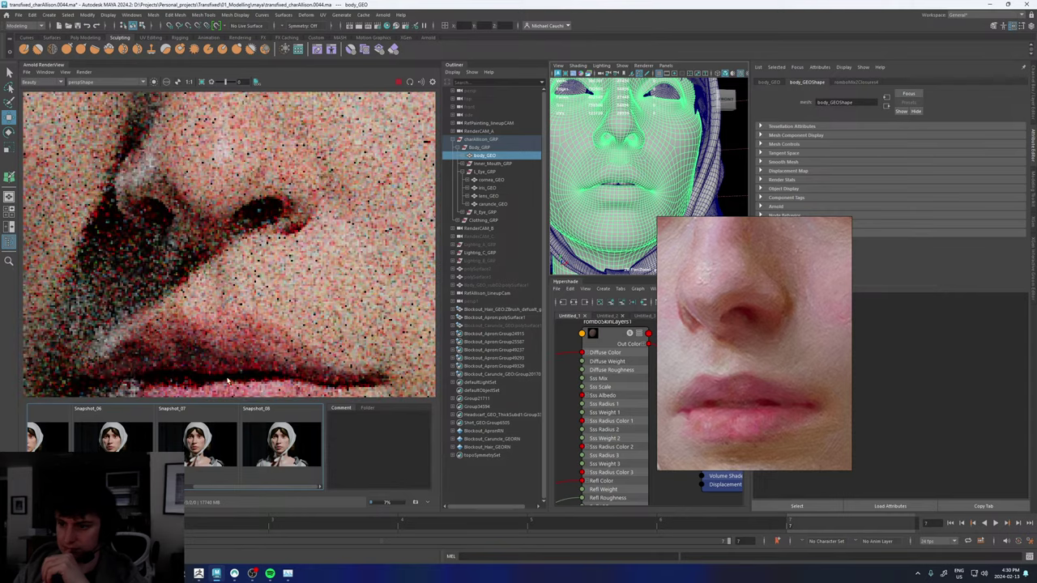
click(224, 439)
click(225, 439)
click(226, 438)
click(226, 438)
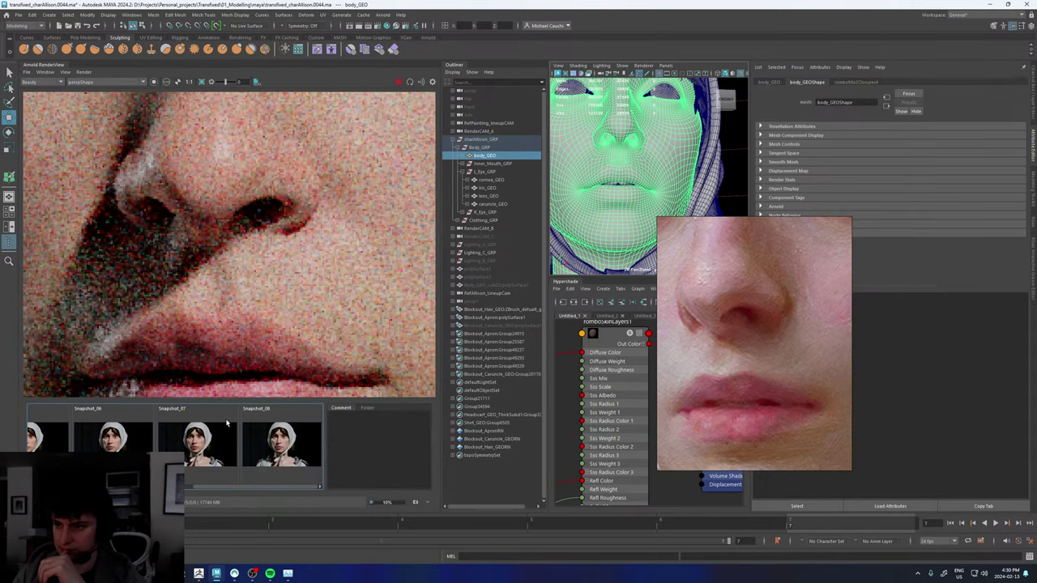
scroll(230, 285, down, 4)
scroll(275, 195, up, 6)
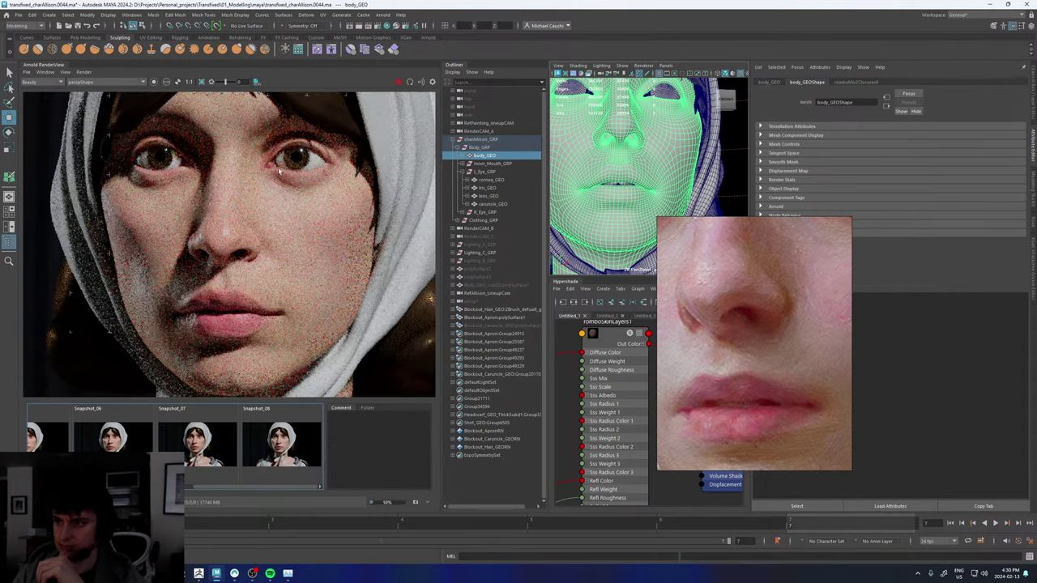
click(209, 437)
click(209, 437)
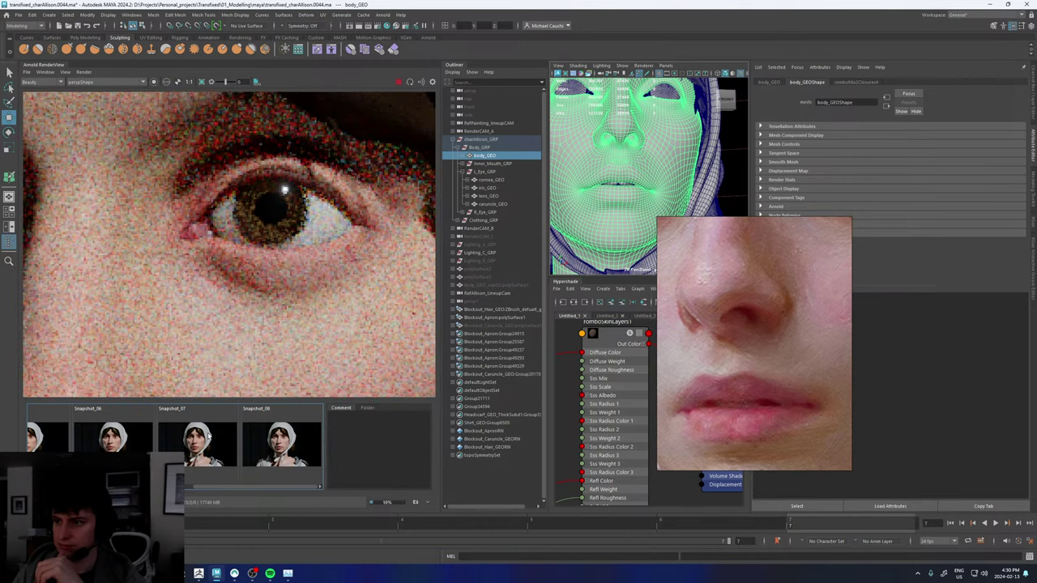
- Stop the Arnold render and update the TX files with Arnold's texture utility
click(399, 81)
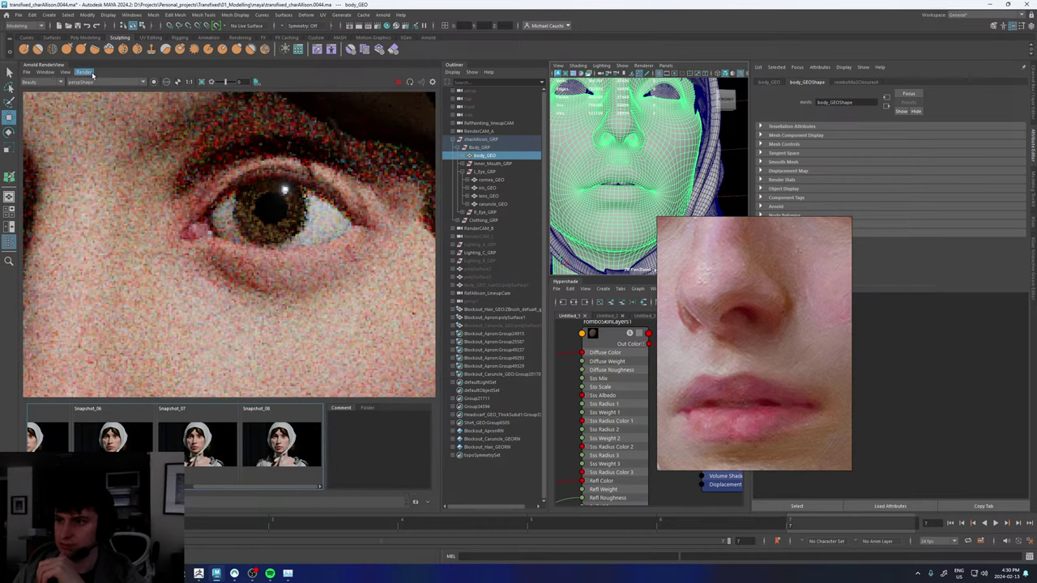
click(382, 15)
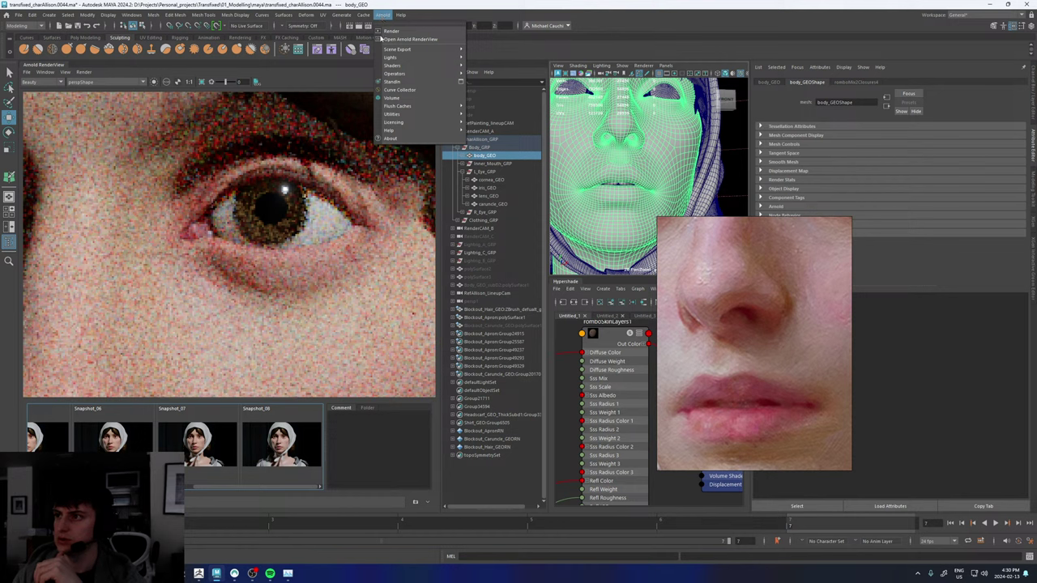
mouse_move(438, 106)
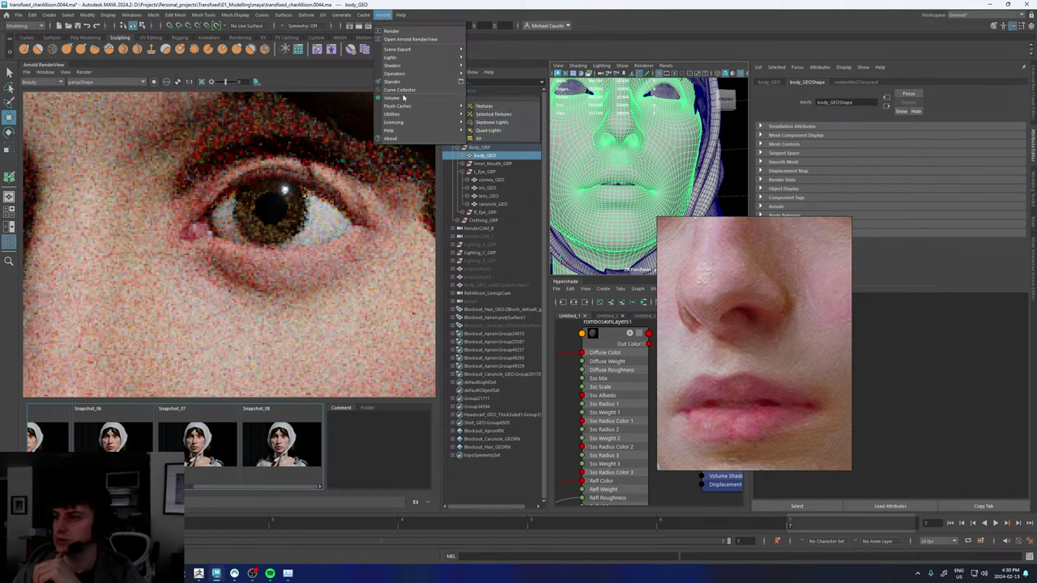
mouse_move(403, 114)
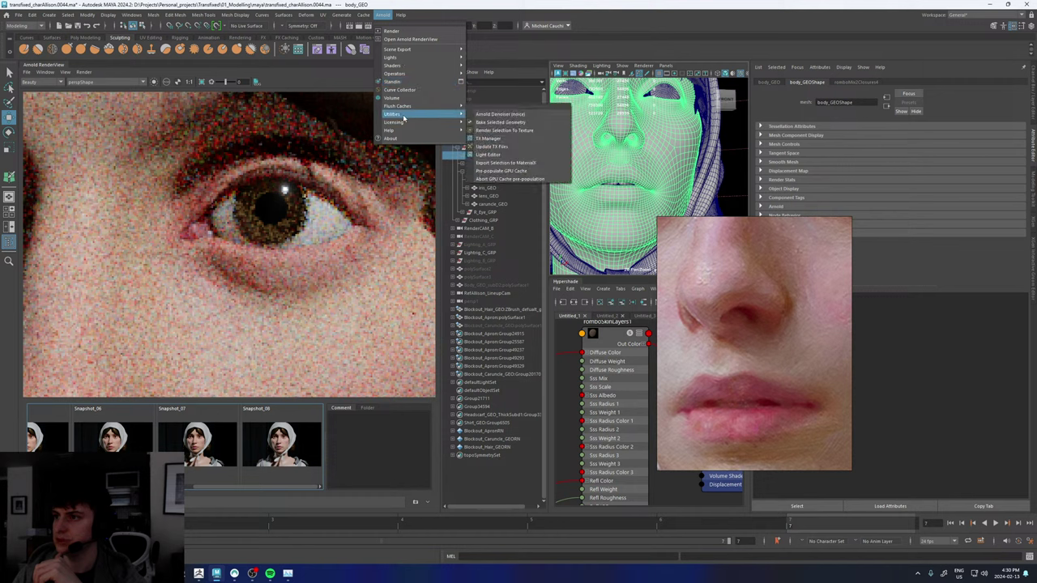
click(500, 147)
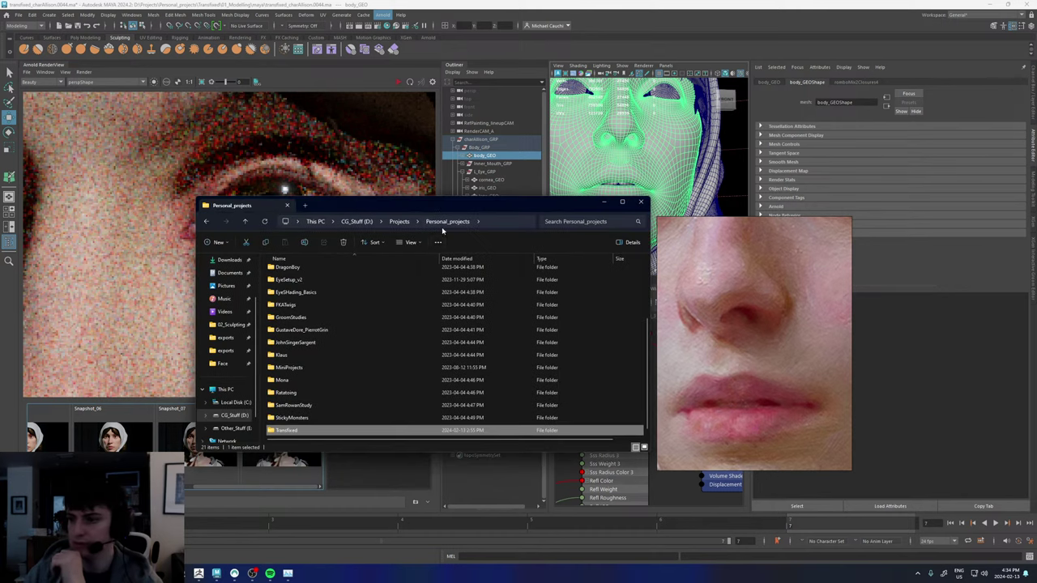
- In File Explorer, check the sizes of the JohnSingerSargent and GustaveDore_PierrotGrin folders and of the whole Personal_projects folder
right_click(298, 344)
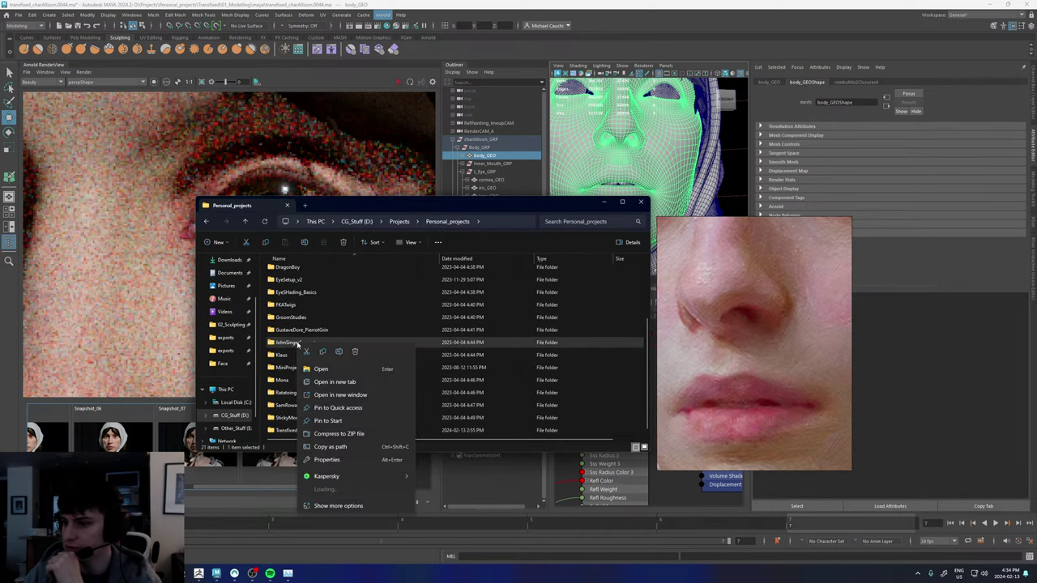
click(327, 459)
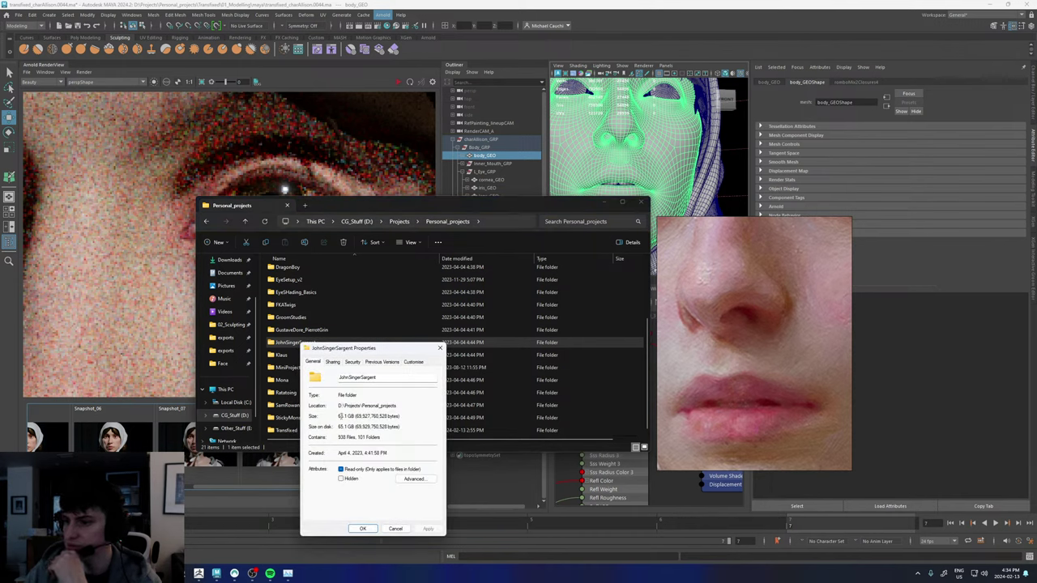
click(440, 348)
right_click(303, 334)
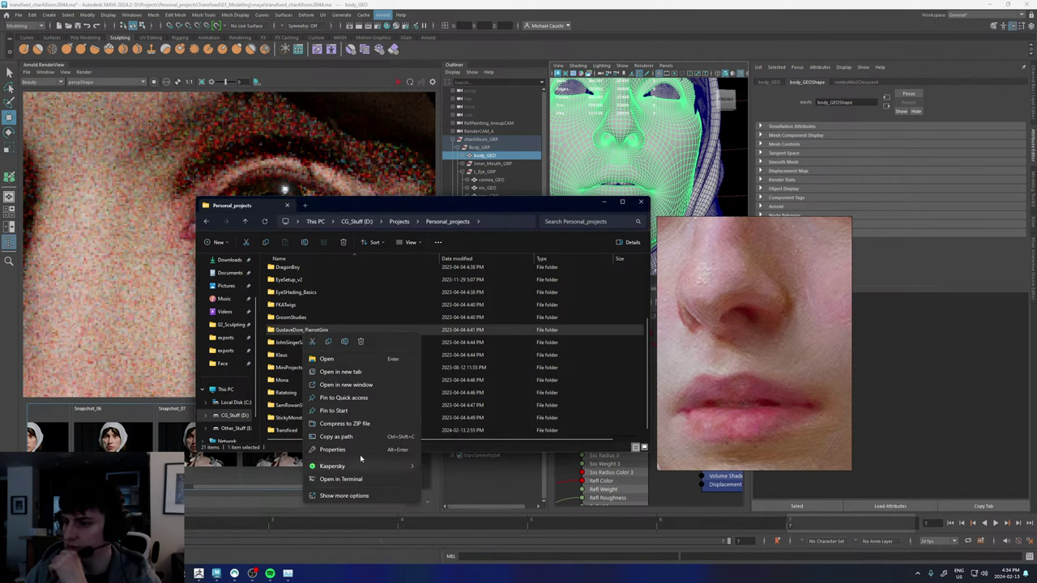
click(334, 449)
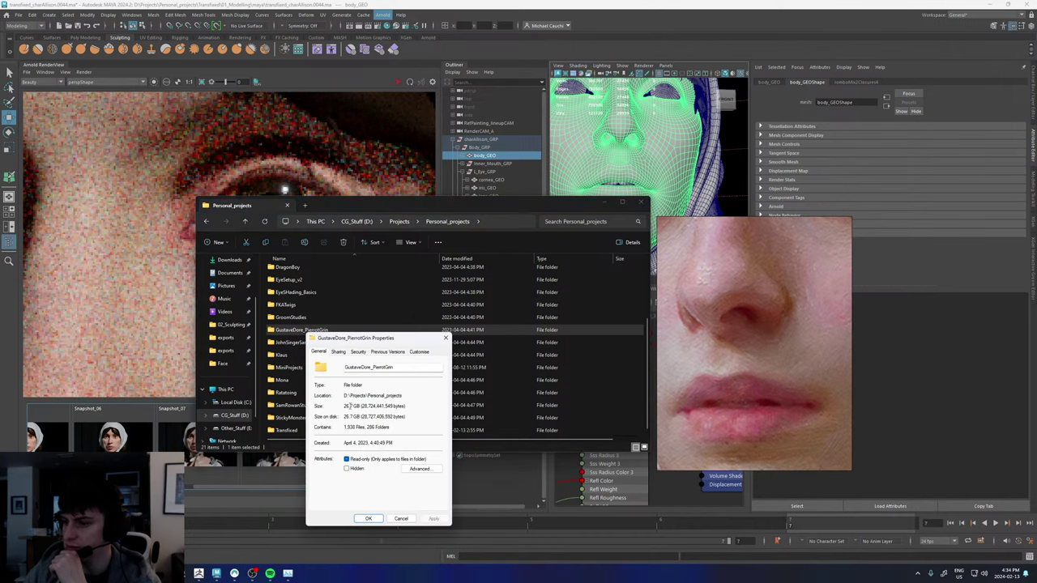
click(445, 338)
right_click(299, 385)
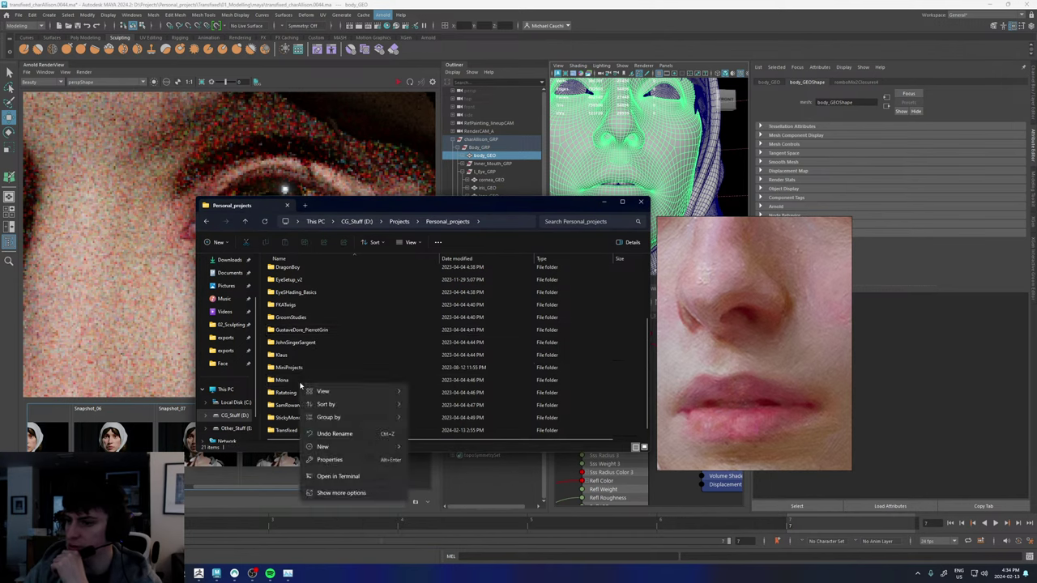
click(328, 459)
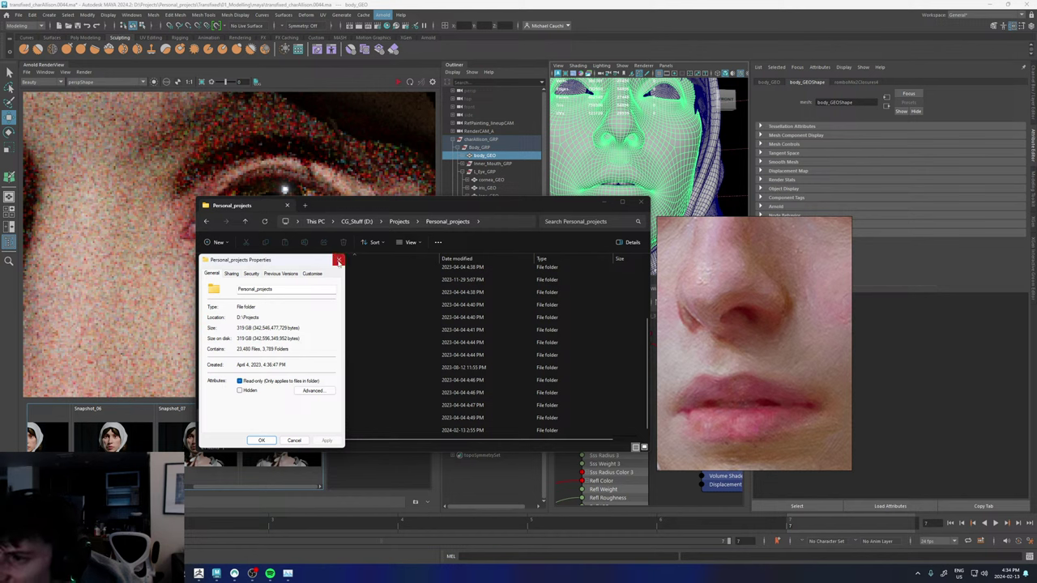
click(338, 260)
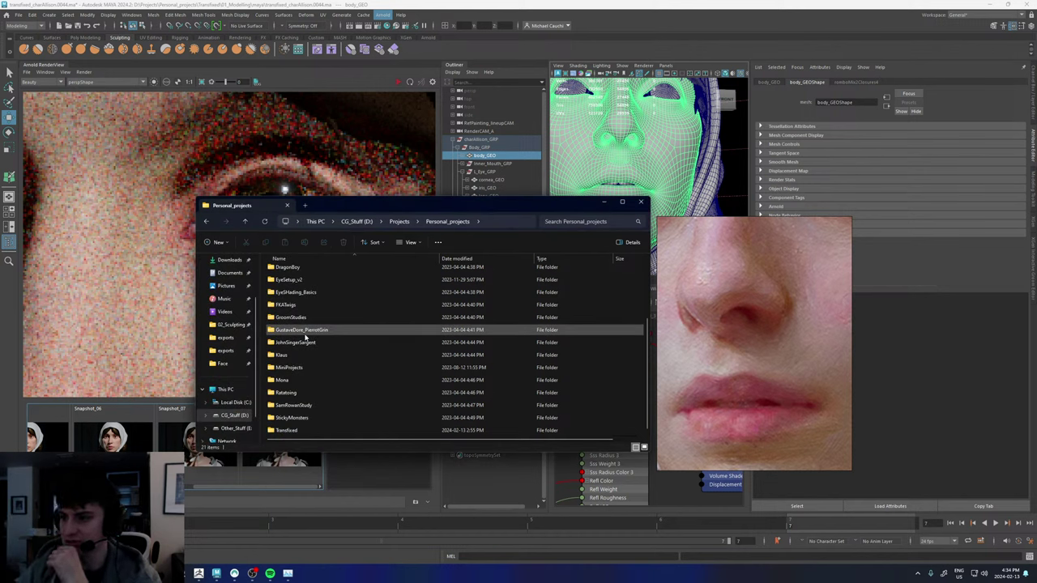
- Check the sizes of the Mona, FKATwigs and StickyMonsters folders inside Personal_projects
right_click(278, 357)
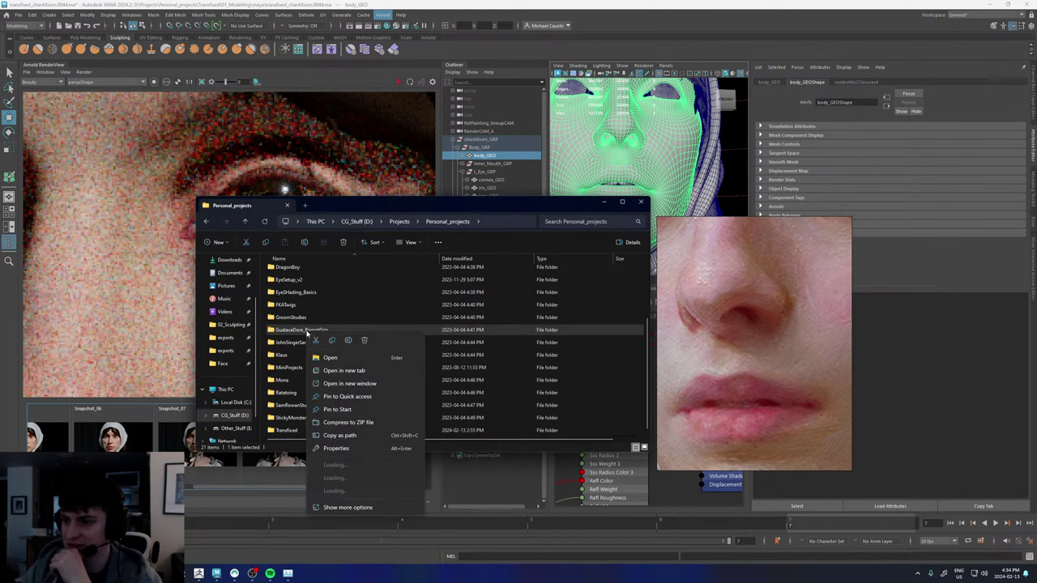
click(287, 380)
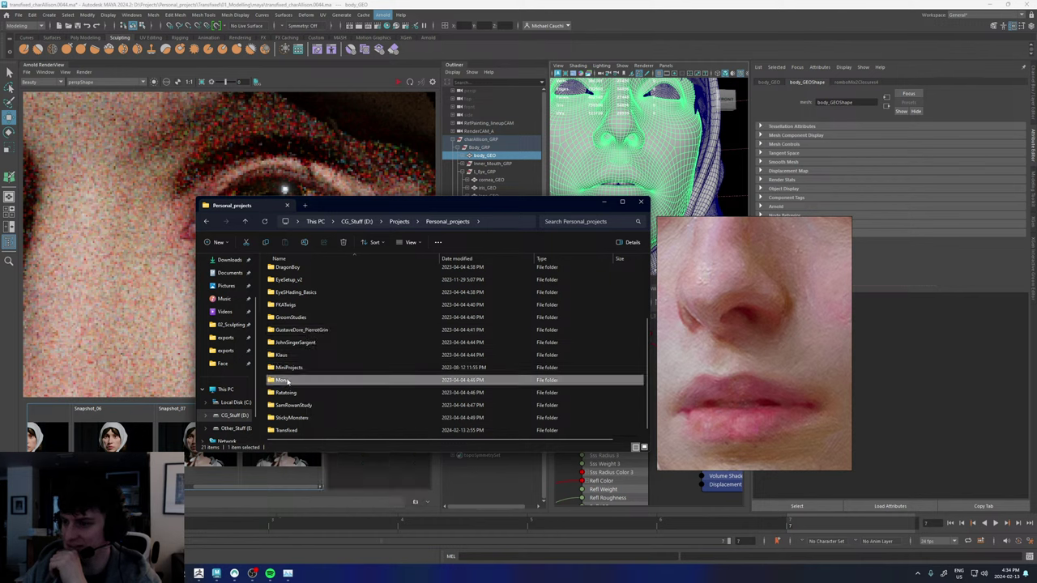
right_click(287, 381)
click(317, 325)
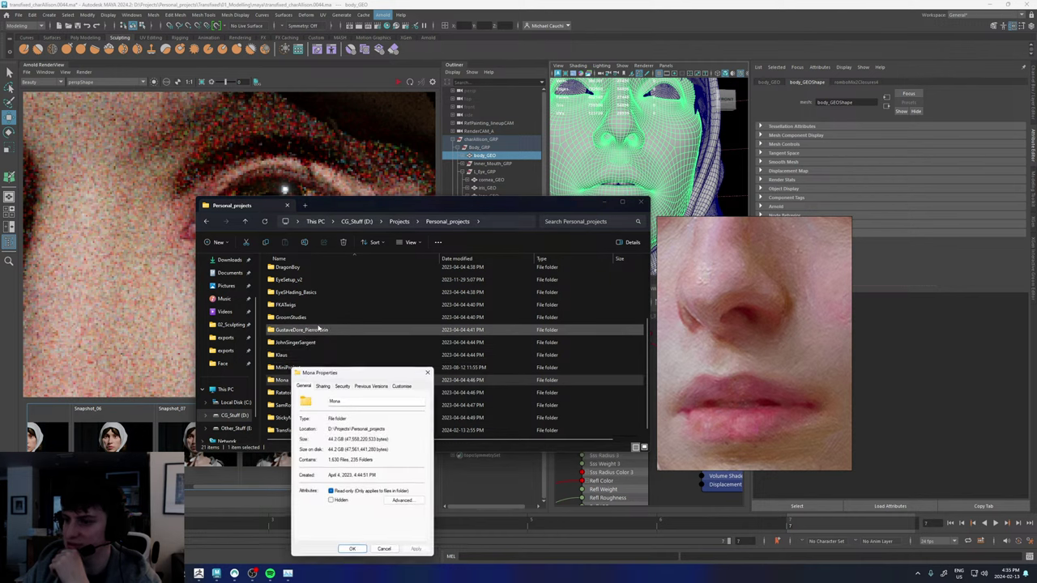
click(429, 370)
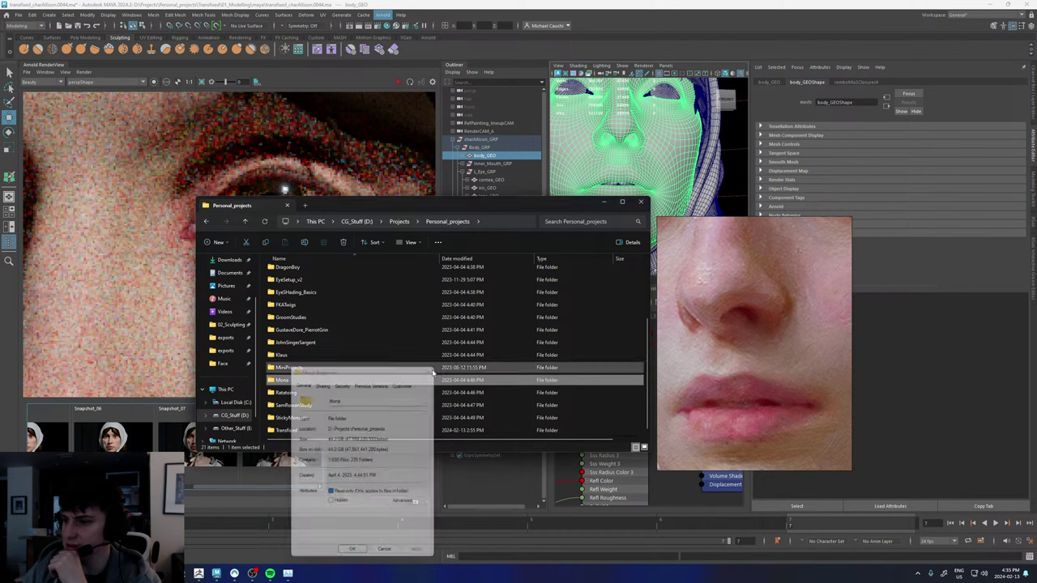
right_click(296, 305)
click(327, 424)
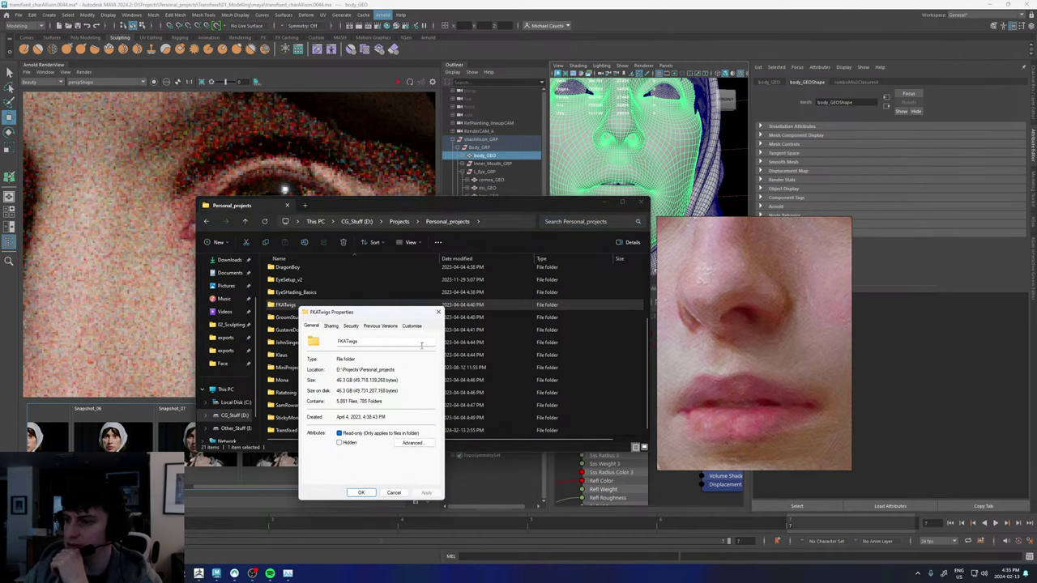
click(438, 312)
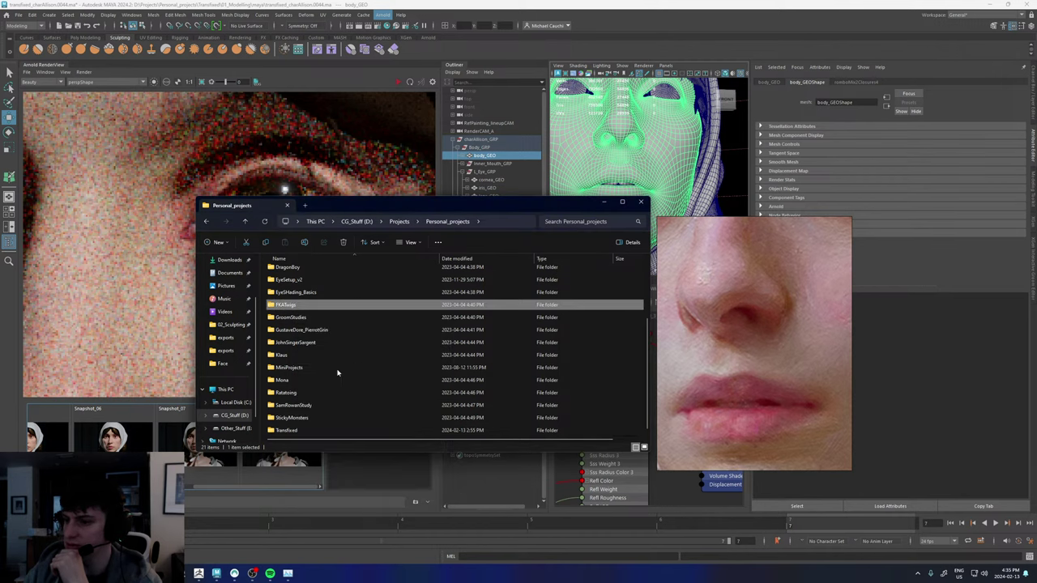
right_click(306, 419)
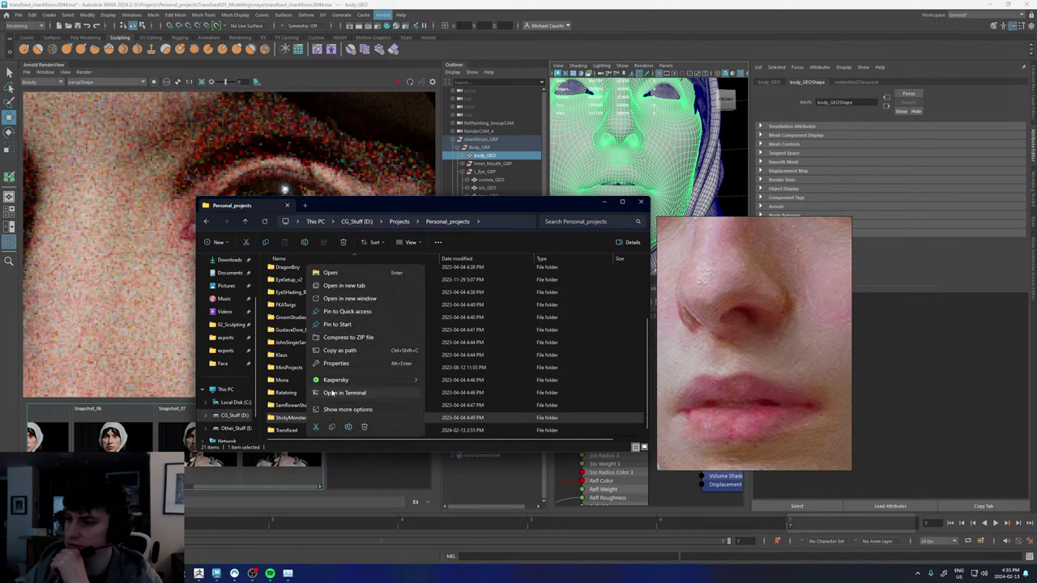
click(337, 364)
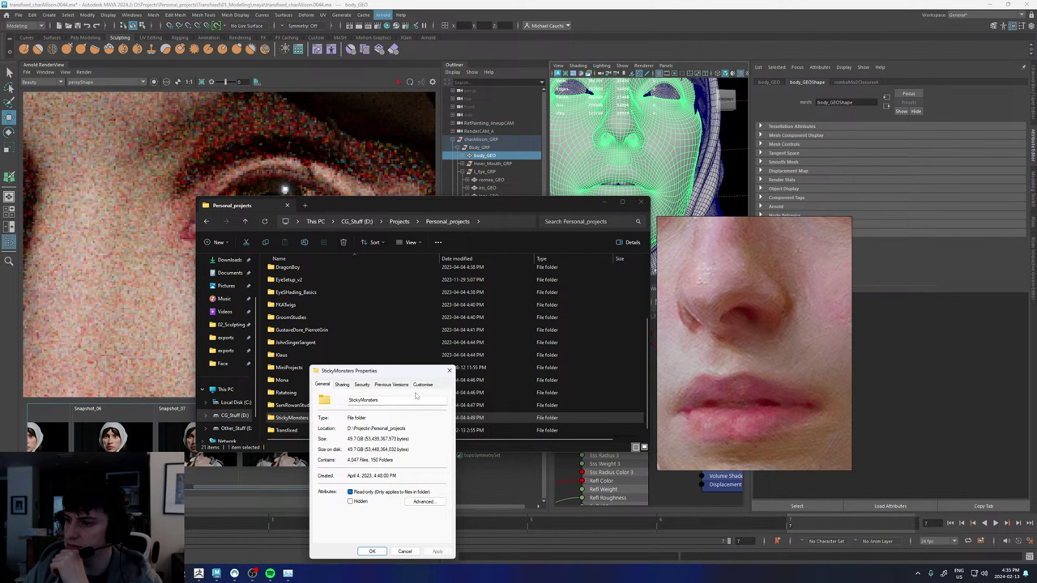
click(450, 370)
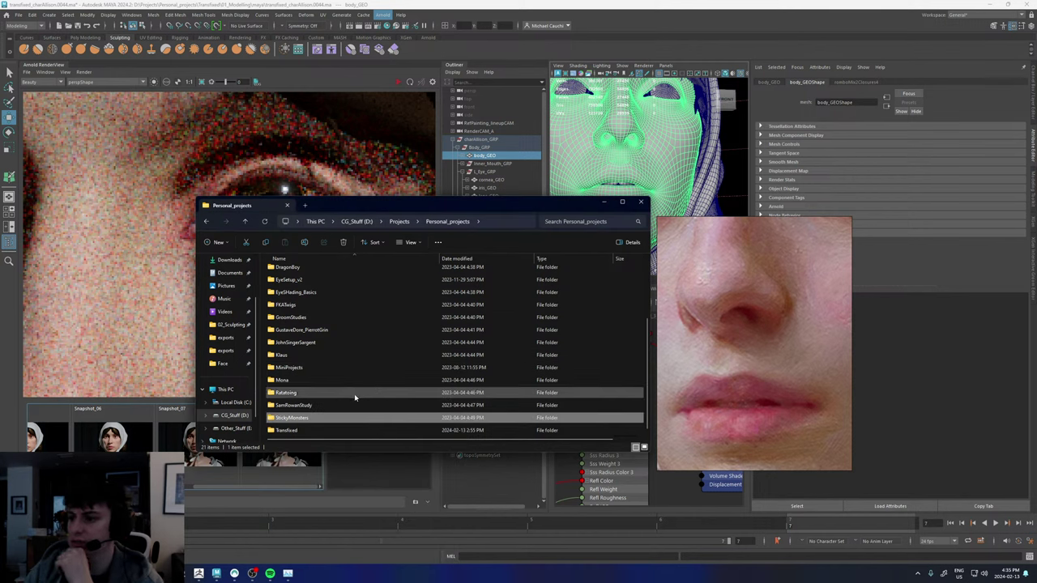
- Look through the Personal_projects folders, check the size of OliverTree inside GroomStudies, and close File Explorer
scroll(353, 399, up, 1)
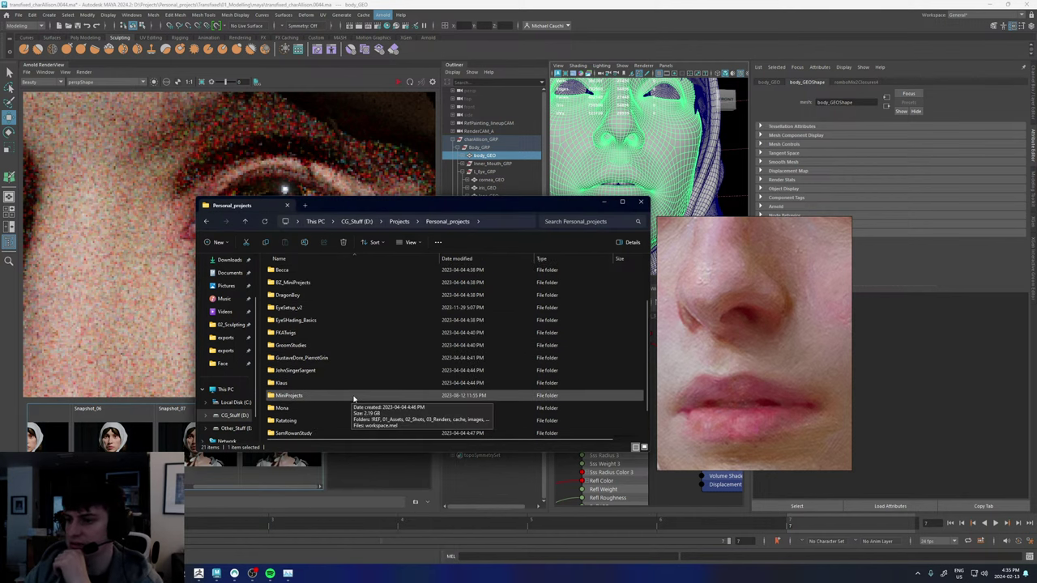
scroll(353, 399, up, 2)
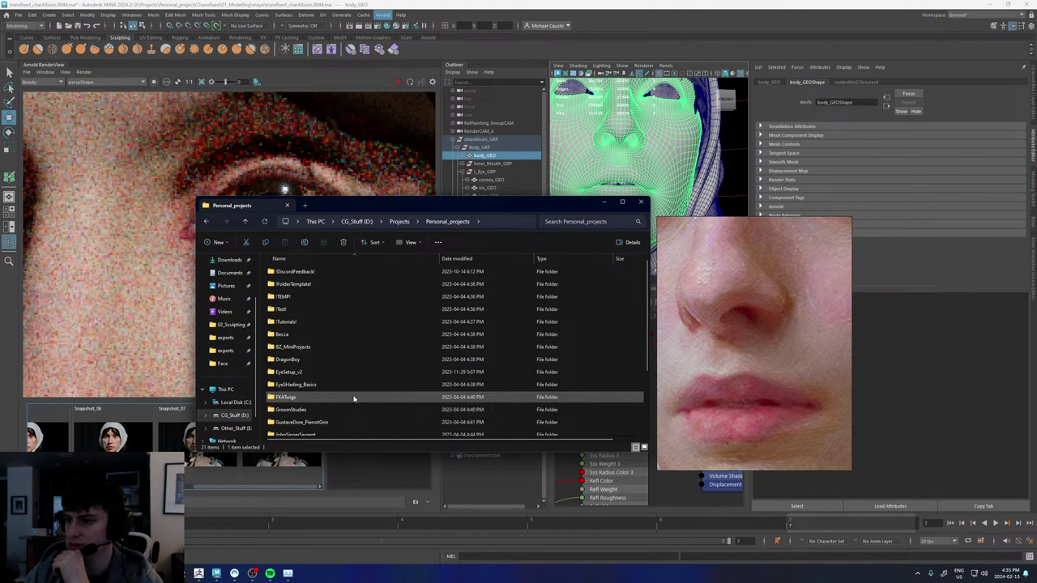
scroll(353, 398, down, 3)
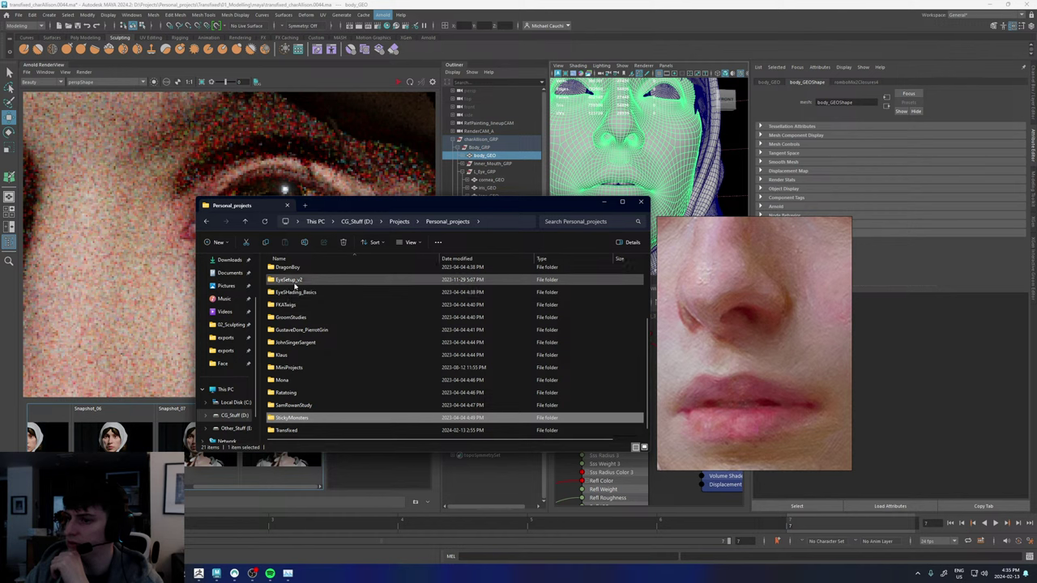
double_click(289, 319)
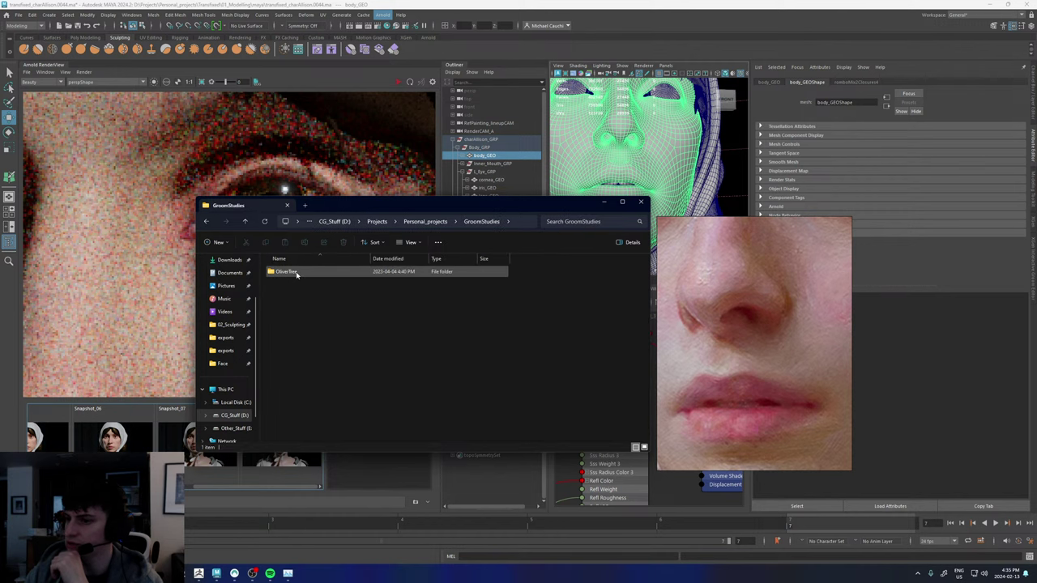
right_click(293, 275)
click(279, 274)
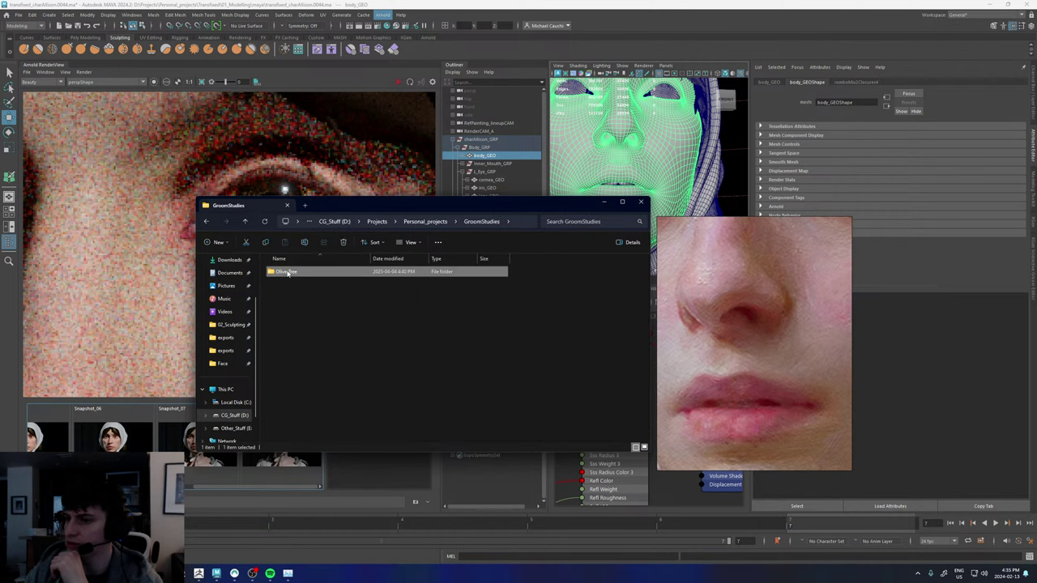
right_click(287, 273)
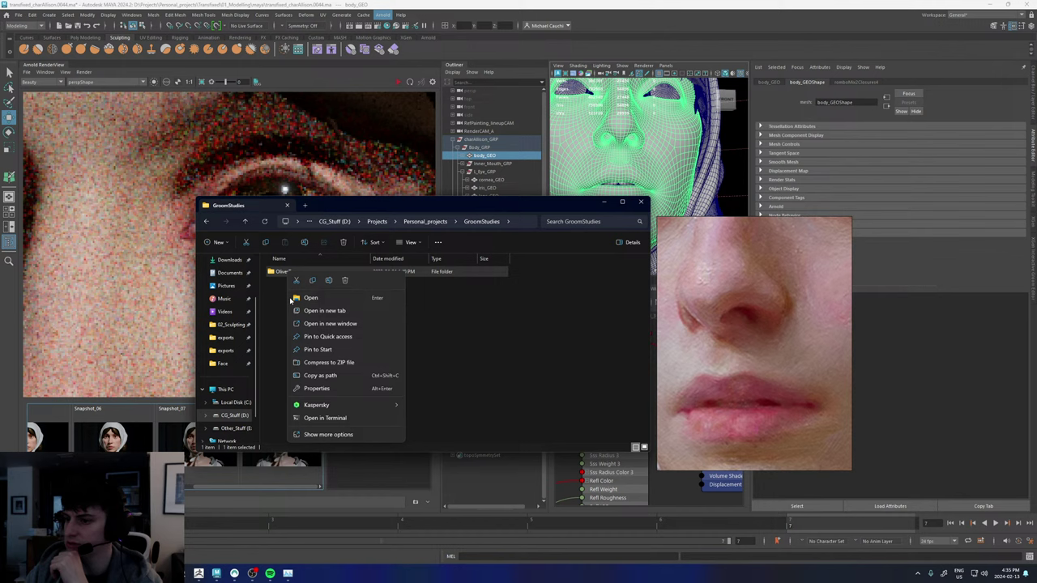
click(316, 389)
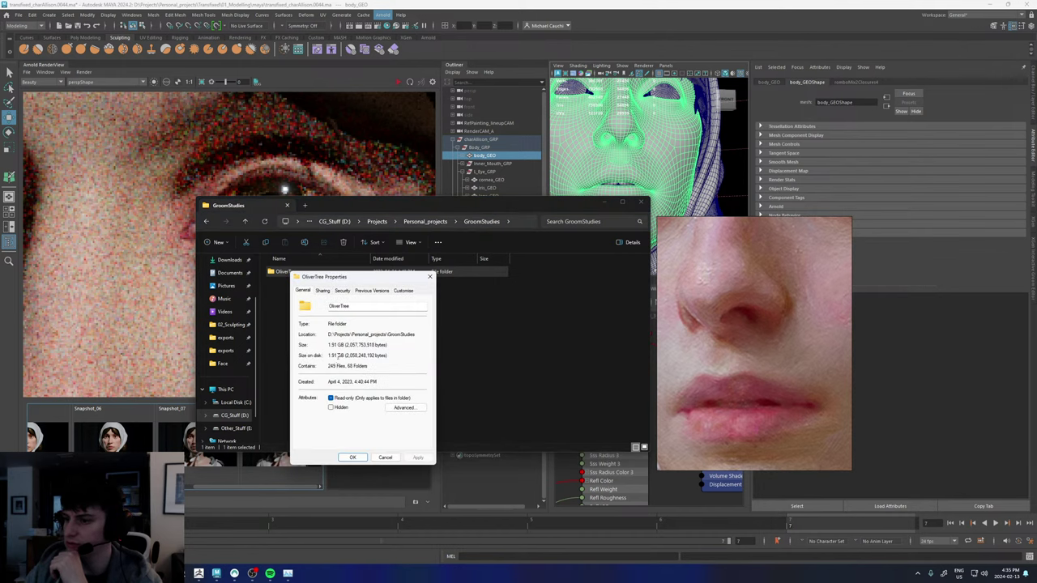
click(429, 277)
click(640, 204)
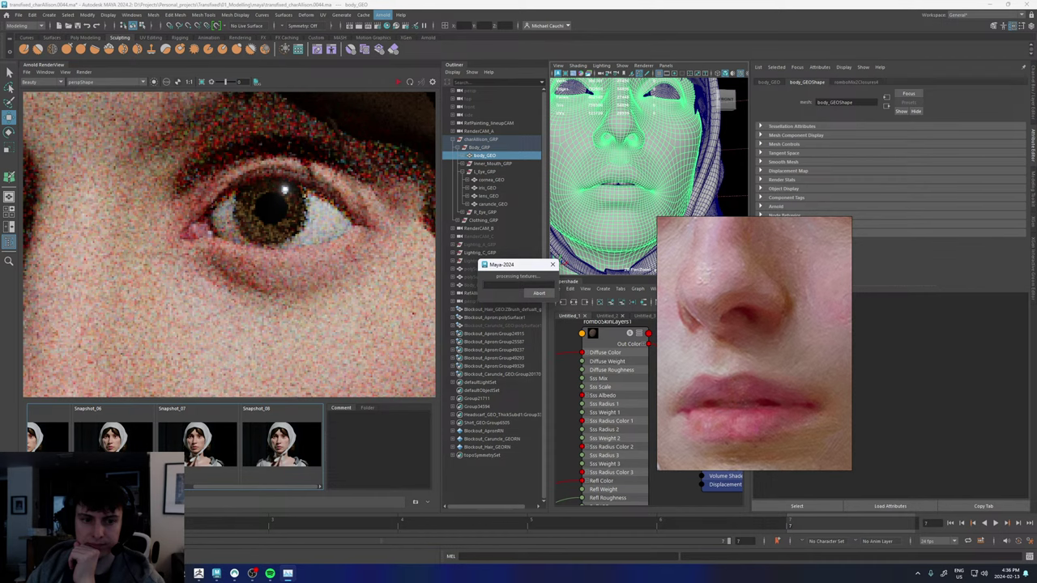
- Return to the relaunched Maya and open the recent scene transfixed_charAllison.0044.ma
key(super+d)
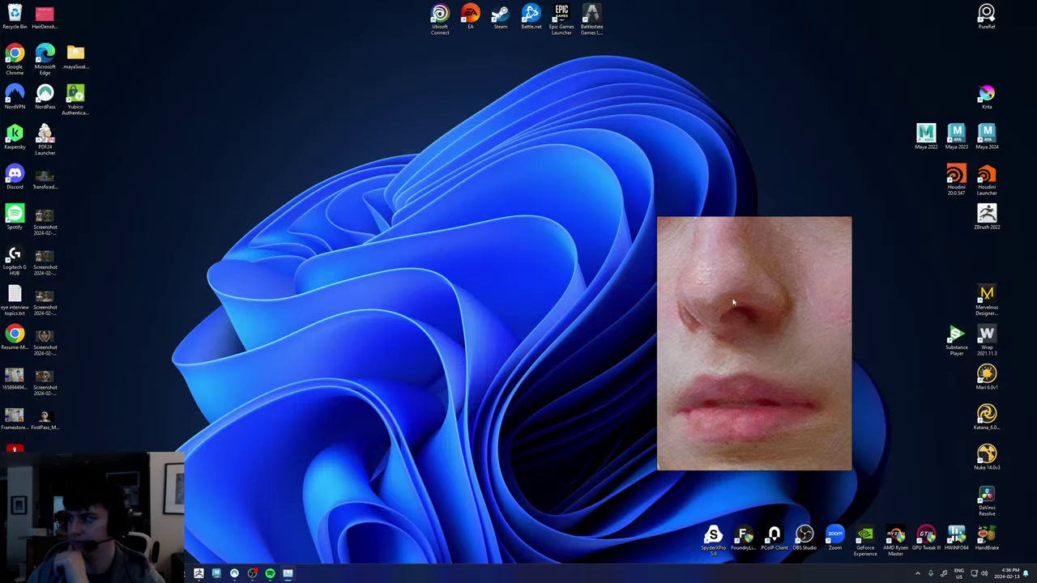
click(218, 573)
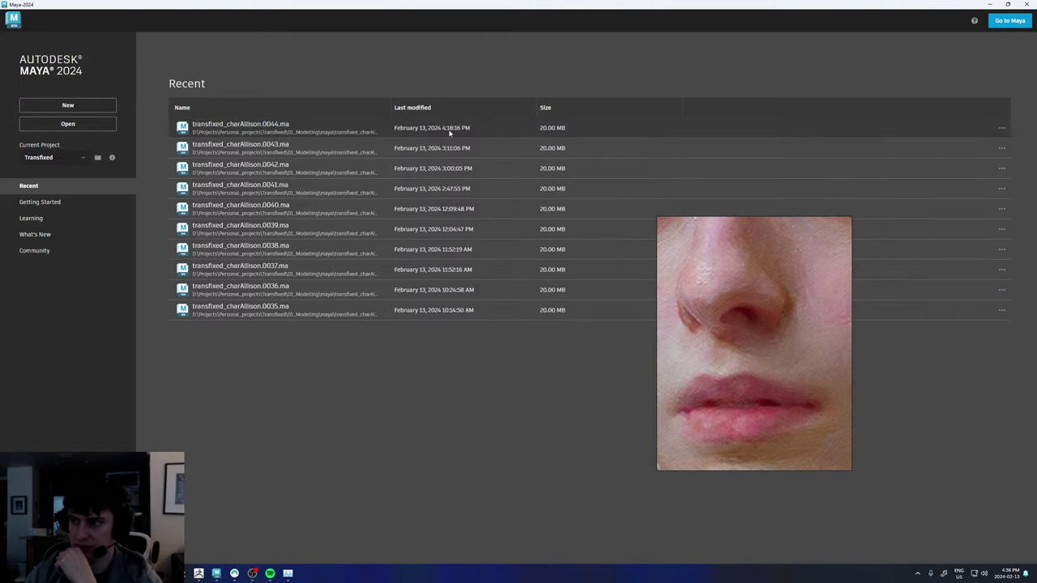
click(244, 126)
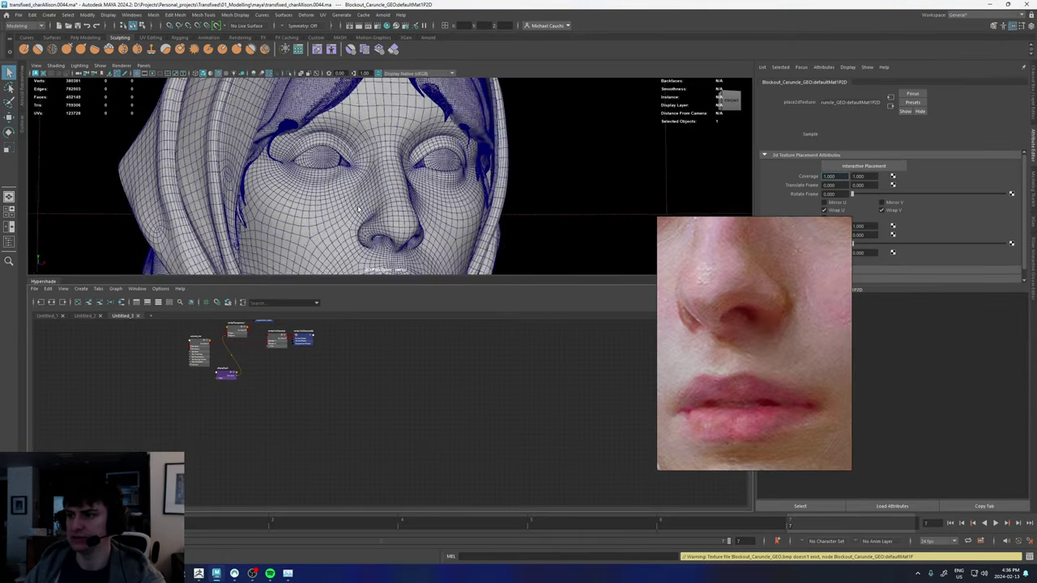
- Import the refined body mesh from the exports folder in 01_Modelling, zbrush, 02_Sculpting
click(18, 14)
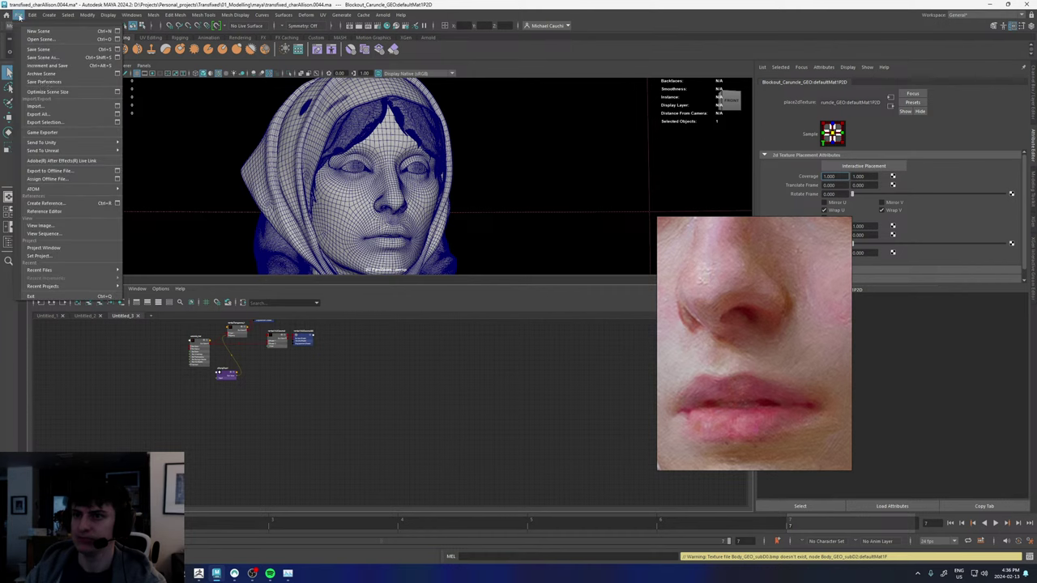
click(37, 105)
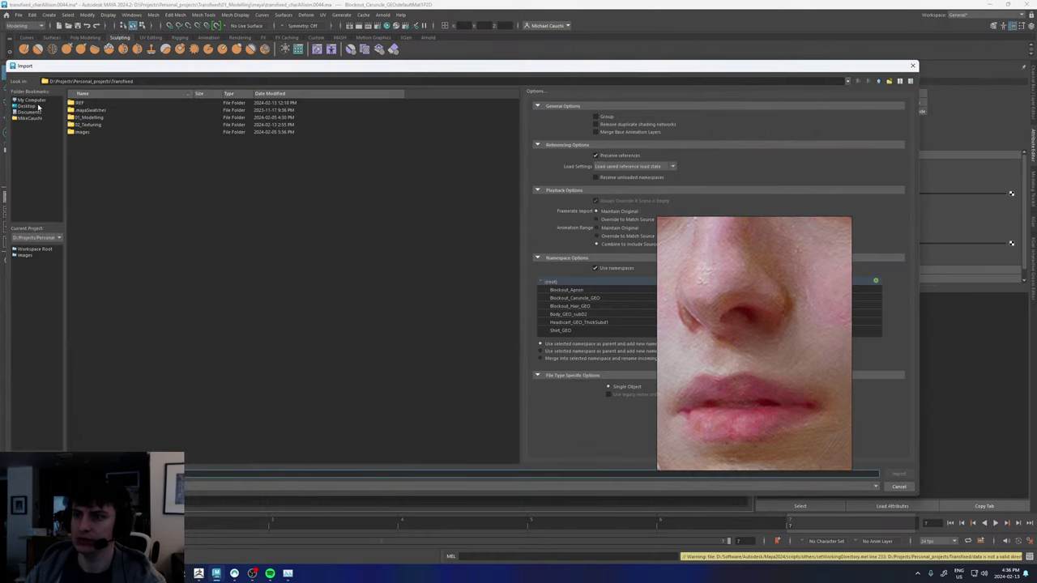
double_click(91, 117)
double_click(84, 117)
double_click(83, 112)
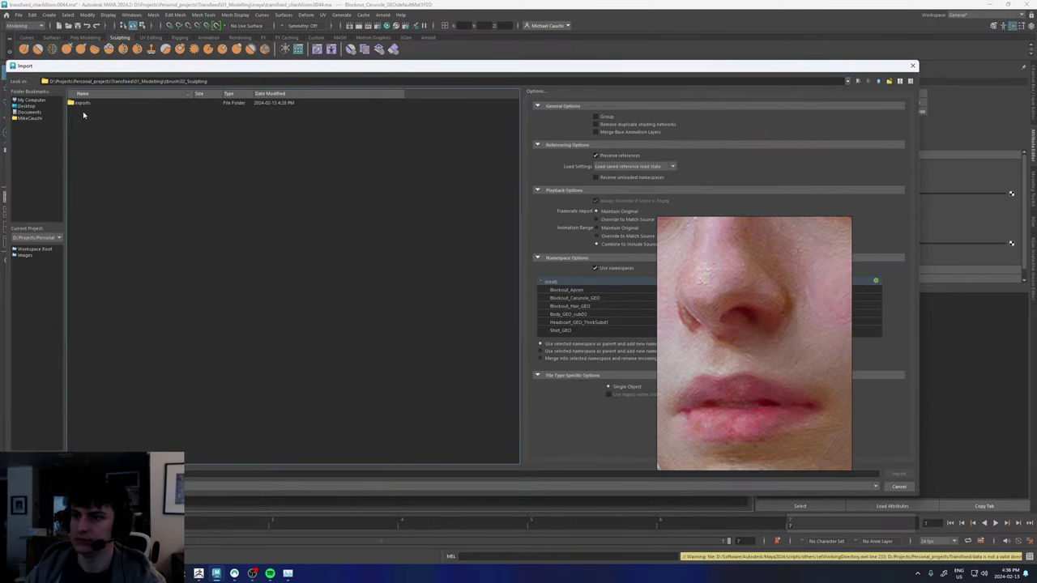
double_click(86, 104)
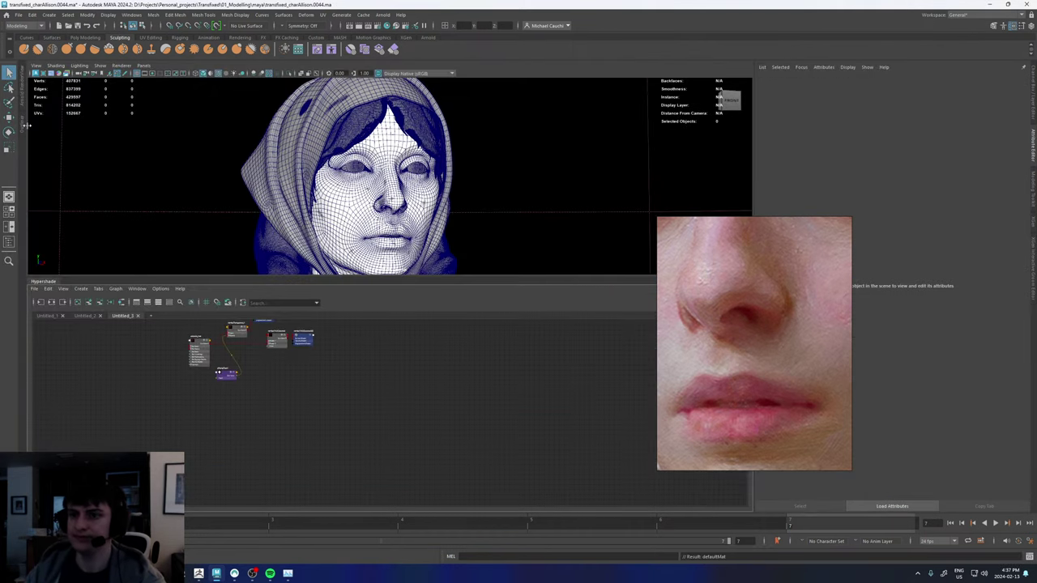
- Create a blend shape on body_GEO in Body_GRP, using the imported body polySurface1 mesh as the target
click(27, 125)
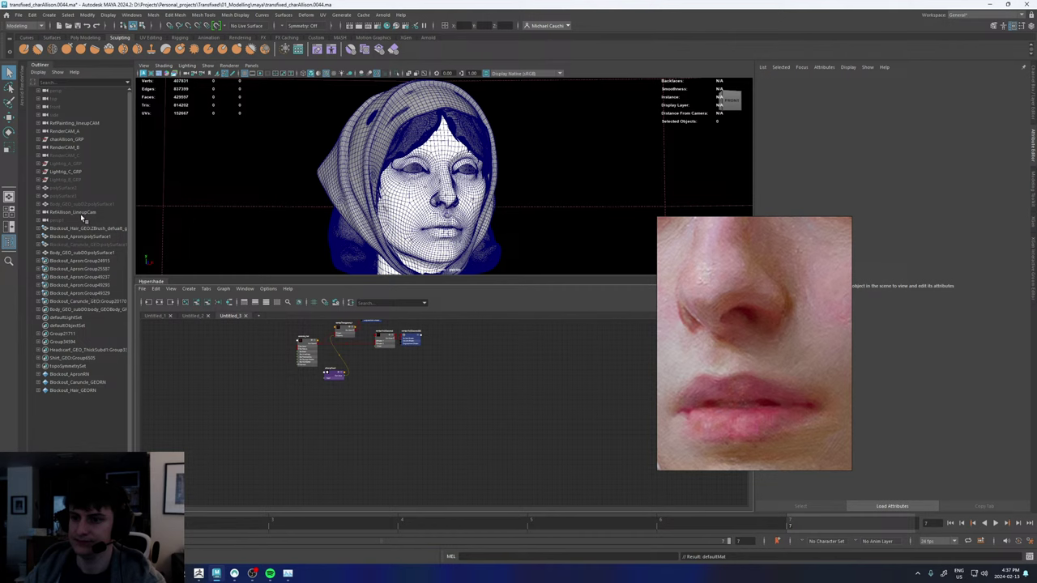
click(69, 253)
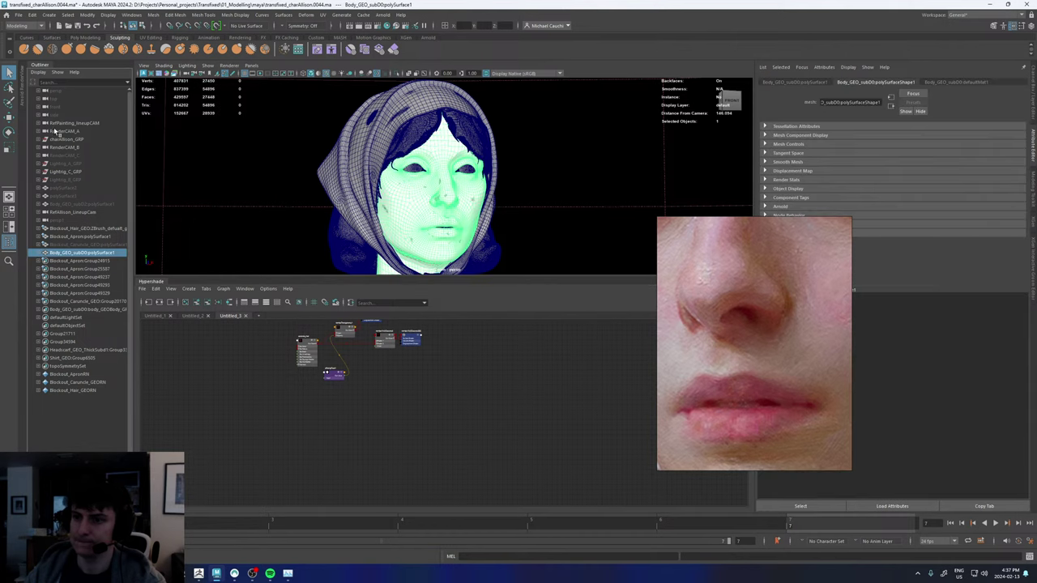
click(38, 140)
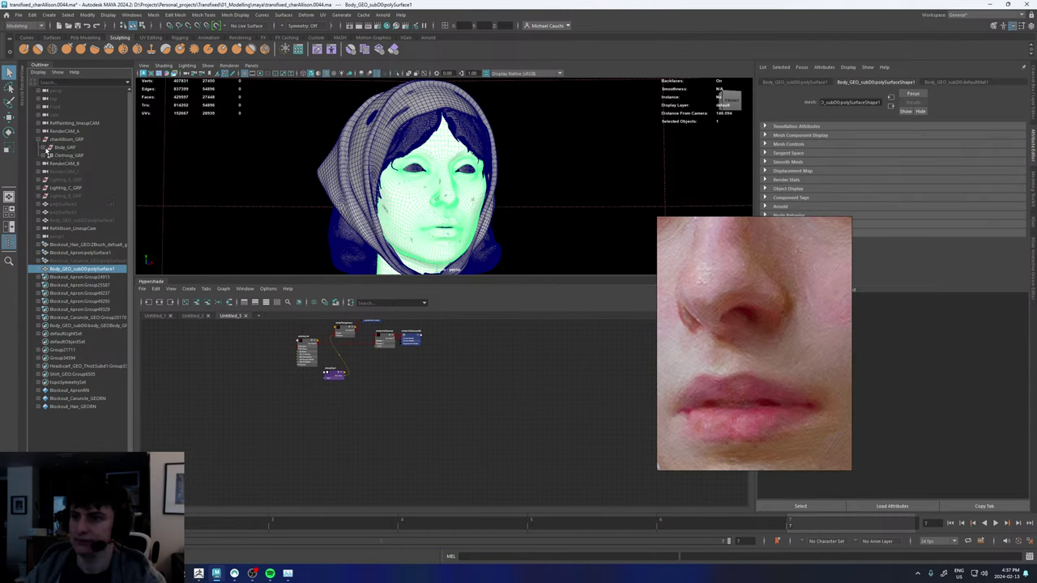
click(49, 148)
click(71, 156)
click(305, 15)
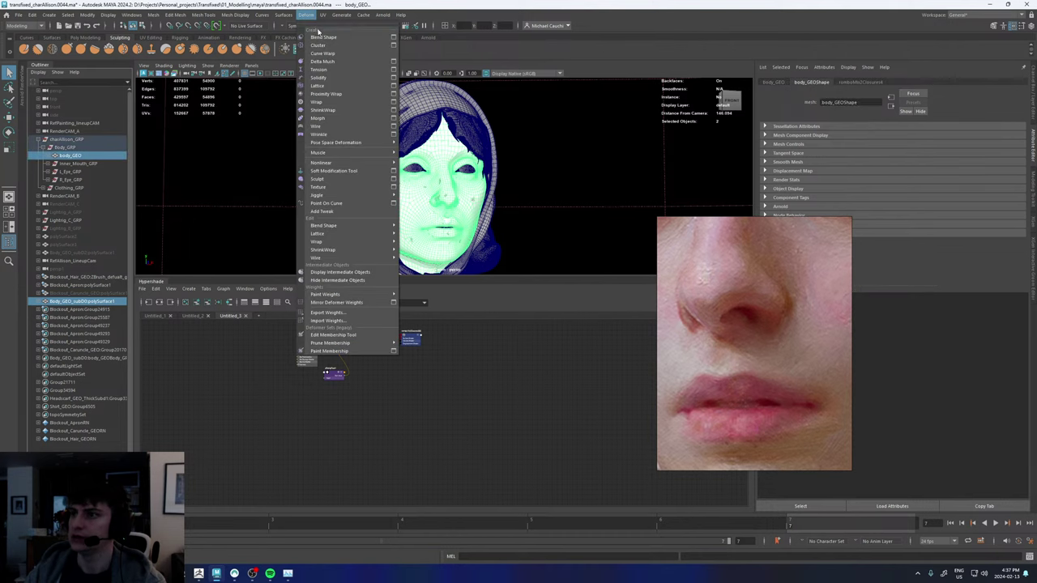
click(323, 37)
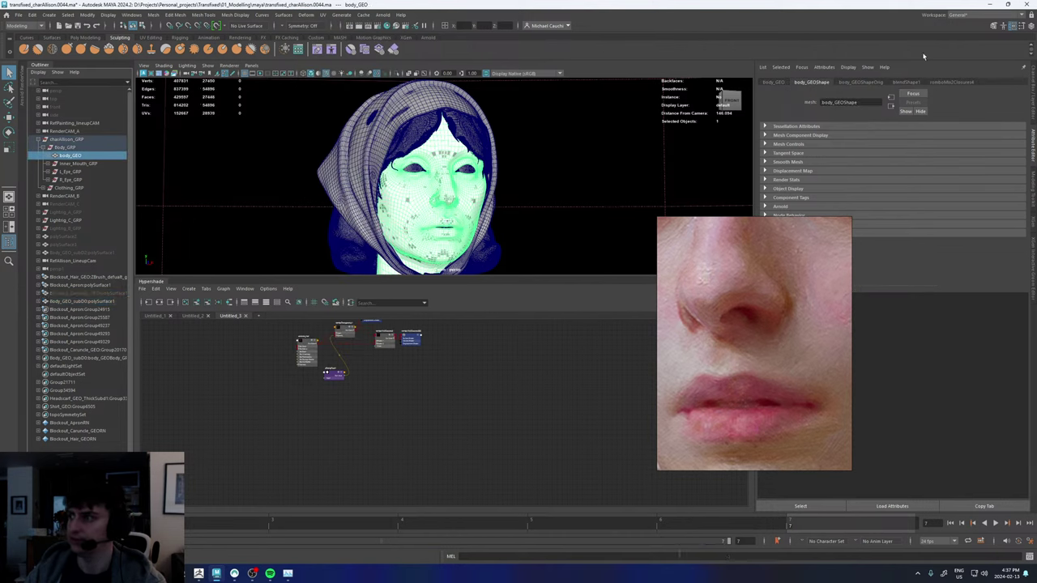
- Bake the polySurface1 blend shape into body_GEO at weight 1 by deleting its history, and delete the imported body mesh
click(904, 82)
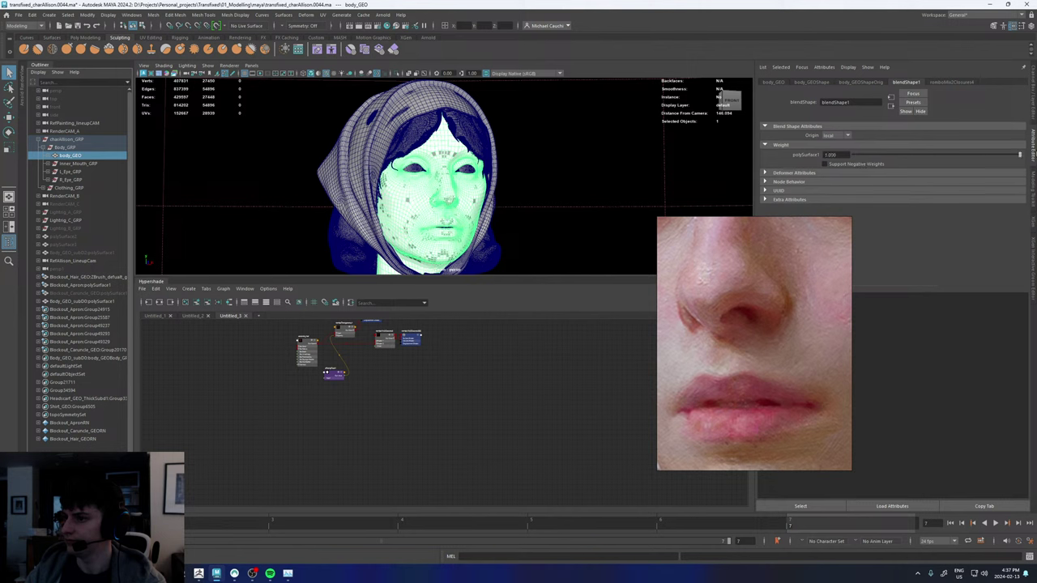
drag(951, 153, 839, 163)
key(alt+shift+d)
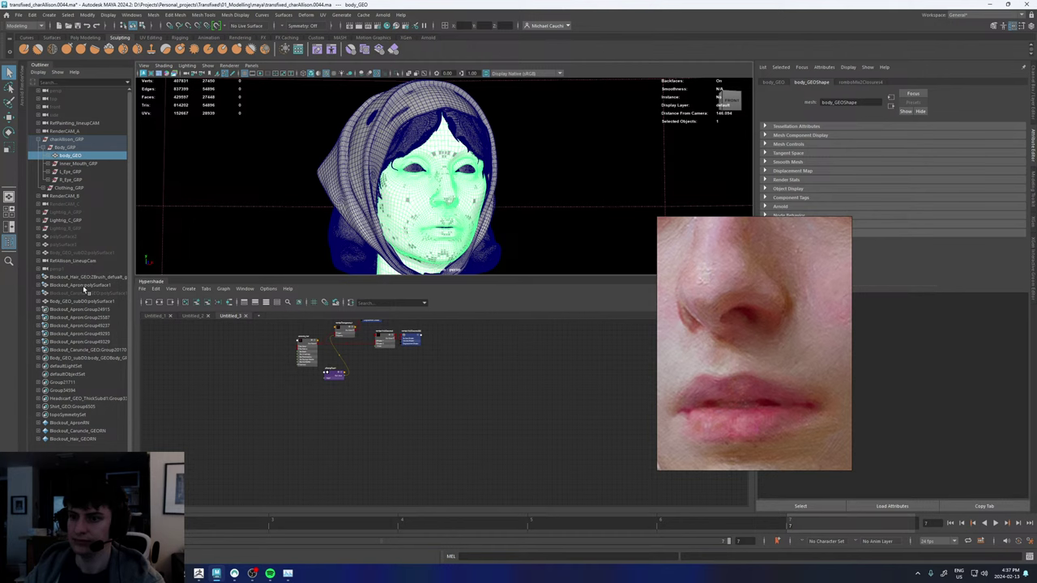
click(75, 302)
key(Delete)
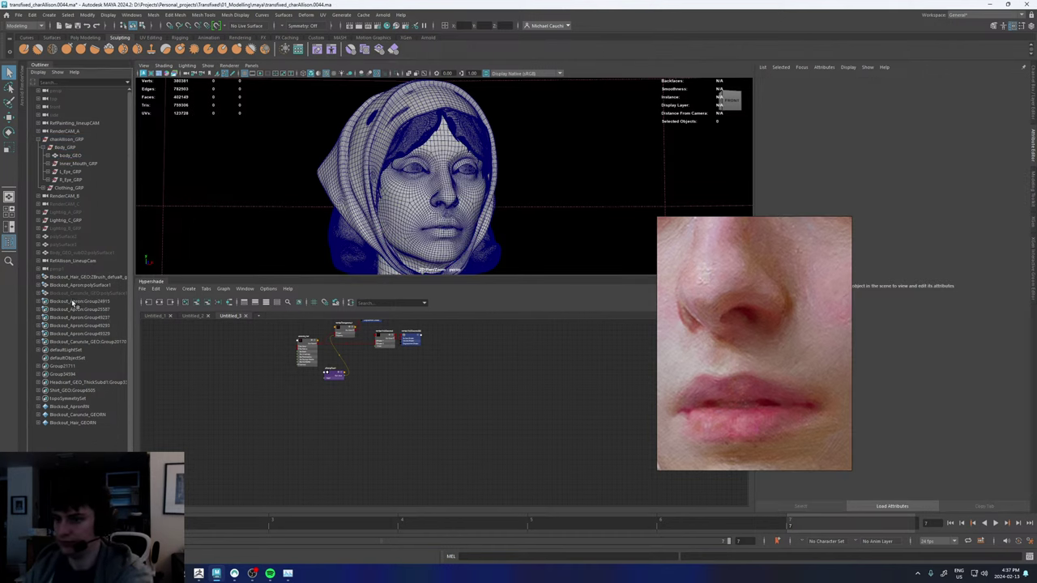
- Check the scene's texture list in the Arnold TX Manager and close the manager
click(377, 16)
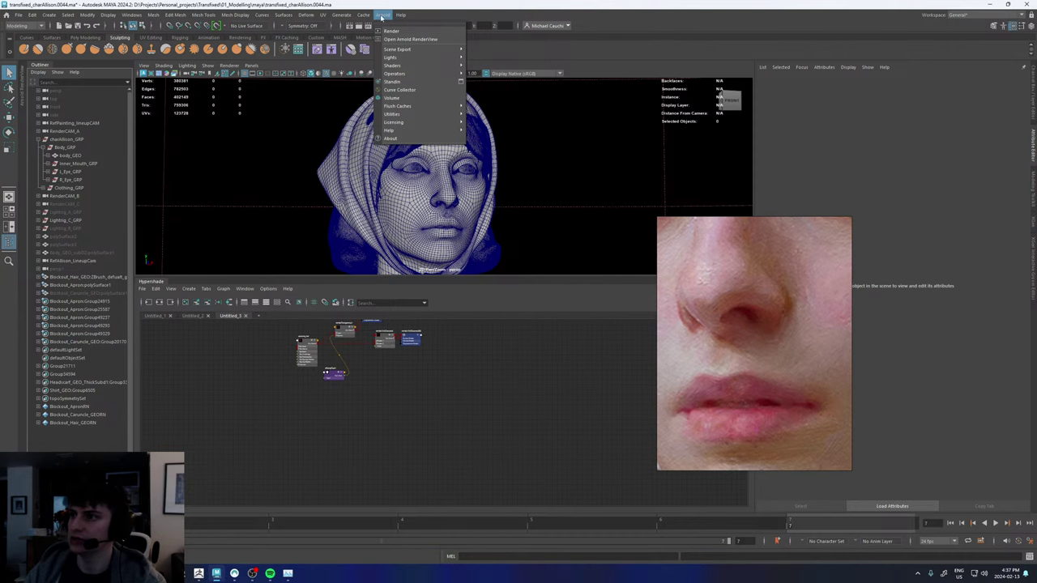
mouse_move(397, 114)
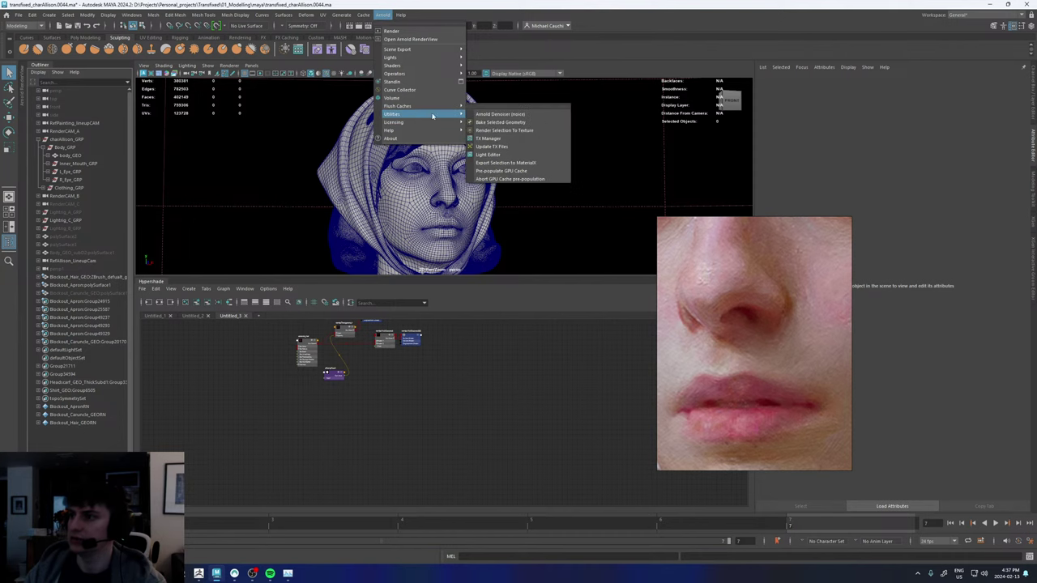
click(500, 140)
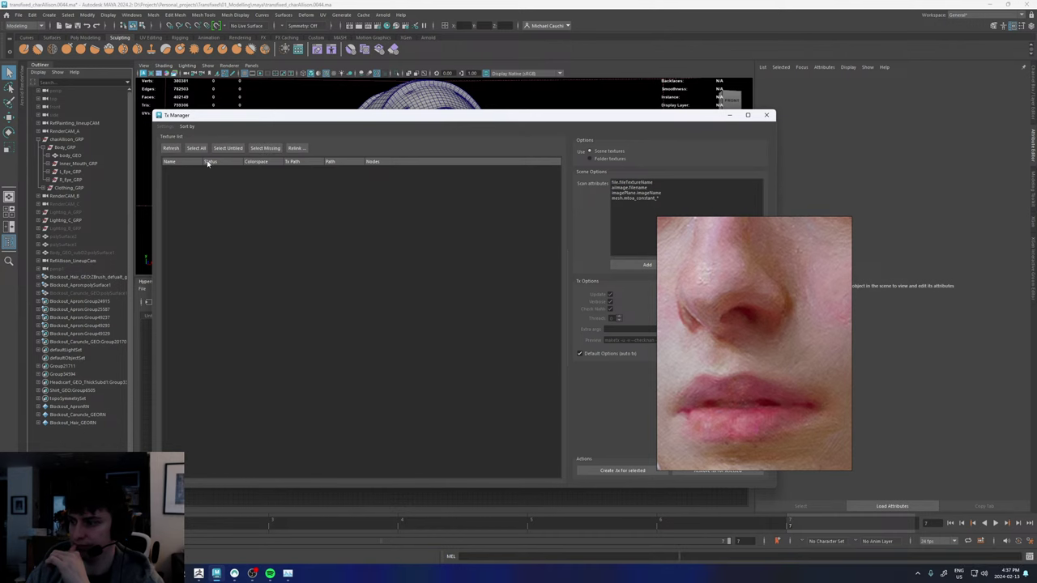
drag(591, 112, 661, 113)
click(836, 114)
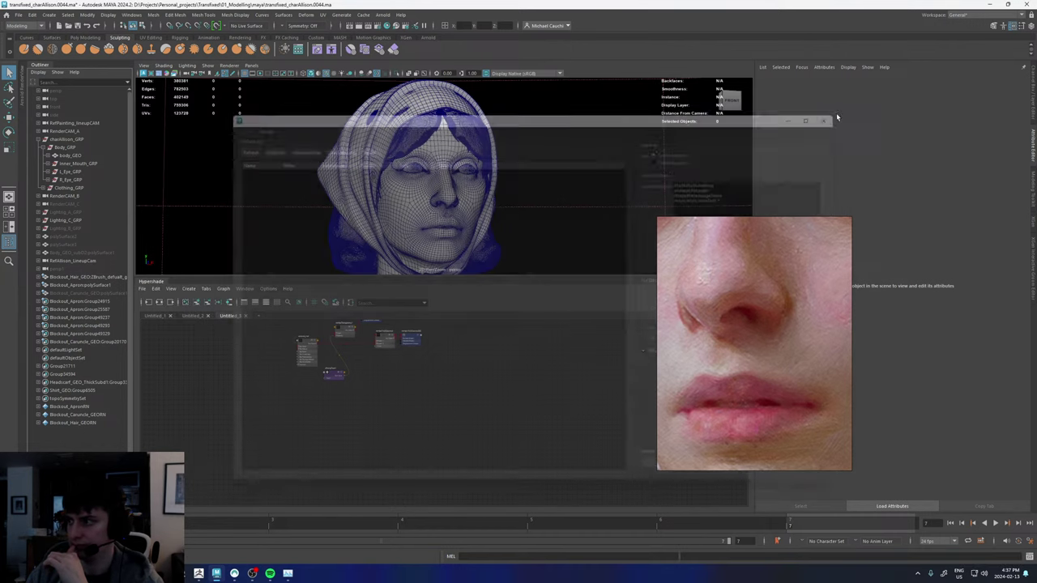
- Start the Arnold render in the RenderView layout and set its view transform to Appearance Punchy (sRGB)
click(23, 89)
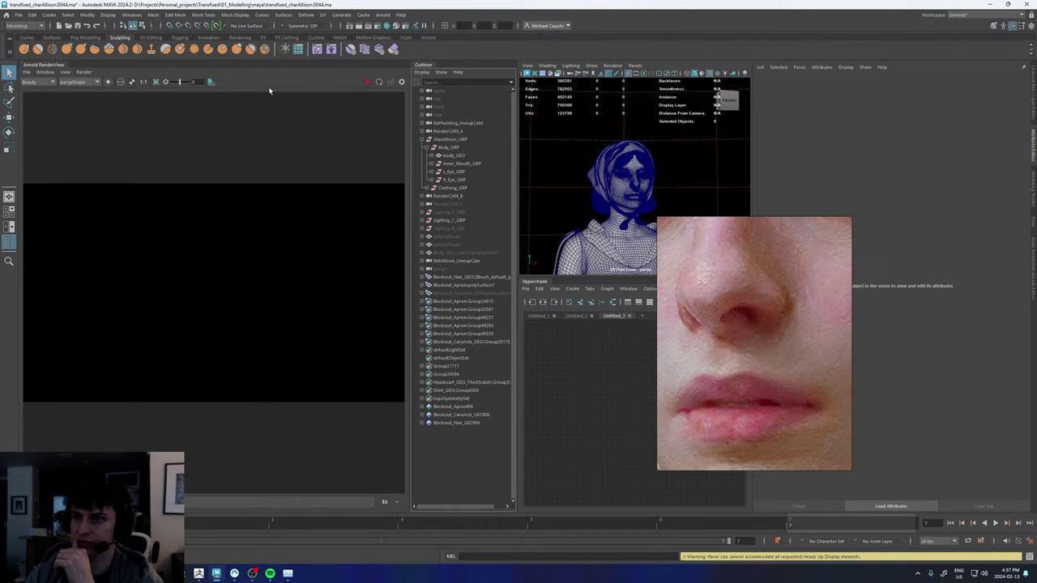
click(368, 83)
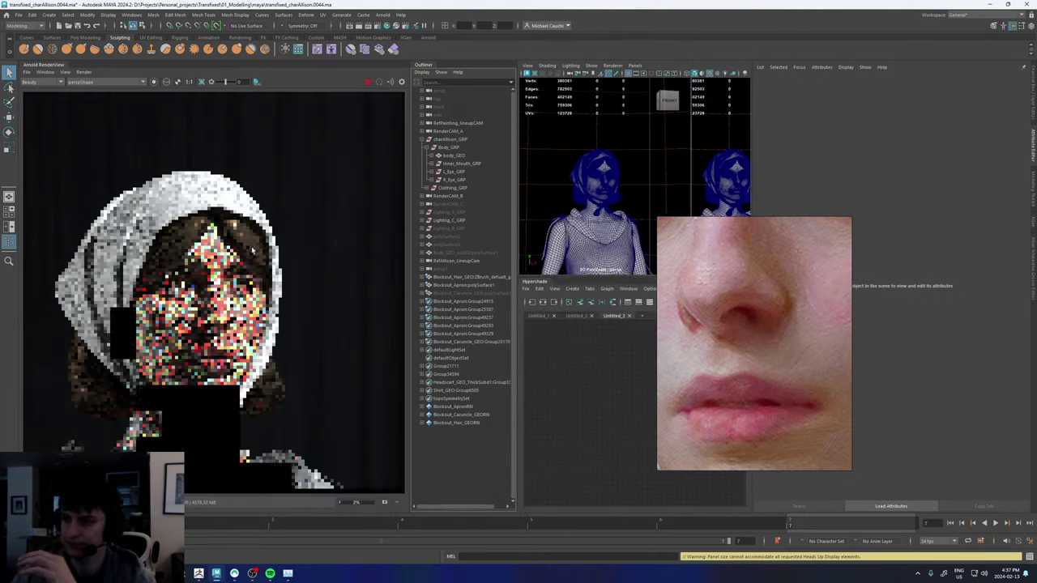
click(401, 82)
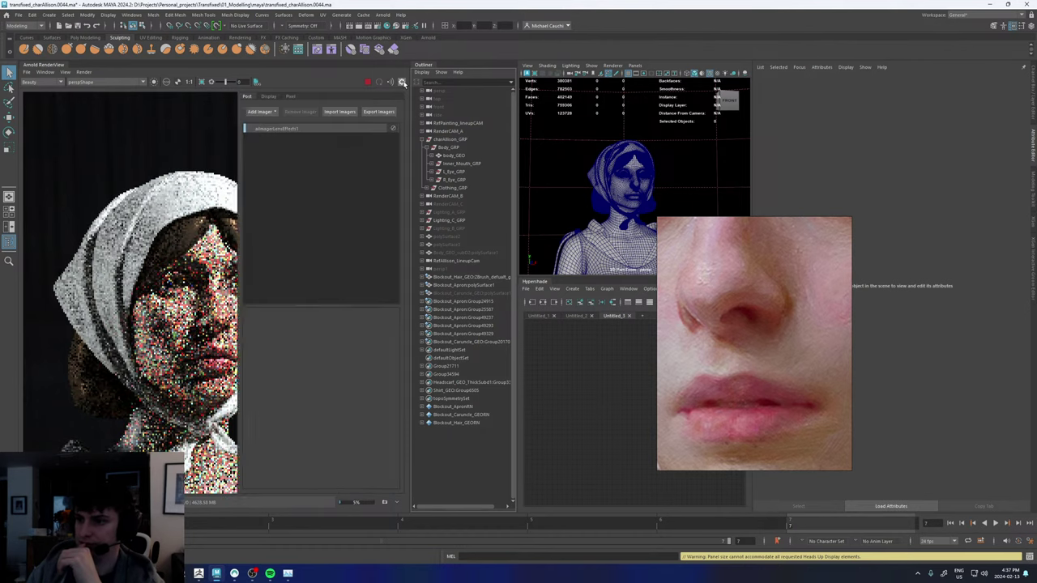
click(270, 97)
click(348, 172)
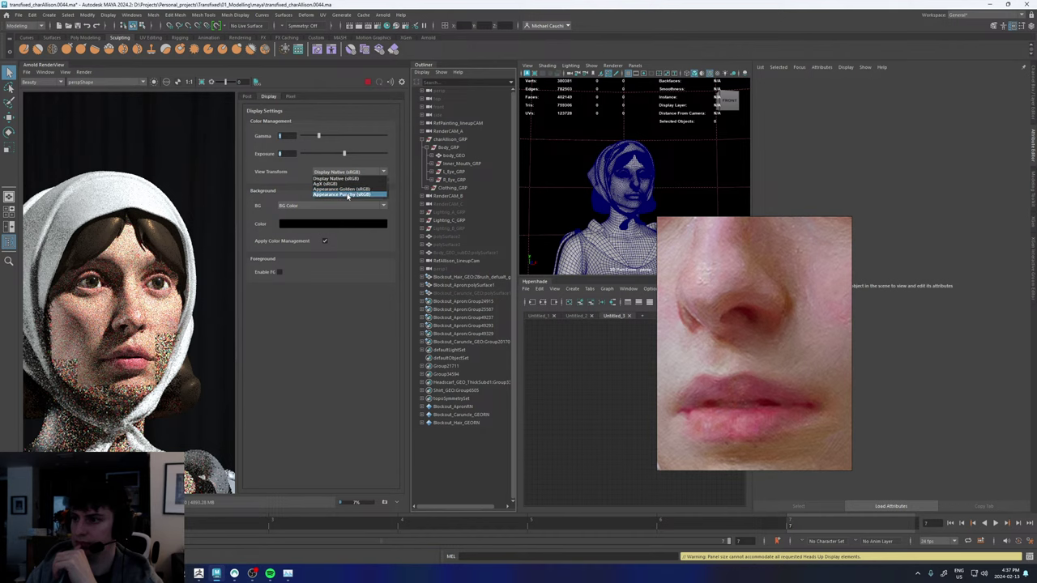
click(349, 195)
click(401, 82)
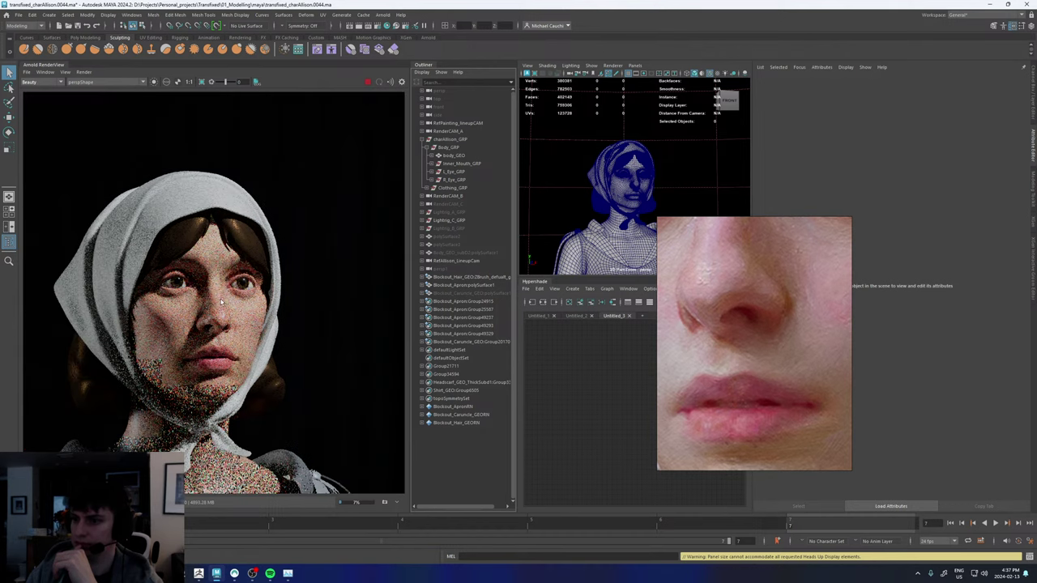
- Check the render framing and switch the render camera from the perspective view to RenderCam_D
scroll(197, 323, down, 4)
middle_drag(199, 344, 236, 296)
scroll(237, 297, up, 3)
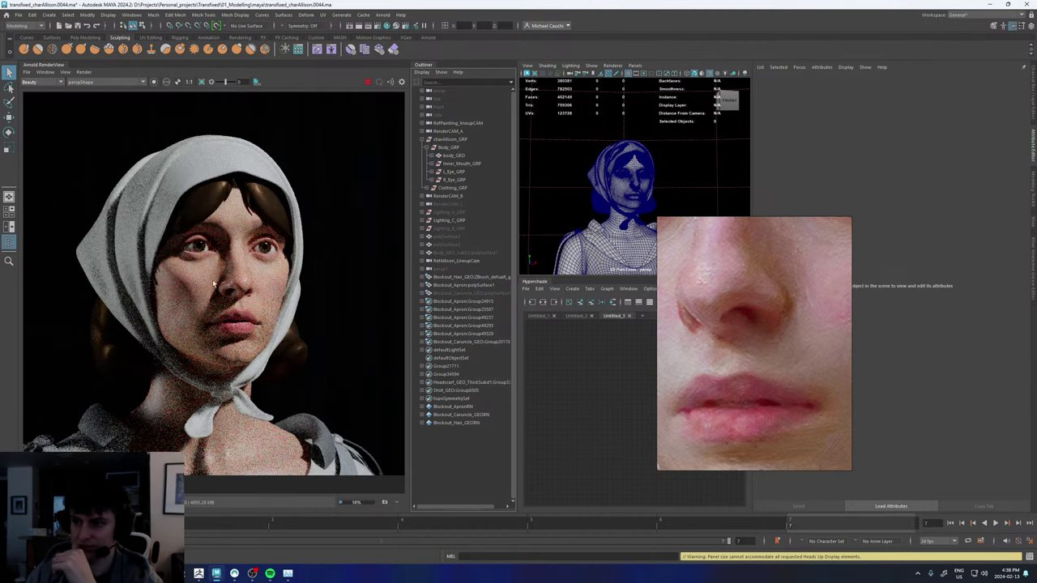
click(96, 84)
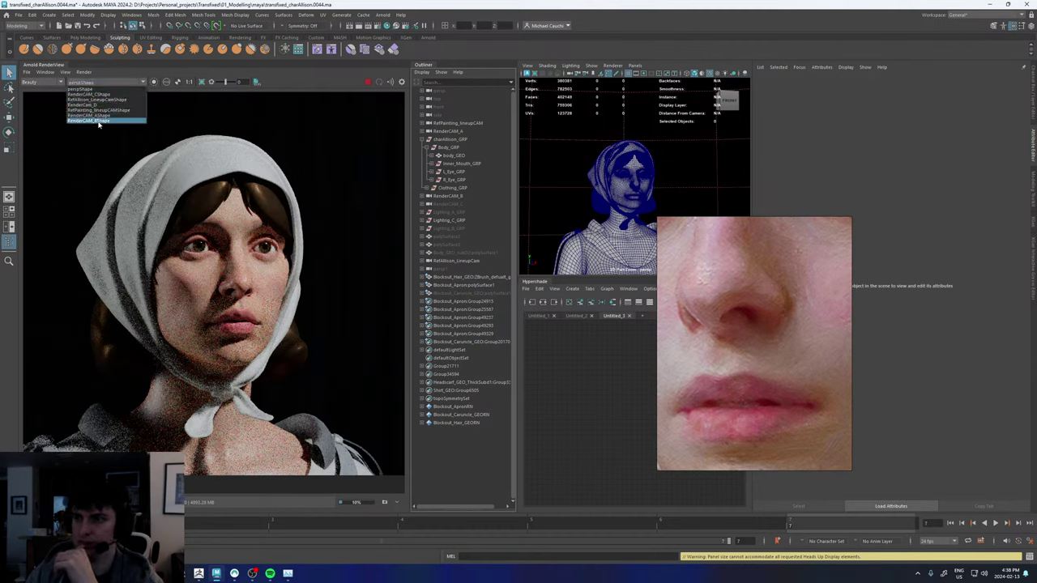
click(96, 106)
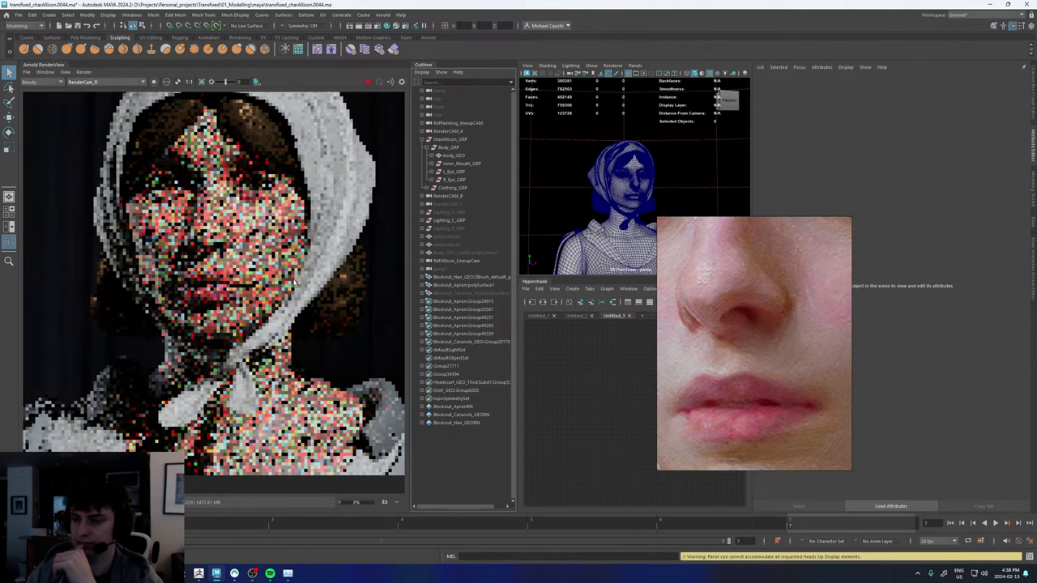
scroll(234, 218, up, 3)
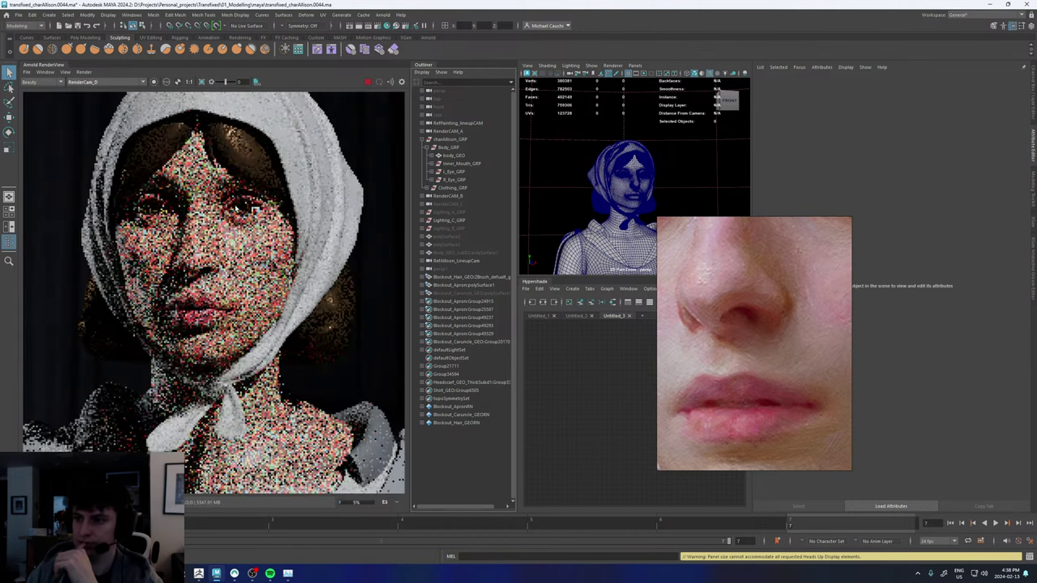
- Examine the N AOV around the nose and mouth, and return to the Beauty pass to check the eye
click(46, 83)
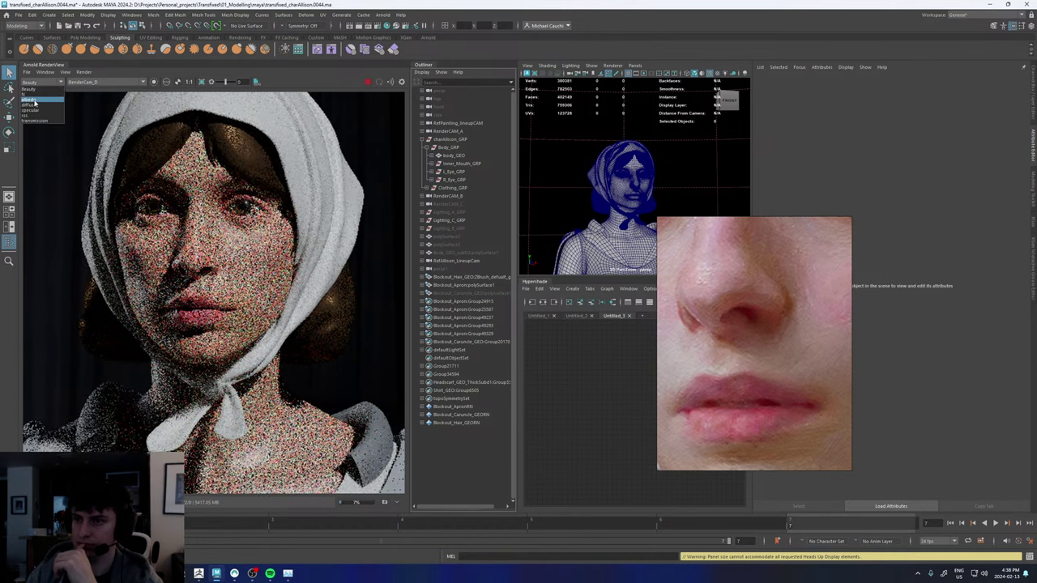
click(29, 94)
scroll(194, 306, up, 5)
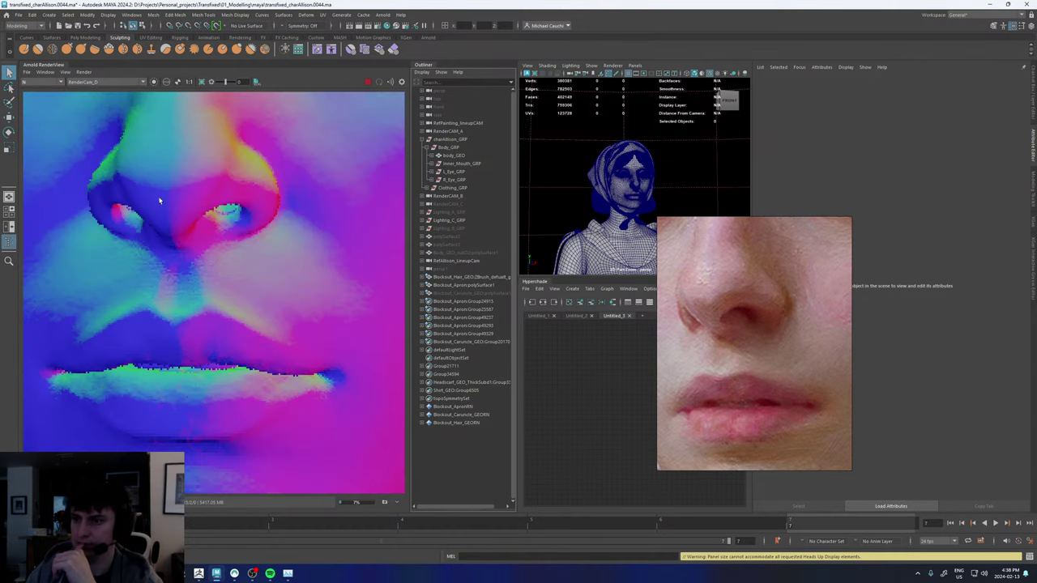
click(46, 83)
click(32, 87)
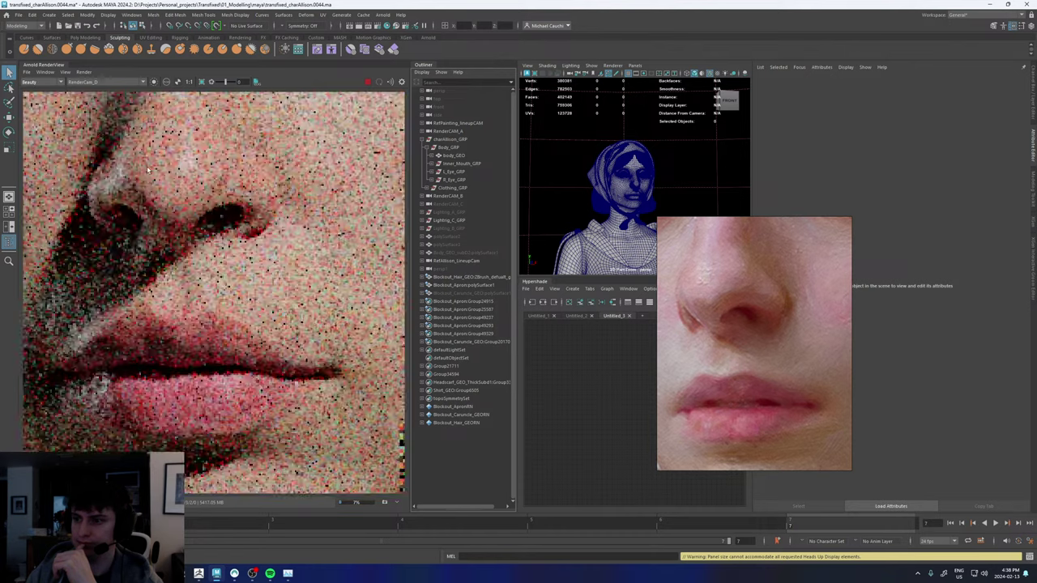
scroll(148, 168, down, 5)
scroll(208, 170, up, 5)
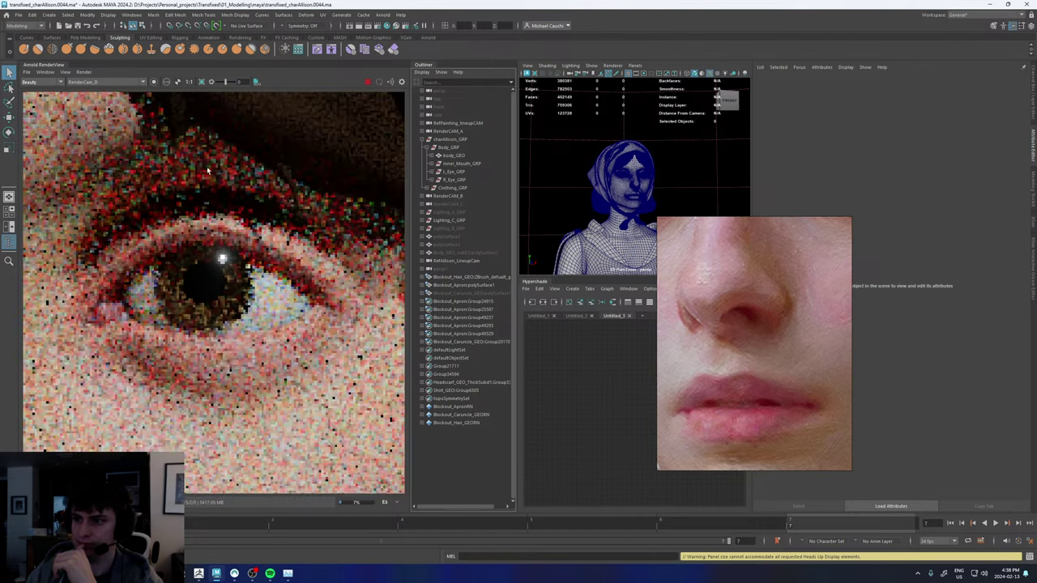
- Examine the albedo AOV around the eye and return the render to the Beauty pass
click(42, 83)
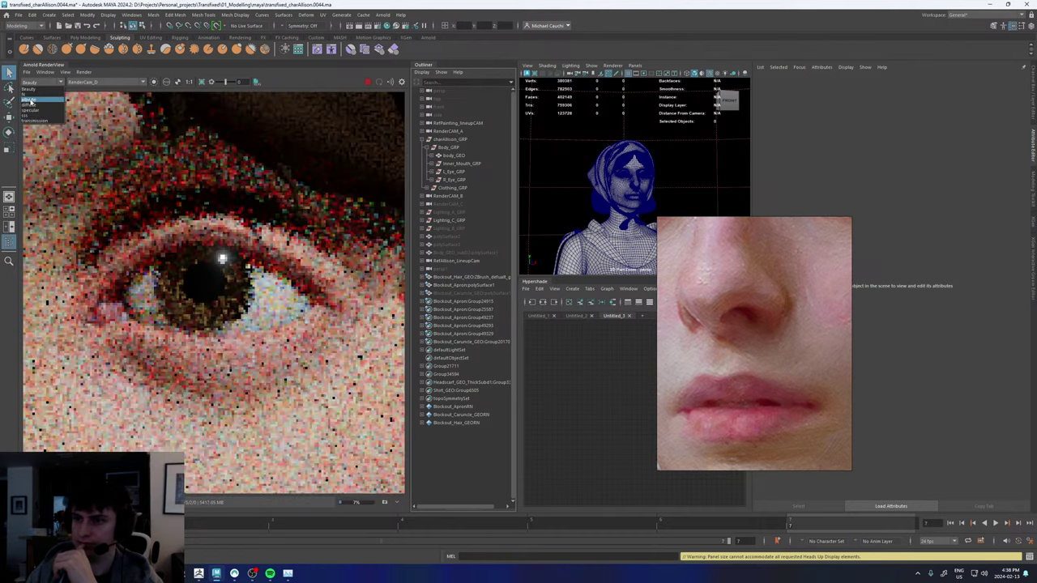
click(30, 100)
scroll(223, 247, down, 3)
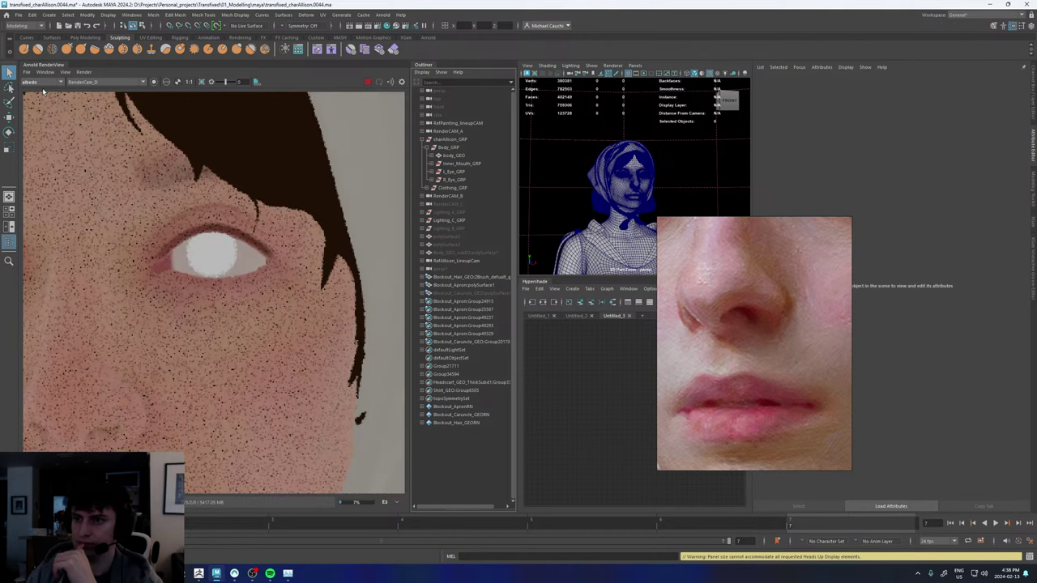
click(42, 83)
click(31, 86)
scroll(188, 277, down, 4)
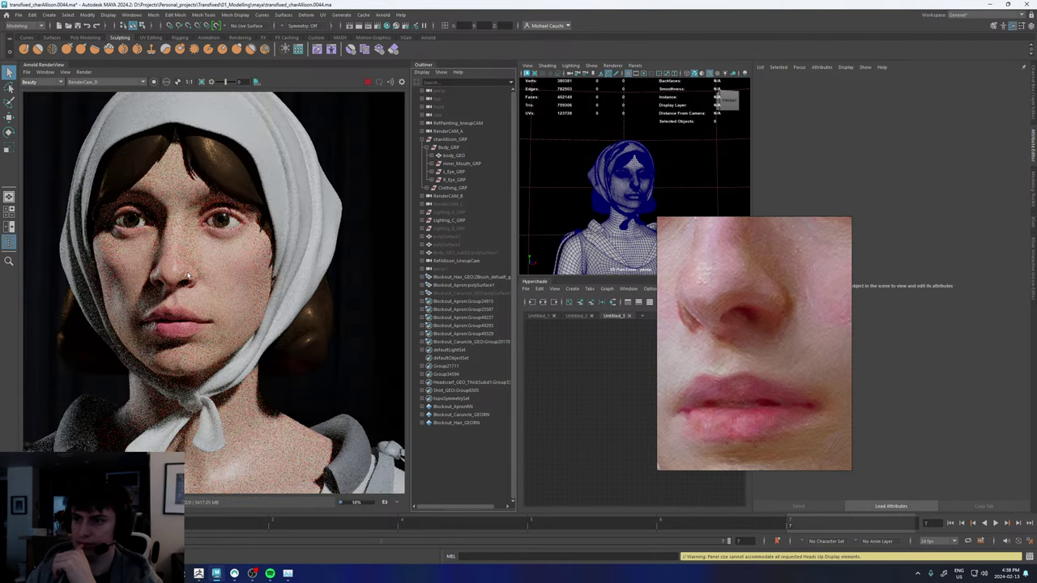
- Examine the Beauty render of the face, comparing the whole head with close views of the eye, nose and lips
scroll(188, 276, up, 2)
scroll(201, 215, up, 2)
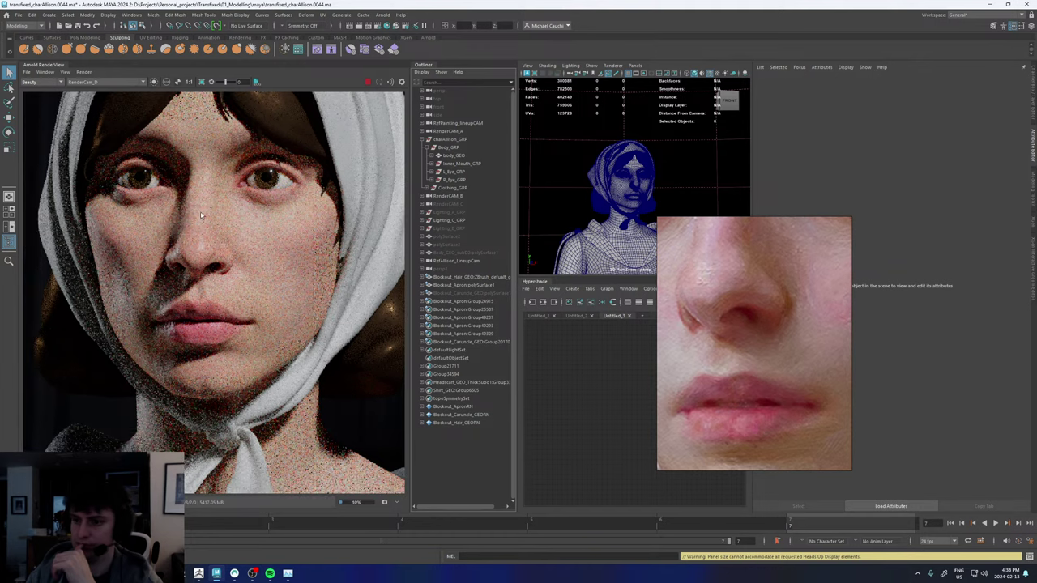
scroll(201, 214, down, 3)
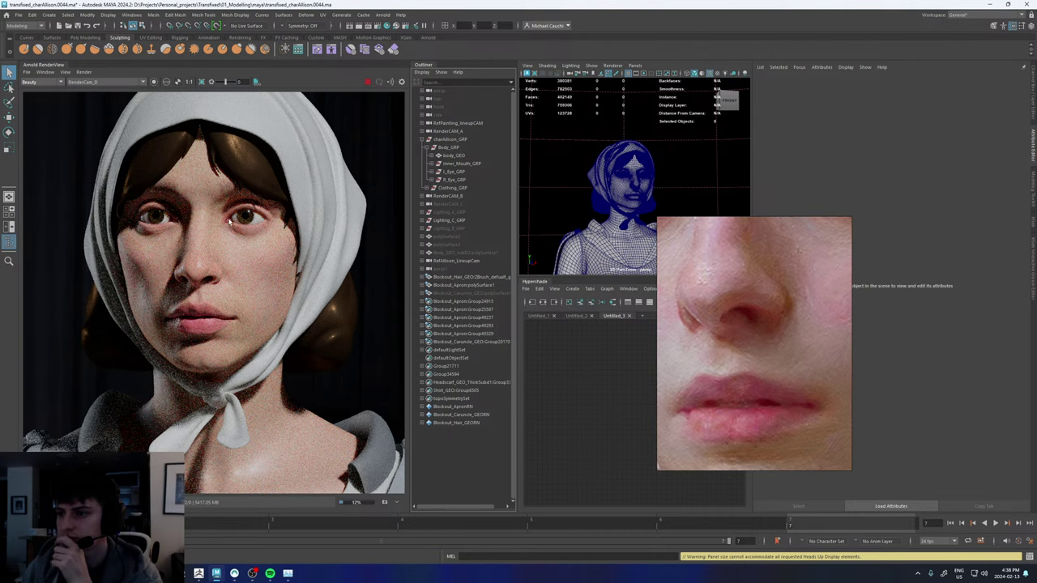
scroll(214, 195, up, 2)
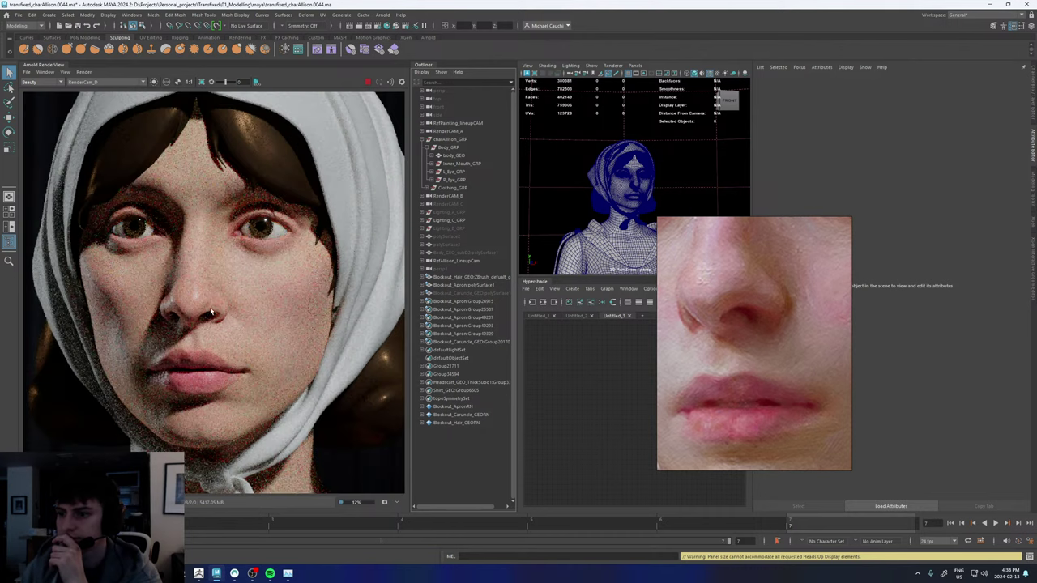
middle_drag(211, 311, 208, 285)
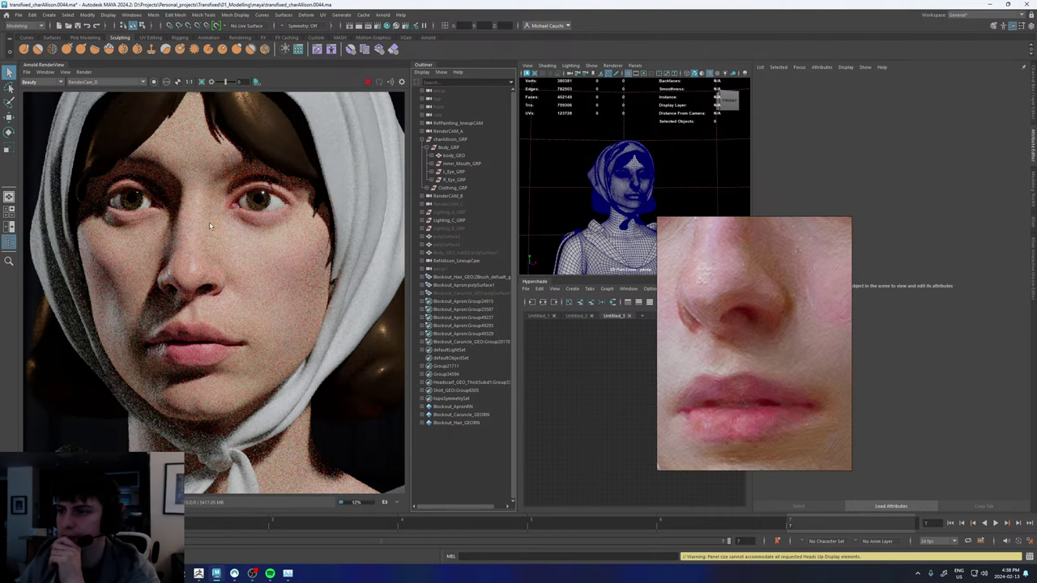
scroll(259, 202, up, 4)
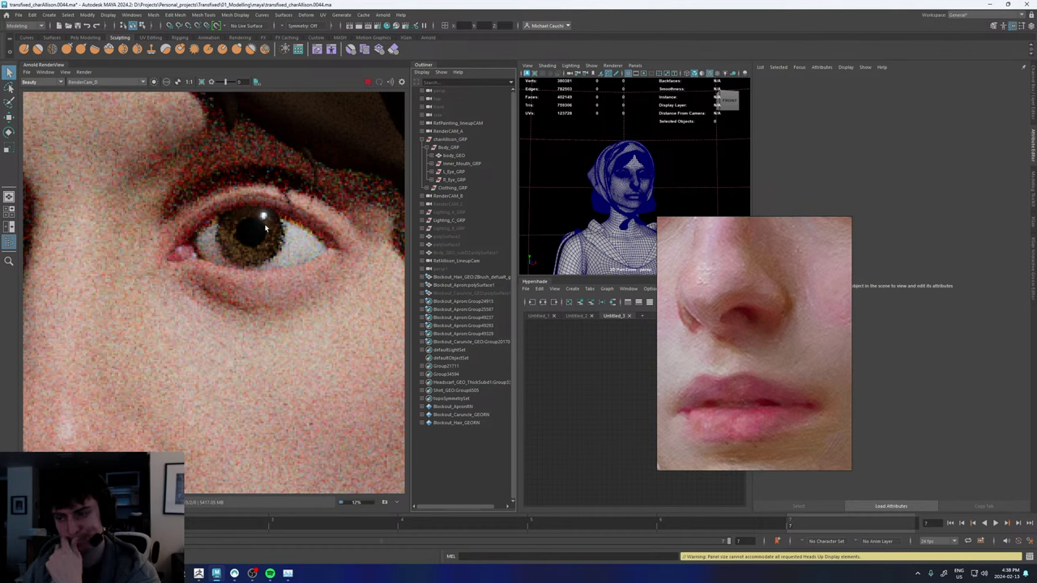
scroll(254, 241, down, 4)
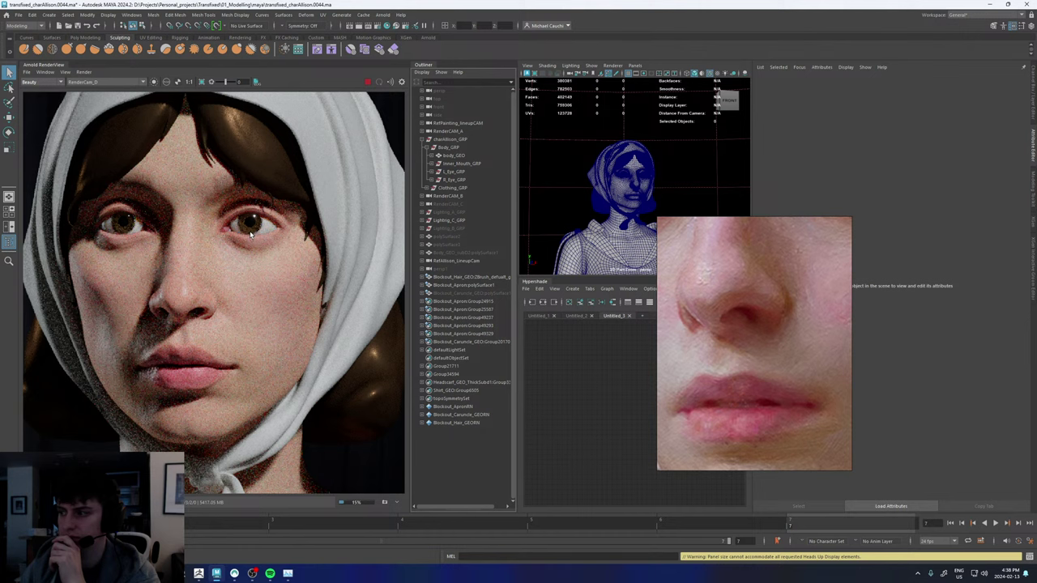
scroll(251, 233, down, 3)
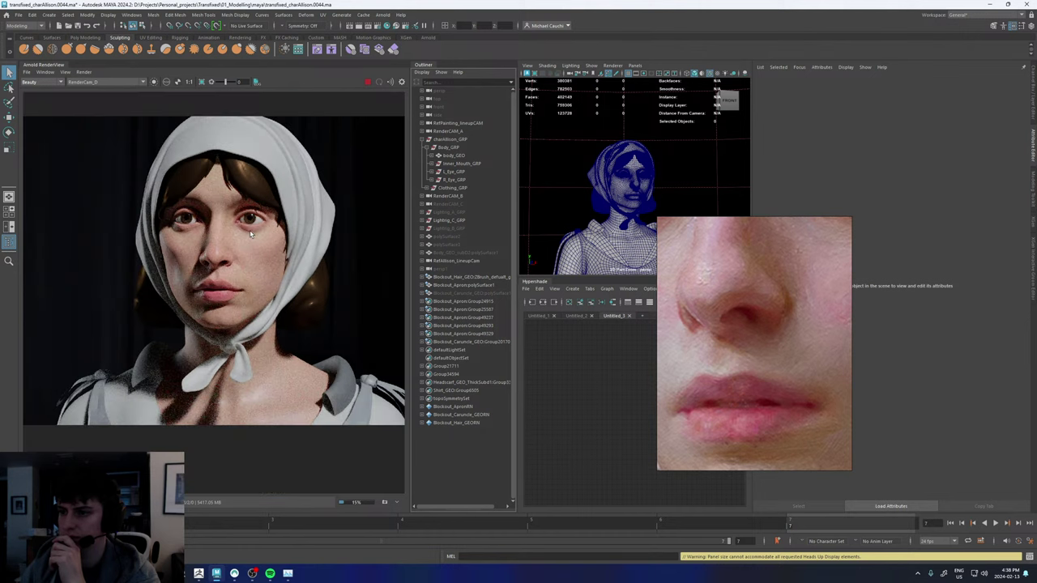
scroll(251, 234, up, 3)
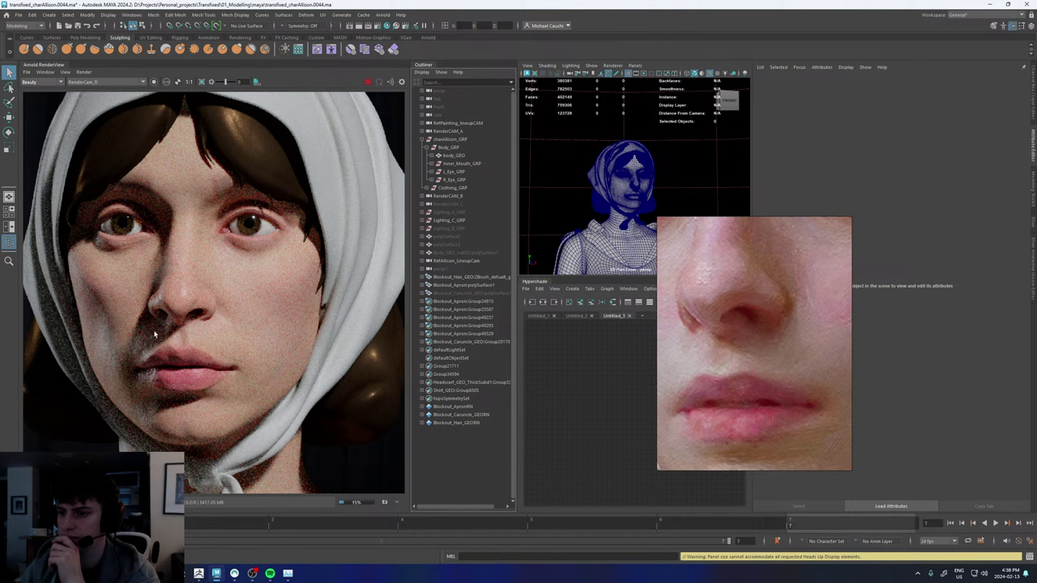
scroll(130, 252, down, 3)
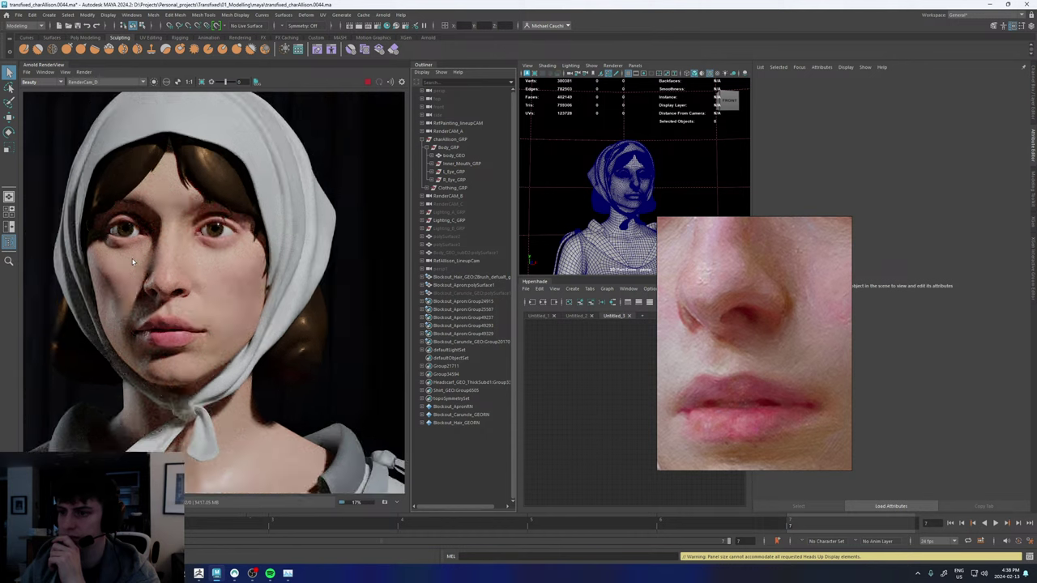
scroll(160, 316, up, 5)
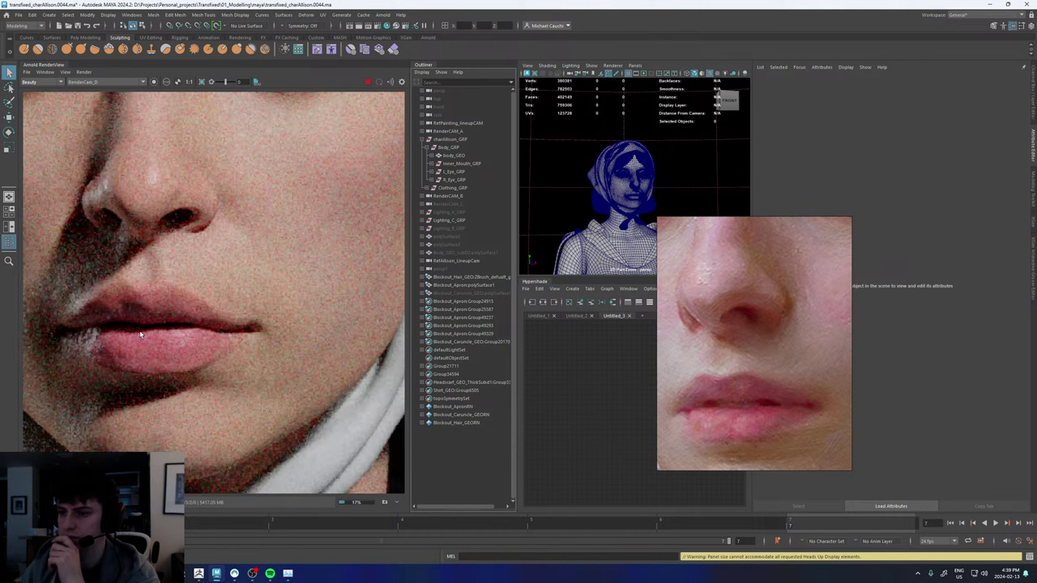
middle_drag(111, 344, 128, 325)
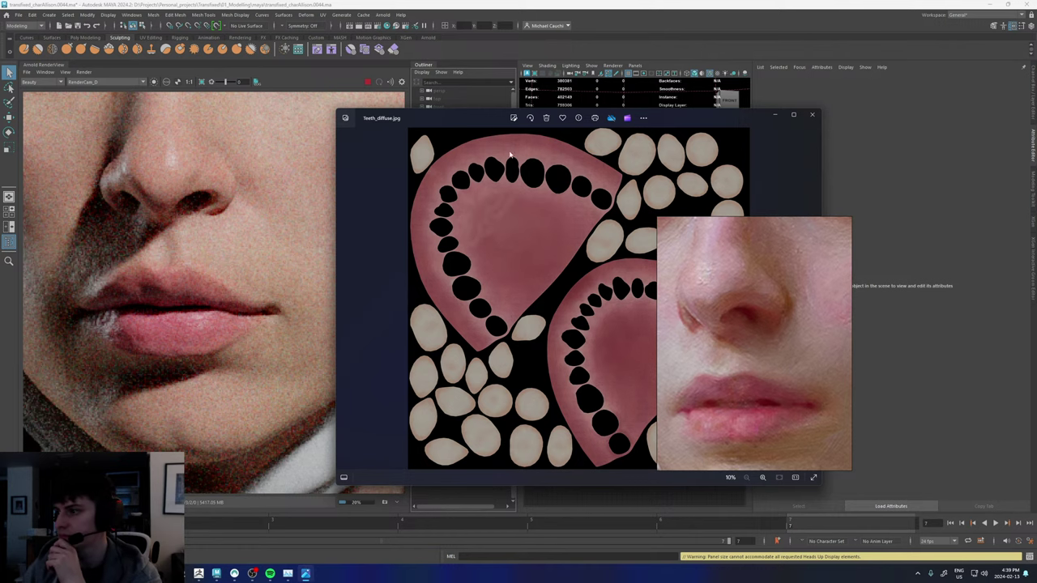
- Review the Teeth_diffuse.jpg and Tongue_Diffuse.jpg textures, and inspect the surface detail of Tongue_Normal.jpg up close
click(814, 116)
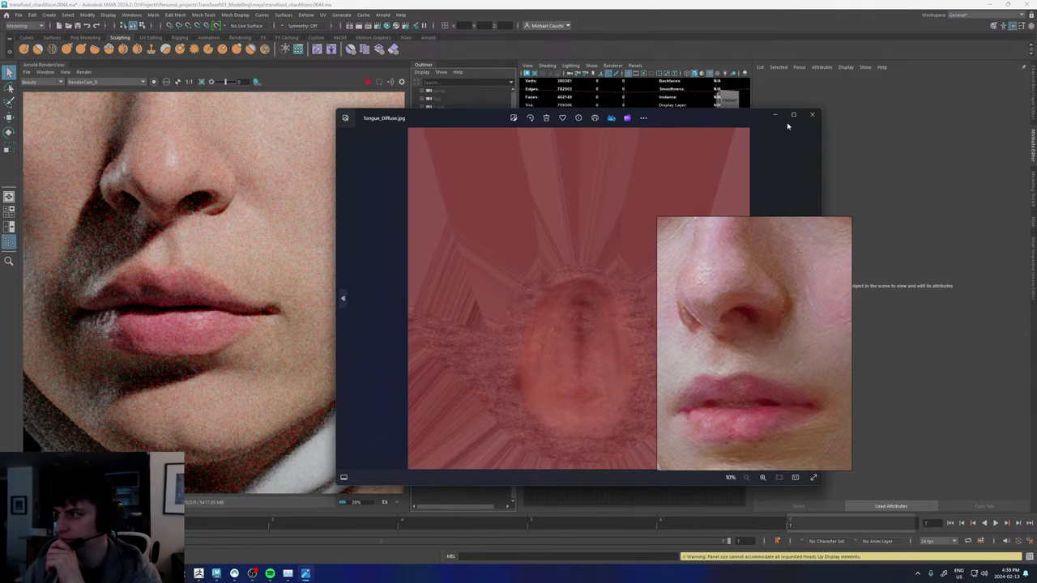
click(814, 116)
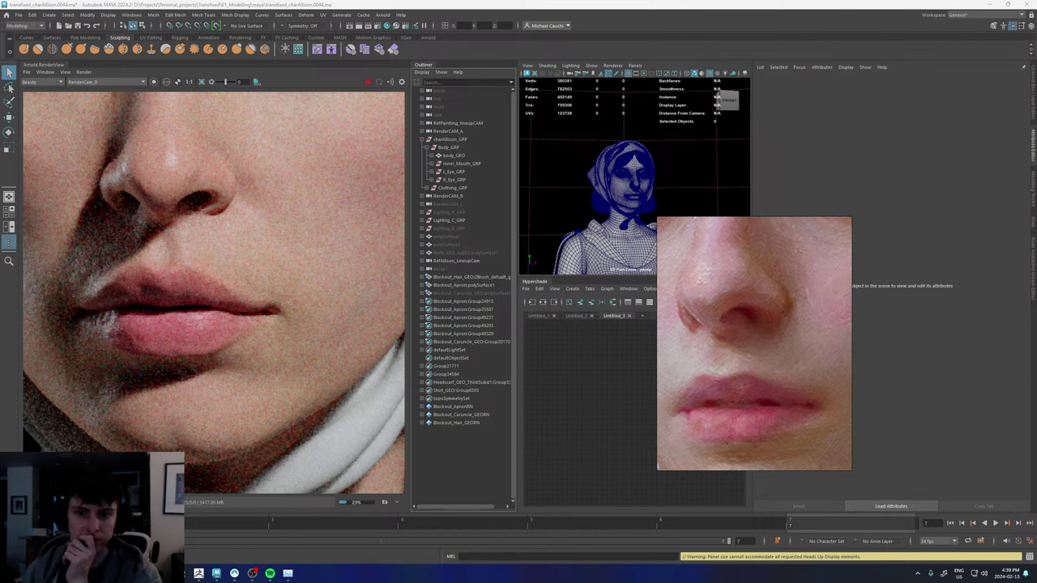
scroll(585, 359, up, 1)
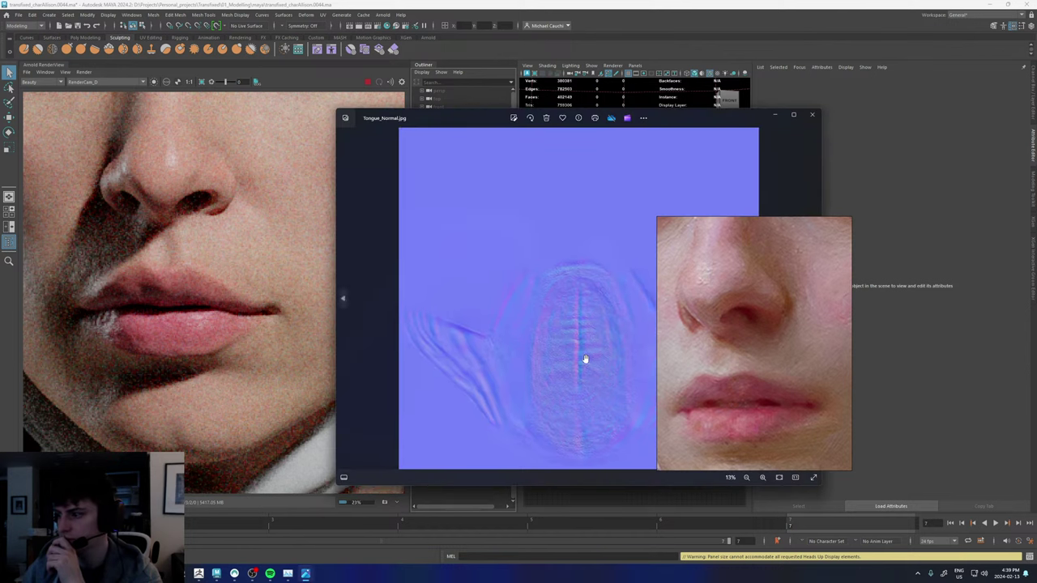
scroll(585, 359, up, 5)
scroll(603, 359, up, 2)
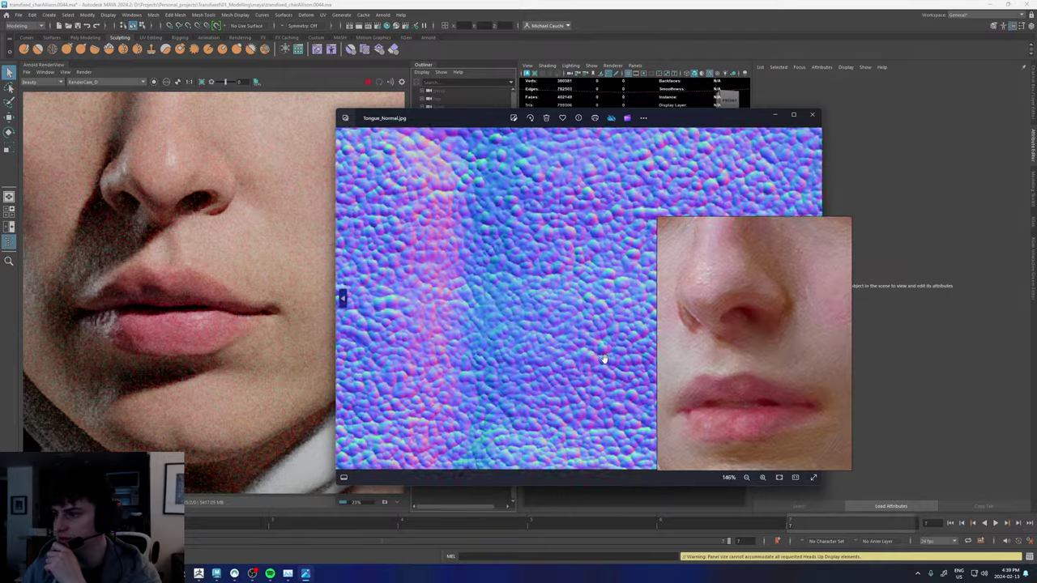
- Close Tongue_Normal.jpg and examine the lips, nose and whole face in the Beauty render against the reference crop
scroll(604, 359, up, 2)
click(812, 115)
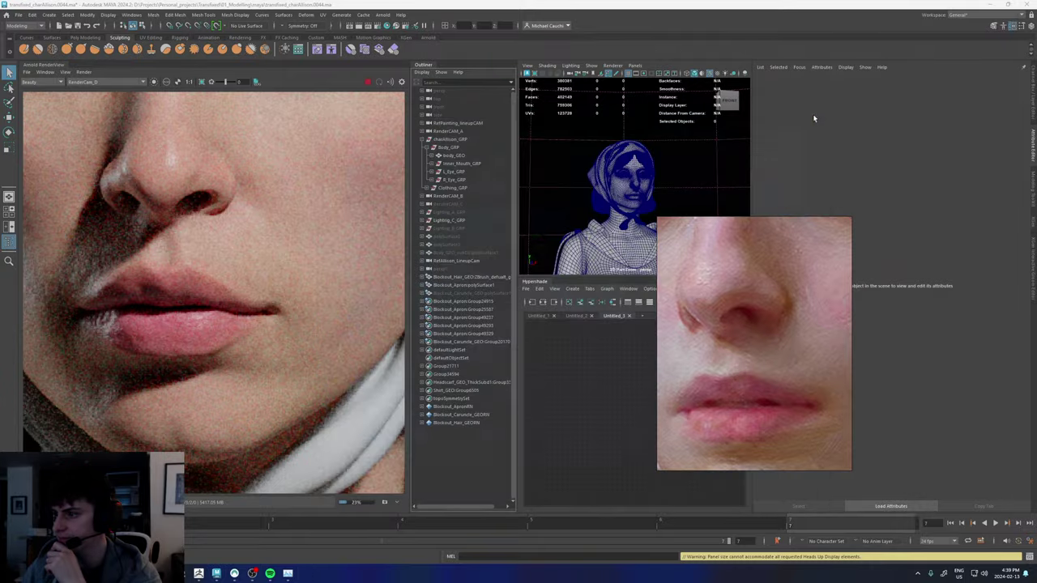
scroll(194, 288, down, 2)
scroll(199, 185, up, 1)
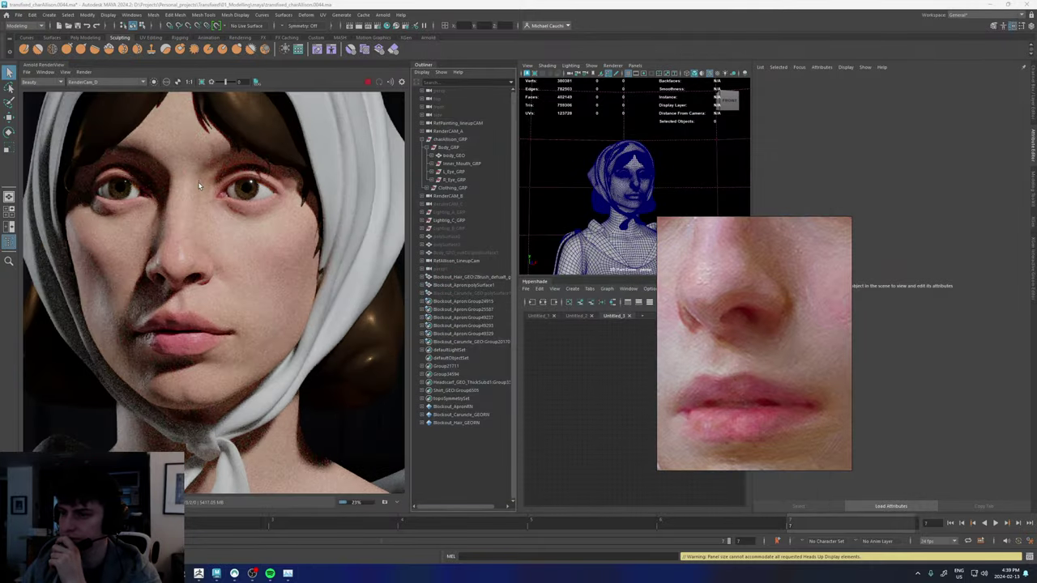
middle_drag(190, 162, 197, 177)
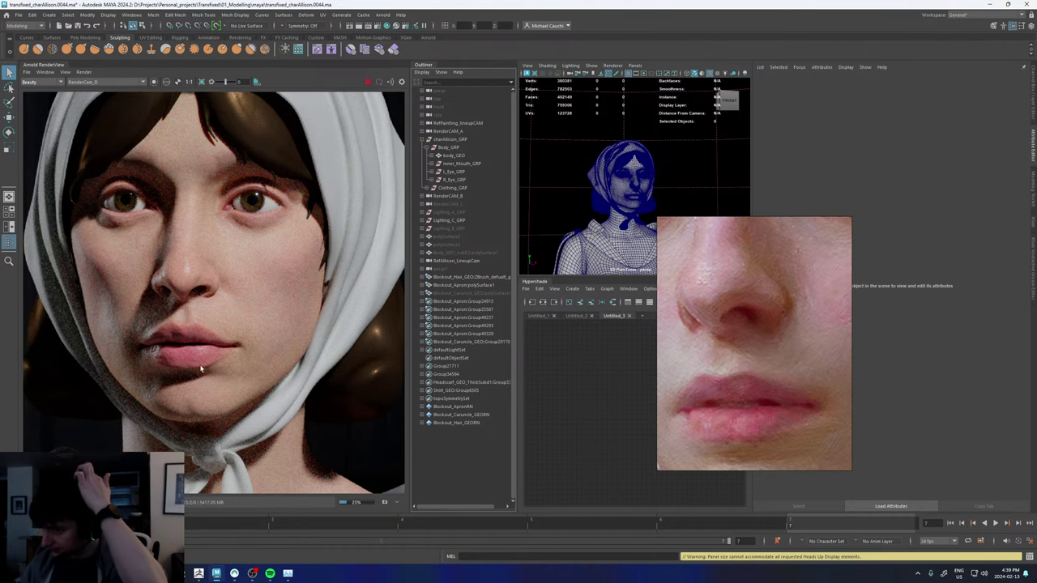
scroll(209, 369, up, 4)
scroll(152, 373, down, 1)
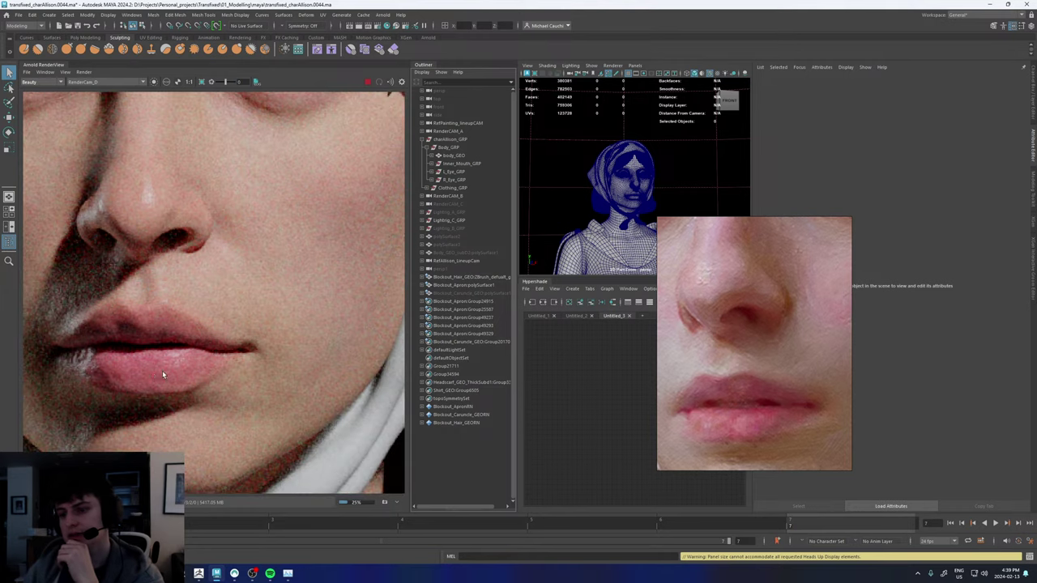
middle_drag(113, 372, 178, 345)
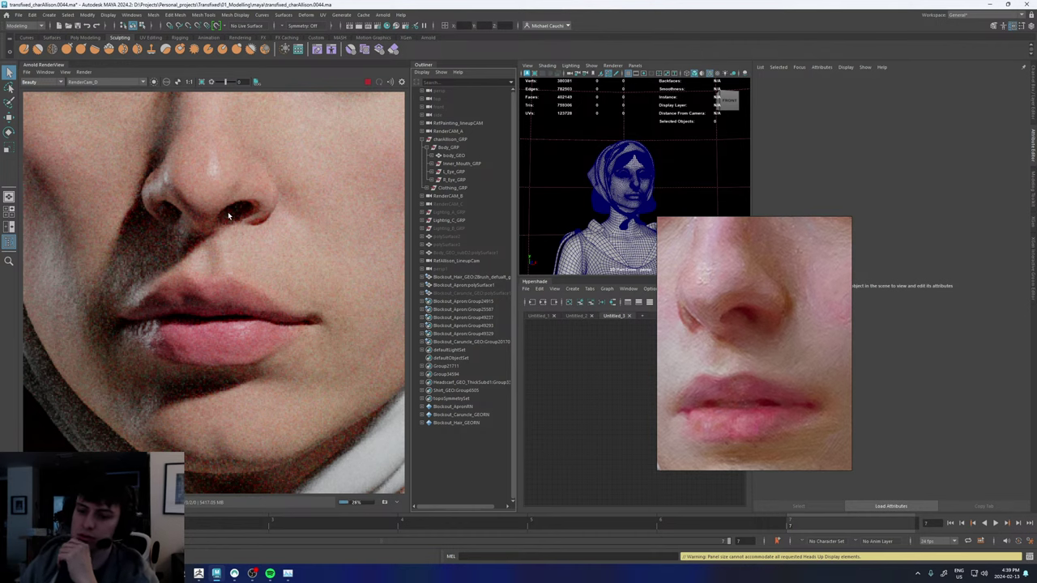
scroll(228, 211, down, 2)
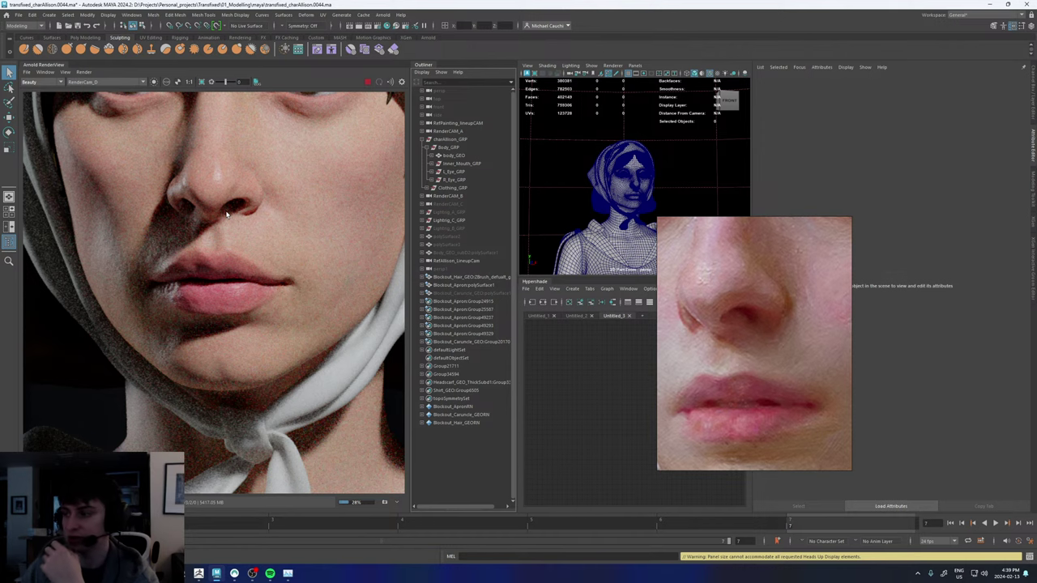
scroll(228, 214, down, 2)
middle_drag(234, 204, 223, 283)
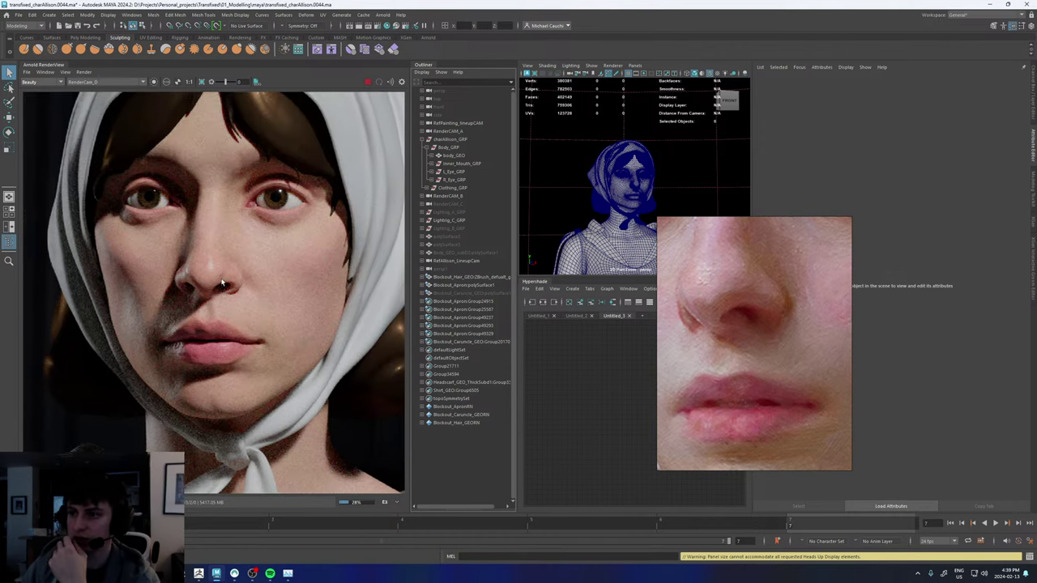
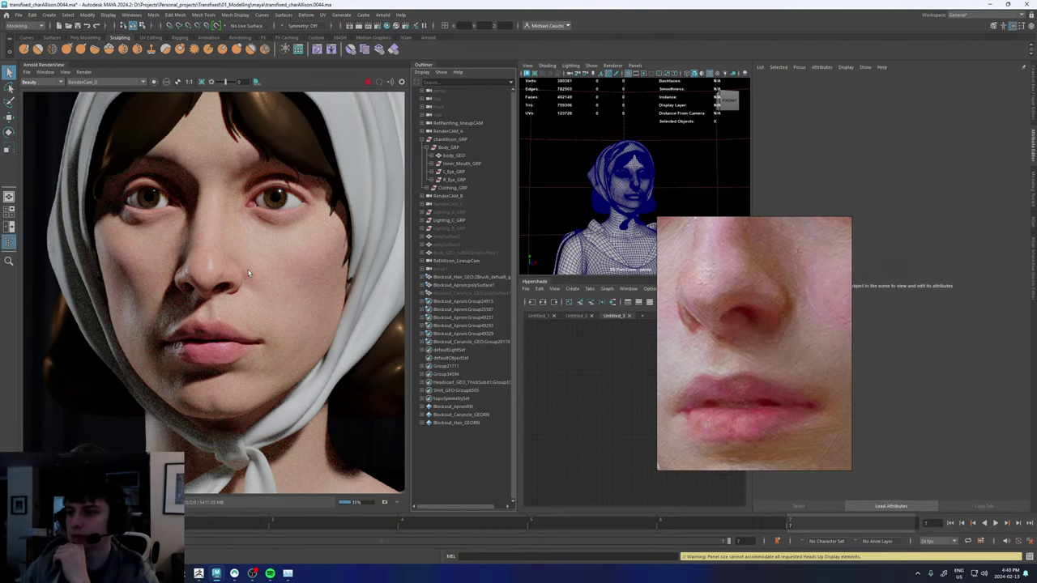
- Compare the whole head in the Beauty render with the reference painting's full portrait
scroll(251, 277, down, 2)
scroll(251, 279, up, 1)
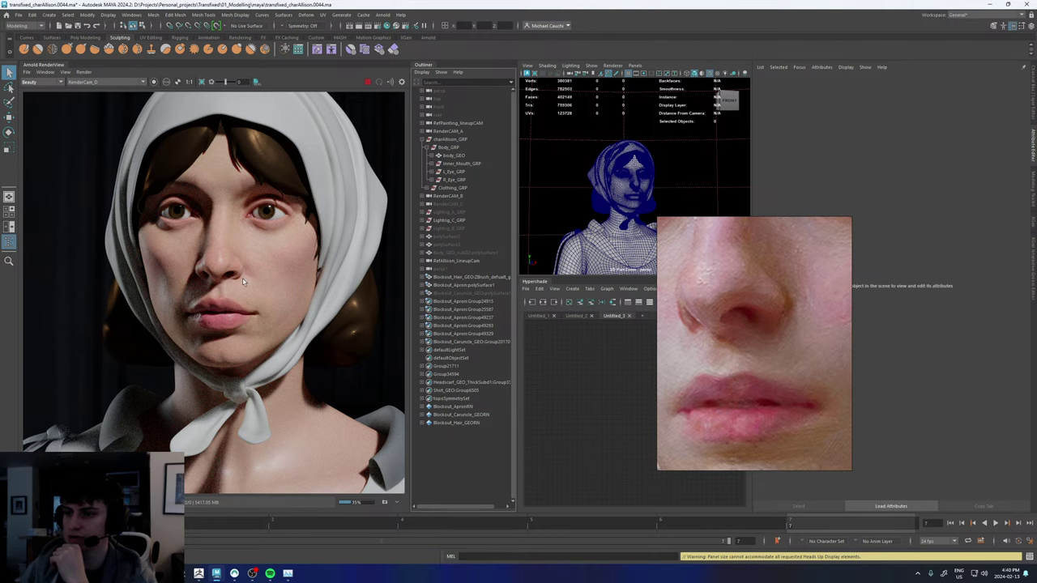
scroll(246, 285, up, 3)
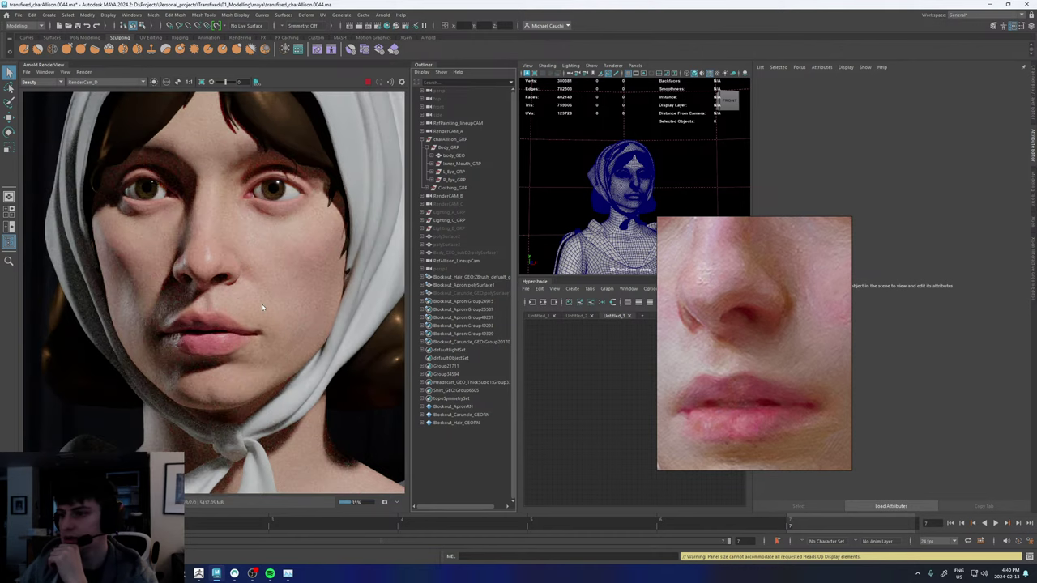
scroll(264, 304, down, 2)
scroll(270, 296, down, 2)
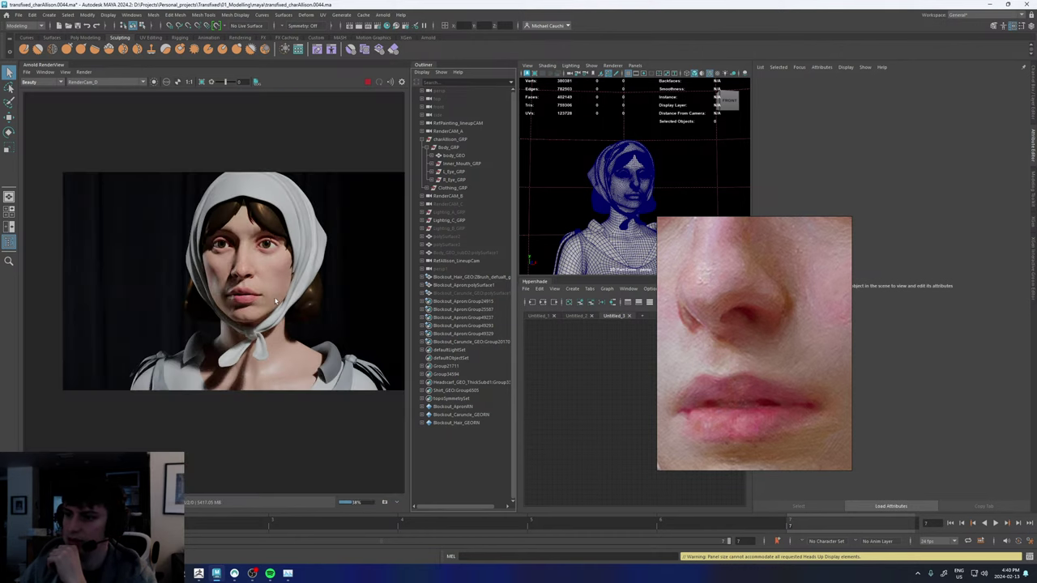
scroll(276, 297, up, 3)
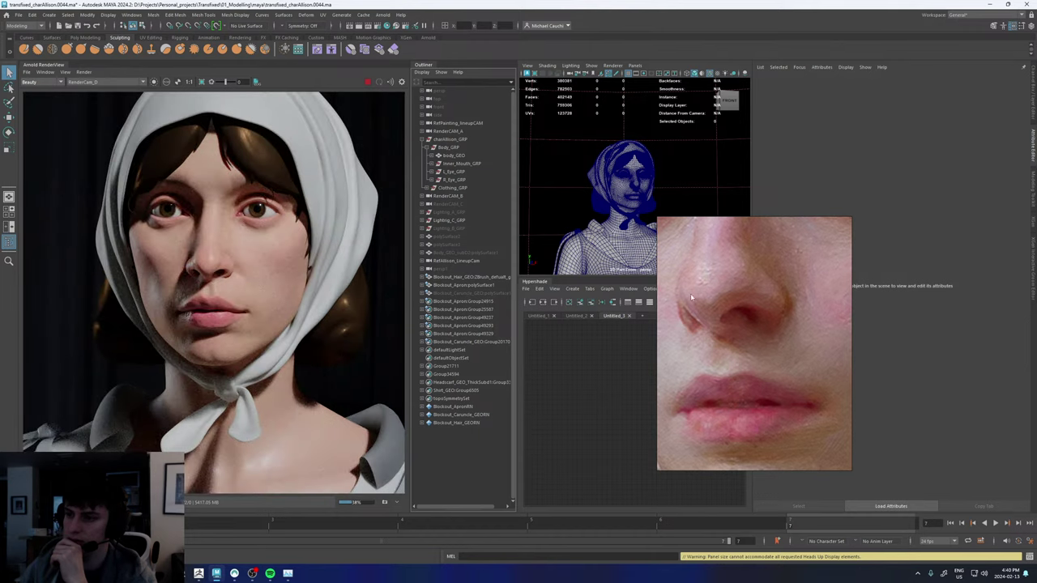
right_drag(782, 334, 632, 336)
scroll(632, 336, down, 6)
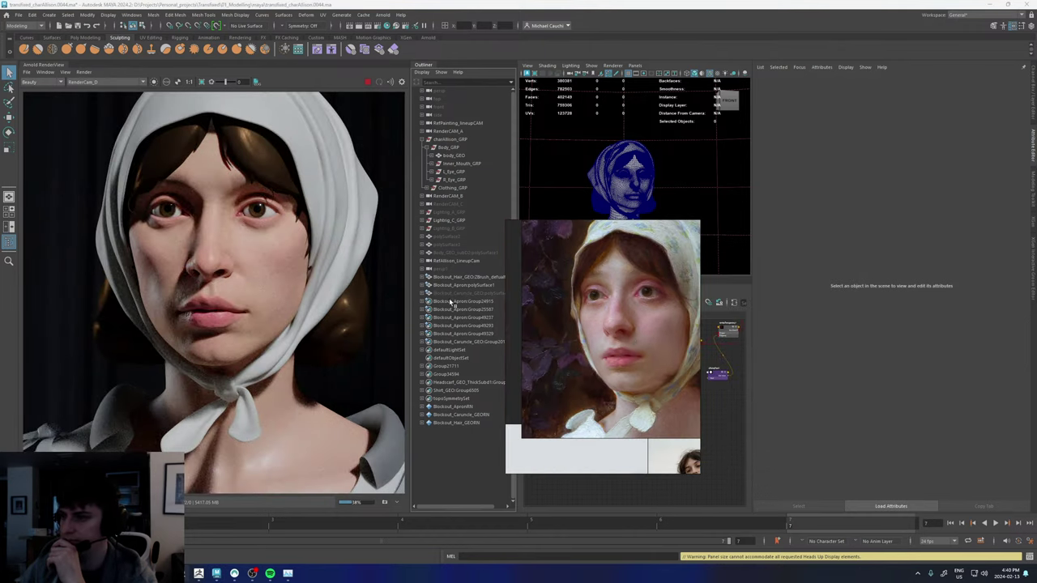
scroll(219, 245, up, 3)
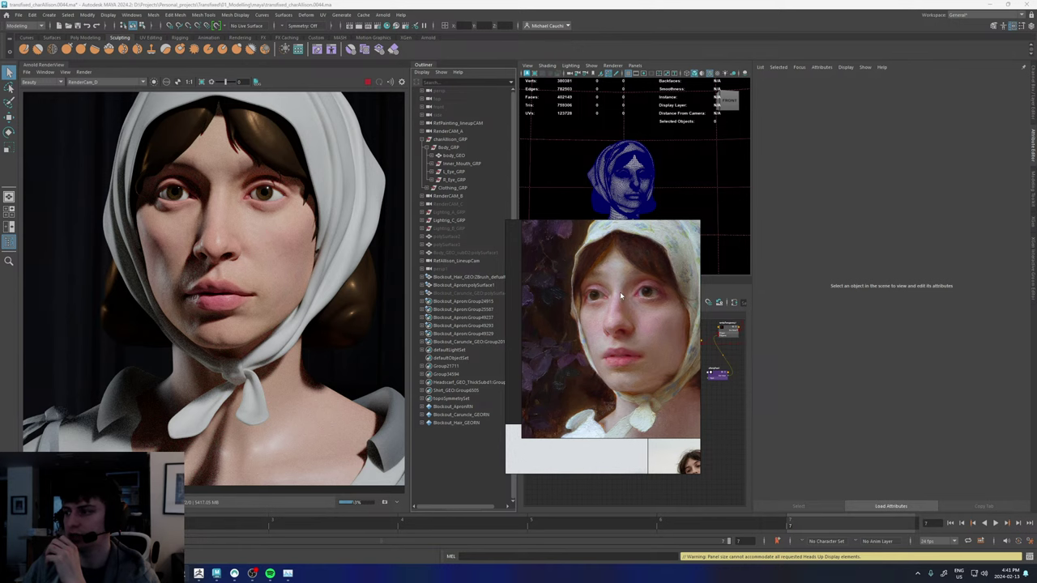
- Move the reference portrait clear of the viewport, check the eye in the render up close, and stop the live Arnold render
drag(621, 296, 912, 336)
scroll(266, 194, up, 5)
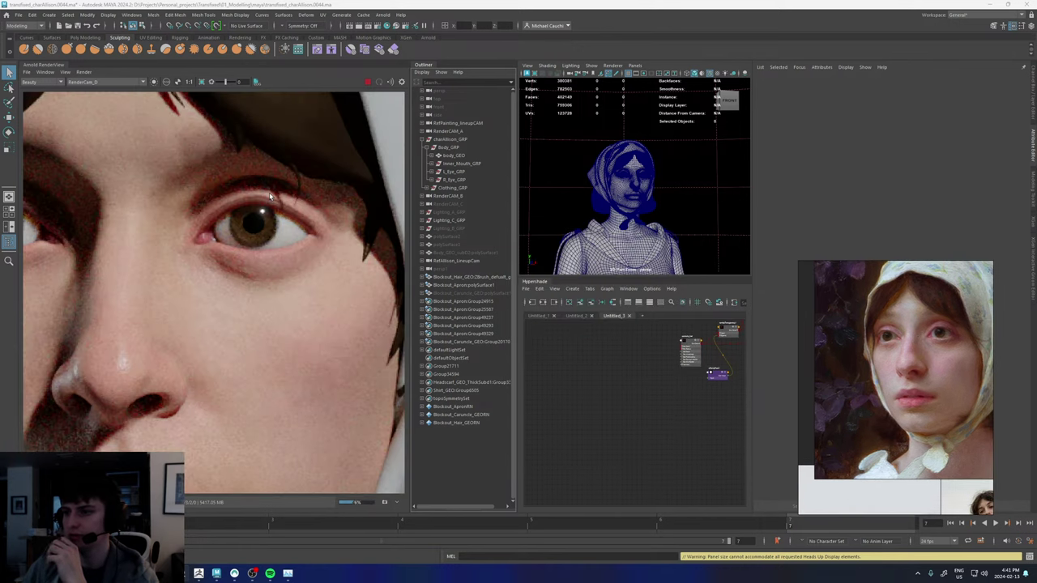
scroll(266, 195, down, 3)
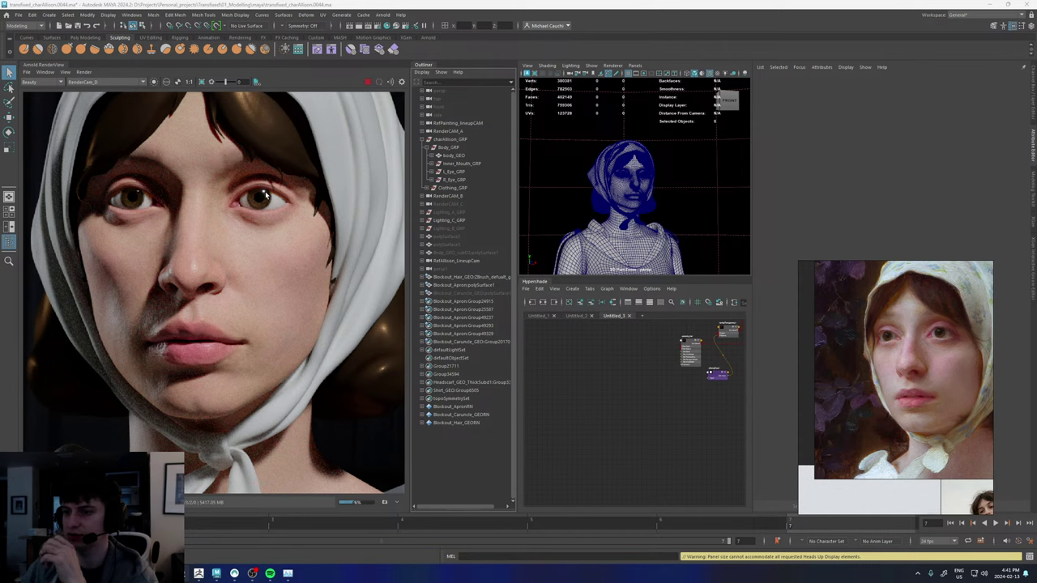
click(367, 84)
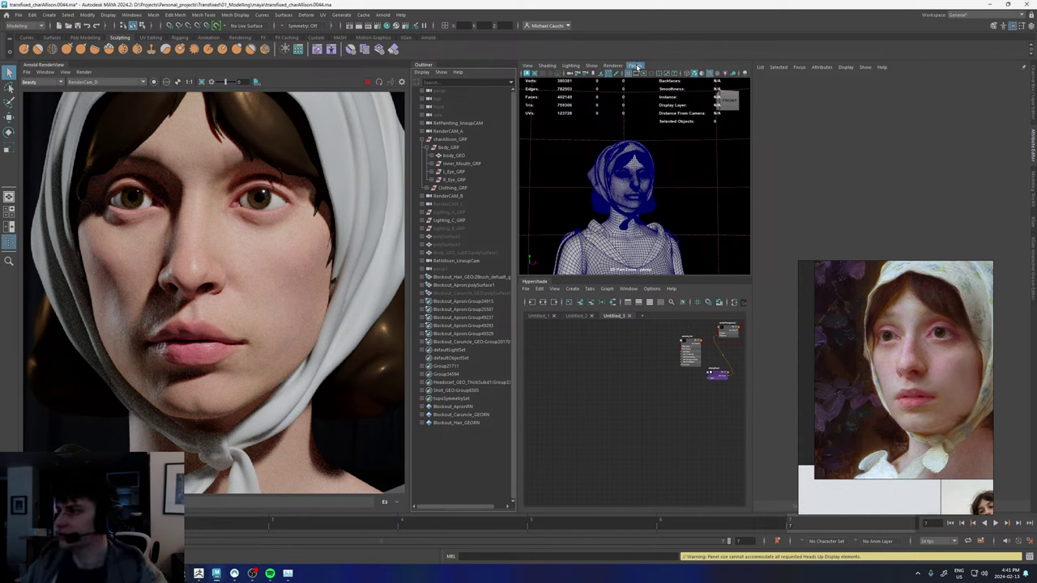
- Isolate iris_GEO from L_Eye_GRP in an enlarged viewport, with the render view put away
click(454, 171)
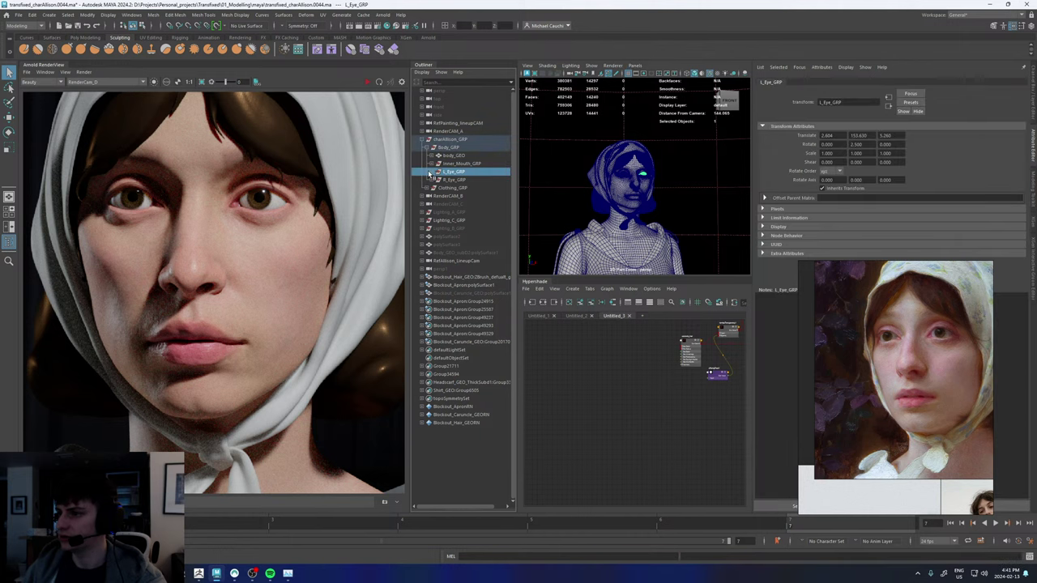
click(435, 171)
click(452, 189)
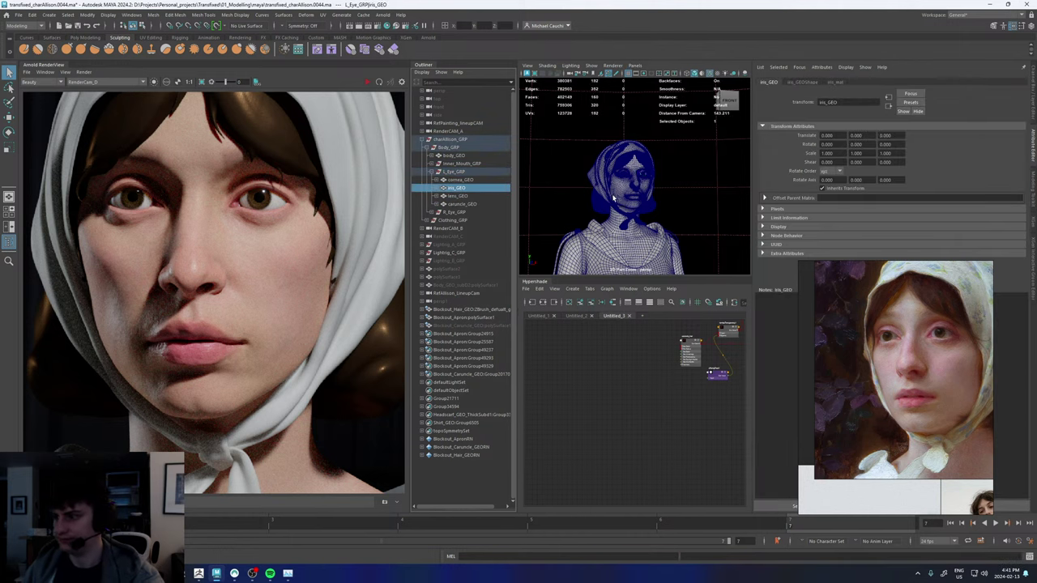
key(f)
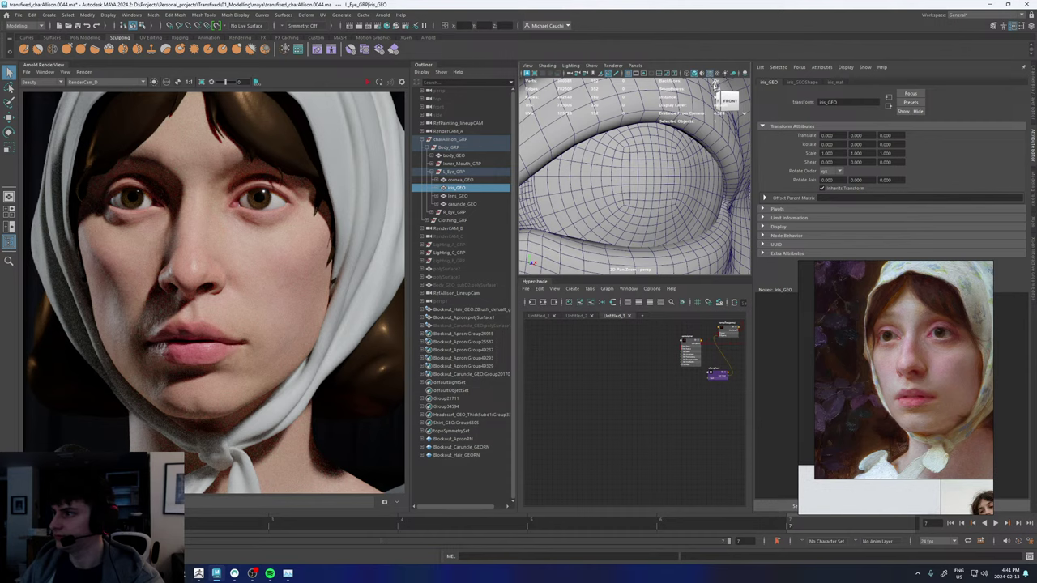
click(716, 86)
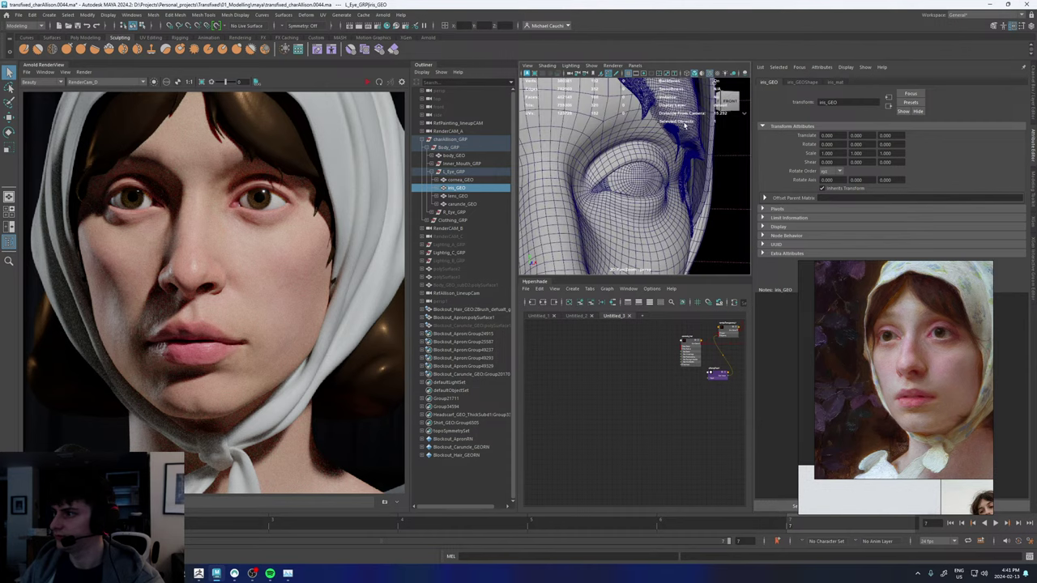
click(54, 65)
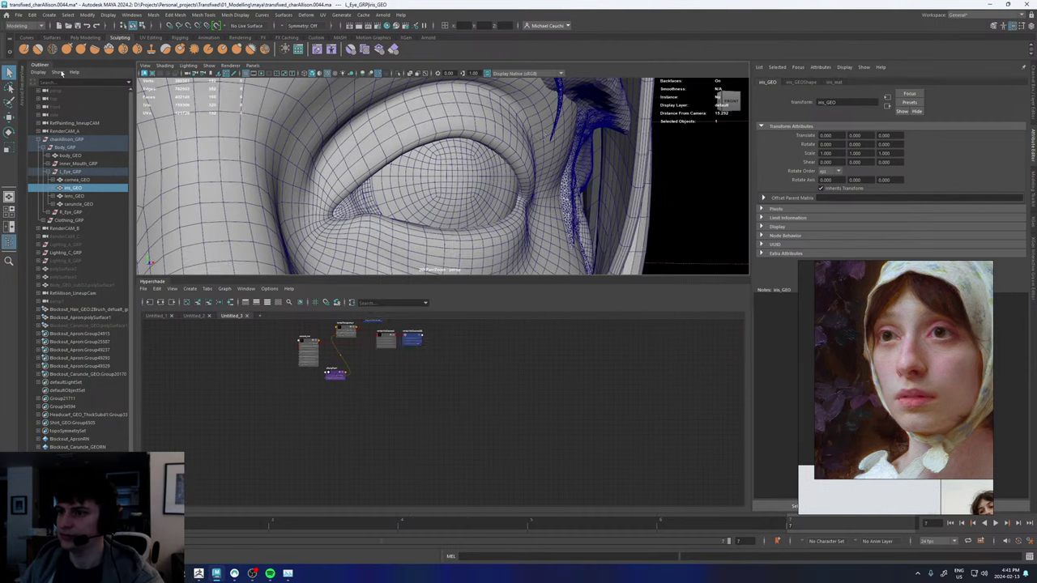
click(398, 75)
alt+drag(431, 178, 507, 203)
- Set the left iris shape's Arnold subdivision to catclark with 2 iterations
click(790, 81)
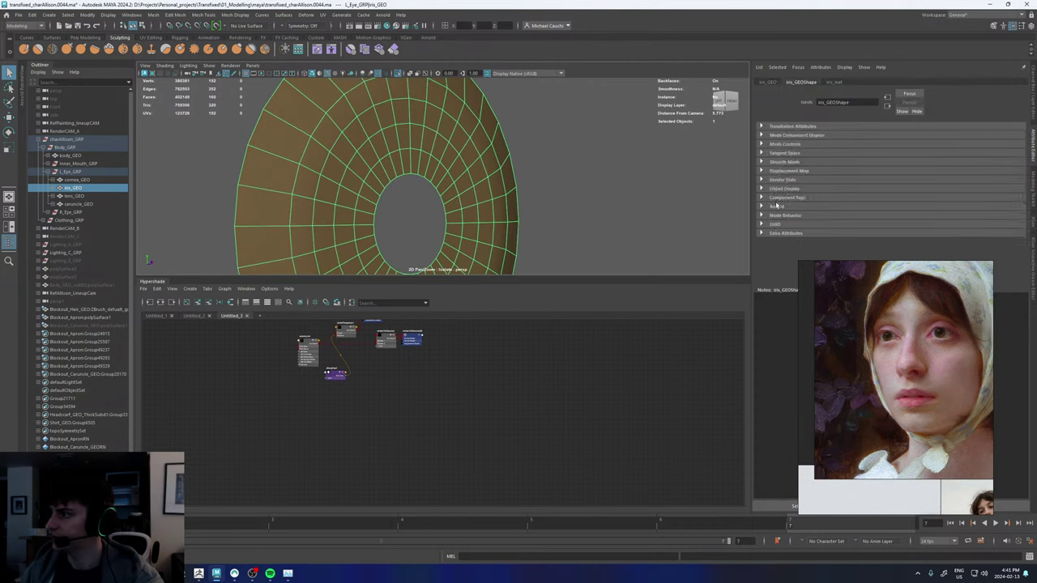
click(774, 206)
scroll(779, 221, down, 10)
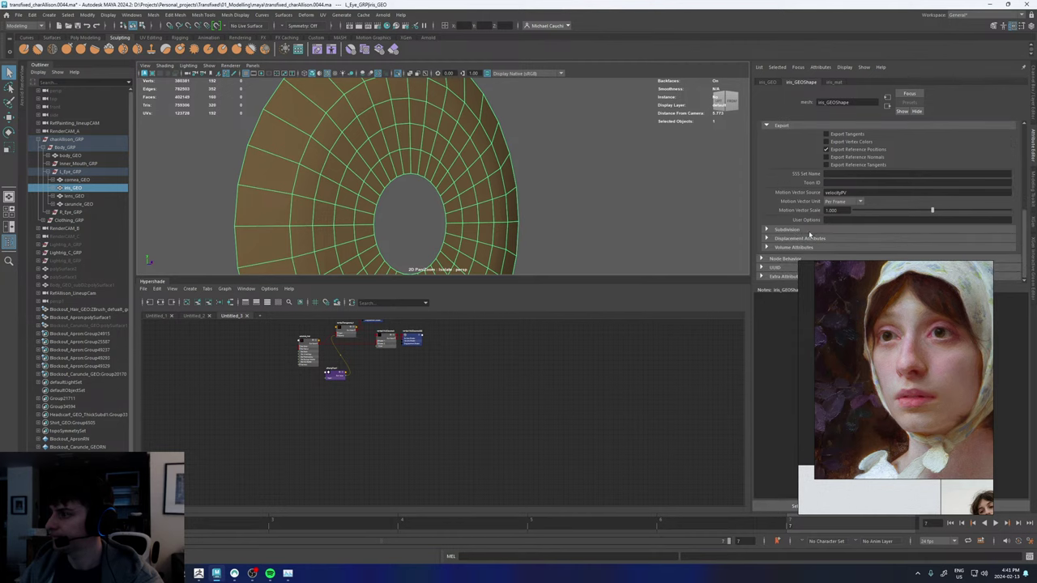
click(768, 230)
click(849, 241)
click(834, 255)
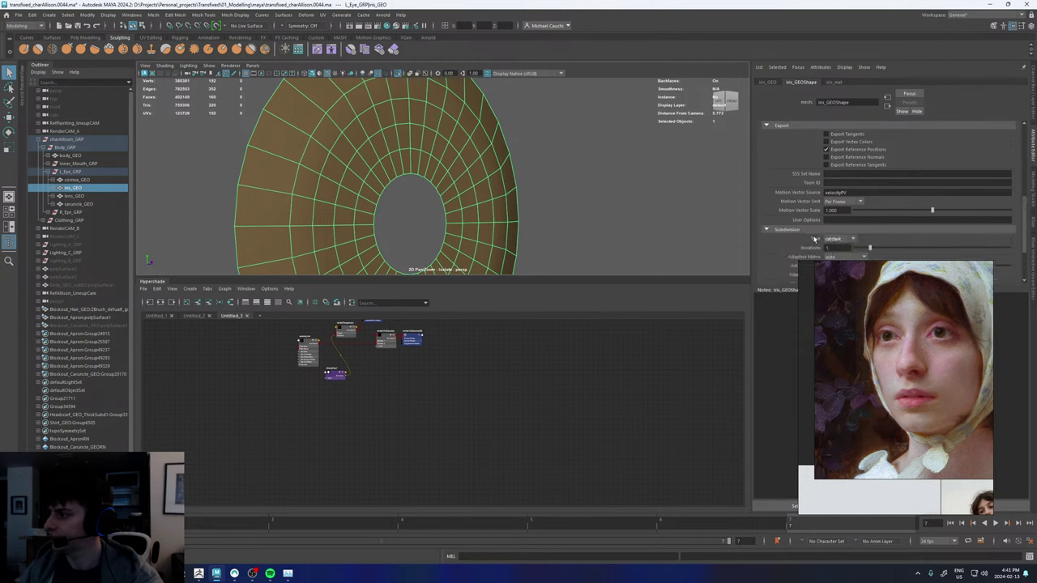
alt+drag(400, 131, 417, 135)
drag(835, 248, 813, 251)
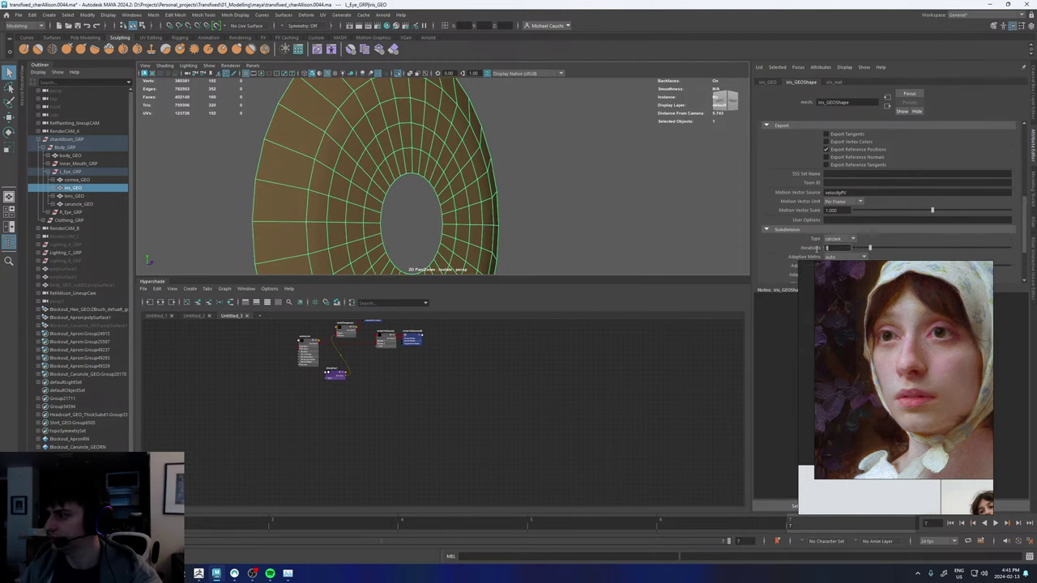
text(2)
key(Return)
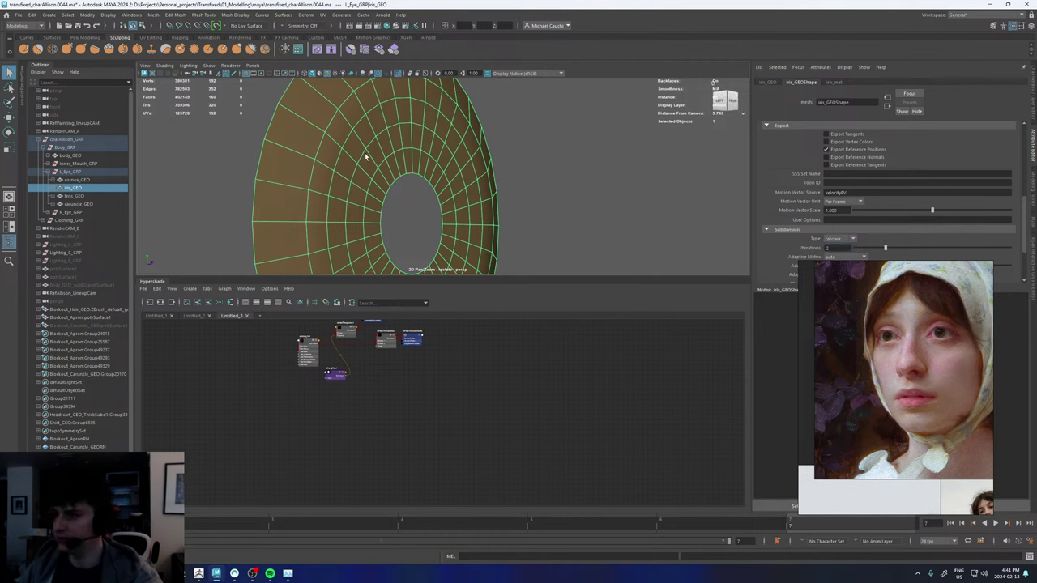
- Extrude the left iris's inner edge loop around the pupil slightly, and return to object selection
alt+right_drag(364, 157, 485, 162)
click(427, 189)
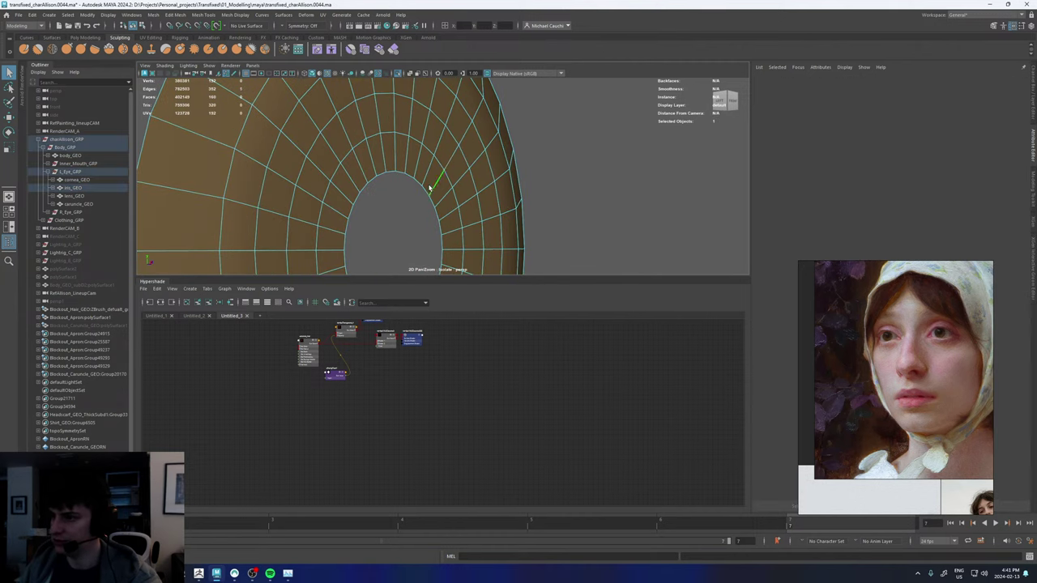
shift+right_drag(427, 190, 429, 206)
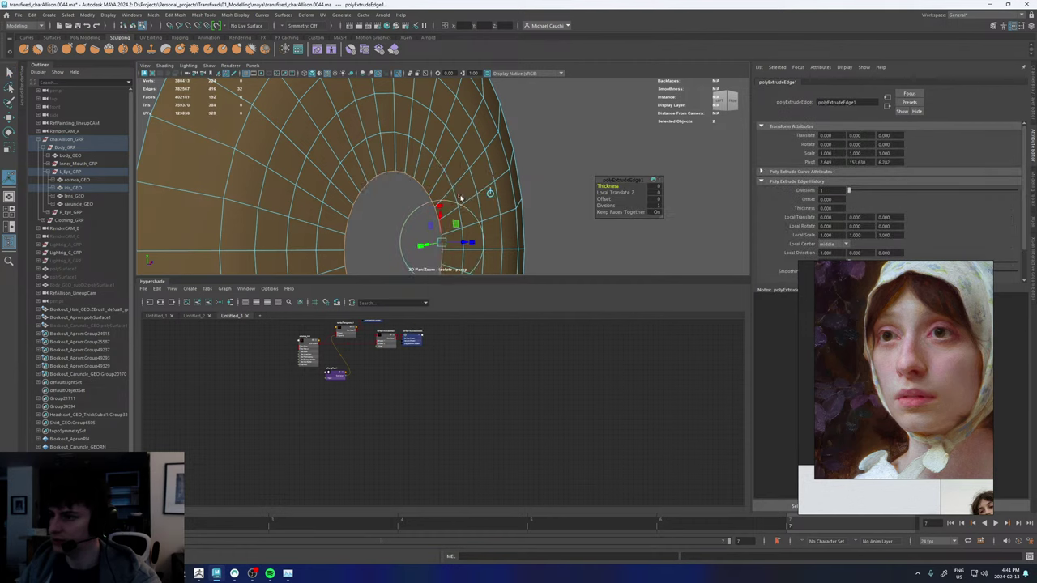
drag(469, 208, 458, 205)
key(q)
right_drag(468, 154, 488, 181)
click(569, 162)
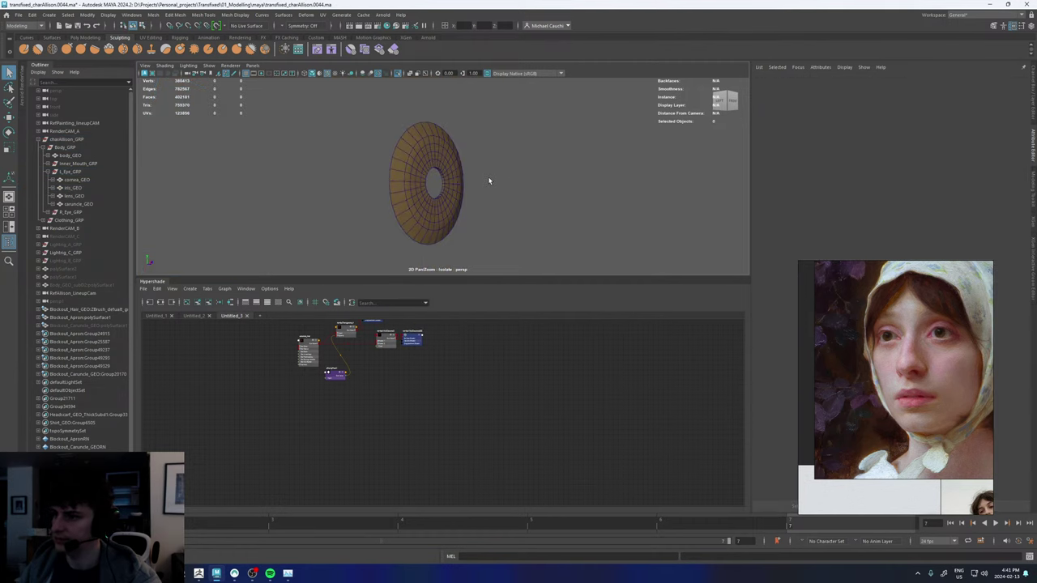
- Inspect the smoothed left iris and its pupil rim from the front, and restore the unsmoothed display
mouse_move(488, 181)
alt+mouse_down()
mouse_move(511, 174)
mouse_move(495, 195)
alt+mouse_up()
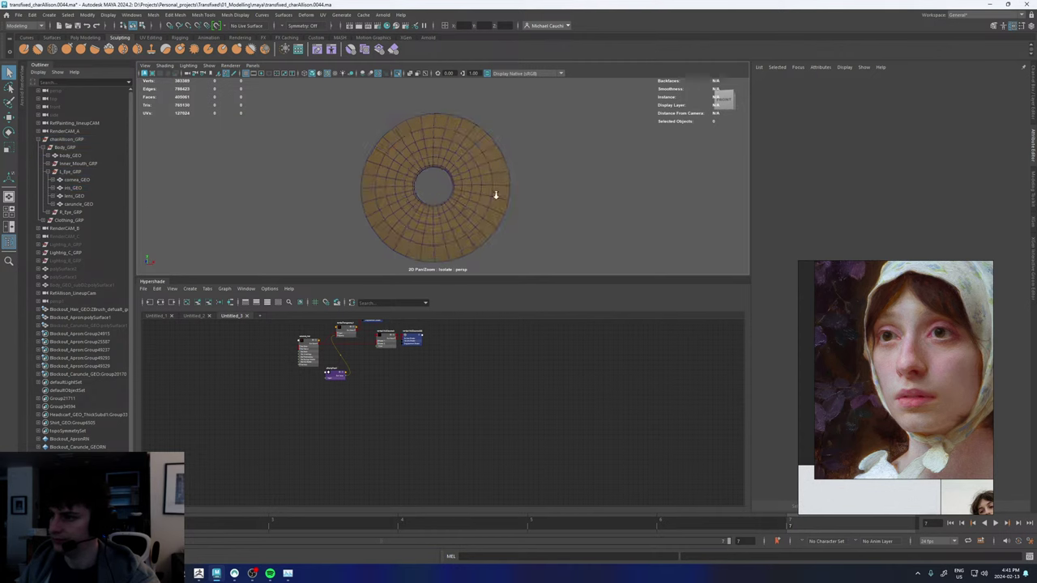
alt+right_drag(495, 194, 527, 168)
alt+drag(587, 188, 532, 187)
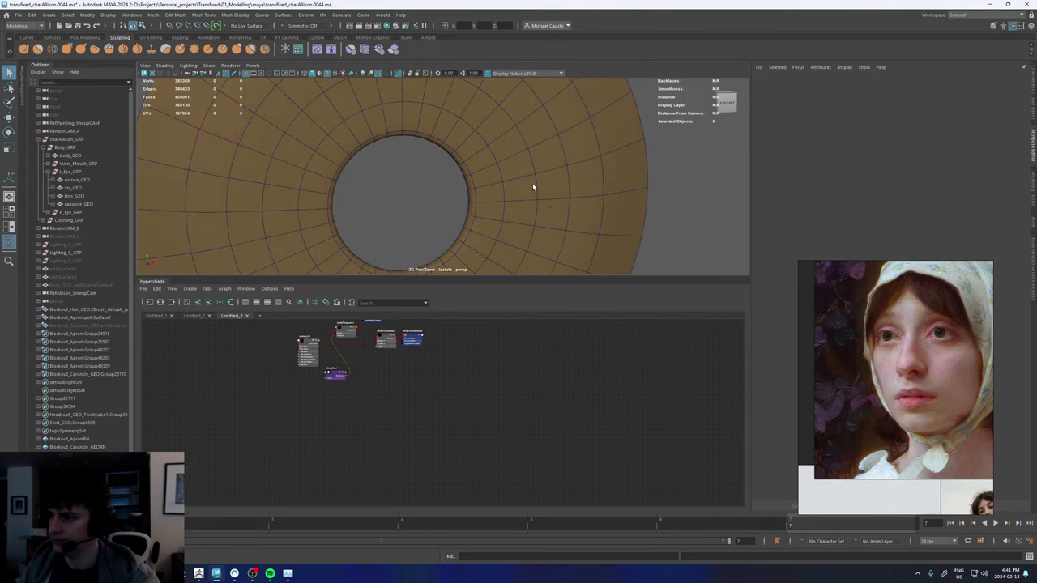
click(533, 187)
alt+right_drag(534, 187, 460, 185)
key(1)
- Leave the left iris isolation, and isolate iris_GEO from R_Eye_GRP instead
click(398, 73)
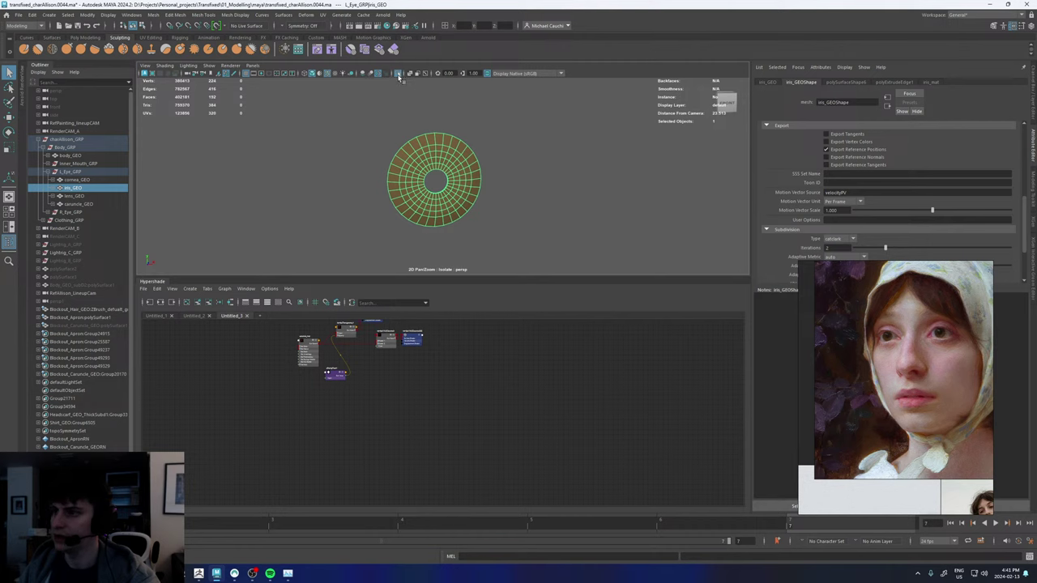
click(50, 213)
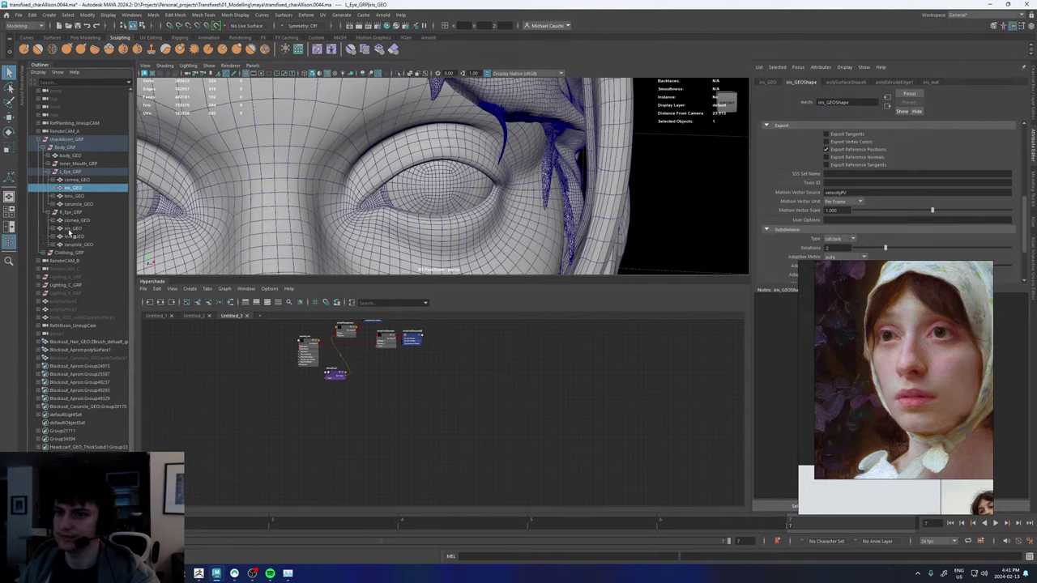
click(73, 228)
key(f)
click(398, 74)
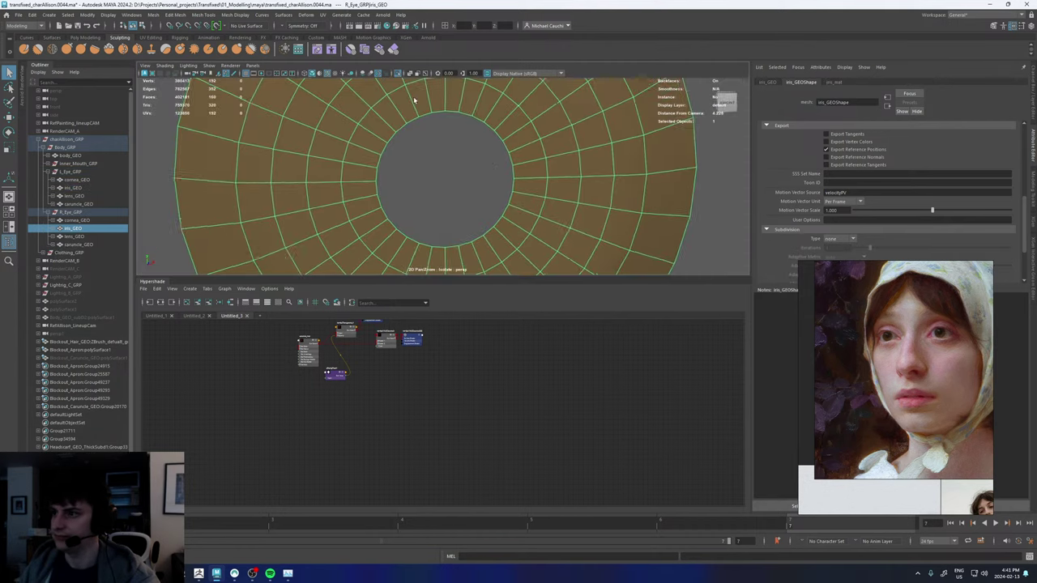
- Extrude the right iris's inner edge loop around the pupil by a local Z translation of -0.024, and return to object selection
alt+drag(454, 152, 512, 158)
alt+right_drag(512, 159, 525, 179)
key(F10)
click(531, 151)
drag(546, 168, 540, 168)
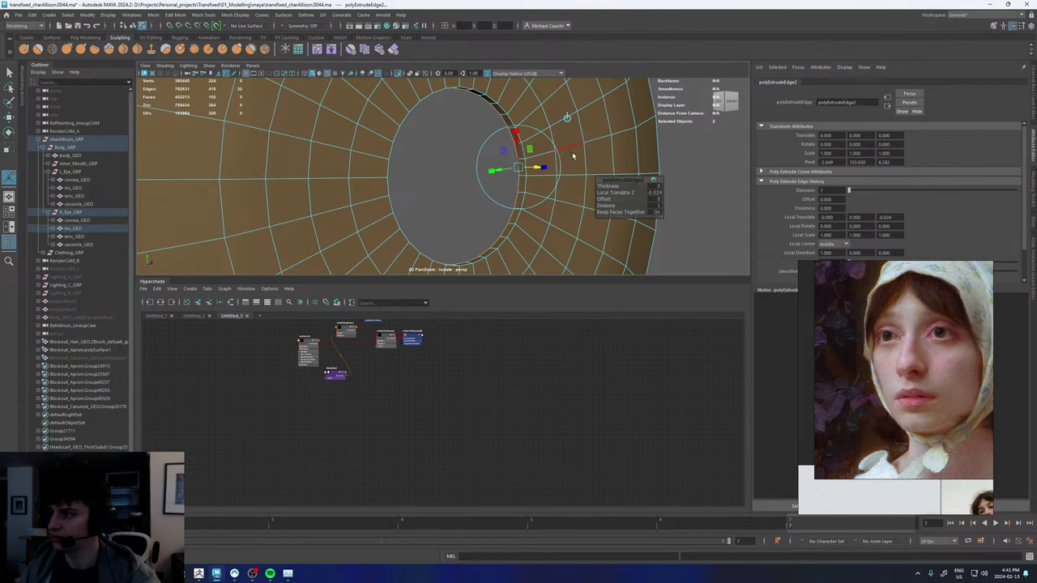
key(q)
right_drag(573, 156, 583, 153)
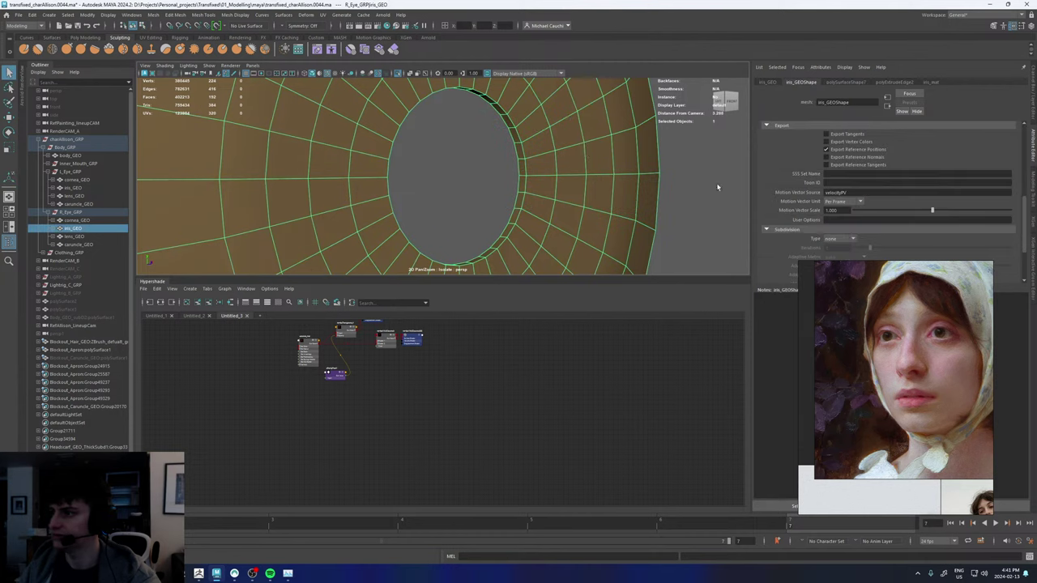
- Set the right iris shape's Arnold subdivision type to catclark with 2 iterations
scroll(802, 129, down, 3)
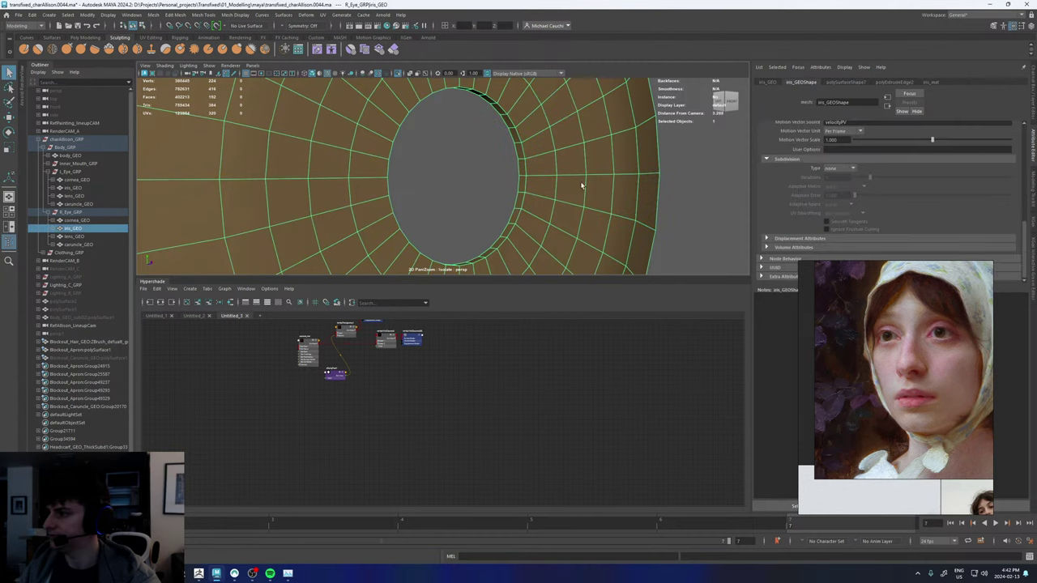
click(842, 173)
click(842, 176)
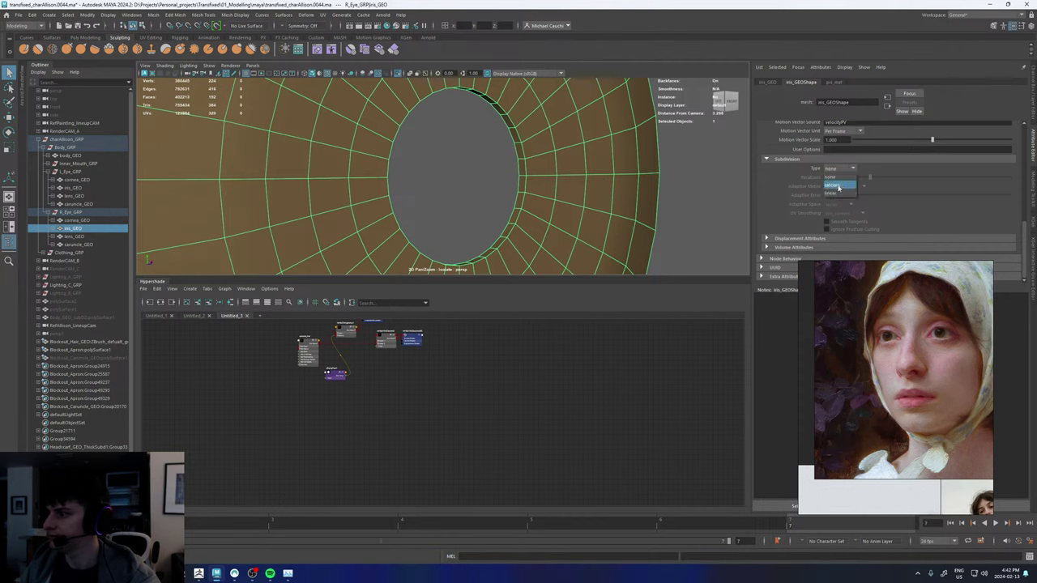
drag(834, 178, 796, 184)
text(2)
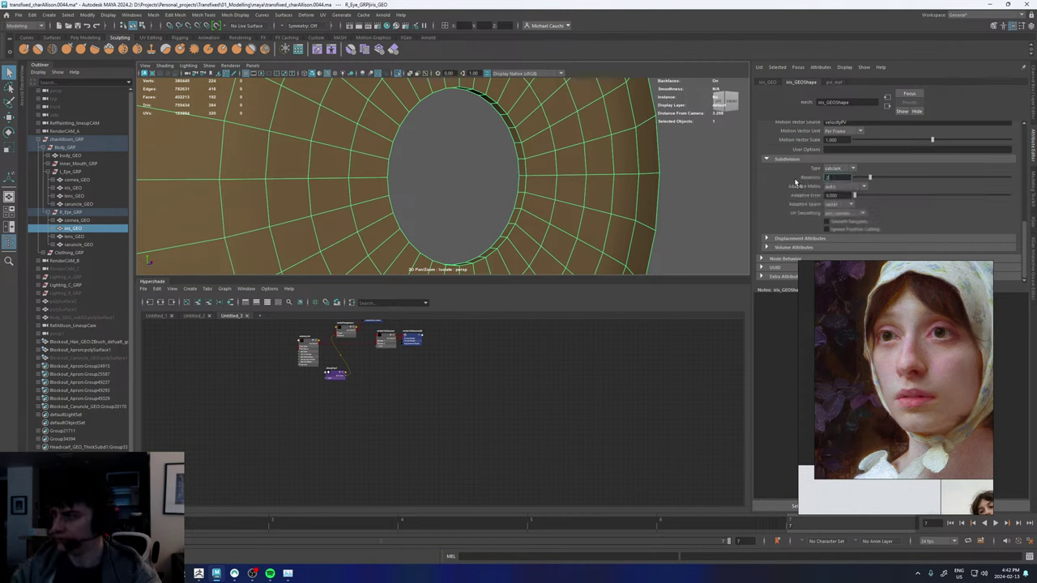
key(Return)
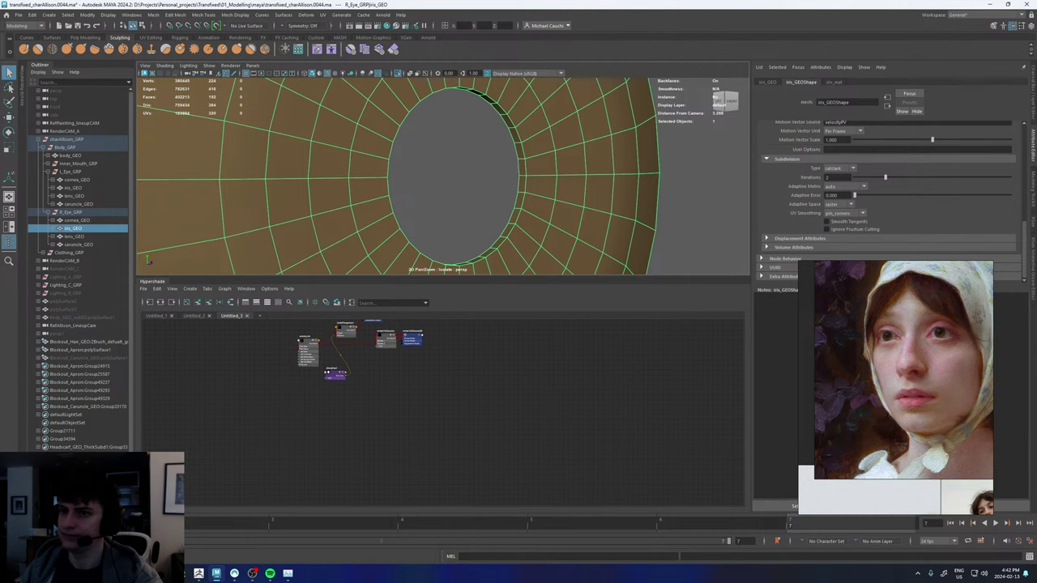
- Show the Arnold RenderView and store a snapshot of the current render for comparing the eyes
click(22, 93)
scroll(267, 211, up, 2)
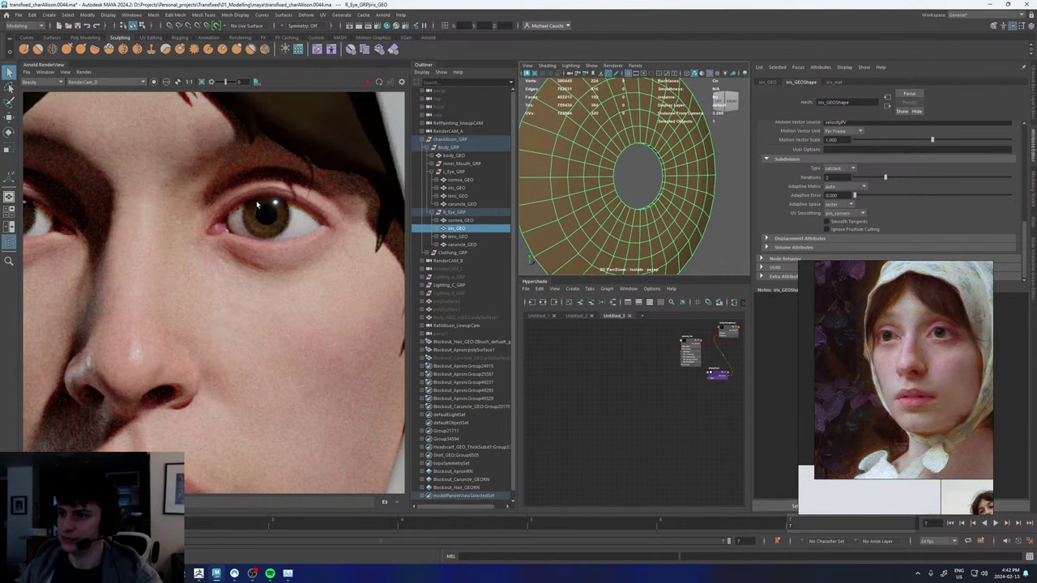
click(86, 71)
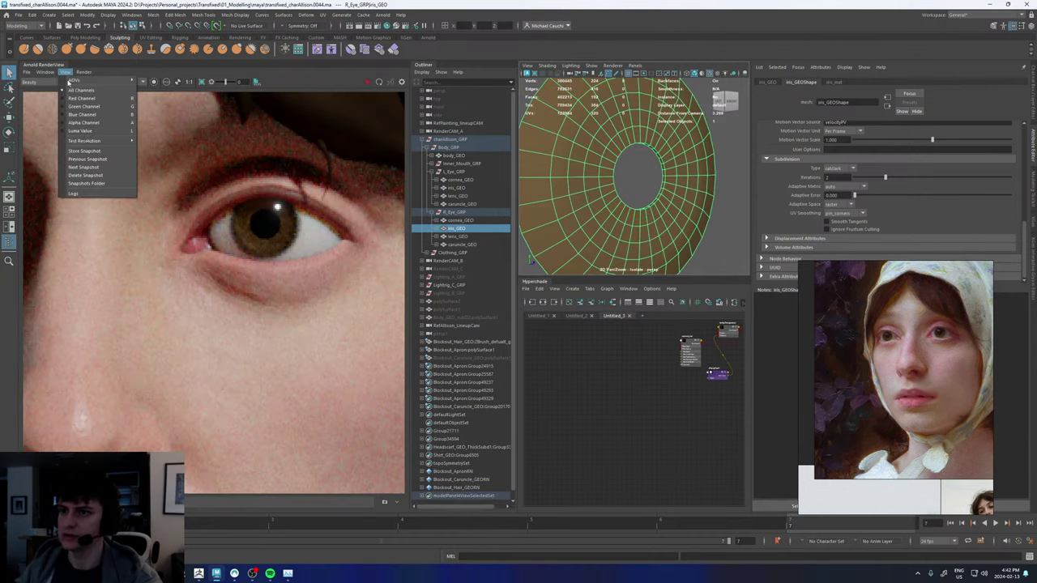
click(90, 155)
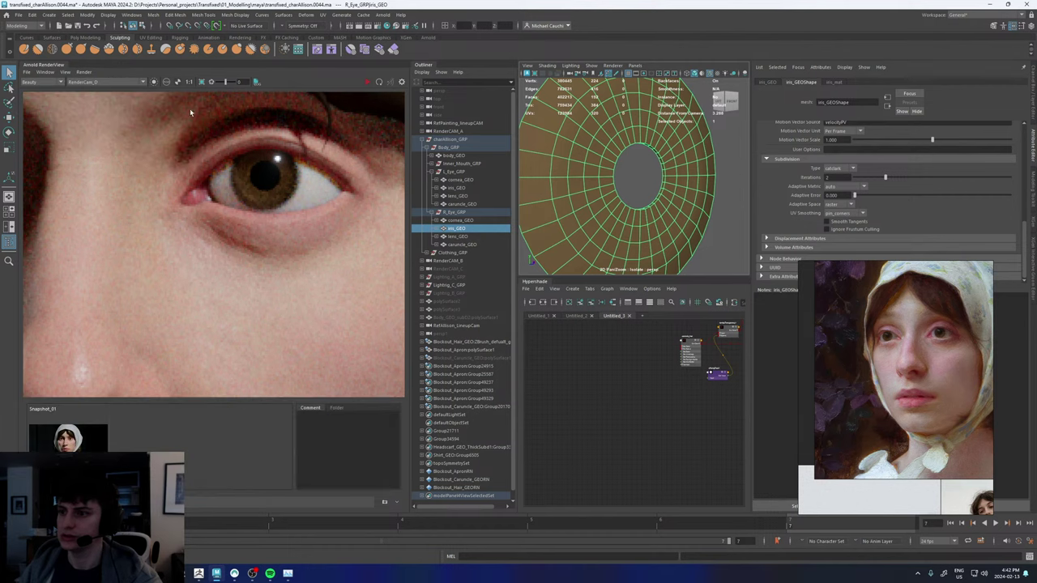
- Render a crop region around the brighter-lit eye and examine its pupil edge up close
drag(251, 152, 371, 240)
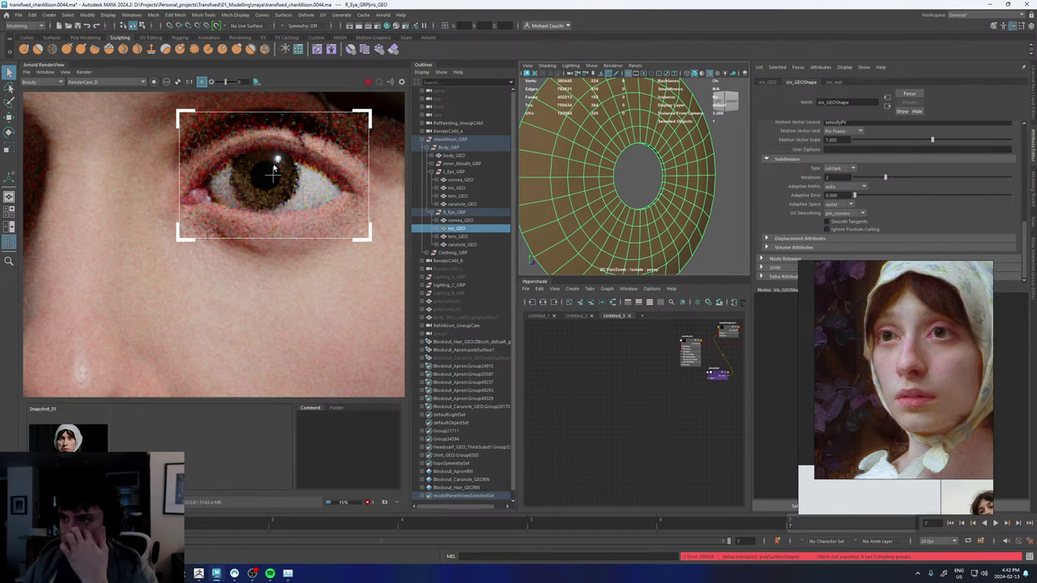
scroll(270, 177, up, 2)
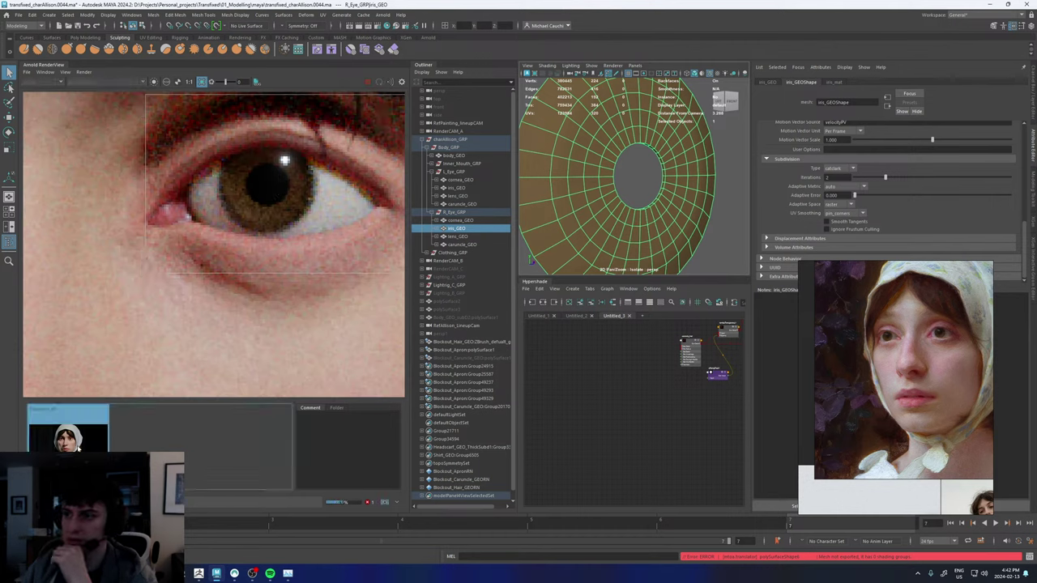
scroll(280, 196, up, 3)
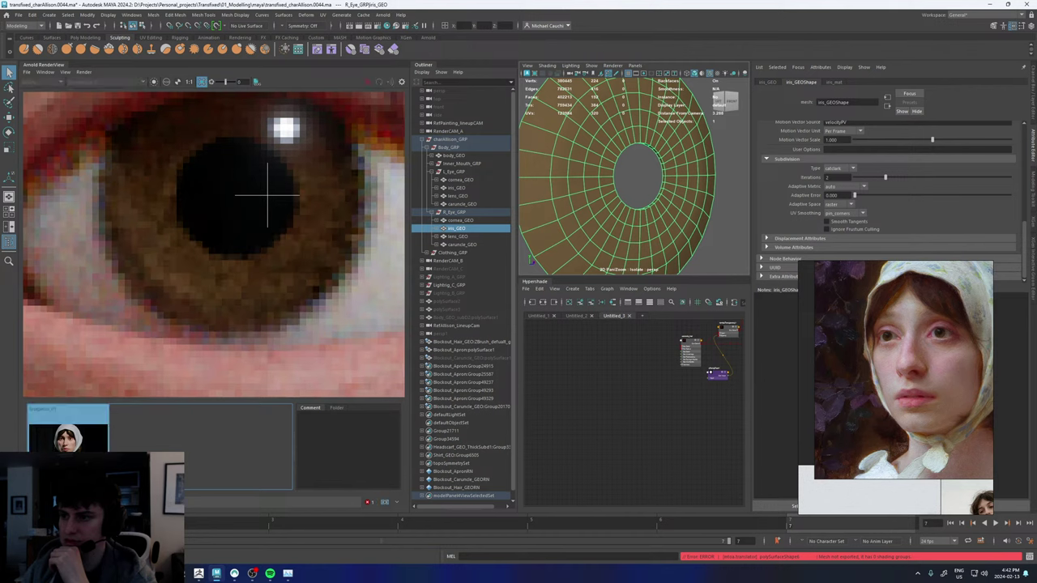
scroll(248, 226, down, 10)
scroll(257, 185, up, 5)
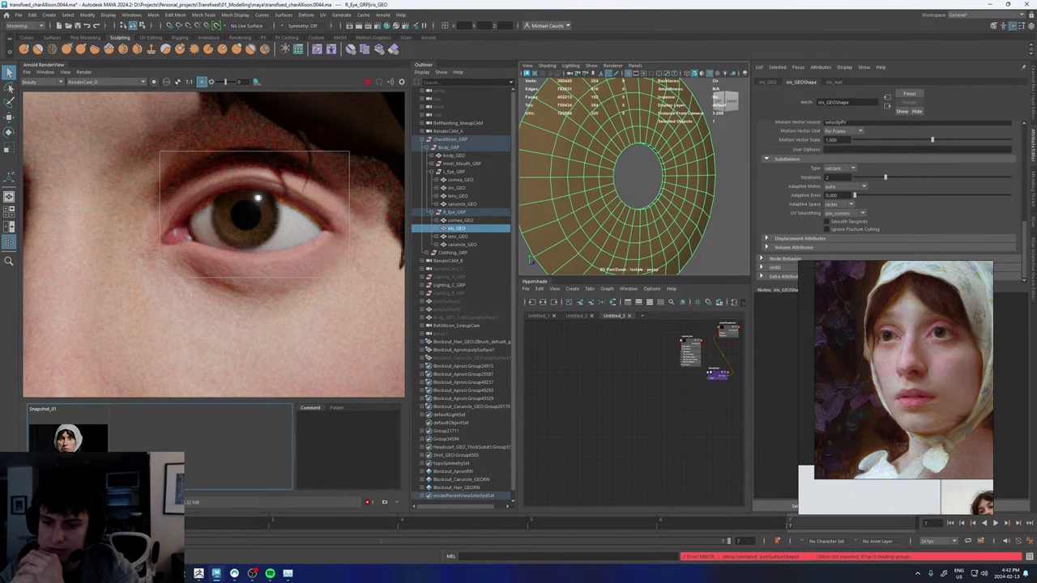
- Compare the brighter-lit eye's new render with the stored snapshot, checking the iris and pupil edge
click(80, 445)
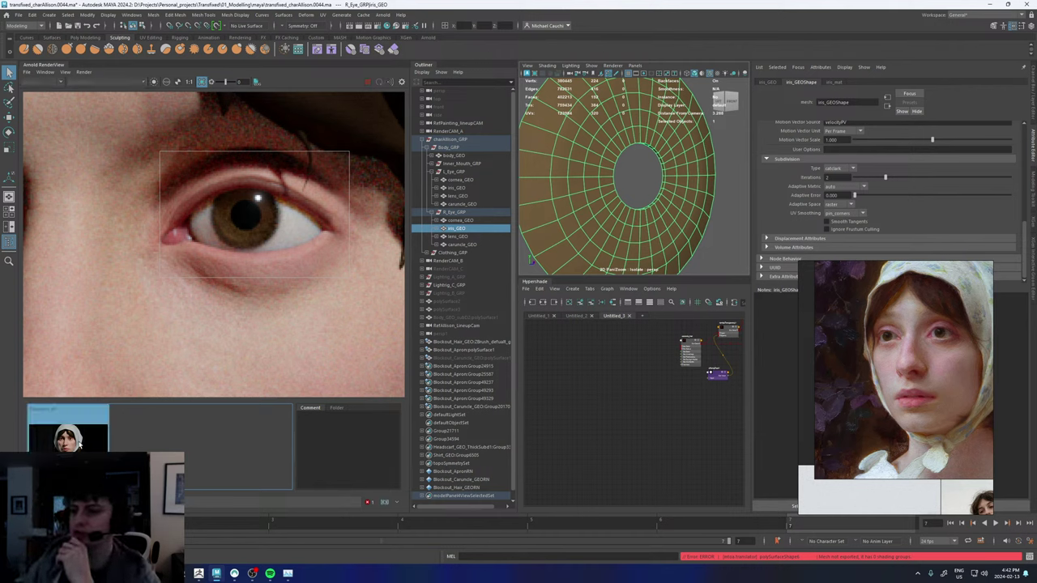
click(79, 445)
click(80, 444)
click(79, 444)
click(79, 444)
click(79, 445)
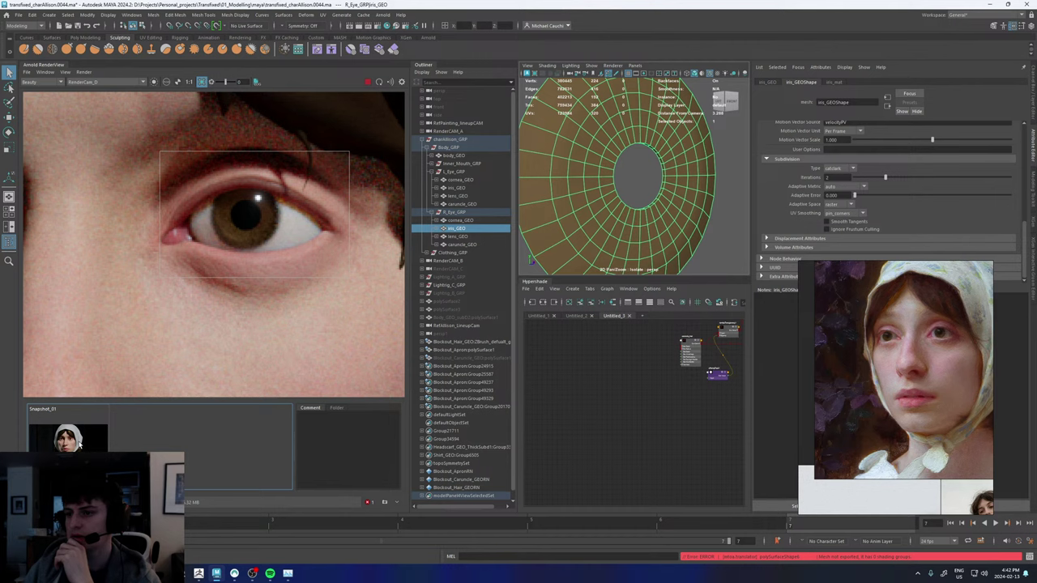
scroll(319, 200, down, 4)
scroll(310, 217, up, 2)
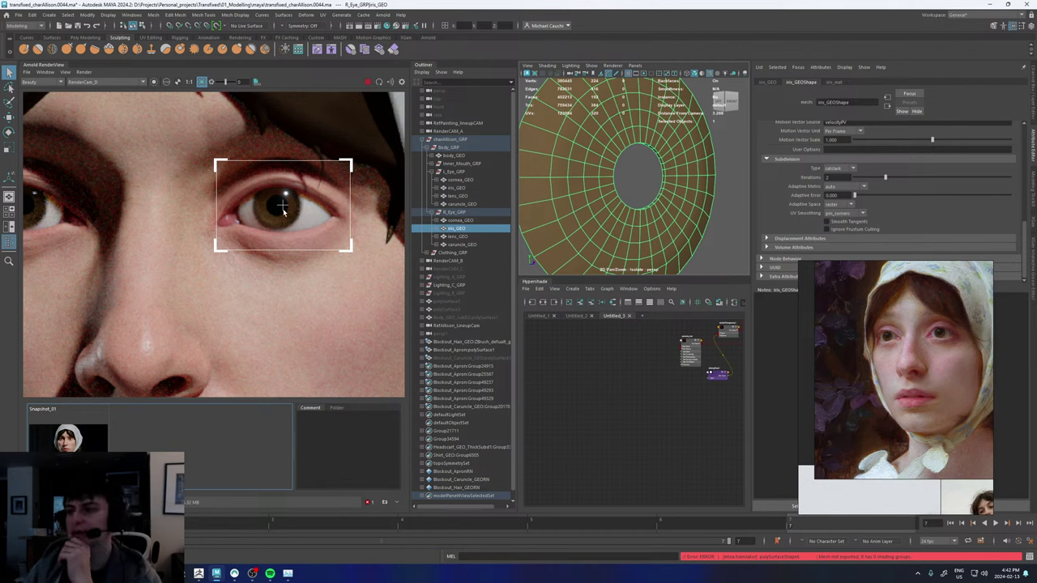
scroll(283, 208, up, 2)
scroll(283, 208, down, 1)
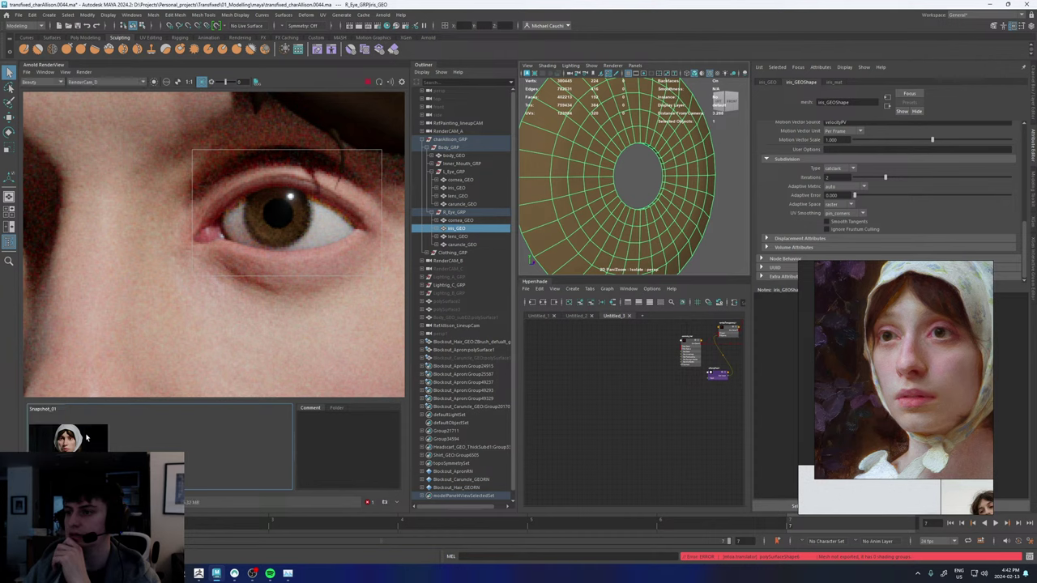
scroll(316, 209, up, 2)
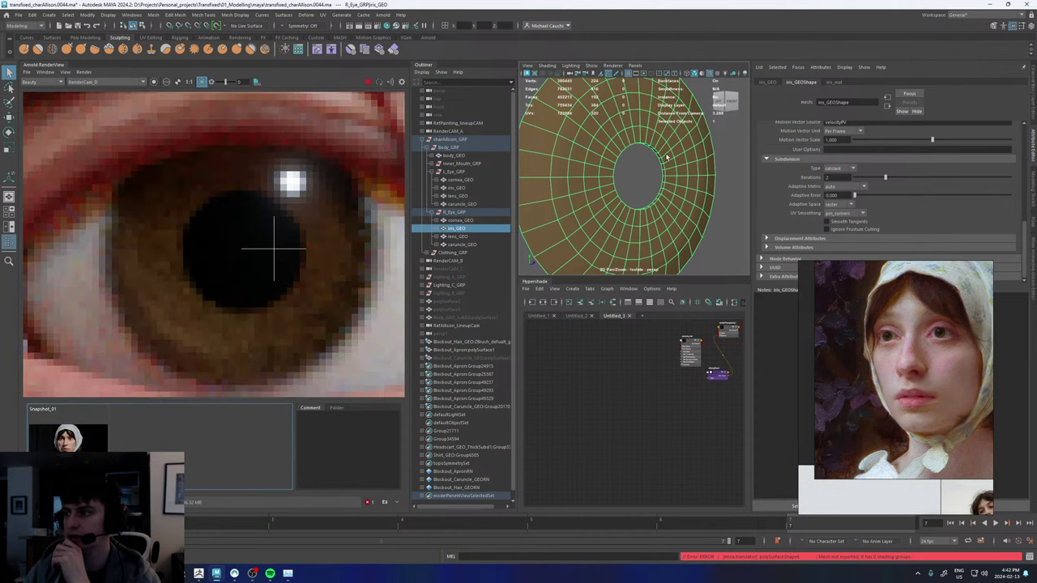
- Display the right iris with smooth mesh preview, check its pupil rim, and deselect the mesh
scroll(672, 164, up, 3)
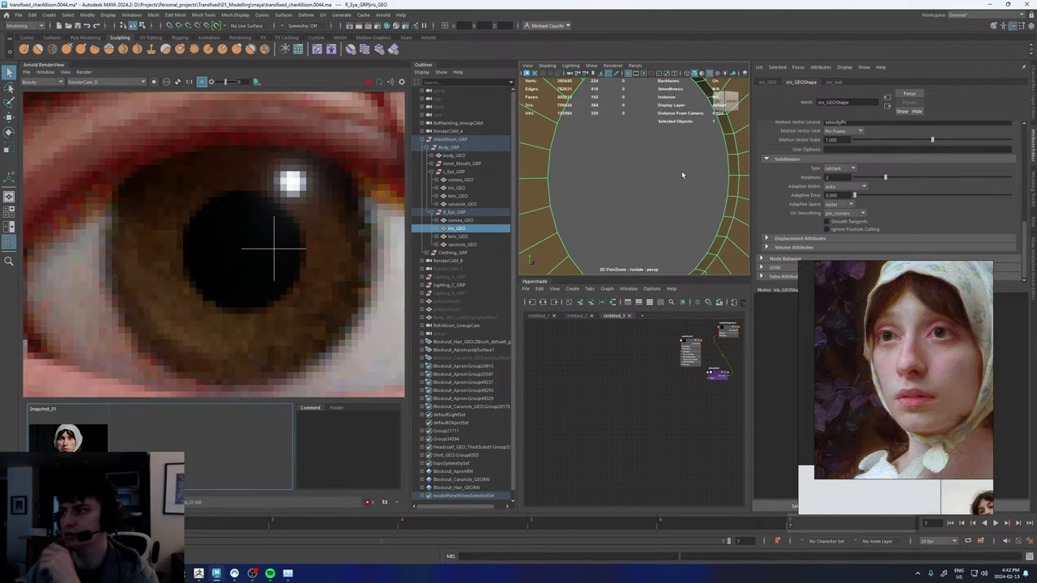
alt+drag(683, 198, 586, 224)
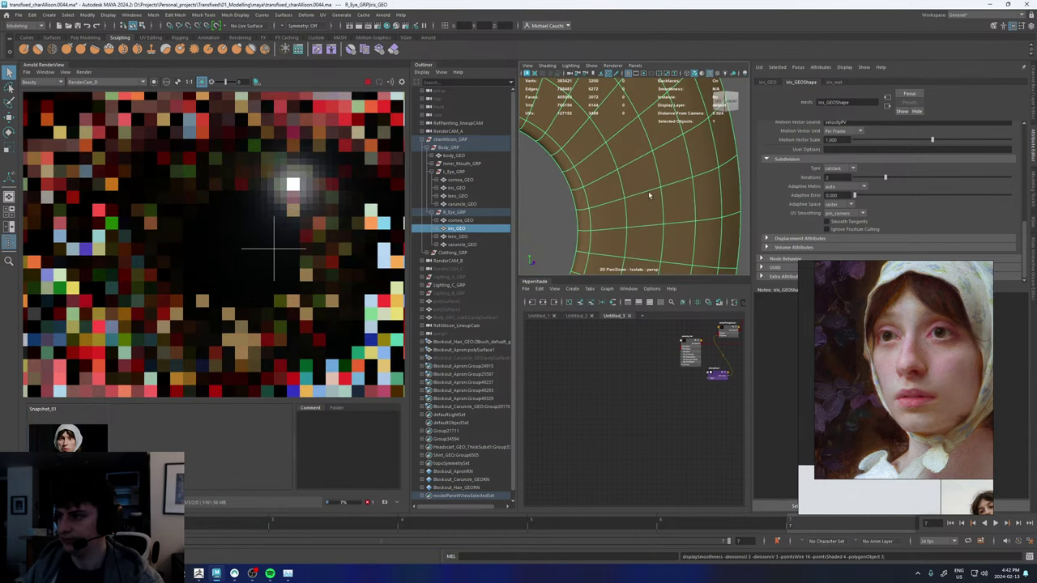
click(555, 222)
scroll(577, 224, down, 3)
scroll(288, 207, down, 6)
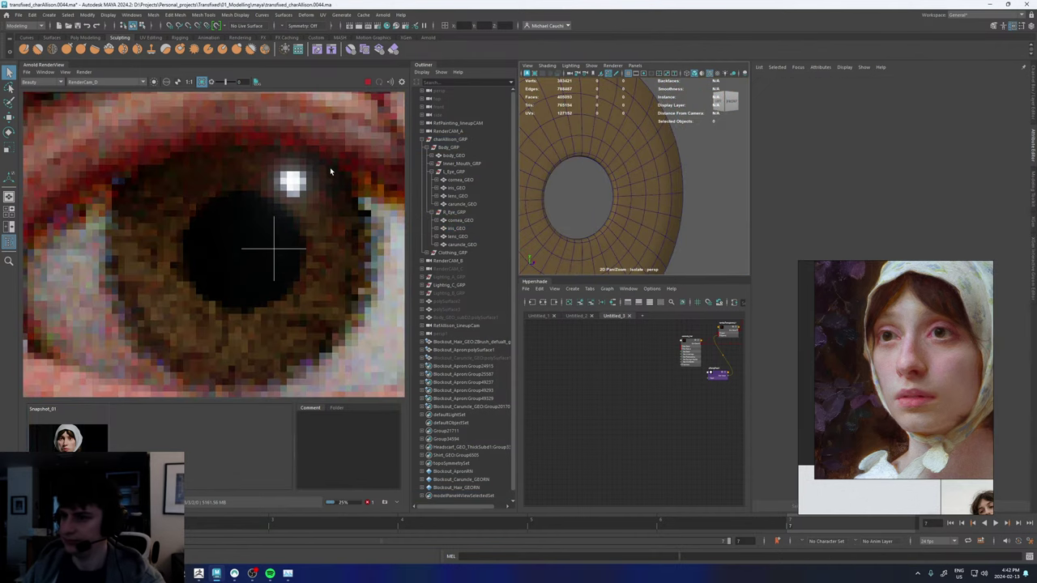
- Render a crop region around the eye on the shadowed side of the face and compare it with the stored snapshot
scroll(162, 212, up, 8)
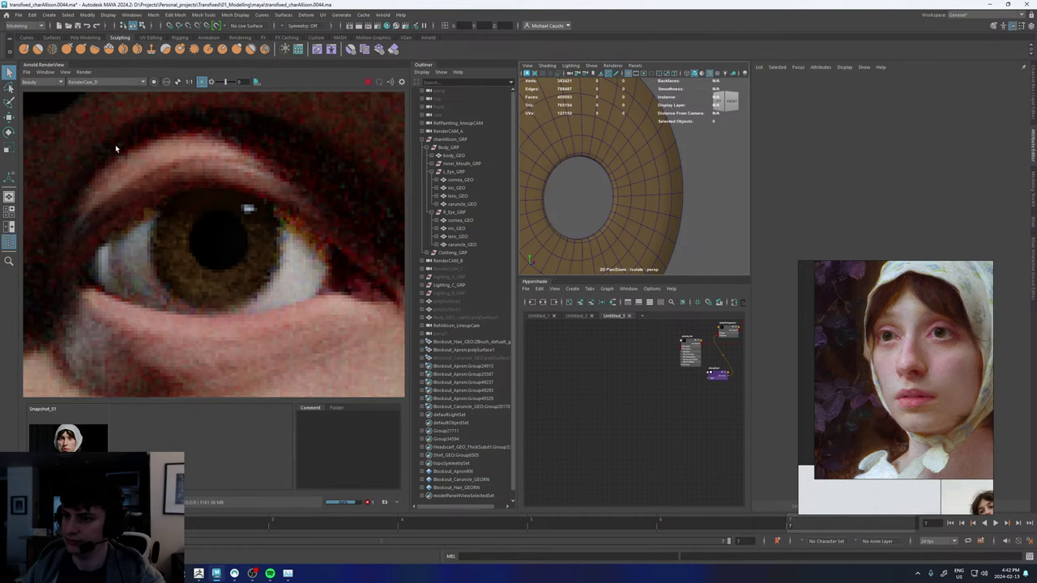
drag(115, 144, 324, 334)
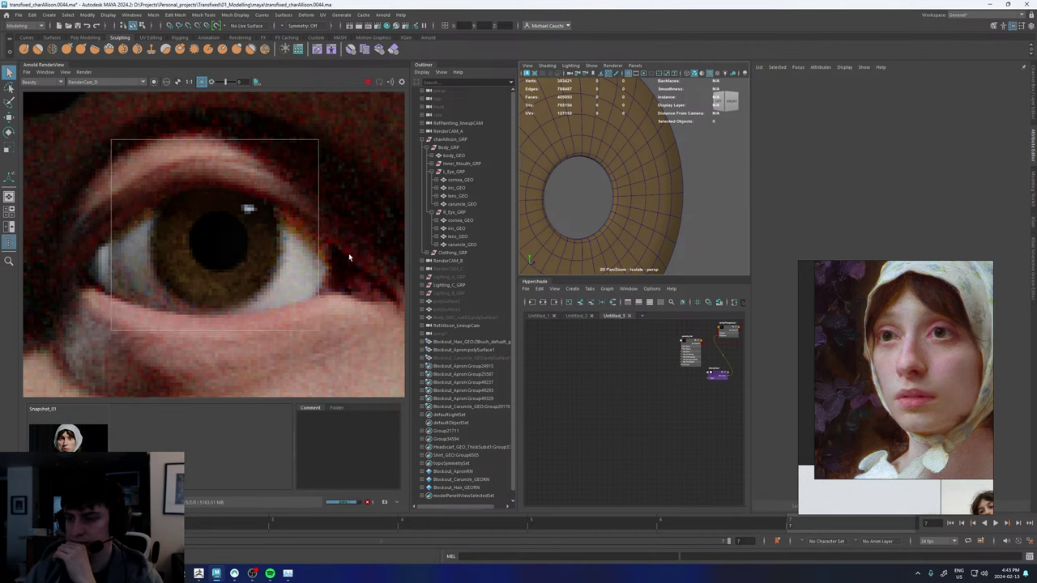
click(85, 443)
click(86, 443)
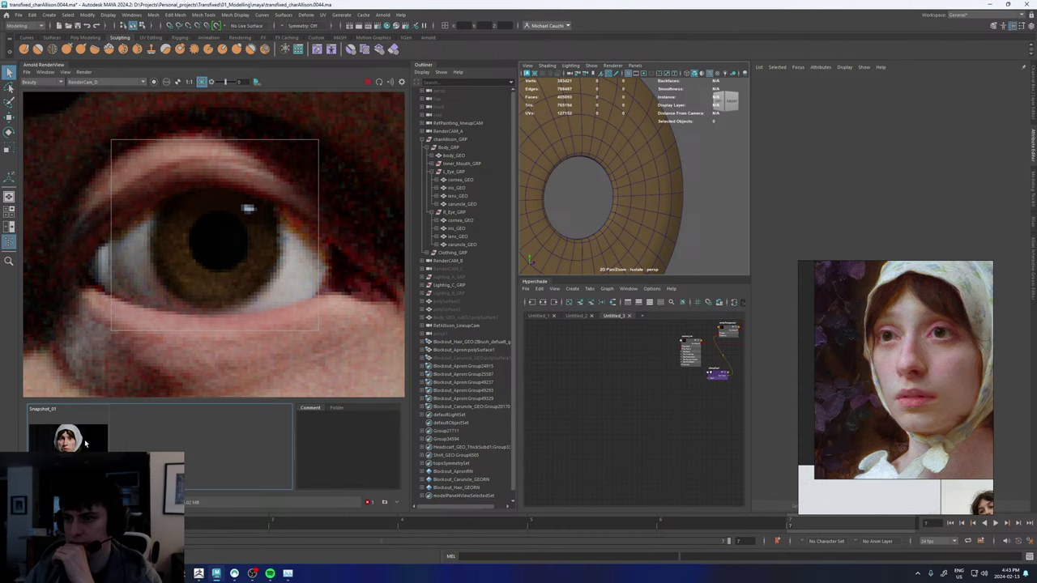
click(85, 443)
click(85, 443)
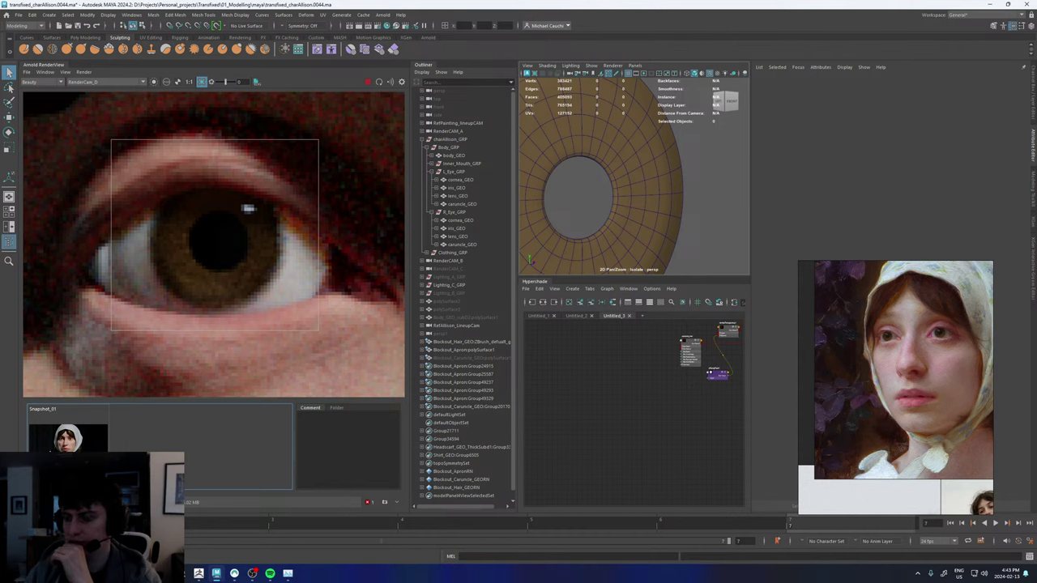
- Turn off the crop region so both eyes render again, and reselect the right iris mesh
scroll(207, 257, down, 3)
scroll(208, 279, down, 3)
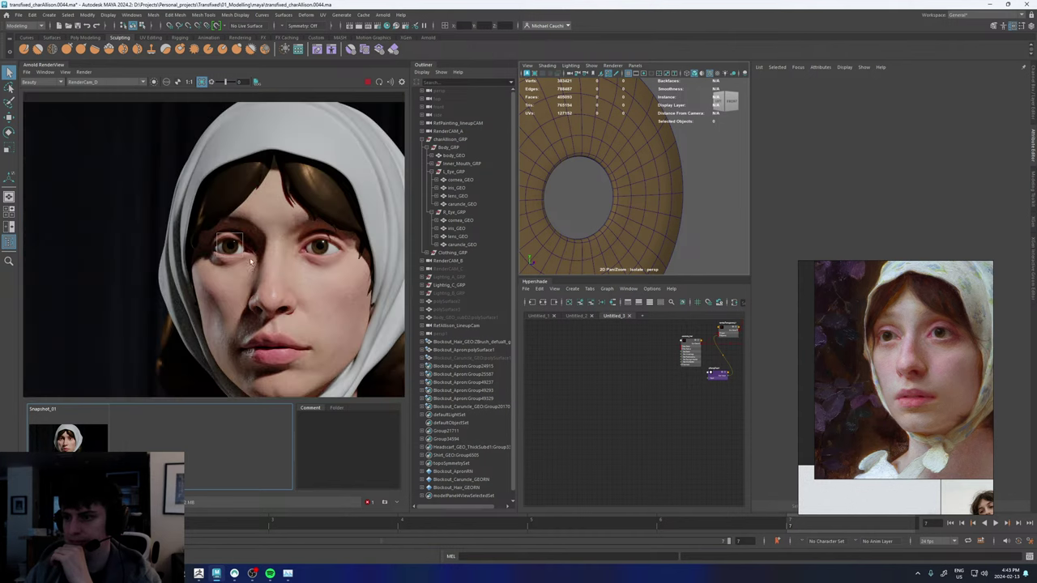
scroll(357, 166, up, 4)
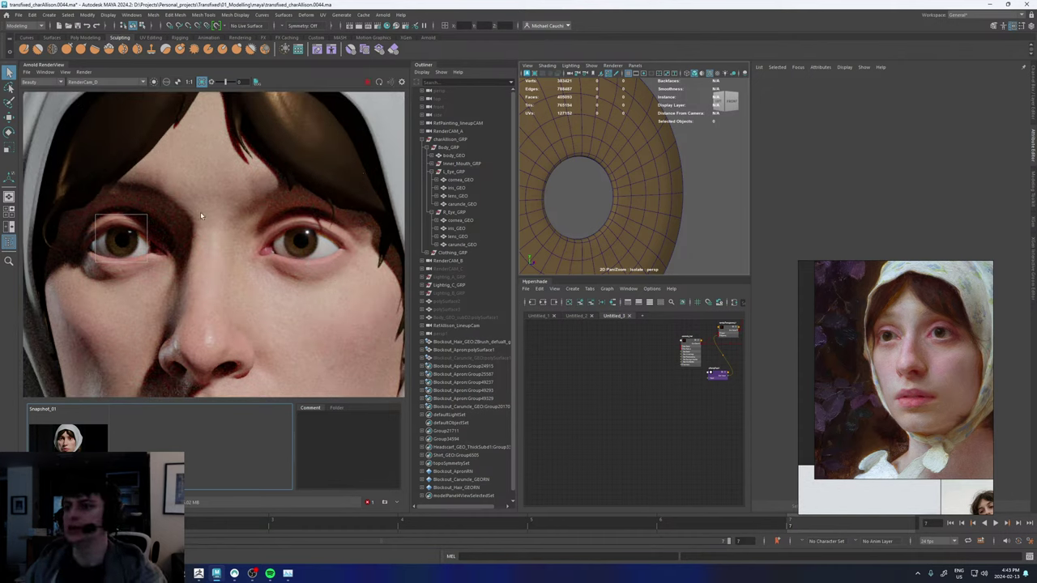
click(201, 82)
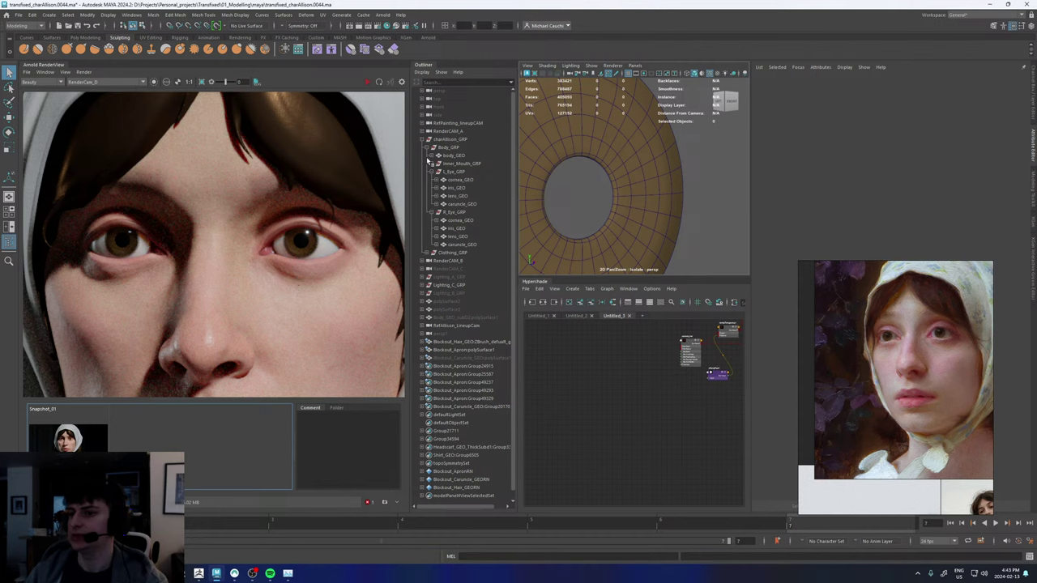
click(639, 166)
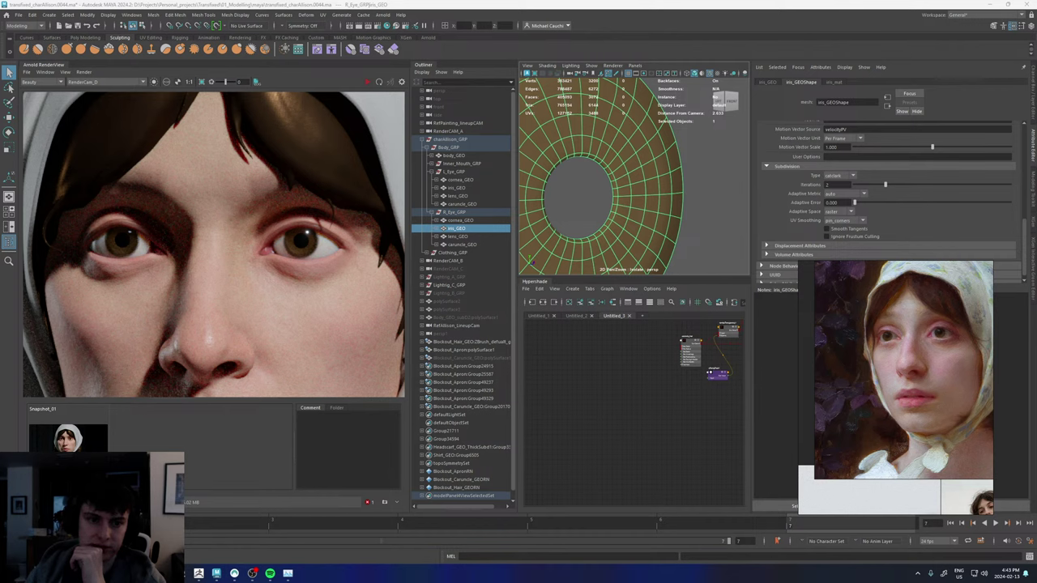
- Examine the iris and pupil detail in the Eyes_Balls_Diffuse.jpg texture, and close the image
scroll(581, 301, up, 5)
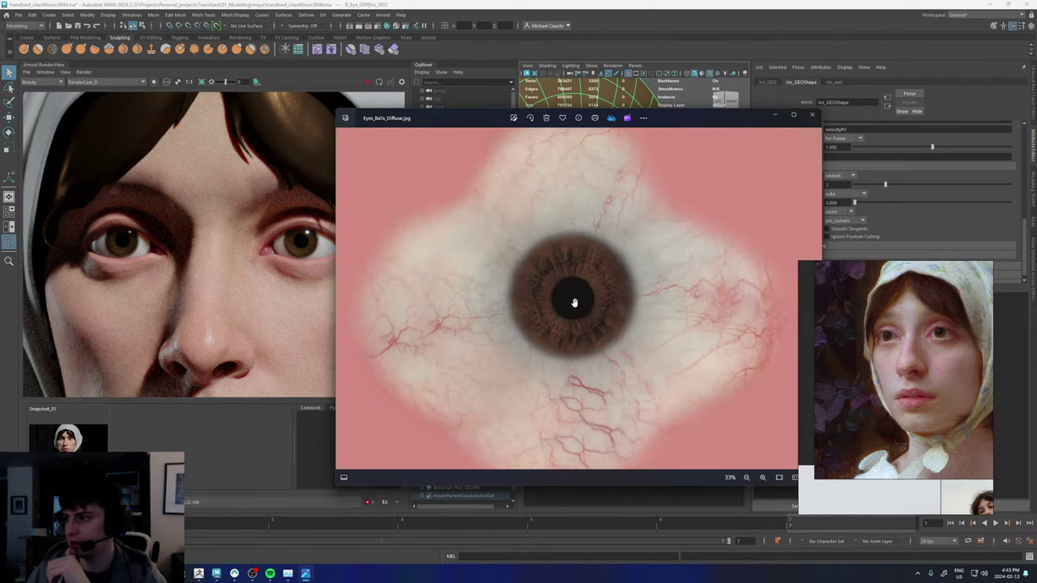
scroll(581, 302, up, 1)
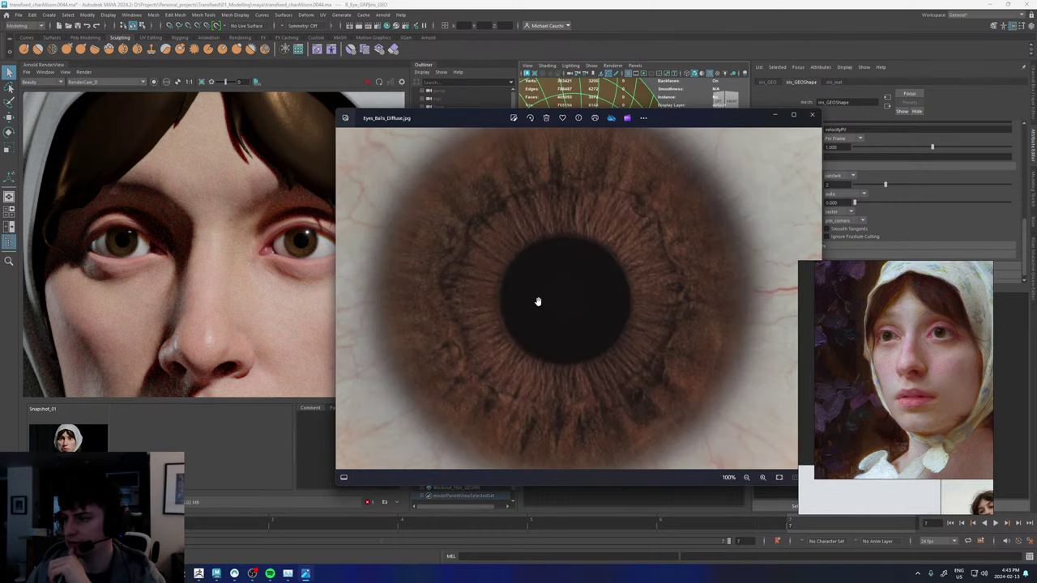
scroll(551, 302, up, 2)
scroll(631, 302, up, 2)
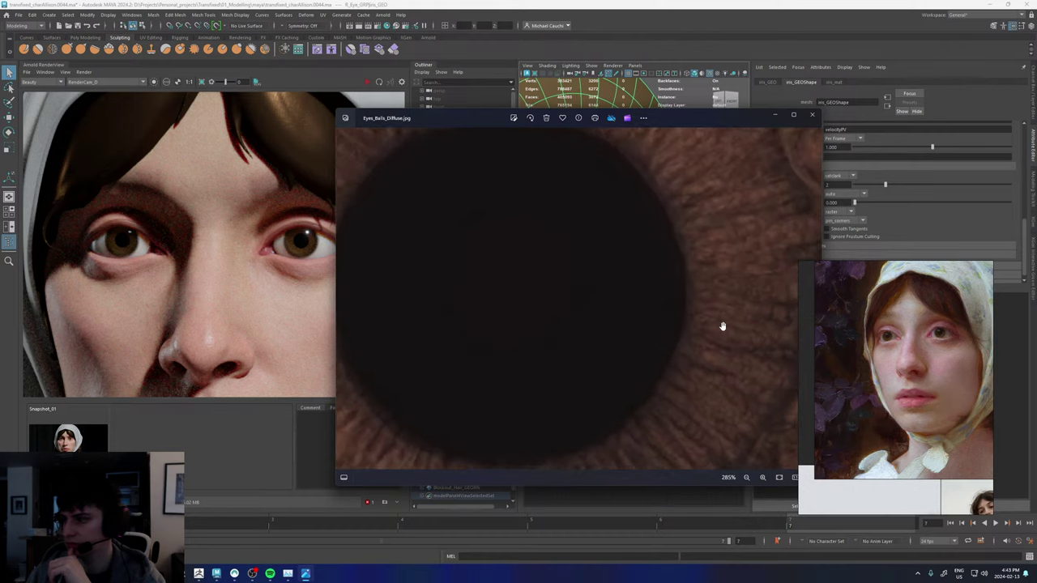
scroll(661, 332, down, 6)
scroll(654, 334, down, 3)
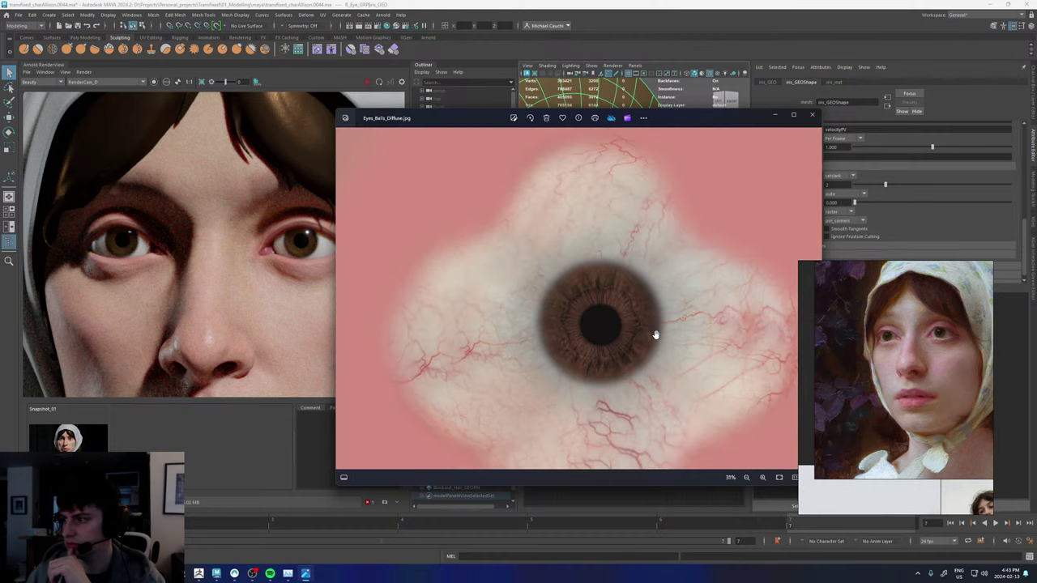
scroll(608, 338, up, 3)
scroll(581, 306, up, 2)
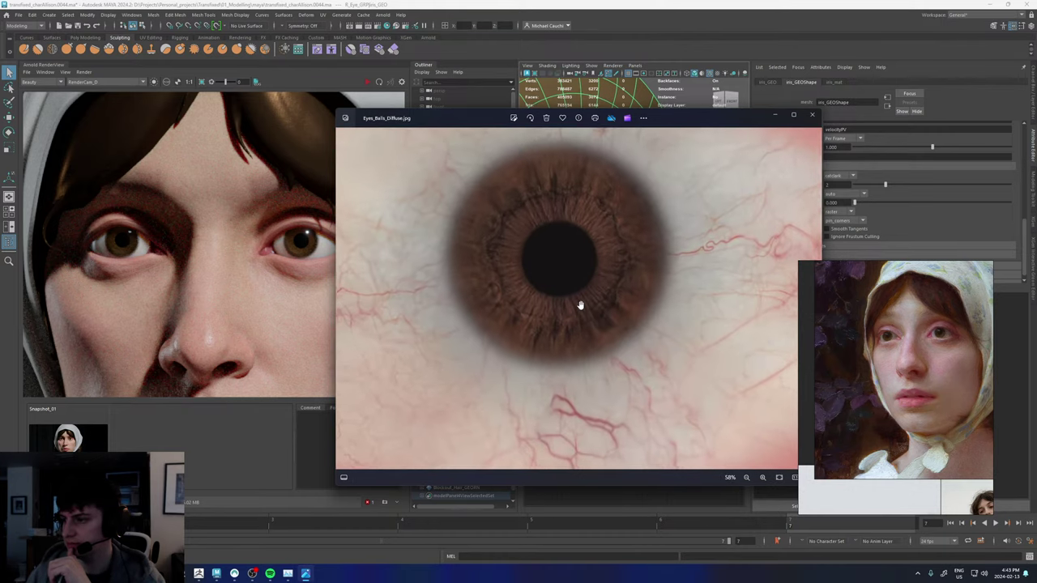
click(814, 115)
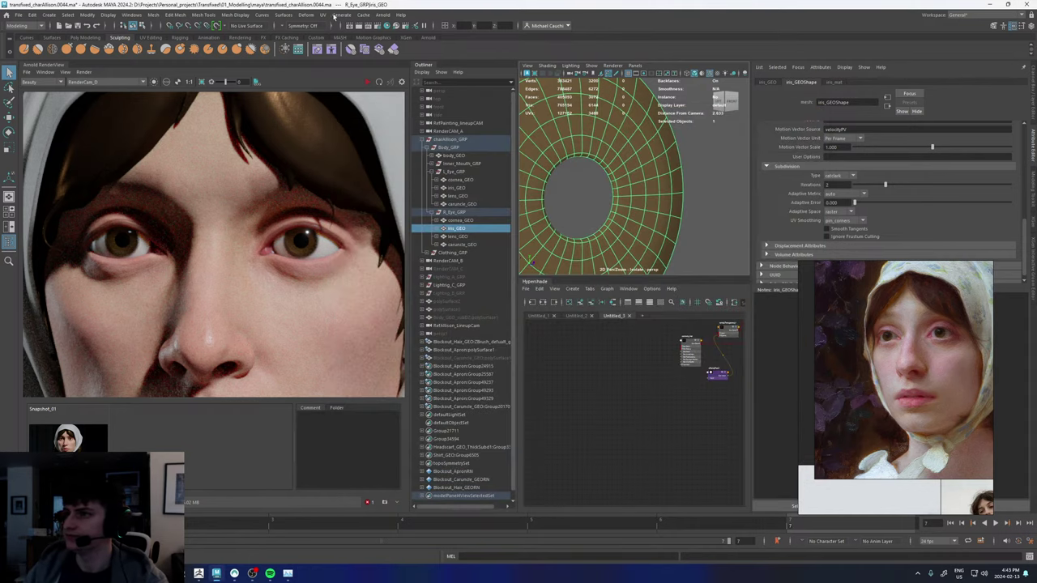
- Examine the right iris mesh's UV shells in the UV Editor, selecting the large outer shell, and close the editor
click(323, 14)
click(356, 31)
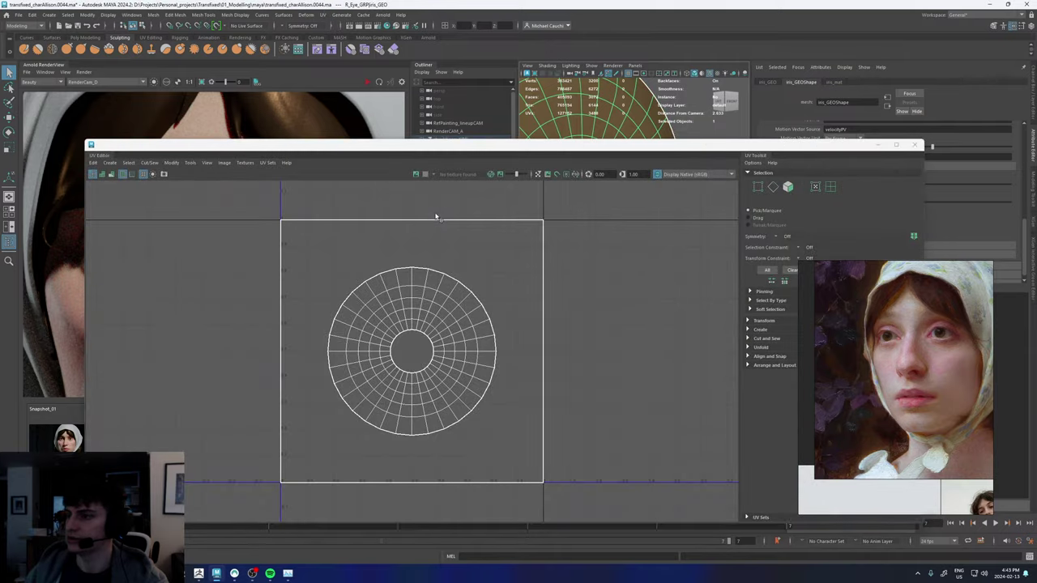
right_drag(433, 224, 416, 221)
click(417, 221)
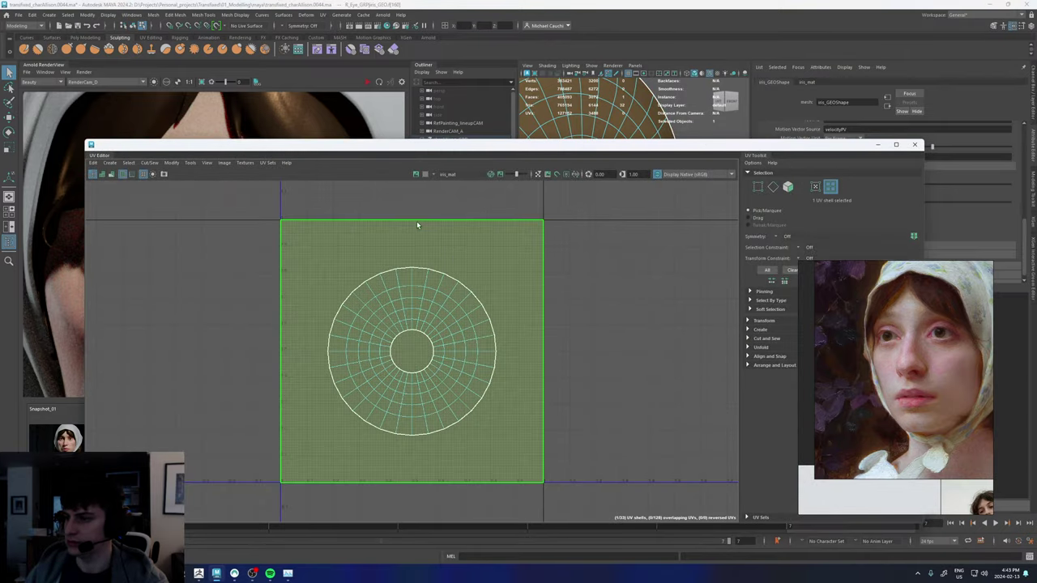
click(915, 144)
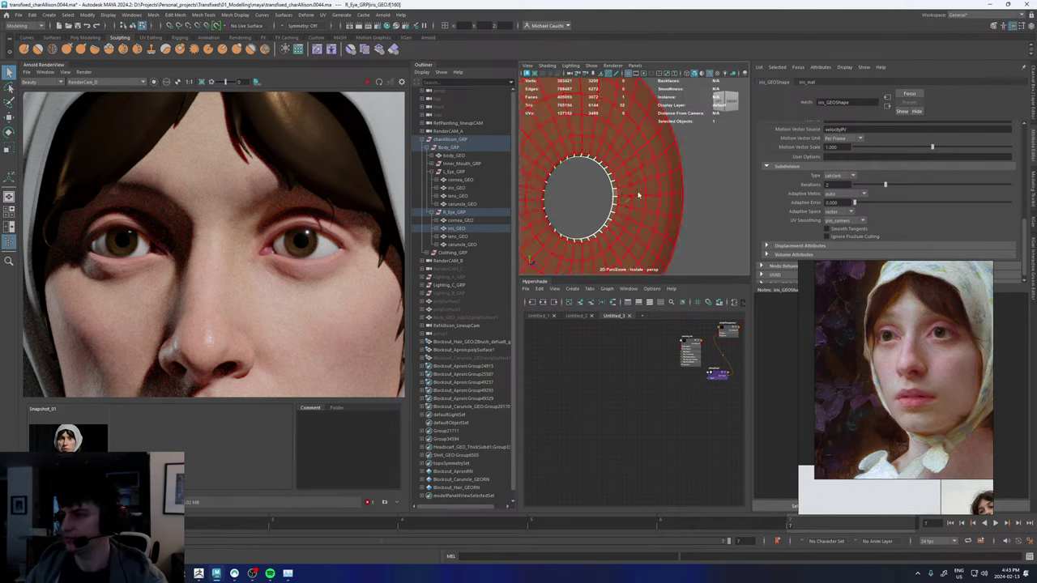
- Undo the right iris's subdivision change and its pupil rim extrusion
click(640, 188)
key(ctrl+z)
key(ctrl+z)
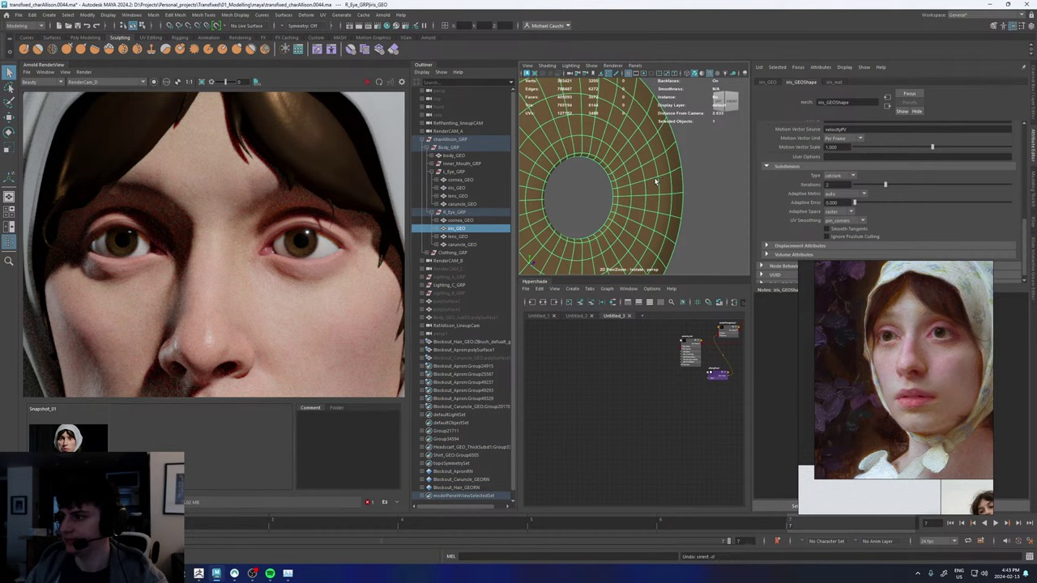
key(ctrl+z)
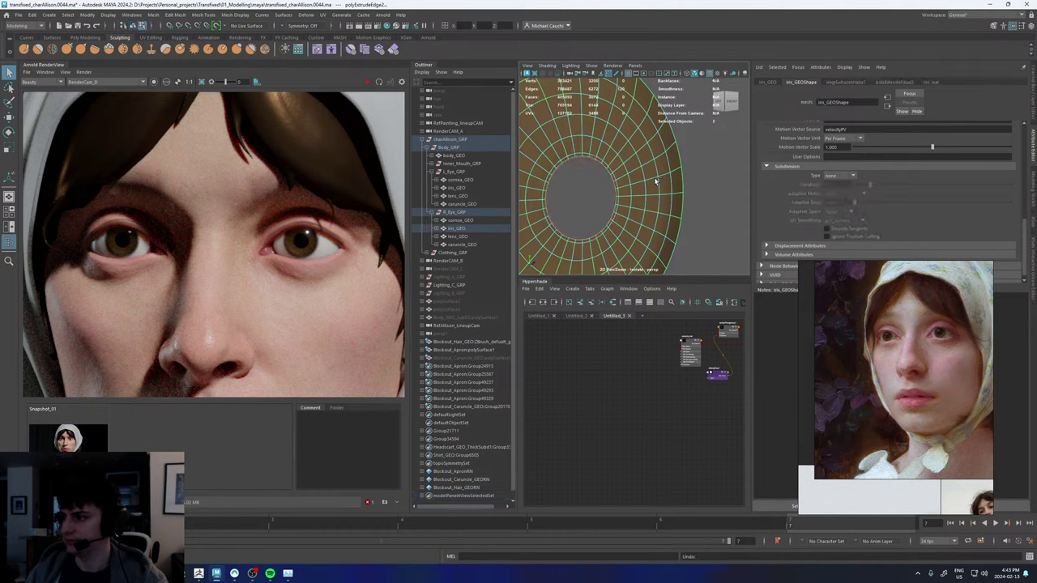
key(ctrl+1)
key(ctrl+z)
key(ctrl+z)
key(ctrl+z)
key(ctrl+z)
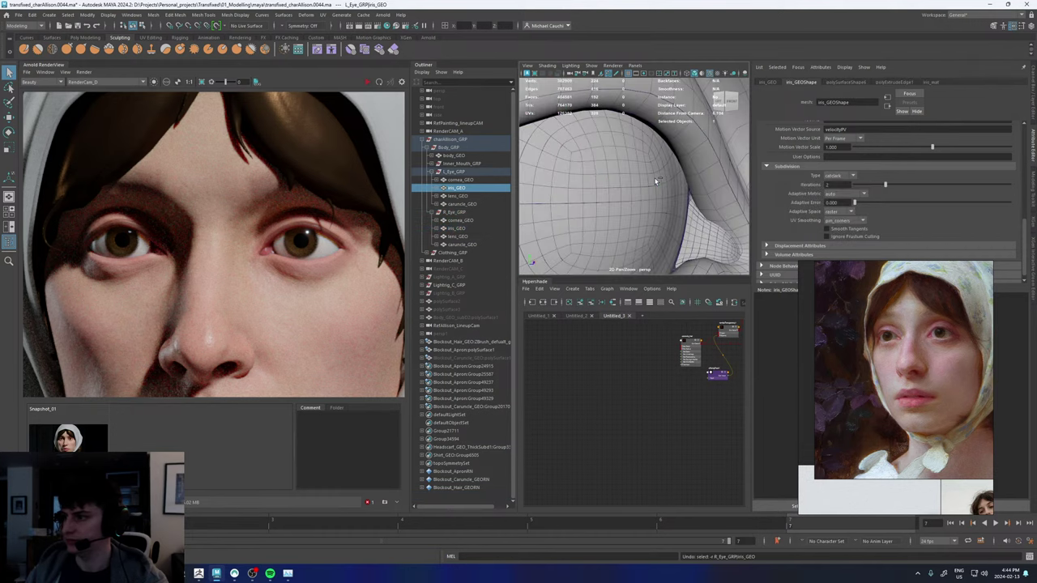
- Undo the left iris's pupil rim extrusion back to the original open pupil edge
key(f)
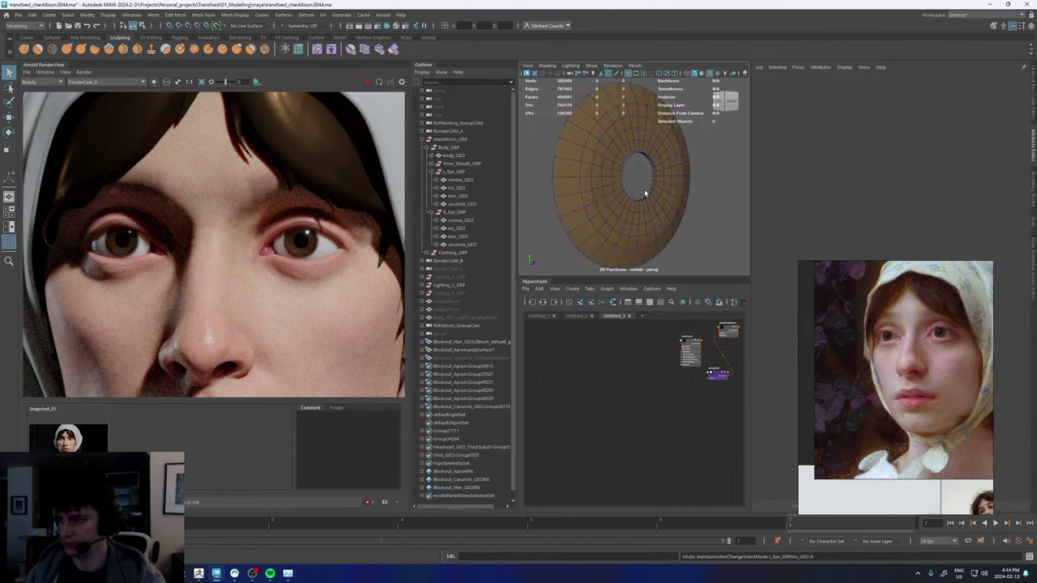
key(ctrl+z)
key(ctrl+z)
key(ctrl+z)
key(ctrl+z)
key(ctrl+z)
key(ctrl+z)
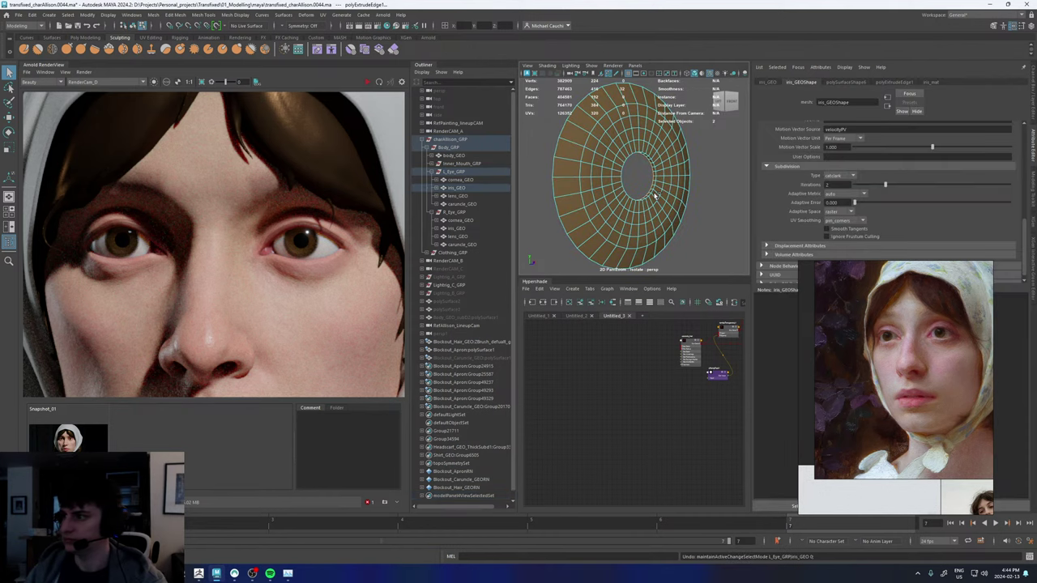
key(ctrl+z)
- Insert edge loops around the left iris's pupil with Multi-Cut, and delete the outer extra loops, keeping the one nearest the hole
alt+middle_drag(656, 168, 624, 197)
scroll(646, 222, up, 6)
click(641, 234)
scroll(623, 197, down, 3)
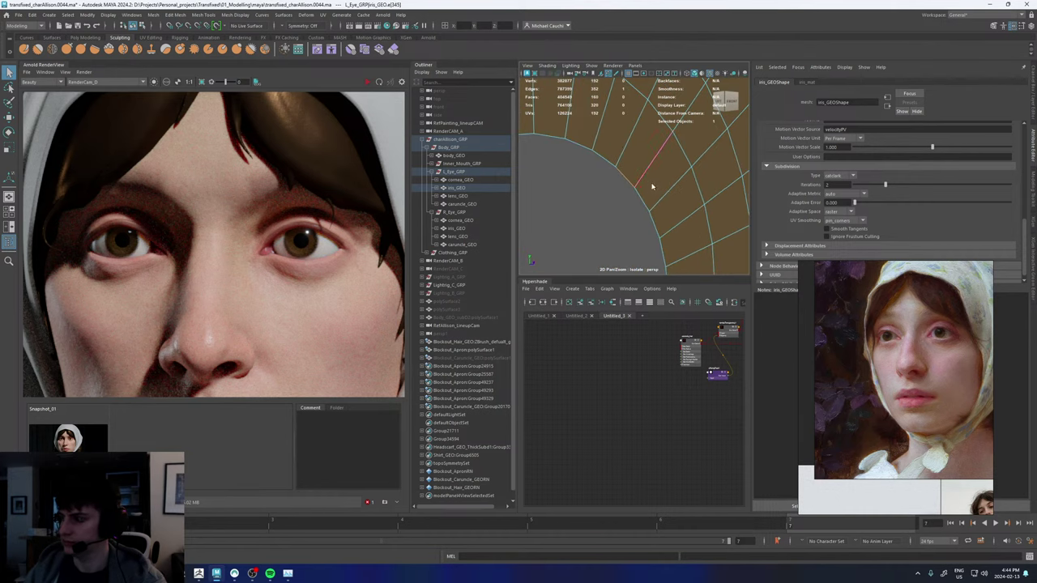
shift+right_drag(652, 187, 609, 185)
ctrl+middle_click(650, 167)
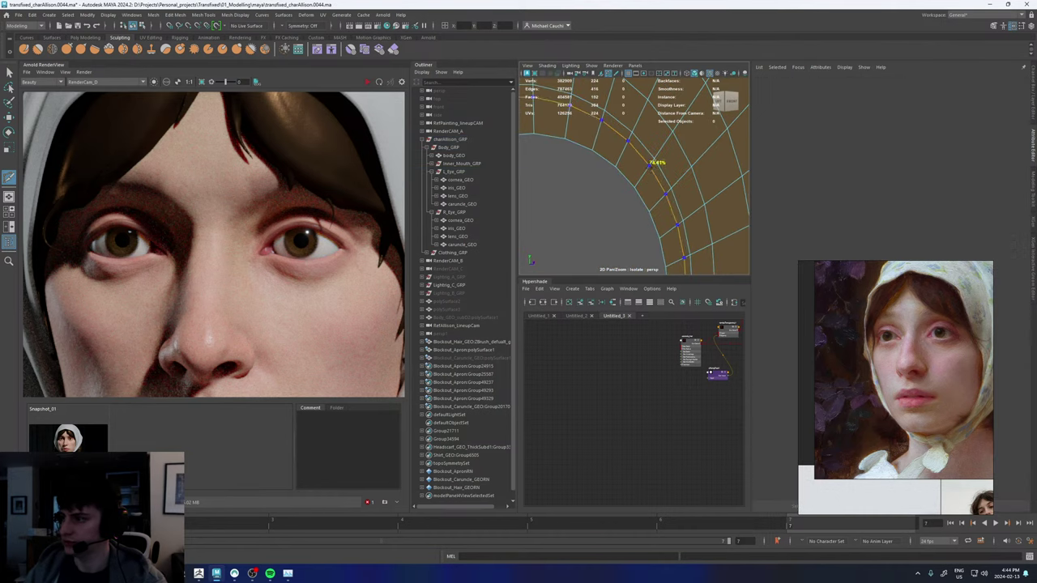
click(653, 164)
key(w)
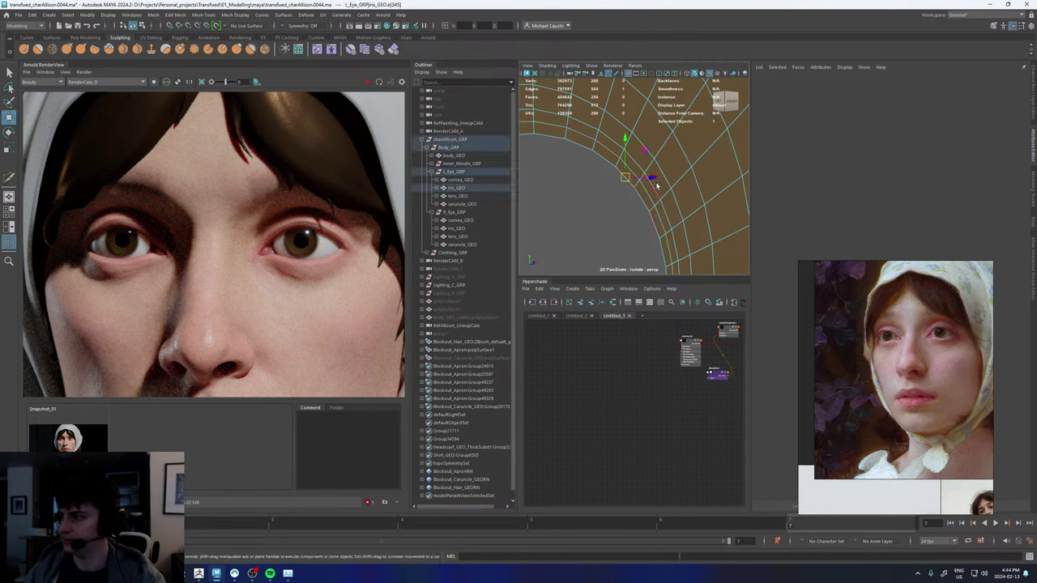
key(q)
key(ctrl+a)
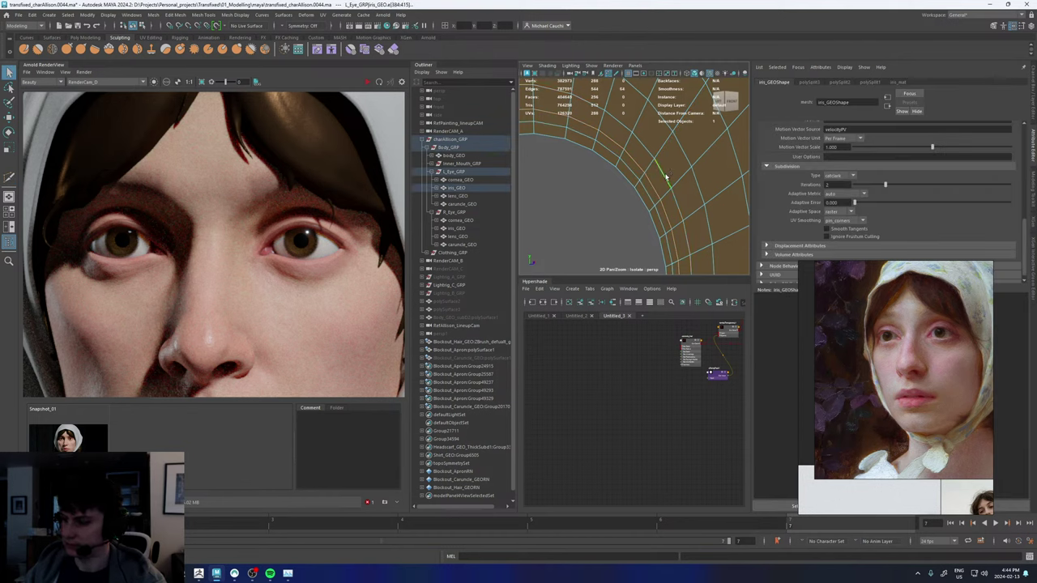
key(Delete)
- Move the left iris's pupil border edge loop back to form a rim, and check it with smooth mesh preview
right_drag(683, 135, 679, 142)
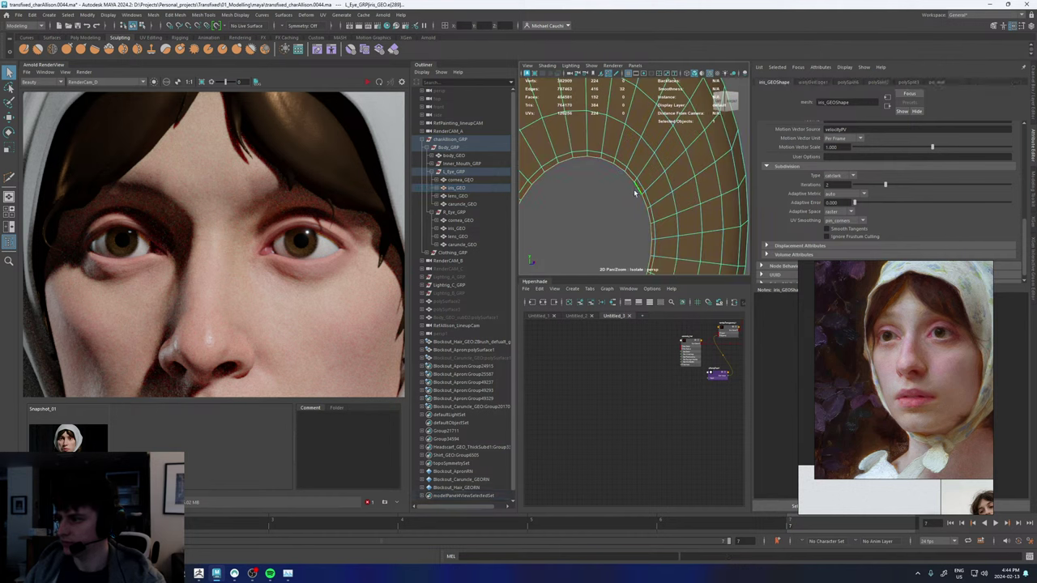
key(w)
alt+drag(609, 221, 662, 215)
ctrl+shift+middle_drag(662, 216, 640, 214)
key(3)
right_drag(642, 212, 672, 155)
click(670, 172)
scroll(666, 193, down, 6)
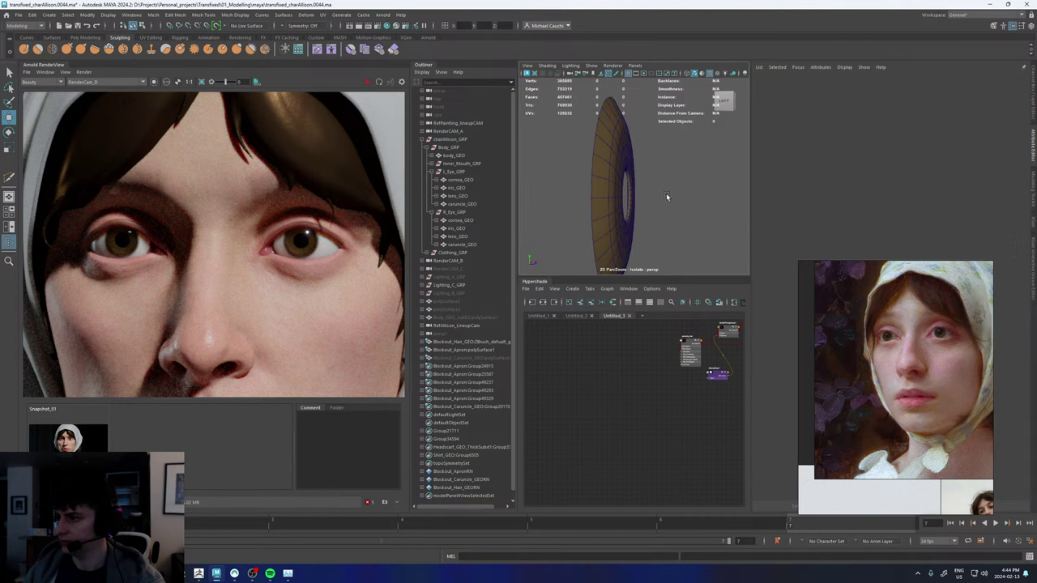
alt+drag(666, 193, 583, 197)
scroll(670, 190, up, 5)
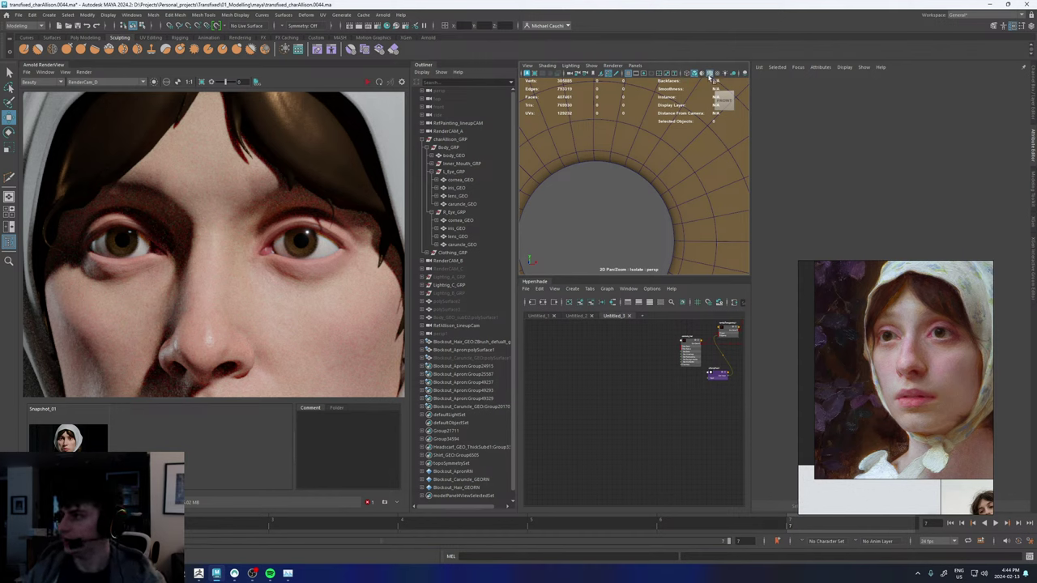
alt+right_drag(674, 202, 567, 199)
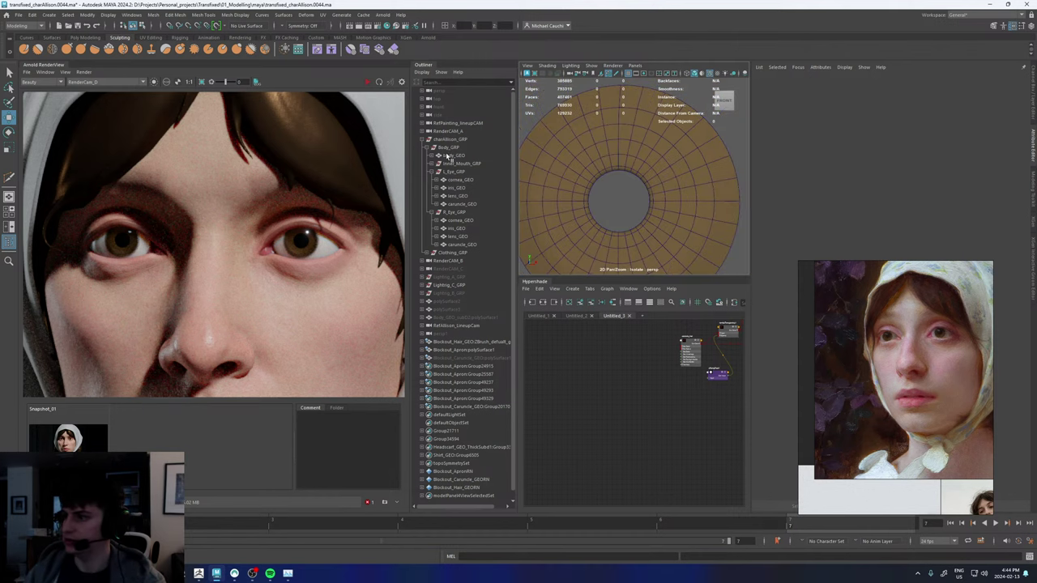
- Select the right iris mesh, put the render view aside, and isolate the iris in the viewport
click(456, 228)
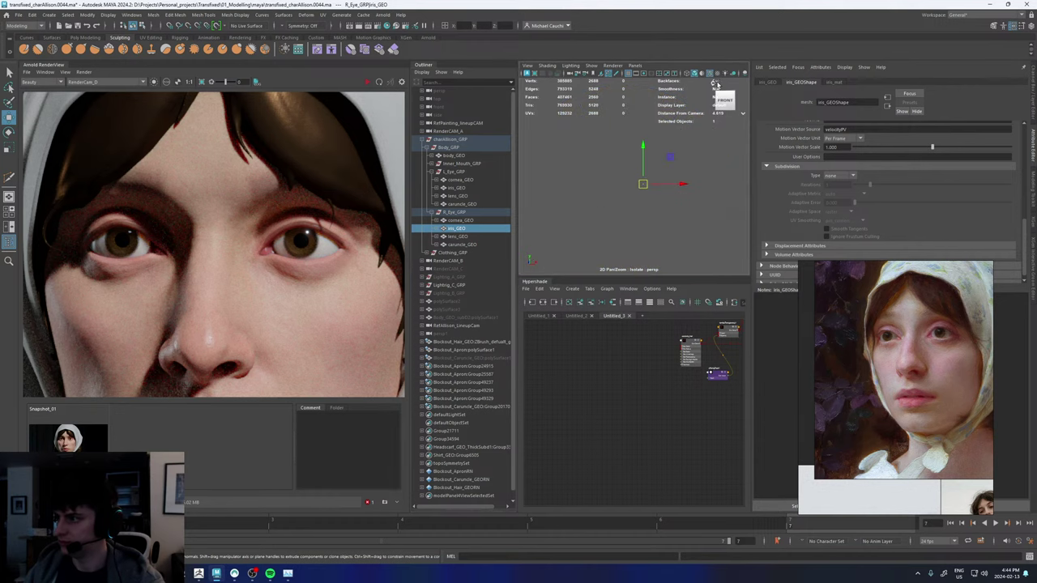
drag(40, 66, 457, 73)
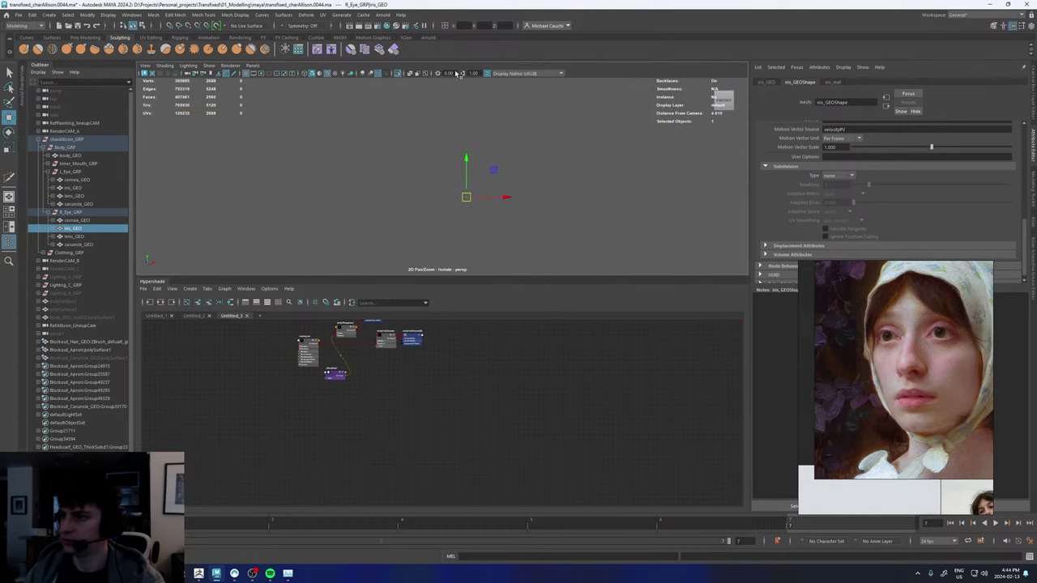
click(398, 74)
click(398, 75)
mouse_move(399, 183)
alt+mouse_down()
mouse_move(431, 193)
mouse_move(400, 186)
alt+mouse_up()
alt+right_drag(400, 186, 448, 151)
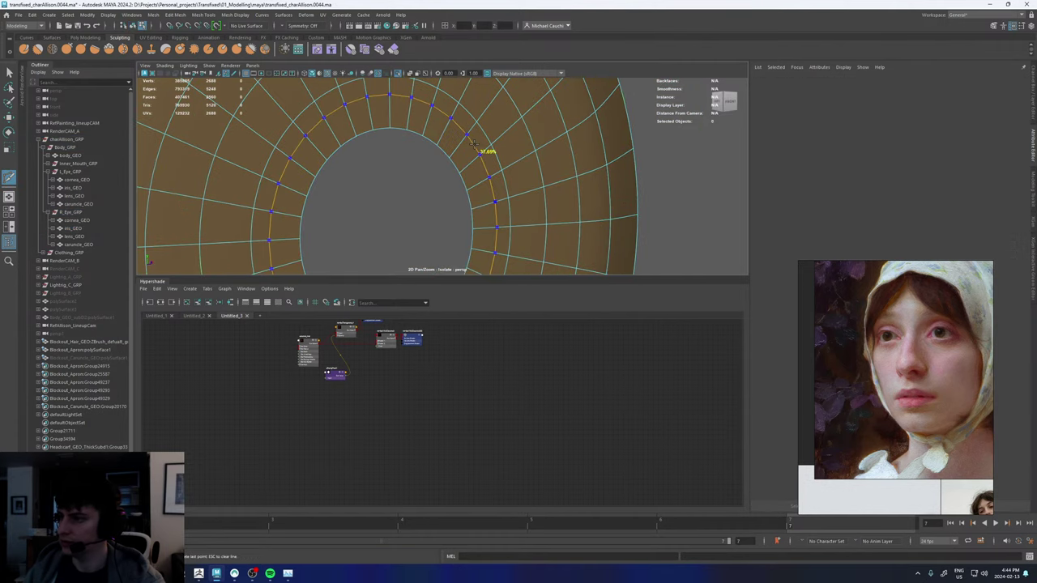
- Insert three edge loops around the right iris's pupil with Multi-Cut, and delete the outer two
ctrl+click(470, 144)
ctrl+click(461, 154)
ctrl+click(459, 159)
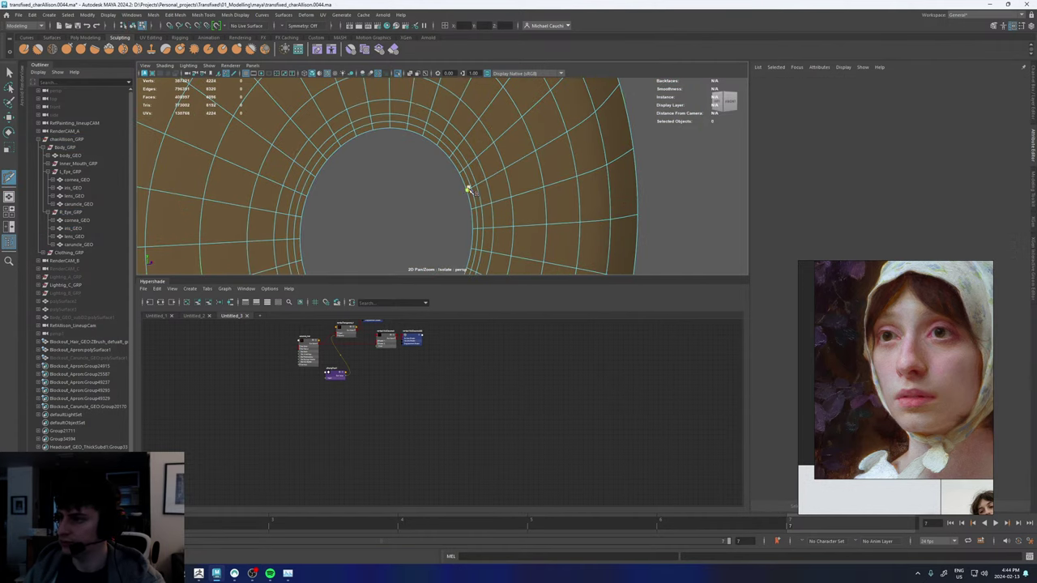
key(w)
click(482, 170)
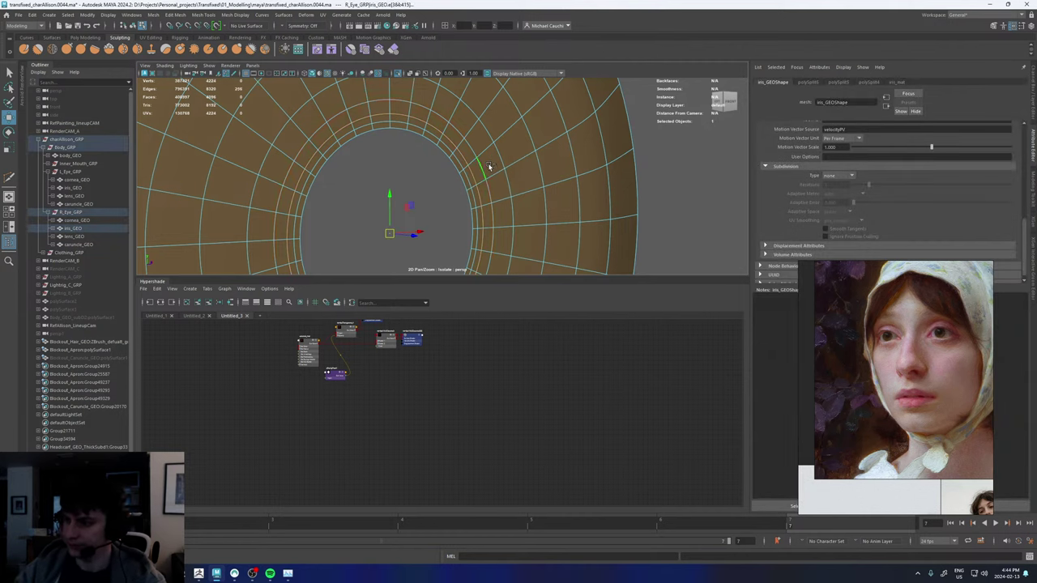
key(ctrl+Delete)
- Move the right iris's pupil border edge loop back into a rim with smooth mesh preview, and show the full model again
double_click(453, 167)
key(1)
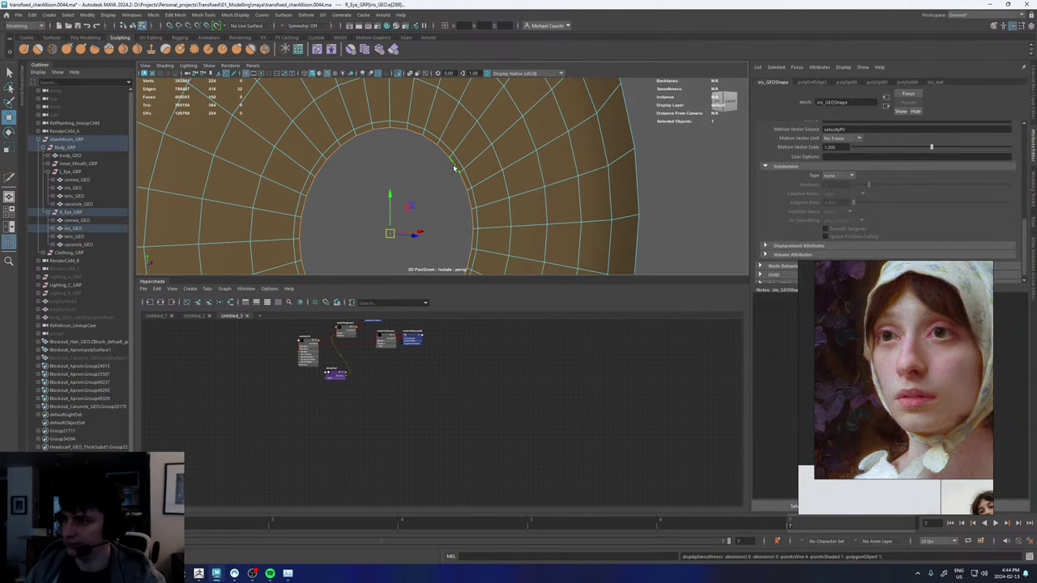
ctrl+shift+middle_drag(455, 168, 447, 169)
alt+drag(442, 173, 356, 210)
mouse_move(405, 194)
ctrl+shift+middle_down()
mouse_move(433, 199)
mouse_move(419, 200)
ctrl+shift+middle_up()
key(3)
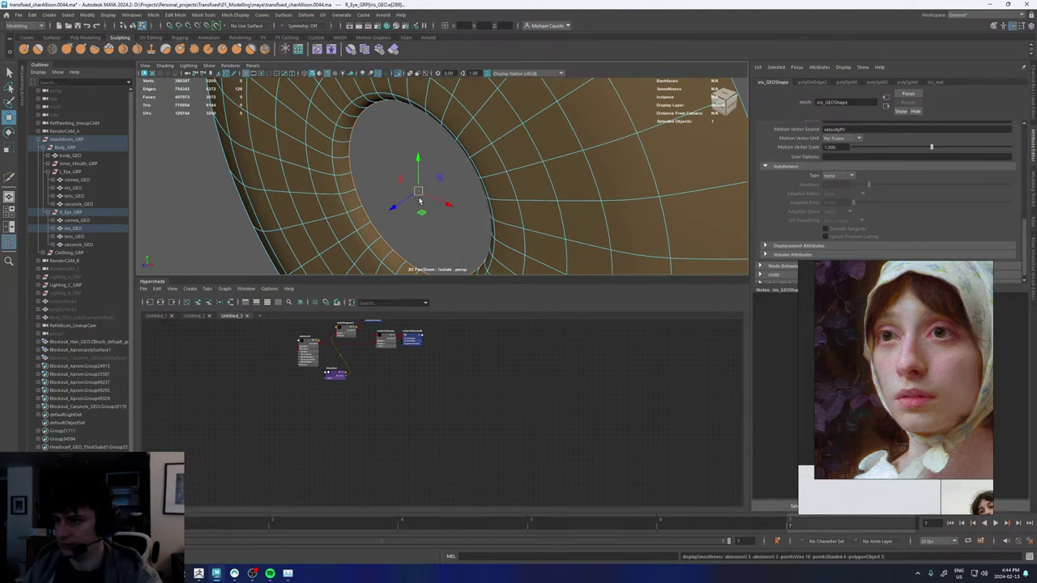
alt+drag(419, 199, 492, 154)
right_drag(456, 171, 476, 146)
click(627, 167)
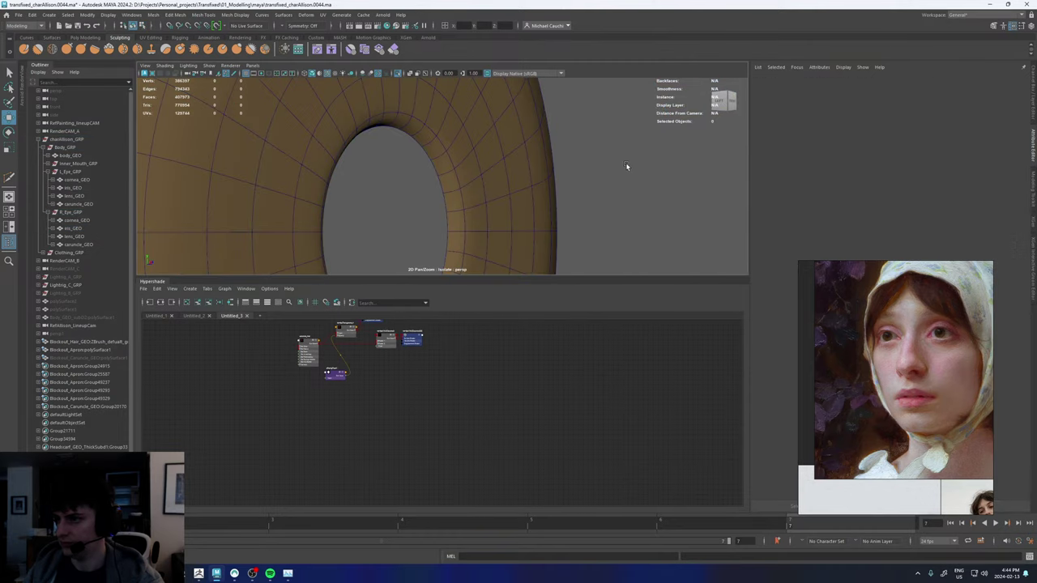
alt+right_drag(627, 167, 555, 199)
alt+drag(555, 199, 477, 174)
click(400, 73)
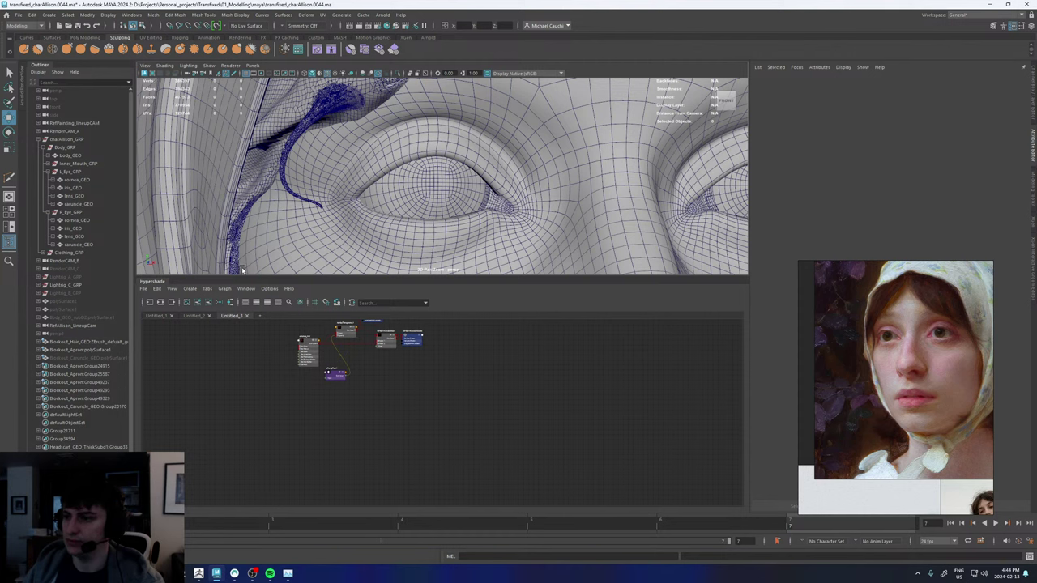
- Switch to the UV Editing workspace and display the left iris mesh's UVs
click(985, 16)
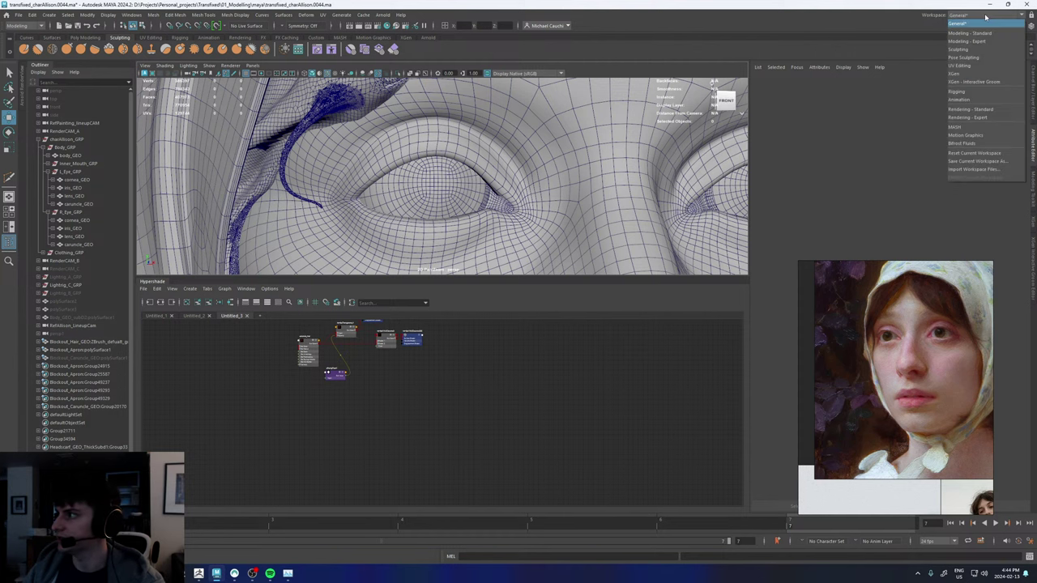
click(964, 66)
click(70, 205)
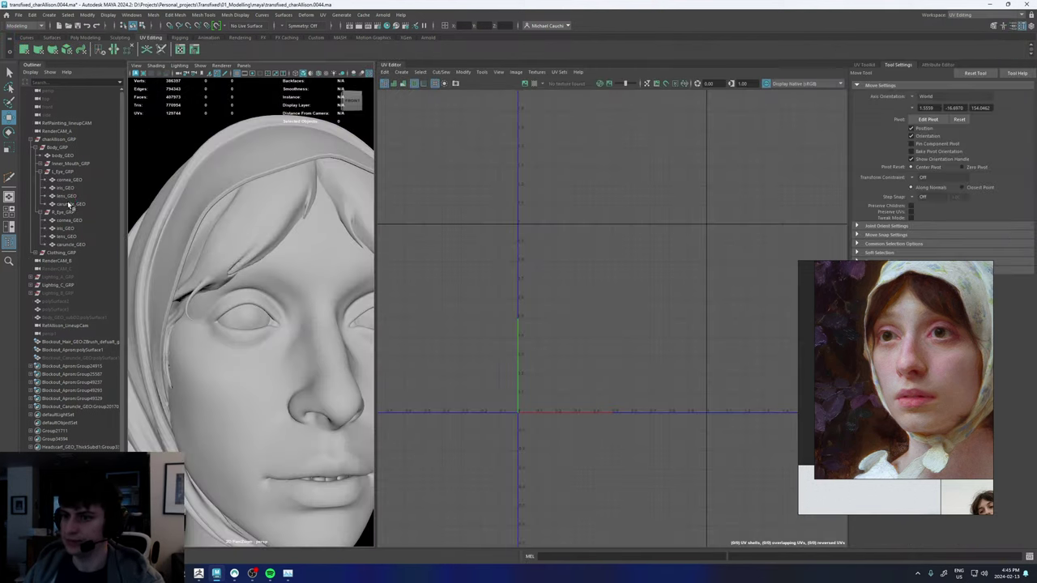
click(68, 189)
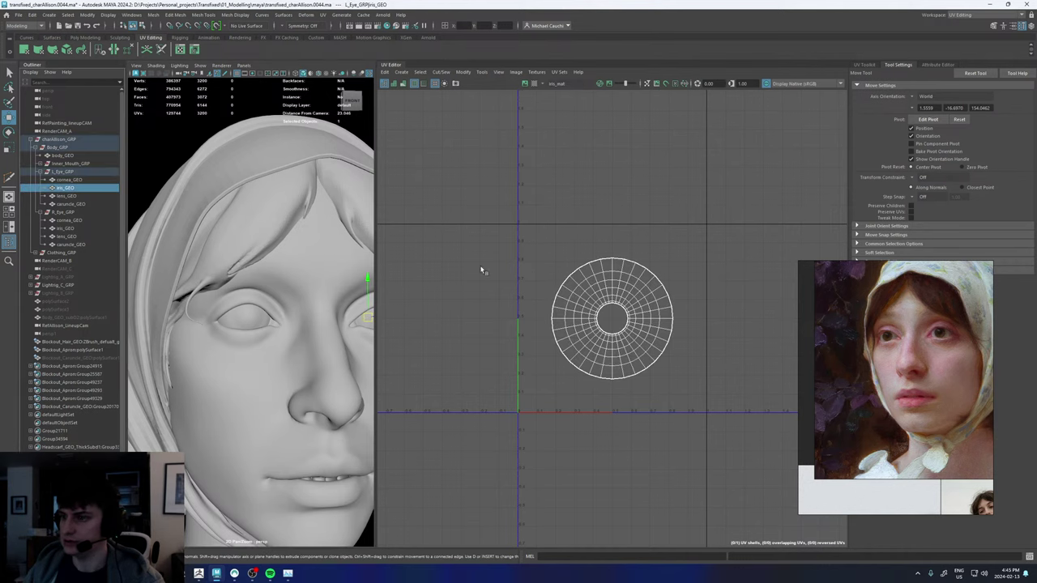
- Copy the left iris's current UVs into a new UV set named TextureUVs
click(560, 73)
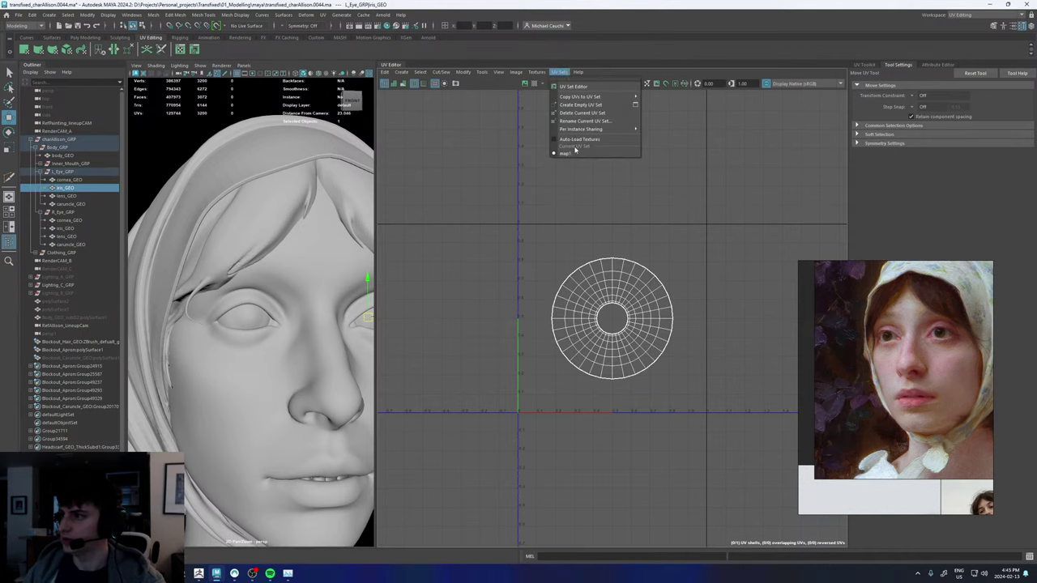
mouse_move(615, 98)
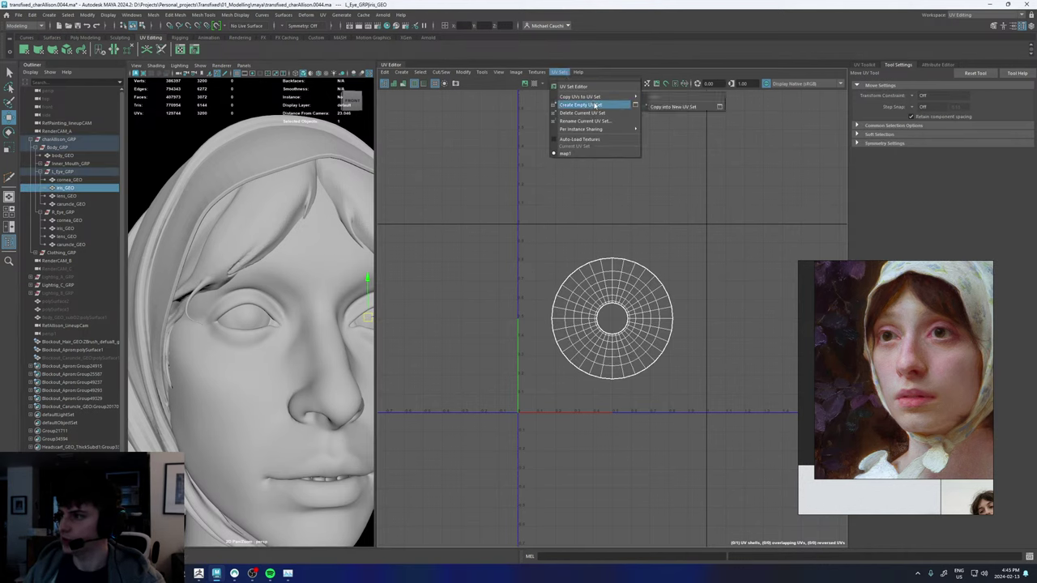
click(719, 106)
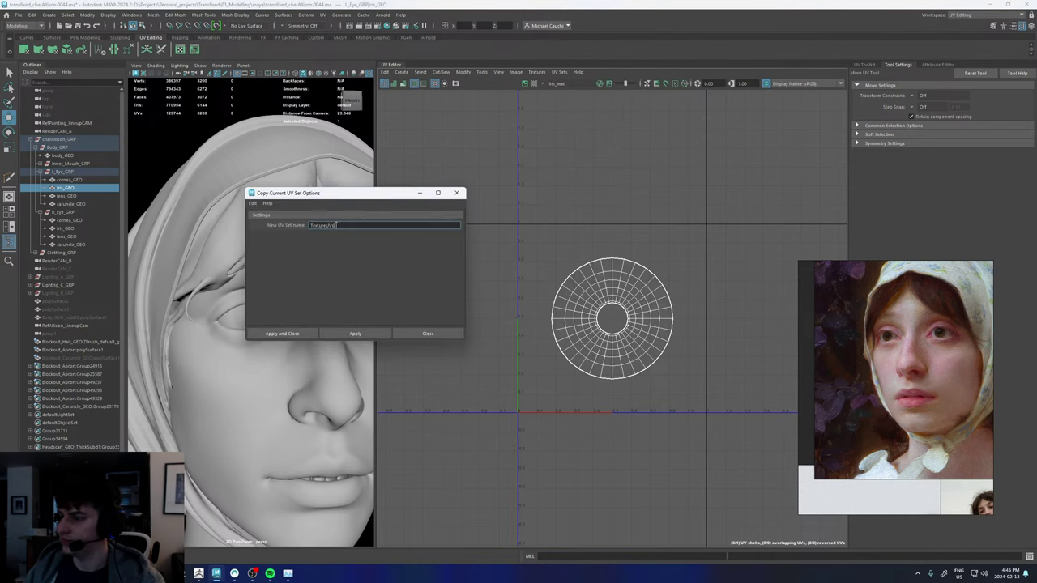
drag(337, 225, 269, 227)
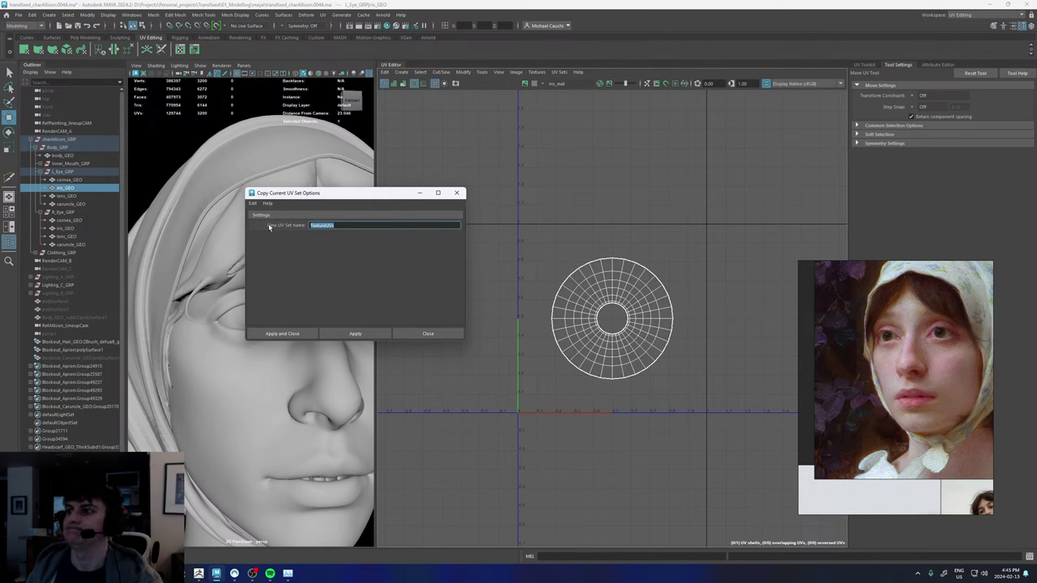
click(354, 334)
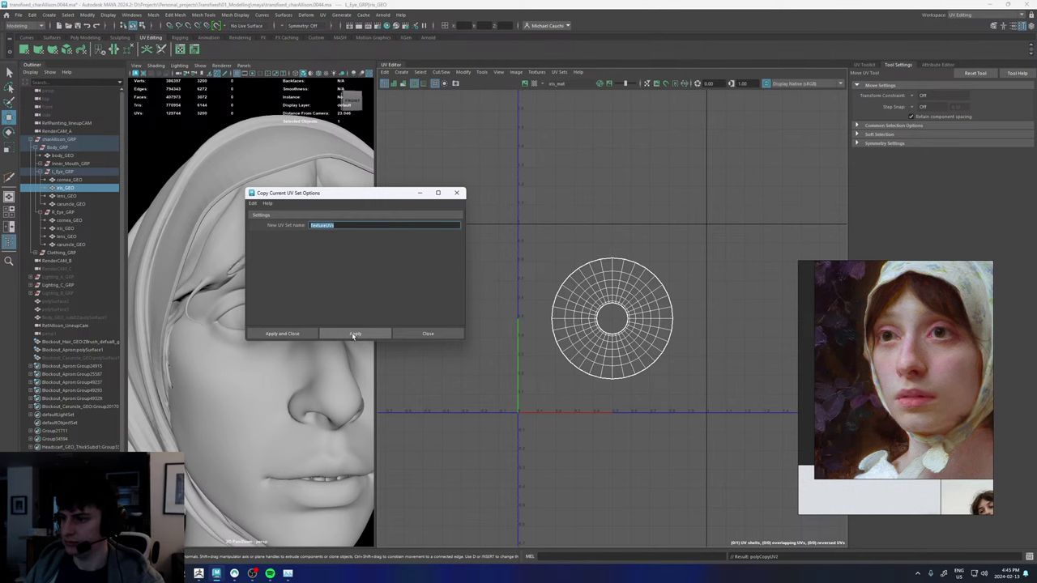
click(430, 333)
- Delete the duplicate UV set TextureUVs1 from the left iris and make TextureUVs the current set
click(559, 72)
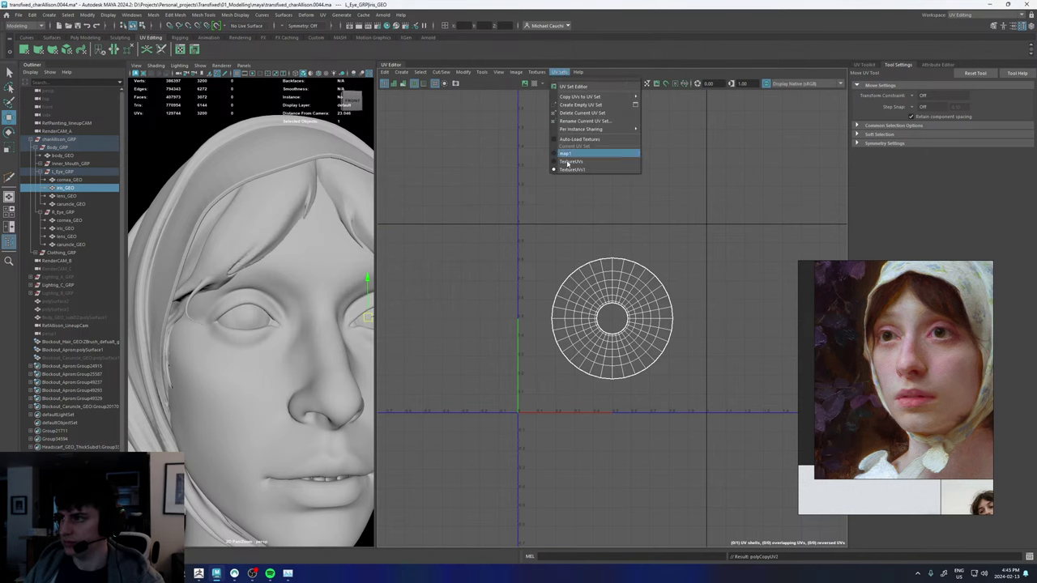
click(571, 169)
click(559, 72)
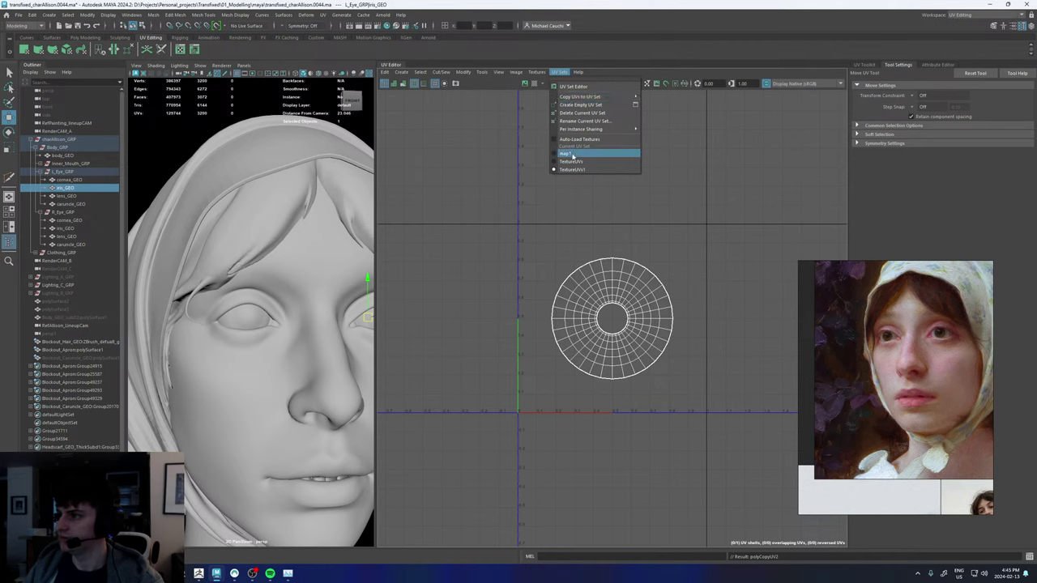
click(578, 87)
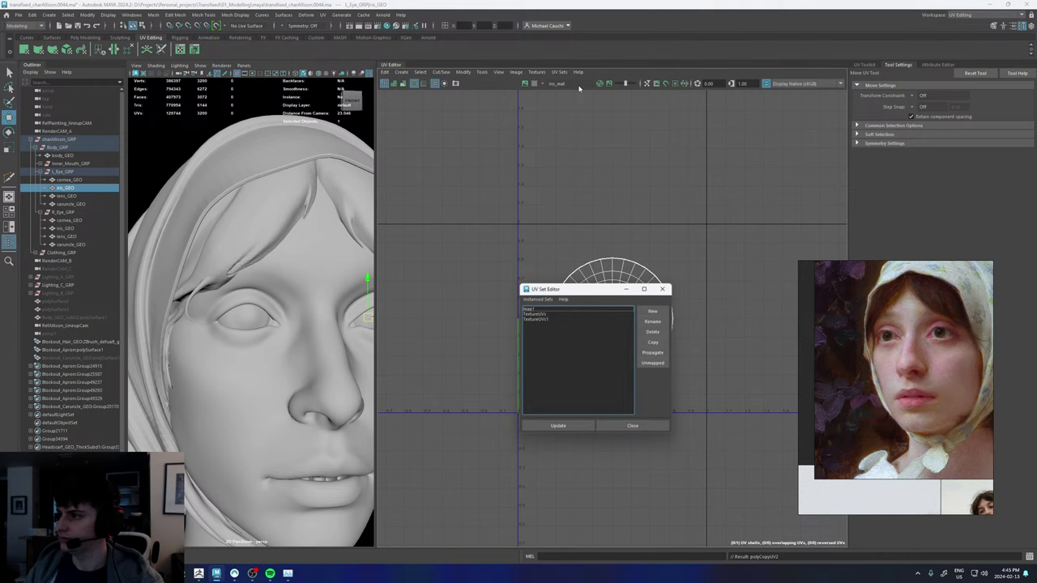
click(538, 319)
click(654, 331)
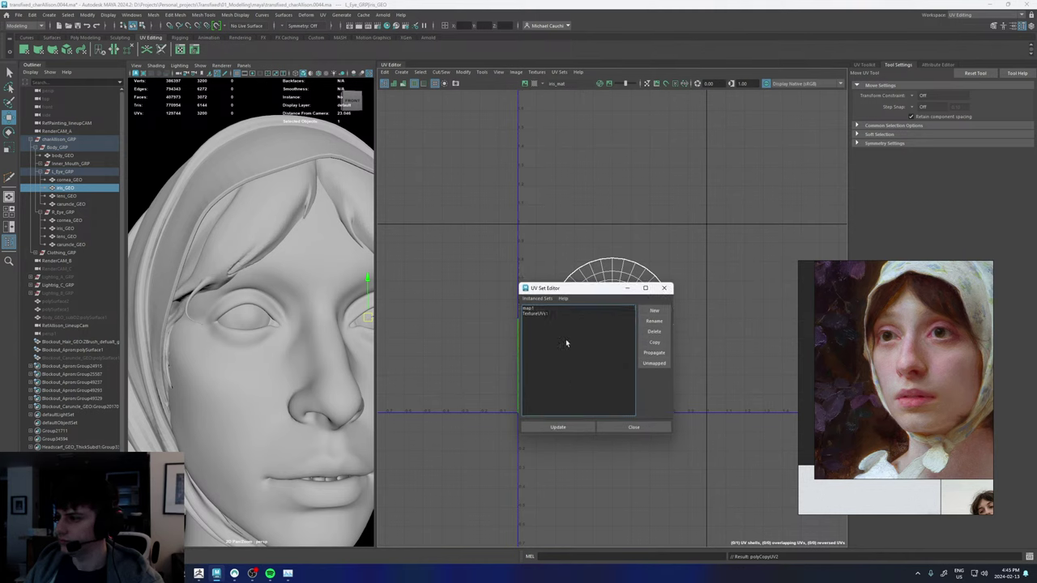
click(544, 313)
click(664, 287)
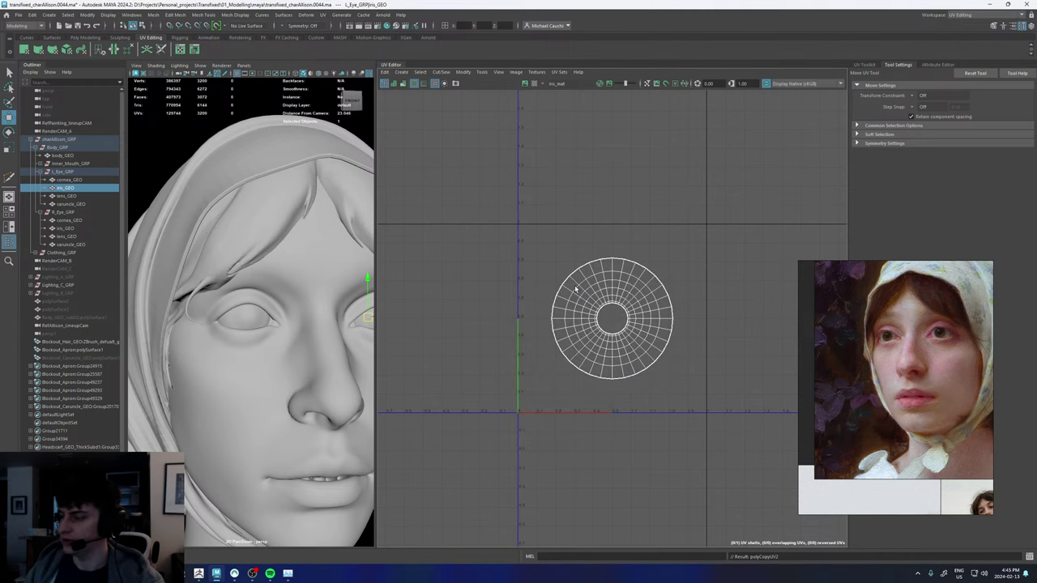
- Scale the left iris's entire UV shell down uniformly about its centre to slightly under half its size
key(f)
alt+right_drag(634, 319, 655, 308)
right_drag(637, 290, 599, 281)
click(605, 292)
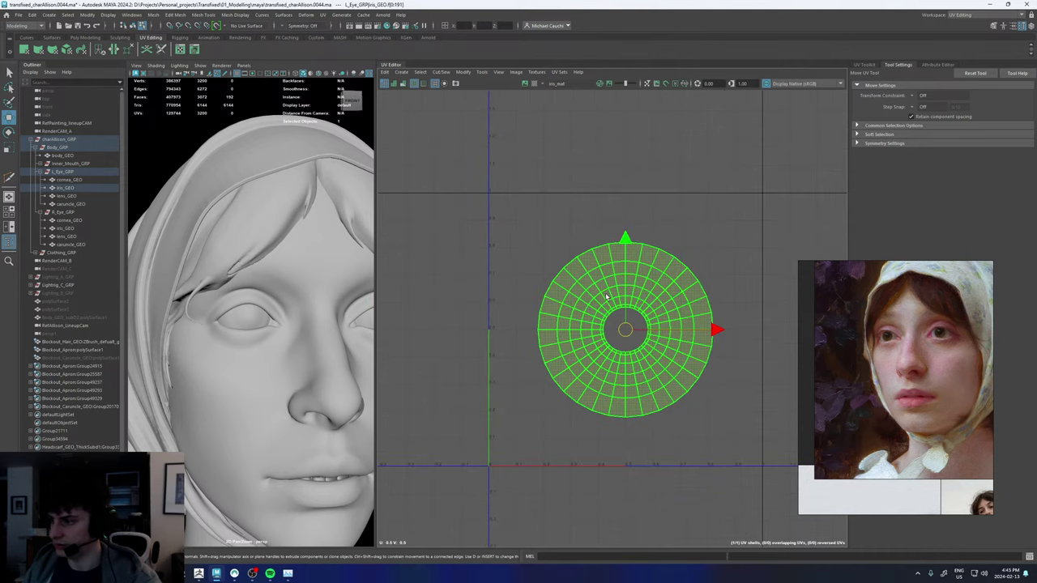
key(r)
key(r)
drag(624, 330, 582, 334)
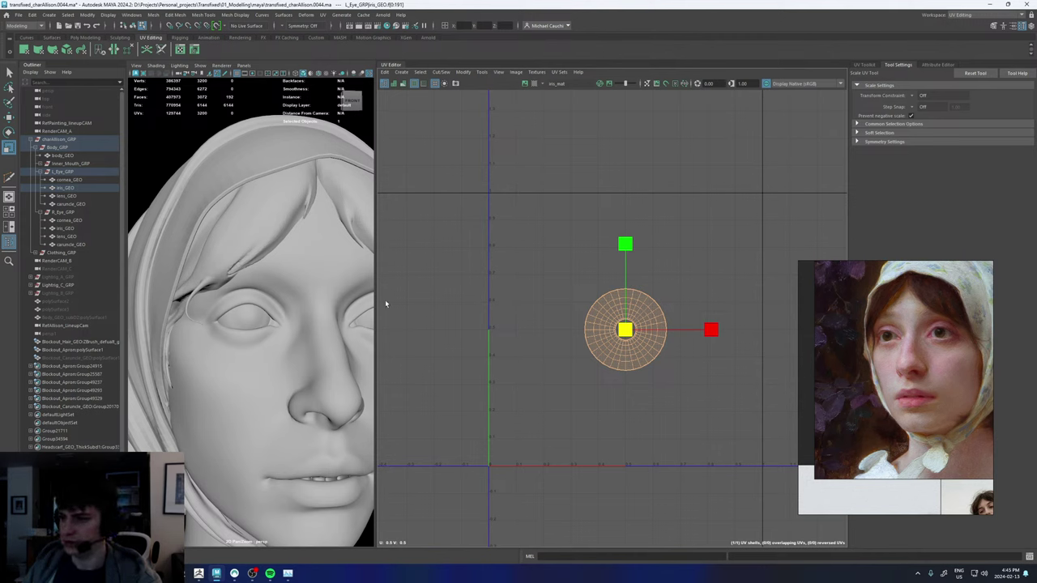
- Display the left iris mesh's shape attributes, including its subdivision settings, and enter component selection on its UV layout
click(67, 189)
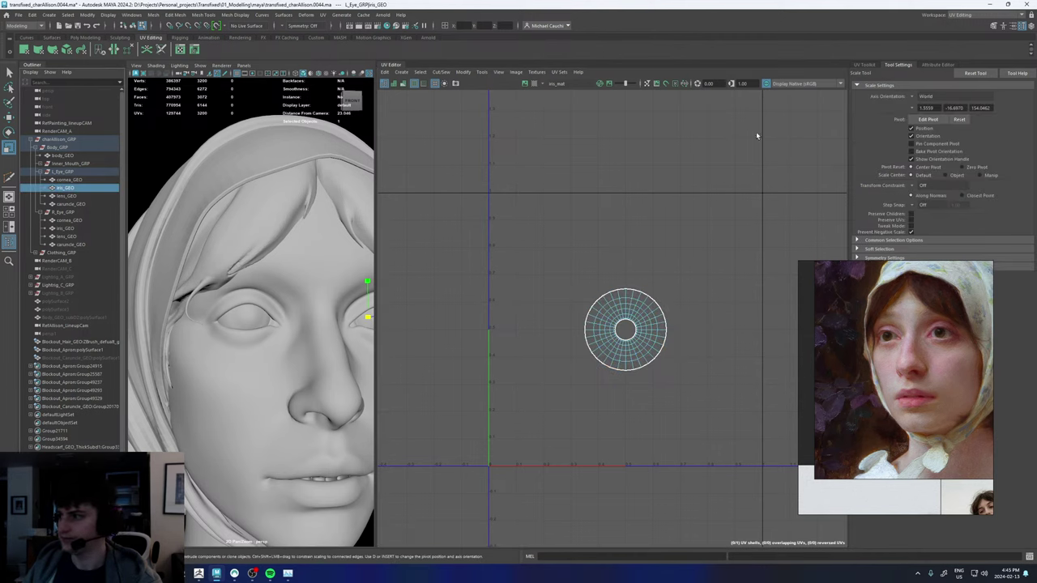
click(949, 65)
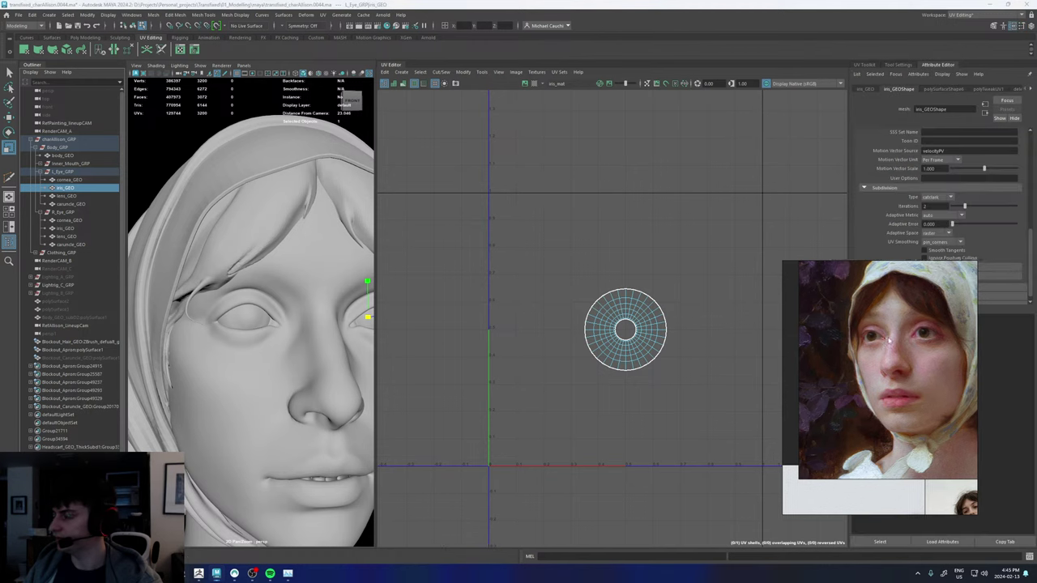
right_drag(620, 308, 620, 293)
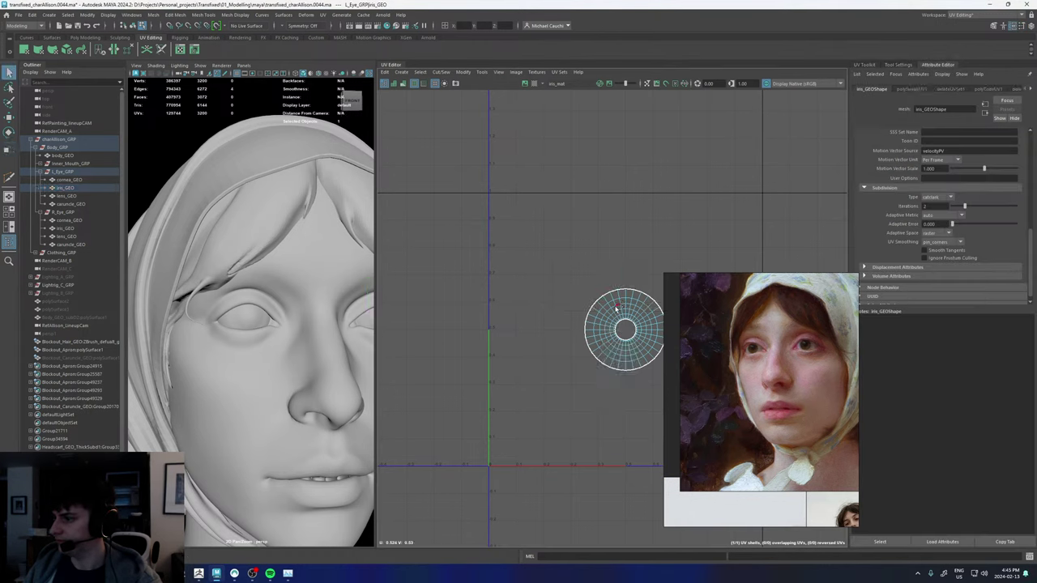
- Select the left eye's iris mesh and connect an Arnold aiImage texture to the base color of iris_mat
click(615, 308)
right_click(612, 309)
click(612, 311)
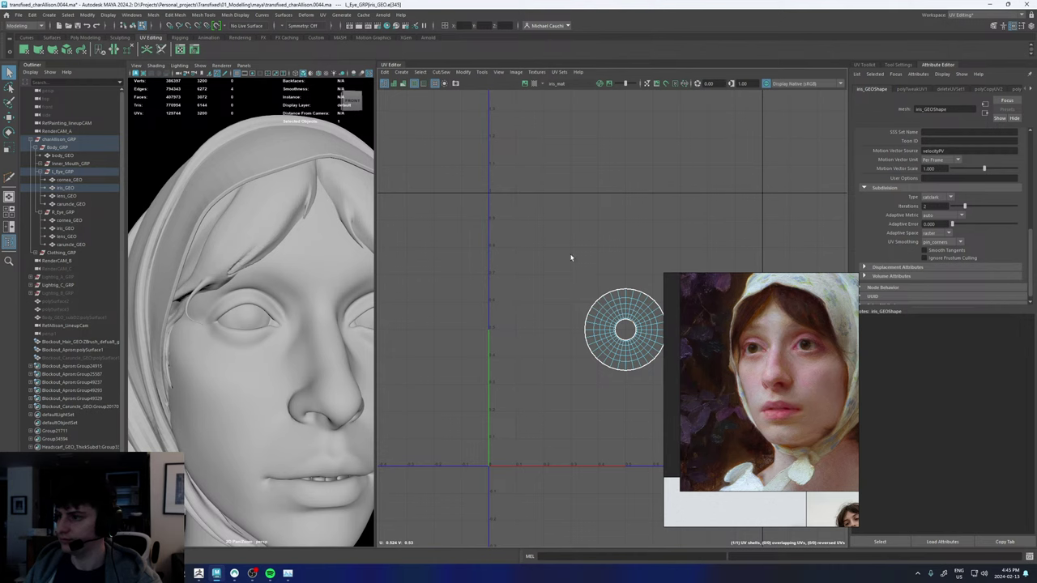
click(612, 308)
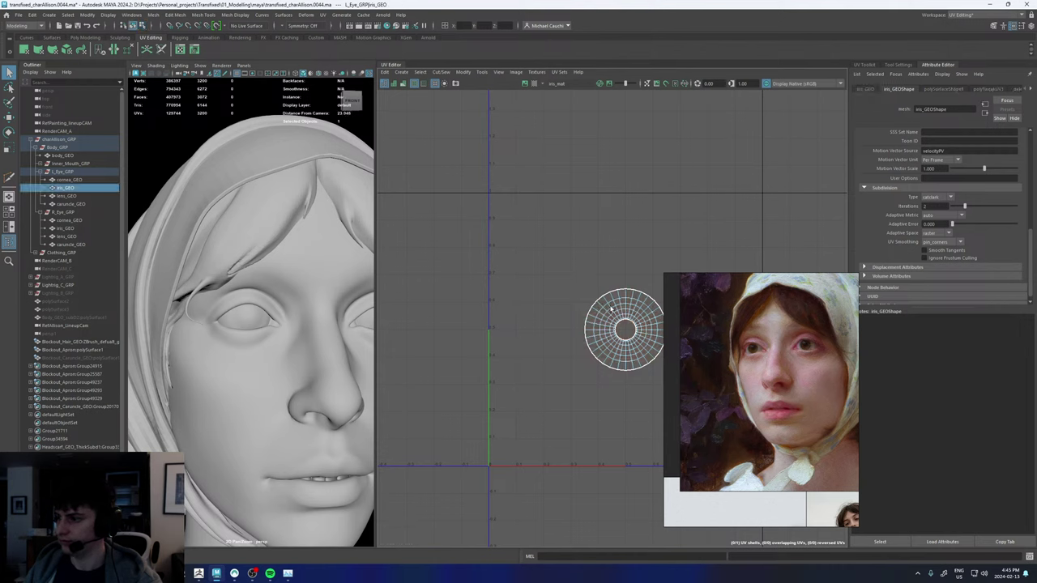
click(934, 90)
click(1018, 192)
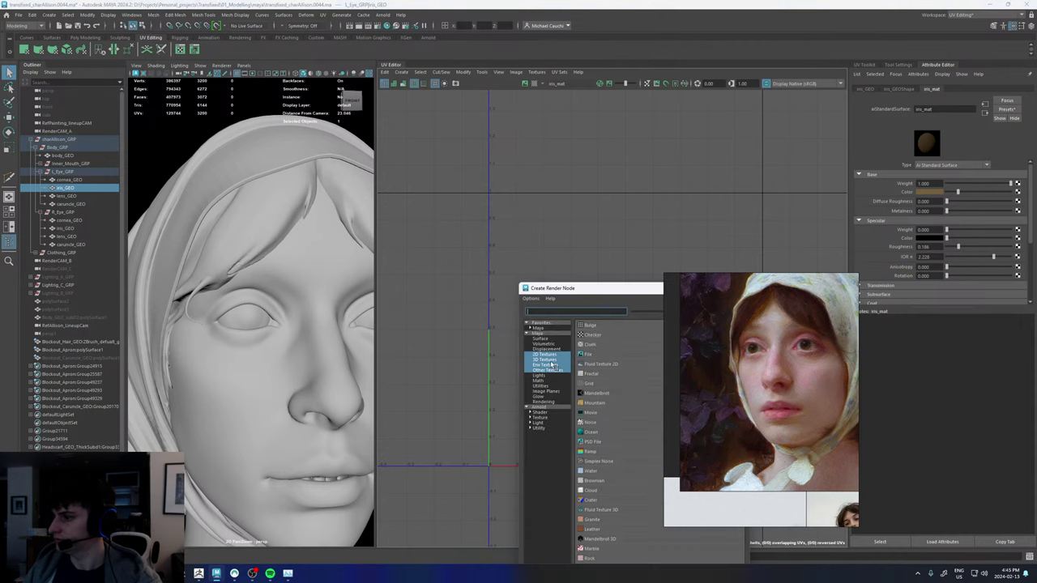
text(image)
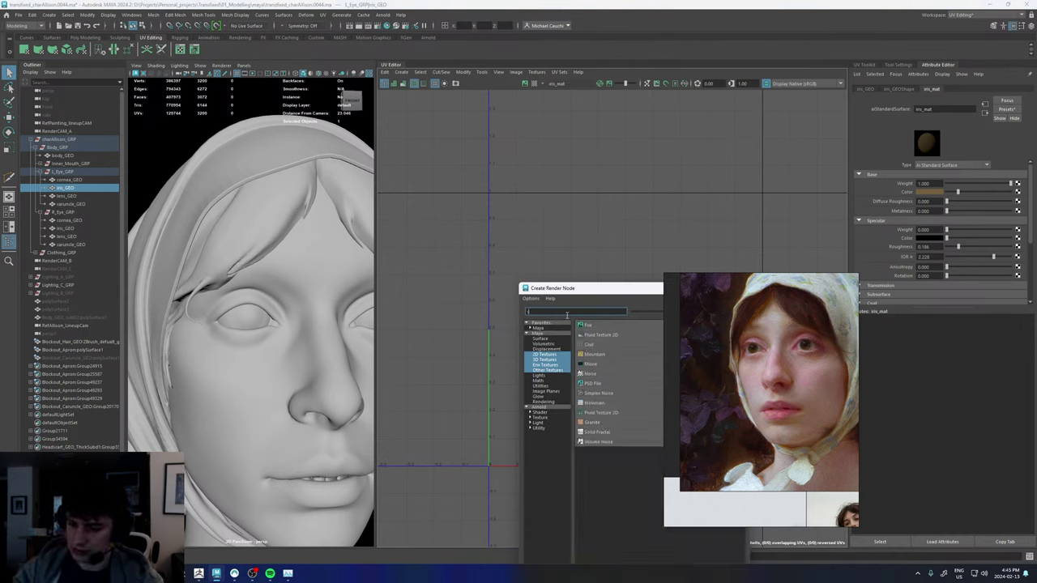
click(546, 408)
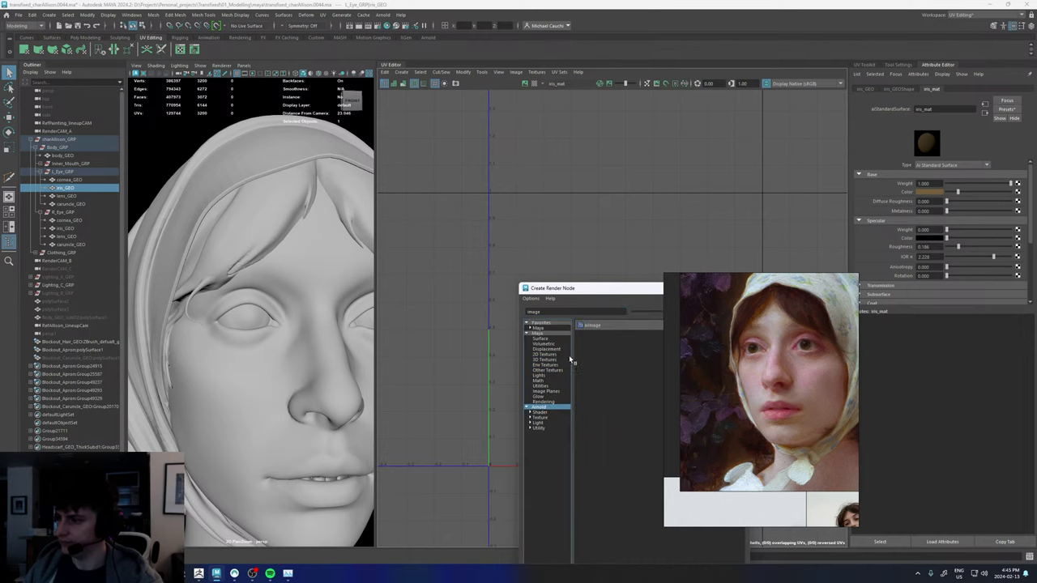
click(587, 325)
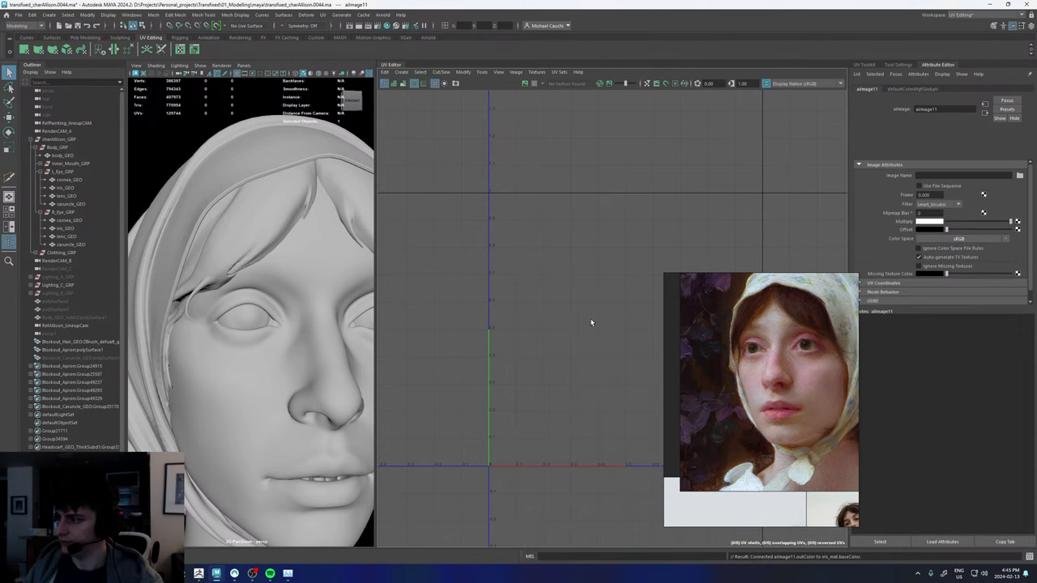
- Start choosing the image node's file and browse to the AssetLibrary folder on drive D
click(1020, 176)
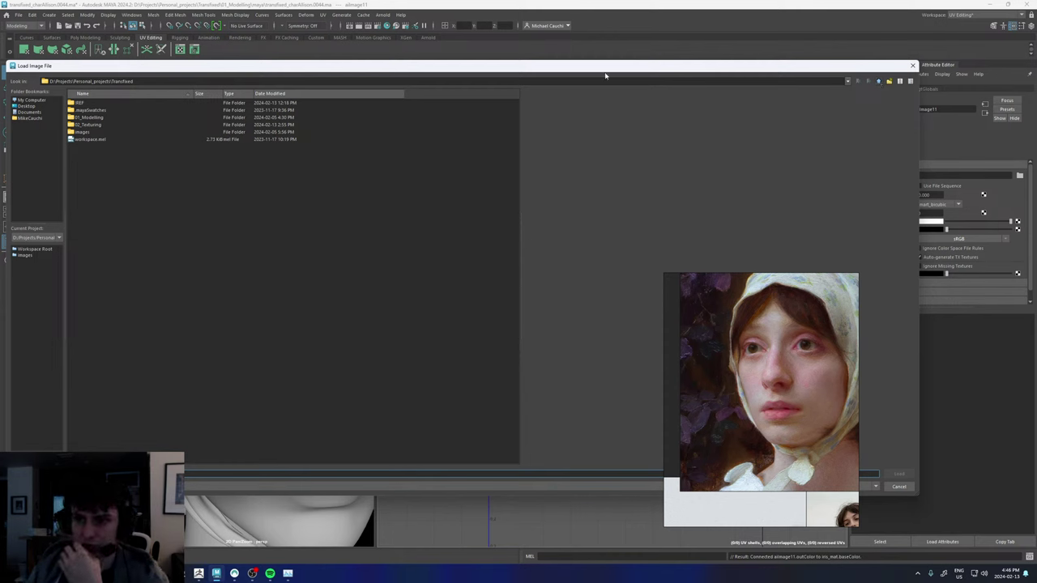
click(880, 82)
click(881, 83)
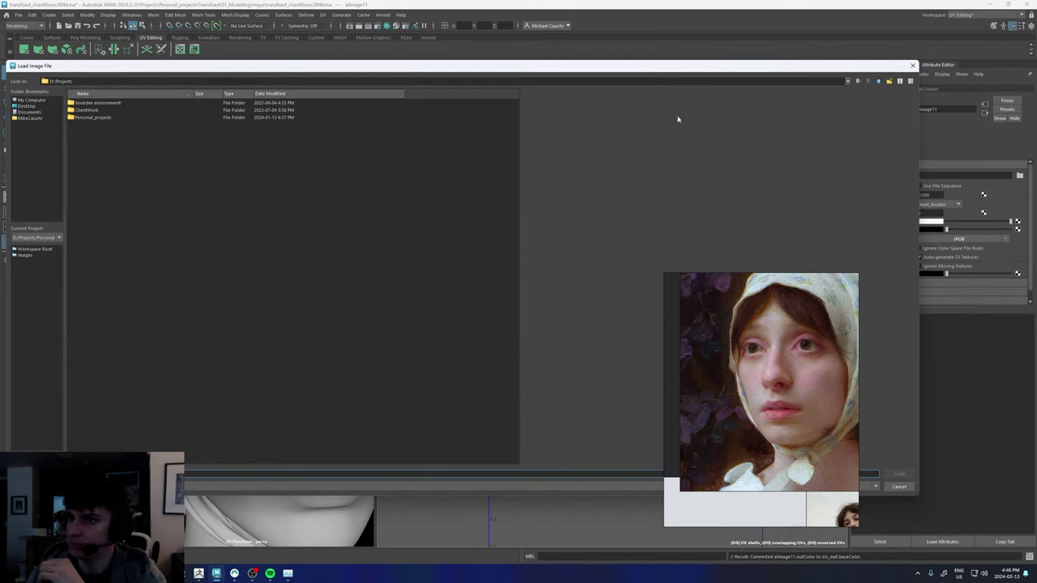
click(92, 110)
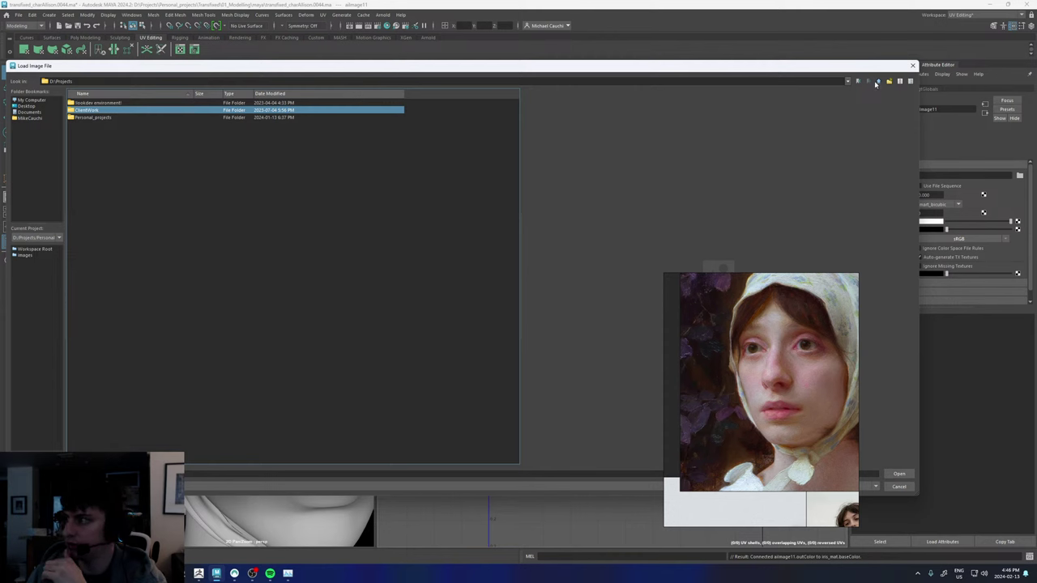
click(880, 82)
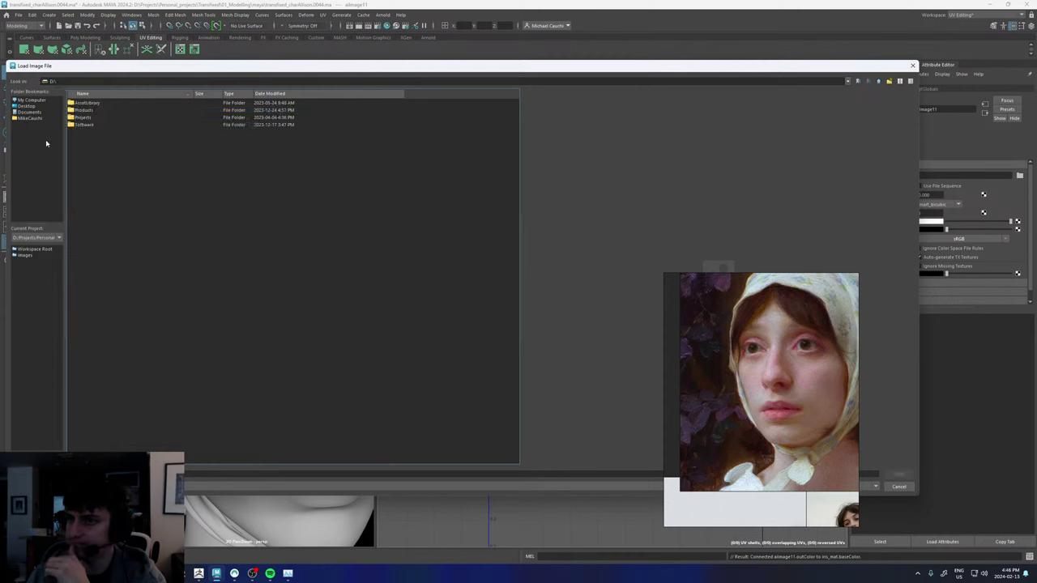
click(85, 127)
double_click(87, 102)
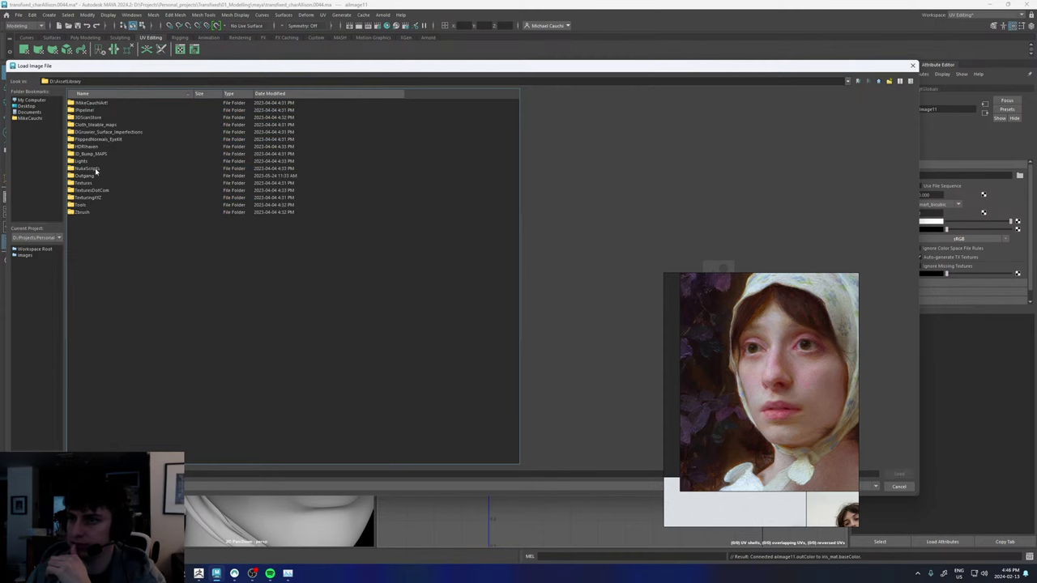
- Load Eyes_Balls_Diffuse.jpg from 3DScanStore/HDHeads/Female_17/Textures/JPG/Eyes into the image node
double_click(91, 117)
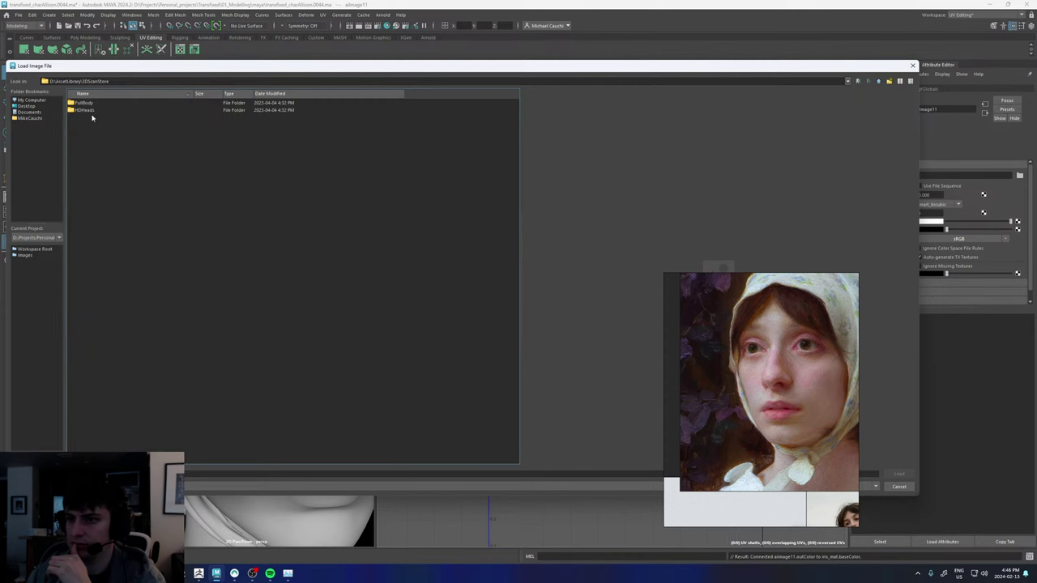
double_click(86, 114)
double_click(87, 106)
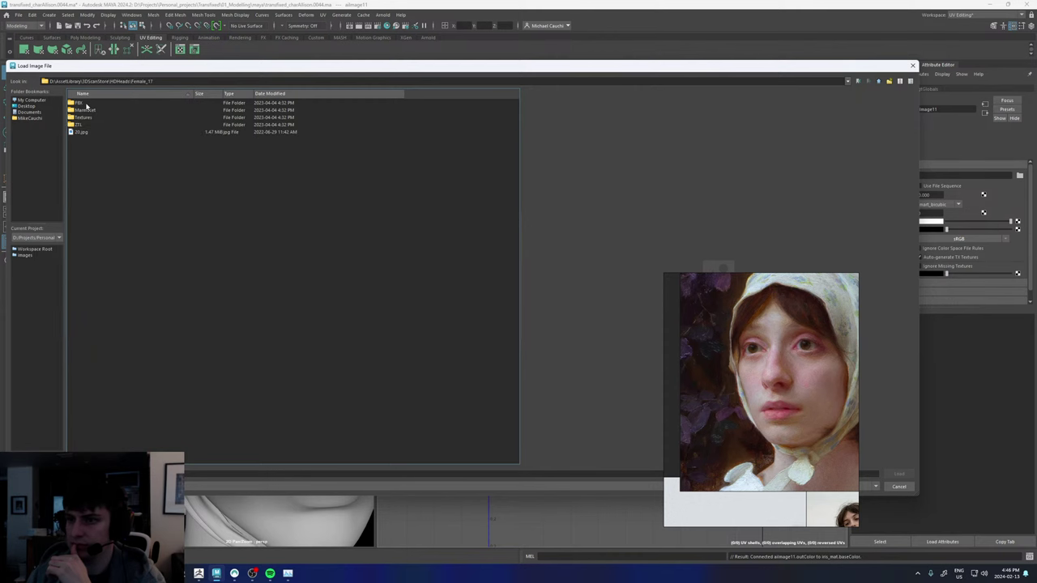
double_click(82, 119)
double_click(84, 110)
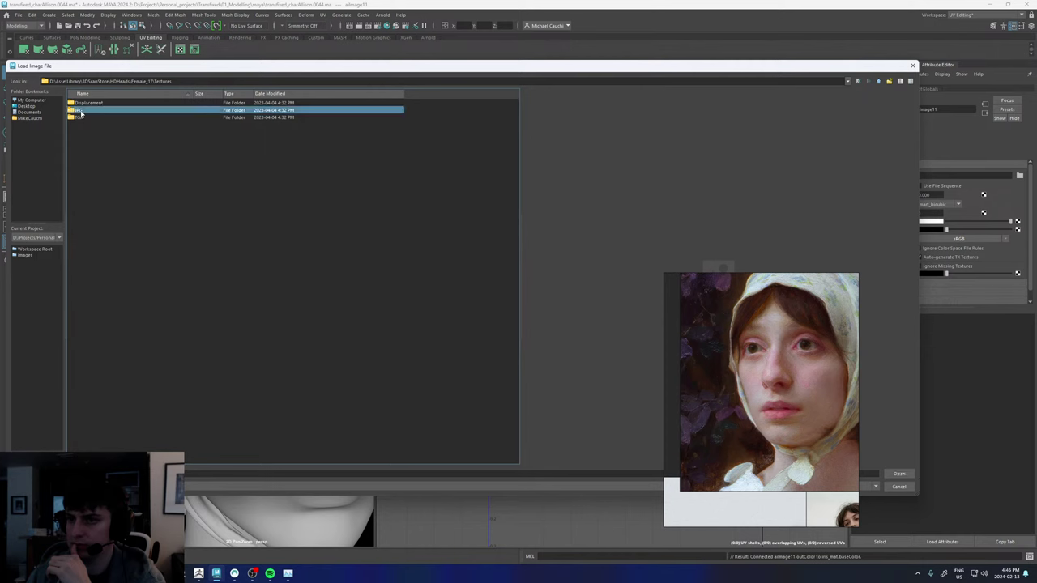
double_click(84, 114)
click(104, 103)
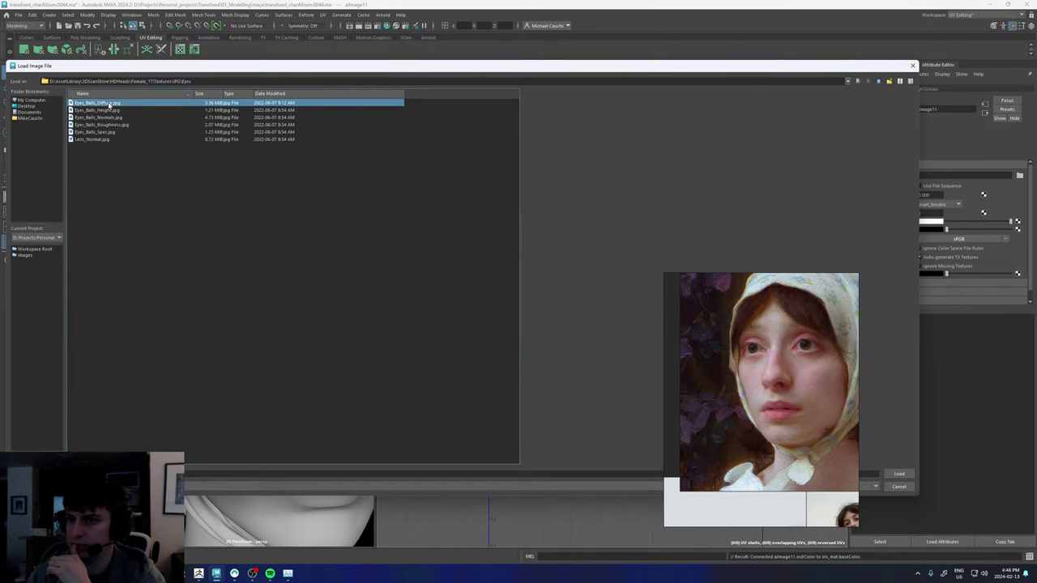
click(899, 474)
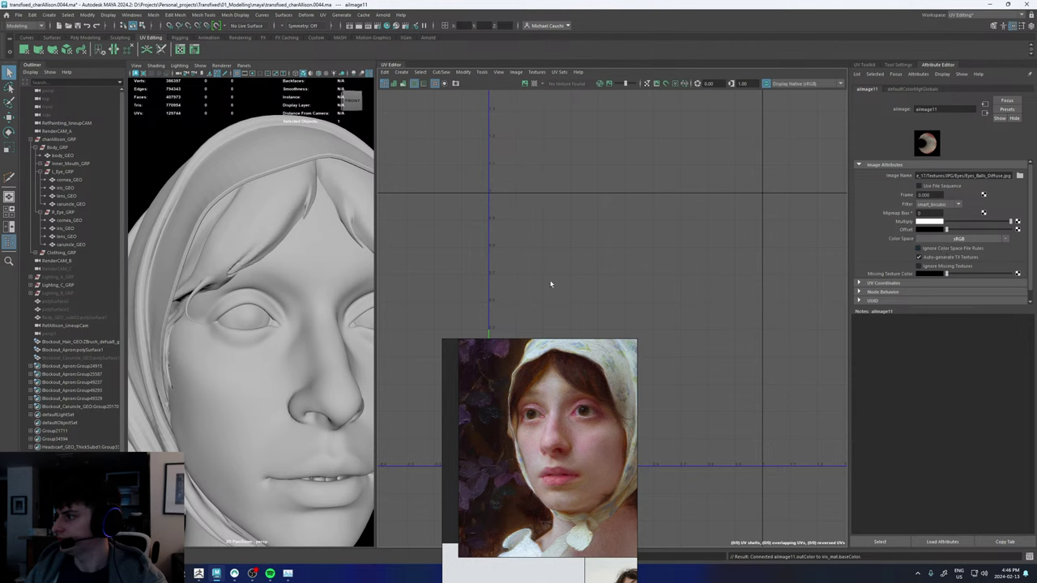
- Switch the workspace to General and close the floating UV Editor
right_drag(558, 372, 694, 223)
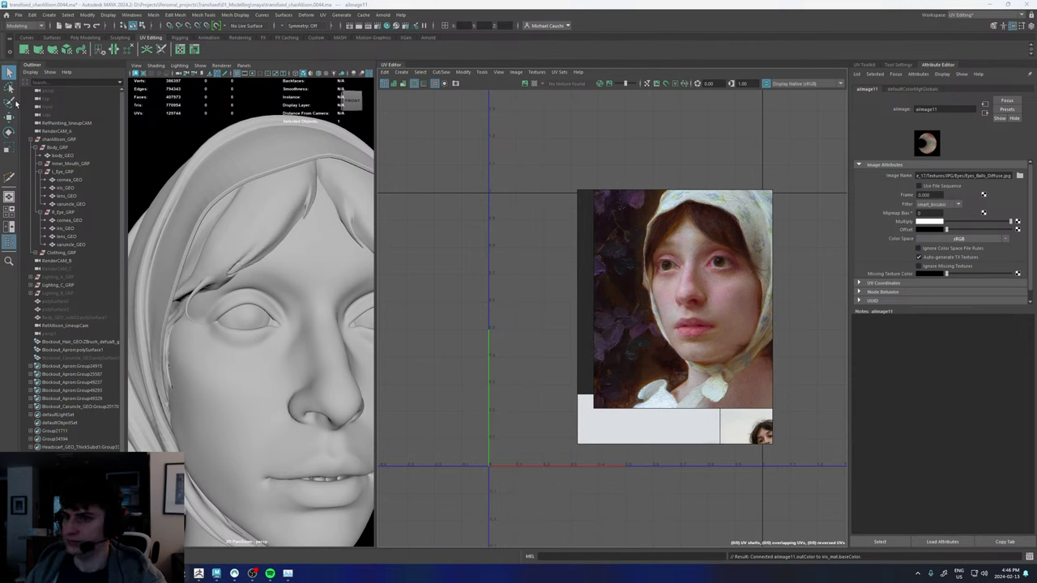
right_drag(674, 240, 546, 401)
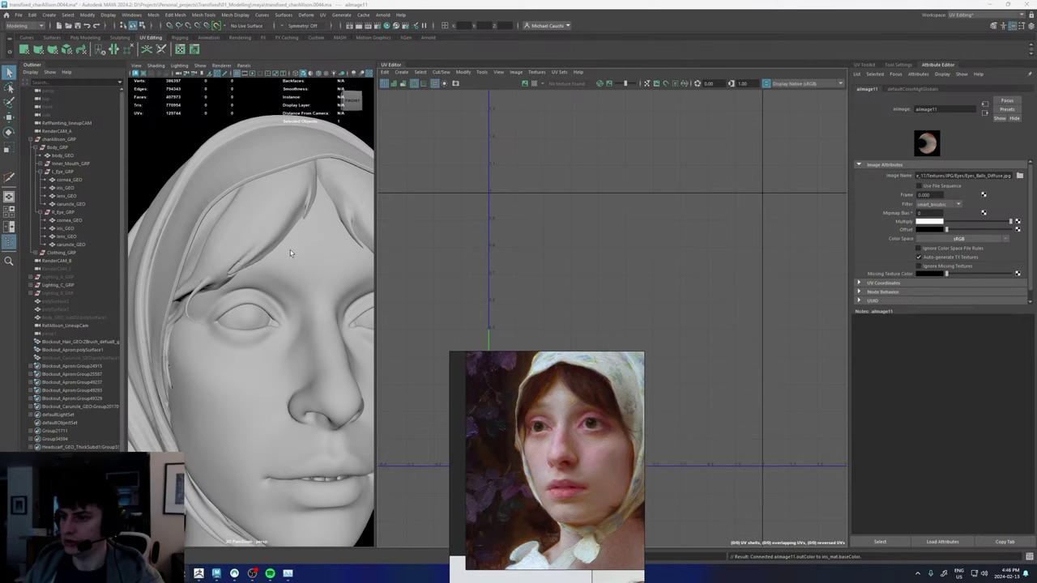
alt+drag(292, 253, 186, 223)
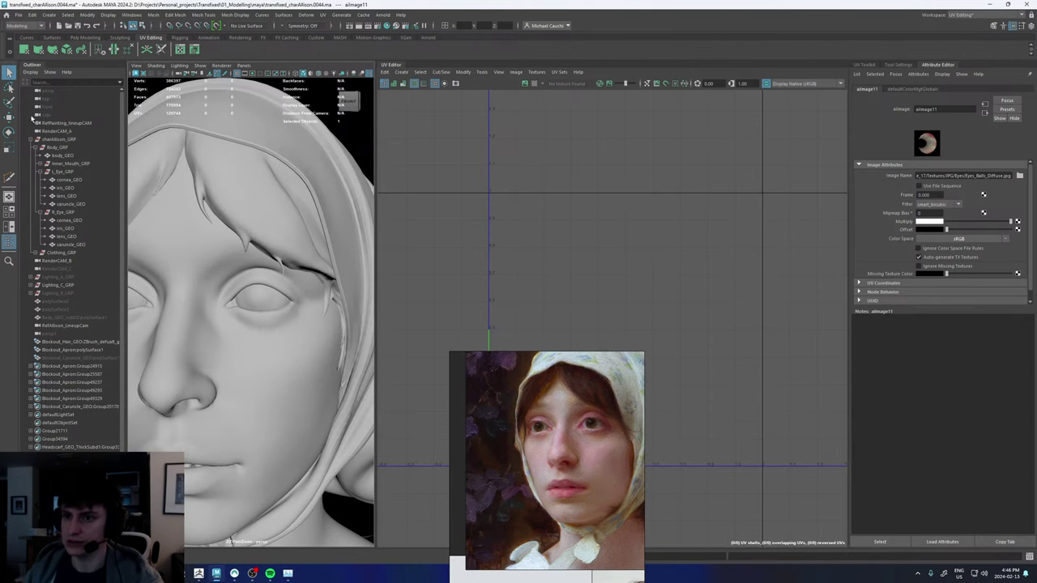
click(32, 67)
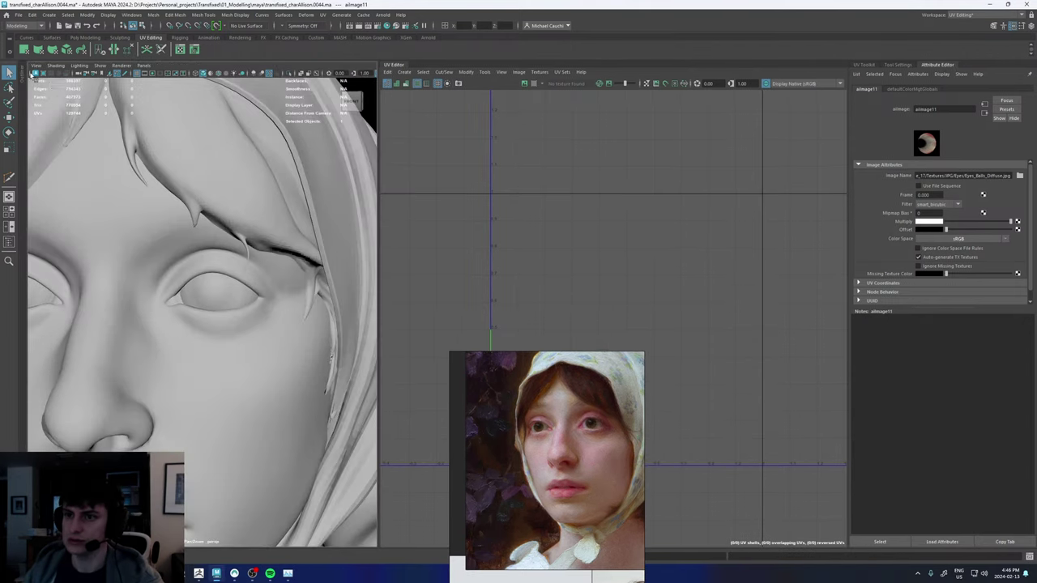
click(982, 14)
click(973, 26)
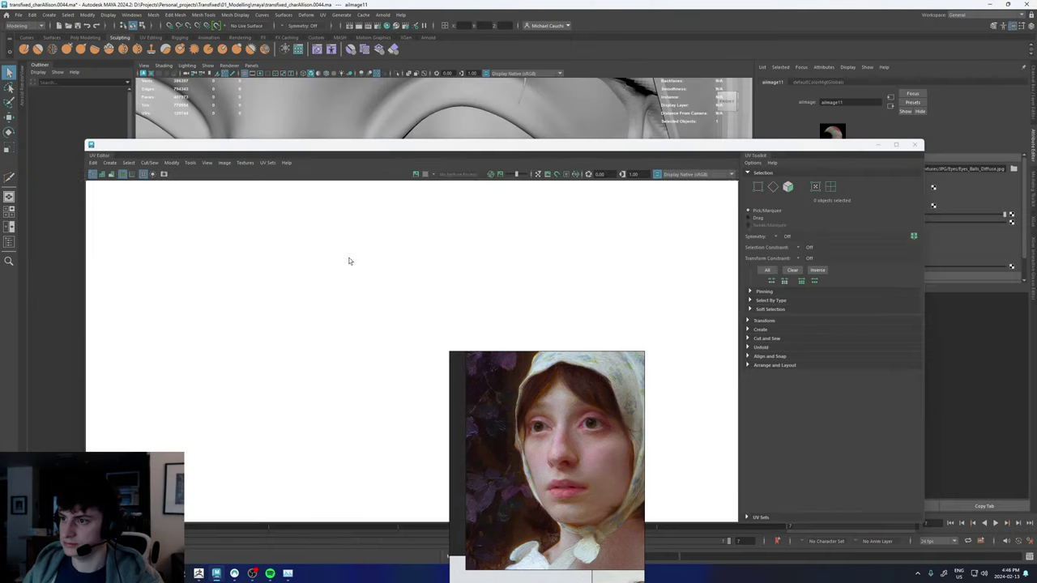
click(914, 145)
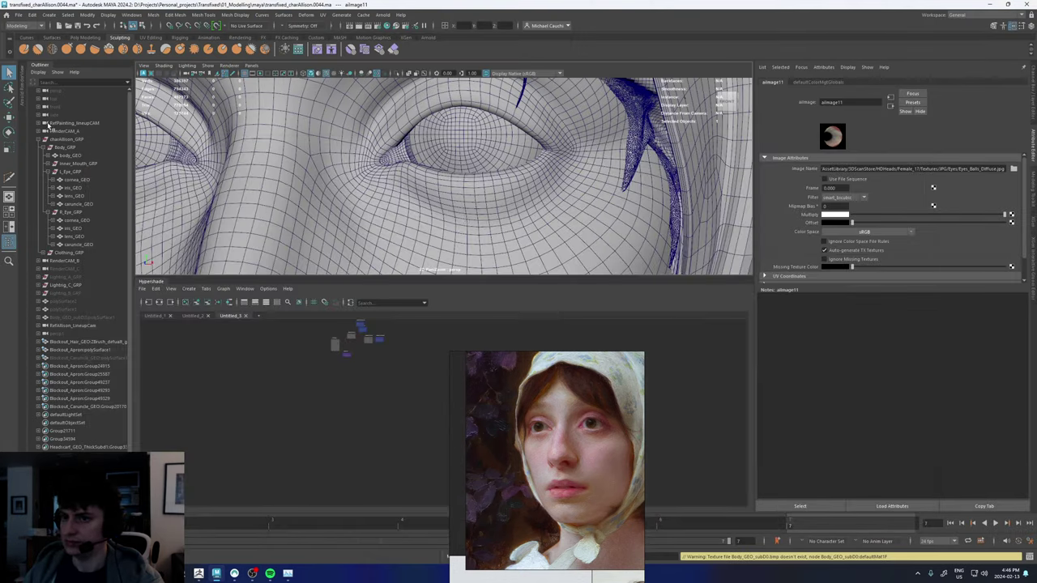
- Expand the Arnold RenderView and set its view transform to Appearance Punchy (sRGB)
click(23, 95)
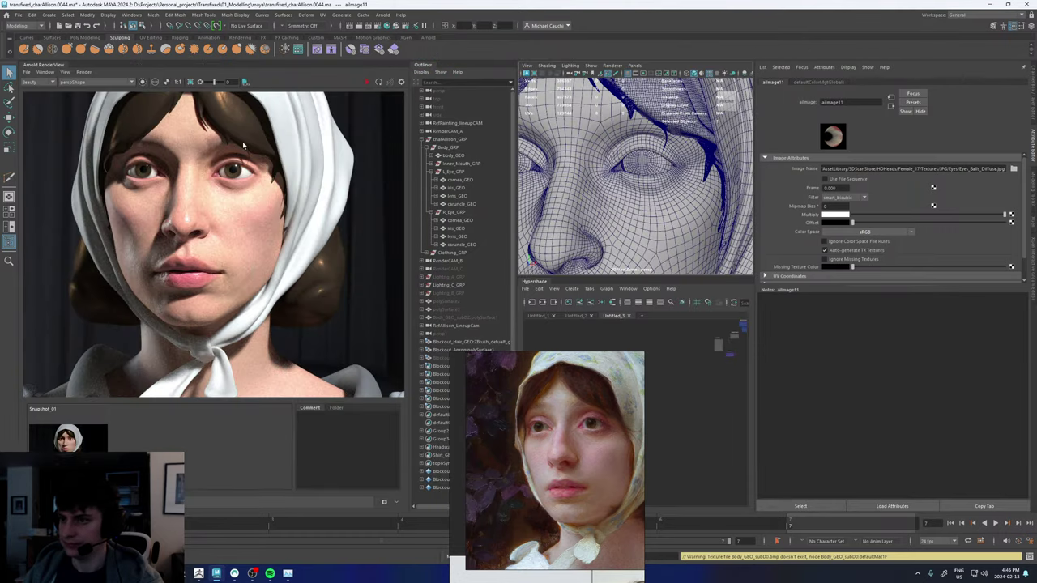
click(401, 81)
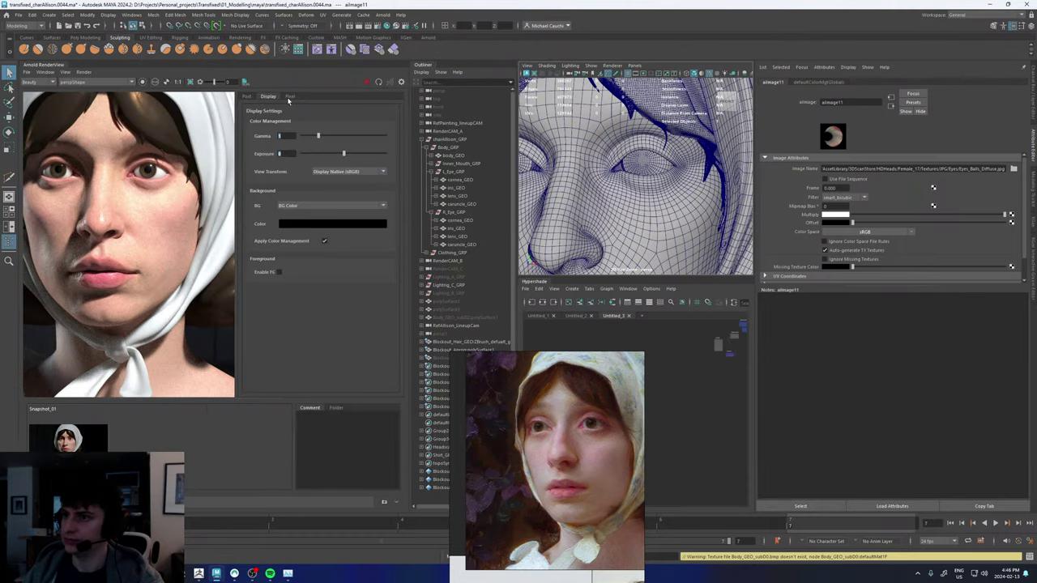
click(349, 173)
click(348, 193)
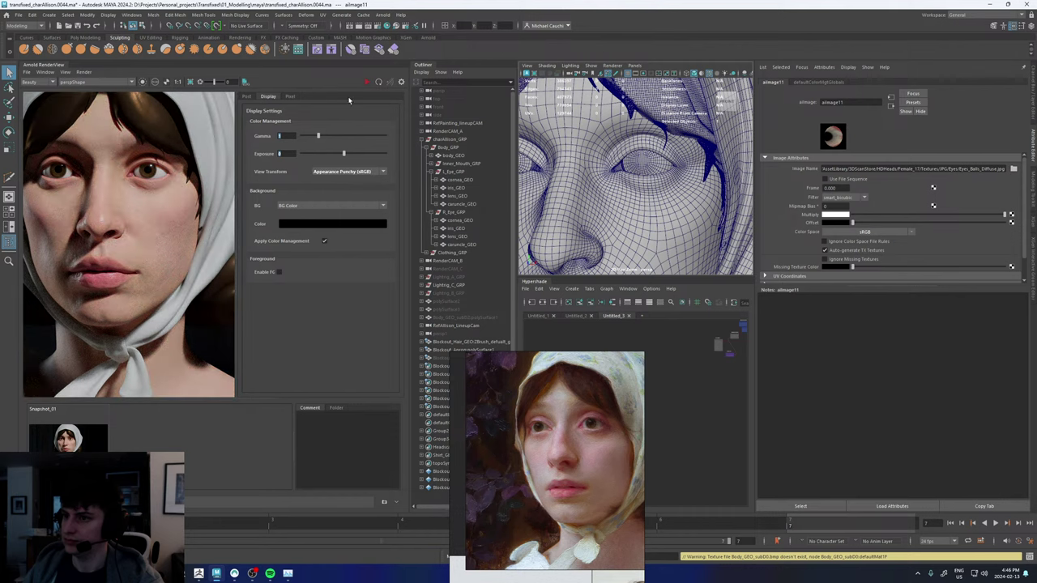
click(401, 81)
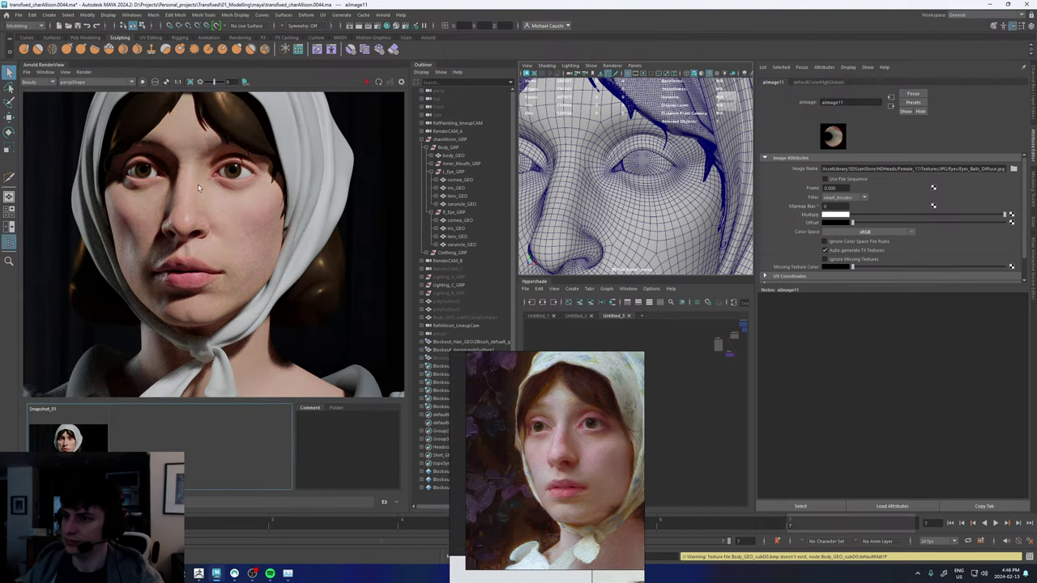
- Draw a render region around the character's left eye in the Arnold RenderView
scroll(203, 179, up, 4)
drag(104, 161, 267, 226)
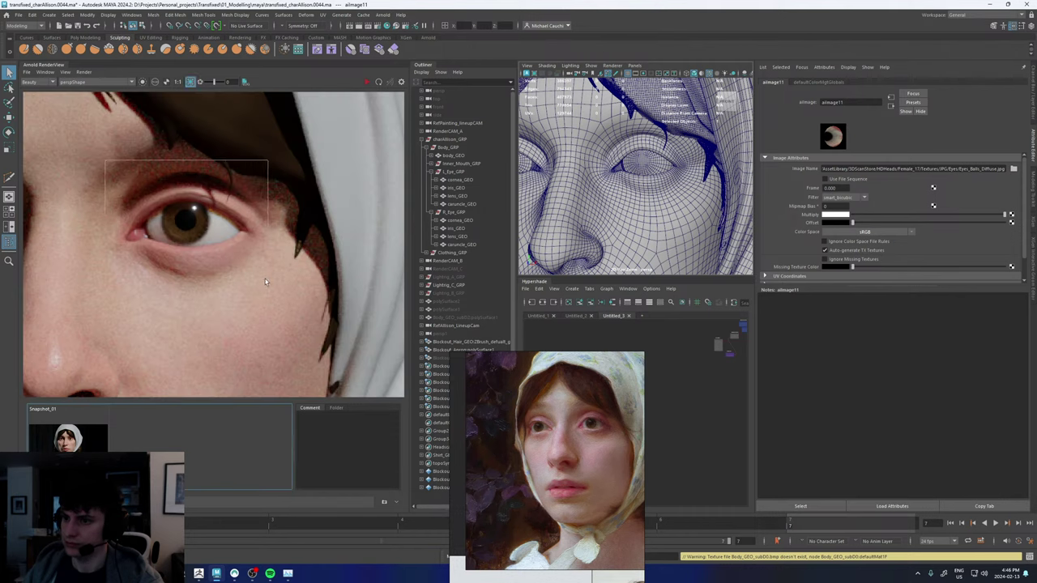
scroll(667, 342, up, 2)
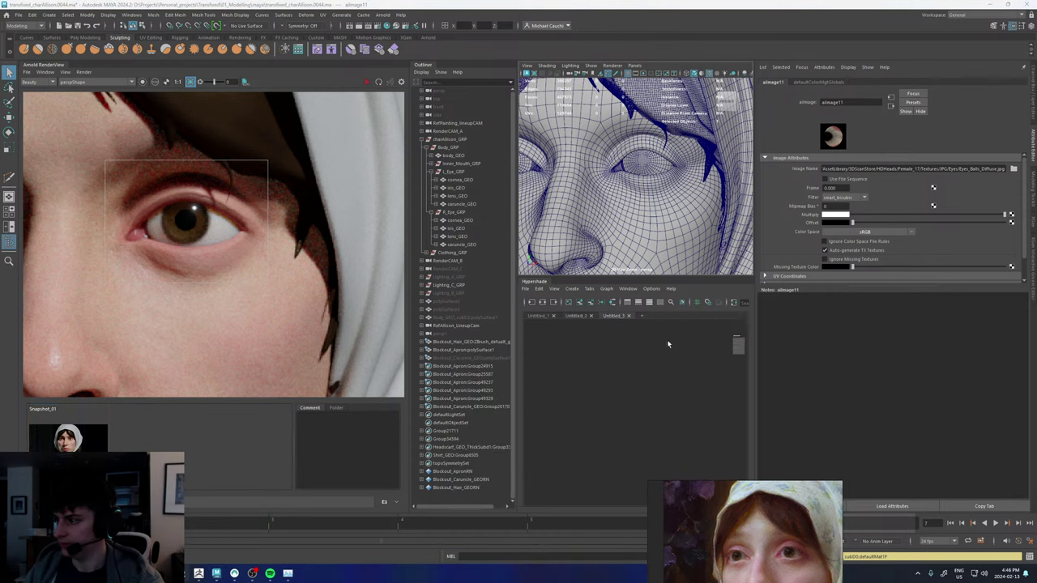
- Examine the caruncle shading network in the Hypershade, including caruncle_mat, romboTransparency1 and romboMix2Closures3
alt+middle_drag(669, 345, 587, 375)
scroll(682, 363, up, 5)
click(583, 400)
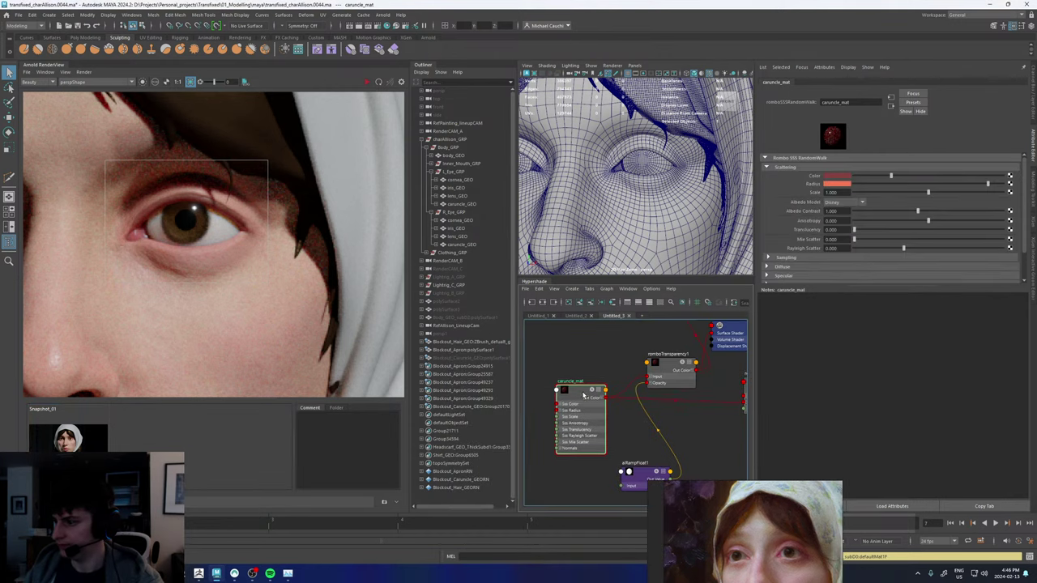
scroll(613, 367, down, 3)
alt+middle_drag(613, 367, 598, 372)
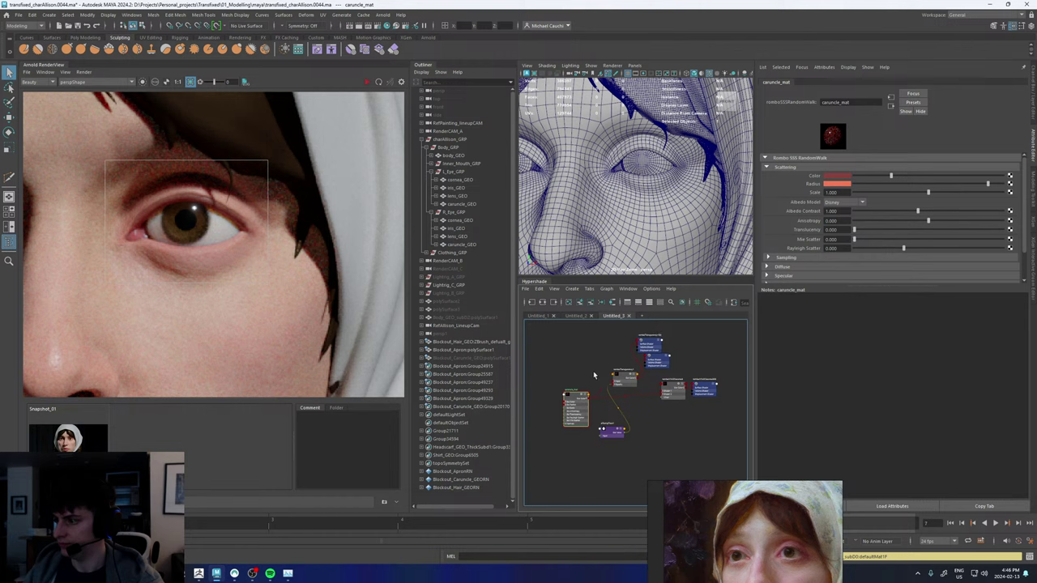
click(599, 370)
scroll(674, 389, up, 4)
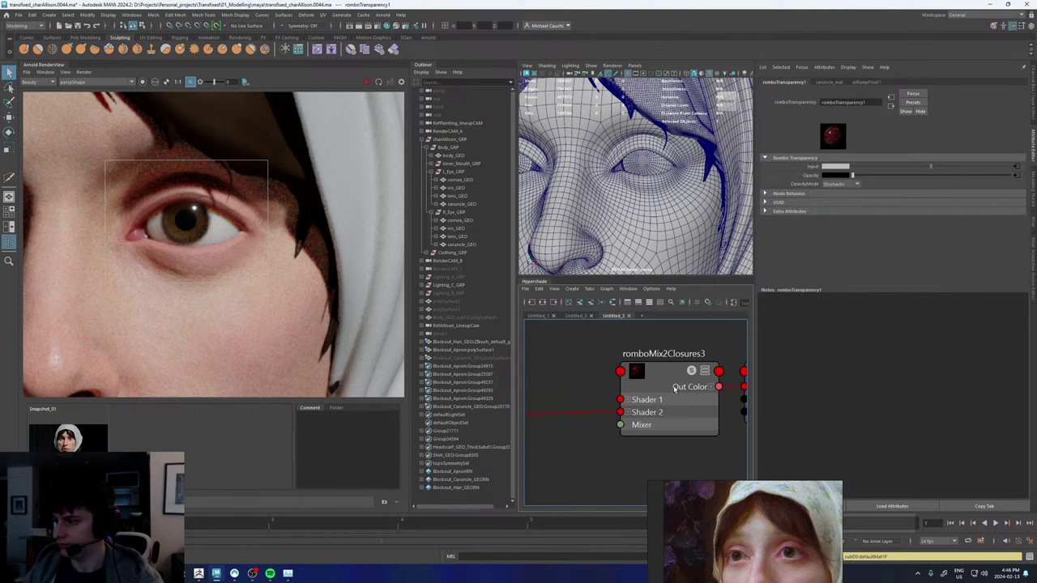
scroll(675, 389, down, 1)
scroll(586, 372, down, 1)
alt+middle_drag(586, 372, 693, 402)
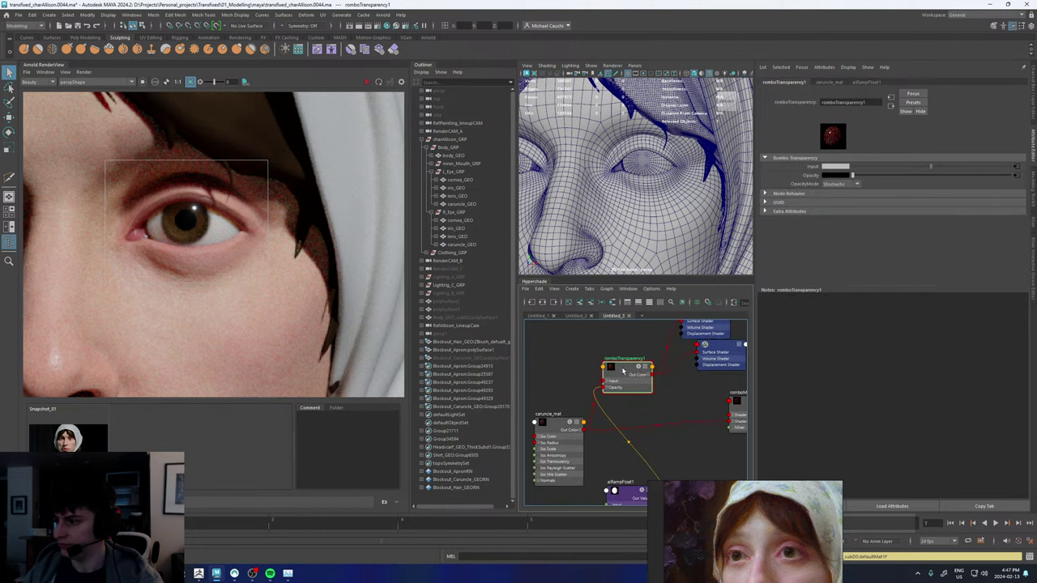
- Reposition the romboTransparency1 node and delete romboMix2Closures3 together with its shading group
drag(623, 371, 641, 401)
alt+middle_drag(640, 400, 566, 380)
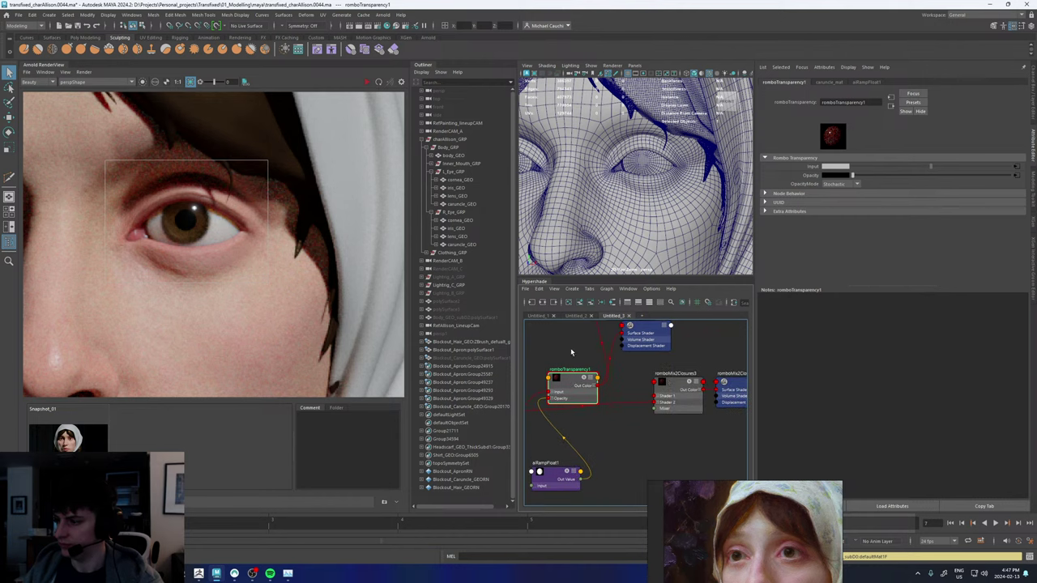
click(675, 383)
key(Delete)
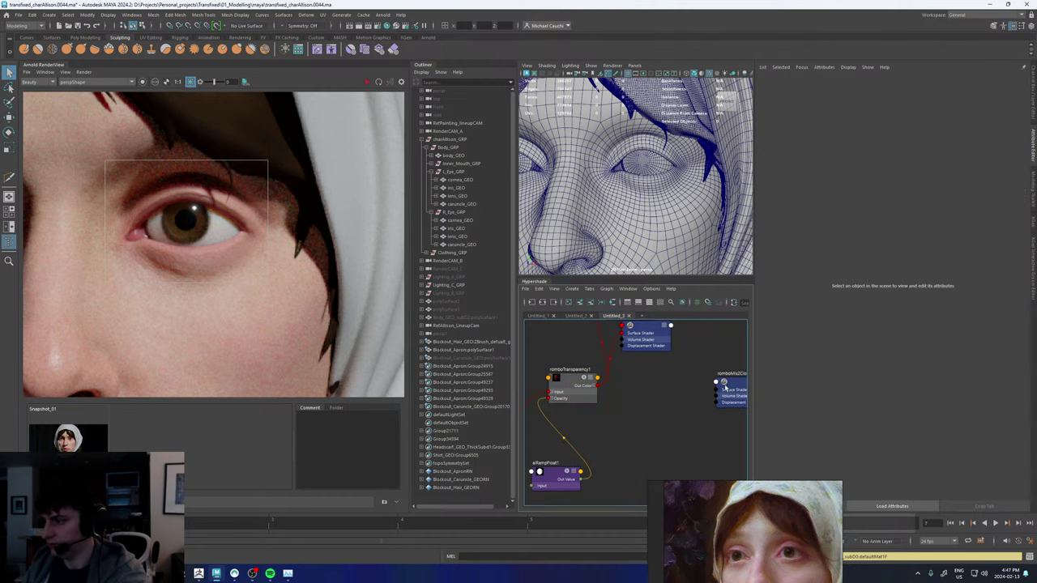
click(737, 387)
key(Delete)
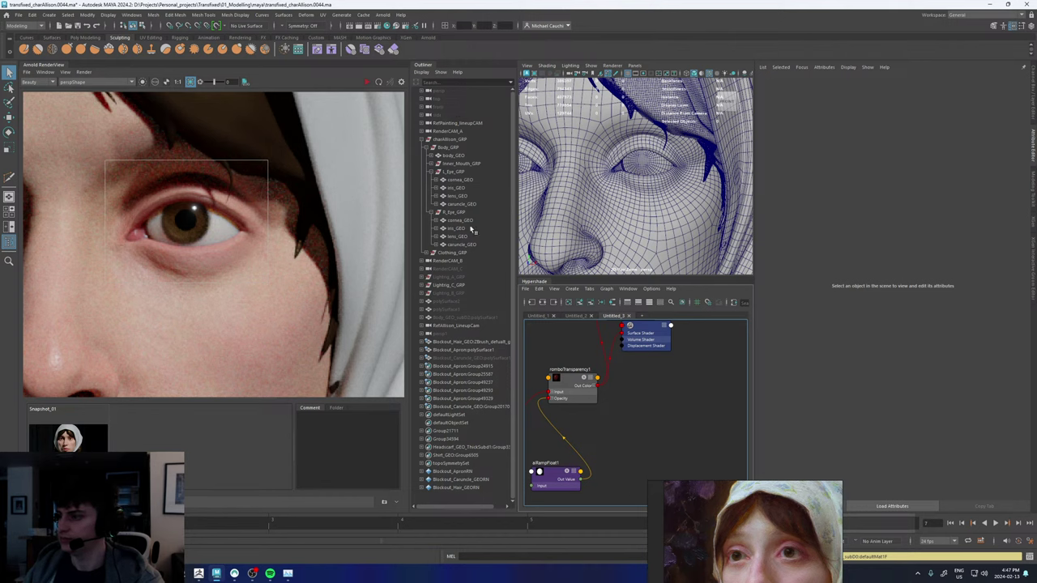
- Graph the shading network of the left eye's iris_GEO, including iris_mat and its image node, in a new Hypershade tab
click(641, 316)
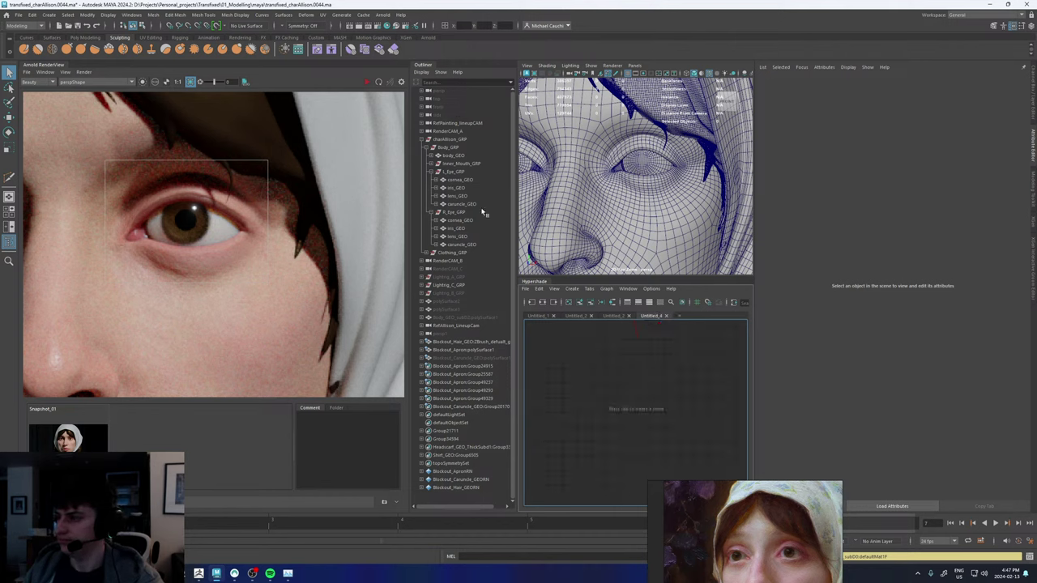
click(454, 196)
click(543, 302)
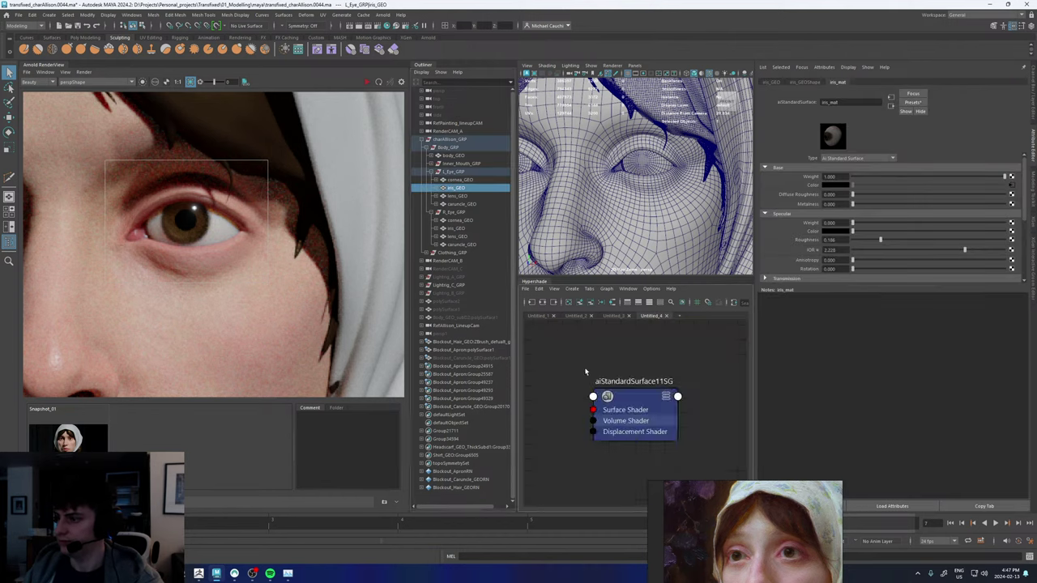
click(540, 303)
scroll(590, 348, down, 2)
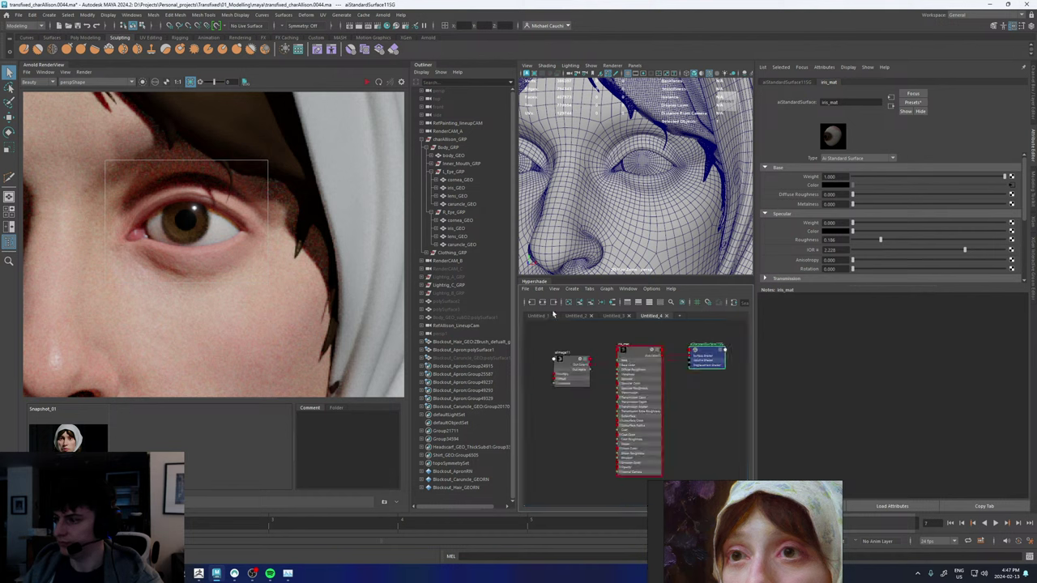
- Start the Arnold region render and switch the render camera to RenderCam_D for a close view of the eye
click(367, 82)
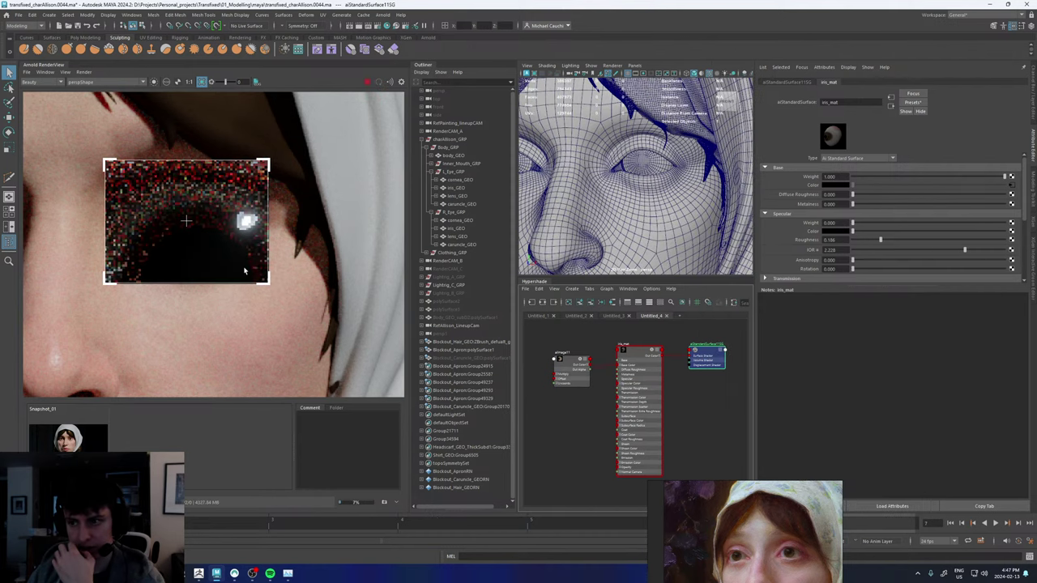
click(82, 86)
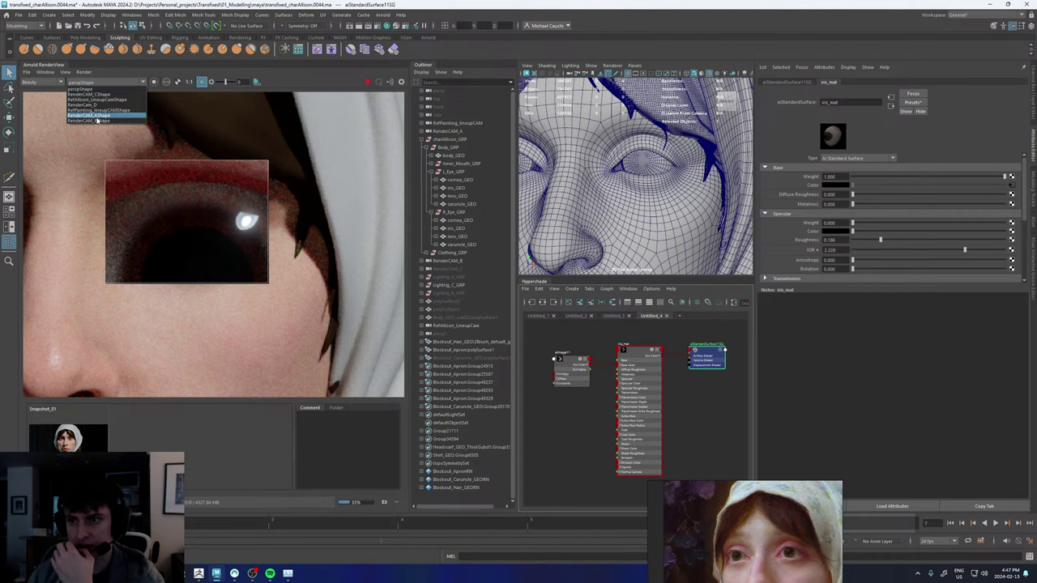
click(97, 108)
scroll(181, 234, up, 2)
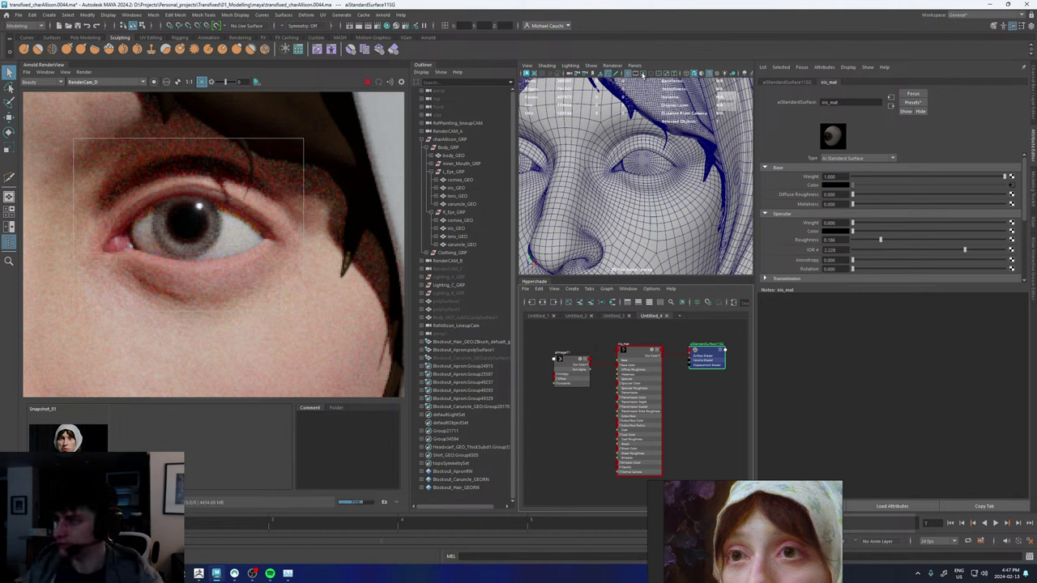
- Open the UV Editor and display the UVs of the left eye's iris_GEO
click(983, 16)
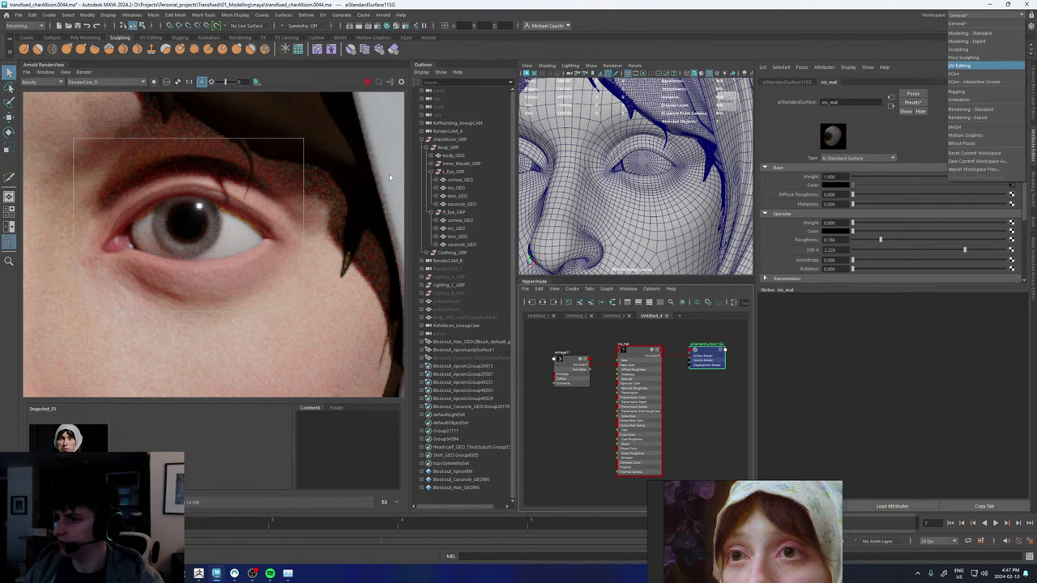
click(323, 14)
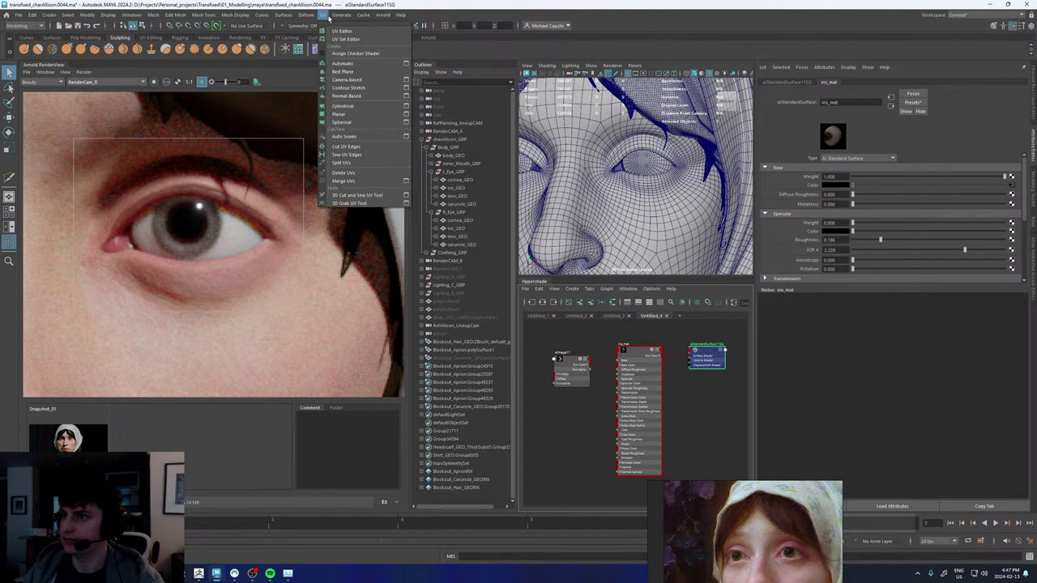
click(340, 32)
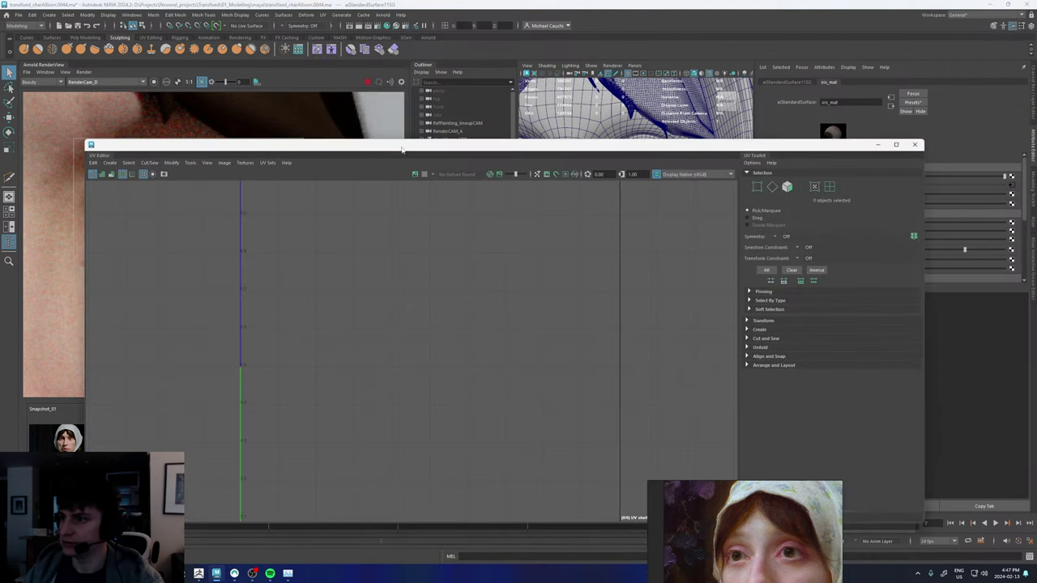
click(456, 189)
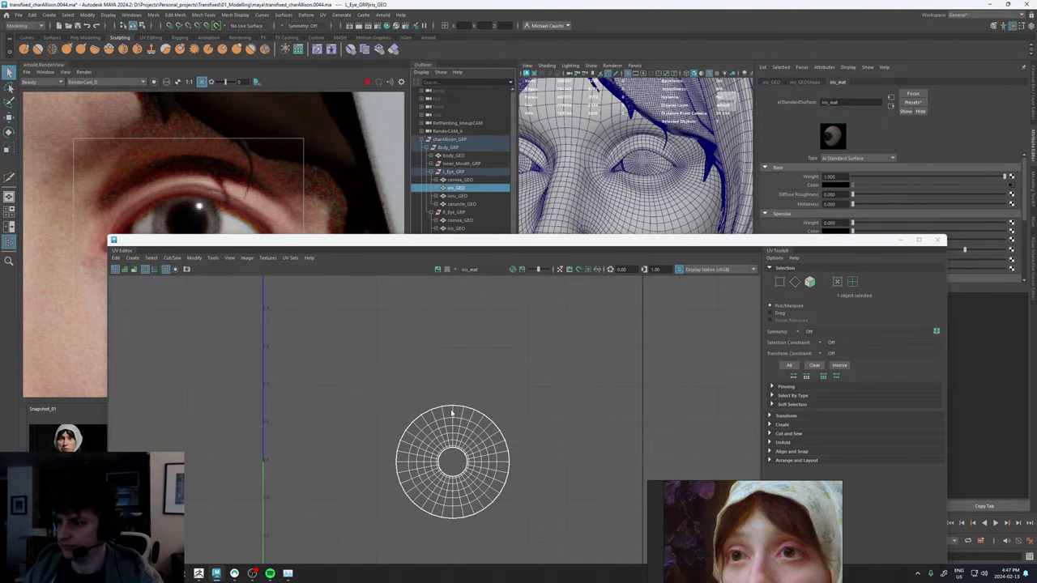
- Show the eye texture behind the UVs and scale the iris UV shell down to fit the brown iris in the image
right_drag(452, 413, 454, 433)
click(455, 433)
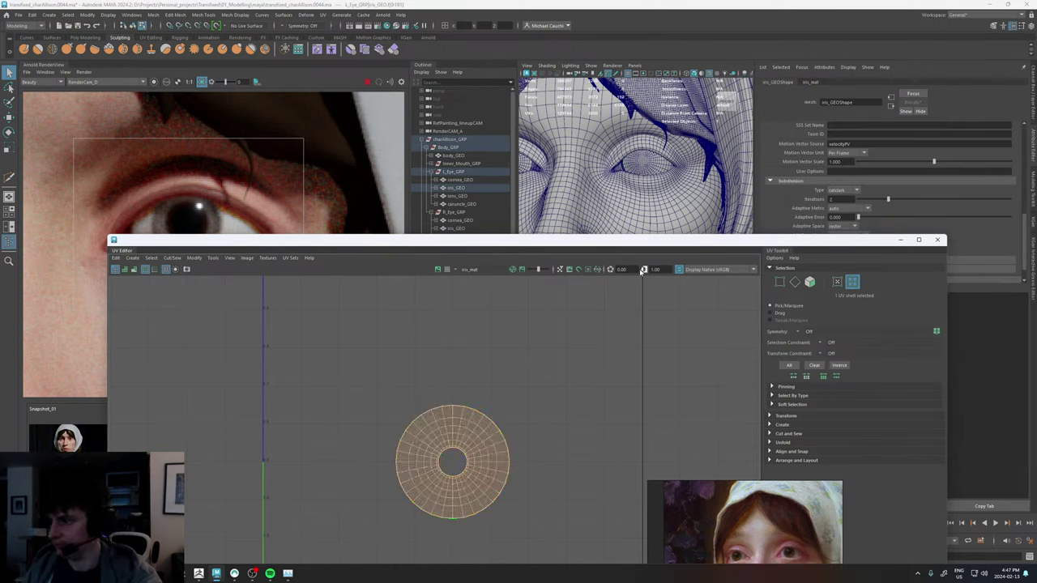
click(437, 269)
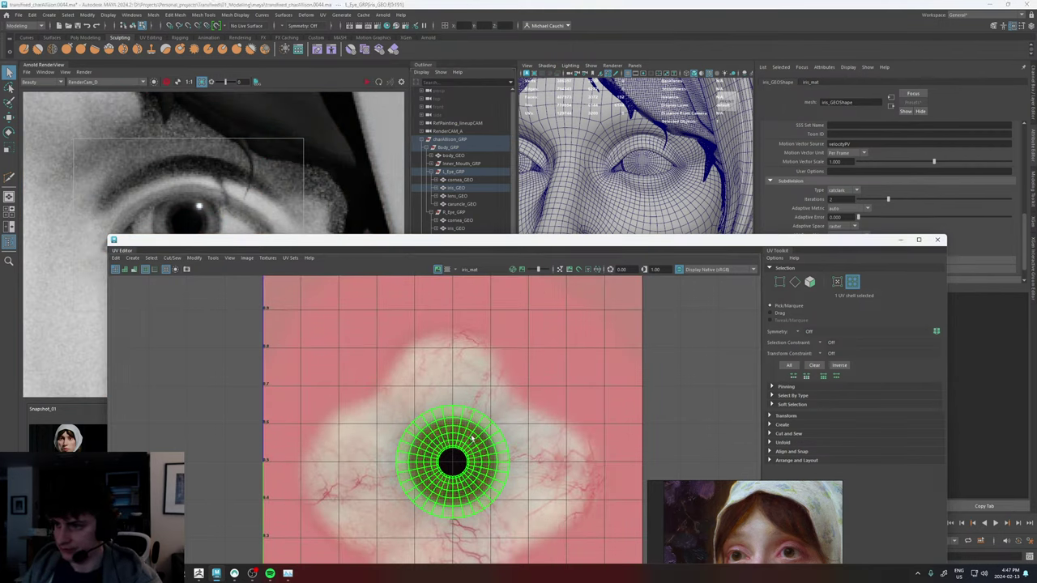
key(w)
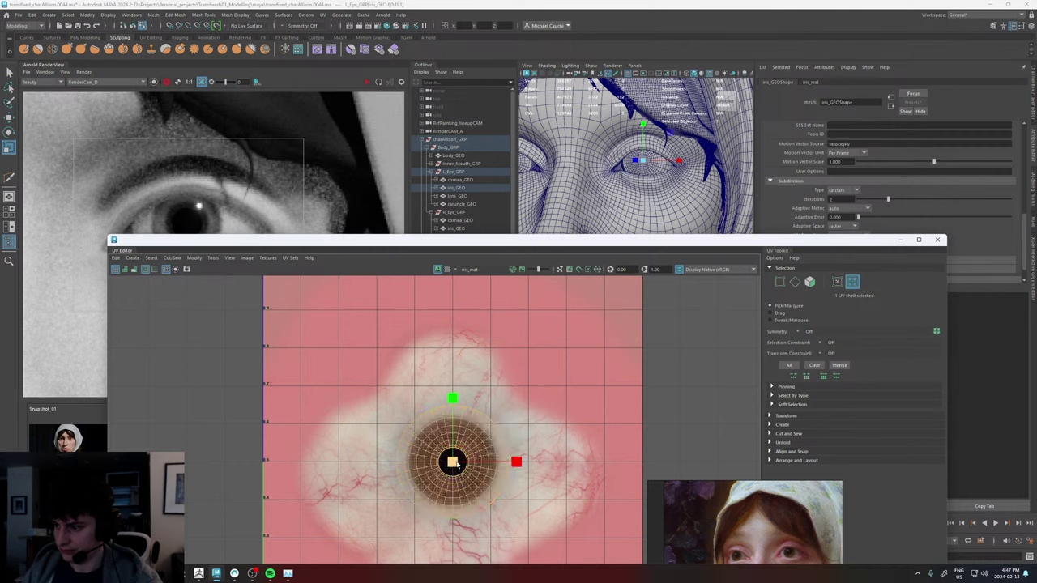
drag(443, 467, 439, 466)
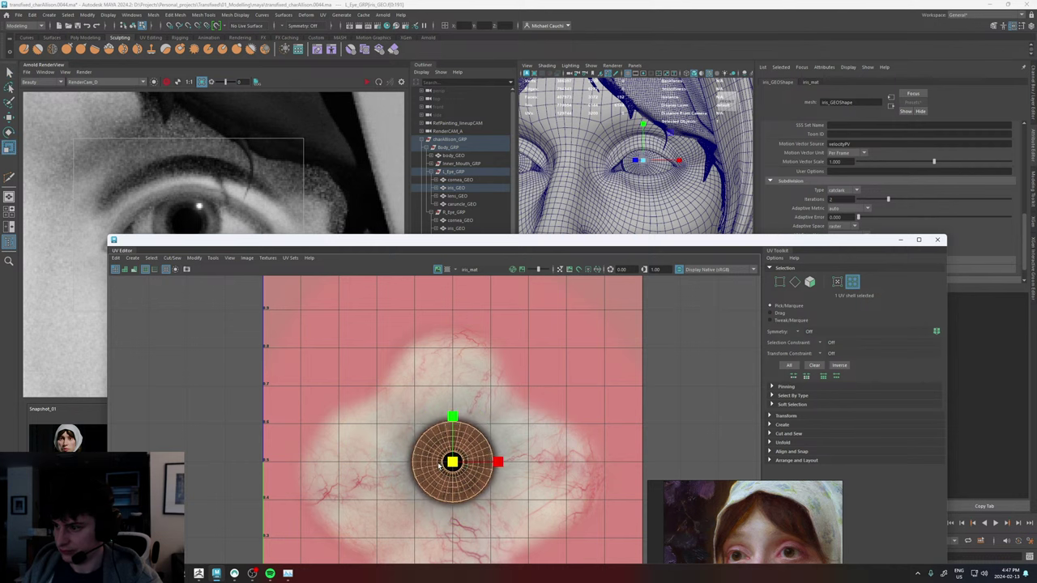
- Scale the UV loop around the left iris's pupil hole outward with soft selection, then minimize the UV Editor
middle_drag(438, 466, 445, 468)
scroll(445, 464, up, 10)
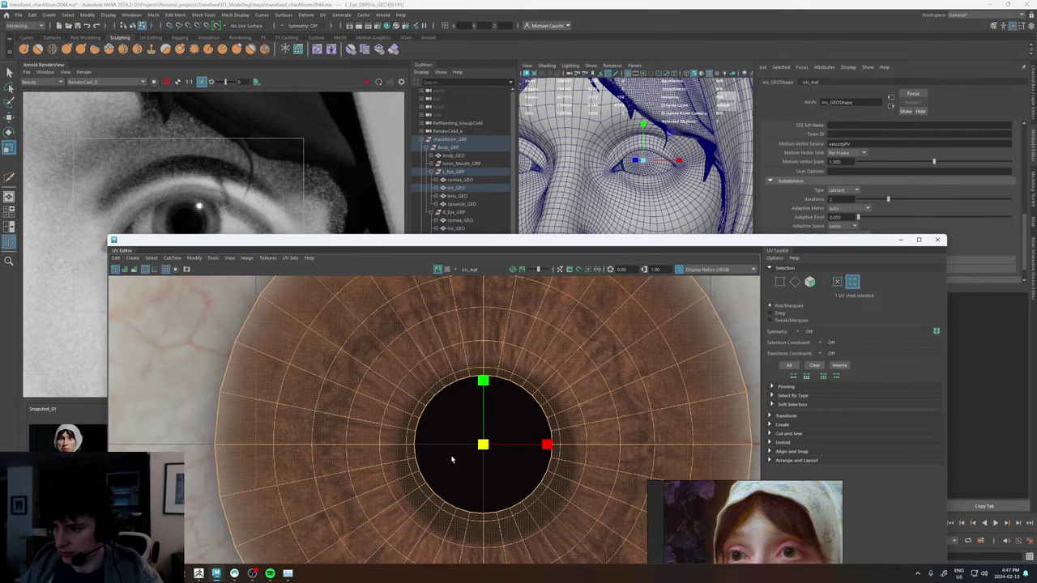
right_drag(457, 445, 486, 445)
click(417, 450)
key(q)
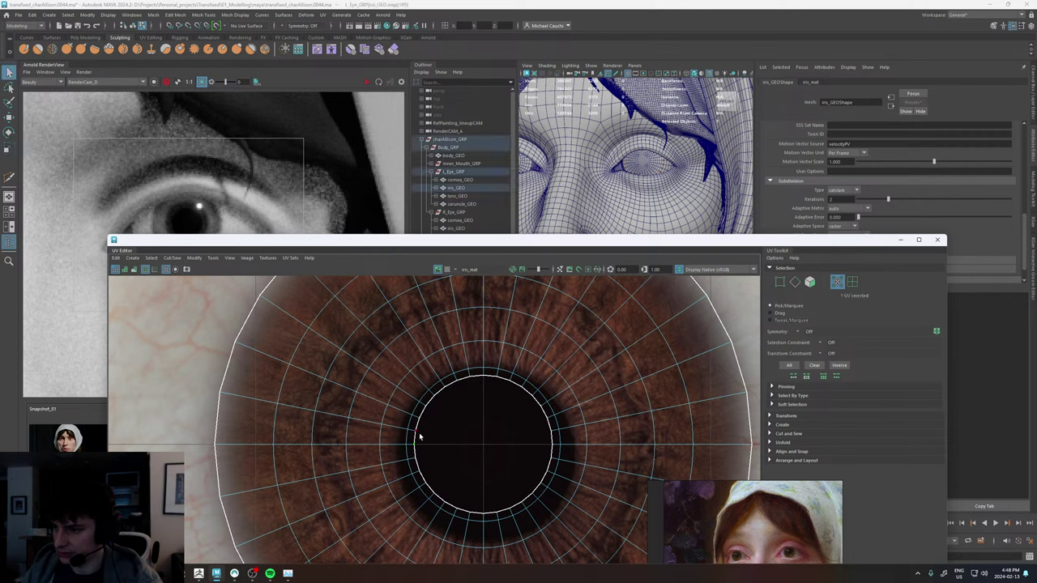
double_click(419, 435)
click(420, 430)
key(b)
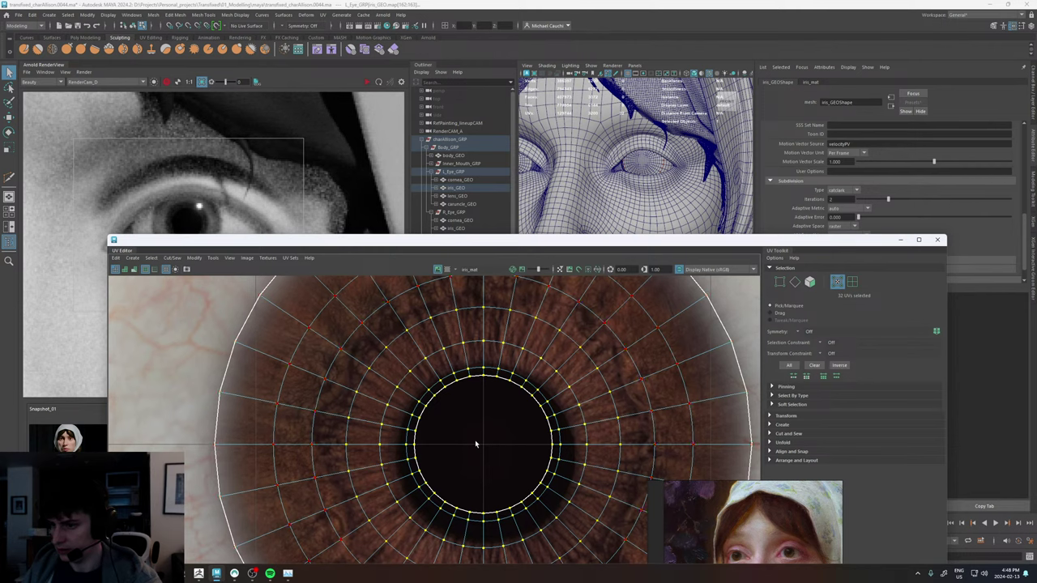
key(w)
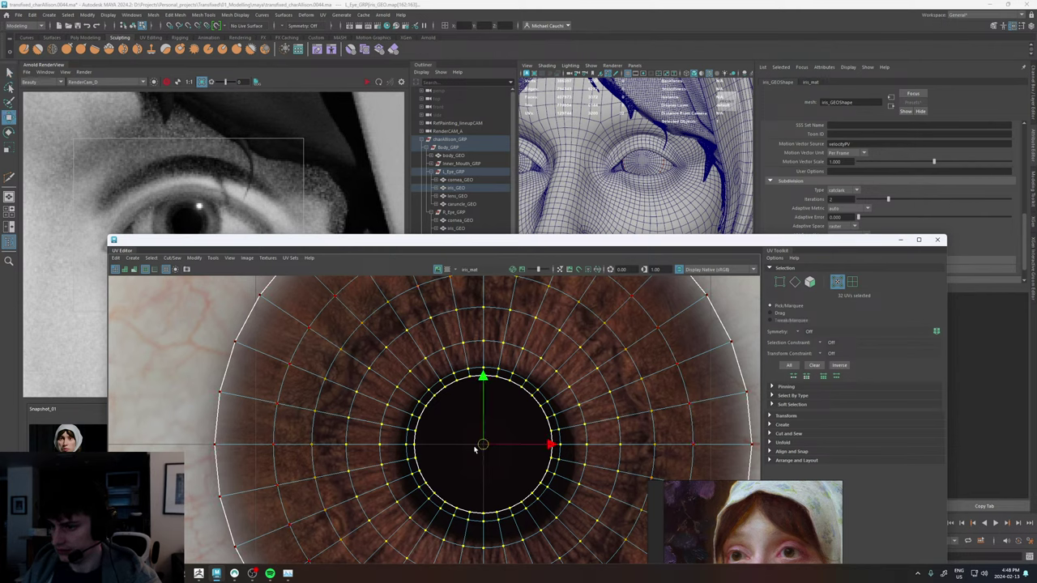
key(r)
drag(483, 444, 498, 464)
key(w)
key(r)
key(q)
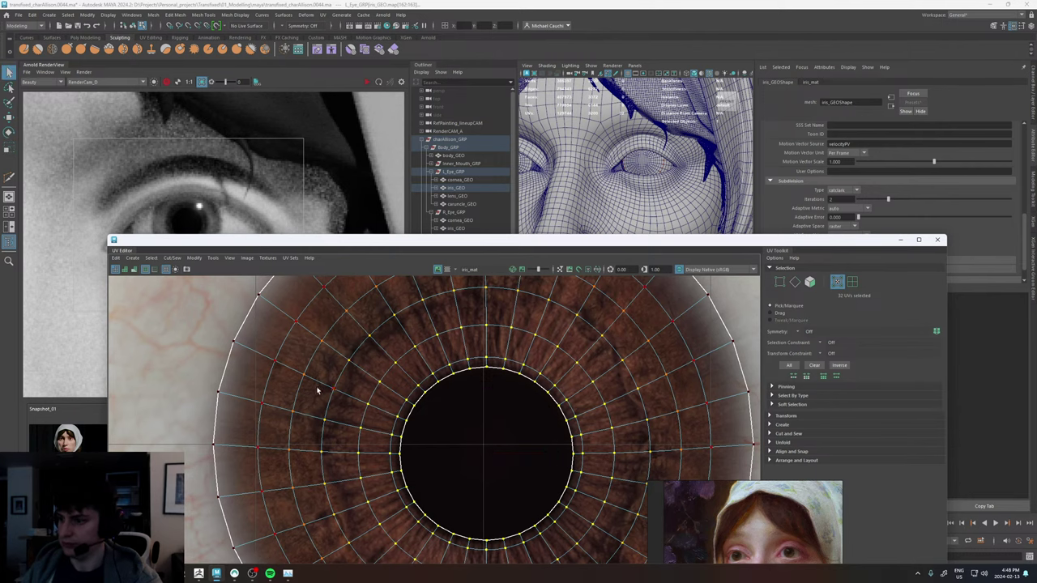
click(901, 240)
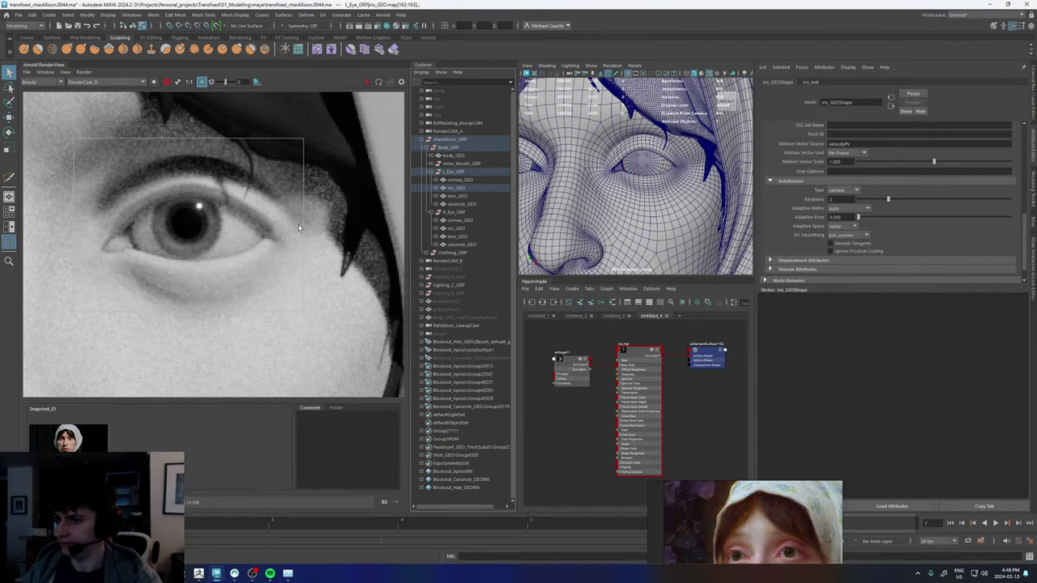
- Select the left and right iris_GEO meshes together and display both UV shells in the UV Editor without the background texture
click(460, 188)
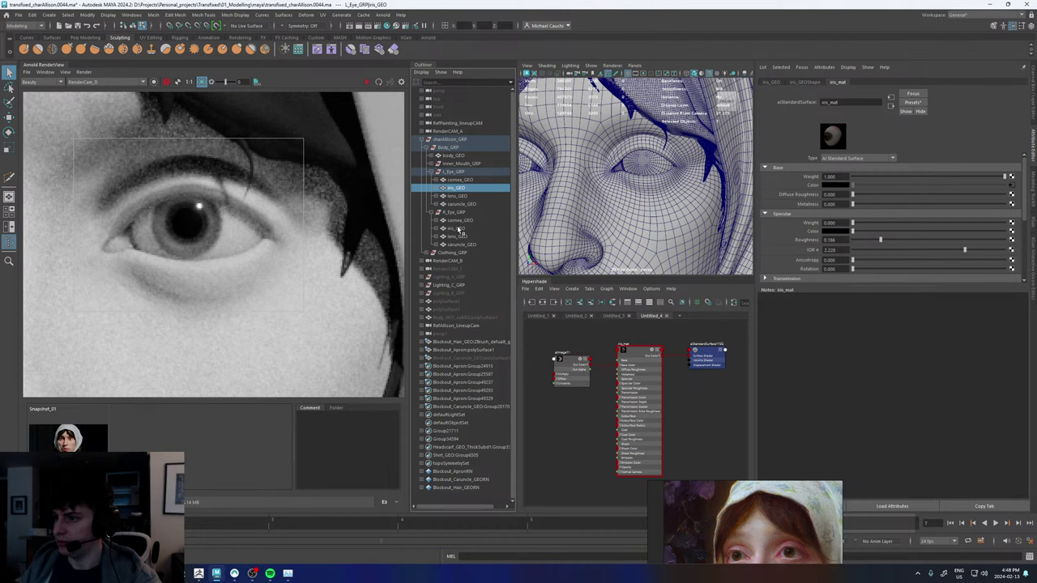
ctrl+click(454, 227)
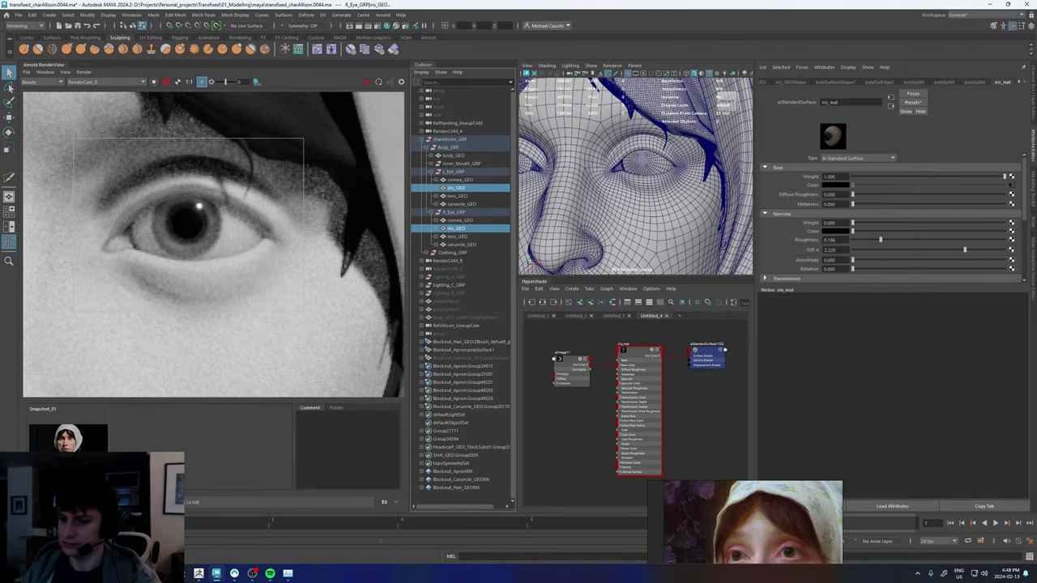
click(216, 573)
scroll(442, 362, down, 8)
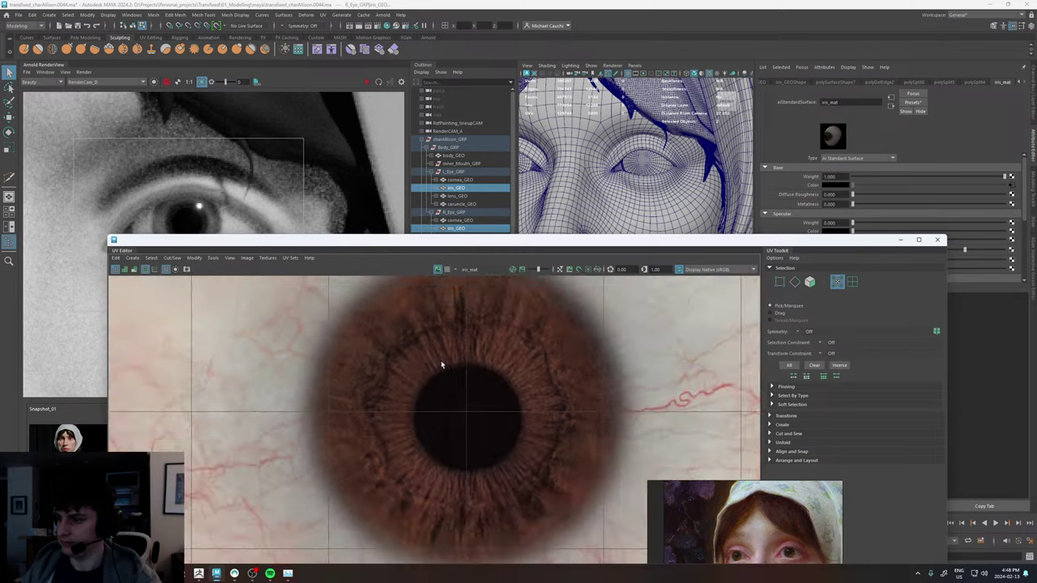
click(438, 270)
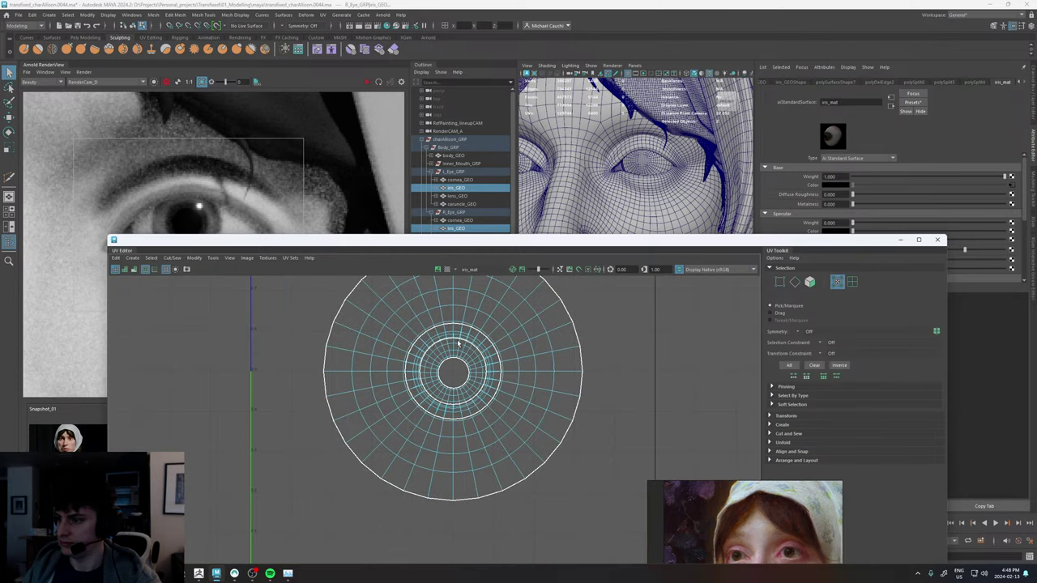
- Transfer all UV sets from the left iris_GEO to the right one using the Topology sample space
click(290, 258)
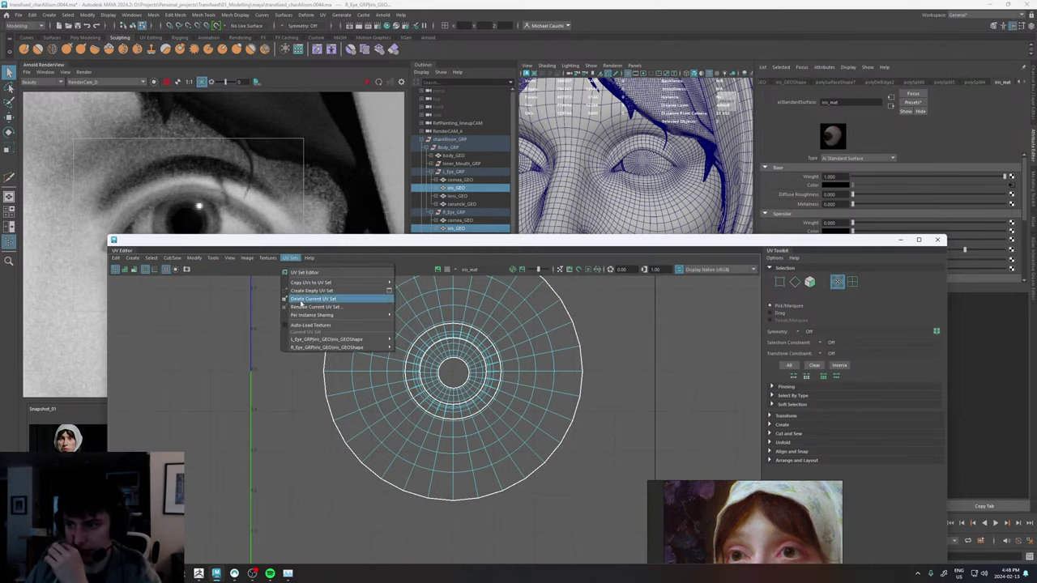
click(176, 15)
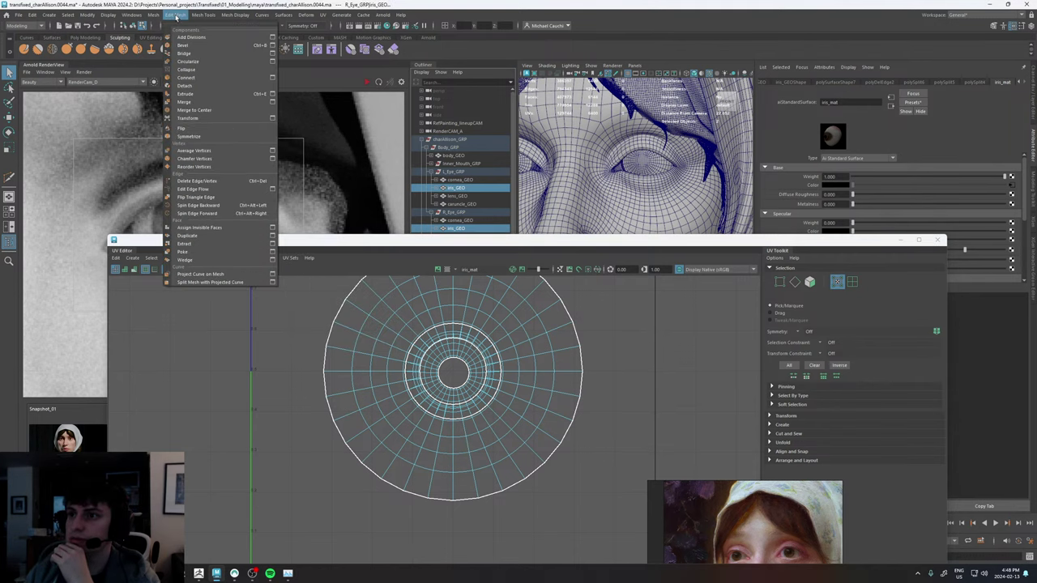
mouse_move(159, 15)
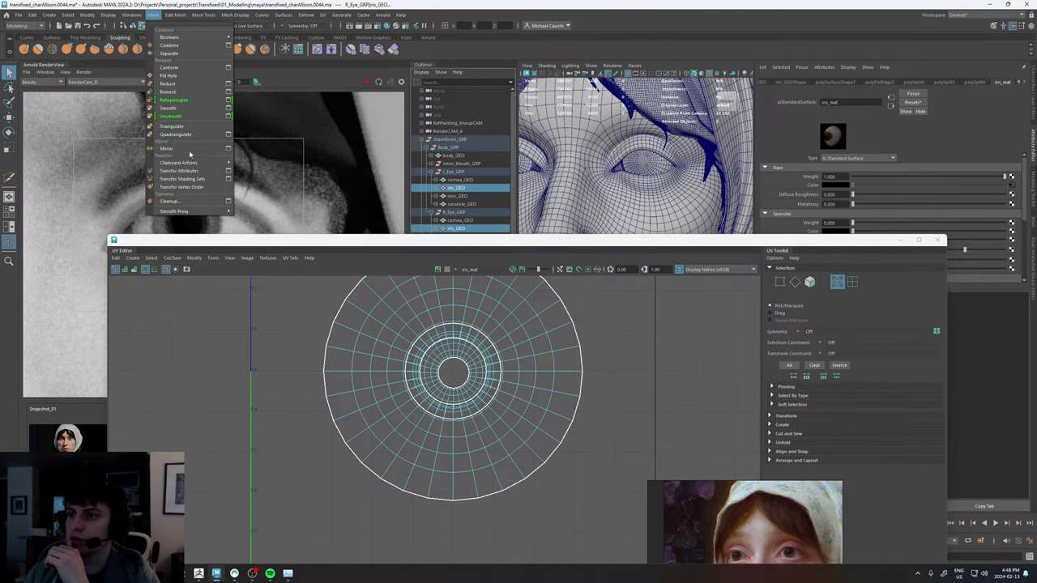
click(227, 171)
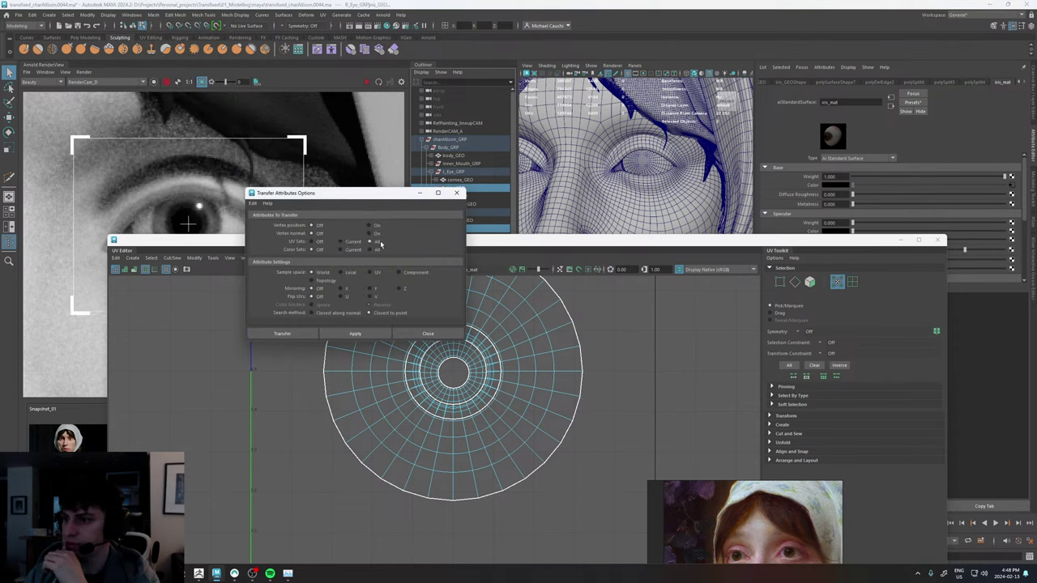
click(357, 334)
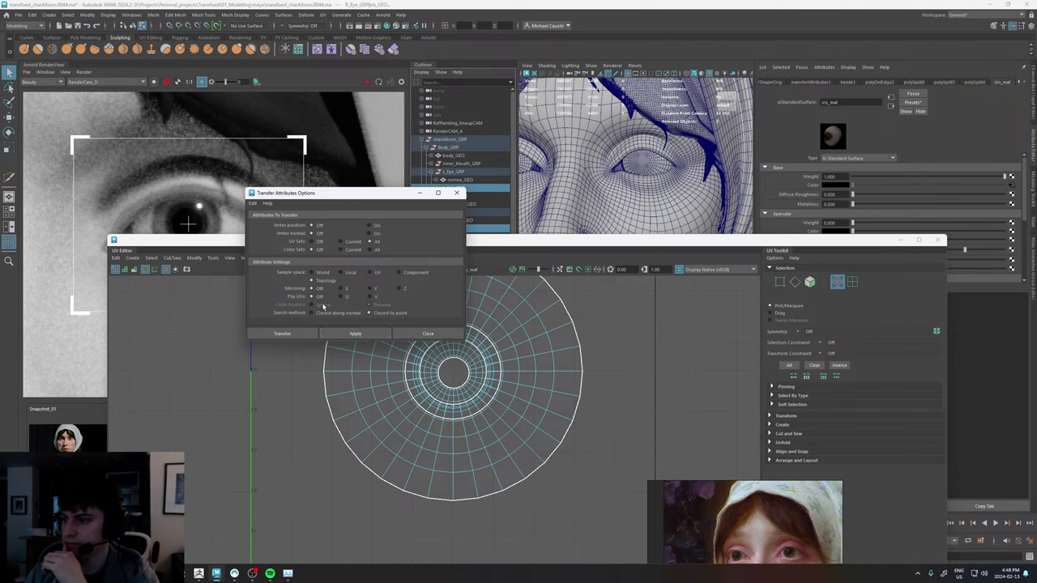
click(456, 193)
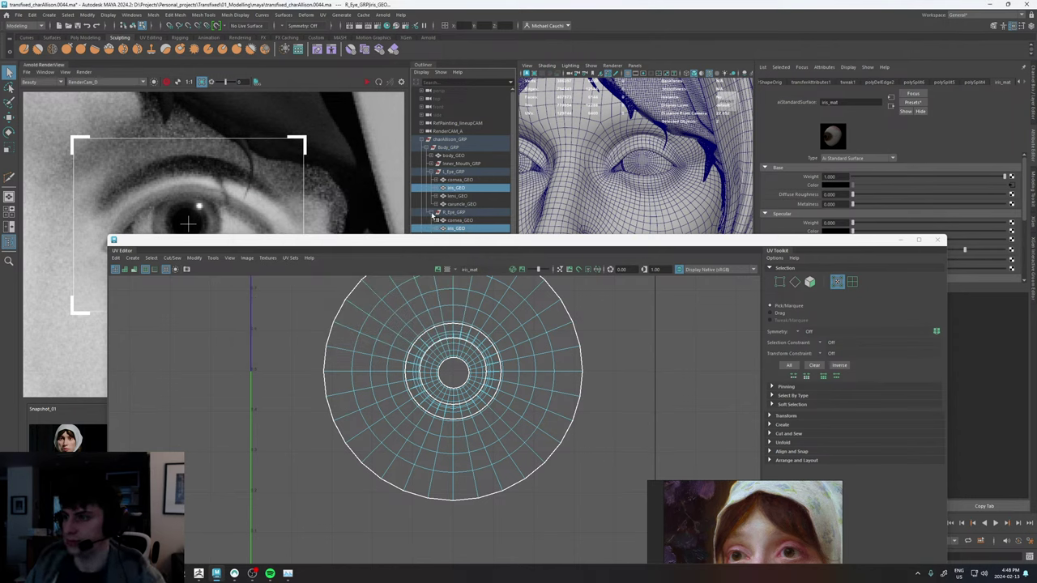
- Make TextureUVs the current UV set of the right eye's iris_GEO
click(465, 229)
click(458, 189)
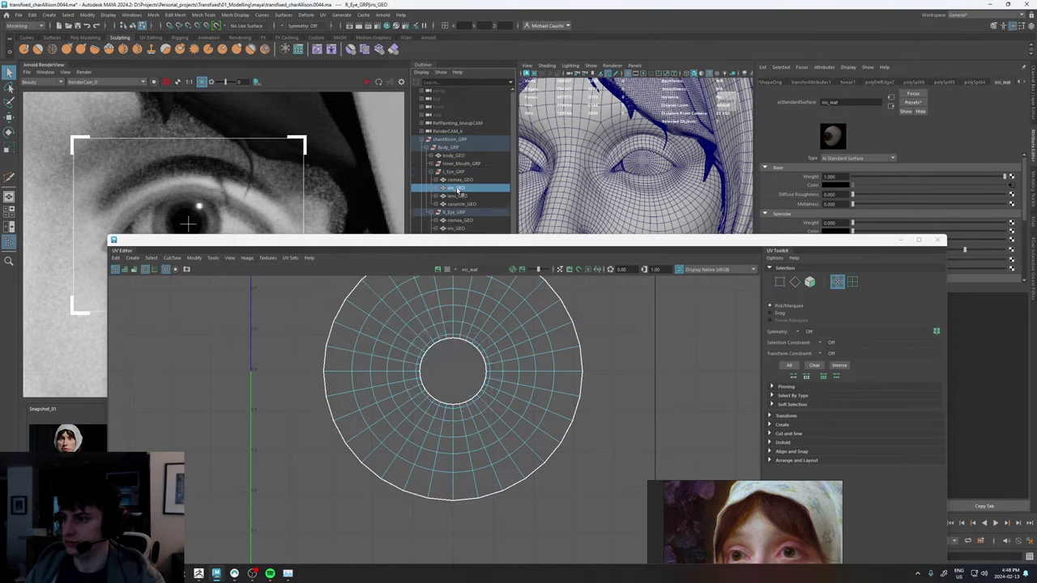
click(455, 229)
click(290, 258)
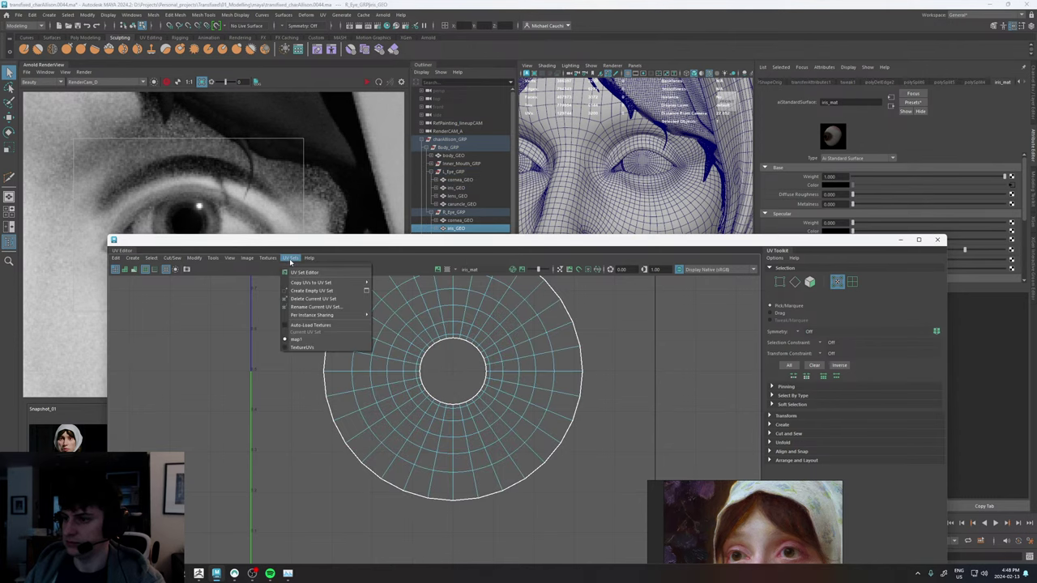
click(297, 347)
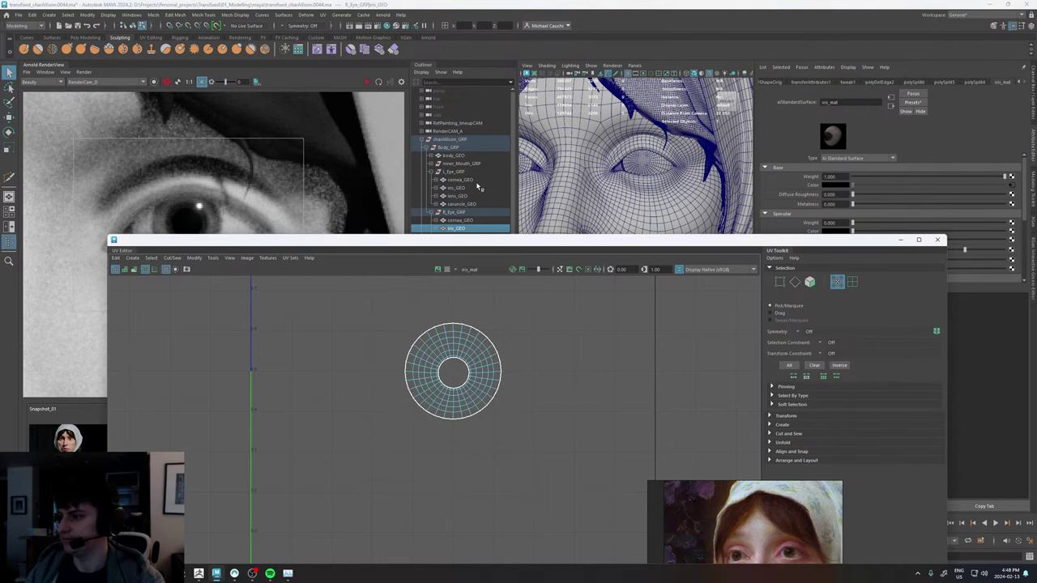
- Close the UV Editor and restore the full-colour display in the Arnold RenderView, framing both eyes
click(937, 240)
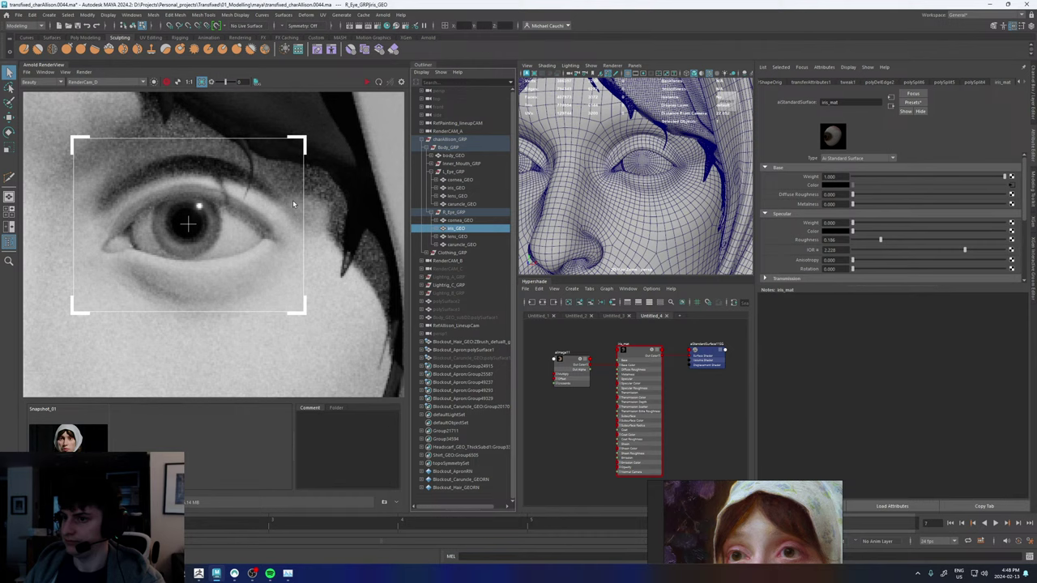
click(218, 227)
key(r)
scroll(217, 208, down, 7)
scroll(134, 219, up, 4)
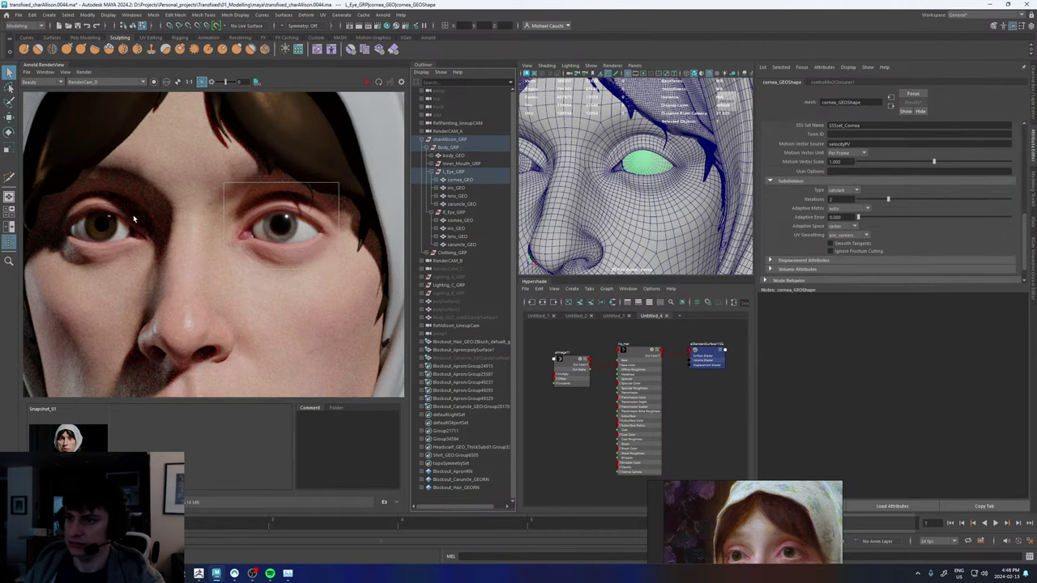
- Extend the Arnold RenderView crop region to cover both eyes and render it
drag(55, 180, 338, 268)
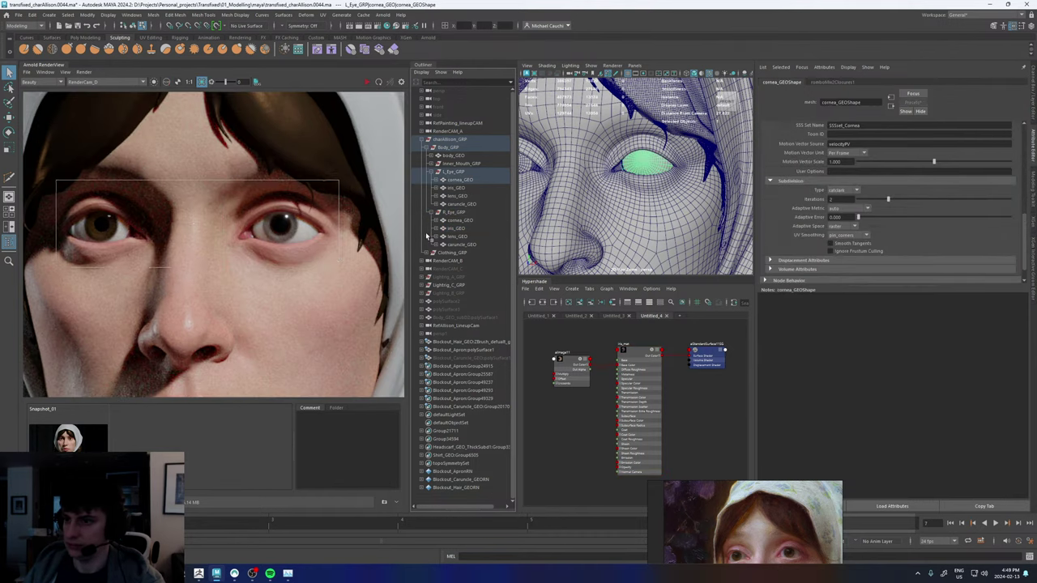
click(367, 82)
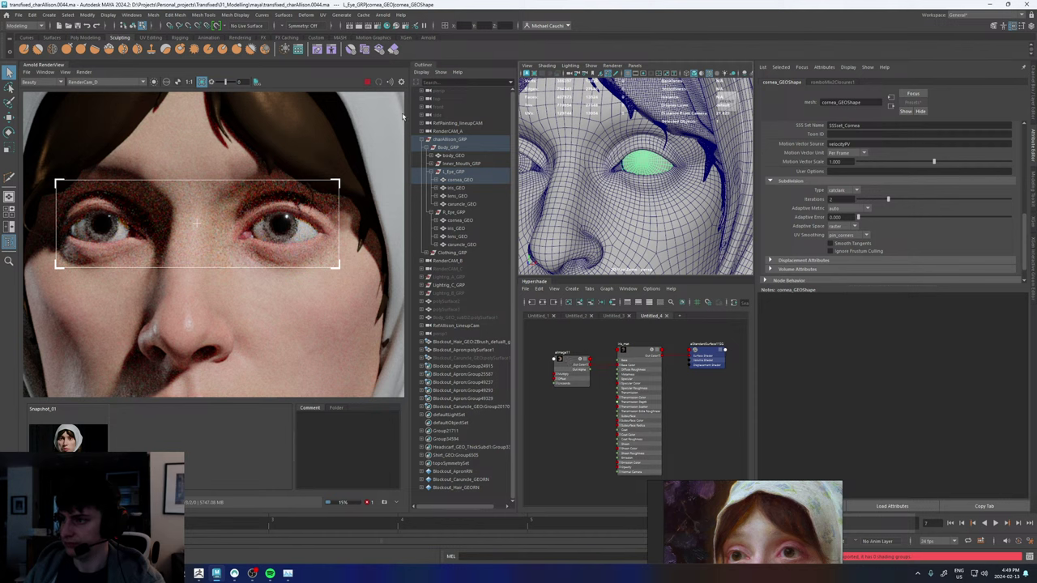
- Set the UV Set of the aiImage11 eye texture to TextureUVs, re-render the eye region and check the eyes
click(572, 360)
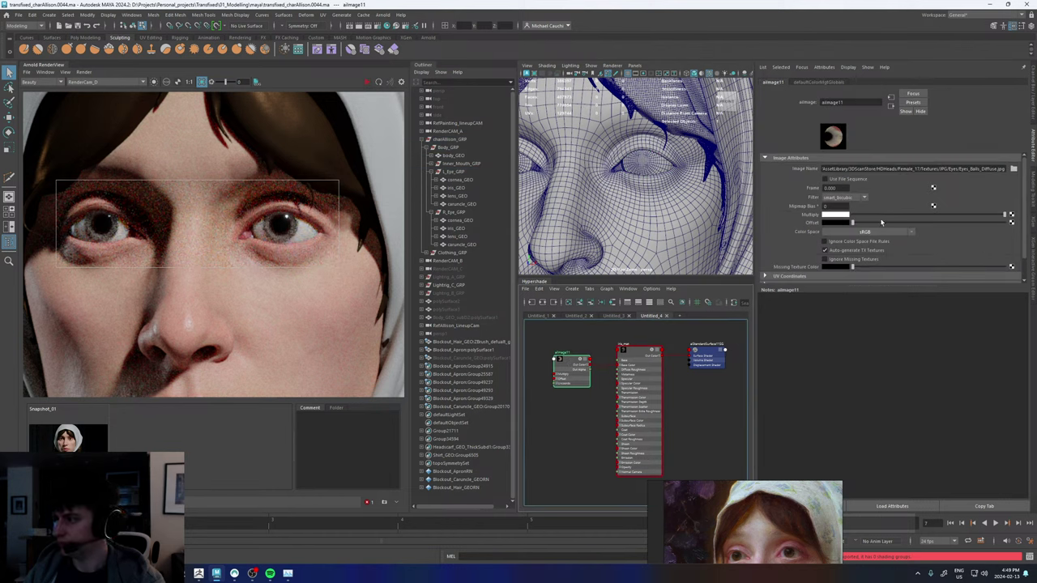
scroll(785, 249, down, 1)
click(789, 252)
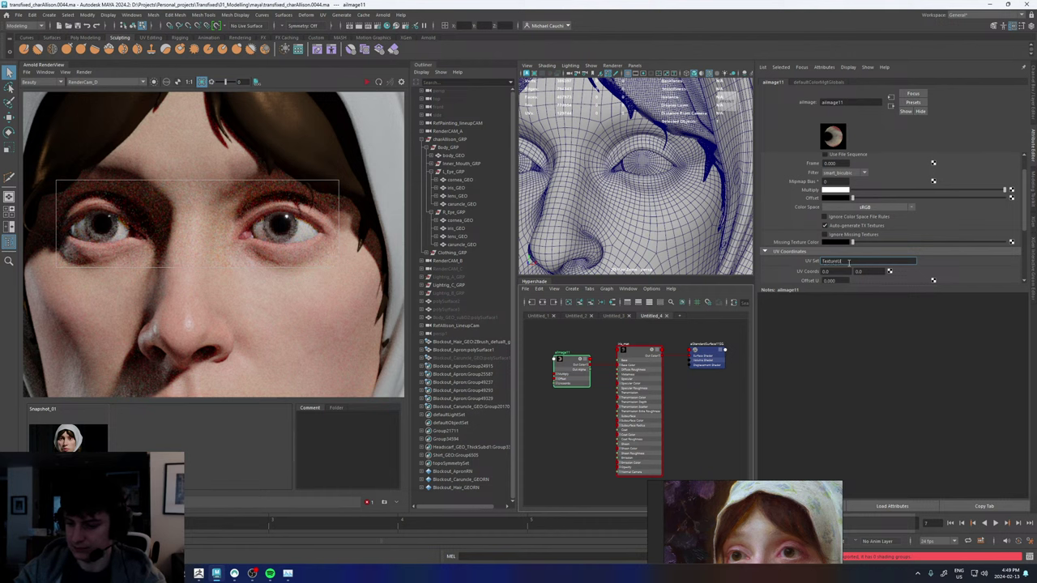
key(Return)
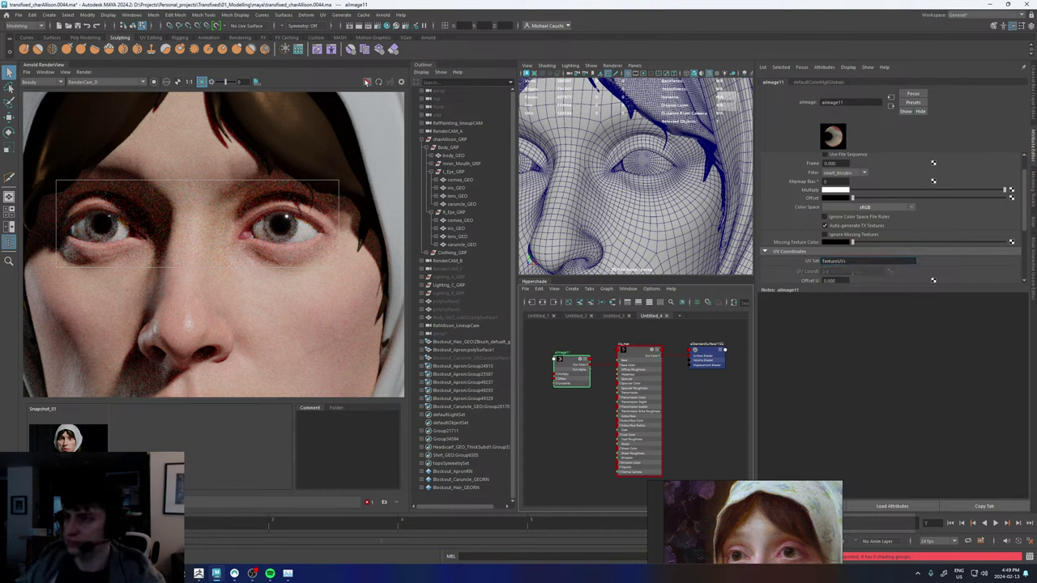
click(366, 83)
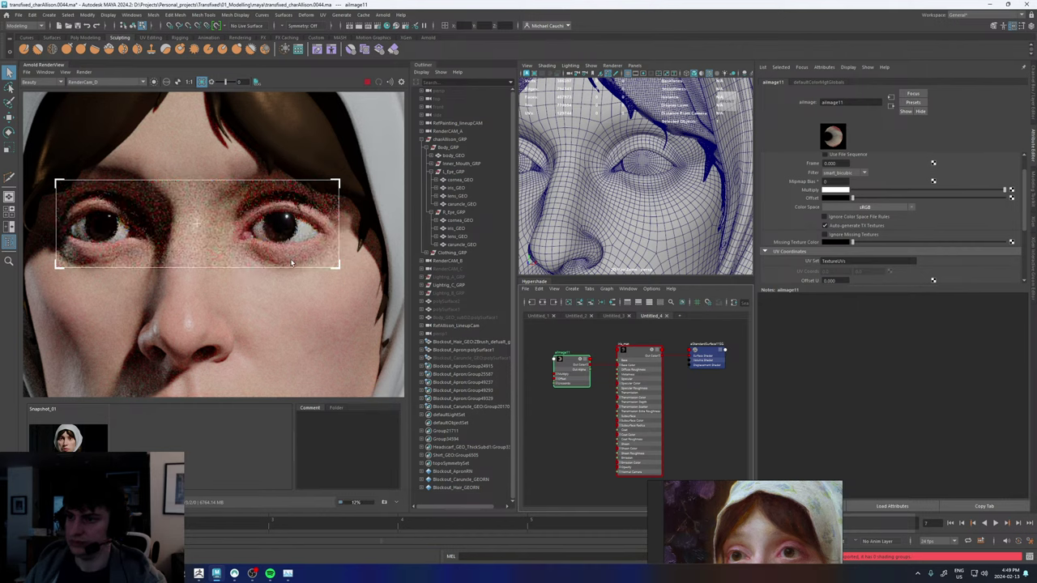
scroll(270, 243, up, 3)
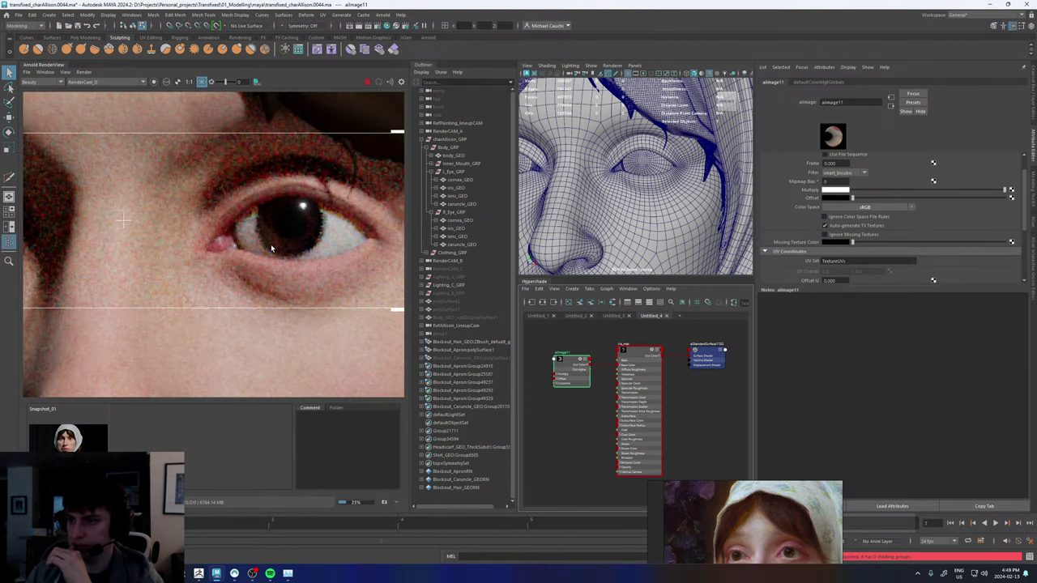
scroll(289, 247, down, 3)
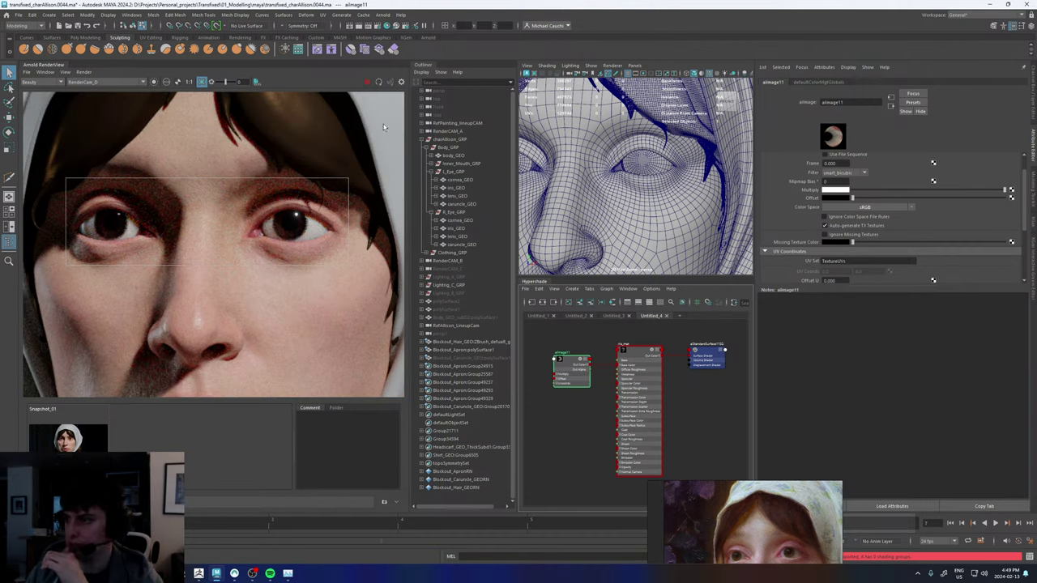
- Make room beside aiImage11 in the iris shader graph and add an aiColorCorrect node
drag(566, 359, 531, 361)
alt+middle_drag(572, 422, 619, 418)
click(617, 421)
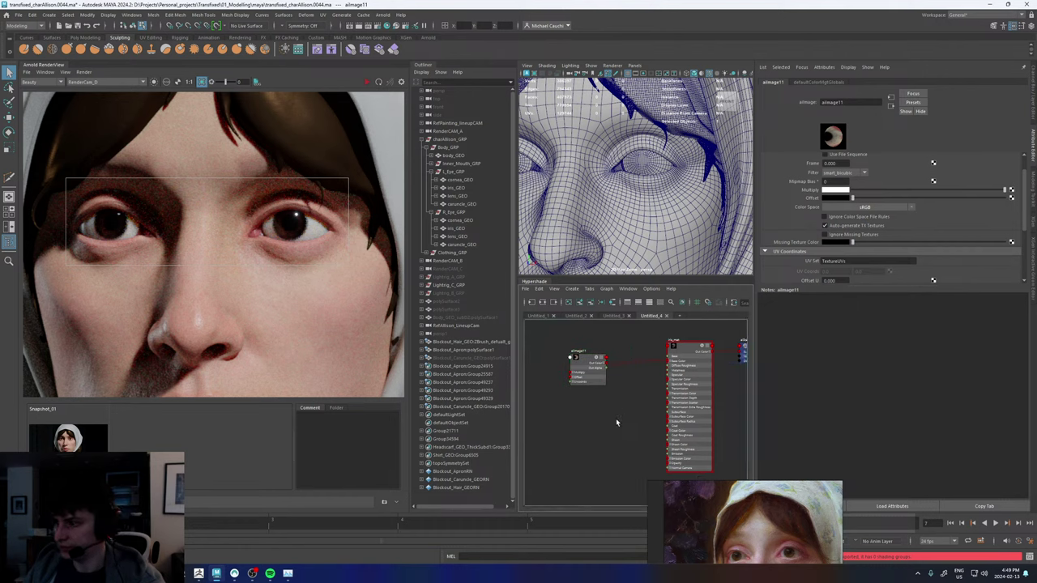
key(Tab)
text(col)
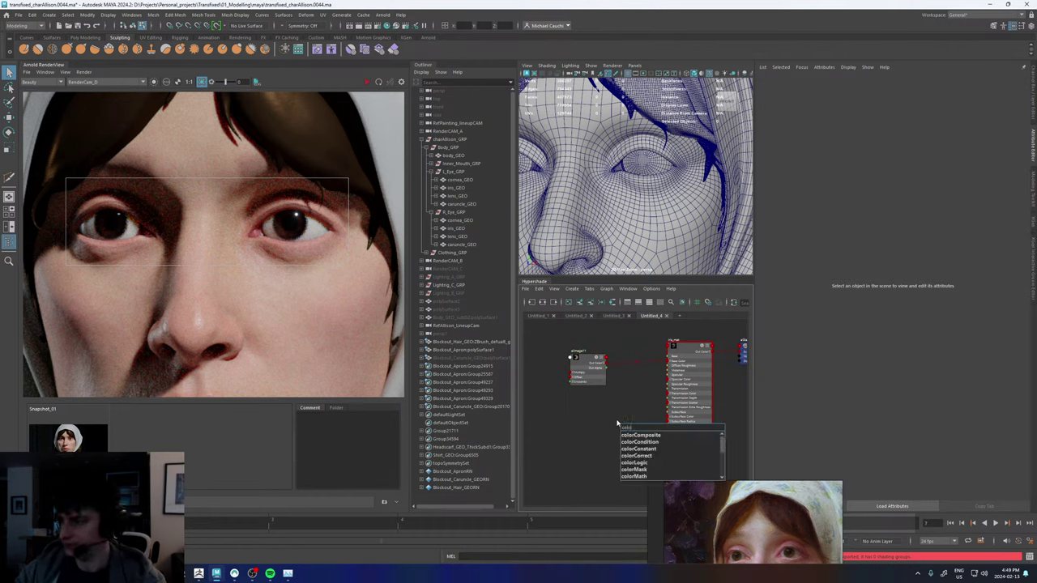
text(orc)
key(Down)
key(Down)
key(Down)
key(Down)
key(Down)
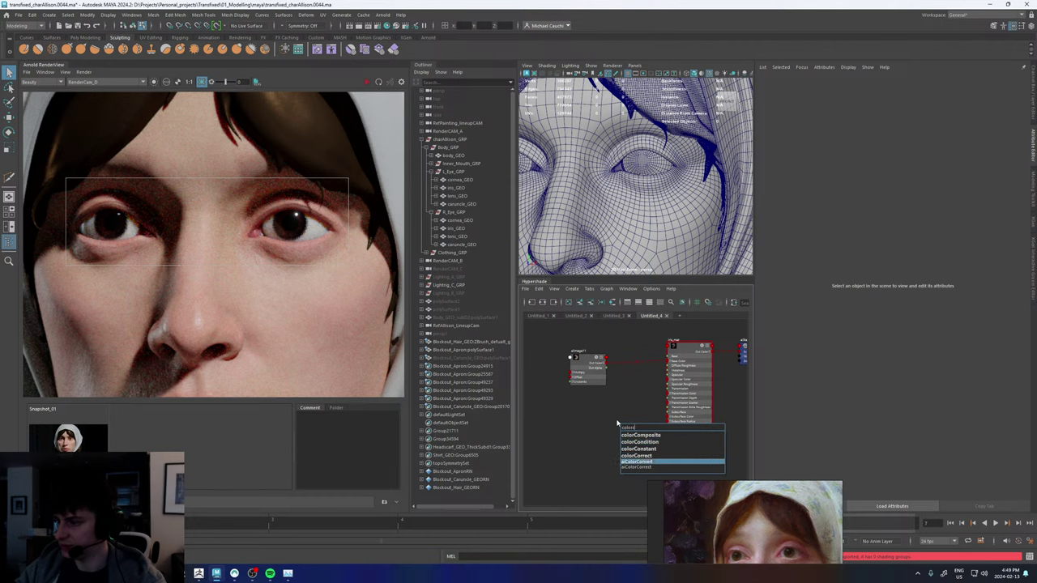
key(Return)
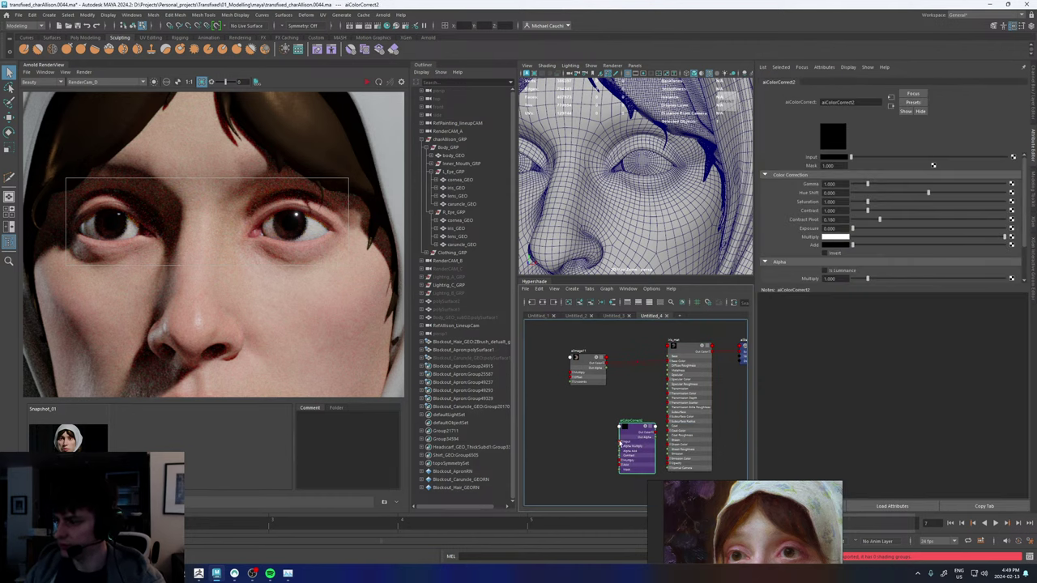
- Route the aiImage11 colour through aiColorCorrect2 into the iris_mat base color and arrange the nodes in a row
drag(621, 441, 605, 357)
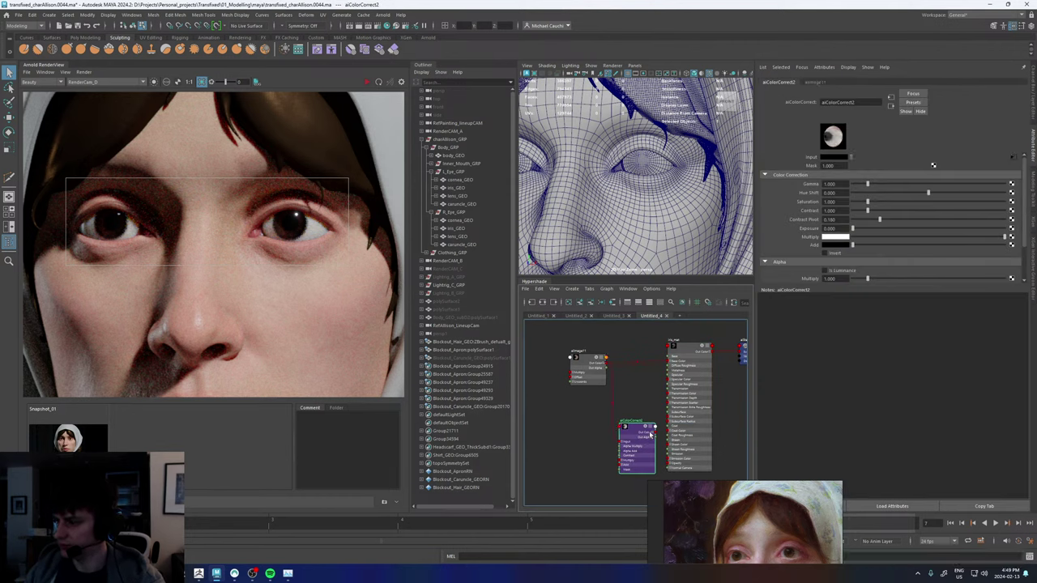
drag(655, 432, 668, 361)
drag(590, 364, 514, 366)
drag(630, 427, 575, 371)
- Add an aiClamp node and connect it between aiColorCorrect2 and the base color of iris_mat
click(654, 427)
key(Tab)
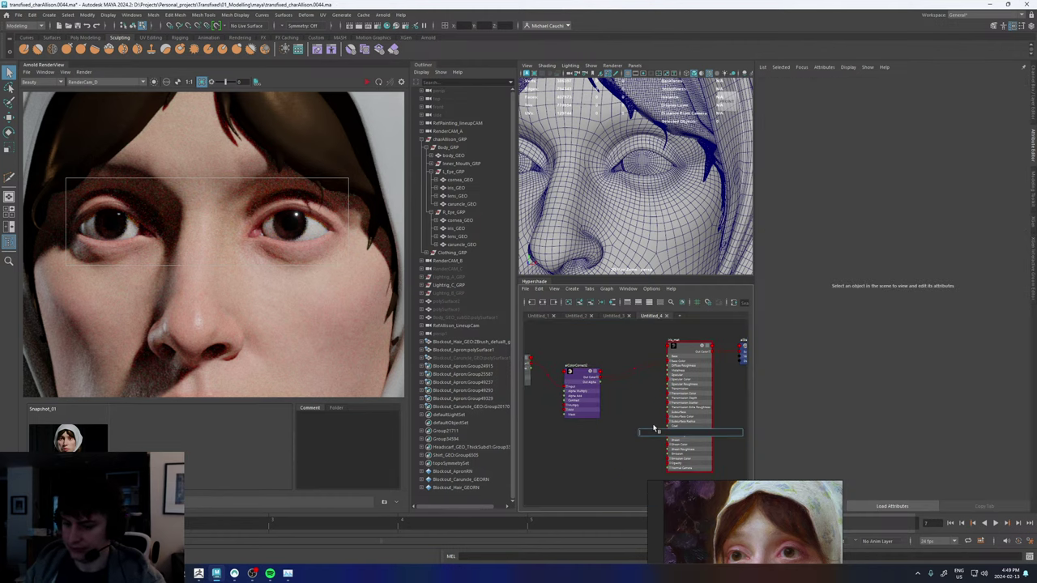
text(aiClamp)
key(Return)
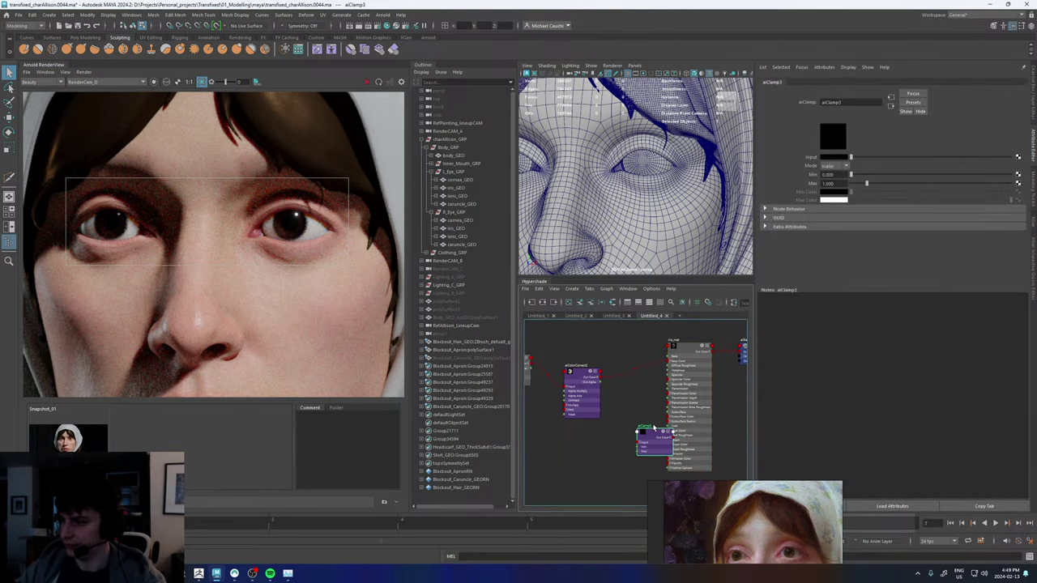
drag(652, 435, 621, 384)
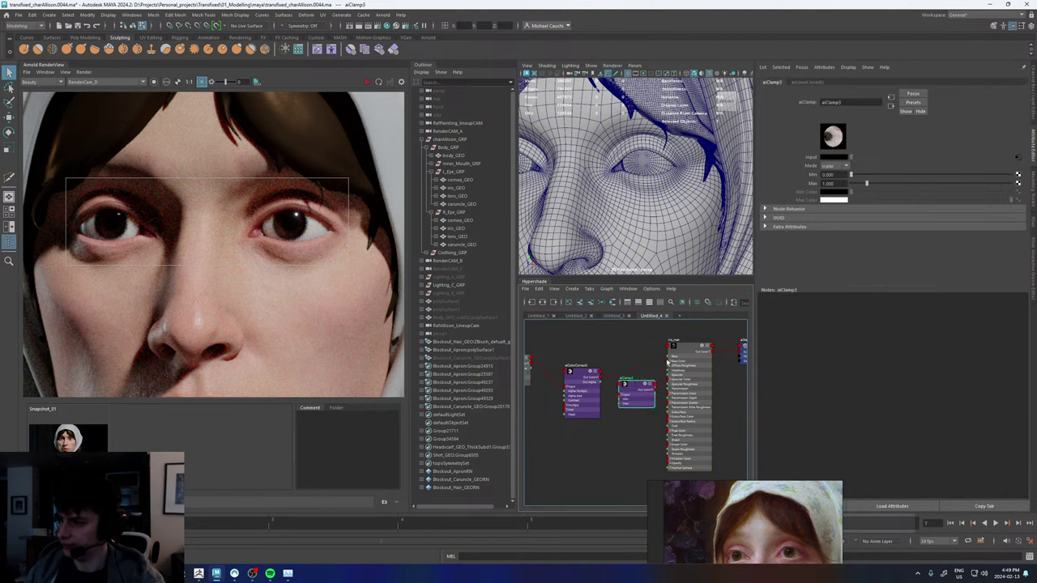
- Re-render the eyes with the aiColorCorrect2 Exposure set to 2 and inspect the iris up close
click(582, 377)
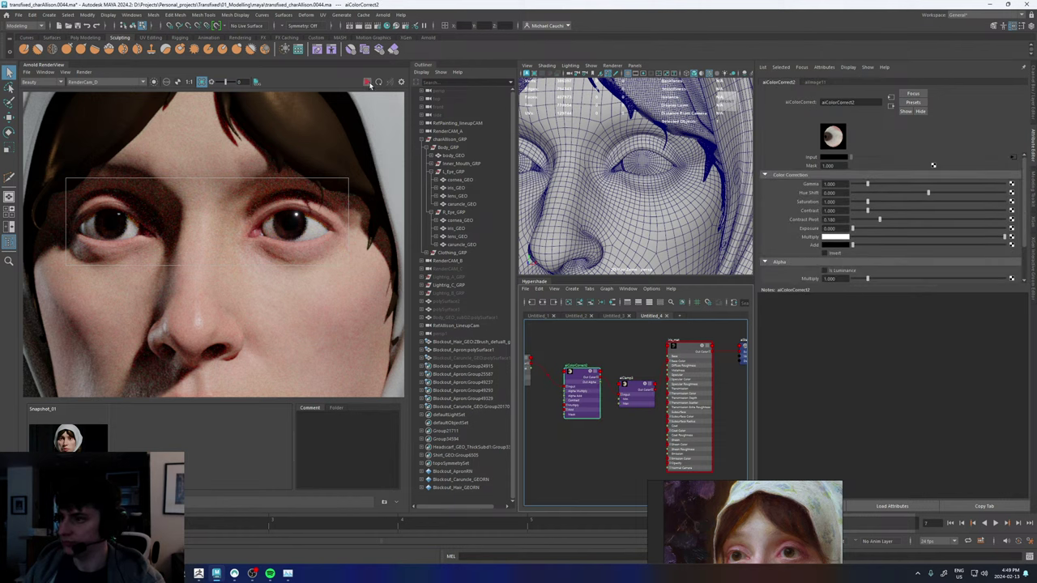
click(830, 229)
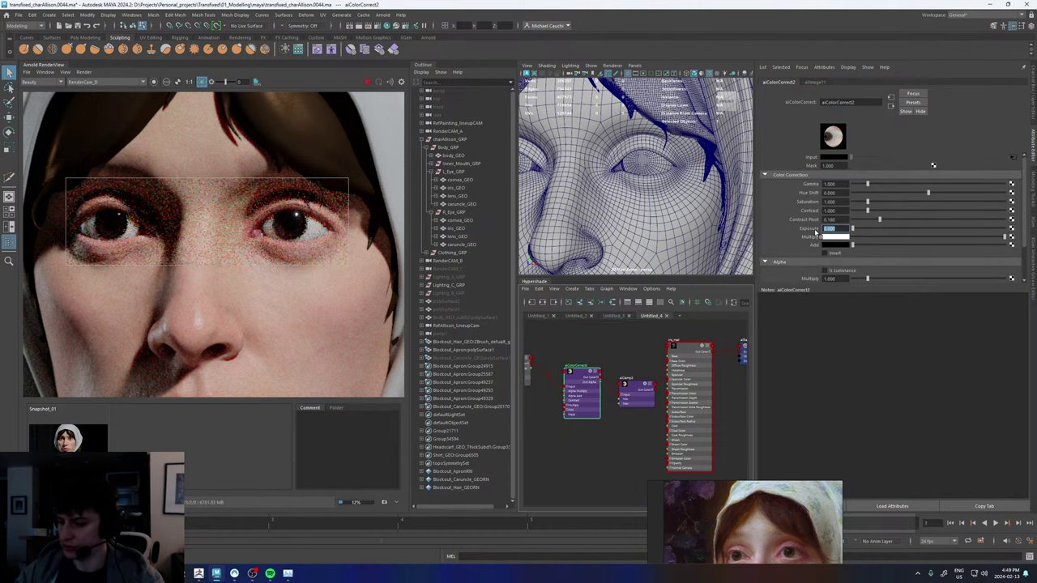
text(2)
key(Return)
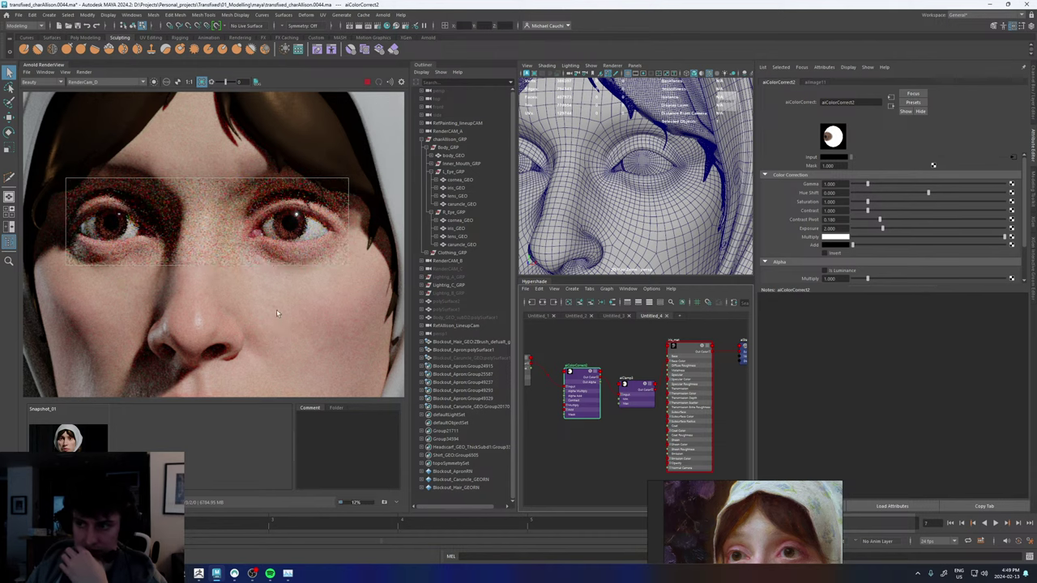
scroll(291, 262, up, 5)
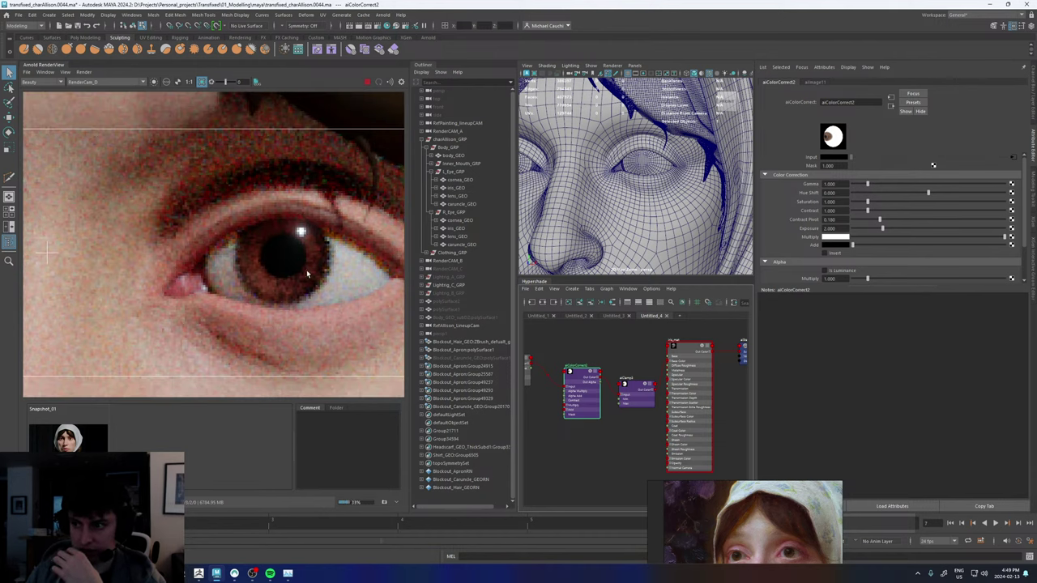
scroll(317, 282, down, 5)
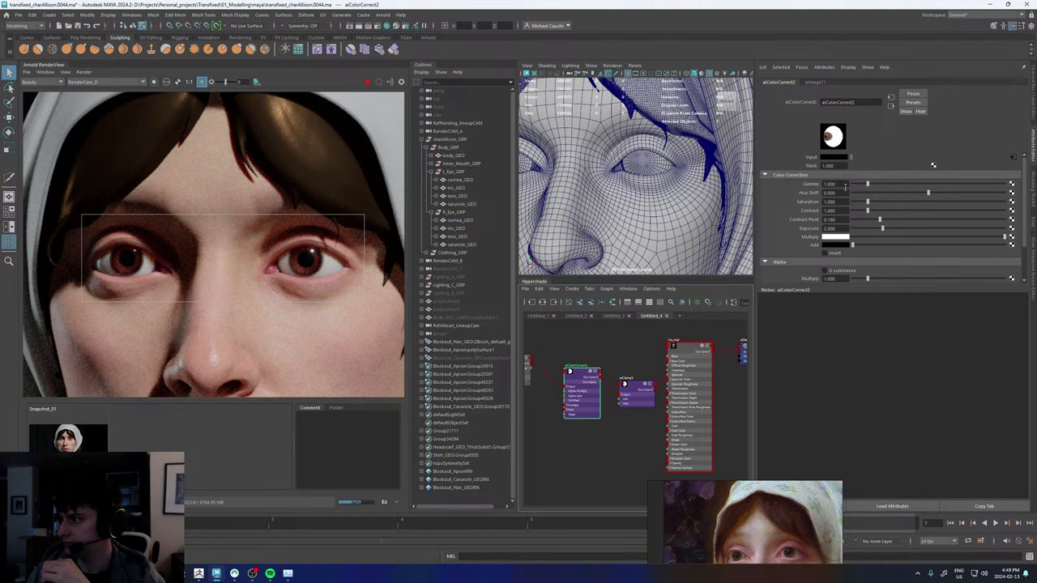
- Set the Hue Shift of aiColorCorrect2 to about 0.046
click(949, 193)
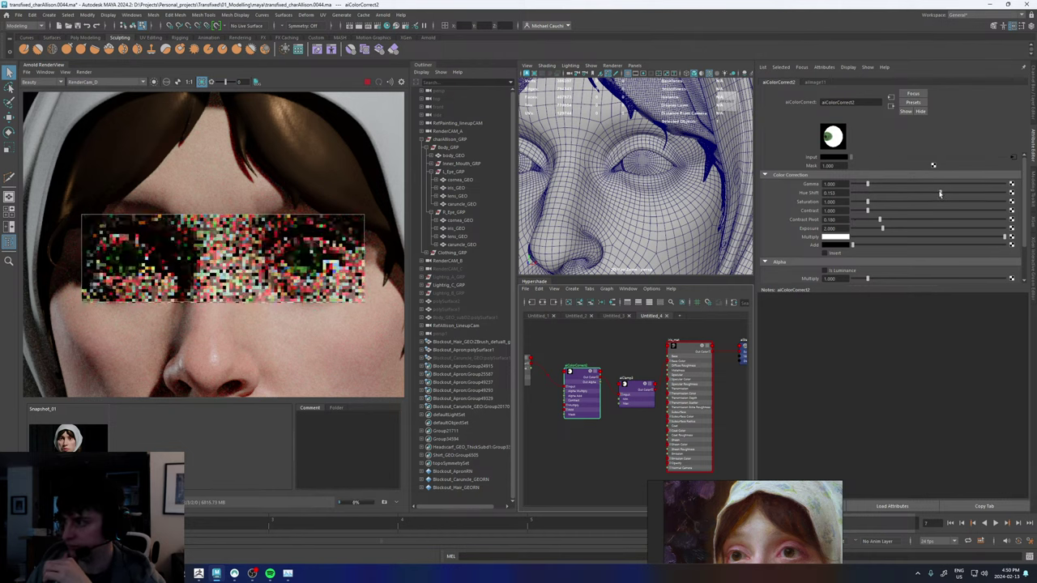
drag(948, 193, 931, 195)
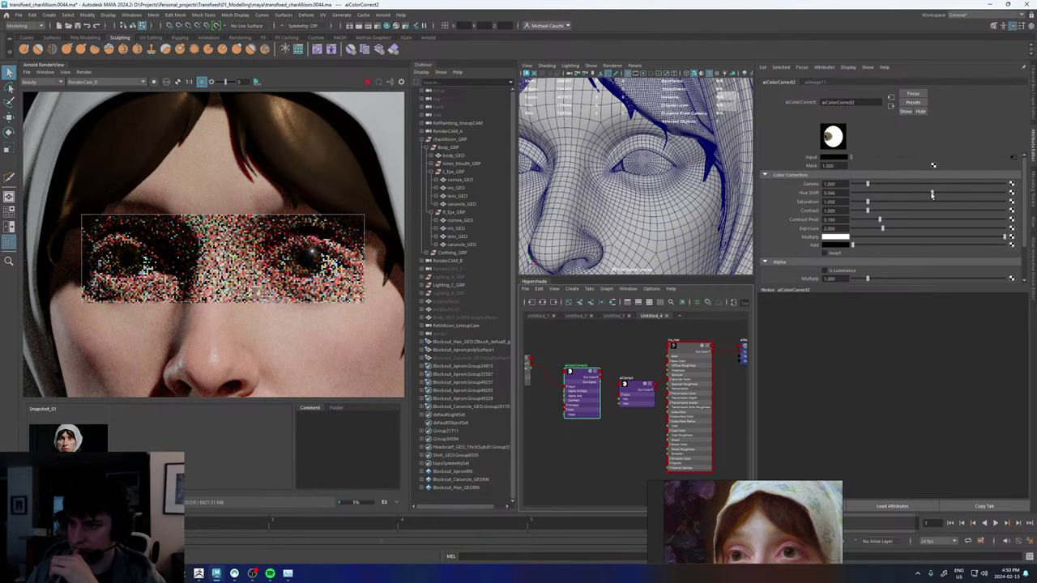
- Compare the recoloured irises with Snapshot_01, both up close and with both eyes in frame
click(75, 443)
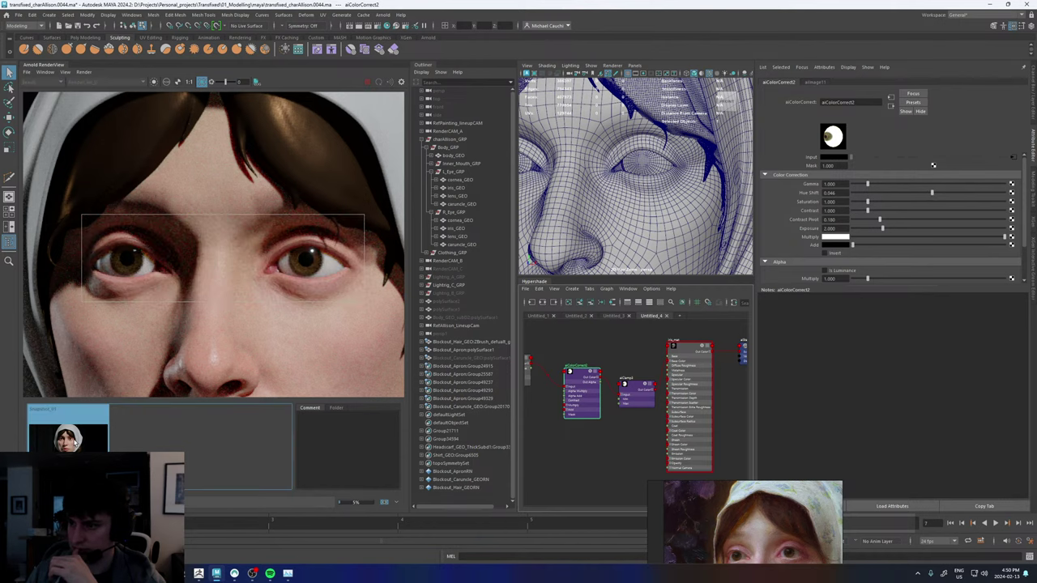
click(75, 442)
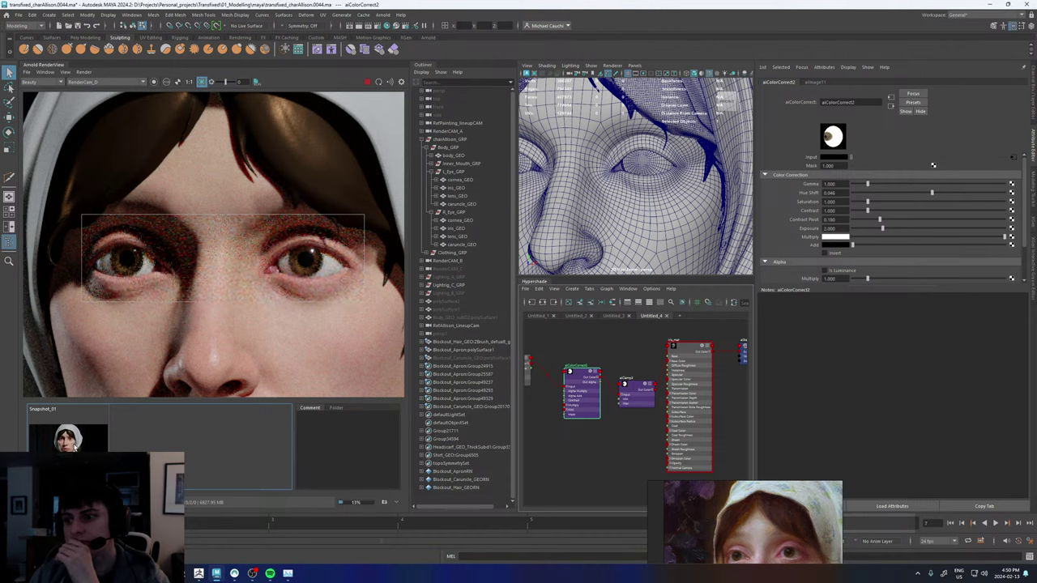
click(74, 442)
click(74, 444)
scroll(312, 269, up, 5)
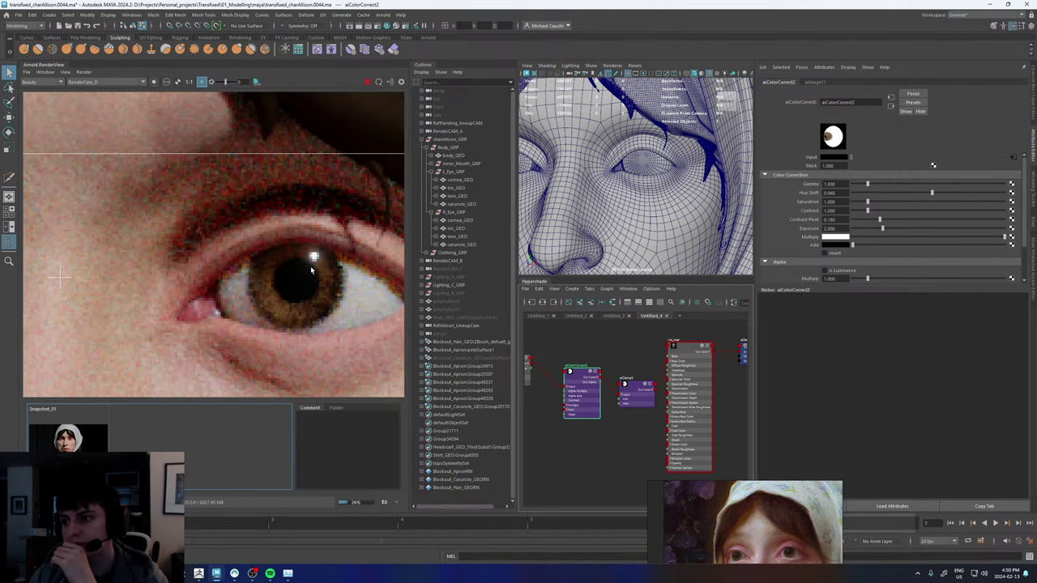
click(78, 441)
click(79, 441)
click(78, 442)
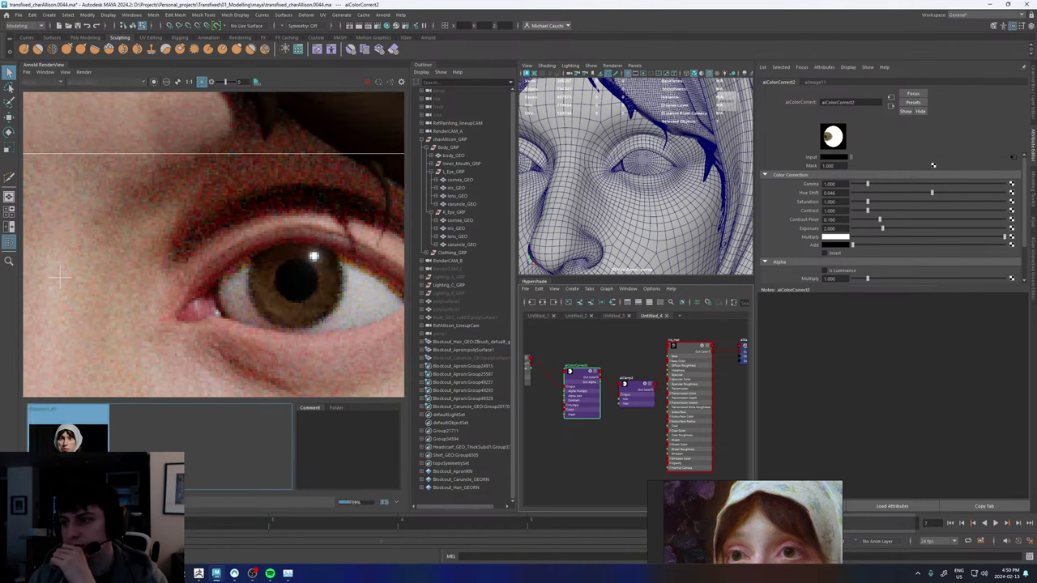
click(78, 441)
scroll(282, 309, down, 4)
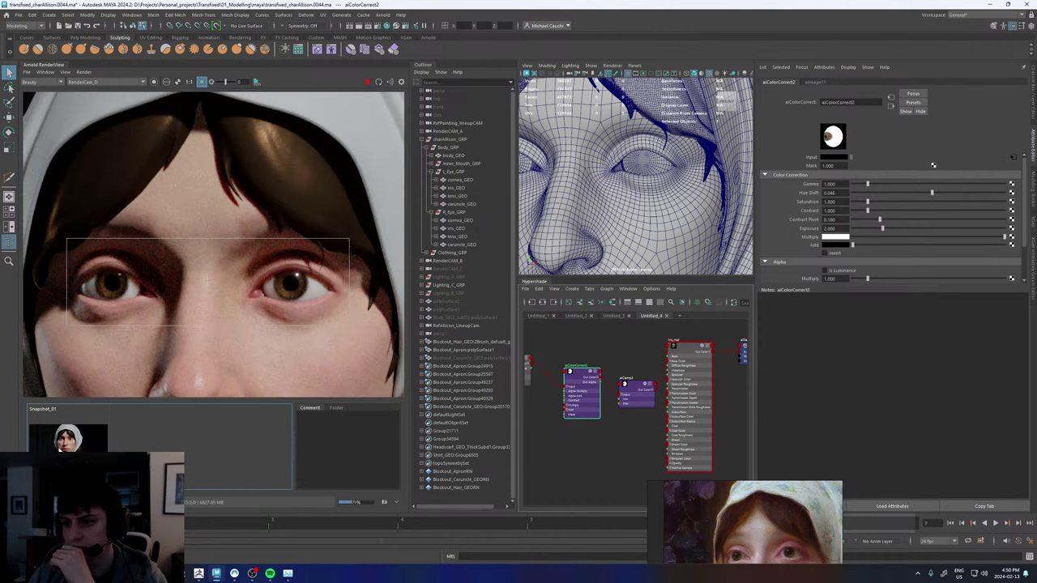
click(66, 446)
click(66, 446)
- Place the enlarged reference painting beside the rendered eyes and set the aiColorCorrect2 Exposure to 1.5
drag(786, 549, 455, 302)
scroll(417, 283, up, 4)
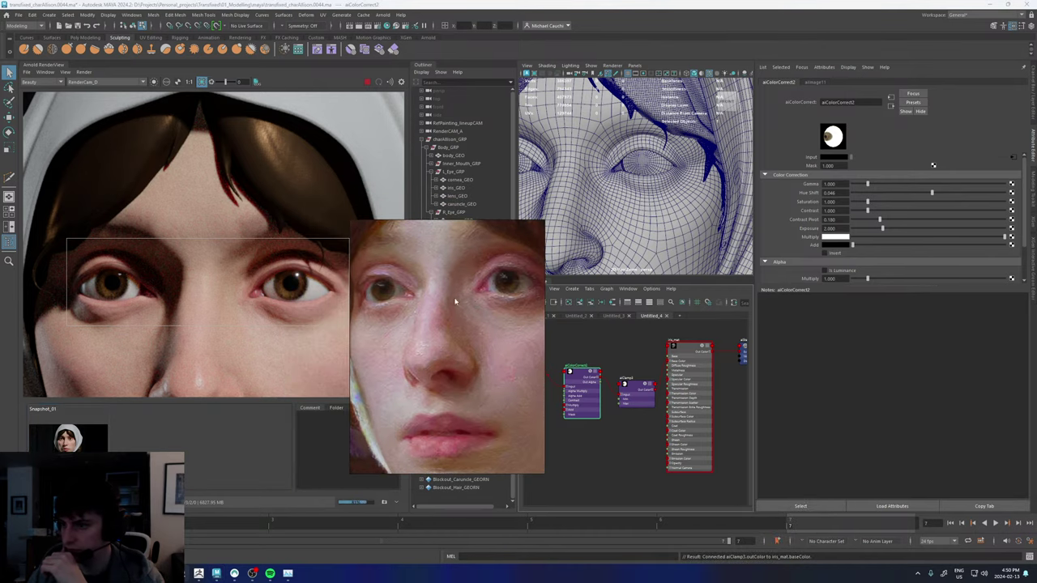
drag(836, 228, 786, 230)
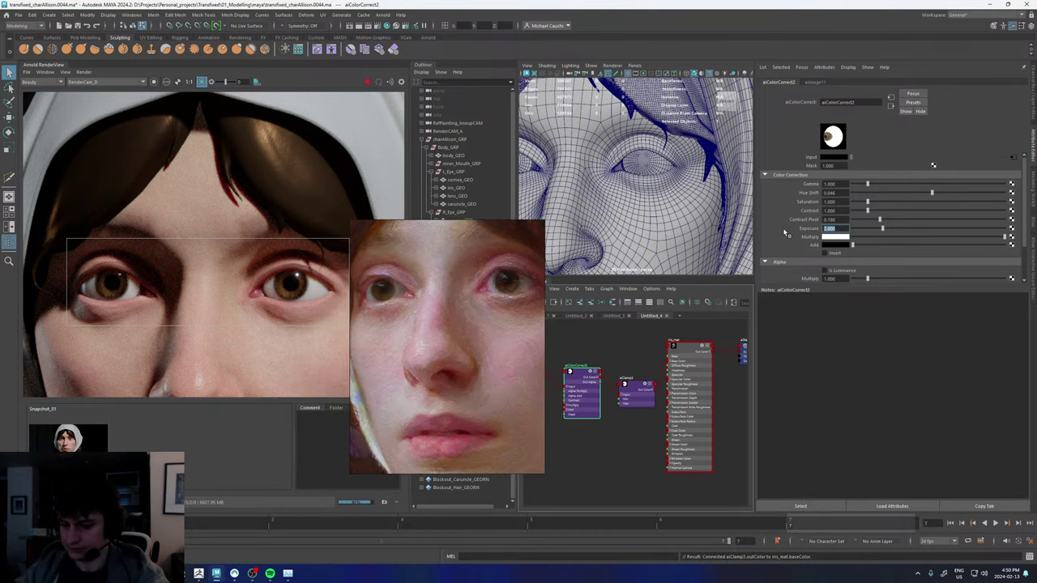
text(1.5)
key(Return)
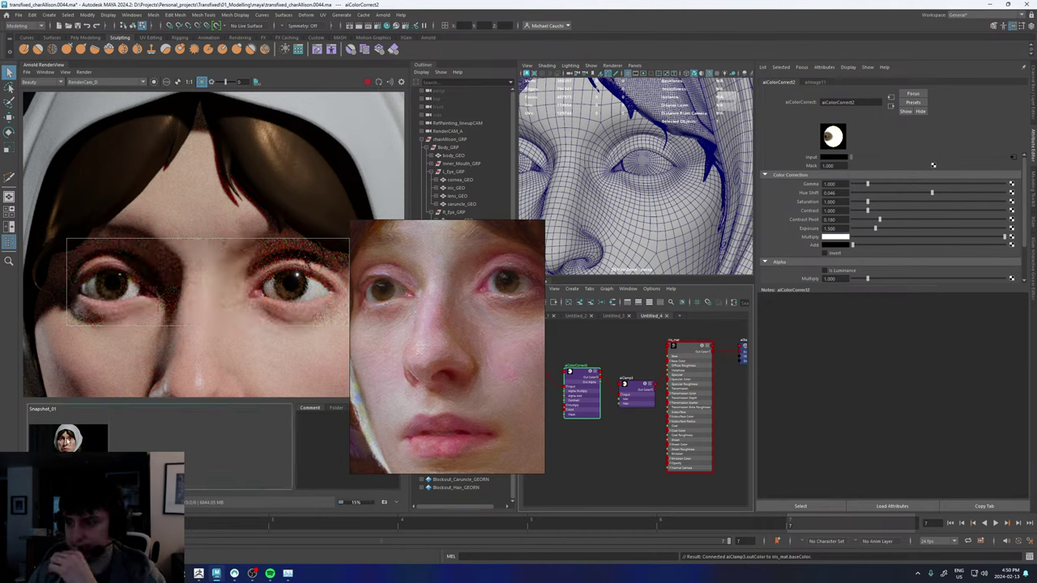
- Inspect the iris brightness up close and compare both eyes with the painting and Snapshot_01
scroll(274, 285, down, 5)
scroll(280, 278, up, 6)
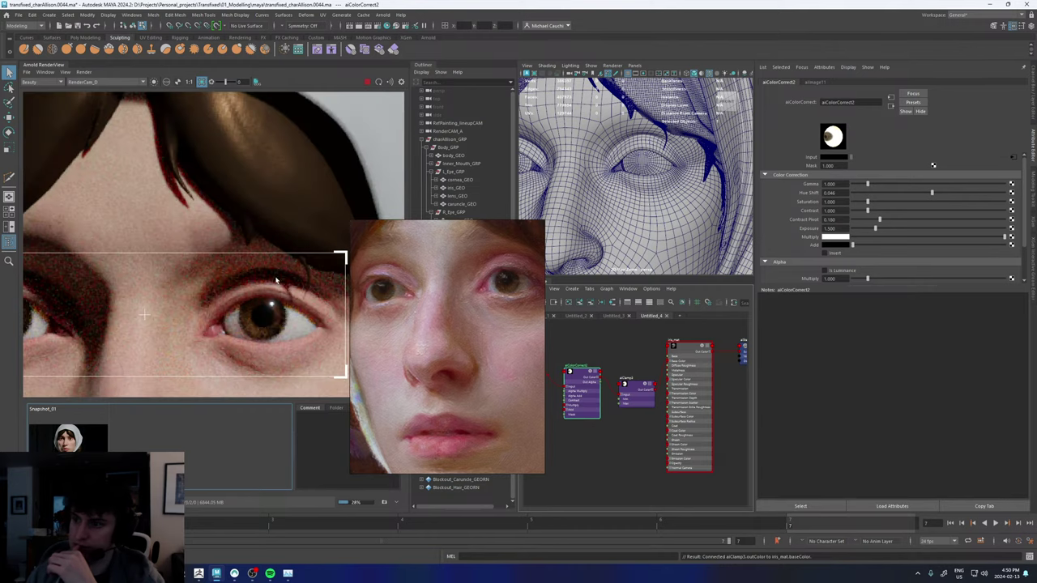
scroll(272, 329, up, 4)
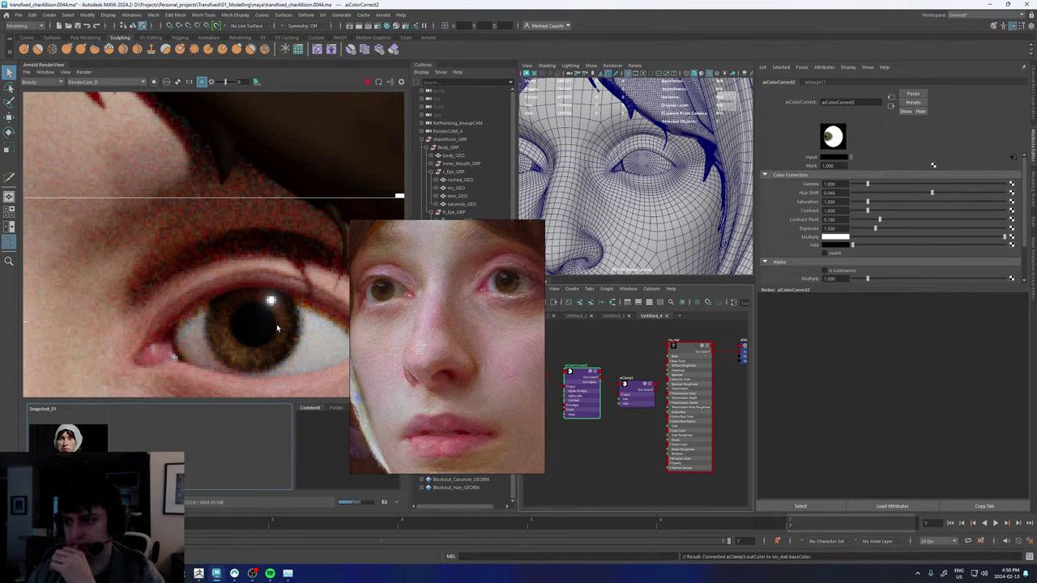
scroll(276, 324, down, 6)
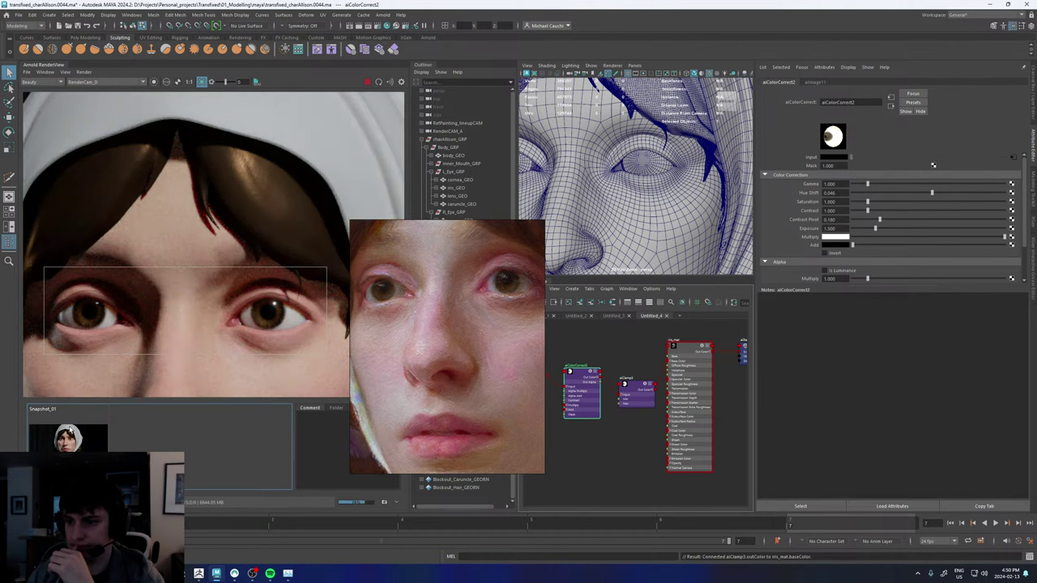
click(71, 434)
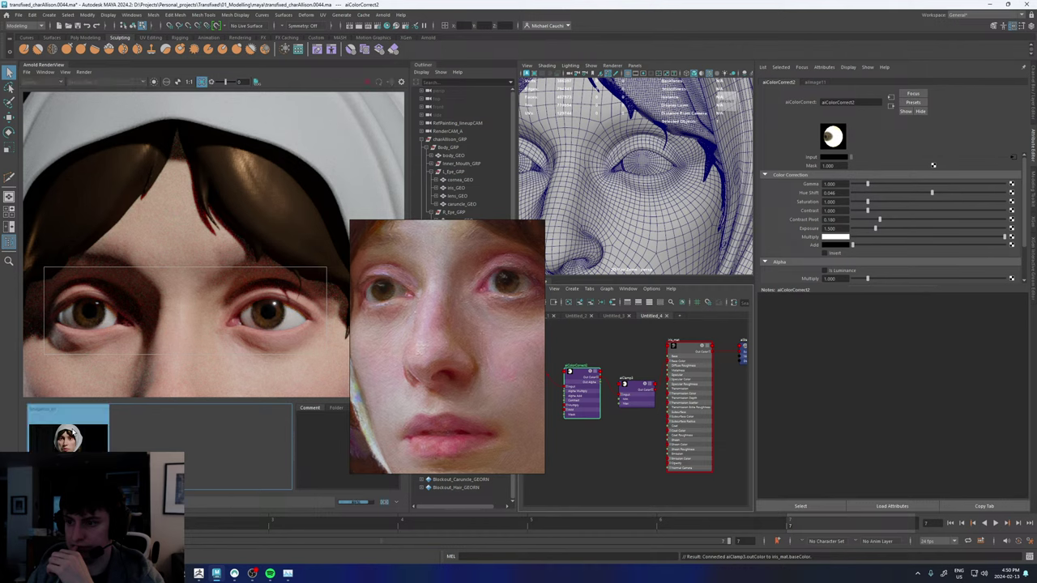
- Set the Hue Shift of aiColorCorrect2 to 0.052
scroll(276, 283, down, 4)
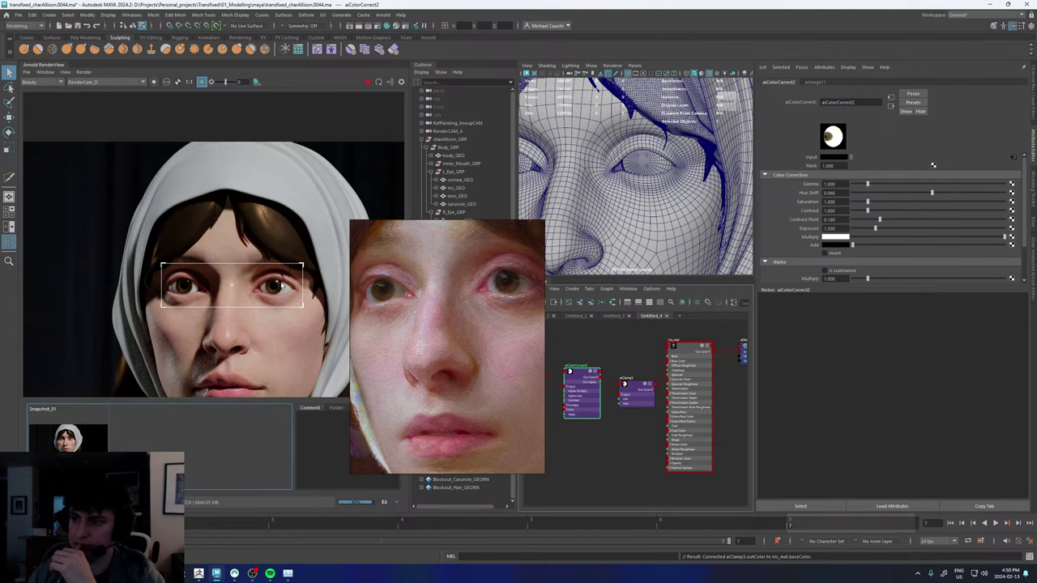
scroll(273, 301, up, 4)
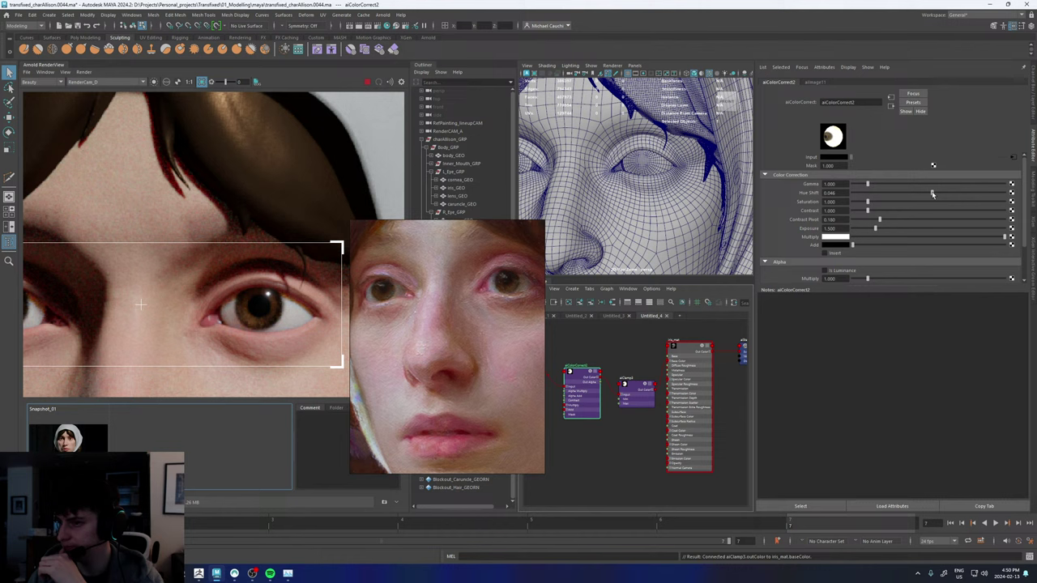
drag(841, 194, 832, 193)
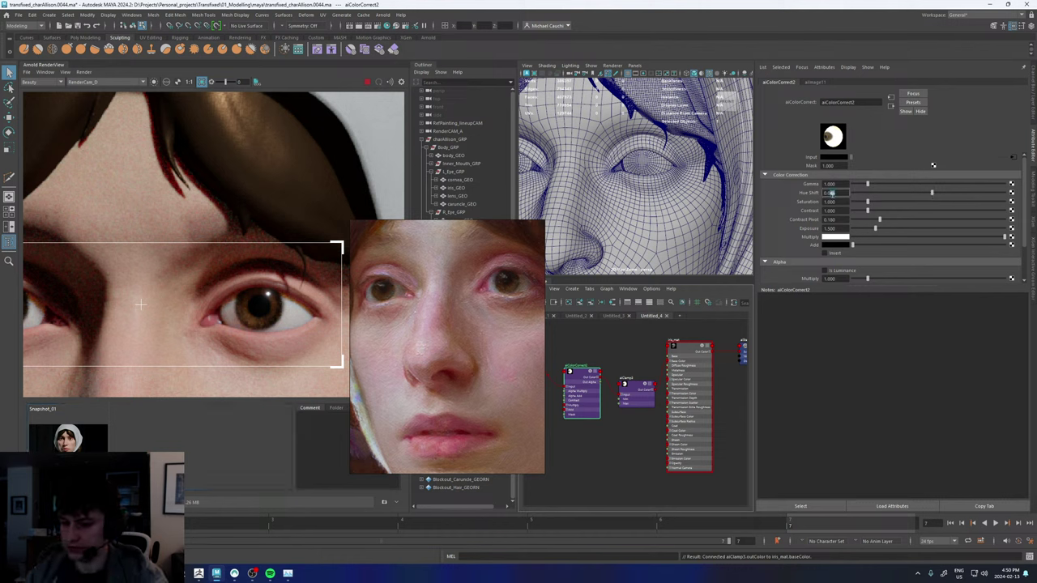
text(2)
key(Return)
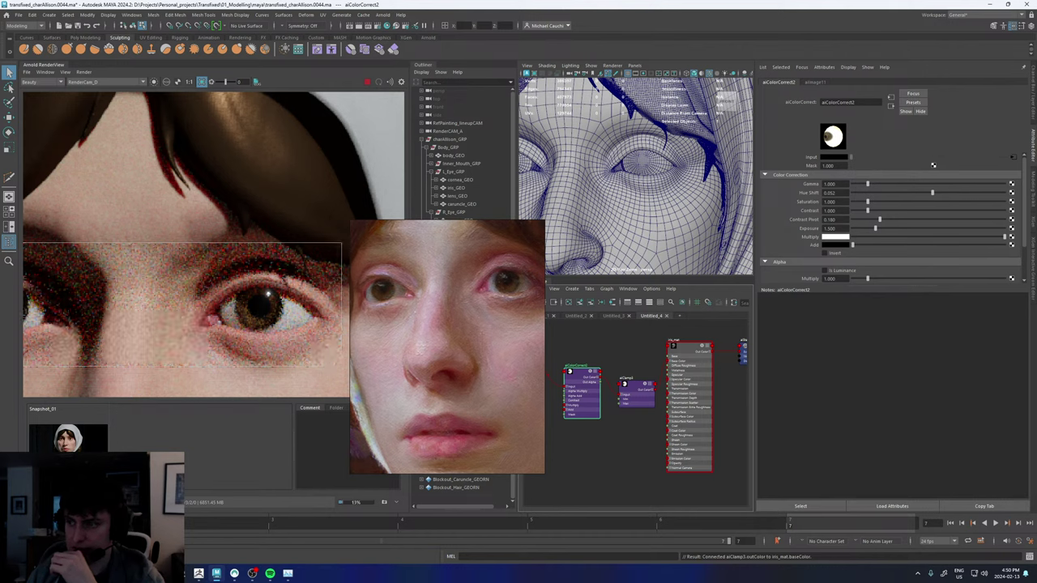
- Compare the recoloured irises with Snapshot_01 and the painting, both up close and with the whole face in frame
click(77, 458)
click(77, 458)
scroll(242, 268, down, 3)
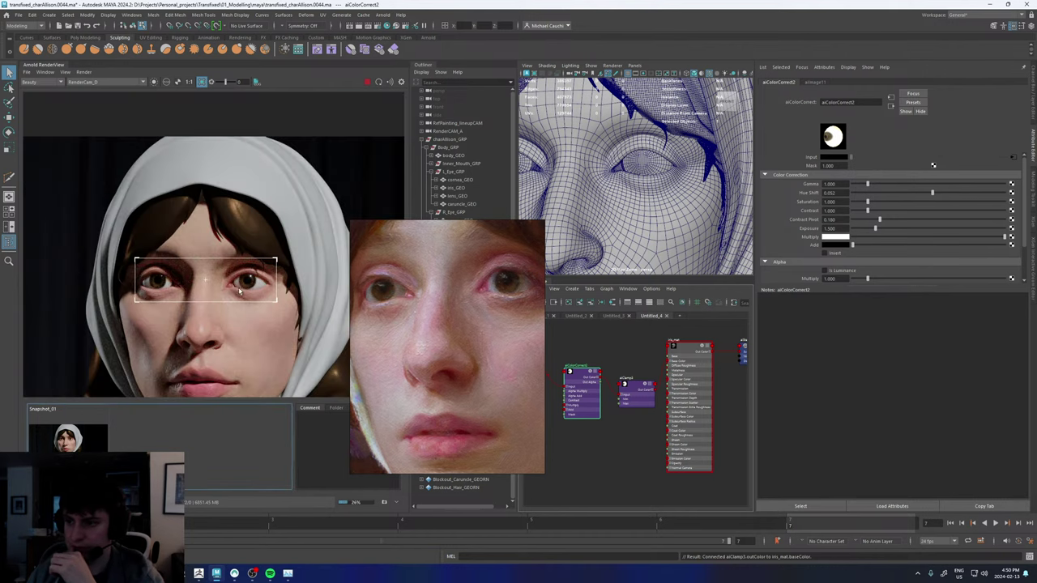
scroll(220, 304, up, 3)
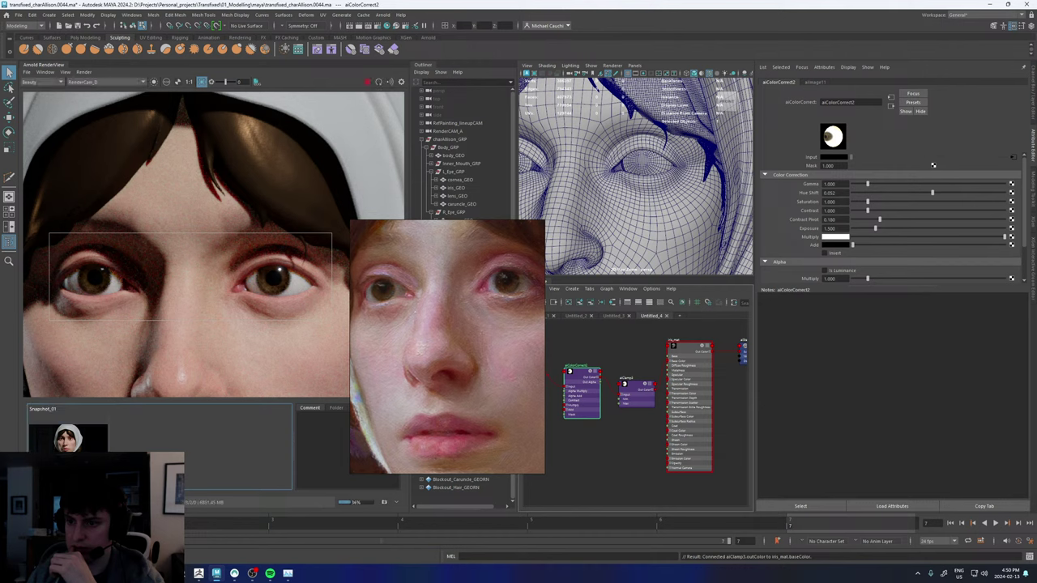
key(f)
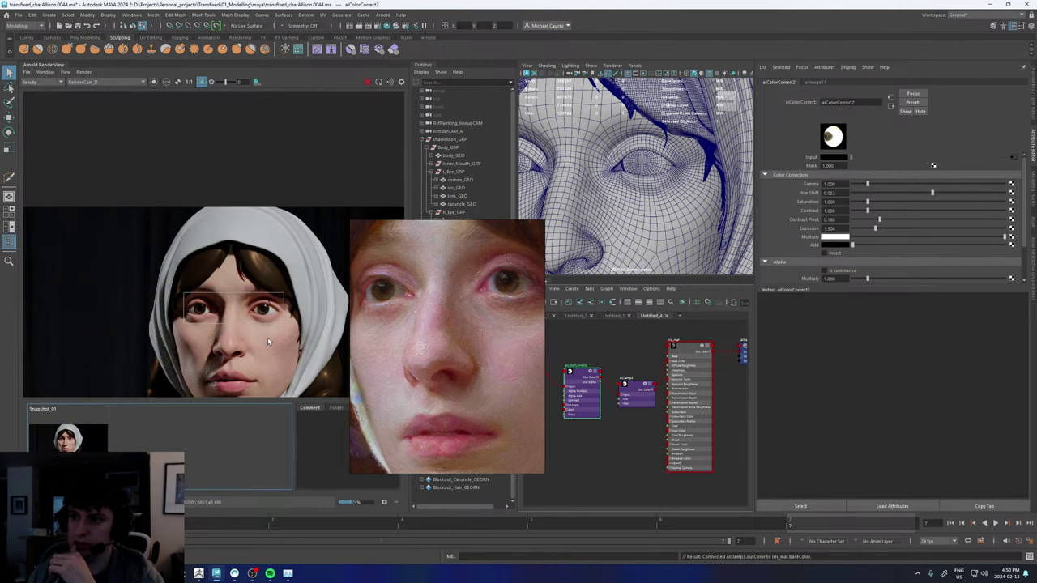
scroll(267, 337, up, 3)
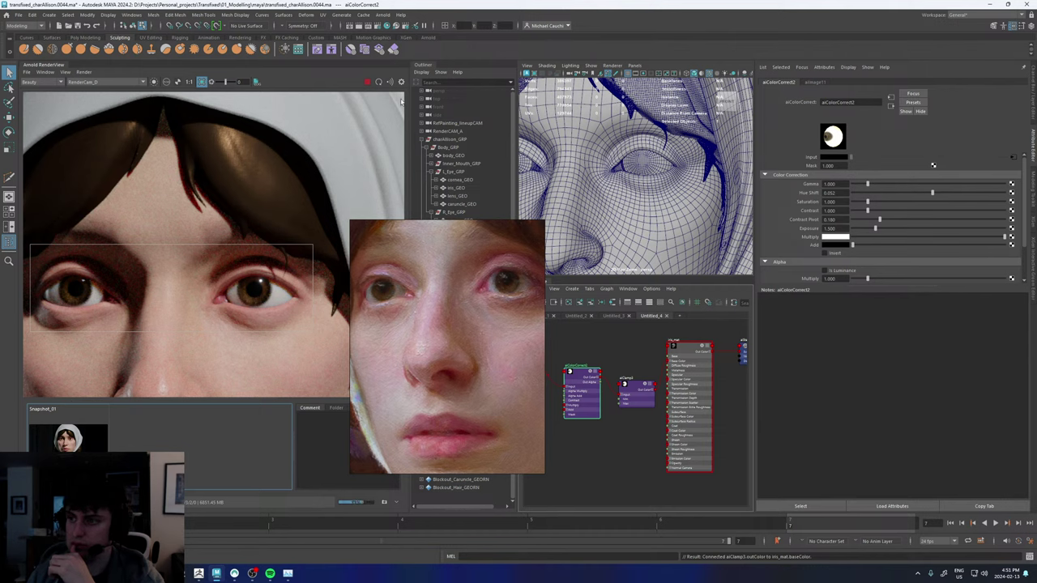
- Check the left iris_GEO subdivision settings and set the right iris_GEO subdivision type to catclark to match
drag(475, 294, 368, 377)
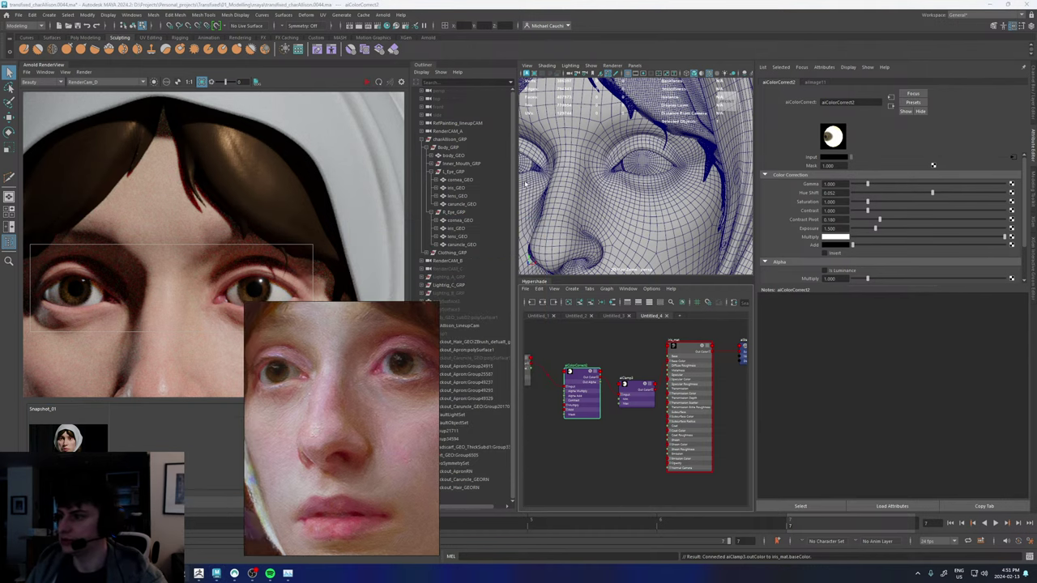
click(456, 230)
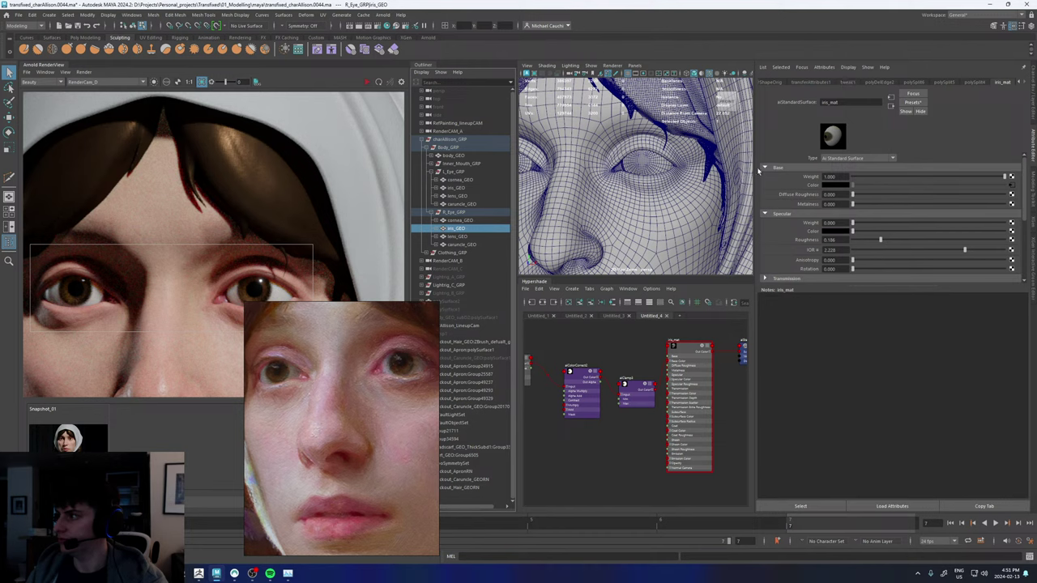
click(463, 187)
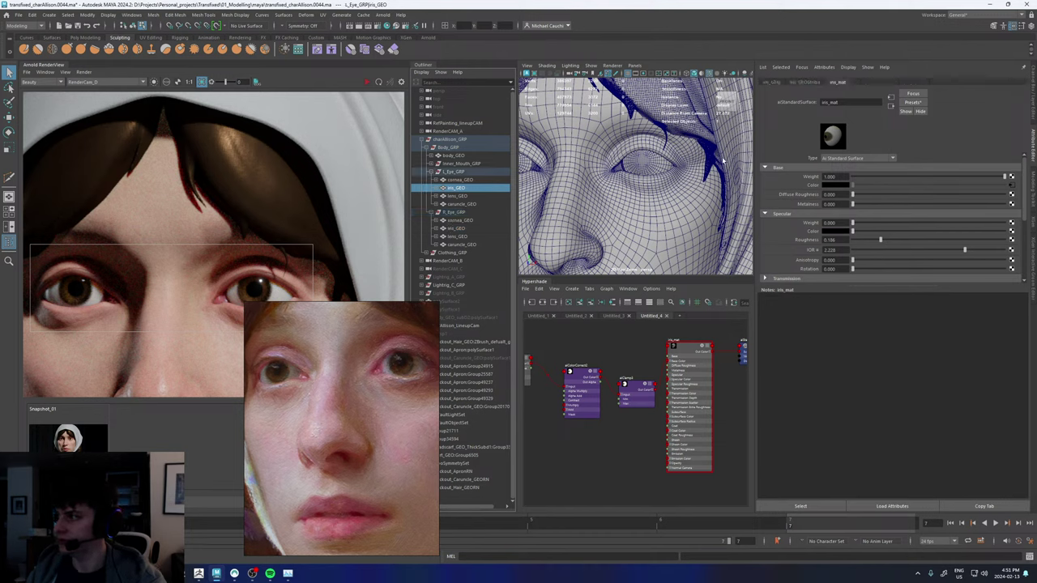
click(798, 82)
scroll(810, 201, down, 1)
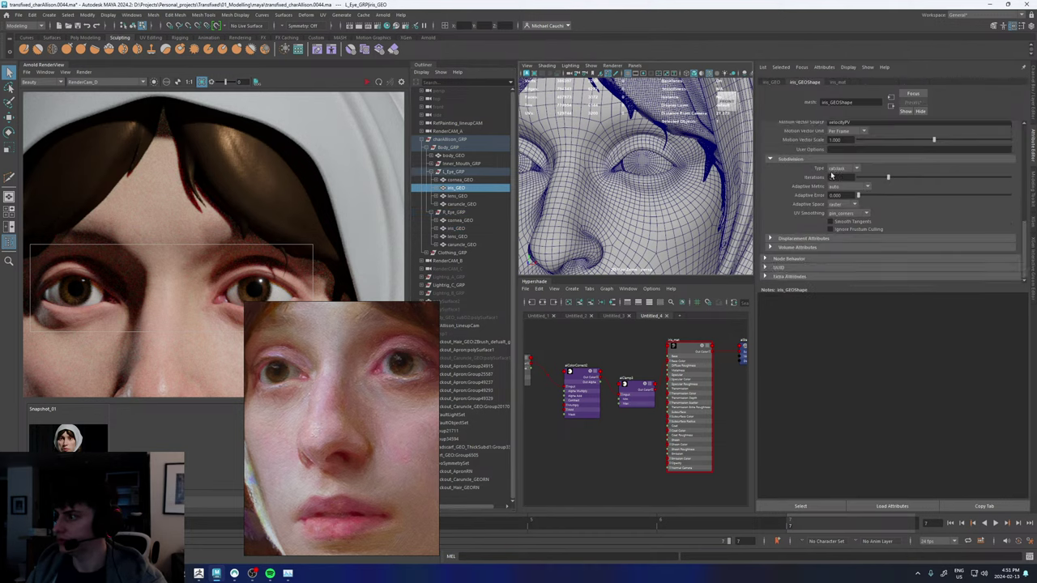
click(458, 228)
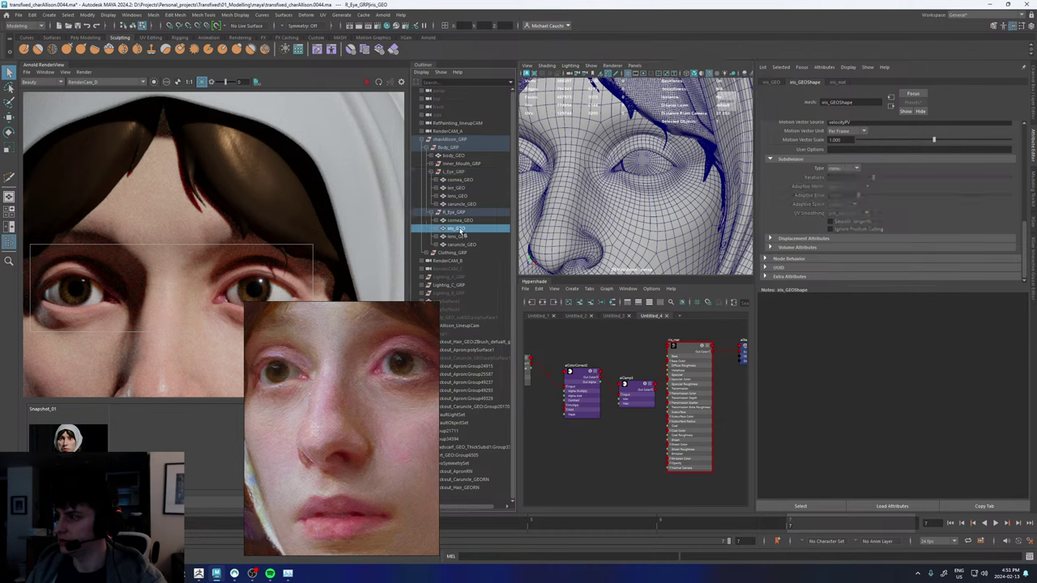
click(854, 169)
click(838, 178)
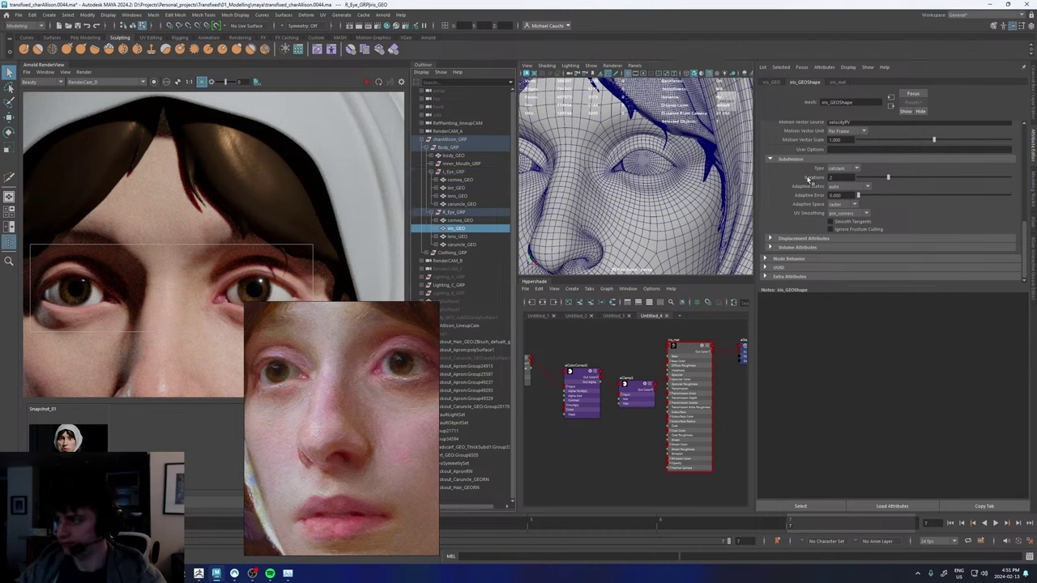
- Add the sclera shading network of romboSSSRandomWalk2 to the Untitled_4 graph that holds aiImage11
drag(351, 365, 373, 363)
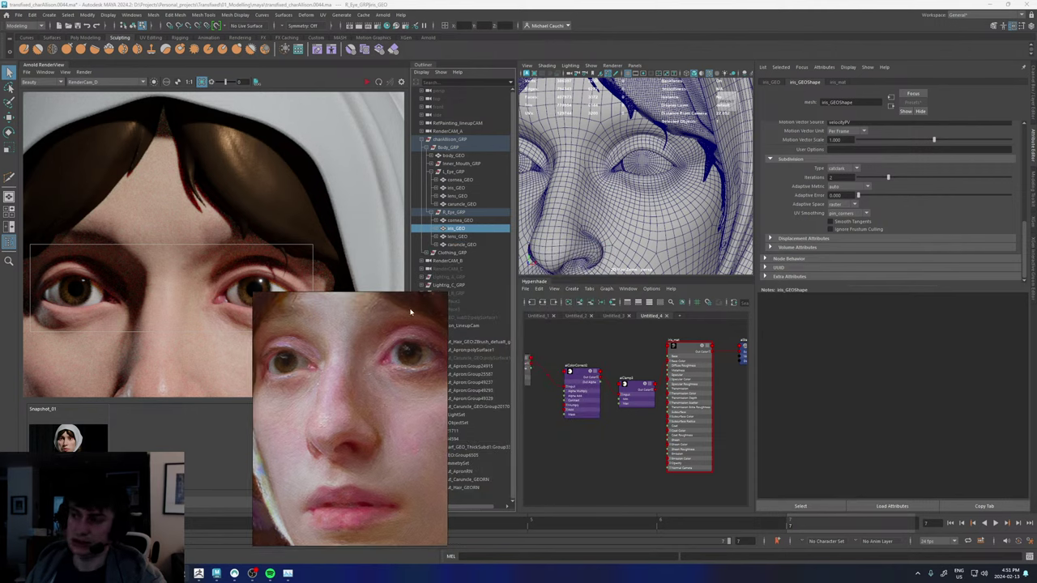
alt+middle_drag(553, 340, 628, 339)
click(589, 358)
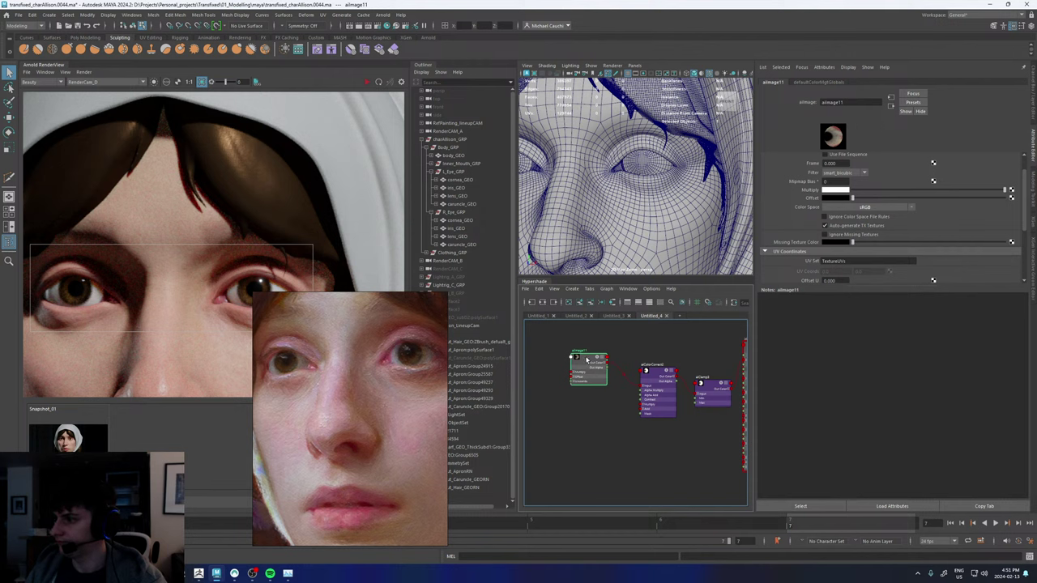
click(577, 315)
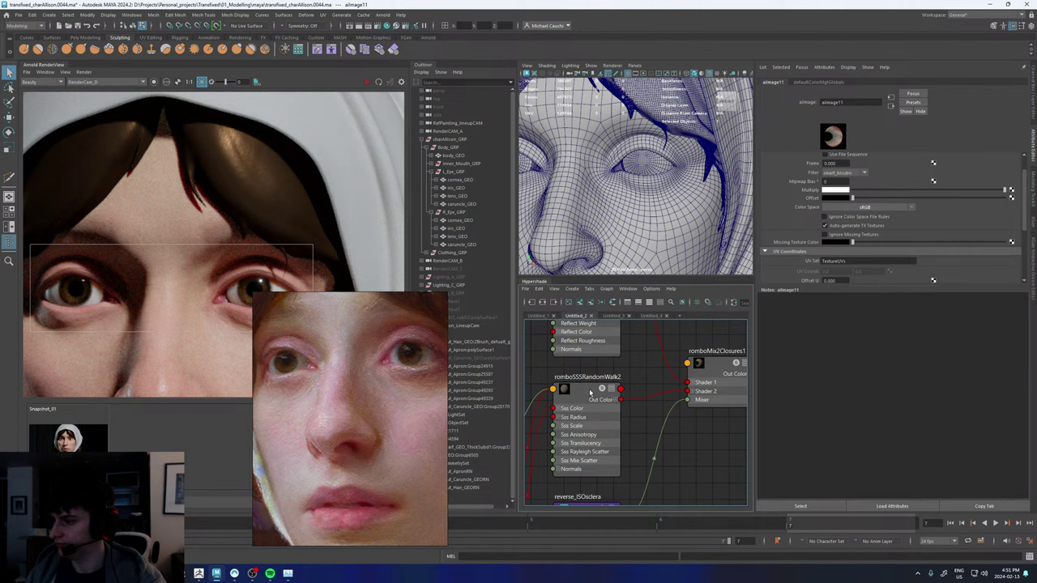
scroll(596, 390, down, 2)
click(599, 389)
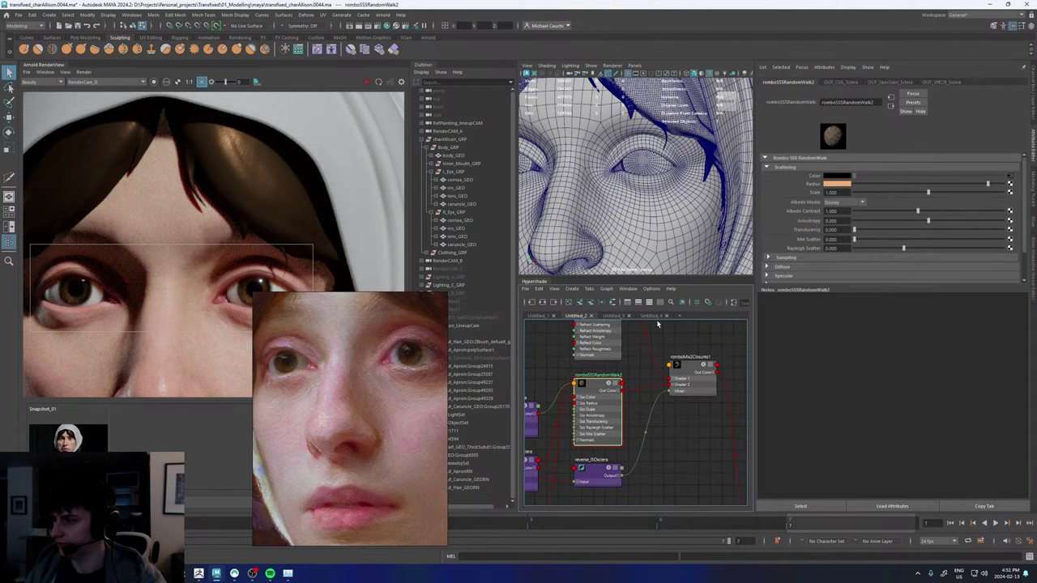
click(654, 315)
click(550, 304)
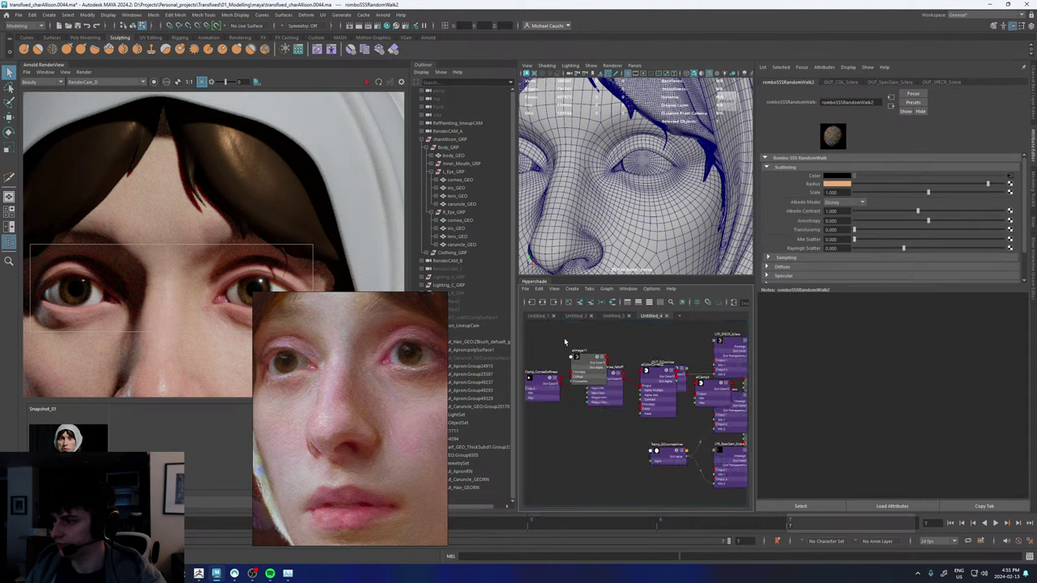
click(614, 381)
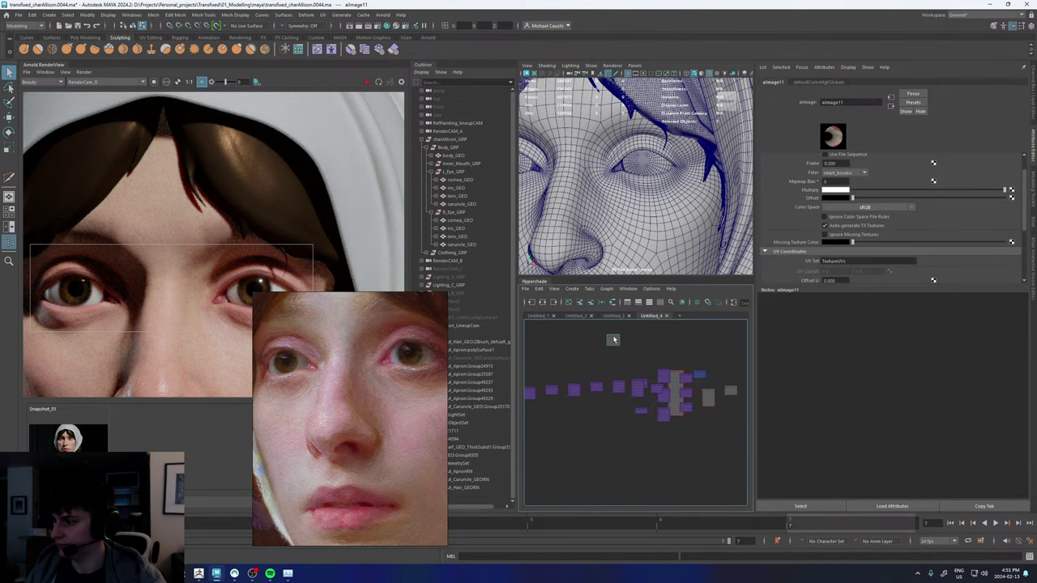
- Separate the overlapping graph nodes by moving LYR_COL_Sclera below the network and LYR_SPECR_Sclera above iris_mat
scroll(709, 395, up, 5)
drag(700, 392, 711, 420)
drag(606, 388, 627, 502)
alt+middle_drag(627, 399, 670, 355)
click(572, 348)
key(a)
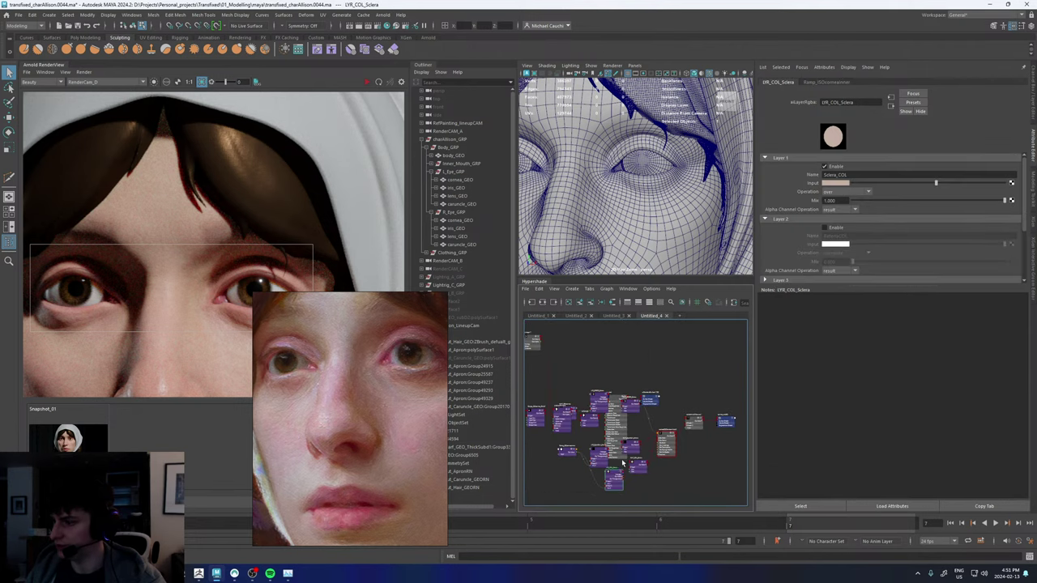
scroll(612, 405, up, 5)
drag(591, 390, 572, 373)
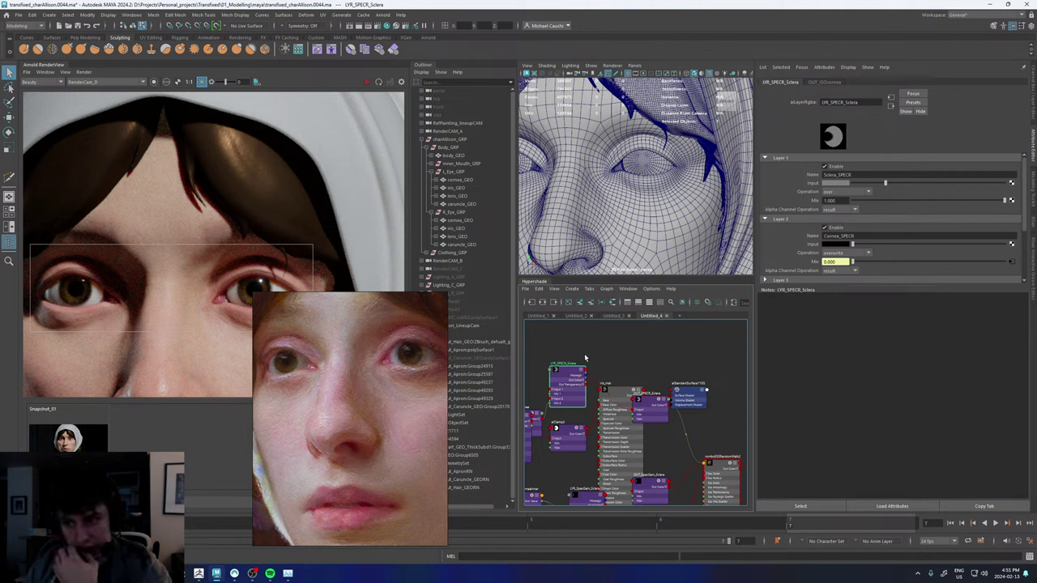
- Move the aiImage11 node beneath the network, near LYR_COL_Sclera
scroll(579, 359, down, 5)
alt+middle_drag(574, 346, 645, 385)
scroll(585, 361, up, 6)
click(584, 355)
scroll(584, 360, down, 5)
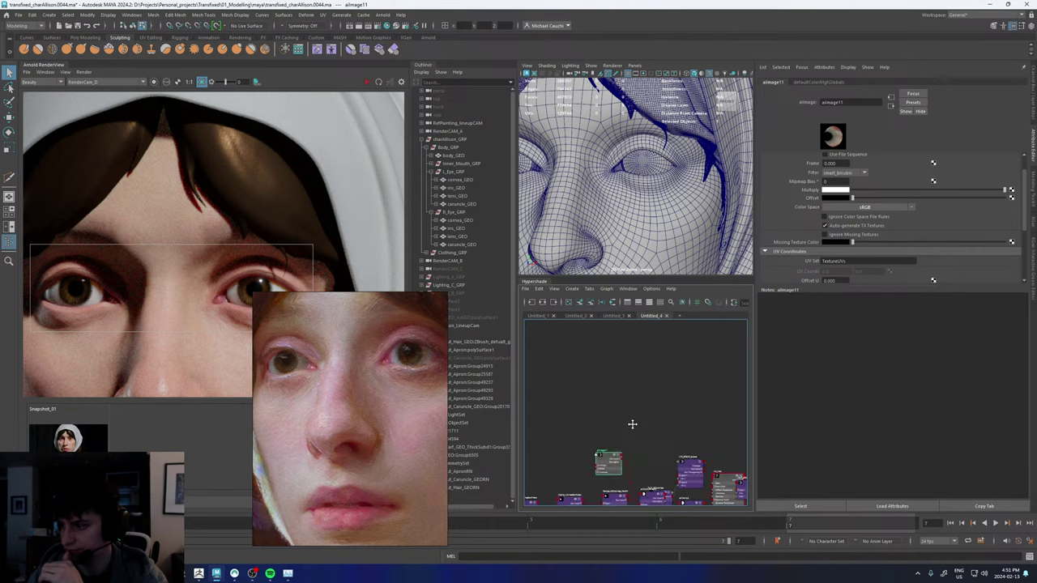
drag(577, 373, 633, 494)
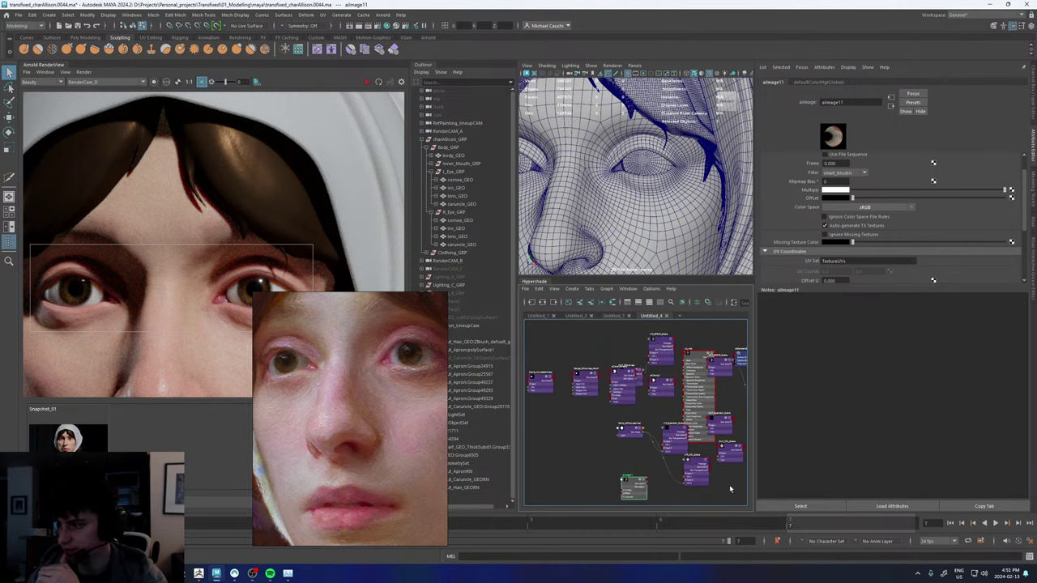
- Connect the Out Color of aiImage11 to Input 1 of LYR_COL_Sclera and restart the render to check the sclera
scroll(728, 484, up, 5)
alt+middle_drag(720, 484, 715, 440)
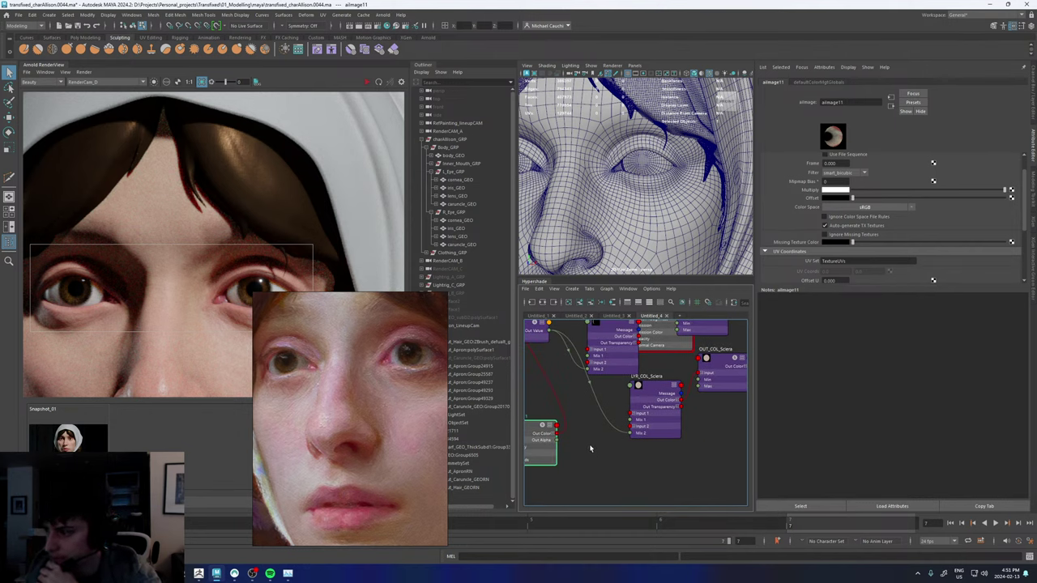
click(653, 396)
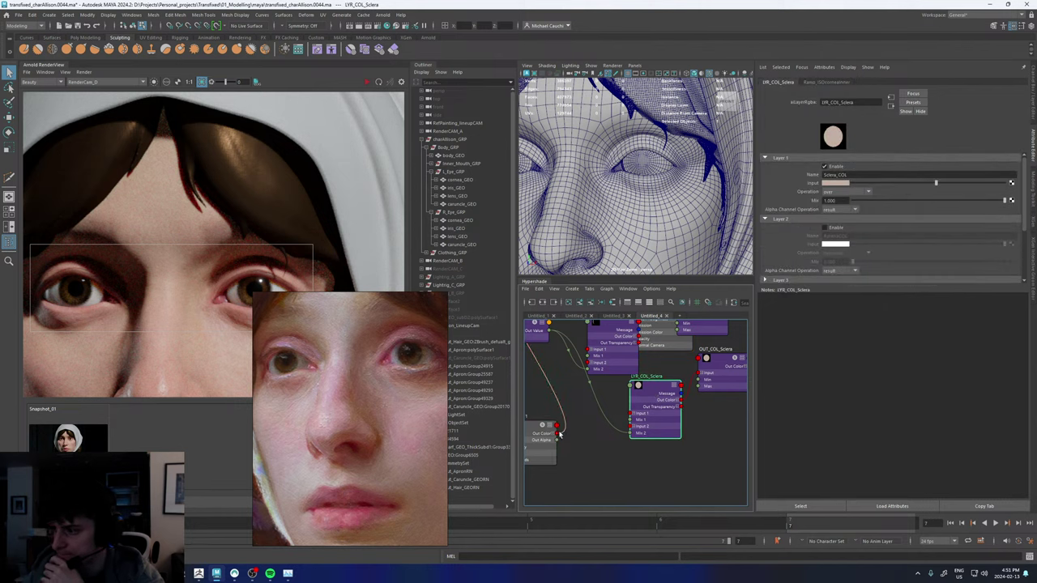
drag(619, 420, 631, 414)
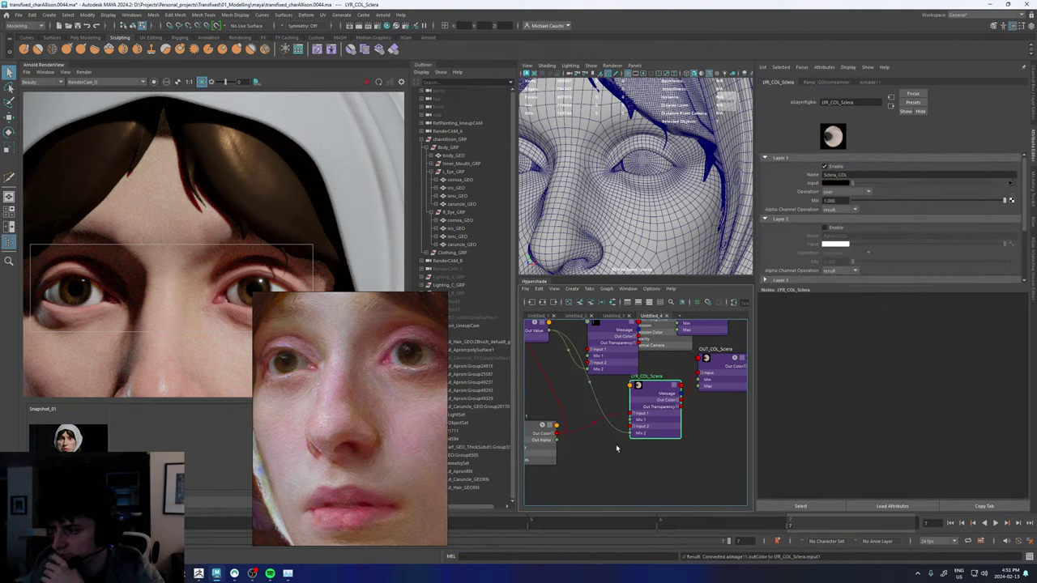
click(368, 82)
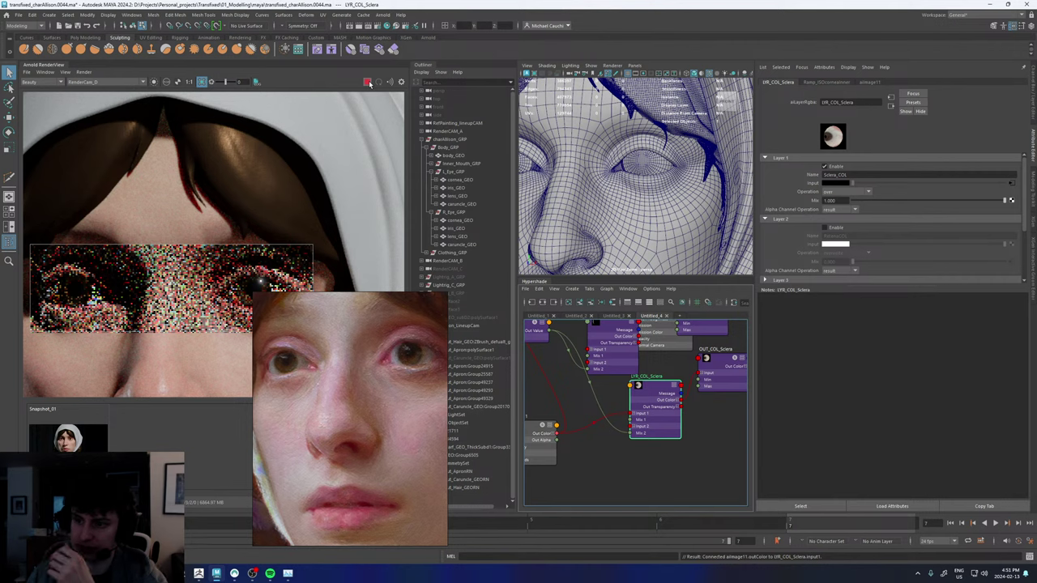
scroll(224, 193, down, 1)
scroll(273, 275, up, 1)
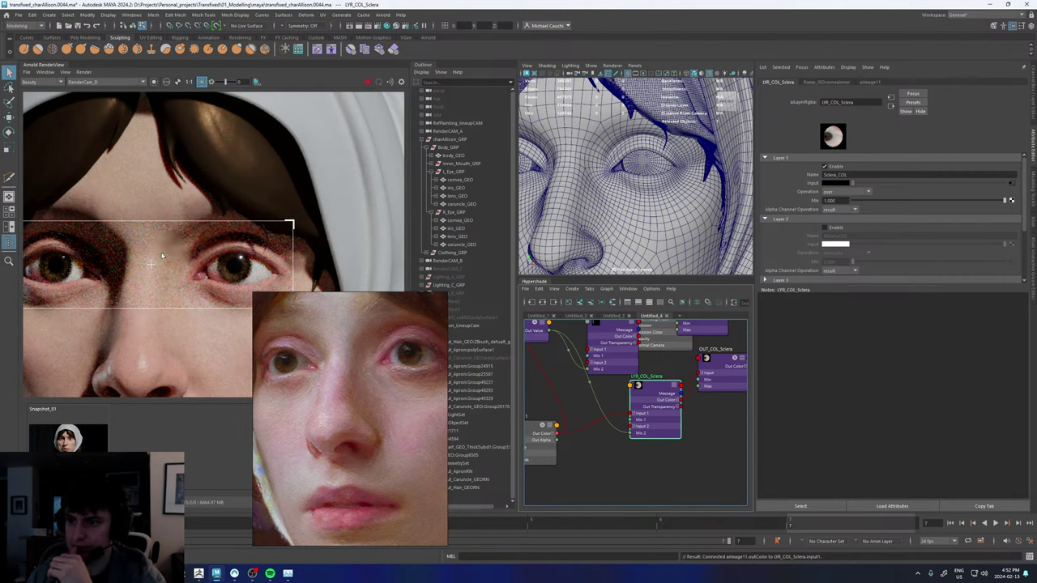
- Open the UV Editor for the left cornea_GEO, switch its current UV set to textureUVs and review its layout and UV set list
click(648, 166)
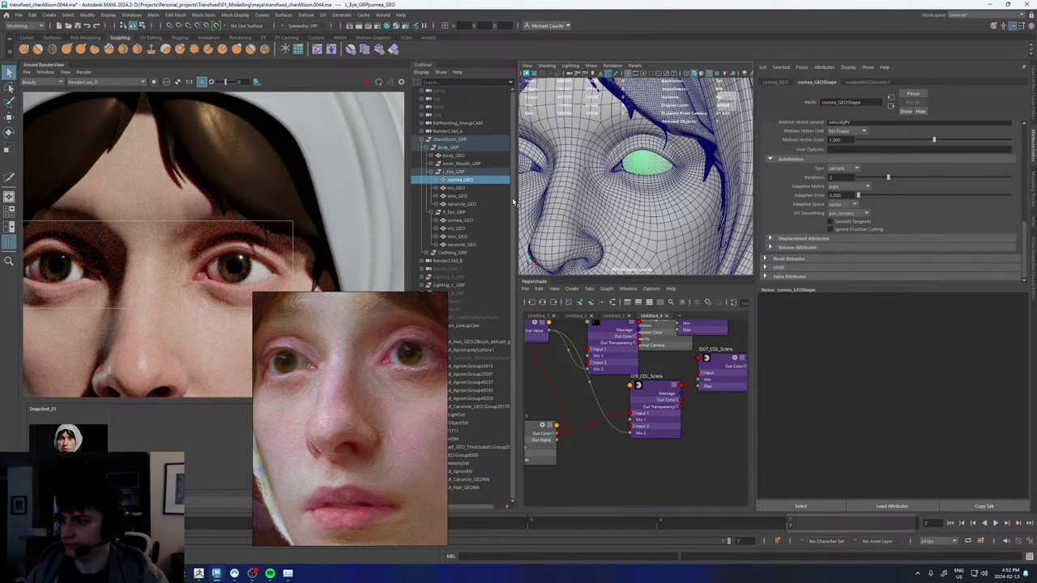
click(322, 14)
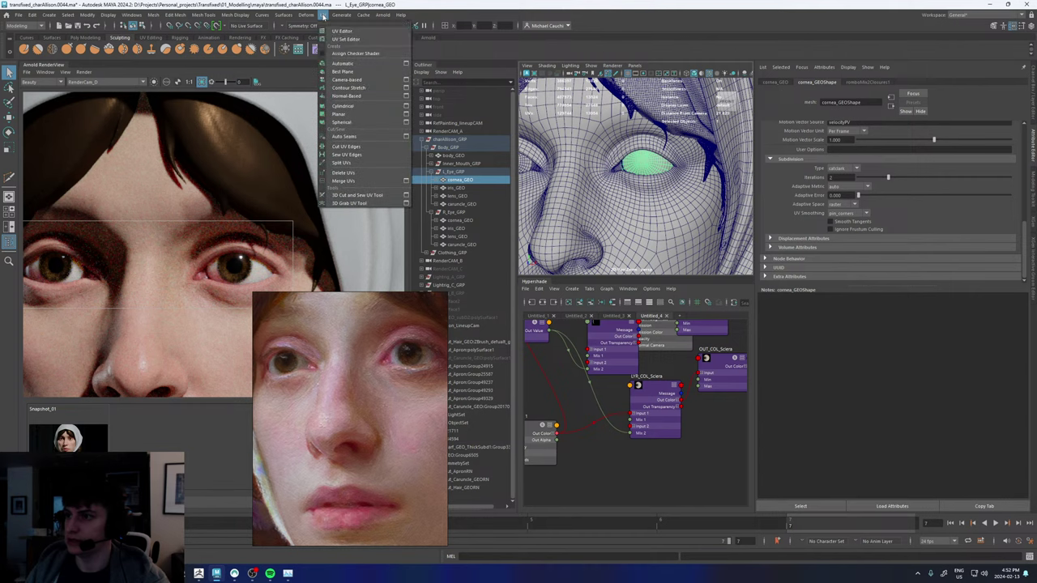
click(340, 30)
right_drag(407, 350, 141, 476)
scroll(419, 400, down, 3)
click(290, 257)
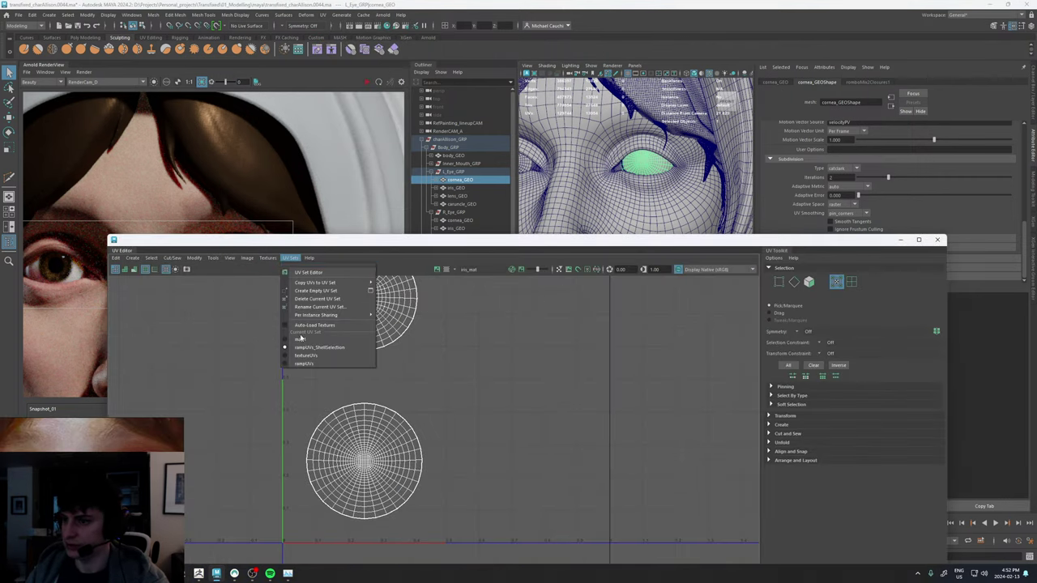
click(310, 356)
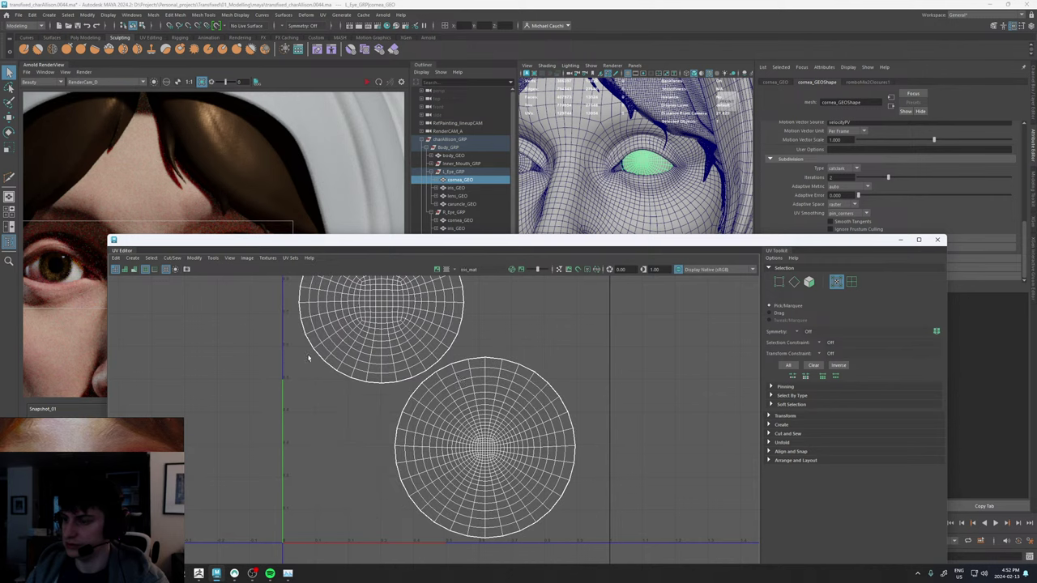
scroll(483, 379, down, 3)
scroll(480, 375, down, 1)
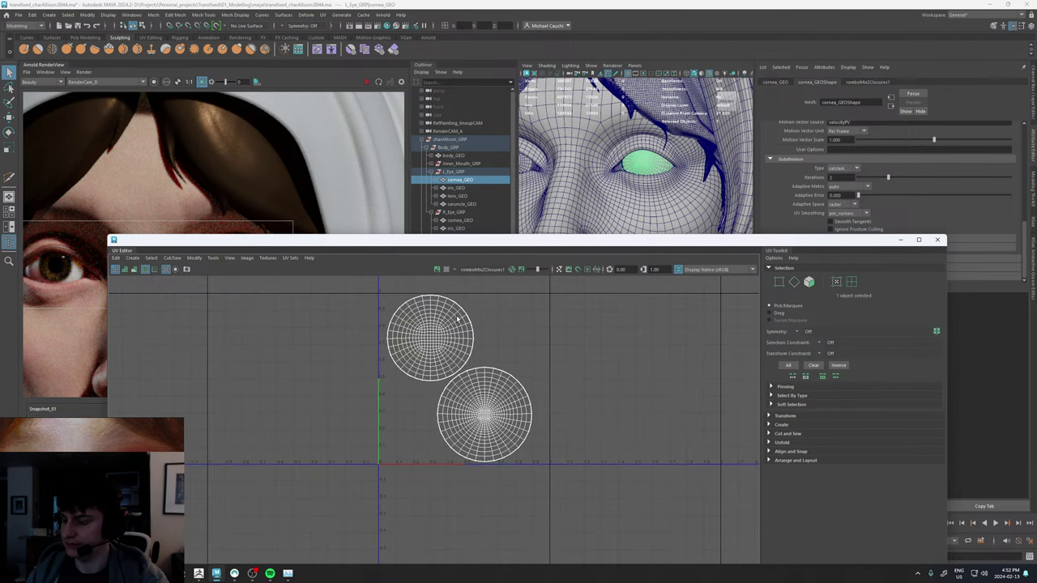
click(289, 258)
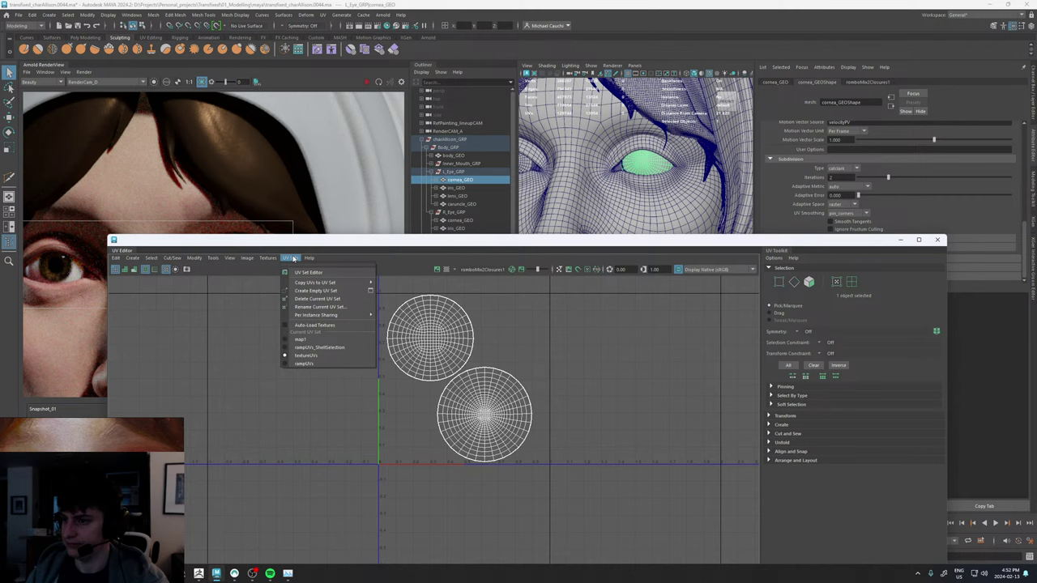
- Keep textureUVs as the current UV set and pick the cornea's two UV shells one at a time in UV shell selection mode
click(308, 357)
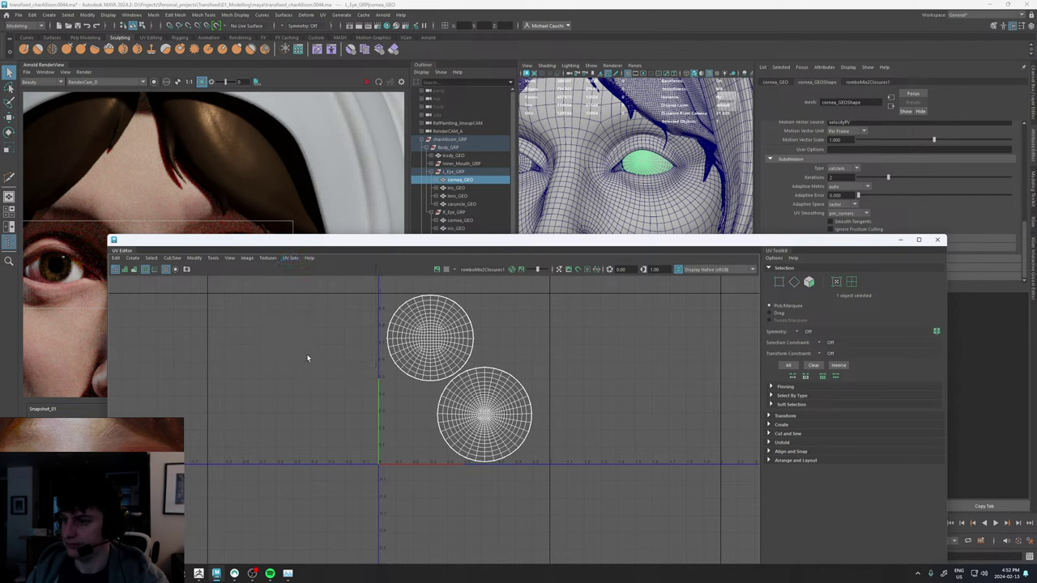
right_drag(456, 334, 428, 319)
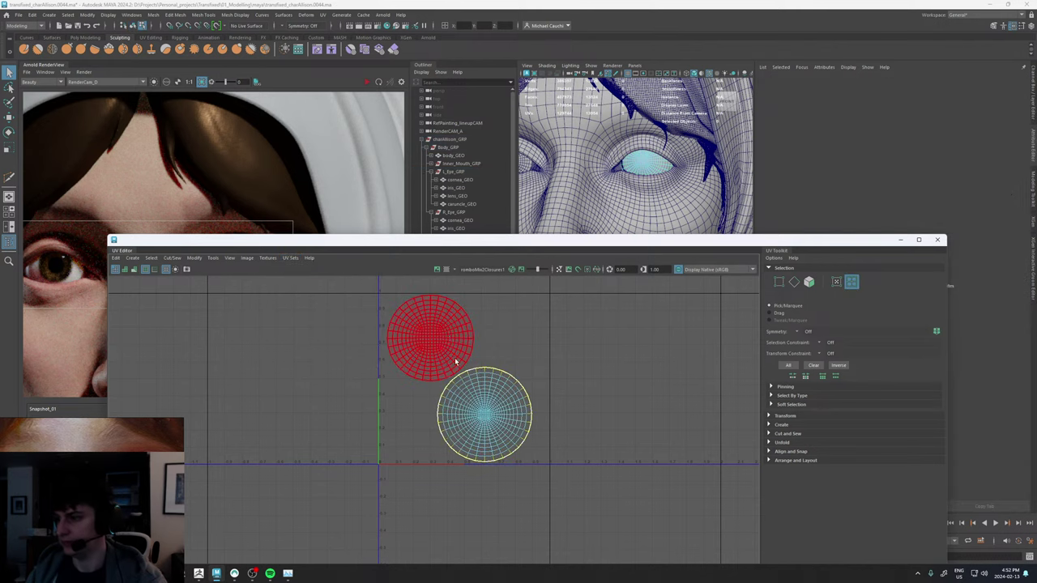
click(486, 404)
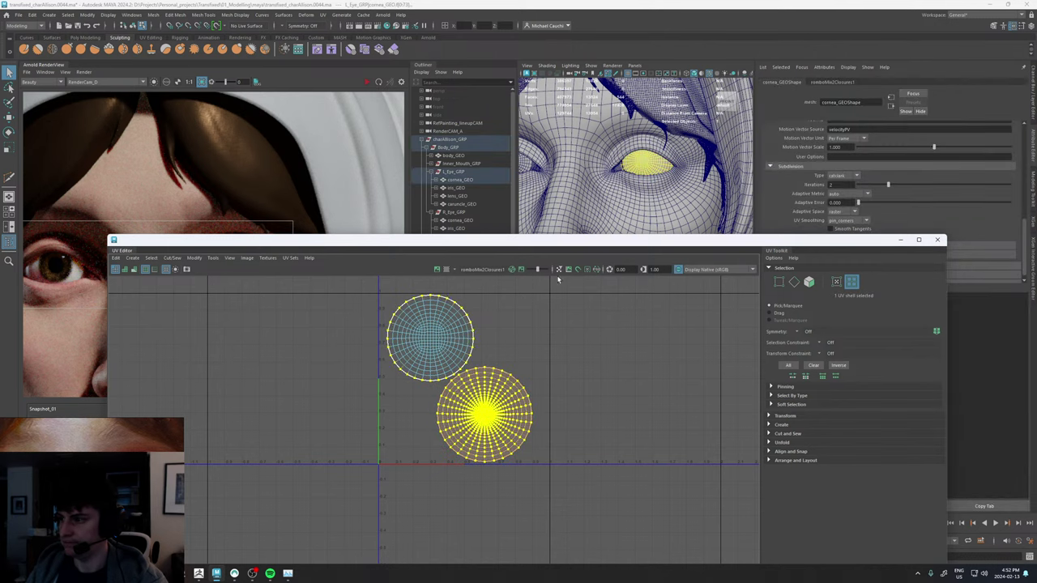
click(455, 334)
key(w)
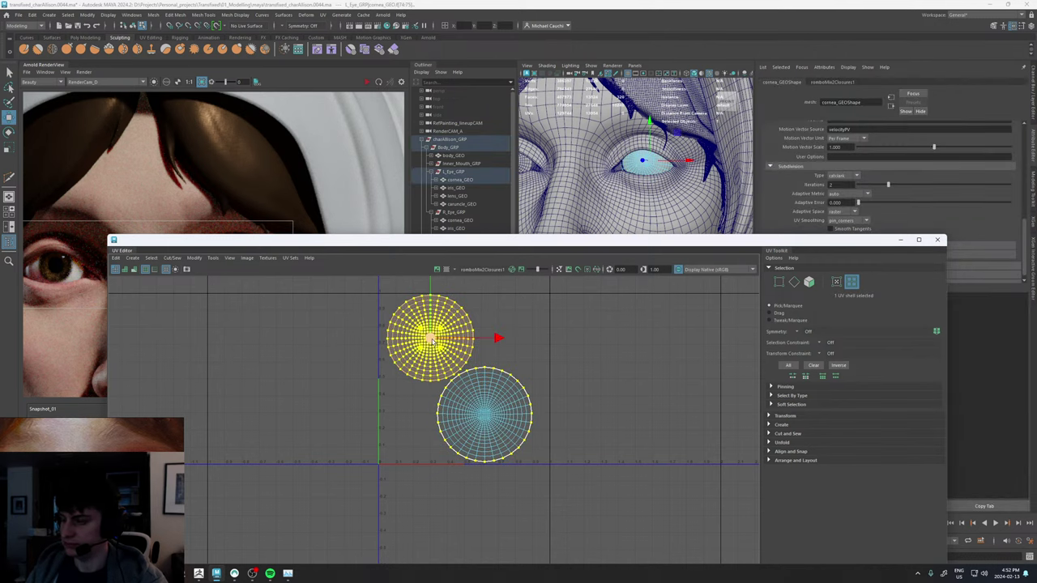
click(266, 257)
click(290, 258)
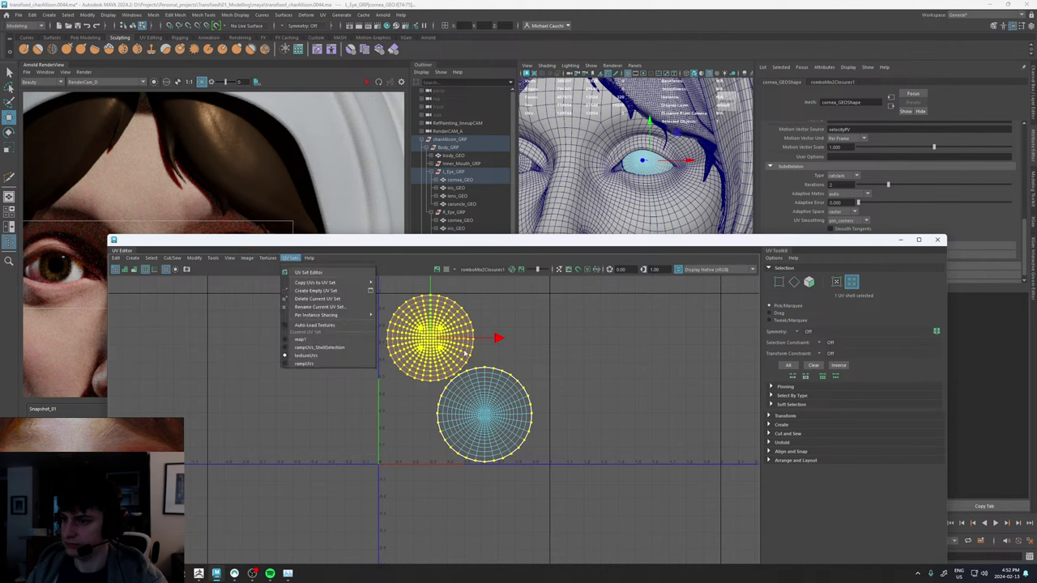
key(q)
right_drag(446, 359, 417, 348)
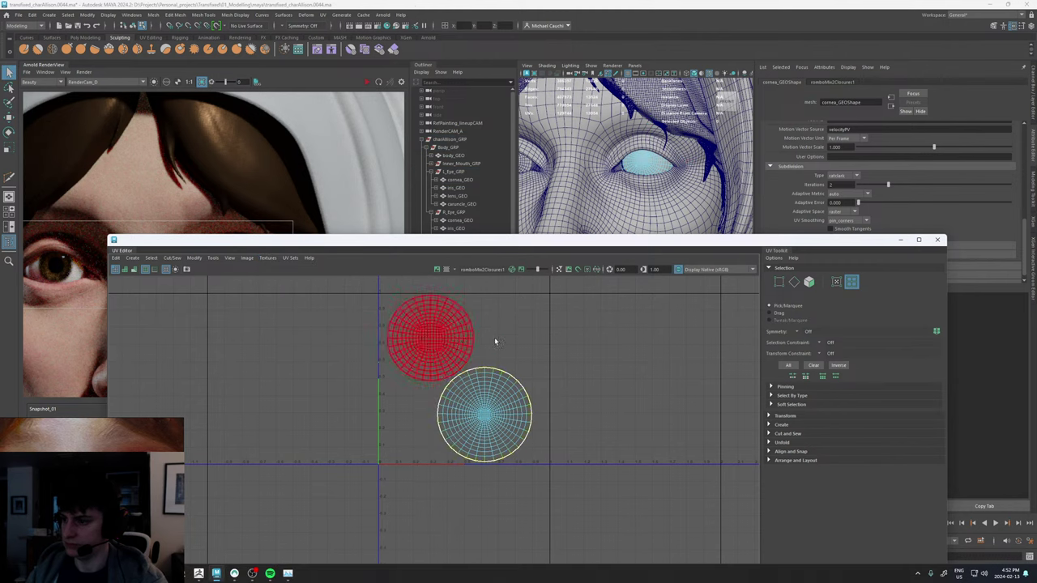
- Compare the left cornea's rampUVs layout with its textureUVs layout, ending with textureUVs as the current UV set
click(290, 258)
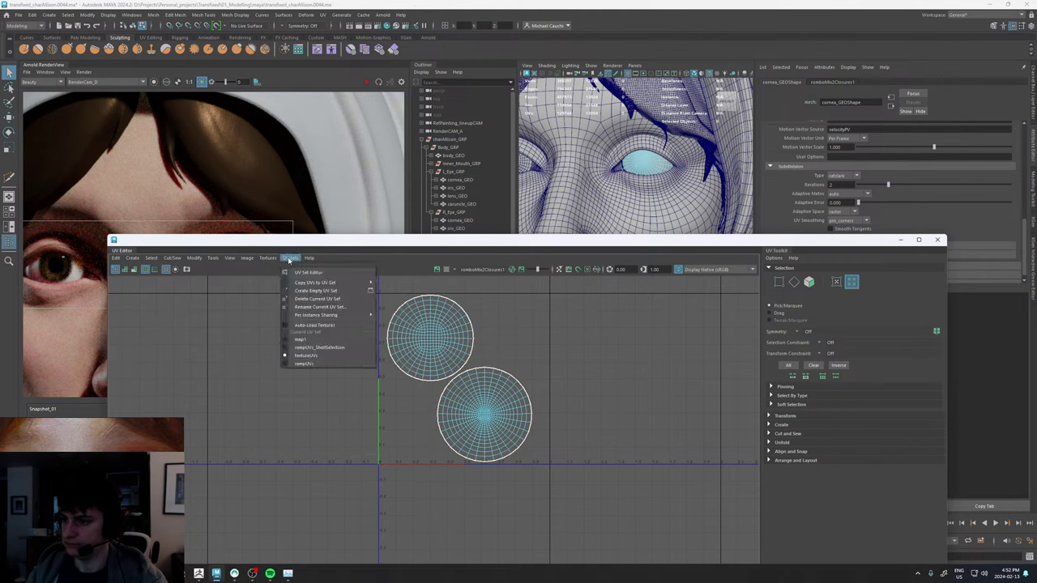
click(314, 364)
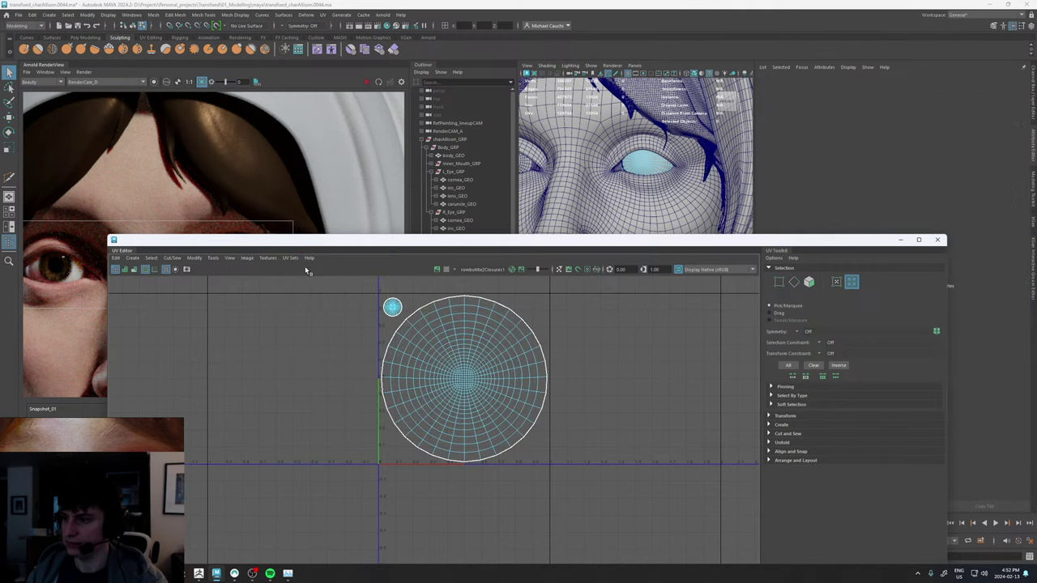
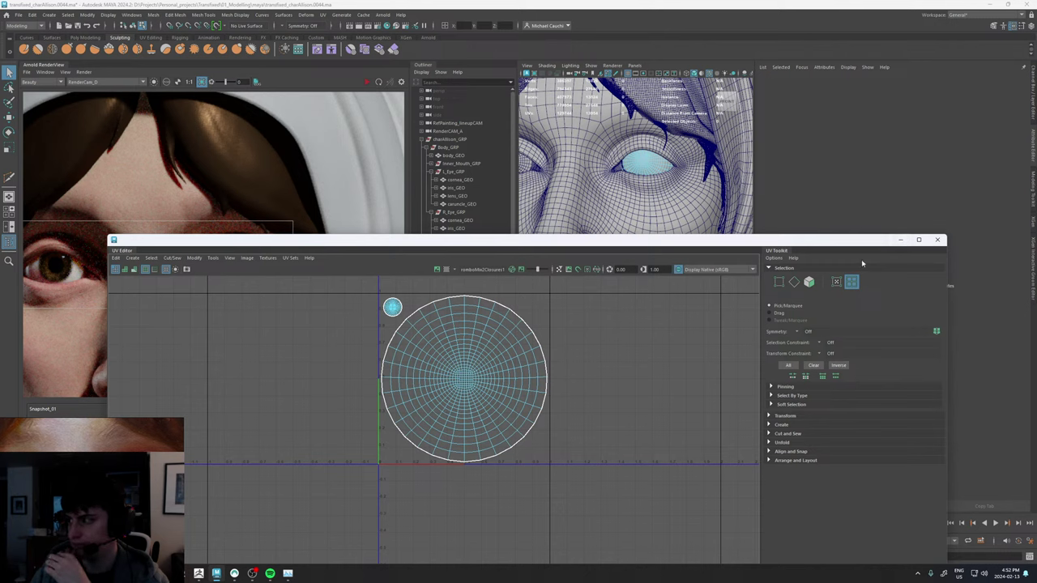
click(290, 258)
click(305, 363)
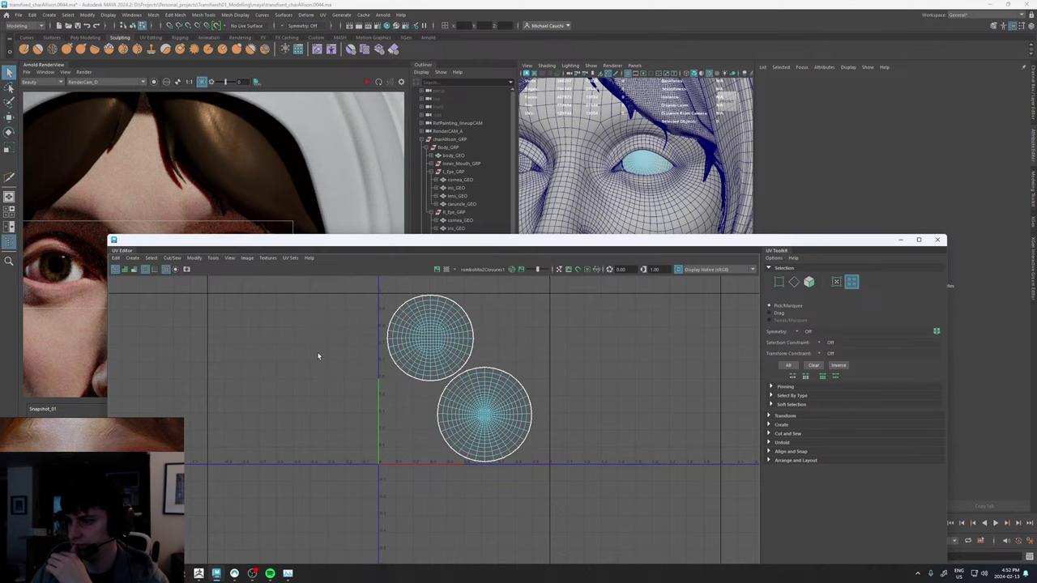
- Scale down the cornea's upper UV shell in textureUVs and move it into the upper-left corner of the 0–1 tile
click(493, 395)
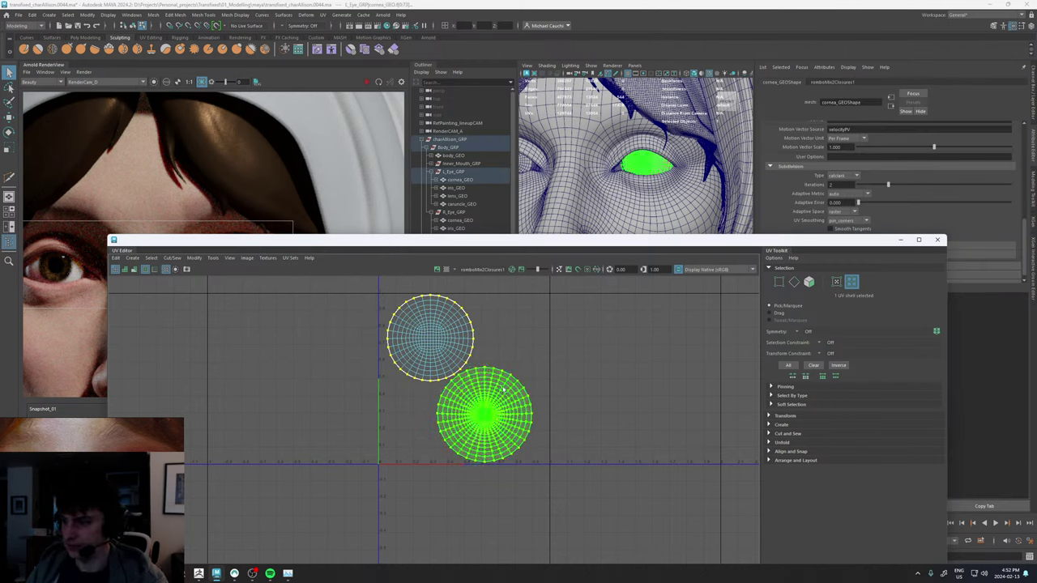
right_drag(489, 403, 476, 397)
click(477, 400)
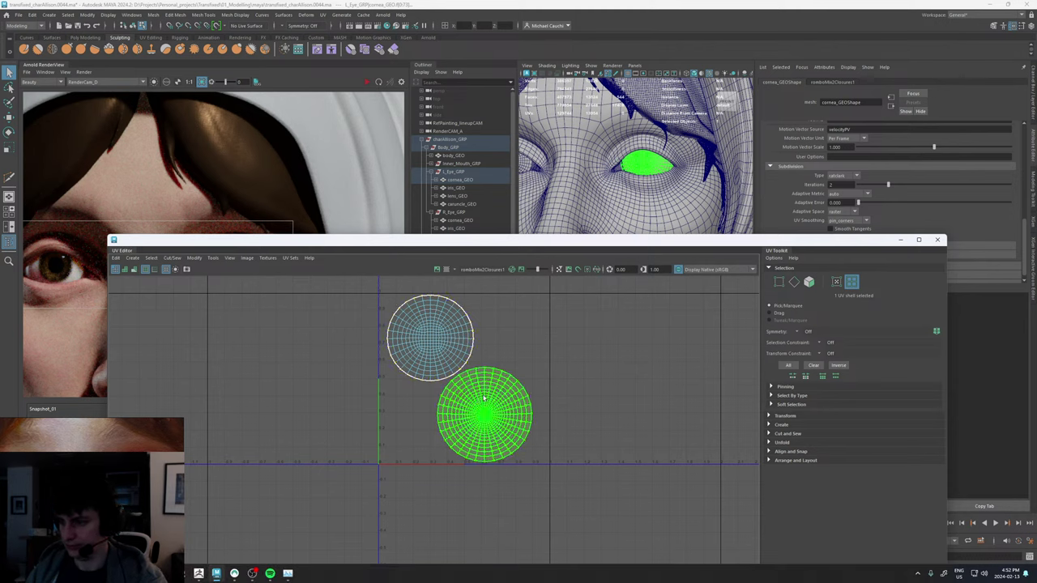
click(468, 342)
key(w)
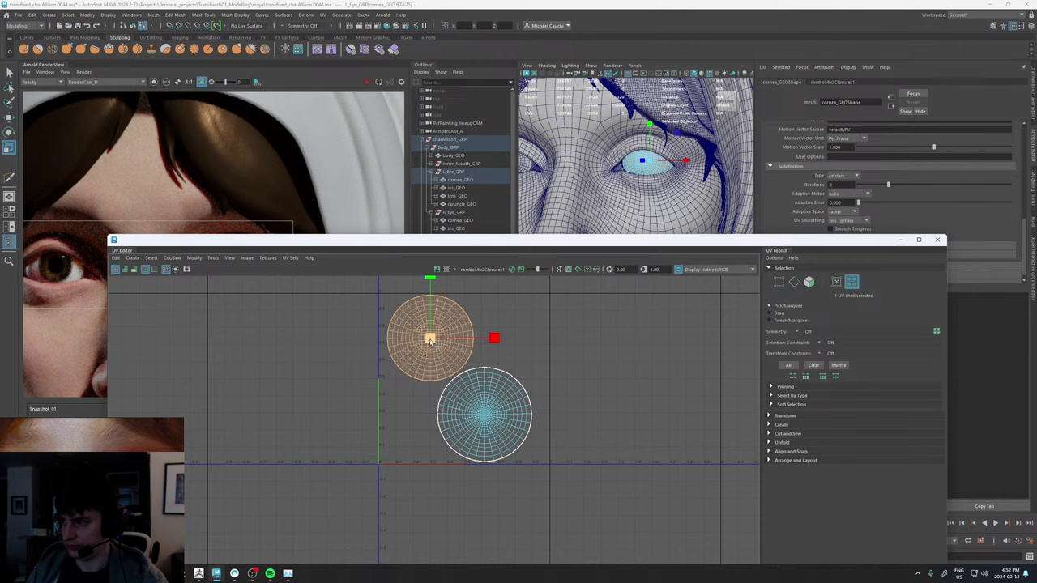
drag(430, 340, 397, 310)
key(w)
- Select the larger cornea UV shell, show the texture image behind the UVs, and move the UV Editor off the Hypershade
click(498, 413)
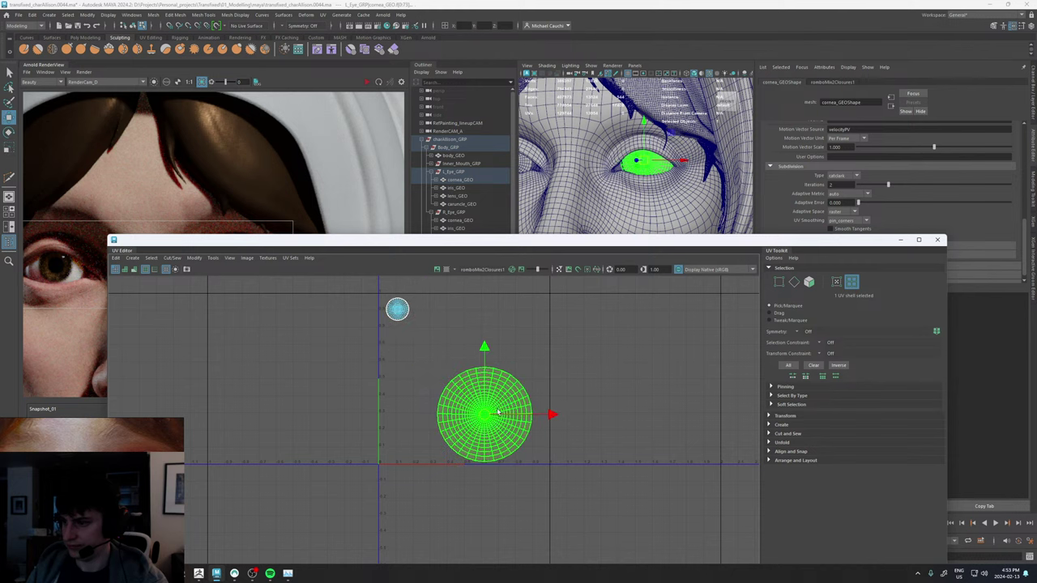
click(438, 270)
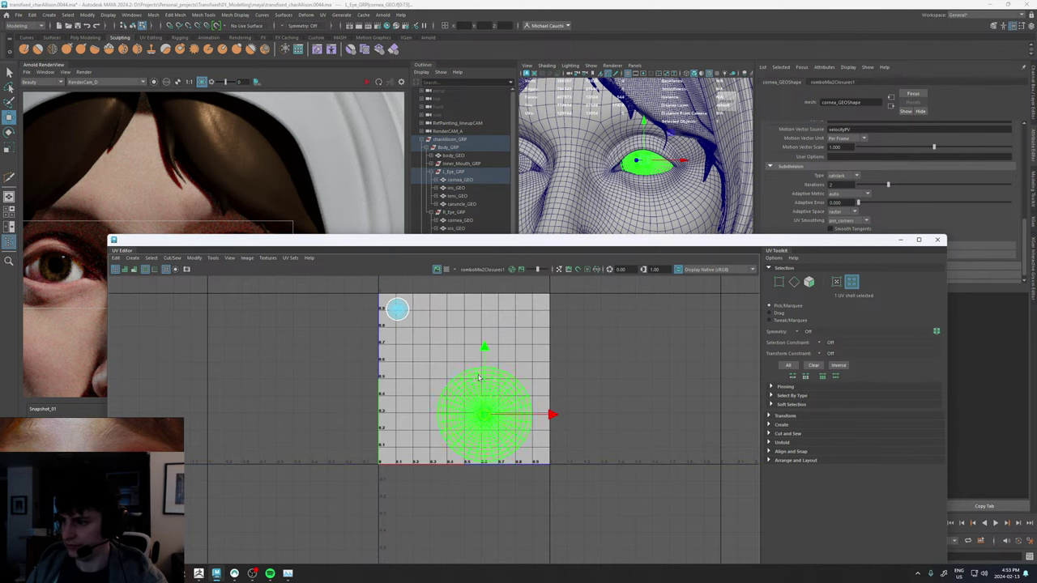
drag(453, 242, 527, 479)
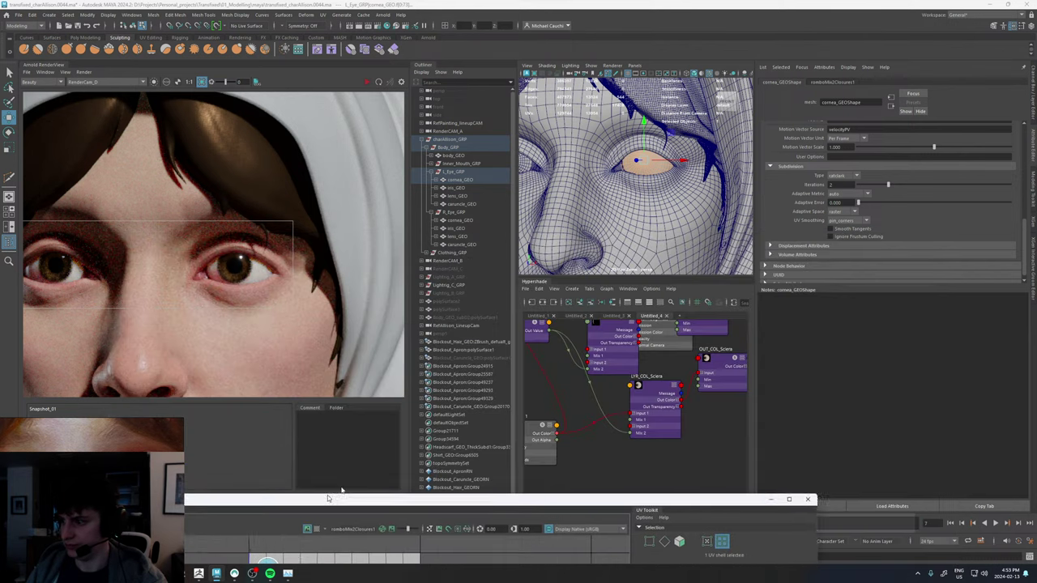
- Select aiImage11 and trace the sclera colour network through to the Sss Color input of romboSSSRandomWalk2
click(621, 408)
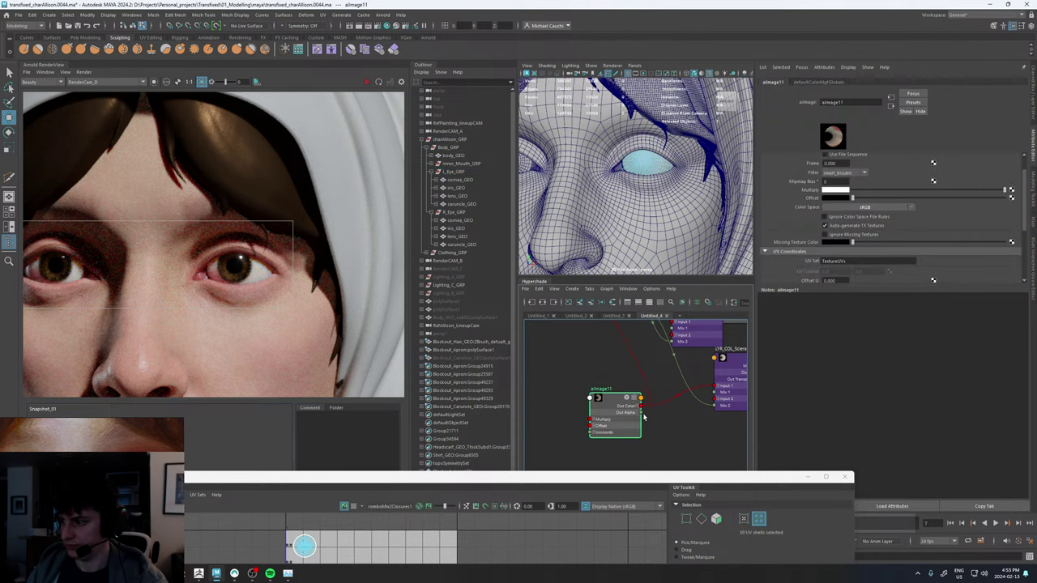
scroll(679, 428, down, 4)
alt+middle_drag(708, 438, 606, 433)
scroll(679, 345, up, 2)
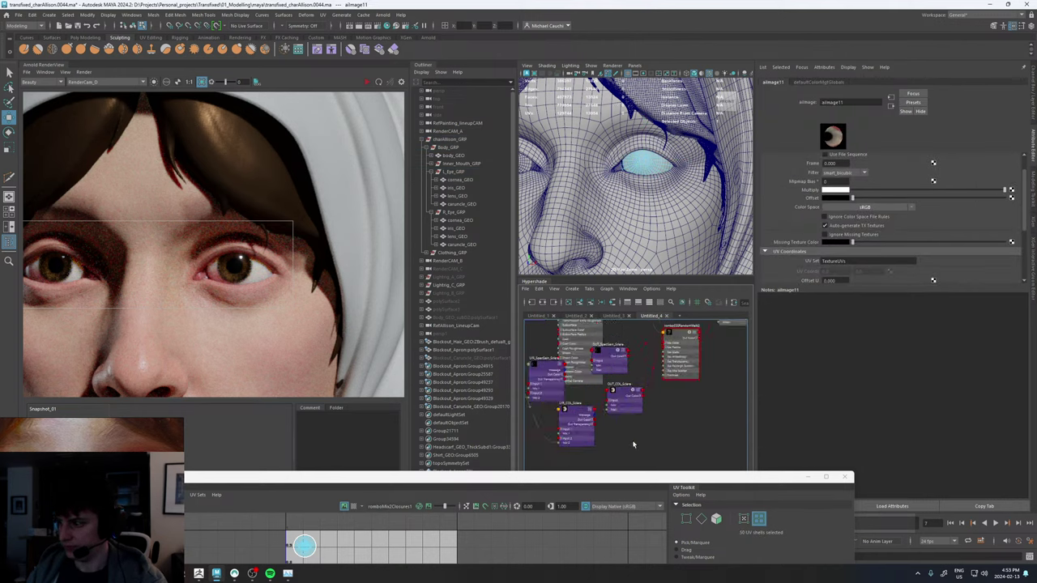
click(666, 343)
scroll(598, 407, down, 4)
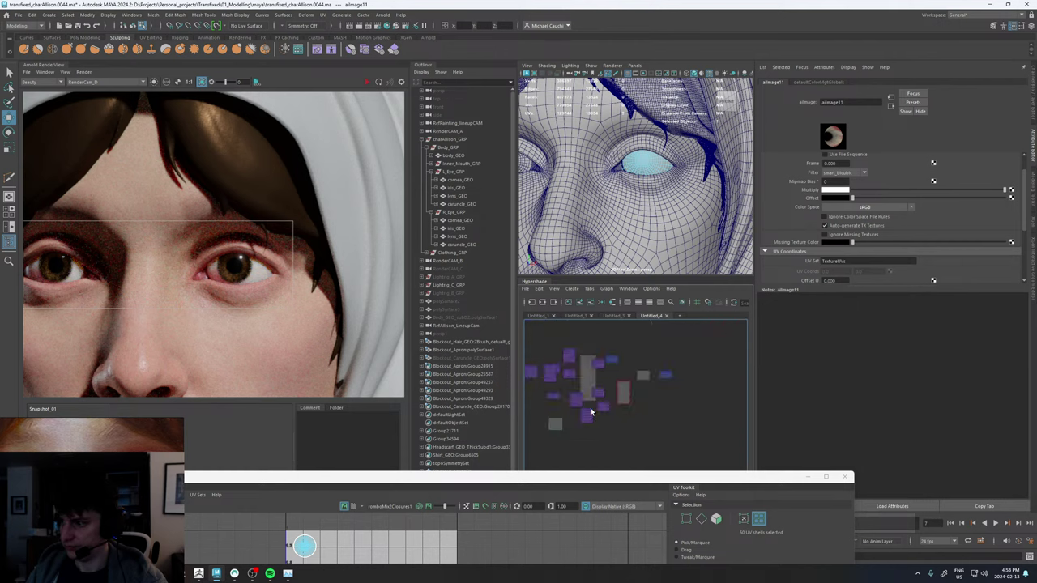
scroll(568, 420, up, 4)
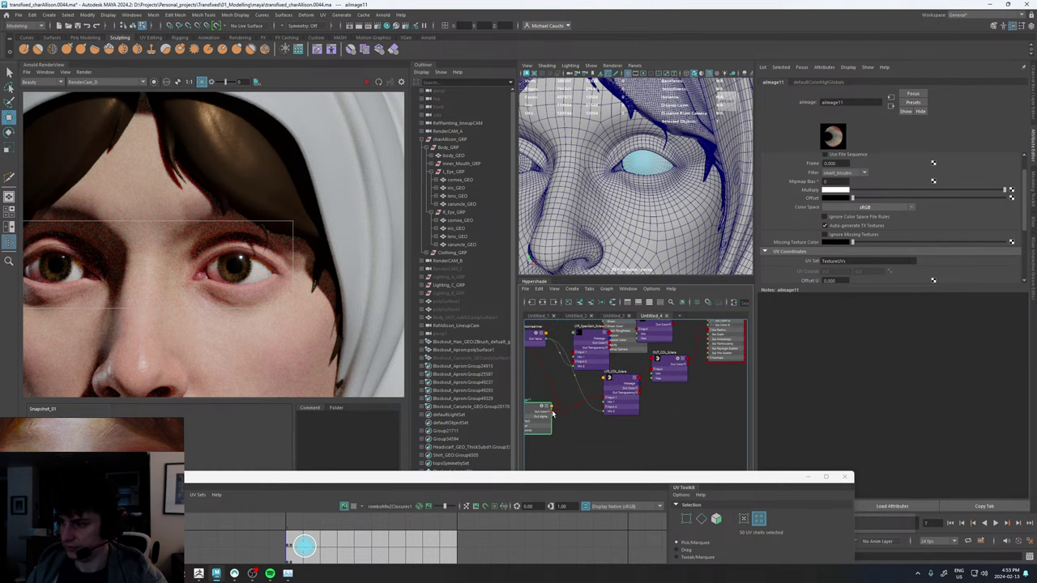
drag(552, 413, 646, 438)
scroll(707, 328, down, 3)
scroll(715, 327, down, 3)
scroll(720, 325, up, 9)
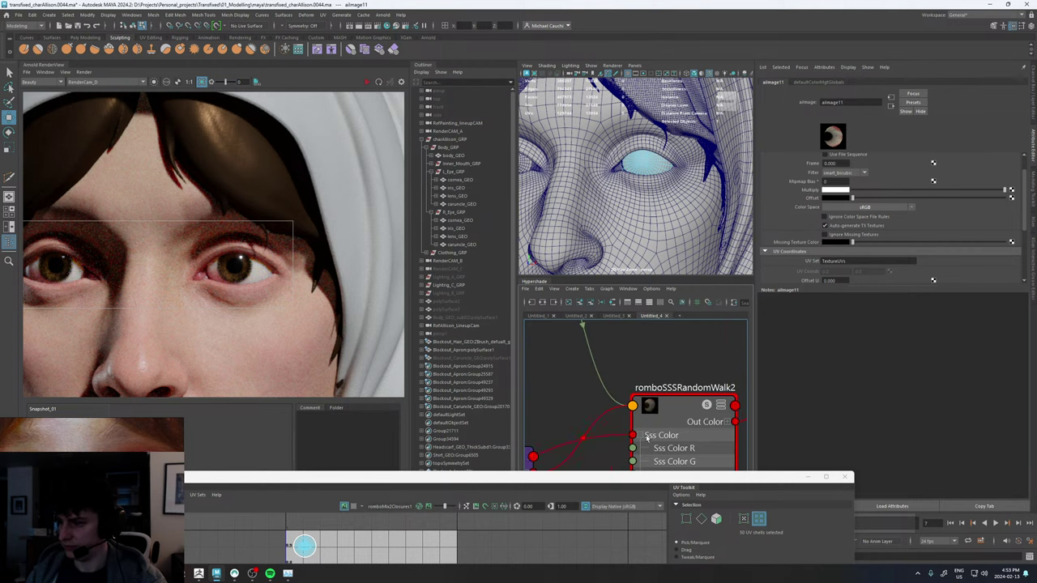
click(353, 508)
click(354, 508)
click(346, 507)
click(347, 508)
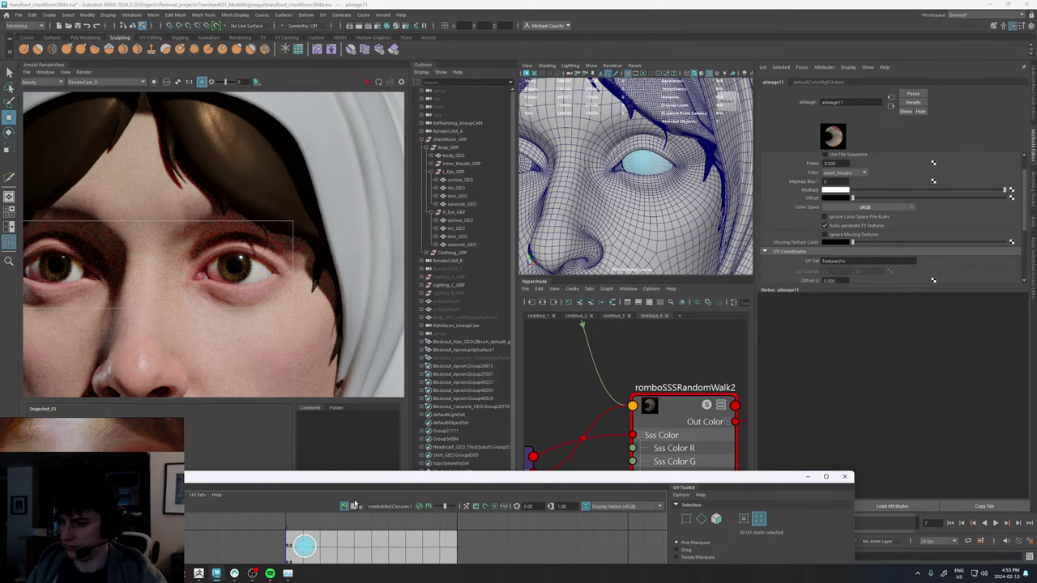
- Clear the UV Editor from the node graph and connect the Out Color of OUT_COL_Sclera to romboSSSRandomWalk2's Sss Color
drag(376, 483, 435, 562)
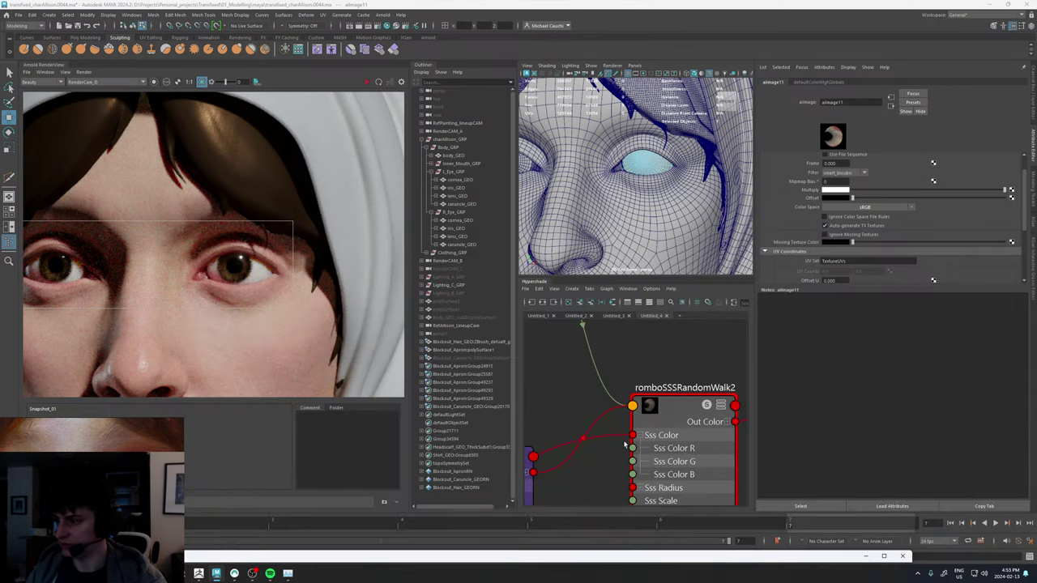
scroll(616, 420, down, 1)
alt+middle_drag(596, 413, 655, 363)
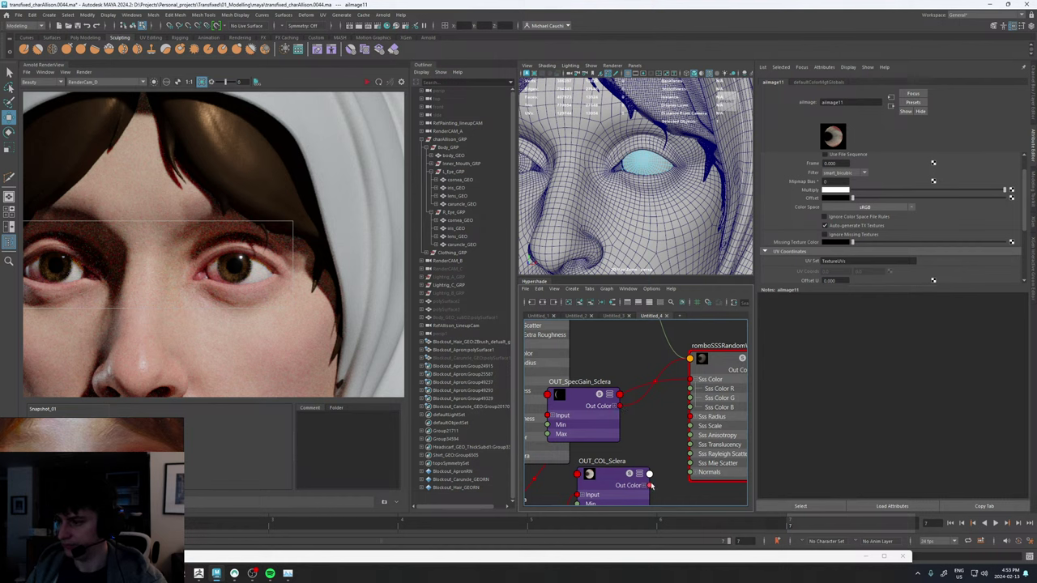
drag(649, 484, 698, 379)
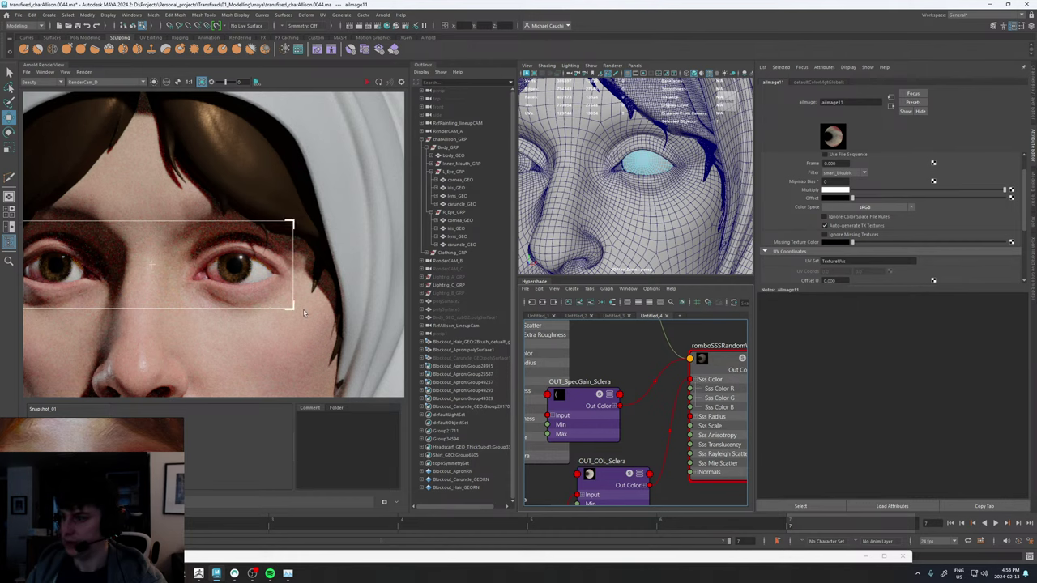
- Return the left cornea_GEO to object mode with the whole mesh selected
scroll(303, 312, down, 3)
key(q)
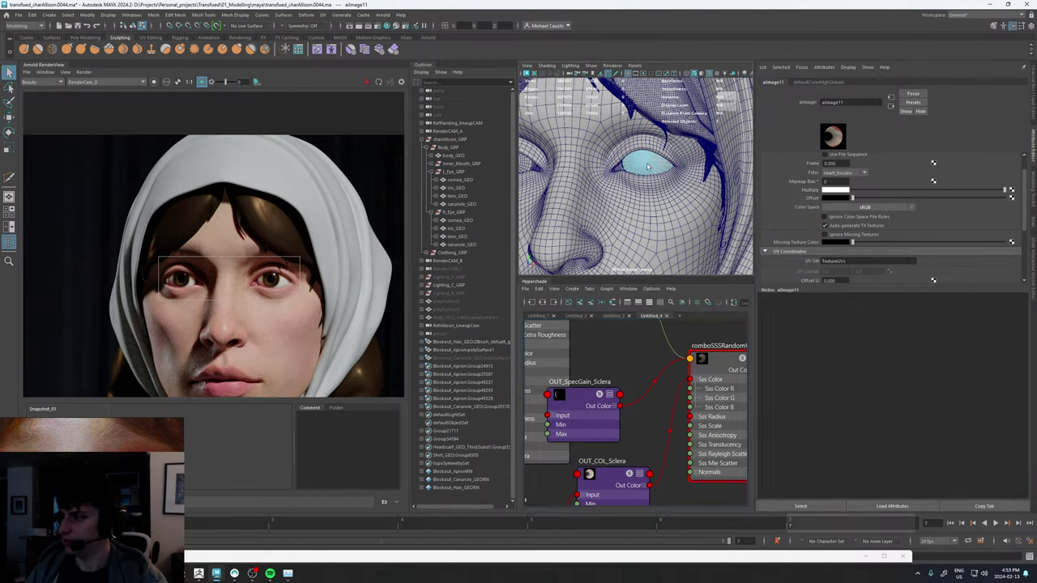
scroll(627, 434, down, 4)
right_drag(643, 169, 668, 154)
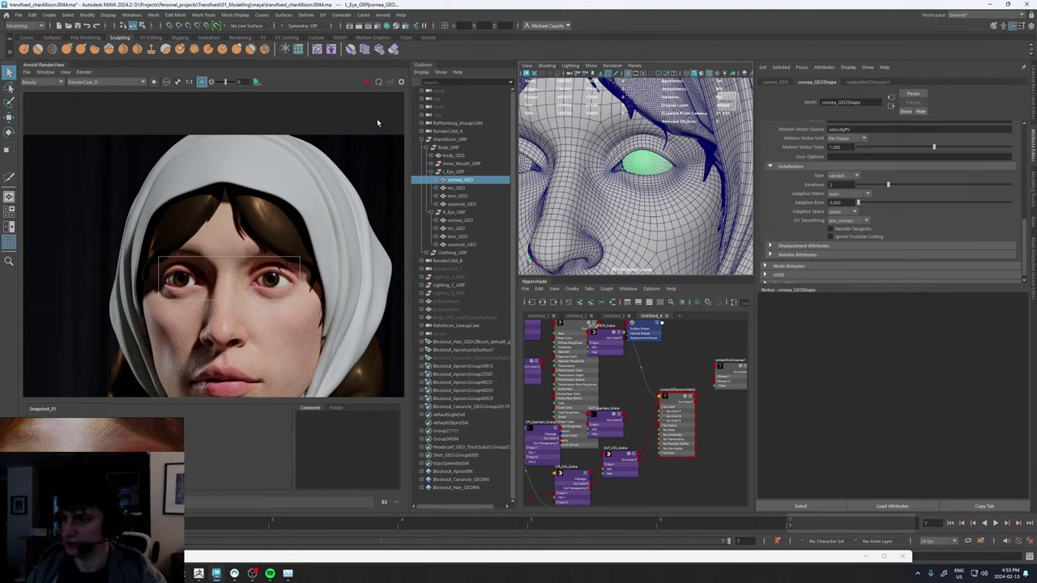
- Draw a new render region around the character's left eye and restart the render to check the sclera
scroll(234, 254, up, 3)
drag(224, 233, 345, 328)
click(370, 82)
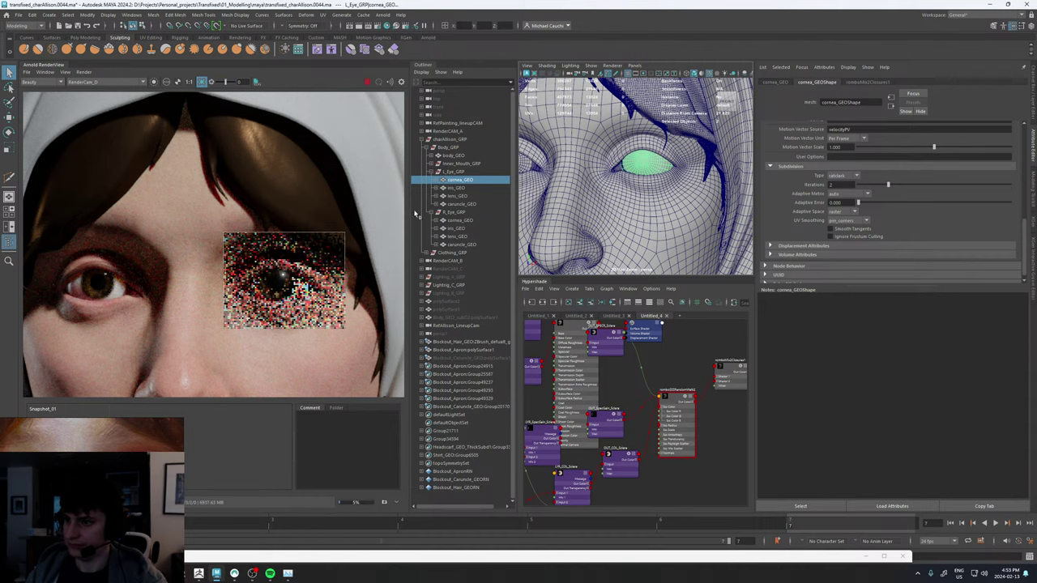
- Select aiImage11 beneath the network and review its image settings, including the UV Set name in its UV coordinates
scroll(622, 438, down, 5)
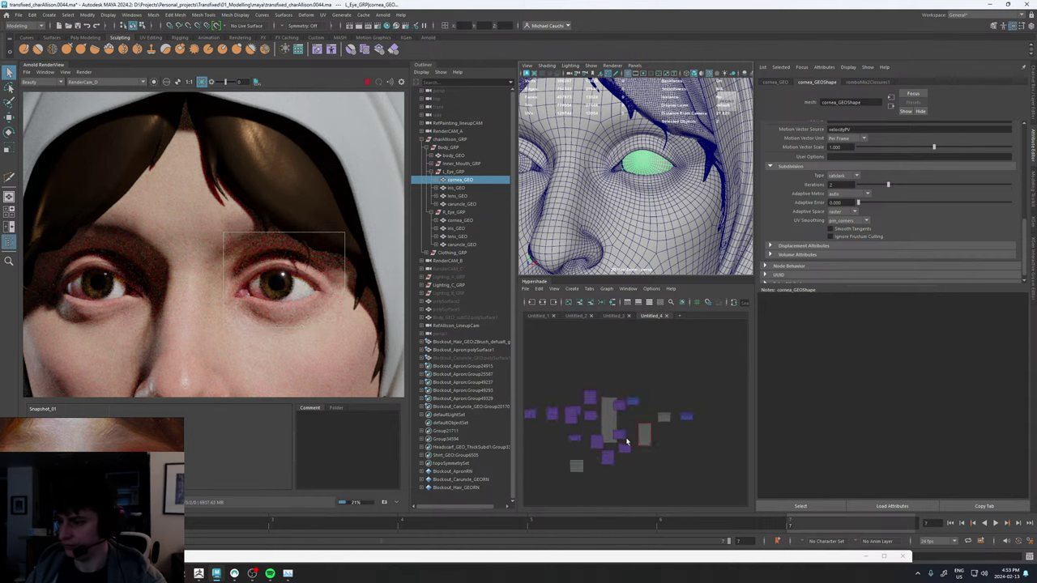
scroll(576, 463, up, 5)
click(594, 457)
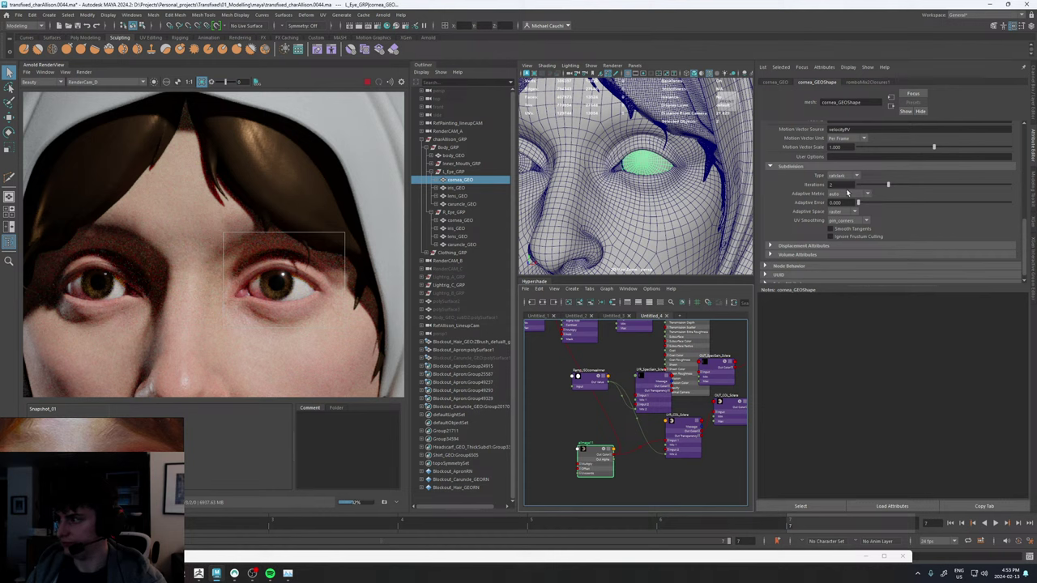
scroll(813, 158, up, 1)
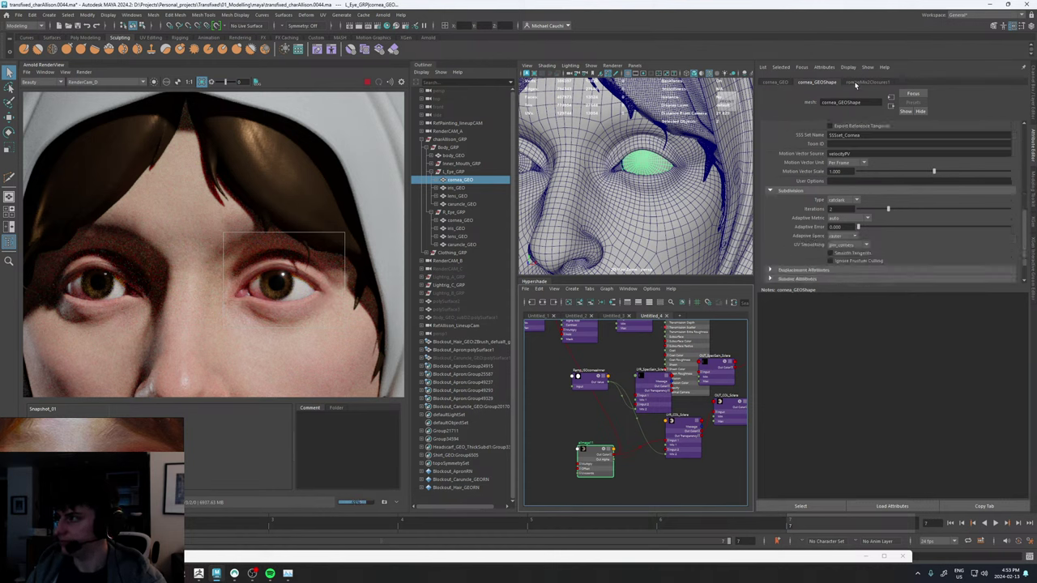
click(597, 452)
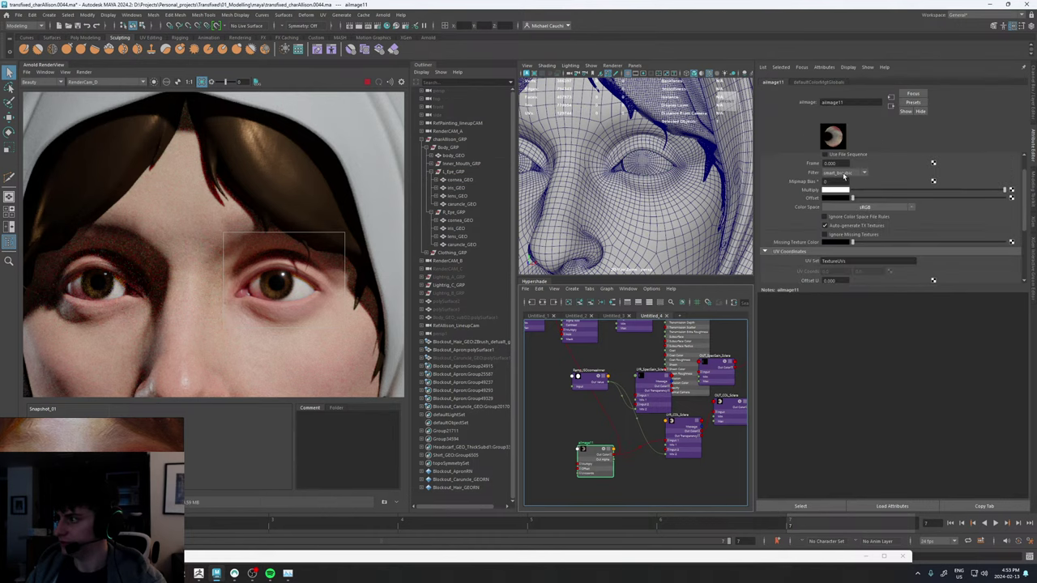
scroll(849, 256, down, 1)
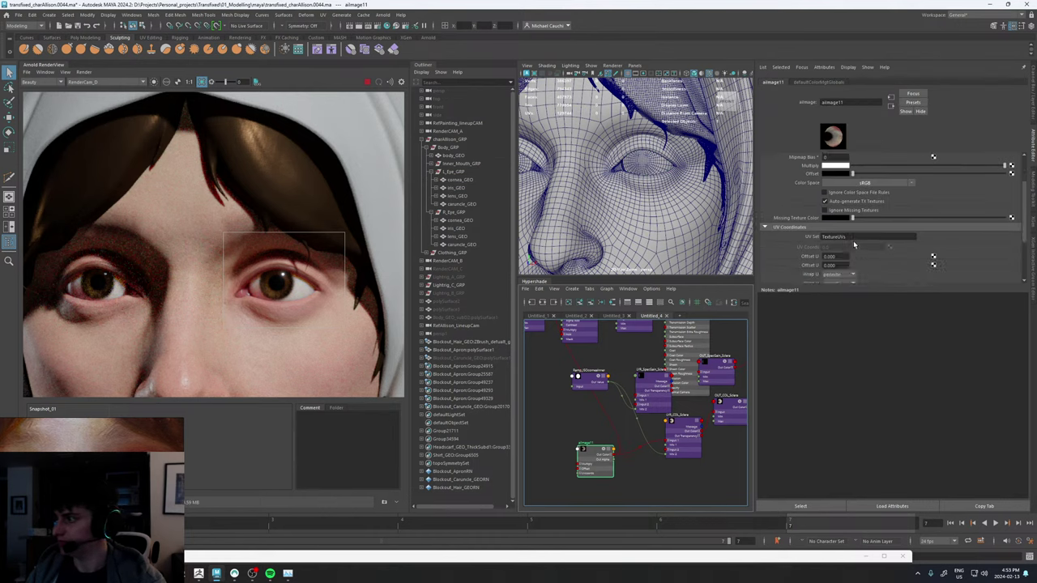
- Reselect the left cornea_GEO and open the UV Editor for it
click(645, 164)
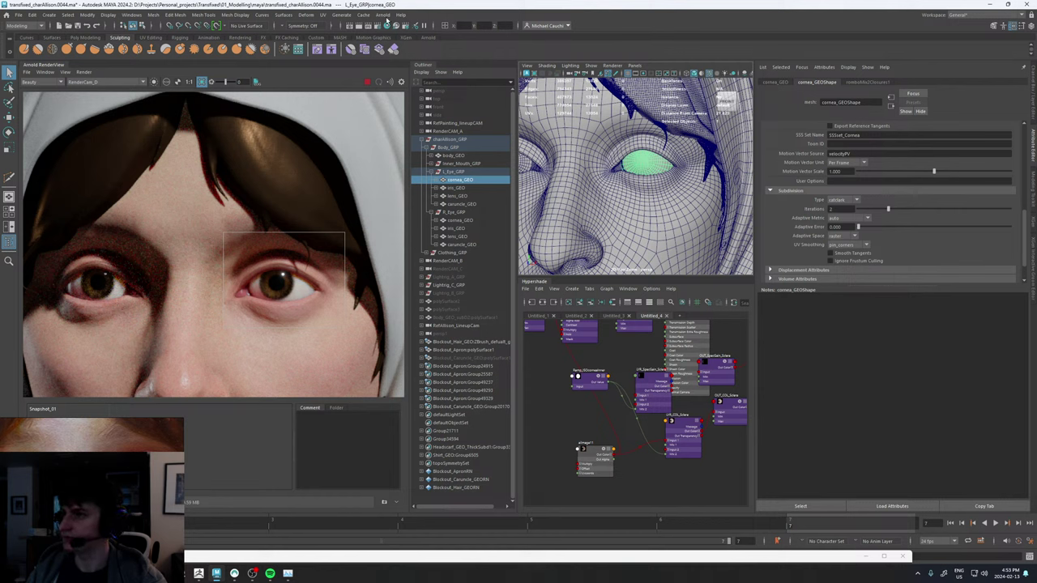
click(323, 17)
click(330, 32)
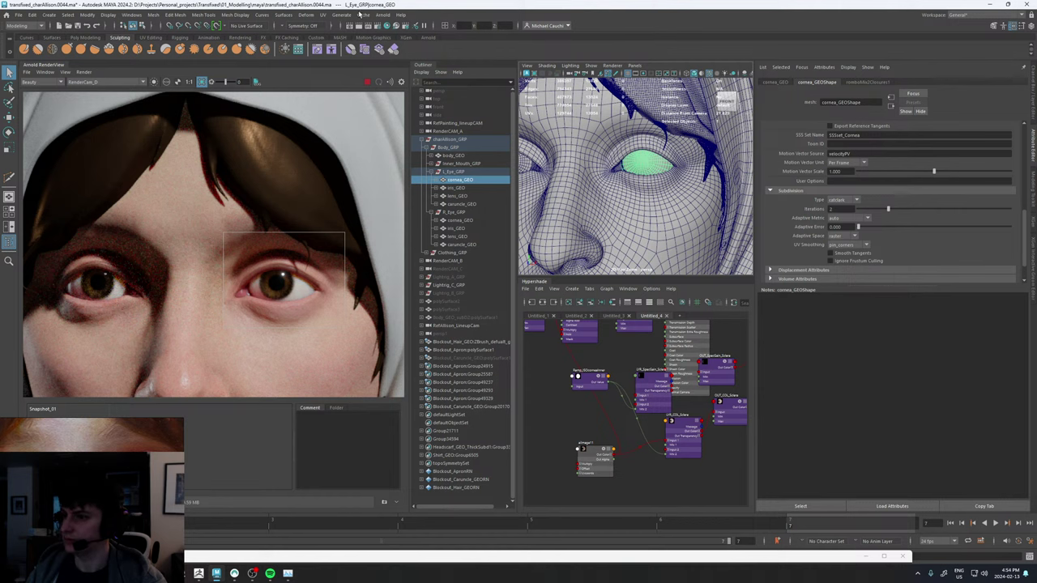
- Open the UV Editor for the left cornea_GEO and select its large circular UV shell, ready for transforming
click(323, 15)
click(330, 32)
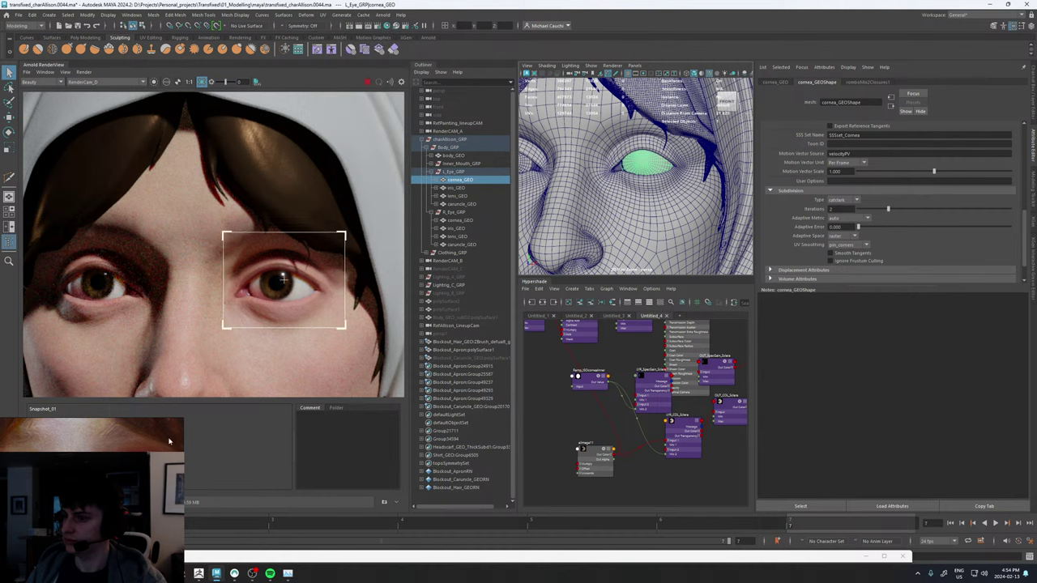
right_drag(132, 478, 366, 316)
drag(367, 316, 410, 304)
drag(144, 559, 304, 161)
drag(235, 153, 530, 276)
right_drag(318, 355, 188, 375)
key(ctrl+m)
right_drag(729, 410, 740, 415)
click(742, 416)
key(w)
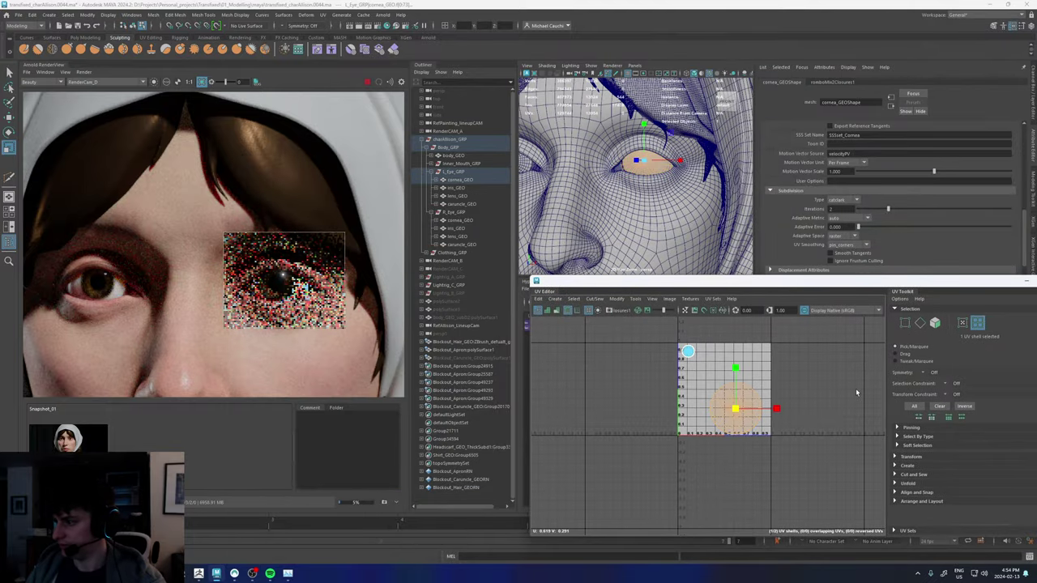
- Centre the selected cornea UV shell in the UV tile by setting its position to U 0.5 and V 0.5
click(899, 457)
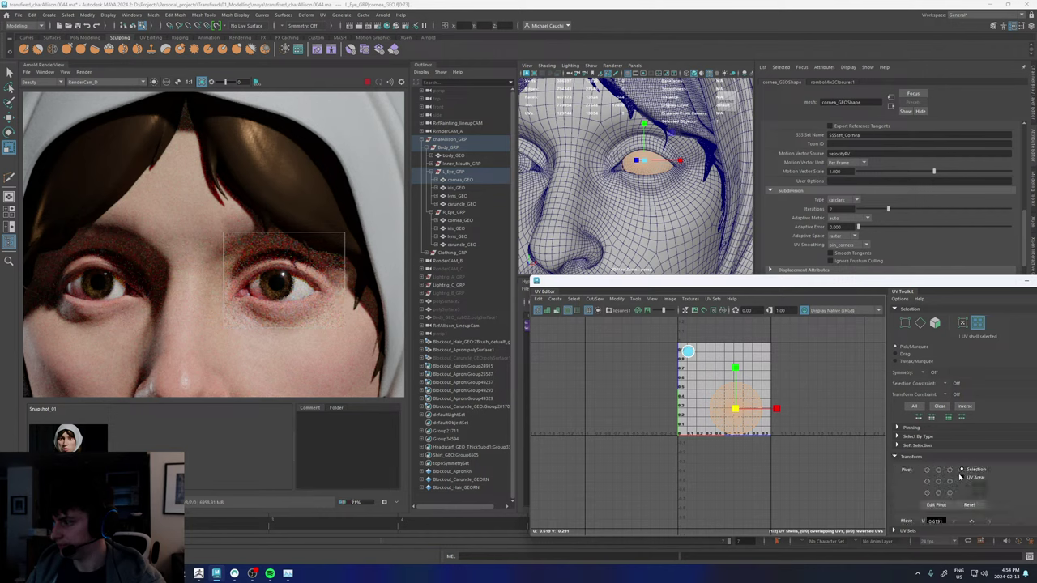
scroll(948, 479, down, 2)
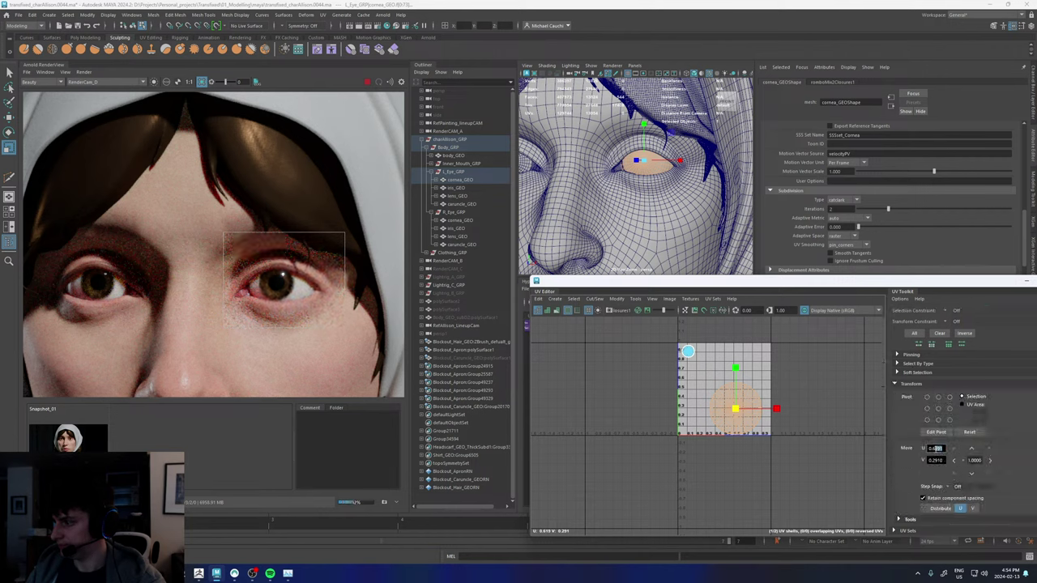
text(0.5)
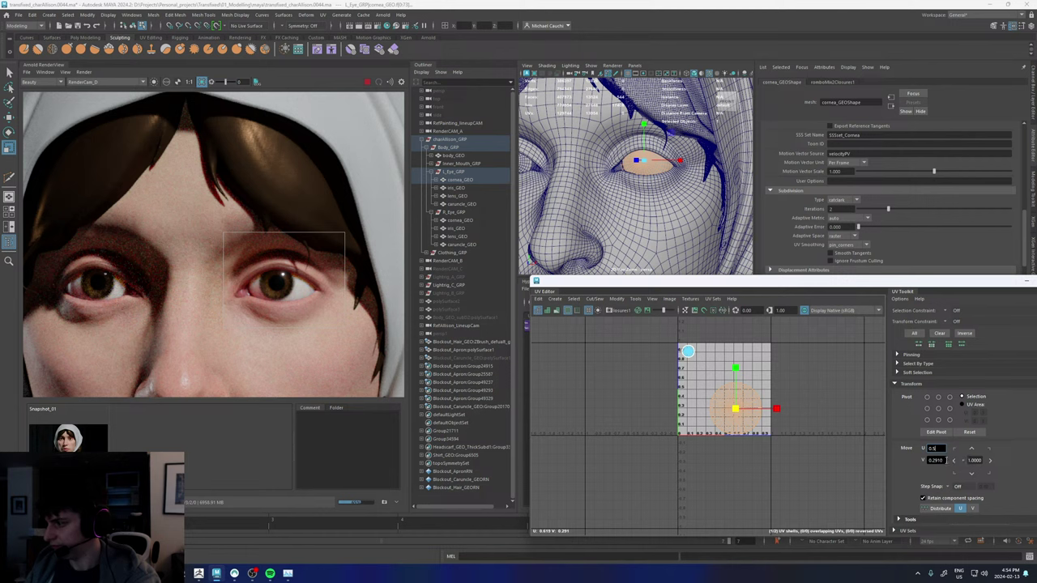
drag(945, 461, 939, 461)
text(0.5)
key(Return)
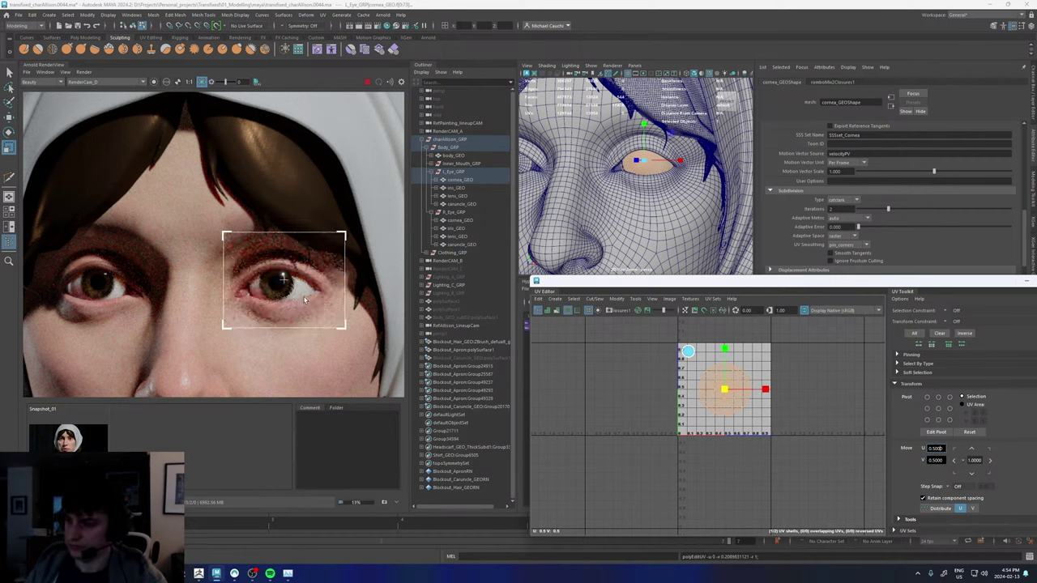
- Try scaling the cornea UV shell up well beyond the UV tile to test its effect on the render
click(726, 390)
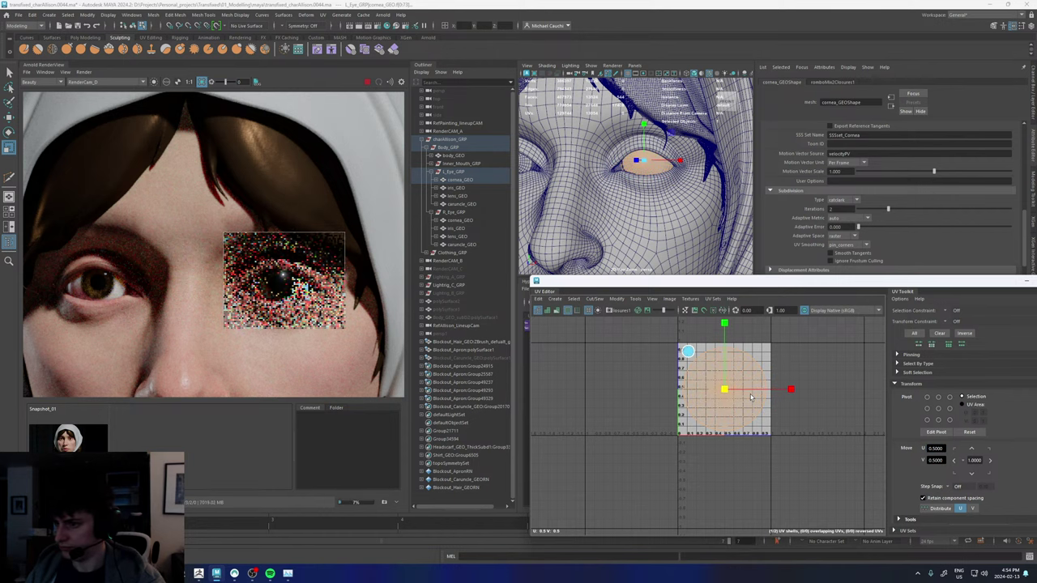
drag(756, 398, 874, 418)
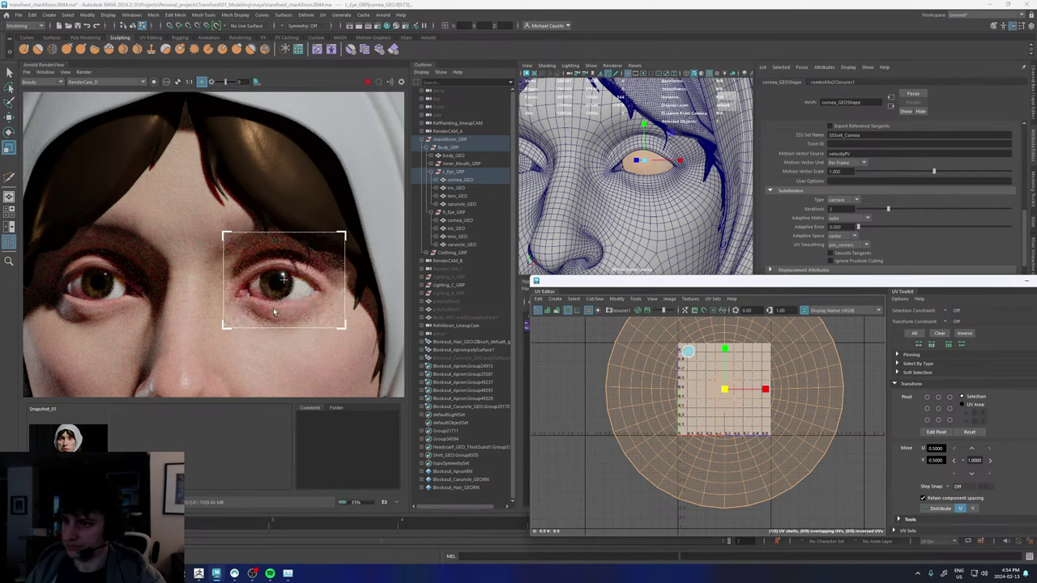
key(ctrl+z)
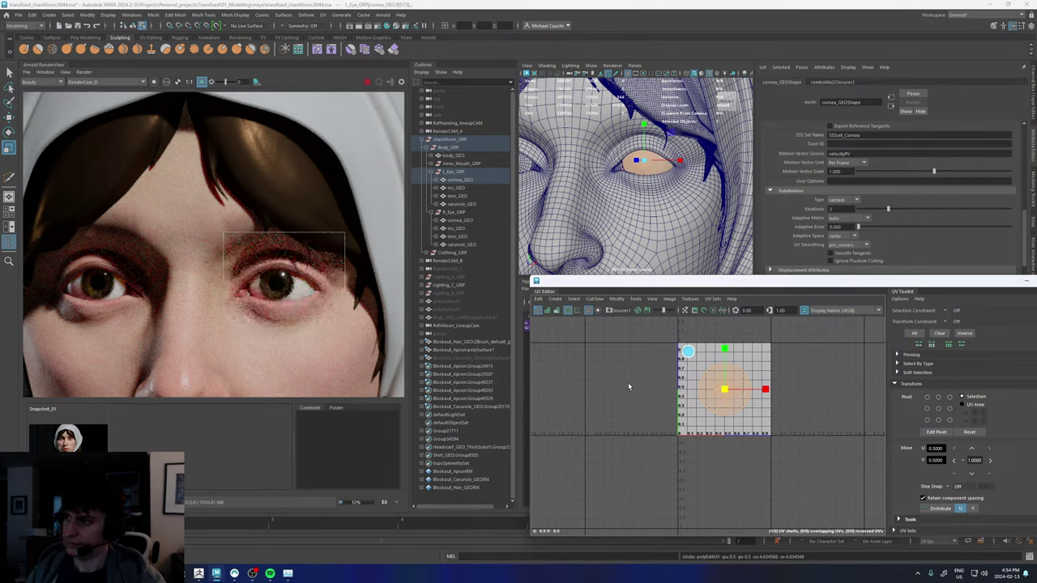
- Inspect the left eye's sclera in the render and update the full scene to refresh it
scroll(282, 295, up, 5)
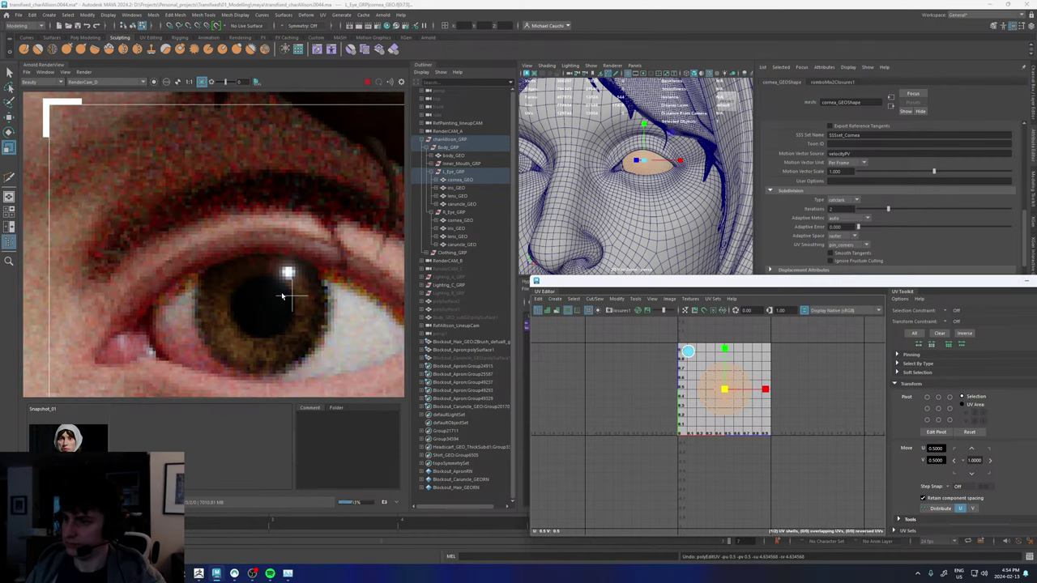
scroll(282, 296, down, 4)
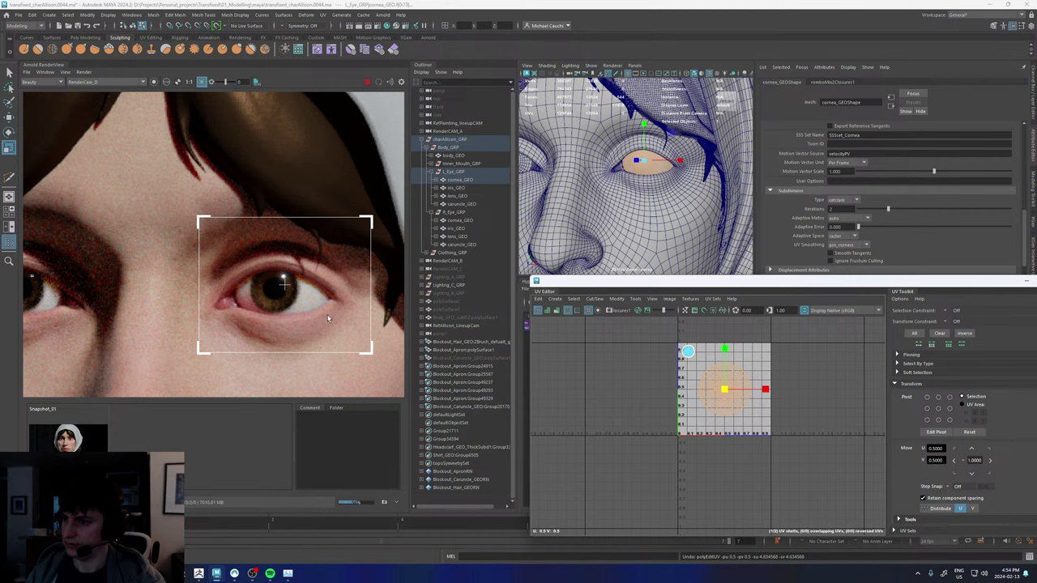
click(83, 71)
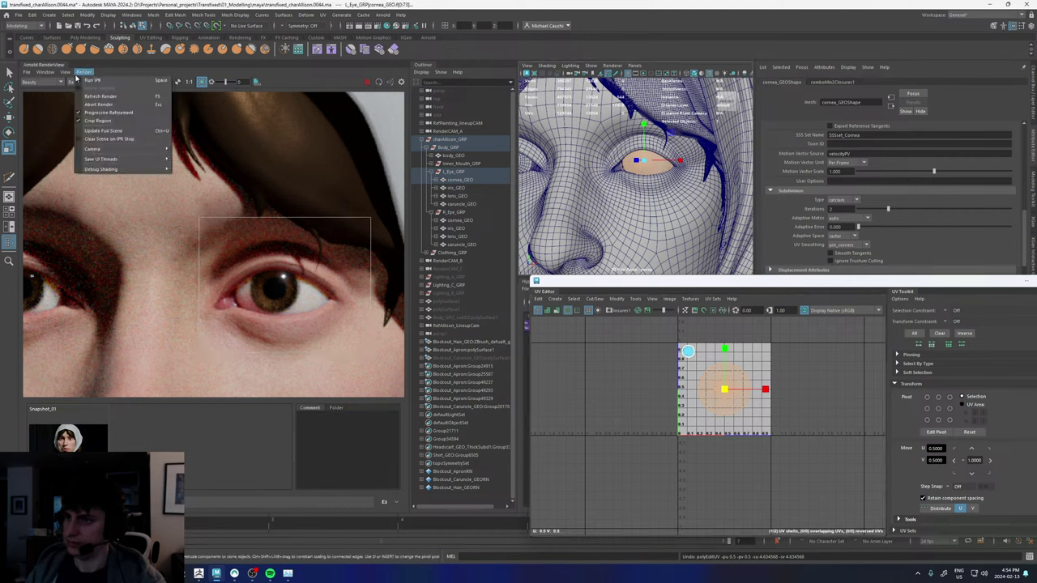
click(95, 131)
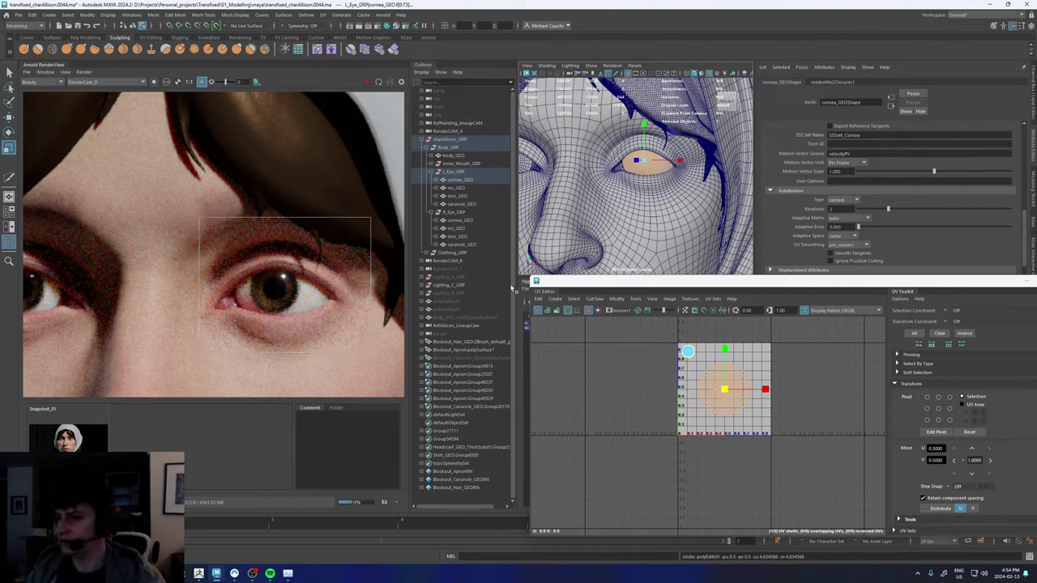
- Hide body_GEO, Clothing_GRP and the Blockout_Hair_GEO mesh so the render region shows only the bare left eyeball
click(458, 157)
key(ctrl+h)
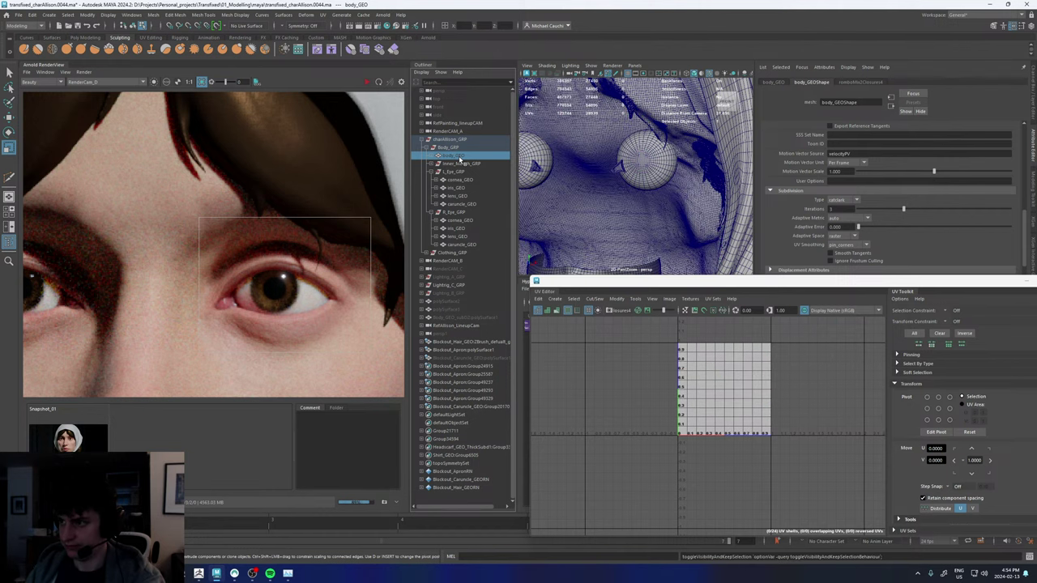
click(366, 82)
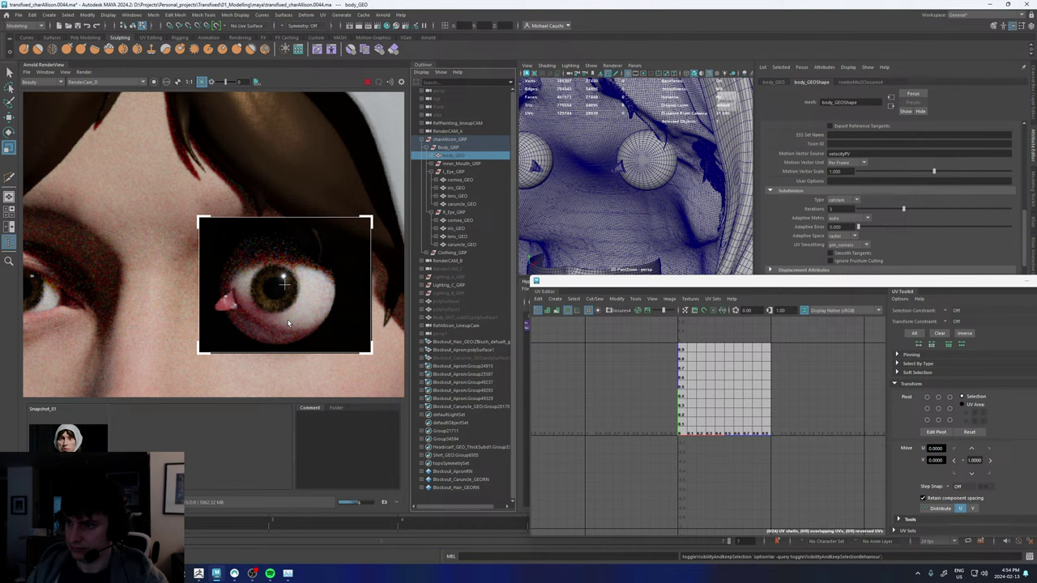
click(453, 253)
key(h)
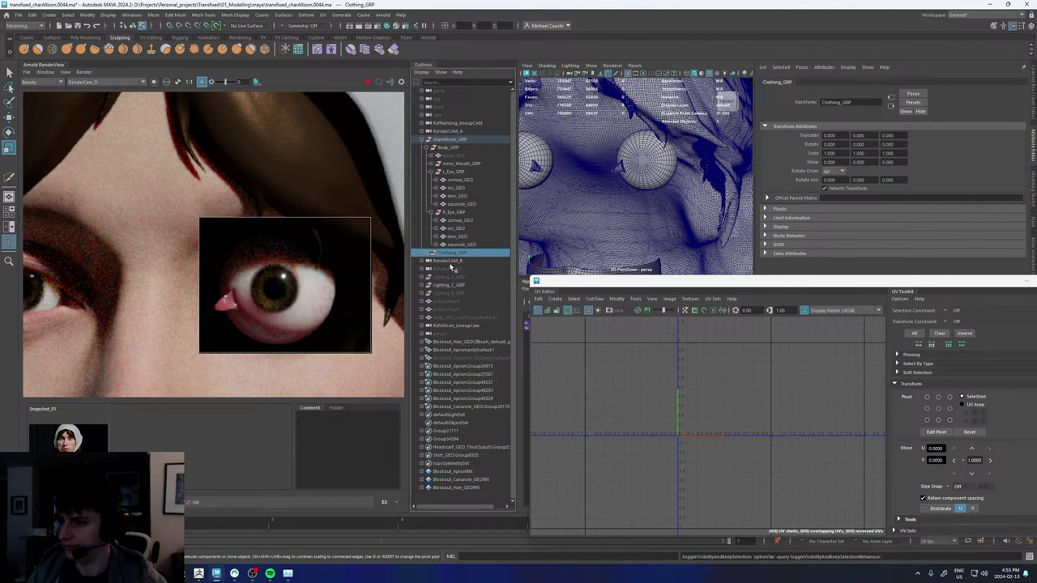
click(473, 342)
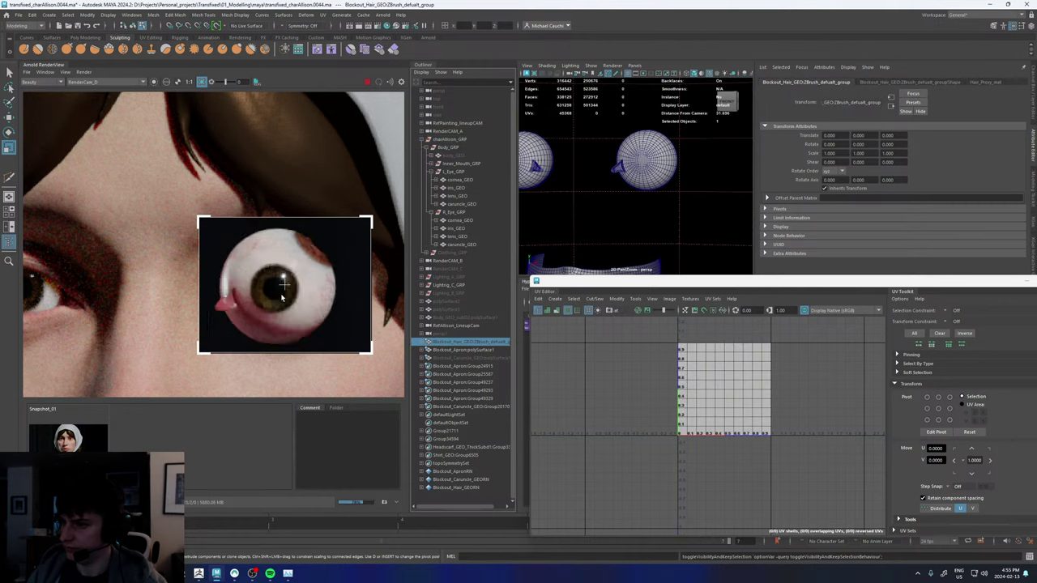
scroll(282, 298, down, 3)
scroll(292, 298, up, 3)
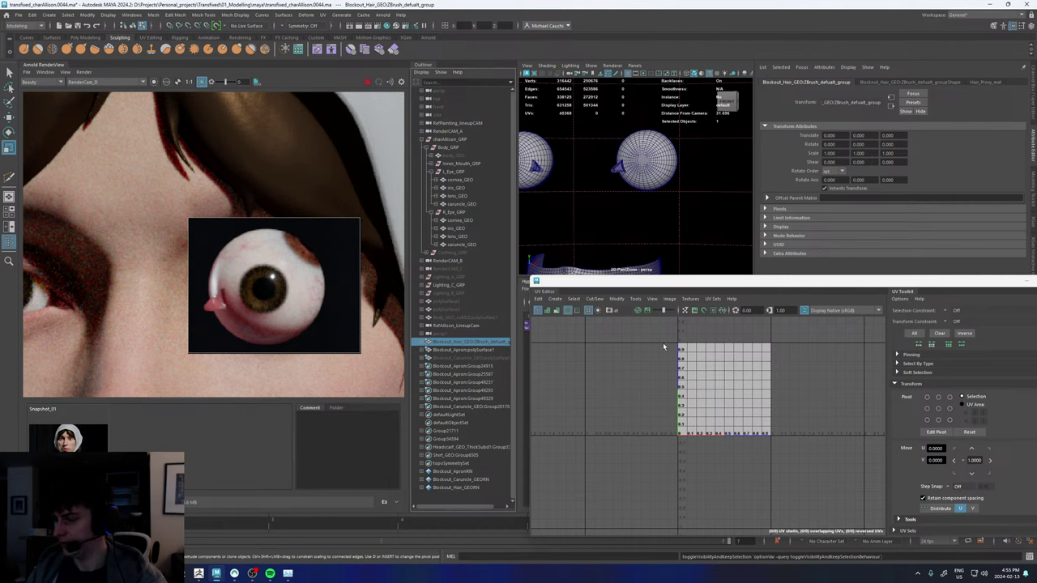
- Select the left cornea's large UV shell and choose textureUVs as its current UV set
click(712, 298)
mouse_move(694, 303)
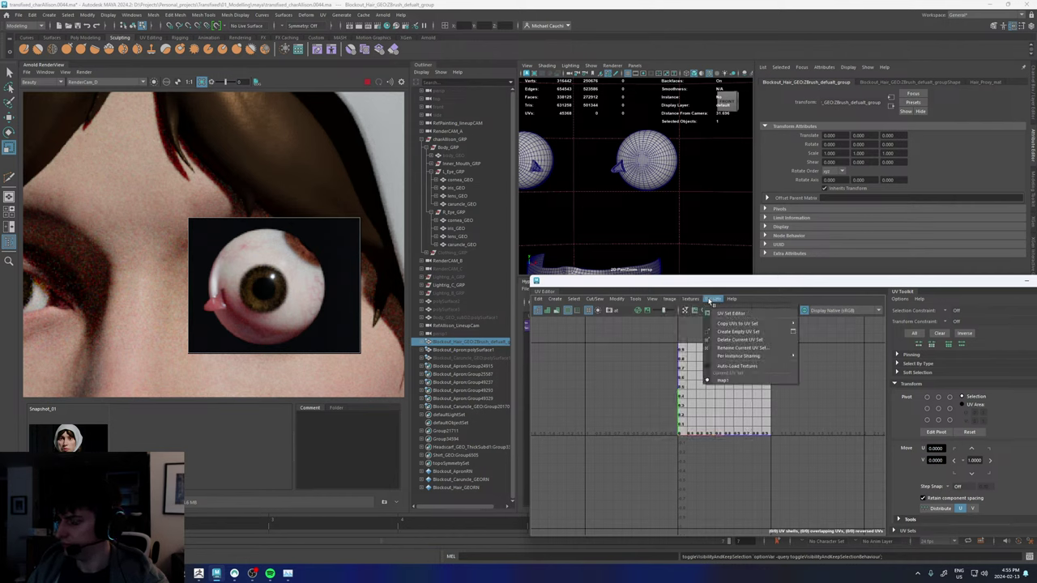
click(649, 348)
click(643, 158)
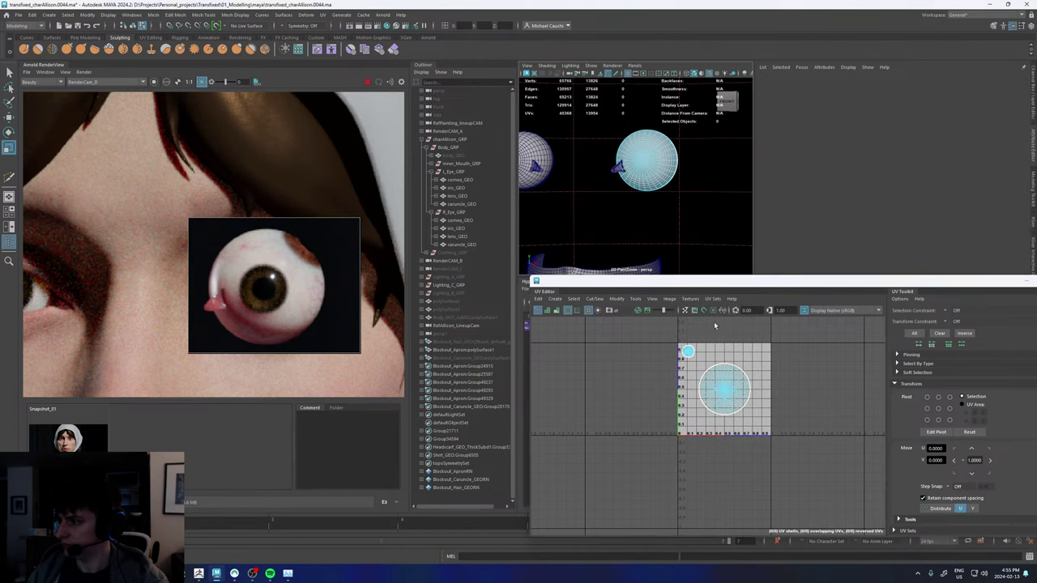
click(713, 302)
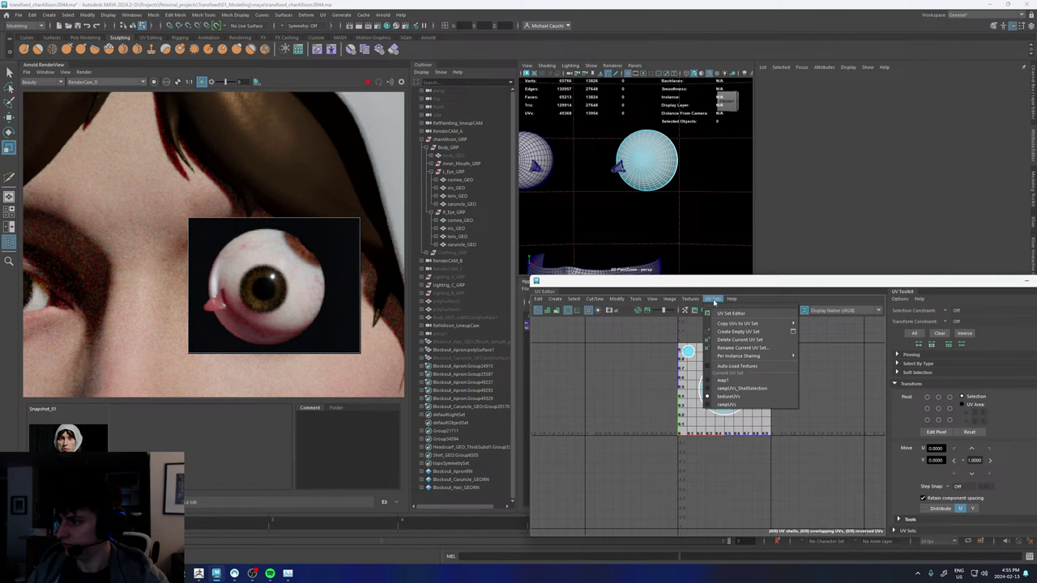
click(731, 396)
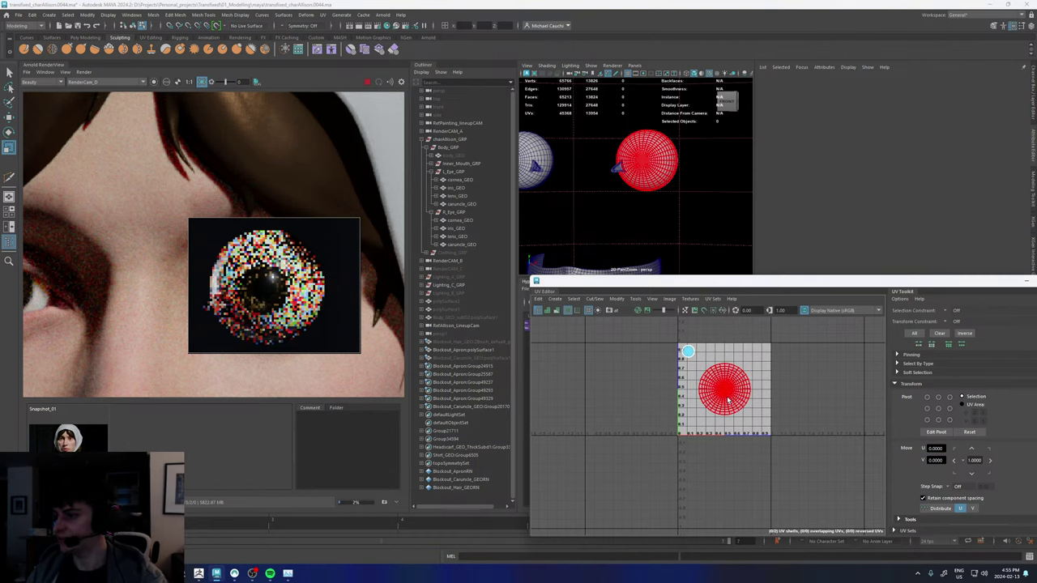
- Select the left cornea_GEO in object mode and rename its textureUVs set to TextureUVs using the UV Set Editor
click(713, 299)
click(730, 314)
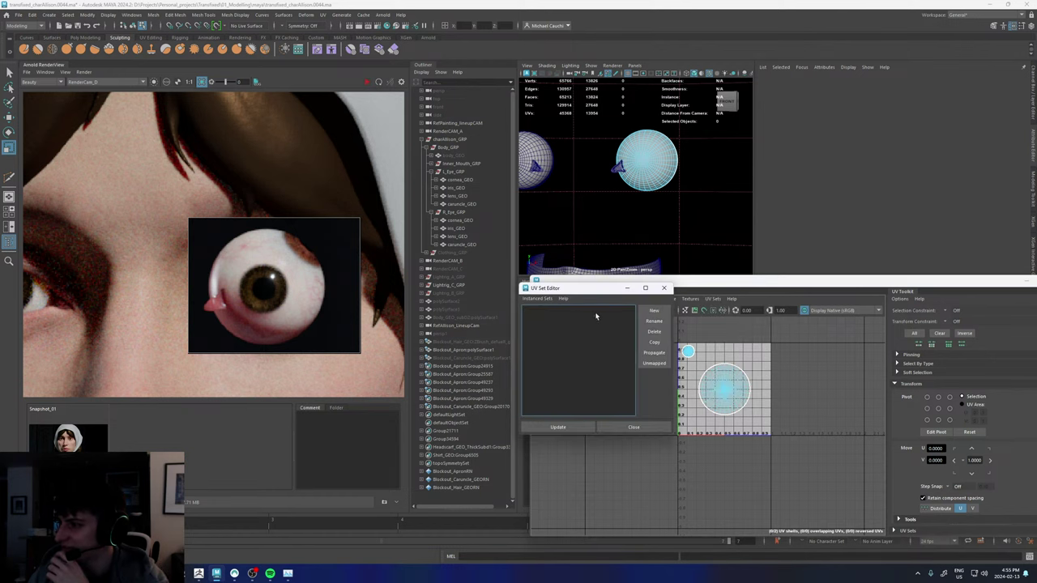
right_drag(654, 171, 659, 167)
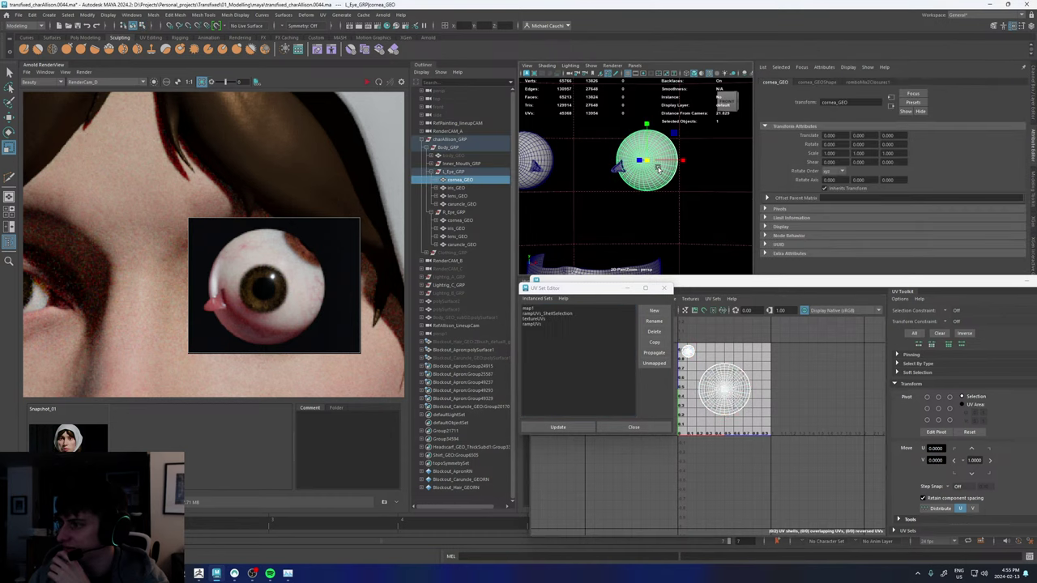
click(535, 319)
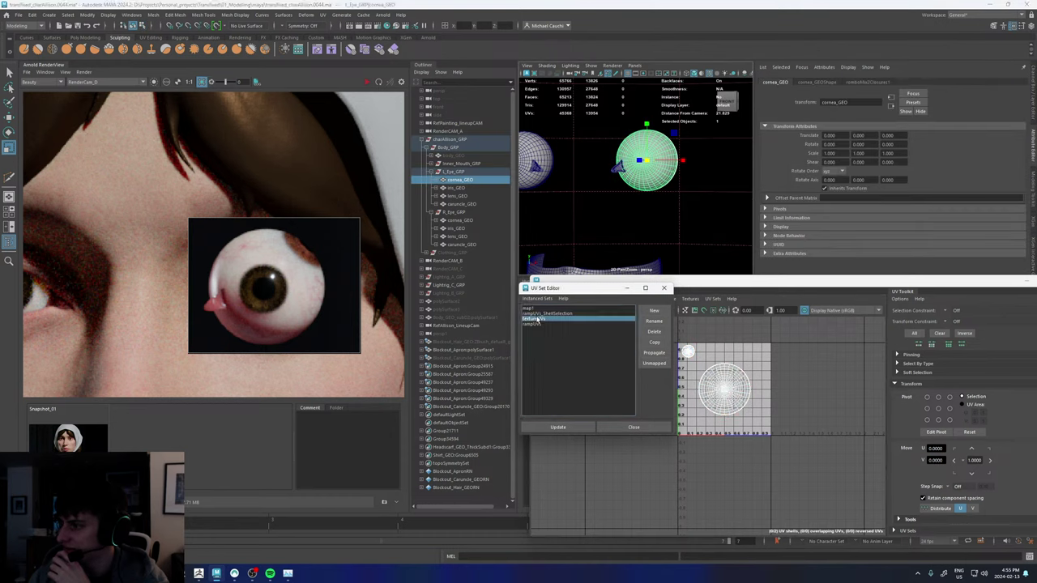
click(653, 321)
click(576, 367)
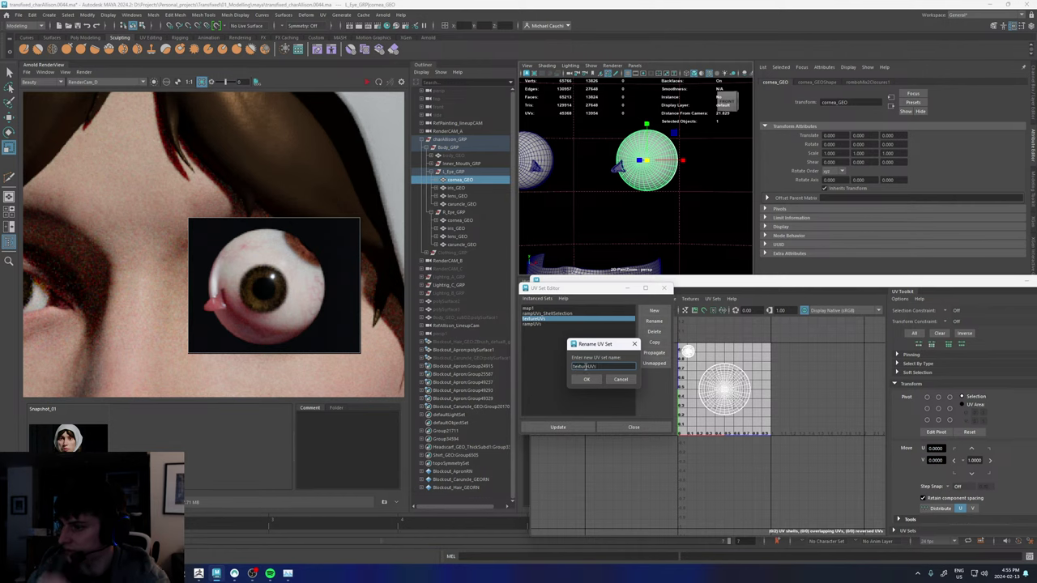
key(BackSpace)
text(T)
key(Return)
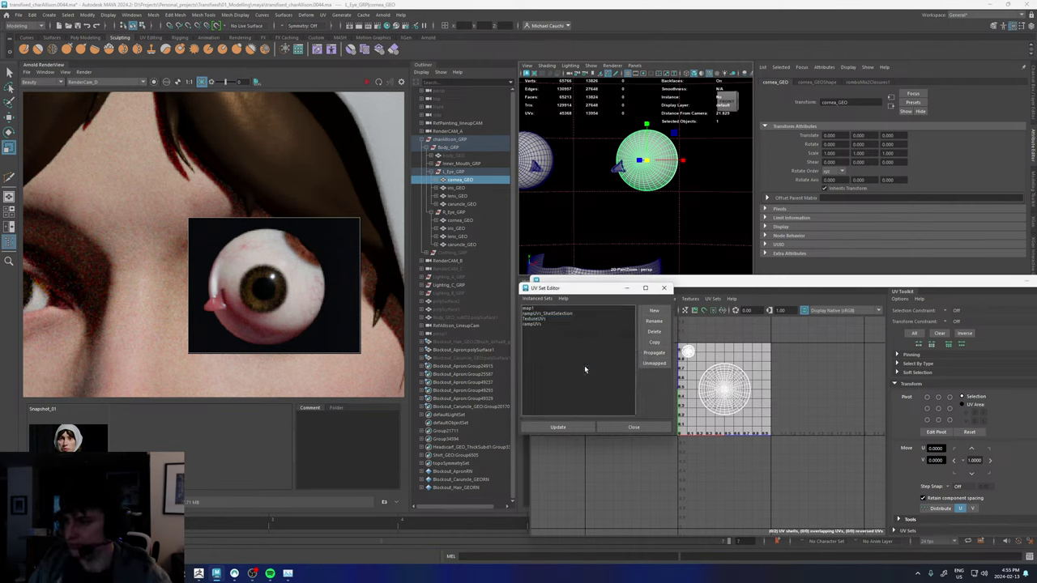
- Restart the Arnold render and update the full scene to pick up the renamed UV set
click(367, 82)
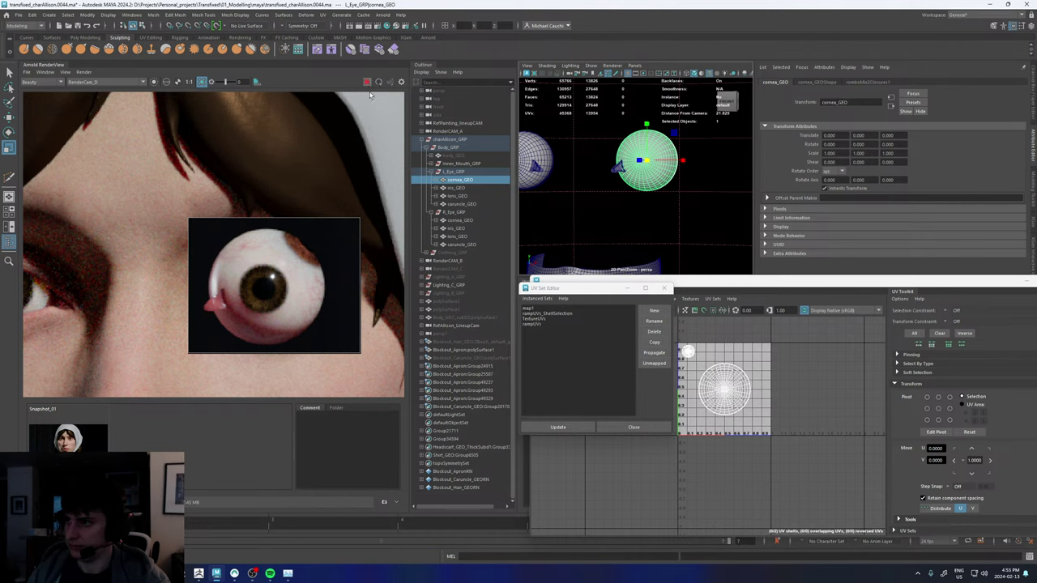
click(84, 71)
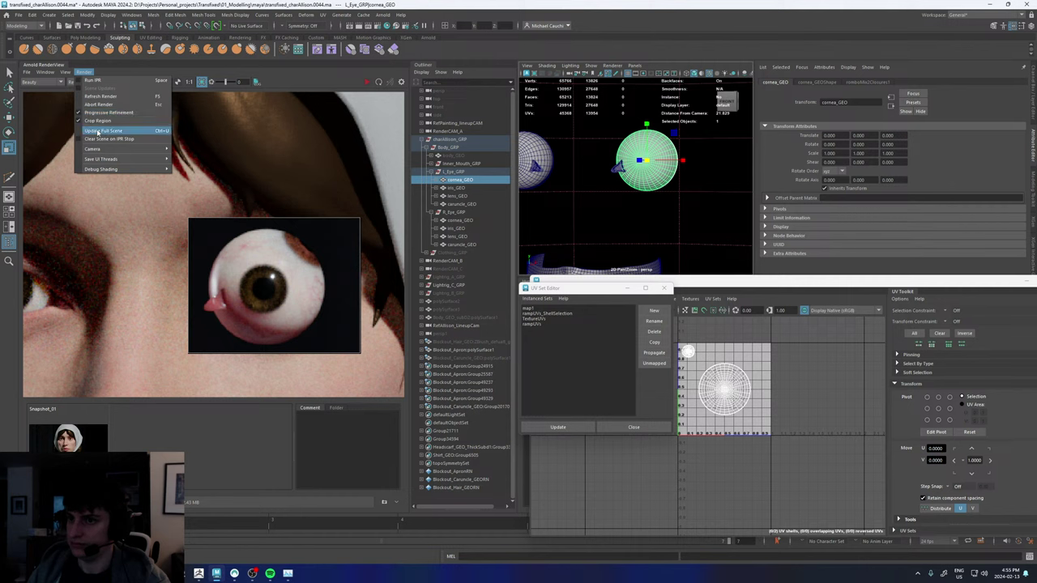
click(103, 131)
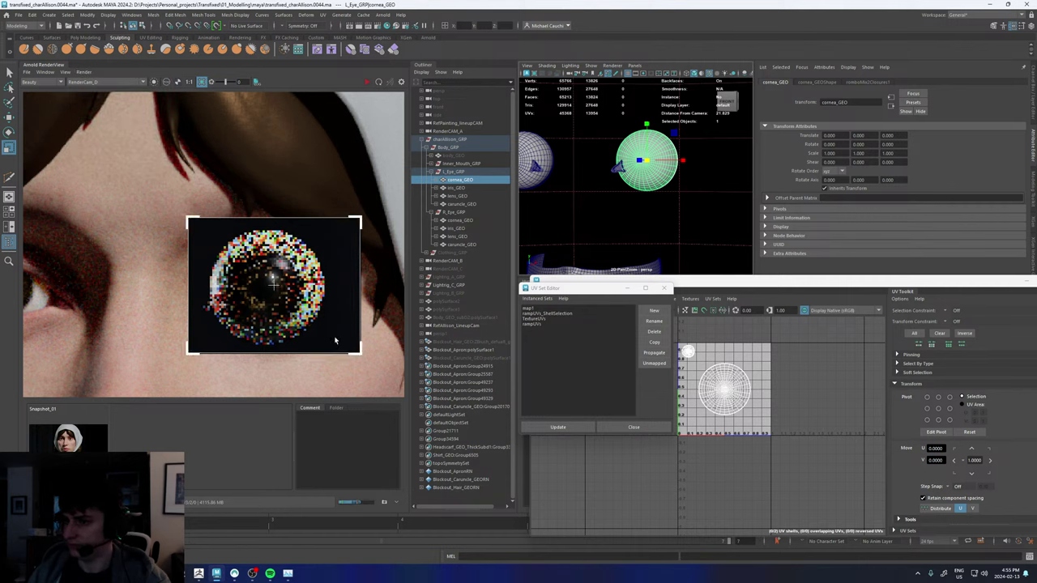
- Scale the left cornea's main UV shell up from its centre to fill the UV tile, and inspect the re-rendered eyeball
right_drag(730, 390, 707, 379)
click(708, 378)
key(ctrl+F11)
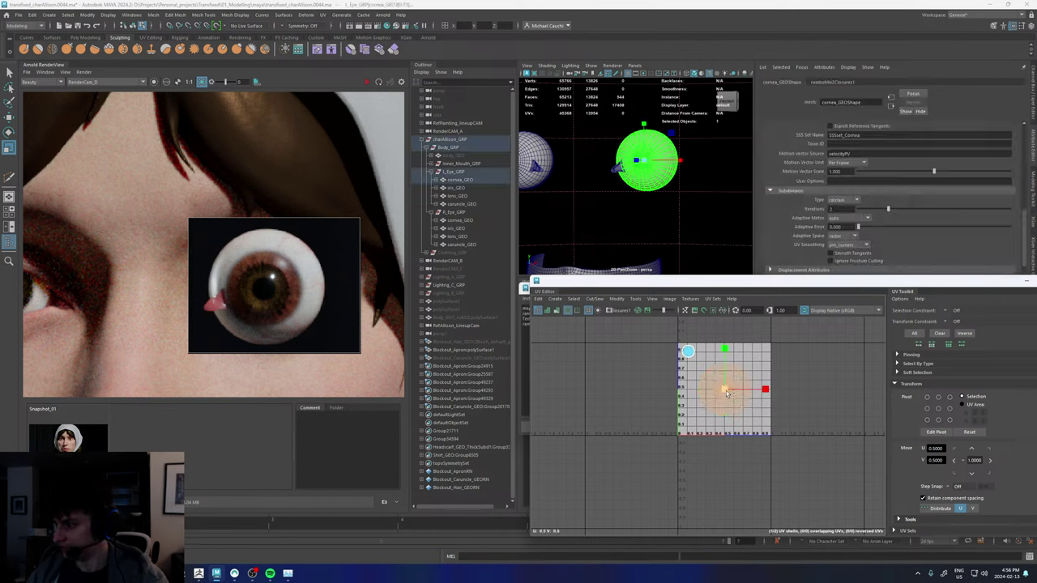
drag(726, 392, 754, 402)
click(367, 83)
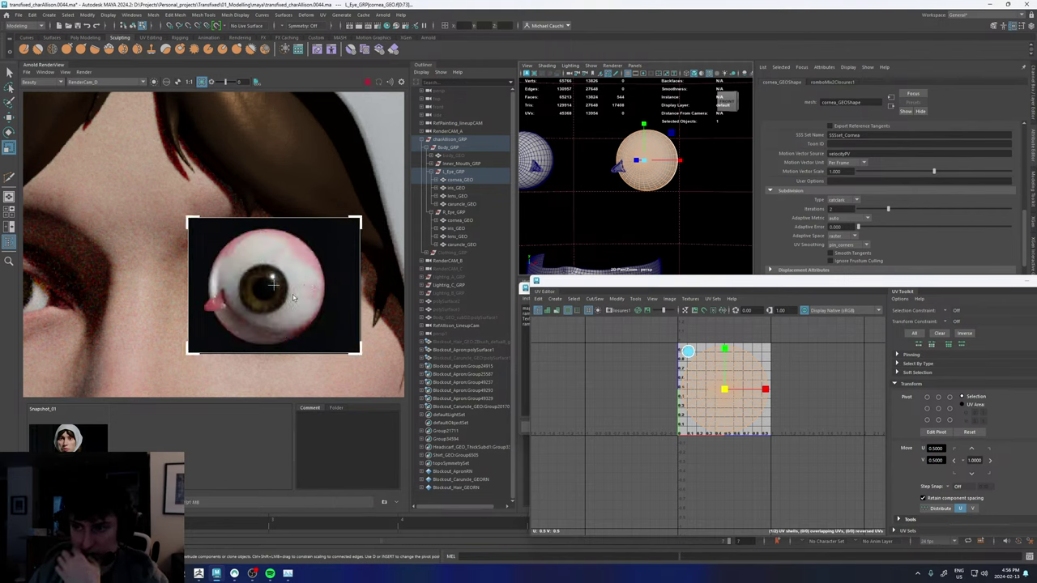
scroll(288, 302, up, 2)
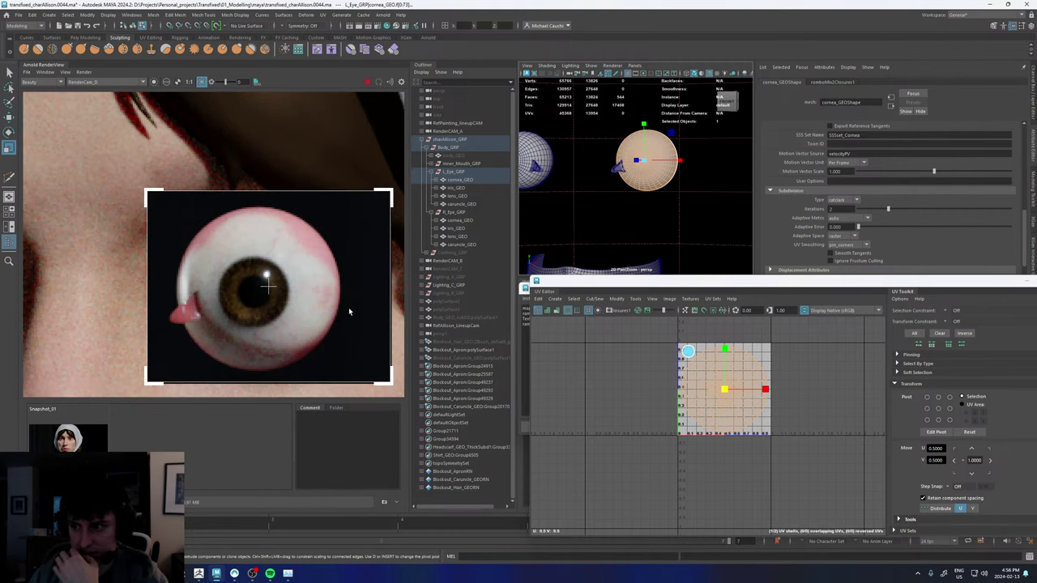
scroll(275, 295, down, 4)
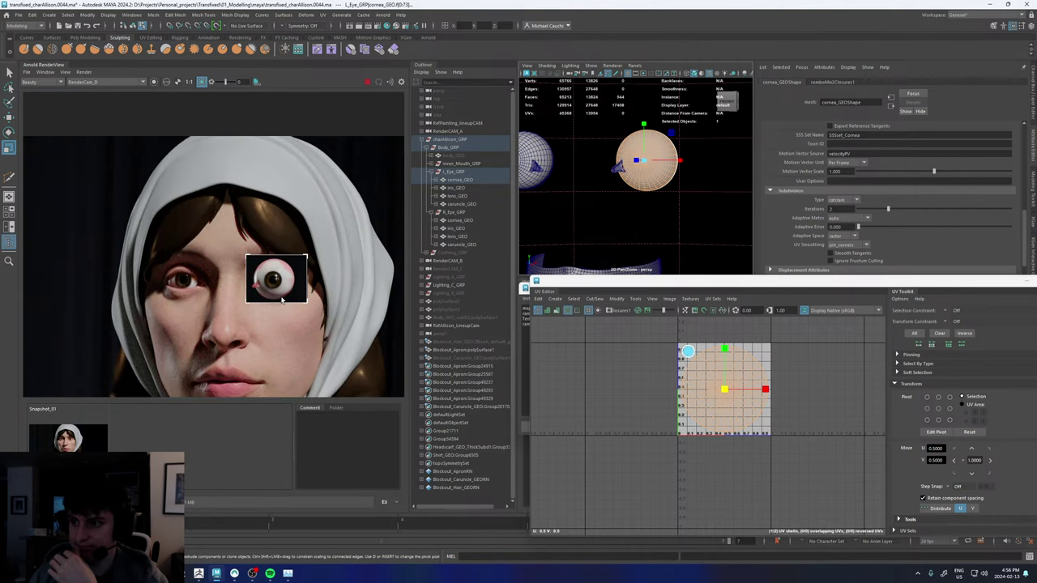
scroll(279, 302, up, 4)
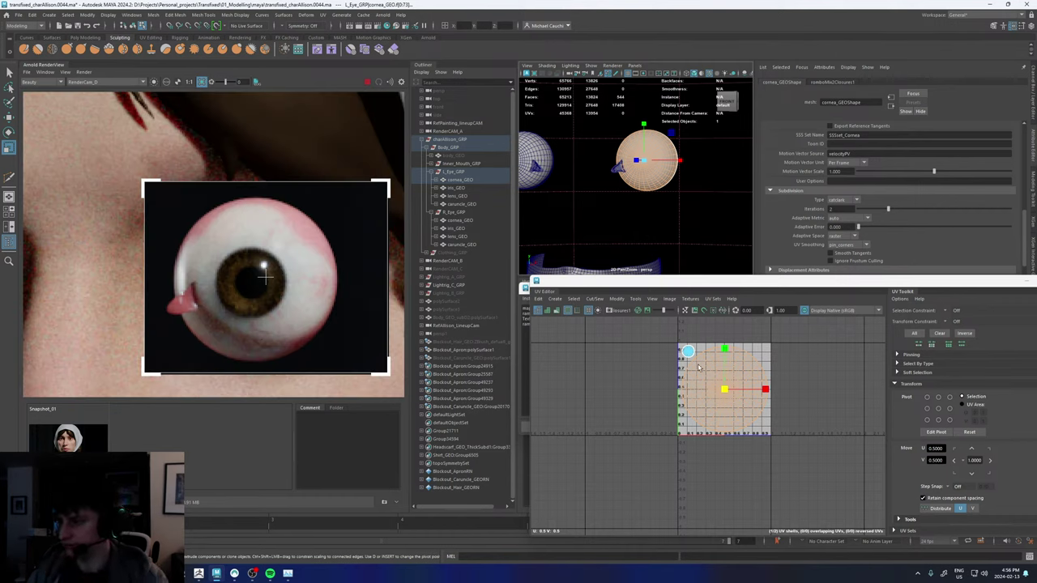
- Select the left cornea_GEO in object mode, add the right cornea_GEO, and run Transfer Attributes to copy the UV sets across
click(731, 395)
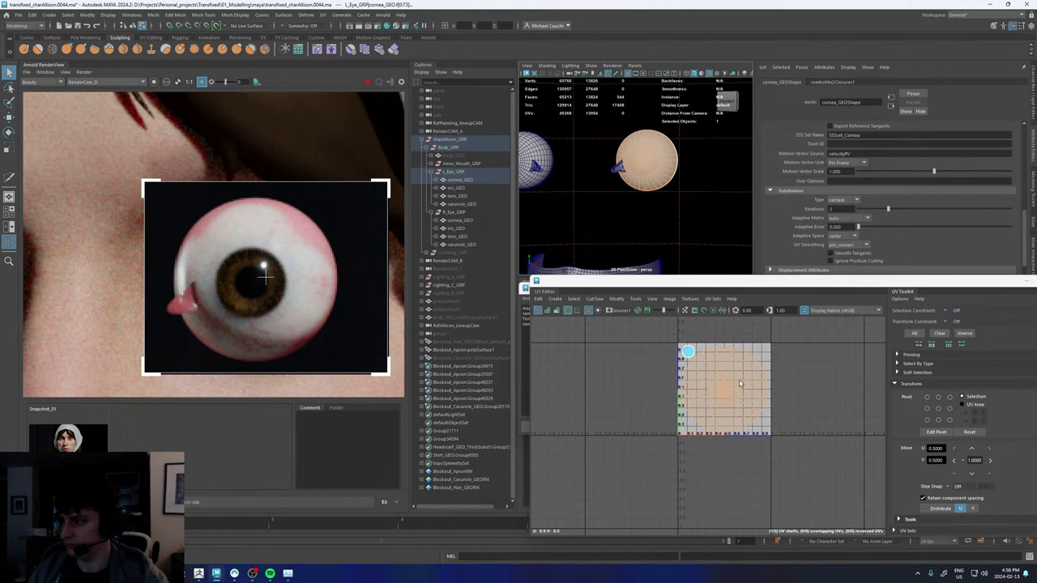
right_drag(739, 384, 713, 374)
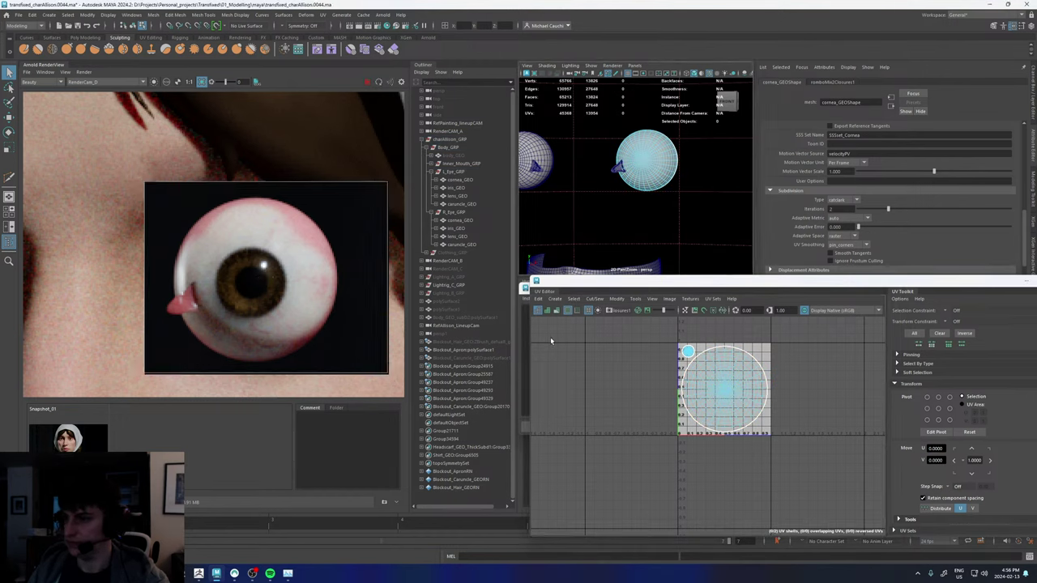
right_drag(646, 147, 679, 113)
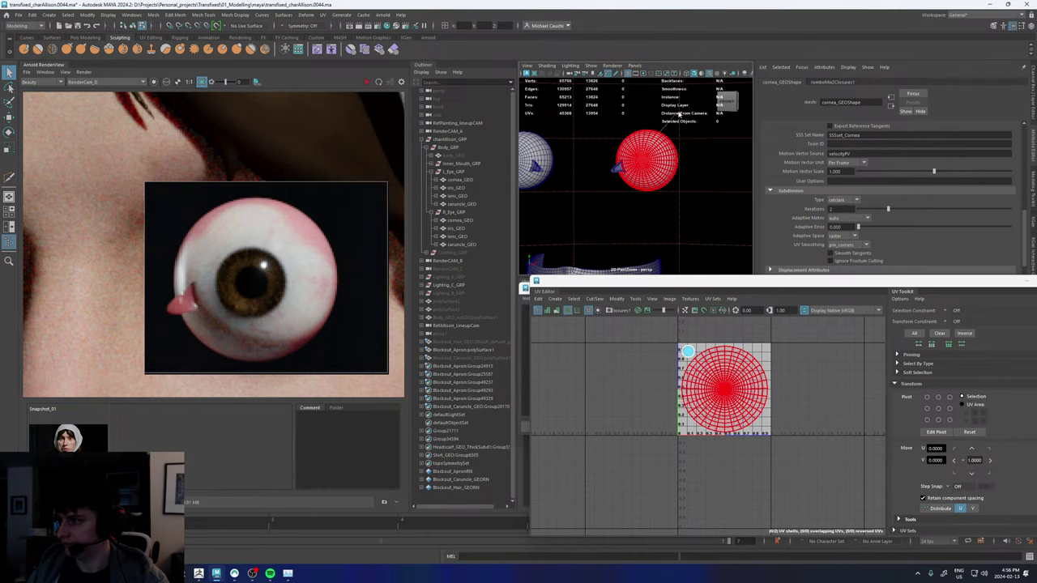
key(F8)
shift+click(536, 149)
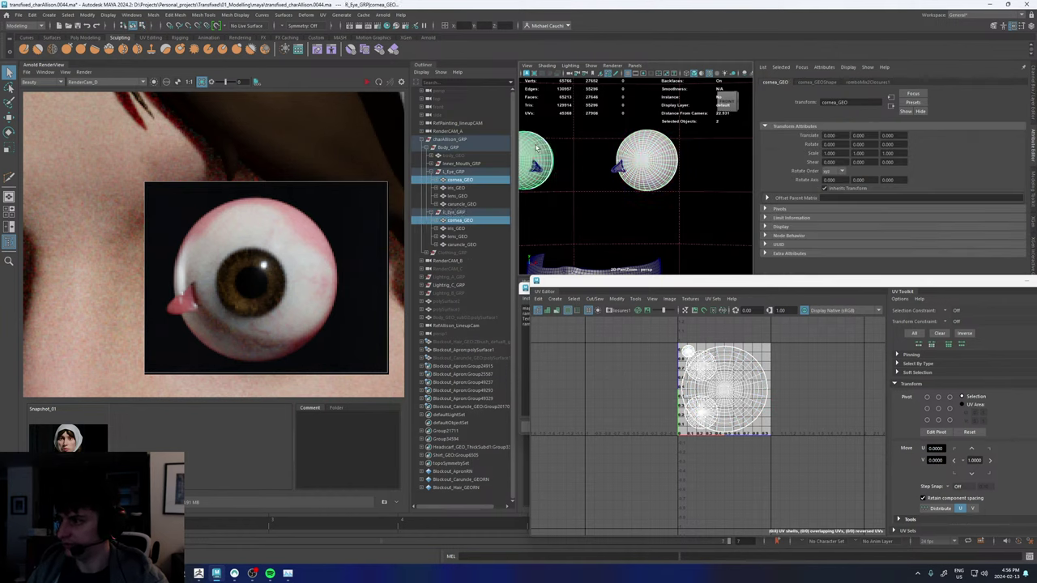
click(202, 15)
click(202, 15)
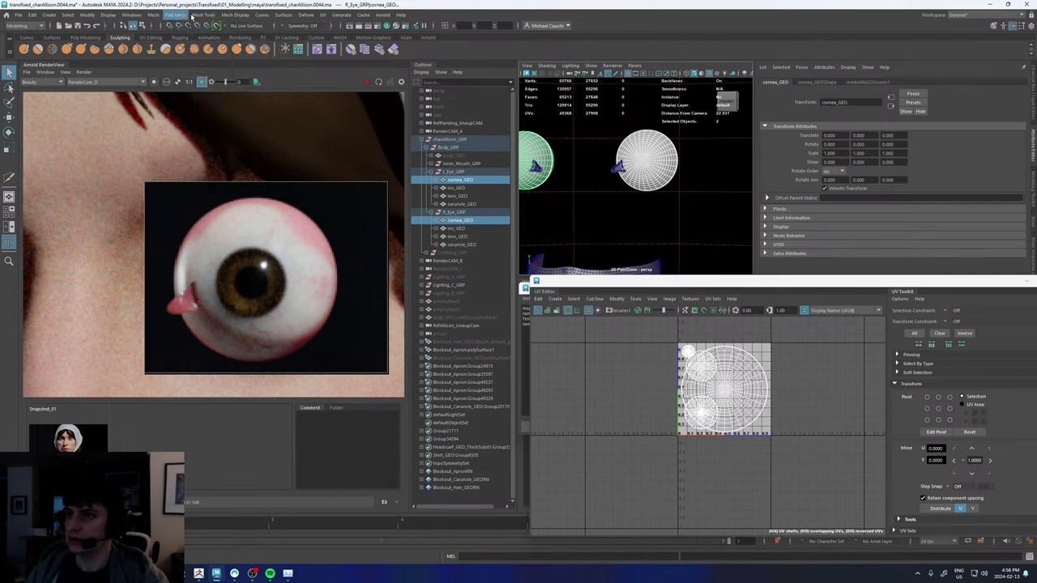
click(203, 14)
click(202, 15)
click(153, 14)
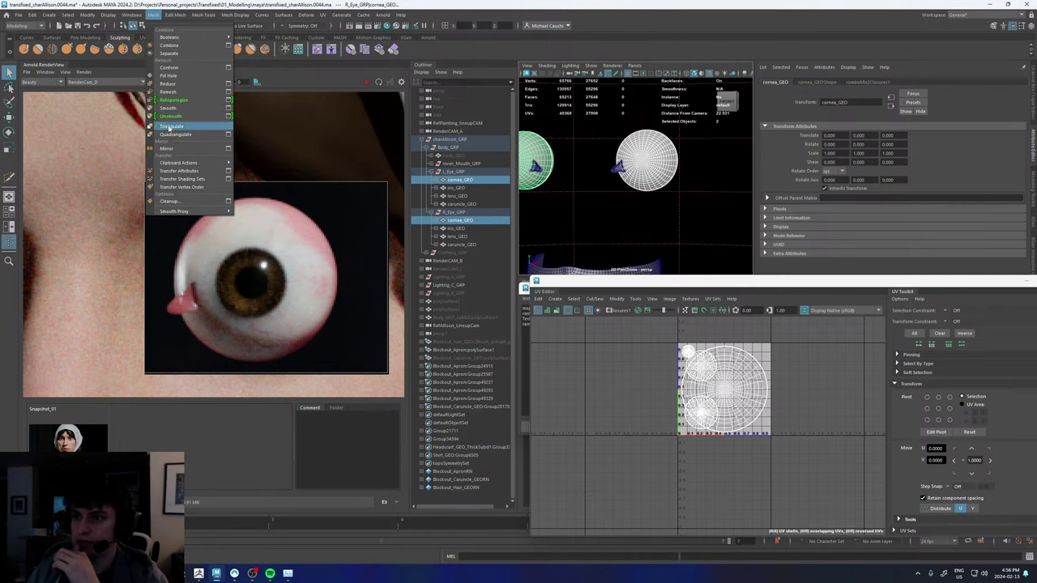
click(177, 172)
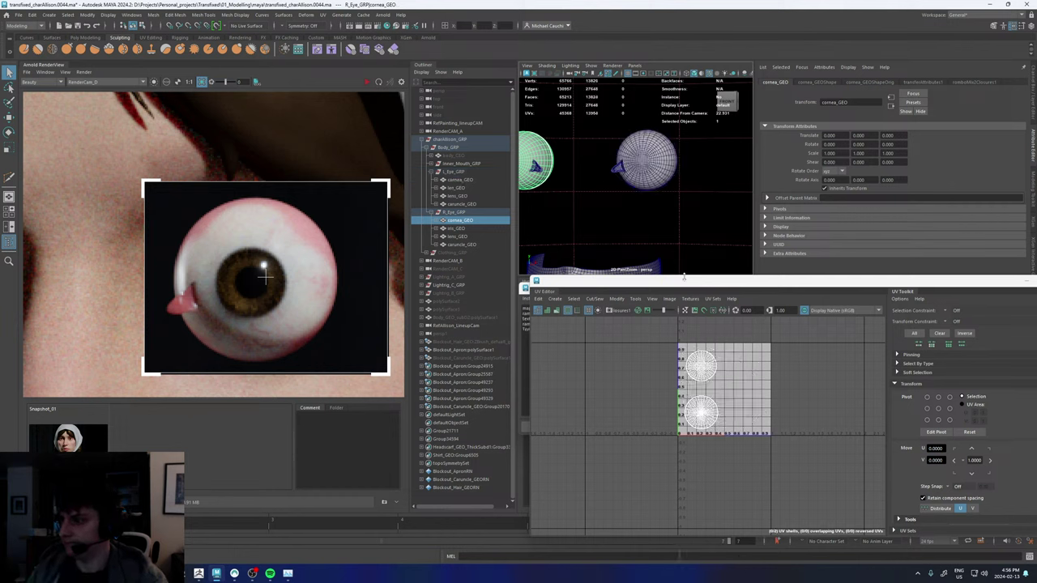
- Make TextureUVs the right cornea's current UV set and delete its redundant textureUVs set in the UV Set Editor
click(694, 299)
mouse_move(712, 299)
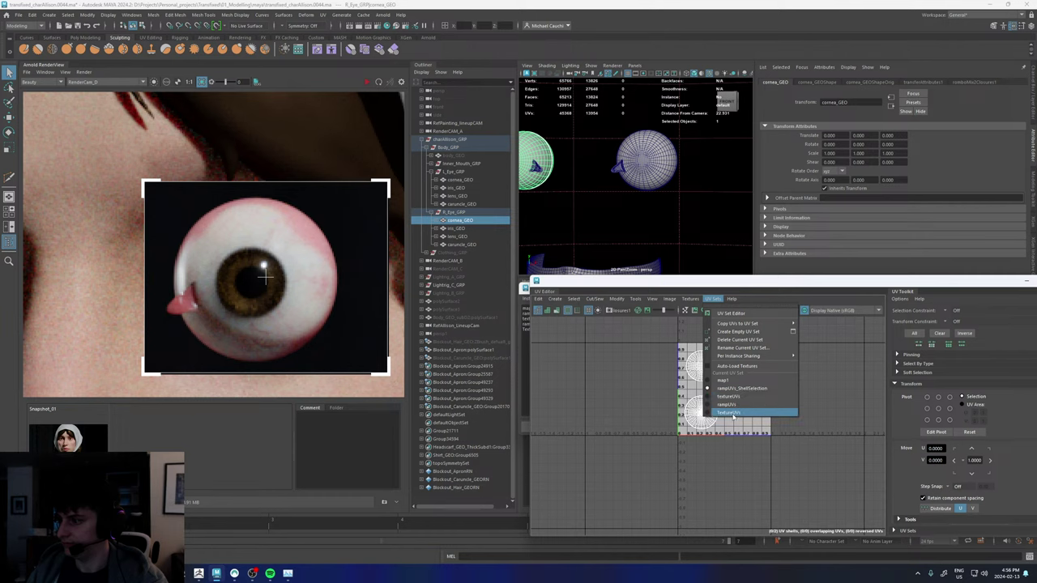
click(729, 412)
click(691, 299)
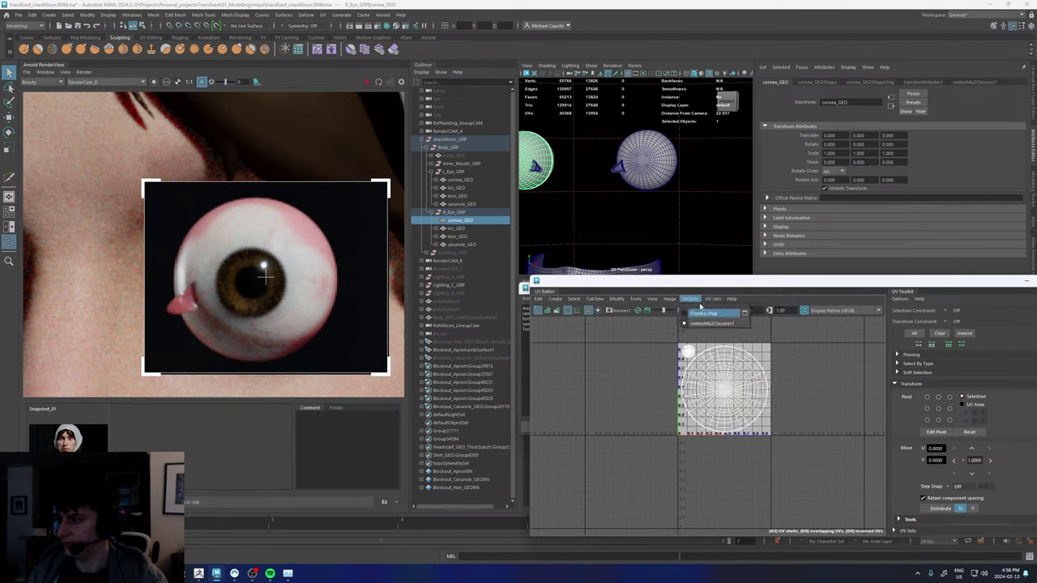
click(717, 313)
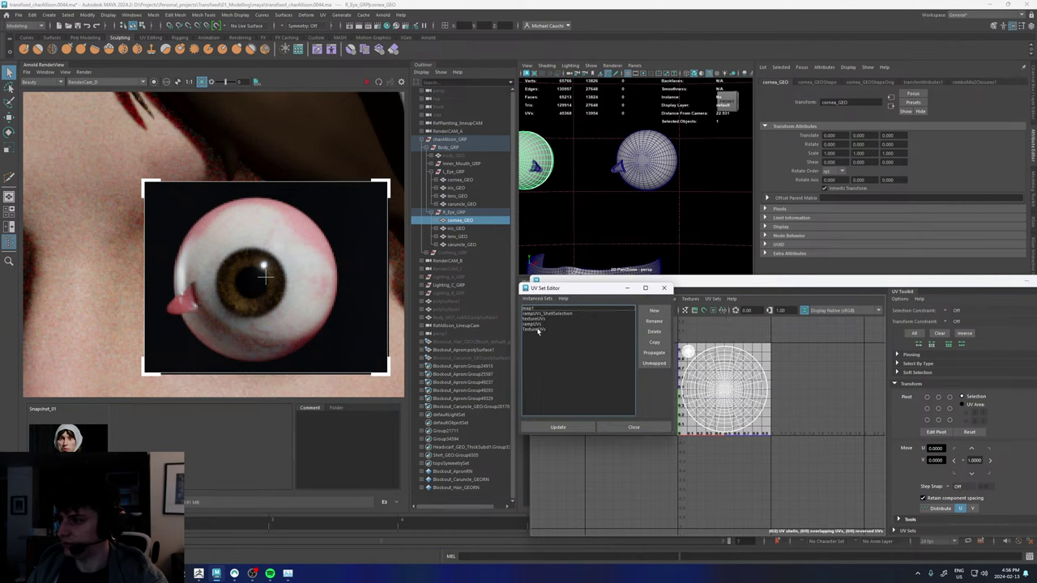
click(538, 319)
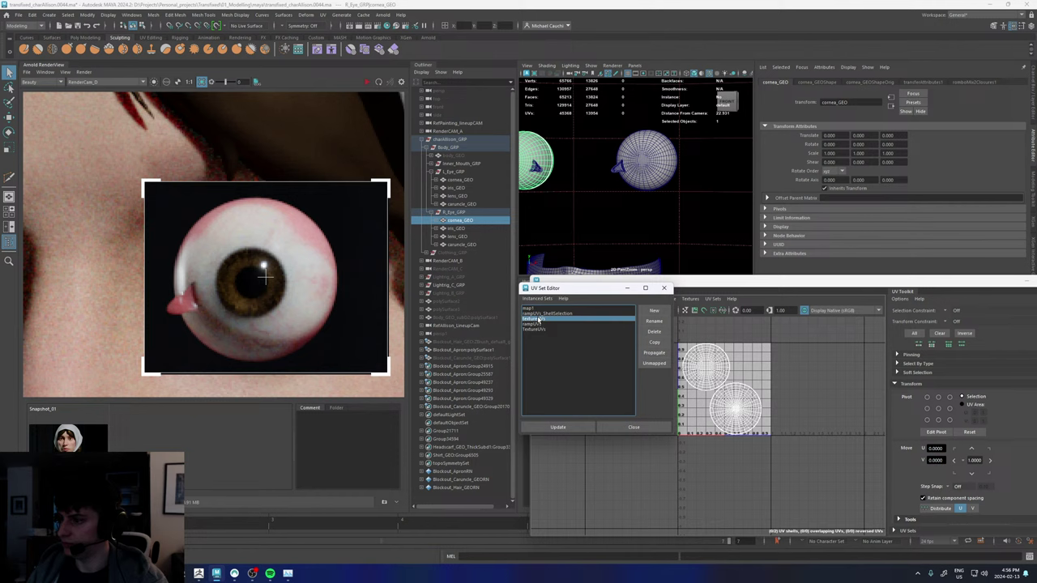
click(654, 332)
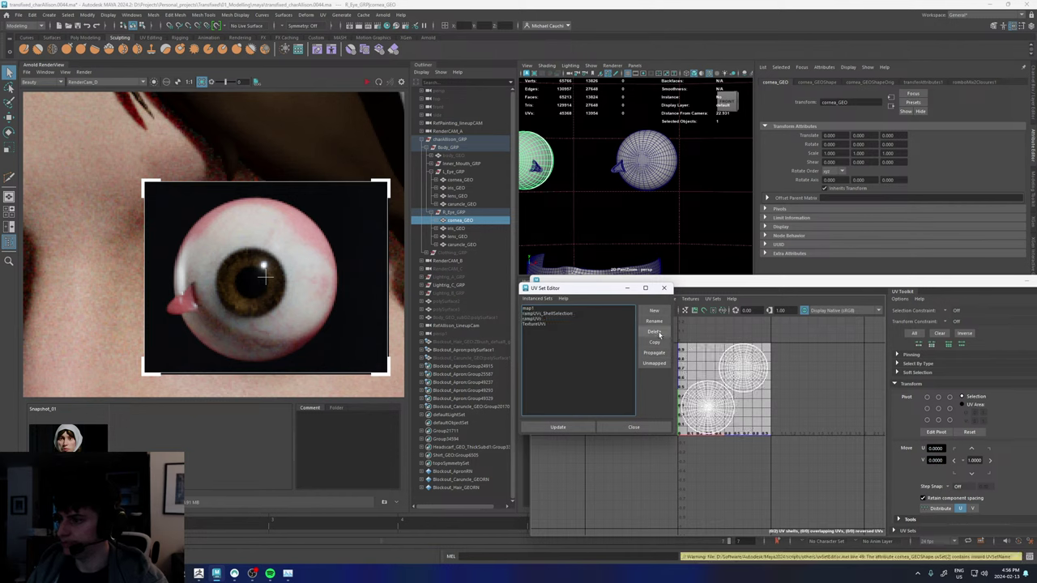
- Compare the layouts of the right cornea's rampUVs and TextureUVs sets, and close the UV Set Editor
click(559, 314)
click(539, 318)
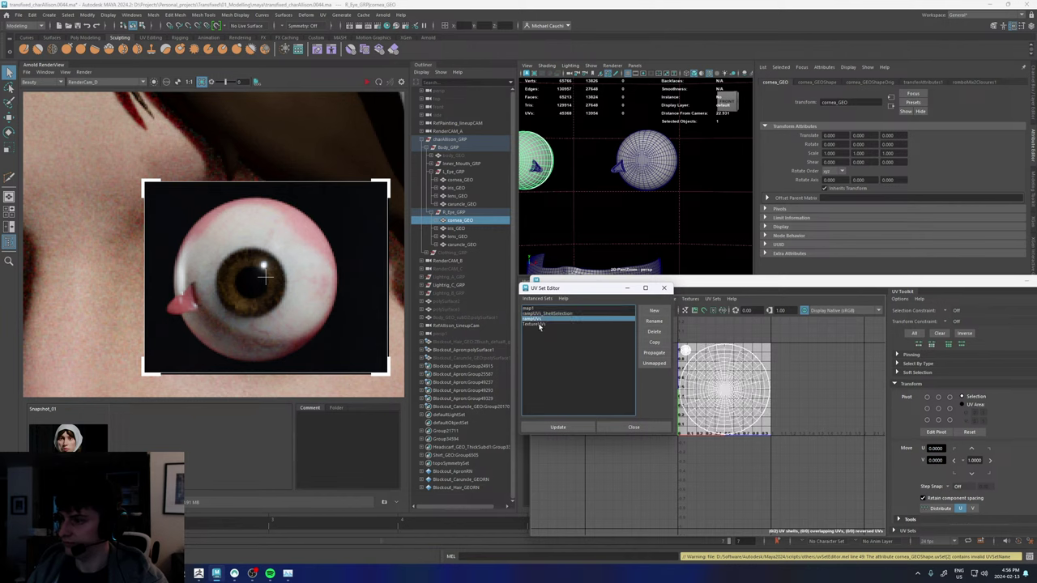
click(538, 325)
click(539, 317)
click(535, 325)
click(537, 320)
click(537, 325)
click(538, 319)
click(665, 289)
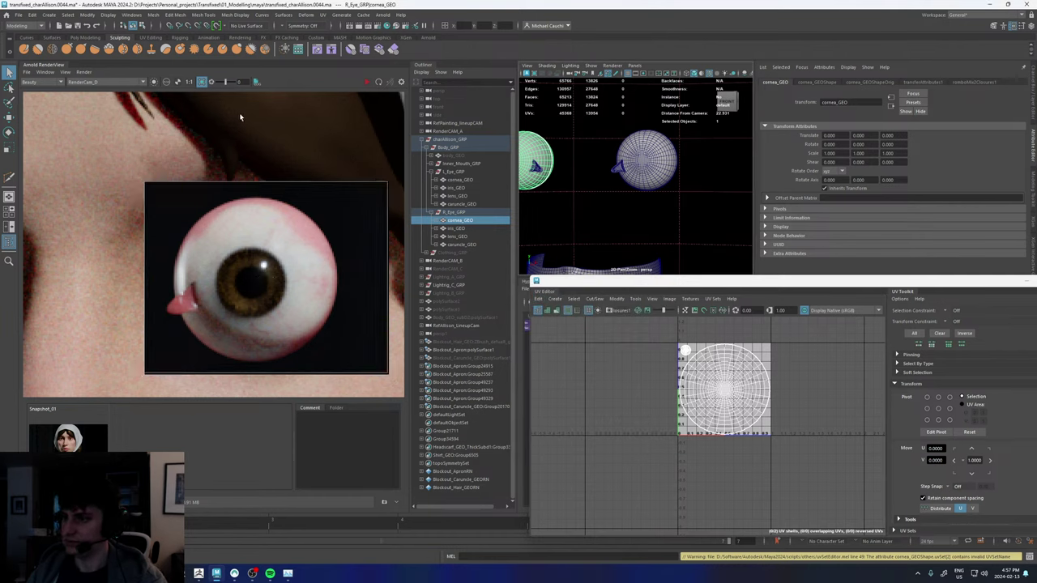
- Unhide body_GEO, Clothing_GRP and the Blockout_Hair_GEO mesh so the full head surrounds the eyes
scroll(265, 127, down, 2)
scroll(227, 180, down, 4)
middle_drag(228, 177, 227, 186)
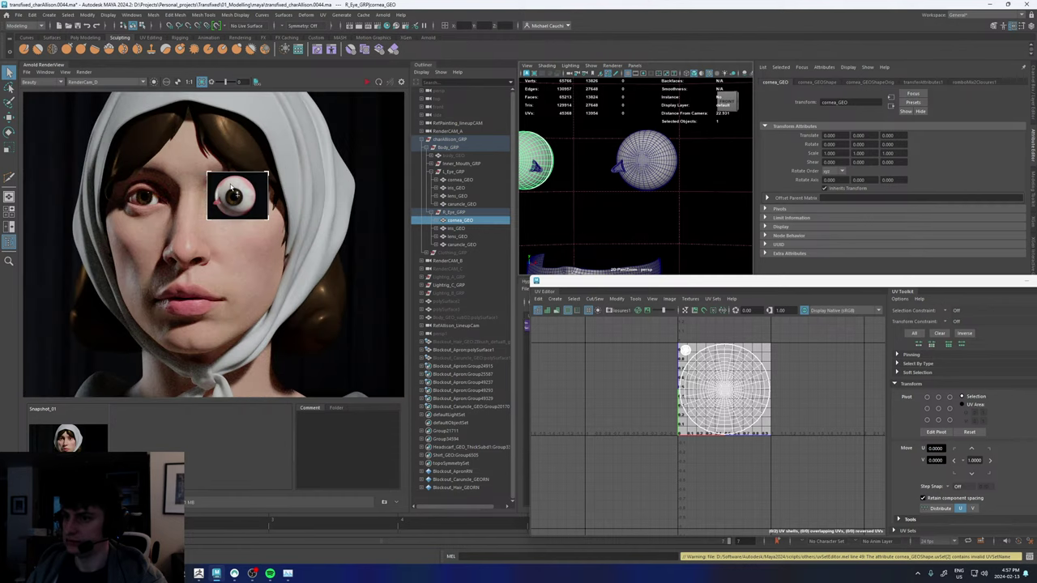
scroll(230, 178, up, 2)
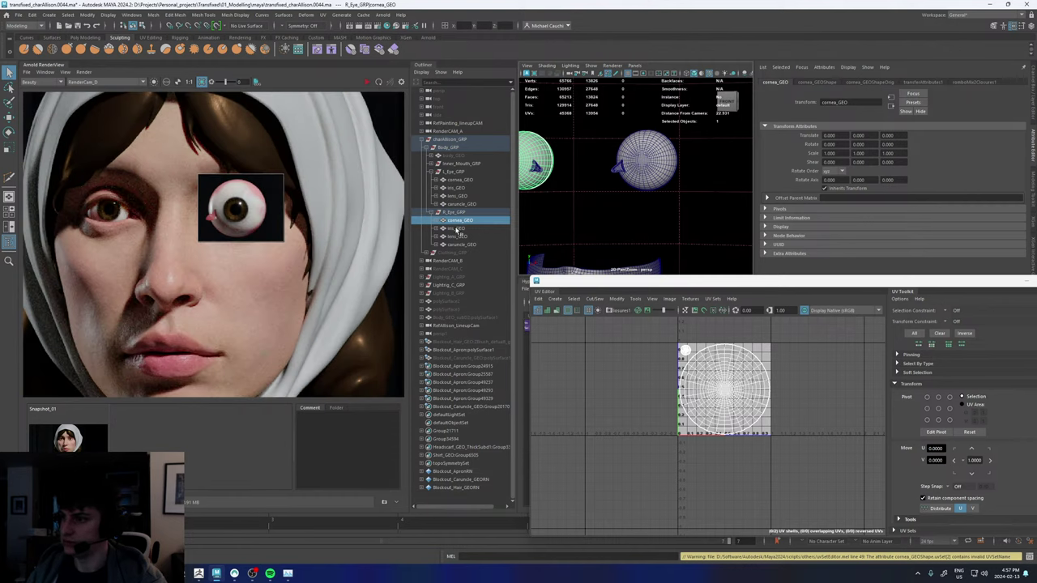
click(459, 156)
key(h)
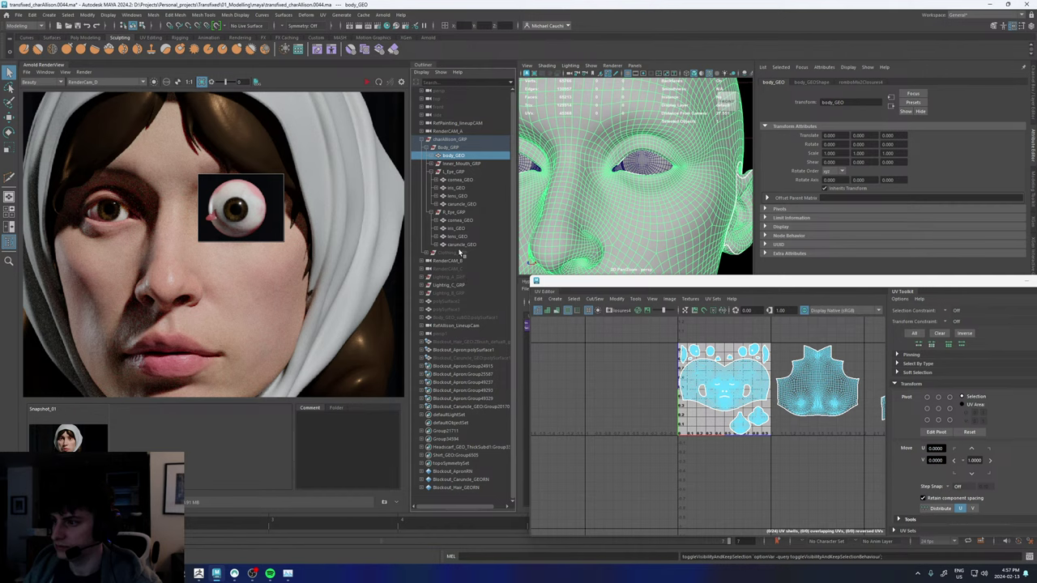
click(458, 253)
key(h)
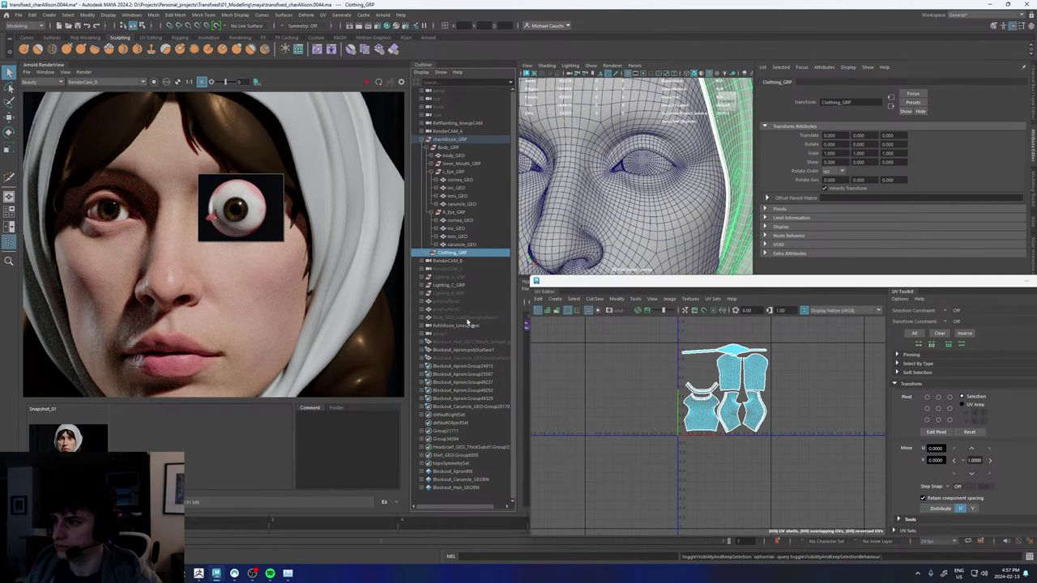
click(458, 341)
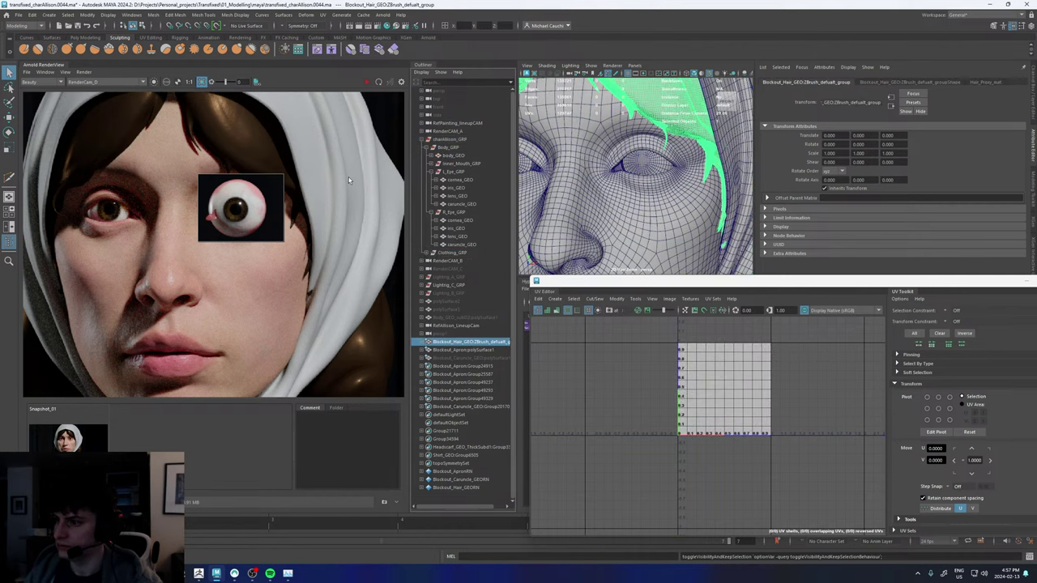
- Restart the Arnold render with the unhidden meshes and turn off the crop region to render the whole frame
click(367, 82)
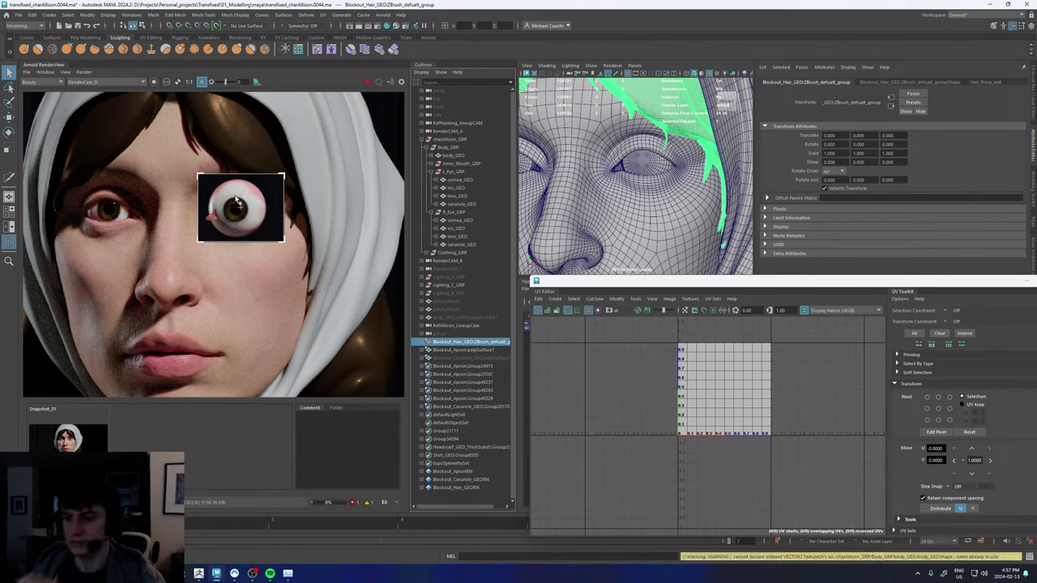
scroll(230, 195, up, 4)
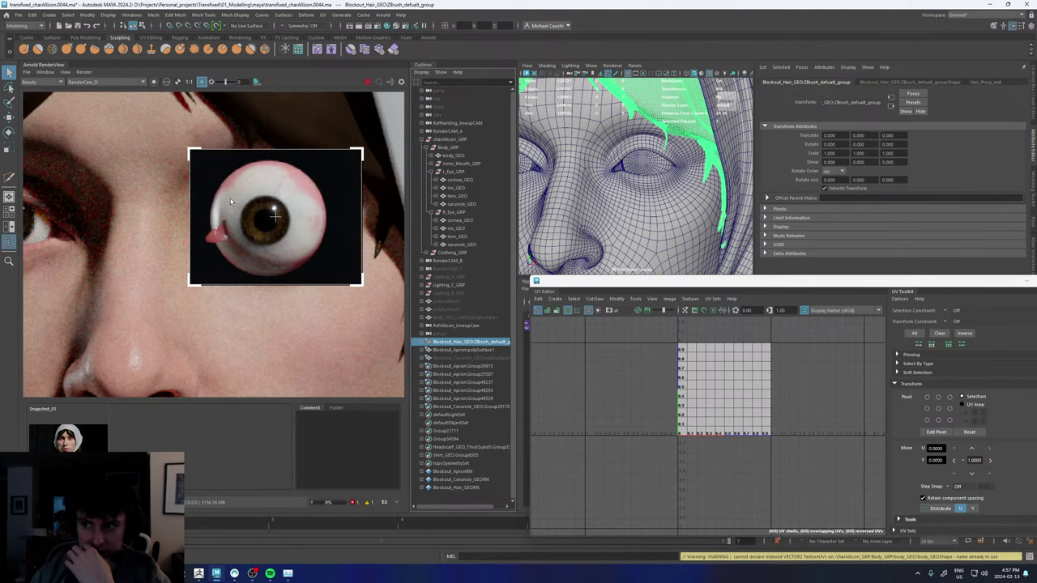
scroll(265, 195, down, 2)
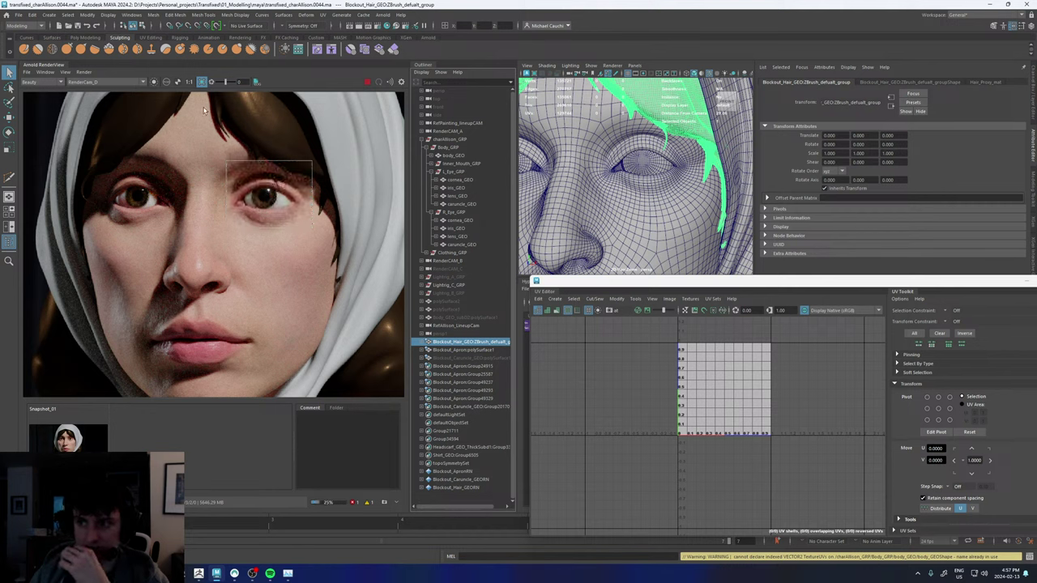
click(201, 83)
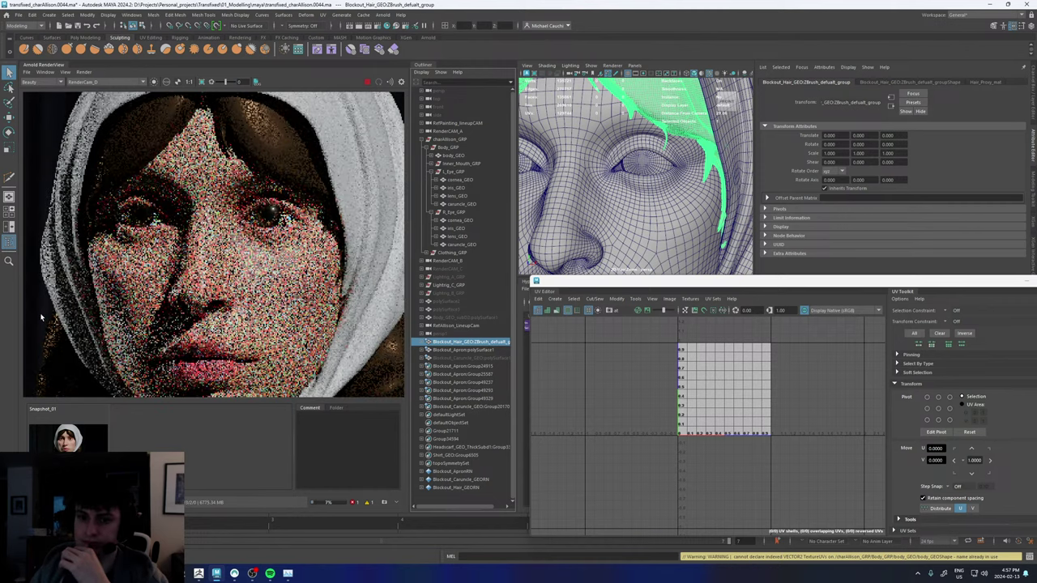
- Place the reference face image beside the Arnold render and close the UV Editor to compare the eyes
right_drag(0, 316, 485, 327)
drag(484, 327, 567, 303)
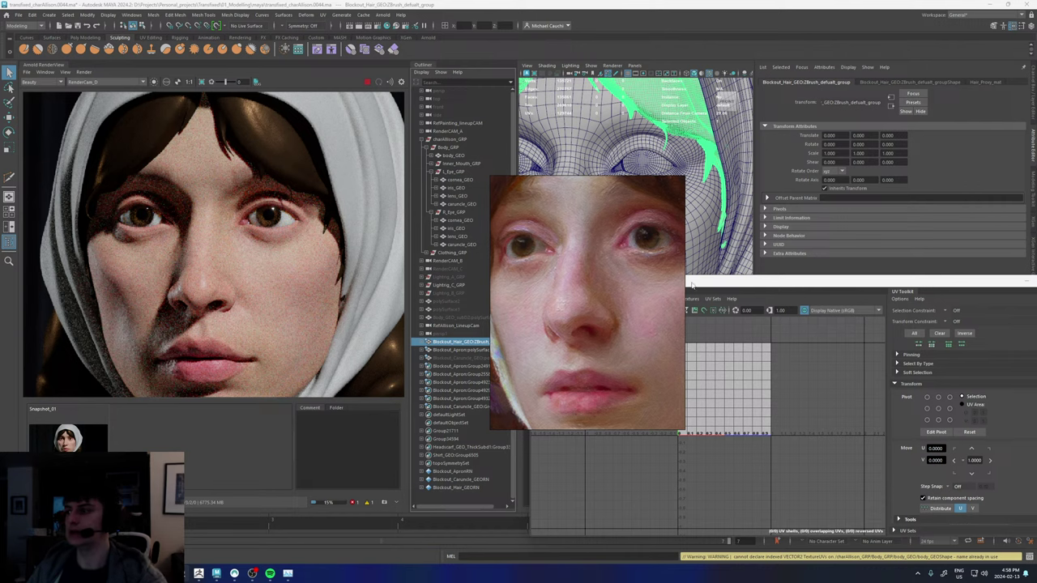
drag(595, 270, 511, 167)
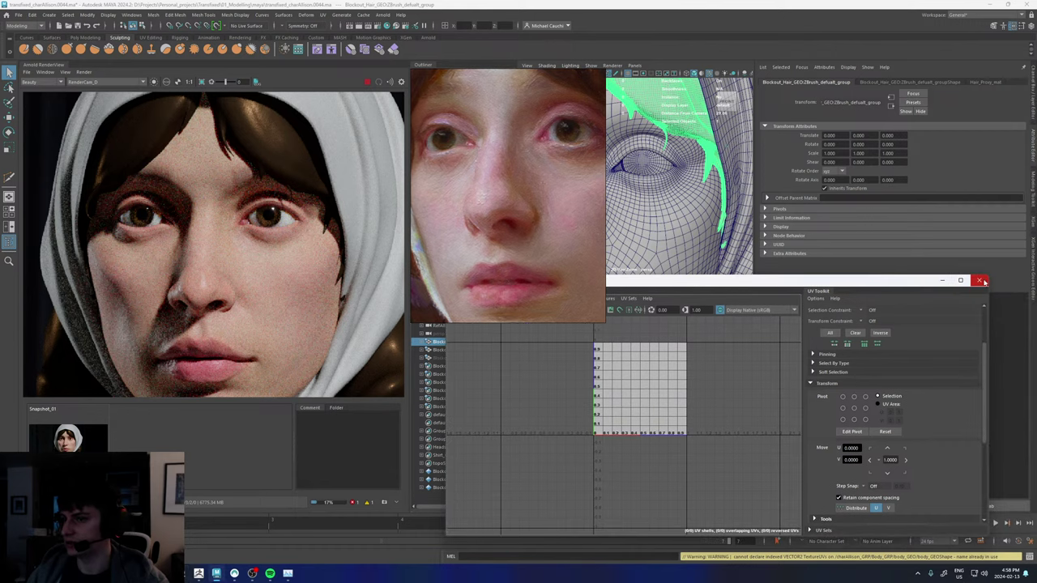
click(980, 280)
scroll(246, 275, down, 5)
scroll(245, 276, up, 3)
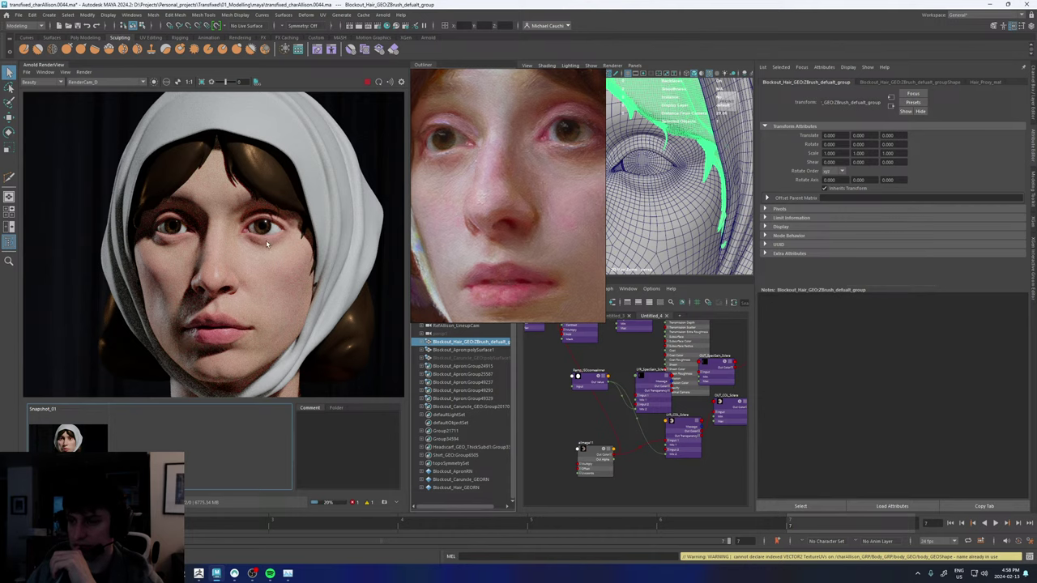
scroll(267, 243, up, 5)
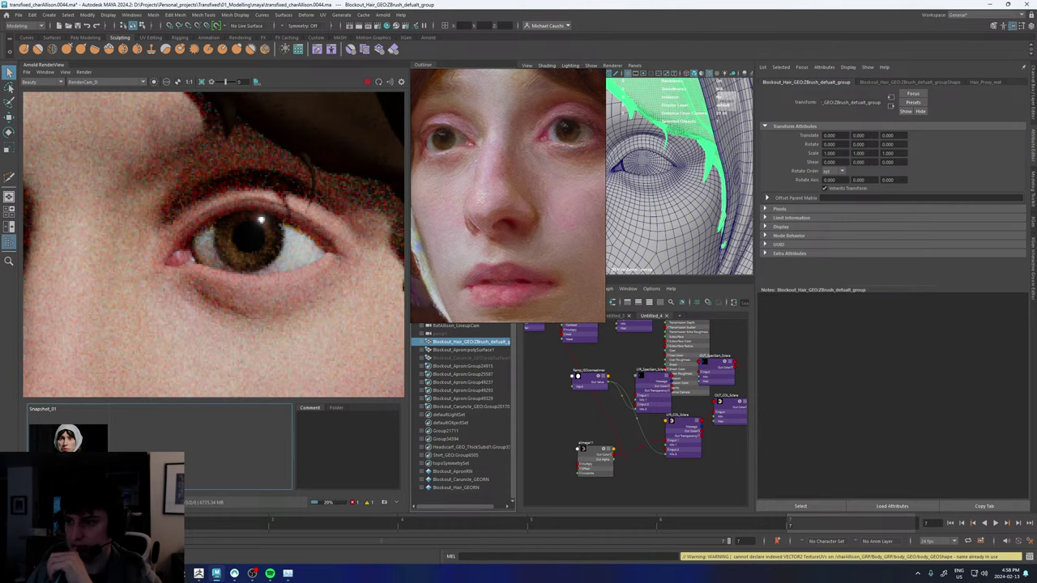
scroll(239, 265, down, 5)
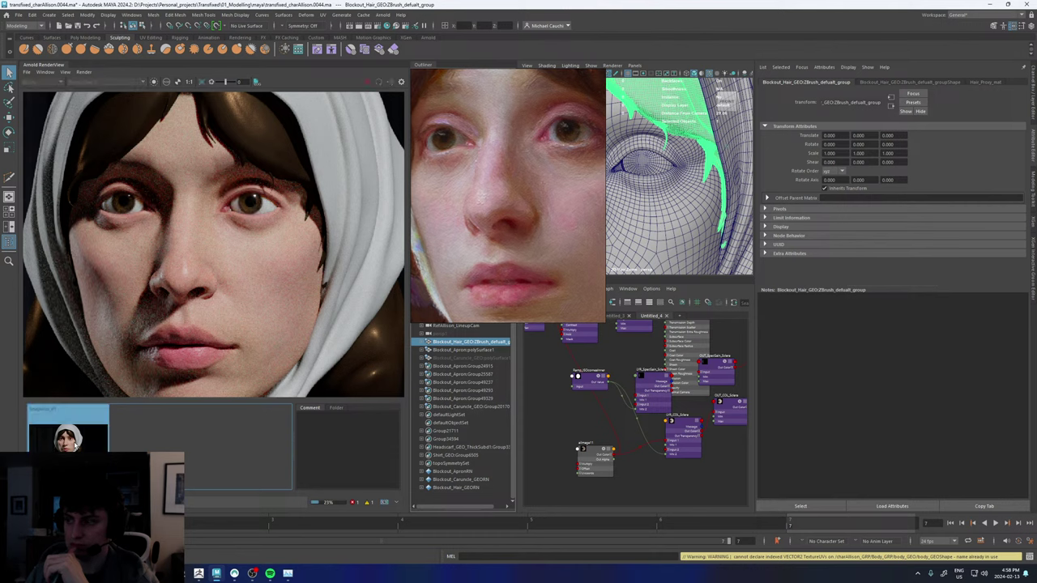
- Move aiImage11 aside in the node graph, add an aiColorCorrect node, and connect aiImage11's outColor to its input
drag(594, 452, 545, 465)
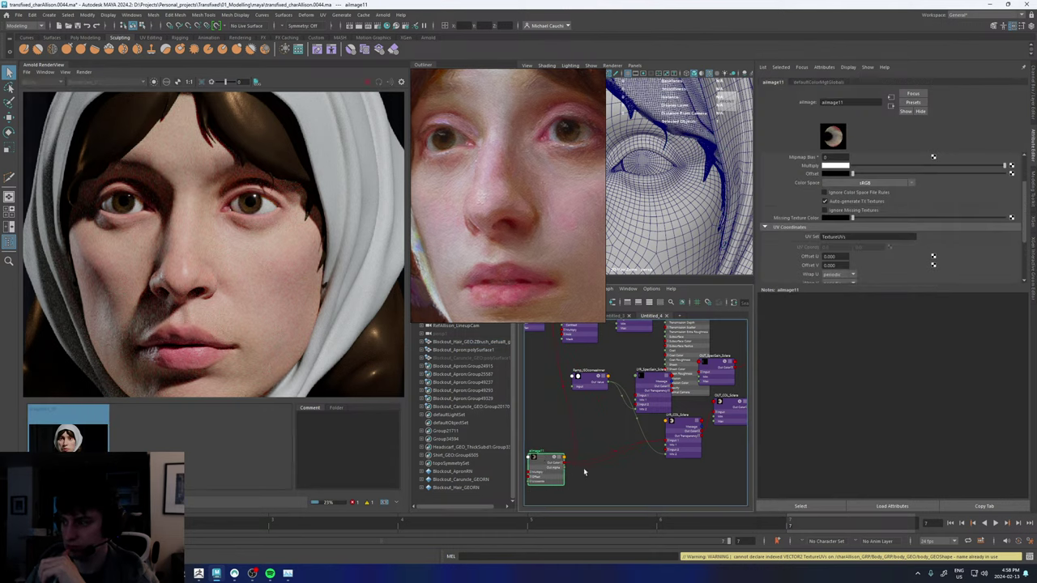
click(584, 471)
key(Tab)
text(color)
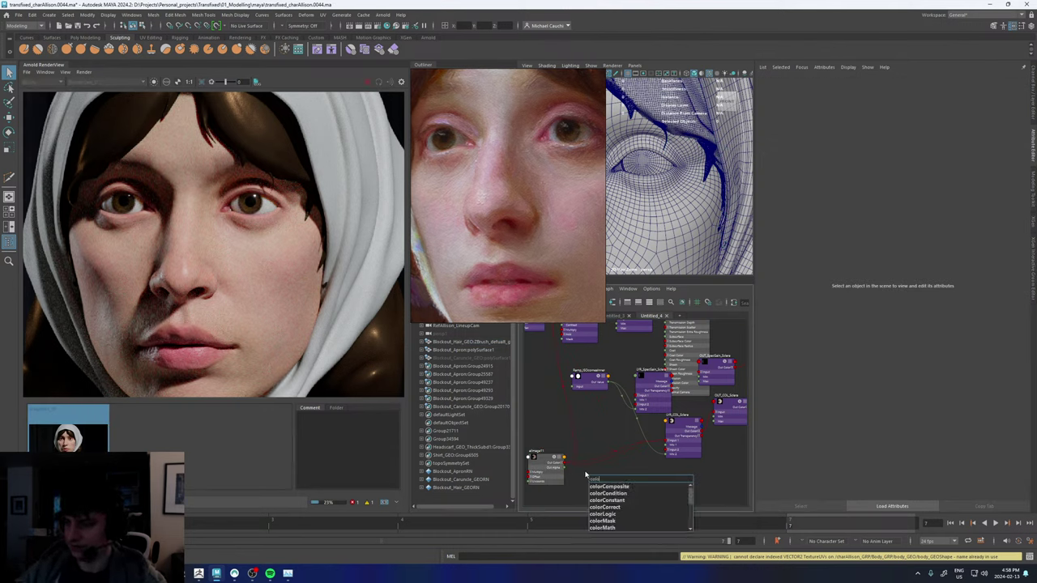
text(c)
key(Down)
key(Down)
key(Down)
key(Down)
key(Down)
key(Down)
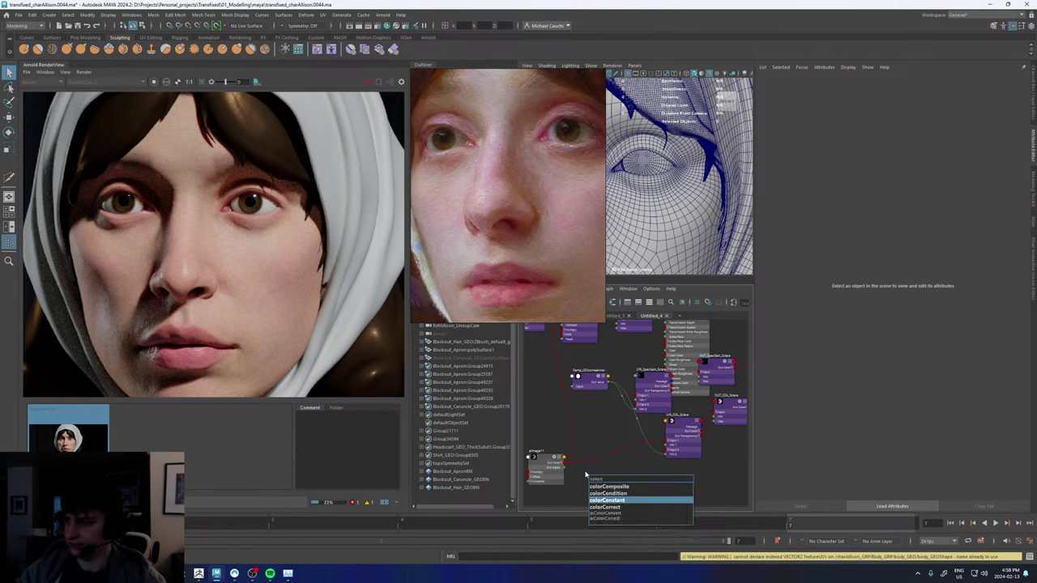
key(Return)
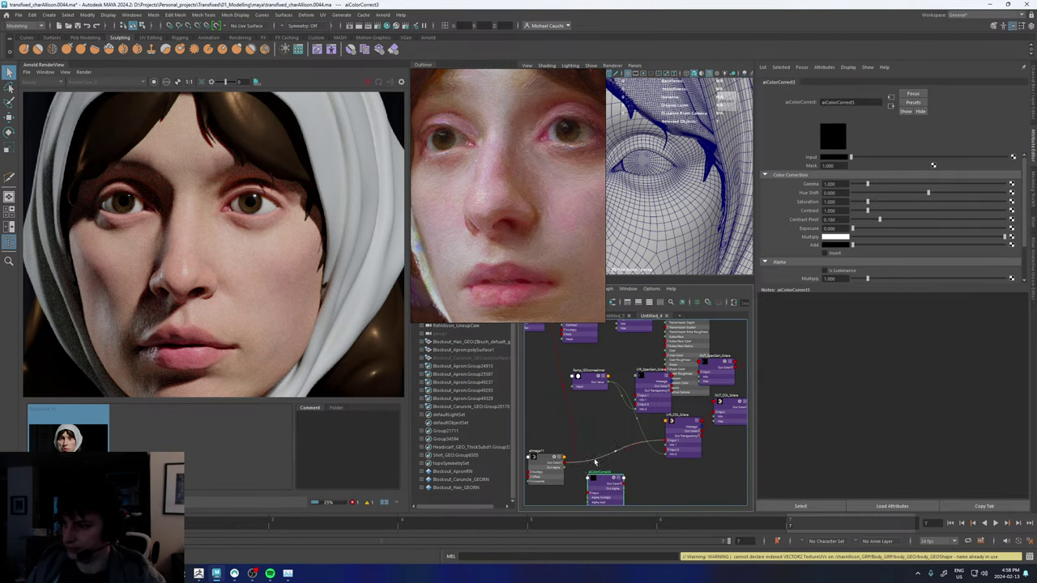
drag(590, 496, 563, 460)
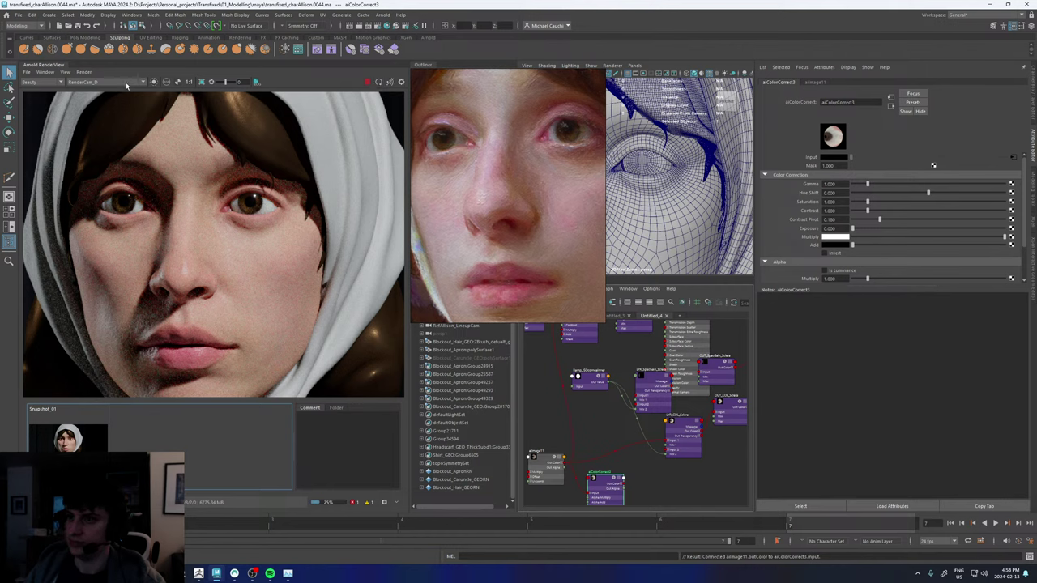
- Store a snapshot of the current render and set a crop region around both eyes
click(65, 72)
click(89, 150)
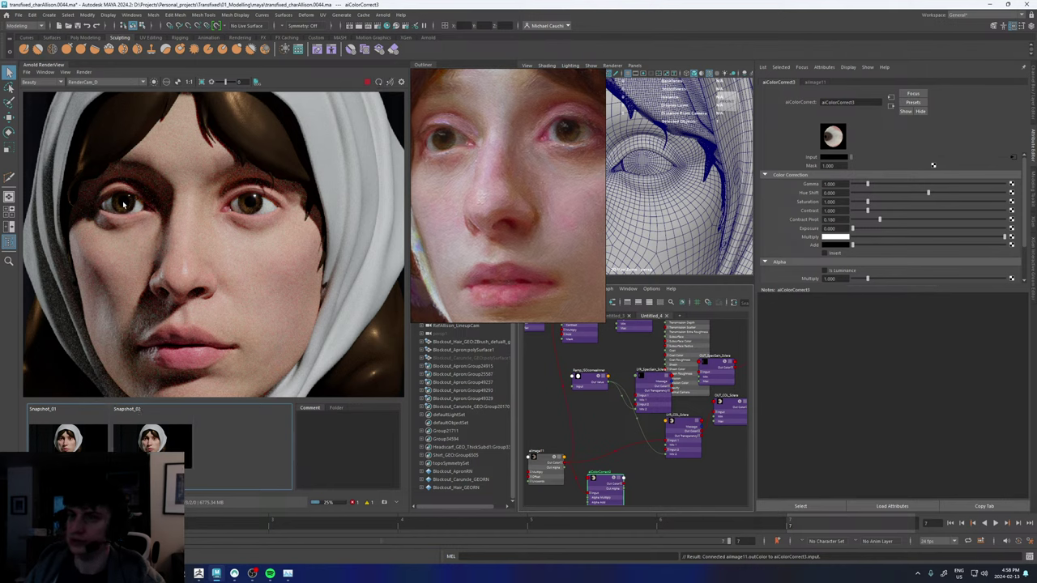
drag(84, 166, 296, 235)
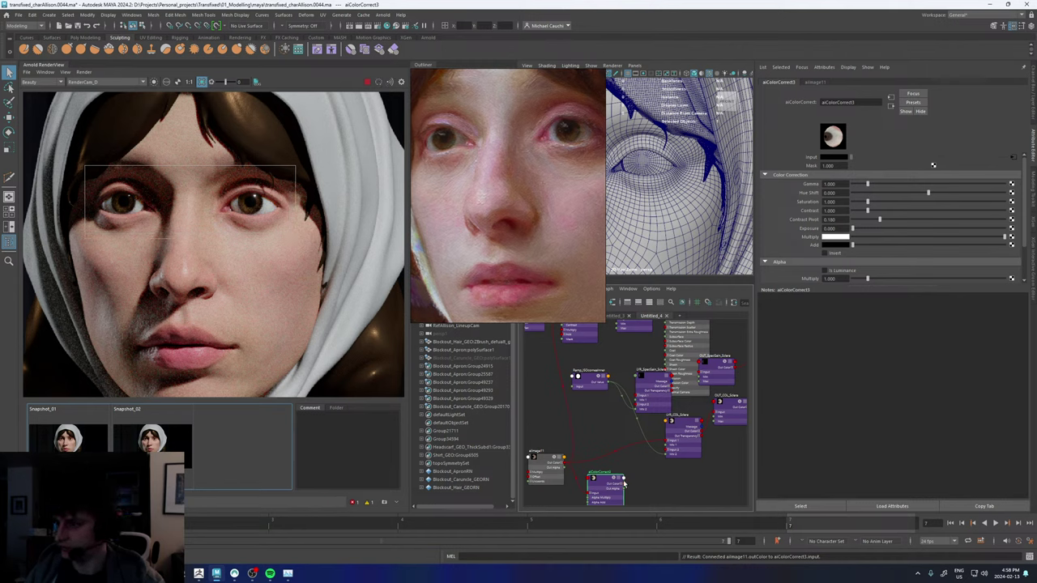
- Connect aiColorCorrect3's outColor to input1 of the sclera colour layer node and set its Exposure to -0.2
drag(623, 484, 670, 435)
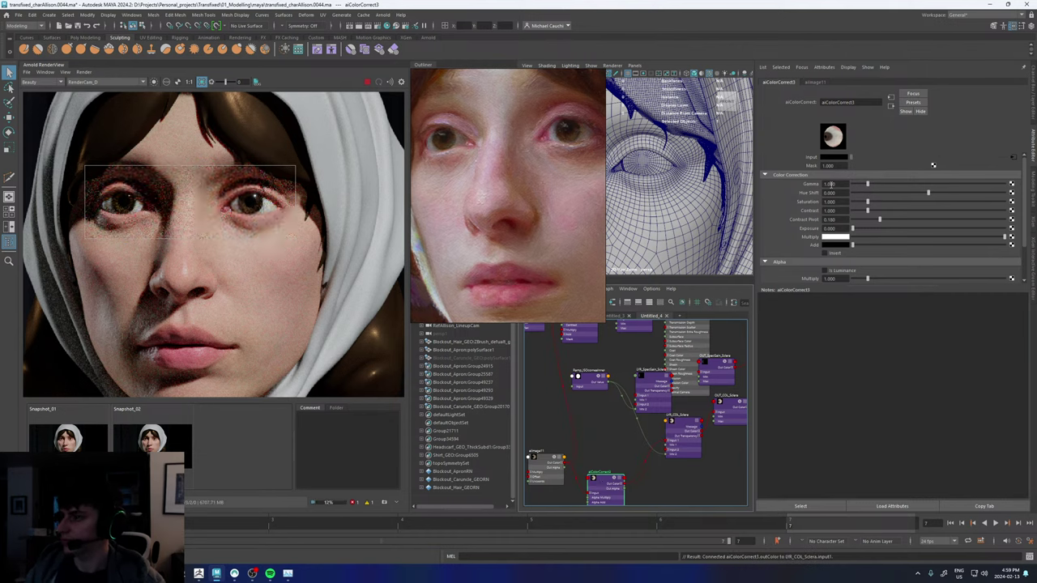
click(830, 229)
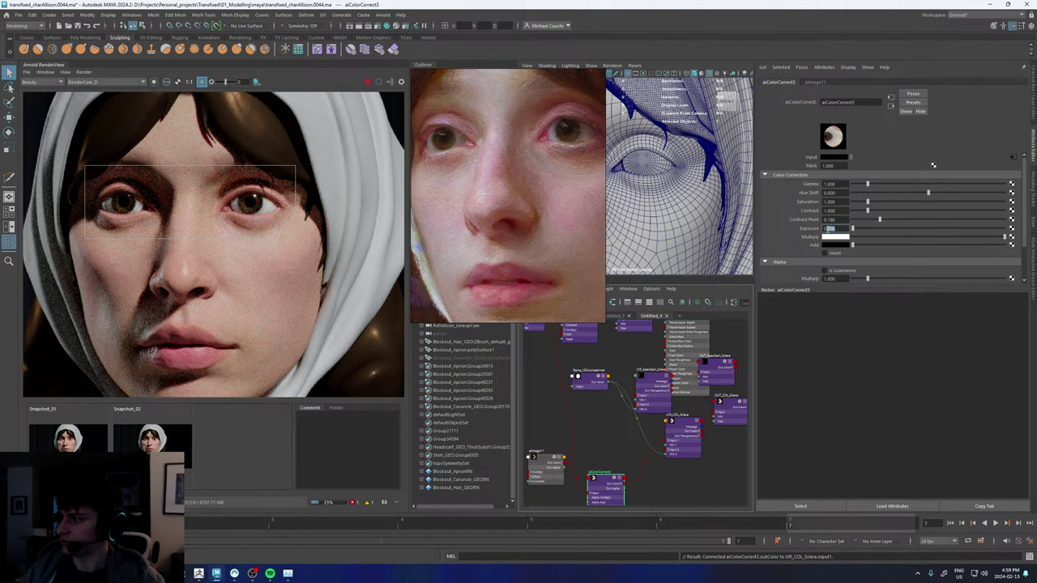
key(BackSpace)
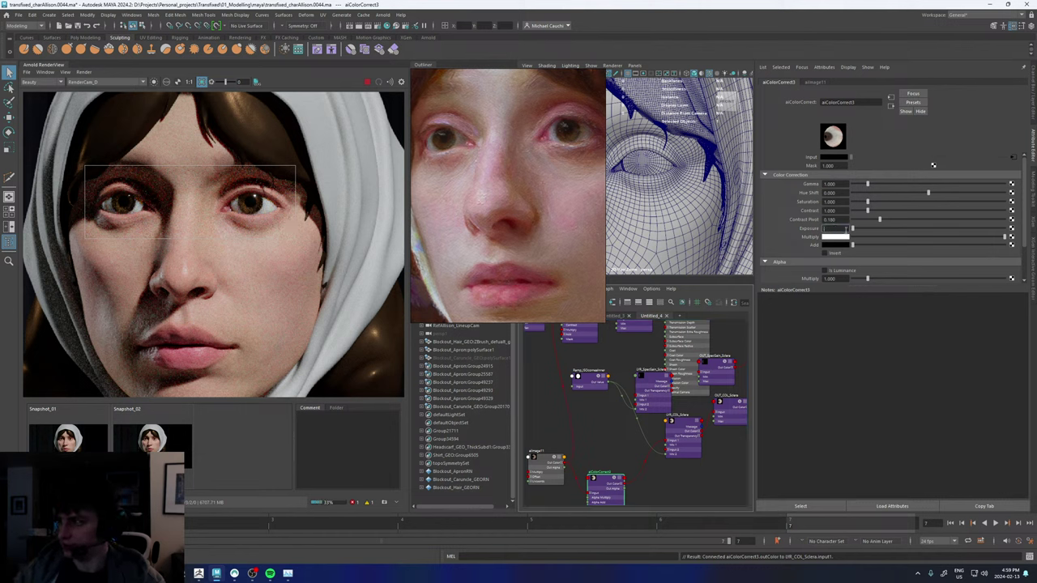
text(-0.2)
key(Return)
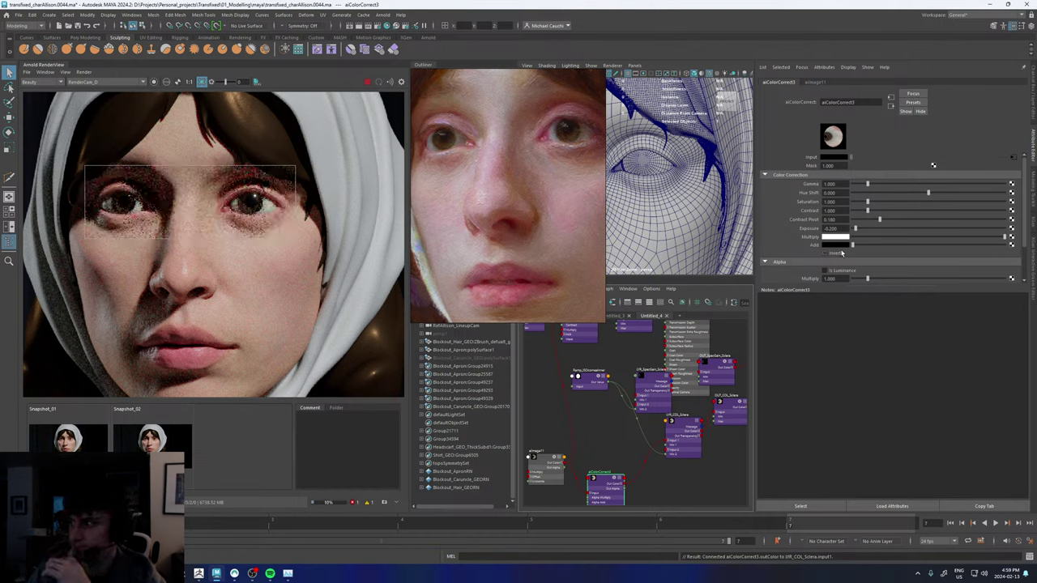
- Tint the Multiply colour of aiColorCorrect3 a very pale, warm off-white to soften the sclera
click(838, 237)
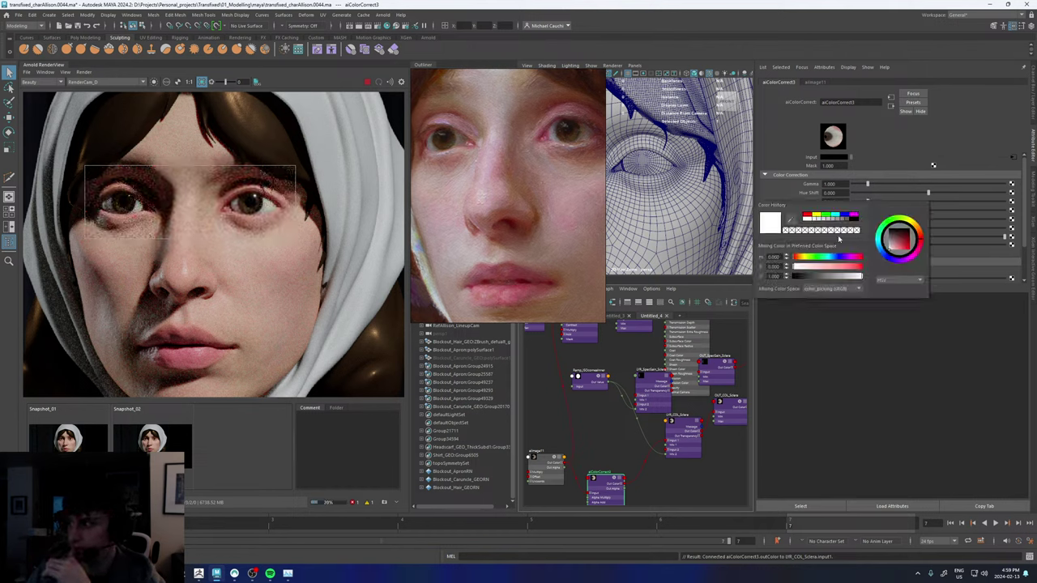
click(796, 258)
drag(799, 267, 803, 268)
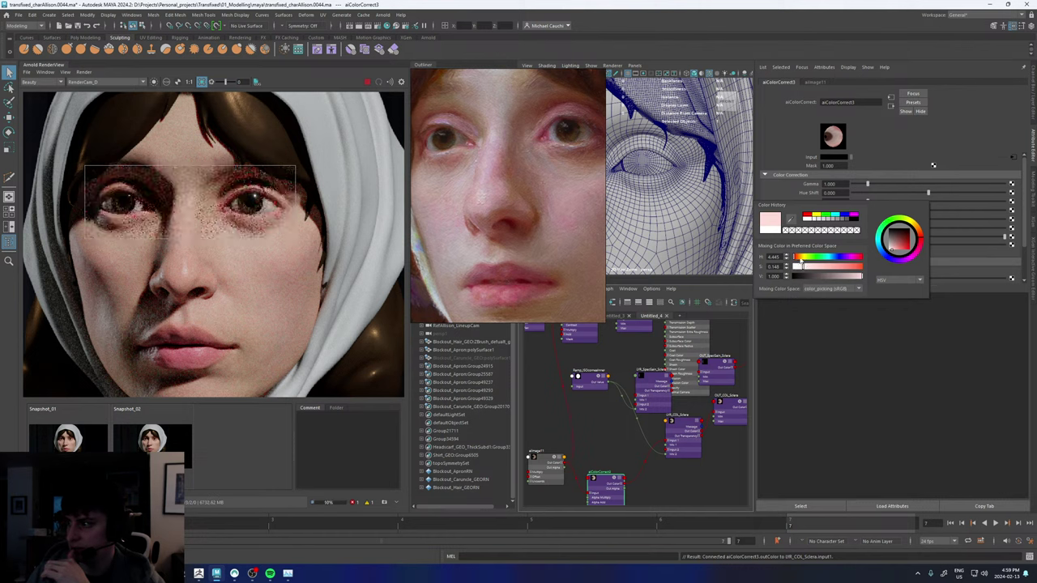
click(799, 257)
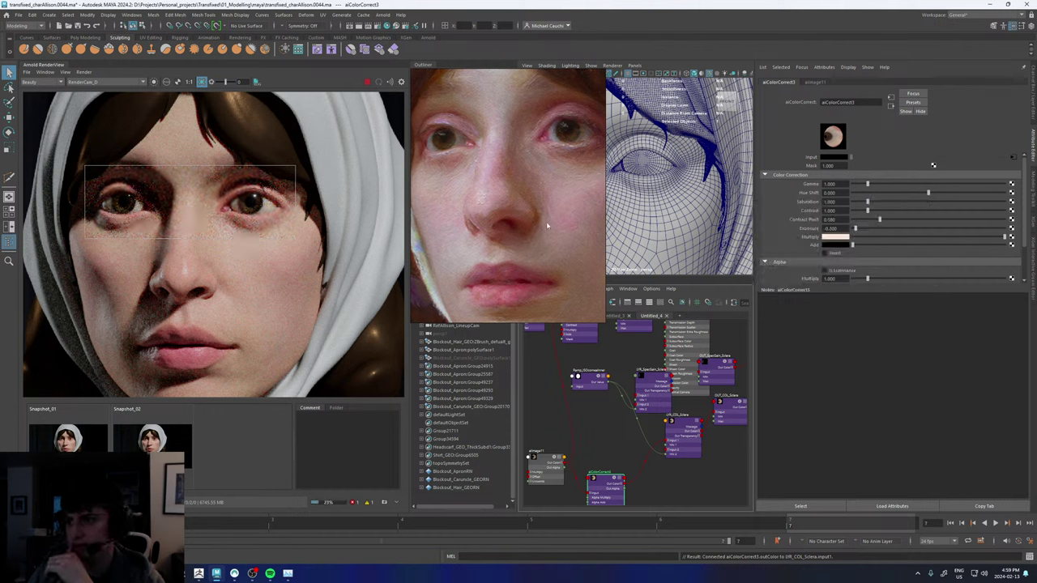
click(834, 238)
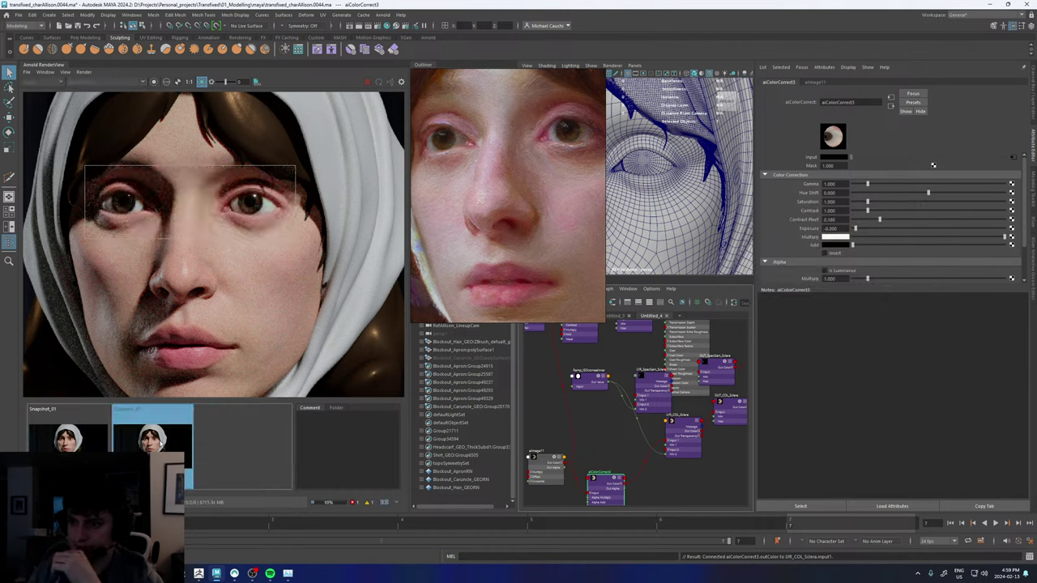
- Compare the current render with Snapshot_02, examining the sclera colour of the eye close up
click(160, 444)
click(160, 444)
scroll(269, 176, up, 5)
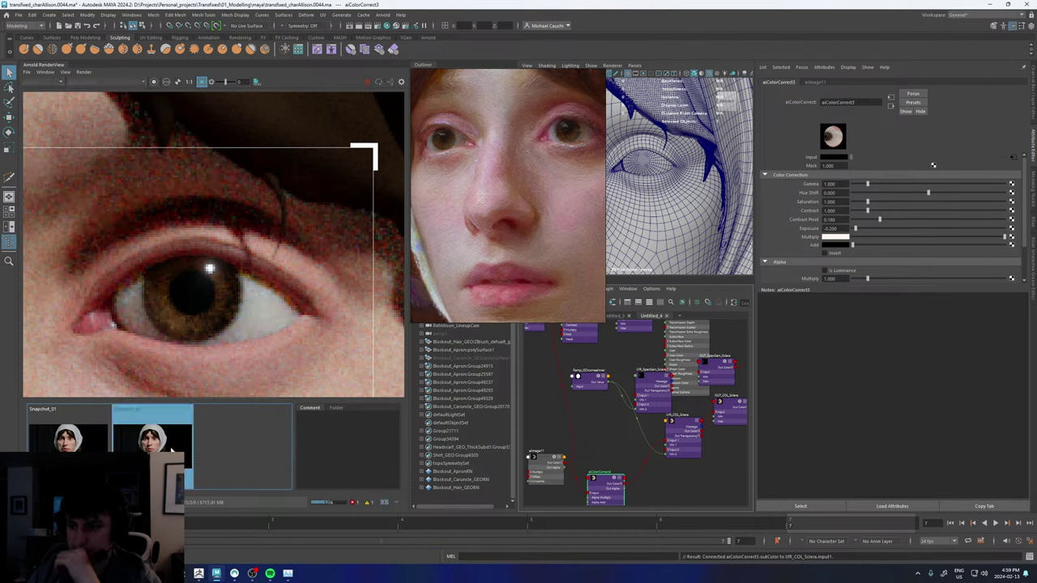
click(171, 451)
scroll(273, 307, down, 5)
scroll(224, 333, up, 1)
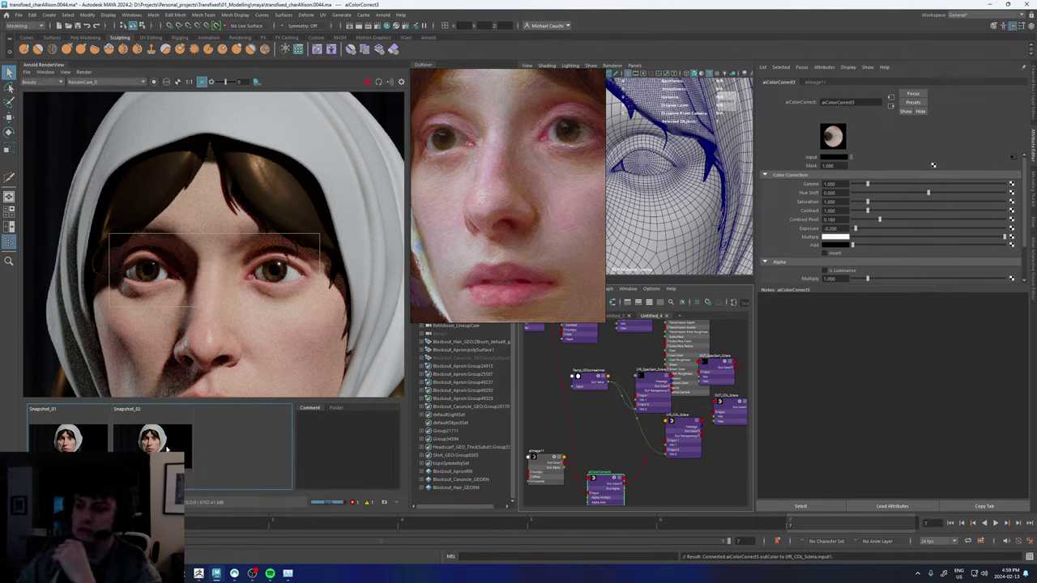
scroll(290, 278, up, 6)
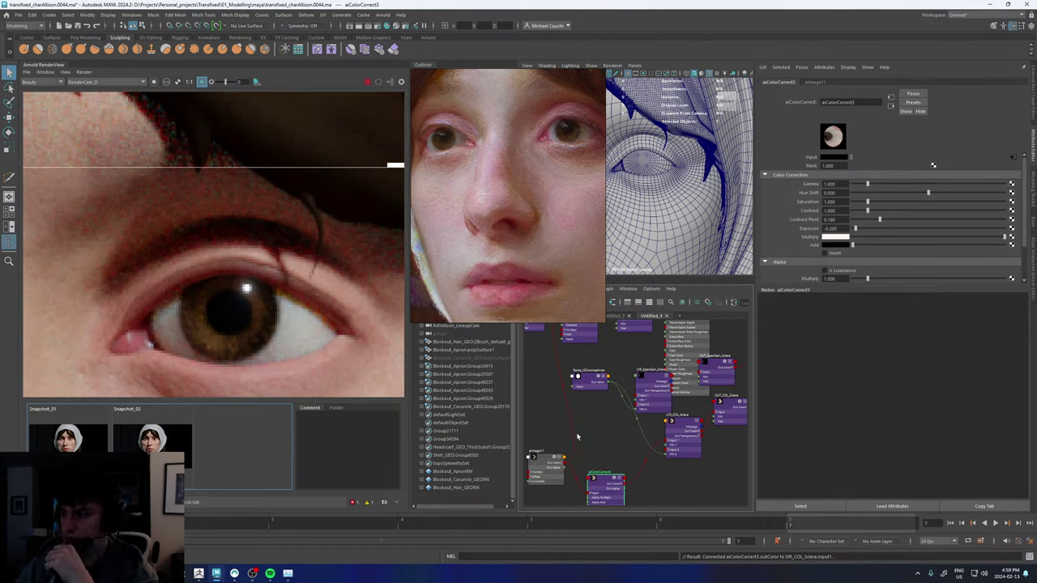
- Set the Mipmap Bias of the aiImage11 eye texture to -4 and check both eyes in the render
click(540, 465)
scroll(820, 232, up, 2)
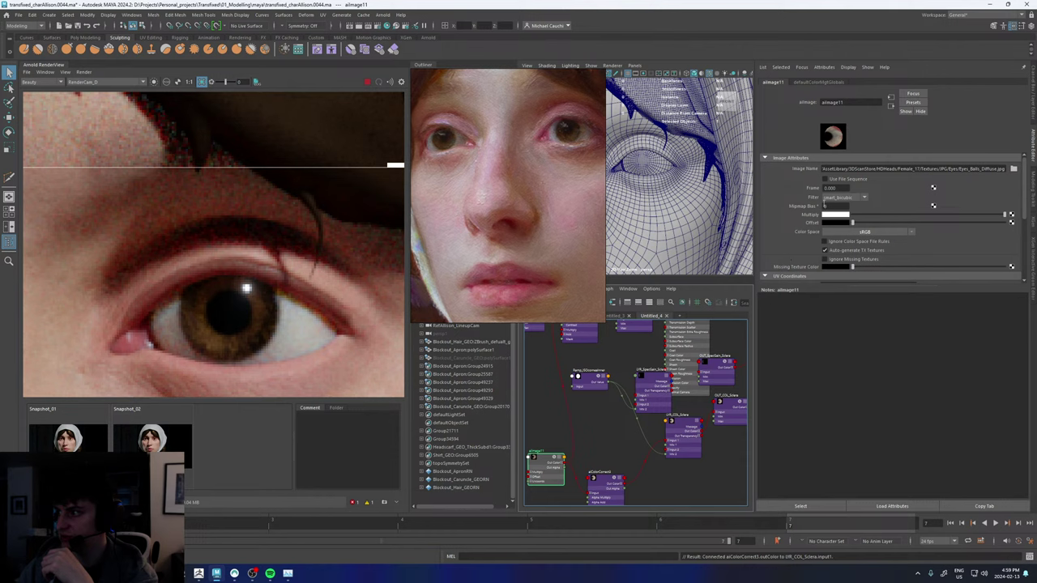
text(-4)
key(Return)
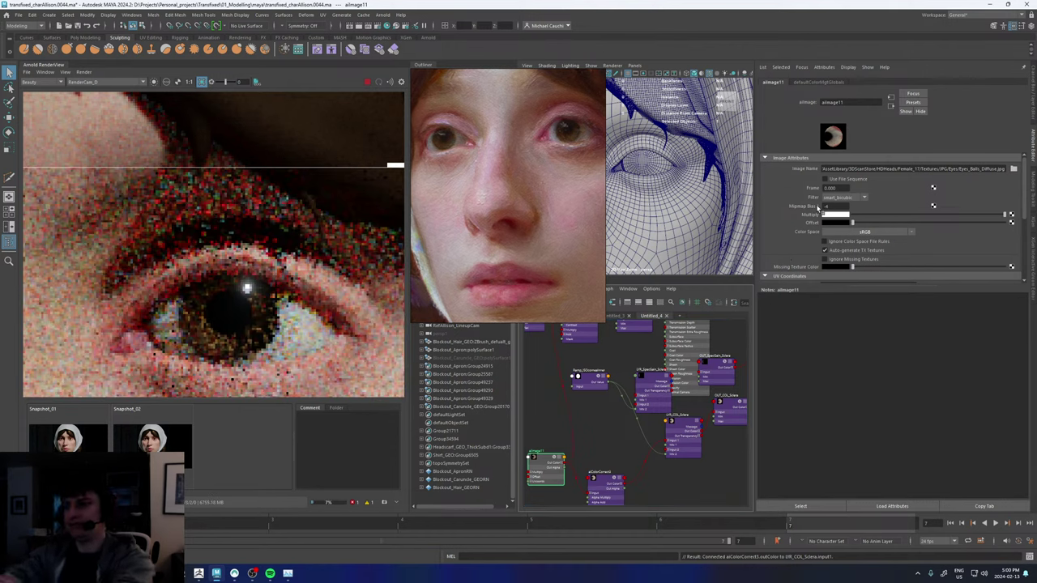
scroll(300, 308, down, 4)
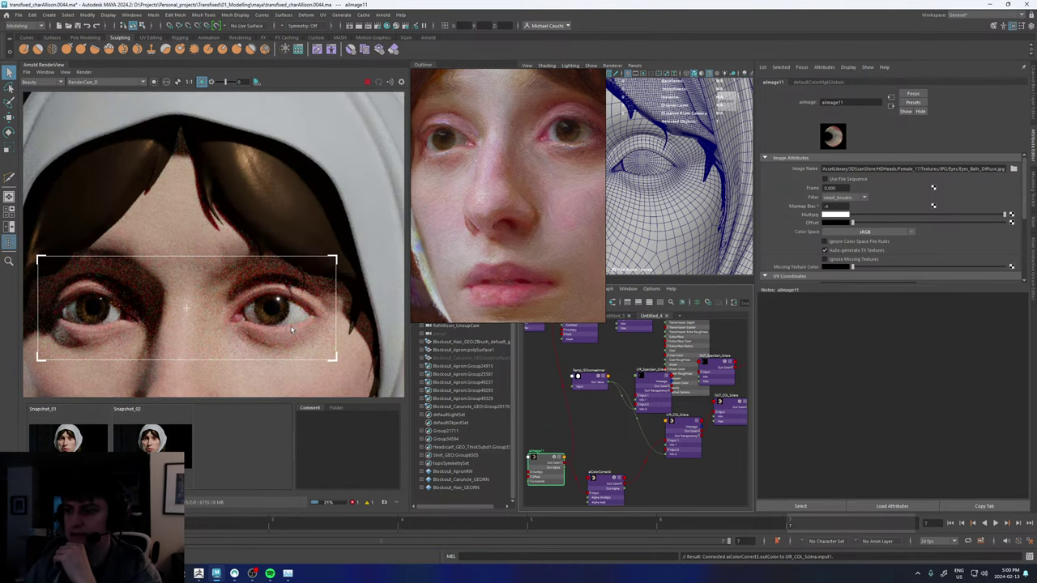
alt+middle_drag(263, 326, 327, 305)
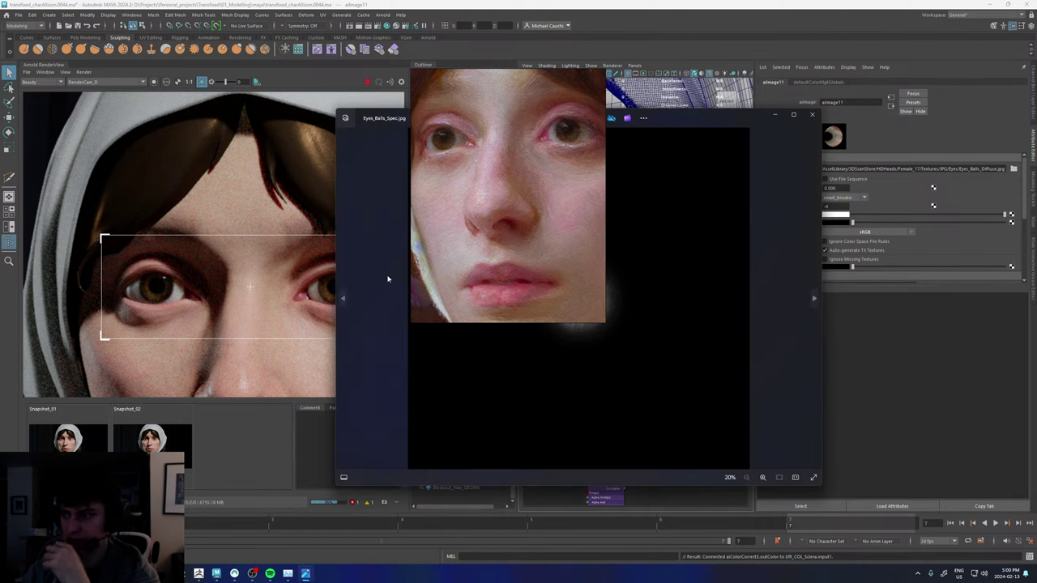
- Move the reference face aside and examine the iris detail in the Eyes_Balls_Spec.jpg texture
right_drag(519, 250, 295, 312)
scroll(602, 308, up, 5)
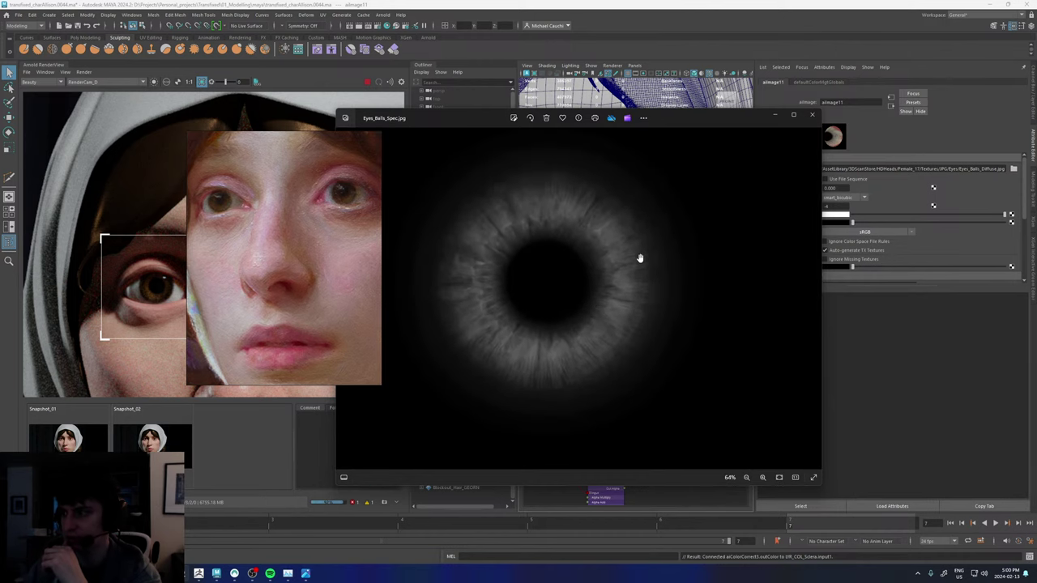
scroll(631, 272, up, 3)
scroll(567, 324, up, 2)
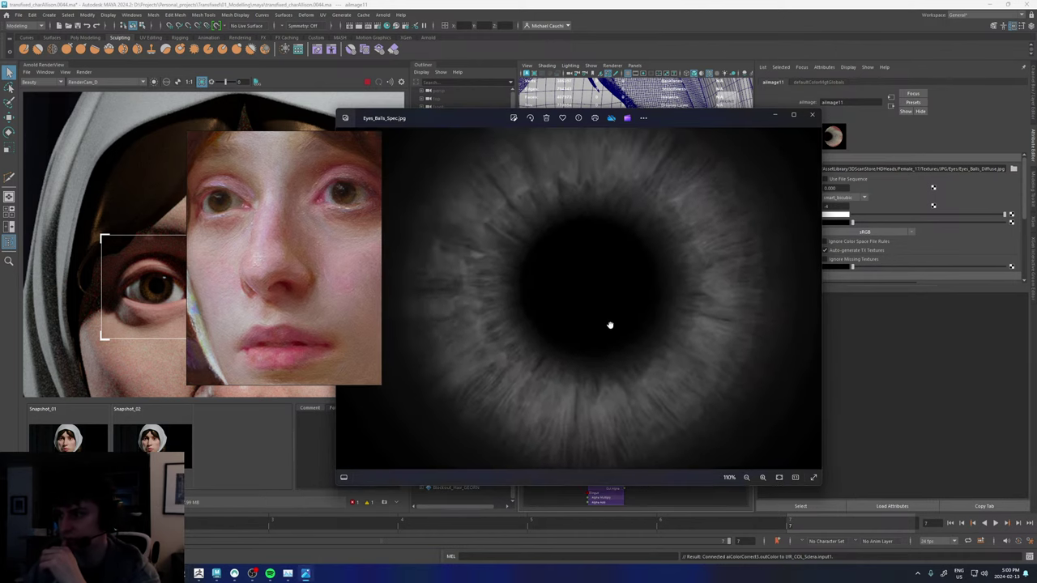
scroll(528, 362, up, 3)
scroll(527, 362, down, 3)
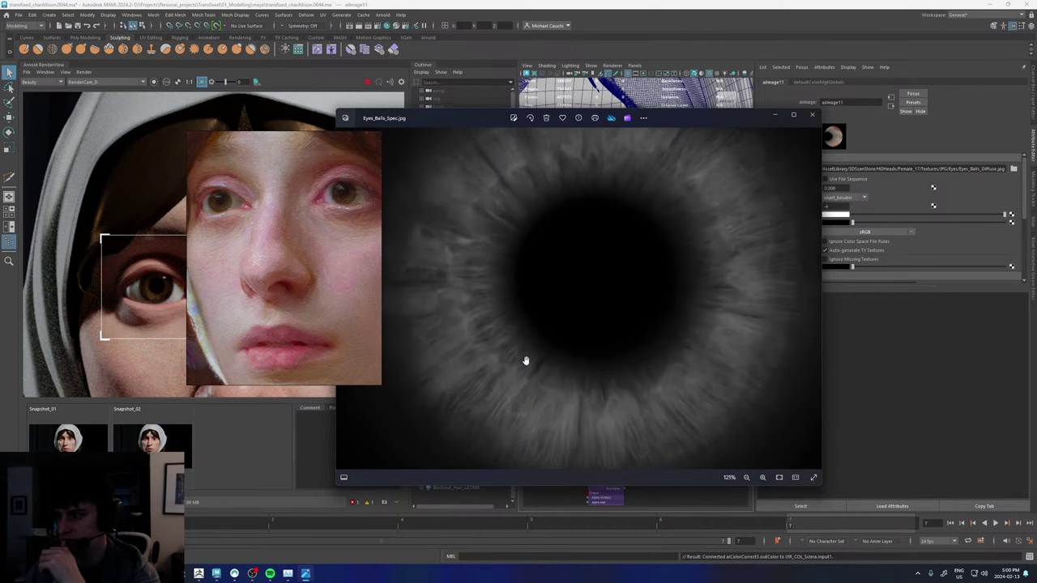
drag(618, 283, 537, 356)
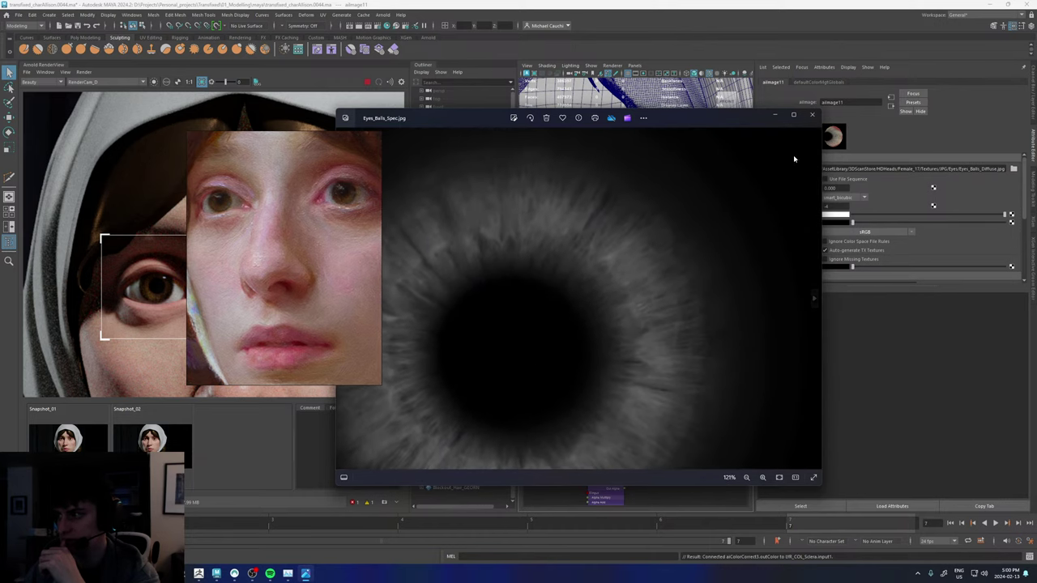
click(813, 115)
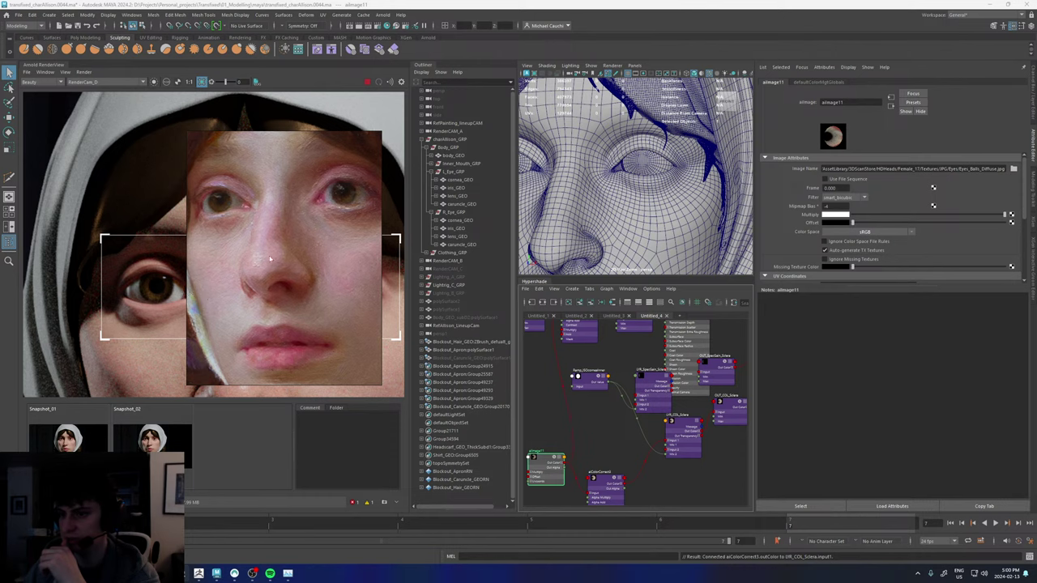
- Examine the iris and vein detail in the Eyes_Balls_Roughness.jpg and Eyes_Balls_Normals.jpg textures
right_drag(270, 259, 524, 303)
click(250, 286)
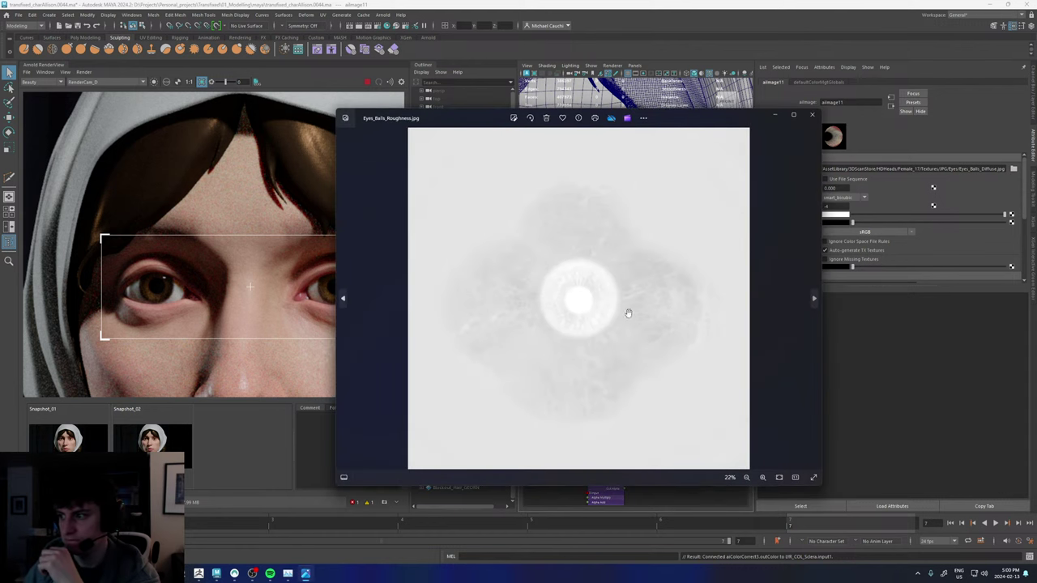
scroll(593, 313, up, 5)
scroll(590, 317, down, 2)
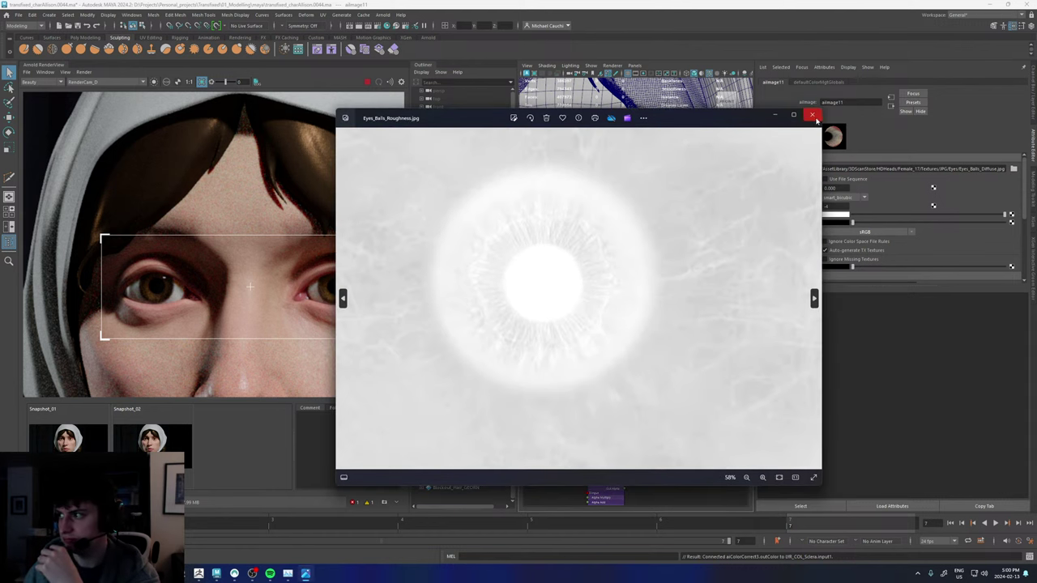
click(812, 114)
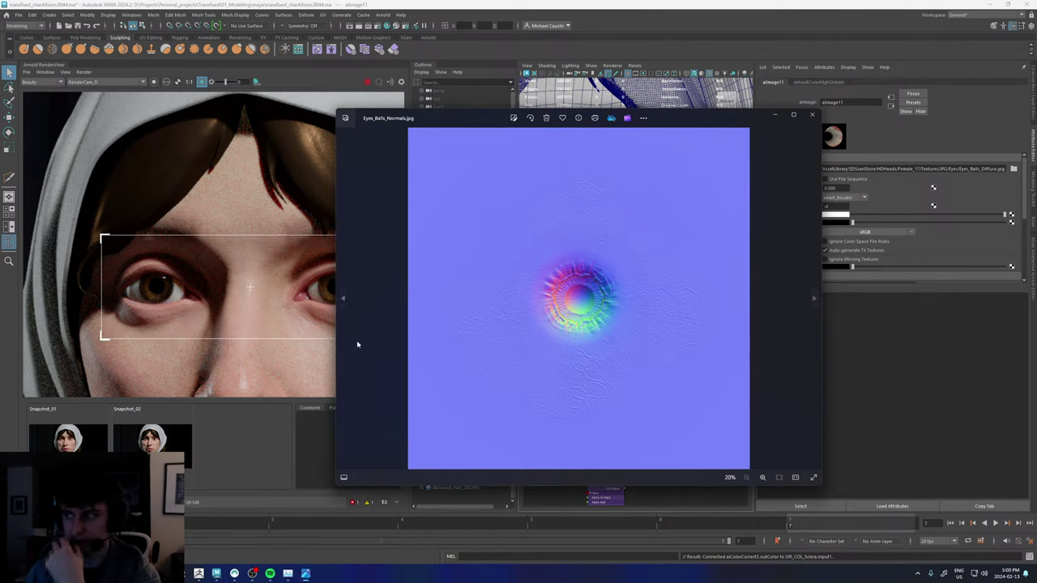
scroll(609, 313, up, 5)
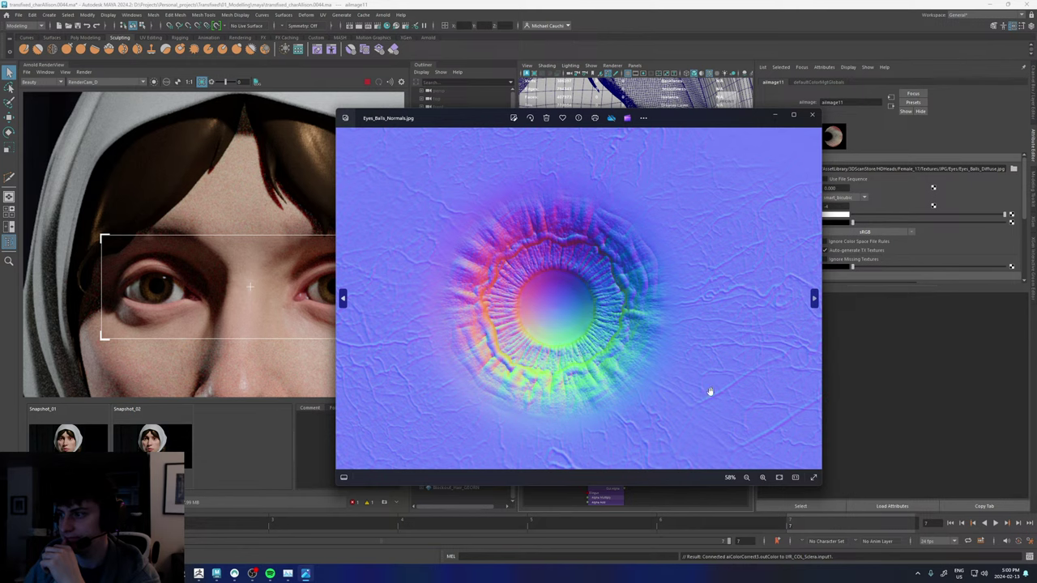
scroll(618, 321, up, 2)
scroll(537, 328, down, 5)
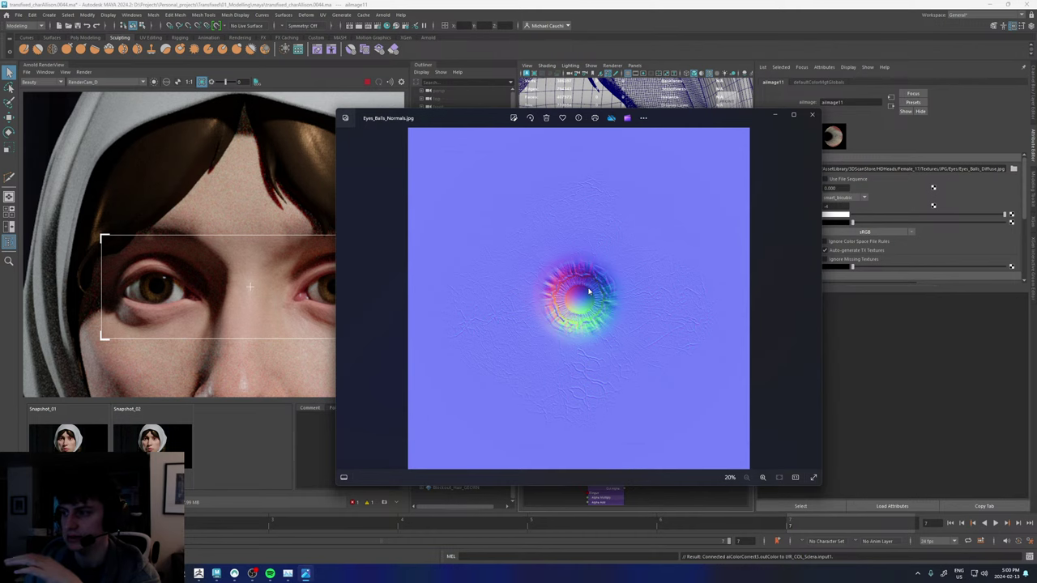
click(815, 117)
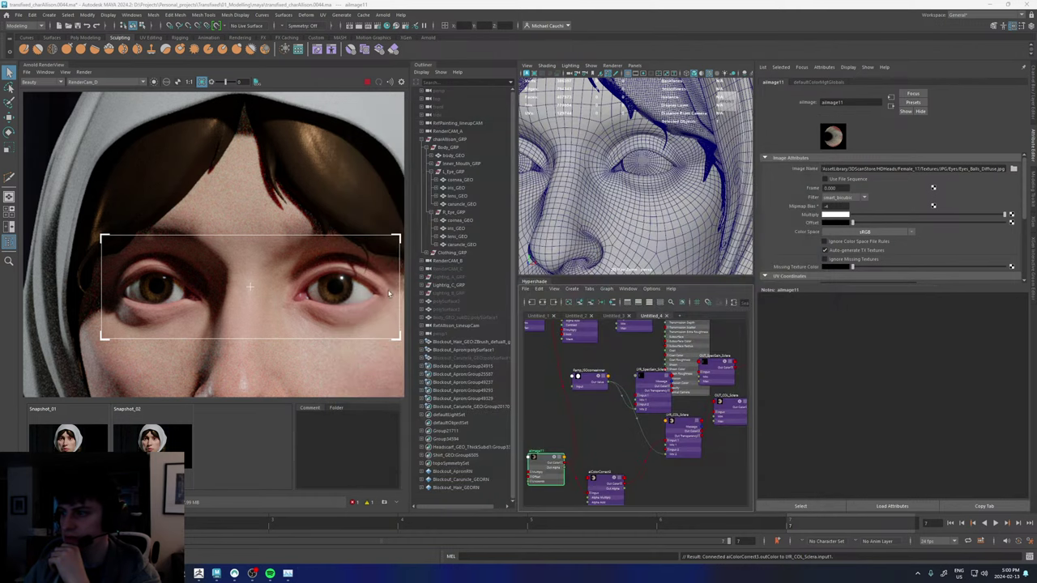
- Compare the eyes in the current render against Snapshot_02 and Snapshot_01
scroll(298, 309, up, 2)
scroll(281, 329, down, 2)
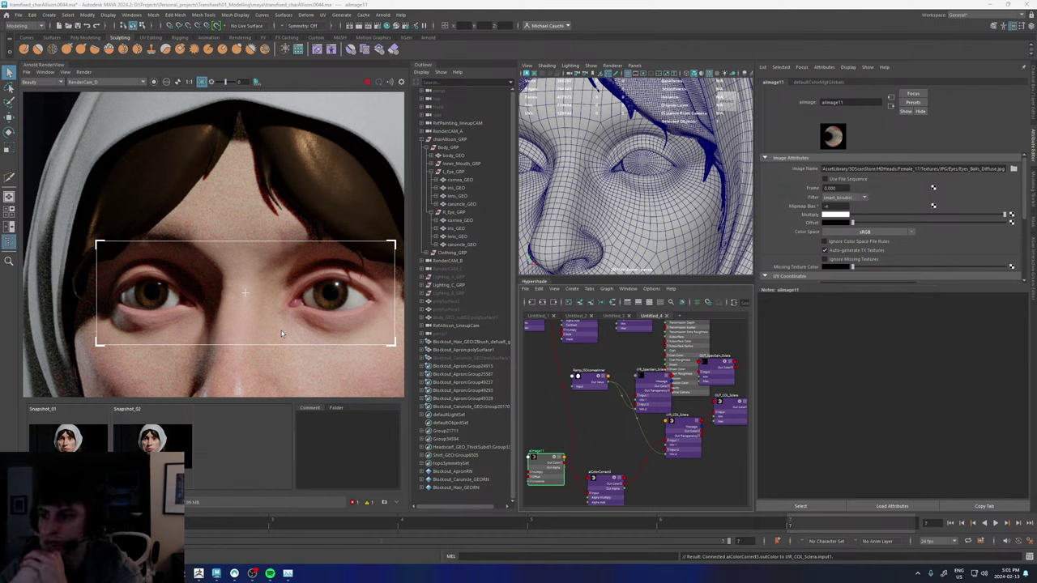
click(178, 448)
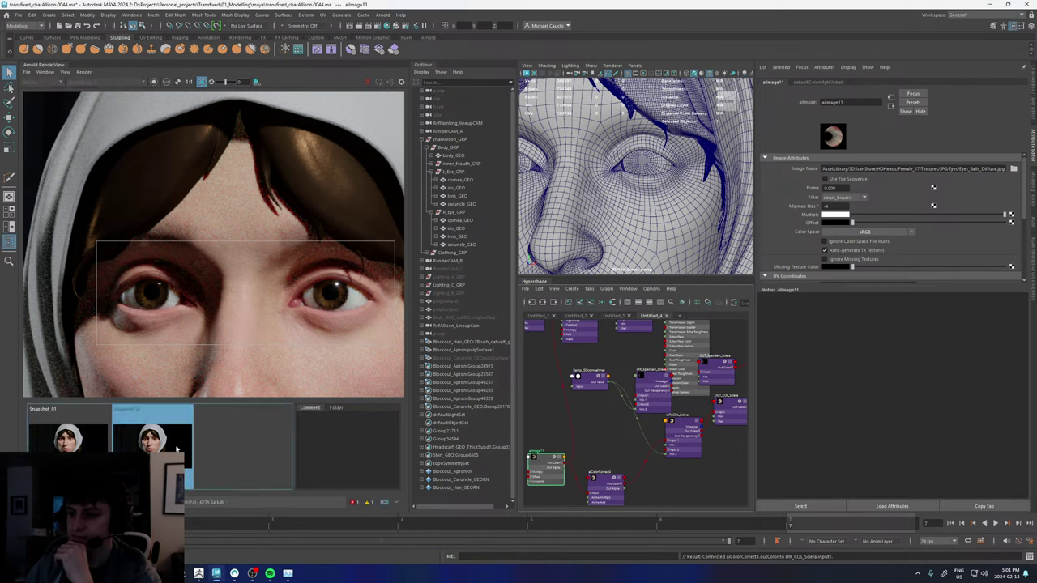
click(177, 448)
click(177, 448)
click(177, 448)
click(93, 459)
click(93, 458)
click(93, 458)
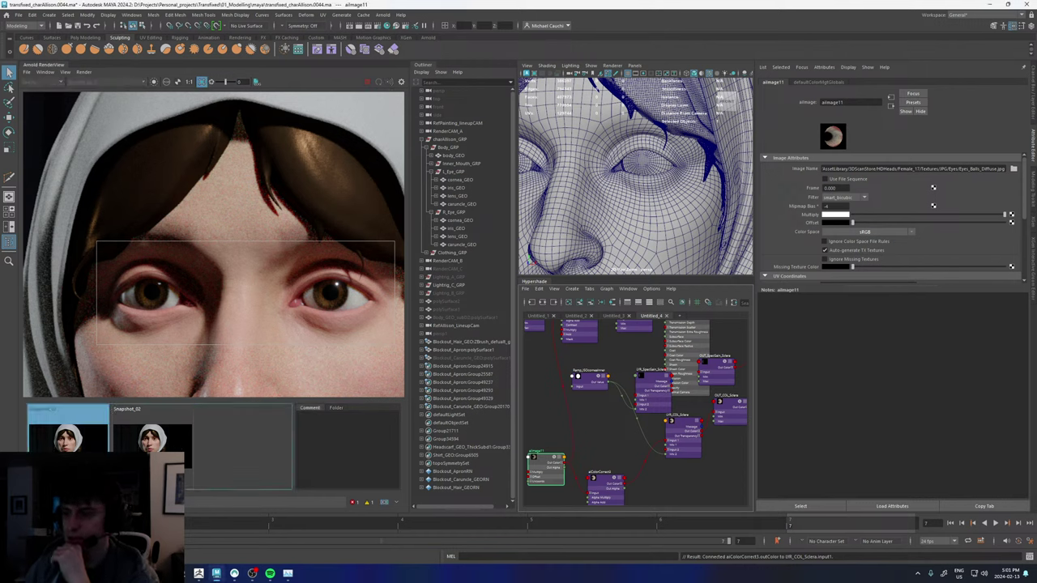
click(93, 459)
- Examine the eyes in the beauty render and in the specular pass, ending on the beauty pass
scroll(248, 251, down, 3)
scroll(255, 280, up, 2)
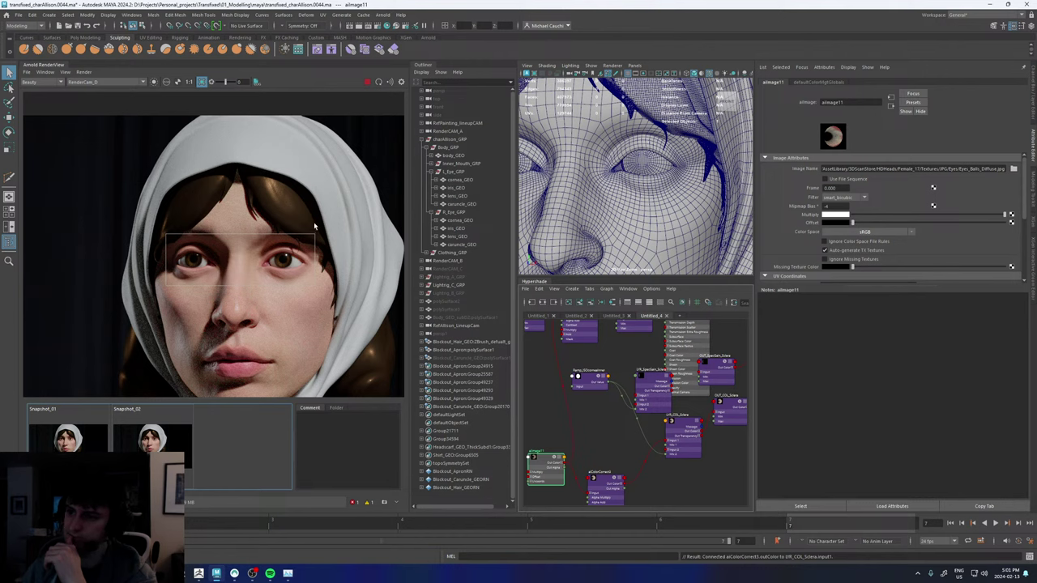
scroll(282, 270, down, 5)
scroll(276, 276, up, 6)
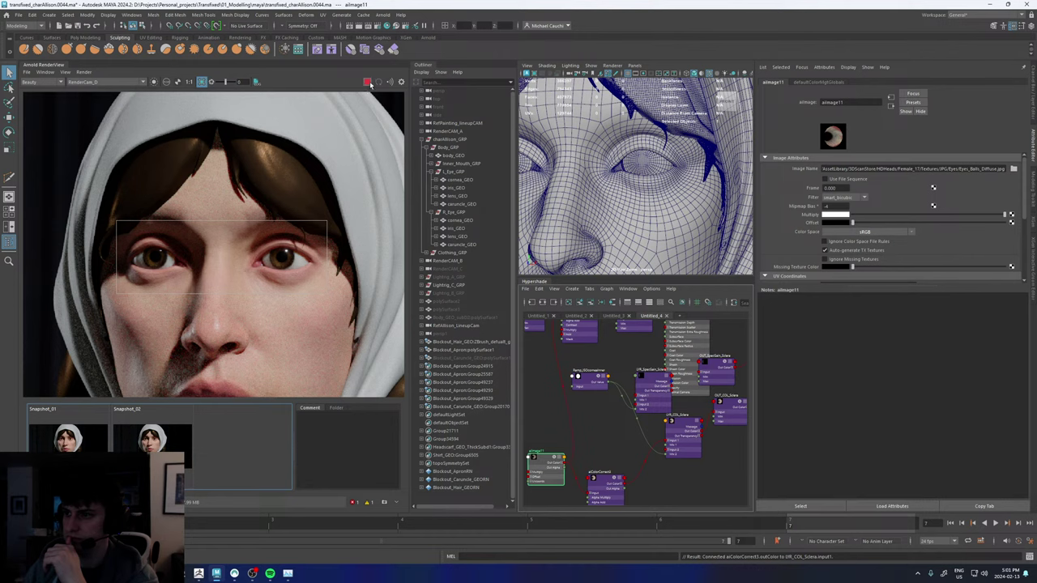
scroll(261, 317, up, 3)
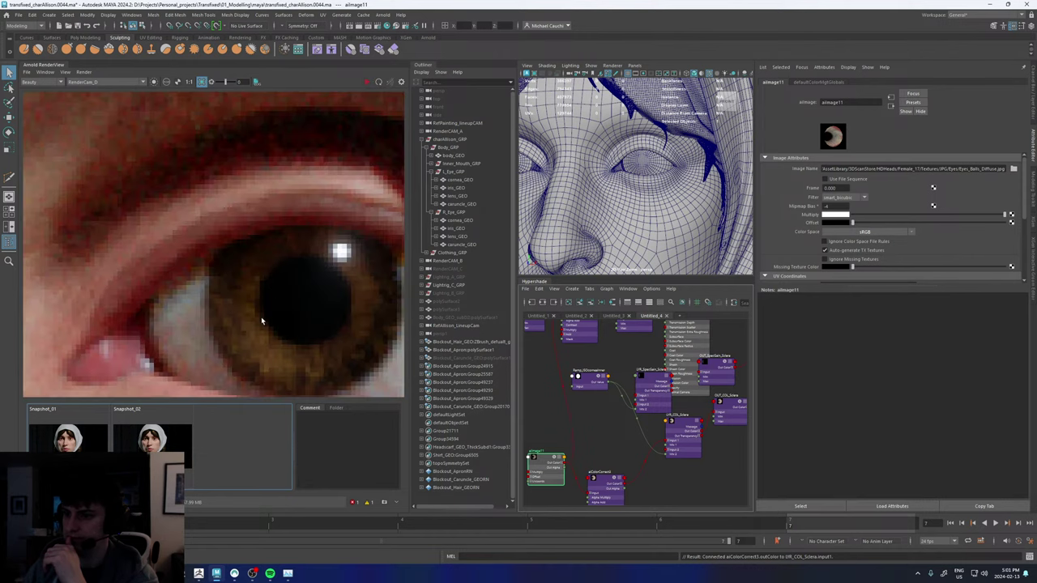
scroll(173, 242, down, 4)
click(36, 82)
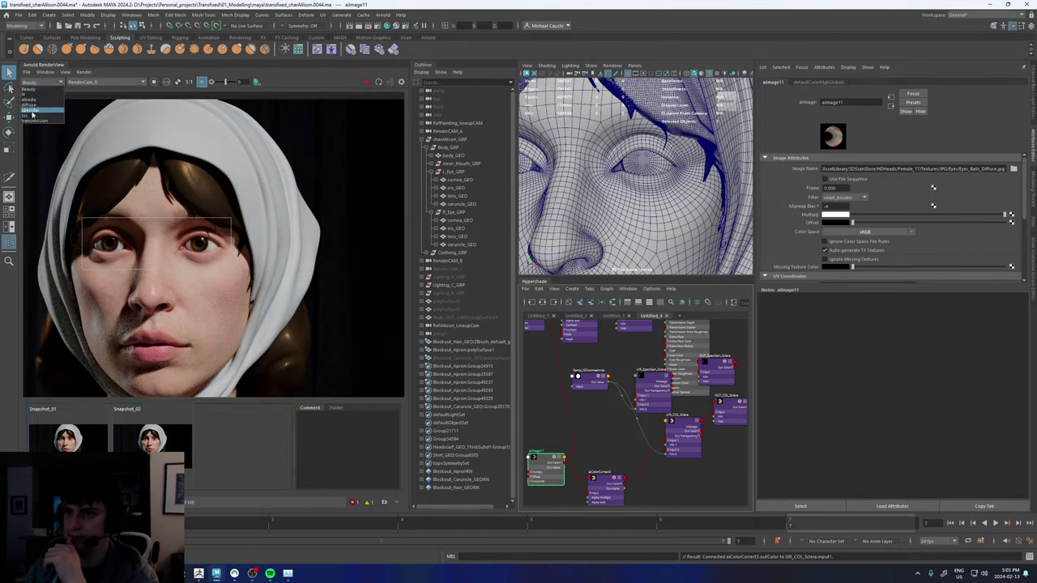
click(30, 114)
scroll(249, 304, up, 3)
scroll(243, 262, down, 5)
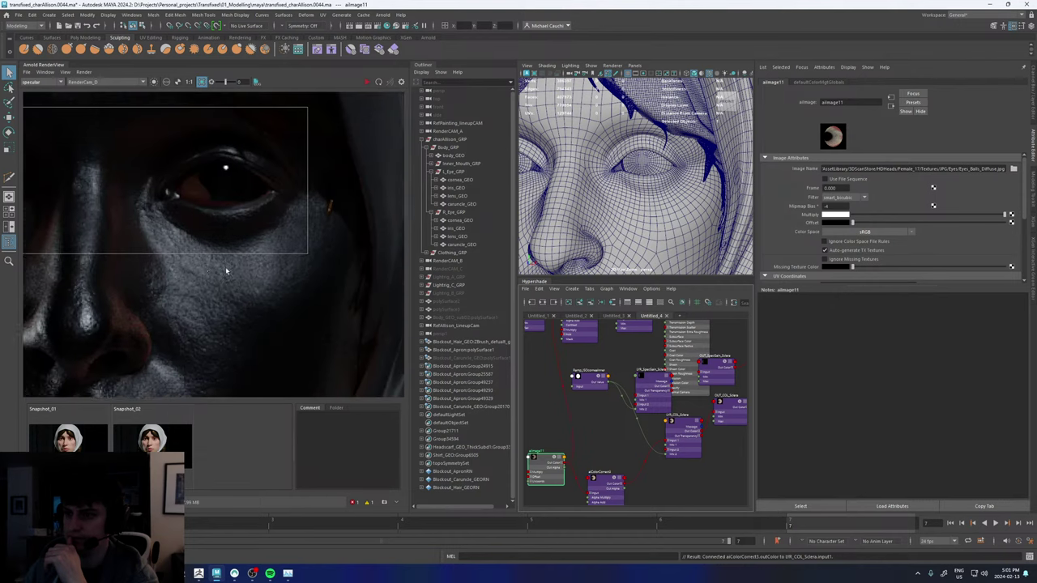
click(36, 82)
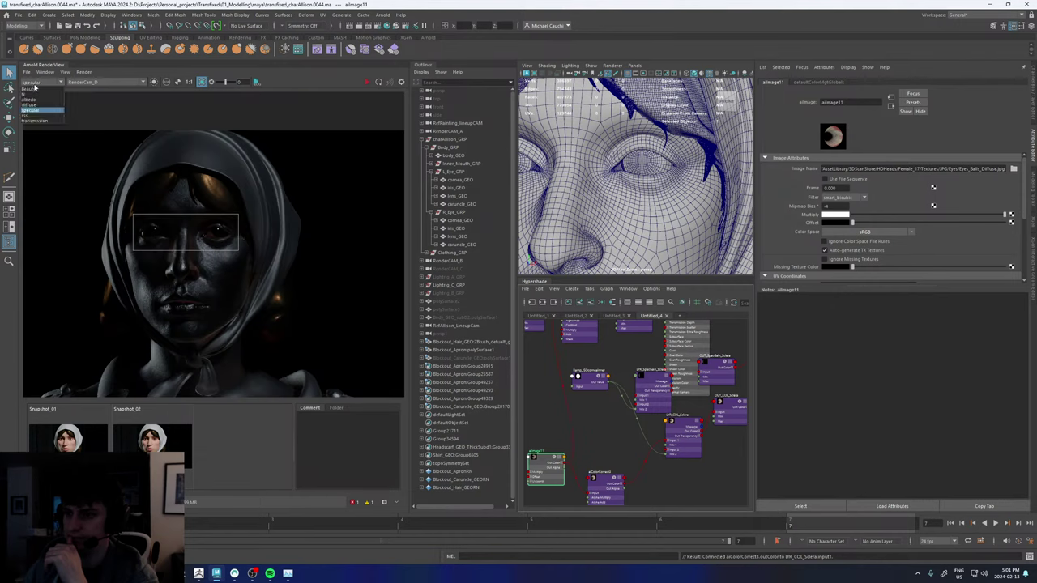
click(30, 91)
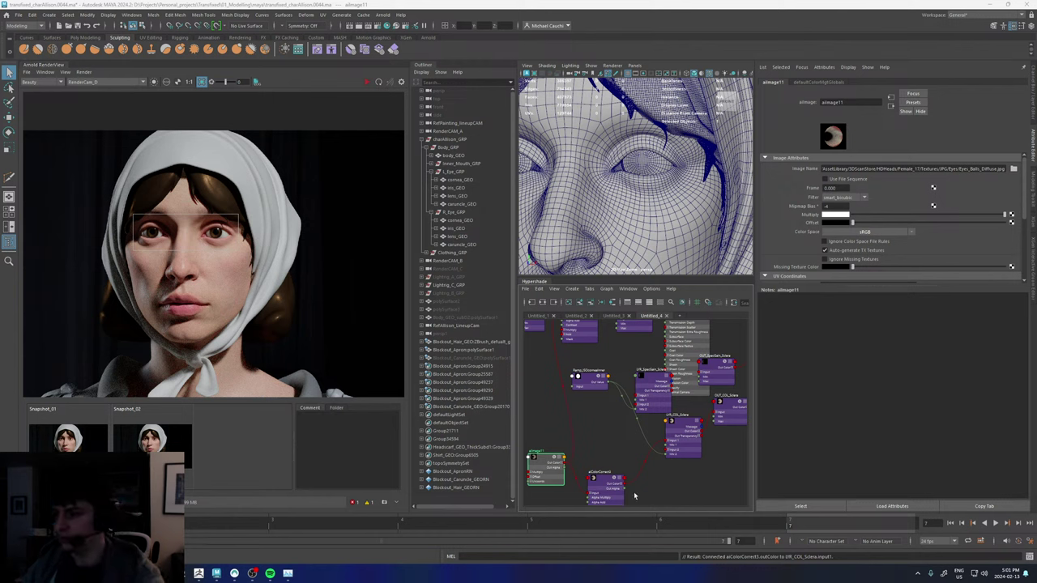
- Bring up the shading network of the iris_mat material in the Hypershade
click(548, 472)
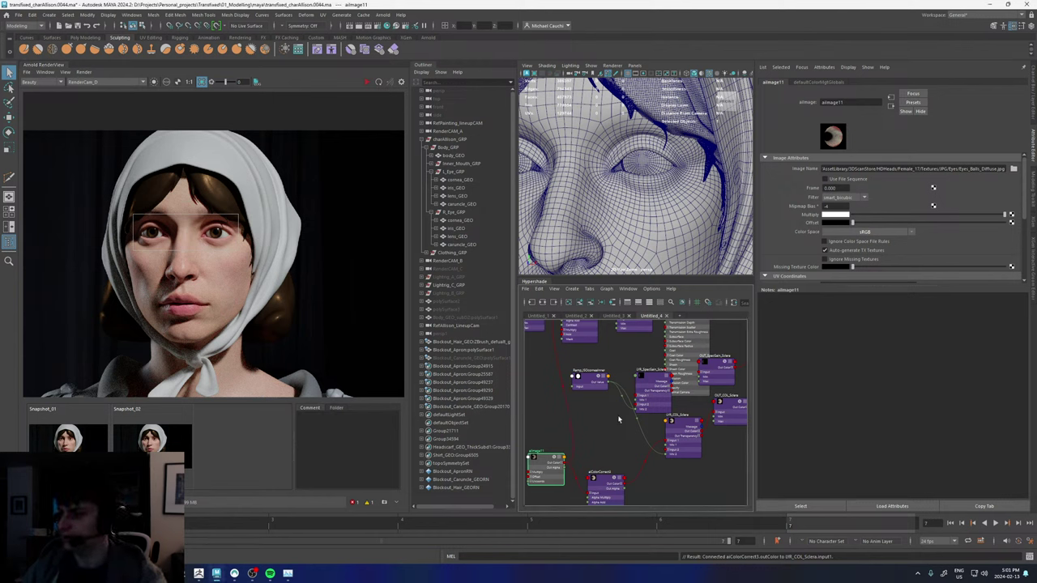
scroll(618, 419, down, 3)
scroll(626, 330, up, 5)
alt+middle_drag(697, 341, 575, 352)
click(608, 392)
click(547, 306)
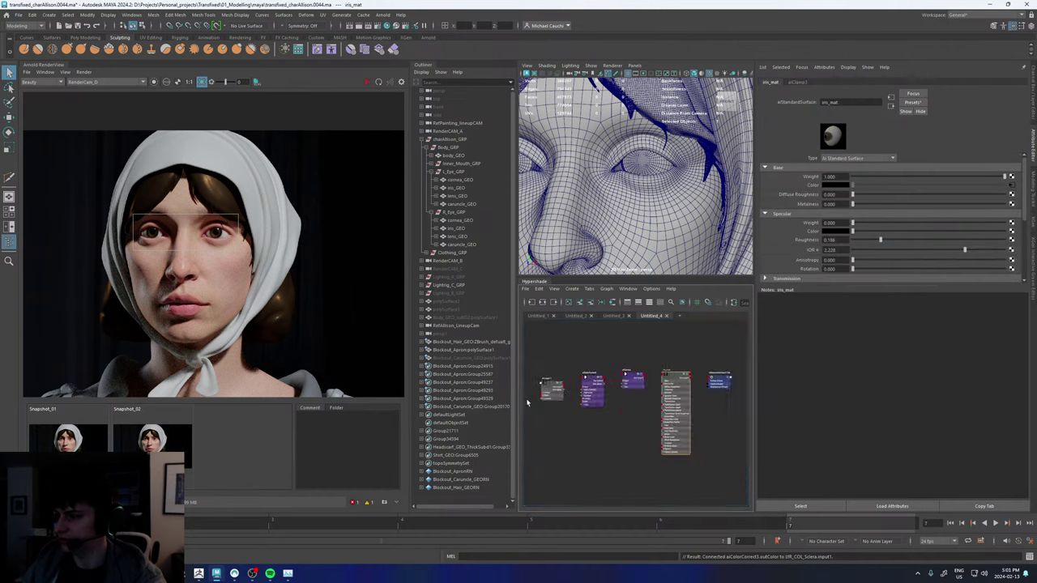
scroll(552, 381, up, 4)
- Duplicate the aiImage11 node without its network and place the copy below the iris nodes
click(552, 387)
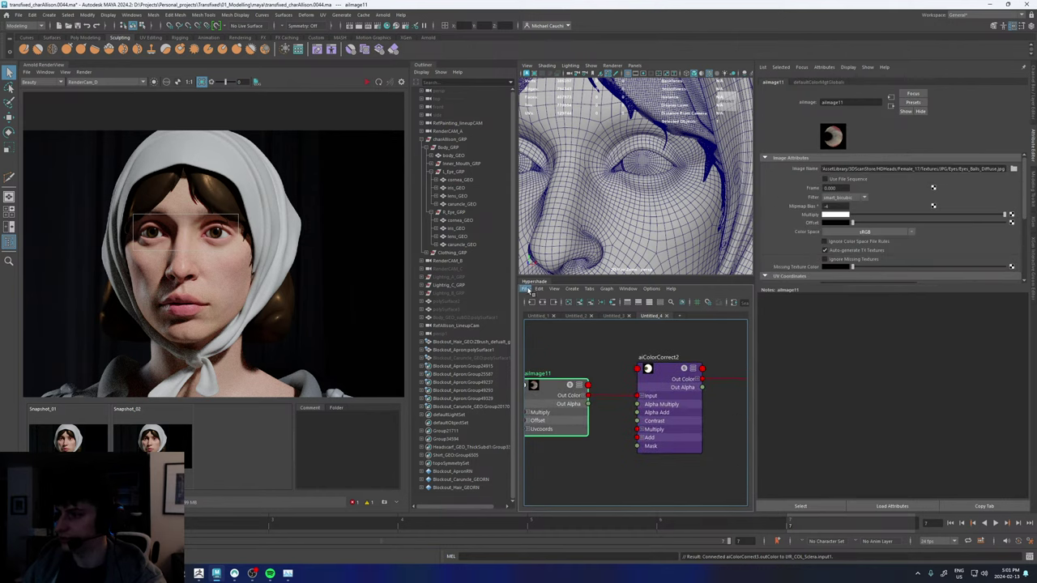
click(539, 289)
mouse_move(567, 374)
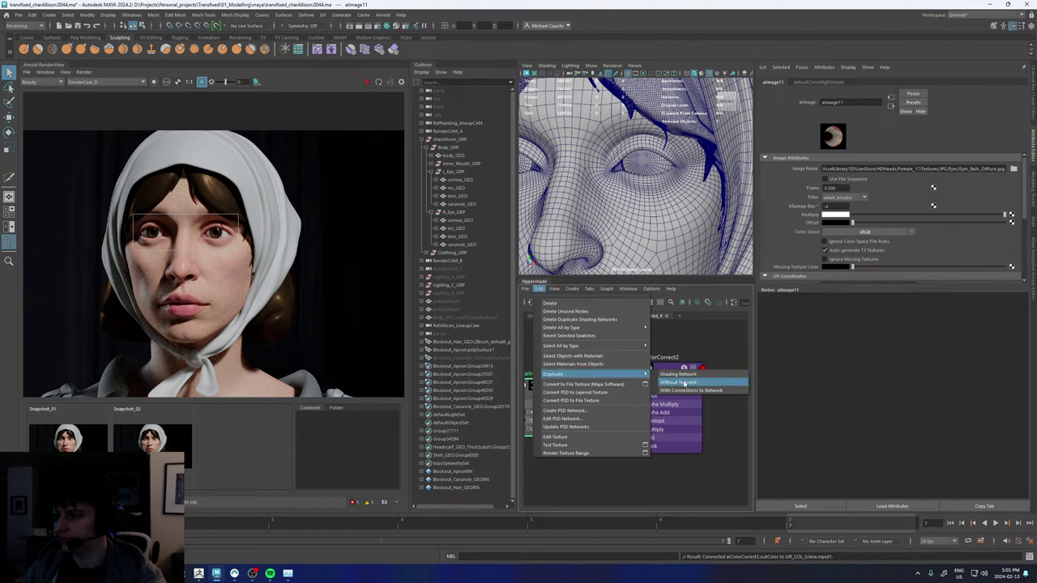
click(684, 382)
drag(633, 397, 559, 478)
scroll(614, 411, down, 5)
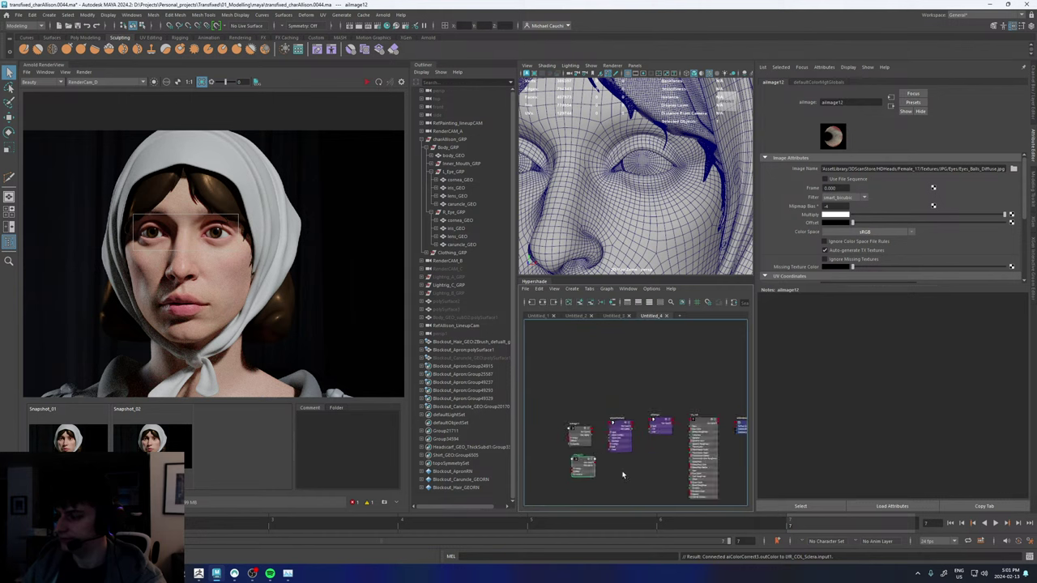
drag(594, 400, 596, 451)
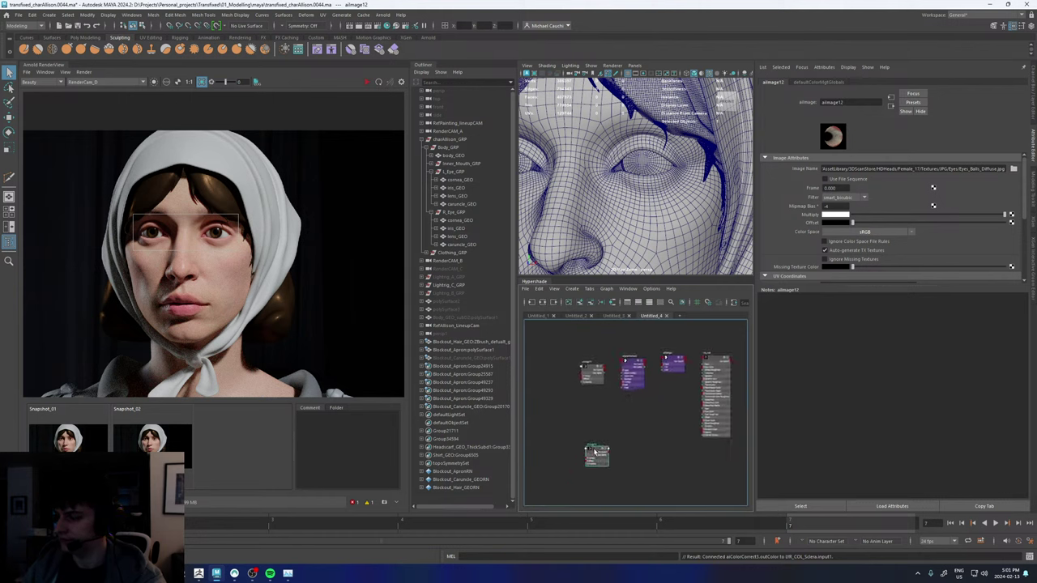
- Load Eyes_Balls_Spec.jpg as the image of the duplicated aiImage node
click(1013, 168)
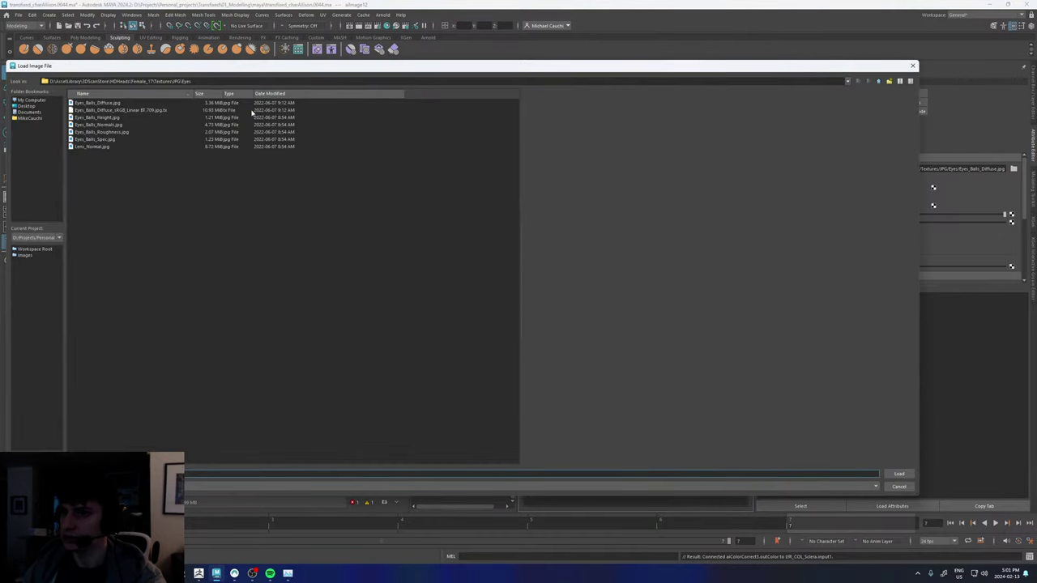
click(110, 140)
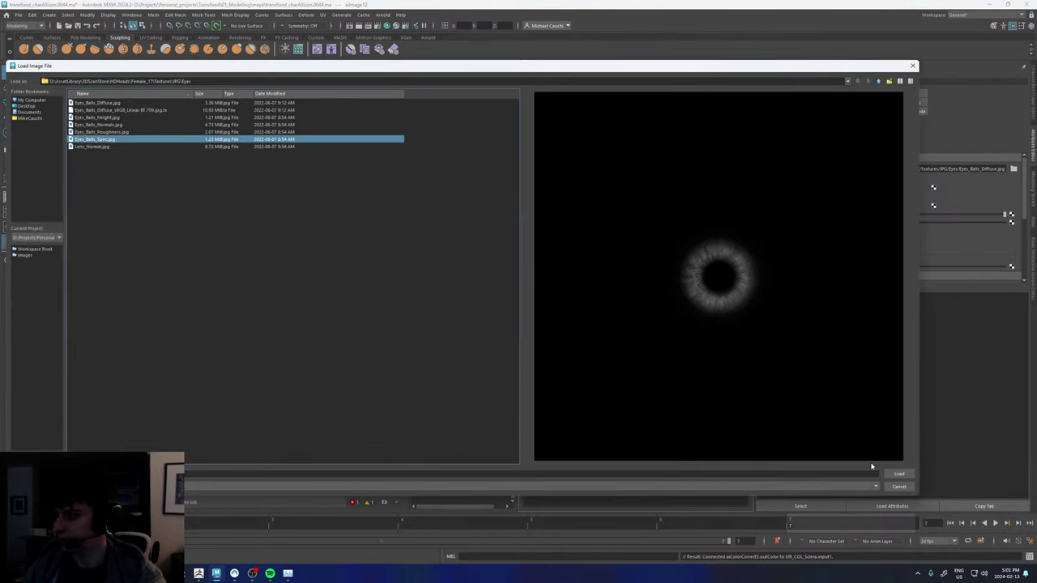
click(901, 475)
- Create an aiBump2d node beside the spec image node in the iris network
scroll(636, 459, up, 3)
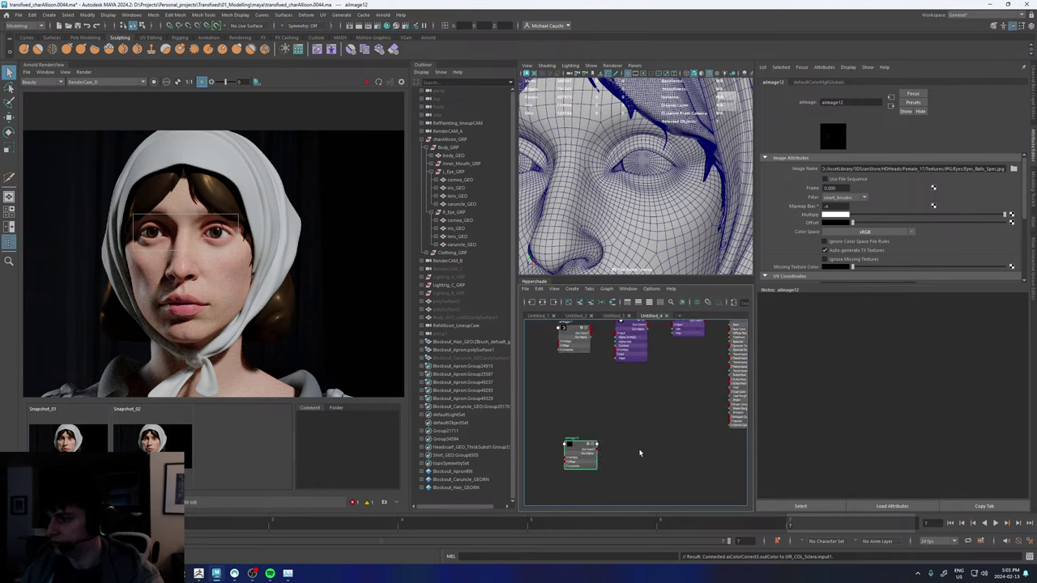
alt+middle_drag(640, 450, 592, 422)
click(591, 426)
key(Tab)
text(bu)
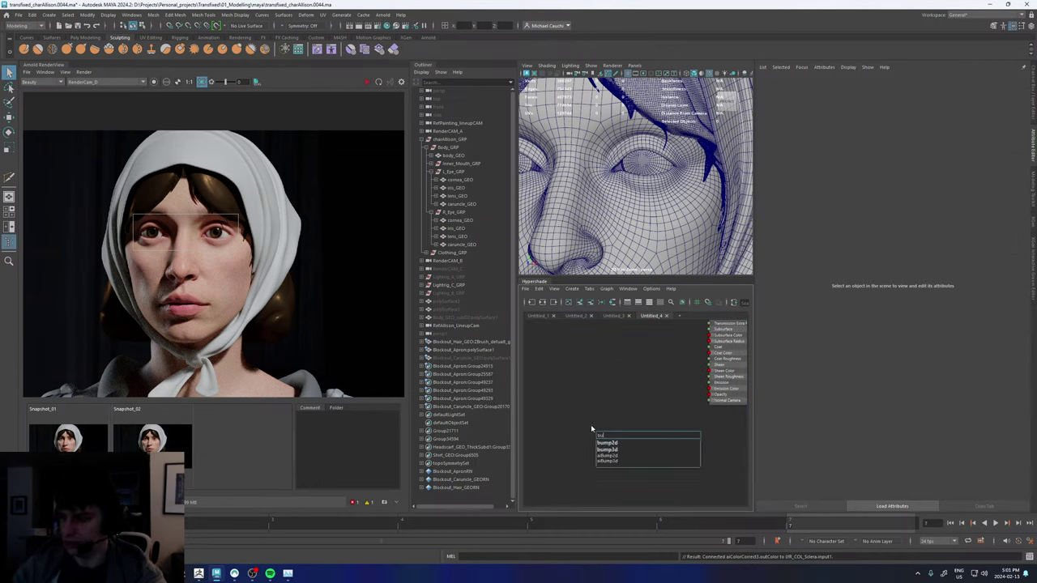
text(mp)
key(Down)
key(Down)
key(Return)
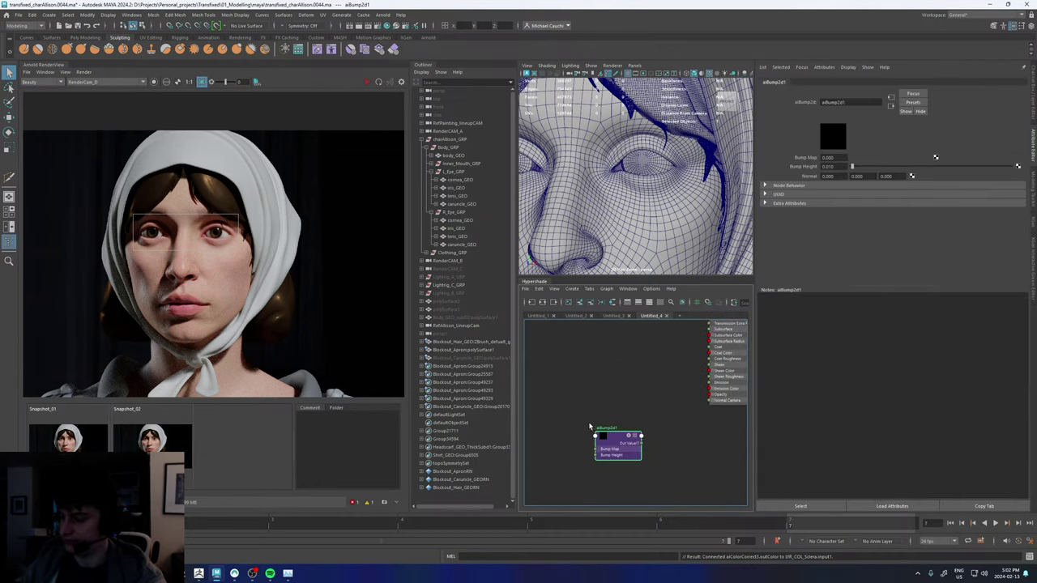
- Connect the spec image's red channel to the aiBump2d Bump Map and the bump output to iris_mat's Normal Camera
alt+middle_drag(570, 421, 627, 428)
click(593, 420)
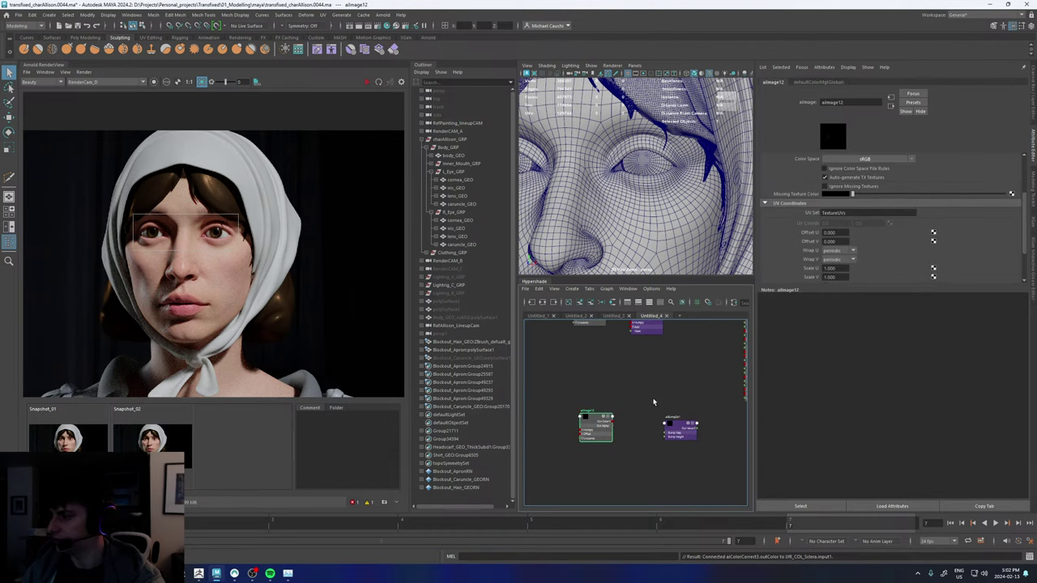
scroll(641, 423, up, 3)
drag(581, 415, 684, 437)
click(576, 416)
drag(603, 426, 686, 437)
scroll(662, 400, down, 3)
alt+middle_drag(676, 381, 628, 434)
scroll(612, 475, up, 2)
drag(595, 451, 668, 407)
scroll(681, 421, down, 2)
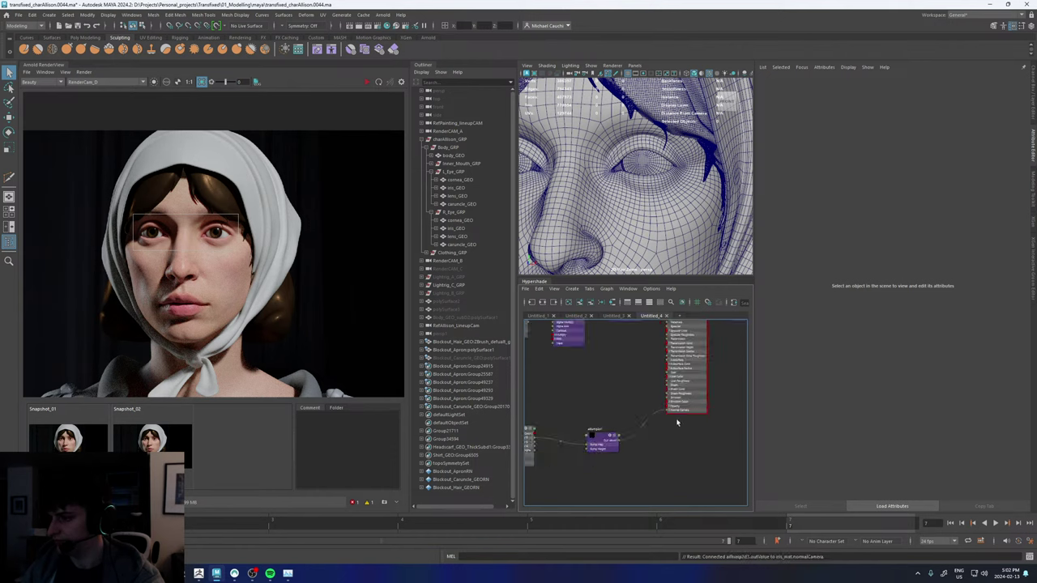
- Set the Bump Height of the aiBump2d node to 1
click(590, 432)
drag(838, 166, 805, 170)
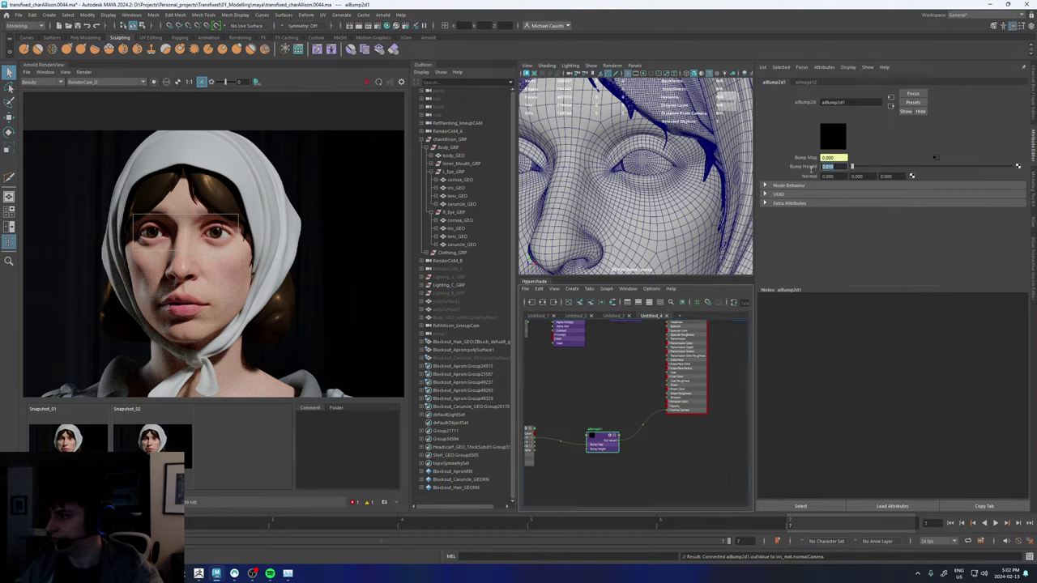
text(1)
key(Return)
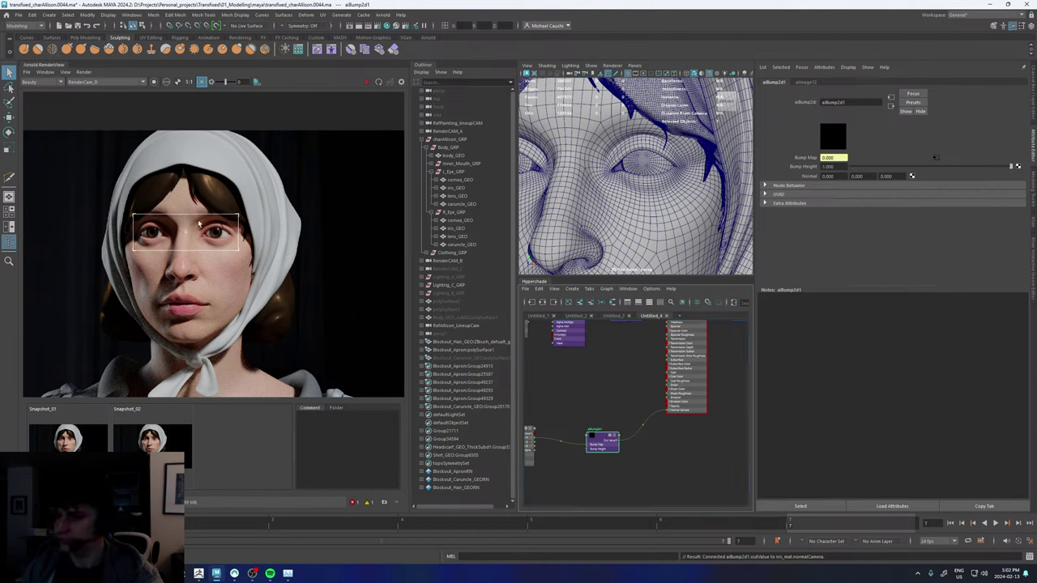
- Restrict the render region to the character's left eye and restart the Arnold render
scroll(132, 240, up, 5)
drag(88, 216, 283, 348)
alt+middle_drag(582, 393, 648, 362)
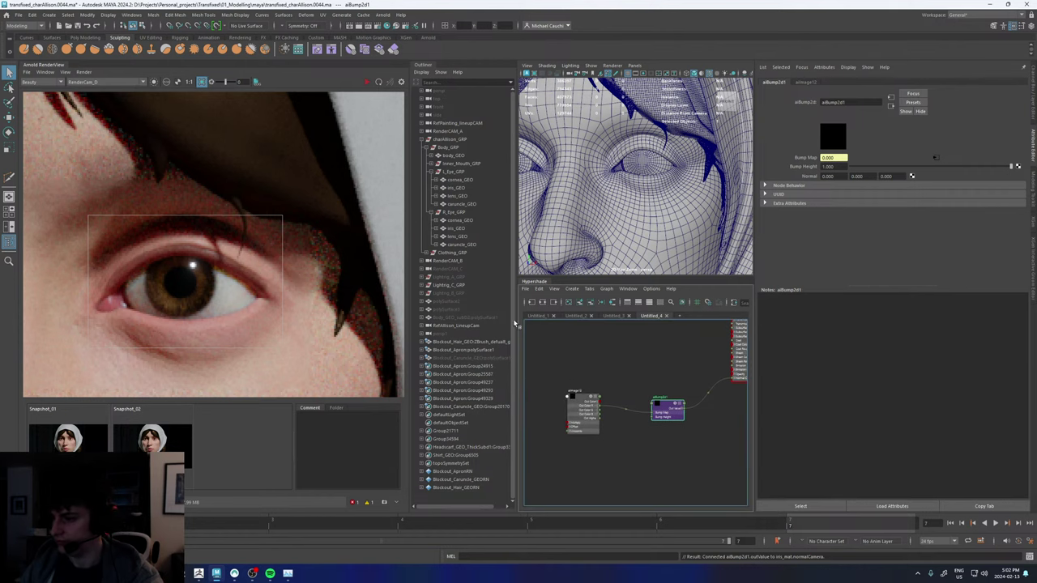
click(367, 84)
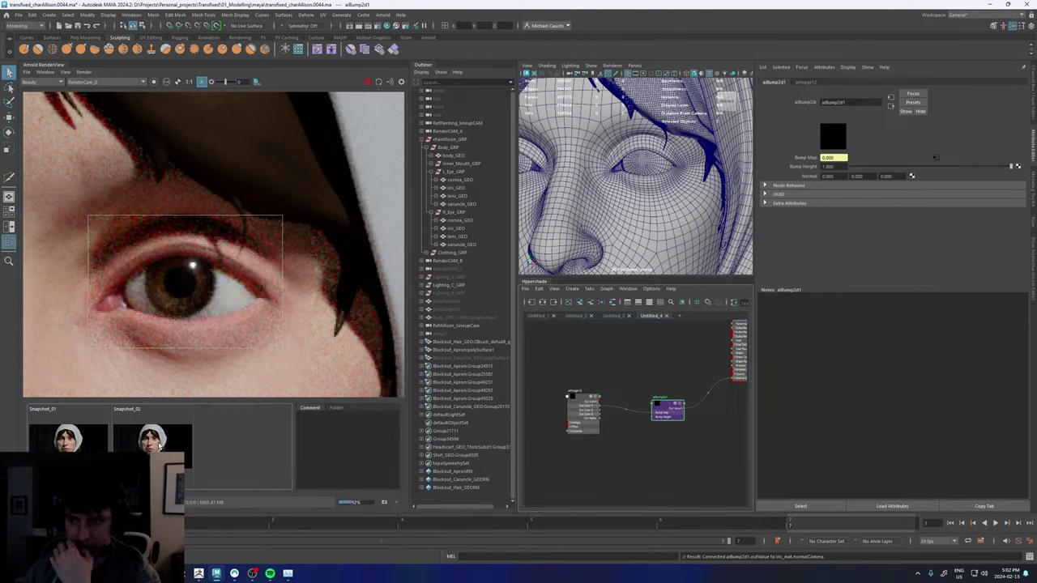
- Compare the left iris in the updated render against Snapshot_02
scroll(195, 312, down, 1)
scroll(194, 312, up, 3)
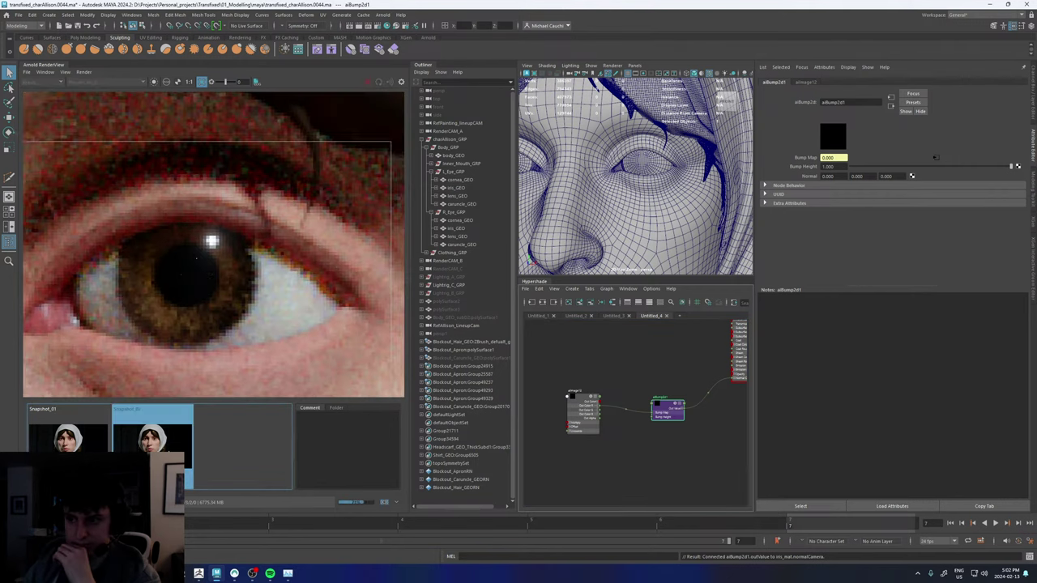
scroll(203, 342, down, 2)
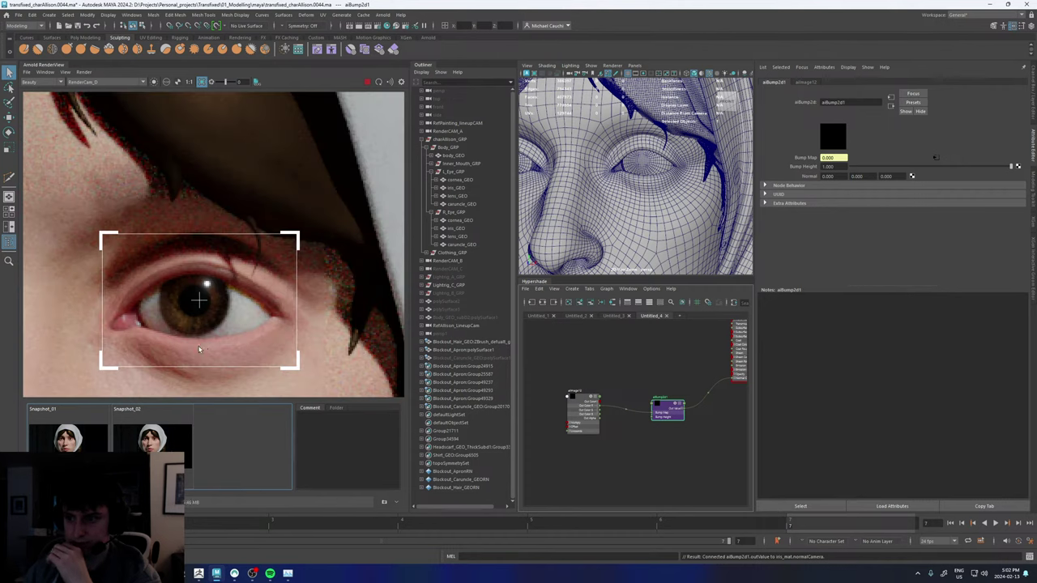
scroll(210, 309, up, 1)
scroll(210, 310, down, 3)
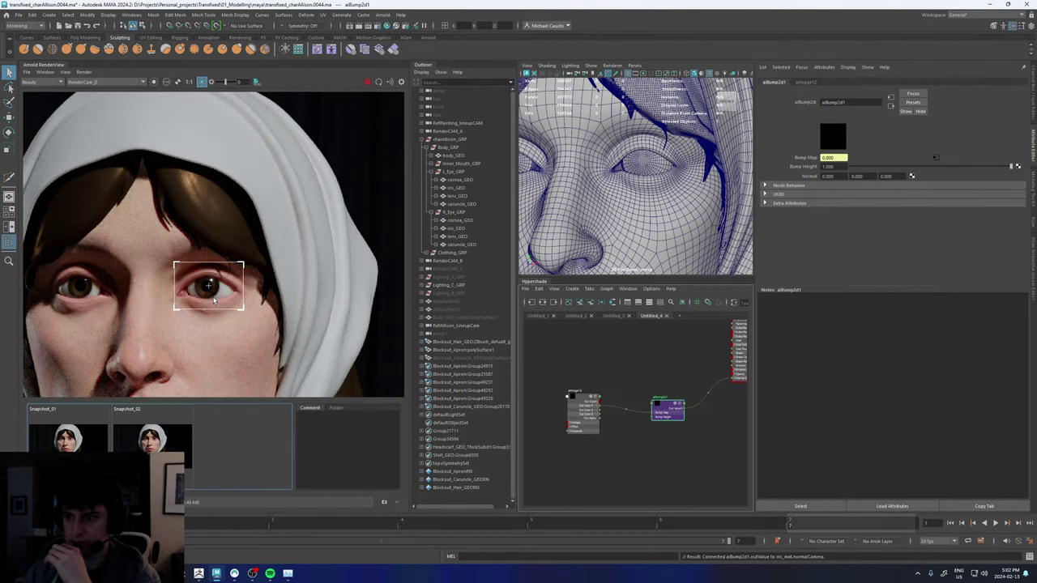
scroll(210, 310, up, 3)
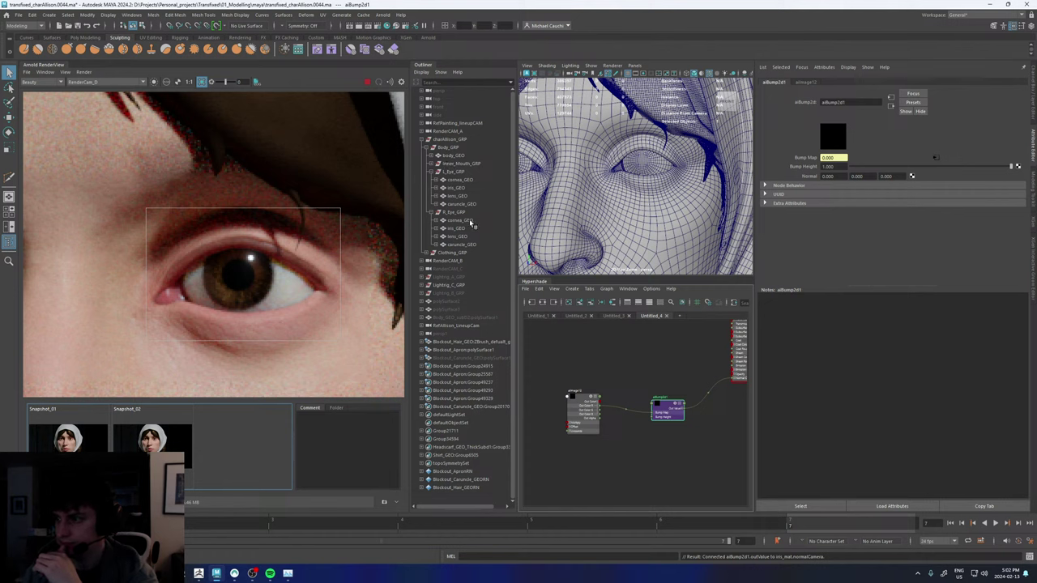
- Hide the left eye's cornea_GEO and examine the exposed iris in the N pass and the beauty pass
click(460, 180)
key(h)
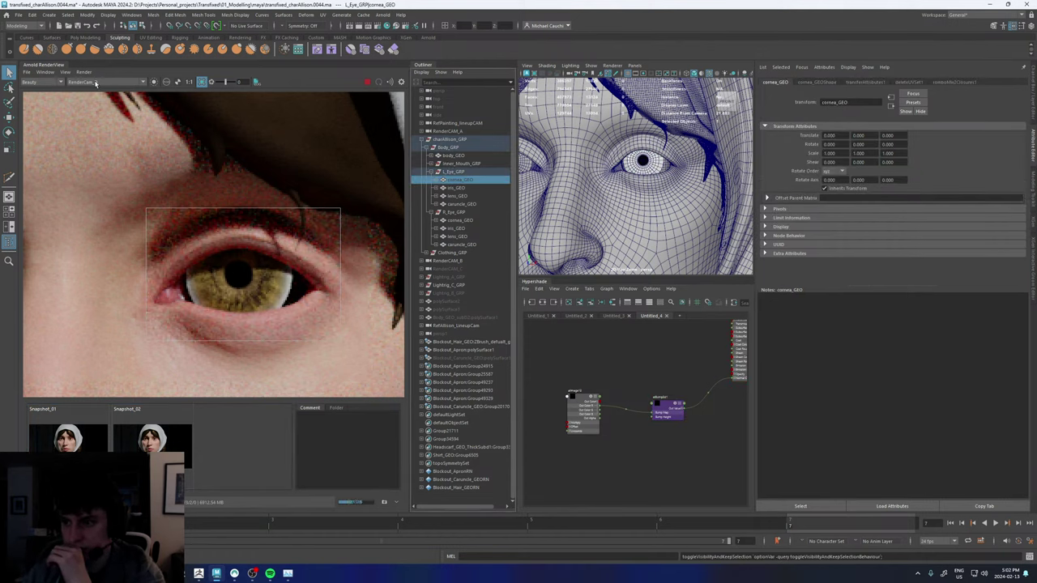
click(40, 82)
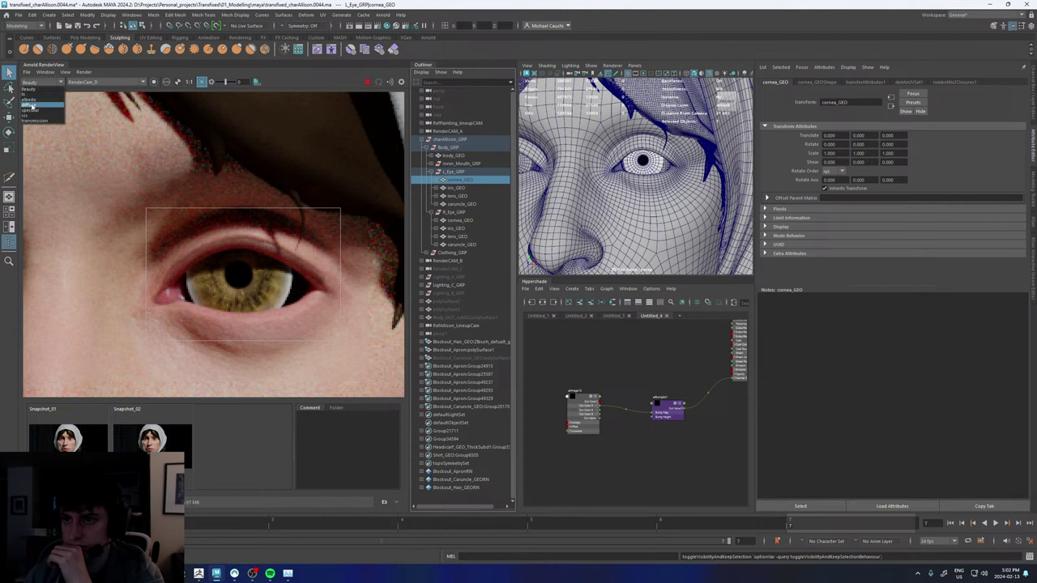
click(26, 96)
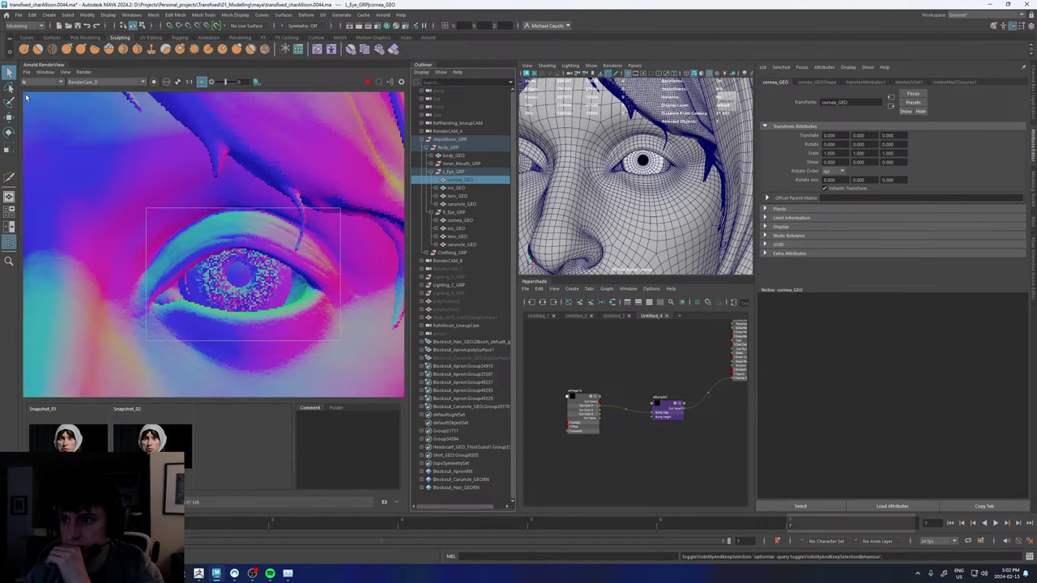
scroll(239, 277, up, 2)
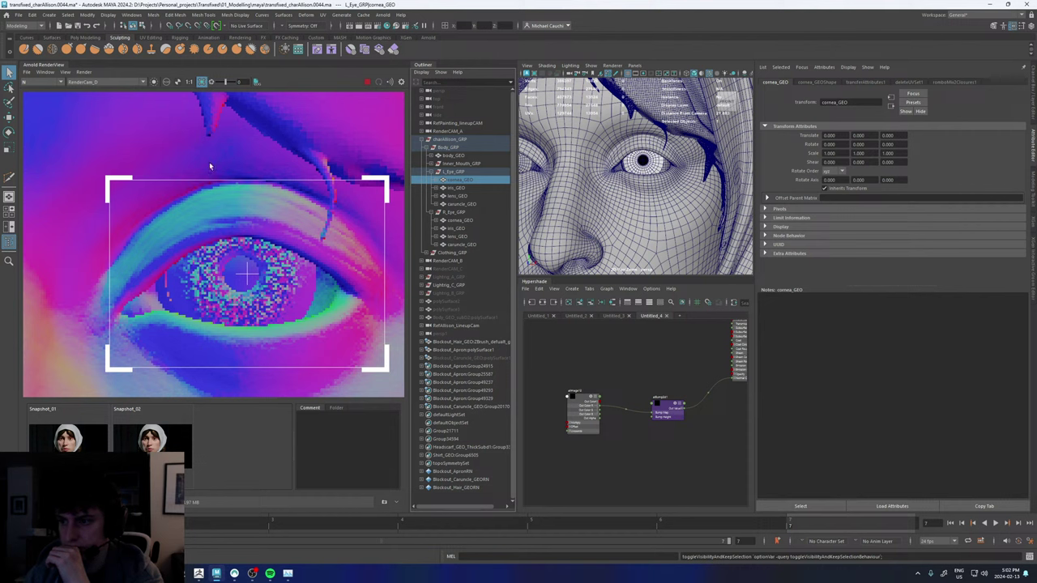
click(40, 81)
click(30, 90)
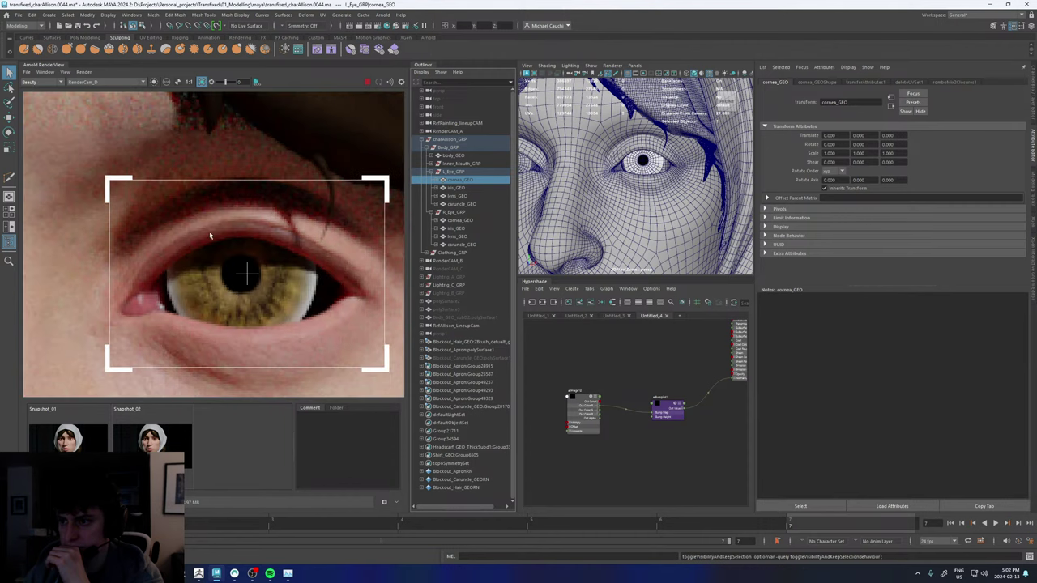
scroll(270, 254, down, 2)
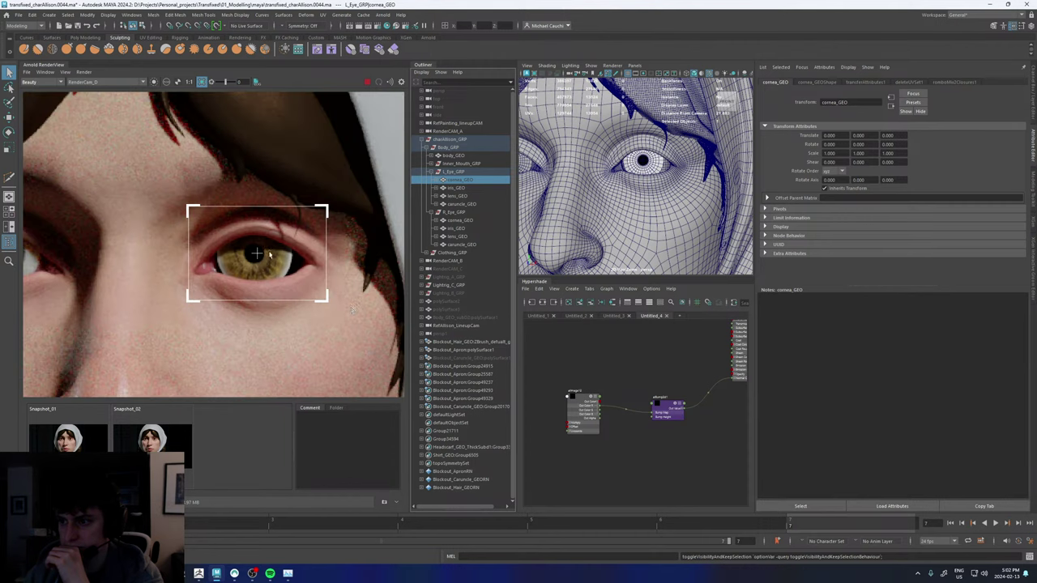
- Set the Bump Height of the iris aiBump2d node to 0.1
click(660, 404)
drag(843, 166, 800, 169)
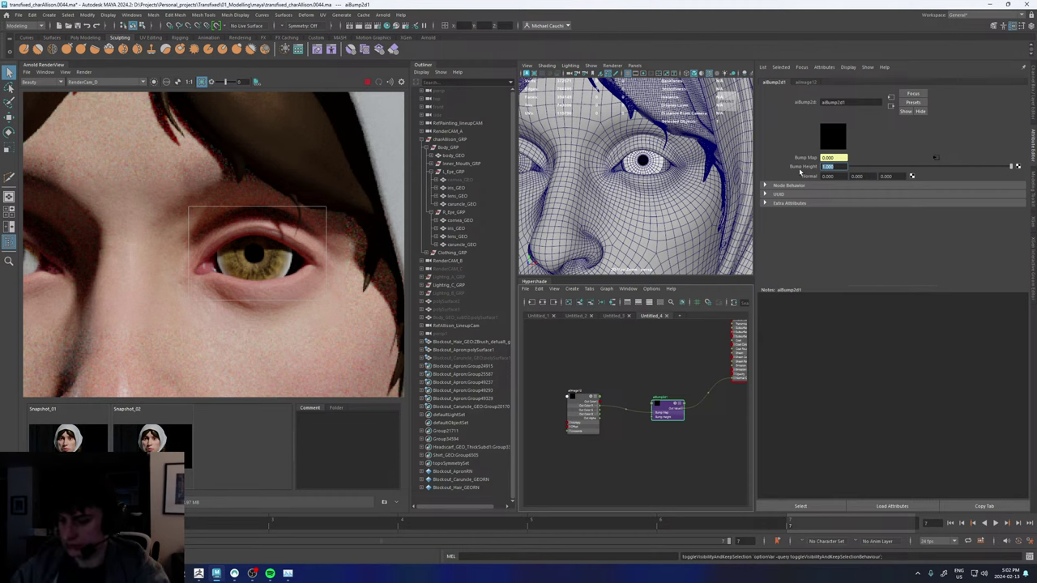
text(0.1)
key(Return)
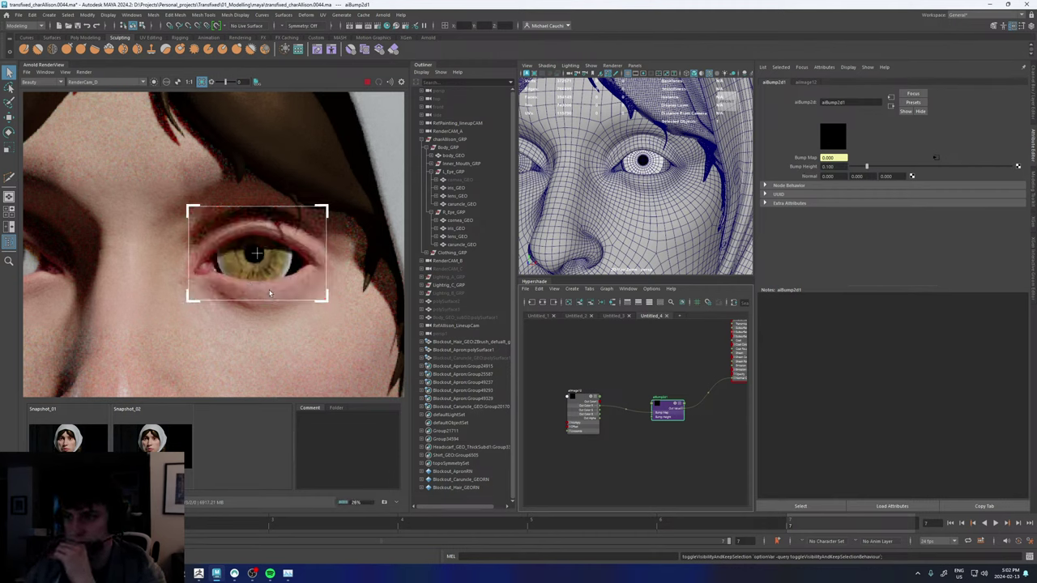
- Examine the exposed left iris in the N pass and again in the beauty pass
scroll(270, 266, up, 2)
click(40, 81)
click(40, 97)
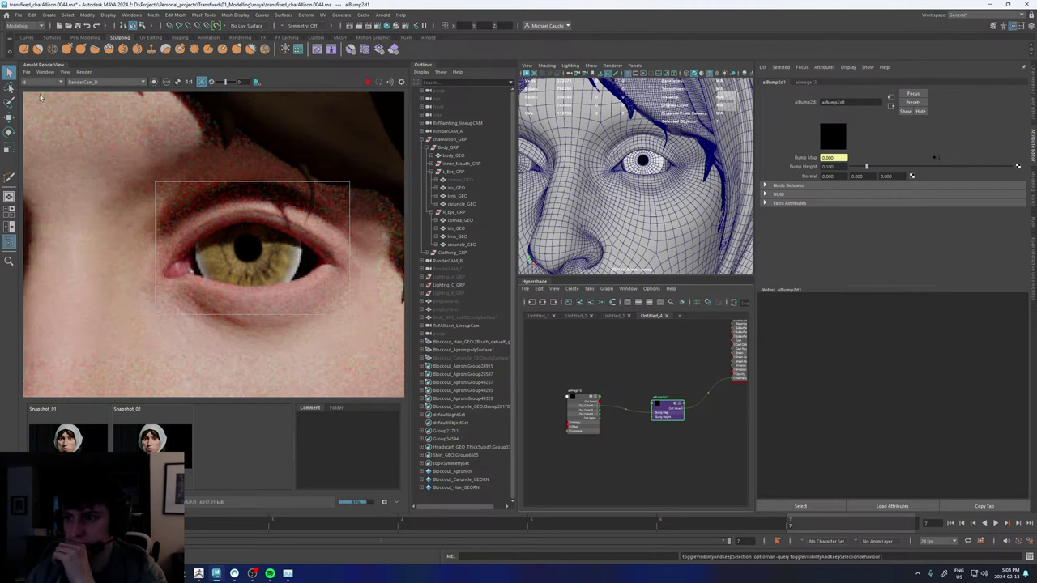
scroll(255, 276, up, 2)
scroll(255, 275, up, 2)
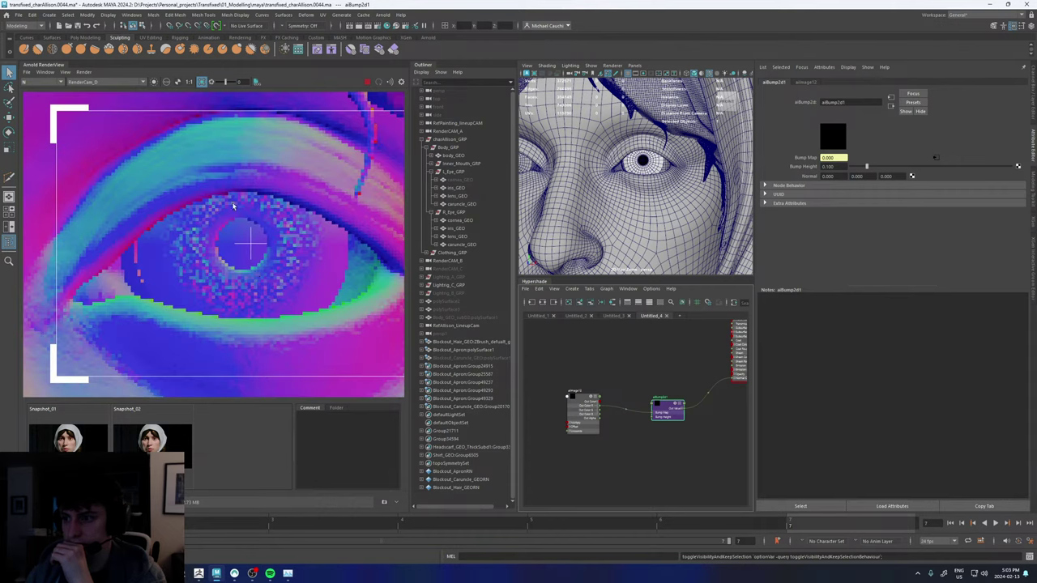
scroll(234, 207, down, 4)
click(40, 82)
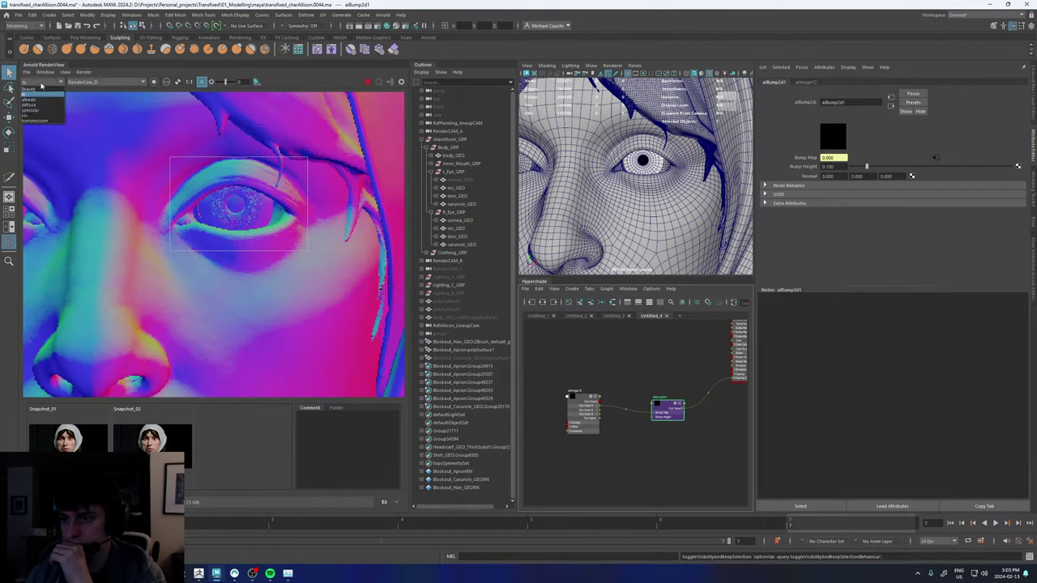
click(27, 93)
scroll(166, 226, down, 2)
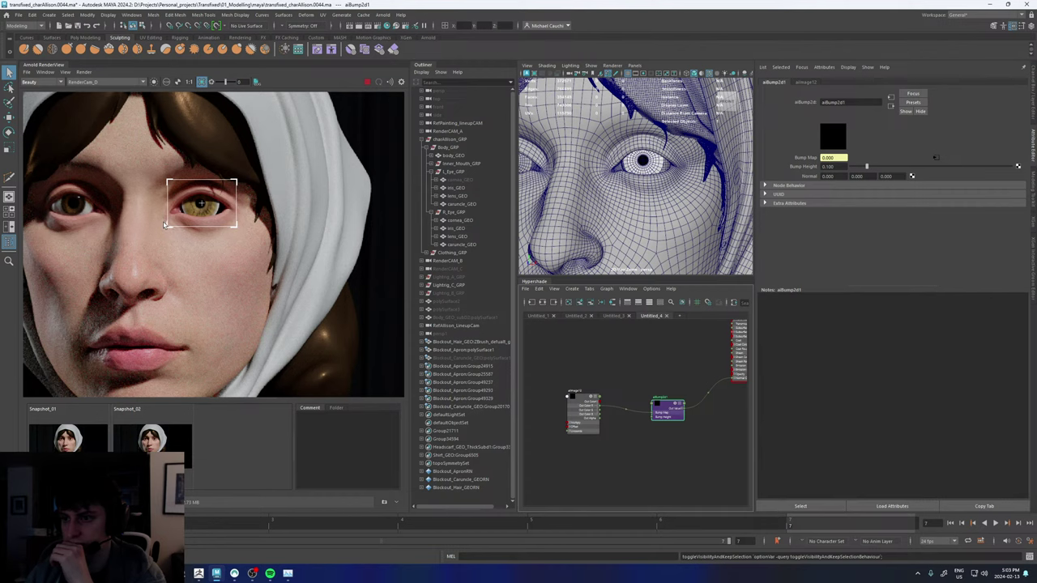
scroll(166, 225, up, 2)
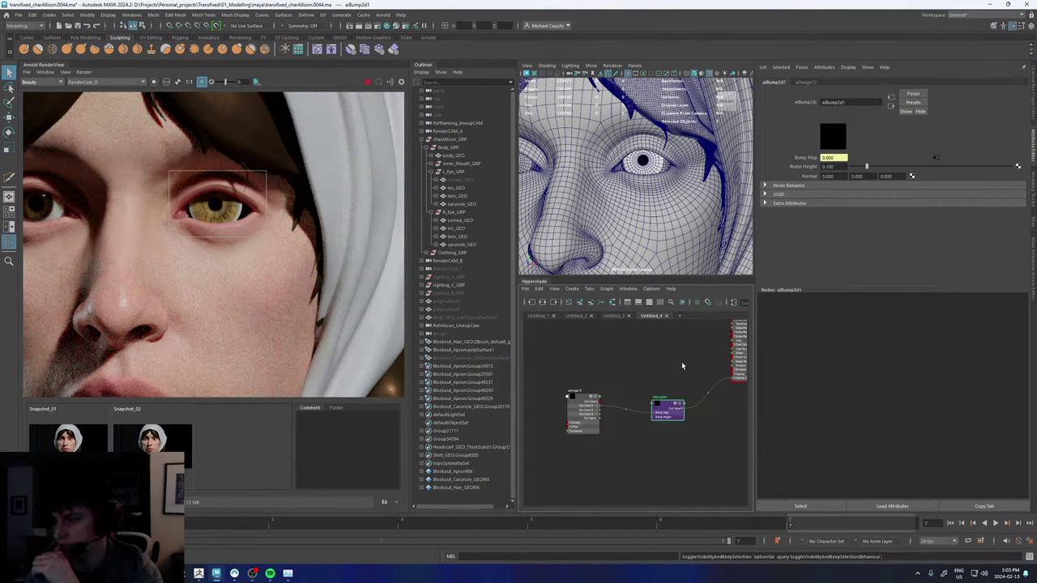
- Unhide the left eye's cornea_GEO and inspect the complete eye in the beauty render
alt+middle_drag(682, 362, 635, 418)
click(474, 180)
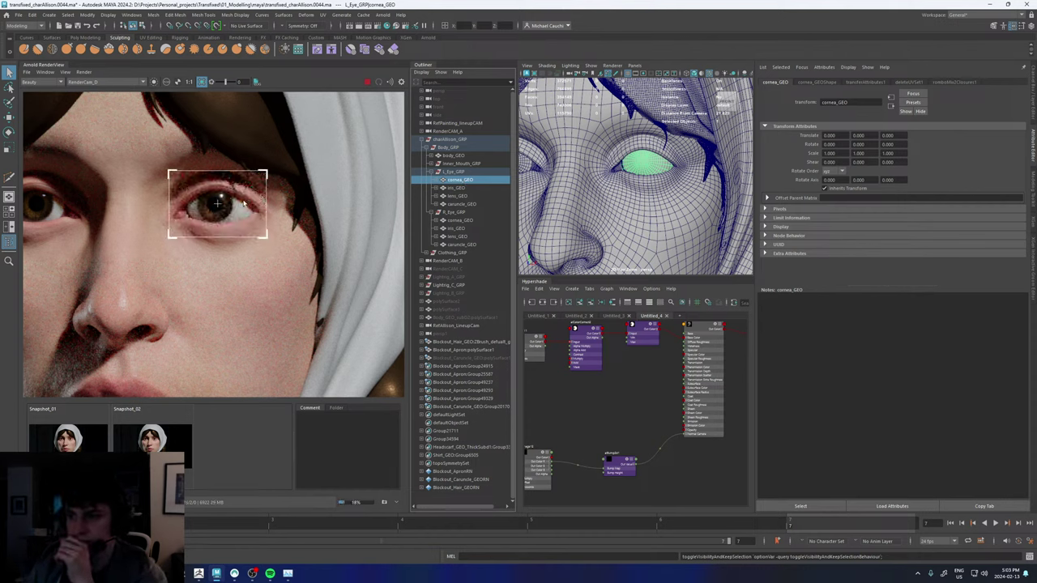
scroll(250, 232, down, 4)
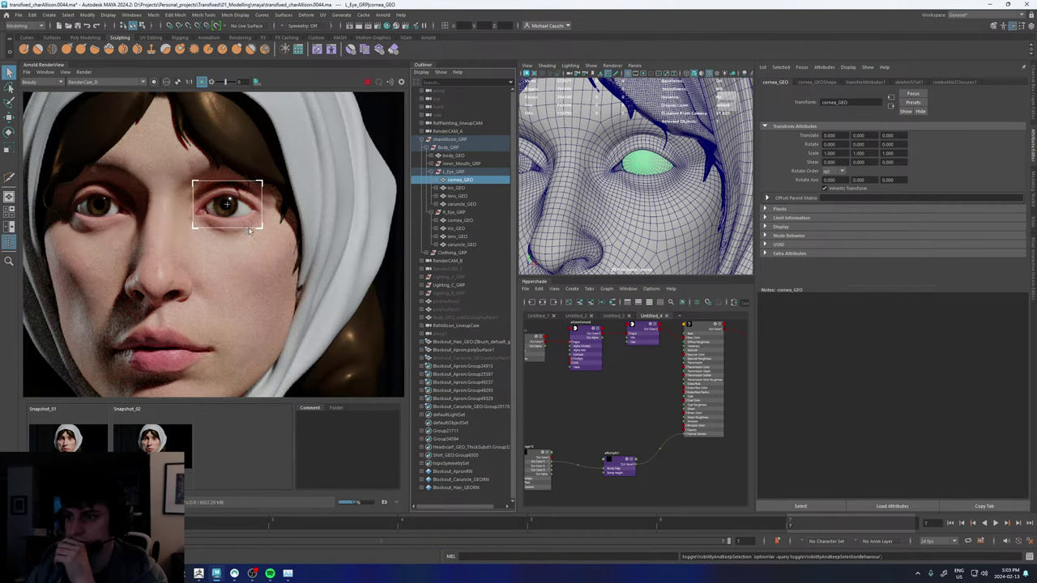
scroll(235, 227, up, 8)
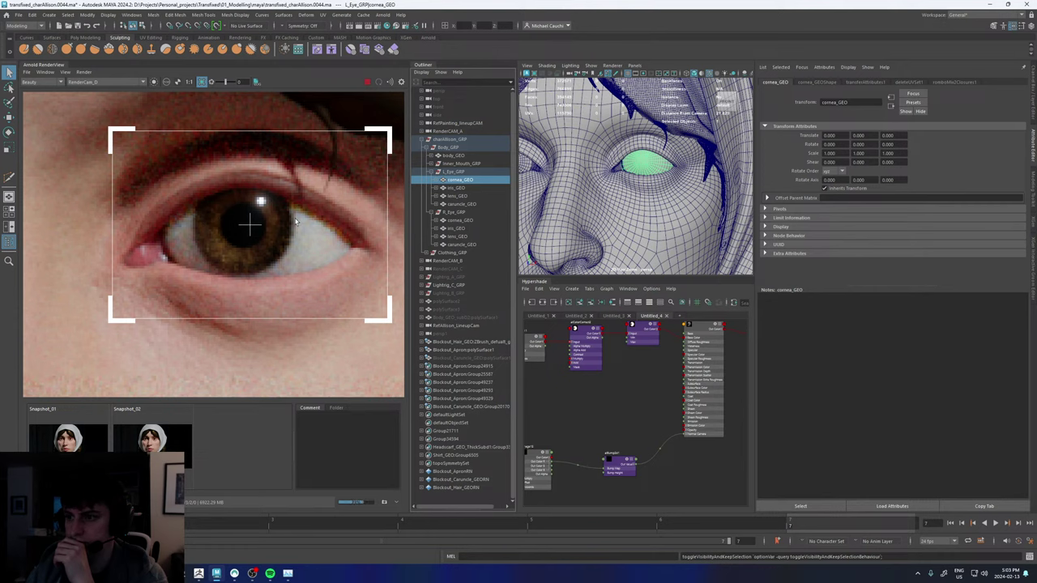
scroll(292, 220, down, 4)
scroll(289, 218, up, 3)
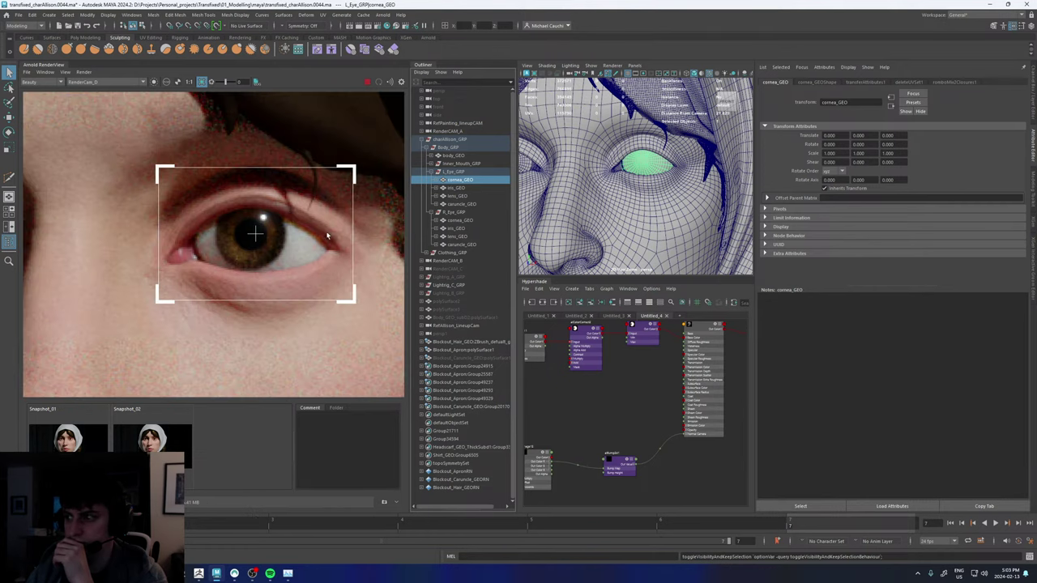
- Select the iris_mat shader in the node graph and restrict the render region to the character's right eye
alt+middle_drag(639, 401, 587, 452)
click(639, 382)
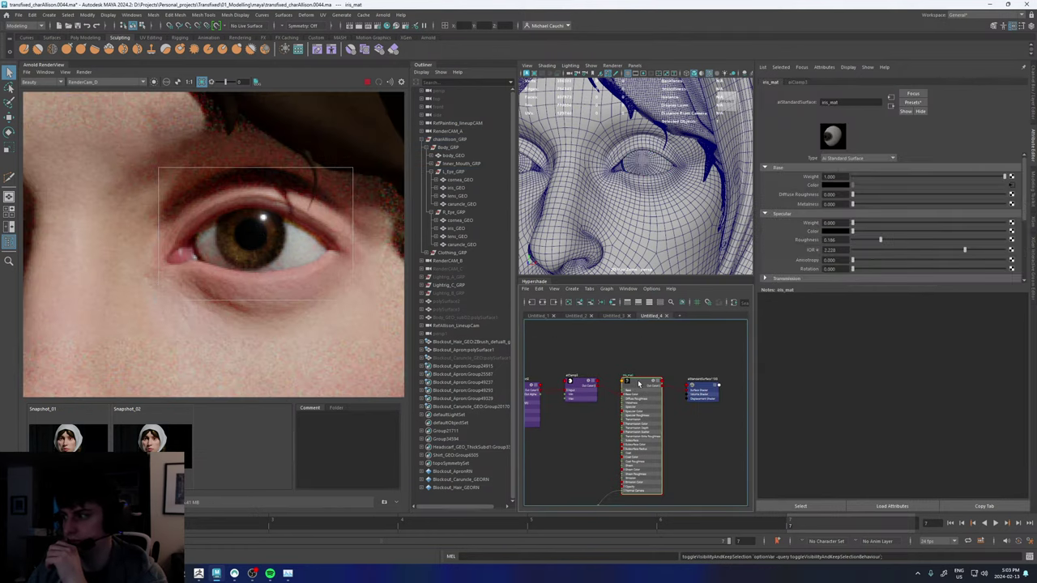
scroll(262, 258, down, 4)
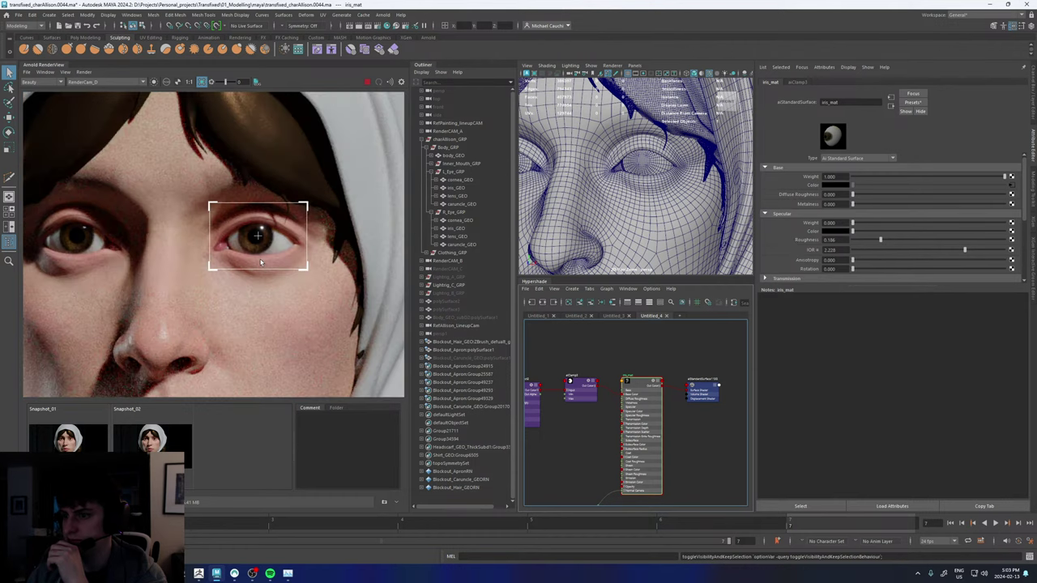
scroll(49, 235, up, 2)
scroll(49, 235, up, 2)
drag(39, 197, 184, 308)
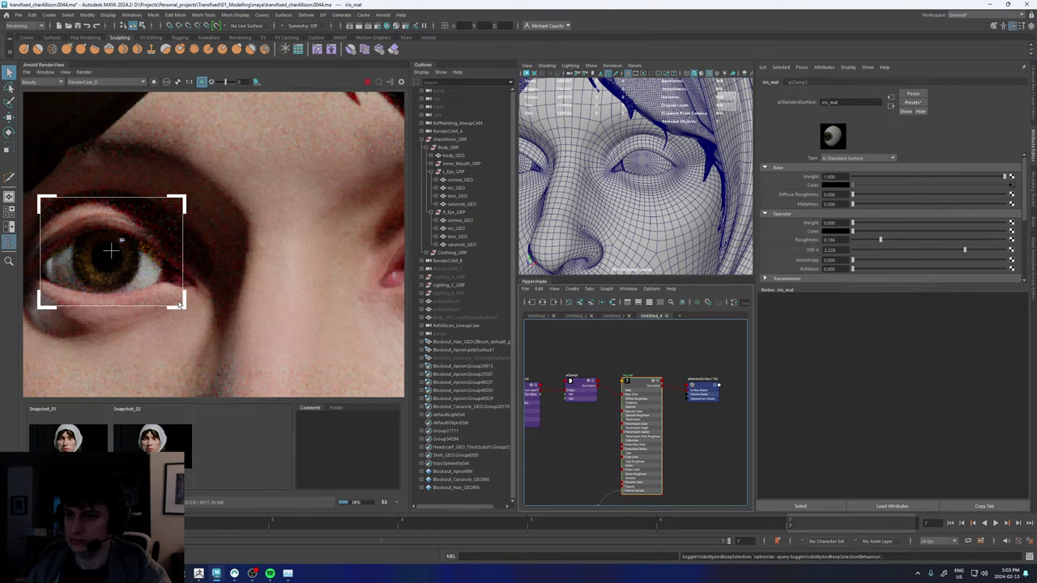
- Compare the right iris in the current render against Snapshot_02 and Snapshot_01
scroll(179, 306, down, 5)
click(164, 440)
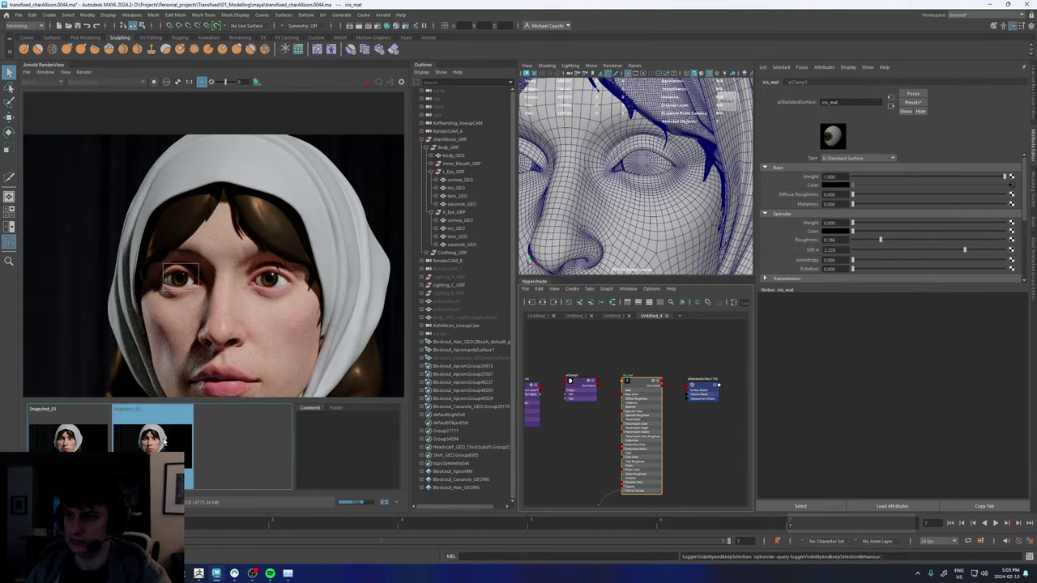
click(91, 443)
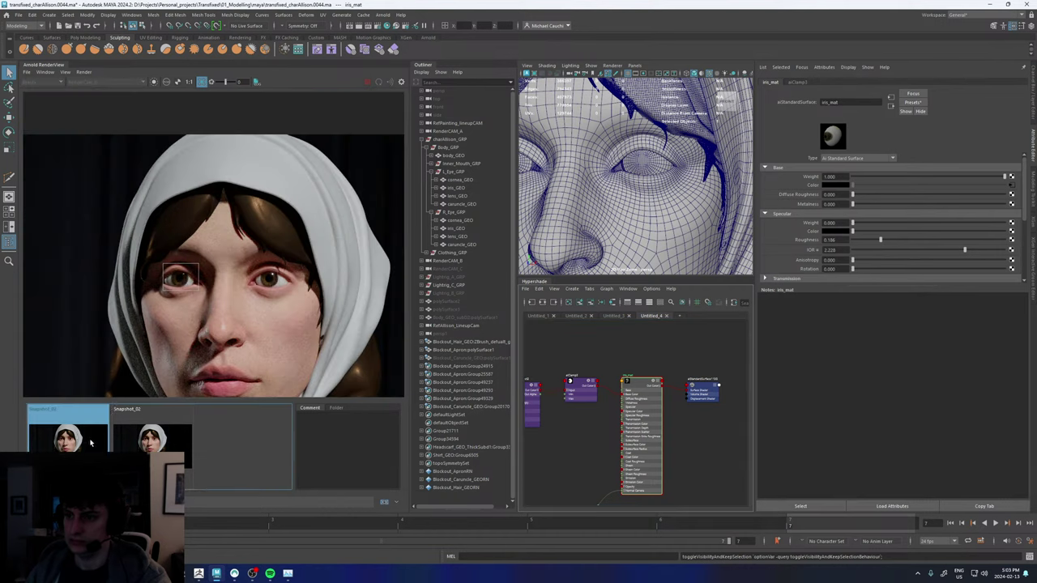
scroll(207, 274, up, 5)
click(77, 442)
click(78, 446)
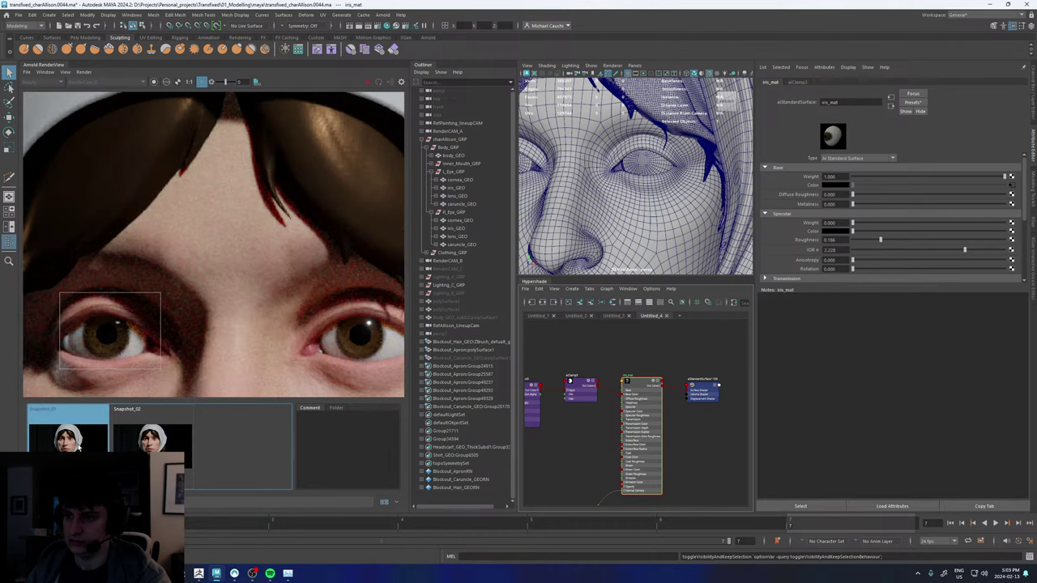
click(79, 447)
click(78, 446)
click(79, 447)
click(78, 447)
click(78, 446)
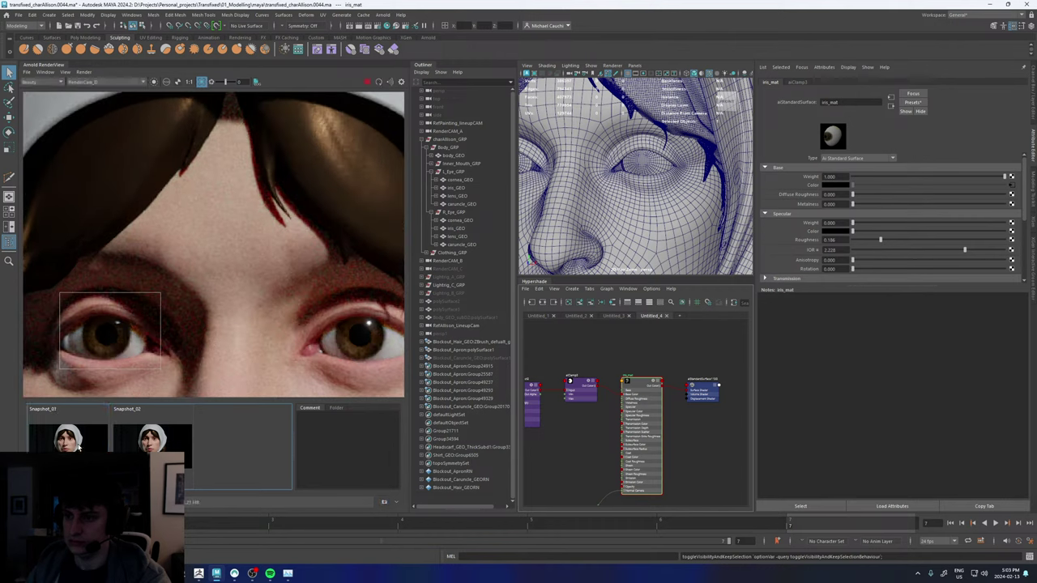
click(79, 444)
click(78, 444)
click(79, 444)
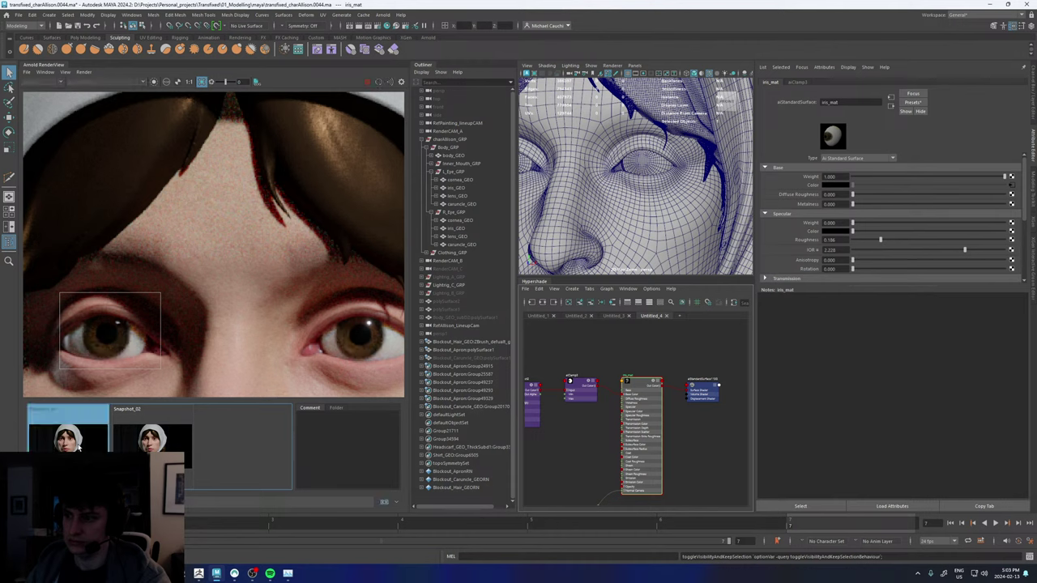
click(78, 444)
- Look over both eyes and turn off the render region to render the full frame
scroll(268, 298, down, 4)
scroll(333, 305, up, 3)
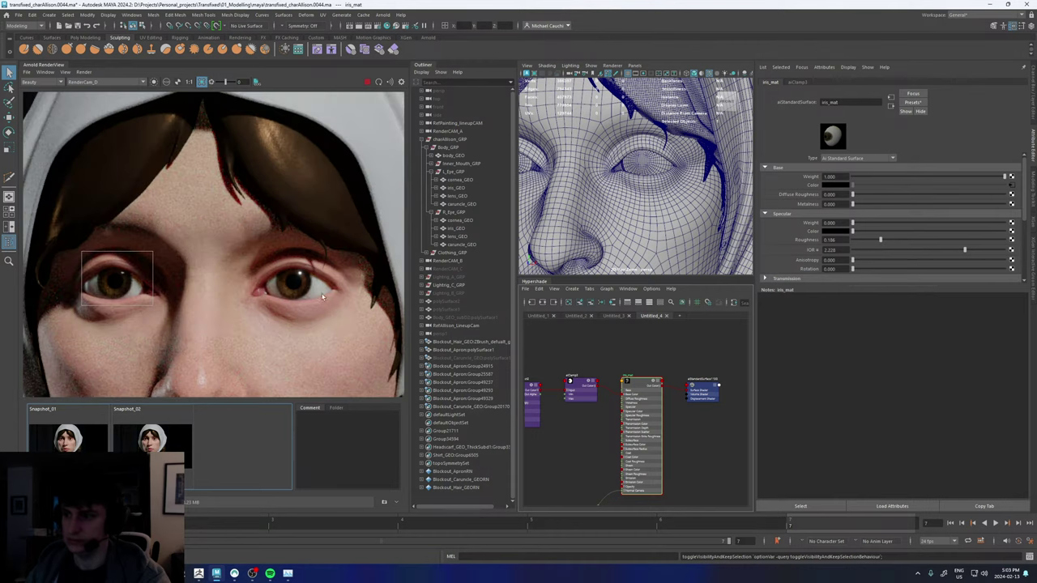
middle_drag(322, 298, 306, 251)
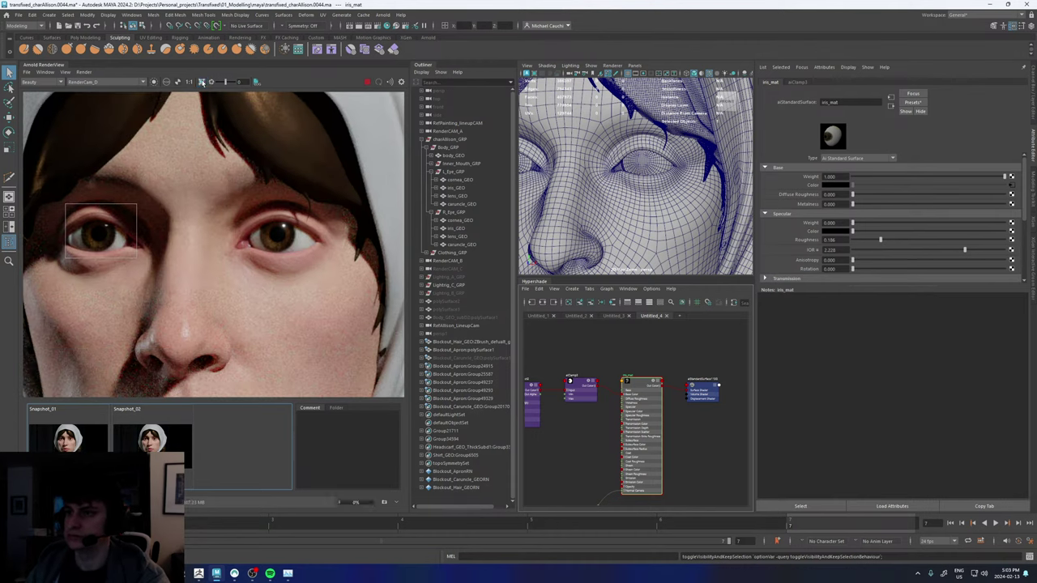
click(202, 82)
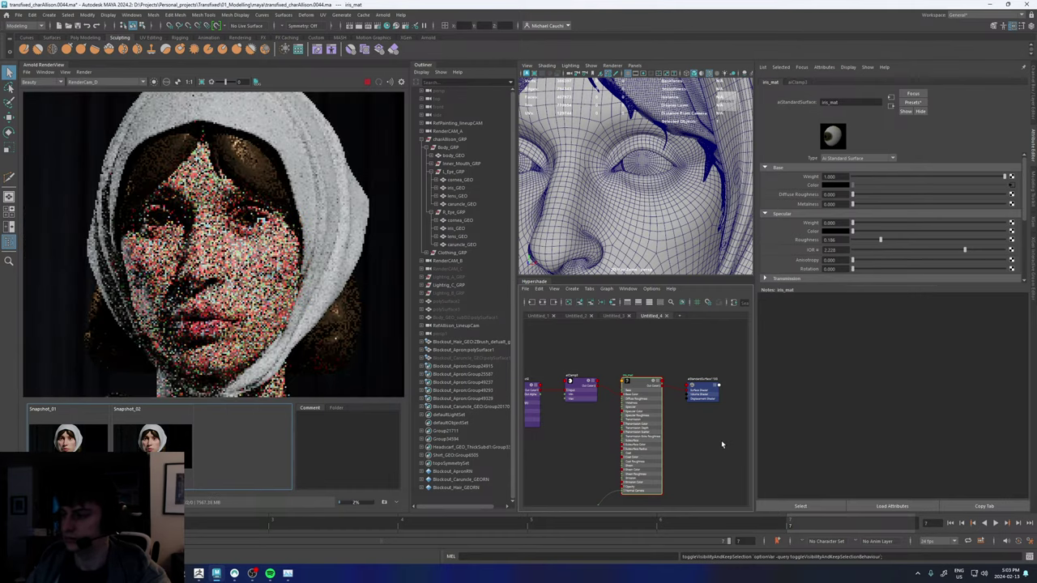
- Move the iris shading group node aside and add a romboDiffuseRough shader to the iris graph
drag(699, 392, 715, 374)
click(690, 439)
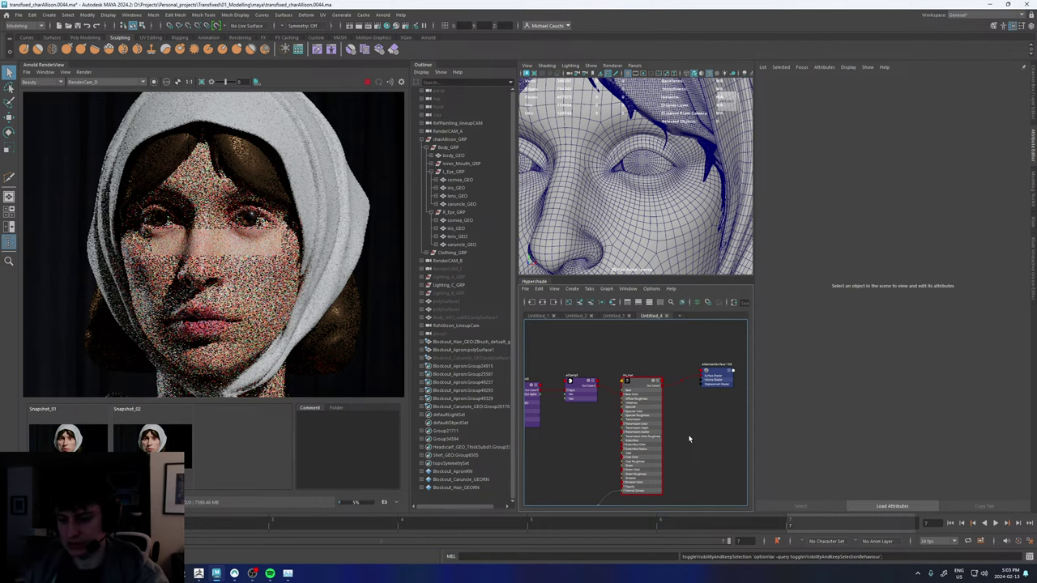
key(Tab)
text(rombo)
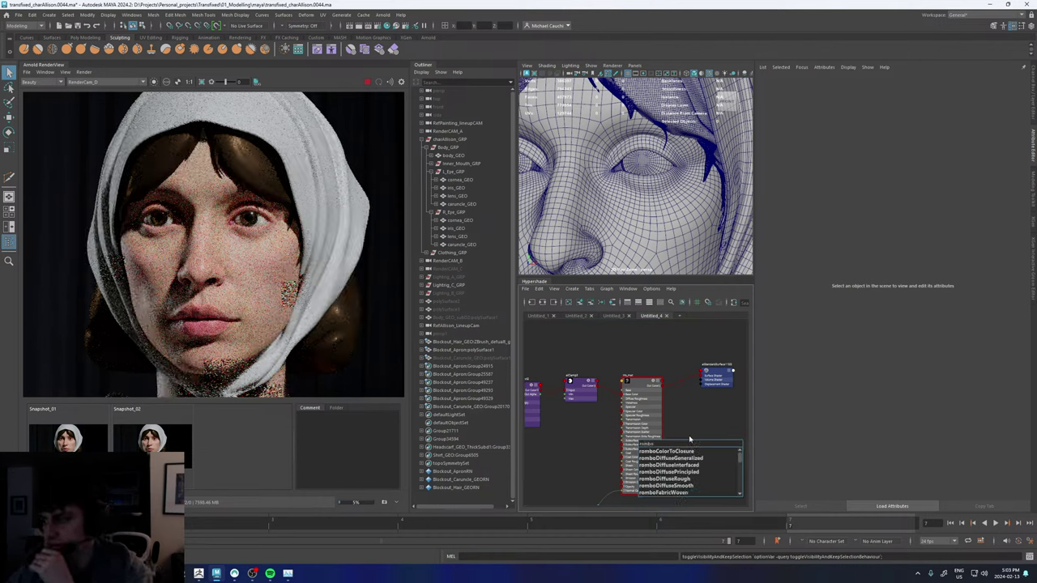
key(Down)
key(Down)
key(Down)
key(Down)
key(Down)
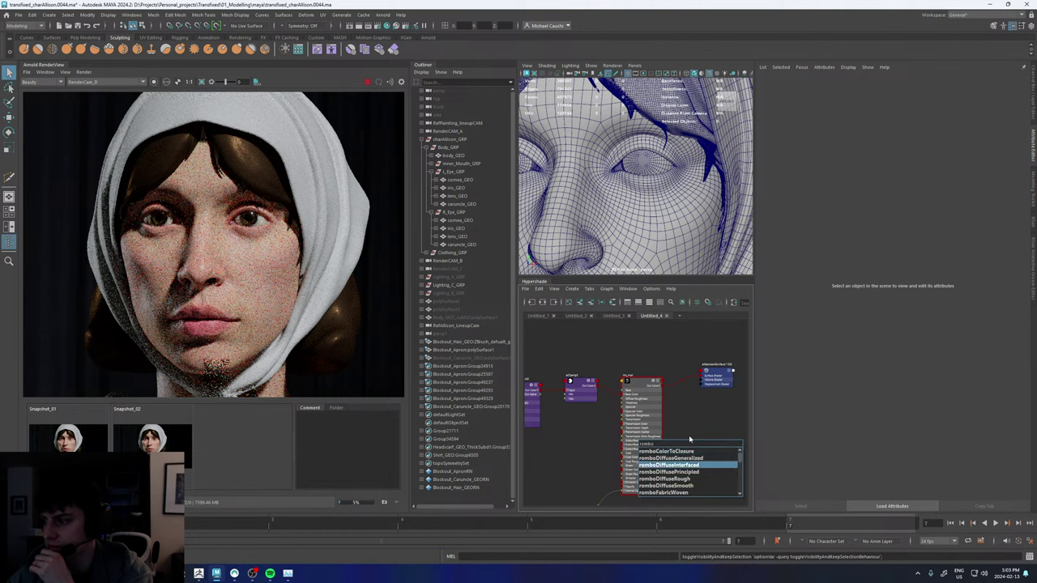
key(Return)
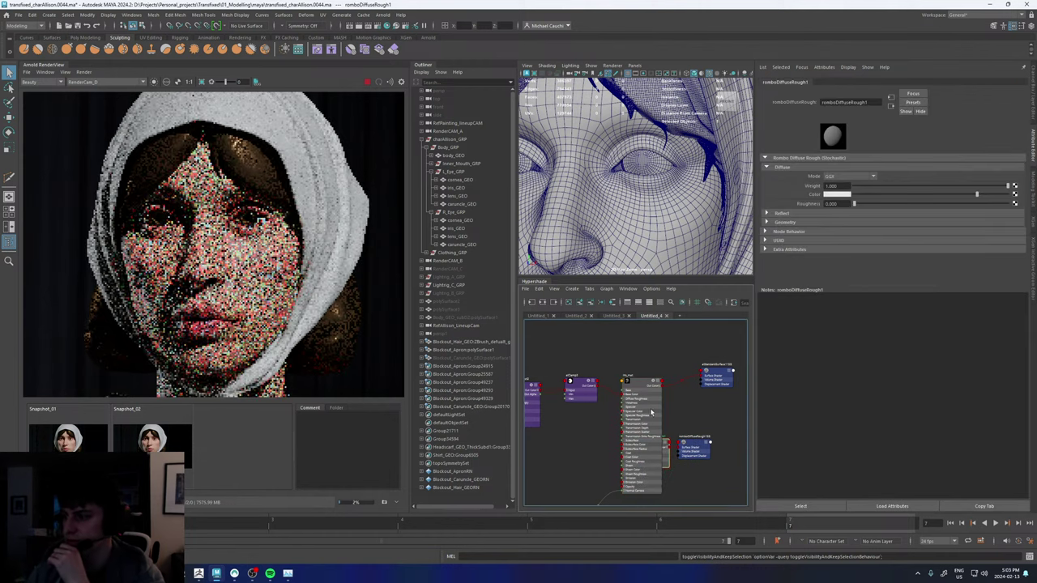
- Place the romboDiffuseRough node beside iris_mat and feed it the aiClamp output as diffuse color and the aiBump2d output as normals
drag(666, 457, 606, 433)
scroll(594, 417, up, 3)
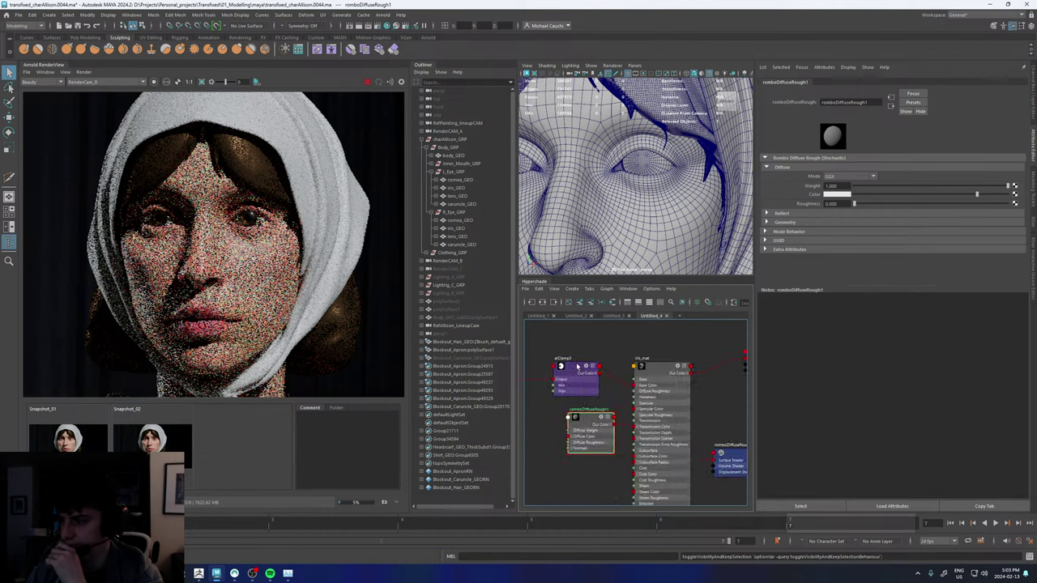
drag(548, 435, 566, 495)
scroll(566, 490, down, 5)
scroll(565, 505, up, 4)
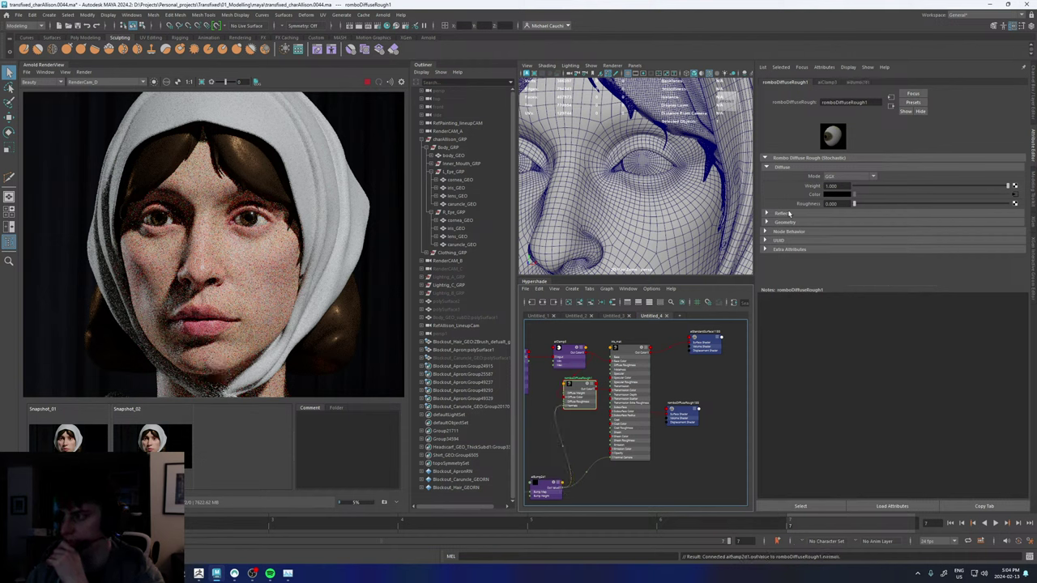
- Check the romboDiffuseRough shader's Reflect and Geometry settings and set its diffuse mode to MultiScatter-GGX
click(783, 214)
click(786, 214)
click(782, 224)
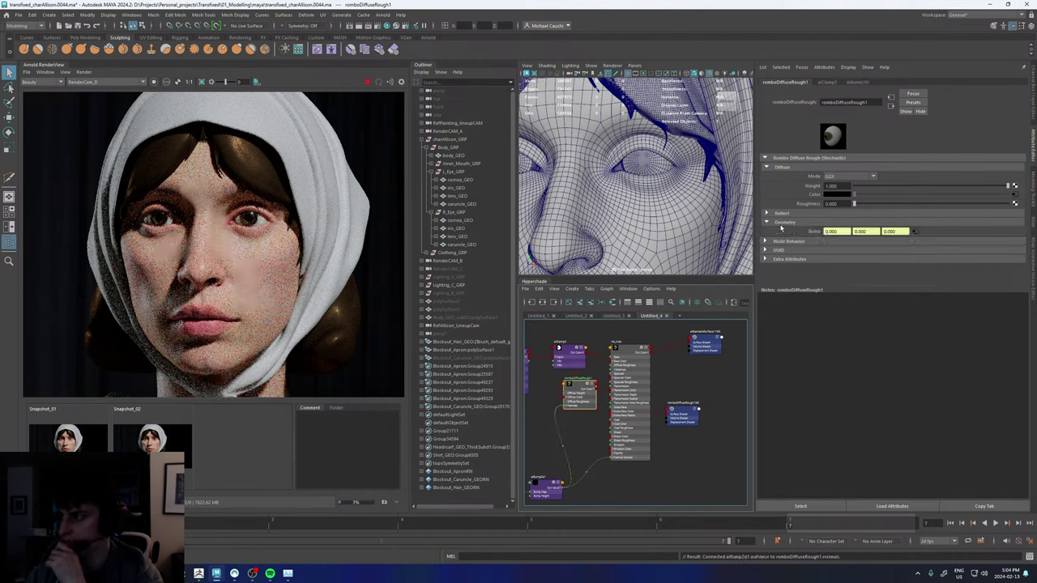
click(845, 176)
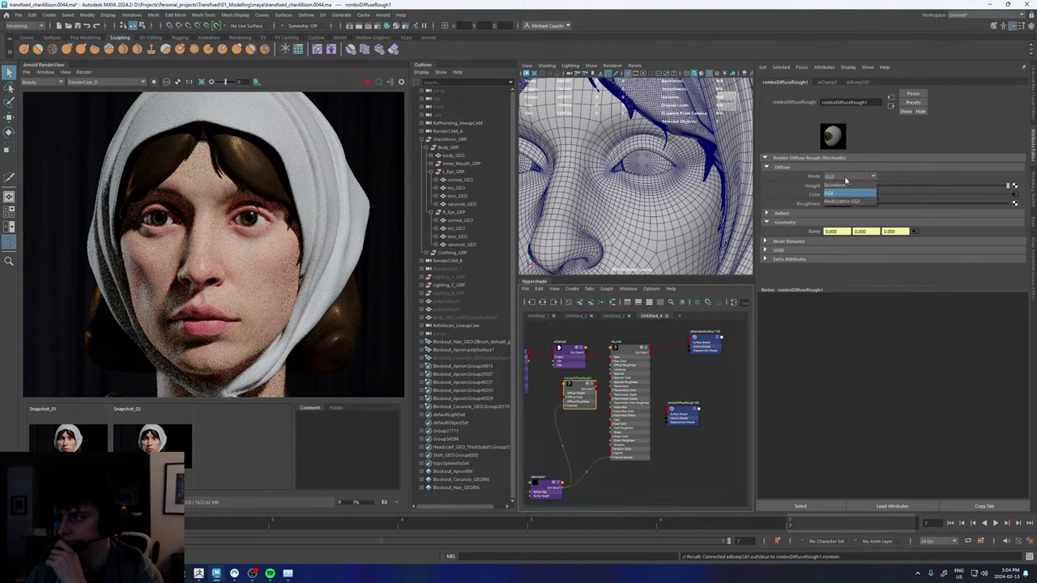
click(835, 196)
click(840, 177)
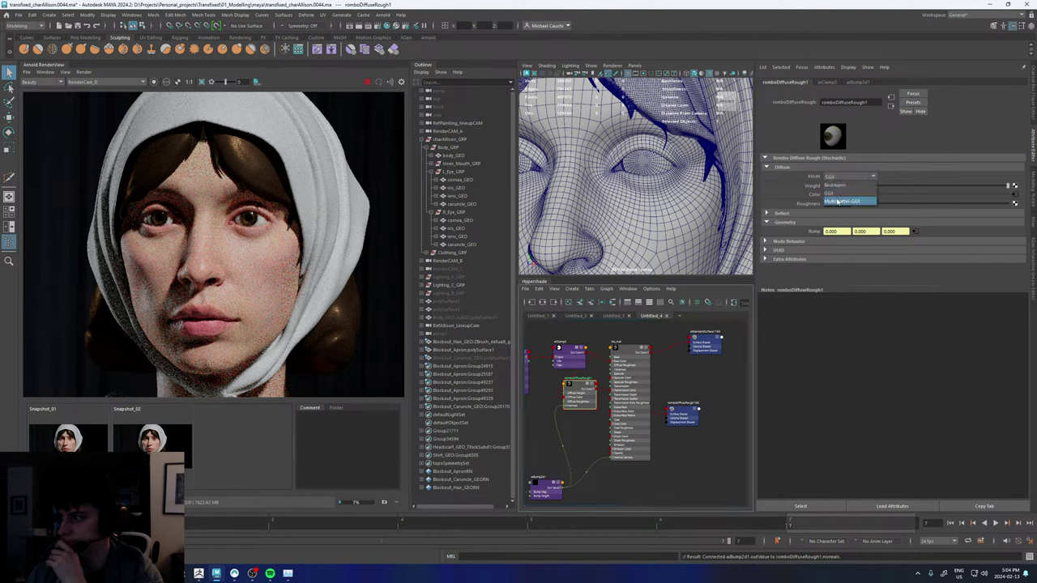
click(841, 201)
drag(589, 389, 597, 387)
- Show Snapshot_02 and restrict the render region to the character's left eye
scroll(217, 350, up, 3)
click(161, 439)
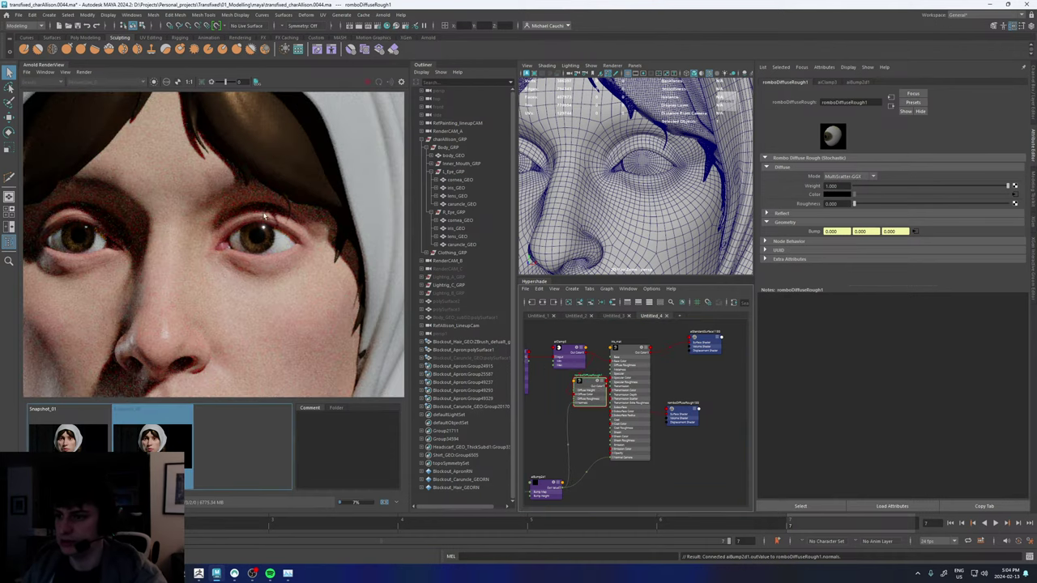
scroll(264, 236, up, 2)
drag(165, 172, 334, 319)
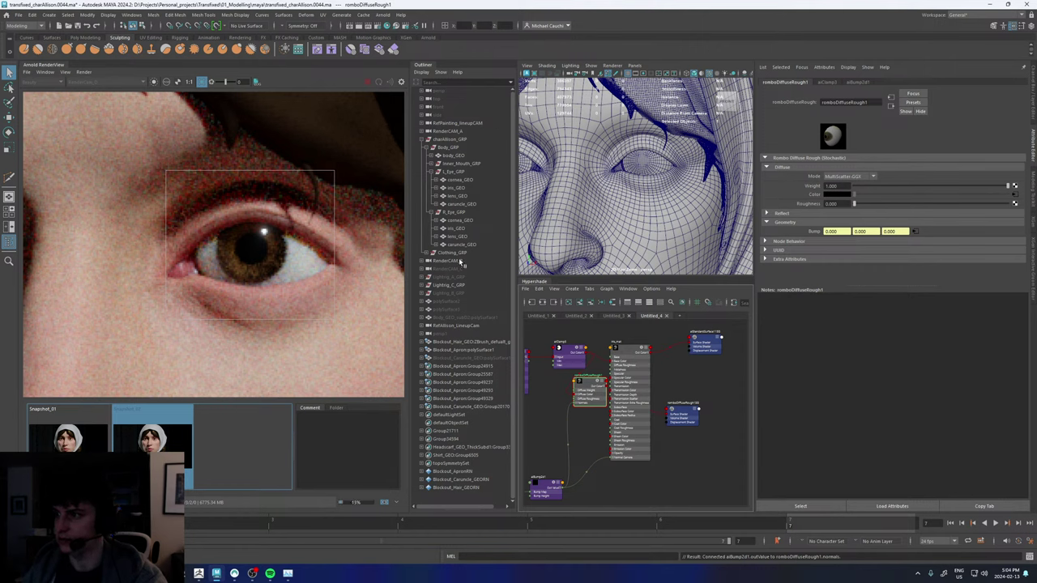
- Hide the left eye's cornea_GEO and return from the snapshot to the live render
click(460, 180)
key(h)
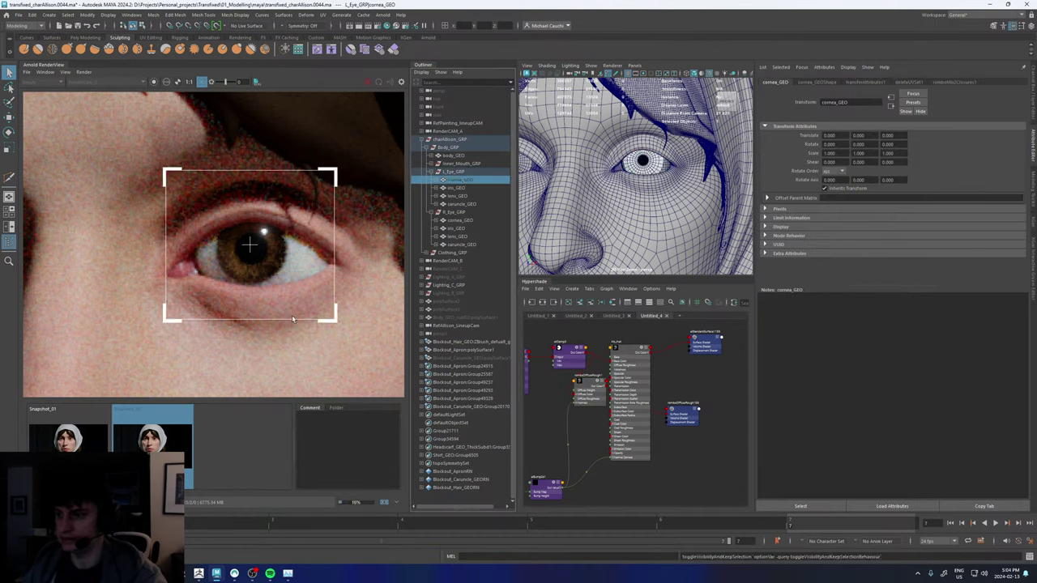
click(162, 464)
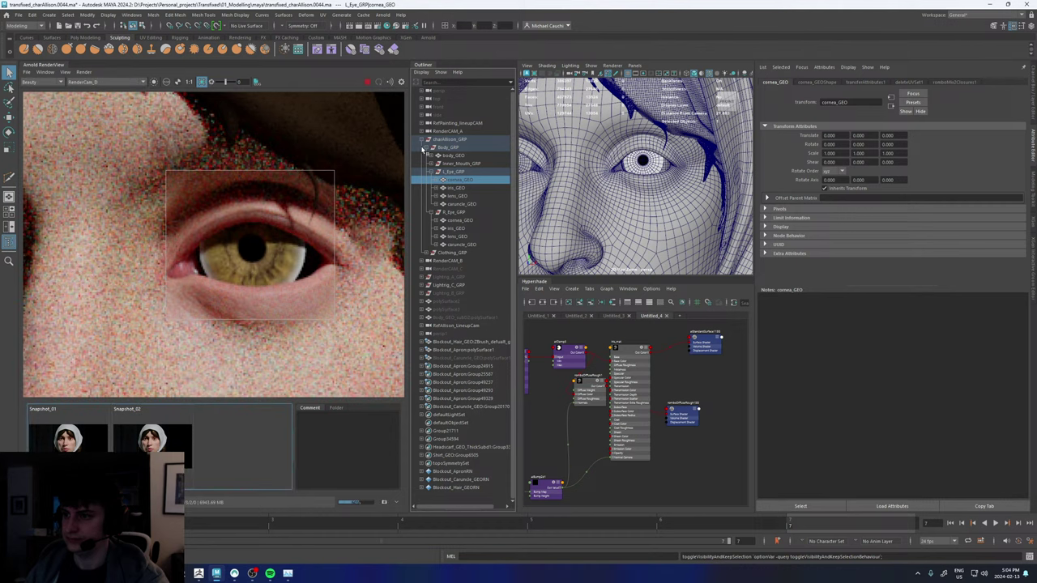
- Store a snapshot of the current eye render and connect the romboDiffuseRough output color to the surface shader of aiStandardSurface11SG
right_click(65, 78)
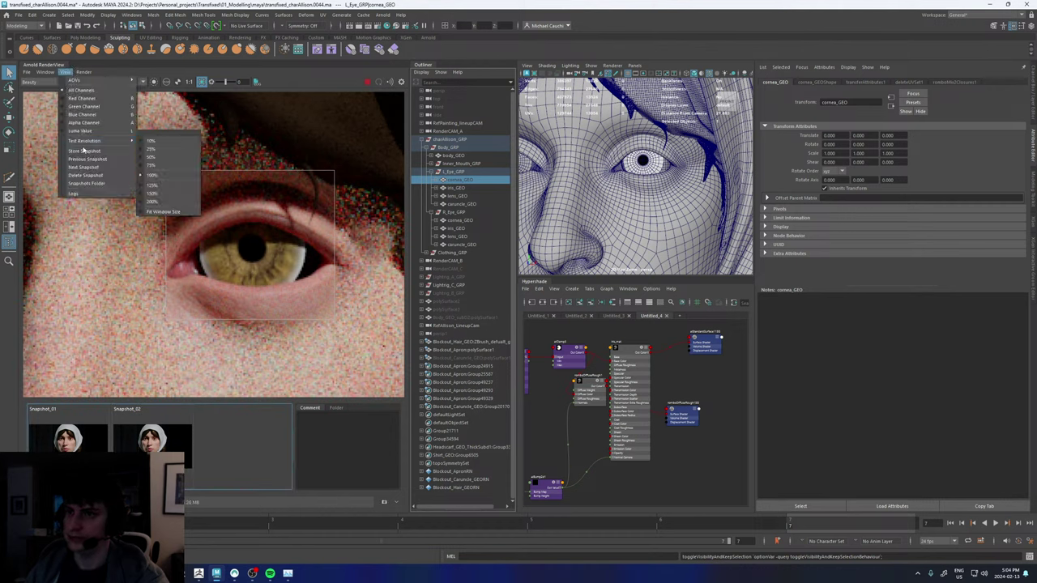
click(82, 151)
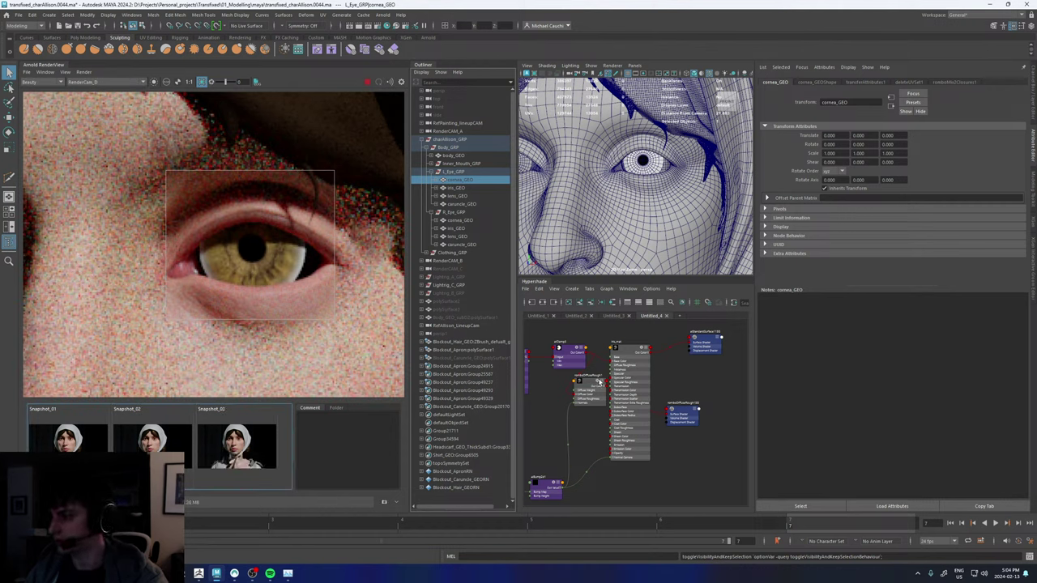
click(683, 415)
mouse_move(683, 415)
middle_down()
mouse_move(666, 374)
mouse_move(690, 346)
middle_up()
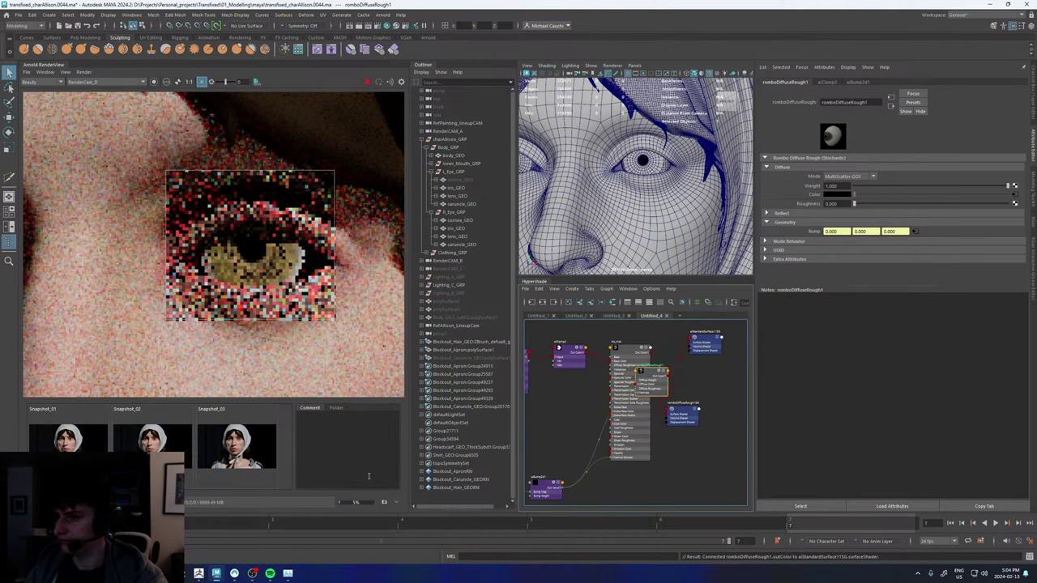
- Compare the live romboDiffuseRough render with Snapshot_03 and examine the iris up close
click(241, 448)
click(242, 448)
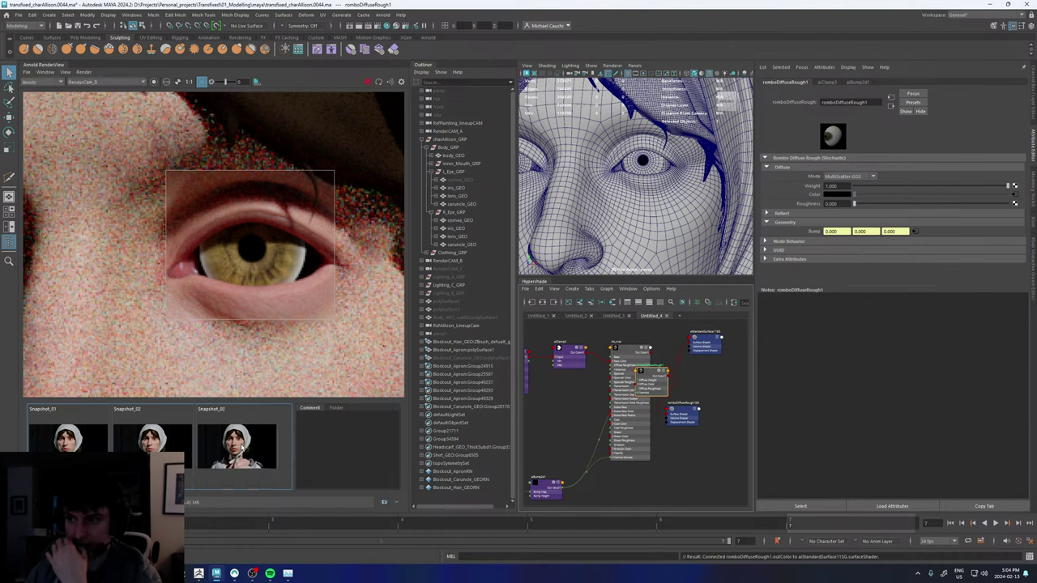
click(242, 448)
click(241, 448)
click(241, 448)
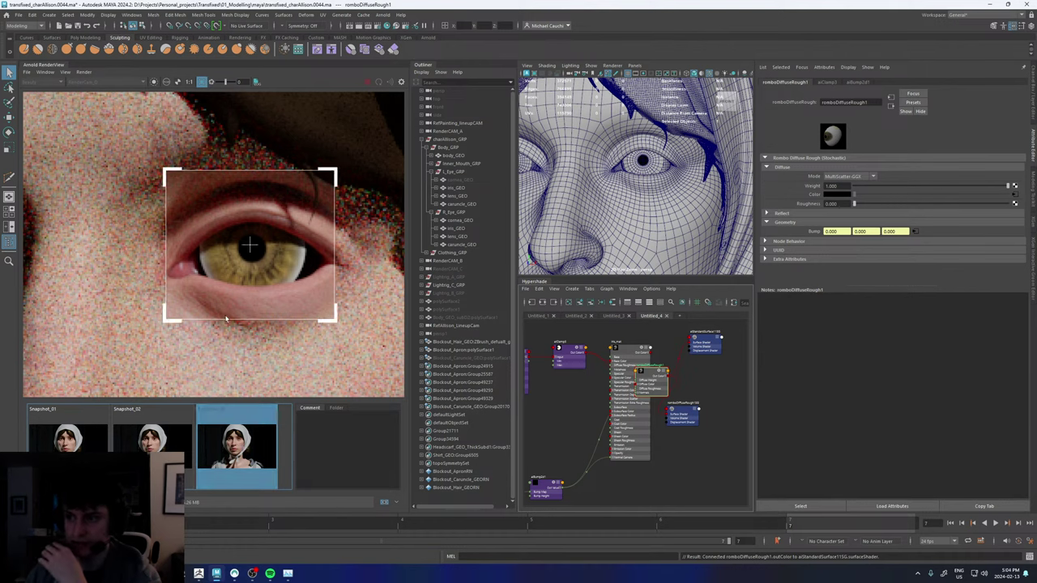
scroll(230, 280, up, 3)
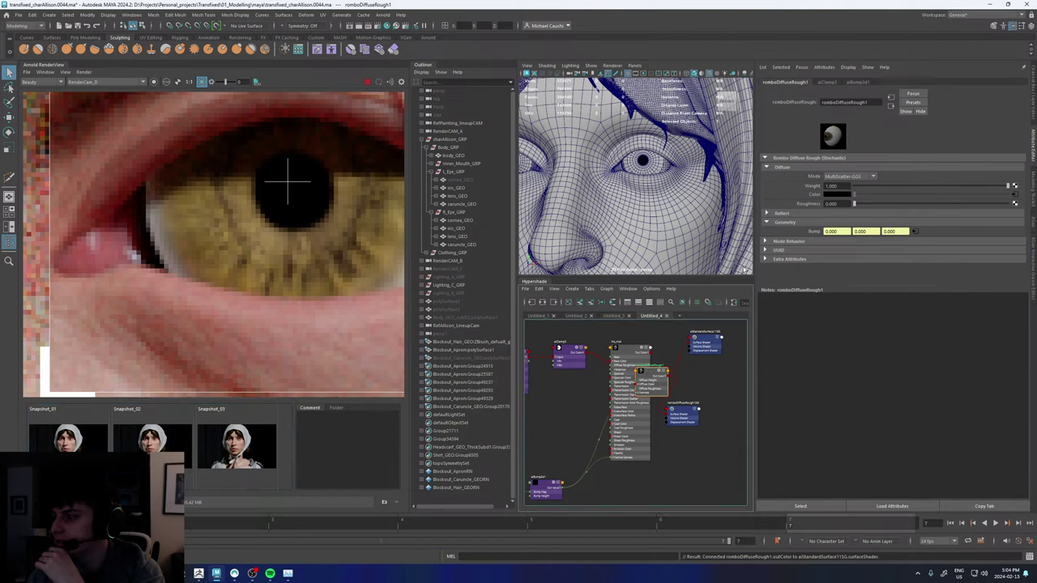
- Try the GGX diffuse mode on romboDiffuseRough, return it to MultiScatter-GGX, and set its roughness to 0.260
click(851, 177)
click(846, 188)
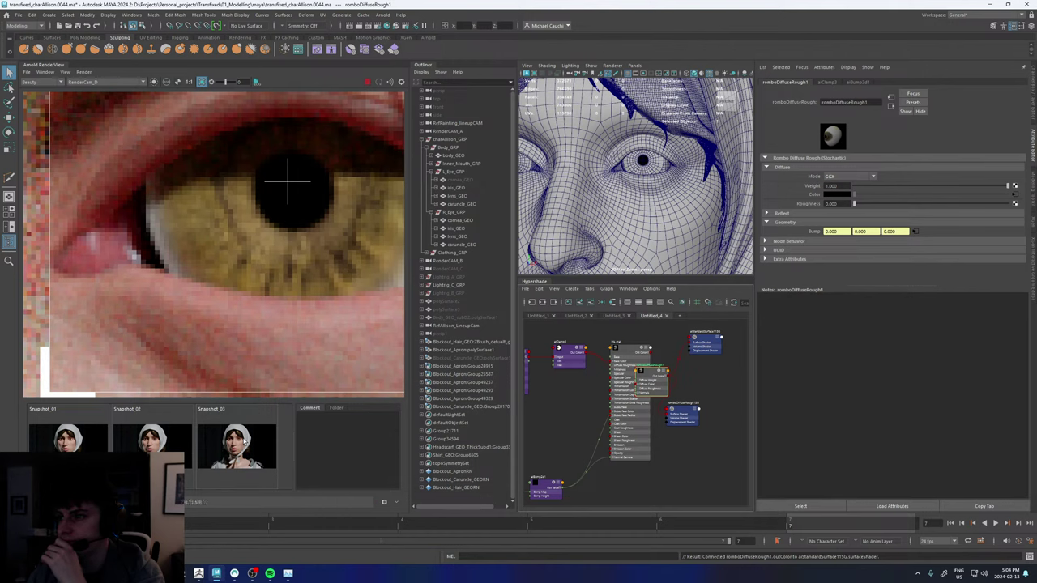
click(851, 177)
click(833, 200)
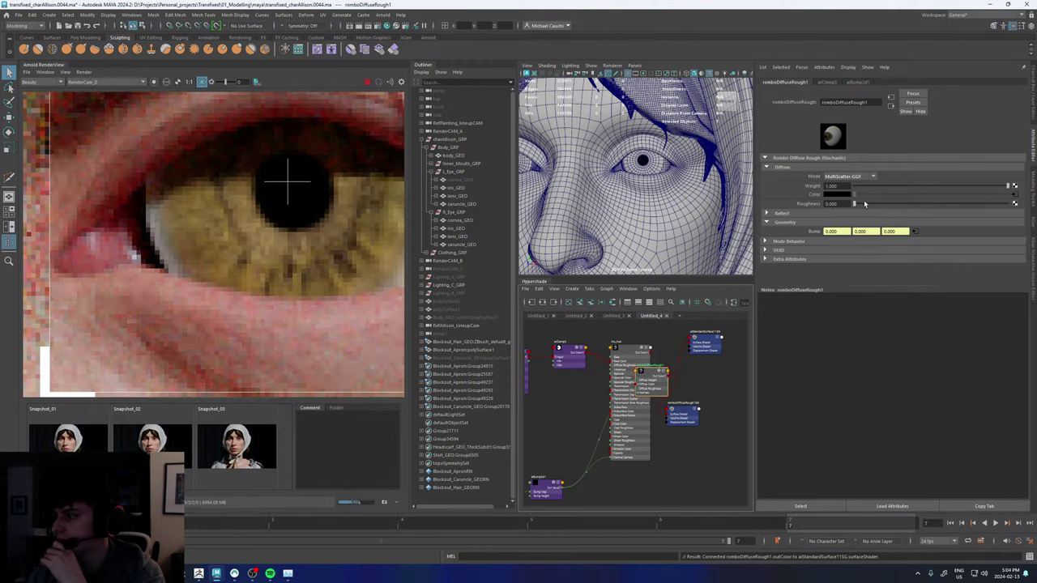
drag(860, 205, 895, 205)
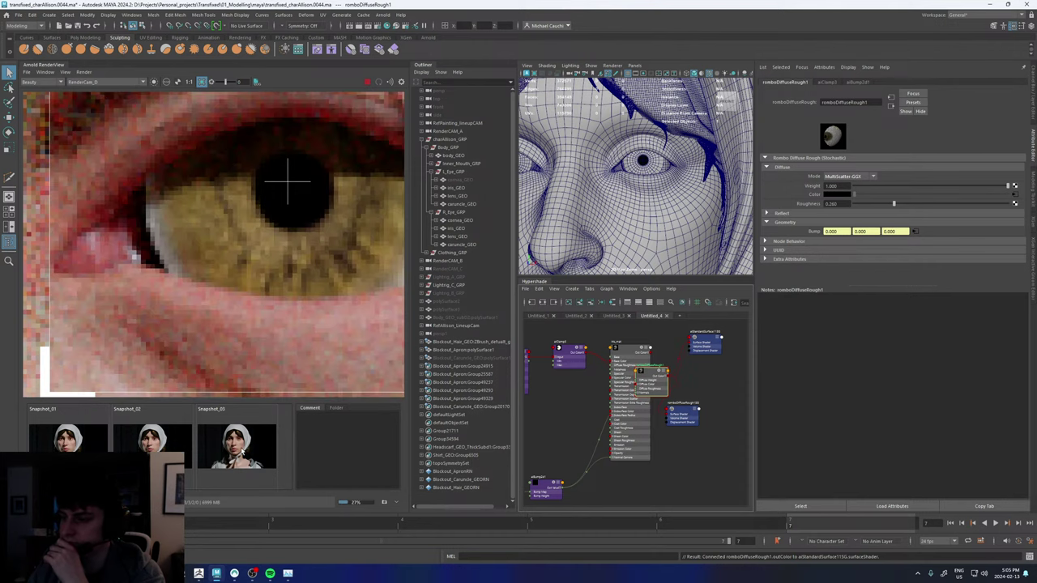
- Compare the iris render at its new roughness with Snapshot_03 across the whole eye area
scroll(243, 340, down, 5)
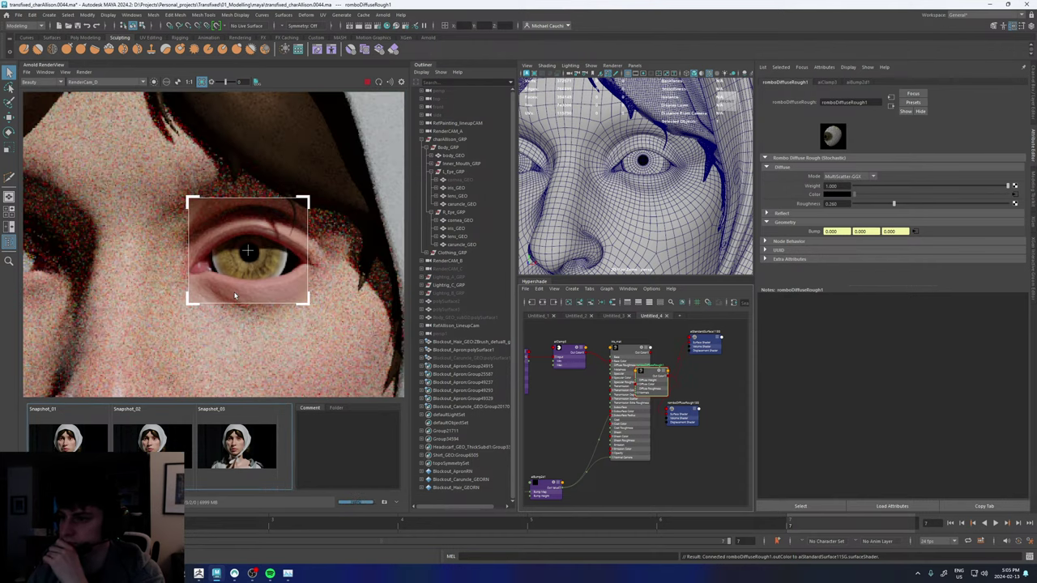
click(234, 435)
click(234, 436)
click(234, 436)
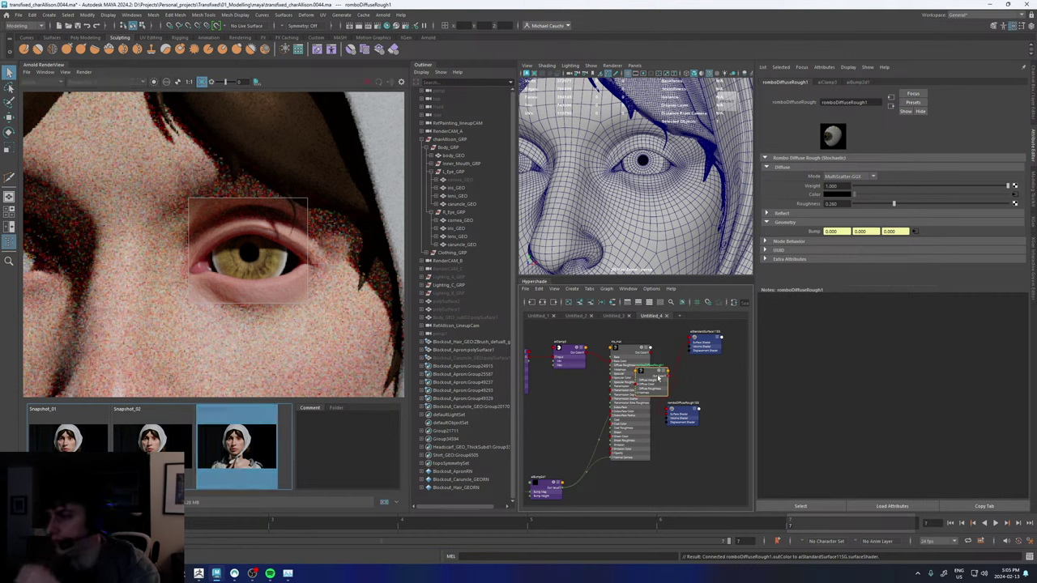
- Delete the old standard surface iris_mat and rename the romboDiffuseRough shader to iris_mat
drag(645, 375, 632, 353)
click(622, 347)
key(Delete)
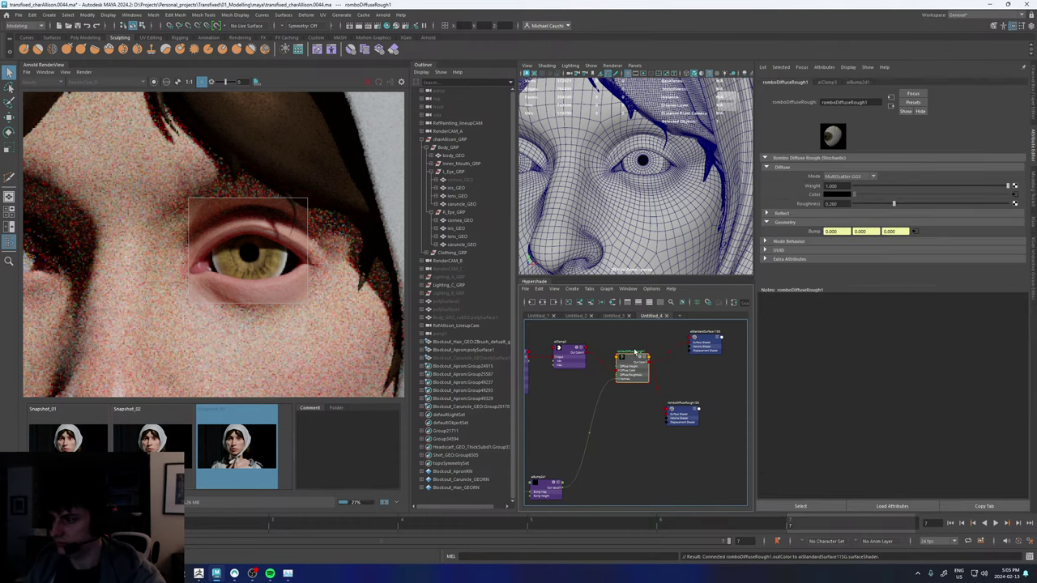
double_click(635, 351)
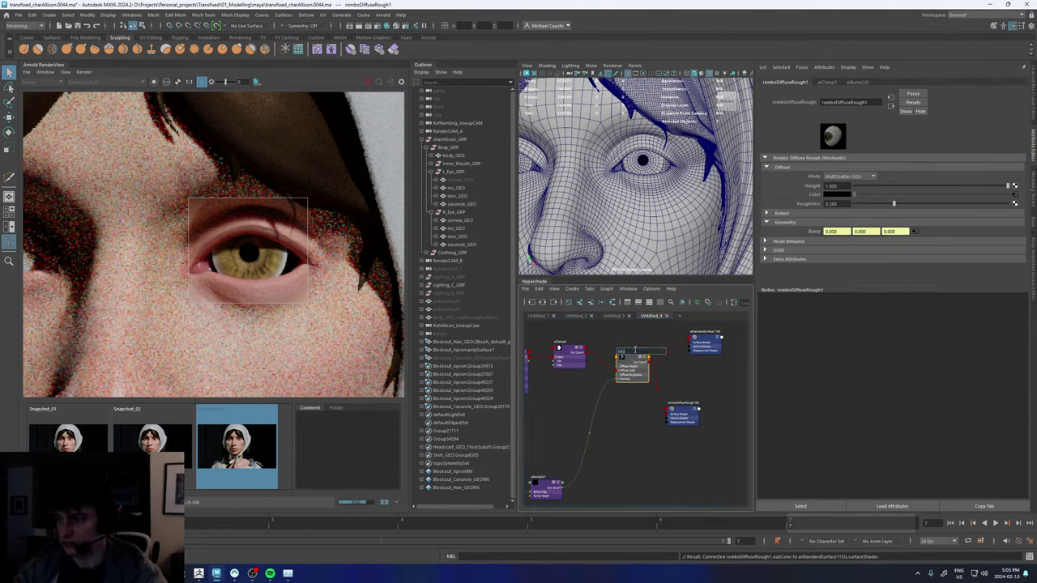
key(Return)
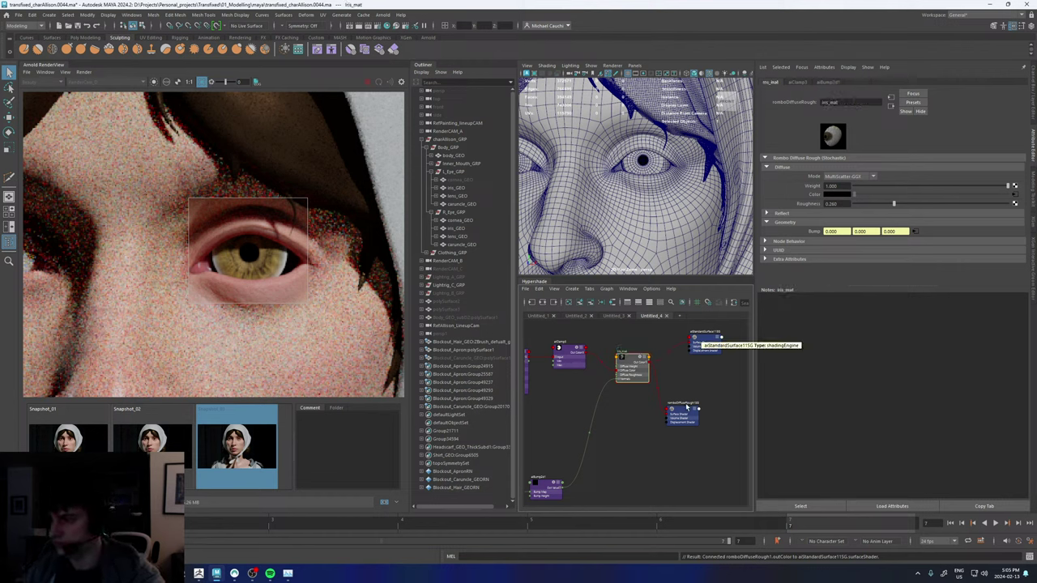
- Delete the aiStandardSurface11SG shading group and assign the new iris_mat to the left and right iris_GEO
drag(686, 408, 688, 391)
click(702, 340)
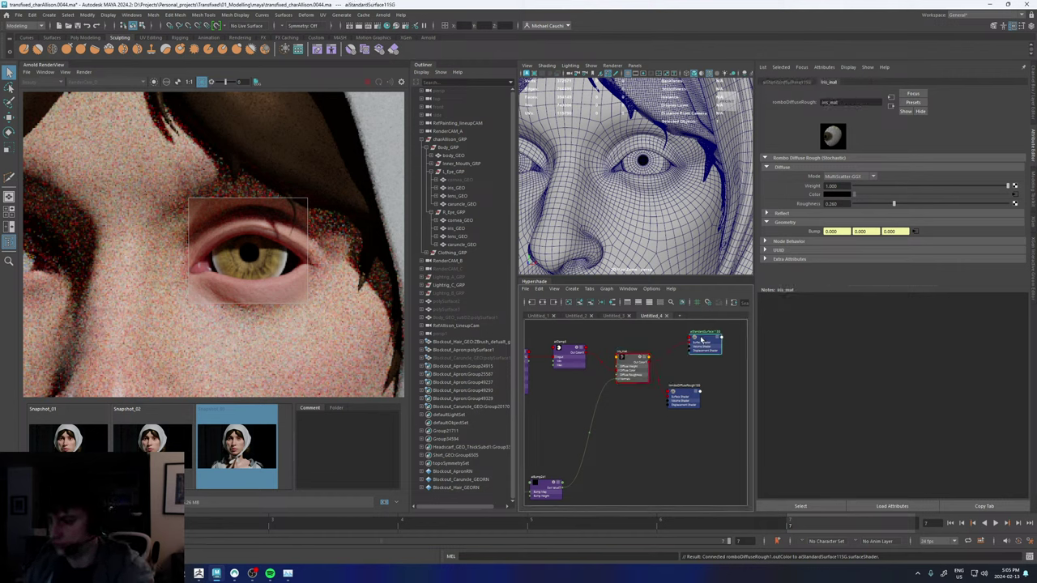
key(Delete)
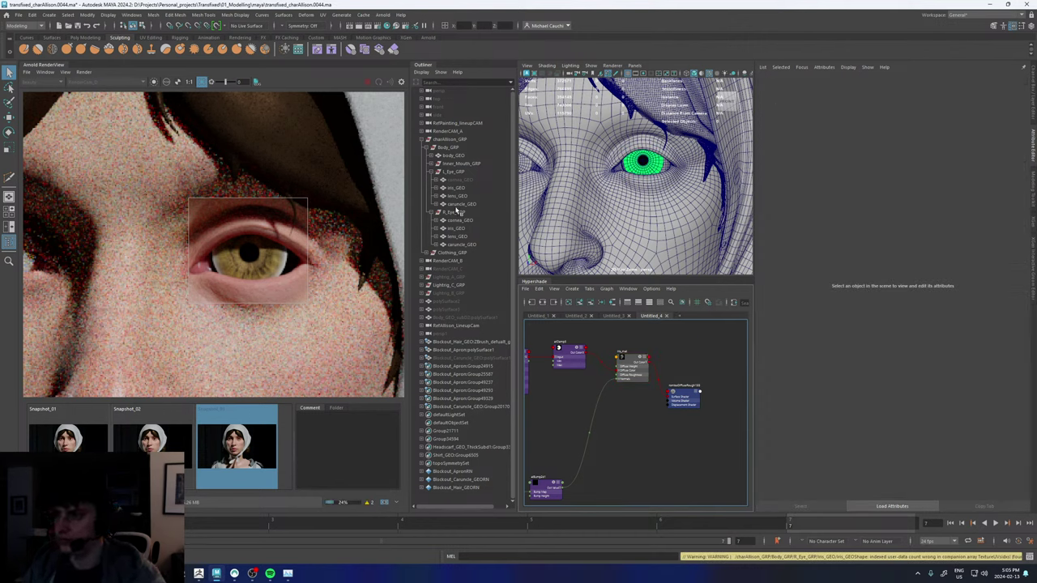
click(457, 189)
ctrl+click(453, 229)
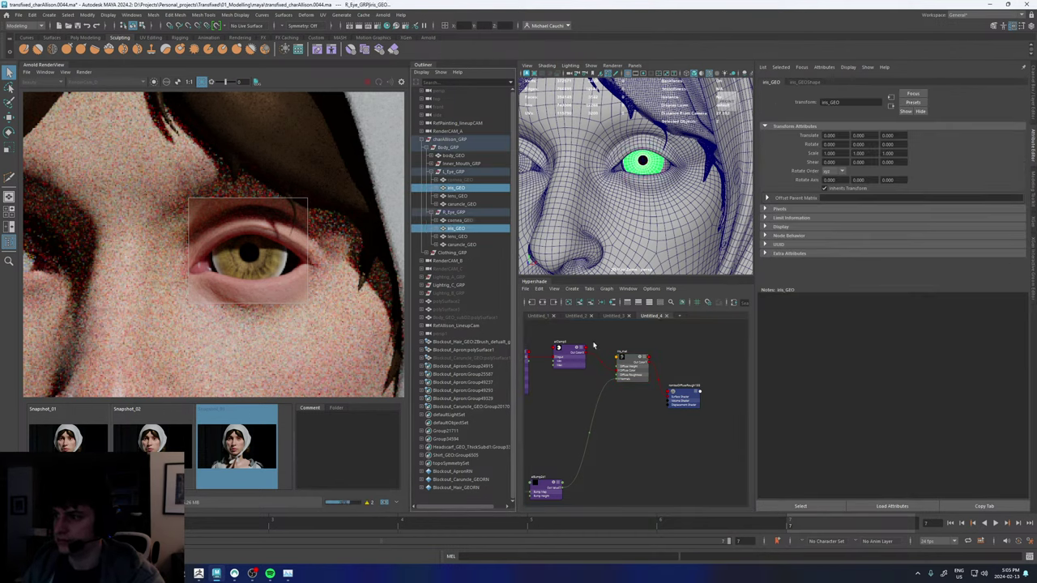
right_click(622, 359)
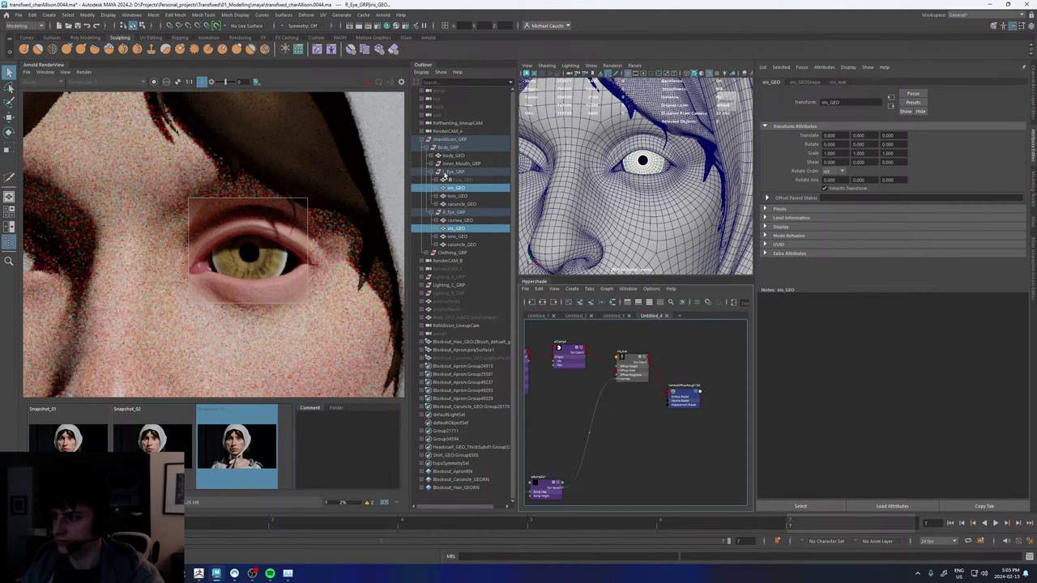
- Show the left eye's cornea_GEO again and turn off the render region to render the whole face
click(456, 180)
key(h)
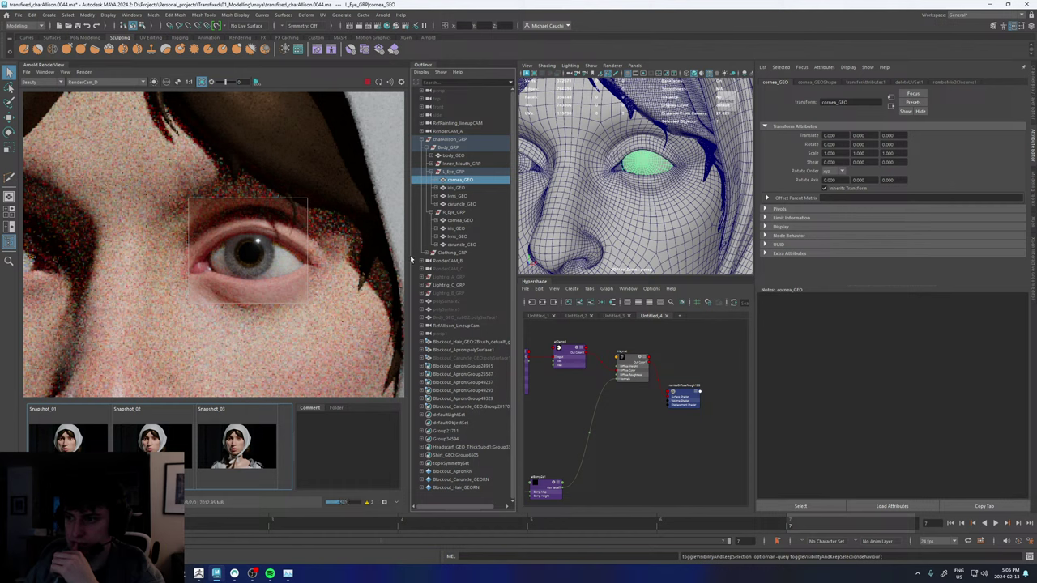
click(631, 363)
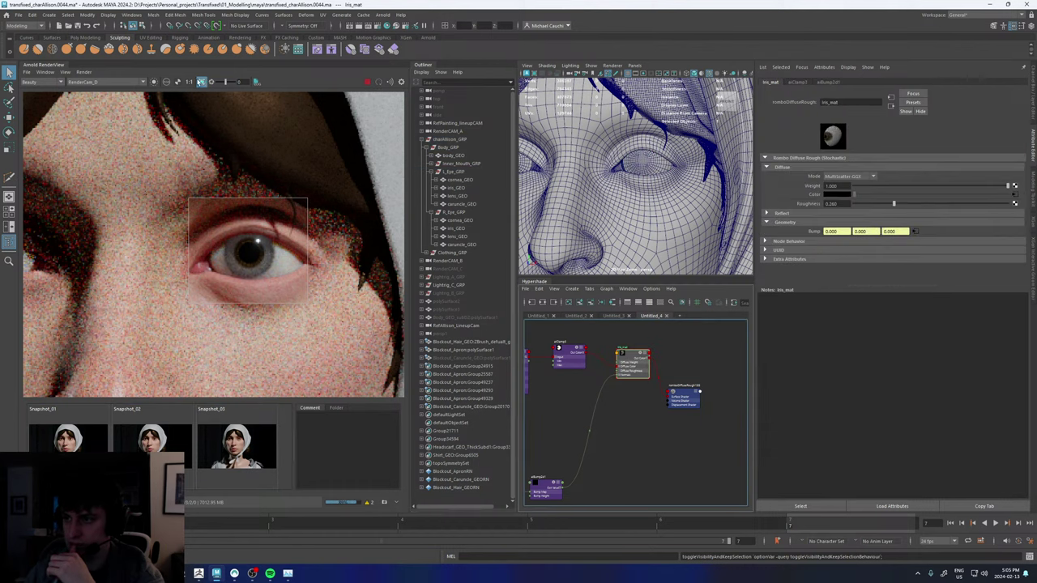
click(201, 82)
scroll(279, 223, down, 4)
- Check the UV coordinate settings of the aiImage nodes feeding the iris bump and the iris color
alt+middle_drag(547, 456, 677, 410)
click(593, 435)
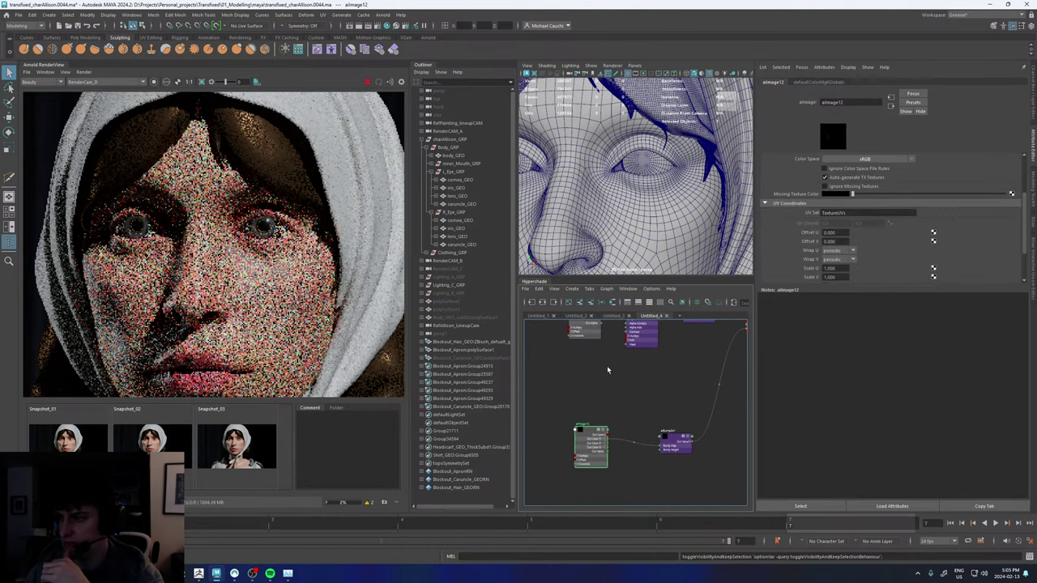
alt+middle_drag(608, 371, 613, 405)
click(580, 350)
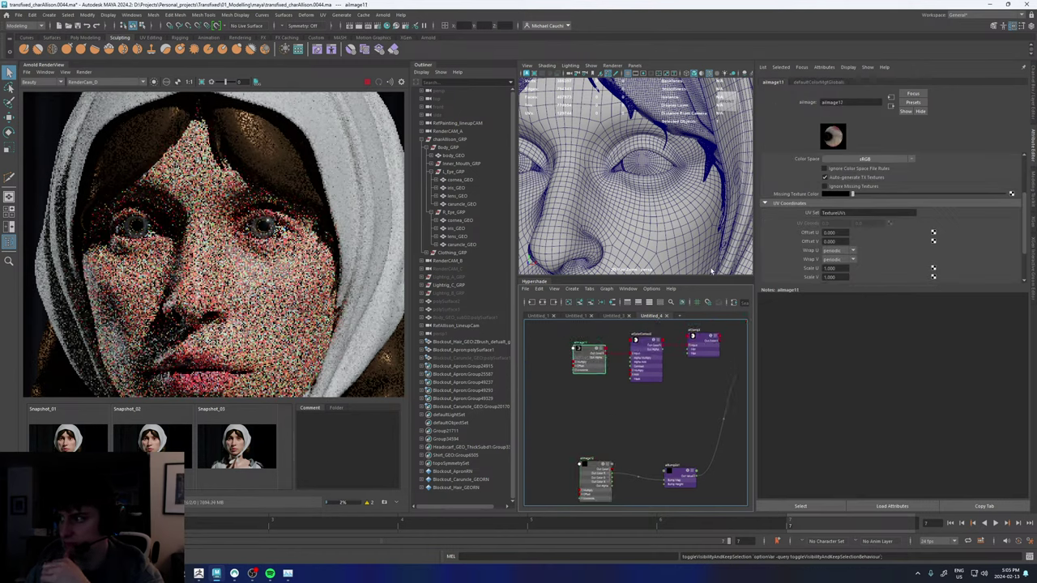
- Open the left iris_GEO in the UV Editor and pick TextureUVs as its current UV set
click(455, 188)
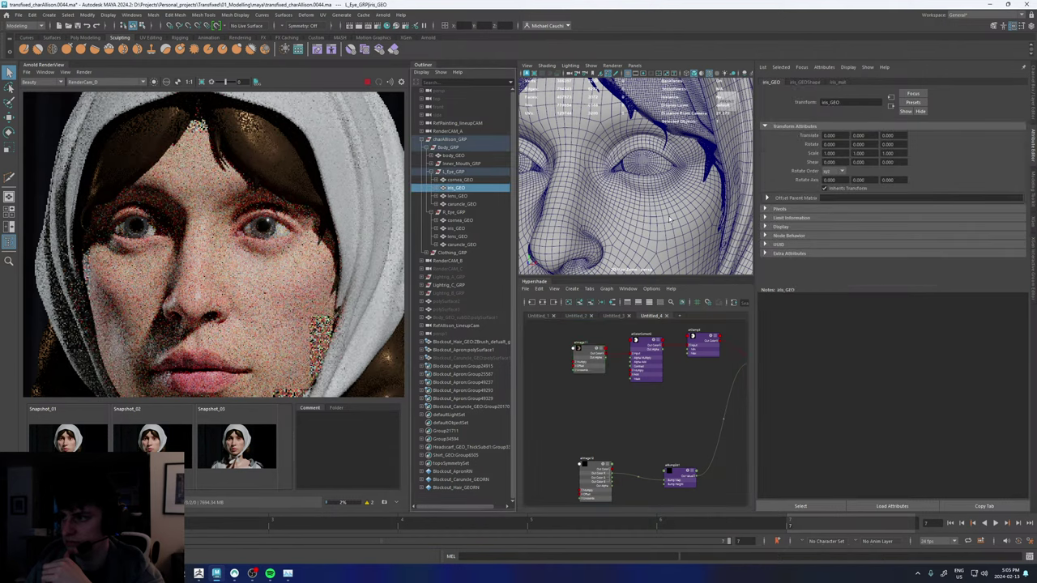
click(323, 14)
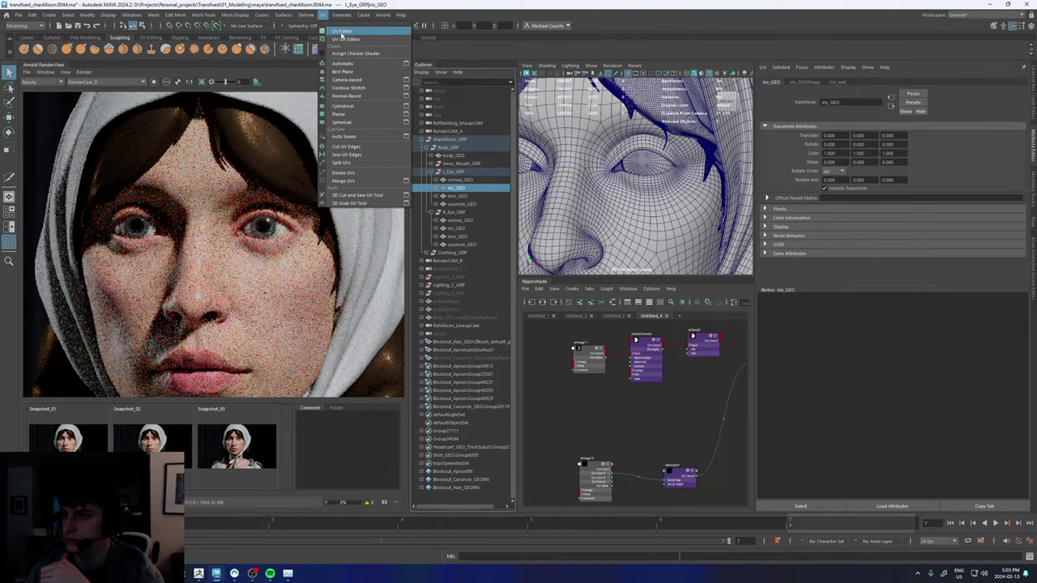
click(342, 33)
click(606, 299)
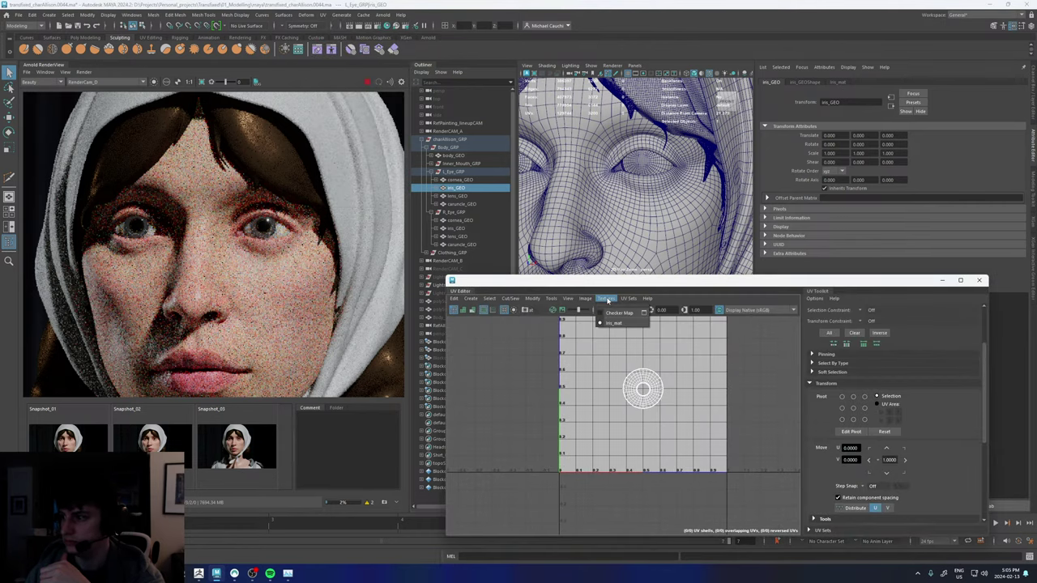
mouse_move(629, 299)
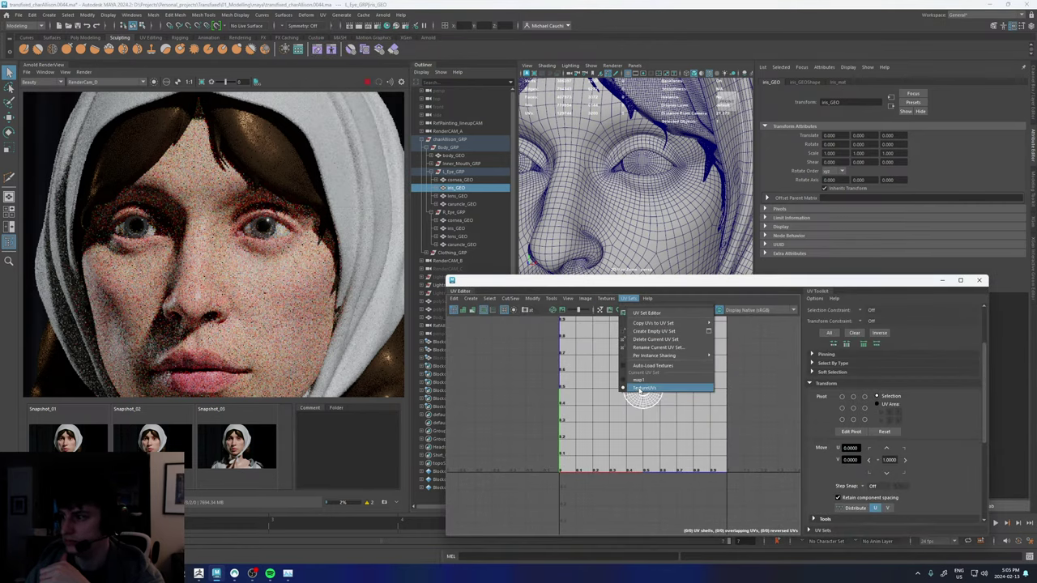
click(642, 389)
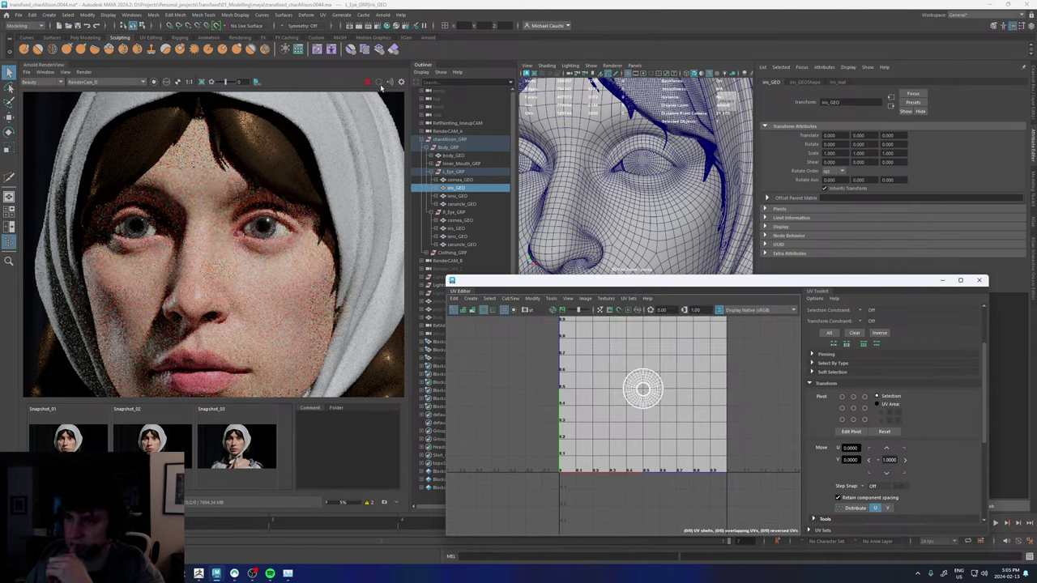
scroll(306, 306, up, 5)
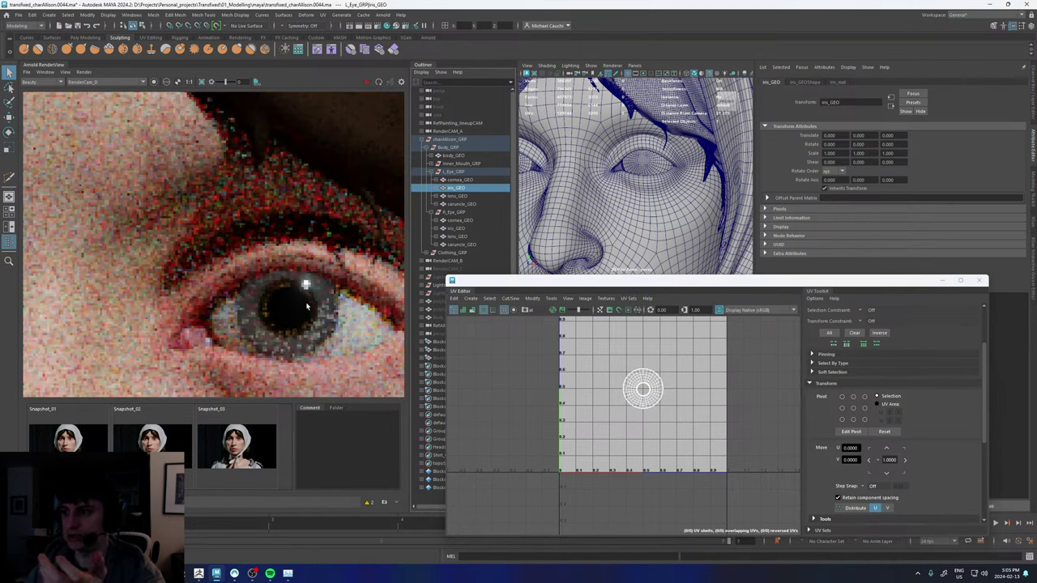
- Inspect the UV layout and list of UV sets on the left eye's cornea_GEO
click(462, 181)
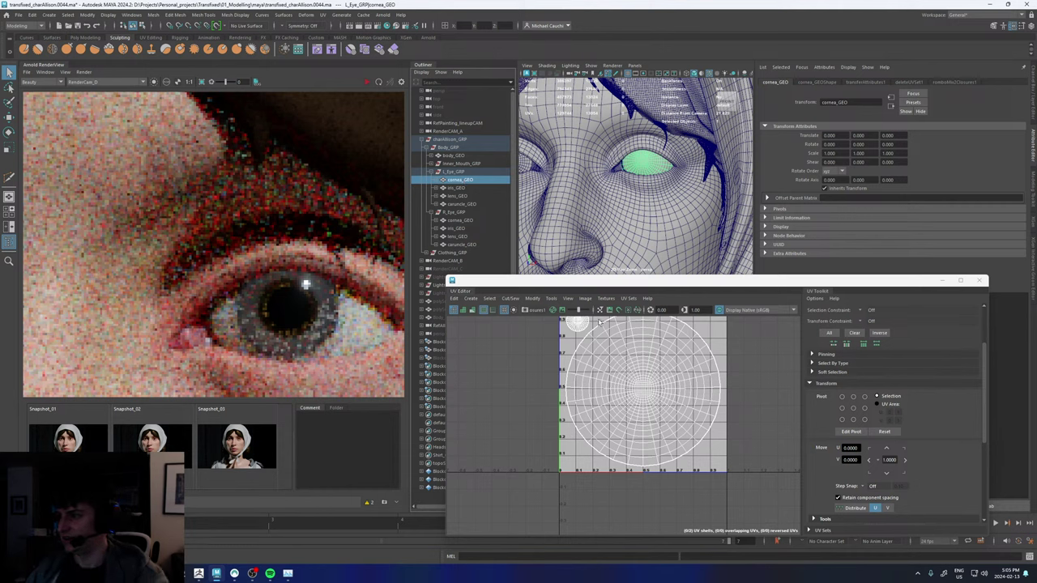
click(606, 300)
mouse_move(631, 302)
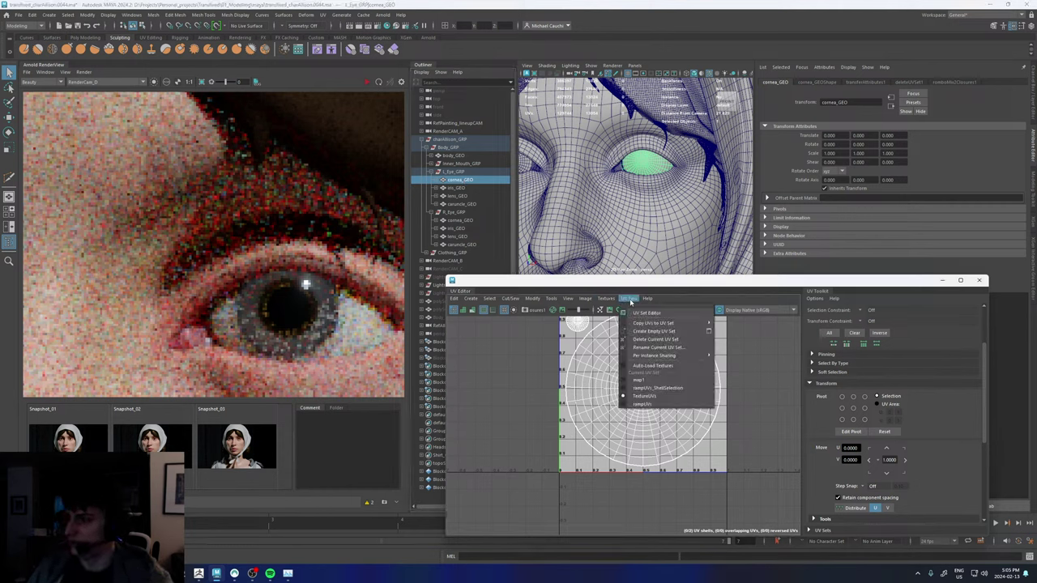
click(739, 397)
- Hide the left eye's cornea_GEO and restart the live render to check both eyes
scroll(260, 357, down, 5)
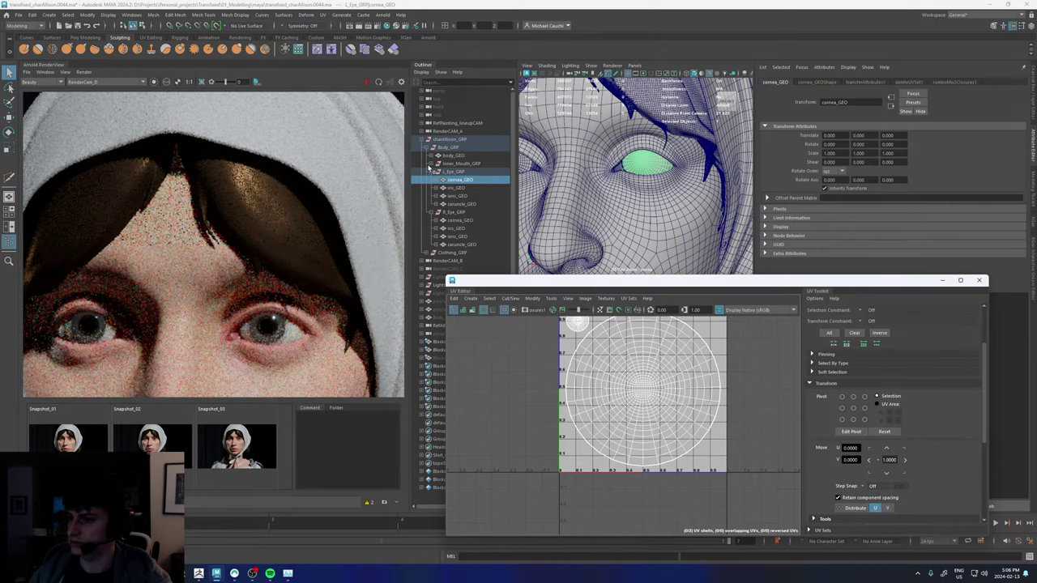
key(h)
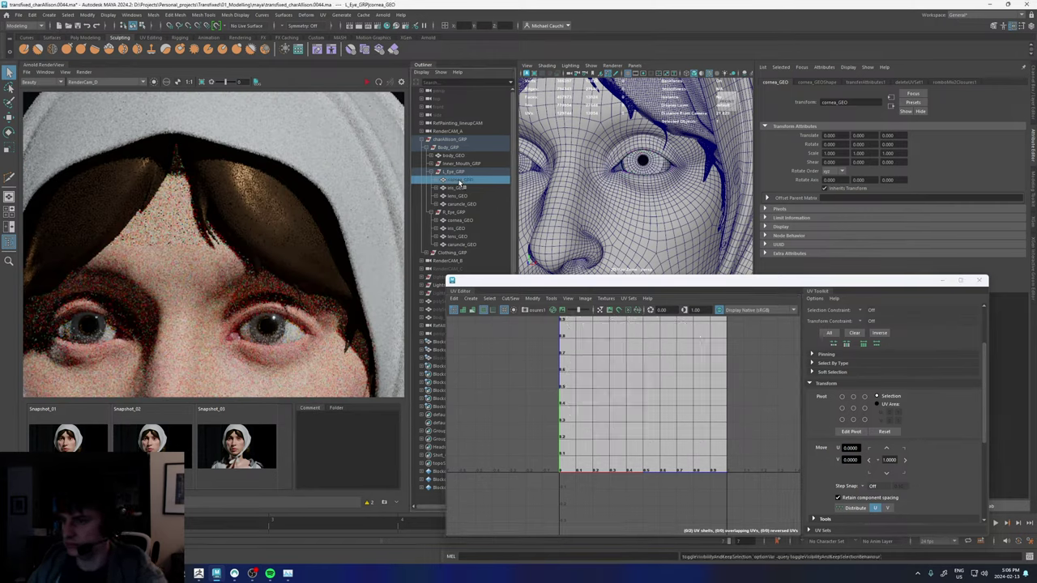
click(366, 83)
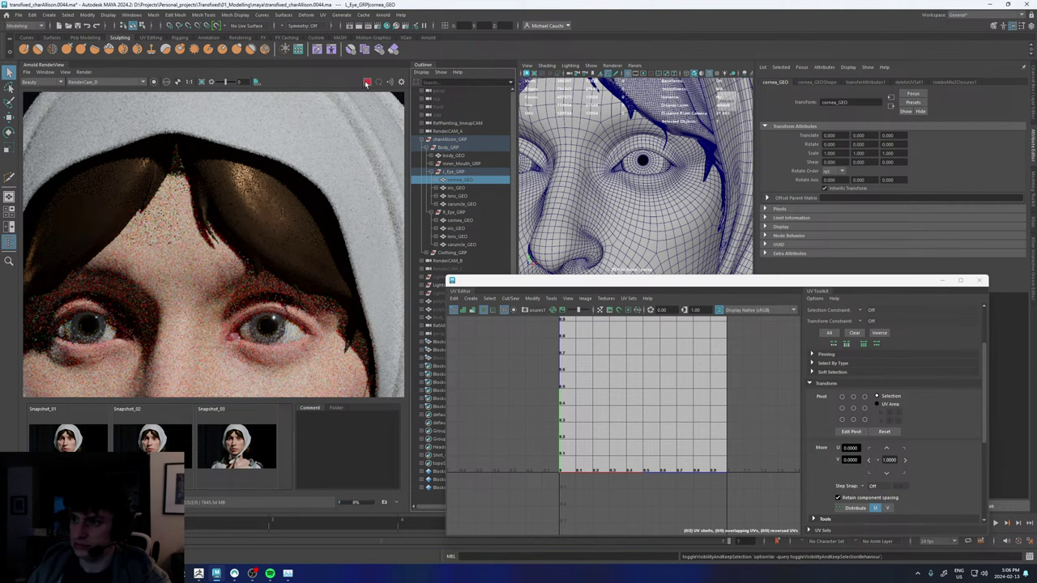
click(367, 84)
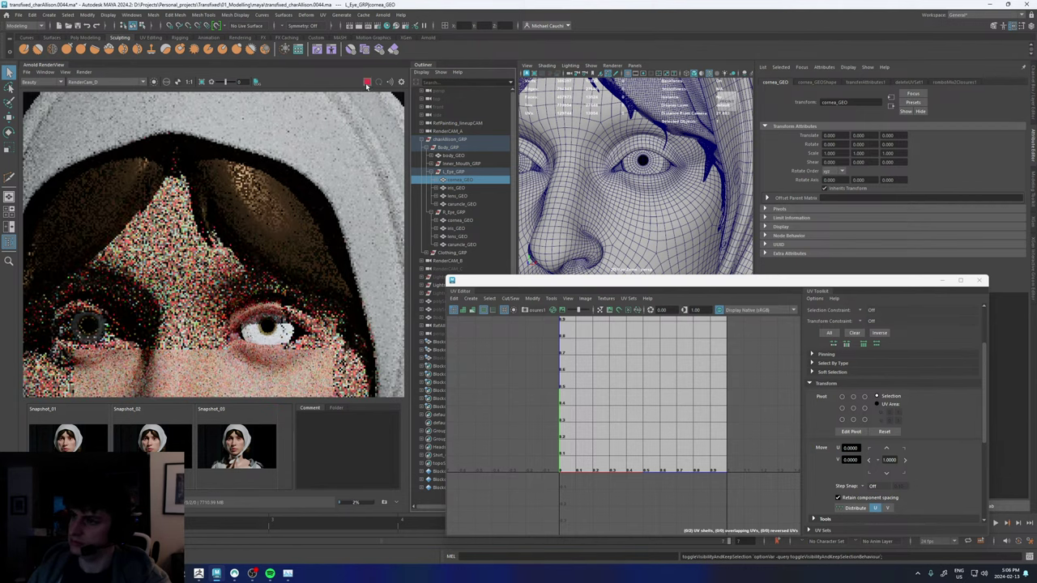
click(366, 83)
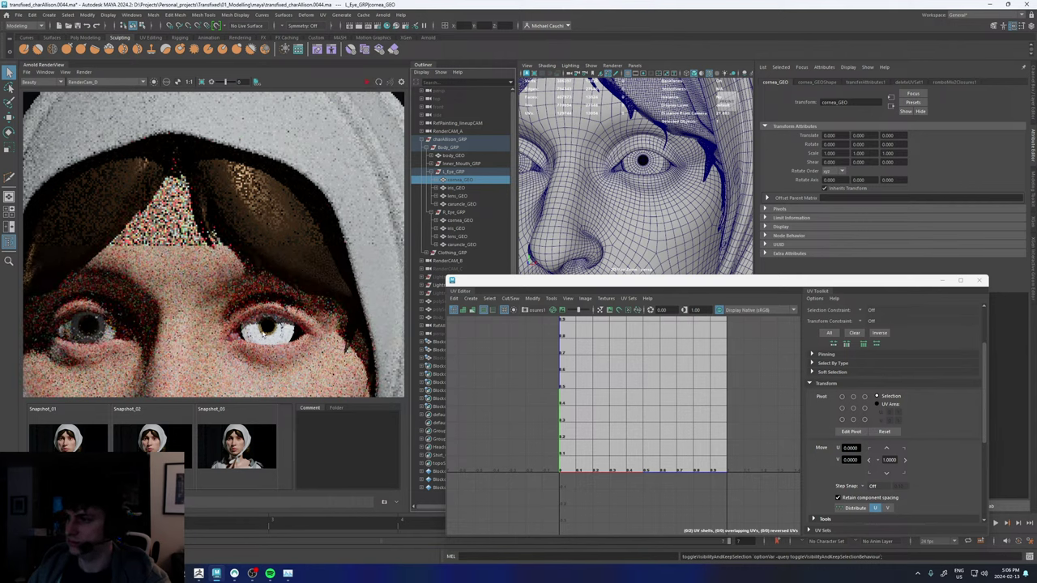
- Update the full scene in the render view and show the left eye's cornea_GEO again
click(70, 74)
mouse_move(84, 73)
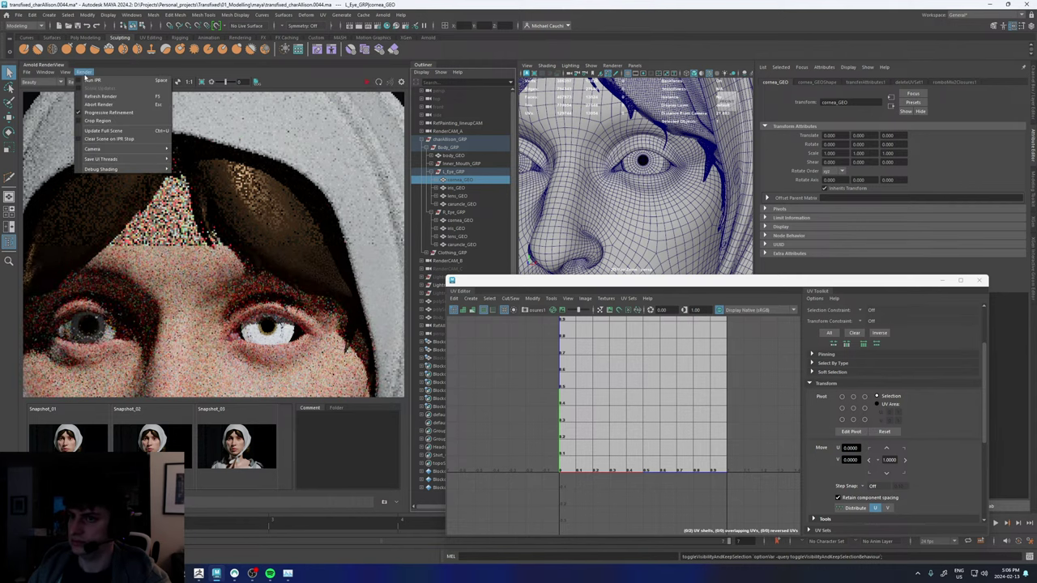
click(102, 131)
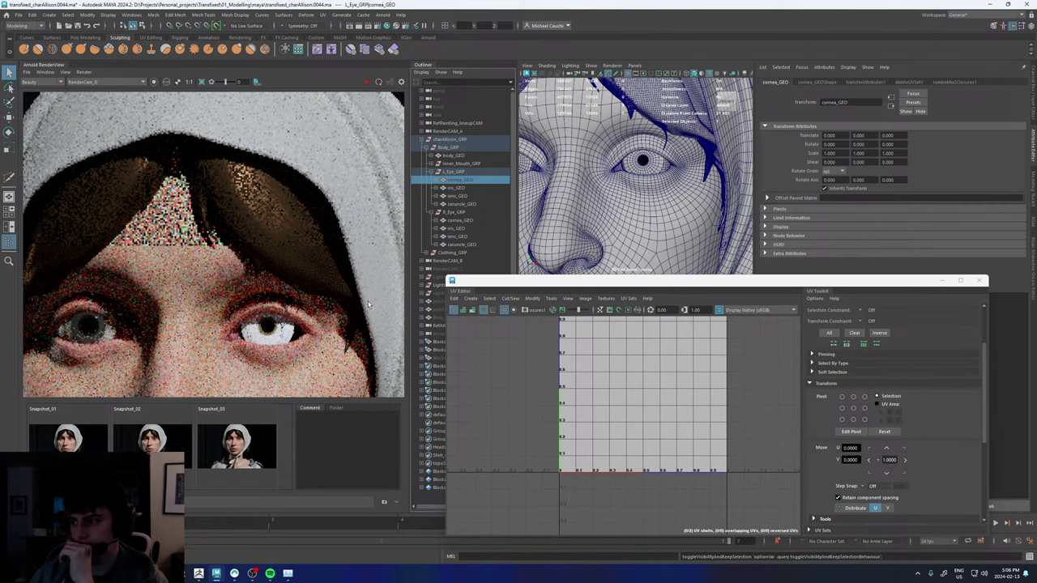
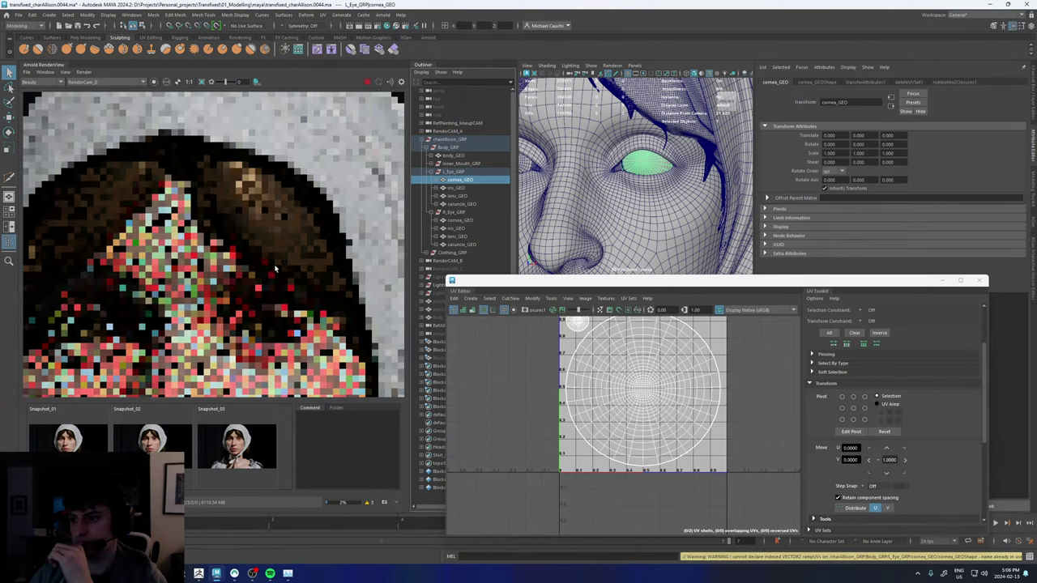
scroll(275, 268, down, 3)
scroll(280, 324, up, 2)
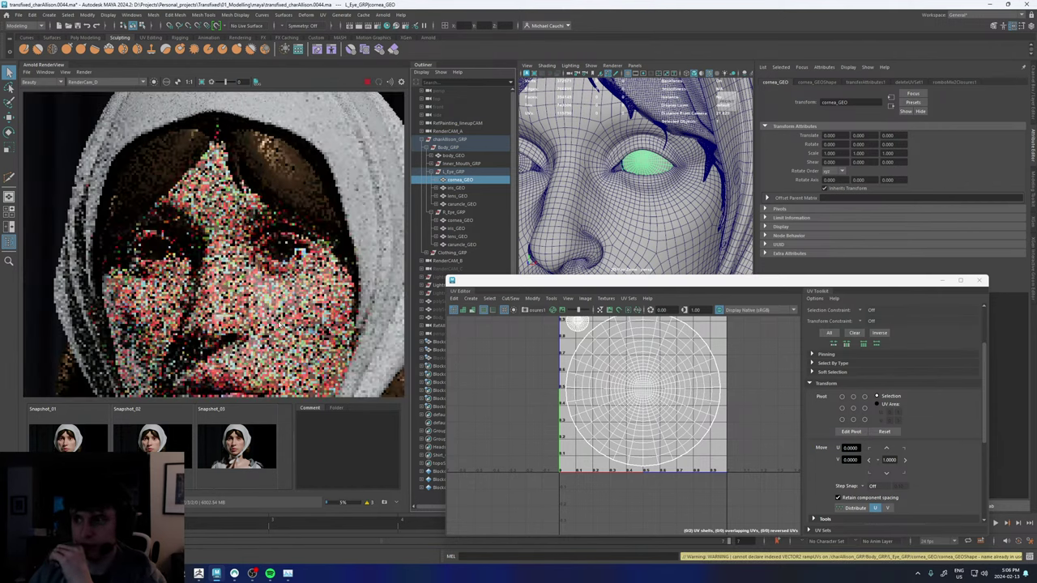
- Examine the eyes in the Arnold render, closing the UV Editor and displaying the attributes of aiColorCorrect2
scroll(290, 253, up, 1)
scroll(289, 258, up, 3)
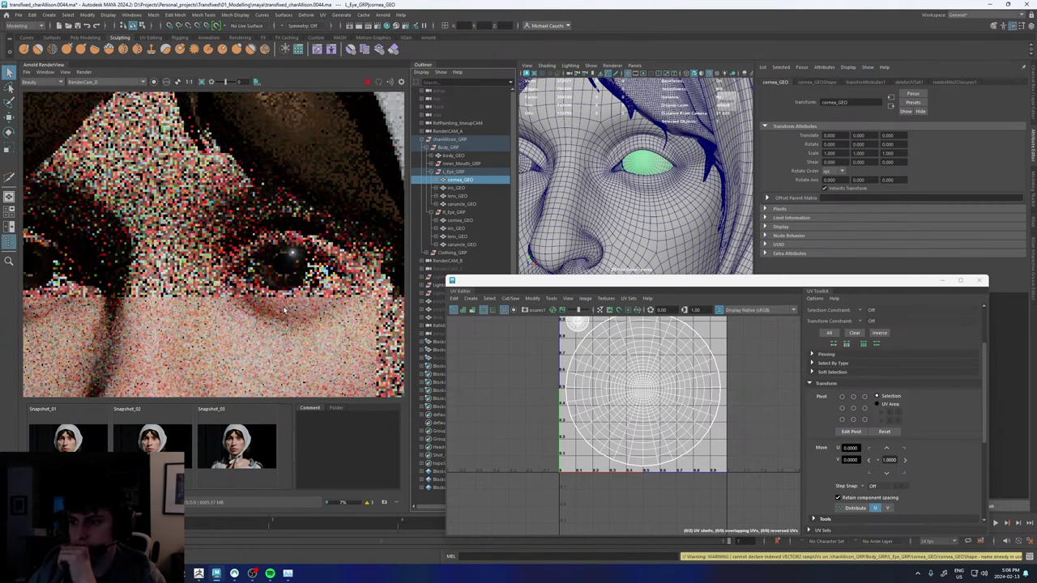
scroll(284, 309, down, 3)
scroll(282, 308, up, 2)
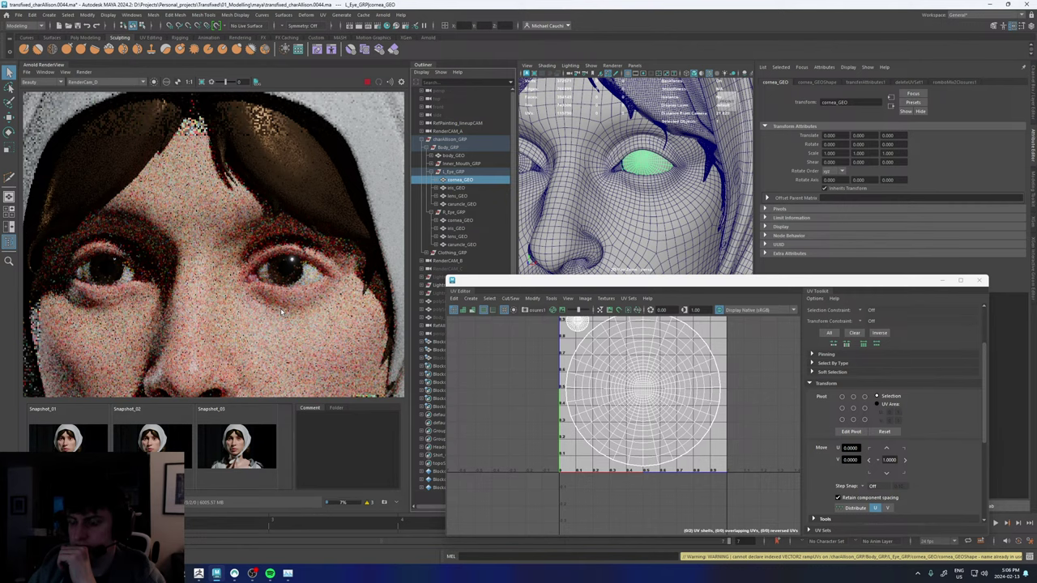
click(941, 280)
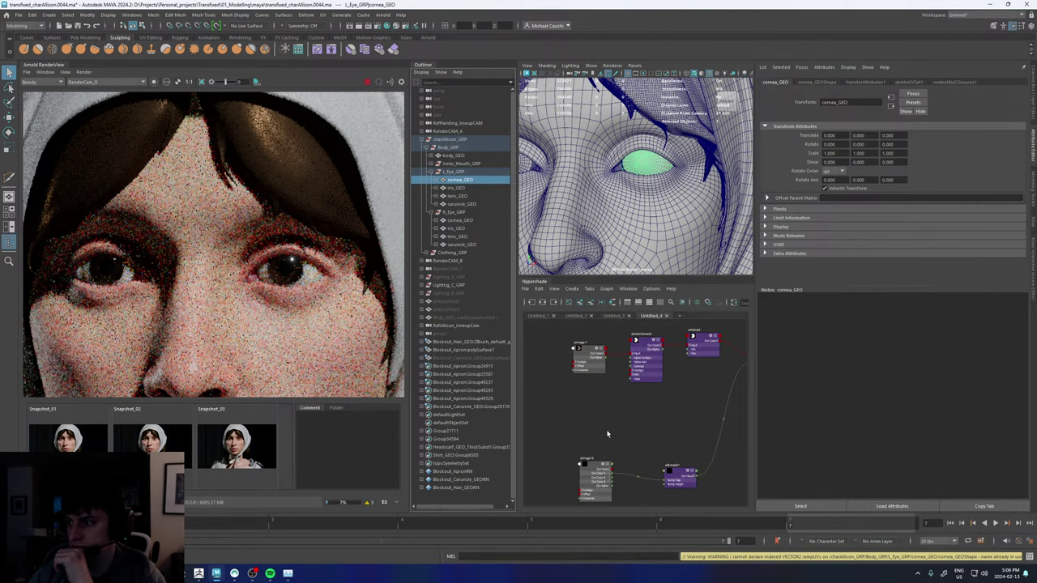
click(648, 347)
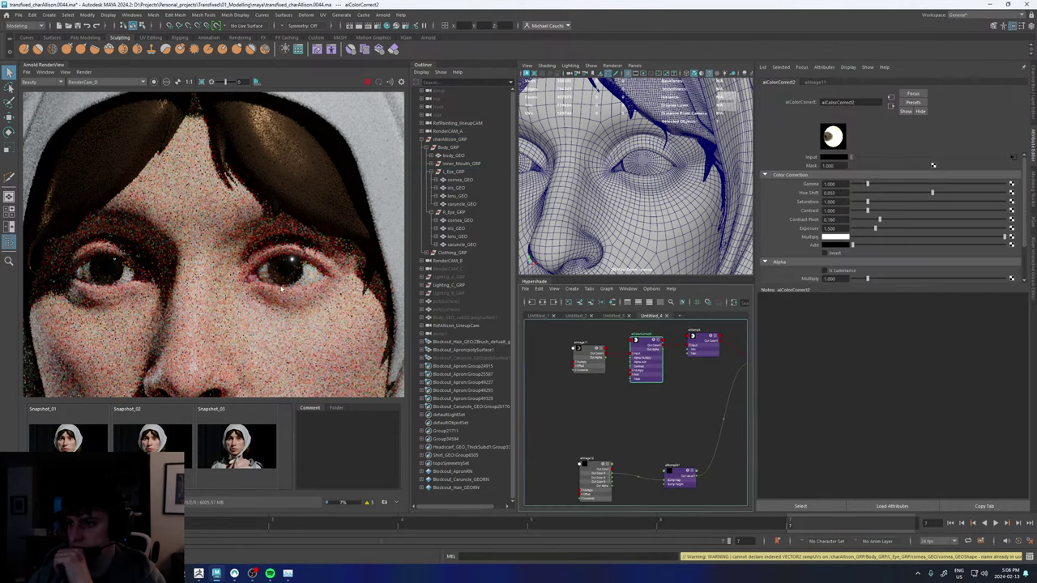
scroll(183, 280, down, 3)
scroll(184, 281, up, 3)
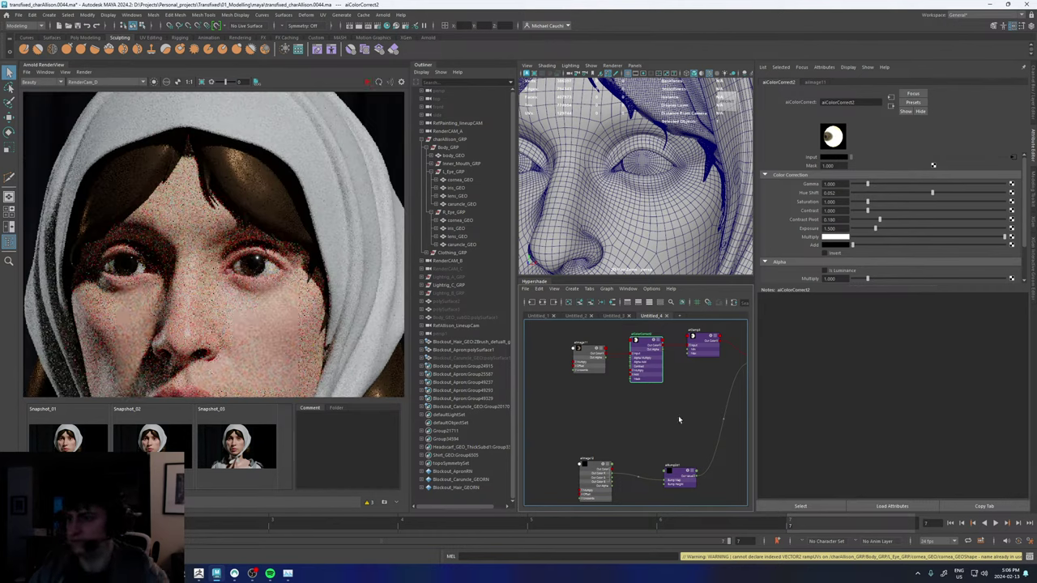
- Clear the node selection, re-render the scene in the Arnold RenderView, and inspect the character's eyes
click(616, 416)
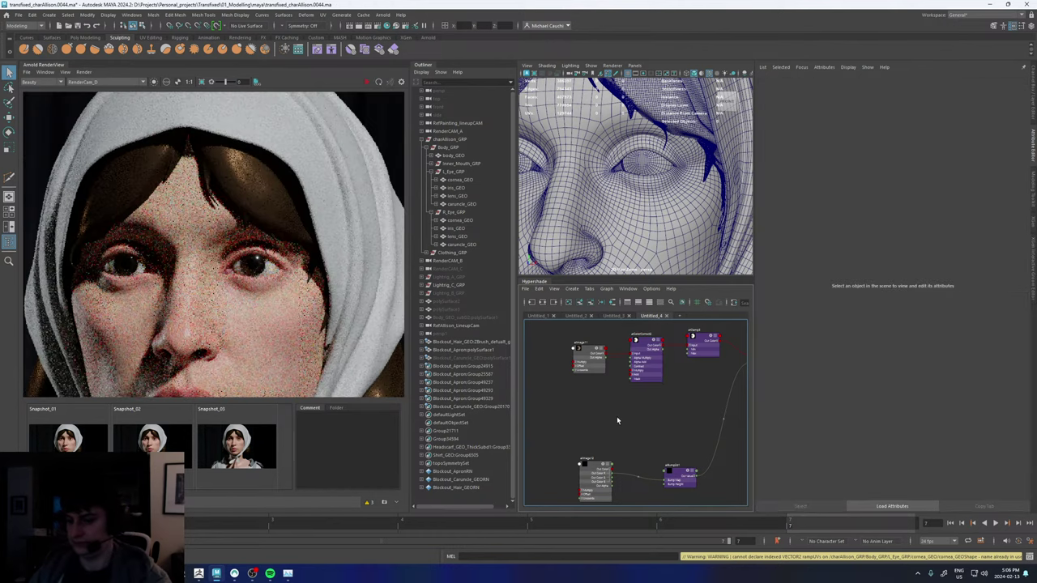
click(83, 71)
click(102, 131)
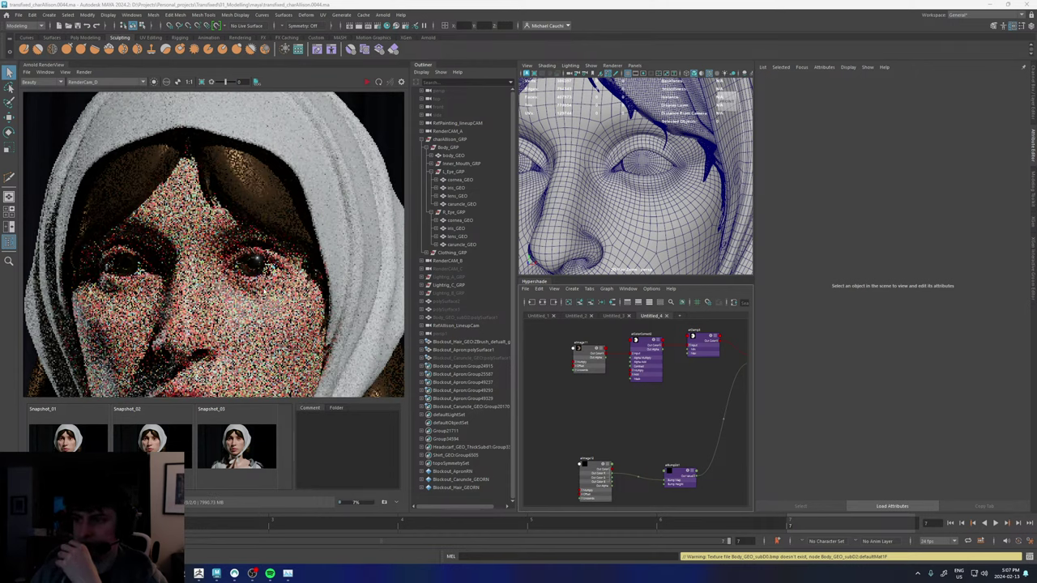
scroll(263, 290, down, 5)
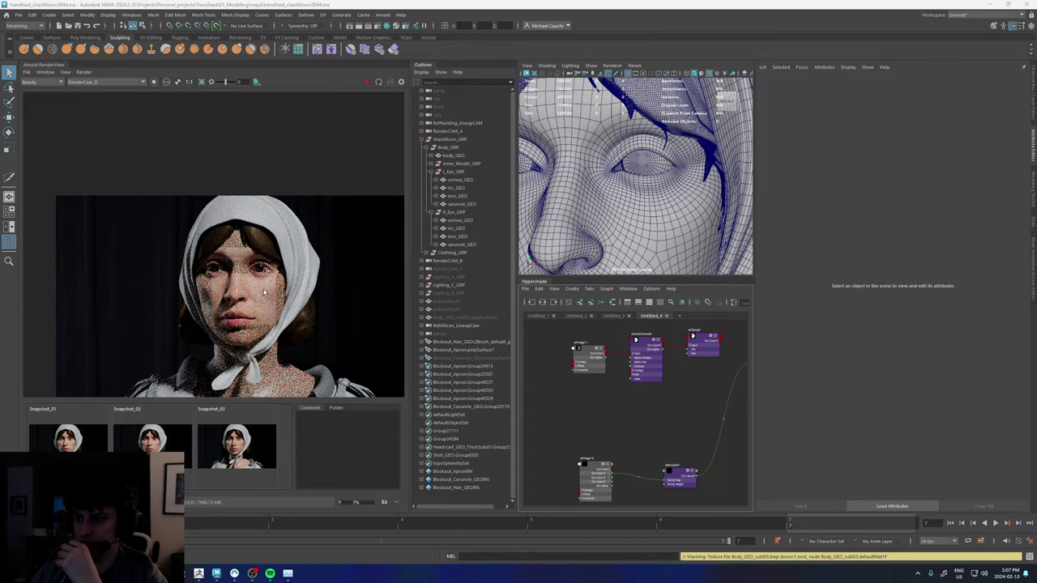
scroll(260, 284, up, 6)
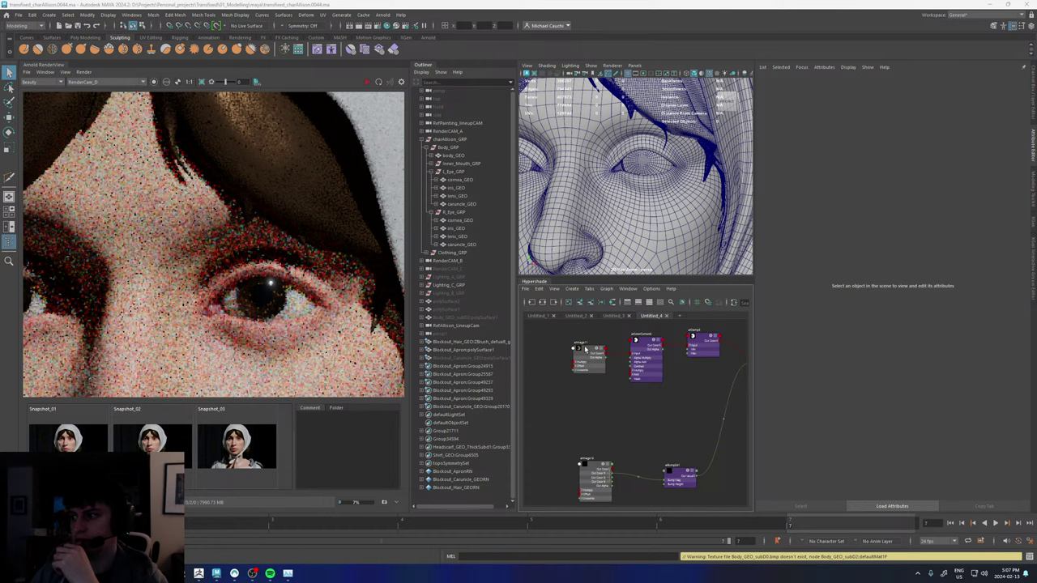
- Set the diffuse roughness of the iris_mat rombo shader to 0 and check the eyes in the render
alt+middle_drag(679, 389, 590, 400)
click(675, 355)
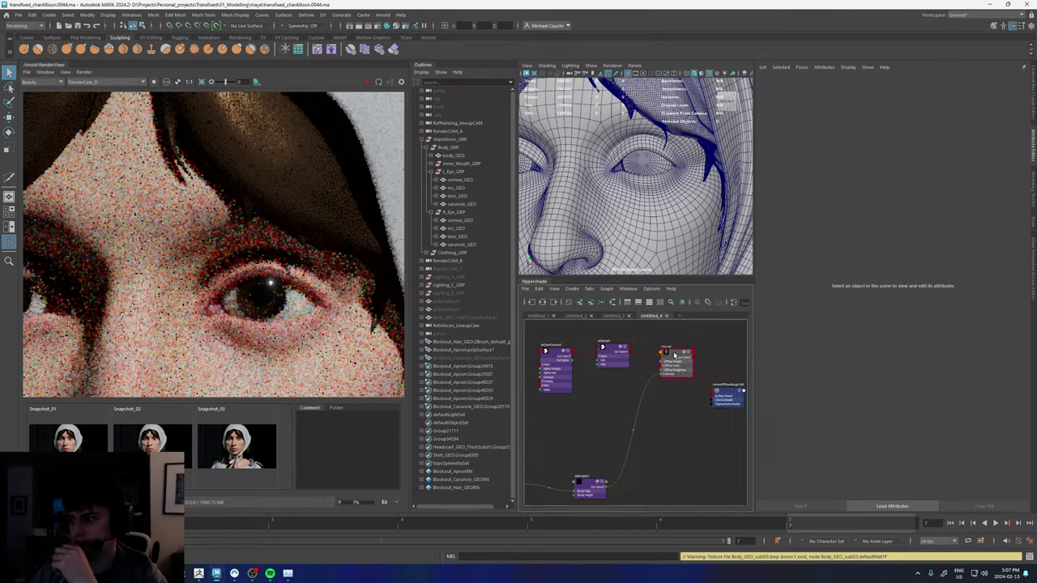
drag(846, 205, 800, 208)
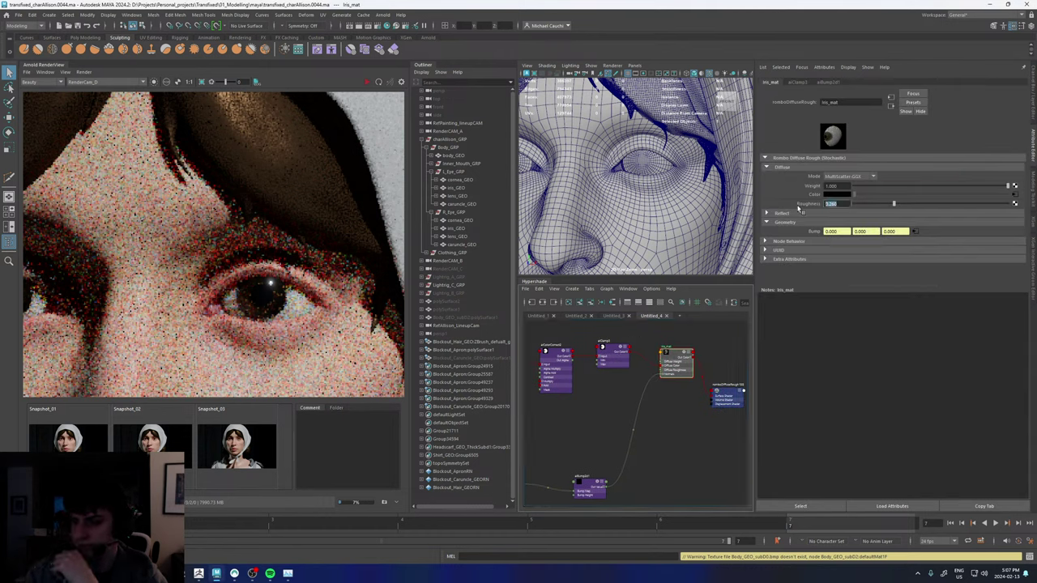
text(0)
key(Return)
scroll(251, 320, down, 3)
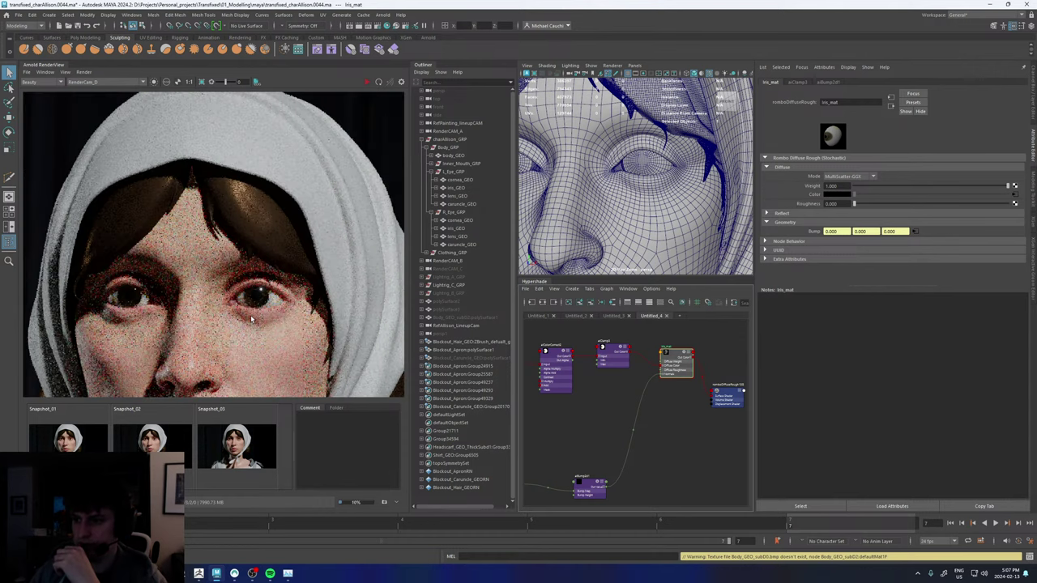
scroll(251, 320, up, 2)
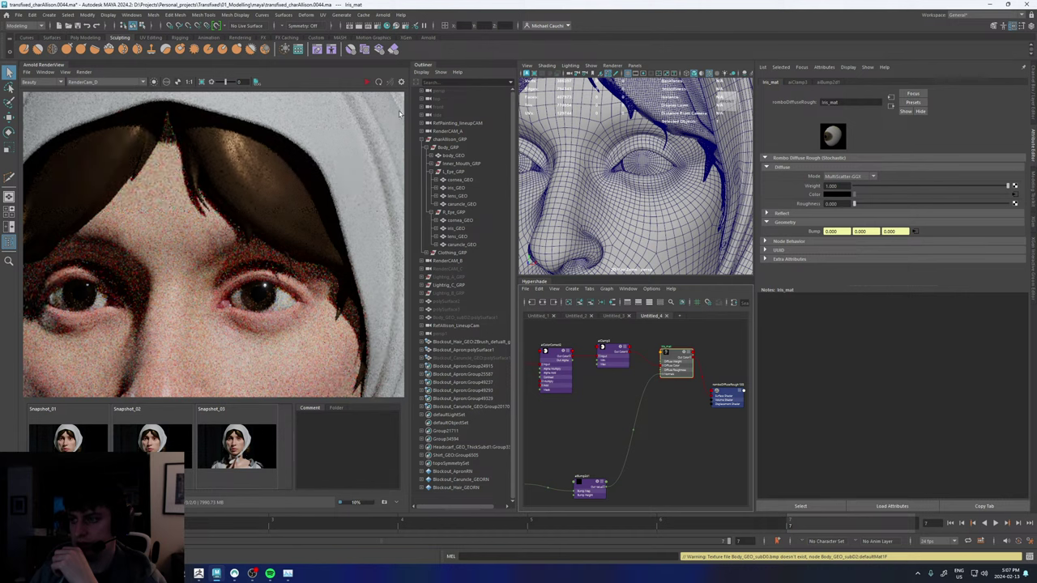
- Run a fresh IPR render to check the irises, and stop it
click(368, 83)
scroll(250, 288, up, 2)
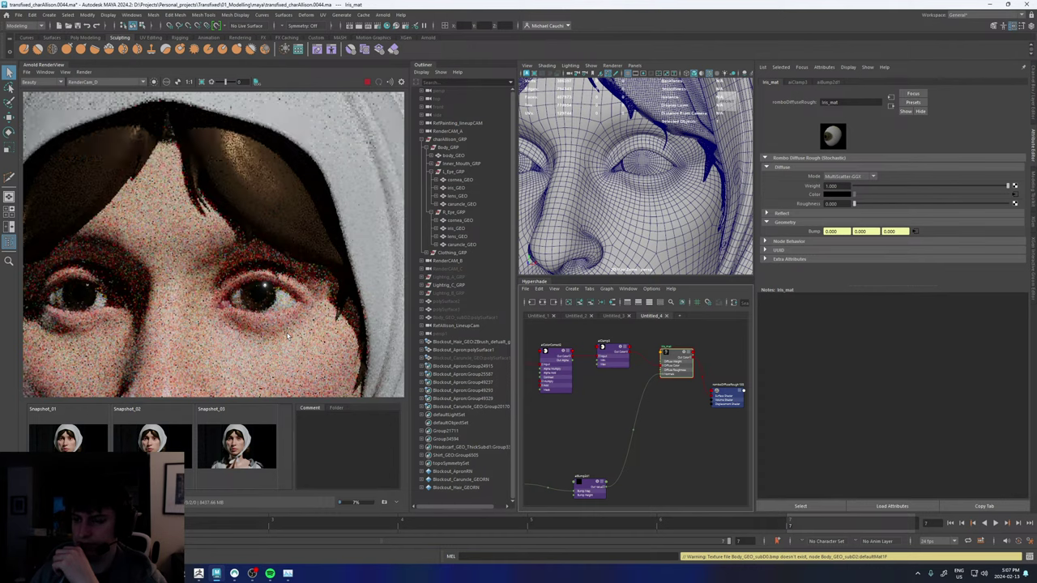
click(367, 83)
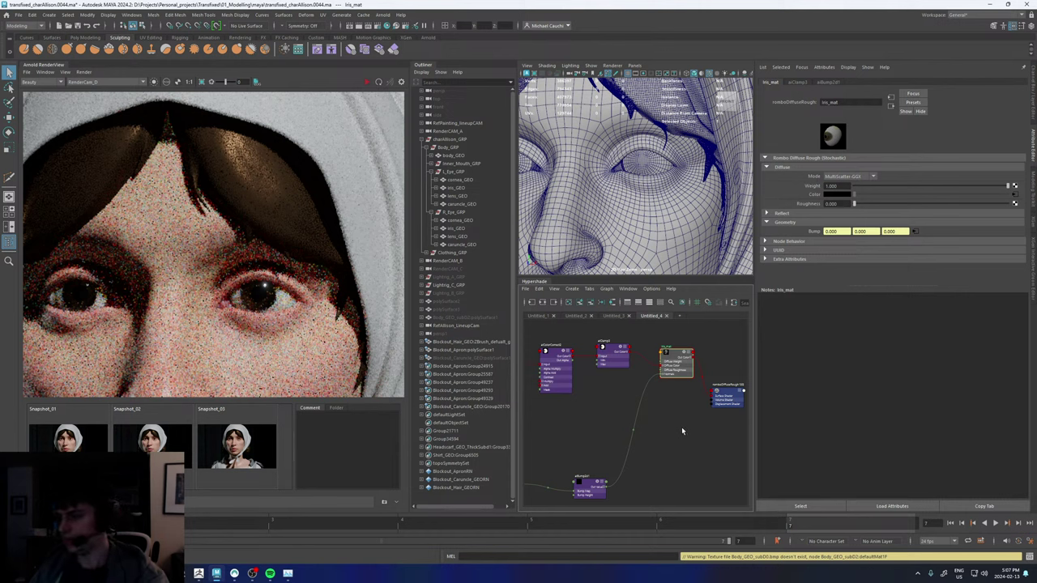
- Undo the recent shading changes back to before the original aiStandardSurface iris material was deleted
click(682, 432)
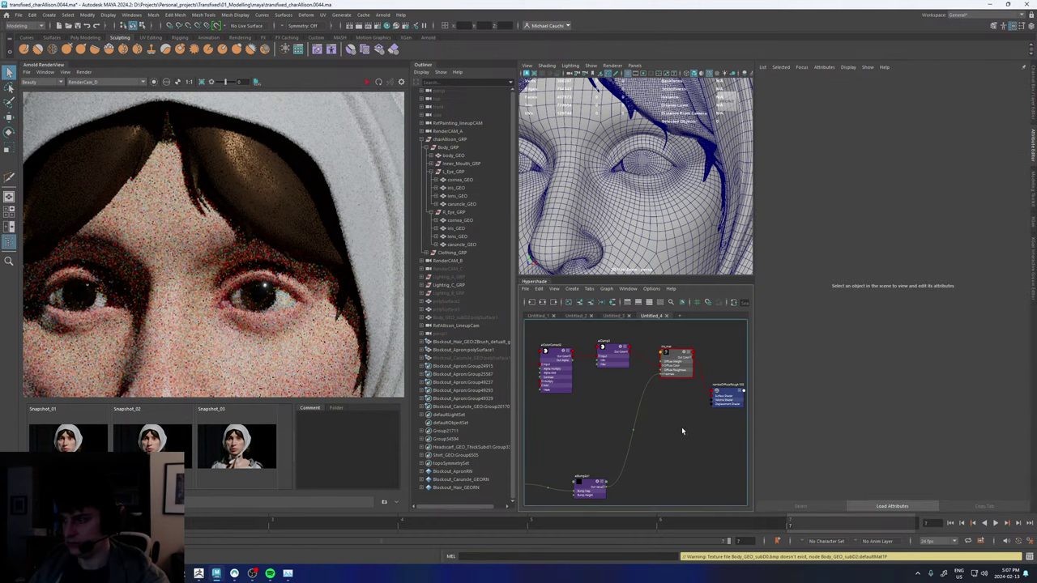
key(ctrl+z)
key(ctrl+z)
key(ctrl+z)
key(ctrl+z)
key(ctrl+z)
key(ctrl+z)
key(ctrl+z)
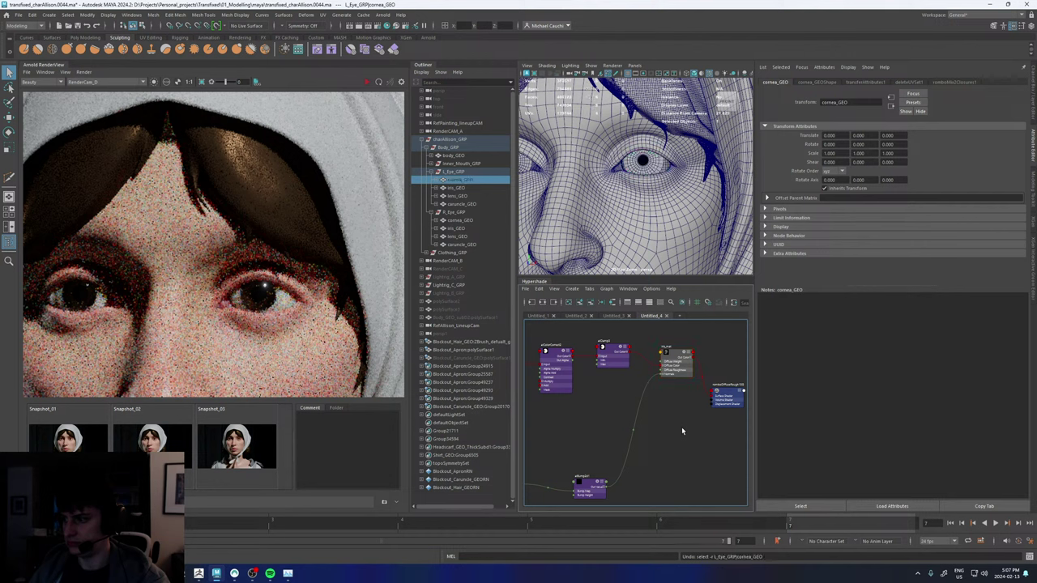
key(ctrl+z)
key(ctrl+z)
key(ctrl+z)
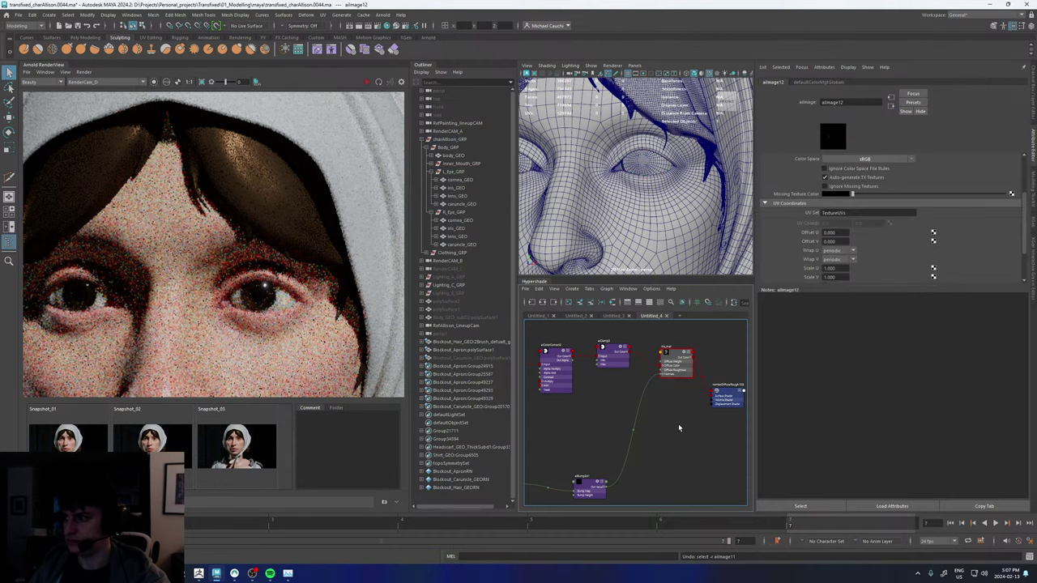
key(ctrl+z)
key(ctrl+z)
key(ctrl+z)
key(ctrl+z)
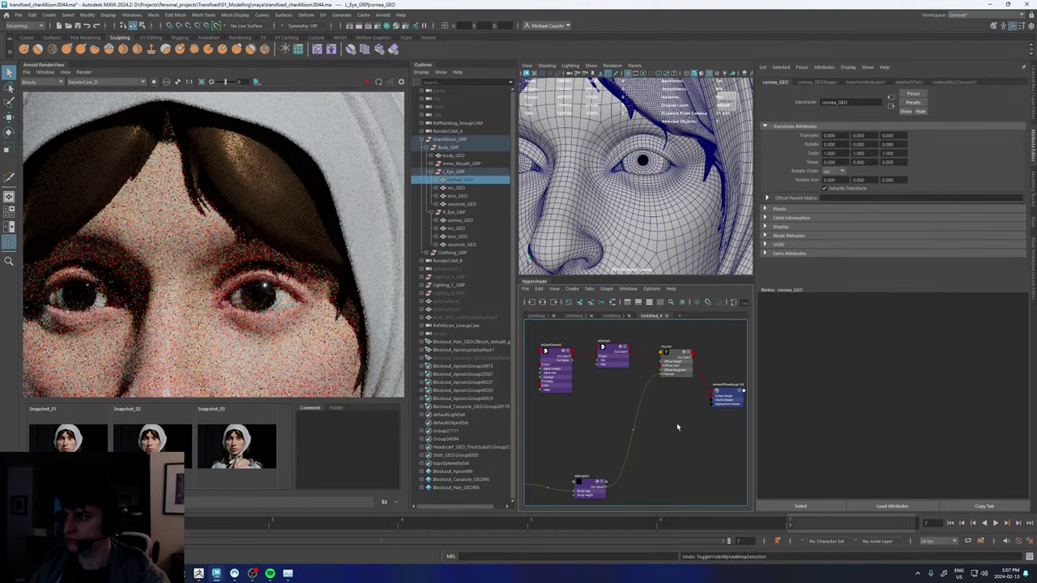
key(ctrl+z)
key(ctrl+z)
key(ctrl+z)
key(ctrl+z)
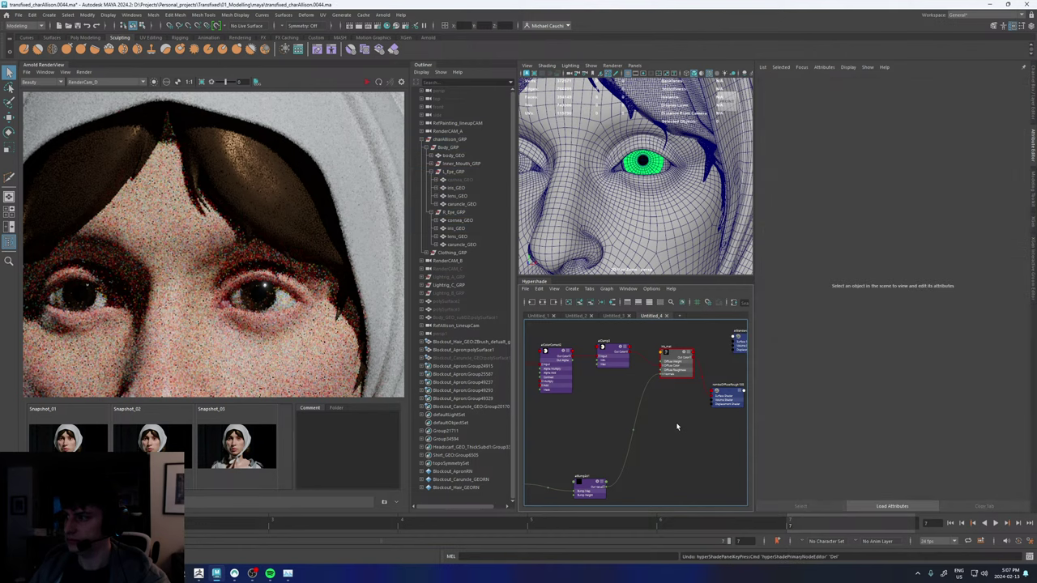
key(ctrl+z)
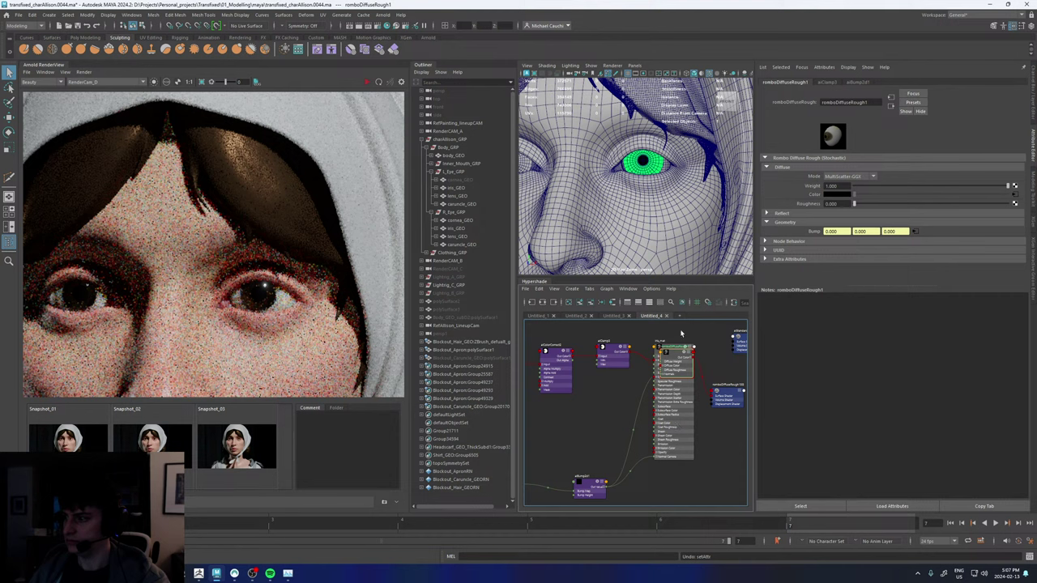
- Separate the overlapping iris shader nodes, reconnect the standard-surface iris_mat to its shading group, and test it in a brief IPR render
drag(675, 357, 733, 341)
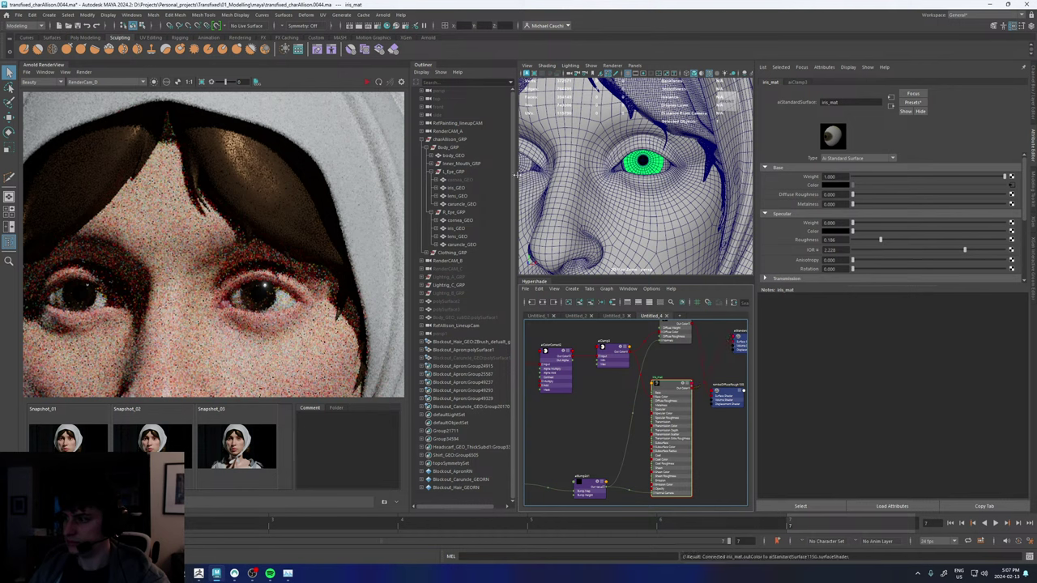
click(366, 82)
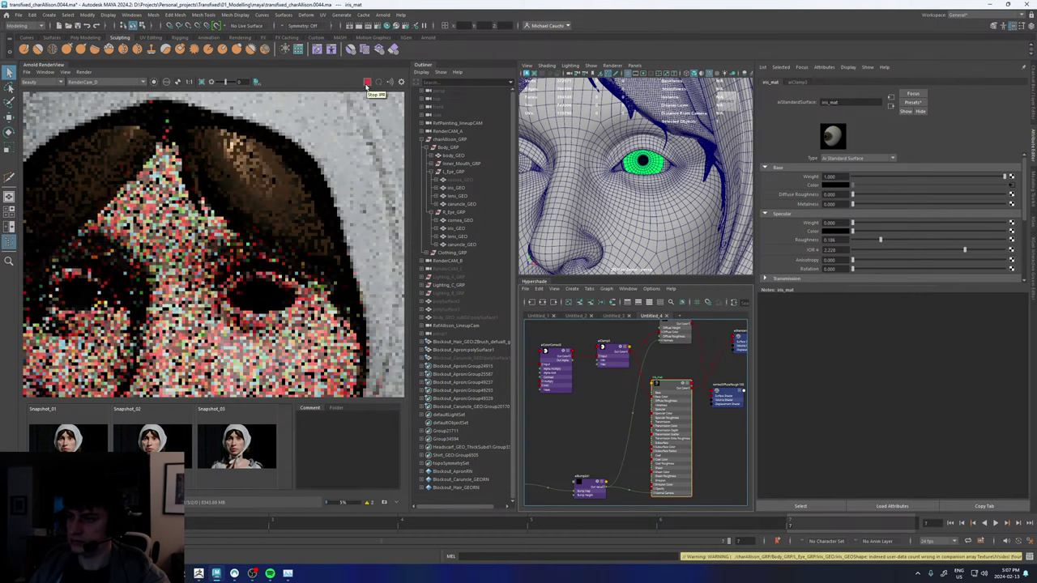
click(367, 82)
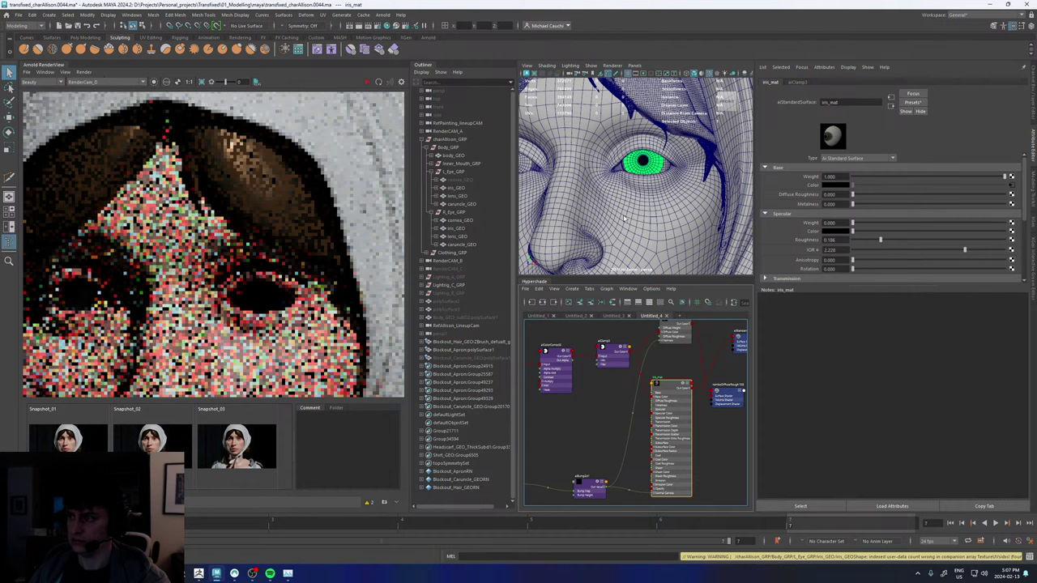
drag(668, 388, 662, 381)
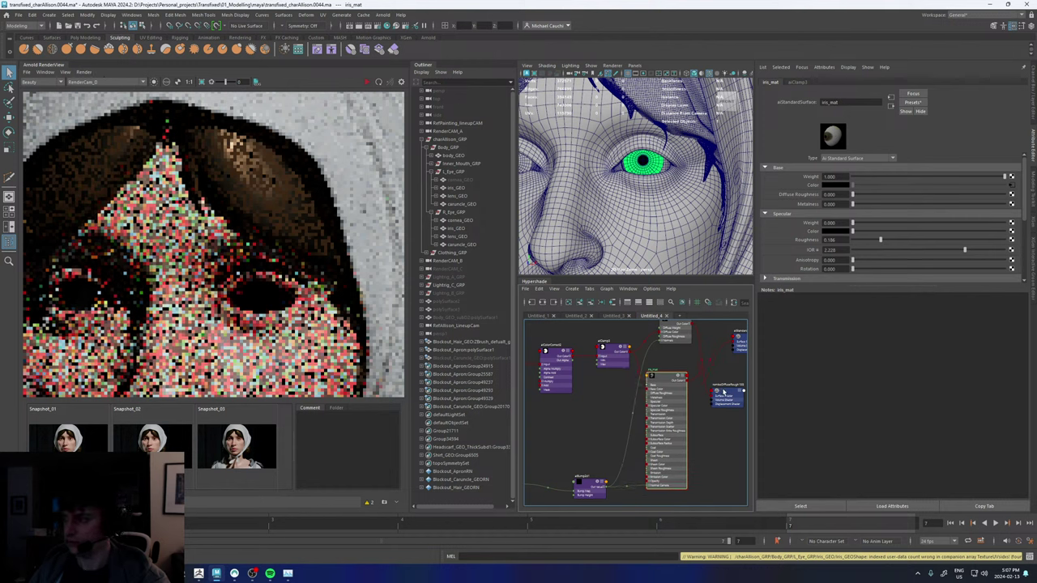
- Assign the standard-surface iris_mat to the left and right iris_GEO and test it in a short IPR render
click(457, 188)
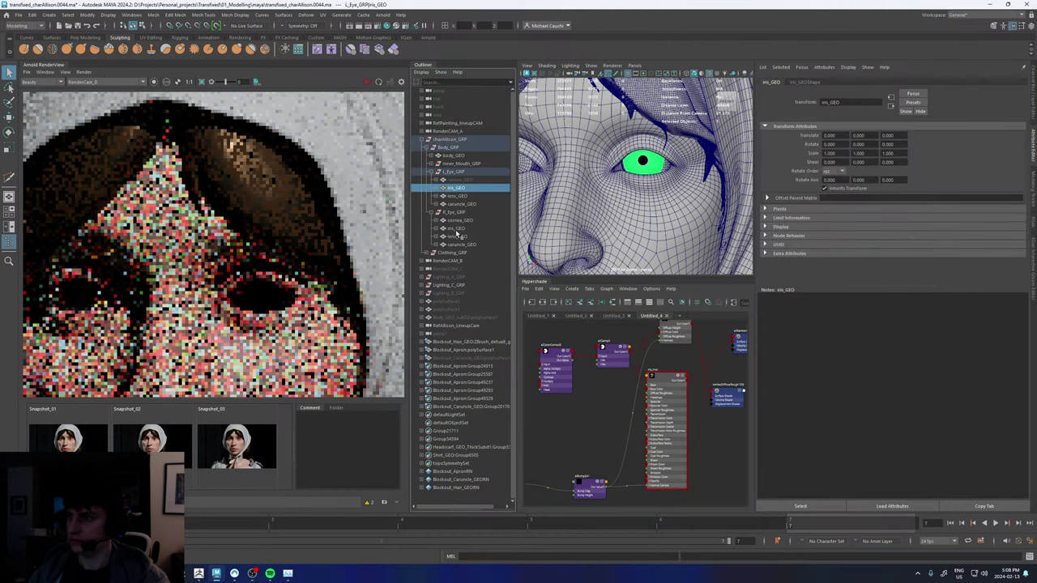
ctrl+click(457, 229)
right_drag(653, 378, 650, 358)
click(367, 82)
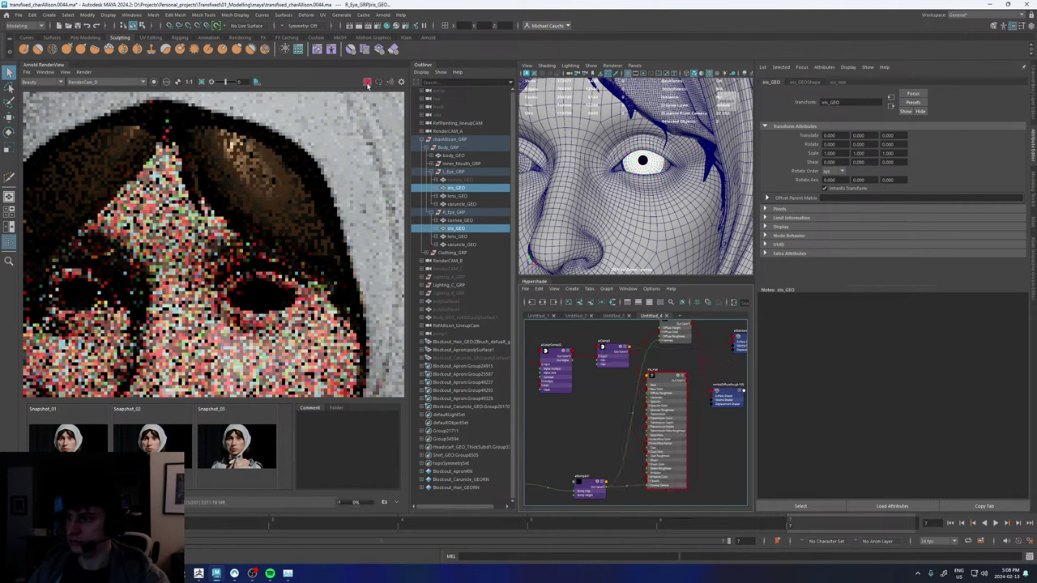
click(458, 181)
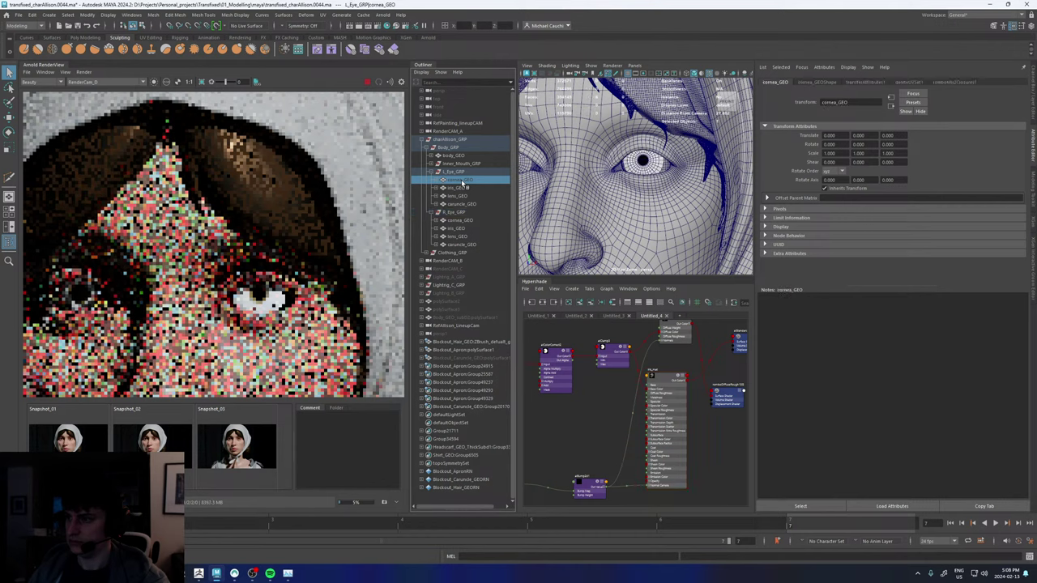
click(367, 82)
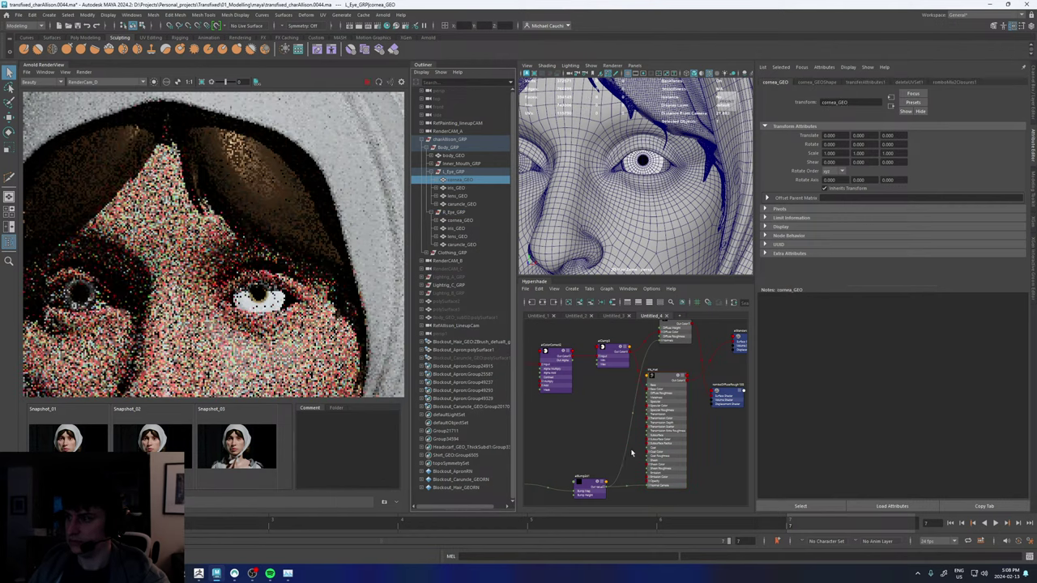
- Check the UV set used by aiImage11, and switch the left iris_GEO's UV set in the UV Editor
alt+middle_drag(592, 437, 704, 454)
click(609, 384)
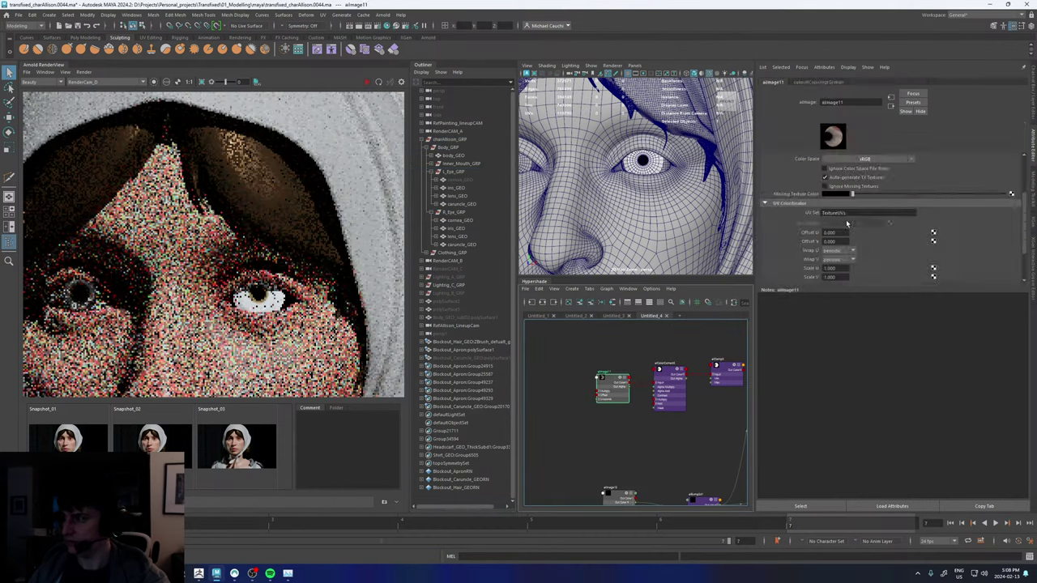
click(655, 163)
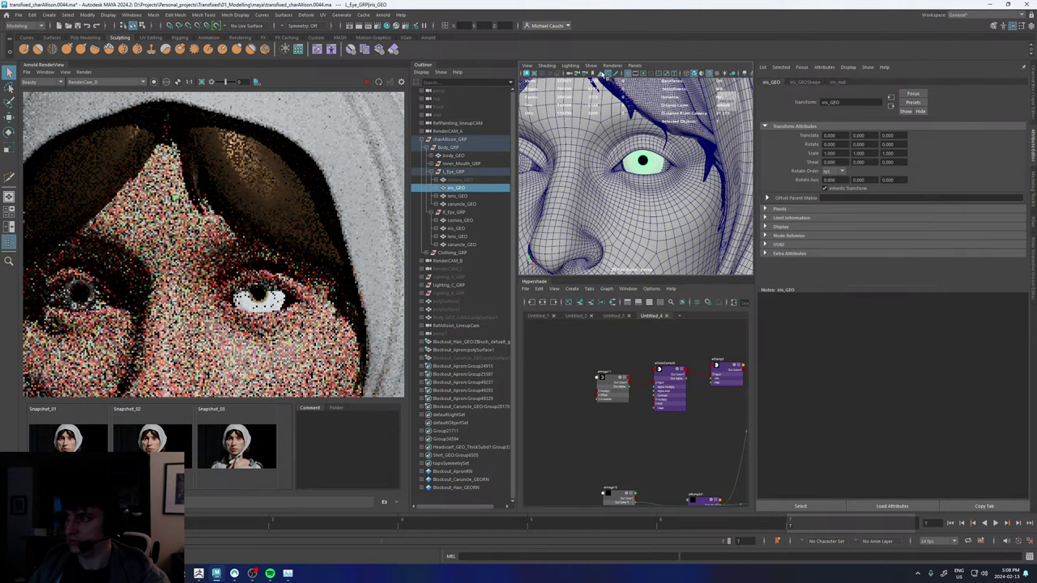
click(322, 15)
click(344, 26)
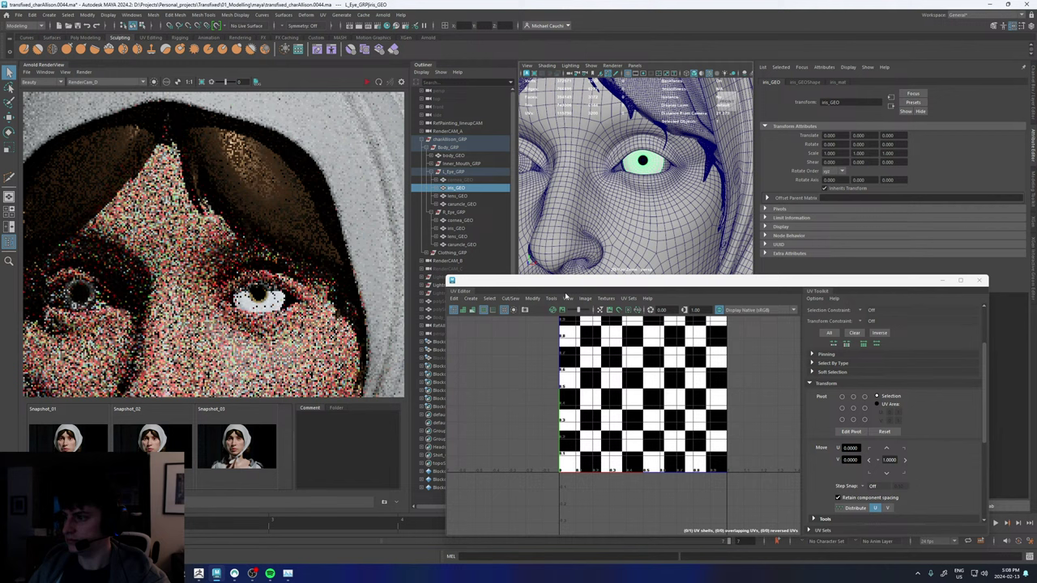
click(629, 298)
click(697, 387)
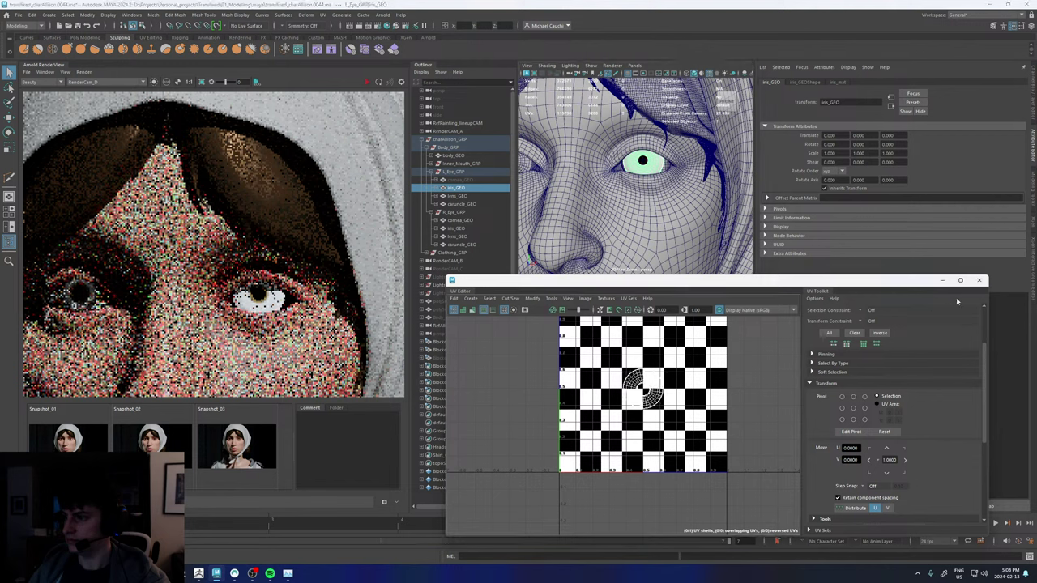
click(978, 281)
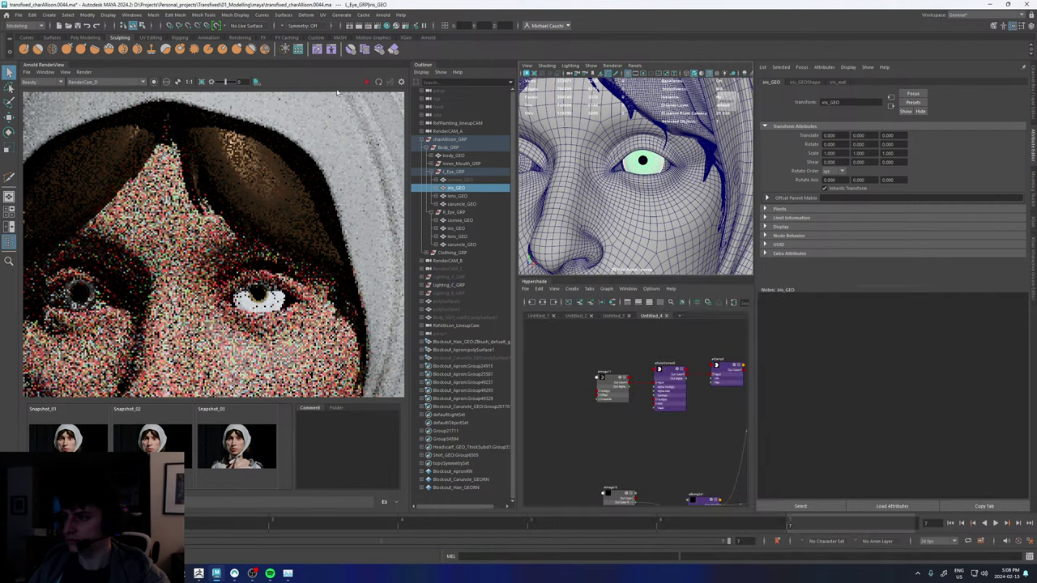
- Update the scene in the Arnold RenderView to refresh the iris shading
click(90, 73)
click(102, 131)
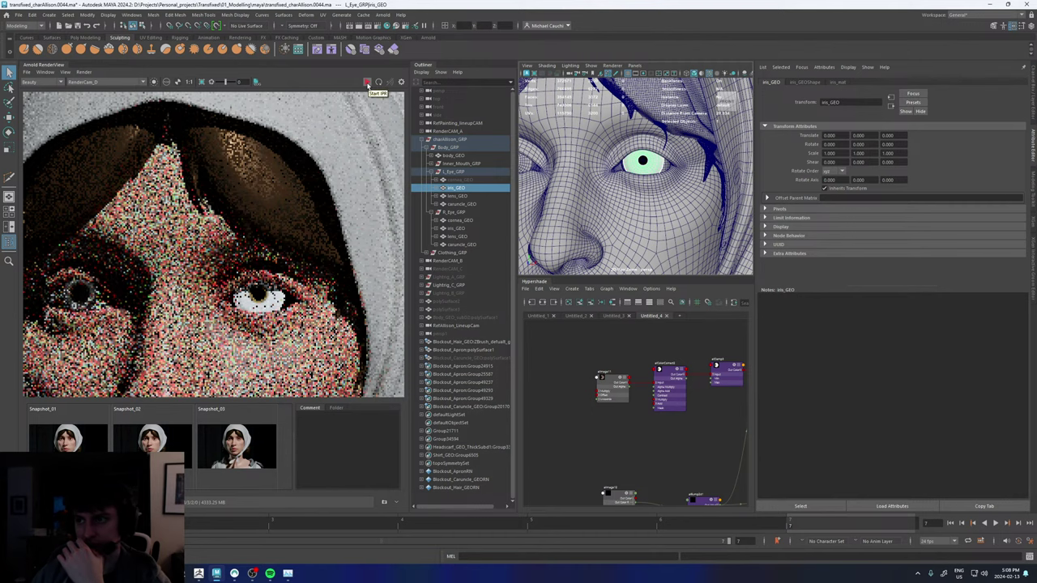
- Restart the IPR render and unhide the left eye's cornea_GEO to inspect both eyes in the render
click(367, 84)
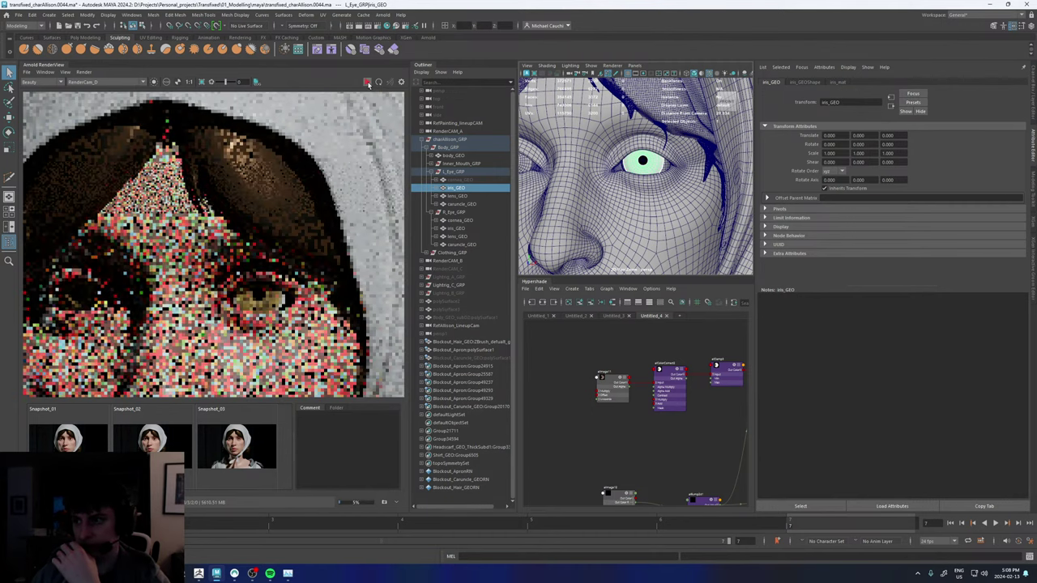
click(368, 85)
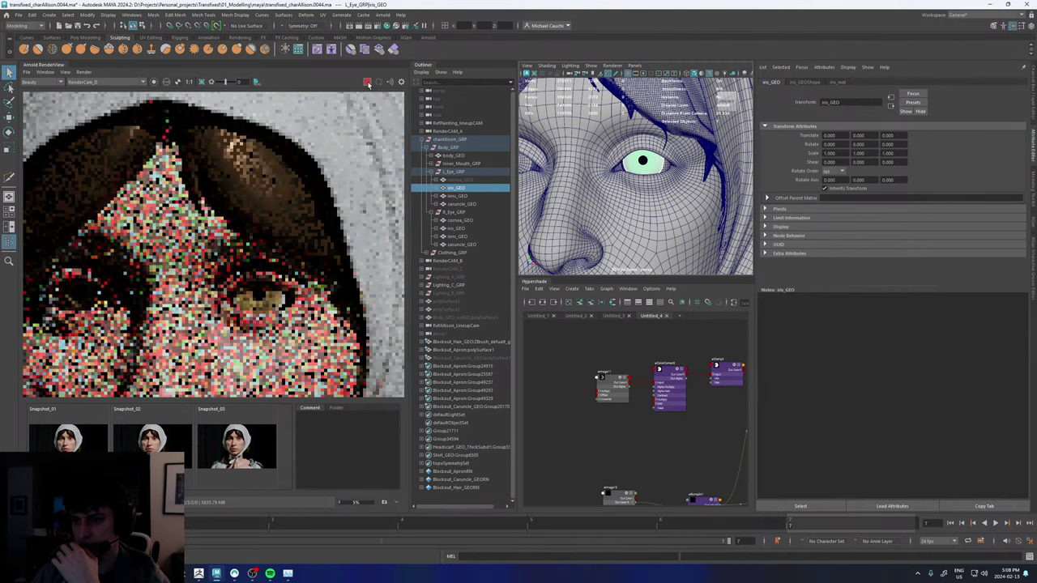
click(453, 180)
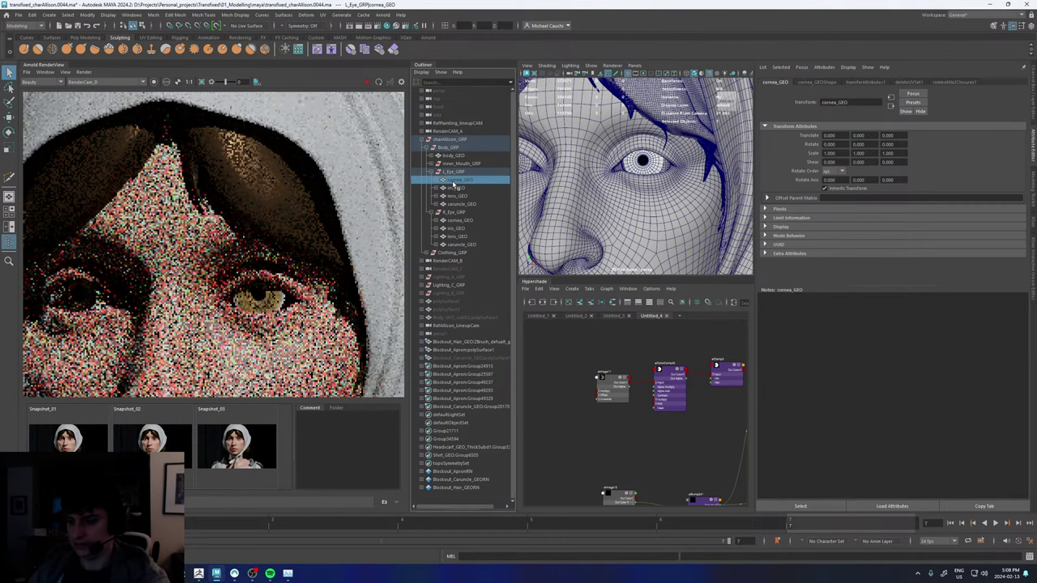
key(h)
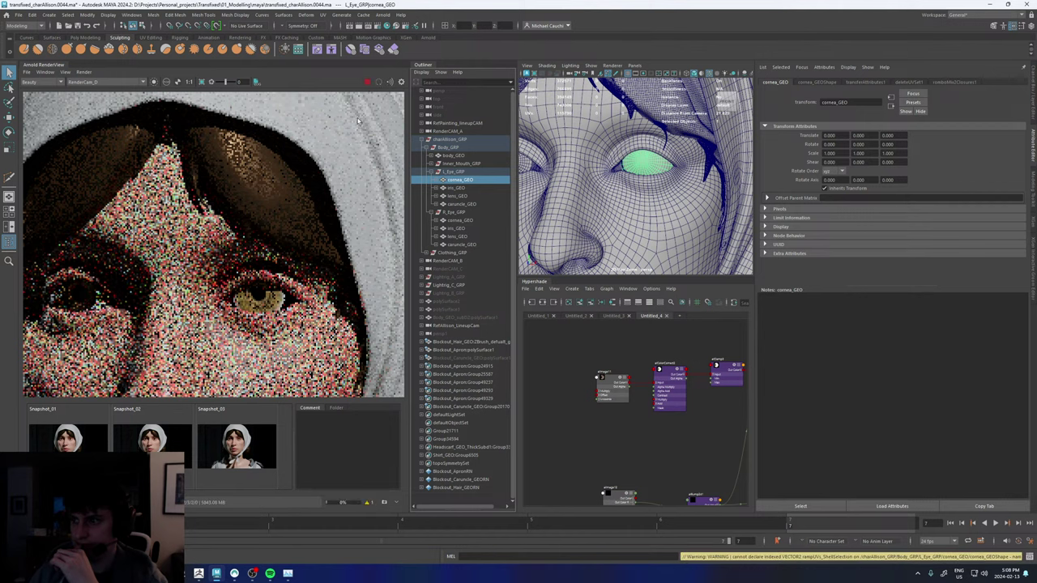
scroll(243, 305, down, 5)
scroll(243, 305, up, 5)
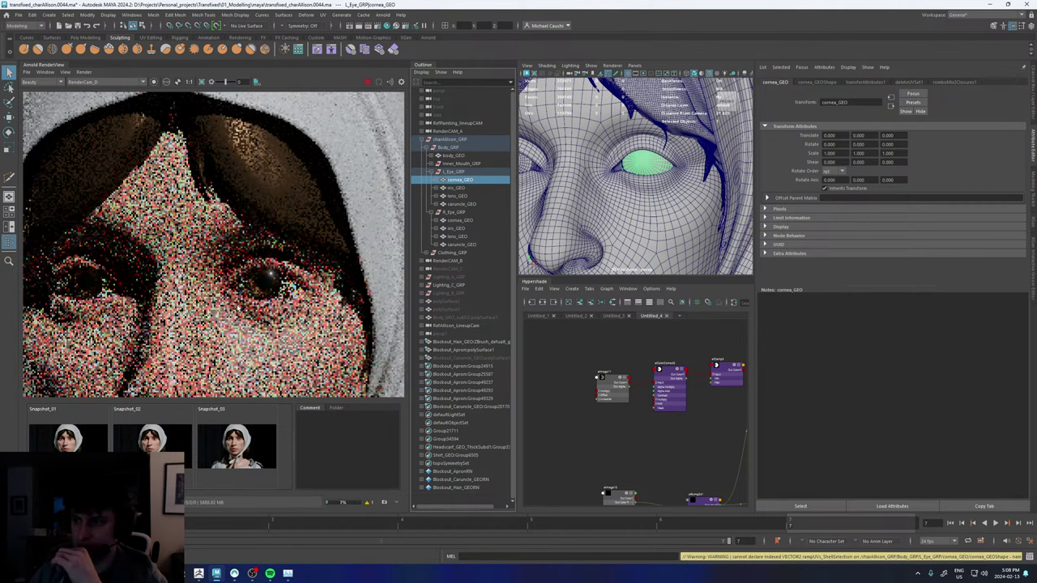
scroll(234, 309, down, 3)
scroll(235, 309, up, 2)
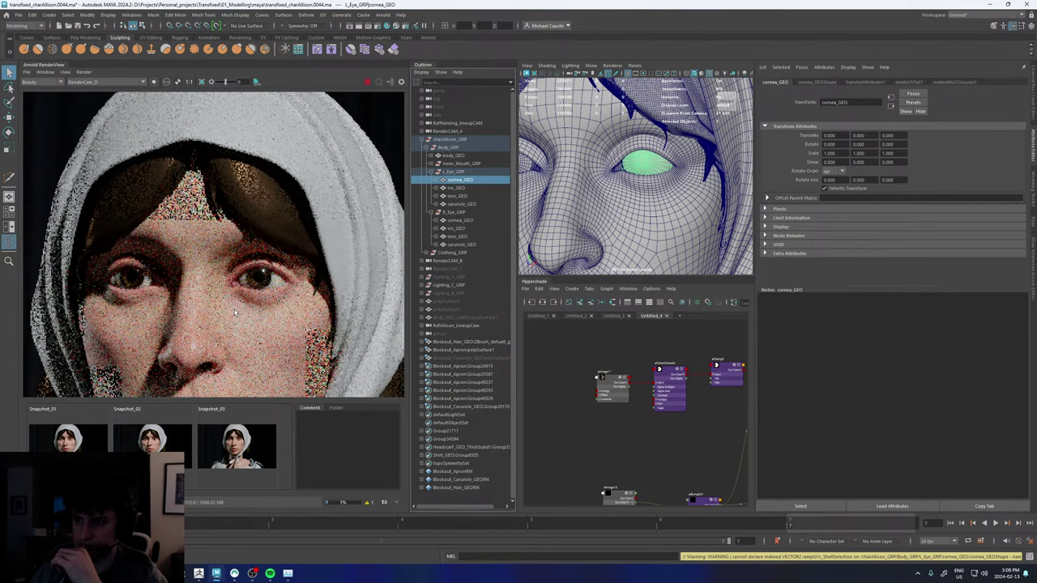
scroll(234, 312, up, 2)
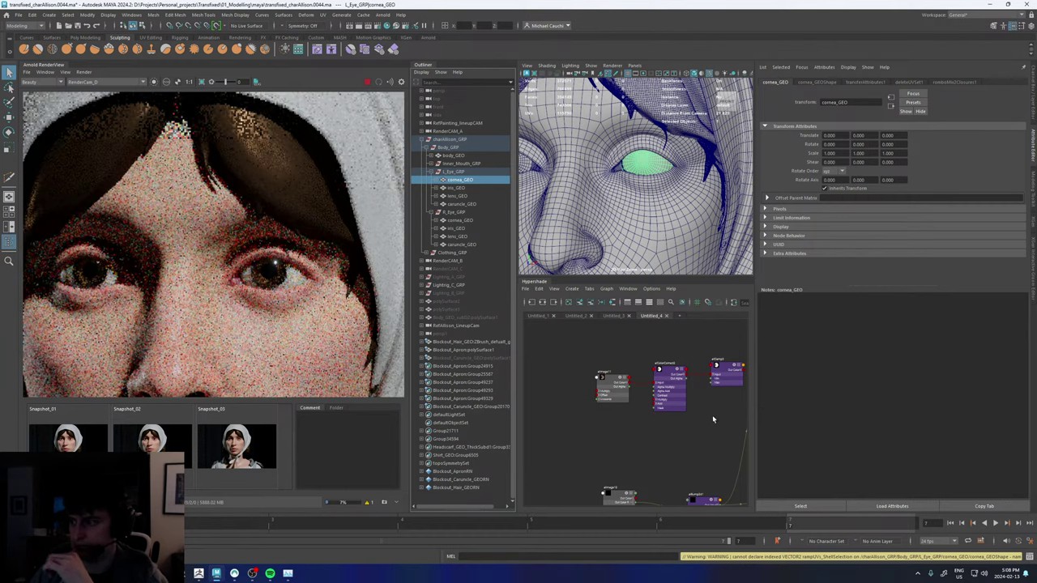
- Limit the Arnold render to a region around both eyes and store a snapshot of the result
alt+middle_drag(700, 413, 562, 401)
alt+middle_drag(717, 374, 673, 409)
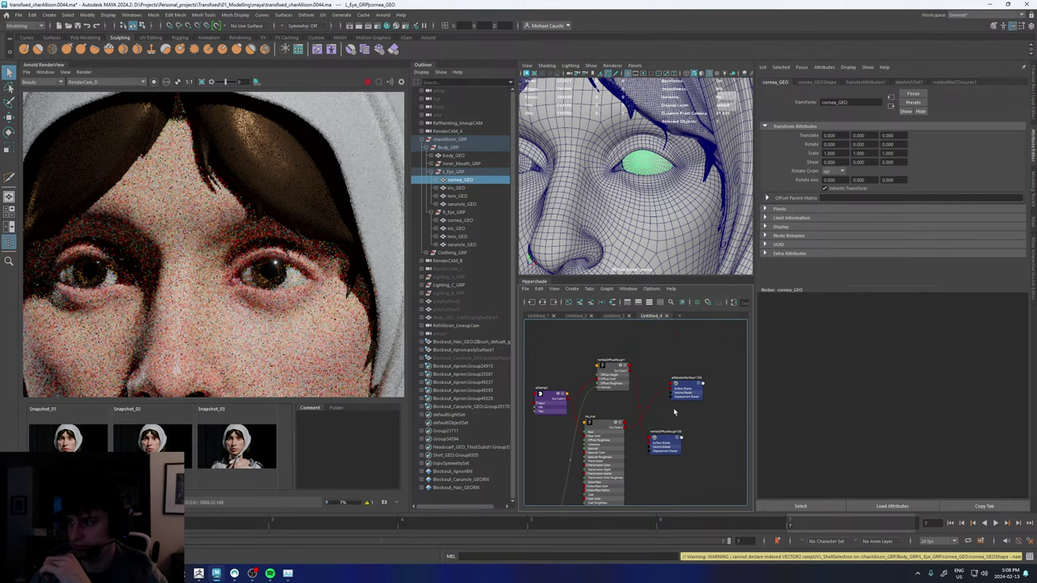
scroll(645, 389, up, 2)
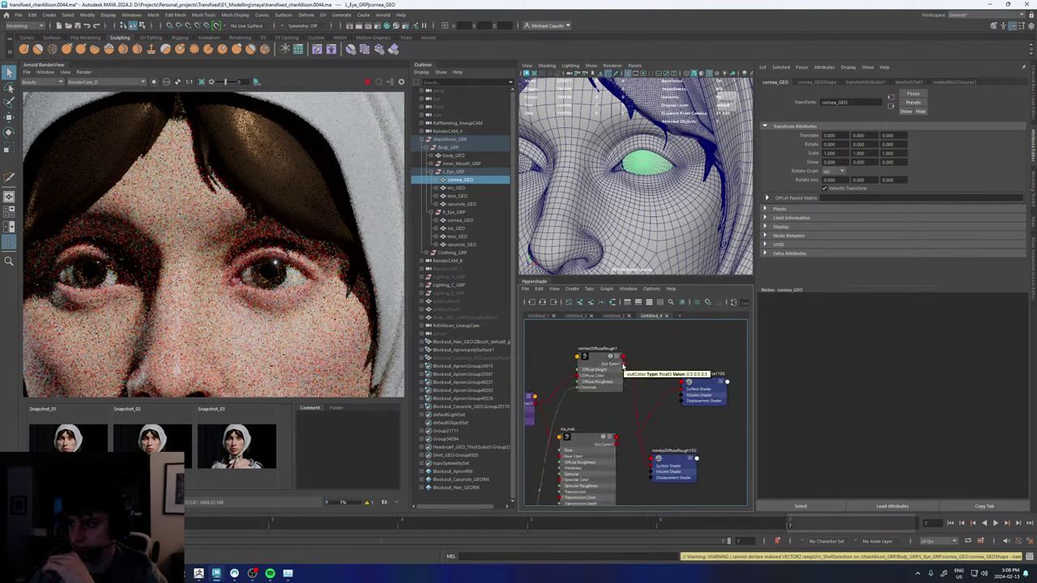
scroll(254, 317, down, 2)
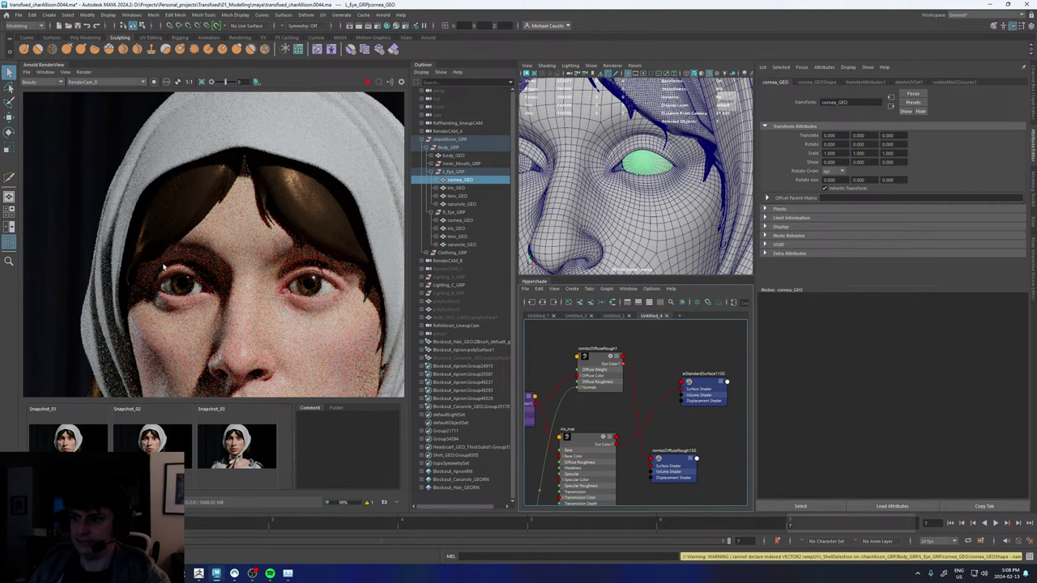
drag(147, 253, 343, 307)
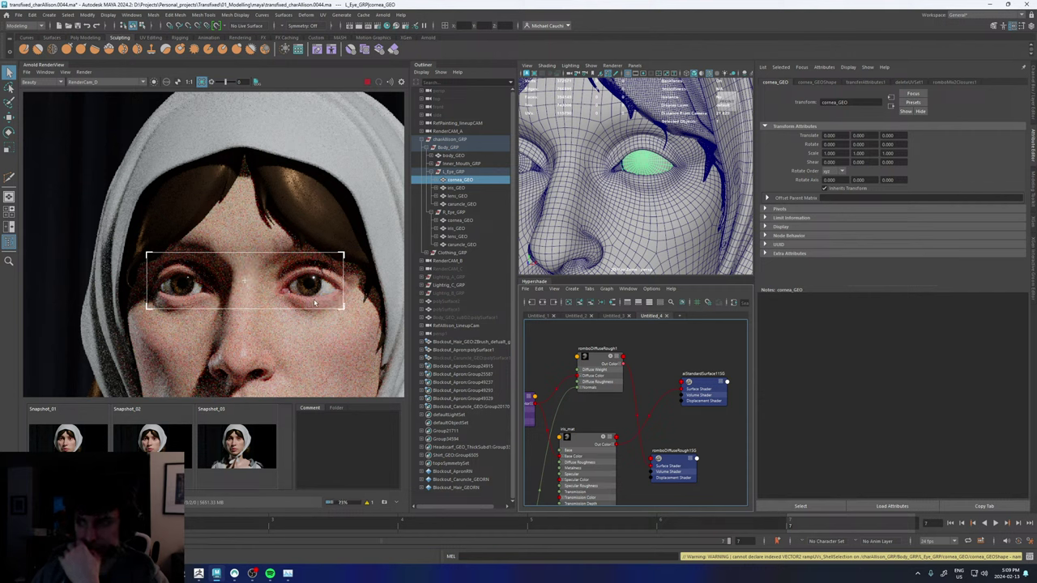
click(64, 72)
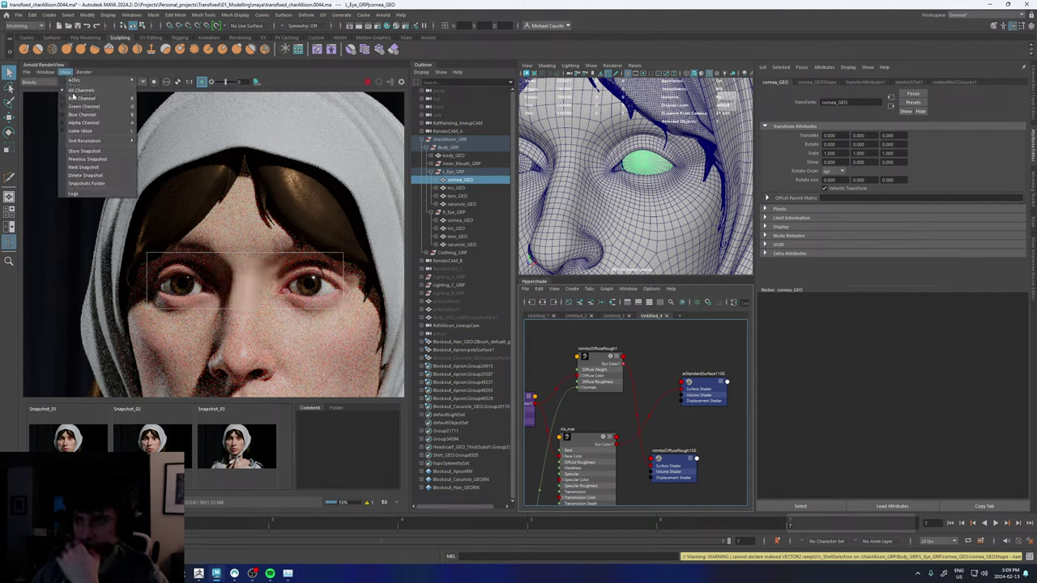
click(85, 151)
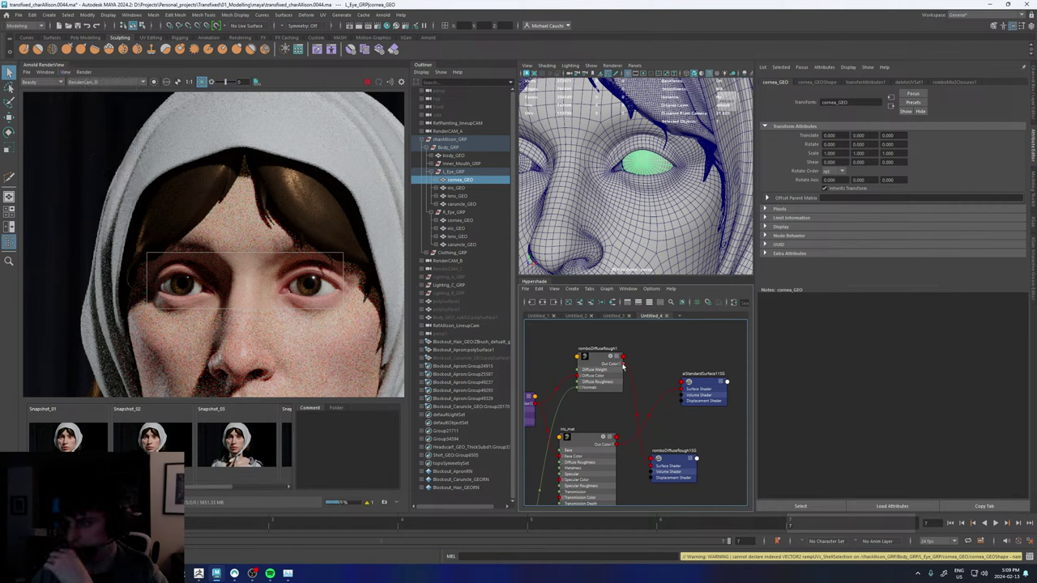
- Connect romboDiffuseRough1's Out Color to the surface shader of aiStandardSurface11SG and compare the render with the newly stored snapshot
drag(623, 366, 683, 389)
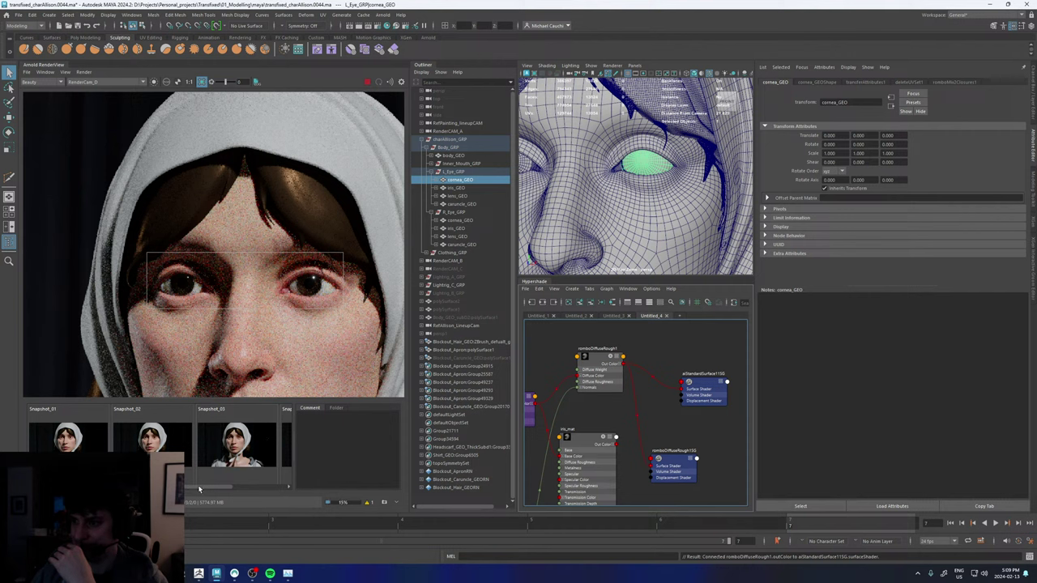
drag(200, 488, 266, 487)
click(258, 452)
click(258, 451)
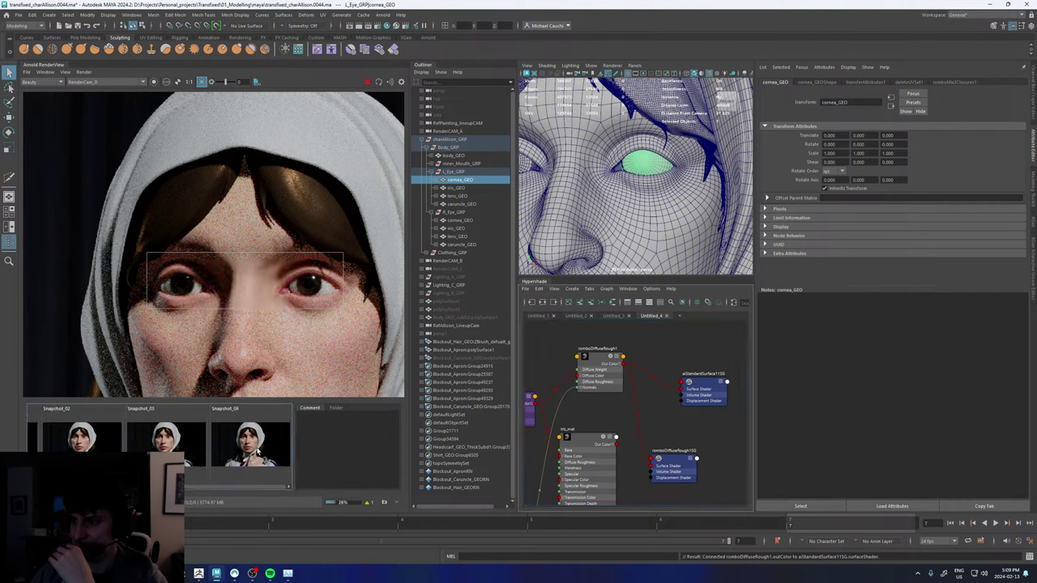
- Check the reflection settings of romboDiffuseRough1 against iris_mat's specular settings and inspect the iris closely in the render
click(600, 368)
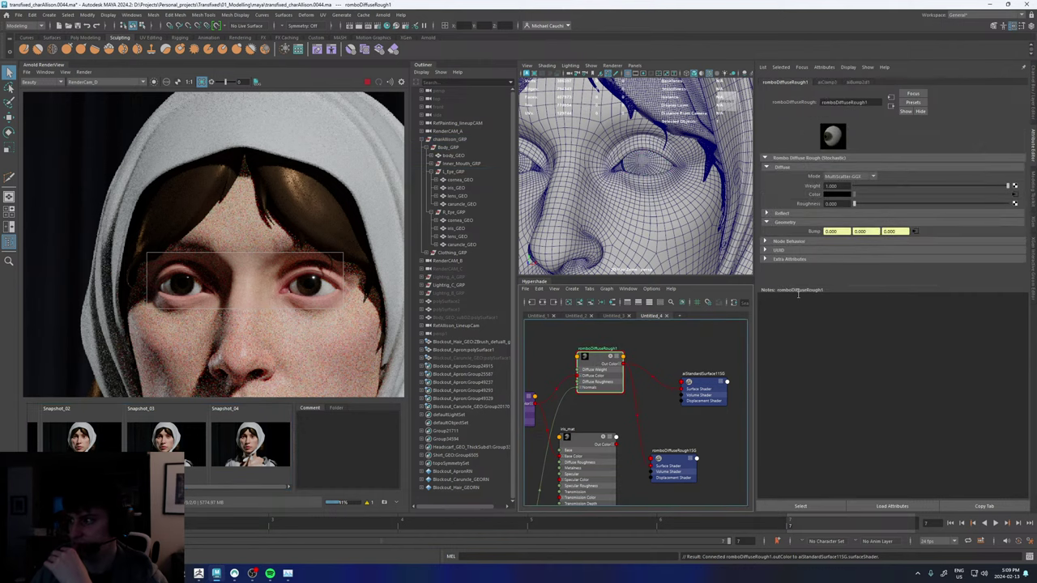
click(781, 214)
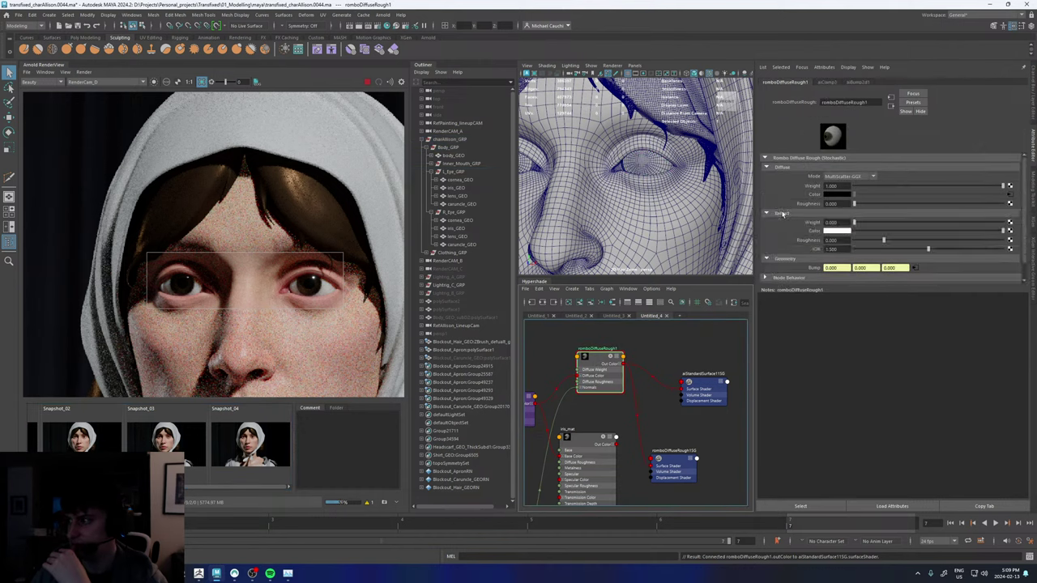
click(580, 441)
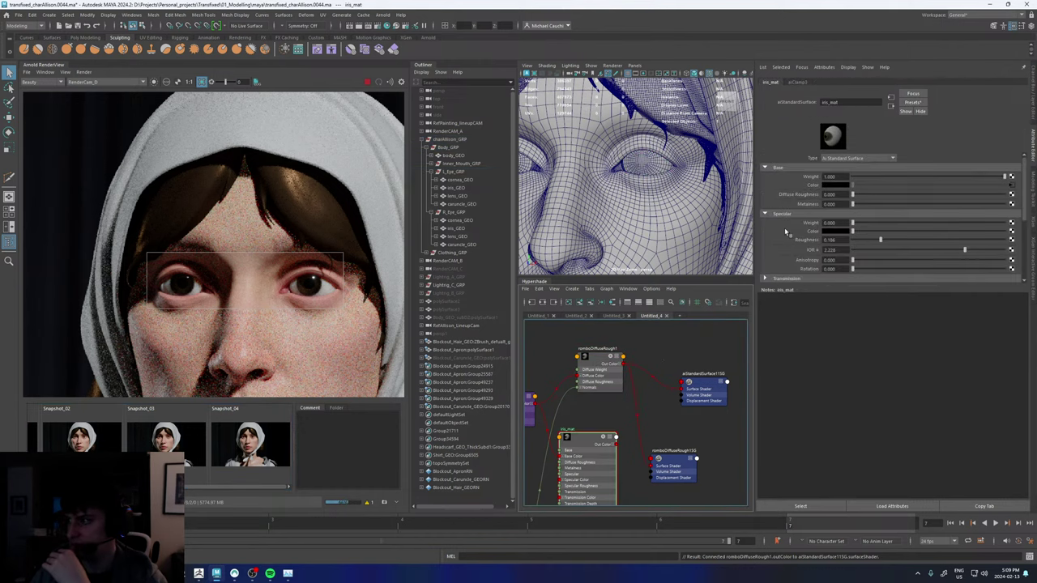
scroll(785, 232, down, 2)
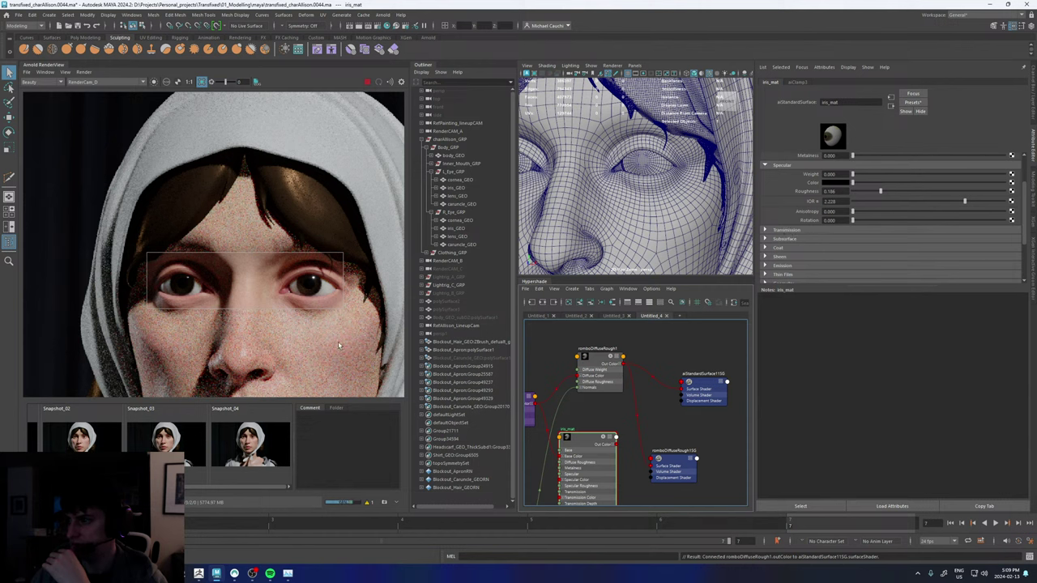
scroll(332, 308, up, 5)
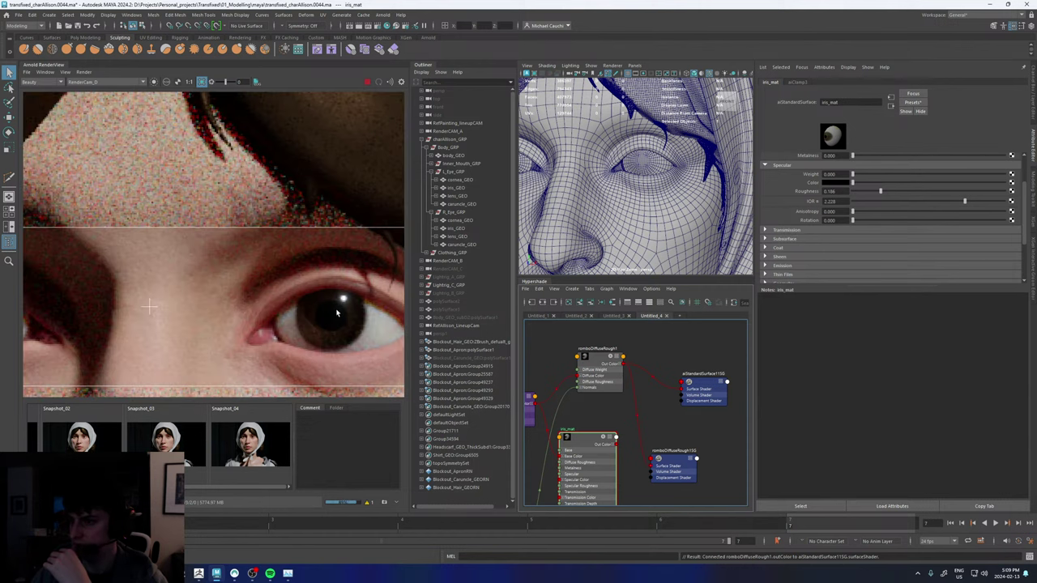
- Compare the iris render repeatedly with Snapshot_04, and reconnect iris_mat's Out Color to aiStandardSurface11SG
click(248, 455)
click(247, 456)
click(247, 455)
click(247, 455)
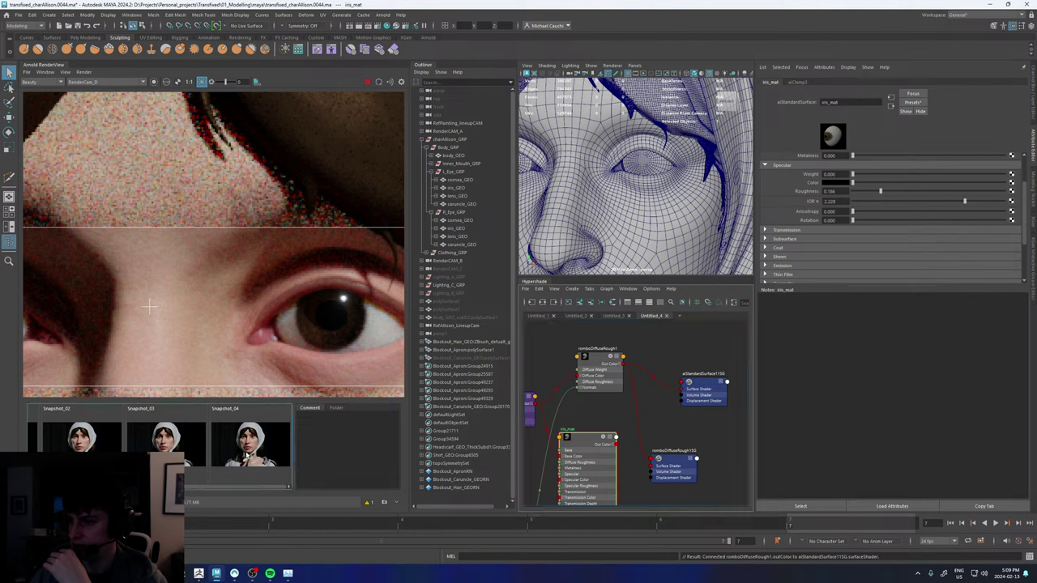
click(247, 455)
drag(615, 438, 691, 392)
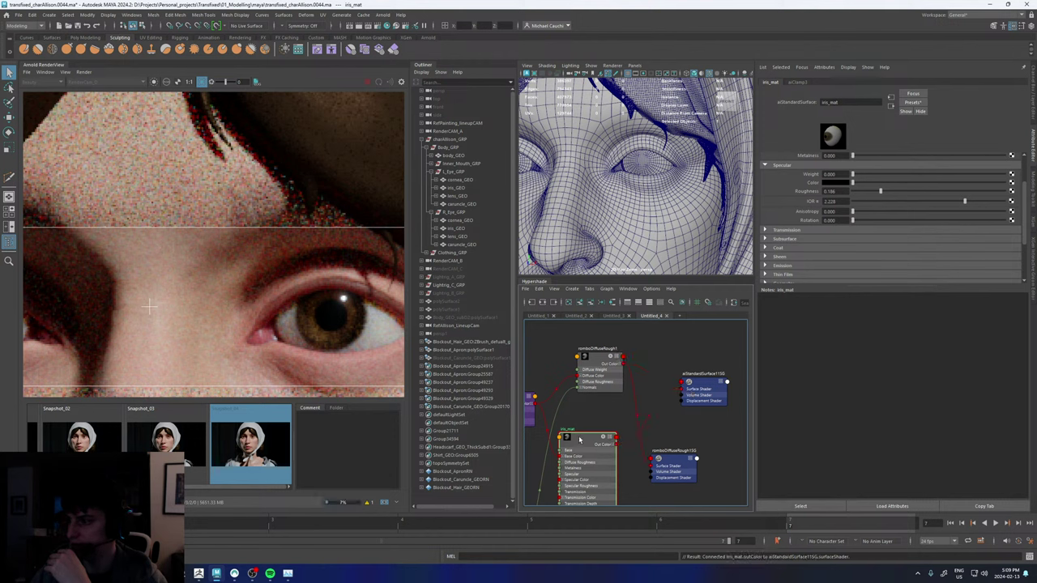
- Return from the snapshot to the live render, and read the full warning in the Arnold render log
click(613, 363)
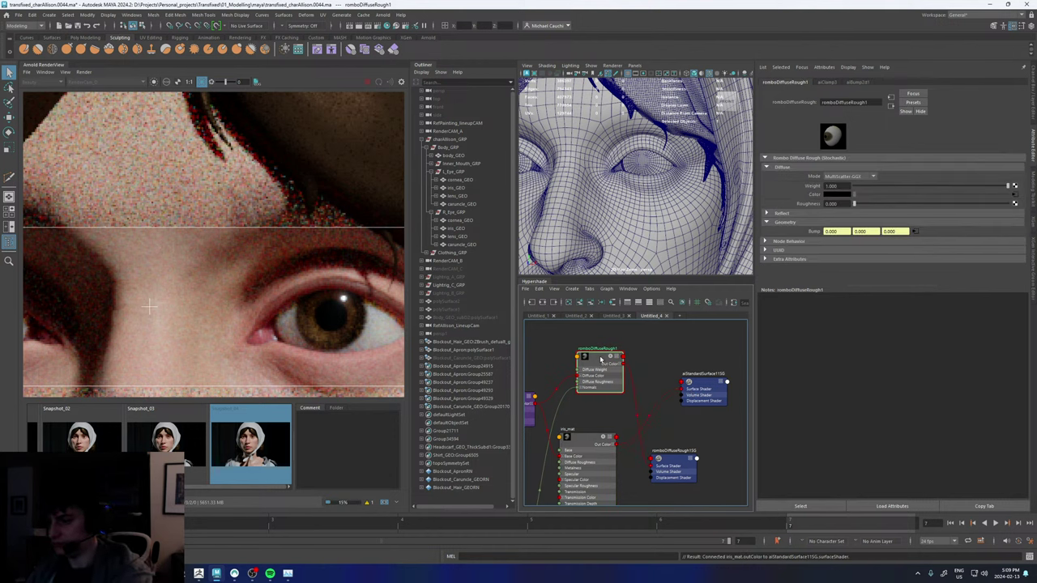
click(667, 353)
drag(607, 367, 603, 371)
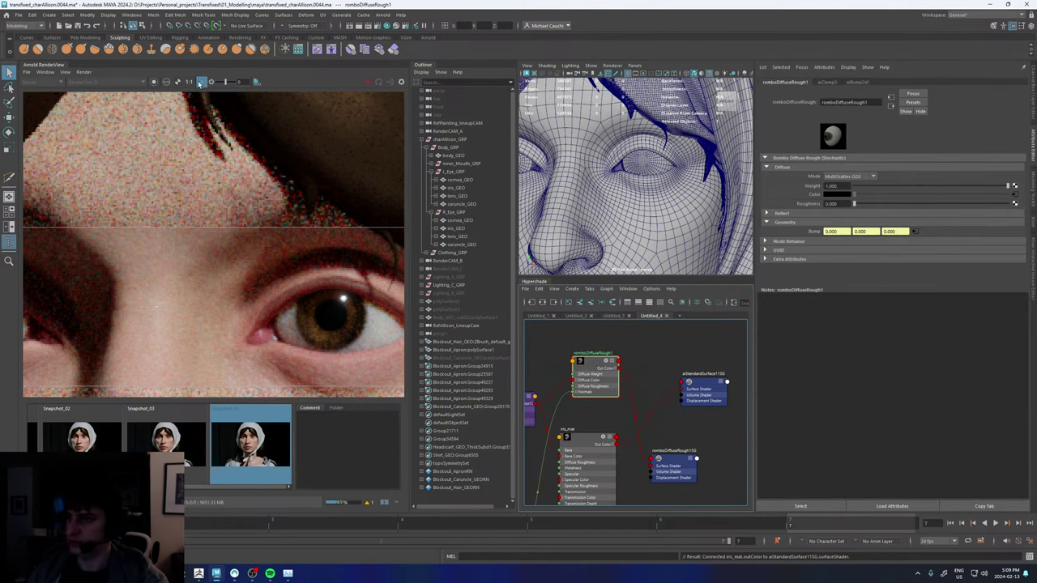
click(264, 420)
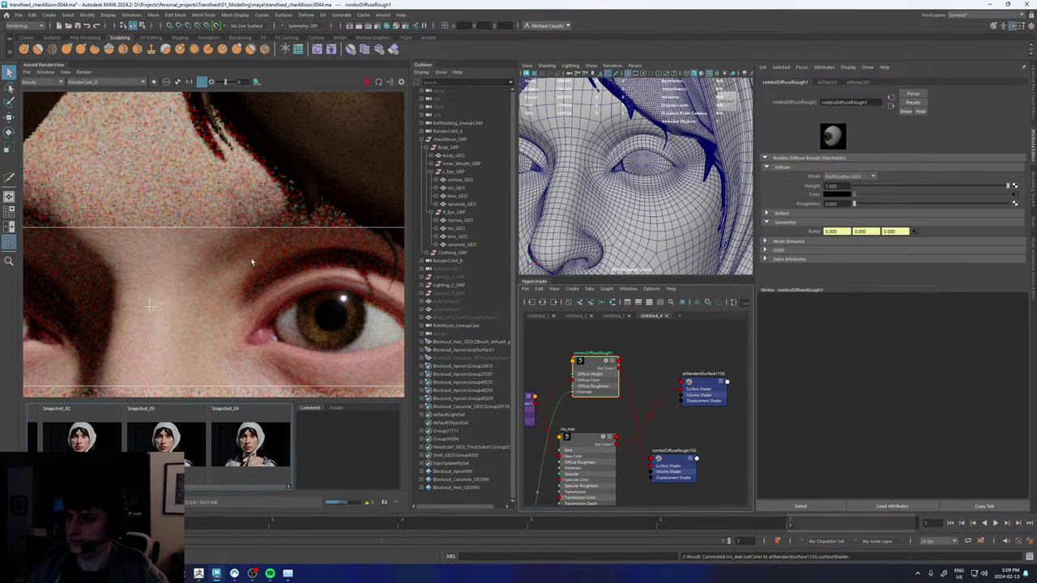
scroll(252, 261, down, 2)
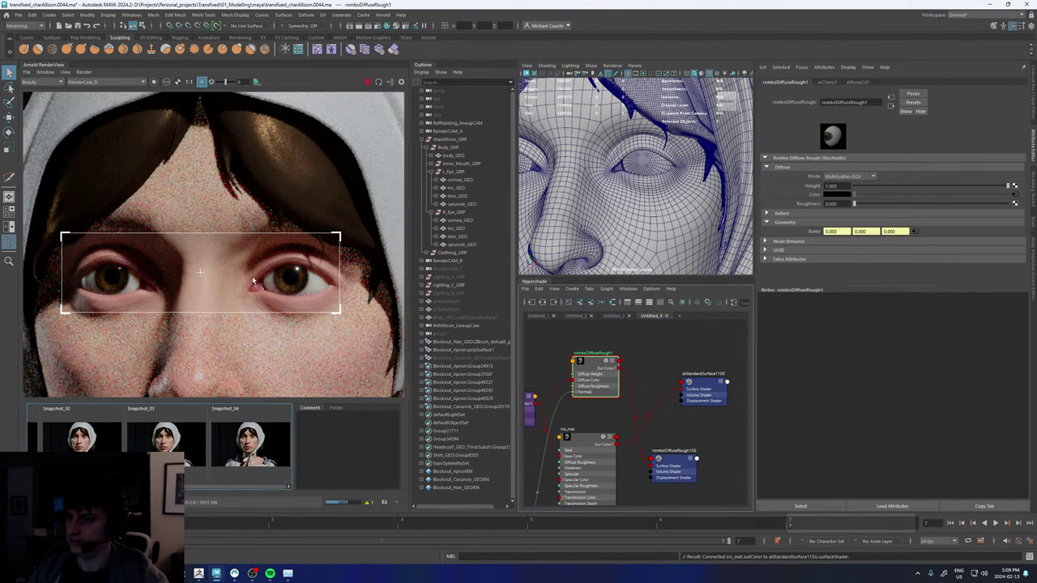
click(368, 503)
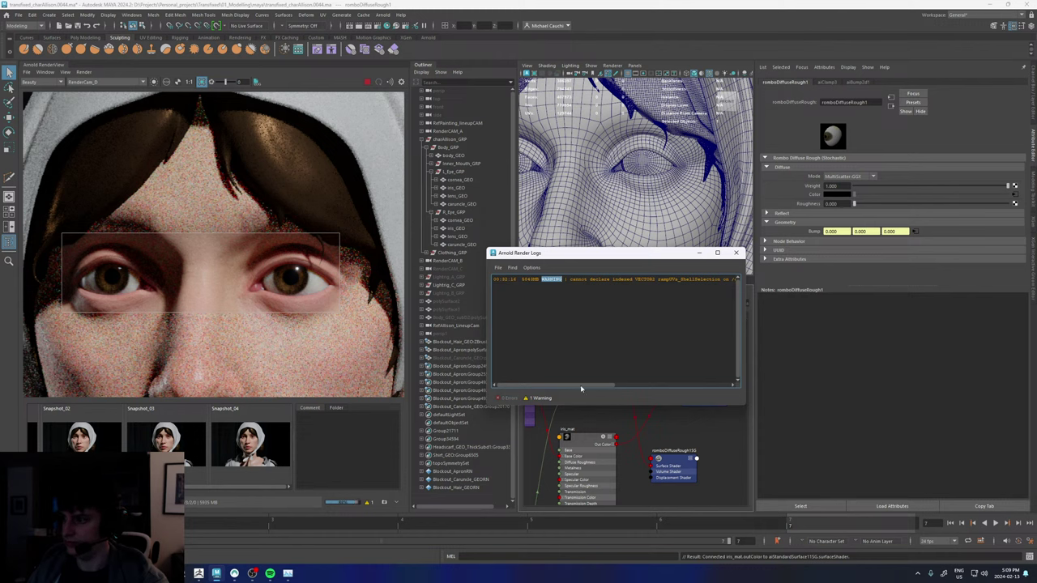
drag(580, 388, 692, 388)
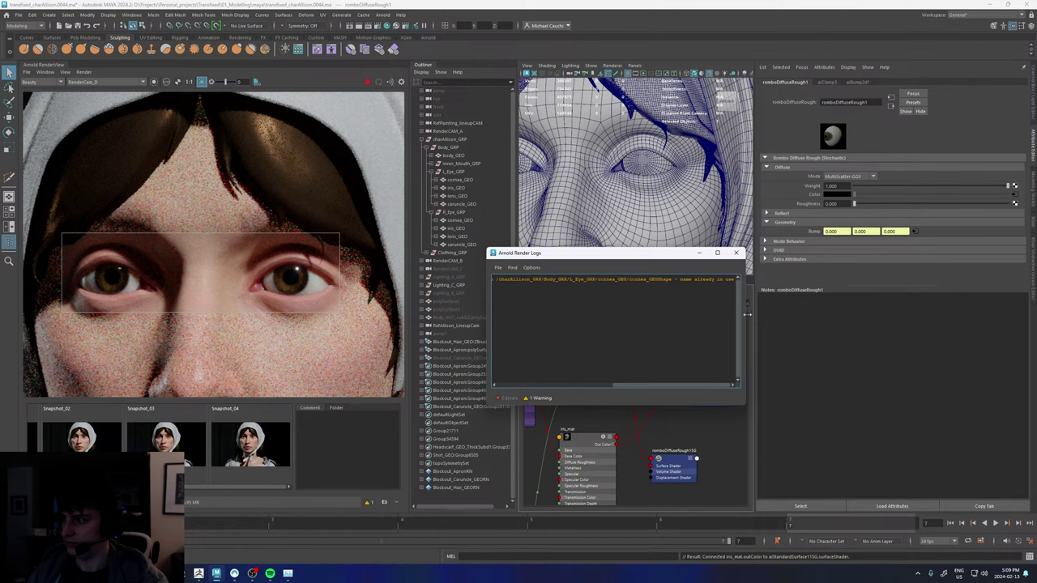
click(735, 253)
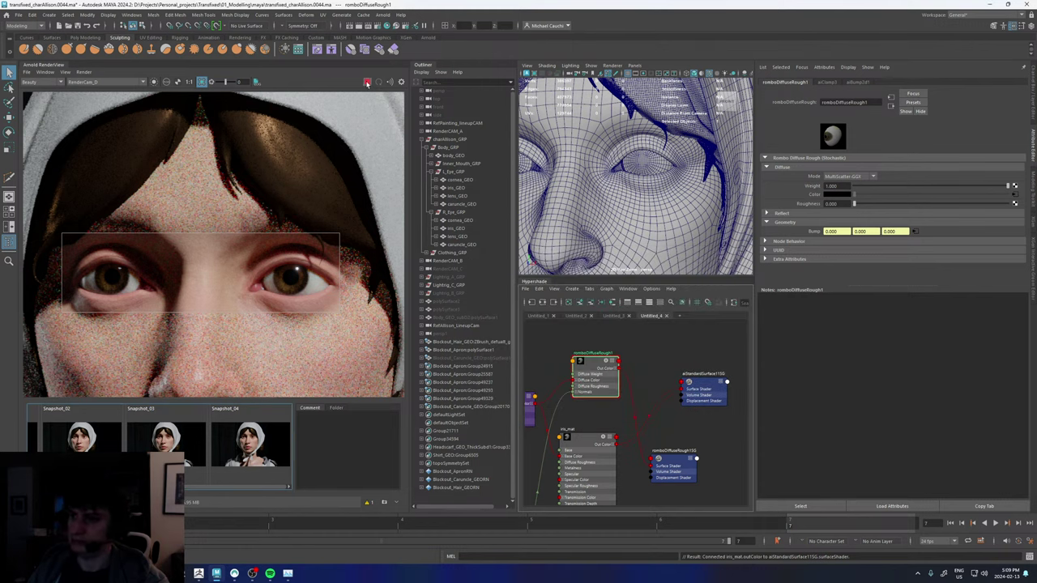
scroll(264, 275, down, 3)
scroll(259, 283, up, 2)
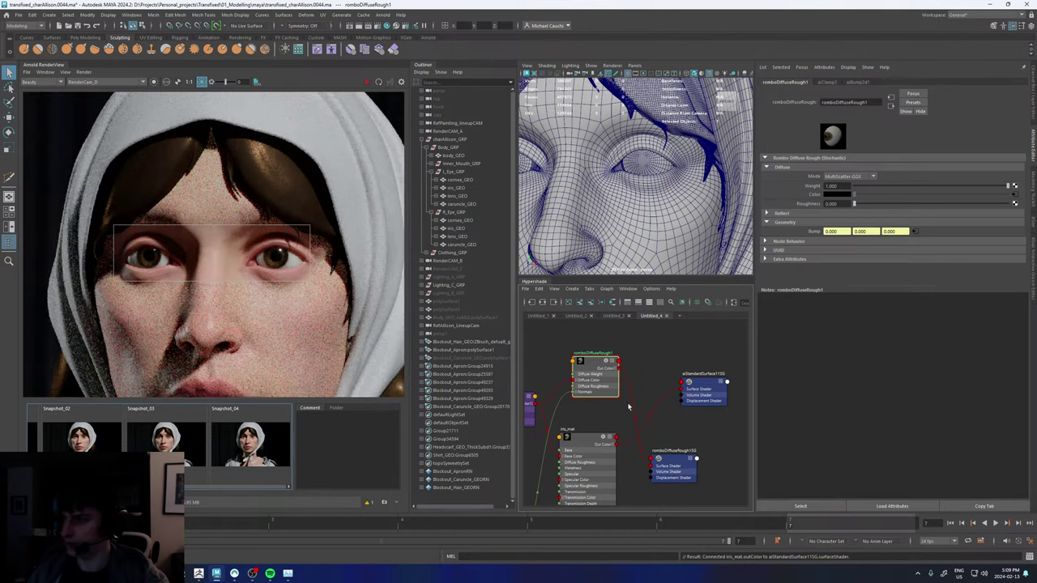
- Delete romboDiffuseRough1 and its unused shading group, and tidy the remaining iris_mat nodes in the graph
key(Delete)
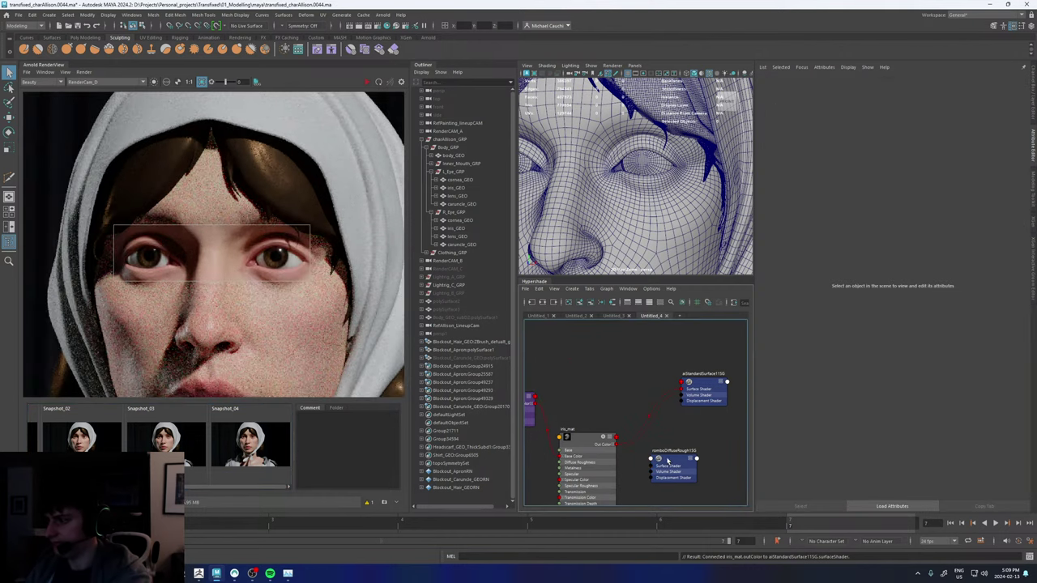
drag(588, 448, 607, 399)
drag(706, 385, 710, 391)
key(a)
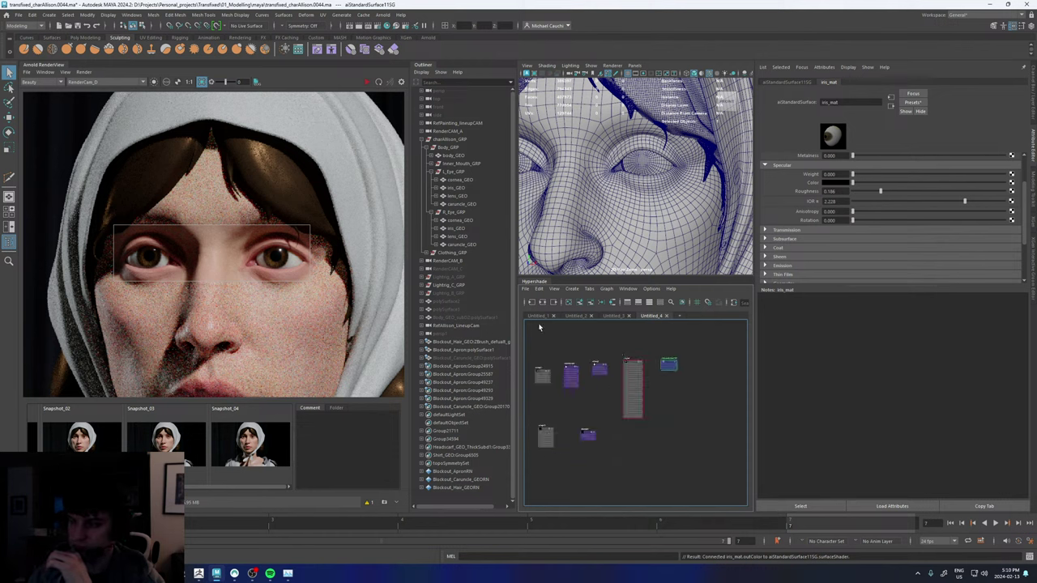
- Rename the iris material's shading group as iris_matSG
key(f)
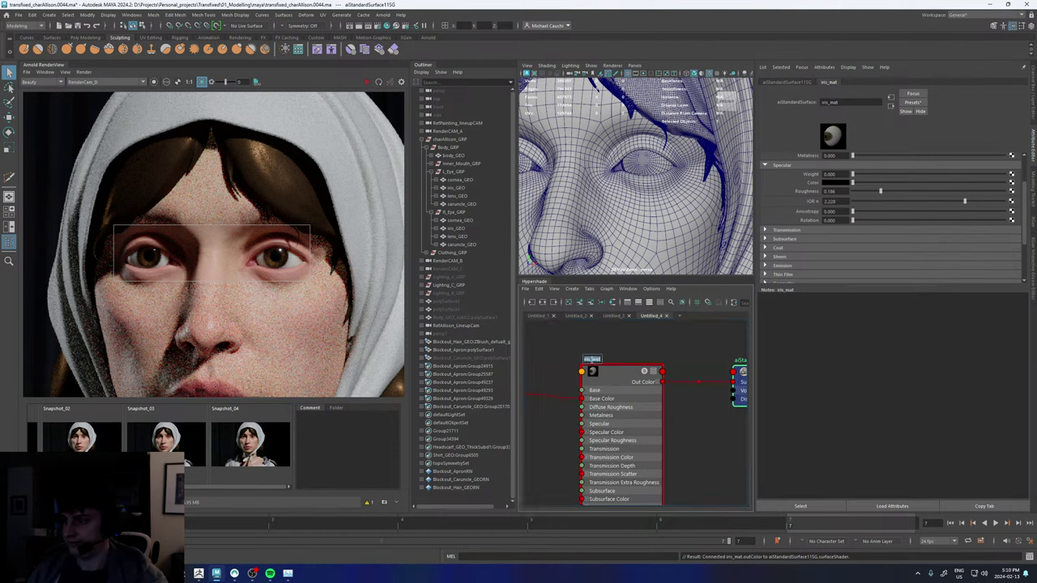
alt+middle_drag(736, 365, 671, 373)
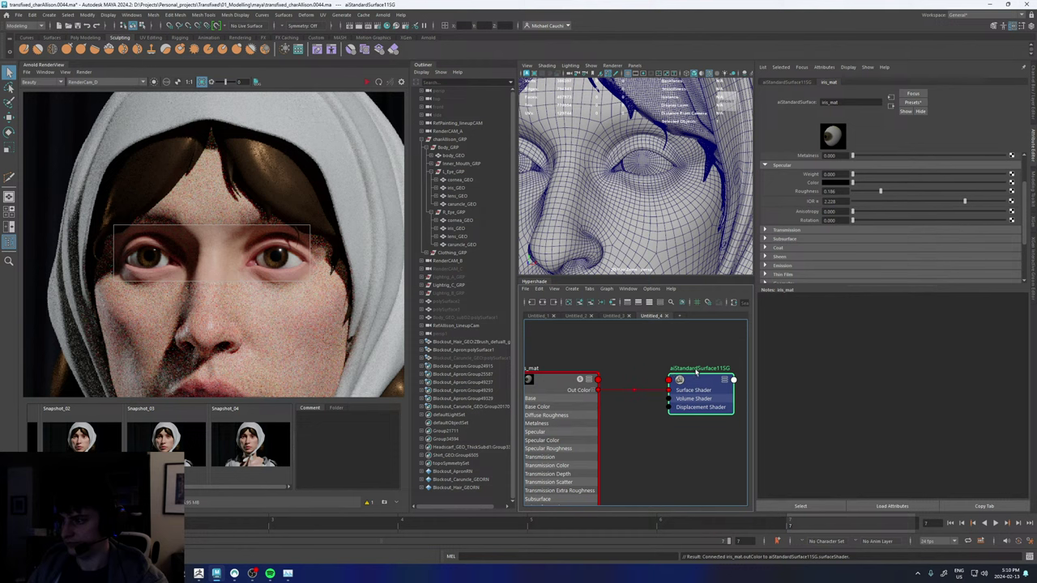
double_click(696, 370)
text(iris_mat)
text(SG)
key(Return)
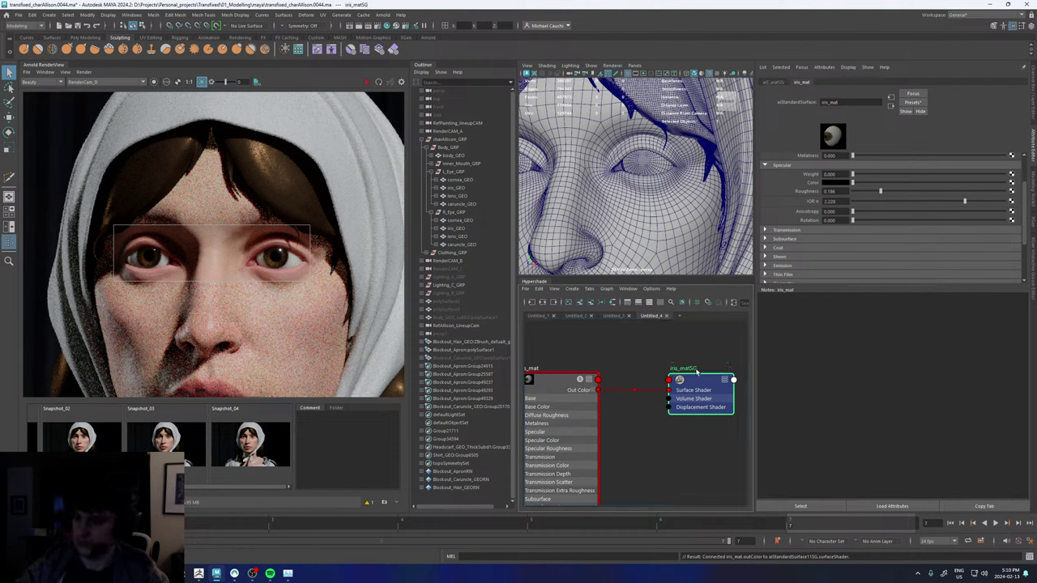
- Turn off the crop region around the eyes and restart the Arnold render to show the full frame
click(204, 83)
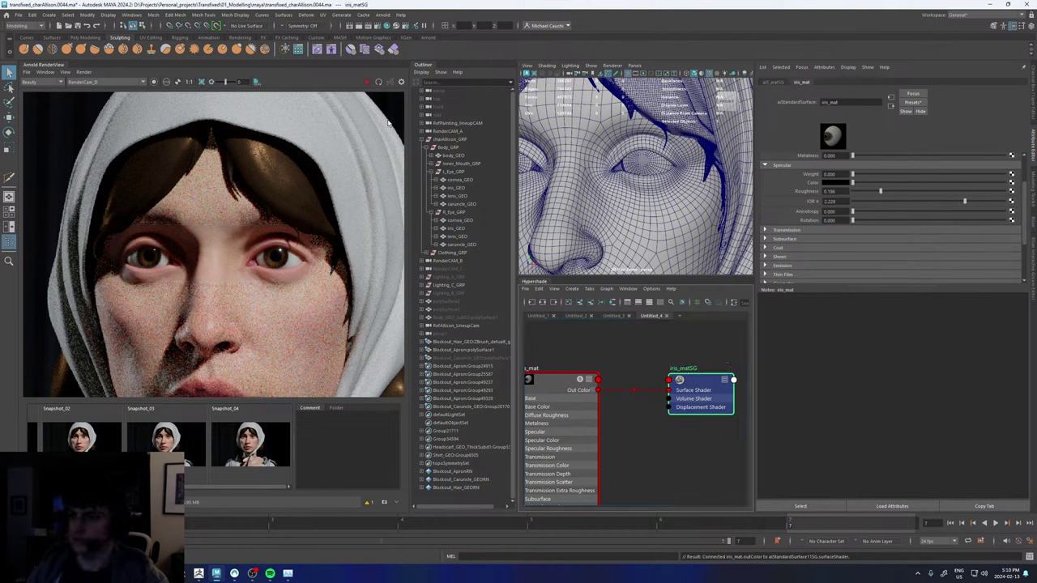
click(367, 81)
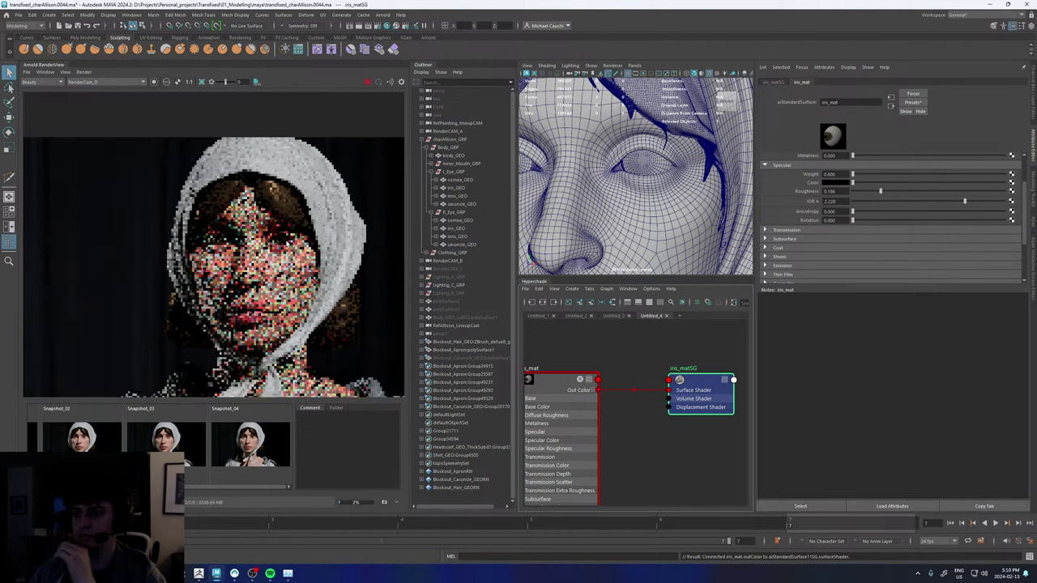
scroll(294, 264, up, 3)
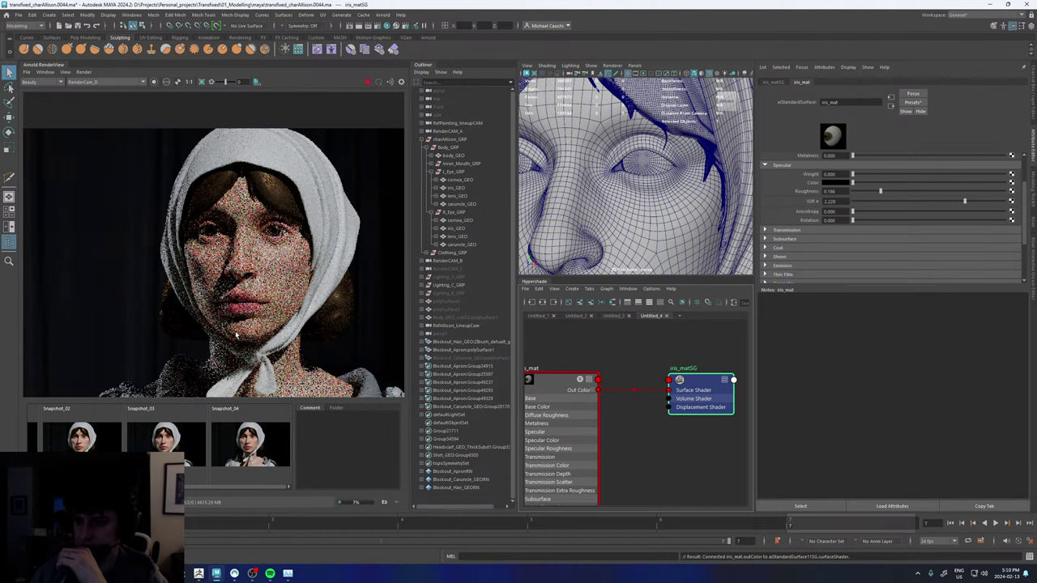
- Compare the full-frame face render with Snapshot_01 and the earlier render RenderCamA_005.jpg, inspecting the eyes at several zoom levels
scroll(76, 452, up, 2)
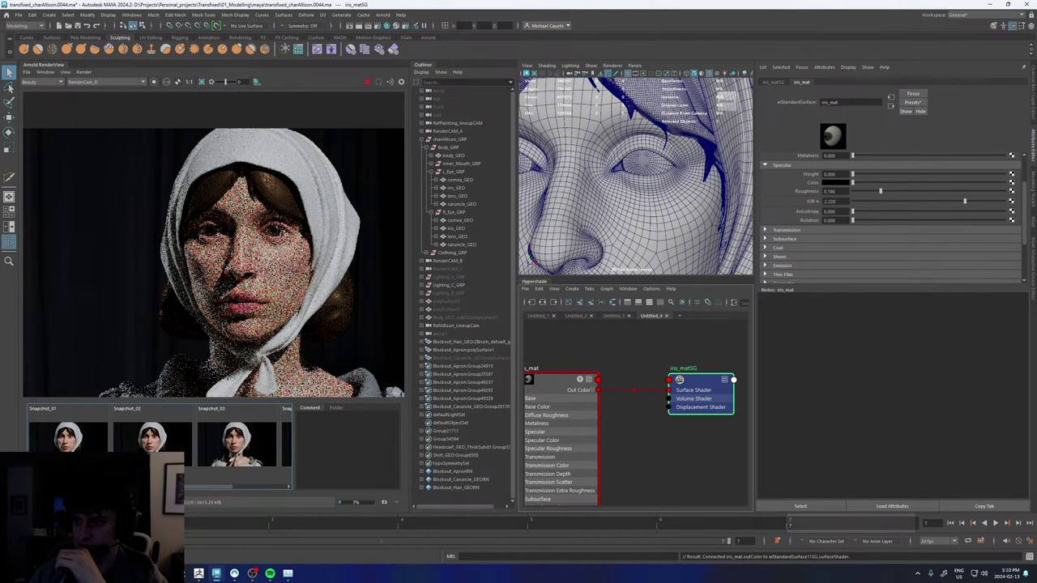
click(76, 447)
click(75, 447)
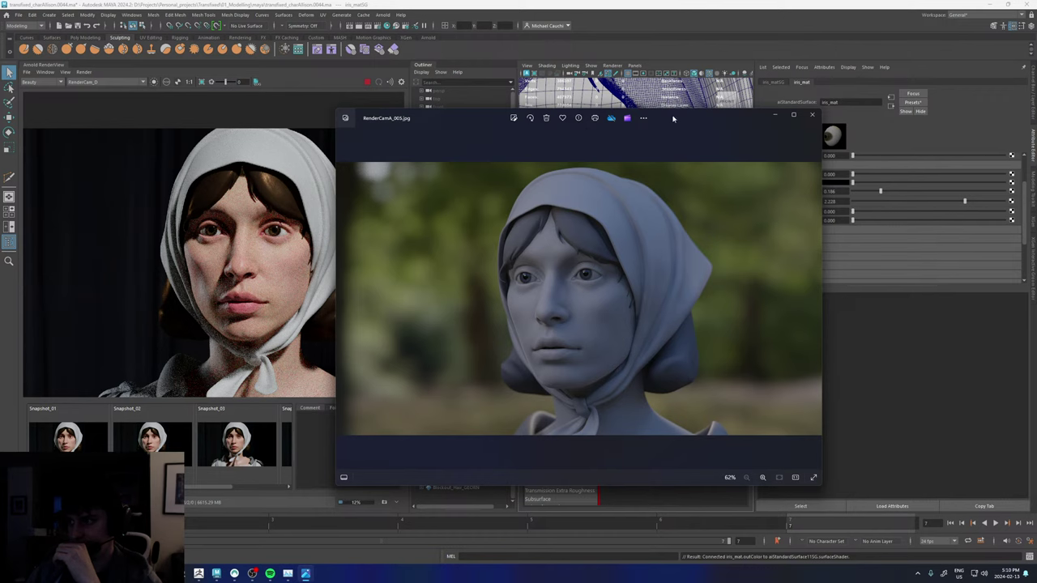
drag(675, 118, 704, 92)
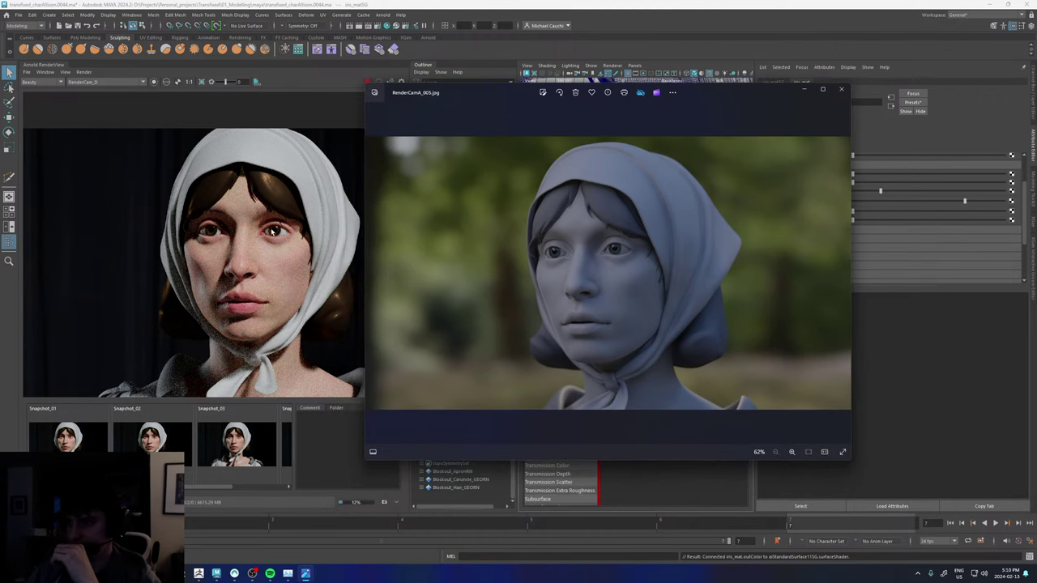
scroll(275, 246, up, 5)
scroll(276, 245, down, 3)
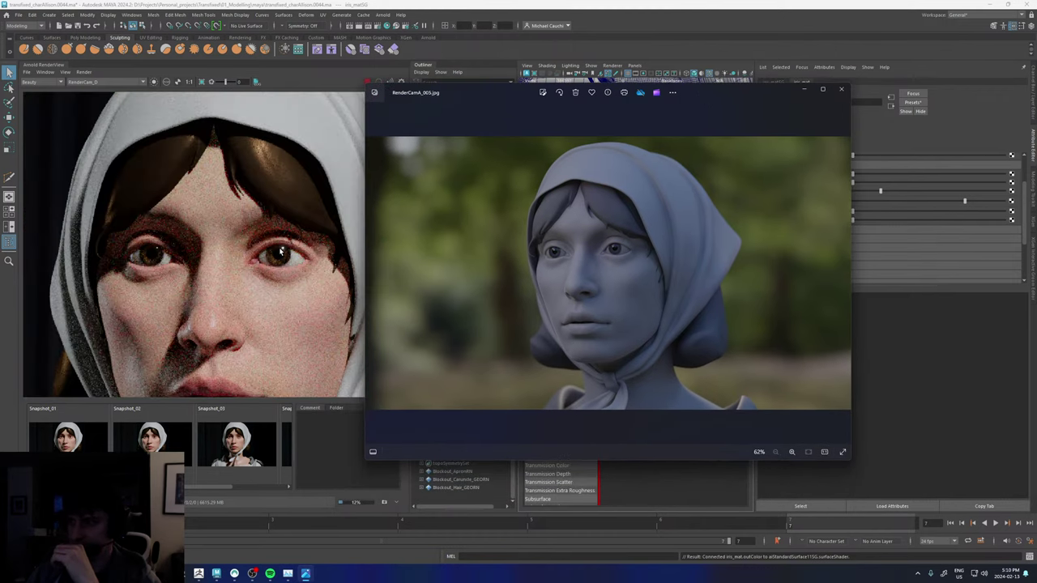
scroll(281, 253, down, 3)
scroll(290, 258, up, 2)
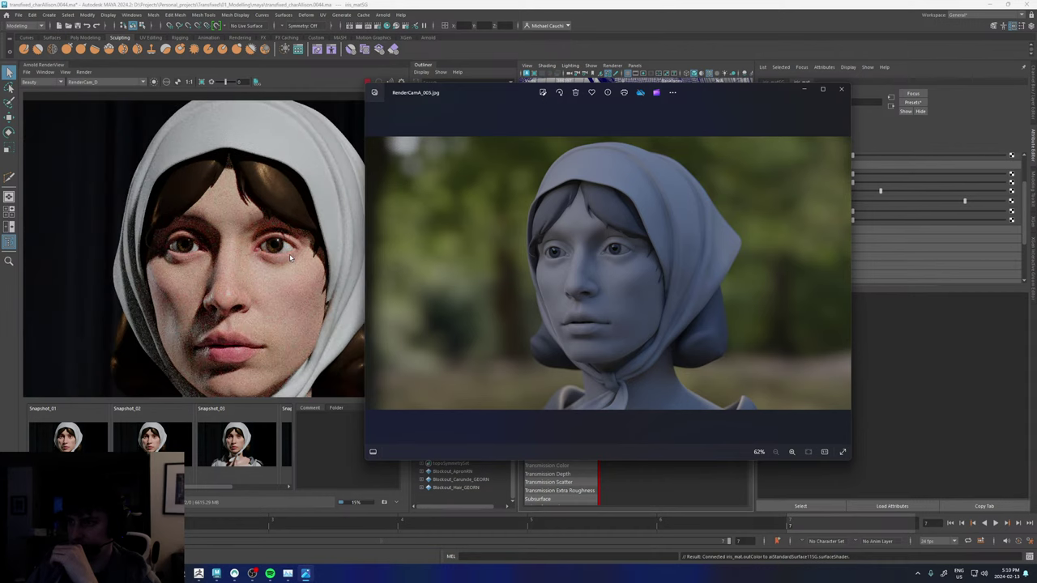
drag(705, 94, 781, 96)
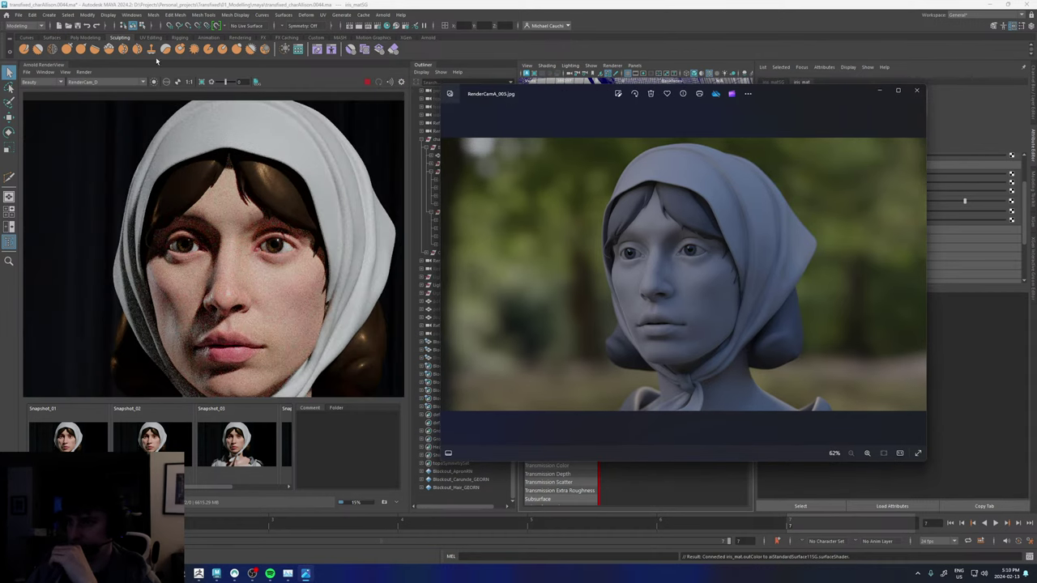
- Switch the Arnold render to the RenderCAM_A camera and place RenderCamA_005.jpg beside it for comparison
click(93, 83)
click(93, 118)
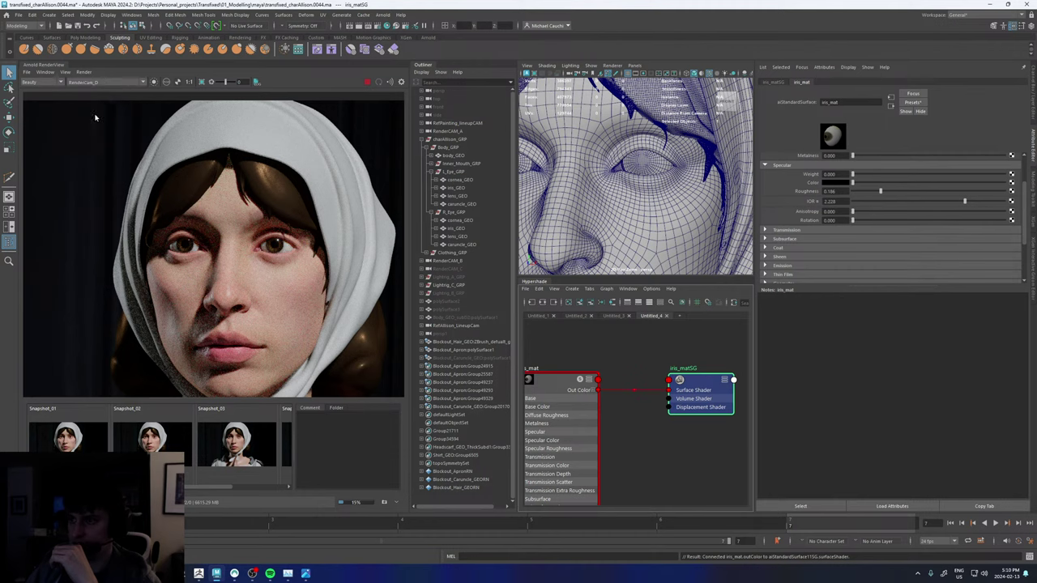
scroll(244, 313, down, 3)
scroll(244, 313, up, 2)
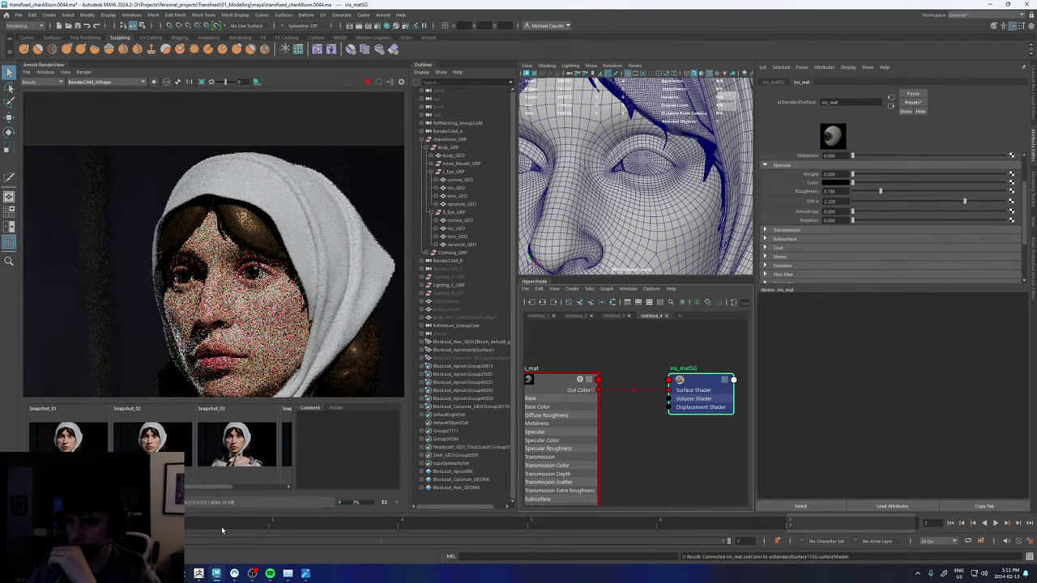
click(305, 574)
click(306, 573)
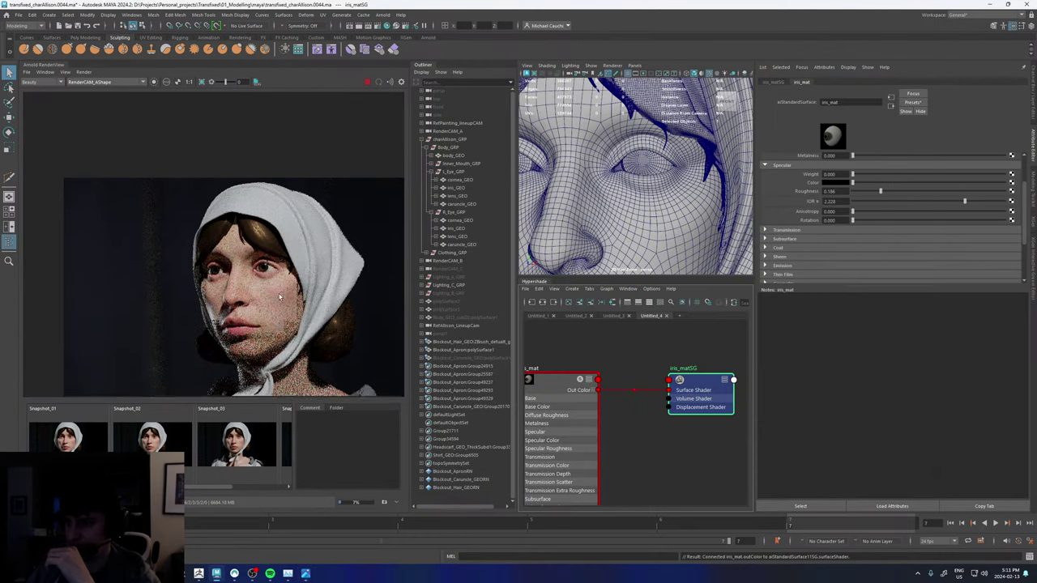
click(305, 574)
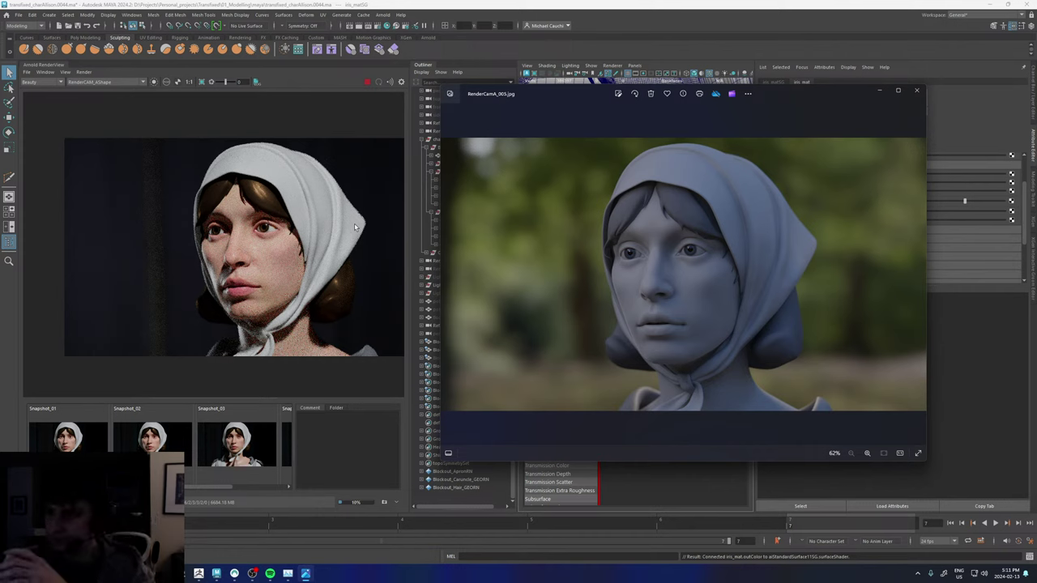
- Examine the eyes in the RenderCAM_A render up close against RenderCamA_005.jpg, including the inner eye corners
scroll(270, 241, up, 4)
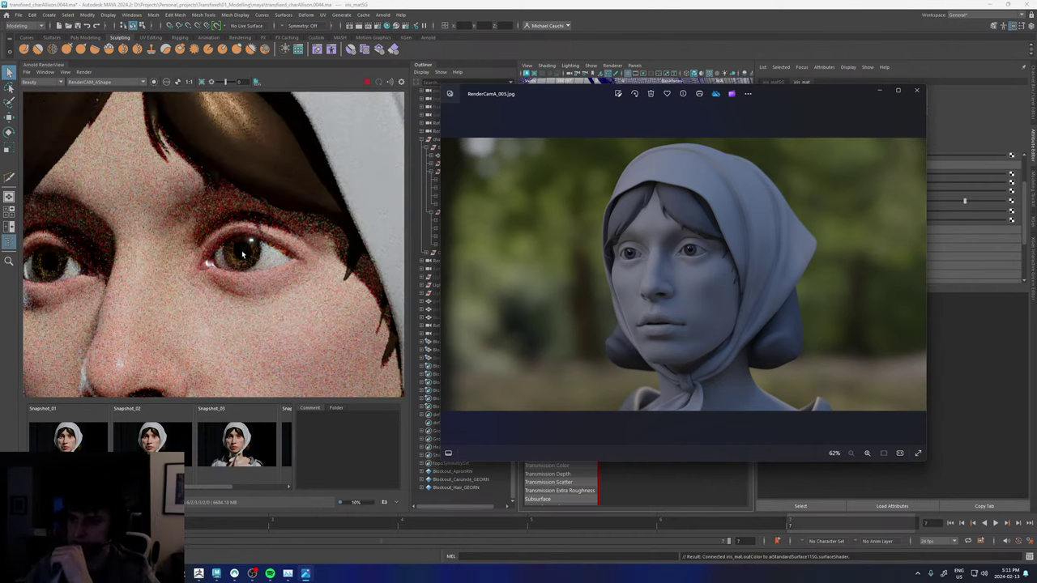
scroll(219, 269, down, 2)
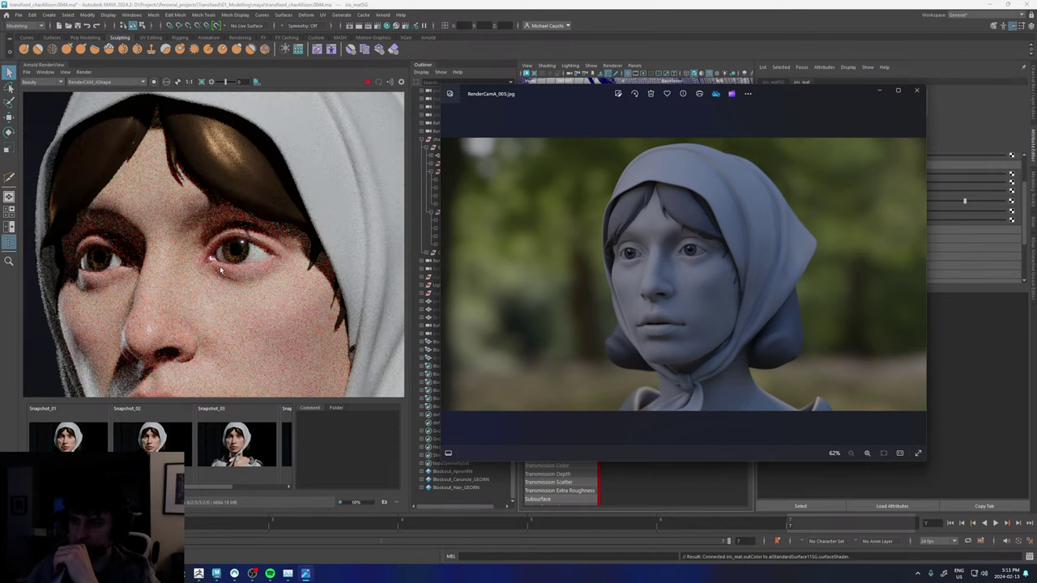
scroll(220, 267, down, 2)
scroll(219, 267, down, 2)
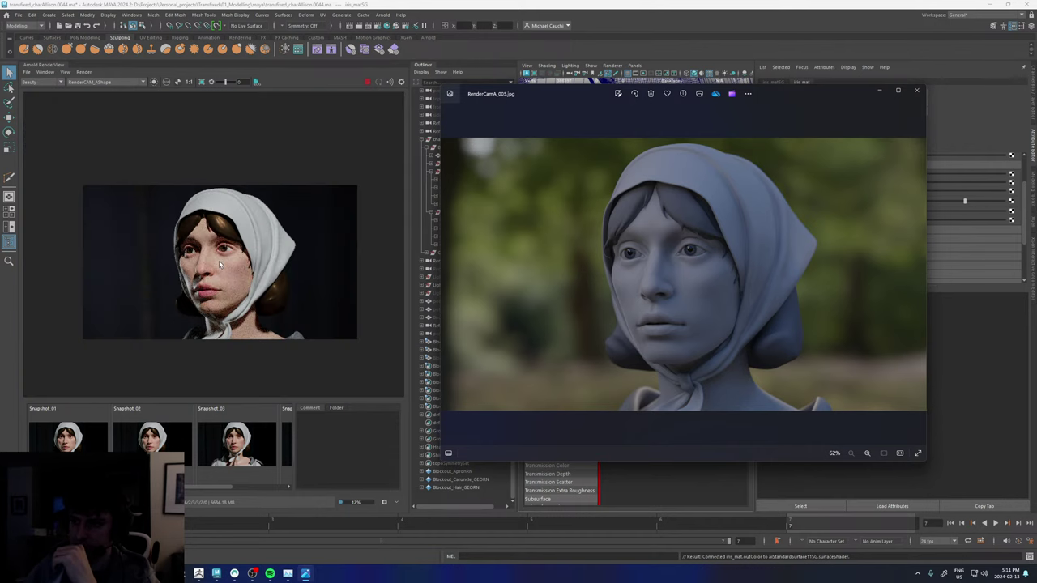
scroll(220, 264, up, 4)
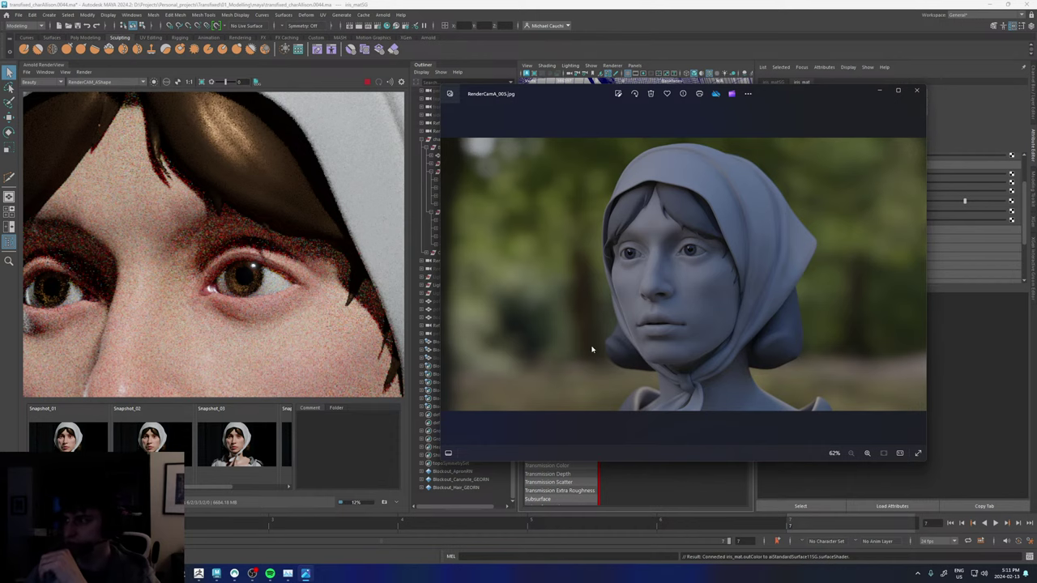
drag(793, 92, 0, 193)
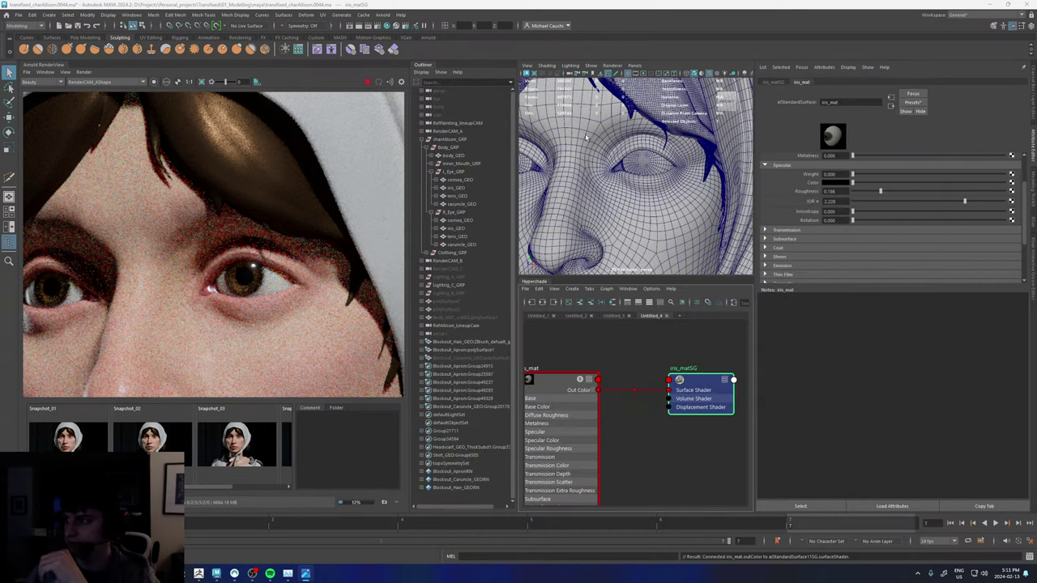
- In caruncle_mat, assigned to the left eye's caruncle, set the specular IOR to 1.335 and the specular roughness to about 0.1
click(619, 168)
click(874, 82)
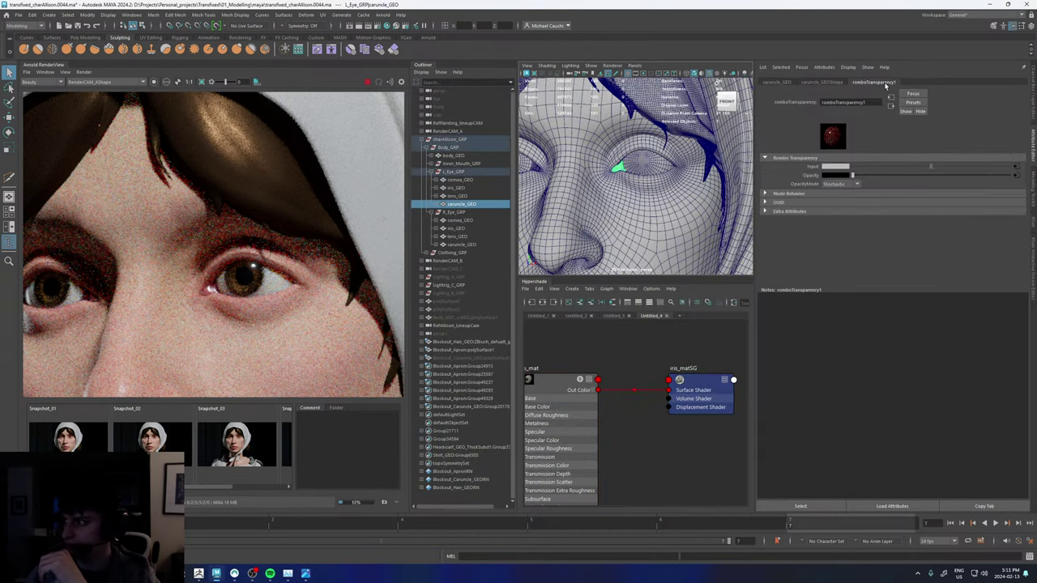
click(1015, 168)
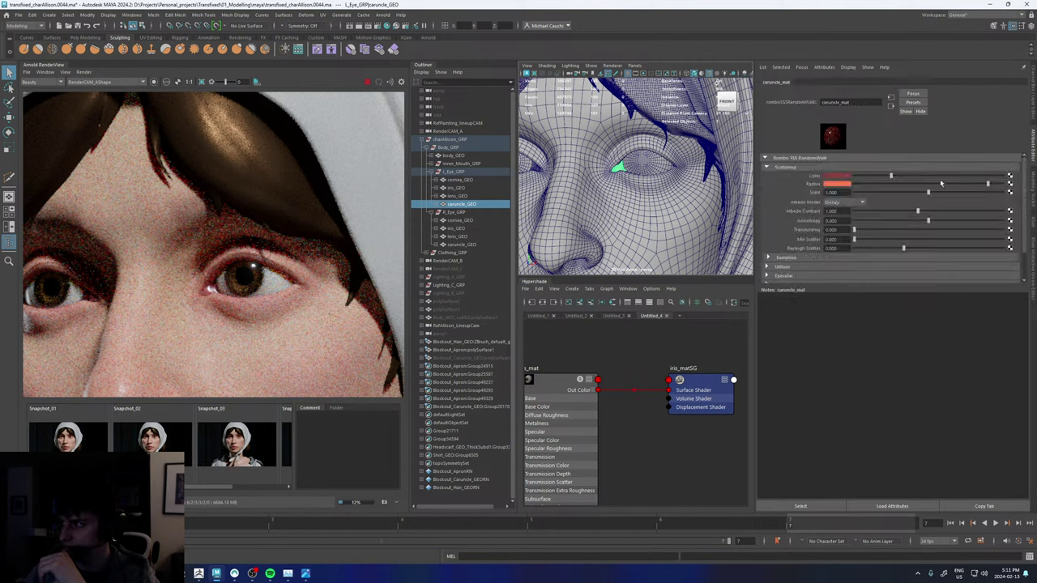
scroll(786, 237, down, 2)
click(781, 252)
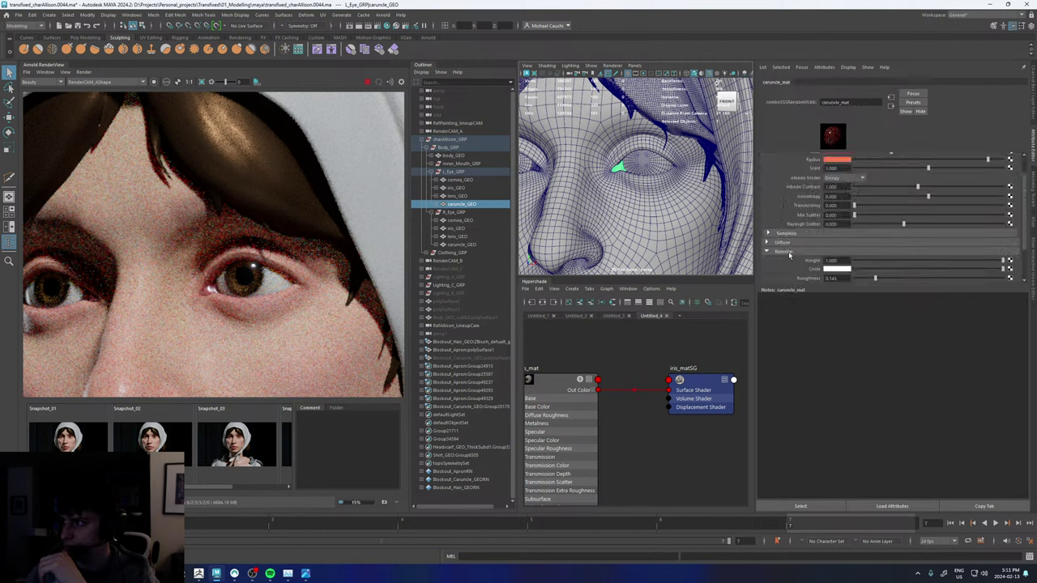
scroll(810, 253, down, 2)
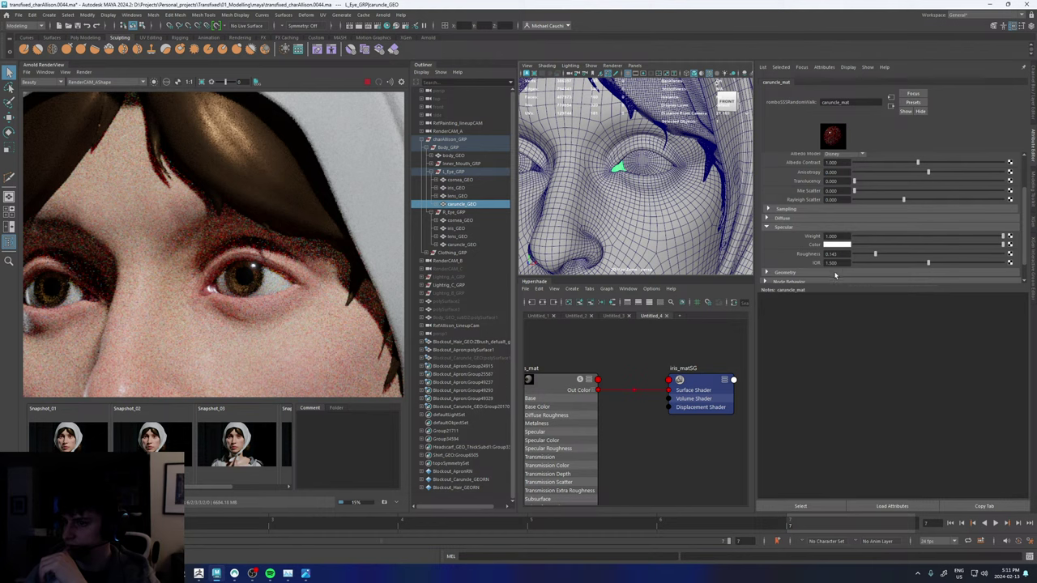
double_click(830, 263)
text(1.33)
key(Return)
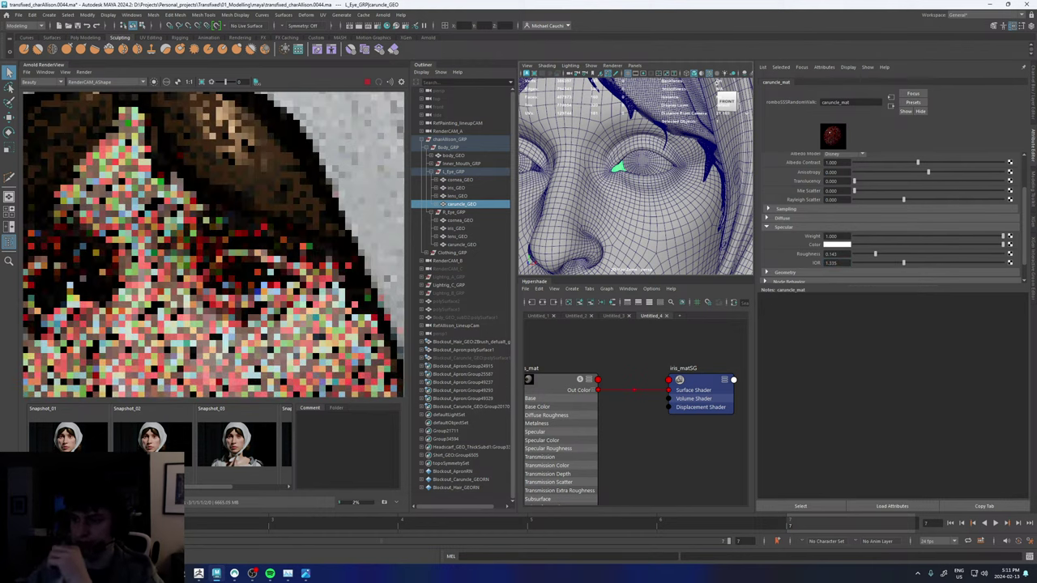
drag(875, 254, 870, 255)
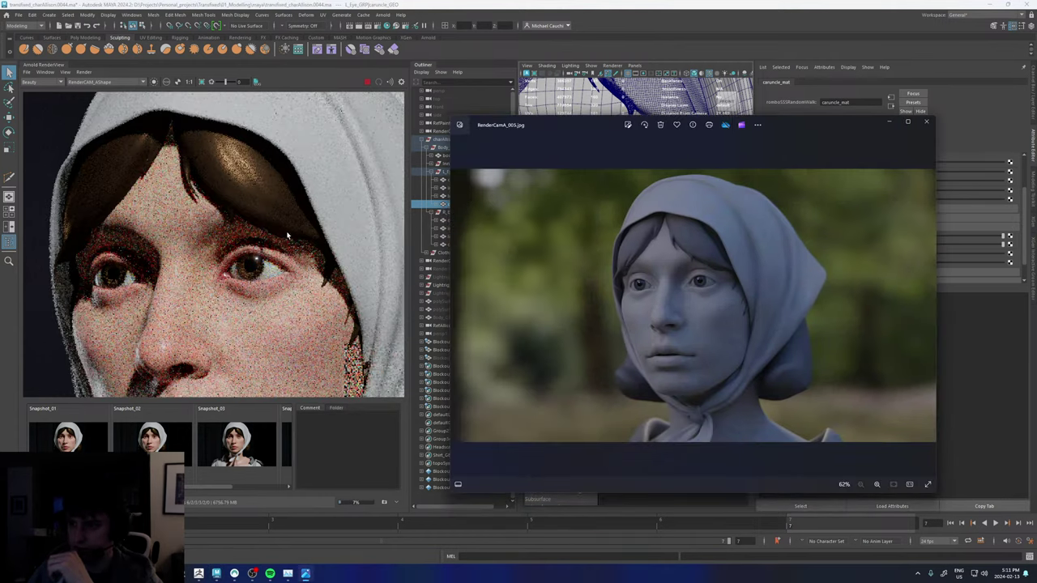
- Compare the face render with the adjusted caruncle material against RenderCamA_005.jpg
scroll(289, 237, down, 4)
scroll(334, 250, up, 1)
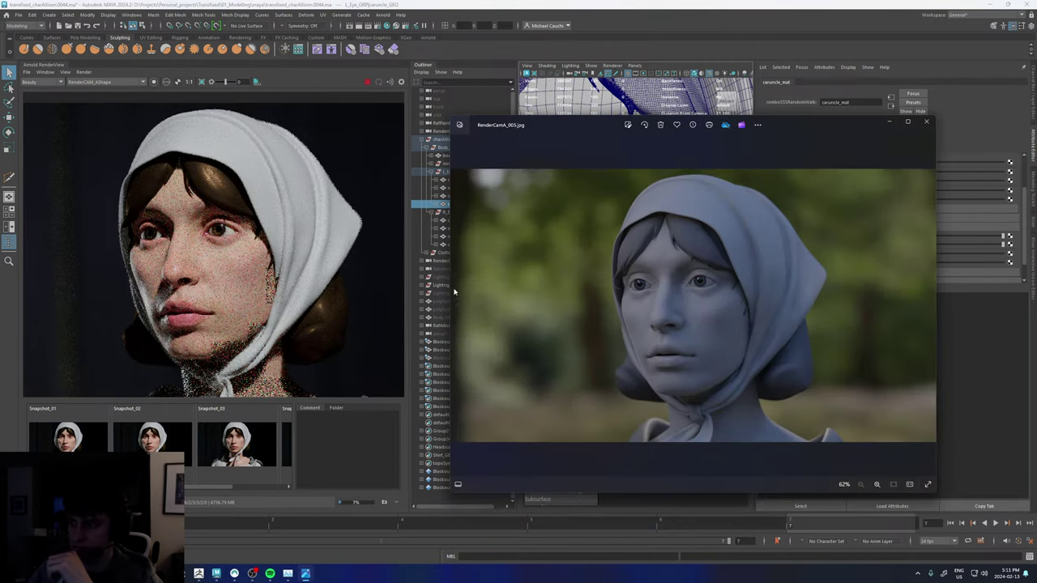
drag(567, 124, 561, 83)
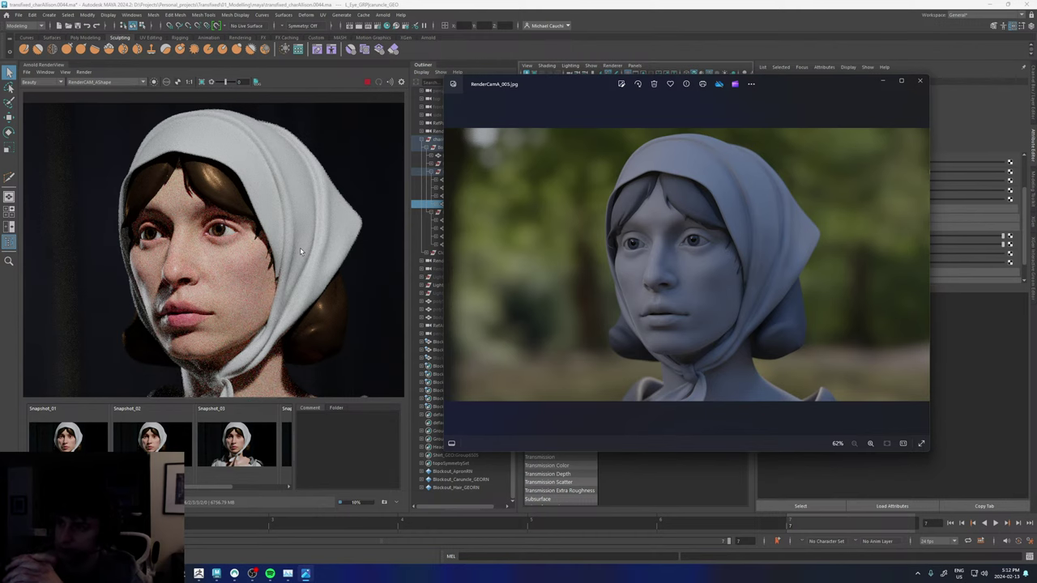
- Stop the render, show Lighting_A_GRP, hide Lighting_C_GRP, and restart the render with the outdoor lighting
click(367, 82)
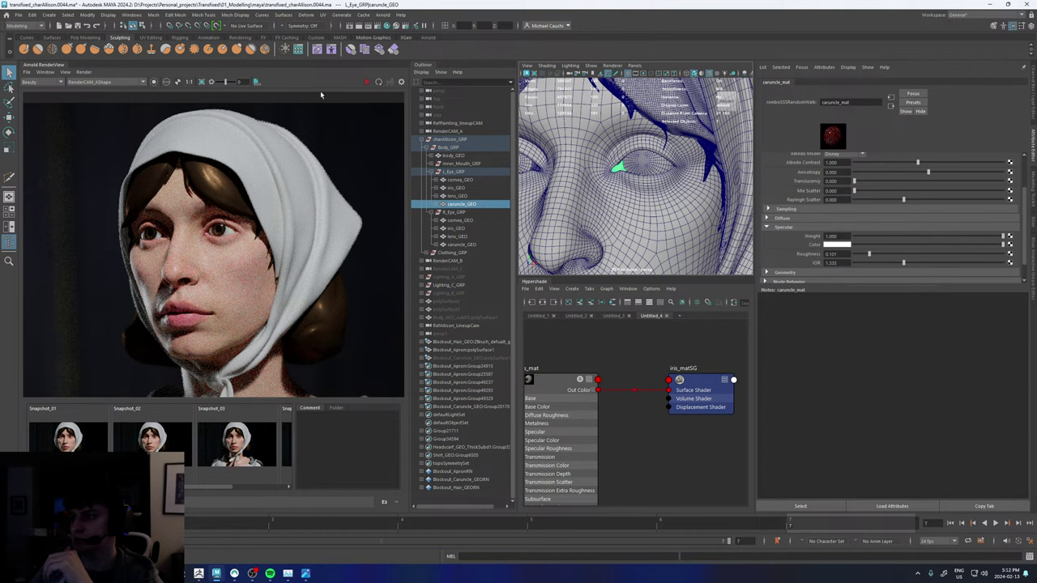
click(67, 73)
click(77, 152)
click(459, 278)
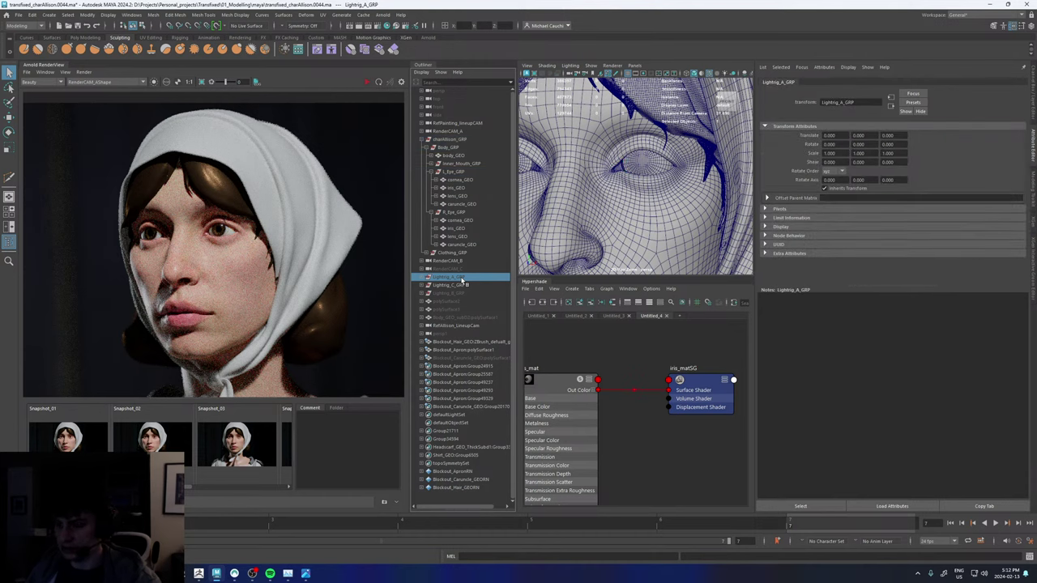
key(h)
click(458, 285)
key(h)
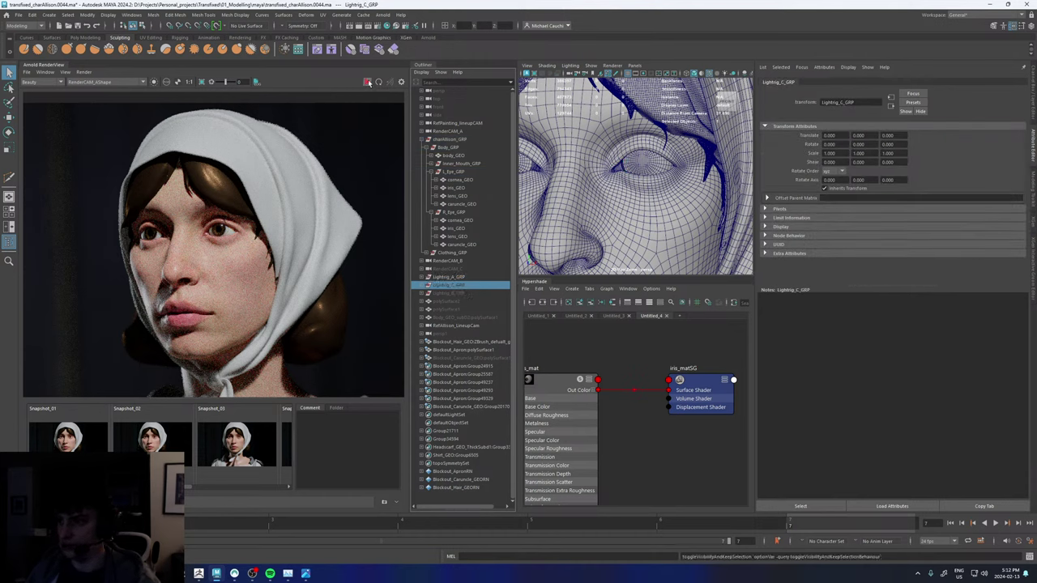
click(367, 83)
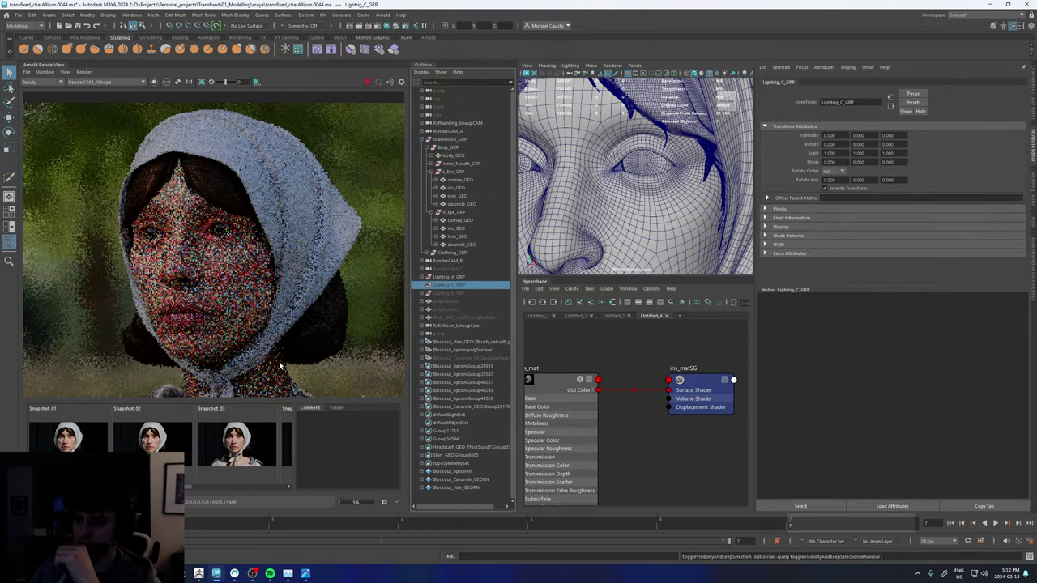
- Compare the face rendered under Lighting_A_GRP side by side with RenderCamA_005.jpg
key(alt+Tab)
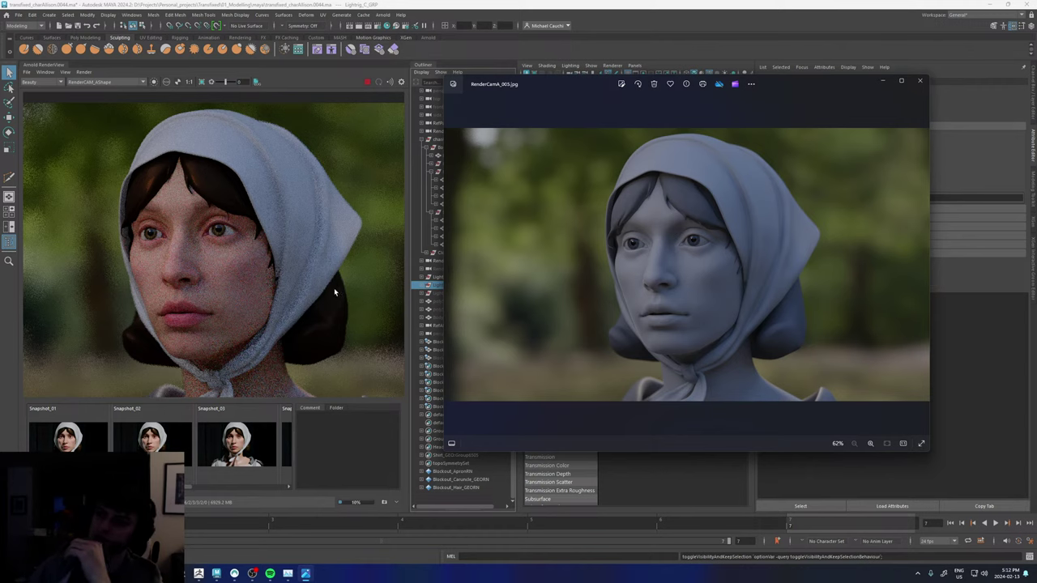
scroll(334, 288, down, 5)
scroll(329, 300, up, 3)
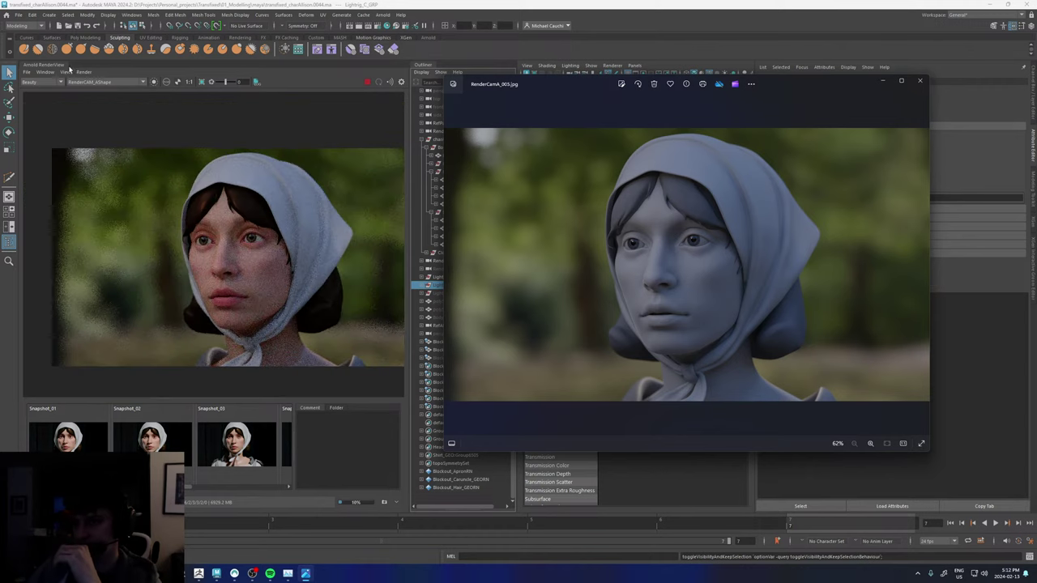
drag(555, 85, 628, 80)
- Hide Lighting_A_GRP, show Lighting_C_GRP again, and bring RenderCamA_005.jpg back beside the render
click(460, 279)
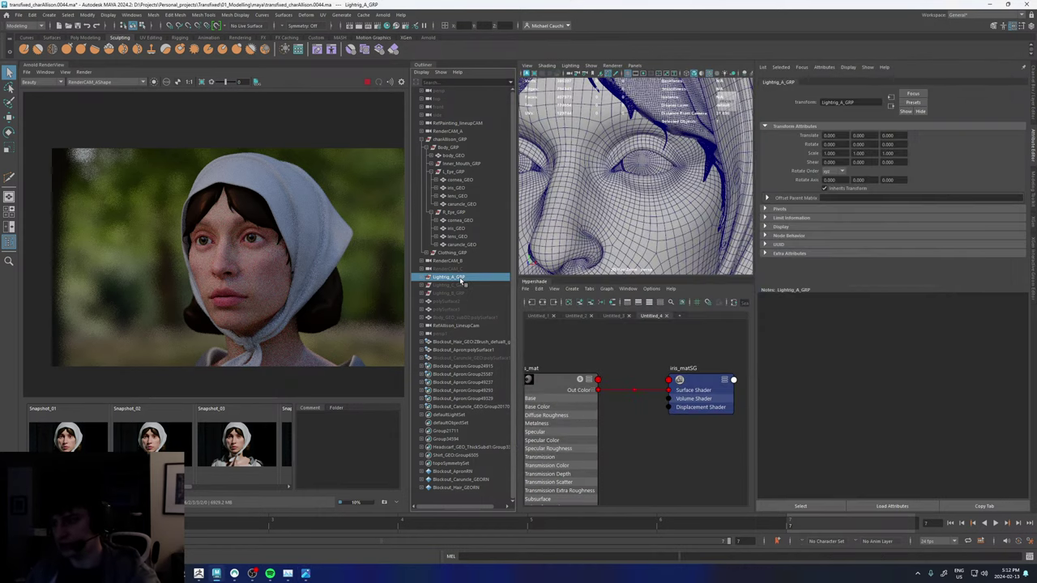
key(h)
click(461, 288)
click(458, 285)
key(h)
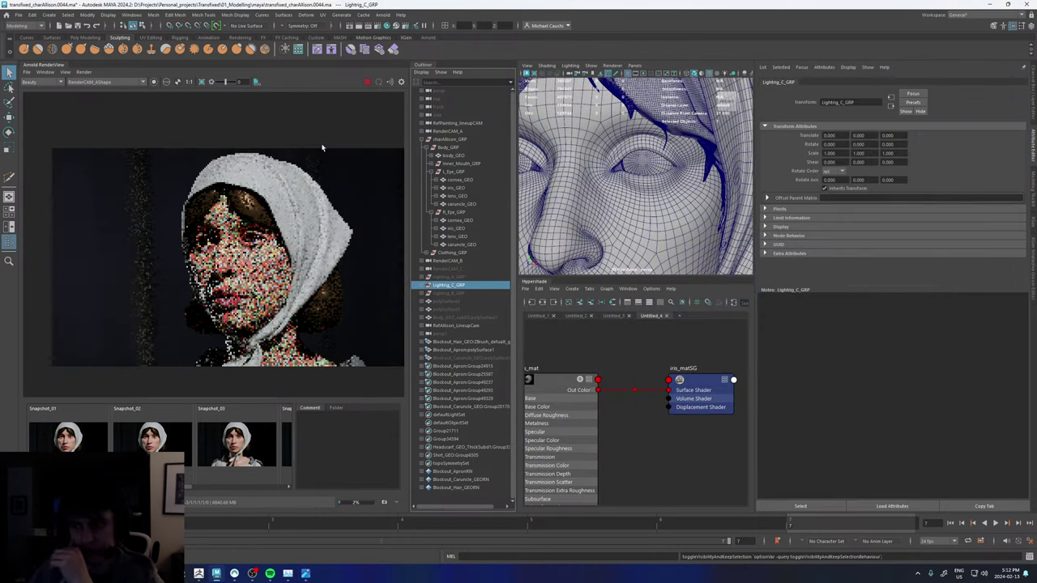
click(305, 575)
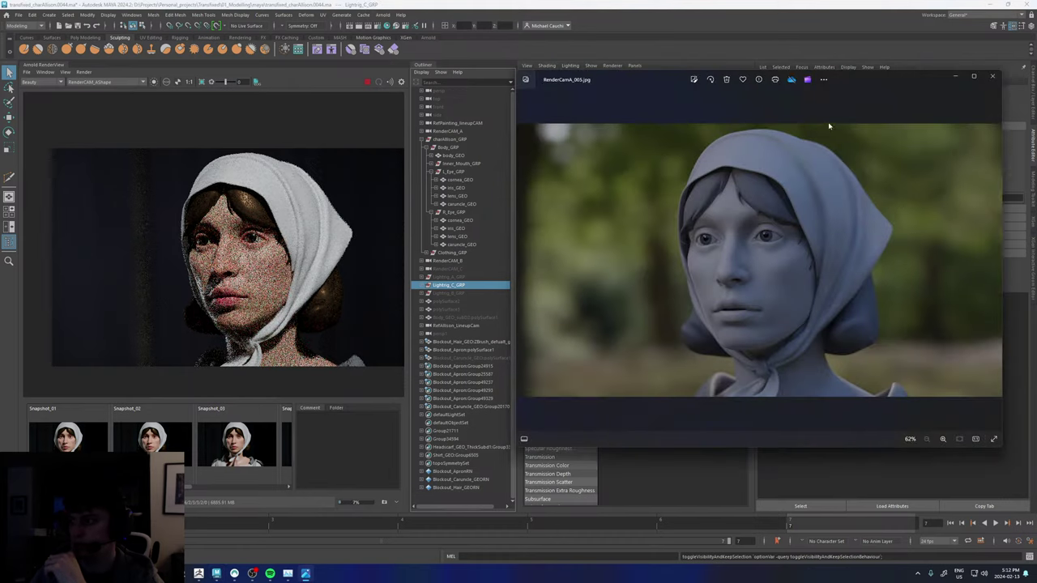
- Move RenderCamA_005.jpg closer beside the render and compare the two faces under Lighting_C_GRP
drag(875, 82, 770, 93)
scroll(234, 267, up, 4)
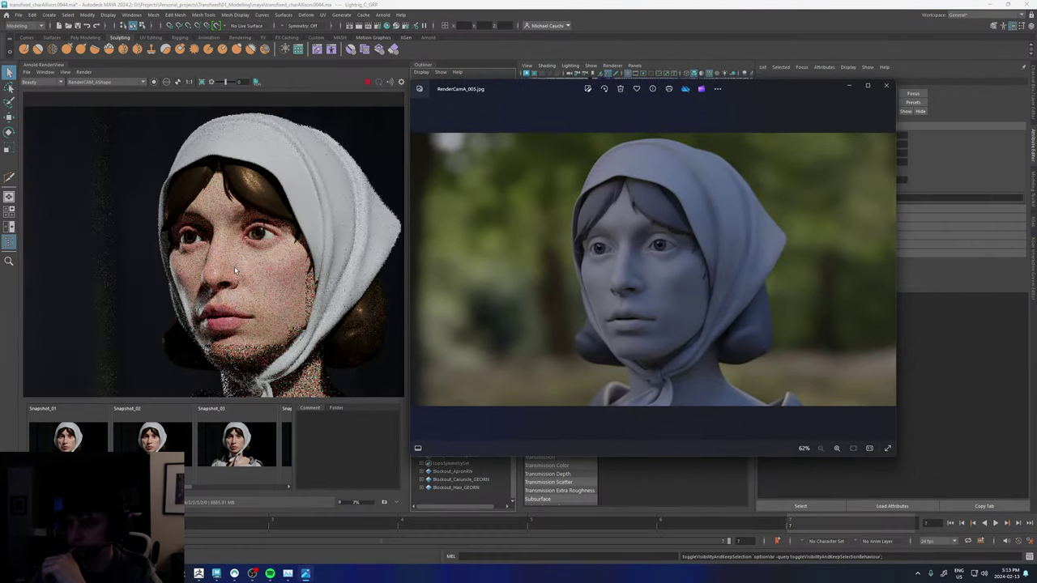
scroll(256, 286, down, 4)
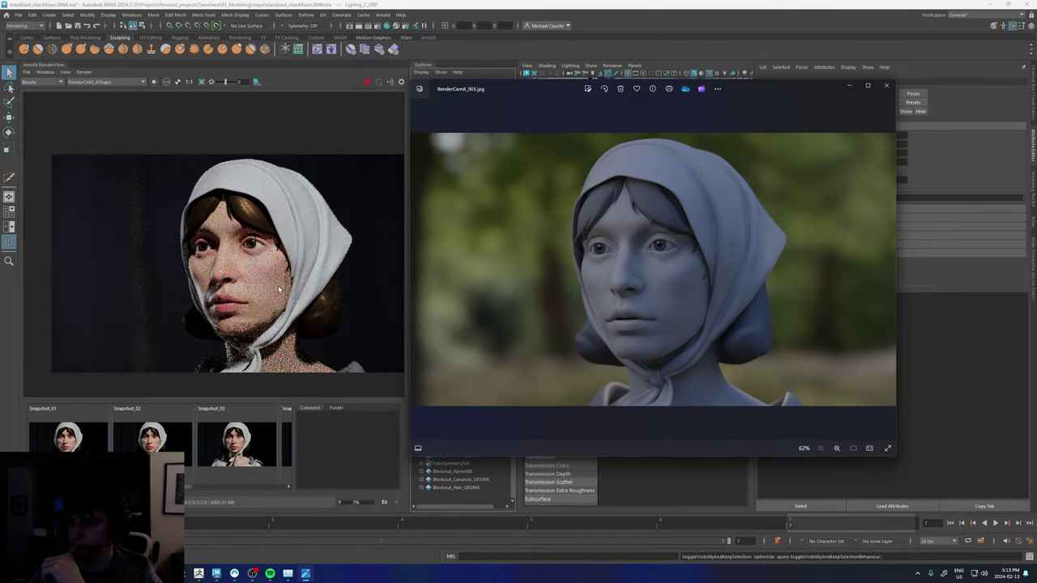
- Switch the lens effects imager off and back on to check its influence on the render, and hide the render settings again
click(401, 81)
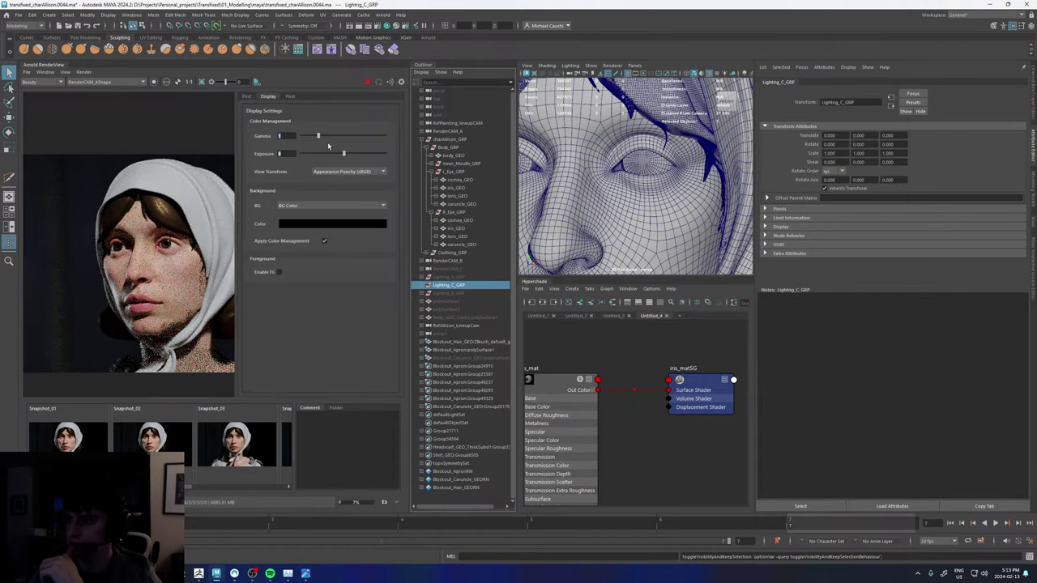
click(247, 96)
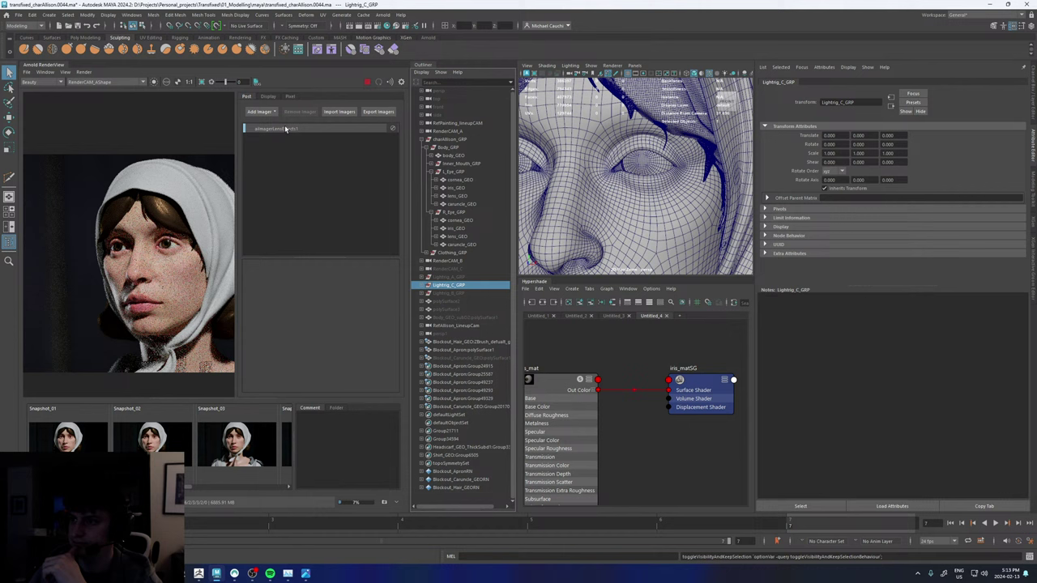
click(395, 129)
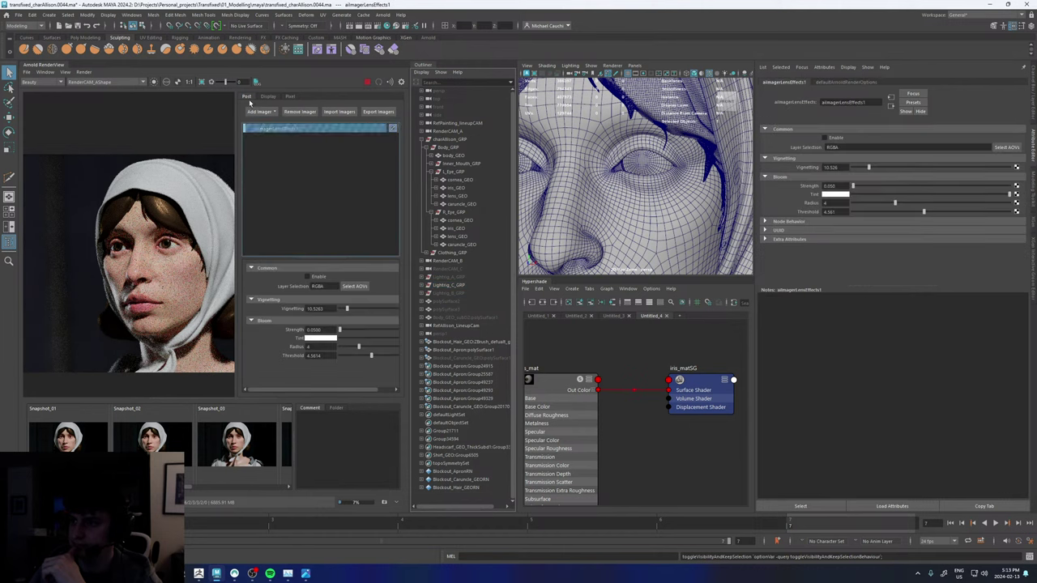
click(393, 130)
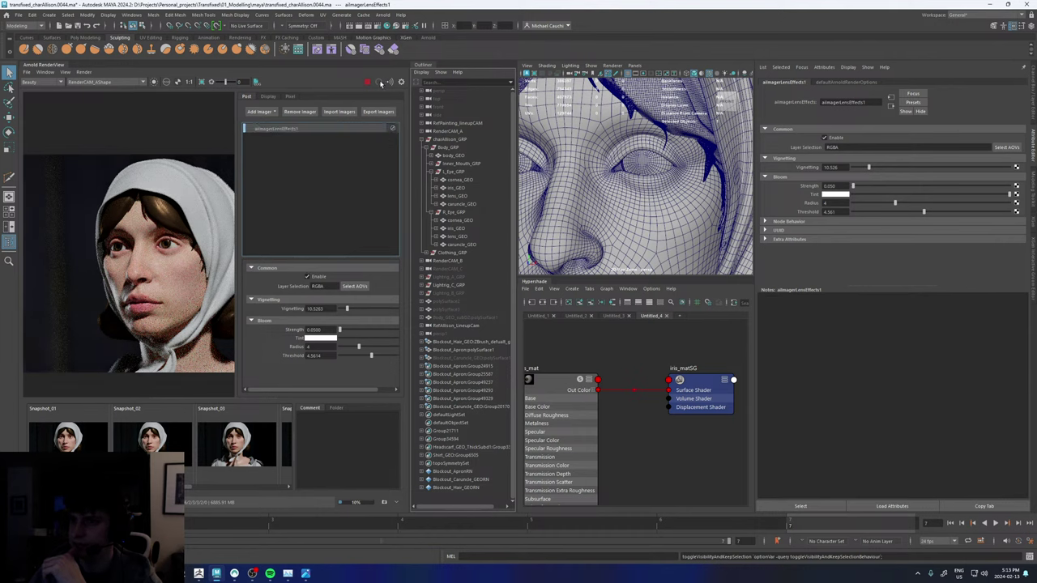
click(392, 82)
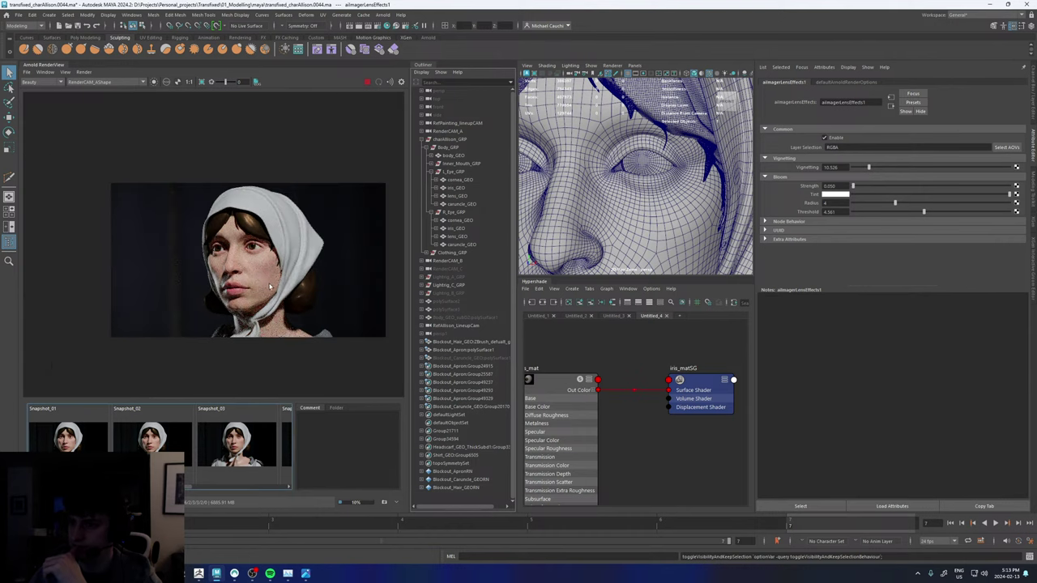
- Bring RenderCamA_005.jpg back beside the render and compare the face, checking the nose and mouth up close
scroll(272, 267, up, 3)
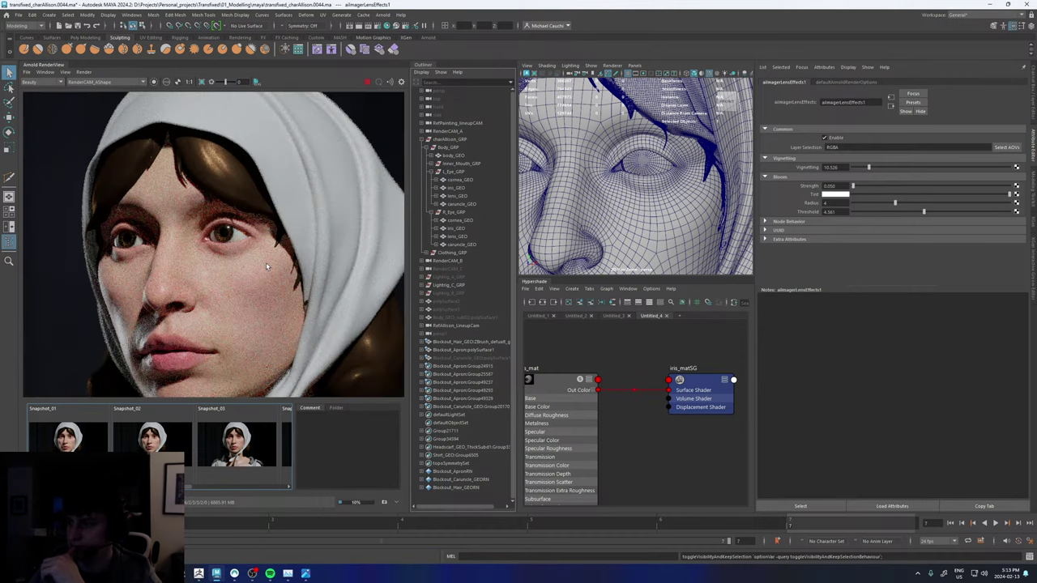
click(306, 573)
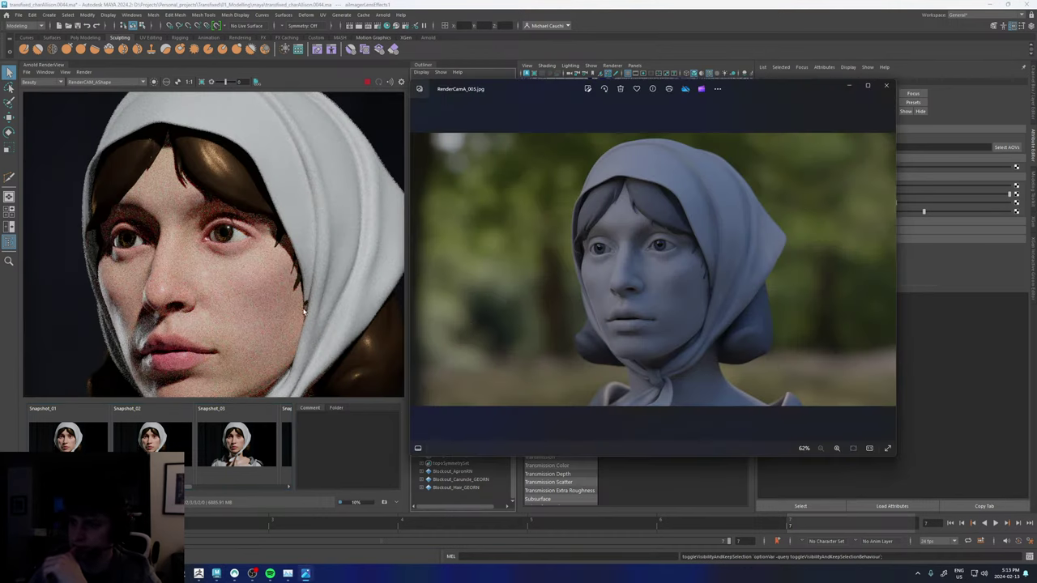
scroll(325, 284, down, 2)
scroll(247, 324, up, 2)
scroll(141, 335, up, 4)
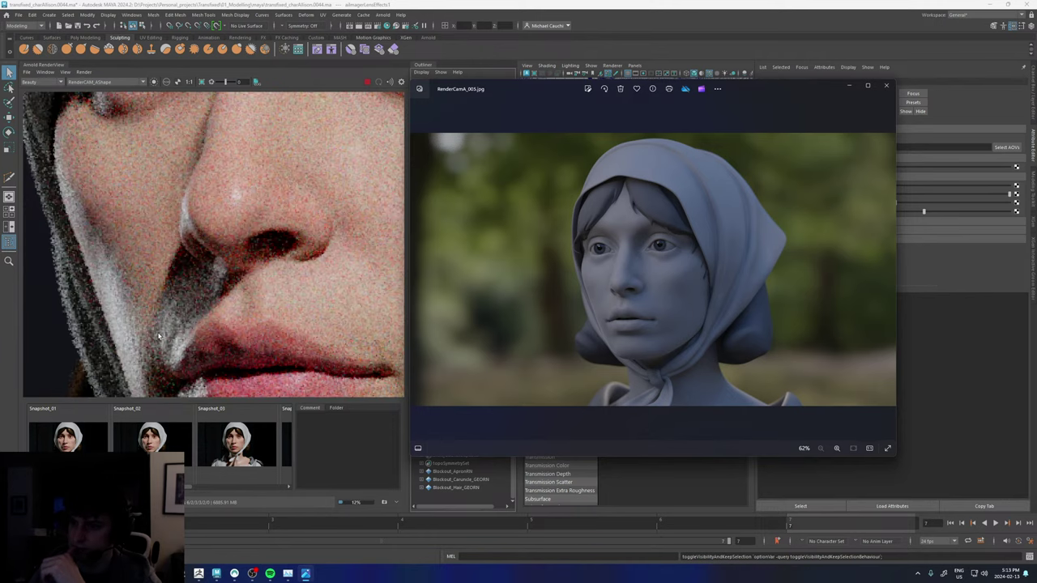
scroll(159, 336, down, 3)
scroll(258, 322, down, 2)
scroll(301, 317, up, 1)
scroll(302, 317, down, 1)
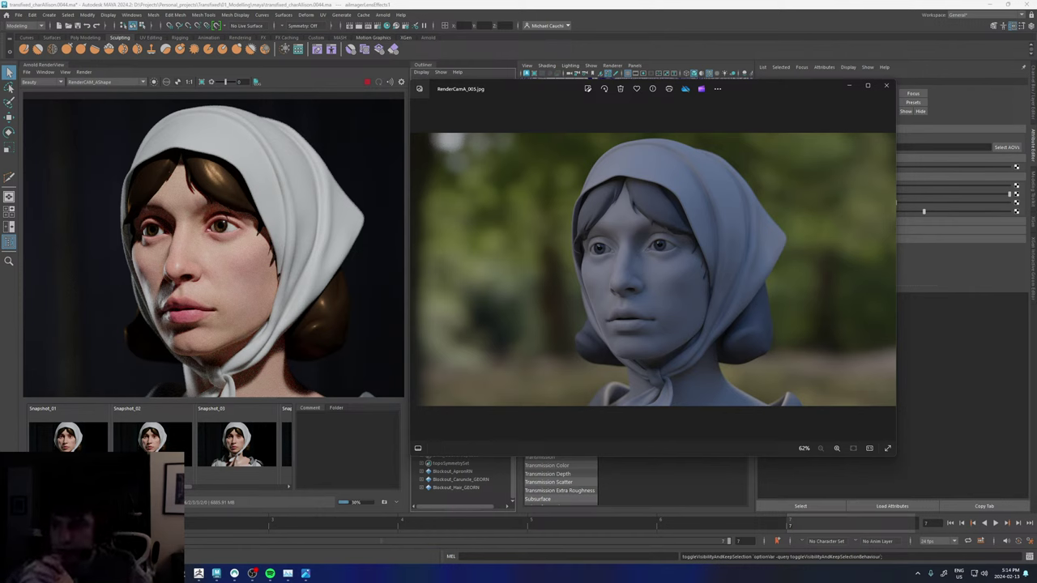
- Switch to the reference board and find the photo of the woman in the yellow knit top sitting in a car
key(alt+Tab)
scroll(366, 309, down, 8)
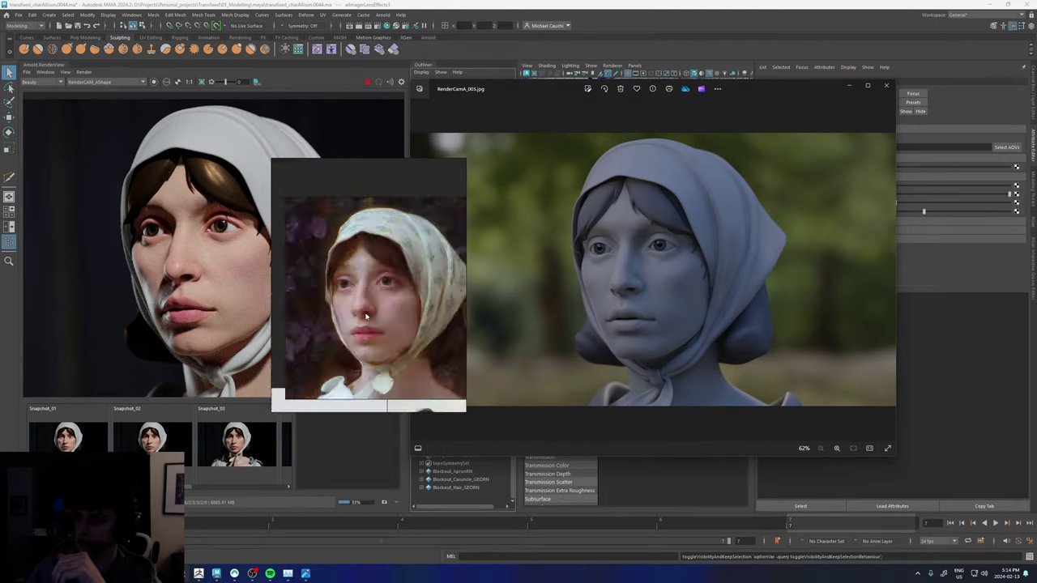
middle_drag(358, 369, 368, 290)
scroll(344, 296, up, 4)
scroll(345, 297, up, 3)
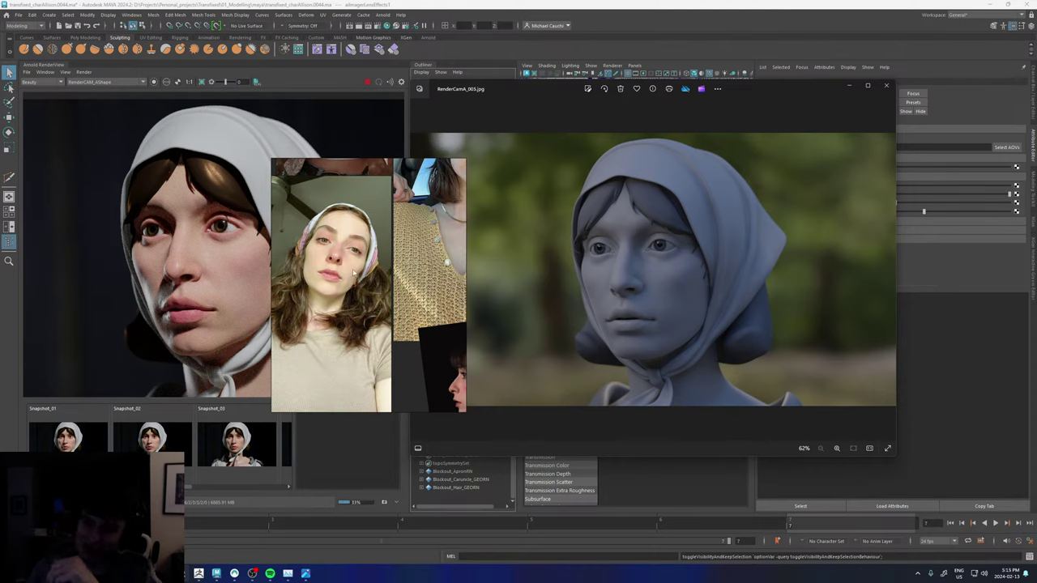
middle_drag(386, 246, 299, 352)
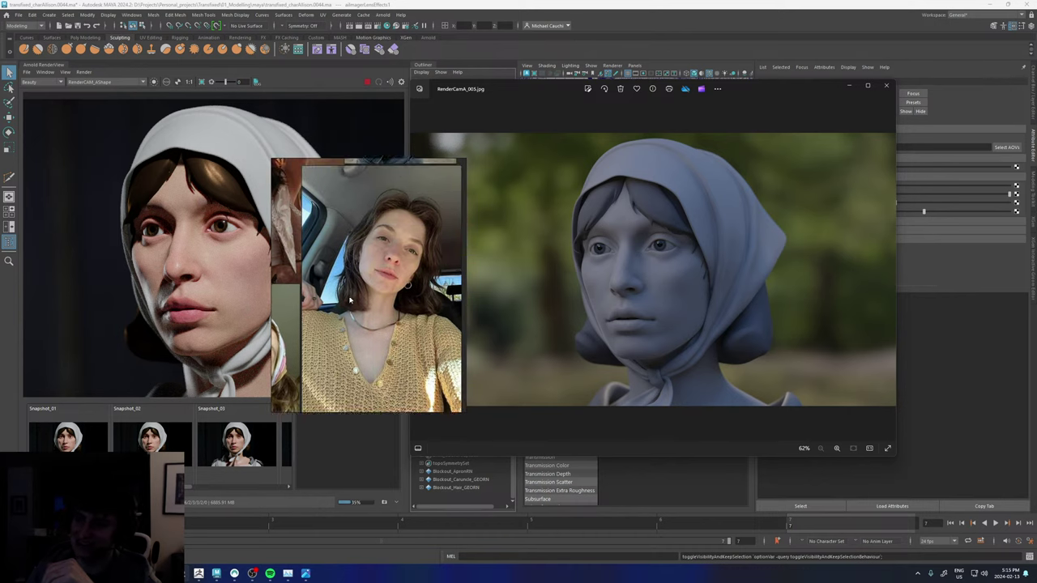
middle_drag(353, 301, 355, 306)
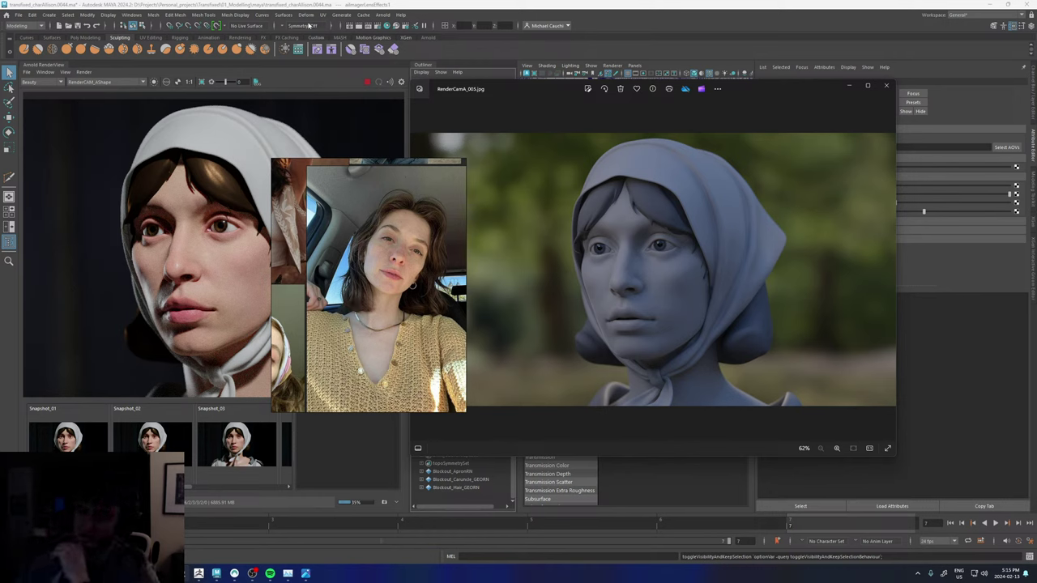
- Place the reference board just beside the rendered face and compare the car photo with the render
scroll(217, 271, up, 2)
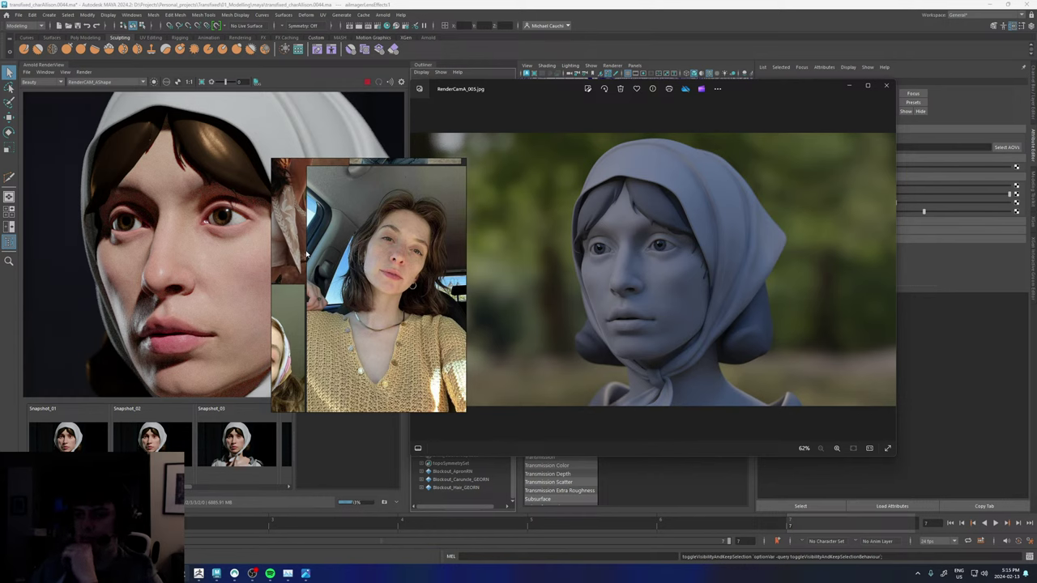
drag(306, 254, 408, 268)
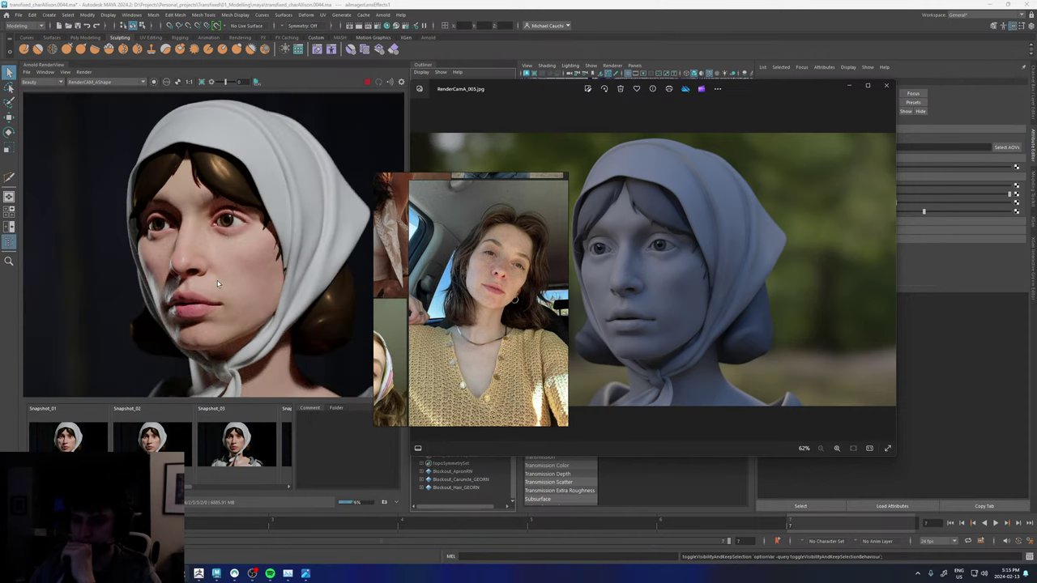
scroll(229, 282, down, 1)
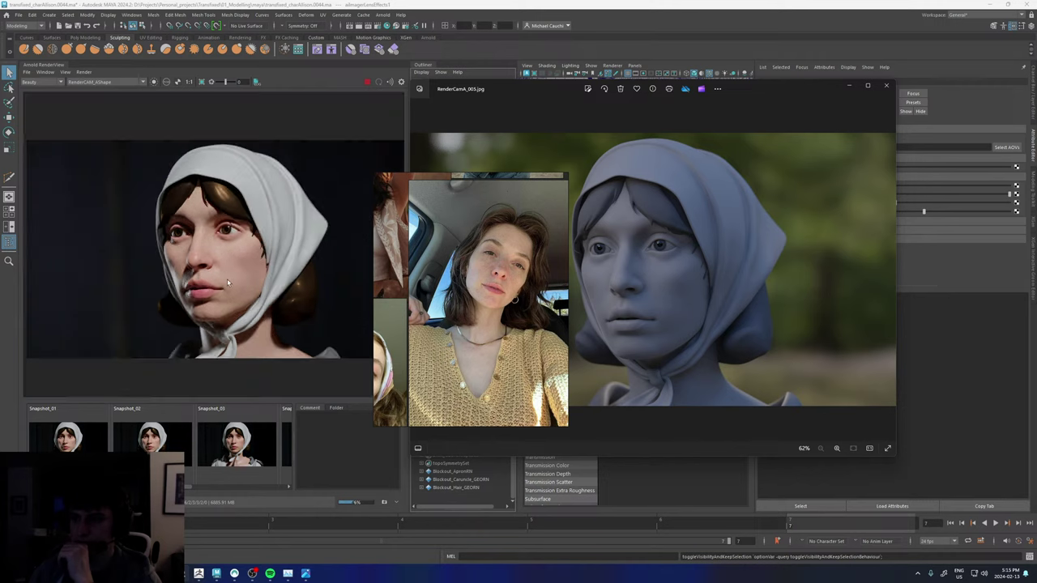
scroll(230, 284, up, 2)
drag(499, 304, 425, 270)
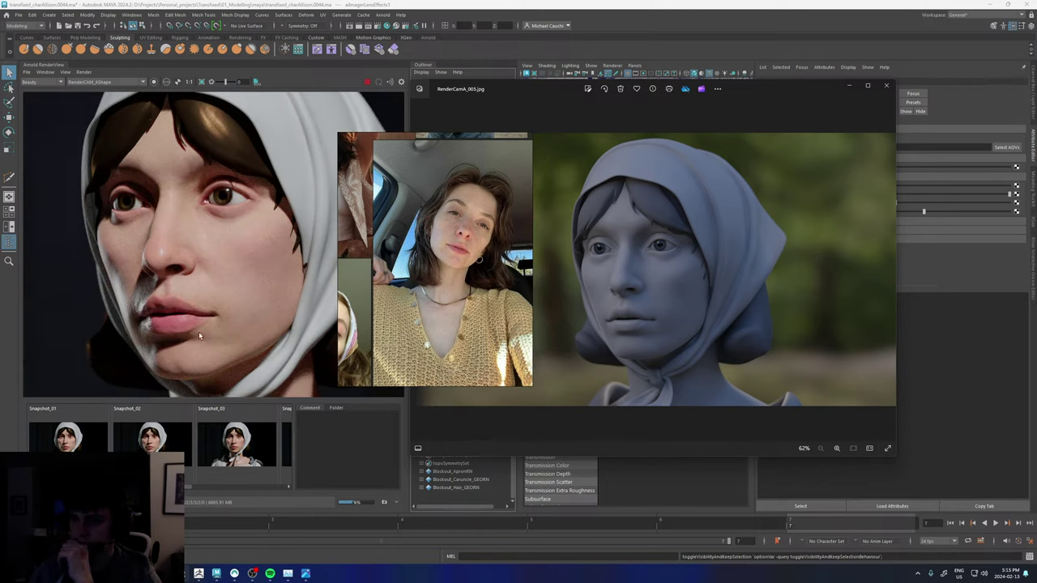
- Examine the nose and lips in the reference photo up close against the same areas of the render
scroll(464, 244, up, 5)
middle_drag(455, 255, 442, 323)
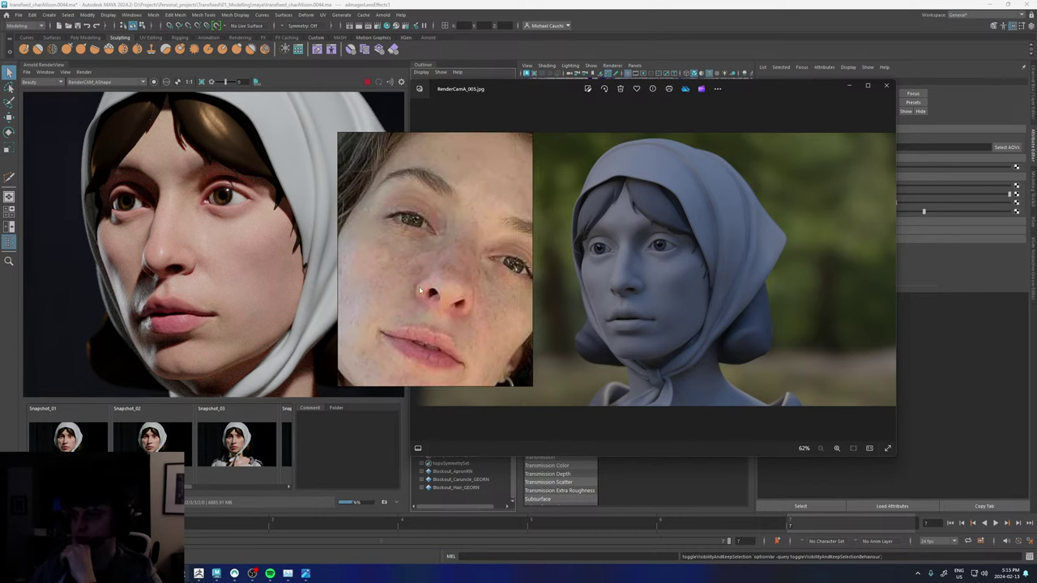
scroll(435, 366, up, 3)
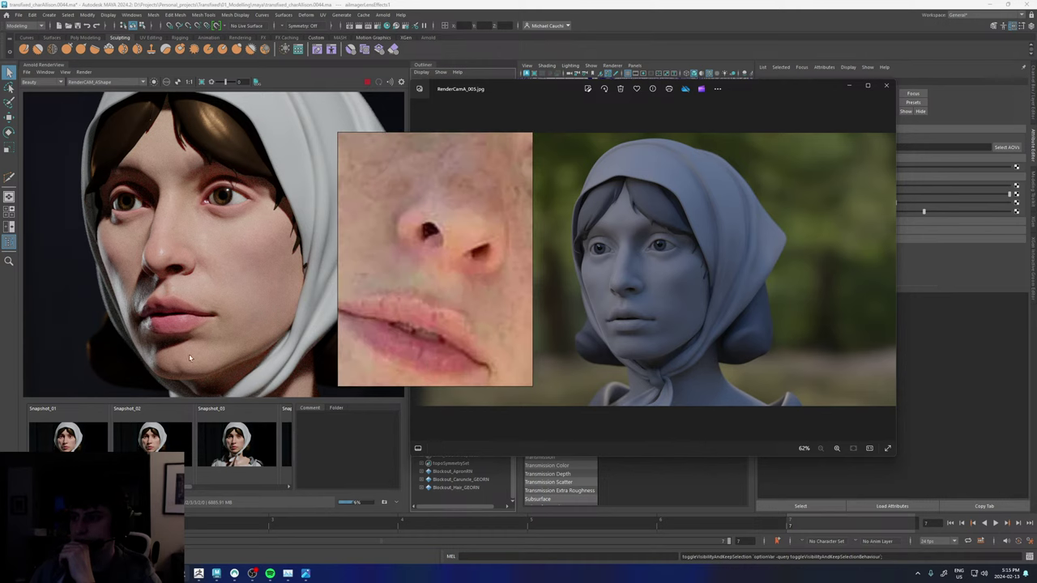
scroll(177, 324, down, 3)
scroll(185, 314, up, 1)
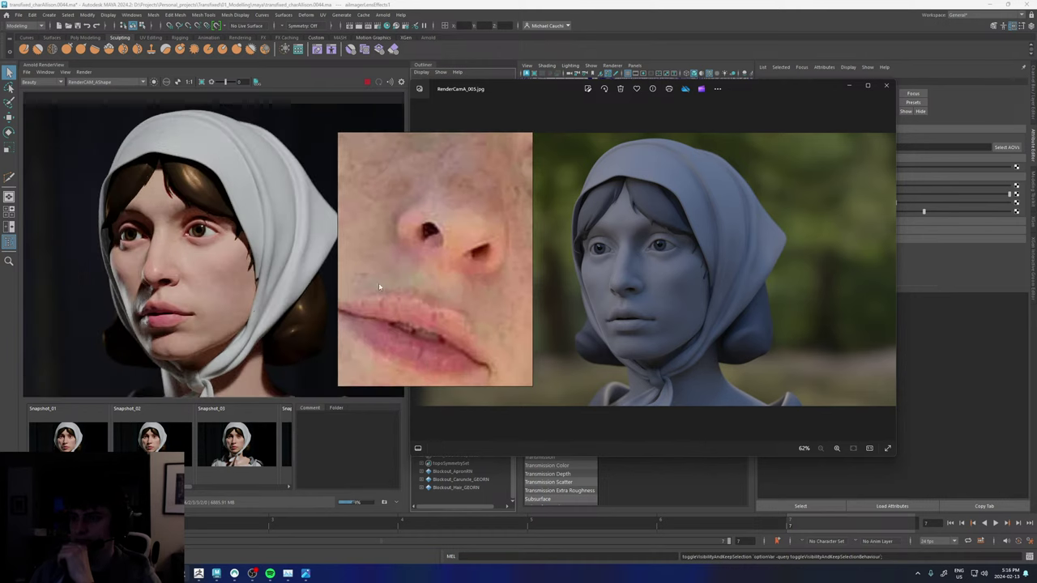
scroll(435, 288, down, 5)
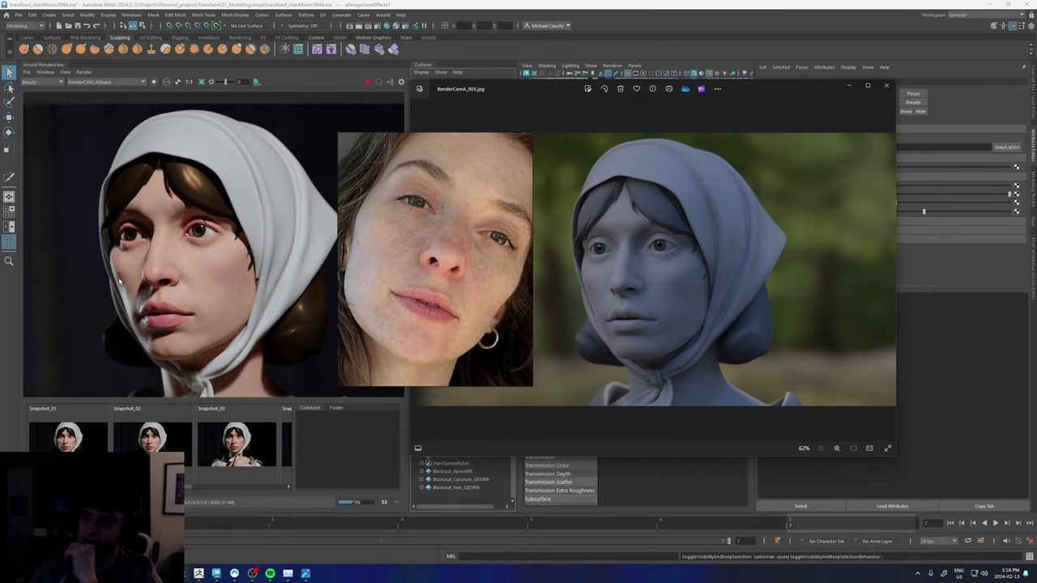
- Compare the render's overall skin tones and facial features with the woman's face in the reference photo
scroll(205, 251, down, 3)
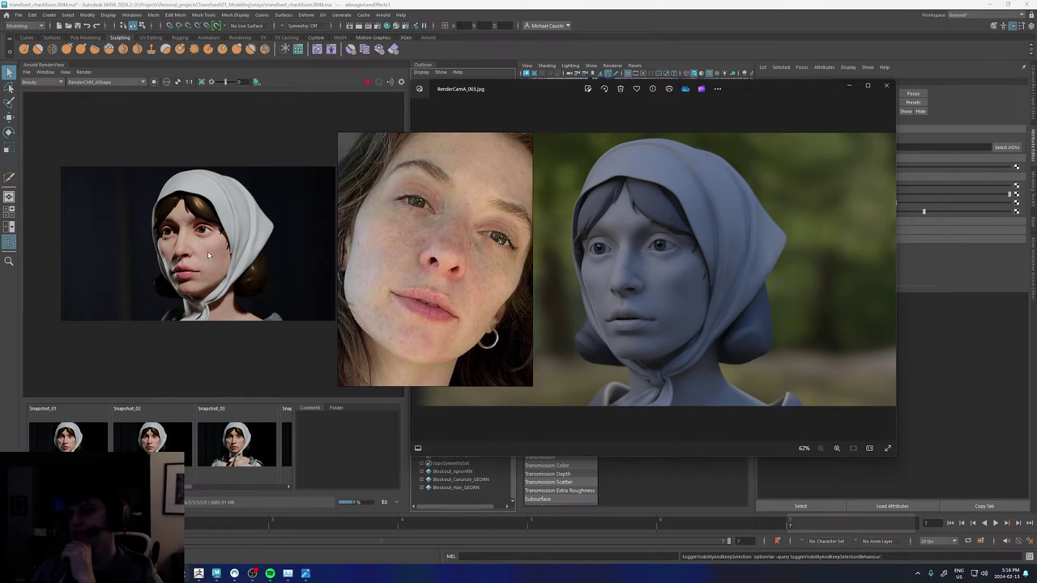
scroll(208, 258, up, 3)
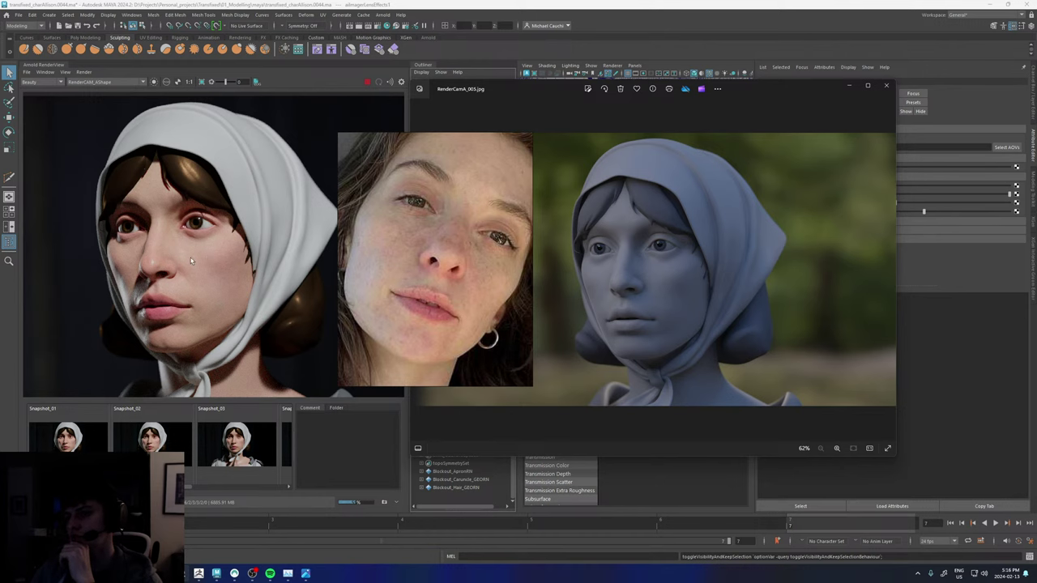
scroll(439, 259, down, 4)
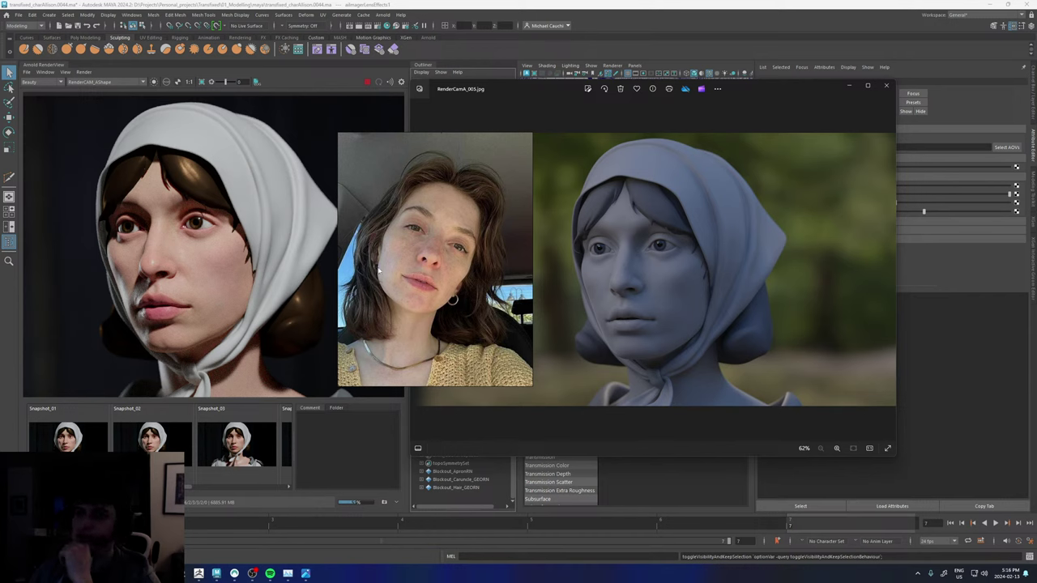
scroll(220, 272, up, 2)
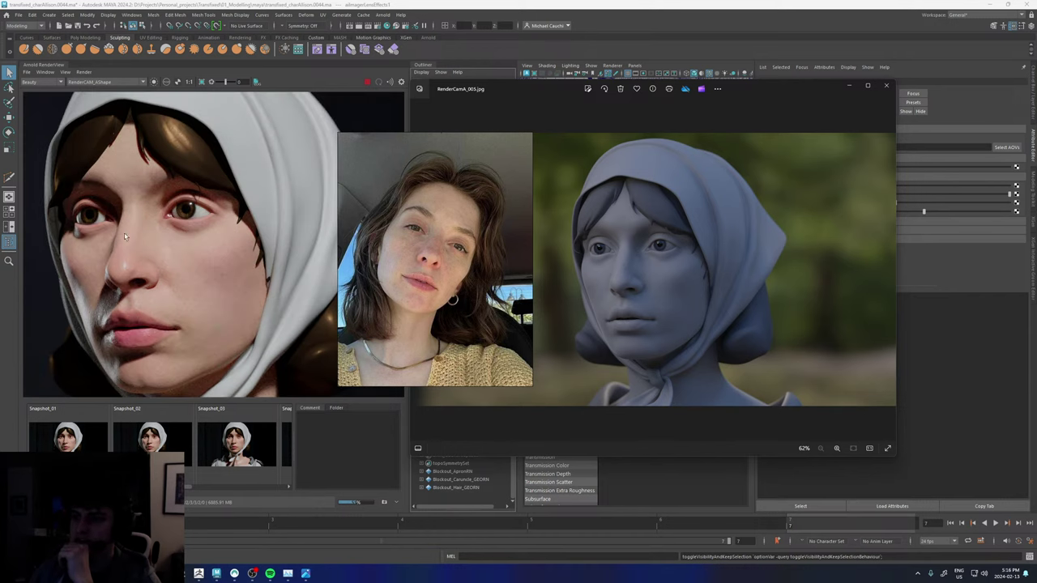
scroll(118, 298, up, 1)
- Move the reference photo clear of the render and bring Maya in front of RenderCamA_005.jpg to view the whole head
right_drag(419, 304, 568, 316)
scroll(252, 280, down, 3)
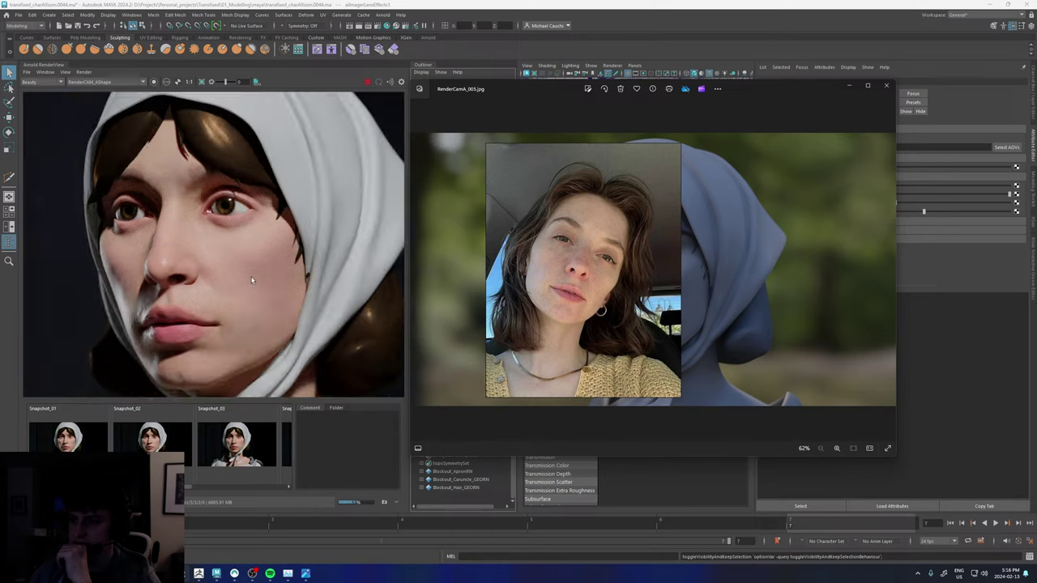
mouse_move(256, 300)
middle_down()
mouse_move(197, 224)
mouse_move(237, 294)
middle_up()
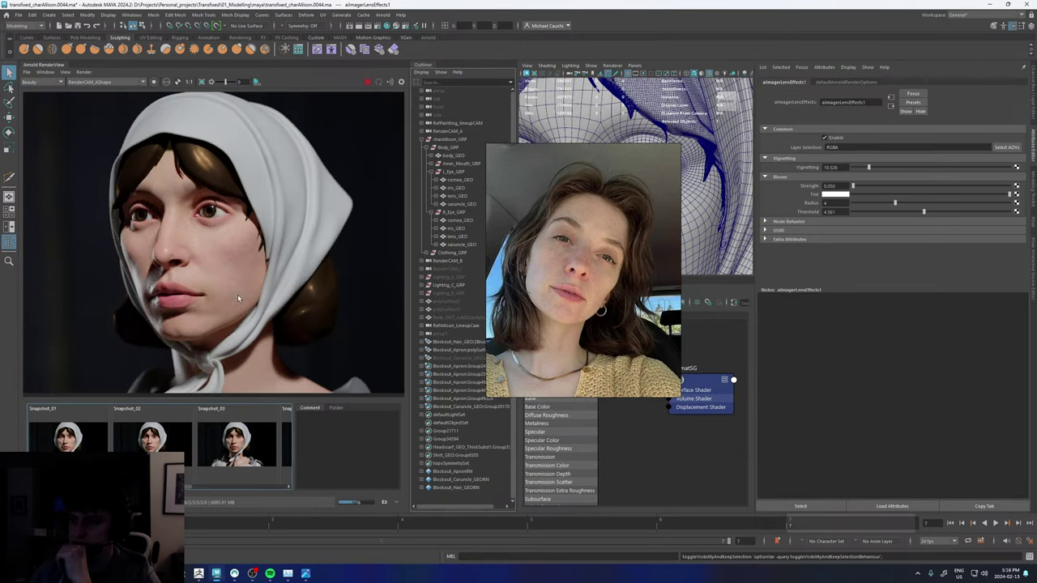
scroll(238, 298, down, 3)
scroll(237, 298, up, 1)
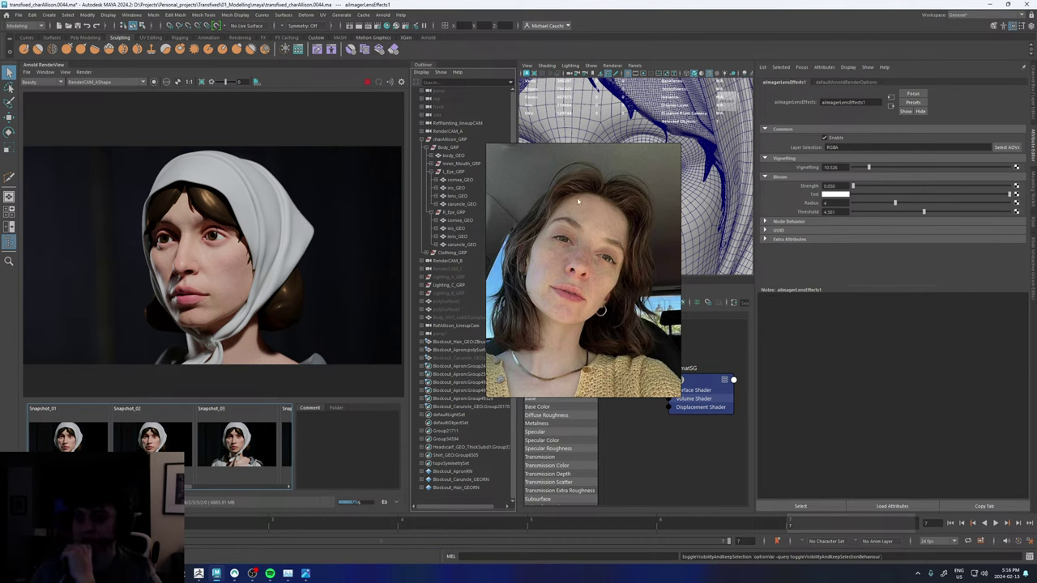
- Move the reference photo slightly closer to the render and examine the rendered eyes, nose and lips against it
drag(576, 197, 546, 204)
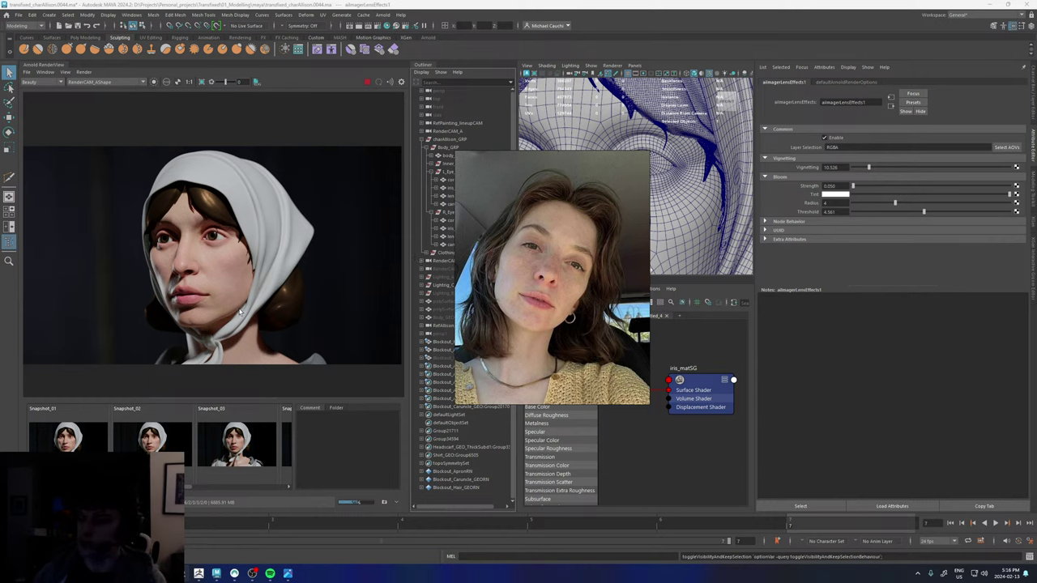
scroll(209, 299, up, 2)
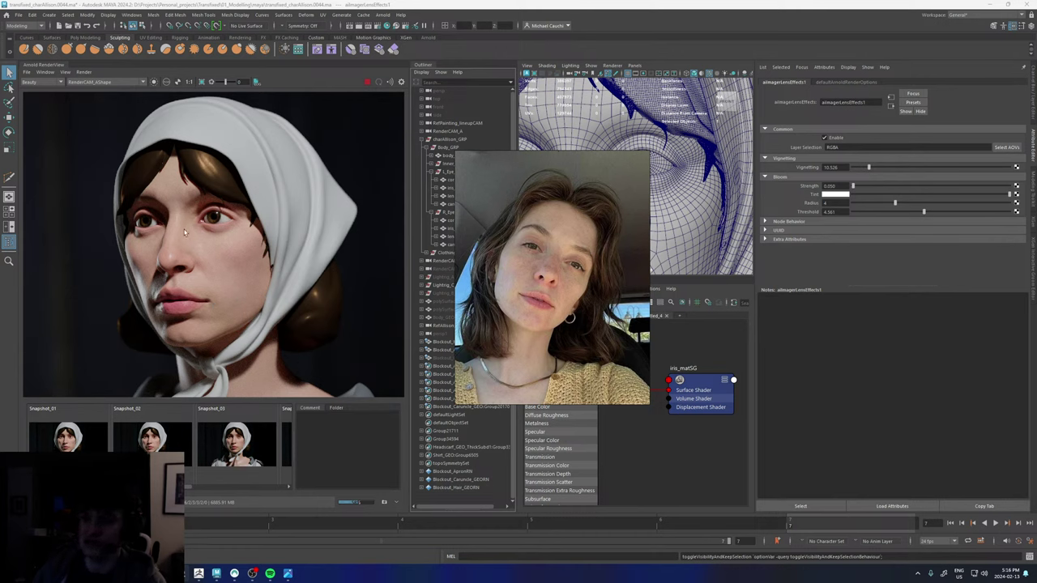
scroll(175, 253, up, 2)
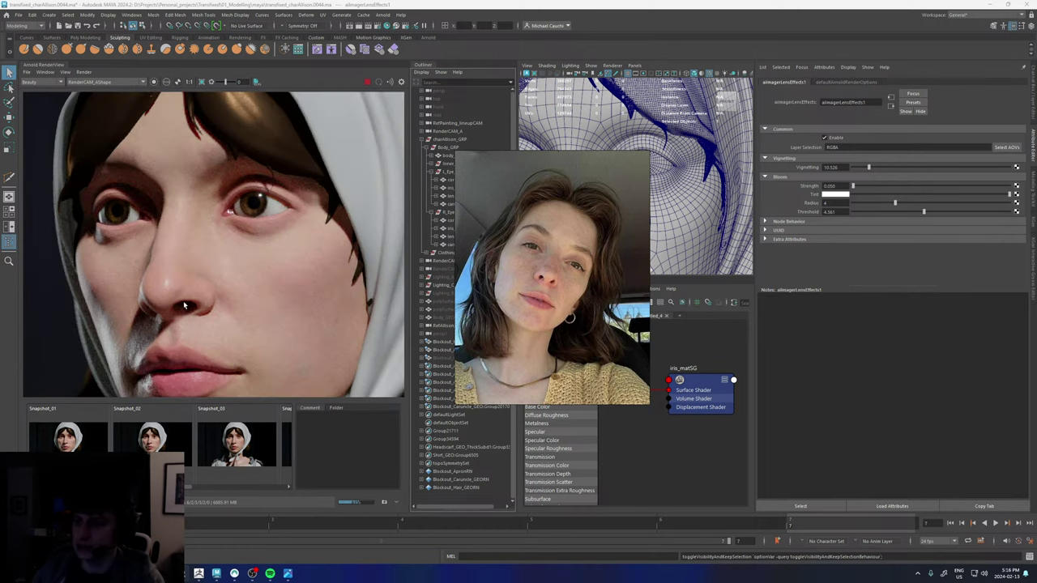
middle_drag(222, 319, 216, 258)
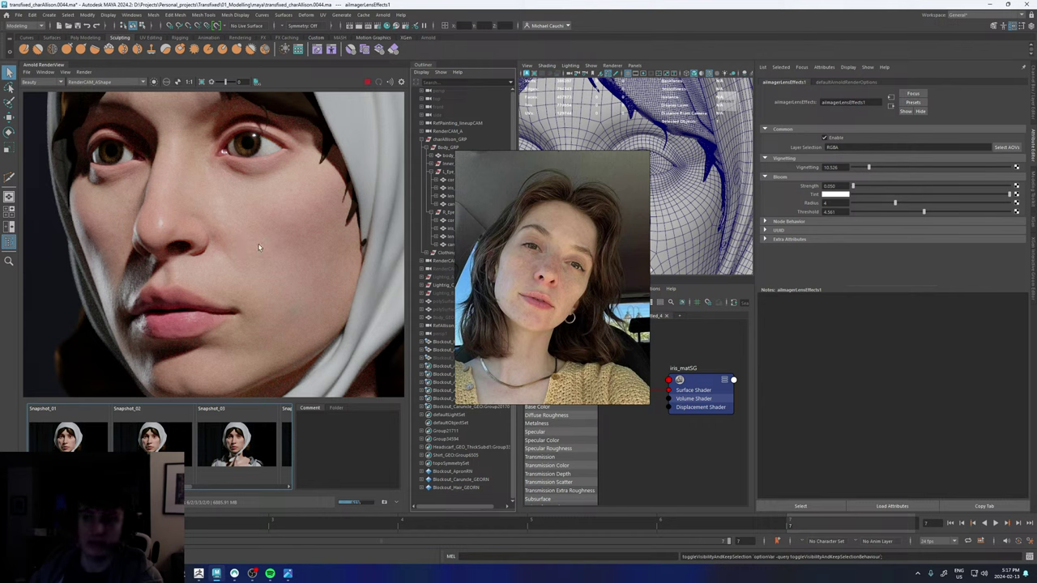
scroll(259, 234, down, 4)
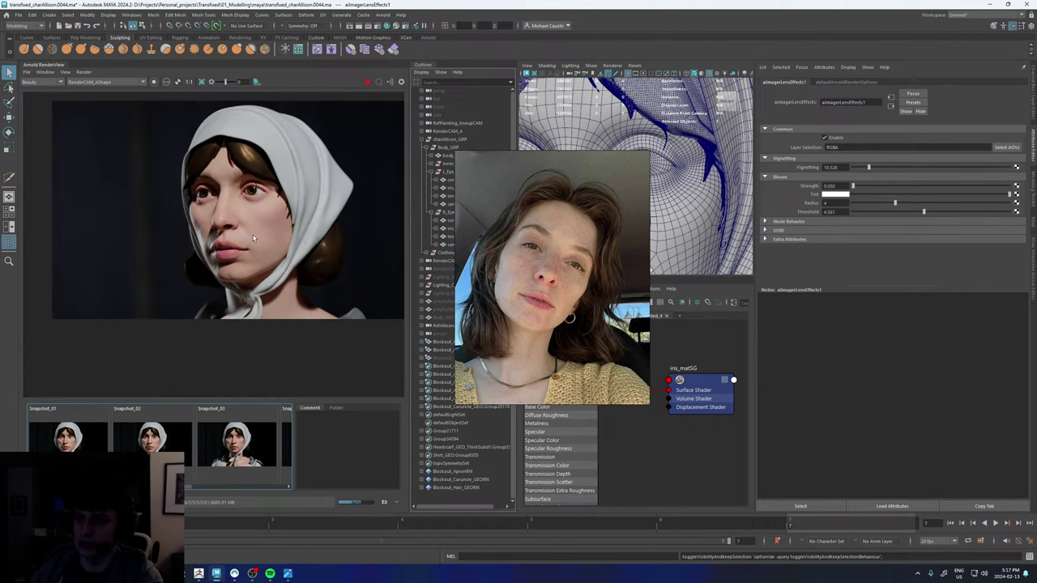
- Examine the rendered eyes, nose and lips up close and compare them with the whole head framing against the reference photo
scroll(253, 235, up, 3)
middle_drag(228, 244, 251, 260)
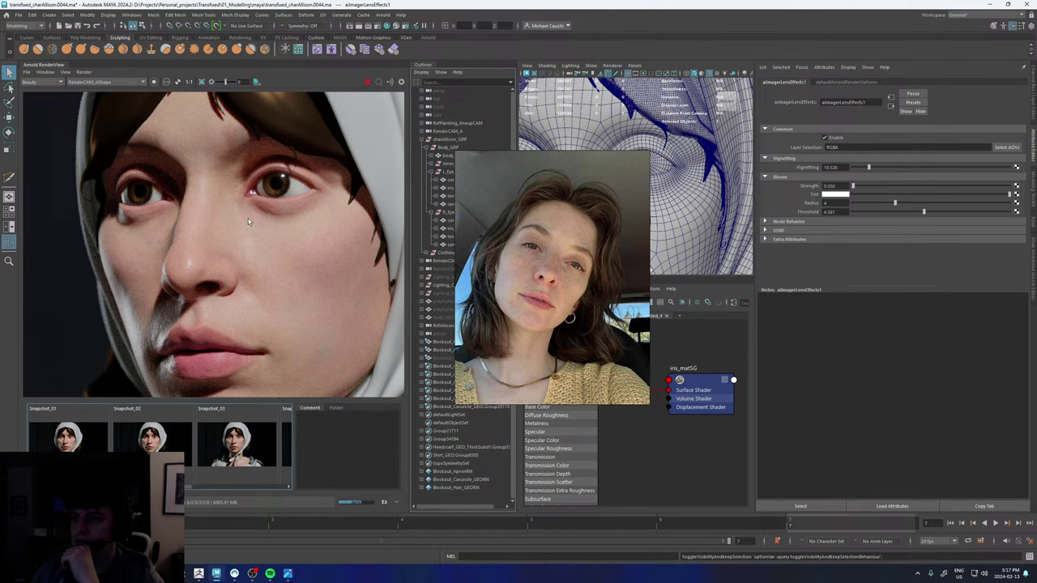
scroll(248, 220, down, 3)
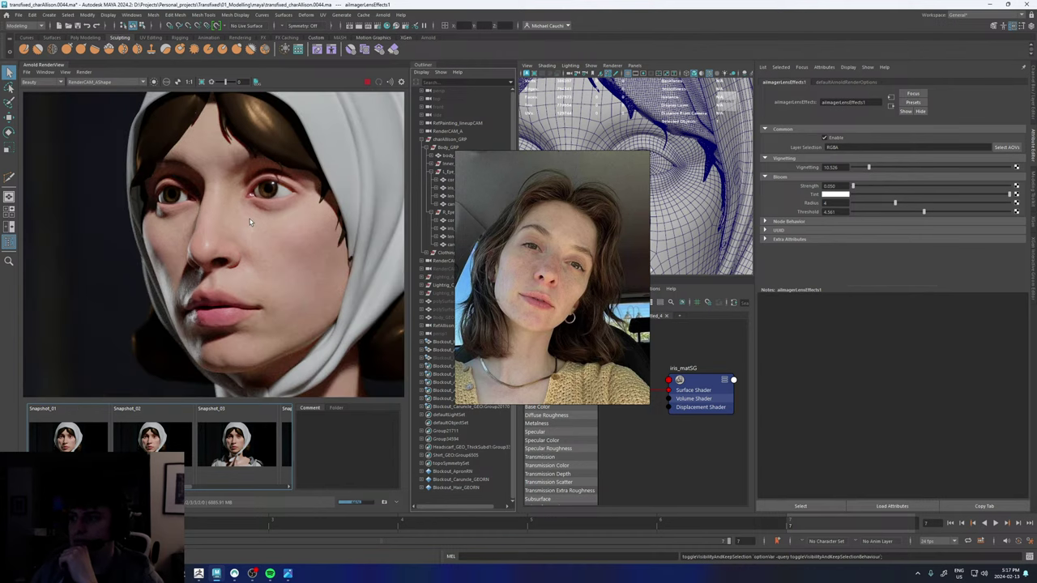
scroll(273, 178, up, 5)
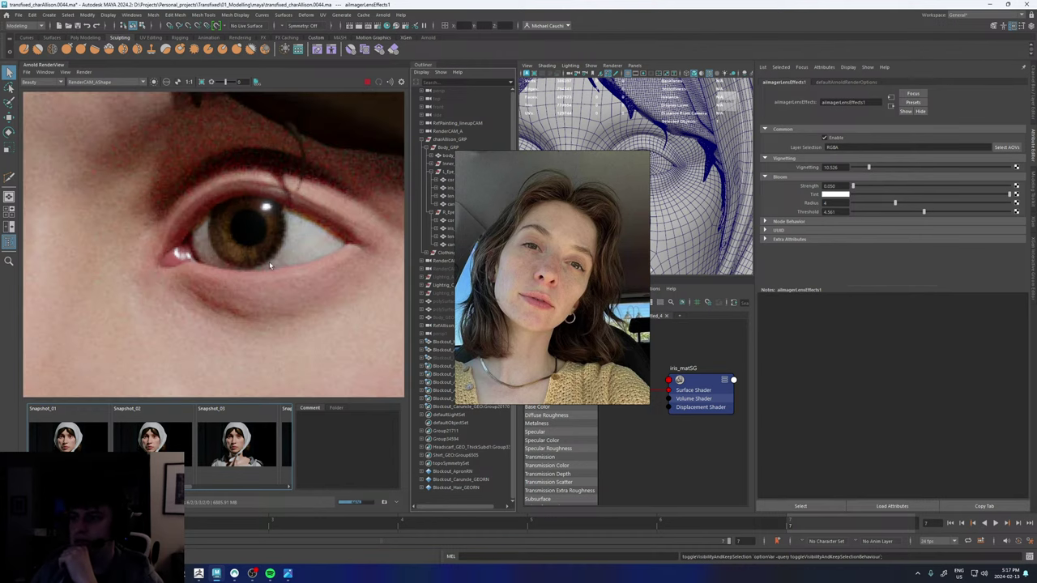
scroll(290, 264, up, 2)
scroll(292, 268, down, 8)
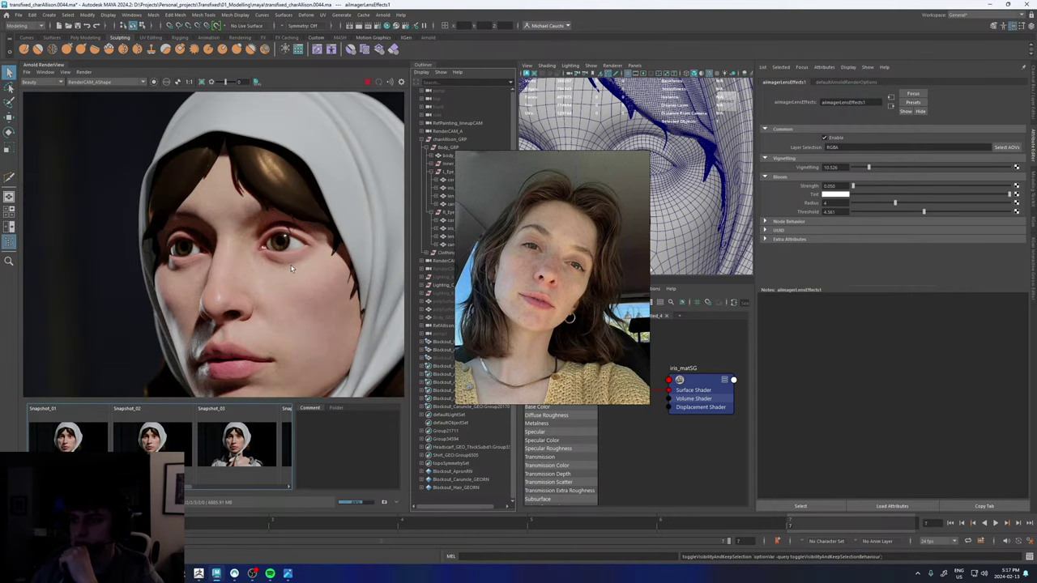
middle_drag(206, 298, 187, 247)
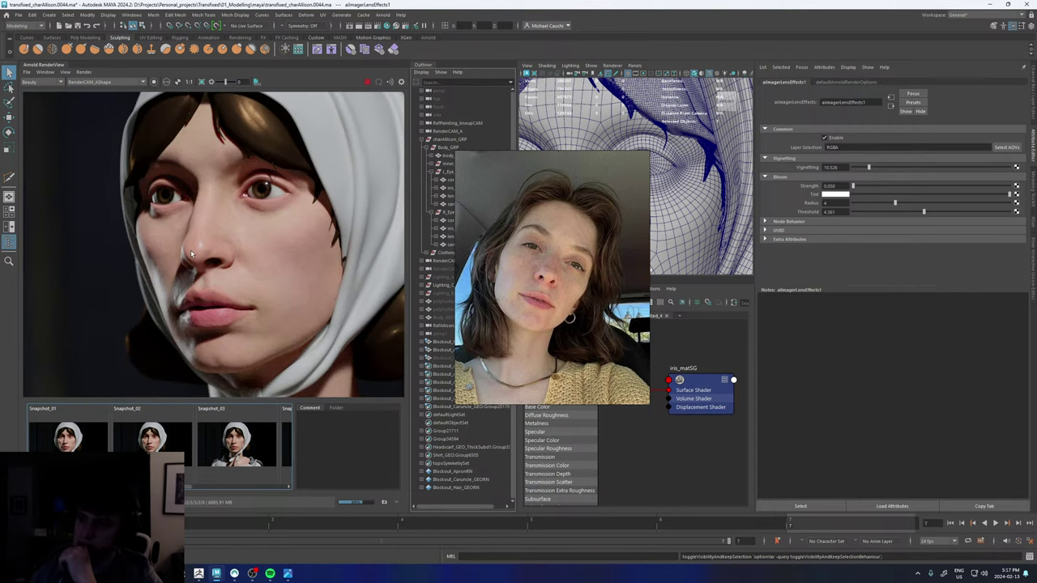
scroll(191, 250, down, 4)
scroll(230, 248, down, 2)
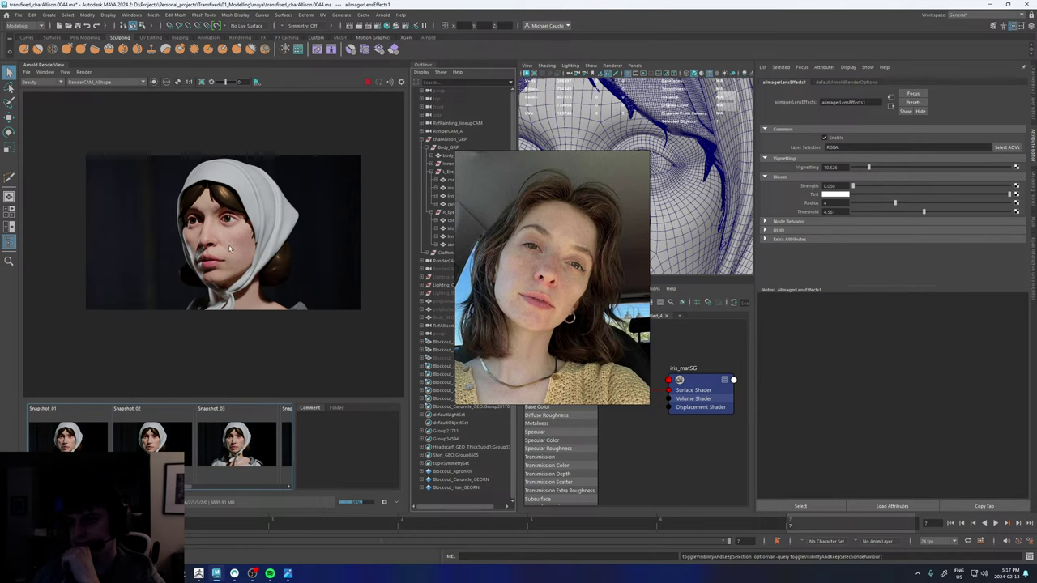
scroll(231, 244, up, 5)
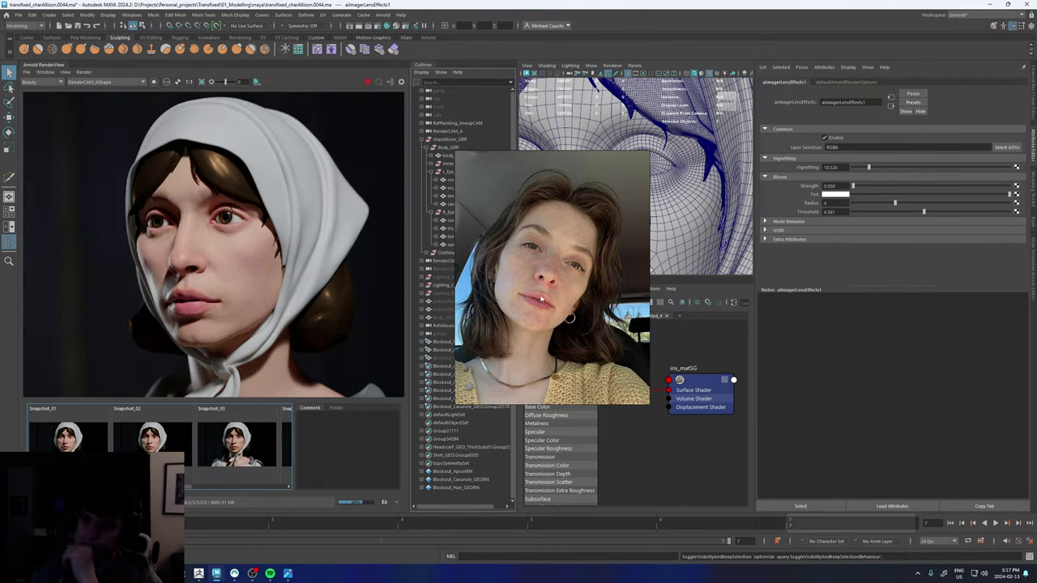
- Find the painted portrait of the woman in the floral headscarf on the reference board and place it beside the render
right_drag(601, 278, 509, 261)
scroll(510, 263, down, 5)
middle_drag(504, 241, 464, 340)
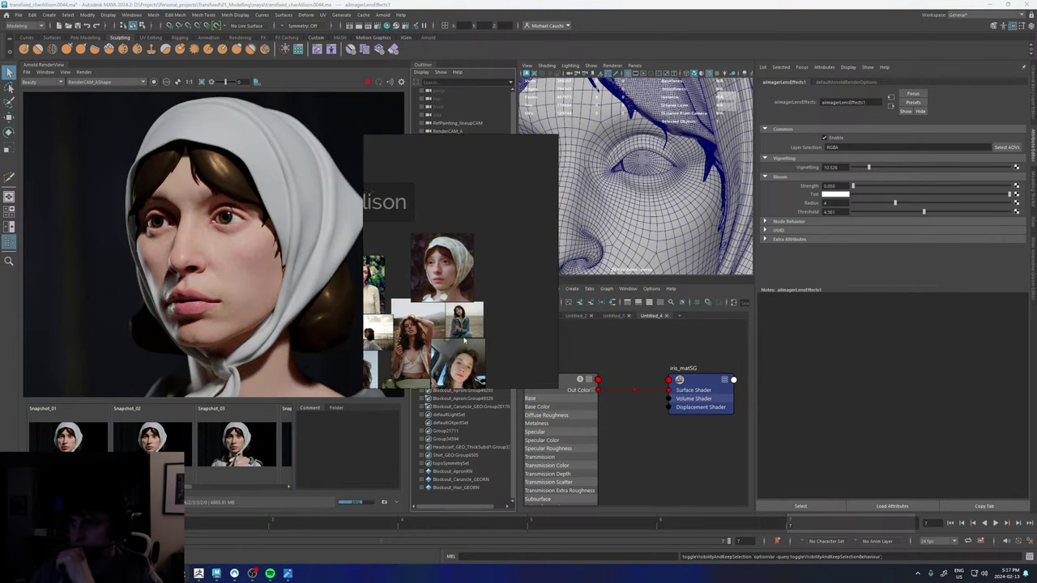
scroll(442, 296, up, 8)
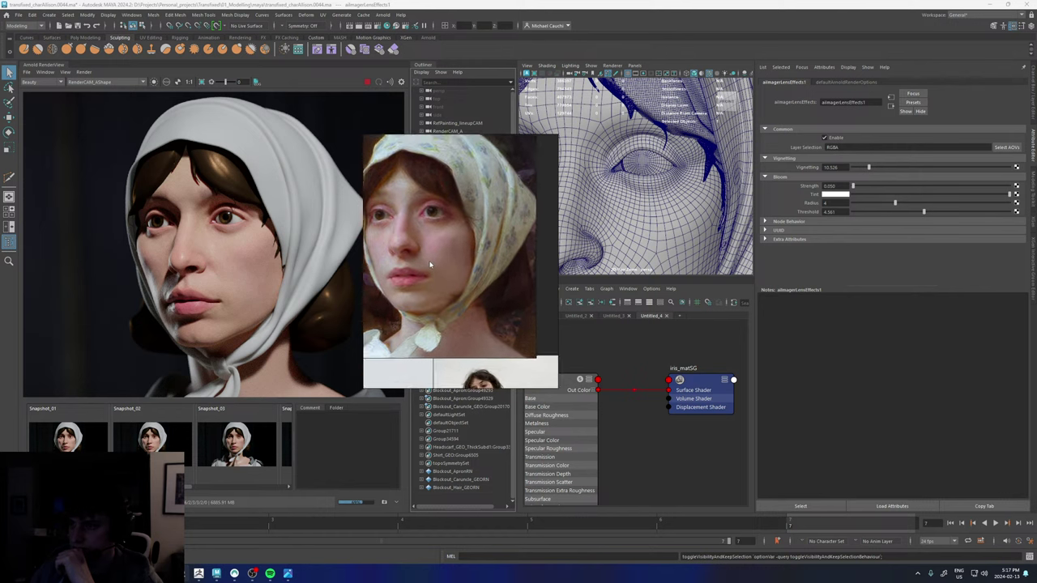
scroll(430, 265, up, 2)
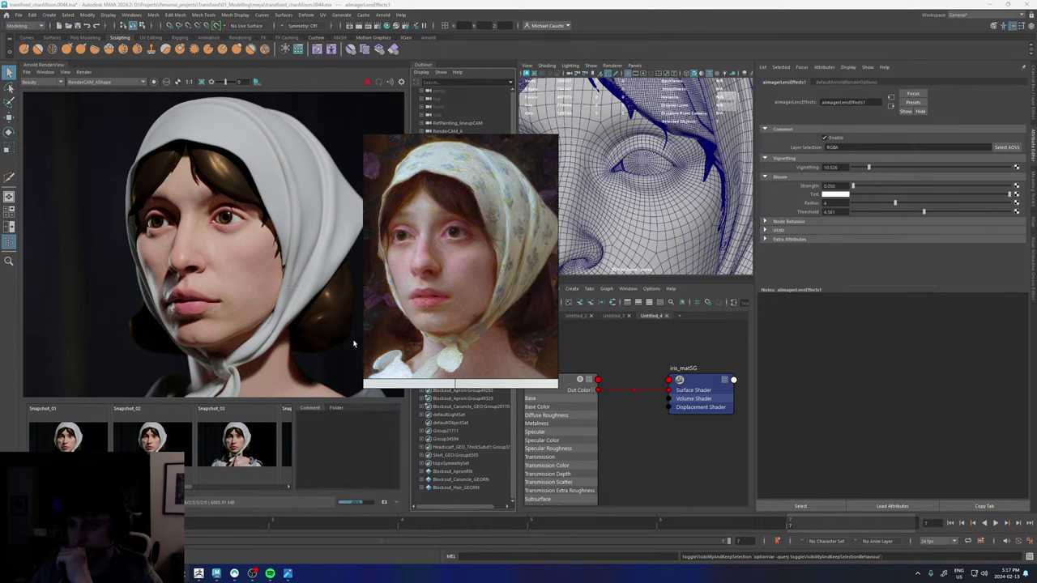
right_drag(419, 268, 443, 268)
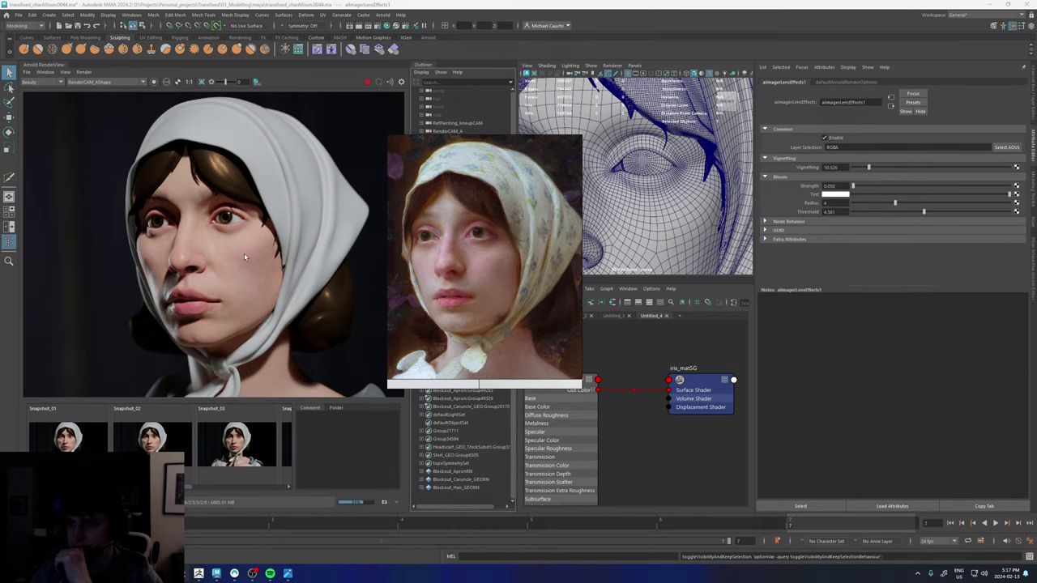
- Stop the Arnold render and save its image as RenderCamA_006.jpg in the !Progression folder
click(367, 82)
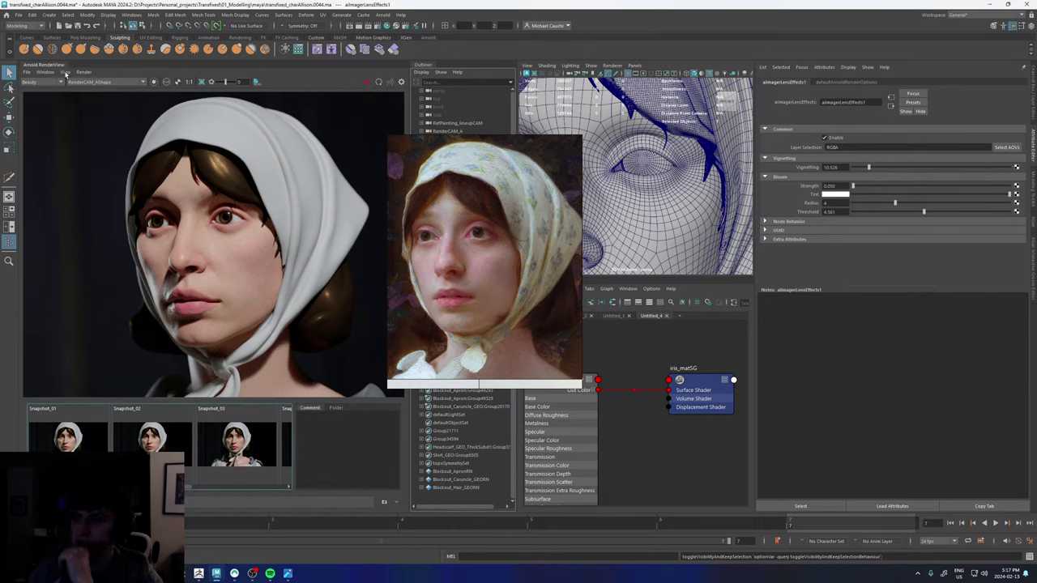
click(28, 73)
click(48, 81)
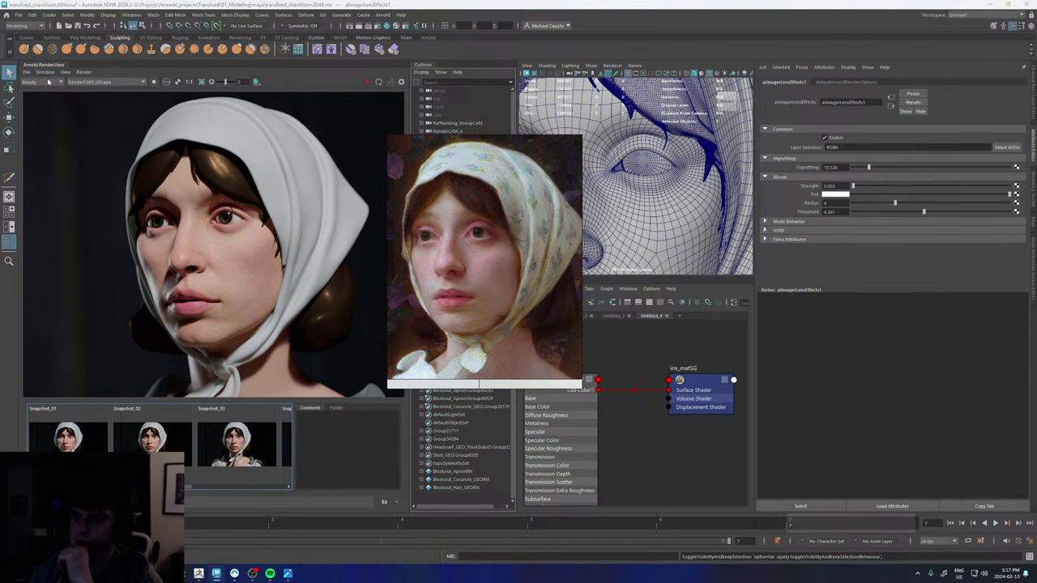
double_click(103, 75)
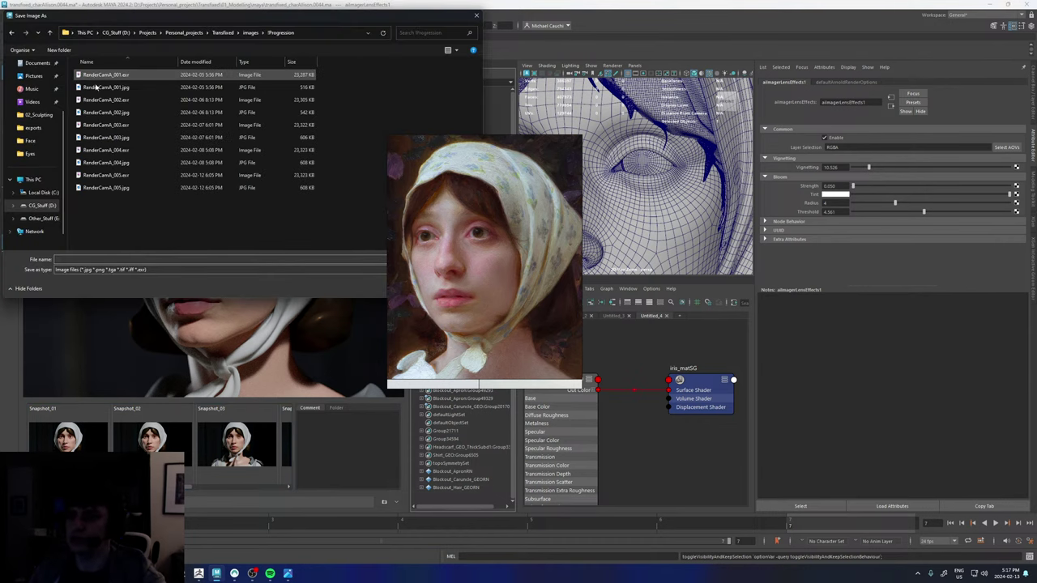
click(127, 188)
drag(477, 212, 591, 217)
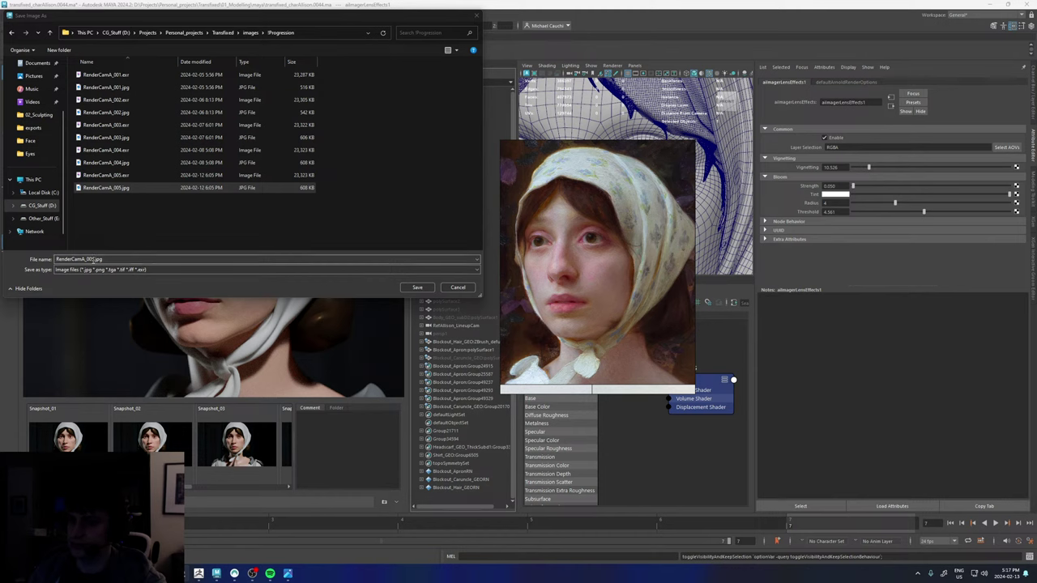
click(101, 260)
click(94, 260)
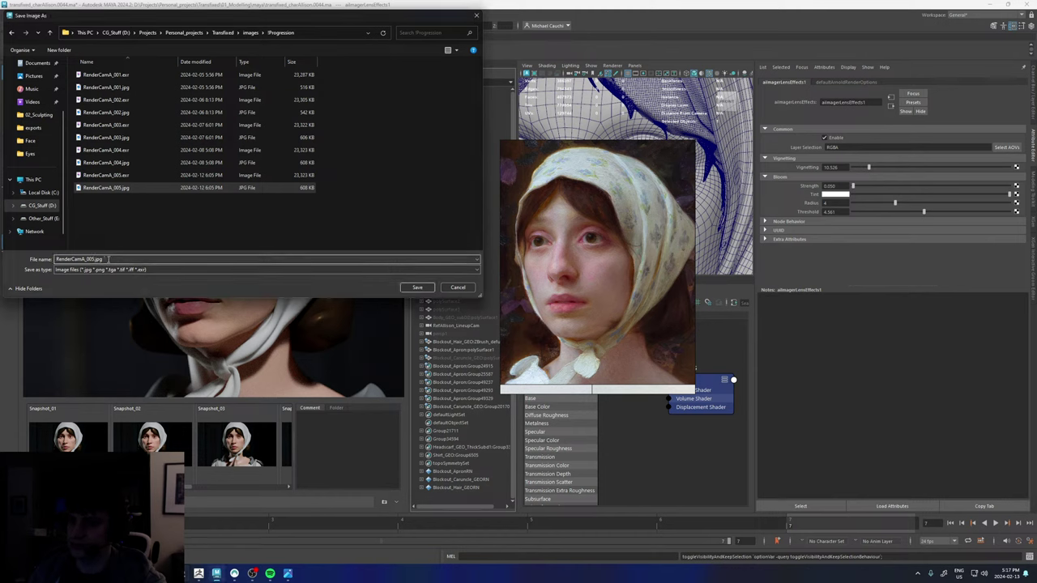
key(BackSpace)
text(6)
key(Return)
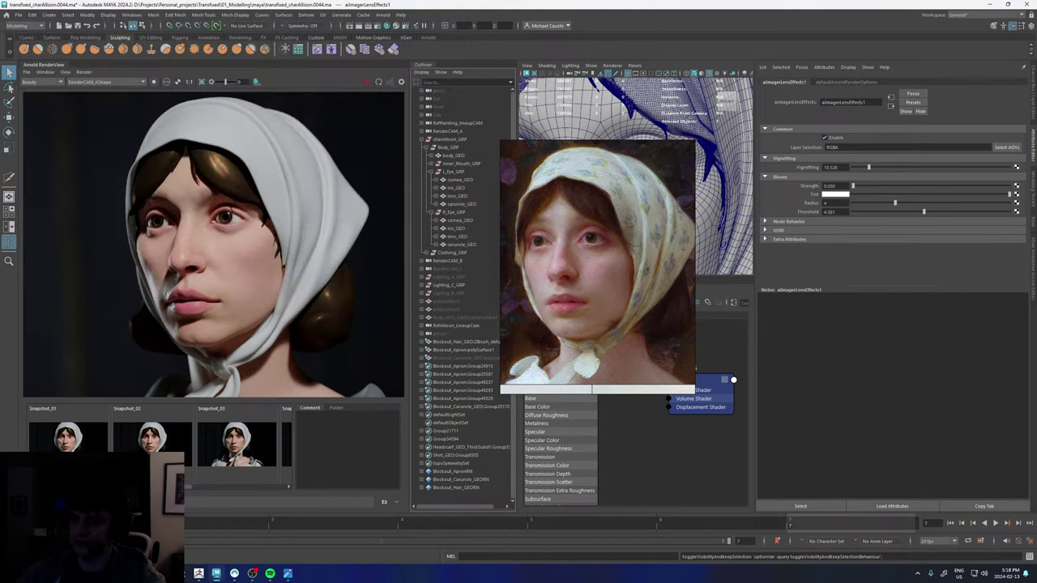
- Save the same render in EXR format as RenderCamA_006.exr in the !Progression folder
click(26, 72)
click(51, 81)
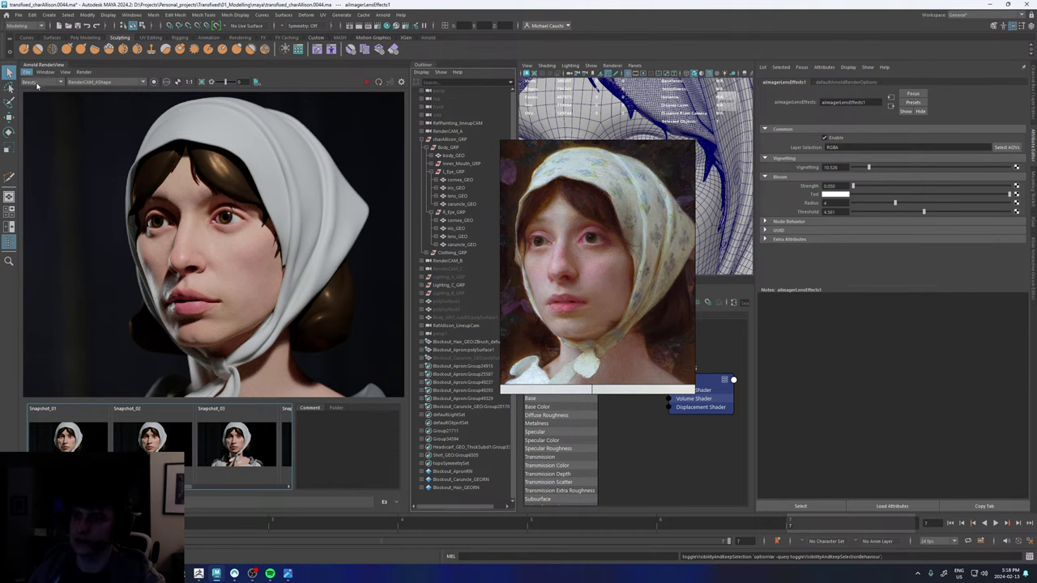
double_click(97, 74)
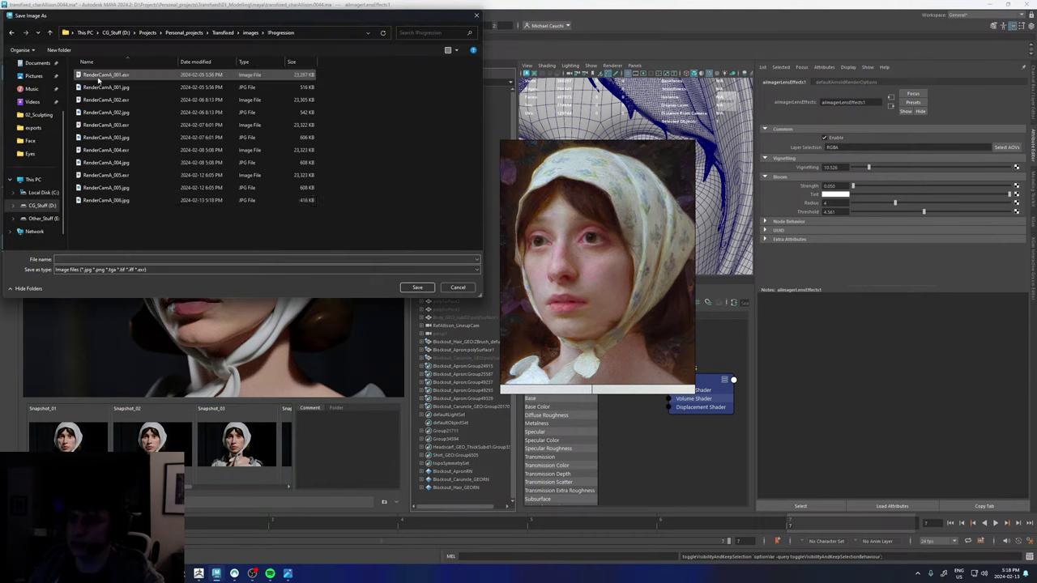
click(118, 201)
click(122, 259)
click(124, 259)
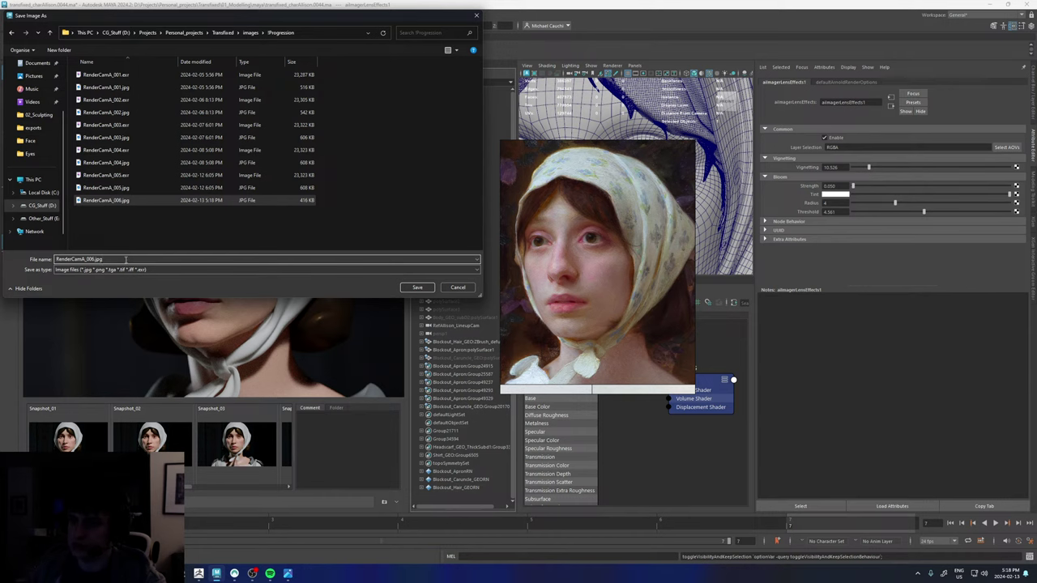
key(BackSpace)
key(BackSpace)
key(BackSpace)
text(ex)
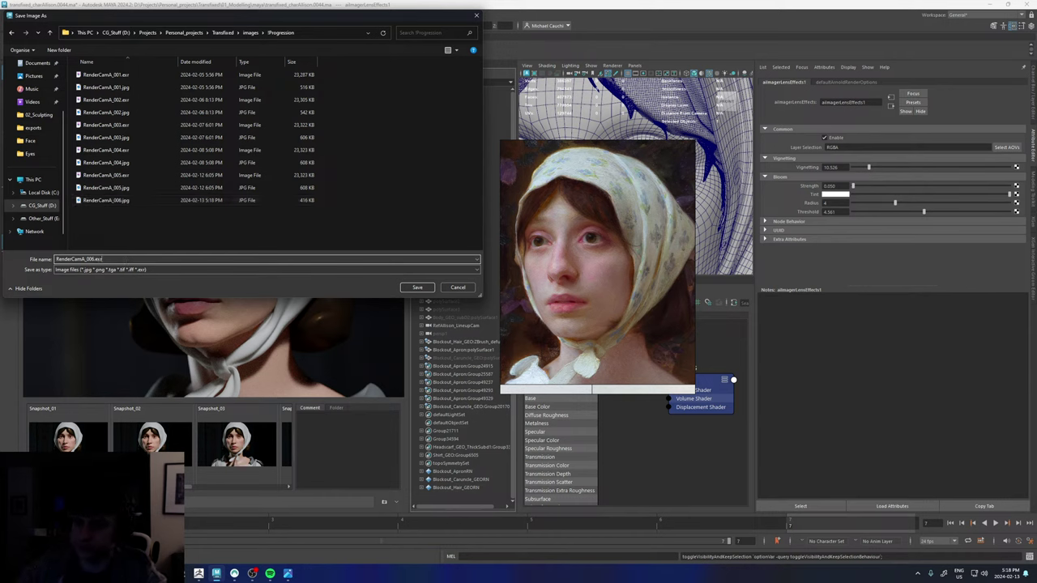
key(Return)
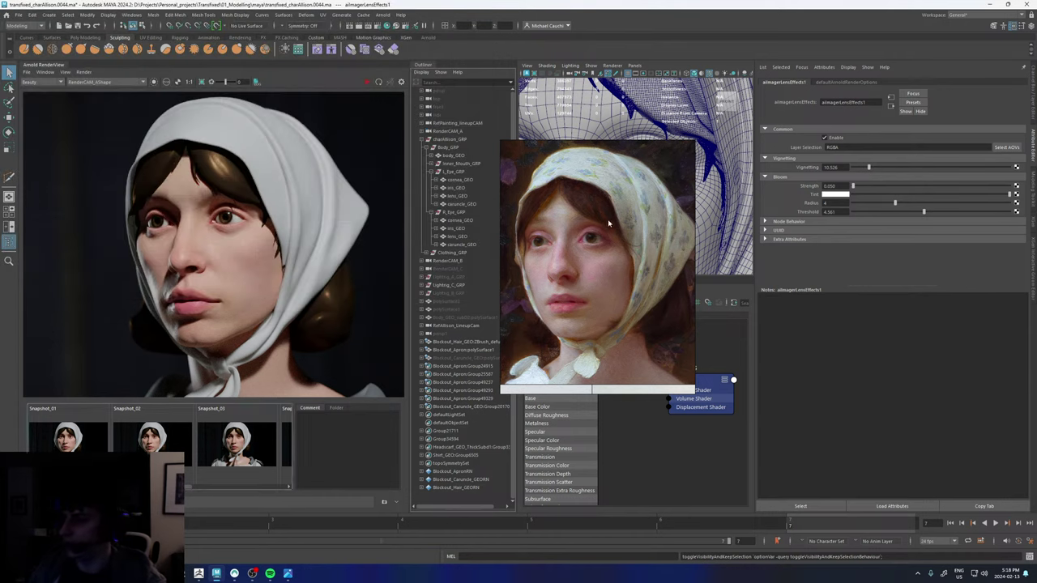
- Move the painting clear of the viewport, select the sky dome light aiSkyDomeLight1 and restart the Arnold render
right_drag(609, 224, 428, 363)
key(f)
click(690, 172)
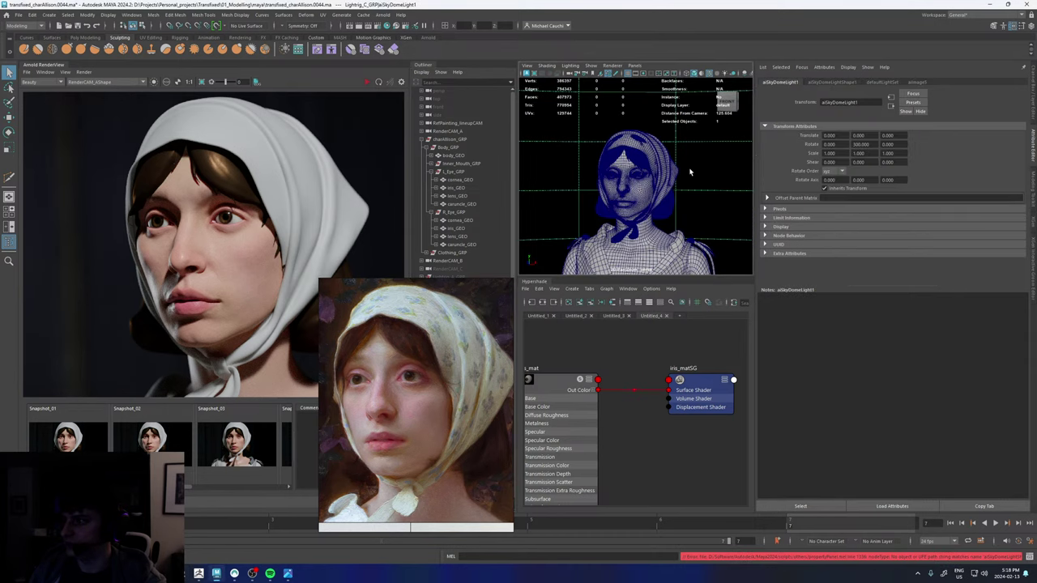
click(831, 82)
click(790, 83)
click(366, 83)
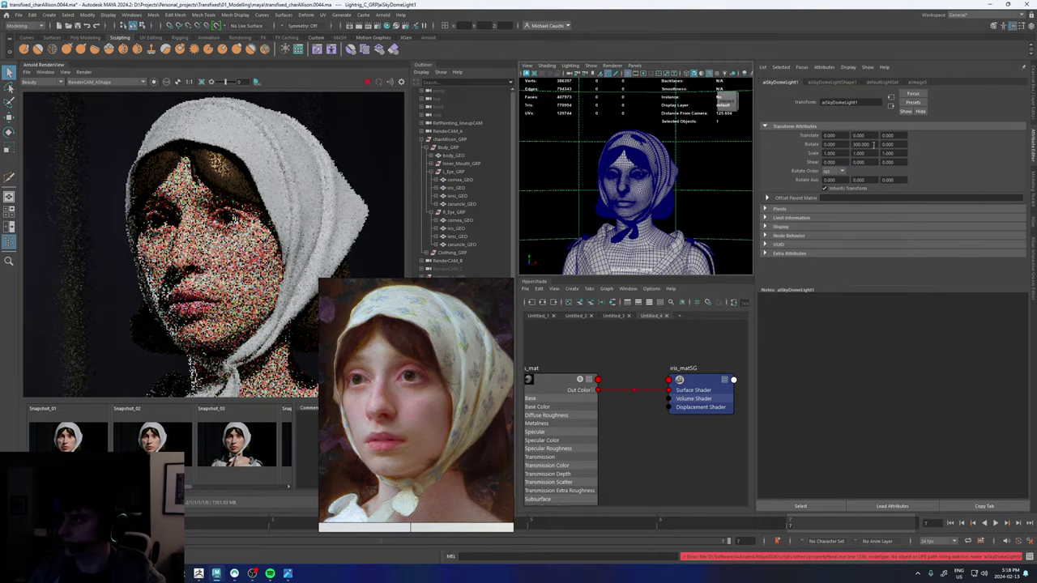
- Set the sky dome light's Y rotation to 240 and move the painting back beside the render for comparison
drag(872, 145, 843, 145)
text(24)
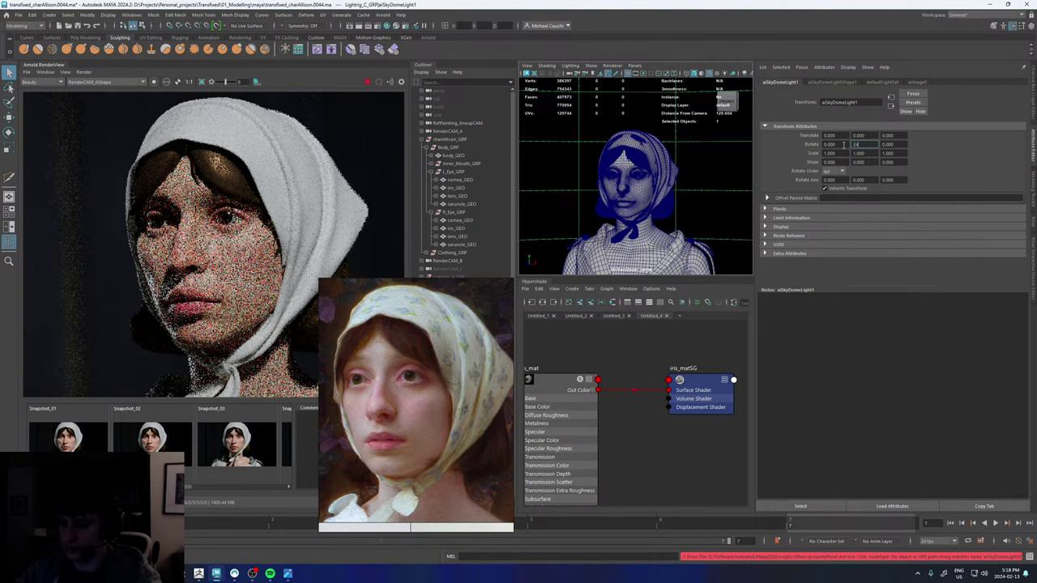
text(0)
key(Return)
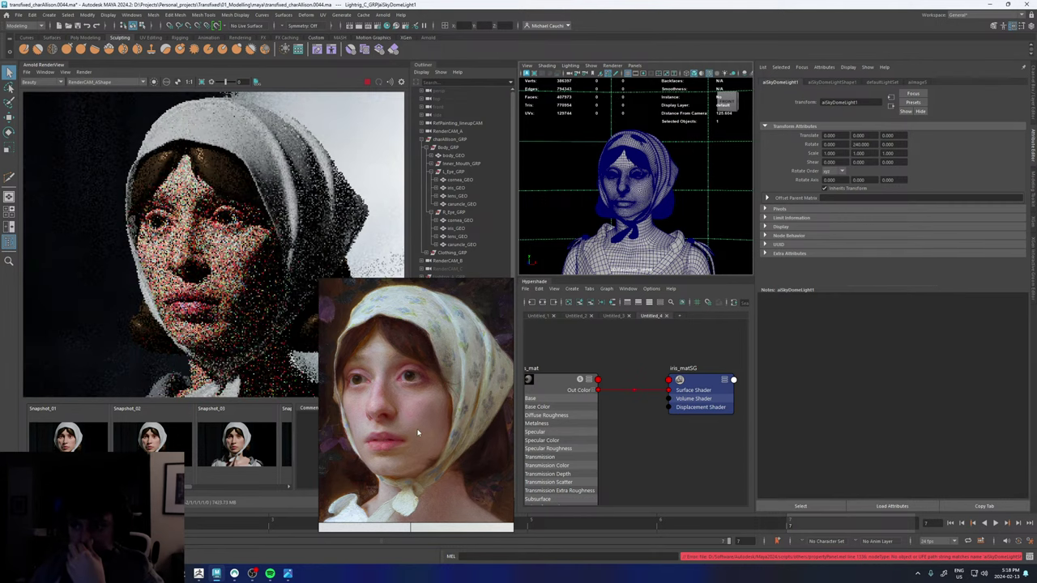
drag(418, 433, 462, 278)
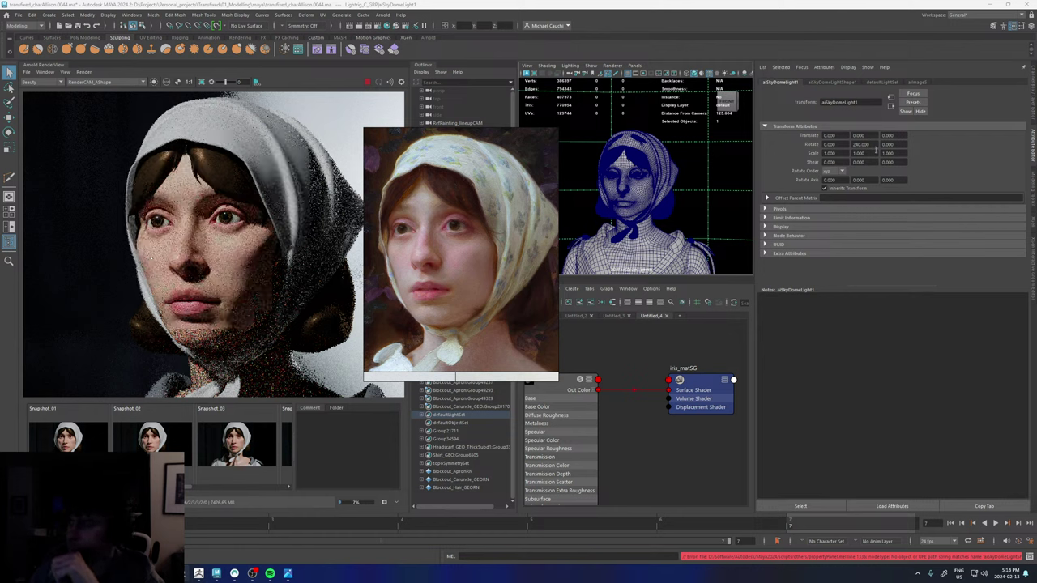
- Set the sky dome light's Y rotation to 200
drag(873, 146, 857, 146)
text(200)
key(Return)
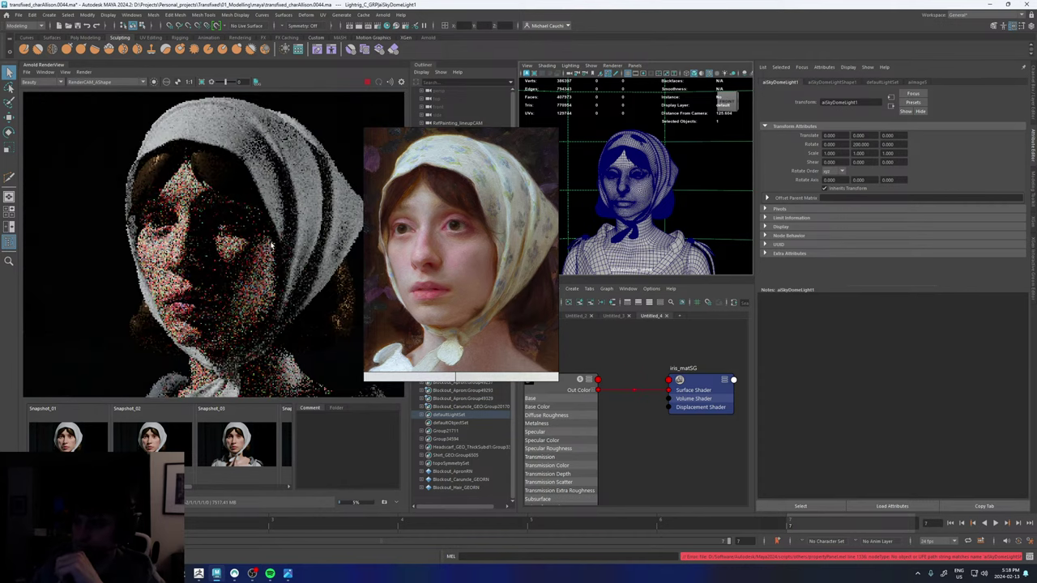
- Set the sky dome light's Y rotation to 220 and inspect the shadows around the eyes and nose in the render
double_click(876, 143)
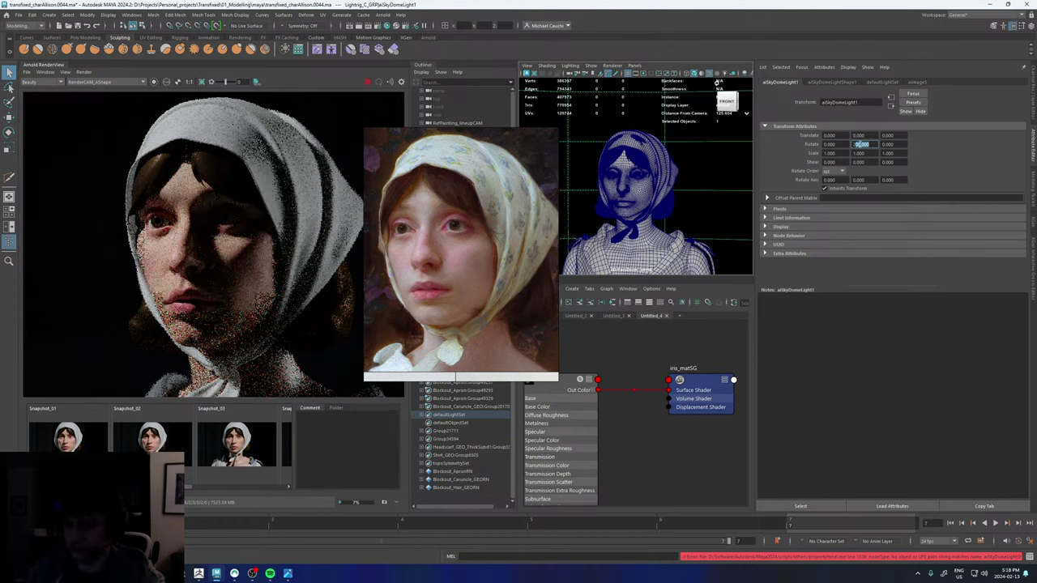
text(220)
key(Return)
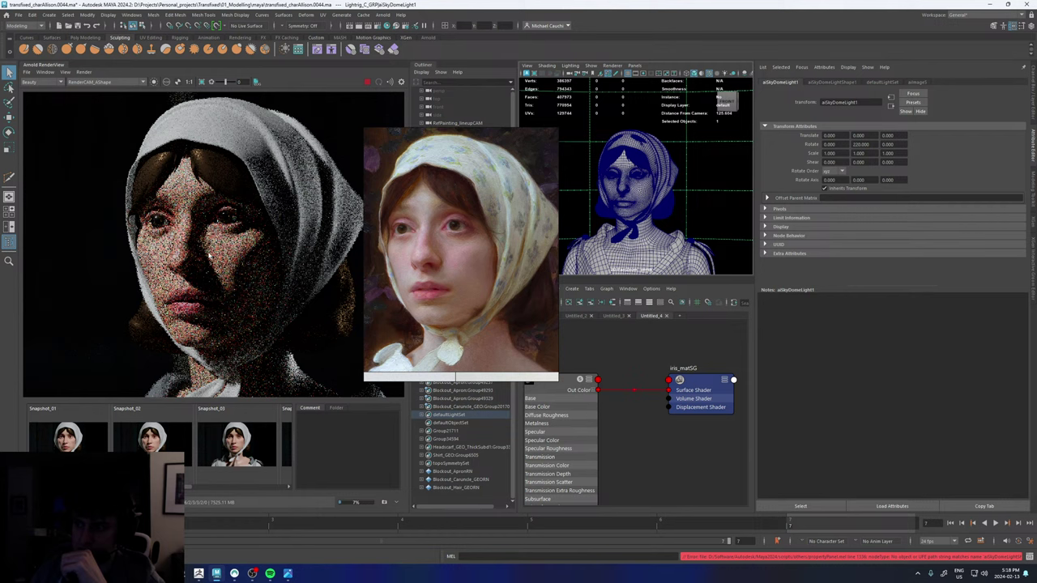
scroll(209, 255, up, 3)
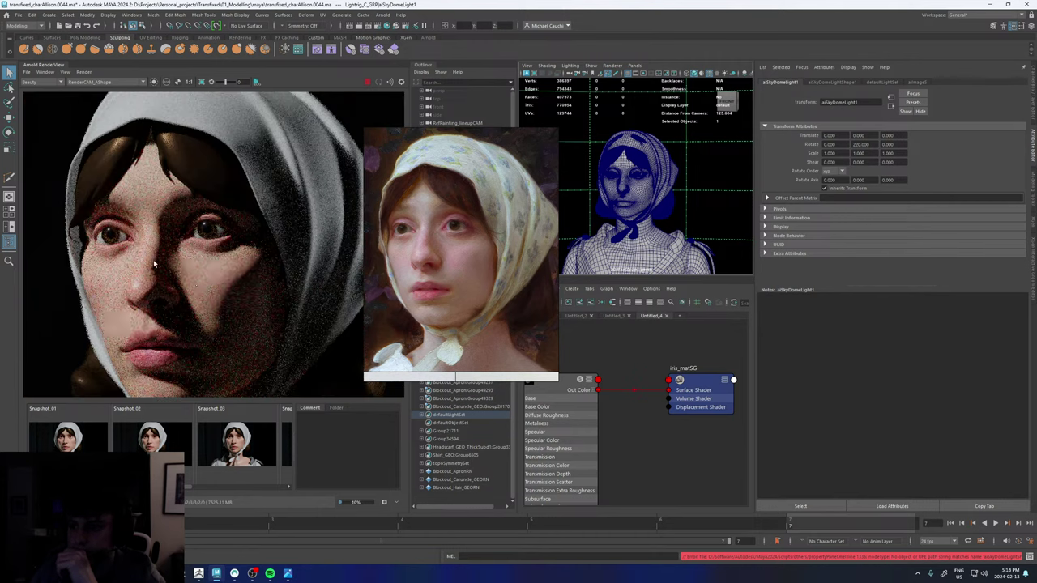
scroll(177, 243, up, 3)
scroll(172, 275, down, 3)
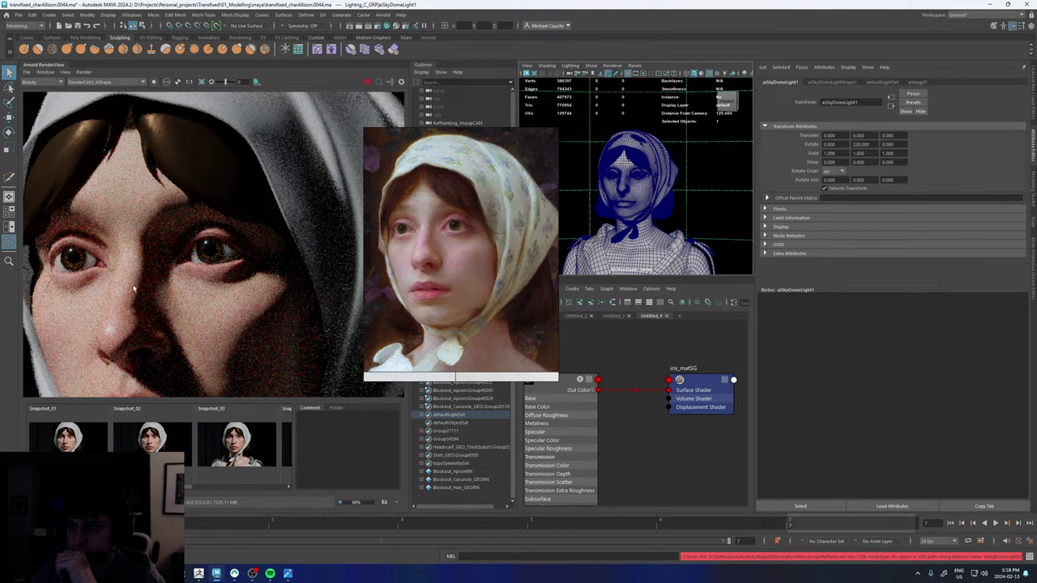
middle_drag(134, 289, 191, 236)
scroll(194, 235, down, 2)
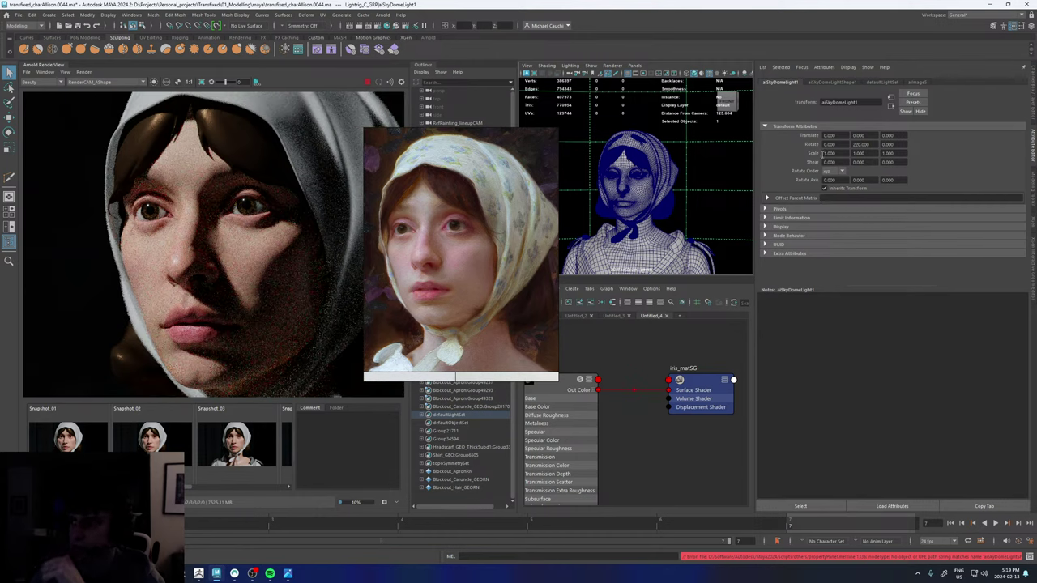
- Set the sky dome light's Y rotation to 210
click(860, 144)
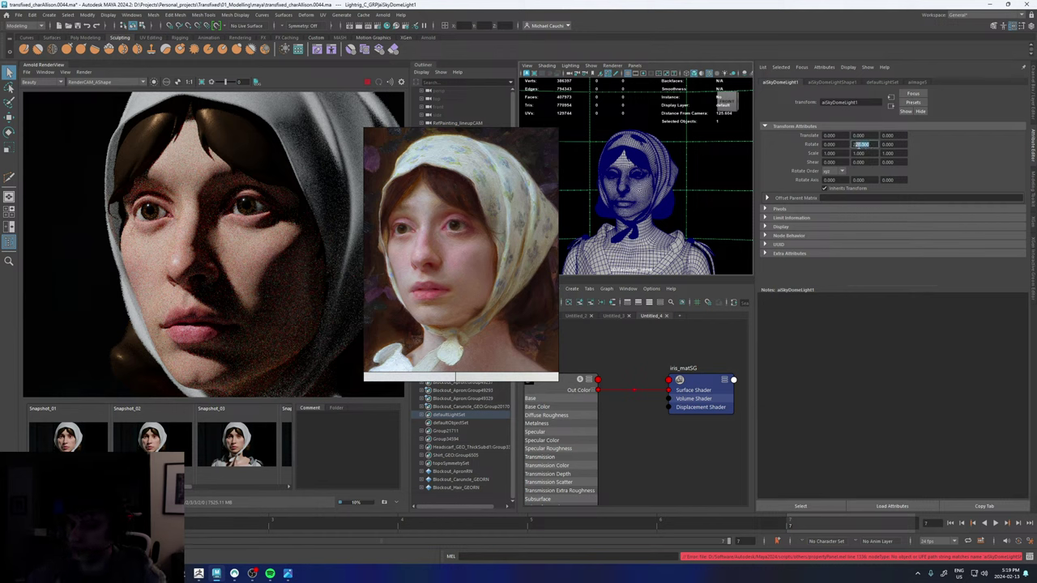
text(210)
key(Return)
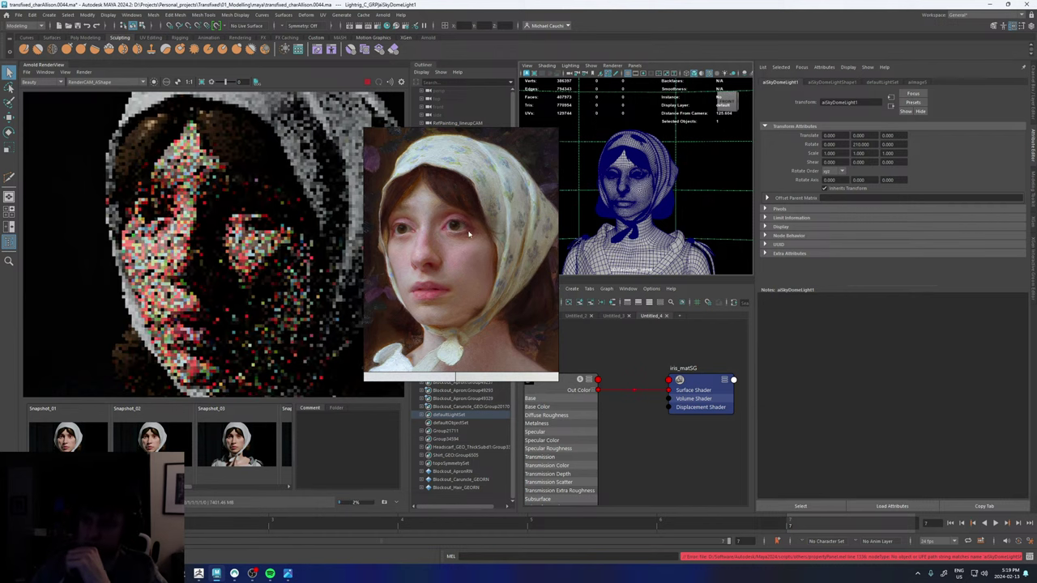
- Compare the shadows around the eyes, nose and cheek in the face render with close-ups of the reference painting
scroll(229, 264, down, 4)
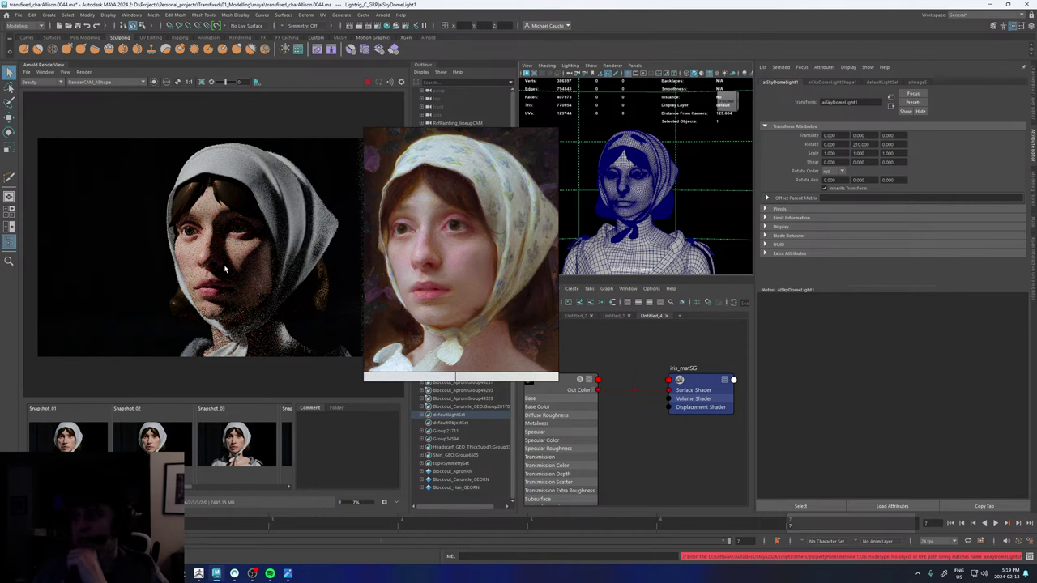
scroll(229, 259, up, 3)
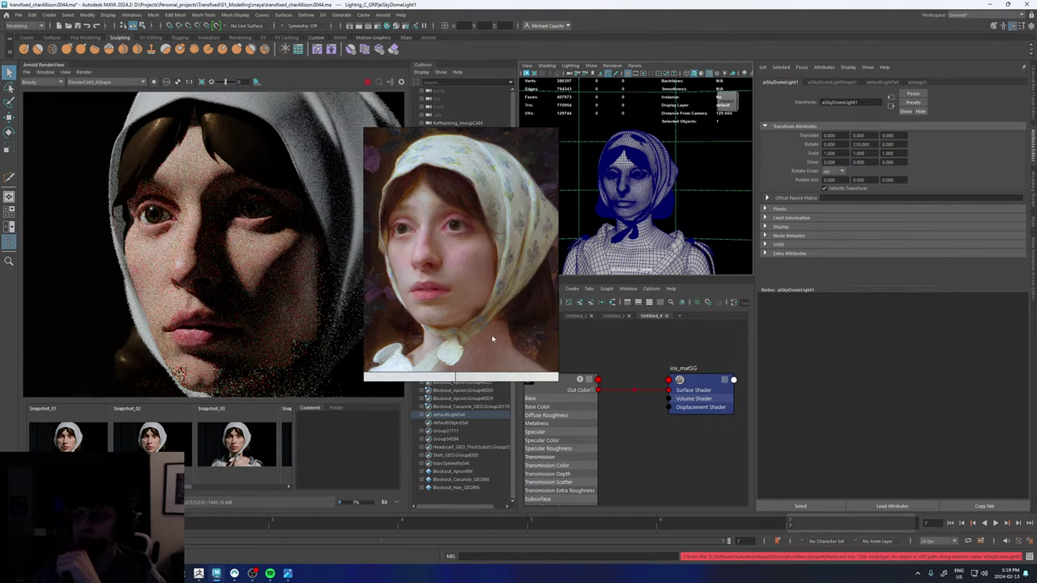
scroll(465, 265, up, 3)
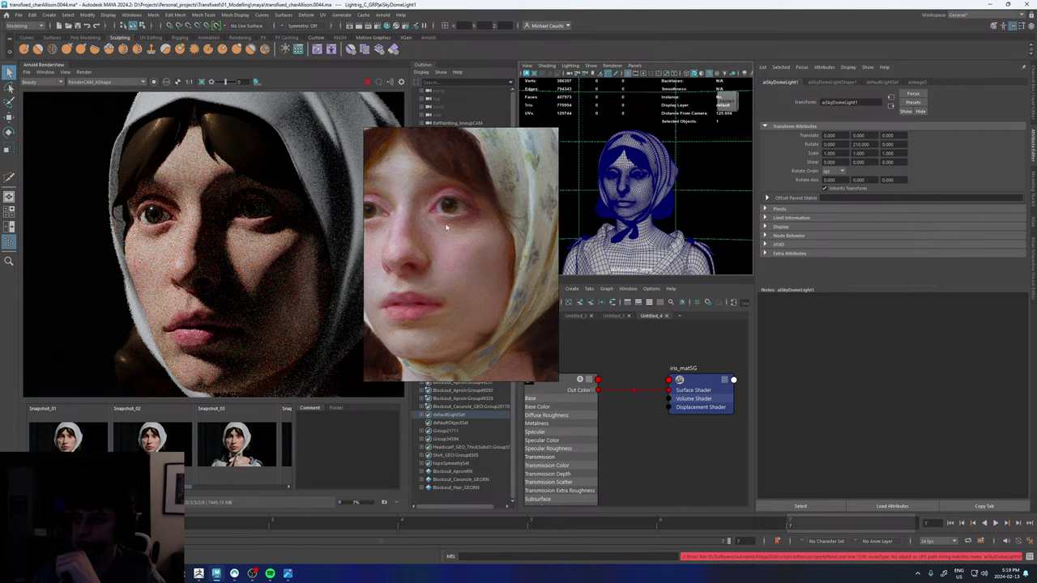
scroll(419, 280, up, 3)
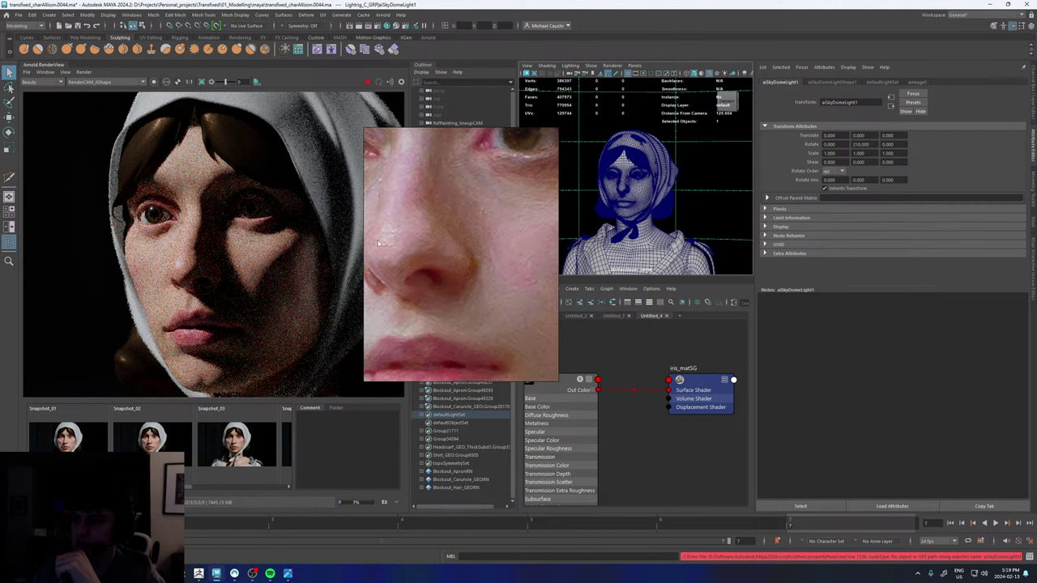
scroll(222, 281, down, 3)
scroll(249, 283, up, 3)
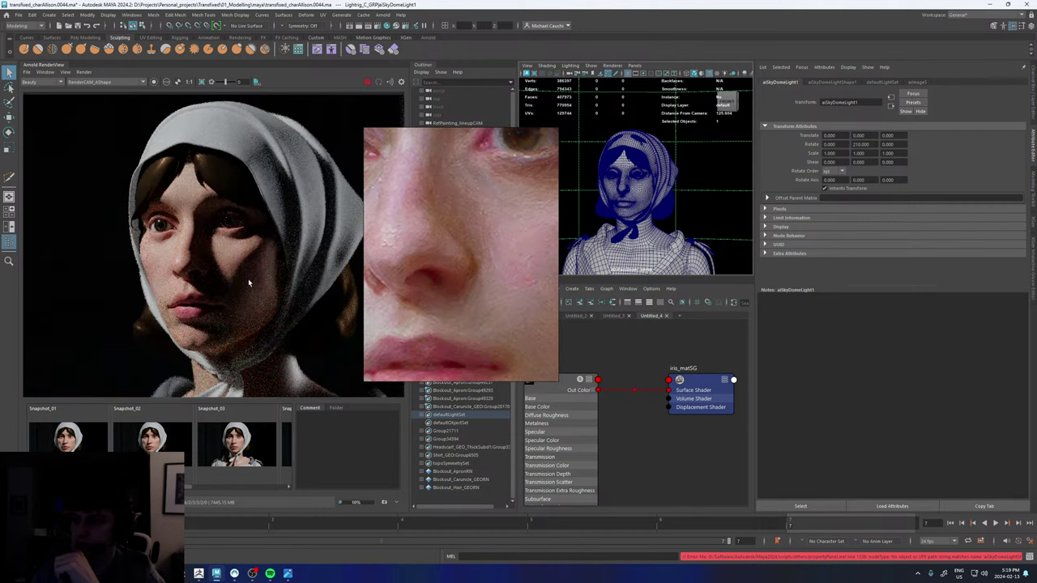
scroll(423, 236, down, 4)
scroll(449, 297, up, 2)
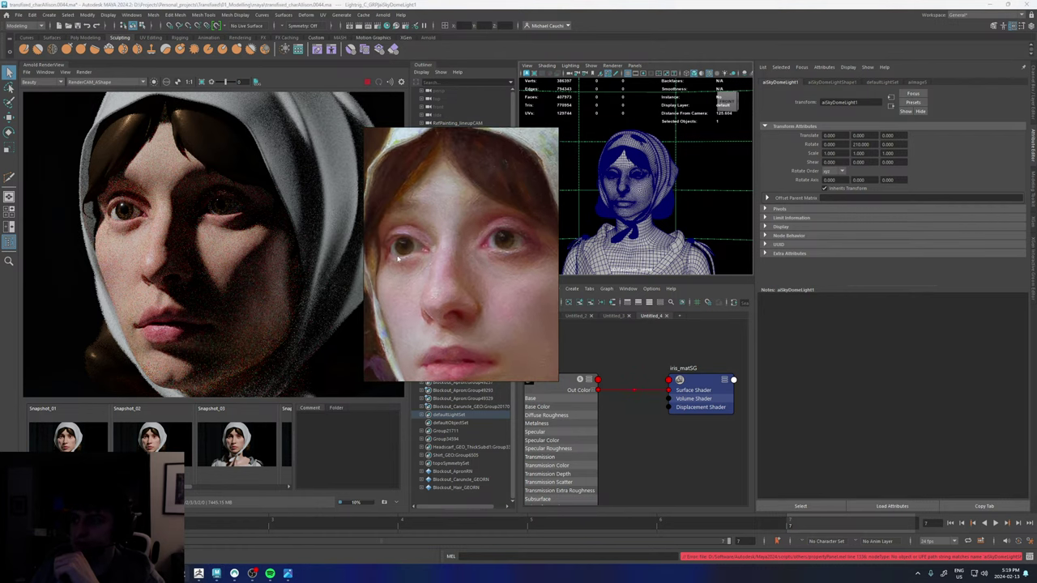
scroll(451, 264, down, 2)
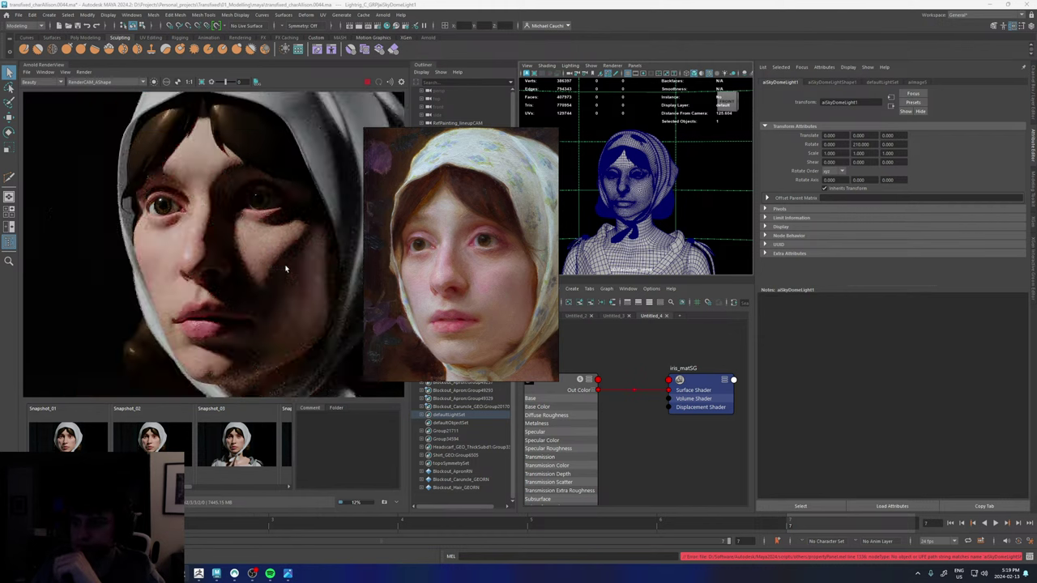
- Set the sky dome light's Y rotation to 200 and inspect the shadows on the rendered face
double_click(867, 145)
text(200)
key(Return)
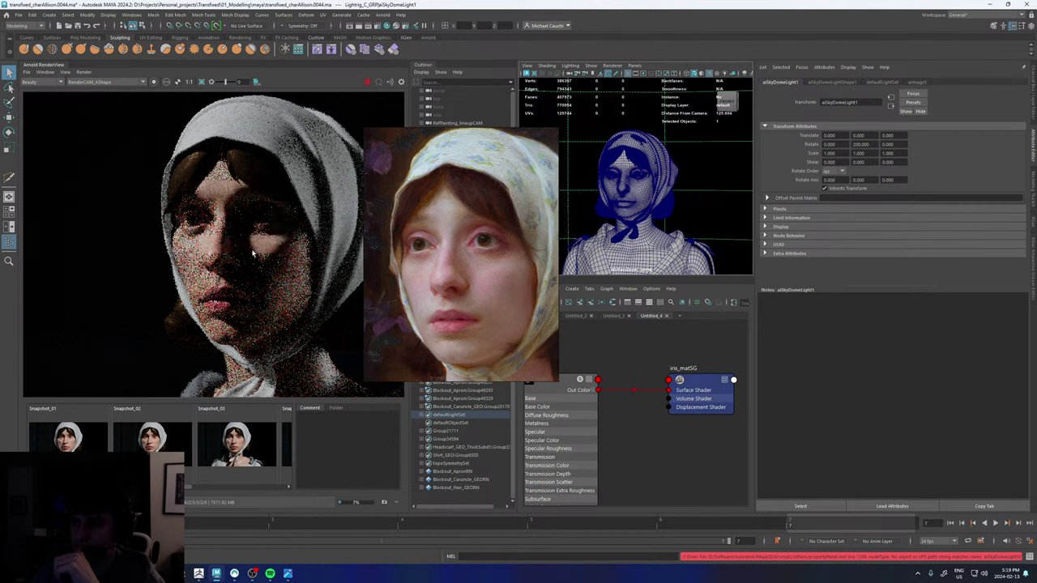
scroll(253, 254, down, 3)
scroll(266, 257, up, 3)
scroll(208, 258, up, 3)
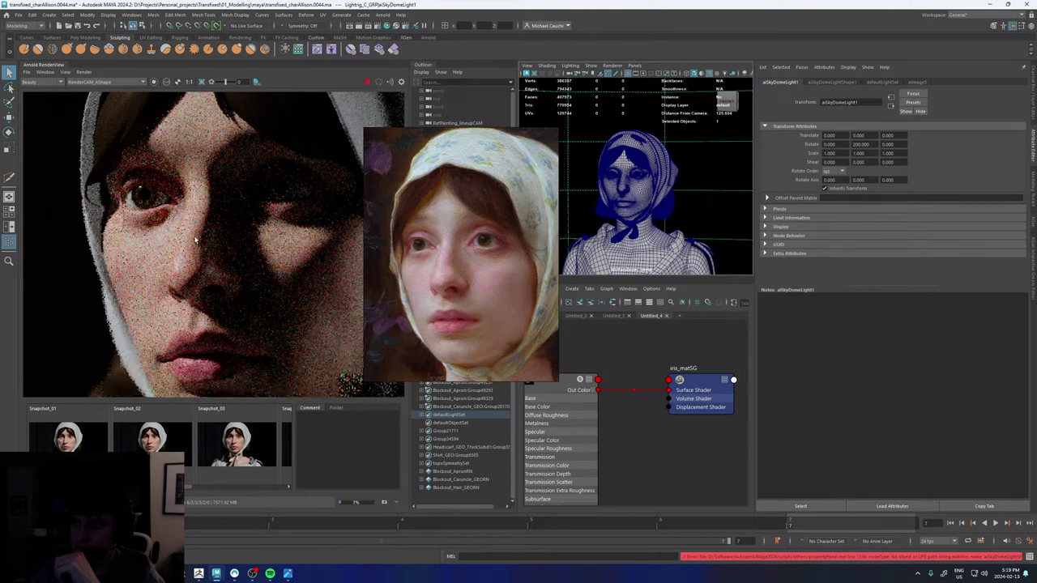
scroll(220, 259, down, 3)
scroll(201, 273, up, 1)
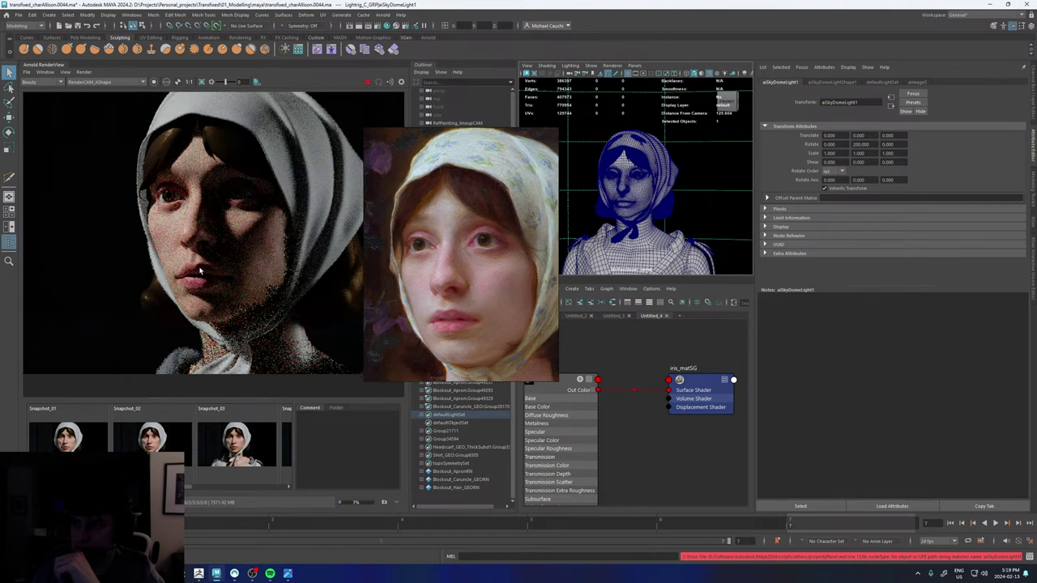
- Switch the Arnold render camera to RenderCam_D and place the painting closer to the rendered head
click(119, 81)
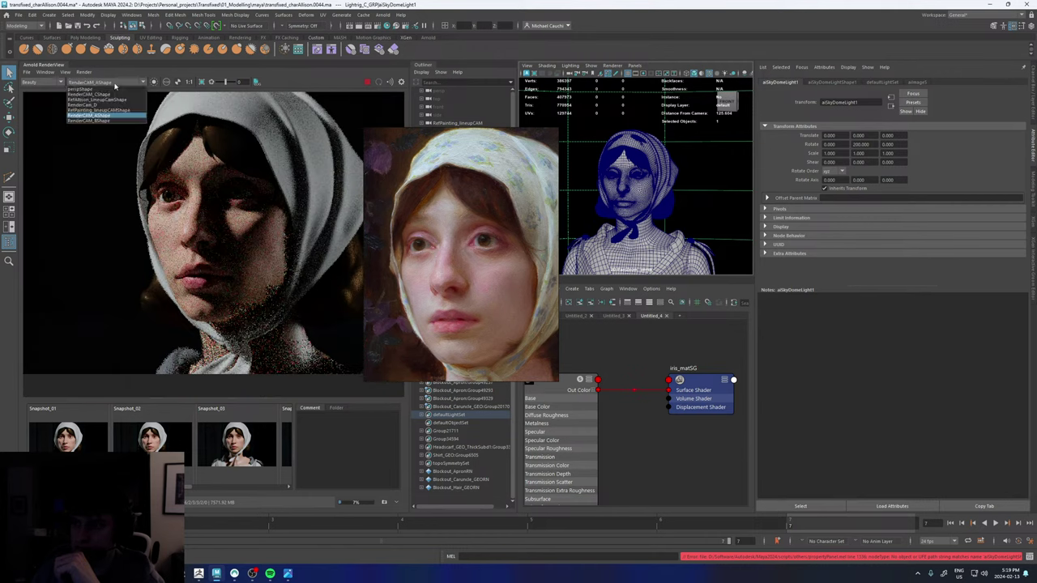
click(97, 104)
scroll(214, 166, up, 1)
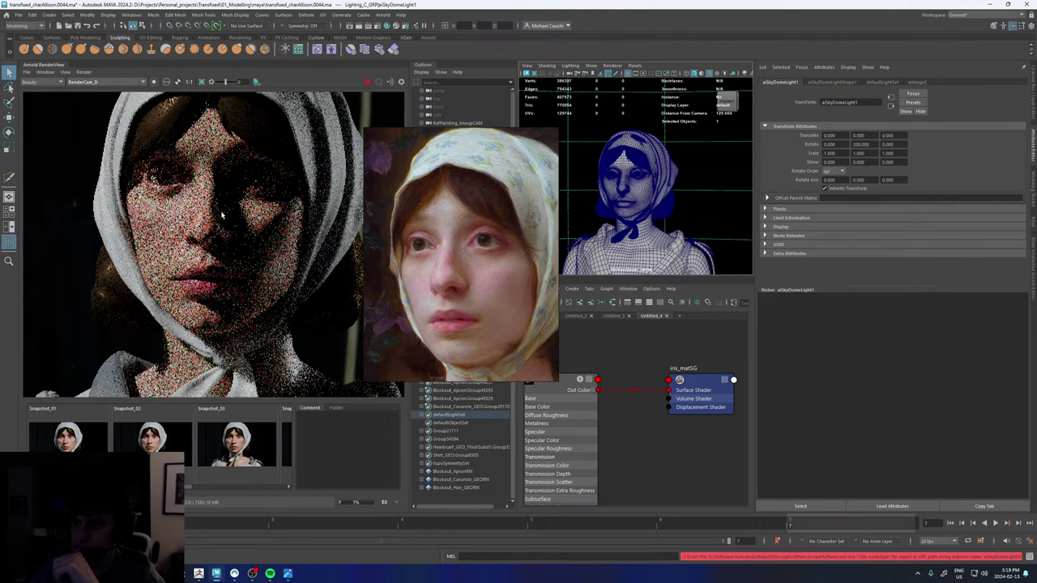
scroll(221, 214, down, 2)
middle_drag(238, 201, 205, 239)
drag(437, 227, 381, 235)
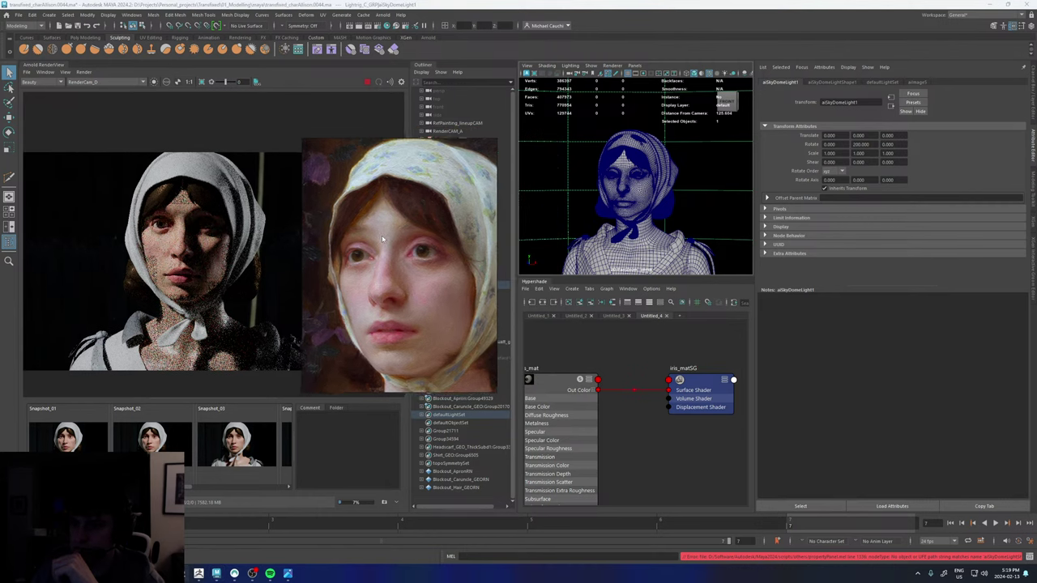
- Compare the shading of the face in the frontal render with the painting, both close up and at full framing
scroll(139, 260, up, 5)
scroll(296, 236, down, 4)
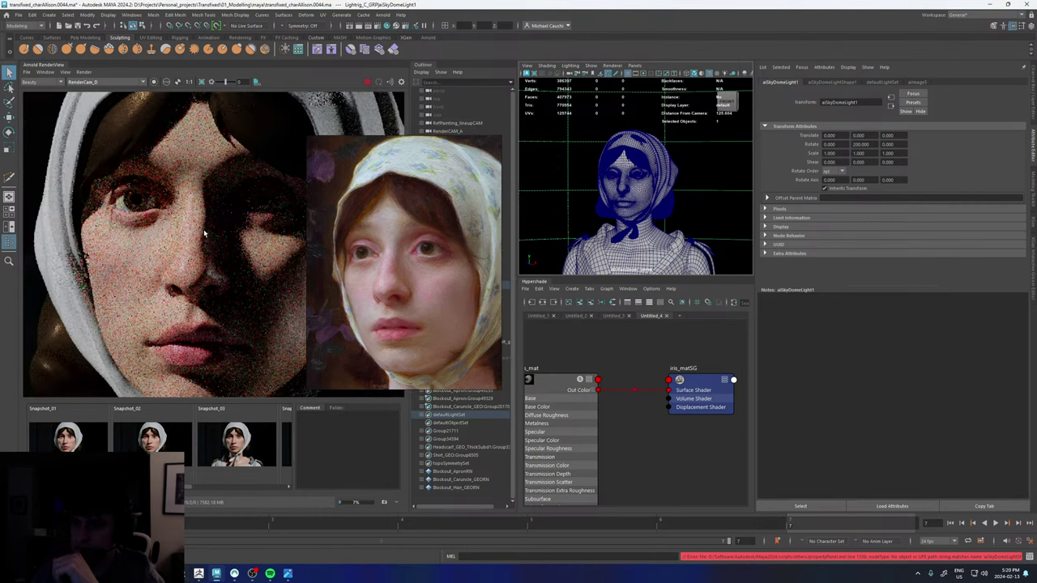
drag(378, 236, 391, 229)
scroll(233, 240, up, 3)
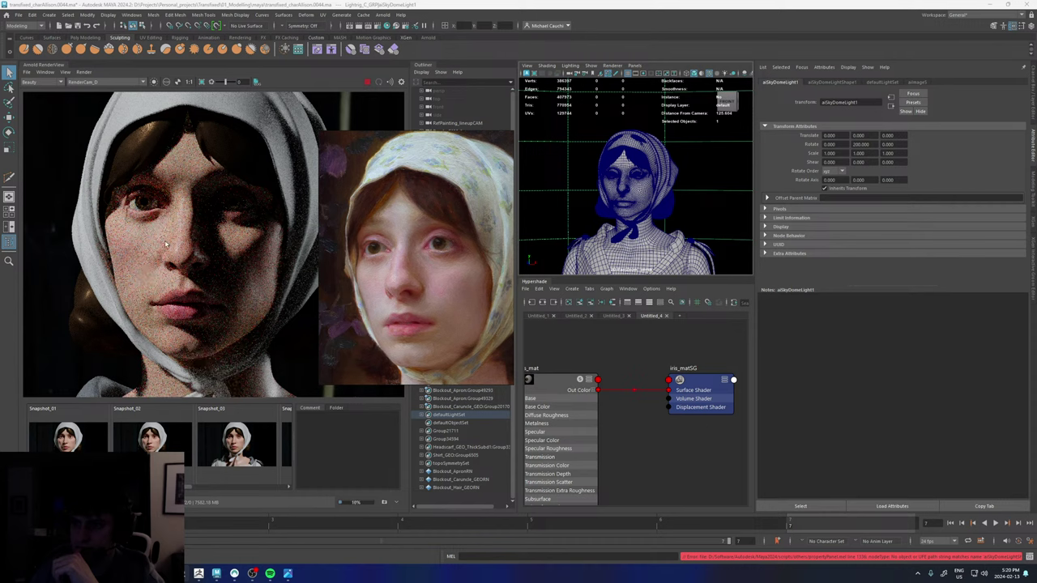
scroll(189, 242, down, 2)
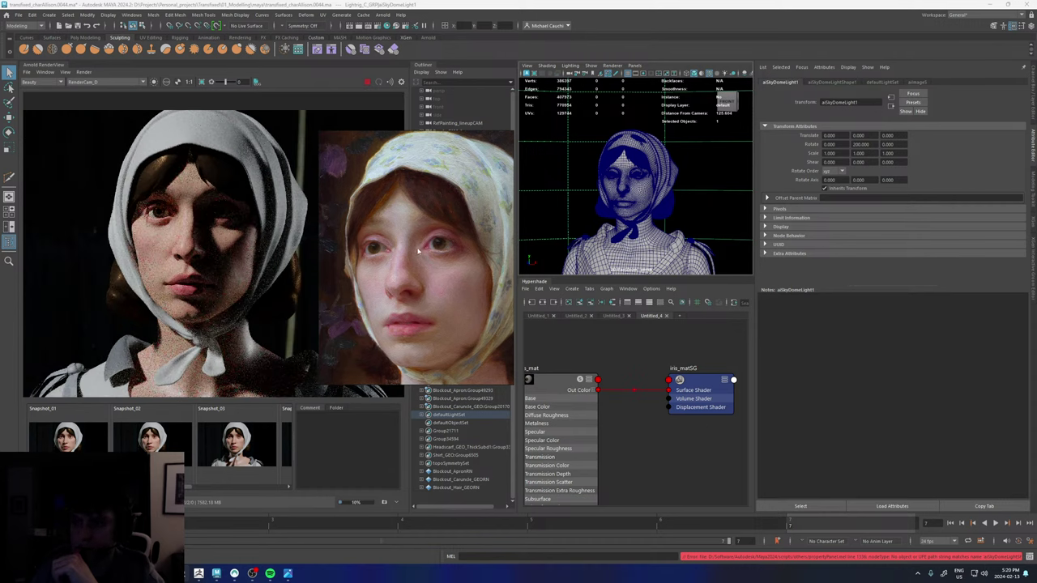
- Expand Lighting_C_GRP in the scene hierarchy and create an Arnold area light
drag(418, 250, 324, 279)
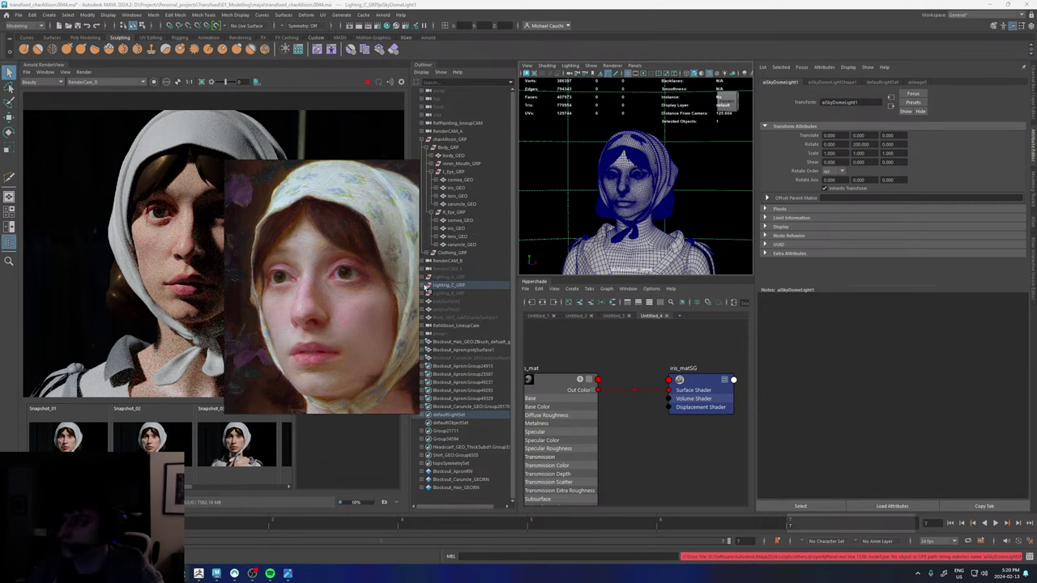
click(422, 285)
mouse_move(309, 261)
mouse_down()
mouse_move(383, 228)
mouse_move(433, 231)
mouse_move(432, 222)
mouse_move(395, 222)
mouse_up()
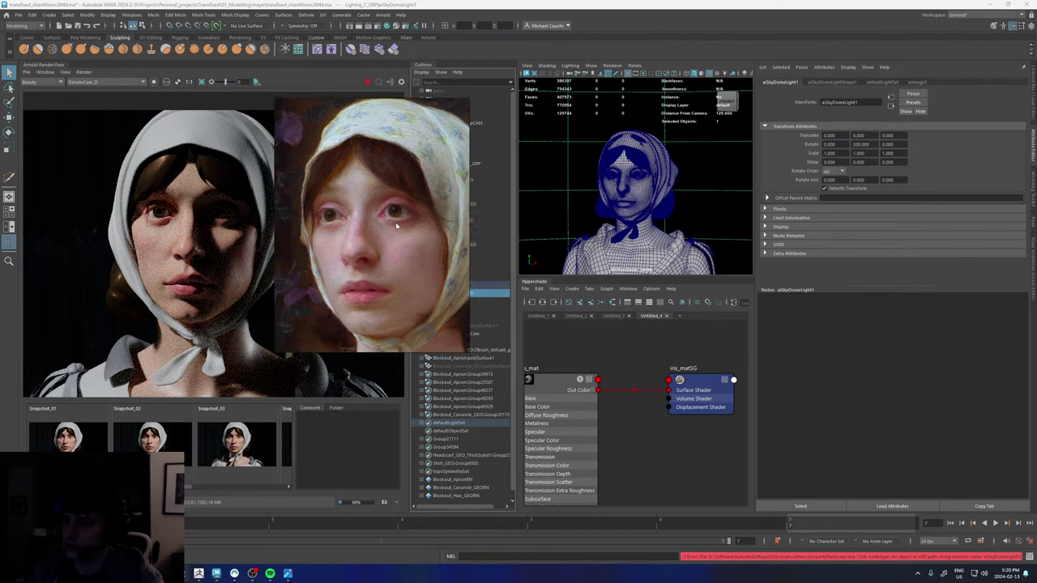
click(322, 16)
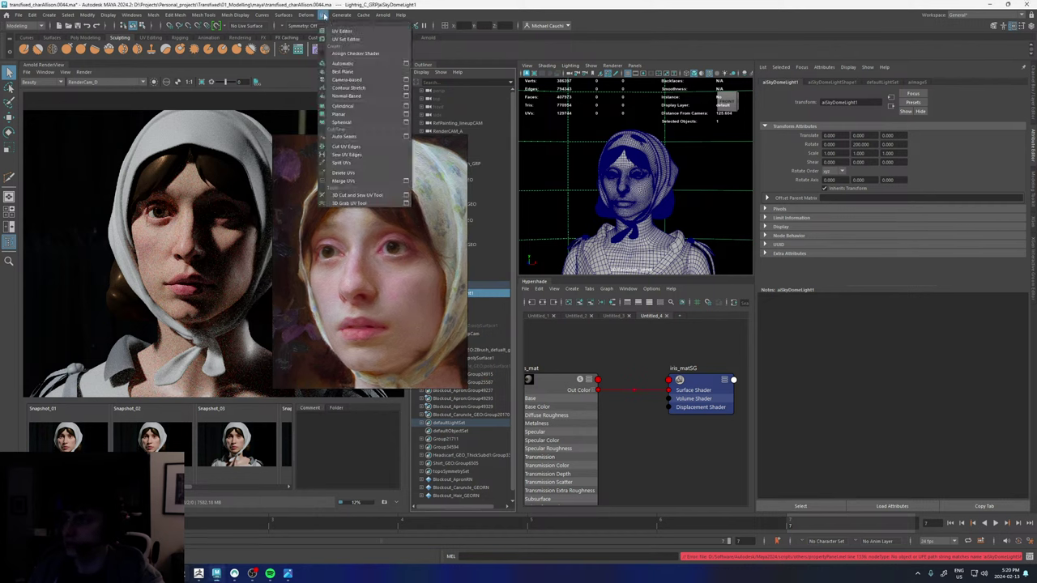
mouse_move(381, 15)
mouse_move(395, 58)
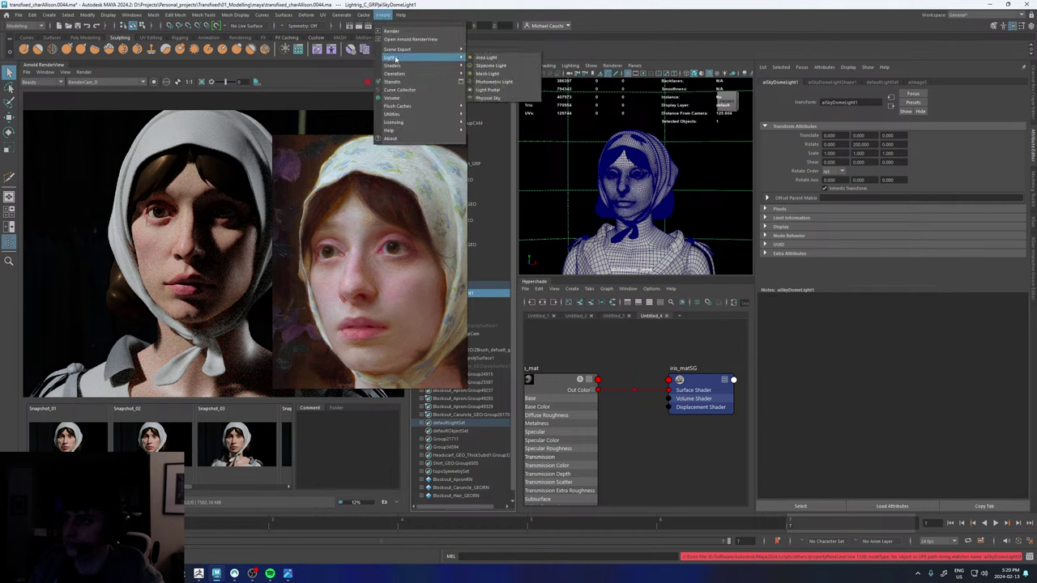
click(486, 57)
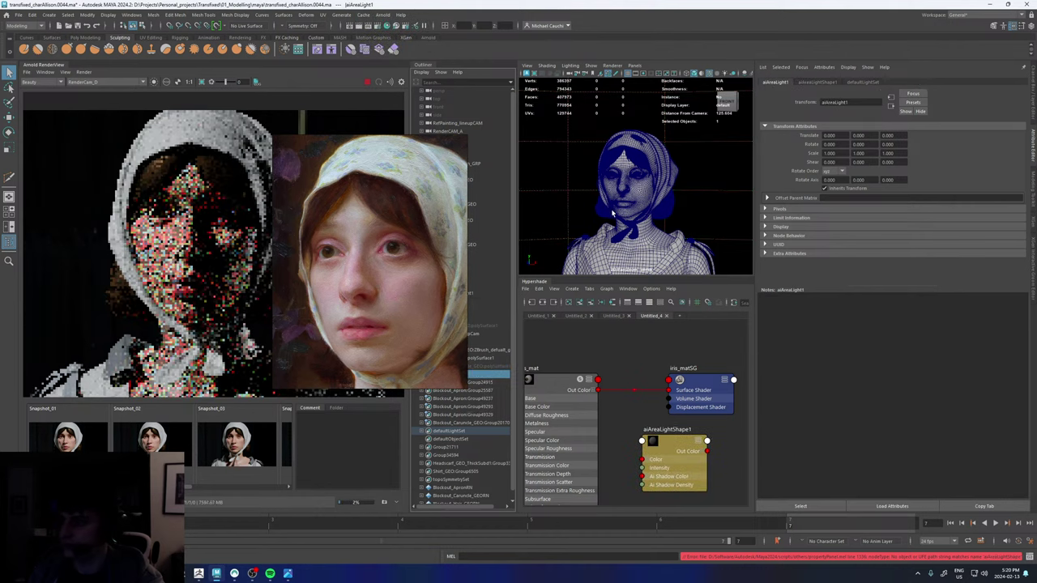
- Parent the new area light under Lighting_C_GRP and move the reference painting clear of the render
right_drag(413, 309, 373, 246)
middle_drag(448, 376, 461, 296)
drag(463, 300, 463, 285)
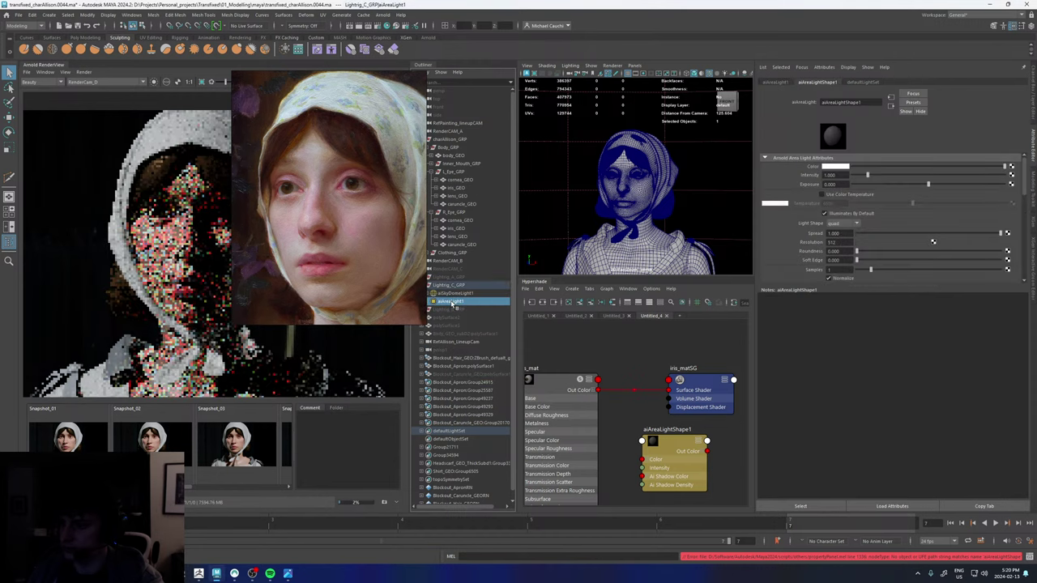
right_drag(266, 164, 2, 348)
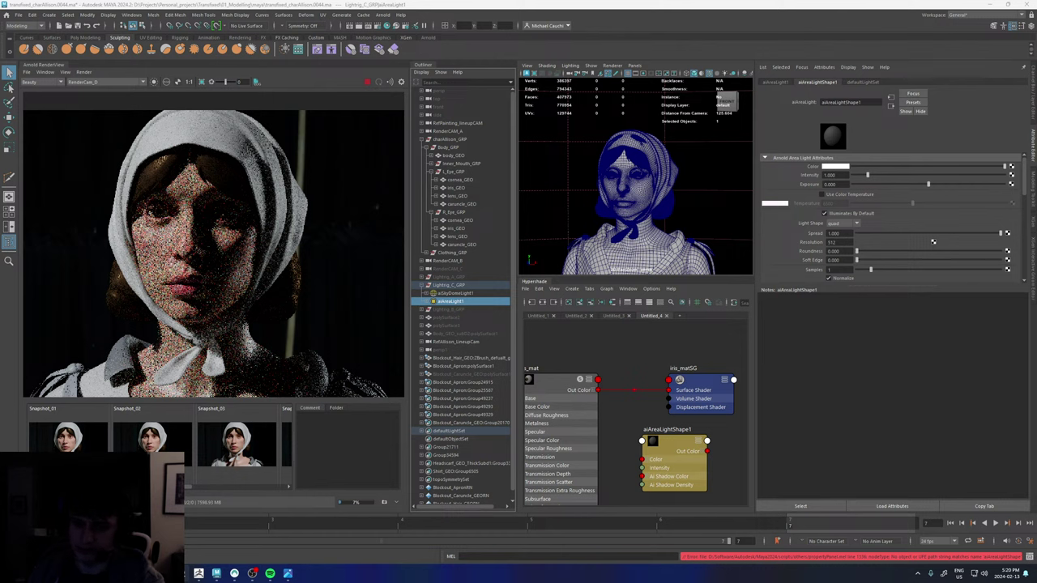
- Look through the selected area light and aim it at the character's head and upper body from the front
alt+drag(640, 227, 705, 225)
alt+right_drag(705, 225, 645, 226)
key(r)
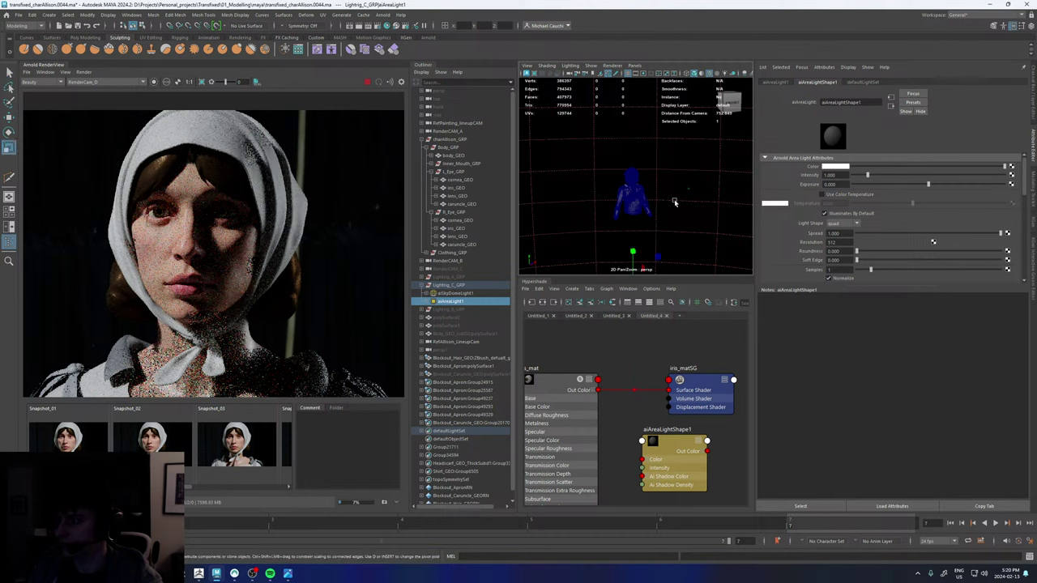
alt+drag(632, 243, 596, 161)
key(w)
click(634, 66)
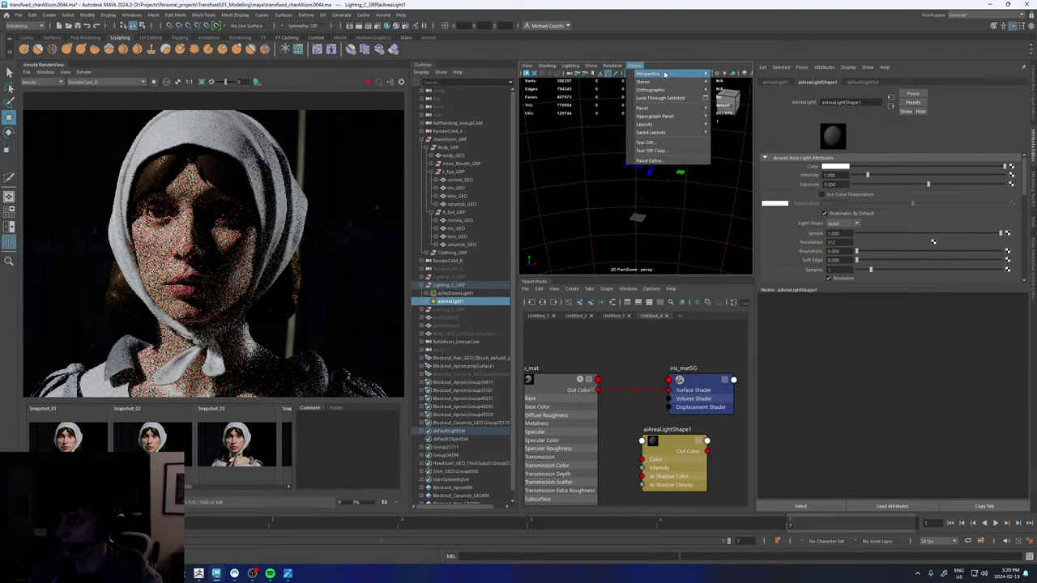
click(666, 98)
alt+drag(624, 168, 1000, 310)
alt+drag(592, 174, 849, 190)
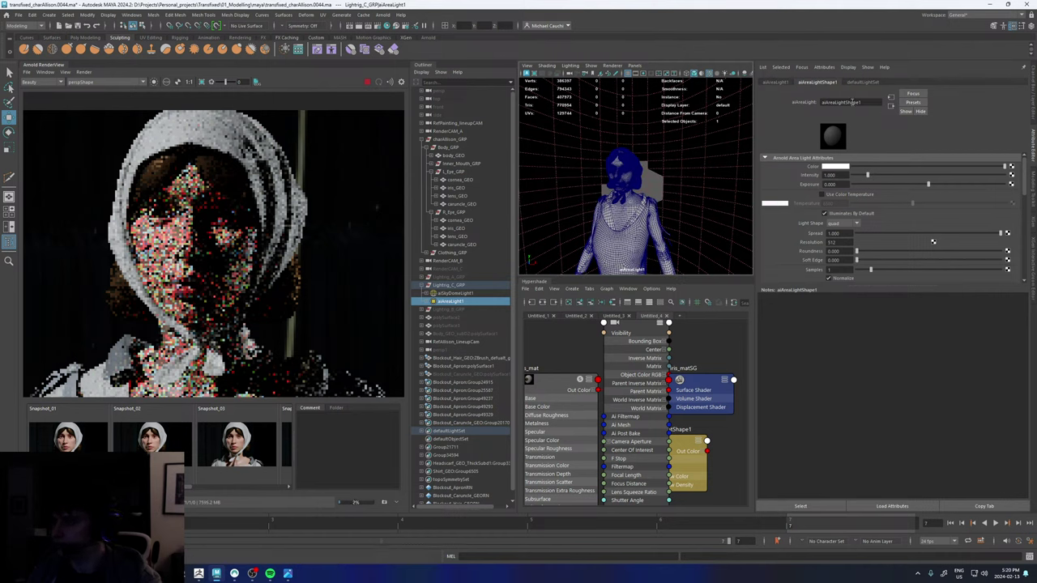
- Set the area light's exposure to 8
drag(842, 185, 801, 189)
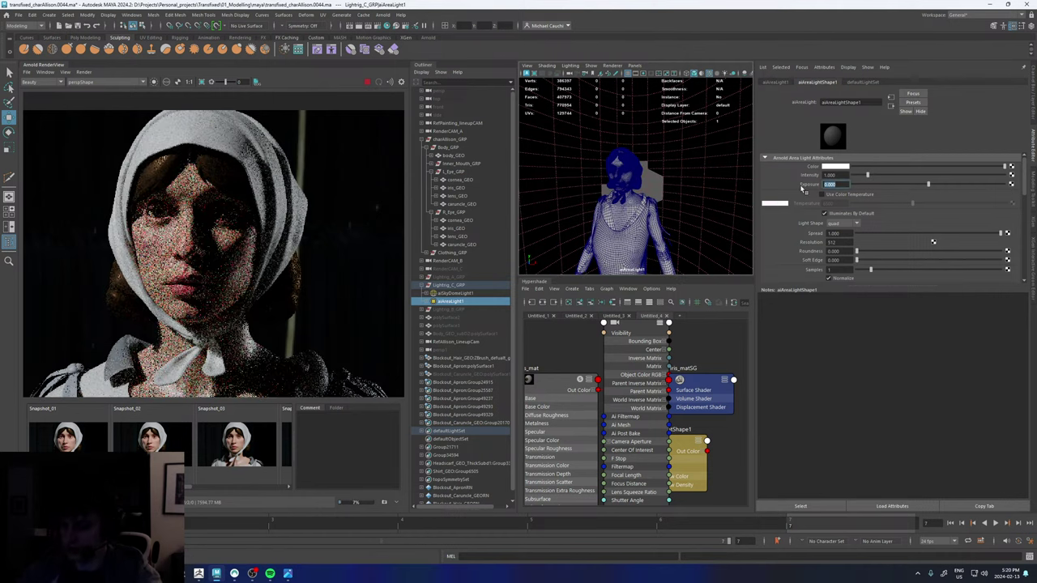
text(8)
key(Return)
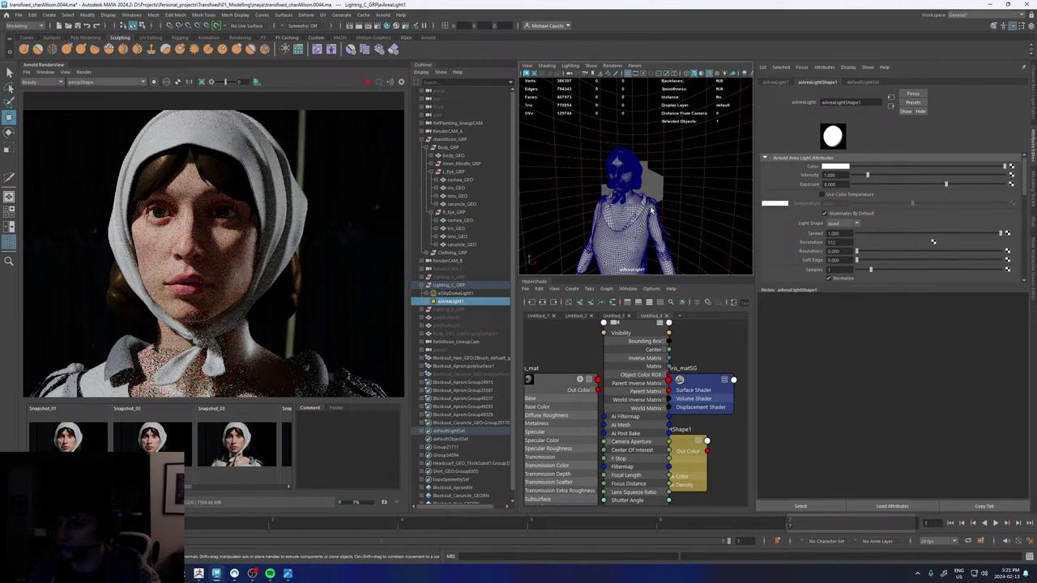
- Show the area light's transform channels and return the viewport to the persp camera
key(r)
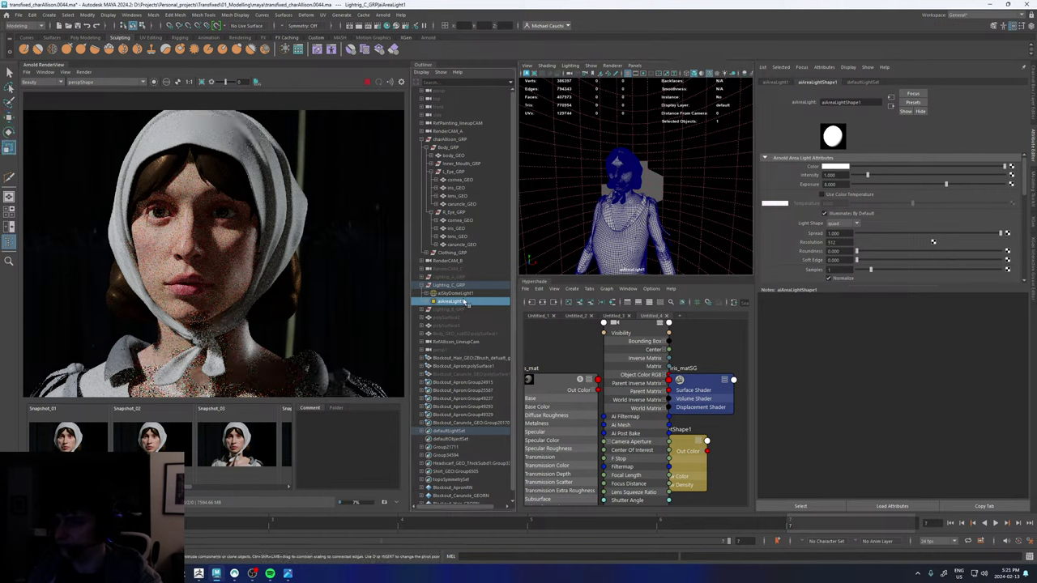
click(781, 82)
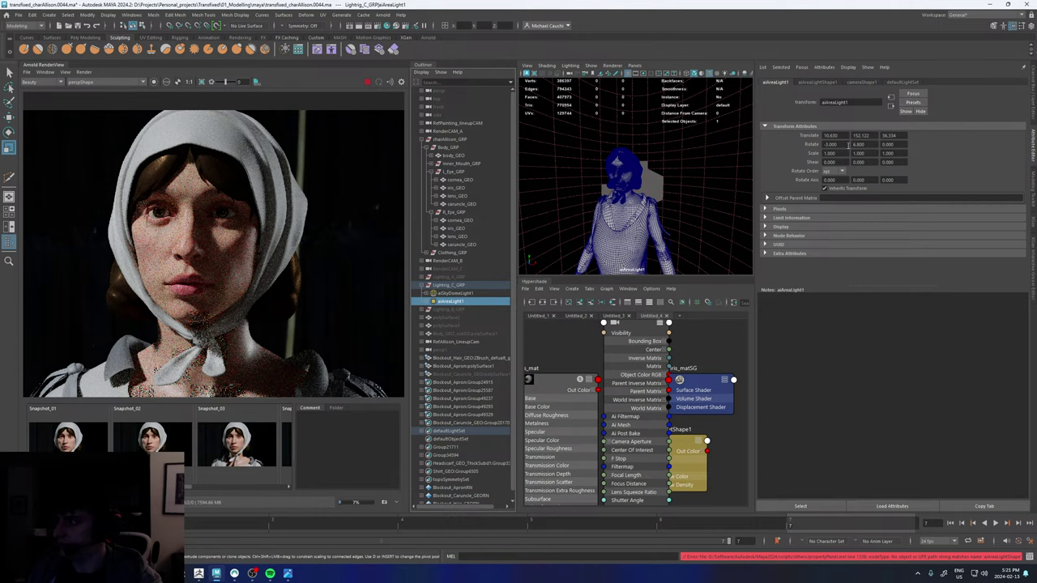
key(ctrl+a)
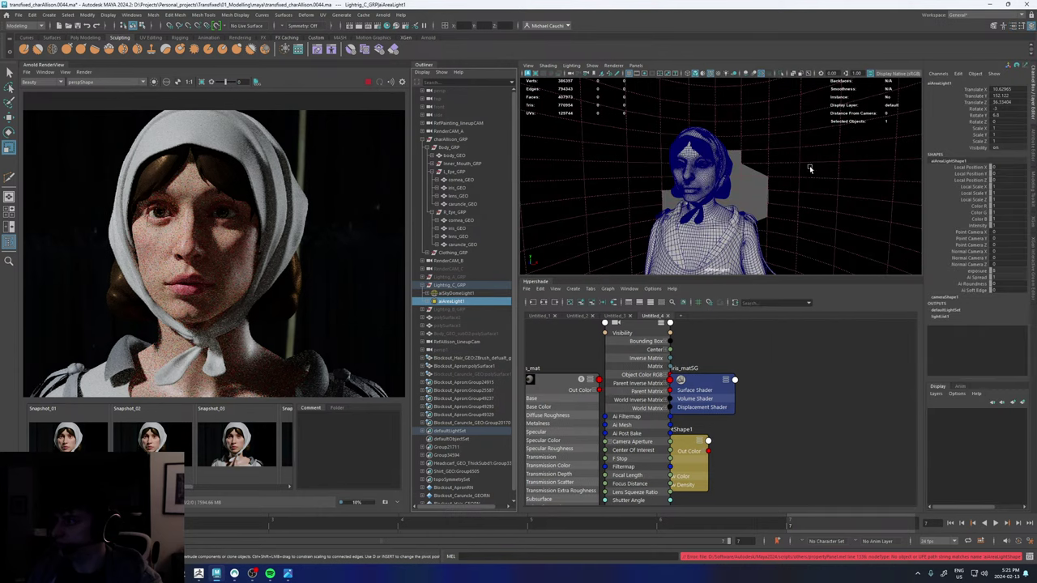
click(636, 65)
mouse_move(681, 73)
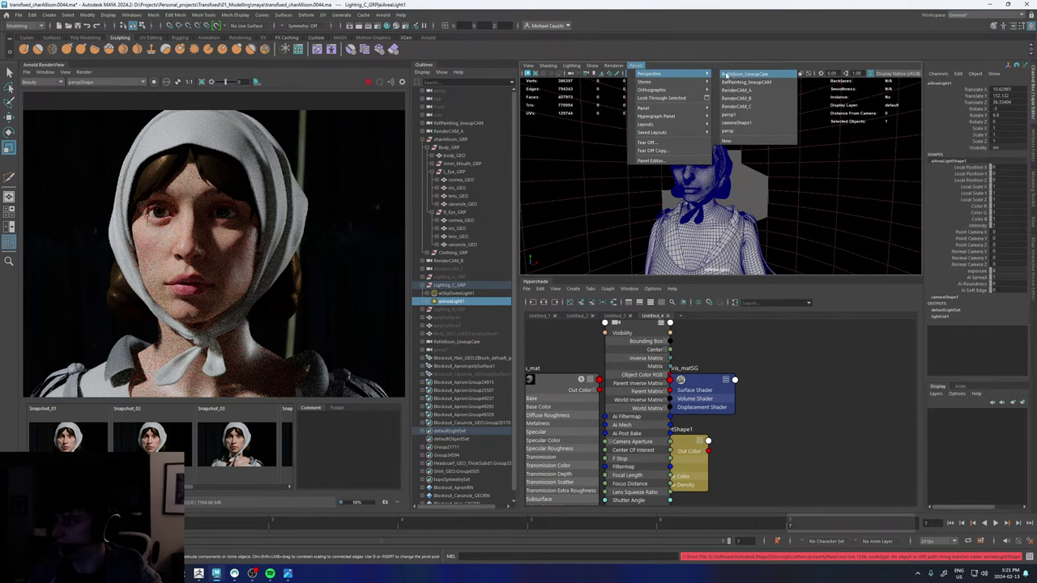
click(729, 130)
- Scale the area light uniformly to about 7.55, turn it to about 23.4° in Y and move it to about X 20.9, Z 38.1
alt+drag(735, 165, 797, 156)
alt+drag(746, 120, 740, 145)
alt+right_drag(741, 145, 760, 162)
alt+middle_drag(736, 128, 727, 148)
drag(734, 140, 729, 161)
key(e)
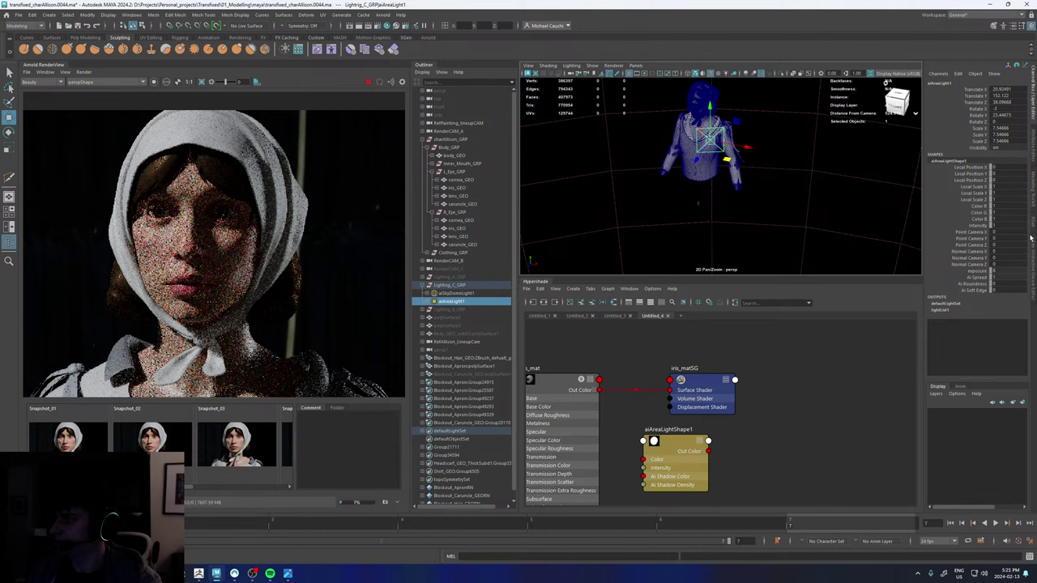
- Show the area light's shape attributes, set its exposure to 9 and check the render at different distances
click(1034, 142)
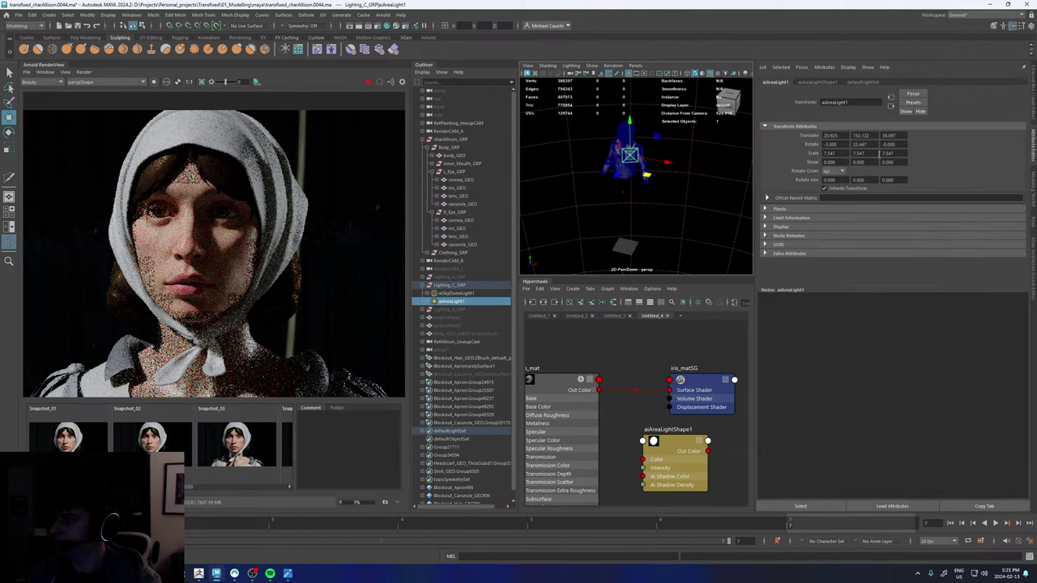
click(817, 83)
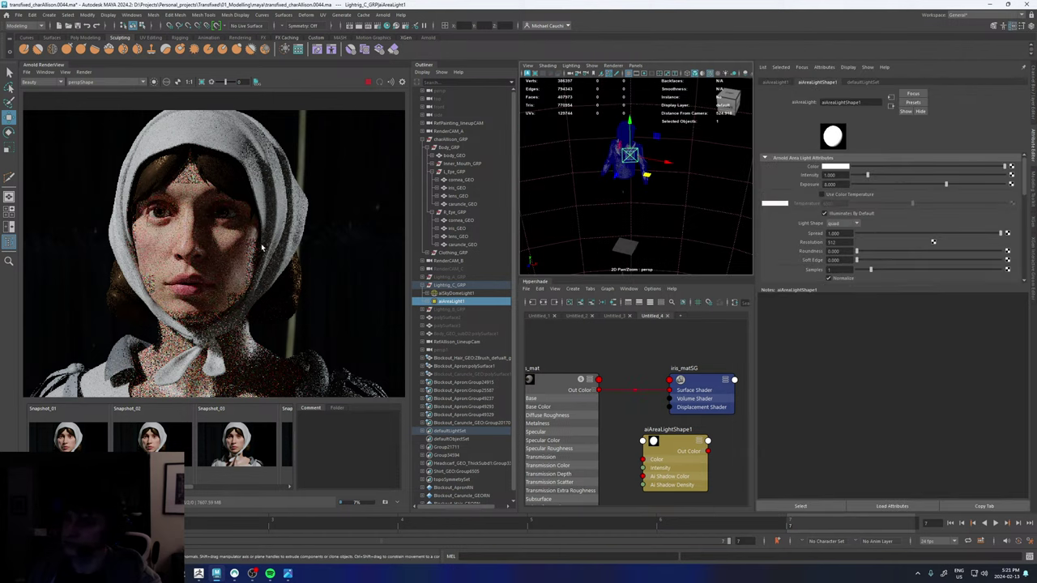
click(839, 185)
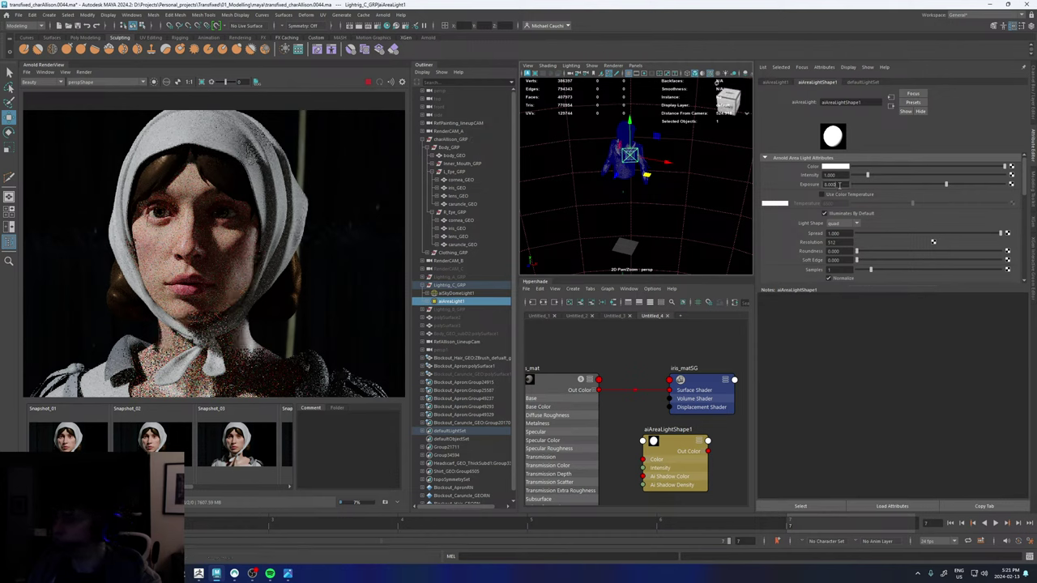
drag(839, 185, 807, 186)
text(9)
key(Return)
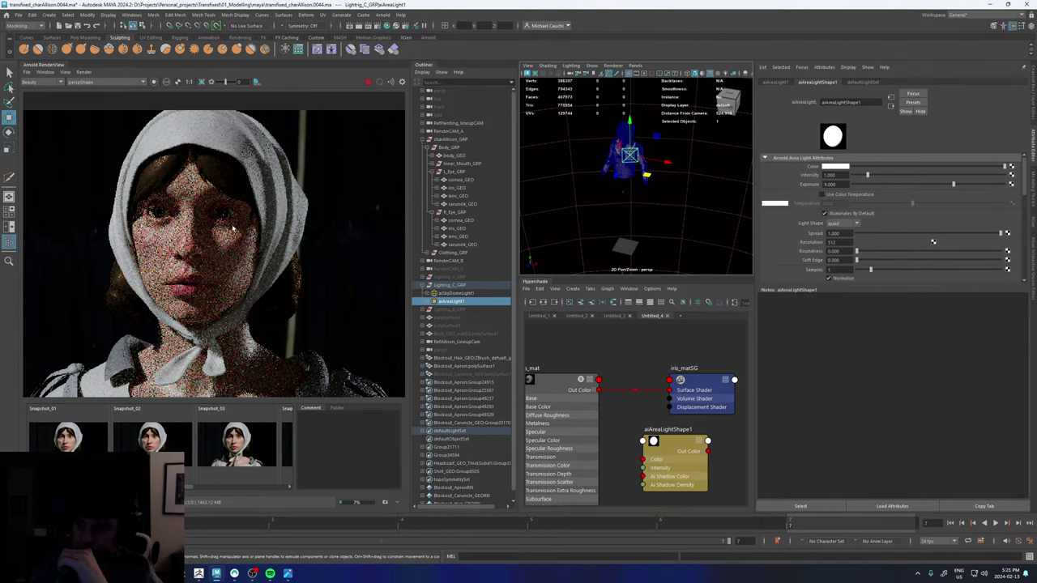
scroll(233, 229, down, 3)
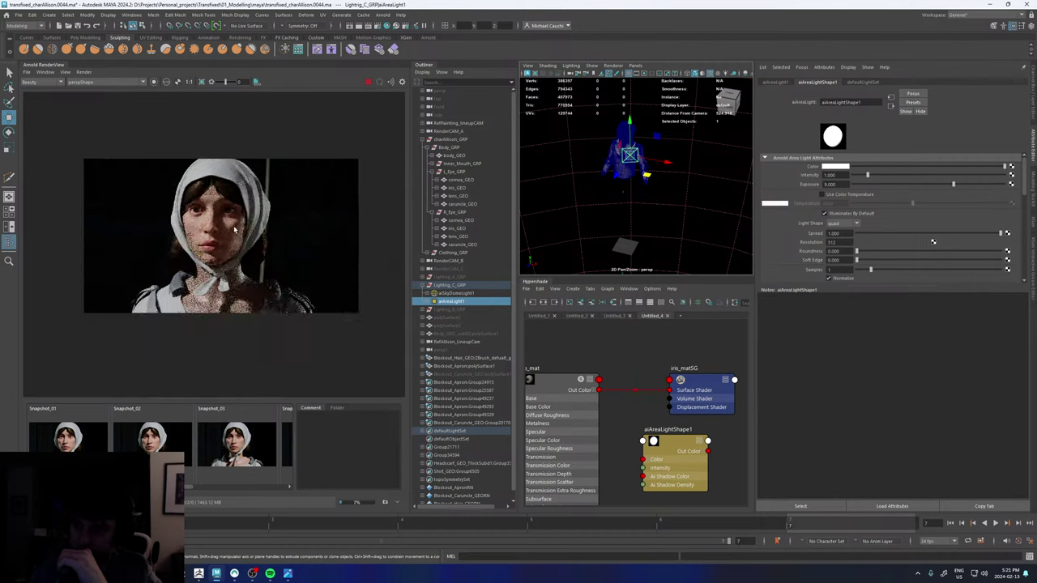
scroll(233, 229, up, 5)
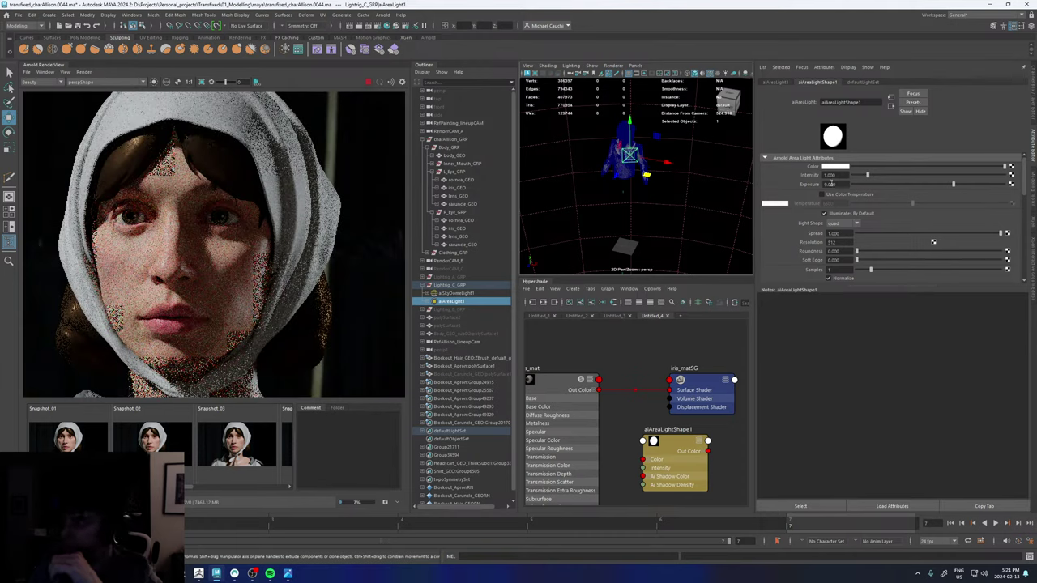
- Enable colour temperature on the area light at about 12163 and set its exposure to 12
click(823, 194)
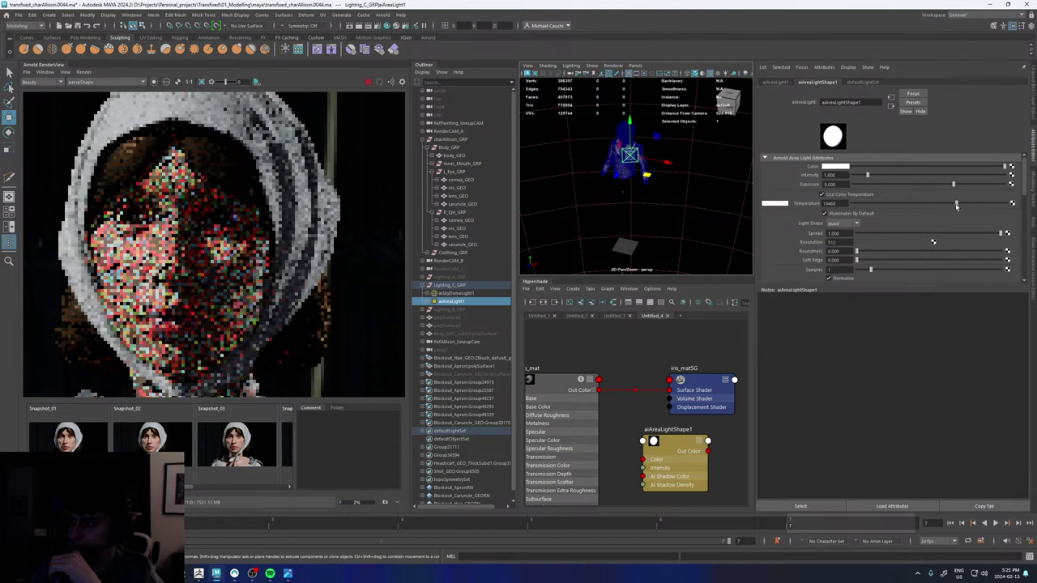
drag(965, 206, 975, 206)
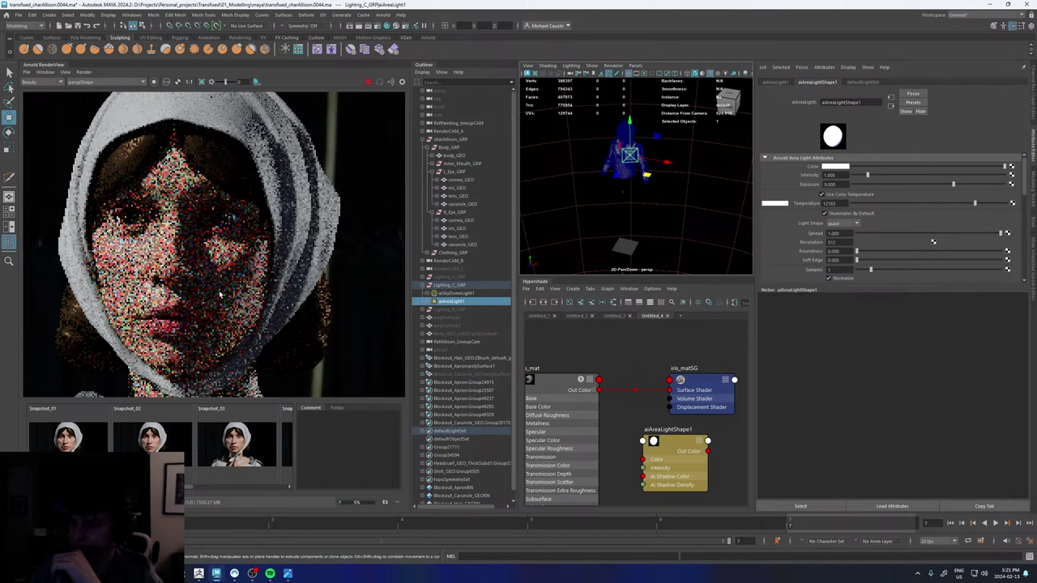
click(851, 185)
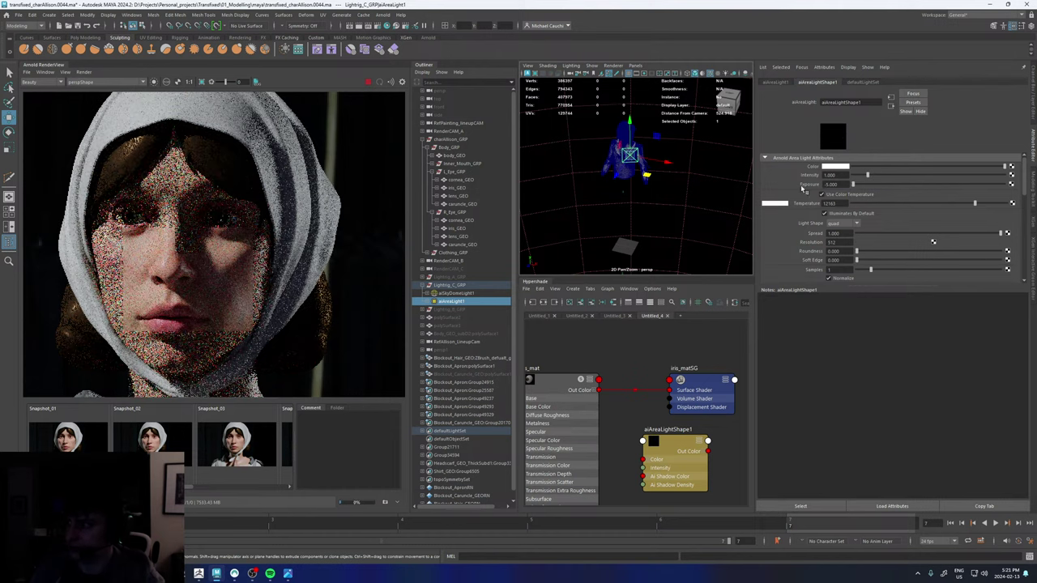
key(Return)
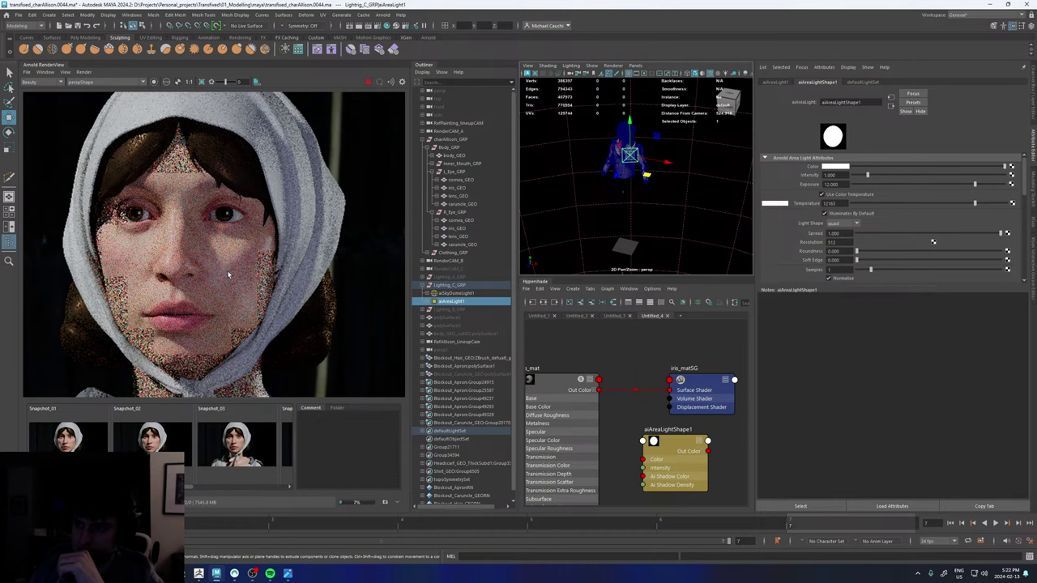
scroll(227, 275, down, 2)
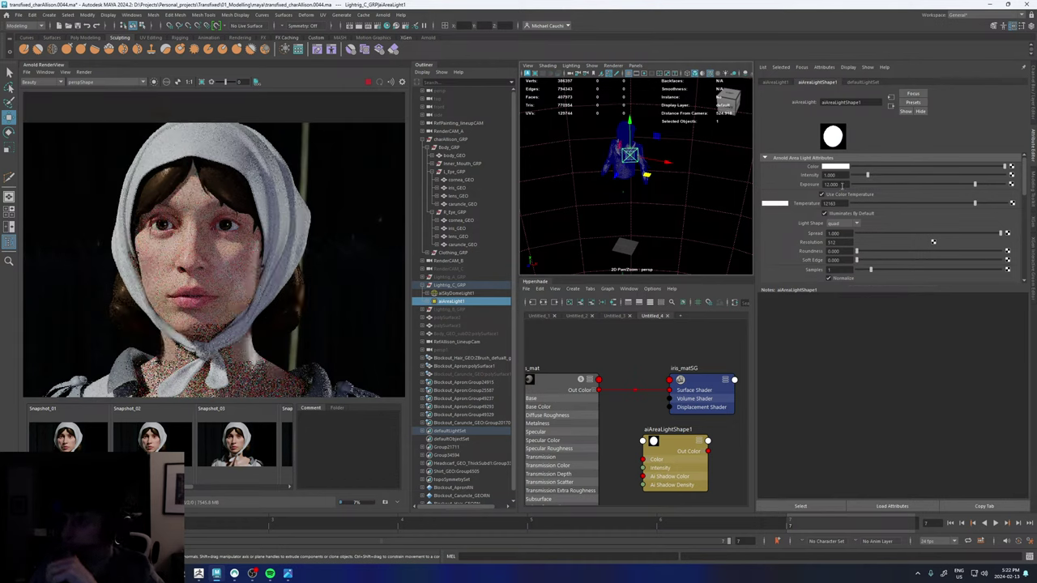
- Set the area light's exposure to 10 and check the face in the render
drag(841, 185, 798, 185)
text(10)
key(Return)
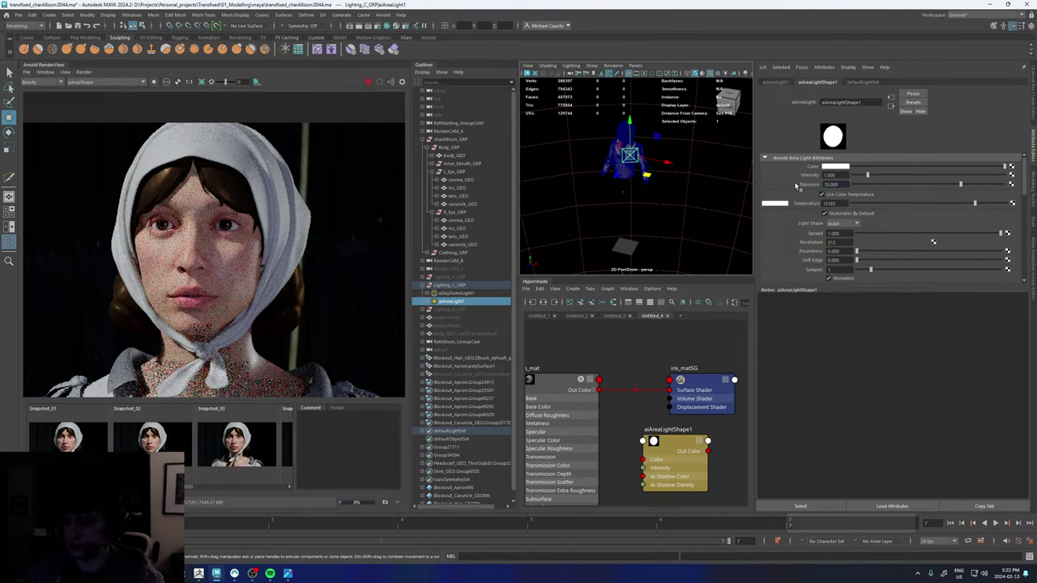
scroll(200, 273, up, 2)
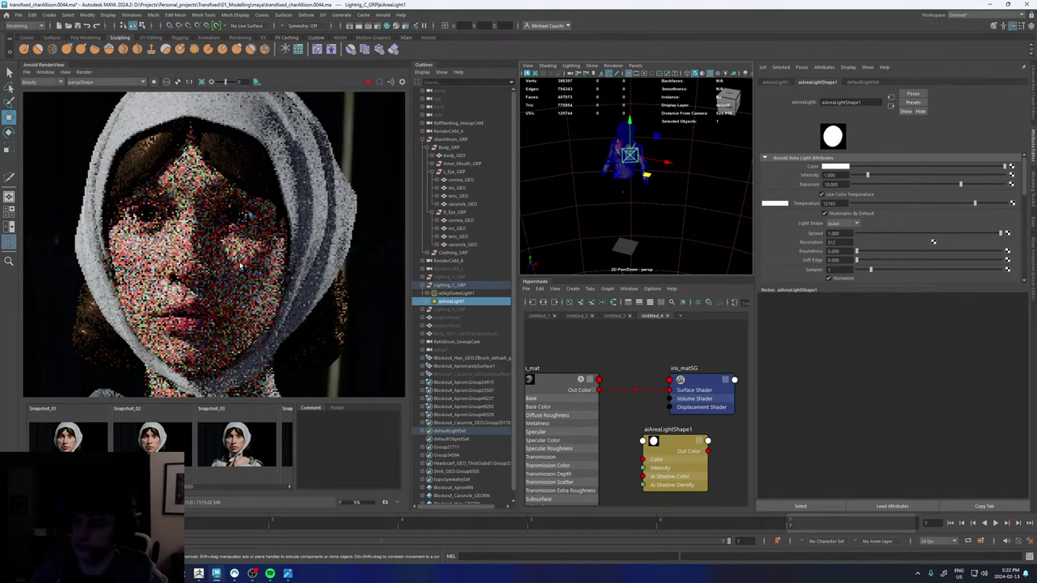
- Change the area light's shape to disk and examine the resulting light on the face and shoulders in the render
click(839, 225)
click(839, 248)
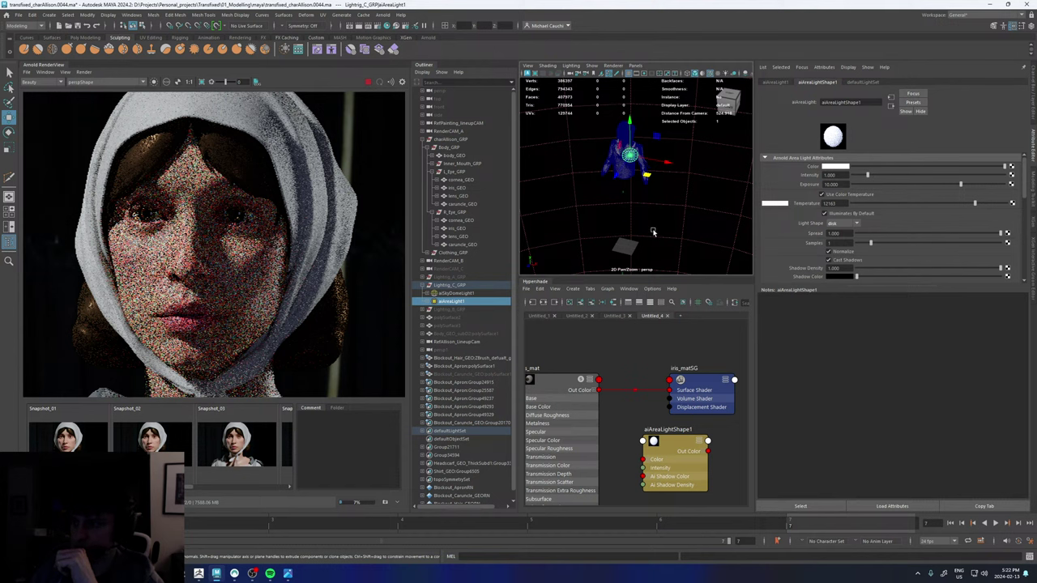
mouse_move(637, 177)
alt+mouse_down()
mouse_move(632, 156)
mouse_move(646, 171)
alt+mouse_up()
key(e)
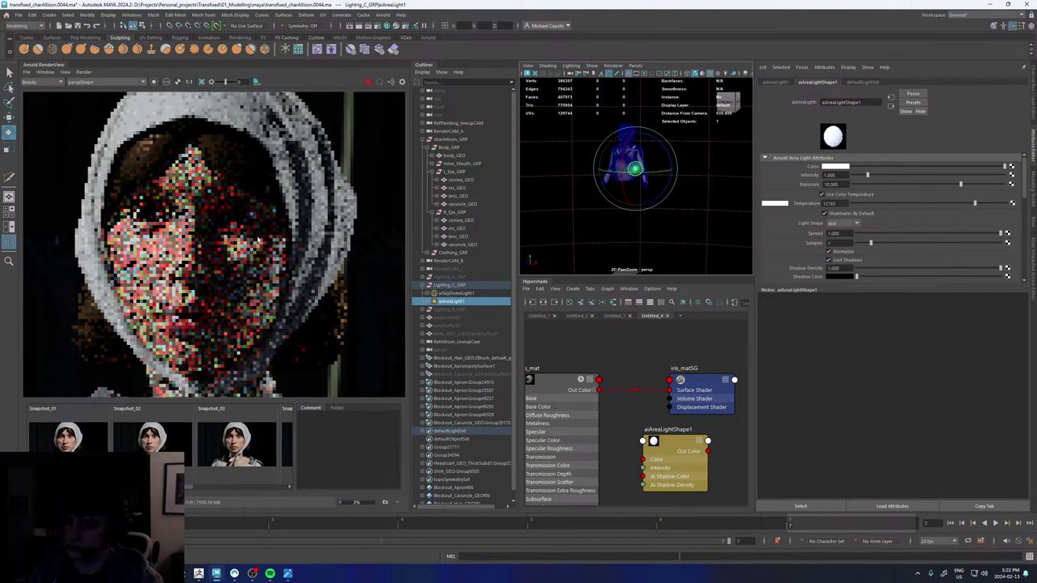
scroll(281, 289, down, 4)
scroll(285, 306, up, 3)
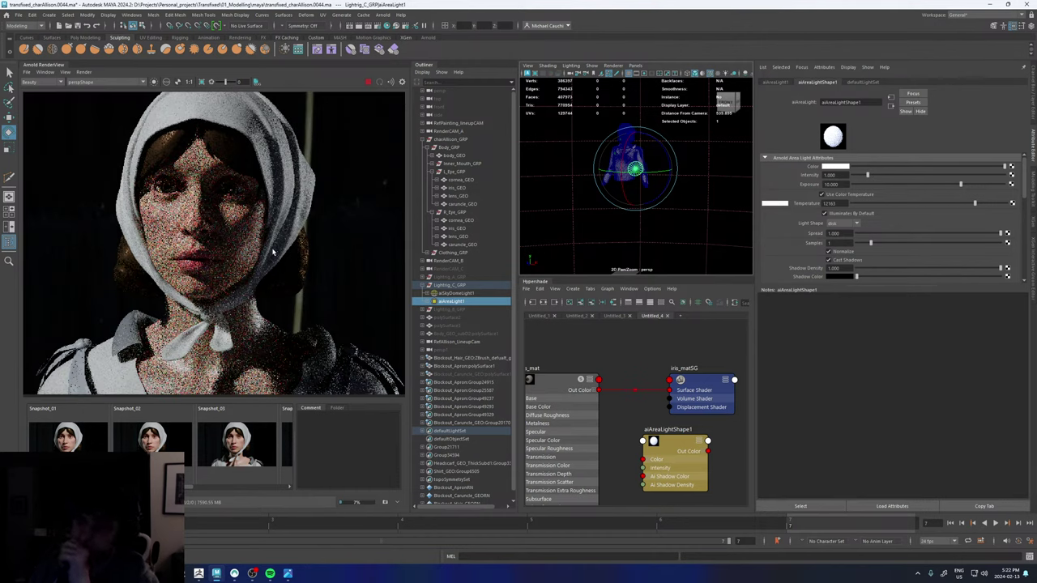
scroll(259, 256, down, 1)
scroll(261, 248, up, 1)
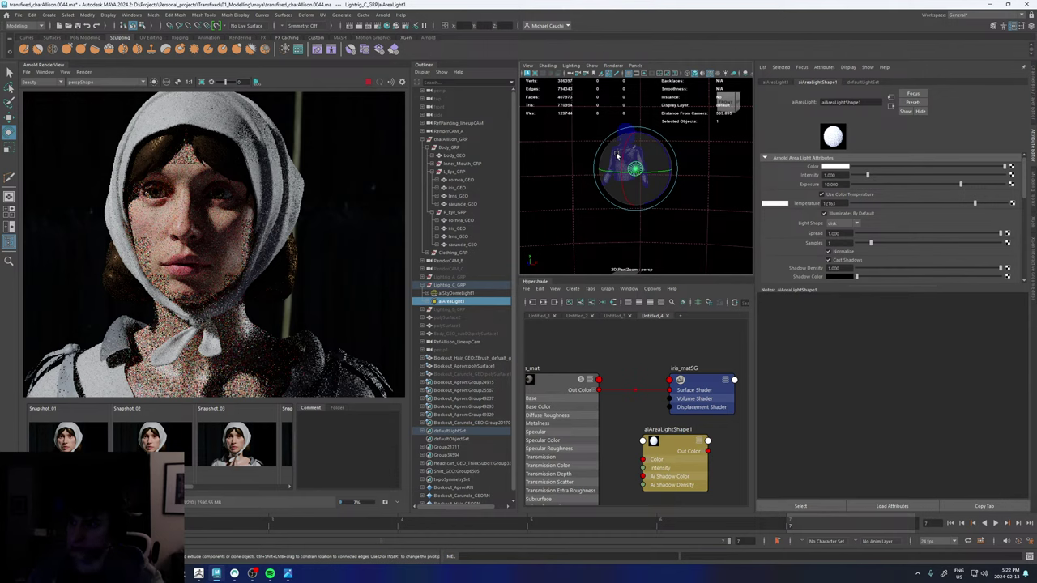
- Select the blockout hair mesh and set the hue of the reflect diffraction colour in Hair_Proxy_mat's first shader to 23
click(622, 130)
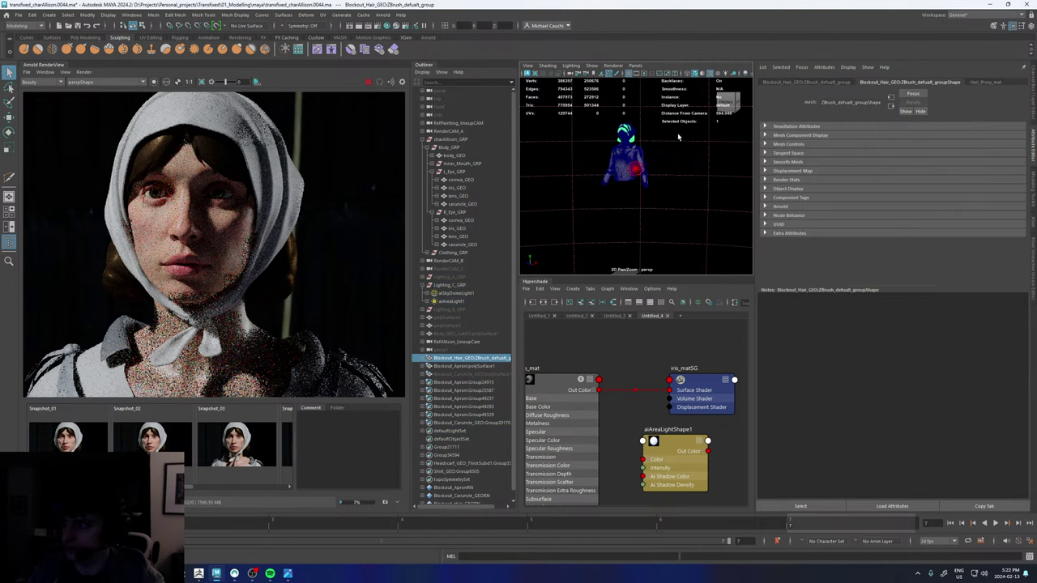
click(984, 81)
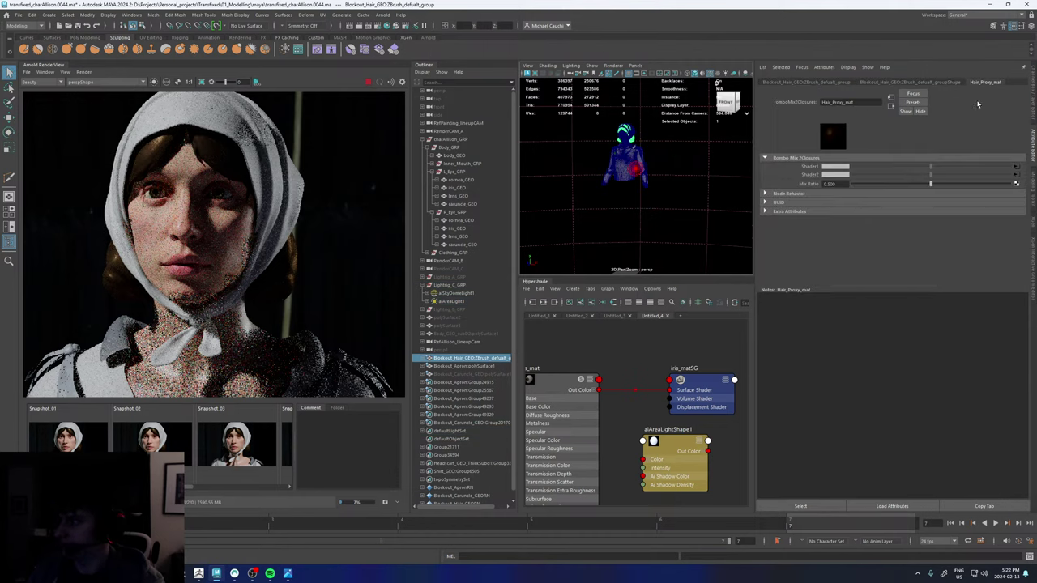
click(1018, 170)
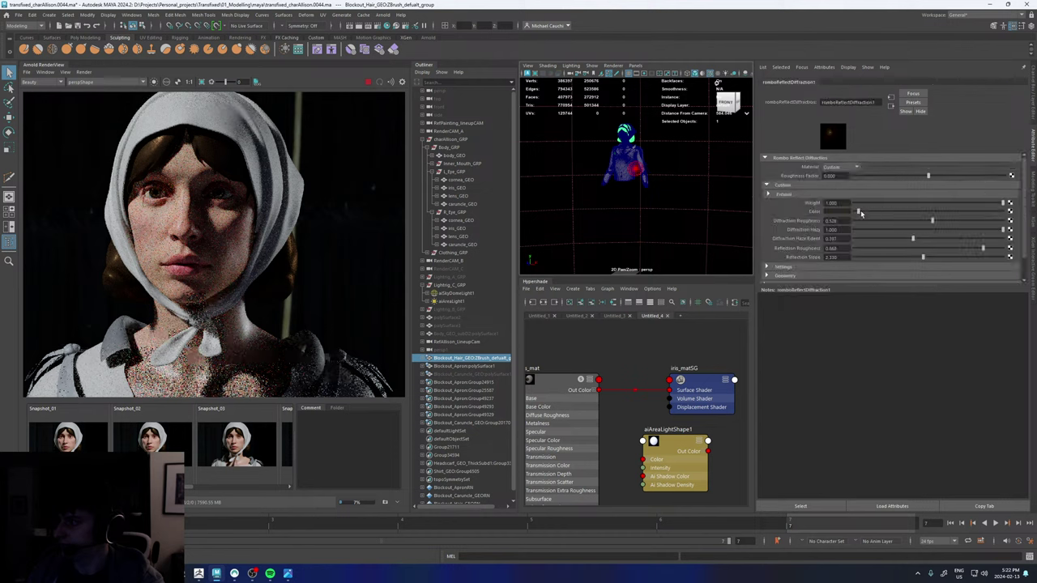
click(841, 211)
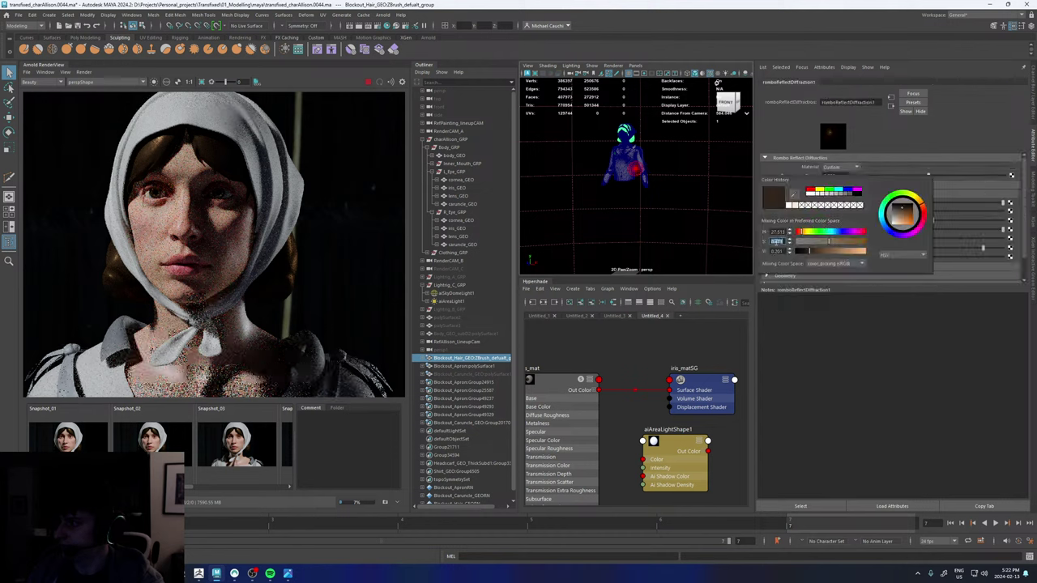
double_click(780, 233)
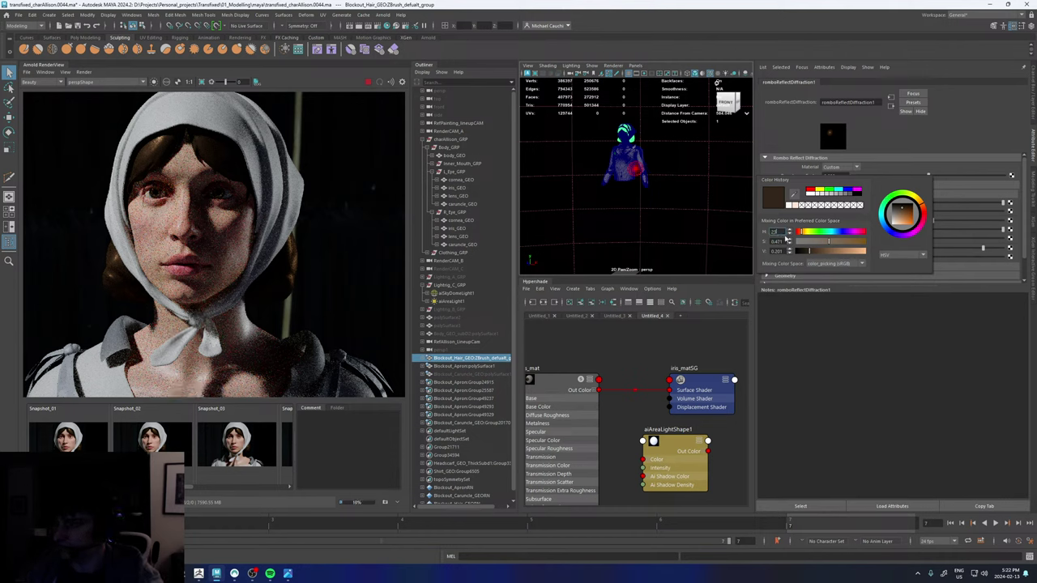
key(Return)
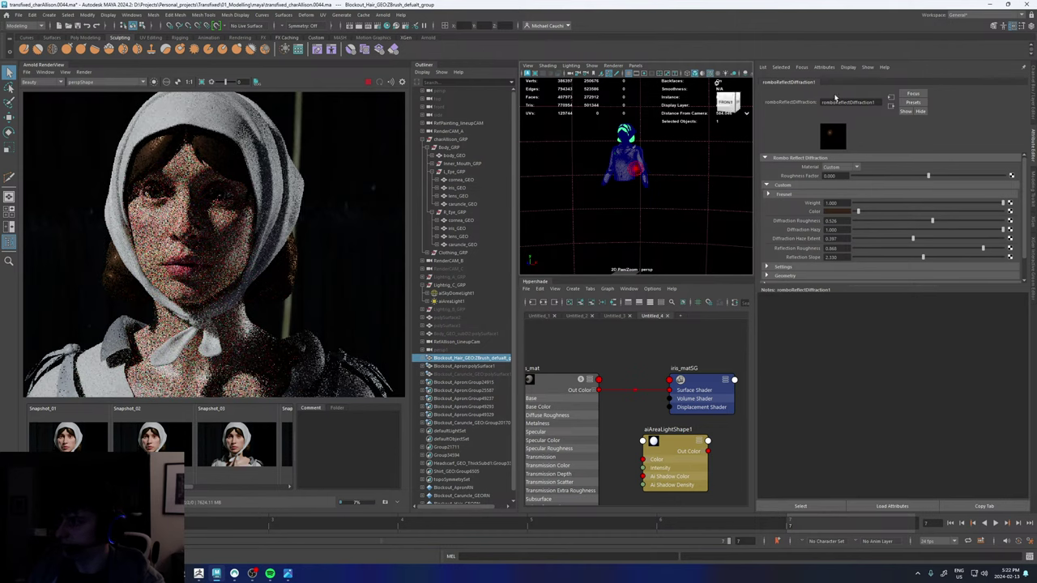
- Set the hue of the diffuse colour in Hair_Proxy_mat's second shader to 23
click(891, 106)
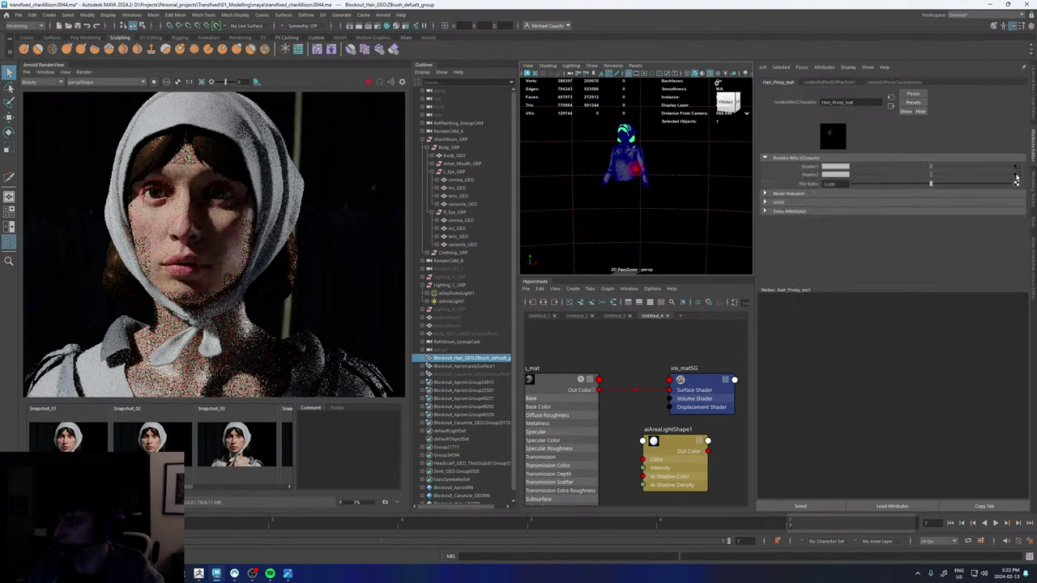
click(1015, 176)
click(840, 187)
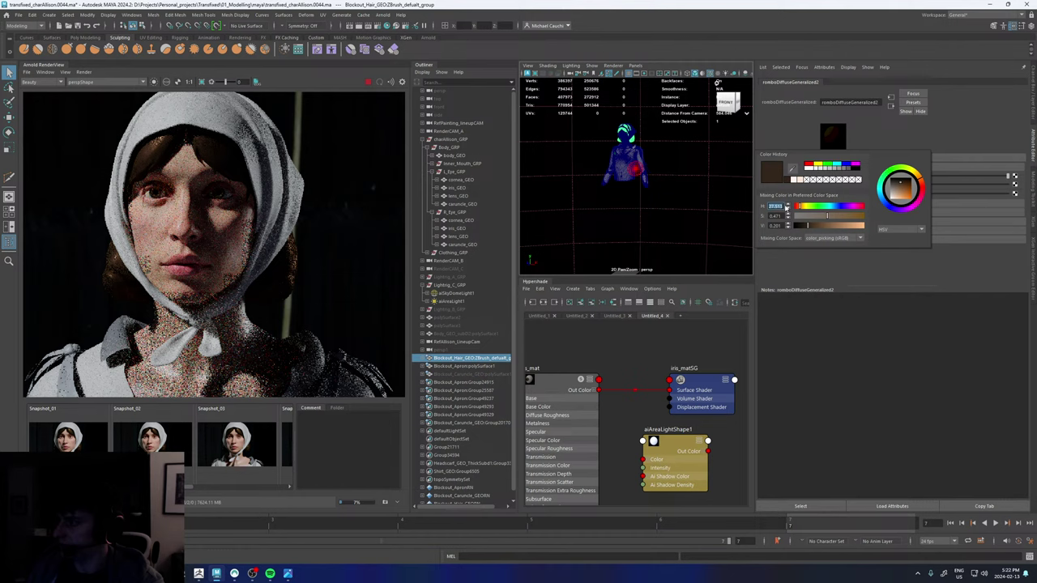
drag(782, 206, 771, 207)
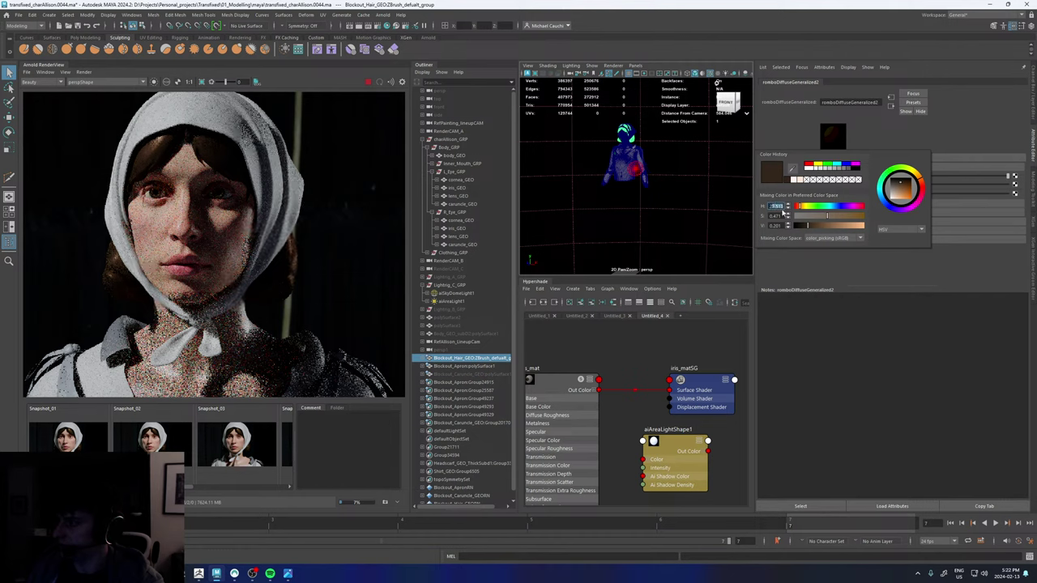
text(23)
key(Return)
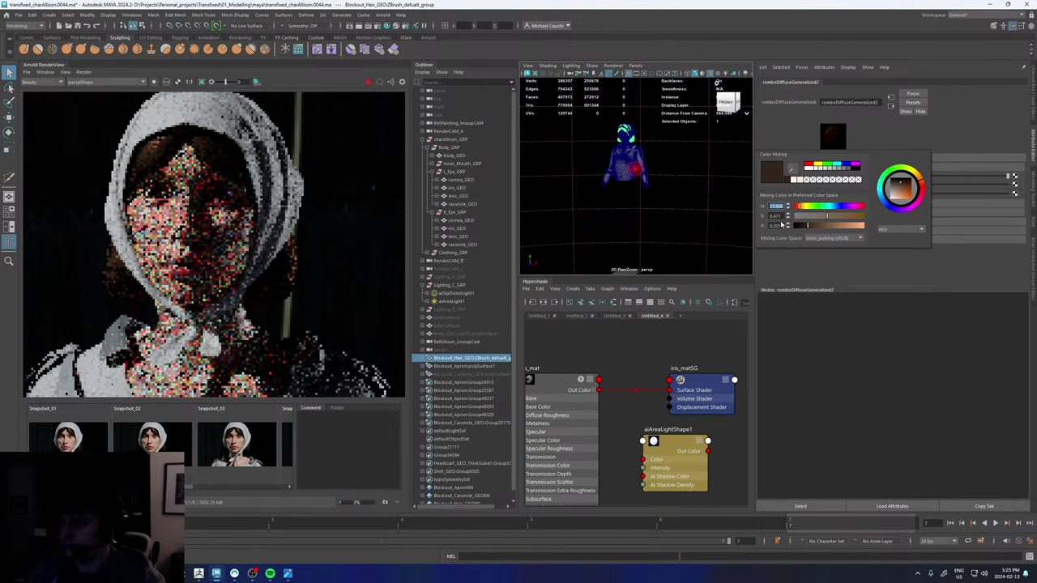
click(782, 203)
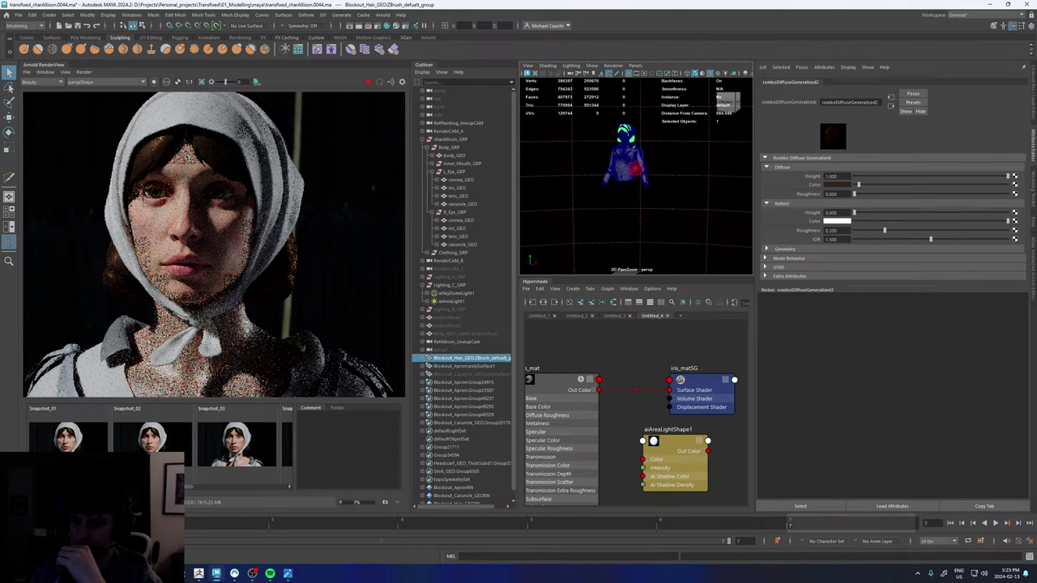
- Compare the current render with Snapshot_05 and Snapshot_04, then examine the face lighting in the overall framing and up close
drag(157, 487, 244, 487)
click(262, 451)
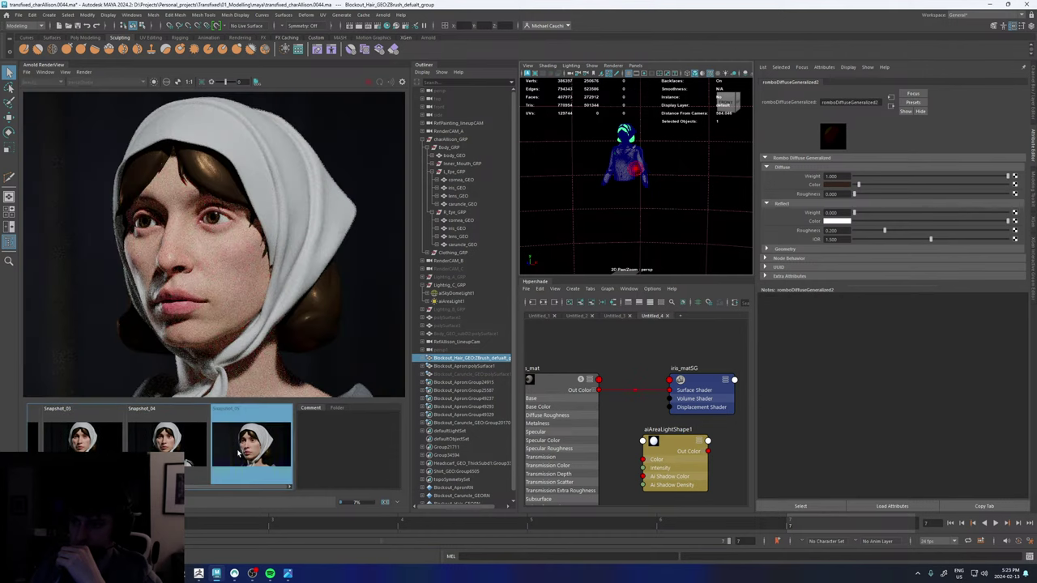
click(194, 448)
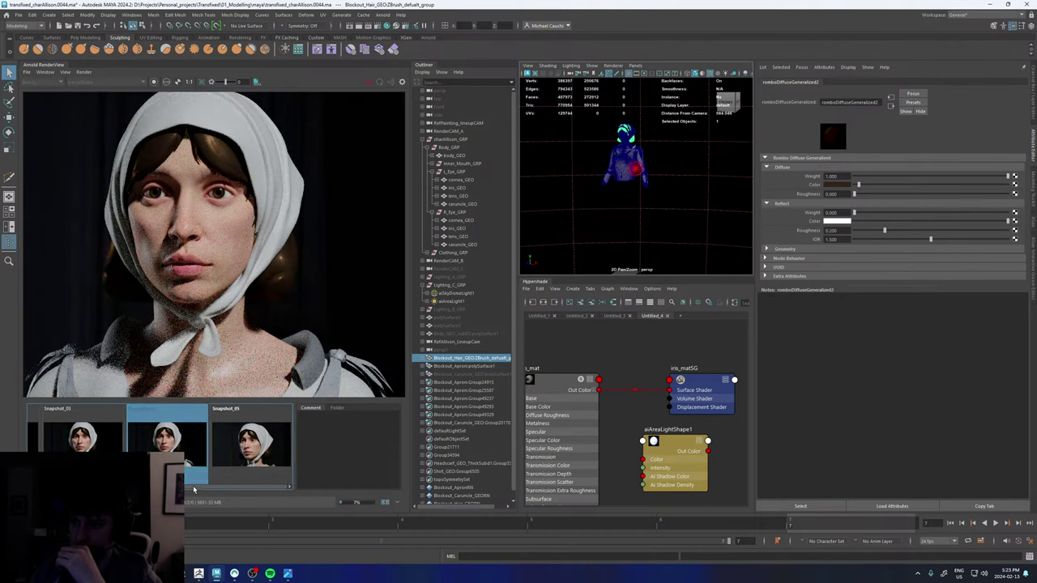
click(193, 466)
click(183, 454)
click(183, 454)
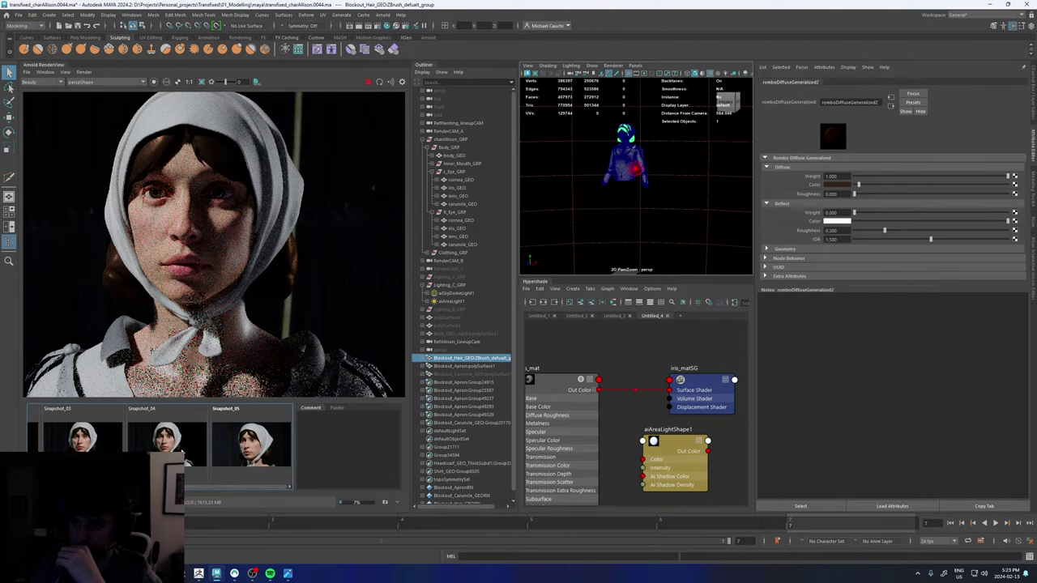
click(183, 453)
click(183, 454)
scroll(203, 263, down, 3)
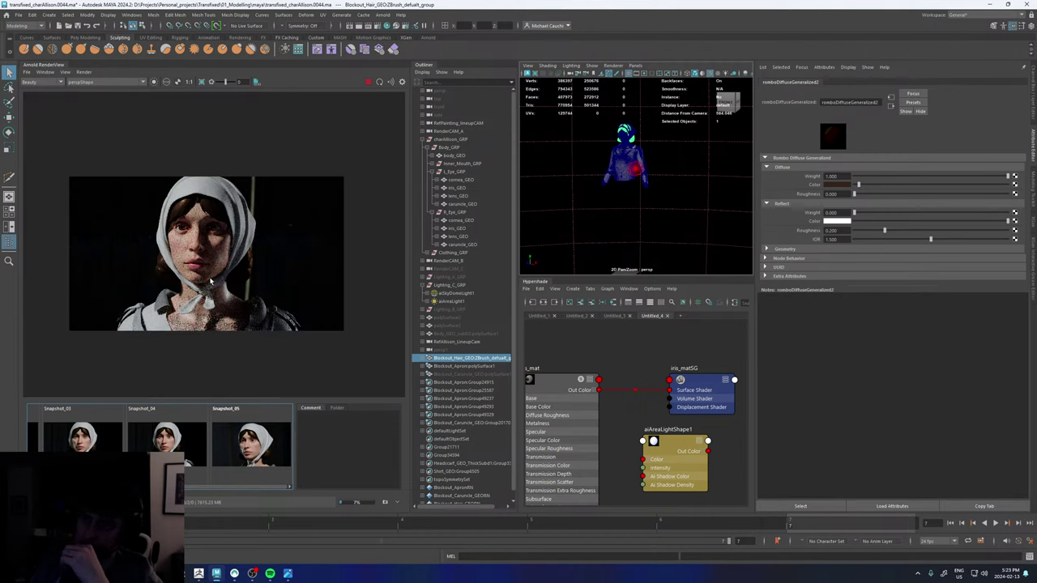
scroll(203, 258, up, 3)
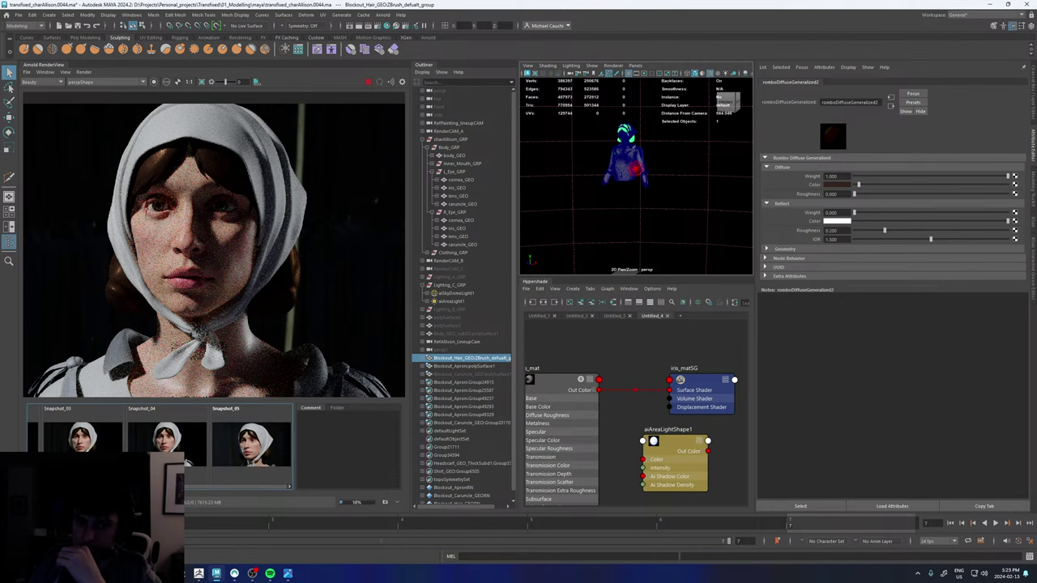
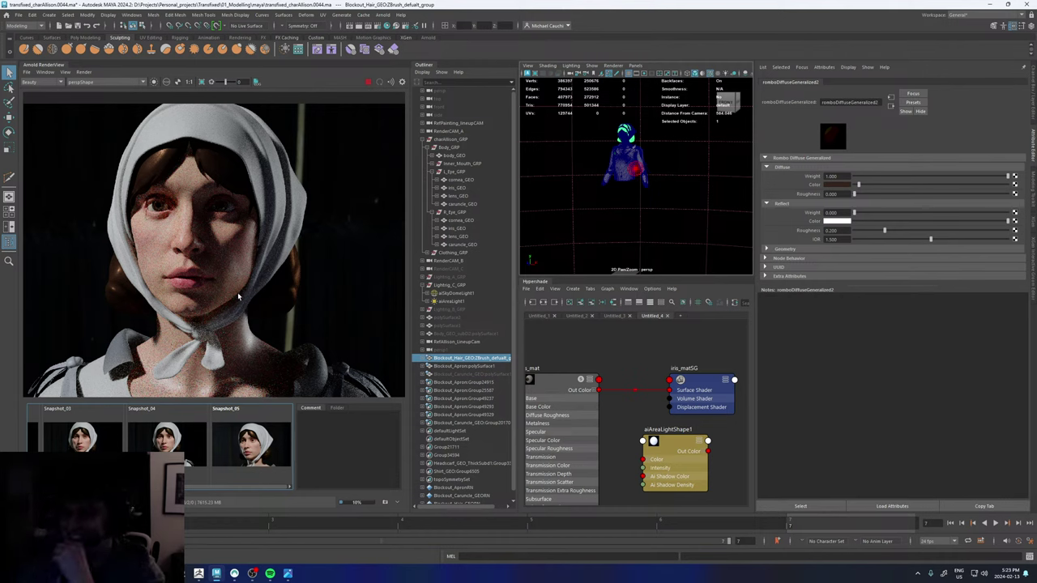
scroll(187, 241, down, 3)
scroll(187, 241, up, 5)
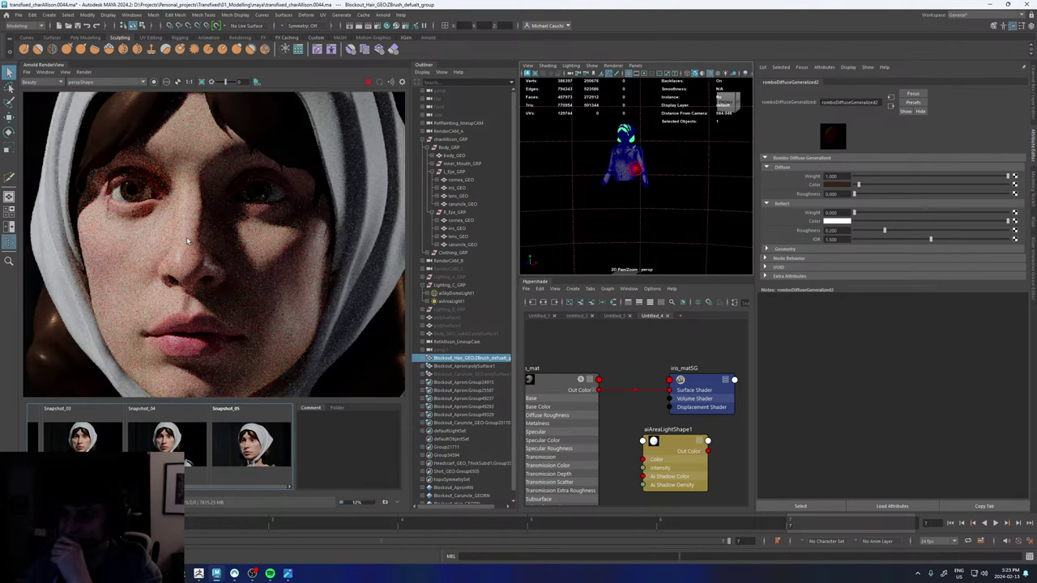
- Compare the face lighting in the current render with Snapshot_04 up close
click(185, 452)
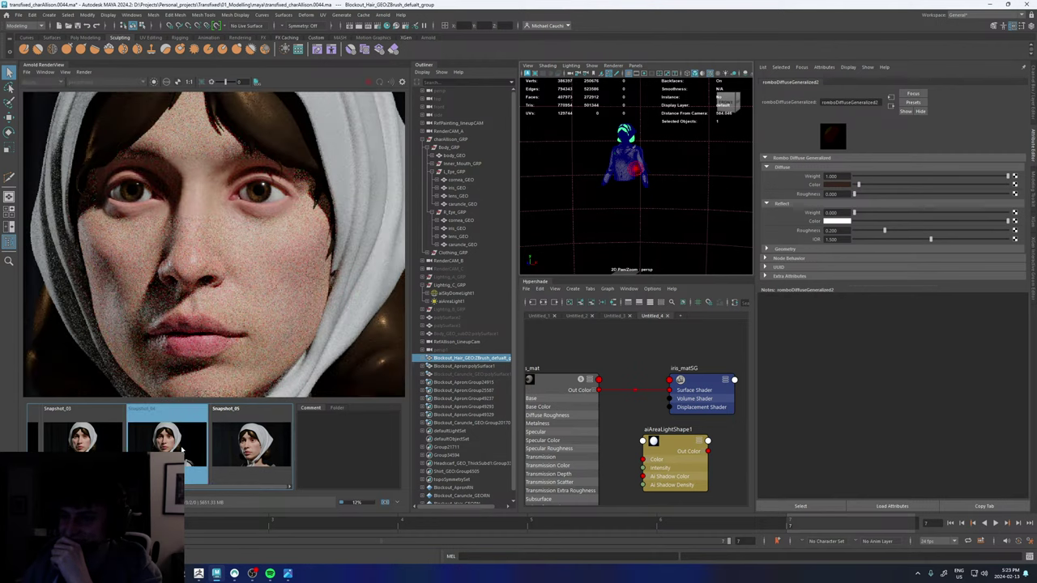
click(186, 451)
click(185, 451)
click(185, 452)
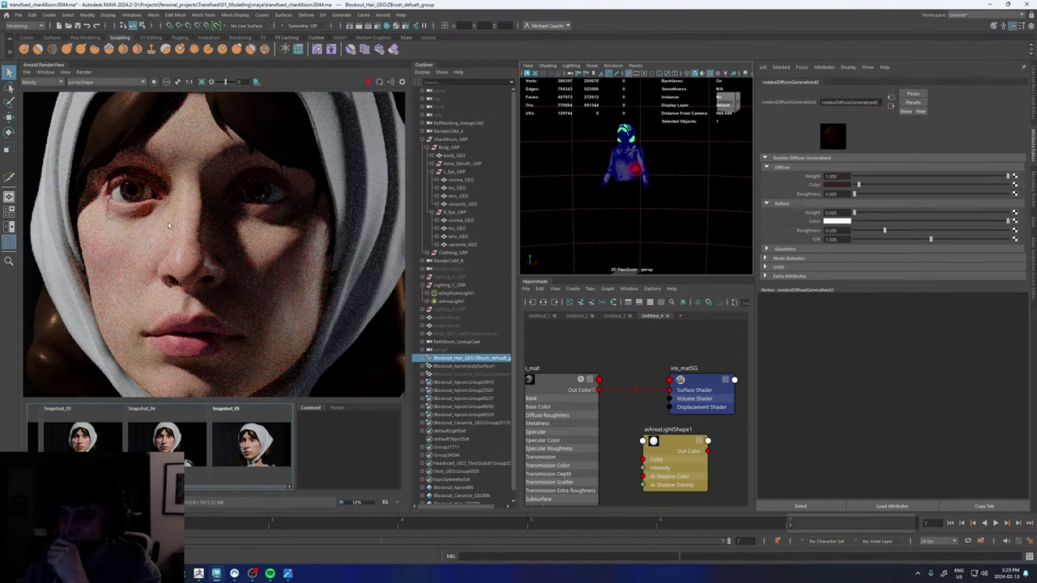
scroll(167, 107, up, 2)
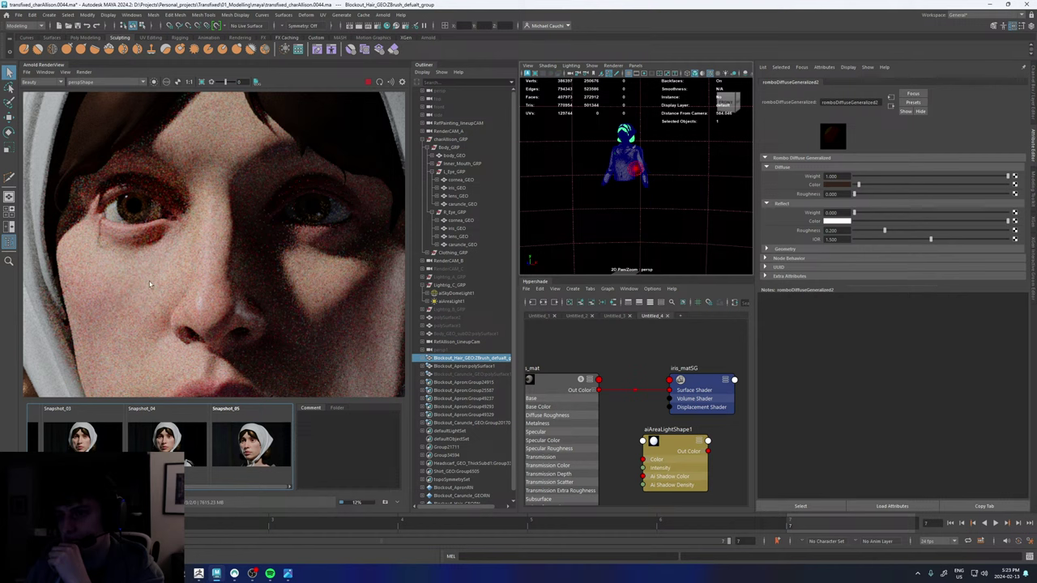
click(211, 384)
click(210, 463)
click(210, 463)
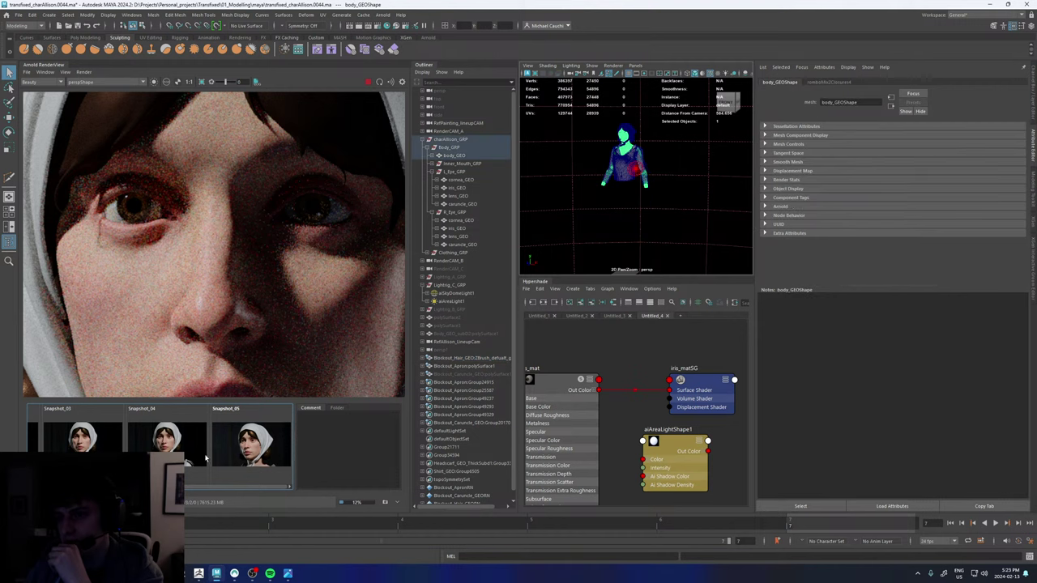
click(188, 451)
click(188, 450)
- Frame the full render and compare the head and shoulder lighting with Snapshot_04
key(f)
scroll(172, 262, up, 2)
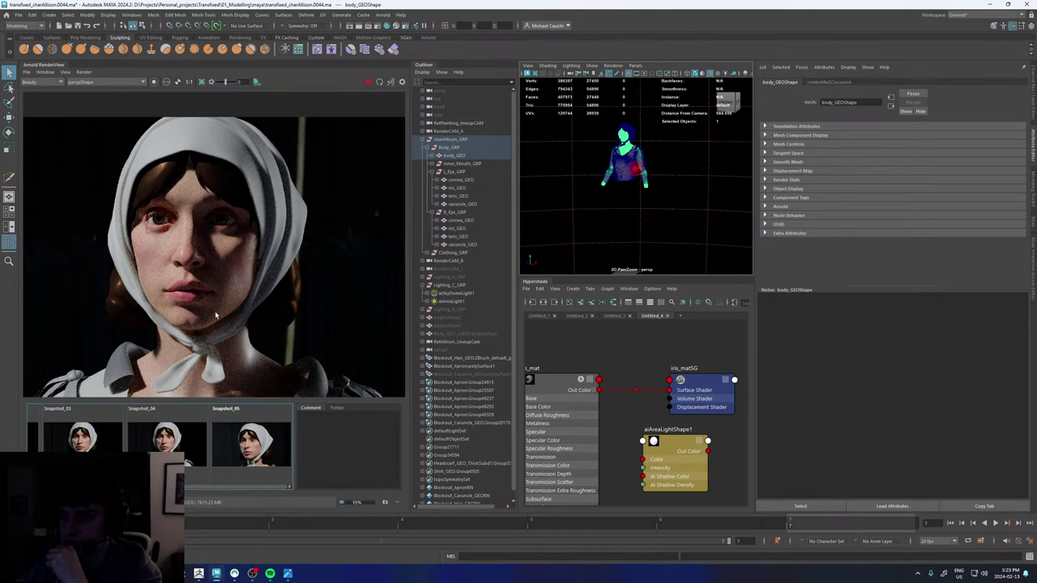
alt+middle_drag(215, 311, 217, 267)
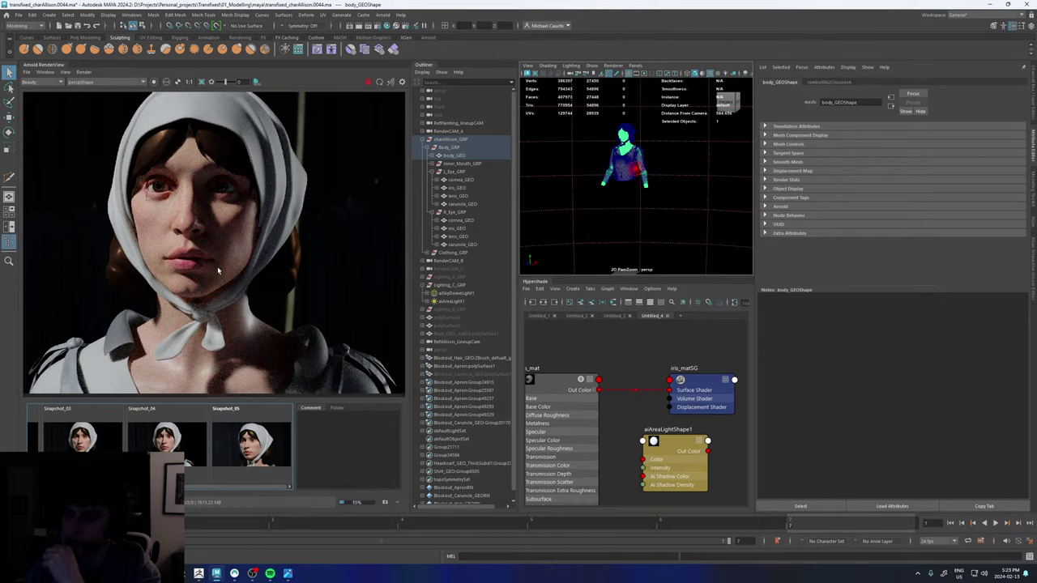
click(187, 440)
click(187, 440)
click(188, 442)
scroll(207, 223, down, 4)
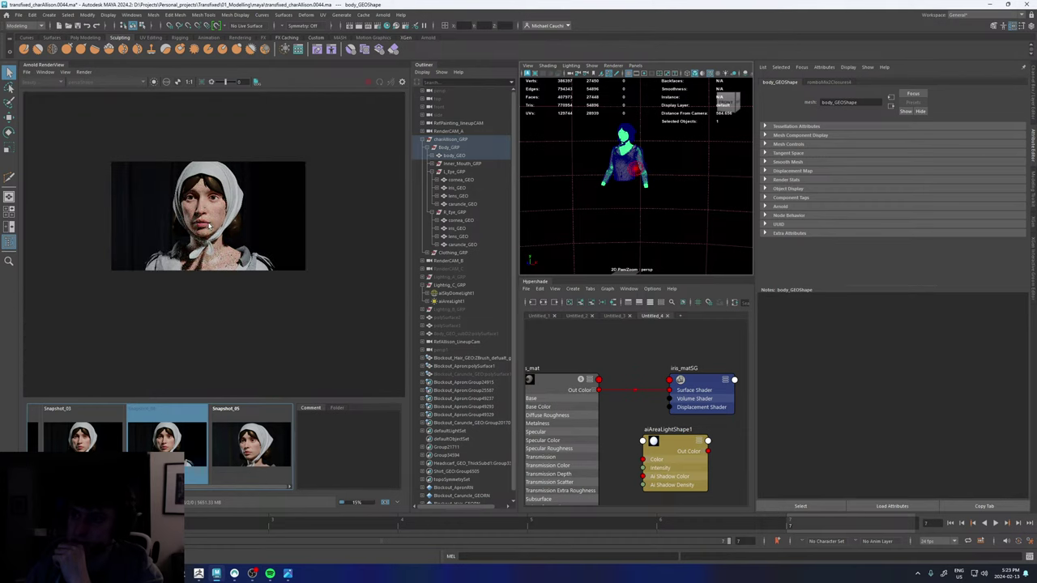
scroll(205, 229, up, 4)
- Compare the current render's lighting with Snapshot_03 and Snapshot_01
click(100, 451)
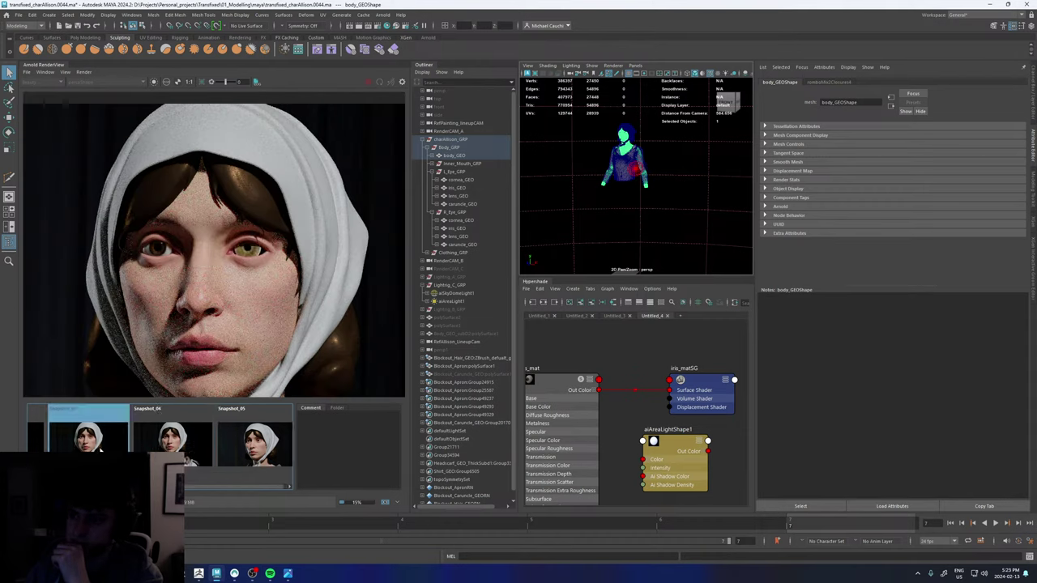
click(101, 450)
middle_drag(112, 374, 183, 325)
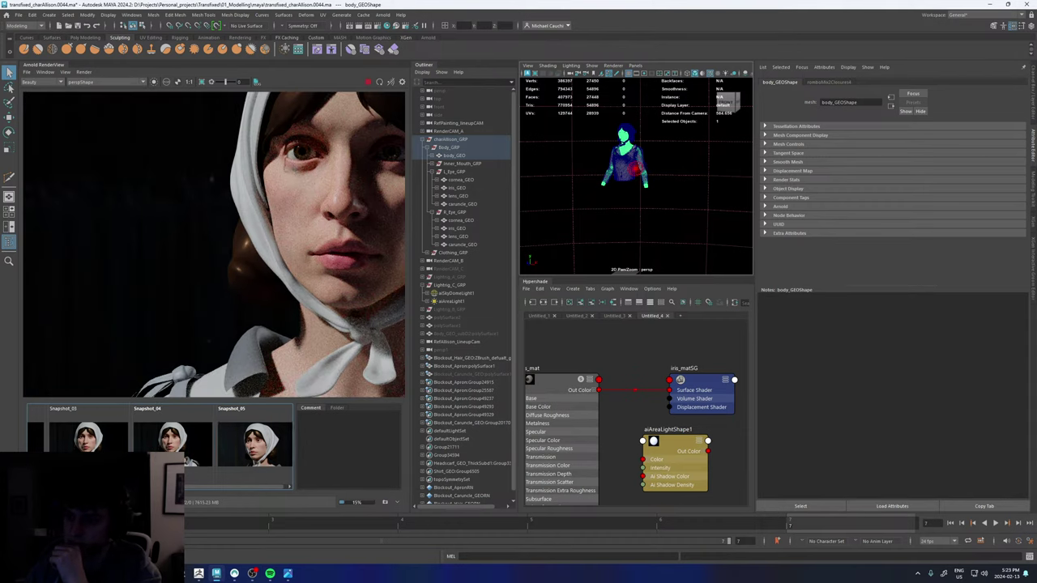
scroll(81, 444, up, 3)
click(73, 443)
scroll(273, 235, down, 3)
scroll(273, 235, up, 4)
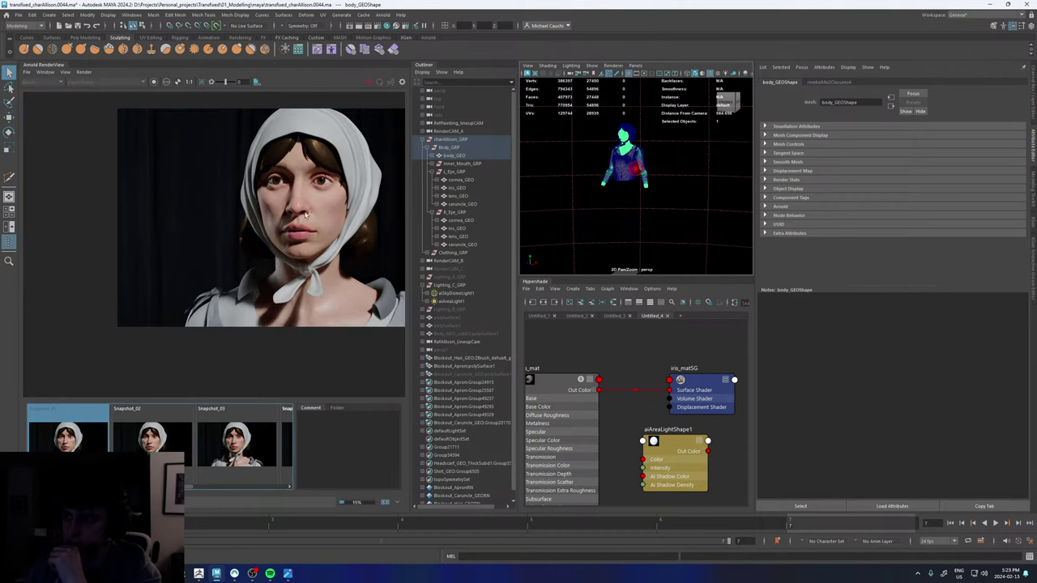
click(70, 437)
click(70, 438)
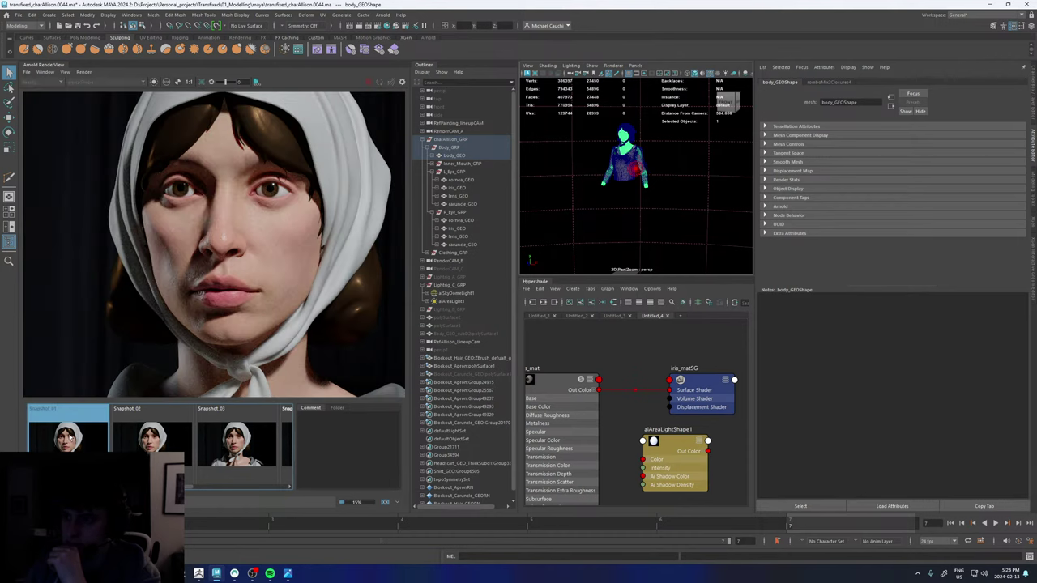
click(69, 438)
click(69, 438)
click(70, 438)
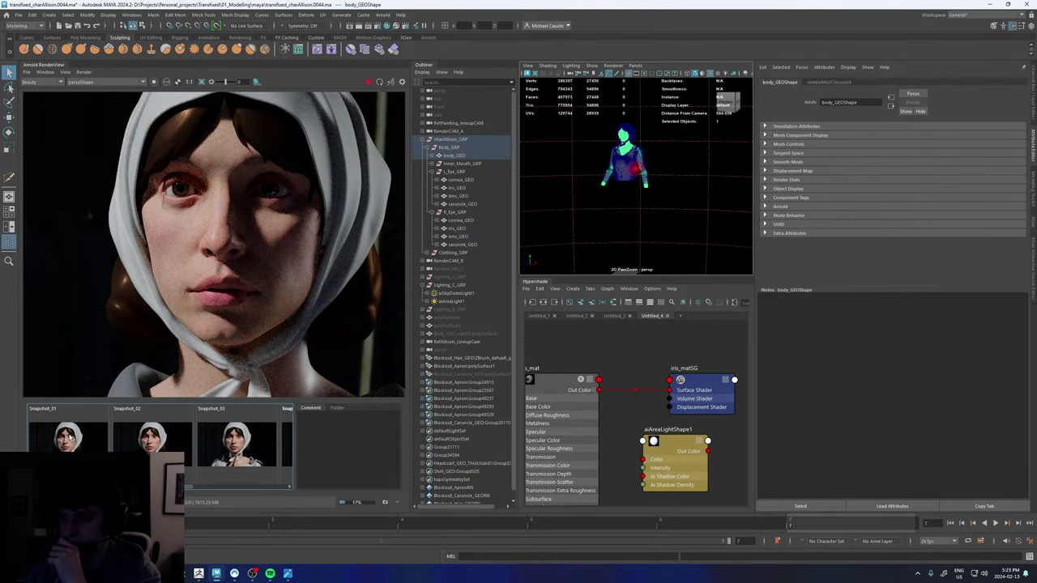
- Examine the light and shadow on the current render's face, both in the overall framing and up close
scroll(241, 249, down, 4)
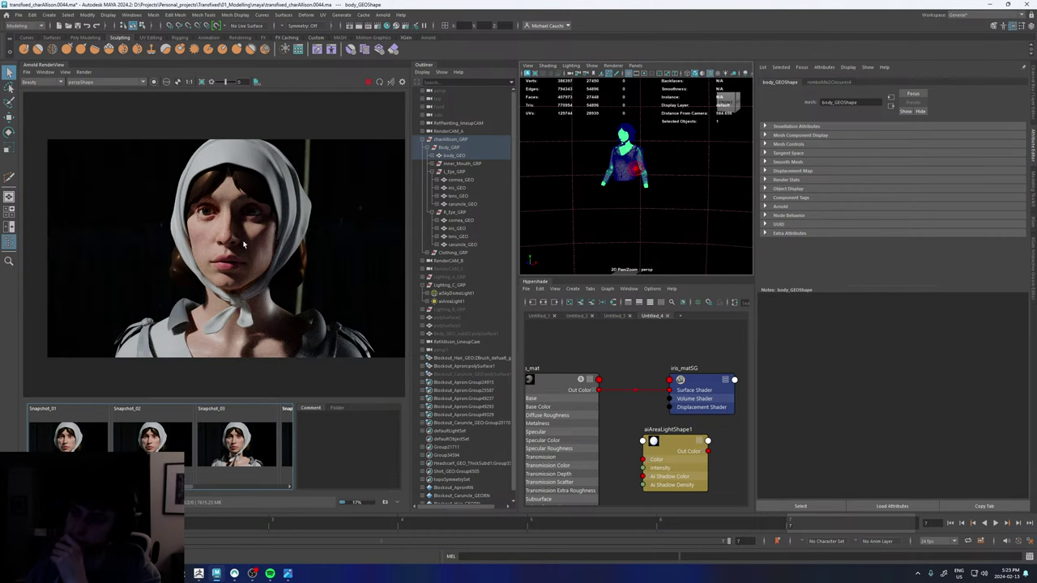
scroll(245, 245, up, 4)
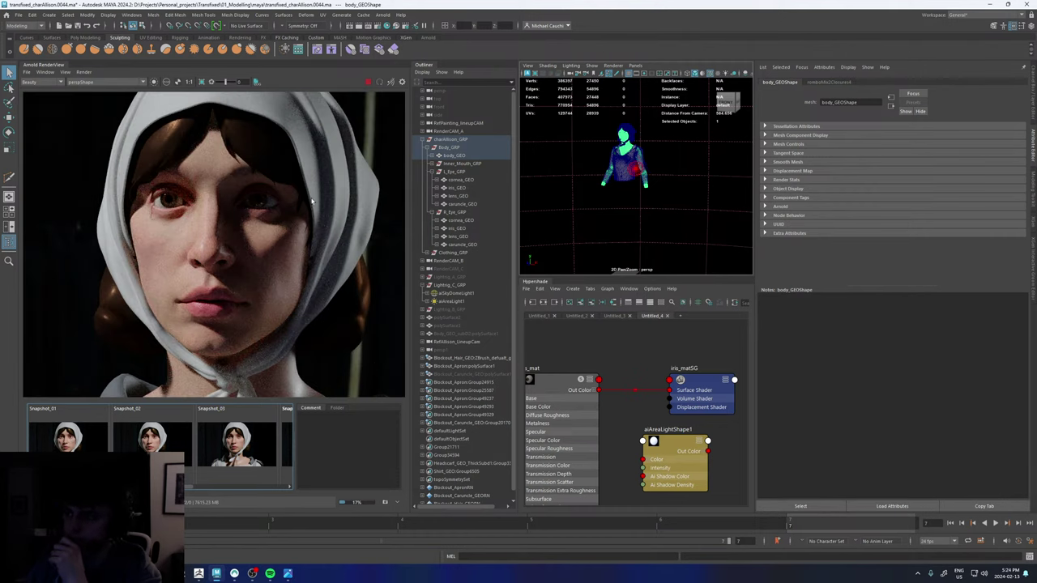
scroll(250, 222, down, 3)
scroll(275, 223, down, 2)
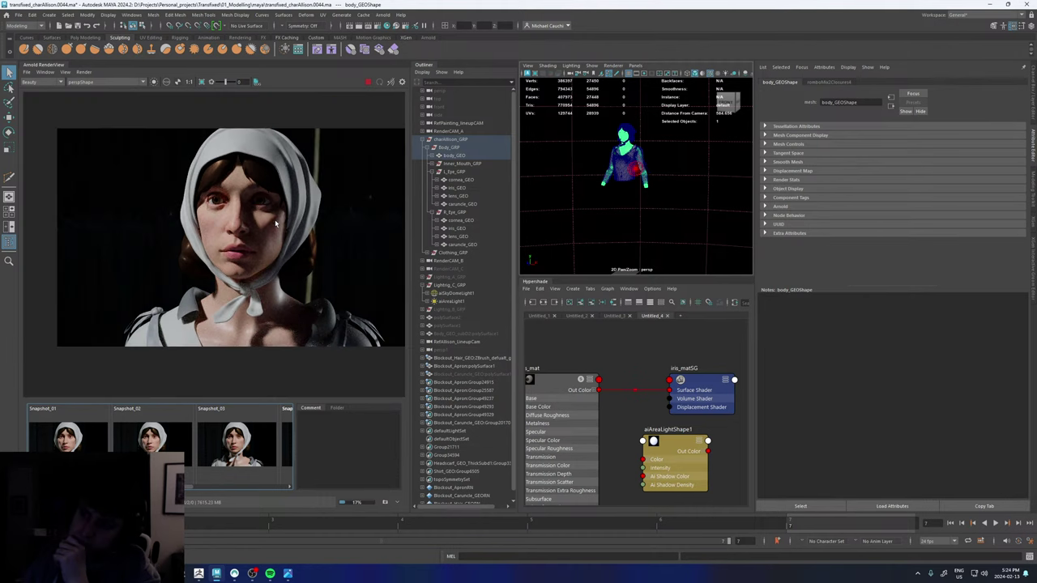
scroll(276, 224, up, 5)
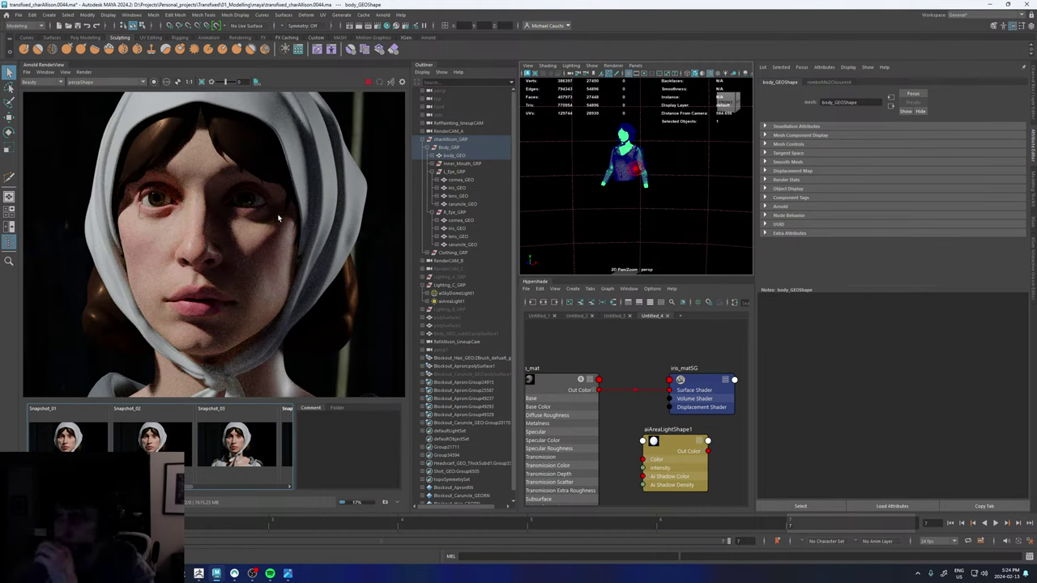
scroll(218, 220, down, 4)
scroll(225, 182, up, 3)
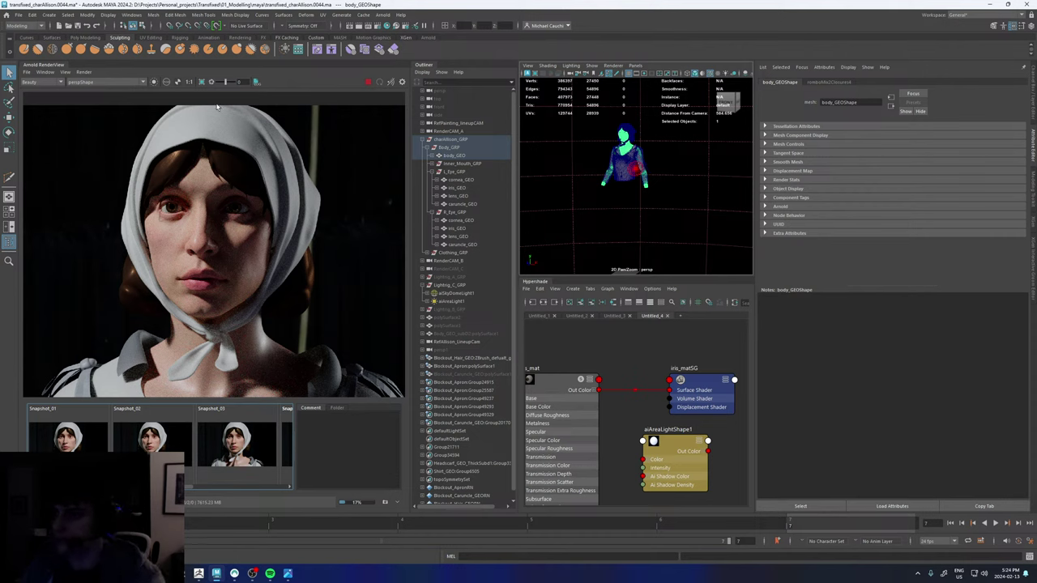
- Switch the render camera to RenderCam_D and stop the live render
click(77, 83)
click(86, 106)
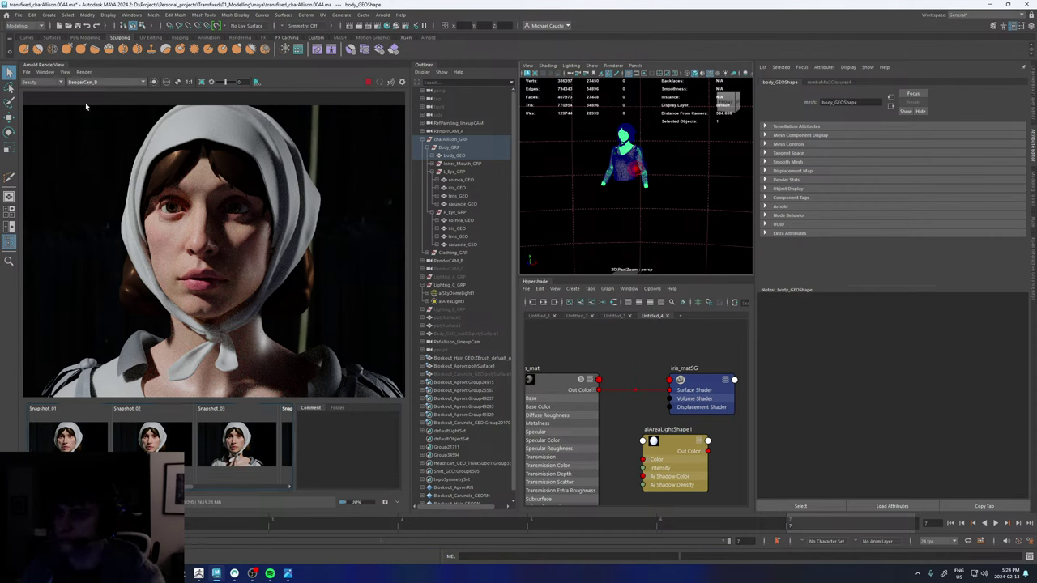
click(369, 83)
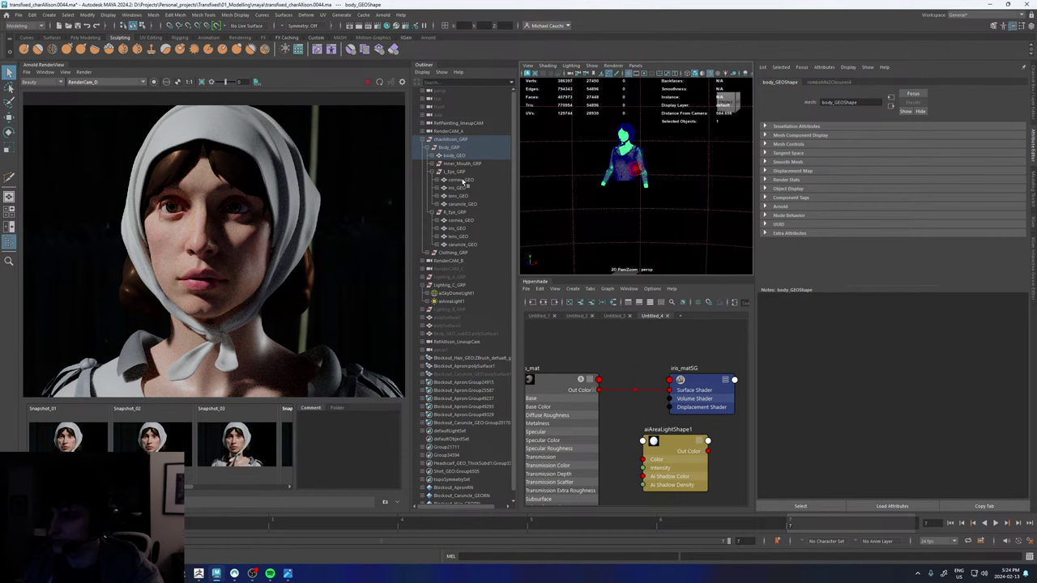
- Collapse charAllison_GRP, look through the persp1 camera in the viewport and select that camera
click(423, 140)
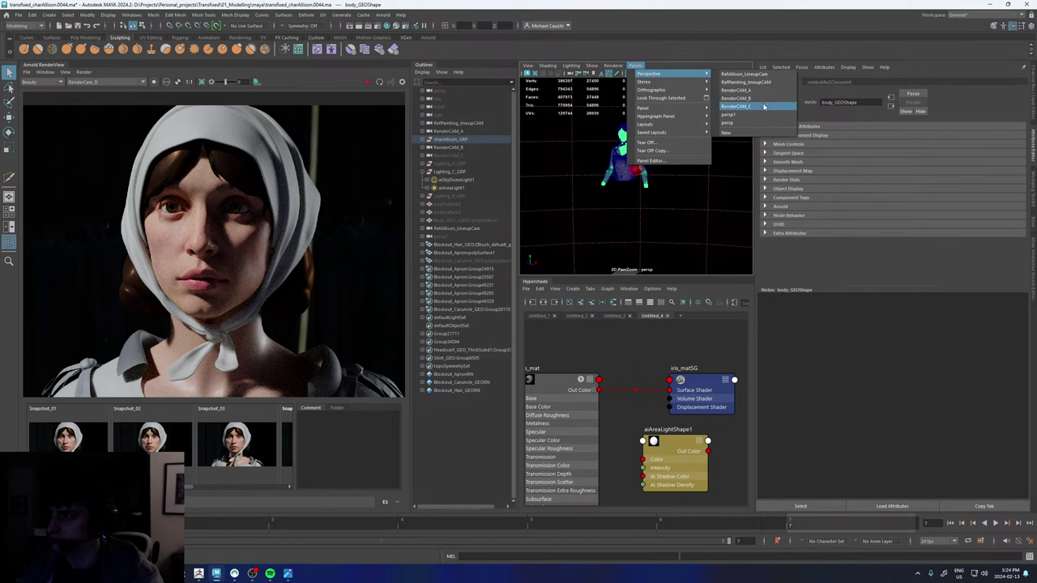
click(763, 107)
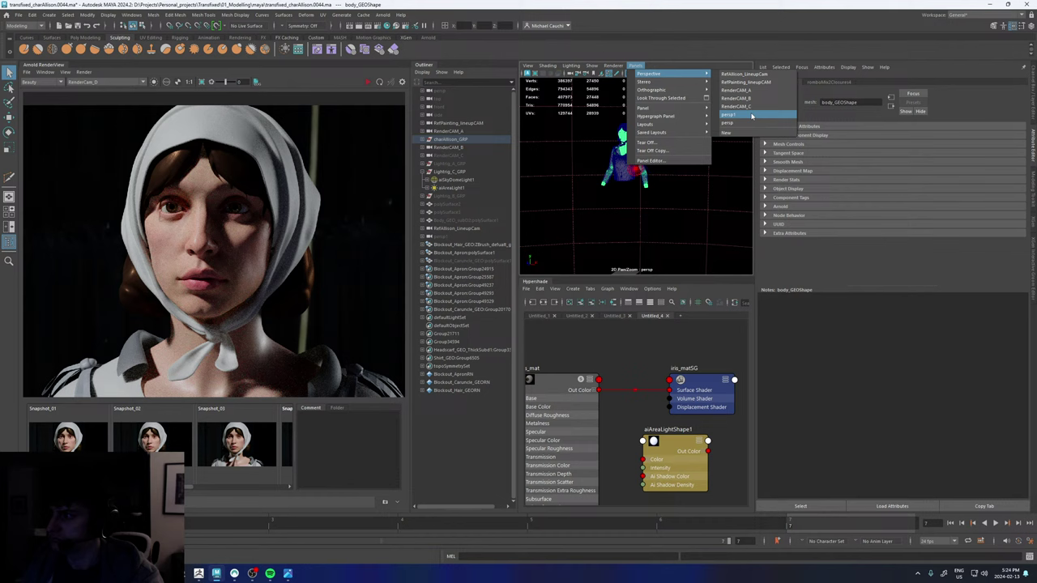
click(567, 74)
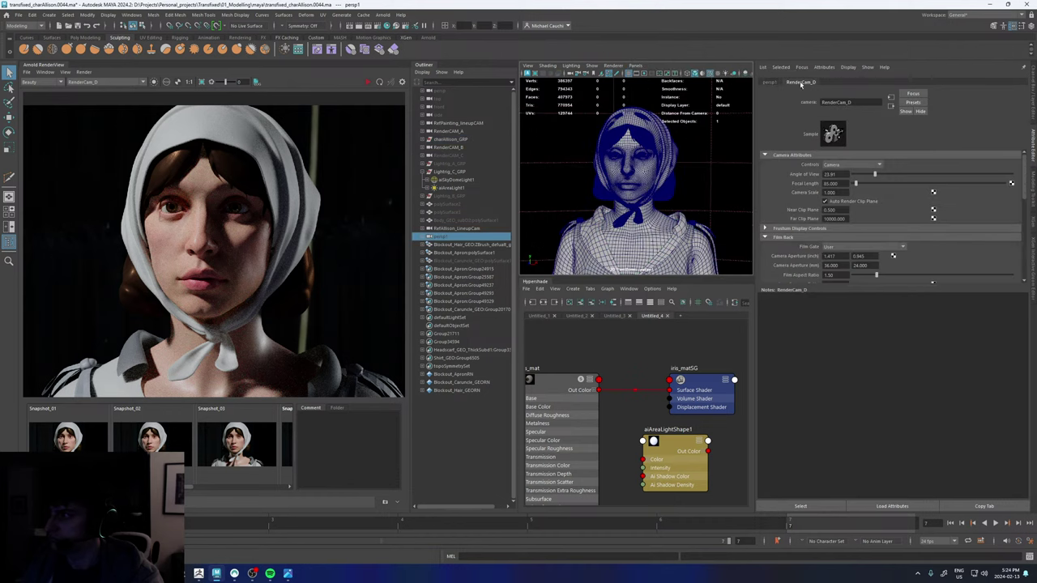
- Try to rename the persp1 camera's transform with its shape's name, RenderCam_D
double_click(827, 102)
key(ctrl+c)
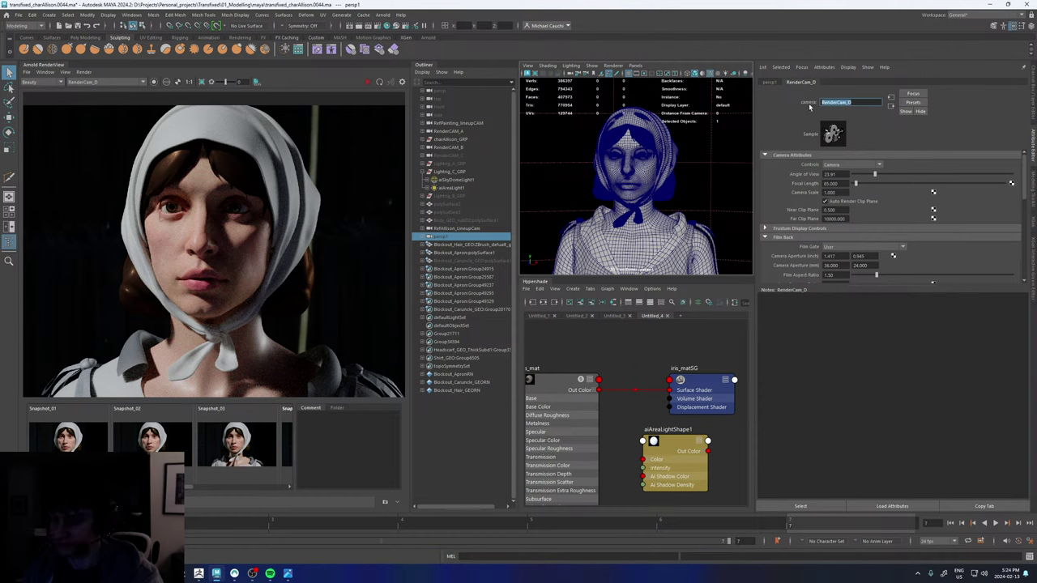
click(773, 83)
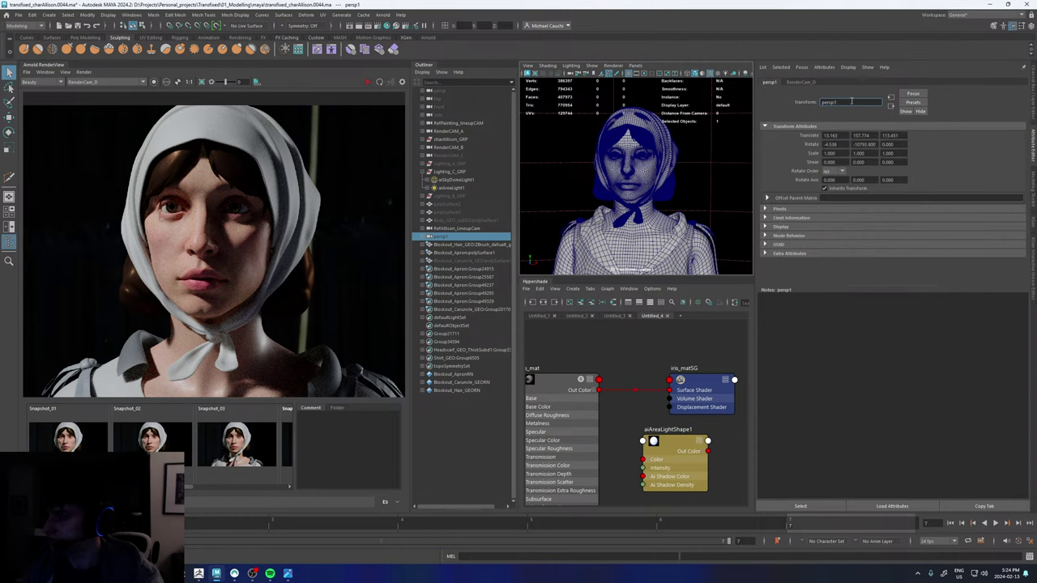
double_click(851, 101)
key(ctrl+v)
- Rename the persp1 camera's shape node as RenderCam_DShape
click(806, 84)
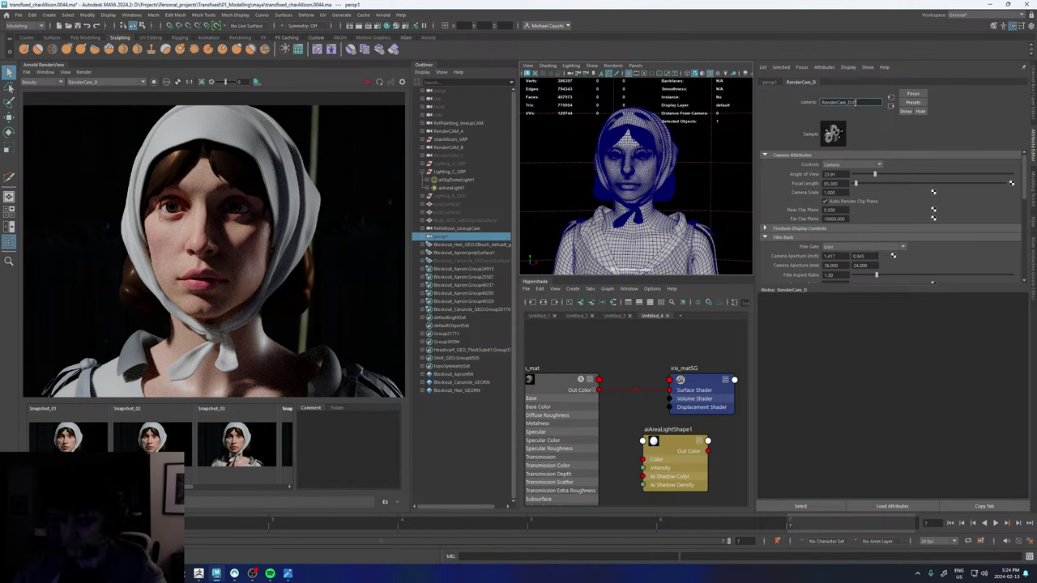
text(shape)
key(Return)
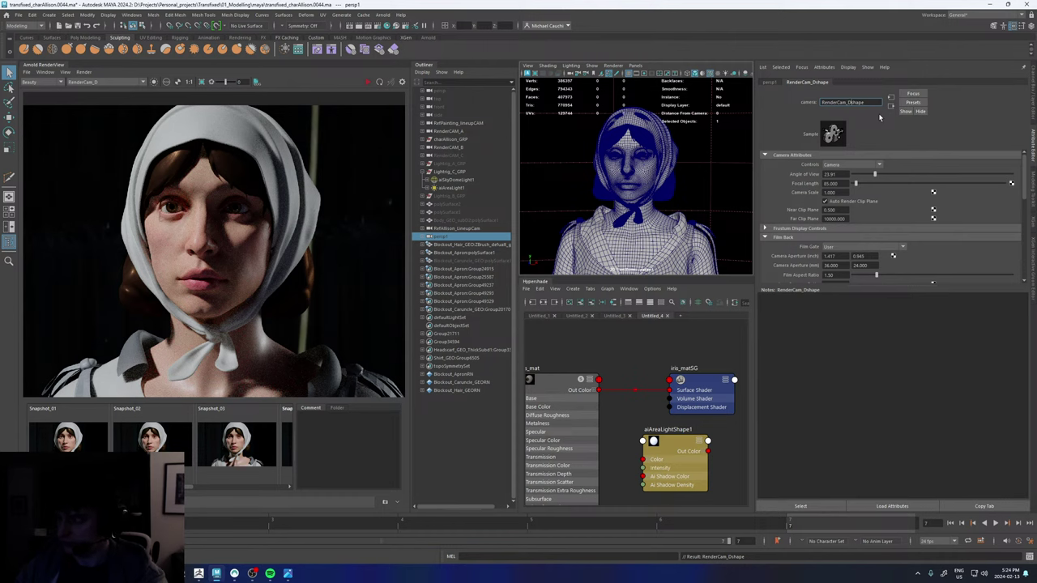
key(BackSpace)
text(S)
key(Return)
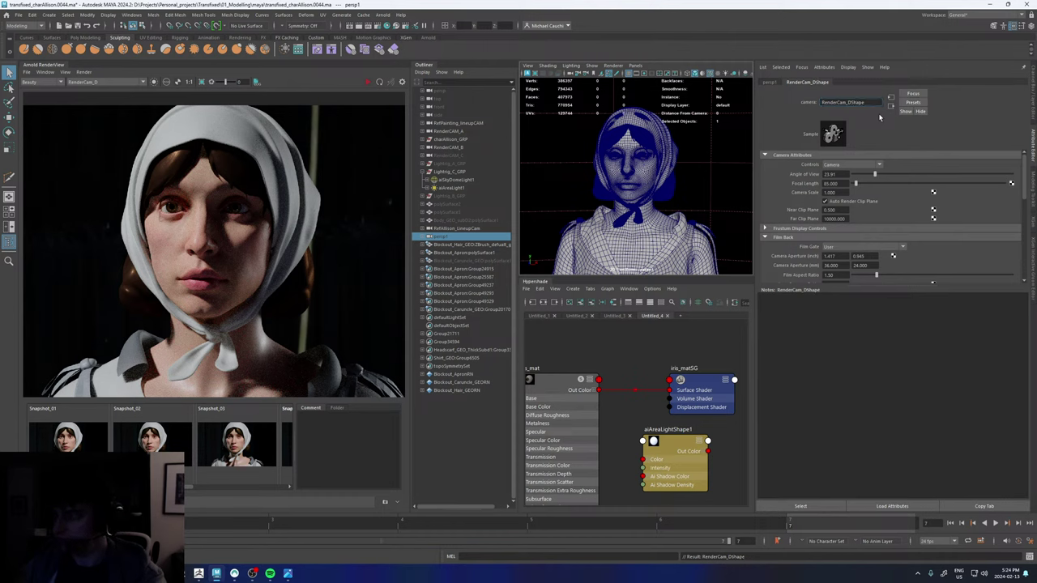
- Rename the persp1 transform as RenderCAM_D, reusing the naming copied from RenderCAM_B's shape node
click(449, 148)
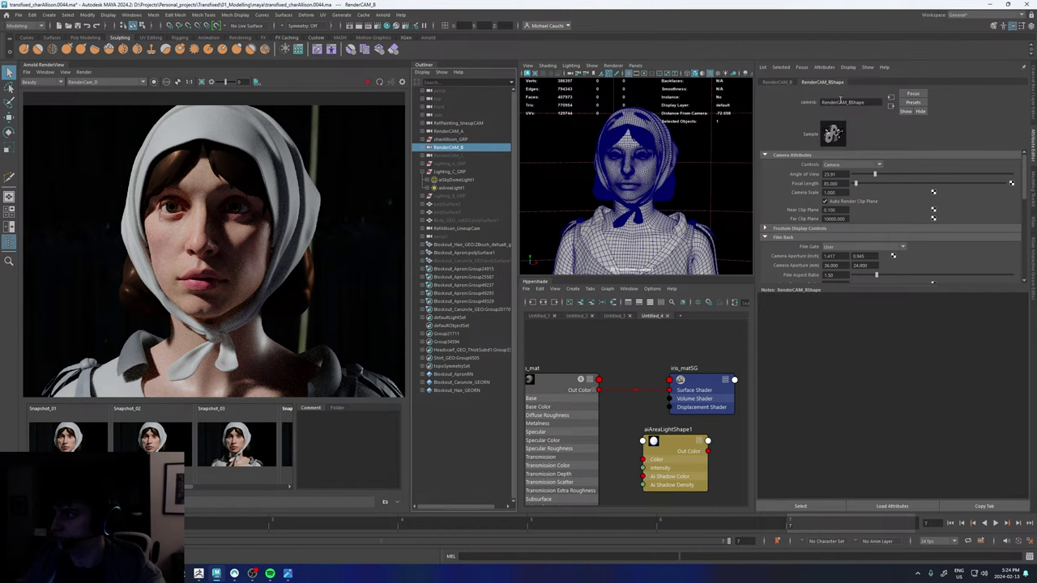
double_click(858, 103)
key(ctrl+c)
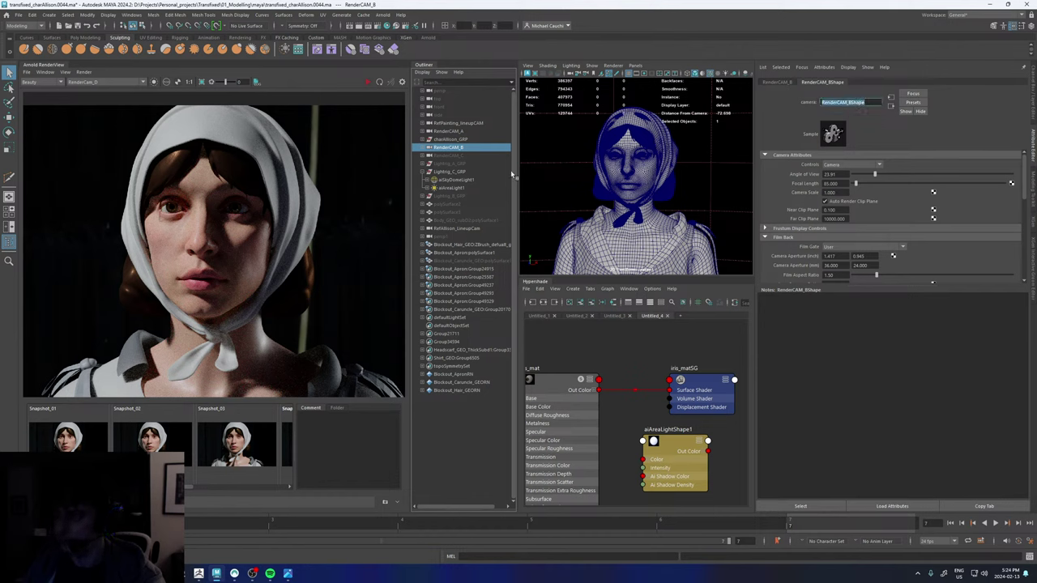
click(451, 236)
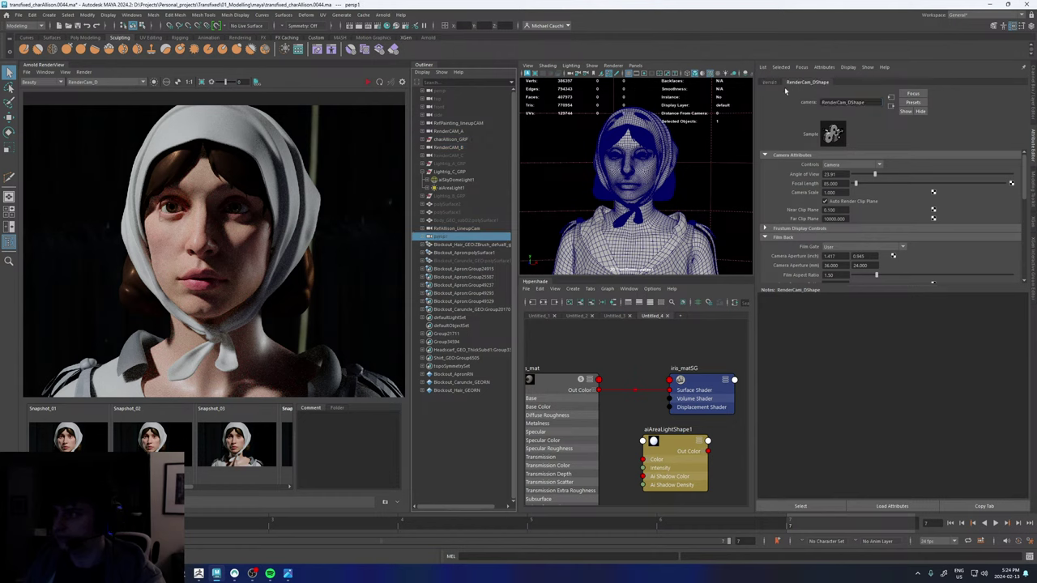
click(769, 83)
double_click(838, 103)
key(ctrl+v)
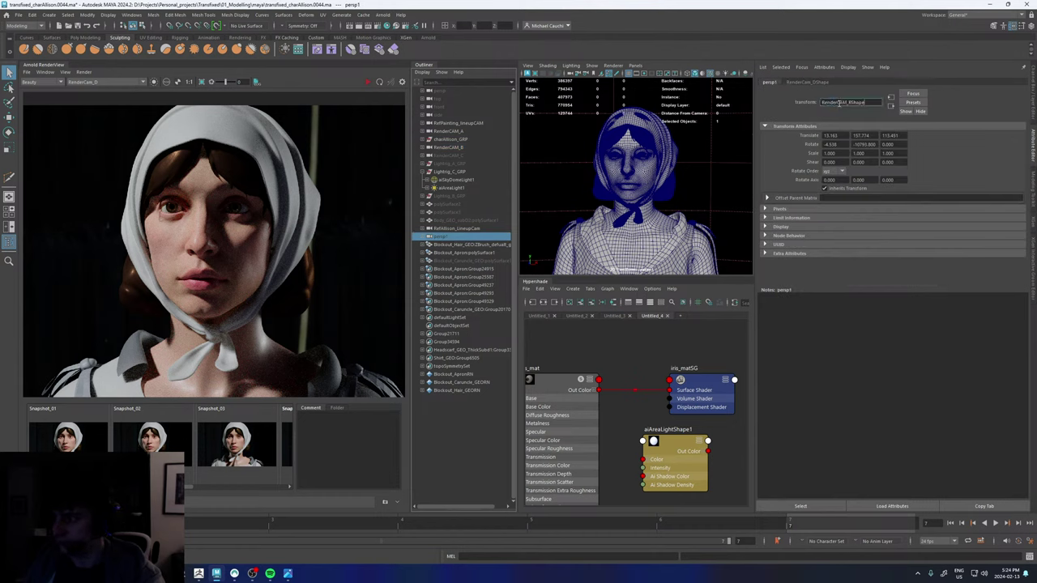
key(BackSpace)
key(BackSpace)
text(D)
key(Return)
click(823, 82)
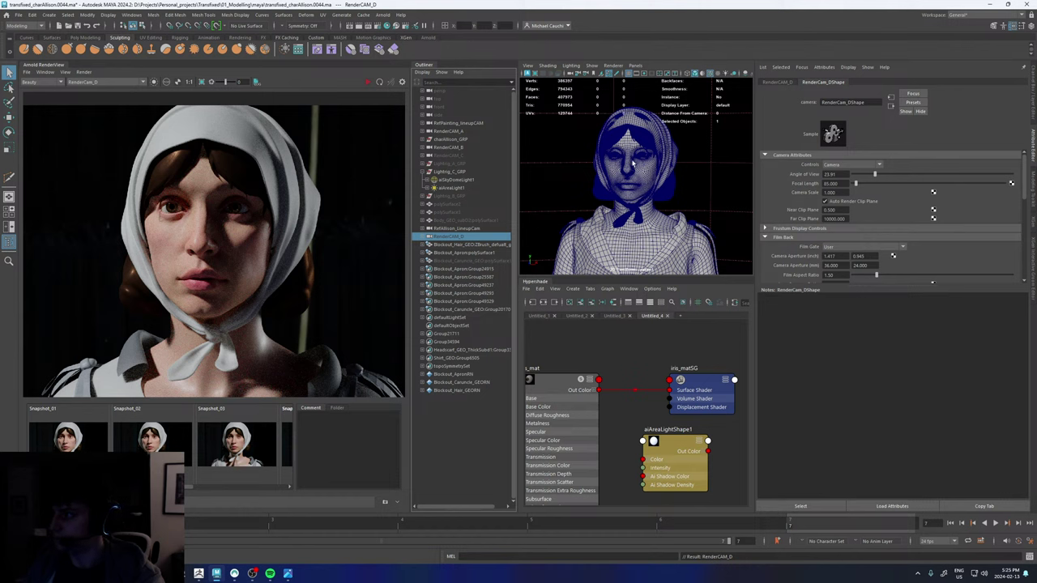
- Look through RenderCAM_D in the viewport and collapse the Arnold RenderView
click(635, 66)
mouse_move(664, 73)
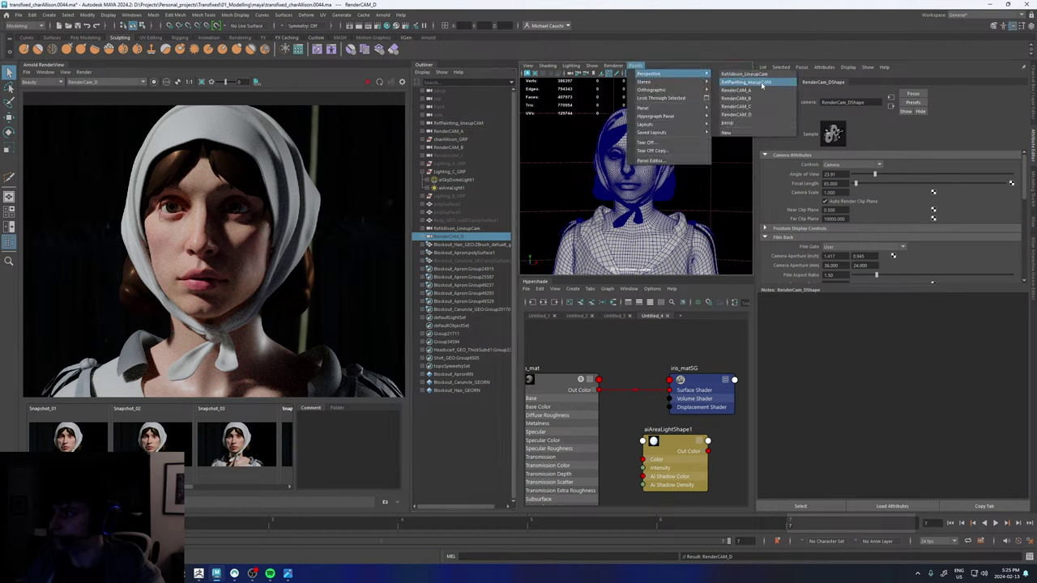
click(745, 115)
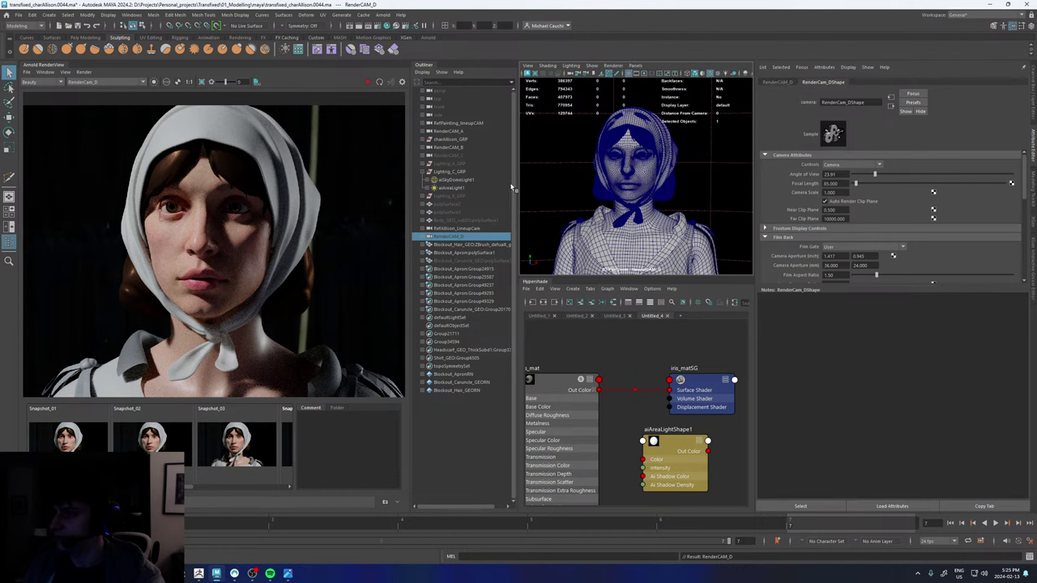
double_click(50, 65)
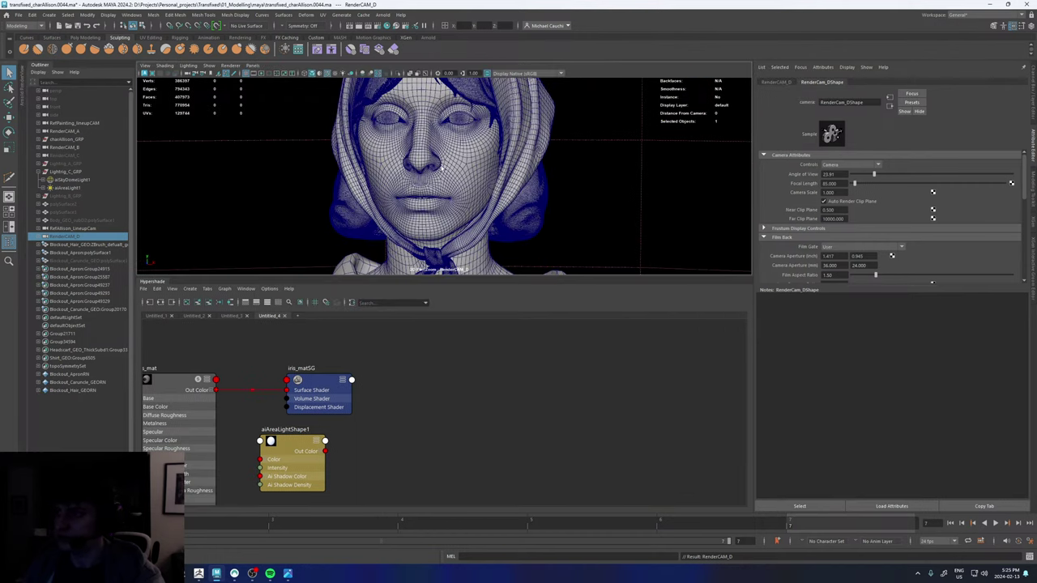
- Expand charAllison_GRP and select iris_GEO under L_Eye_GRP to read its distance from the camera
click(38, 139)
click(37, 140)
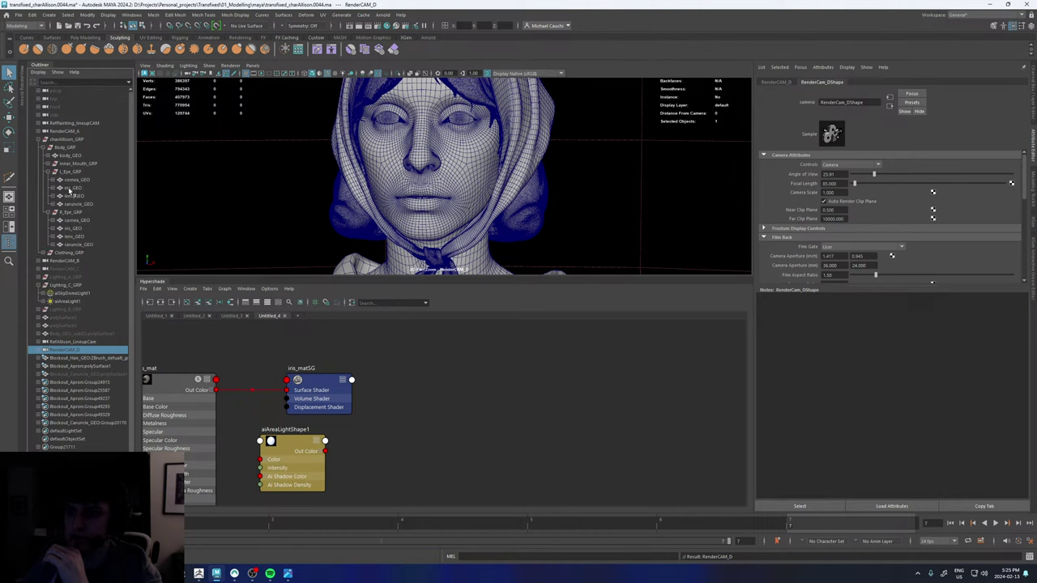
click(70, 189)
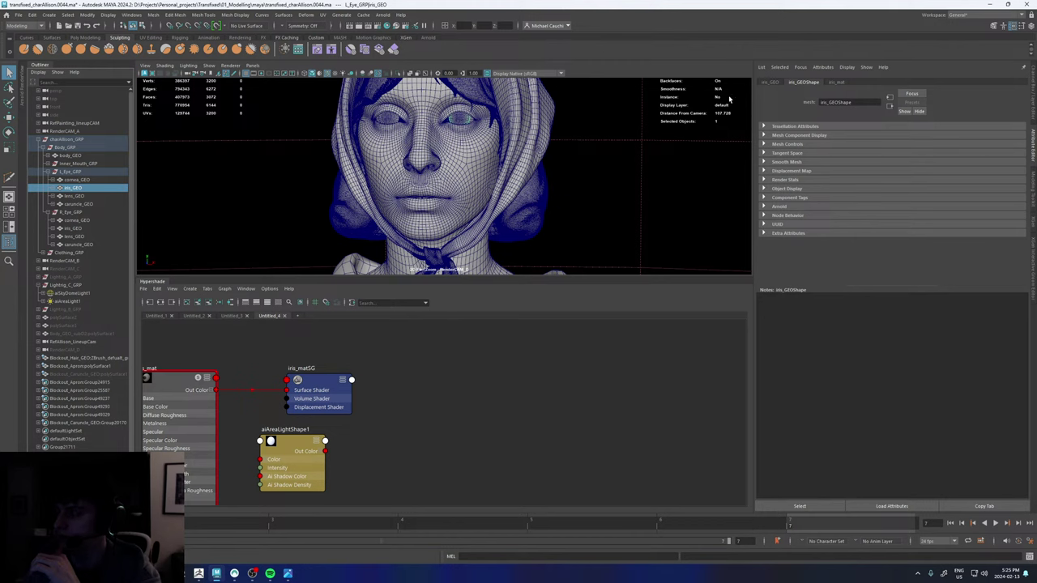
- Enable depth of field in RenderCAM_D's Arnold attributes and set the Focus Distance to 106
click(186, 76)
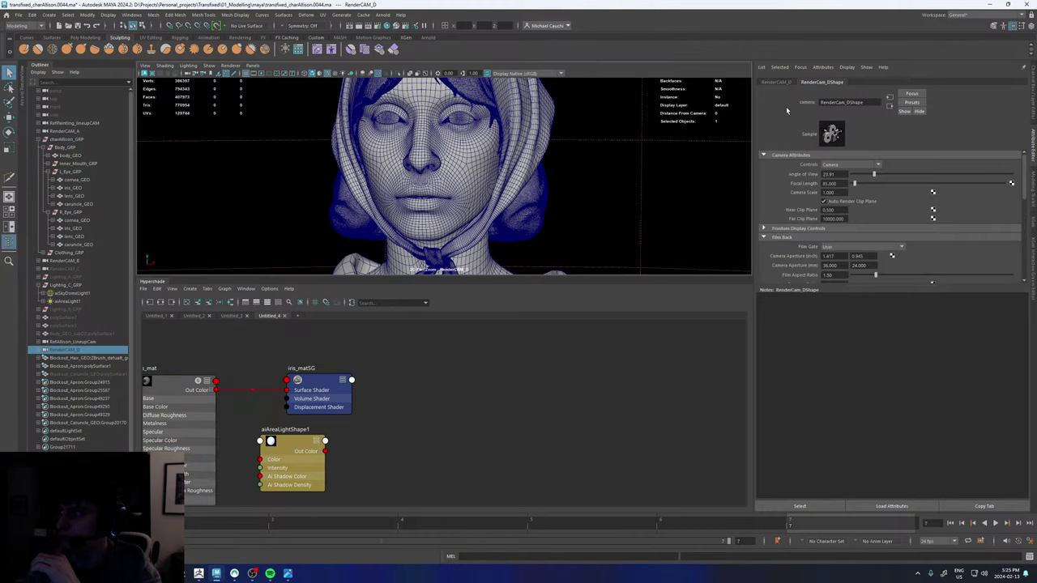
scroll(782, 233, down, 8)
click(784, 217)
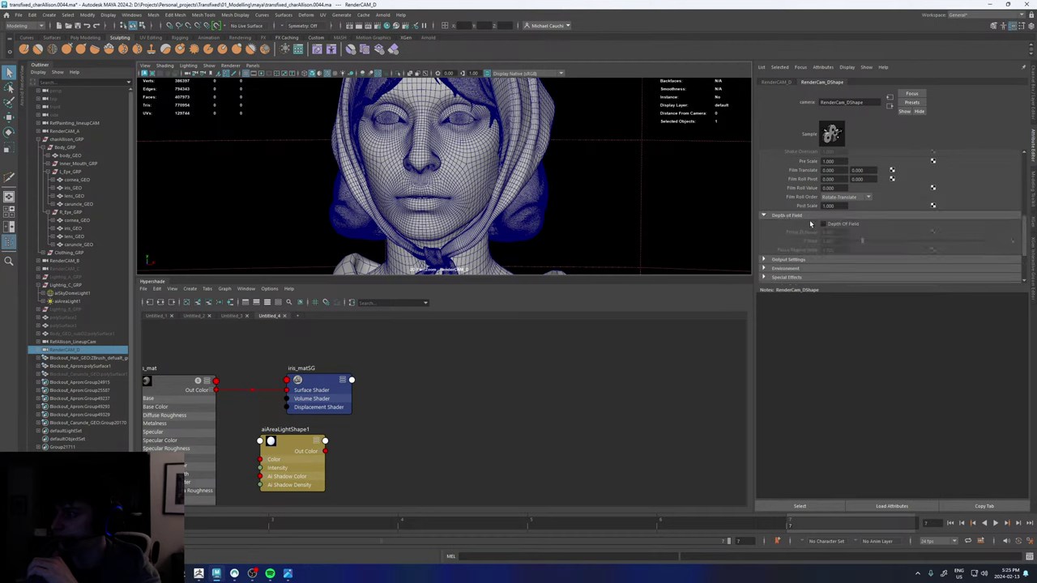
scroll(781, 235, down, 2)
click(778, 252)
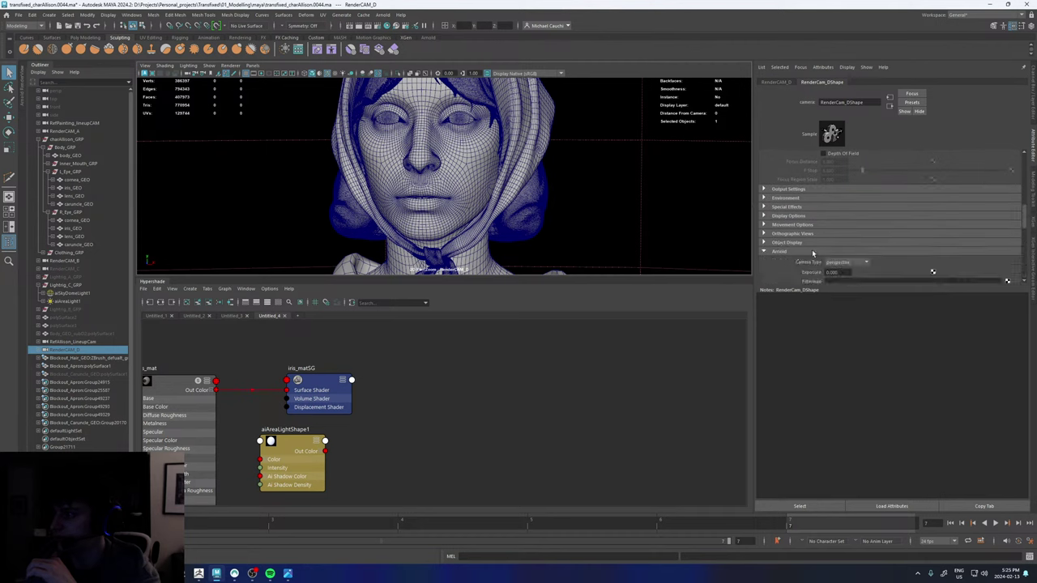
scroll(818, 232, down, 3)
drag(843, 198, 815, 198)
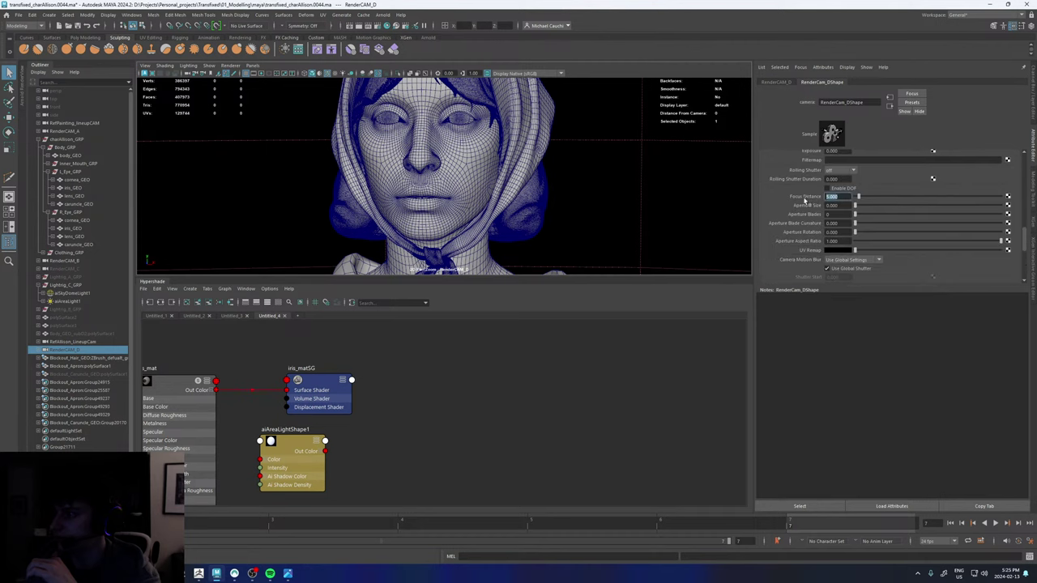
text(105)
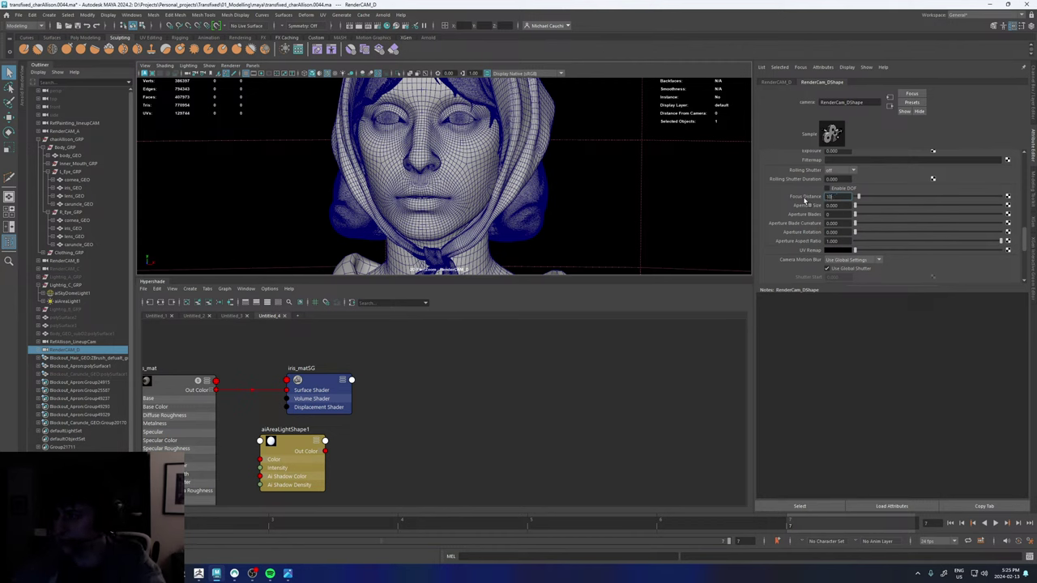
key(Return)
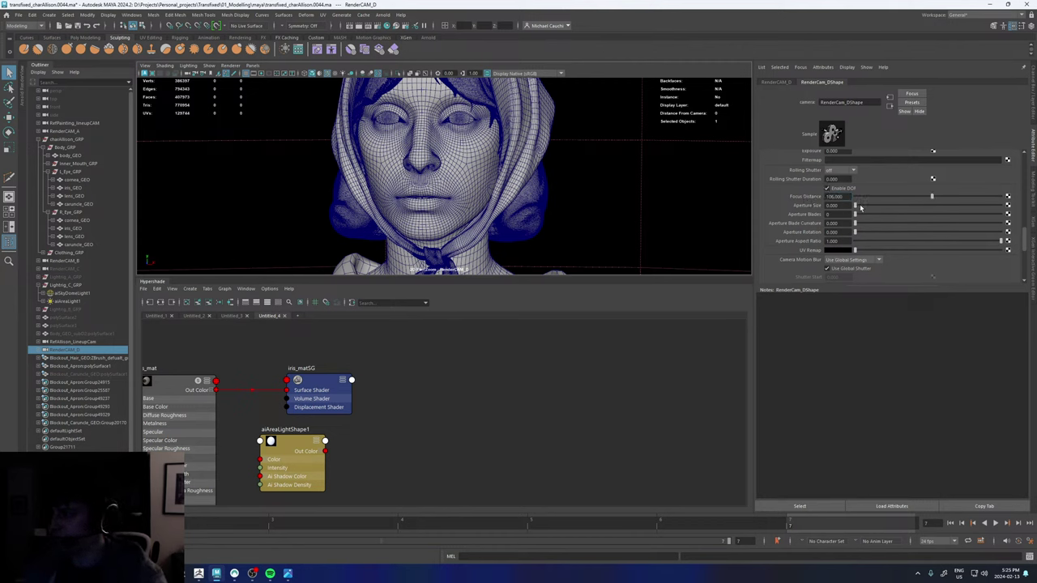
- Set RenderCAM_D's Arnold Aperture Size to 1 and Aperture Blades to 6
drag(837, 216, 813, 219)
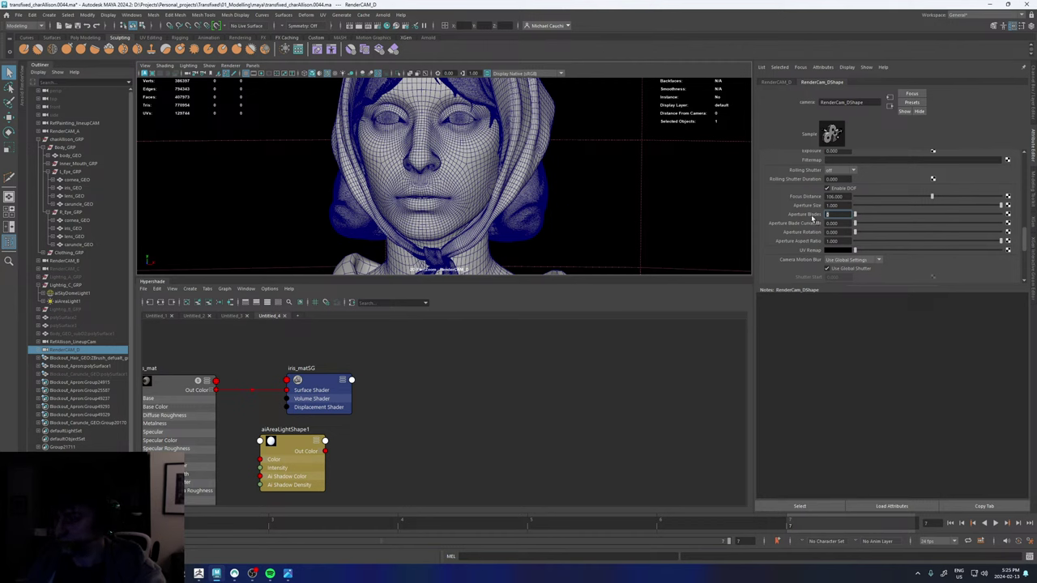
text(6)
key(Return)
scroll(810, 219, up, 5)
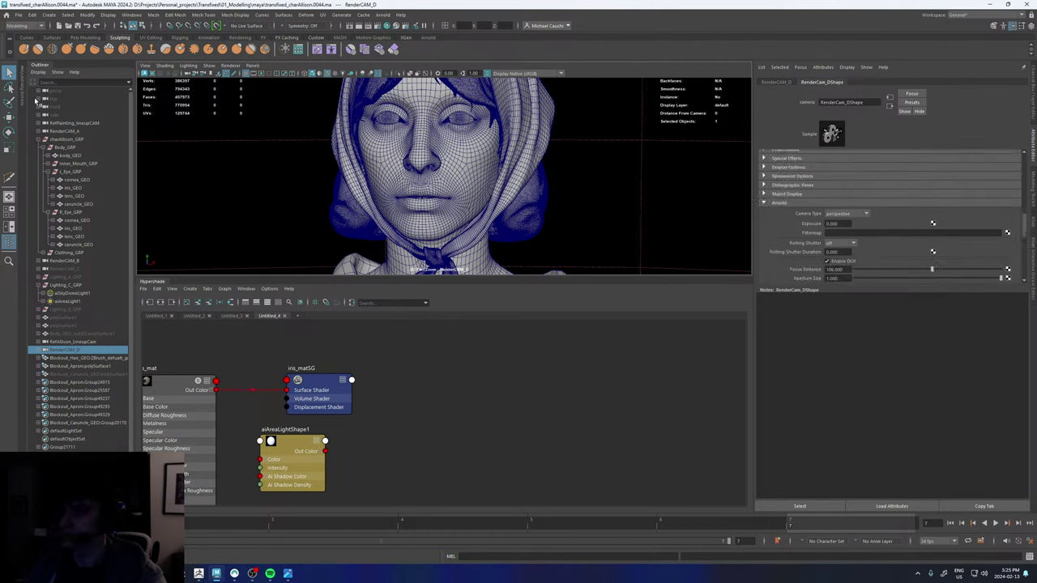
- Restore the Arnold RenderView and start rendering the character through RenderCAM_D
click(25, 93)
click(379, 82)
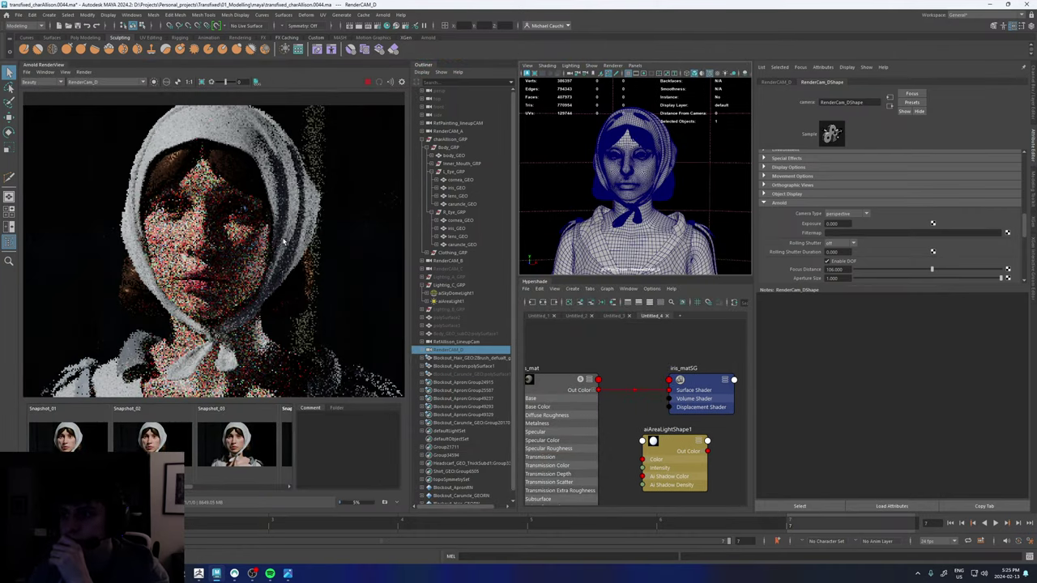
scroll(259, 256, down, 3)
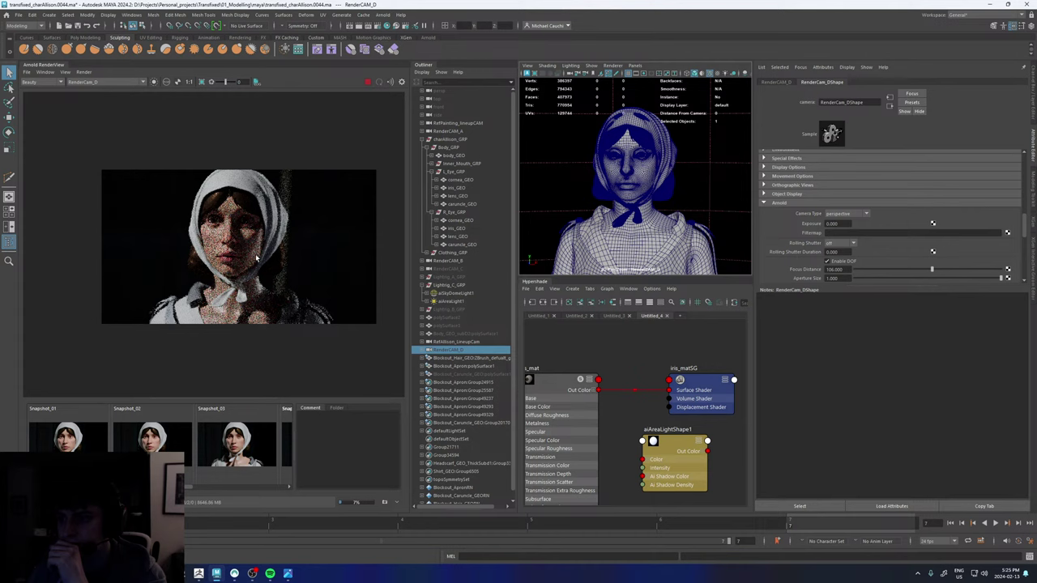
scroll(256, 258, up, 2)
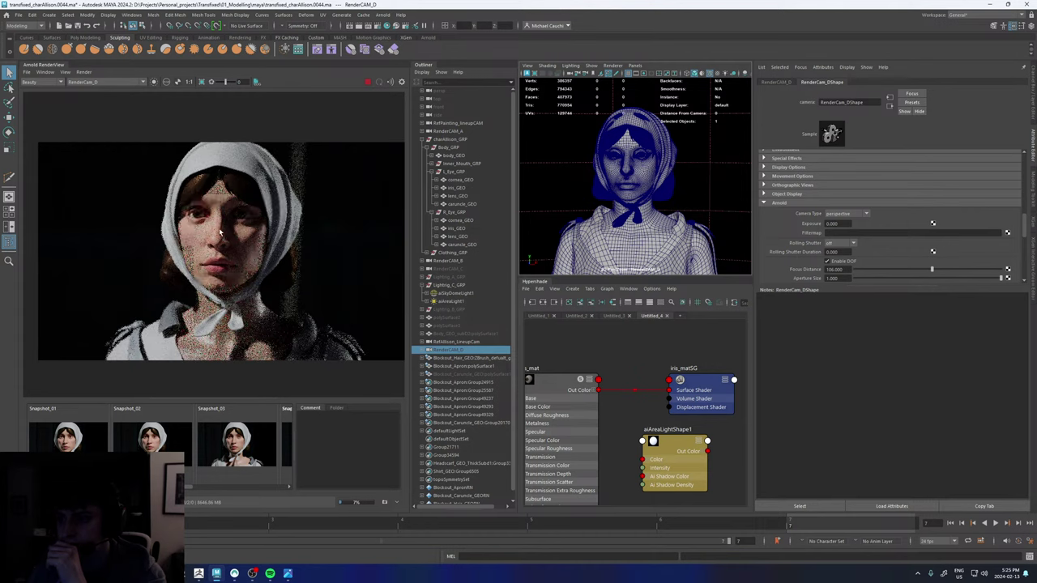
- Compare the current render against Snapshot_05 and repeatedly against Snapshot_04
drag(177, 487, 271, 488)
click(254, 448)
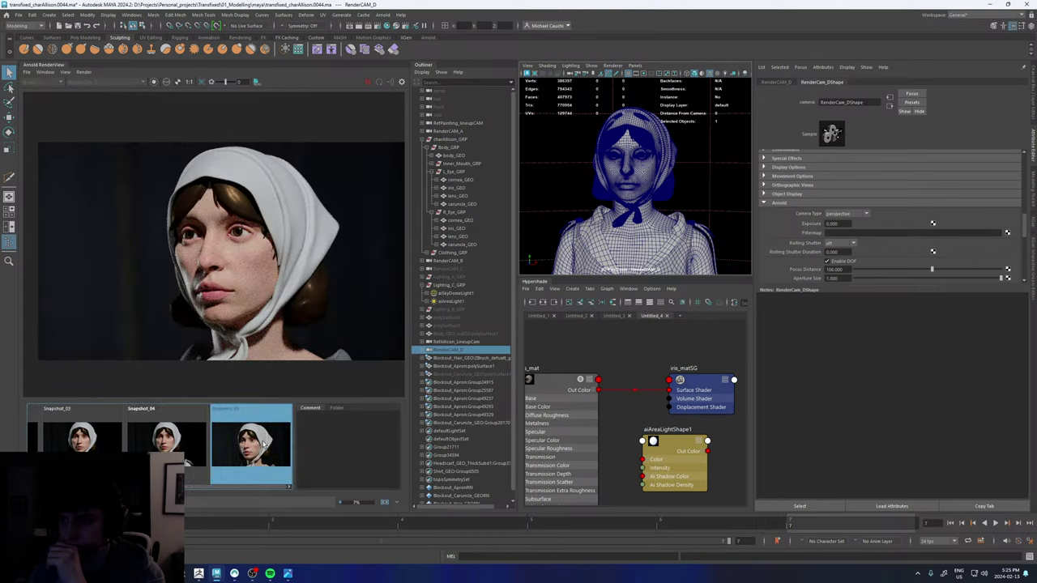
click(254, 444)
click(174, 443)
click(173, 447)
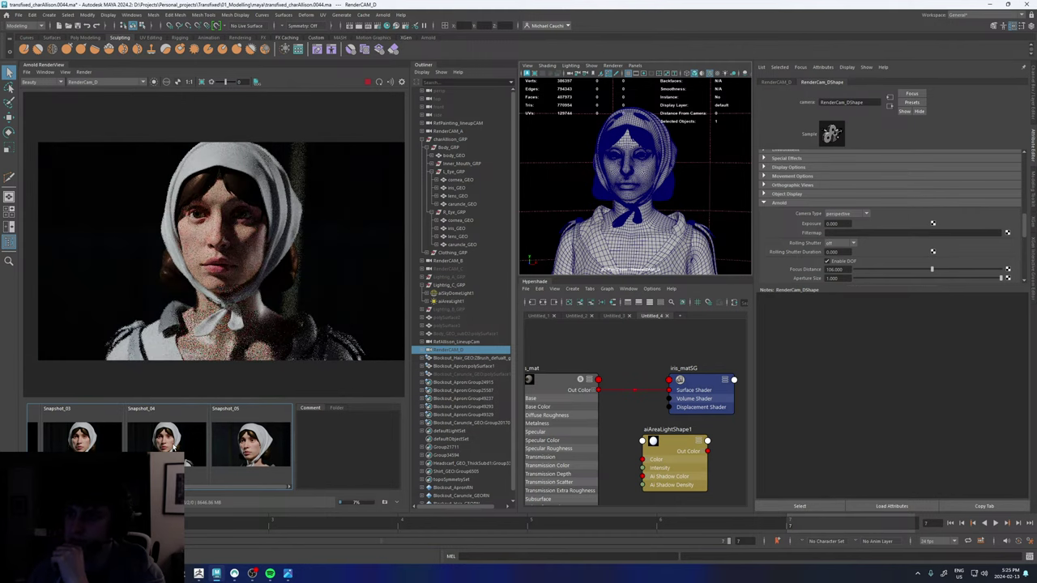
click(173, 447)
click(172, 447)
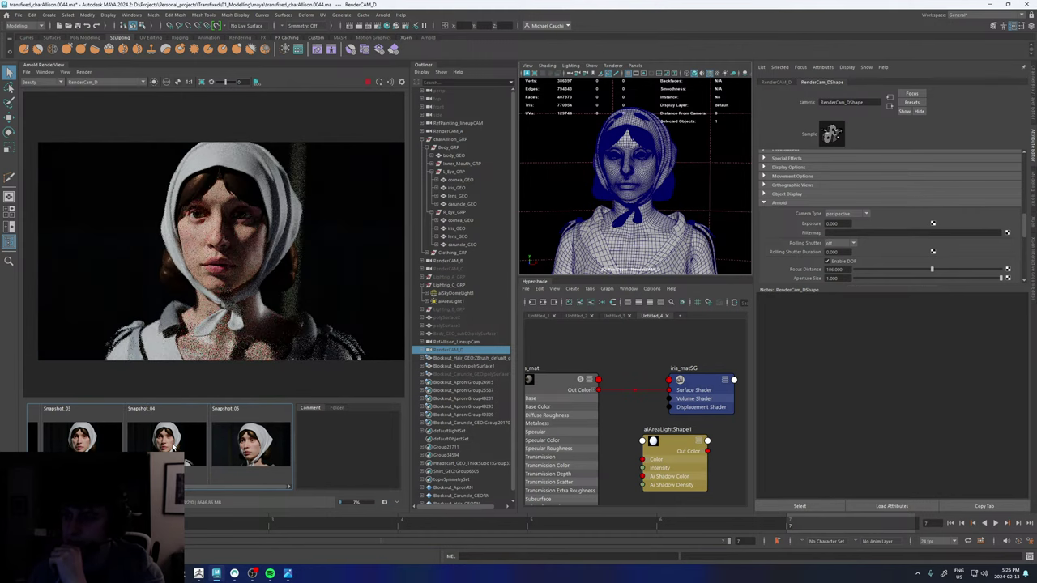
click(174, 447)
click(173, 447)
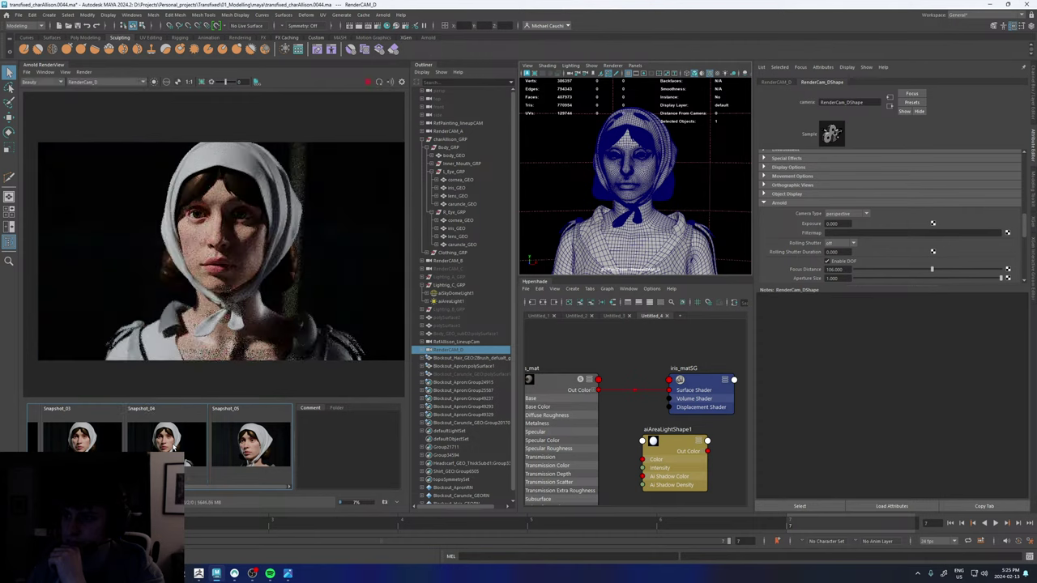
click(173, 446)
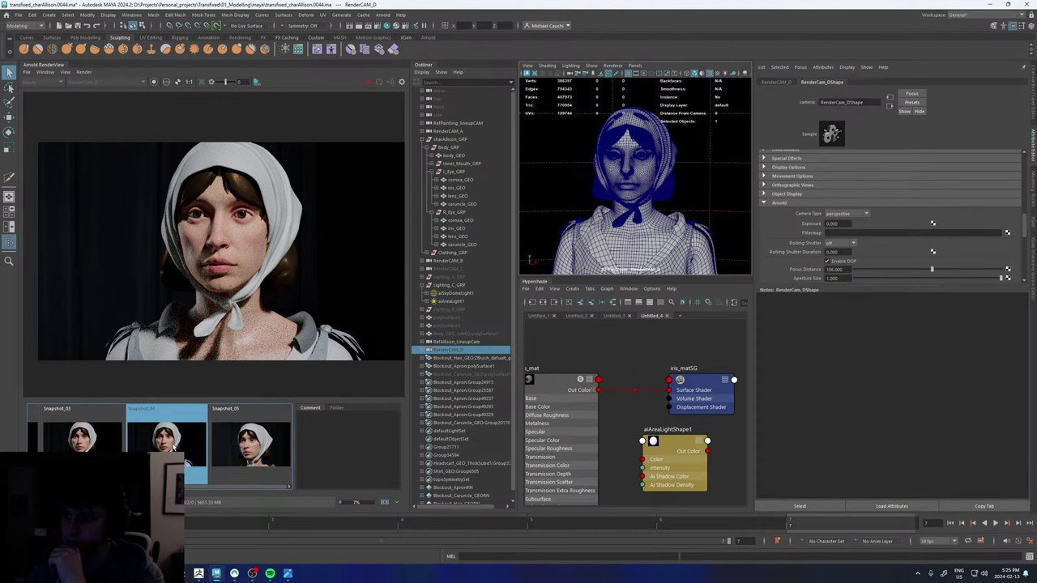
click(166, 446)
click(166, 446)
click(166, 447)
click(166, 446)
click(166, 446)
click(166, 446)
click(167, 447)
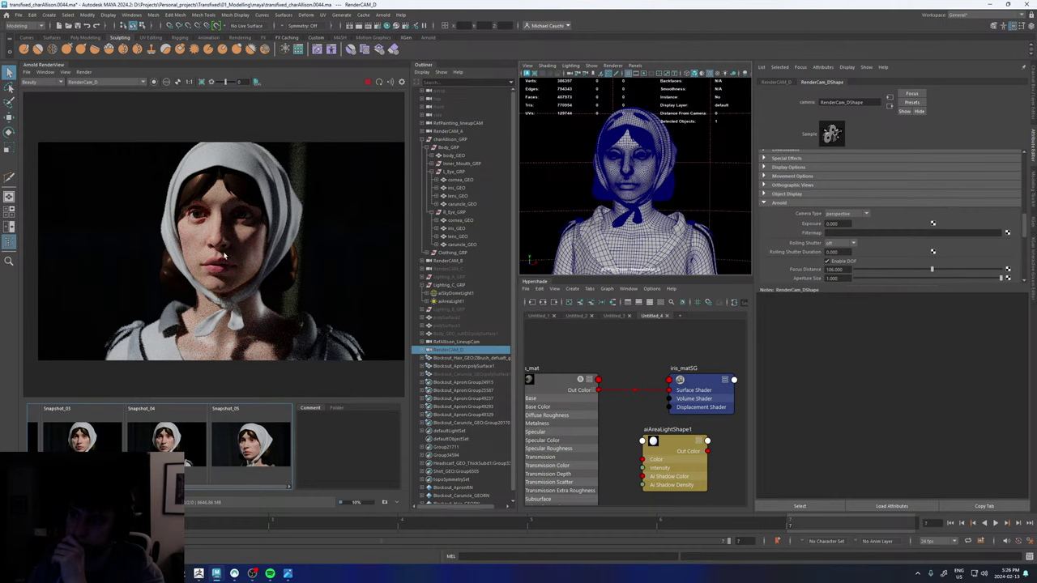
- Compare the face close up with Snapshot_04 once more and stop the render
scroll(347, 236, up, 3)
scroll(326, 269, down, 2)
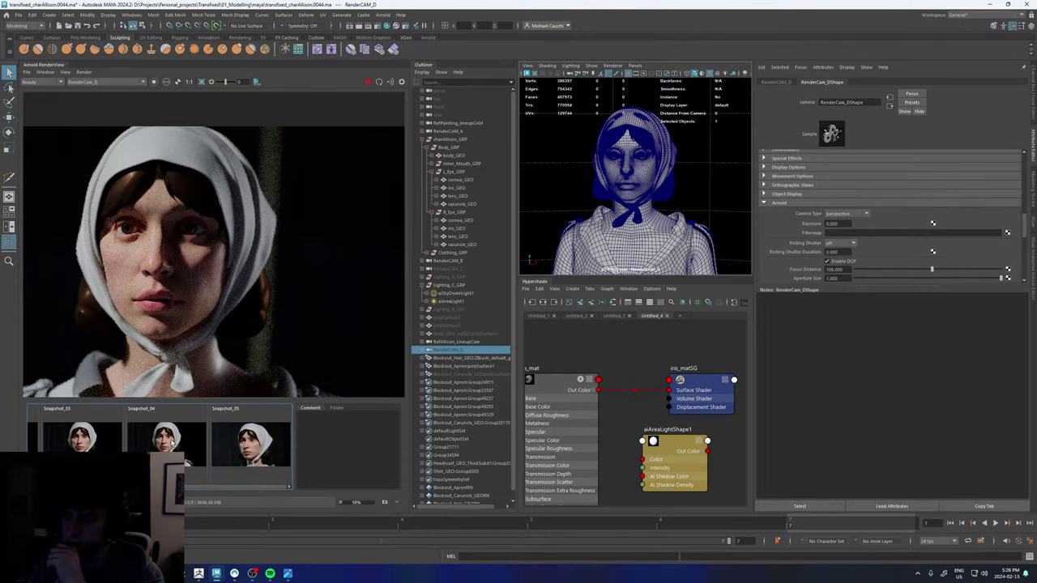
click(171, 444)
click(173, 444)
click(368, 83)
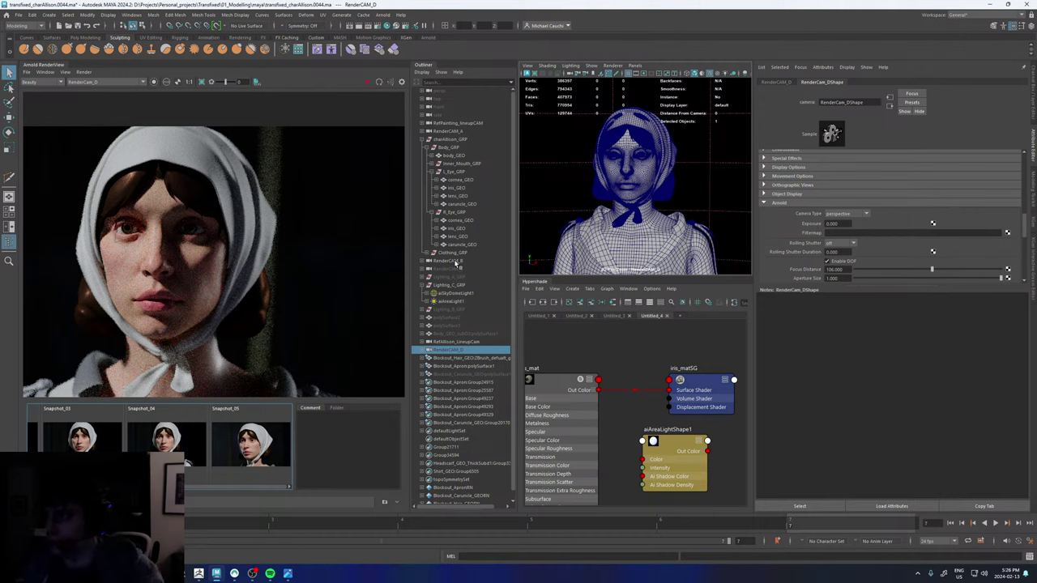
- Rename aiSkyDomeLight1 in Lighting_C_GRP as Dome_LGT_Main
click(455, 292)
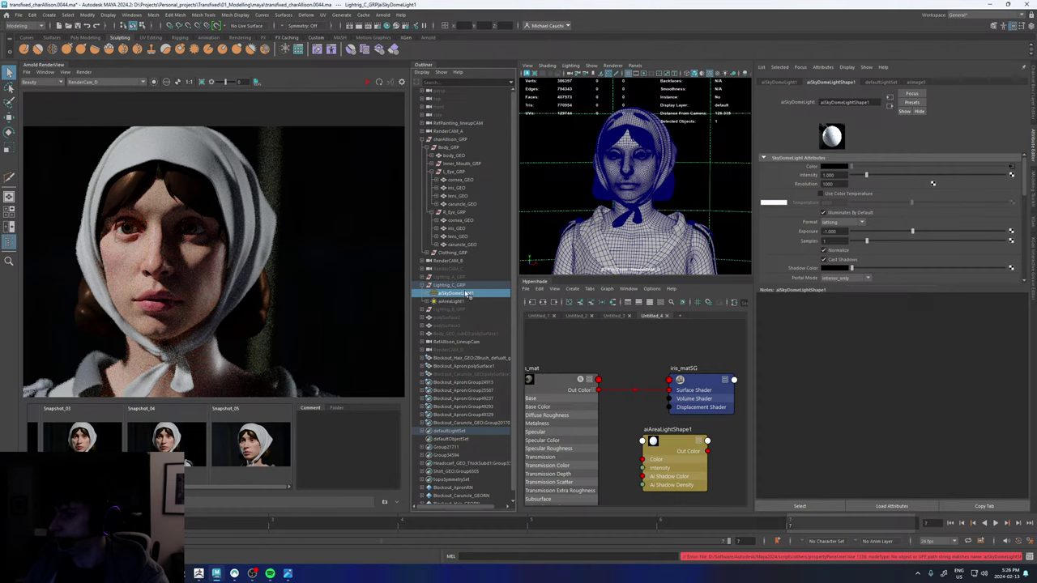
double_click(472, 293)
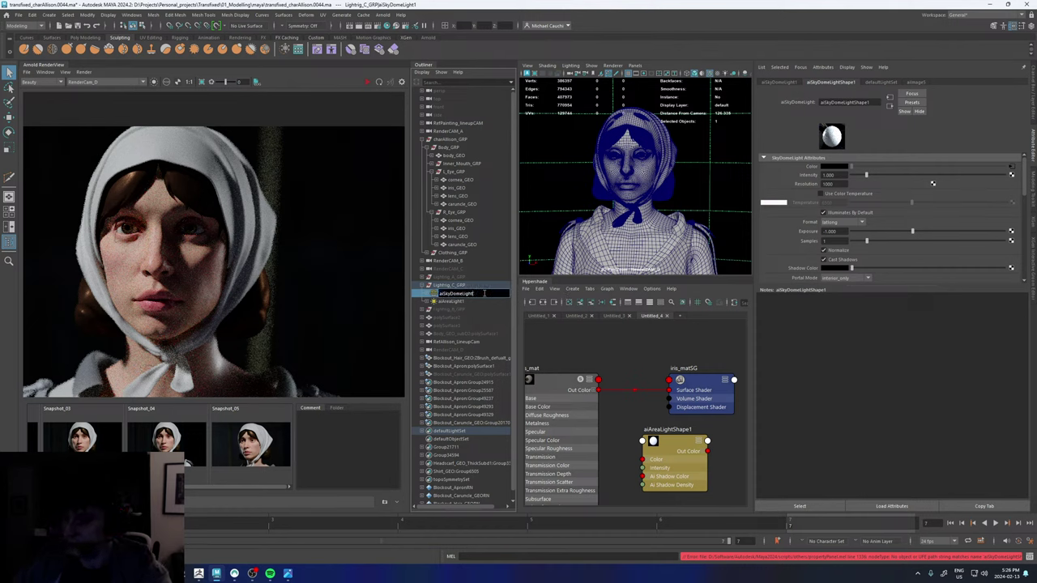
key(BackSpace)
key(BackSpace)
key(BackSpace)
key(BackSpace)
key(BackSpace)
key(BackSpace)
key(BackSpace)
key(BackSpace)
key(BackSpace)
key(BackSpace)
key(BackSpace)
key(BackSpace)
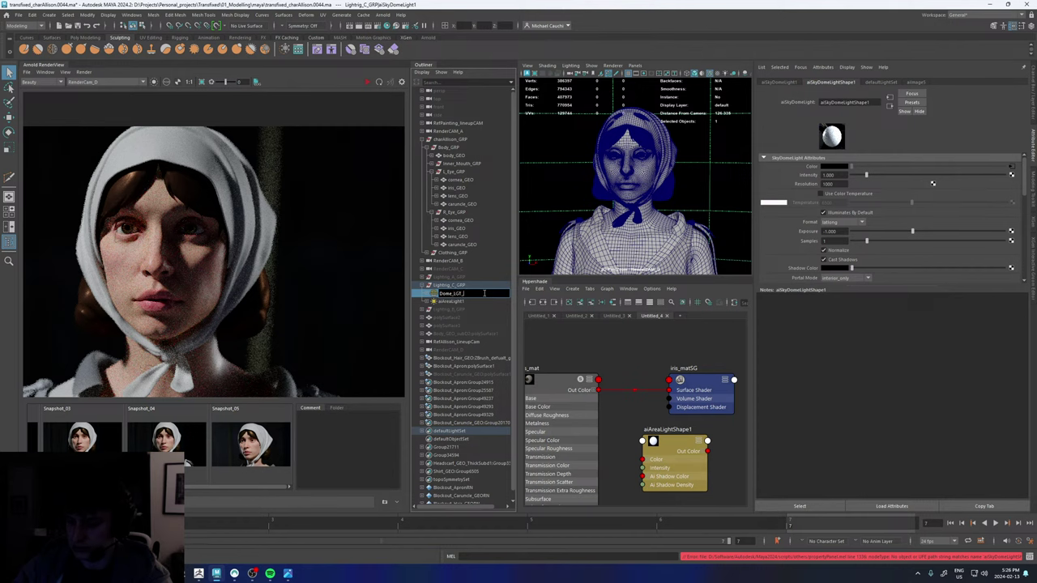
text(_Main)
key(Return)
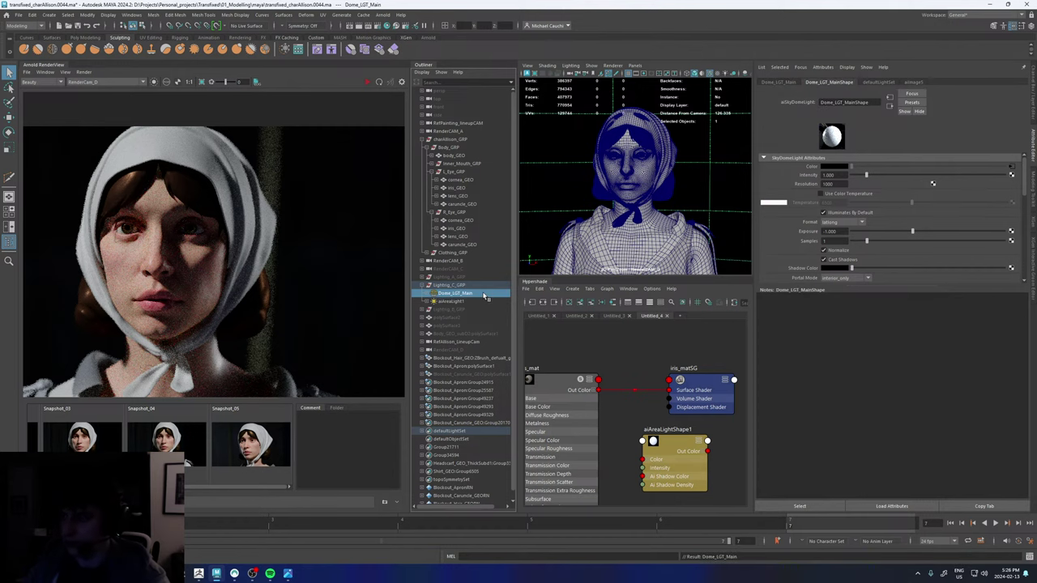
- Set Dome_LGT_Main's Camera visibility to 0 and duplicate the light
scroll(791, 243, down, 5)
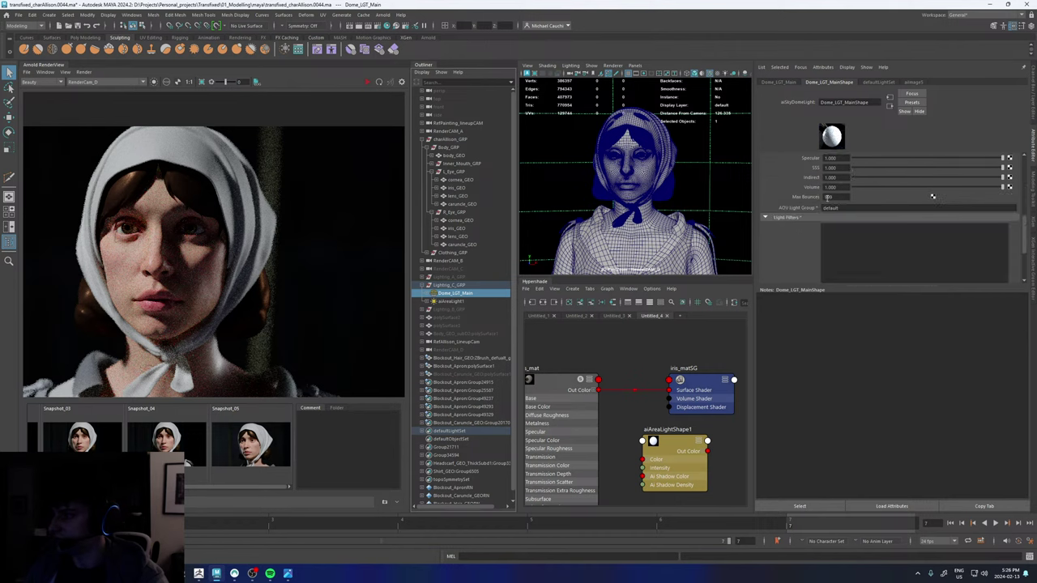
drag(863, 207, 799, 211)
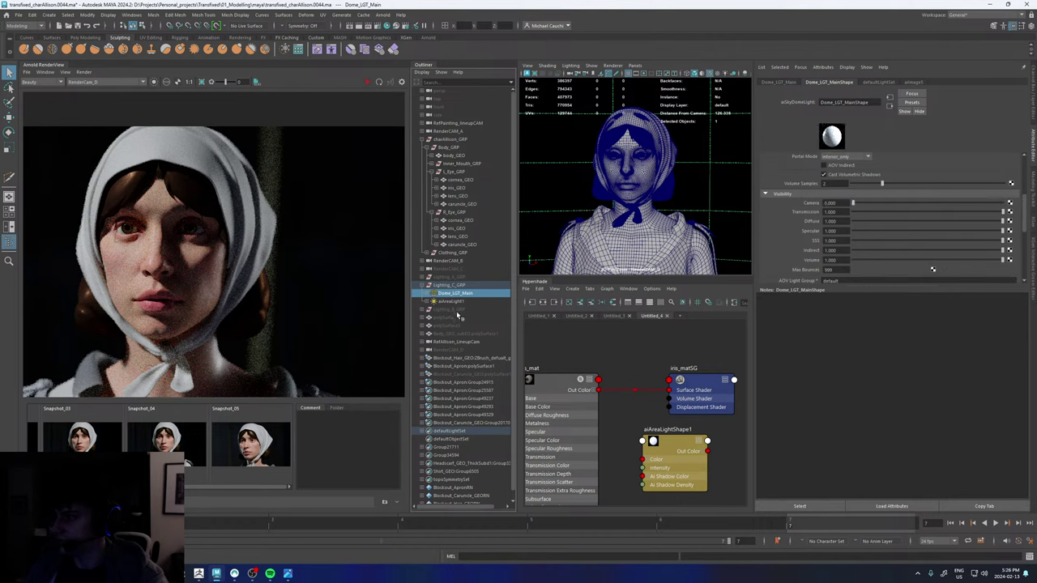
key(ctrl+d)
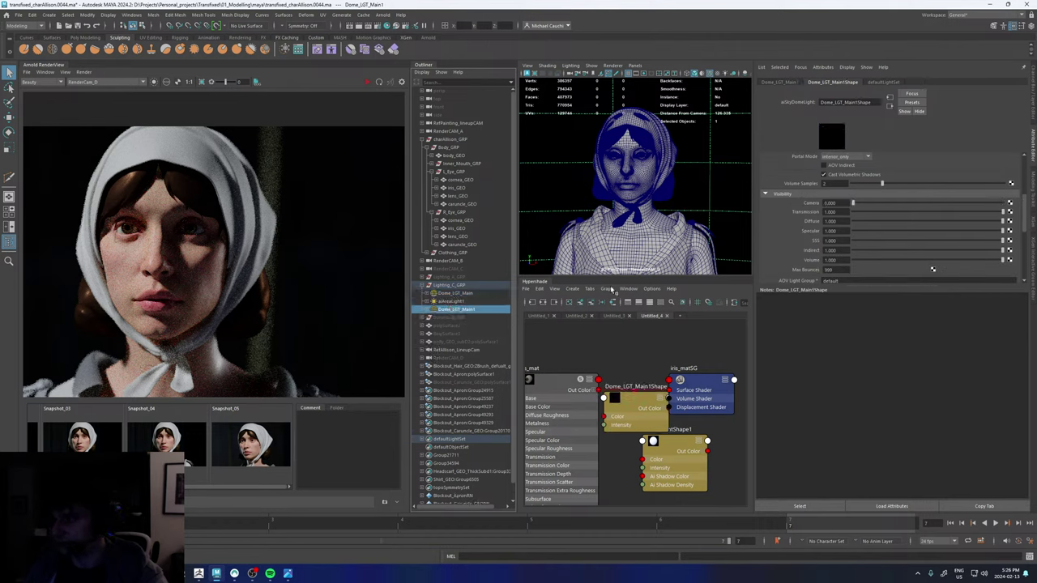
- Set the duplicated dome light's Camera visibility to 1, all its other visibility contributions to 0, and Max Bounces to 1
click(852, 212)
drag(867, 254, 807, 274)
text(1)
key(Return)
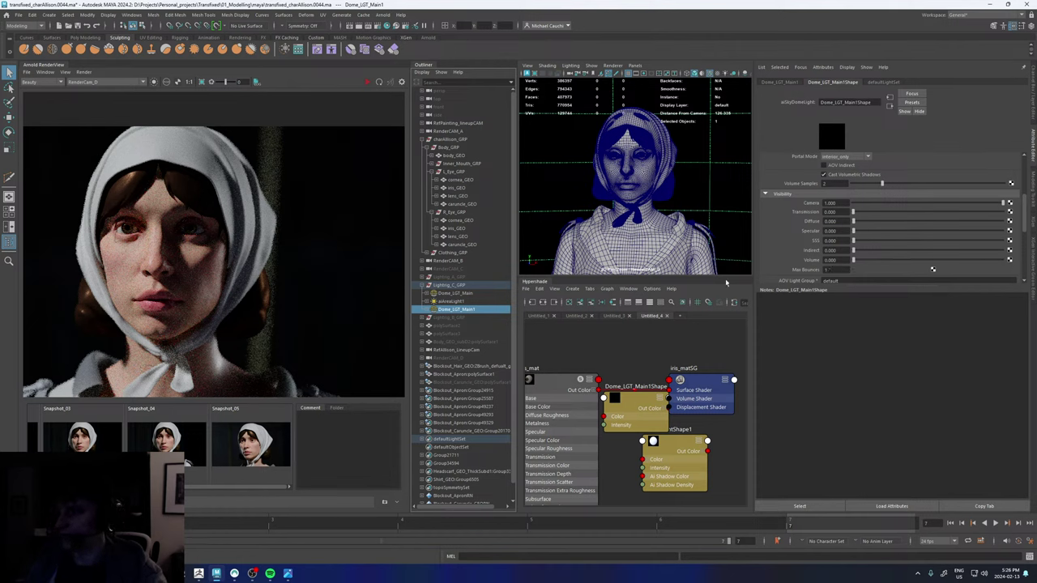
- Rename the duplicated dome light as Dome_LGT_BACKPLATE
double_click(476, 312)
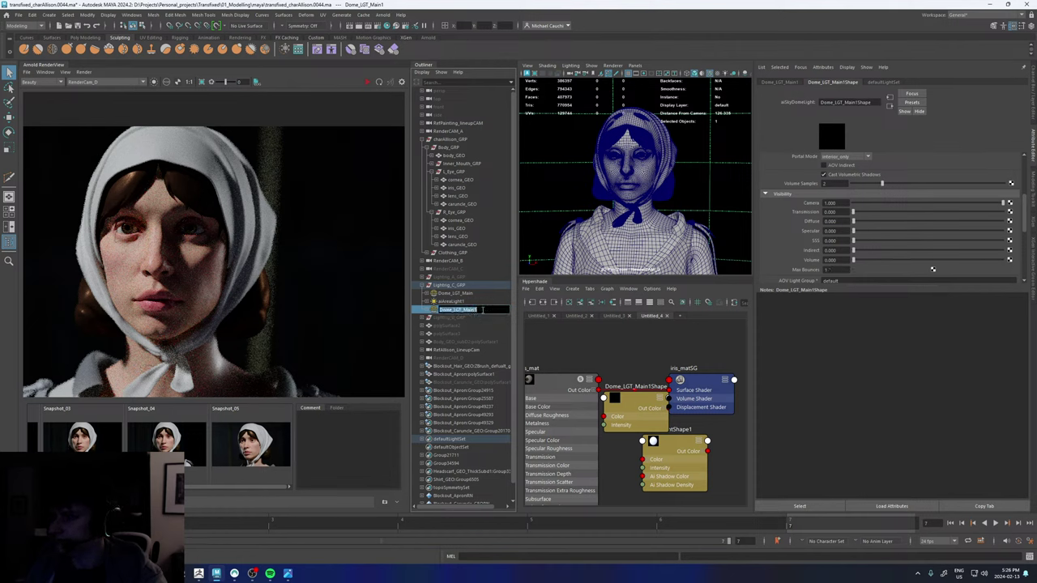
drag(477, 311, 465, 310)
text(EBACK)
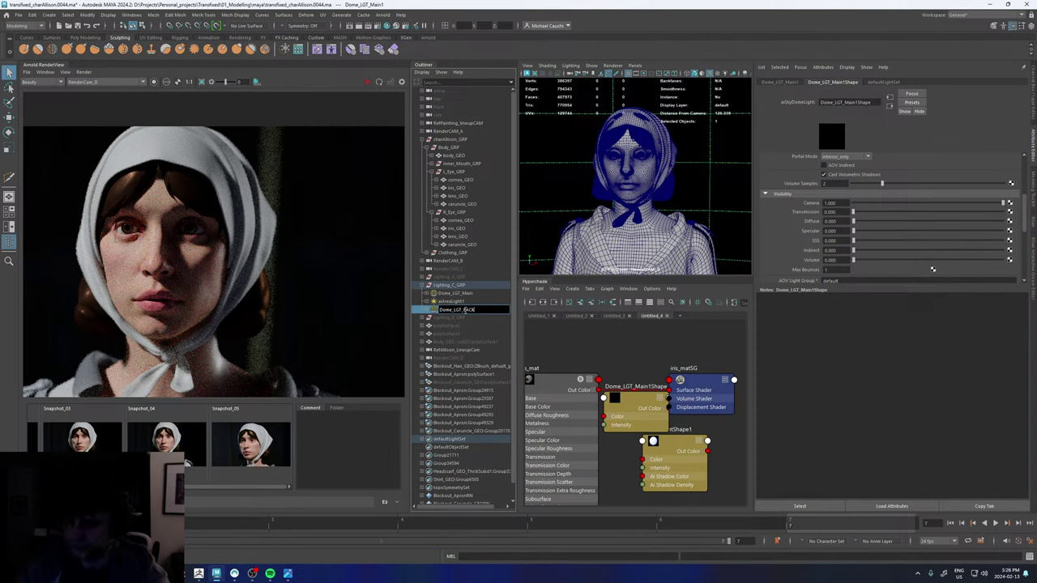
text(PLATE)
key(Return)
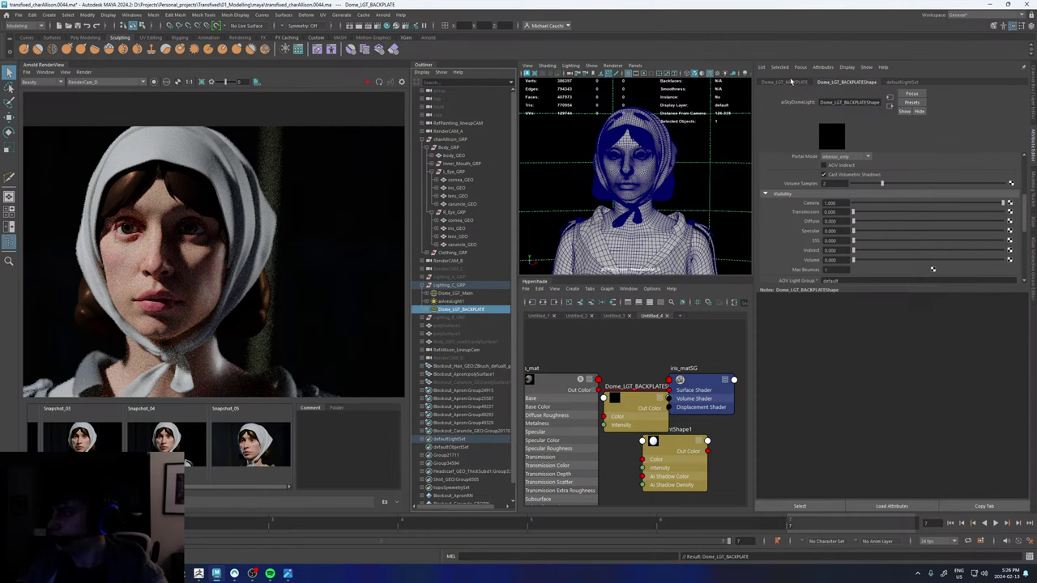
- Set Dome_LGT_BACKPLATE's Y rotation to 300 and restart the render
click(791, 82)
click(859, 144)
text(3)
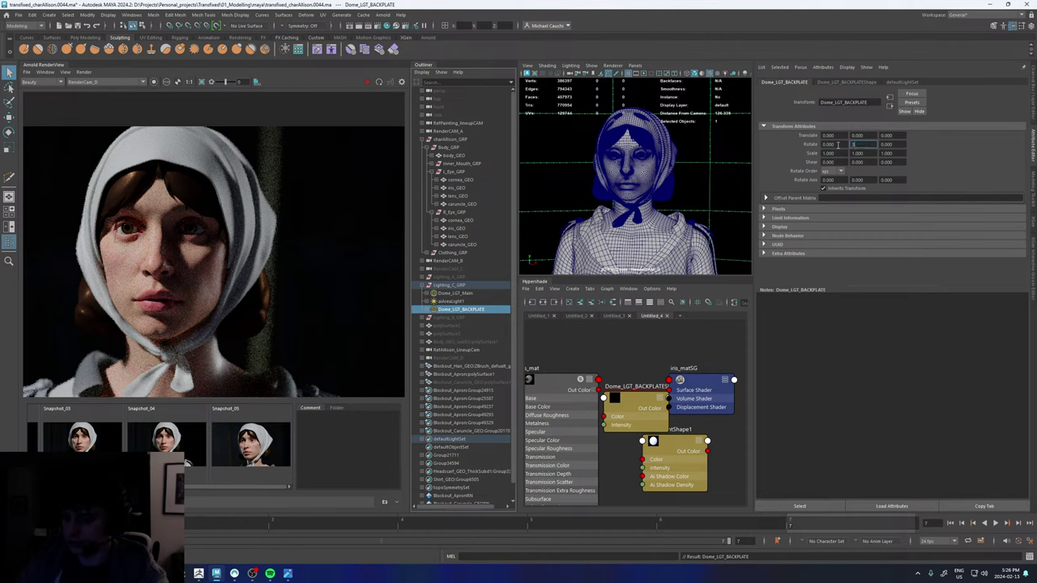
text(00)
key(Return)
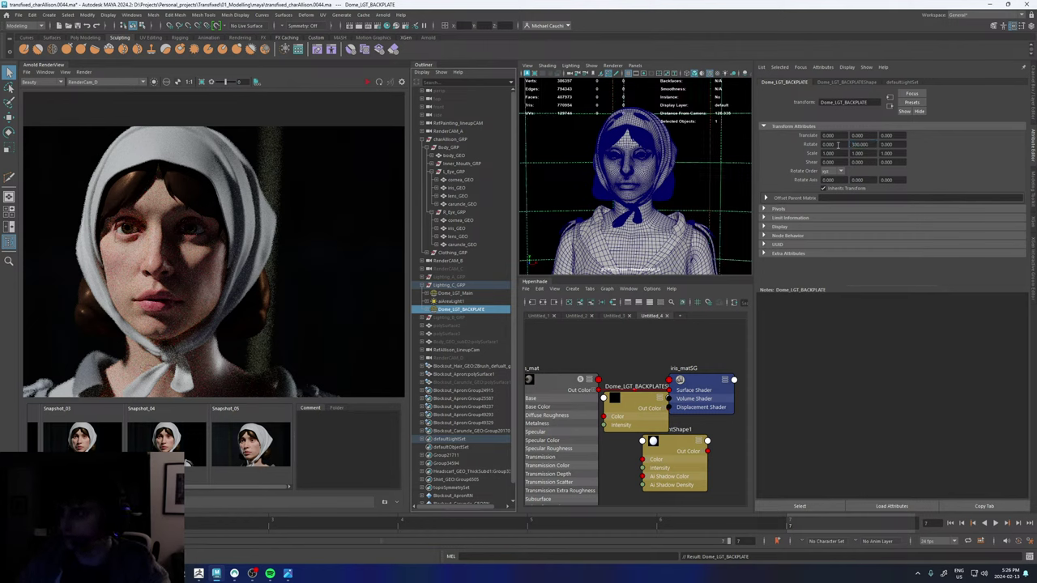
click(367, 83)
scroll(200, 248, down, 4)
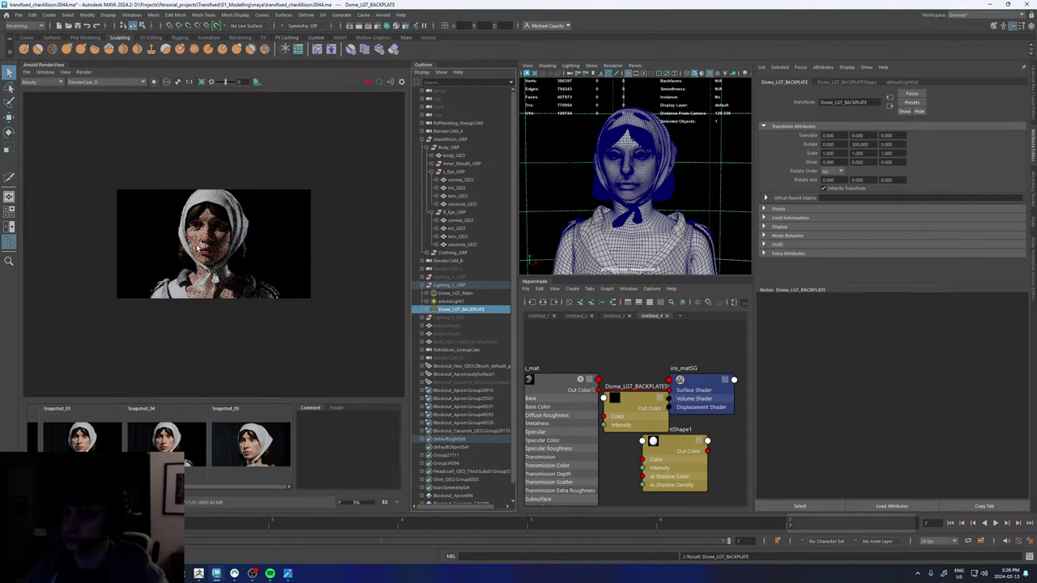
- Review Dome_LGT_BACKPLATE's visibility settings and update the full scene in the render
scroll(198, 249, up, 2)
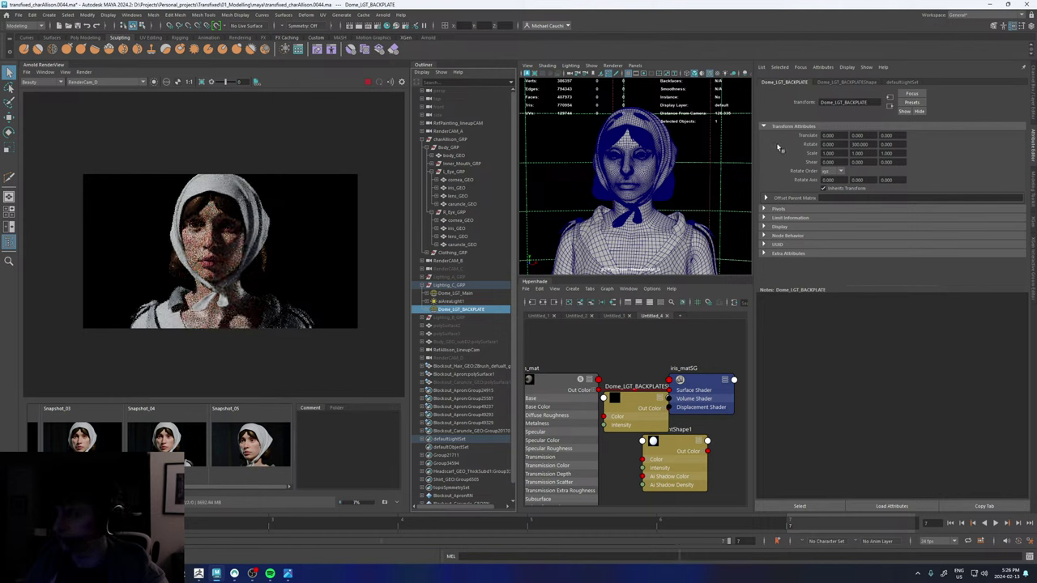
click(837, 83)
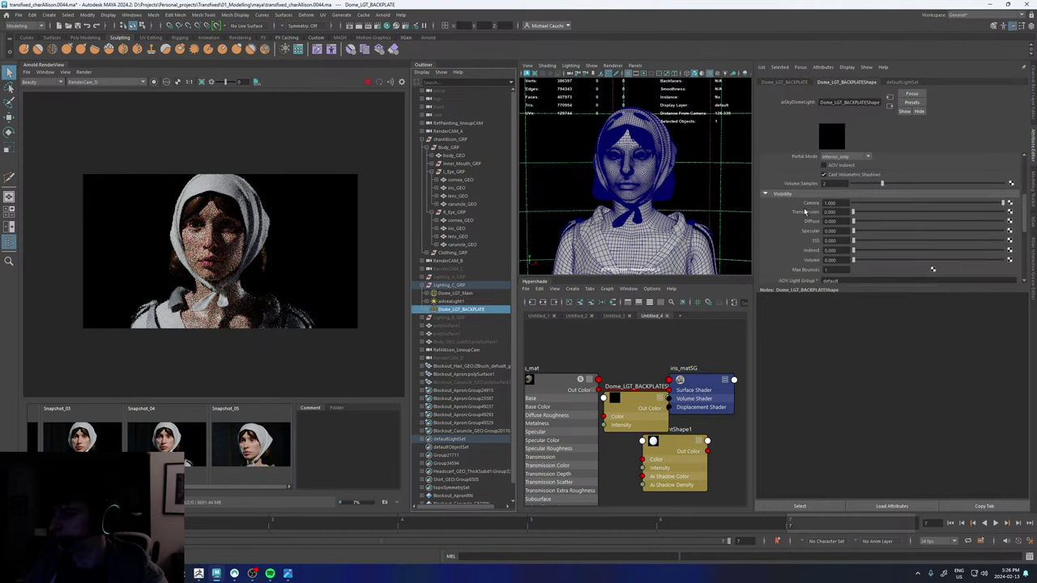
click(83, 72)
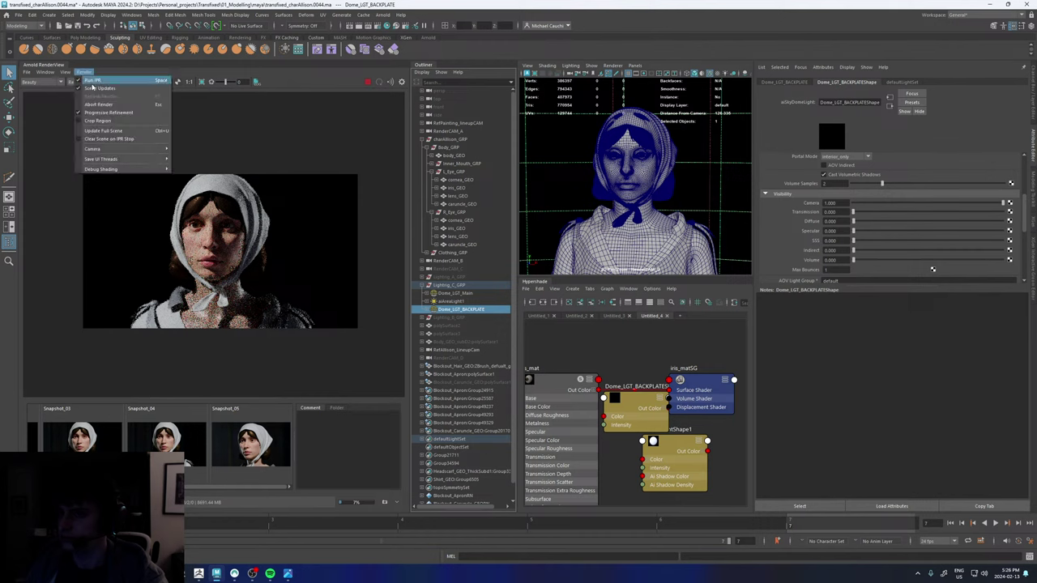
click(103, 133)
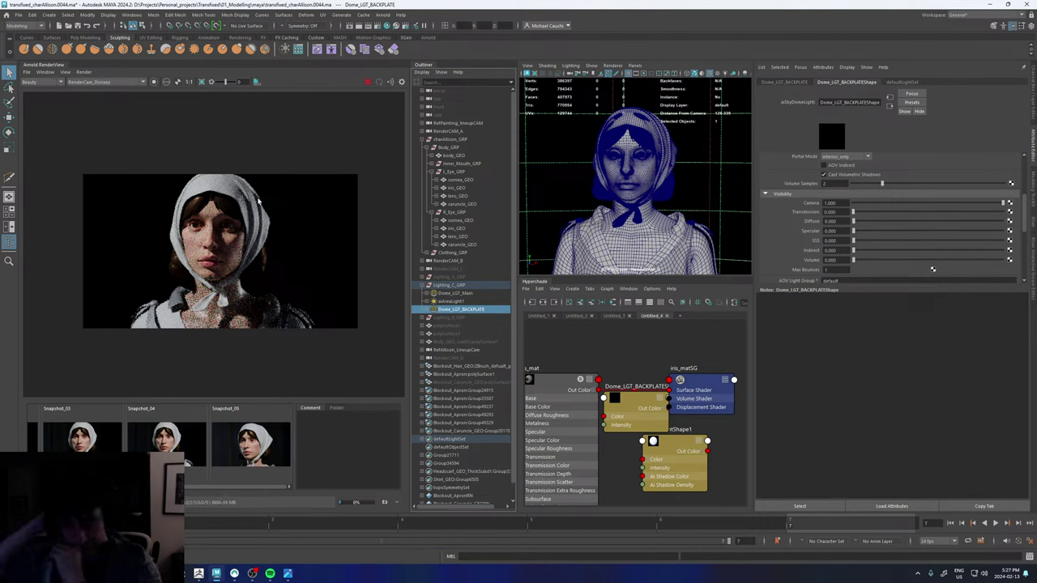
scroll(241, 249, up, 2)
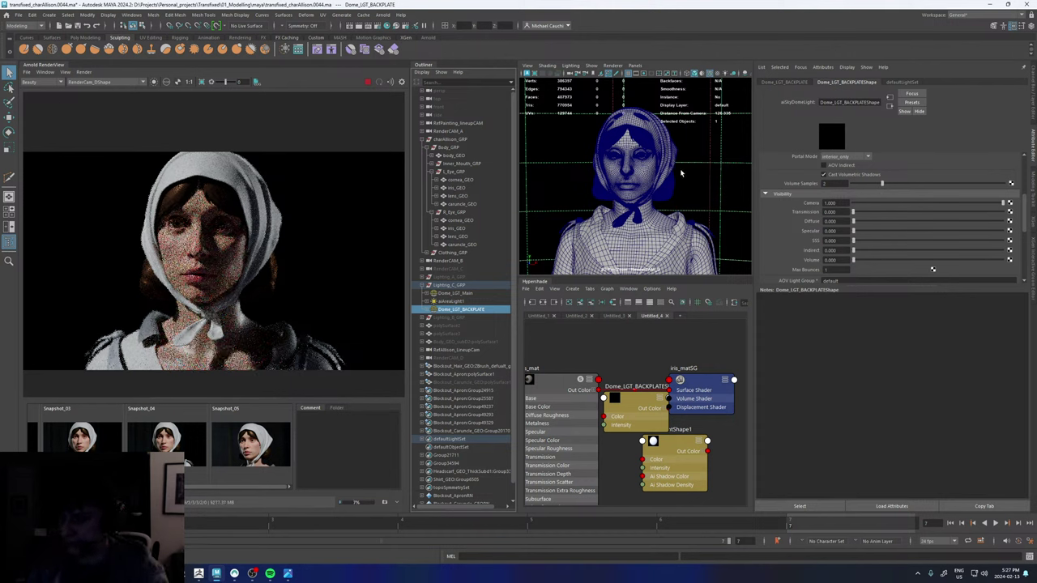
- Try to scale Dome_LGT_BACKPLATE down uniformly to about 0.975
key(r)
alt+right_drag(704, 181, 465, 195)
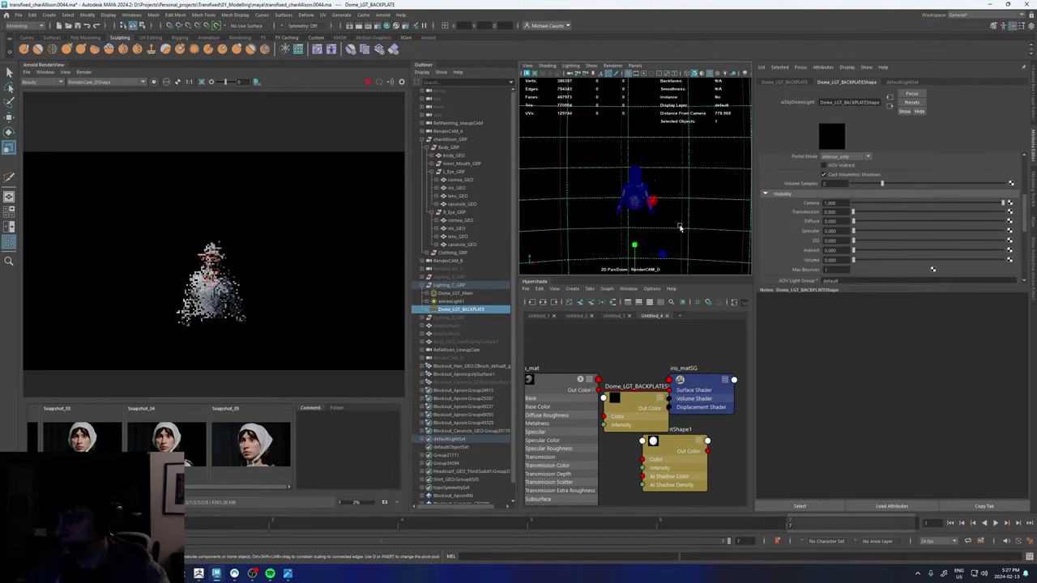
alt+right_drag(681, 227, 646, 241)
drag(635, 244, 614, 250)
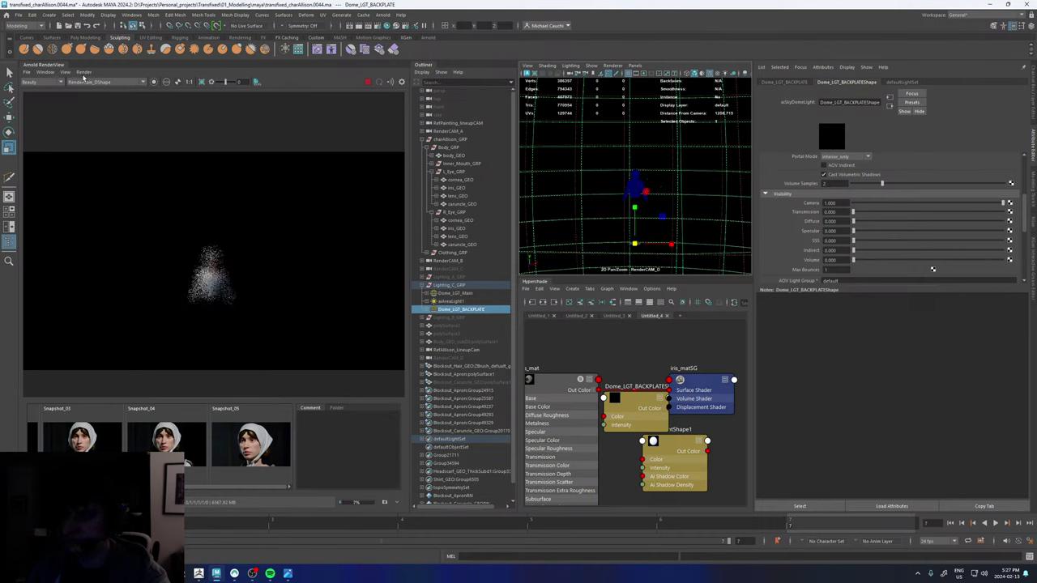
- Choose RenderCam_DShape as the render camera, select RenderCAM_D and bring it back in on the character's head and shoulders
click(96, 81)
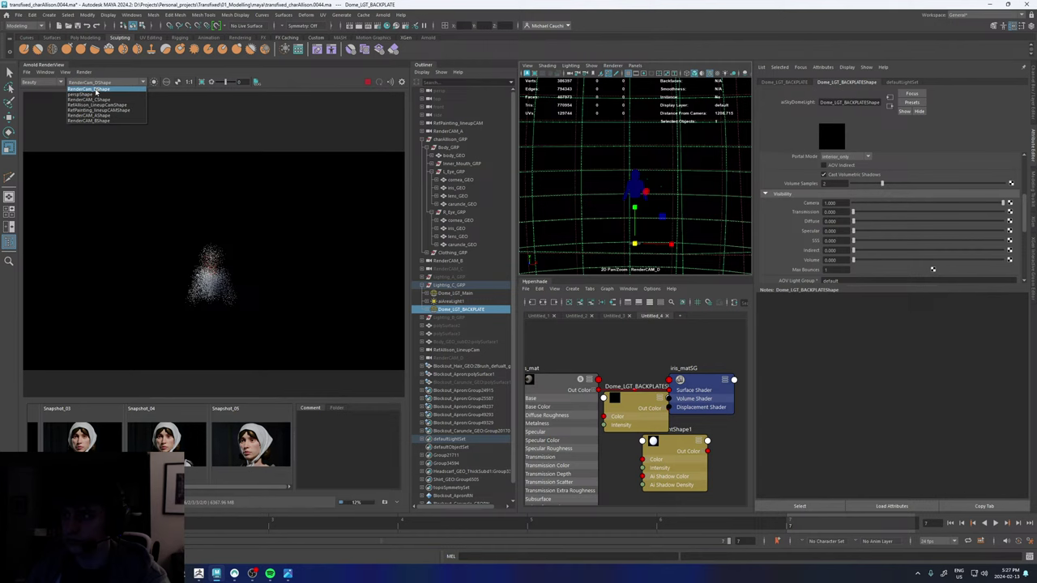
click(96, 91)
click(567, 74)
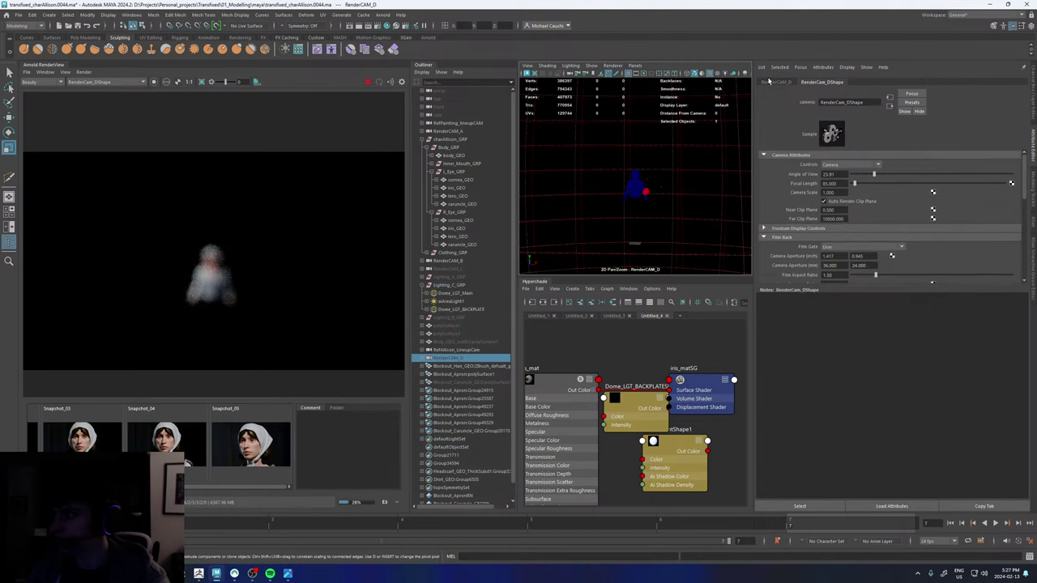
click(774, 82)
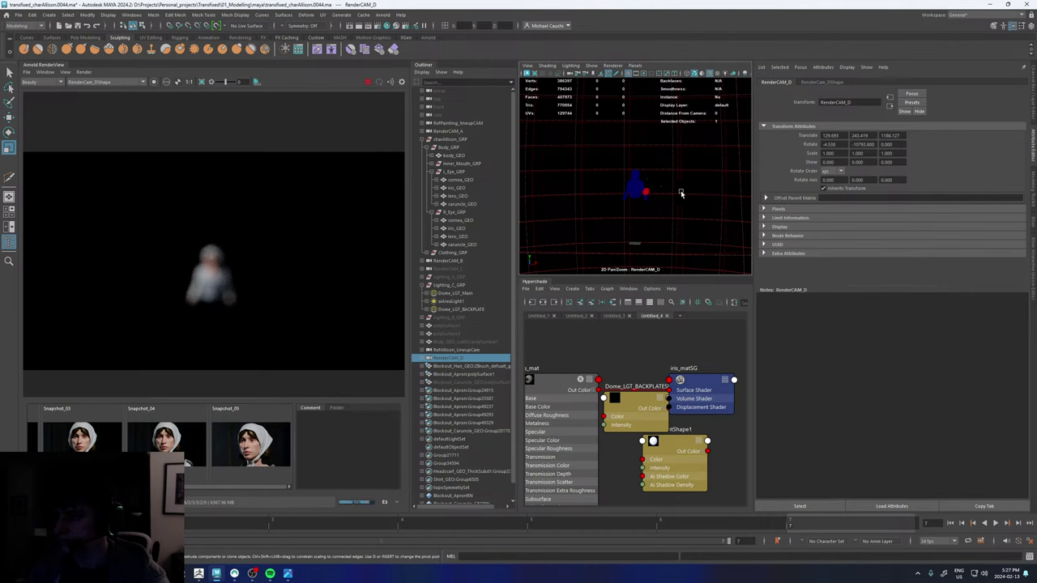
scroll(641, 171, up, 5)
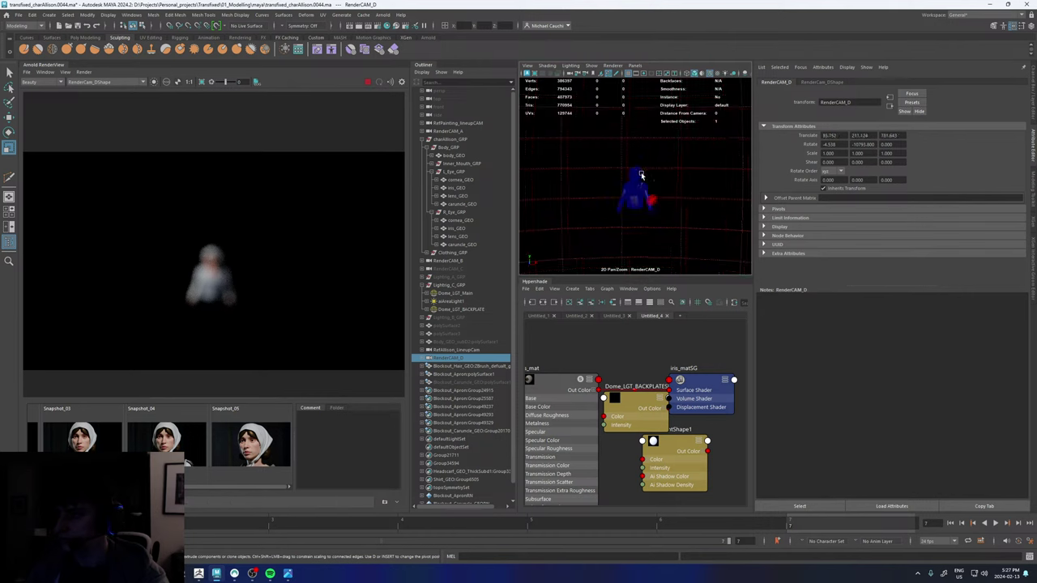
scroll(640, 174, up, 5)
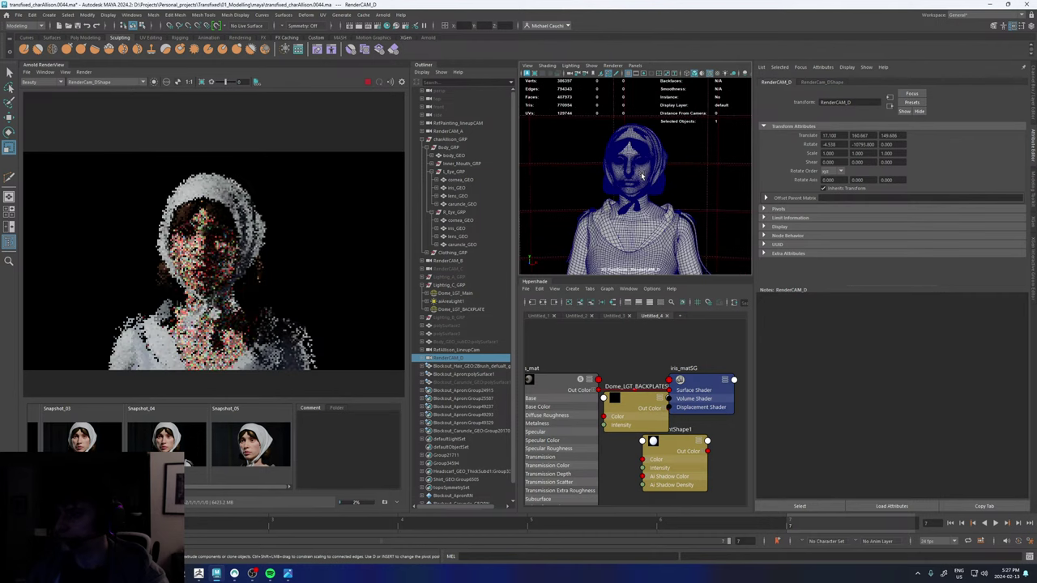
scroll(642, 175, up, 3)
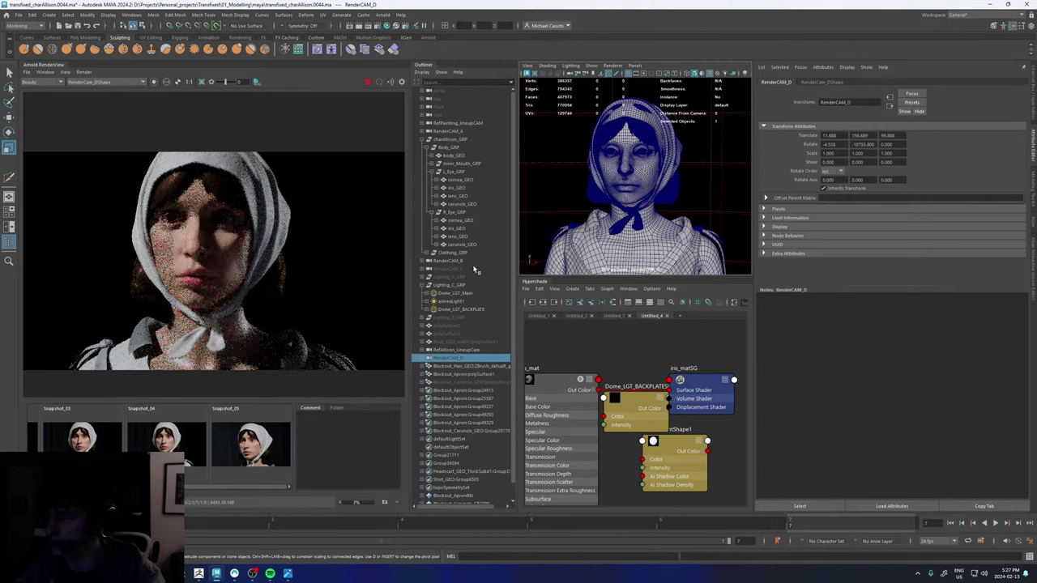
- Select the left eye's iris_GEO and pull RenderCAM_D back slightly, checking the framing against Snapshot_04
click(458, 188)
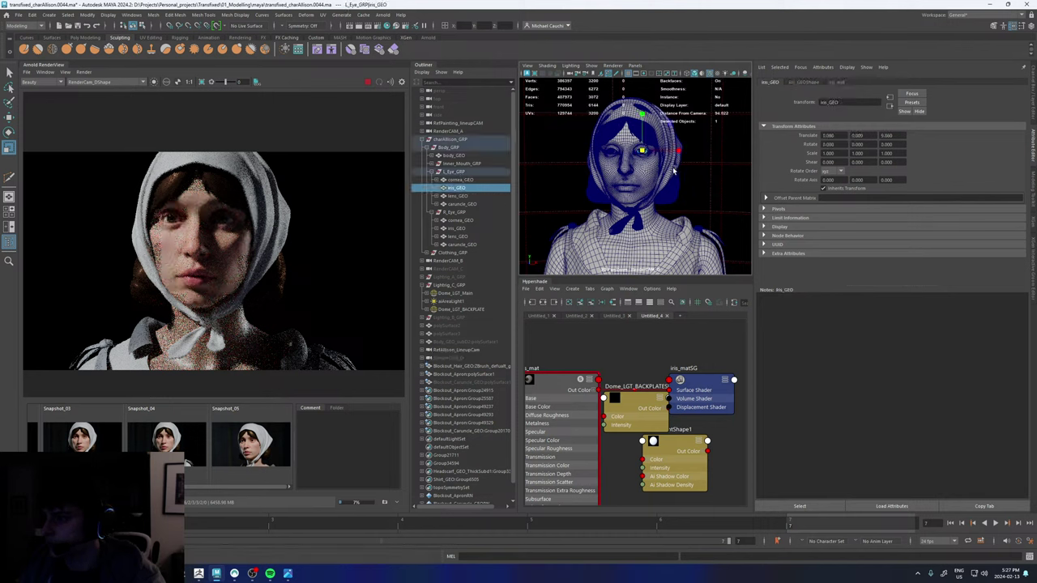
scroll(673, 170, down, 2)
alt+right_drag(660, 172, 658, 172)
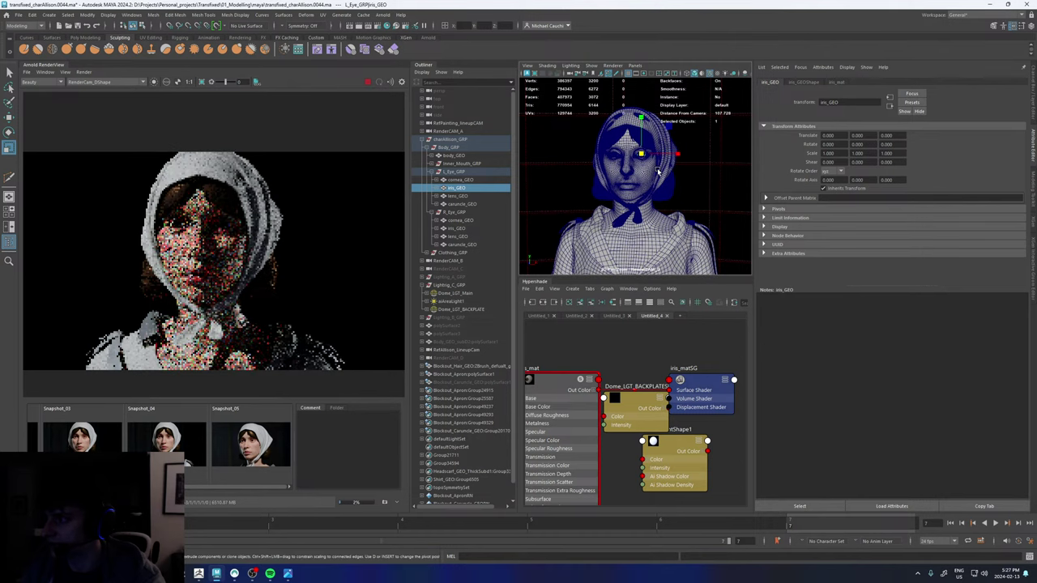
click(194, 448)
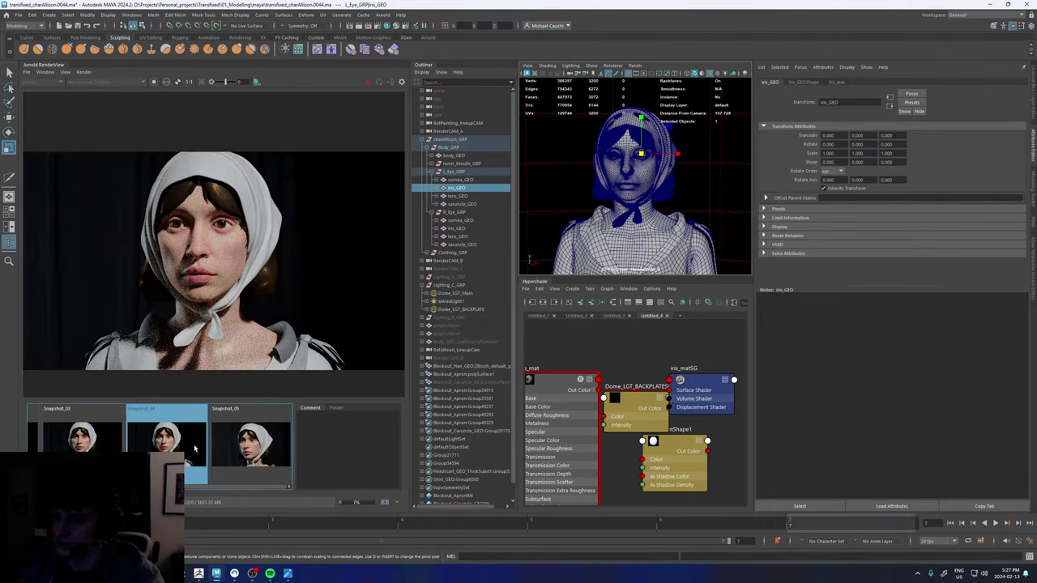
click(193, 443)
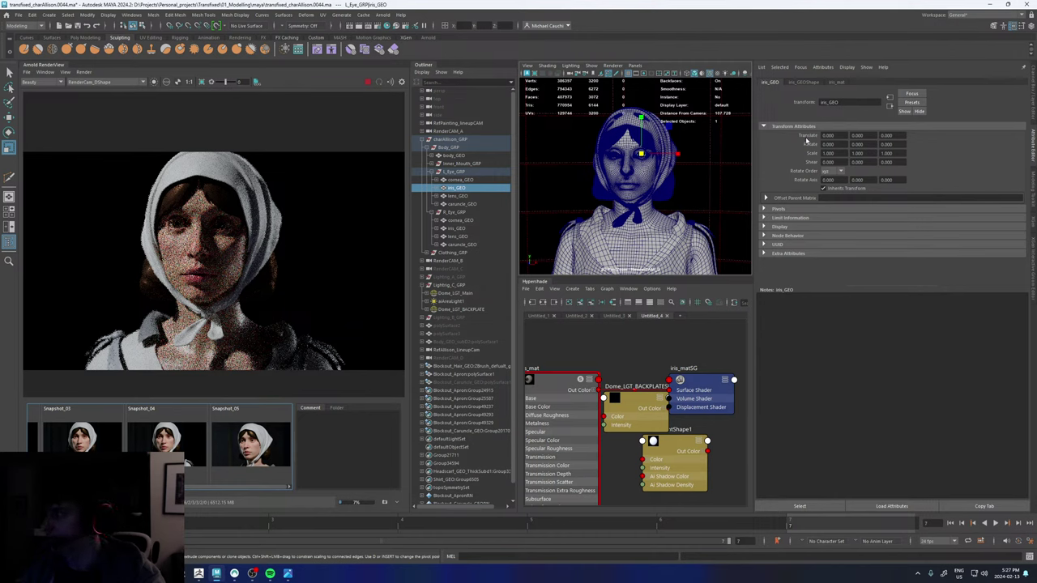
- Select RenderCAM_D and set a key on its Translate attributes
click(569, 74)
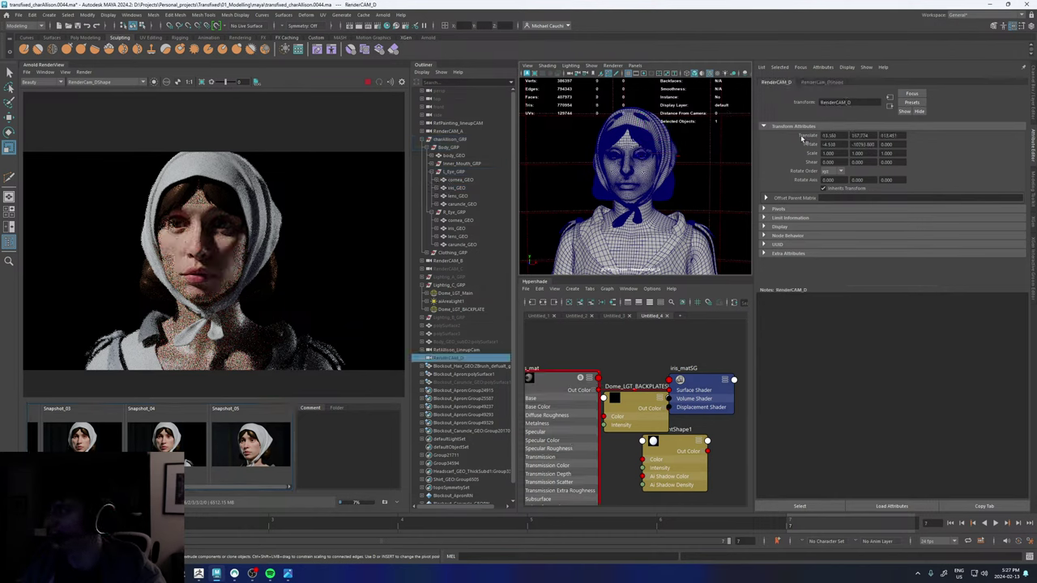
right_click(809, 137)
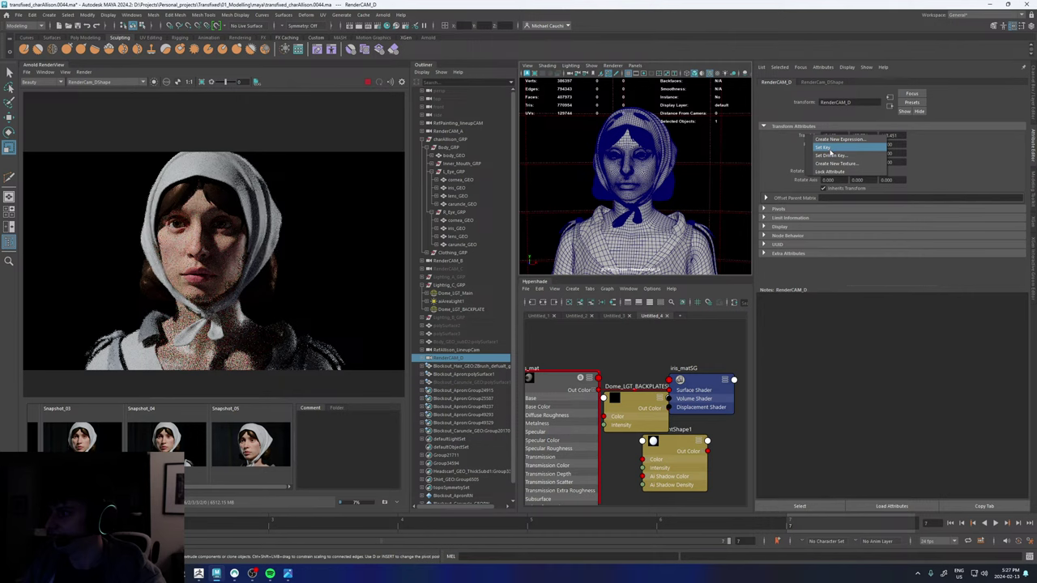
click(828, 147)
right_click(812, 136)
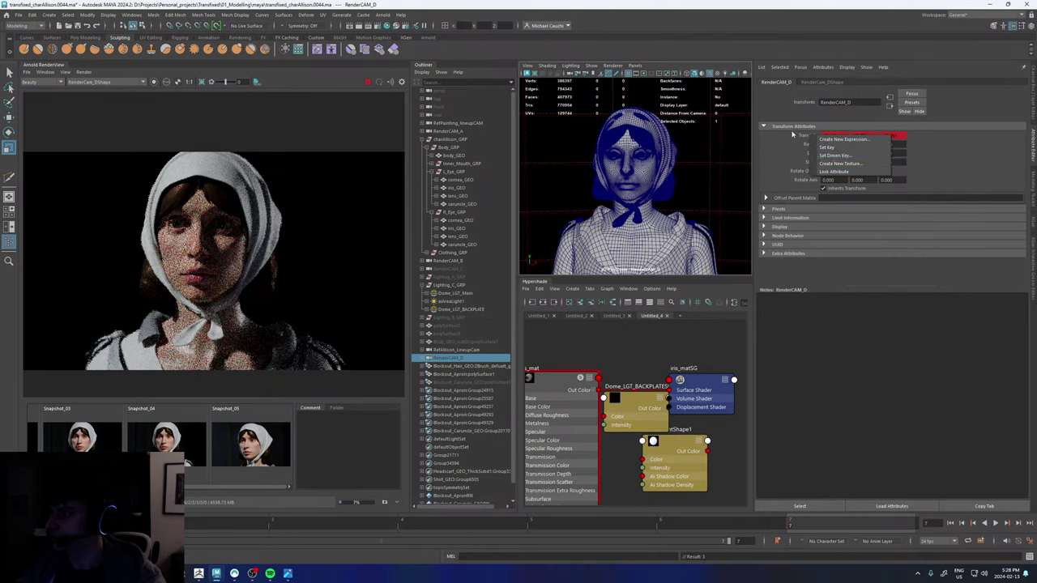
click(793, 135)
- Break the key connections on RenderCAM_D's Translate X, Y and Z
right_click(835, 140)
click(863, 166)
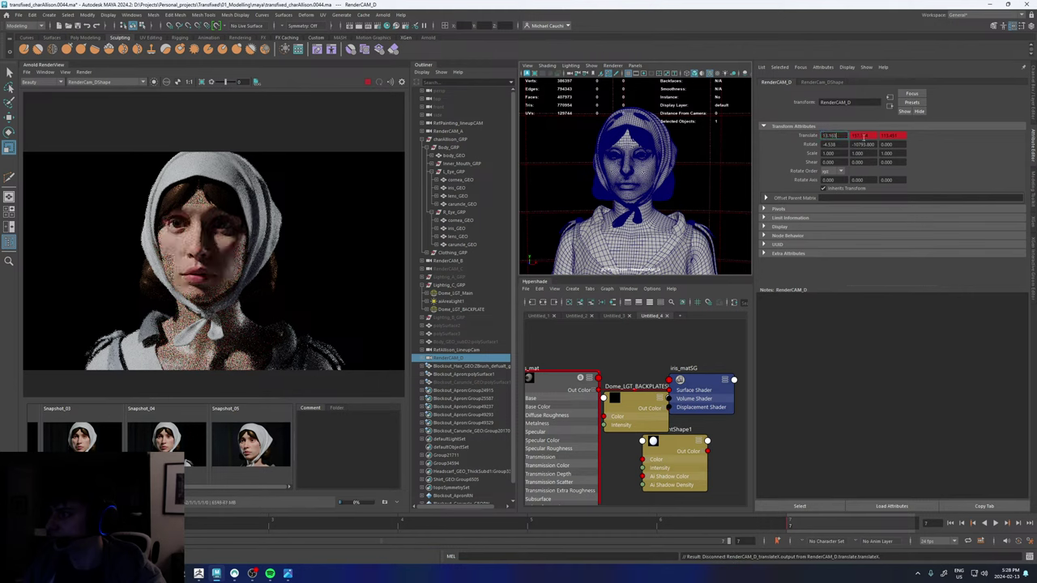
right_click(867, 137)
click(891, 166)
right_click(897, 136)
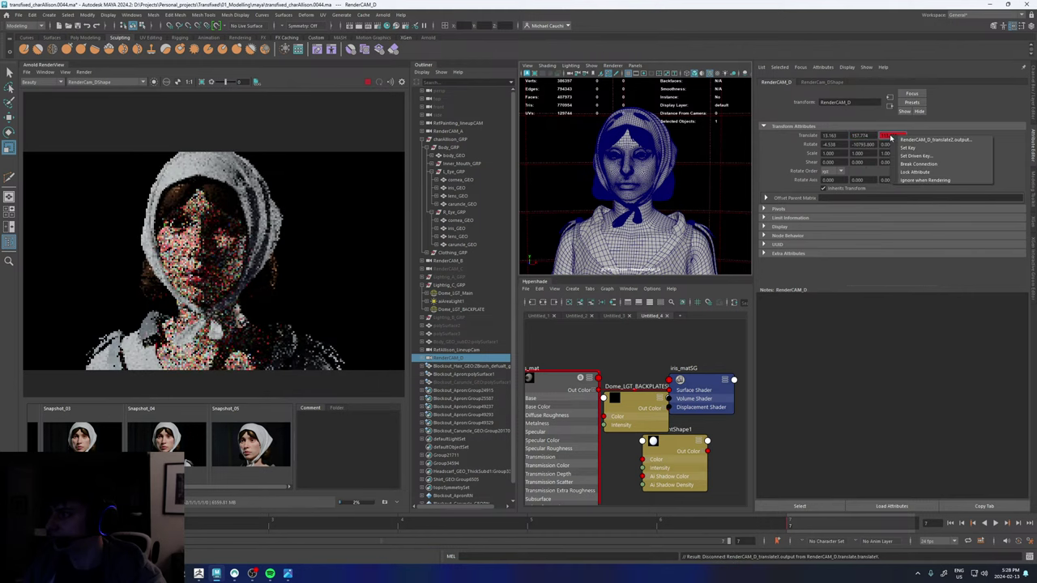
click(911, 165)
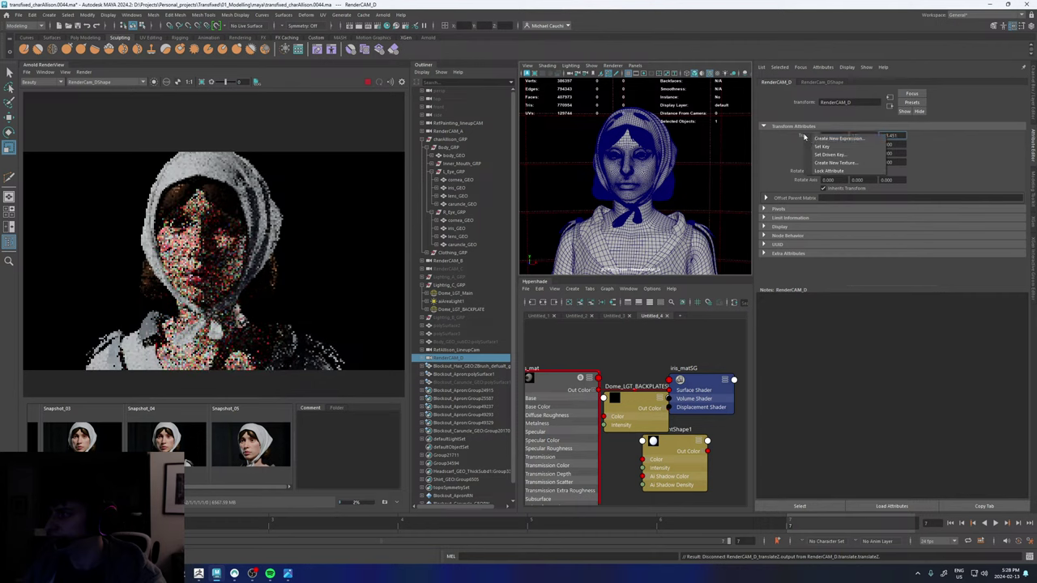
- Lock RenderCAM_D's Translate and Rotate attributes
right_click(827, 146)
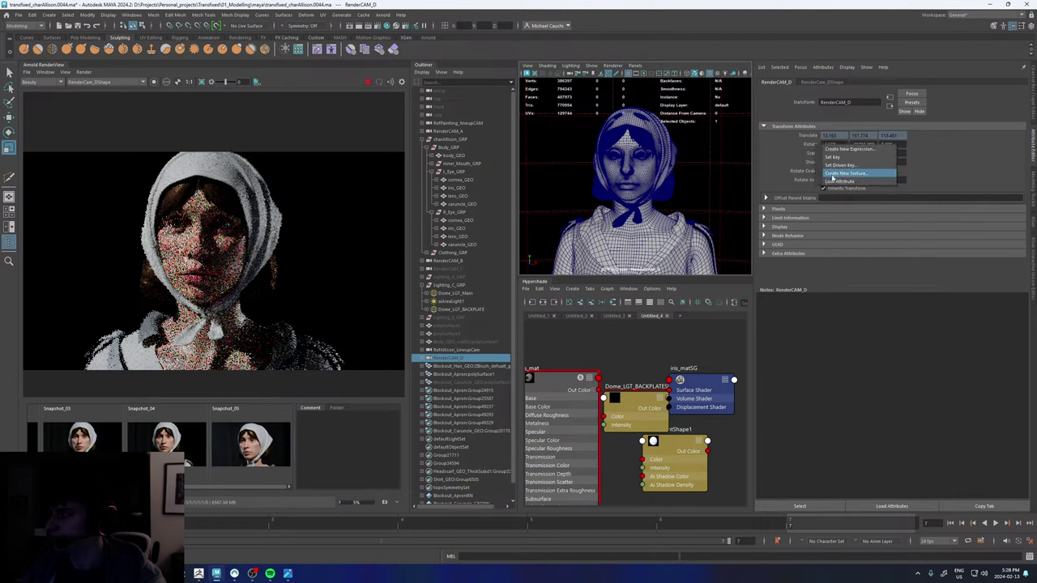
click(859, 170)
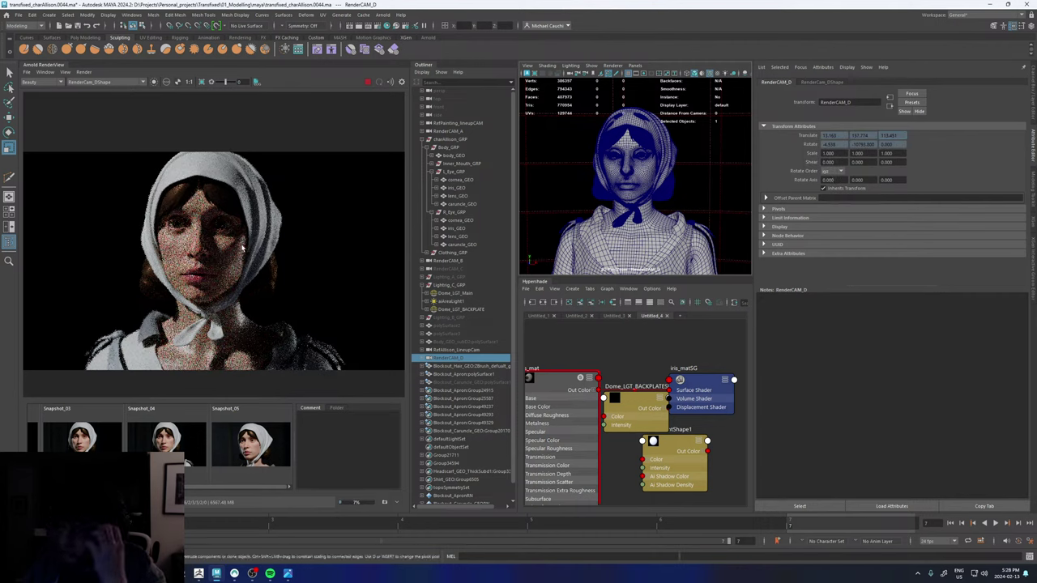
- Delete Dome_LGT_BACKPLATE and set Dome_LGT_Main's Camera visibility to 1
click(461, 309)
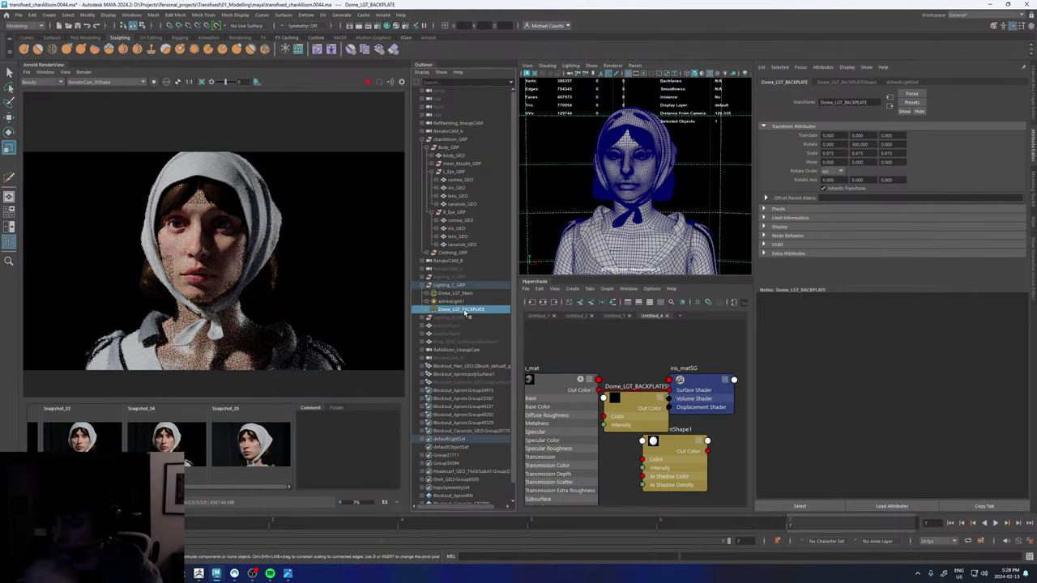
key(Delete)
click(460, 294)
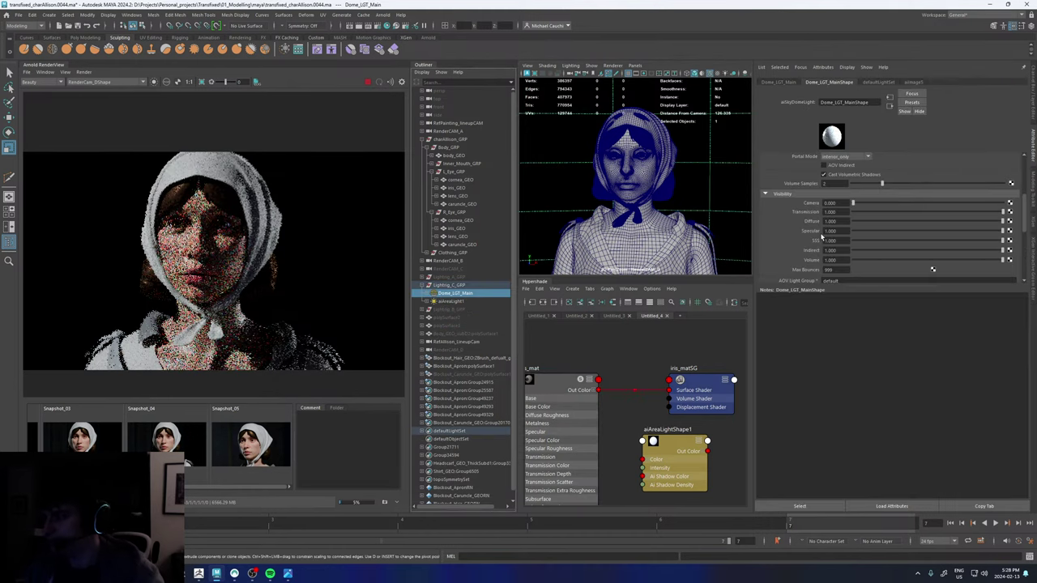
drag(1013, 203, 1016, 211)
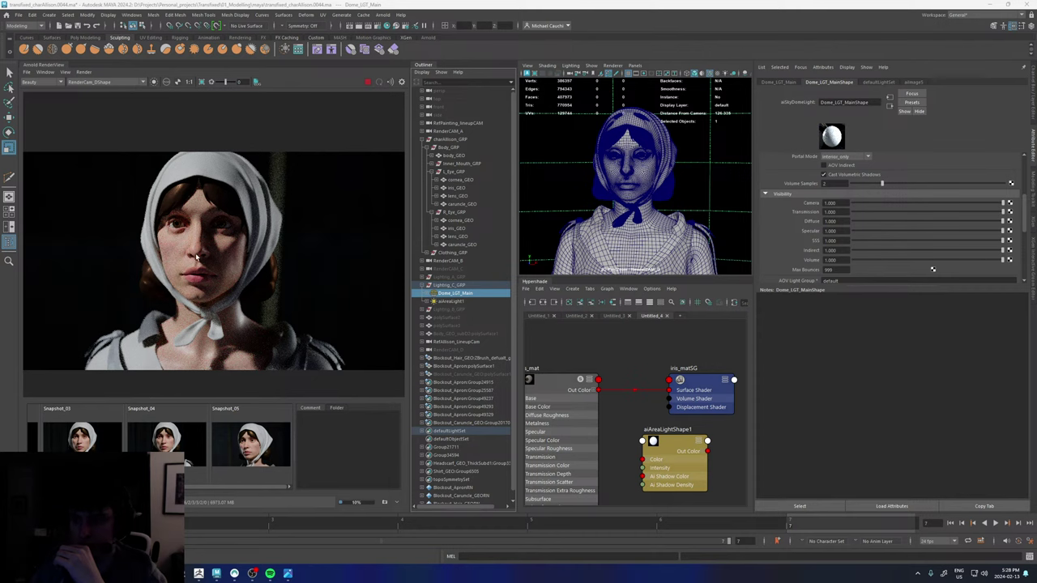
- Examine the lighting on the rendered face up close and compare the live render with Snapshot_04
scroll(196, 247, up, 2)
scroll(201, 247, up, 2)
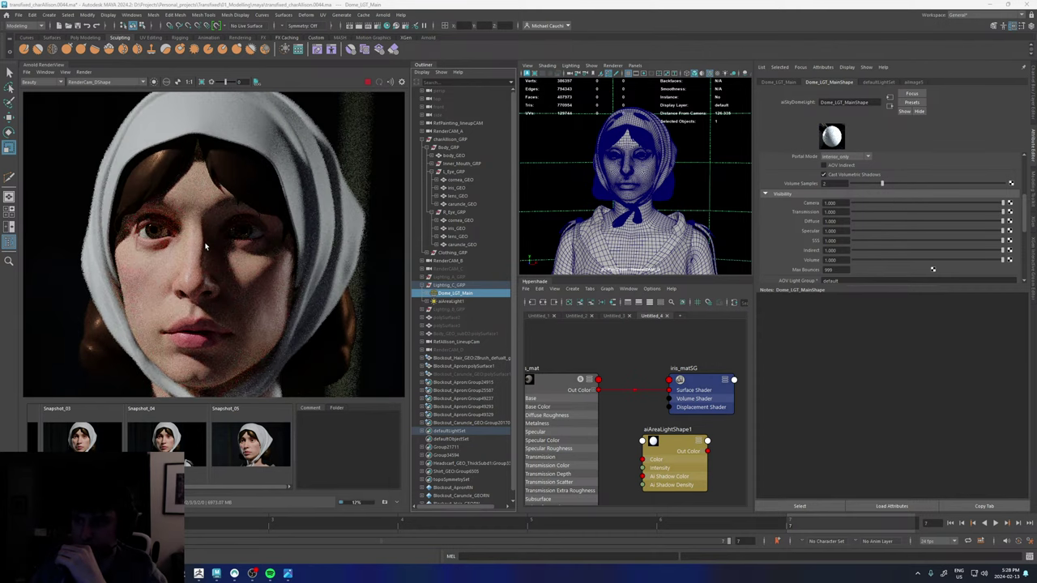
scroll(206, 247, down, 2)
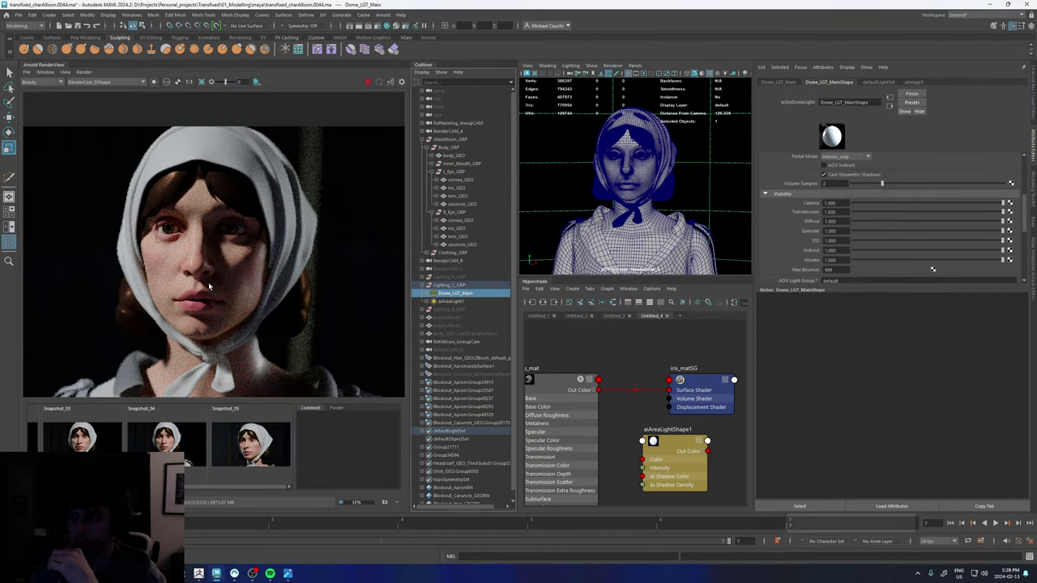
click(164, 444)
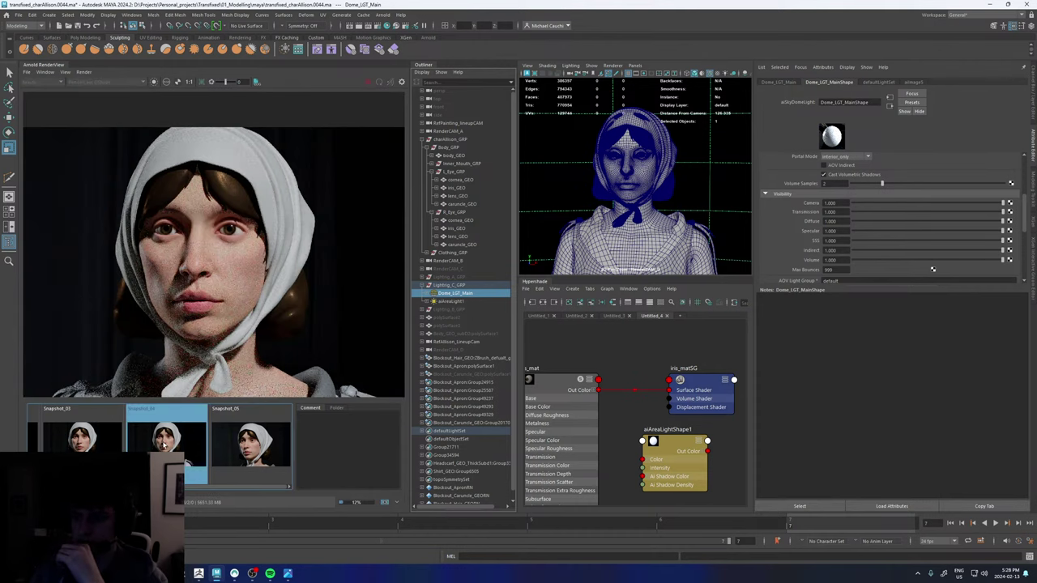
click(167, 440)
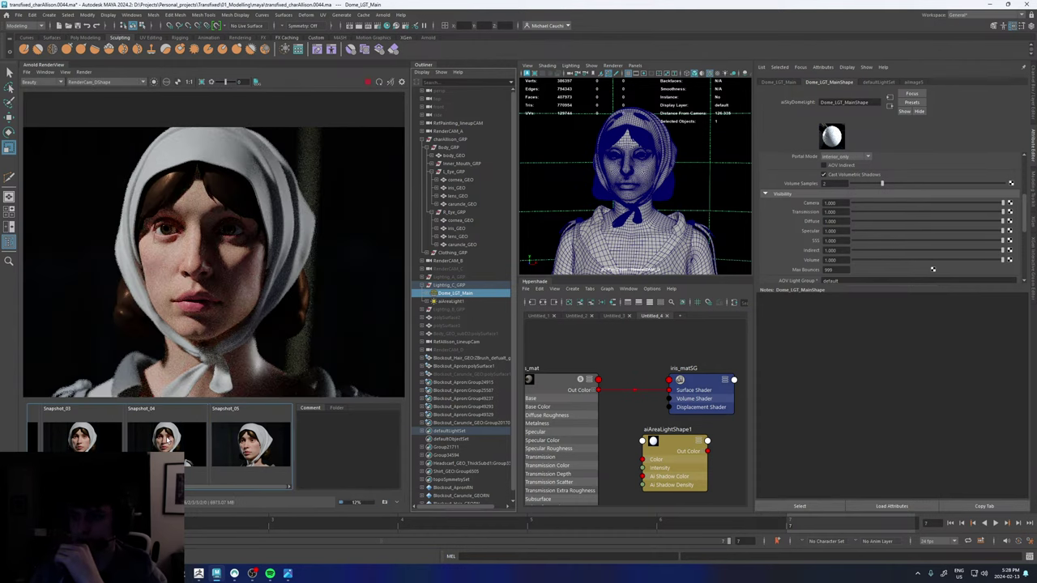
click(167, 440)
click(167, 440)
key(space)
key(space)
scroll(175, 296, down, 2)
scroll(174, 295, up, 2)
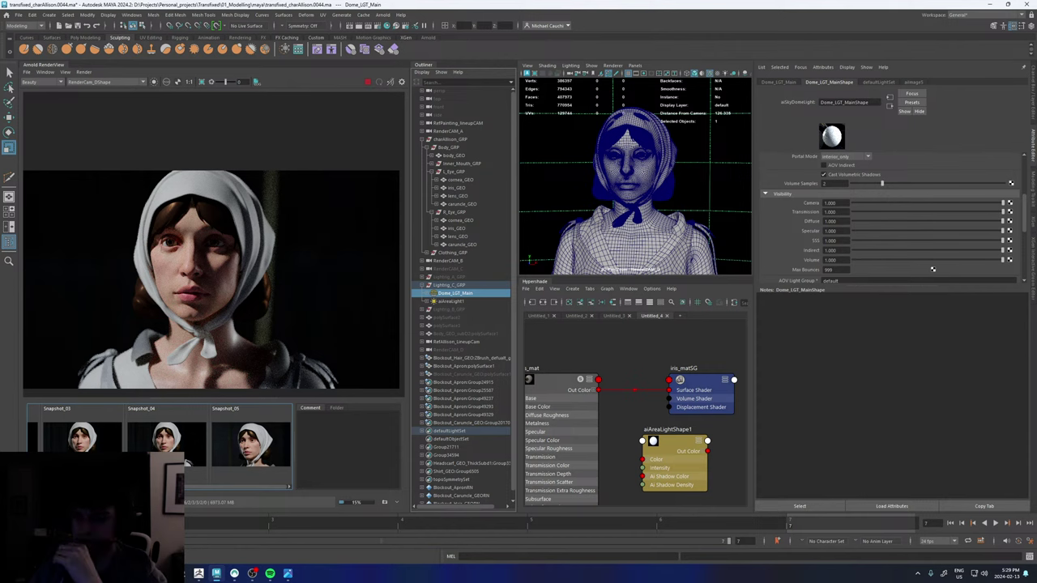
scroll(195, 268, up, 3)
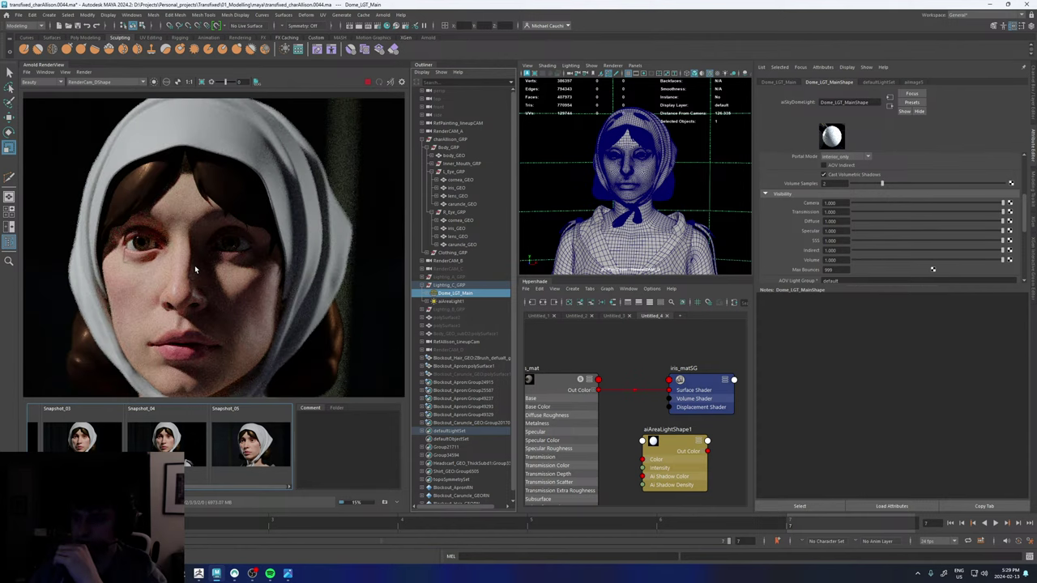
scroll(194, 265, down, 3)
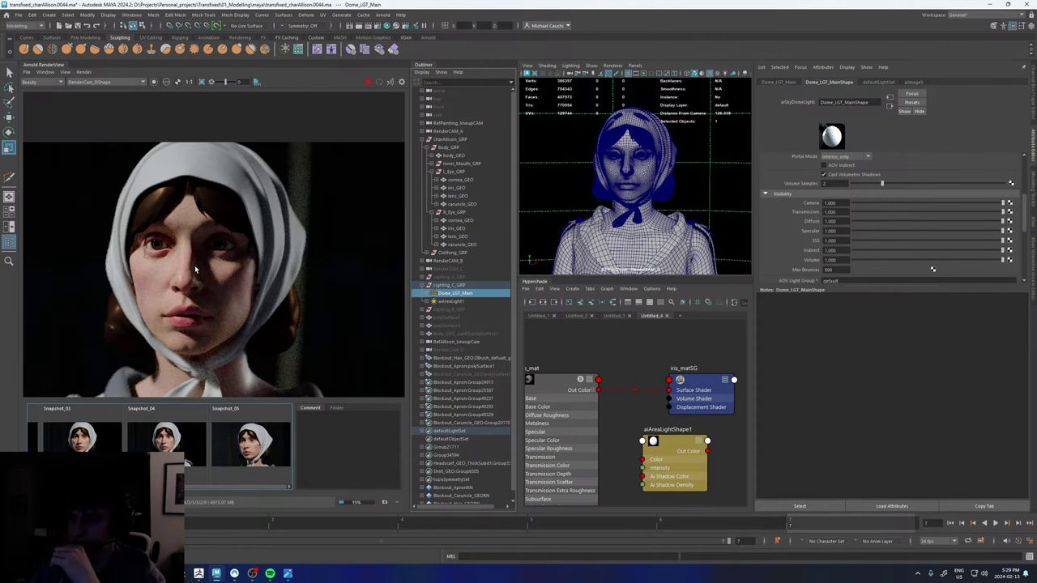
- Examine the specular AOV of the render across the face, eyes and knotted scarf, and return to the Beauty view
click(170, 442)
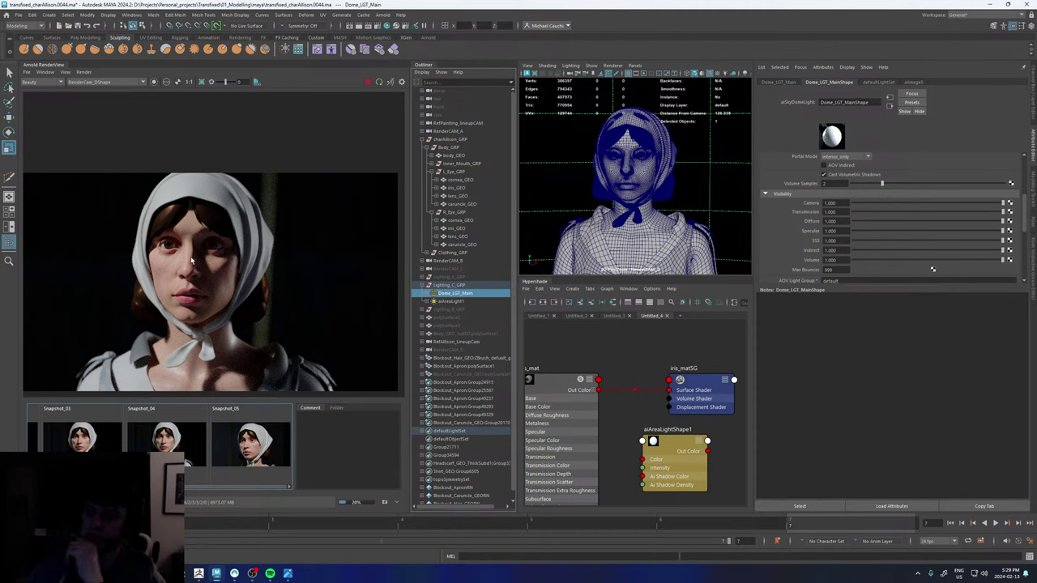
scroll(192, 260, up, 2)
scroll(194, 292, down, 3)
scroll(198, 325, up, 3)
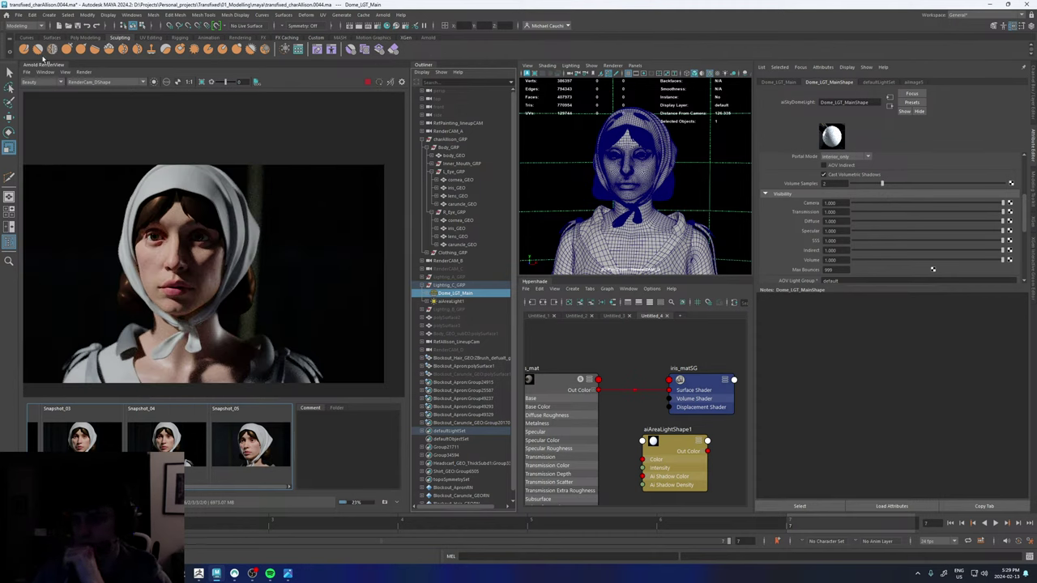
click(44, 83)
click(31, 110)
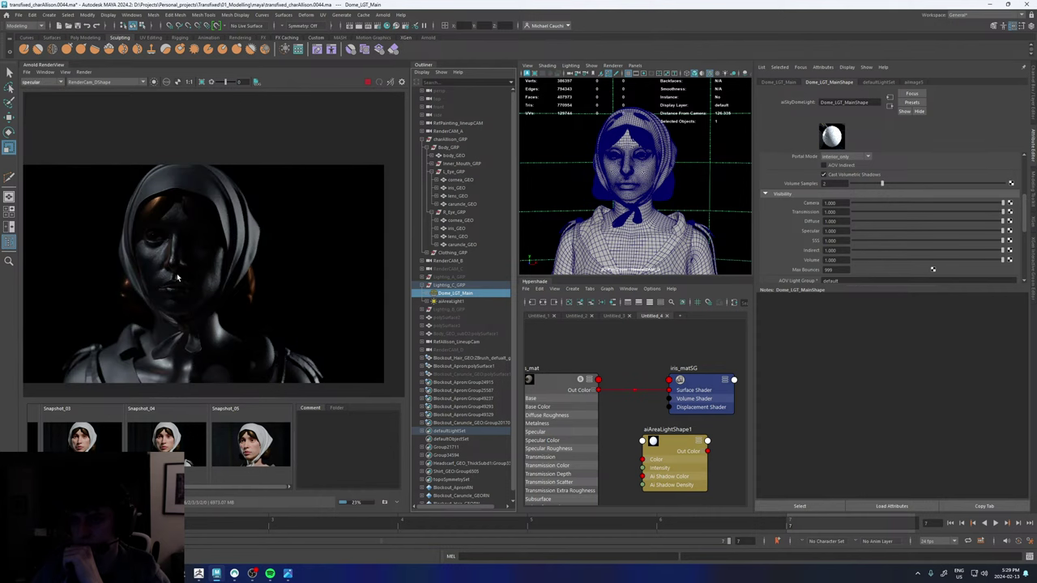
scroll(170, 272, up, 3)
scroll(160, 278, up, 2)
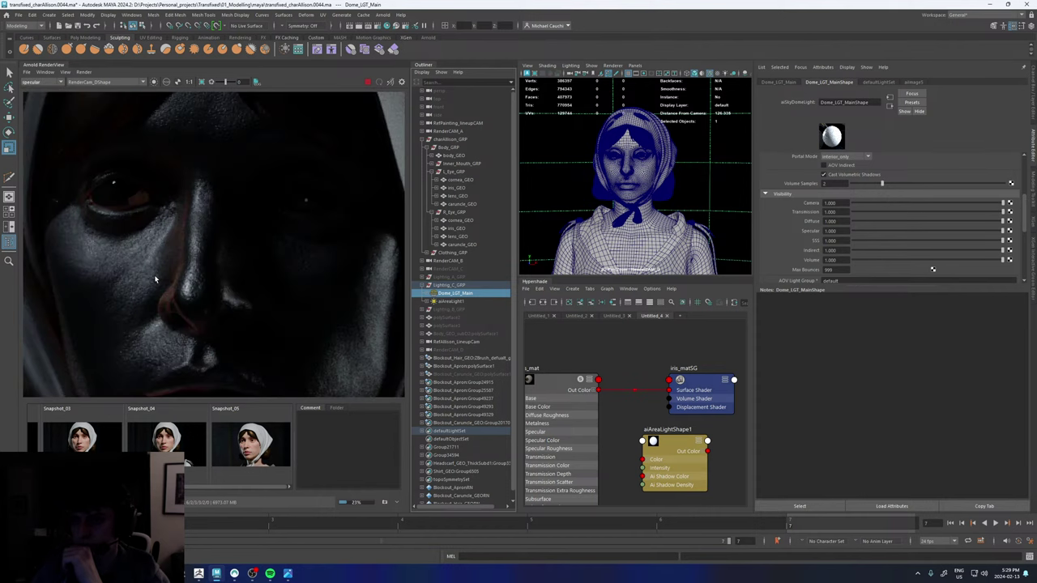
scroll(156, 280, down, 5)
scroll(156, 279, down, 3)
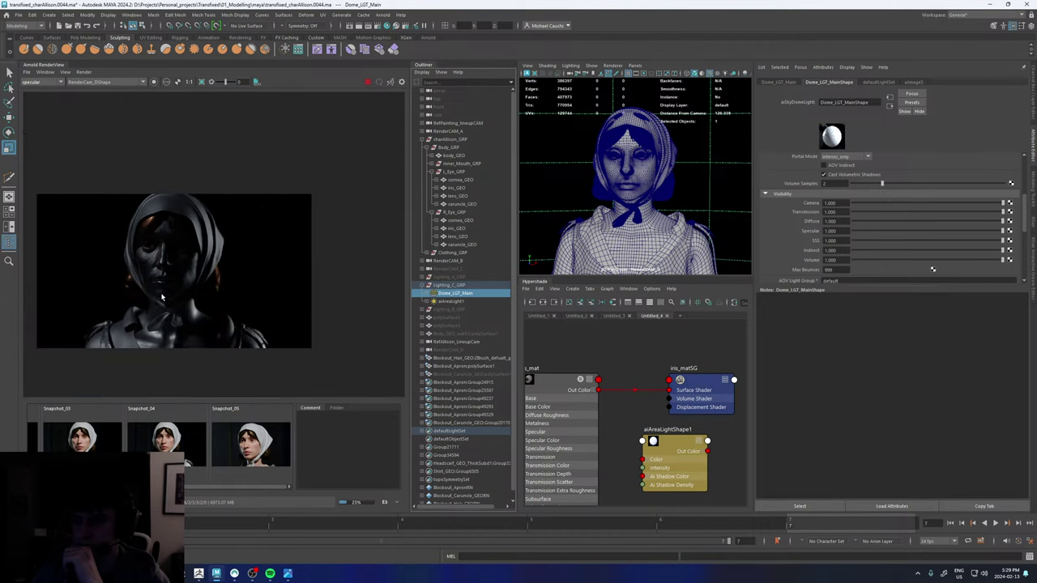
scroll(167, 299, up, 3)
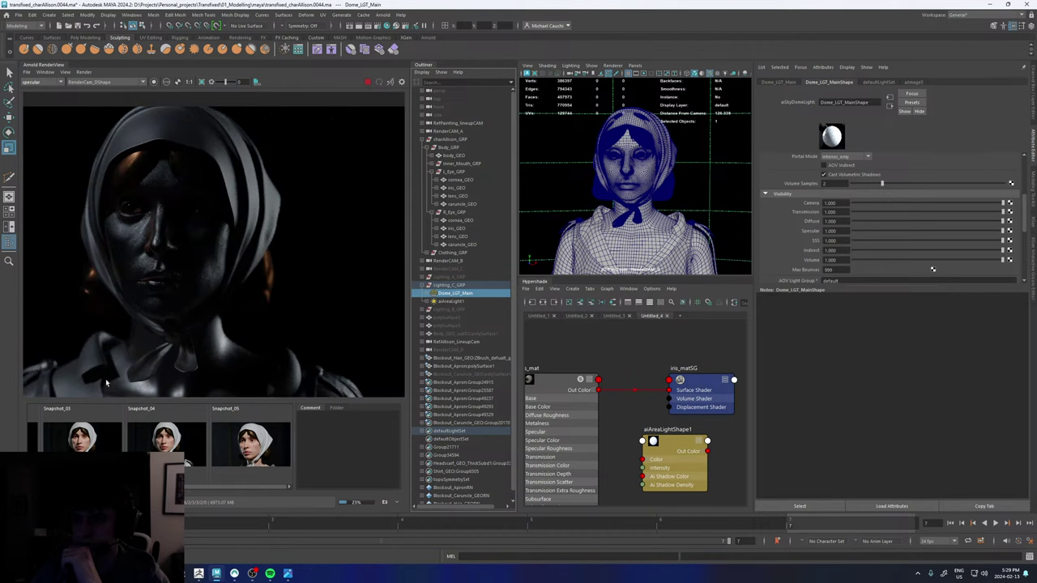
scroll(134, 371, up, 6)
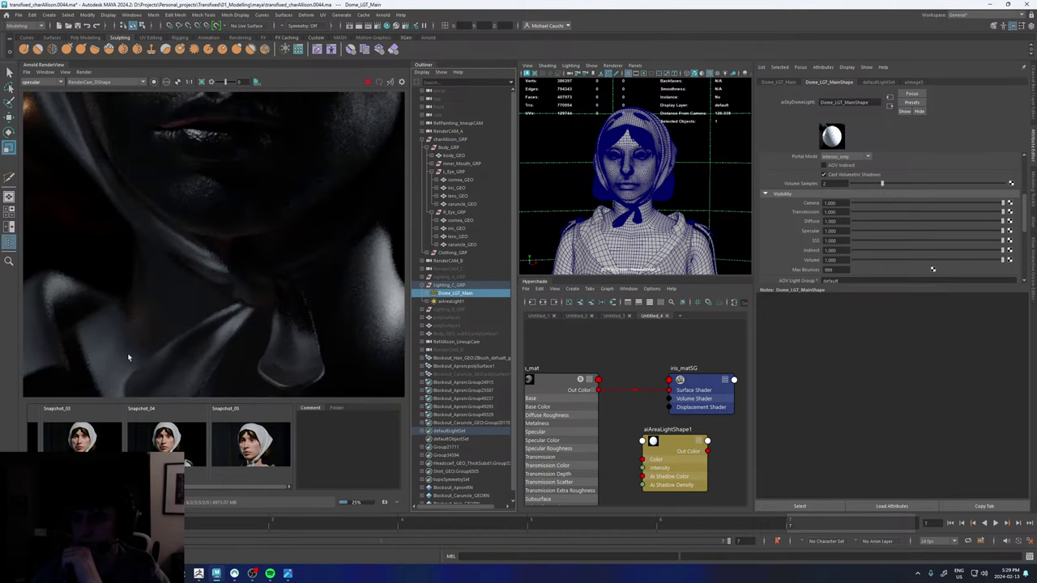
scroll(162, 307, down, 3)
middle_drag(183, 297, 168, 336)
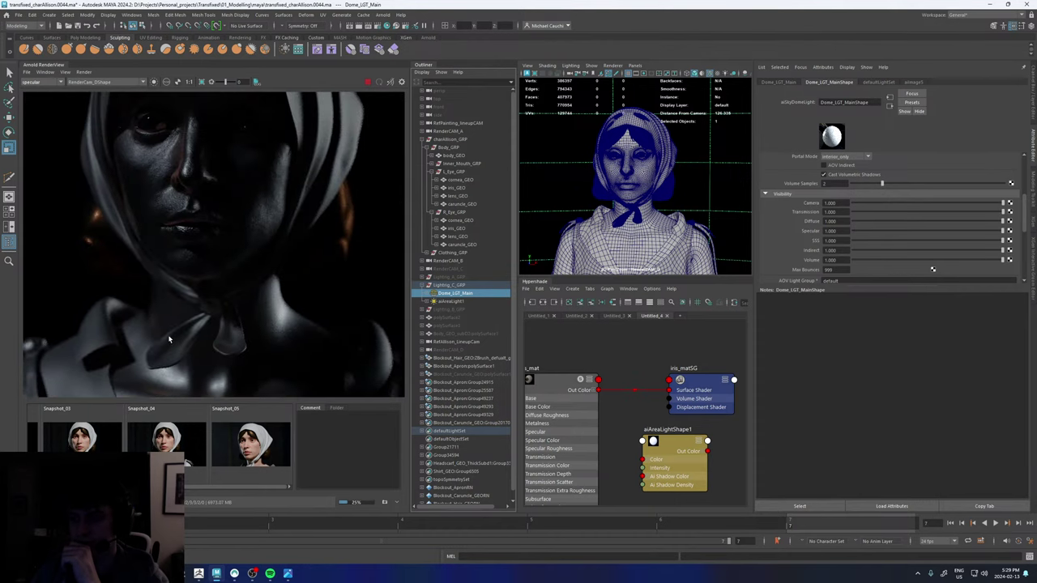
scroll(192, 336, down, 2)
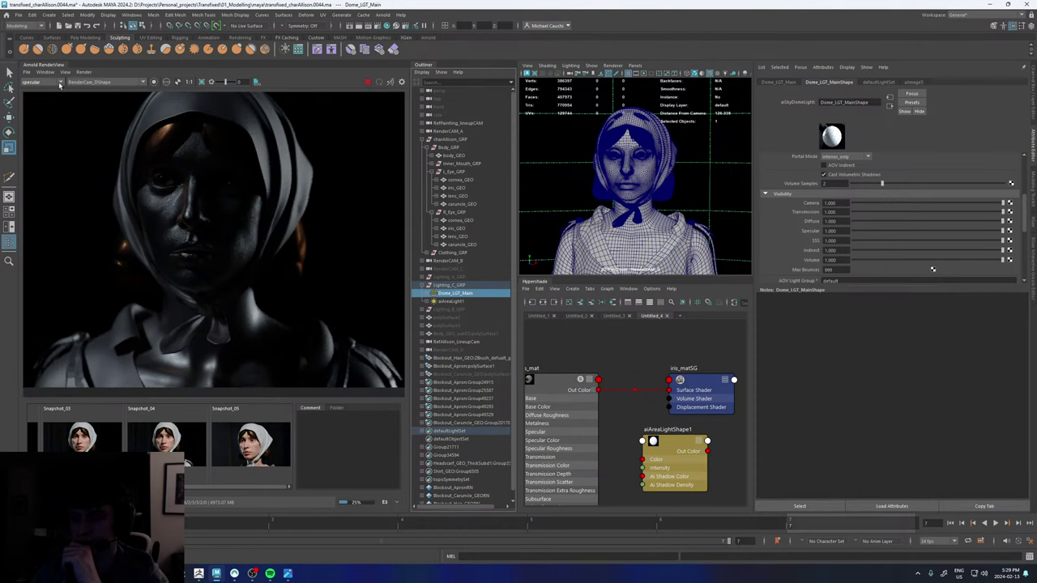
click(59, 83)
click(41, 90)
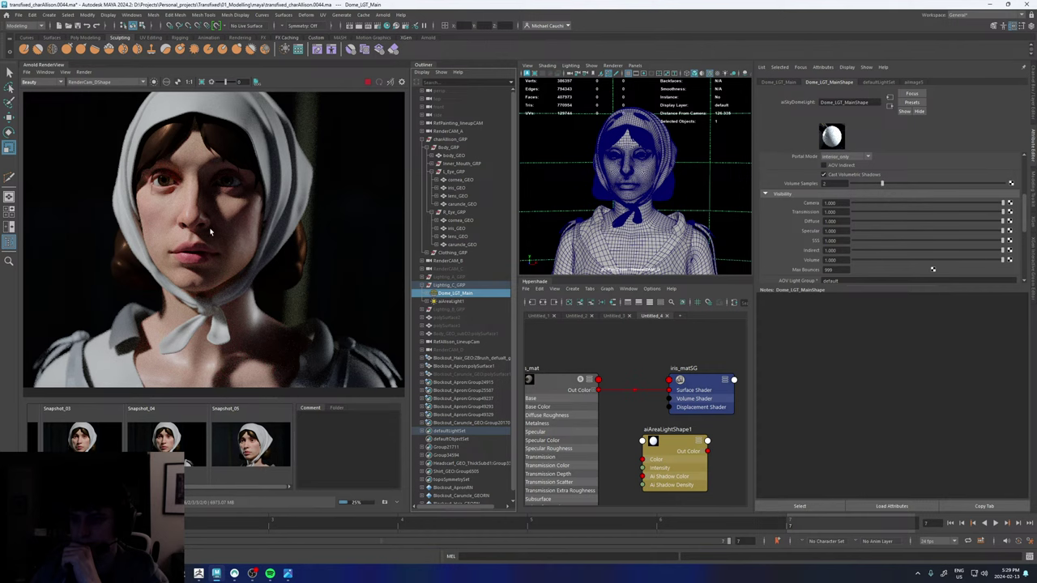
- Inspect the eye and nose area up close in the diffuse and specular AOVs, and restore the Beauty view
scroll(214, 187, up, 3)
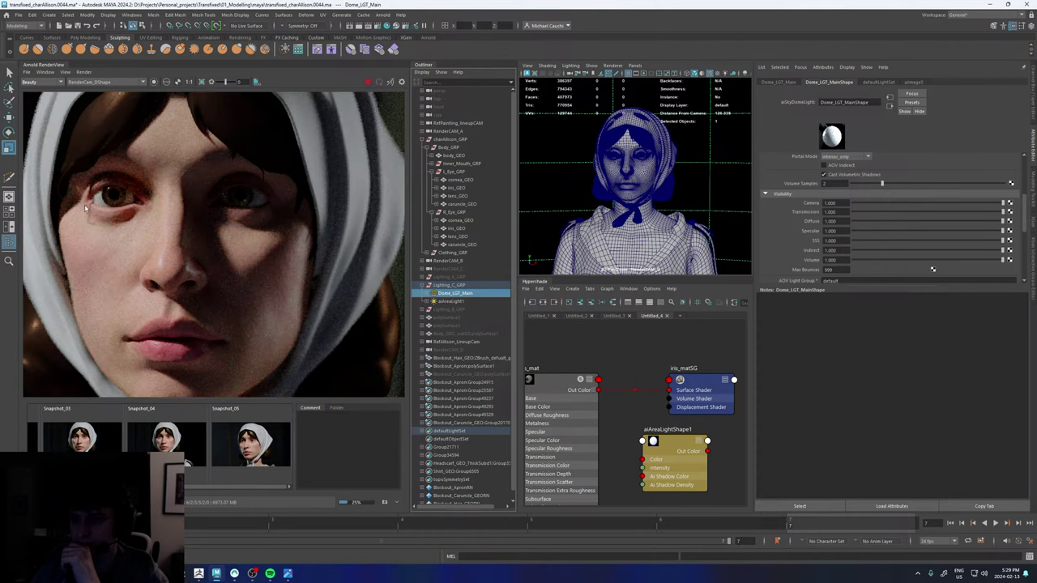
scroll(85, 209, up, 2)
click(40, 82)
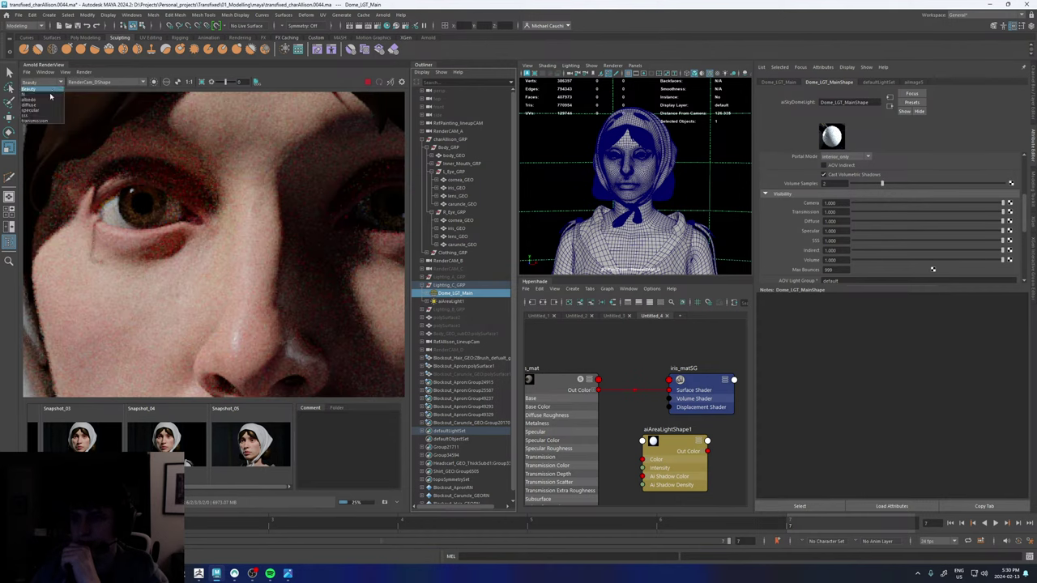
click(36, 107)
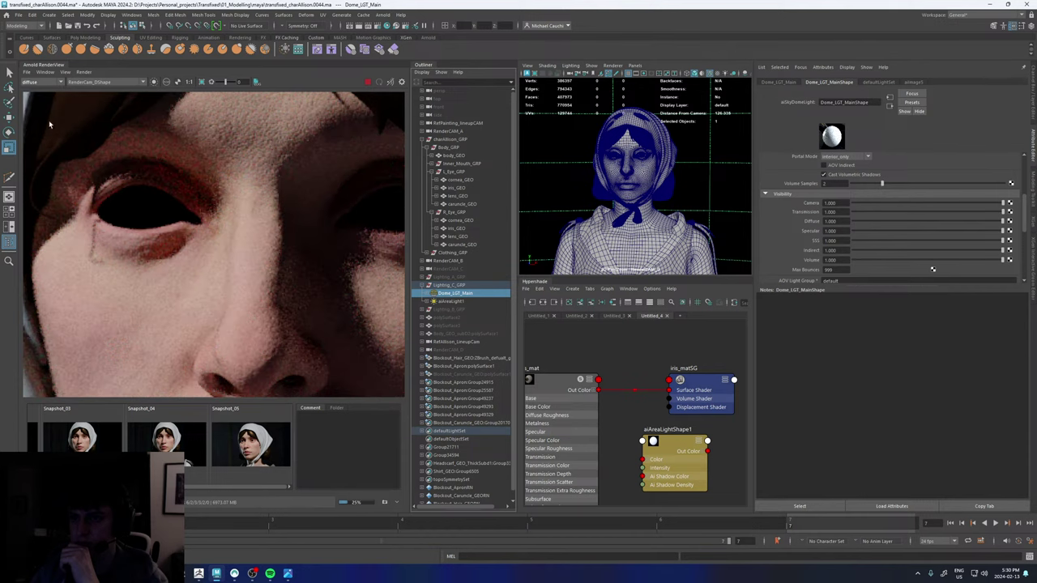
key(f)
scroll(93, 180, up, 3)
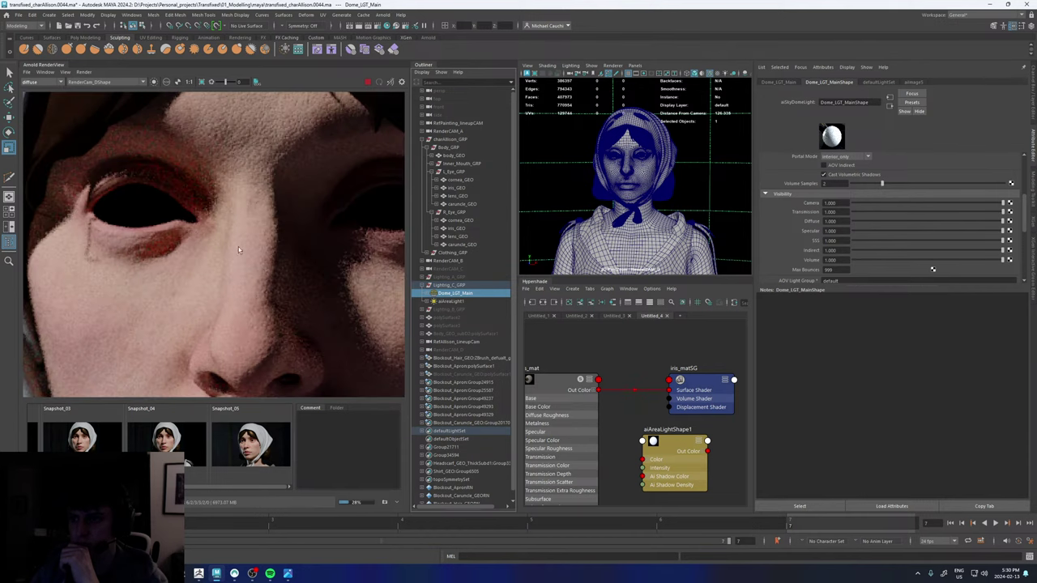
click(49, 82)
click(34, 114)
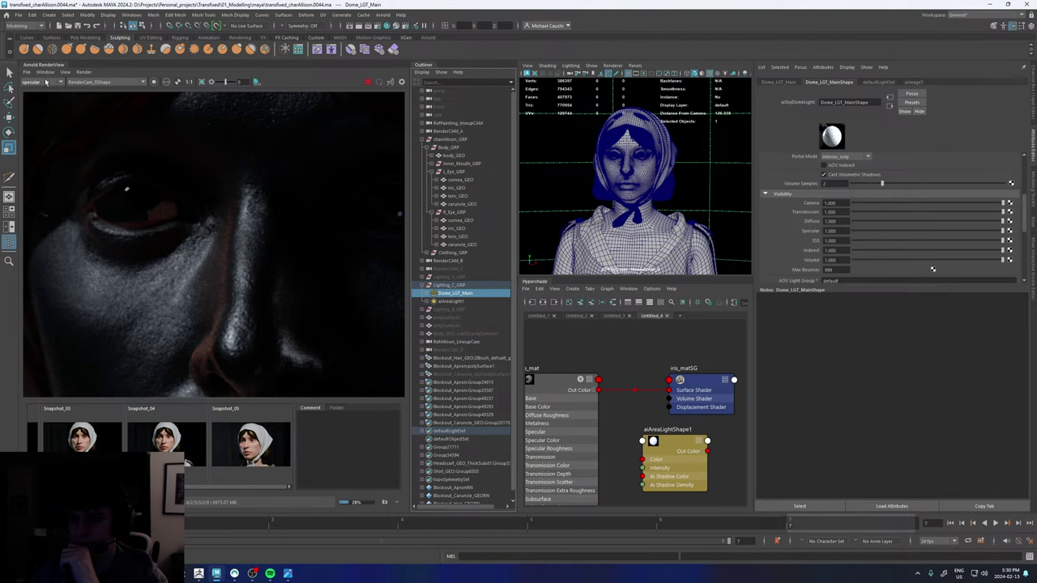
click(39, 82)
click(37, 89)
scroll(110, 186, down, 3)
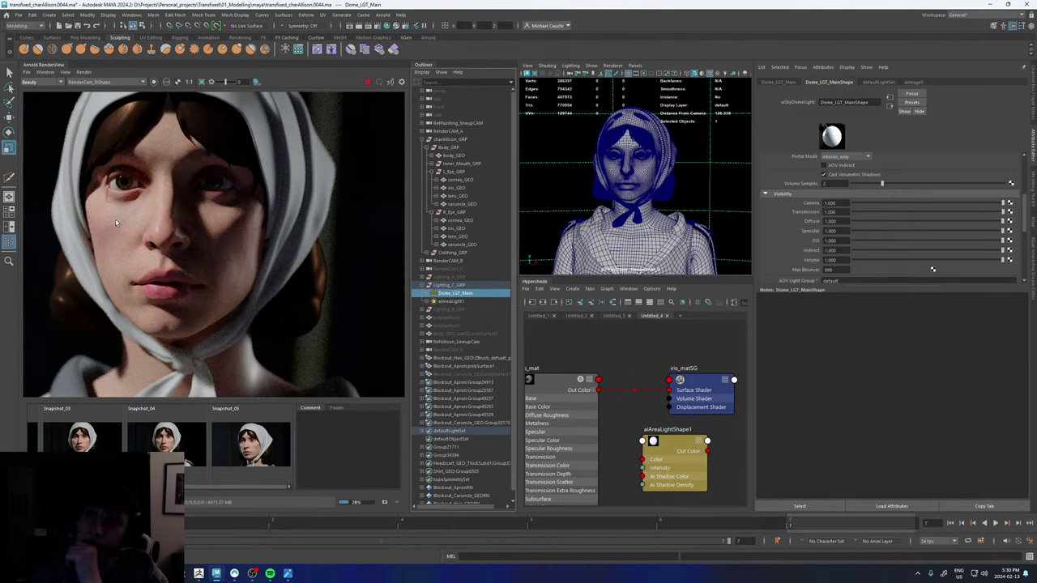
- Compare the live render with Snapshot_03 and Snapshot_04, and return to the live Beauty render
click(94, 440)
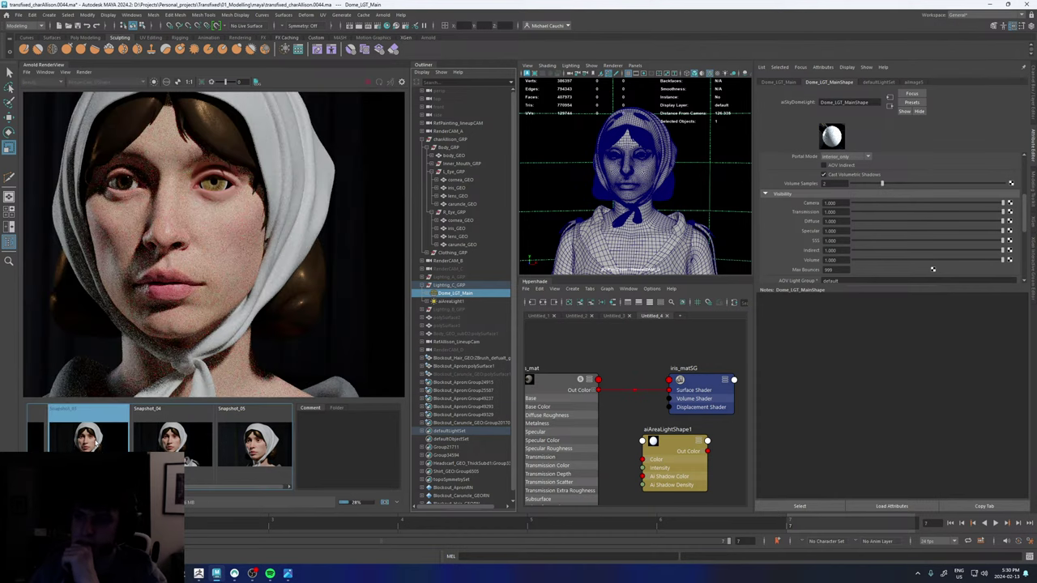
click(163, 444)
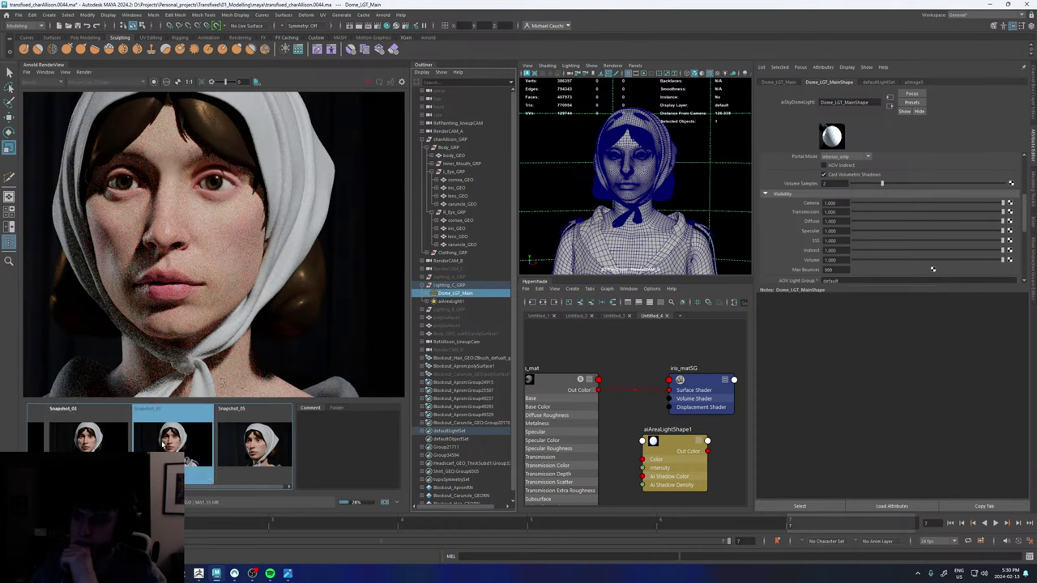
click(163, 444)
scroll(186, 235, down, 5)
scroll(186, 232, up, 2)
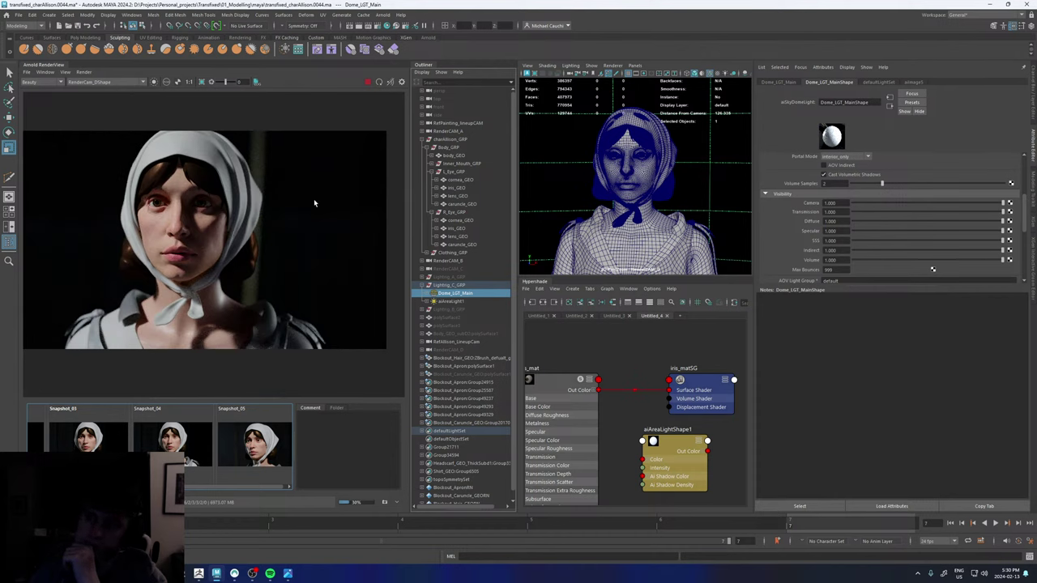
scroll(299, 205, up, 2)
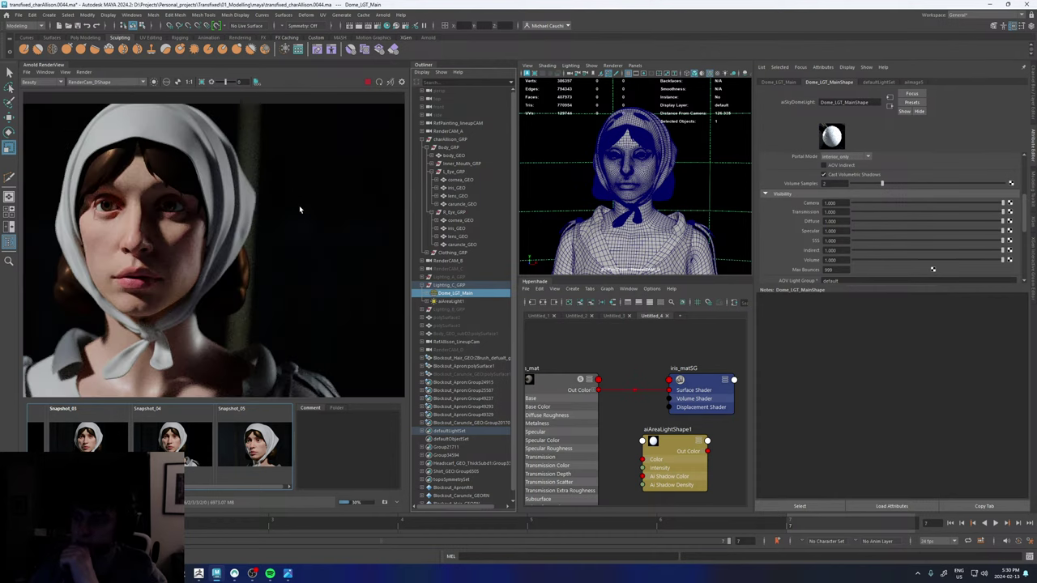
middle_drag(287, 208, 330, 211)
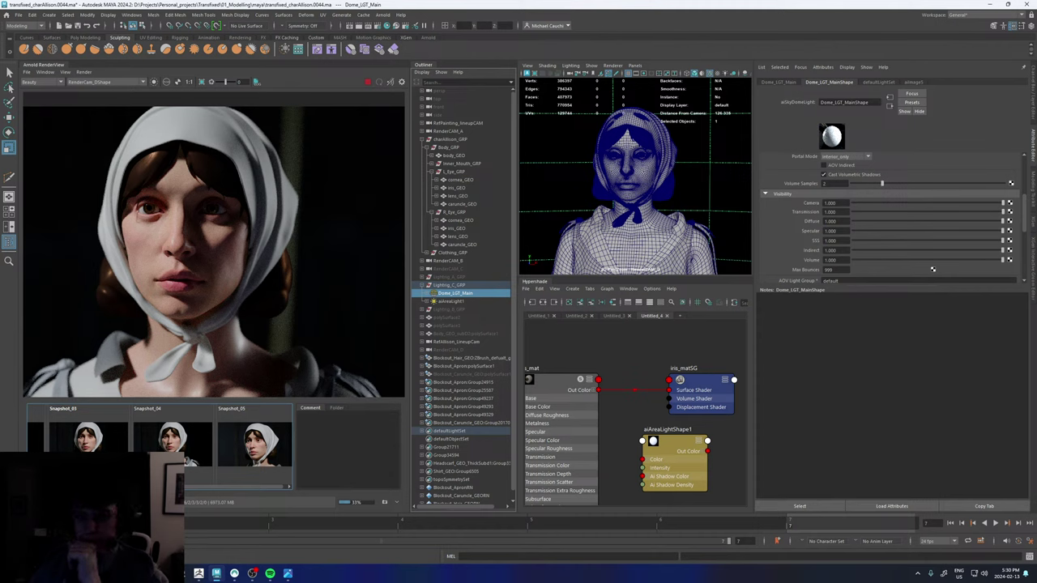
- Examine the Beauty render up close over the eyes, nose, lips and neck, and frame the whole character
scroll(200, 239, up, 3)
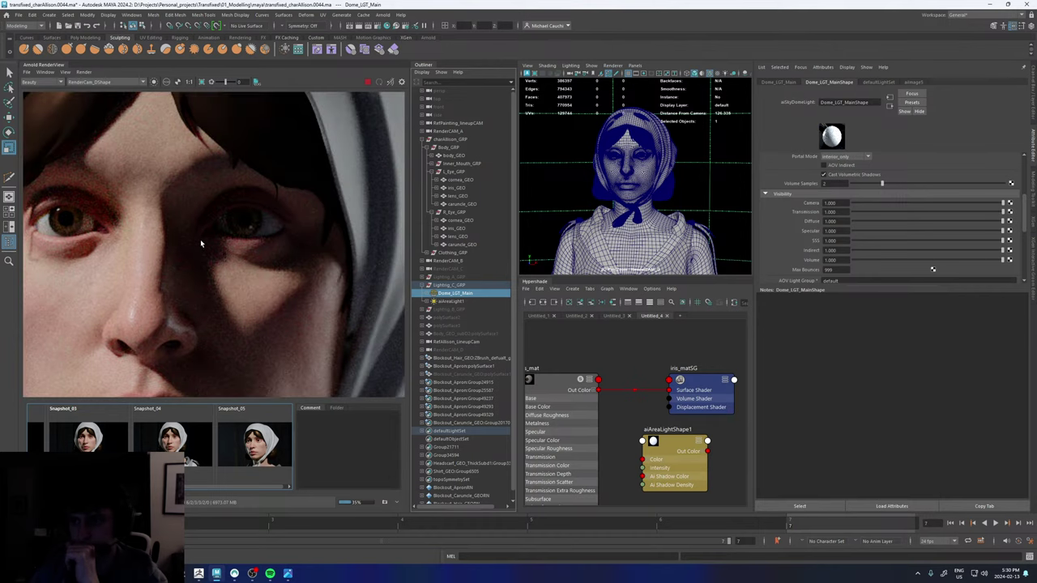
middle_drag(112, 311, 161, 260)
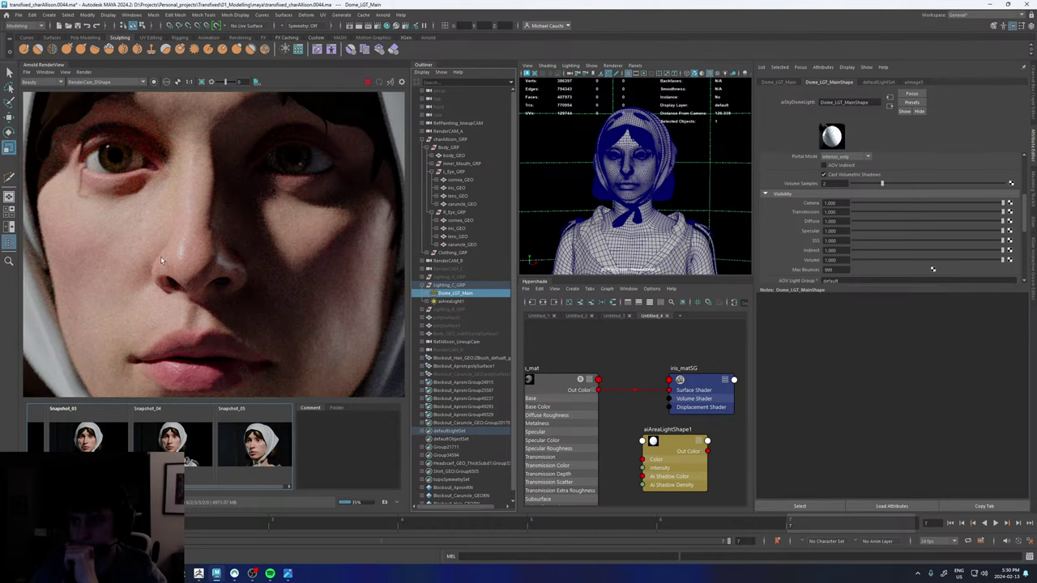
scroll(160, 256, down, 2)
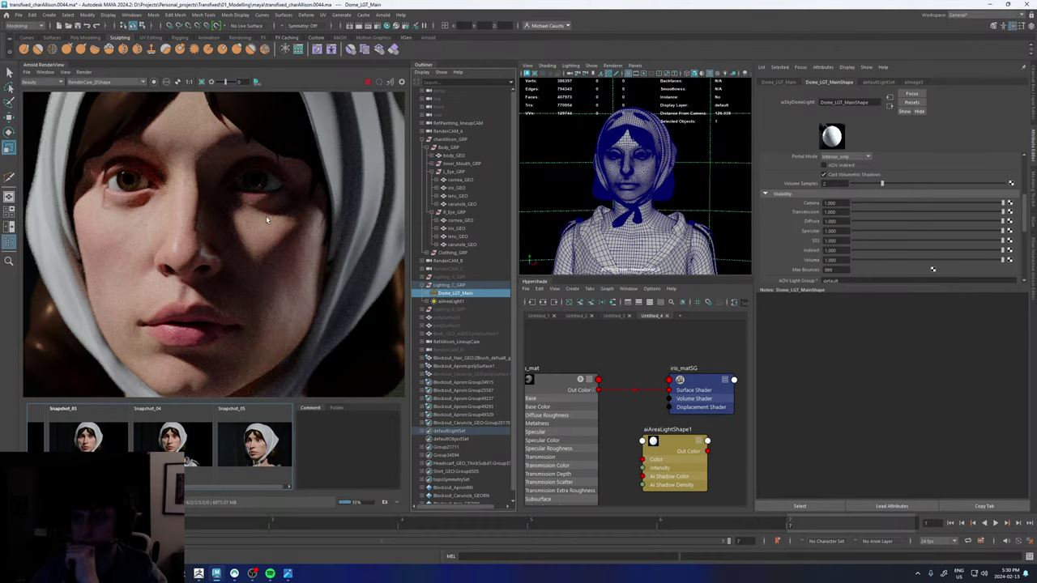
middle_drag(266, 215, 248, 236)
scroll(240, 272, down, 2)
middle_drag(153, 299, 174, 235)
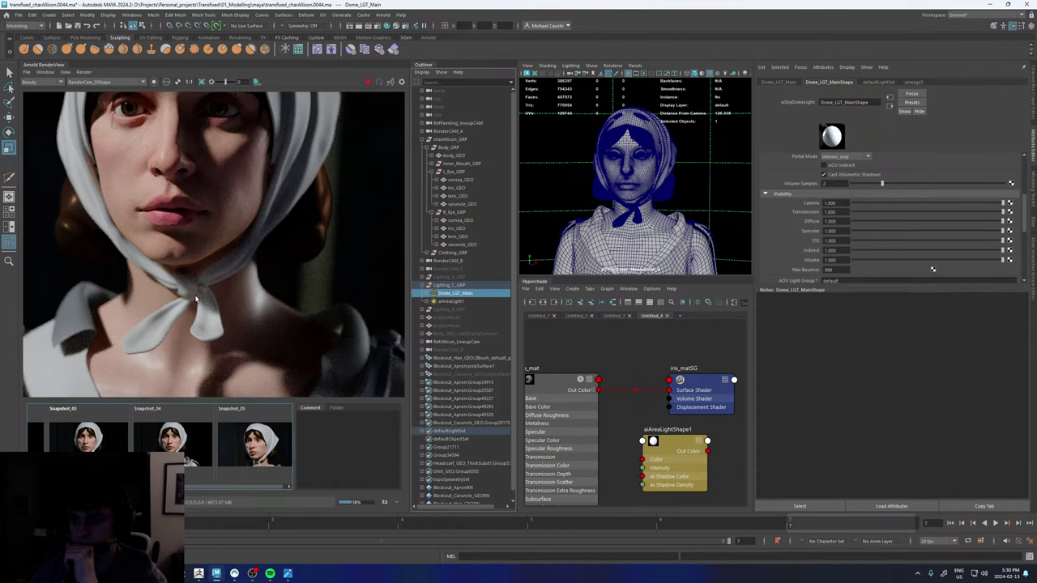
middle_drag(193, 295, 195, 226)
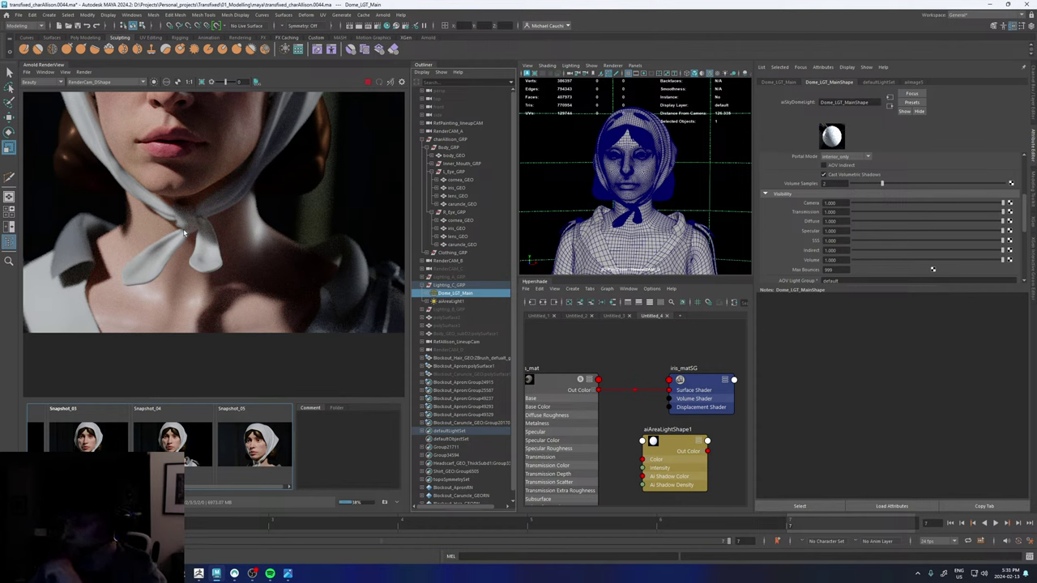
scroll(215, 181, down, 4)
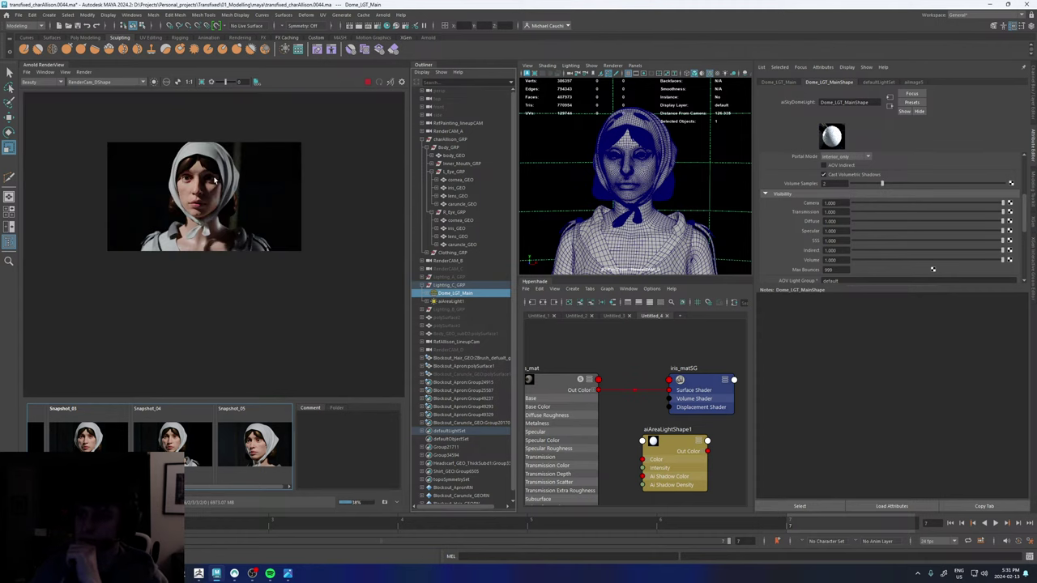
scroll(216, 180, up, 3)
scroll(191, 235, up, 1)
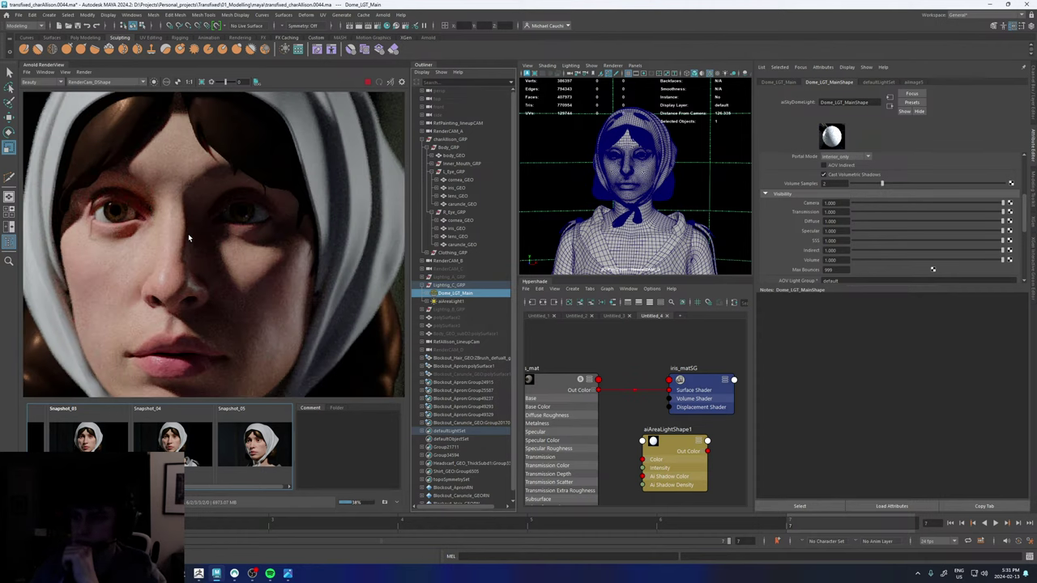
middle_drag(163, 278, 184, 270)
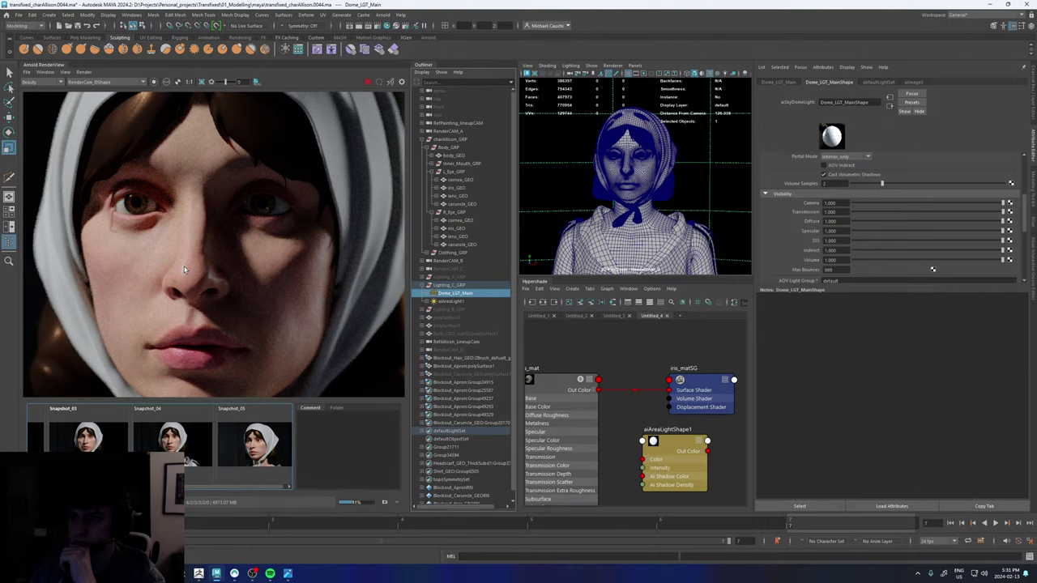
key(f)
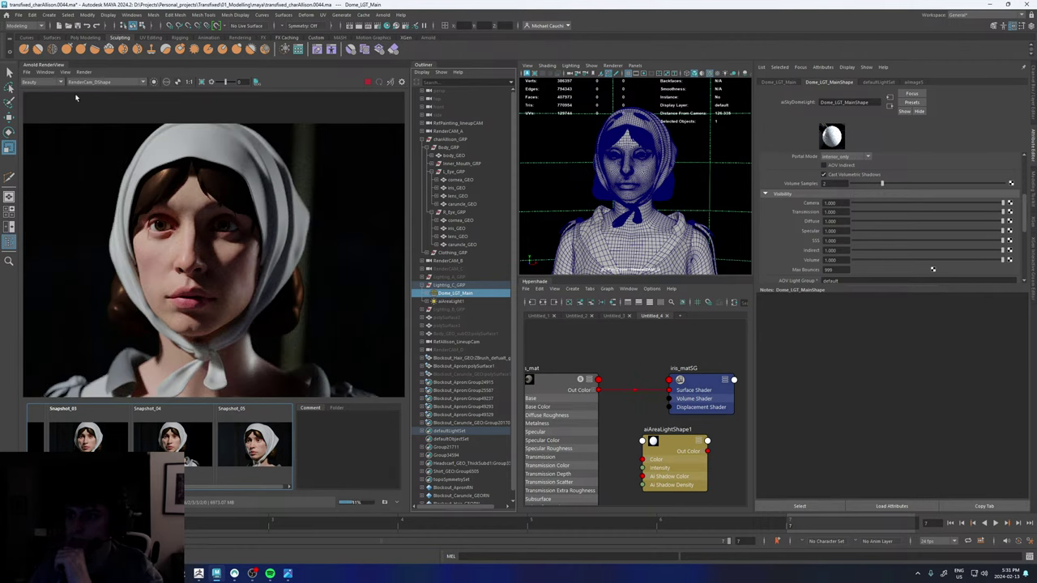
- Inspect the light and shadow shapes on the shaded cheek against the full head in the render
click(46, 73)
click(63, 167)
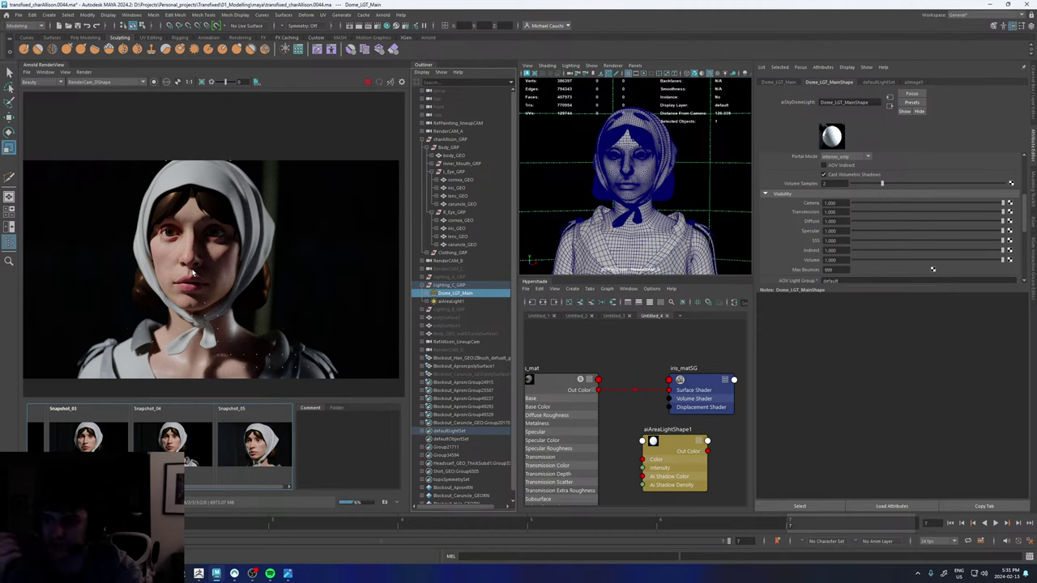
scroll(222, 264, up, 3)
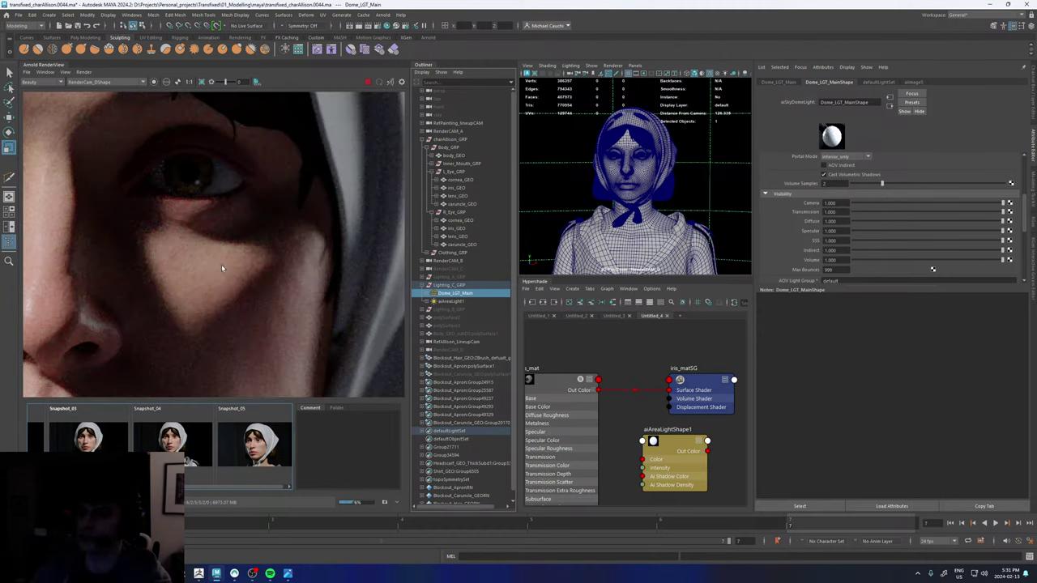
scroll(211, 219, up, 2)
scroll(211, 218, down, 5)
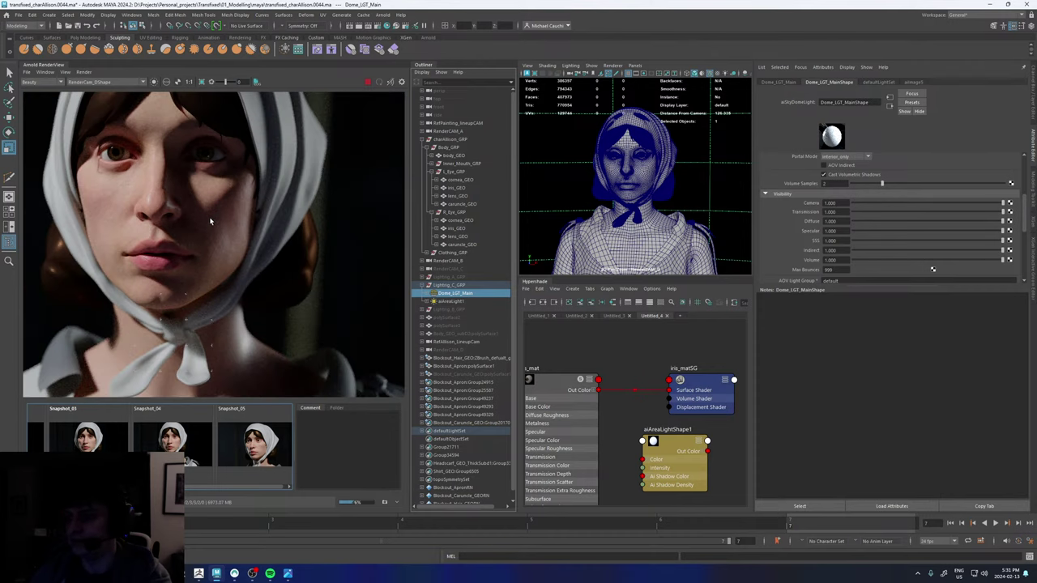
scroll(237, 223, down, 2)
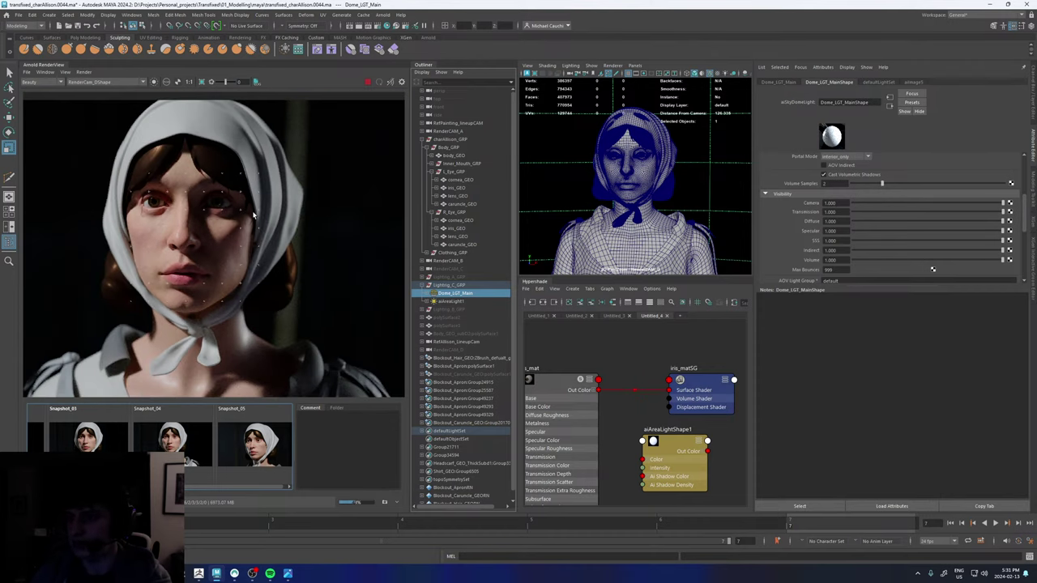